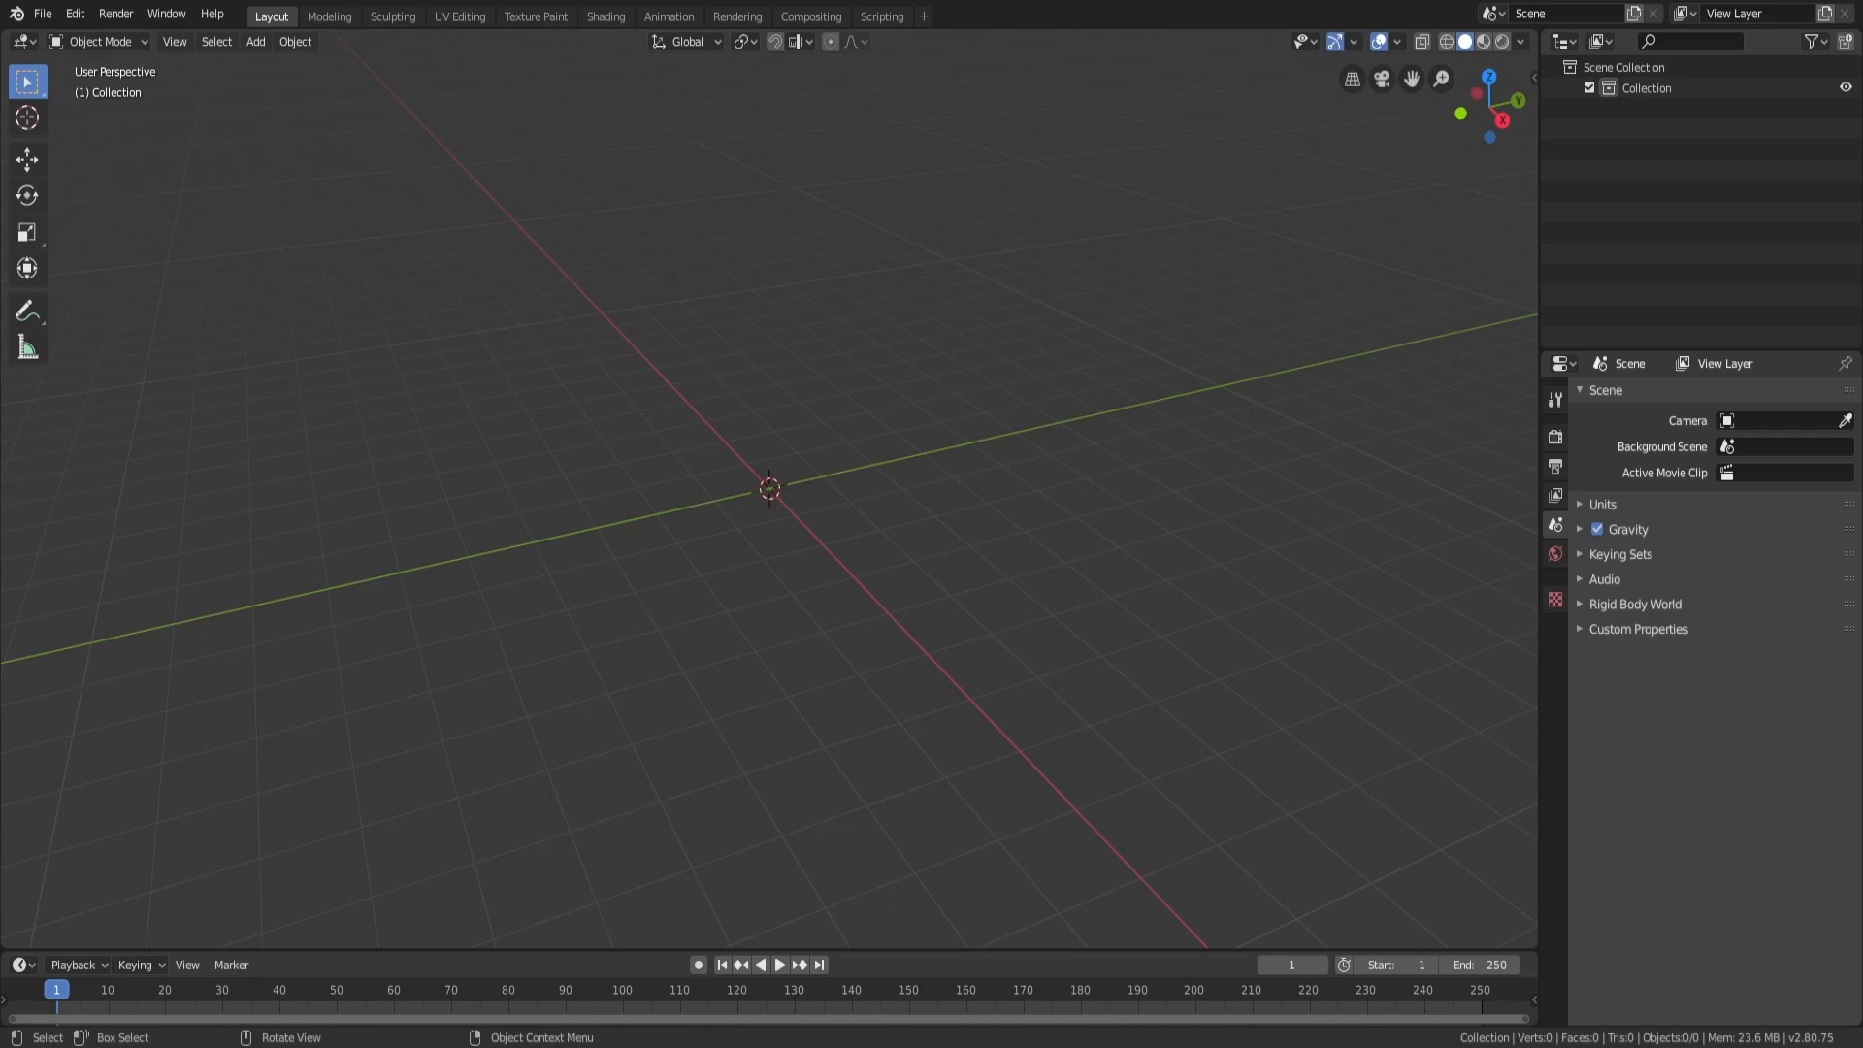
middle_click_drag(738, 456, 827, 470)
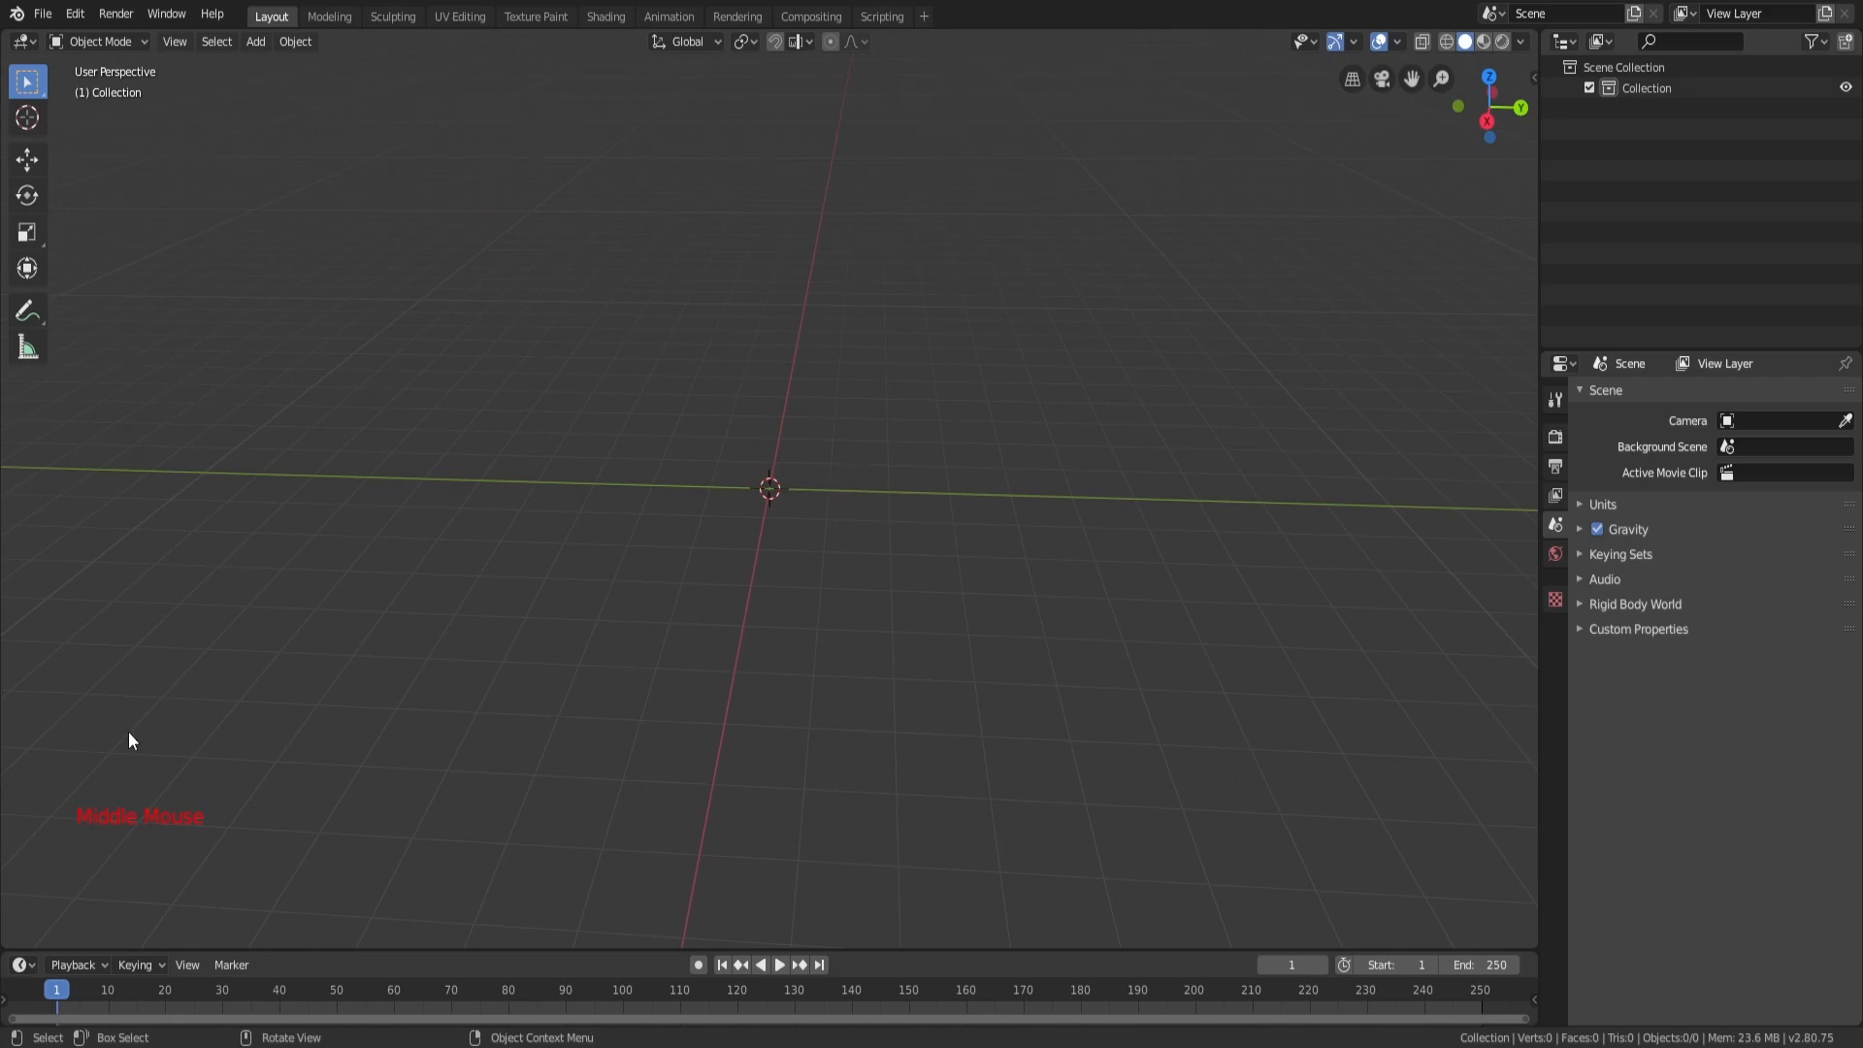
middle_click_drag(427, 679, 311, 670)
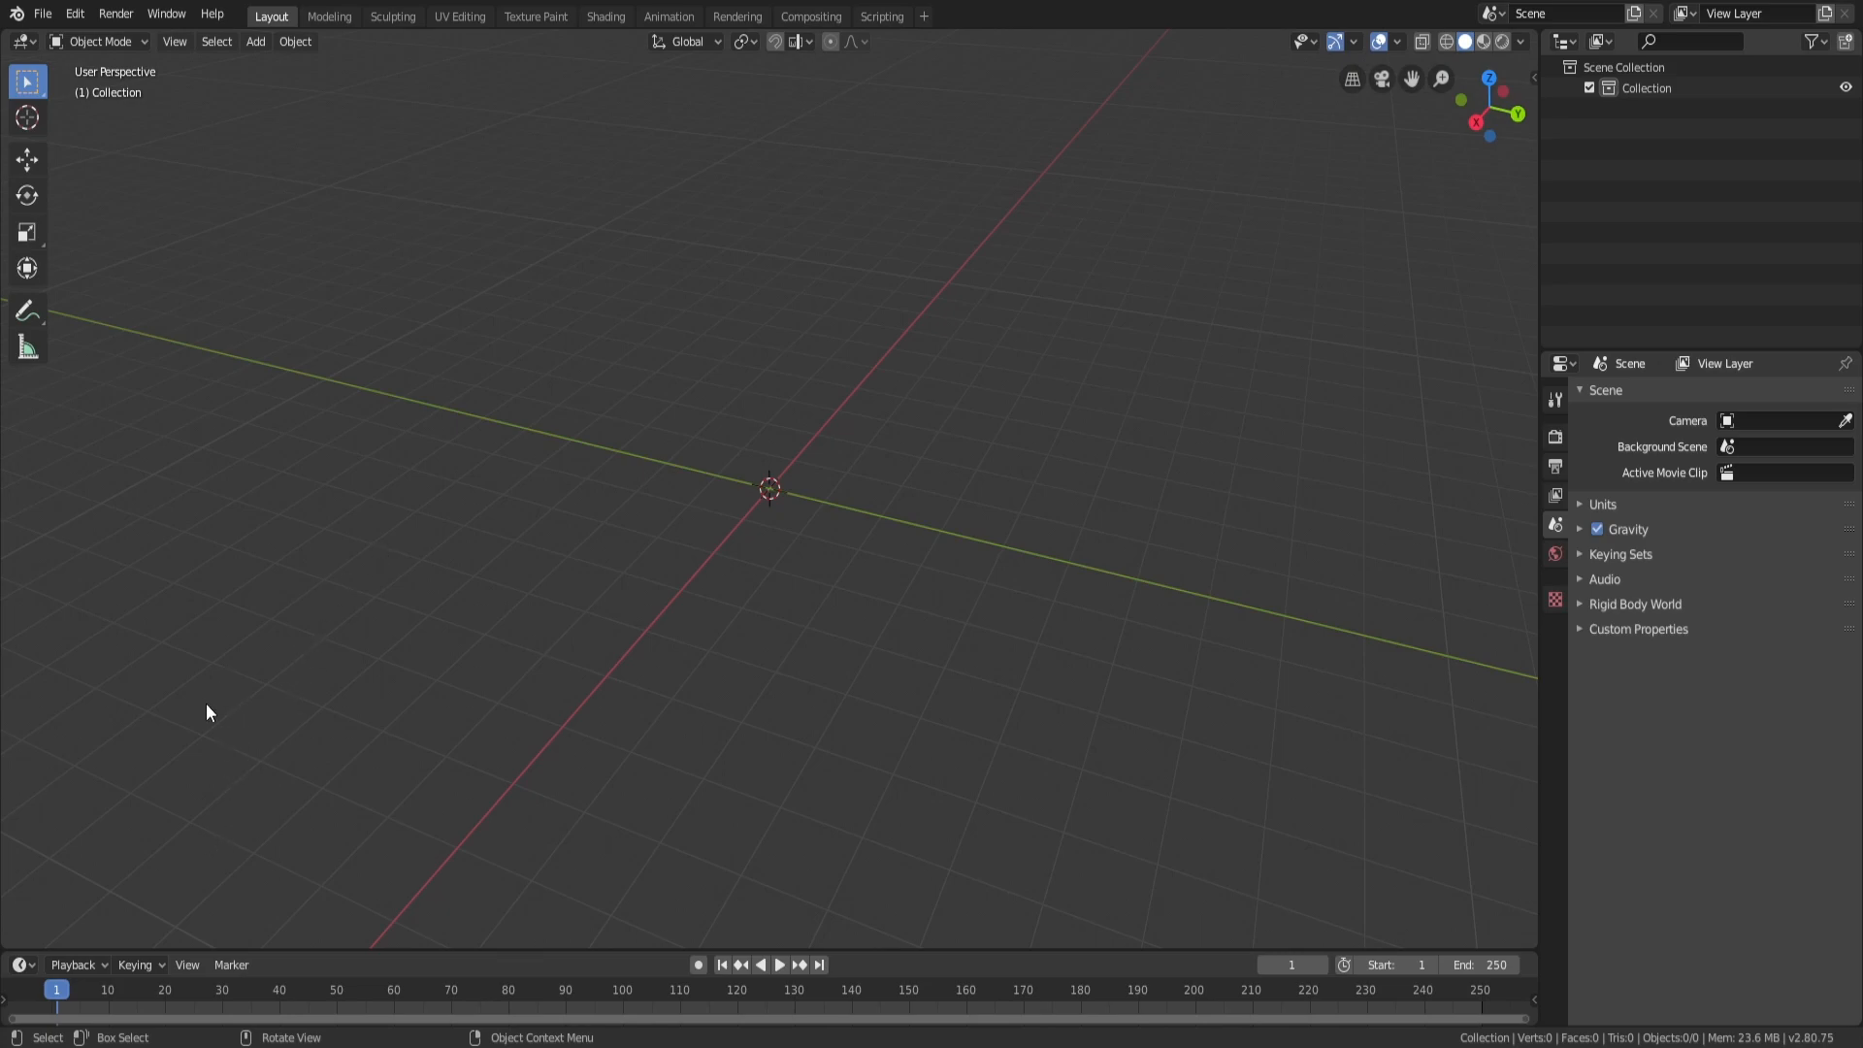
mouse_move(453, 671)
middle_mouse_down()
mouse_move(345, 633)
mouse_move(366, 620)
mouse_move(434, 653)
middle_mouse_up()
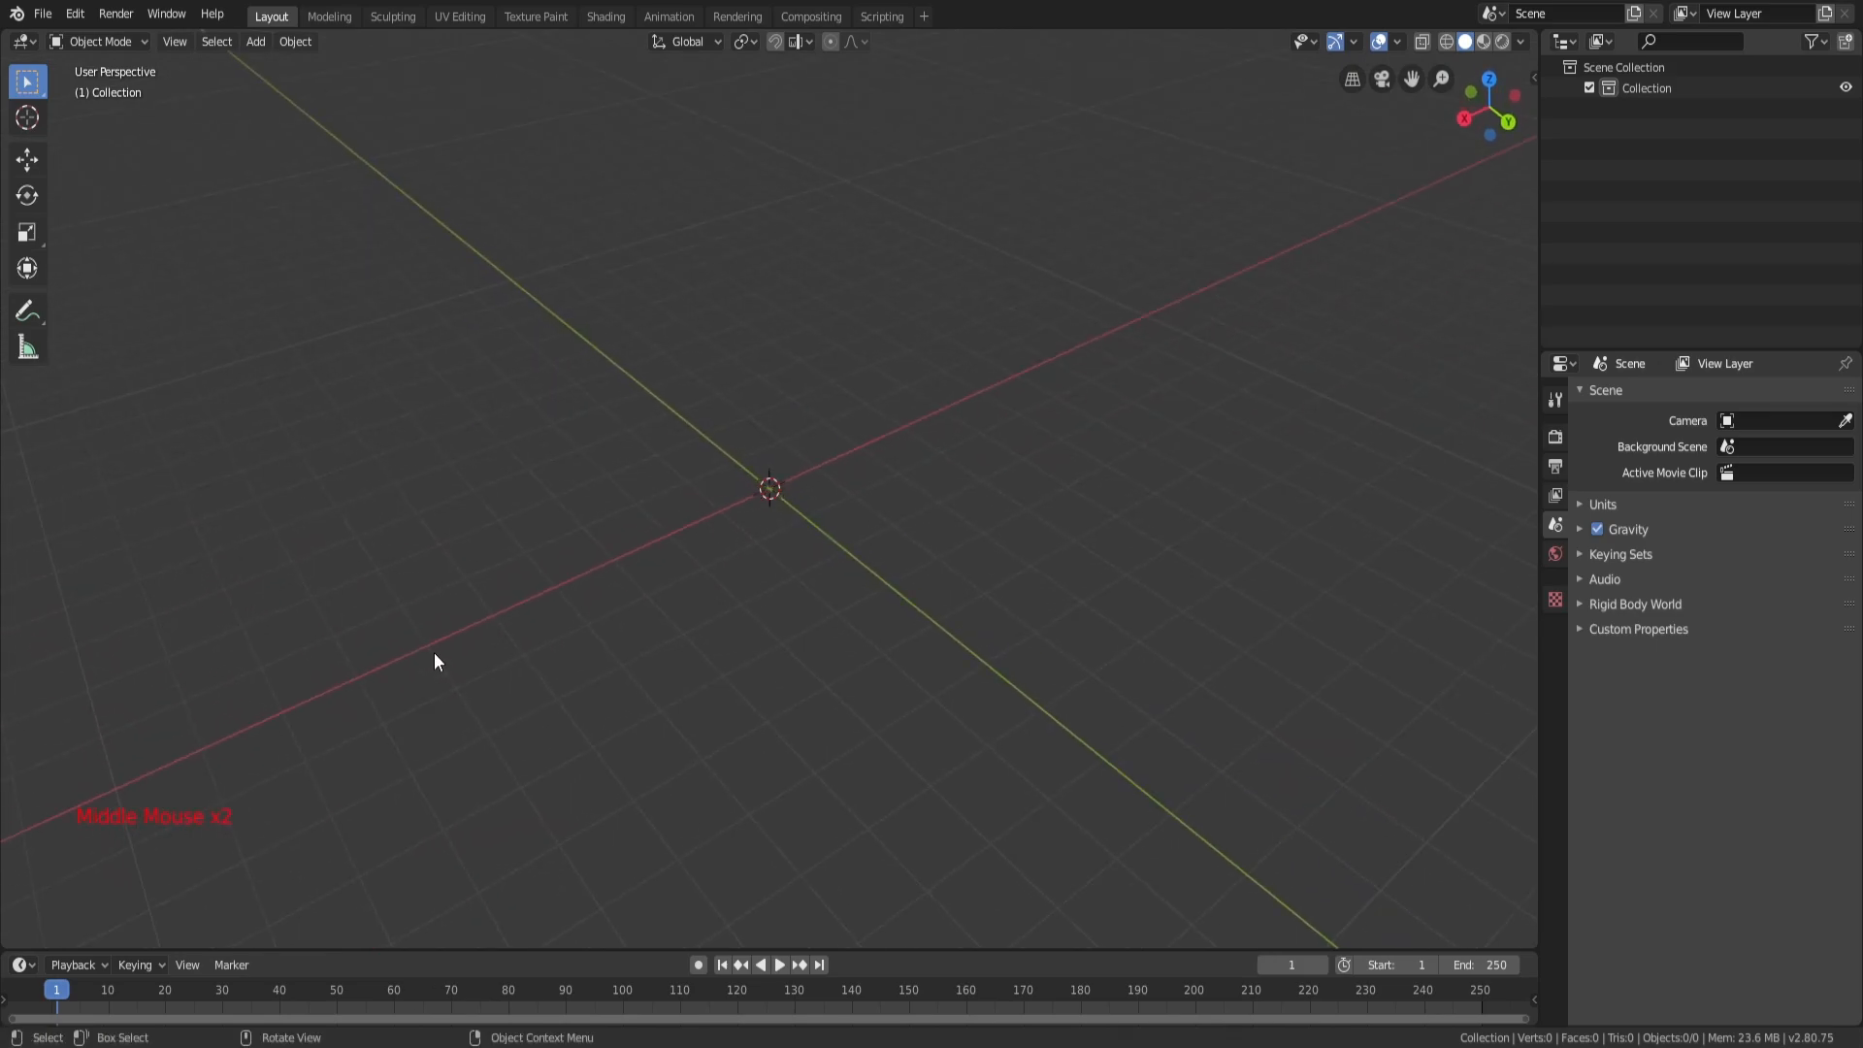
middle_click_drag(375, 740, 213, 839)
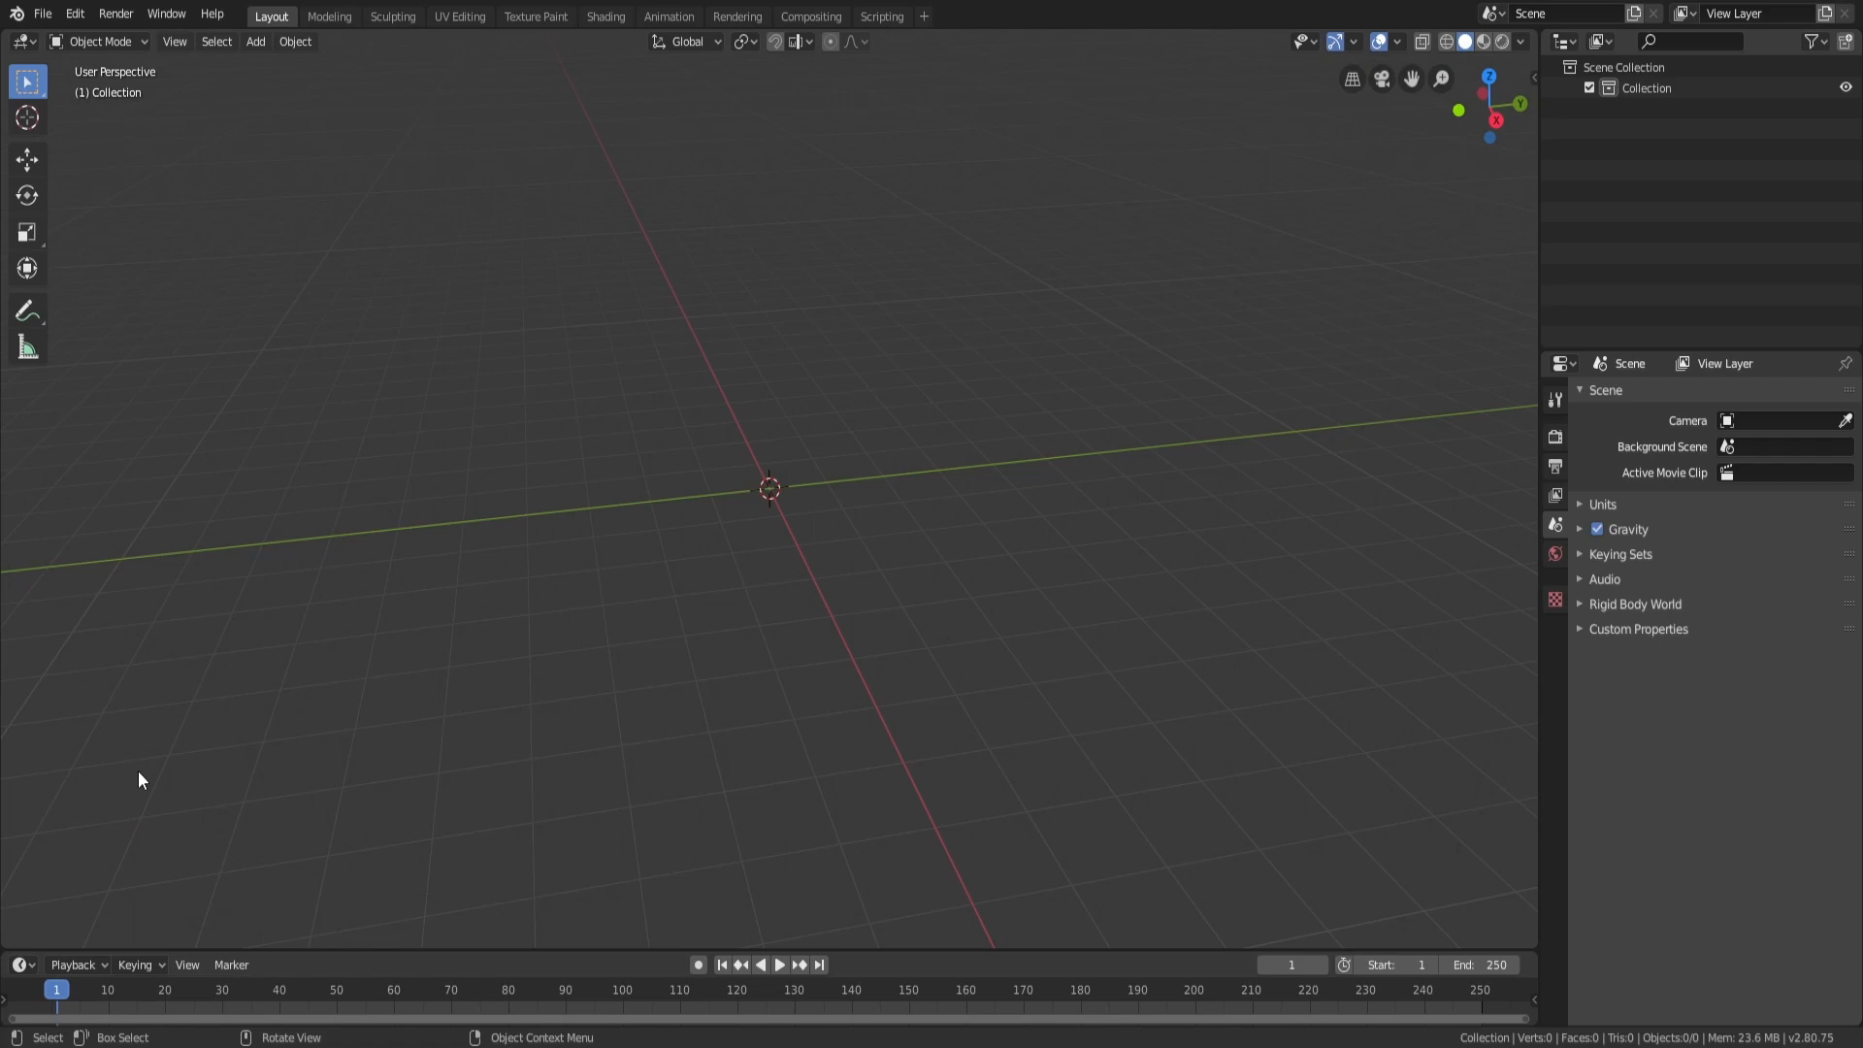
middle_click_drag(116, 766, 358, 637)
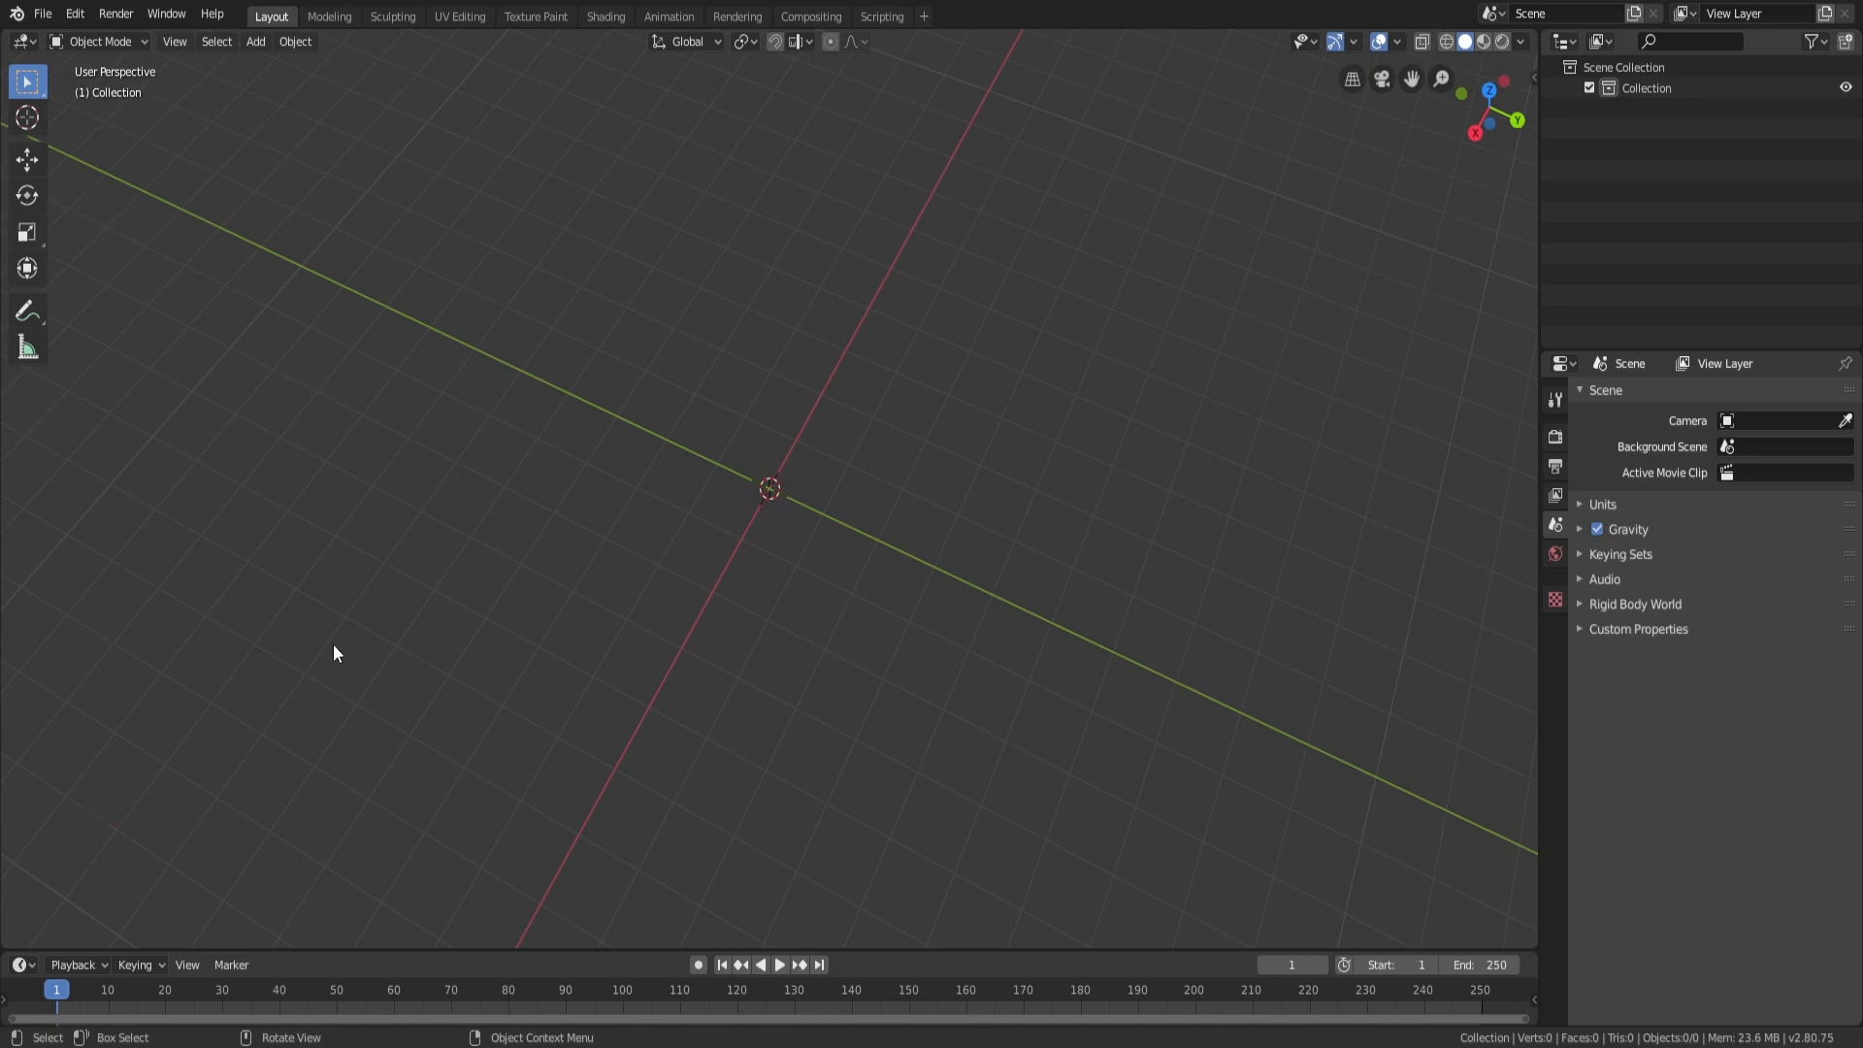
middle_click_drag(371, 650, 359, 548)
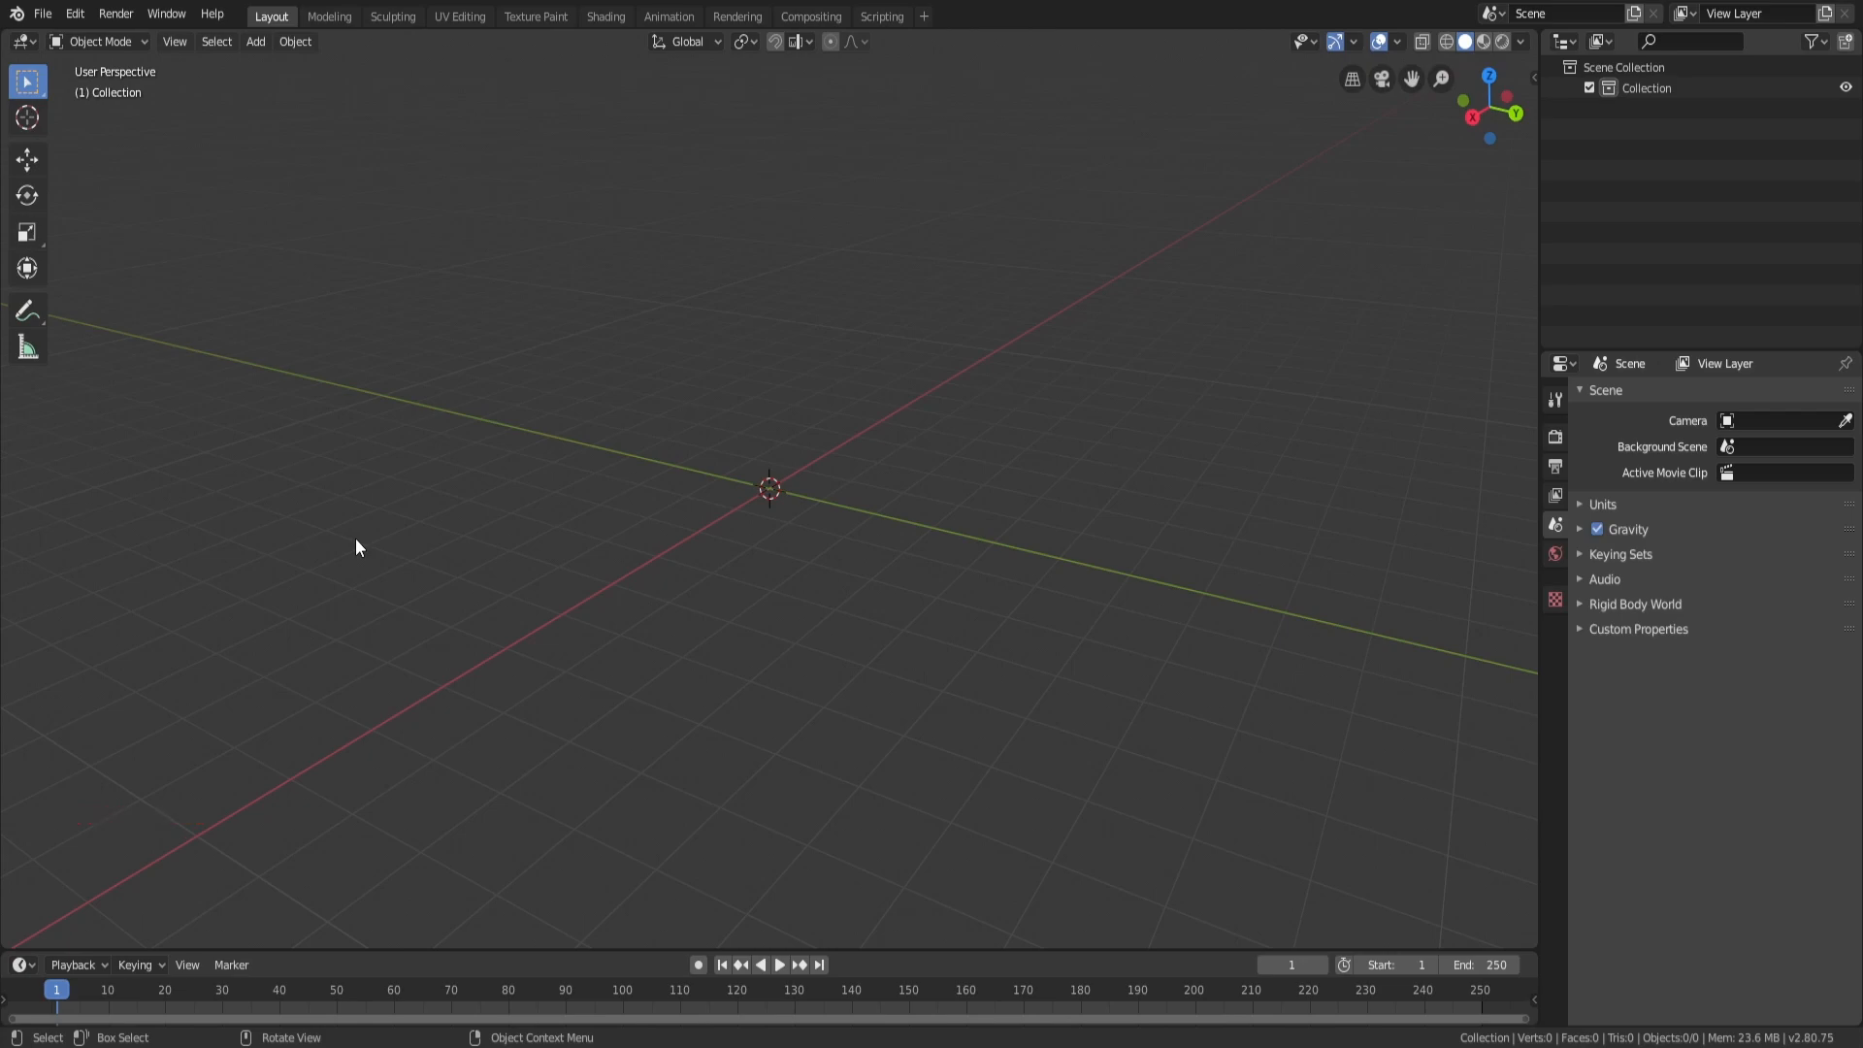
middle_click_drag(573, 521, 670, 487)
middle_click_drag(565, 515, 657, 553)
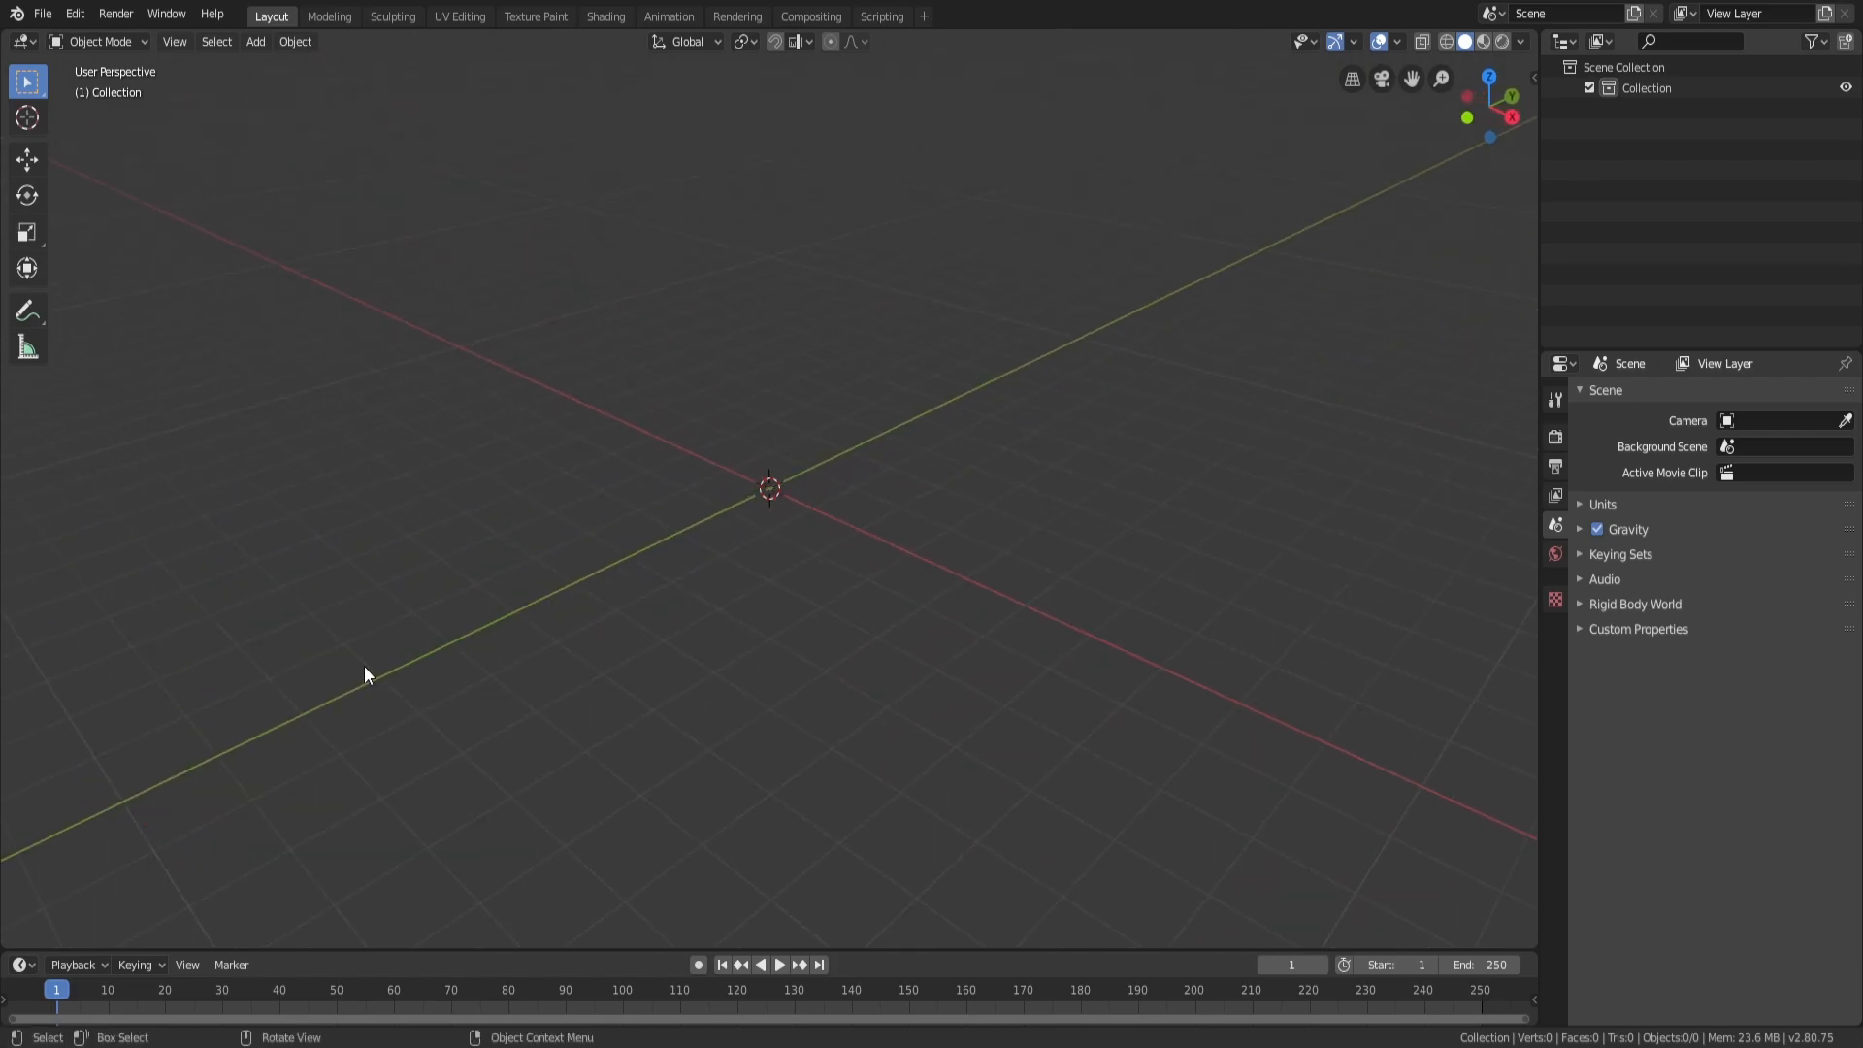
middle_click_drag(365, 668, 86, 803)
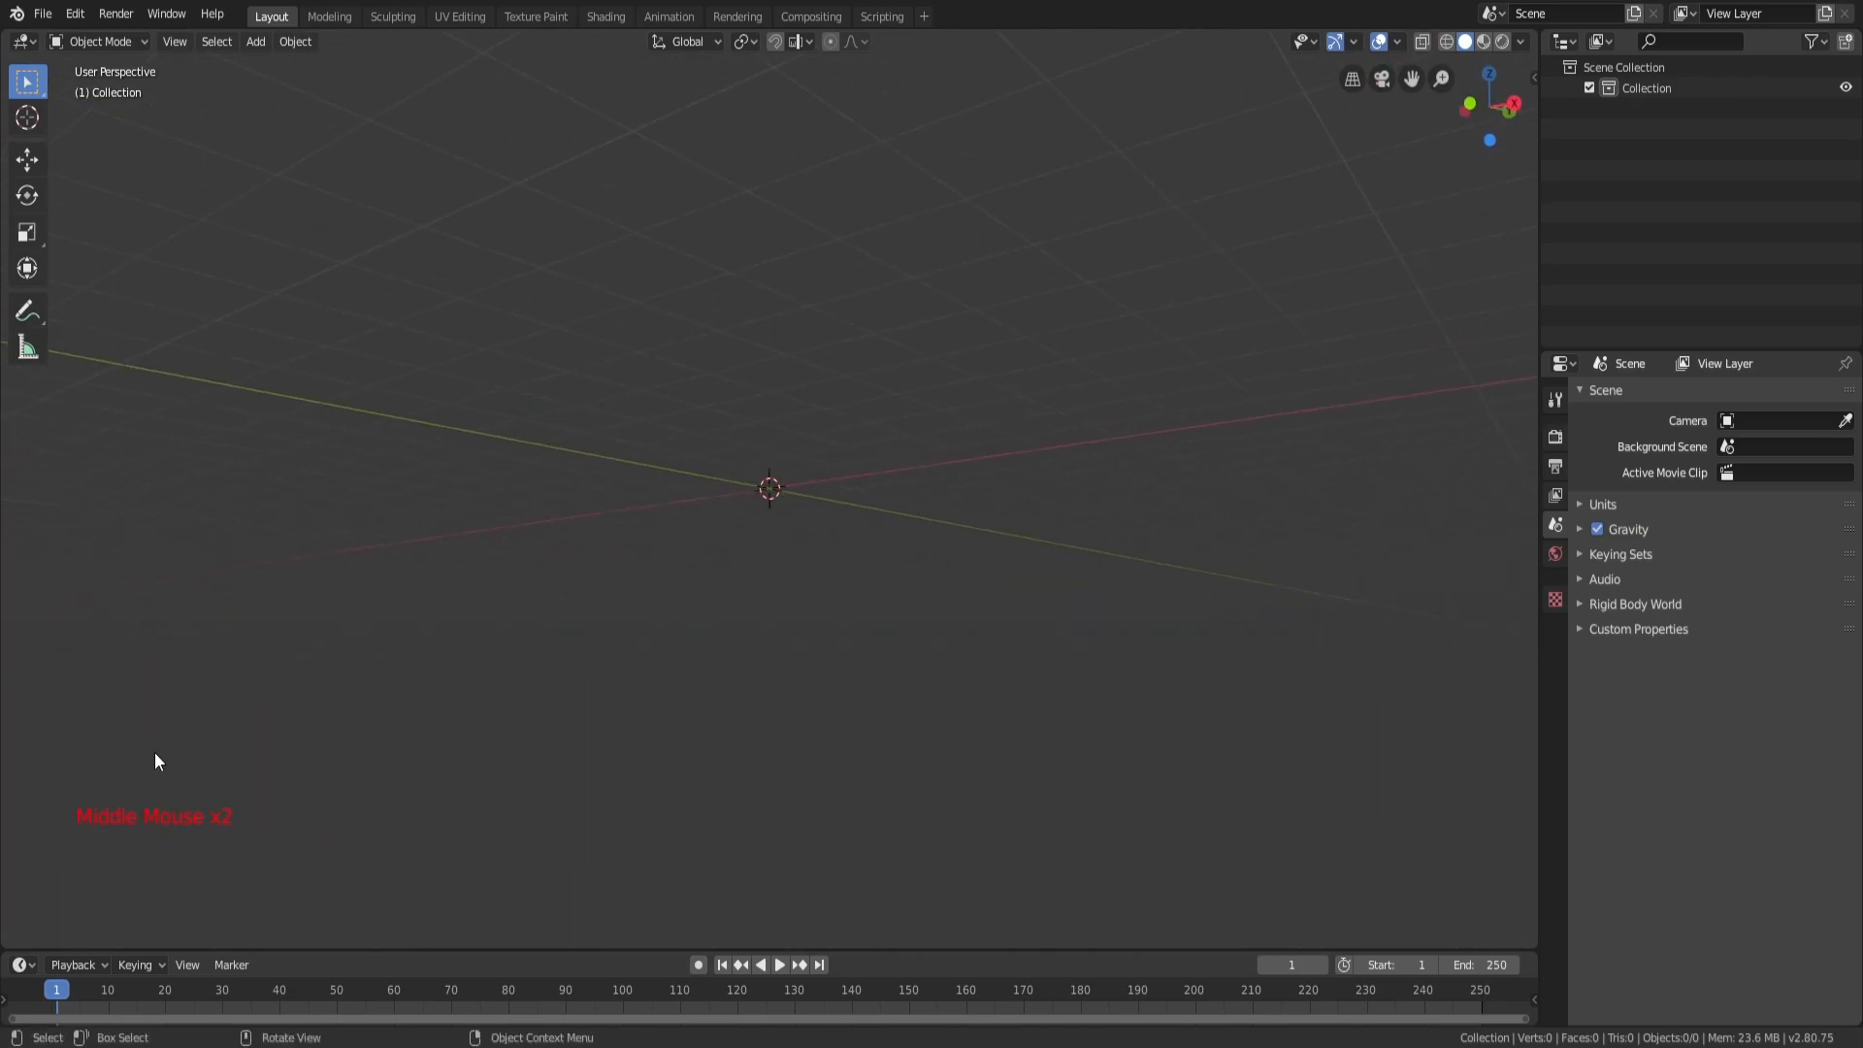
middle_click_drag(112, 765, 245, 823)
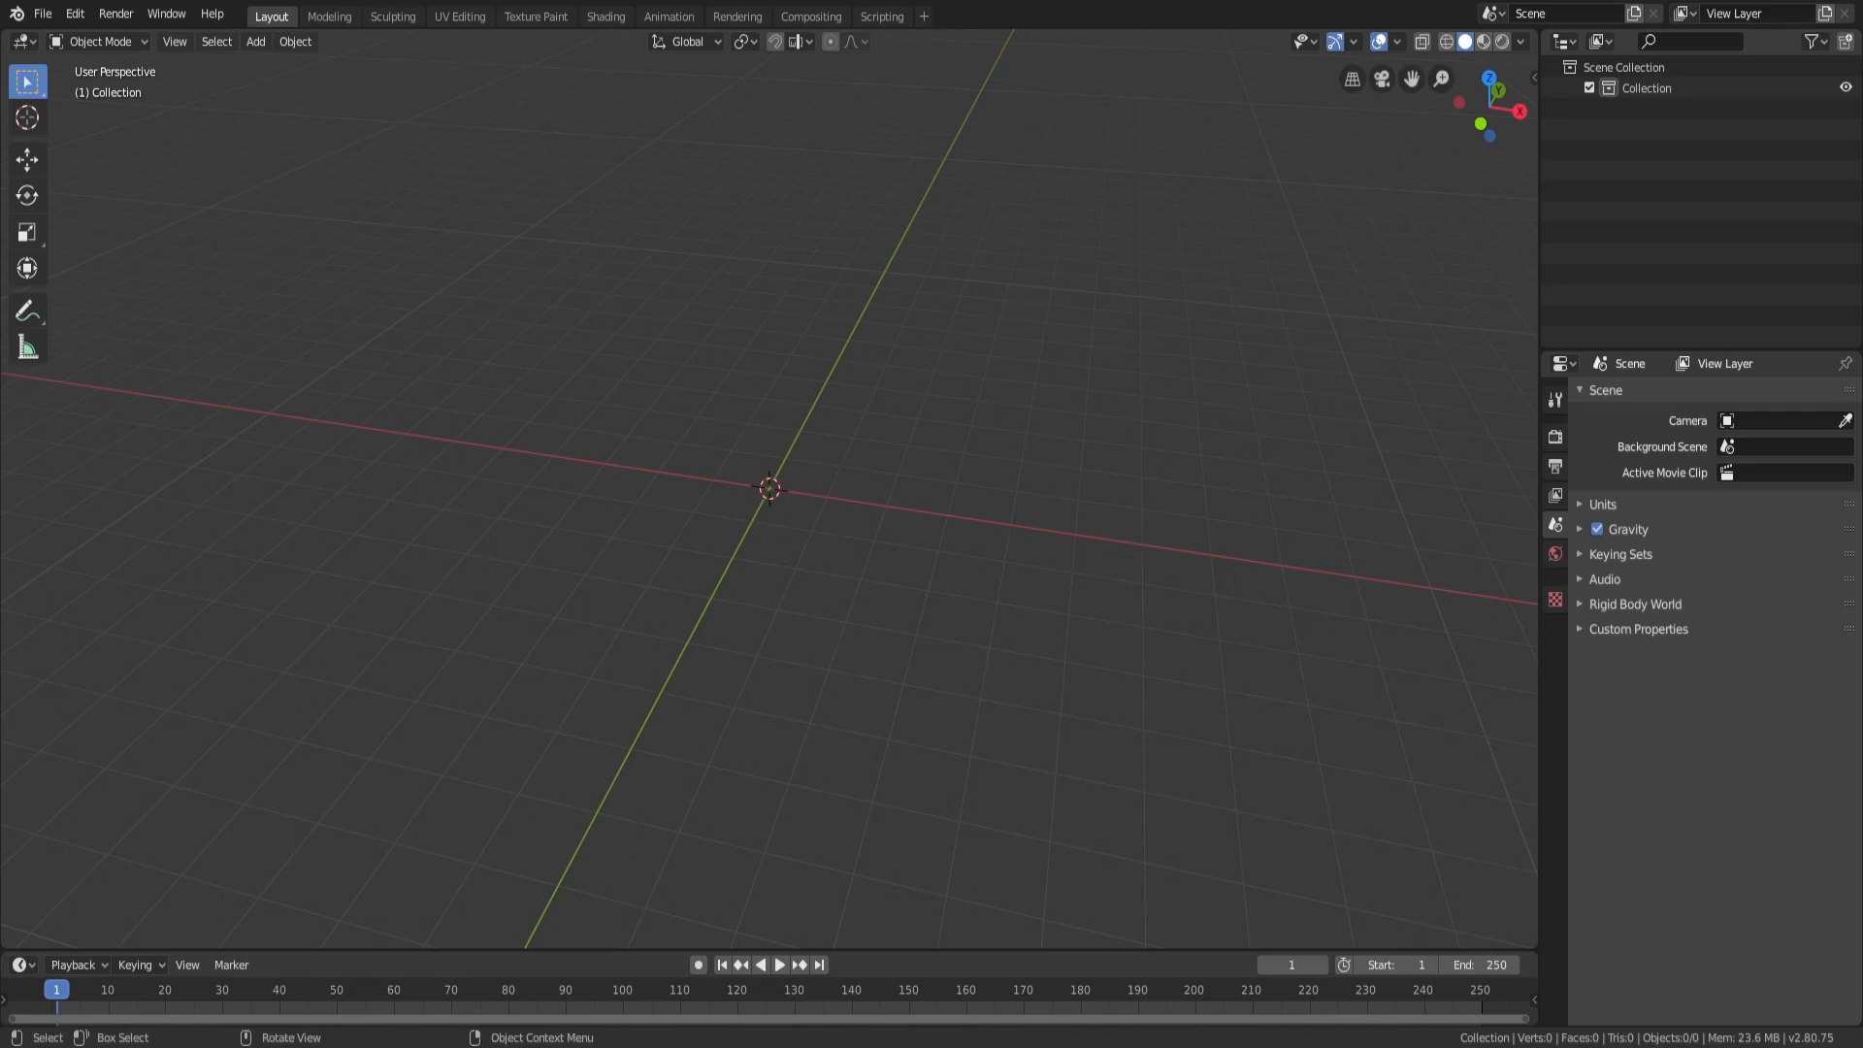
Step: Add a cube at the world origin and scale it along Y to about 0.576
scroll(867, 504, "down", 2)
key("shift+a")
mouse_move(870, 504)
left_click(936, 528)
middle_click_drag(936, 528, 947, 409)
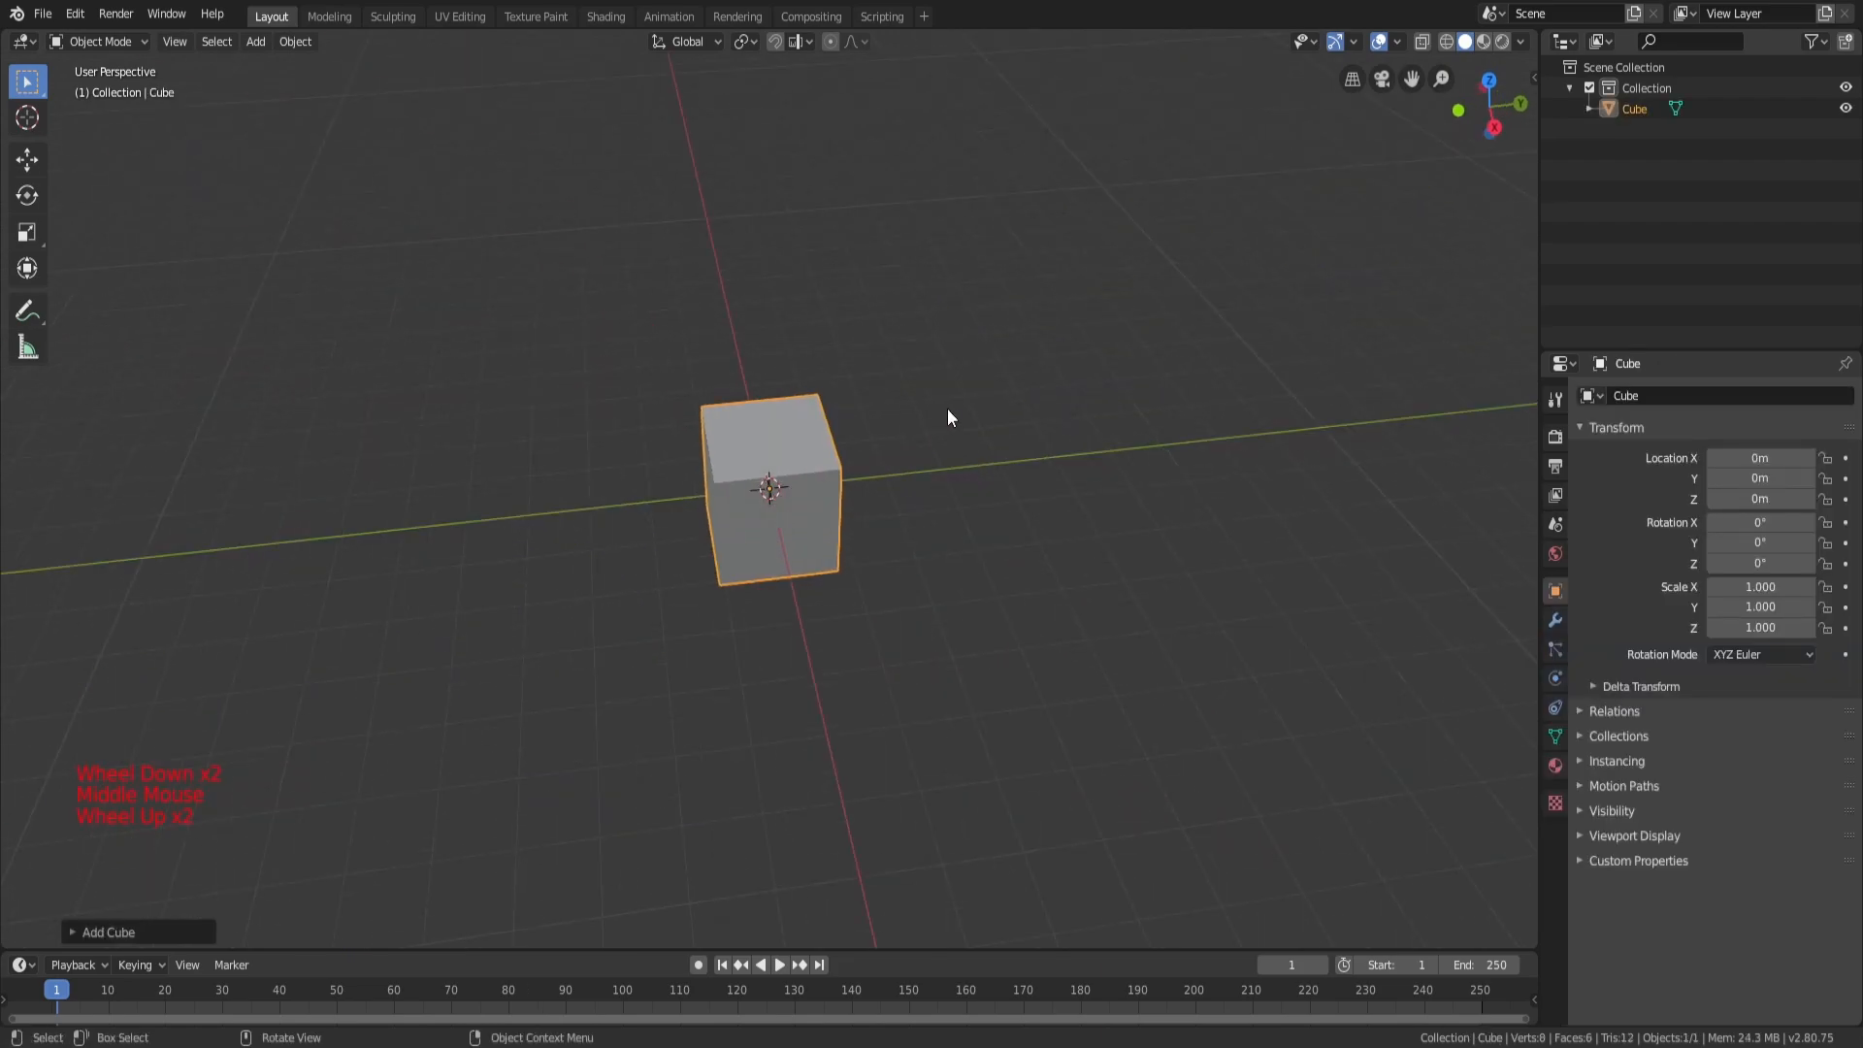
key("s")
key("y")
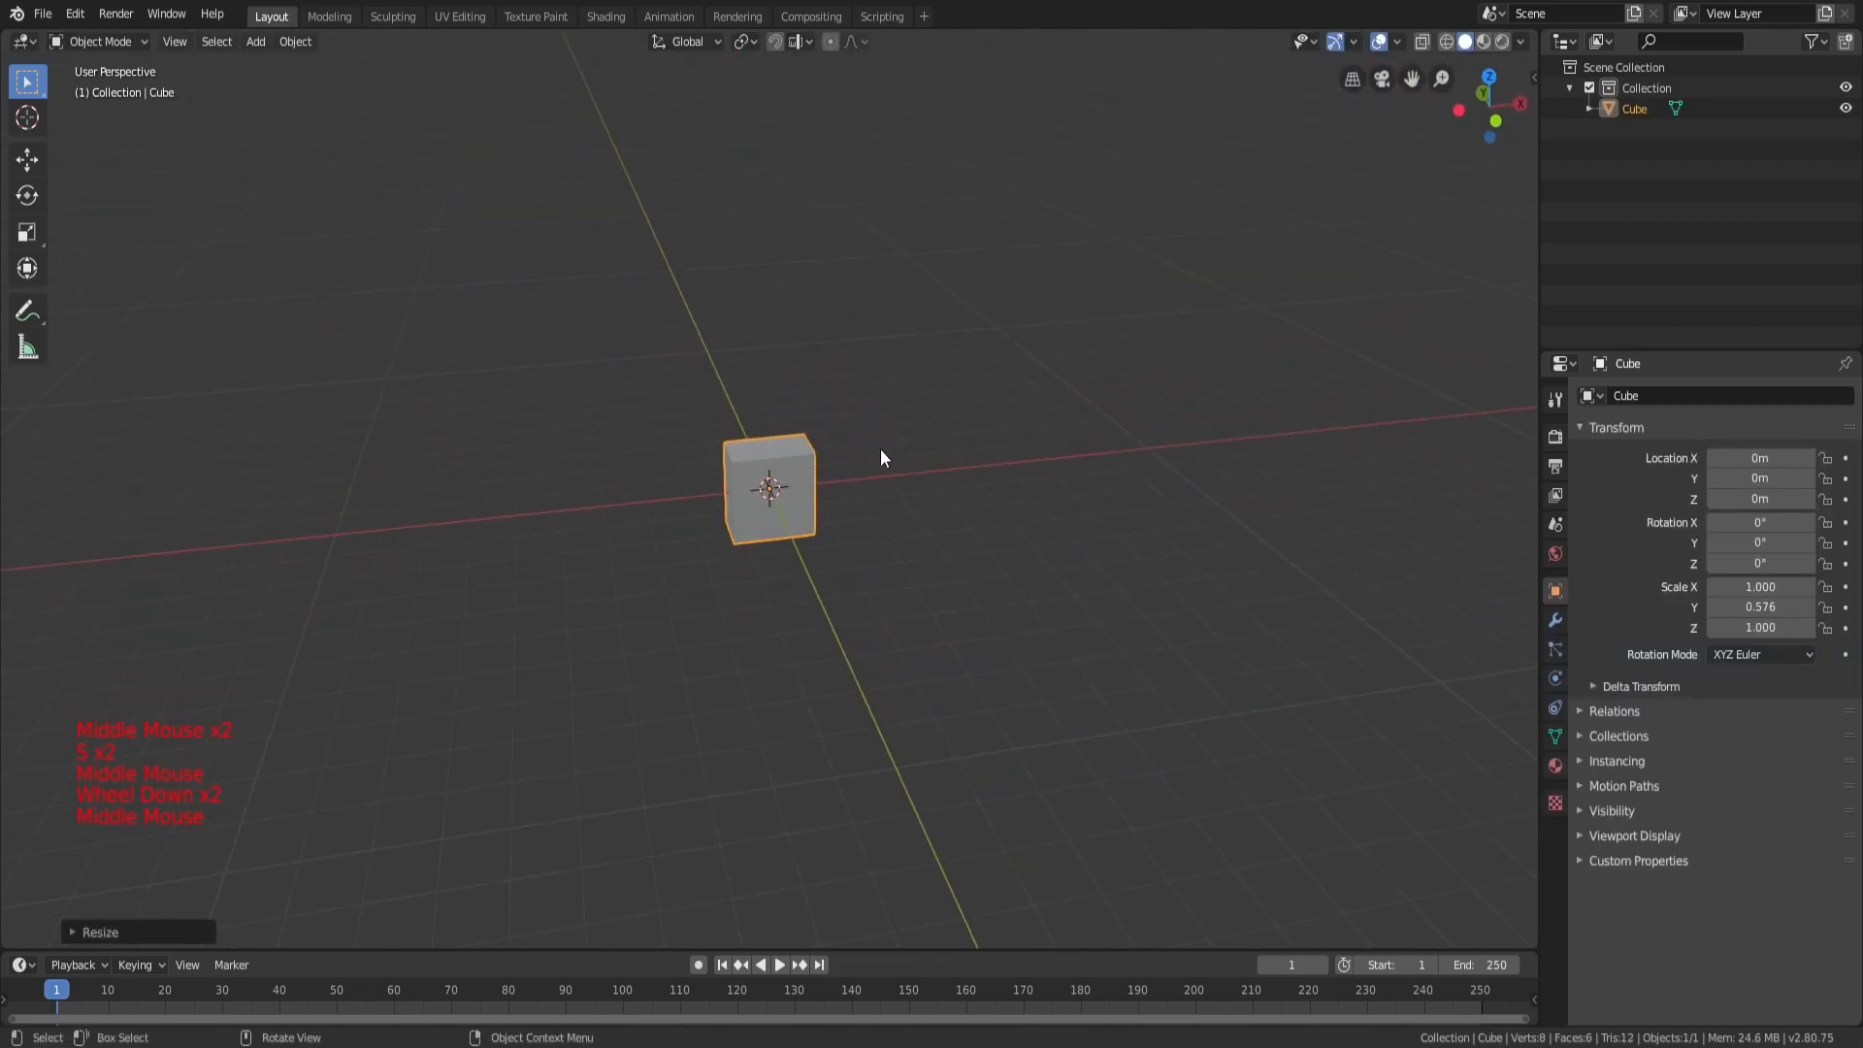
Step: Raise the cube's top face well above the base and widen it along X by a factor of about 10.3
key("a")
key("a")
key("a")
key("c")
scroll(828, 440, "down", 3)
middle_click_drag(828, 504, 823, 456)
key("g")
left_click(817, 153)
key("s")
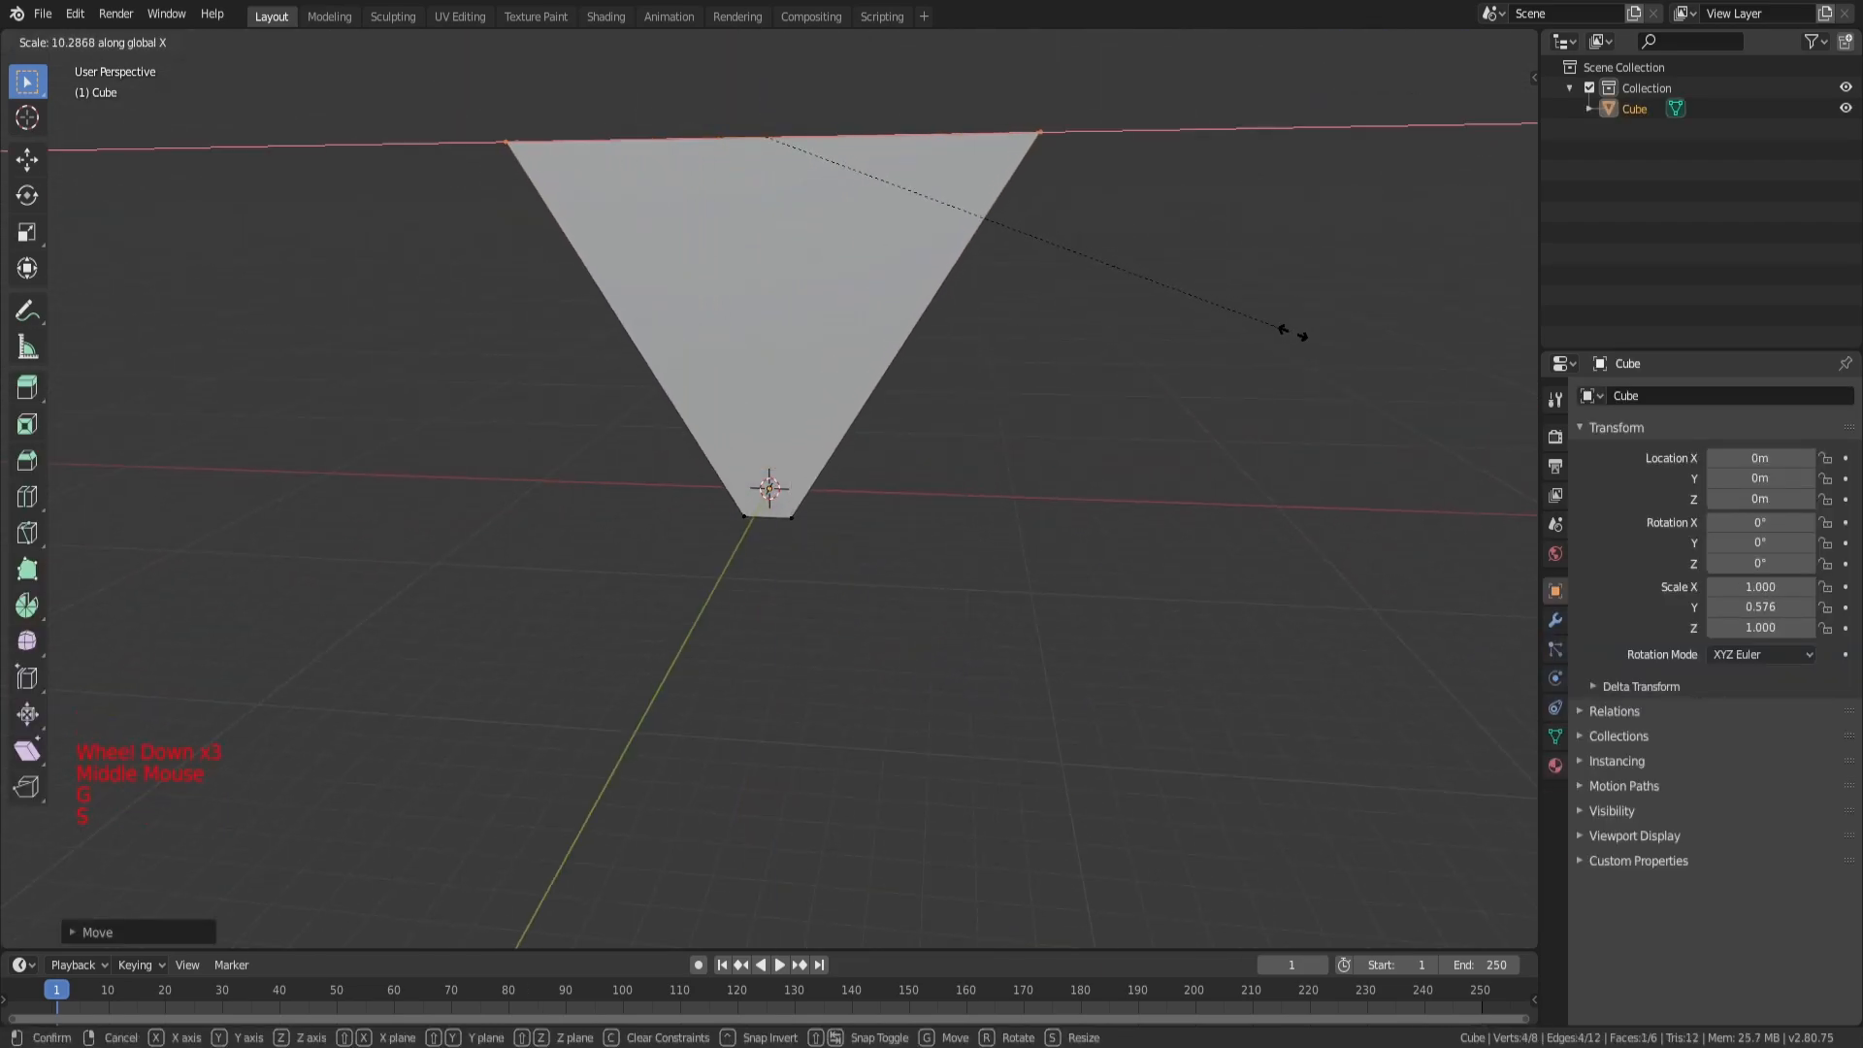
left_click(1288, 324)
Step: Widen the bottom of the tapered panel and add a vertical loop cut through its middle
middle_click_drag(985, 420, 980, 482)
key("s")
left_click(116, 532)
key("a")
key("a")
key("a")
key("ctrl+r")
double_click(762, 219)
Step: Delete the vertices of the negative-X half of the panel, keeping the half beyond the centre cut
key("a")
key("a")
key("a")
middle_click_drag(760, 216, 760, 257)
key("z")
key("c")
left_click(510, 149)
left_click(666, 510)
key("Escape")
key("x")
left_click(665, 514)
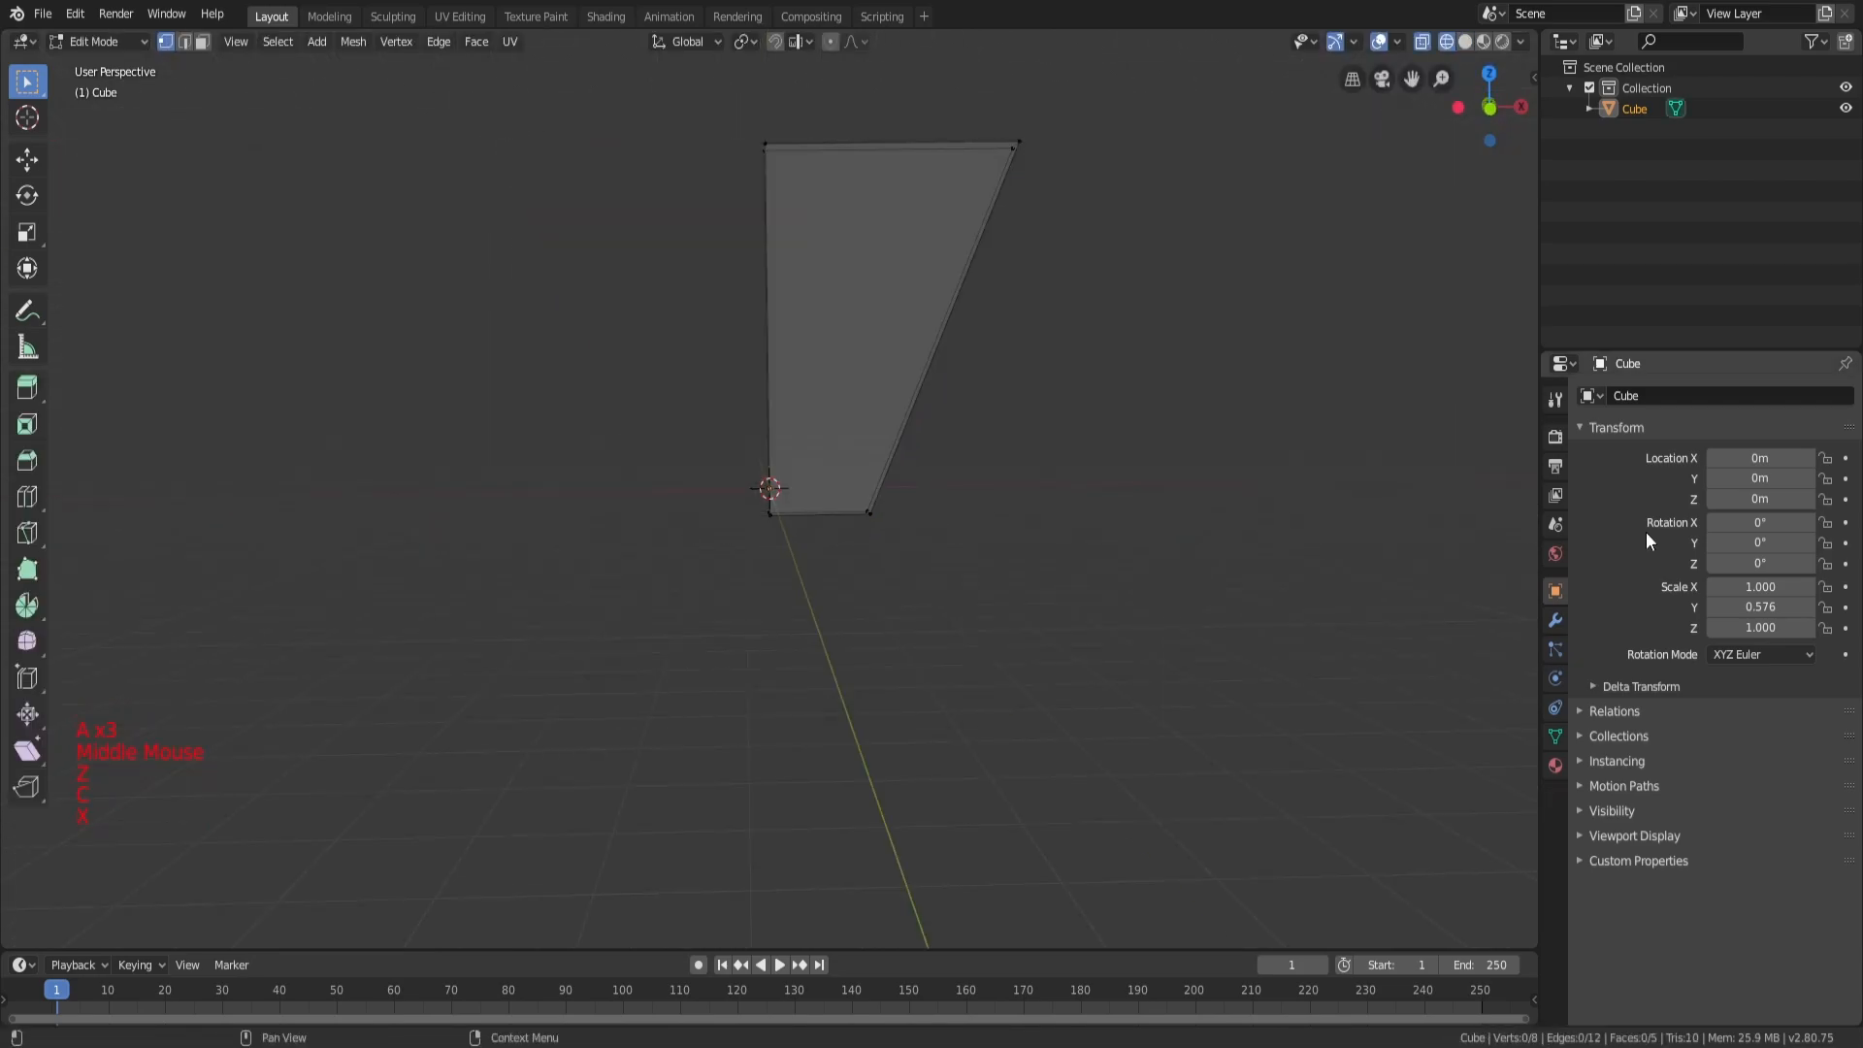
Step: Add a Mirror modifier on the X axis with Clipping enabled and return to Object Mode
left_click(1555, 620)
left_click(1666, 398)
left_click(1479, 597)
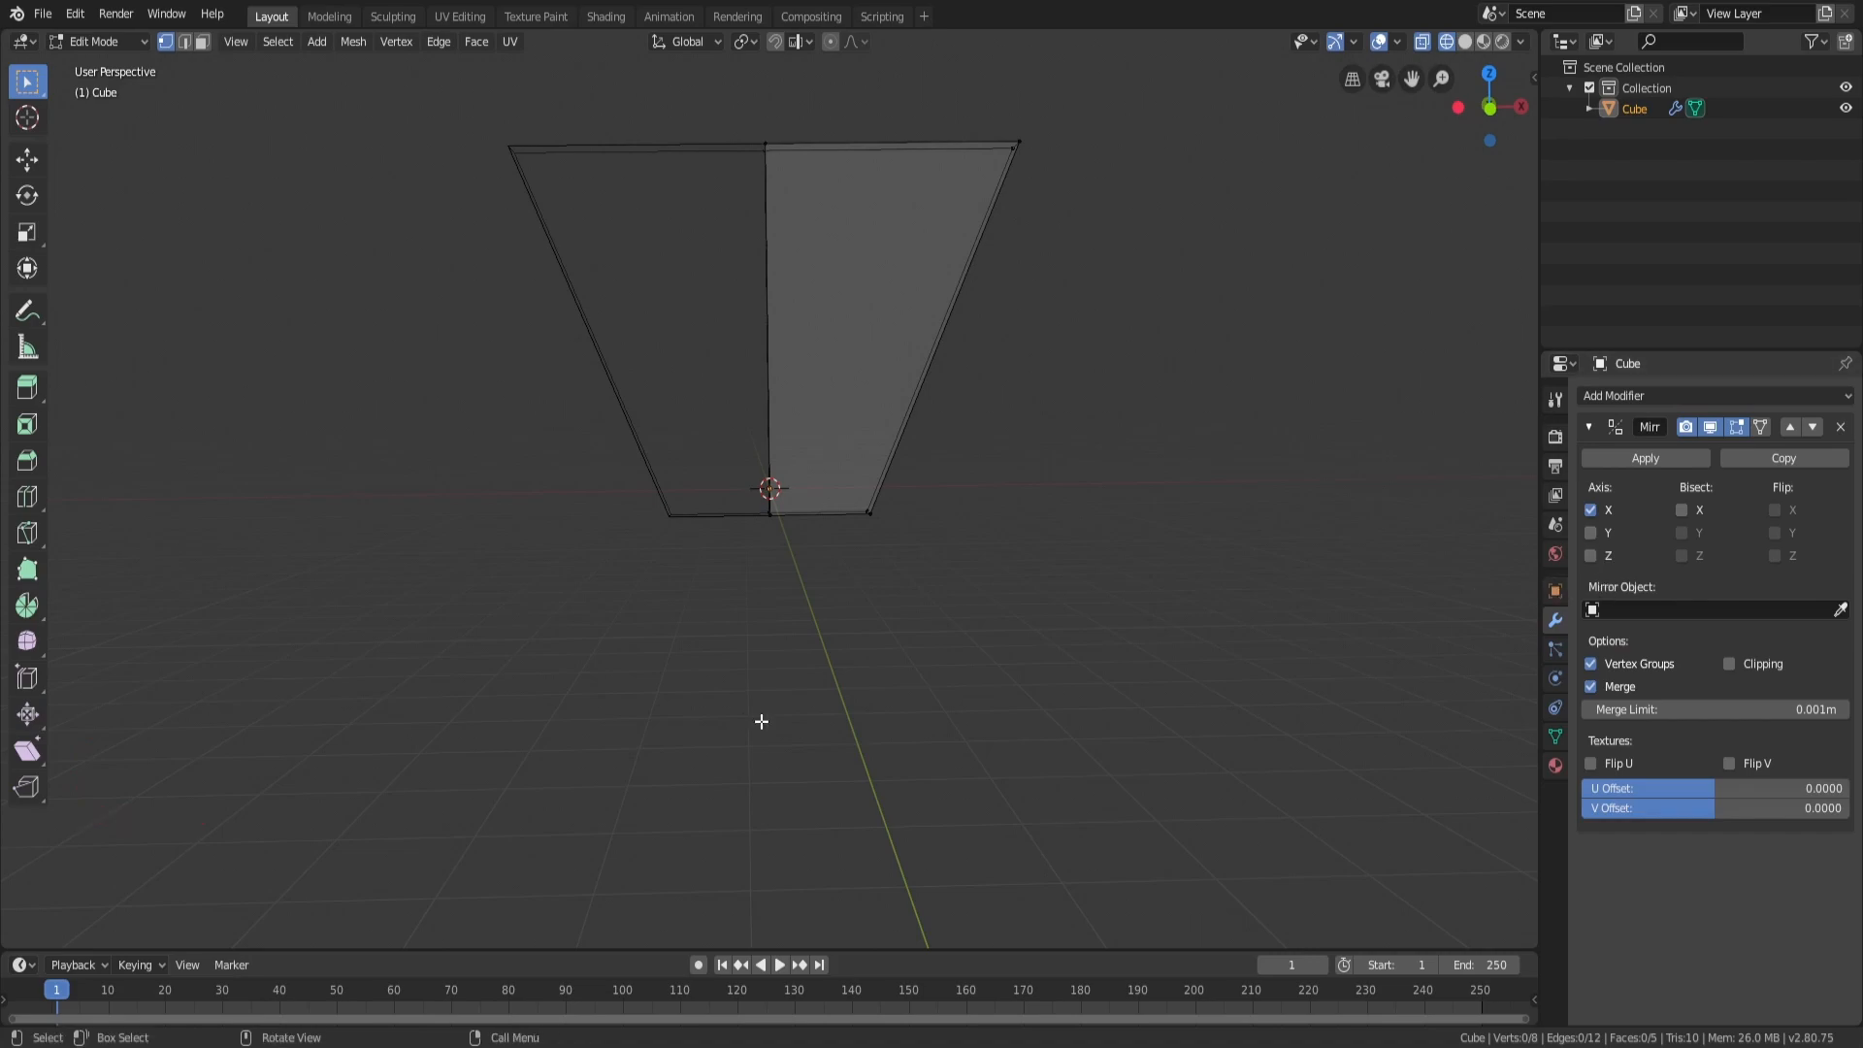
left_click(1729, 663)
key("z")
key("a")
key("a")
key("a")
mouse_move(1252, 566)
middle_mouse_down()
mouse_move(757, 378)
mouse_move(652, 462)
middle_mouse_up()
key("Tab")
Step: Scale the mirrored panel along Y to change its thickness
middle_click_drag(902, 378, 860, 379)
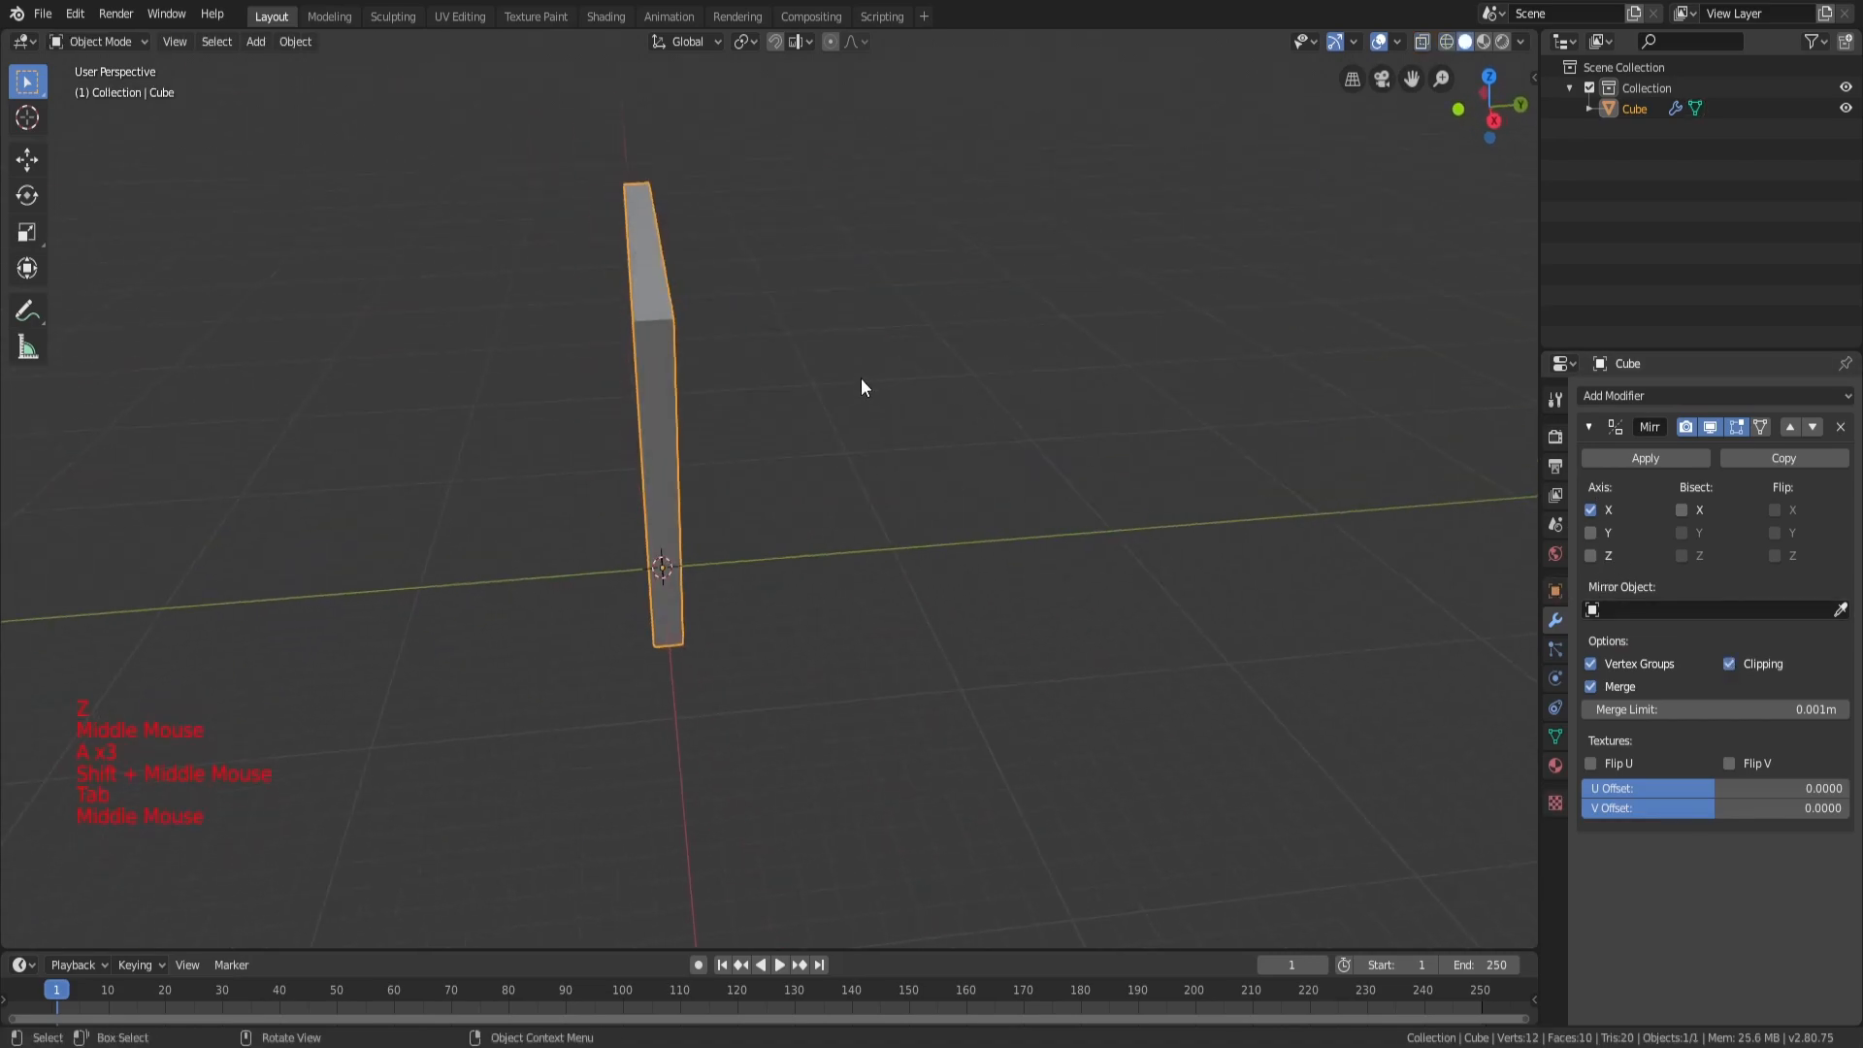
key("s")
key("y")
left_click(1351, 416)
mouse_move(999, 411)
middle_mouse_down()
mouse_move(1151, 398)
mouse_move(1033, 424)
middle_mouse_up()
Step: Add four loop cuts across the panel's thickness in Edit Mode
key("Tab")
key("a")
key("a")
key("a")
key("ctrl+r")
scroll(685, 424, "up", 2)
scroll(685, 424, "up", 1)
left_click(685, 424)
middle_click_drag(701, 412, 728, 294)
key("s")
right_click(846, 303)
Step: Raise the top vertices of the inner thickness loops along Z to begin rounding the upper edge
key("a")
key("a")
key("a")
key("c")
left_click_drag(653, 277, 651, 219)
right_click(648, 236)
key("g")
key("z")
left_click(660, 256)
key("a")
Step: Raise the top vertices of the centremost loops further along Z to complete the arched upper edge
key("a")
key("a")
key("c")
right_click(693, 201)
middle_click_drag(693, 201, 722, 237)
key("g")
key("z")
left_click(695, 175)
key("a")
key("a")
key("a")
Step: Select the inner vertices along the rounded upper edge and scale them along Y
key("Tab")
key("Tab")
key("a")
key("a")
key("a")
key("c")
left_click_drag(594, 231, 756, 290)
middle_click_drag(772, 271, 939, 390)
key("c")
left_click(694, 225)
key("s")
key("y")
left_click(854, 239)
Step: Move the inner loop vertices on the panel's outer side outward along X to round that side
key("Tab")
key("Tab")
scroll(884, 277, "down", 1)
key("Tab")
key("Tab")
key("a")
key("a")
key("c")
left_click(745, 393)
key("g")
key("x")
left_click(978, 412)
Step: Select another pair of vertices on the panel's outer side and move them outward along X
key("a")
key("a")
key("a")
left_click(852, 451)
left_click(846, 560, "shift")
key("g")
key("x")
left_click(895, 567)
middle_click_drag(895, 567, 857, 358)
key("a")
key("a")
key("a")
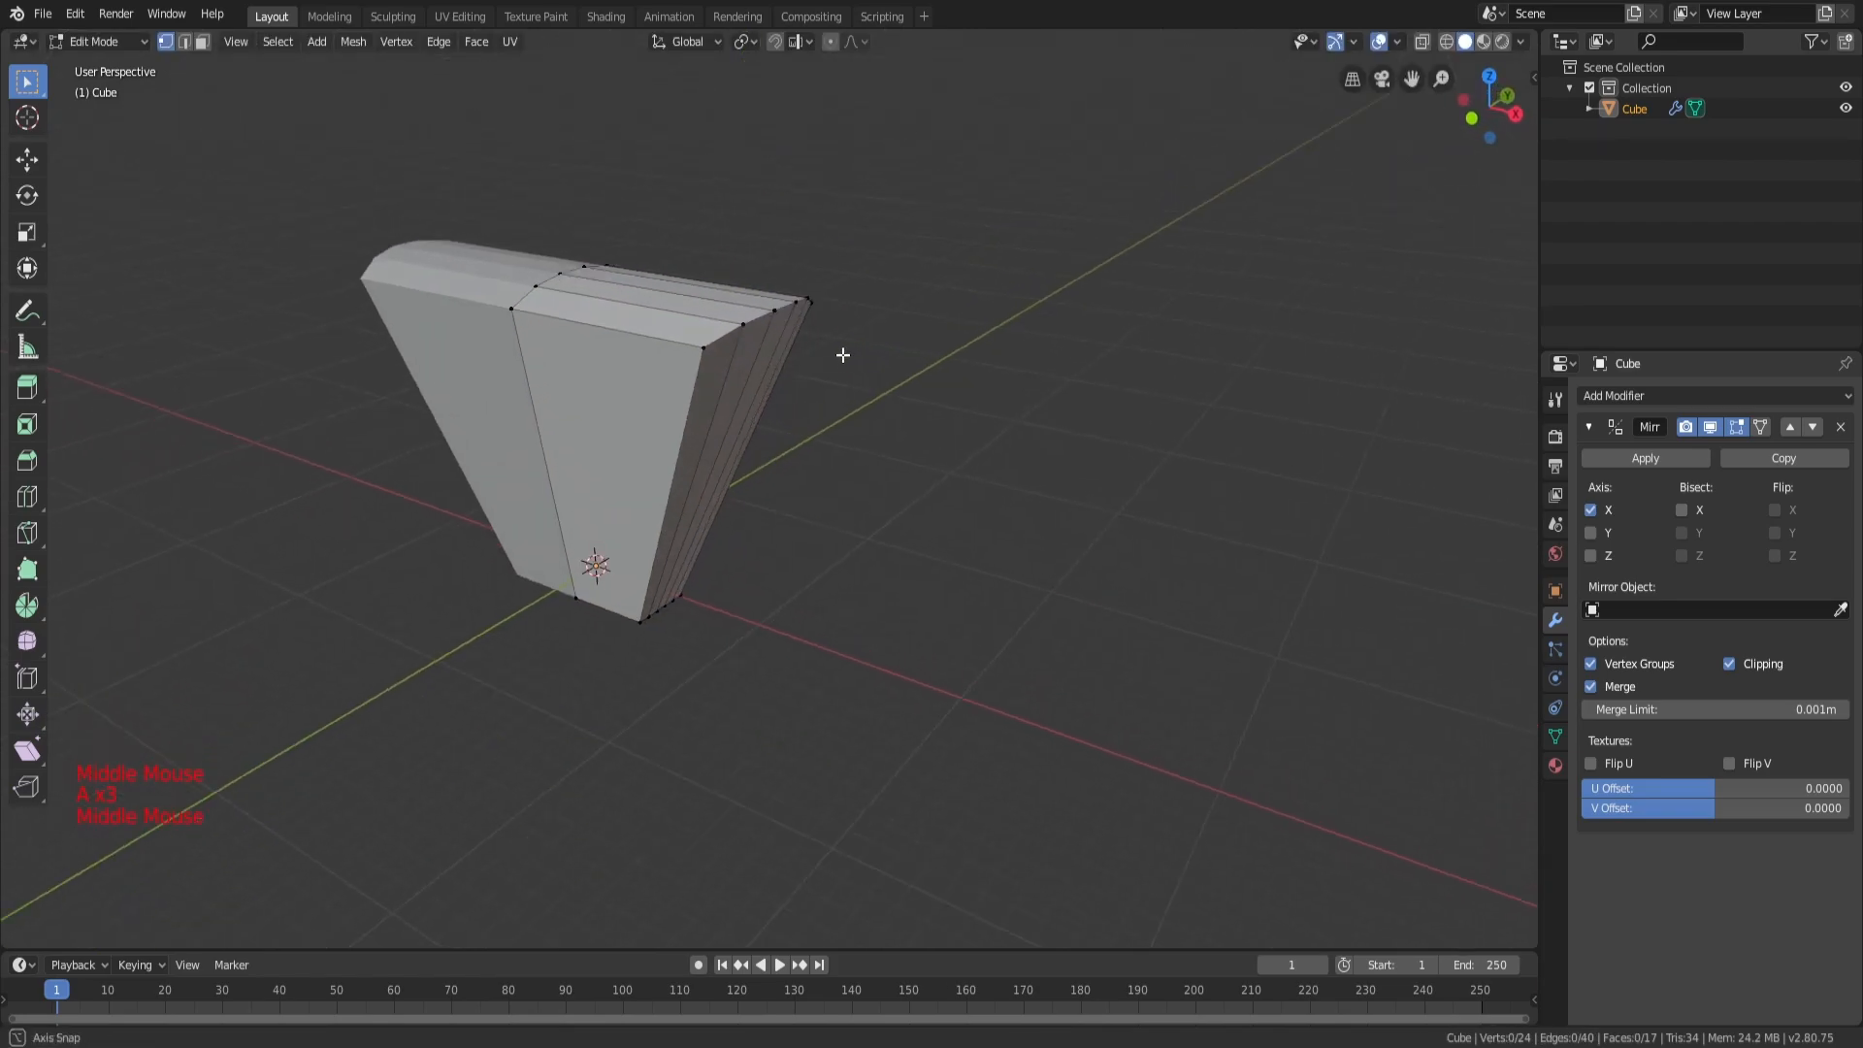
Step: Add a vertical loop cut midway between the panel's centre line and its outer side
scroll(578, 329, "down", 2)
middle_click_drag(579, 329, 715, 495)
key("Tab")
key("Tab")
key("c")
right_click(686, 433)
key("a")
key("a")
key("ctrl+r")
left_click(759, 394)
Step: Lower the upper-edge vertices on the centre line along Z to form a dip in the top
key("c")
left_click_drag(674, 475, 674, 587)
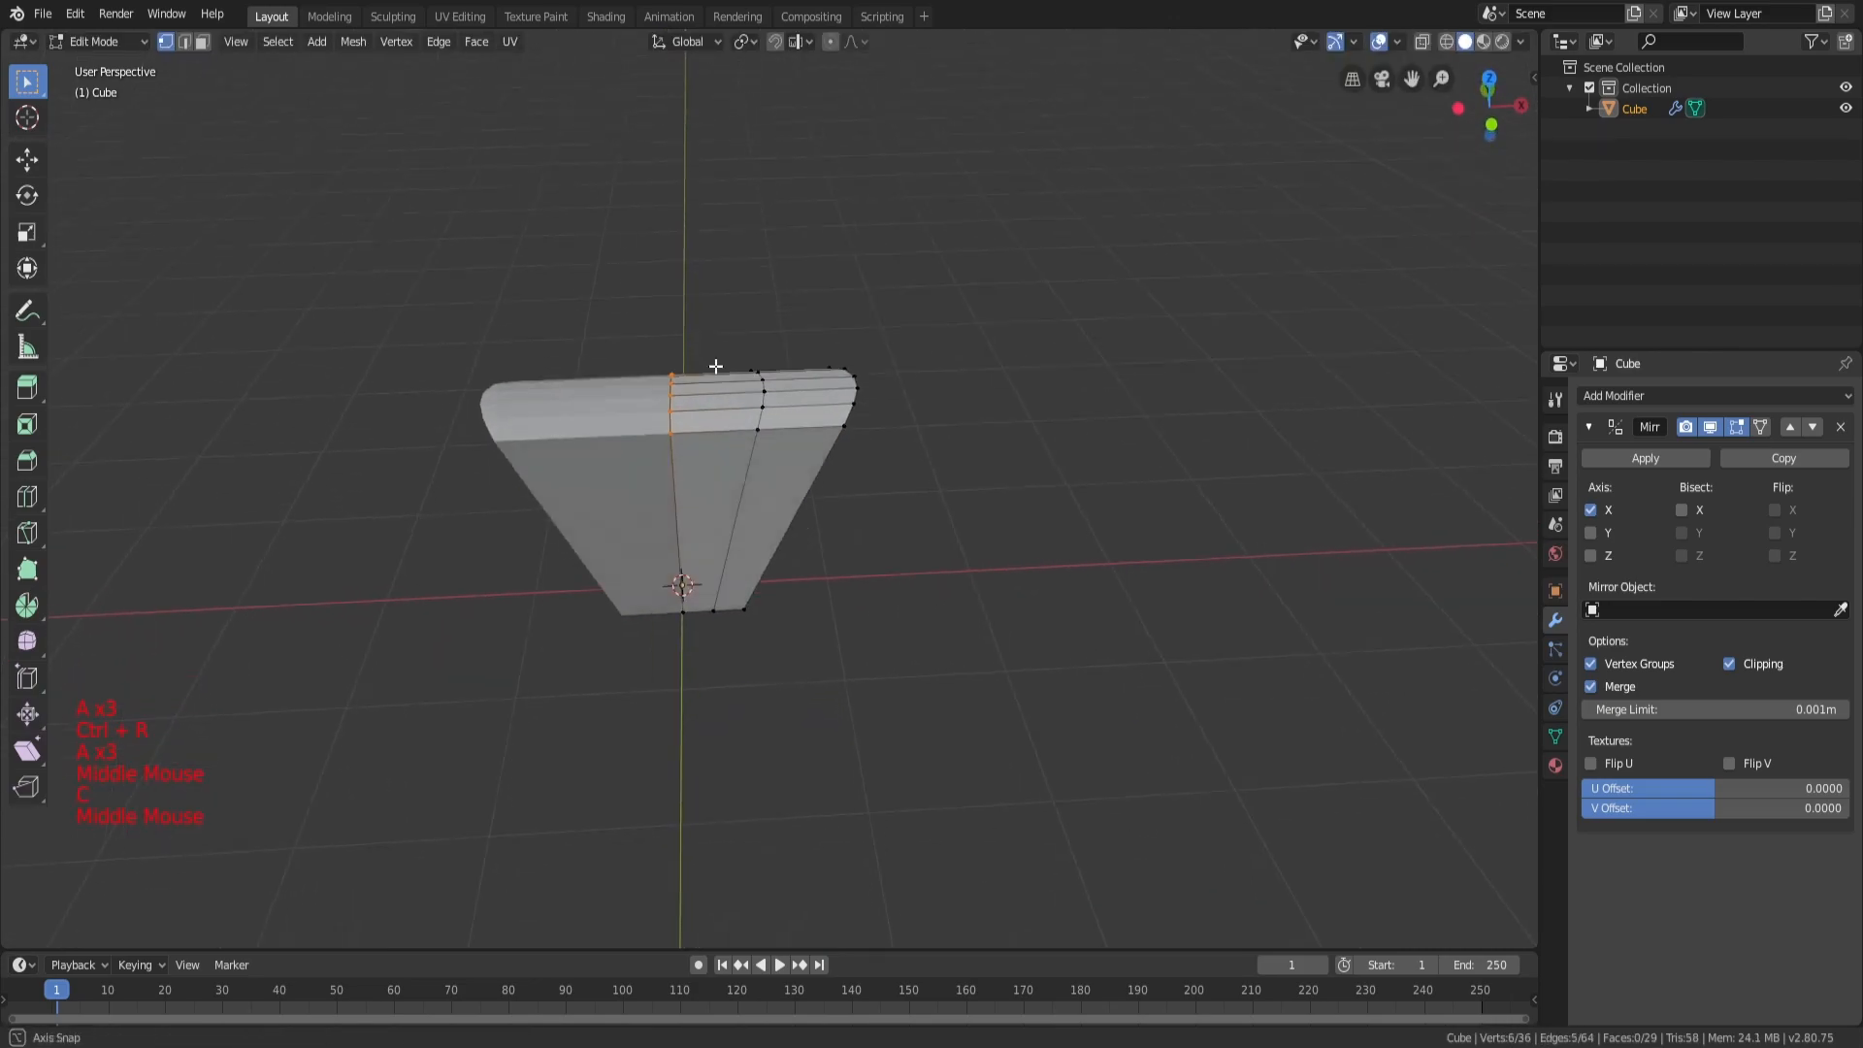
scroll(774, 340, "up", 3)
key("g")
left_click(774, 349)
Step: Lower the upper-edge vertices of the intermediate vertical loop slightly along Z to smooth the dip
key("a")
key("a")
key("a")
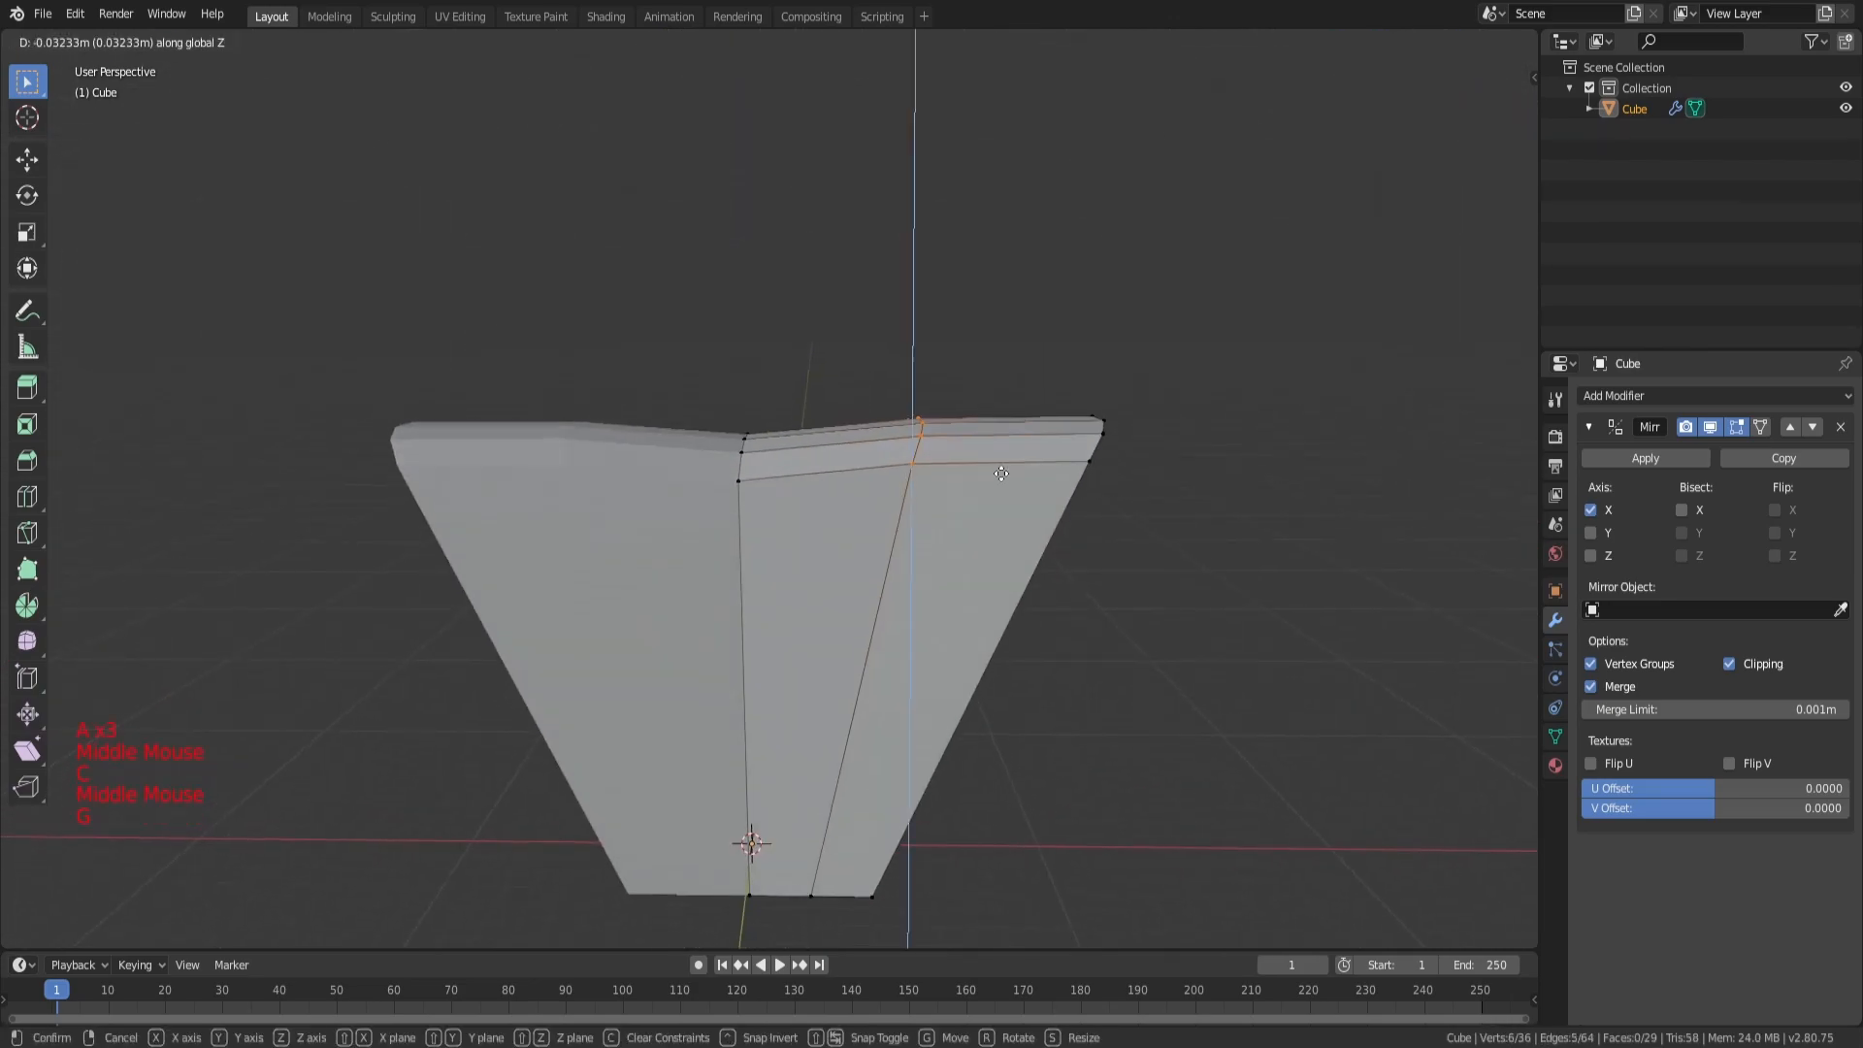
scroll(1014, 475, "down", 5)
key("Tab")
middle_click_drag(998, 491, 993, 533)
scroll(1038, 563, "up", 4)
key("Tab")
key("a")
key("a")
key("a")
scroll(870, 562, "up", 2)
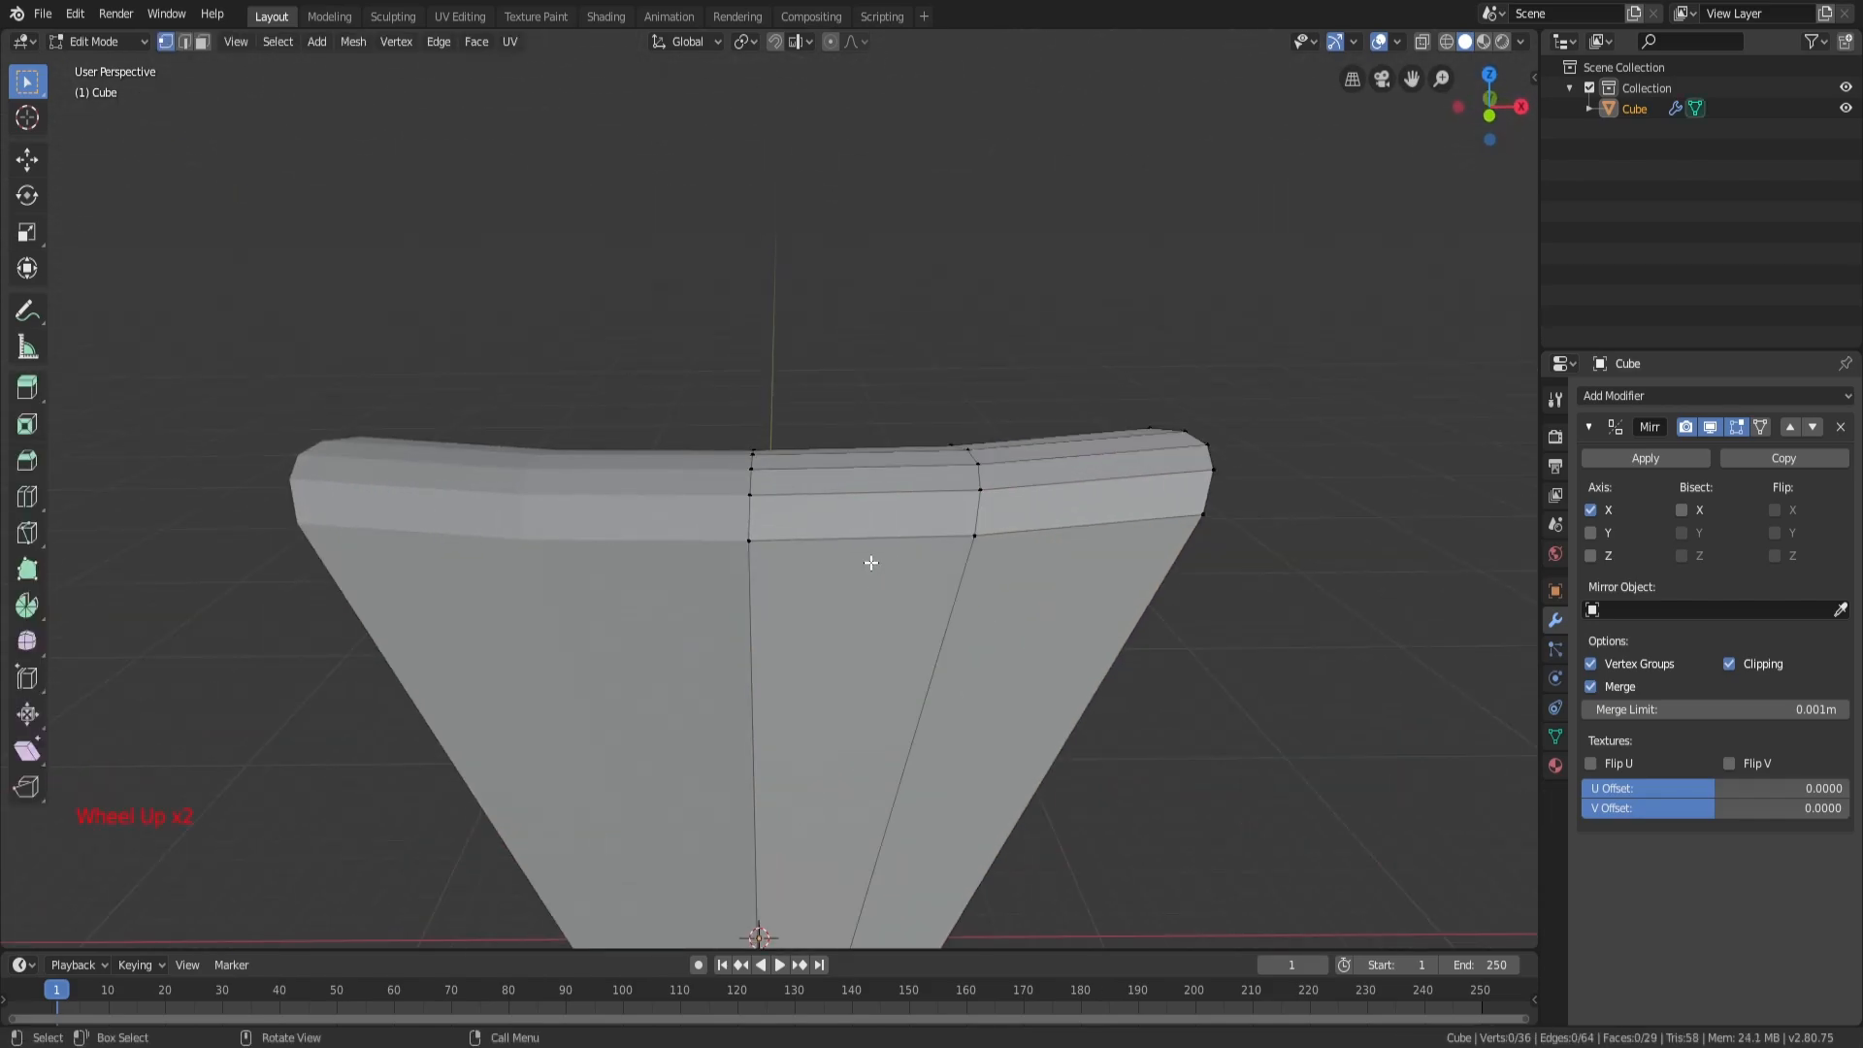
Step: Add six evenly spaced vertical loop cuts between the intermediate vertical loop and the panel's outer side
key("ctrl+r")
scroll(1061, 491, "up", 5)
left_click(1061, 491)
right_click(1061, 491)
key("a")
key("a")
key("a")
Step: Add six evenly spaced vertical loop cuts between the centre line and the intermediate vertical loop
key("ctrl+r")
scroll(825, 503, "up", 5)
left_click(824, 503)
right_click(825, 503)
key("a")
key("a")
key("a")
Step: Circle-select the upper-edge vertices of a vertical loop near the outer side and move them along Z and X
middle_click_drag(912, 497, 857, 514)
middle_click_drag(747, 533, 802, 537)
key("c")
left_click_drag(776, 594, 779, 553)
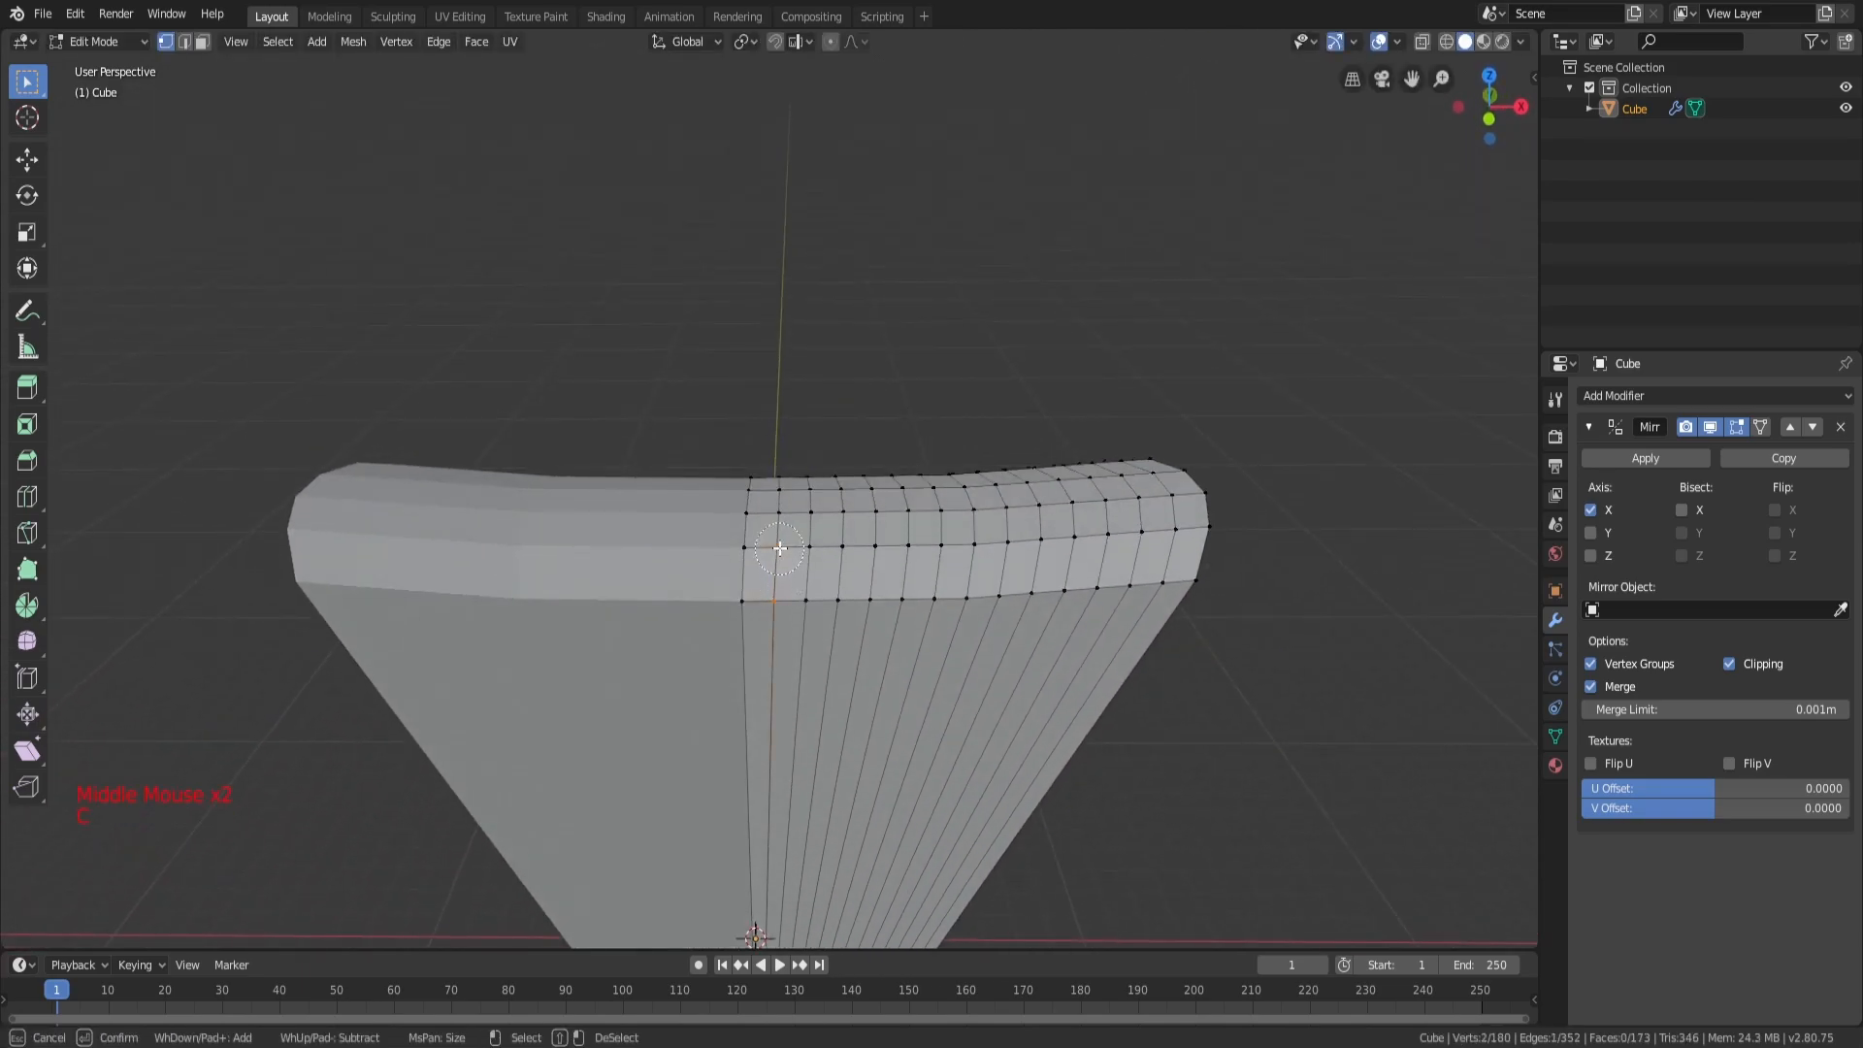
middle_click_drag(779, 558, 769, 624)
left_click_drag(649, 666, 380, 740)
right_click(380, 741)
middle_click_drag(749, 630, 919, 533)
key("g")
key("z")
left_click(1116, 456)
key("g")
key("x")
left_click(1145, 438)
Step: Scale the selected upper-edge vertices near the outer side and shift them further along X
middle_click_drag(1141, 436, 1044, 686)
key("s")
left_click(1063, 465)
scroll(1065, 466, "up", 2)
key("g")
key("x")
left_click(1236, 446)
Step: Select the matching bottom-edge vertices of that loop and move them about 0.34 m along X
scroll(1179, 438, "down", 2)
key("a")
key("a")
key("a")
scroll(973, 451, "up", 2)
left_click(1046, 687)
key("g")
key("x")
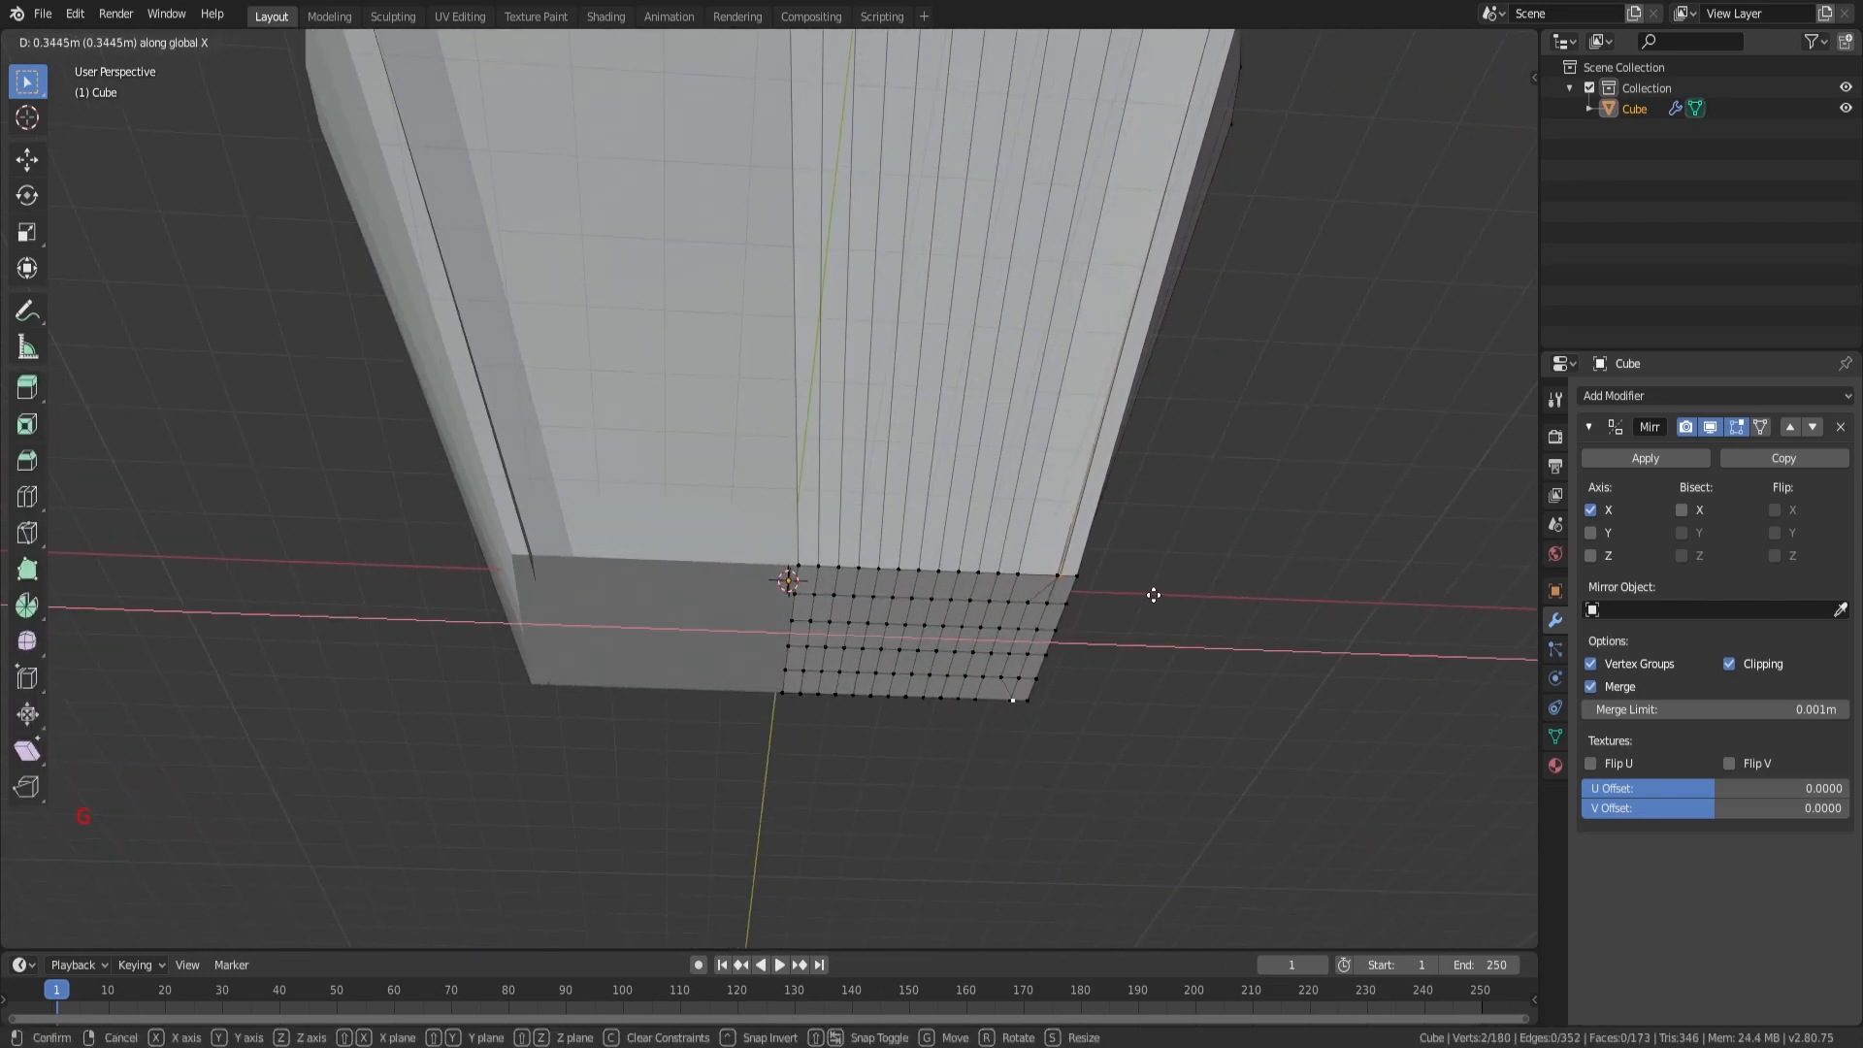
left_click(1150, 595)
key("Tab")
middle_click_drag(1144, 595, 981, 550)
Step: Select the six upper-edge vertices of another vertical loop further inward and move them along Z
key("Tab")
key("a")
key("a")
key("a")
left_click(955, 557)
left_click(972, 584, "shift")
left_click(982, 621, "shift")
left_click(979, 664, "shift")
left_click(966, 710, "shift")
left_click(944, 783, "shift")
middle_click_drag(944, 783, 1019, 623)
key("g")
key("z")
left_click(1088, 560)
Step: Scale the second ridge's upper vertices along Y and fine-tune their height along Z
middle_click_drag(1088, 560, 975, 593)
key("s")
key("y")
left_click(1116, 598)
middle_click_drag(1116, 598, 1196, 532)
key("g")
key("z")
left_click(1195, 532)
key("g")
left_click(1198, 537)
key("Tab")
middle_click_drag(918, 509, 914, 558)
Step: Select the second ridge's two bottom-edge vertices and move them along X
key("Tab")
left_click(946, 653)
left_click(919, 698, "shift")
key("g")
key("x")
left_click(963, 697)
Step: Scale the second ridge's two bottom-edge vertices along Y
key("s")
key("y")
left_click(971, 714)
middle_click_drag(971, 714, 793, 665)
key("s")
key("y")
left_click(767, 673)
Step: Select another group of vertices on the panel and scale them along Y
left_click(517, 661)
middle_click_drag(480, 650, 641, 574)
left_click(726, 572)
left_click(630, 566, "shift")
left_click(627, 566, "shift")
left_click(613, 559, "shift")
key("s")
key("y")
left_click(670, 546)
Step: Examine the panel's mirrored ridges from several angles in Object Mode
key("Tab")
scroll(671, 524, "down", 4)
middle_click_drag(672, 447, 720, 524)
key("a")
key("a")
key("a")
scroll(860, 563, "up", 4)
middle_click_drag(860, 563, 788, 502)
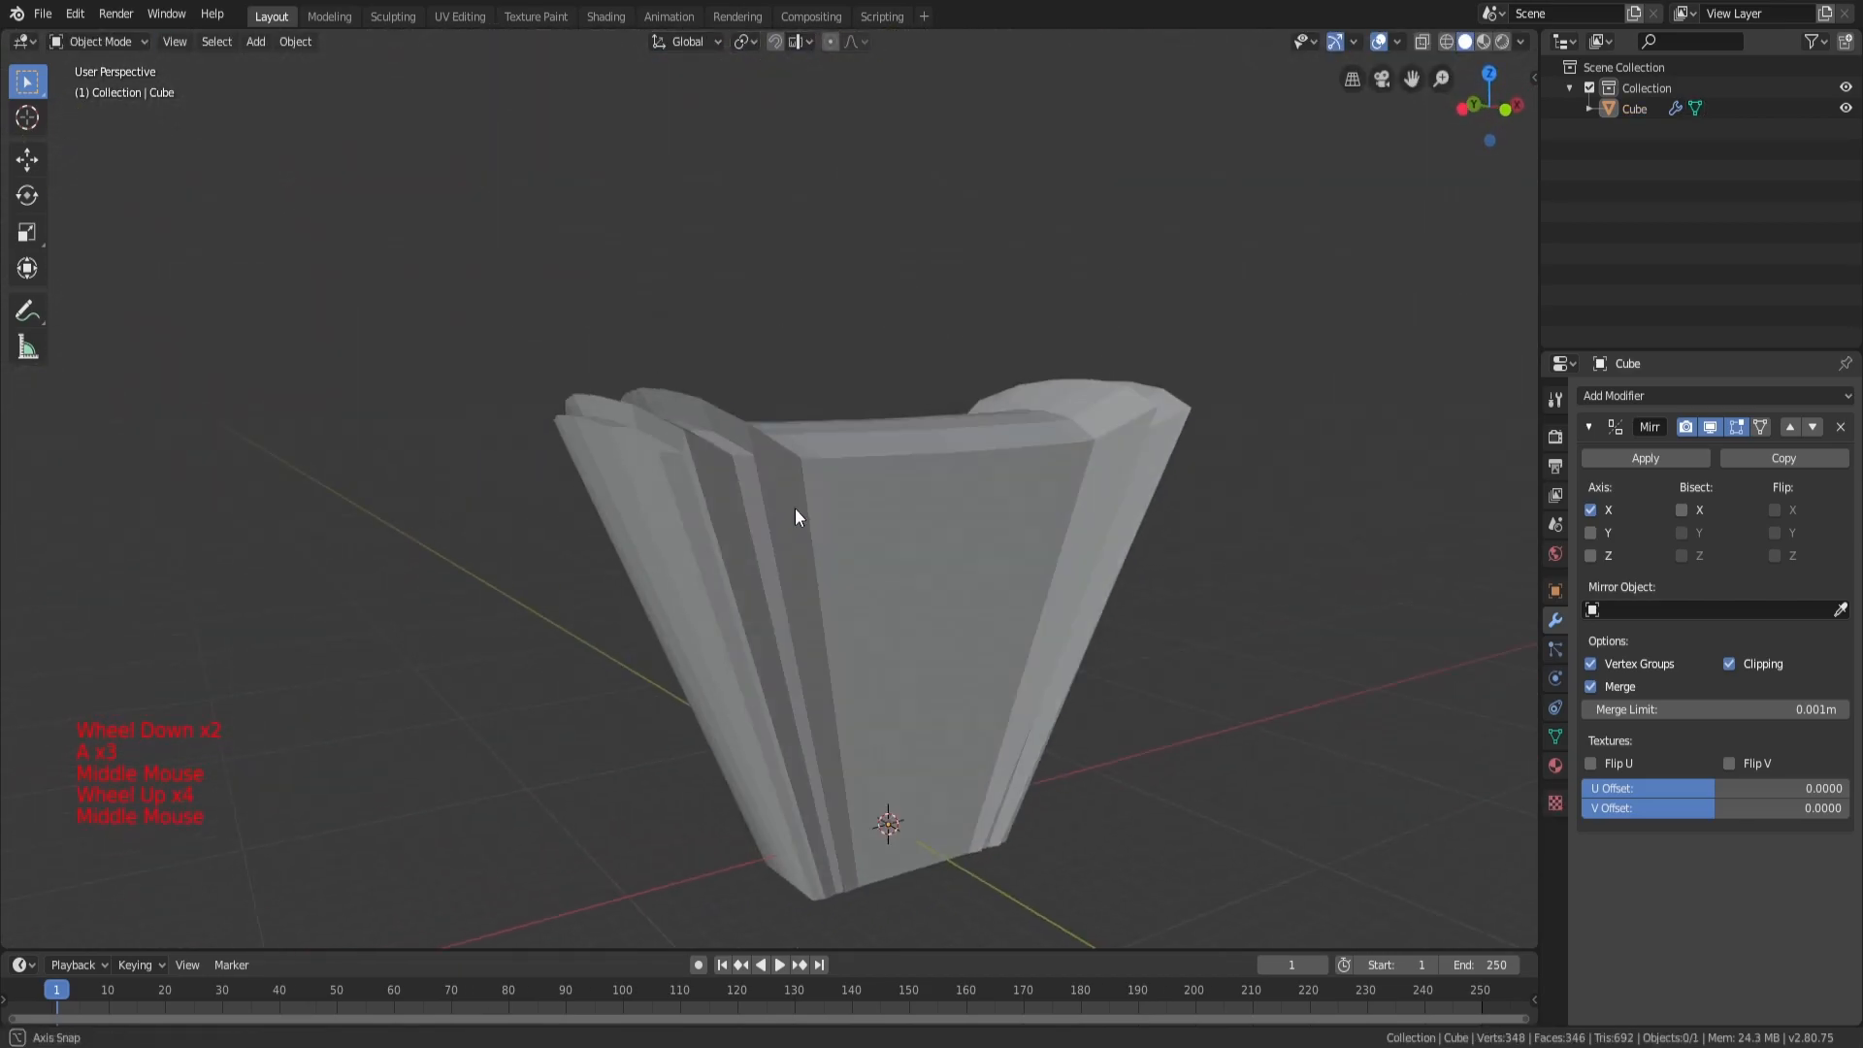
right_click(788, 507)
middle_click_drag(835, 586, 1018, 438)
Step: Select the six upper-edge vertices of a third loop closer to the centre and move them along Z and X
key("Tab")
key("a")
key("a")
key("a")
left_click(750, 619)
left_click(779, 574, "shift")
left_click(800, 546, "shift")
left_click(815, 530, "shift")
left_click(830, 505, "shift")
left_click(823, 519, "shift")
key("g")
key("z")
left_click(905, 444)
key("g")
key("x")
left_click(961, 444)
Step: Scale the third ridge's upper vertices along Y and lower them about 0.13 m along Z
key("s")
key("y")
left_click(821, 502)
key("g")
key("z")
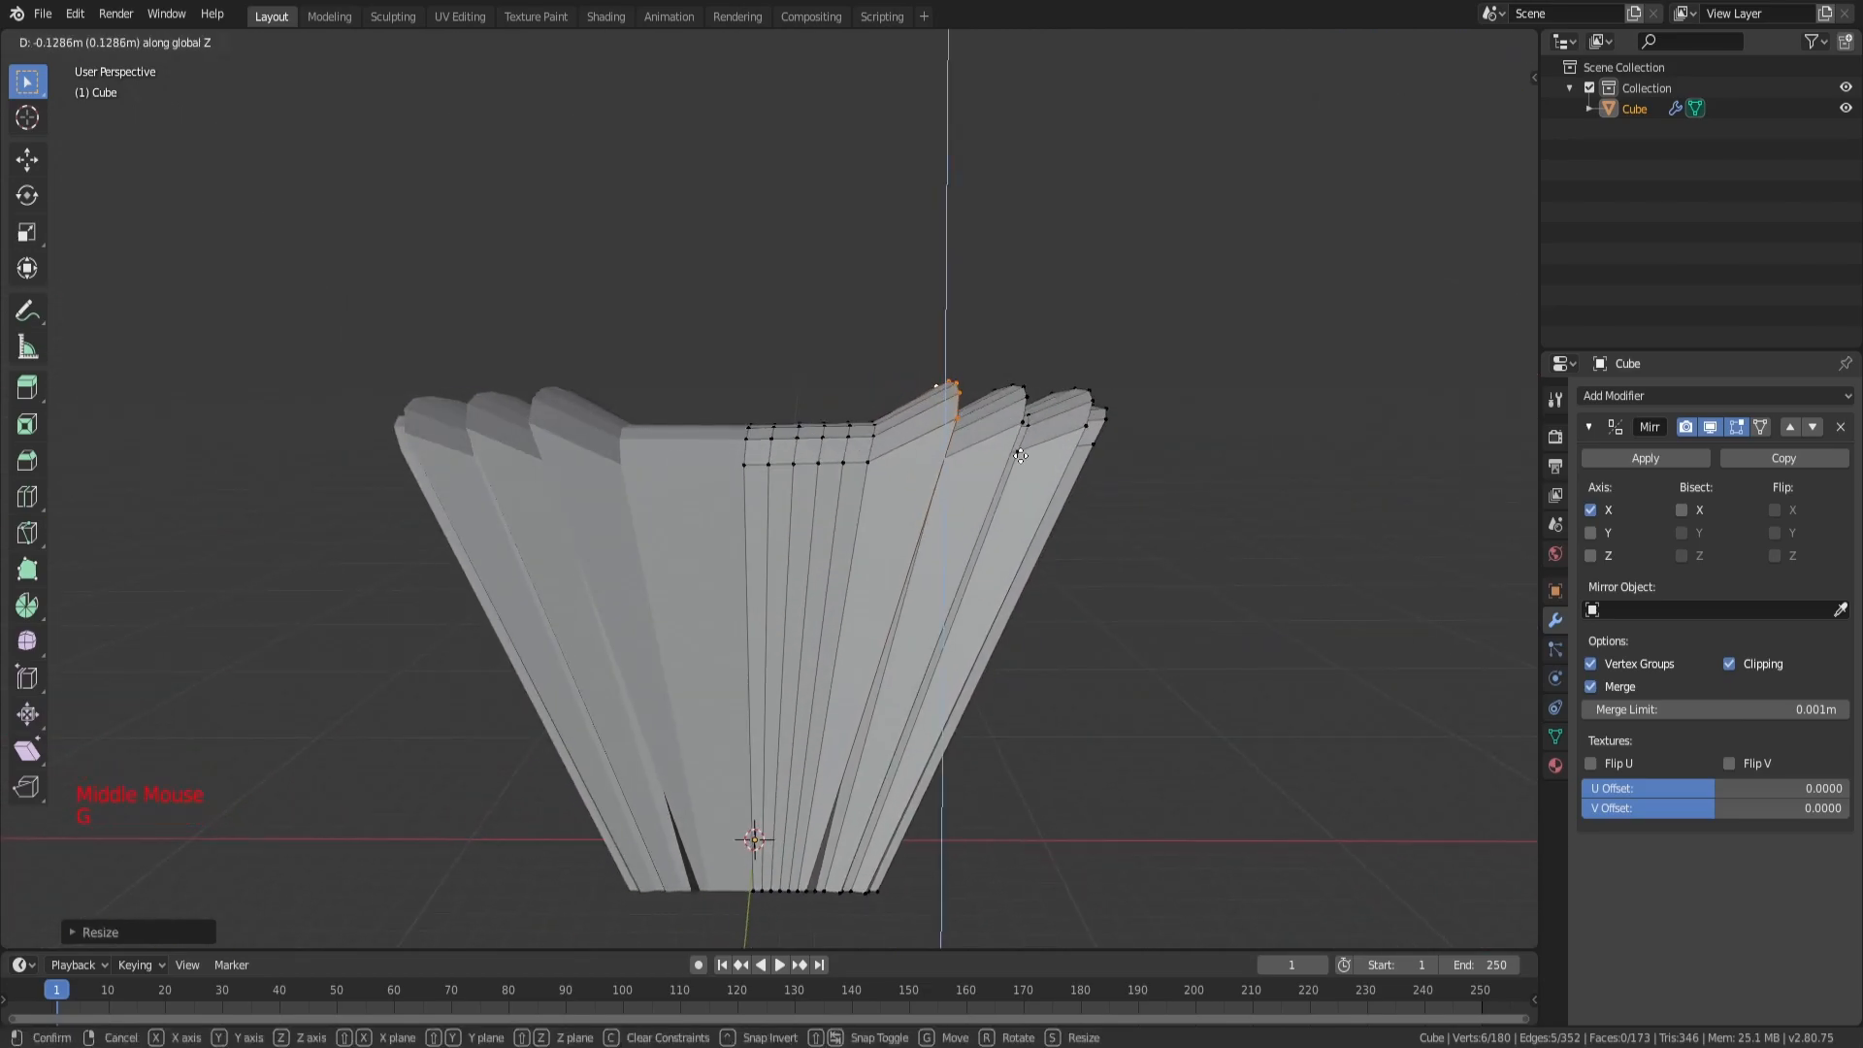
left_click(1020, 454)
Step: Select the bottom-edge vertices at the base of the third ridge and scale them along Y
scroll(1023, 462, "down", 2)
scroll(899, 732, "up", 4)
left_click(907, 757)
middle_click_drag(898, 732, 917, 667)
scroll(907, 757, "up", 4)
middle_click_drag(899, 770, 898, 694)
middle_click_drag(897, 694, 902, 645, "shift")
middle_click_drag(902, 646, 1232, 516)
key("s")
key("y")
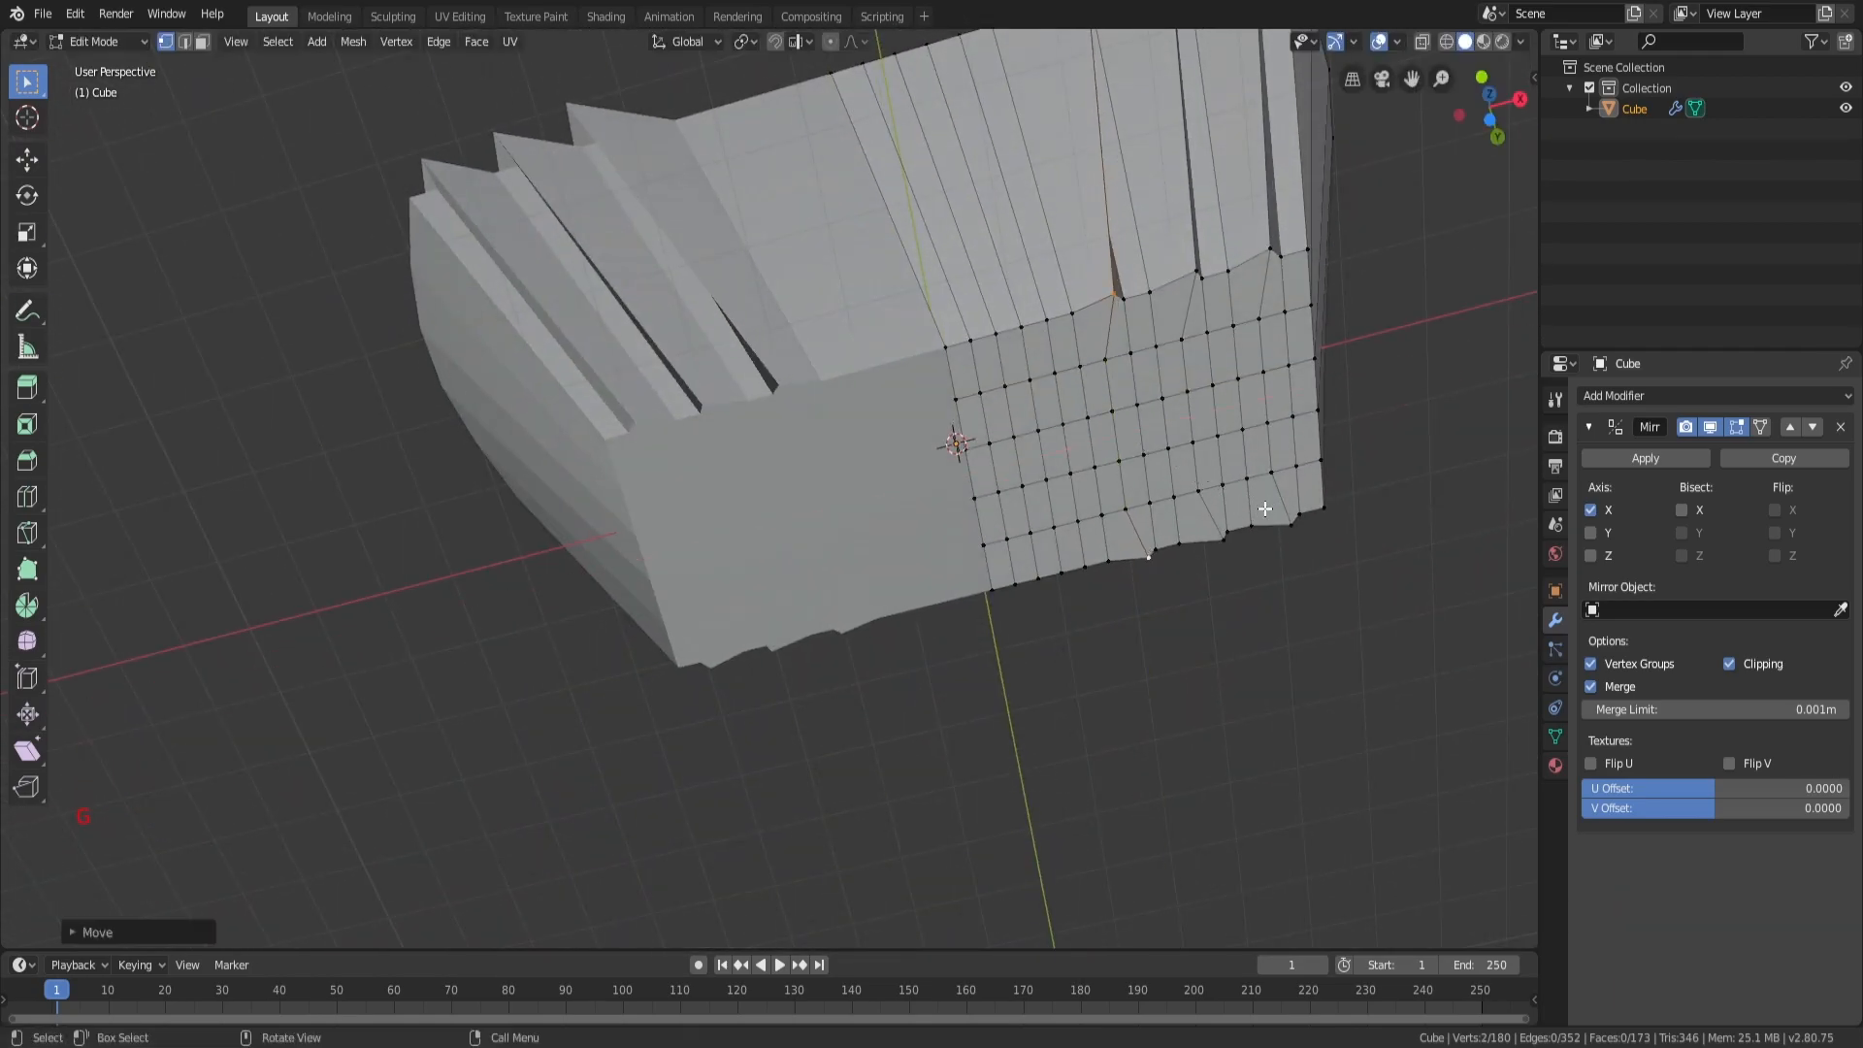
scroll(1213, 511, "down", 4)
key("a")
key("a")
key("a")
key("Tab")
middle_click_drag(1119, 515, 1112, 544)
scroll(1112, 545, "down", 3)
scroll(1113, 544, "up", 4)
Step: Select the upper-edge vertices of the next loop toward the centre, move them along Z, and scale them to form a fourth ridge
key("Tab")
middle_click_drag(1012, 510, 795, 660)
left_click(926, 580)
left_click(870, 570, "ctrl")
middle_click_drag(870, 570, 980, 475)
scroll(777, 632, "up", 3)
key("g")
key("z")
key("g")
middle_click_drag(804, 512, 906, 508)
key("s")
Step: Scale the fourth ridge's bottom-edge vertices along Y and move them to match the neighbouring ridges
scroll(894, 499, "down", 3)
key("a")
key("a")
key("a")
scroll(894, 499, "down", 2)
middle_click_drag(835, 699, 888, 544)
scroll(748, 624, "up", 4)
middle_click_drag(893, 699, 932, 544)
middle_click_drag(960, 524, 864, 612, "shift")
key("s")
key("y")
key("g")
key("Tab")
key("Tab")
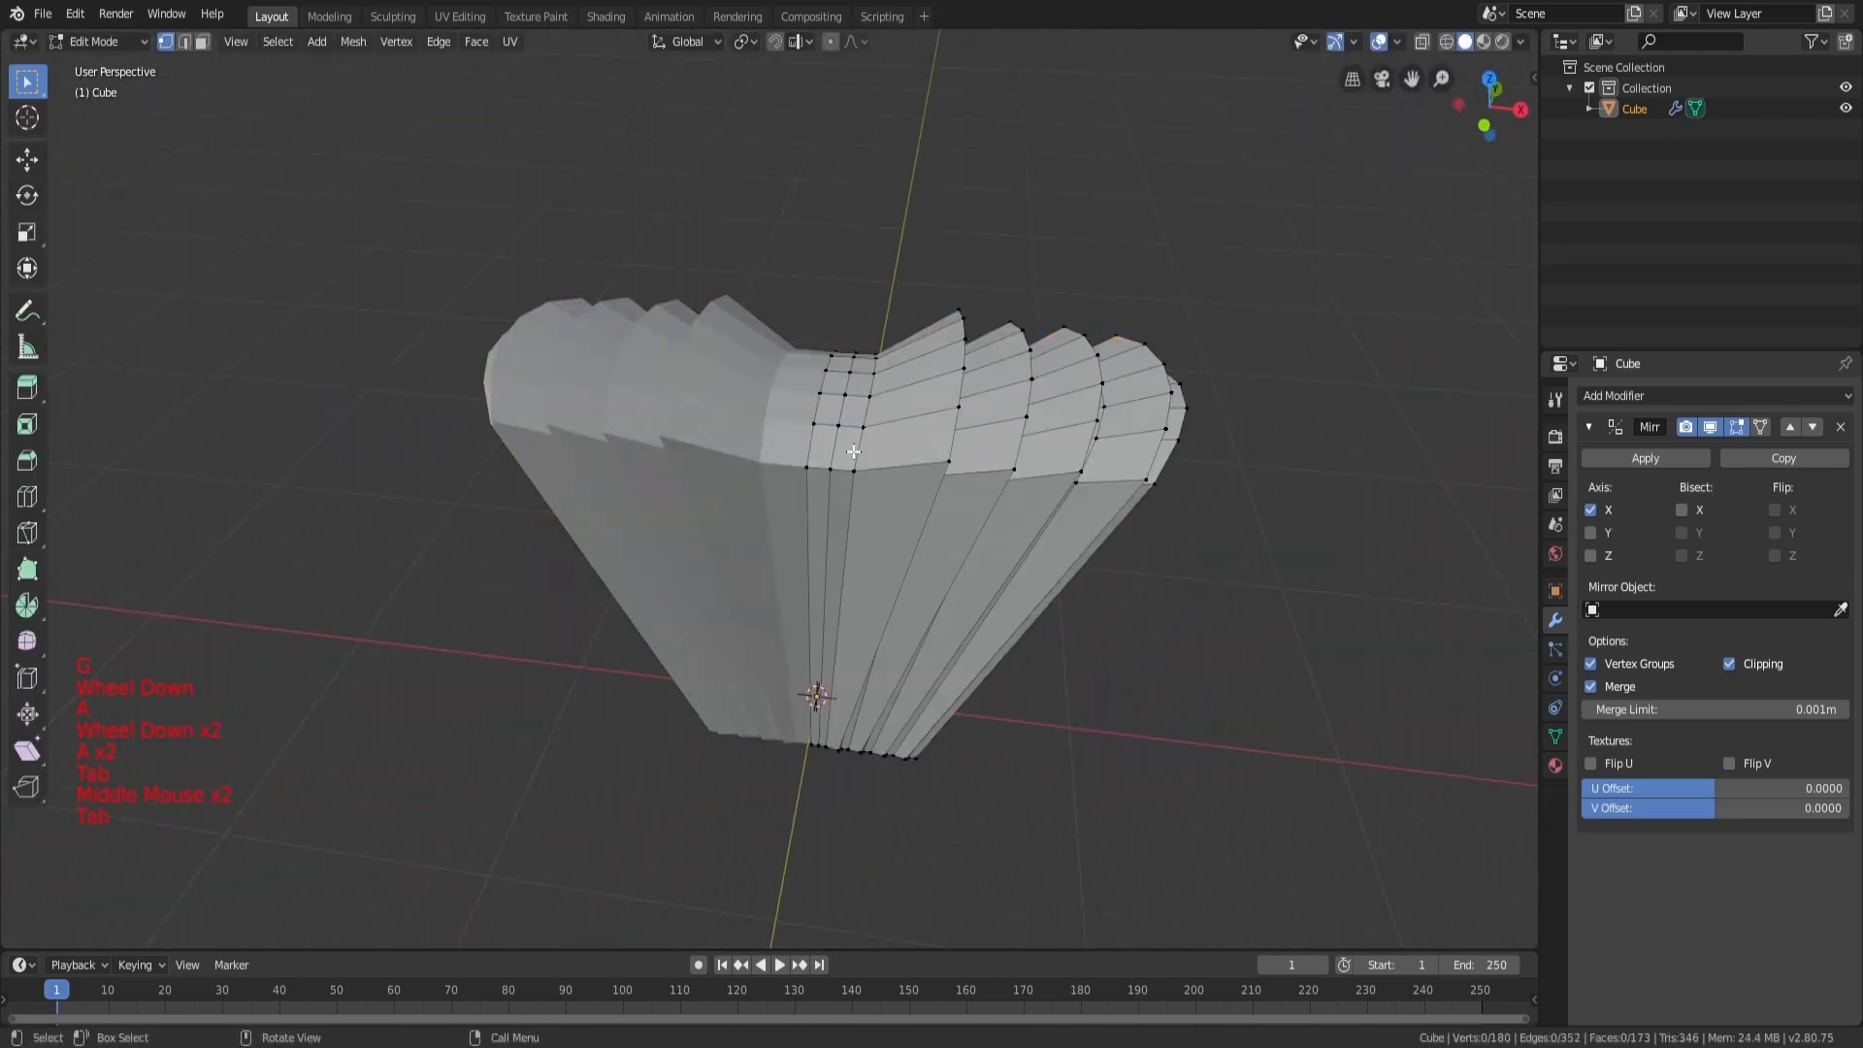
Step: Select the upper-edge vertices of another loop near the panel's centre and move them along Z
scroll(837, 475, "up", 2)
key("a")
key("a")
left_click(842, 421)
scroll(840, 420, "up", 1)
middle_click_drag(842, 421, 777, 456)
left_click(1049, 371, "ctrl")
middle_click_drag(1049, 371, 1066, 333)
key("g")
key("z")
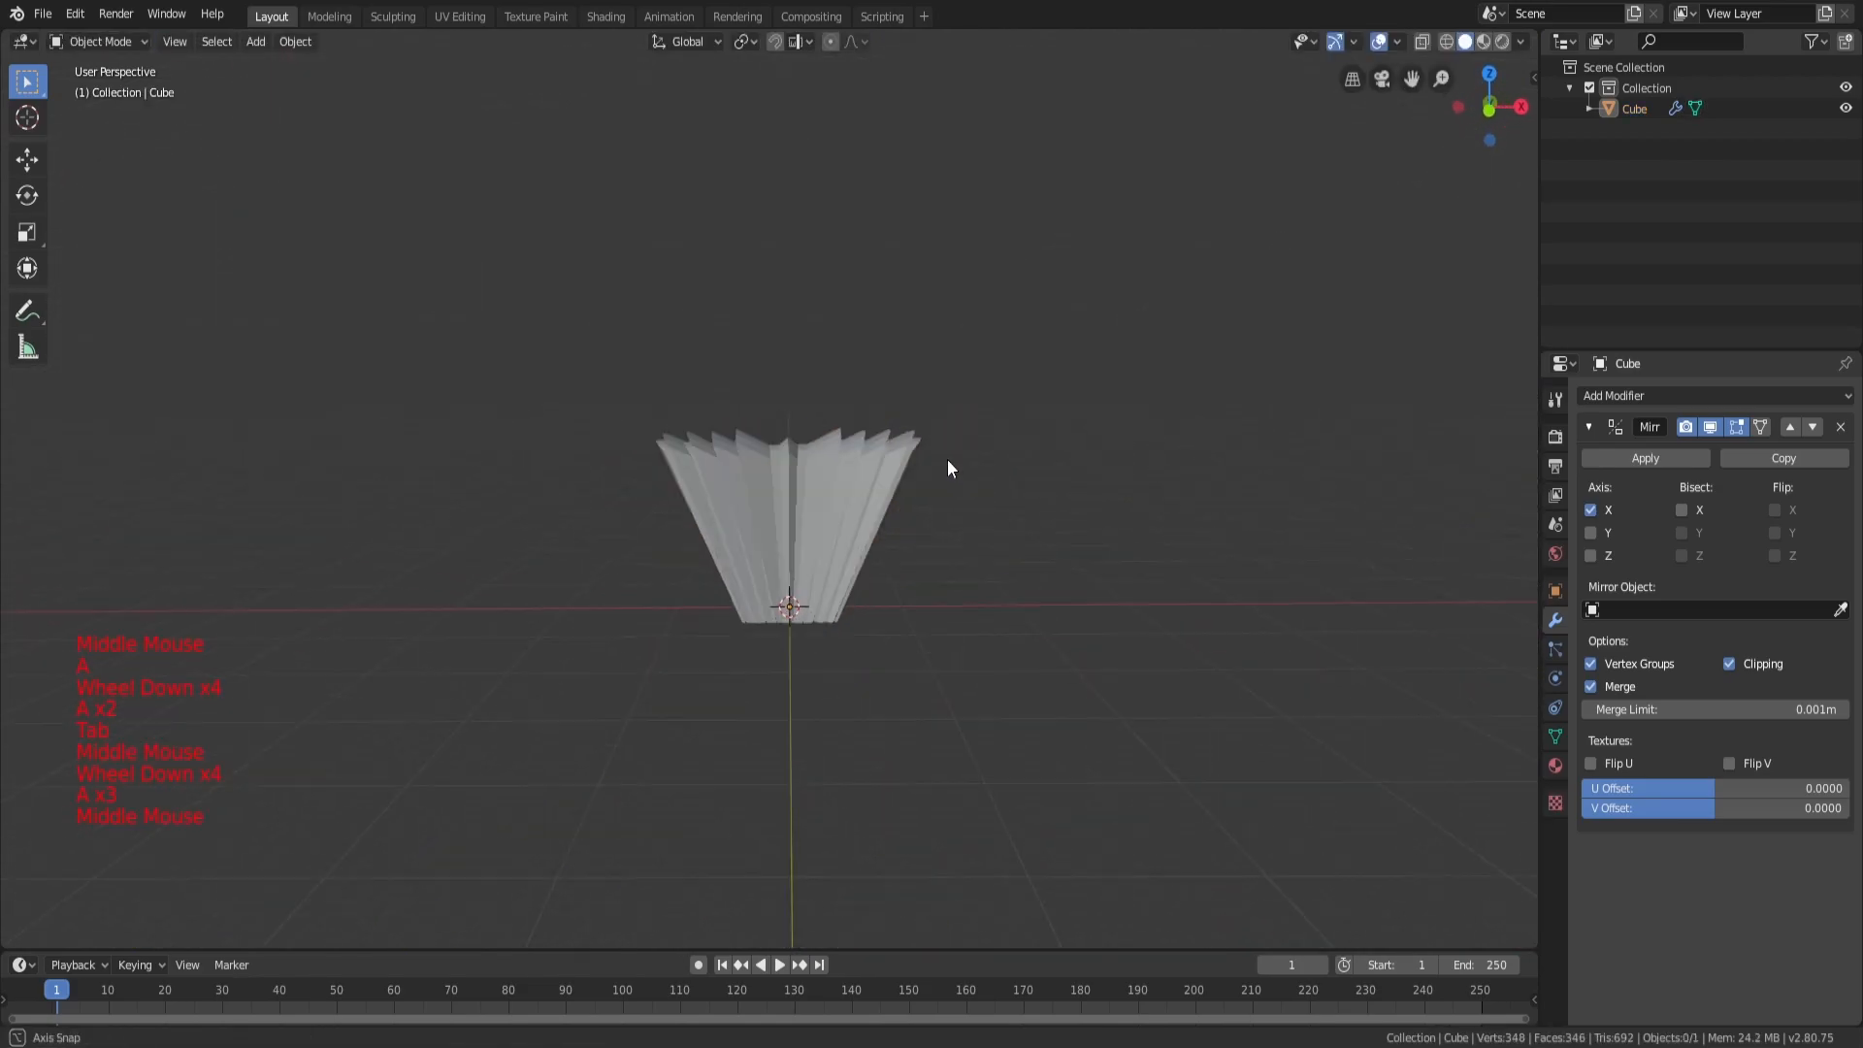
scroll(947, 458, "down", 3)
middle_click_drag(947, 458, 1011, 550)
scroll(952, 515, "up", 5)
left_click(1044, 424)
scroll(738, 771, "down", 2)
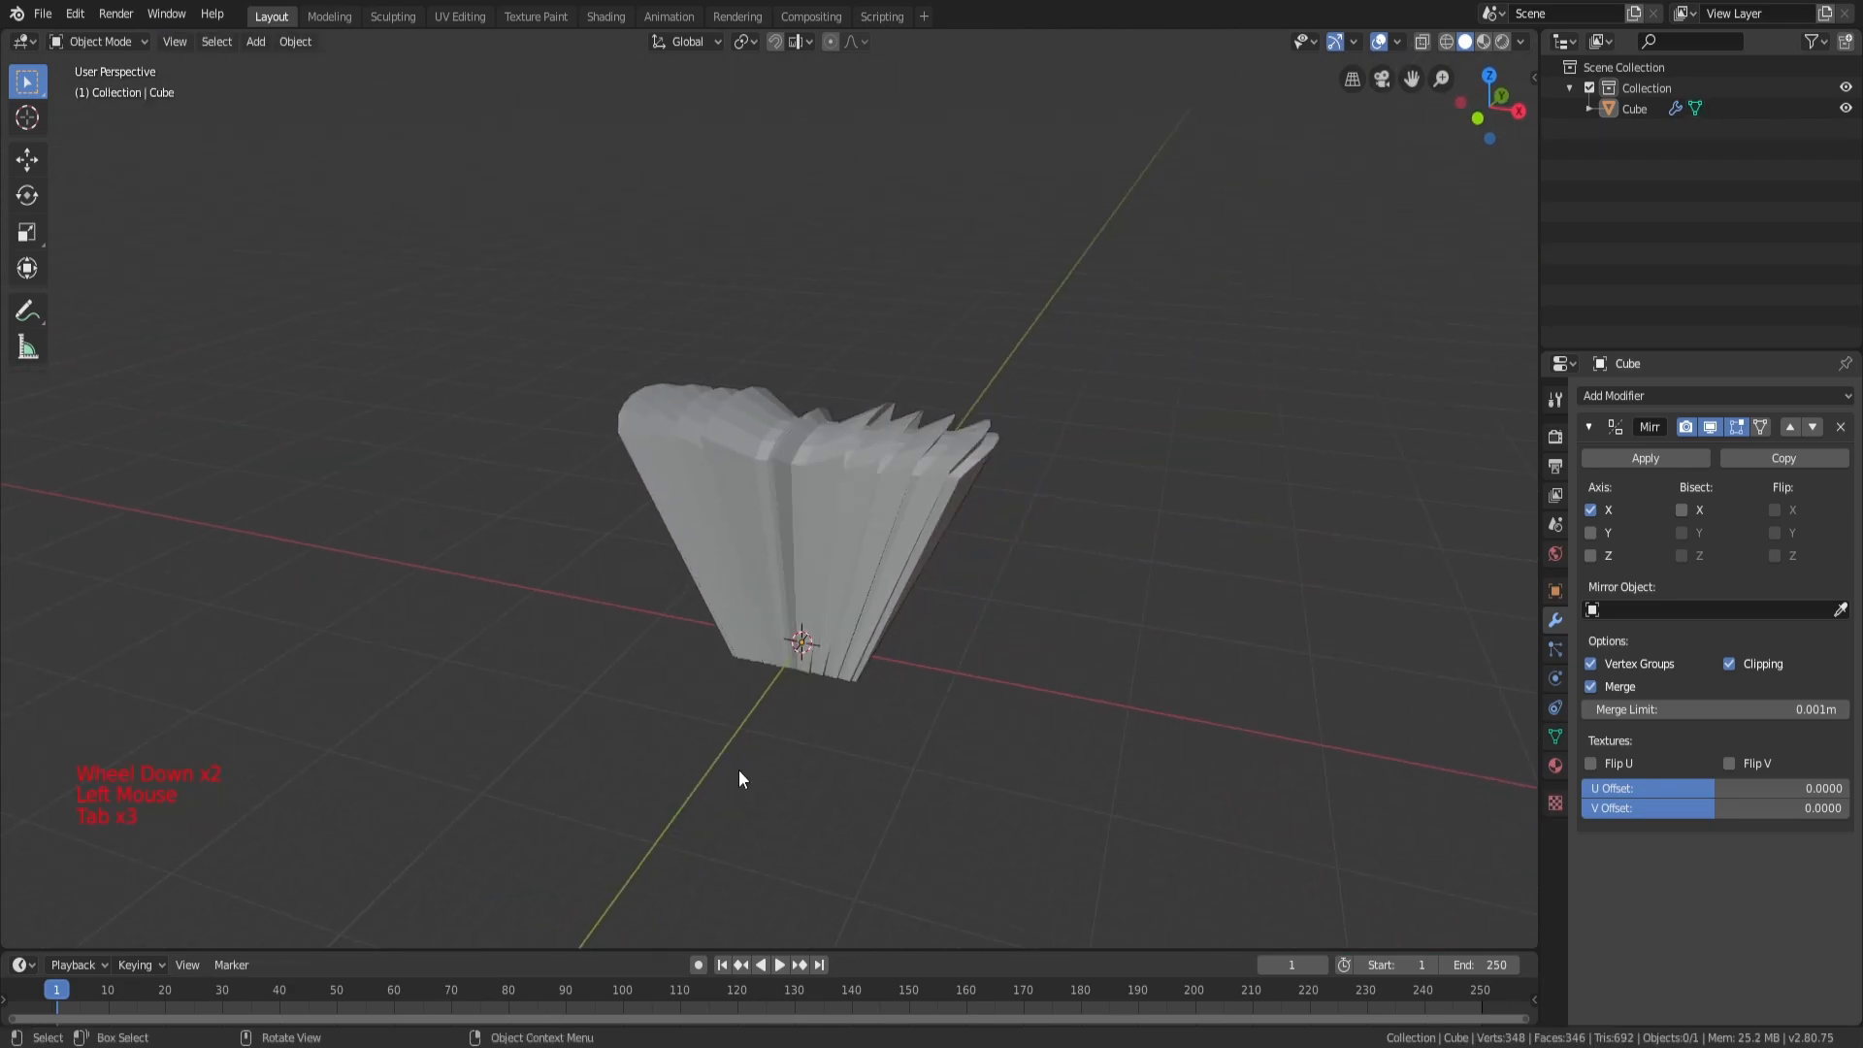
Step: Add a cube in Object Mode, raise it along Z, and move it about 4.5 m along negative Y
key("shift+a")
mouse_move(730, 646)
left_click(788, 666)
middle_click_drag(788, 666, 846, 651)
key("g")
key("z")
left_click(838, 419)
middle_click_drag(839, 419, 670, 485)
key("g")
key("y")
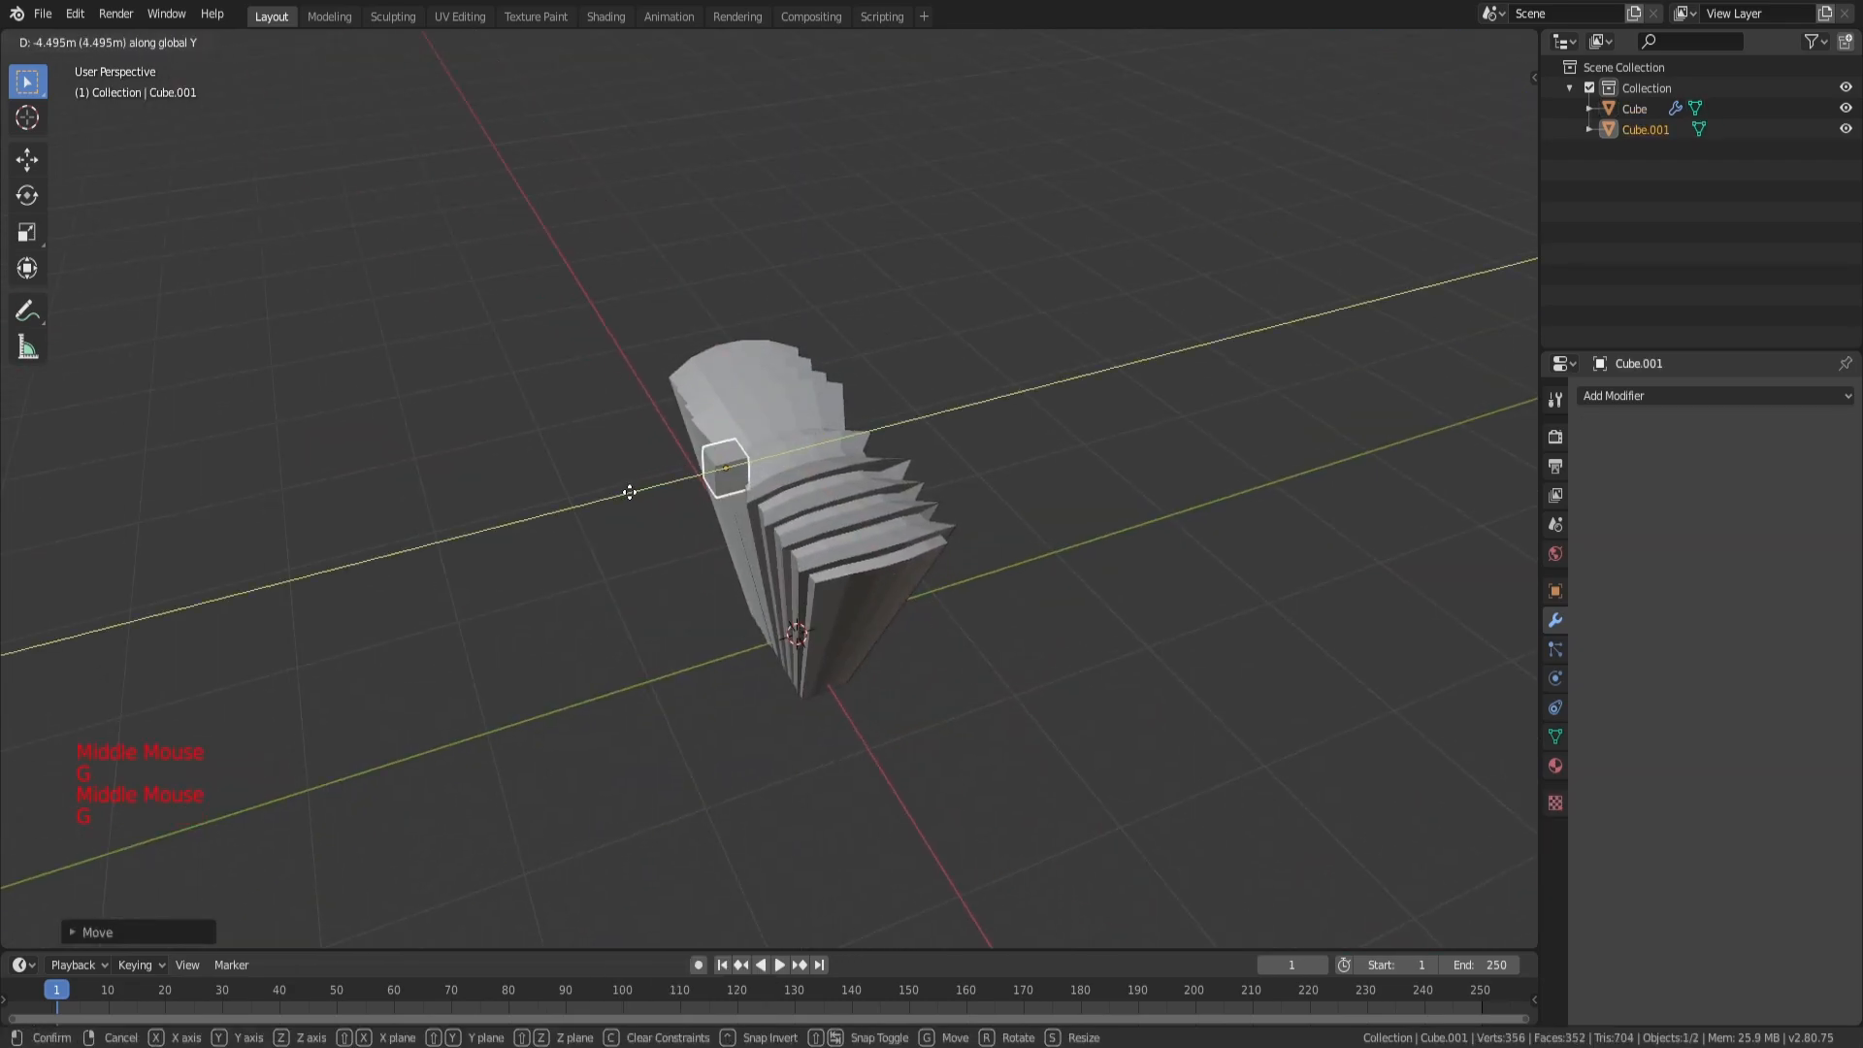
left_click(629, 491)
Step: Stretch the new cube along Z into a tall block at the panel's upper centre
middle_click_drag(675, 568, 1137, 493)
scroll(1010, 435, "down", 2)
key("a")
key("a")
key("a")
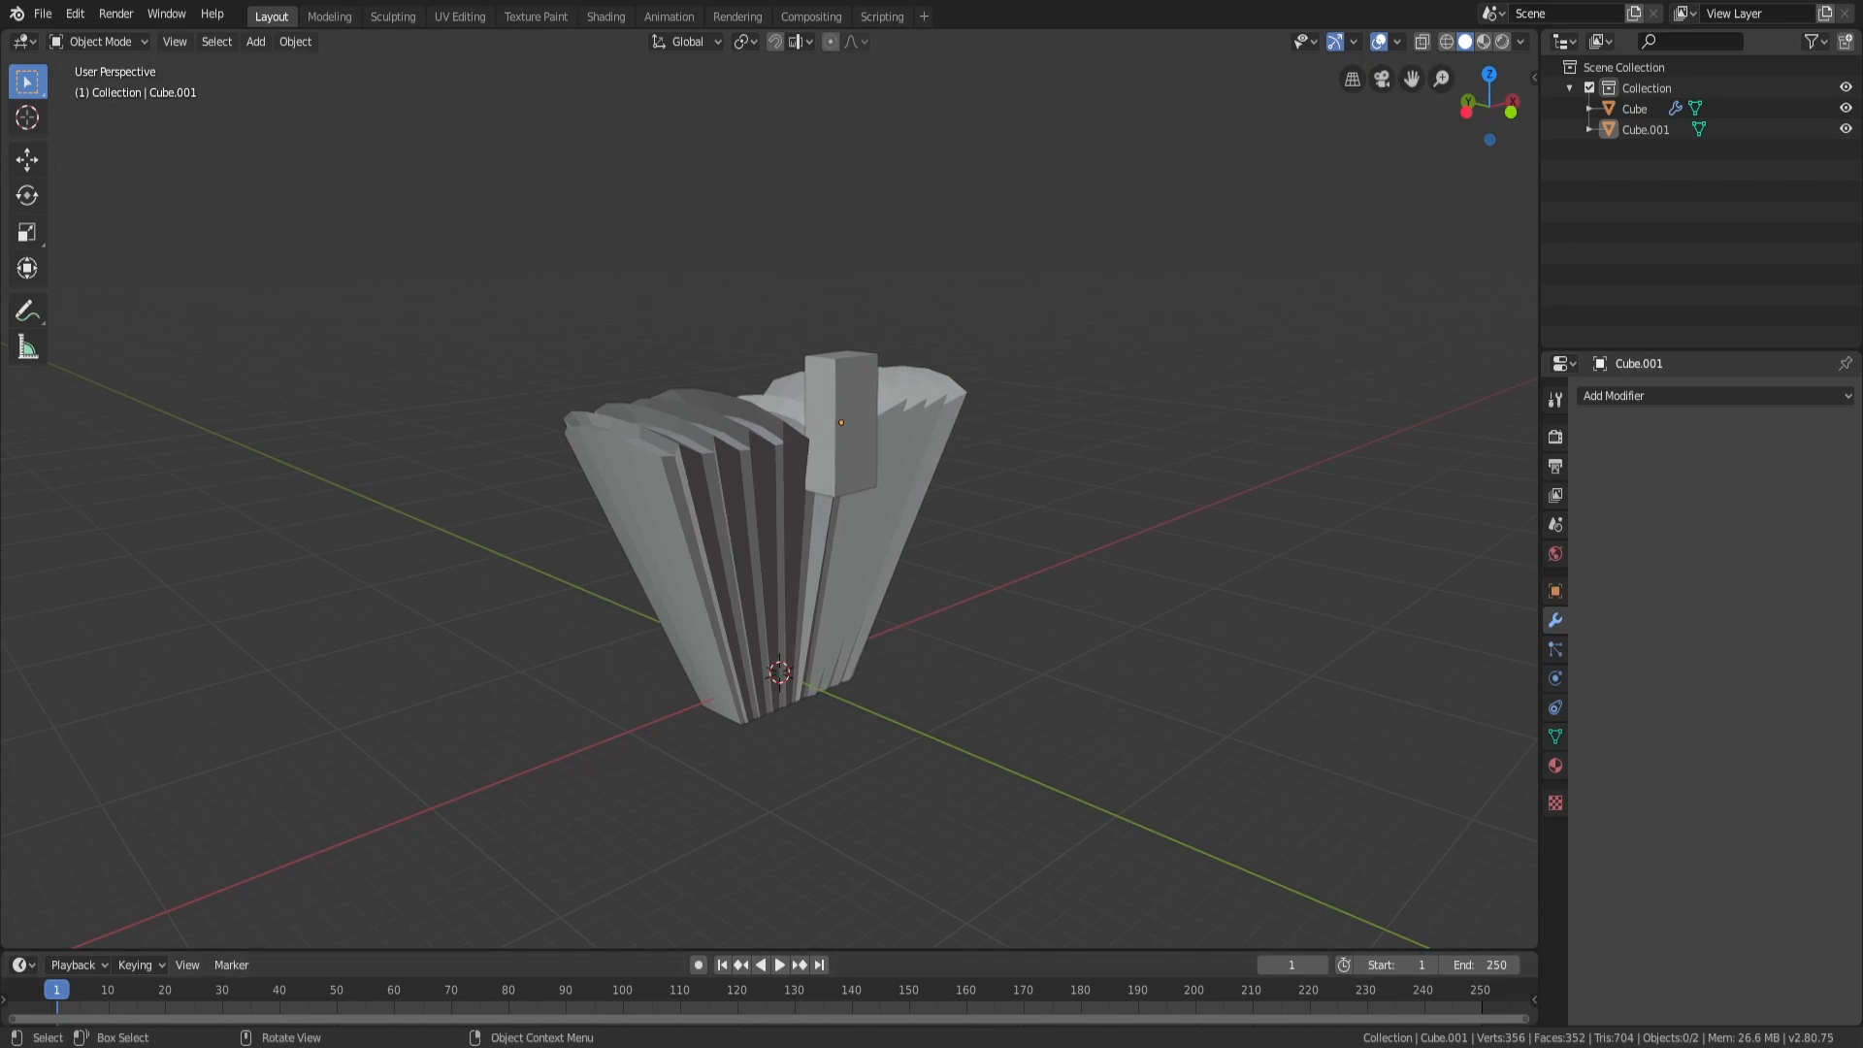
middle_click_drag(888, 412, 970, 445)
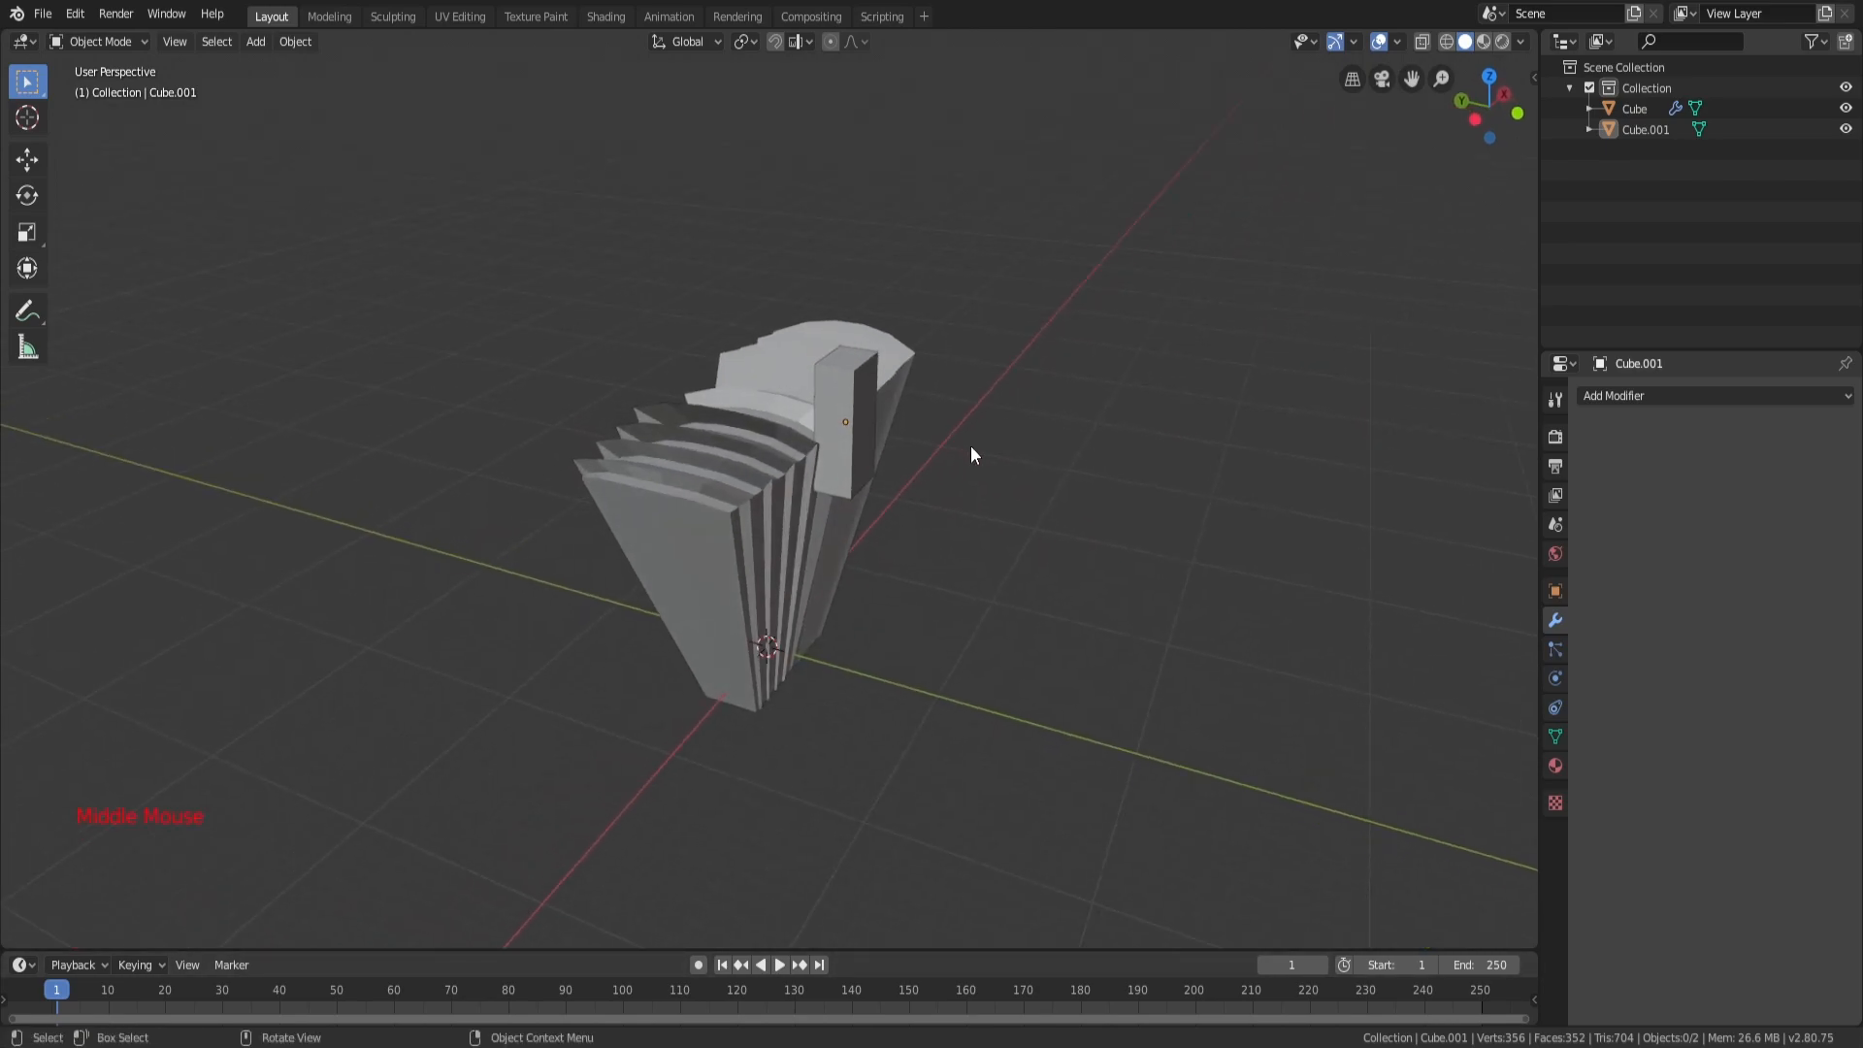
Step: Add a centred vertical loop cut to the new block in Edit Mode
scroll(970, 445, "up", 2)
left_click(869, 382)
middle_click_drag(866, 380, 737, 335)
key("Tab")
scroll(794, 437, "up", 2)
middle_click_drag(791, 524, 777, 474)
key("a")
key("a")
key("a")
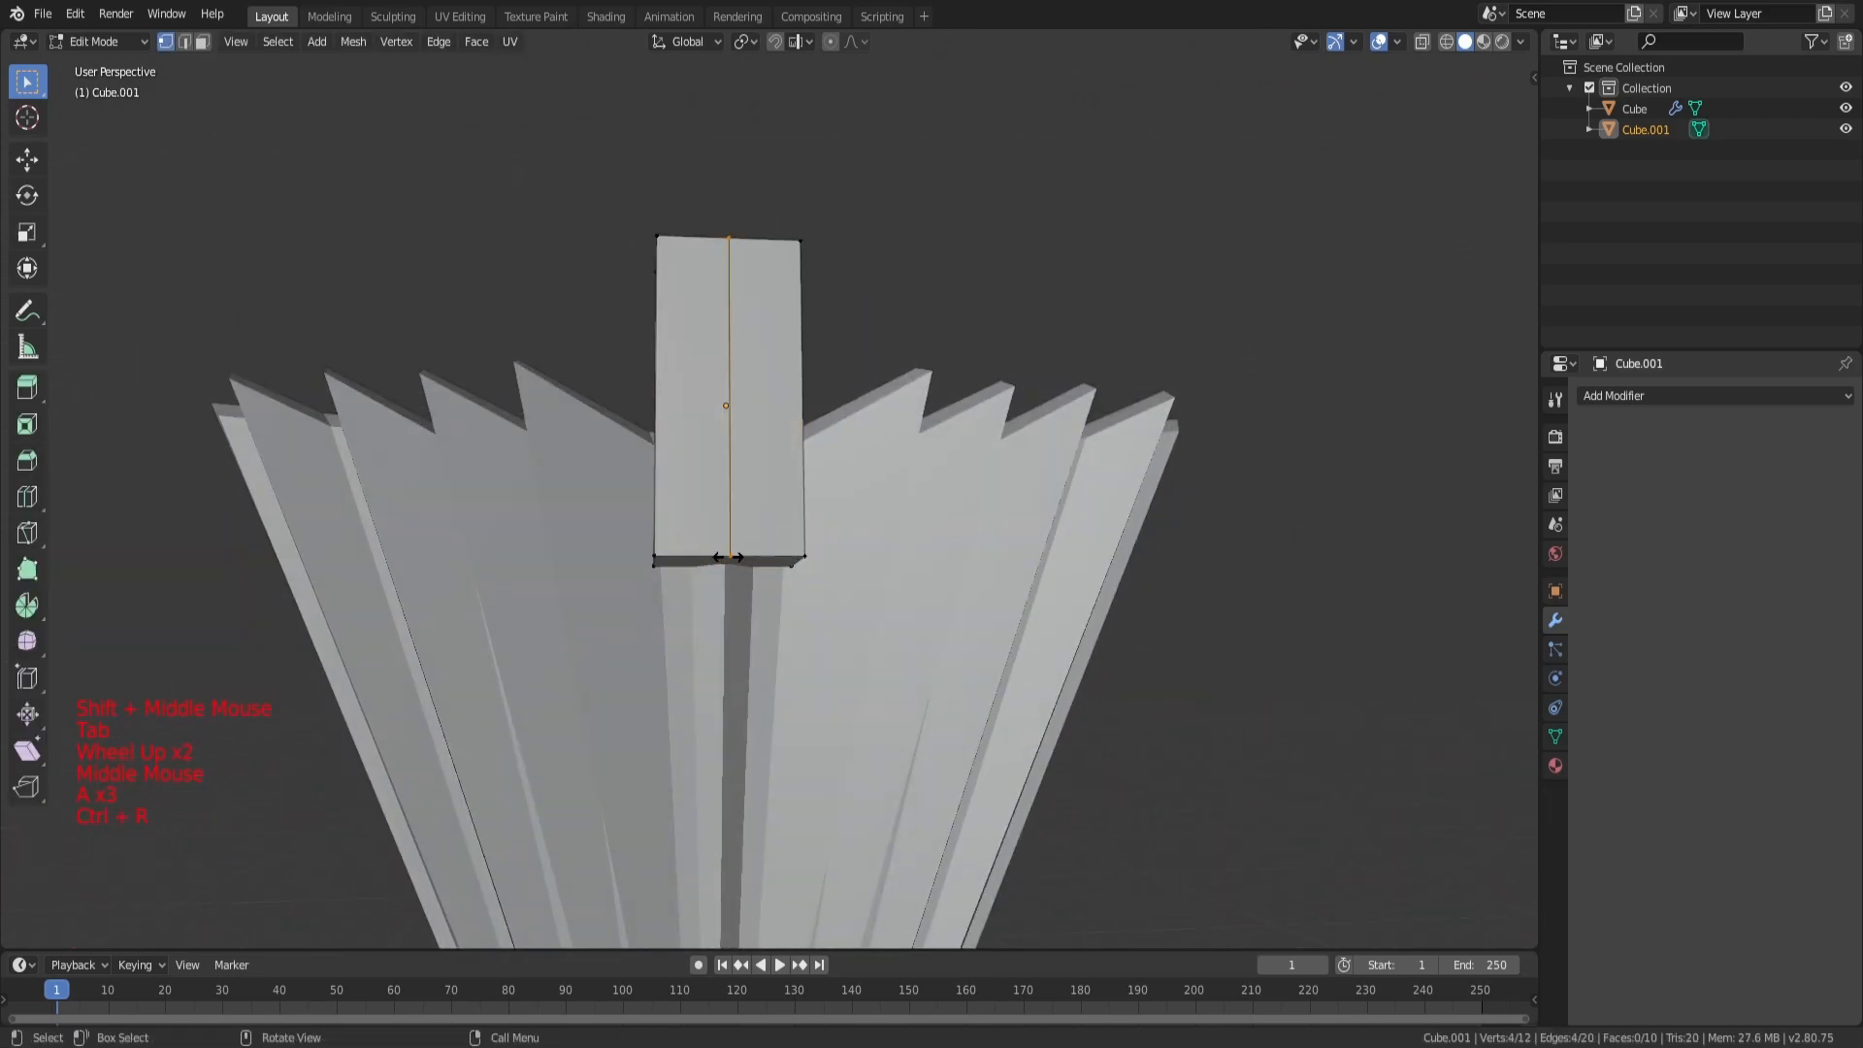
left_click(728, 558)
Step: Delete the vertices of the block's negative X half and add an X-axis Mirror modifier with Clipping enabled
key("a")
key("a")
key("a")
key("z")
left_click(803, 561)
middle_click_drag(801, 563, 772, 606)
key("a")
key("a")
key("a")
key("c")
left_click_drag(645, 282, 656, 623)
key("x")
left_click(661, 629)
left_click(1647, 399)
left_click(1460, 603)
Step: Select the block's lower outer vertices and raise them to give the block a pointed bottom
key("z")
key("z")
key("c")
left_click(787, 599)
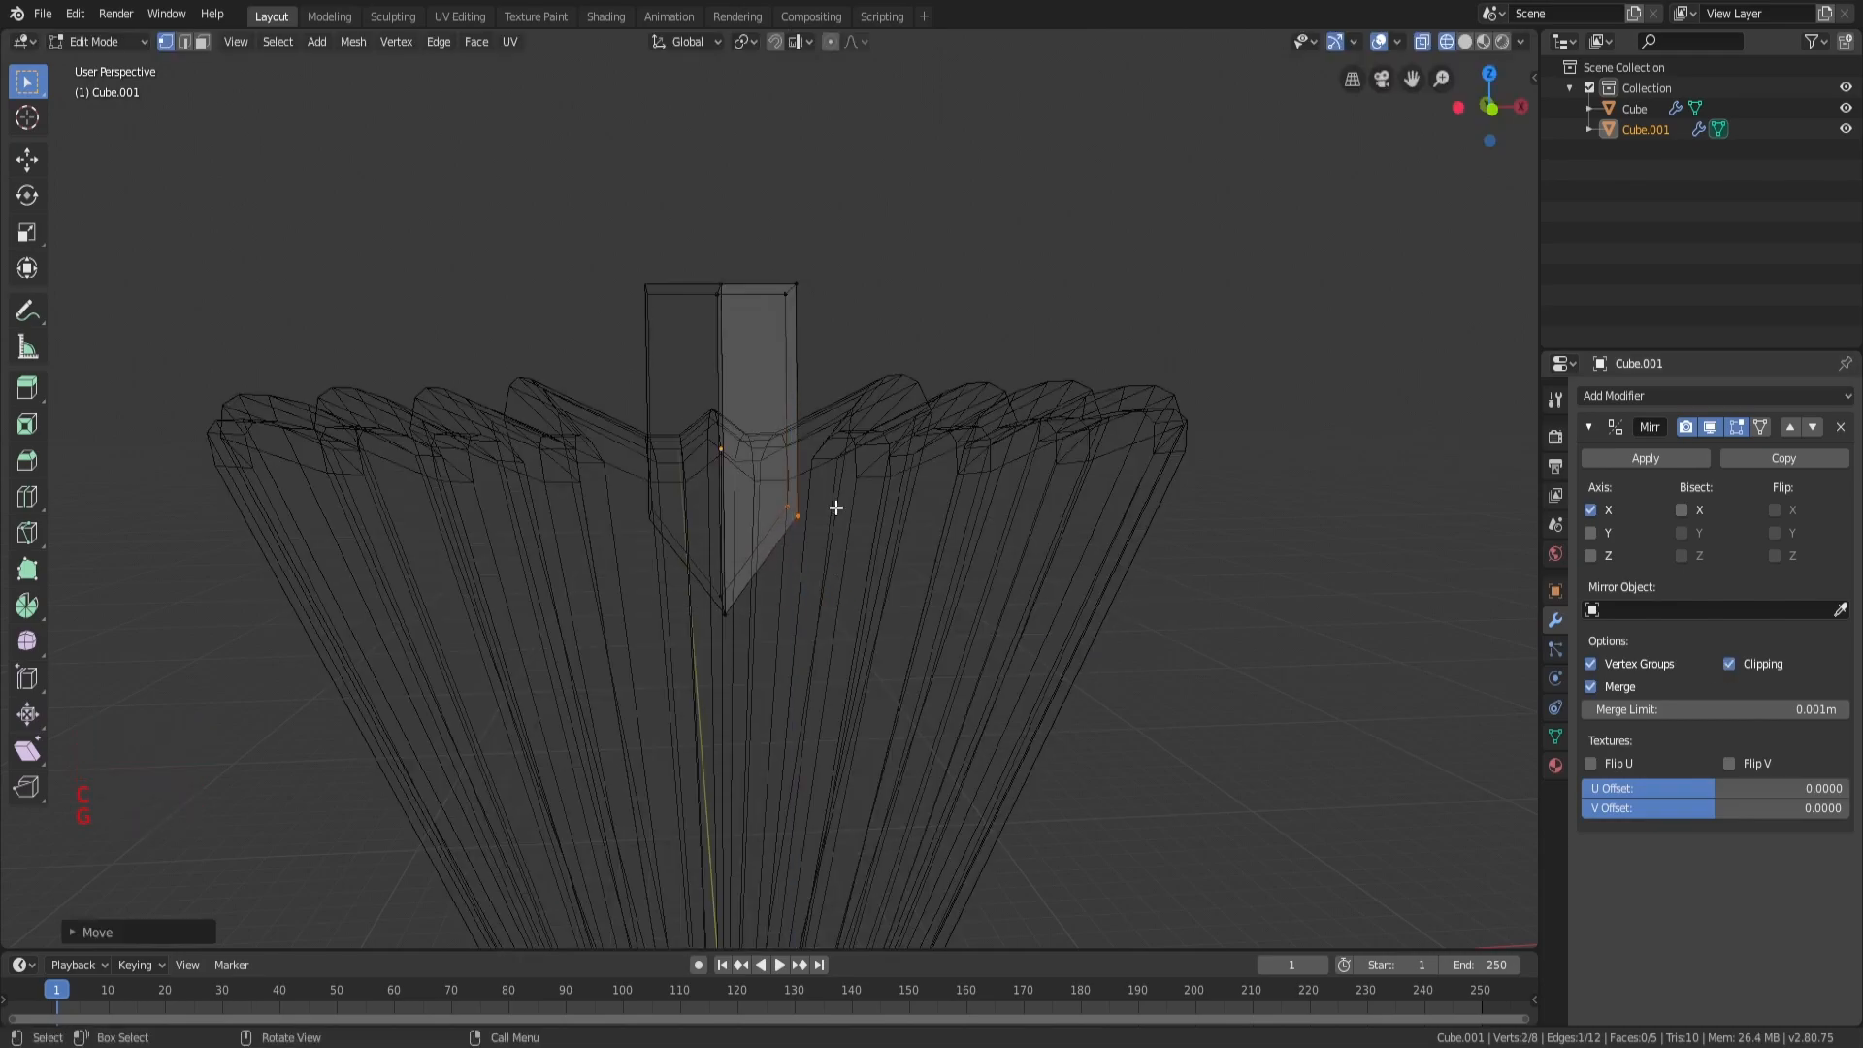
Step: Add a horizontal loop cut across the middle of the pointed block
key("z")
left_click(769, 390)
key("a")
key("a")
key("a")
middle_click_drag(768, 390, 754, 351)
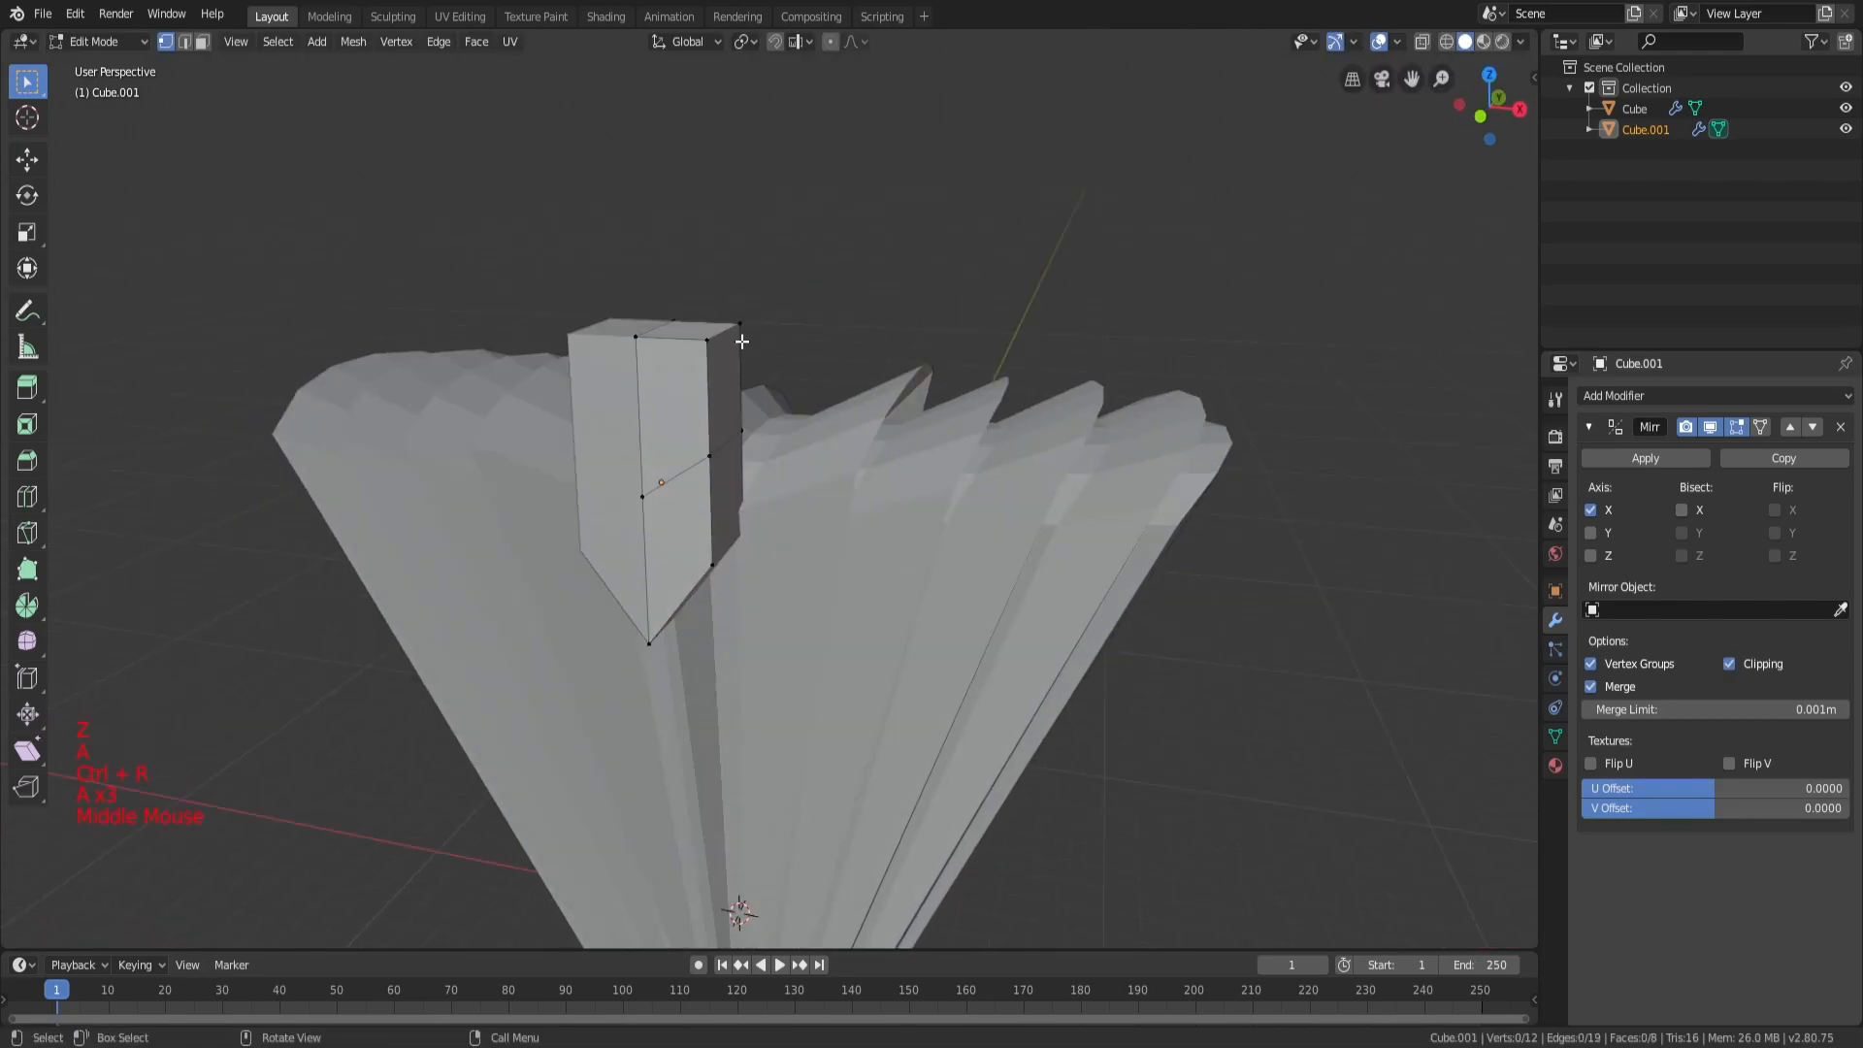
Step: Move the block's top outer vertices and its middle outer vertices outward to widen the upper part
key("g")
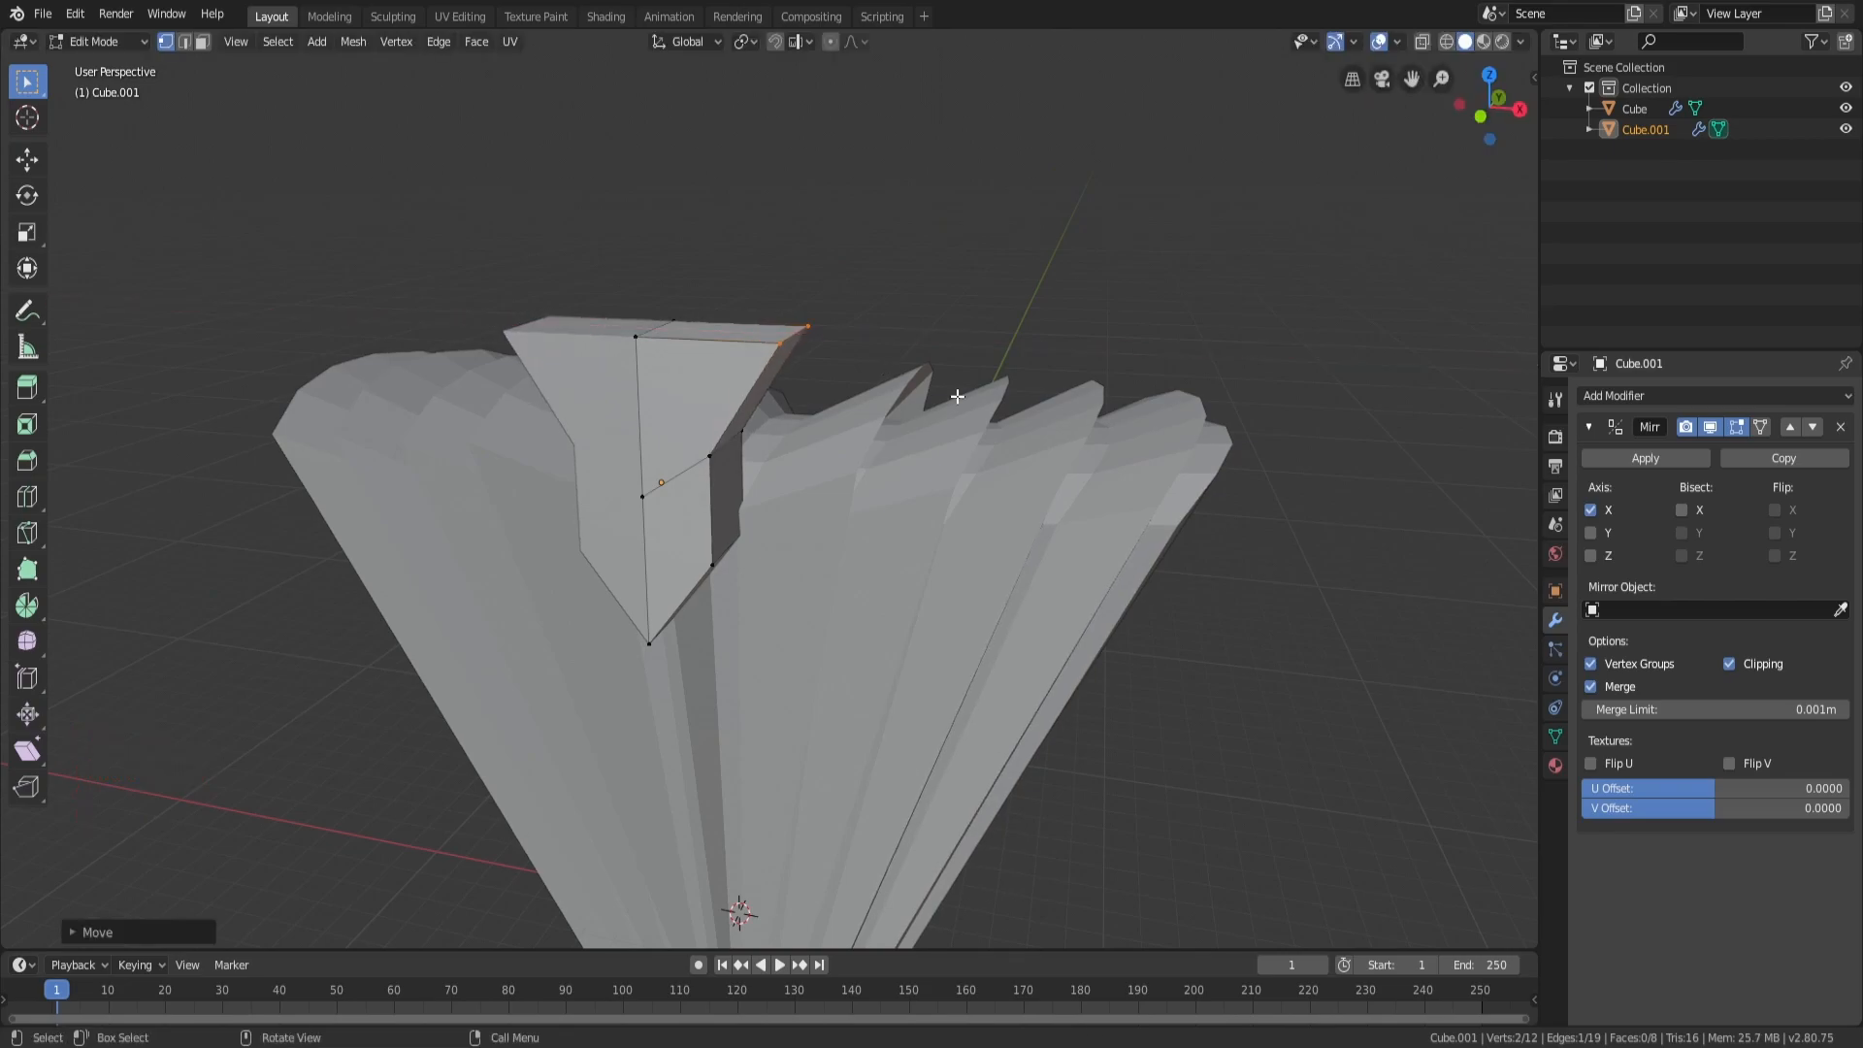
key("a")
middle_click_drag(776, 361, 738, 408)
key("a")
key("a")
key("c")
key("c")
left_click_drag(715, 458, 748, 442)
middle_click_drag(748, 442, 893, 380)
key("g")
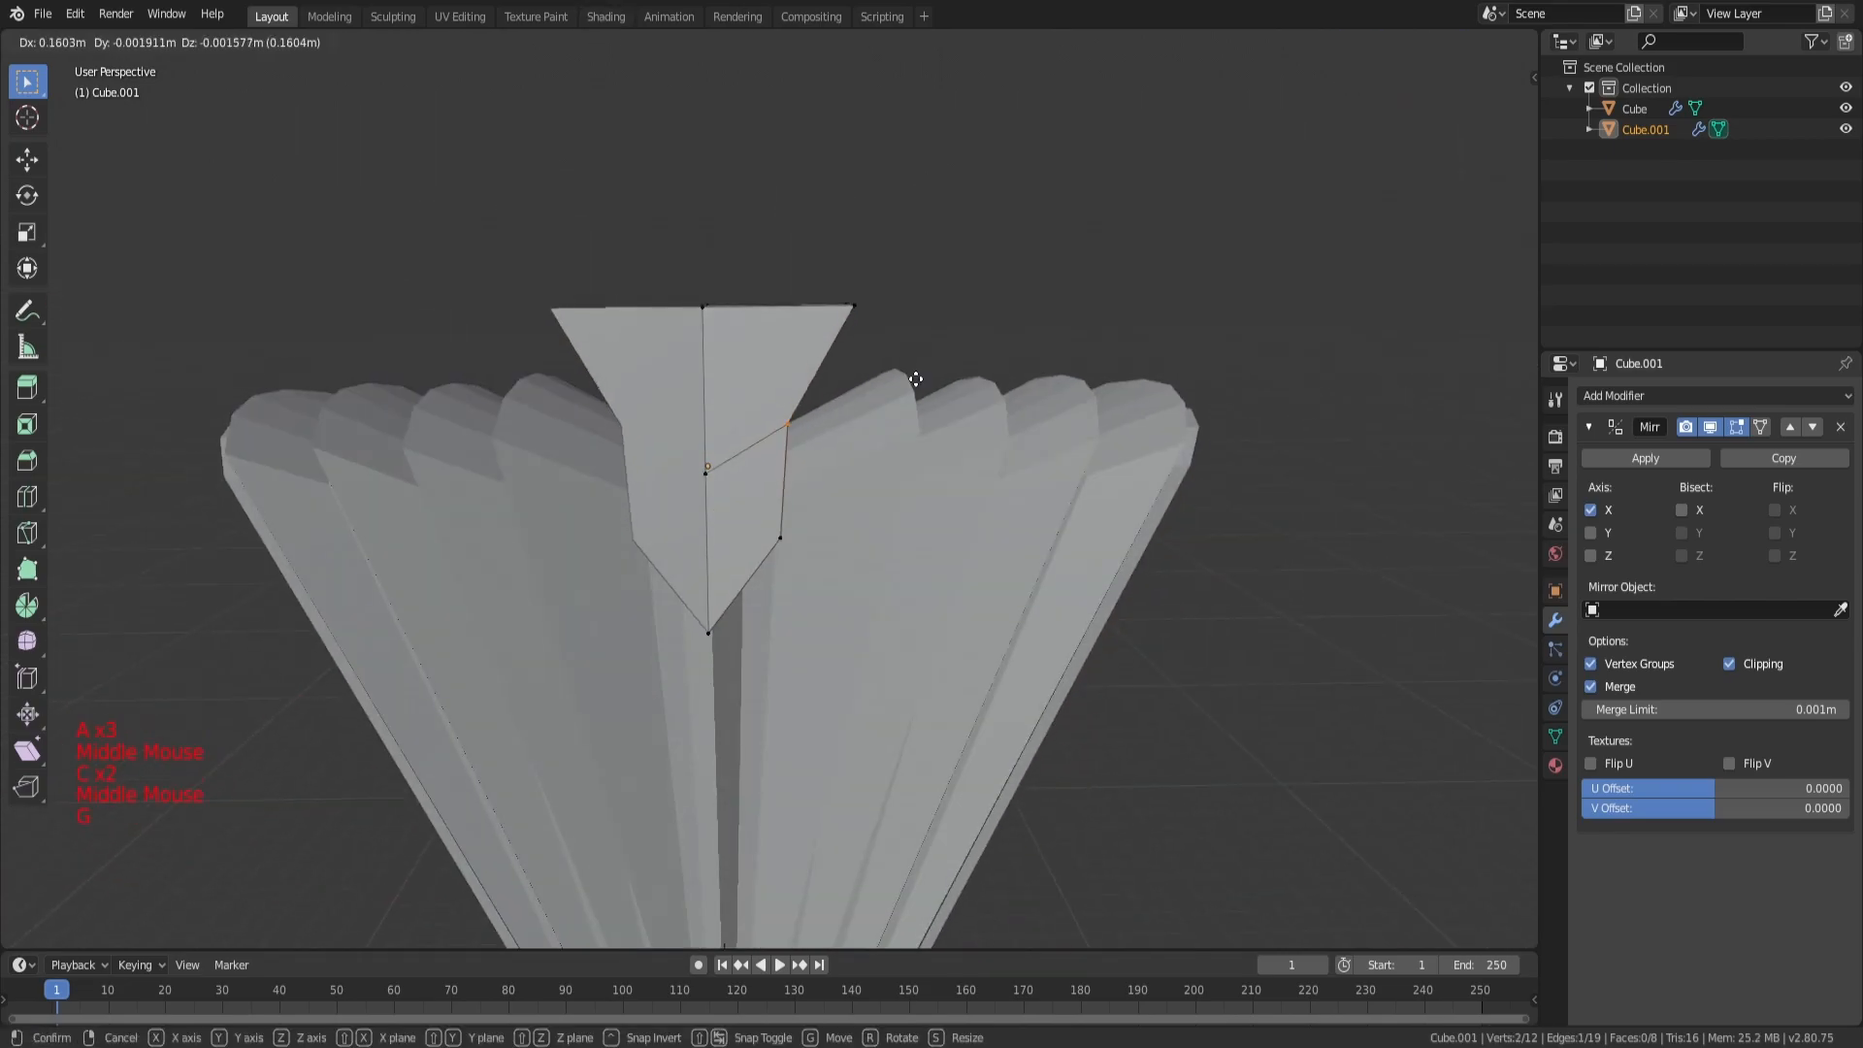
left_click(971, 409)
Step: Select the two vertices at the block's bottom point and raise them slightly along Z
key("a")
key("a")
key("a")
middle_click_drag(825, 466, 704, 516)
key("z")
key("c")
left_click(687, 559)
key("z")
key("g")
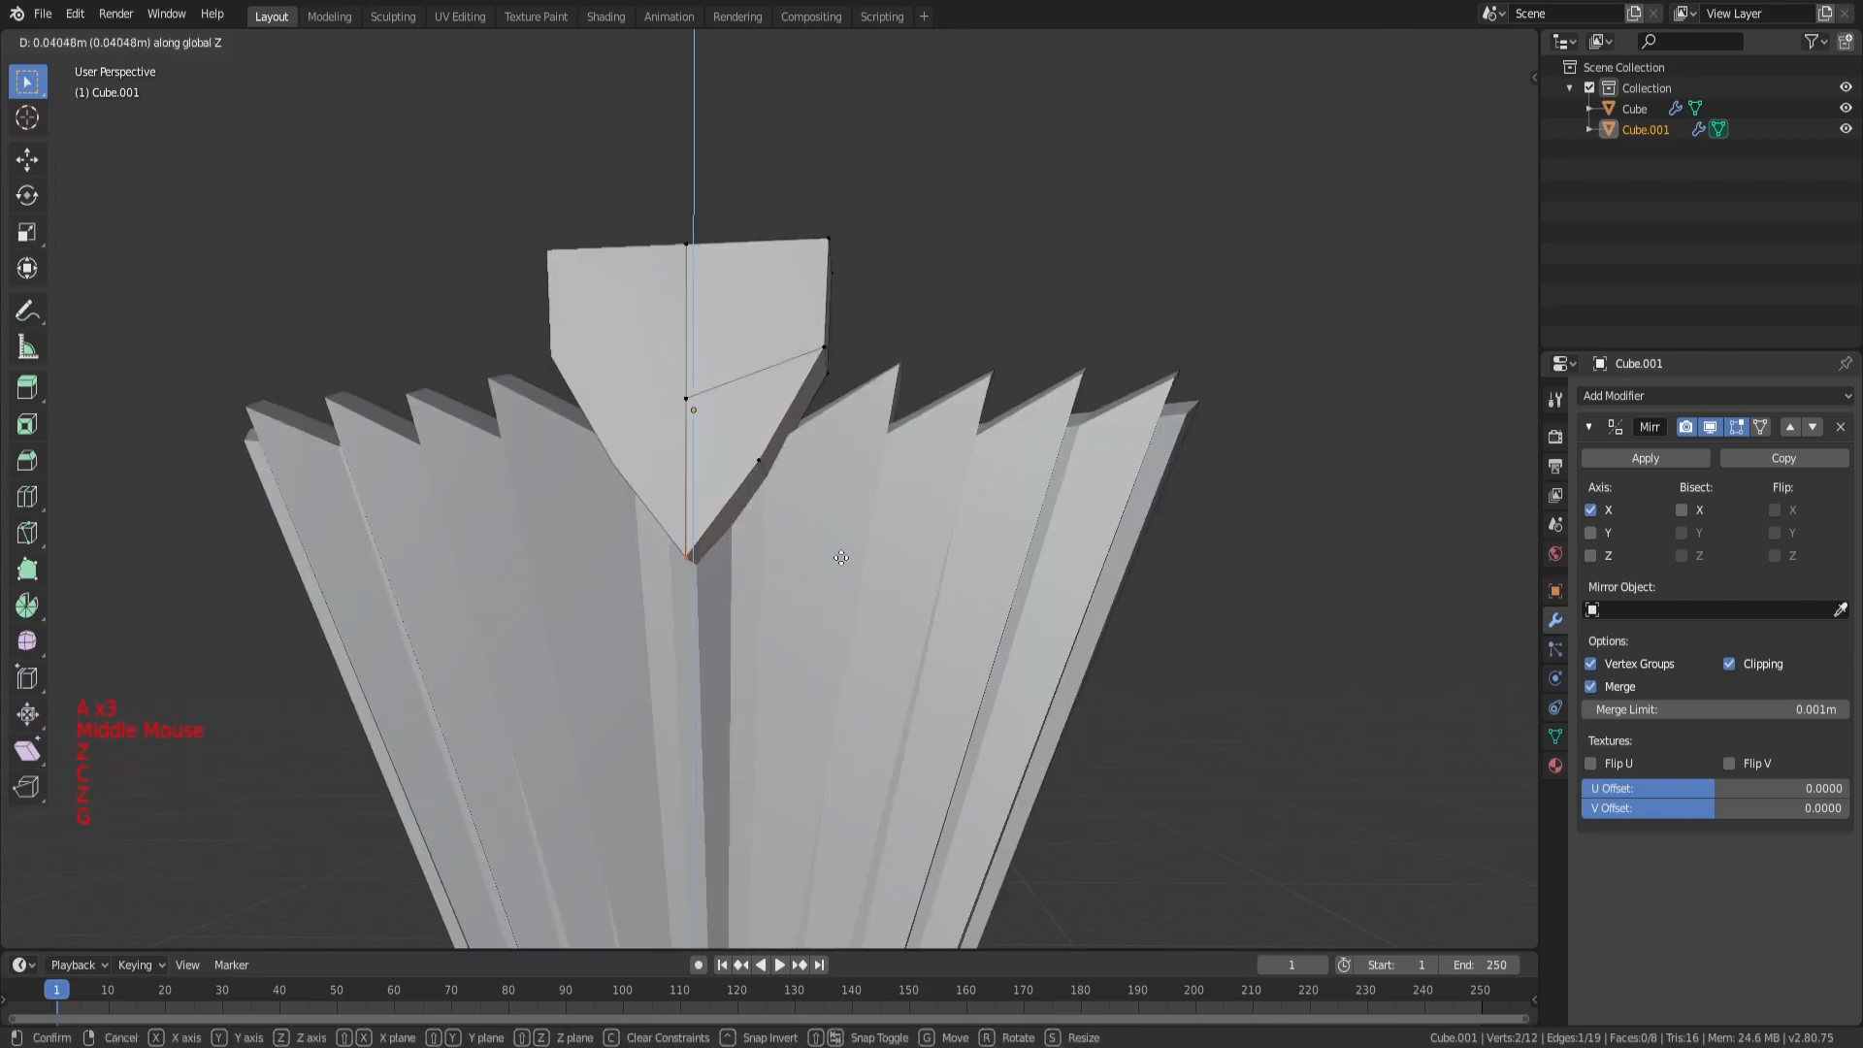
Step: Select the block's lower outer vertices and move them to reshape the slanted lower edge
key("z")
key("c")
left_click(763, 468)
key("g")
Step: Select the block's top outer vertices and move them outward along X
middle_click_drag(788, 437, 772, 464)
left_click(803, 286)
key("z")
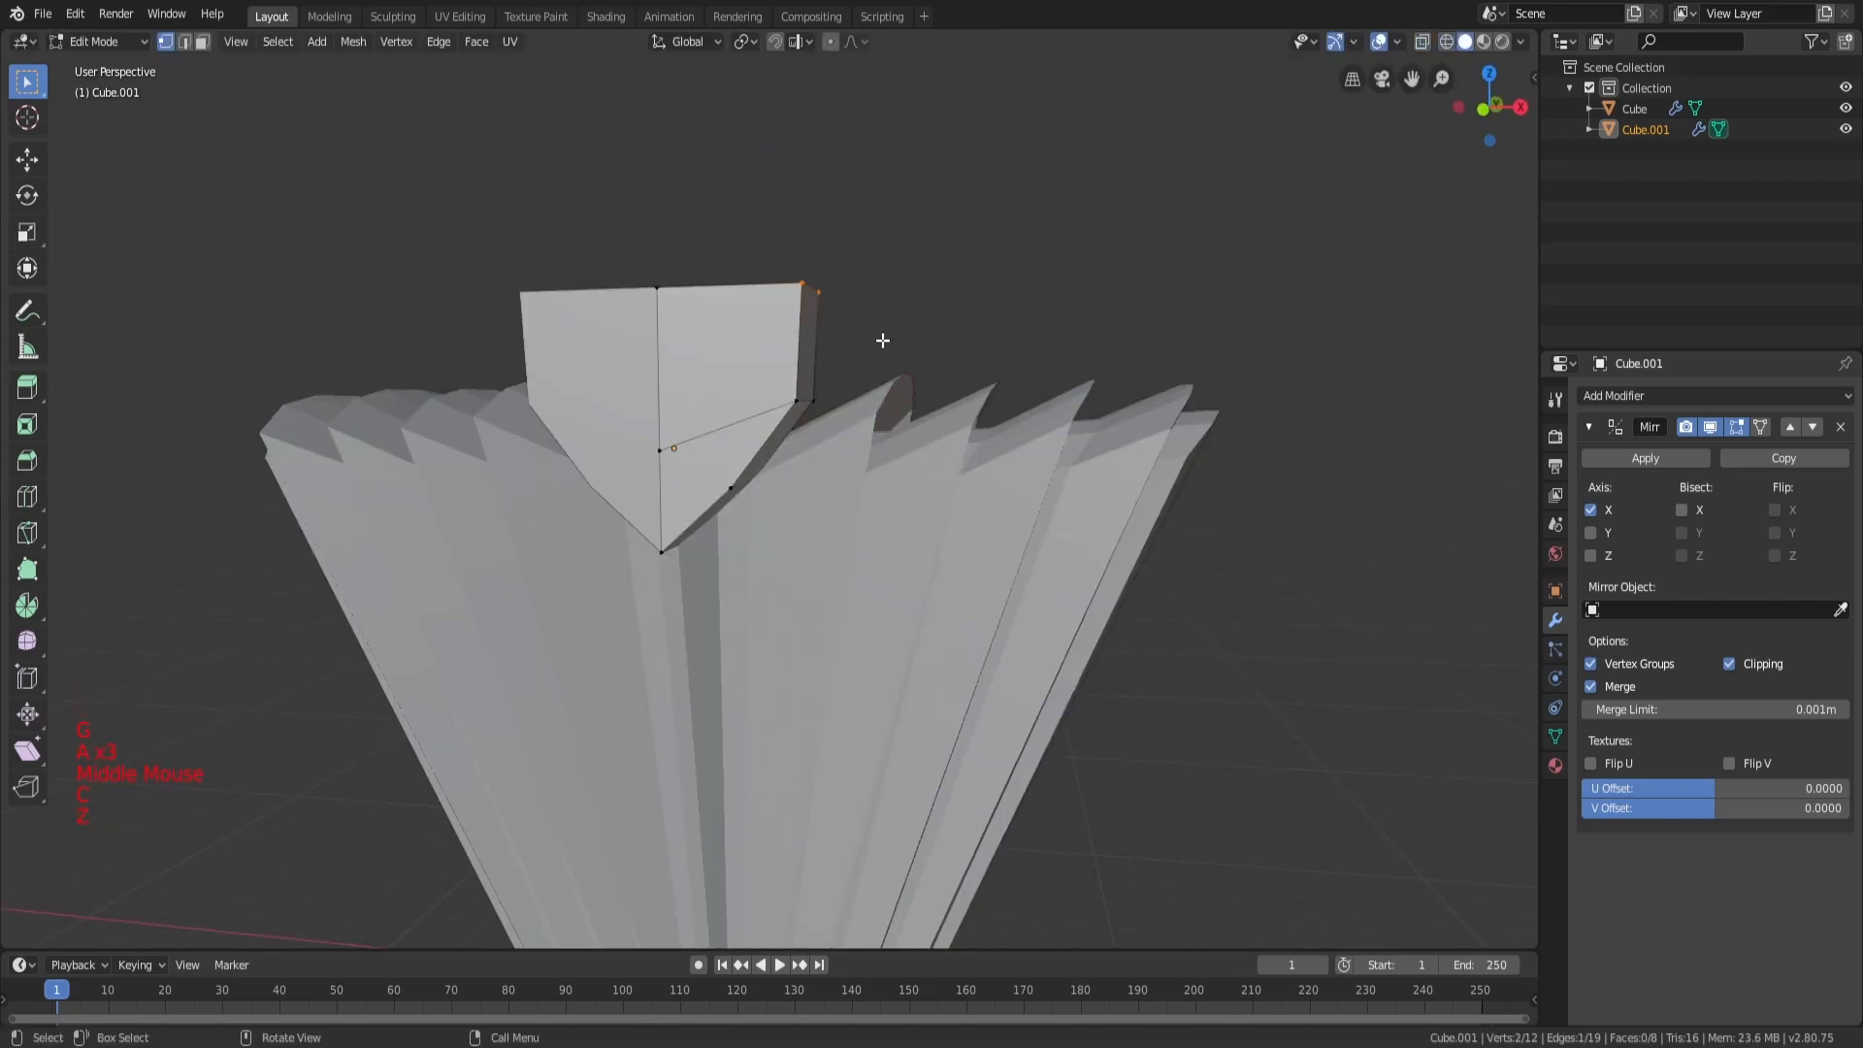
middle_click_drag(874, 318, 902, 340)
key("g")
key("x")
Step: Add six vertical loop cuts across the editable half of the shield-shaped block
middle_click_drag(725, 307, 750, 357)
key("a")
key("a")
key("a")
key("ctrl+r")
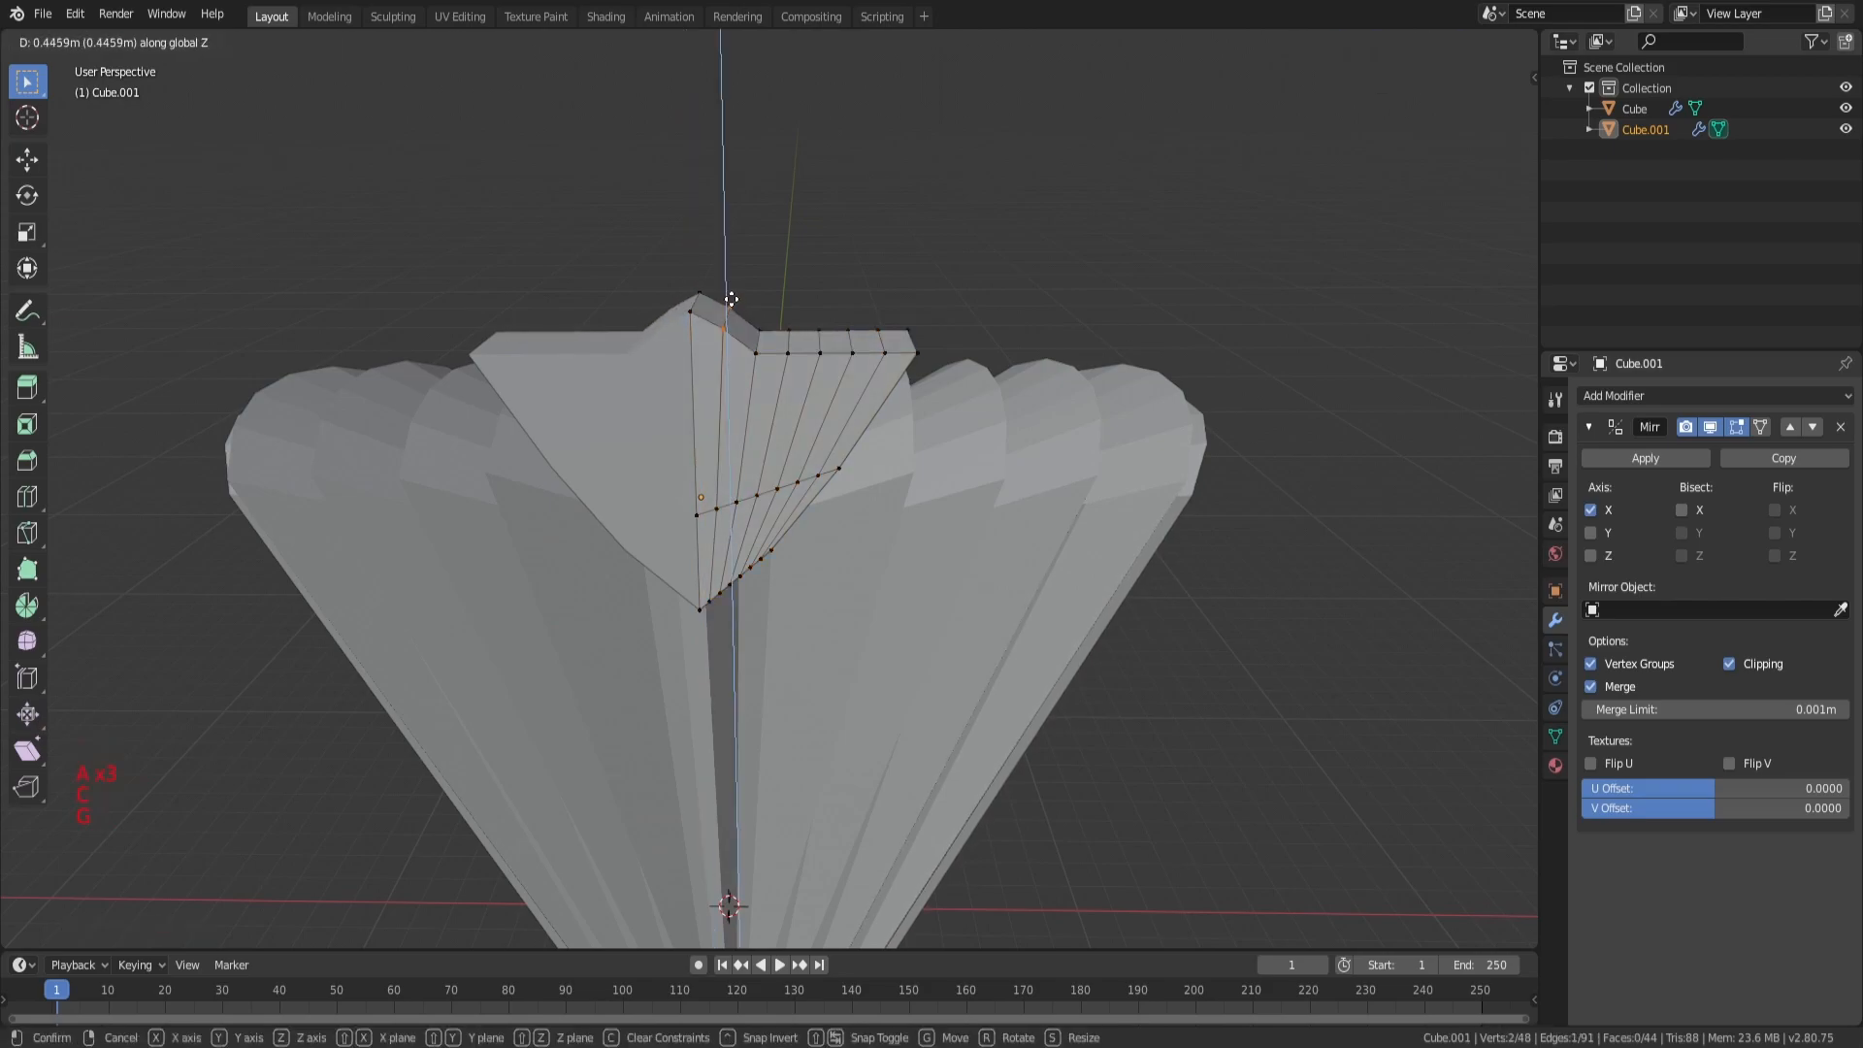
Step: Select the outer vertices on the top edge of the shield block's editable half and raise them along Z
key("Tab")
middle_click_drag(755, 339, 1010, 407)
key("Tab")
key("a")
key("a")
key("a")
middle_click_drag(888, 363, 955, 335)
scroll(853, 328, "up", 1)
middle_click_drag(793, 282, 980, 325)
middle_click_drag(569, 345, 702, 346)
middle_click_drag(929, 374, 866, 325, "shift")
key("c")
left_click(859, 297)
right_click(861, 293)
key("g")
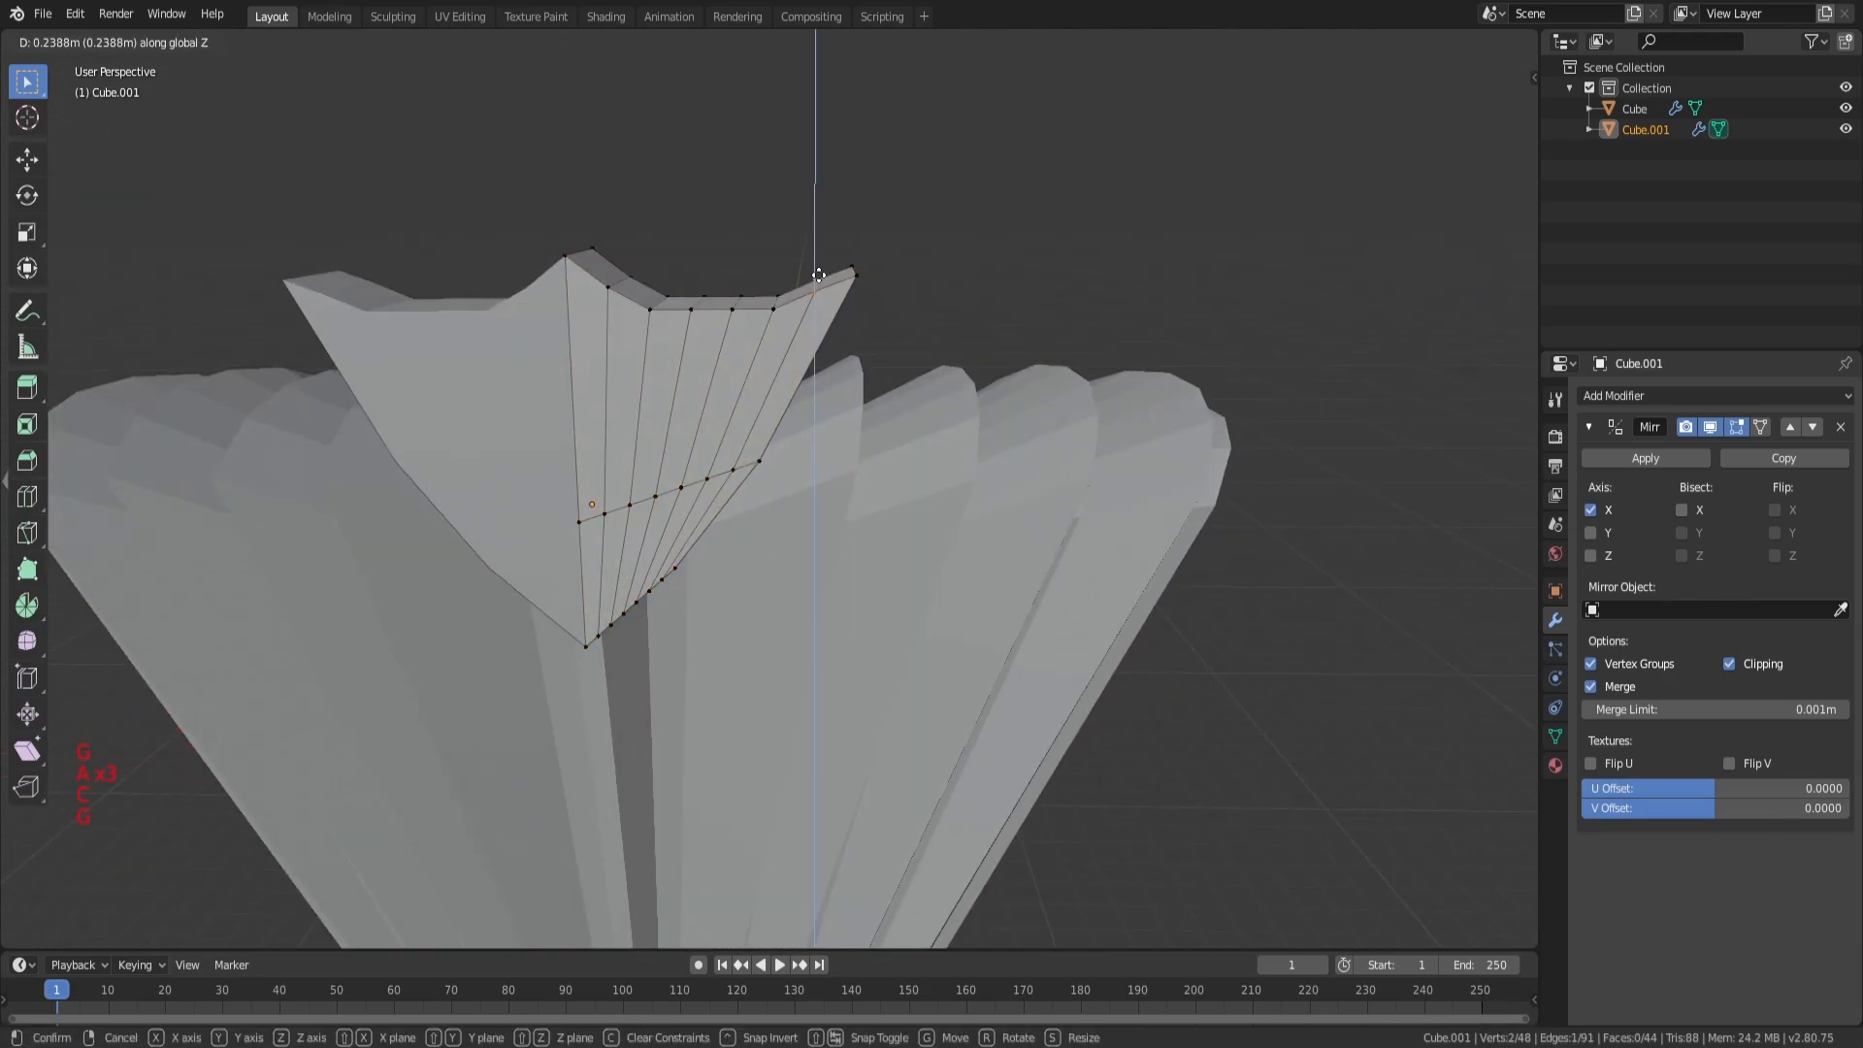
Step: Adjust the heights of the top-edge vertex pairs just inside the outer corner along Z
scroll(835, 335, "up", 4)
key("g")
key("z")
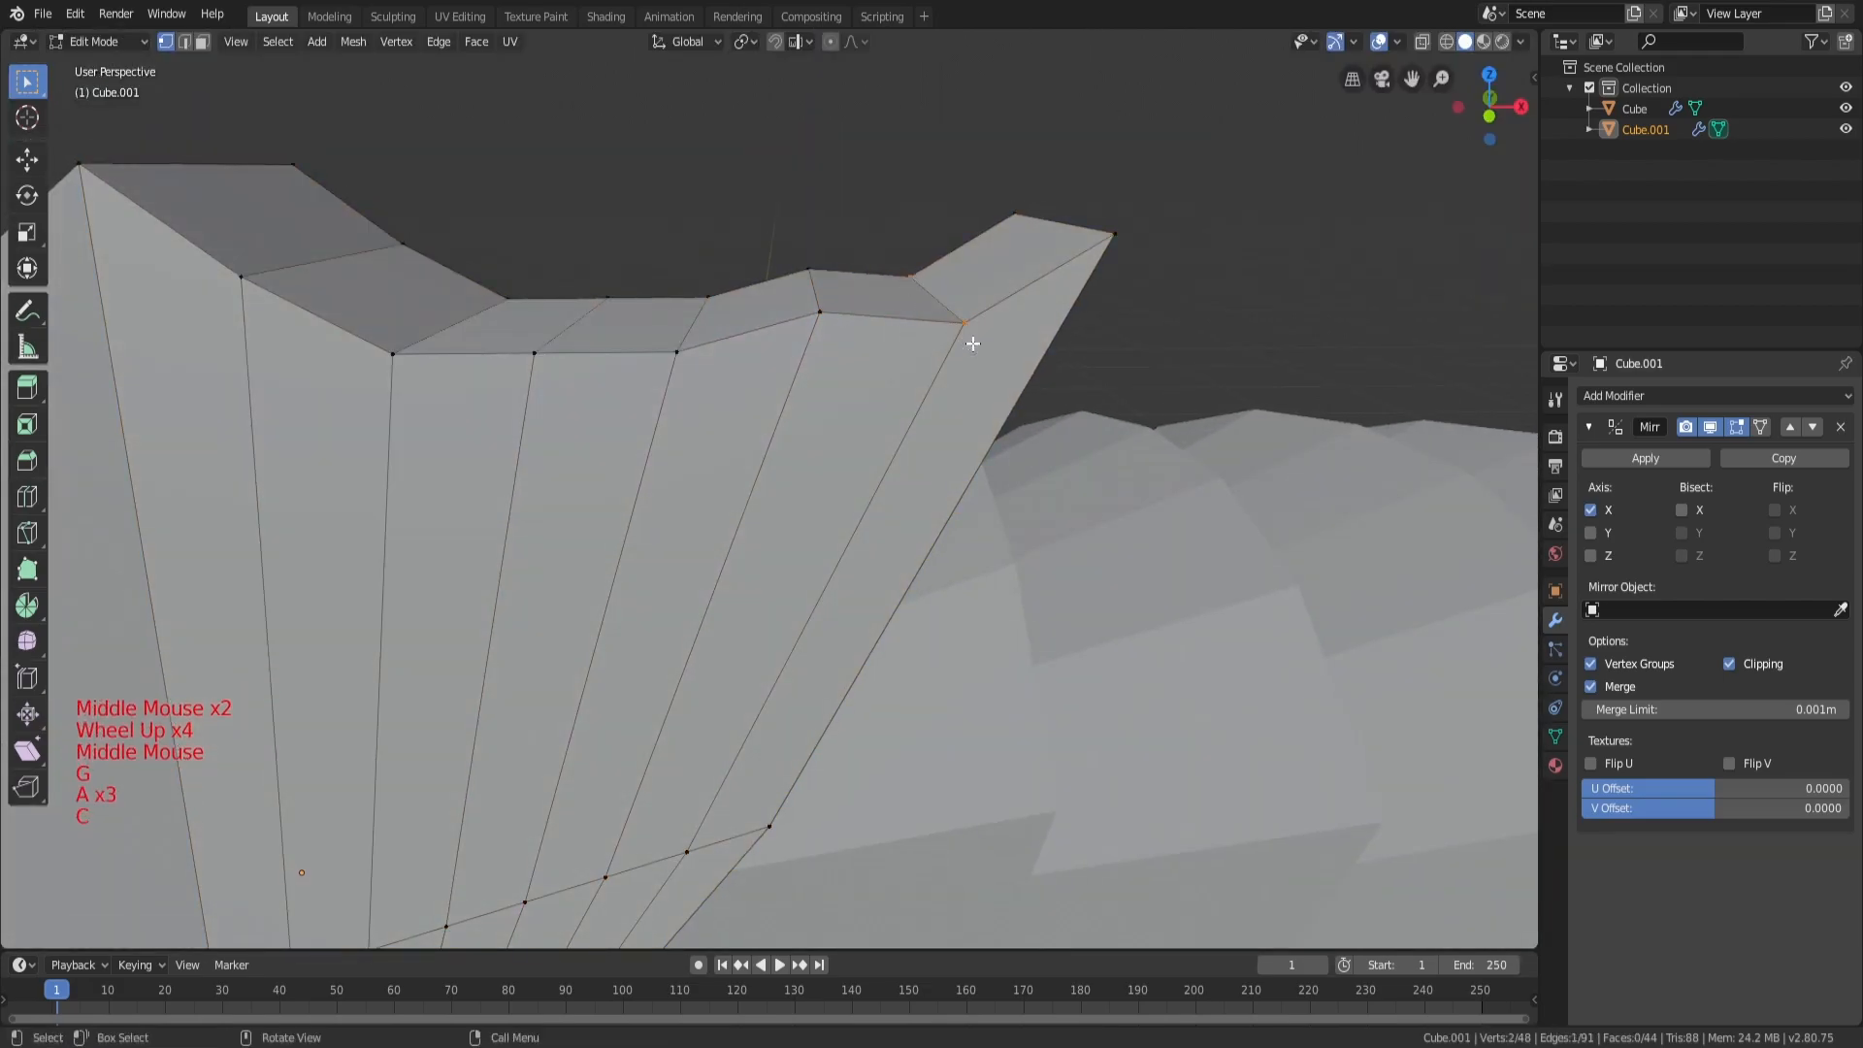
key("g")
Step: Select the outermost top corner vertices and move them to refine the block's pointed tip
key("a")
key("a")
key("a")
key("c")
left_click(1104, 241)
key("g")
scroll(874, 301, "down", 2)
key("a")
key("a")
middle_click_drag(816, 322, 813, 346)
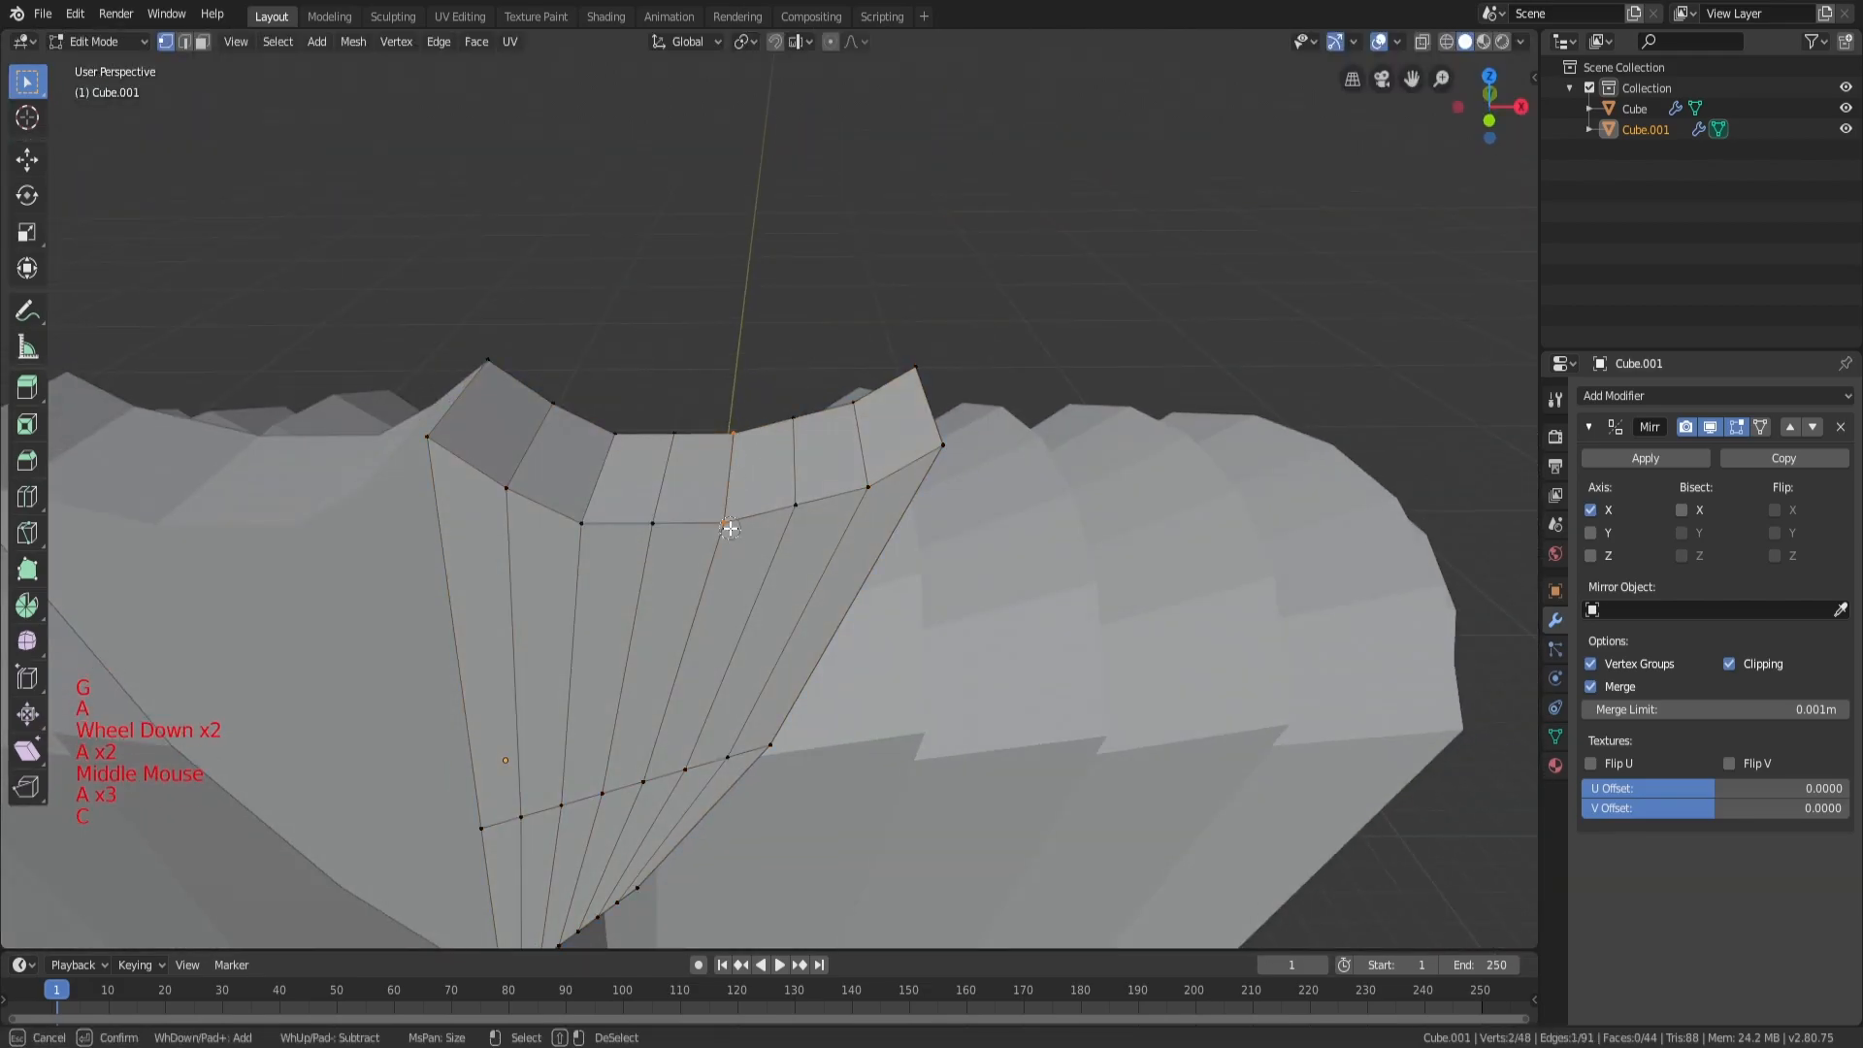
Step: Move the vertex pair midway along the top edge to smooth the concave curve between centre peak and outer tip
right_click(730, 529)
middle_click_drag(729, 529, 727, 464)
key("g")
left_click(703, 427)
key("a")
key("a")
key("a")
middle_click_drag(547, 324, 561, 379)
key("c")
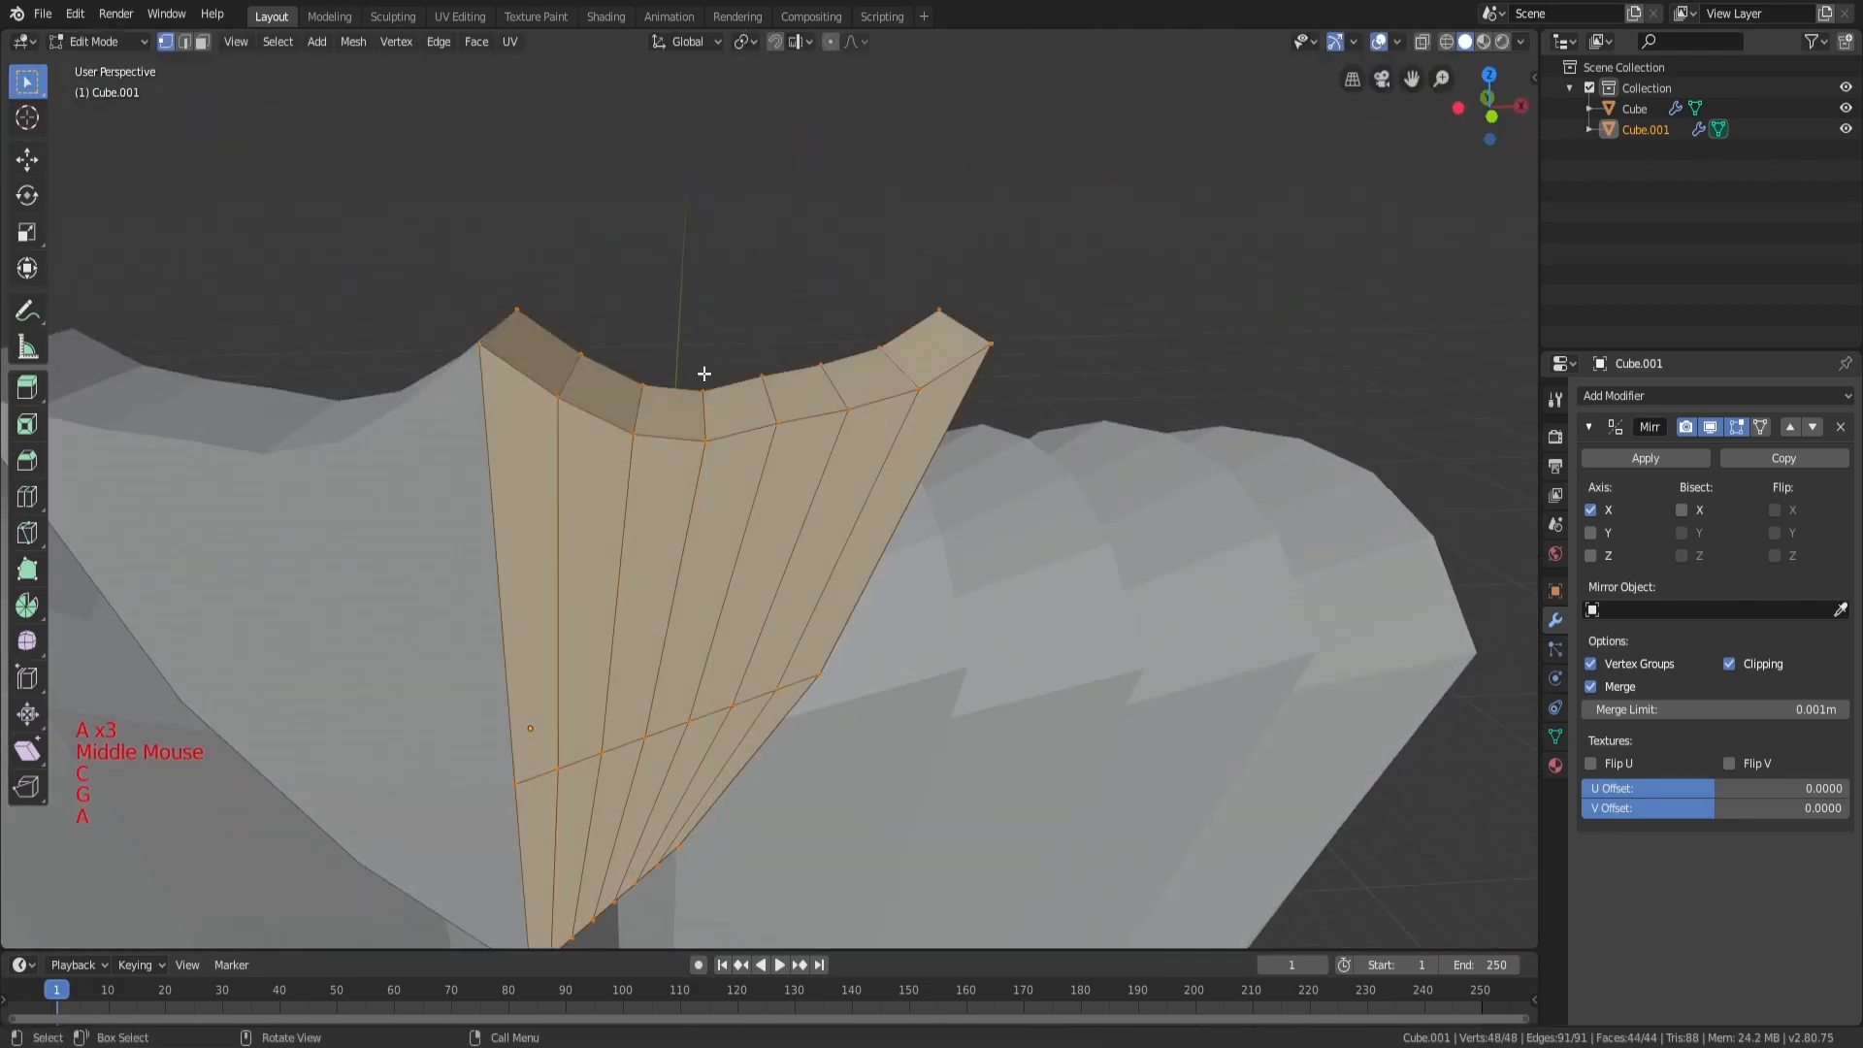
Step: Examine the curved top edge of the centrepiece with the mesh deselected, both in and out of mesh editing
key("a")
key("a")
scroll(703, 354, "down", 4)
key("Tab")
middle_click_drag(701, 338, 738, 390)
scroll(795, 427, "up", 2)
key("Tab")
middle_click_drag(827, 450, 873, 466)
scroll(881, 468, "up", 2)
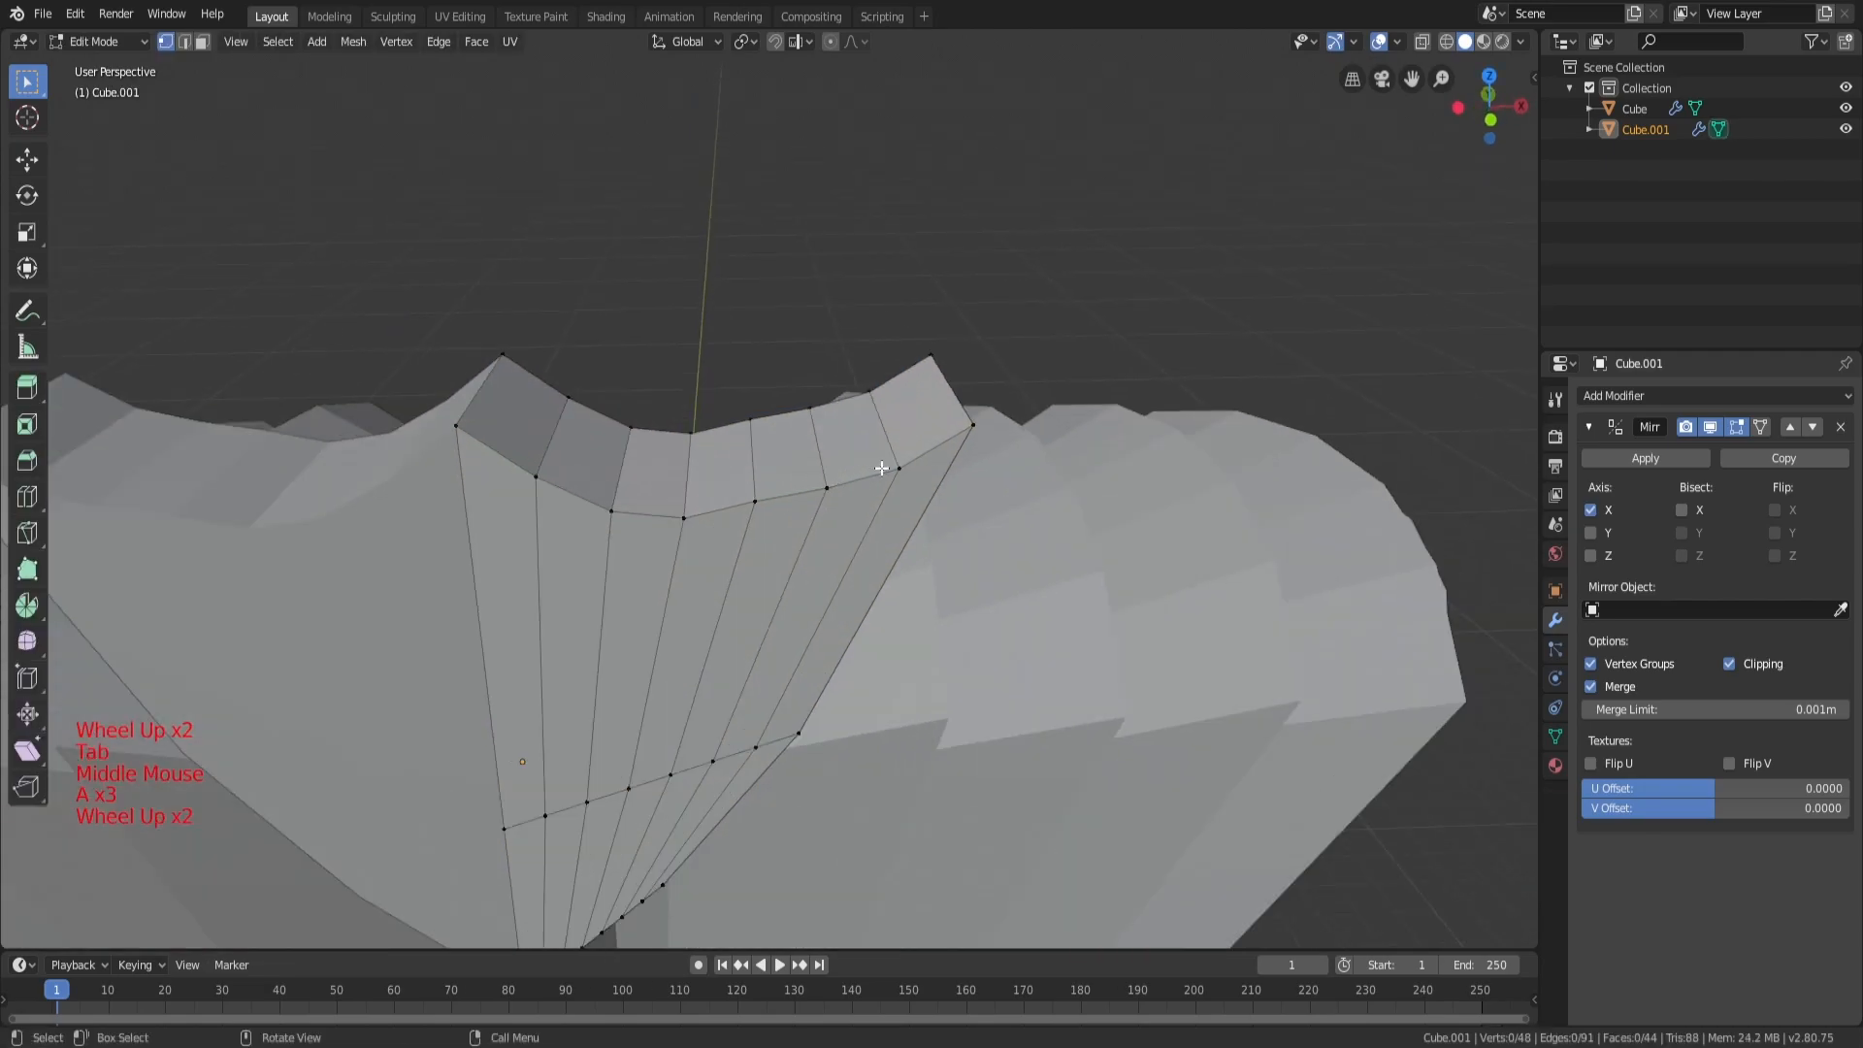
Step: Reposition the top-edge vertices near the outer corner, shifting the final selection along X
left_click_drag(854, 438, 842, 399)
right_click(842, 400)
mouse_move(845, 398)
middle_mouse_down()
mouse_move(960, 366)
mouse_move(821, 387)
mouse_move(882, 321)
mouse_move(854, 364)
middle_mouse_up()
key("g")
left_click(963, 340)
left_click(895, 385)
key("g")
key("x")
left_click(923, 321)
key("a")
key("a")
key("a")
Step: Select a front and rear vertex pair on the outer top edge, scale it, and raise it along Z
middle_click_drag(834, 373, 666, 466)
key("a")
left_click(623, 541)
left_click(631, 454, "shift")
key("s")
left_click(675, 464)
middle_click_drag(747, 418, 837, 271)
key("g")
key("z")
left_click(735, 325)
key("g")
left_click(846, 339)
key("a")
key("a")
key("a")
key("Tab")
scroll(730, 364, "down", 3)
Step: Scale another top-edge vertex pair along Y and raise it along Z to form a ridge
key("a")
key("a")
key("a")
key("Tab")
scroll(857, 435, "up", 4)
middle_click_drag(858, 437, 605, 509)
key("a")
key("a")
key("a")
left_click(663, 411, "shift")
middle_click_drag(723, 349, 882, 338)
key("s")
key("y")
left_click(721, 412)
key("g")
key("z")
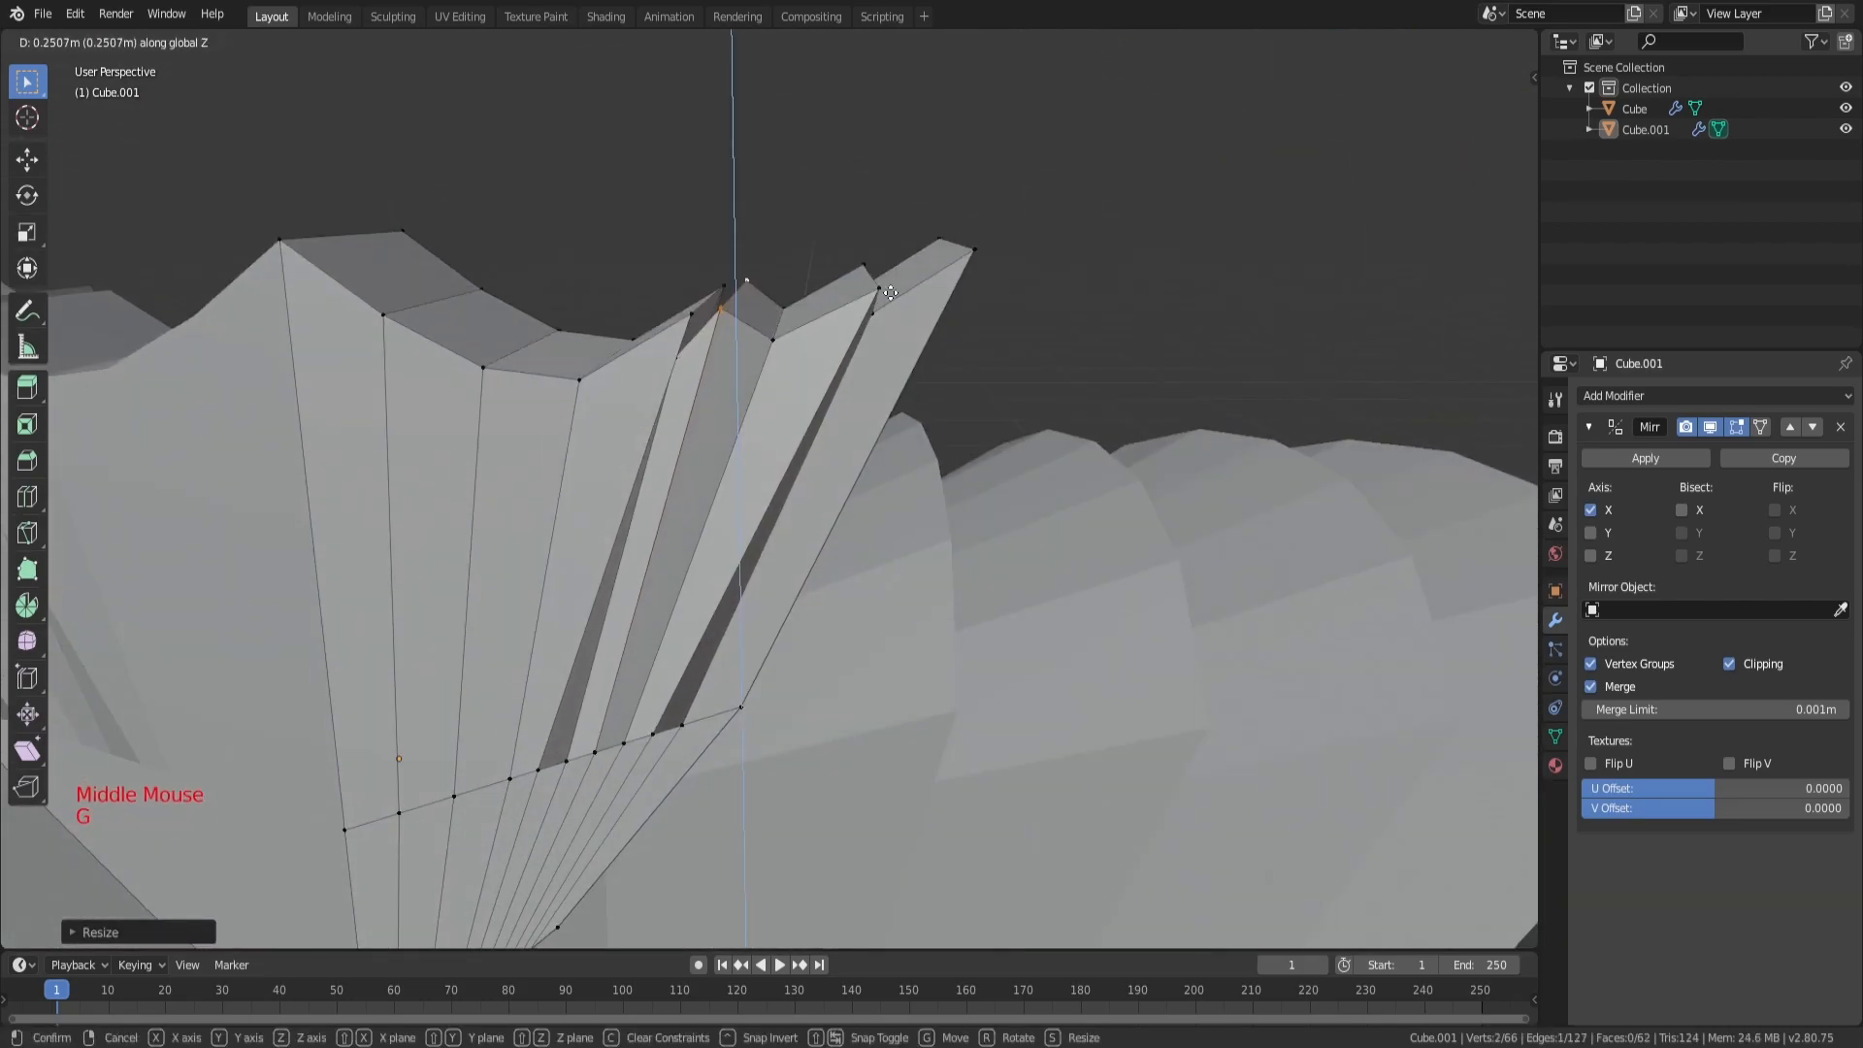
left_click(891, 315)
key("a")
key("a")
key("a")
Step: Select the front and rear ridge vertices along the outer top edge together and scale them along Y
key("Tab")
key("Tab")
middle_click_drag(737, 407, 603, 486)
left_click(599, 488)
left_click(664, 466, "shift")
left_click(720, 448, "shift")
middle_click_drag(719, 447, 519, 495)
scroll(519, 495, "up", 3)
middle_click_drag(519, 495, 621, 466)
scroll(865, 497, "down", 1)
middle_click_drag(621, 466, 909, 622)
left_click(888, 593, "shift")
left_click(971, 615, "shift")
key("s")
key("y")
left_click(959, 527)
key("a")
key("Tab")
Step: Lower the front middle-row vertex beside the block's centreline to bring it into line with its neighbours
key("a")
scroll(889, 533, "up", 1)
key("Tab")
key("a")
key("a")
key("a")
middle_click_drag(909, 475, 1137, 412)
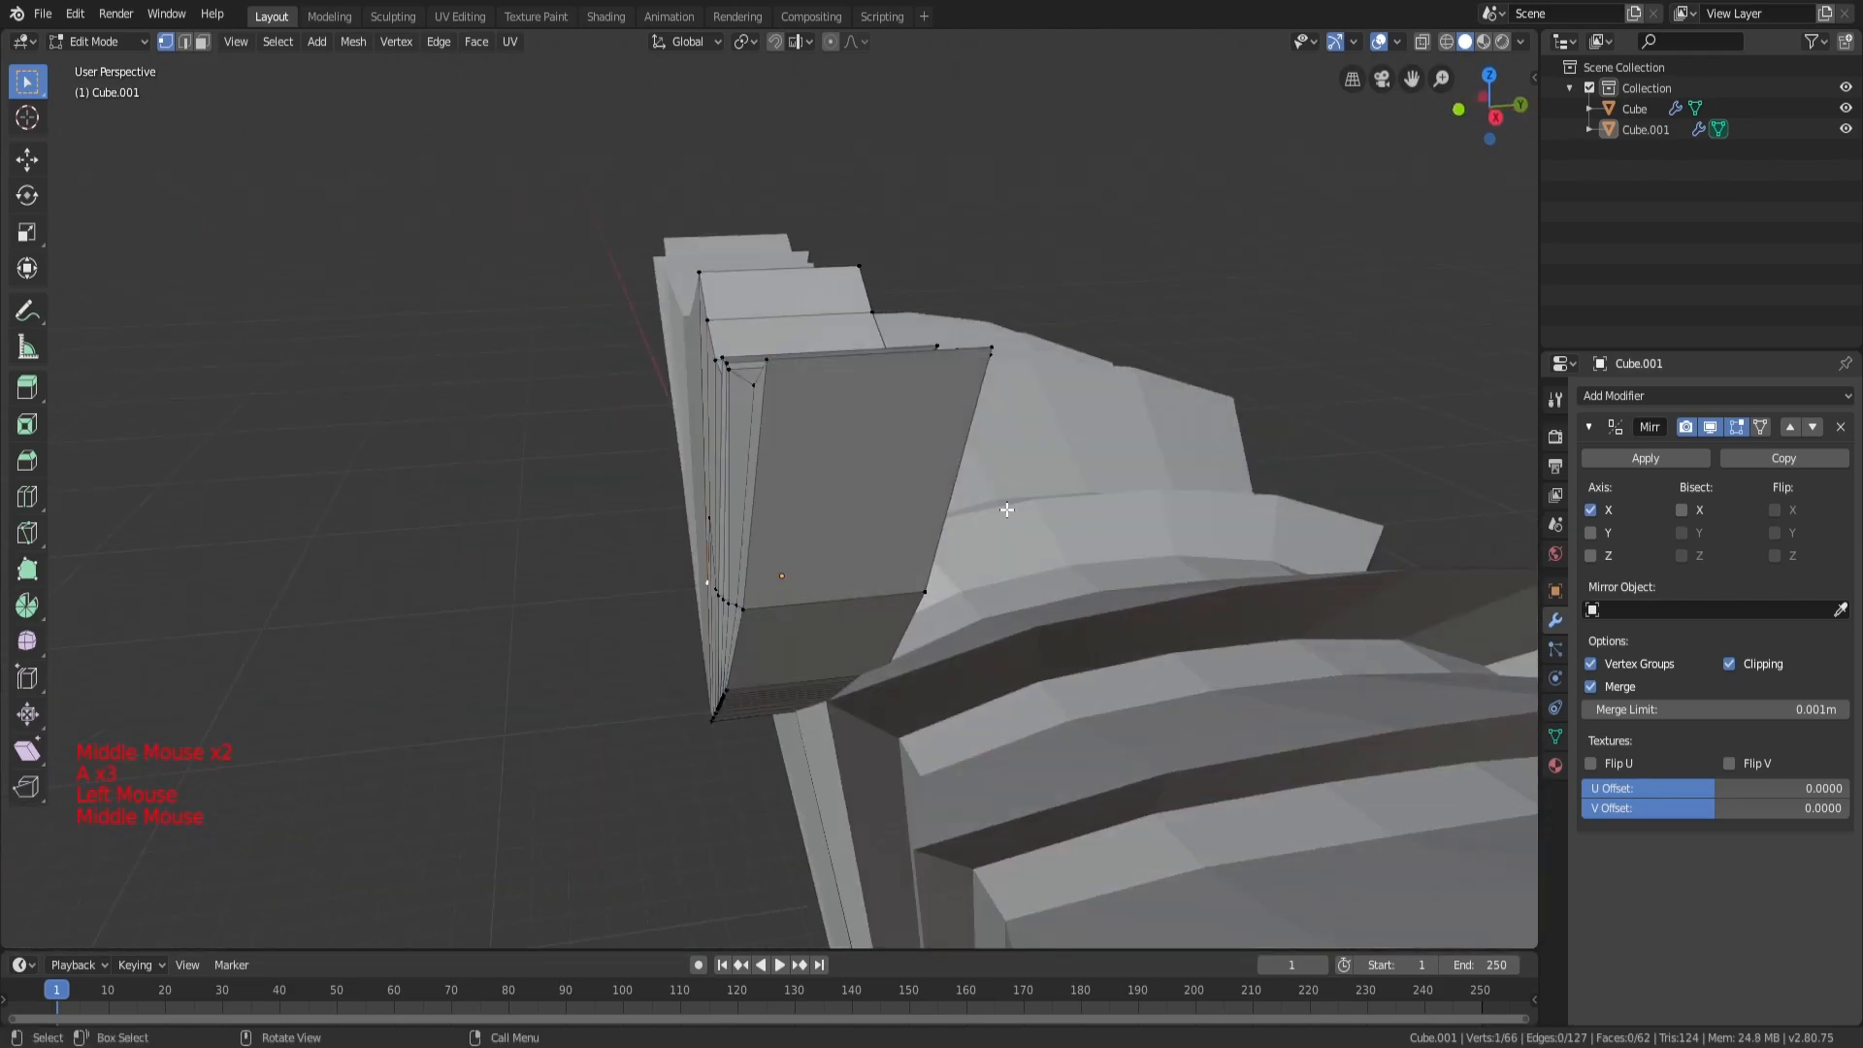
middle_click_drag(1007, 509, 1018, 450)
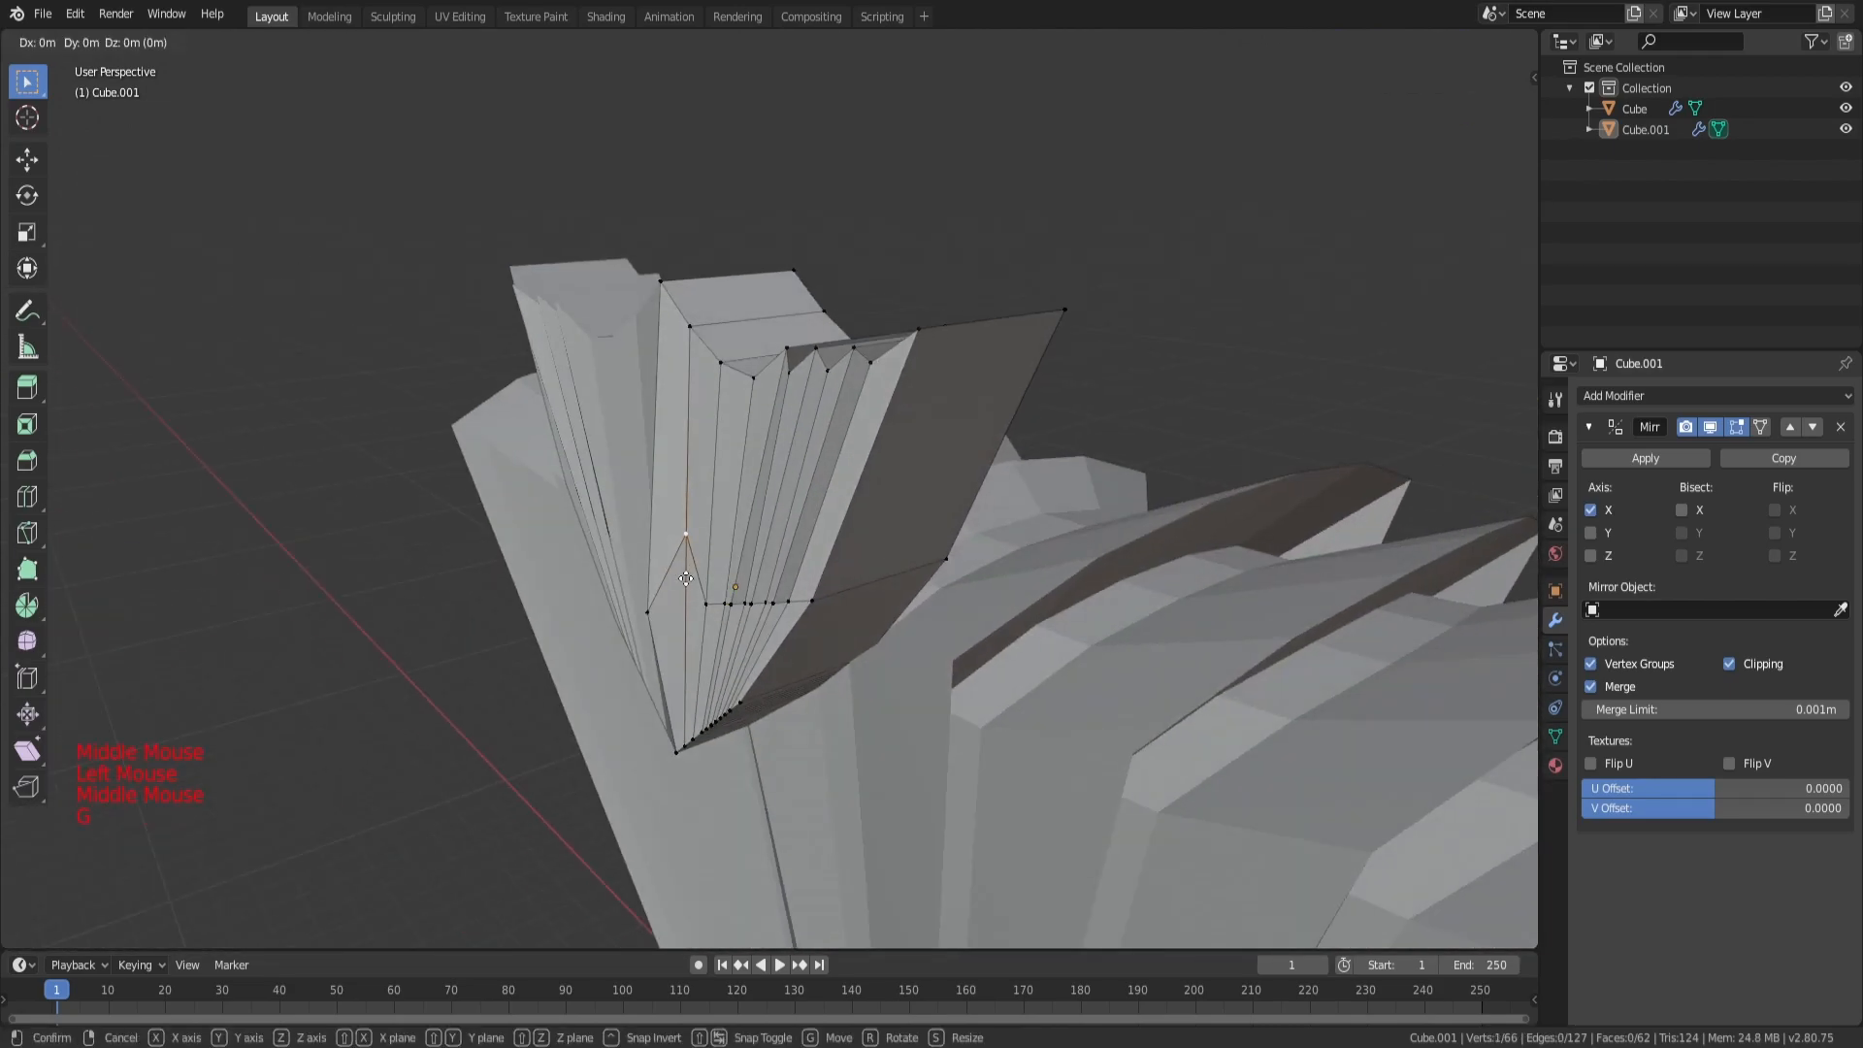
left_click(682, 659)
Step: Select the next front middle-row vertex further out and move it along Y
middle_click_drag(682, 659, 859, 704)
key("a")
key("a")
key("a")
left_click(762, 626)
key("g")
key("y")
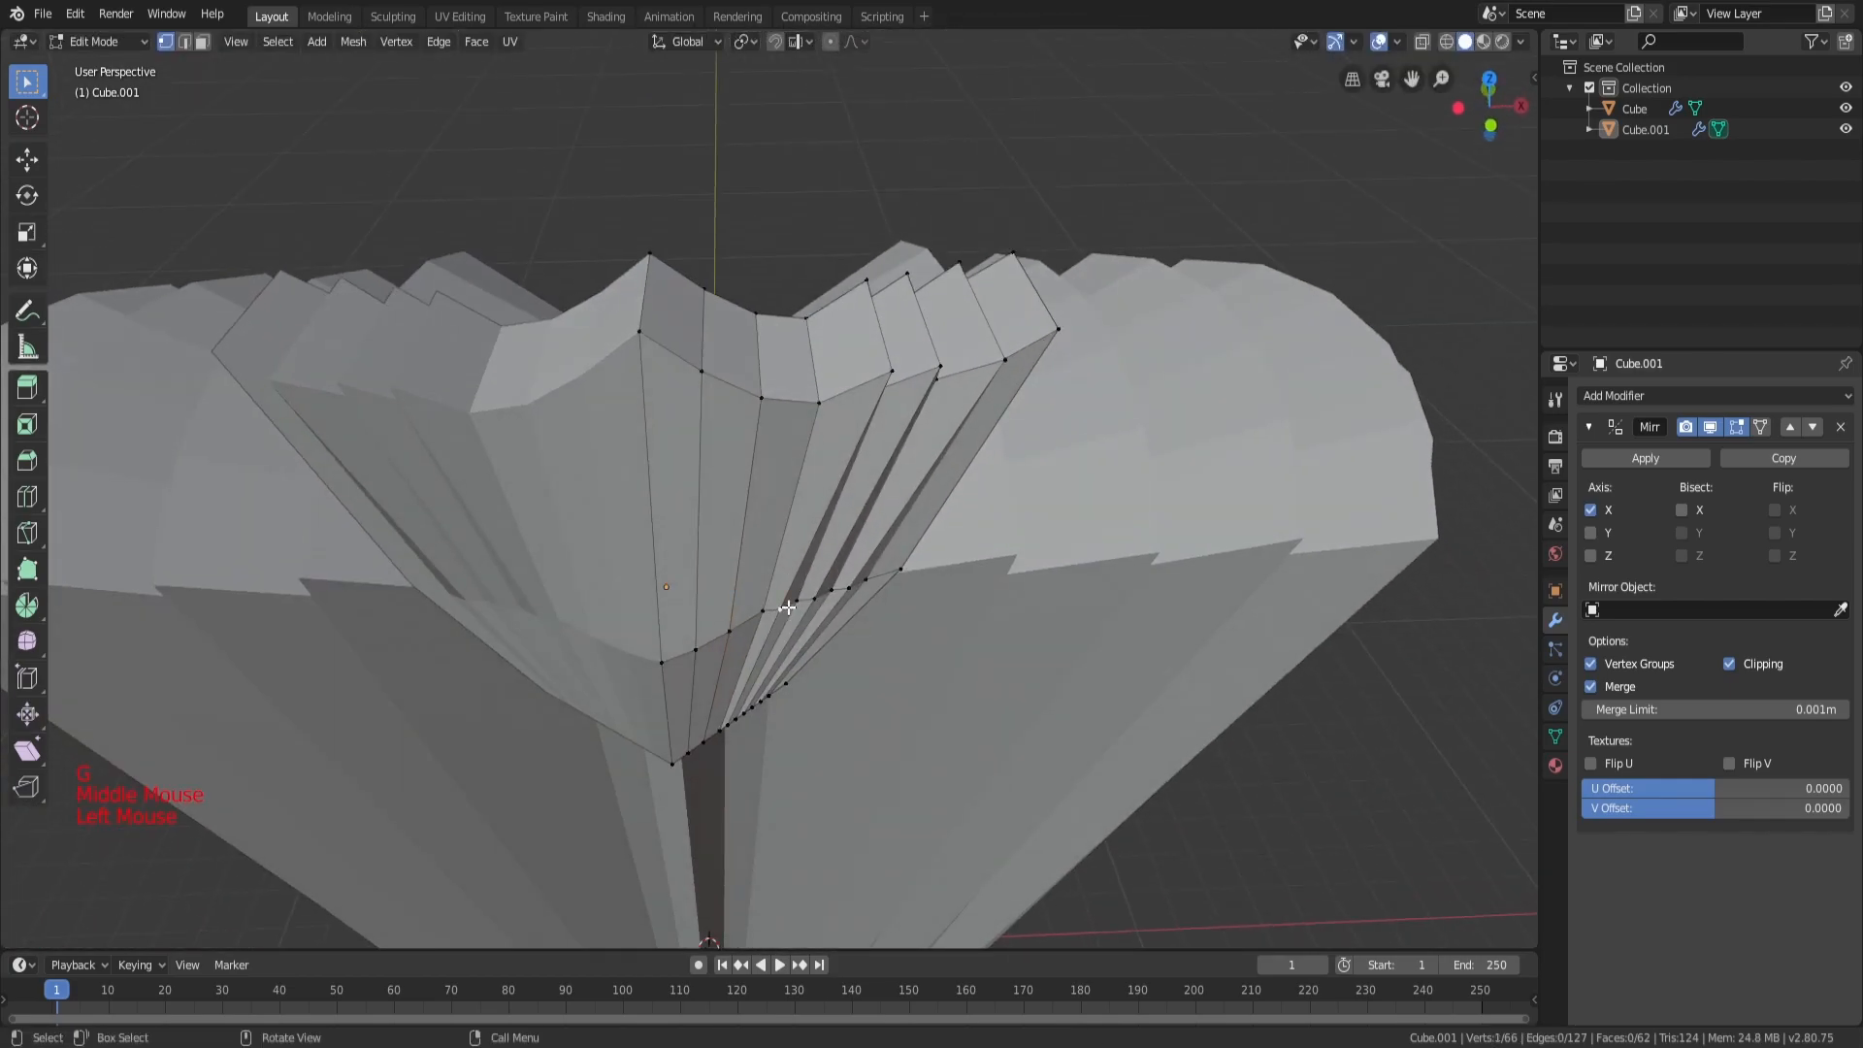
Step: Examine the centrepiece's ridges and lower front from above and from the front
scroll(815, 341, "down", 6)
middle_click_drag(815, 341, 716, 642)
scroll(778, 482, "up", 5)
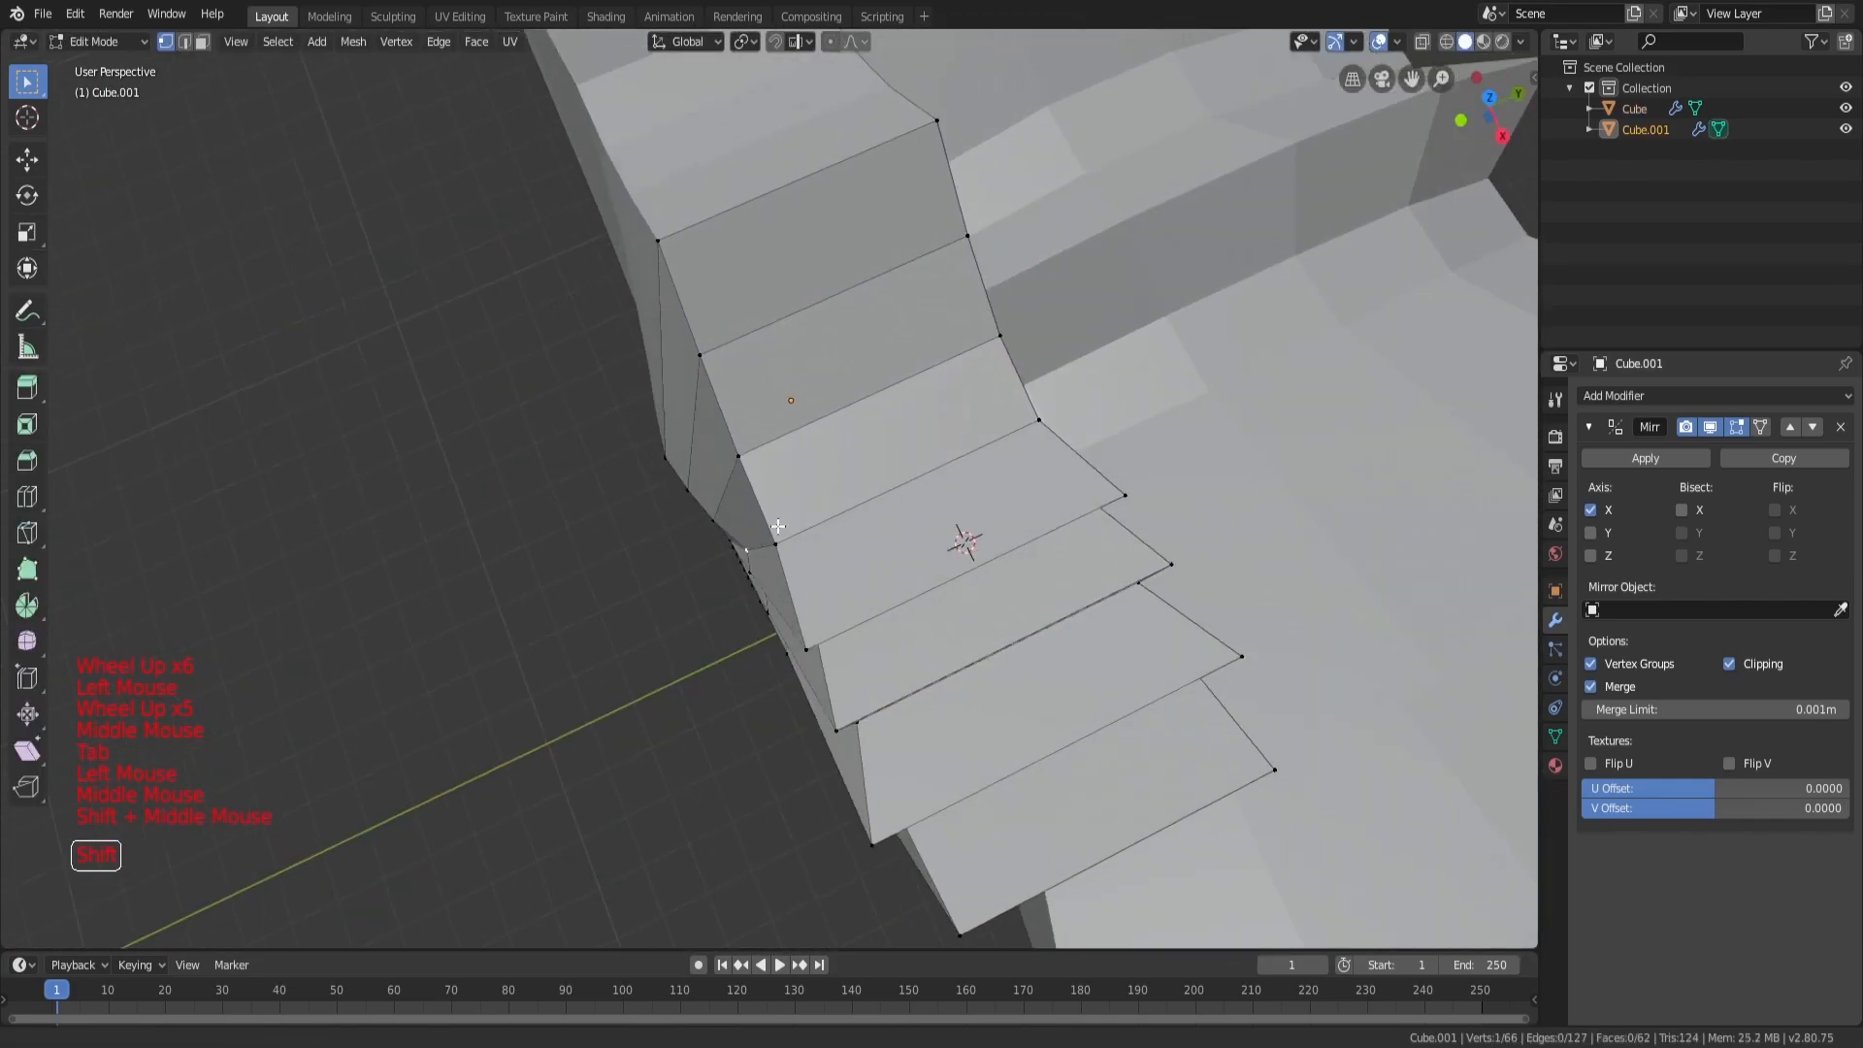
scroll(970, 543, "up", 3)
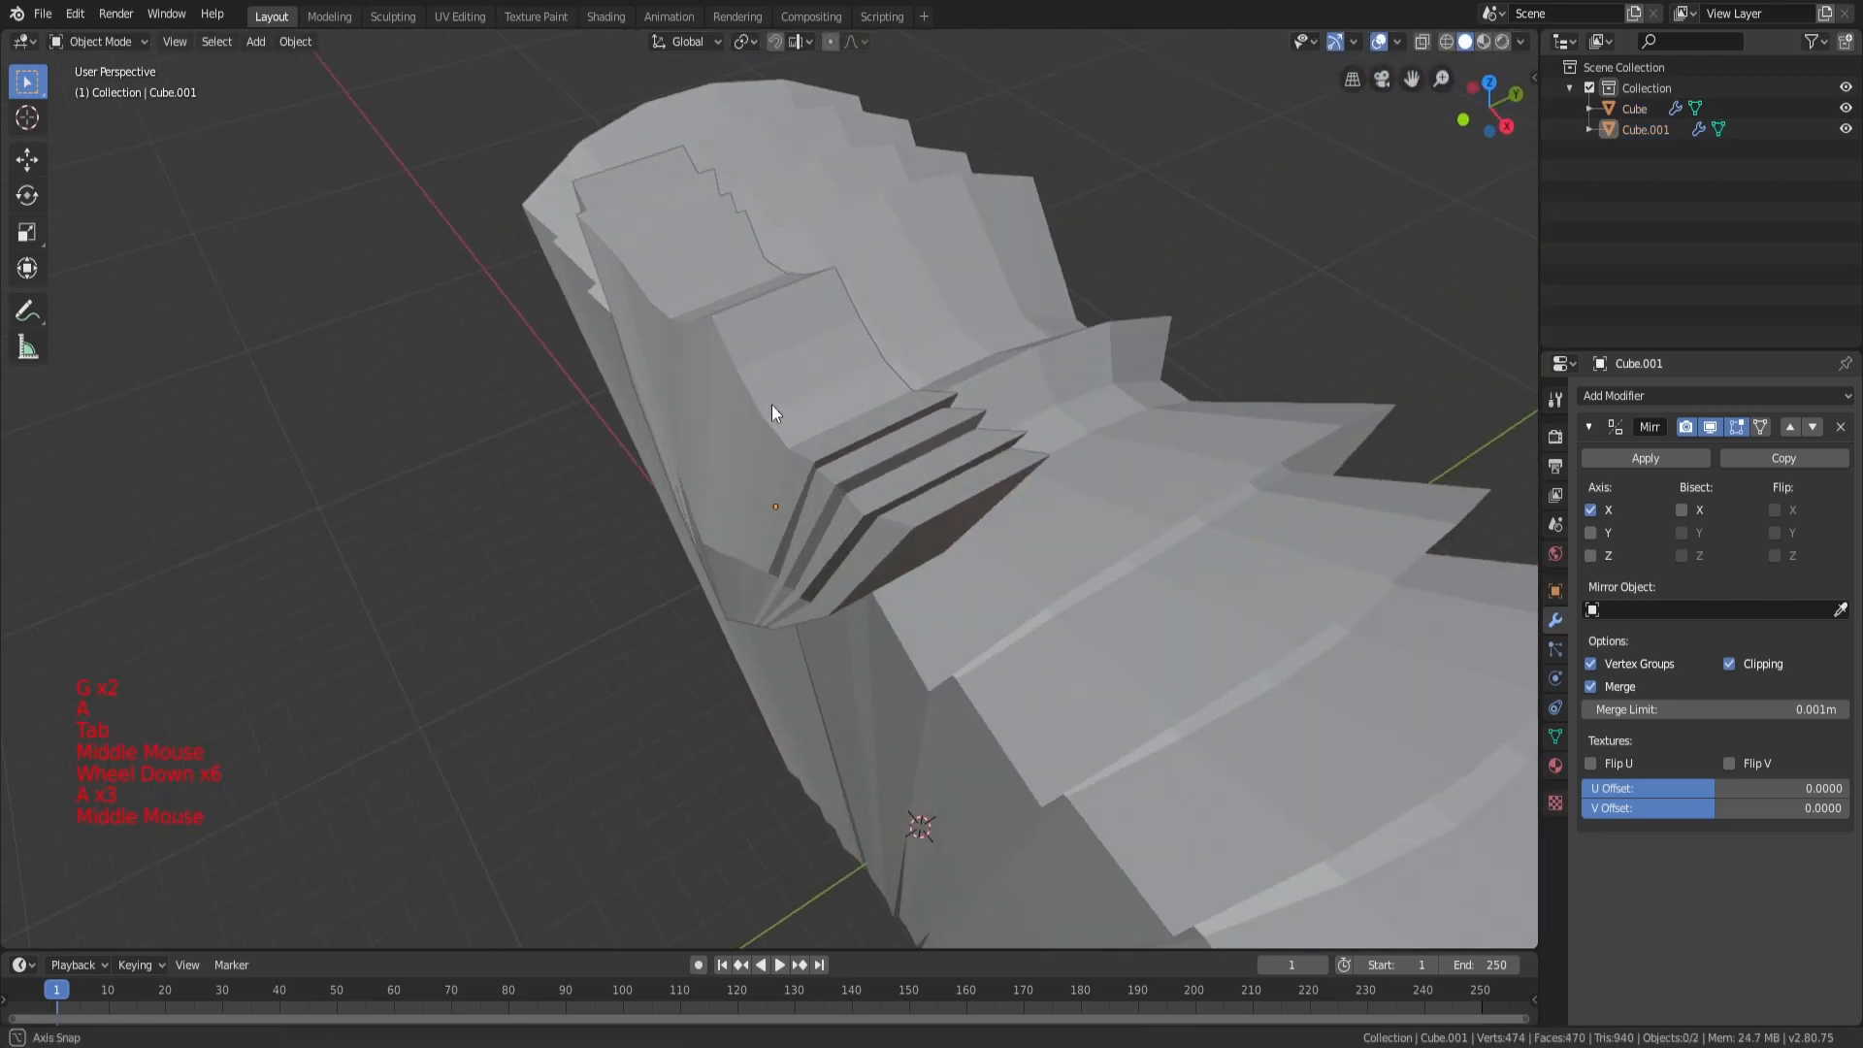
middle_click_drag(769, 415, 832, 382)
scroll(706, 536, "up", 3)
key("Tab")
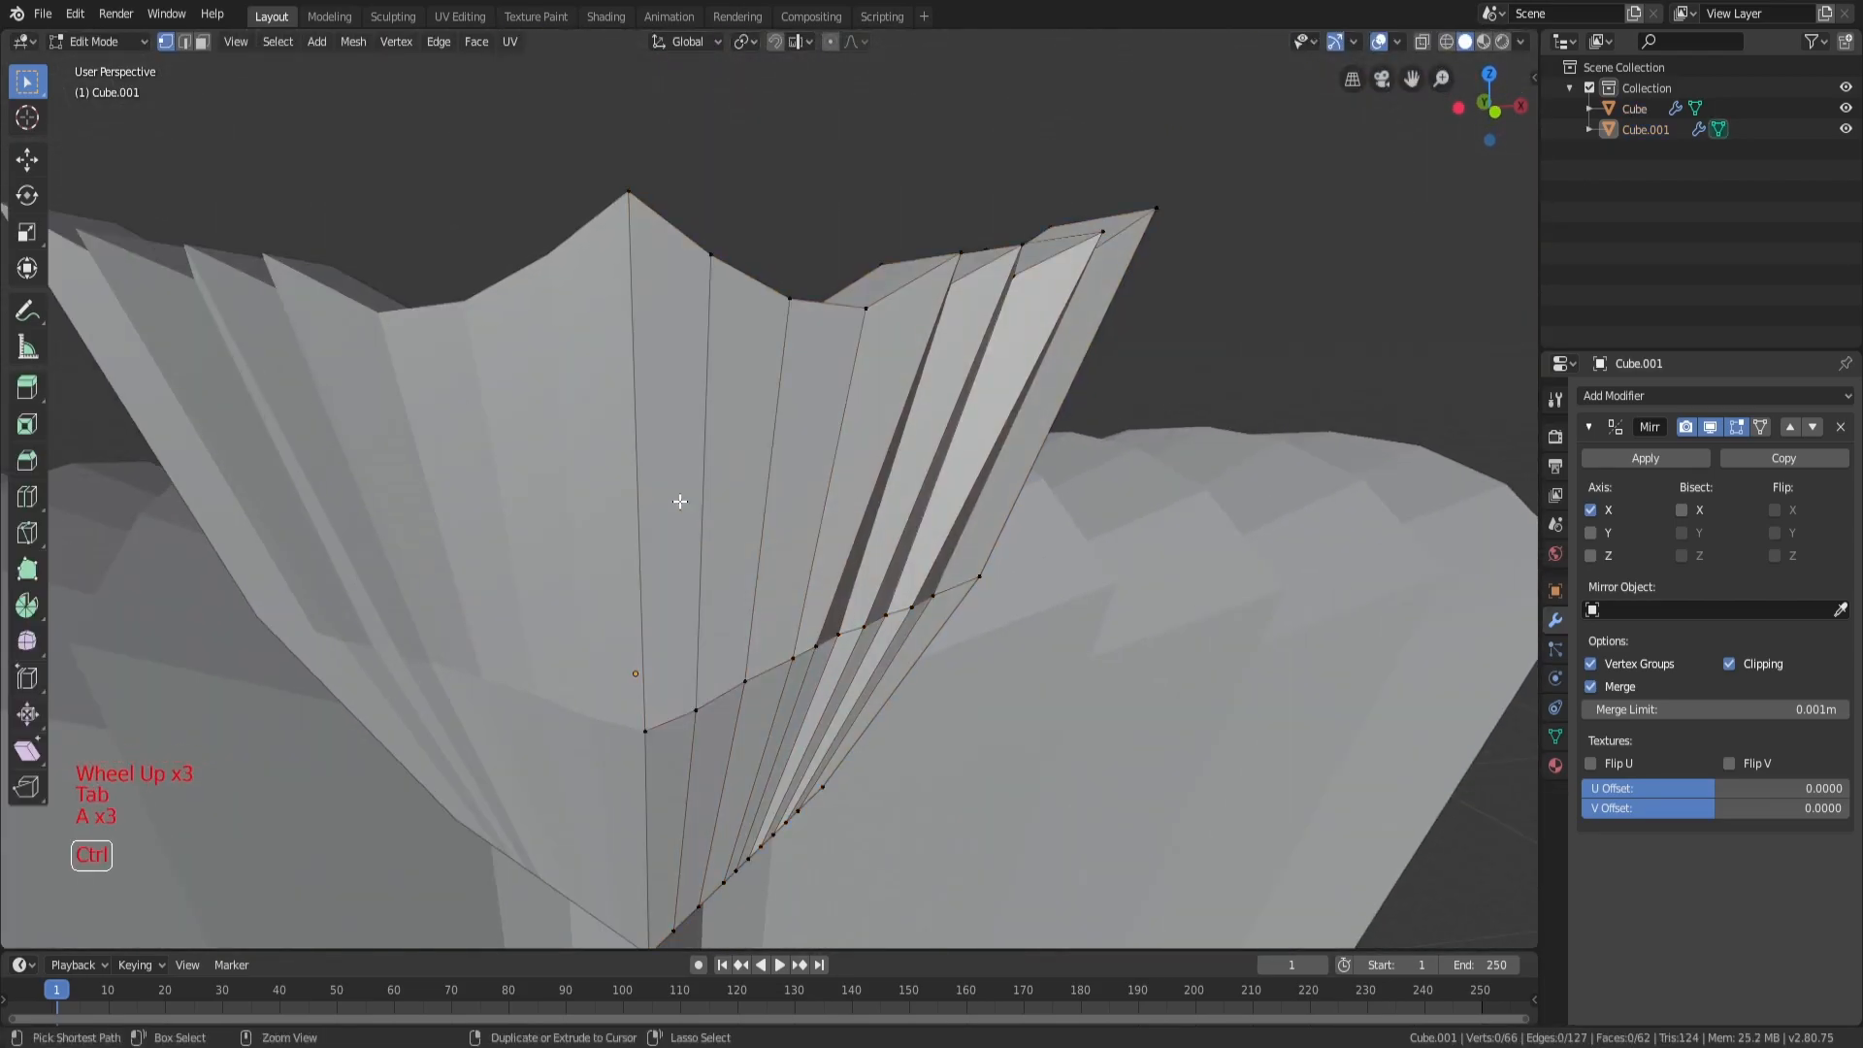
scroll(681, 496, "down", 2)
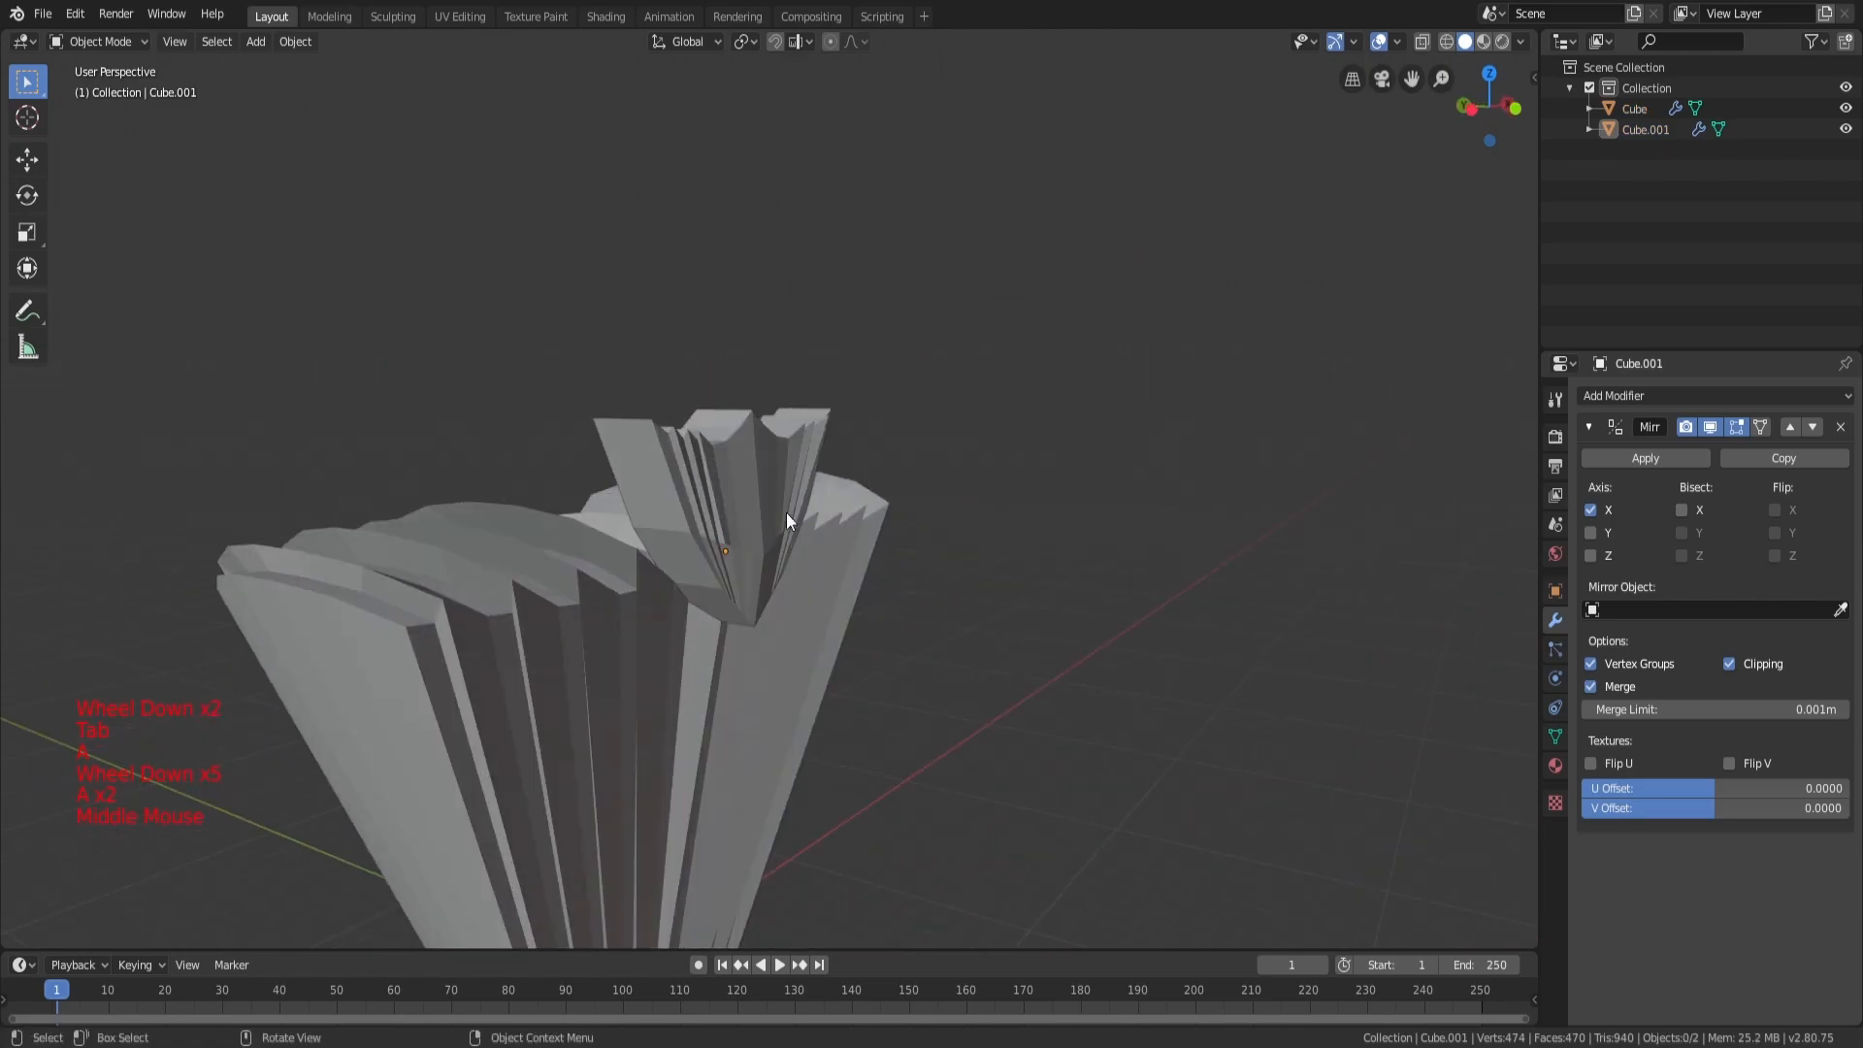
Step: In wireframe shading, select a rear middle-row vertex near the centreline and move it to reshape the block's back
middle_click_drag(787, 513, 819, 549)
key("a")
key("a")
key("a")
scroll(805, 628, "up", 3)
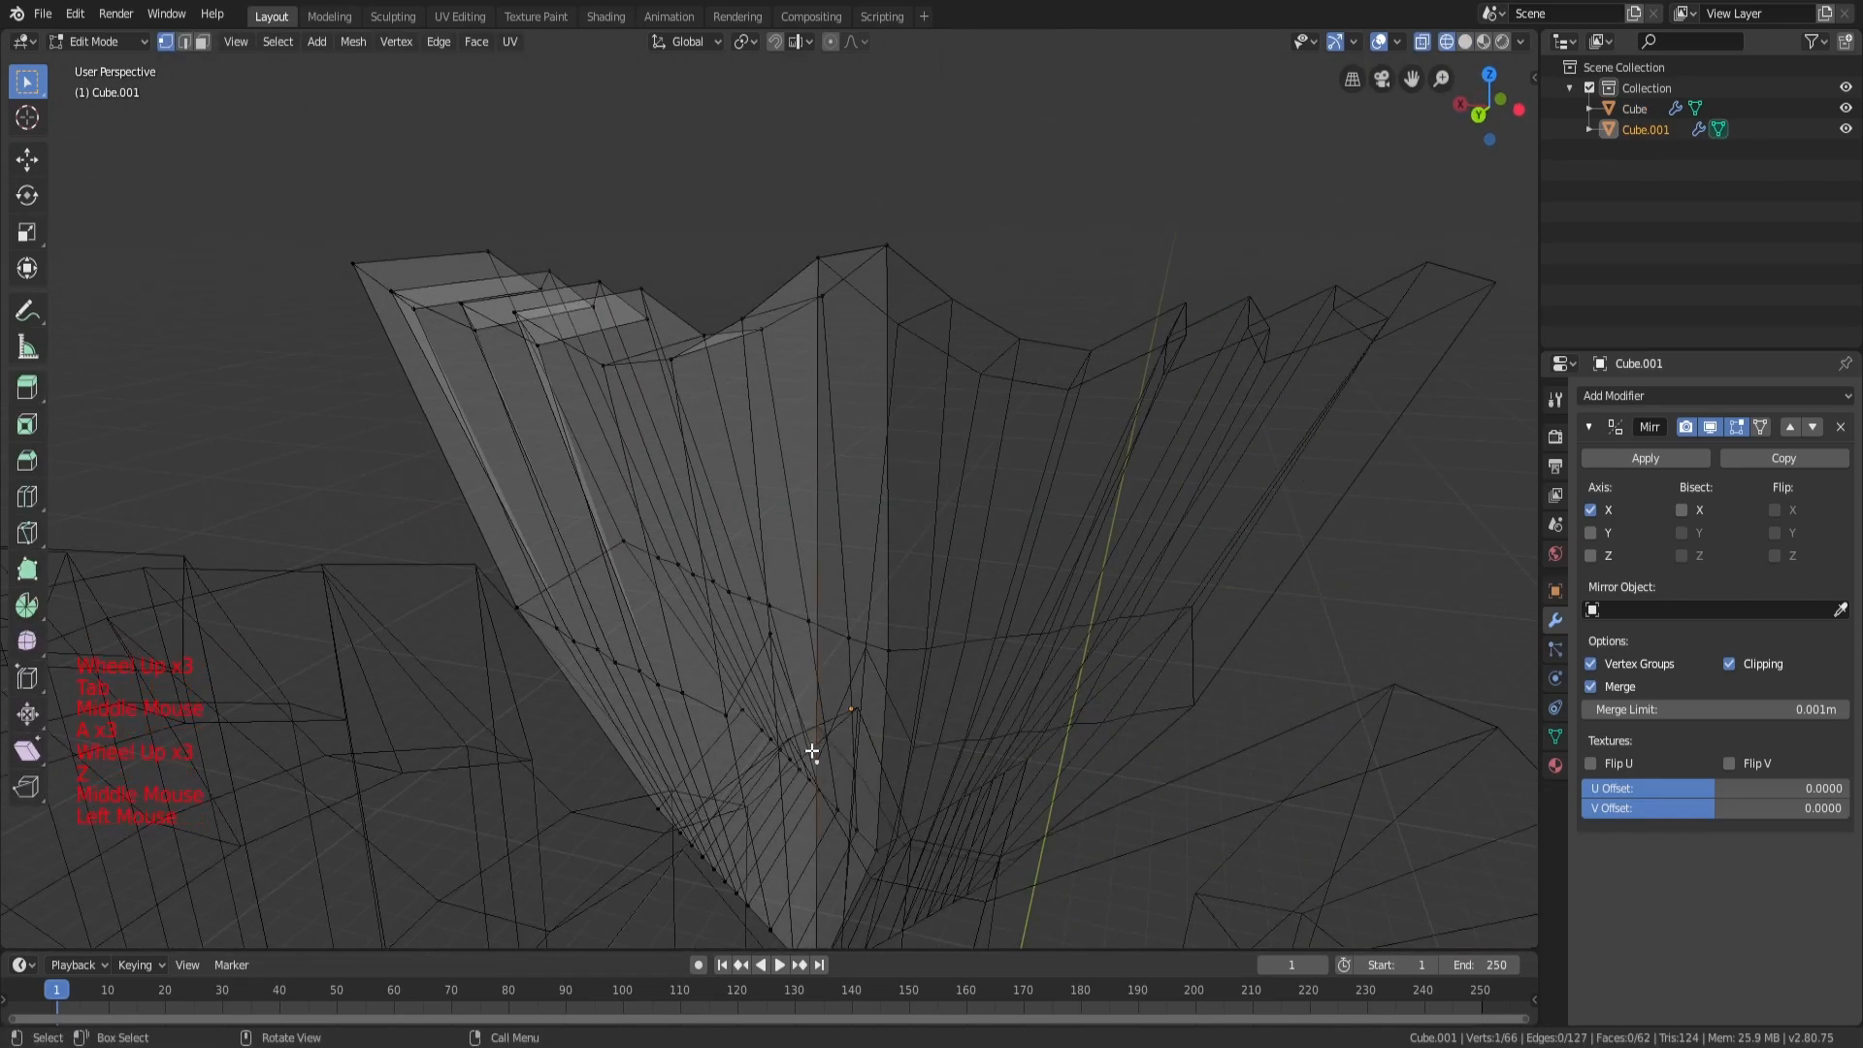
middle_click_drag(815, 748, 811, 661, "shift")
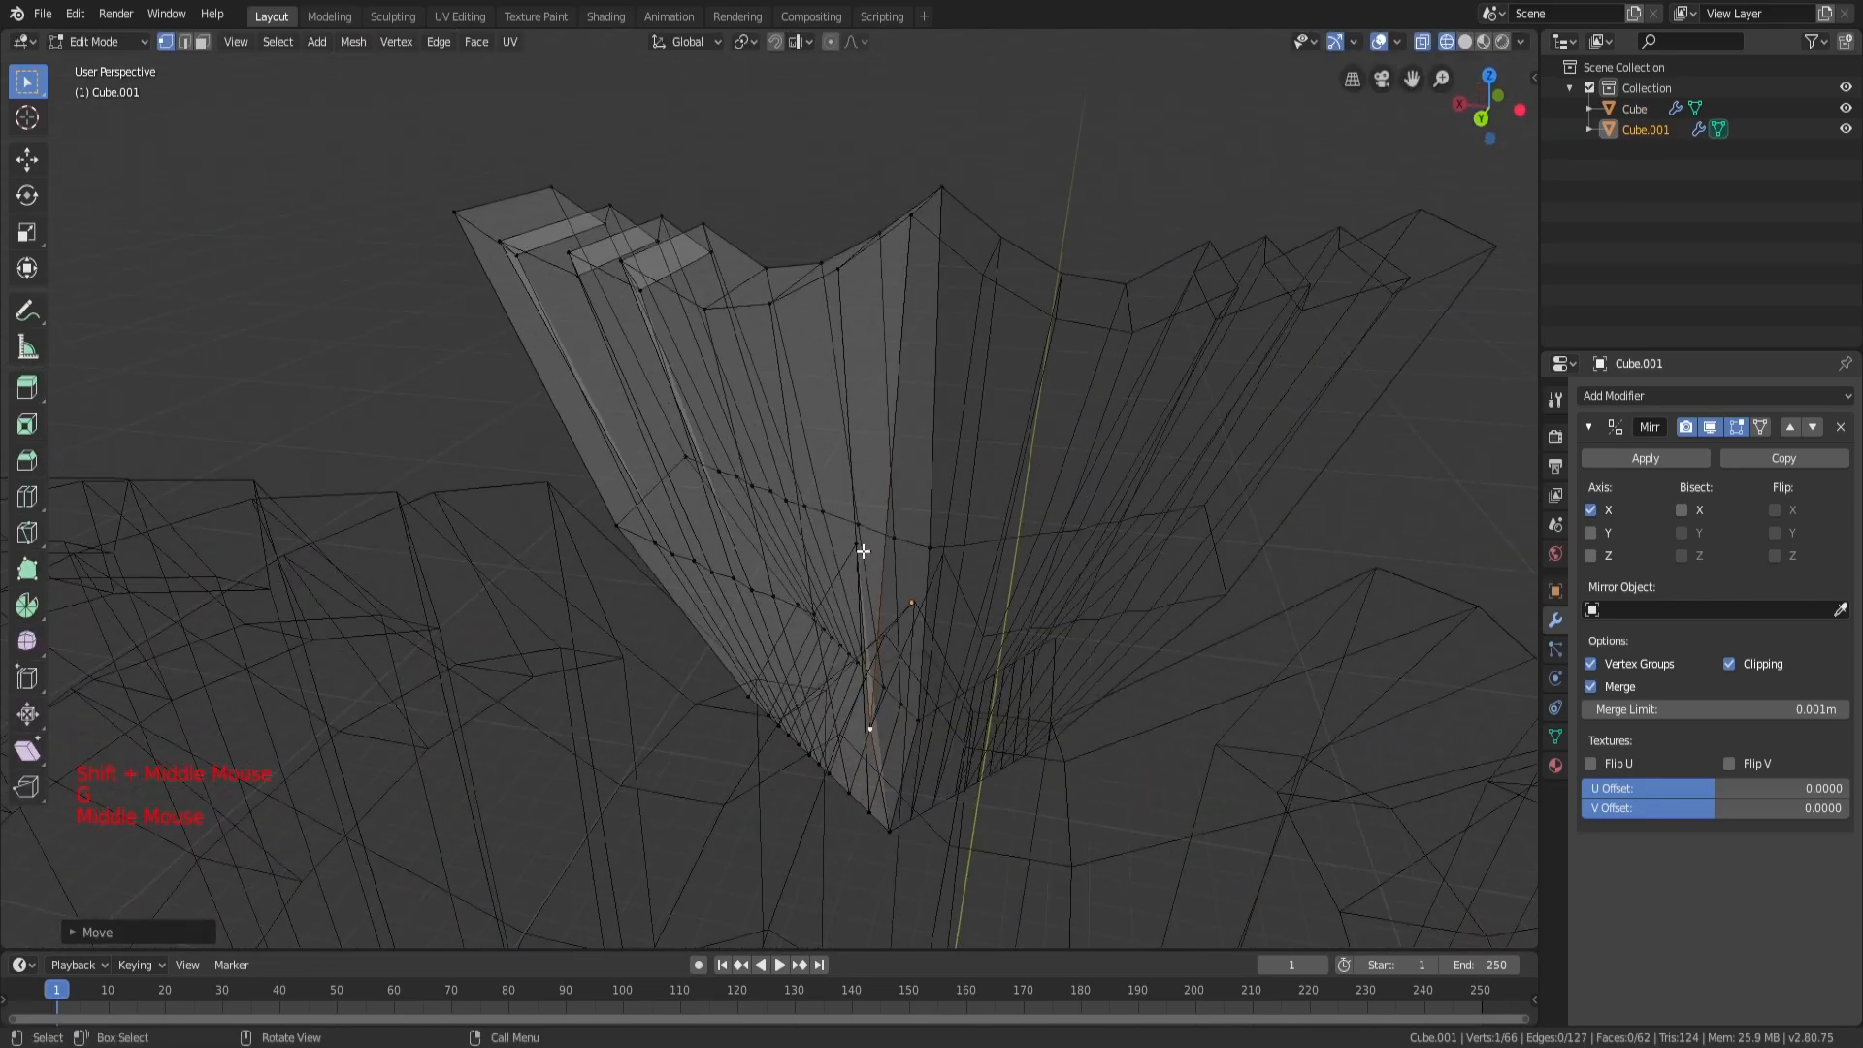
key("g")
left_click(855, 663)
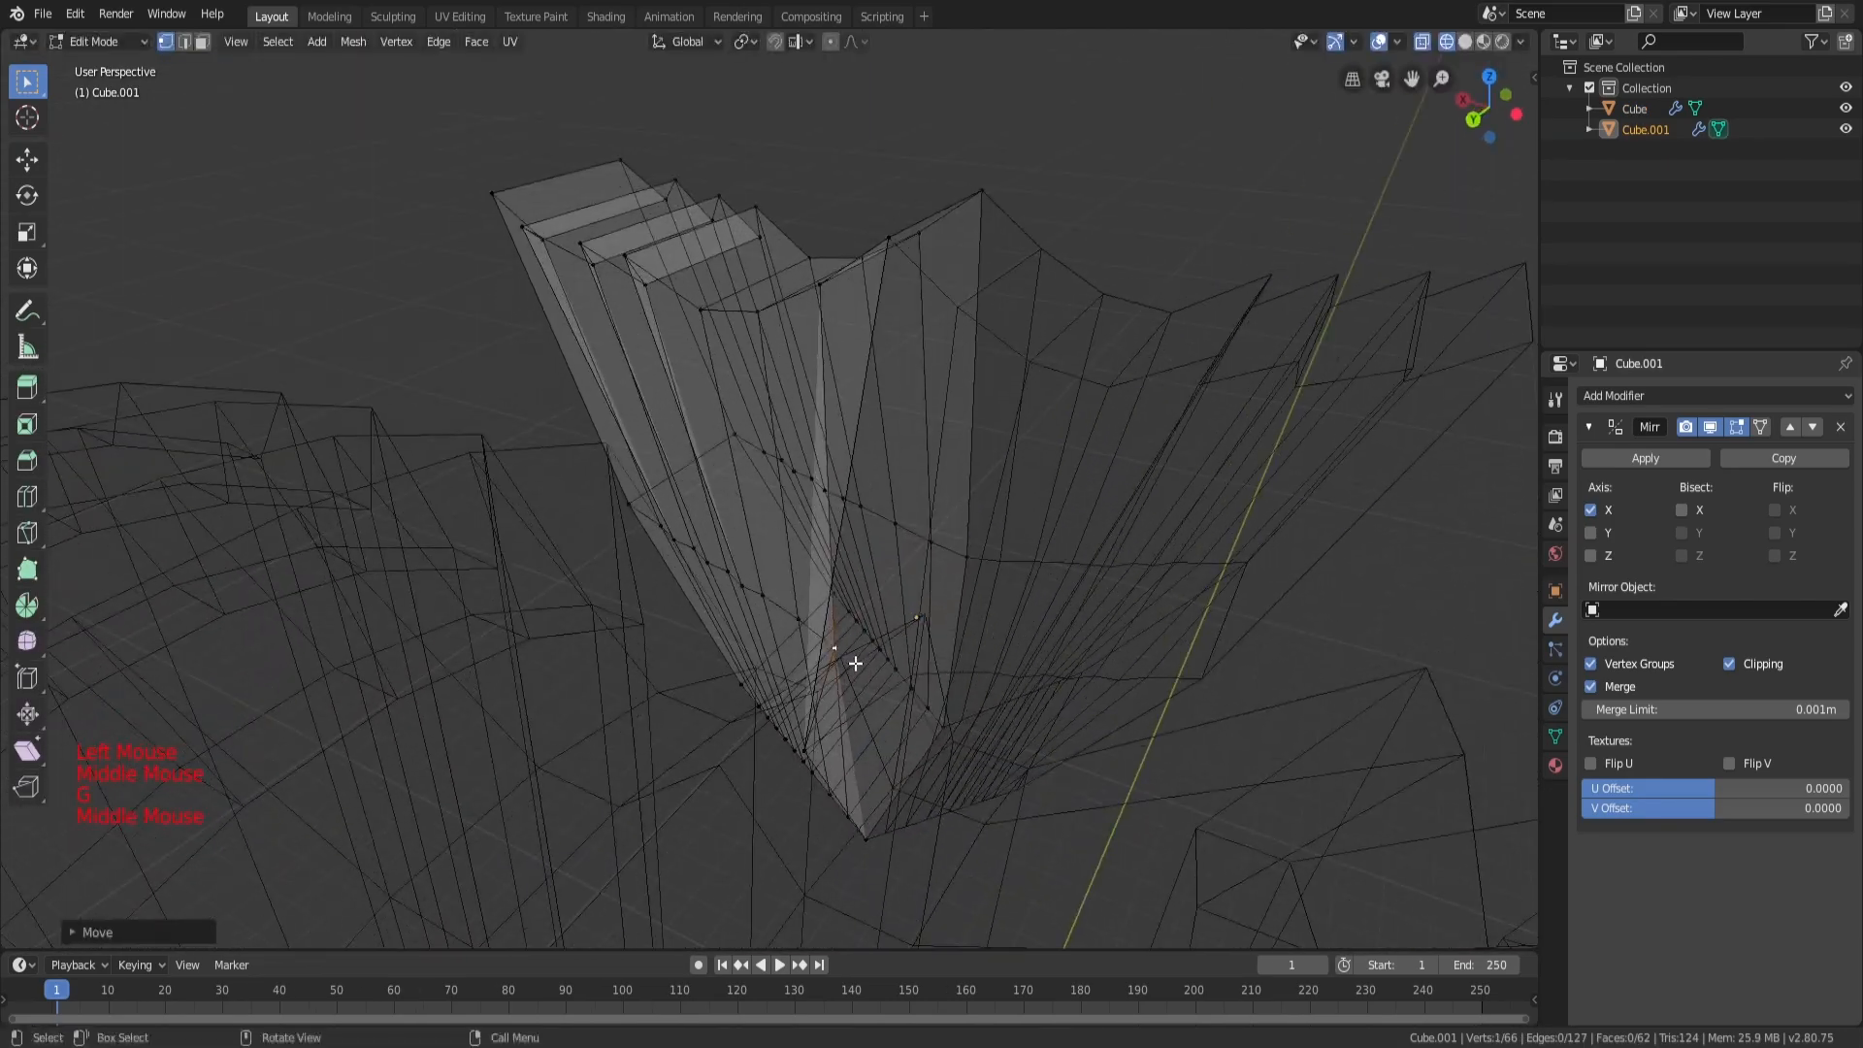
Step: Move the selected rear middle-row vertex about 0.87 m along Y
middle_click_drag(800, 684, 1067, 611)
key("g")
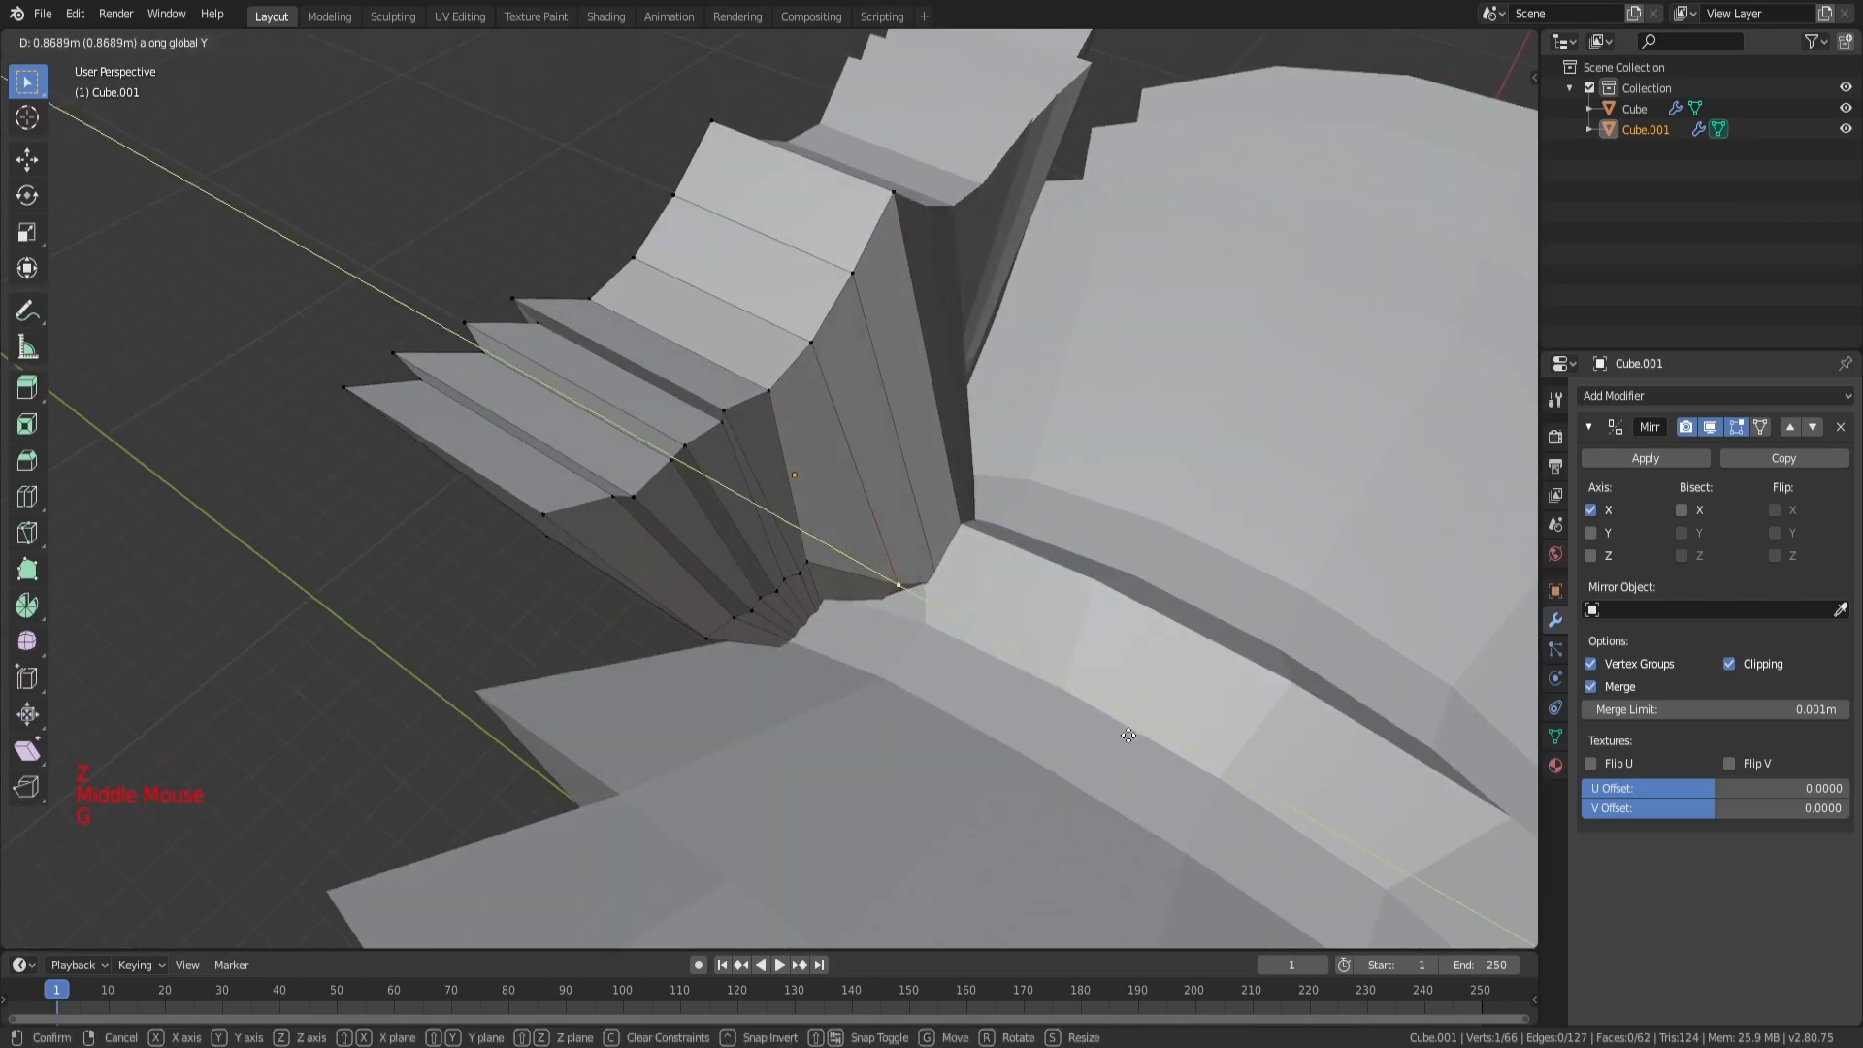
left_click(1130, 735)
Step: Move the neighbouring rear middle-row vertices further out to even the back of the centrepiece
scroll(884, 573, "up", 1)
key("g")
middle_click_drag(796, 592, 970, 558)
key("g")
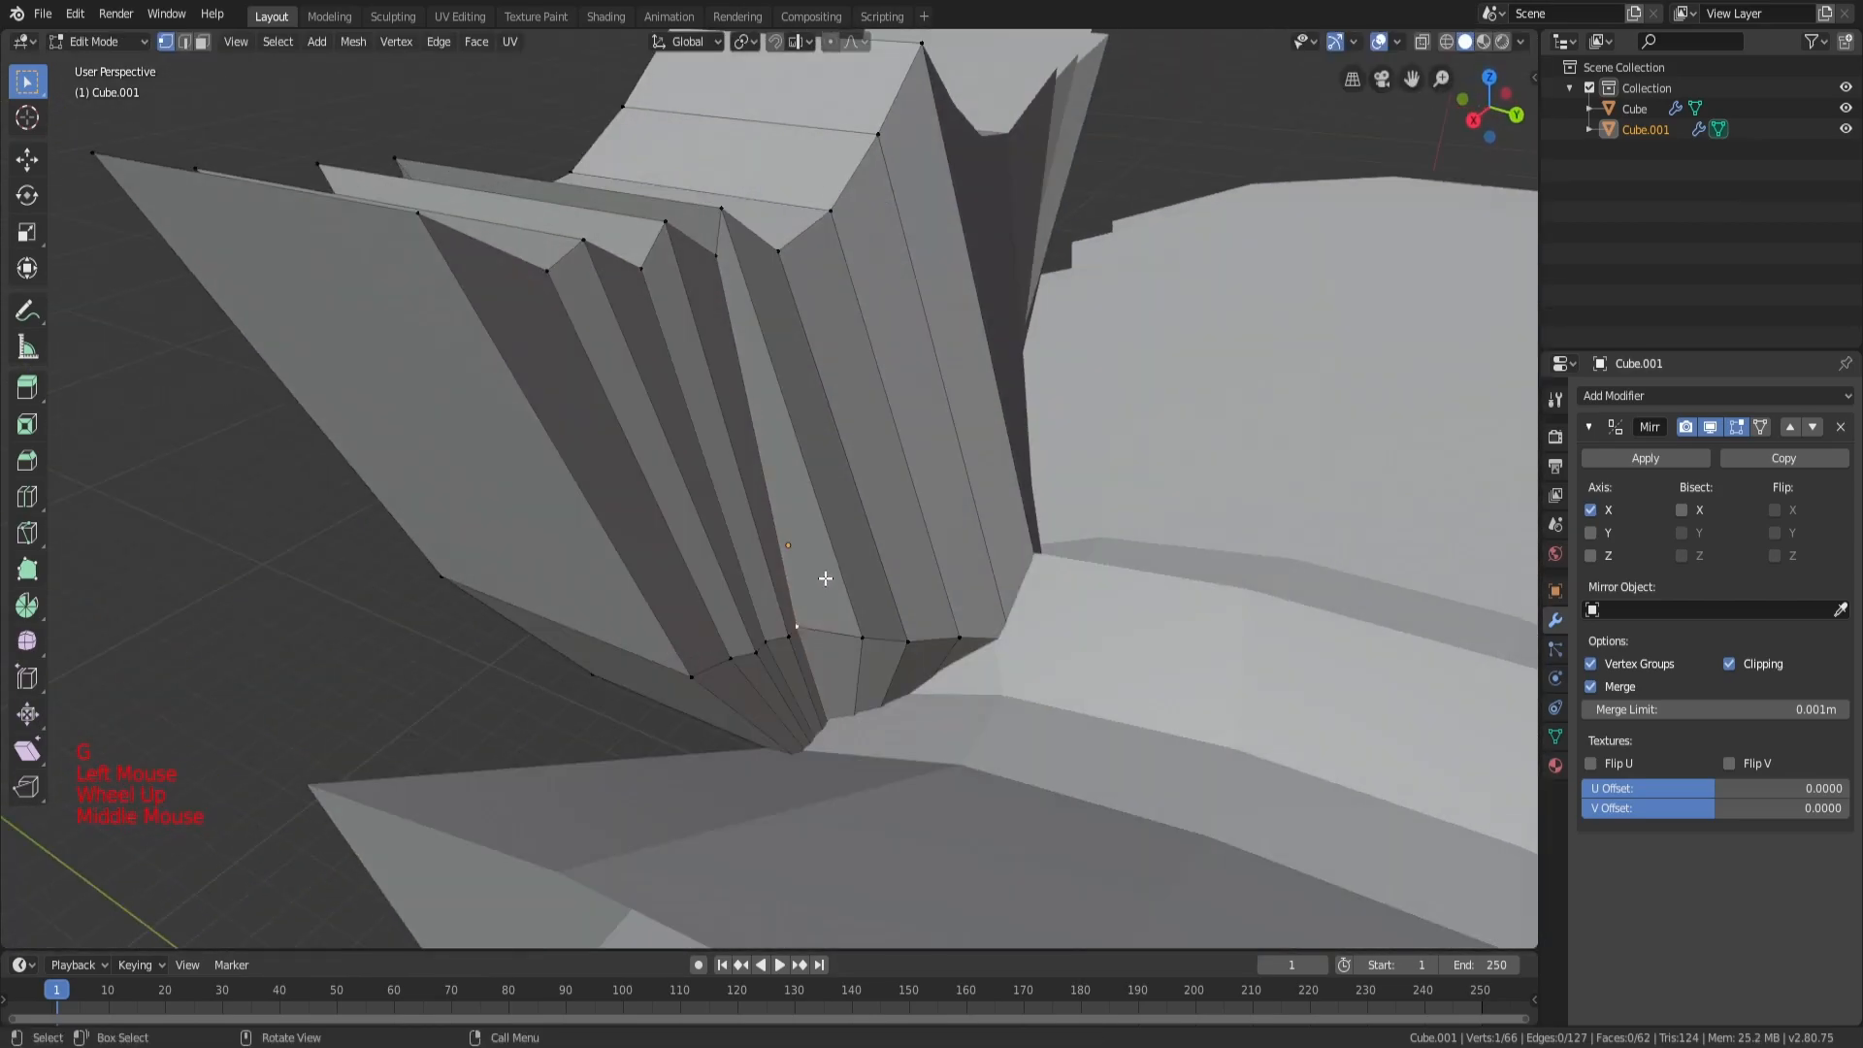
key("g")
left_click(766, 632)
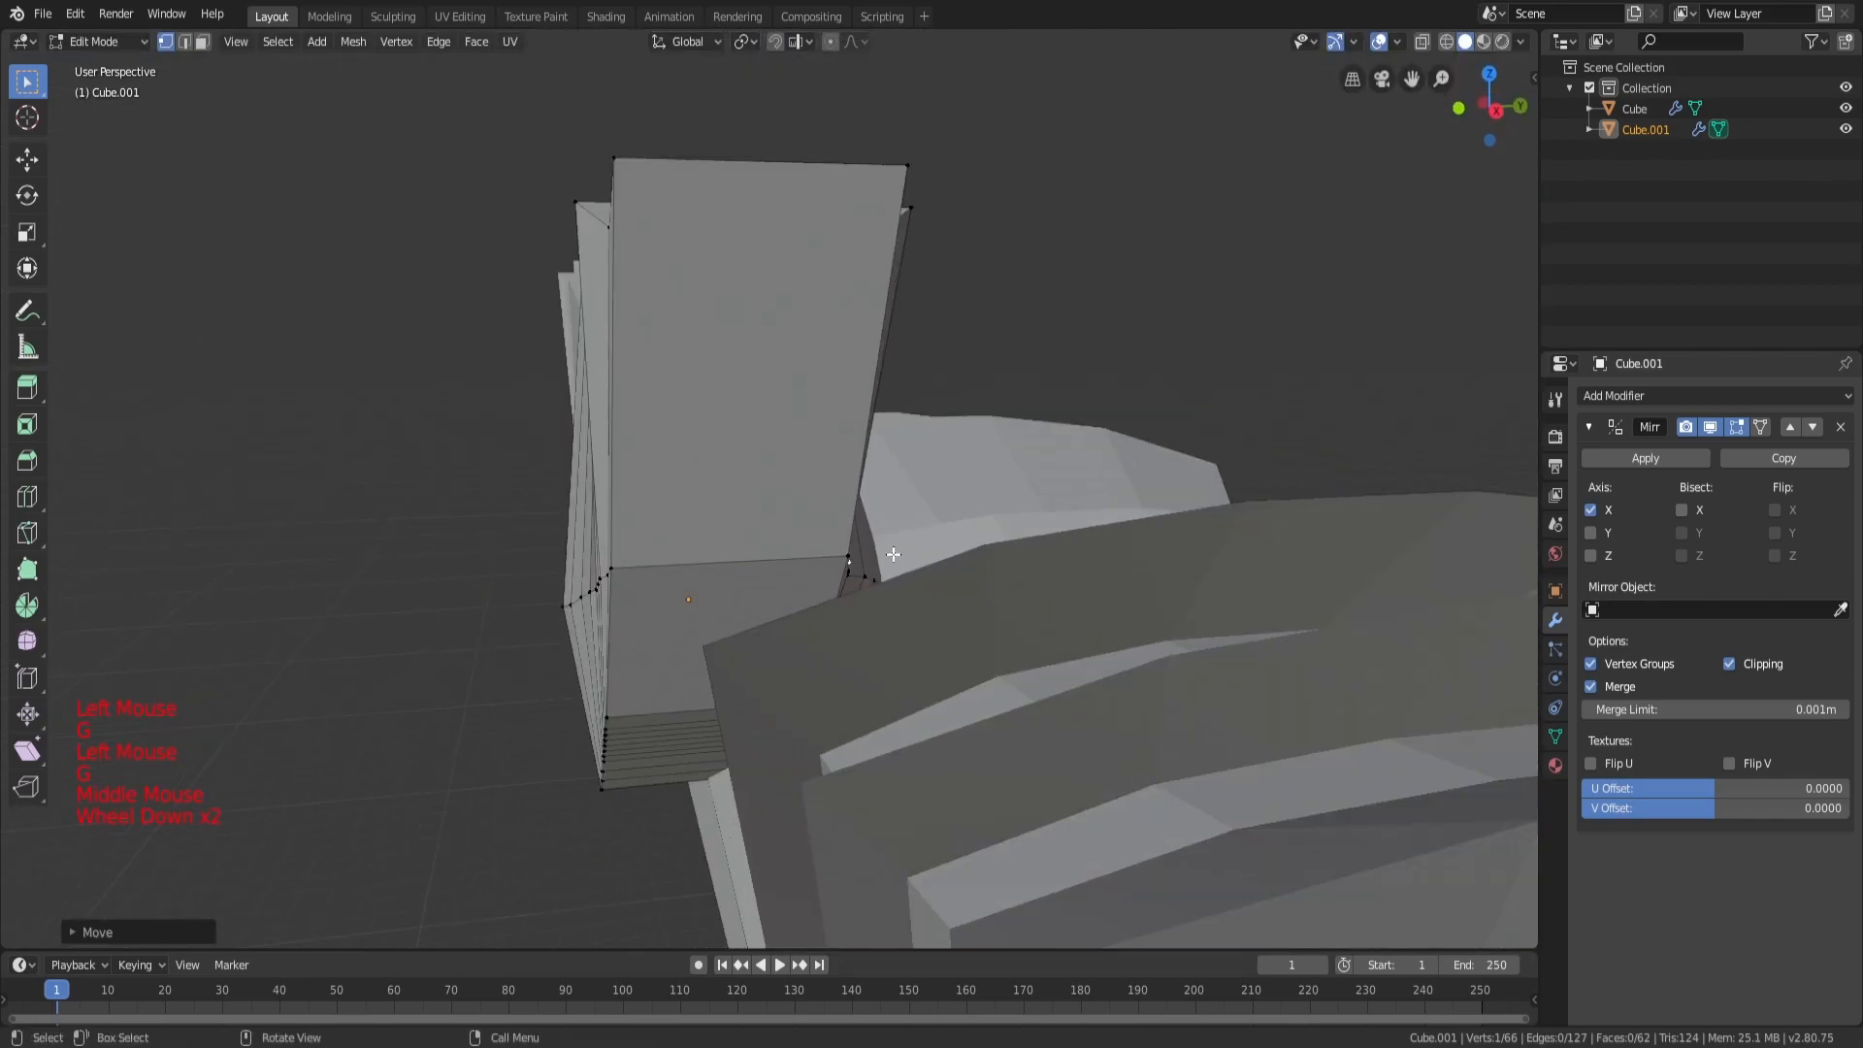
Step: Move the rear vertex of the centrepiece along Z to refine its back, and clear the selection
middle_click_drag(886, 540, 1021, 459)
scroll(905, 520, "down", 3)
middle_click_drag(905, 520, 1033, 477)
key("g")
key("z")
left_click(908, 604)
key("a")
key("a")
key("a")
scroll(795, 561, "up", 6)
left_click(784, 568)
middle_click_drag(784, 569, 1019, 413)
Step: Add a loop cut through the thickness of the centrepiece's ridged top and move a vertex beside the cut
key("Tab")
key("ctrl+r")
left_click(843, 417)
left_click(682, 474)
key("g")
left_click(778, 434)
left_click(720, 432)
left_click(756, 391)
Step: Adjust the next vertices of the centrepiece's ridged top along Z, one after another, and leave mesh editing
left_click(877, 424)
scroll(877, 424, "up", 3)
key("g")
key("z")
left_click(938, 374)
left_click(1026, 412)
key("g")
key("z")
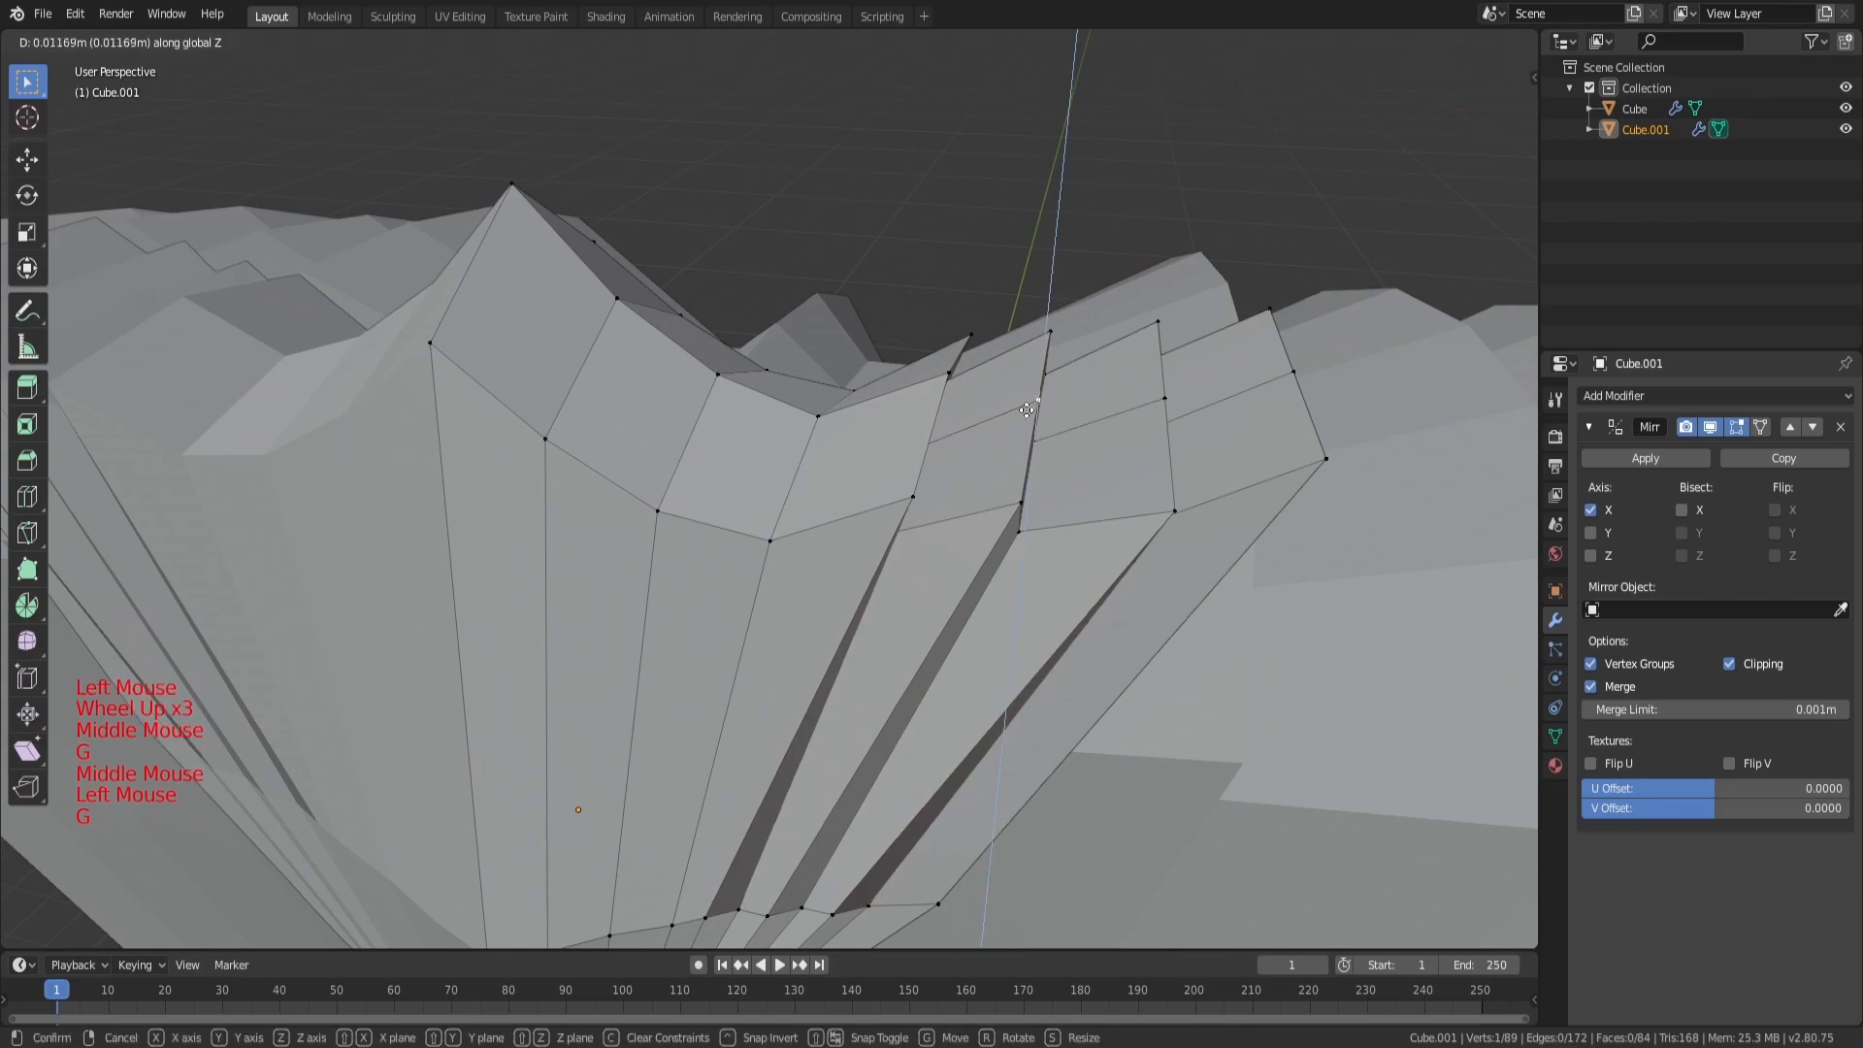
left_click(1282, 373)
key("Tab")
Step: Select the centrepiece as a whole object and scale it along Z
scroll(1262, 344, "down", 8)
key("a")
key("a")
key("a")
middle_click_drag(1261, 344, 970, 462)
scroll(866, 584, "up", 5)
left_click(866, 585)
middle_click_drag(865, 584, 867, 573)
key("Tab")
key("a")
key("a")
mouse_move(867, 572)
middle_mouse_down()
mouse_move(720, 544)
mouse_move(889, 550)
middle_mouse_up()
scroll(749, 611, "up", 1)
key("Tab")
scroll(777, 546, "down", 3)
key("s")
key("z")
left_click(859, 694)
Step: Add a new cube to the scene and move it along Y towards the centrepiece
middle_click_drag(859, 694, 821, 565)
scroll(905, 662, "down", 4)
key("a")
scroll(879, 606, "up", 4)
key("shift+a")
mouse_move(958, 550)
left_click(1032, 571)
scroll(879, 570, "down", 4)
key("g")
key("y")
Step: Scale the new cube along Y and move it along Z to sit beneath the centrepiece
scroll(842, 371, "up", 4)
key("s")
key("y")
middle_click_drag(912, 373, 864, 511)
left_click(878, 473)
scroll(1009, 466, "up", 5)
key("g")
key("z")
left_click(976, 466)
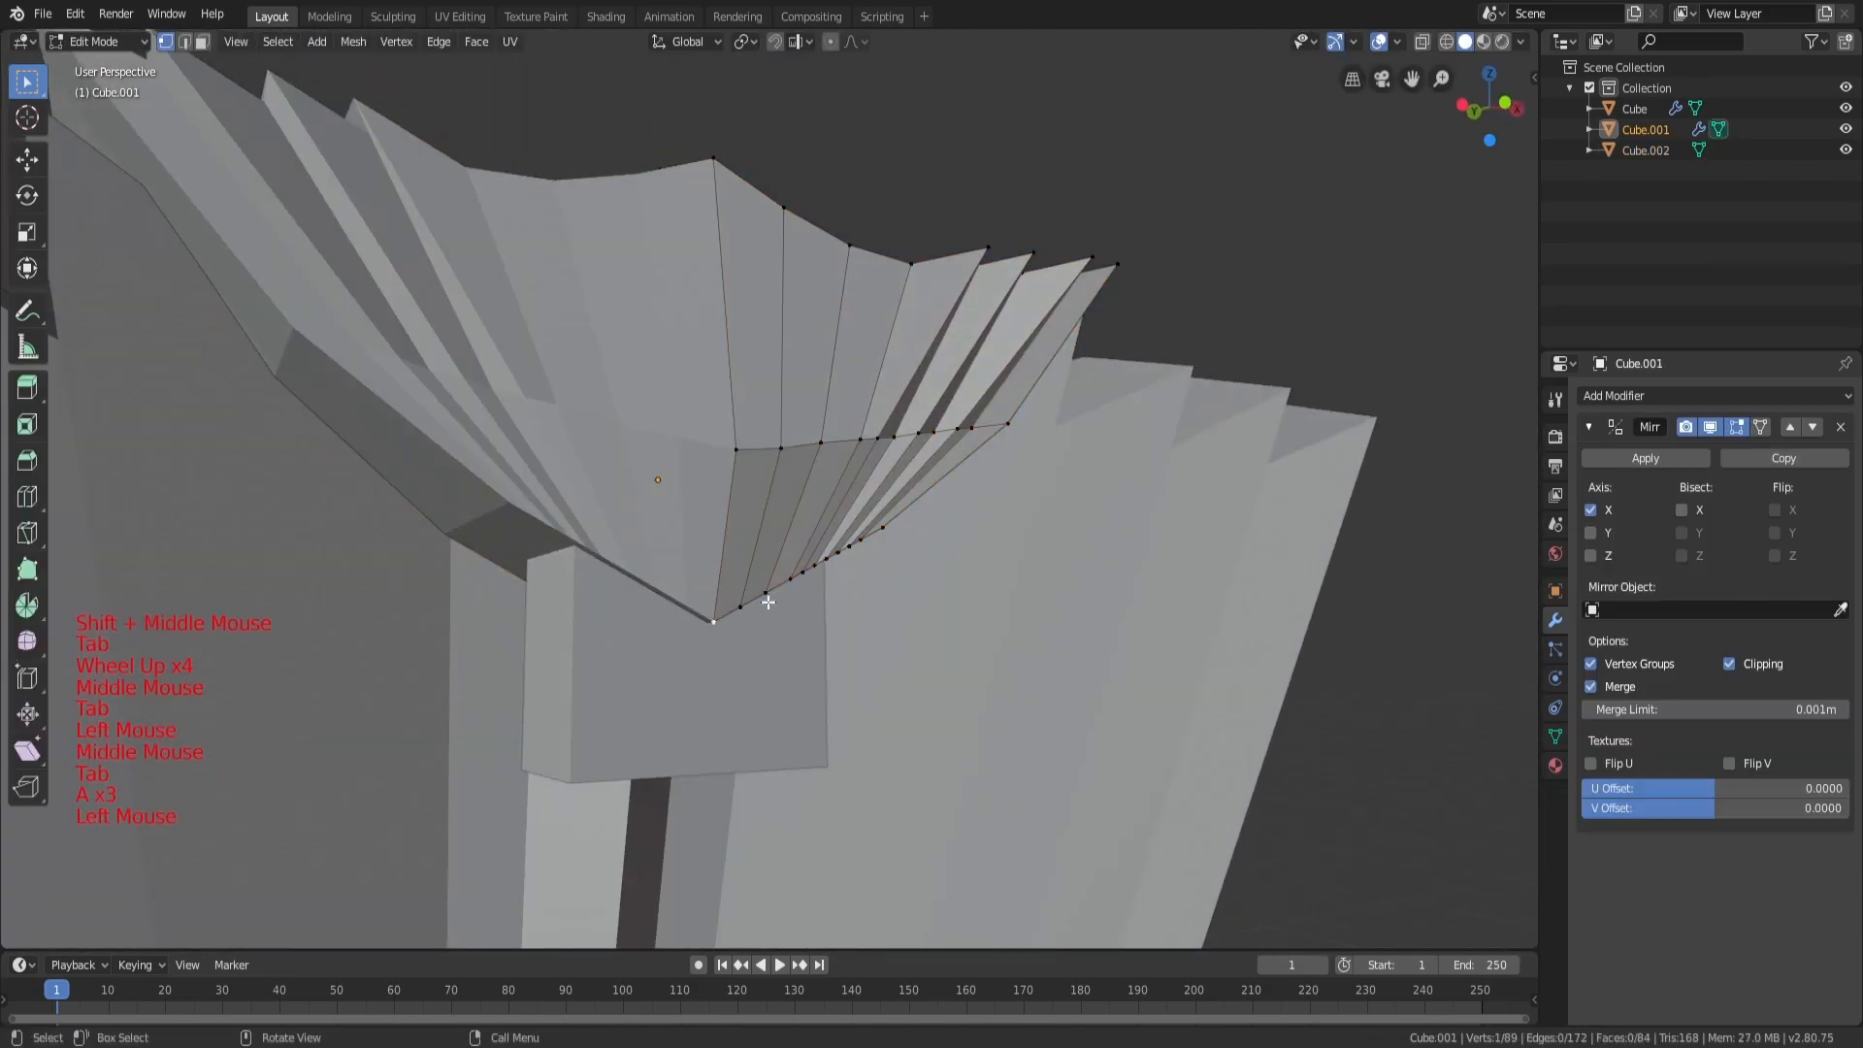
Step: Lower the centrepiece's bottom front tip vertex along Z to form a sharper point over the cube
key("g")
key("z")
middle_click_drag(769, 602, 705, 804)
key("Tab")
key("a")
key("a")
Step: Select the cube beneath the centrepiece and scale it along X
left_click(685, 671)
key("Tab")
key("Tab")
key("s")
key("x")
left_click(948, 590)
Step: Add four evenly spaced vertical loop cuts across the width of the cube
key("Tab")
key("a")
key("a")
key("a")
key("ctrl+r")
left_click(737, 735)
right_click(738, 735)
Step: Lower the cube's inner bottom edges along Z, dropping the central bottom face by about 0.49 m
key("g")
key("z")
left_click(684, 775)
right_click(683, 776)
key("g")
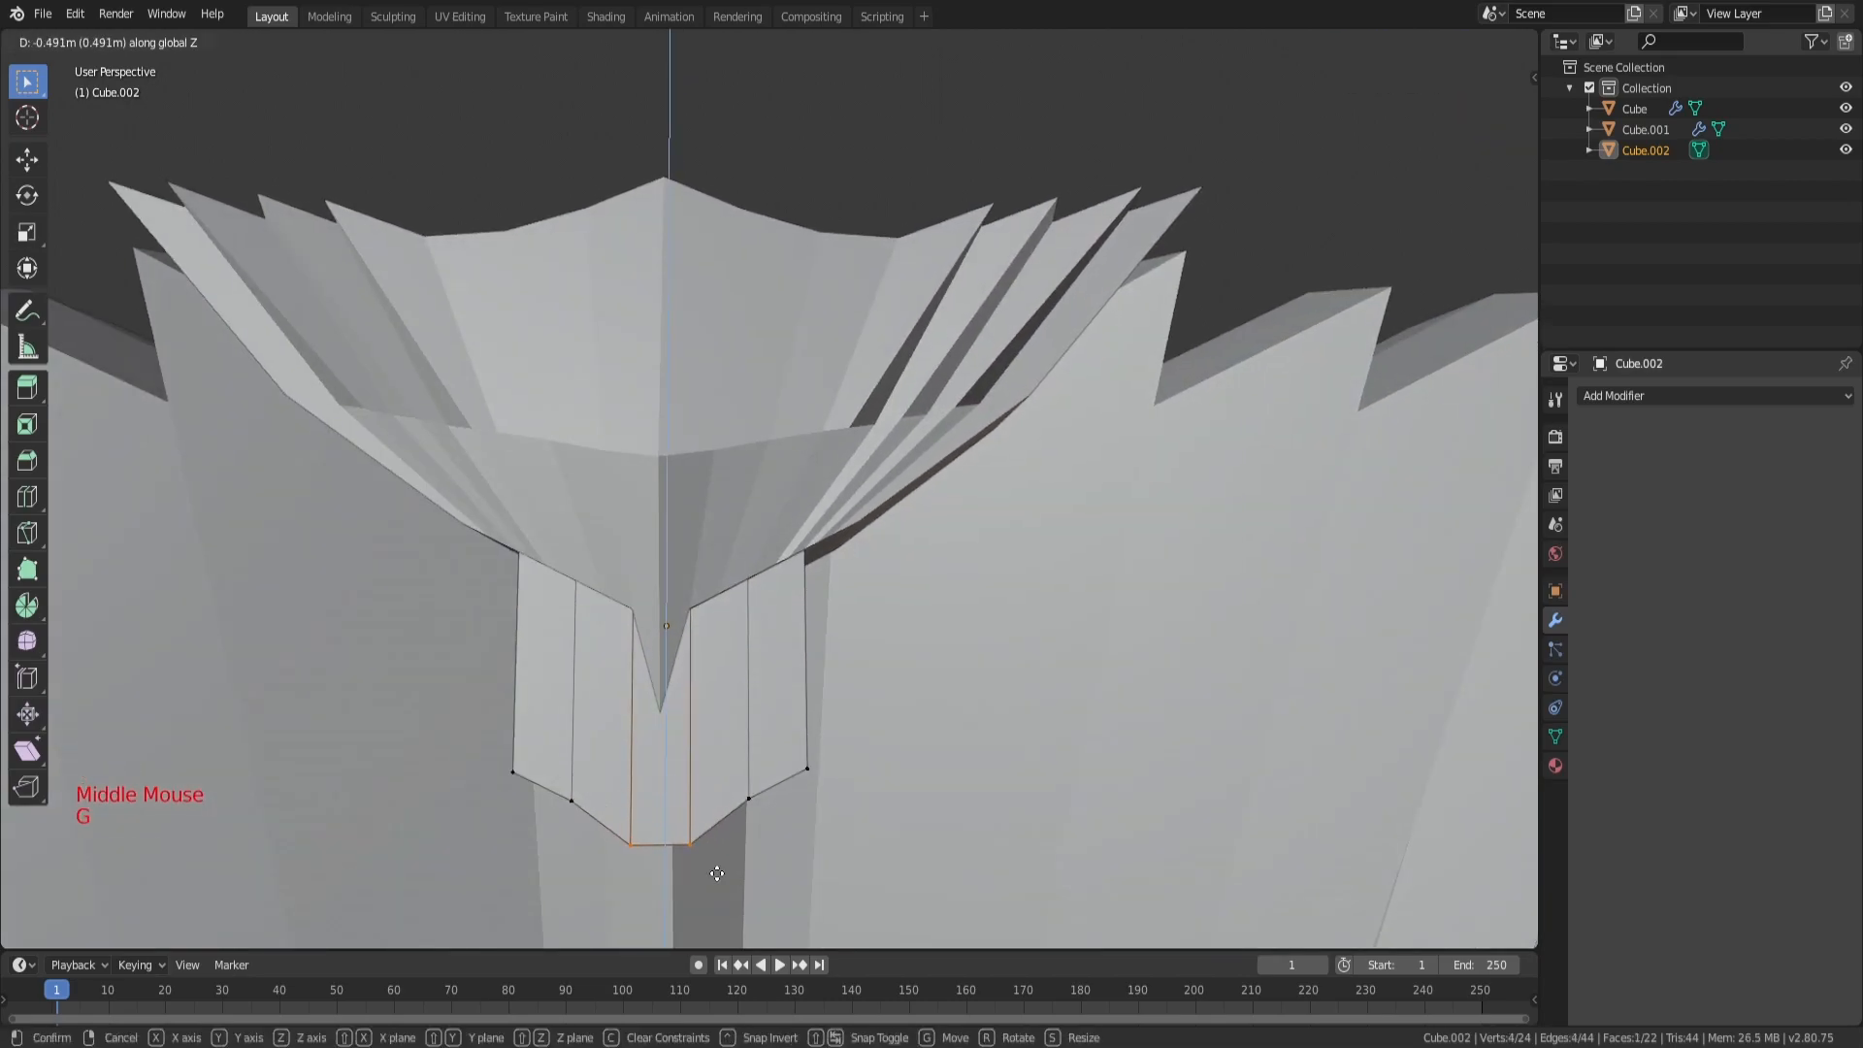
left_click(717, 873)
Step: Select the two bottom edges flanking the central face and lower them about 0.14 m to round the underside
middle_click_drag(718, 873, 739, 746)
key("a")
key("a")
key("a")
key("c")
left_click_drag(745, 726, 749, 811)
key("g")
key("z")
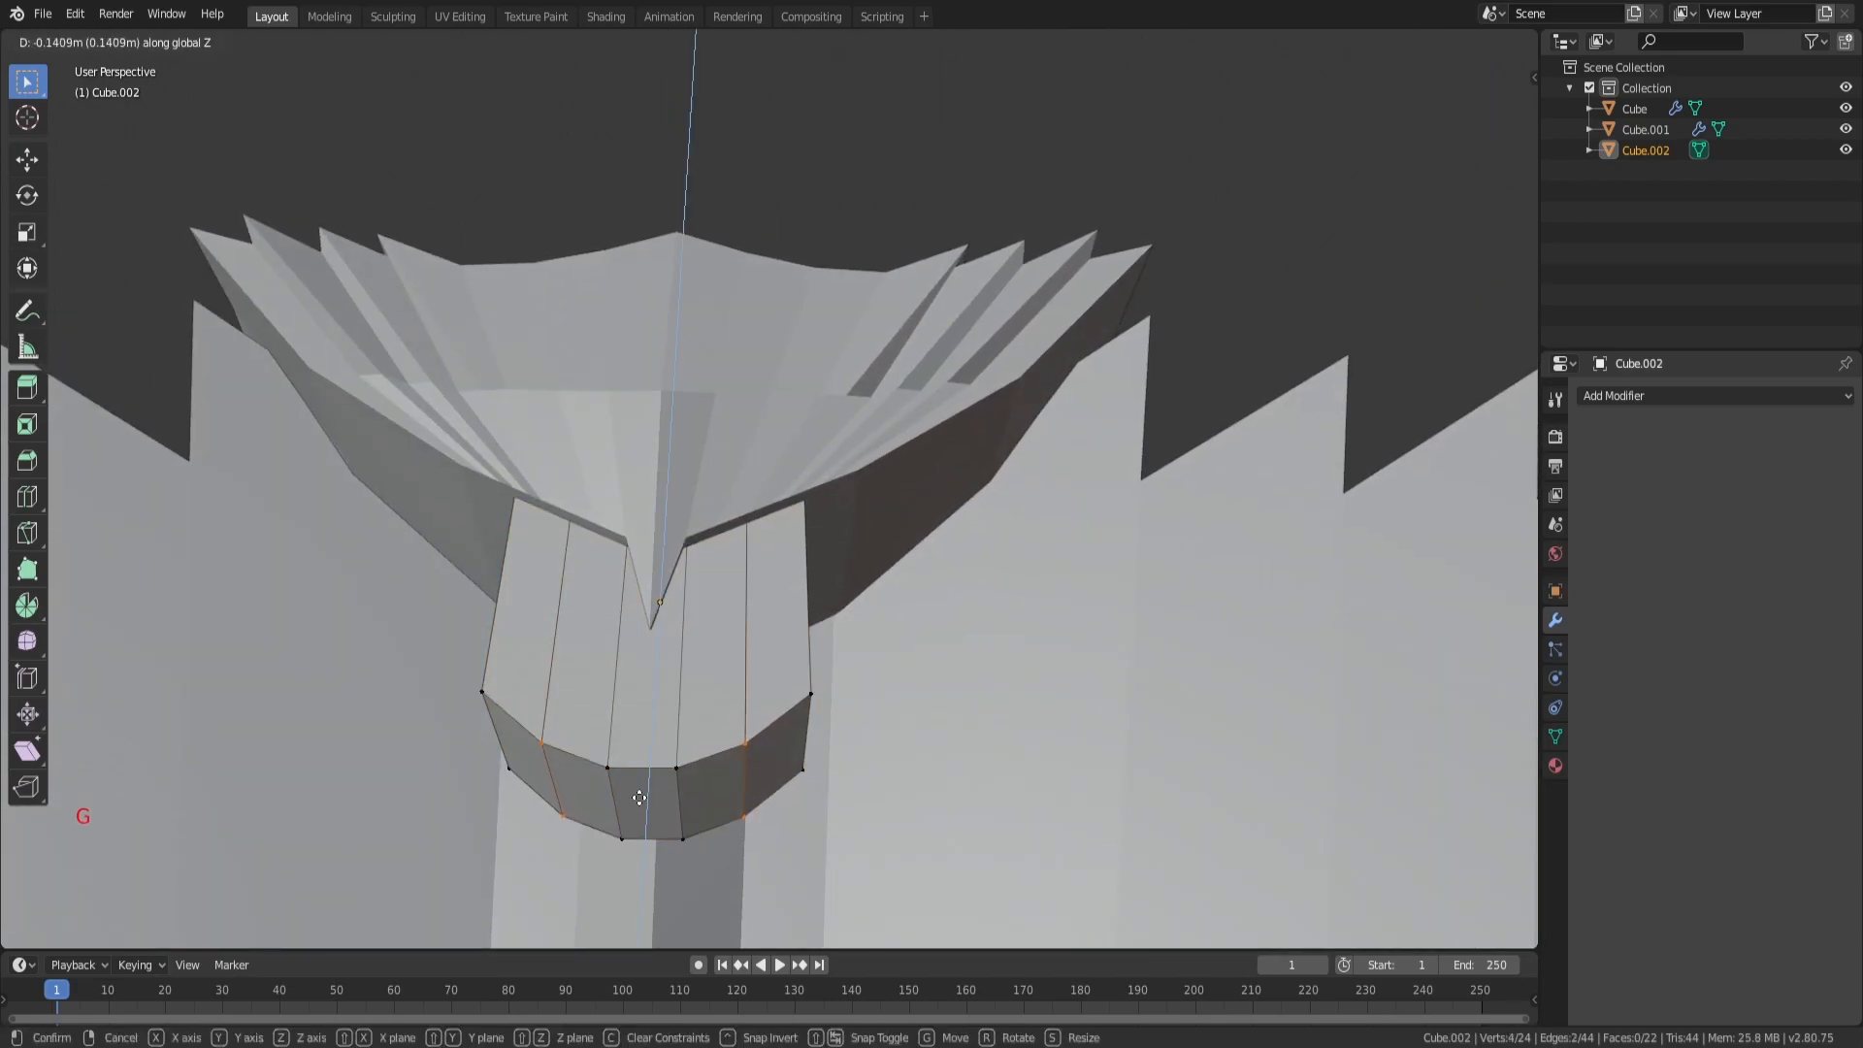
left_click(639, 797)
key("a")
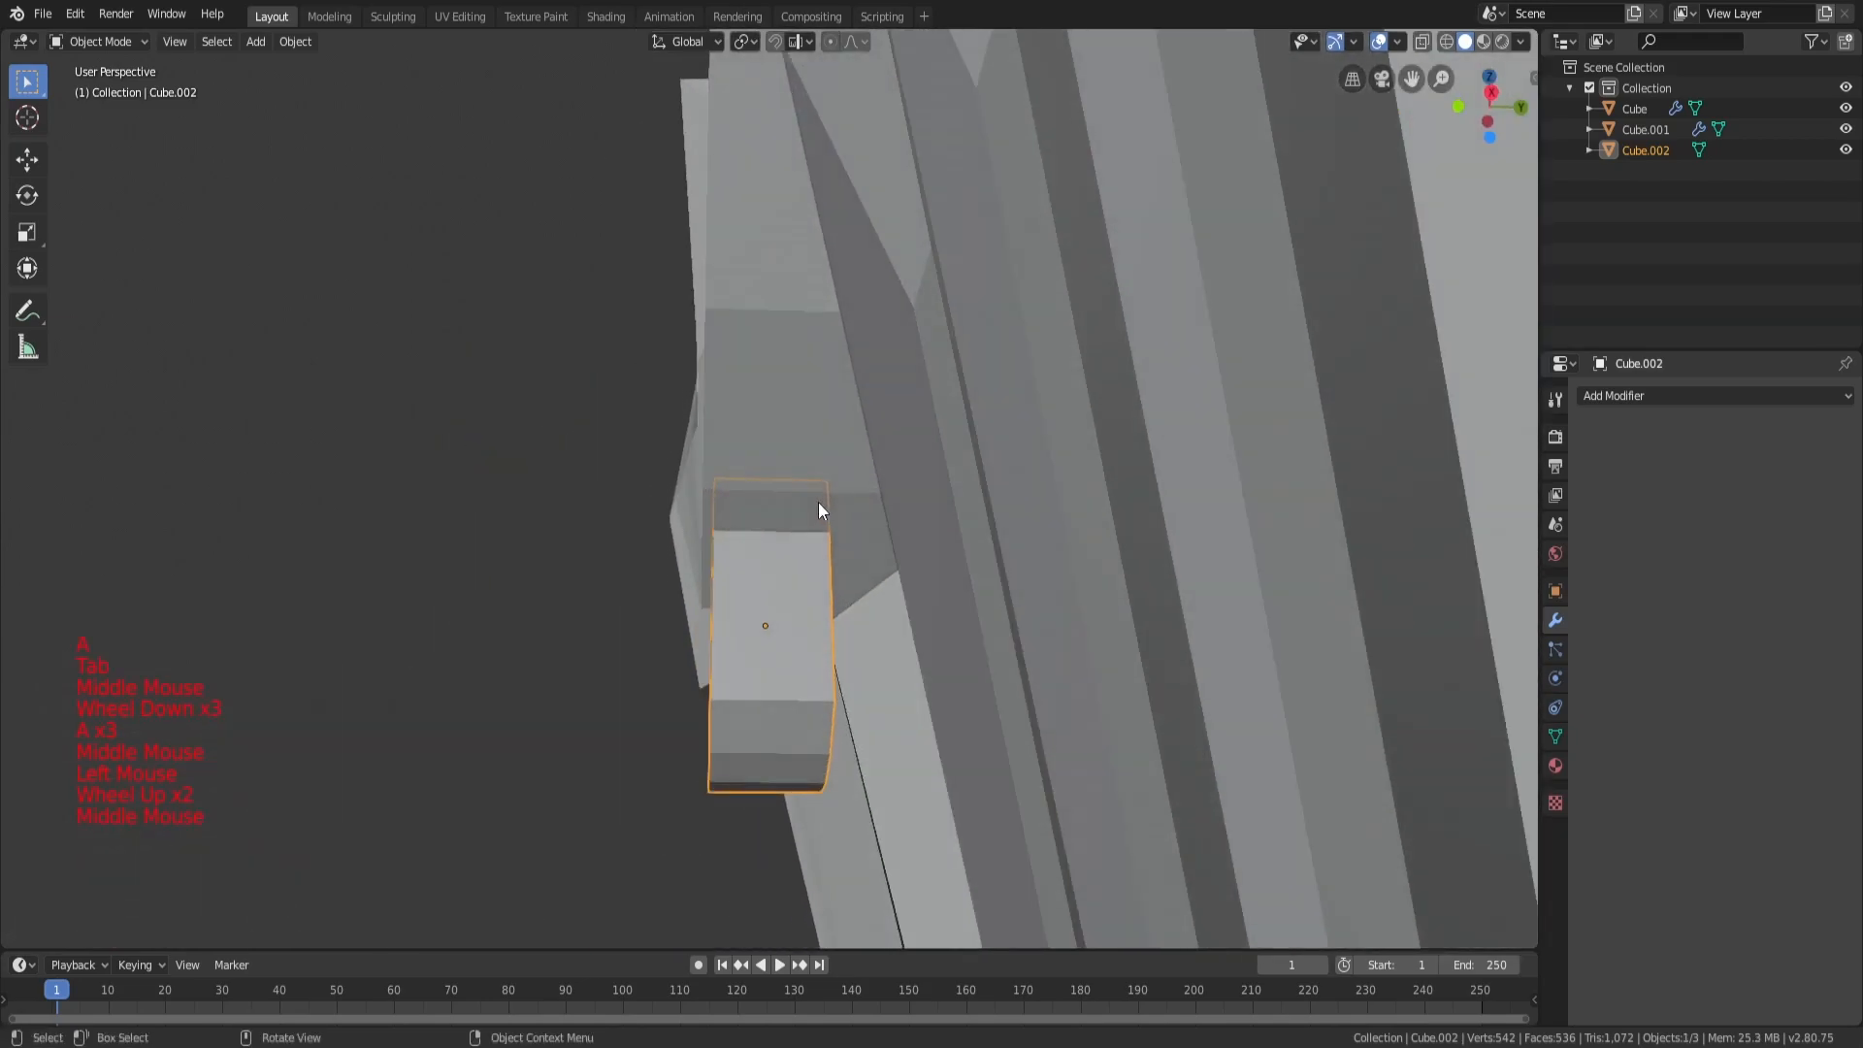
Step: Examine how the rounded block fits beneath the centrepiece from the side and from further away
left_click(956, 579)
middle_click_drag(956, 579, 790, 590)
scroll(873, 609, "down", 10)
key("Tab")
key("Tab")
key("Tab")
key("a")
key("a")
key("a")
scroll(815, 596, "up", 6)
left_click_drag(790, 590, 802, 591)
key("Tab")
key("Tab")
left_click(760, 576)
Step: In wireframe shading, select the vertices along the block's lower front edge and scale them
key("Tab")
key("a")
key("a")
key("a")
key("z")
middle_click_drag(757, 574, 862, 609)
key("c")
left_click_drag(648, 604, 727, 626)
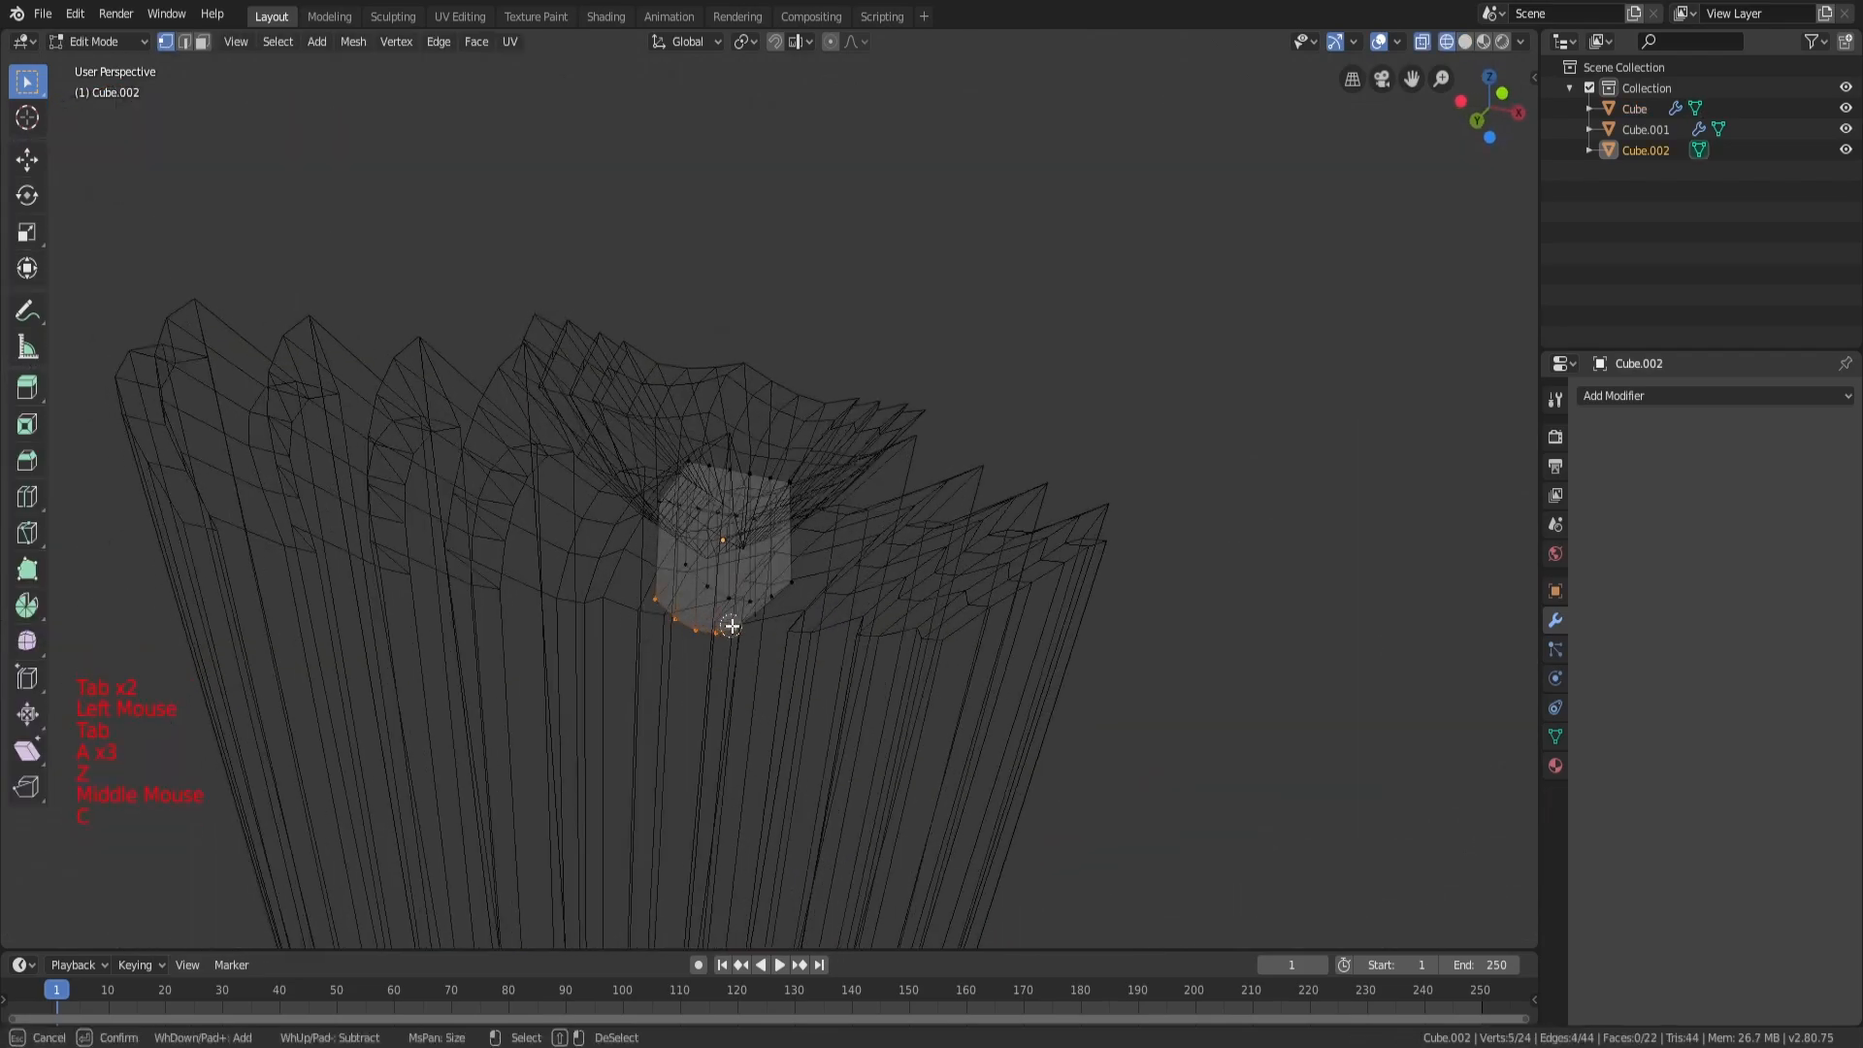
key("s")
left_click(825, 645)
Step: Move the block's lower front vertices, switch back to solid shading and clear the selection
key("g")
mouse_move(832, 632)
middle_mouse_down()
mouse_move(788, 633)
mouse_move(922, 607)
mouse_move(733, 592)
mouse_move(728, 612)
middle_mouse_up()
left_click(836, 662)
key("z")
key("g")
key("a")
key("a")
key("a")
Step: Select the row of vertices along the front of the block's curved underside and move it
left_click(749, 592)
key("a")
key("a")
key("c")
left_click_drag(730, 604, 802, 588)
middle_click_drag(902, 582, 776, 568)
key("g")
left_click(835, 572)
scroll(904, 568, "up", 3)
key("z")
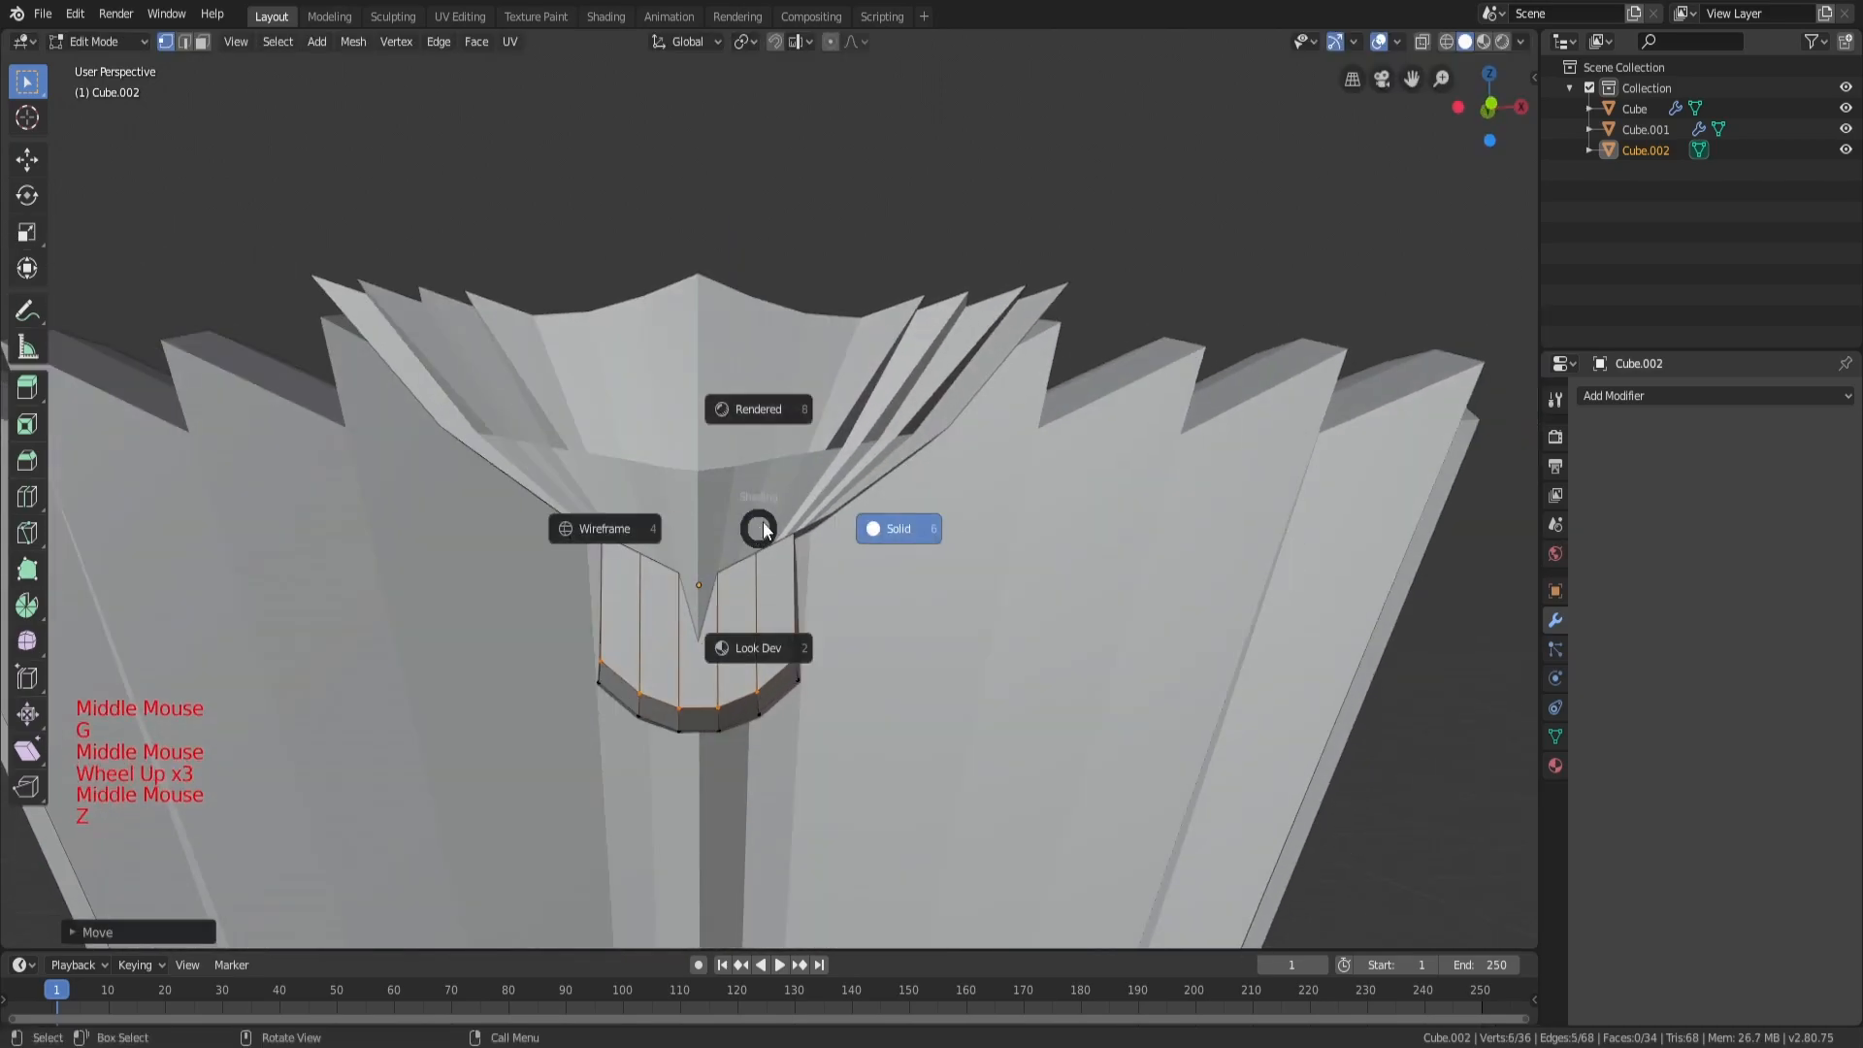
Step: Box-select the vertices along the front of the rounded block in wireframe shading and scale them along X
middle_click_drag(783, 491, 814, 485)
left_click_drag(764, 461, 617, 436)
key("z")
middle_click_drag(1185, 511, 1058, 529)
key("s")
key("x")
key("a")
key("a")
key("a")
key("Tab")
scroll(905, 582, "down", 6)
key("a")
key("a")
key("a")
Step: Examine the whole model from further away and check the rounded block from another angle
middle_click_drag(904, 582, 996, 596)
scroll(928, 586, "down", 5)
key("a")
key("a")
key("a")
scroll(1001, 590, "up", 4)
left_click(791, 543)
key("Tab")
middle_click_drag(815, 540, 905, 541)
key("a")
key("a")
key("a")
key("Tab")
key("a")
key("a")
key("a")
Step: Apply Shade Smooth to the ridged panel, the centrepiece and the rounded block
left_click(564, 501)
right_click(565, 500)
left_click(561, 480)
left_click(584, 427)
right_click(584, 427)
scroll(945, 557, "down", 4)
Step: Select the ridged panel and add a horizontal loop cut around it near its upper edge
key("a")
scroll(743, 555, "up", 4)
left_click(738, 555)
left_click(905, 541)
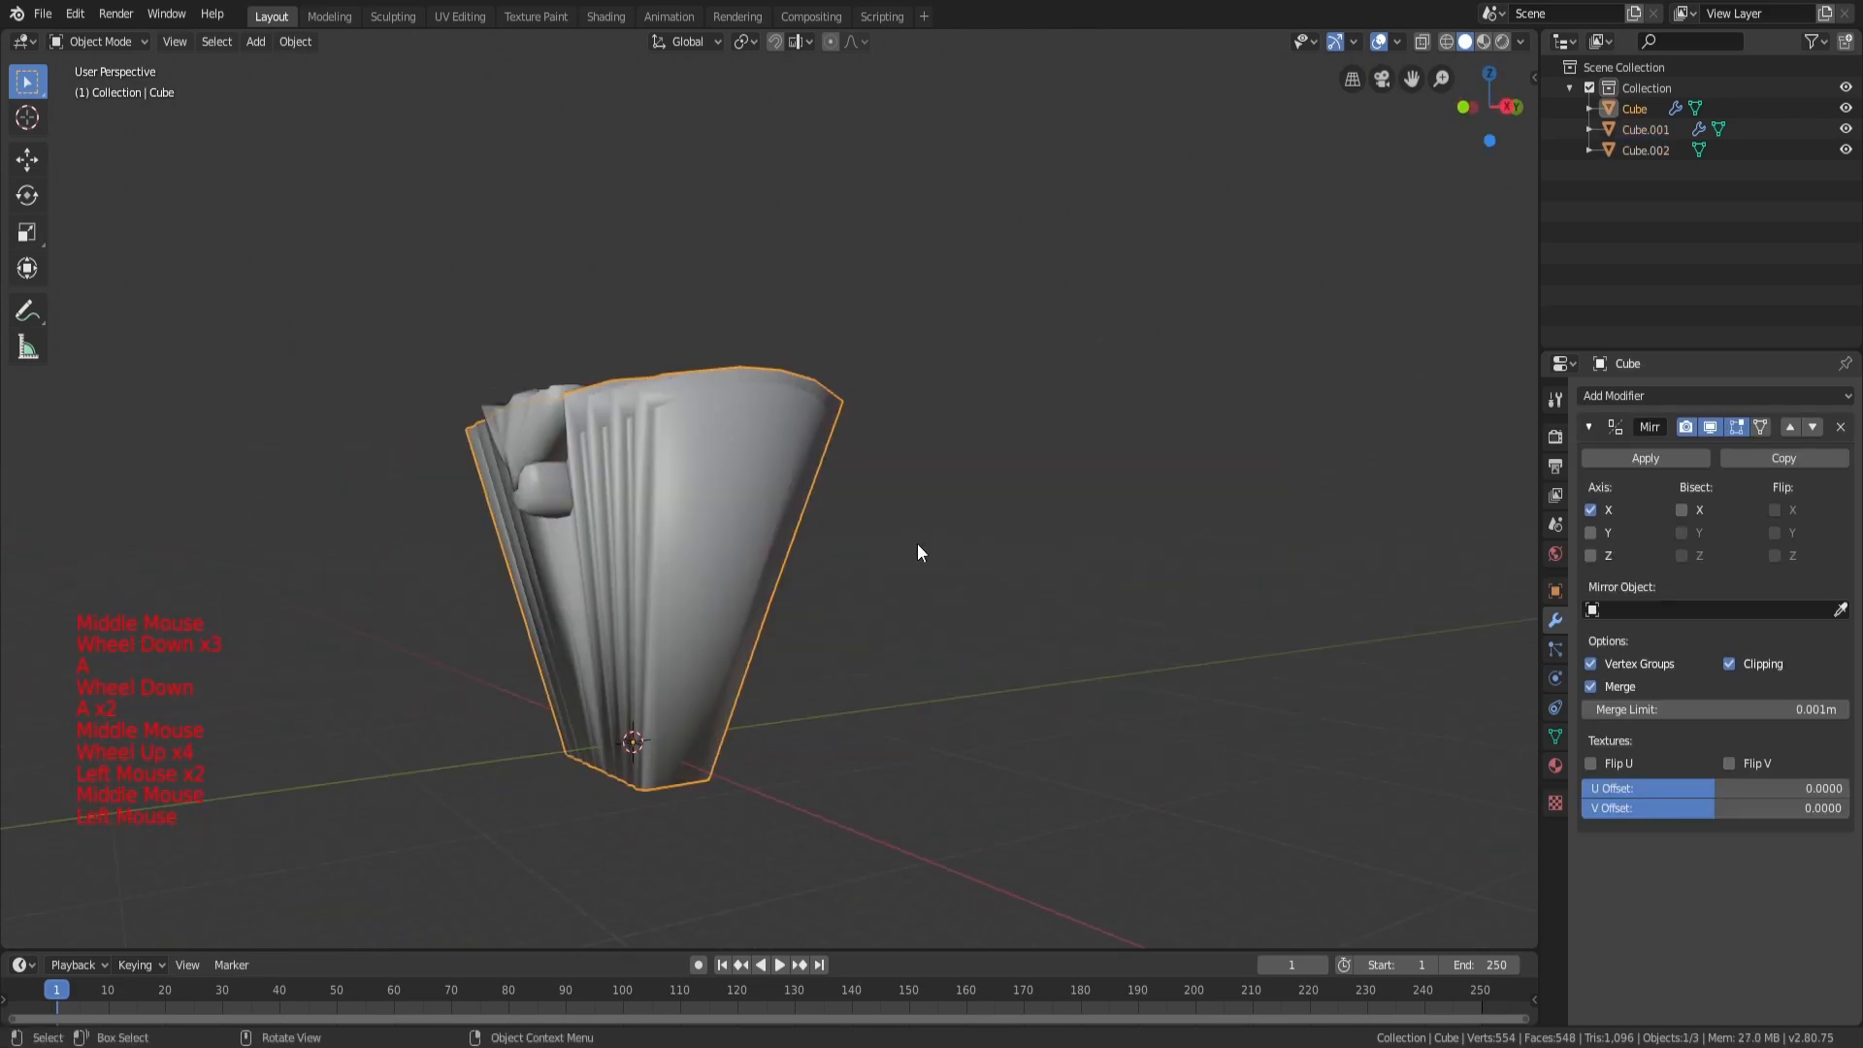
key("Tab")
key("a")
key("a")
key("a")
scroll(742, 528, "up", 3)
middle_click_drag(742, 528, 904, 530)
scroll(675, 435, "down", 1)
key("ctrl+r")
left_click(682, 424)
left_click(724, 152)
Step: Try to move the three middle faces of the panel's outer side
key("a")
key("a")
key("a")
left_click(666, 409, "shift")
left_click(722, 415, "shift")
key("g")
key("x")
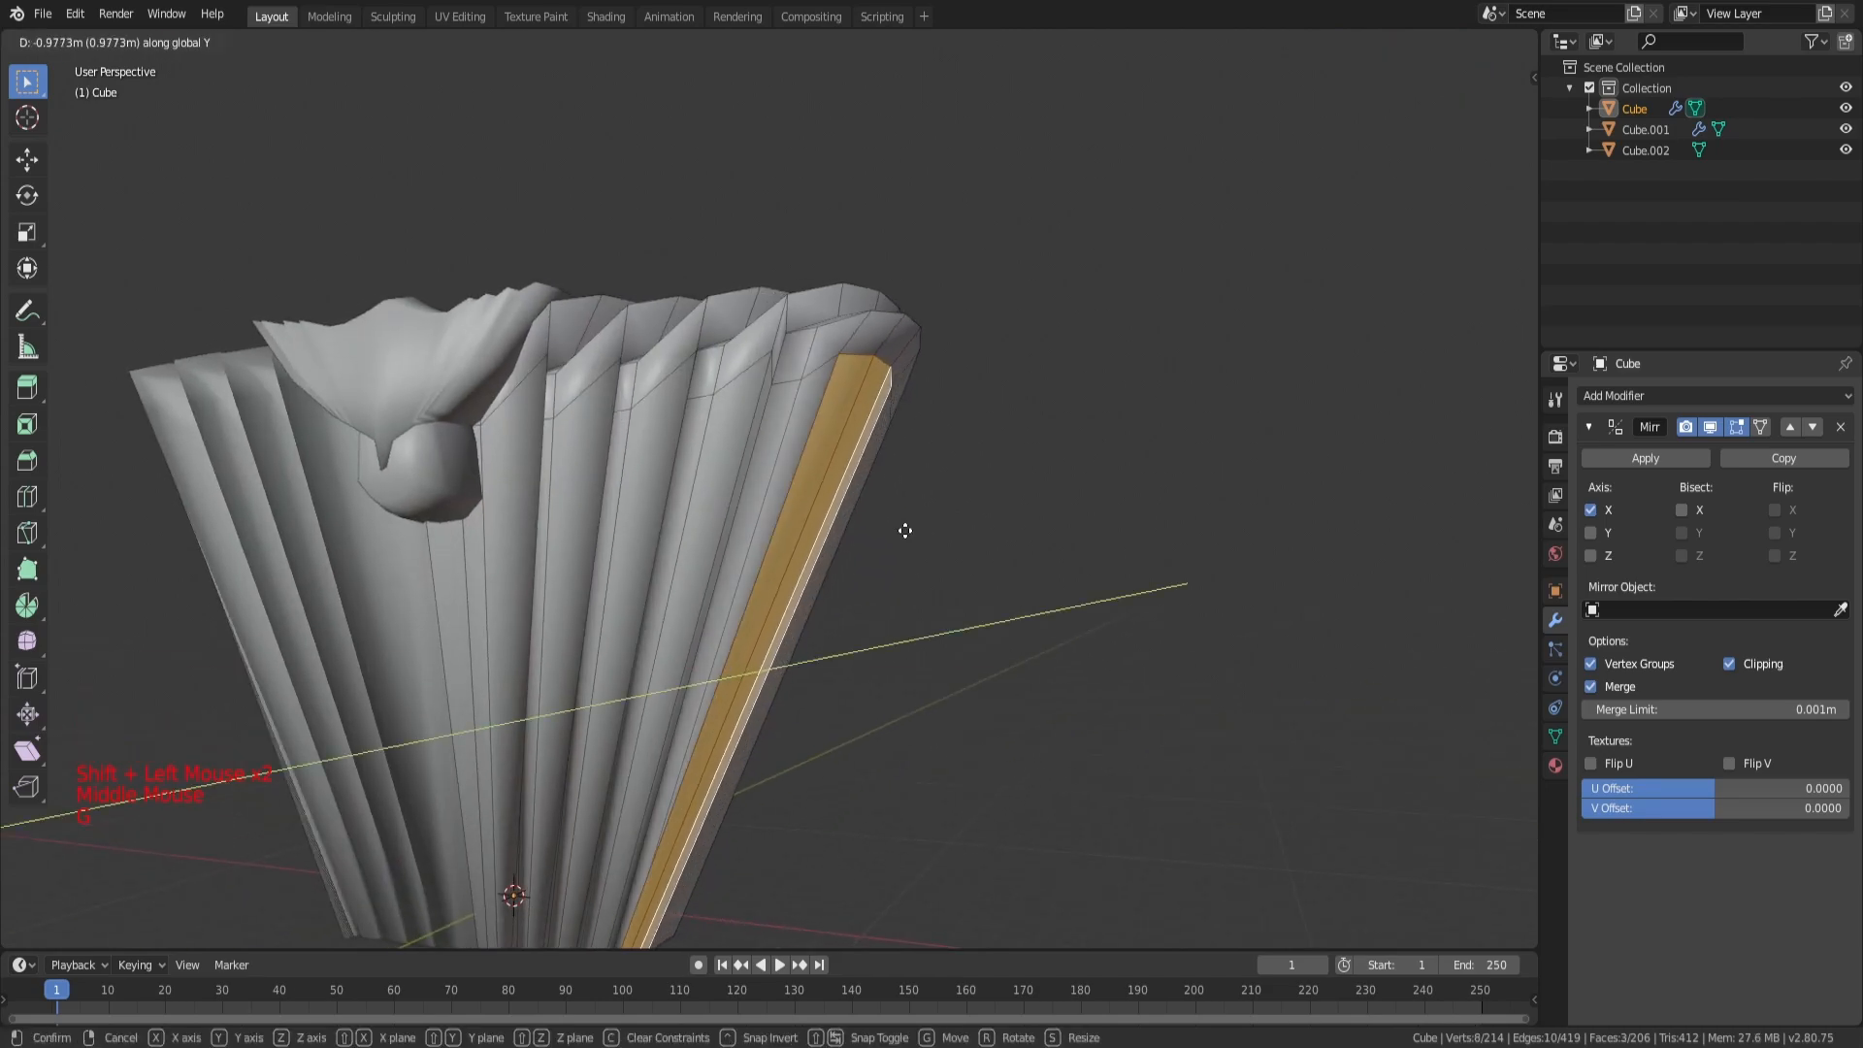
scroll(973, 615, "down", 2)
middle_click_drag(1080, 594, 937, 604)
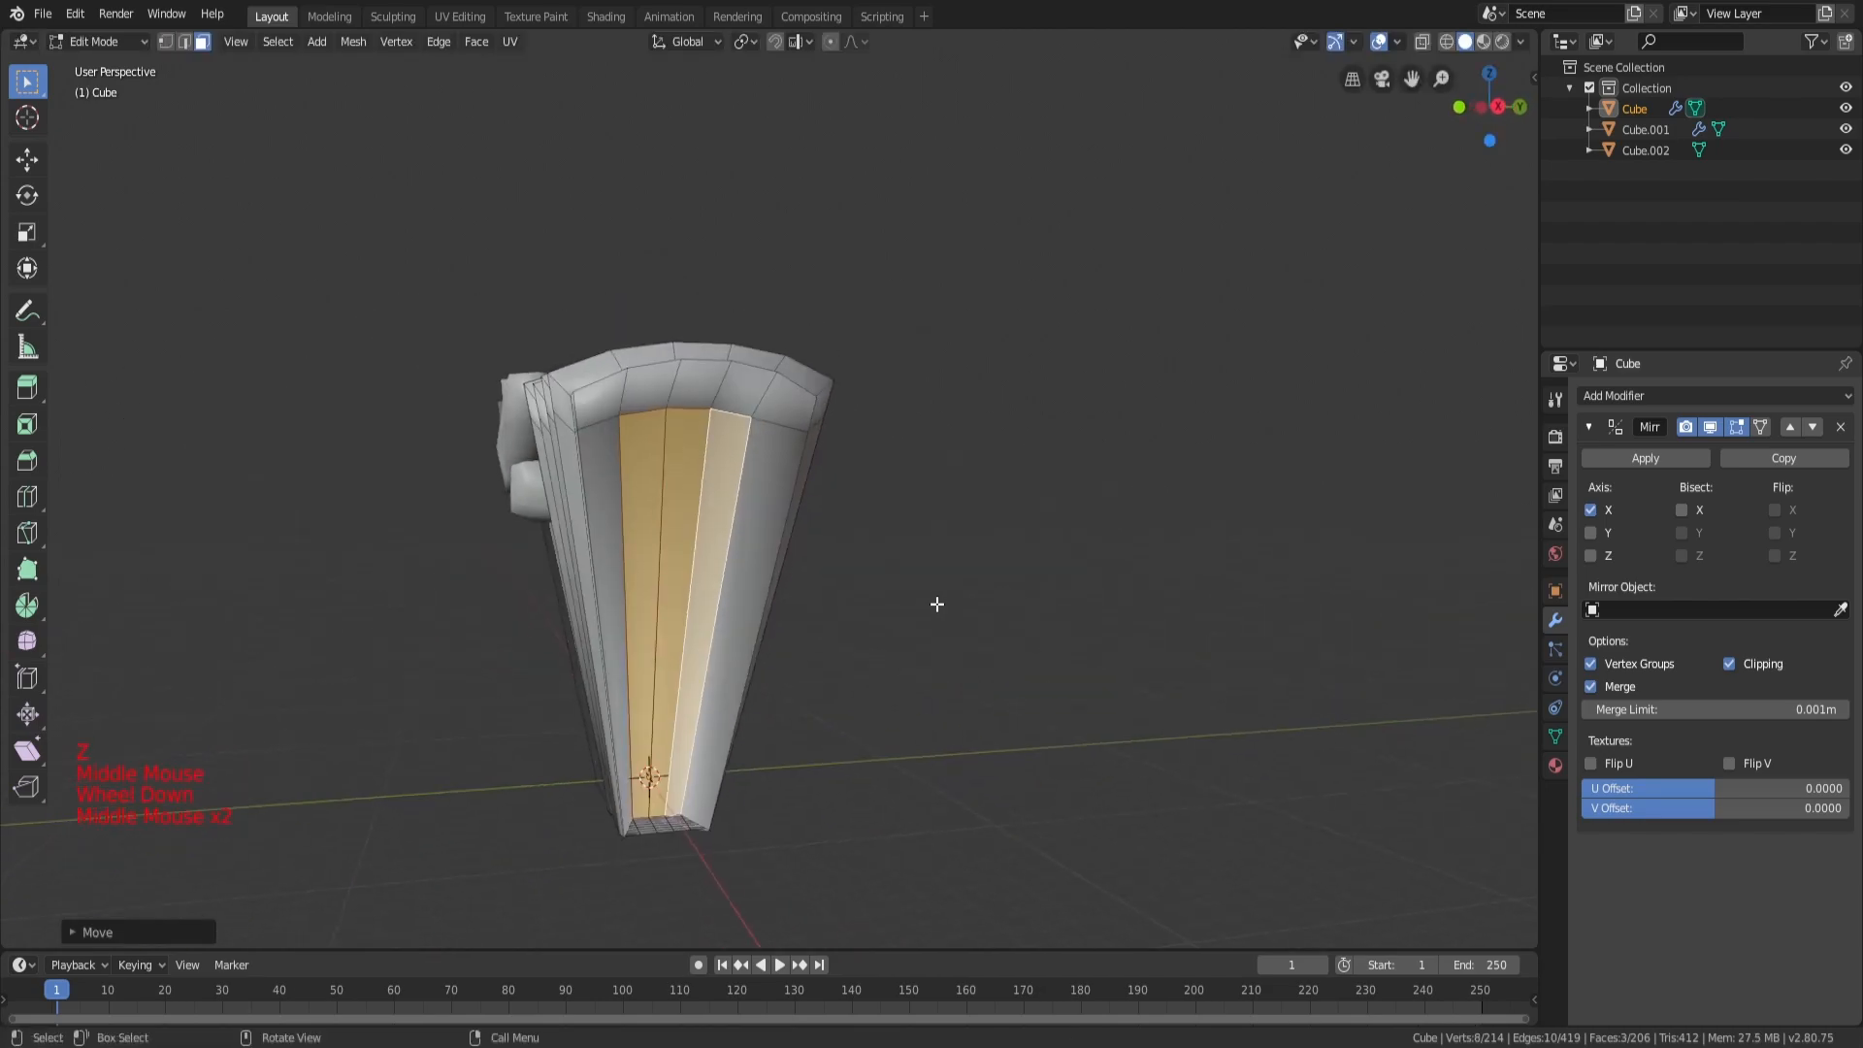
key("ctrl+z")
Step: Add a second horizontal loop cut around the panel close to its lower edge
key("1")
key("a")
key("a")
key("a")
middle_click_drag(691, 678, 670, 544, "shift")
scroll(669, 543, "up", 5)
middle_click_drag(670, 544, 621, 466)
key("ctrl+r")
left_click(541, 661)
left_click(594, 340)
Step: Select the three middle faces of the panel's outer side and move them inward along X to recess the side
key("a")
key("a")
key("3")
left_click(597, 351)
left_click(532, 357, "shift")
left_click(457, 357, "shift")
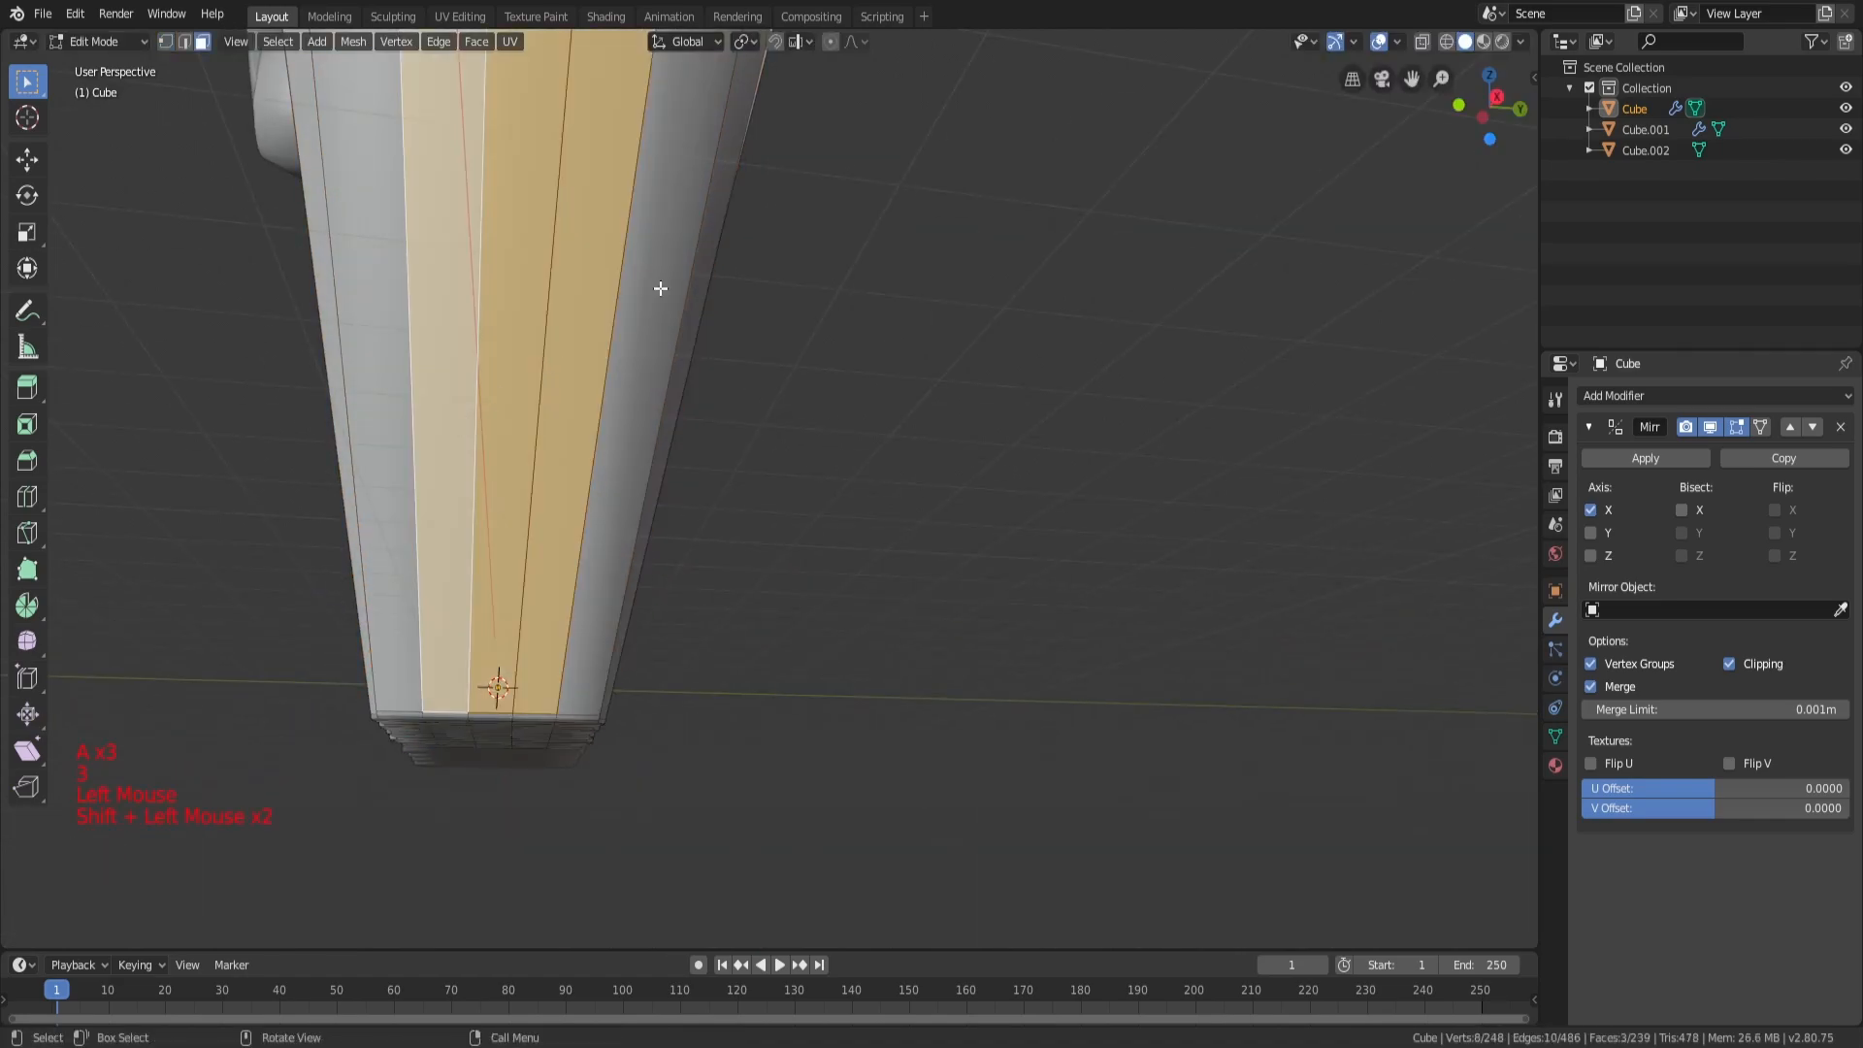
middle_click_drag(545, 357, 660, 393)
scroll(660, 393, "down", 3)
key("g")
key("x")
scroll(792, 336, "down", 4)
key("Tab")
key("a")
key("a")
Step: Inspect the recessed side of the panel up close and from the front, leaving nothing selected
middle_click_drag(660, 330, 772, 311)
left_click(791, 384)
scroll(793, 389, "up", 5)
scroll(802, 341, "up", 3)
middle_click_drag(811, 384, 928, 357)
key("Tab")
key("Tab")
key("1")
key("Tab")
key("1")
key("Tab")
key("a")
key("a")
key("a")
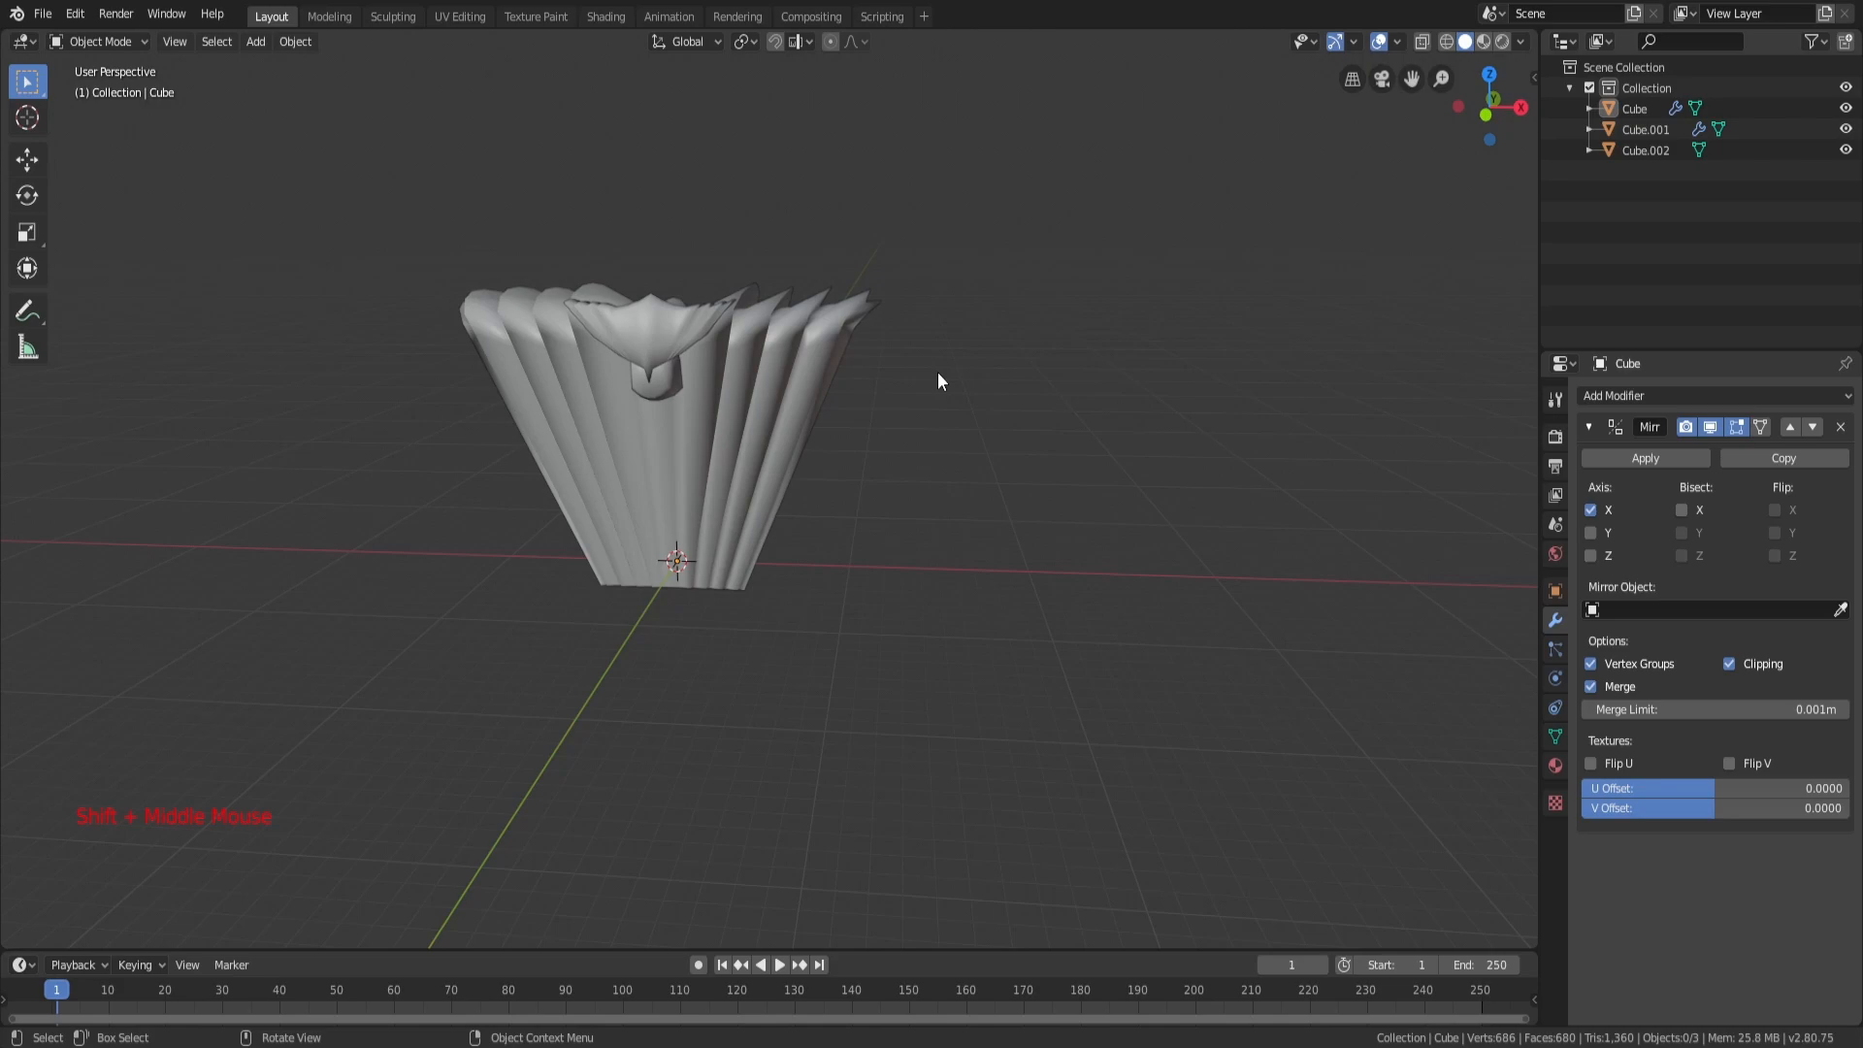
Step: Add a cube and move it up beside the panel's recessed outer side
key("shift+a")
left_click(1102, 433)
middle_click_drag(1101, 433, 912, 456)
key("g")
left_click(1034, 492)
middle_click_drag(1034, 492, 860, 456)
key("g")
scroll(843, 262, "up", 1)
middle_click_drag(843, 262, 902, 291)
scroll(902, 292, "up", 4)
scroll(977, 345, "down", 2)
middle_click_drag(903, 292, 971, 388)
Step: Stretch the cube along X into a horizontal bar and add a Mirror modifier on the X axis
key("s")
key("x")
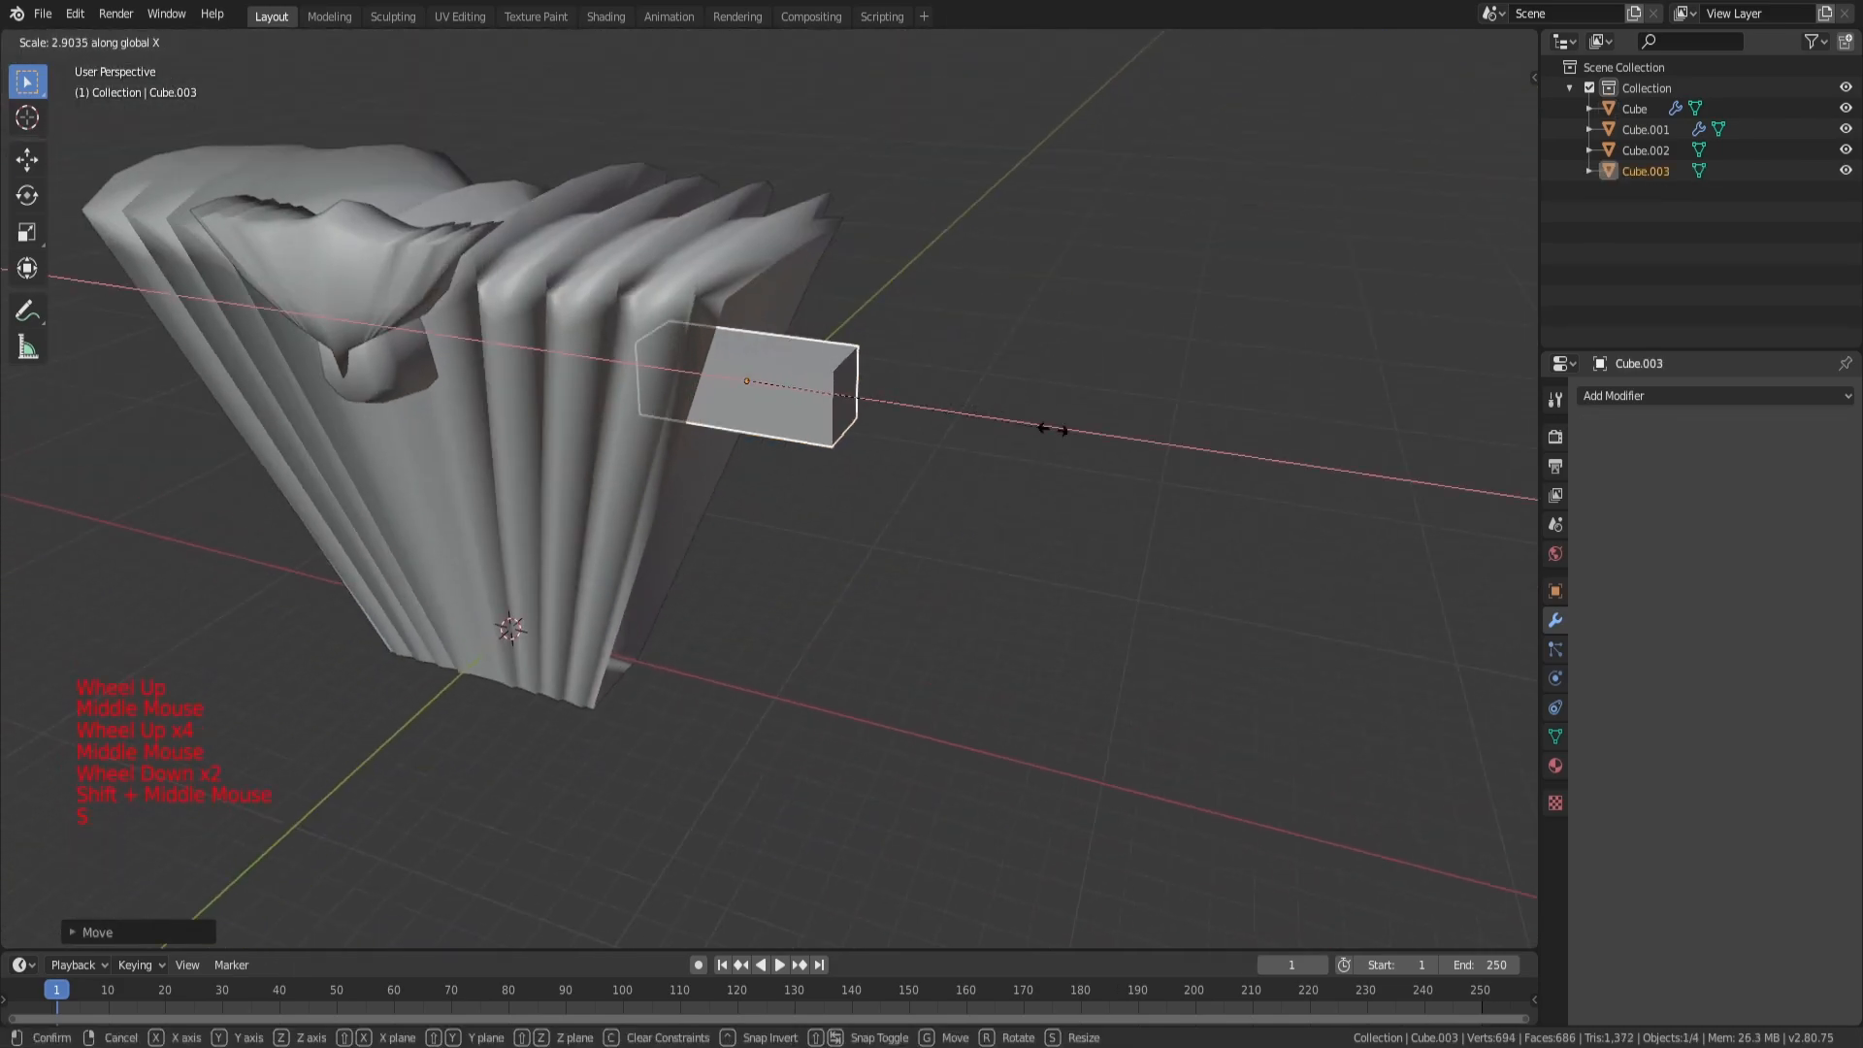
middle_click_drag(1083, 424, 899, 322)
left_click(1648, 396)
left_click(1446, 603)
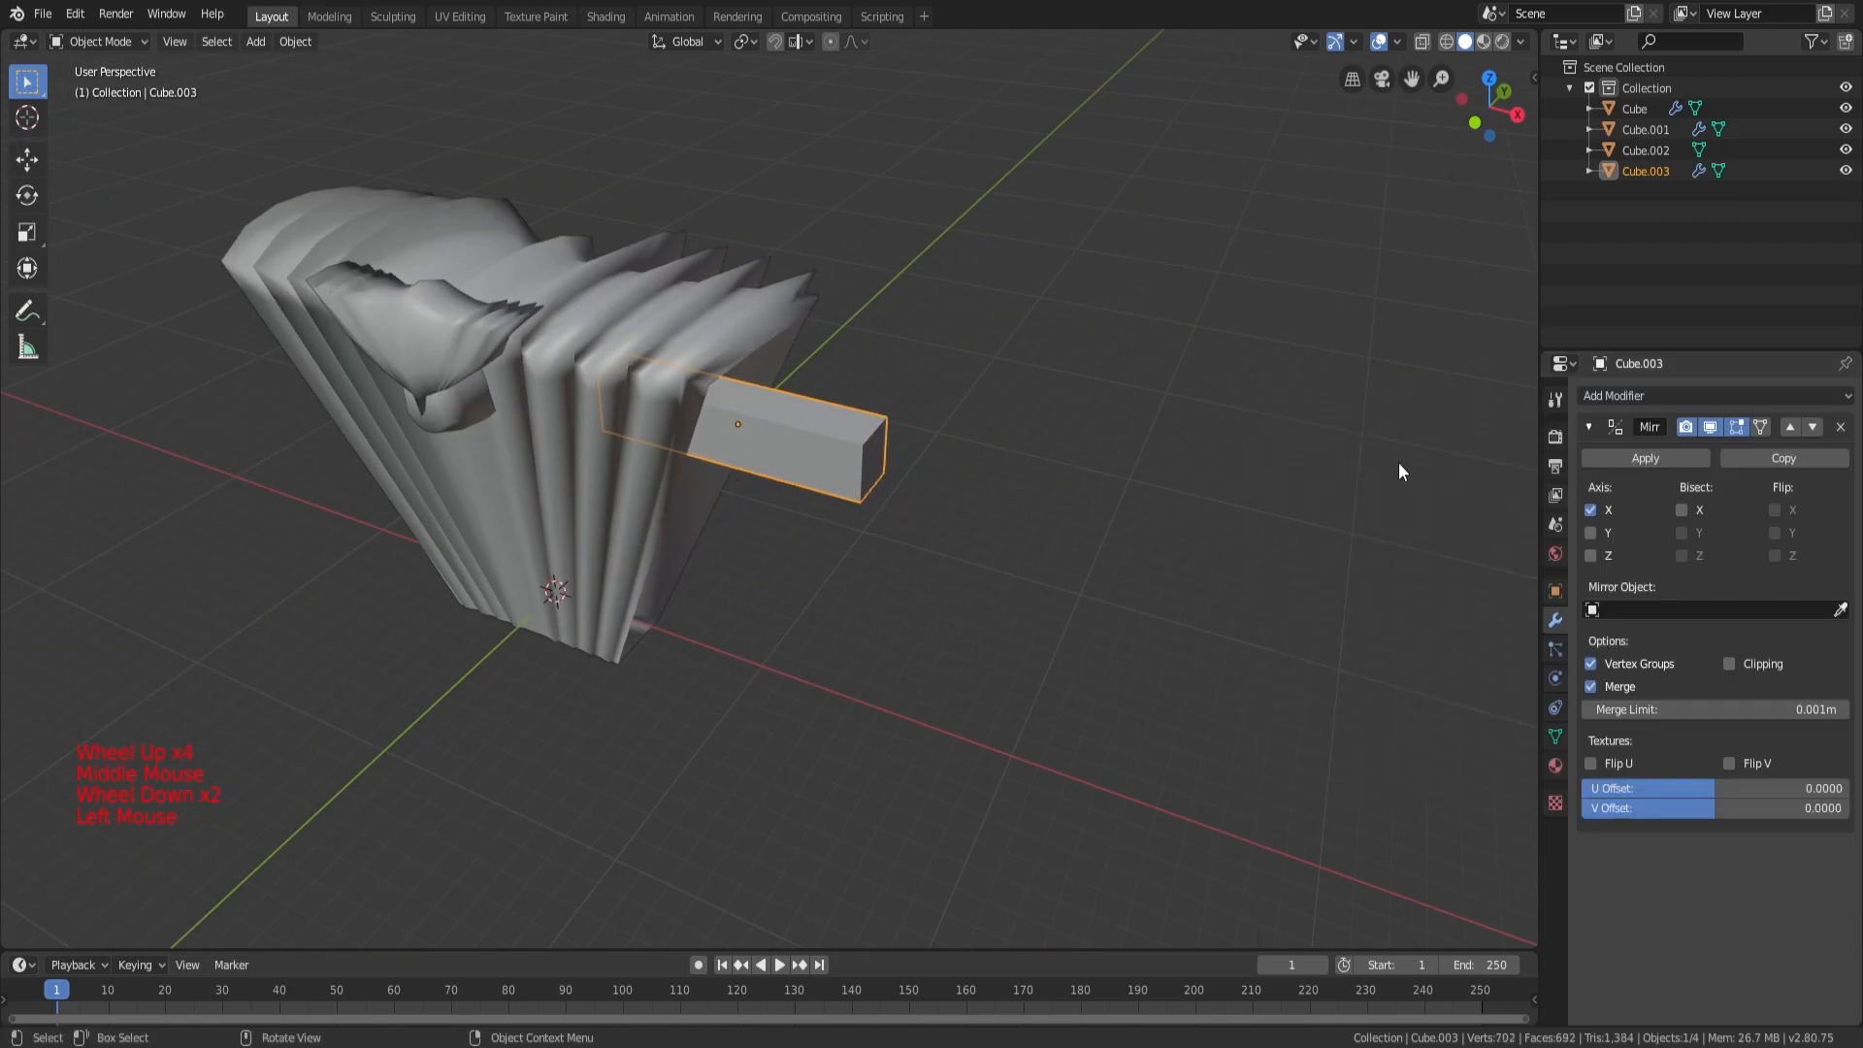
Step: Shift the bar's mesh and origin along X so that mirrored bars stick out from both sides of the panel
key("Tab")
scroll(1177, 427, "down", 2)
scroll(1177, 427, "down", 1)
key("g")
key("x")
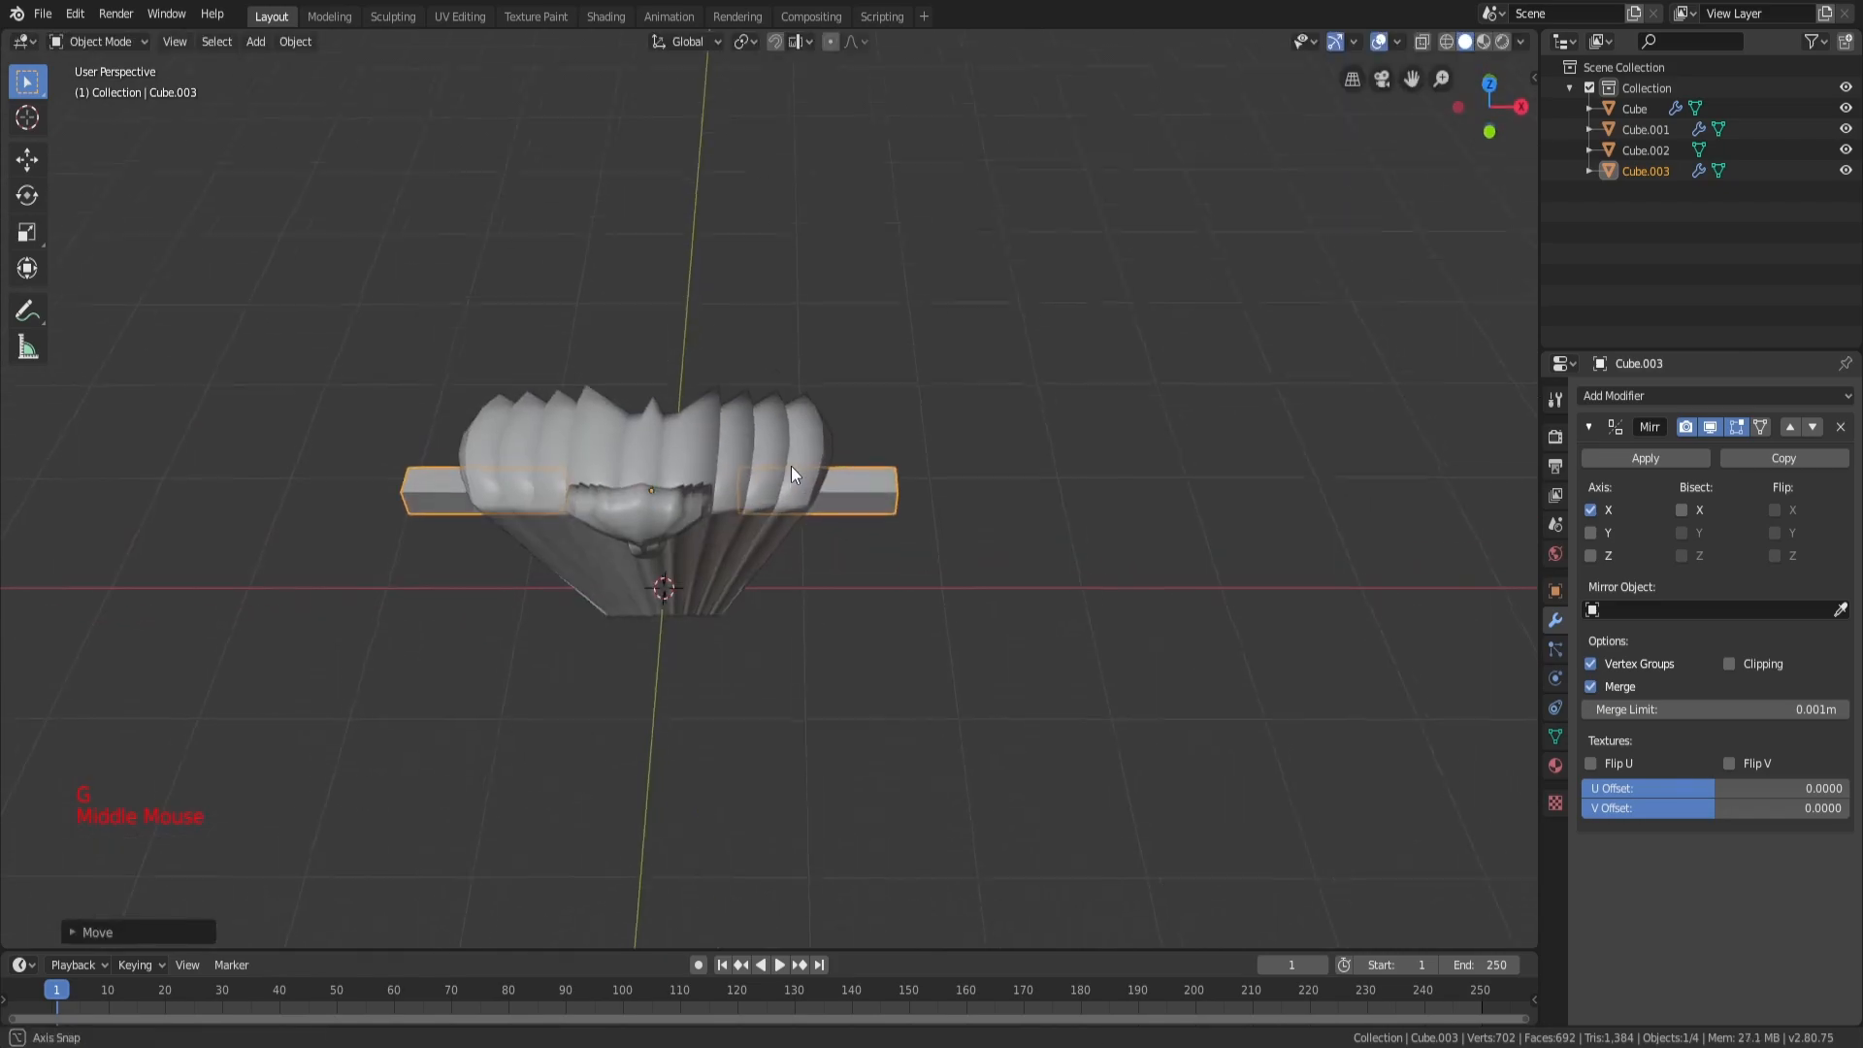
Step: Select the four vertices at one end of the bar and move them to adjust its length
key("z")
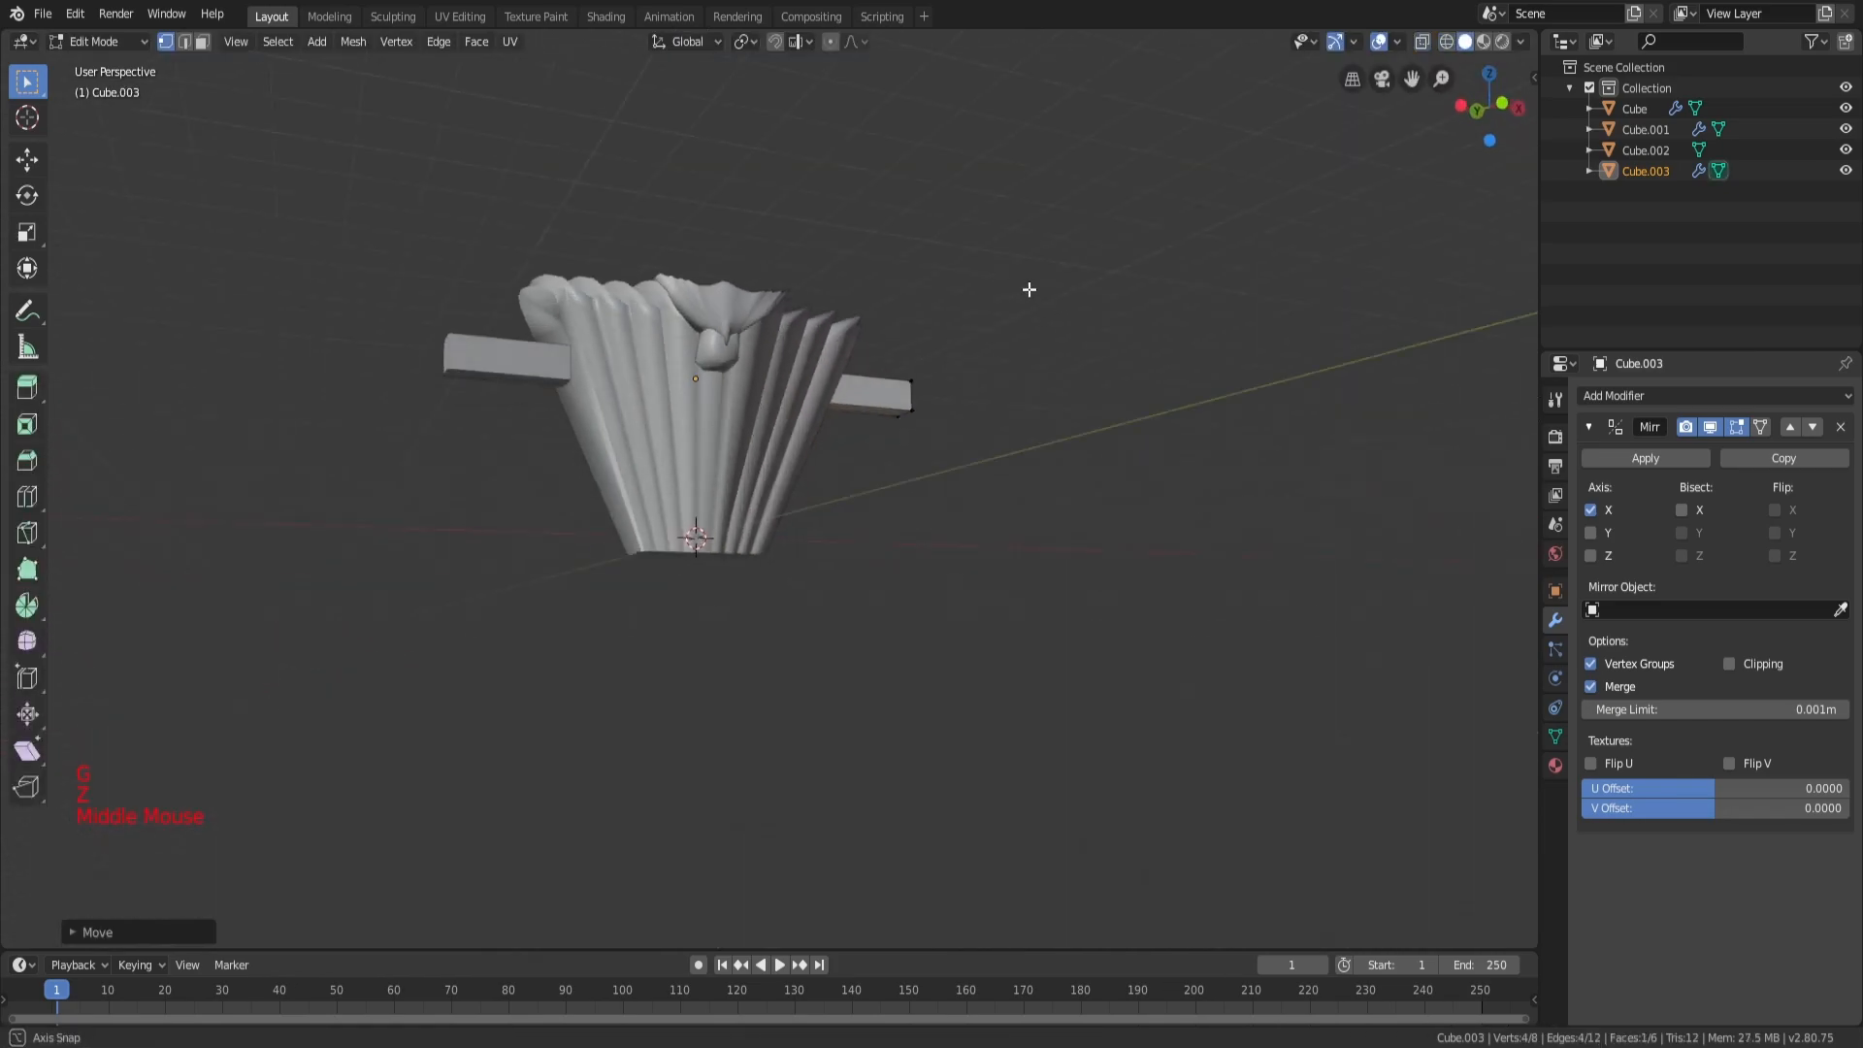
scroll(935, 258, "up", 5)
mouse_move(1031, 282)
middle_mouse_down("shift")
mouse_move(813, 254)
mouse_move(570, 865)
middle_mouse_up("shift")
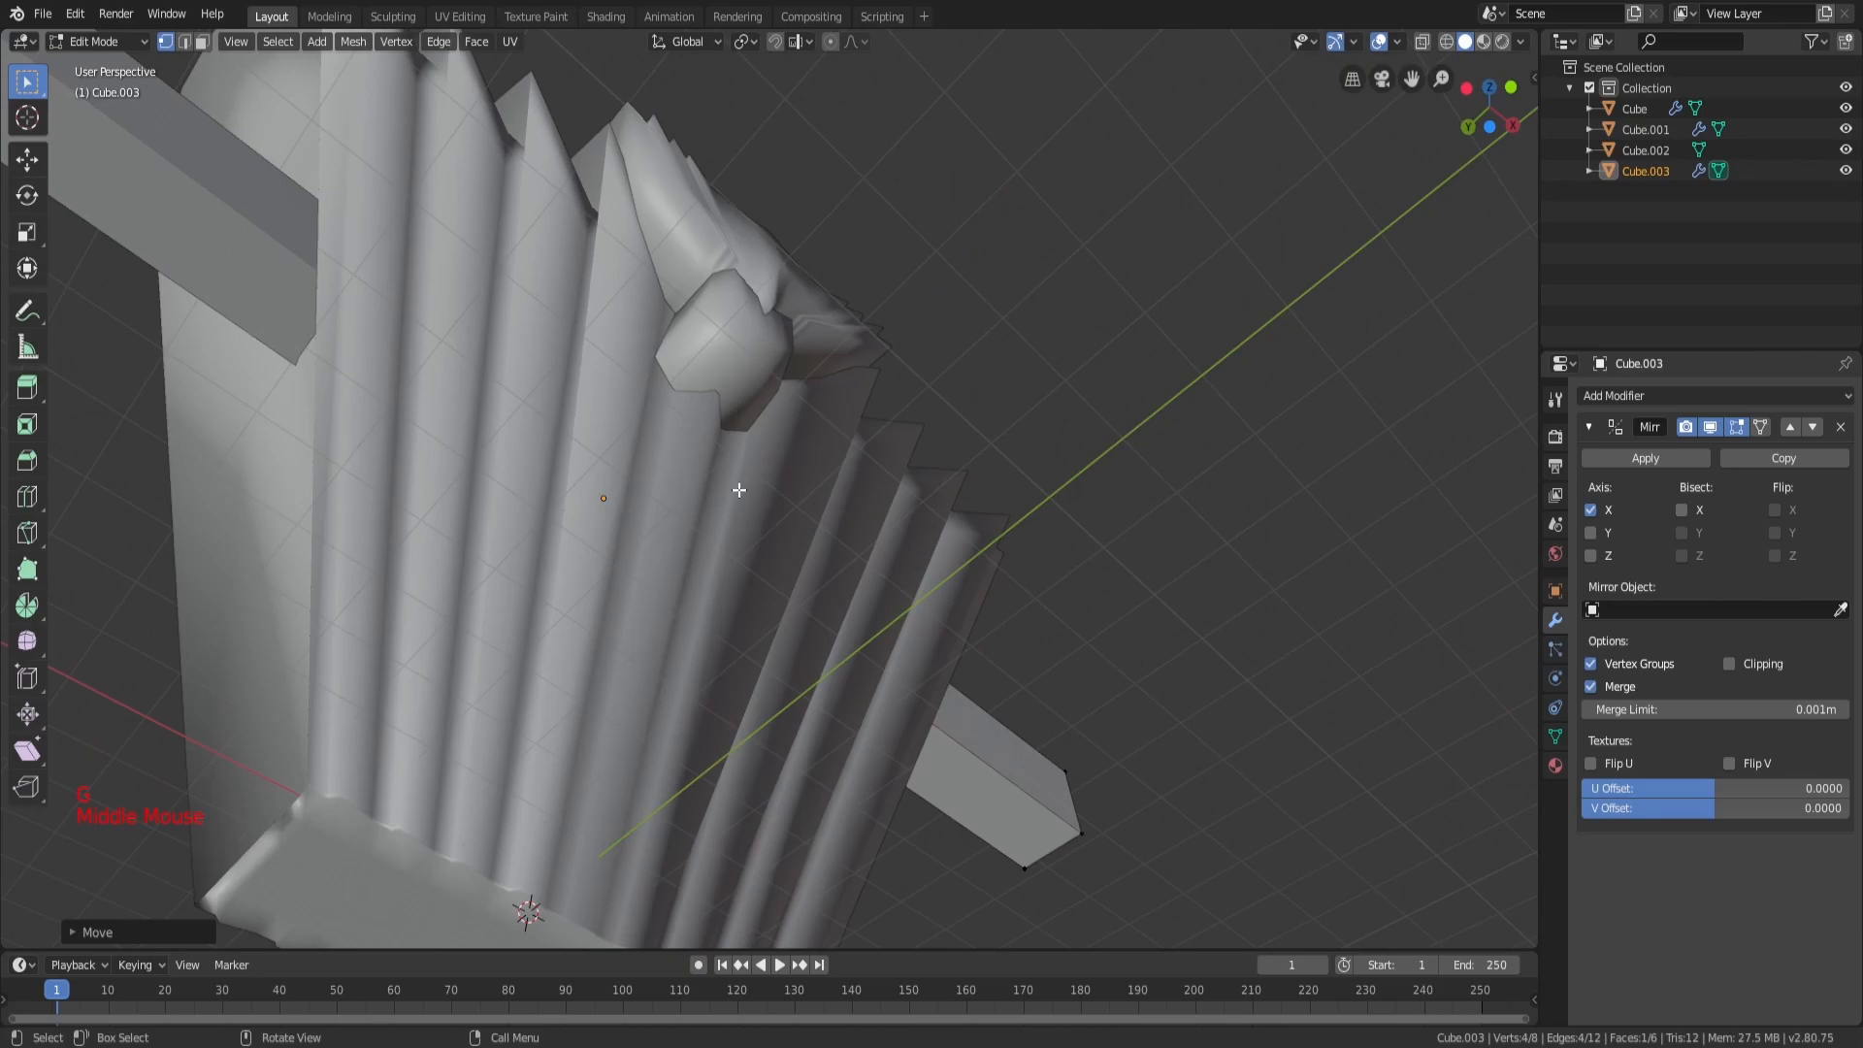
middle_click_drag(741, 491, 757, 456, "shift")
middle_click_drag(757, 456, 736, 603)
scroll(770, 428, "down", 3)
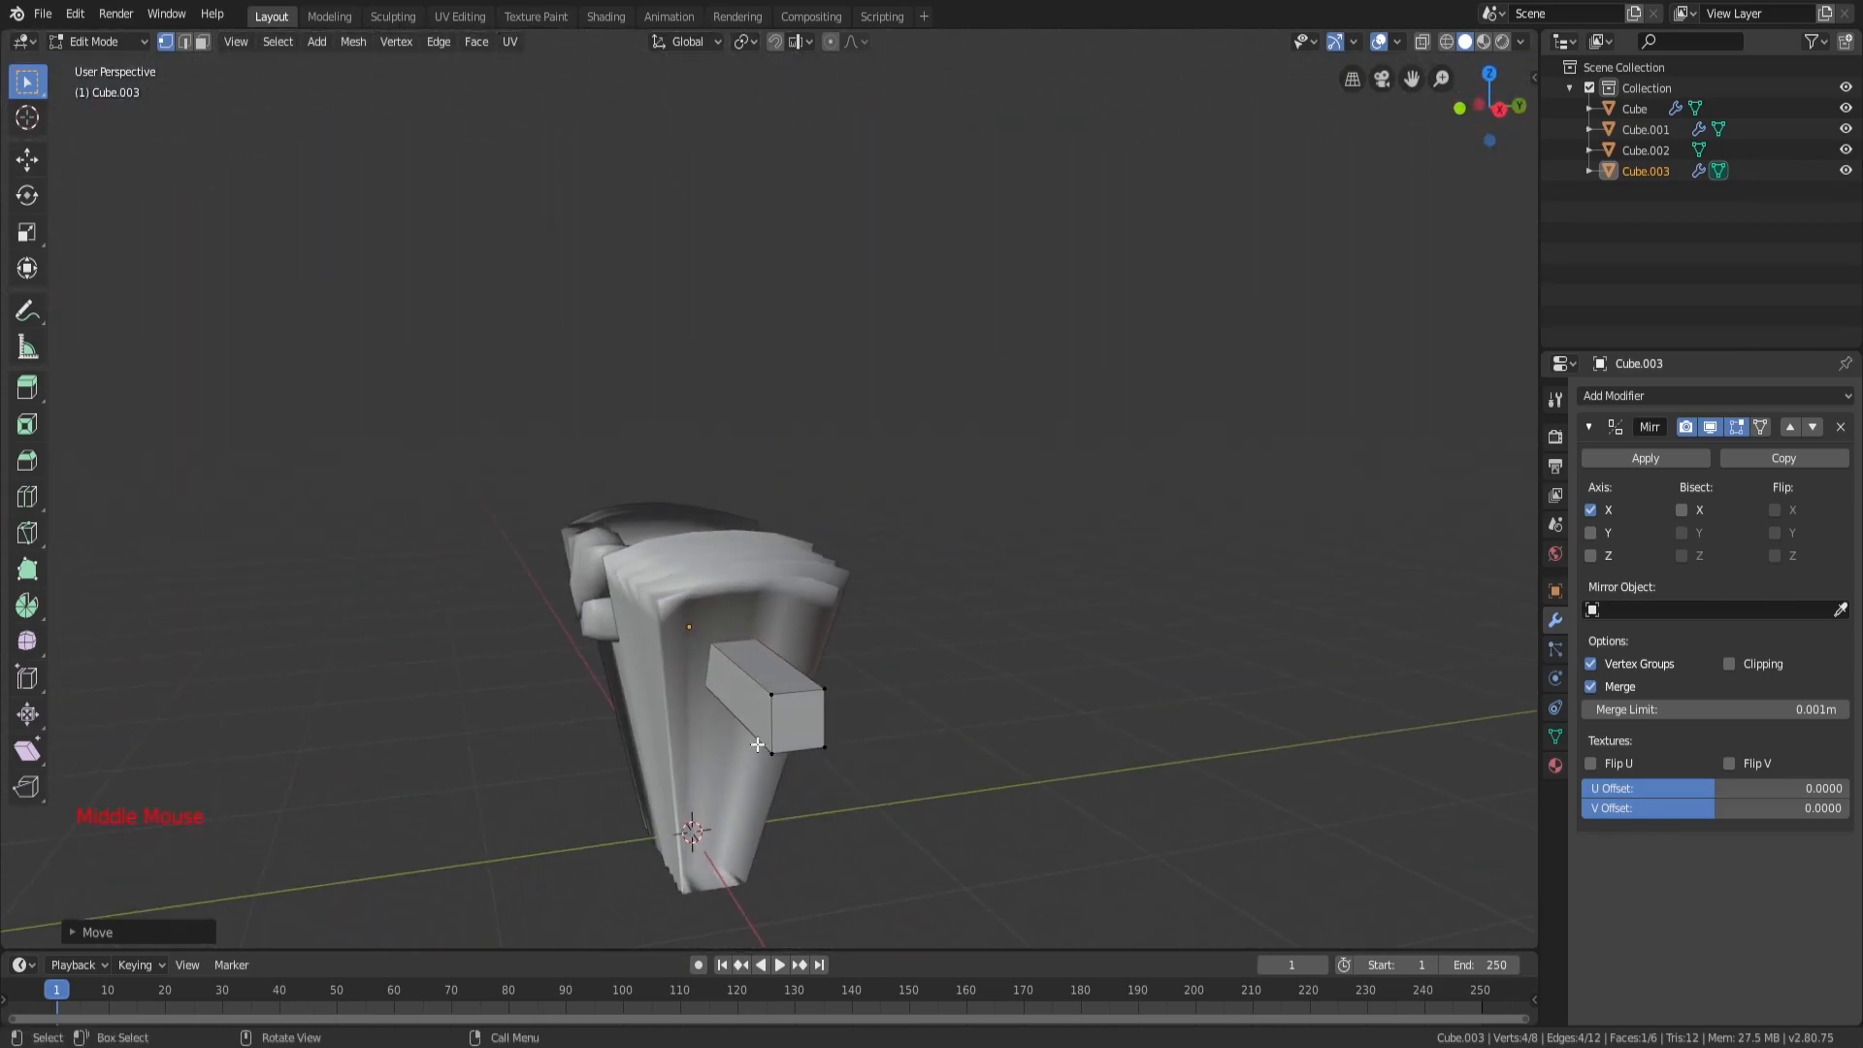
Step: Add lengthwise loop cuts to the bar and scale its vertices to round it into a cylinder
key("Tab")
key("Tab")
key("Tab")
key("a")
key("a")
key("a")
middle_click_drag(792, 701, 765, 684)
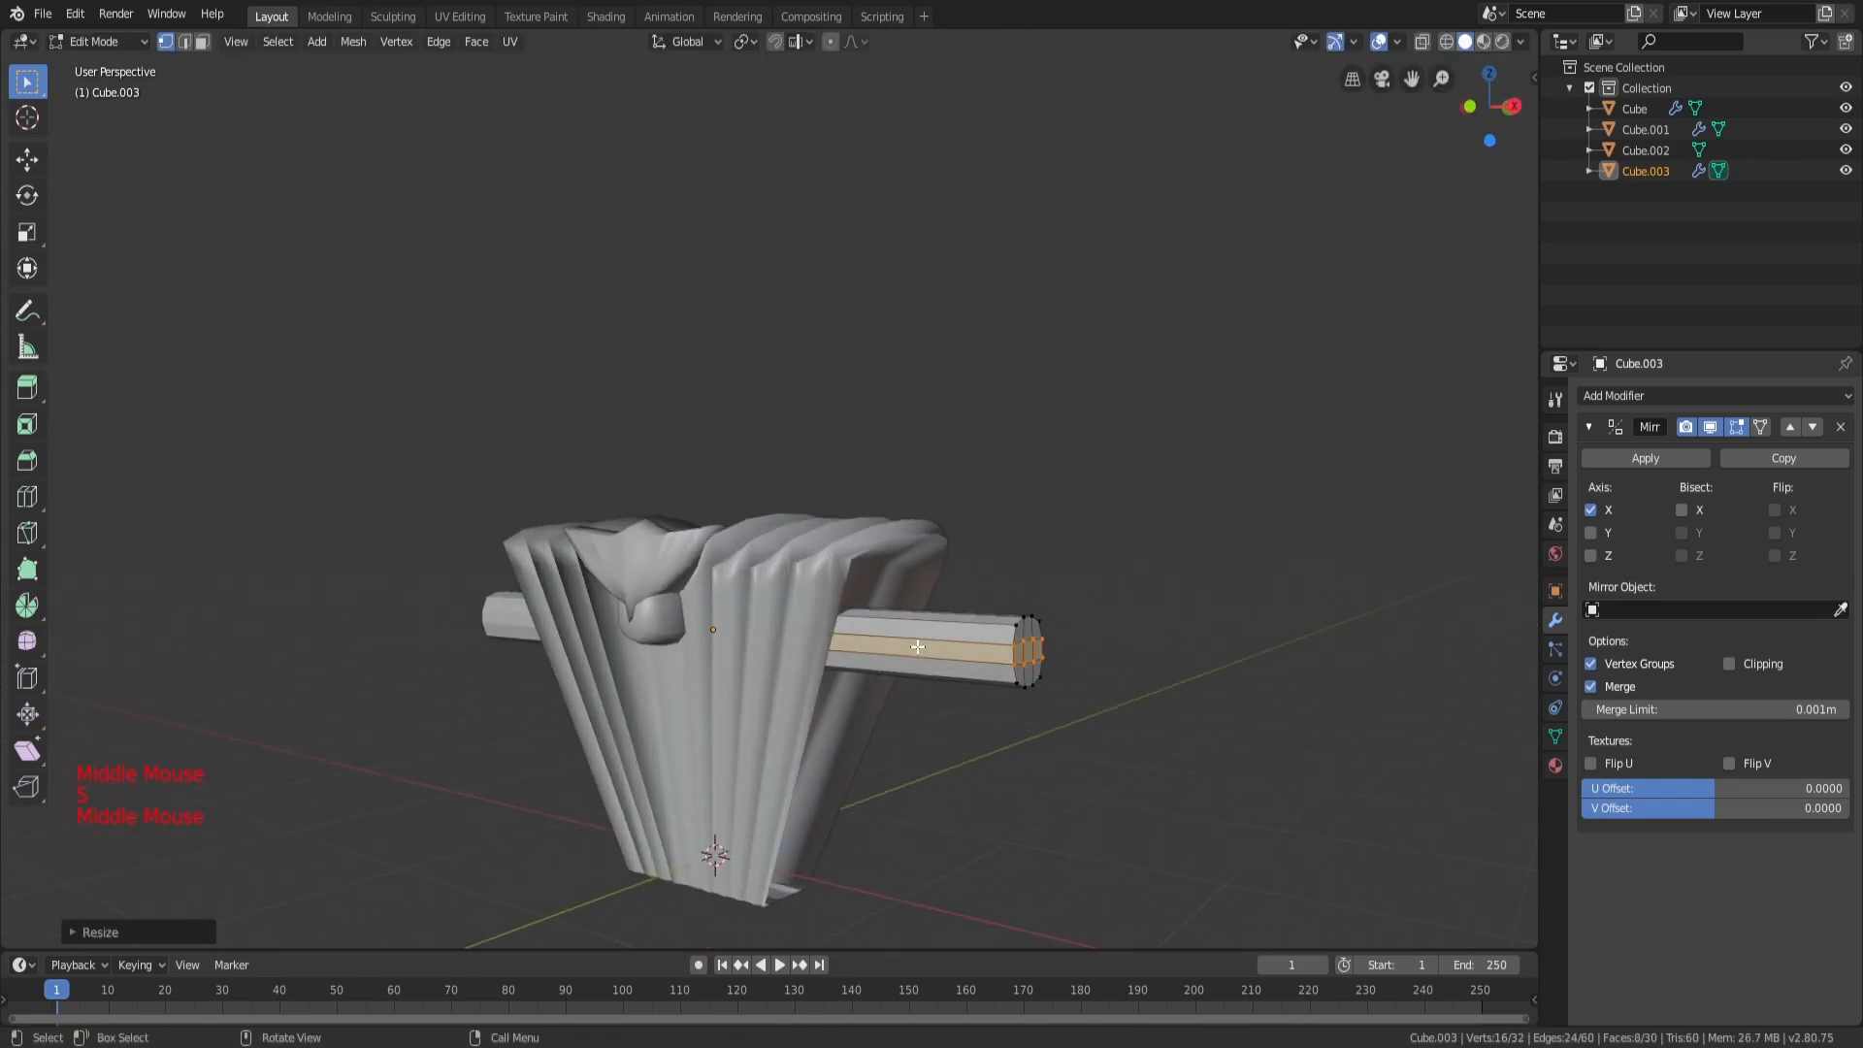
Step: Return to object mode and apply Shade Smooth to the rounded bars
key("Tab")
key("a")
key("a")
key("a")
middle_click_drag(737, 621, 873, 567)
left_click(973, 615)
right_click(971, 602)
Step: Select the vertices at the bar's inner end in wireframe shading and scale them up to taper the bar
key("a")
key("a")
key("a")
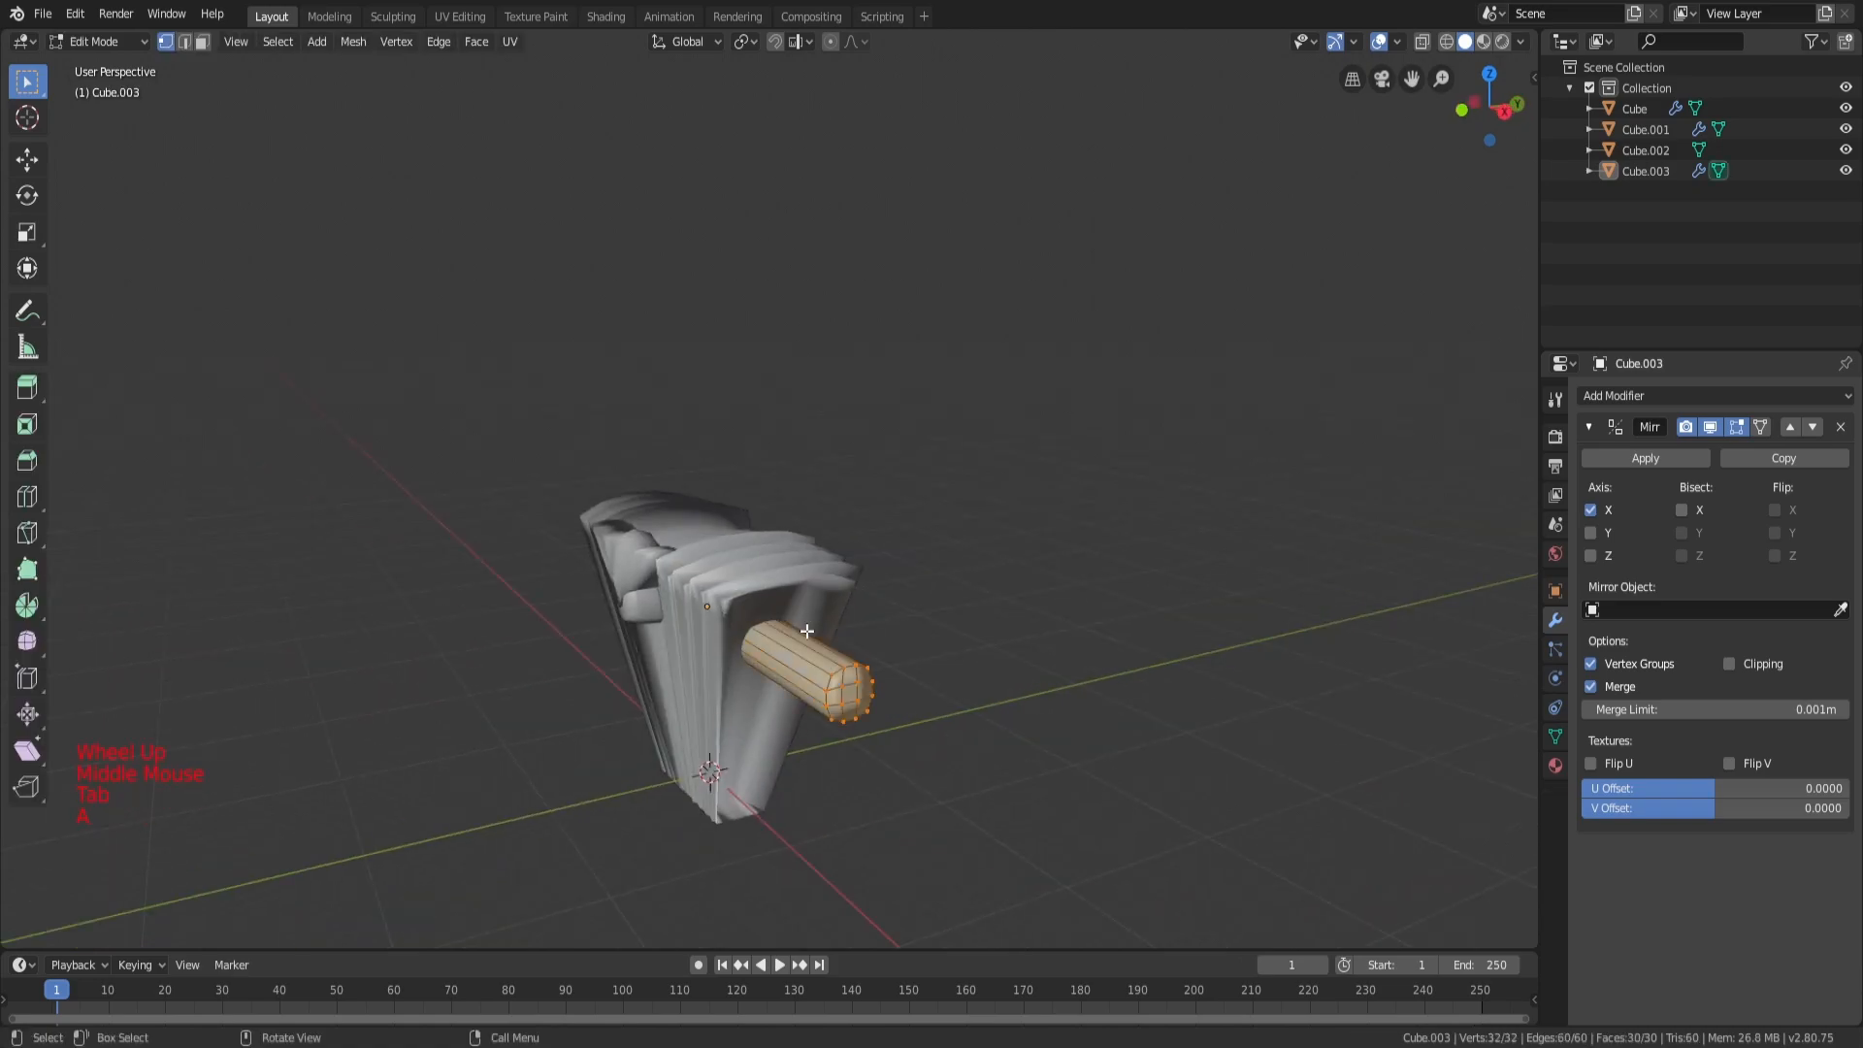
key("z")
middle_click_drag(874, 583, 953, 537)
key("s")
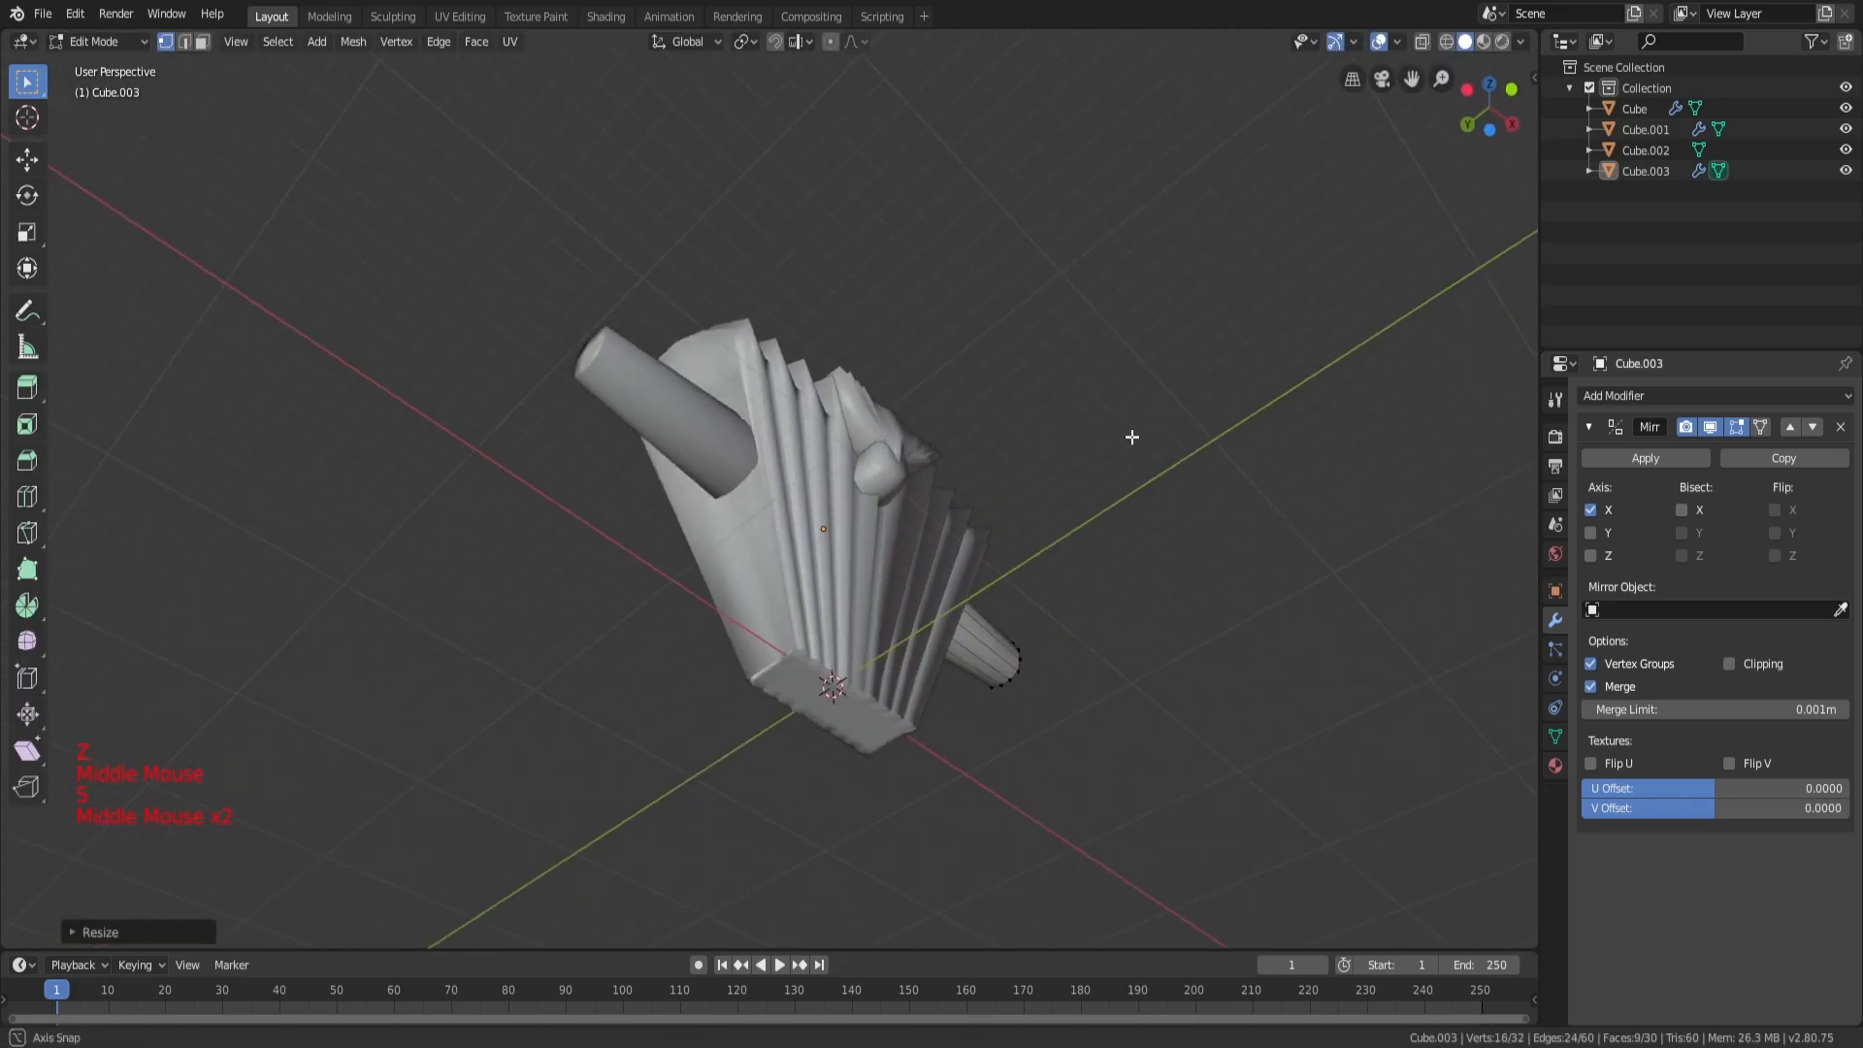
middle_click_drag(1131, 433, 1082, 325)
Step: Move the mirrored bars as an object by about -0.06 m along X
key("Tab")
left_click(1050, 376)
key("g")
key("x")
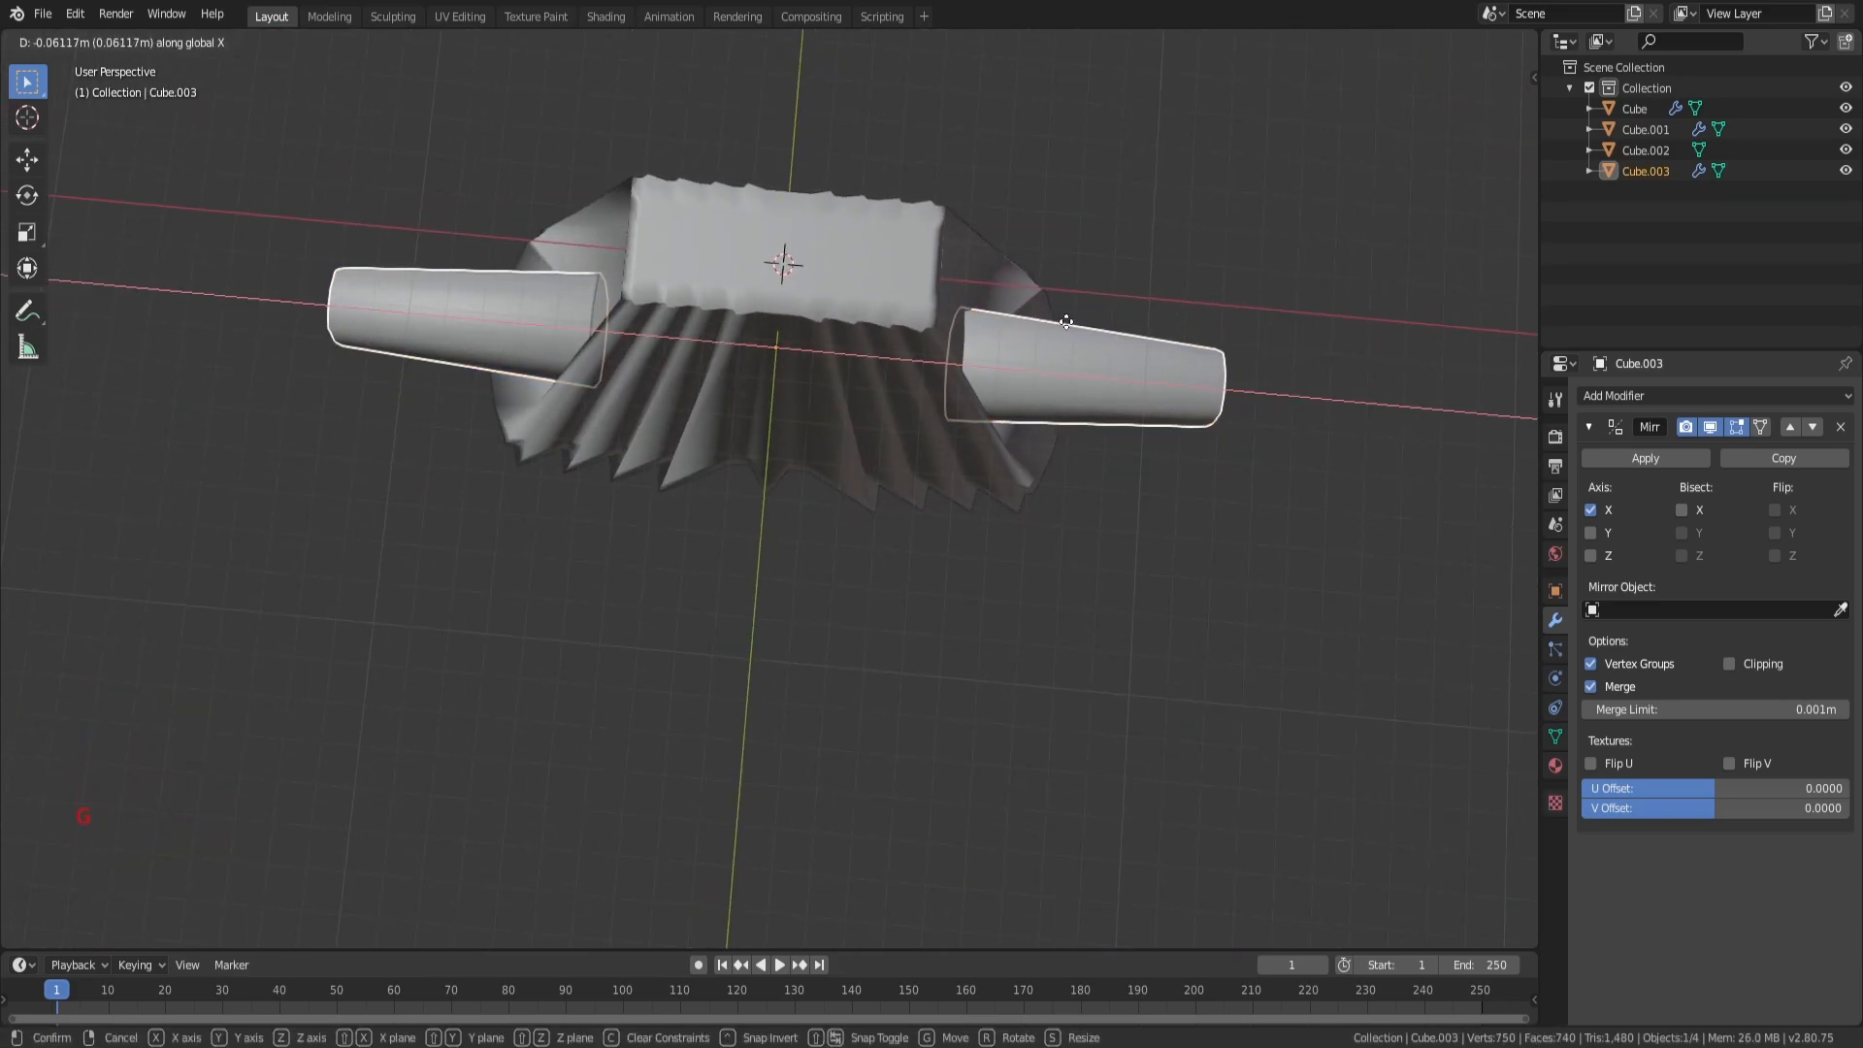
left_click(1067, 322)
Step: Move the inner vertices of the bar's outer end cap outward and scale them to taper the end
key("Tab")
key("a")
key("a")
key("a")
key("z")
key("c")
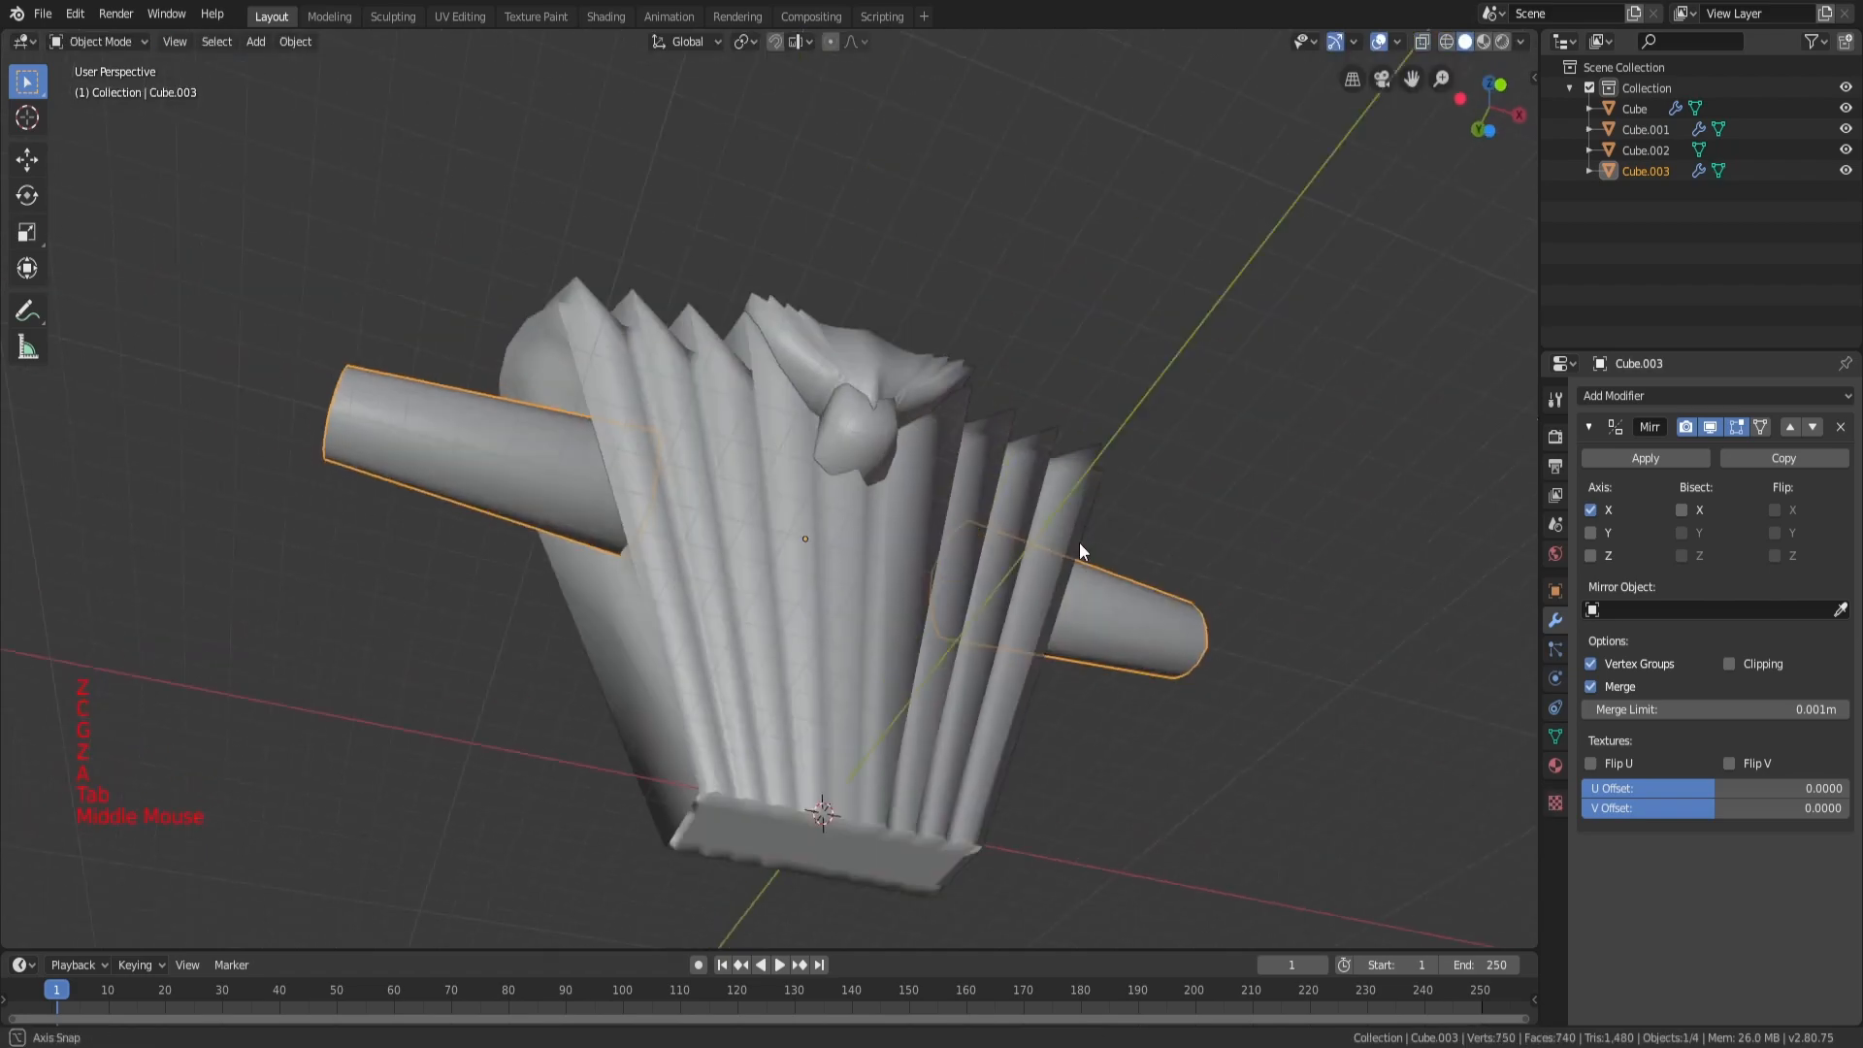
middle_click_drag(1079, 543, 854, 443)
scroll(974, 636, "up", 3)
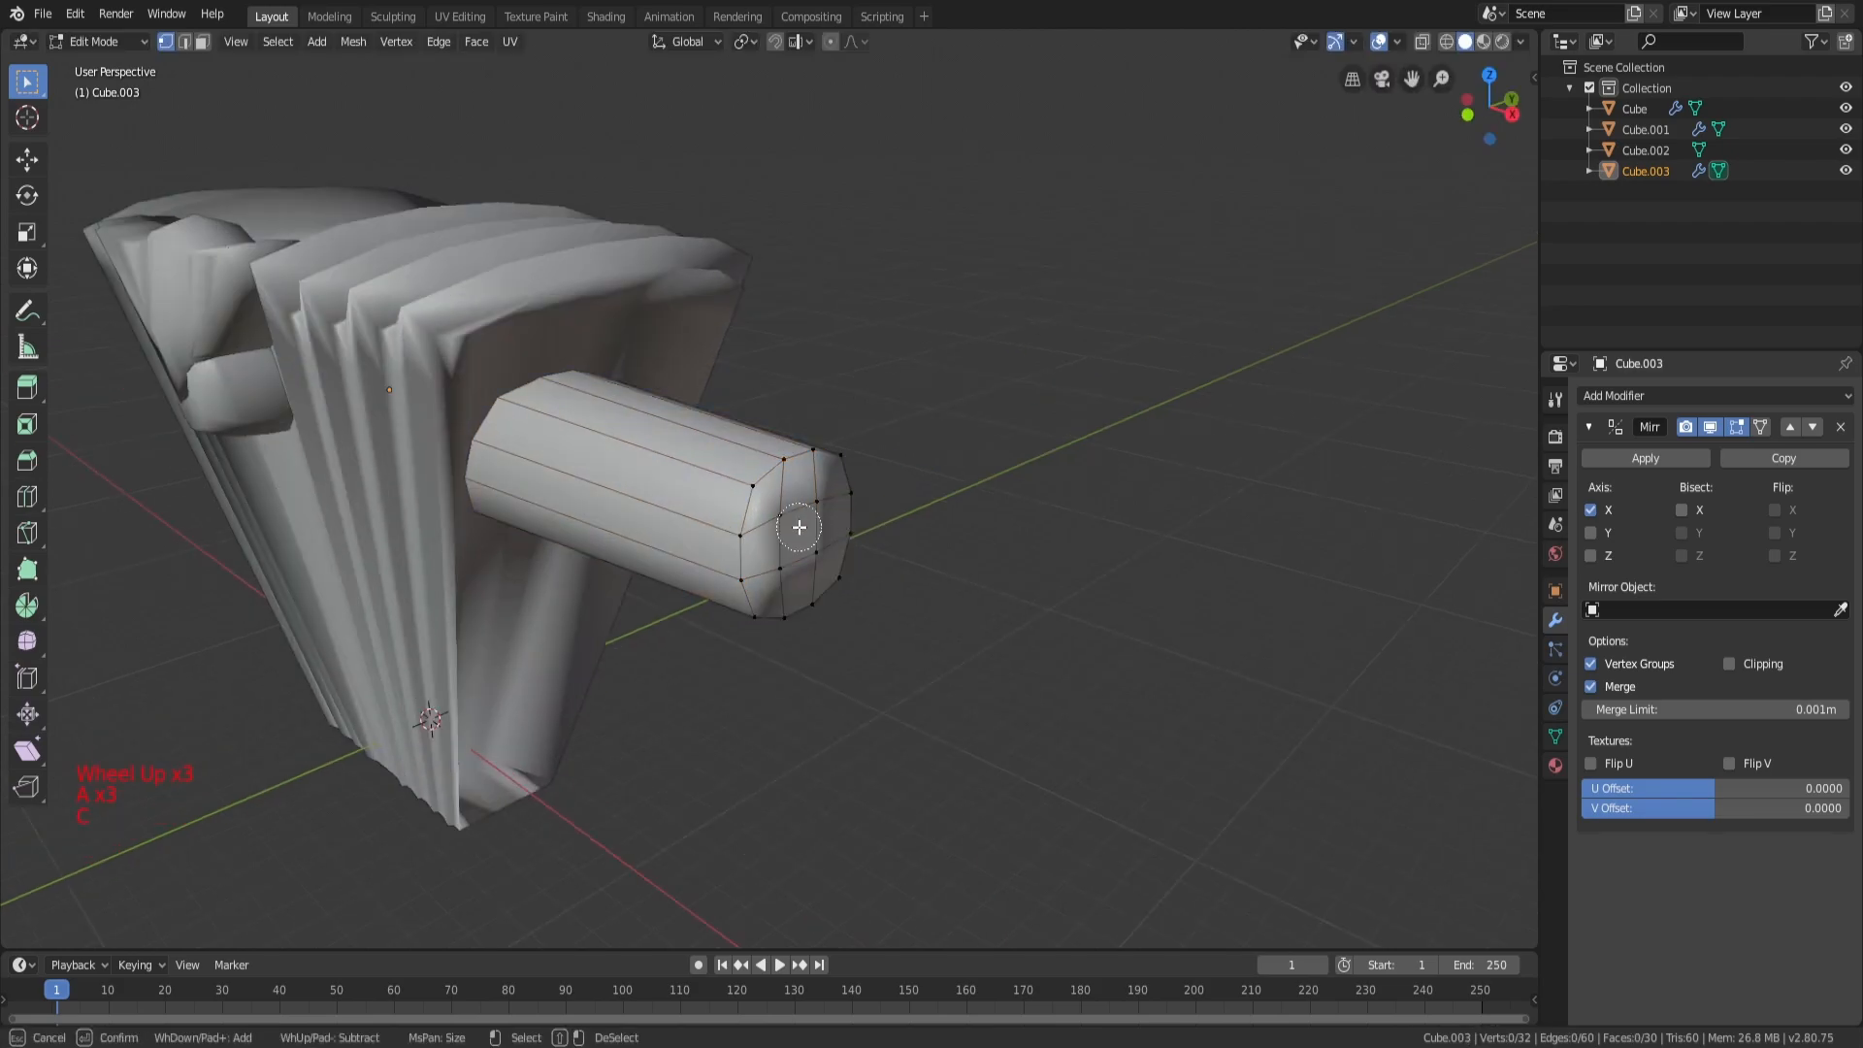
middle_click_drag(815, 528, 971, 529)
key("g")
left_click(791, 508)
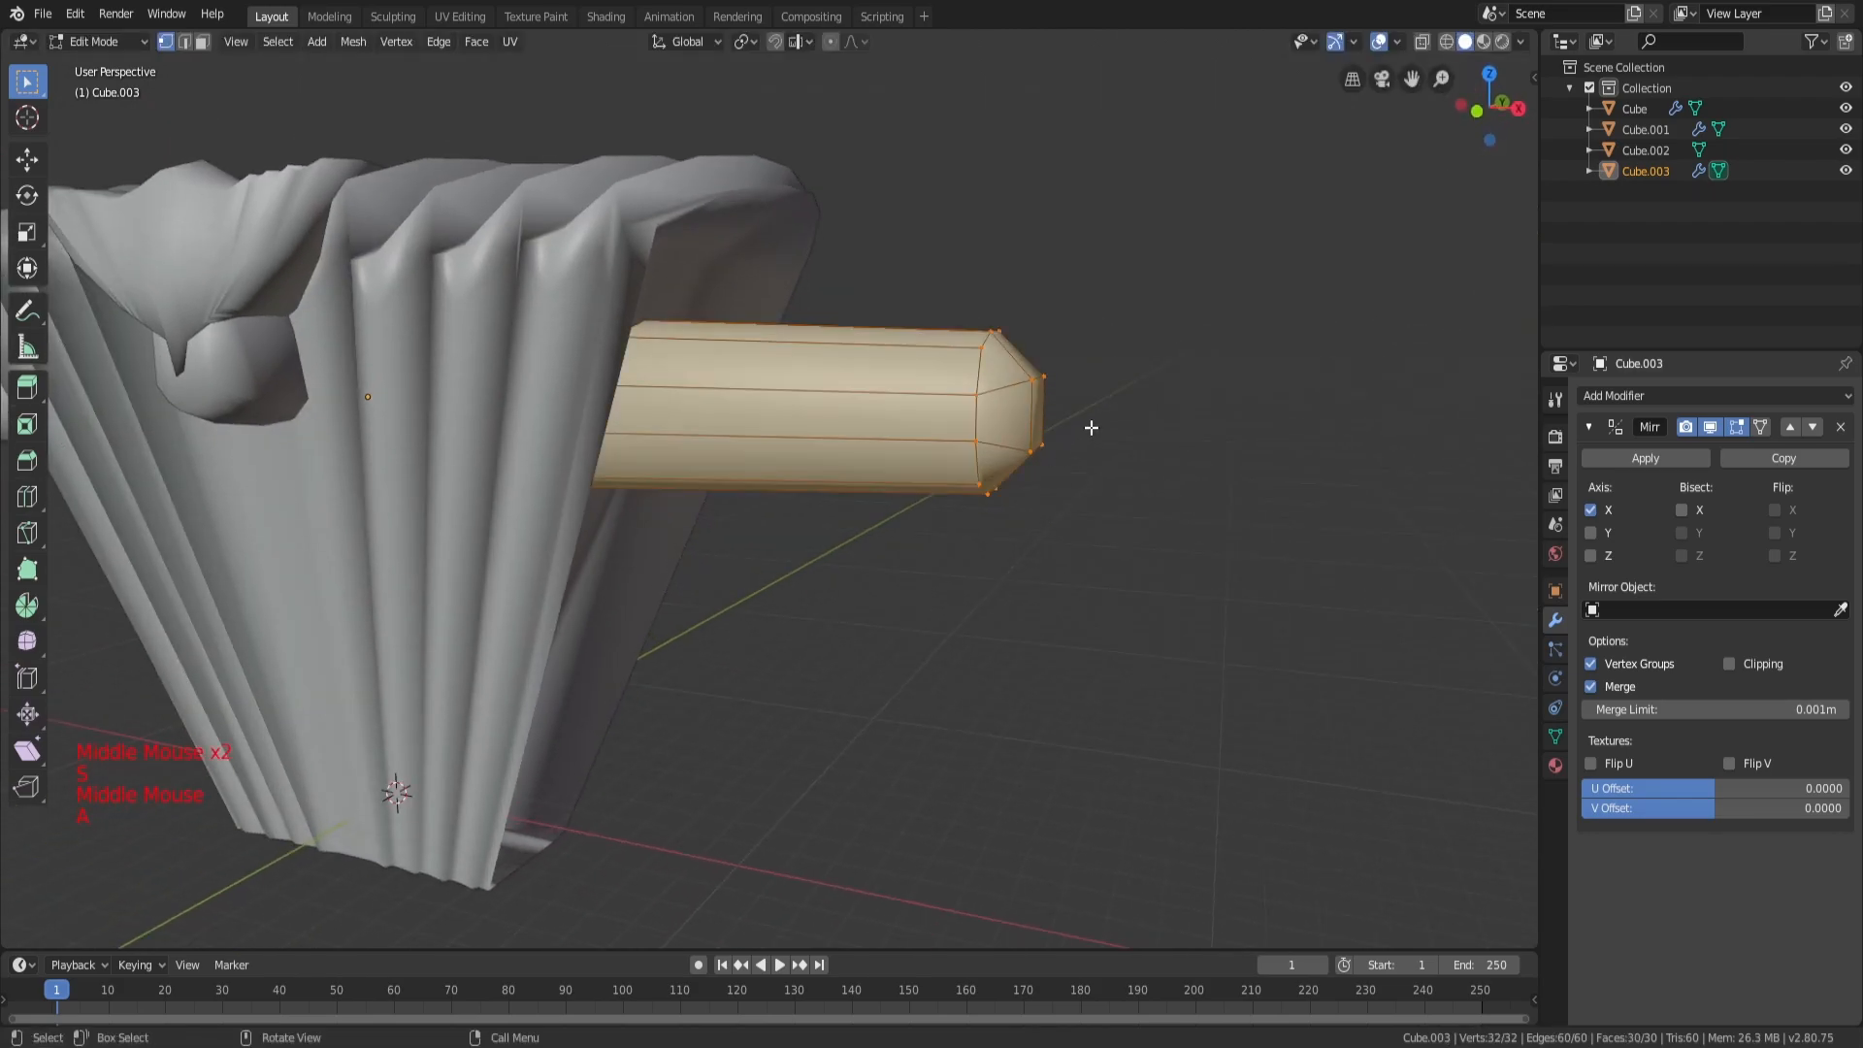
Step: Add lengthwise loop cuts through the bar and move the cap's centre vertex along X
key("a")
middle_click_drag(1090, 421, 947, 448)
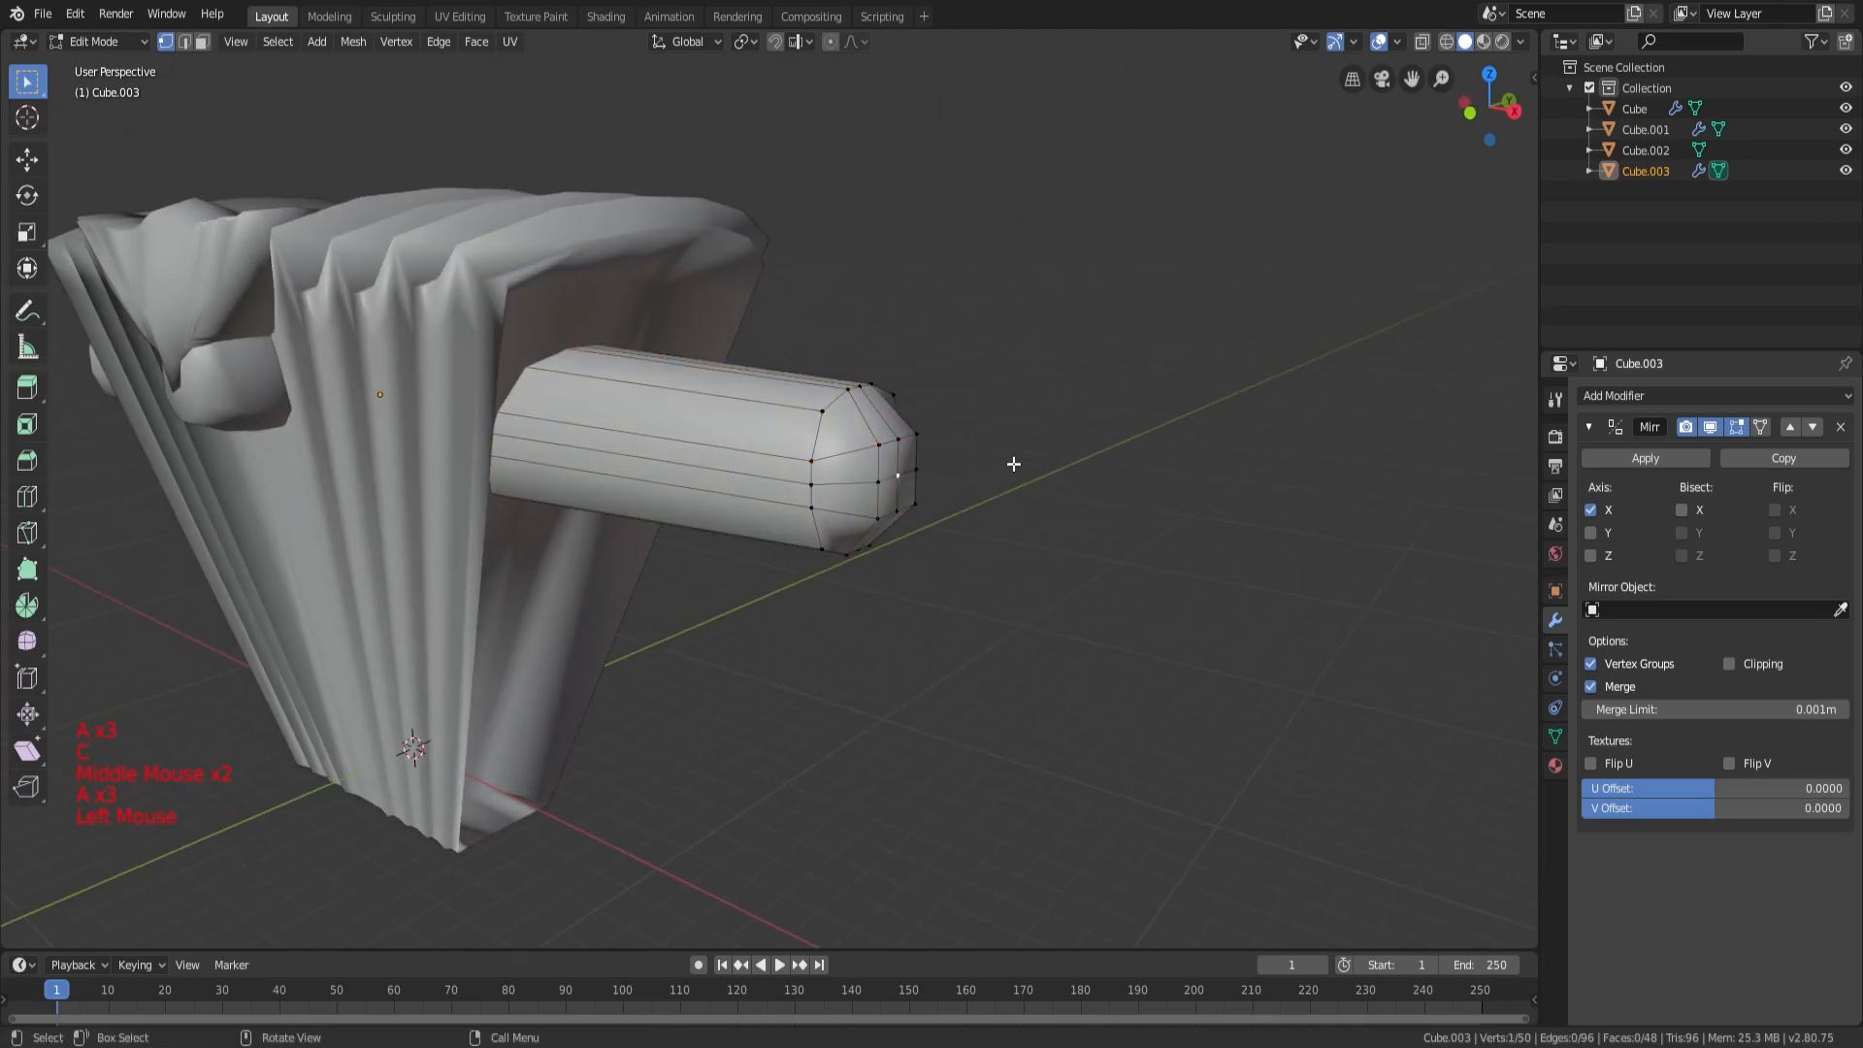
key("g")
key("x")
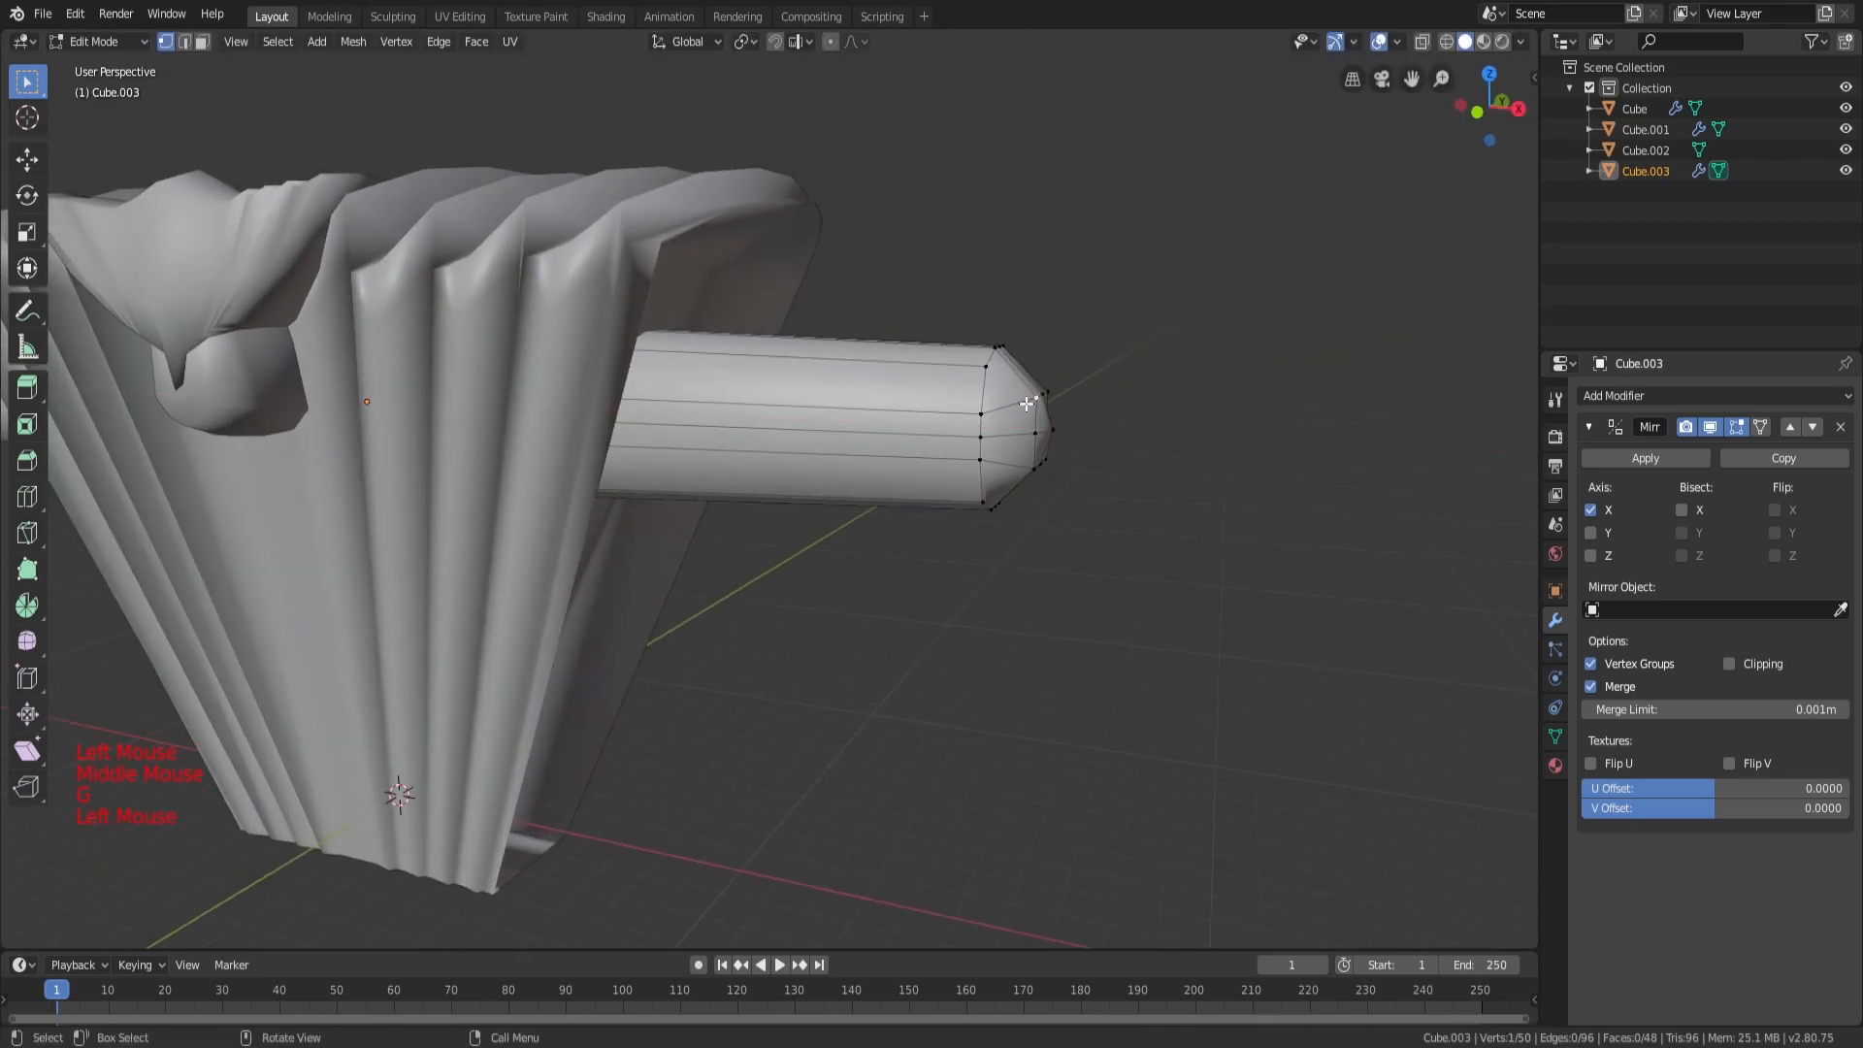
Step: Scale the four corner vertices and the two side vertices of the bar's end cap to round its outline
middle_click_drag(1026, 403, 750, 497)
left_click(750, 497, "shift")
middle_click_drag(1003, 516, 975, 445, "shift")
scroll(757, 416, "up", 2)
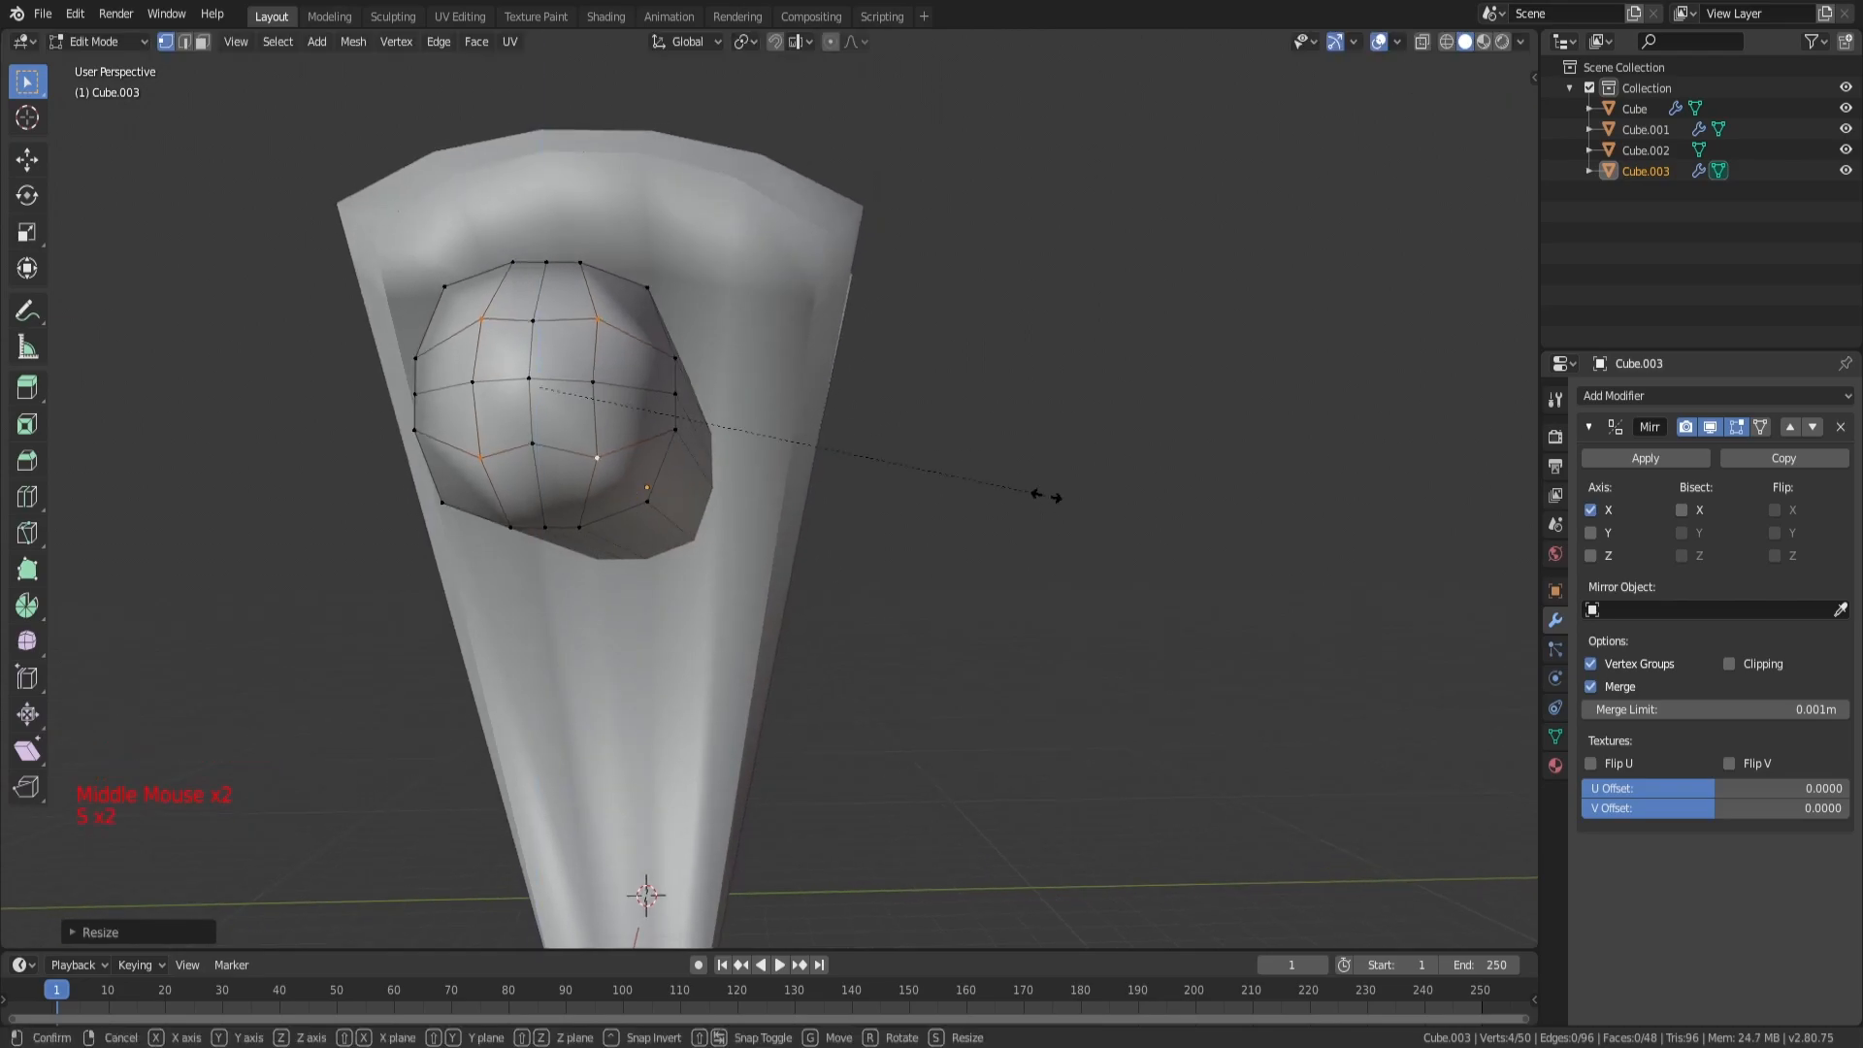
left_click(682, 380)
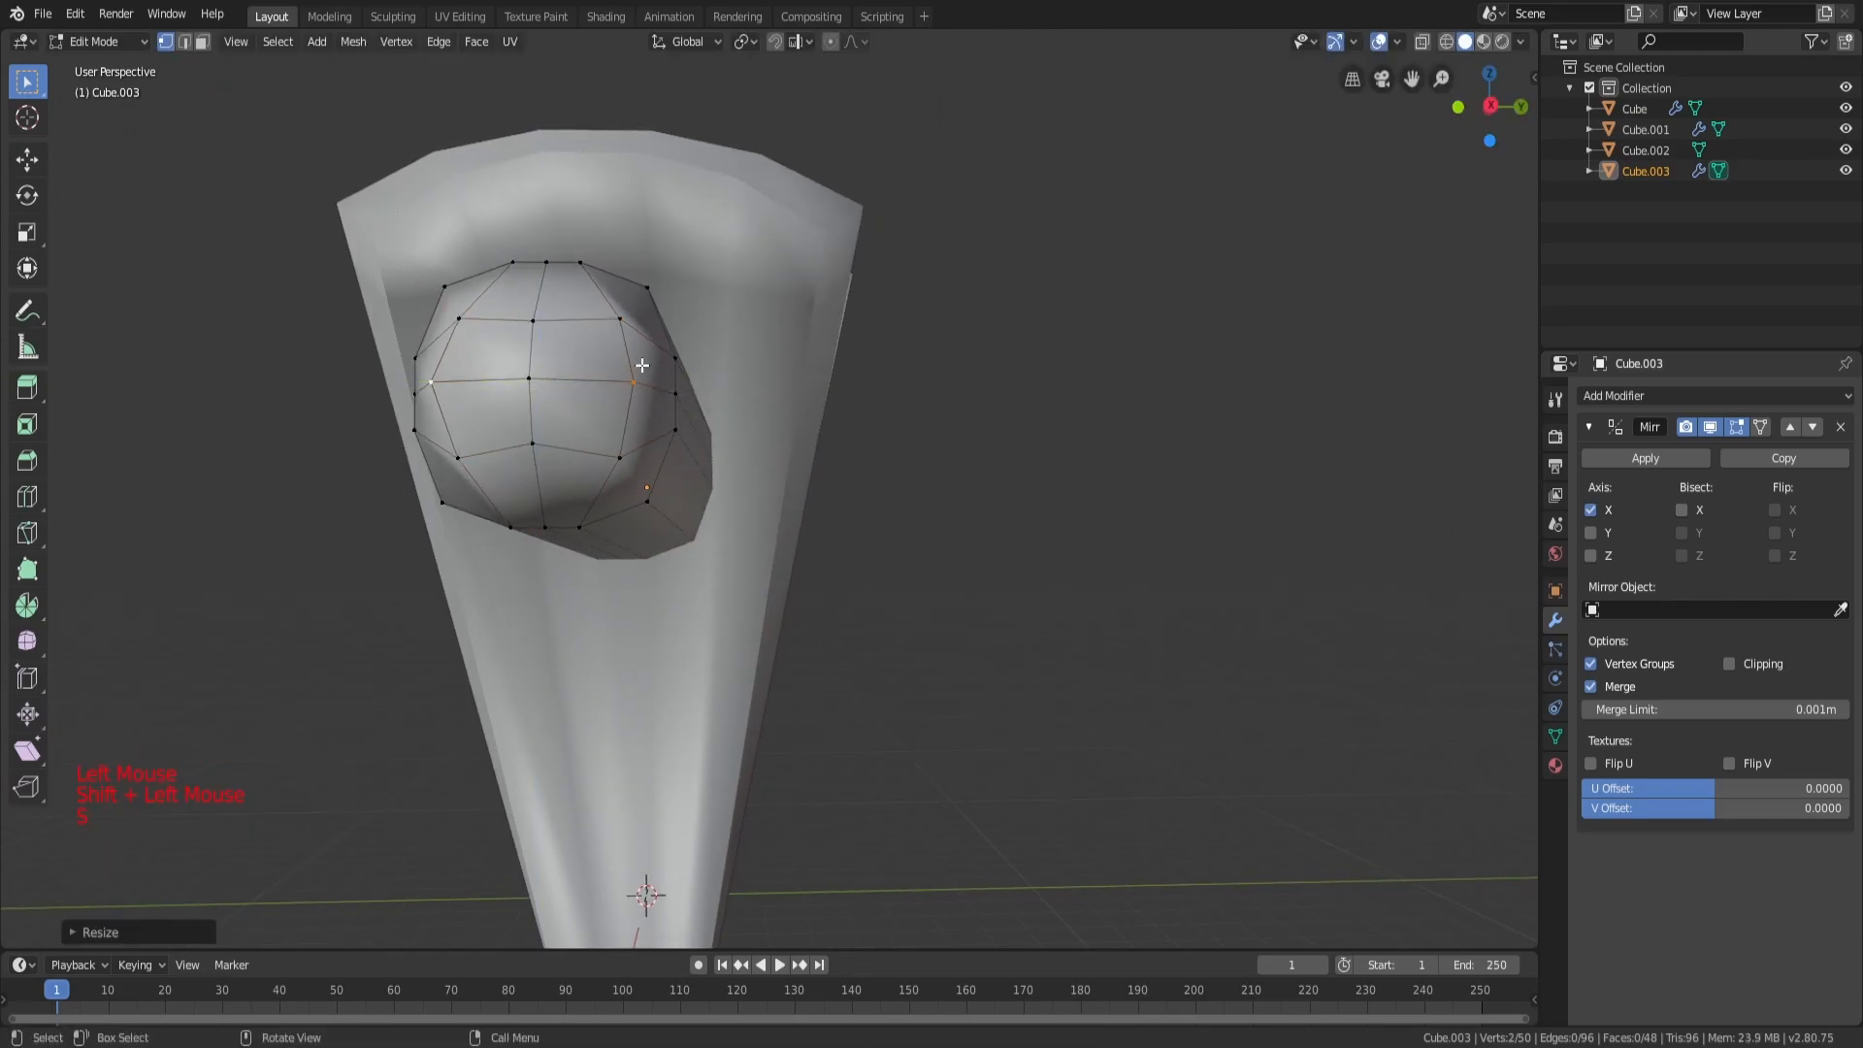
Step: Move the upper and lower vertices of the bar's end cap along X
middle_click_drag(614, 508, 679, 485)
middle_click_drag(679, 485, 589, 464, "shift")
scroll(589, 465, "up", 2)
key("g")
key("x")
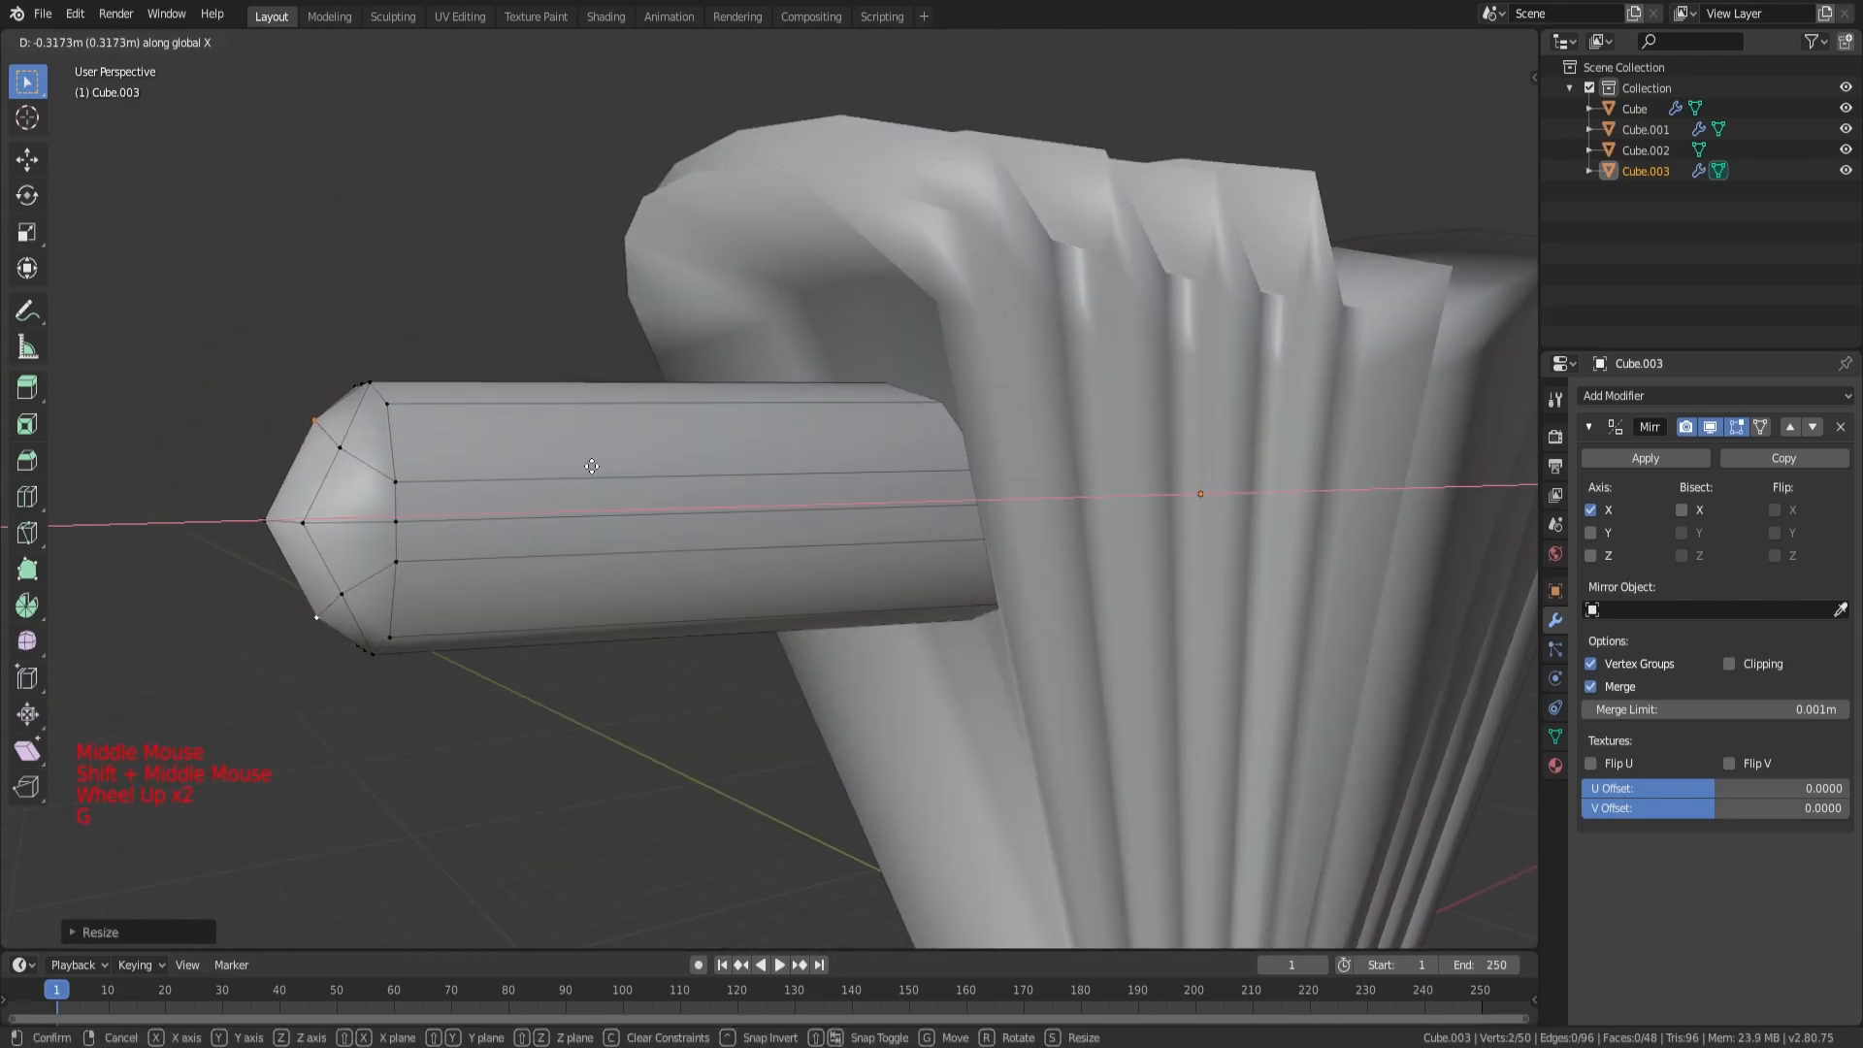
Step: Select the single vertex at the cap's tip and move it slightly inward
key("a")
key("a")
key("a")
left_click(269, 519)
key("g")
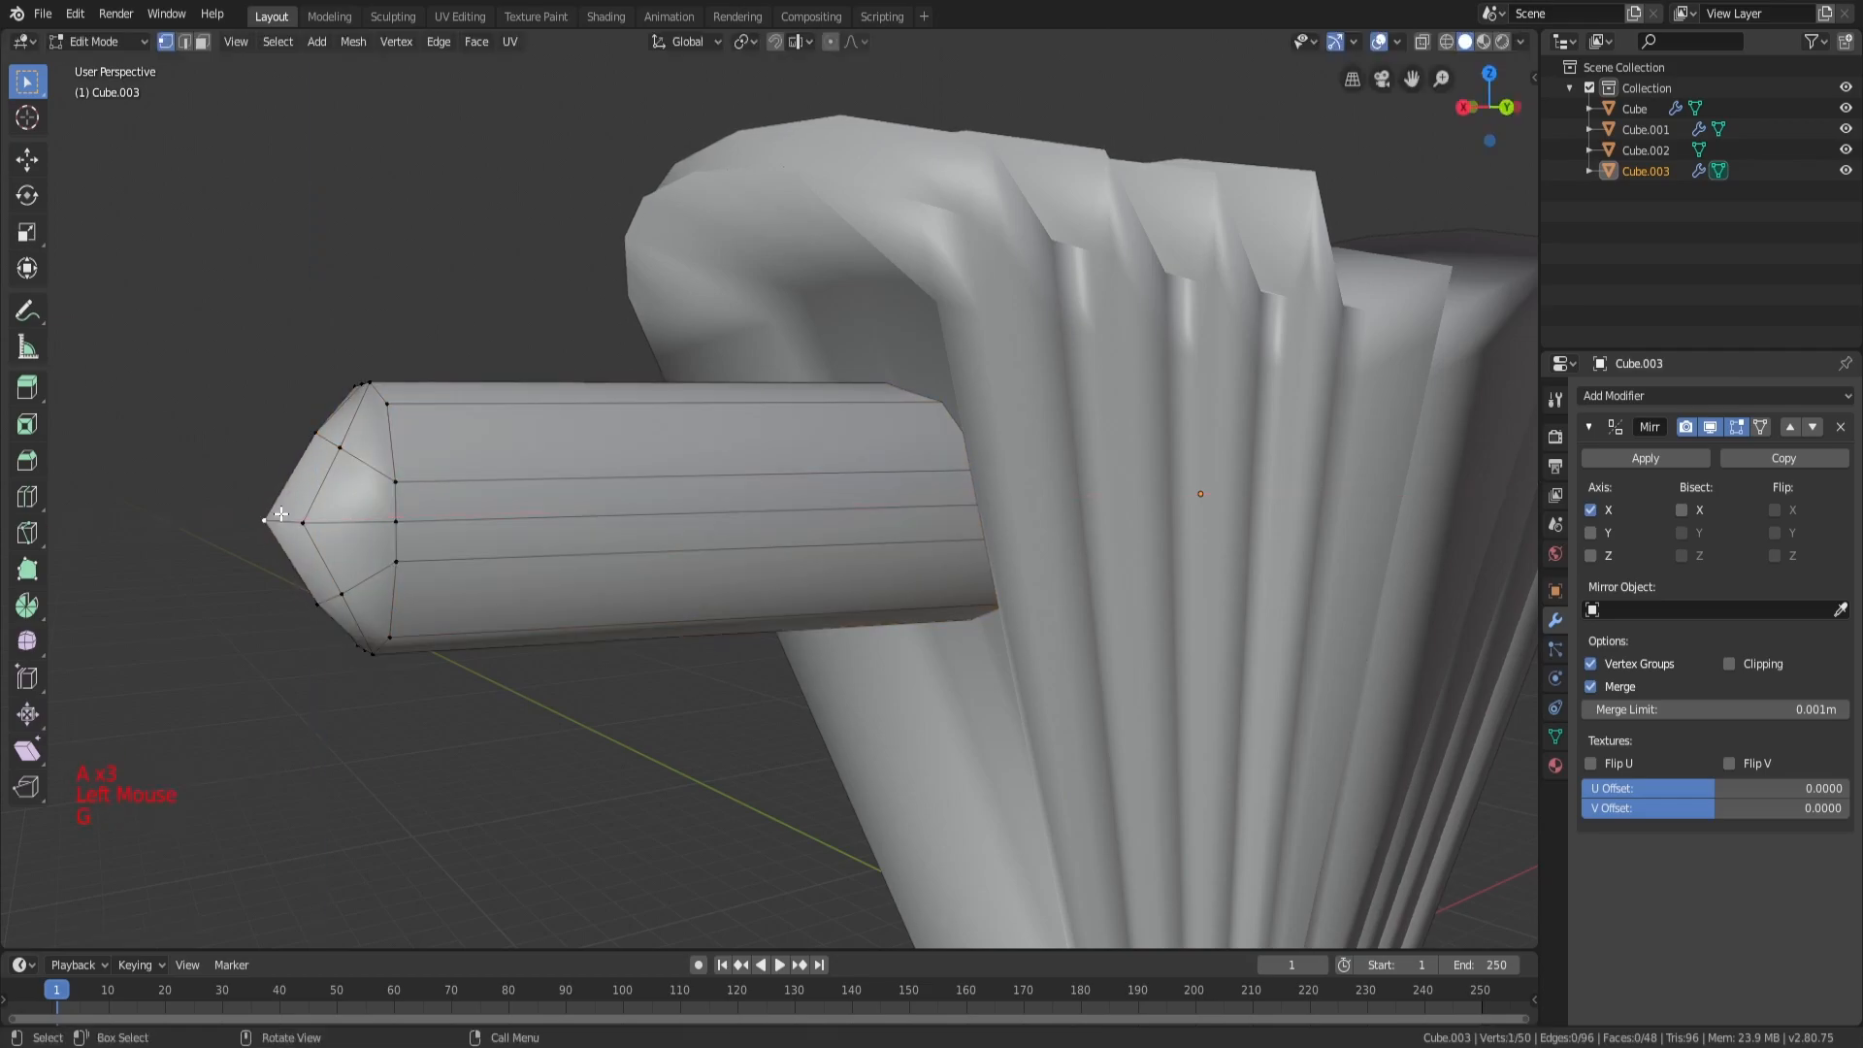
left_click(279, 514)
Step: Move the front and rear pair of cap vertices along X to even out the rounded end
left_click(302, 523)
middle_click_drag(309, 525, 407, 611)
left_click(387, 644, "shift")
middle_click_drag(611, 621, 673, 678)
key("g")
key("x")
left_click(870, 602)
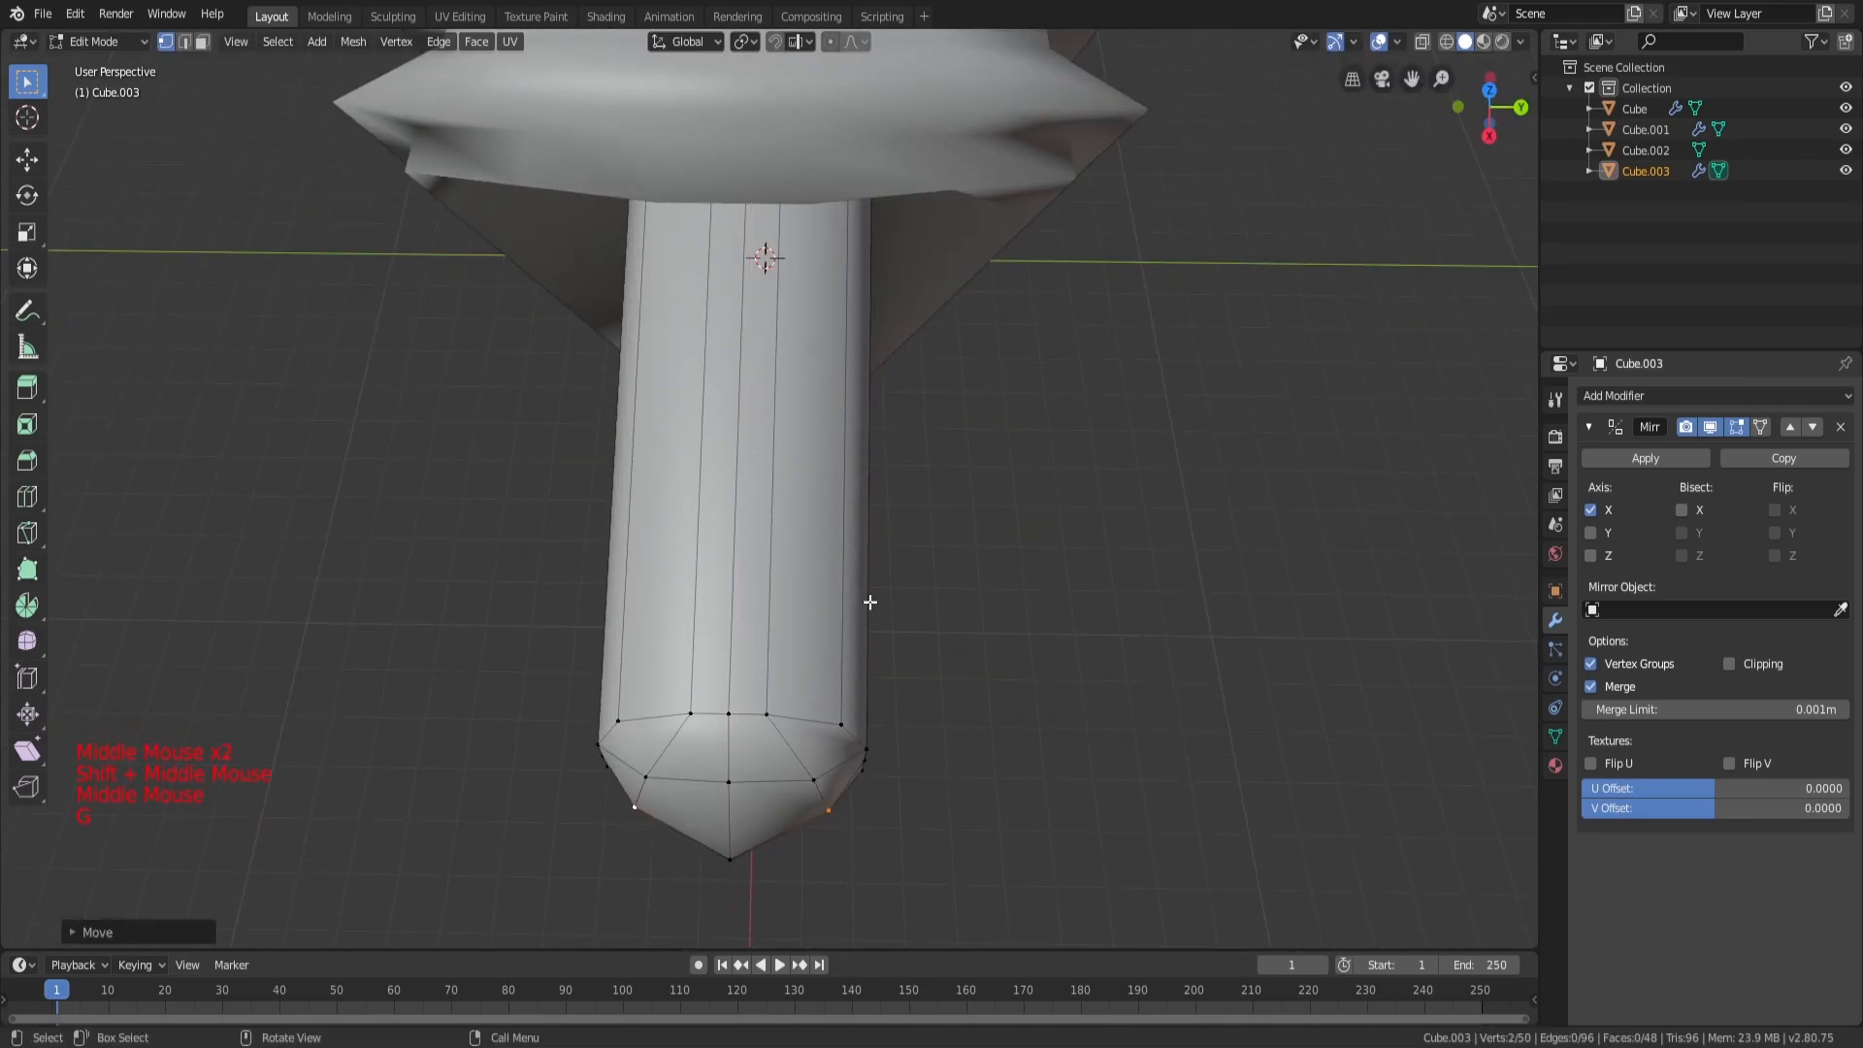
Step: Add a loop cut around the bar near its outer end, then scale the end vertices in wireframe shading to round it
scroll(870, 602, "down", 3)
key("Tab")
key("Tab")
key("Tab")
middle_click_drag(870, 602, 897, 520)
key("a")
key("a")
key("a")
left_click(876, 590)
middle_click_drag(876, 590, 931, 408)
key("a")
key("a")
key("a")
key("z")
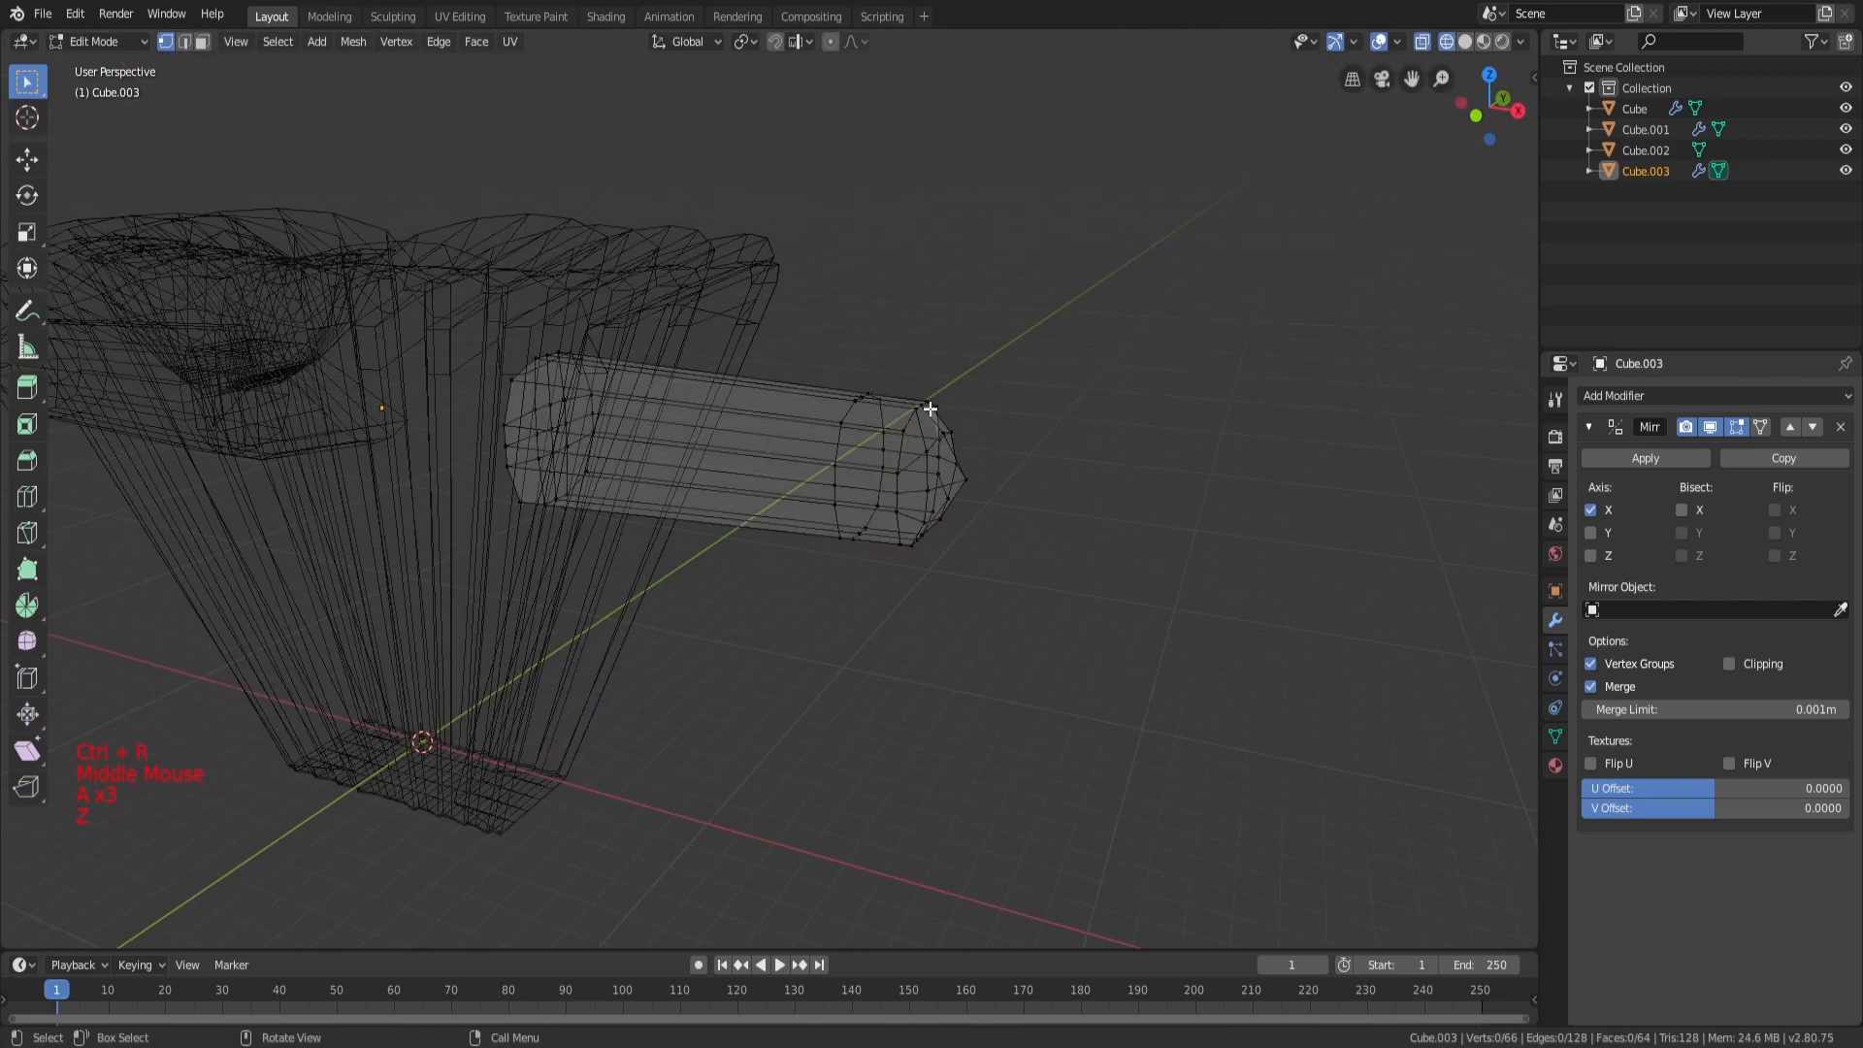
key("z")
key("a")
key("a")
key("a")
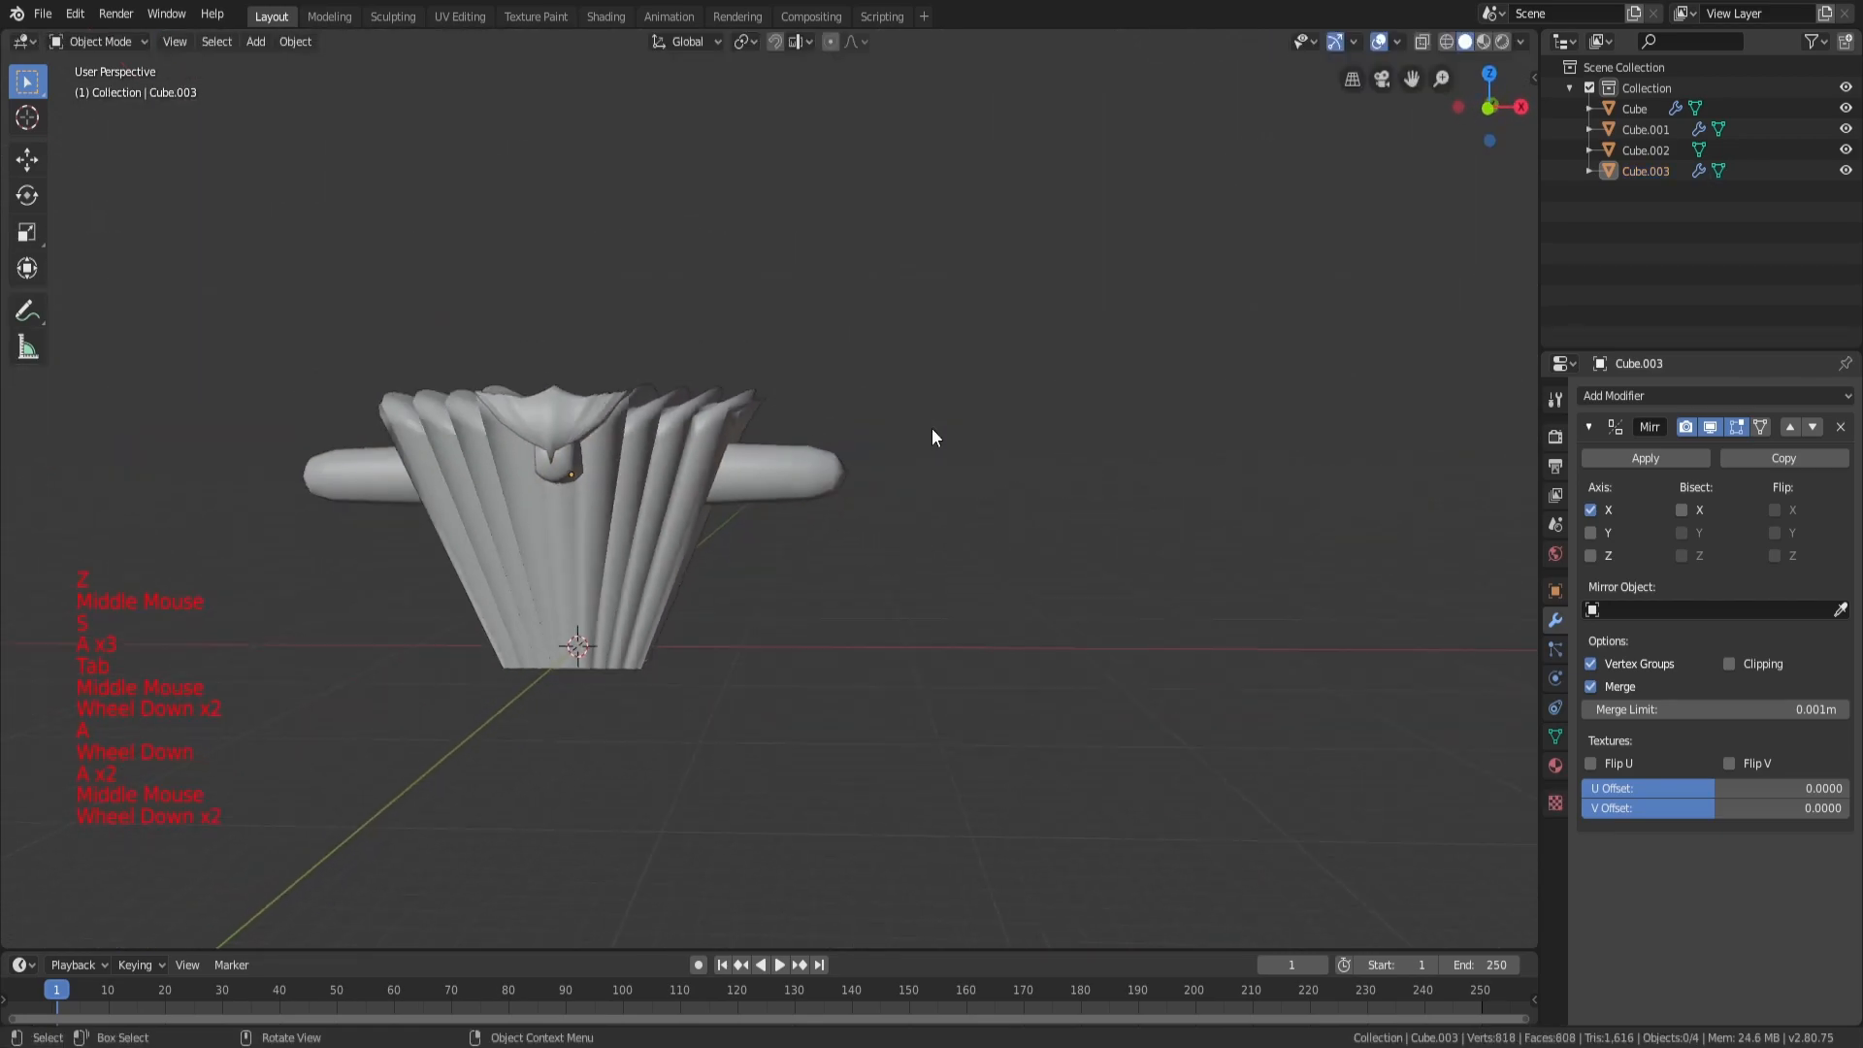
left_click(802, 481)
scroll(960, 411, "up", 3)
left_click(961, 410)
middle_click_drag(961, 411, 990, 476)
scroll(1050, 450, "down", 2)
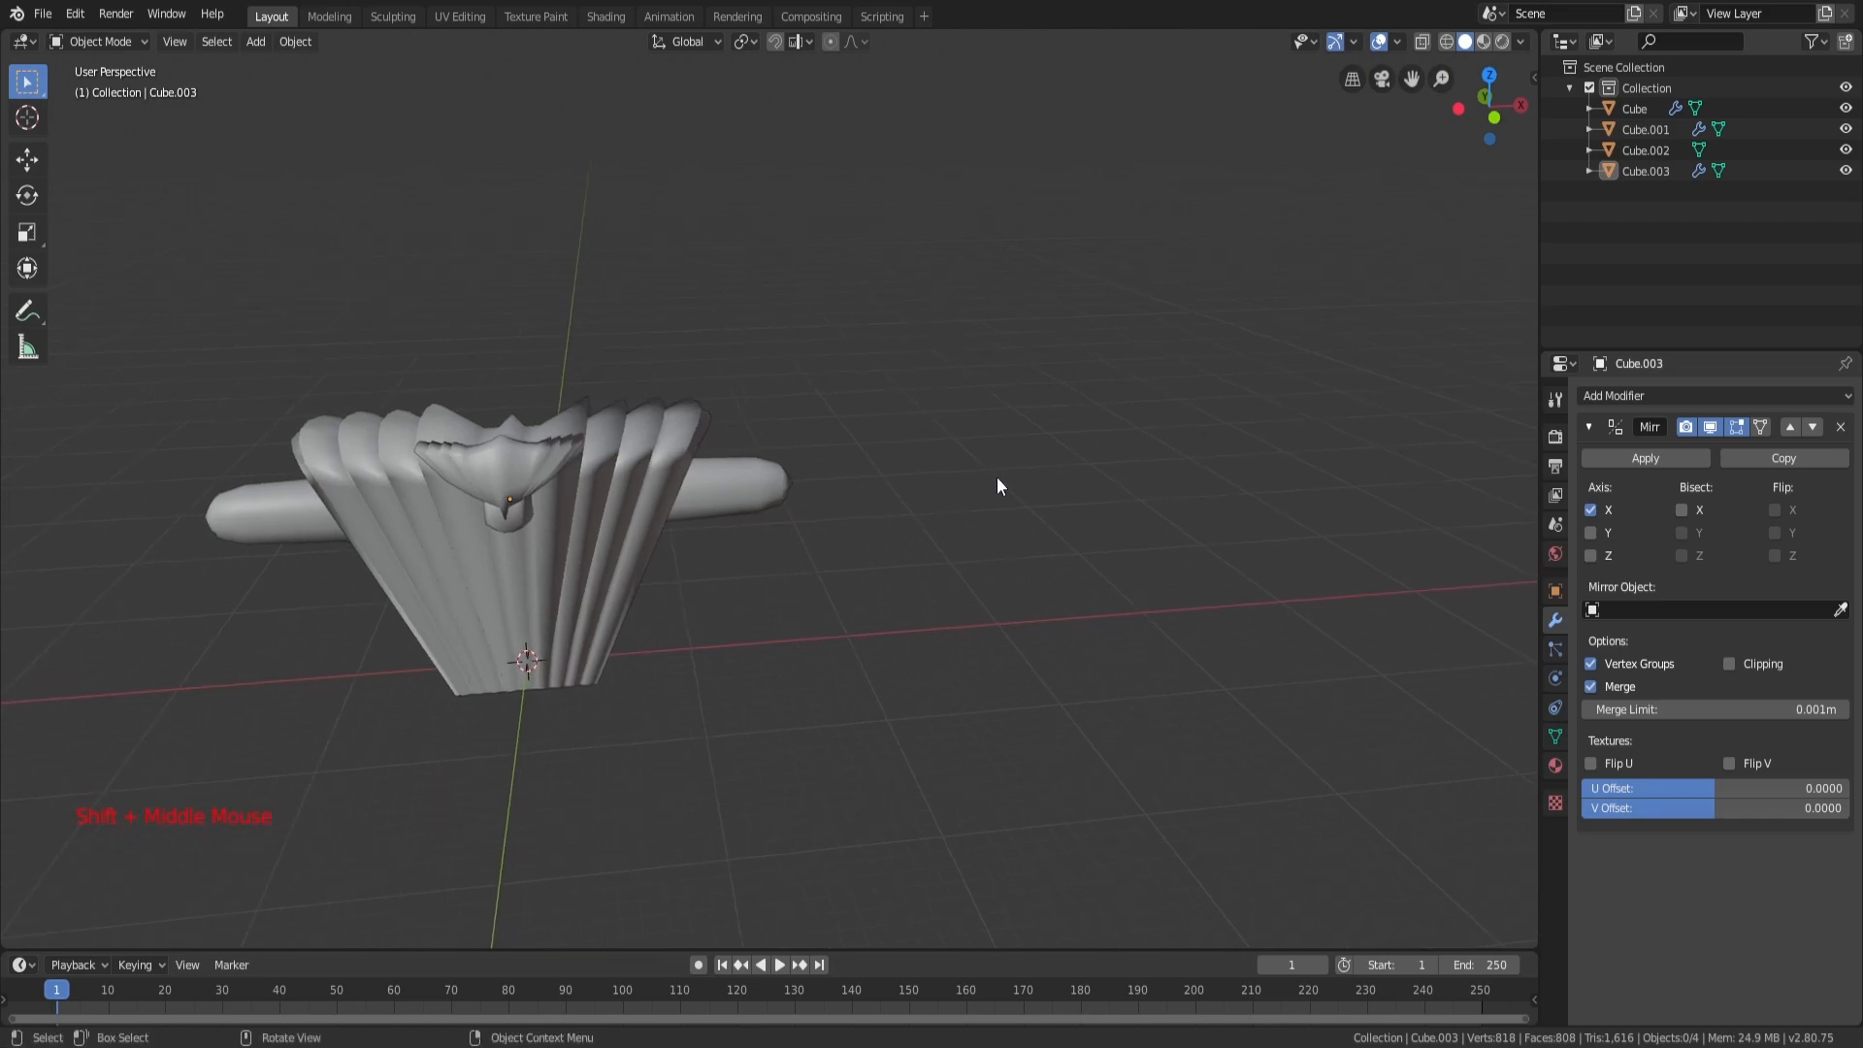
left_click(998, 479)
key("shift+a")
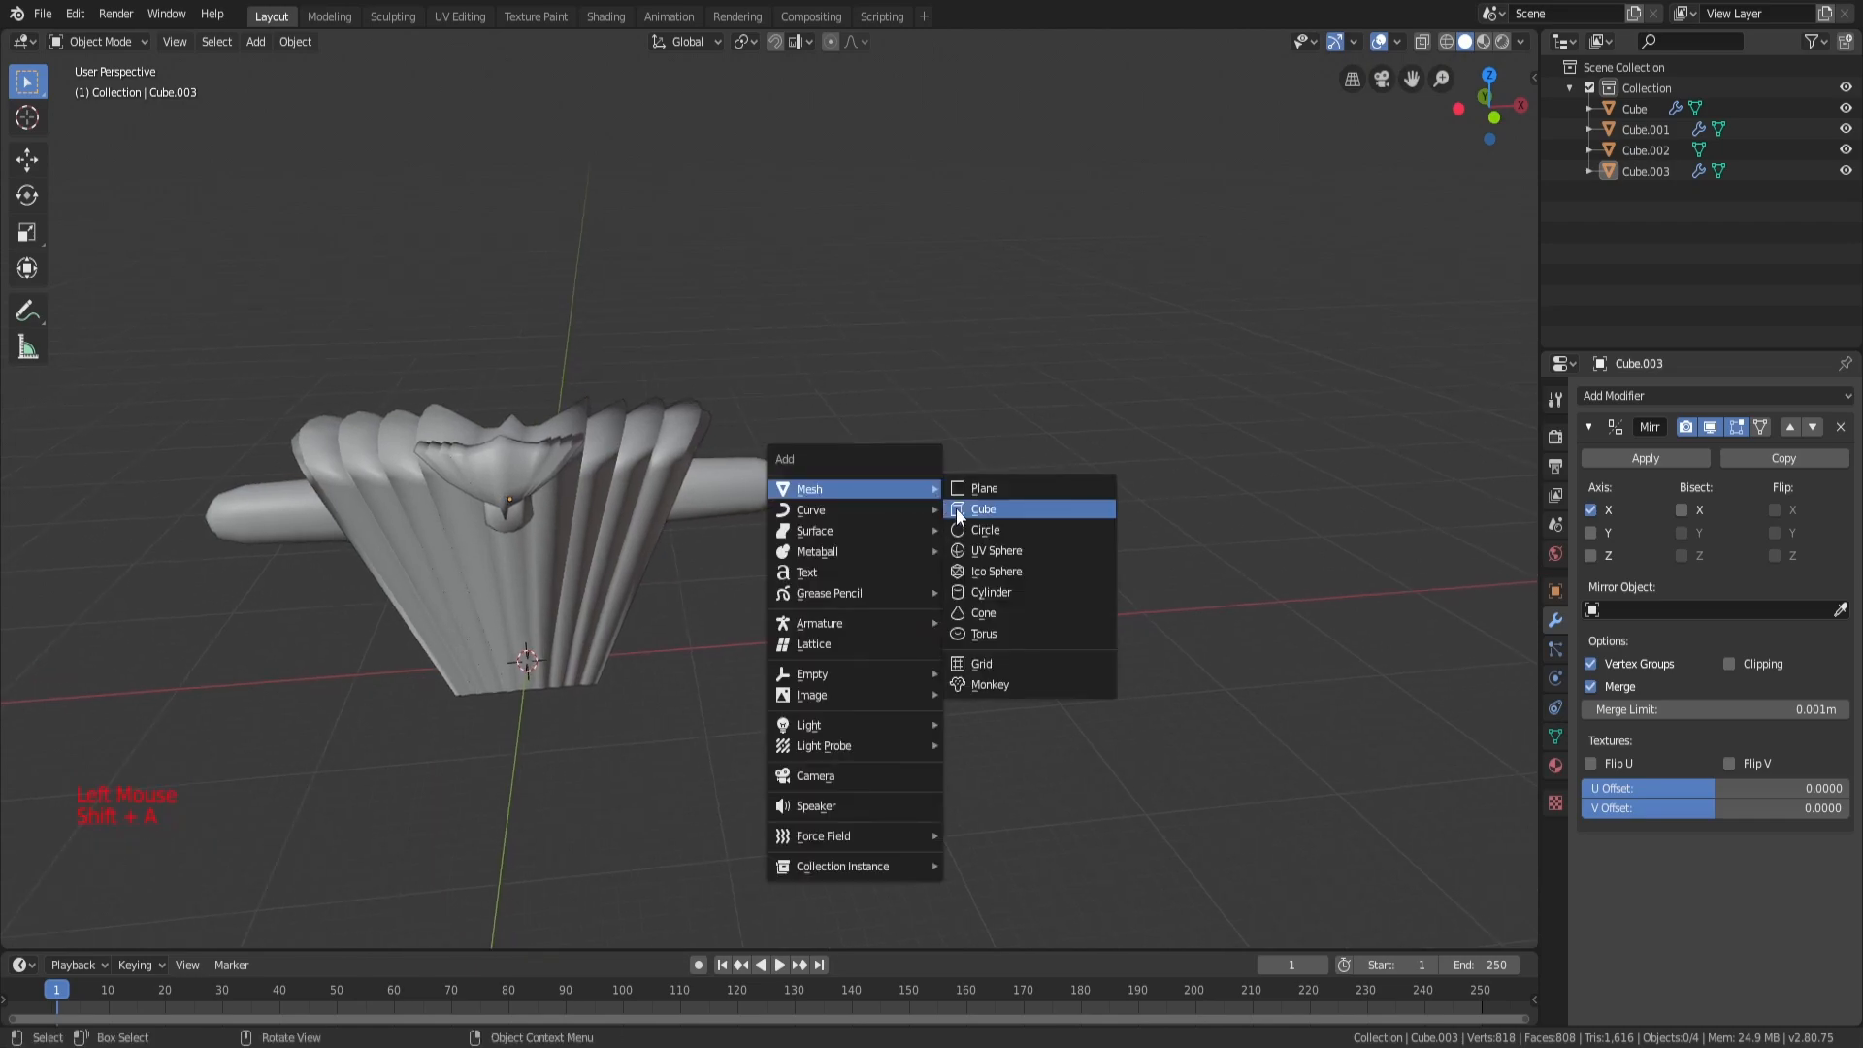
left_click(1021, 507)
key("g")
key("x")
left_click(1095, 313)
scroll(981, 350, "up", 4)
middle_click_drag(980, 350, 1107, 367)
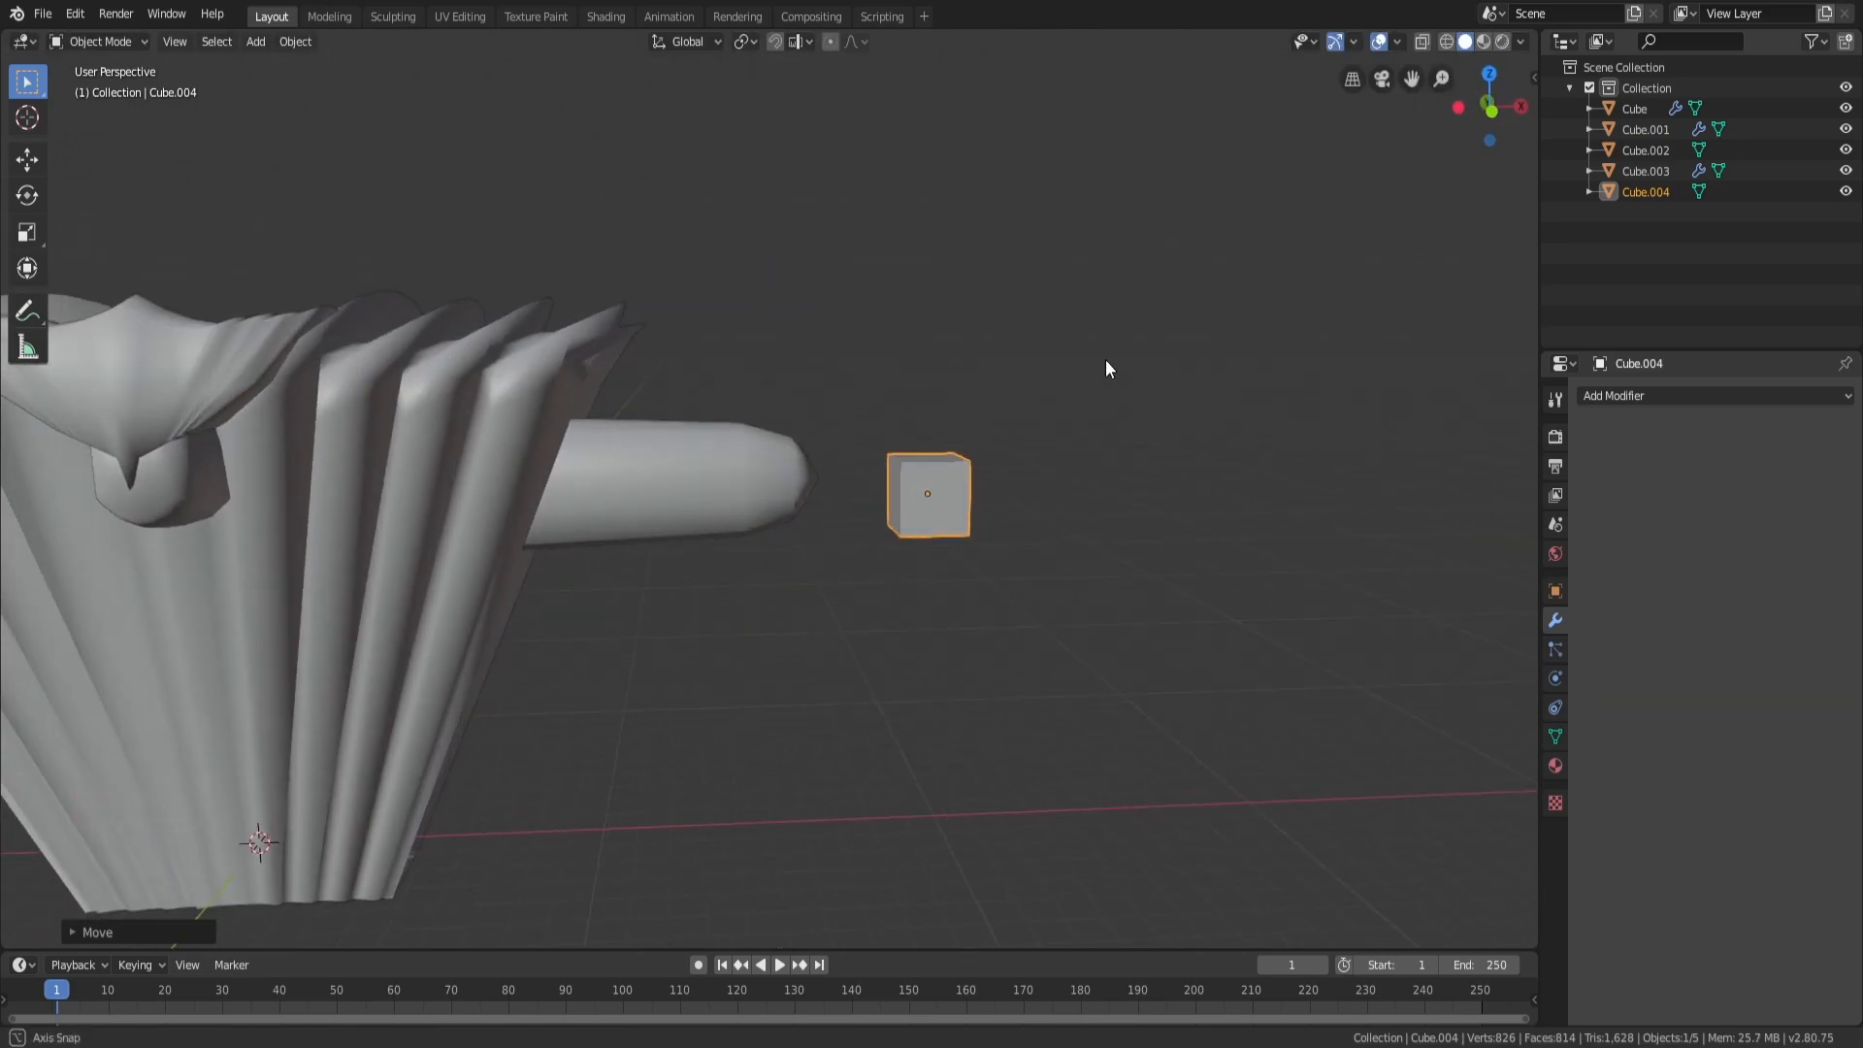
key("x")
left_click(1107, 362)
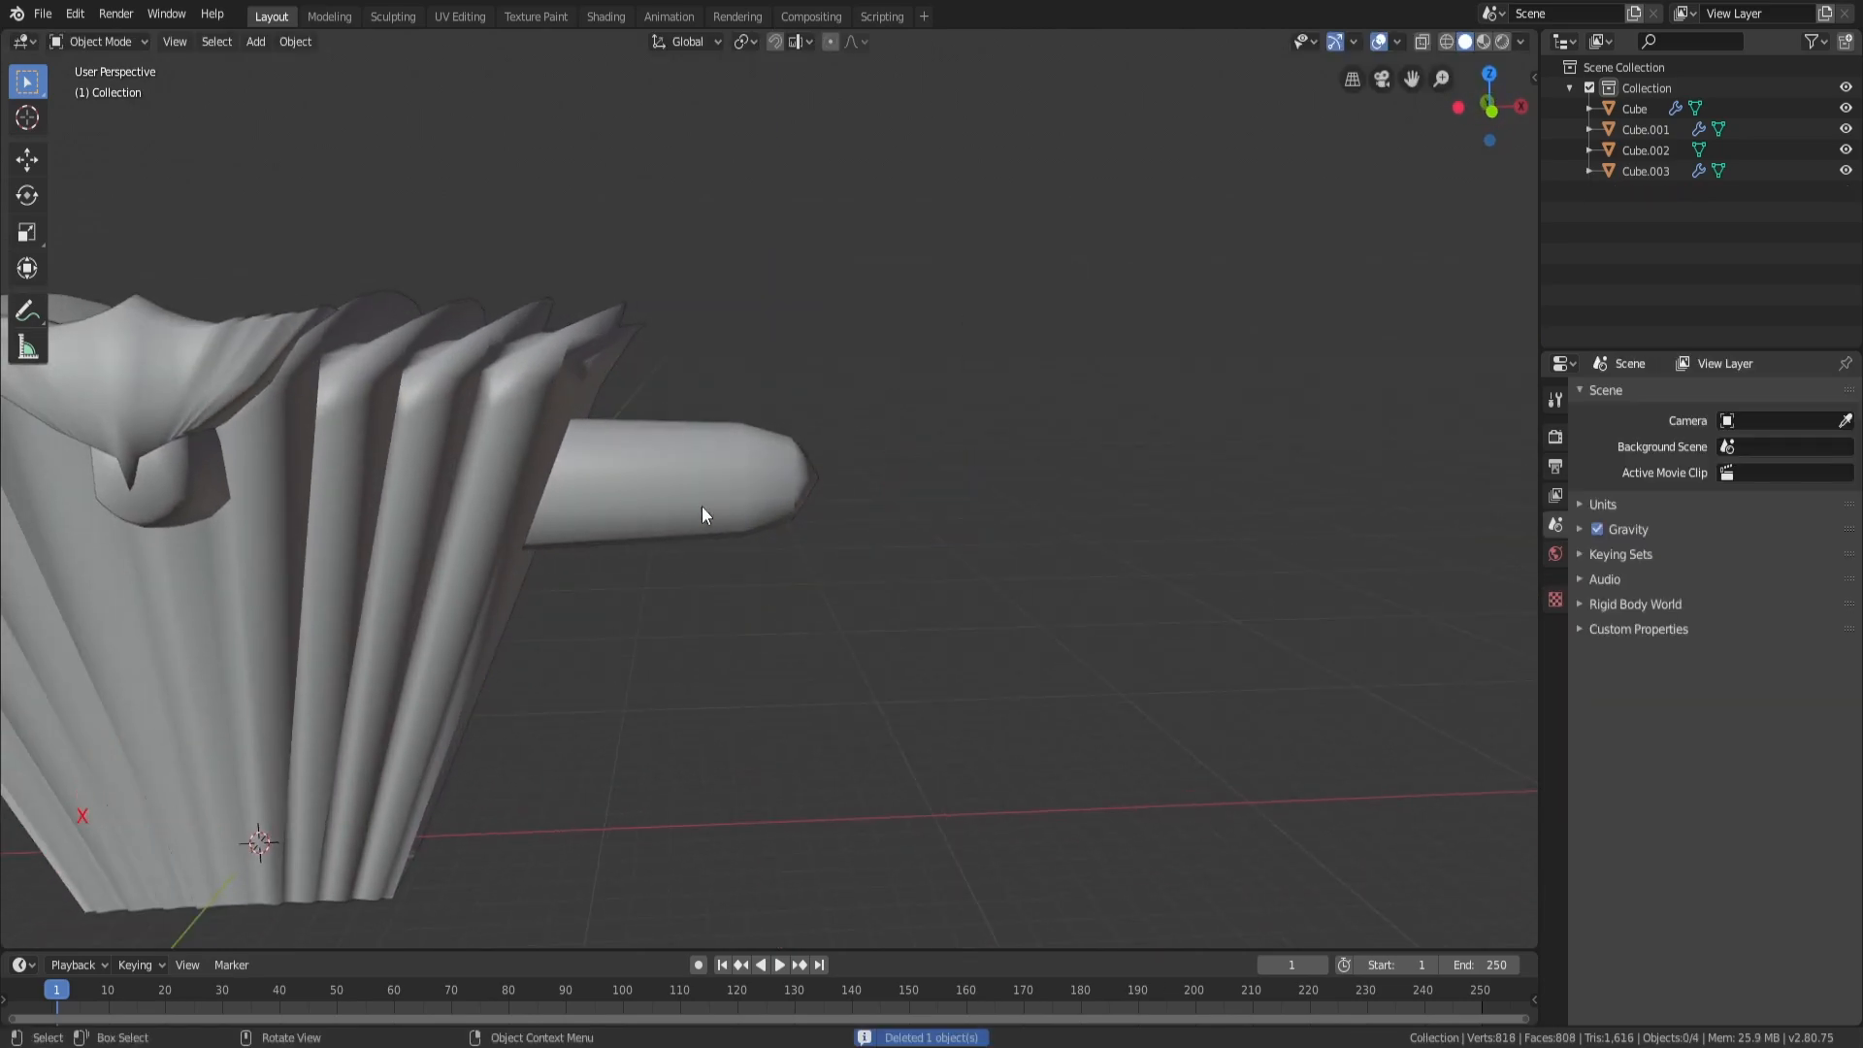
Step: Duplicate the mirrored side bars in place and move the copy's whole mesh about 15 m along X
left_click(784, 492)
scroll(790, 478, "down", 4)
key("shift+d")
right_click(798, 465)
key("Tab")
key("a")
key("g")
key("x")
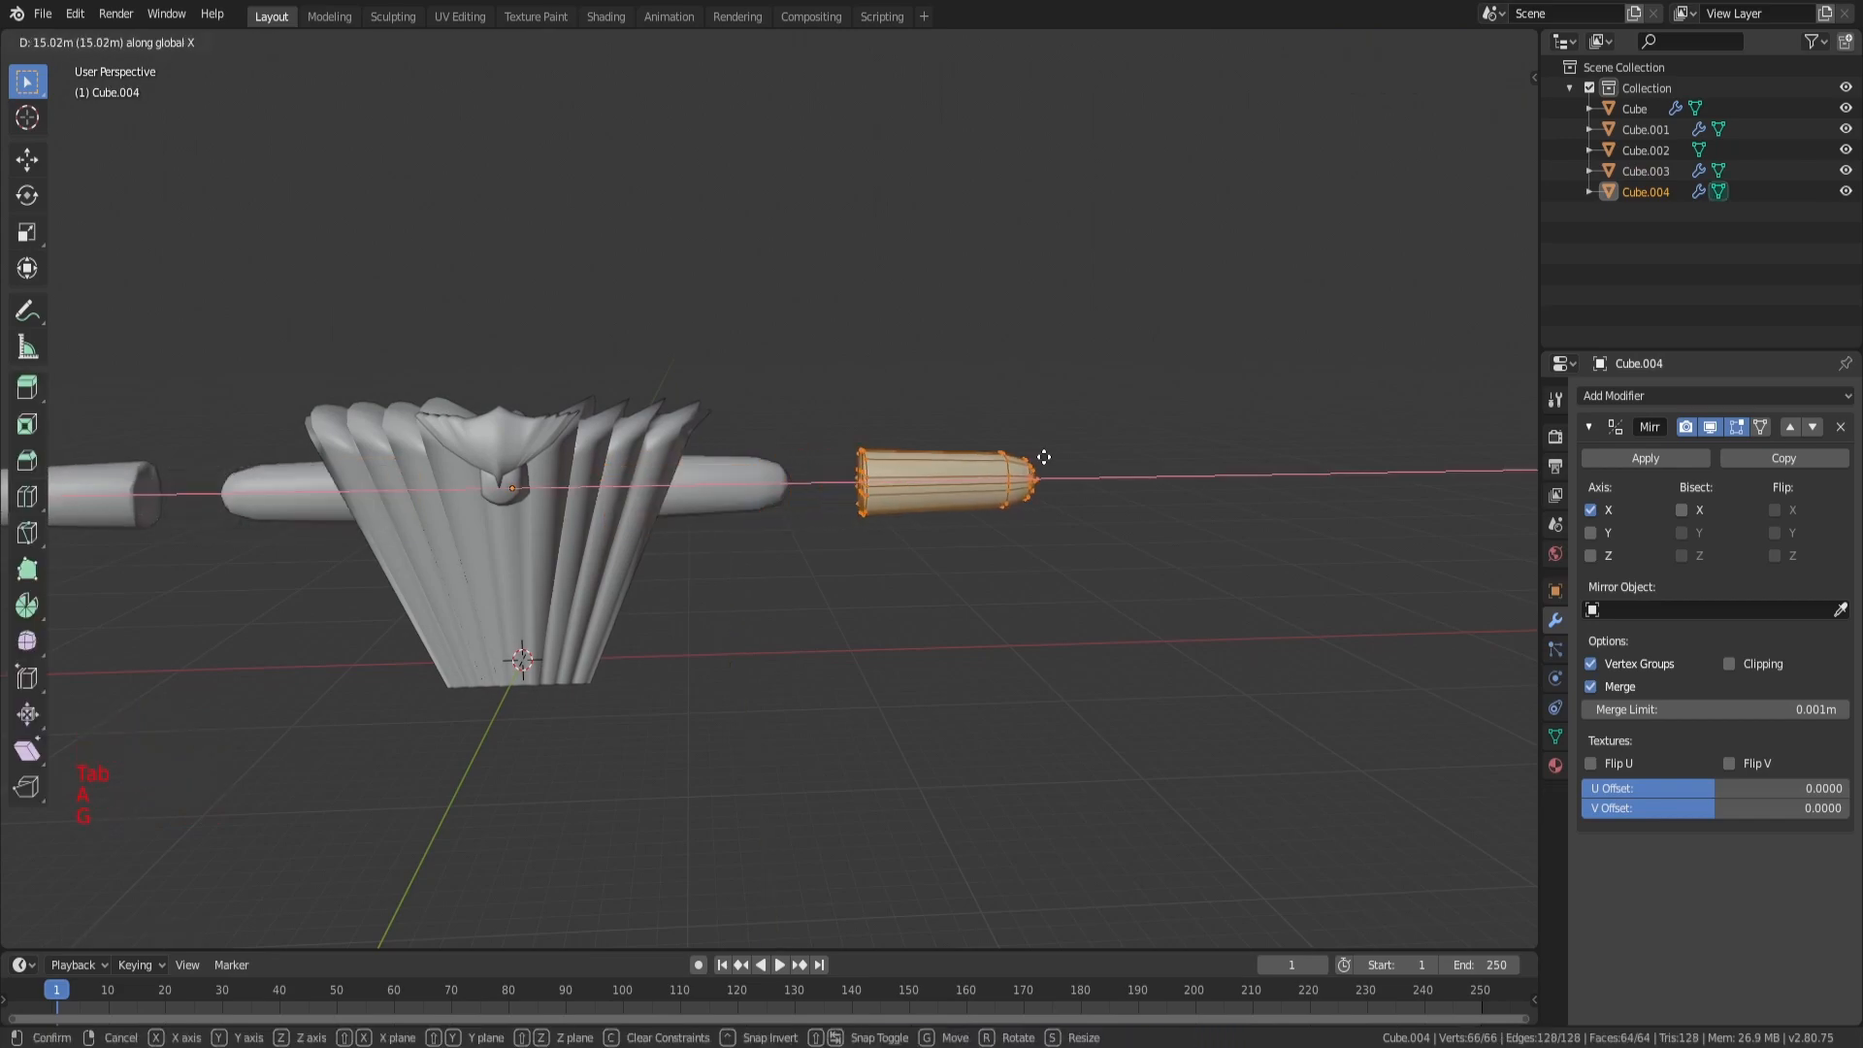
left_click(1040, 459)
Step: Rotate the duplicated bar about Y so its rounded tip faces inward, and move it along X against the first bar
key("r")
key("y")
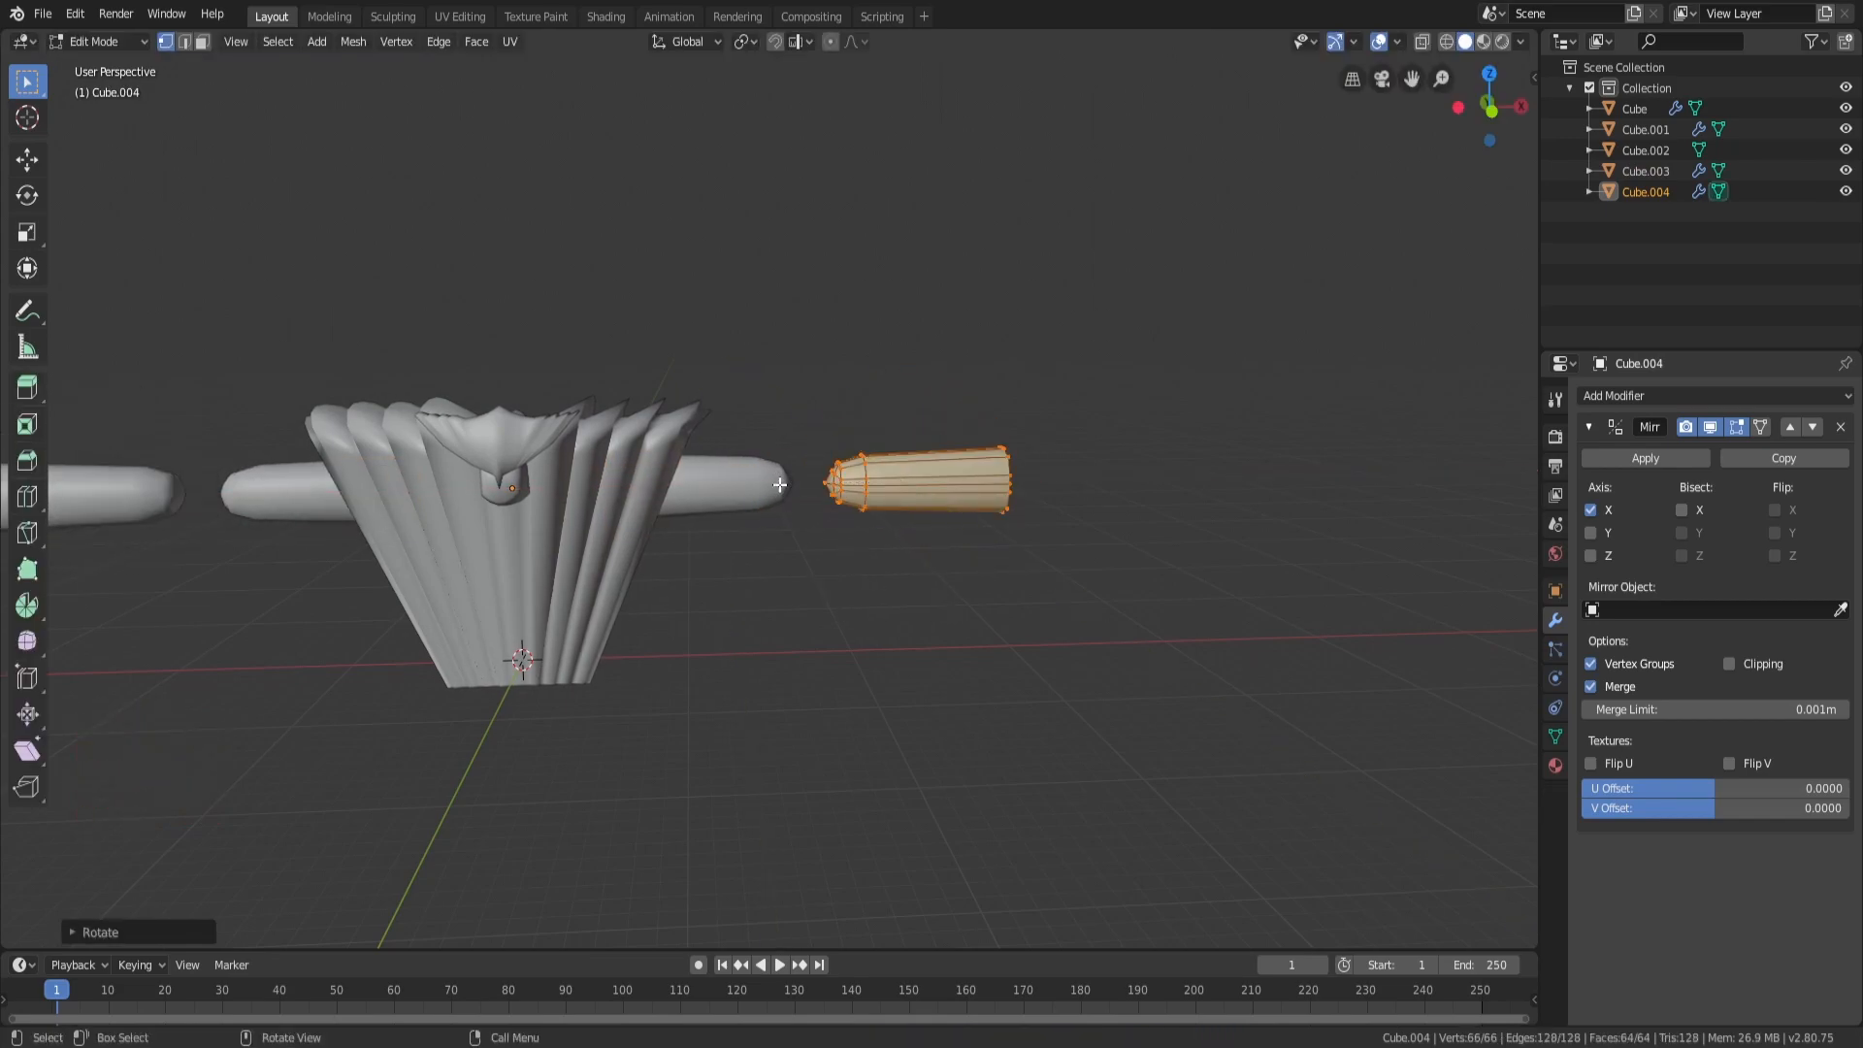
left_click(780, 483)
scroll(780, 483, "up", 4)
key("g")
key("x")
Step: Select the edge loop near the second bar's inner tip and scale it
key("a")
key("a")
key("a")
middle_click_drag(859, 452, 844, 465)
left_click(831, 480, "alt+shift")
key("s")
Step: Select the second bar's outer end vertices in wireframe shading and scale them down to taper the bar
key("z")
key("c")
left_click_drag(1126, 461, 1131, 496)
right_click(1132, 495)
key("z")
key("s")
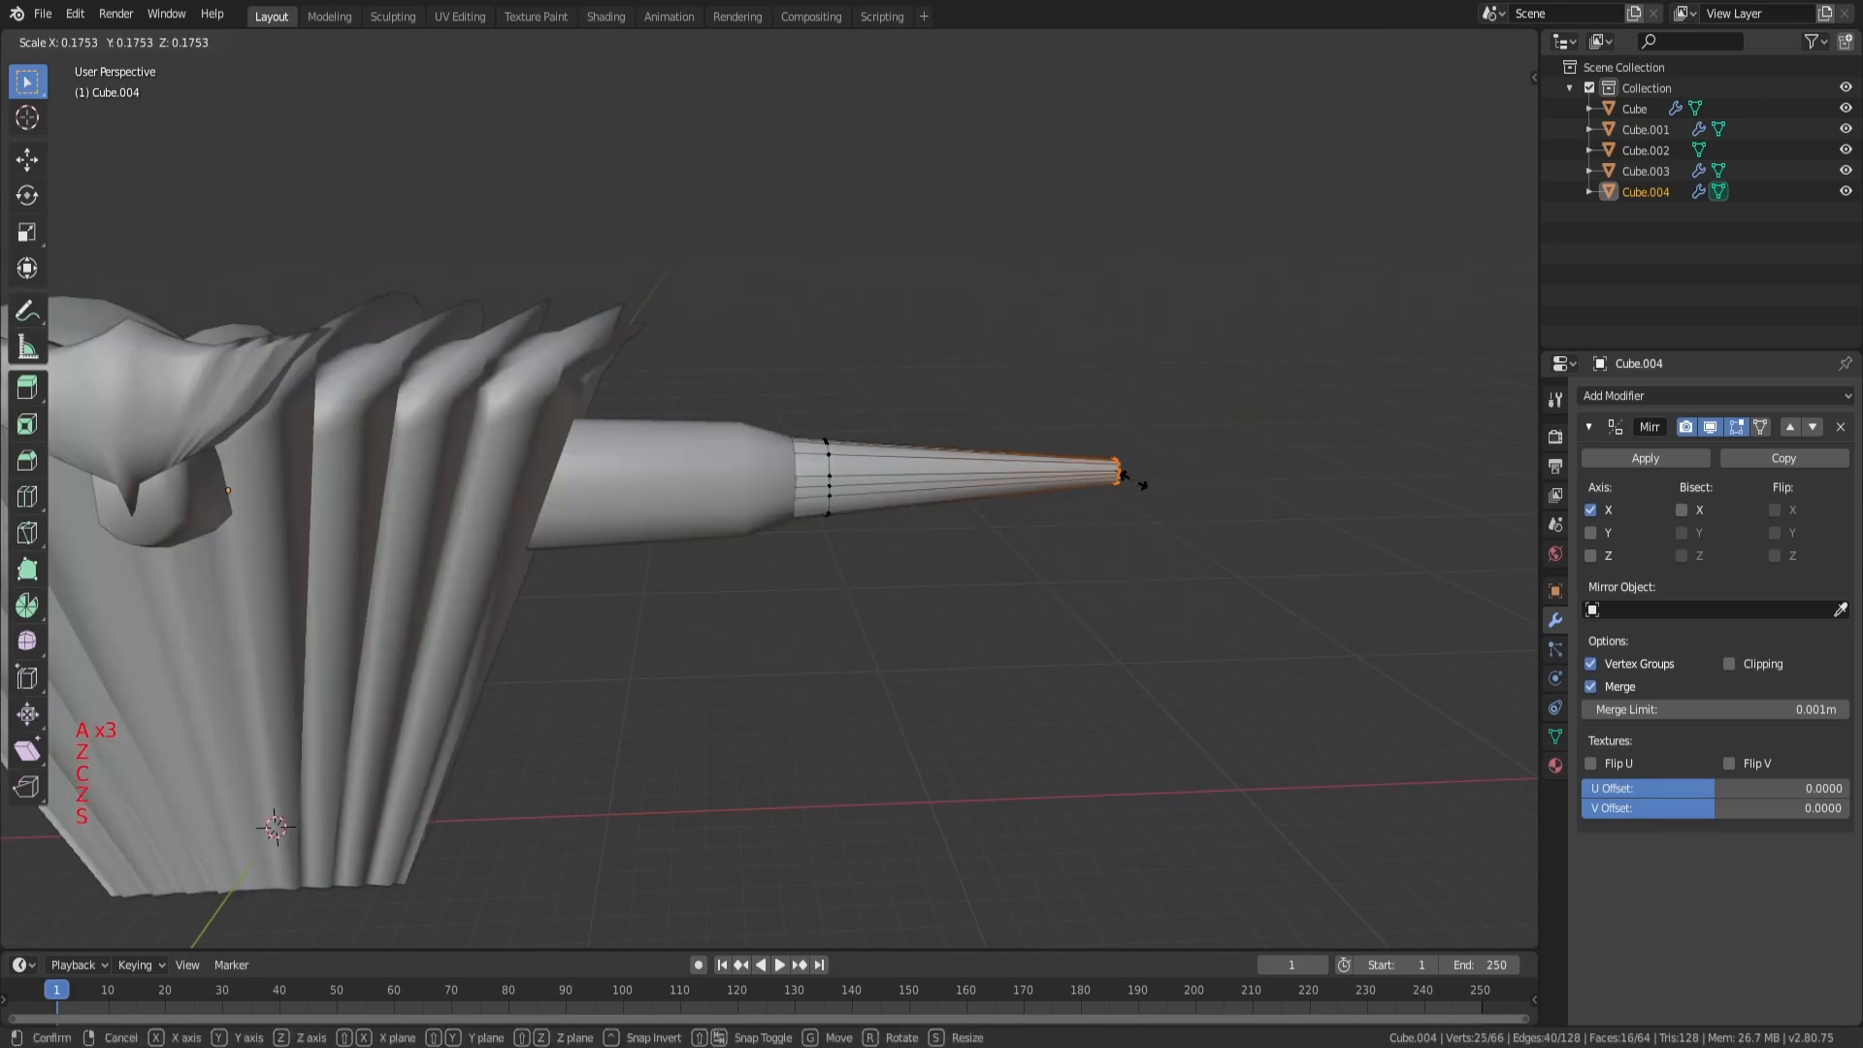
left_click(1169, 491)
middle_click_drag(1155, 491, 937, 582)
scroll(937, 582, "down", 3)
key("Tab")
key("a")
key("a")
Step: Rescale the edge loop beside the joint on the second bar and return to object mode
left_click(888, 480)
scroll(883, 476, "up", 4)
key("Tab")
middle_click_drag(845, 446, 1172, 424)
left_click(870, 472, "alt+shift")
key("s")
left_click(1076, 451)
scroll(1172, 424, "down", 4)
key("Tab")
key("a")
key("a")
Step: Refine the thickness of the second bar's inner edge loop where it meets the first bar
left_click(859, 495)
scroll(897, 555, "up", 8)
key("Tab")
key("a")
key("a")
key("a")
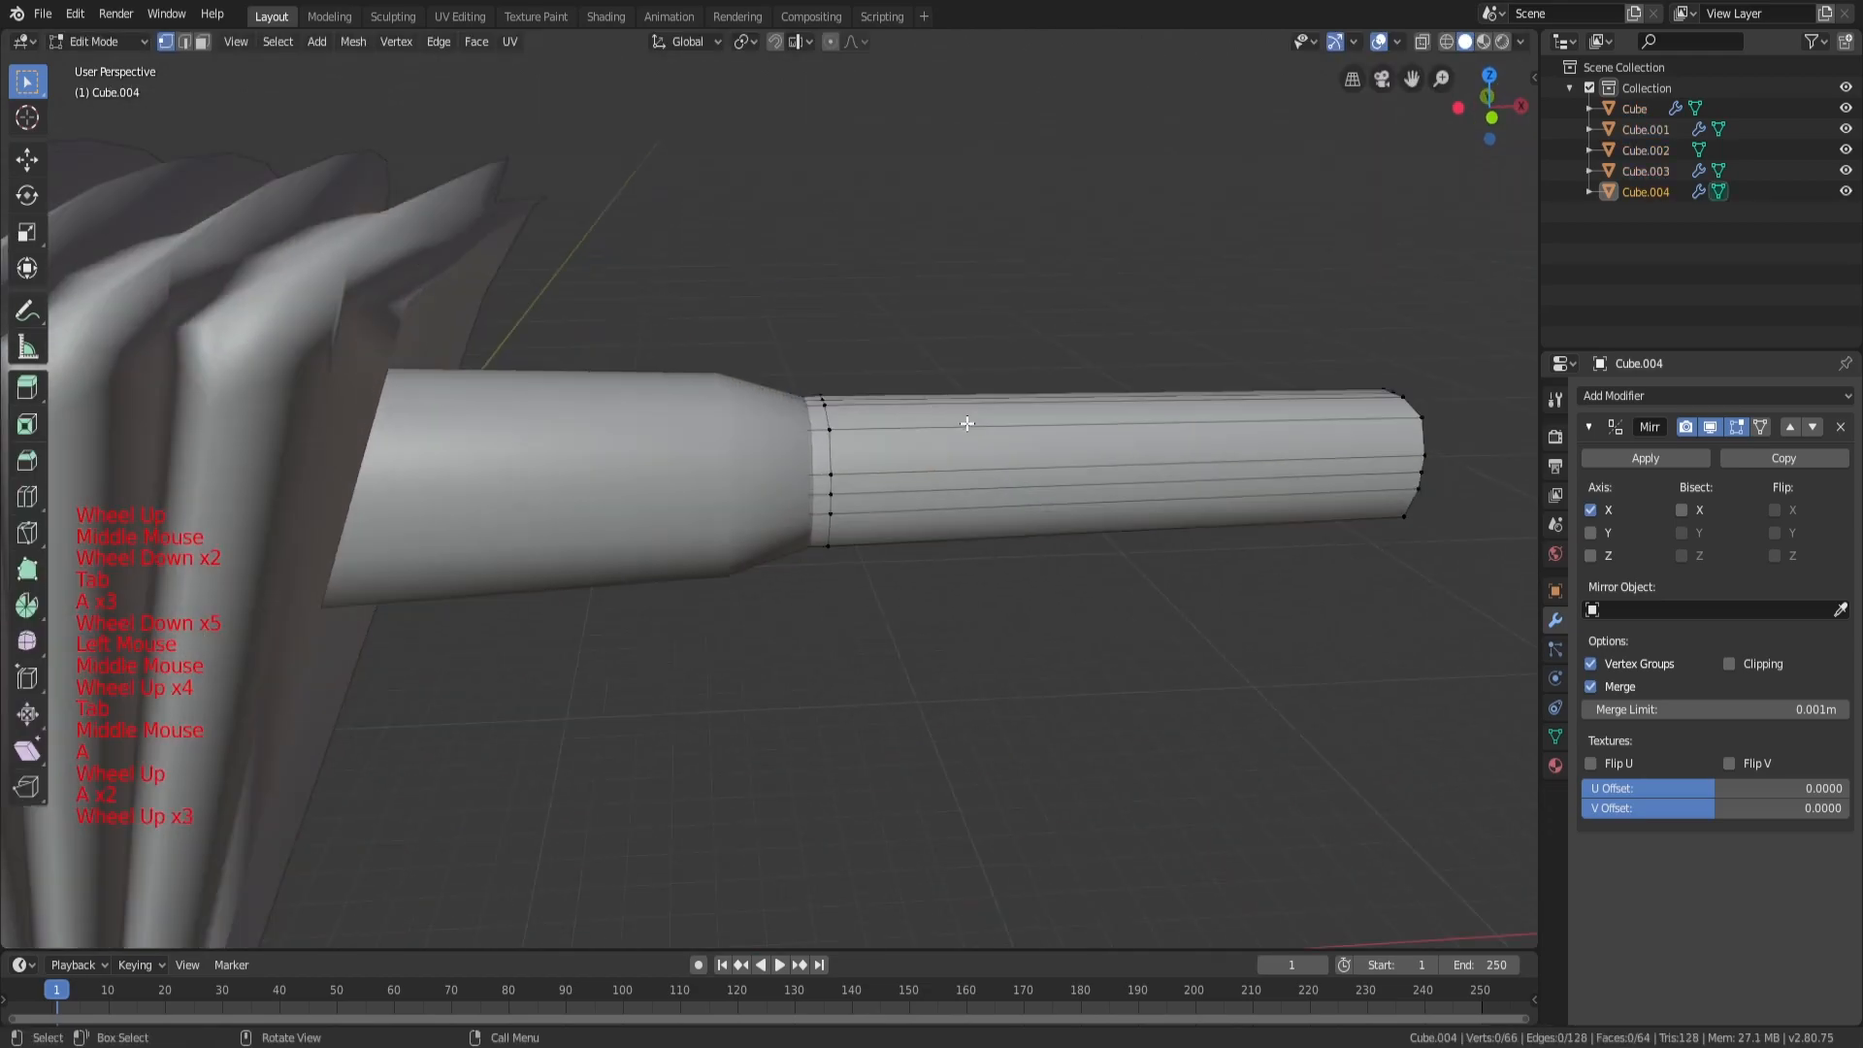
left_click(830, 446, "alt+shift")
key("s")
left_click(965, 420)
key("a")
key("a")
key("a")
scroll(932, 445, "down", 2)
Step: Scale the joint-end vertices of the second bar using wireframe shading to finish the rounded joint, and leave edit mode
middle_click_drag(965, 421, 873, 438)
key("z")
middle_click_drag(874, 439, 787, 432)
left_click(827, 488)
key("s")
left_click(912, 480)
key("z")
middle_click_drag(948, 465, 908, 448)
key("s")
left_click(919, 447)
key("a")
key("Tab")
Step: Examine the joined two-segment side bars from several angles
left_click(747, 612)
middle_click_drag(822, 588, 1064, 523)
scroll(747, 612, "up", 4)
scroll(1064, 522, "down", 5)
key("a")
key("a")
key("a")
left_click(905, 544)
middle_click_drag(905, 544, 1065, 666)
left_click(1064, 666)
scroll(965, 508, "up", 3)
middle_click_drag(964, 508, 812, 541)
Step: Add a new cube and move it along X beyond the end of the side bar
key("shift+a")
mouse_move(831, 521)
left_click(899, 541)
scroll(899, 544, "down", 3)
key("g")
key("x")
left_click(1378, 624)
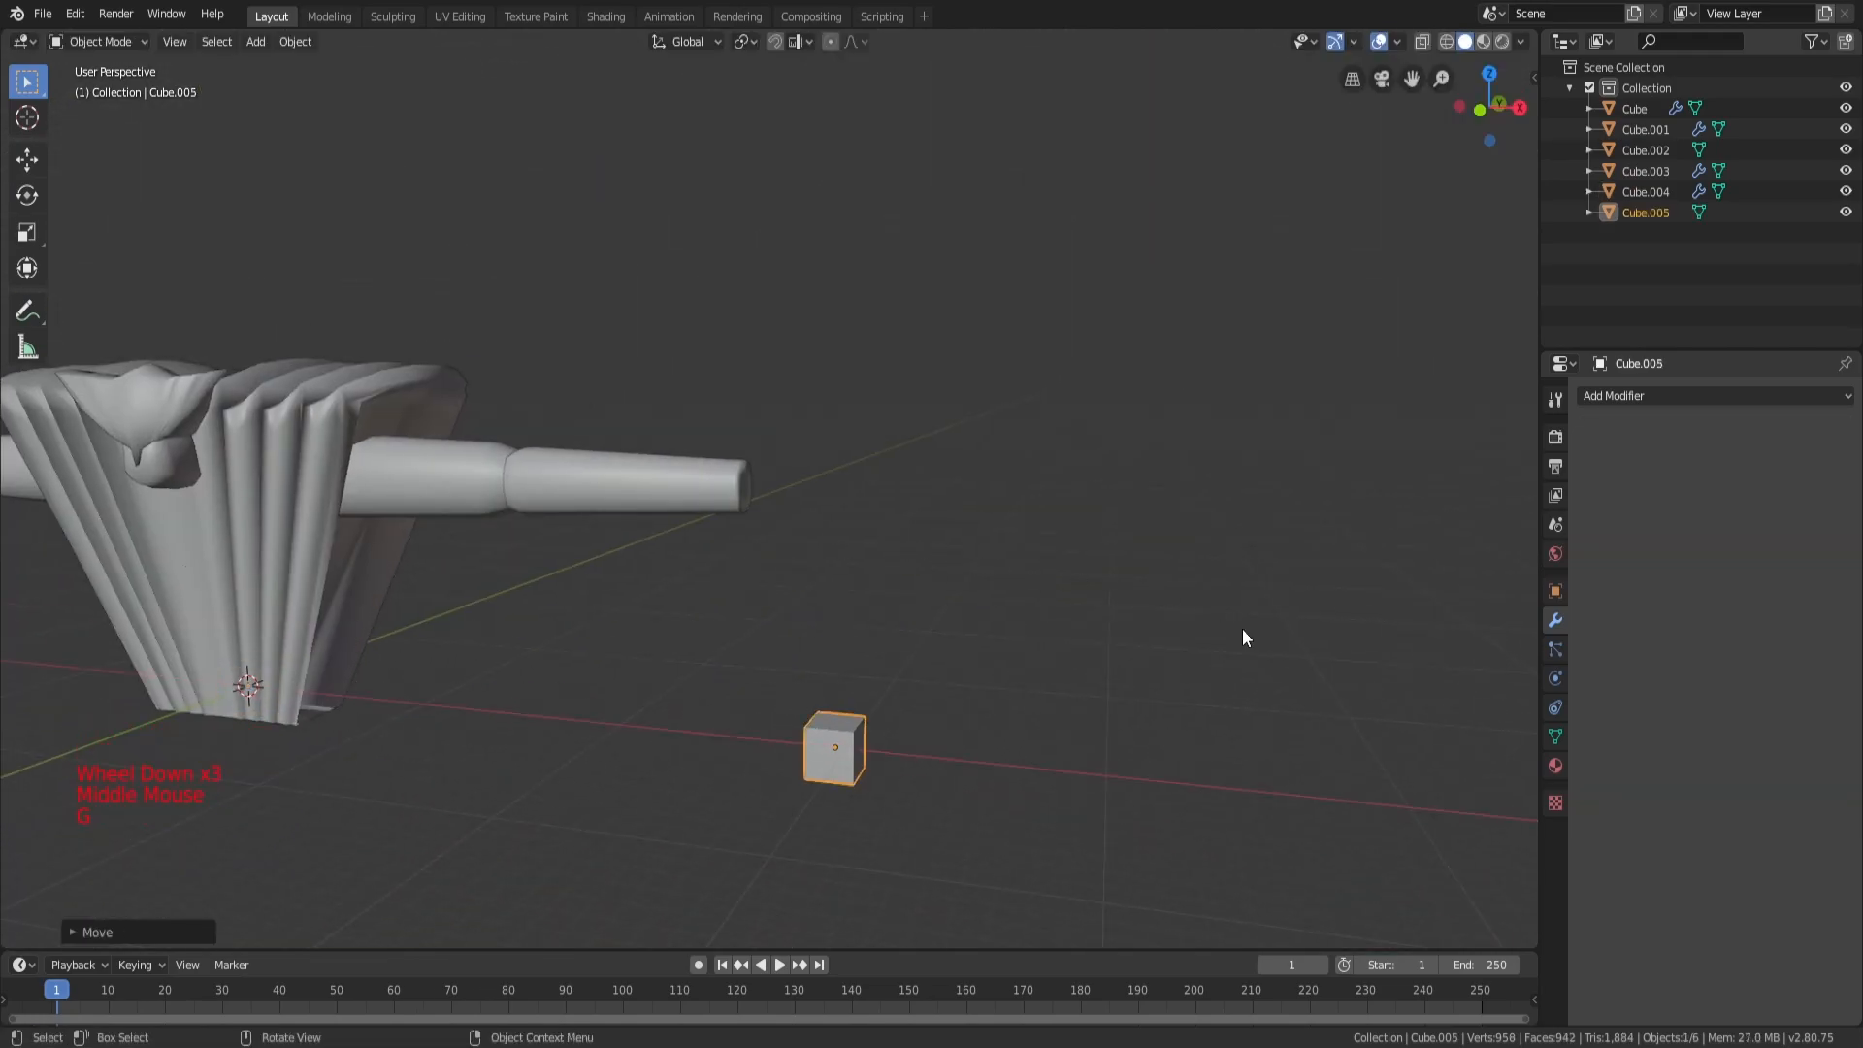
Step: Open the ridged body's mesh for editing and reposition an inner vertex at its lower end
middle_click_drag(679, 621, 582, 563)
left_click(592, 485)
scroll(592, 485, "up", 2)
scroll(684, 621, "up", 2)
key("Tab")
key("a")
key("a")
middle_click_drag(683, 622, 522, 381)
scroll(757, 446, "up", 4)
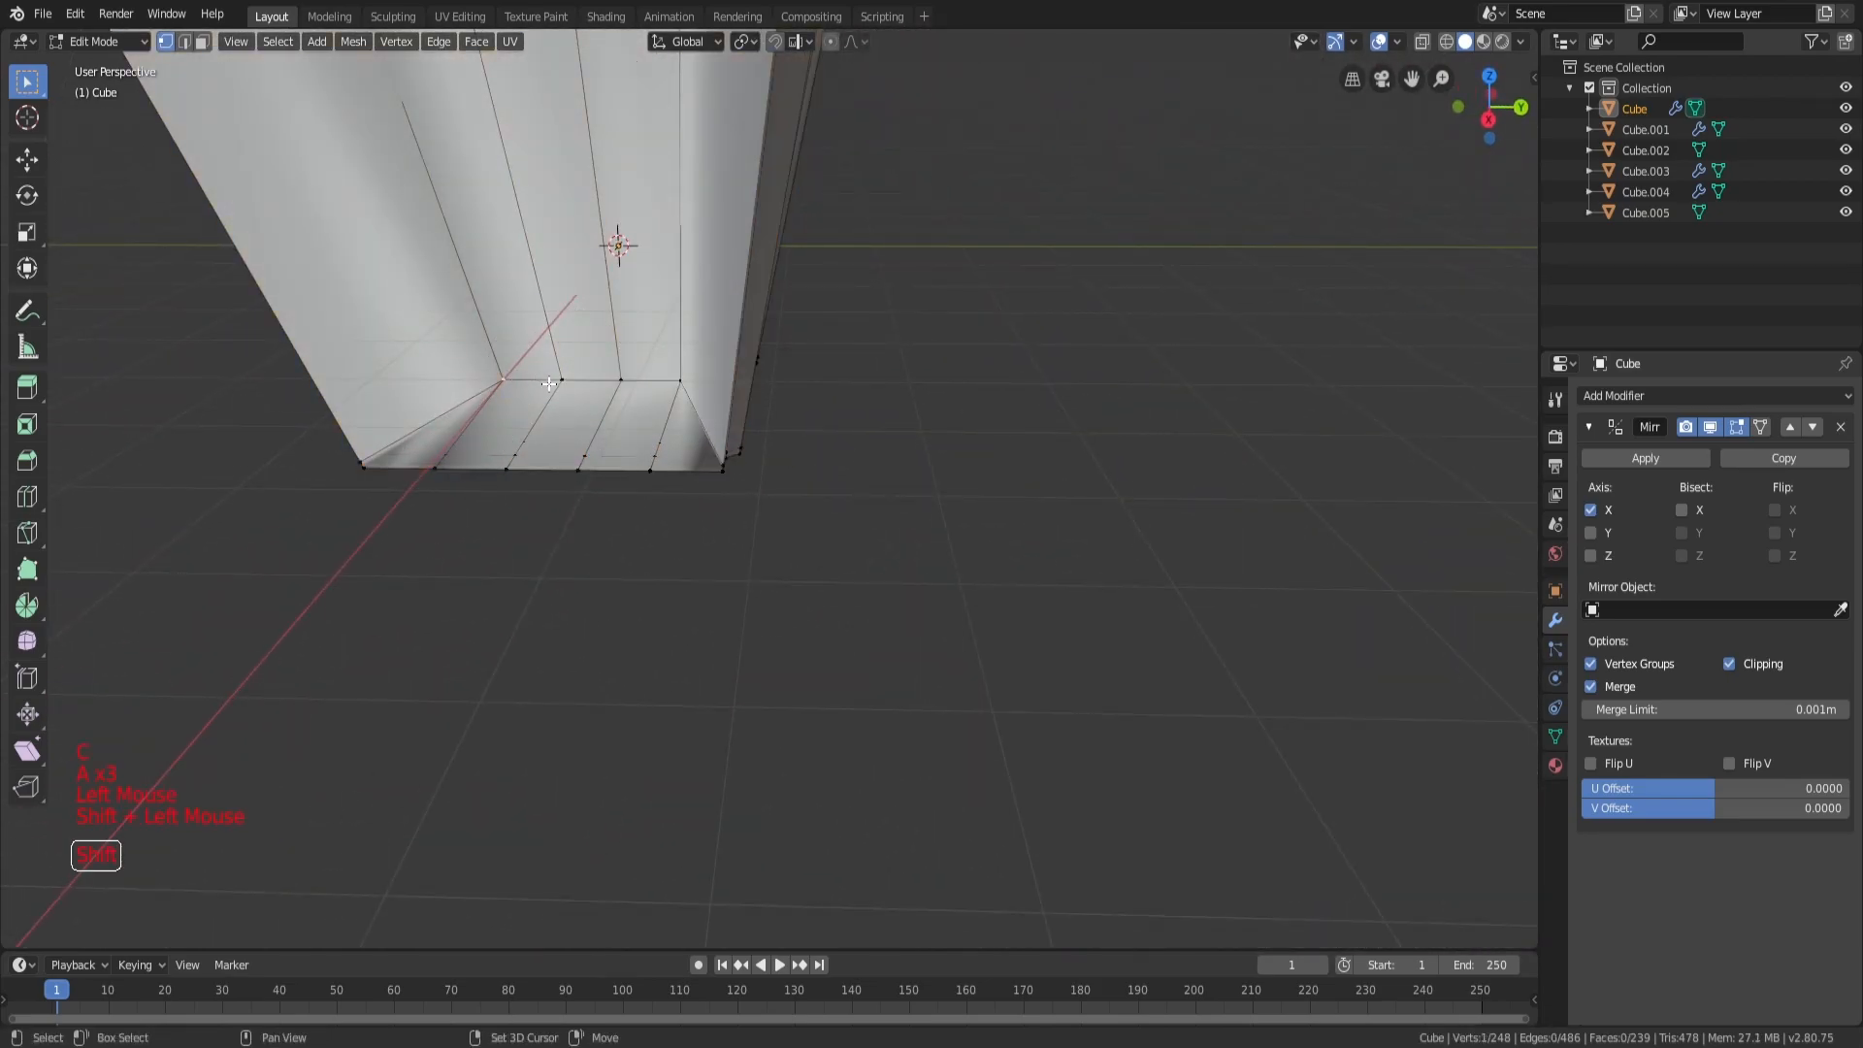
middle_click_drag(672, 381, 697, 359)
key("g")
left_click(680, 364)
key("a")
key("a")
Step: Move pairs of vertices along the body's open bottom rim, the first pair along X, to reshape it, and leave edit mode
key("a")
left_click(575, 550)
left_click(504, 556, "shift")
middle_click_drag(424, 557, 757, 495)
middle_click_drag(757, 495, 801, 475, "shift")
scroll(795, 453, "down", 3, "shift")
key("g")
key("x")
left_click(539, 452)
middle_click_drag(539, 452, 340, 529)
left_click(326, 553, "shift")
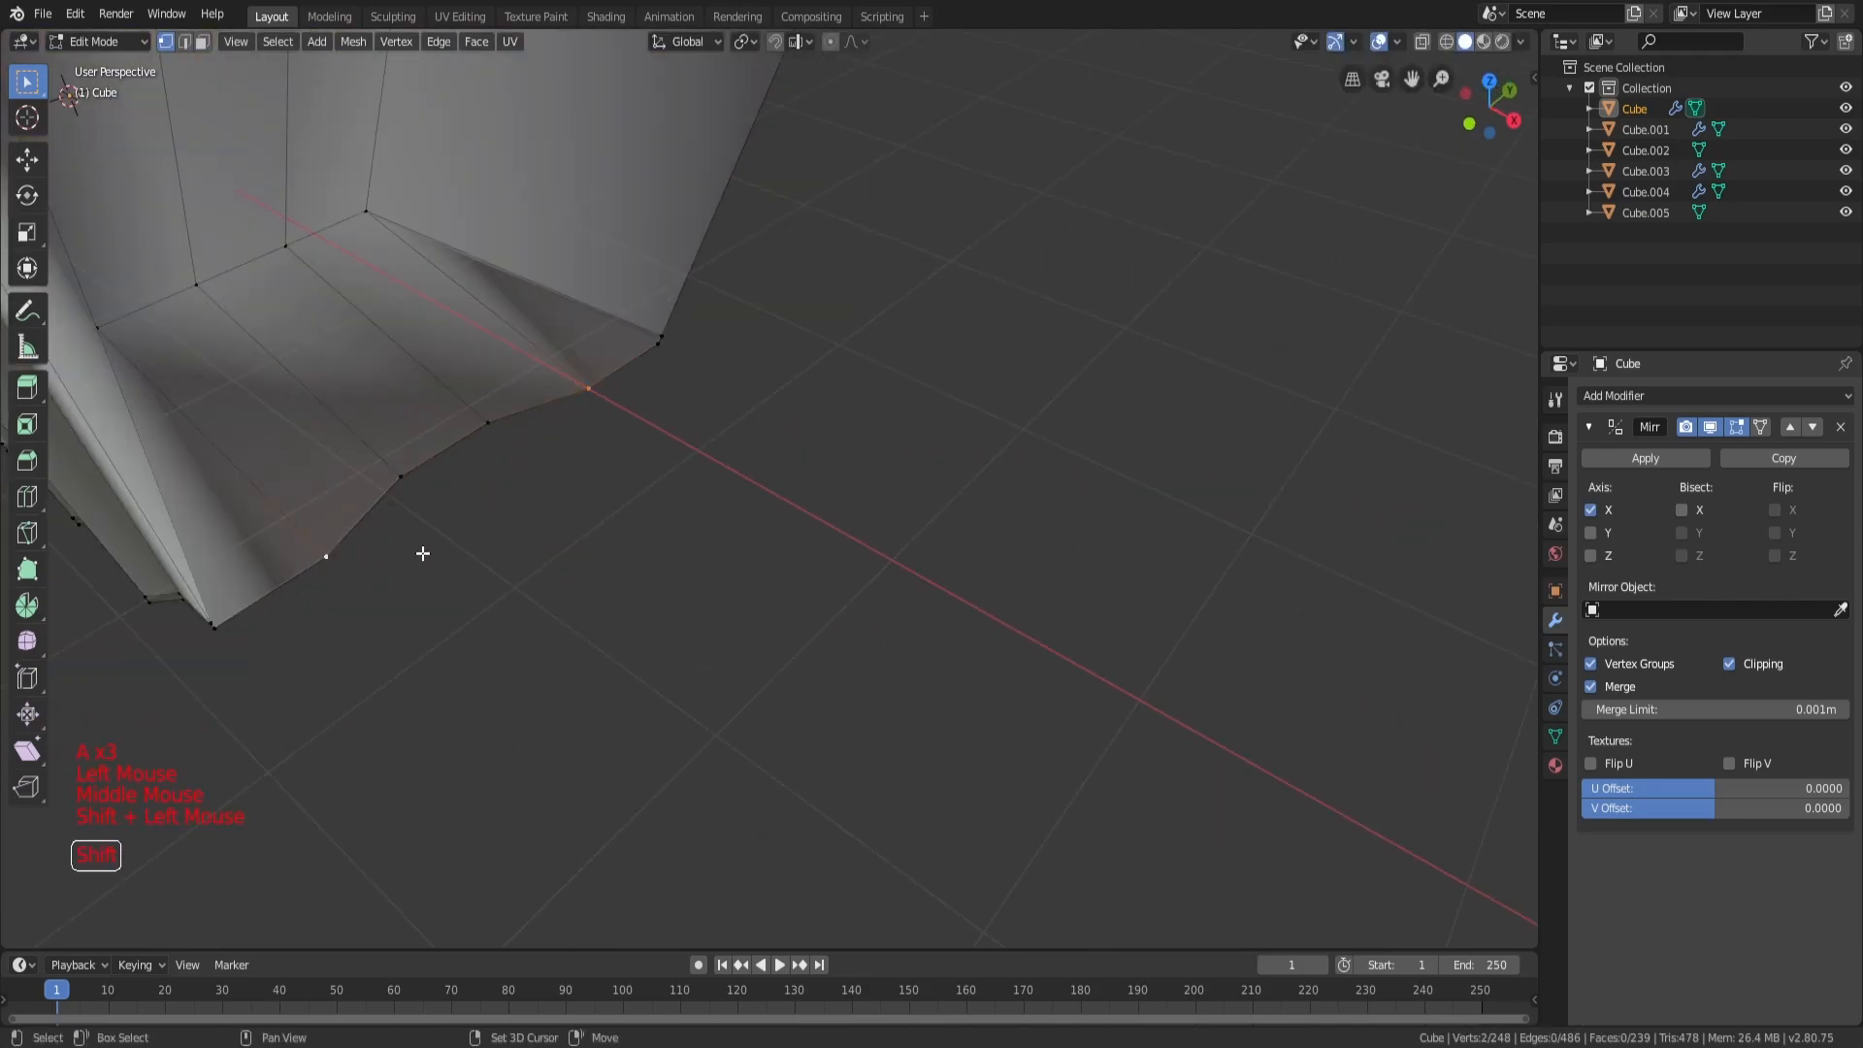
key("g")
left_click(403, 540)
scroll(404, 540, "down", 9)
key("Tab")
Step: Raise the new cube along Z to the side bar's height and move it along X onto the bar's outer end
middle_click_drag(583, 485, 712, 428)
left_click(890, 524)
scroll(1027, 424, "up", 4)
middle_click_drag(1028, 424, 672, 557, "shift")
key("g")
key("z")
left_click(677, 371)
scroll(726, 475, "up", 4)
middle_click_drag(678, 372, 869, 493)
key("g")
key("x")
key("x")
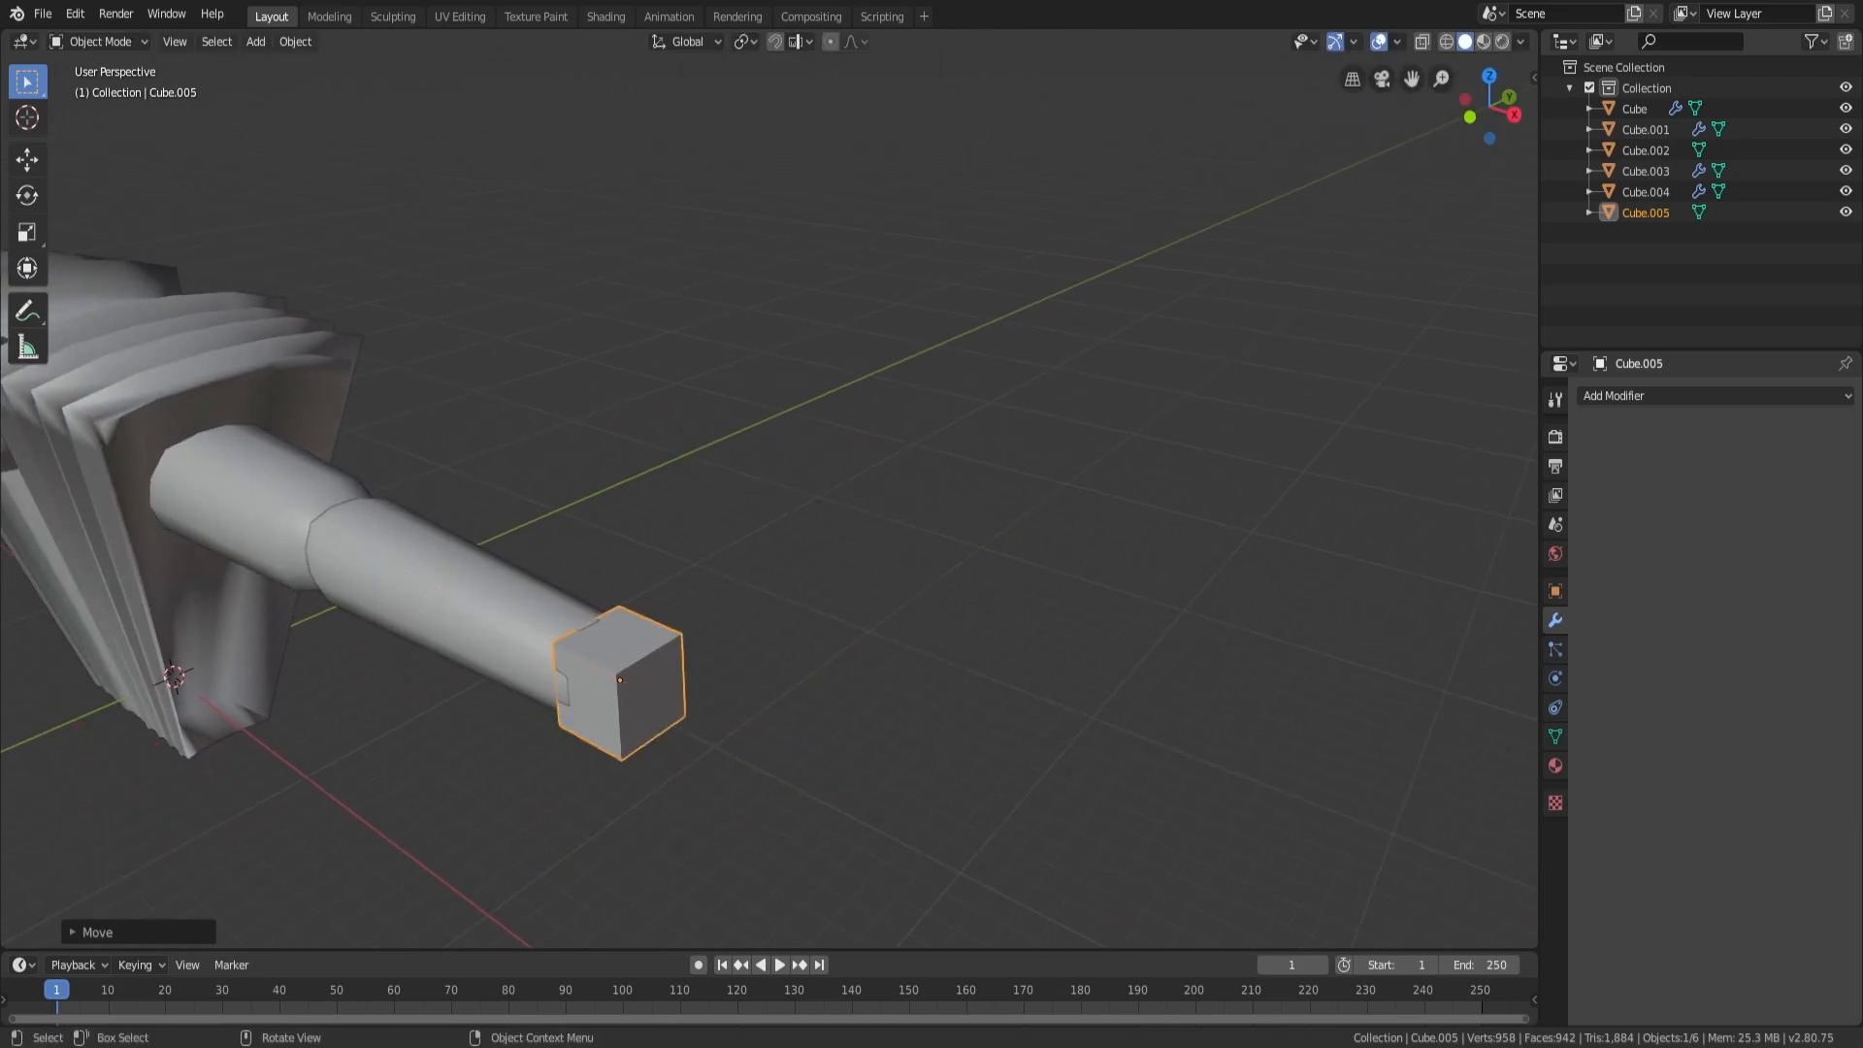
Step: Edit the end cube and add two vertical and two horizontal loop cuts
middle_click_drag(436, 572, 474, 563)
key("Tab")
middle_click_drag(835, 602, 777, 613)
key("a")
key("a")
key("a")
scroll(621, 563, "up", 4)
middle_click_drag(495, 514, 764, 474)
key("a")
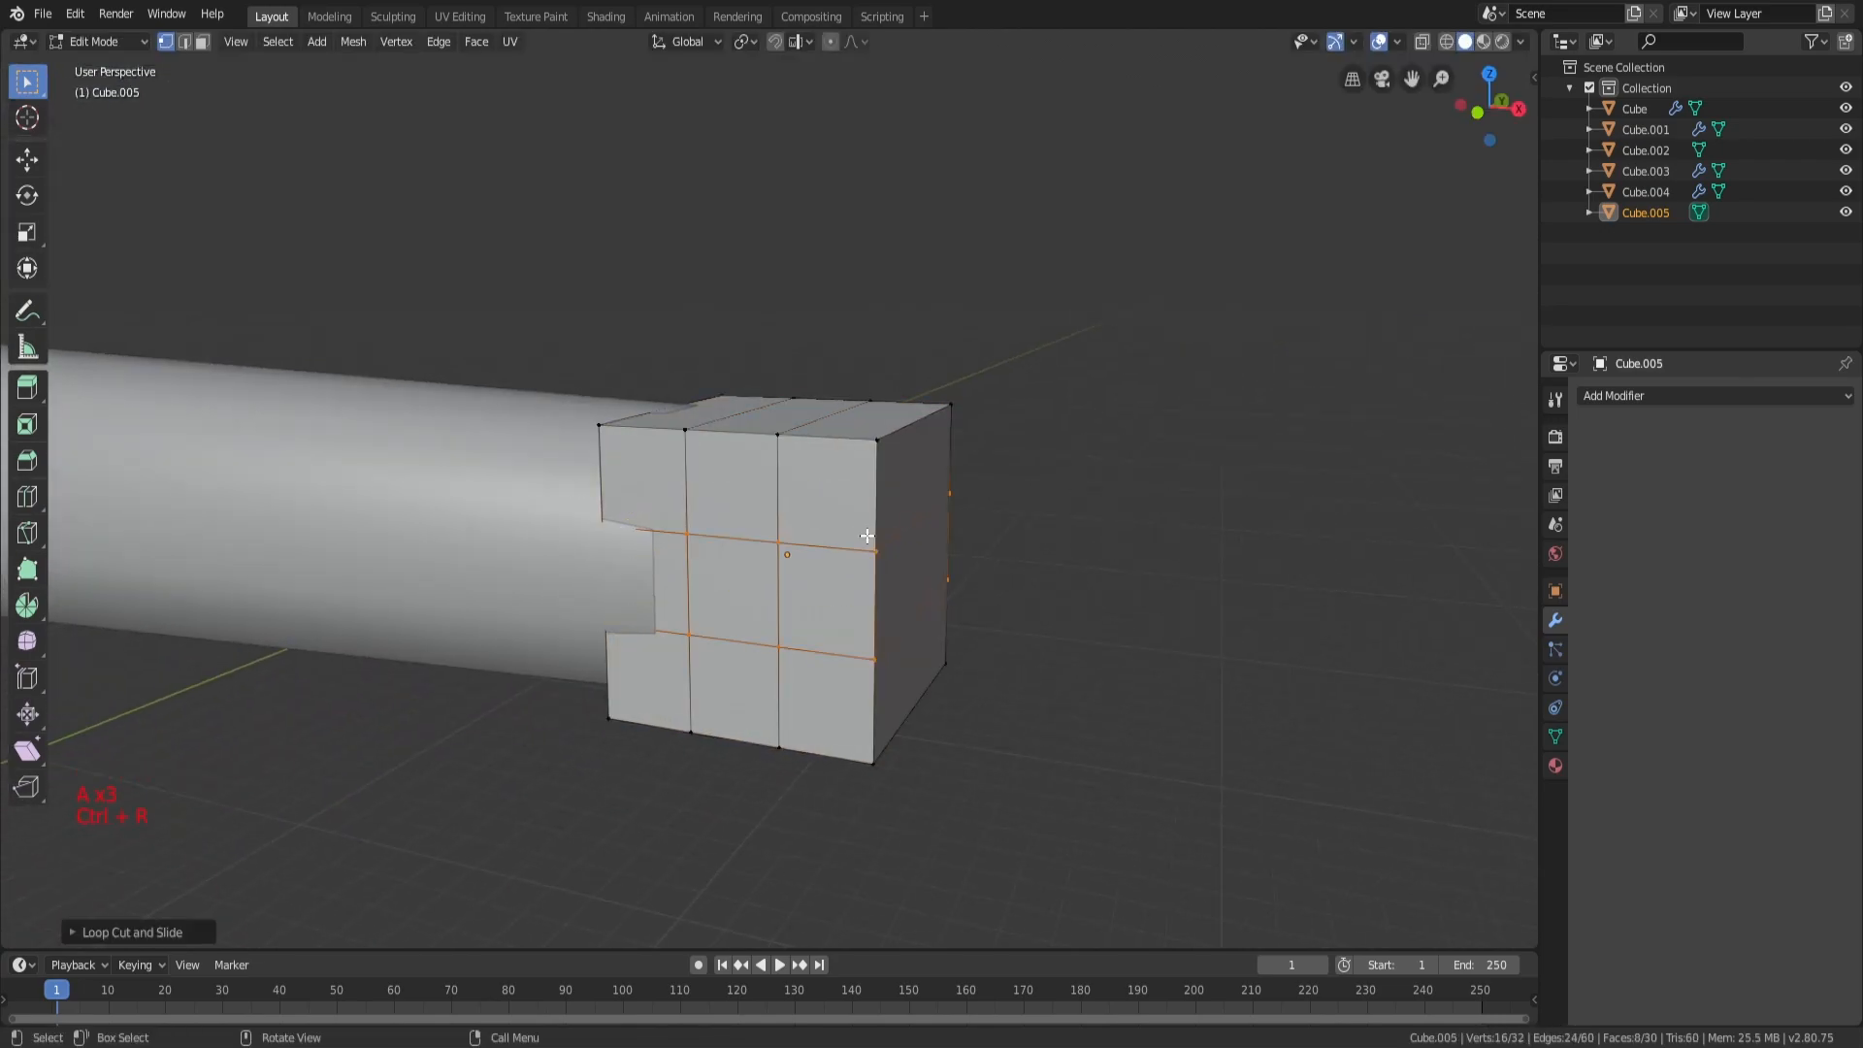
Step: Select the end cube's middle edge loops and scale them along X to round the block, and leave edit mode
key("z")
left_click(934, 416)
key("a")
key("a")
key("a")
left_click(915, 520, "alt+shift")
left_click(913, 618, "alt+shift")
key("s")
key("x")
left_click(951, 611)
key("Tab")
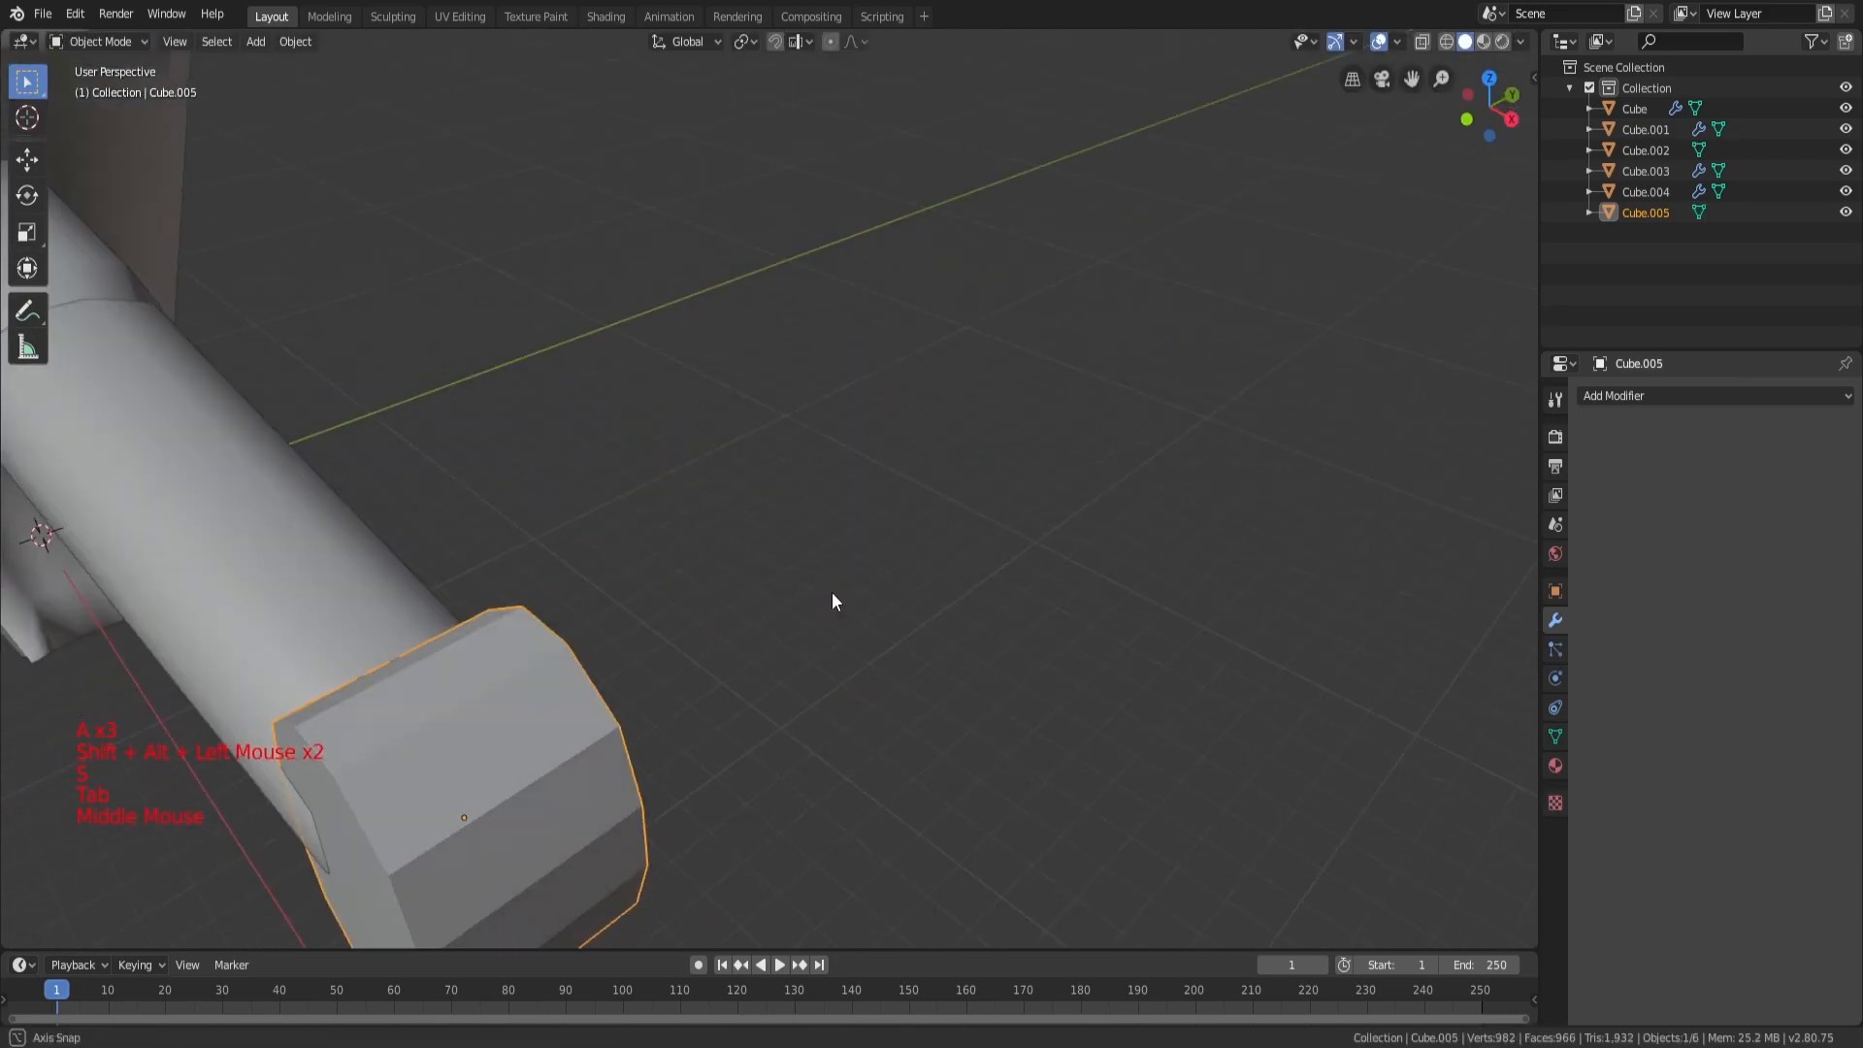
Step: Scale the rounded end block along Y to widen it across the end of the bar
middle_click_drag(758, 577, 990, 543)
key("s")
key("y")
left_click(855, 390)
middle_click_drag(855, 390, 485, 495)
Step: Divide the widened end block with evenly spaced loop cuts along its width
key("Tab")
key("a")
key("a")
key("a")
key("ctrl+r")
left_click(558, 578)
right_click(547, 585)
key("a")
key("a")
key("a")
key("a")
key("a")
key("a")
Step: Select groups of faces on the end block's outer side and try extruding them
scroll(485, 495, "up", 1)
left_click(486, 495)
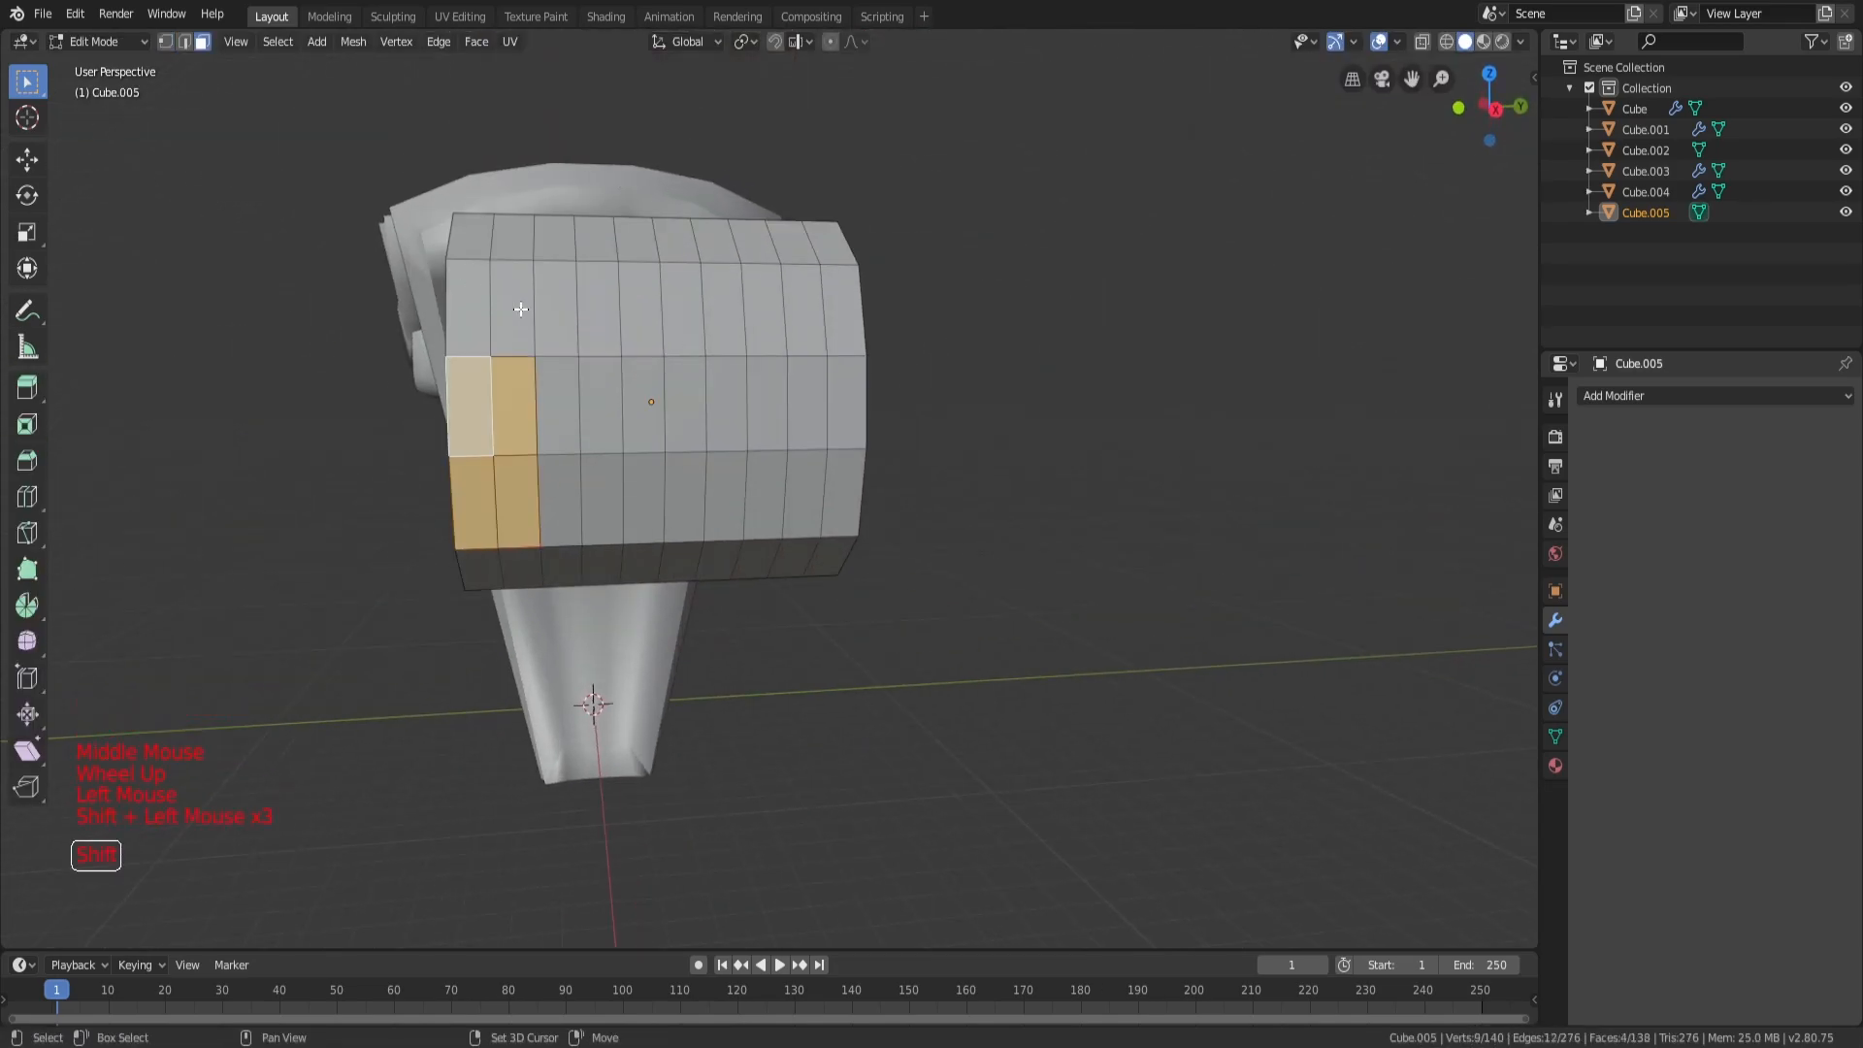
left_click(668, 499, "shift")
left_click(628, 504, "shift")
middle_click_drag(519, 325, 805, 468)
left_click(985, 559, "shift")
left_click(981, 533, "shift")
middle_click_drag(981, 533, 944, 428)
right_click(825, 466)
left_click(904, 436)
Step: Select three vertices on the end block's upper edge beside the bar and move them about 0.25 m along X
key("1")
left_click(996, 378)
left_click(1005, 369, "shift")
left_click(1014, 361, "shift")
middle_click_drag(1014, 361, 1151, 382)
key("g")
key("x")
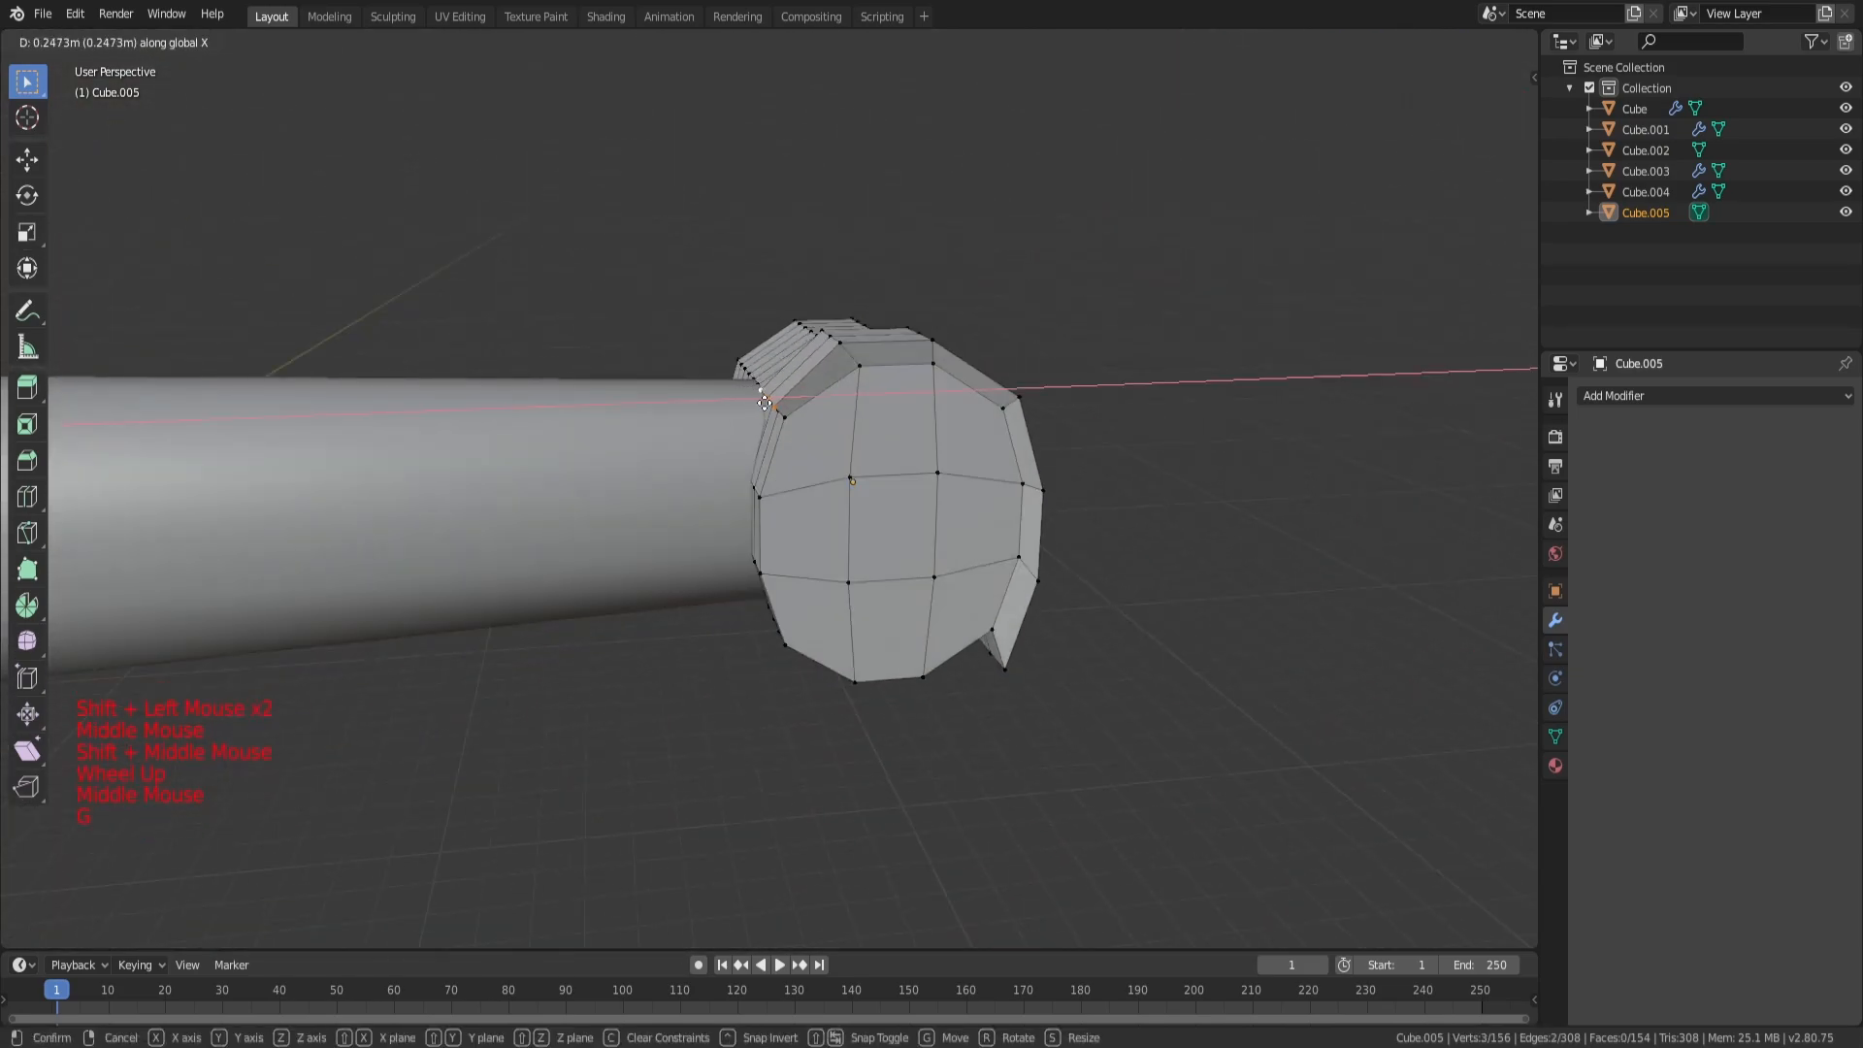
left_click(798, 372)
Step: Shift more of the end block's vertices along X to adjust its shape
key("a")
key("a")
key("a")
middle_click_drag(798, 371, 951, 505)
key("g")
key("x")
left_click(857, 282)
key("a")
key("a")
key("a")
key("Tab")
key("Tab")
Step: Examine the reshaped end block close up and from farther away
scroll(951, 505, "up", 3)
middle_click_drag(950, 505, 767, 634)
key("a")
key("a")
key("a")
scroll(879, 567, "down", 2)
middle_click_drag(879, 568, 934, 495)
scroll(951, 544, "down", 4)
Step: Leave edit mode and delete the shaped block at the end of the side bar
key("Tab")
key("a")
key("a")
middle_click_drag(873, 621, 800, 639)
scroll(632, 728, "up", 4)
scroll(801, 639, "up", 3)
key("Delete")
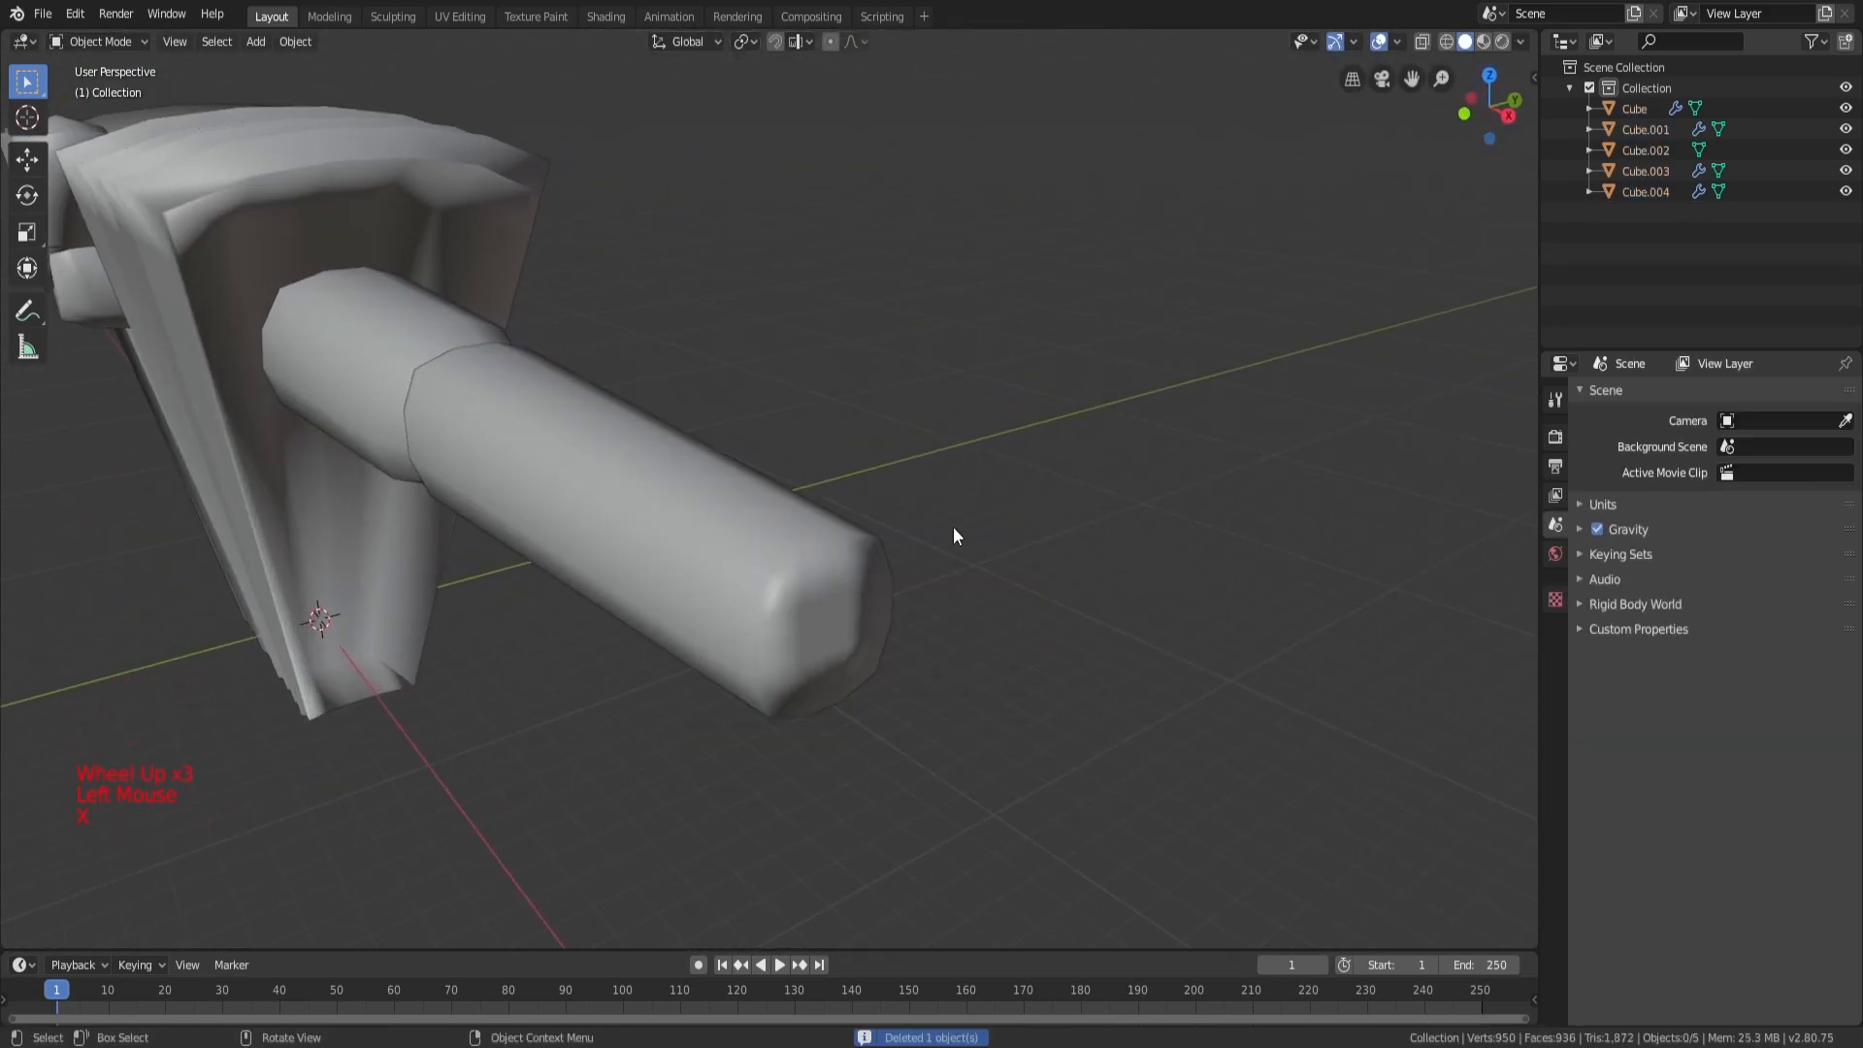
key("shift+a")
mouse_move(942, 503)
left_click(1058, 525)
scroll(759, 510, "down", 3)
middle_click_drag(759, 510, 803, 515)
scroll(804, 516, "down", 3)
key("g")
key("x")
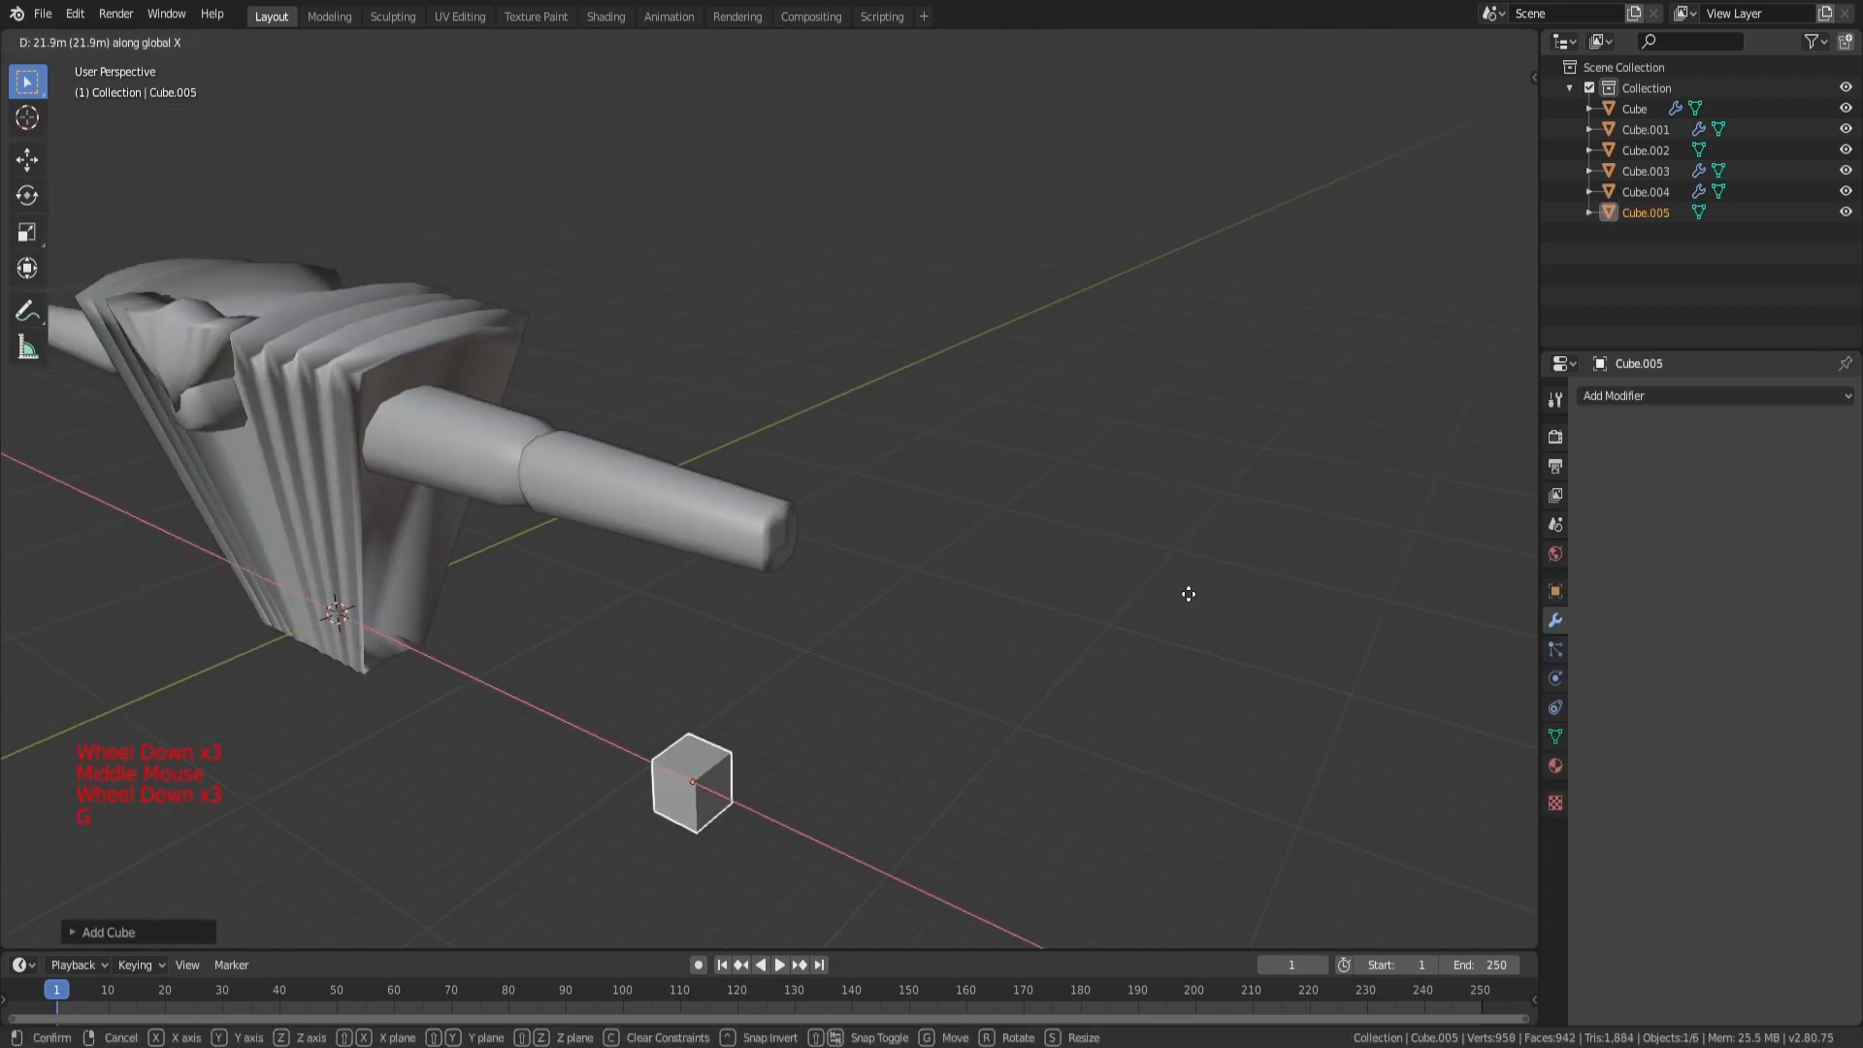
left_click(1177, 591)
key("x")
left_click(1153, 602)
Step: Add an icosphere and move it along X out to the free end of the side bar
key("shift+a")
mouse_move(1045, 613)
left_click(1134, 695)
scroll(1133, 696, "down", 2)
key("g")
key("x")
left_click(1090, 459)
Step: Scale the icosphere to suit the bar's end and shade it smooth
middle_click_drag(1090, 459, 854, 442)
scroll(921, 504, "up", 3)
key("s")
left_click(970, 509)
key("s")
middle_click_drag(971, 509, 824, 603)
right_click(1015, 586)
Step: Select the icosphere and move it onto the tip of the side bar
scroll(830, 505, "down", 4)
key("a")
key("a")
key("a")
left_click(801, 546)
key("g")
left_click(823, 583)
Step: Inspect the icosphere's mesh in edit mode and its fit on the bar's tip in object mode
key("Tab")
key("a")
key("a")
key("a")
key("Tab")
key("a")
key("a")
key("a")
middle_click_drag(902, 447, 789, 516)
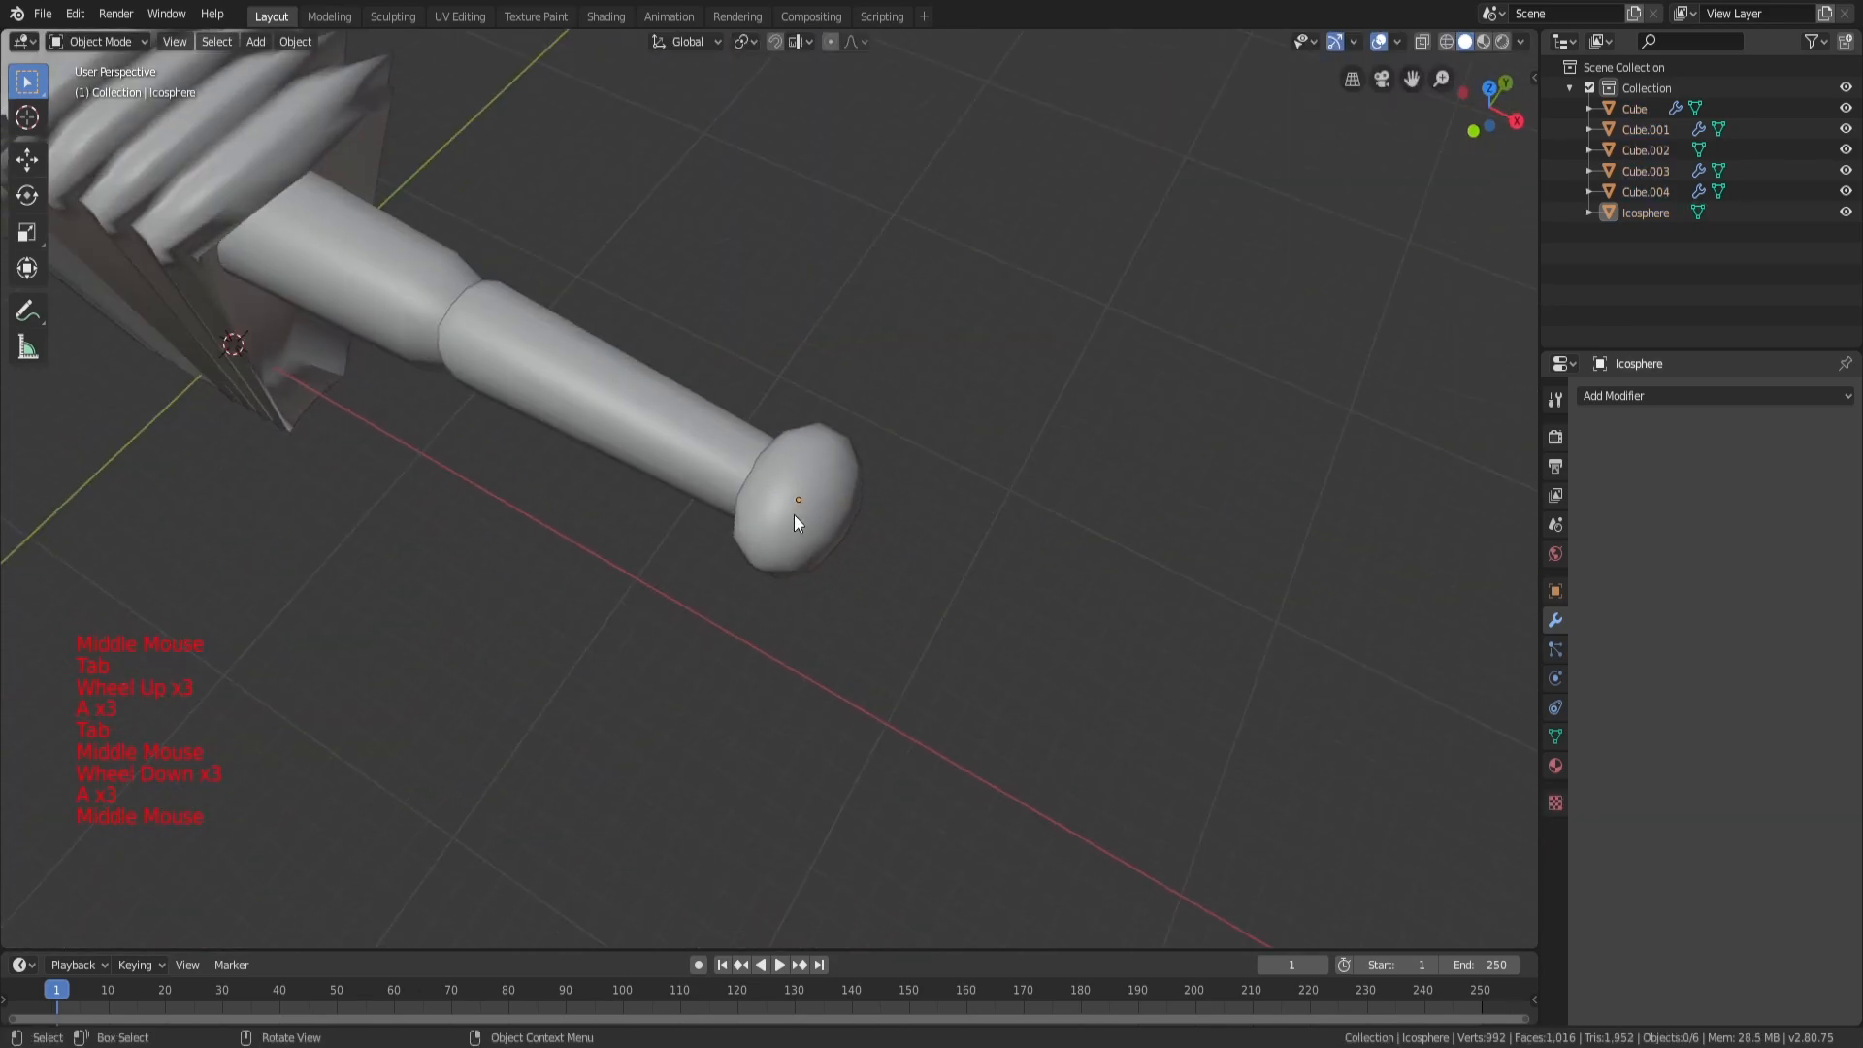
Step: Select the icosphere and shift it along Y to centre it on the side bar
scroll(760, 411, "down", 5)
left_click(787, 512)
scroll(978, 453, "up", 5)
middle_click_drag(978, 453, 912, 473)
key("g")
key("y")
left_click(907, 473)
Step: Select the icosphere and the outer bar segment and join them into one object
key("a")
key("a")
key("a")
middle_click_drag(902, 408, 749, 336)
left_click_drag(749, 336, 903, 436)
left_click(776, 578)
left_click(846, 478, "shift")
scroll(837, 435, "down", 6)
middle_click_drag(762, 446, 840, 449)
key("ctrl+j")
Step: Edit the joined mesh in wireframe view and circle-select the first part of the end sphere's vertices
key("Tab")
scroll(887, 460, "up", 5)
key("a")
key("a")
key("z")
scroll(835, 465, "up", 3)
key("c")
scroll(835, 513, "down", 3)
left_click_drag(844, 517, 853, 686)
middle_click_drag(853, 686, 913, 591)
scroll(904, 597, "up", 2)
key("c")
left_click_drag(888, 555, 898, 679)
right_click(899, 678)
Step: Extend the circle selection from other viewing angles to the end sphere's remaining vertices, leaving out the bar's vertices
middle_click_drag(899, 679, 869, 760)
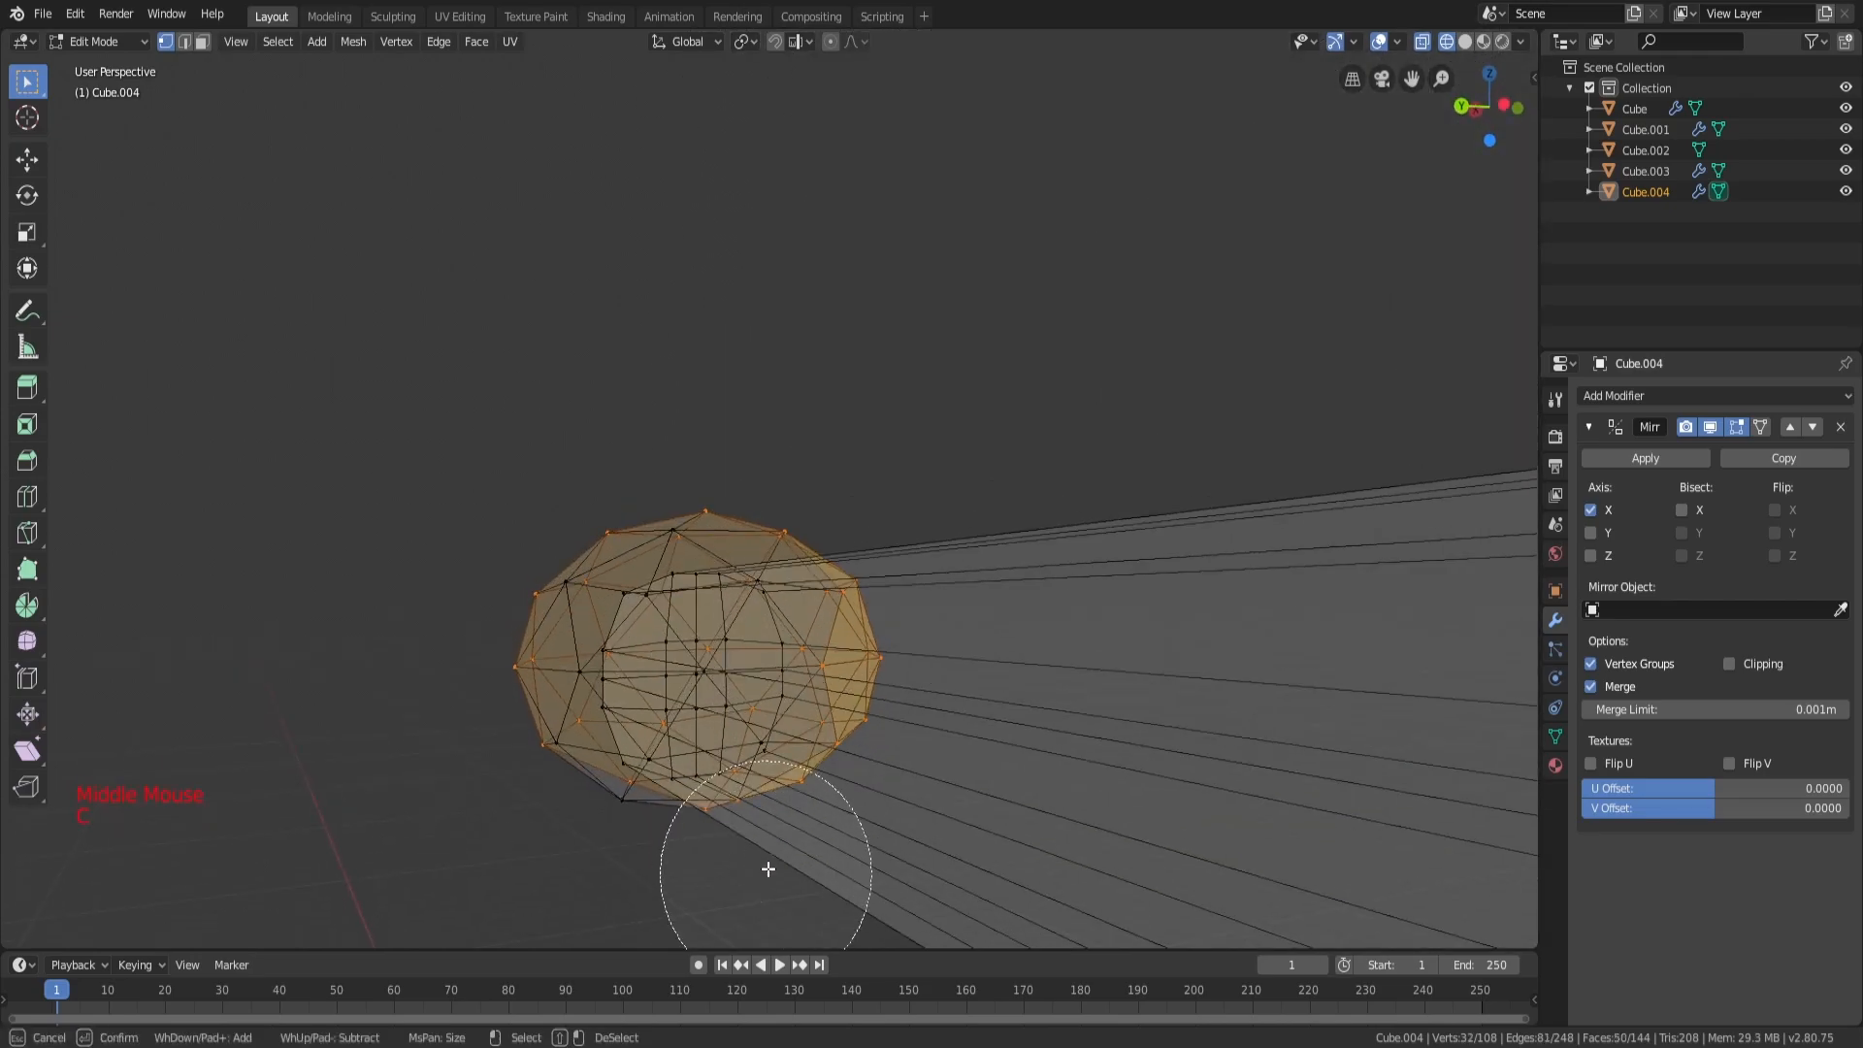
right_click(759, 897)
middle_click_drag(766, 888, 931, 874)
key("c")
left_click_drag(951, 560, 971, 733)
right_click(970, 738)
key("c")
left_click_drag(704, 473, 740, 476)
right_click(739, 475)
middle_click_drag(740, 476, 490, 621)
key("c")
left_click_drag(500, 684, 479, 690)
right_click(479, 690)
middle_click_drag(478, 690, 509, 723)
key("c")
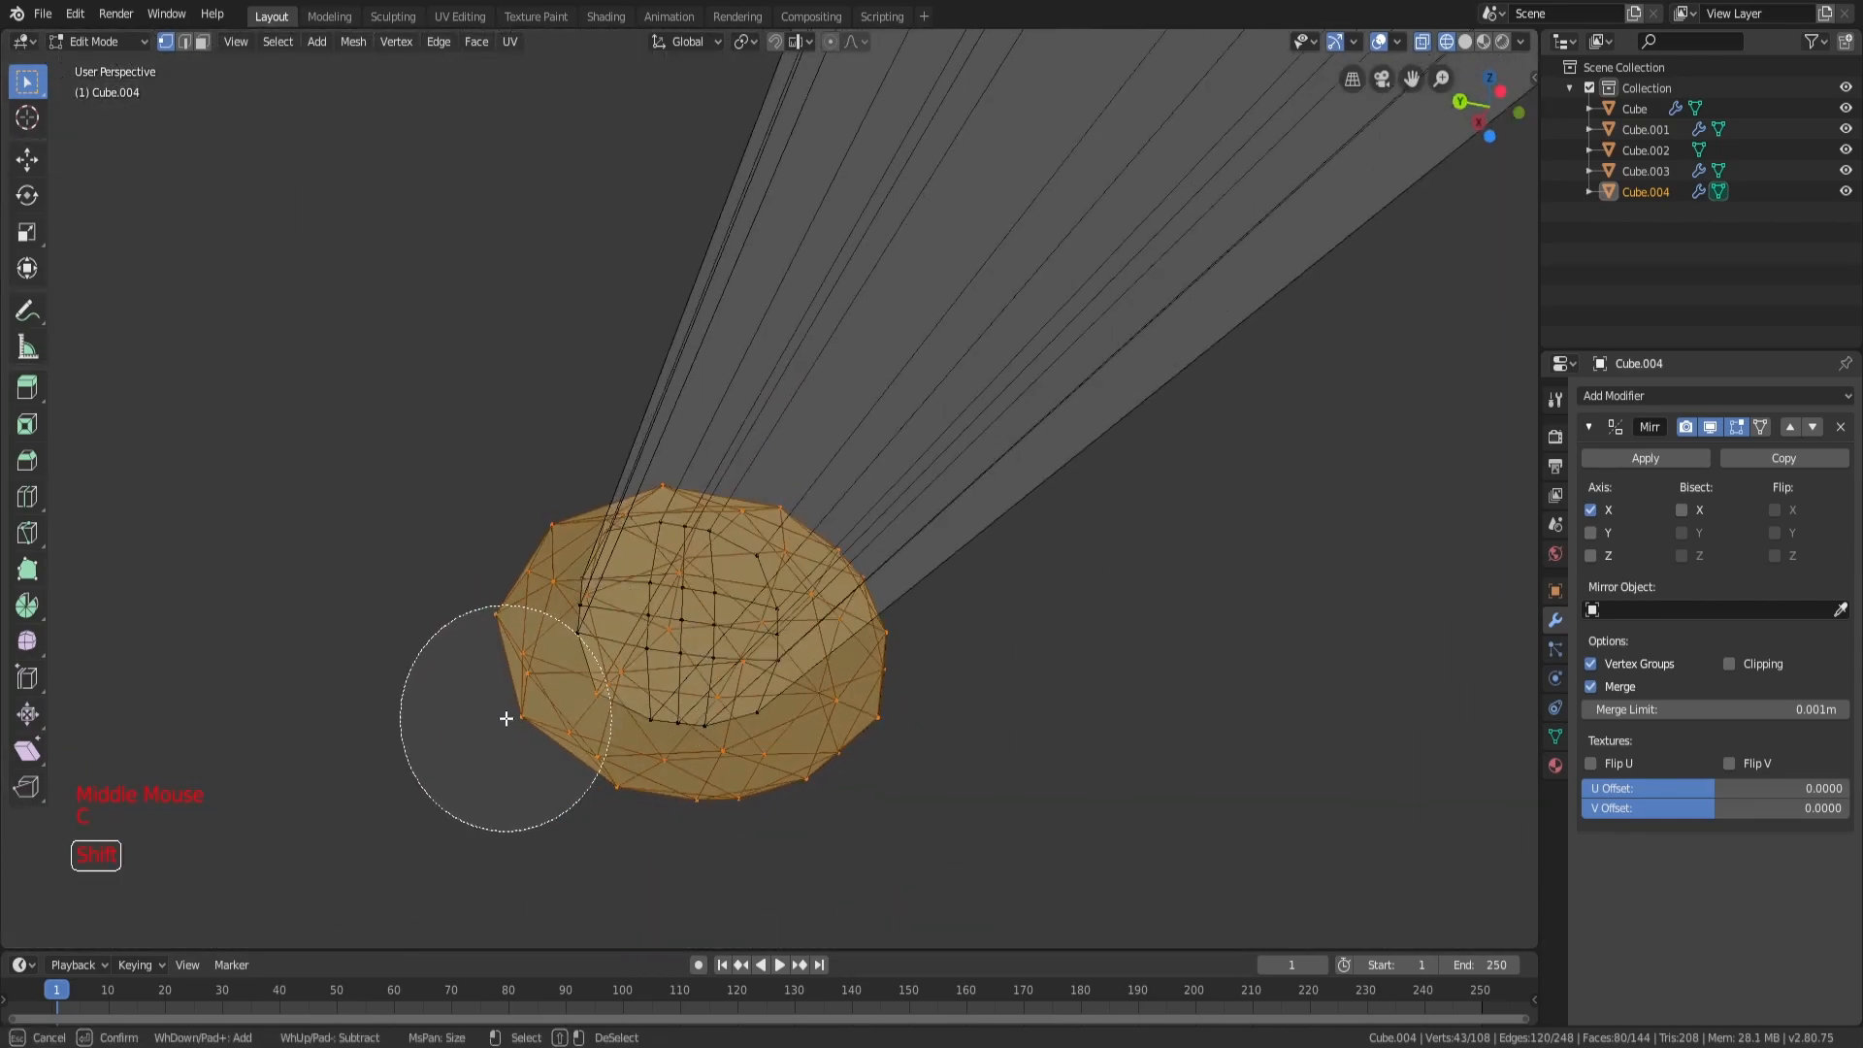
key("g")
mouse_move(749, 623)
middle_mouse_down()
mouse_move(870, 678)
mouse_move(978, 586)
middle_mouse_up()
right_click(765, 653)
Step: Separate the selected sphere vertices from the bar into their own object, leave edit mode and select the sphere
key("z")
key("p")
left_click(977, 586)
scroll(1066, 460, "down", 9)
scroll(1065, 459, "down", 1)
key("Tab")
key("a")
key("a")
left_click(775, 513)
Step: Examine the model with its mirrored end spheres from several sides
middle_click_drag(786, 517, 949, 562)
middle_click_drag(427, 557, 625, 481)
scroll(582, 486, "up", 4)
key("a")
key("a")
key("a")
middle_click_drag(281, 510, 1009, 442, "shift")
middle_click_drag(407, 747, 485, 835)
middle_click_drag(383, 825, 585, 571, "shift")
Step: Add a cube and move it along negative X and up to the sphere at the bar's end
scroll(615, 627, "up", 4)
key("shift+a")
left_click(674, 590)
scroll(802, 532, "down", 4)
middle_click_drag(801, 541, 874, 514)
key("g")
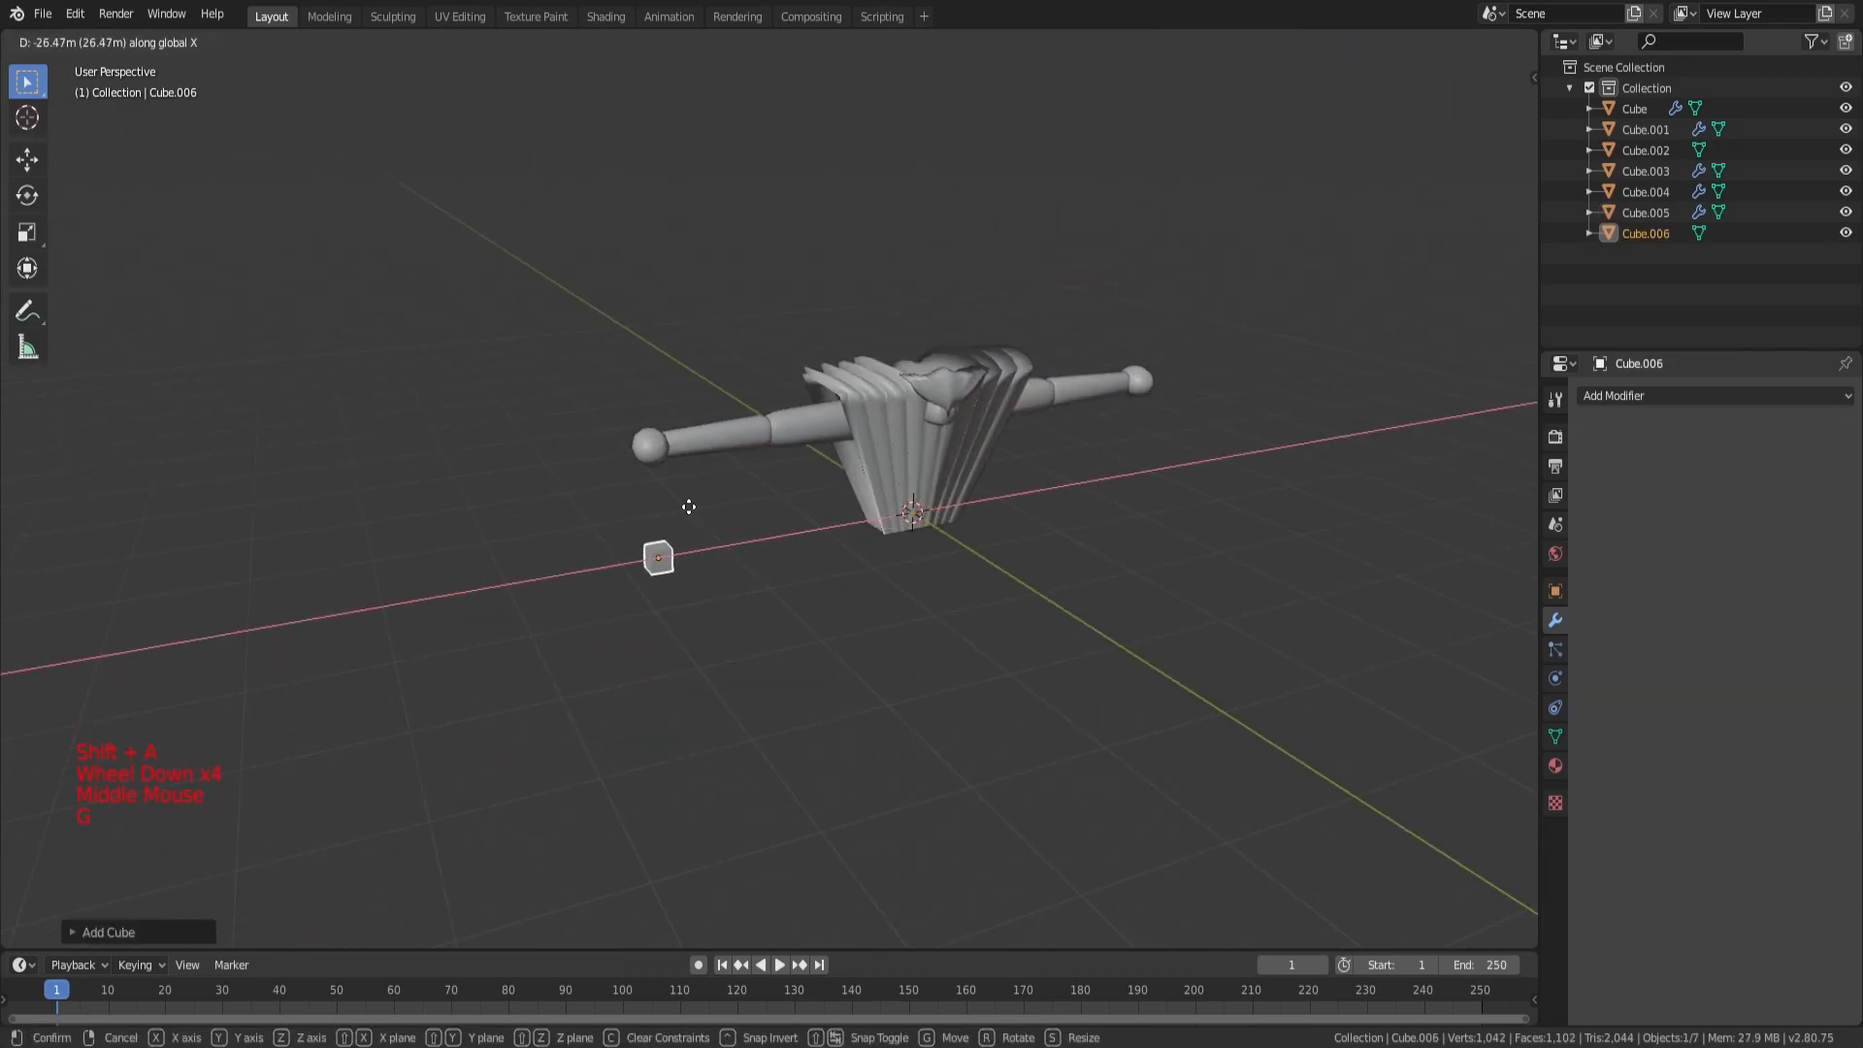
mouse_move(703, 370)
middle_mouse_down()
mouse_move(771, 403)
mouse_move(703, 311)
mouse_move(708, 340)
middle_mouse_up()
scroll(708, 373, "up", 2)
Step: Stretch the cube along Y and flatten it along Z to about 0.66 of its height
key("s")
key("y")
left_click(1064, 335)
middle_click_drag(1064, 335, 864, 306)
key("s")
key("z")
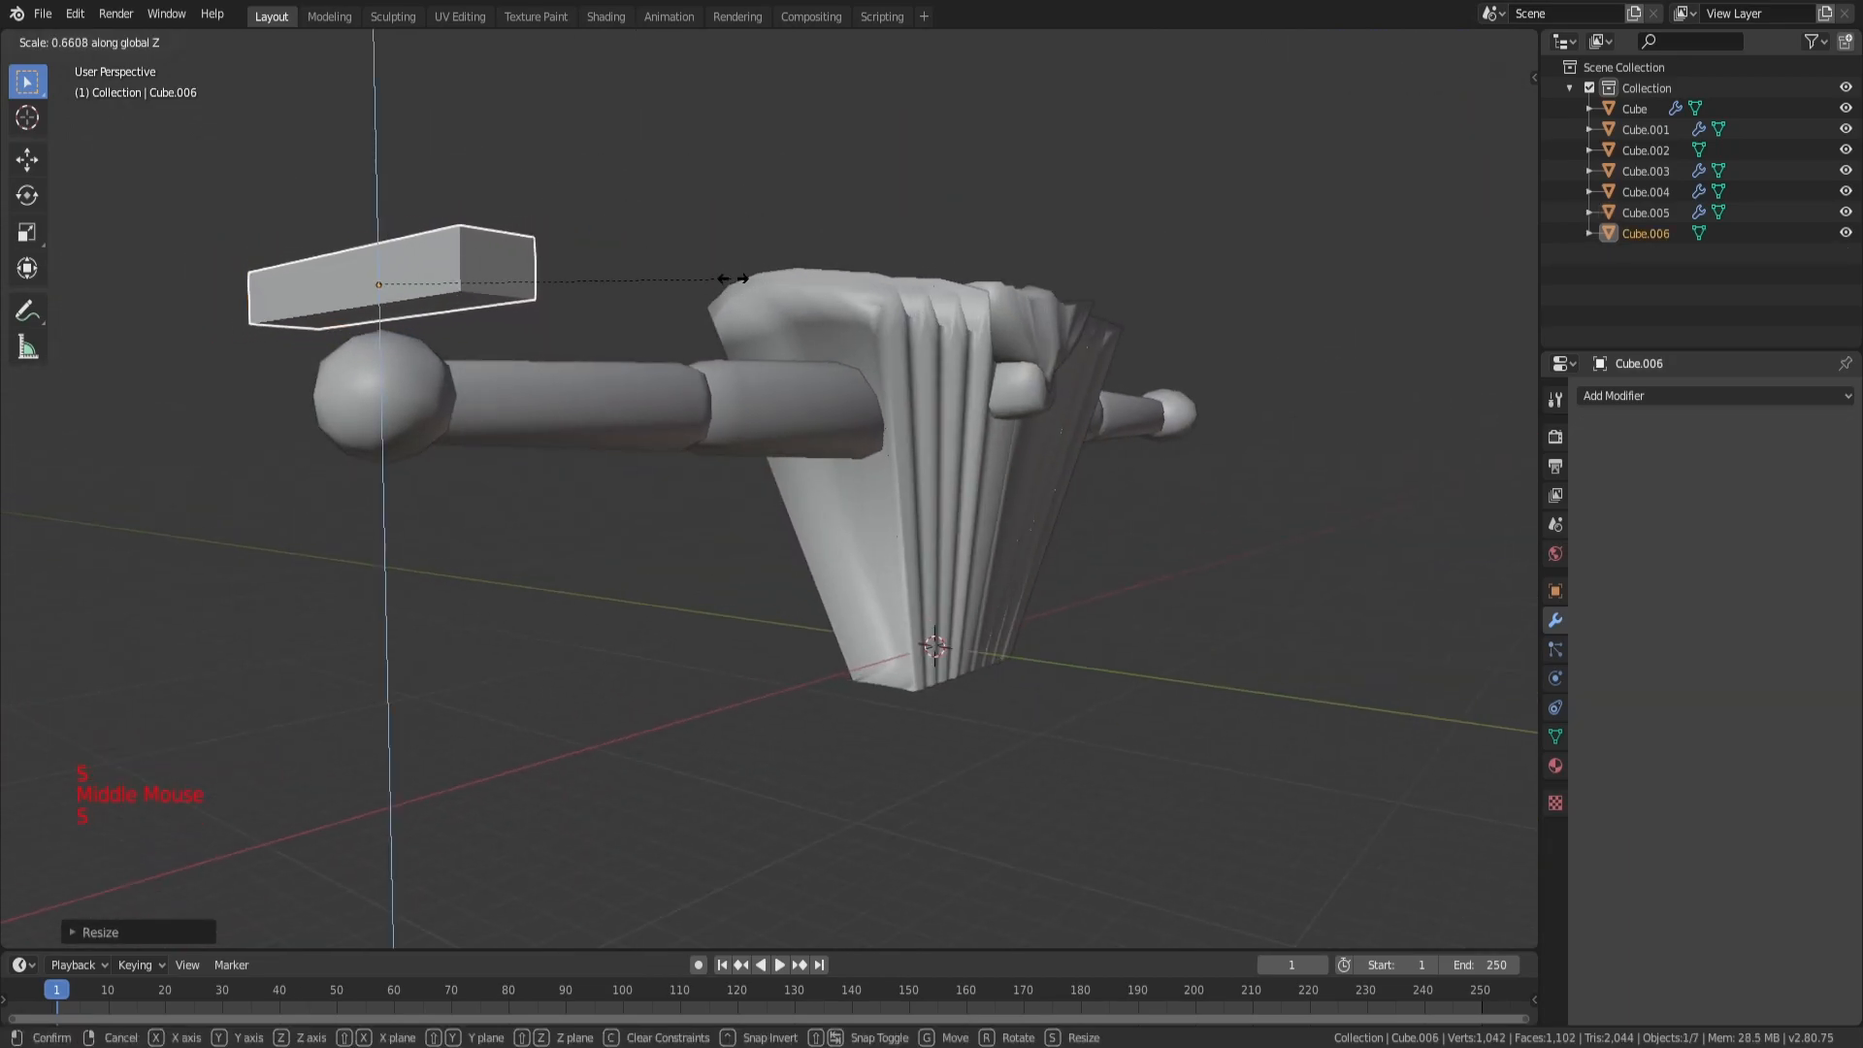
left_click(744, 279)
Step: Scale the flattened block uniformly and move it so that it passes through the end sphere
middle_click_drag(1009, 276, 890, 294)
key("s")
left_click(680, 301)
middle_click_drag(679, 301, 629, 508)
scroll(690, 385, "up", 1)
scroll(679, 381, "down", 3)
middle_click_drag(697, 386, 668, 378)
middle_click_drag(607, 375, 695, 337, "shift")
scroll(691, 376, "up", 2)
key("g")
left_click(699, 478)
Step: Adjust the block's height by scaling it along Z
key("s")
key("z")
left_click(846, 335)
Step: Enter edit mode on the block and add a loop cut near one of its ends
middle_click_drag(832, 383, 517, 400)
left_click(825, 348)
scroll(699, 377, "up", 3)
key("Tab")
key("a")
key("a")
key("a")
key("a")
key("a")
key("a")
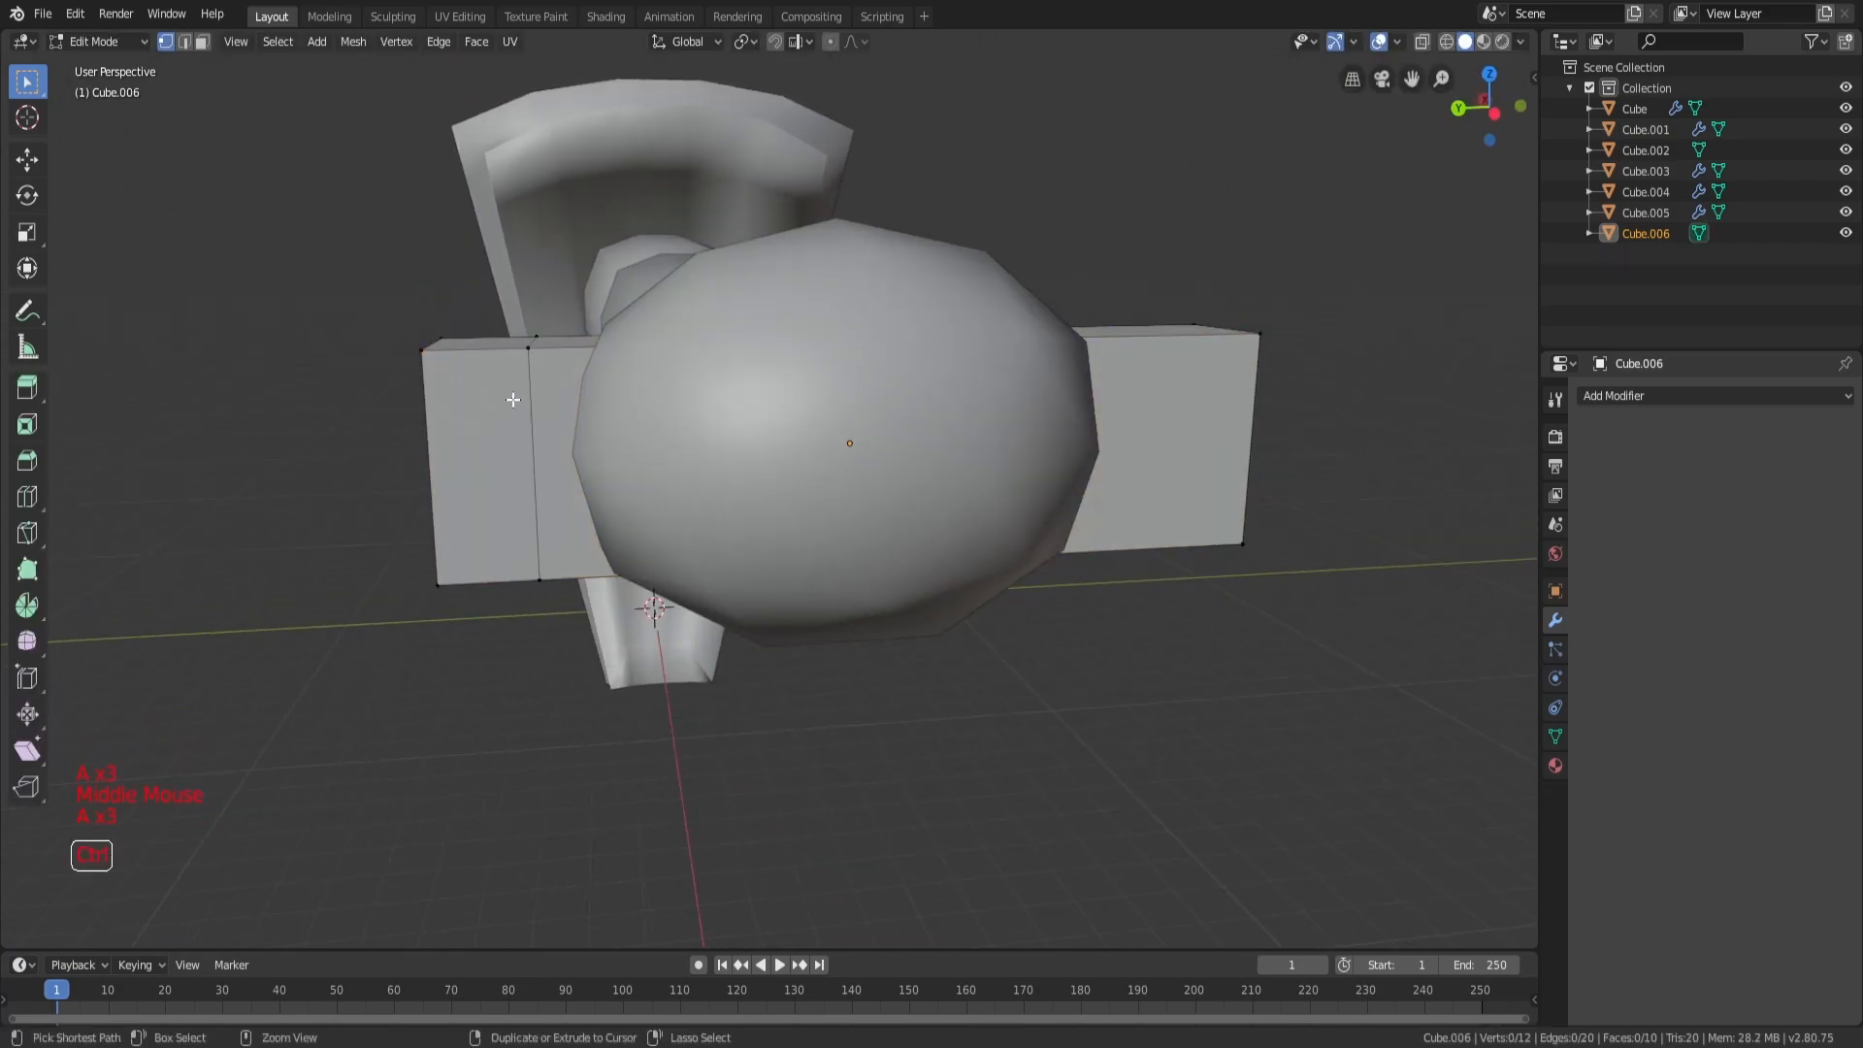
Step: Add a second loop cut near the same end and enlarge it vertically to form the barbs of an arrowhead
left_click(704, 418)
key("a")
key("a")
key("a")
middle_click_drag(693, 412, 762, 407)
Step: Move the arrowhead's end vertices and add a lengthwise loop cut at mid-height to shape a pointed tip
key("c")
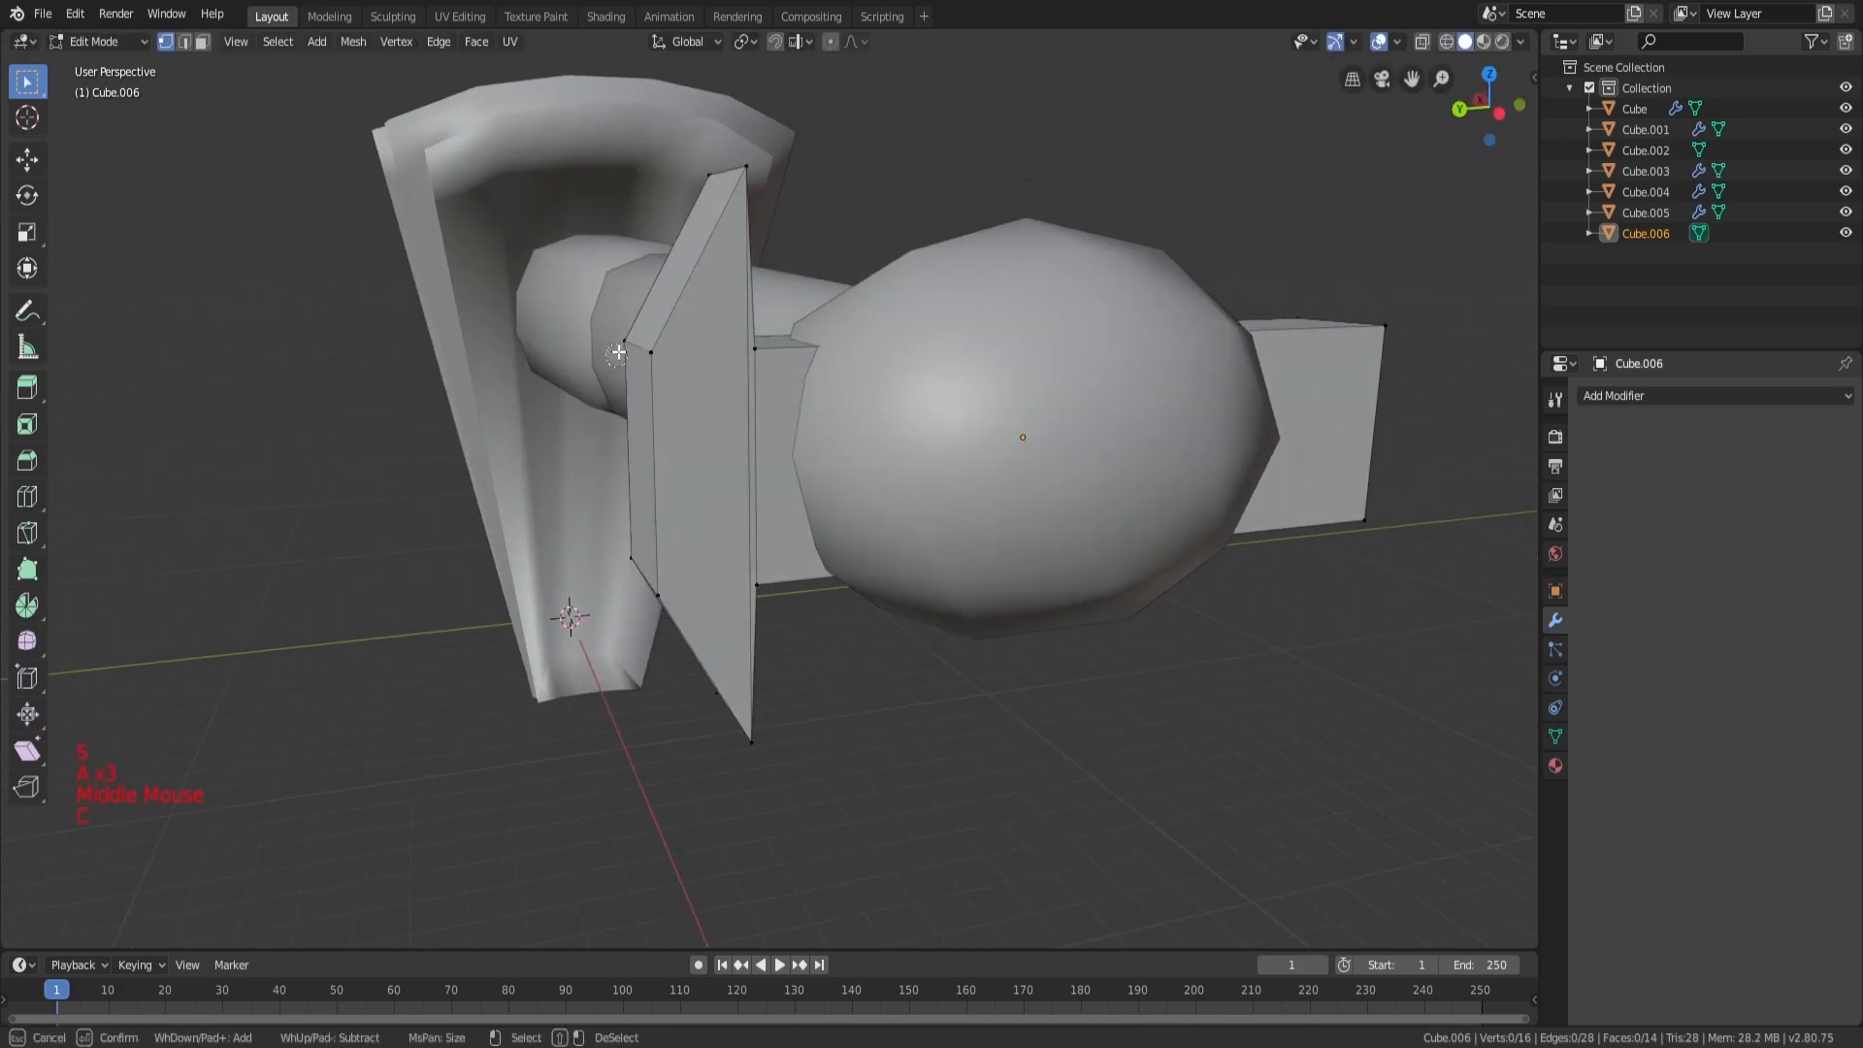
key("g")
left_click(587, 485)
key("a")
key("a")
key("a")
key("ctrl+r")
left_click(535, 450)
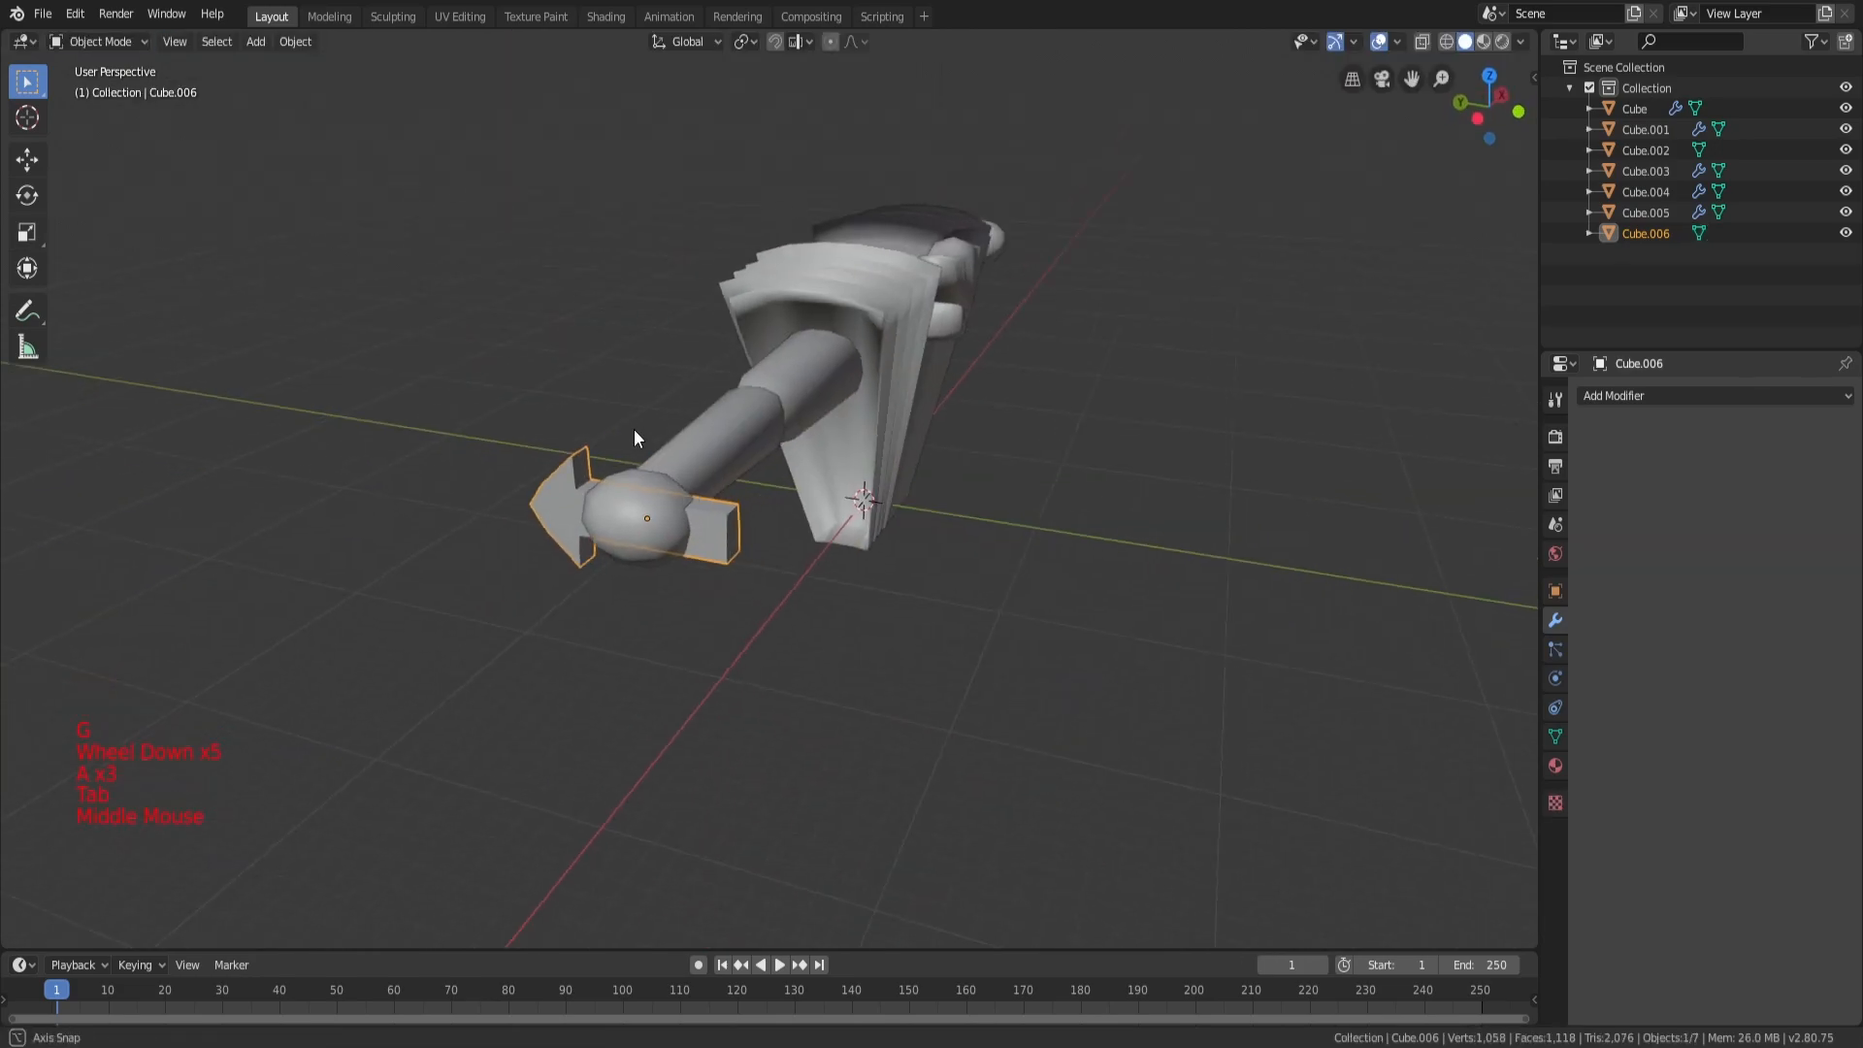
Step: Scale the arrow block's mesh along Y and move two vertices near the tip to refine the arrowhead
scroll(633, 429, "up", 3)
key("Tab")
mouse_move(633, 429)
middle_mouse_down()
mouse_move(537, 415)
mouse_move(608, 412)
middle_mouse_up()
key("s")
key("y")
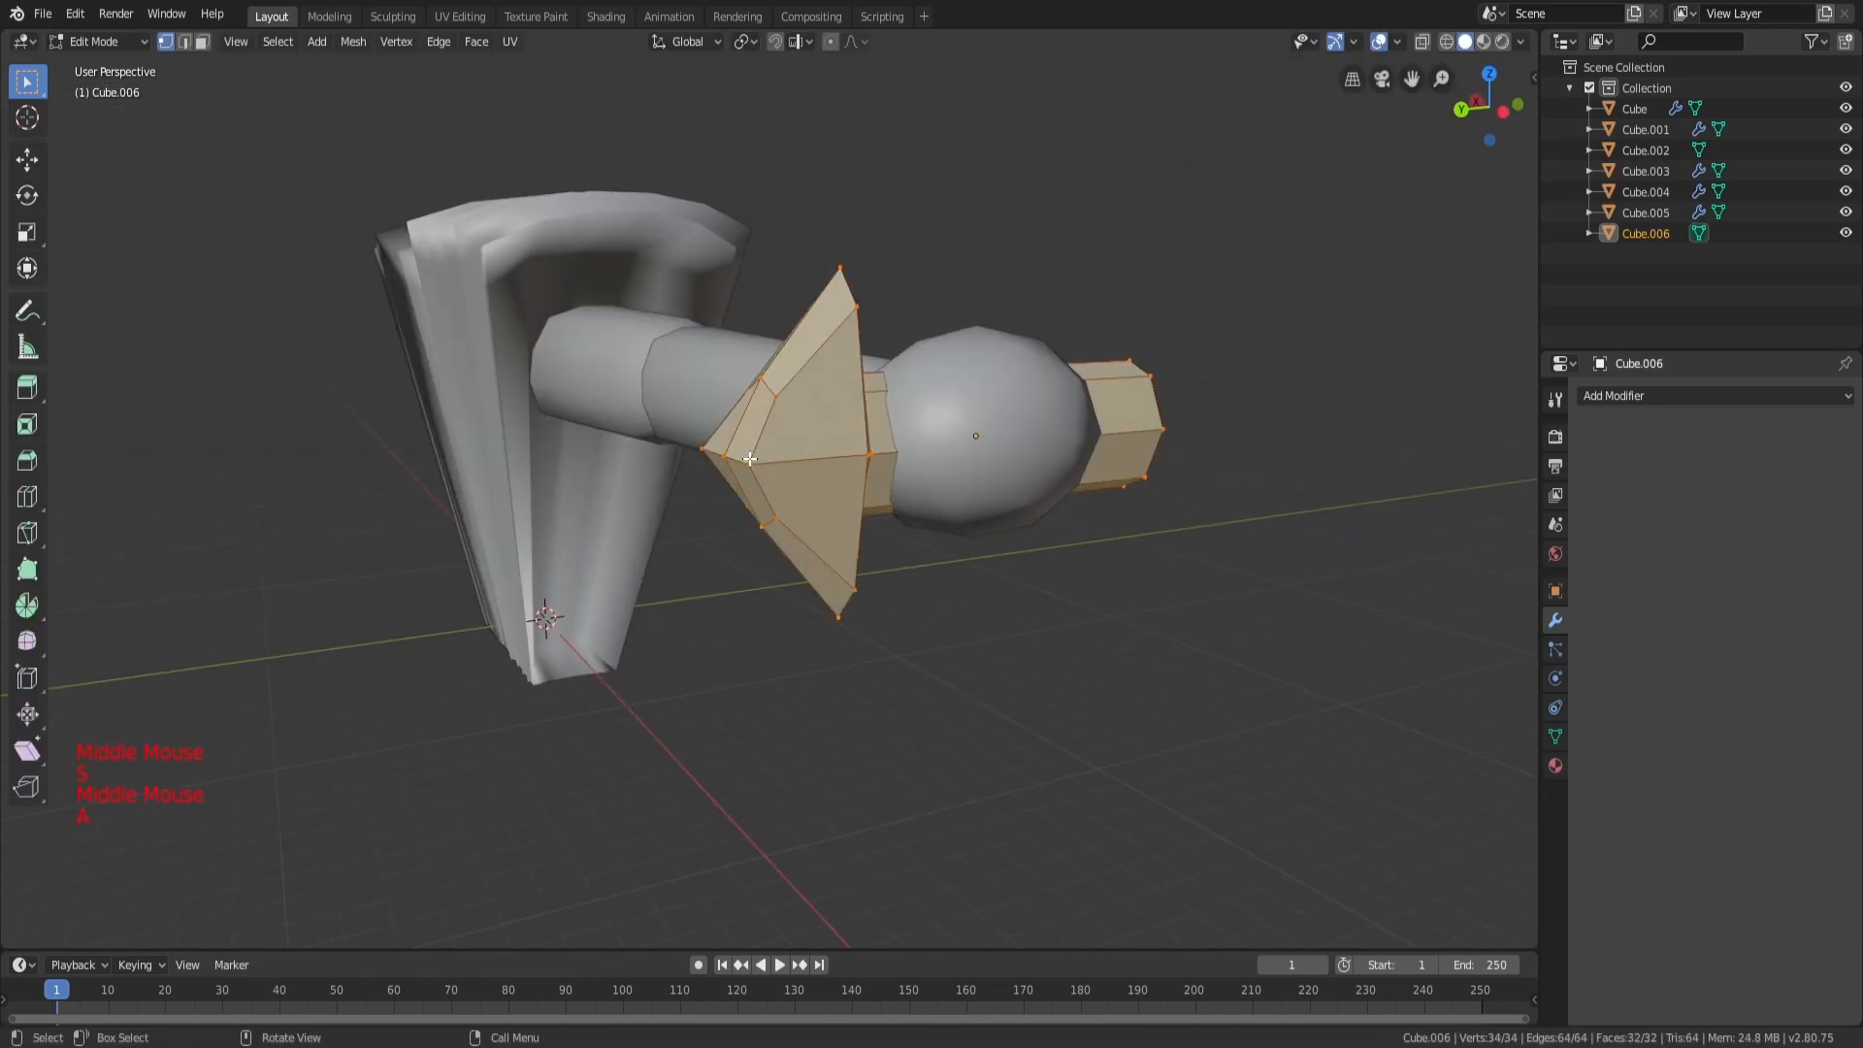
key("g")
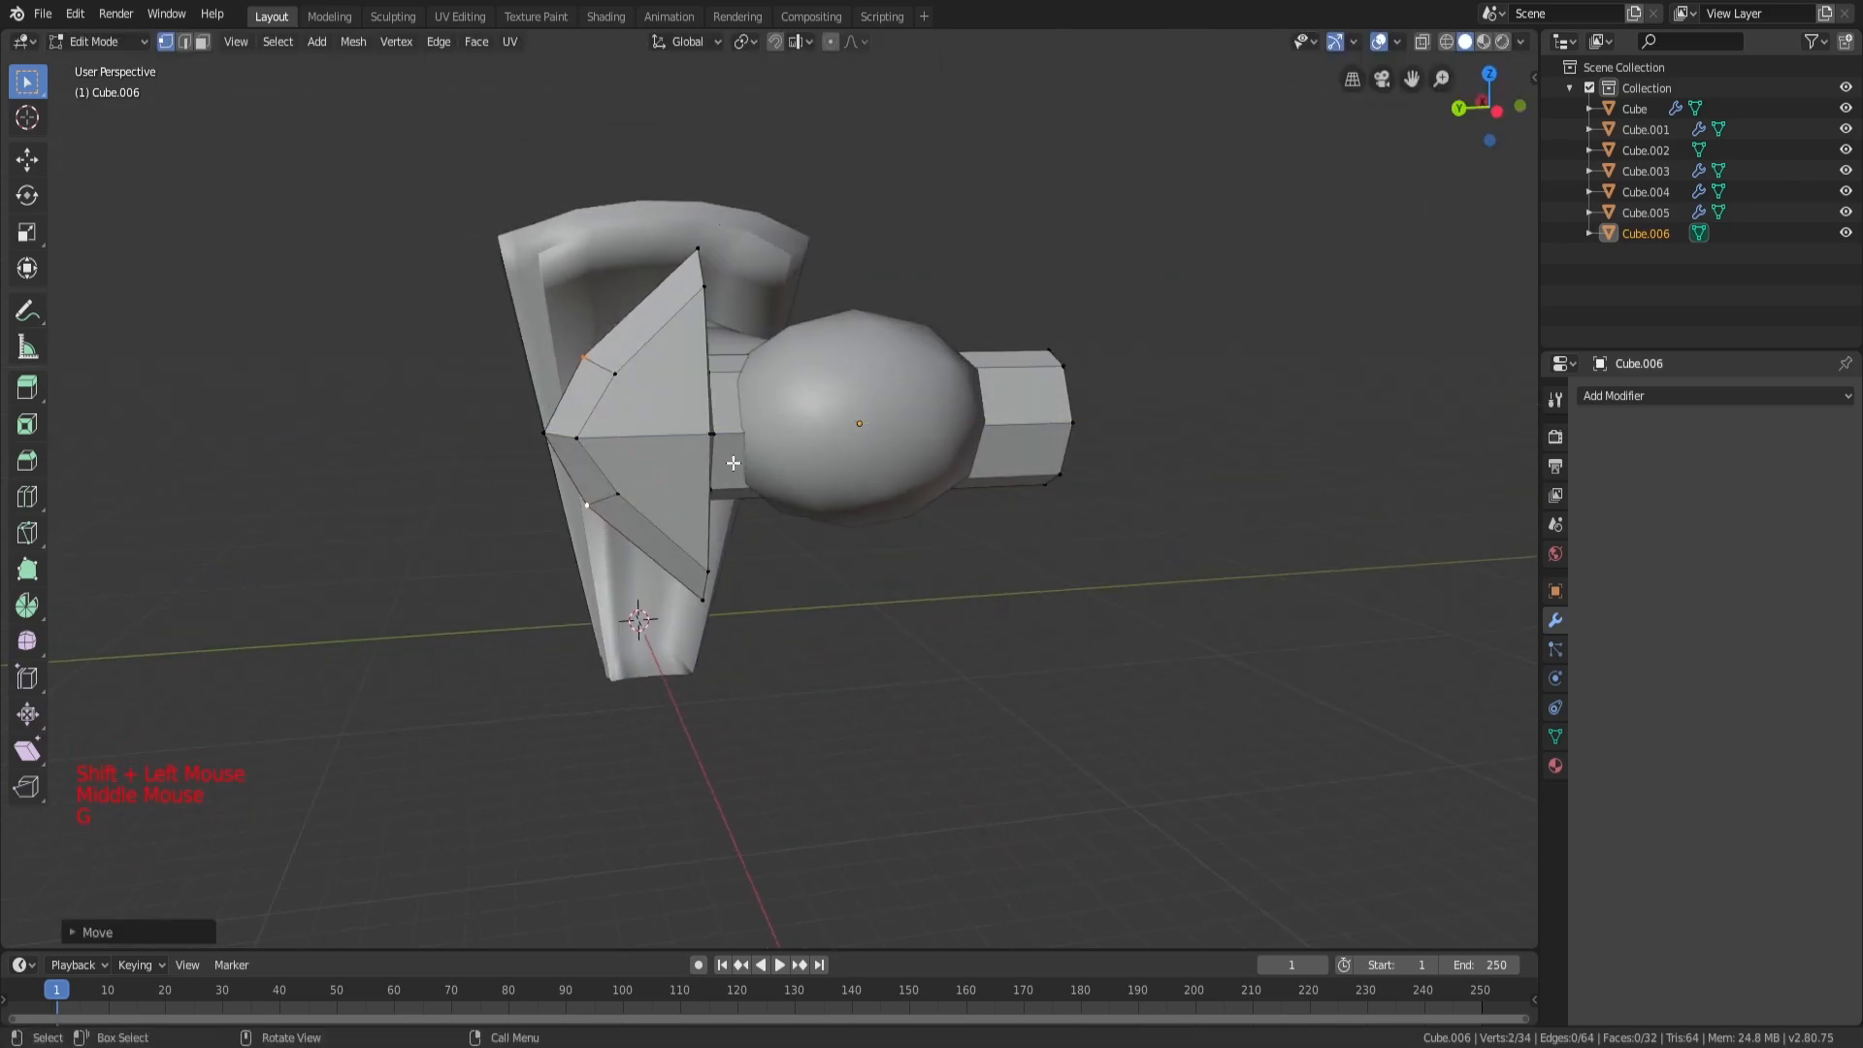
key("Tab")
middle_click_drag(727, 486, 576, 400)
scroll(576, 399, "down", 7)
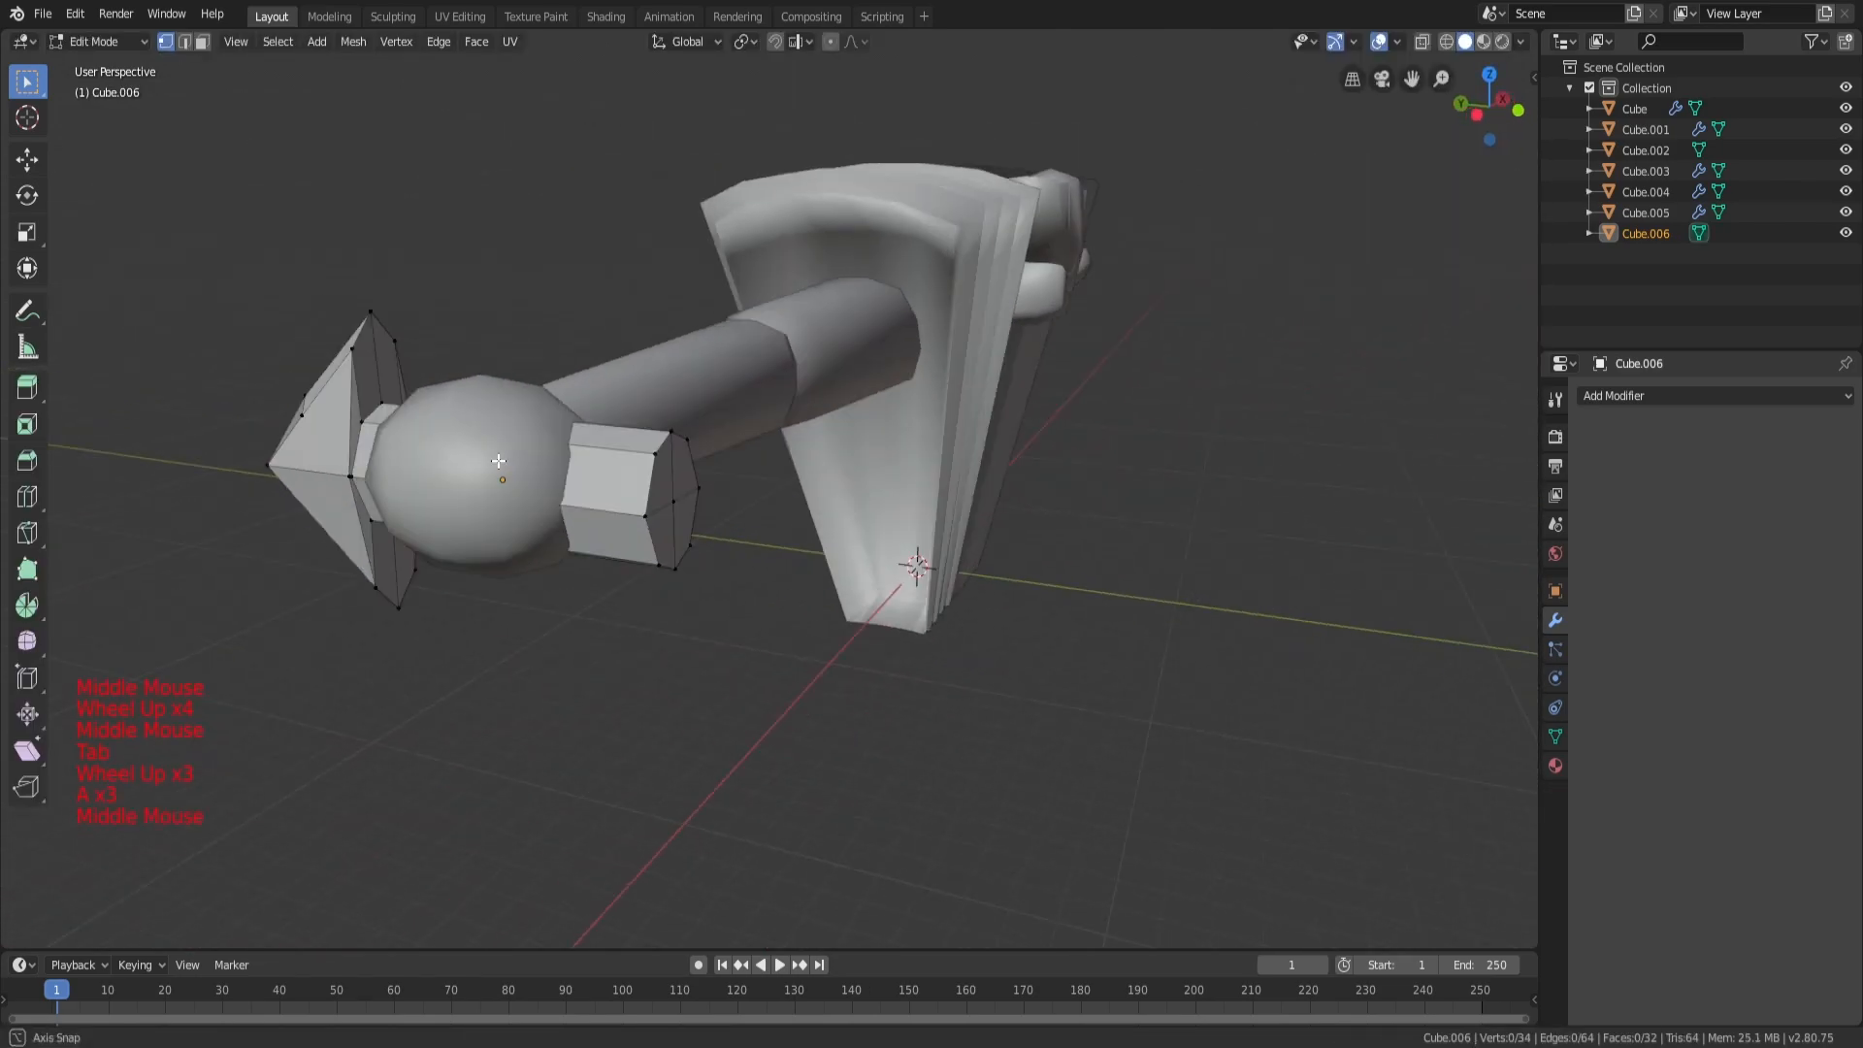
Step: Select the block's blunt end, enlarge it, and extrude it about 0.76 m along Y to form a tall crossguard
middle_click_drag(738, 485, 782, 502)
key("c")
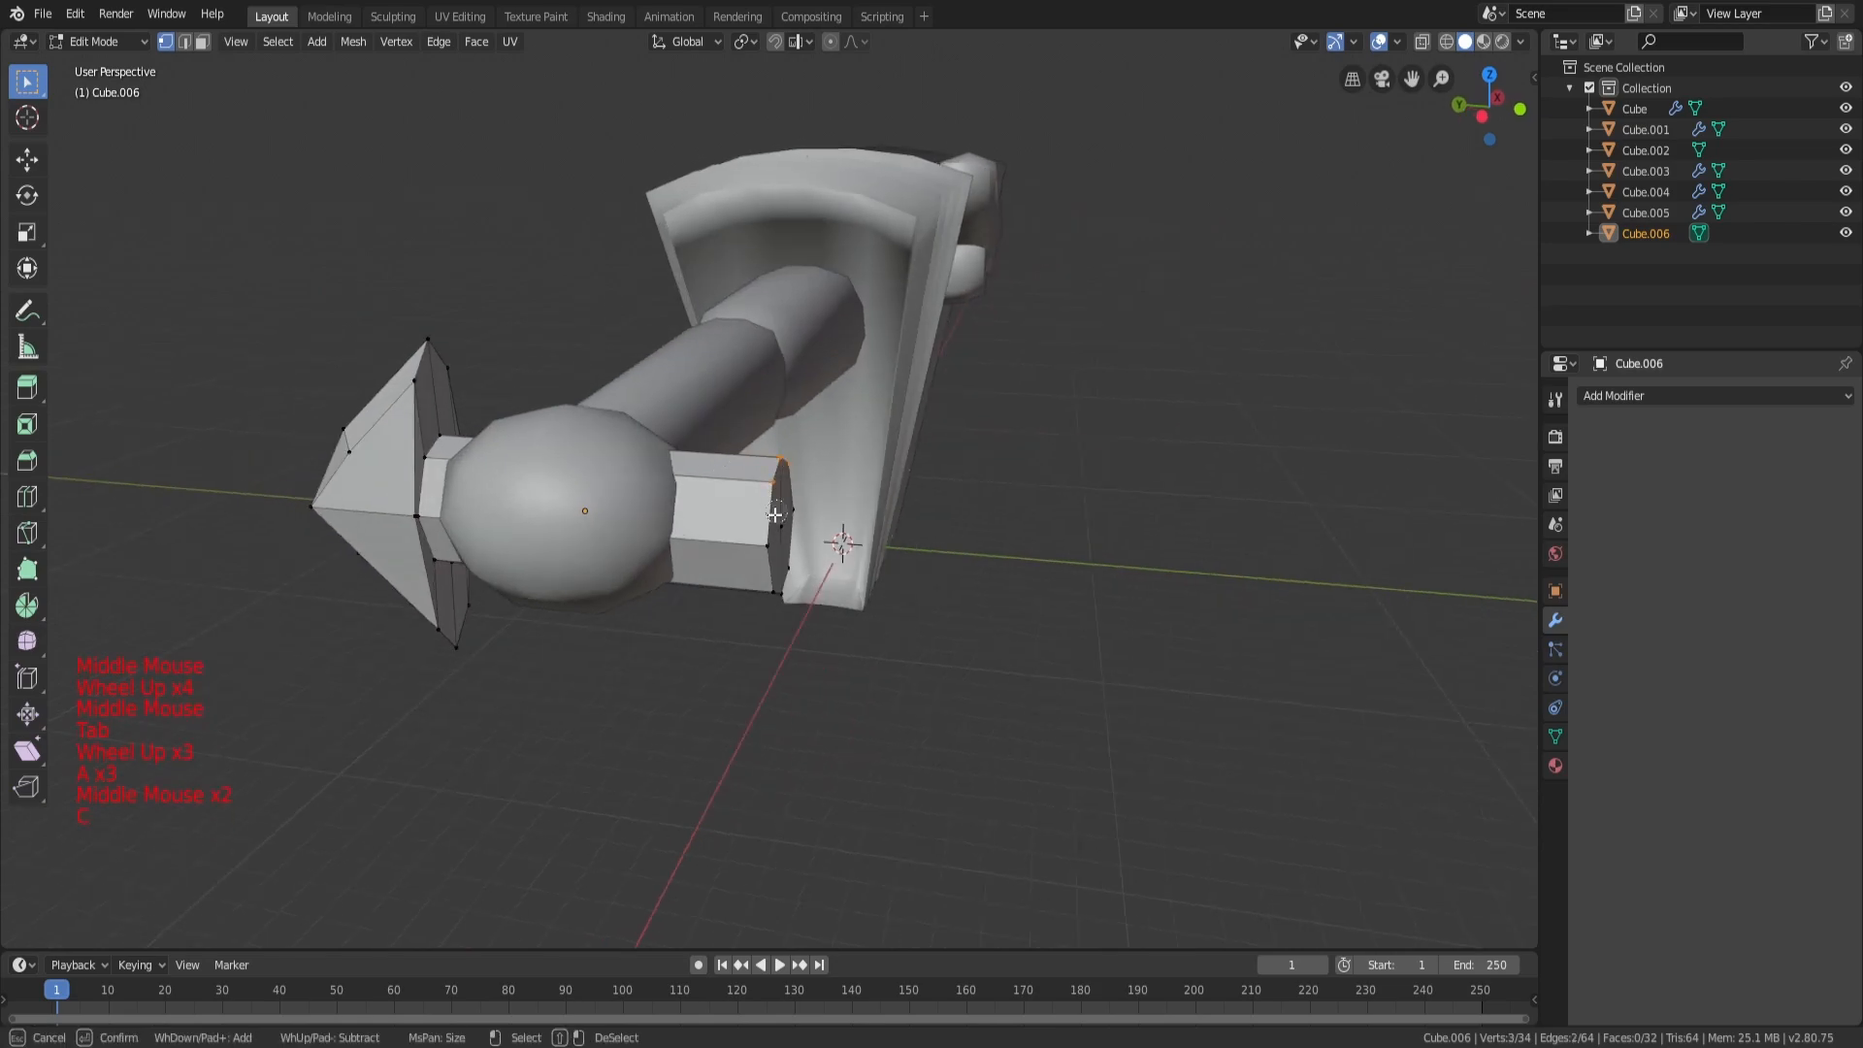
middle_click_drag(795, 565, 964, 409)
left_click(1149, 415)
middle_click_drag(1149, 416, 881, 431)
key("s")
key("x")
left_click(701, 463)
middle_click_drag(700, 463, 887, 425)
key("e")
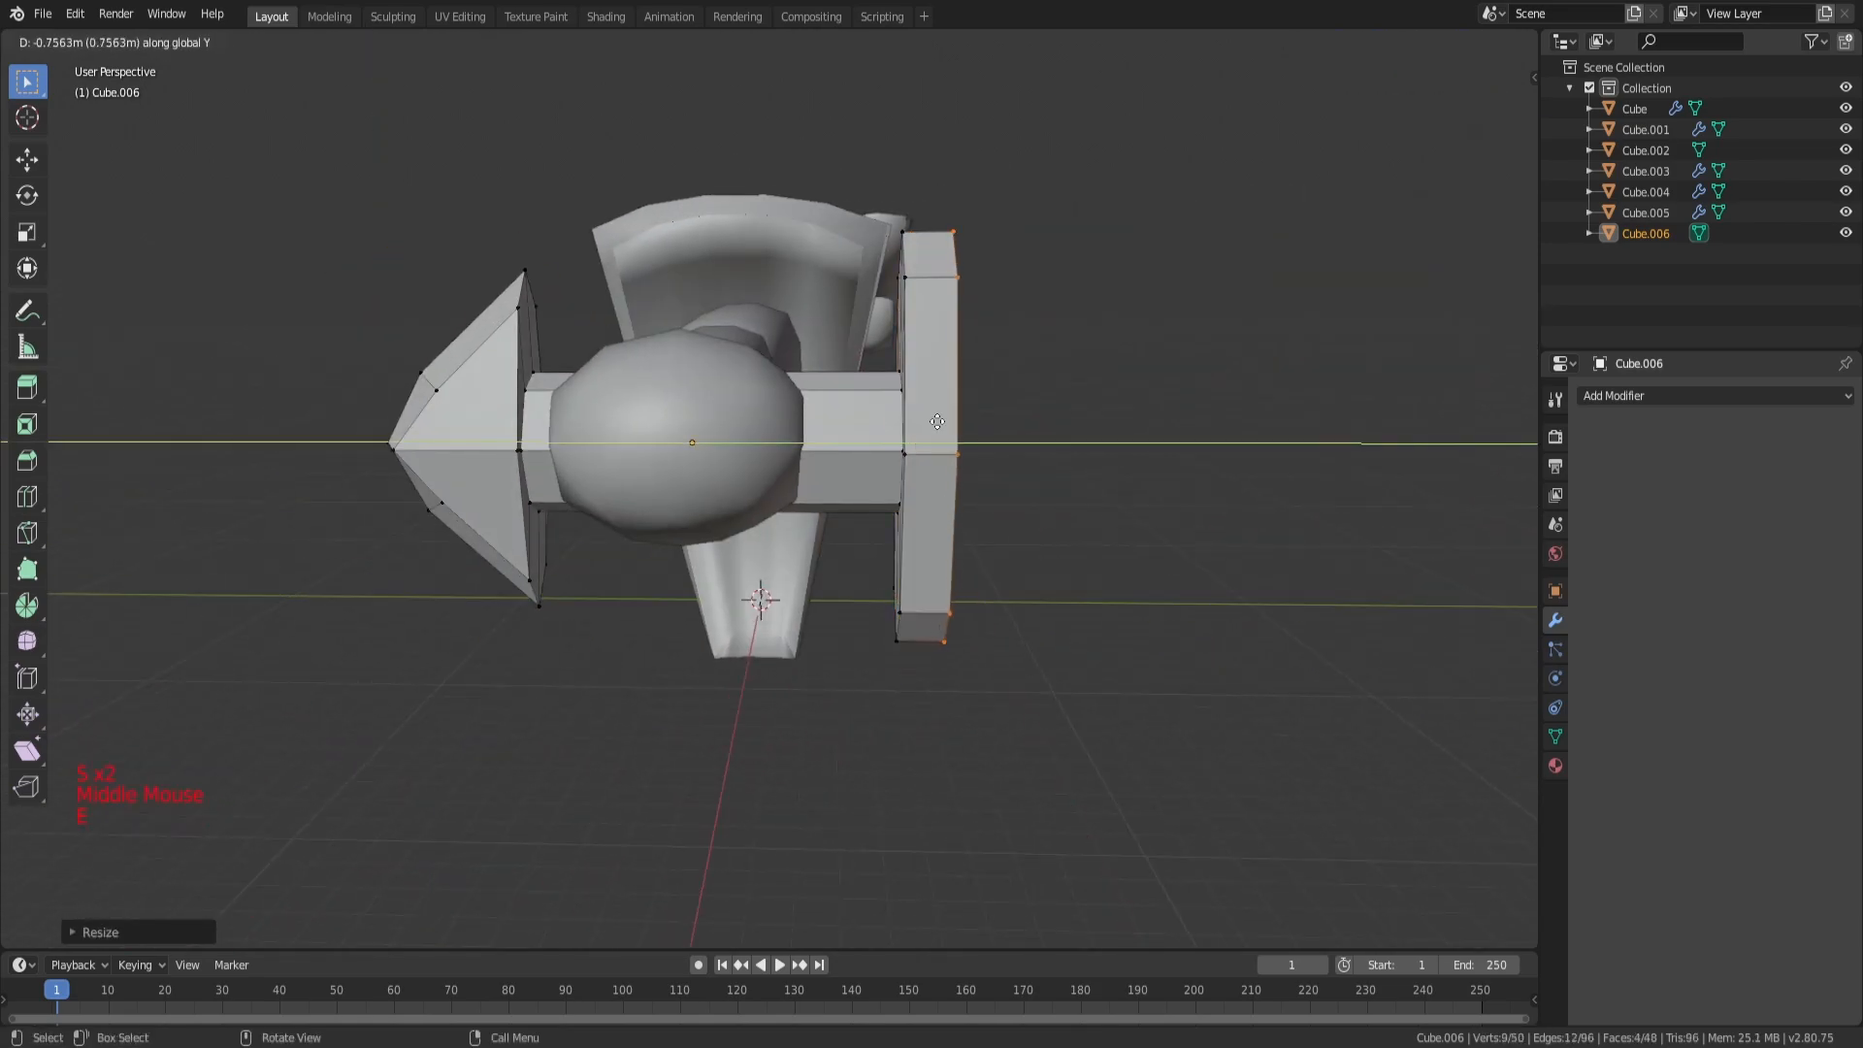
left_click(935, 427)
Step: Scale selected vertices of the crossguard, including along Z, to taper its upper and lower ends
key("a")
left_click(936, 281)
middle_click_drag(936, 280, 842, 315)
key("s")
left_click(931, 320)
middle_click_drag(679, 320, 561, 317)
key("s")
key("z")
left_click(666, 310)
Step: Move part of the crossguard to adjust its outline
key("a")
key("a")
key("a")
key("Tab")
scroll(583, 315, "down", 4)
middle_click_drag(702, 155, 757, 549)
scroll(720, 301, "up", 3)
left_click(726, 324)
key("g")
left_click(866, 375)
key("a")
key("a")
key("a")
scroll(672, 449, "down", 6)
scroll(777, 553, "up", 7)
Step: Add a cube and move it along X into line with the crossguard
left_click(505, 548)
middle_click_drag(505, 548, 738, 515)
scroll(599, 538, "down", 3)
key("shift+a")
left_click(670, 559)
key("g")
key("x")
left_click(279, 610)
Step: Move the cube along Z and Y to seat it against the crossguard's outer face
key("g")
key("z")
left_click(388, 427)
middle_click_drag(389, 427, 598, 446)
key("g")
key("y")
left_click(788, 504)
middle_click_drag(788, 504, 910, 486)
scroll(786, 425, "up", 3)
scroll(910, 485, "up", 3)
scroll(753, 469, "down", 1)
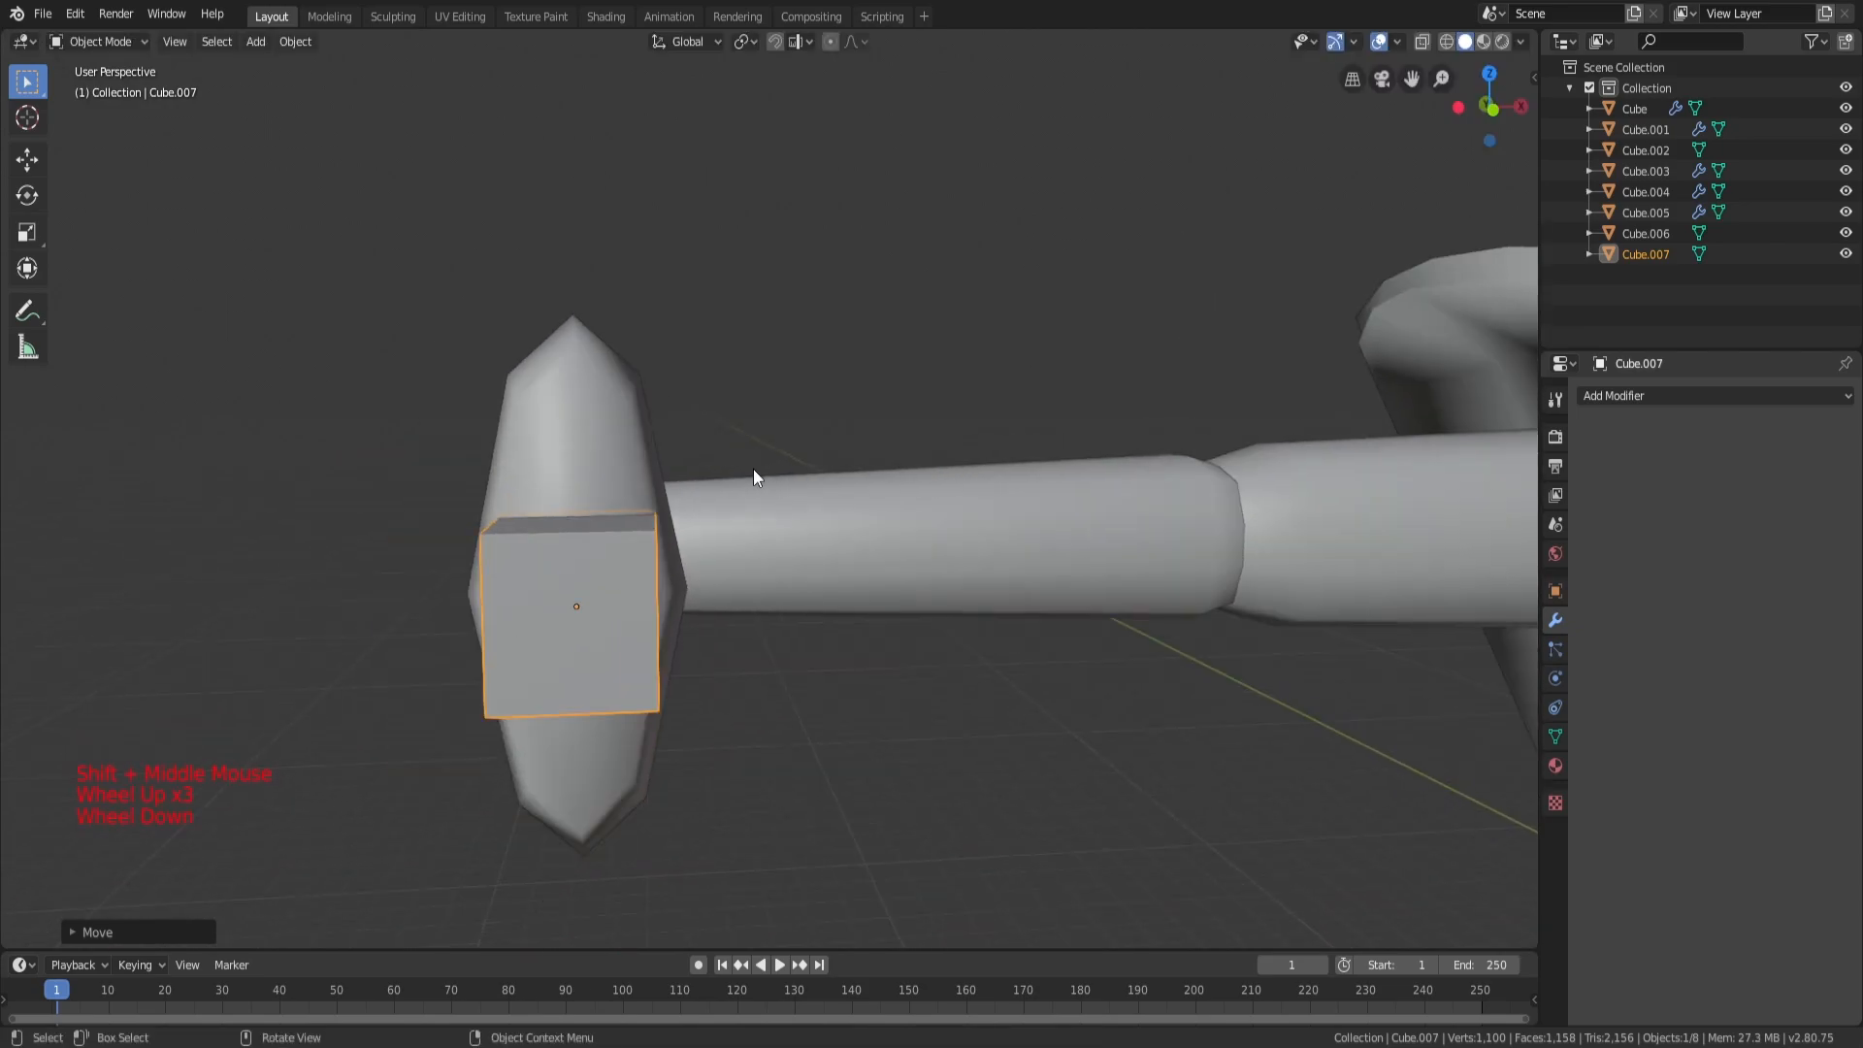
Step: Narrow the cube along X and stretch it along Z to about 1.6 times its height
middle_click_drag(754, 469, 794, 505)
key("s")
key("x")
left_click(759, 558)
middle_click_drag(927, 503, 906, 446)
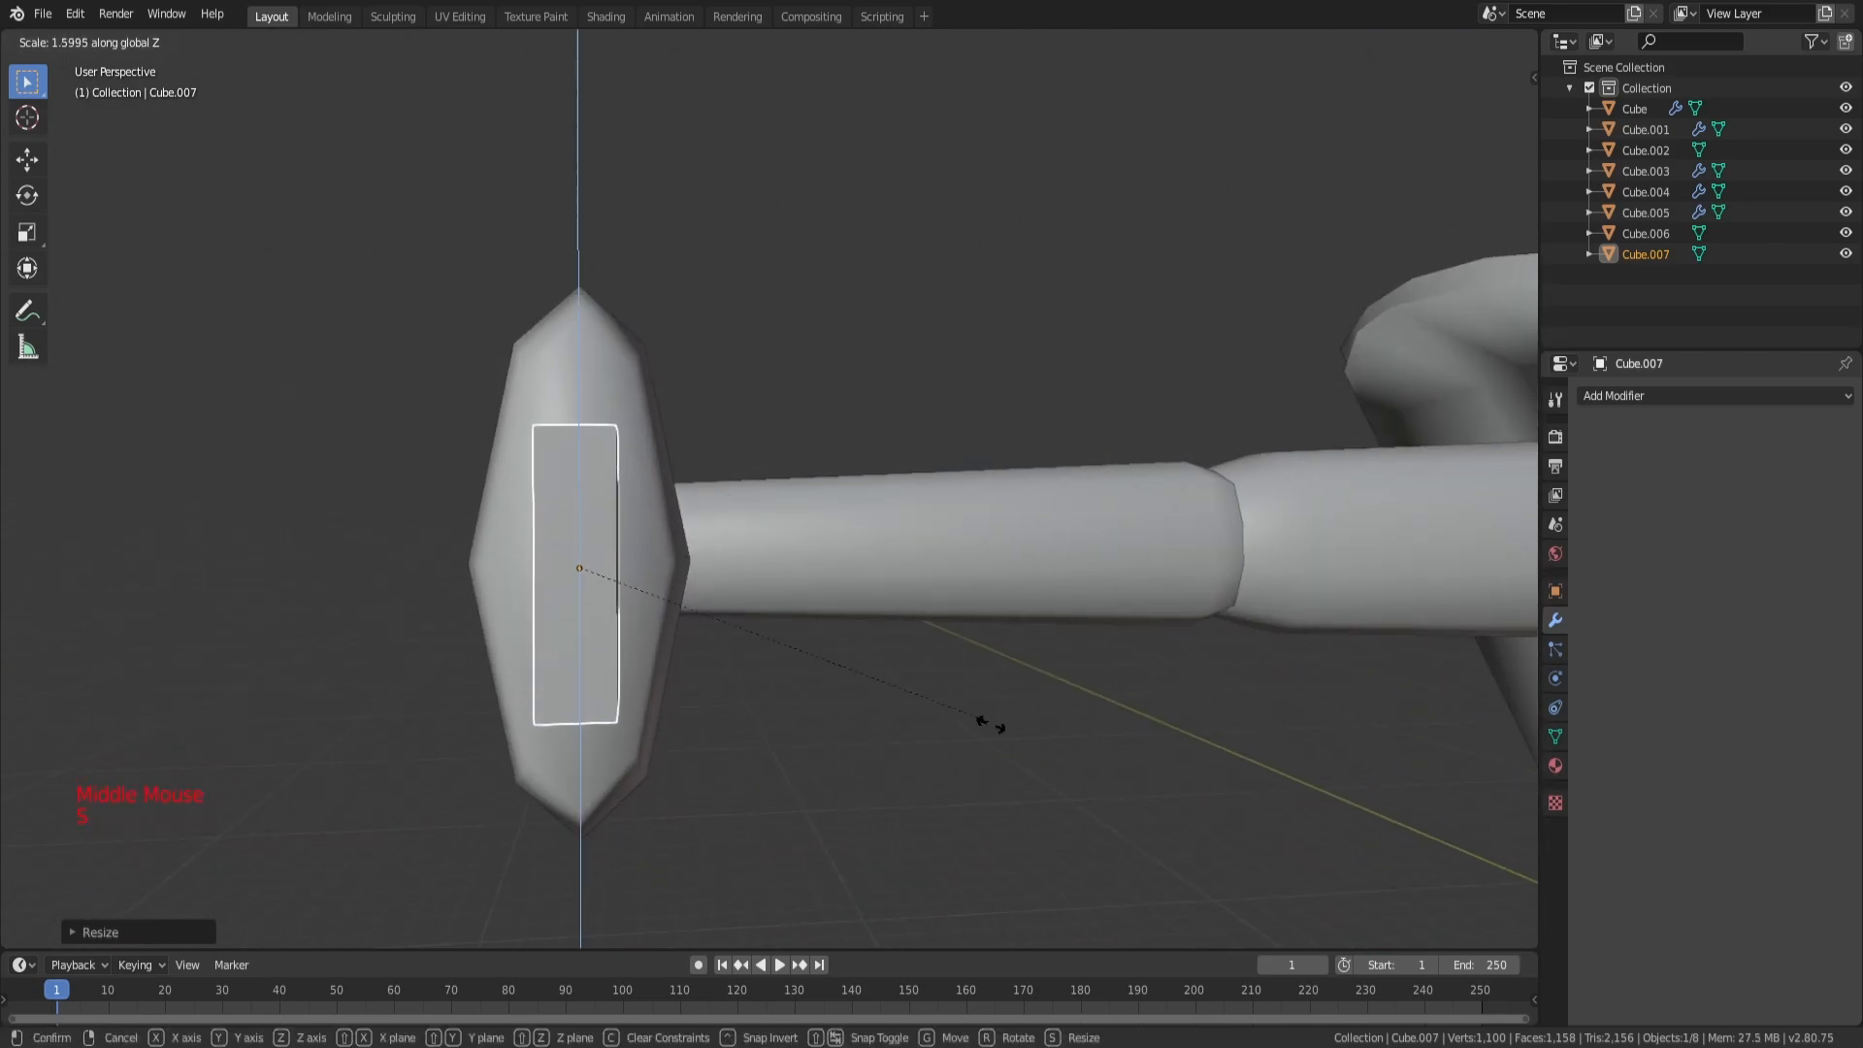
left_click(987, 711)
Step: Enter edit mode on the crossguard block, add loop cuts above and below its middle, and select the new loops
left_click(667, 519)
key("Tab")
key("a")
right_click(663, 449)
key("a")
key("a")
key("a")
key("ctrl+r")
left_click(640, 464, "alt+shift")
Step: Restrict the selection to the crossguard's part of the loops in wireframe view and scale it along Z to round the outline
middle_click_drag(642, 466, 849, 479)
key("z")
scroll(827, 469, "down", 1)
middle_click_drag(902, 543, 957, 549)
scroll(970, 557, "up", 2)
key("c")
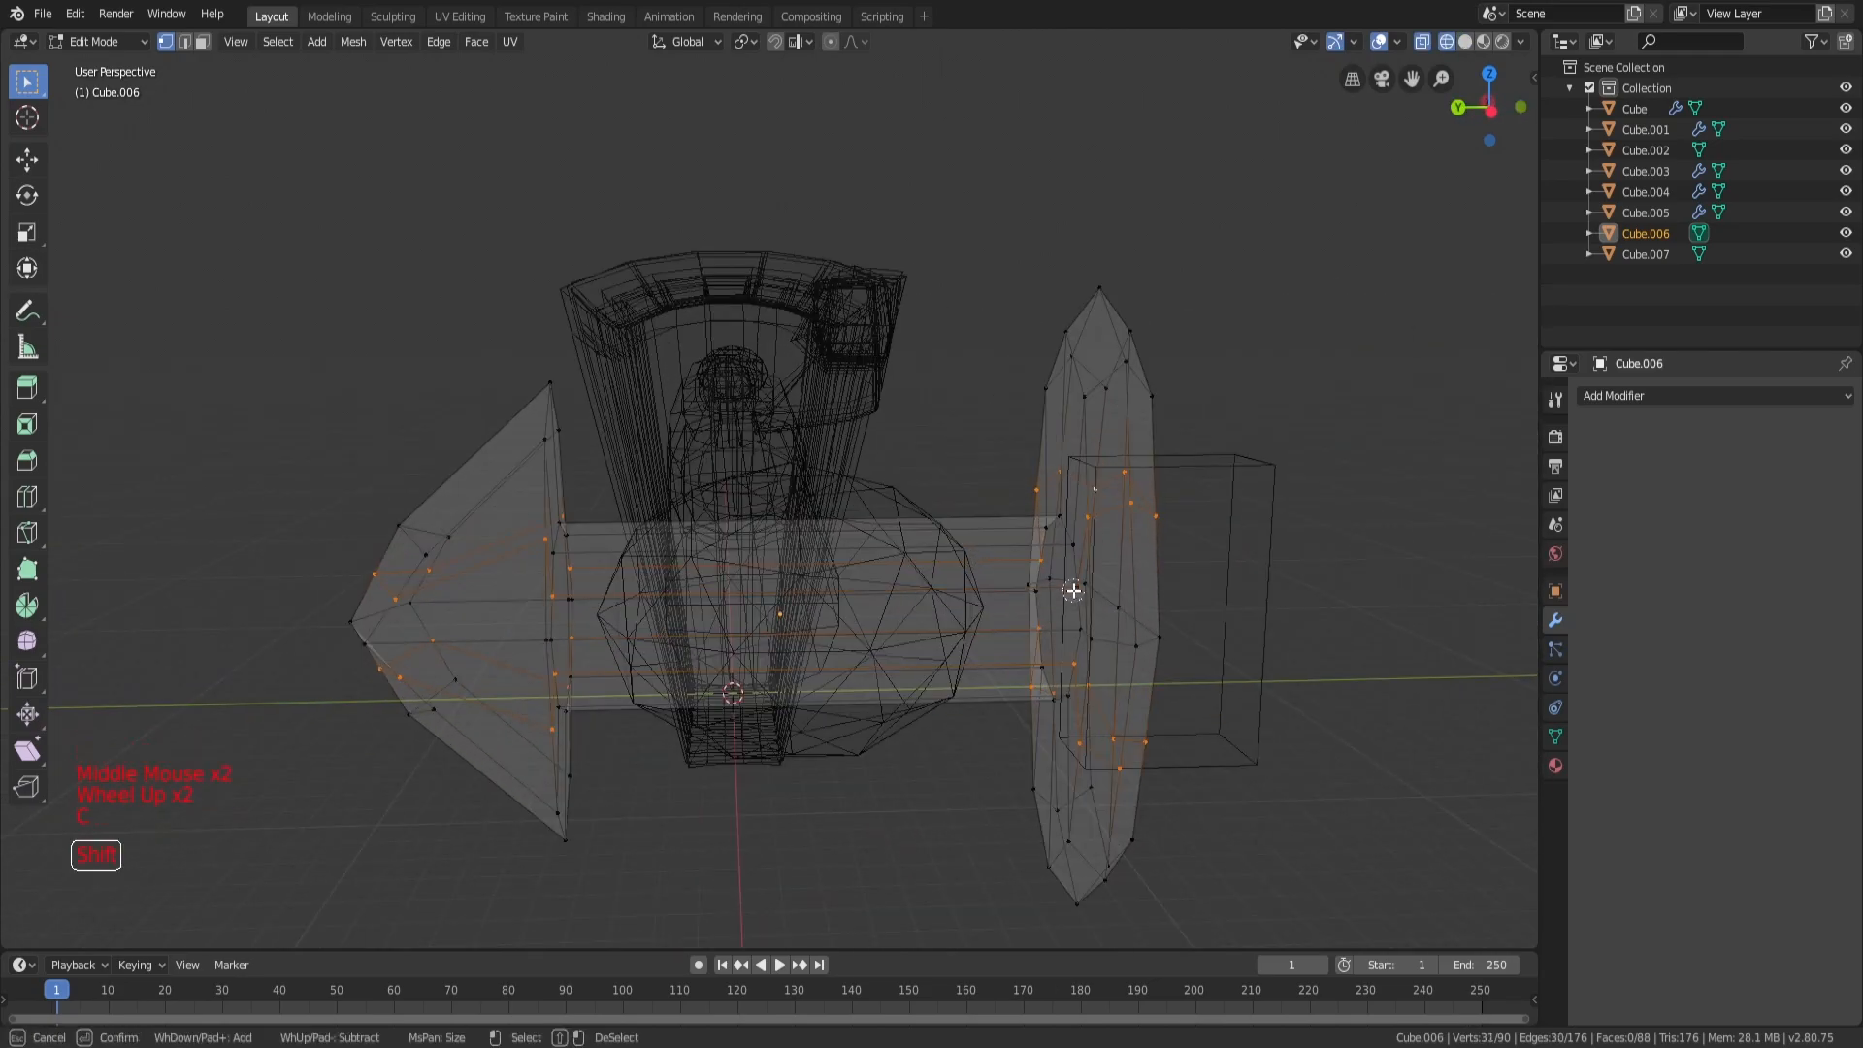
middle_click_drag(1033, 634, 999, 553)
scroll(666, 514, "down", 3)
key("z")
middle_click_drag(636, 540, 929, 498)
scroll(923, 508, "up", 2)
key("s")
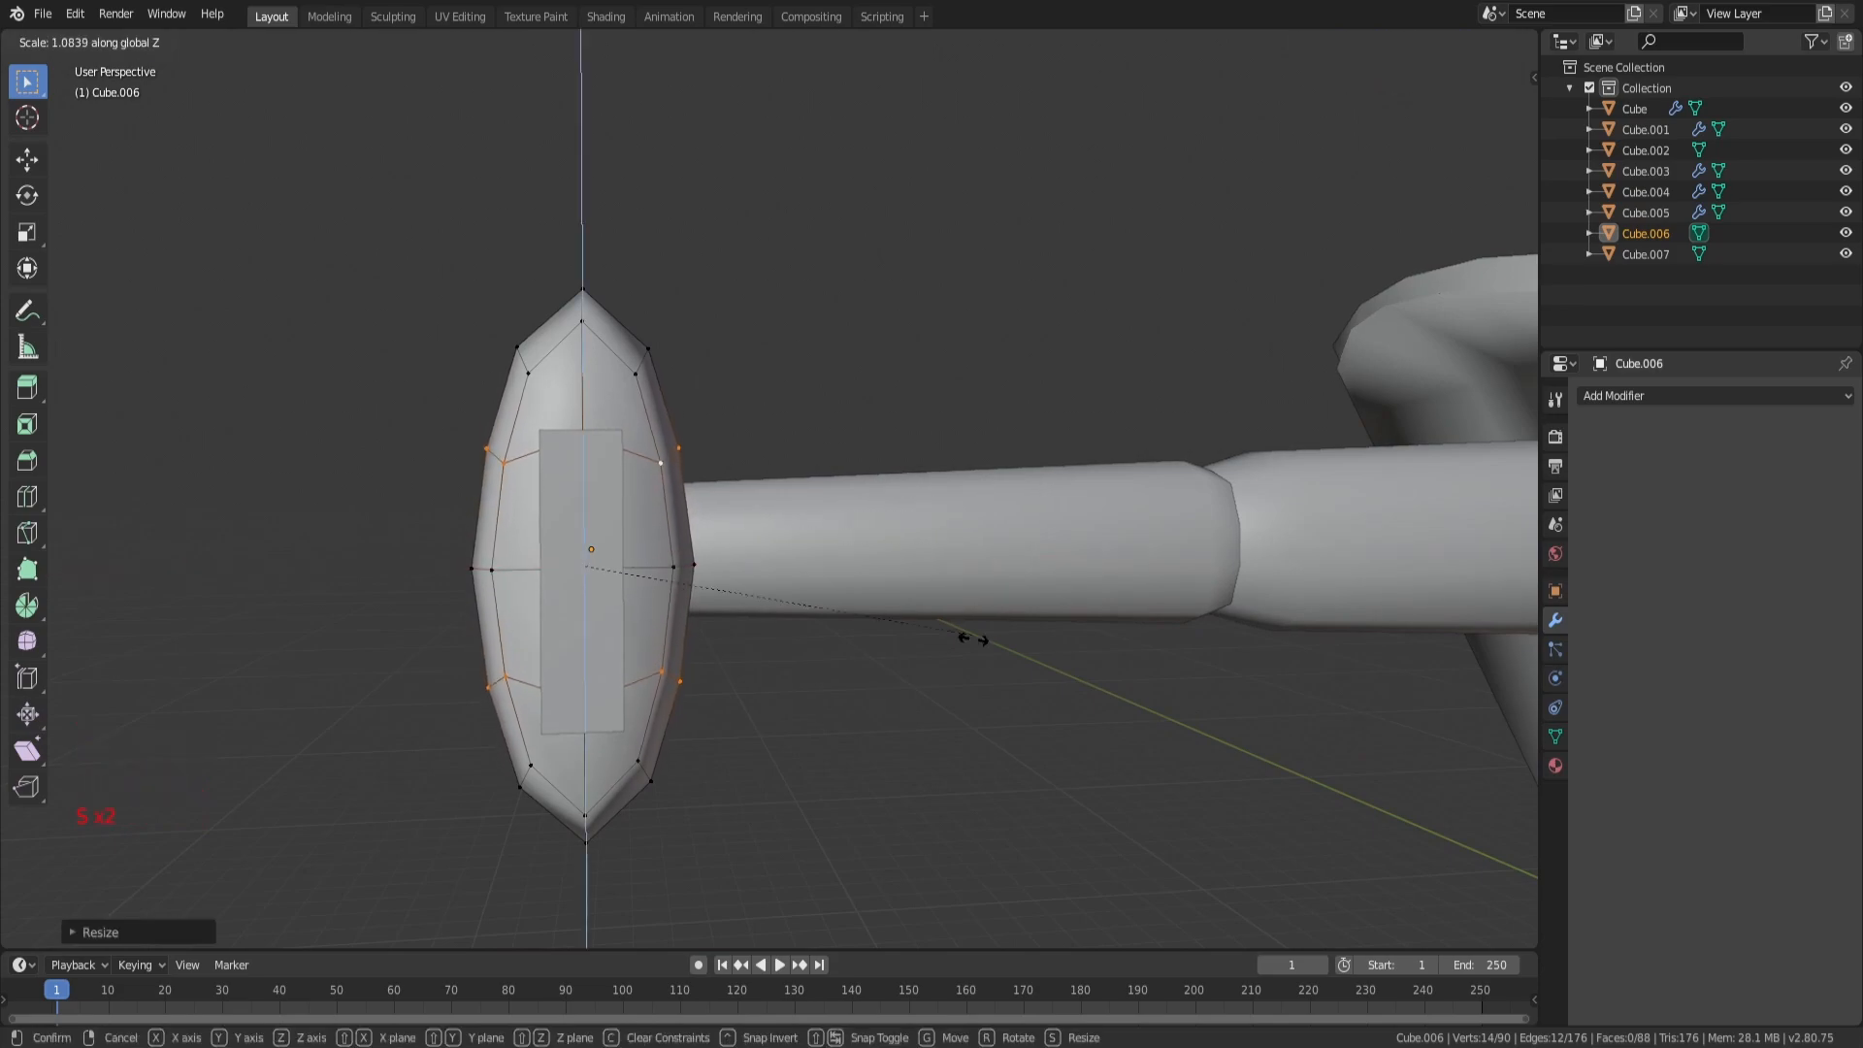
left_click(1026, 775)
Step: Leave edit mode, select the narrow block against the crossguard, and rescale it
scroll(1025, 766, "down", 3)
key("Tab")
middle_click_drag(1018, 680, 987, 596)
left_click(835, 580)
middle_click_drag(854, 582, 975, 545)
scroll(922, 520, "up", 2)
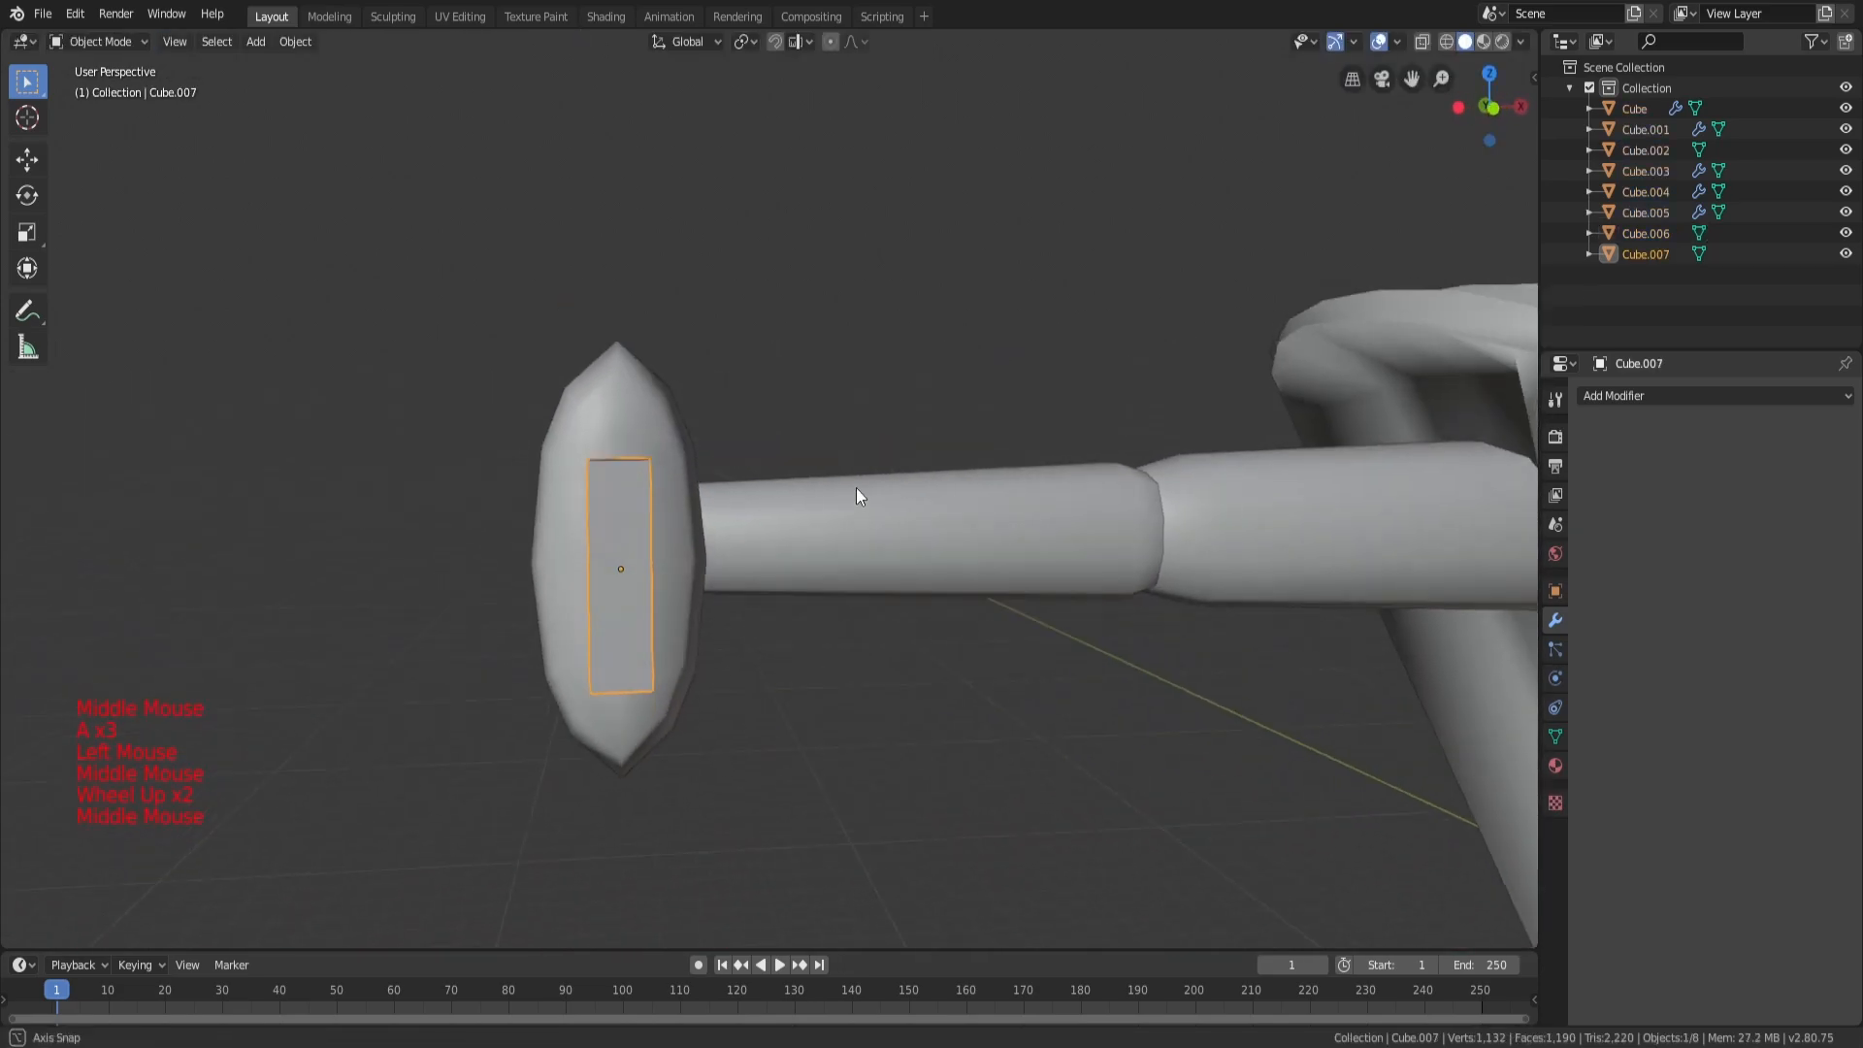
key("s")
middle_click_drag(895, 501, 939, 503)
key("s")
key("s")
left_click(843, 549)
left_click(784, 534)
Step: Extrude the narrow block's outer face away from the crossguard and move the new end to start a blade
key("a")
key("a")
key("a")
scroll(1042, 683, "down", 2)
middle_click_drag(1042, 684, 873, 544)
key("e")
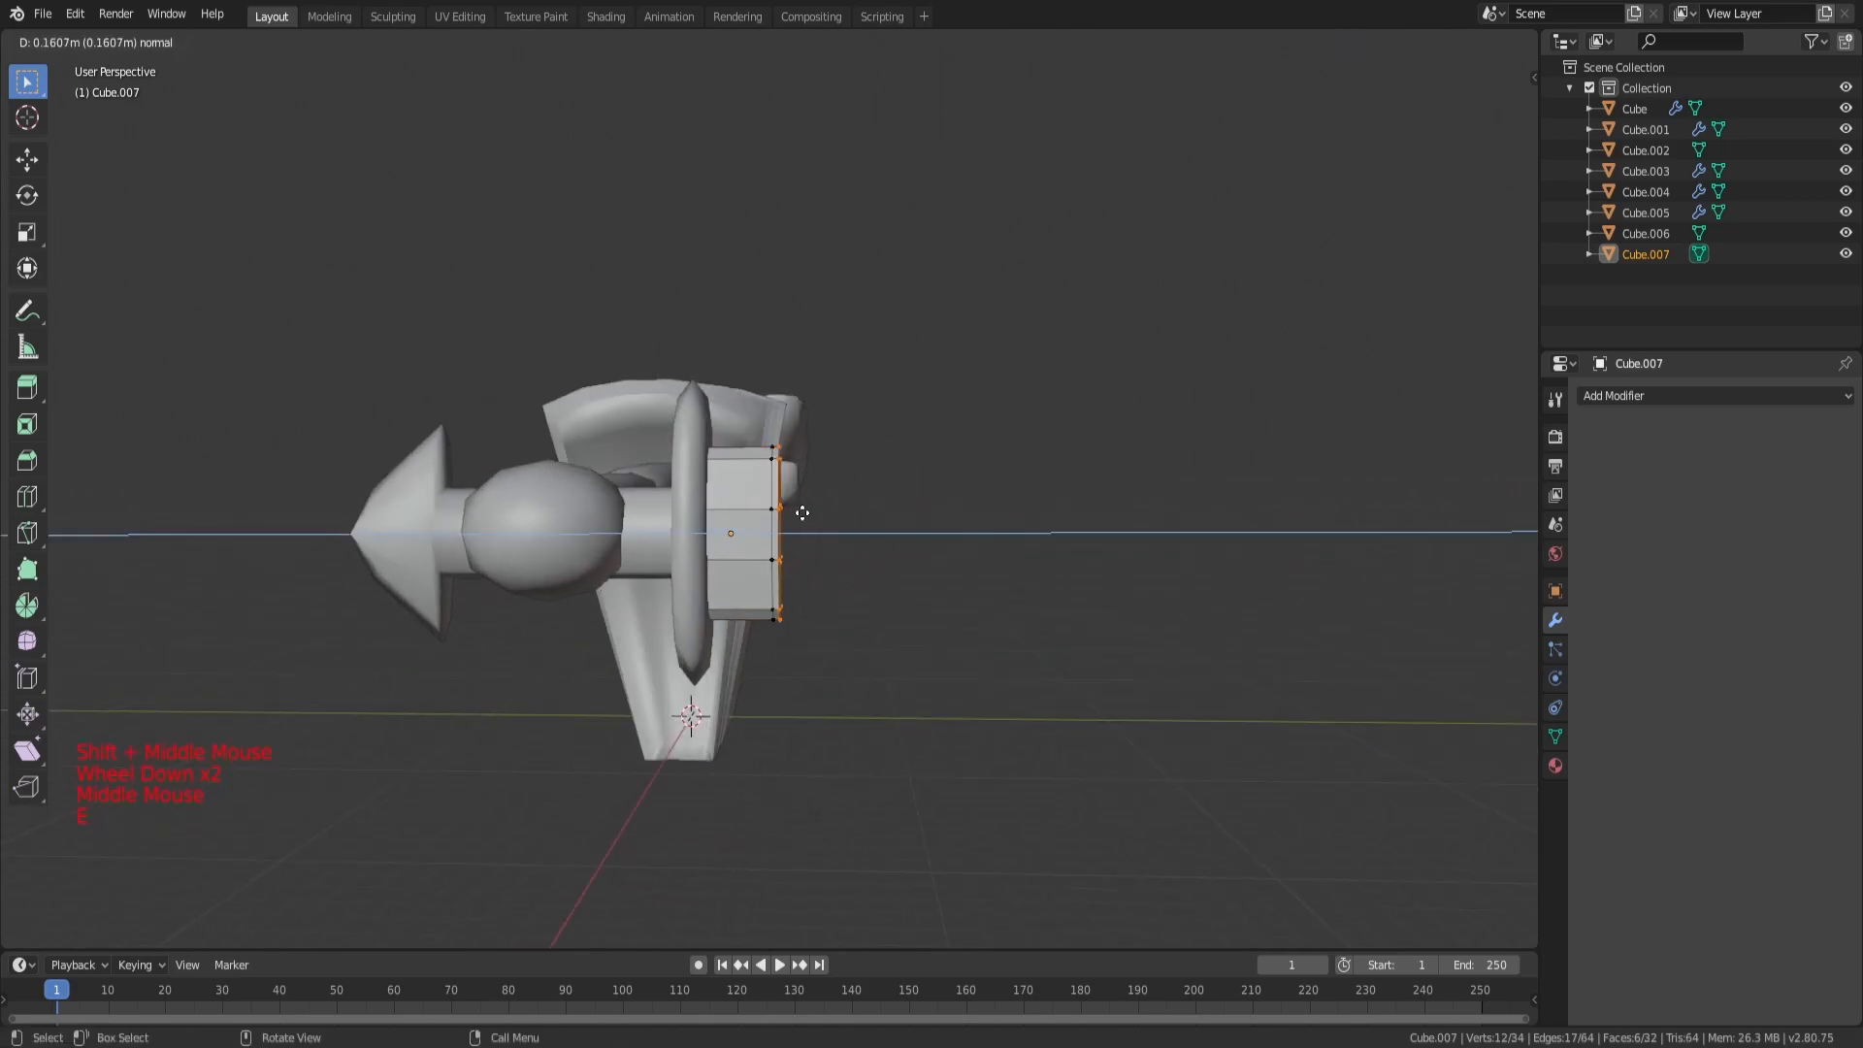
left_click(1068, 538)
key("g")
mouse_move(1080, 515)
middle_mouse_down()
mouse_move(956, 529)
mouse_move(1106, 503)
middle_mouse_up()
Step: Extrude a second blade segment along Y and raise its end along Z to curve the blade upward
key("e")
key("y")
left_click(1343, 499)
key("g")
key("z")
left_click(1369, 433)
Step: Examine the blade's curve and thickness from several angles, both in object mode and in edit mode
key("a")
key("a")
key("a")
key("Tab")
middle_click_drag(1252, 475, 1079, 400)
scroll(990, 523, "down", 5)
key("a")
key("a")
key("a")
scroll(970, 437, "up", 3)
left_click(922, 447)
key("Tab")
scroll(903, 504, "up", 4)
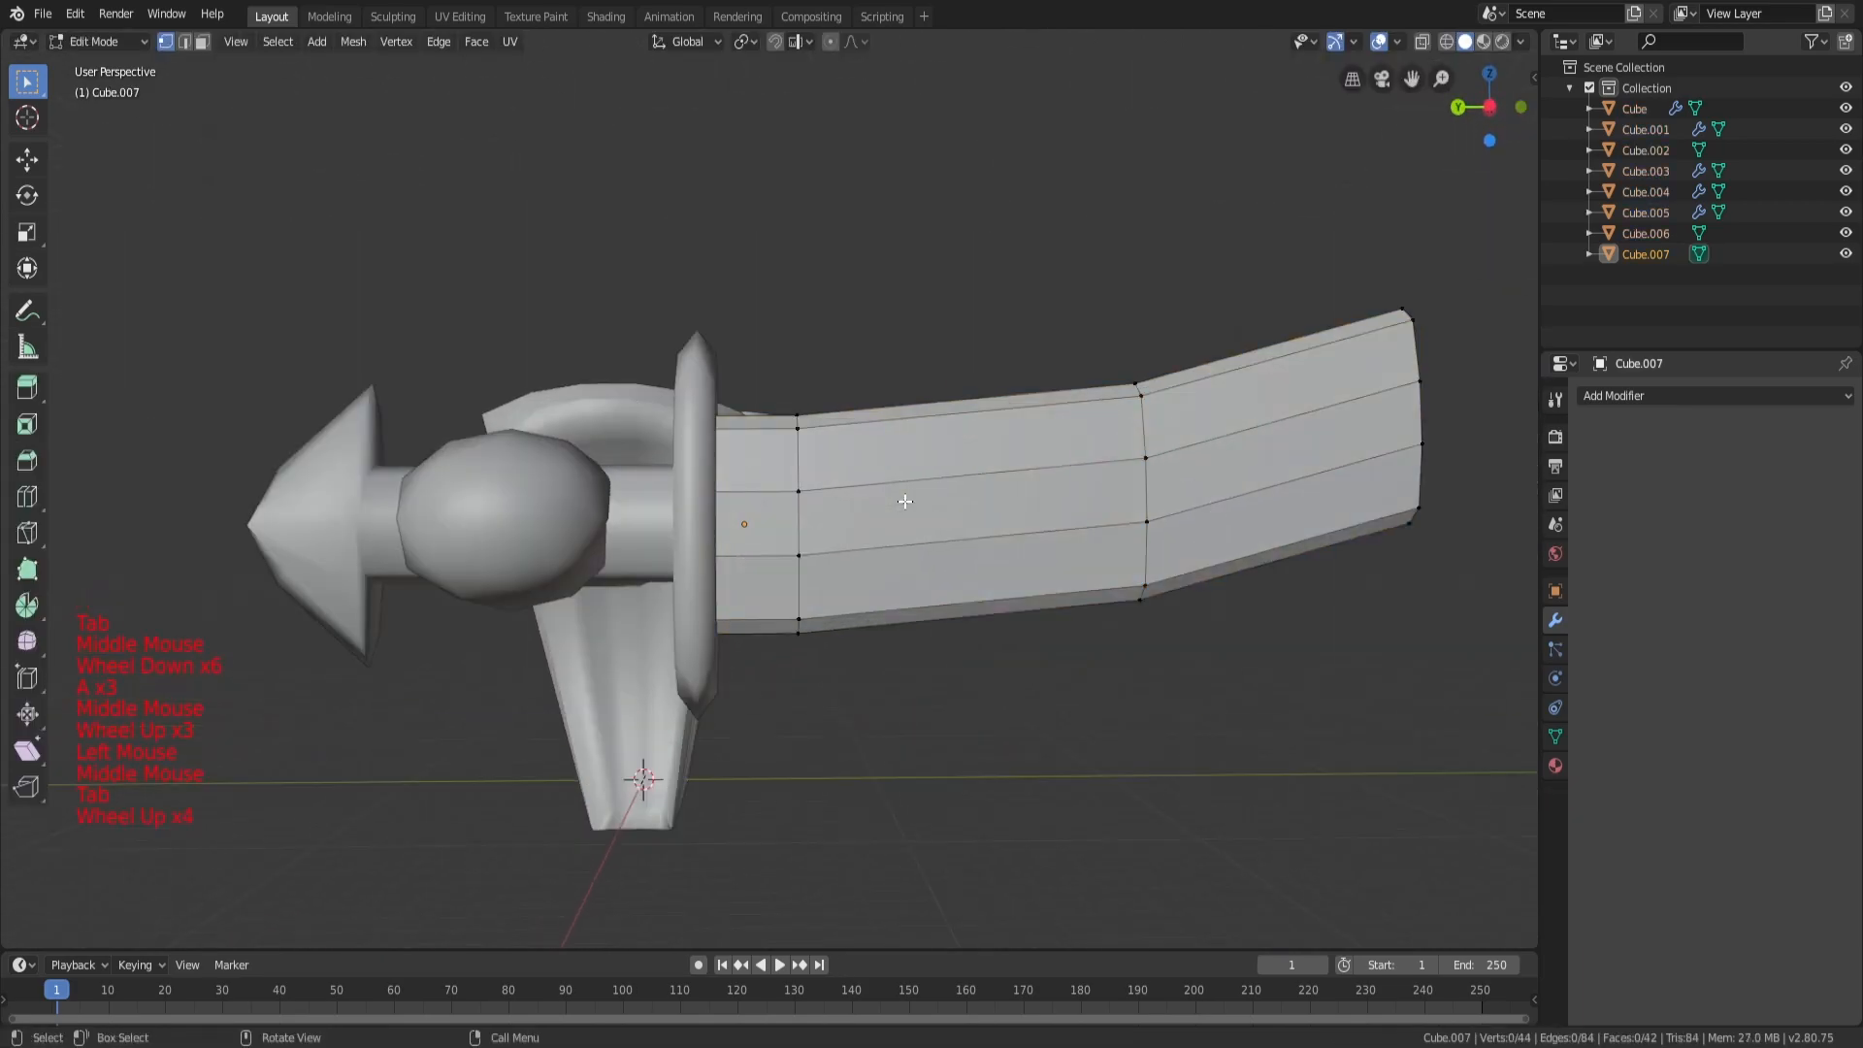
middle_click_drag(902, 503, 979, 473)
key("a")
key("a")
middle_click_drag(1198, 436, 1019, 657)
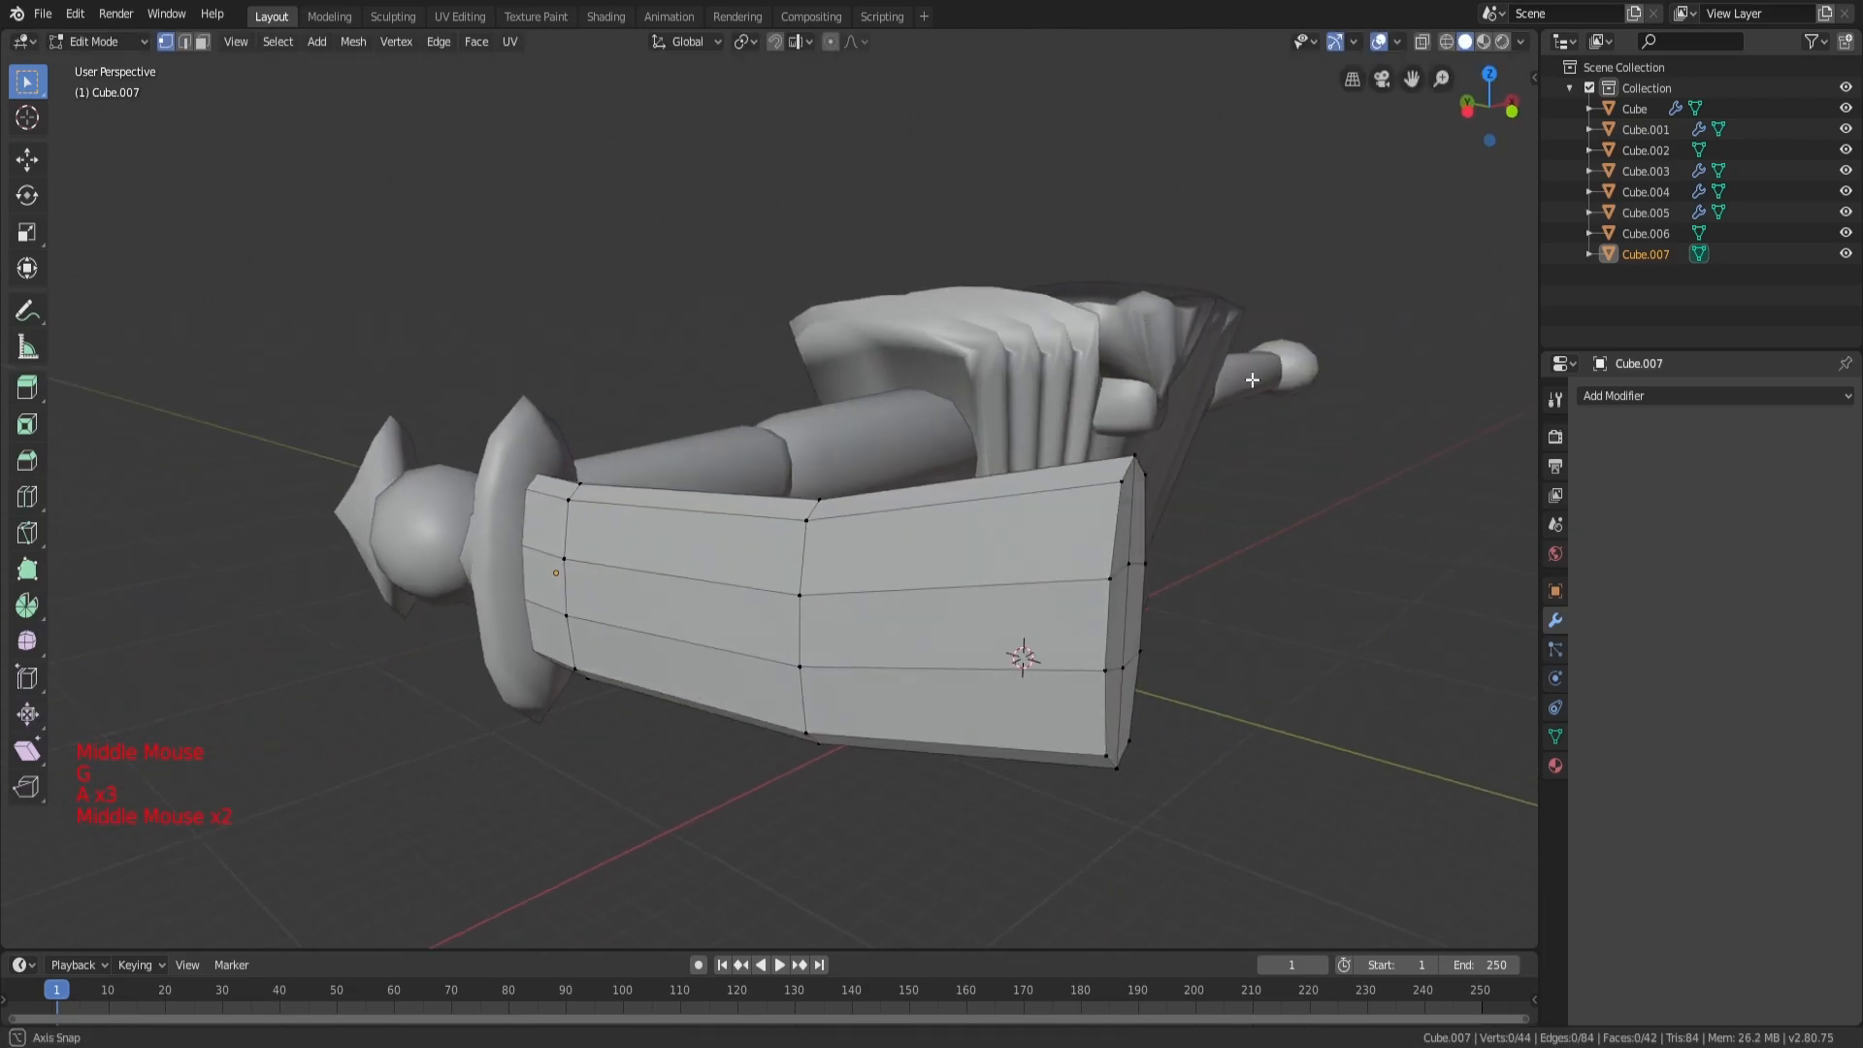
middle_click_drag(1144, 653, 1205, 460)
Step: Taper the blade's far end by scaling its vertices along Z, and raise that end along Z
middle_click_drag(1288, 604, 1116, 582)
key("c")
key("s")
key("z")
left_click(978, 514)
key("g")
key("z")
left_click(975, 422)
middle_click_drag(971, 422, 1042, 393)
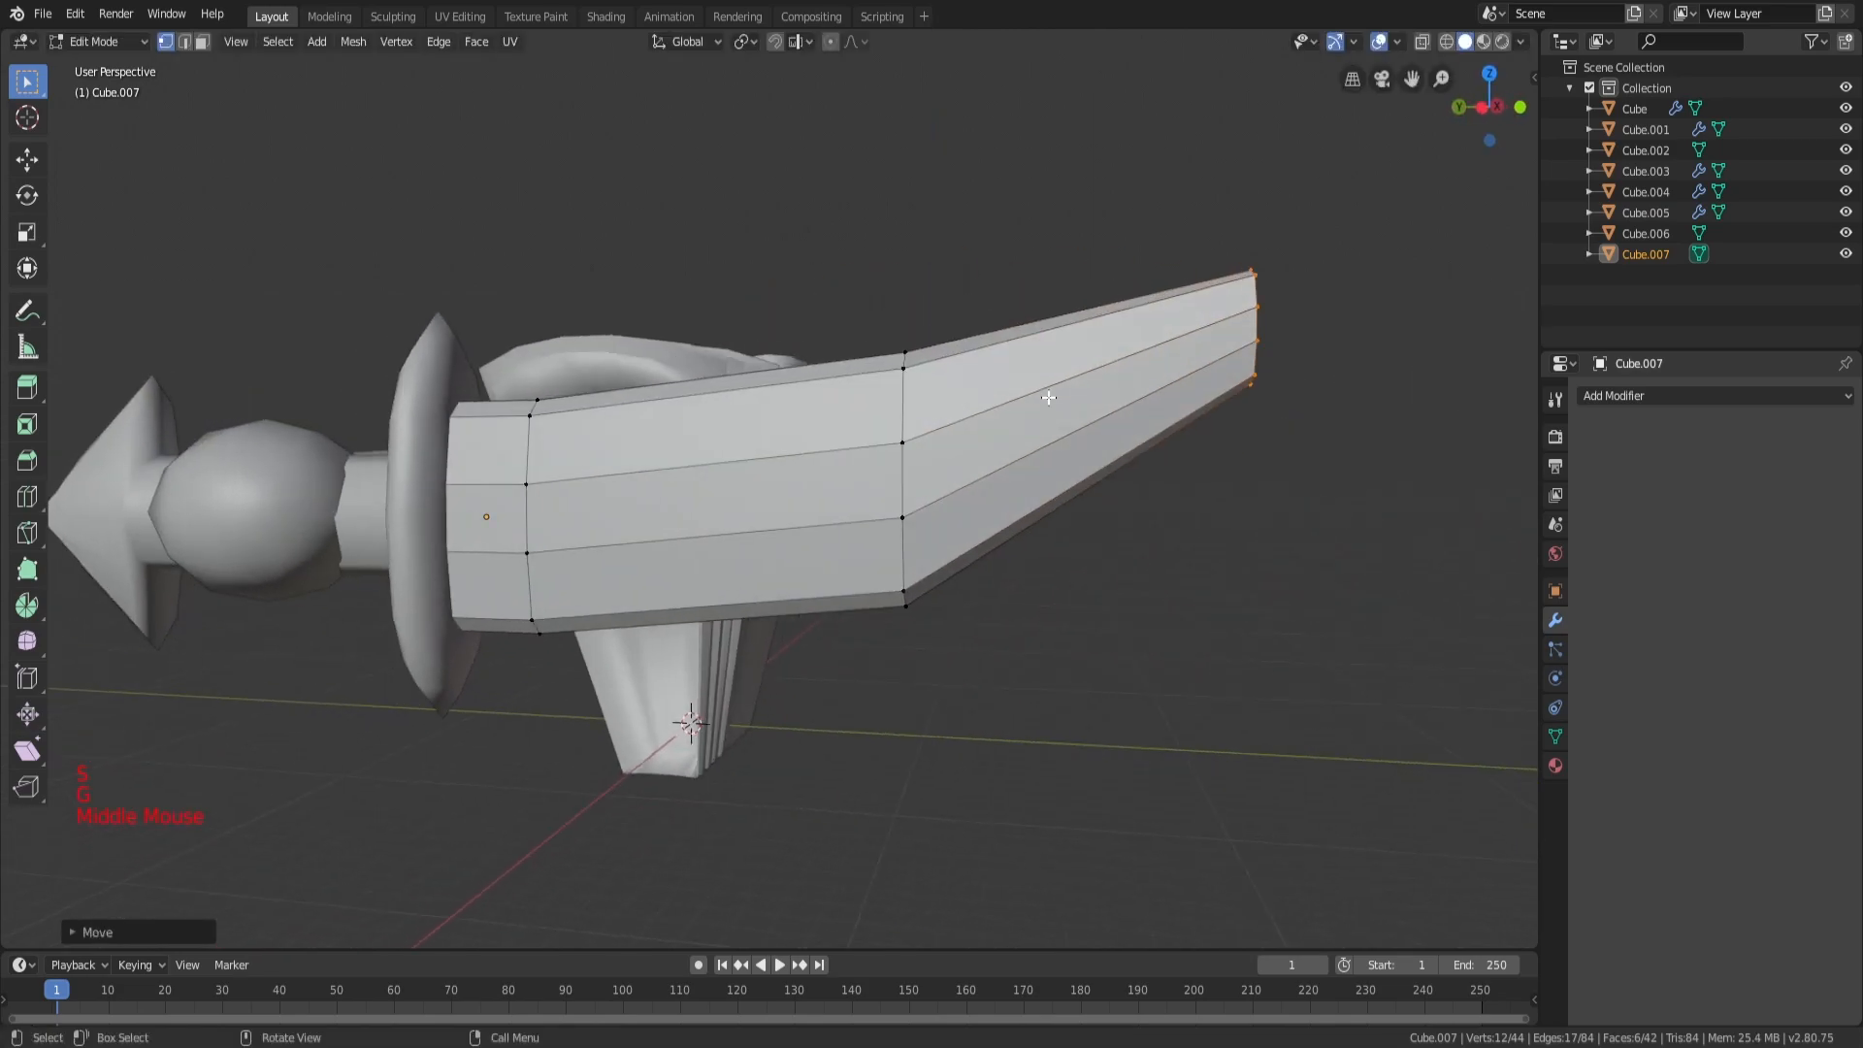
Step: Scale the blade's far end along Z, reposition it along Z, and resize an added edge loop in the last segment along Z
key("s")
key("z")
left_click(1144, 402)
key("g")
key("z")
left_click(1144, 427)
key("s")
key("z")
key("a")
key("a")
key("a")
Step: Collapse the blade's far end to a point by scaling it along Z and X, and adjust the tip's height along Z
middle_click_drag(1136, 430, 970, 408)
key("s")
key("z")
left_click(1084, 347)
key("s")
key("x")
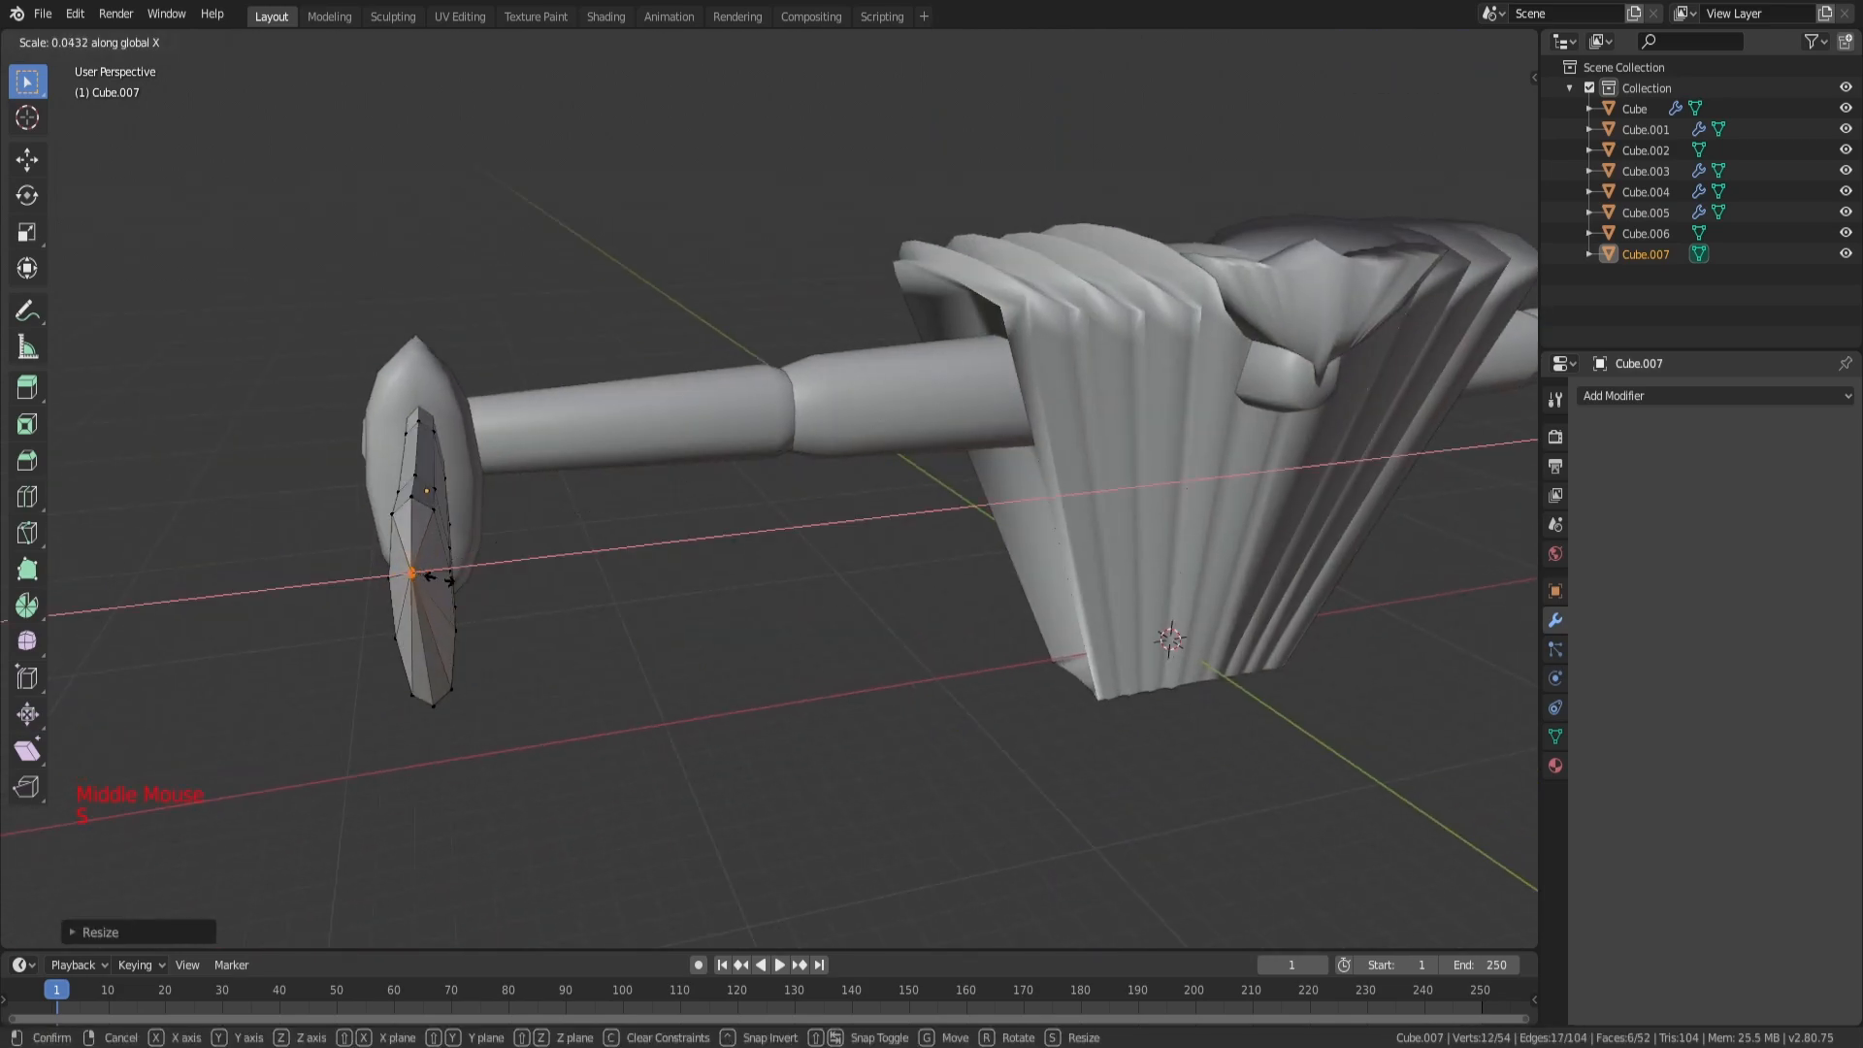
left_click(439, 579)
middle_click_drag(438, 578, 948, 375)
key("g")
key("z")
left_click(998, 334)
key("a")
key("c")
left_click(1104, 318)
right_click(1112, 318)
key("z")
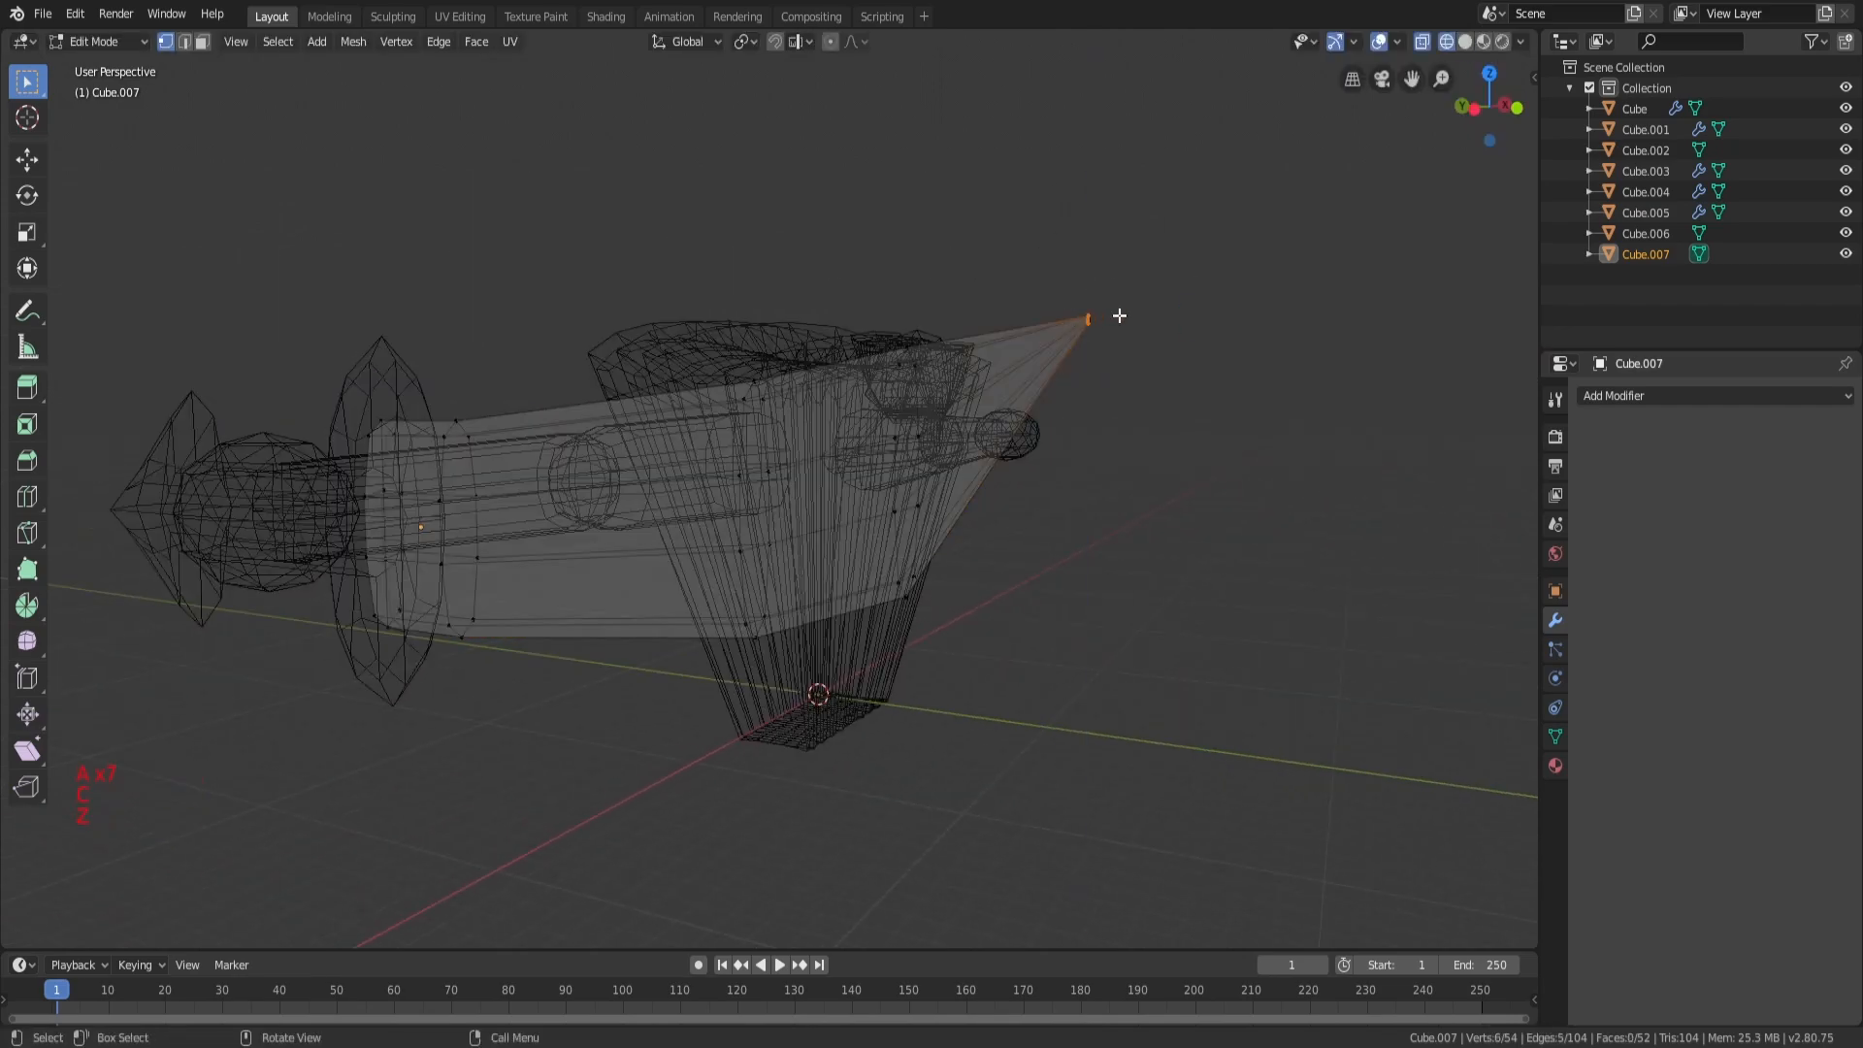
left_click(1162, 310)
Step: Add an edge loop between the blade's last loop and its tip, and scale it along Z to round the outline
key("z")
key("a")
middle_click_drag(1085, 362, 1155, 381)
key("s")
key("z")
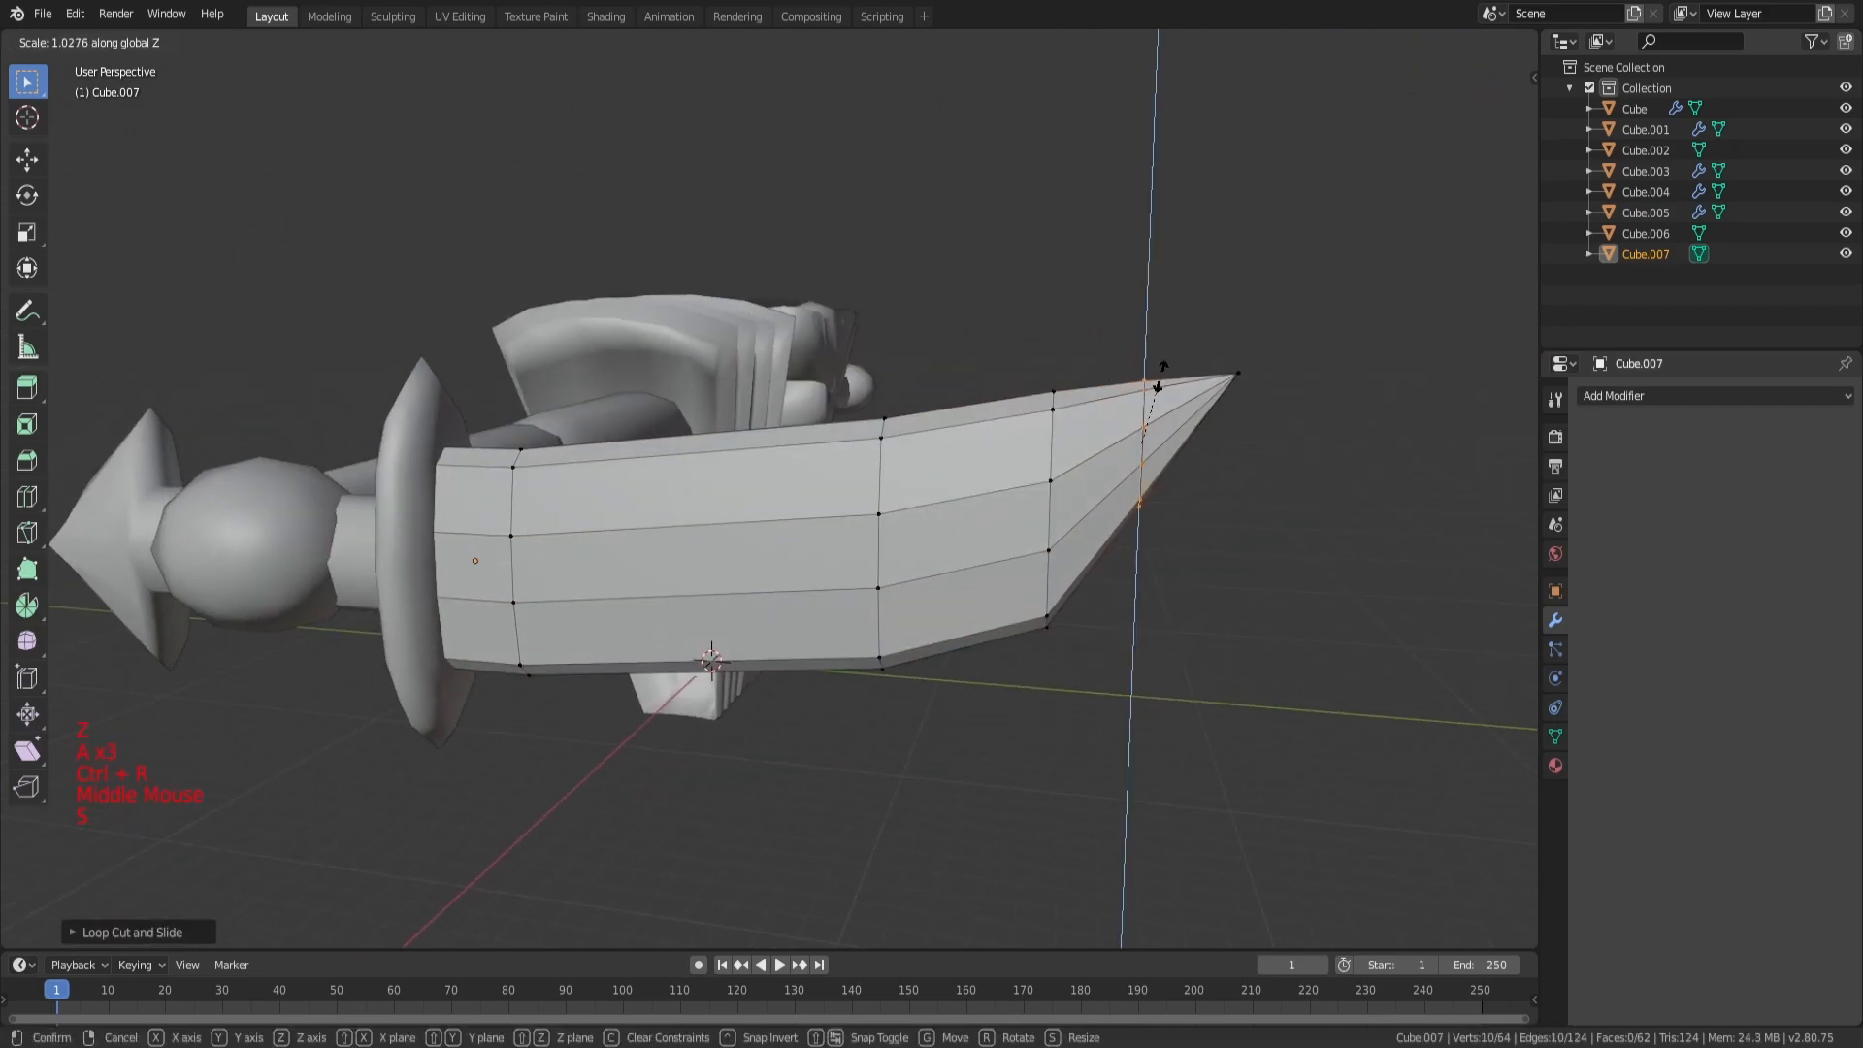
left_click(1216, 399)
key("a")
key("a")
key("a")
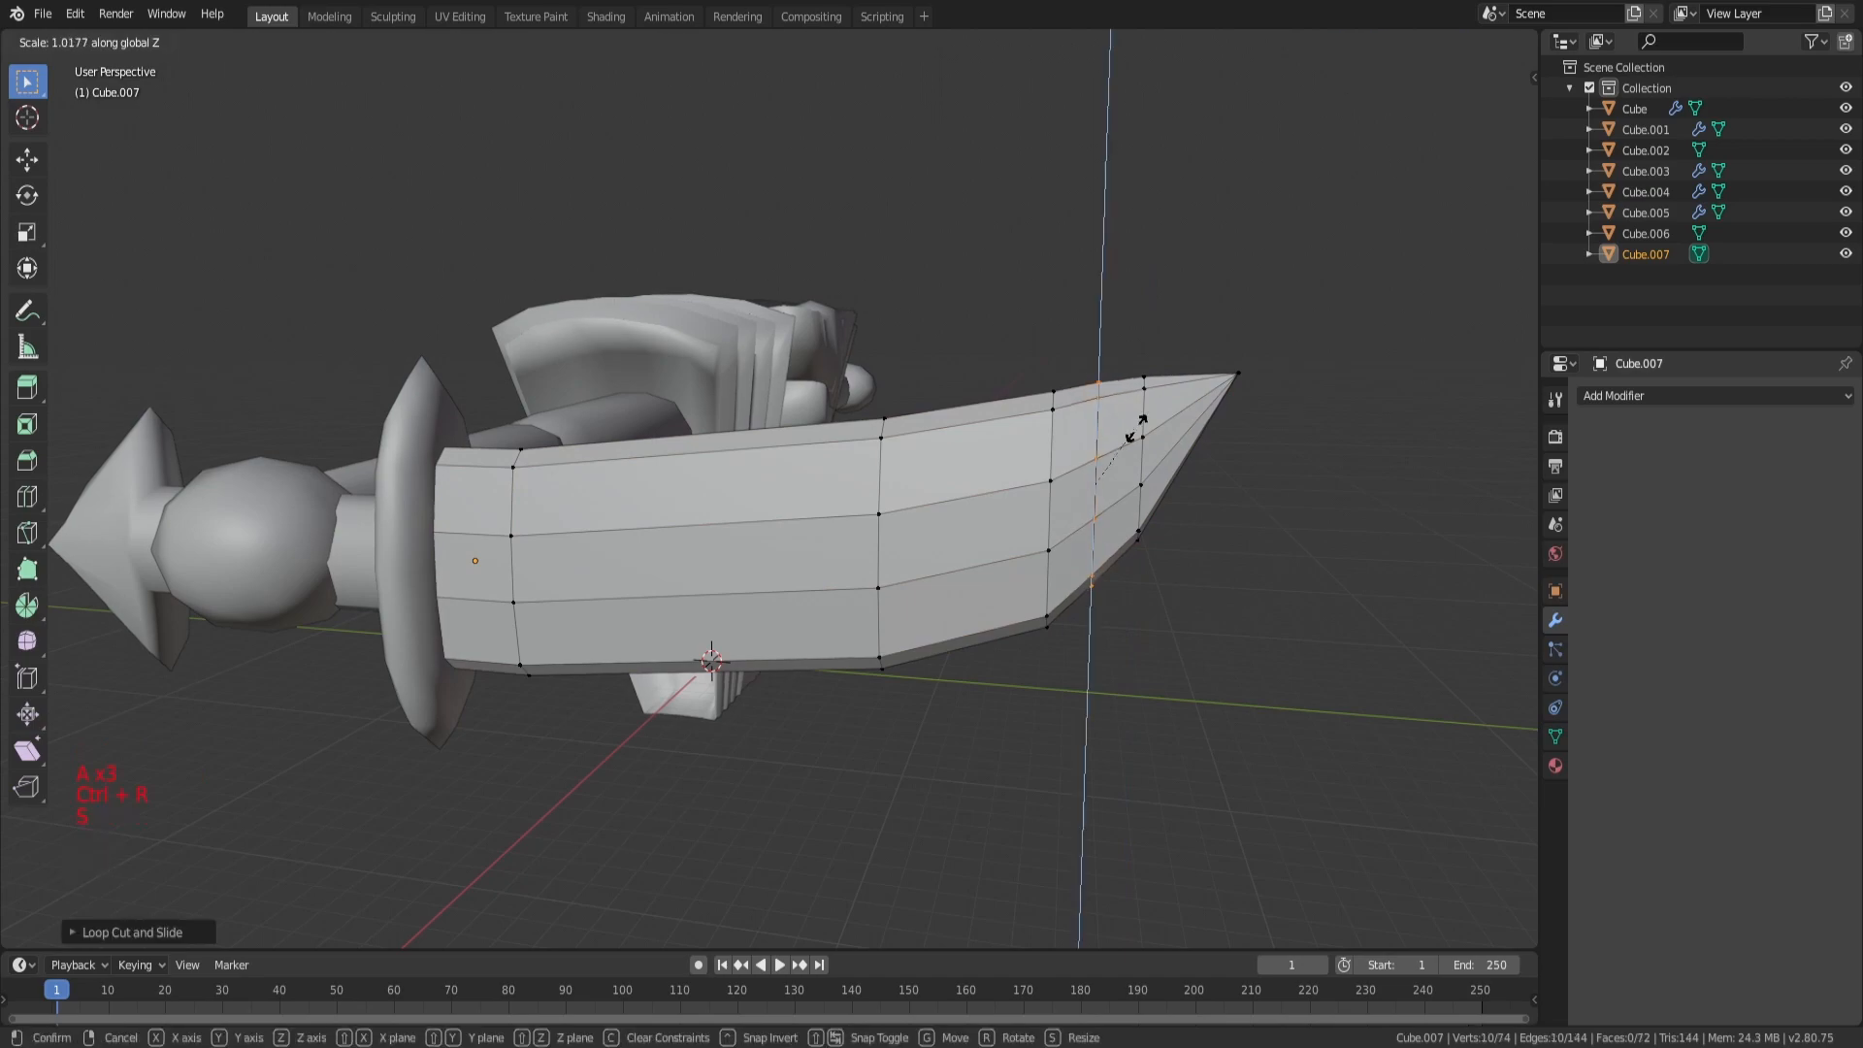
Step: Scale a further edge loop in the blade's curved section along Z to smooth its edge
left_click(947, 516)
key("s")
key("z")
middle_click_drag(946, 516, 1016, 309)
left_click(1164, 429)
Step: Leave edit mode and look over the whole model from the side and the front with nothing selected
scroll(1164, 429, "down", 7)
key("Tab")
key("a")
key("a")
scroll(871, 425, "up", 5)
scroll(922, 493, "down", 3)
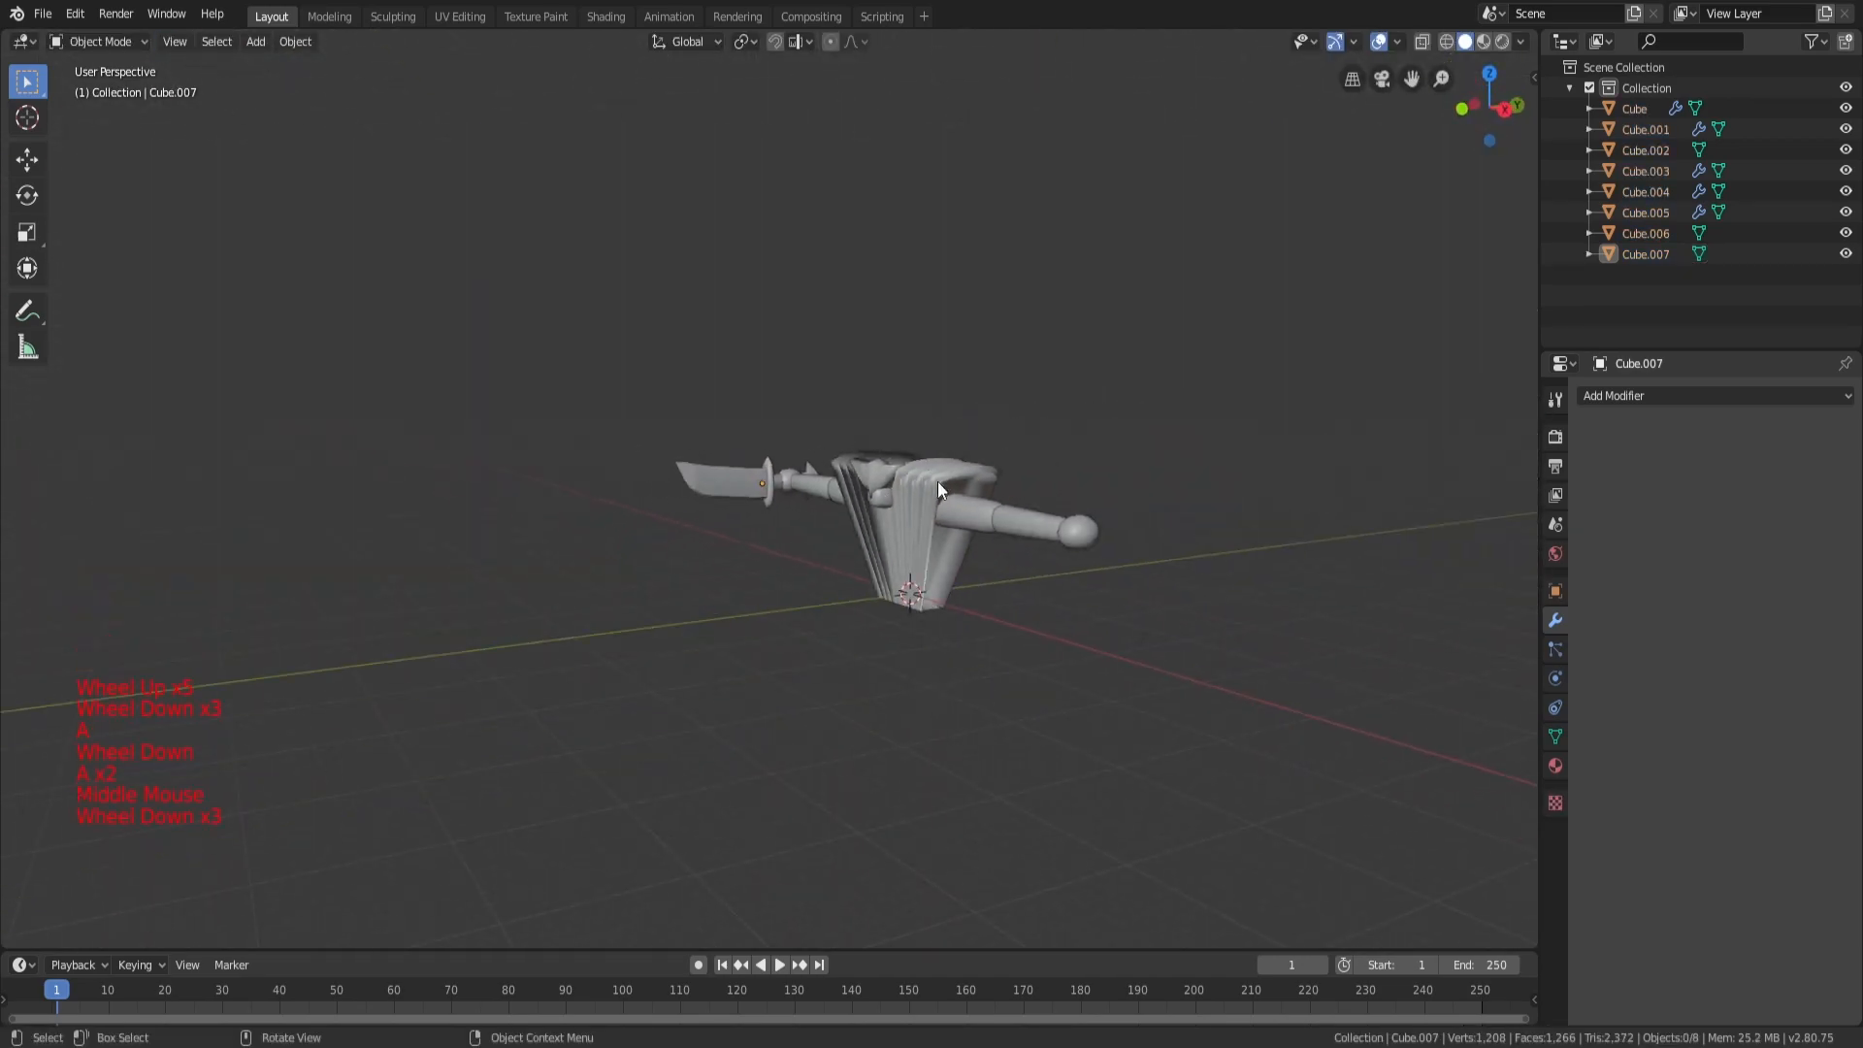
middle_click_drag(999, 462, 1144, 444)
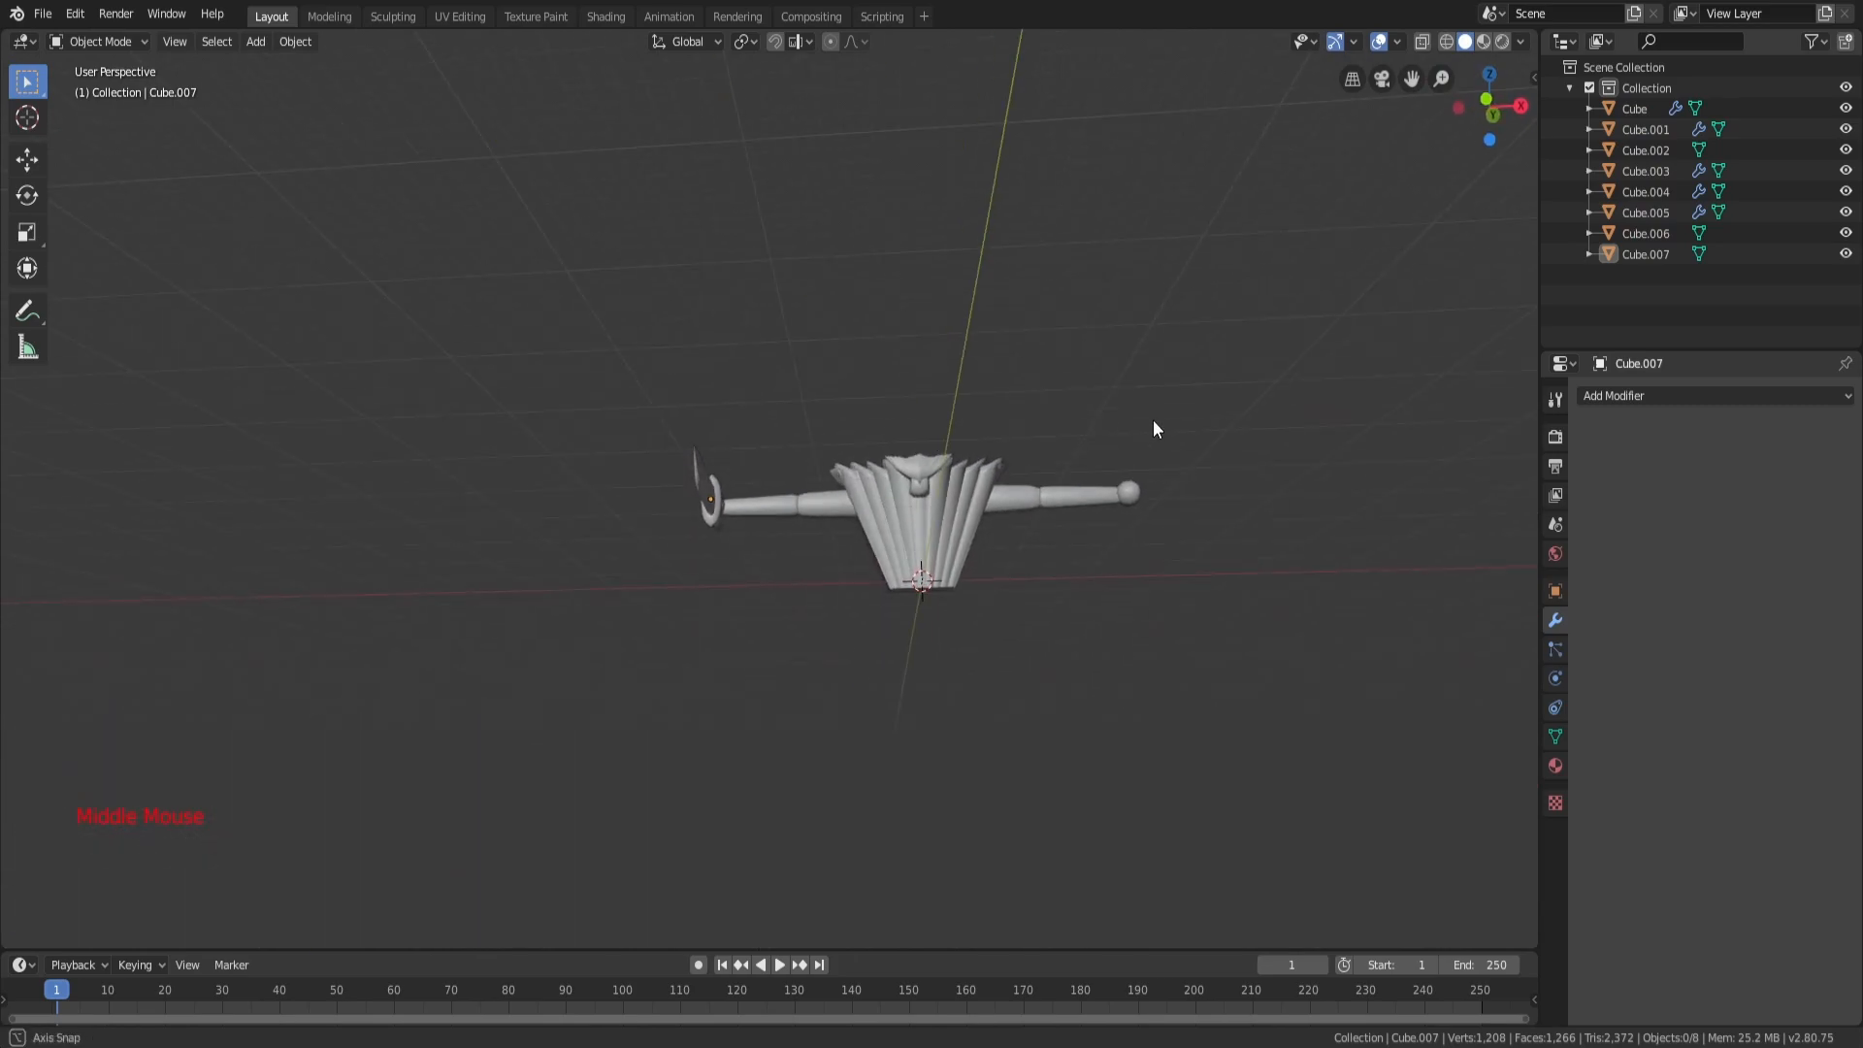
key("a")
key("a")
key("a")
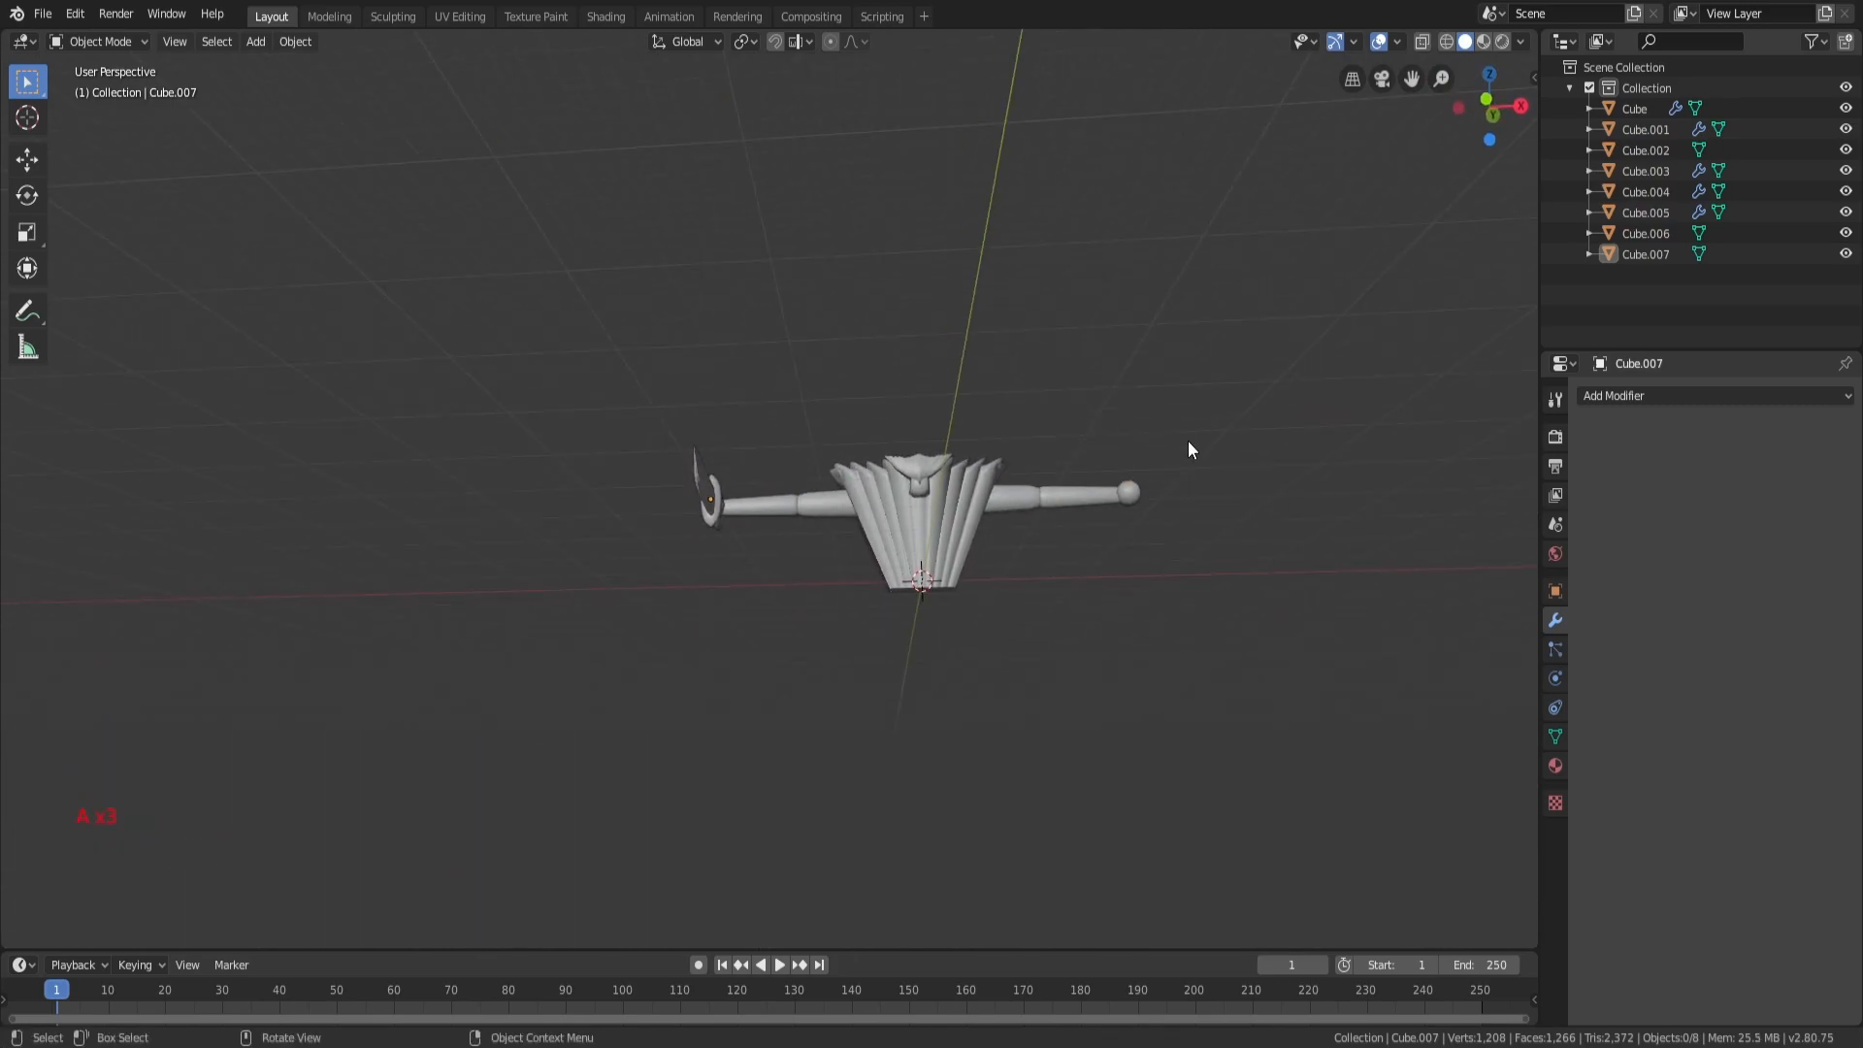
Step: Join the blade with the rest of the sword into one object and deselect everything
middle_click_drag(1189, 449, 970, 485, "shift")
scroll(970, 485, "up", 4)
middle_click_drag(970, 485, 740, 533)
scroll(740, 532, "up", 5)
left_click(267, 557)
left_click(281, 553, "shift")
key("ctrl+j")
key("a")
key("a")
key("a")
Step: Add a cube and move it against the outer side of the sphere on the bar opposite the sword
scroll(287, 559, "down", 5)
middle_click_drag(287, 559, 369, 540)
scroll(369, 539, "down", 5)
middle_click_drag(368, 539, 738, 505)
scroll(755, 588, "up", 4)
scroll(738, 504, "up", 1)
middle_click_drag(737, 504, 762, 466)
middle_click_drag(762, 466, 788, 503, "shift")
left_click(923, 567)
middle_click_drag(923, 567, 877, 547)
key("shift+a")
left_click(964, 591)
scroll(956, 587, "down", 4)
key("g")
key("g")
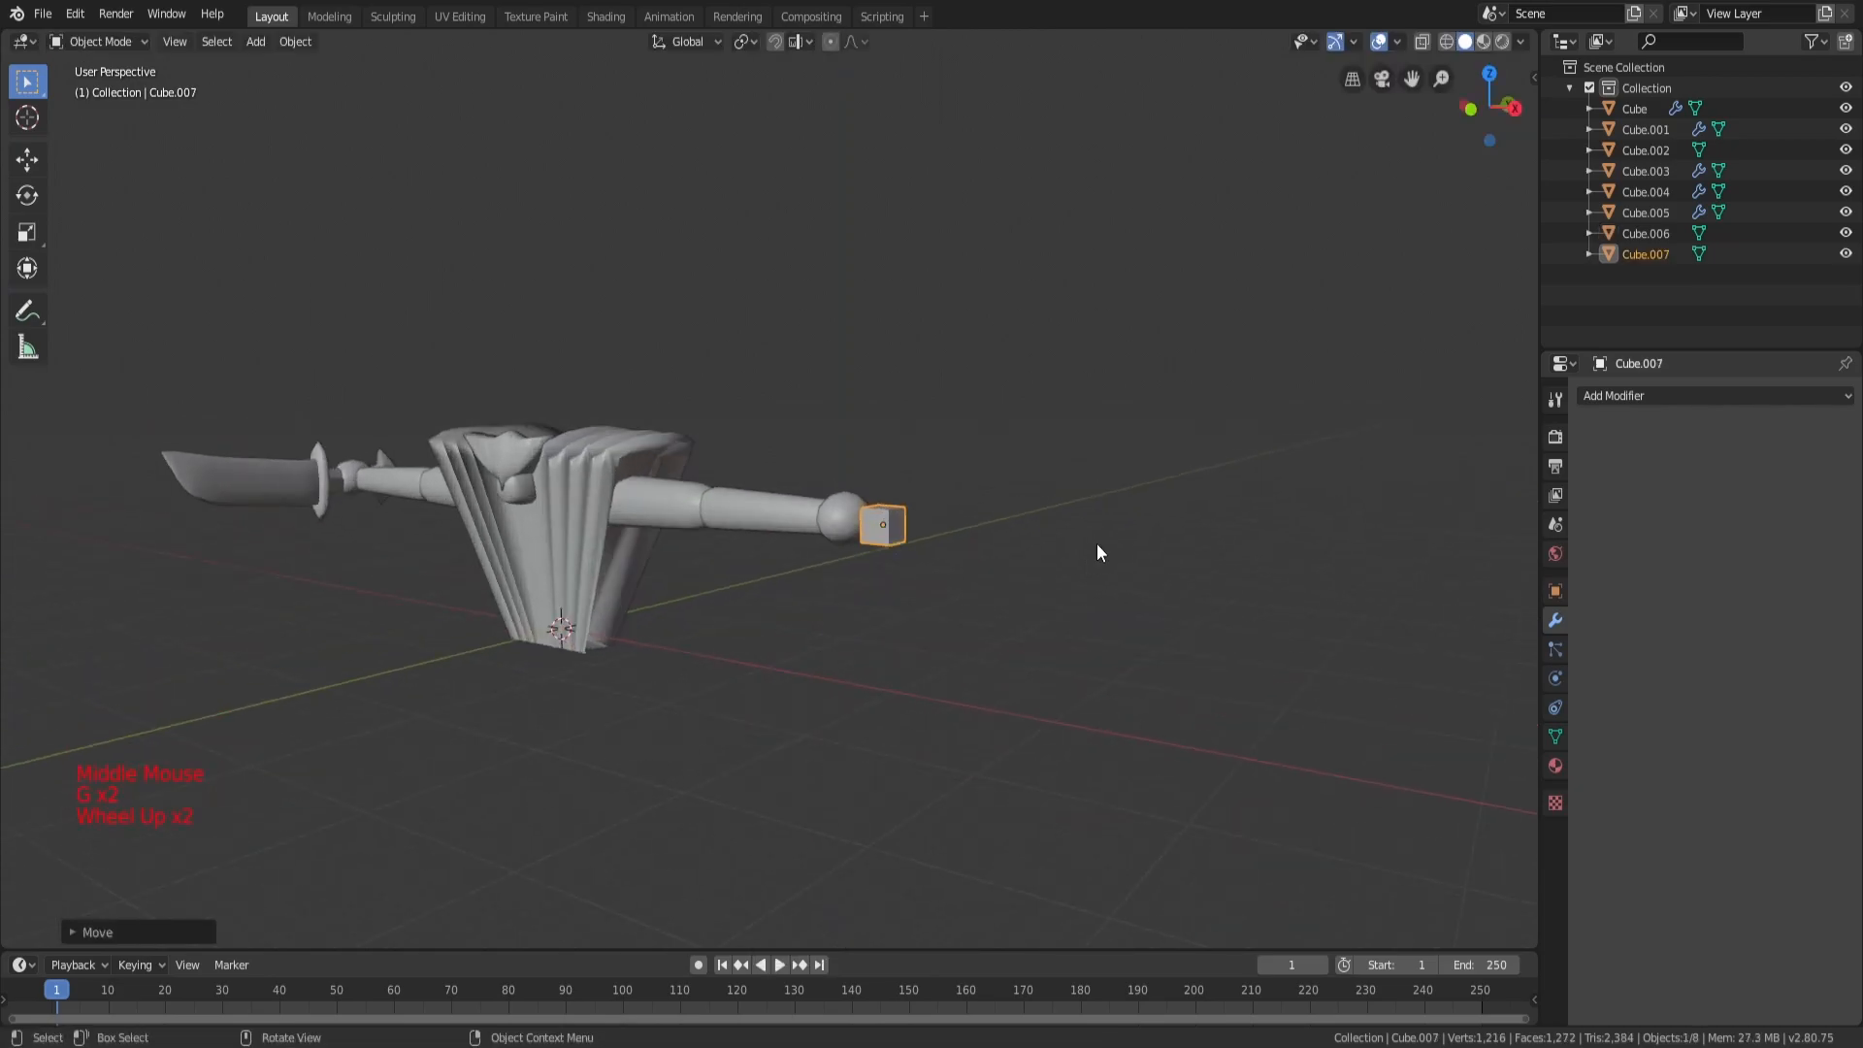
left_click(1098, 548)
Step: Resize the cube to a small block and move it so it projects from the outer side of the sphere
scroll(1097, 548, "up", 4)
middle_click_drag(1098, 548, 993, 630)
left_click(868, 677)
middle_click_drag(869, 678, 941, 557)
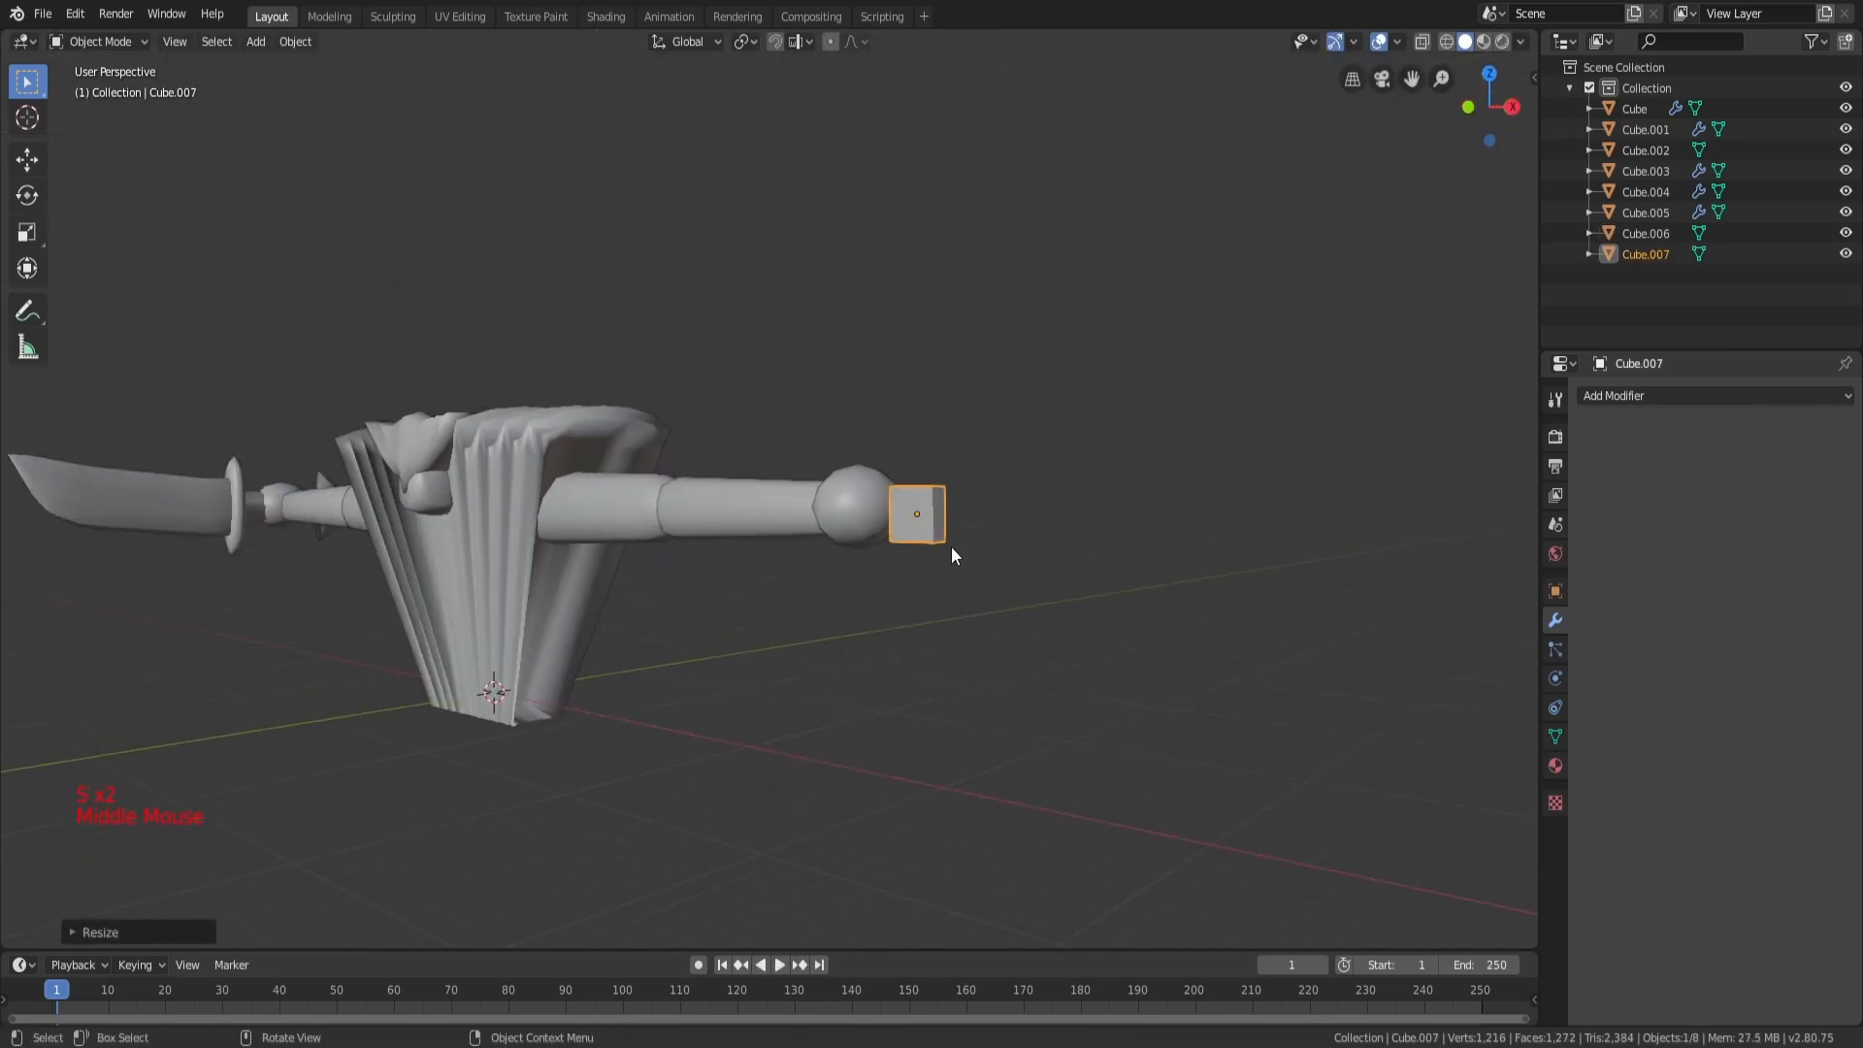
scroll(956, 524, "up", 3)
key("g")
left_click(959, 495)
middle_click_drag(959, 495, 985, 468)
key("s")
left_click(959, 477)
key("g")
left_click(1021, 495)
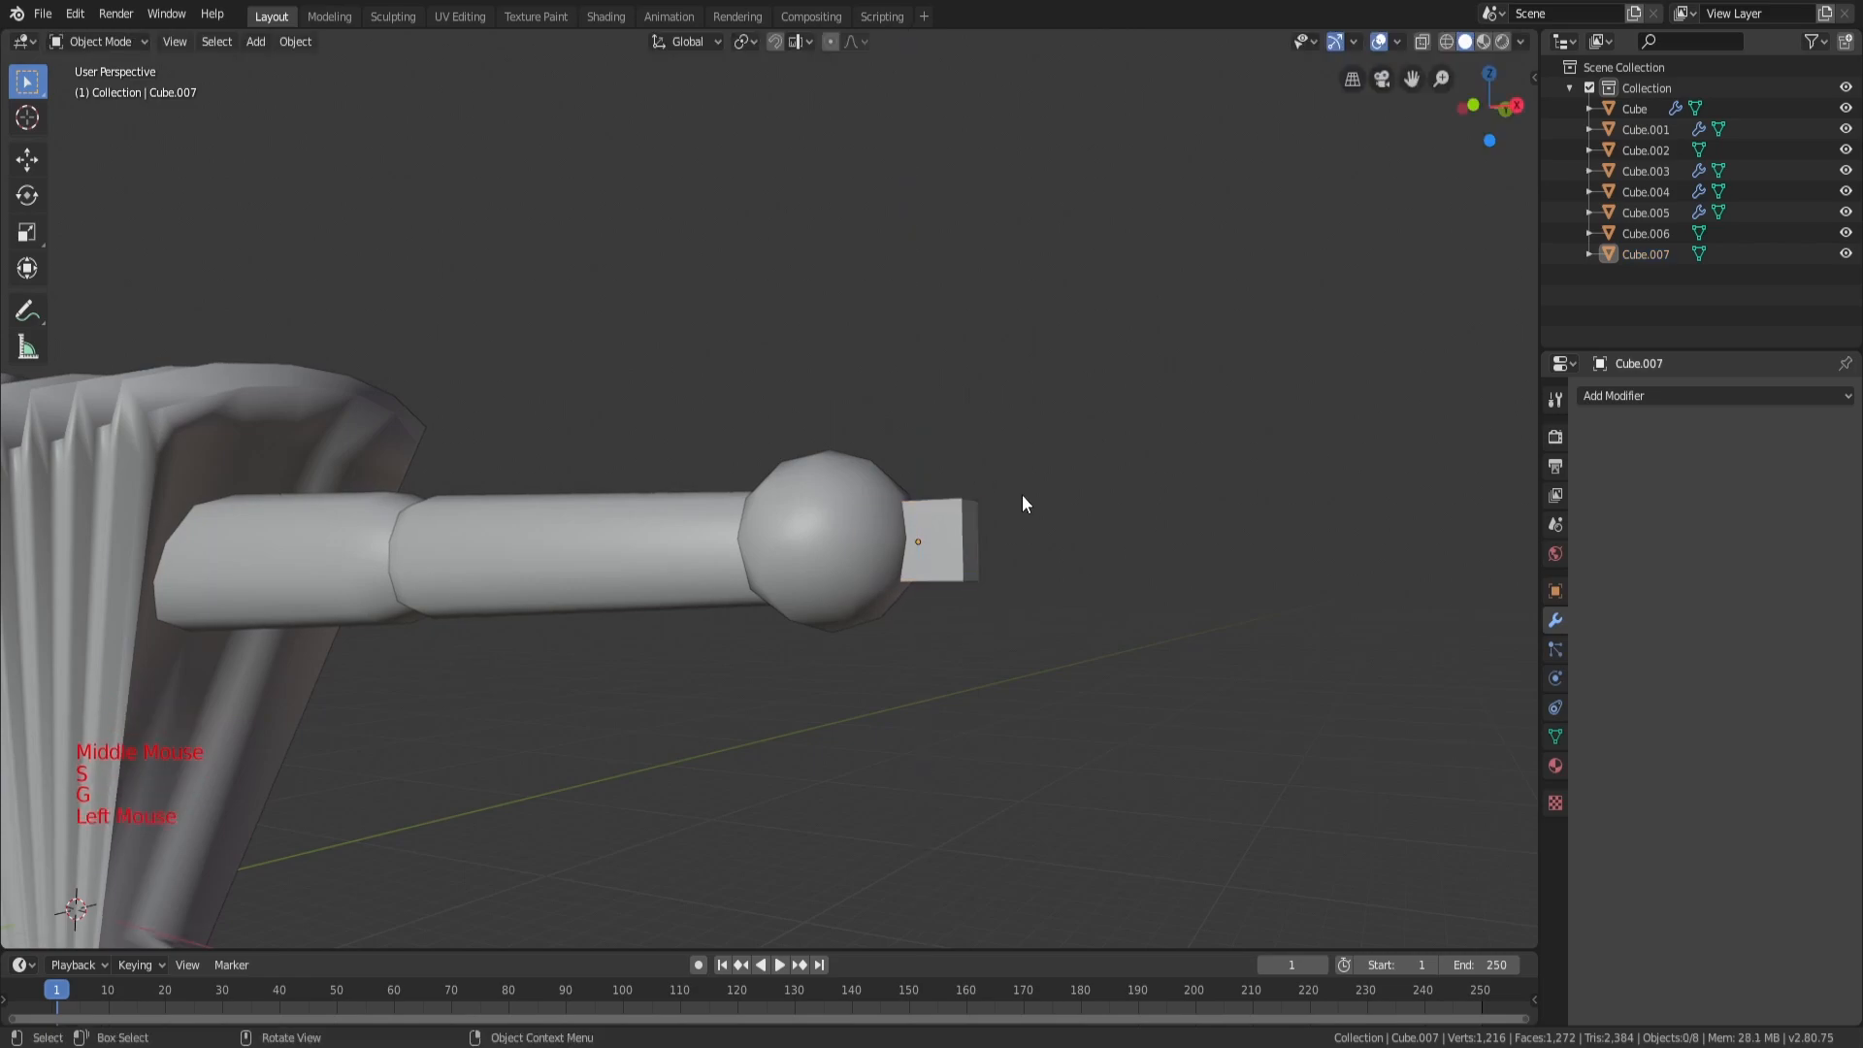
Step: Add a second cube and move it out beside the small block on the sphere
key("shift+a")
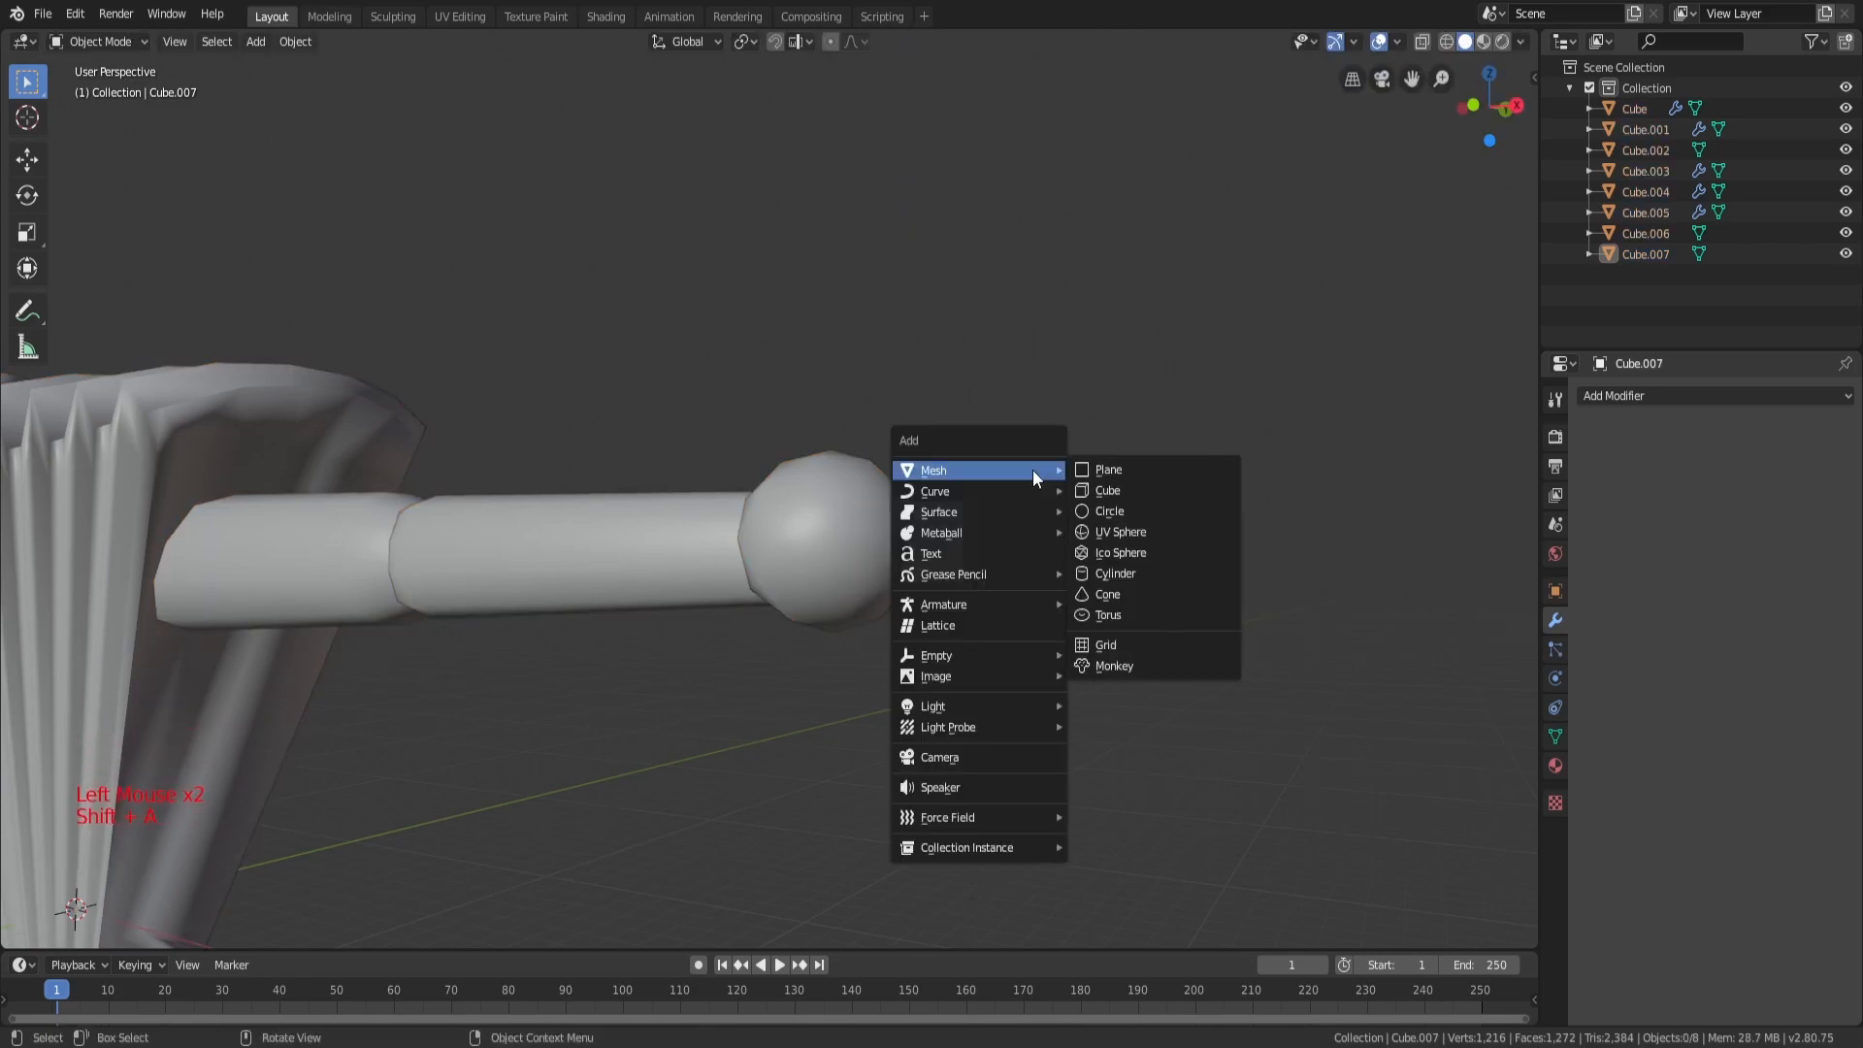
left_click(1086, 495)
middle_click_drag(1086, 494, 1009, 557)
scroll(1008, 557, "down", 4)
key("g")
left_click(1334, 478)
Step: Flatten the new cube along X and stretch it along Y into a long thin plate
middle_click_drag(1333, 477, 1194, 524)
scroll(1174, 528, "up", 5)
key("s")
key("x")
left_click(1083, 577)
middle_click_drag(1083, 576, 776, 538)
key("s")
key("y")
left_click(970, 521)
Step: Scale the plate up along Z and adjust its length along Y to form a large rectangular panel
scroll(931, 520, "down", 4)
middle_click_drag(931, 520, 744, 513)
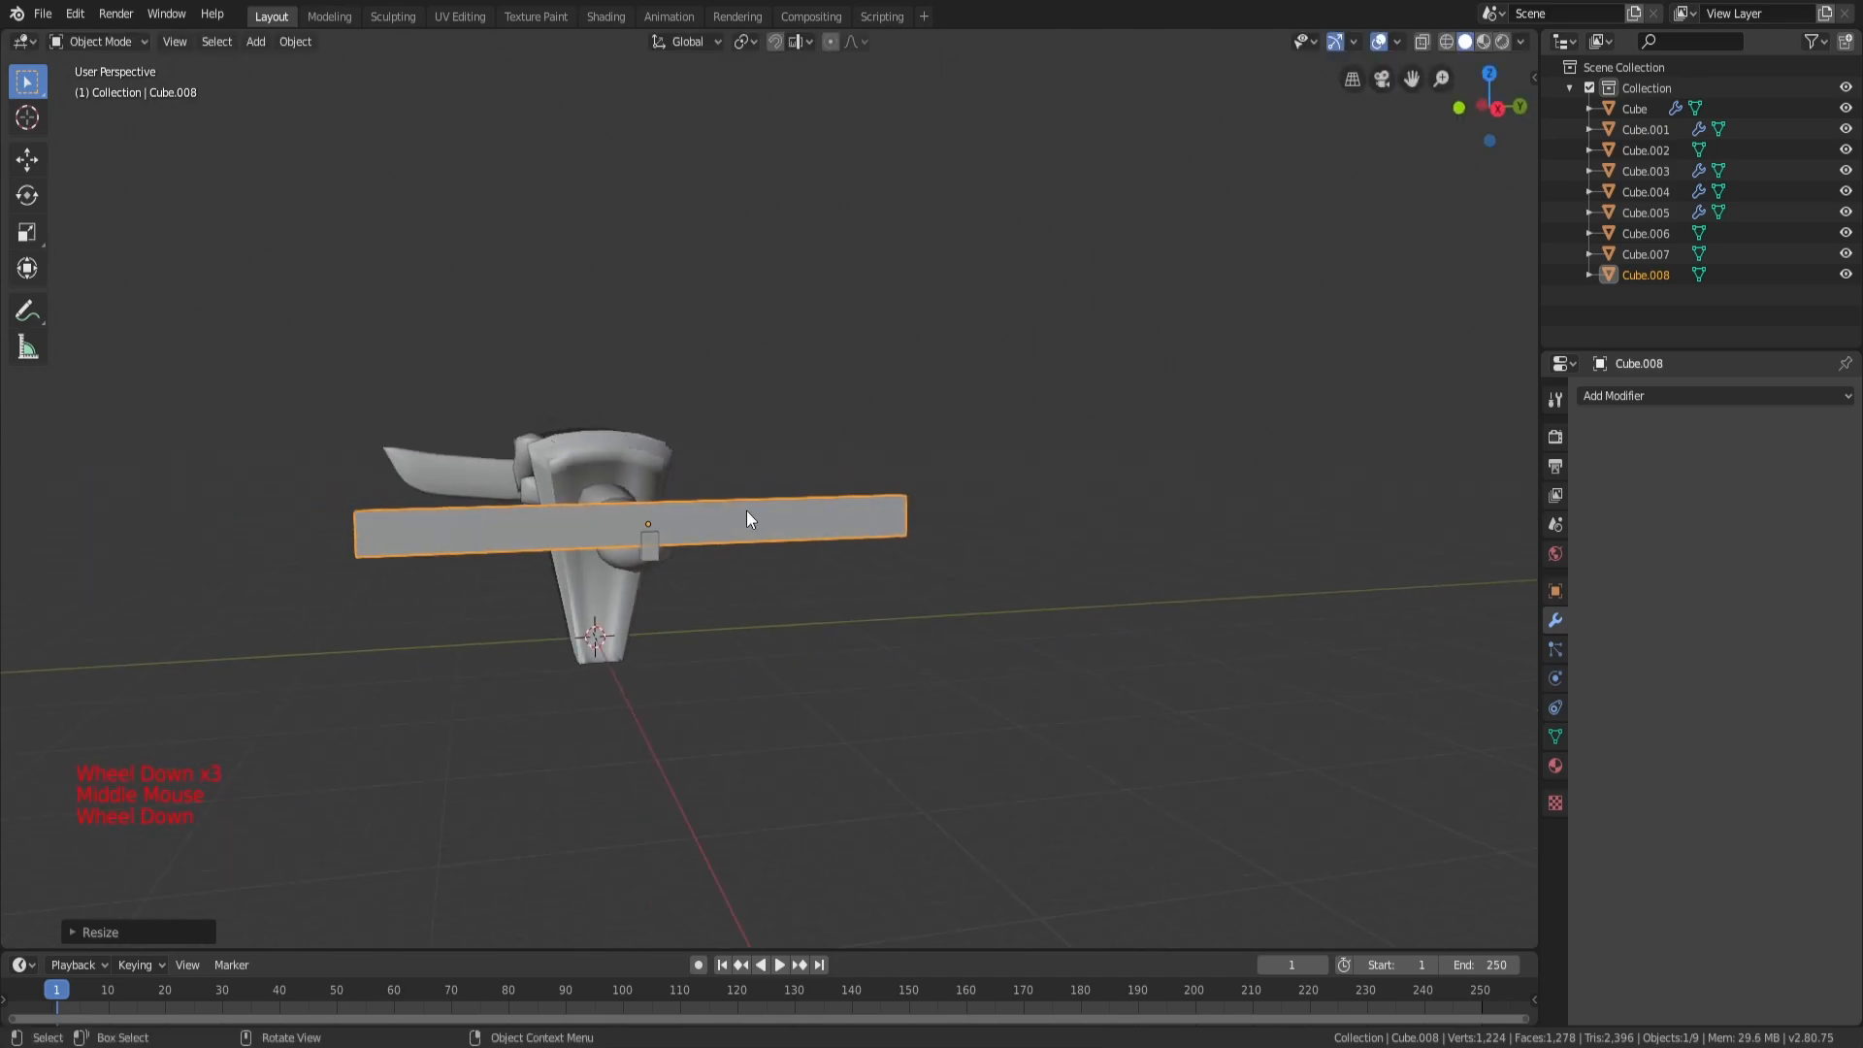
key("s")
key("z")
left_click(1128, 318)
key("s")
key("y")
left_click(962, 389)
Step: Move the panel along X towards the small block and adjust its height along Z
middle_click_drag(956, 392, 884, 465)
key("g")
key("x")
left_click(1009, 476)
scroll(1009, 476, "up", 1)
key("g")
key("z")
left_click(1029, 509)
scroll(884, 465, "down", 4)
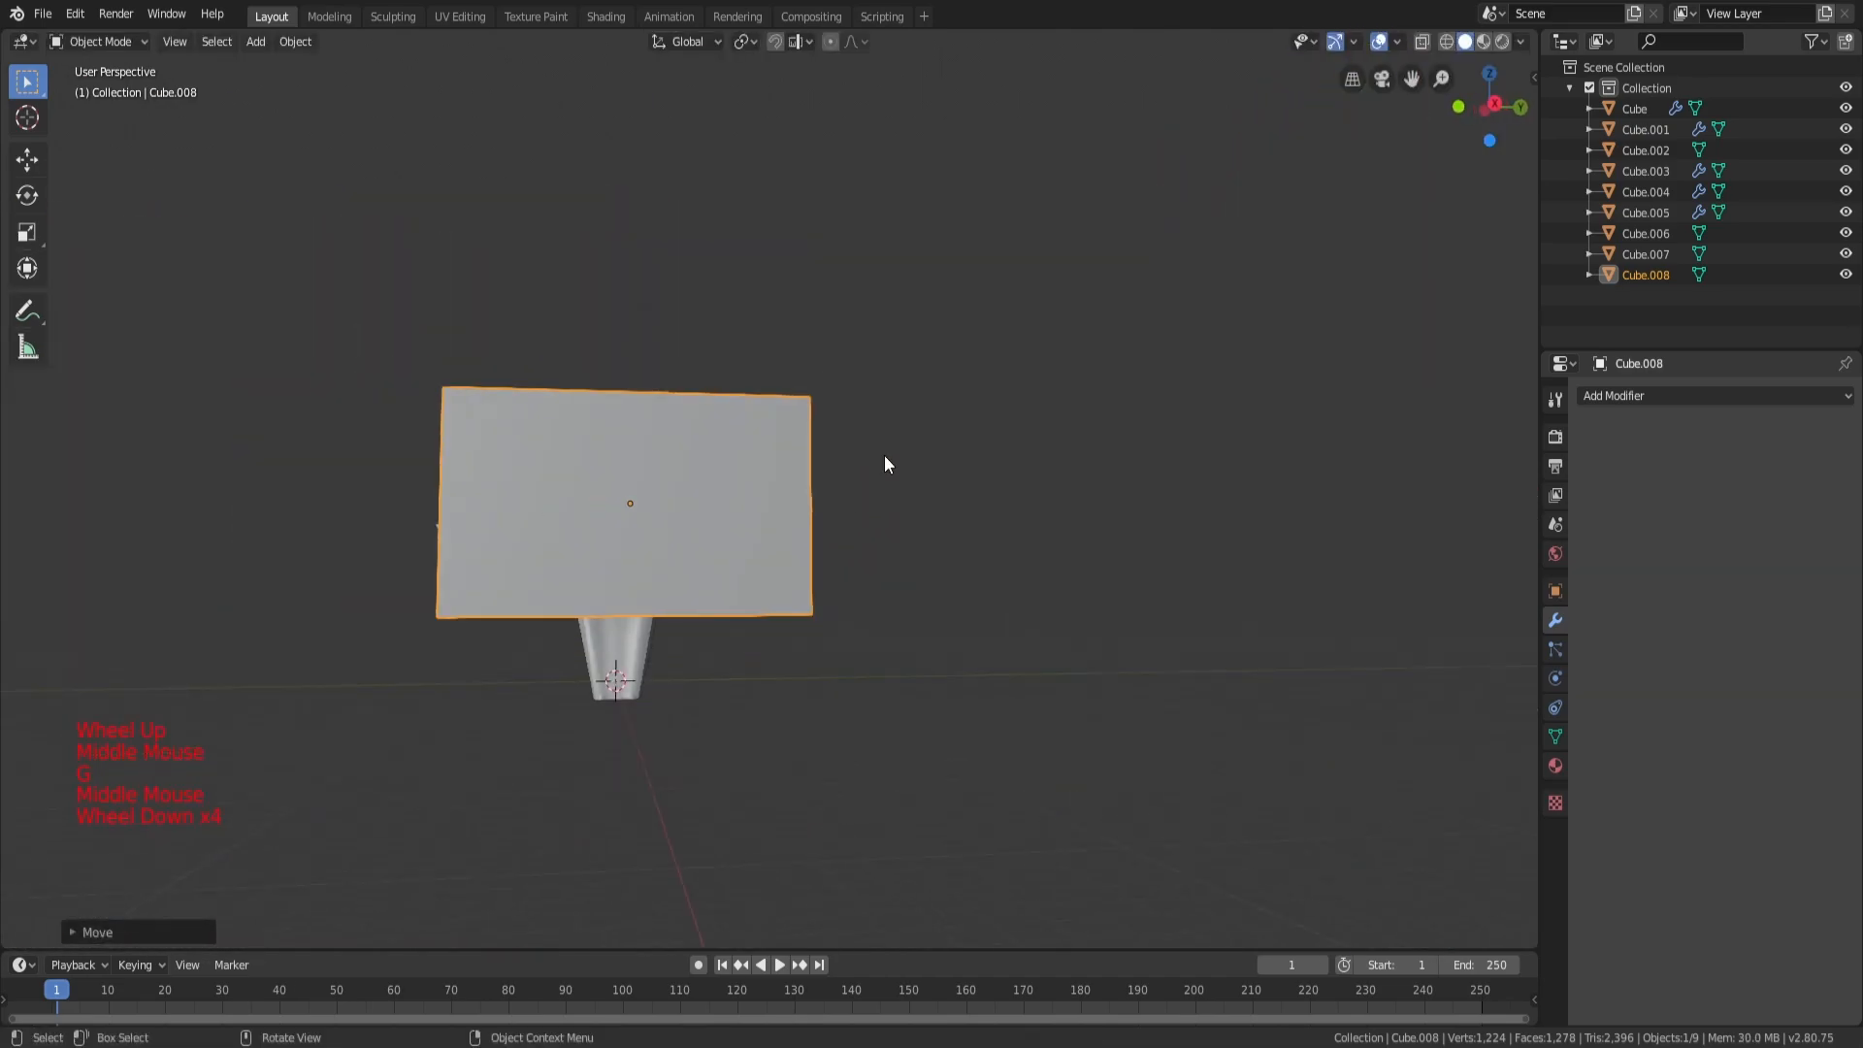
Step: In edit mode, add a vertical edge loop at the panel's middle and another halfway between it and the +Y end
key("Tab")
key("a")
key("a")
key("a")
key("ctrl+r")
left_click(632, 404)
right_click(636, 406)
key("a")
key("a")
key("a")
middle_click_drag(698, 417, 672, 437)
key("ctrl+r")
left_click(719, 437)
right_click(743, 443)
Step: Narrow the panel's +Y end by scaling its vertices along Z, and clear the selection
key("z")
key("s")
key("z")
left_click(800, 508)
key("z")
key("a")
key("a")
key("a")
Step: Select the edge loop between the panel's middle and its narrow end in wireframe view and scale it down along Z
key("z")
scroll(681, 429, "up", 3)
key("c")
left_click(619, 400)
left_click(610, 776)
right_click(621, 772)
key("s")
key("z")
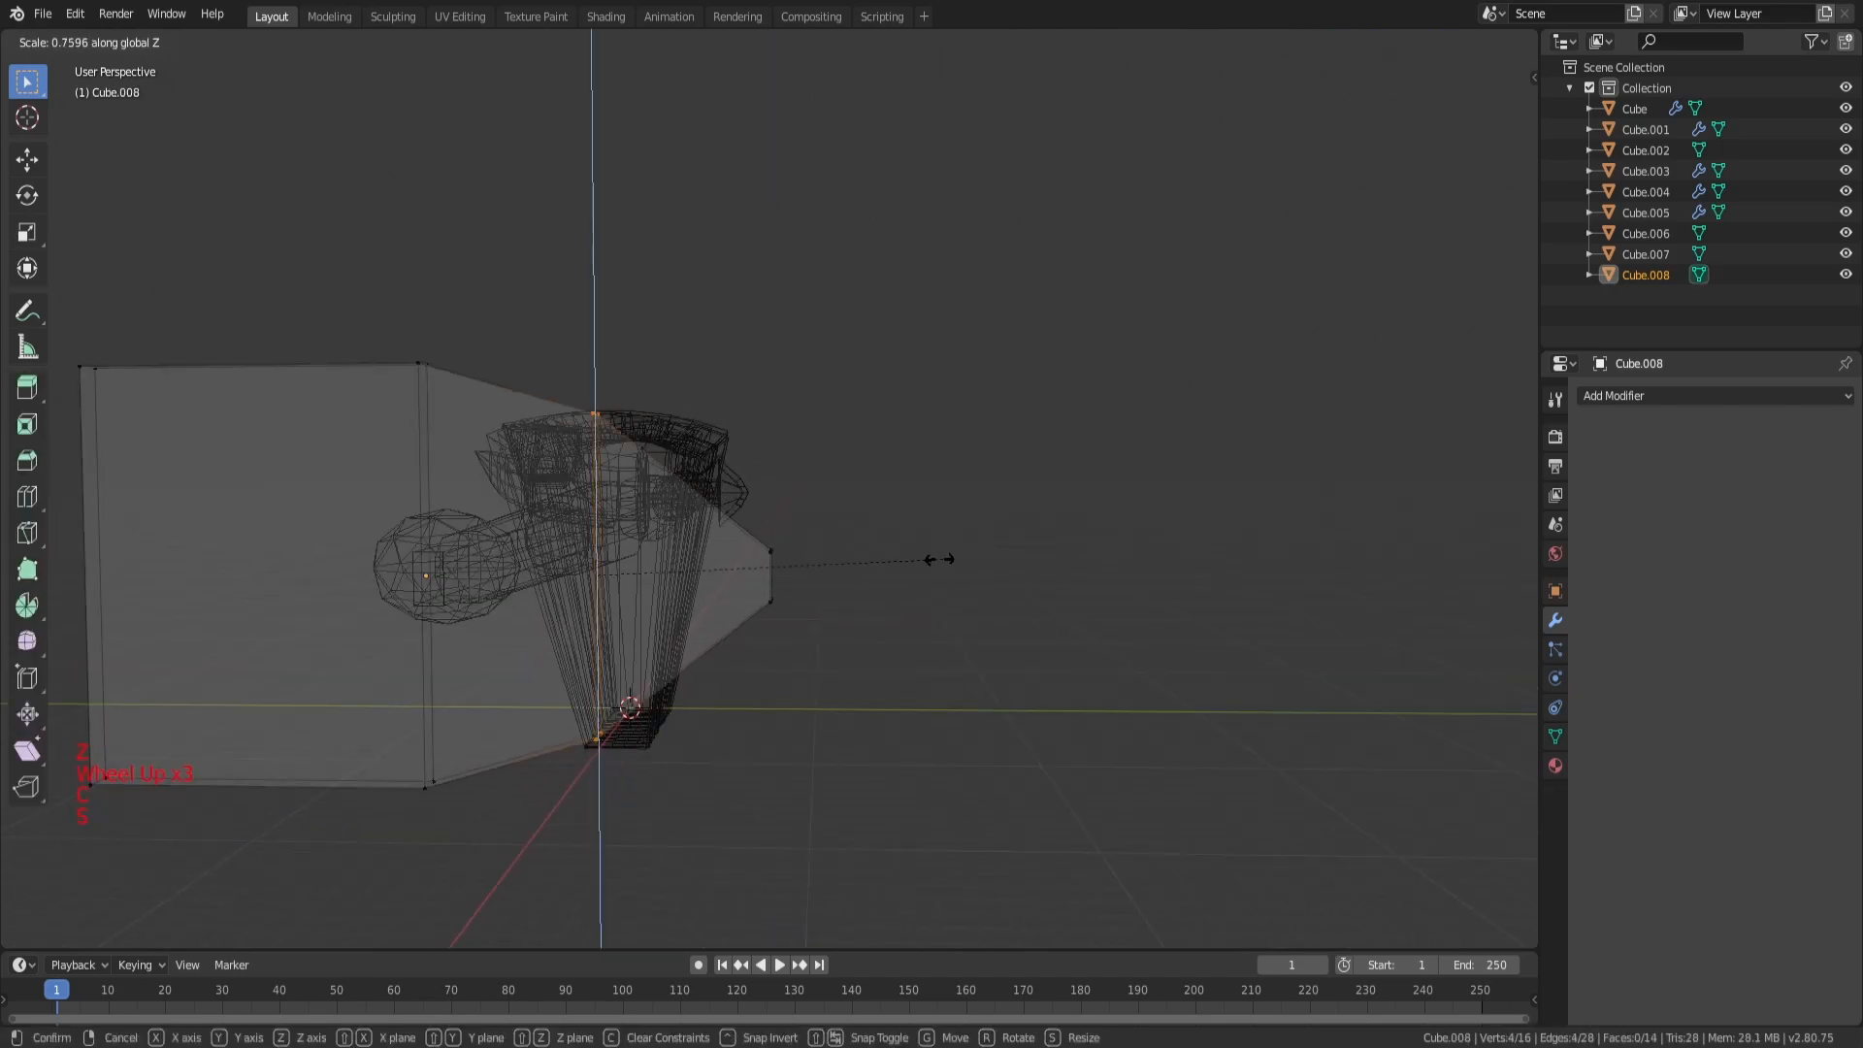
left_click(949, 582)
key("a")
key("a")
key("a")
middle_click_drag(374, 431, 885, 450, "shift")
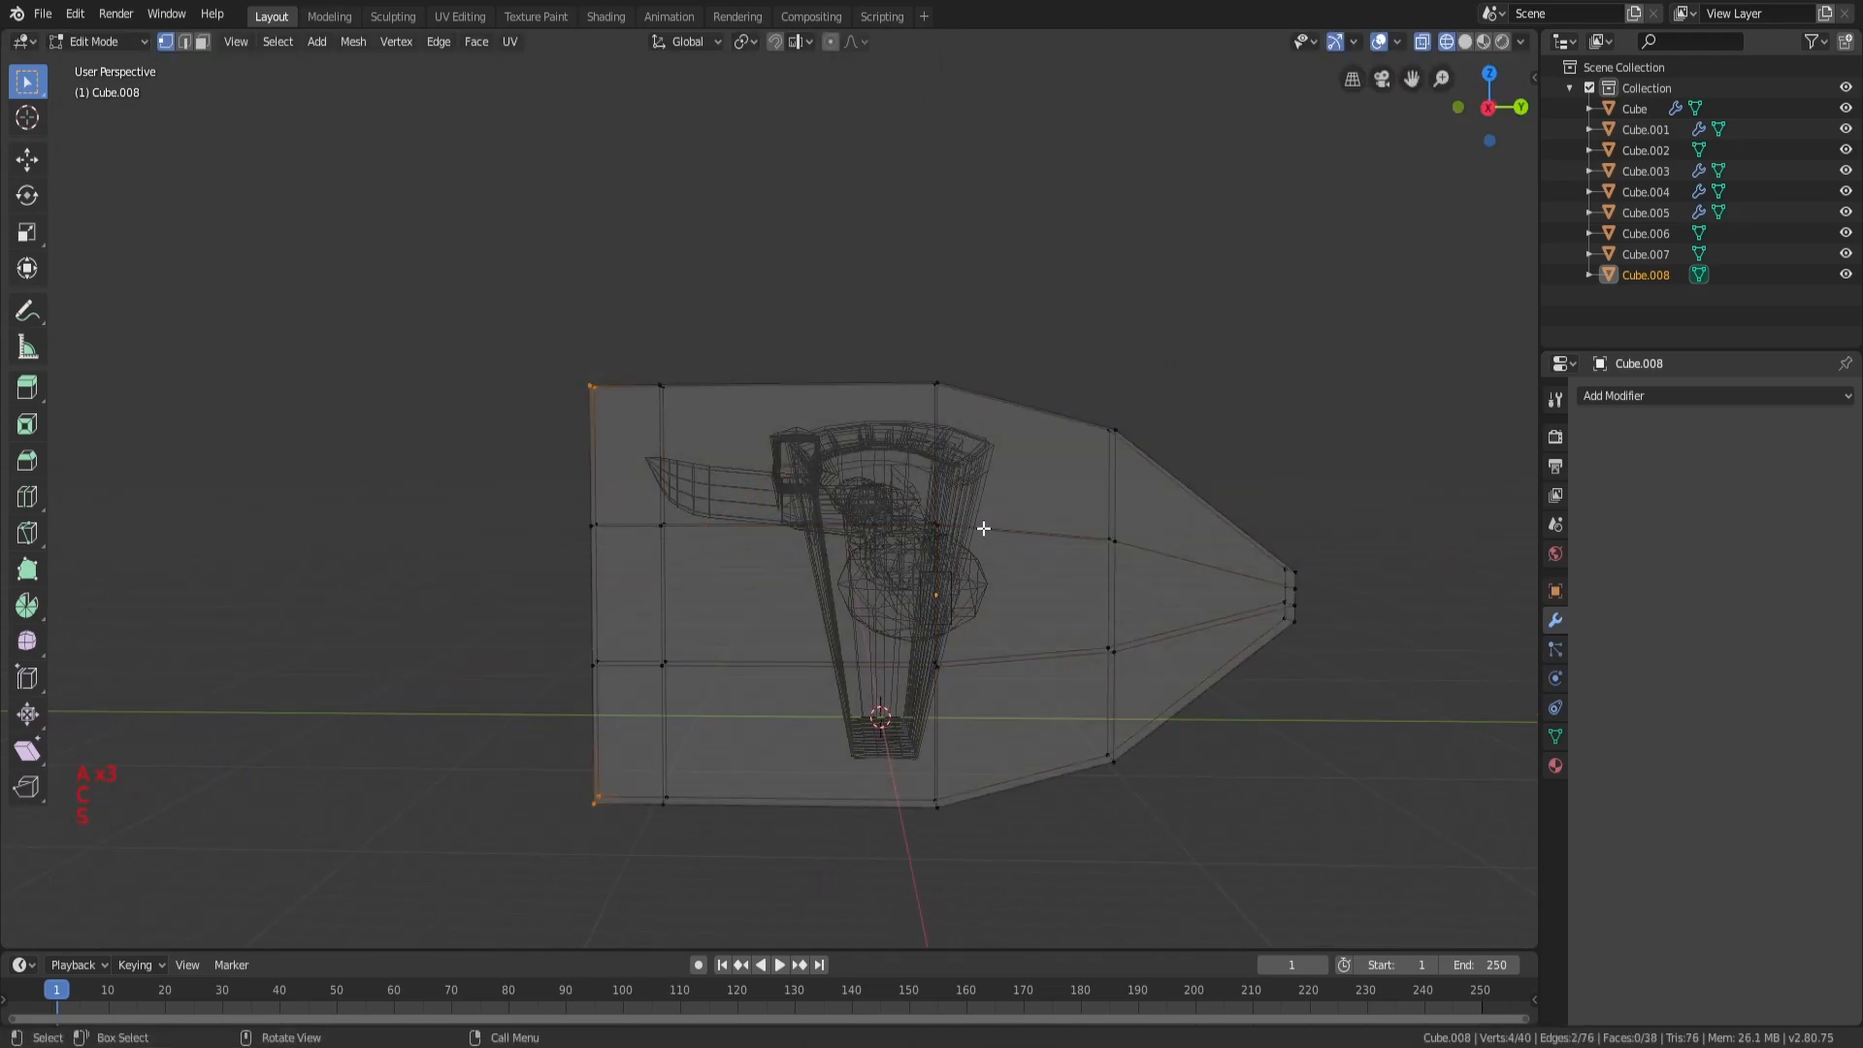
Step: Flare the corner vertices at the panel's -Y end outward and scale the adjacent loop's outer vertices up along Z
left_click(1021, 551)
key("a")
key("a")
key("c")
left_click(682, 370)
left_click(709, 804)
right_click(708, 805)
key("s")
key("z")
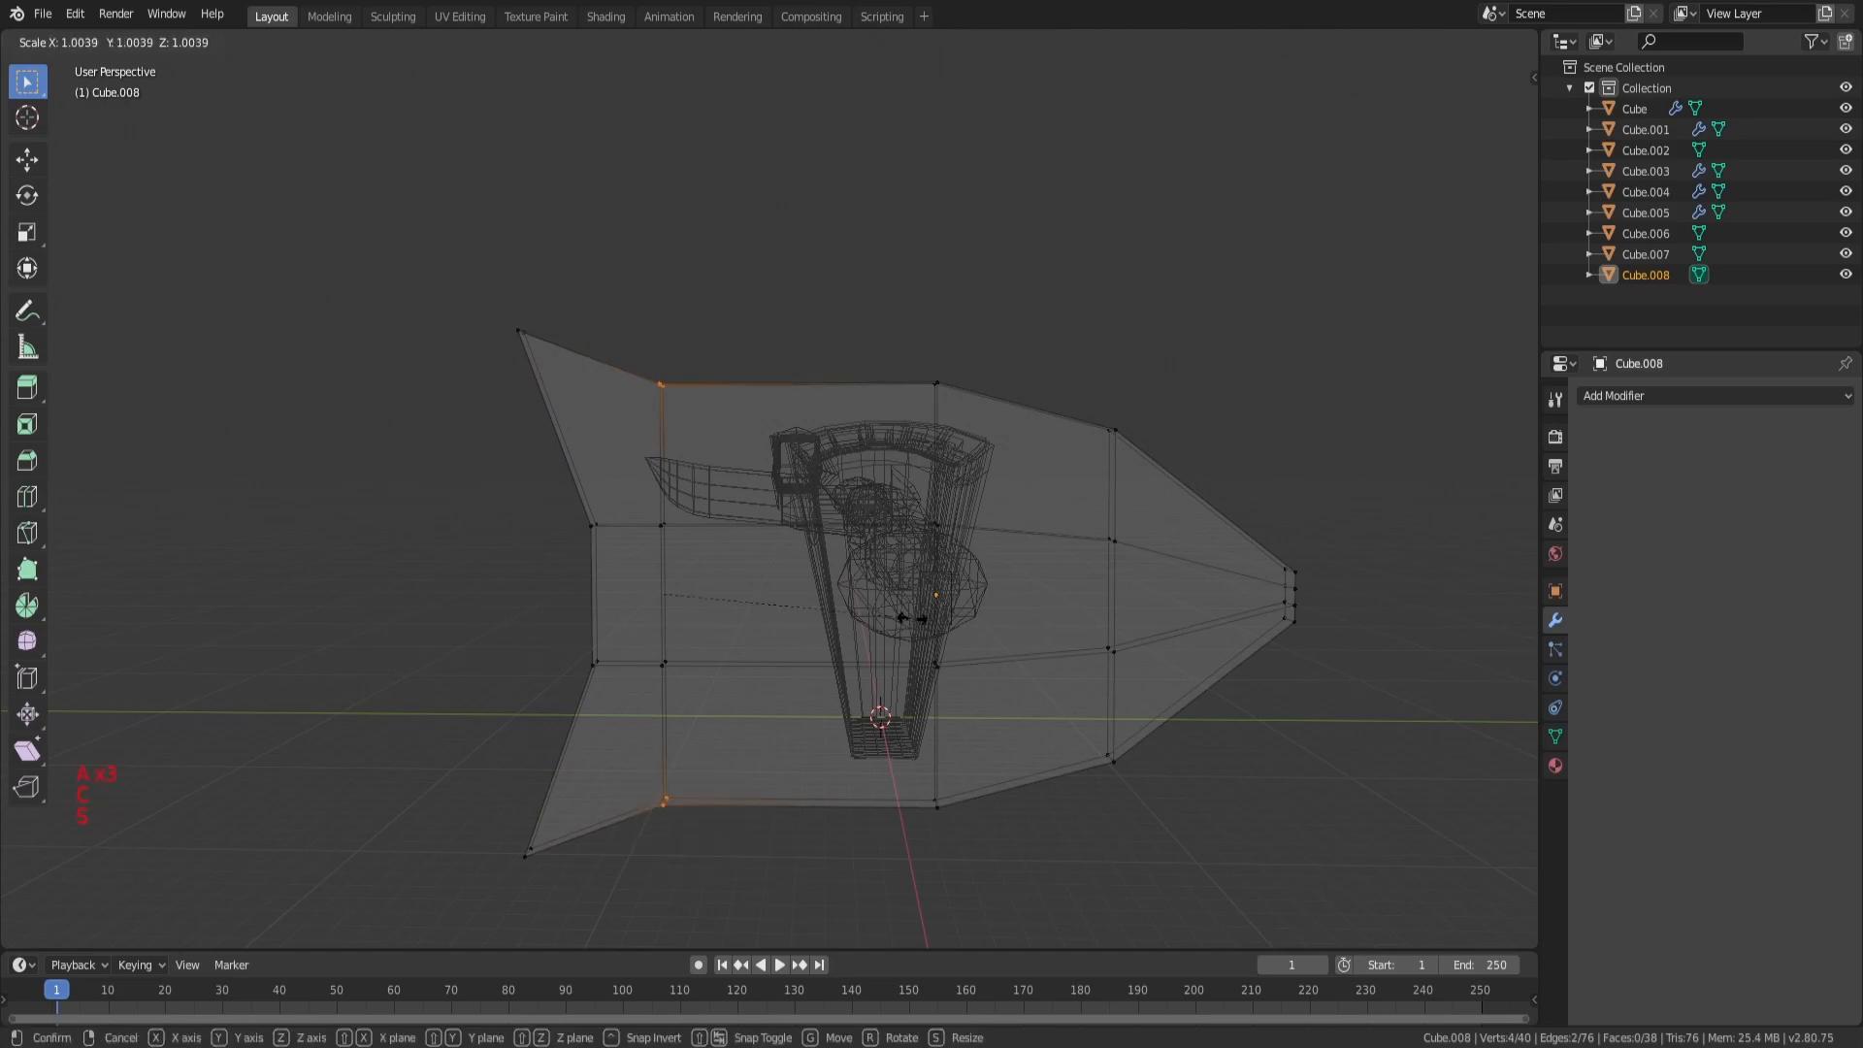
left_click(964, 661)
key("a")
key("a")
Step: Add a horizontal edge loop along the panel's centreline and move its -Y end vertices inward along Y to form a notch
key("ctrl+r")
left_click(931, 621)
key("a")
key("a")
key("c")
left_click(603, 591)
key("g")
key("y")
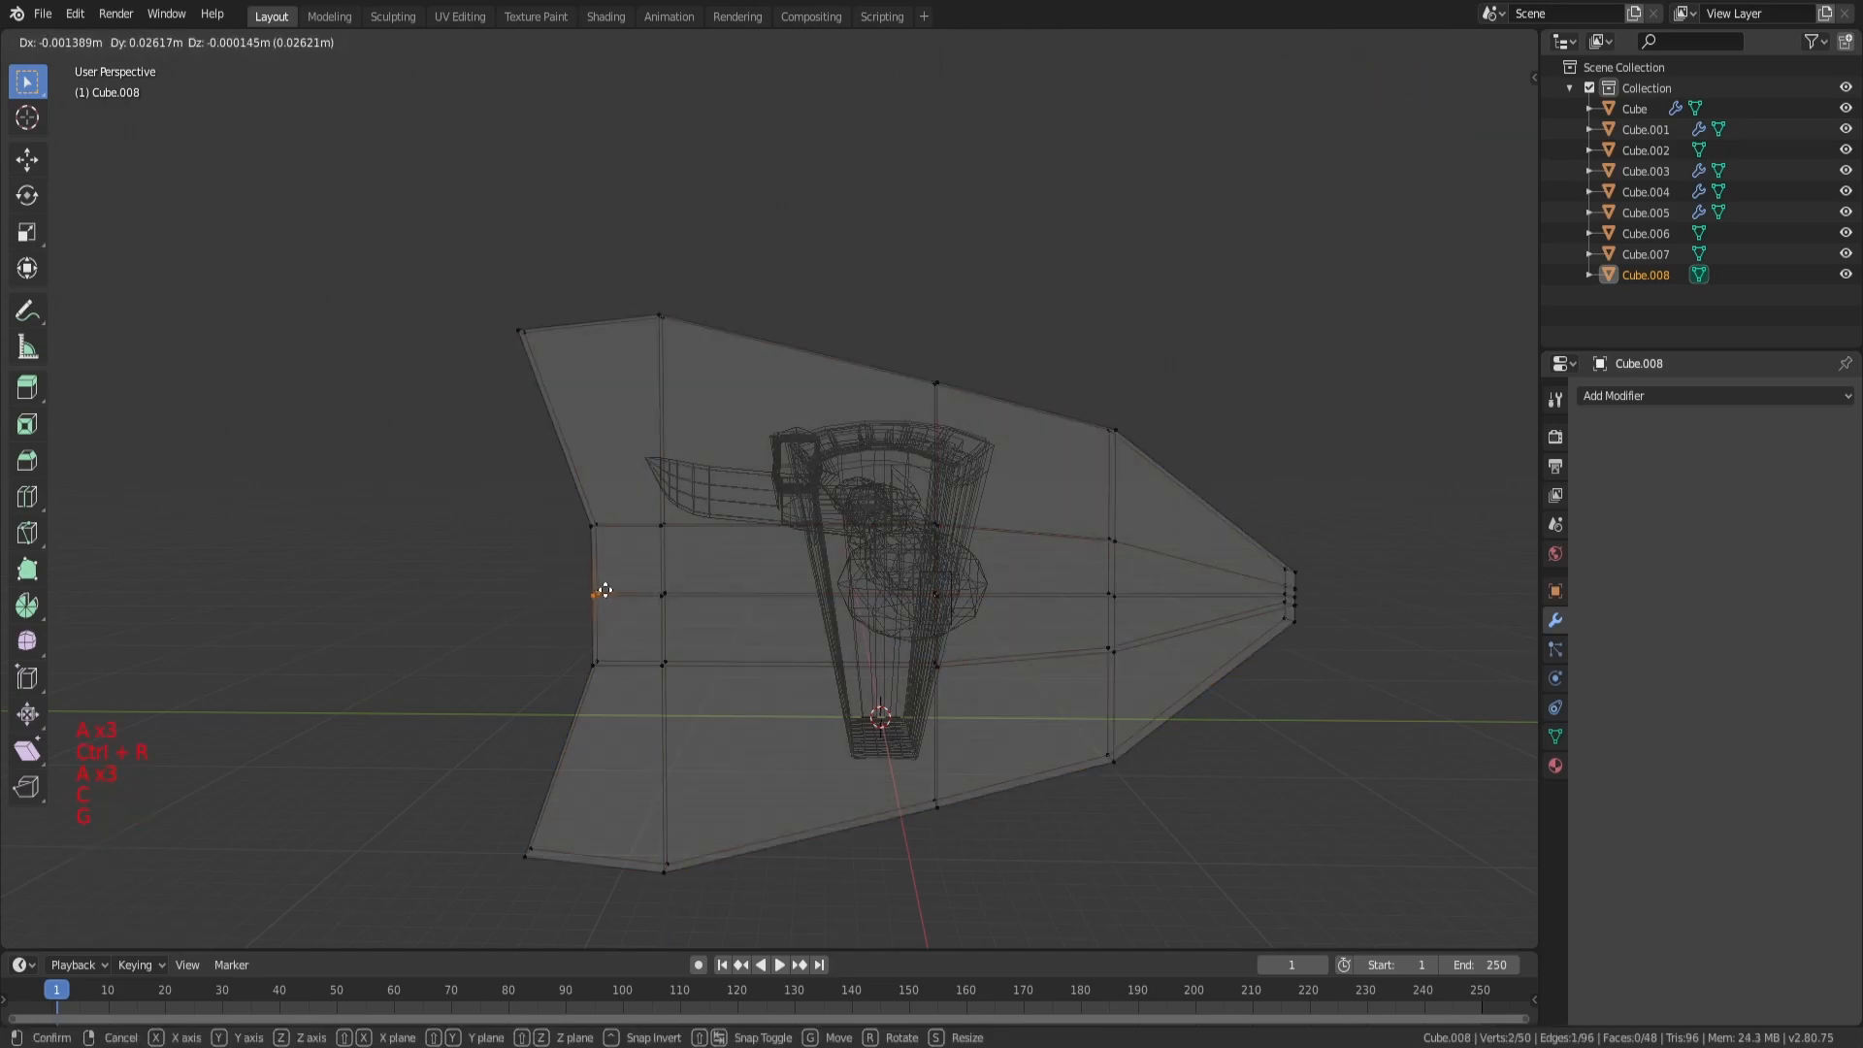
left_click(630, 594)
Step: Try to move the notch vertices along X, and undo the move
key("g")
key("x")
middle_click_drag(633, 594, 948, 544)
left_click(828, 536)
key("ctrl+z")
Step: Select the -Y edge's intermediate vertices above and below the notch and scale them apart along Z
key("a")
key("a")
key("a")
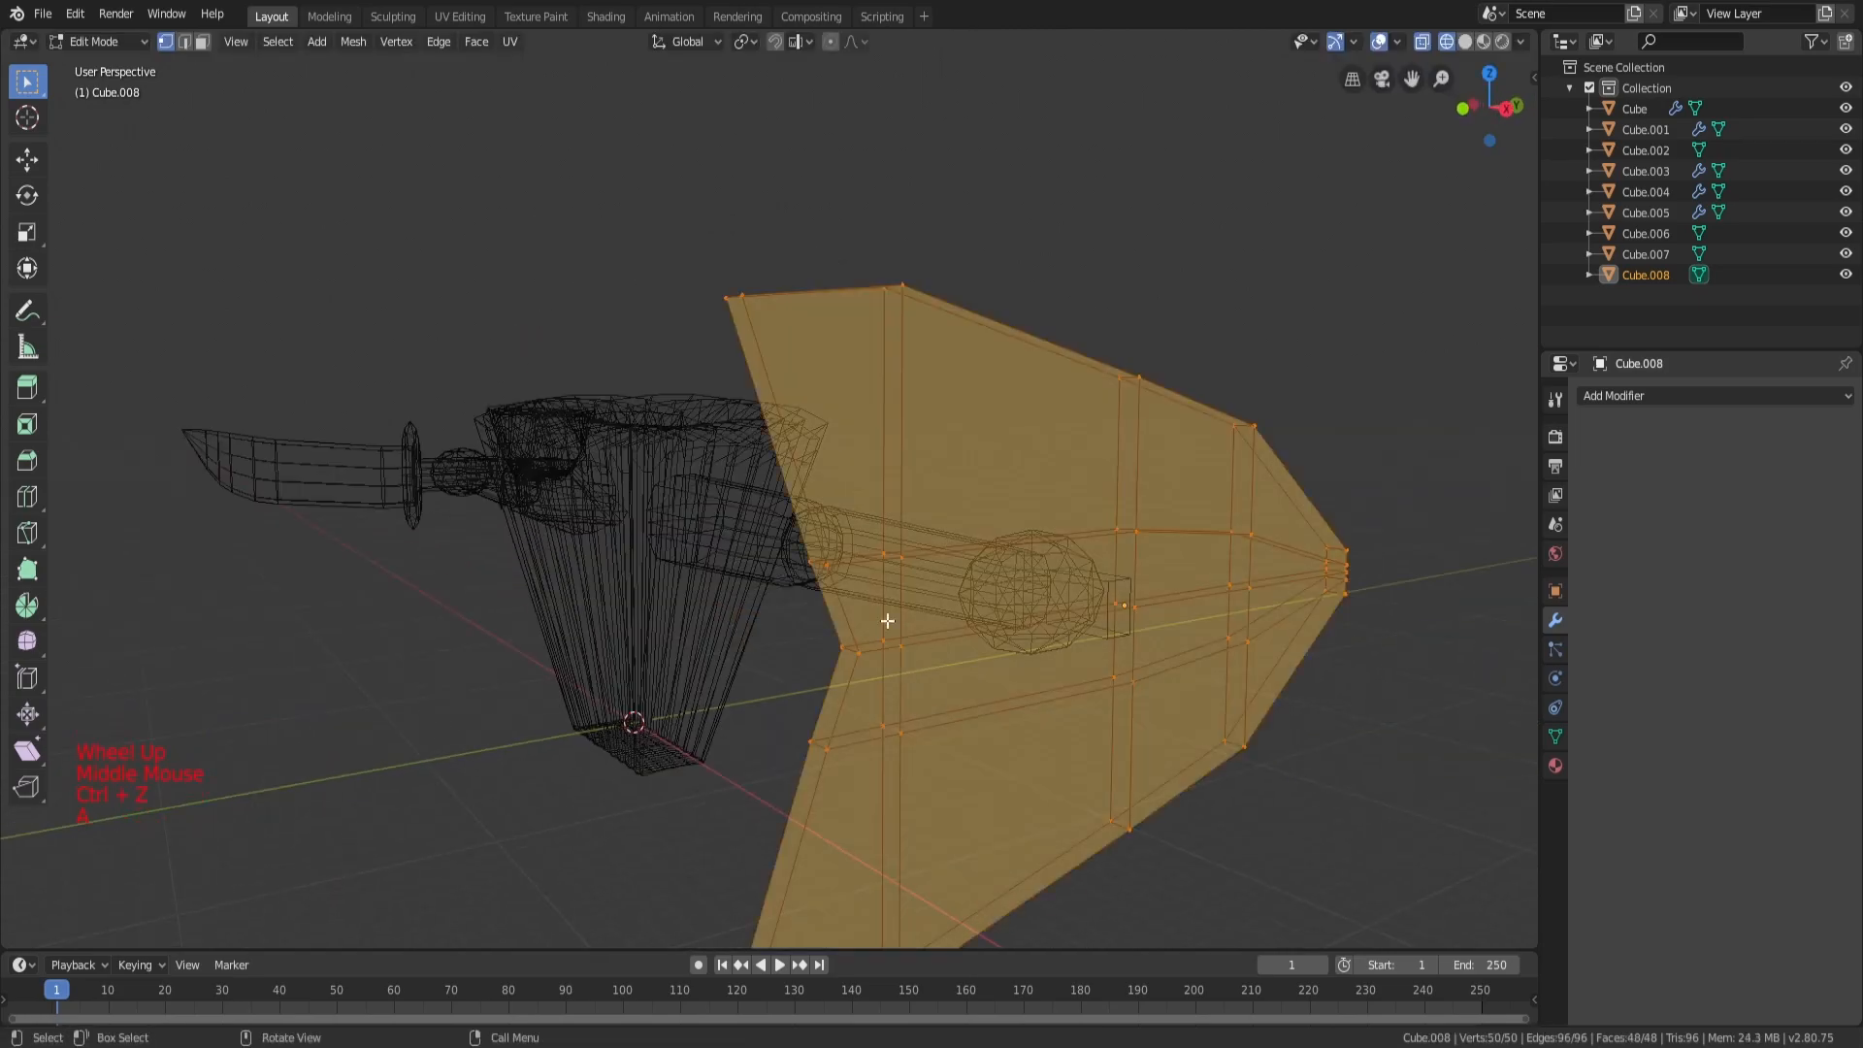
middle_click_drag(911, 670, 699, 573)
key("c")
left_click(679, 551)
left_click(666, 745)
key("s")
key("z")
scroll(1352, 781, "down", 4)
key("z")
key("a")
key("a")
key("a")
key("Tab")
mouse_move(1285, 533)
middle_mouse_down()
mouse_move(1065, 596)
mouse_move(944, 569)
middle_mouse_up()
Step: Pull the middle vertices of the panel's +Y tip outward along Y into a point
key("Tab")
key("a")
key("a")
key("a")
scroll(944, 570, "up", 3)
key("c")
left_click(1023, 661)
scroll(1023, 661, "up", 1)
key("g")
key("y")
middle_click_drag(1023, 661, 841, 425)
left_click(1139, 608)
Step: Reposition a neighbouring vertex on the panel's edge with a free move, clear the selection and leave edit mode
key("a")
key("a")
key("a")
key("c")
left_click(670, 608)
key("g")
left_click(909, 569)
scroll(909, 570, "down", 2)
key("a")
key("a")
key("a")
key("Tab")
Step: Select the upper and lower outer vertices of the panel's middle loop in wireframe view and scale them outward along Z
scroll(901, 488, "down", 3)
key("Tab")
key("a")
key("a")
key("a")
scroll(901, 487, "up", 1)
mouse_move(905, 558)
middle_mouse_down()
mouse_move(841, 495)
mouse_move(904, 525)
middle_mouse_up()
key("z")
key("a")
key("a")
key("a")
key("c")
left_click(748, 393)
left_click(751, 738)
key("s")
key("z")
left_click(914, 524)
Step: Add a vertical loop between the middle and the flared end, and scale it and the next two loops towards the tip outward
key("ctrl+r")
left_click(624, 375)
right_click(624, 374)
middle_click_drag(852, 330, 887, 325)
key("s")
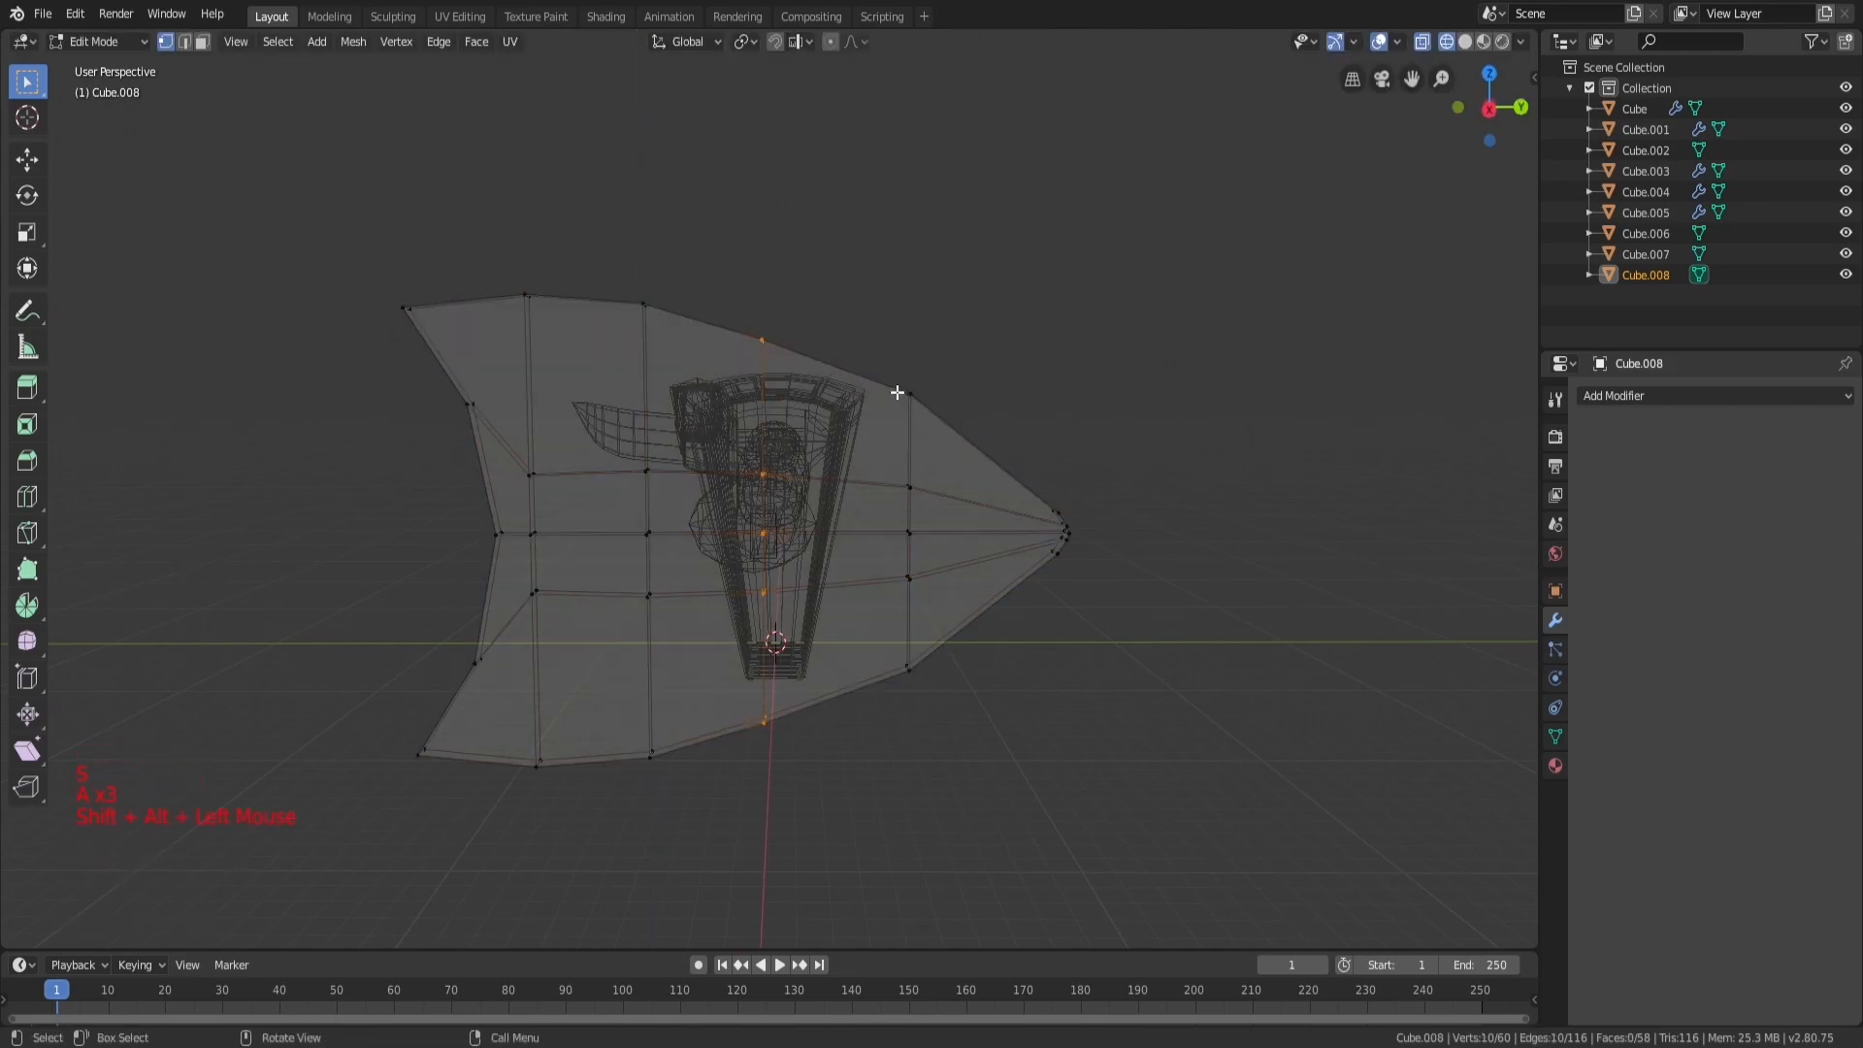
left_click(1155, 409)
scroll(865, 369, "down", 3)
key("a")
key("a")
key("a")
key("Tab")
Step: Add supporting edge loops close to the panel's upper edge and its notched -Y edge
key("Tab")
key("a")
key("a")
key("a")
scroll(667, 362, "up", 3)
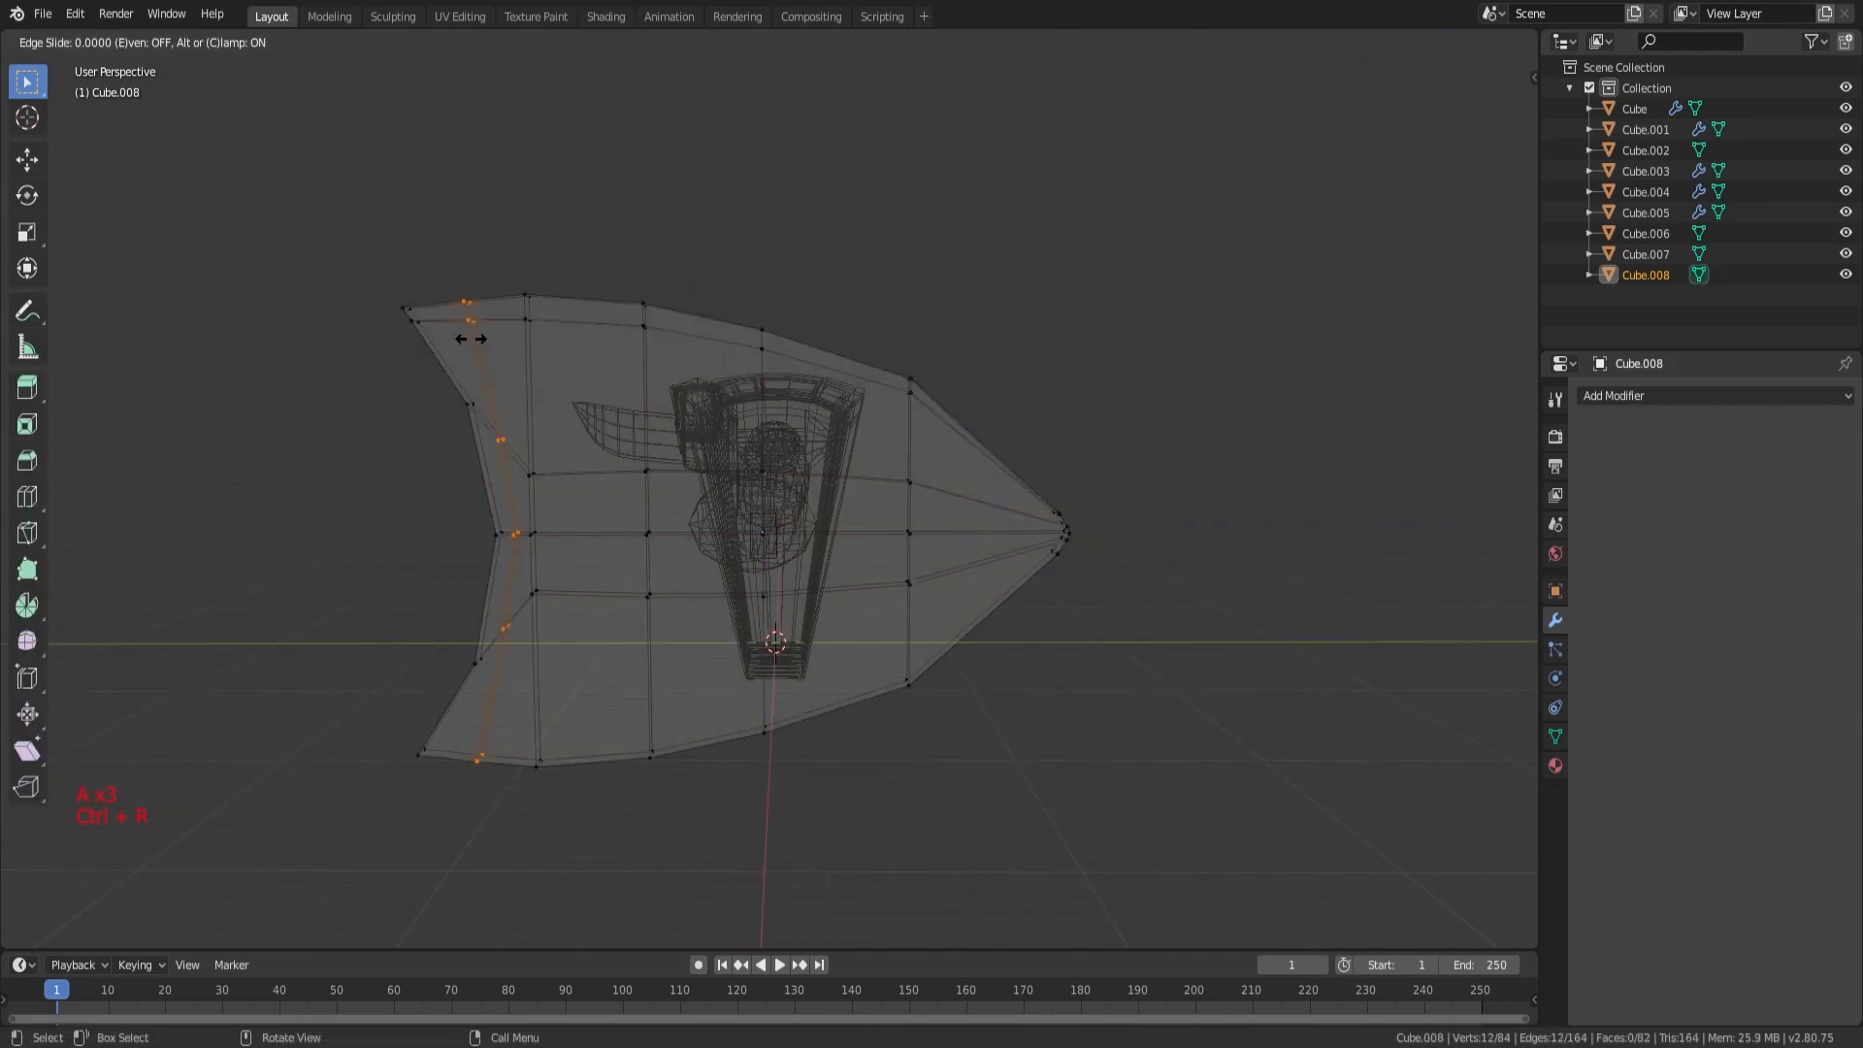
left_click(445, 350)
Step: Add supporting edge loops close to the panel's lower edge and its +Y tip
middle_click_drag(530, 675, 563, 604)
key("a")
key("a")
key("a")
key("ctrl+r")
left_click(532, 655)
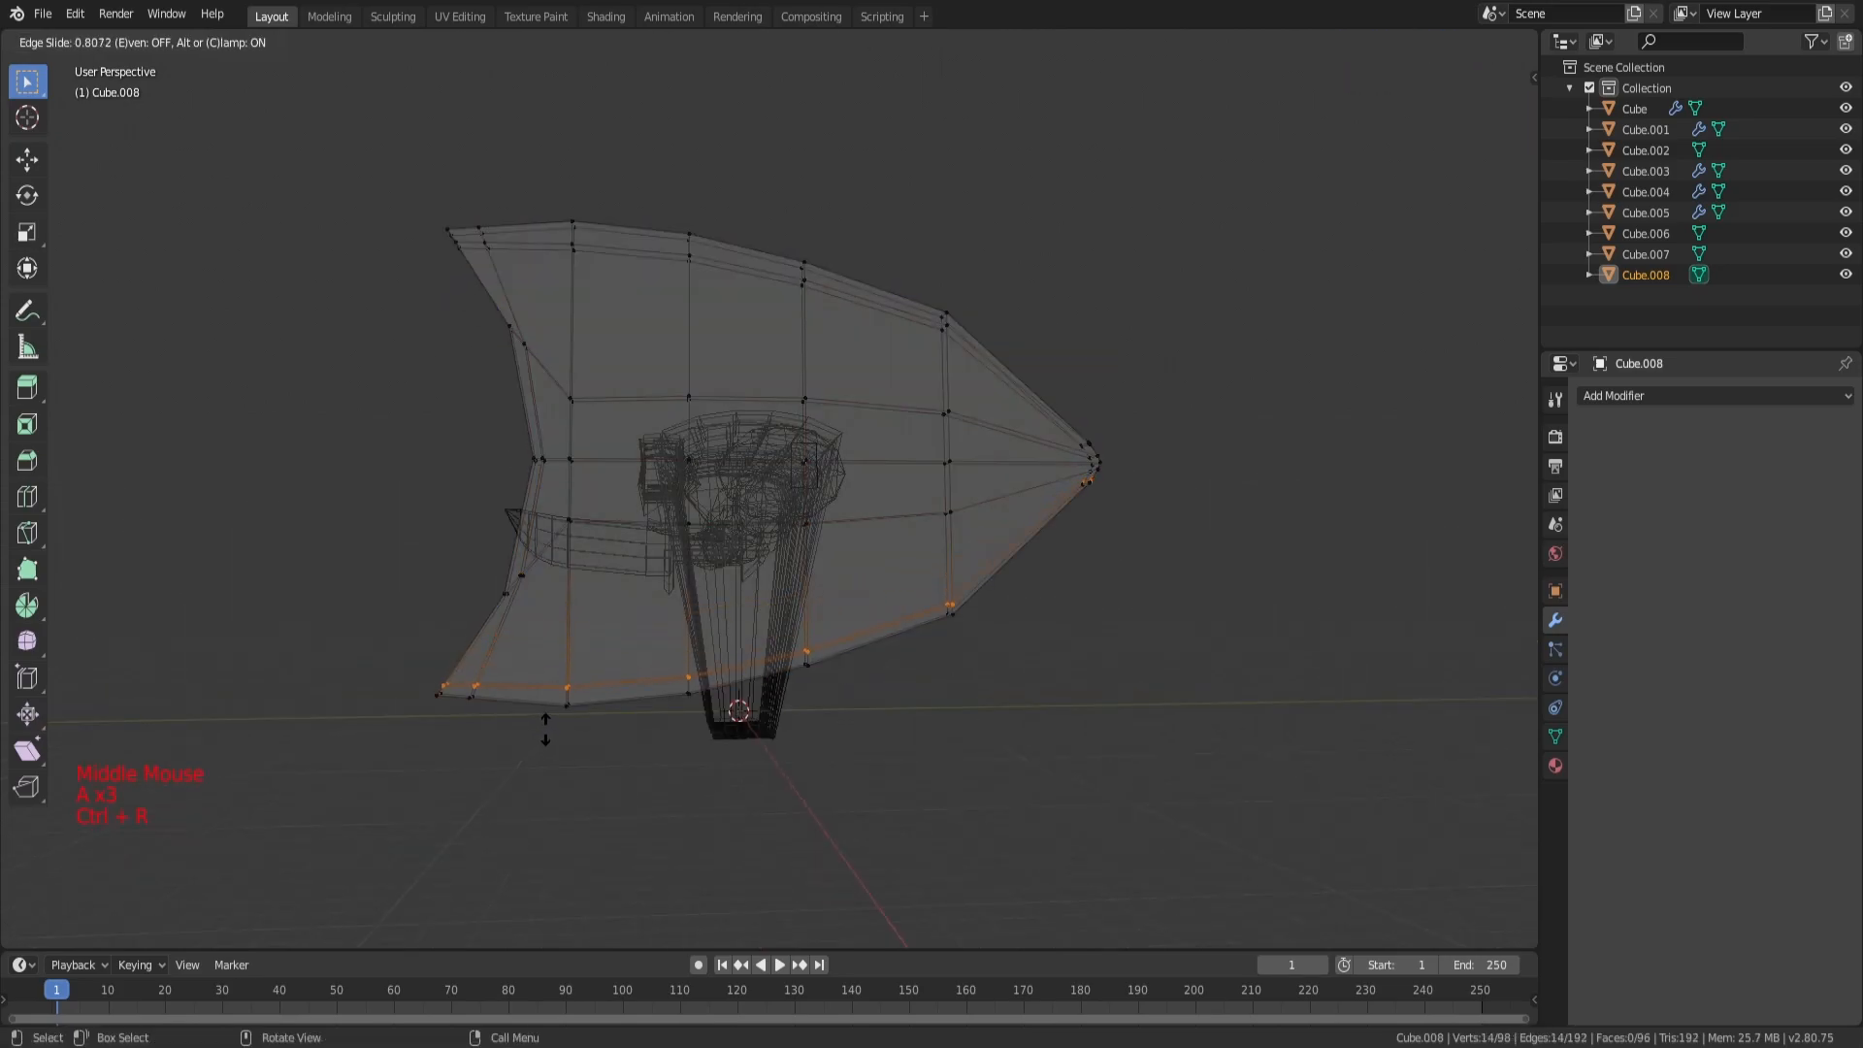
left_click(545, 731)
middle_click_drag(621, 665, 742, 636)
key("a")
key("a")
key("a")
scroll(927, 515, "up", 2)
key("ctrl+r")
left_click(1073, 390)
Step: Move the inner loop vertices beside the notched -Y edge away from the edge to widen the border strip
middle_click_drag(596, 379, 679, 418, "shift")
scroll(679, 418, "up", 4)
middle_click_drag(680, 418, 888, 497)
scroll(831, 487, "down", 1)
key("g")
key("y")
middle_click_drag(934, 627, 935, 202, "shift")
left_click(986, 586)
key("a")
key("a")
key("a")
key("c")
left_click(966, 594)
key("c")
key("g")
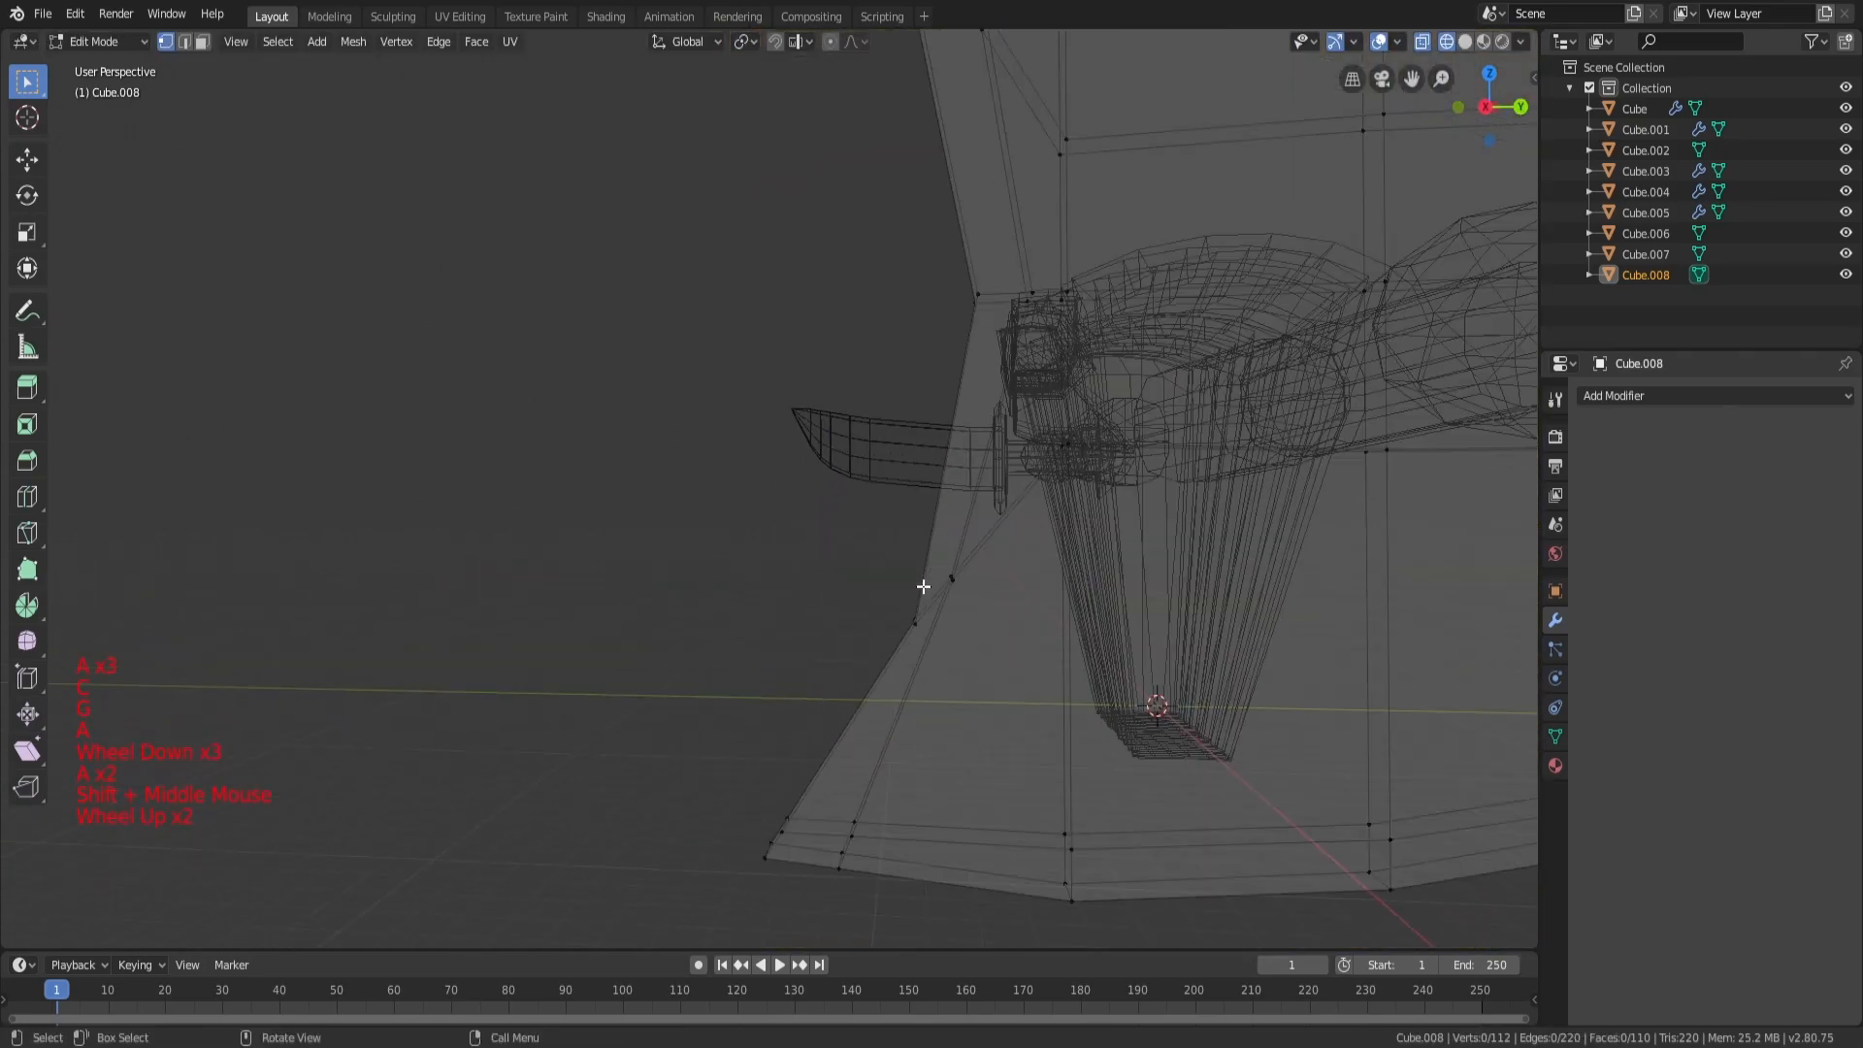
left_click(978, 580)
Step: Select the inner border vertices above and below the +Y tip, move them inward, and clear the selection
key("a")
key("a")
key("a")
middle_click_drag(912, 723, 946, 413, "shift")
scroll(909, 414, "down", 3)
scroll(910, 414, "down", 2)
middle_click_drag(1072, 432, 947, 418, "shift")
scroll(1100, 416, "up", 3)
middle_click_drag(1029, 417, 1057, 377, "shift")
key("c")
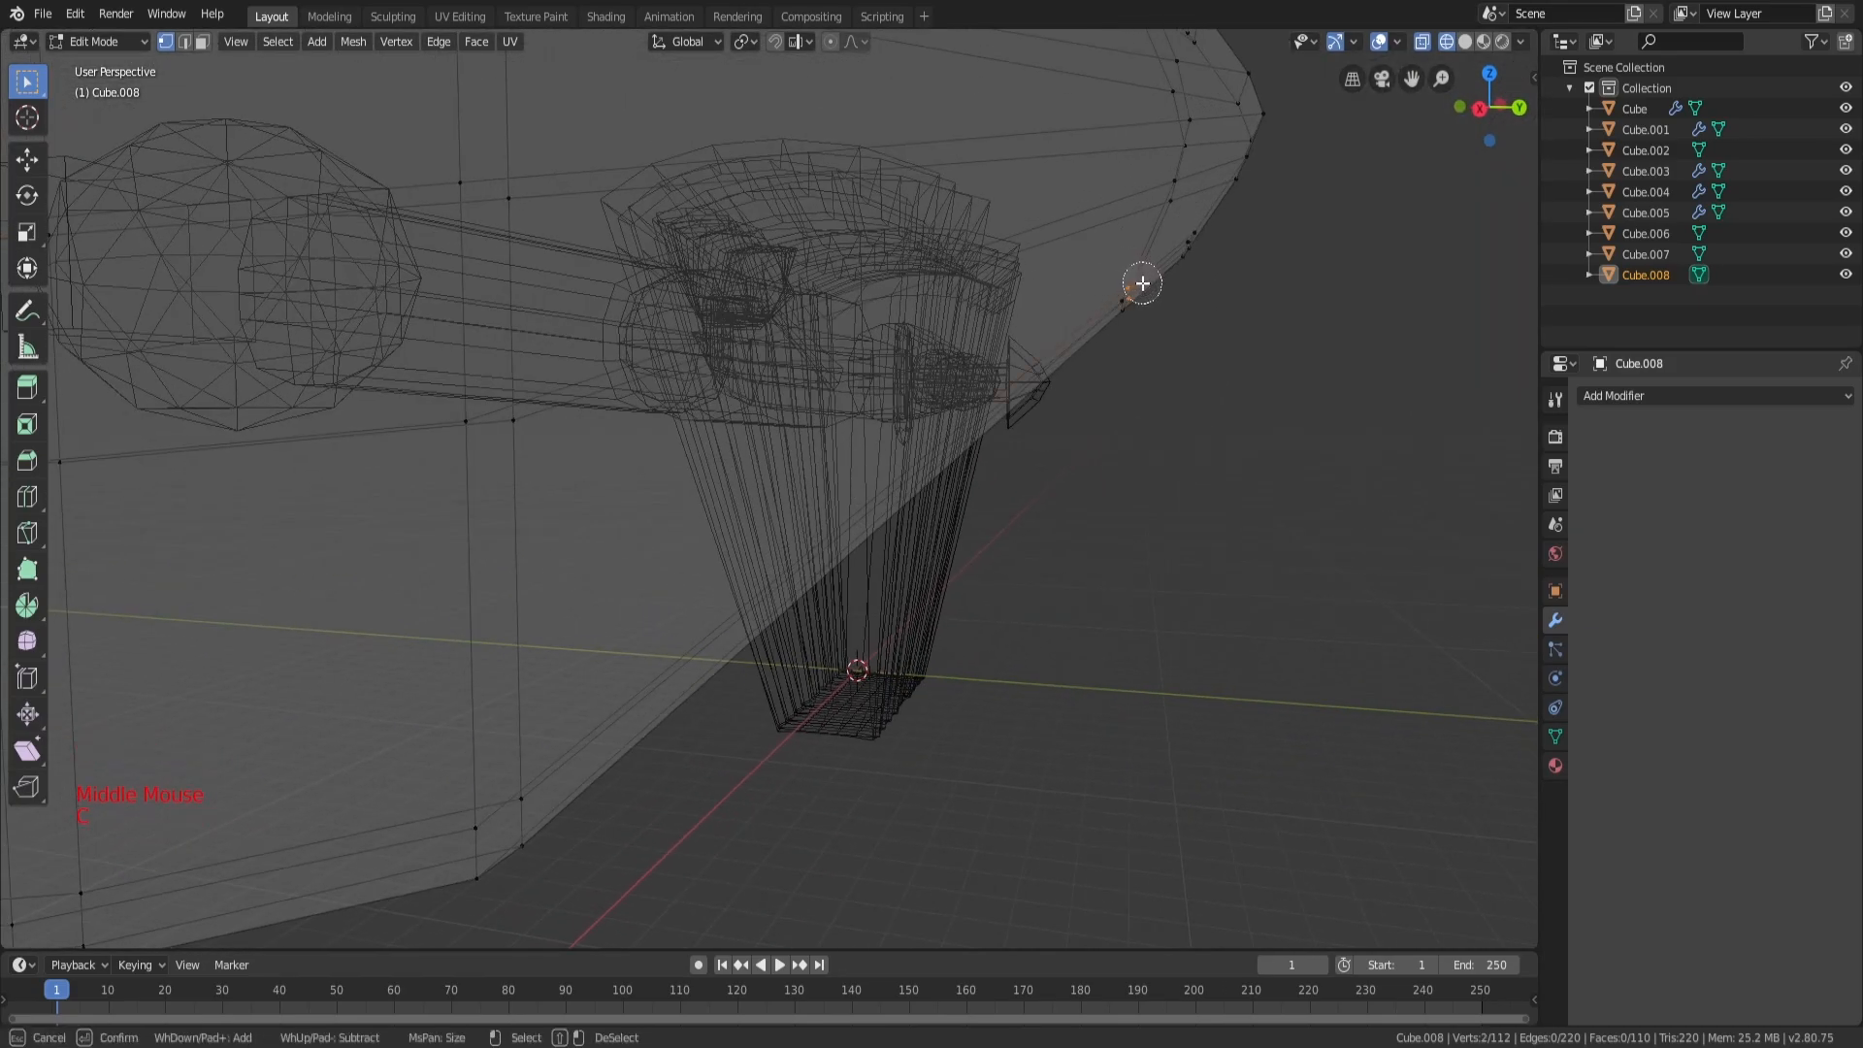
middle_click_drag(1140, 283, 1120, 226)
left_click(1147, 250)
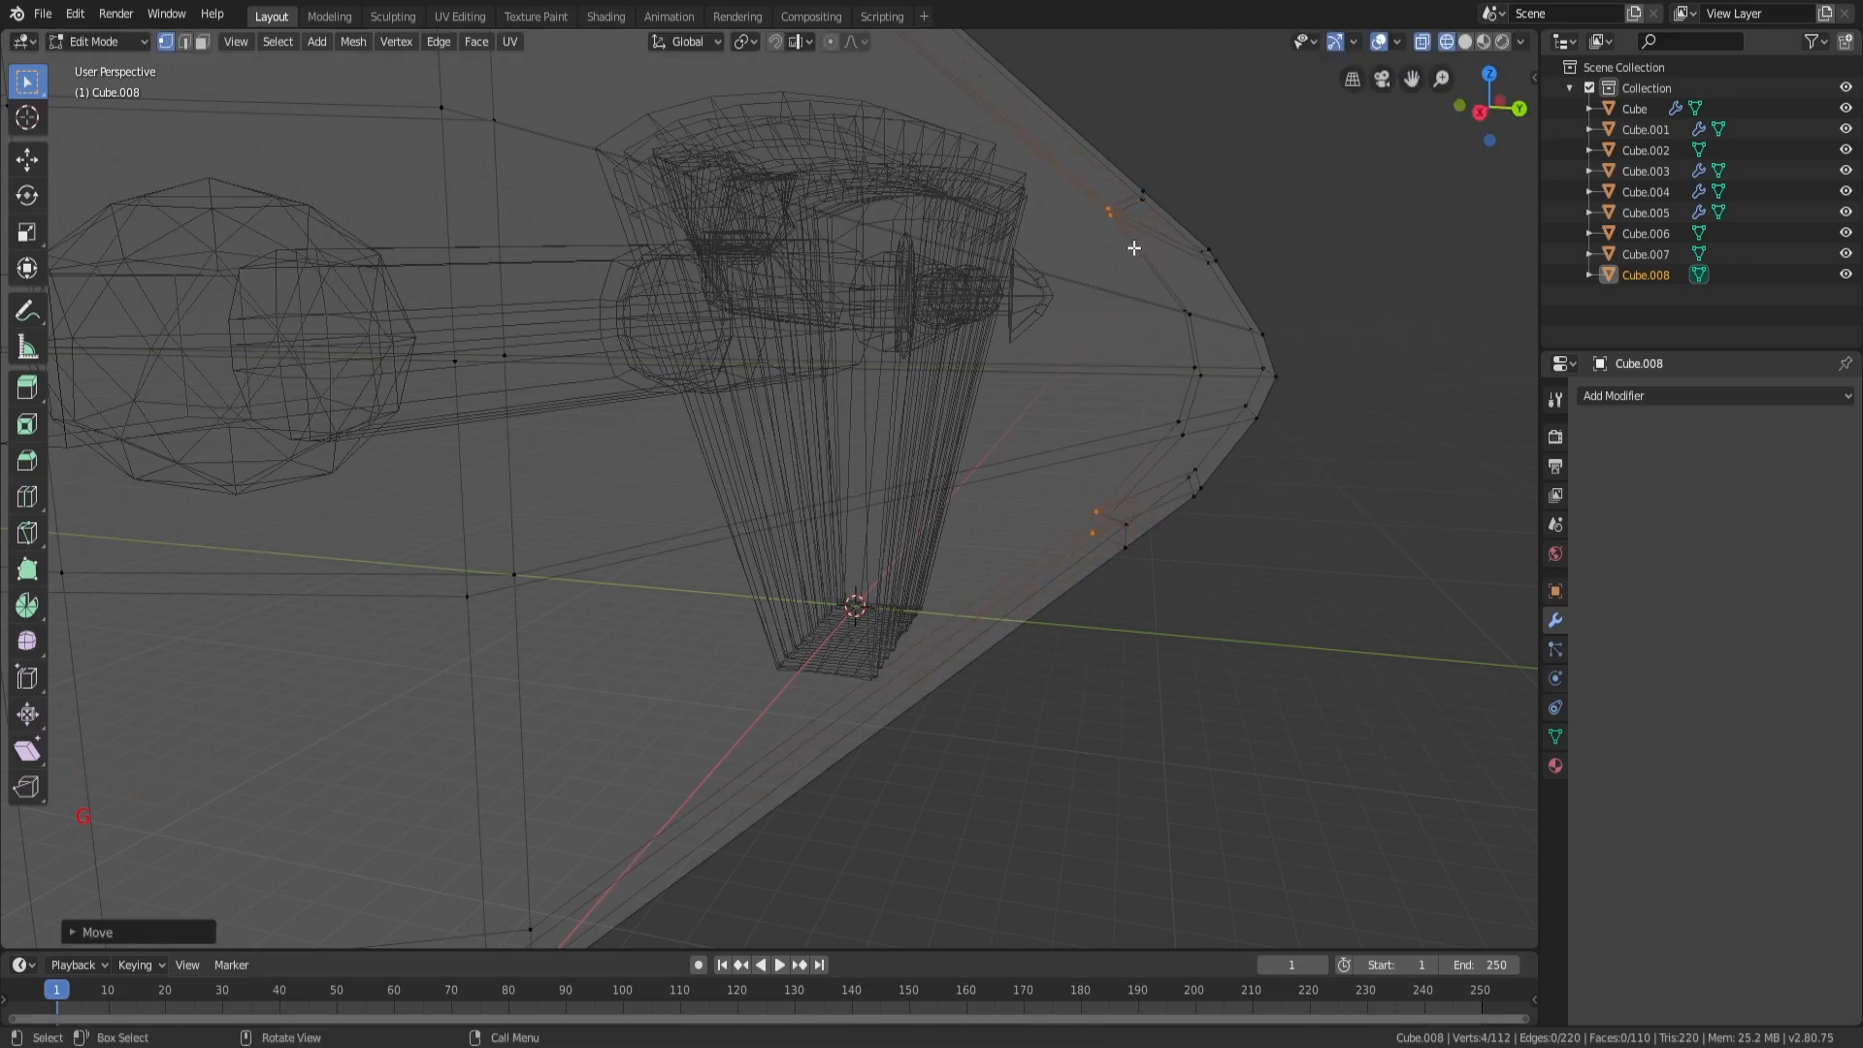
scroll(886, 343, "down", 3)
key("a")
key("a")
key("a")
Step: In face selection mode, select the shield's border faces around the +Y tip, from the upper slope to the lower one
key("3")
middle_click_drag(857, 327, 886, 277)
key("c")
left_click(886, 277)
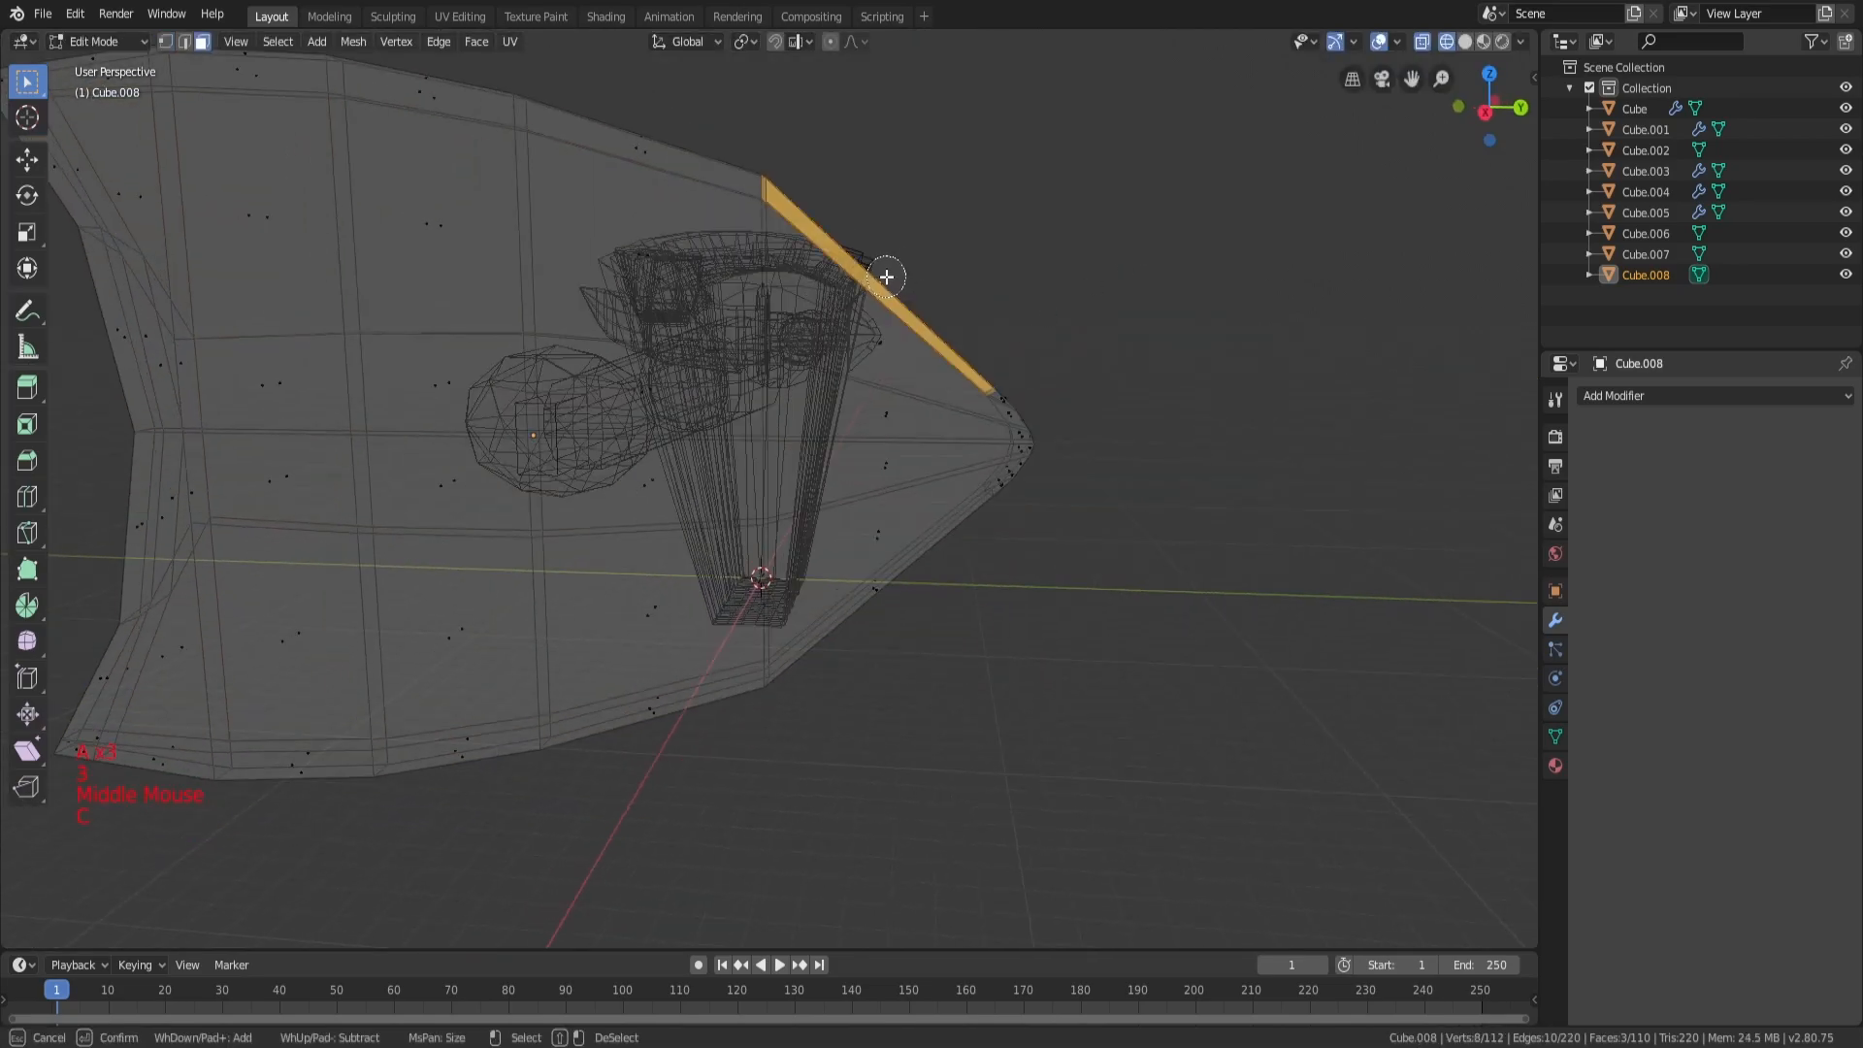
right_click(1022, 479)
middle_click_drag(1022, 478, 890, 487)
key("c")
left_click_drag(888, 489, 752, 586)
right_click(752, 586)
Step: Extend the selection with the border faces along the shield's lower edge and the lower half of the notched -Y edge
middle_click_drag(752, 586, 802, 637)
key("c")
left_click_drag(794, 584, 672, 656)
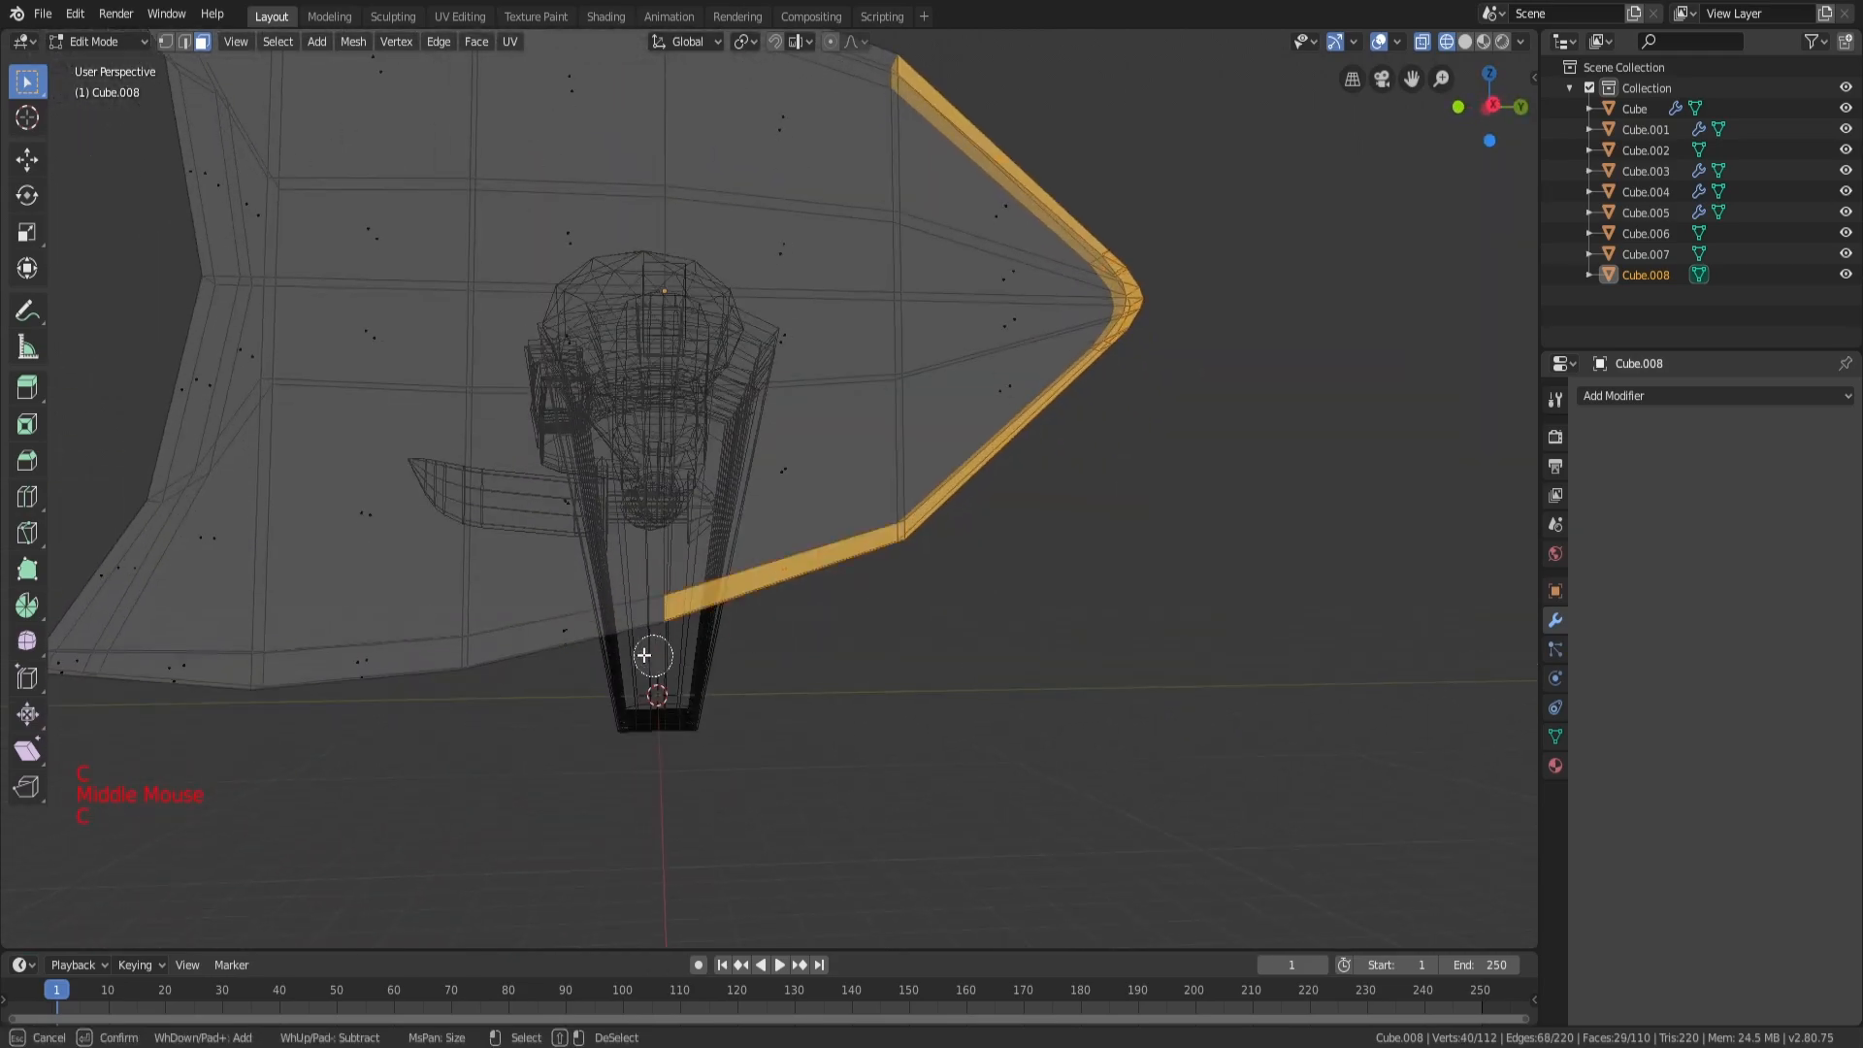
left_click_drag(209, 693, 233, 691)
middle_click_drag(233, 691, 467, 672, "shift")
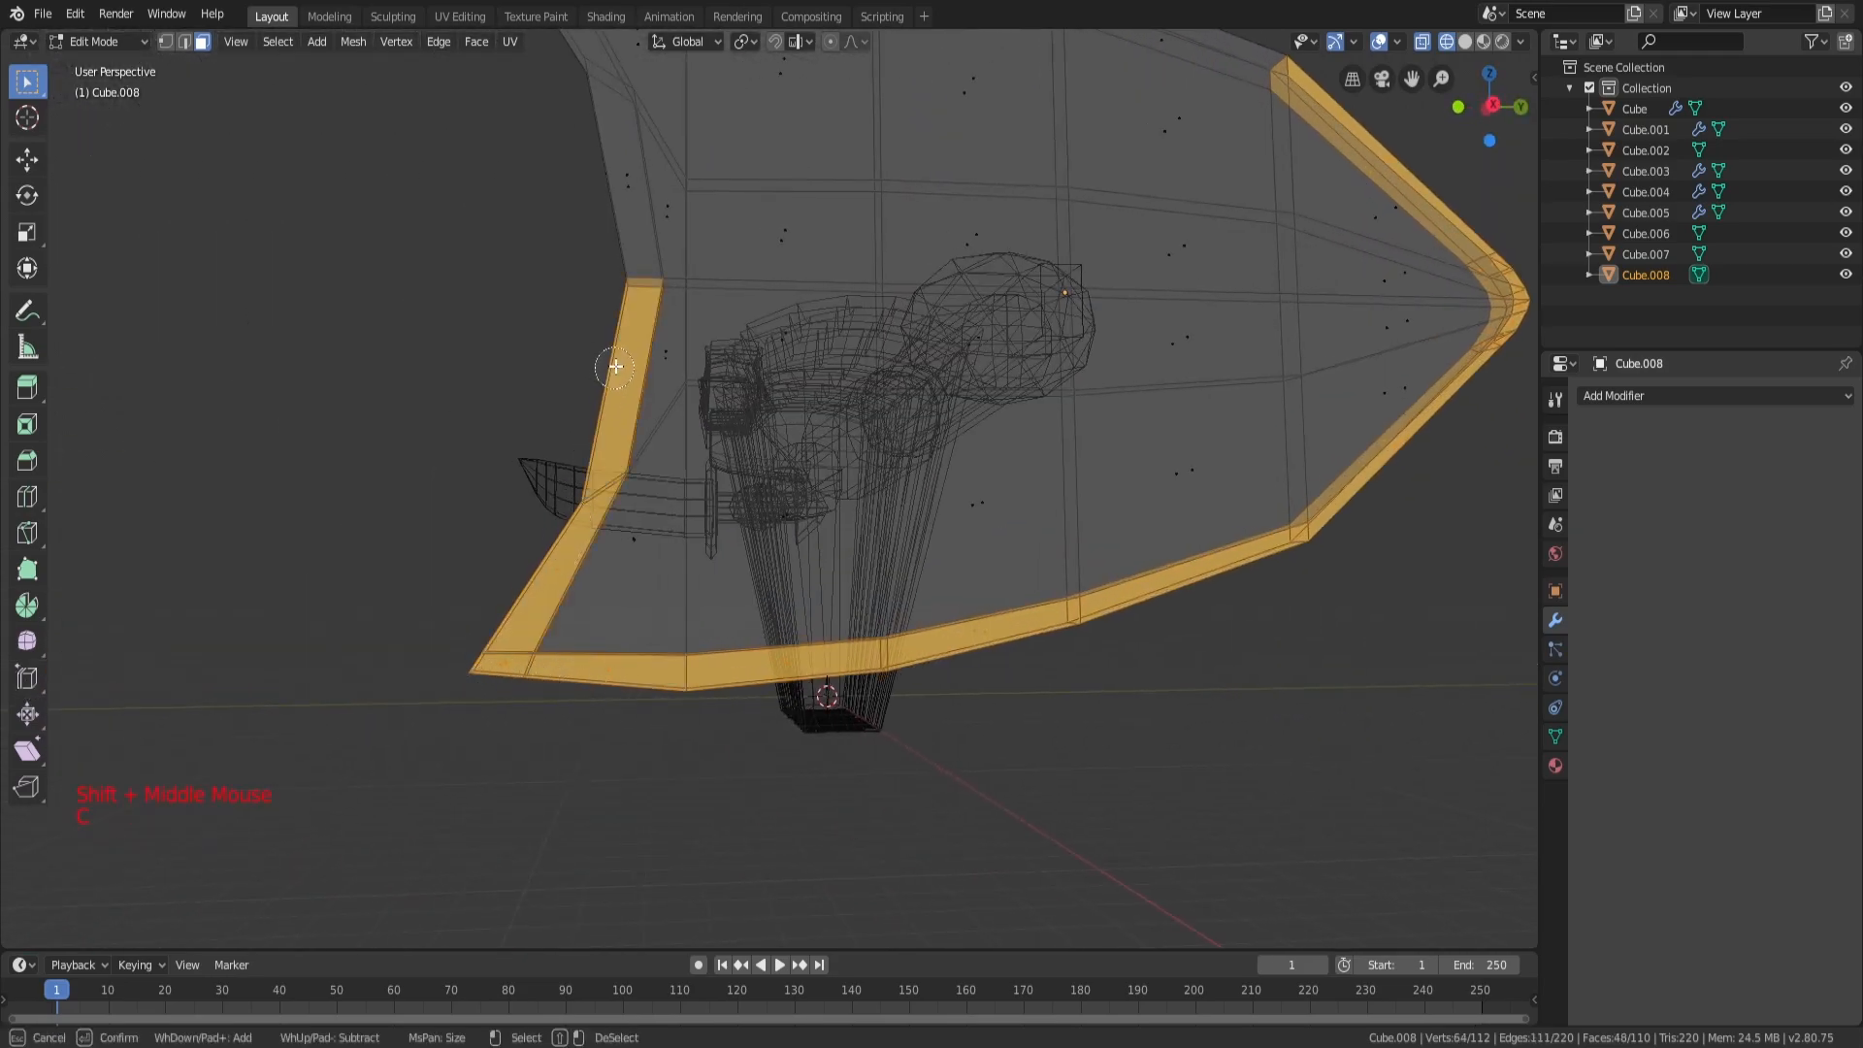
Step: Complete the border selection with the faces along the upper half of the notched edge and the shield's upper edge
middle_click_drag(613, 375, 751, 661, "shift")
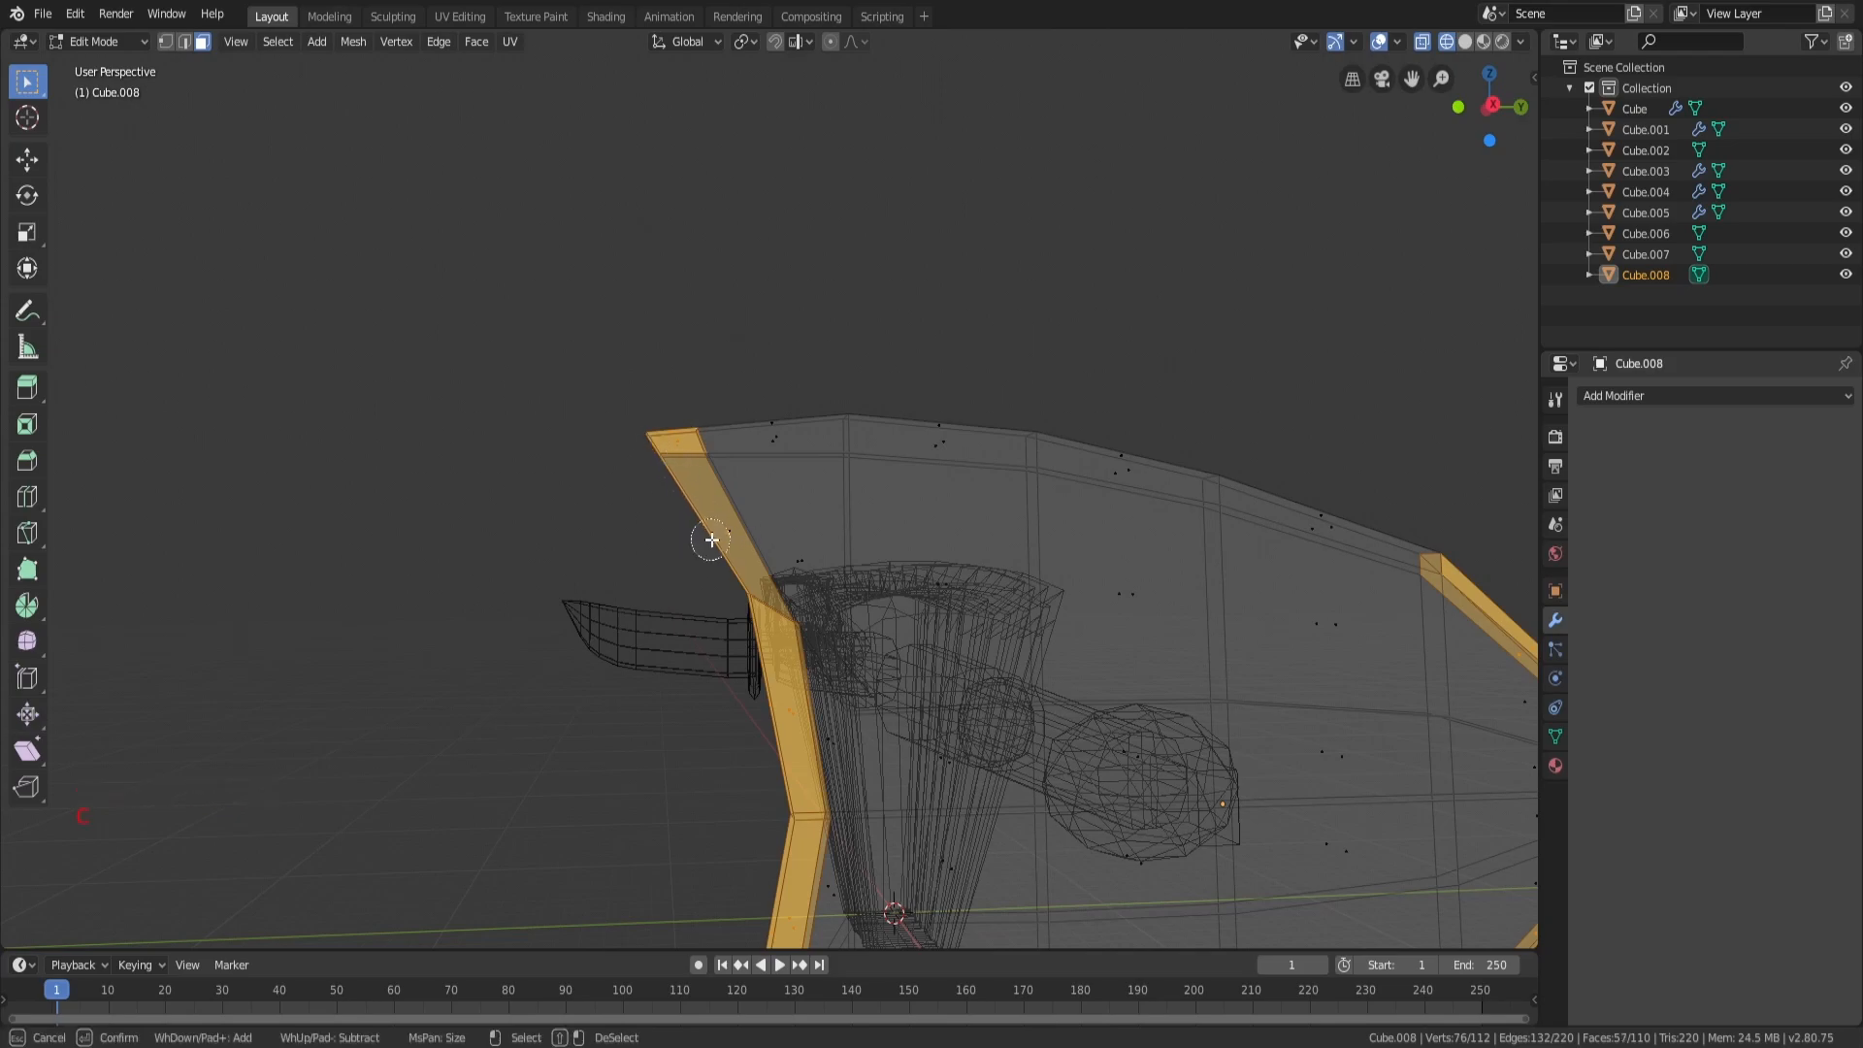
middle_click_drag(706, 539, 579, 515, "shift")
scroll(524, 470, "down", 2)
key("c")
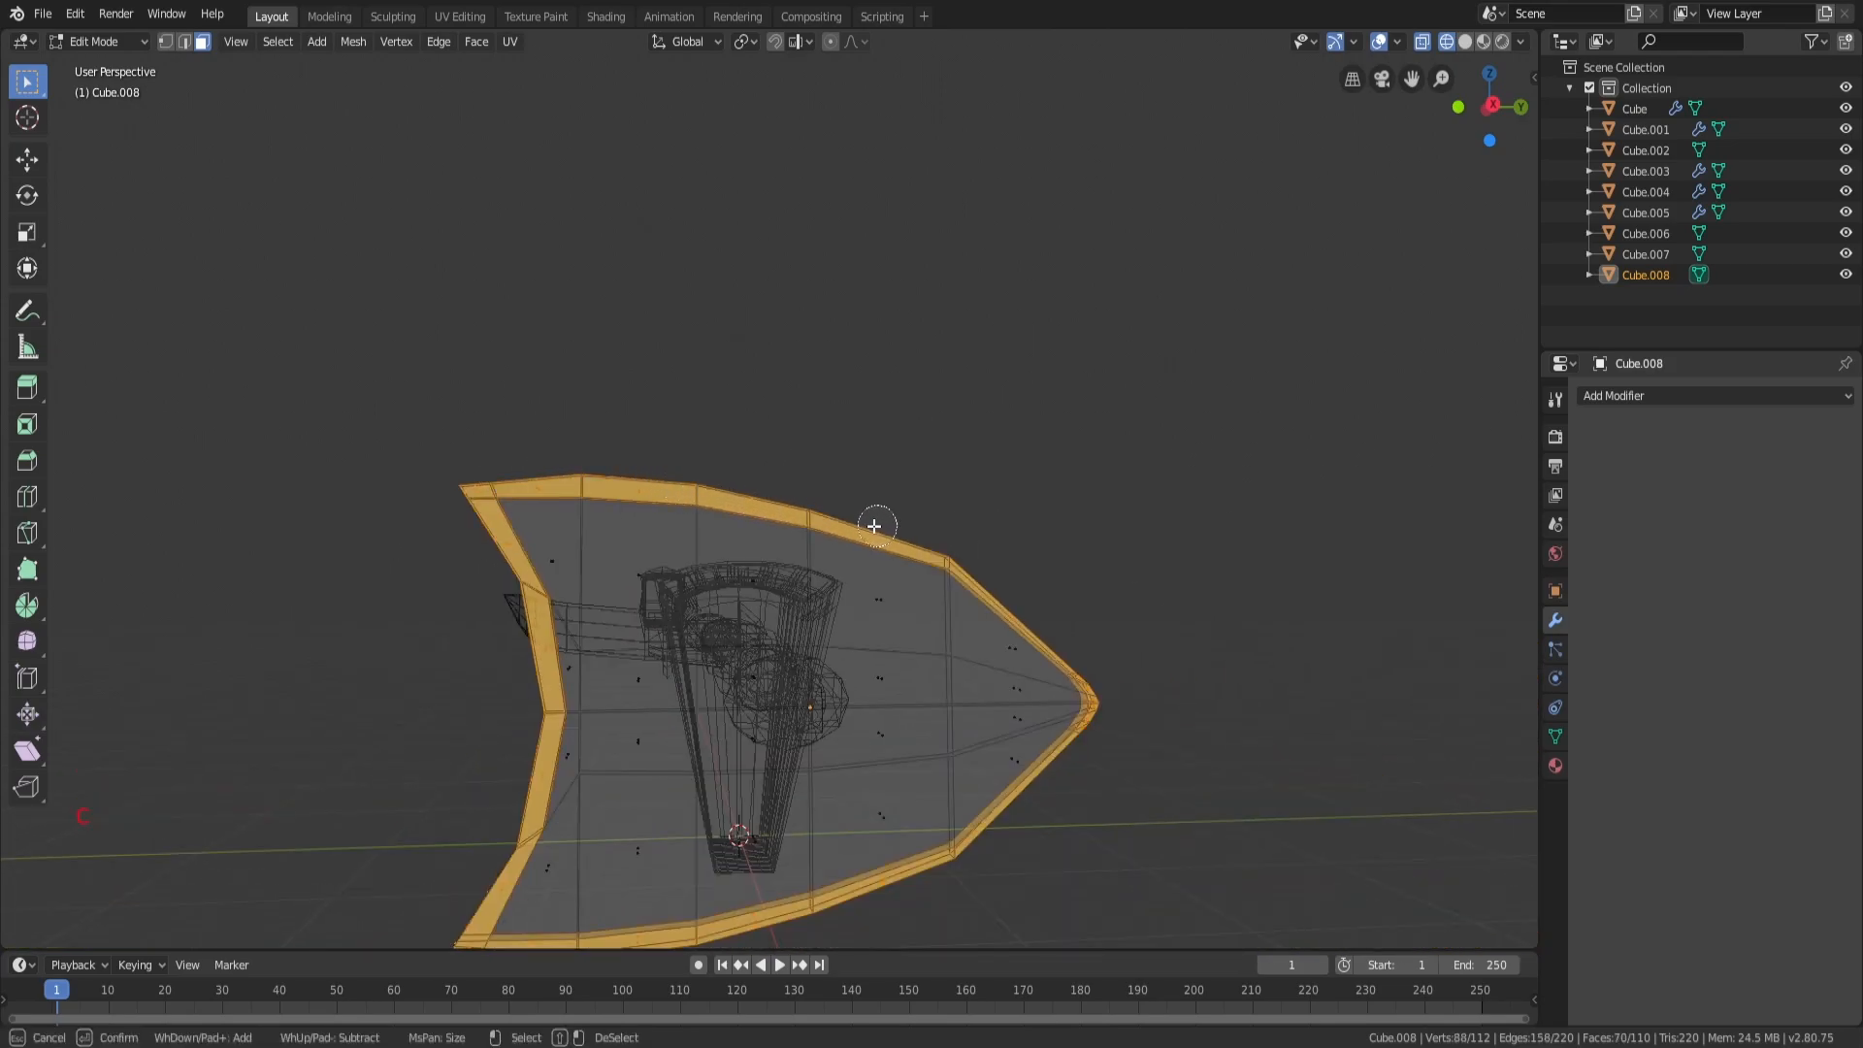
scroll(924, 484, "down", 2)
Step: Extrude the selected border faces into a raised rim and scale them along X to adjust its thickness
key("e")
mouse_move(924, 483)
middle_mouse_down()
mouse_move(844, 520)
mouse_move(1165, 509)
middle_mouse_up()
left_click(846, 520)
key("z")
scroll(948, 537, "up", 3)
scroll(1126, 500, "up", 3)
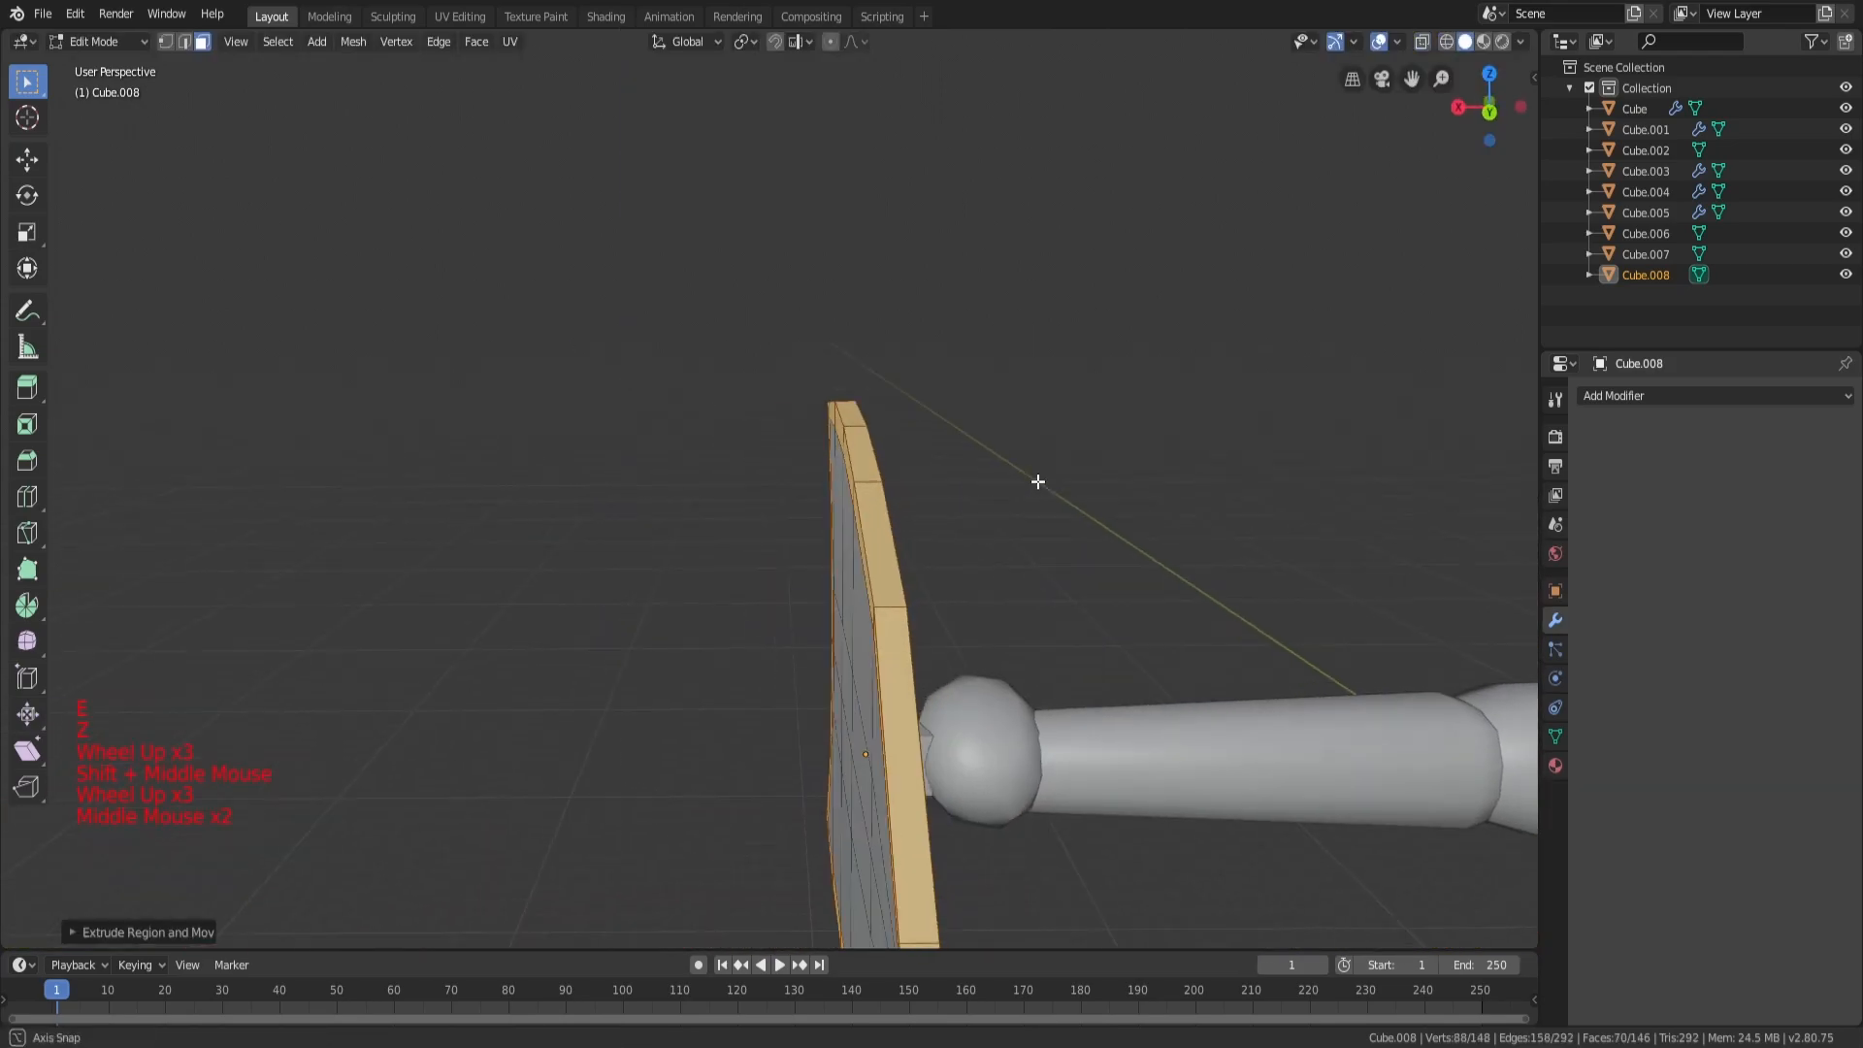
middle_click_drag(1045, 481, 1068, 485)
key("s")
key("x")
left_click(1423, 571)
middle_click_drag(1424, 571, 747, 505)
Step: Clear the selection, add an edge loop to the shield's rim, and scale that loop
key("Tab")
scroll(899, 549, "down", 3)
scroll(817, 540, "up", 3)
key("Tab")
key("a")
key("a")
key("ctrl+r")
left_click(823, 516)
key("s")
left_click(963, 427)
middle_click_drag(962, 427, 955, 611)
scroll(686, 496, "down", 3)
scroll(796, 529, "up", 2)
Step: Leave mesh editing and scale the shield as a whole
key("a")
scroll(864, 555, "down", 3)
key("Tab")
key("a")
scroll(847, 580, "up", 4)
key("s")
left_click(961, 540)
middle_click_drag(961, 540, 936, 592)
scroll(784, 590, "up", 4)
Step: Select the small connector block between the end sphere and the shield, then scale and move it along Y
left_click(652, 669)
scroll(937, 592, "up", 3)
middle_click_drag(937, 592, 812, 566)
key("s")
key("y")
left_click(875, 666)
key("g")
key("y")
left_click(929, 715)
Step: Add an edge loop to the connector block's mesh and scale it outward to give the block more sides
key("Tab")
key("a")
key("a")
key("a")
key("ctrl+r")
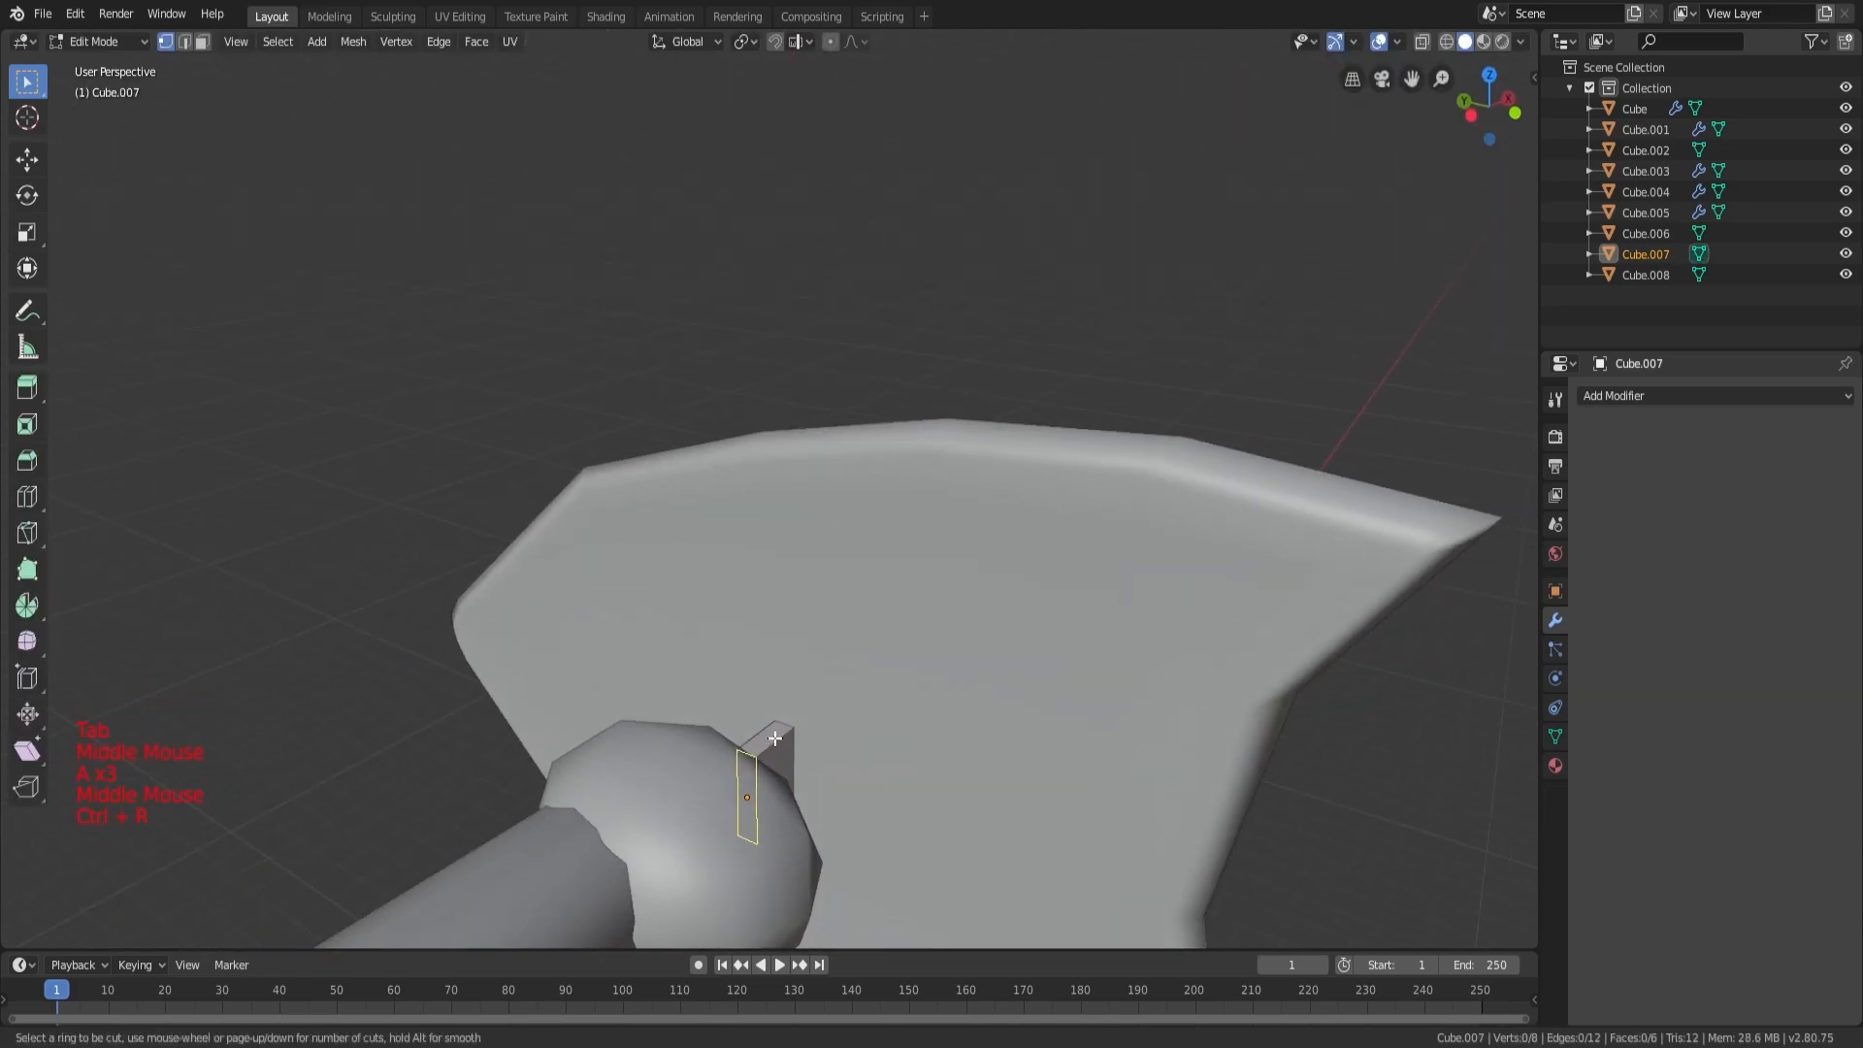
right_click(818, 766)
key("ctrl+r")
middle_click_drag(818, 766, 971, 776)
left_click(761, 811)
key("s")
left_click(362, 893)
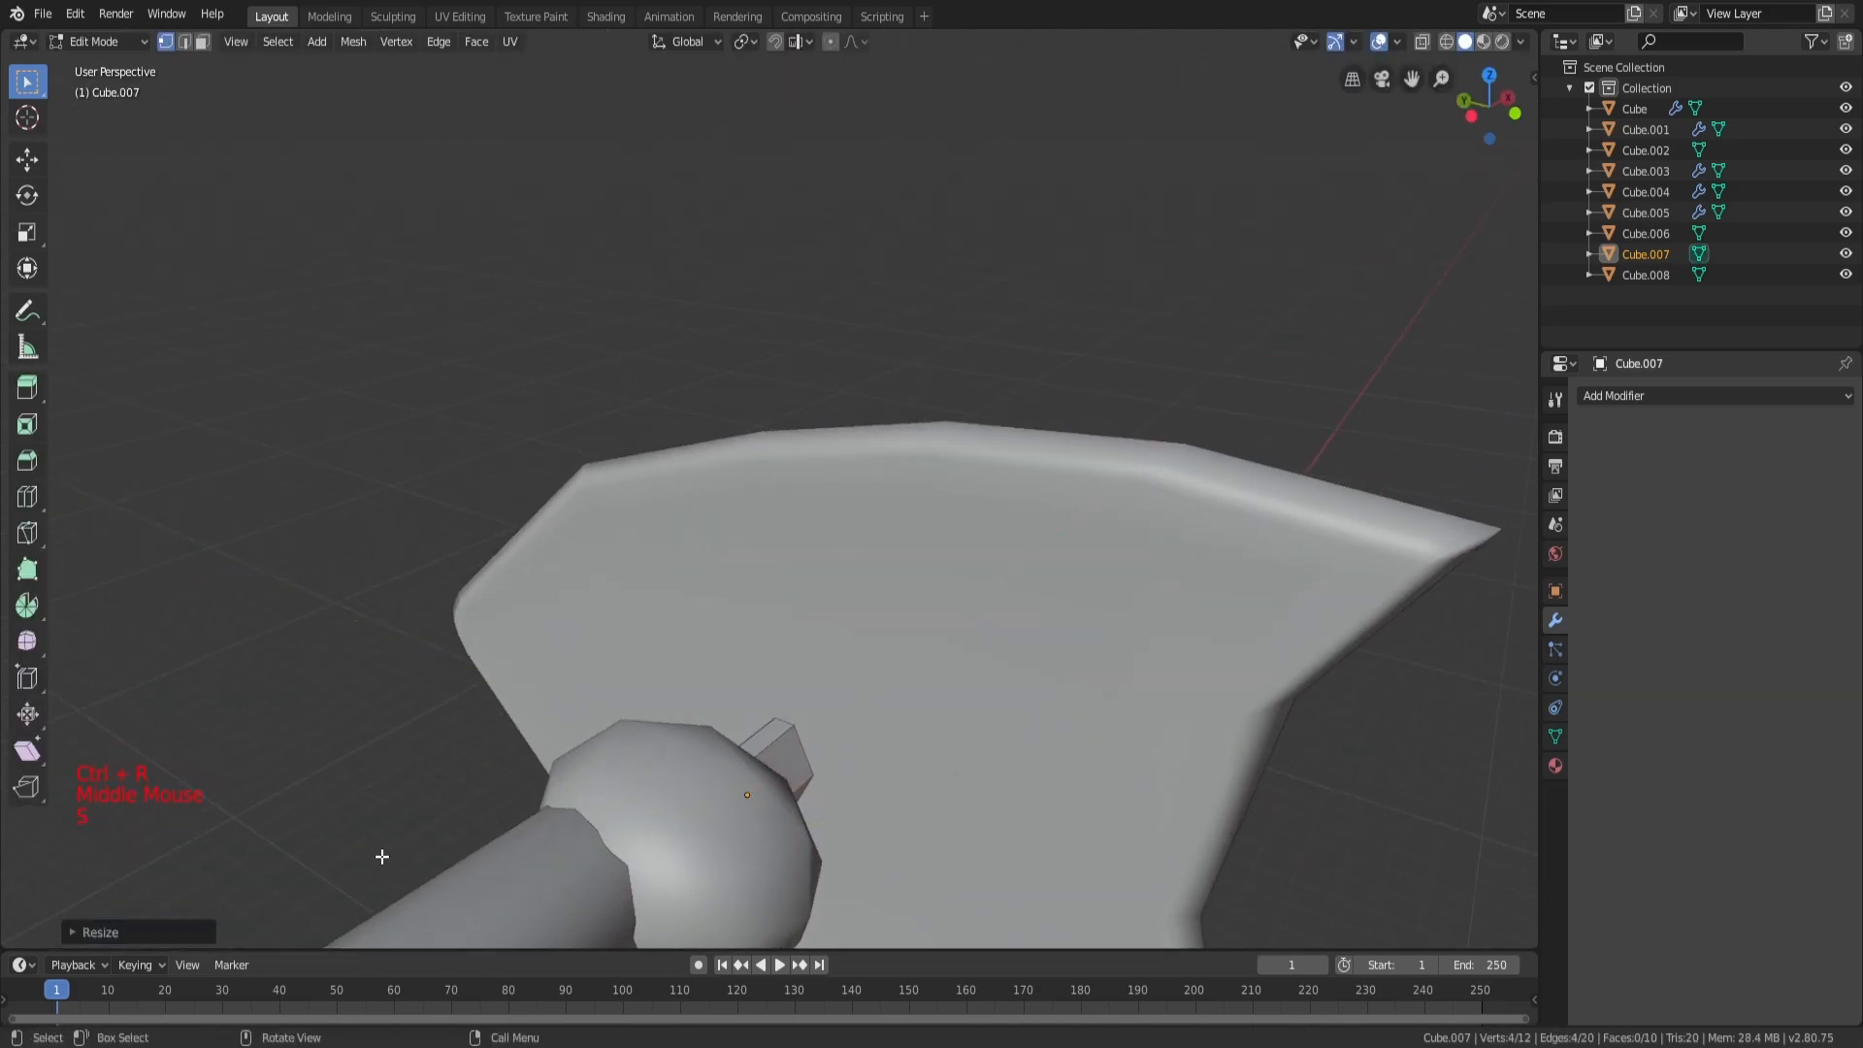
Step: Add another edge loop to the connector block and scale it along Z
key("a")
key("a")
key("a")
middle_click_drag(803, 849, 673, 381, "shift")
key("ctrl+r")
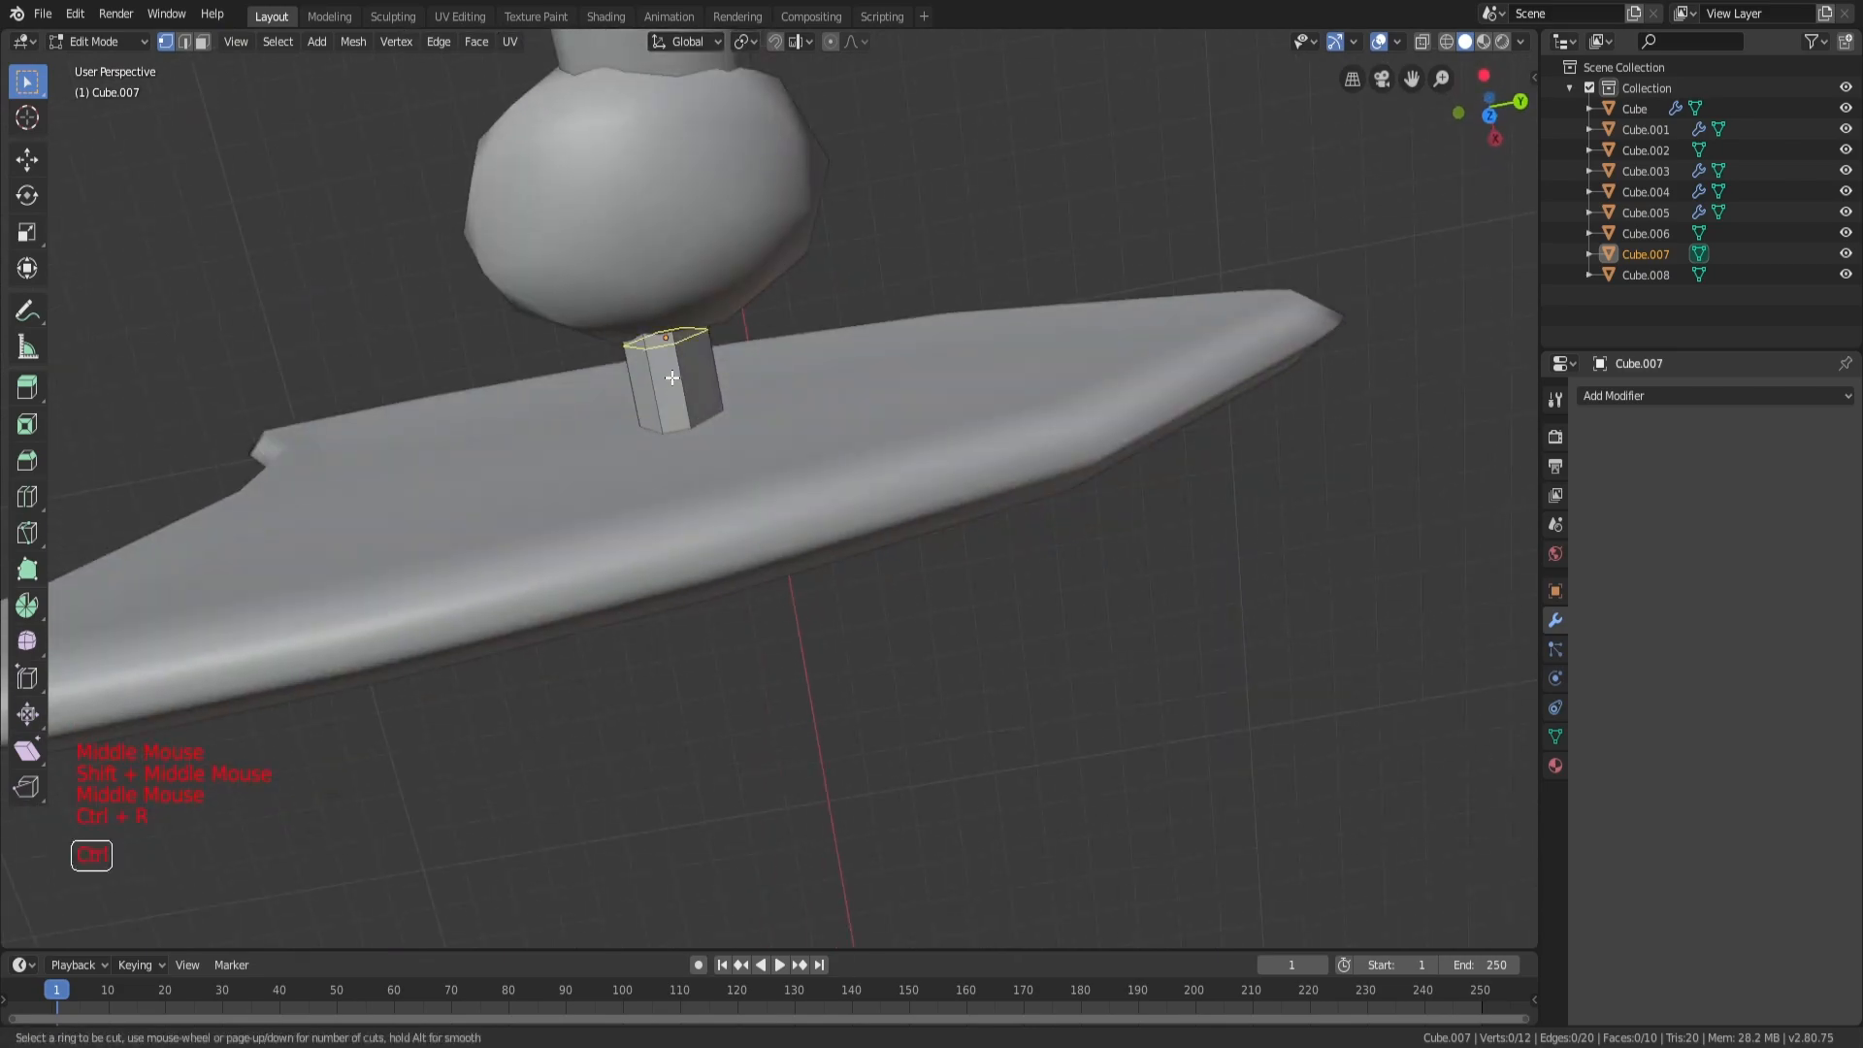
left_click(421, 332)
key("ctrl+r")
left_click(680, 344)
key("z")
left_click(873, 398)
middle_click_drag(881, 399, 907, 395)
key("s")
key("z")
left_click(1087, 456)
Step: Leave mesh editing and join the connector block and the shield into one object
scroll(1006, 536, "down", 3)
middle_click_drag(1006, 537, 1086, 553)
key("Tab")
left_click(802, 681)
right_click(801, 681)
left_click(801, 680)
left_click(717, 680, "shift")
key("ctrl+j")
middle_click_drag(714, 680, 825, 466)
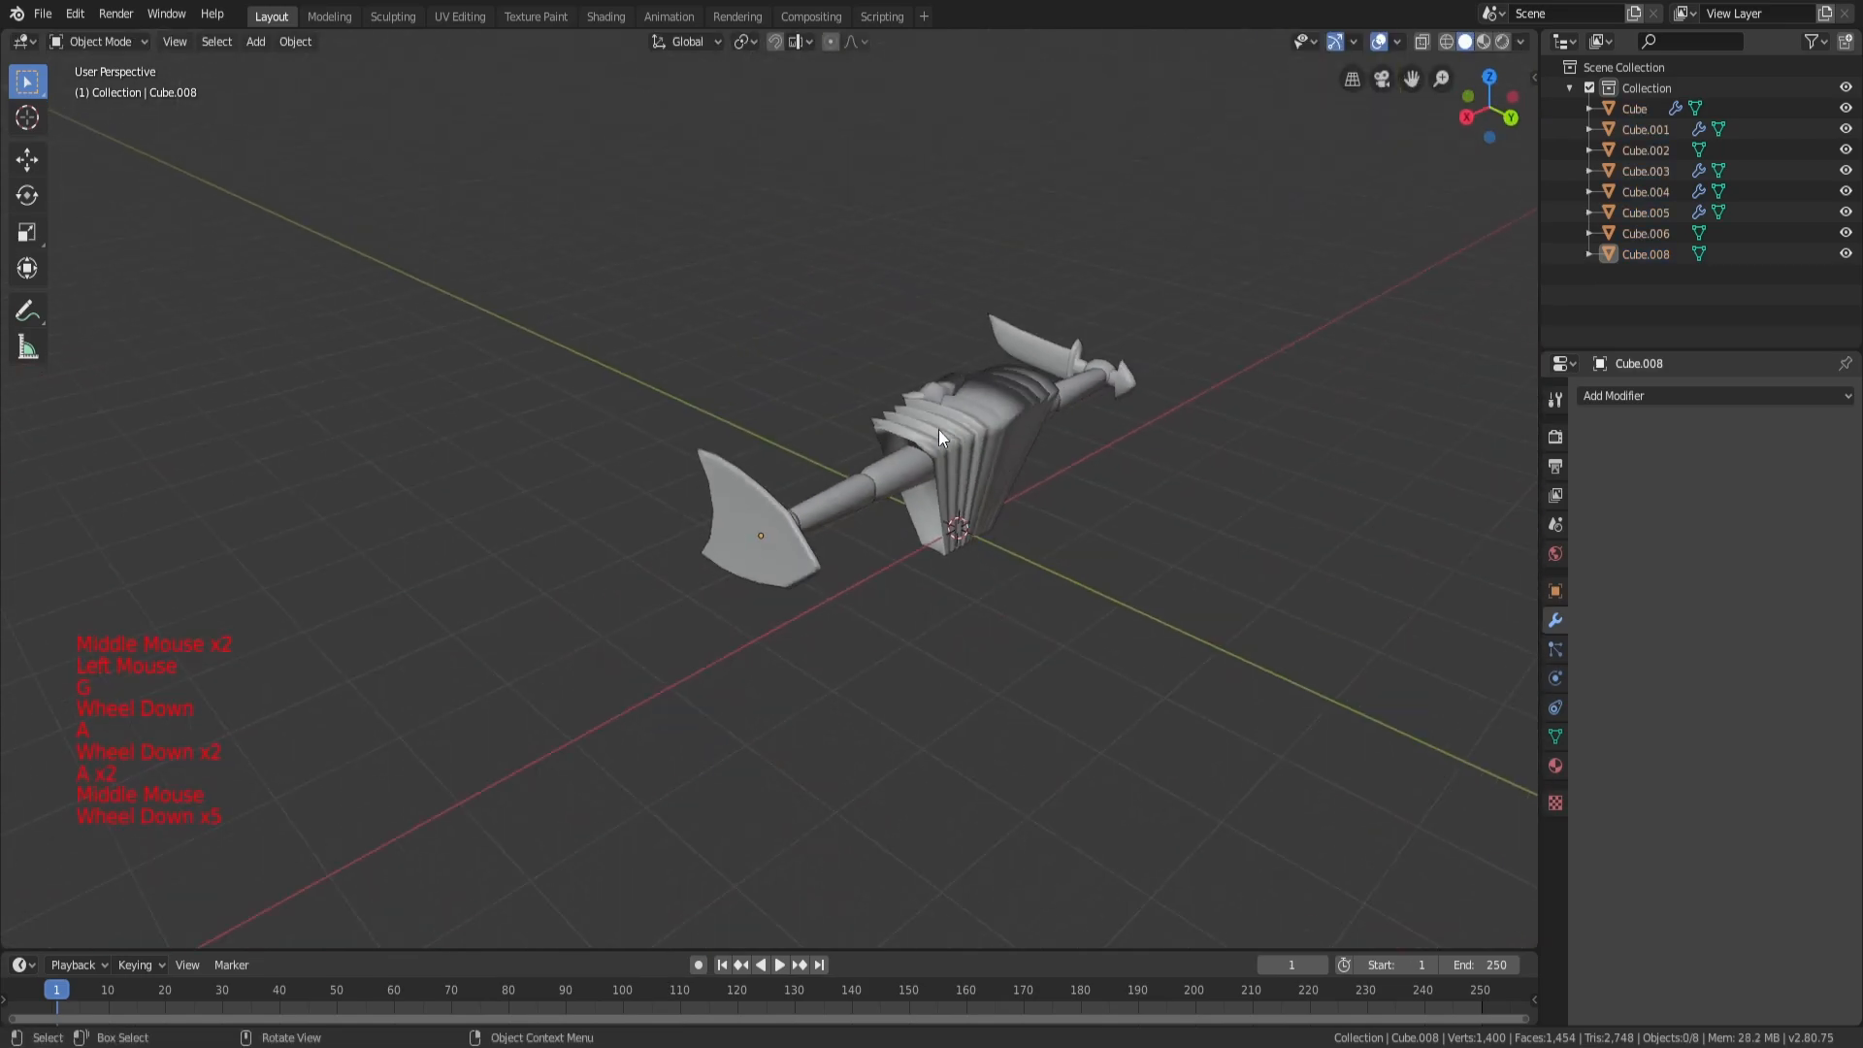
middle_click_drag(939, 428, 998, 539)
scroll(999, 540, "up", 3)
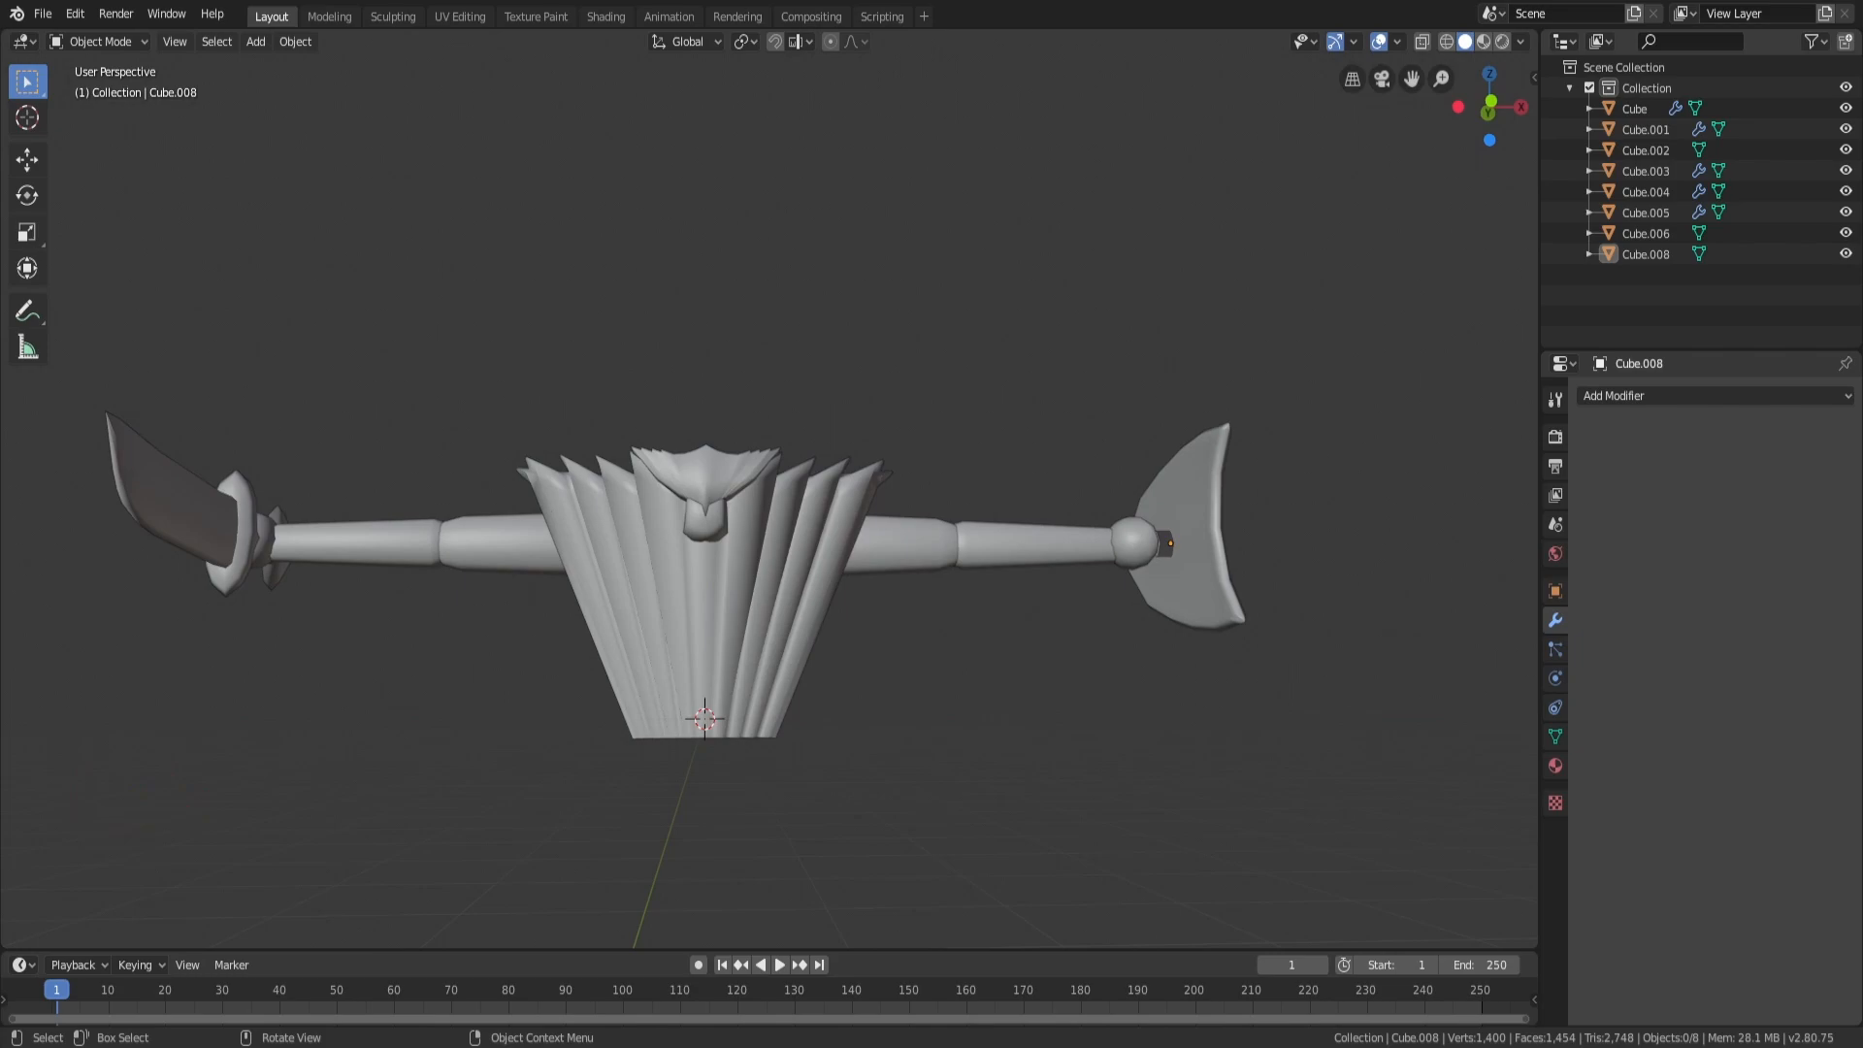
Step: Apply the Mirror modifiers on the outer side bars, the end spheres and the inner side bars
middle_click_drag(388, 621, 369, 632)
double_click(316, 551)
middle_click_drag(316, 551, 277, 546)
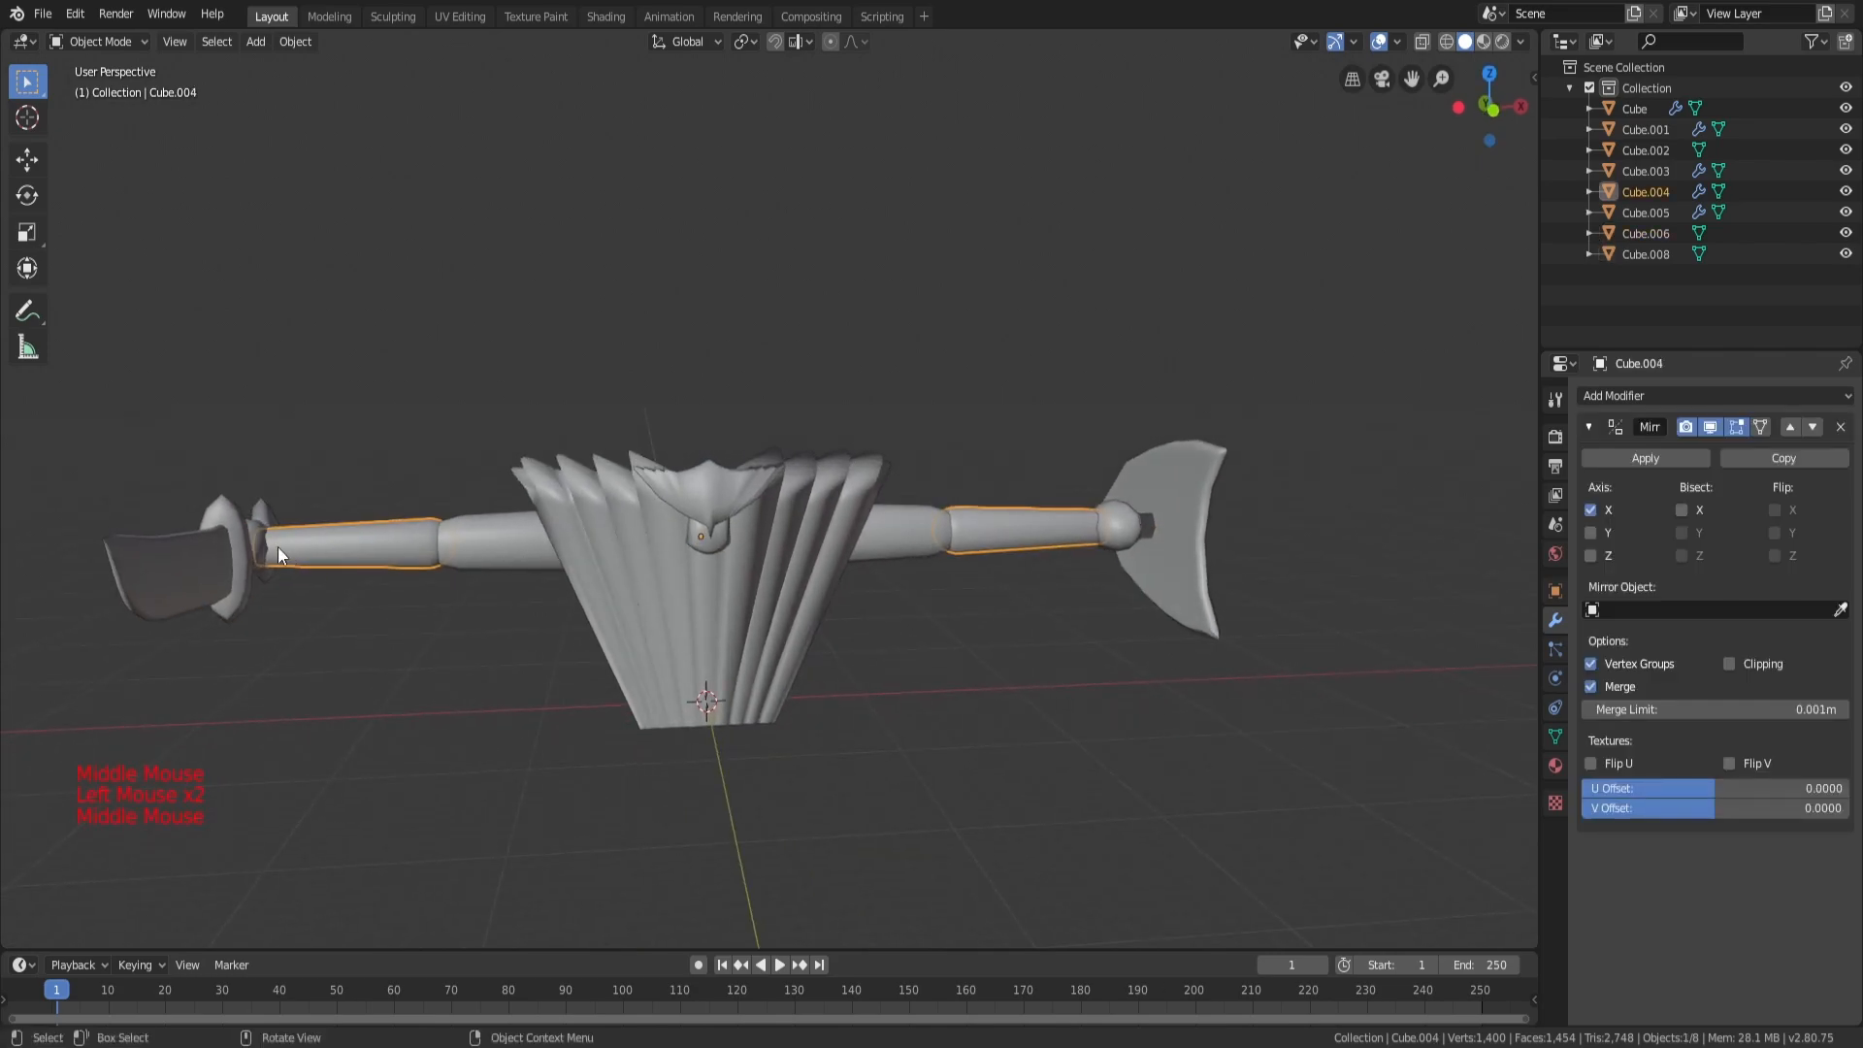
left_click(1626, 460)
left_click(1068, 529)
left_click(1619, 459)
left_click(511, 543)
left_click(1627, 460)
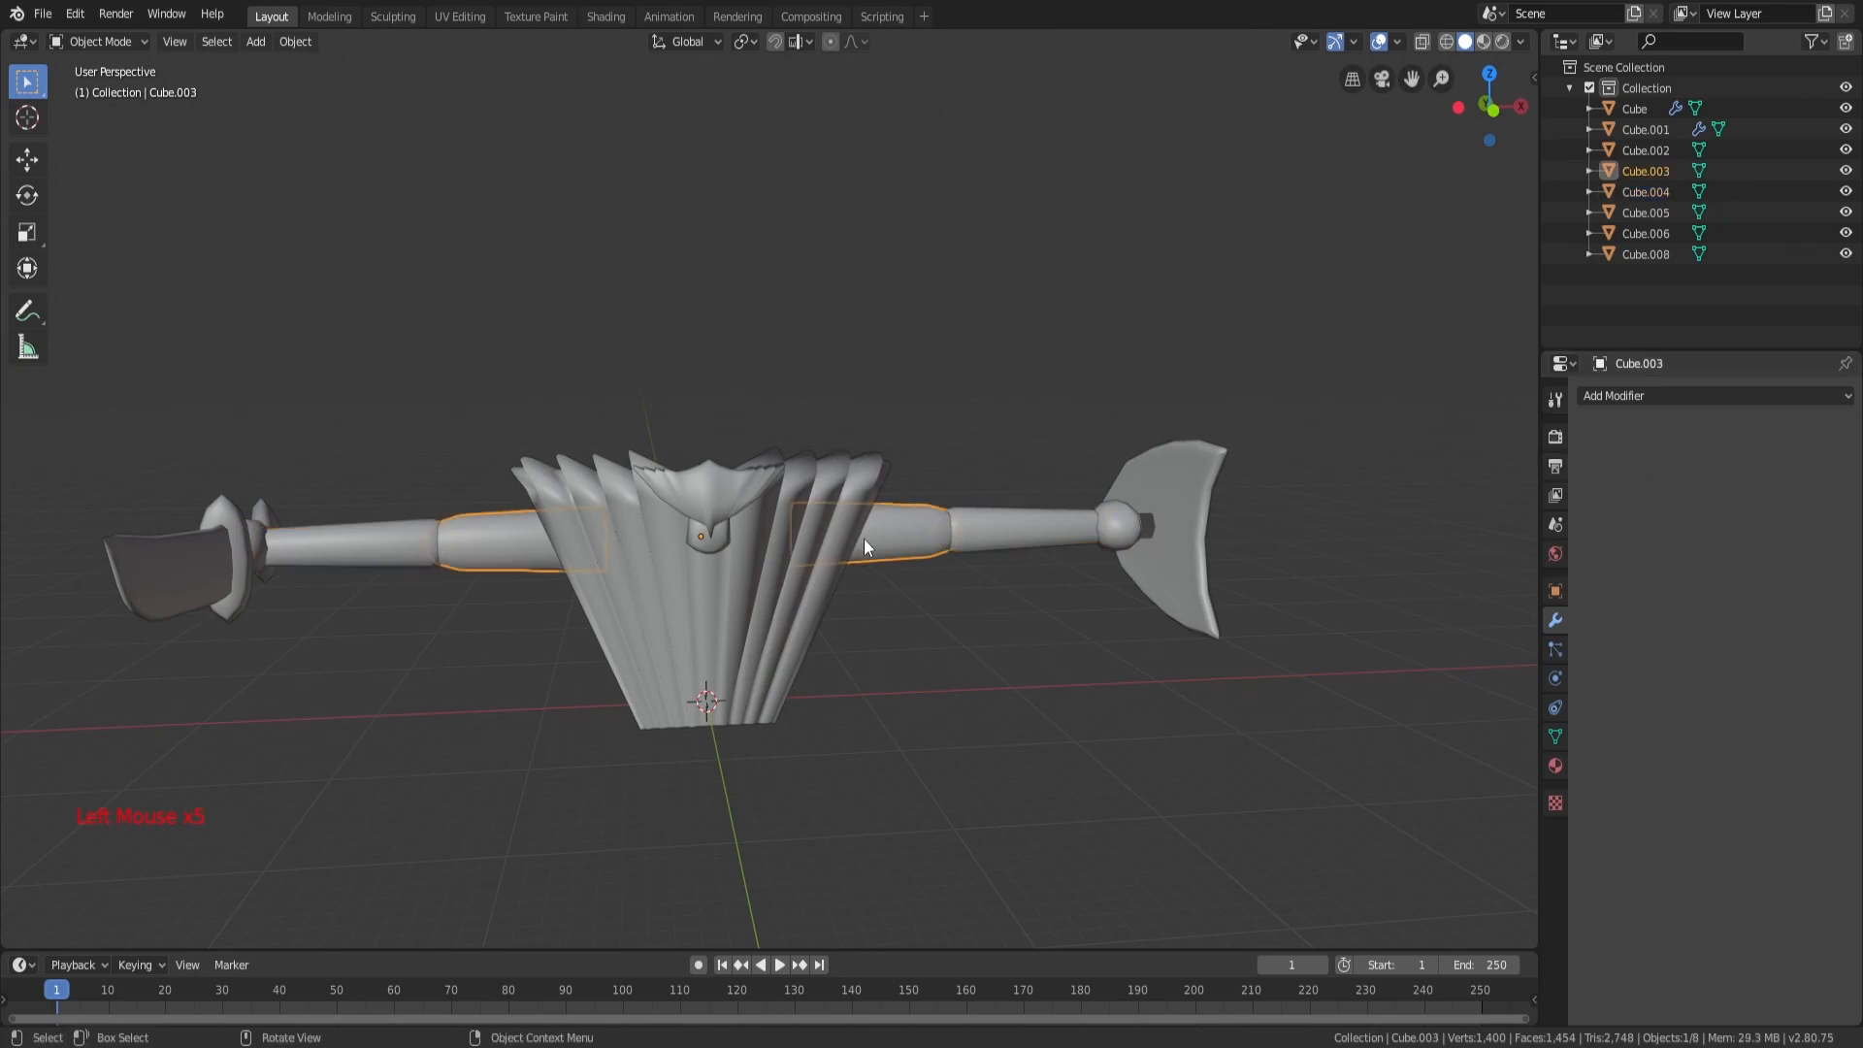
Step: Apply the Mirror modifiers on the ridged body and the shield-shaped centrepiece
left_click(680, 631)
left_click(1626, 459)
left_click(706, 529)
left_click(1627, 459)
scroll(691, 577, "up", 2)
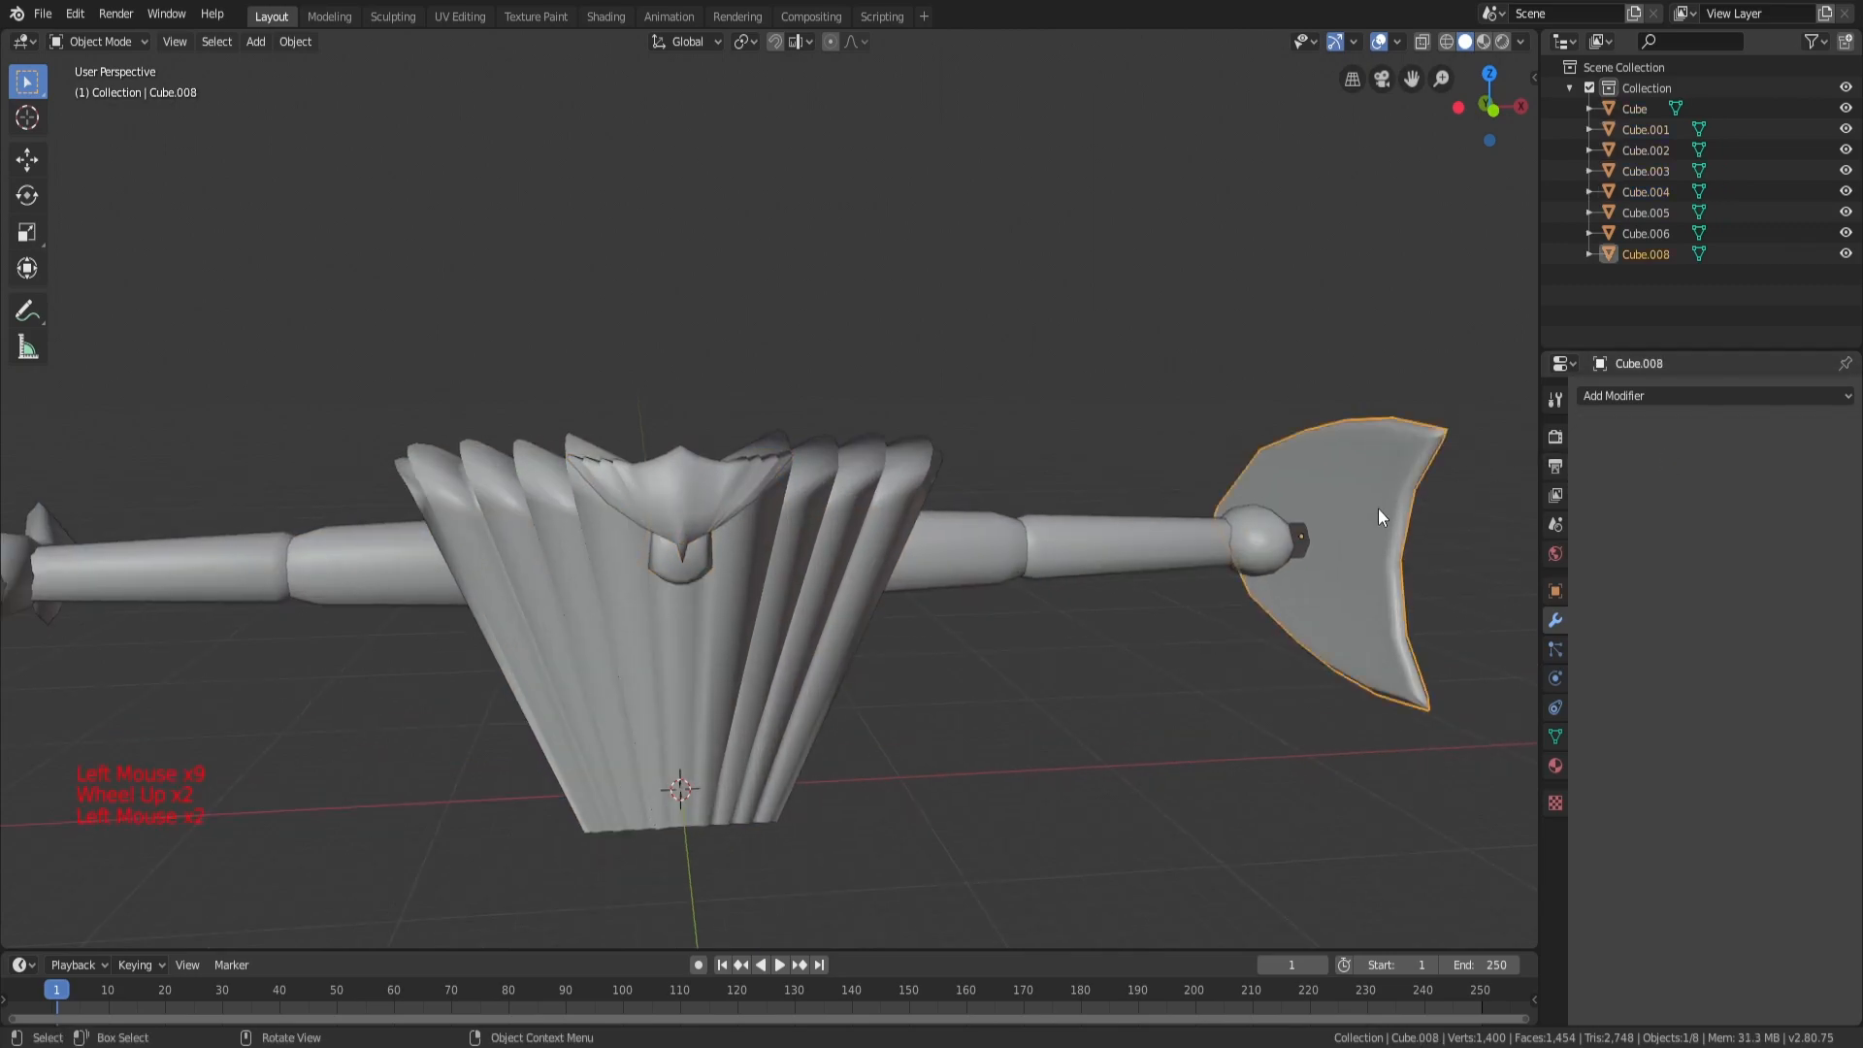
Step: Check individual parts for remaining modifiers and examine the whole model from the front and from above
scroll(984, 550, "down", 2)
left_click(1111, 534)
scroll(1103, 541, "down", 2)
left_click(922, 602)
middle_click_drag(761, 606, 776, 731)
scroll(777, 680, "up", 5)
middle_click_drag(747, 573, 621, 543)
left_click(833, 452)
left_click(667, 562)
left_click(971, 660)
middle_click_drag(971, 651, 984, 604)
scroll(772, 565, "down", 6)
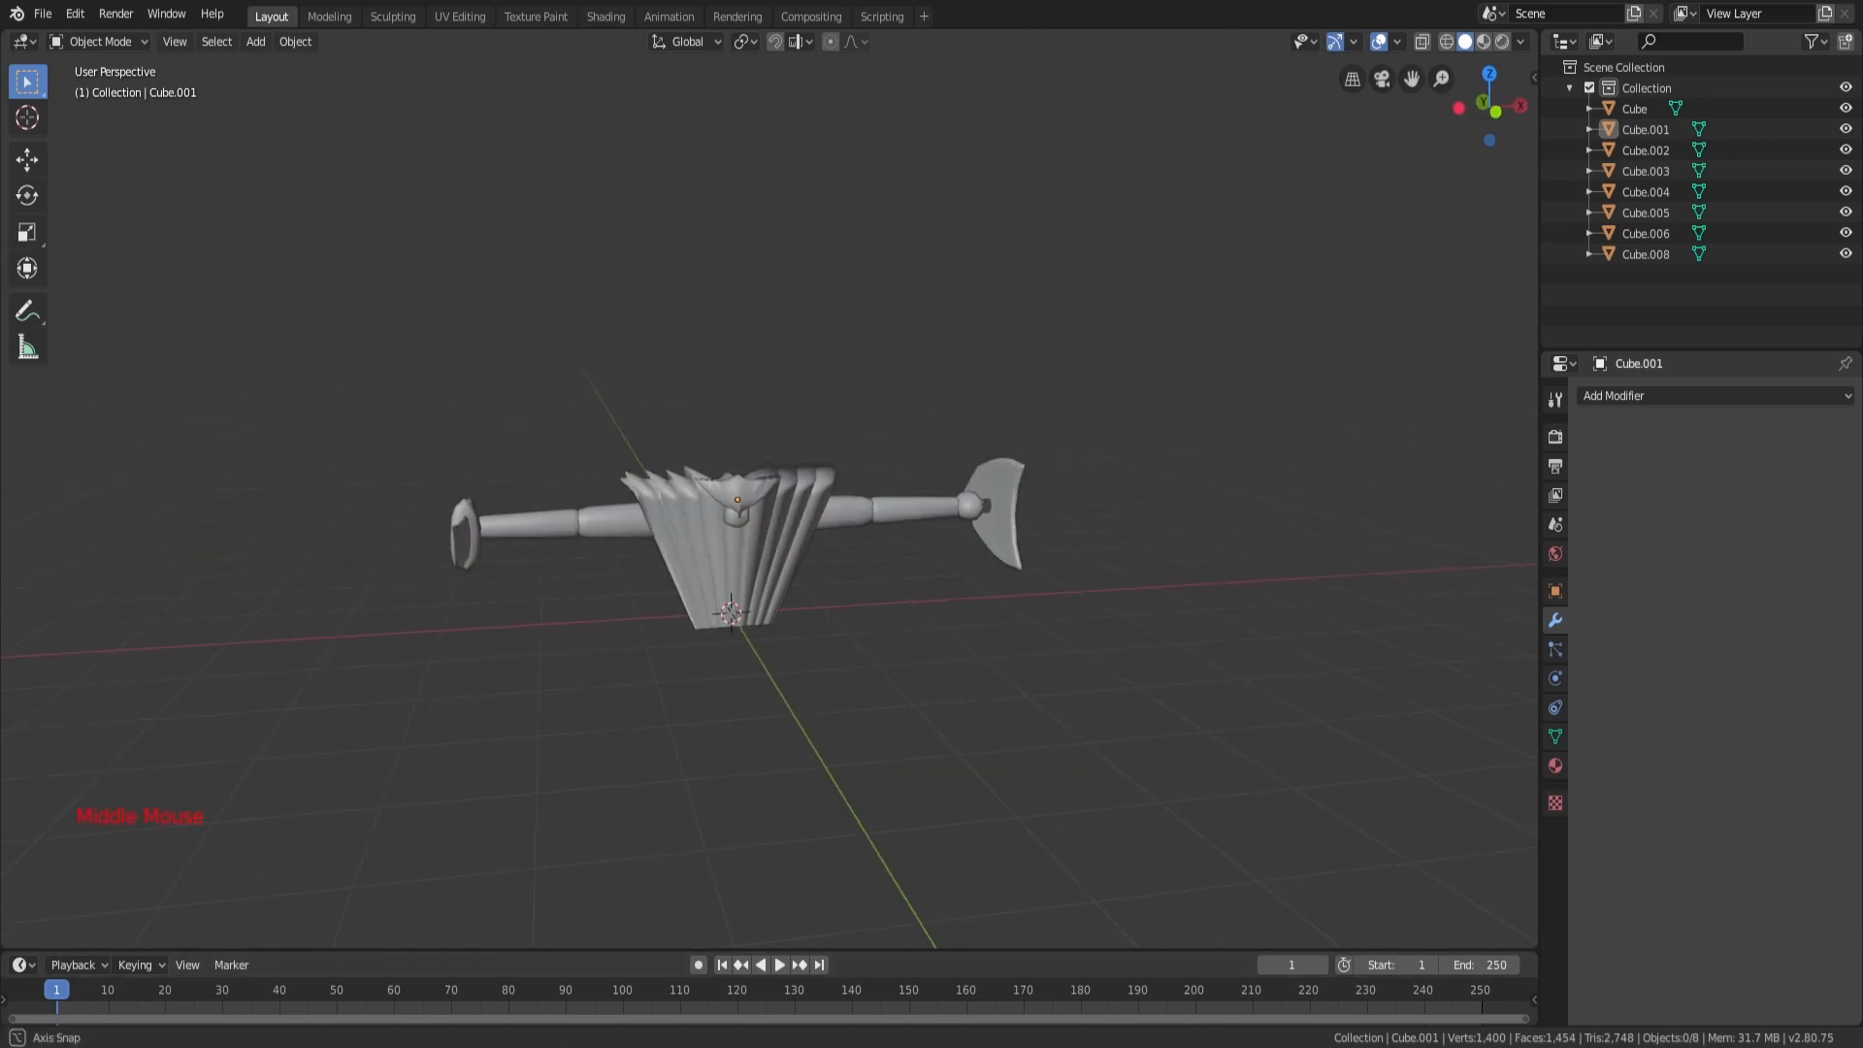
middle_click_drag(984, 603, 702, 645)
scroll(702, 644, "up", 6)
middle_click_drag(938, 619, 946, 697)
scroll(893, 487, "up", 5)
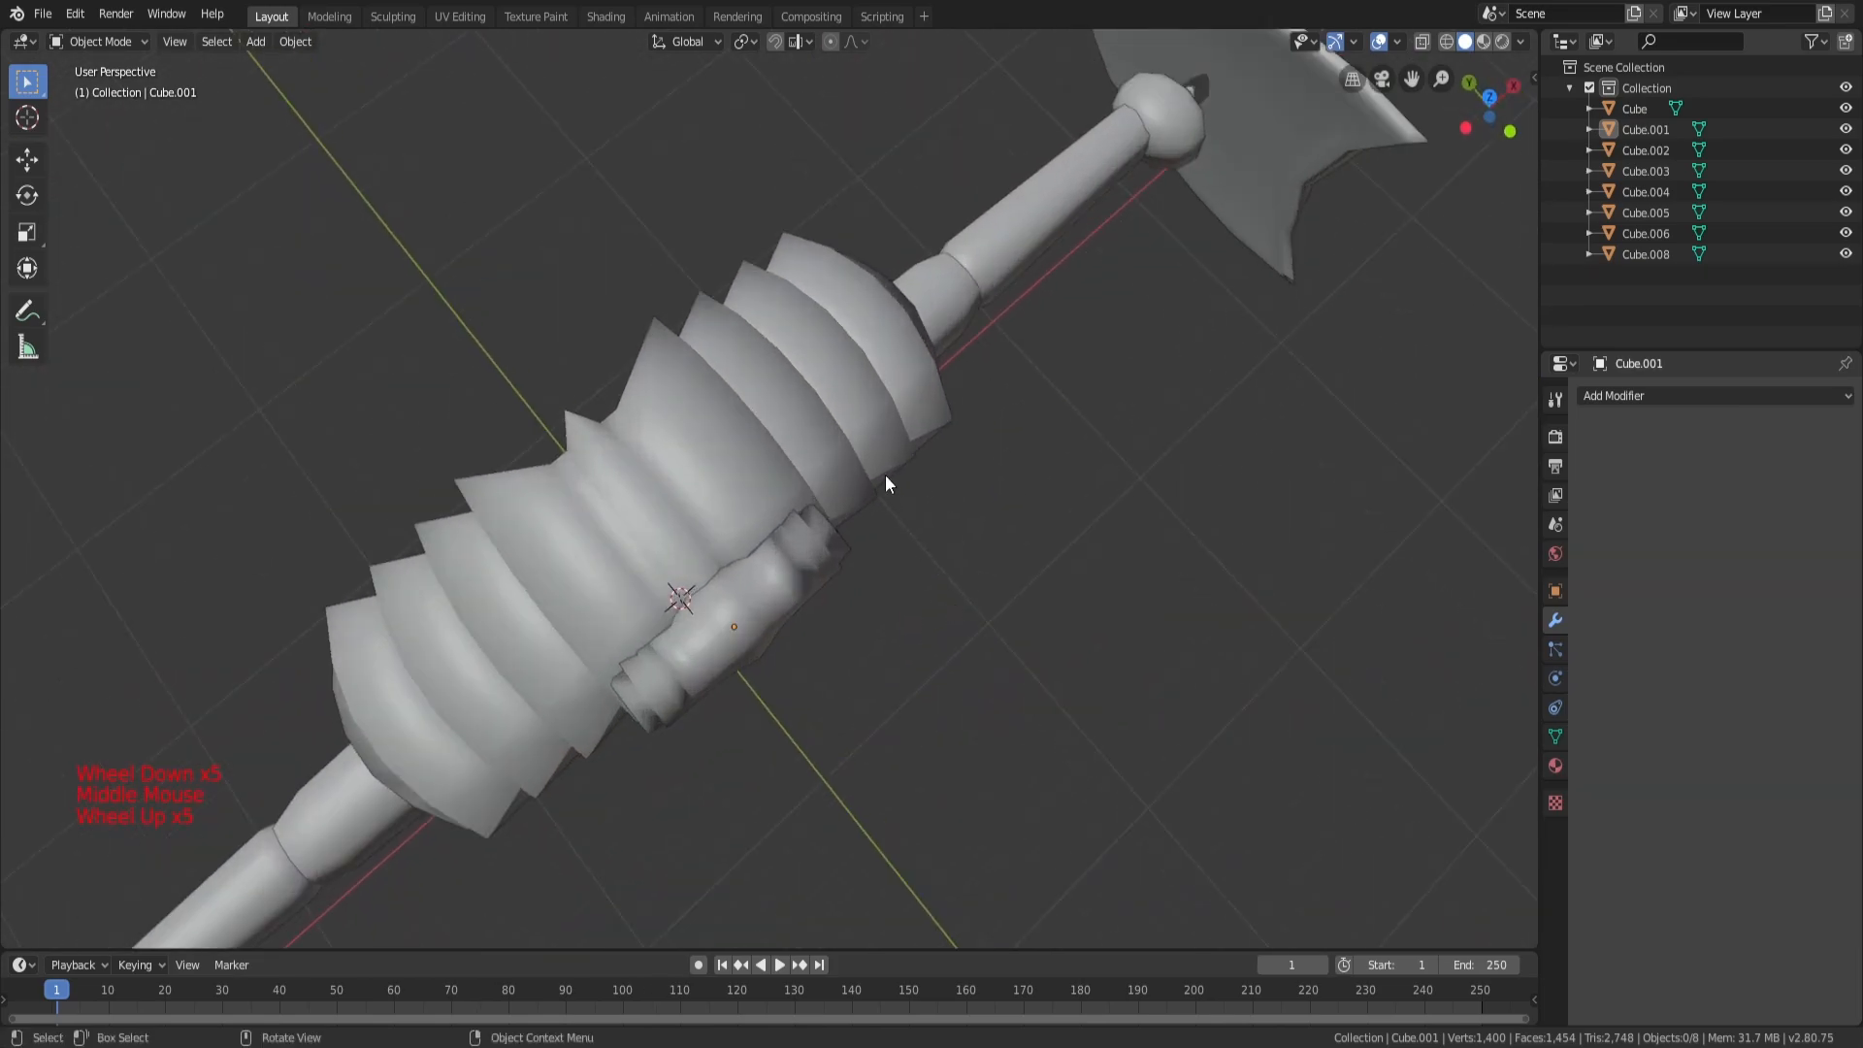
middle_click_drag(892, 487, 800, 410)
scroll(934, 502, "down", 3)
scroll(601, 505, "down", 3)
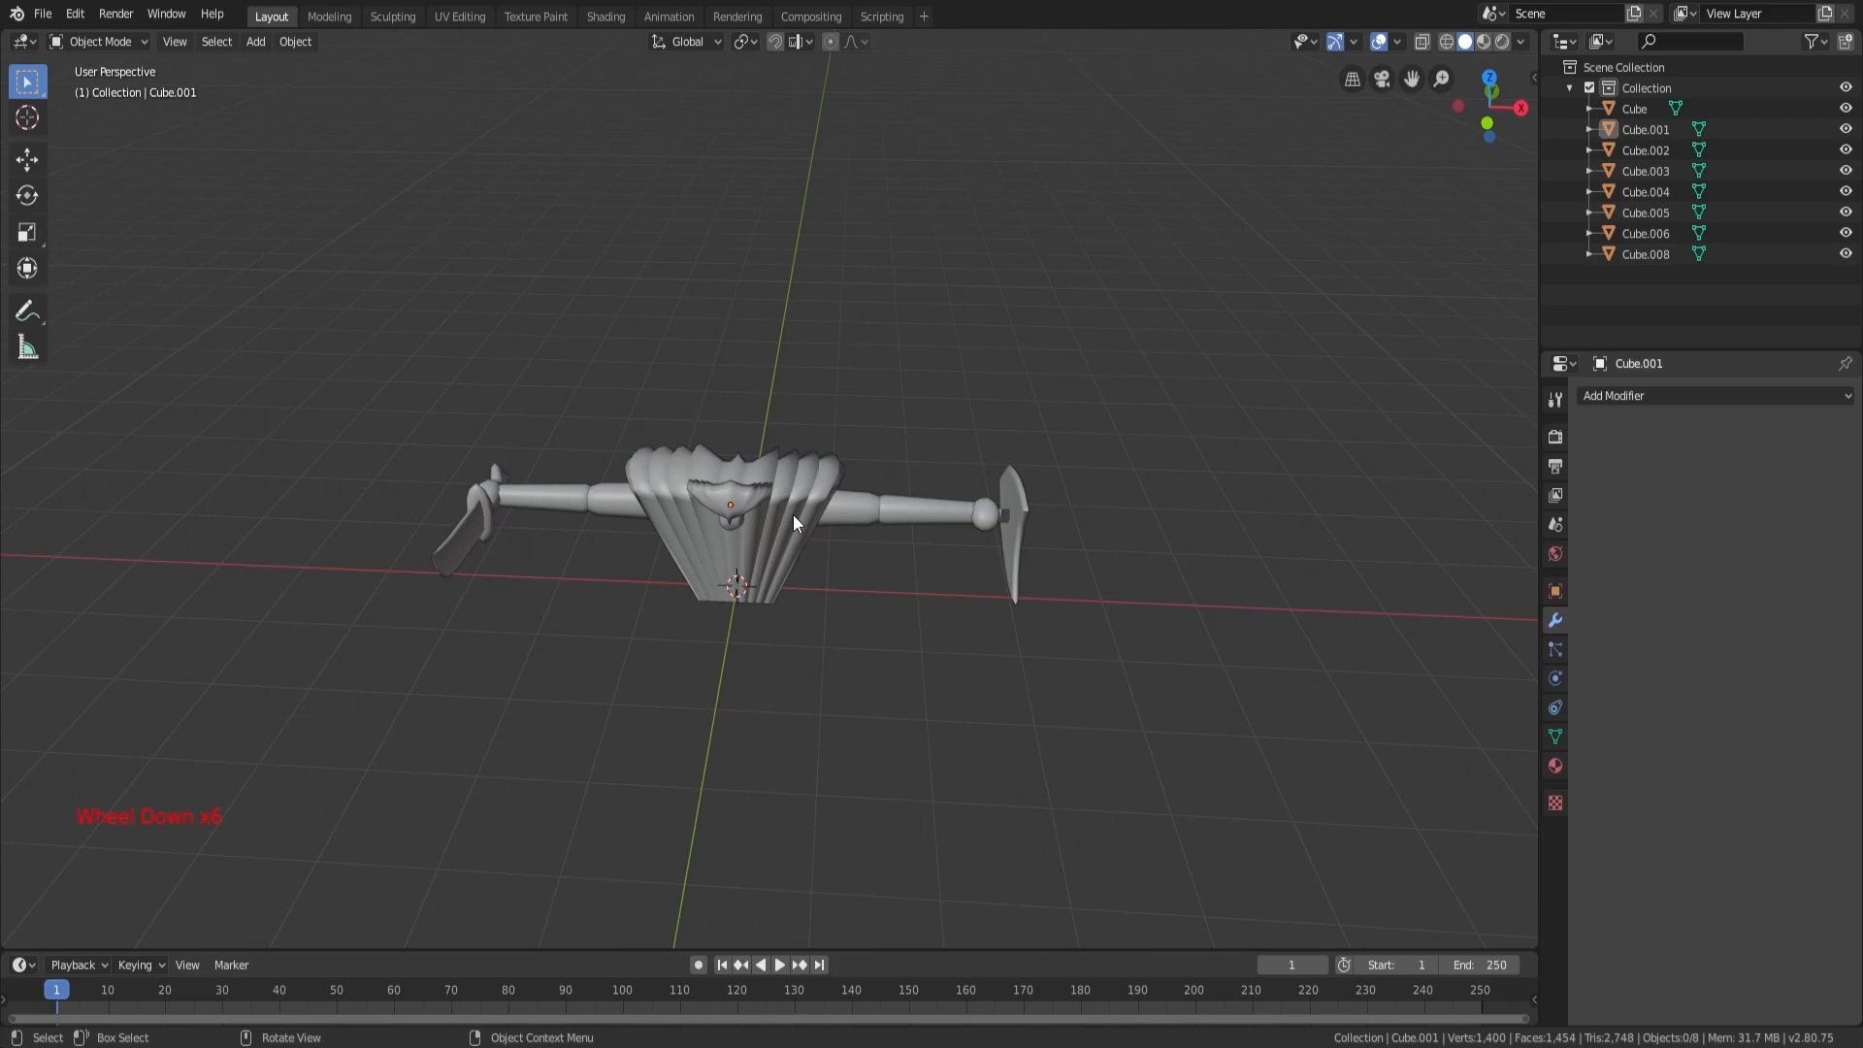
Step: Select the body, centrepiece and side bars one after another to examine how the model is divided into objects
middle_click_drag(793, 515, 827, 611)
scroll(764, 475, "down", 2)
scroll(765, 479, "up", 5)
left_click(774, 460)
left_click(852, 516)
left_click(864, 579)
left_click(1038, 544)
left_click(1038, 543)
left_click(1038, 544)
left_click(891, 540)
left_click(892, 539)
left_click(893, 528)
left_click(999, 522)
left_click(757, 518)
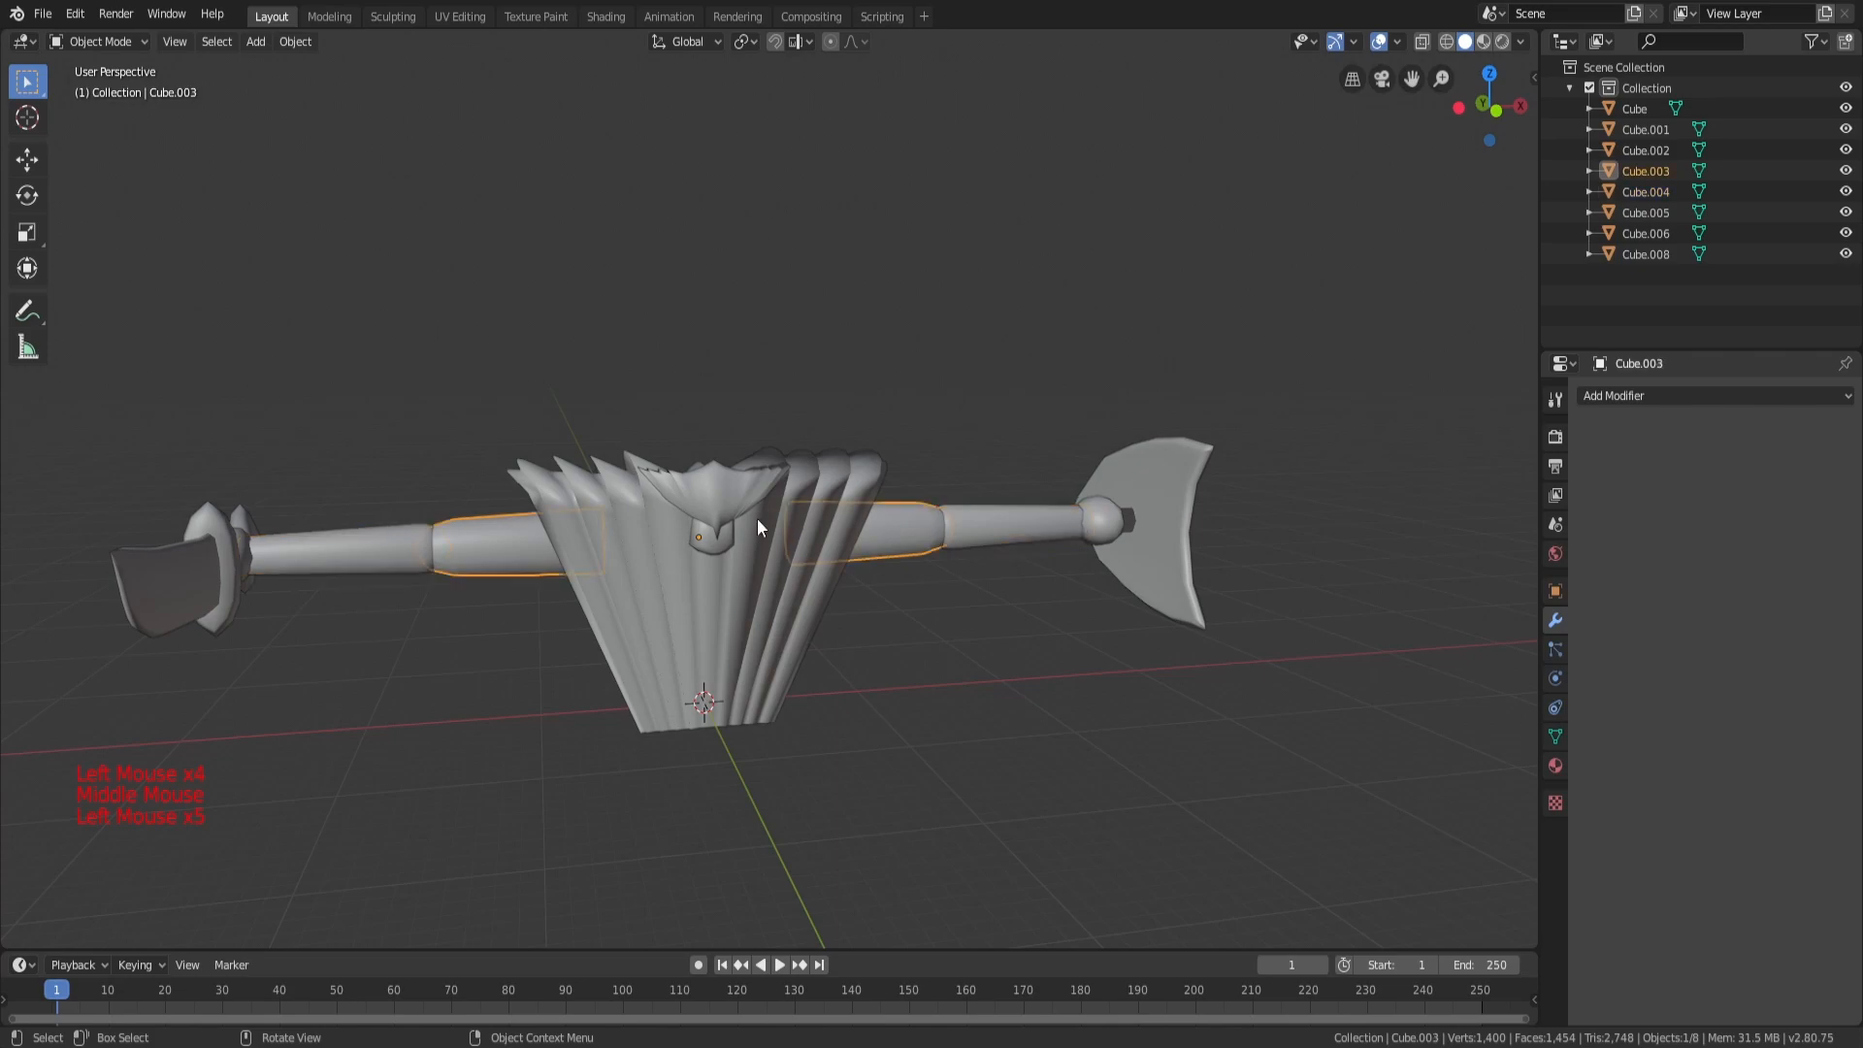
left_click(802, 595)
middle_click_drag(802, 596, 765, 590)
left_click(720, 486)
left_click(720, 486)
middle_click_drag(720, 487, 854, 626)
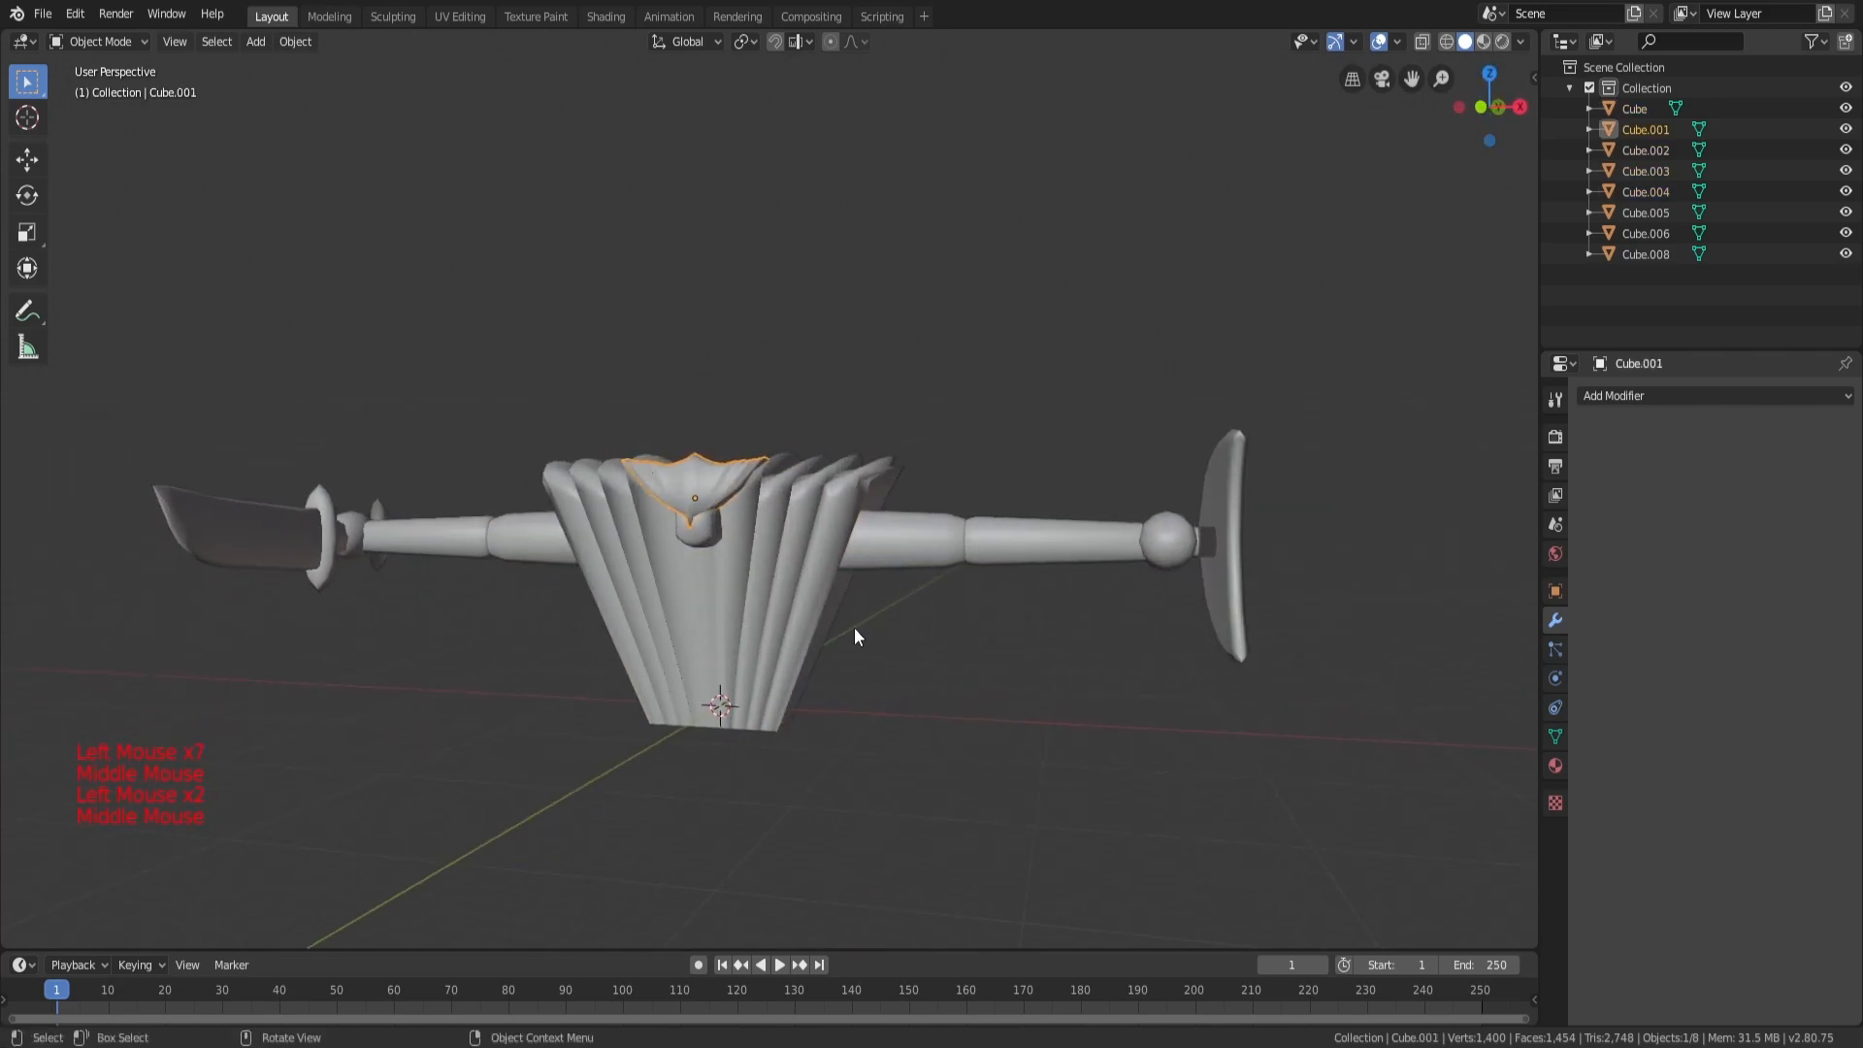
left_click(854, 631)
scroll(879, 621, "up", 4)
left_click(1122, 586)
scroll(1122, 586, "down", 3)
left_click(1114, 544)
left_click(1114, 543)
left_click(1114, 543)
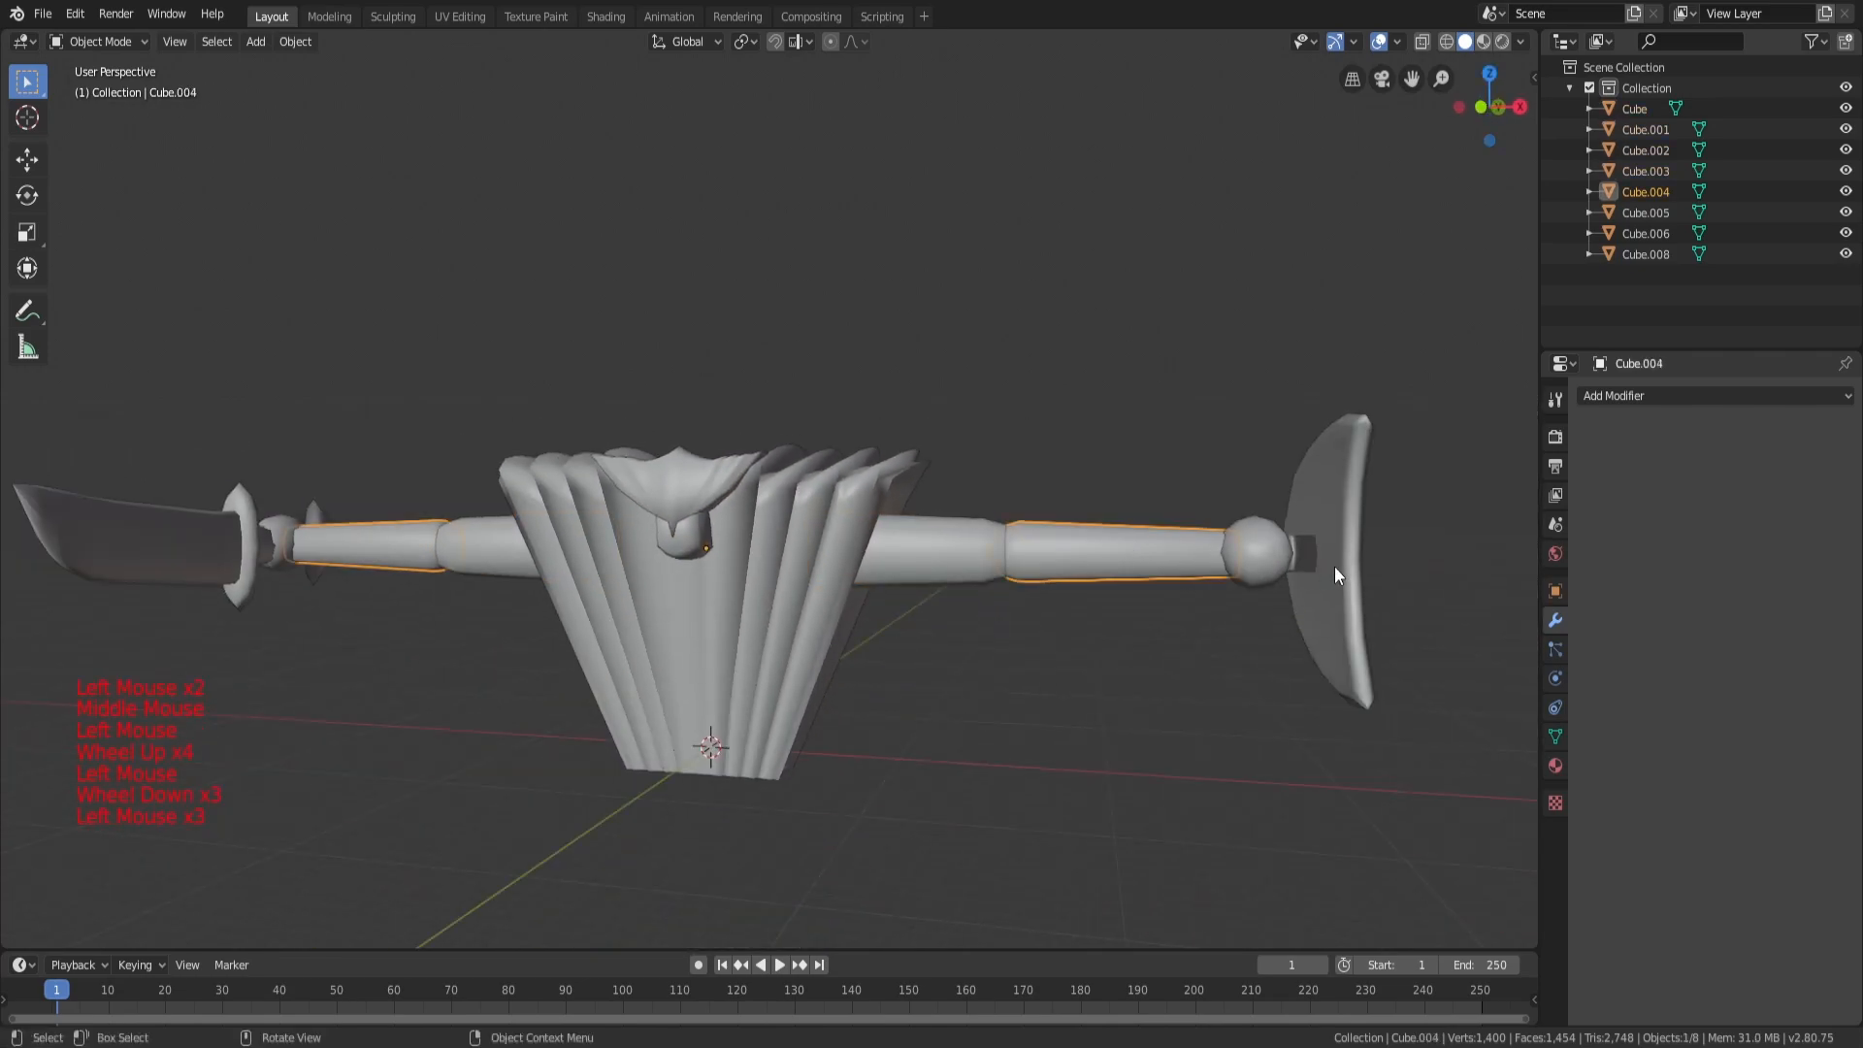
Step: Join the small knob below the shield-shaped centrepiece with the centrepiece into one object
middle_click_drag(869, 646, 194, 574)
left_click(231, 581)
scroll(707, 574, "up", 2)
left_click(669, 568)
left_click(677, 483, "shift")
key("ctrl+j")
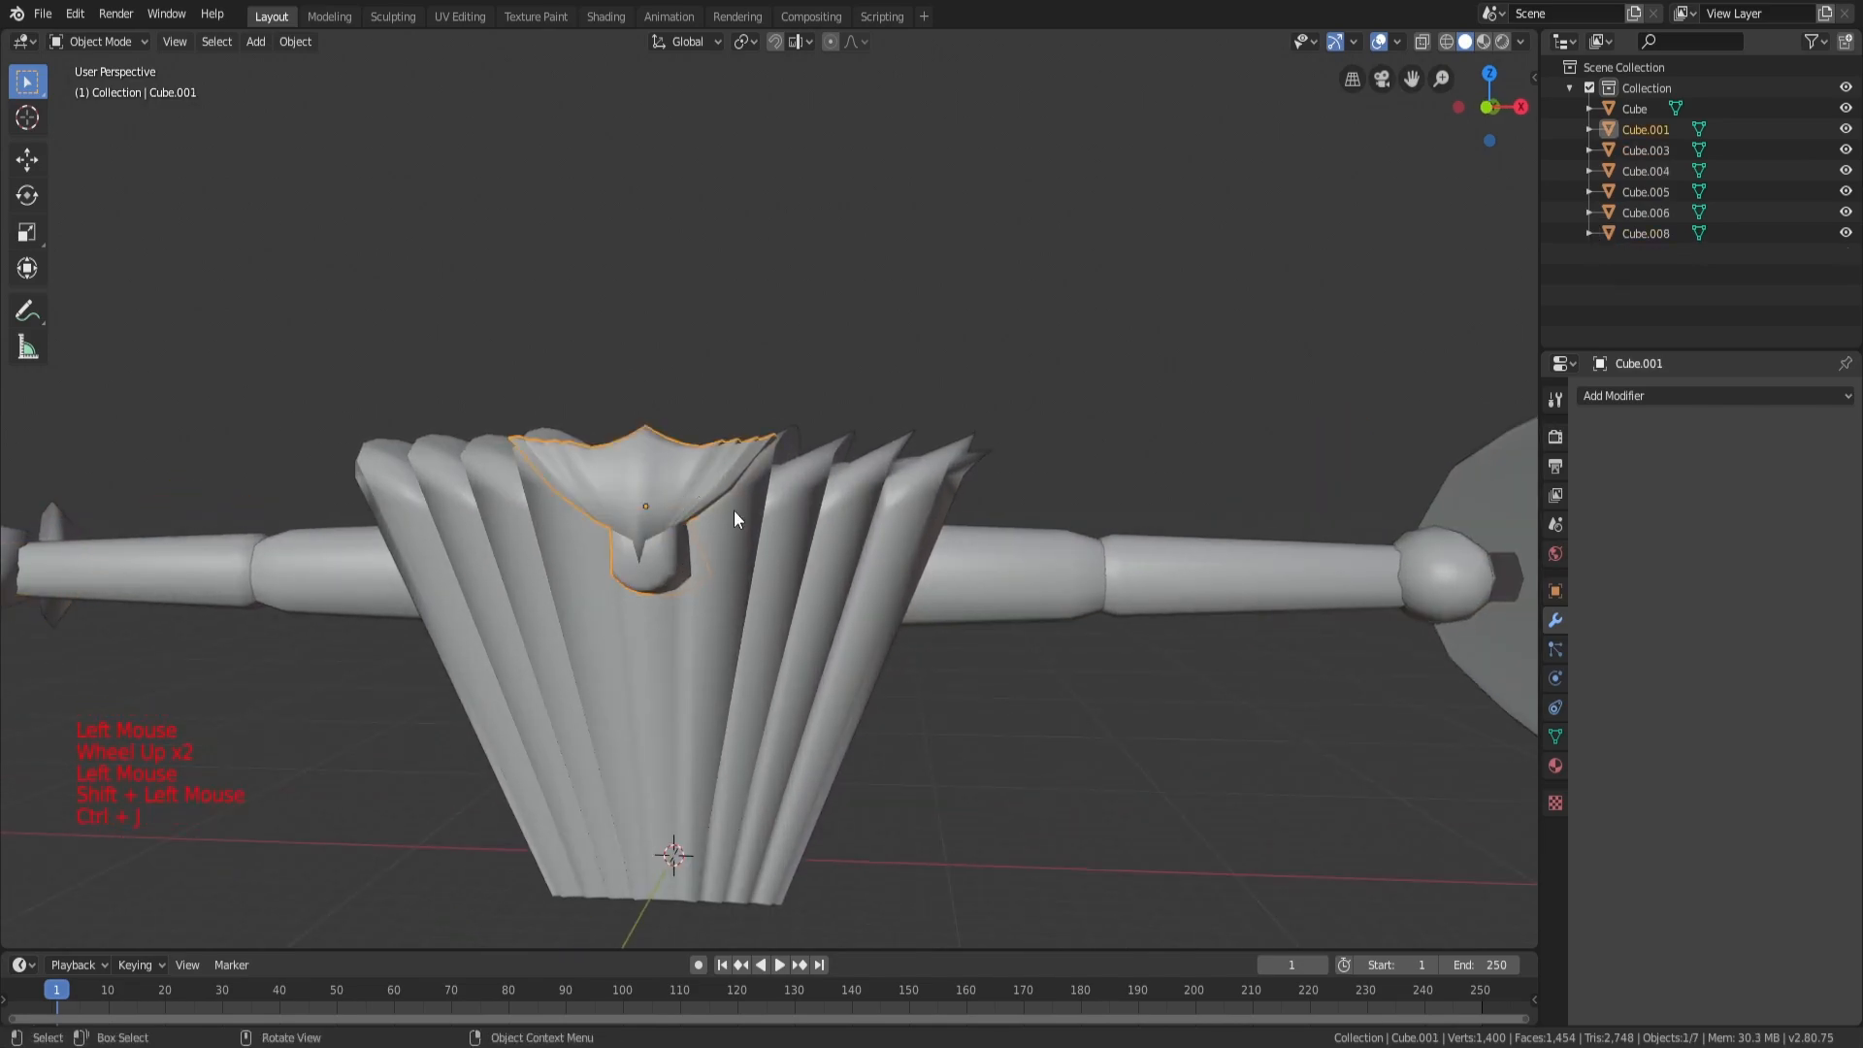
Step: Join the centrepiece with the ridged body into one object
left_click(827, 592, "shift")
key("ctrl+j")
double_click(824, 672)
right_click(825, 670)
Step: Delete the vertices of the inner side bar on the shield side of the body, keeping the one on the sword side
left_click(1077, 581)
middle_click_drag(1077, 580, 1044, 664)
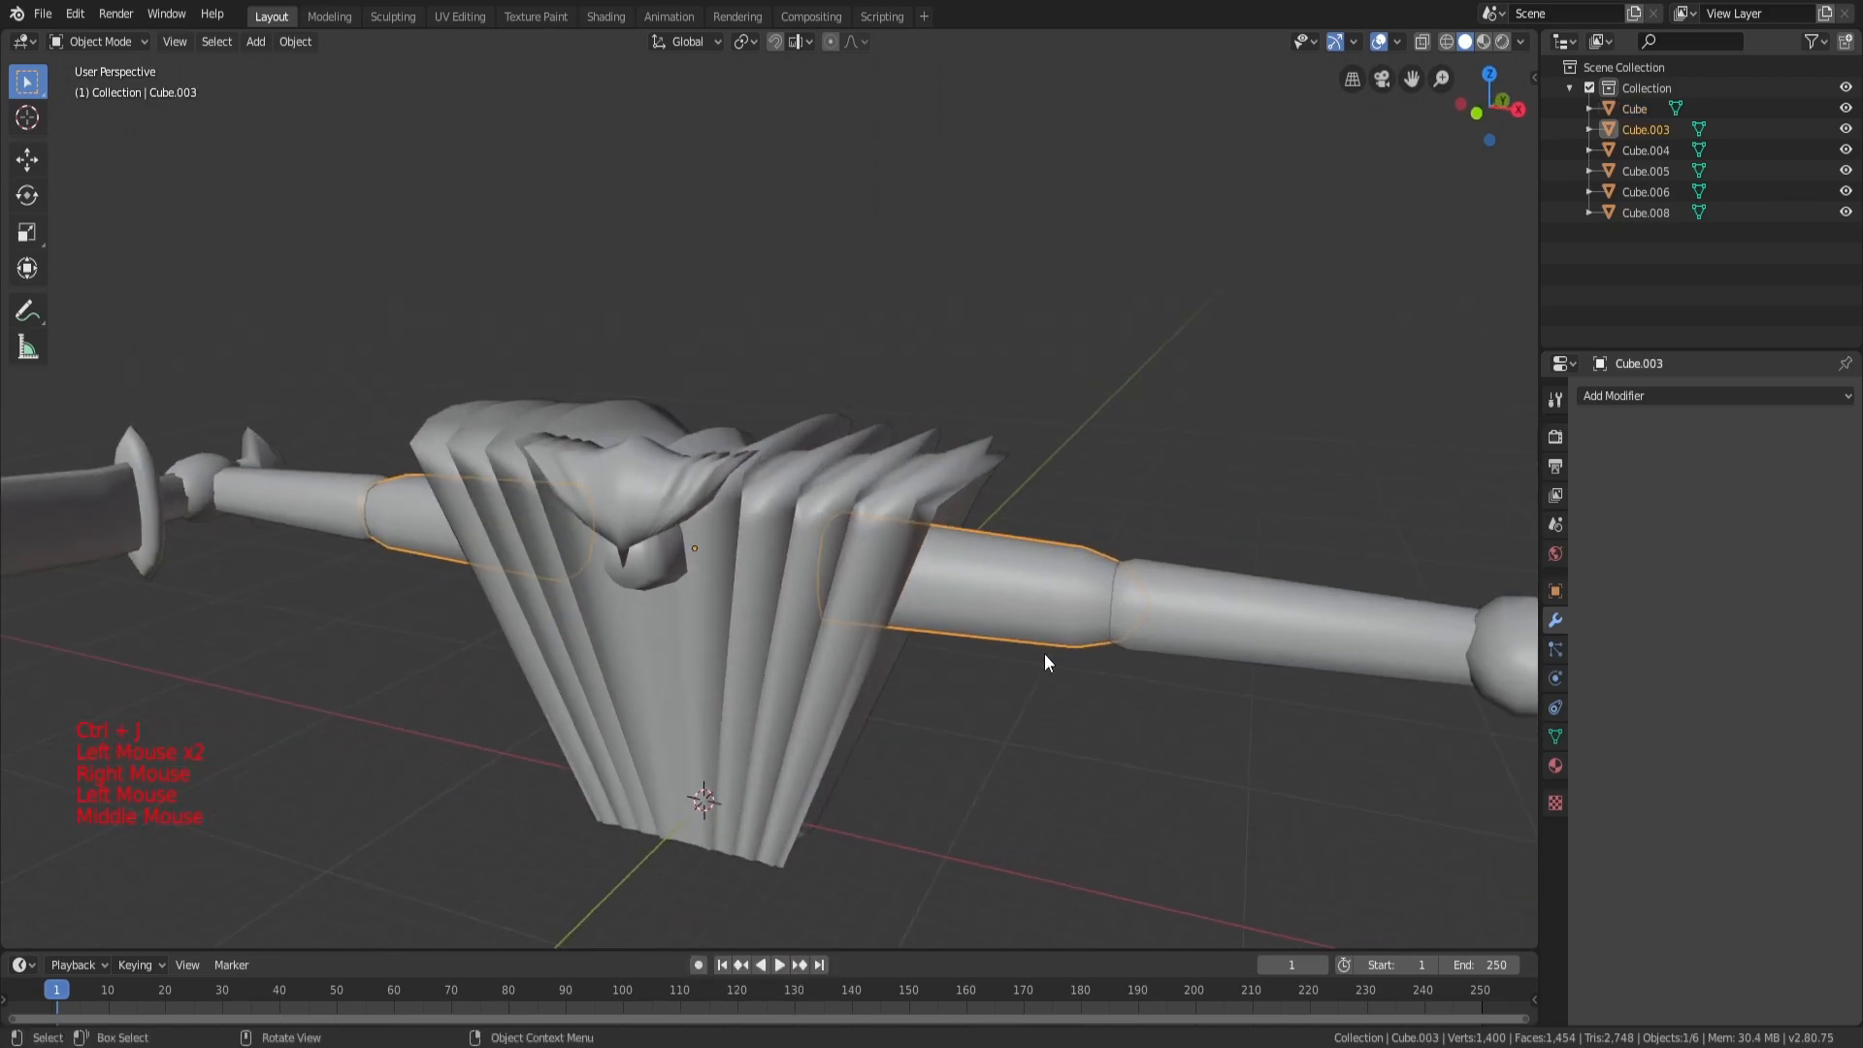
scroll(1044, 654, "down", 1)
middle_click_drag(881, 627, 951, 590)
scroll(958, 696, "down", 2)
key("Tab")
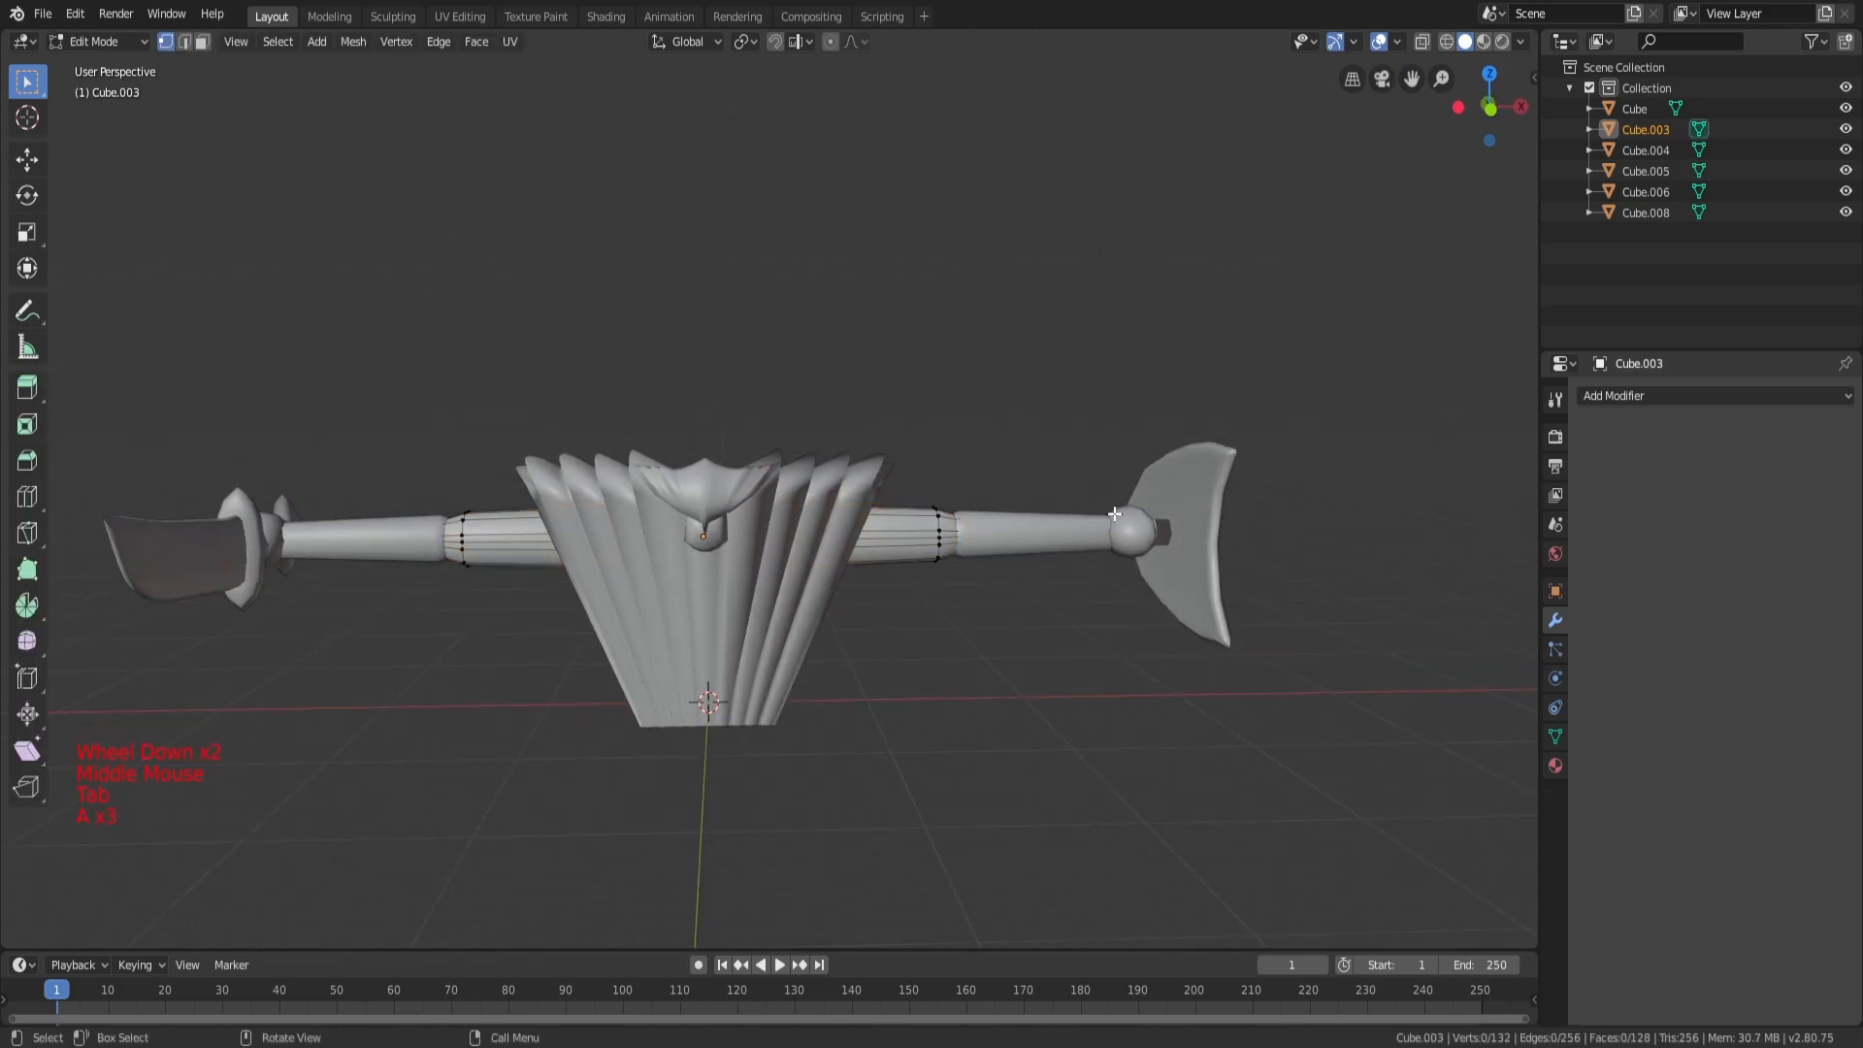
key("z")
key("c")
left_click_drag(811, 520, 923, 532)
key("x")
left_click(930, 526)
key("z")
left_click(1004, 534)
key("Tab")
key("a")
key("a")
key("a")
Step: Delete the vertices of the outer side bar on the shield side, selecting them in wireframe shading
left_click(1015, 541)
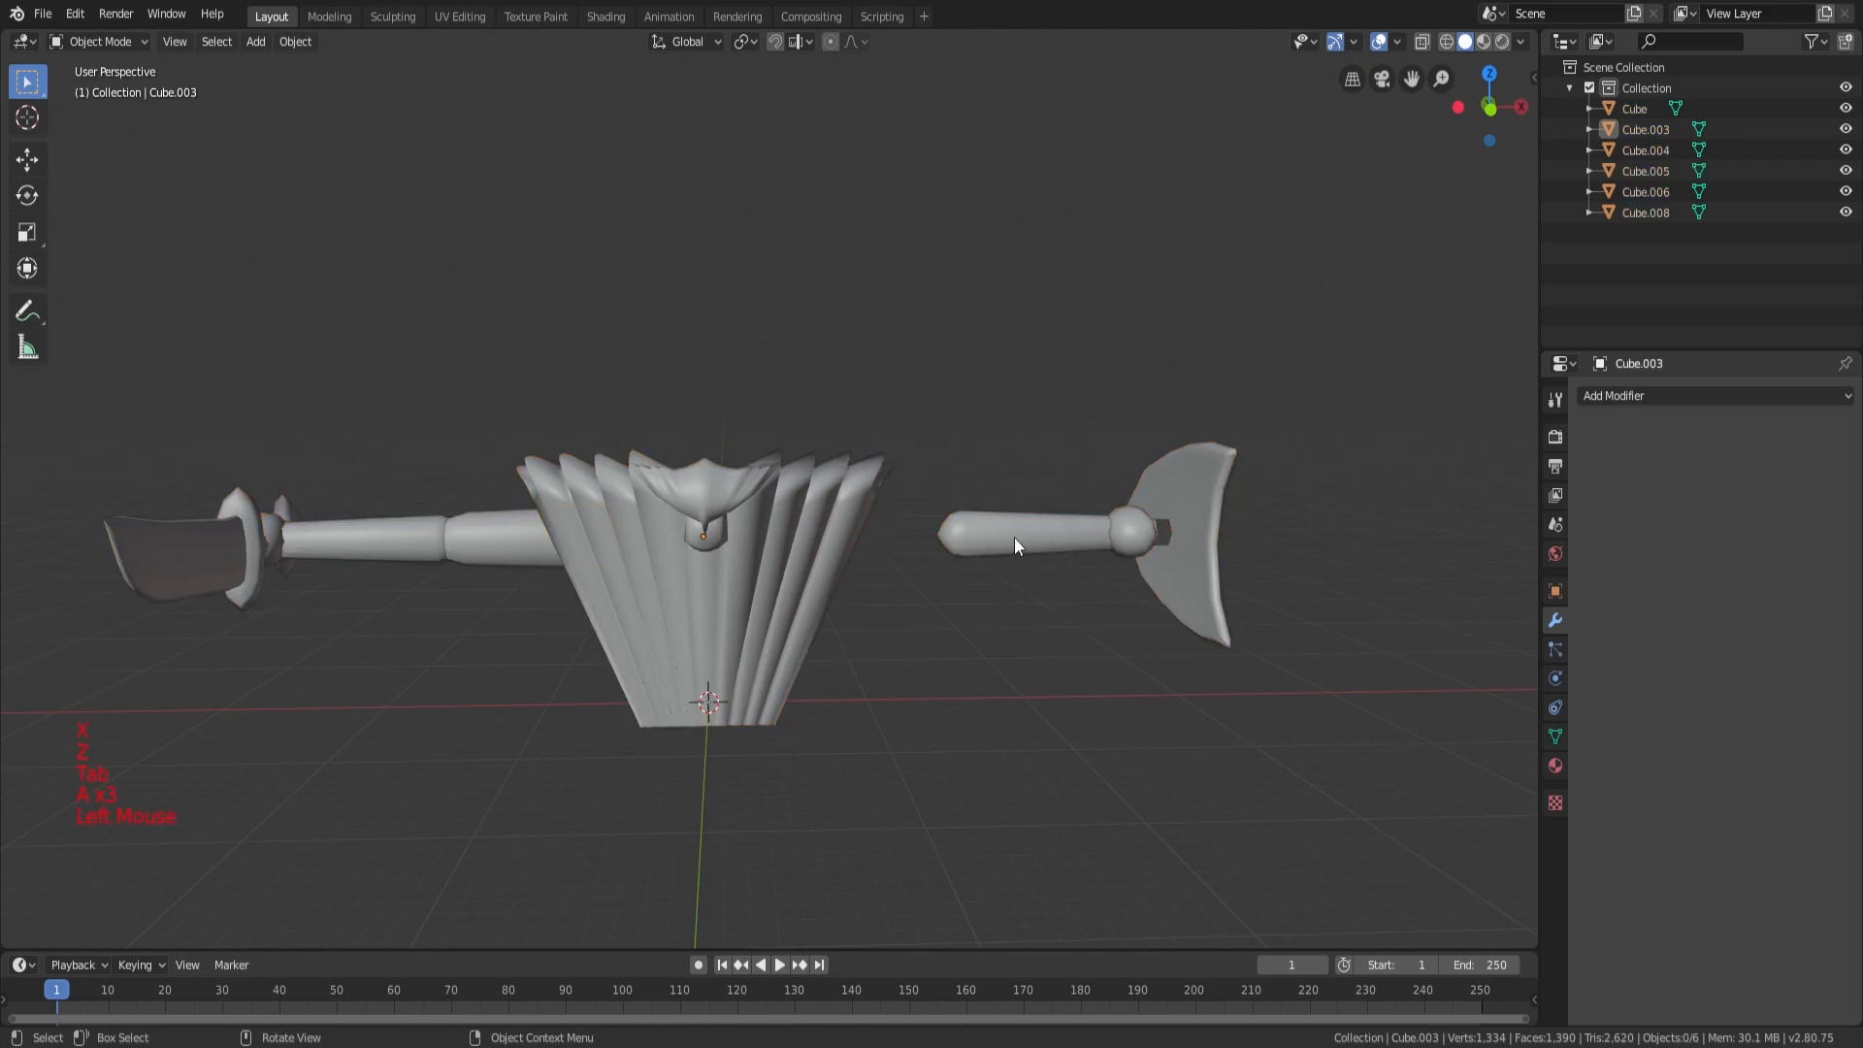
key("Tab")
key("z")
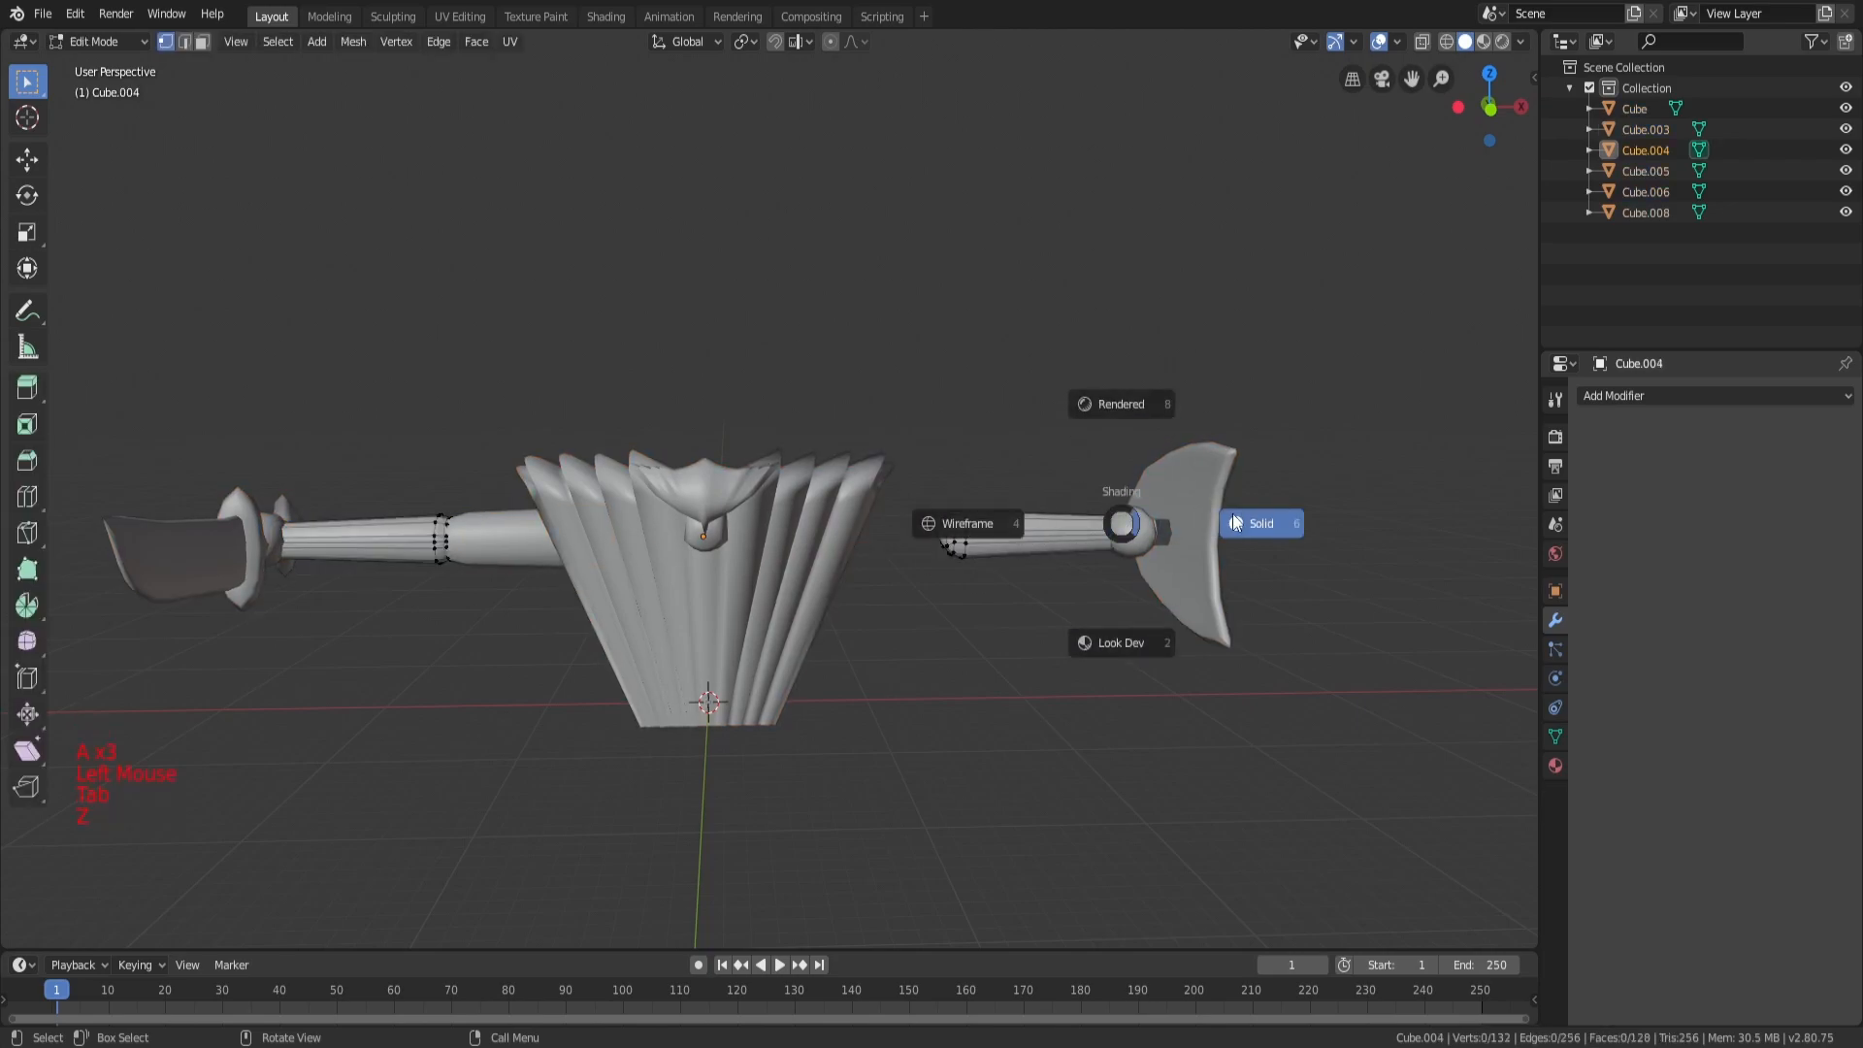
key("z")
key("Tab")
key("a")
key("a")
key("a")
left_click(1039, 534)
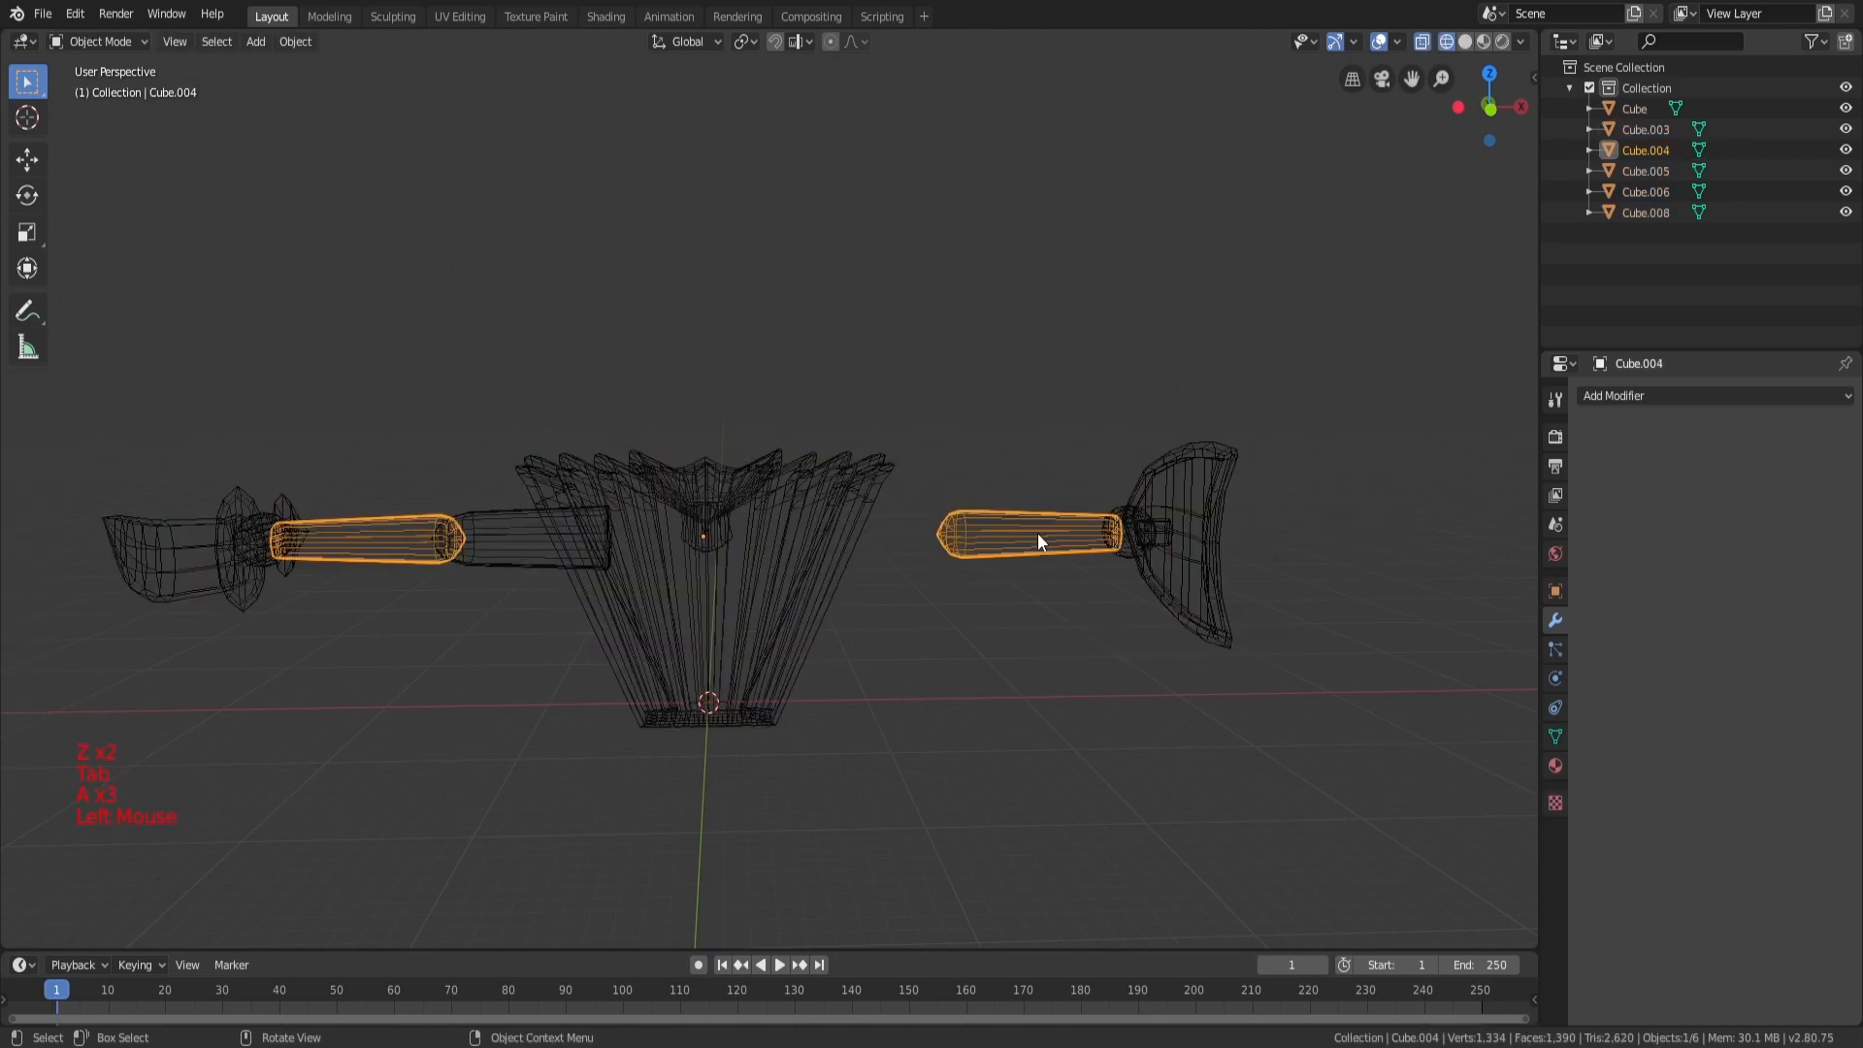
key("Tab")
key("a")
key("a")
key("a")
key("c")
left_click_drag(962, 537, 1177, 538)
right_click(1178, 539)
key("x")
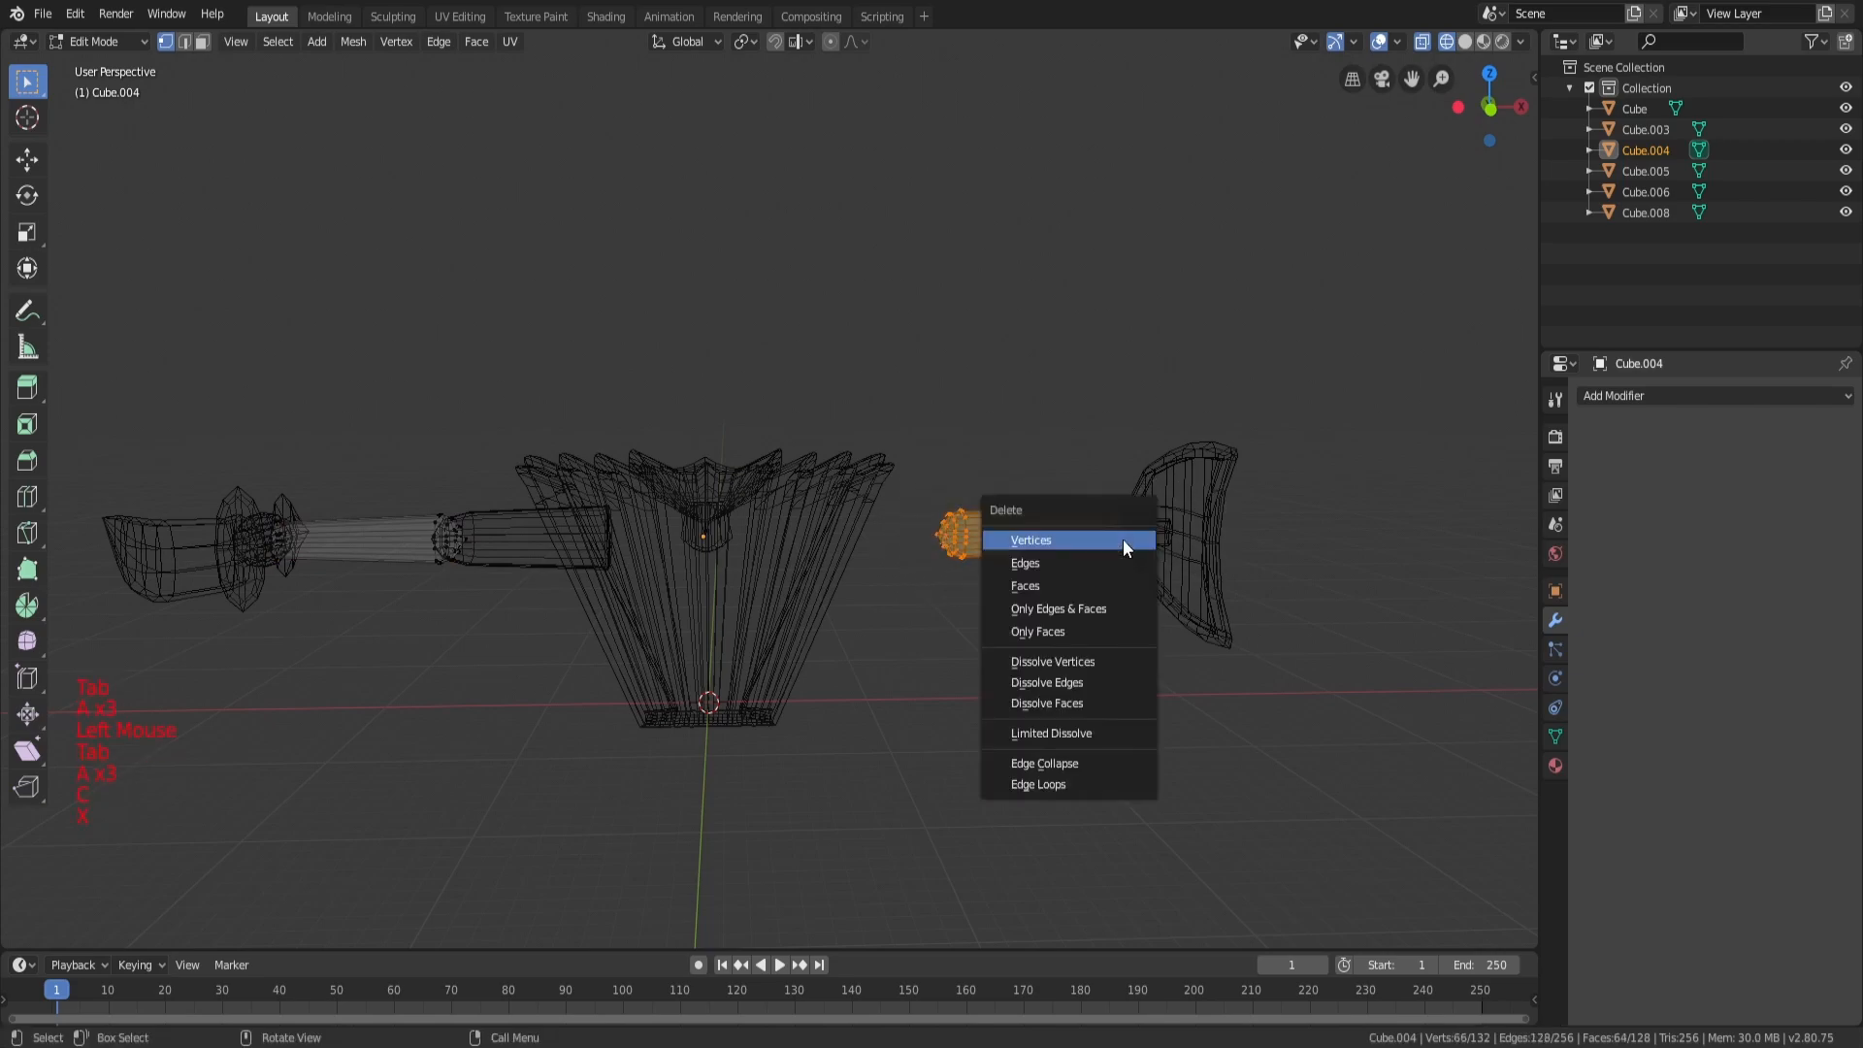
left_click(1122, 539)
key("z")
Step: Delete the vertices of the end sphere on the shield side and return to solid shading
key("Tab")
left_click(1135, 534)
key("Tab")
key("a")
key("a")
key("a")
key("z")
key("c")
left_click(1140, 532)
right_click(1140, 532)
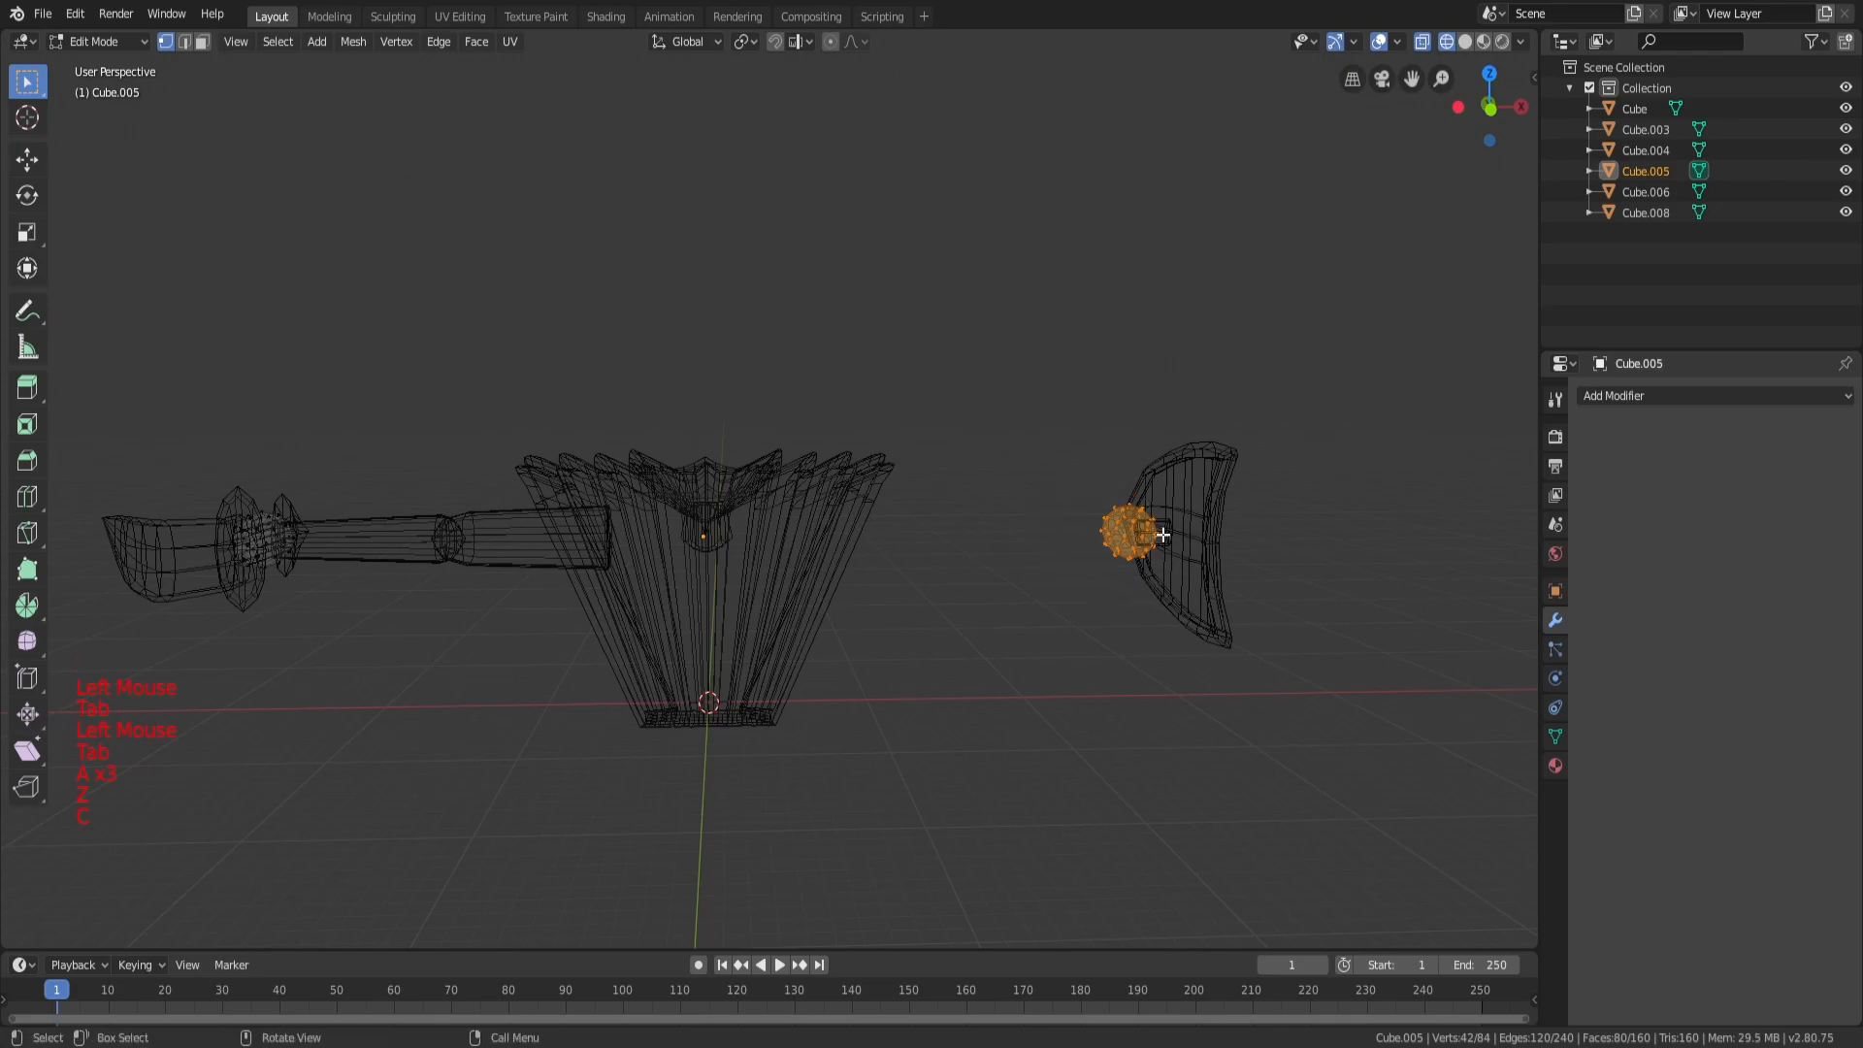
key("z")
key("x")
left_click(1355, 533)
key("Tab")
key("Tab")
key("Tab")
Step: Move the shield along the global X axis closer to the ridged body
scroll(1336, 538, "down", 1)
key("a")
scroll(1318, 539, "down", 1)
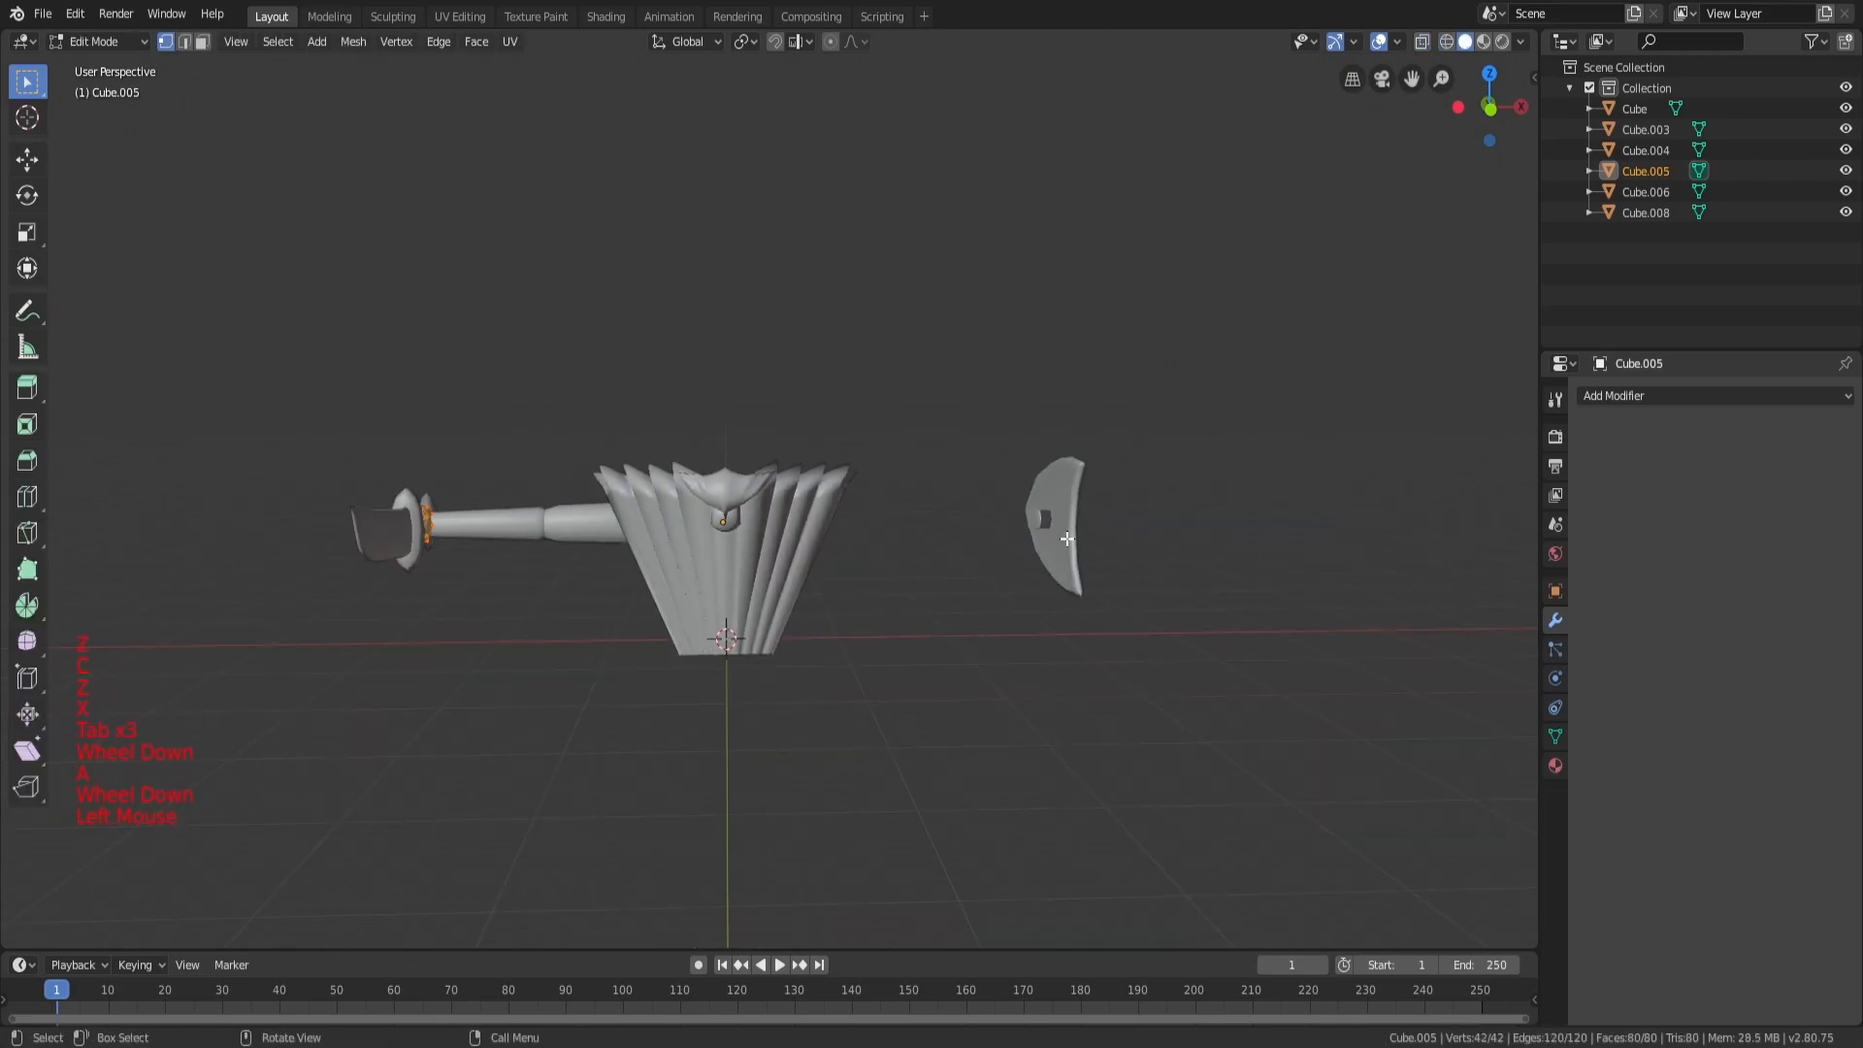
left_click(1066, 539)
key("Tab")
left_click(1064, 540)
middle_click_drag(1061, 539, 1010, 601)
key("g")
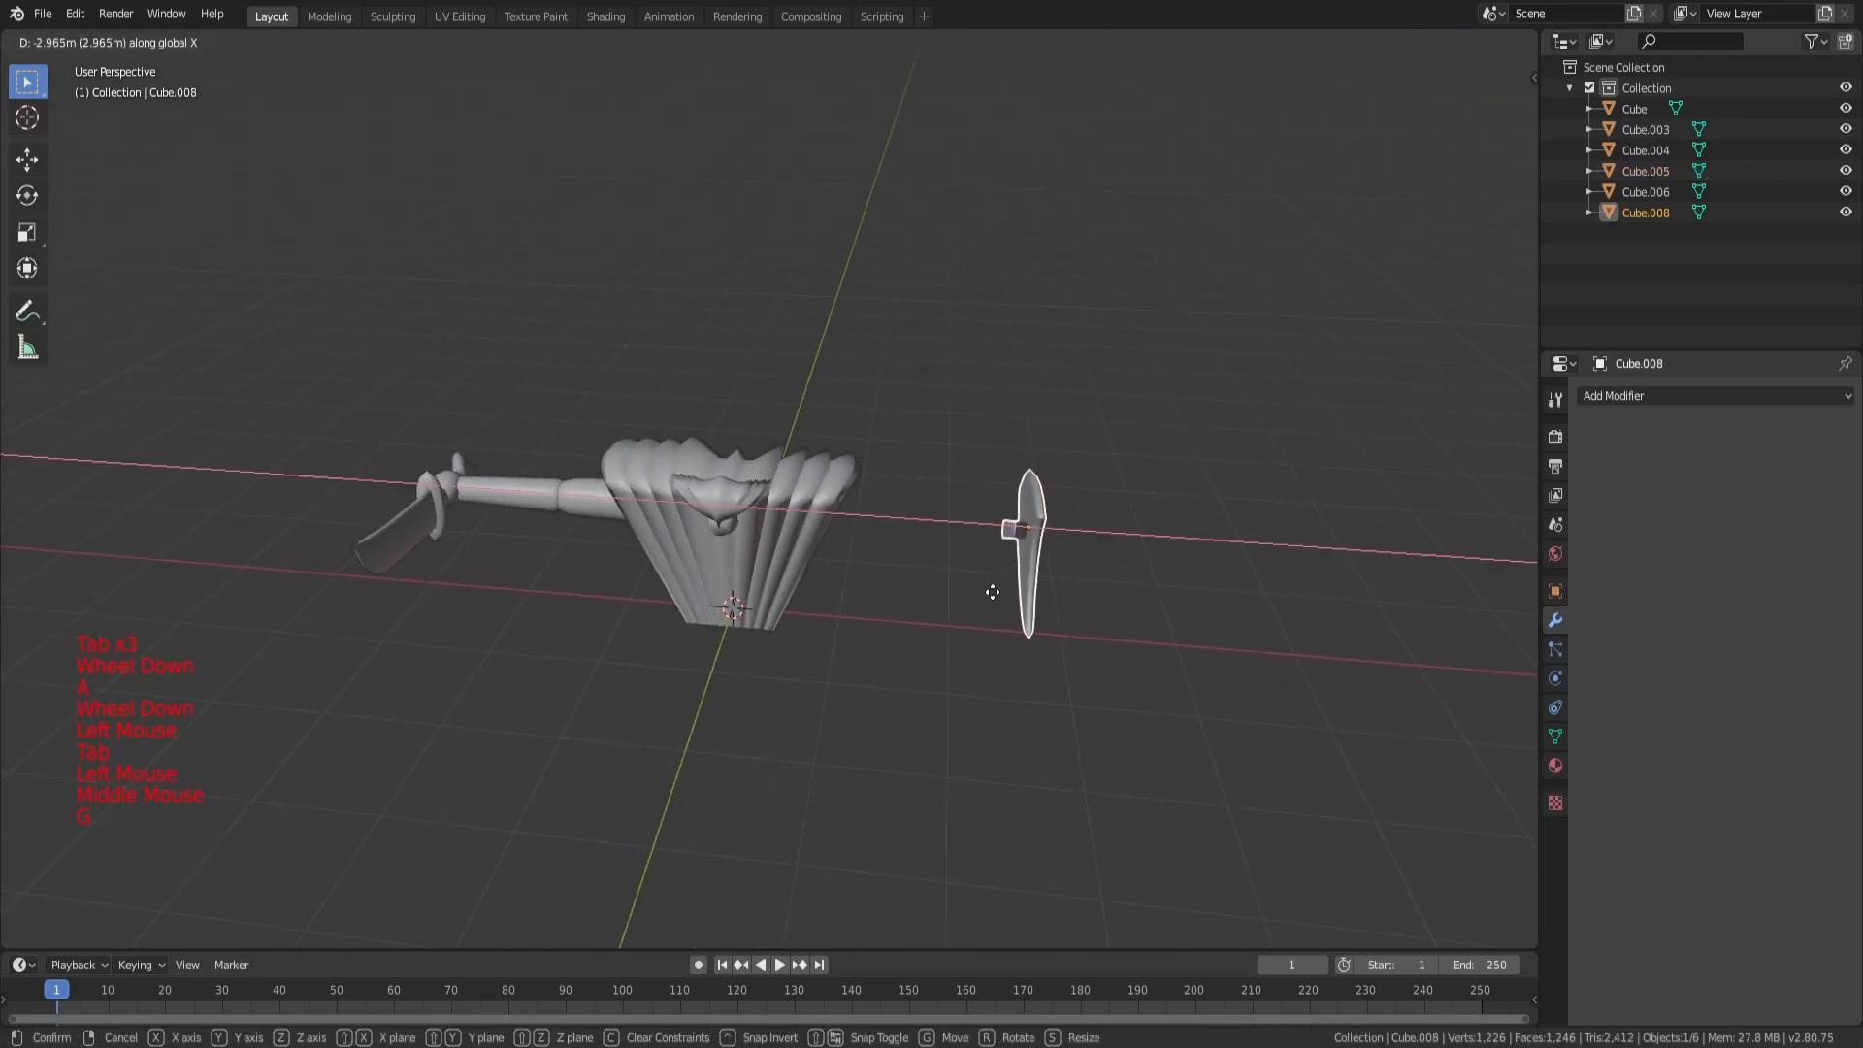
left_click(918, 587)
Step: Select the remaining side bars and the sword one after another to examine the separate objects
scroll(858, 610, "up", 4)
middle_click_drag(858, 609, 830, 587)
left_click(528, 572)
middle_click_drag(529, 572, 614, 575)
left_click(447, 564)
left_click(364, 592)
scroll(365, 592, "down", 2, "shift")
left_click(320, 593)
scroll(230, 596, "down", 1)
scroll(230, 597, "down", 4)
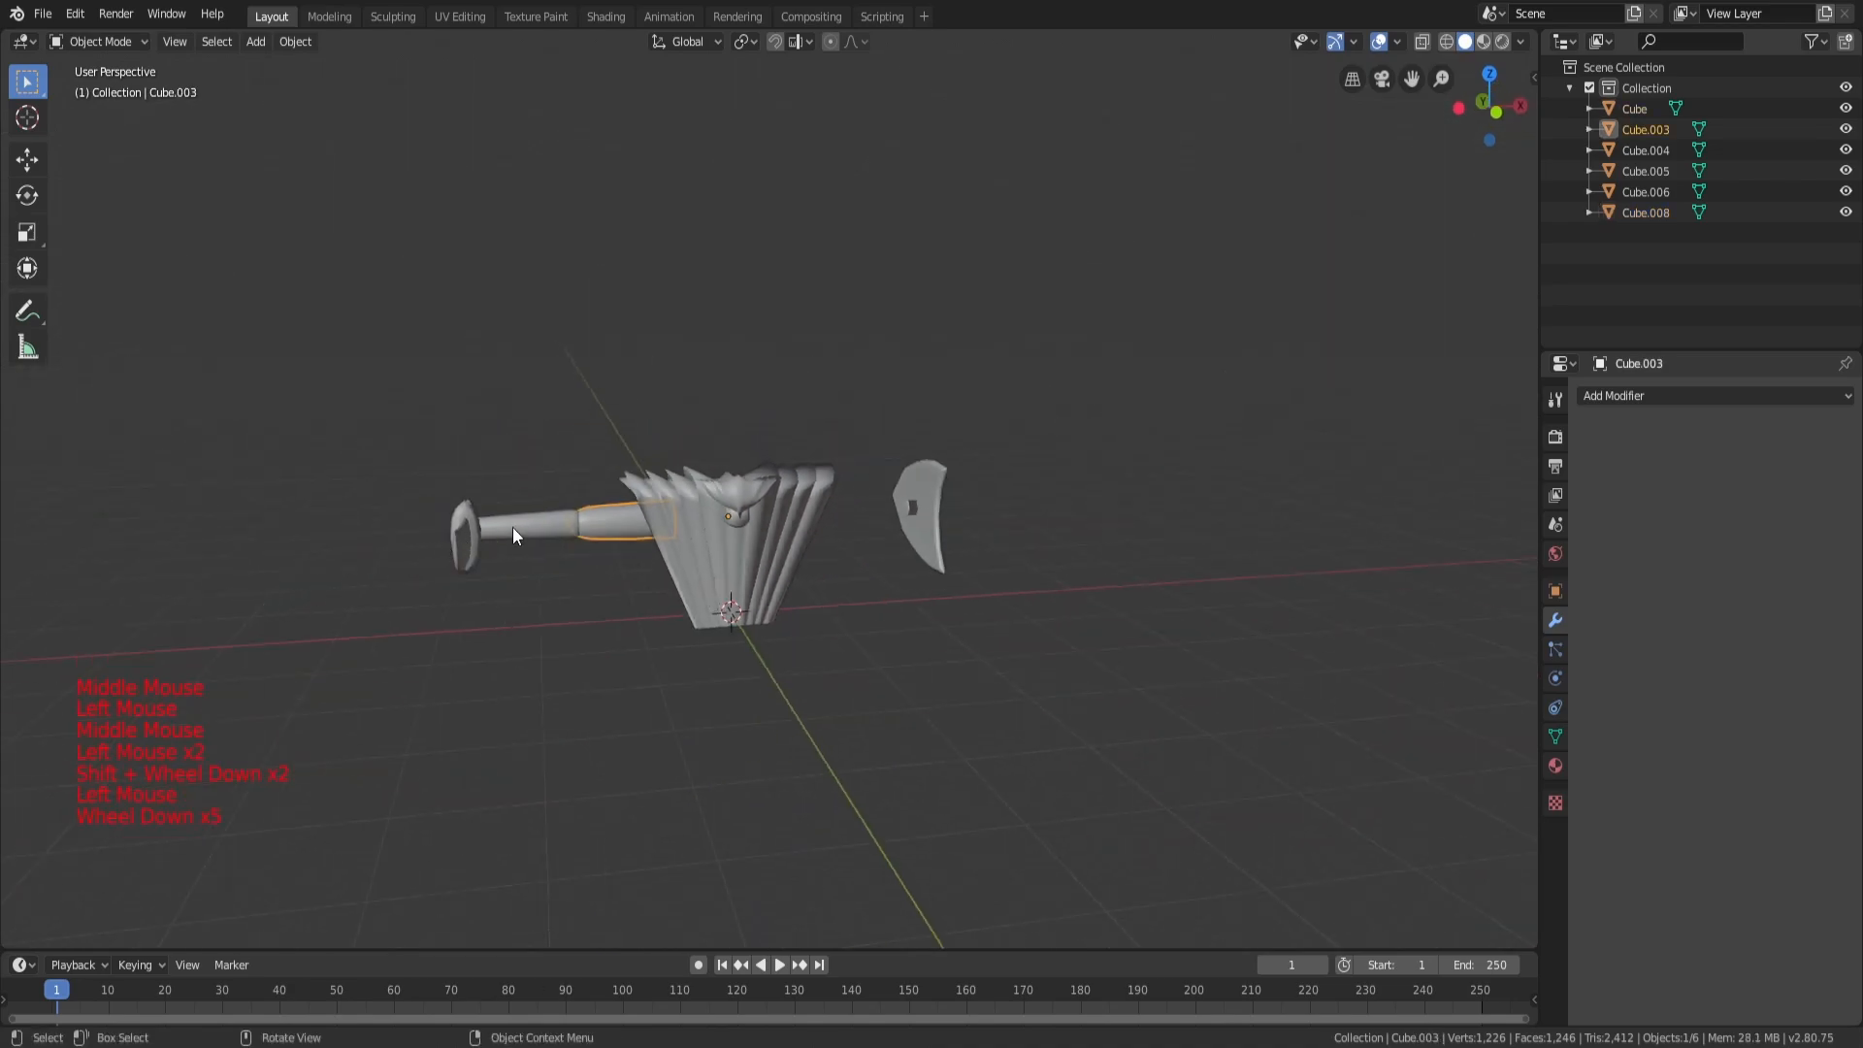
left_click(503, 528)
scroll(396, 561, "up", 3)
left_click(160, 582)
Step: Try an Edge Split modifier on the ridged body
left_click(761, 522)
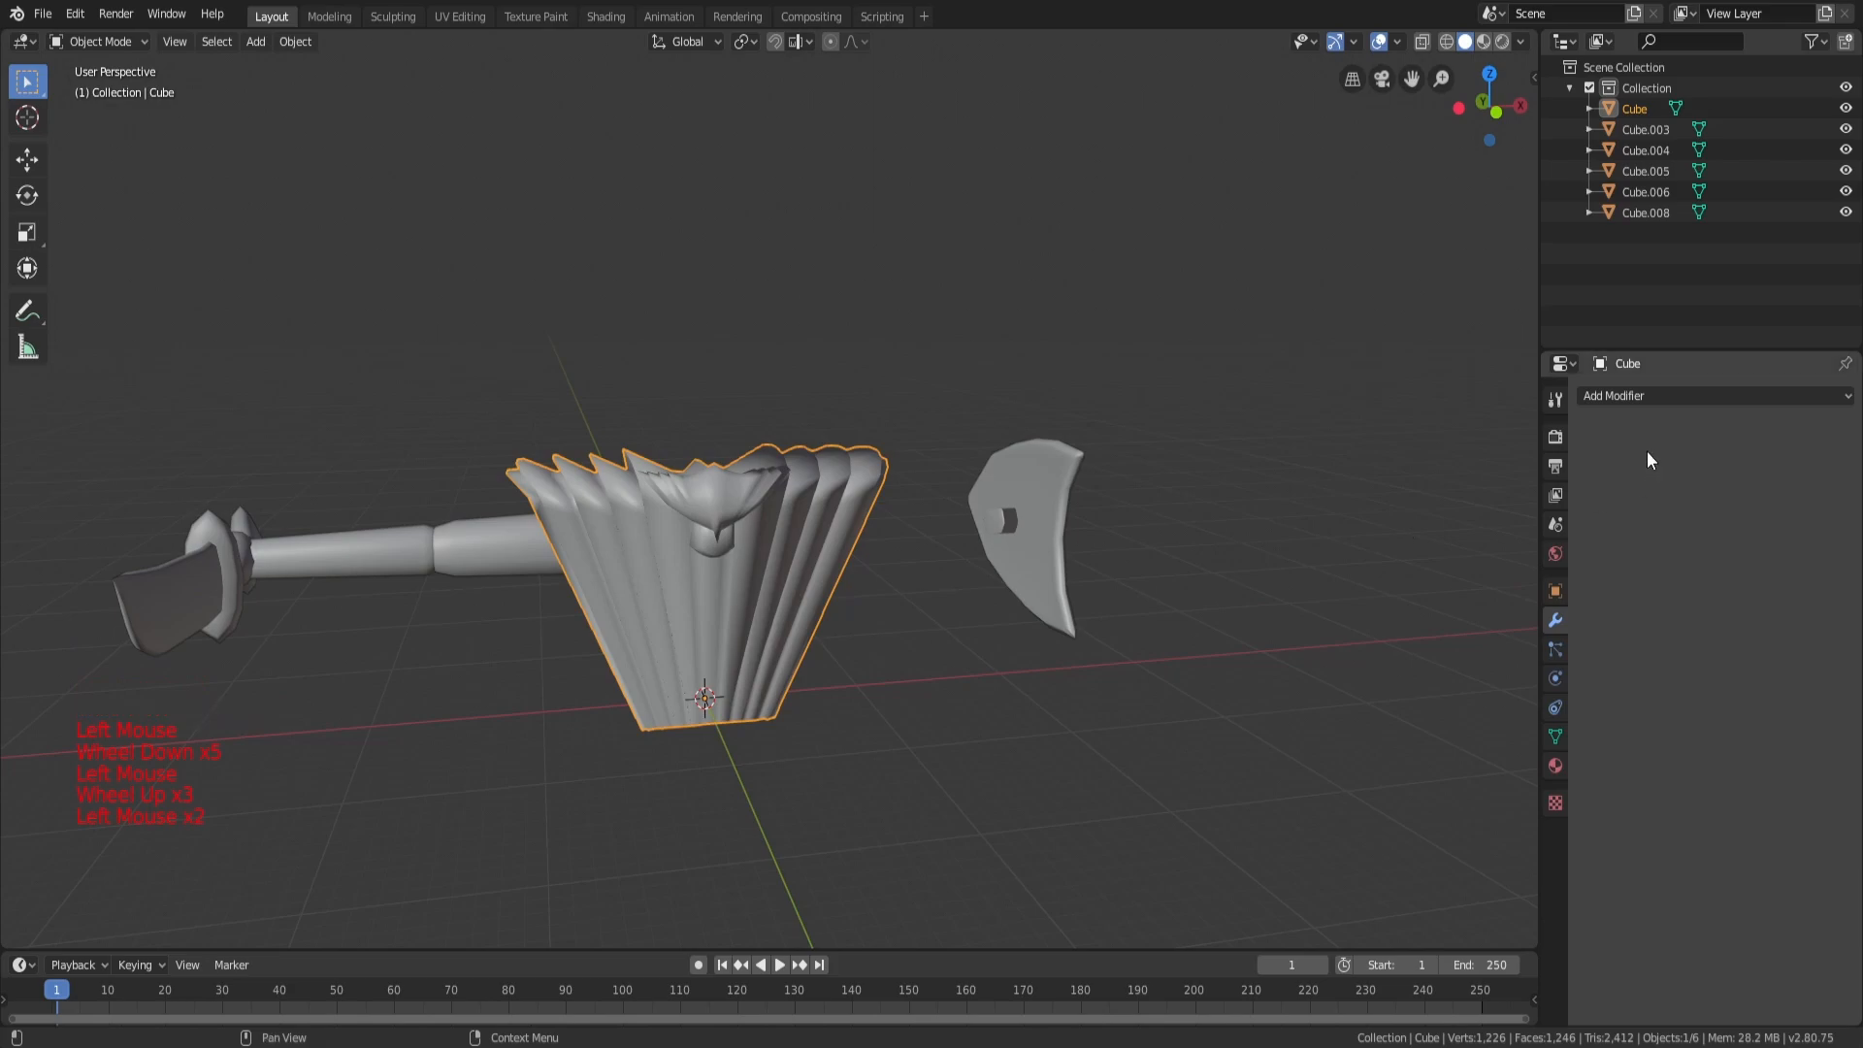
left_click(1622, 398)
left_click(1487, 573)
scroll(1032, 544, "up", 3)
mouse_move(1033, 544)
middle_mouse_down()
mouse_move(1184, 483)
mouse_move(1027, 490)
mouse_move(959, 530)
middle_mouse_up()
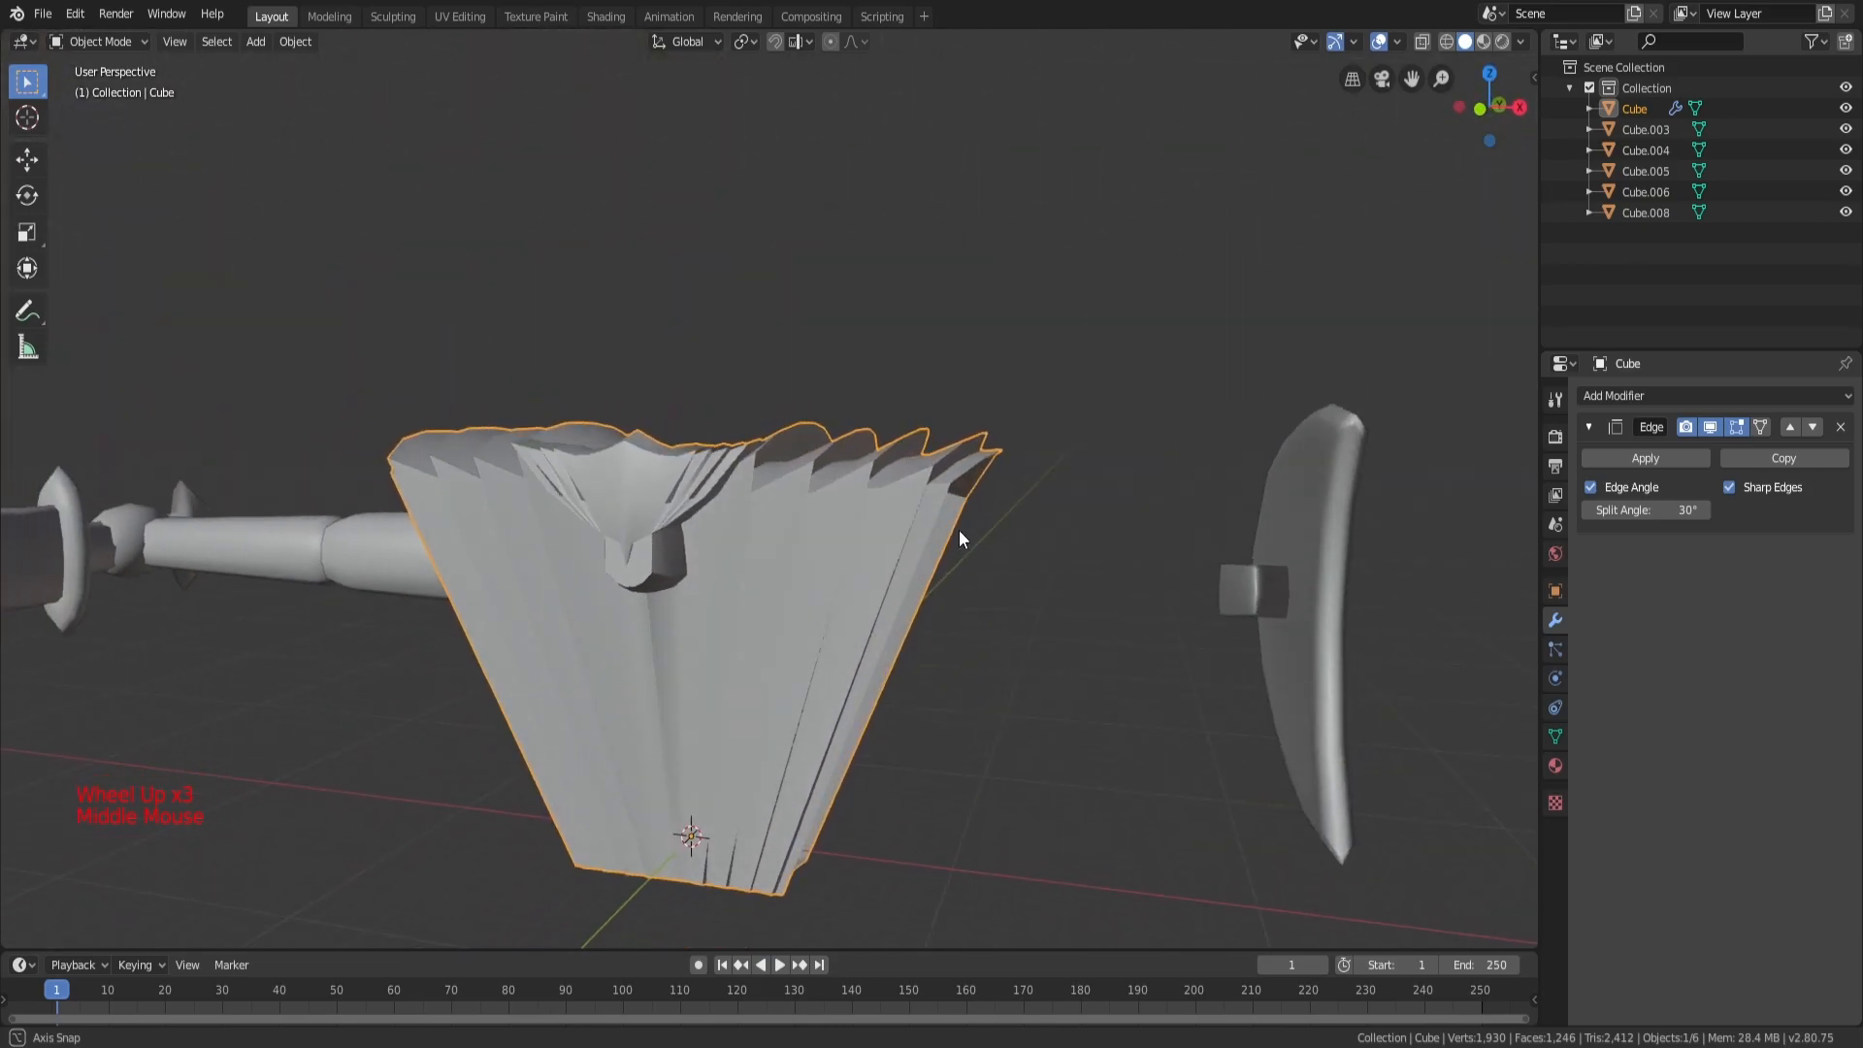
left_click(1841, 427)
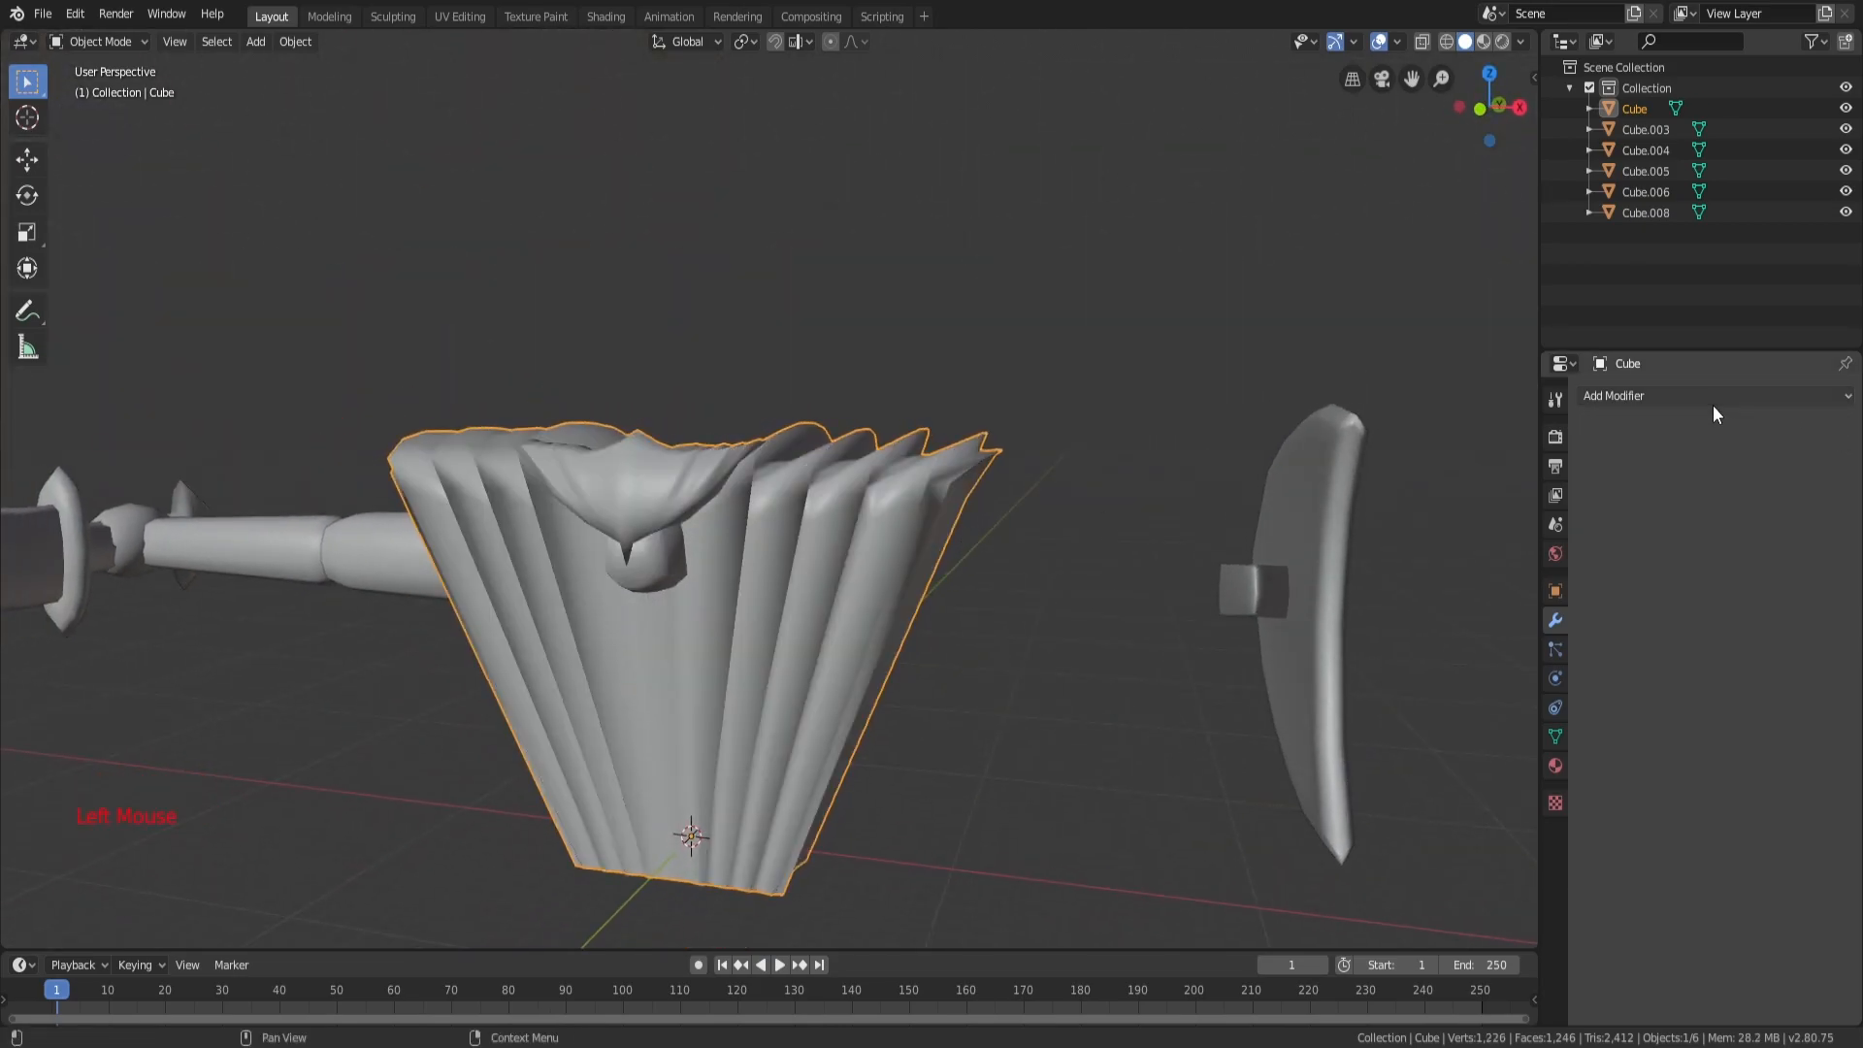
Step: Add a Subdivision Surface modifier to the ridged body and apply it
left_click(1629, 398)
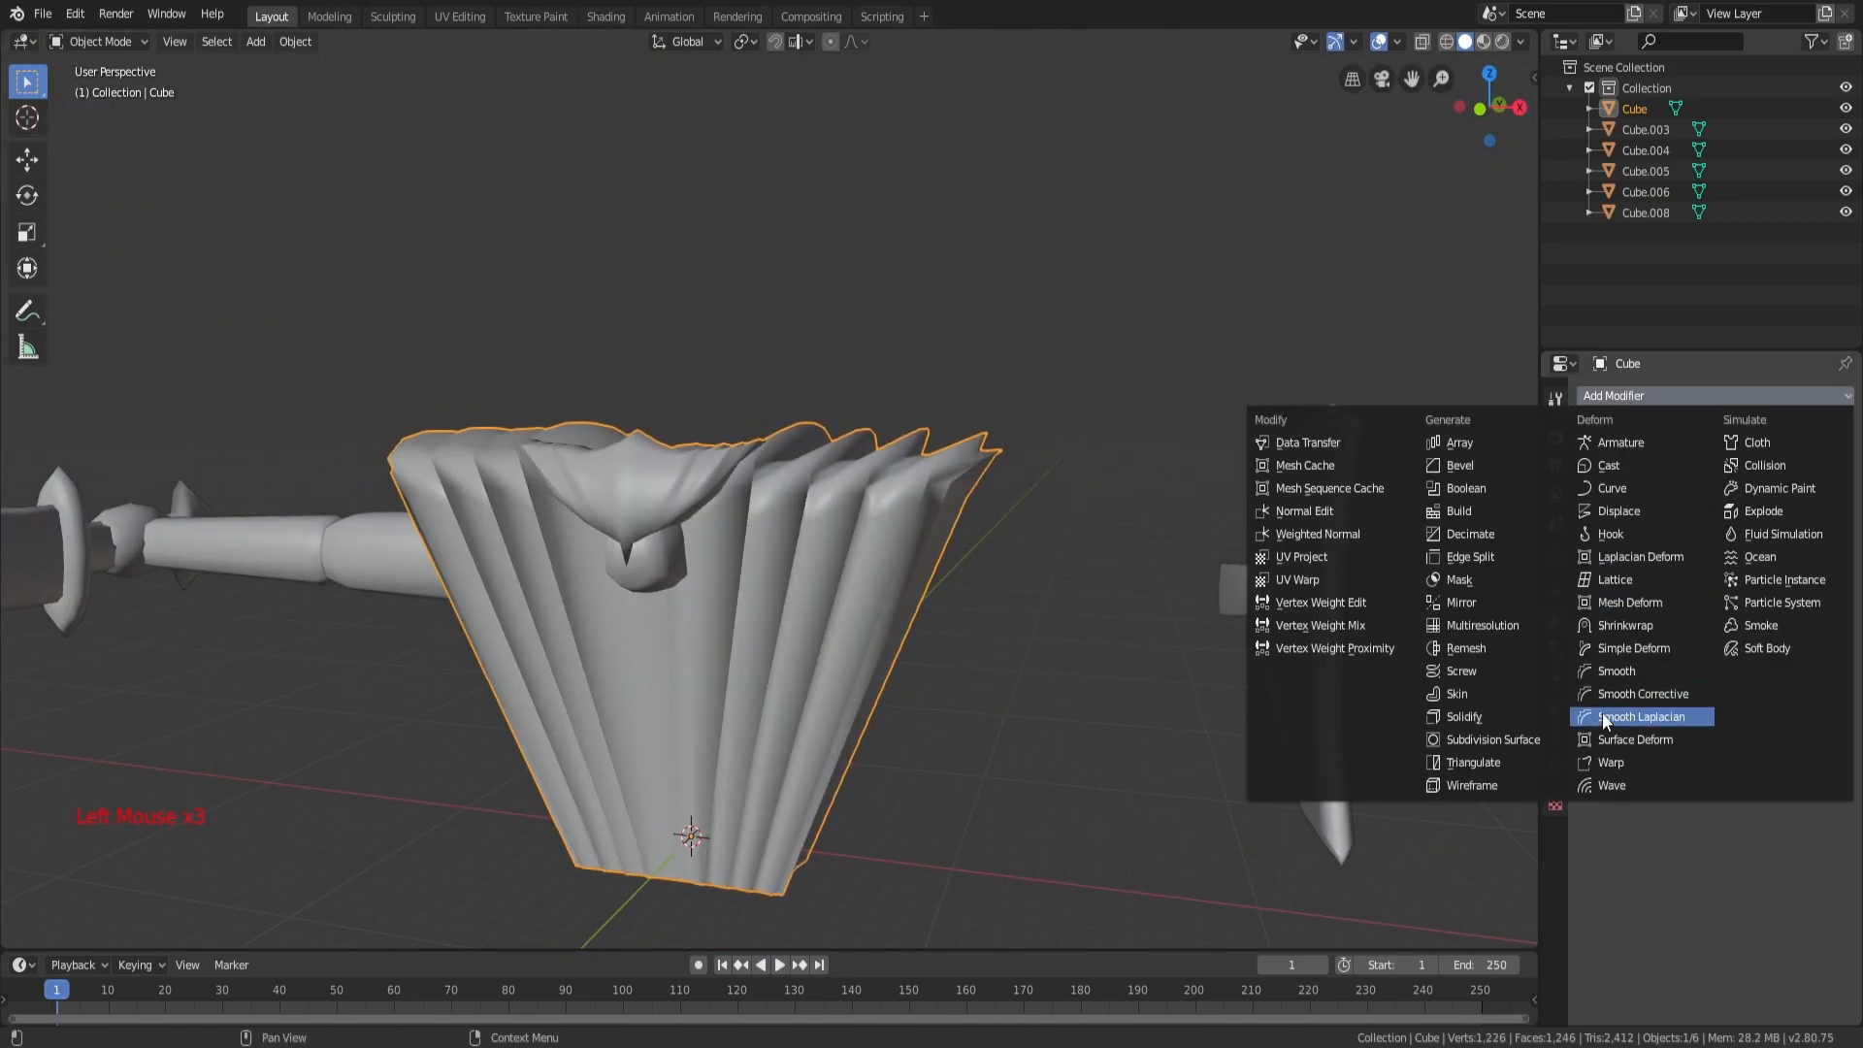
left_click(1493, 741)
mouse_move(1126, 558)
middle_mouse_down()
mouse_move(1099, 542)
mouse_move(1114, 524)
mouse_move(1095, 565)
mouse_move(1165, 627)
mouse_move(1291, 624)
mouse_move(1343, 698)
mouse_move(1161, 641)
mouse_move(1126, 549)
middle_mouse_up()
scroll(1125, 549, "down", 2)
left_click(1646, 458)
left_click(1627, 397)
right_click(790, 617)
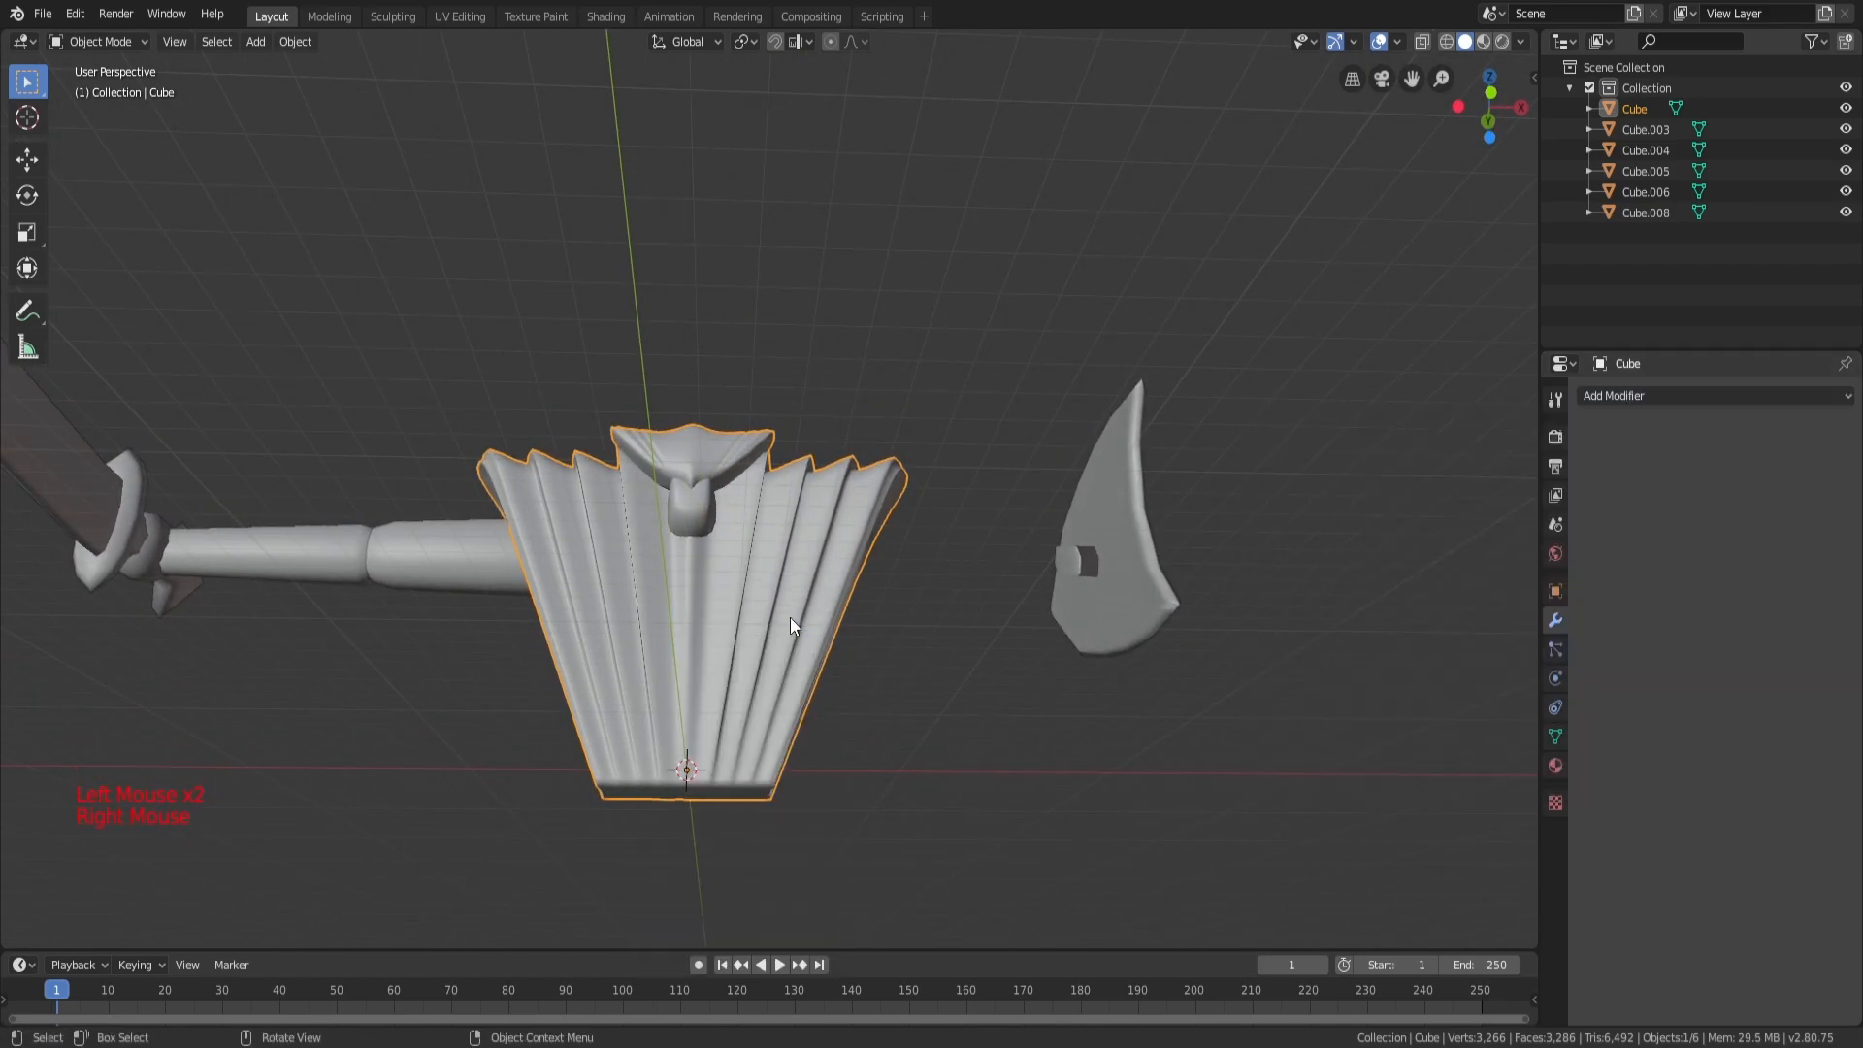
Step: Add an Edge Split modifier to the subdivided ridged body, apply it and clear the selection
left_click(1628, 398)
left_click(1475, 556)
middle_click_drag(1145, 562, 932, 569)
left_click(1640, 511)
scroll(1030, 621, "down", 5)
key("a")
key("a")
key("a")
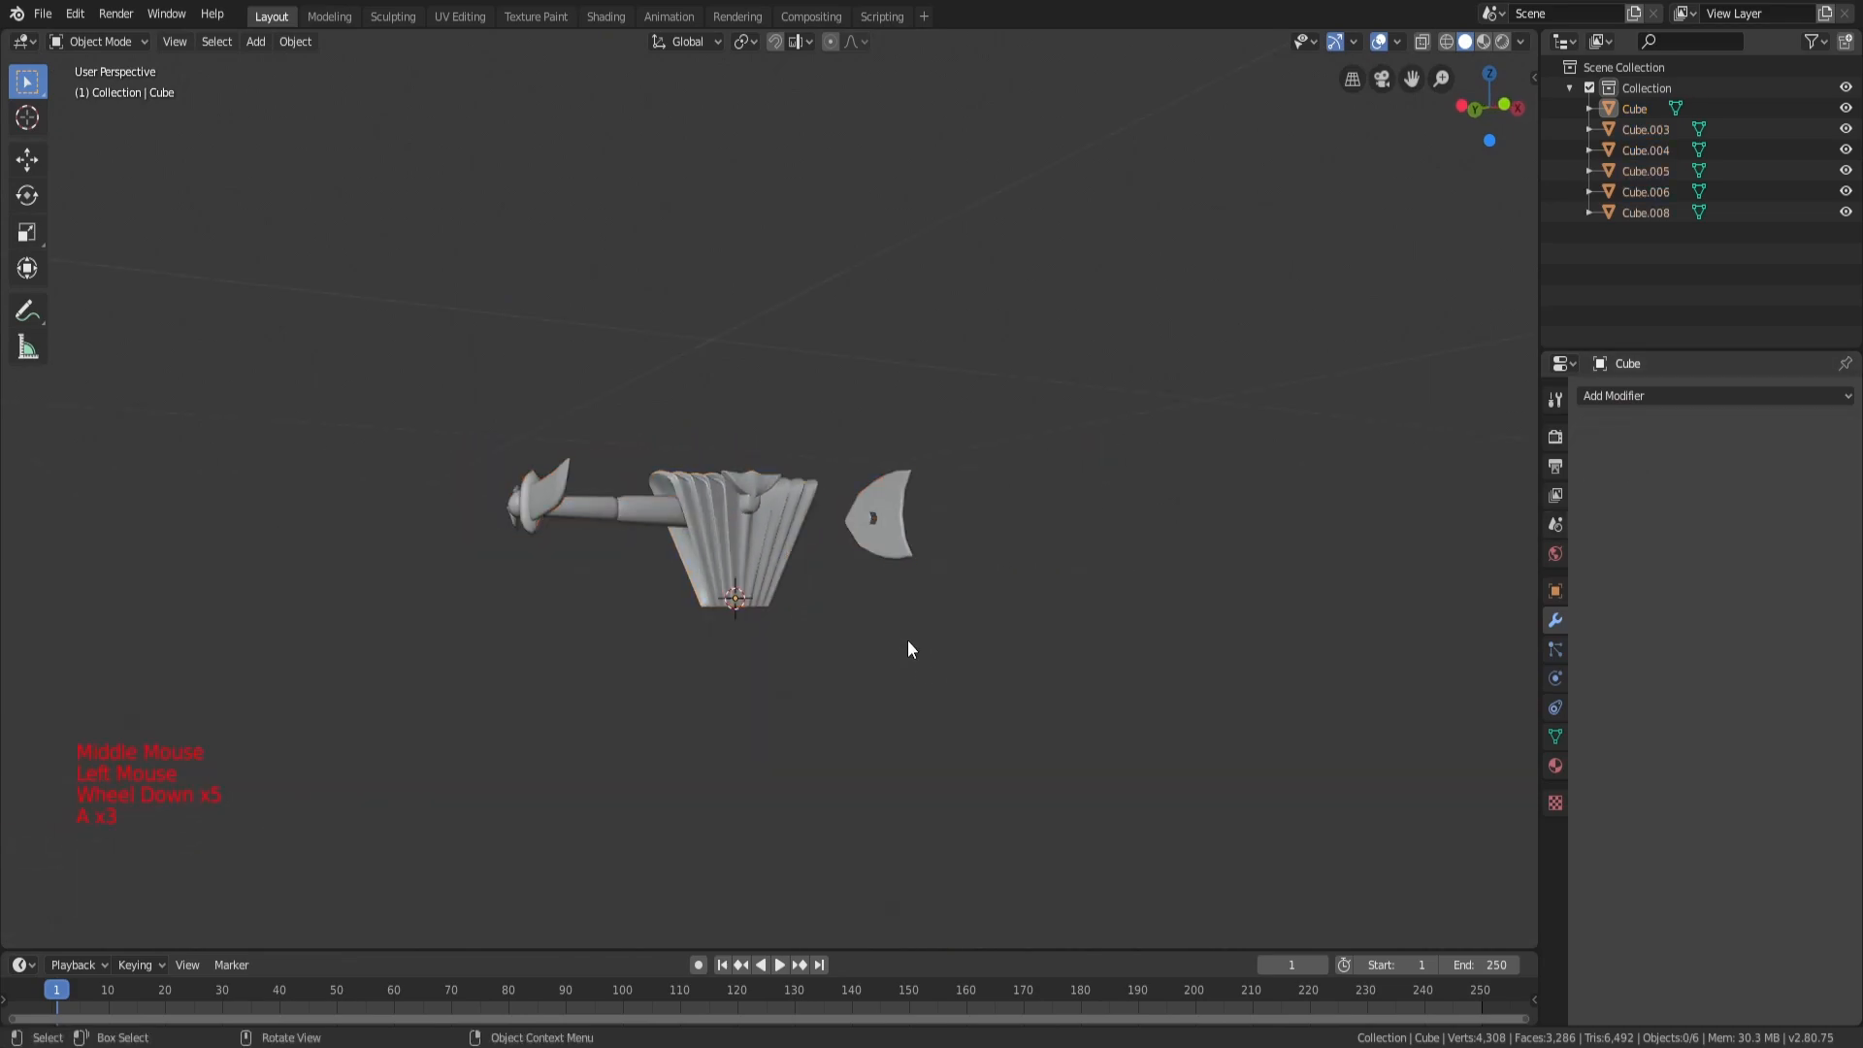
Step: Add an Edge Split modifier to the inner side bar and apply it
middle_click_drag(907, 638, 783, 704)
scroll(782, 704, "up", 6)
left_click(650, 508)
middle_click_drag(651, 509, 739, 503)
middle_click_drag(402, 526, 724, 528, "shift")
left_click(724, 527)
left_click(1629, 396)
left_click(1475, 556)
middle_click_drag(1068, 446, 1537, 479)
left_click(1633, 457)
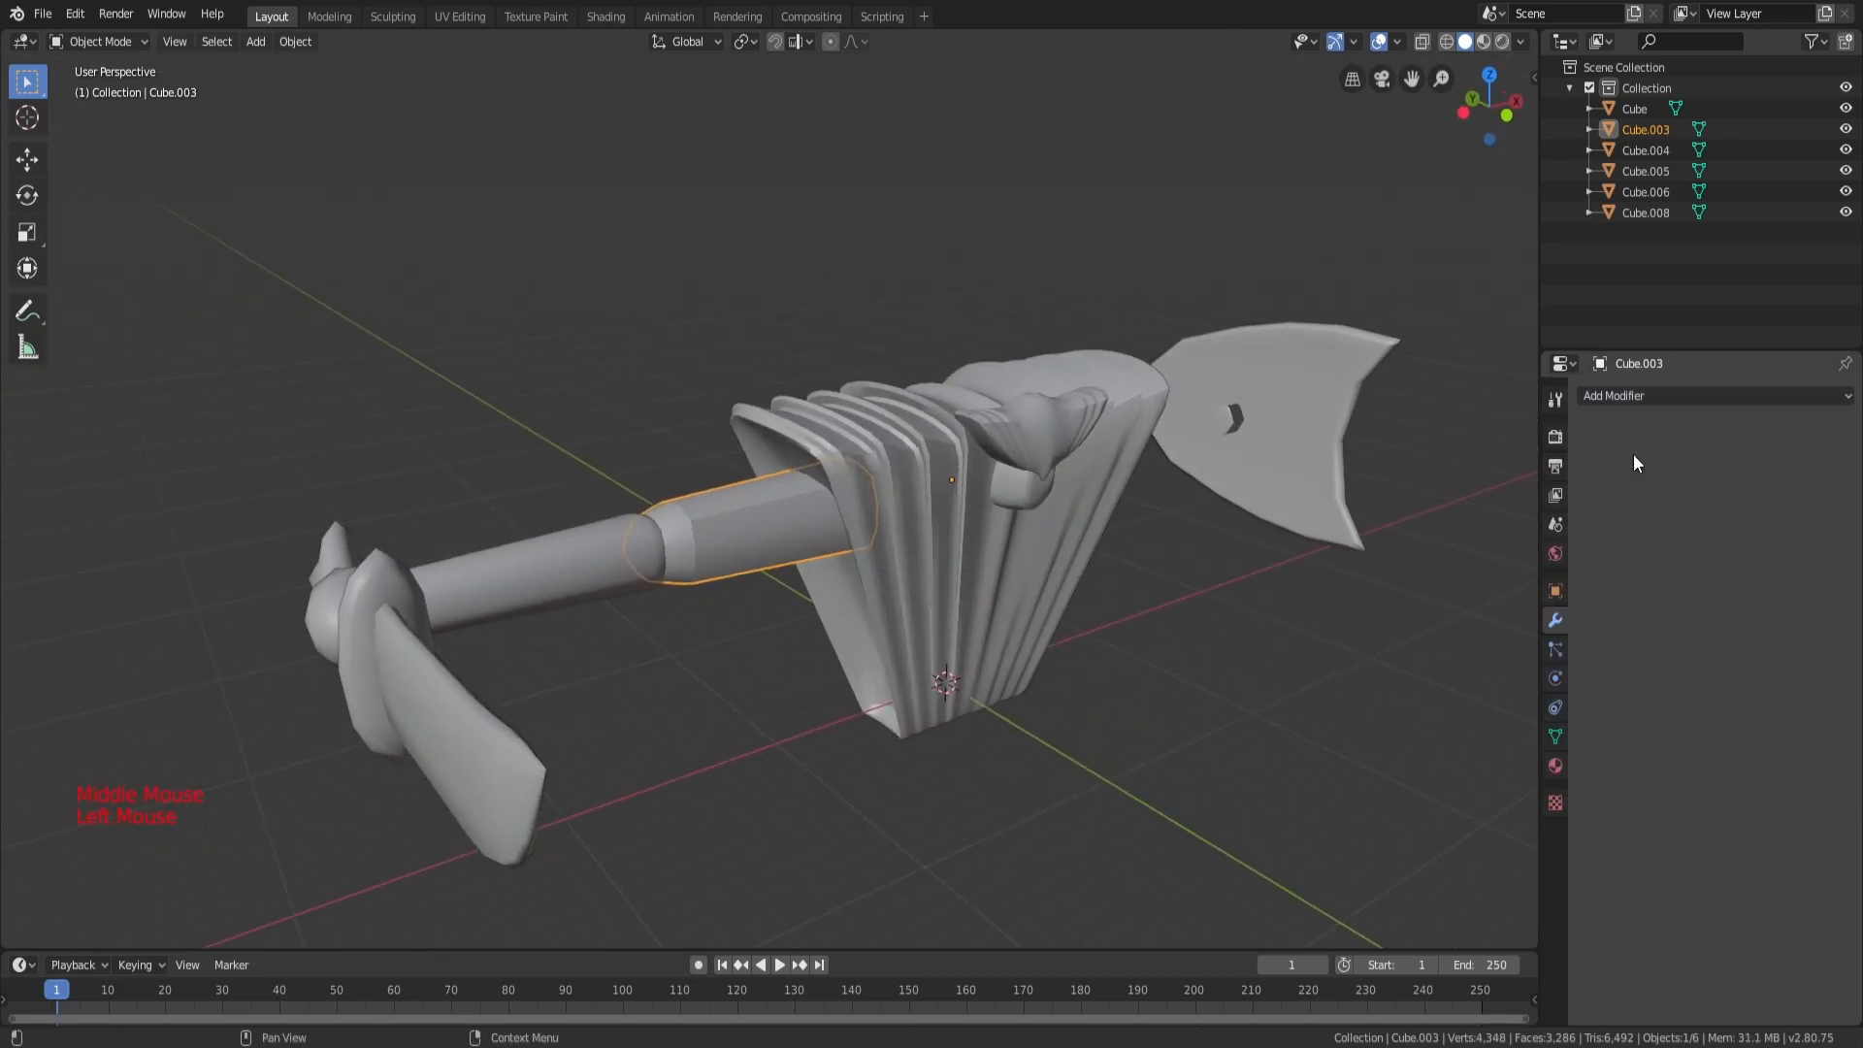
Step: Add an Edge Split modifier to the outer side bar and apply it
left_click(516, 559)
left_click(1661, 396)
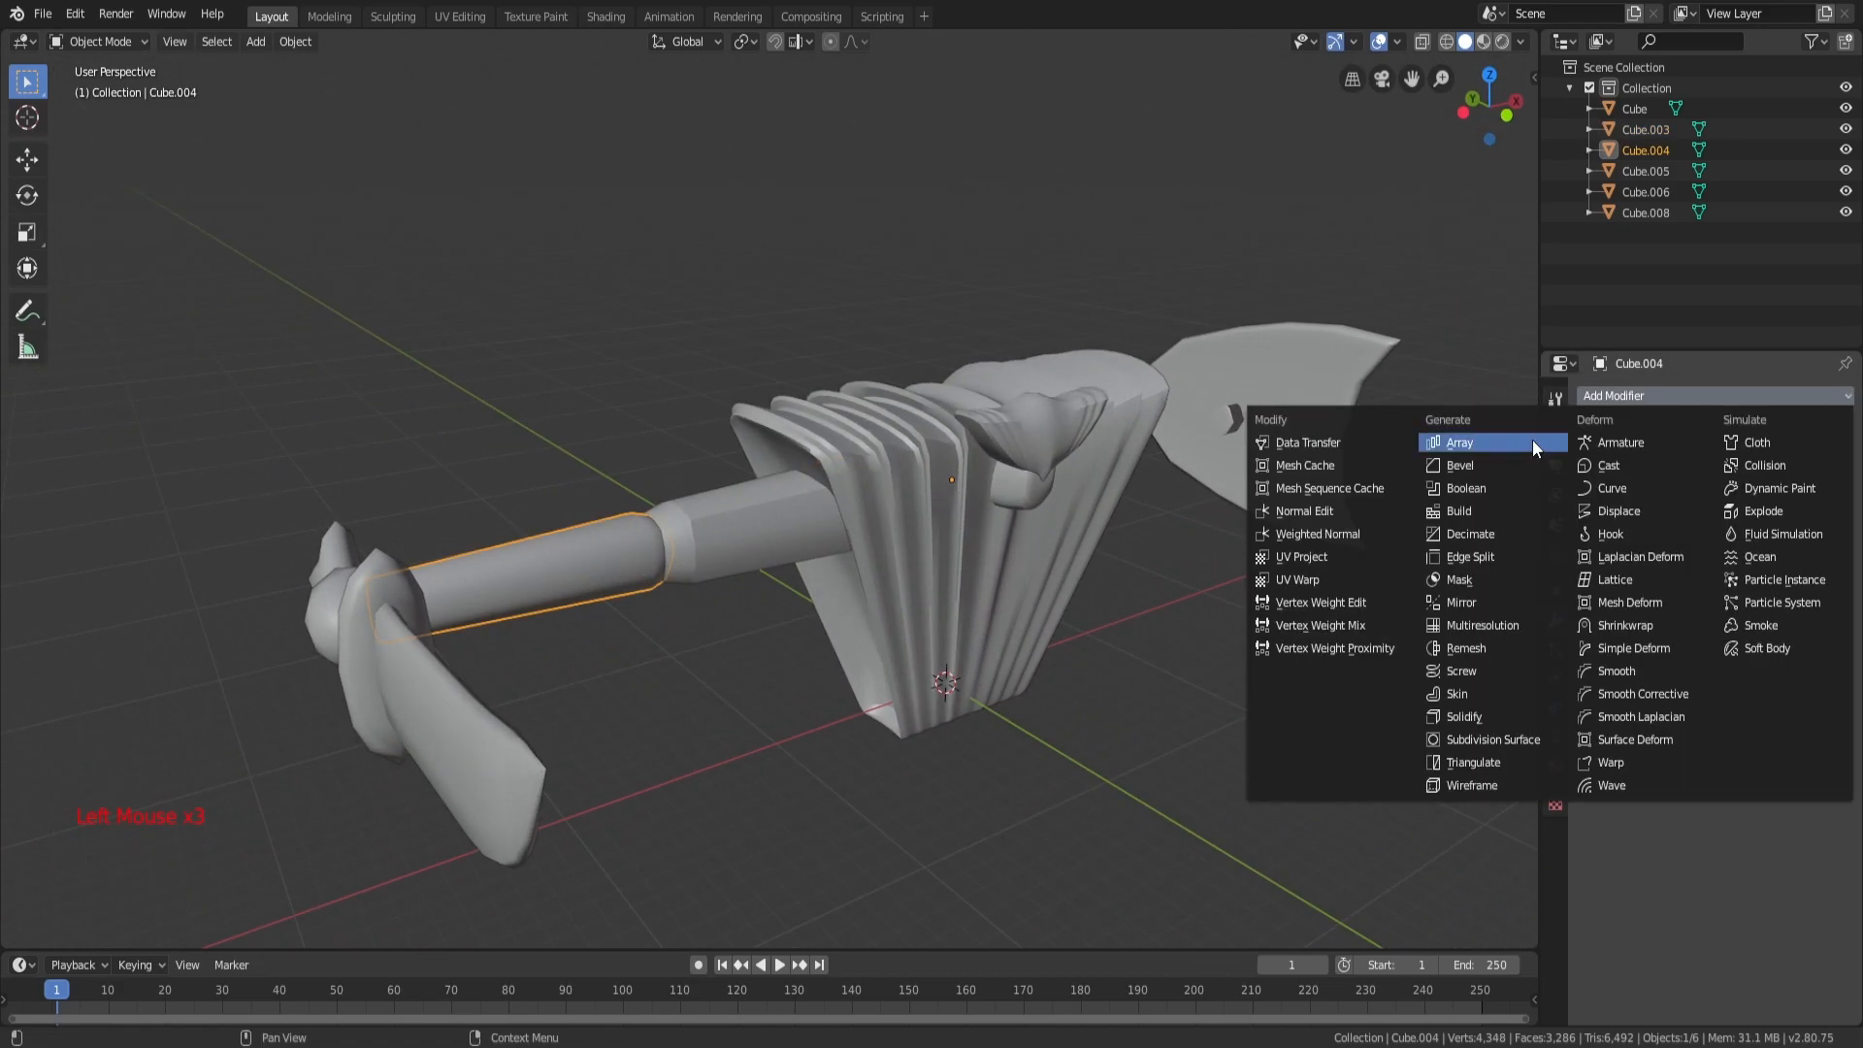
left_click(1479, 559)
left_click(613, 580)
left_click(614, 580)
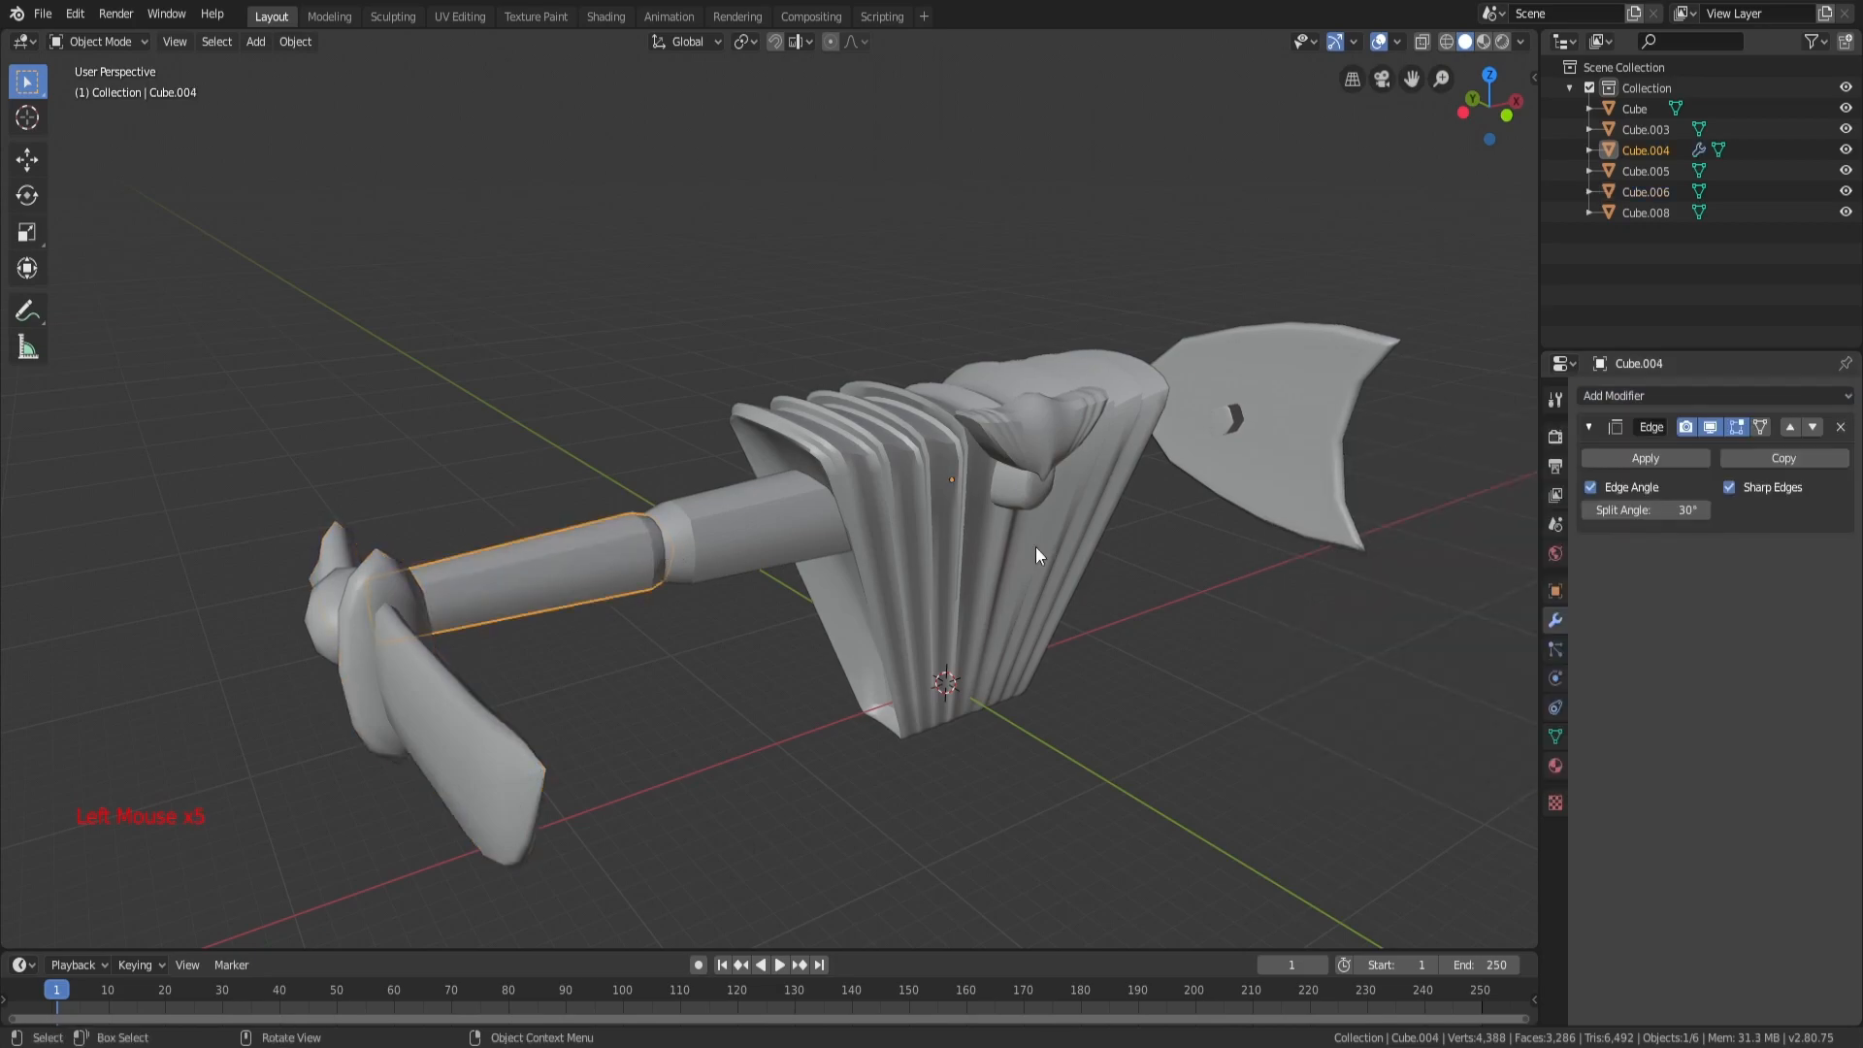
left_click(1591, 459)
Step: Add an Edge Split modifier to the curved sword, apply it and clear the selection
left_click(462, 743)
left_click(1596, 396)
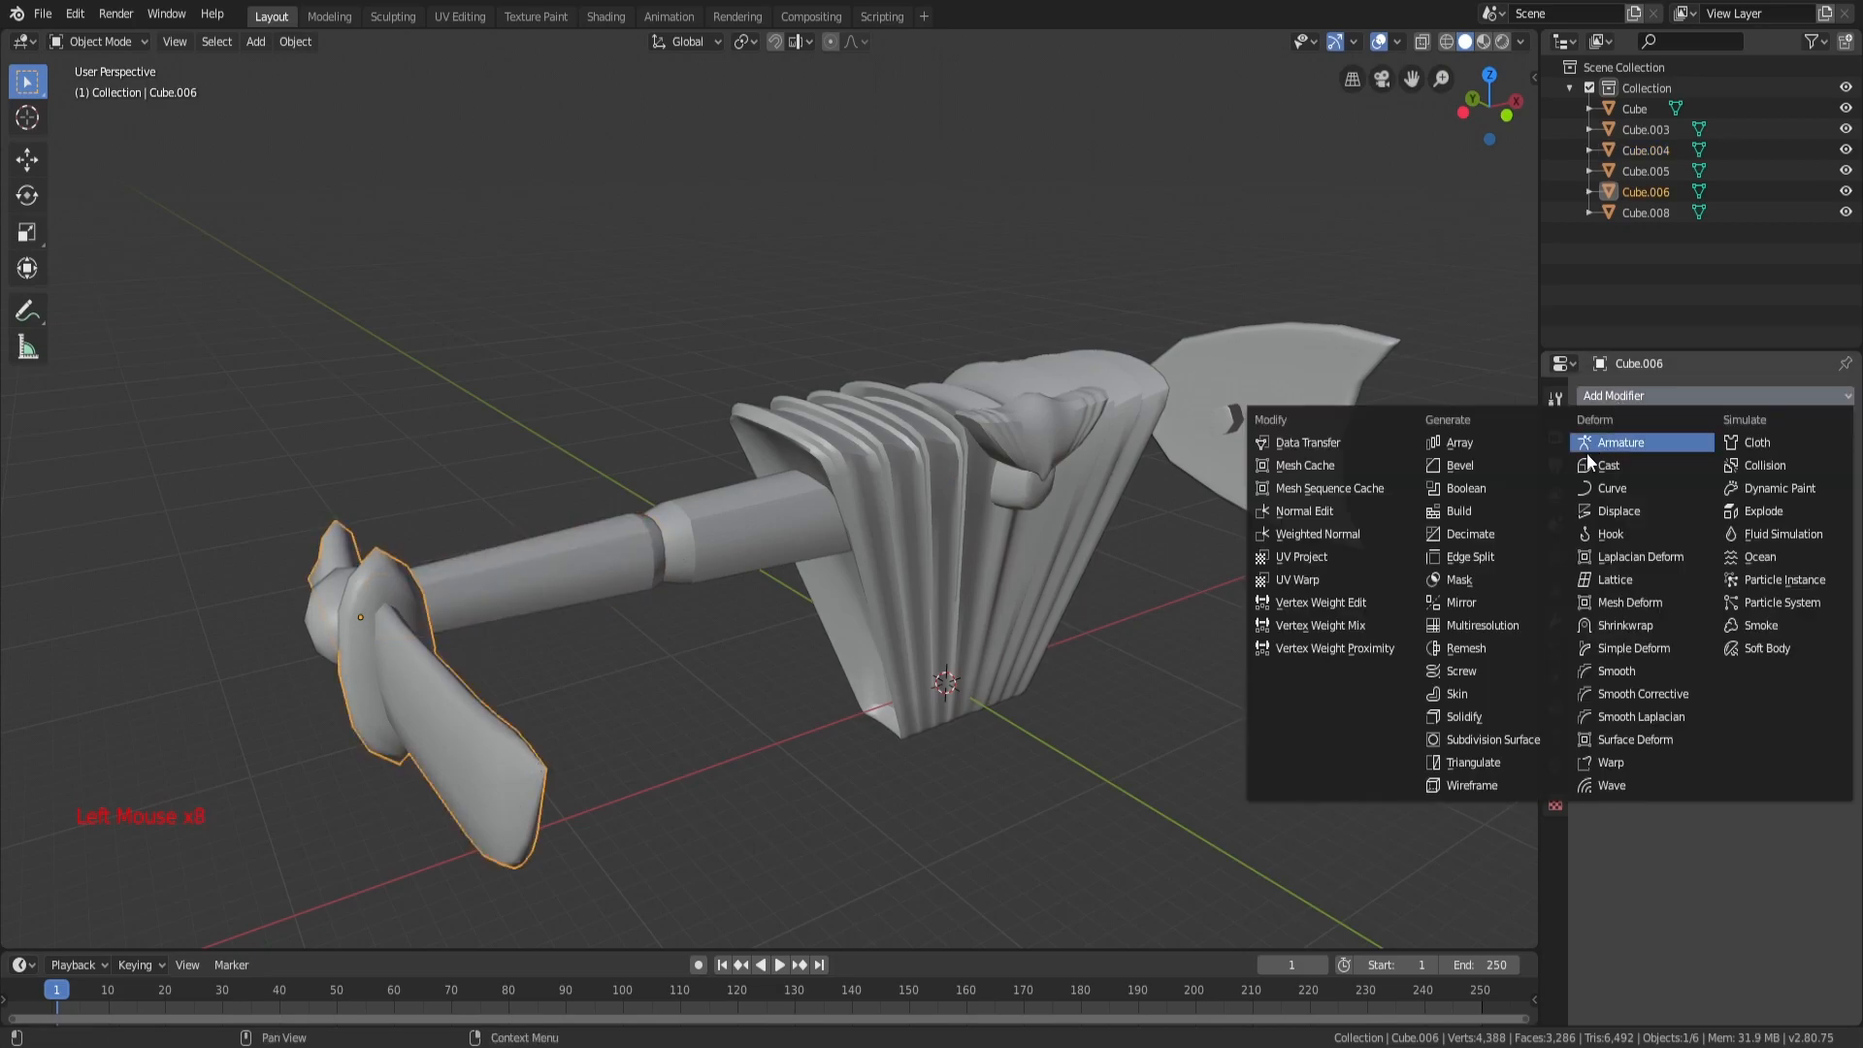
left_click(1488, 550)
left_click(1625, 454)
scroll(1553, 474, "down", 3)
left_click(1233, 652)
Step: Add an Edge Split modifier to the shield and apply it
scroll(1233, 652, "down", 3)
middle_click_drag(1233, 652, 1054, 558)
left_click(1137, 579)
scroll(1093, 611, "up", 3)
scroll(1054, 559, "down", 2)
left_click(1310, 508)
left_click(1633, 394)
left_click(1470, 550)
left_click(1610, 457)
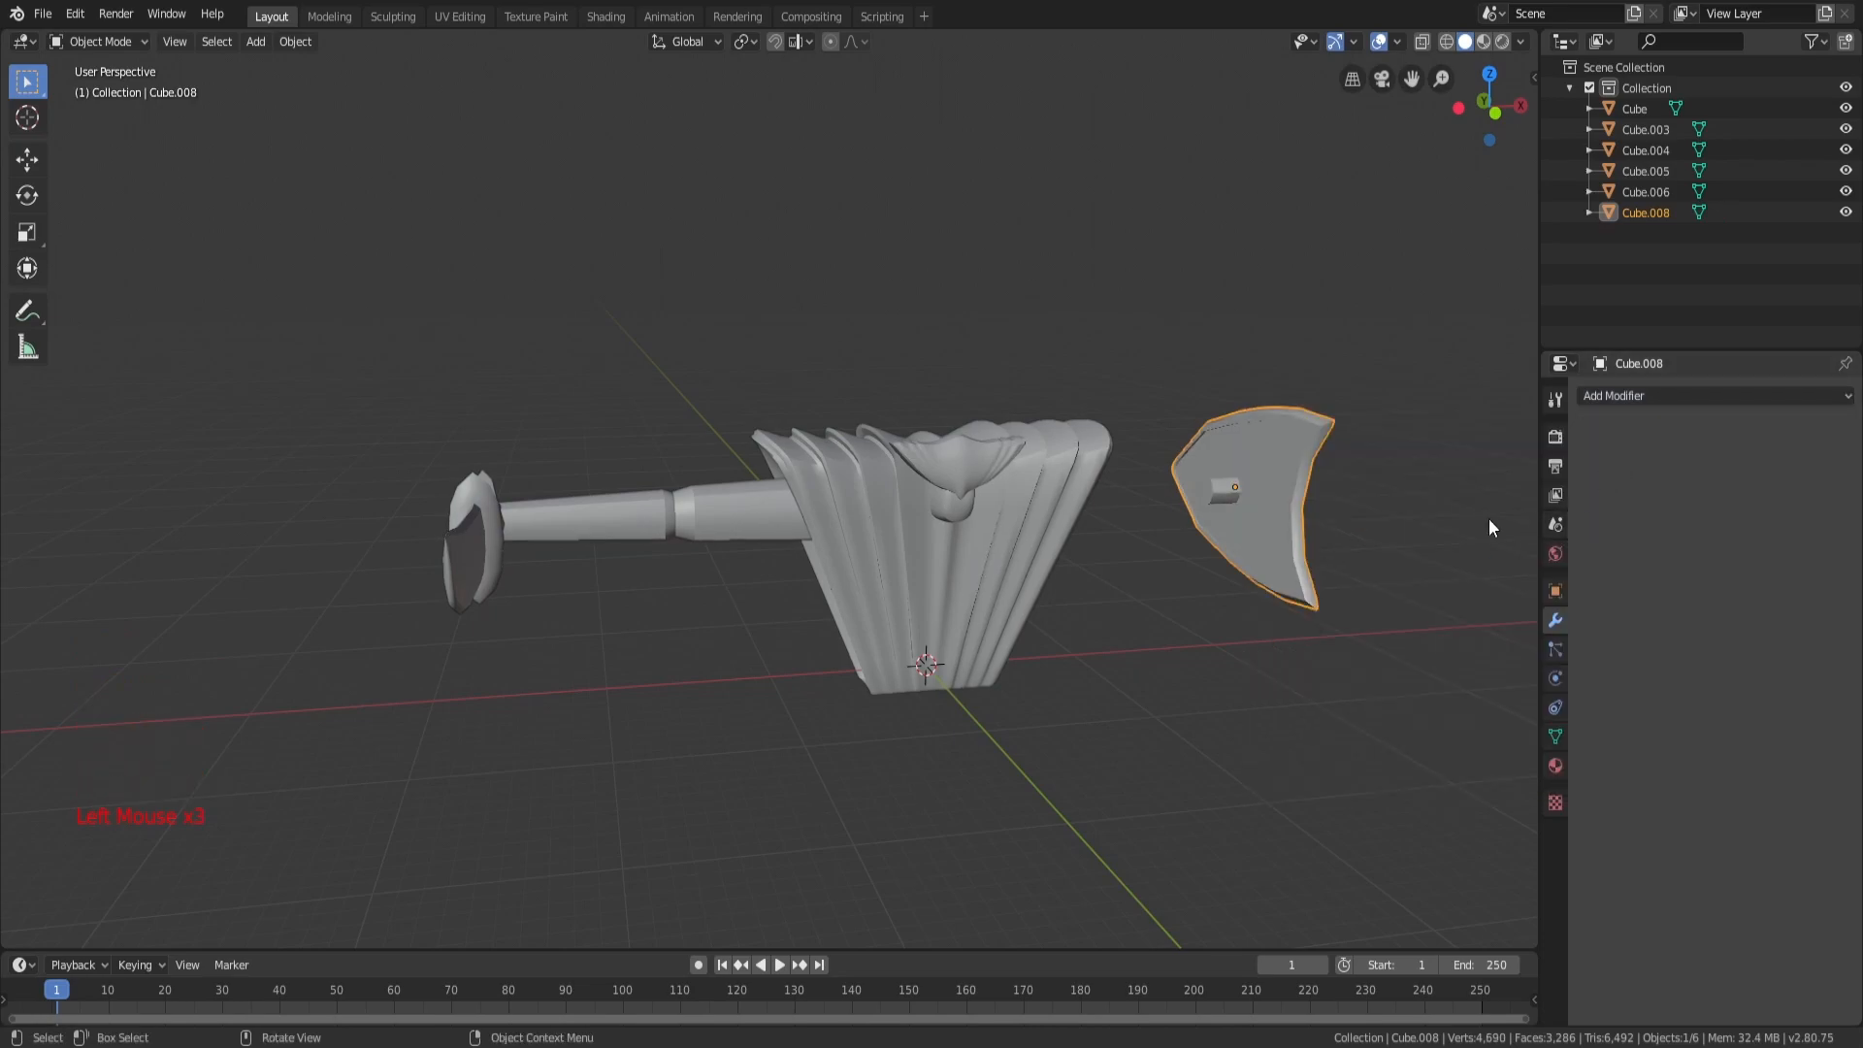
Step: Examine the shading of the body, side bar, sword and shield from the front, below and above
middle_click_drag(1522, 514, 1255, 515)
scroll(1255, 515, "down", 4)
left_click(1255, 515)
scroll(1128, 538, "up", 3)
middle_click_drag(1128, 539, 1102, 427)
scroll(871, 540, "up", 4)
left_click(963, 539)
scroll(1104, 408, "down", 3)
left_click(1111, 358)
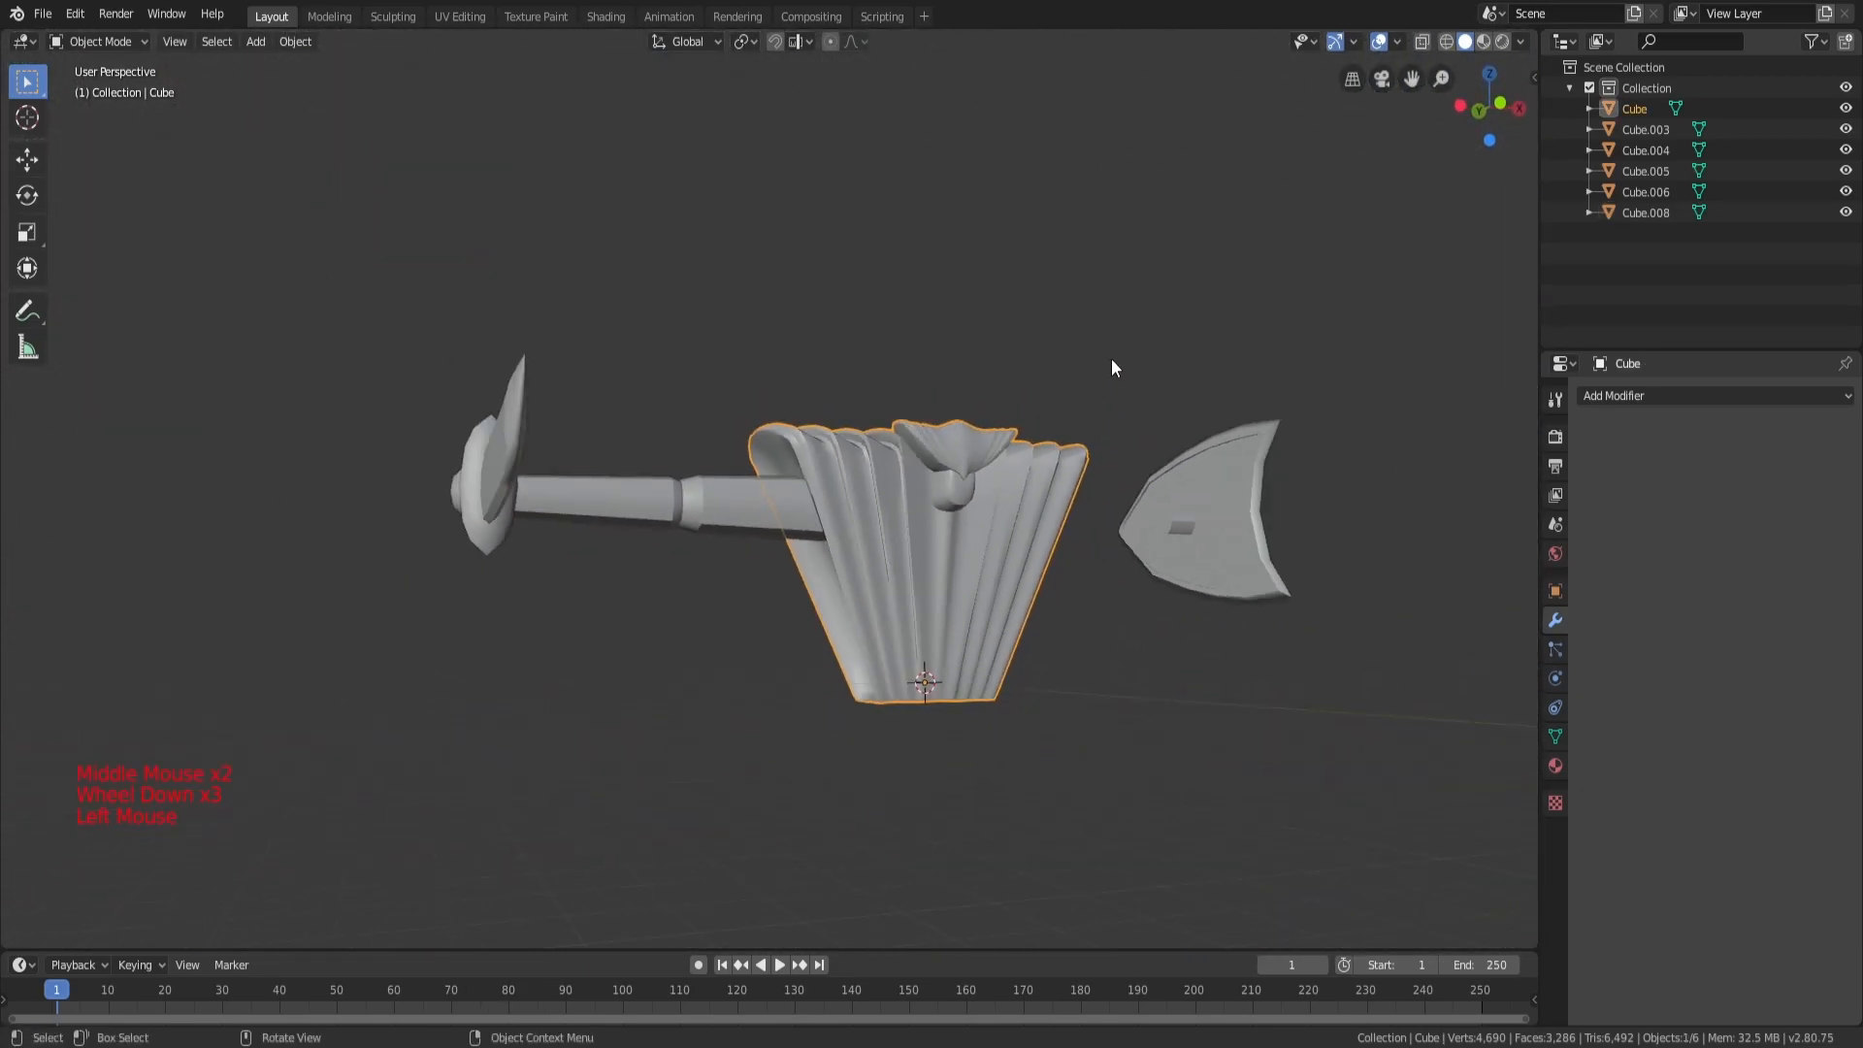
middle_click_drag(1110, 358, 929, 466)
left_click(724, 511)
left_click(1087, 374)
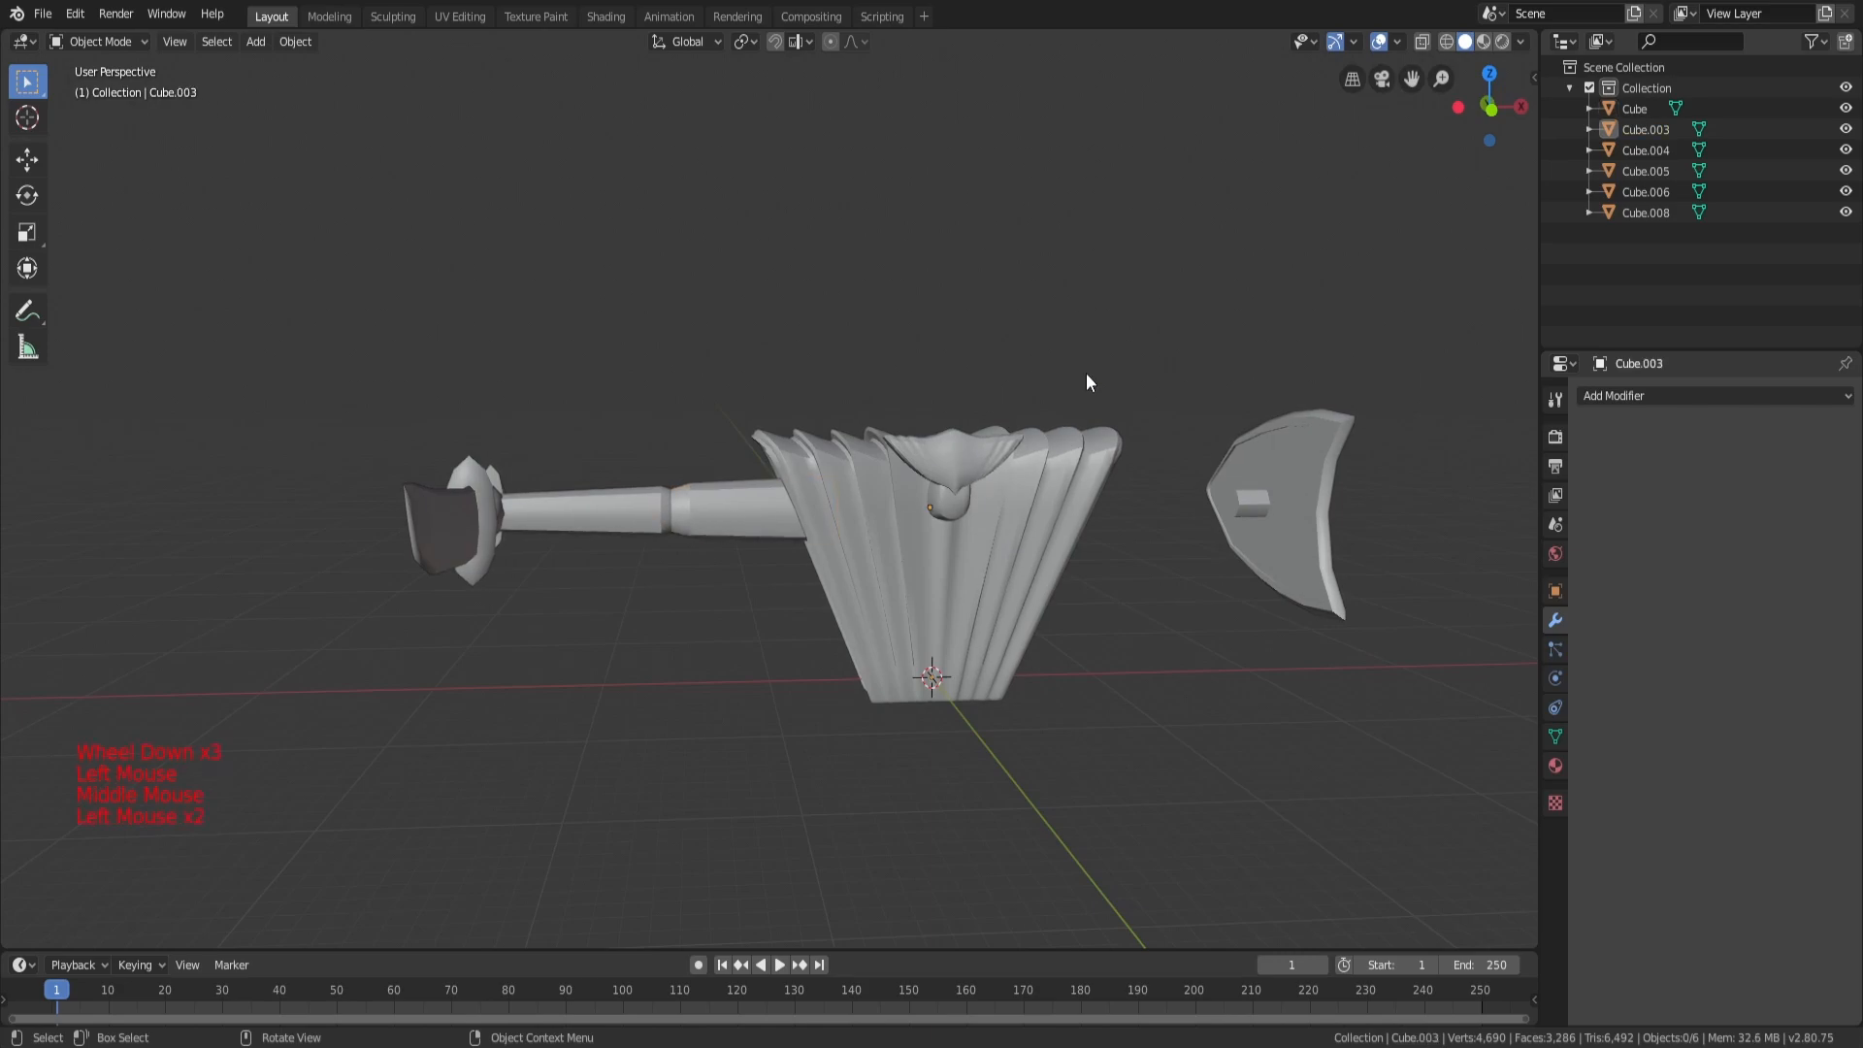
middle_click_drag(1111, 387, 1010, 607, "shift")
left_click(1114, 481)
left_click(993, 632)
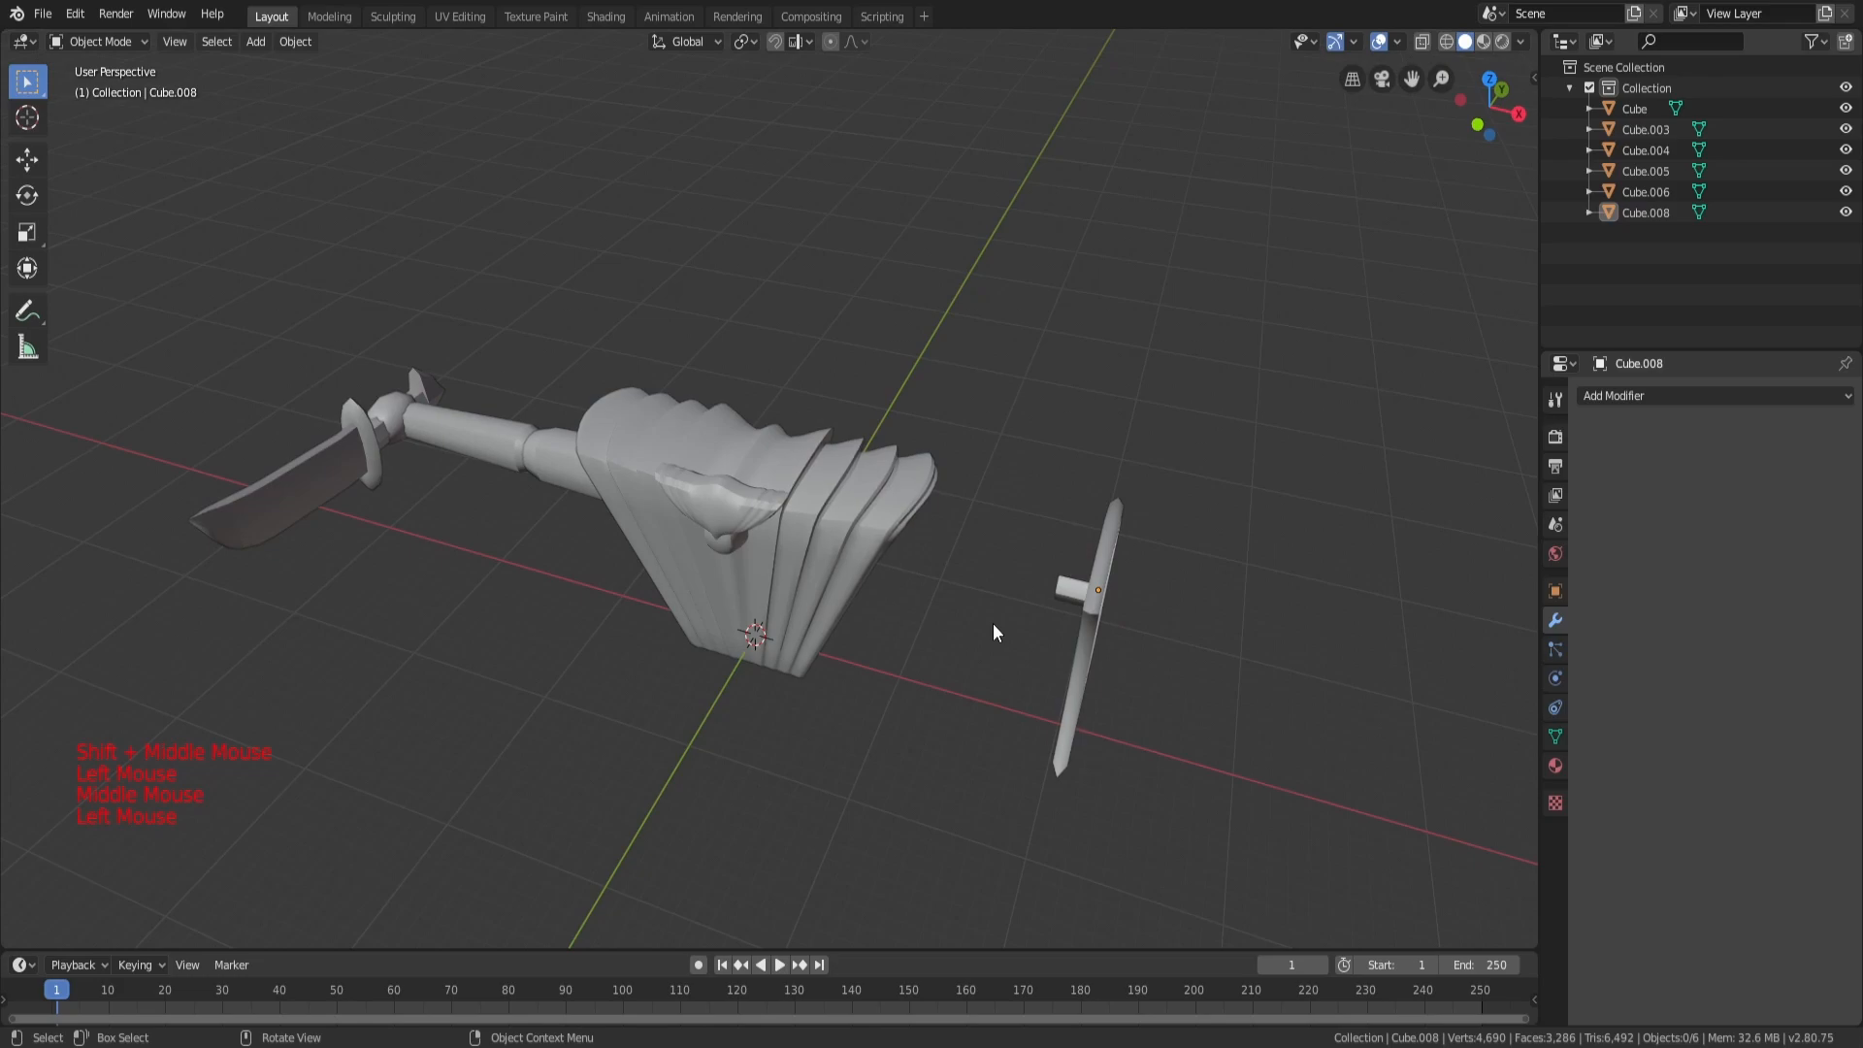
Step: Delete the side bars, end sphere, sword and shield together, keeping only the ridged body with its centrepiece
left_click(429, 439)
left_click(310, 480, "shift")
left_click(396, 408, "shift")
left_click(551, 449, "shift")
left_click(1099, 619, "shift")
middle_click_drag(596, 474, 629, 412)
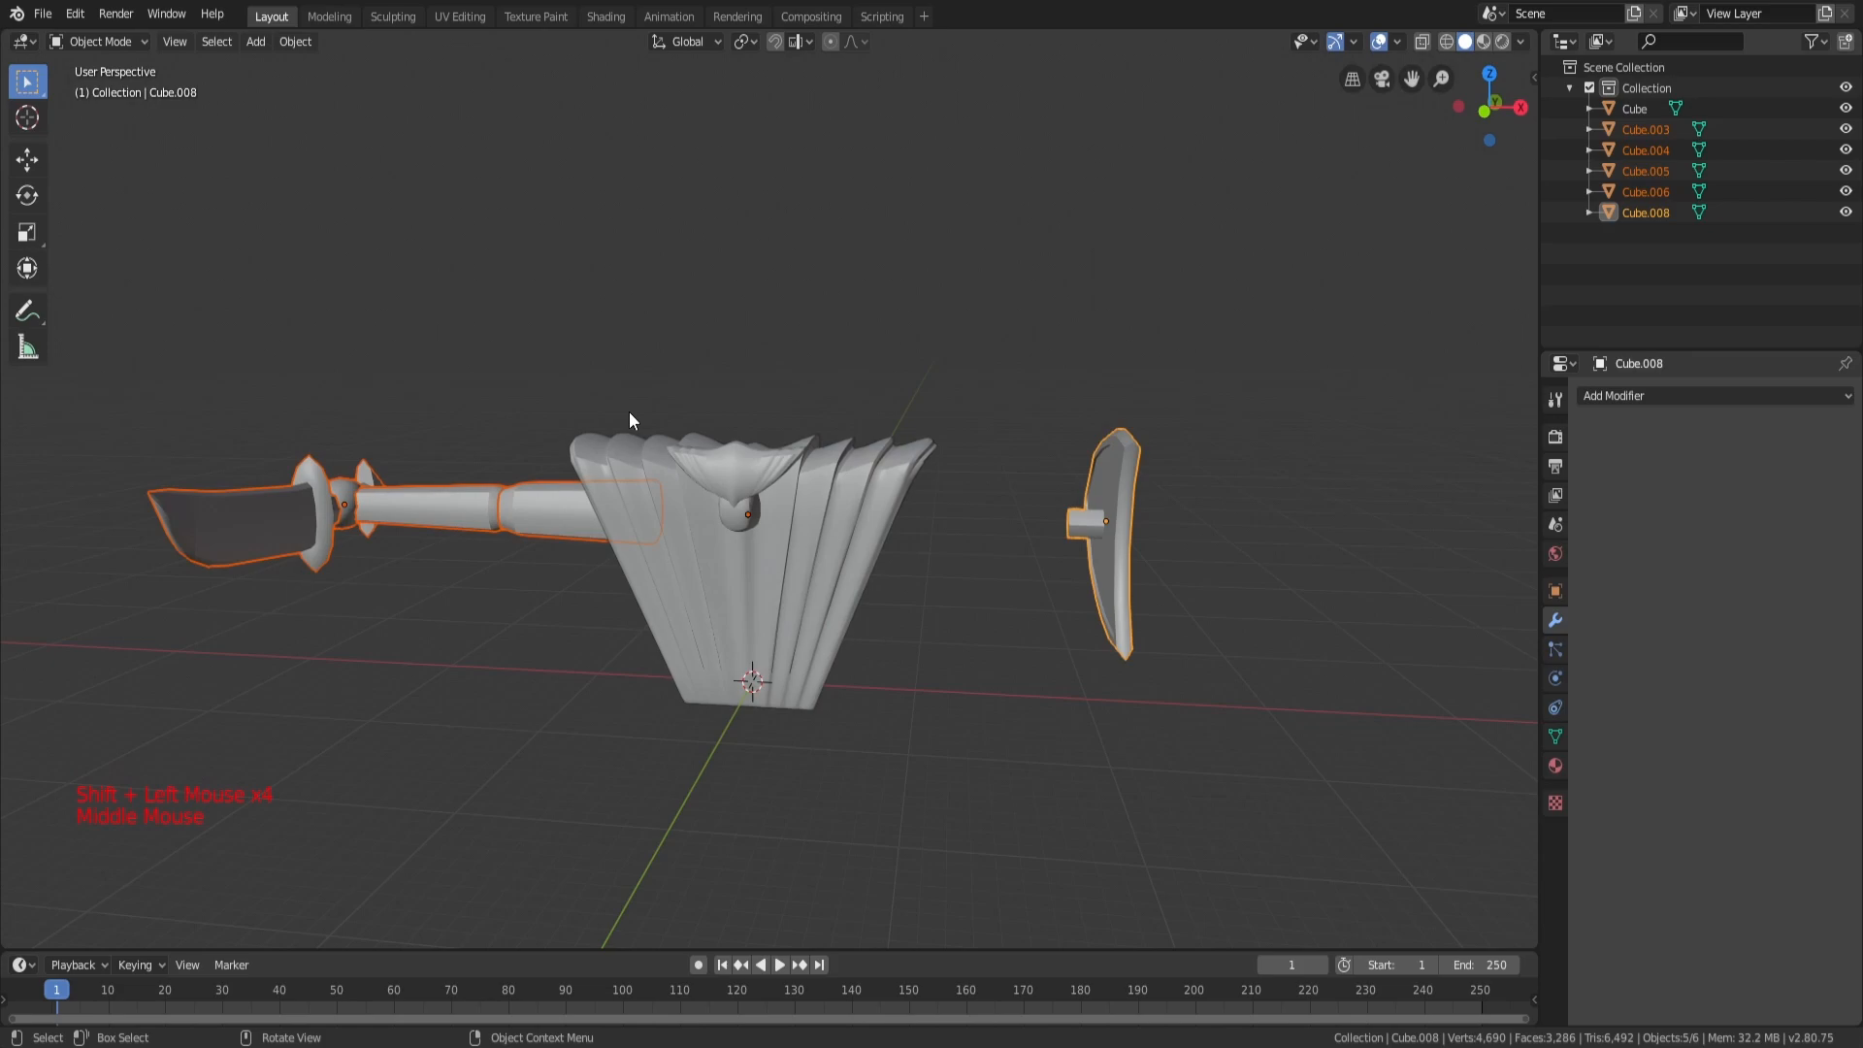
middle_click_drag(651, 401, 858, 405)
key("x")
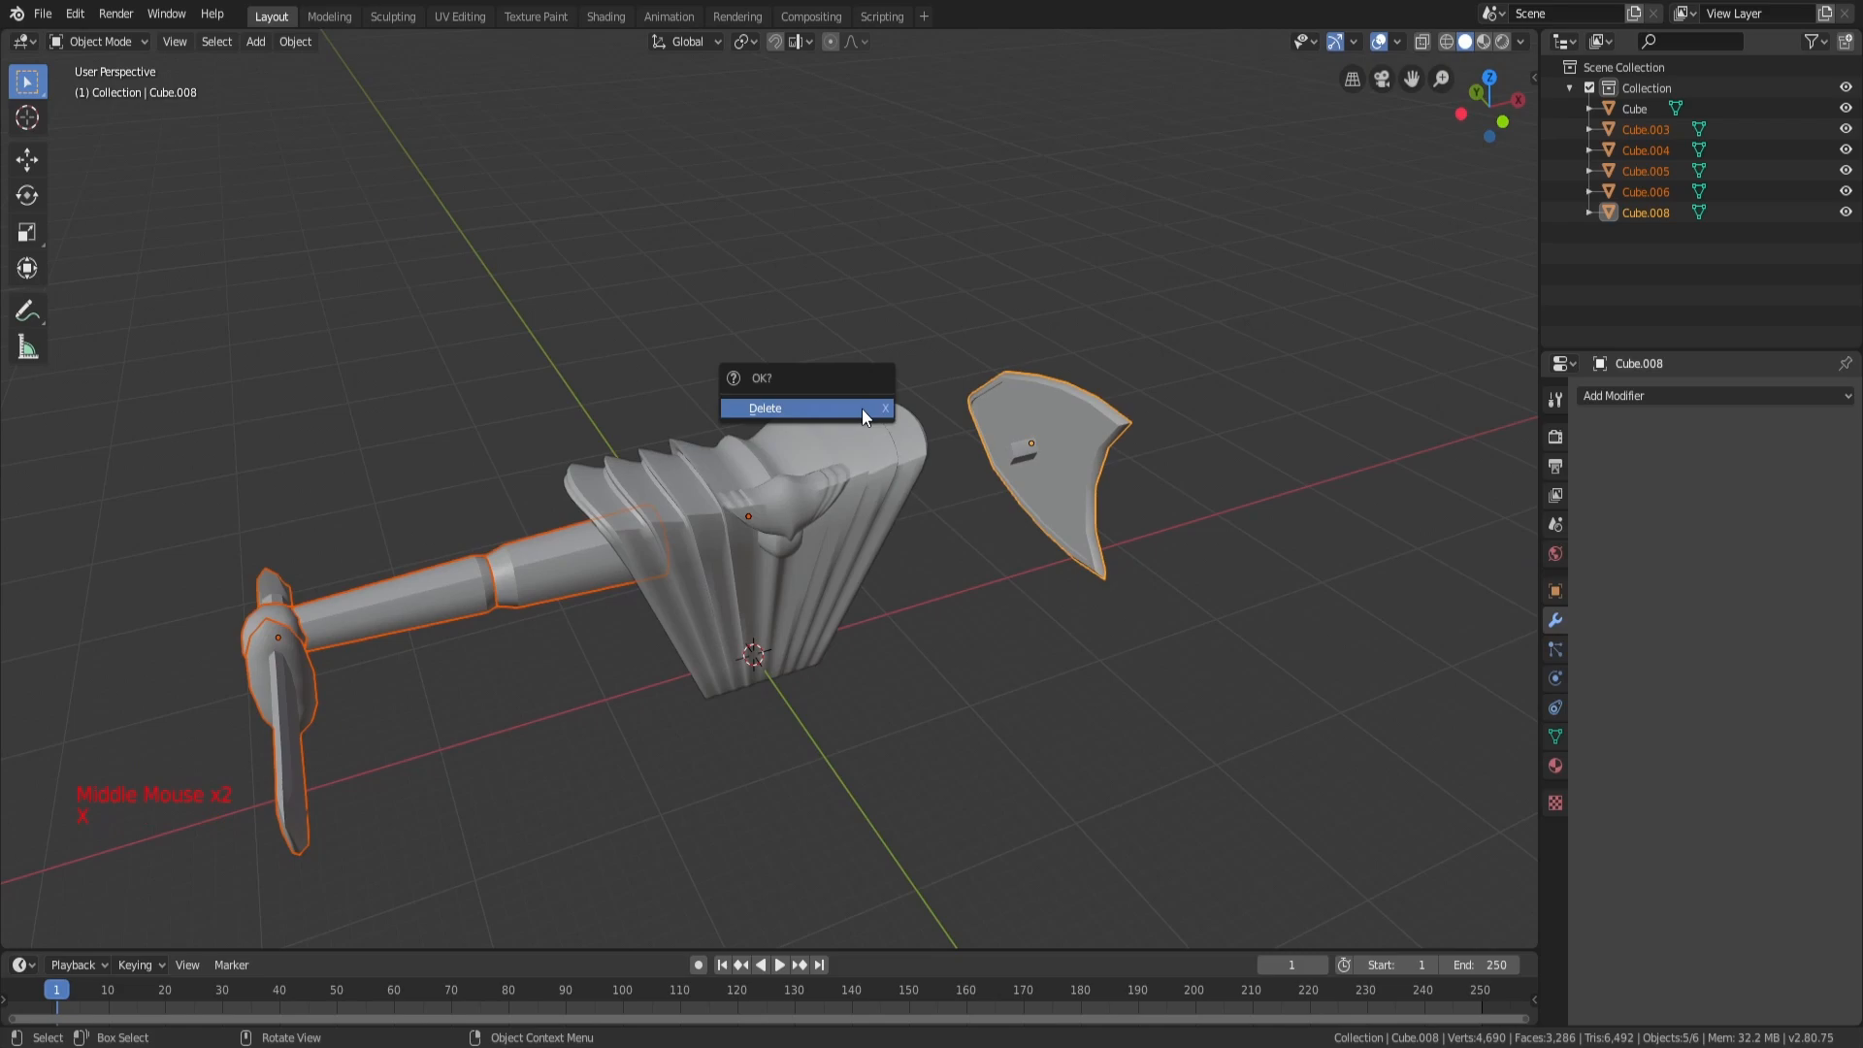
left_click(861, 409)
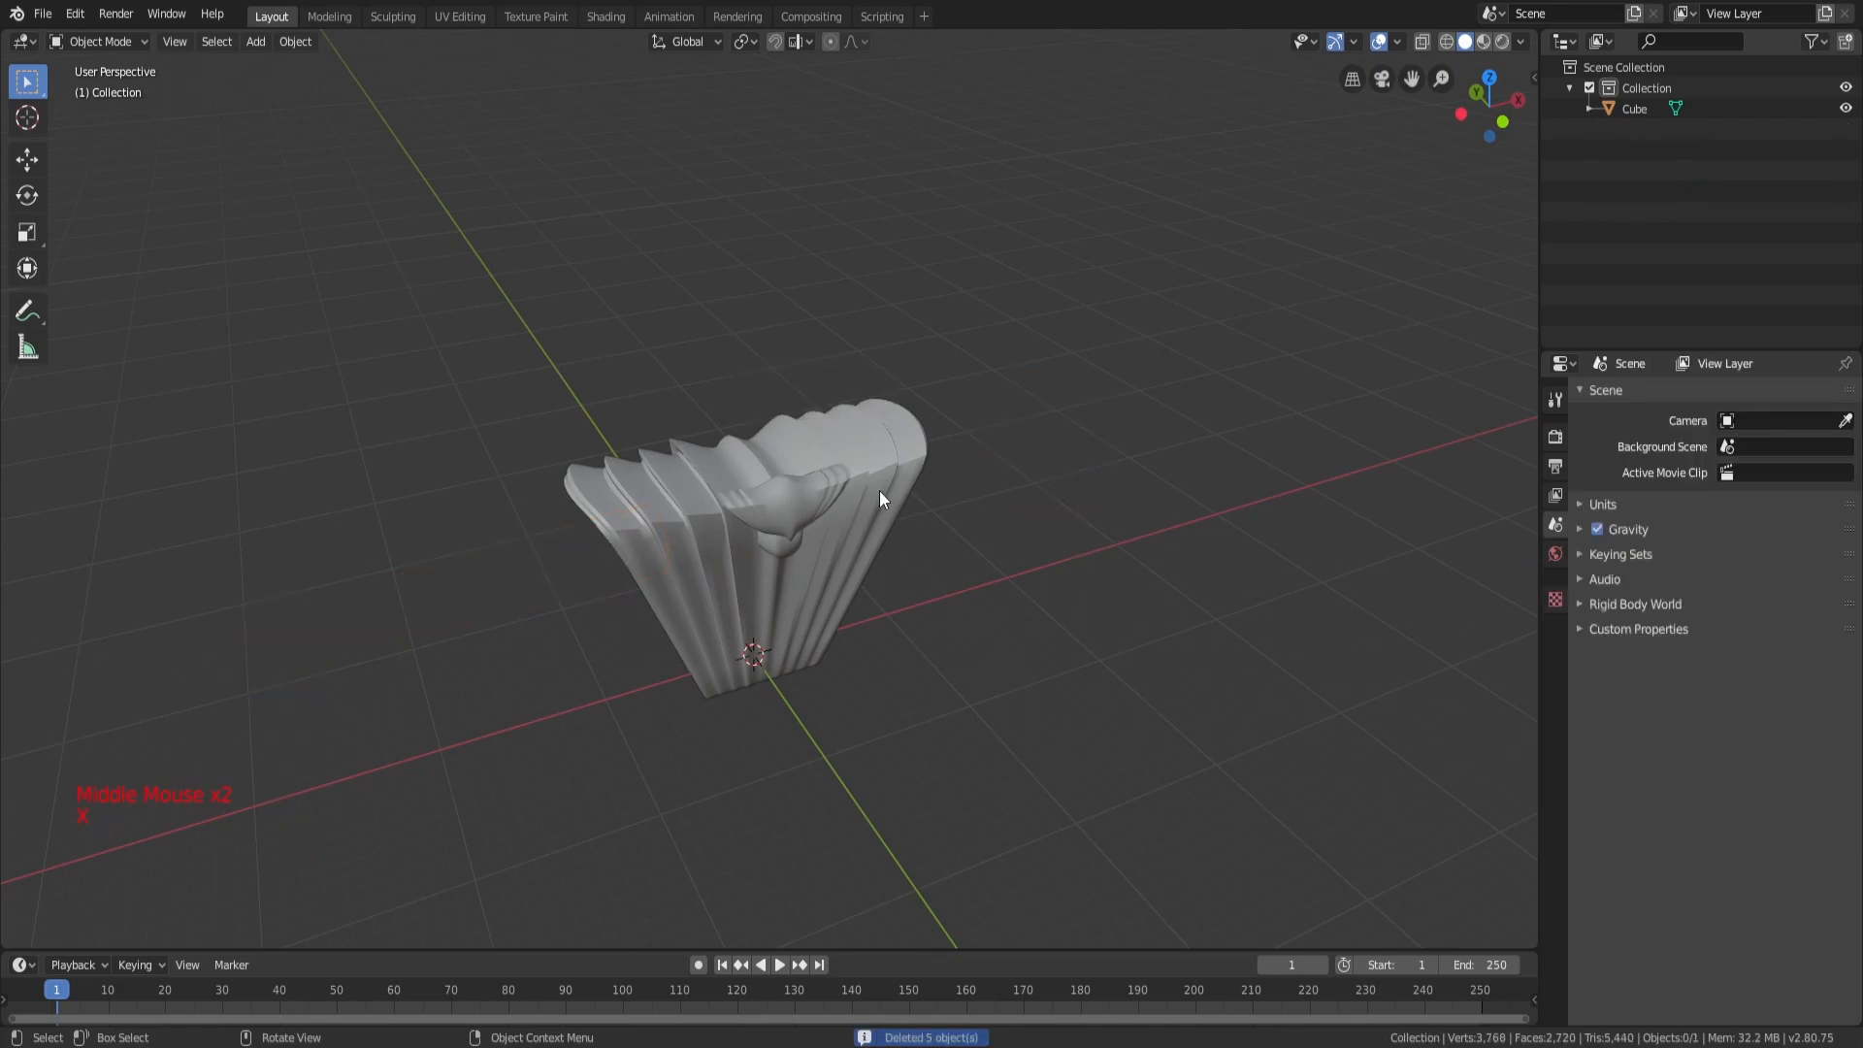
Step: Export the isolated ridged body as a Wavefront (.obj) file
left_click(43, 18)
mouse_move(124, 296)
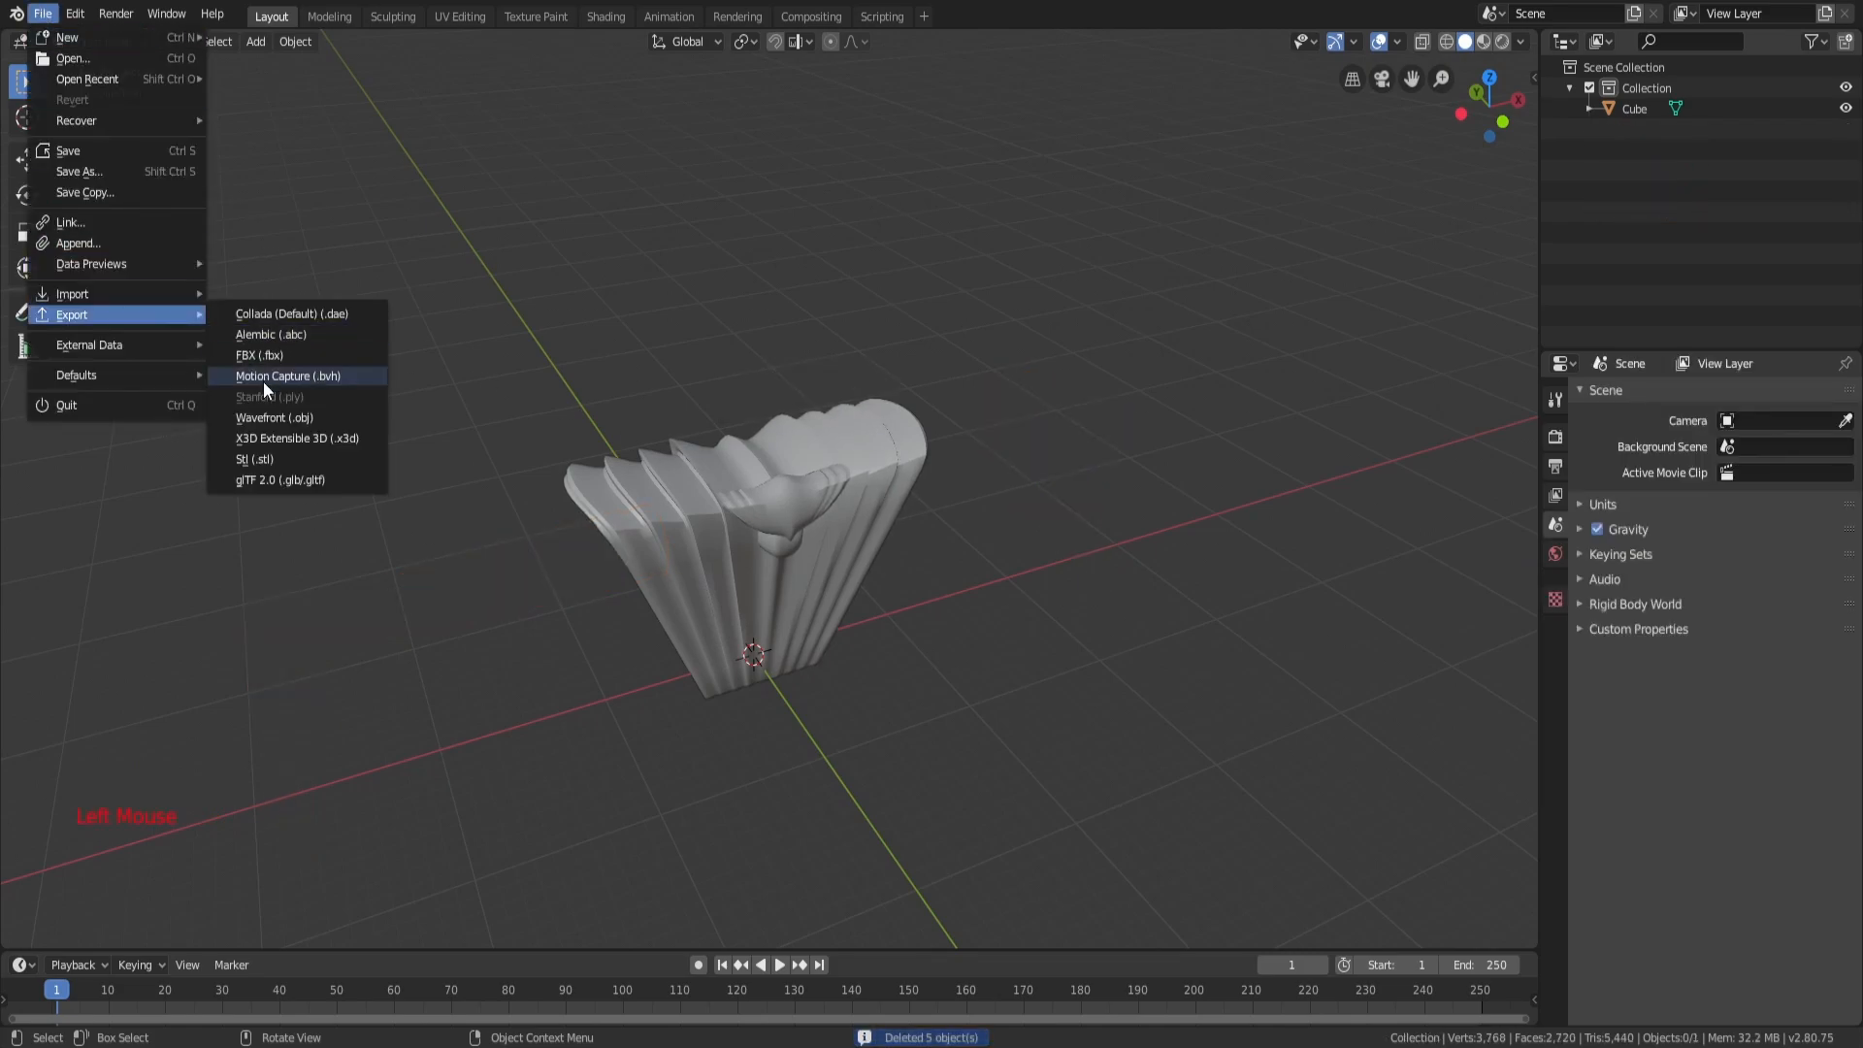
left_click(291, 417)
middle_click_drag(757, 262, 829, 239)
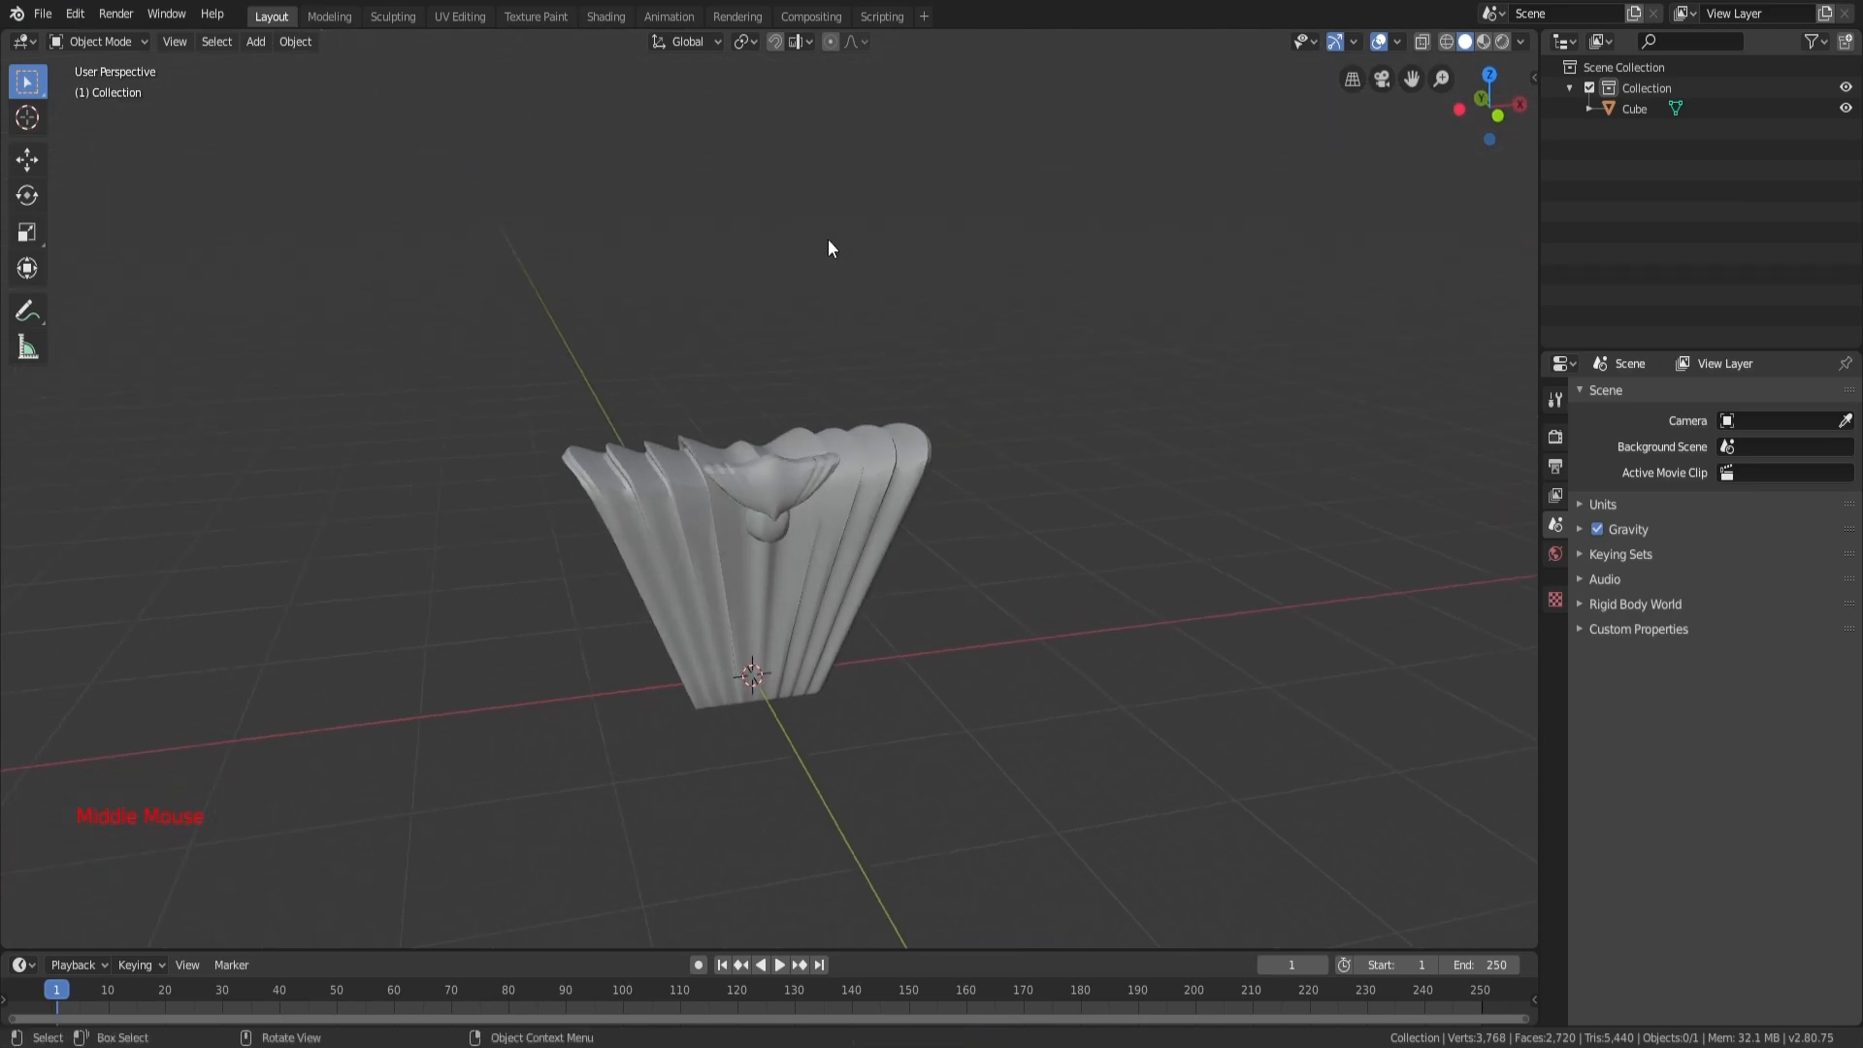
Step: Undo the deletion of the side bars, sword and shield, and clear the selection
key("ctrl")
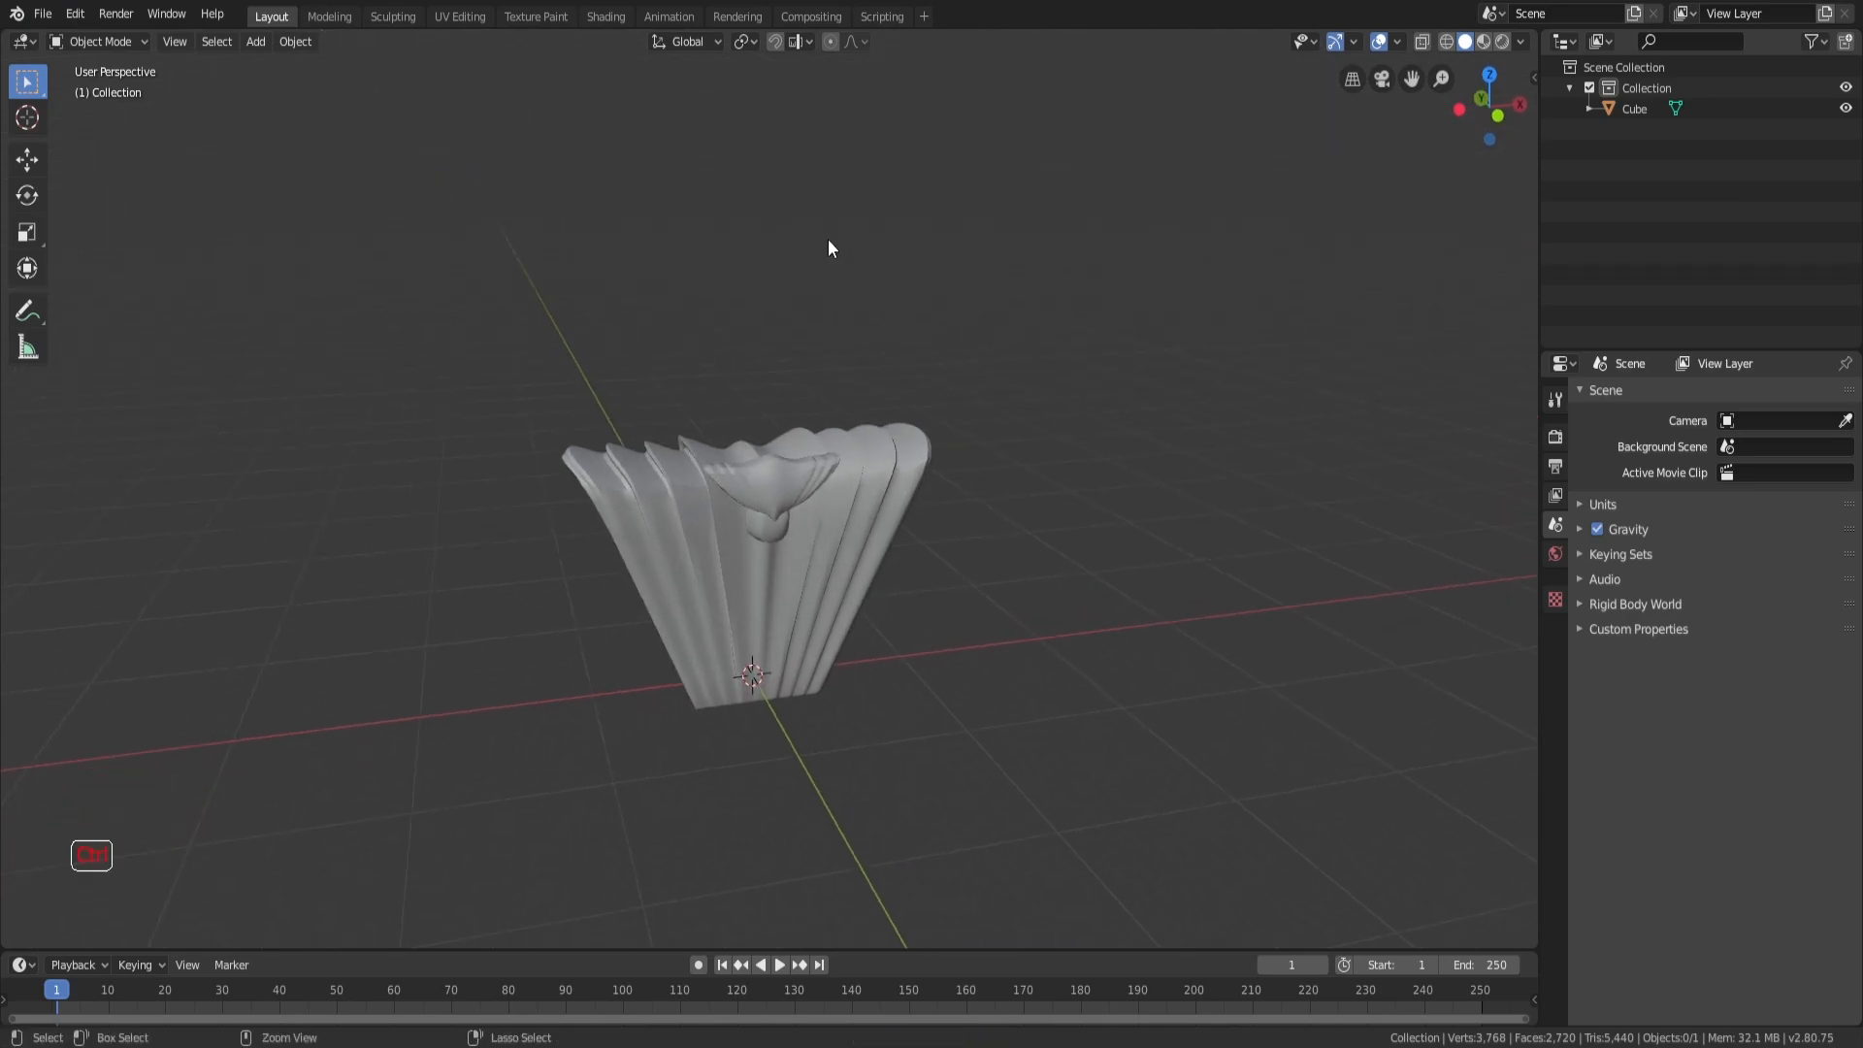
key("ctrl+z")
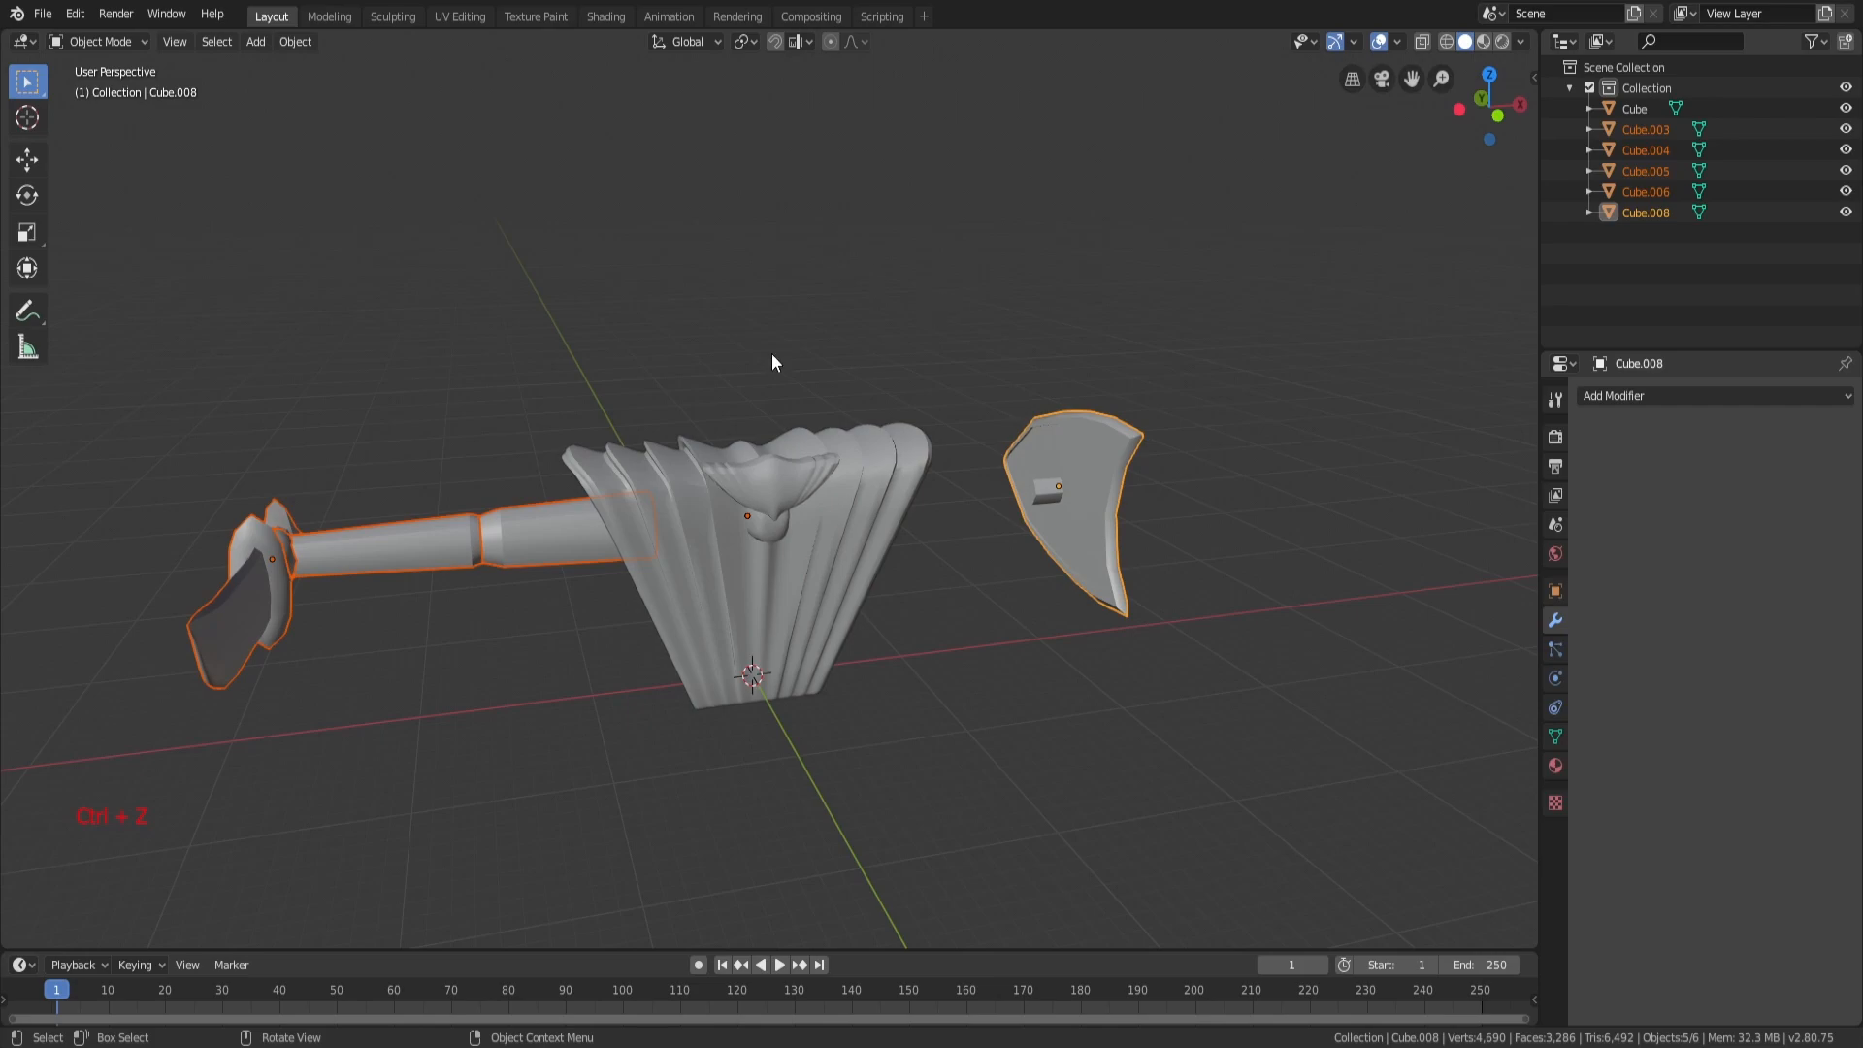
left_click(947, 366)
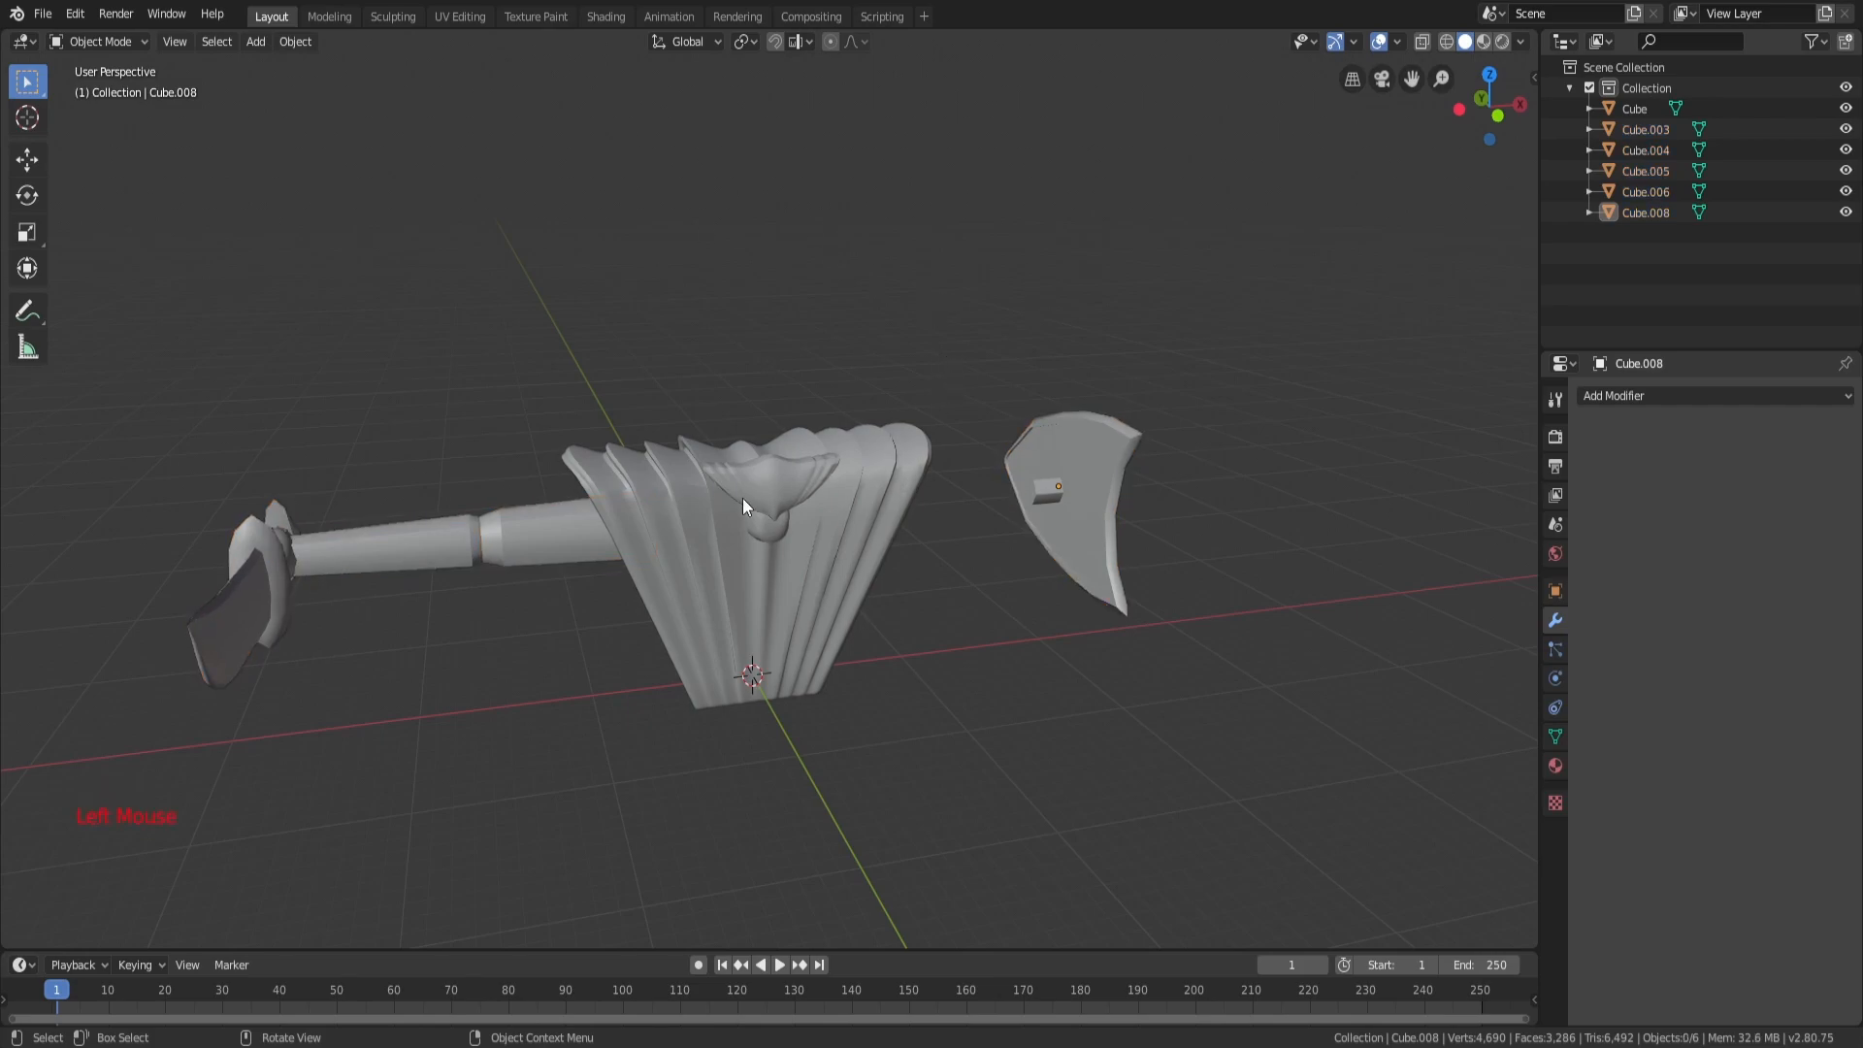
Step: Delete every part except the inner side bar, and restore the parts by undoing the deletion
left_click(825, 508)
left_click(1103, 466, "shift")
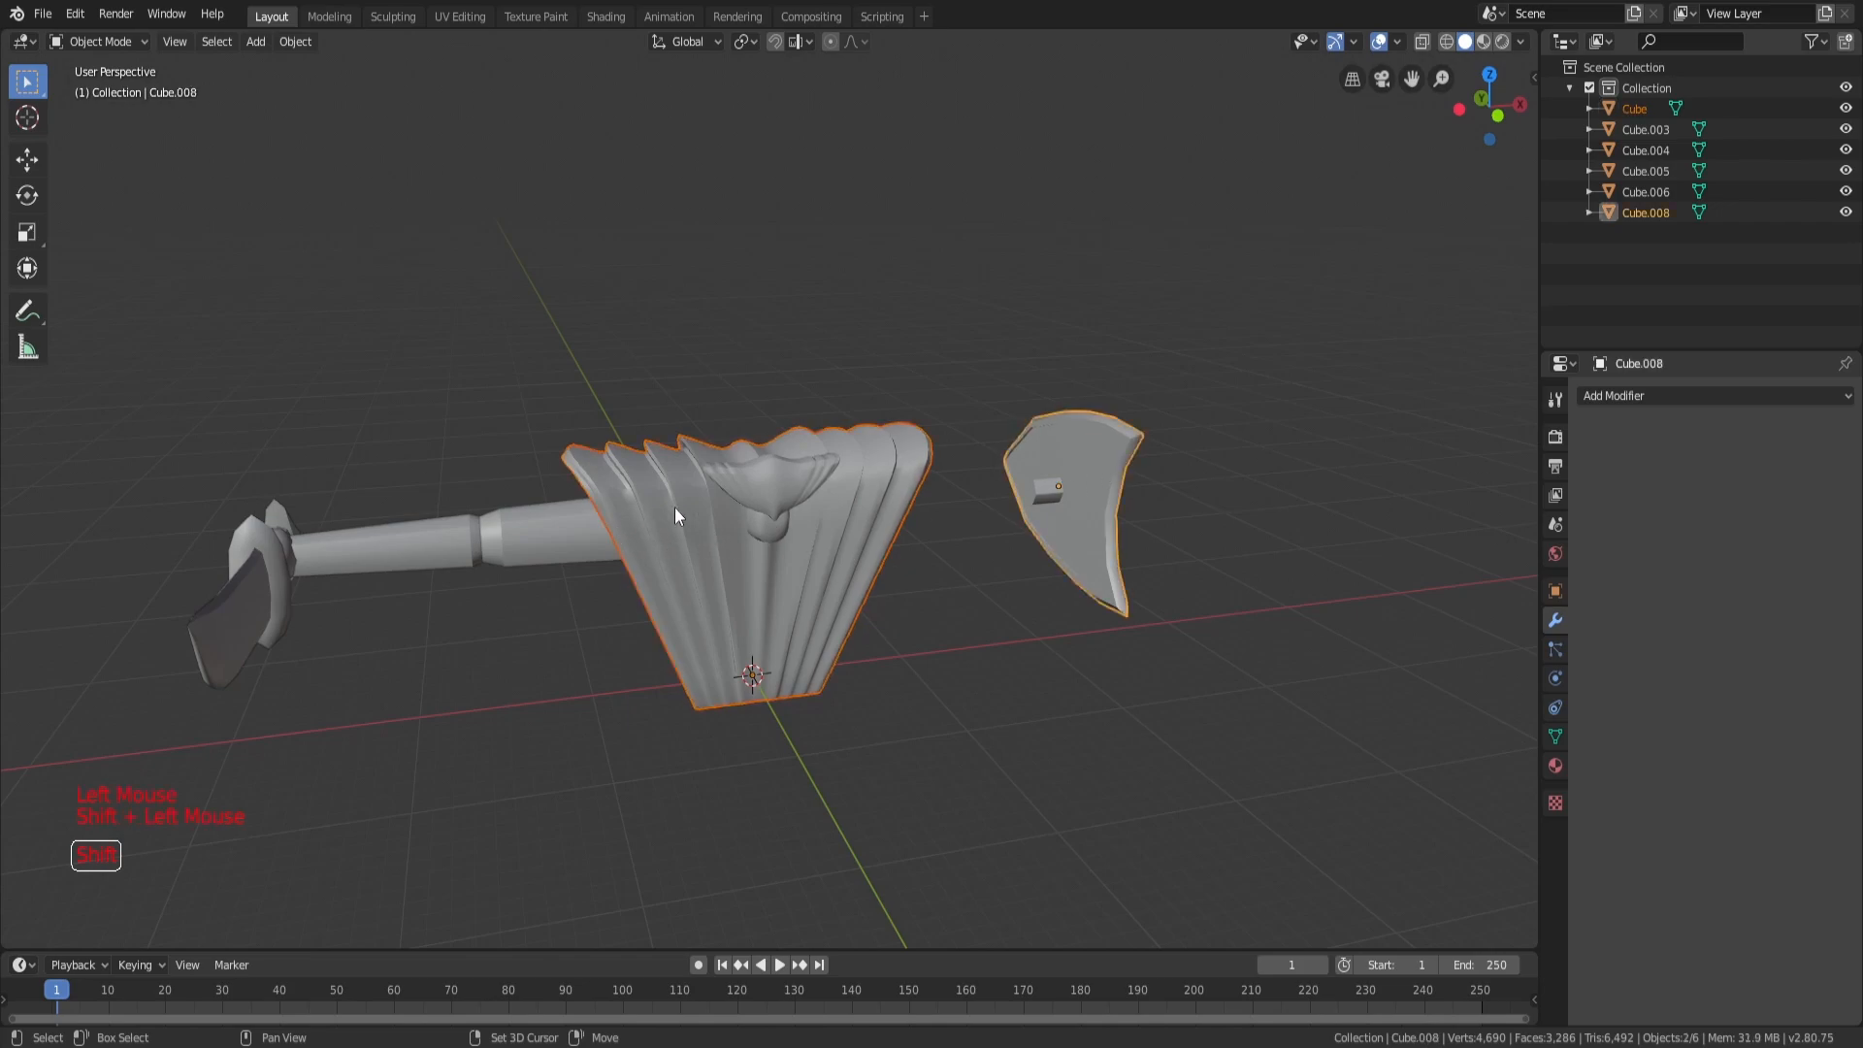
left_click(436, 546, "shift")
left_click(282, 558, "shift")
left_click(538, 545, "shift")
key("x")
left_click(526, 536)
mouse_move(547, 538)
middle_mouse_down()
mouse_move(544, 557)
mouse_move(579, 542)
middle_mouse_up()
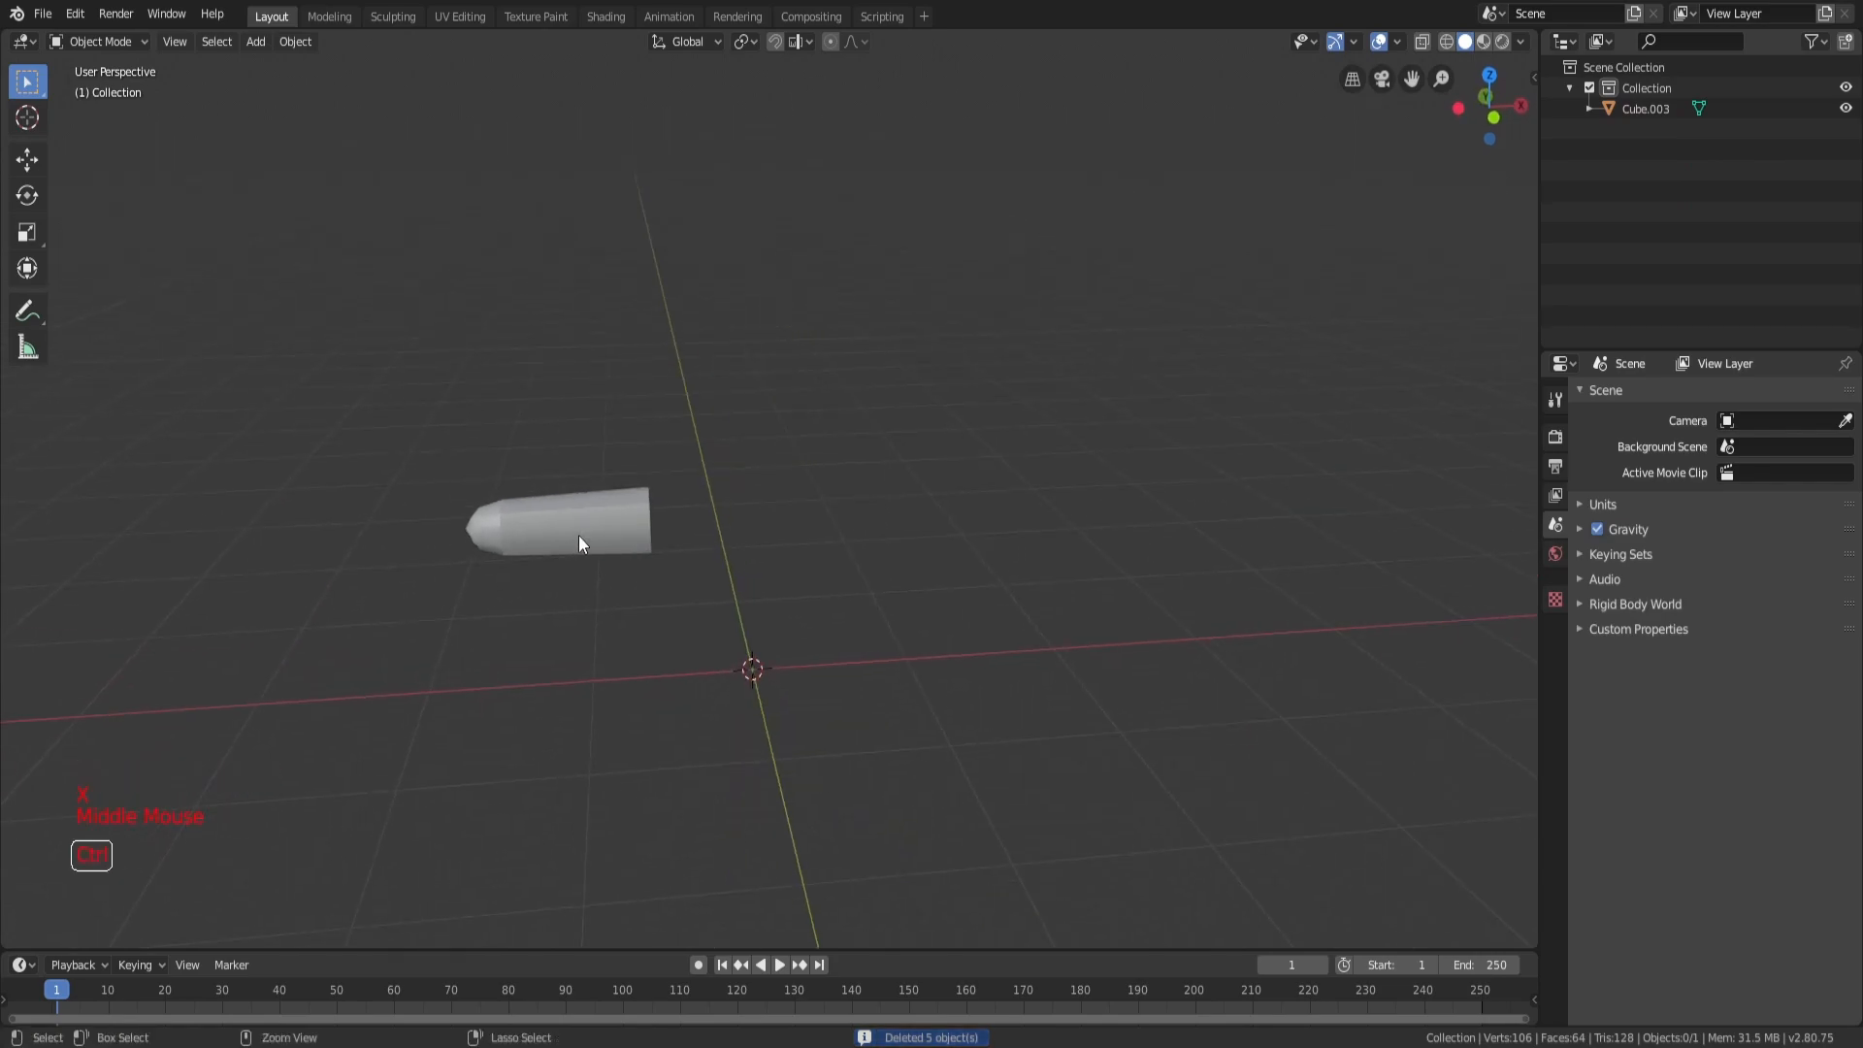
key("ctrl+z")
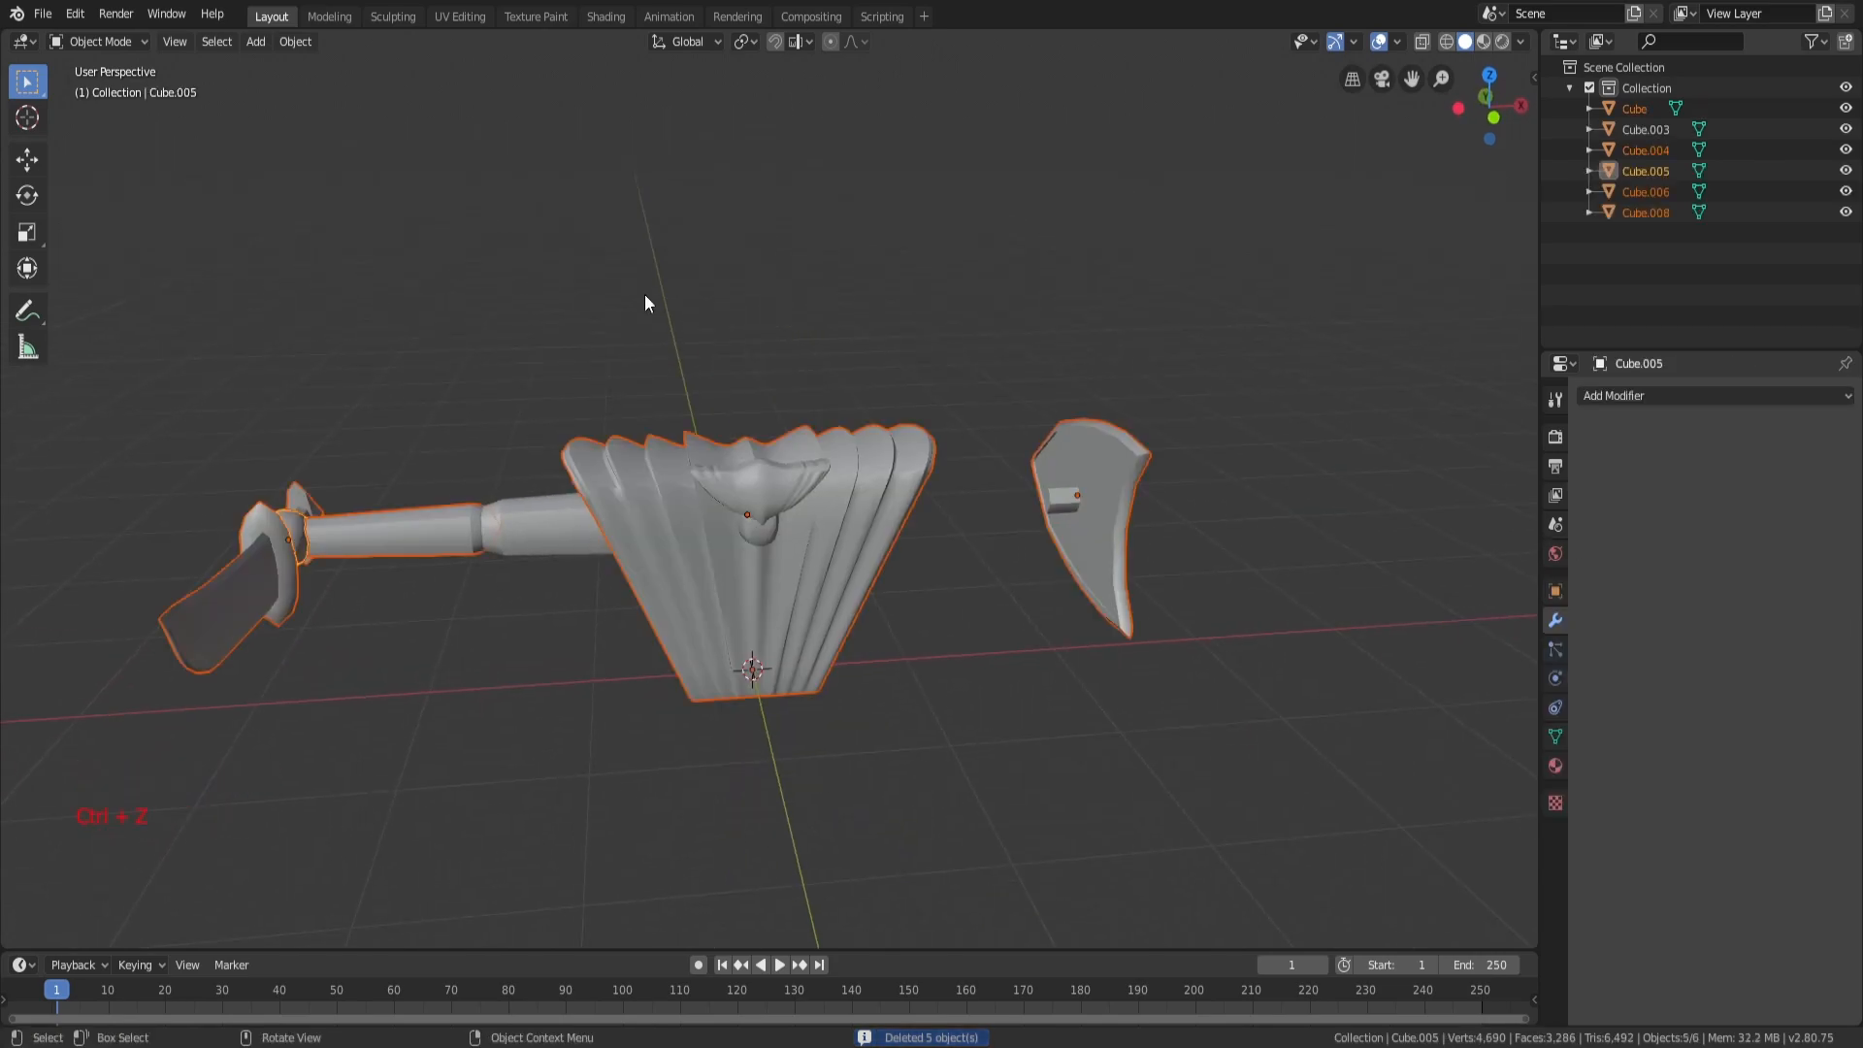
left_click(737, 313)
Step: Examine the outer side bar, the sword and the shield as separate pieces around the body
middle_click_drag(931, 301, 788, 349)
middle_click_drag(717, 406, 777, 369)
middle_click_drag(660, 452, 831, 439, "shift")
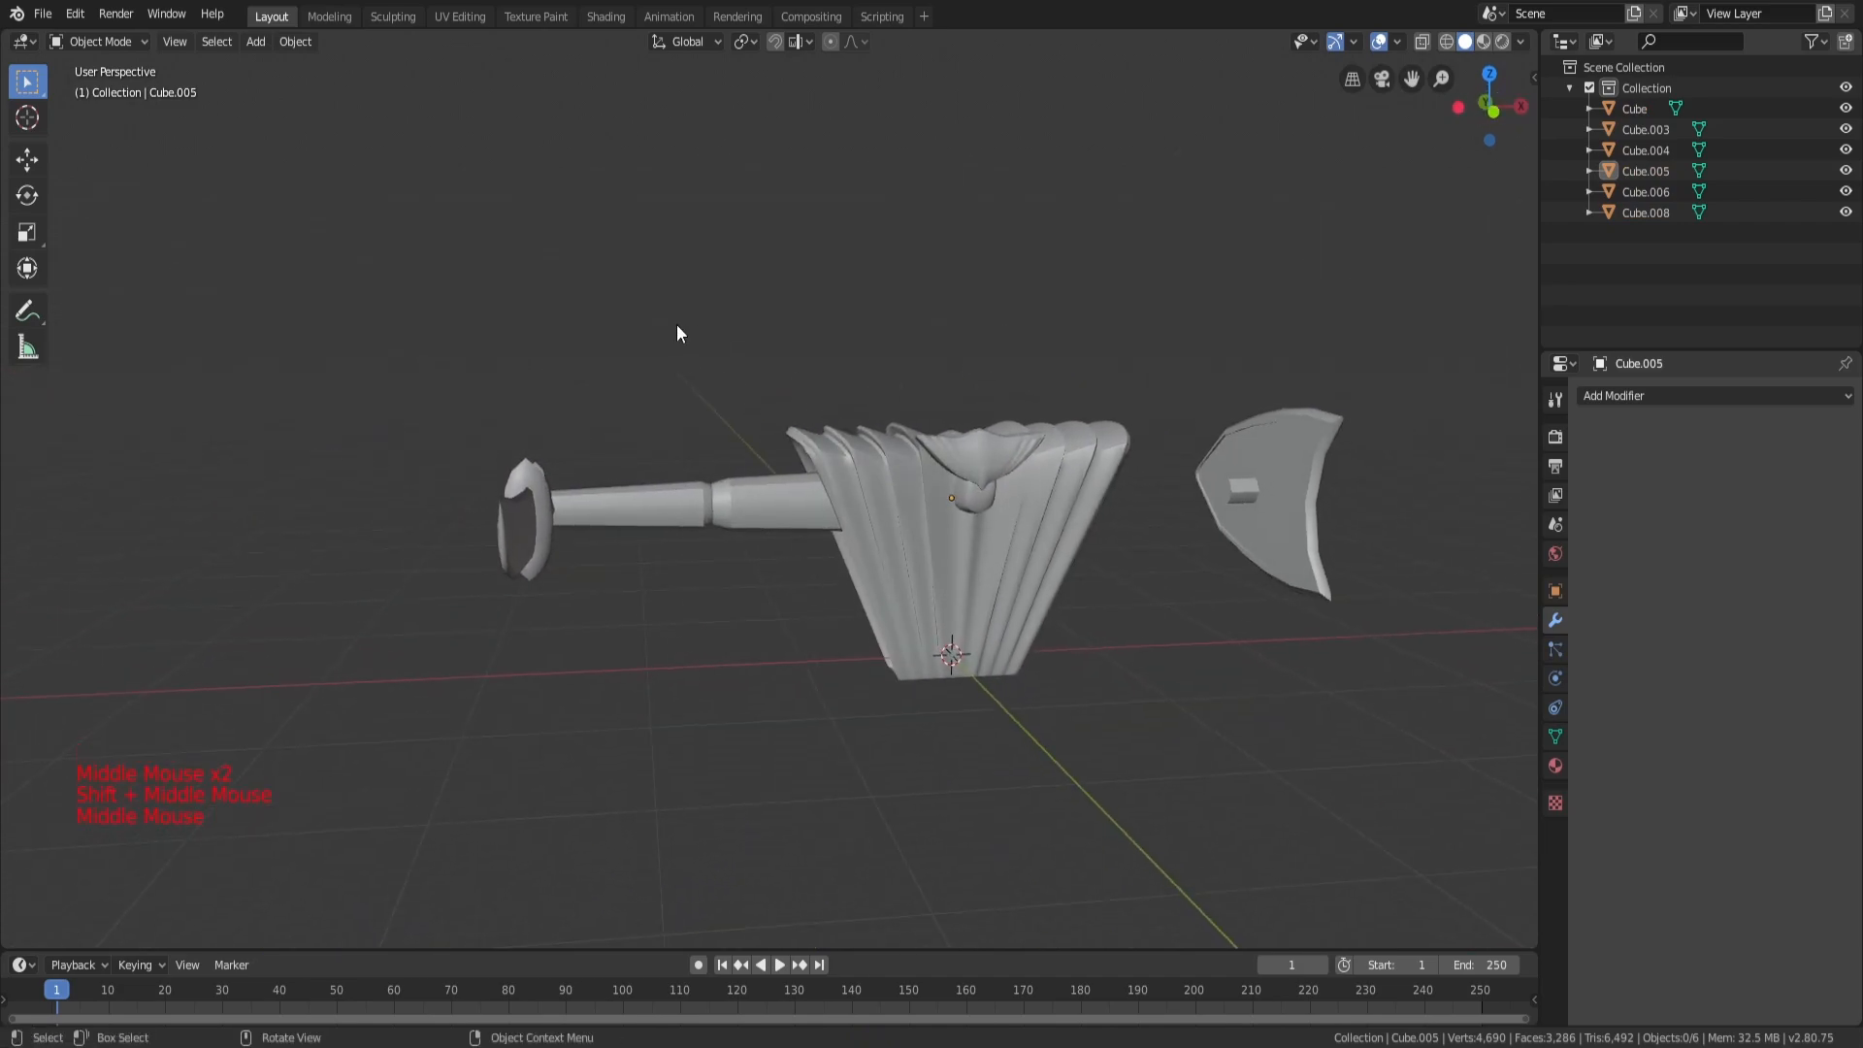
middle_click_drag(567, 399, 626, 462)
left_click(644, 487)
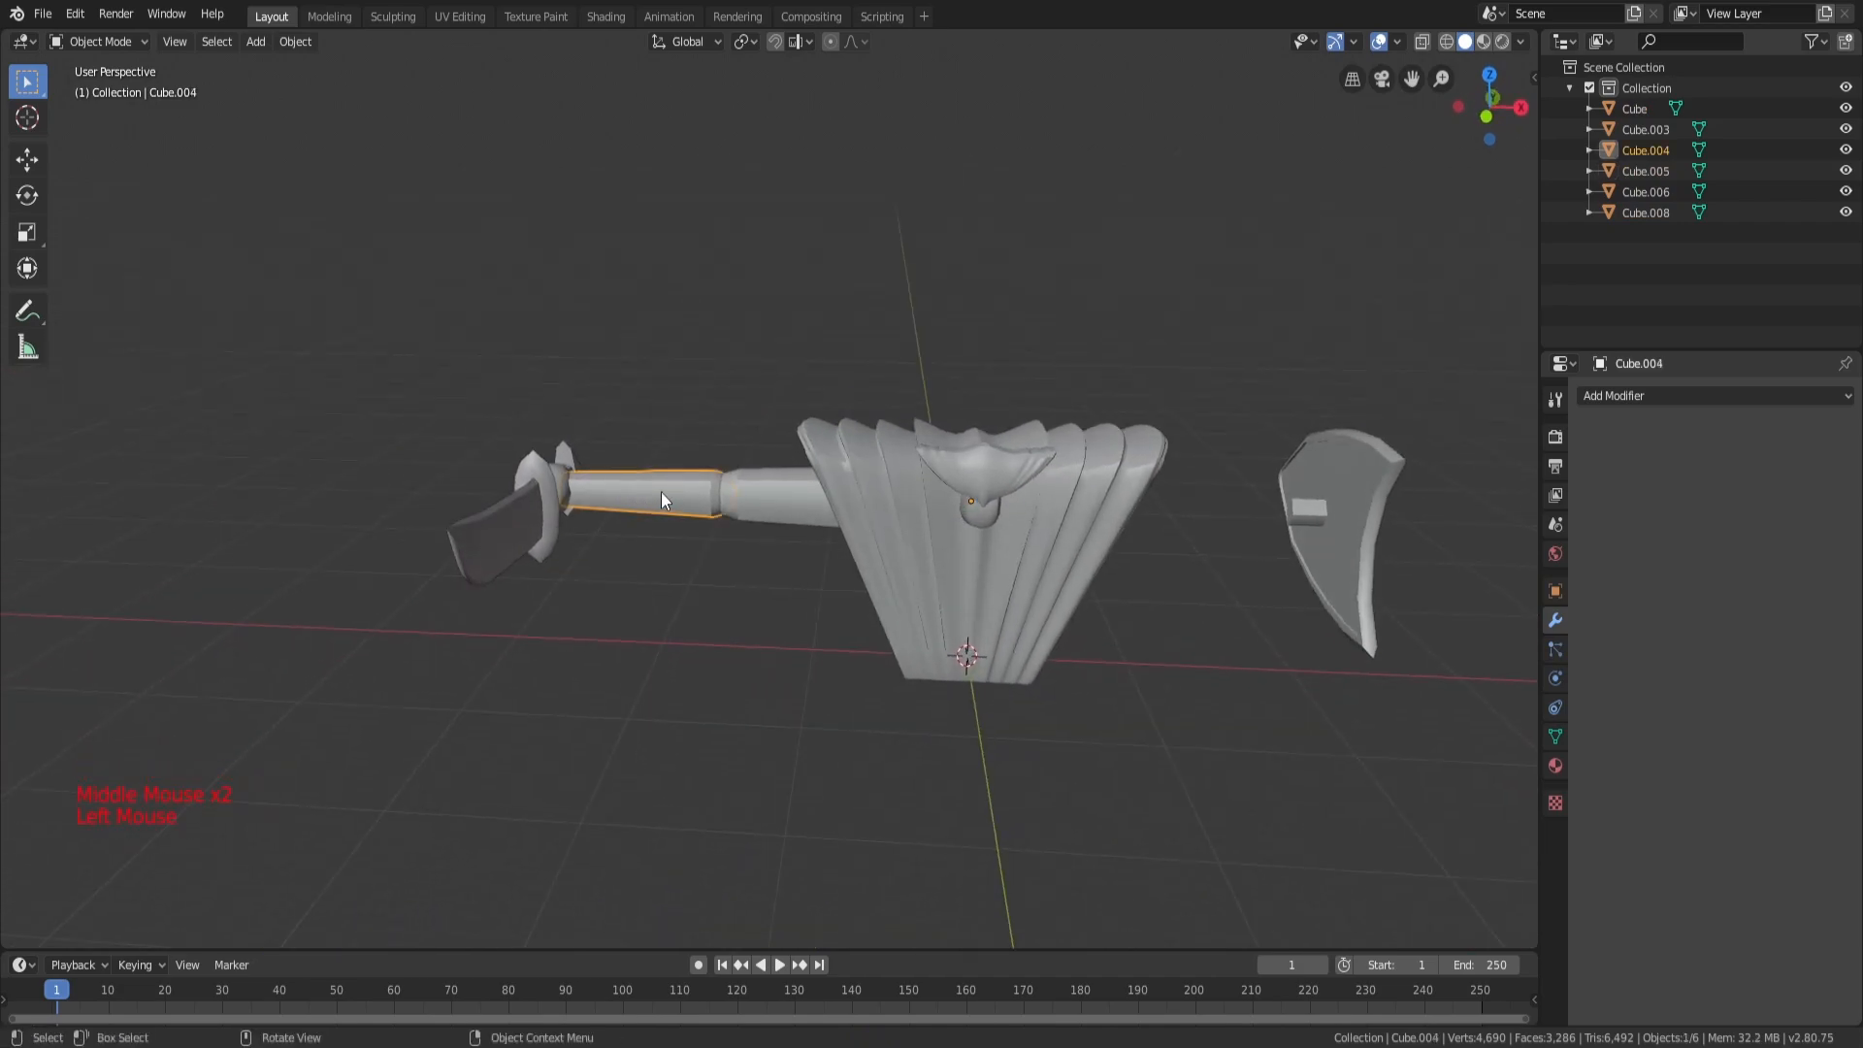
left_click(561, 482)
left_click(561, 482)
left_click(1343, 516)
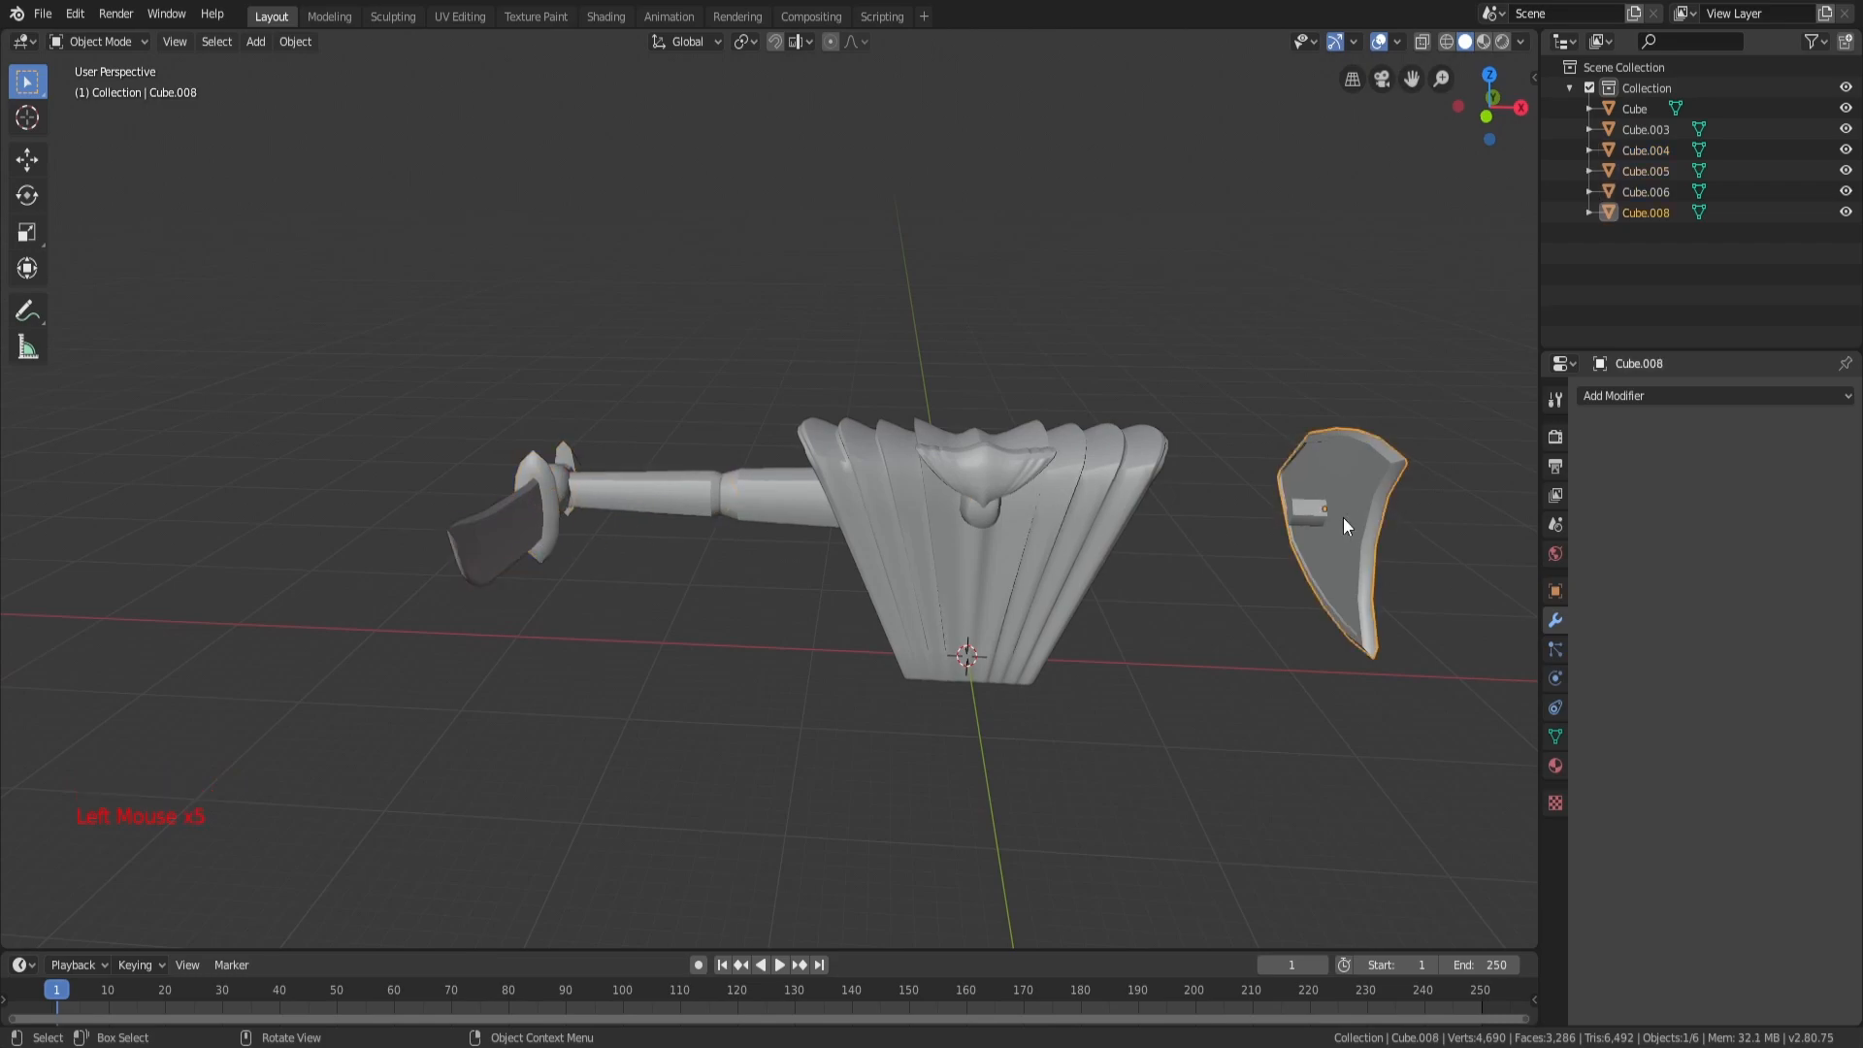
left_click(1176, 341)
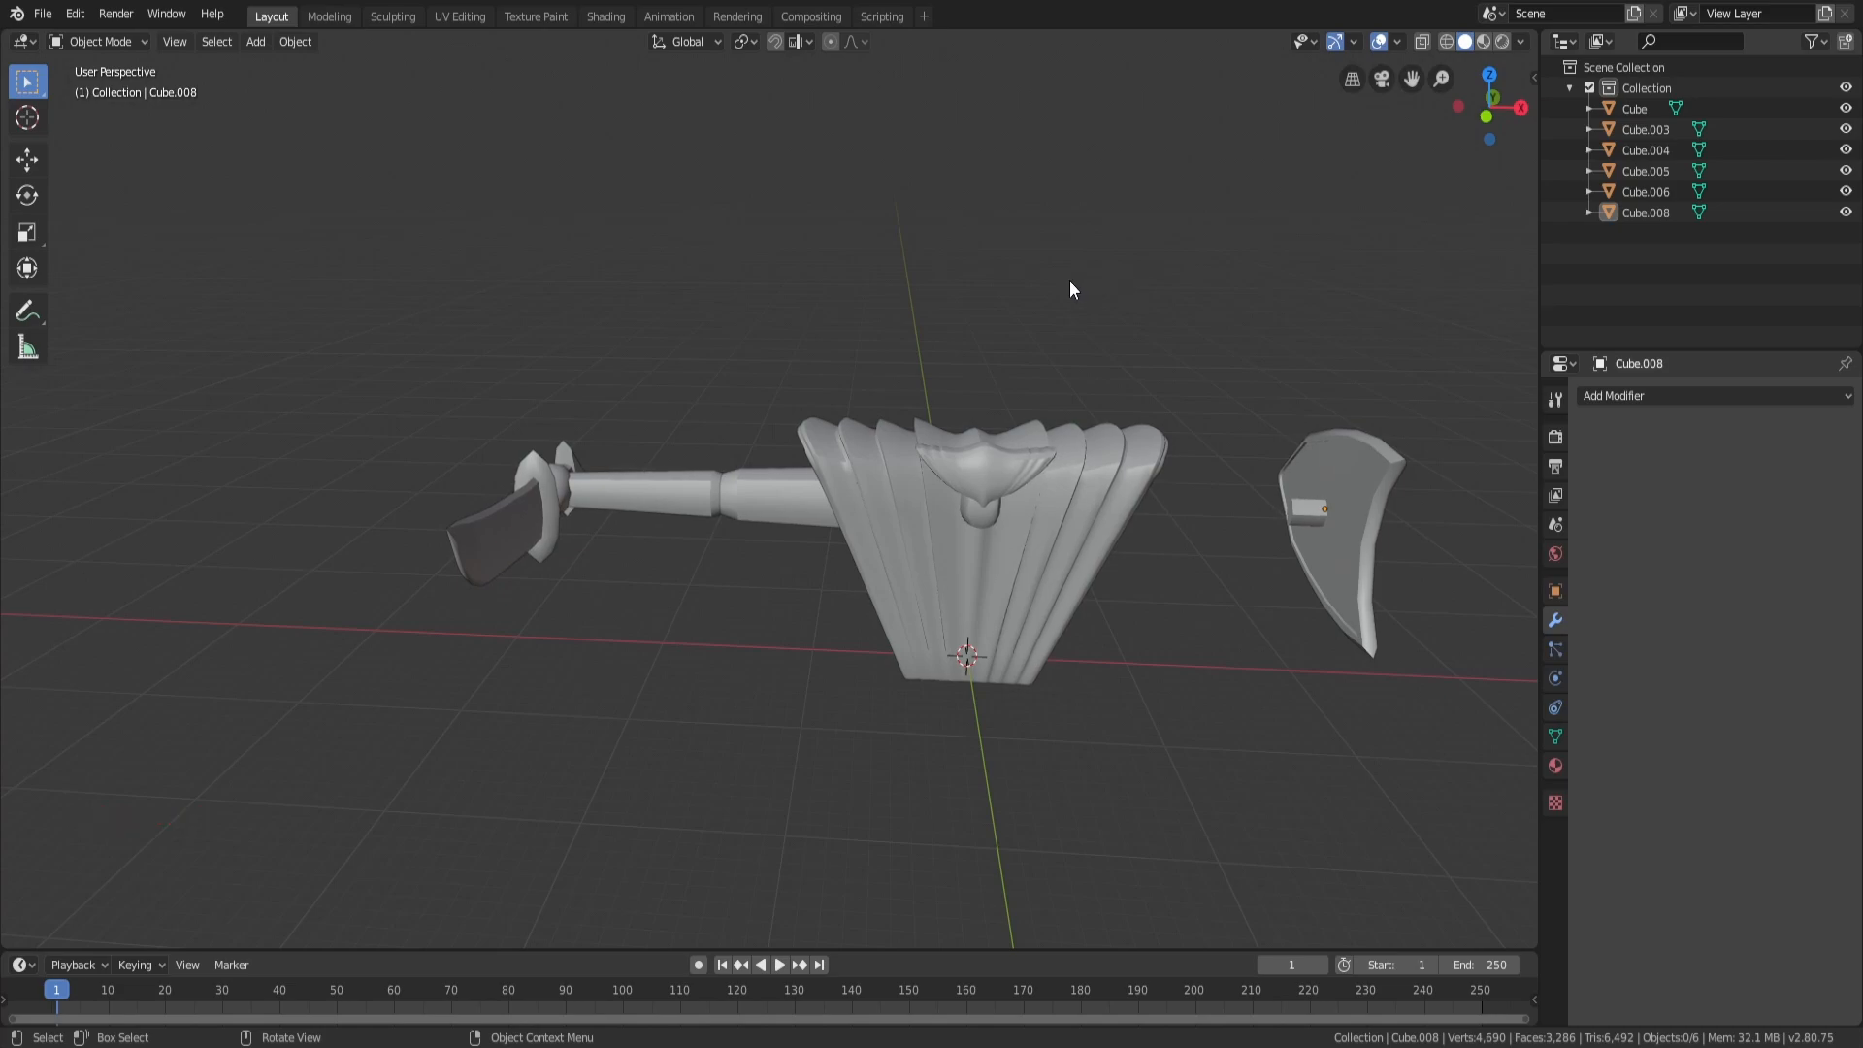
scroll(823, 472, "down", 2)
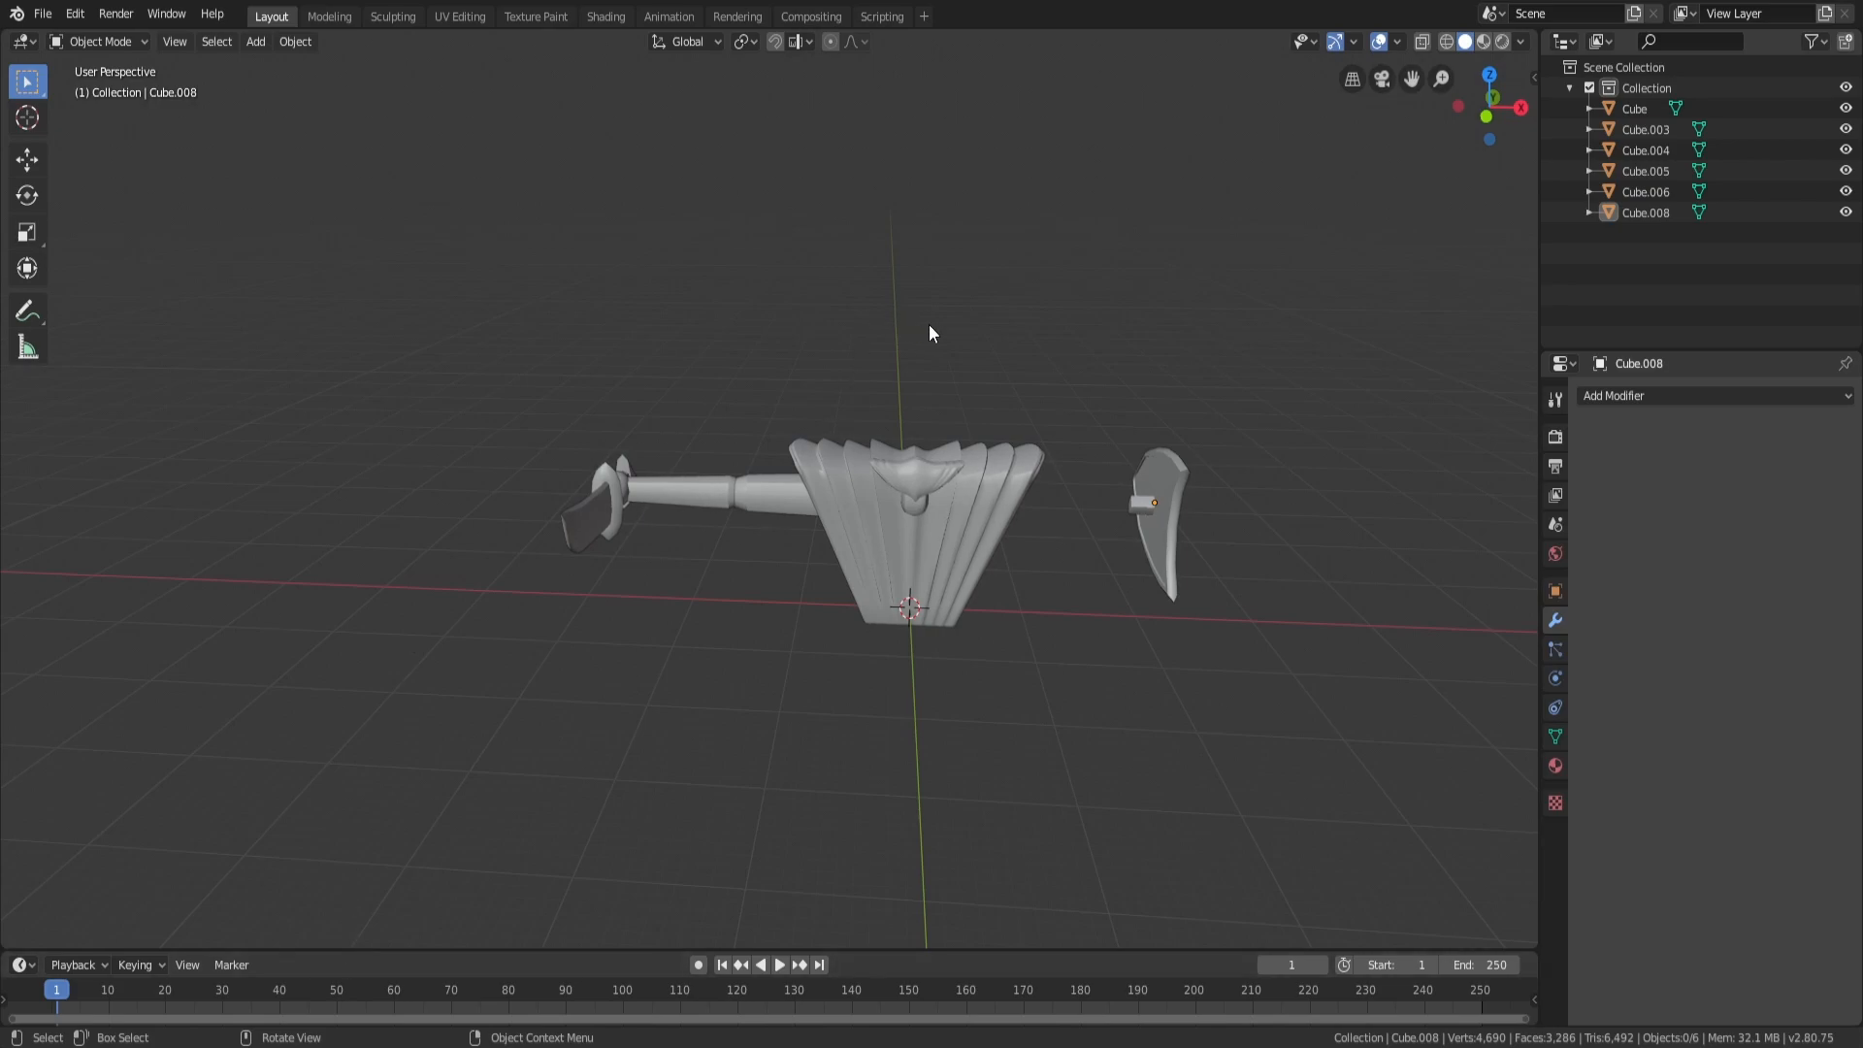
middle_click_drag(929, 333, 970, 352)
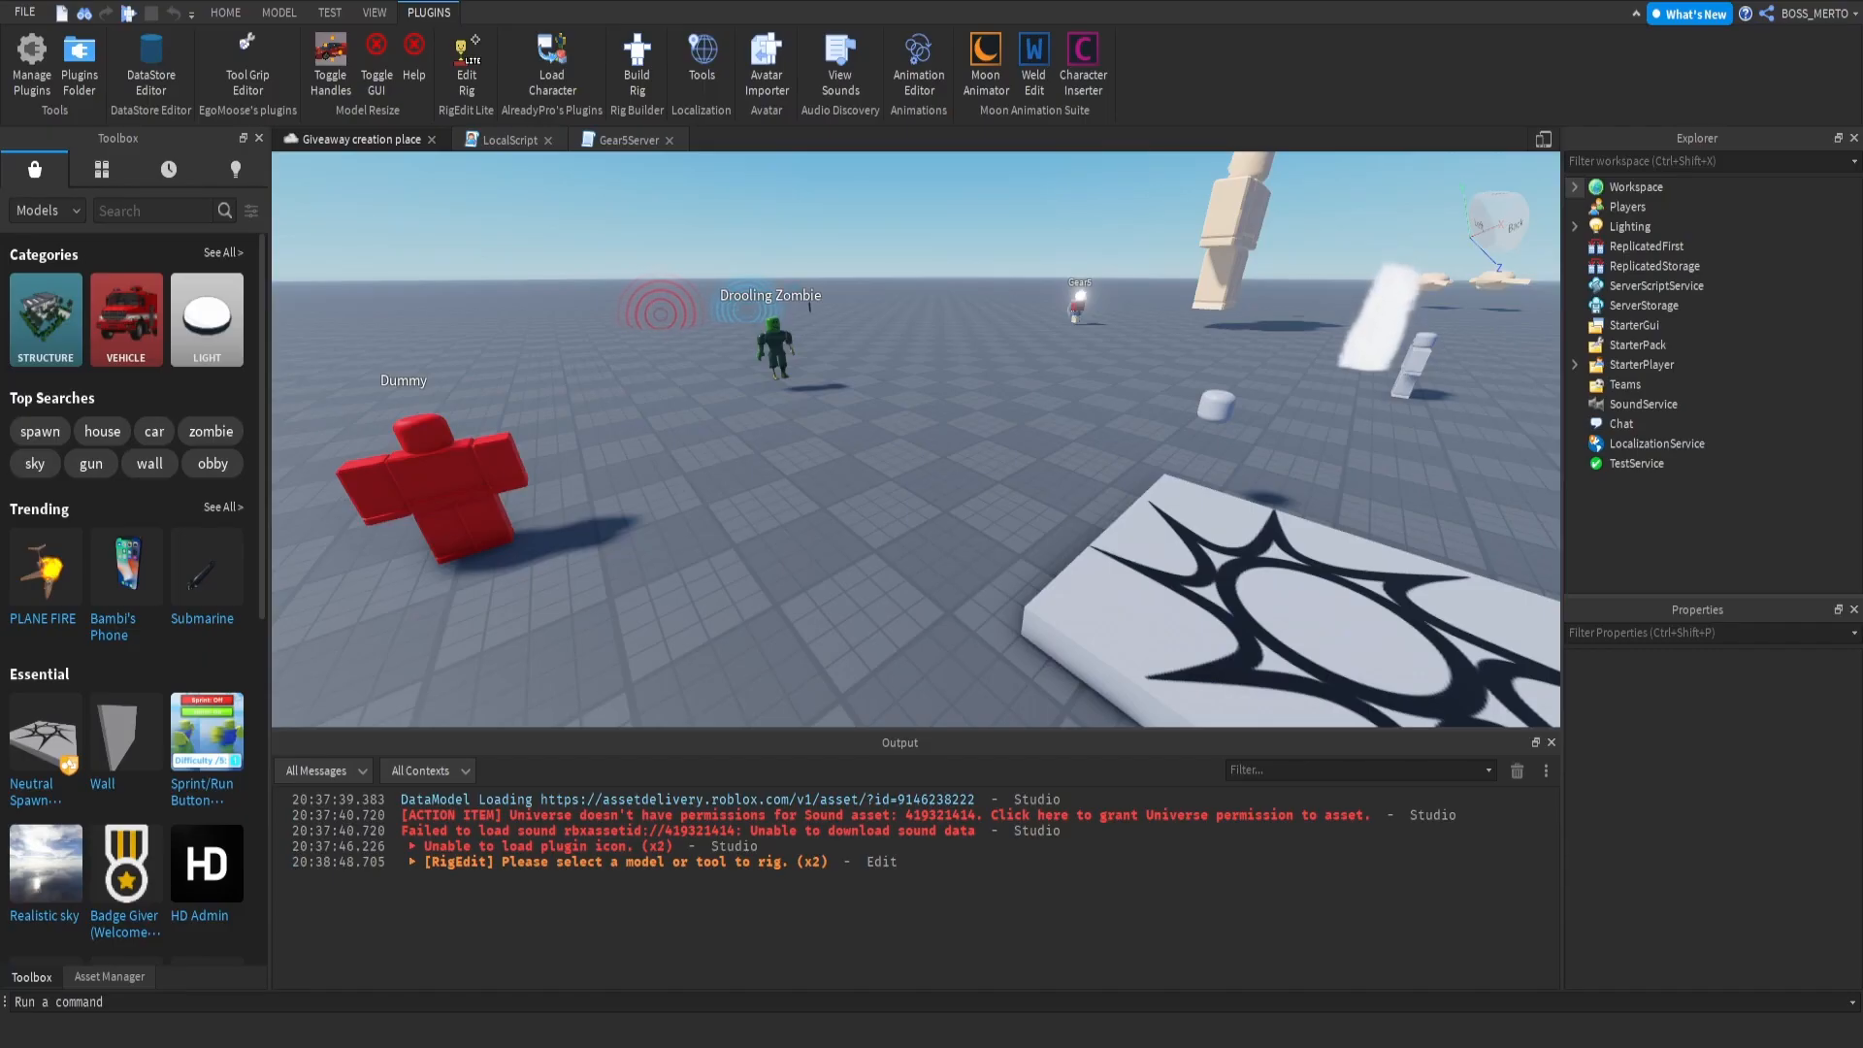
Step: Switch to Roblox Studio, select the existing MeshPart in the Workspace and load the exported ridged body as its mesh
key("w")
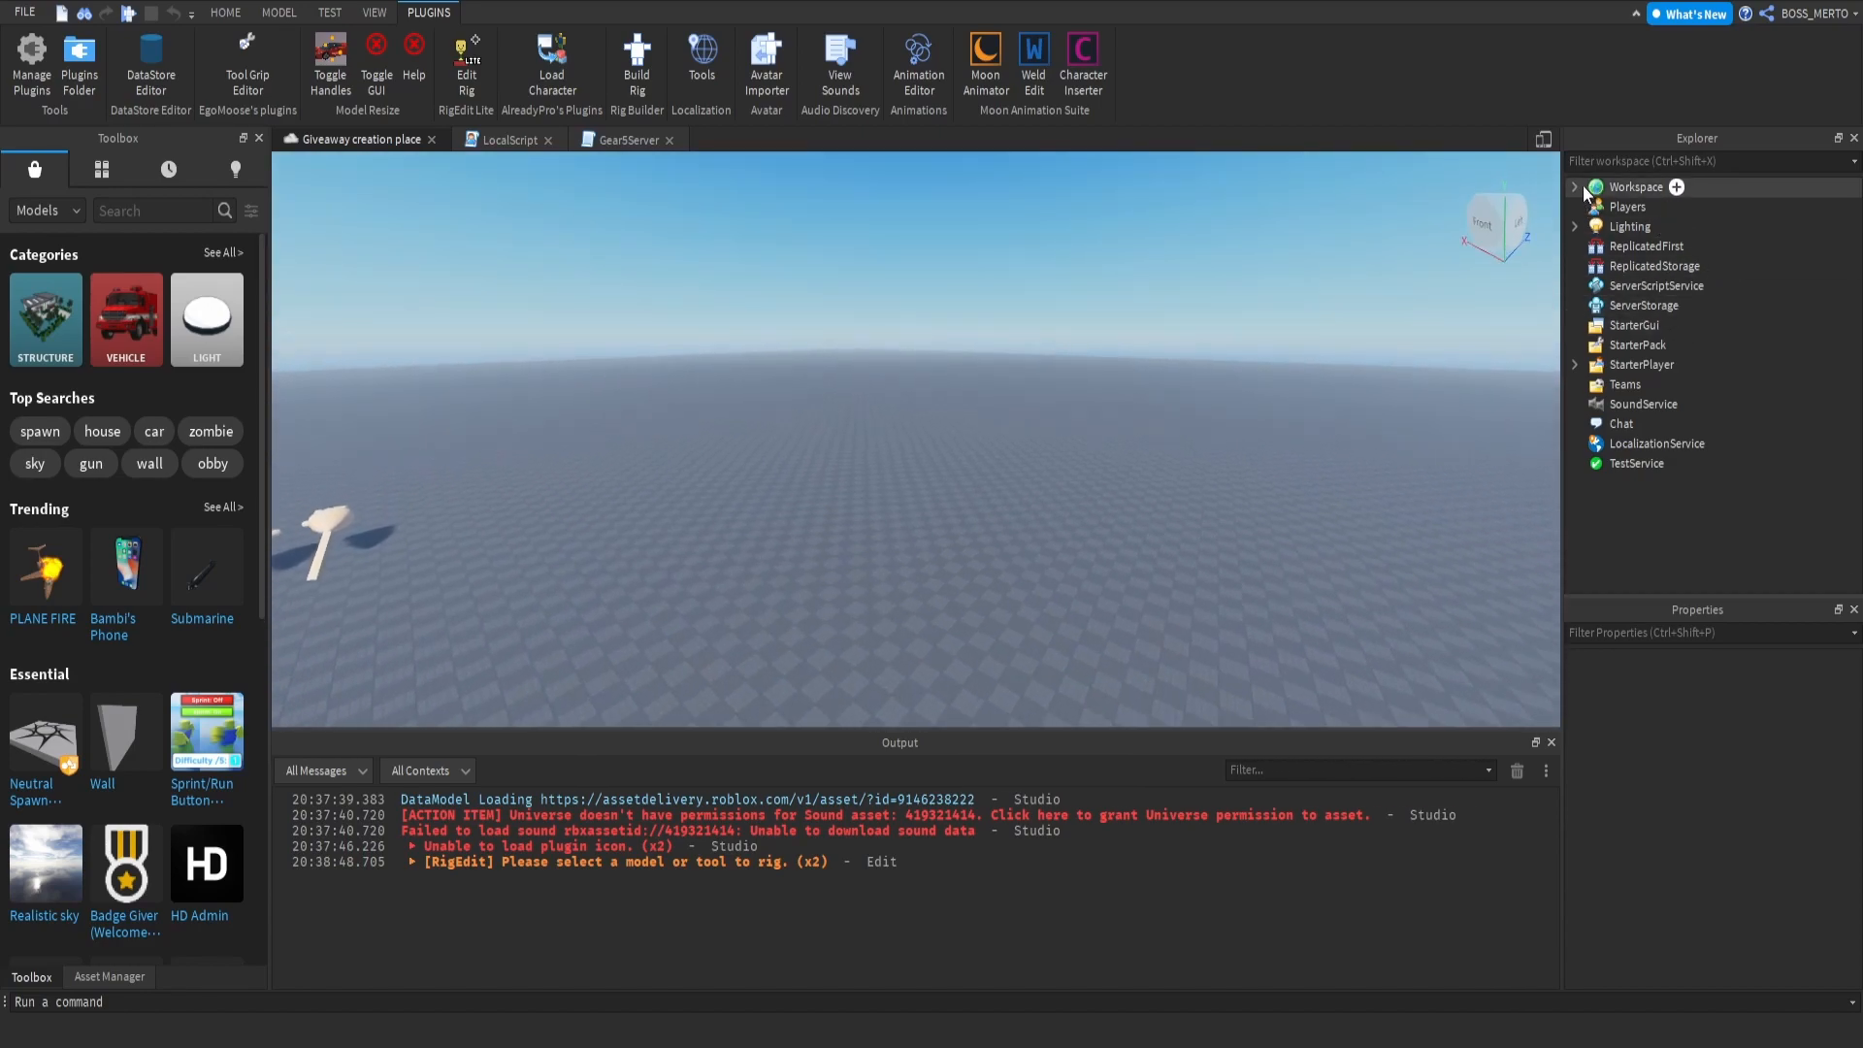
double_click(1606, 189)
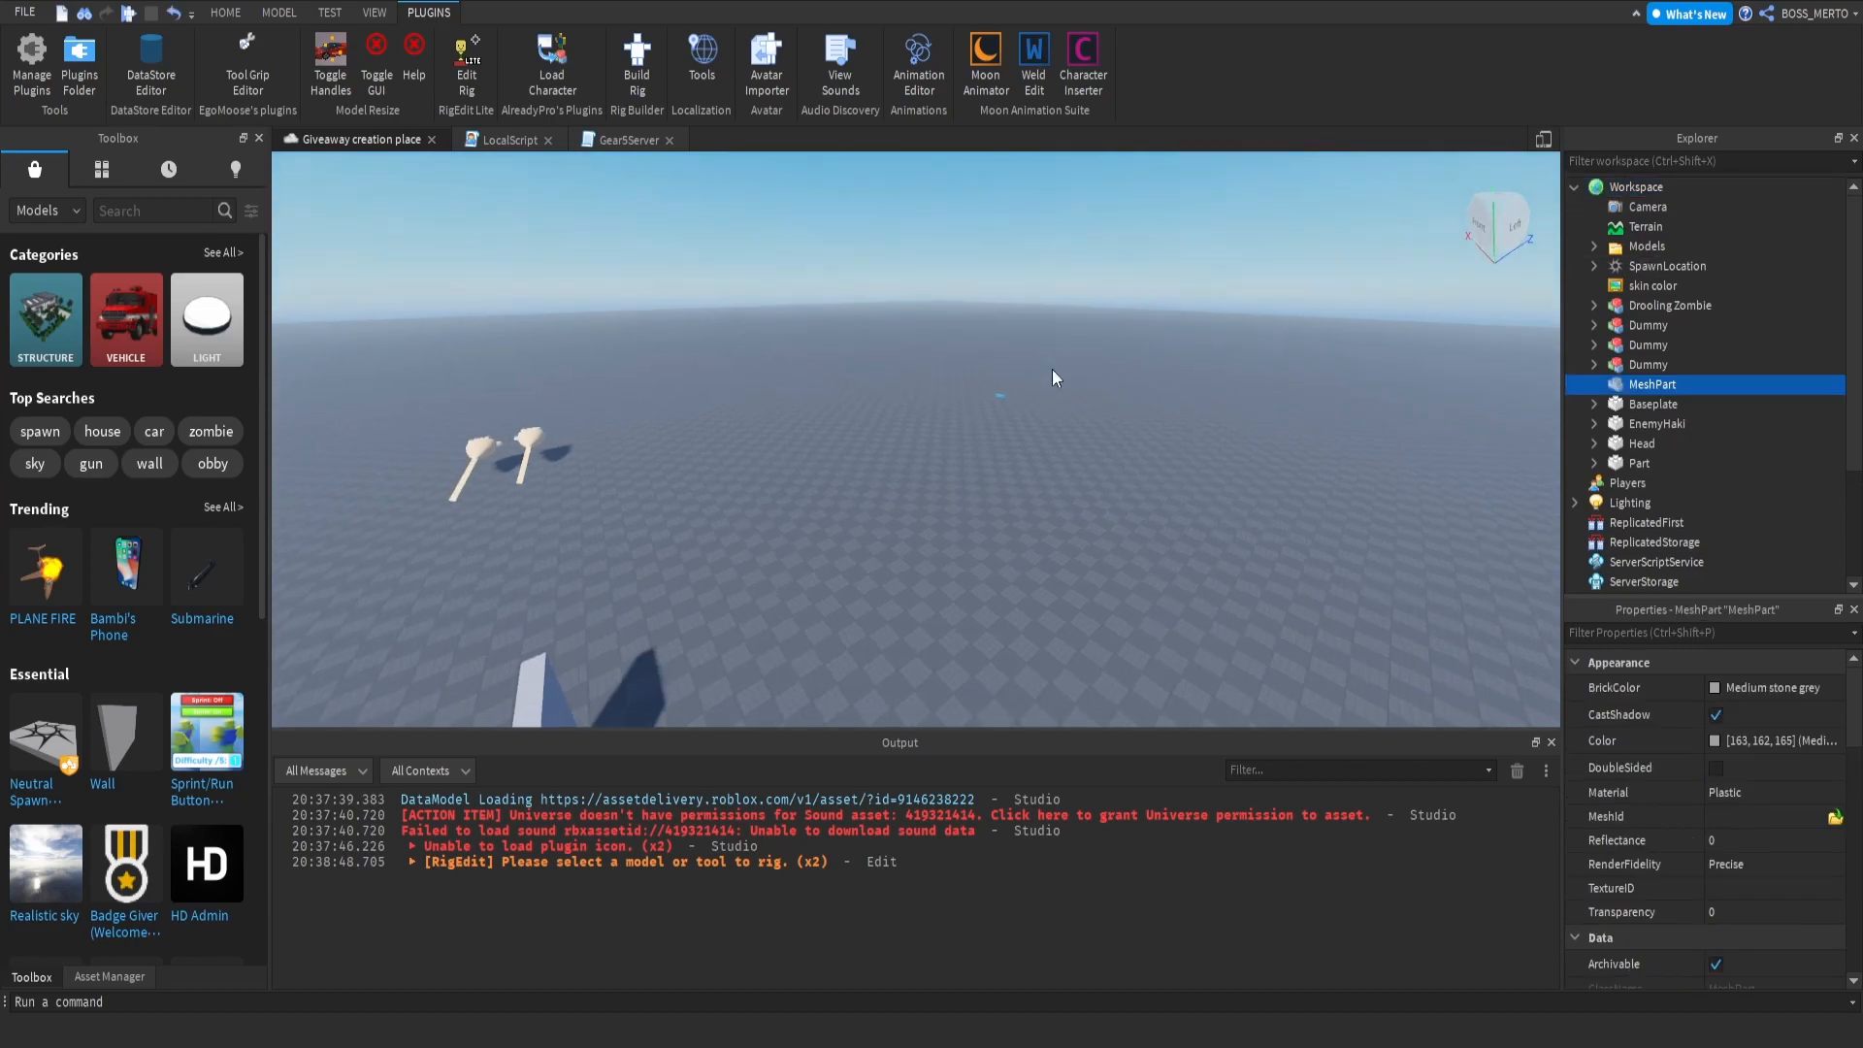
key("w")
right_click_drag(1053, 370, 1053, 369)
key("w")
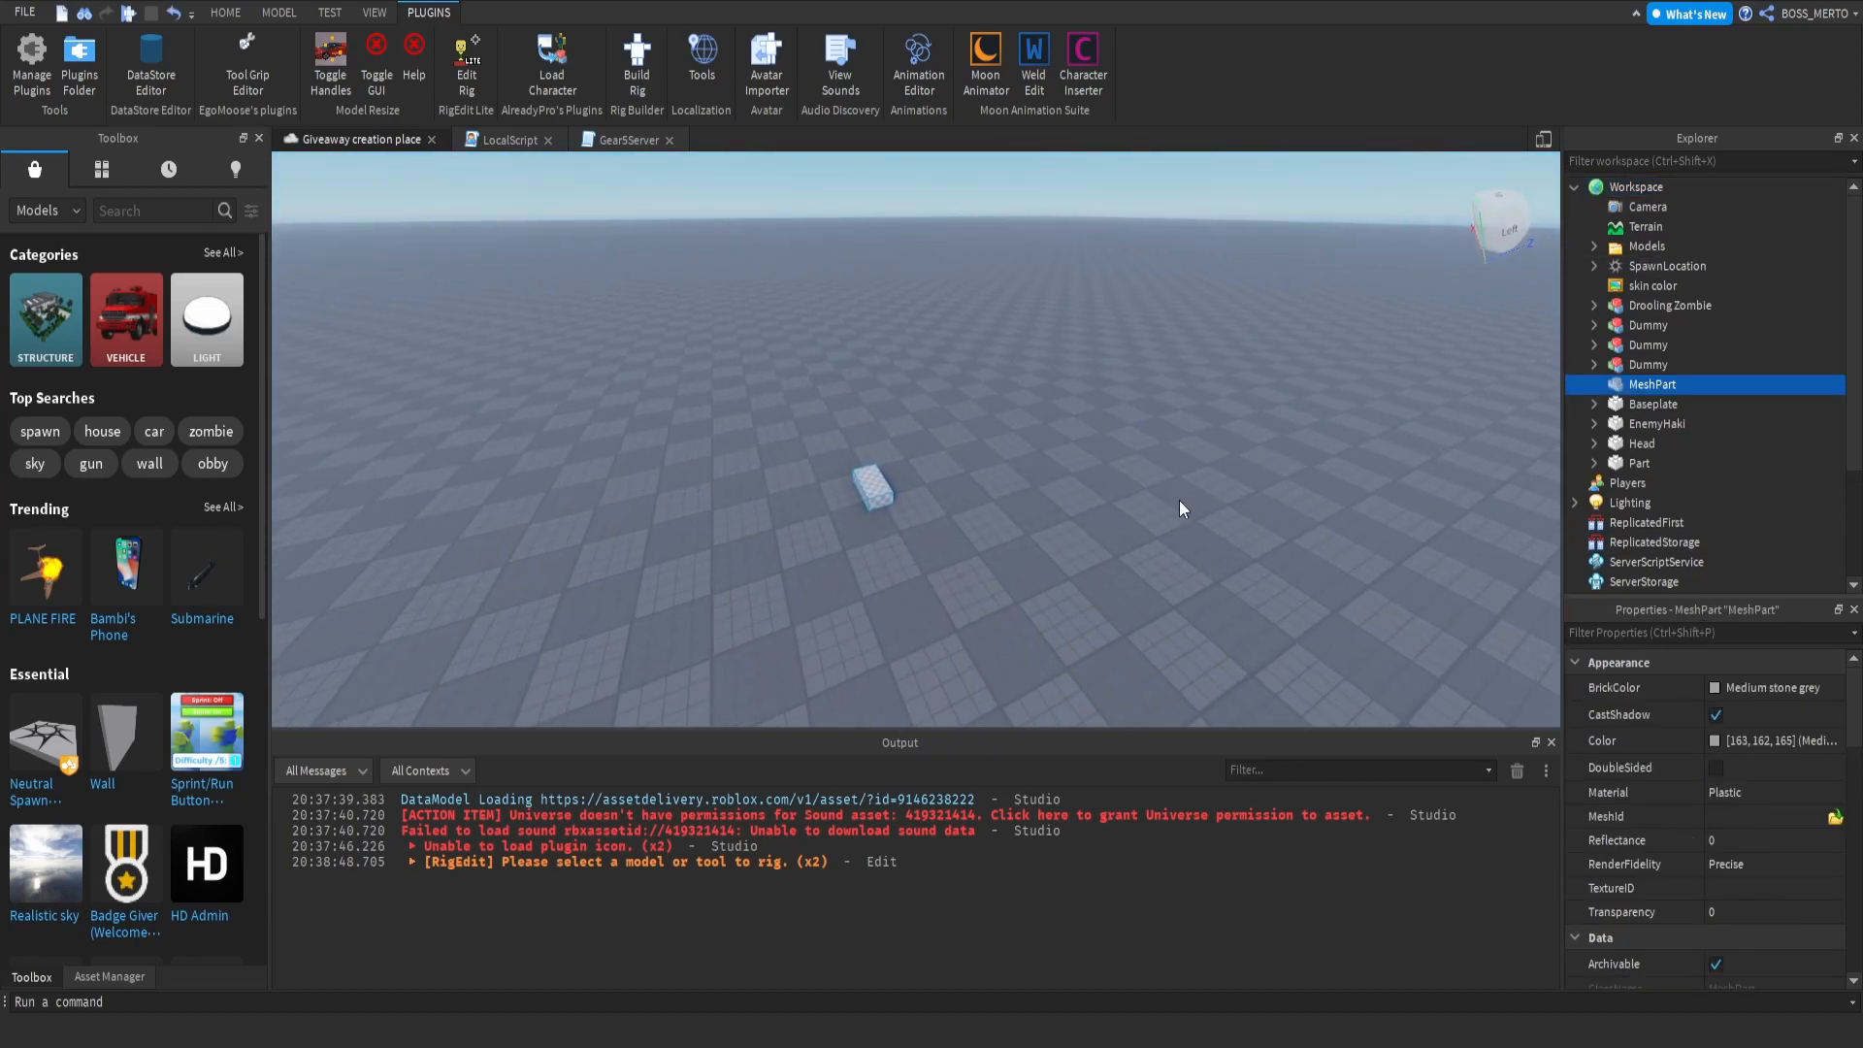
left_click(1834, 821)
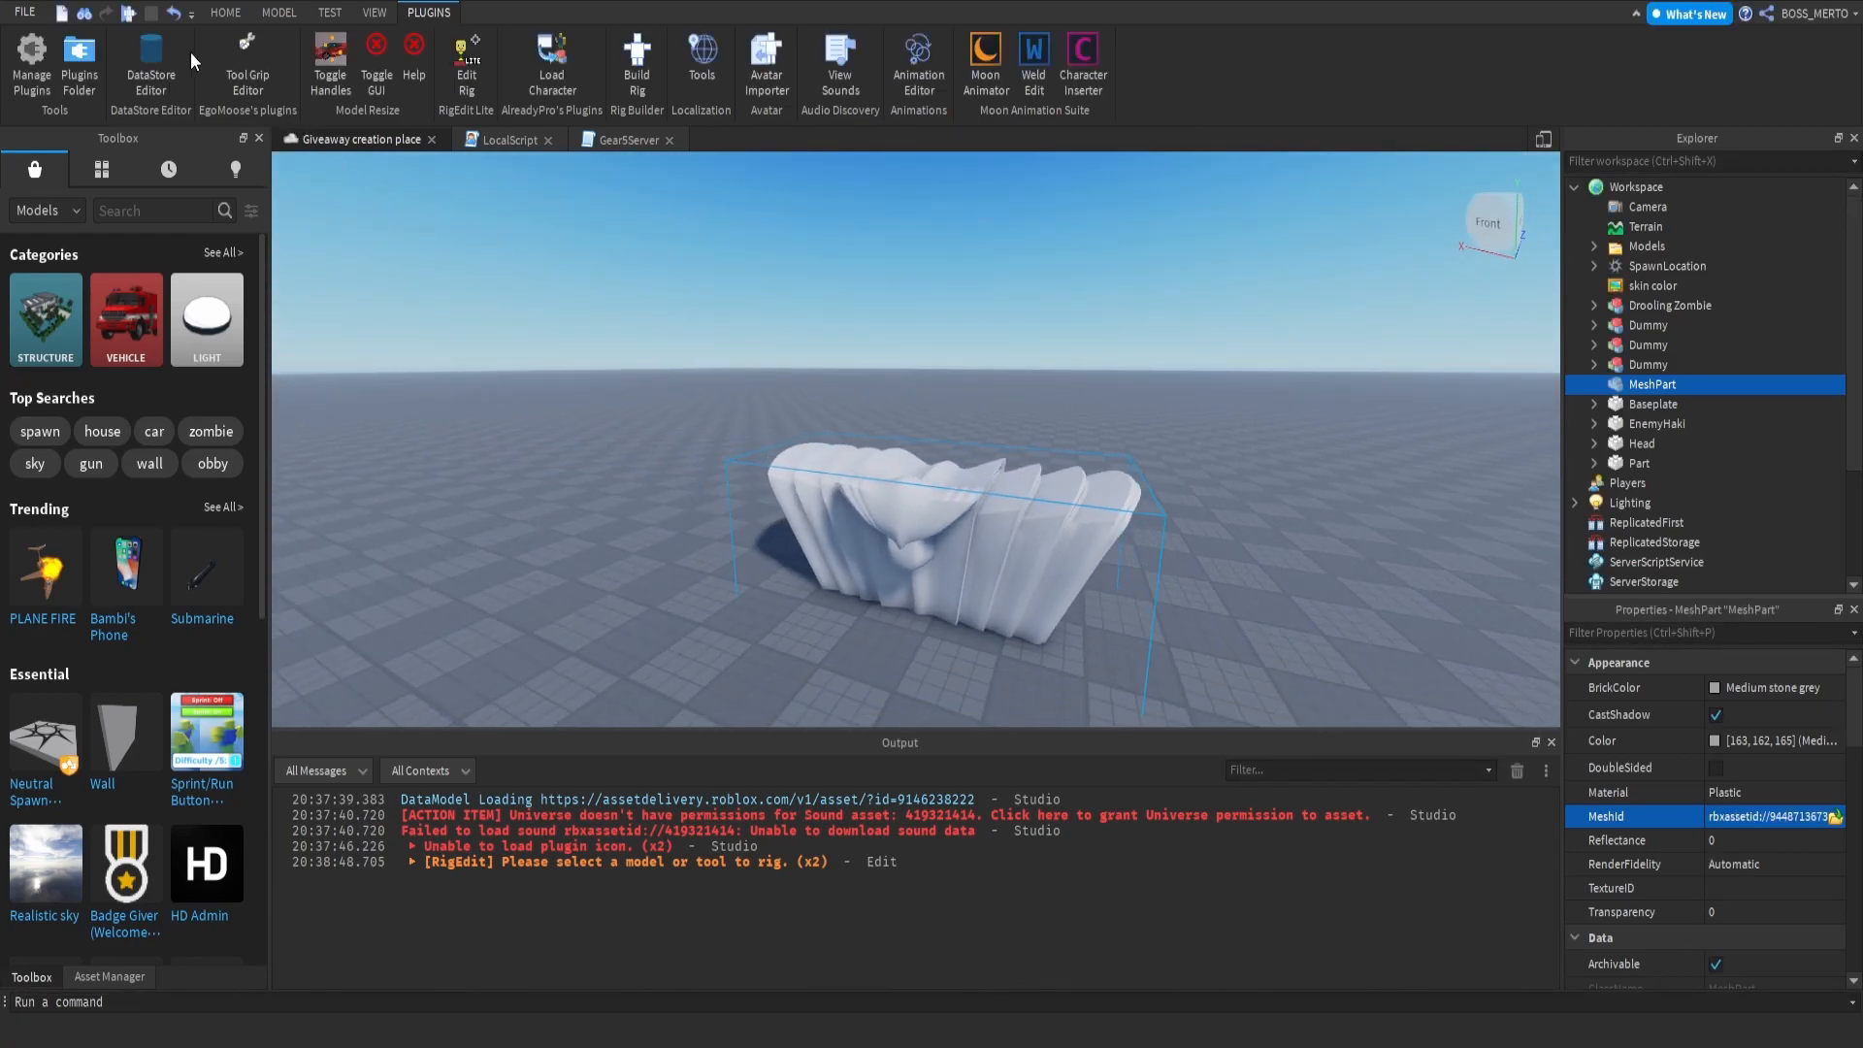
Step: Raise the ridged body mesh part above the baseplate with the Move tool
left_click(224, 13)
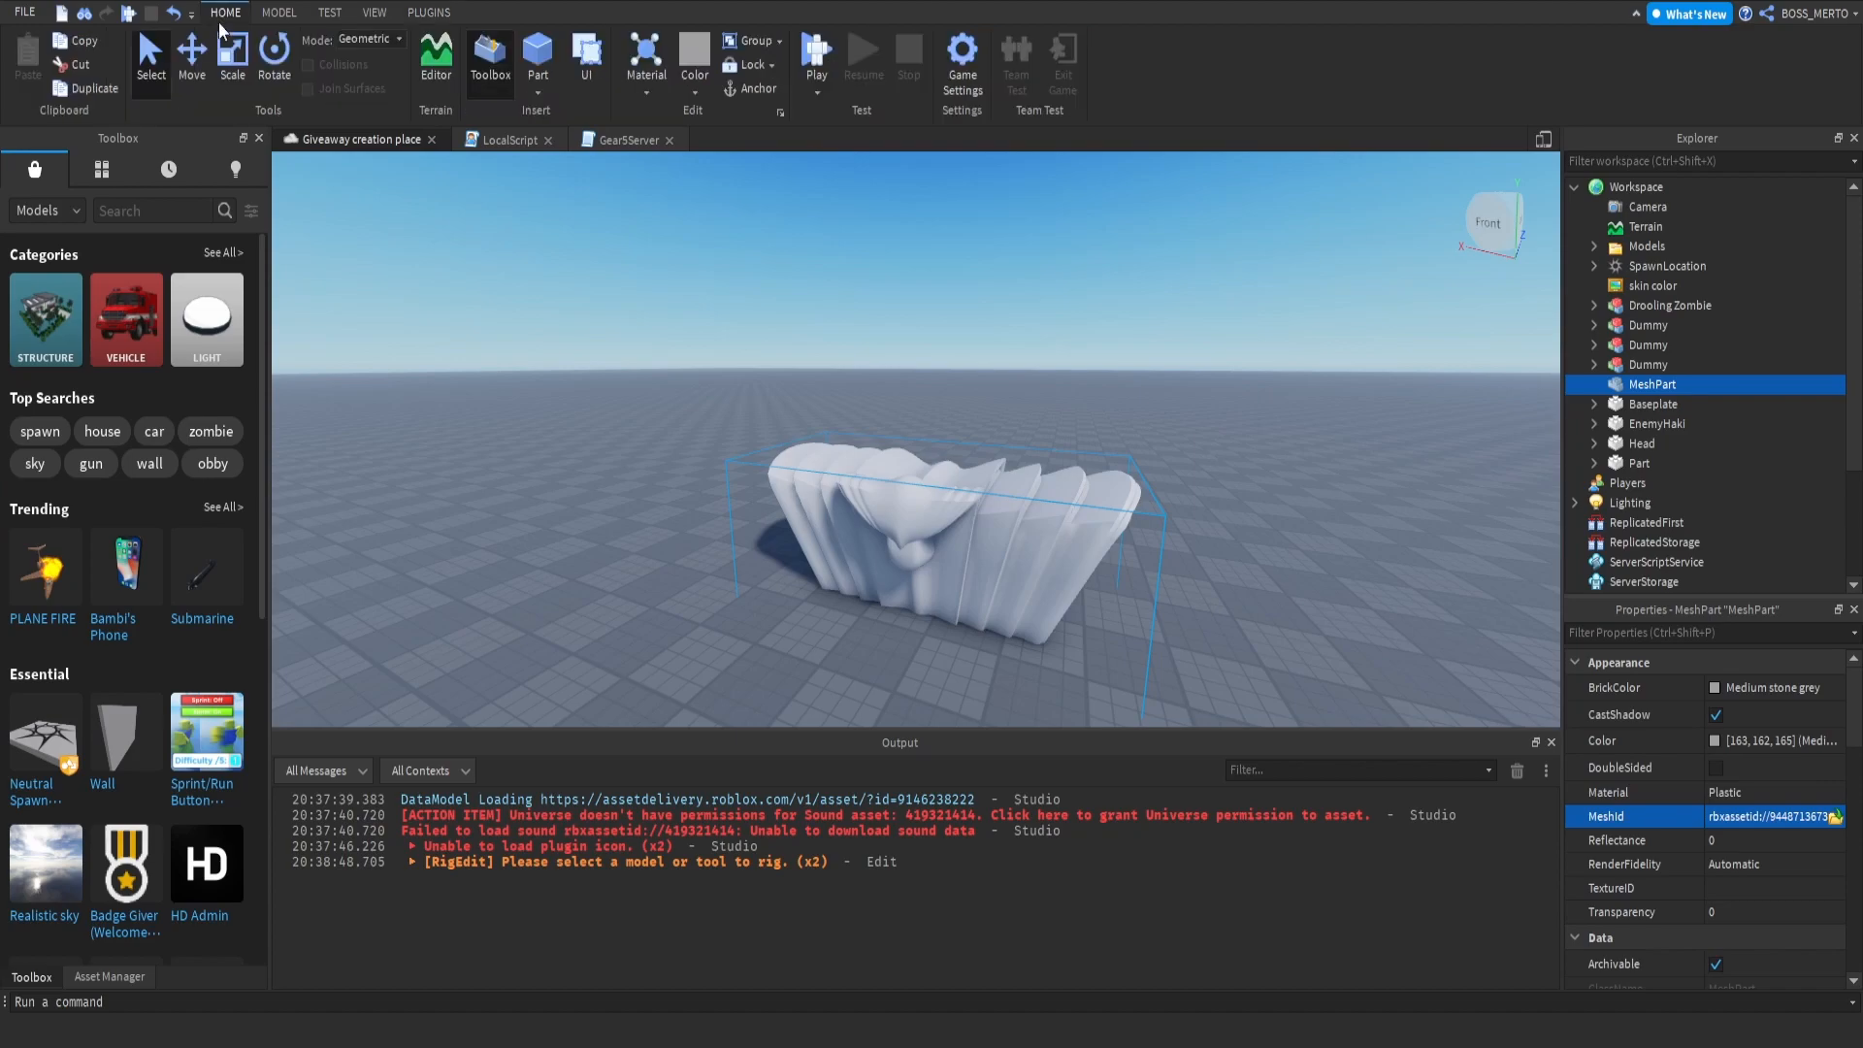
left_click_drag(920, 470, 953, 319)
key("d")
right_click_drag(953, 319, 934, 370)
key("a")
left_click_drag(934, 370, 937, 402)
Step: Set the ridged body's material to Neon and its BrickColor to Dark indigo
left_click(1715, 688)
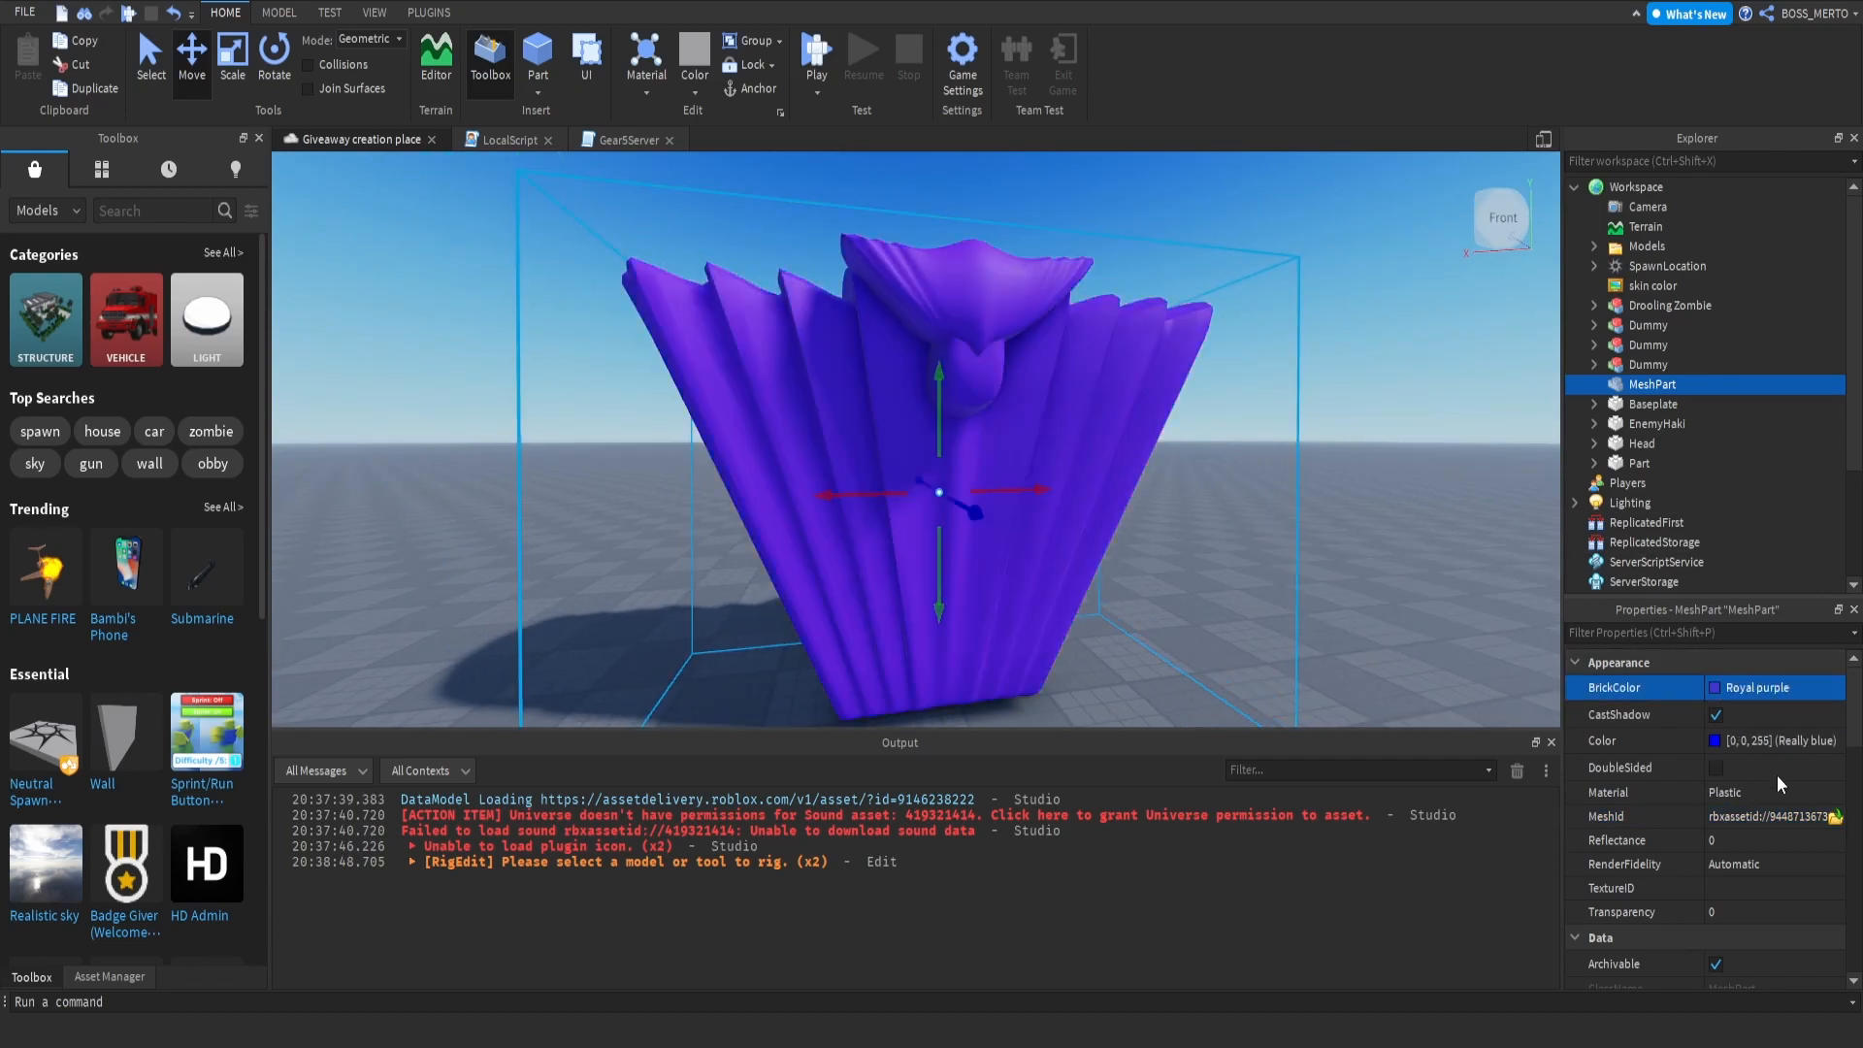
left_click(1780, 783)
left_click(1733, 794)
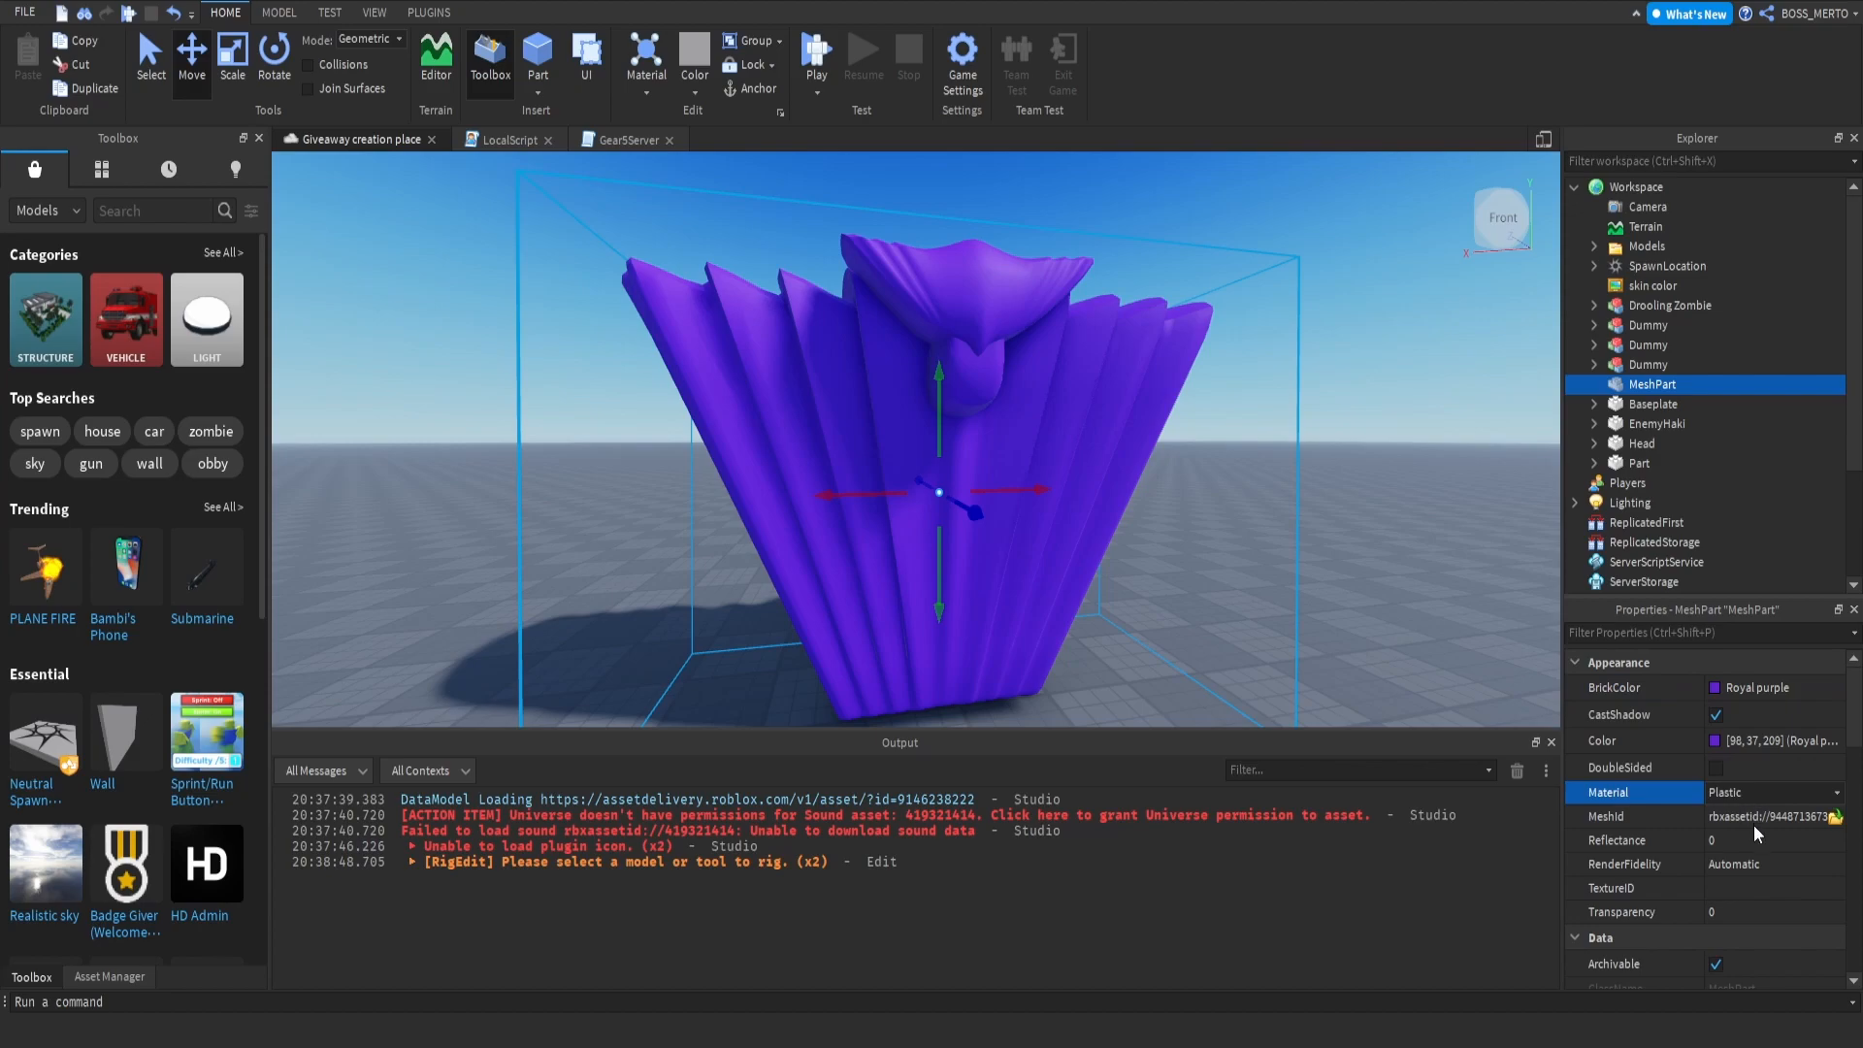
left_click(1734, 842)
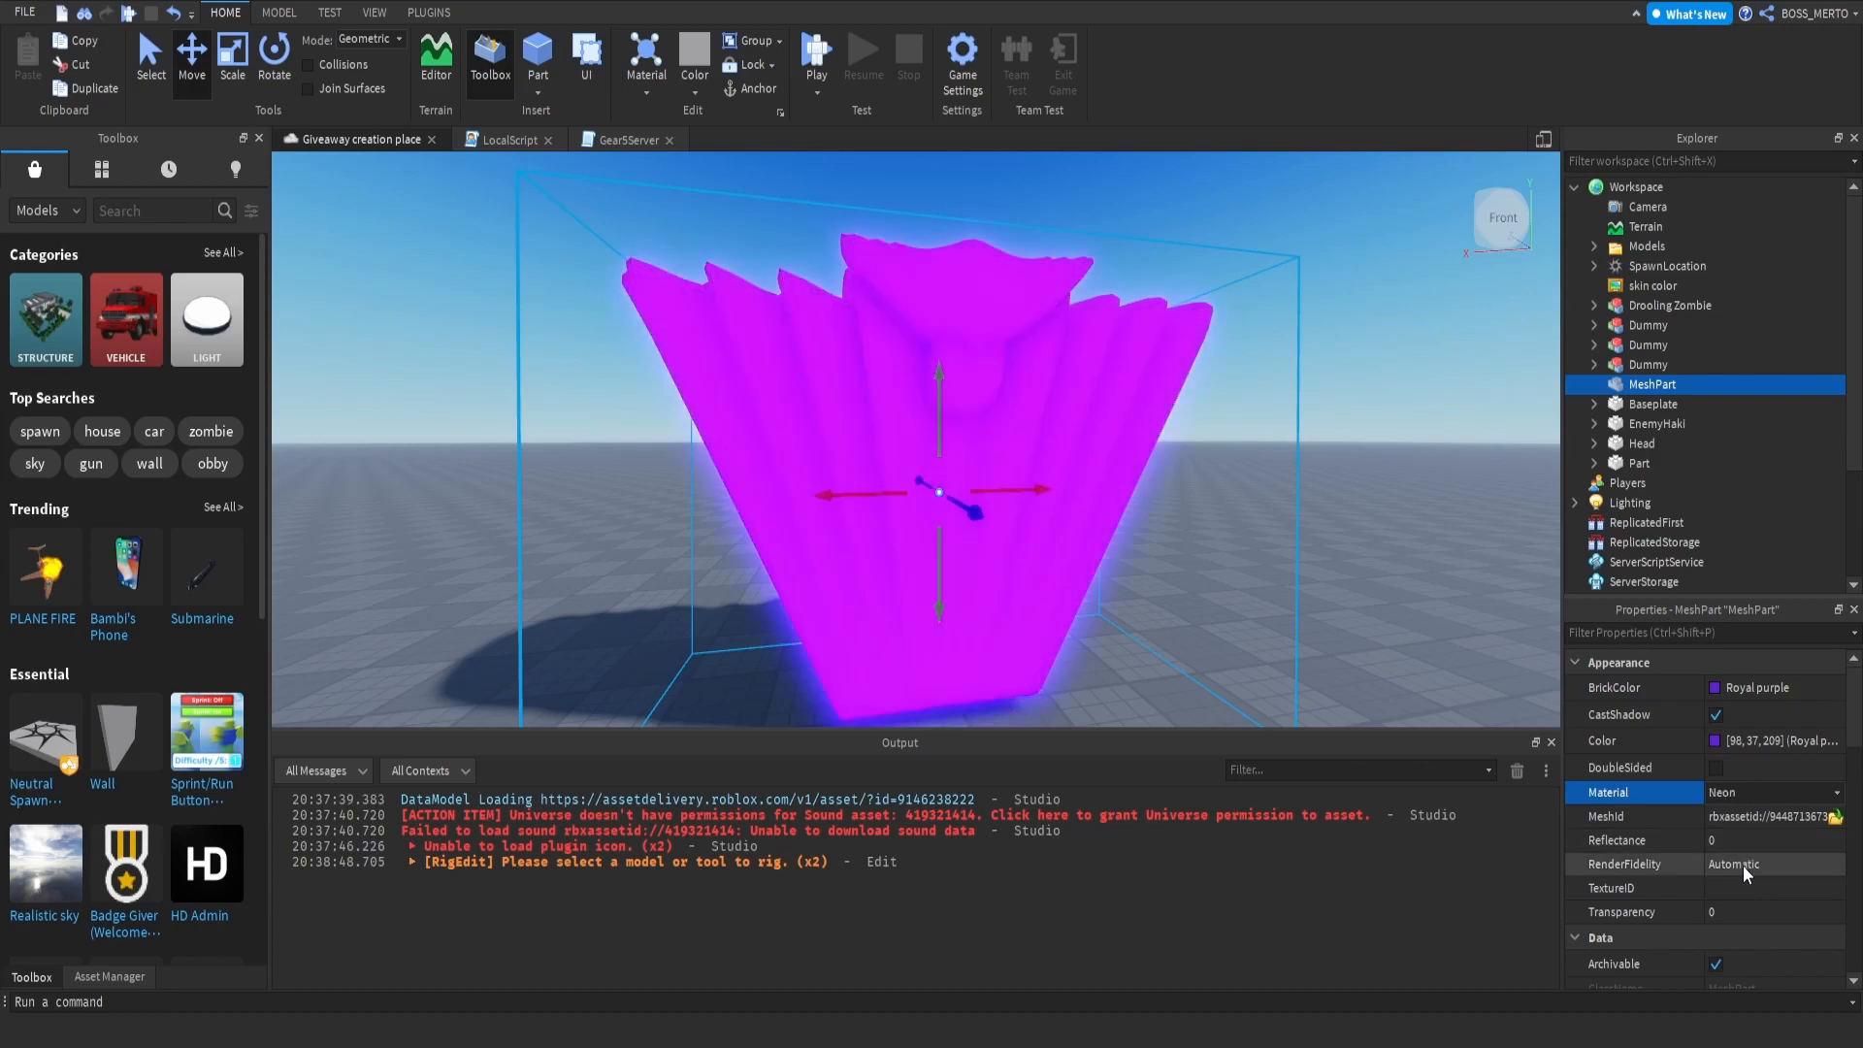
left_click(1715, 691)
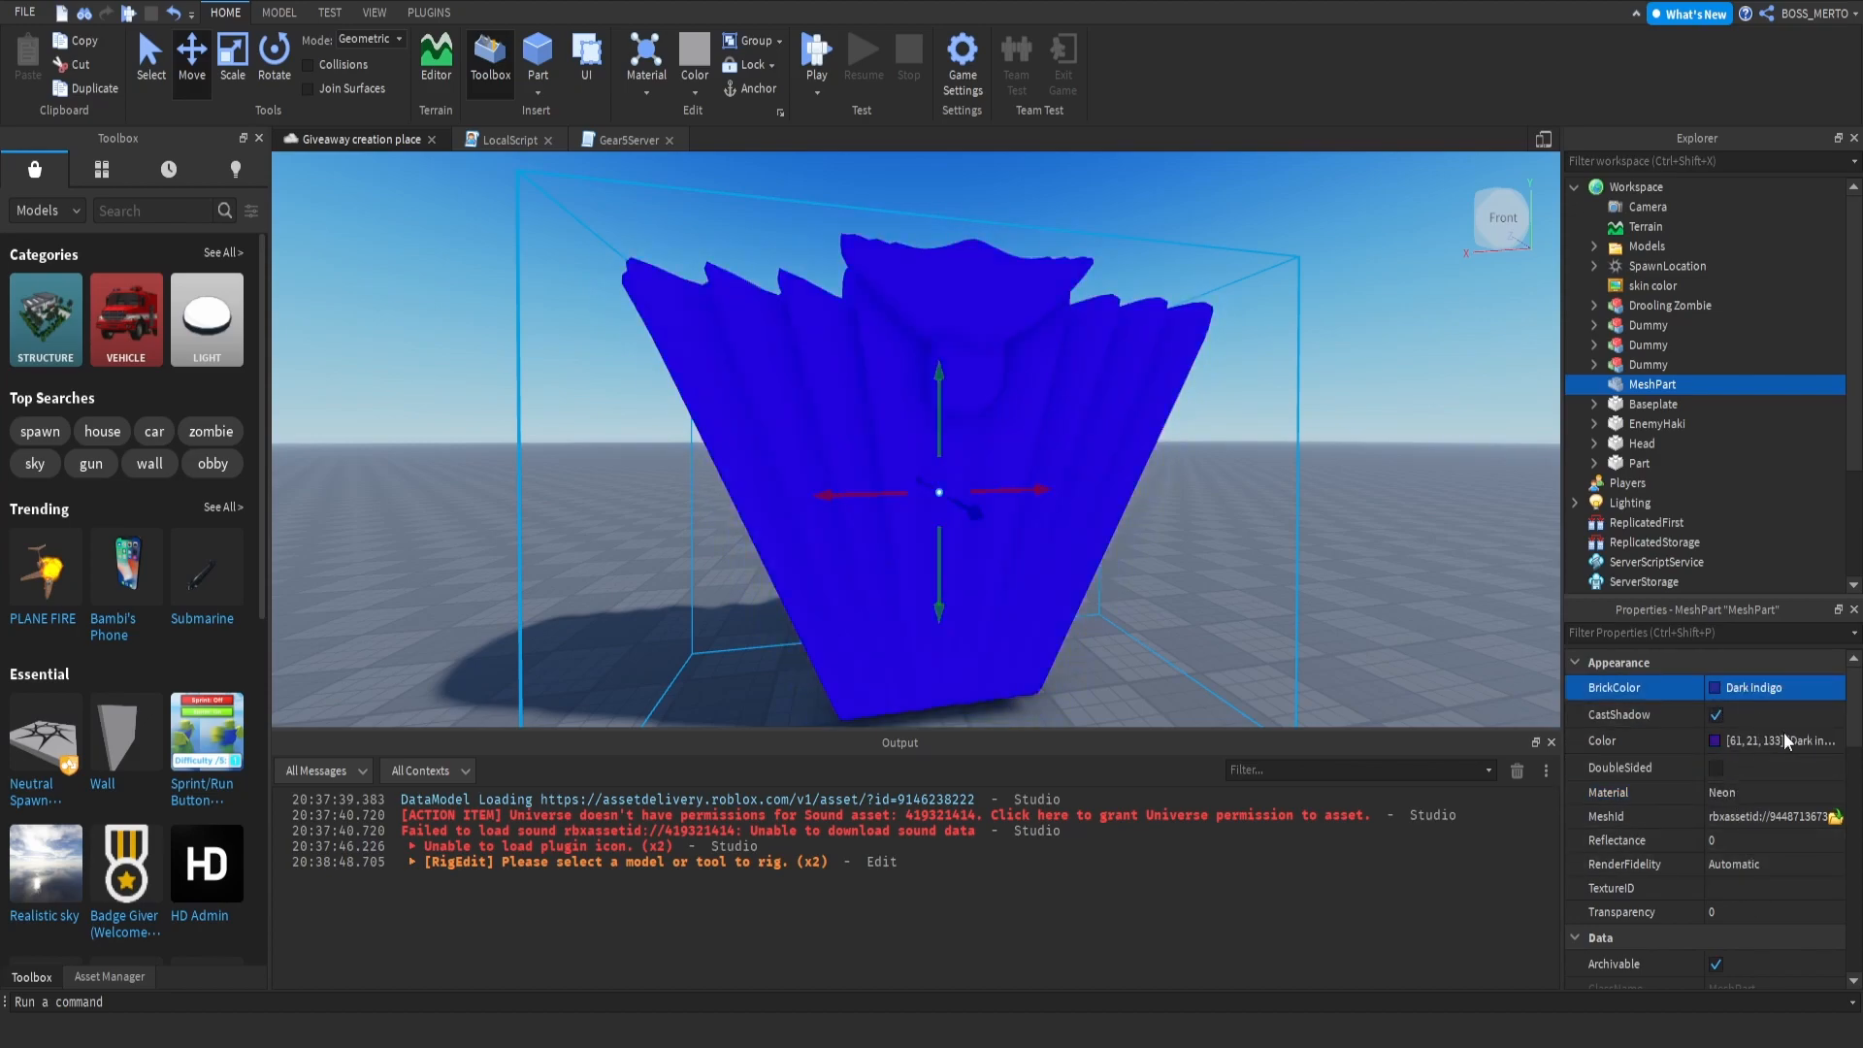
Step: Set the ridged body's transparency to 0.3
left_click(1757, 914)
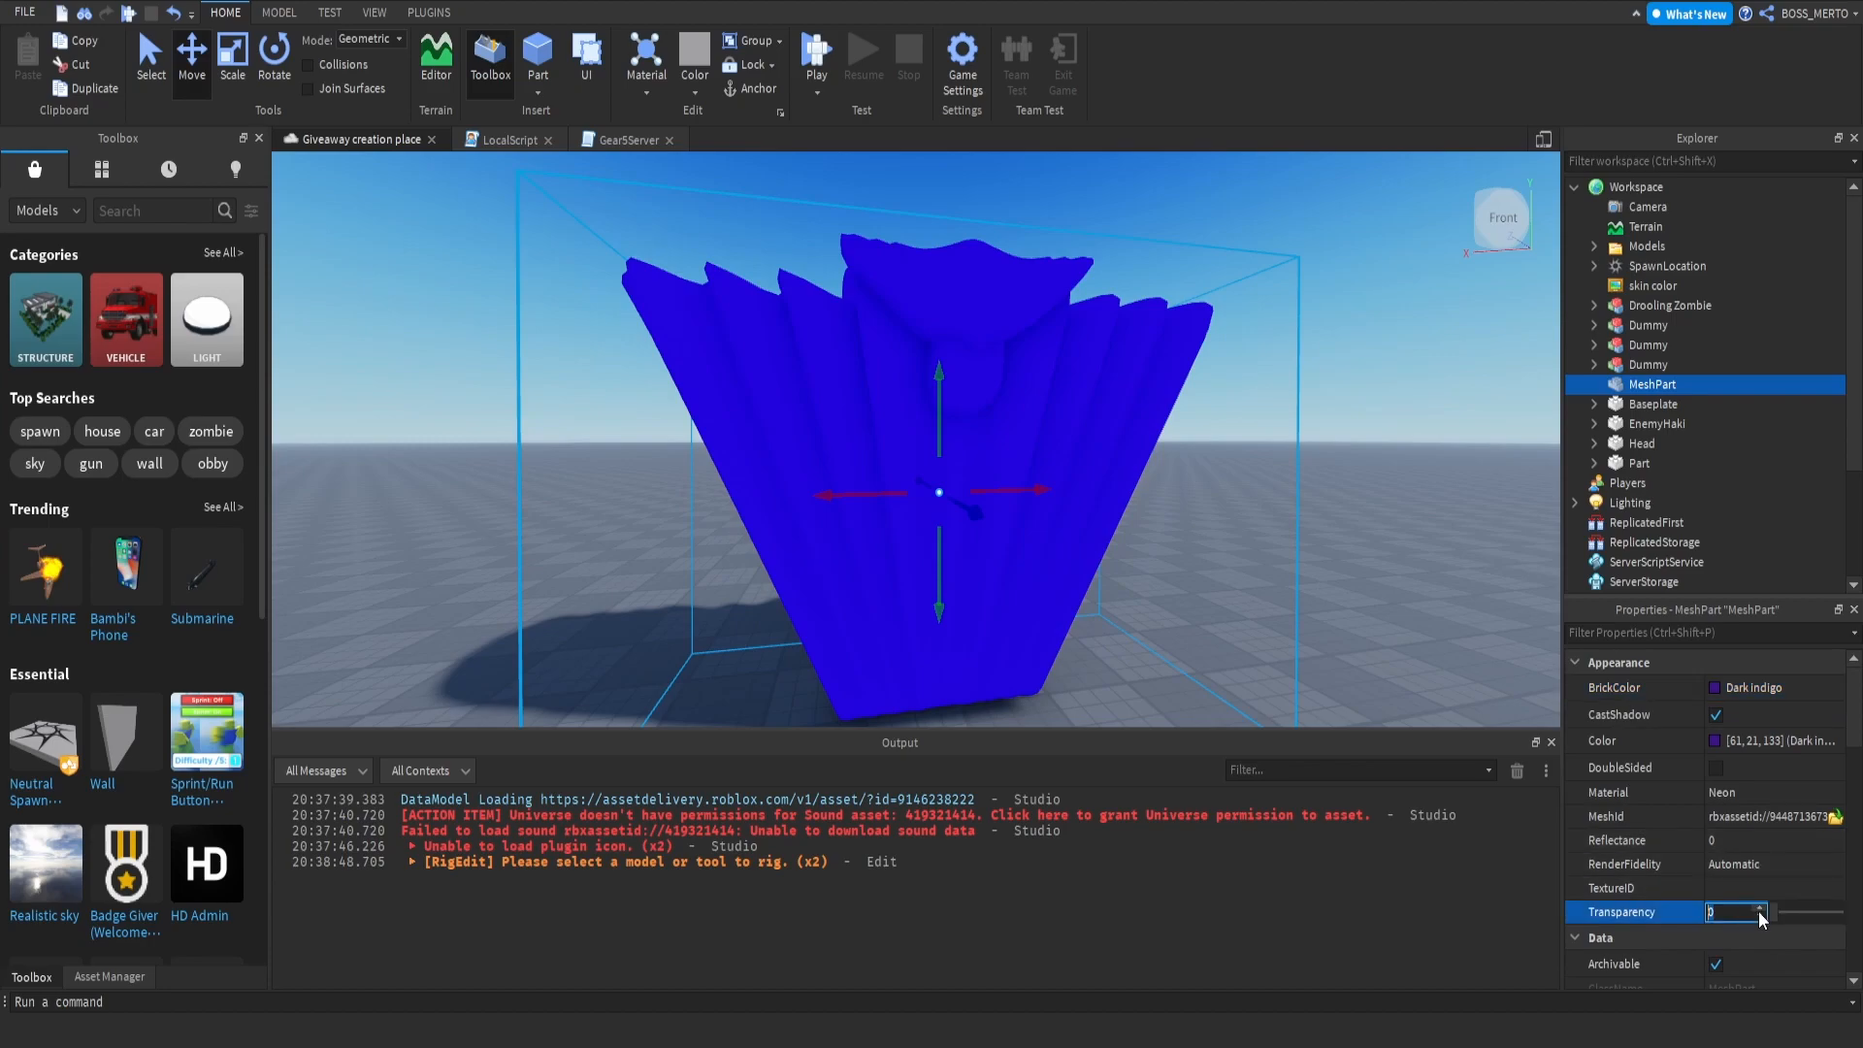
type("0.5")
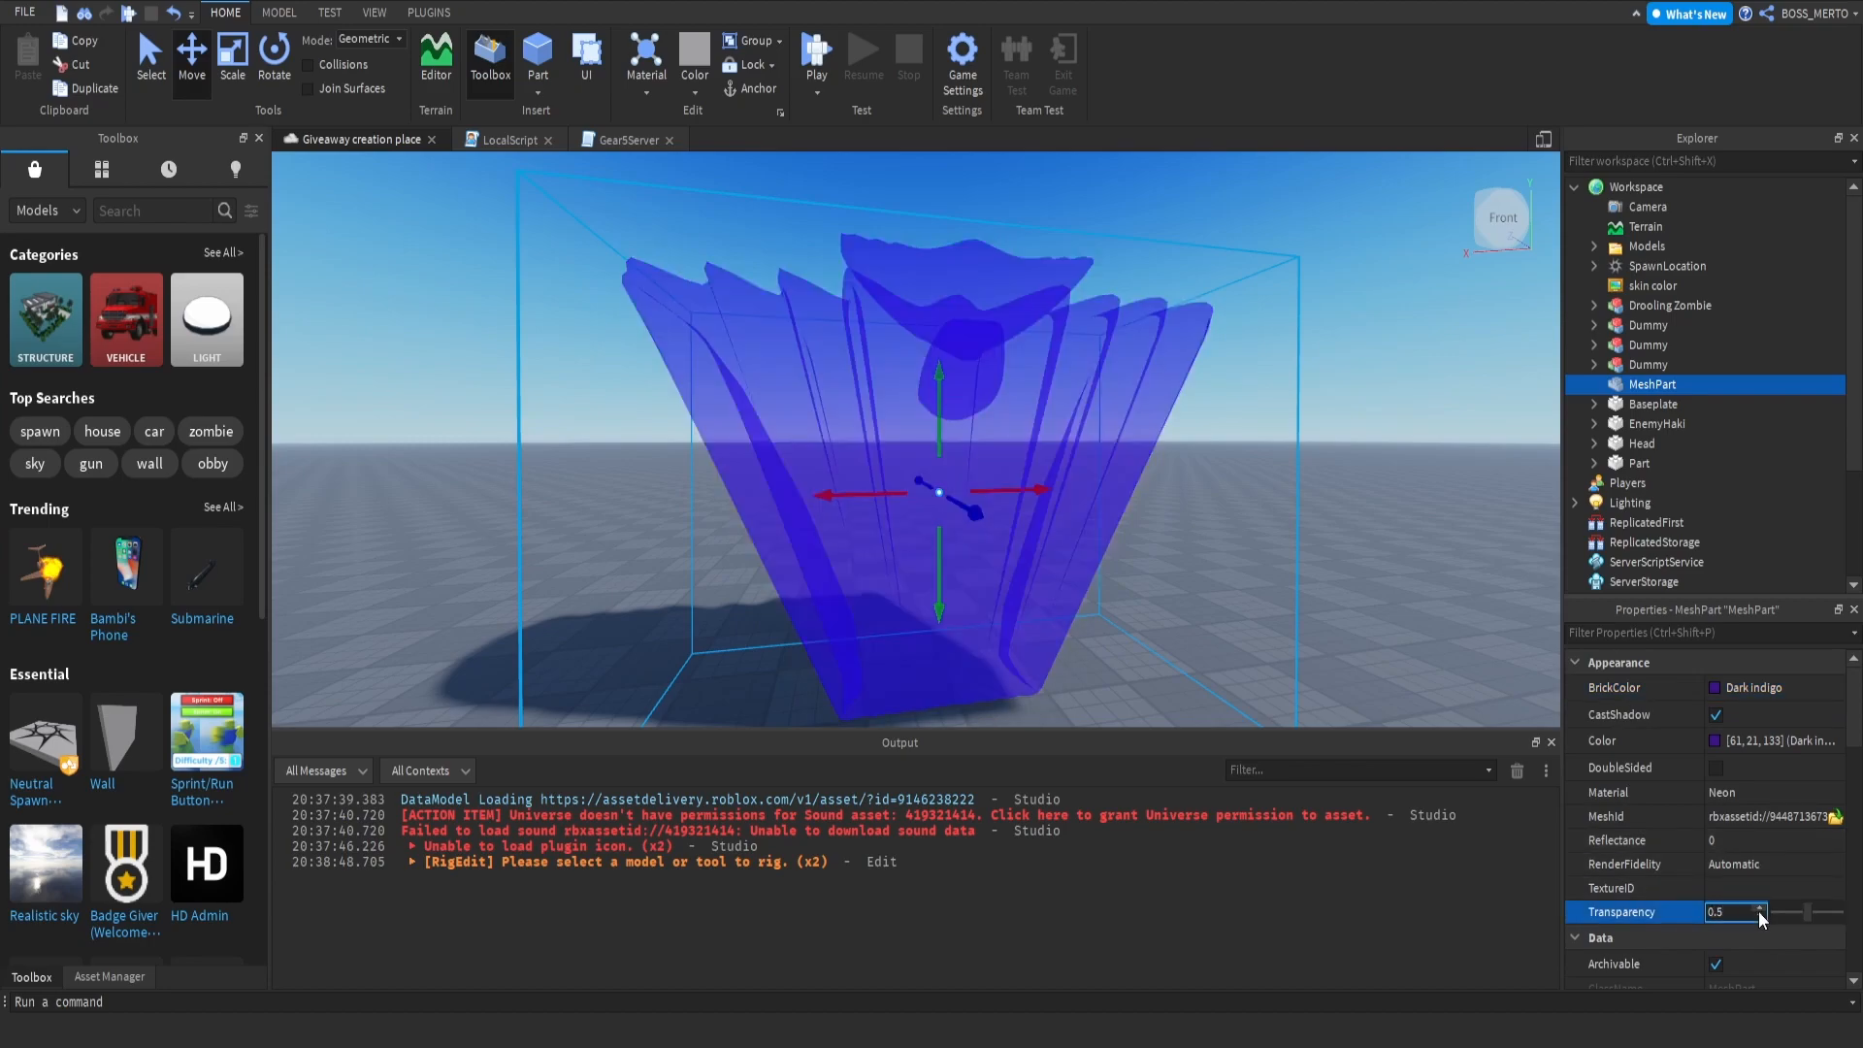
key("BackSpace")
type("8")
key("BackSpace")
type("2")
key("BackSpace")
type("3")
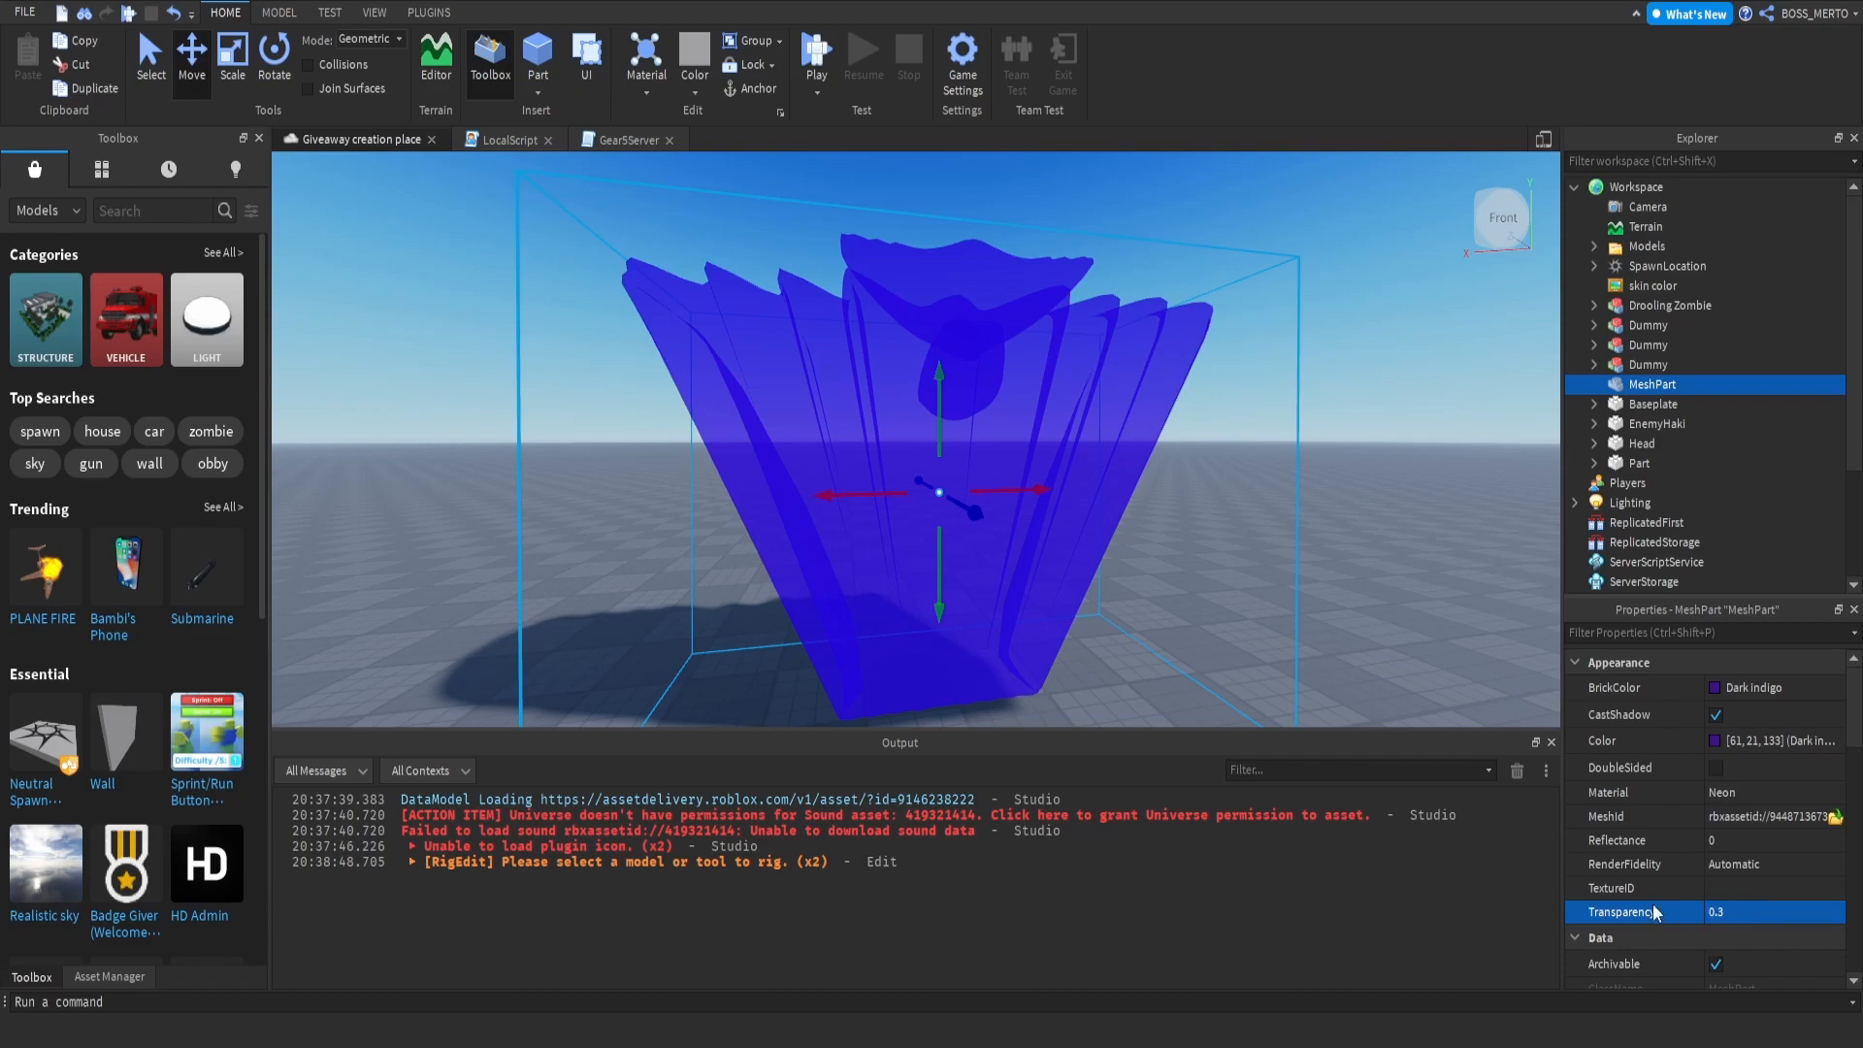
Step: Duplicate the ridged body mesh part and load the inner side bar mesh into the copy
left_click(1300, 527)
key("s")
right_click_drag(1300, 527, 1300, 527)
key("w")
left_click(1079, 551)
right_click_drag(1074, 558, 1073, 559)
key("w")
key("s")
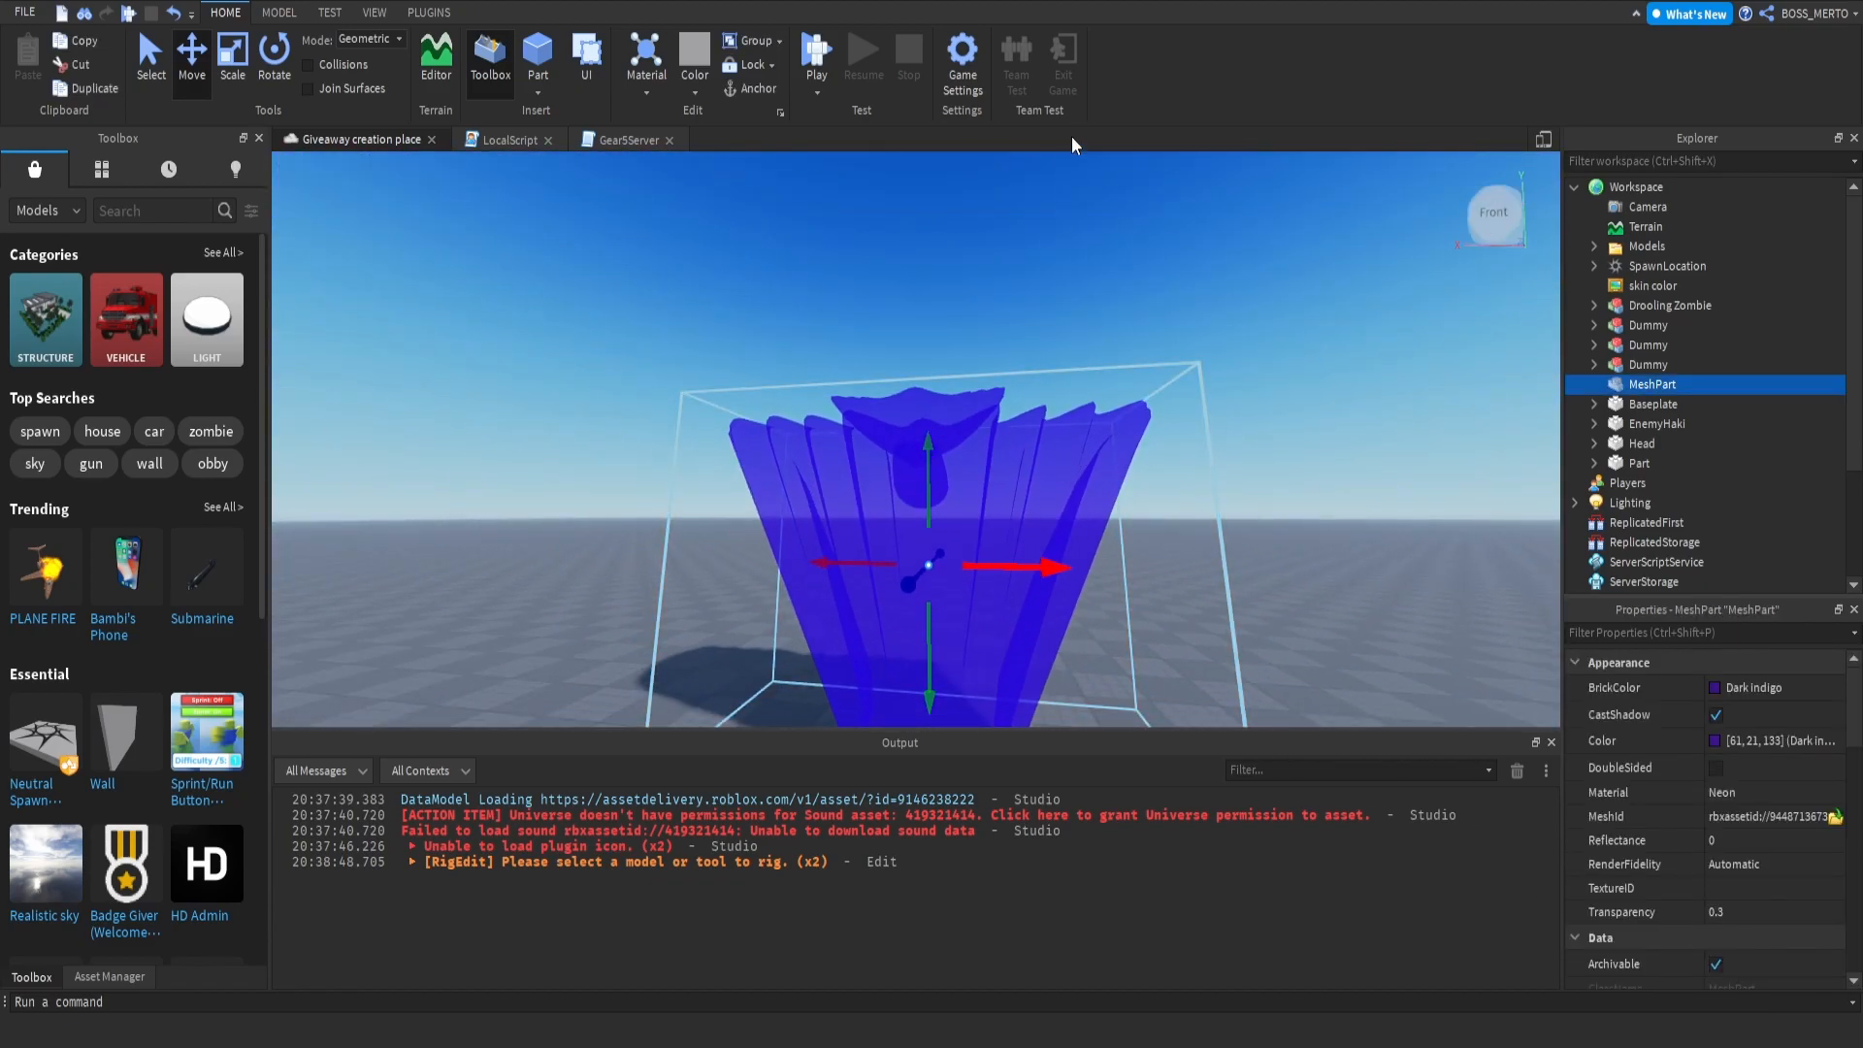
key("ctrl+d")
left_click(1821, 823)
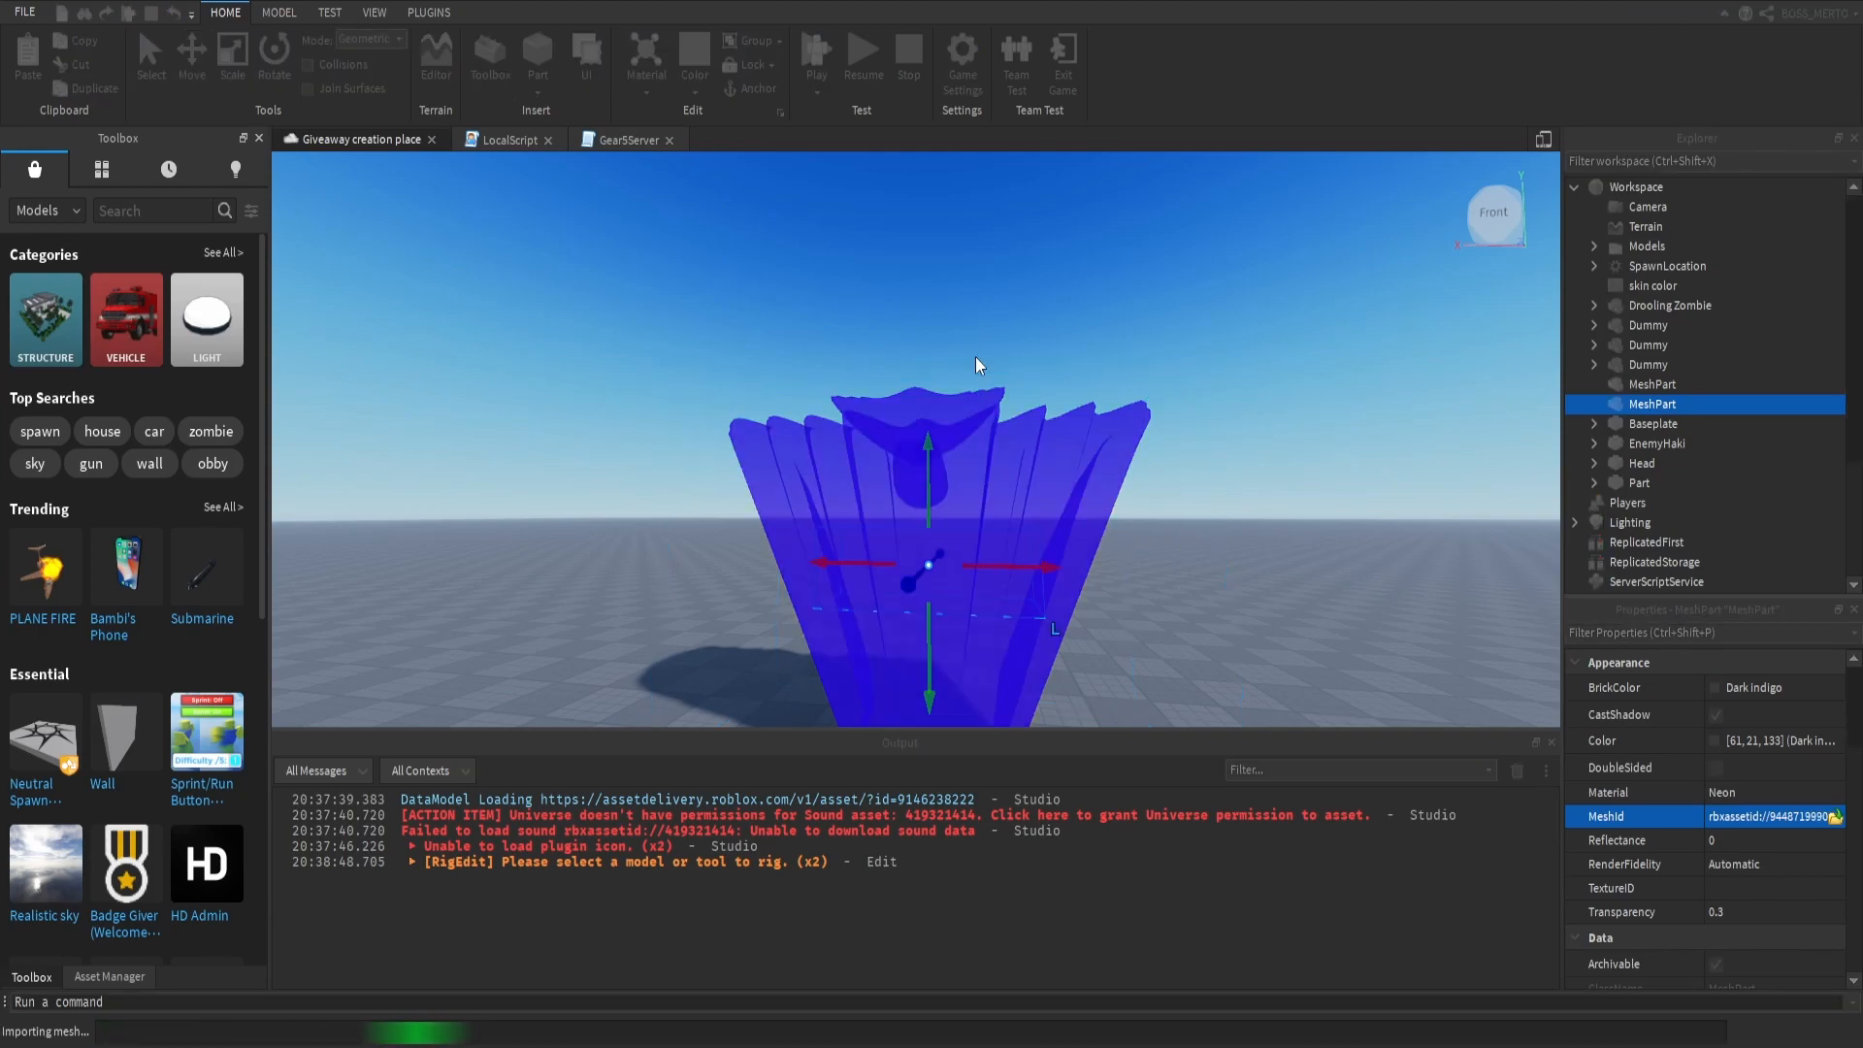
Step: Move the inner side bar out to one side of the ridged body, near its upper edge
right_click_drag(975, 357, 1014, 384)
left_click_drag(952, 515, 826, 500)
key("a")
left_click_drag(726, 447, 726, 380)
left_click_drag(815, 448, 858, 452)
mouse_move(859, 452)
right_mouse_down()
mouse_move(894, 452)
mouse_move(841, 458)
right_mouse_up()
left_click_drag(840, 457, 862, 504)
Step: Duplicate the side bar, rotate the copy to point outward and move it to the opposite side of the body
key("ctrl+d")
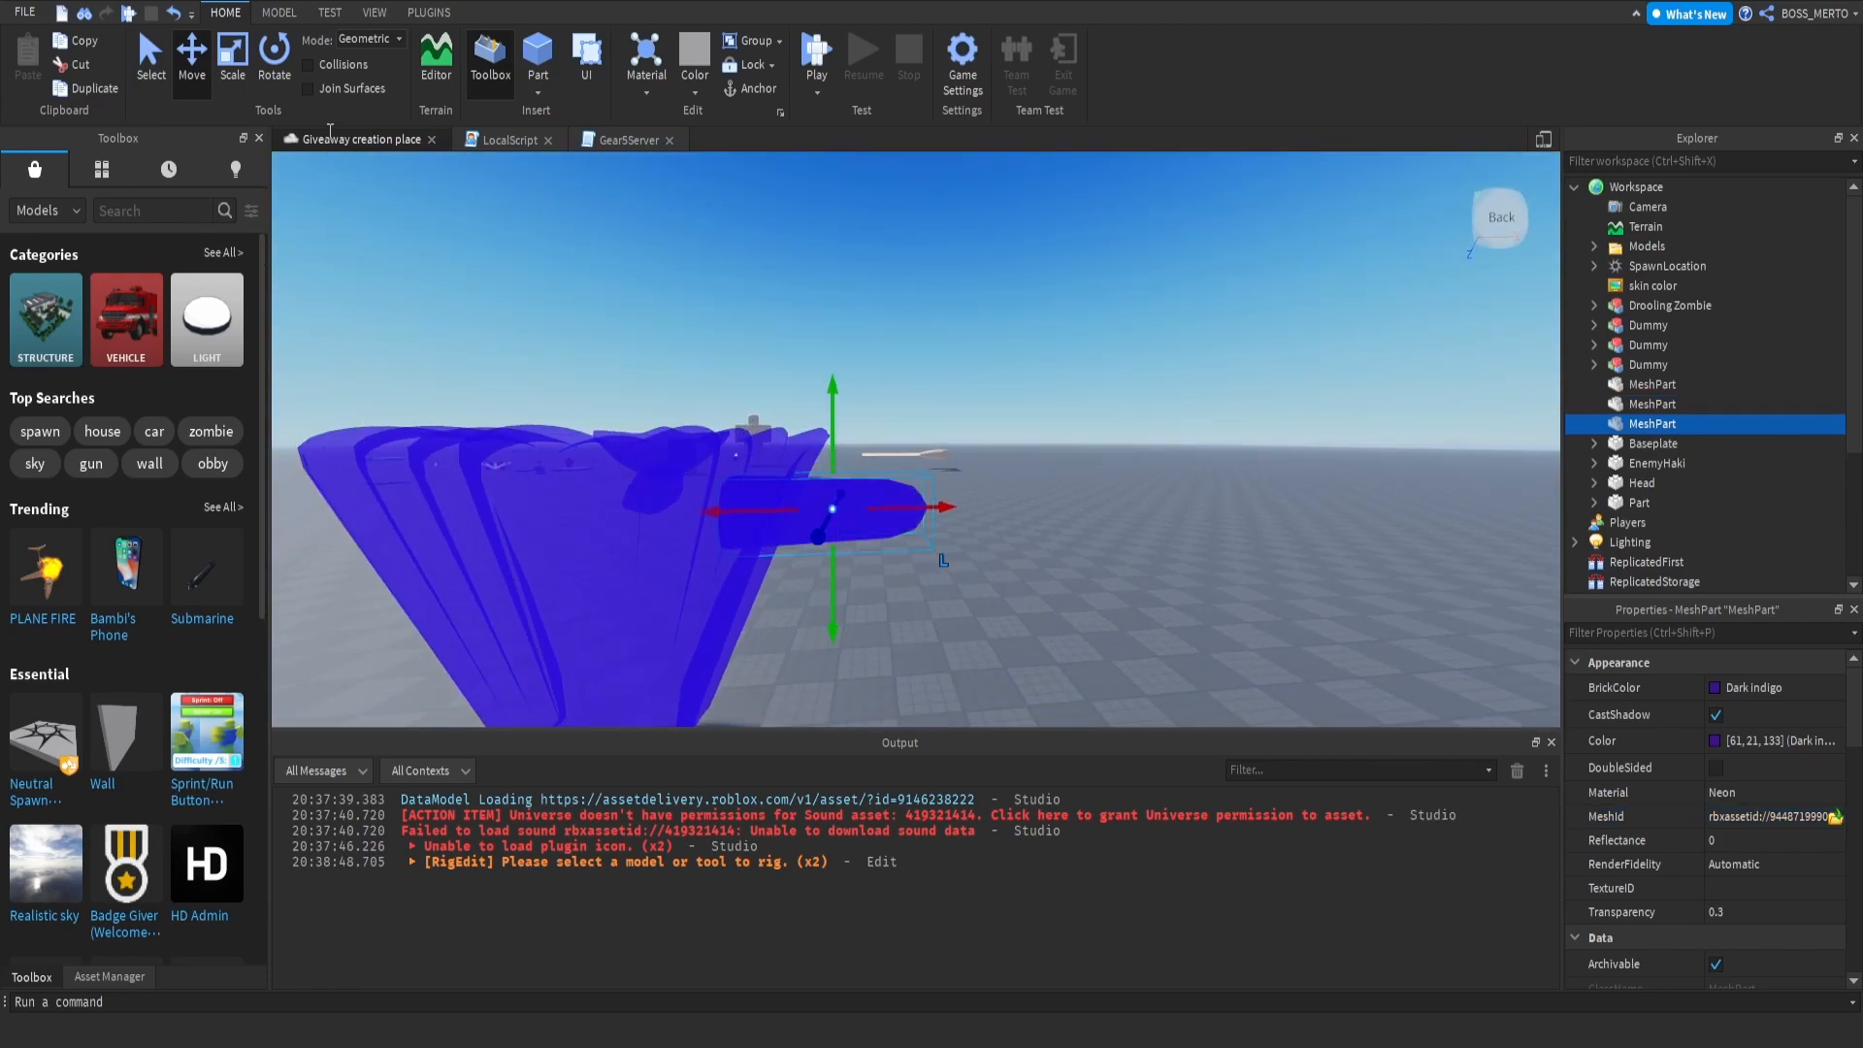
key("ctrl+4")
left_click_drag(889, 435, 771, 580)
key("s")
key("a")
left_click(192, 58)
left_click_drag(854, 492, 667, 479)
key("s")
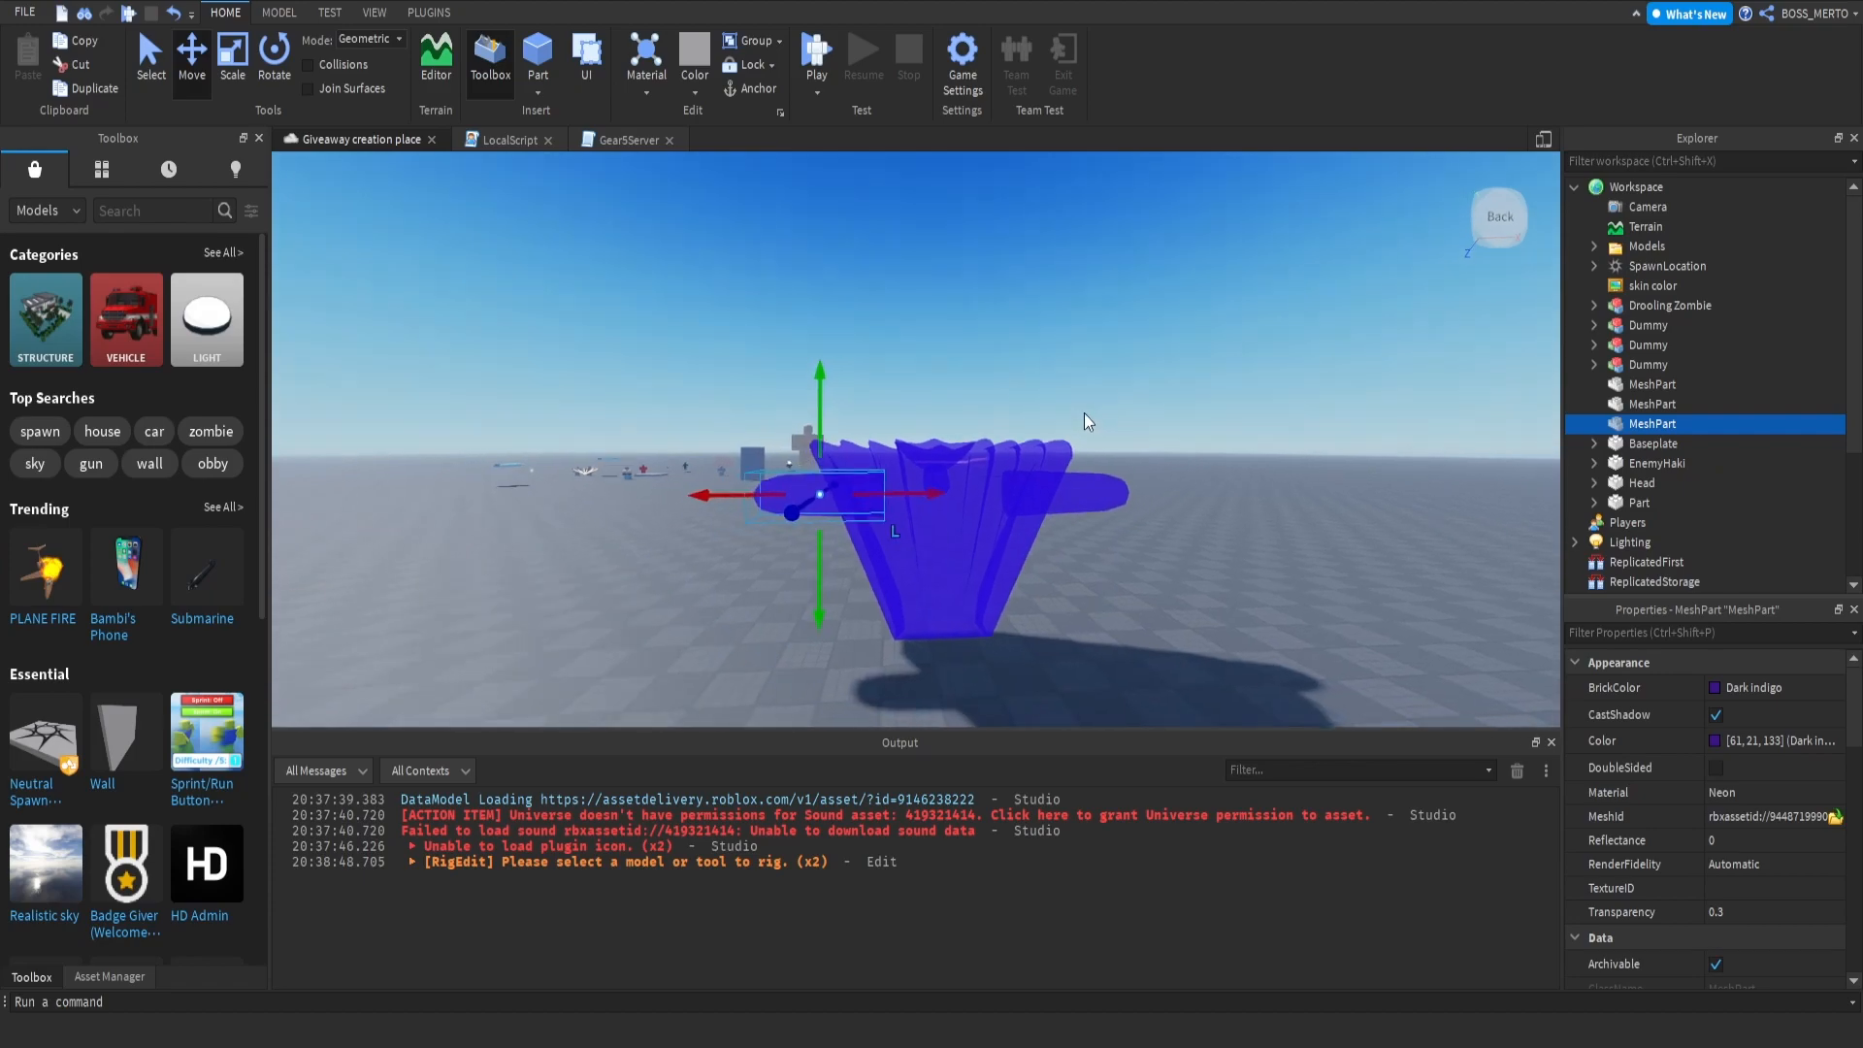
Step: Select the first side bar from the front of the body and duplicate it in place
left_click(1085, 413)
key("w")
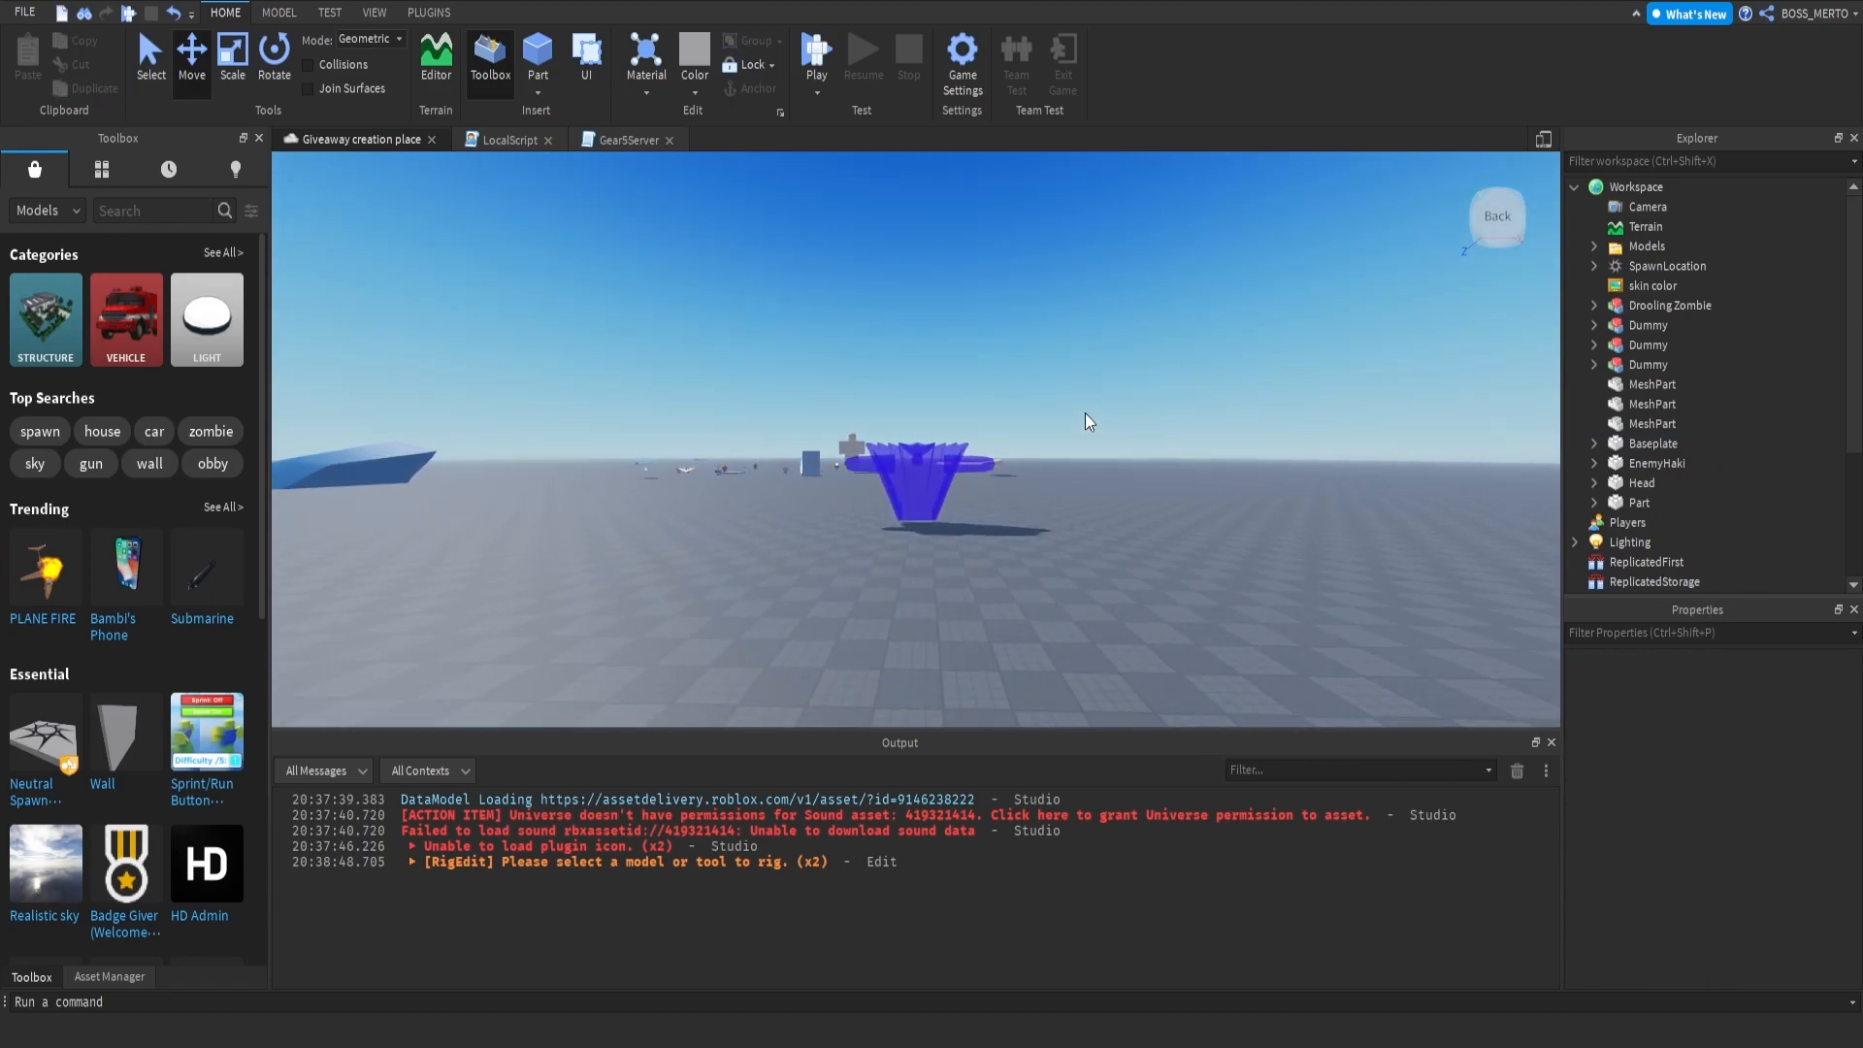
key("a")
right_click_drag(1084, 412, 1085, 411)
key("a")
left_click(873, 416)
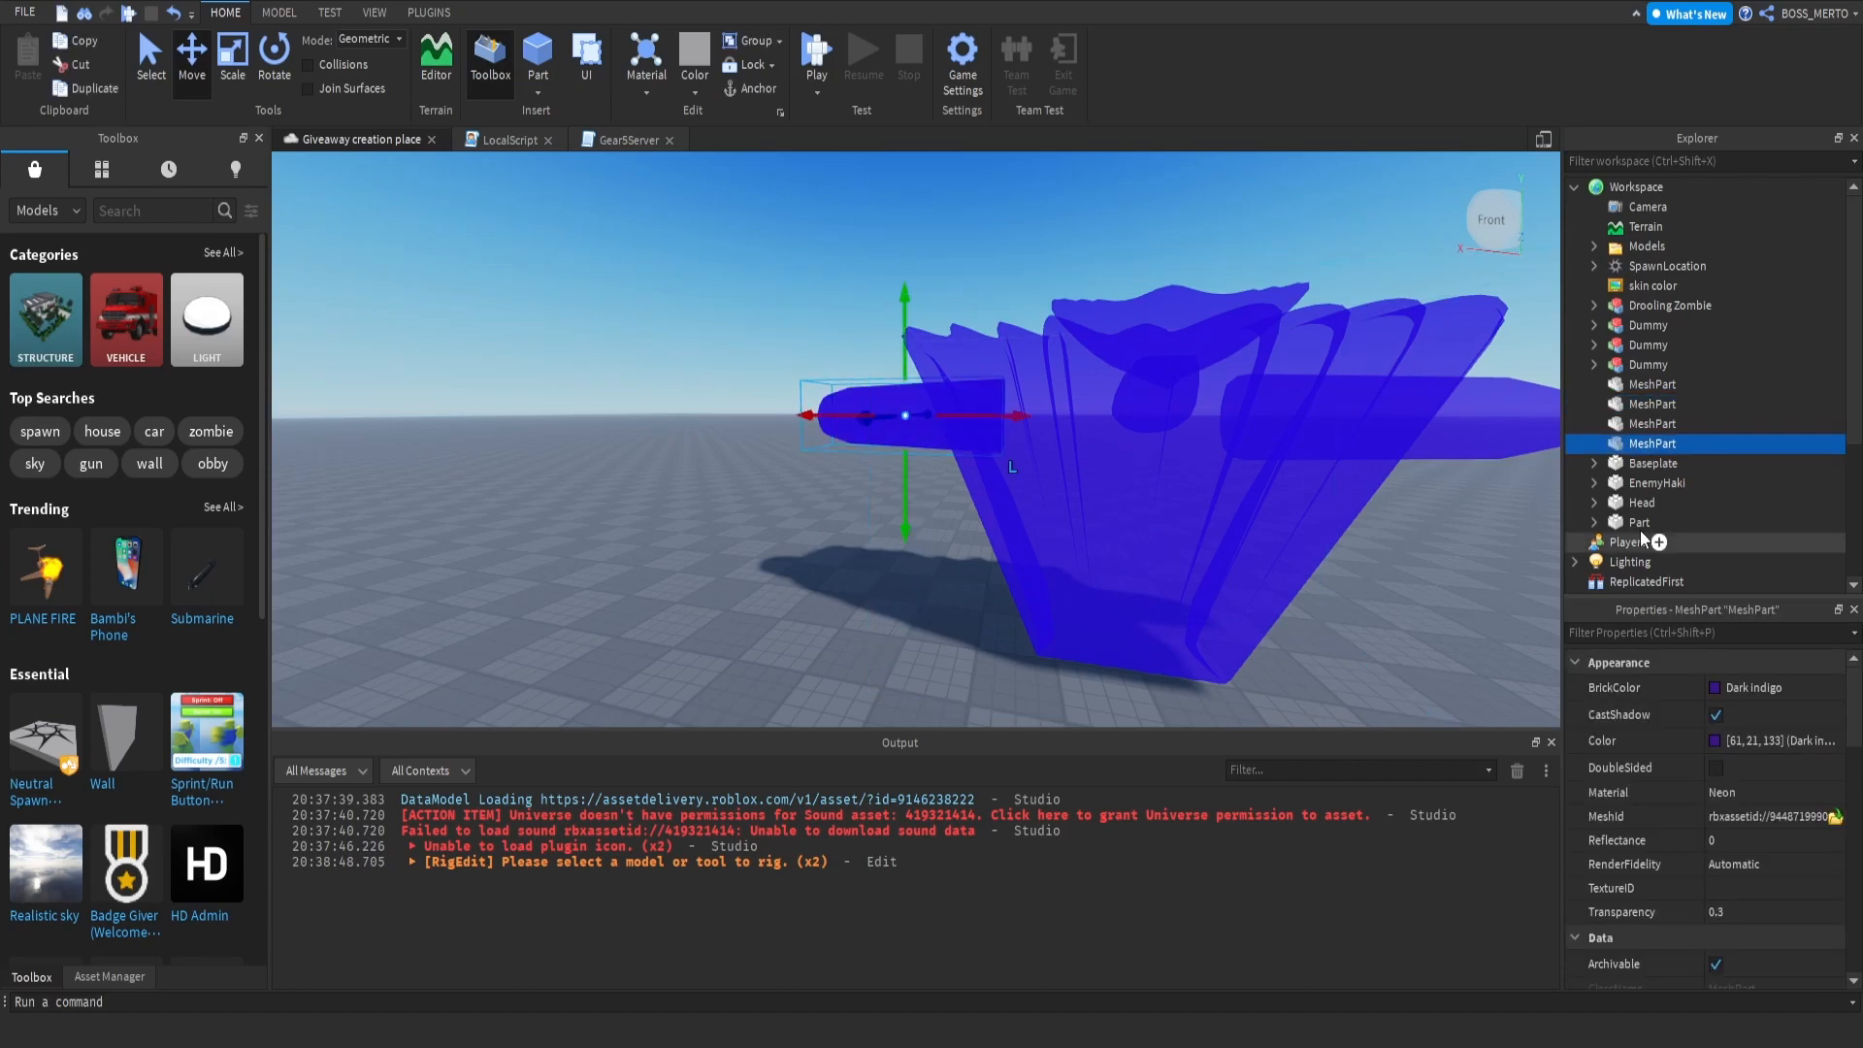
Step: Rename the ridged body mesh part as Torso and the next mesh part, the first side bar, as RightUpperArm
left_click(1643, 384)
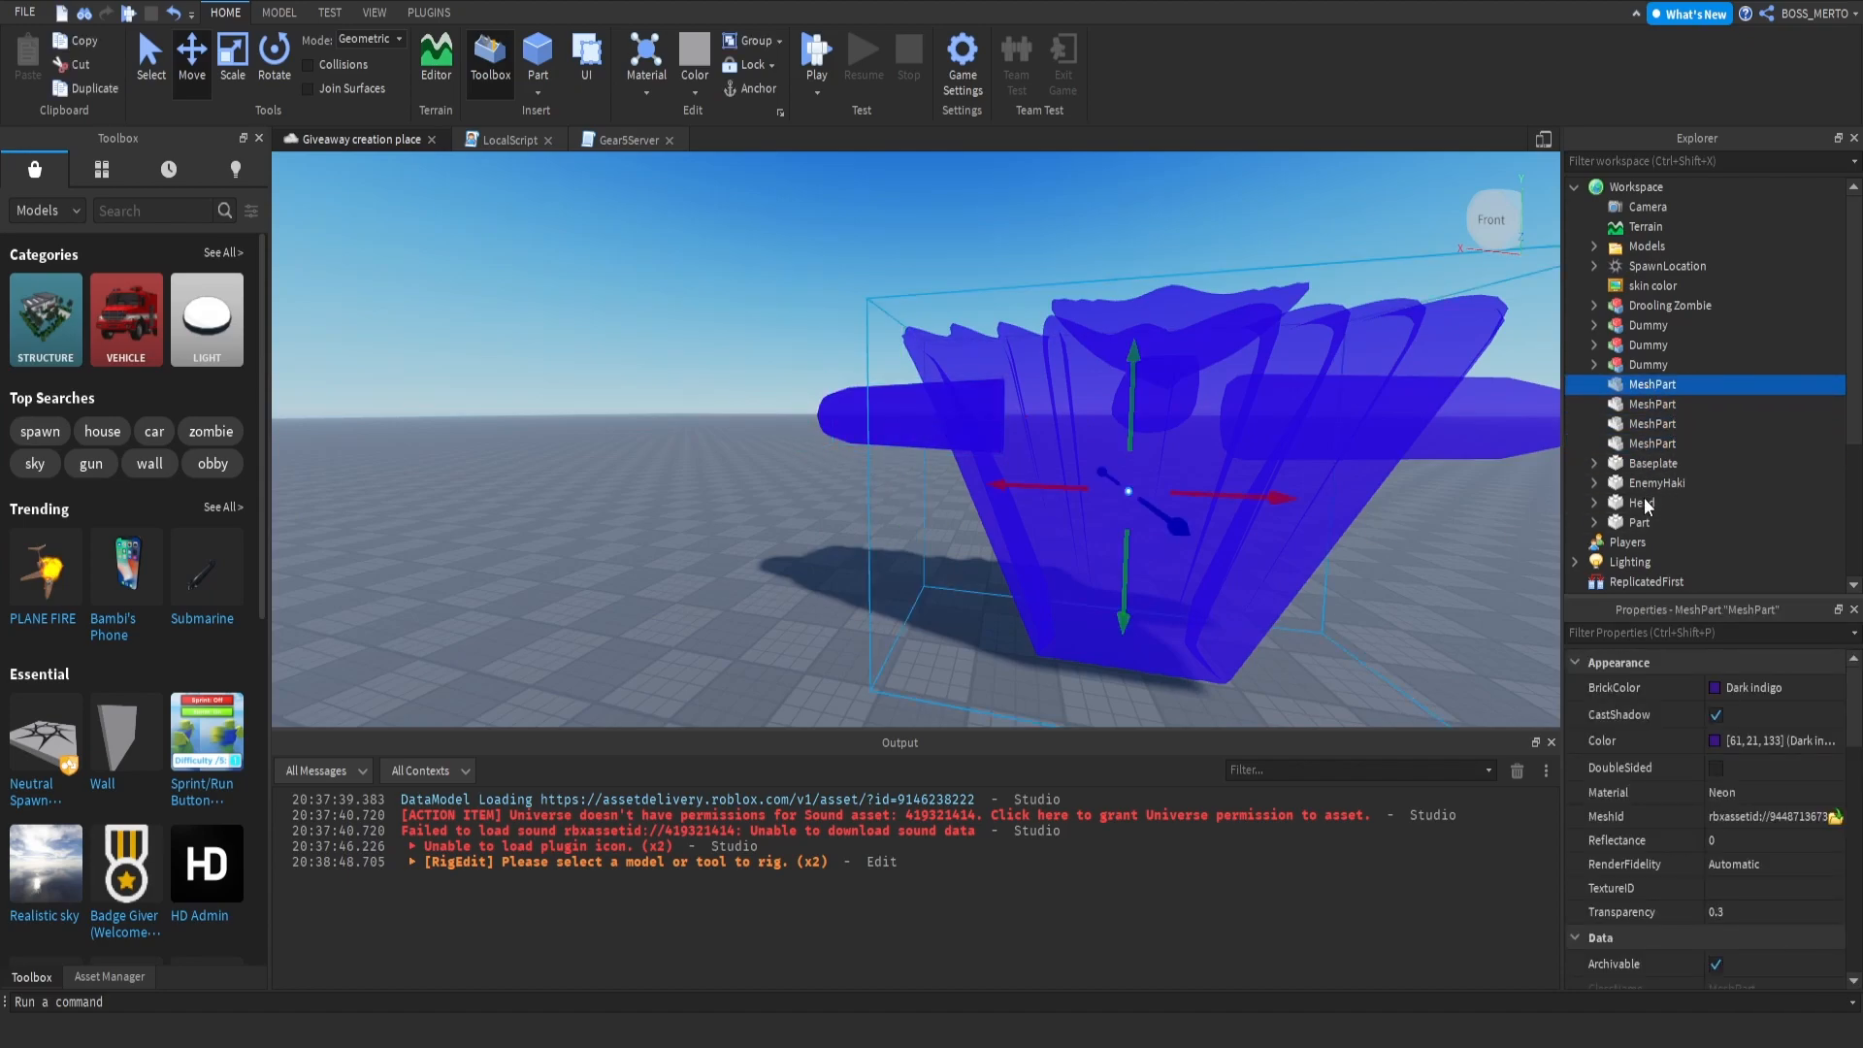
key("F2")
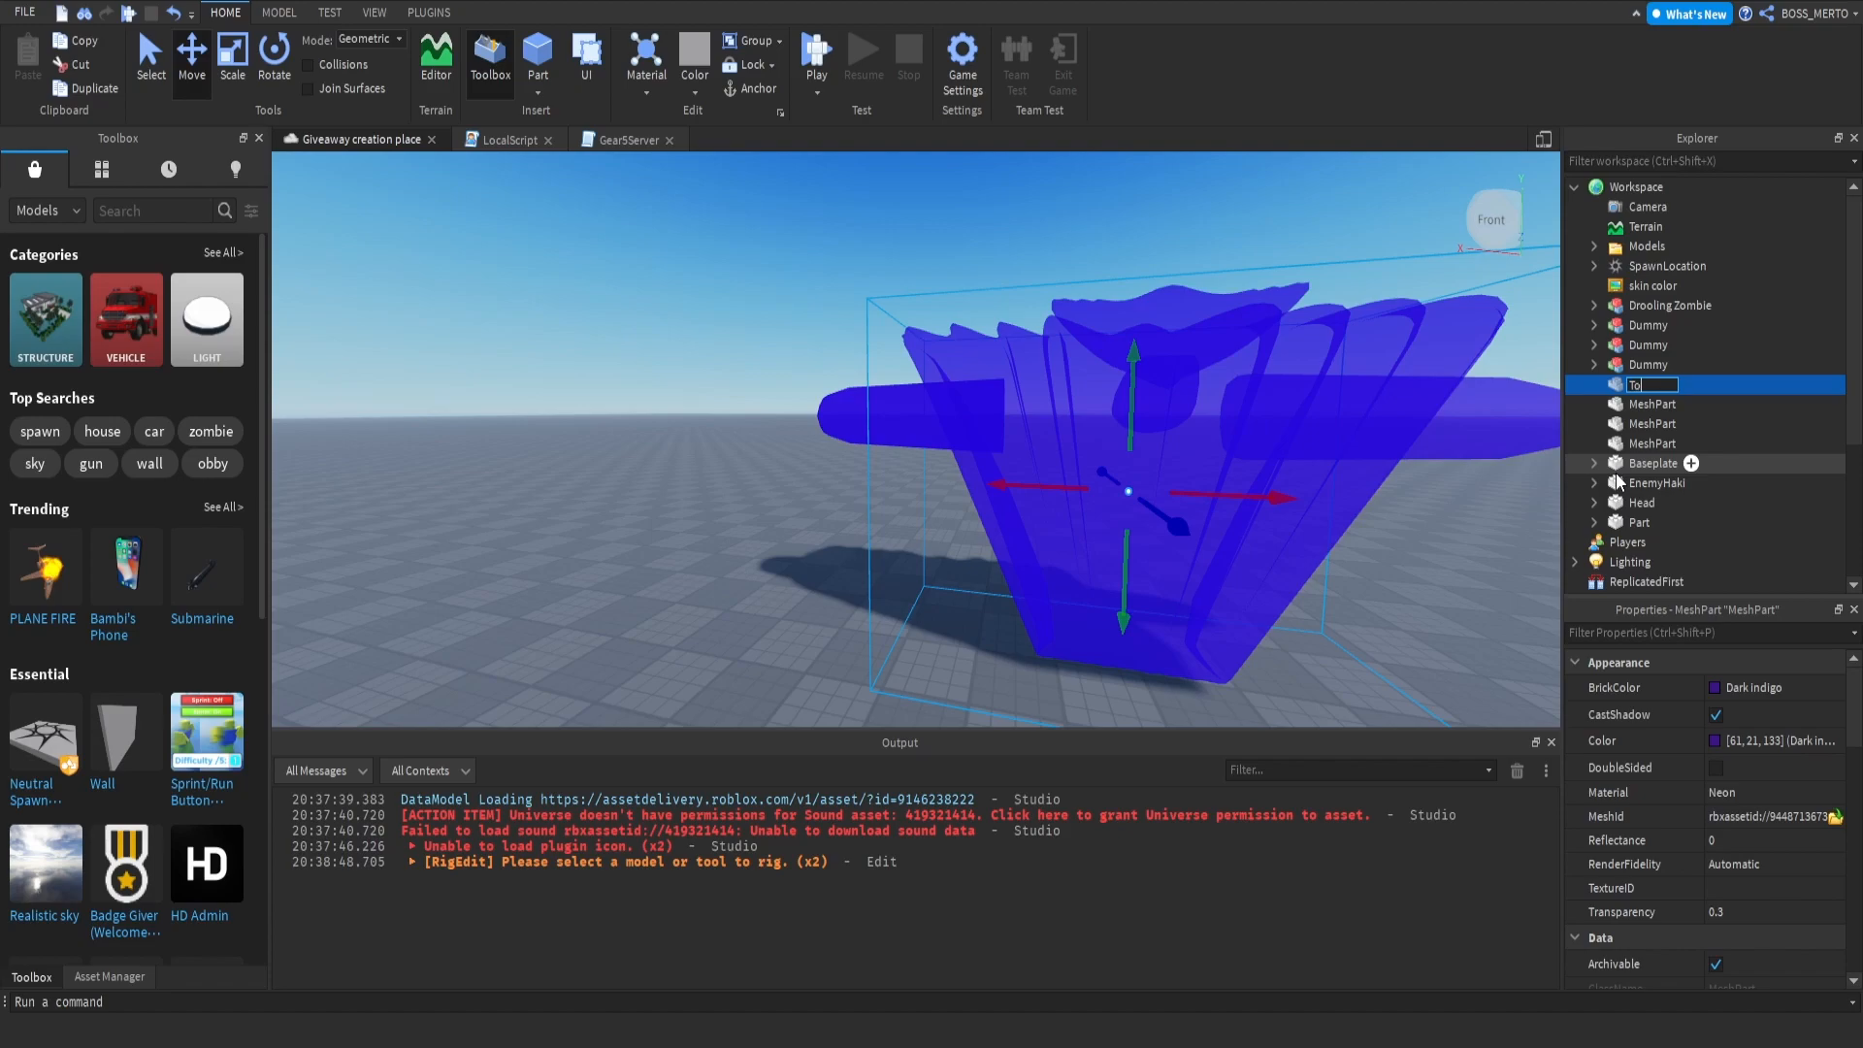
left_click(1642, 406)
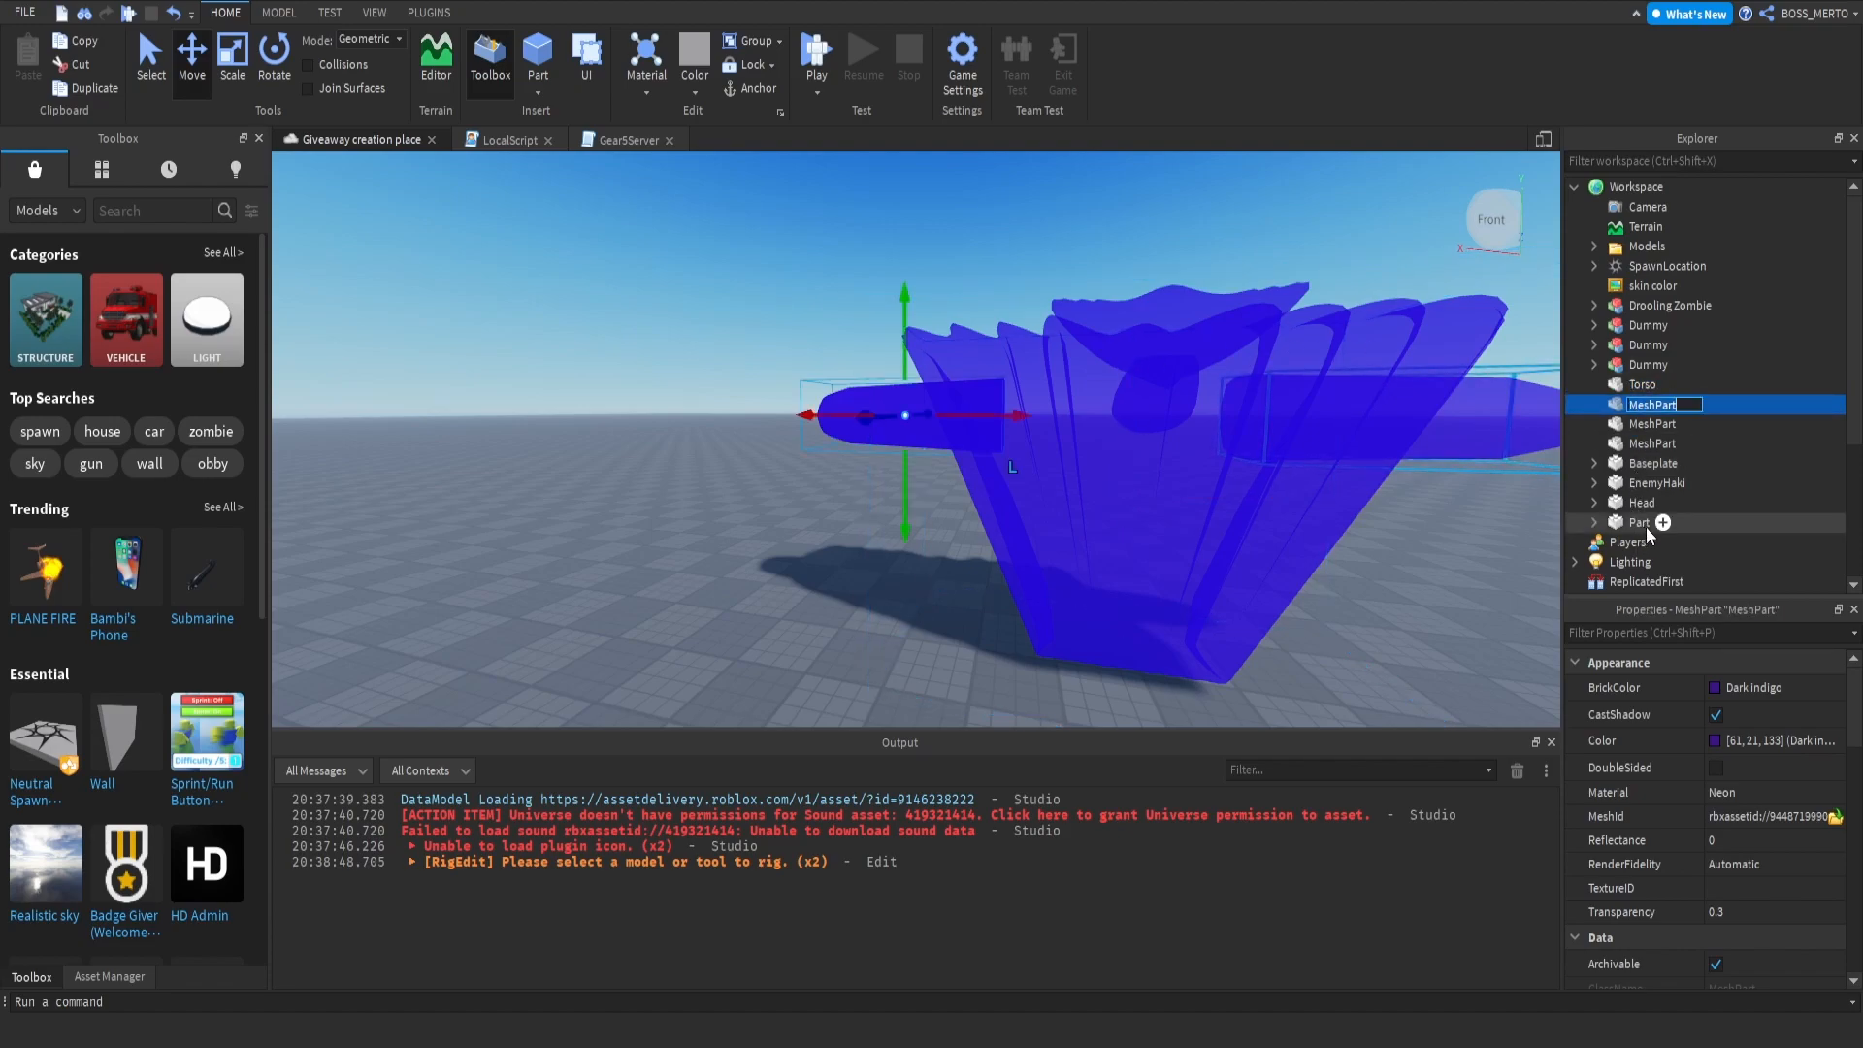
key("F2")
type("RightUpperArm")
key("Return")
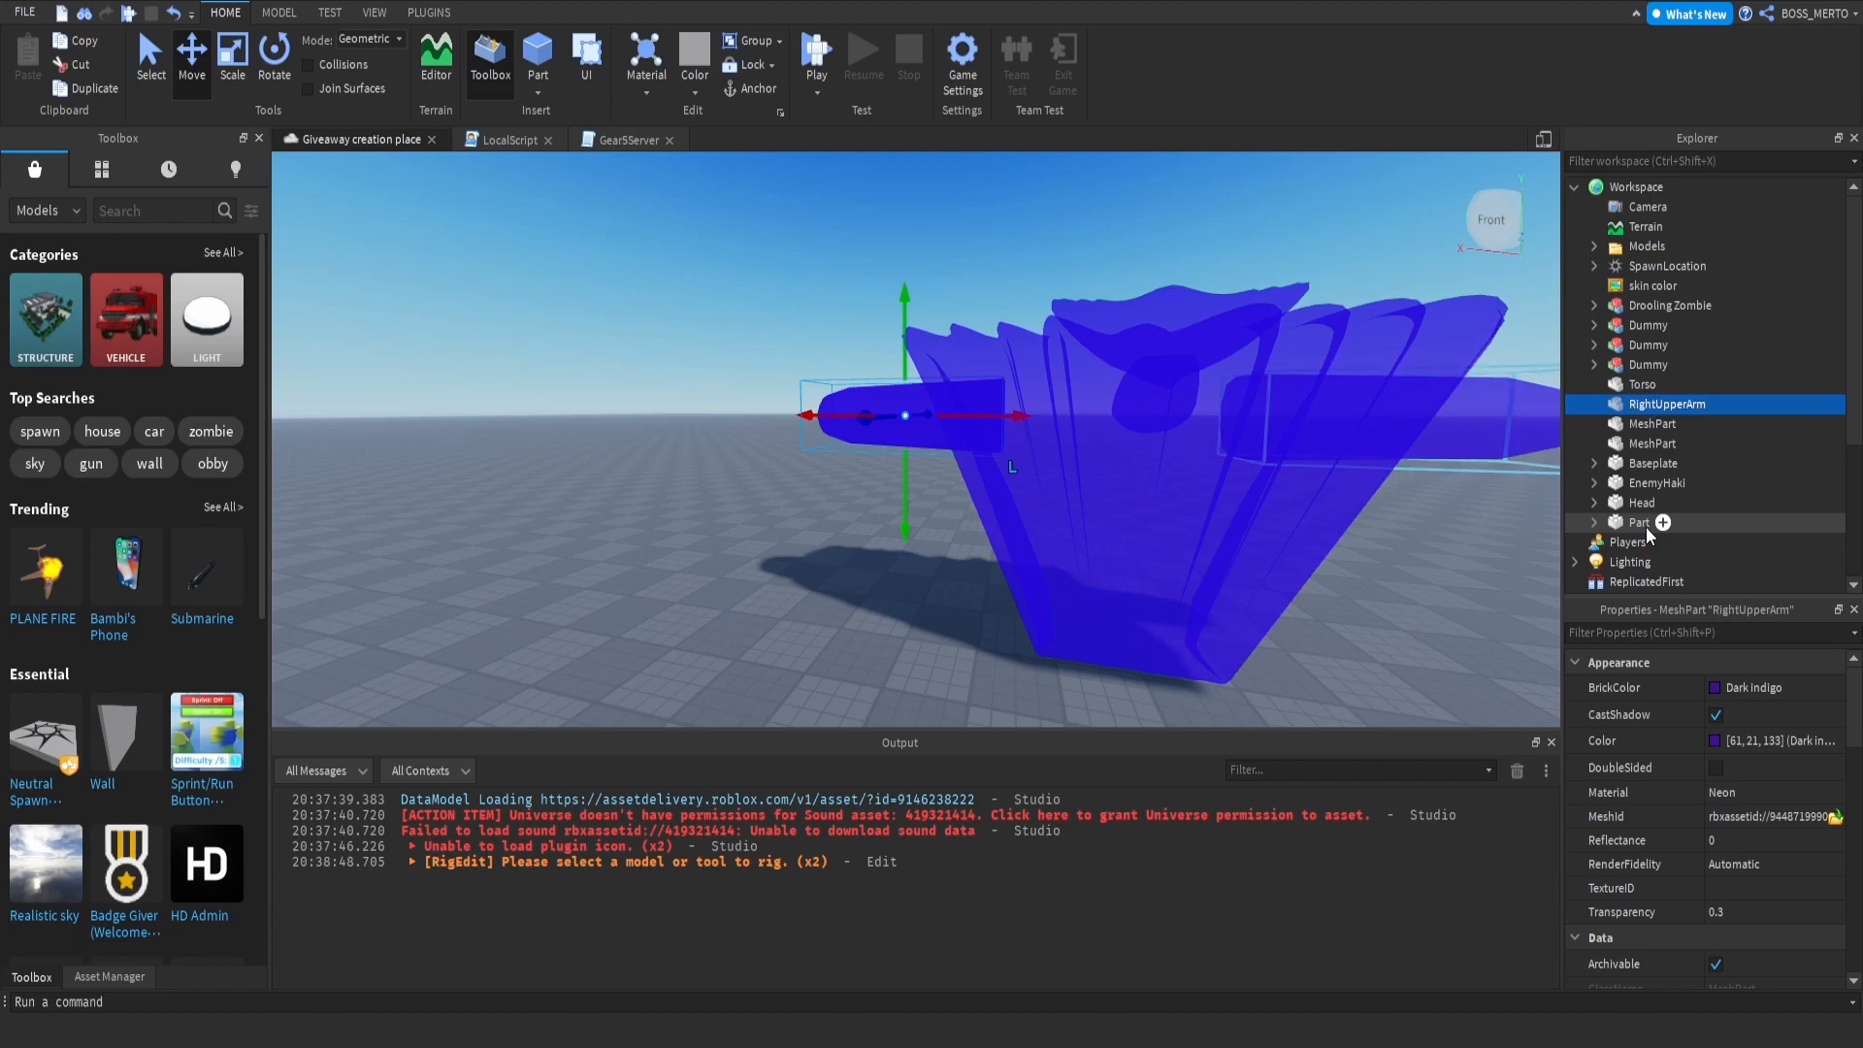
Step: Rename the side bar on the opposite side of the torso as LeftUpperArm
left_click(1655, 423)
key("F2")
type("L")
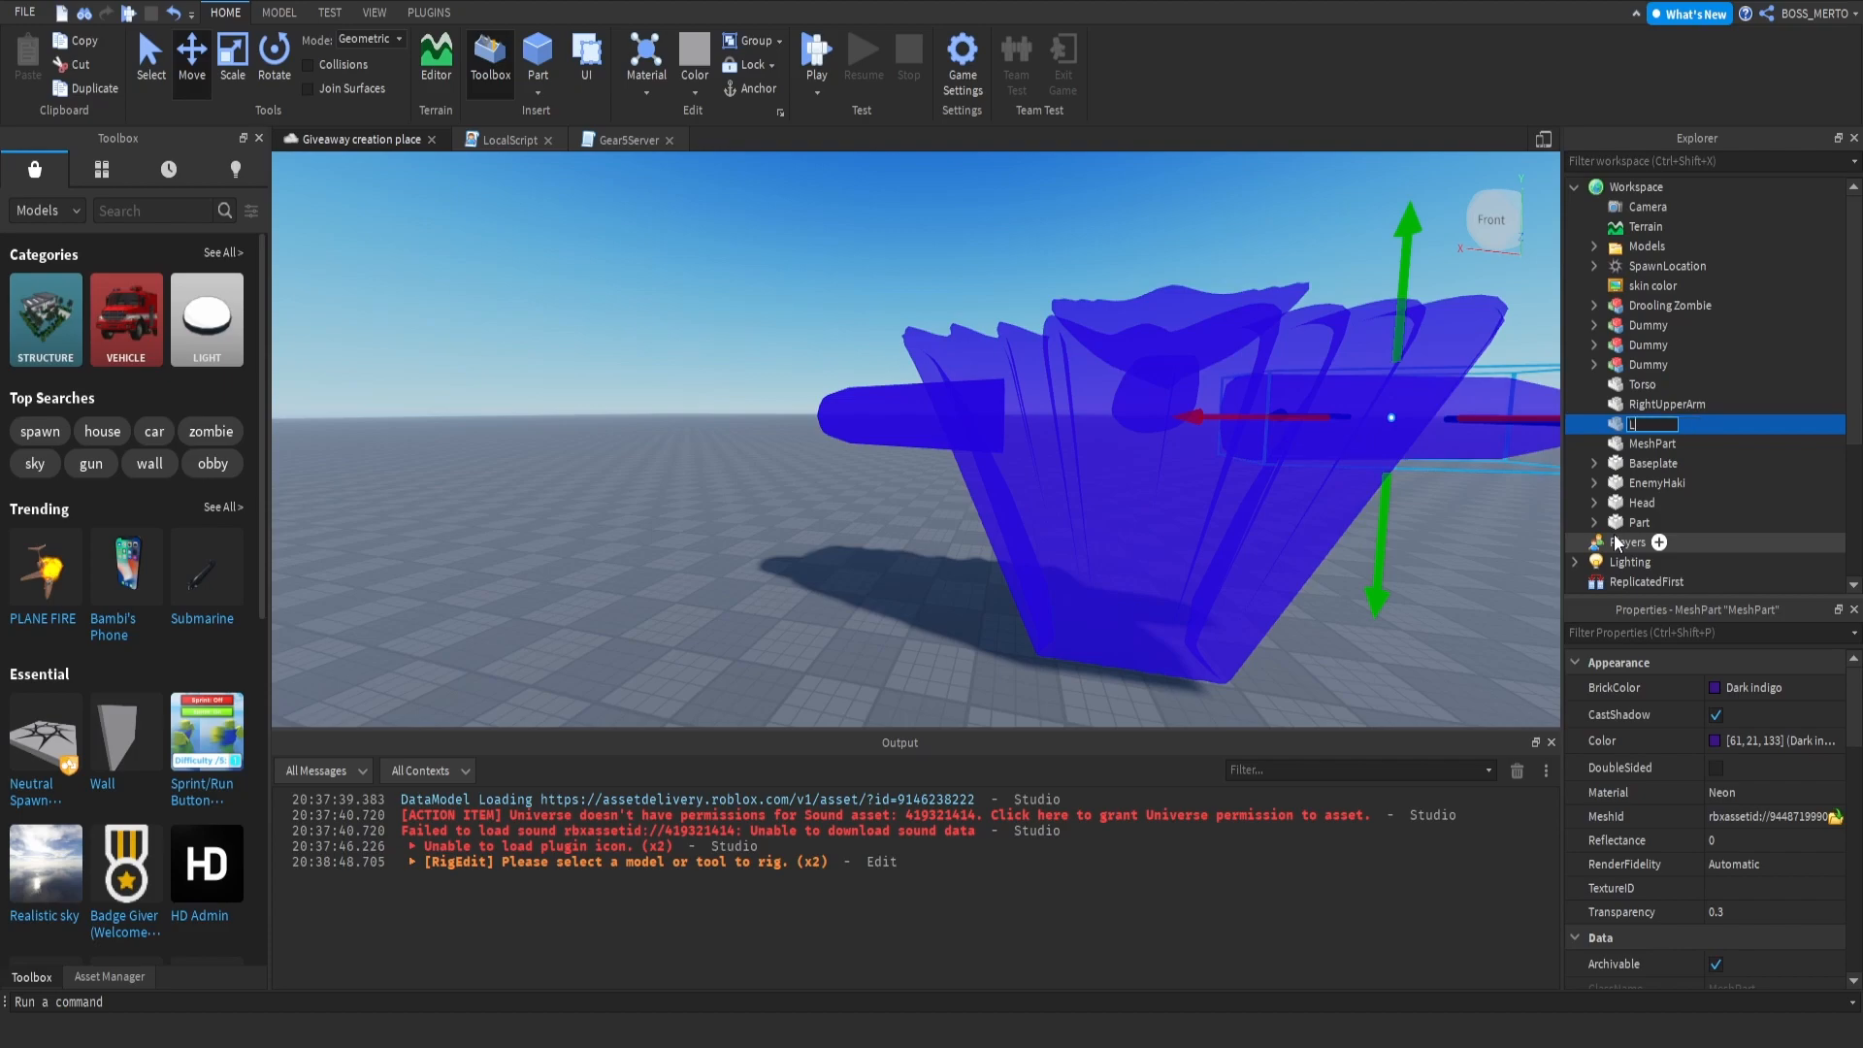
type("eftUpperArm")
key("Return")
key("f")
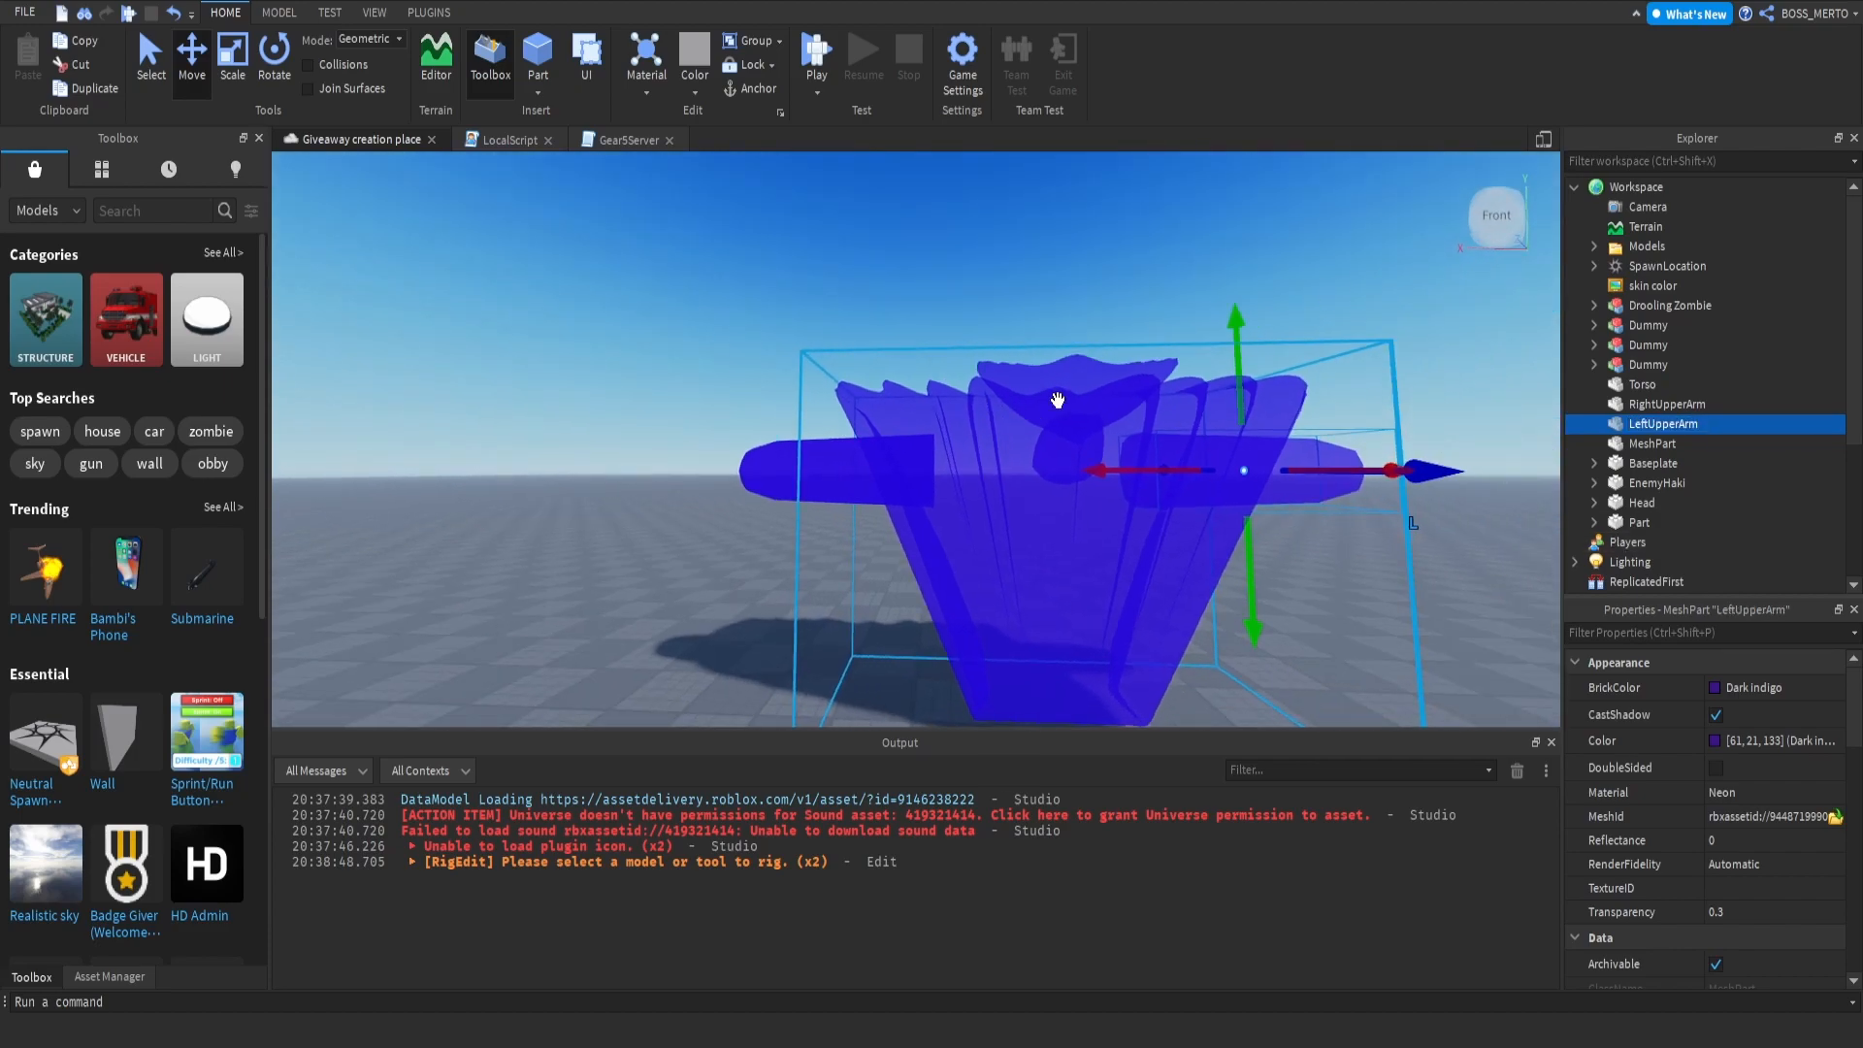
Step: Load the lower arm mesh into the remaining unnamed copy and move it outward to the end of the right upper arm
scroll(1058, 401, "down", 5)
scroll(1058, 402, "up", 3)
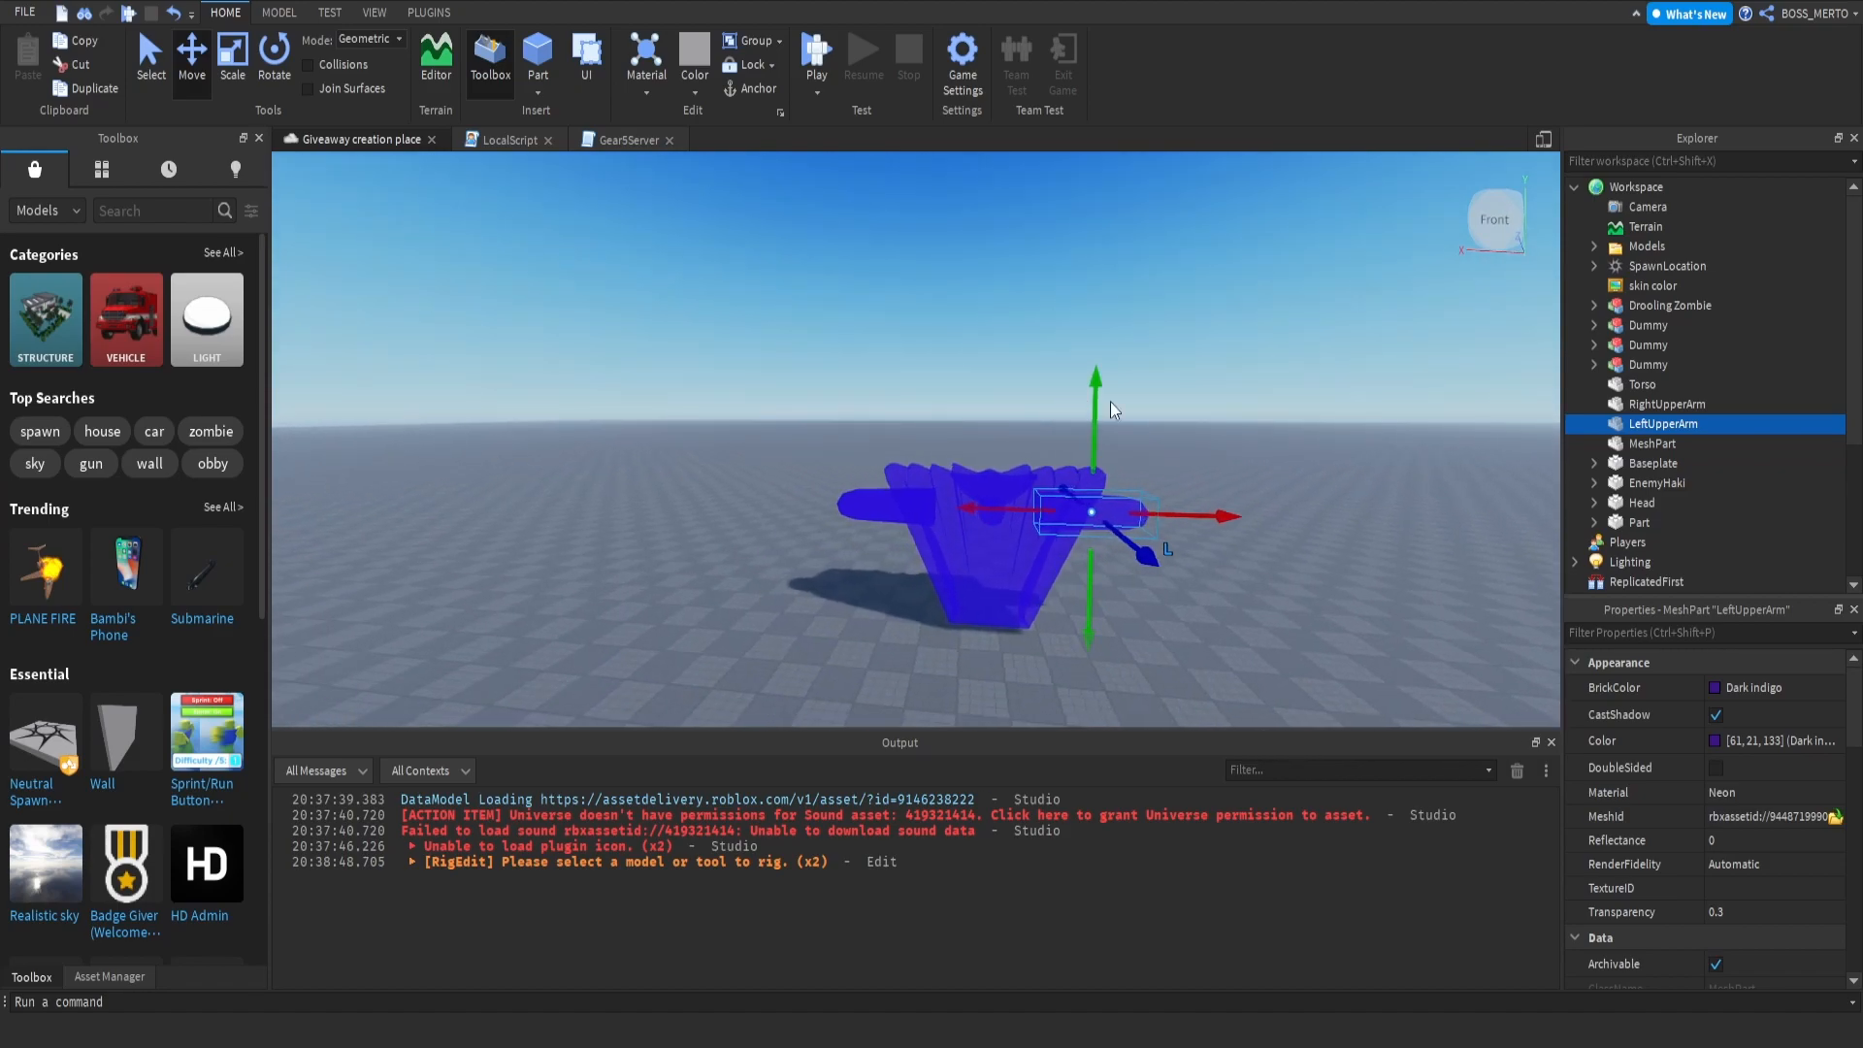
left_click(1648, 442)
left_click(1603, 811)
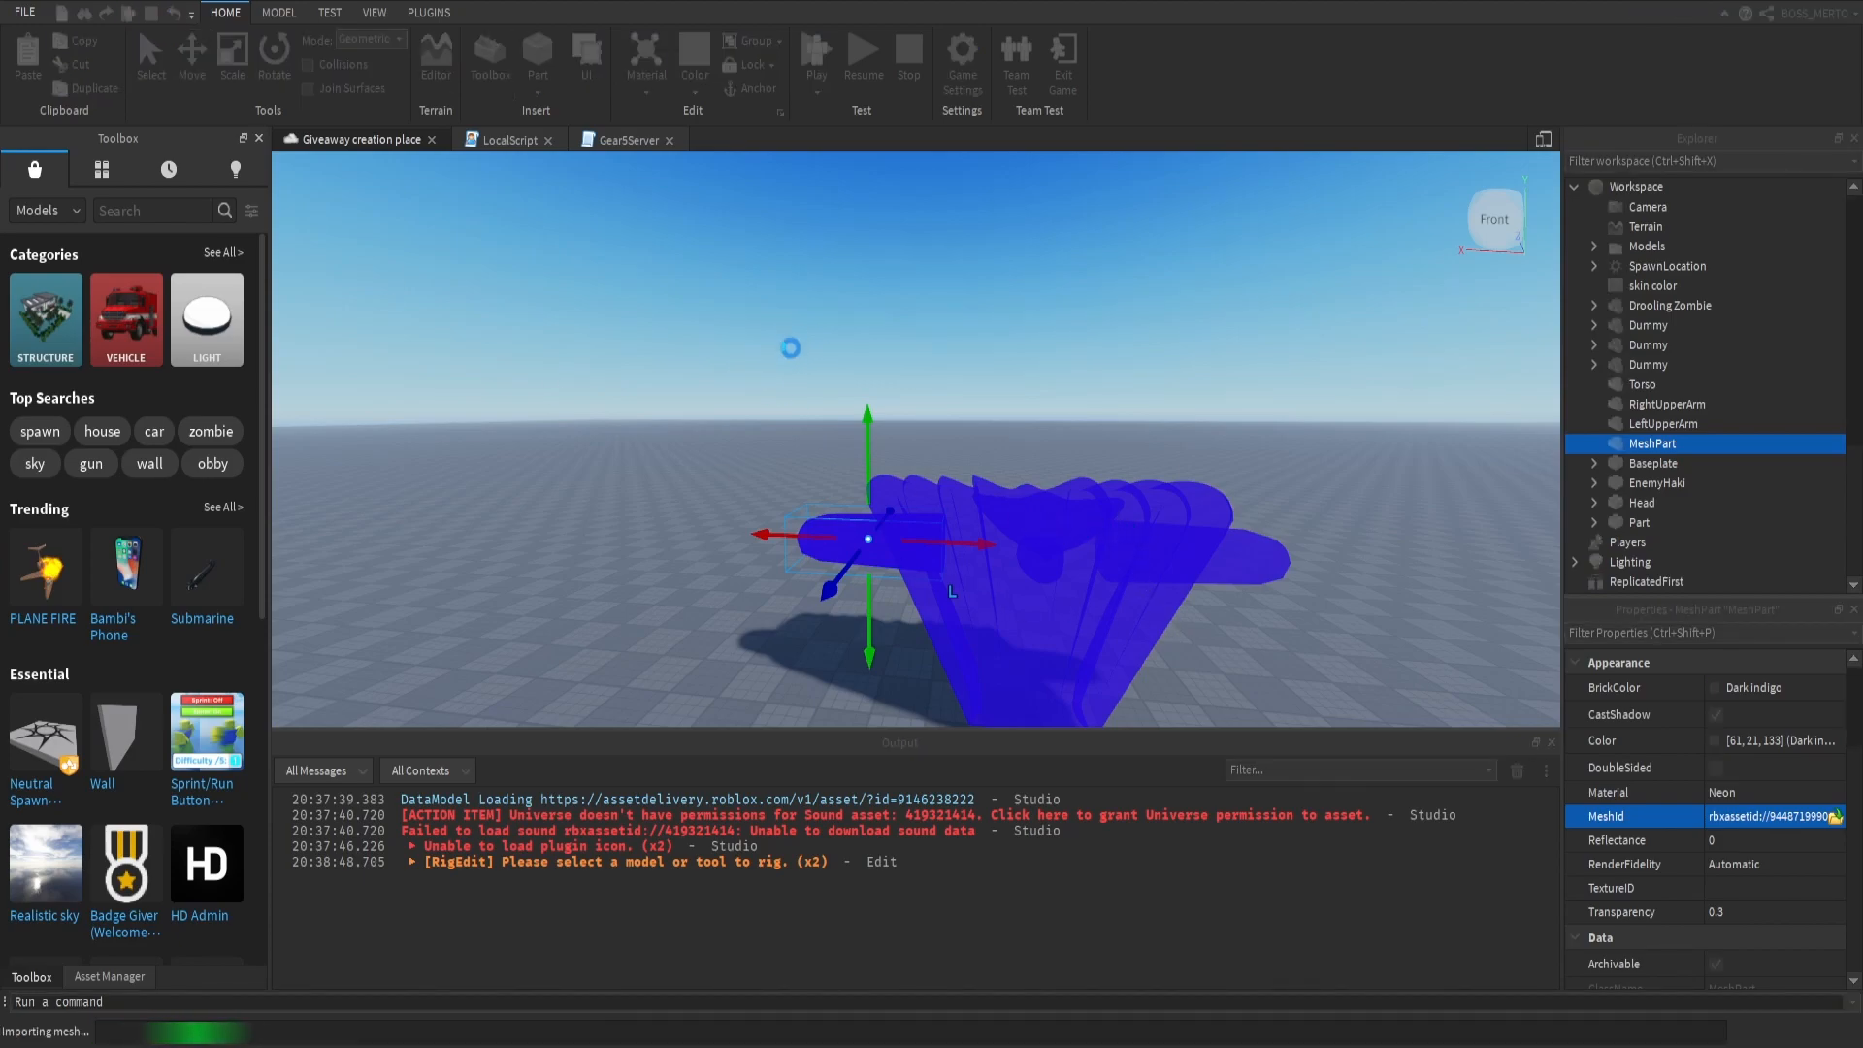
scroll(722, 374, "up", 5)
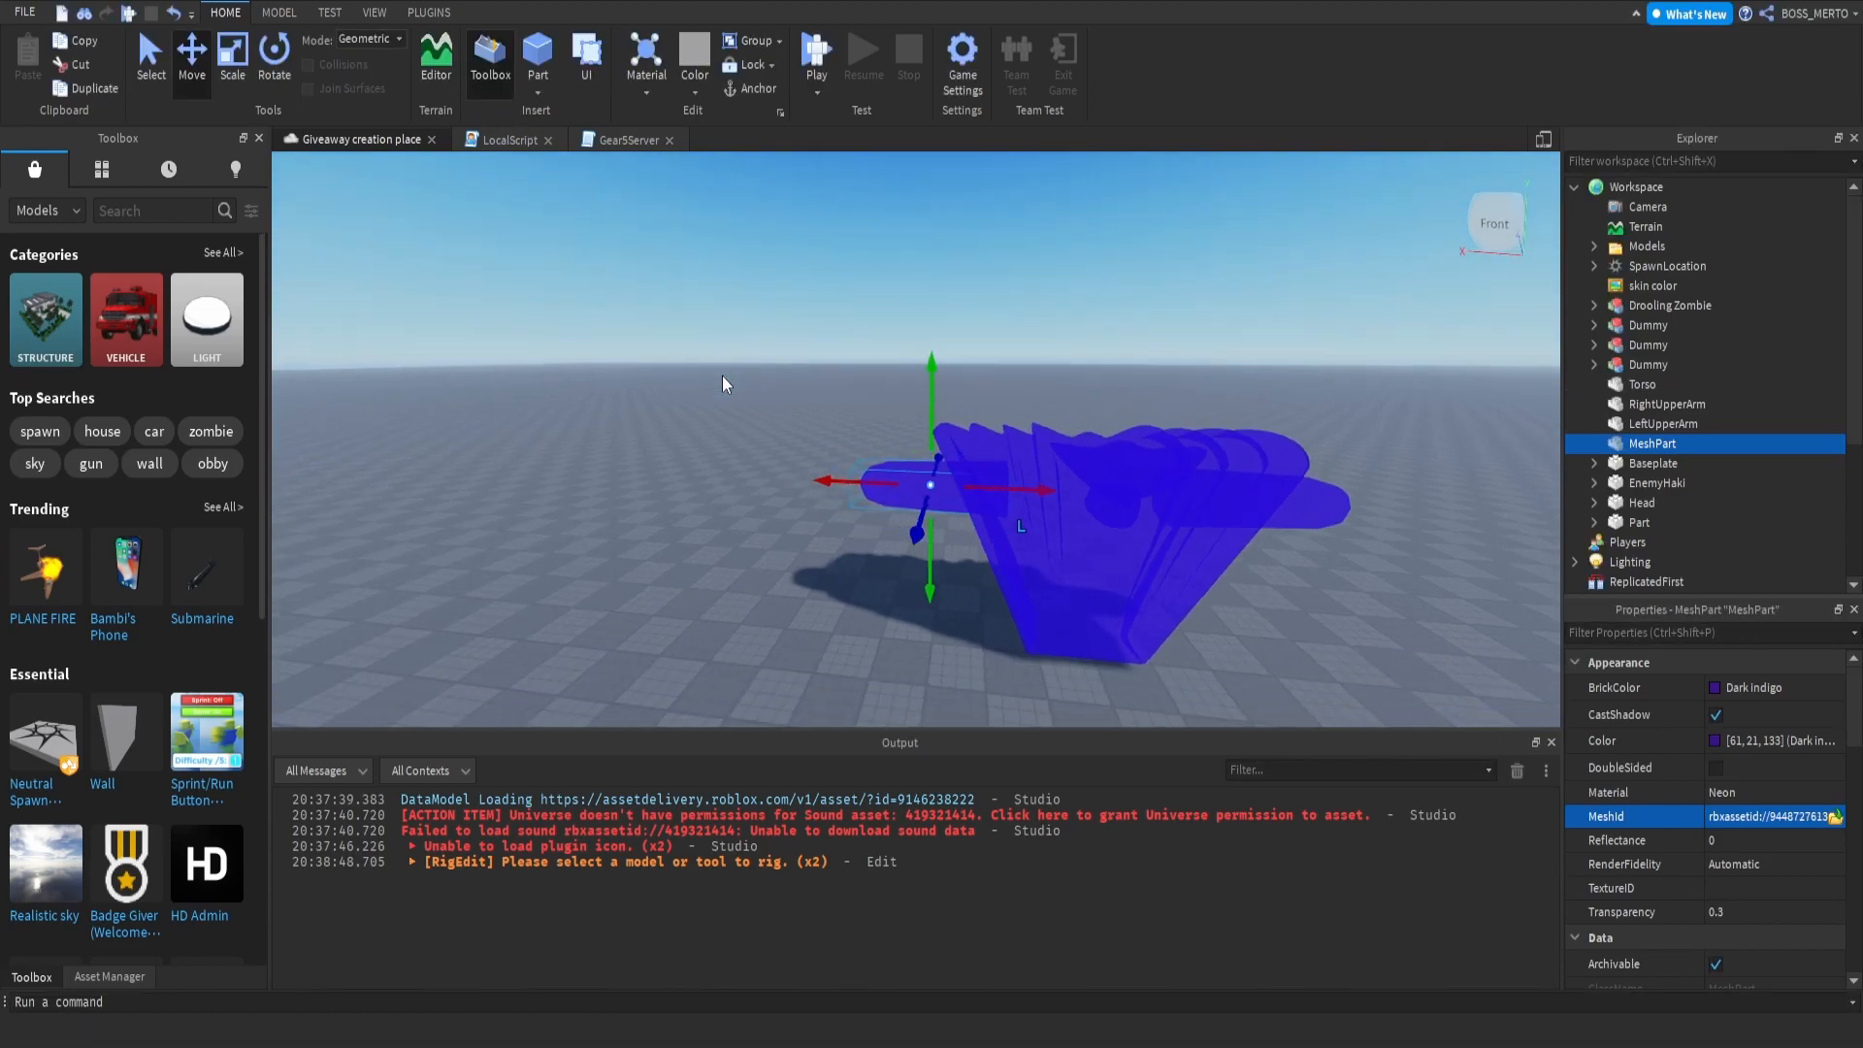
left_click_drag(1010, 541, 781, 515)
left_click(1010, 370)
scroll(1002, 364, "down", 5)
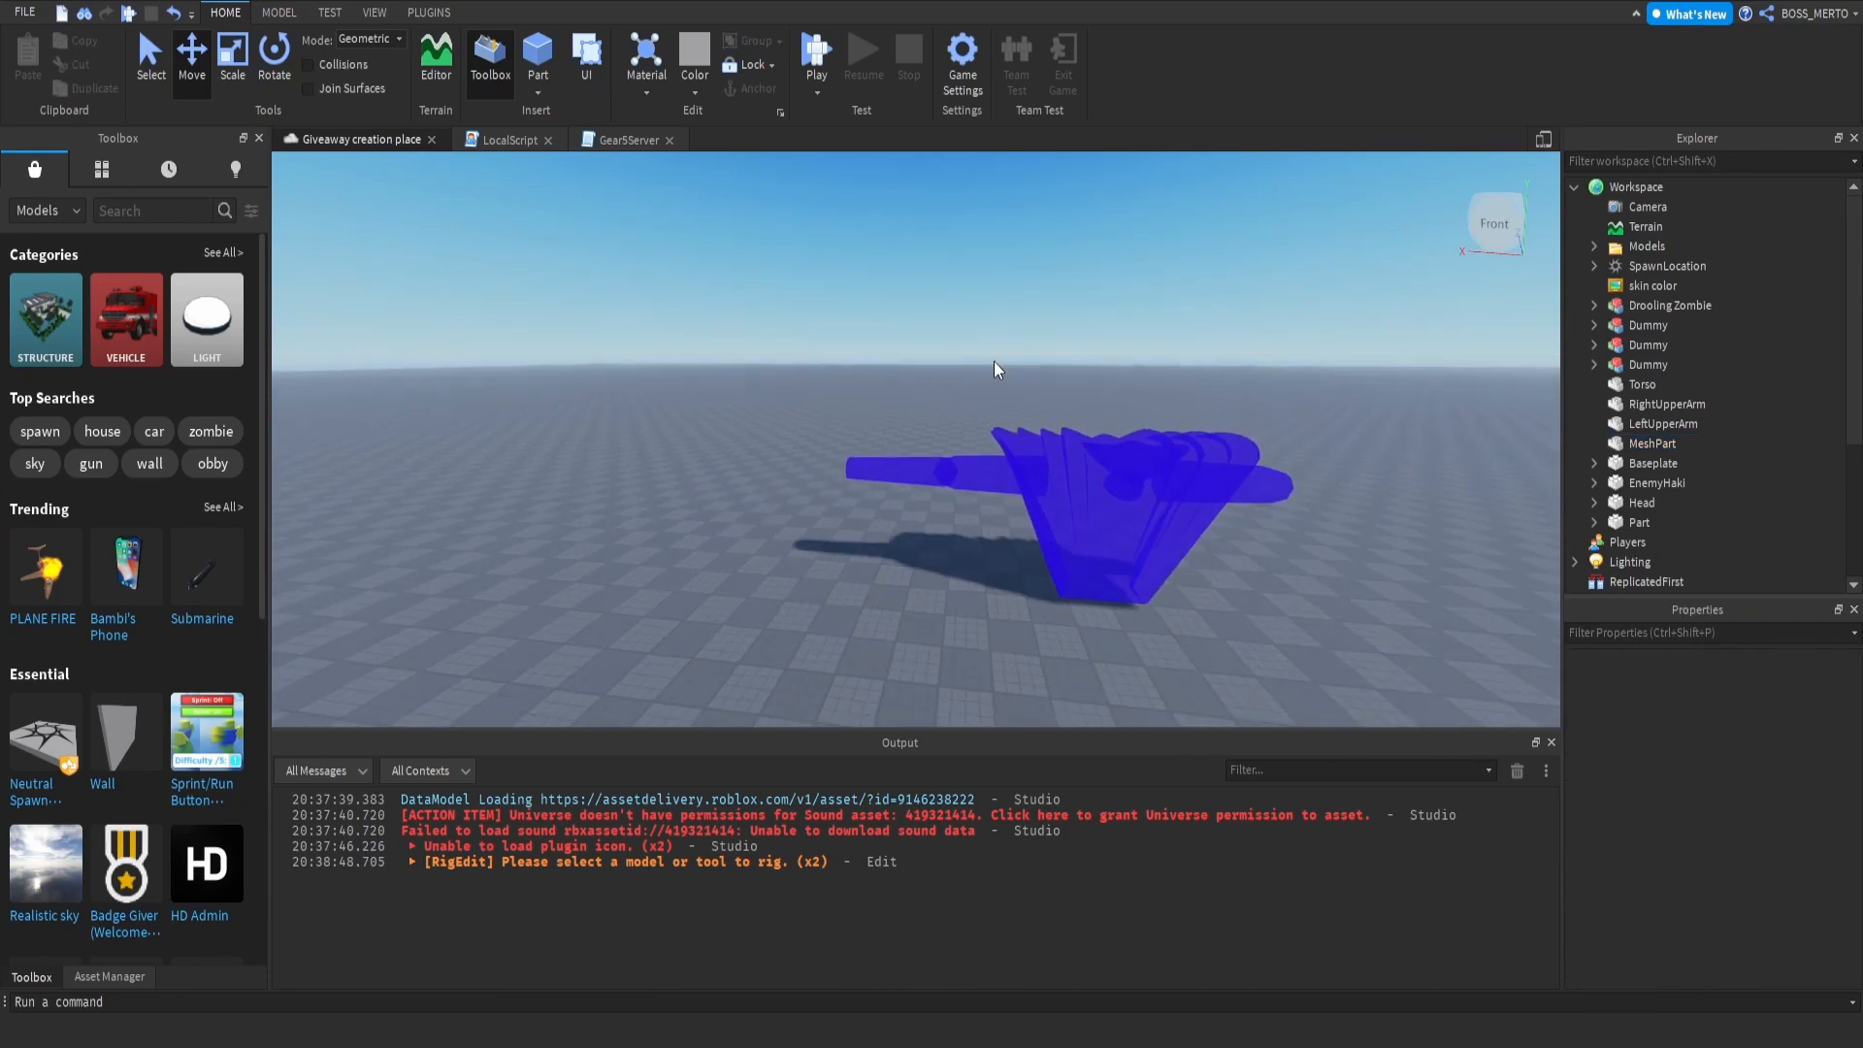
scroll(970, 350, "up", 6)
left_click(1015, 456)
Step: Rename the outer bar as RightLowerArm and duplicate it as LeftLowerArm
left_click(1640, 448)
type("Ri")
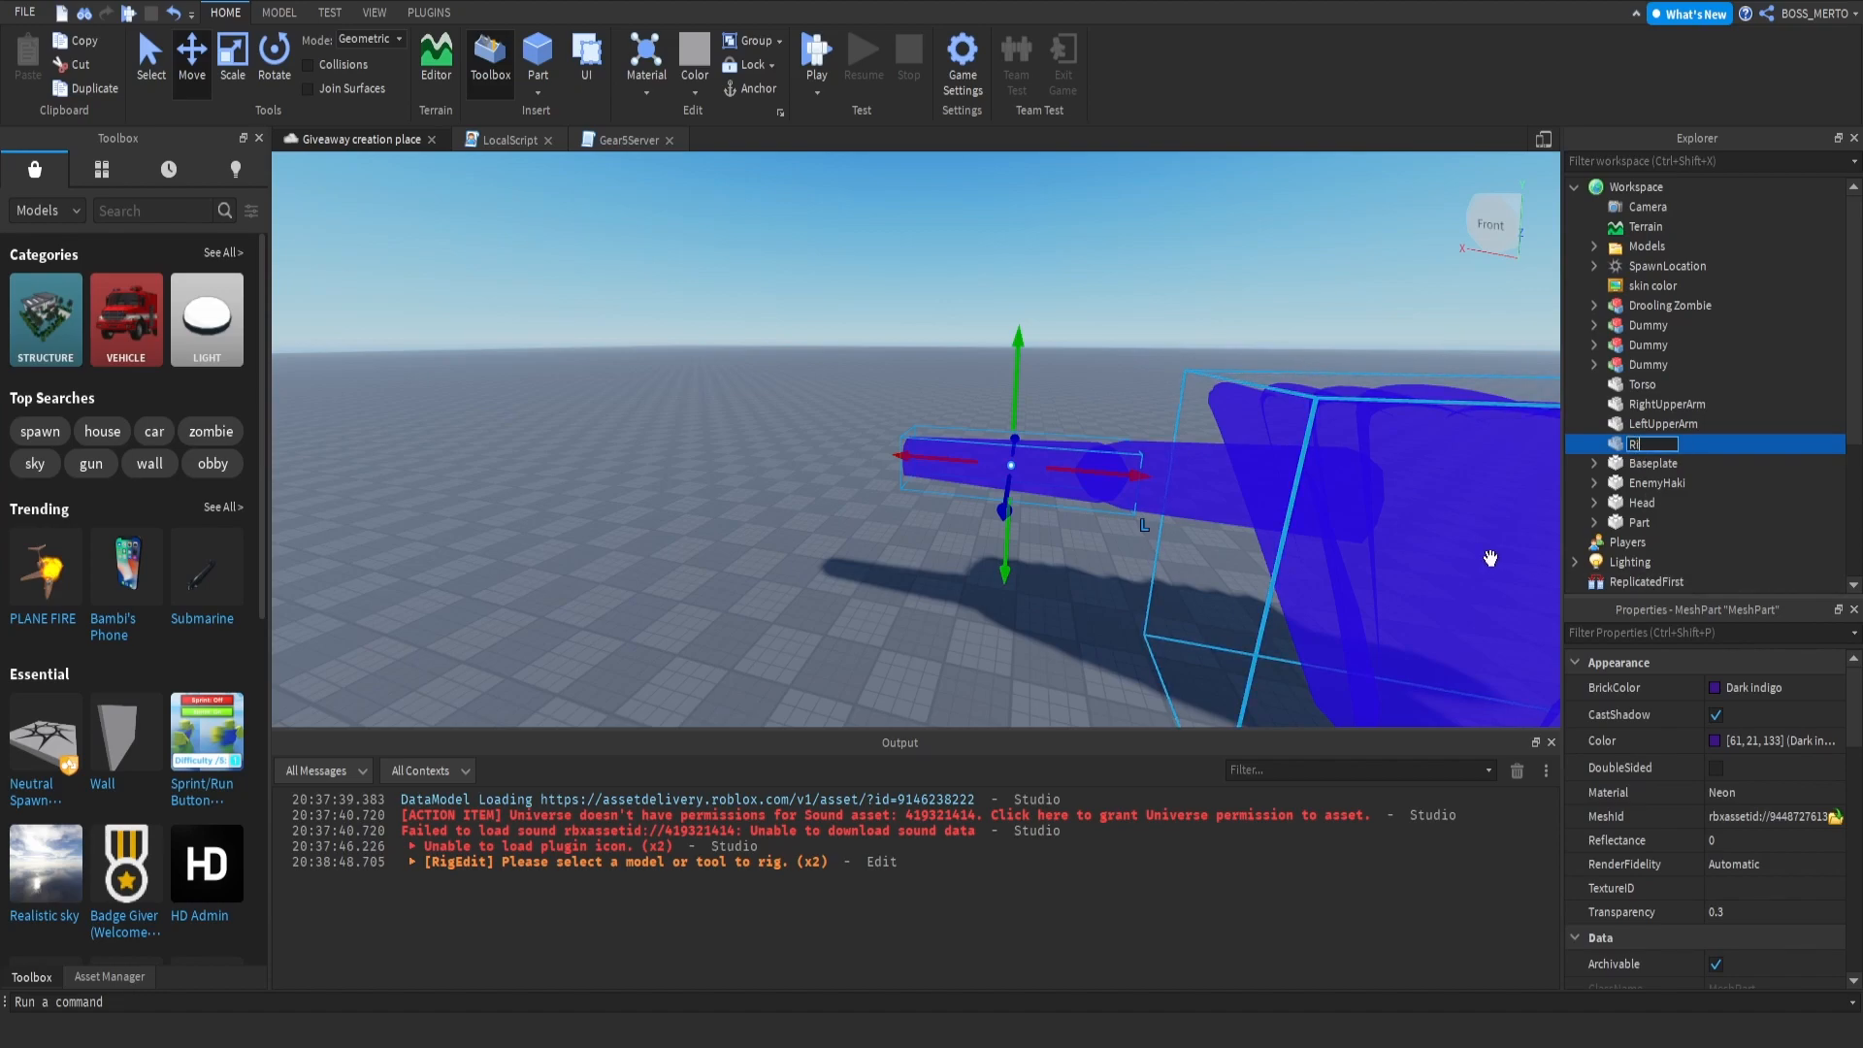
type("ghtLowerArm")
key("ctrl+d")
double_click(1655, 468)
key("Return")
Step: Rotate LeftLowerArm to point the other way and move it to the outer end of the left upper arm
key("ctrl+4")
left_click_drag(1059, 388, 989, 502)
right_click_drag(1036, 436, 1036, 417)
key("s")
left_click(192, 60)
left_click_drag(785, 533, 959, 529)
key("d")
left_click(1001, 456)
key("a")
key("s")
right_click_drag(1068, 439, 1121, 407)
key("w")
key("a")
key("d")
key("d")
left_click(1114, 399)
key("e")
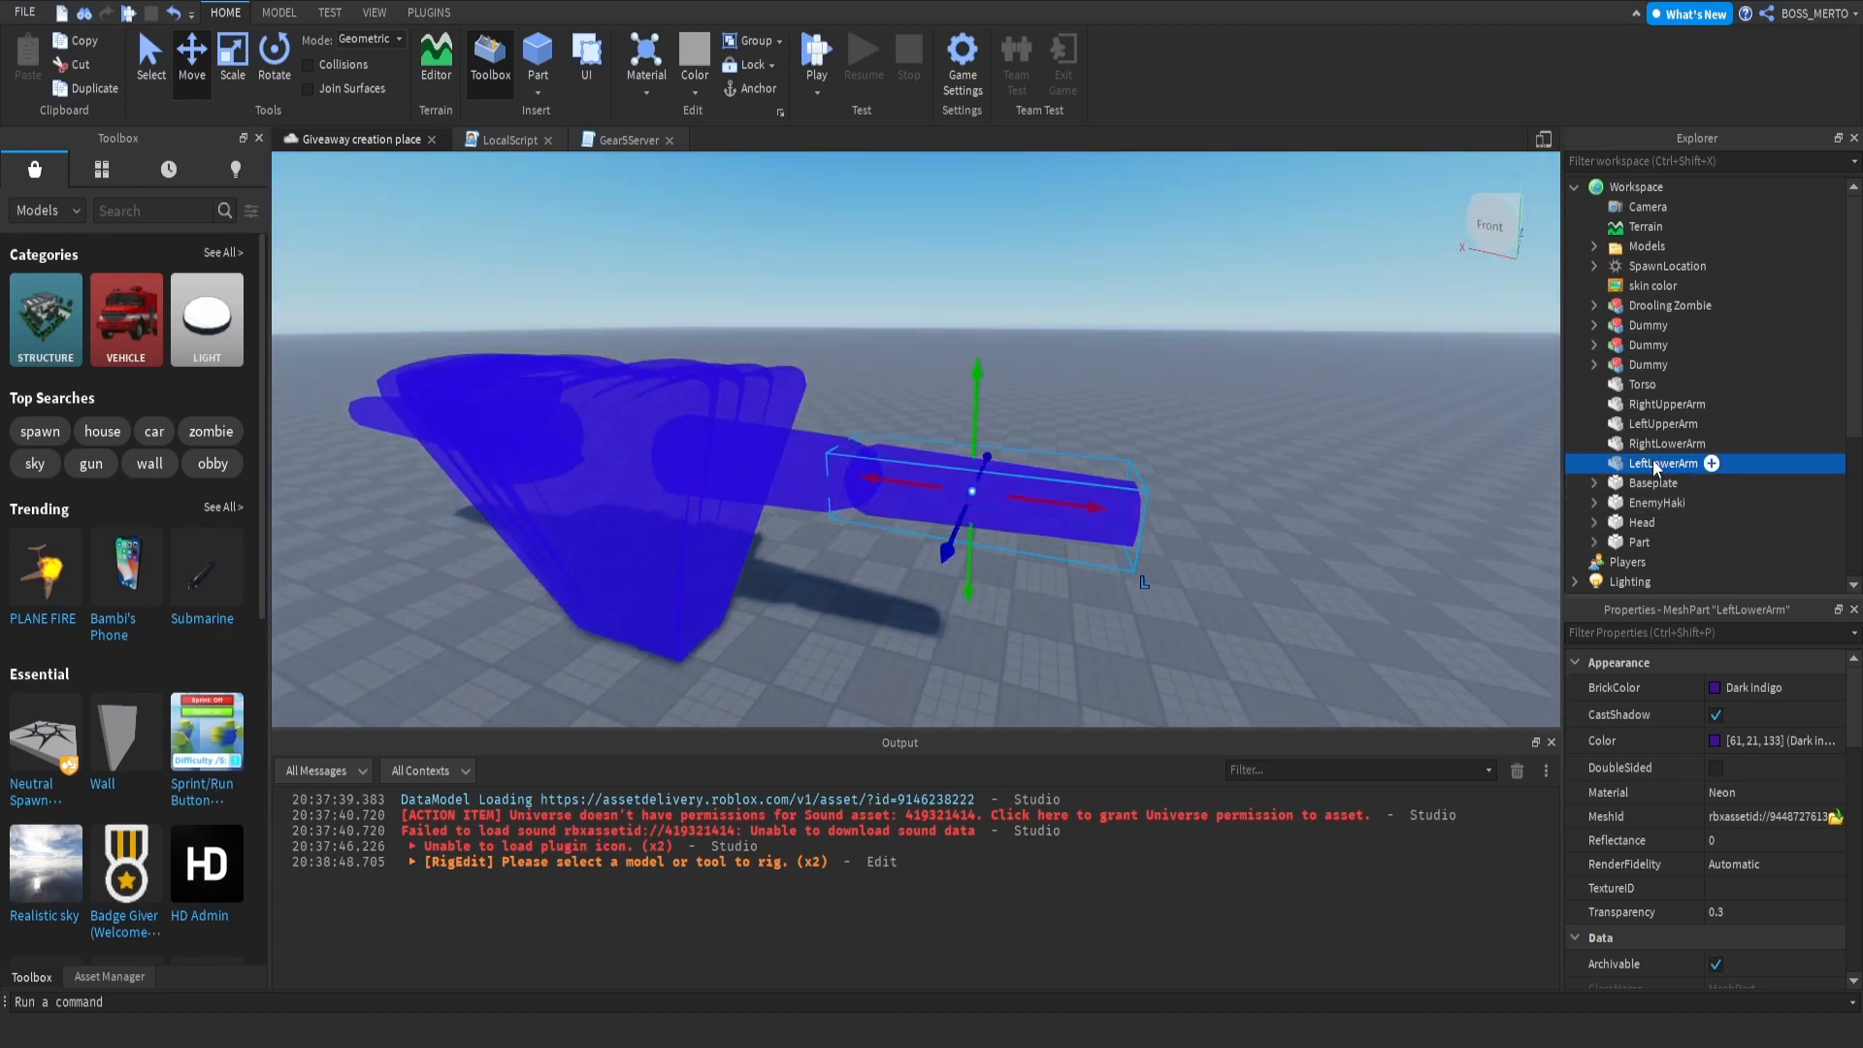
Step: Duplicate the left lower arm as LeftHand, load the hand mesh into it and place it at the arm's outer end
key("ctrl+d")
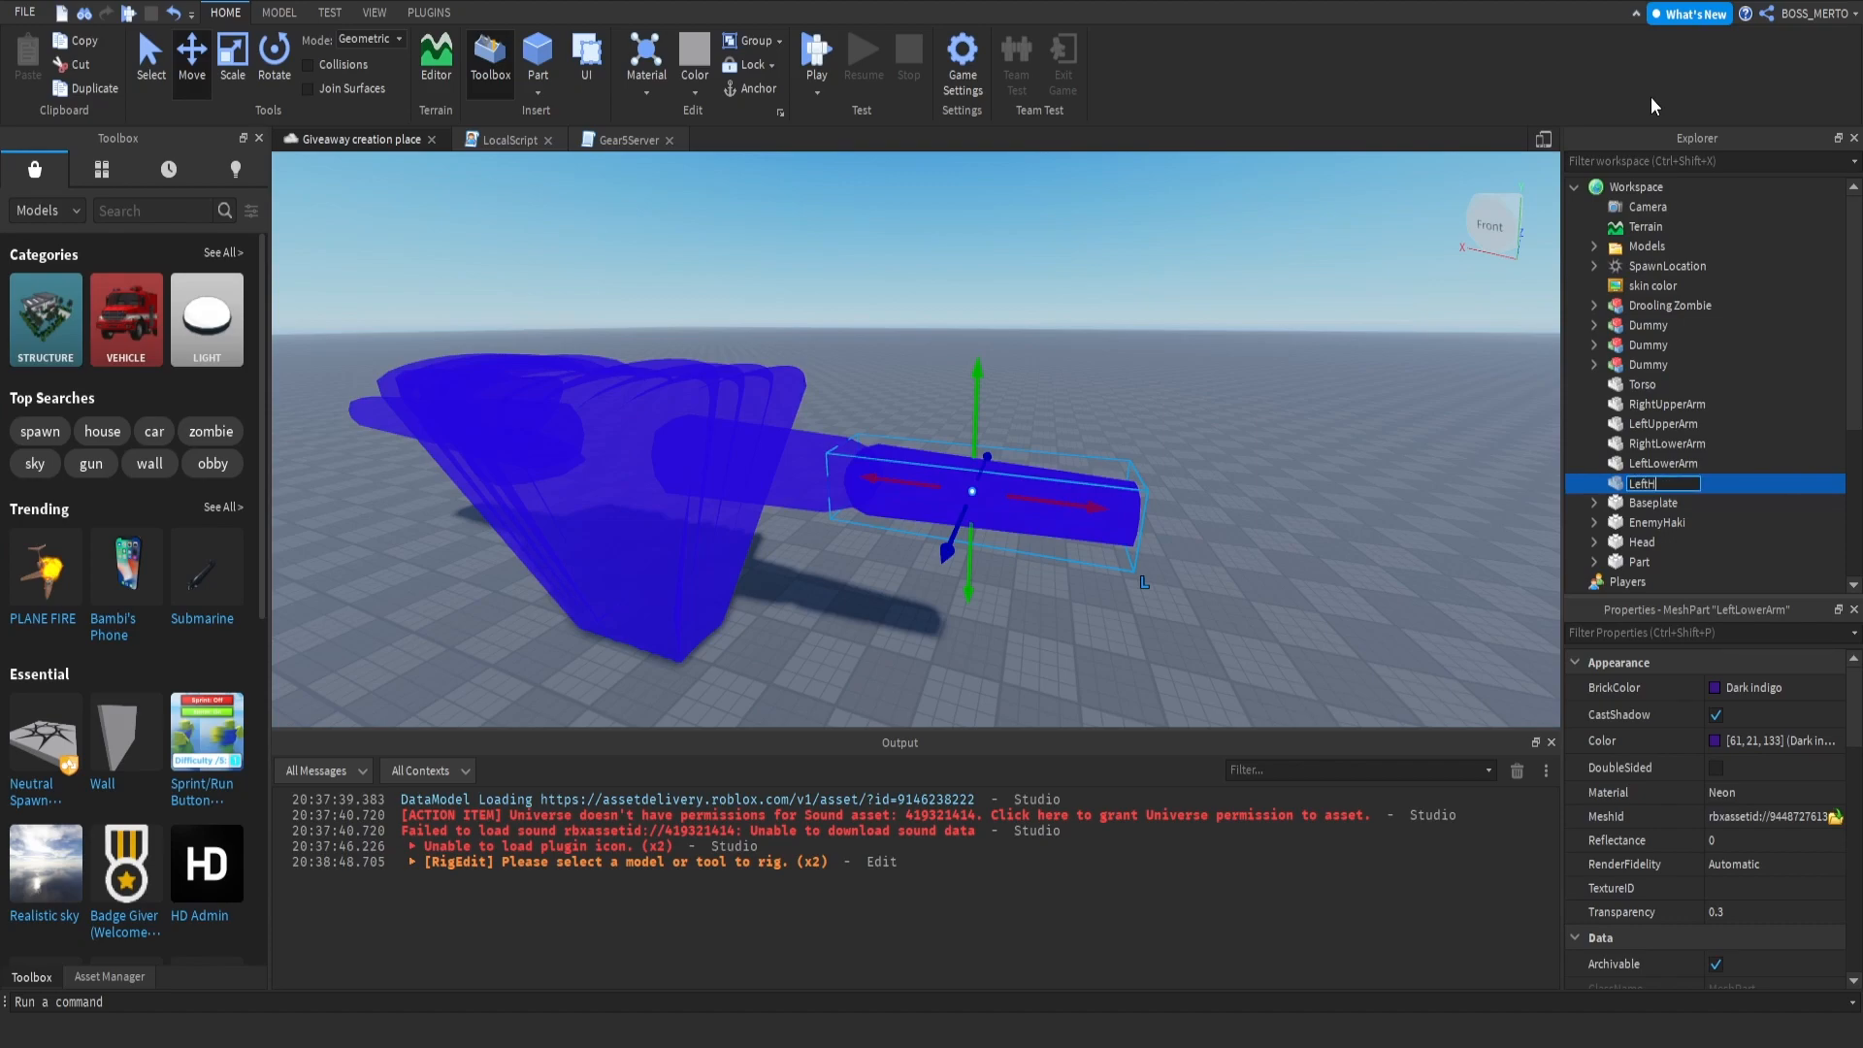
left_click(1630, 816)
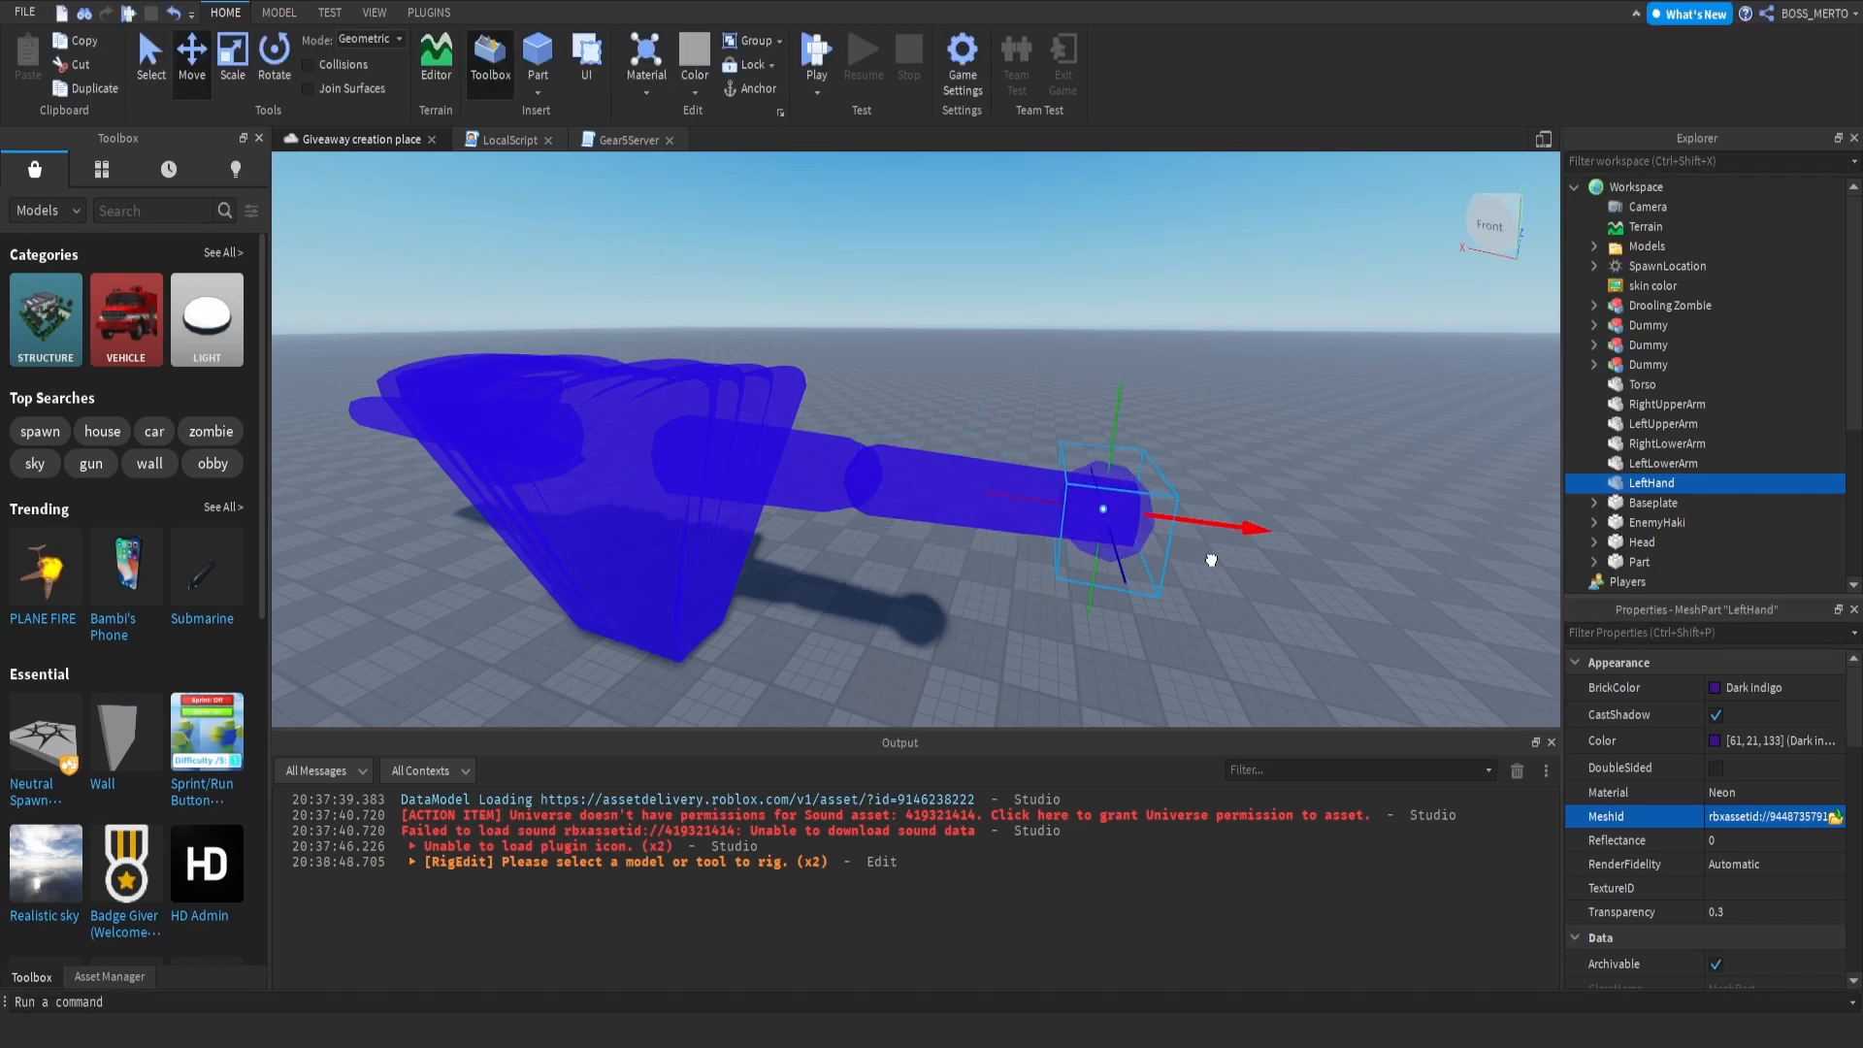
right_click_drag(1260, 580, 1237, 581)
left_click(1237, 580)
Step: Duplicate the left hand as RightHand and move the copy across to the outer end of the right lower arm
left_click(1649, 482)
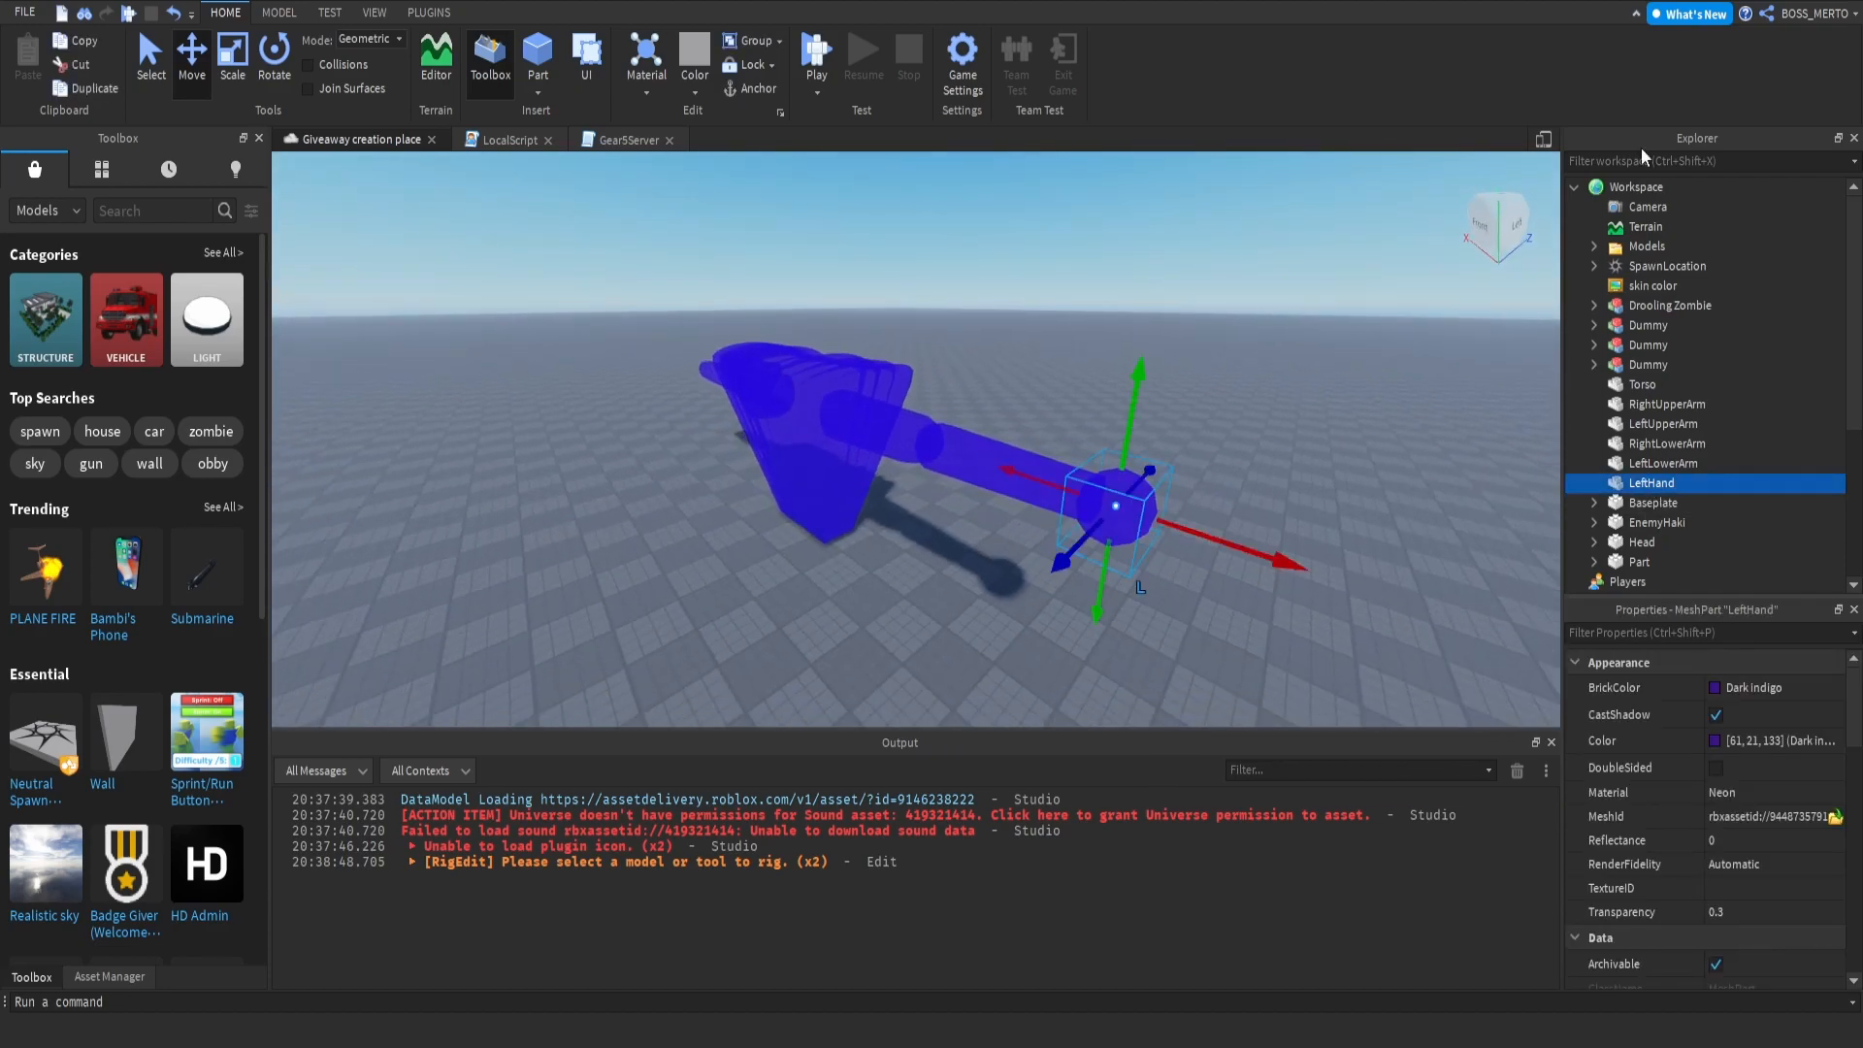
key("ctrl+d")
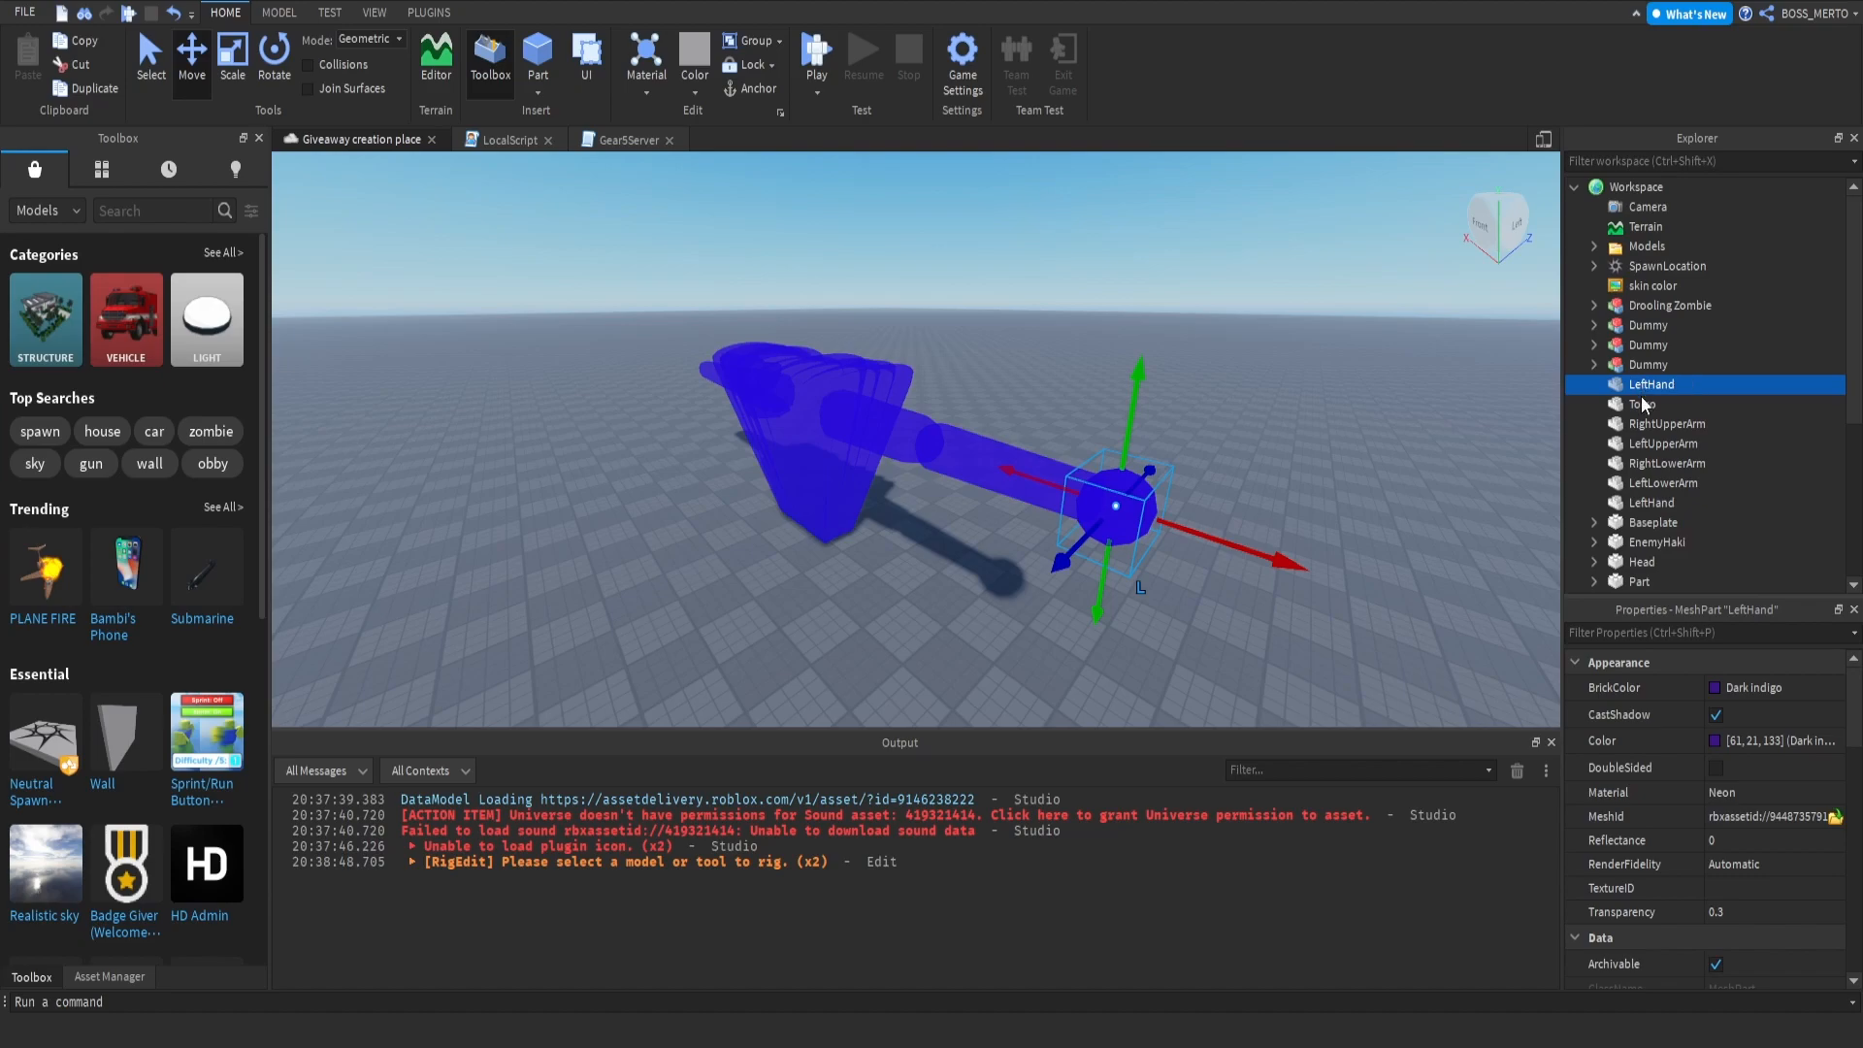
type("RightHand")
key("Return")
left_click_drag(1262, 547, 1015, 411)
right_click_drag(1015, 411, 1015, 412)
left_click_drag(1015, 411, 1015, 412)
right_click_drag(1015, 411, 1015, 411)
left_click_drag(1015, 412, 940, 453)
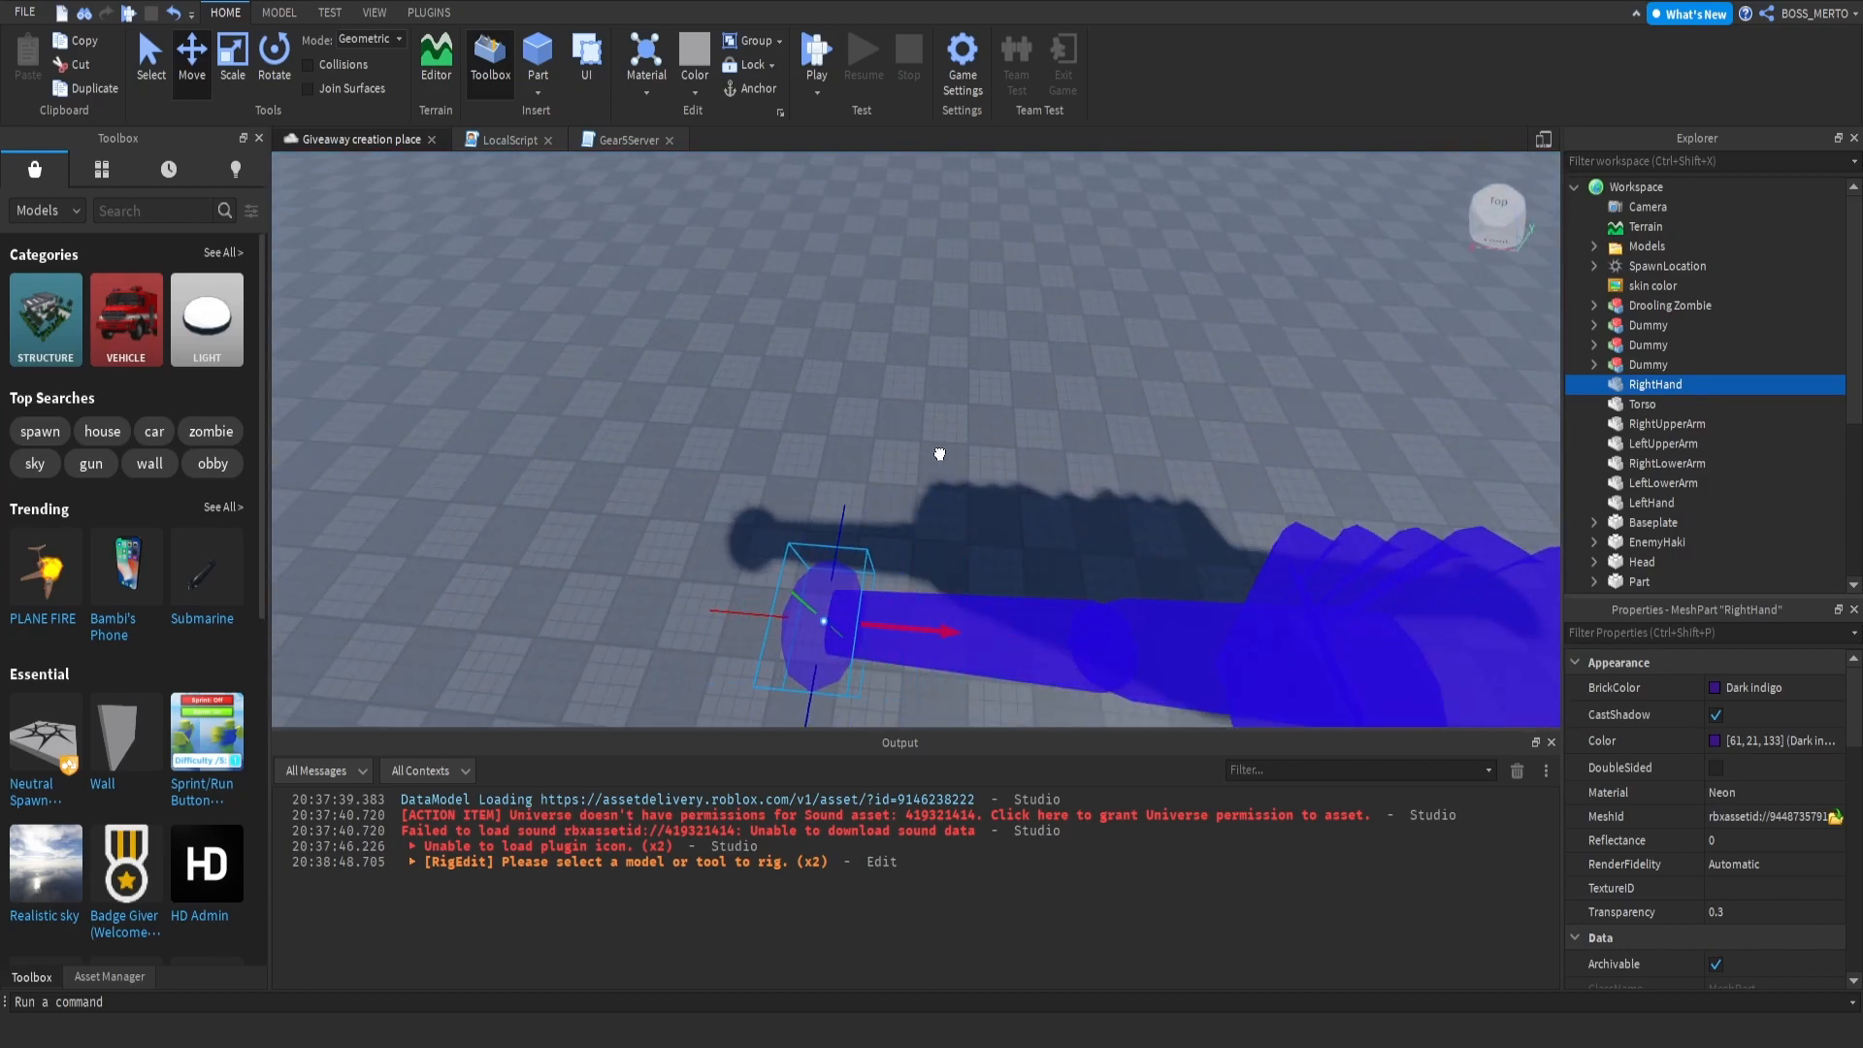
right_click_drag(935, 454, 936, 454)
left_click(935, 454)
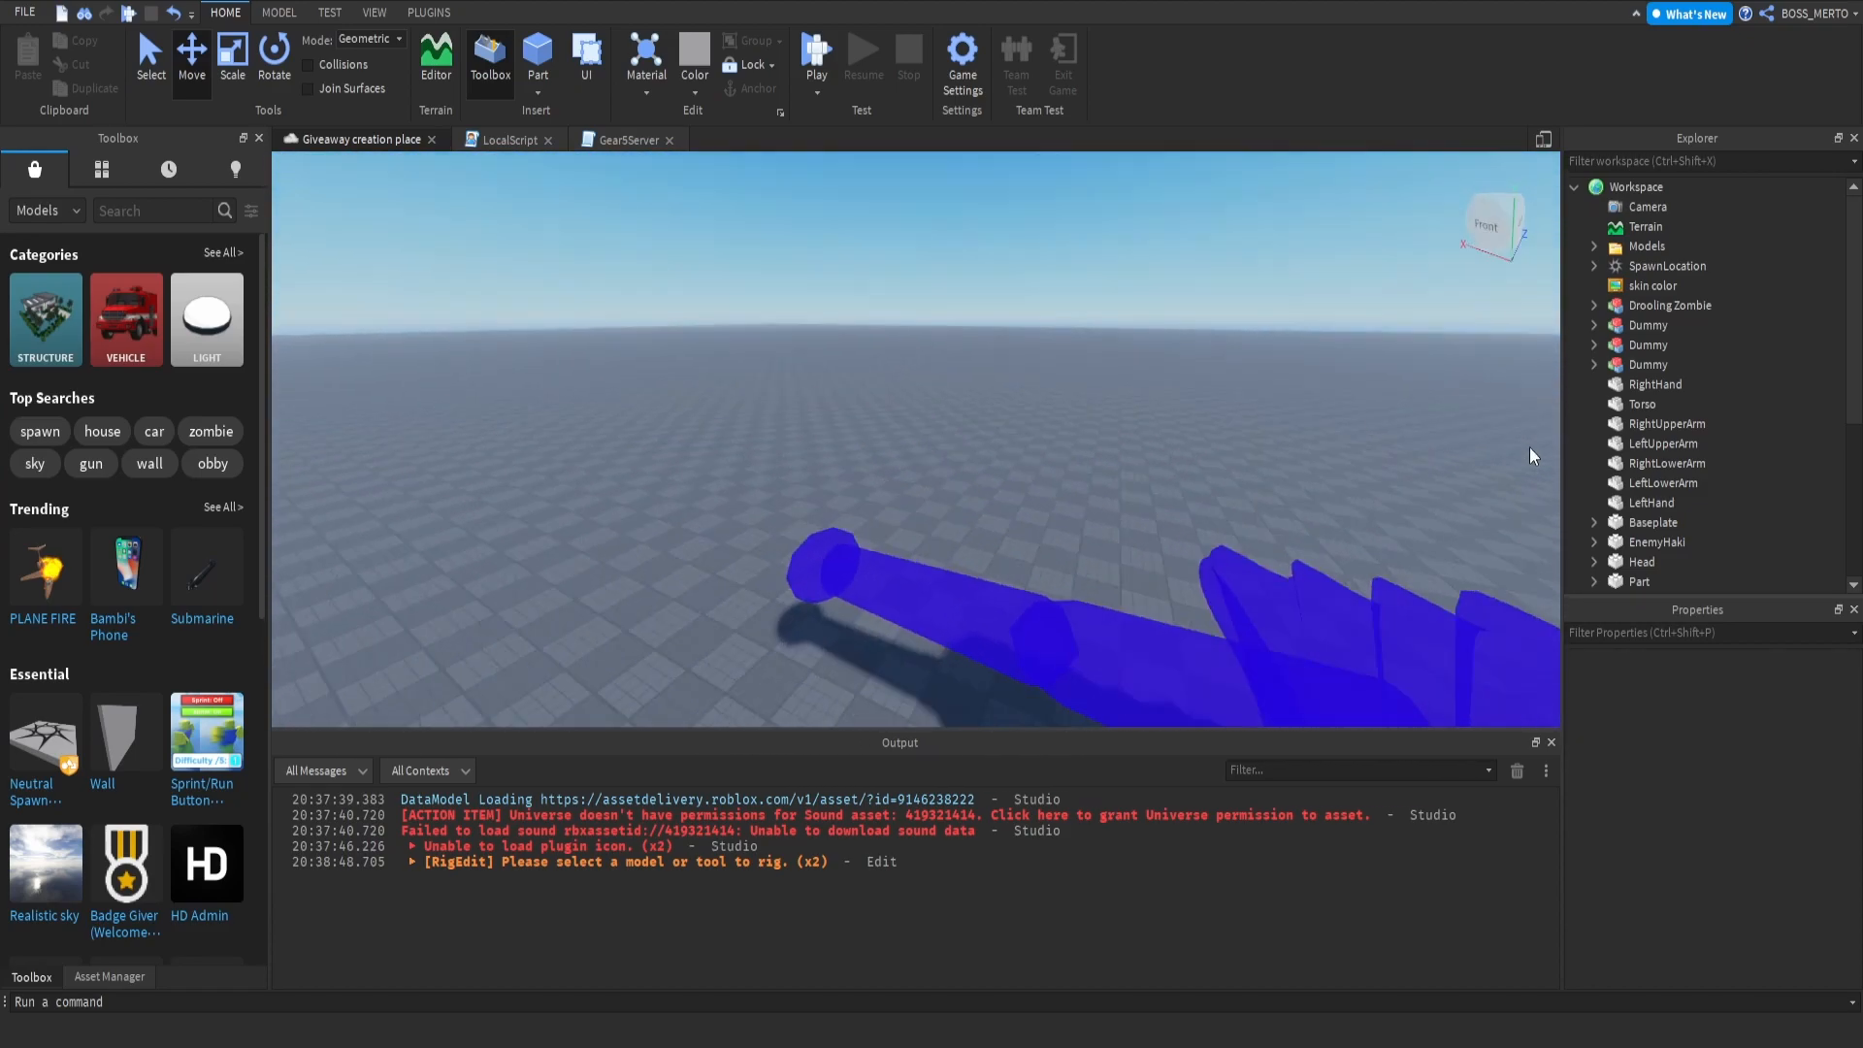
Step: Duplicate the right hand as Sword and load the sword mesh into the copy
scroll(1668, 503, "down", 3)
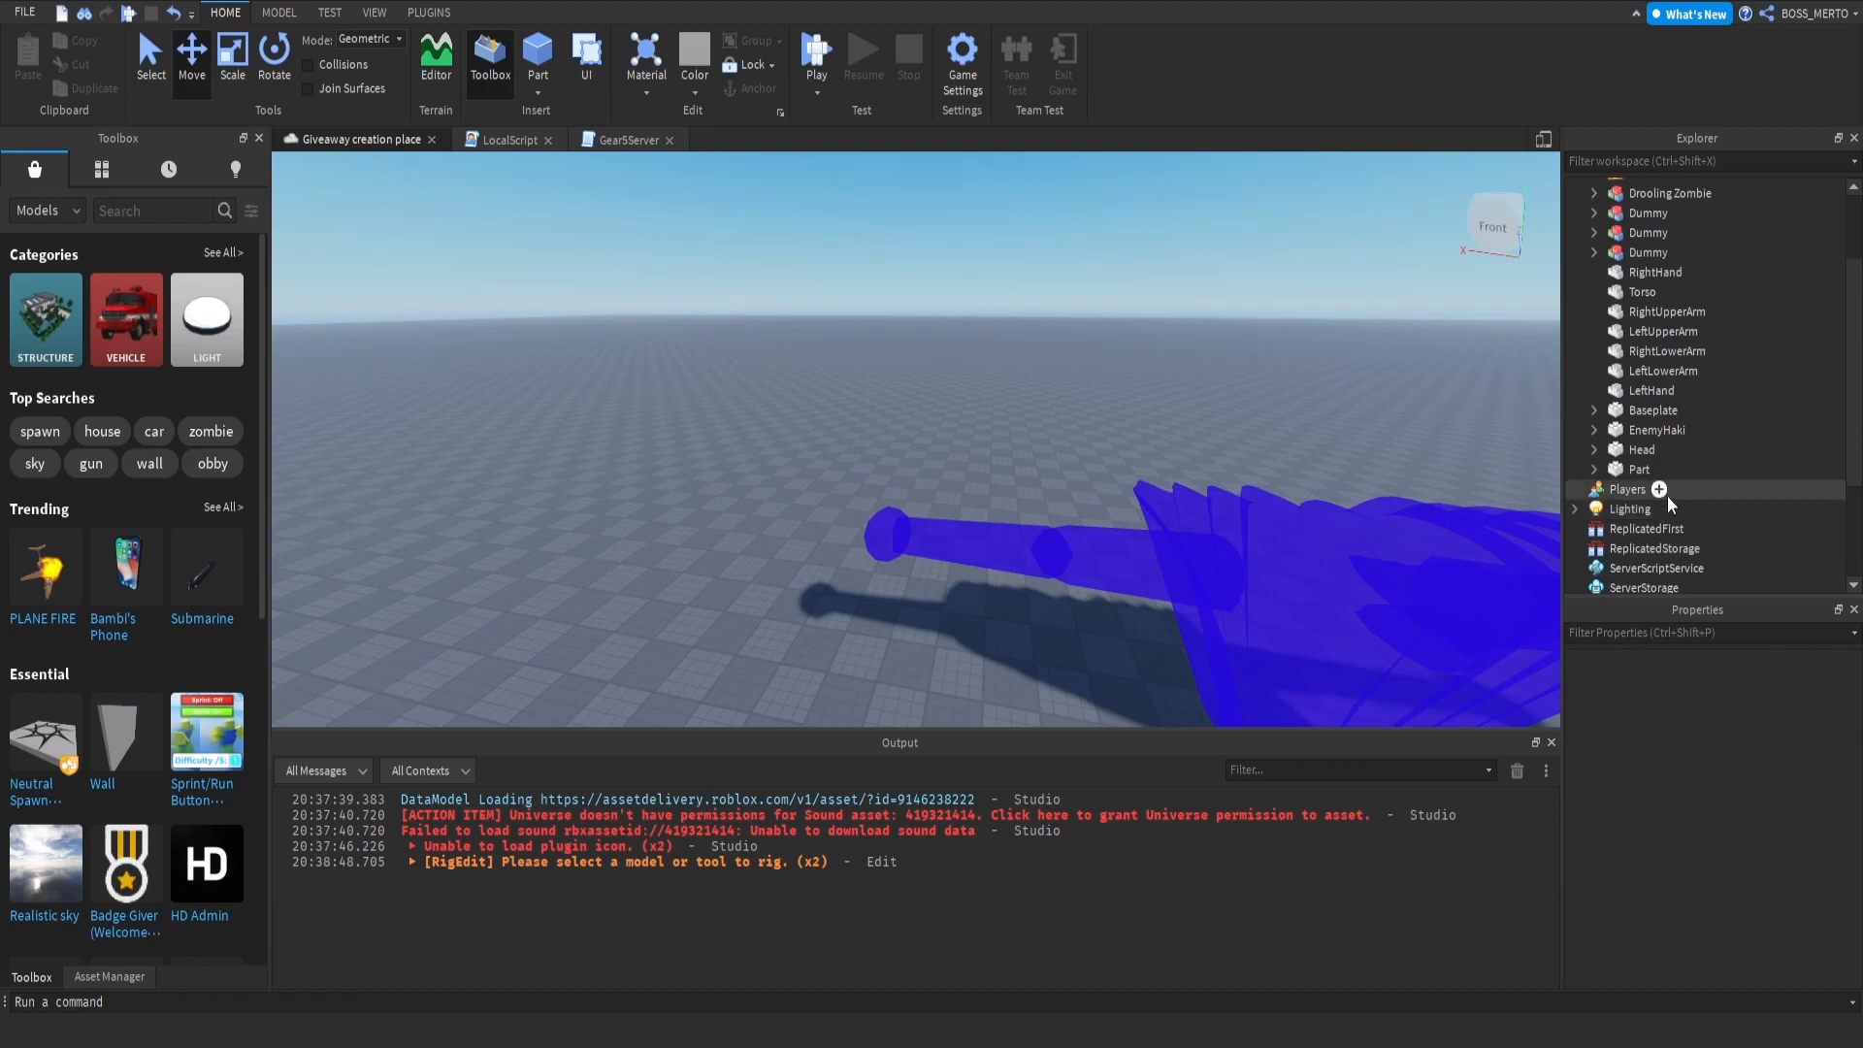
left_click(1639, 386)
left_click(1634, 275)
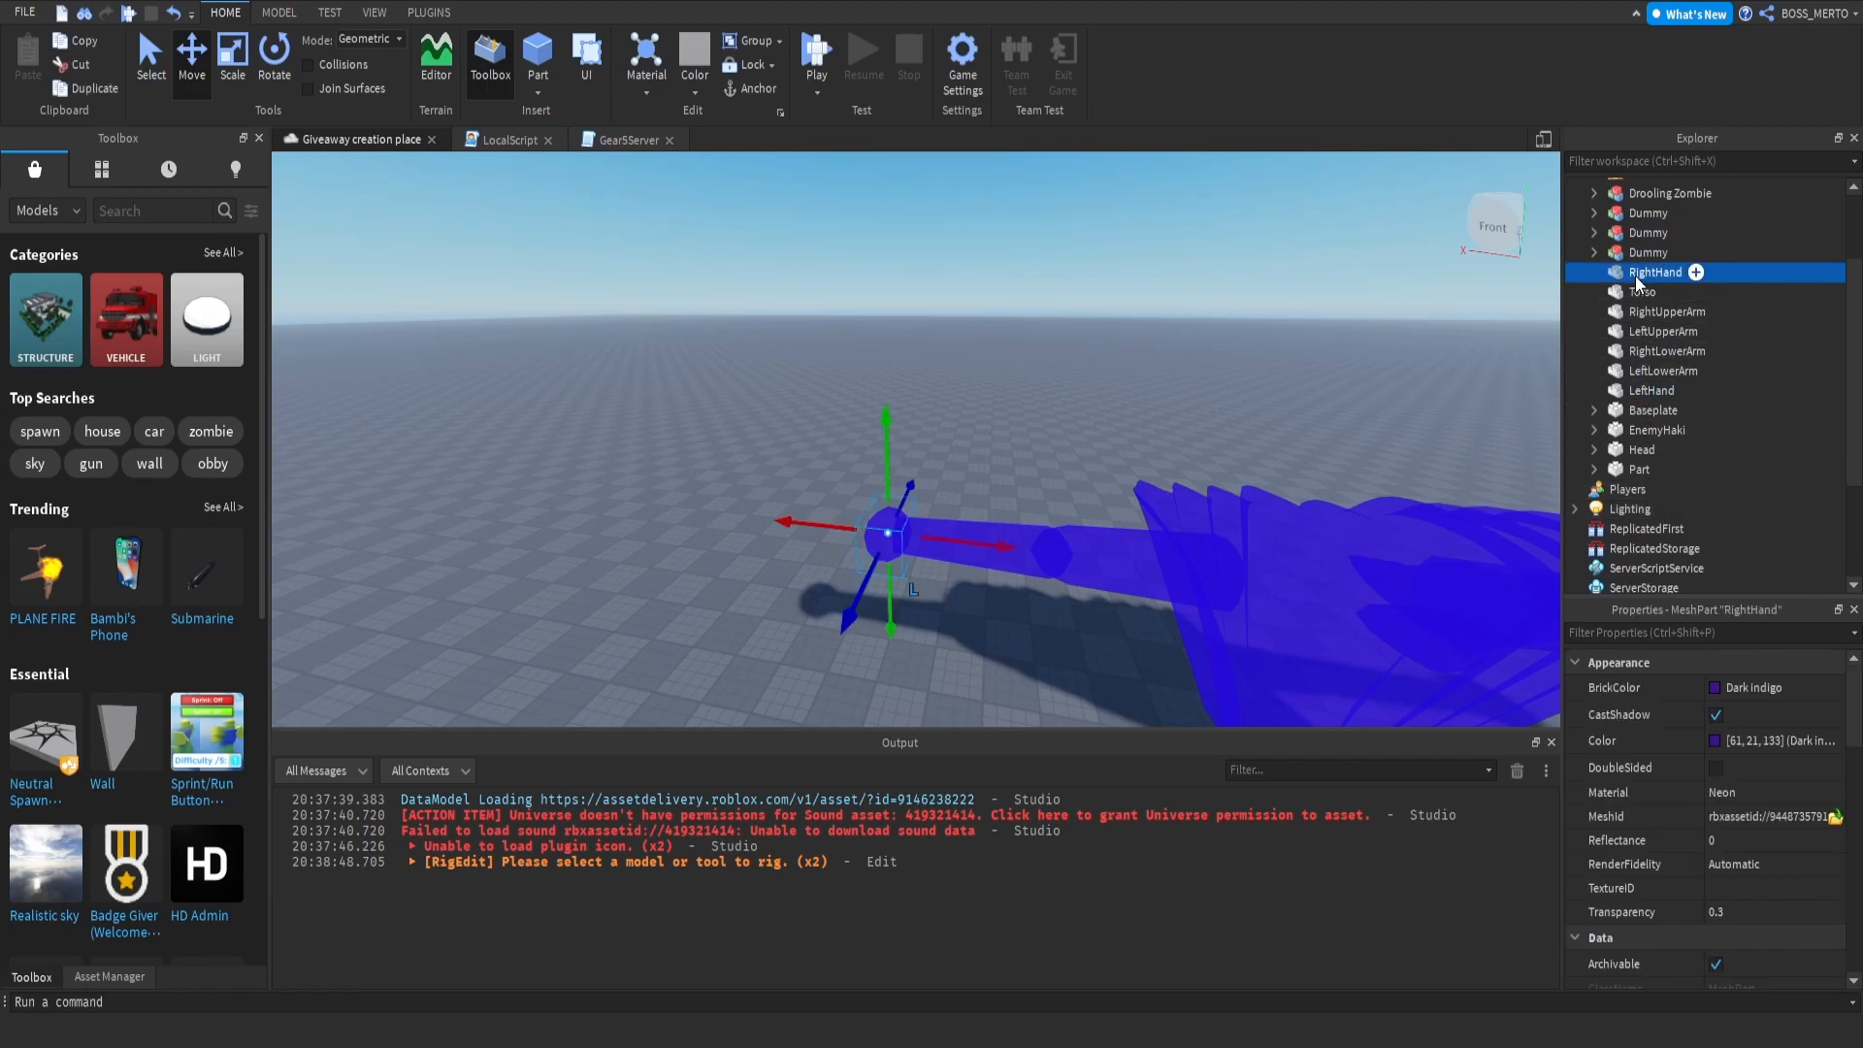
key("ctrl+d")
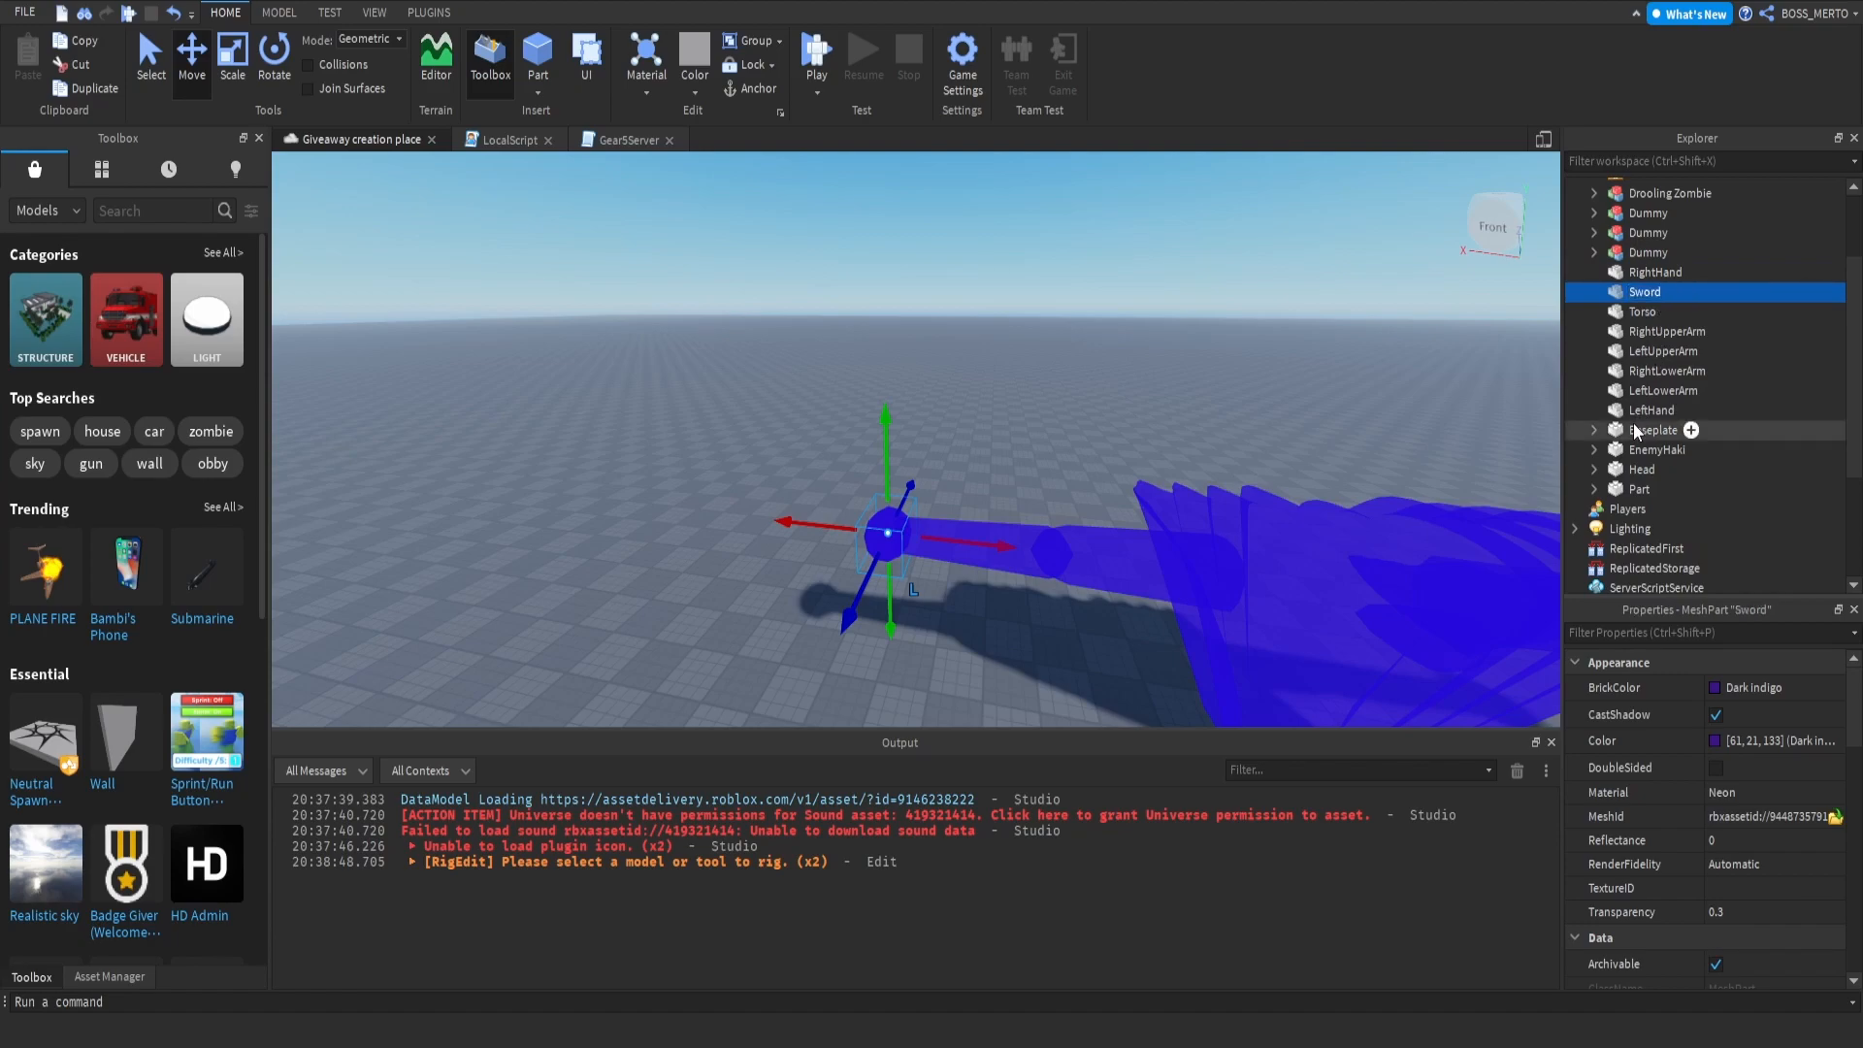
left_click(1836, 821)
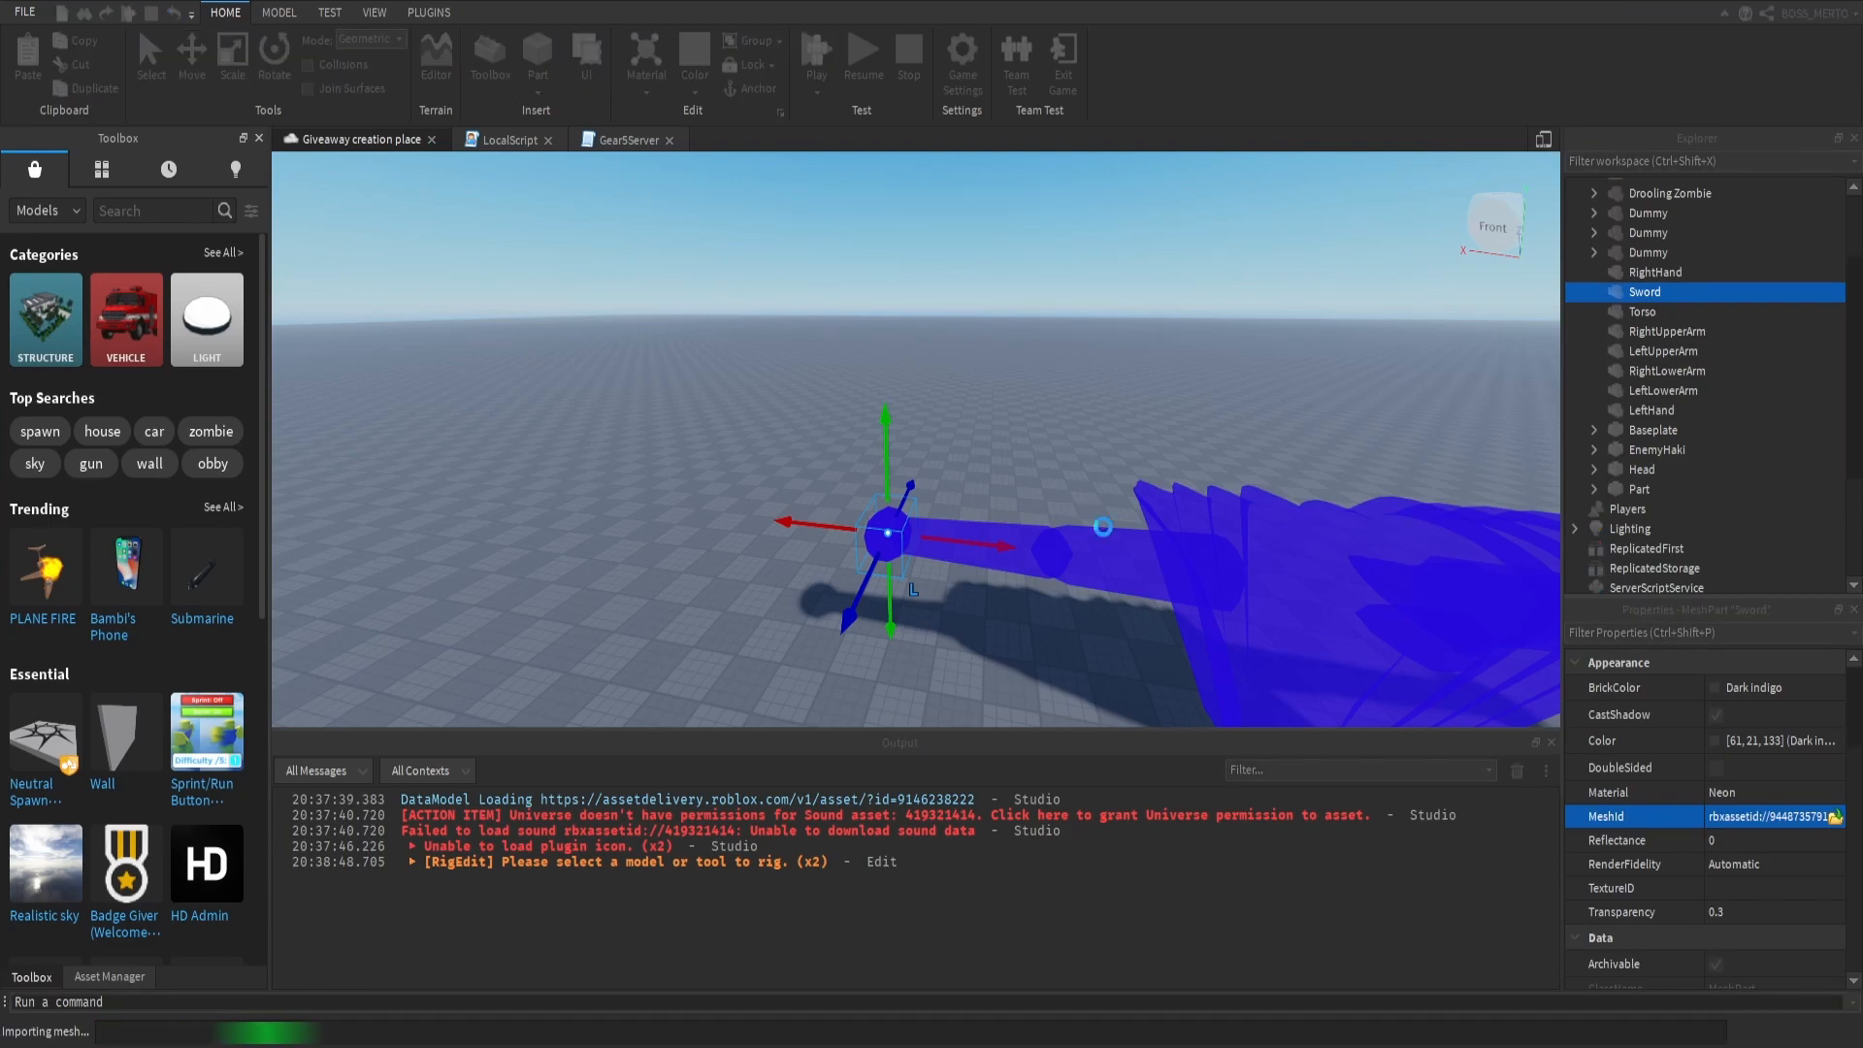
Step: Rotate the sword about its lengthwise axis at the right hand
right_click_drag(1064, 515, 1064, 514)
left_click(275, 59)
right_click_drag(934, 400, 933, 401)
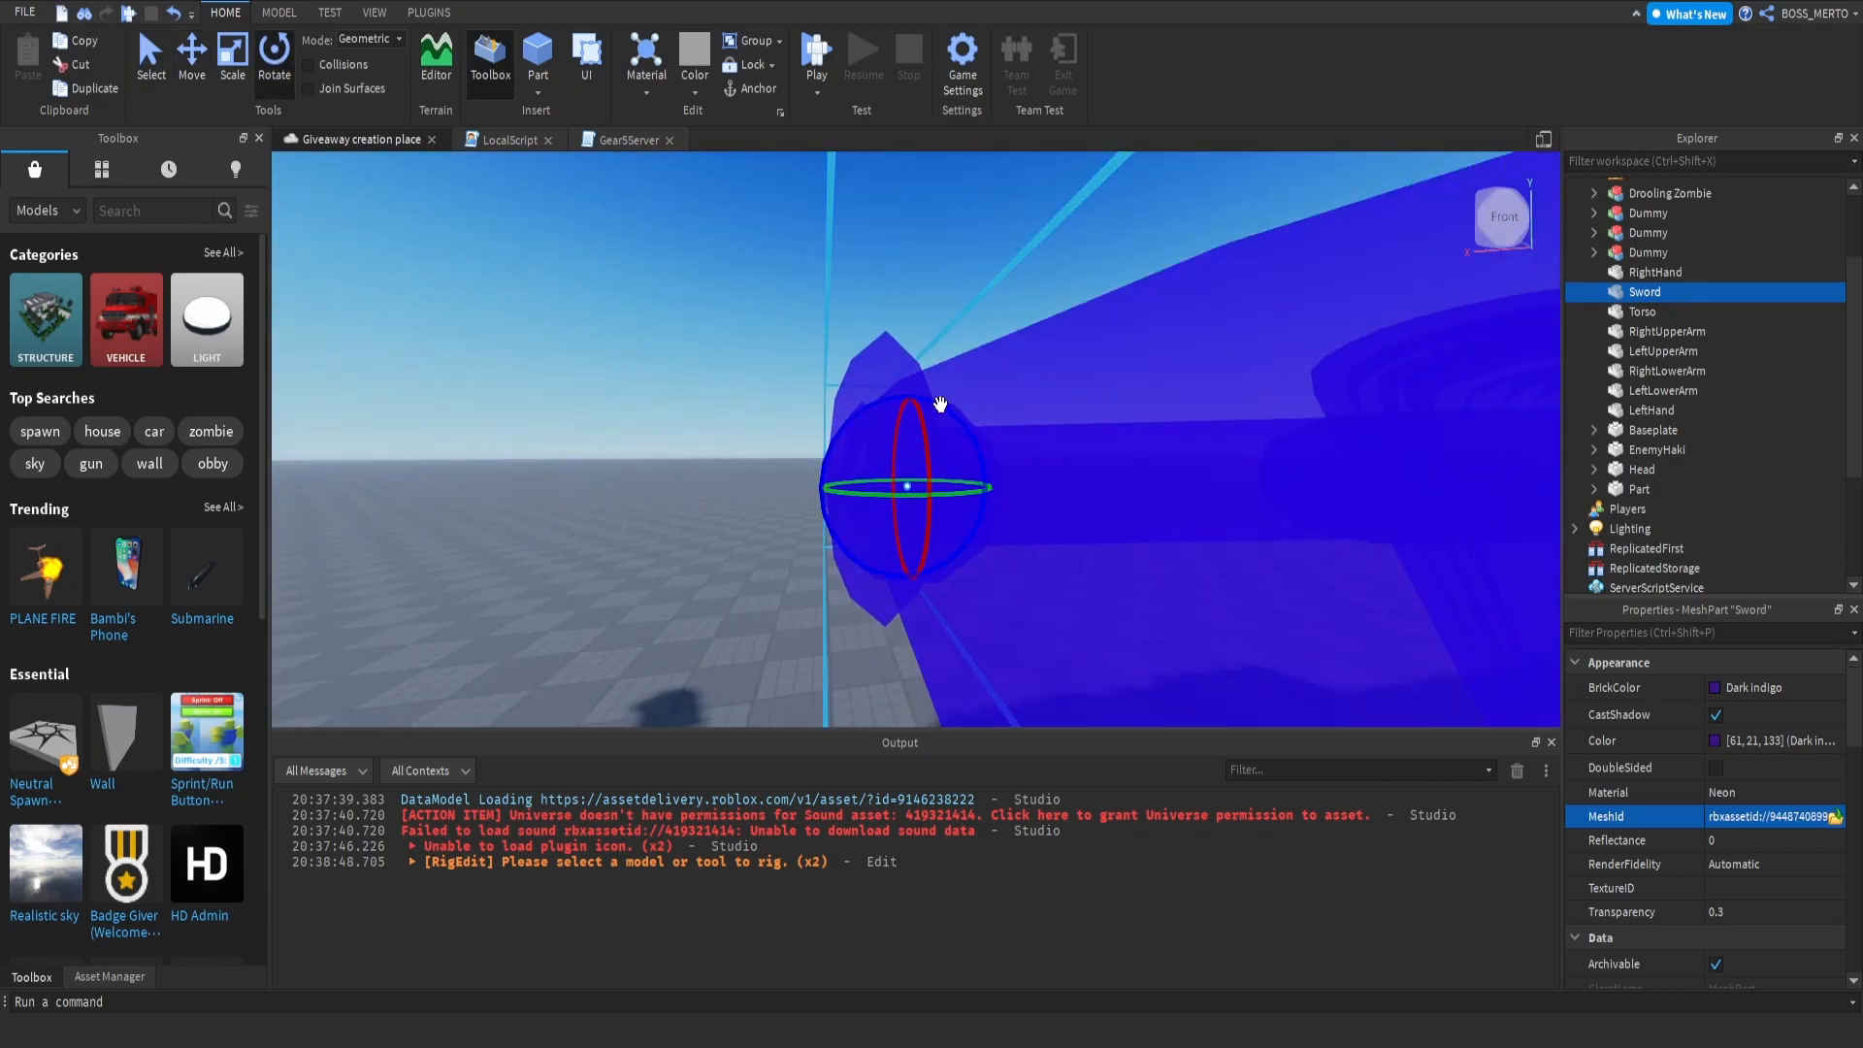
left_click_drag(958, 418, 847, 559)
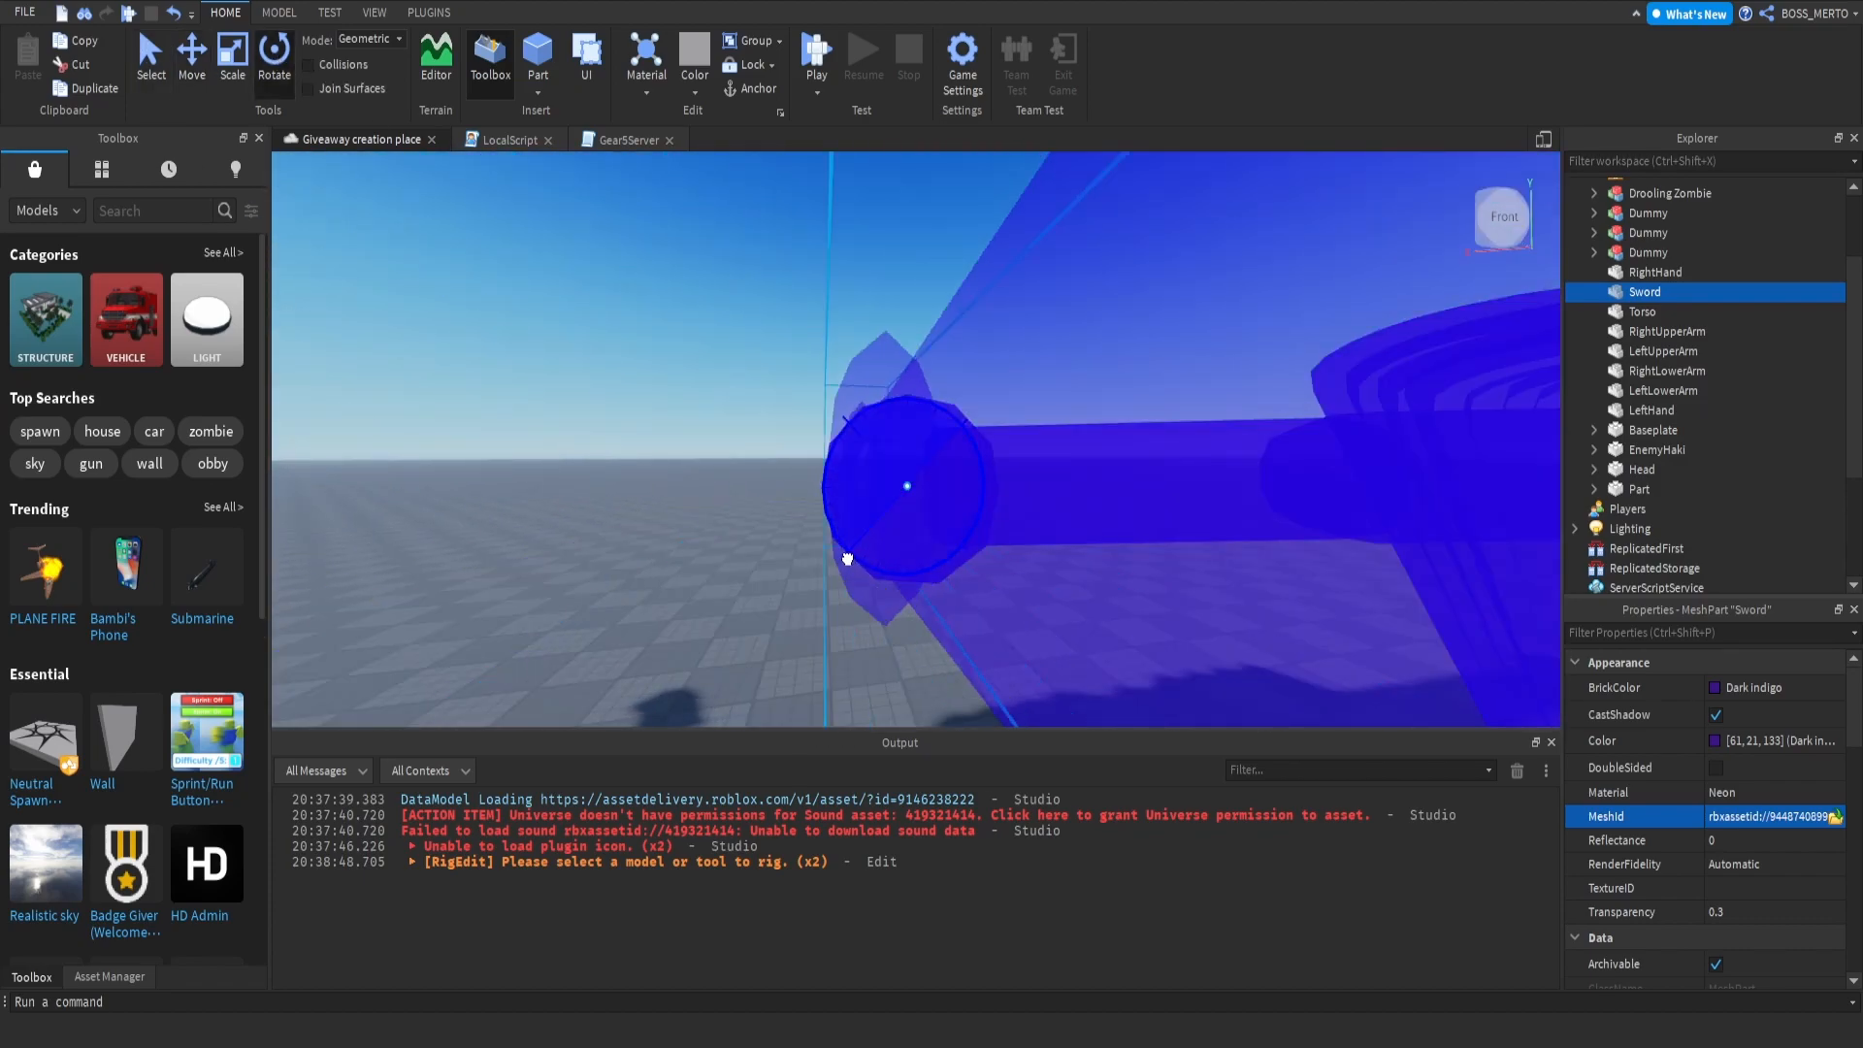
right_click_drag(848, 560, 849, 561)
scroll(848, 559, "down", 2)
Step: Move the sword along its length so that its handle sits in the right hand
left_click(184, 64)
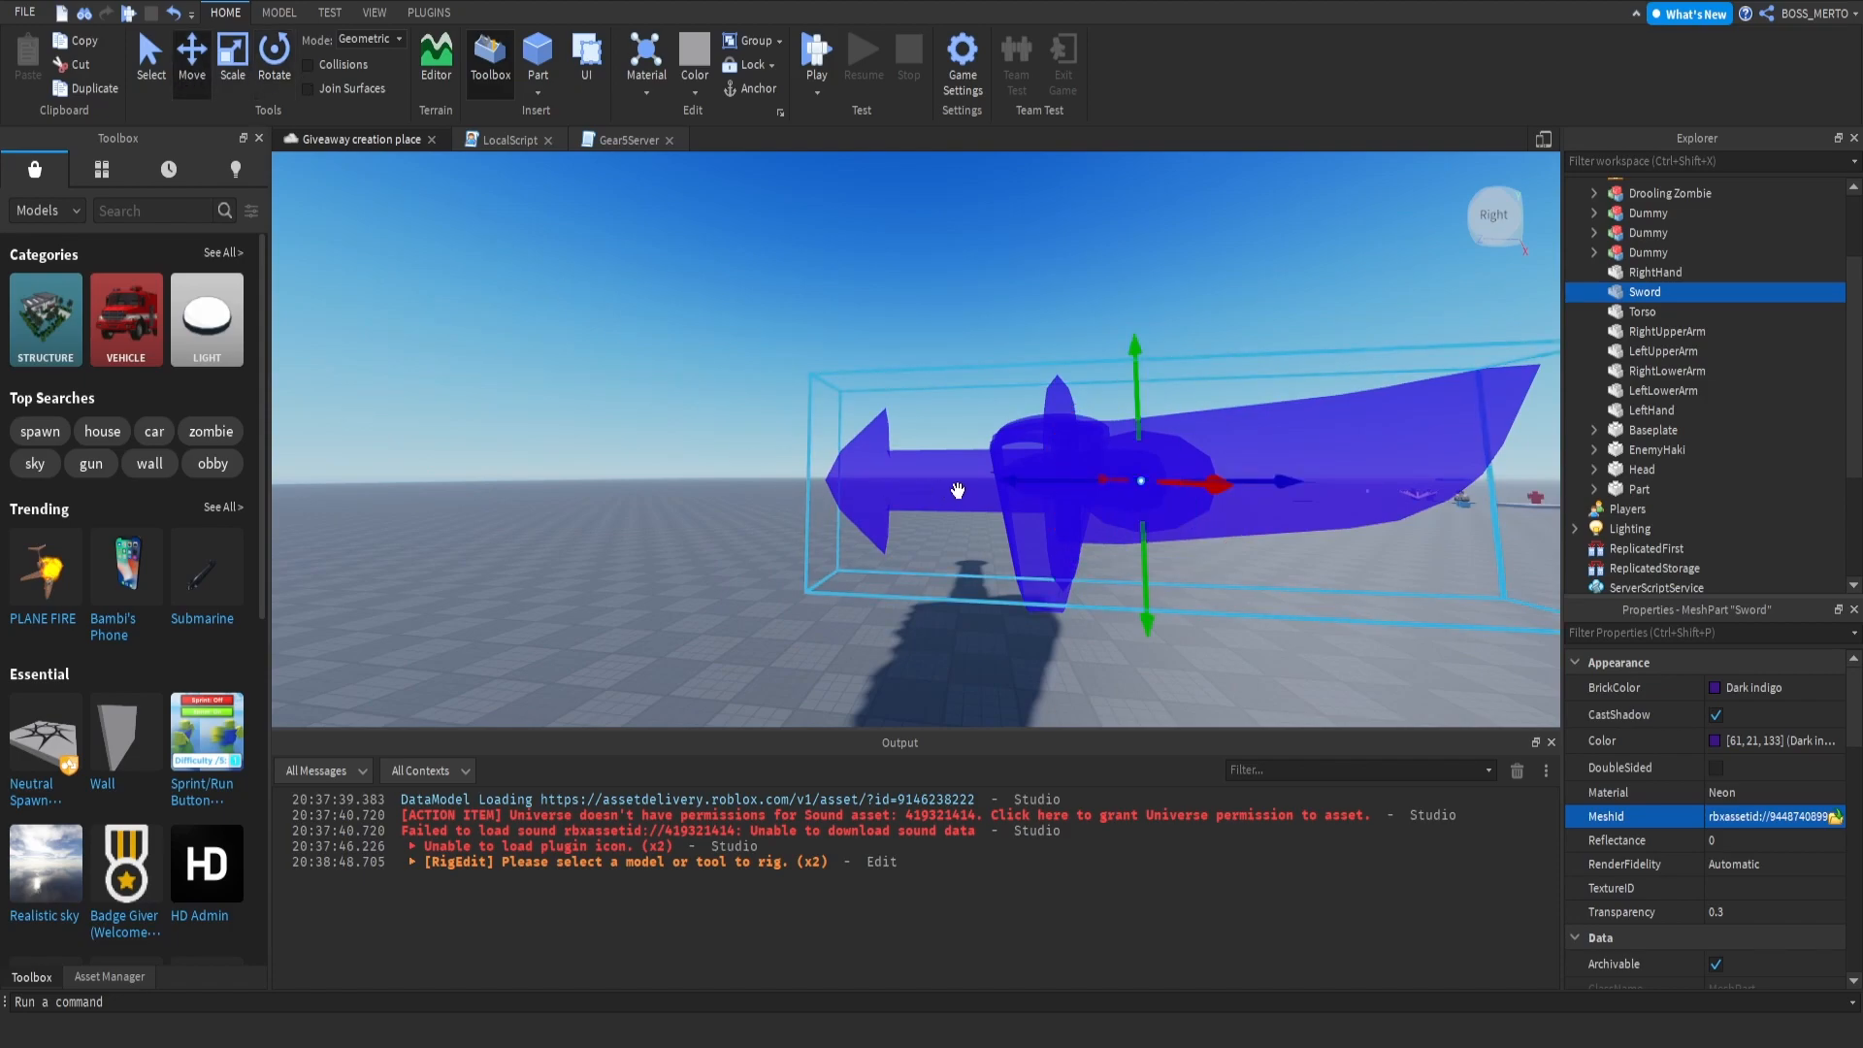
scroll(1126, 482, "up", 3)
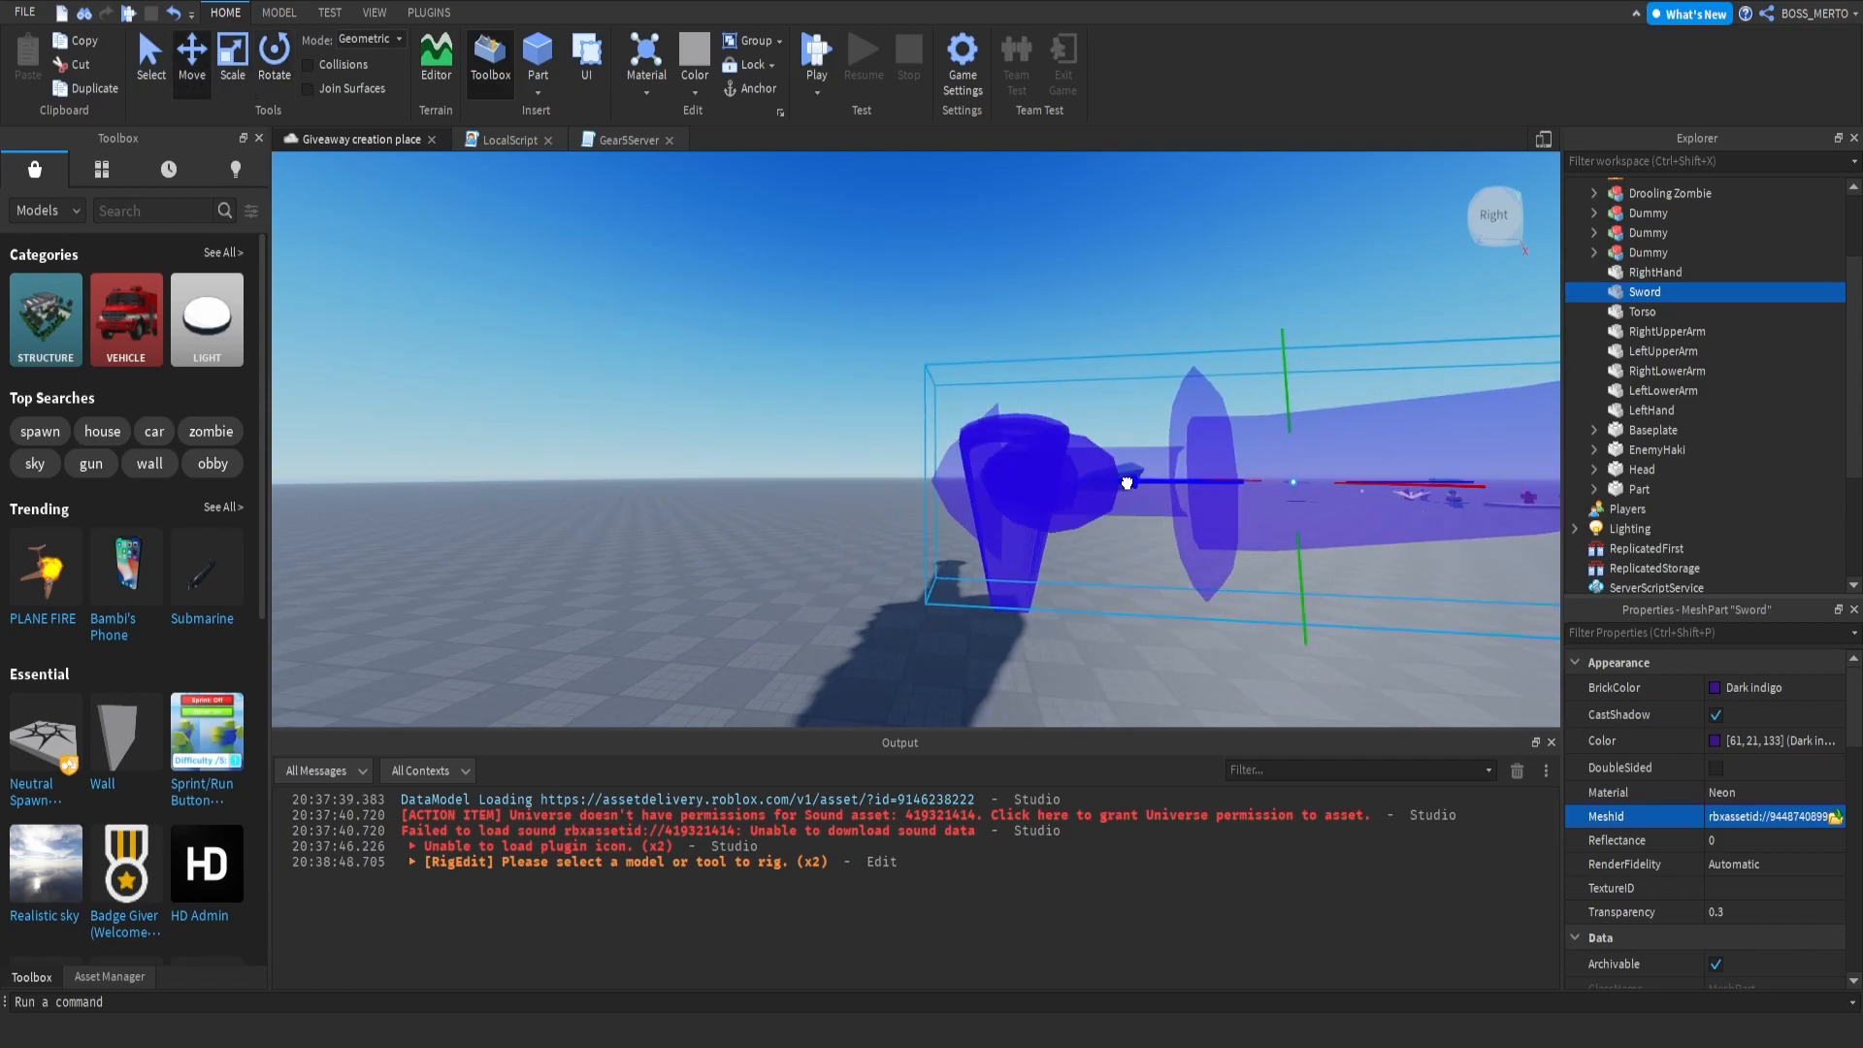
right_click_drag(1127, 483, 1073, 487)
left_click_drag(850, 463, 868, 468)
scroll(1024, 344, "down", 4)
right_click_drag(1025, 343, 1025, 343)
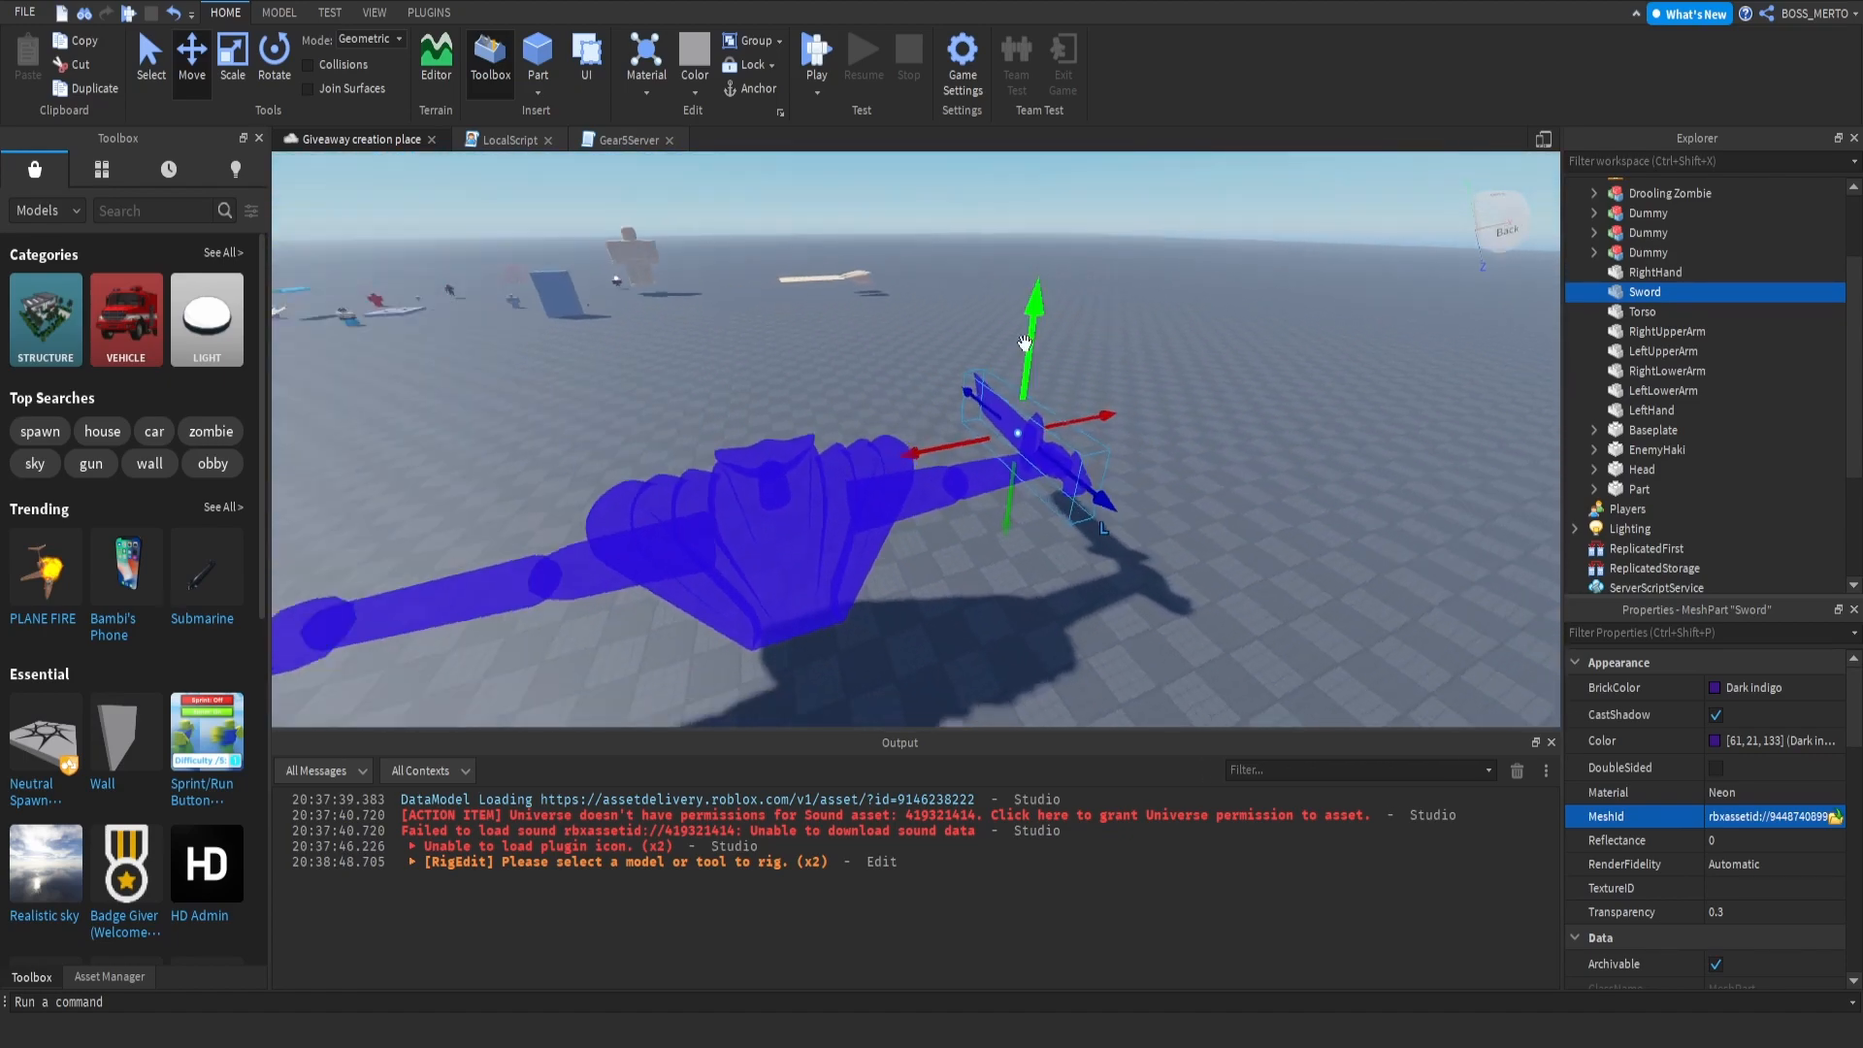
key("d")
key("w")
key("d")
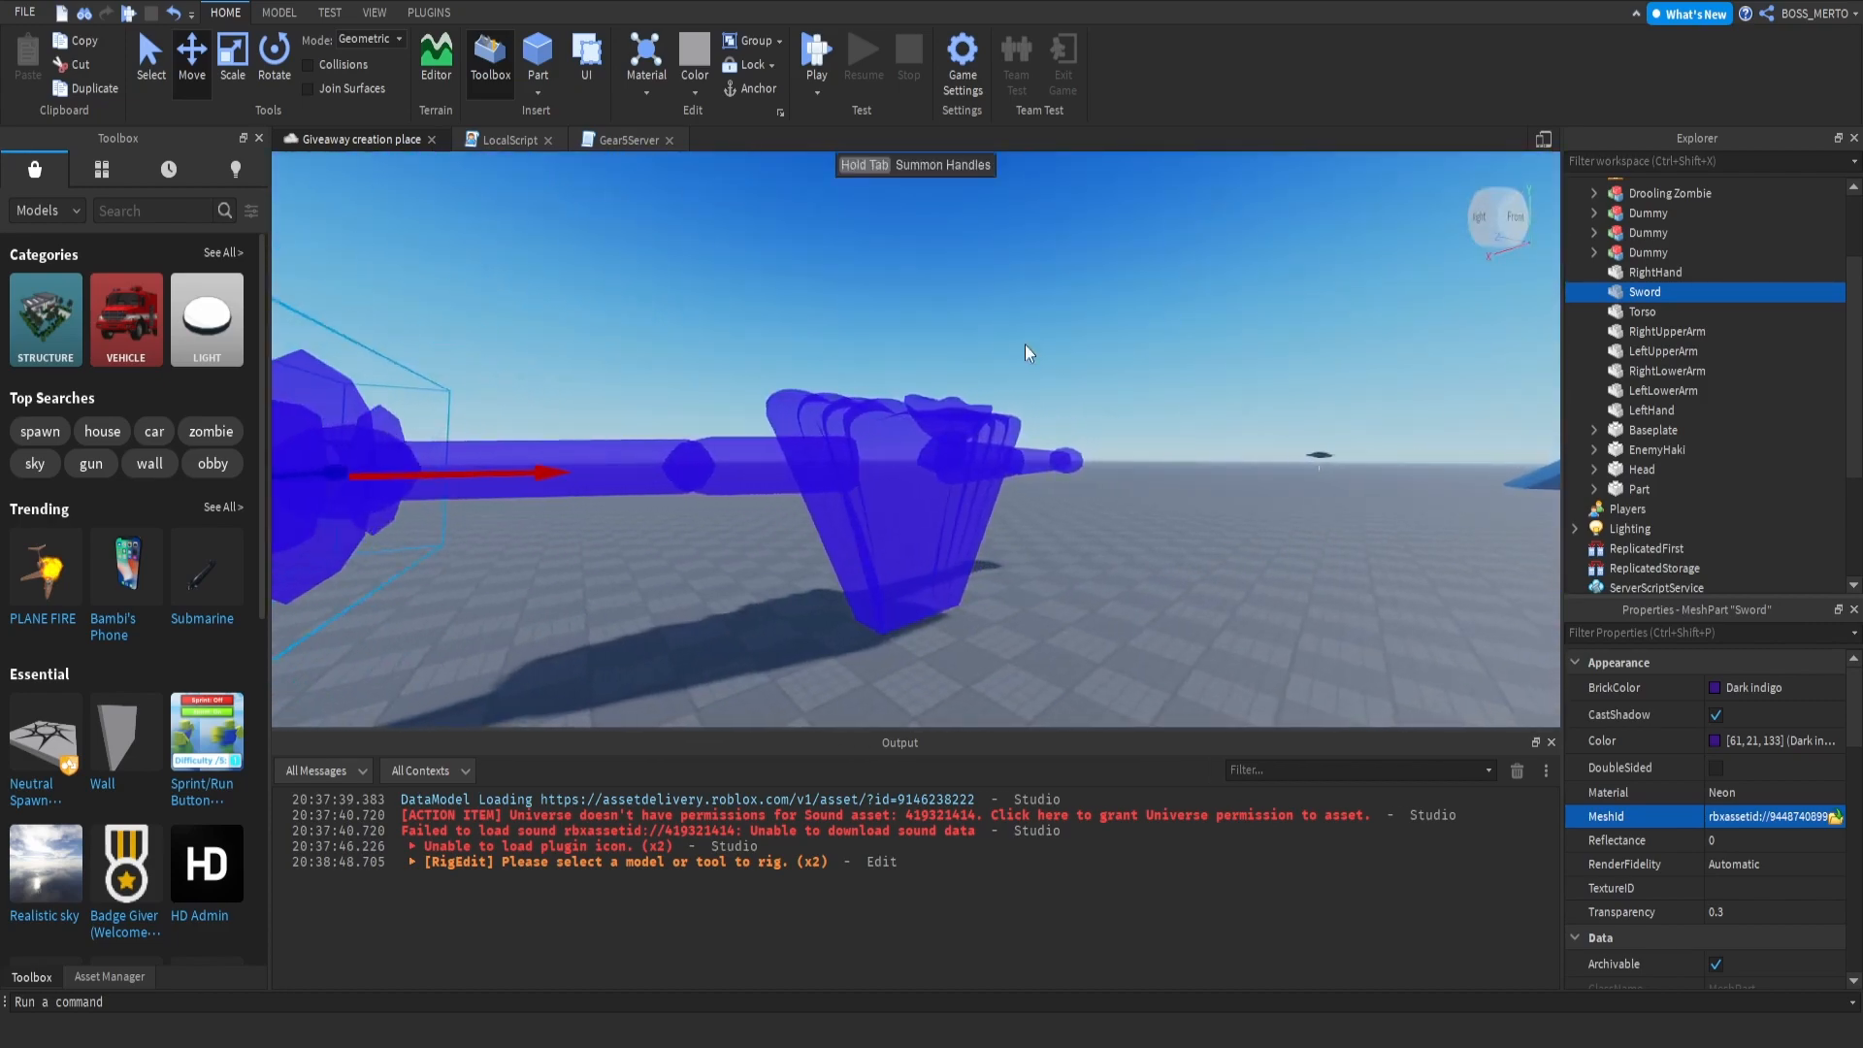
key("a")
scroll(1025, 345, "down", 5)
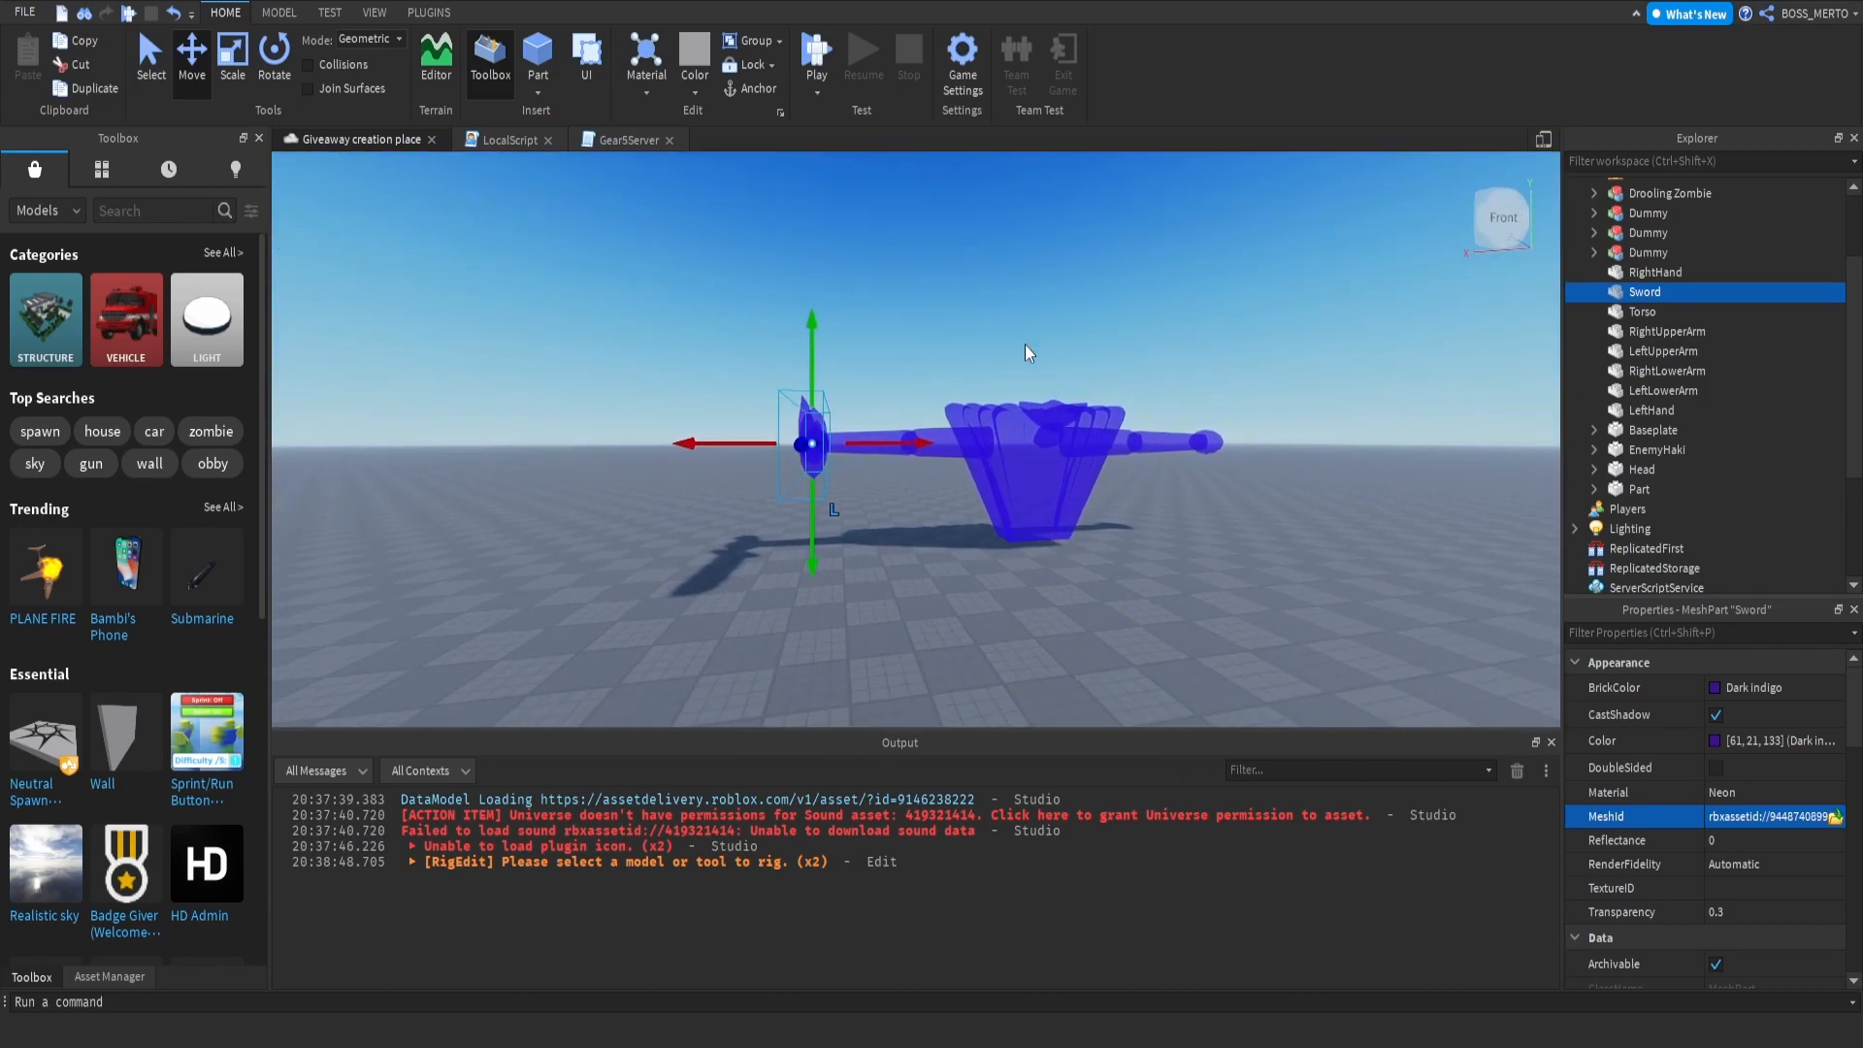
key("a")
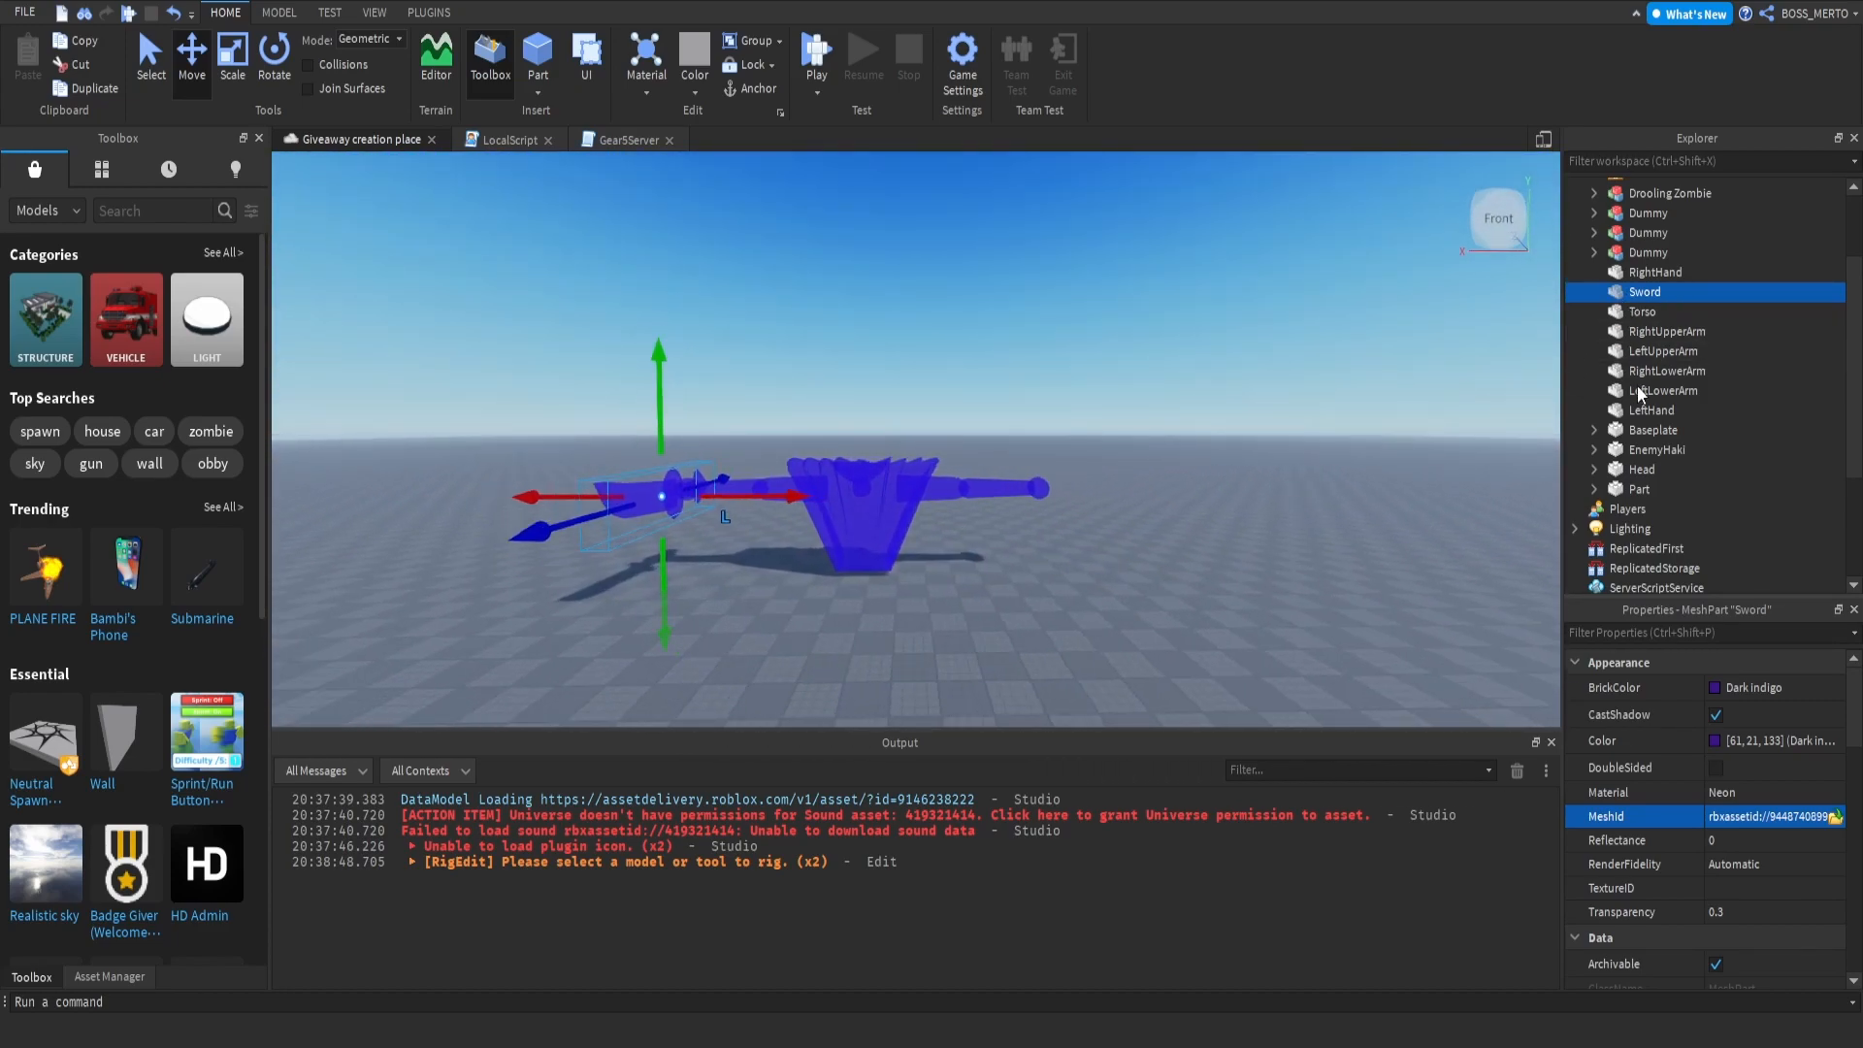
Step: Duplicate the sword as Shield, placed by the left hand, and load the shield mesh into the copy
key("ctrl+d")
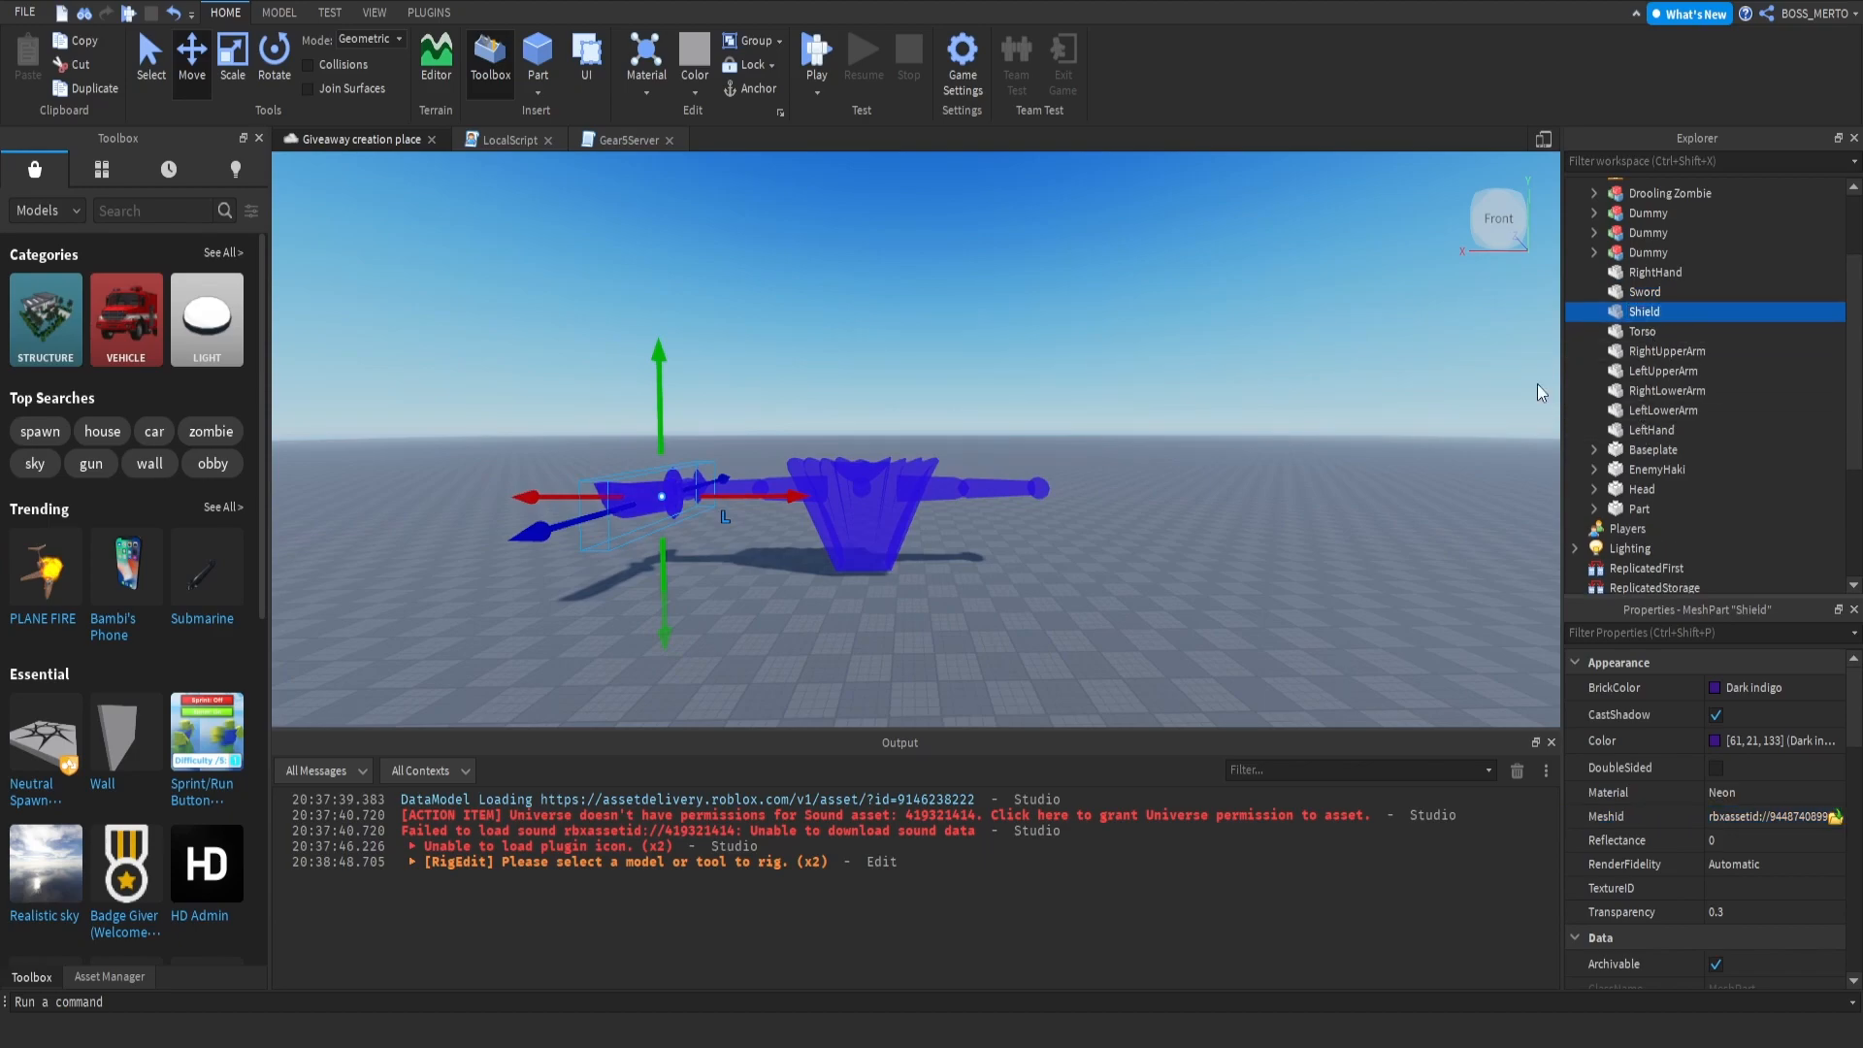
left_click_drag(794, 491, 1096, 485)
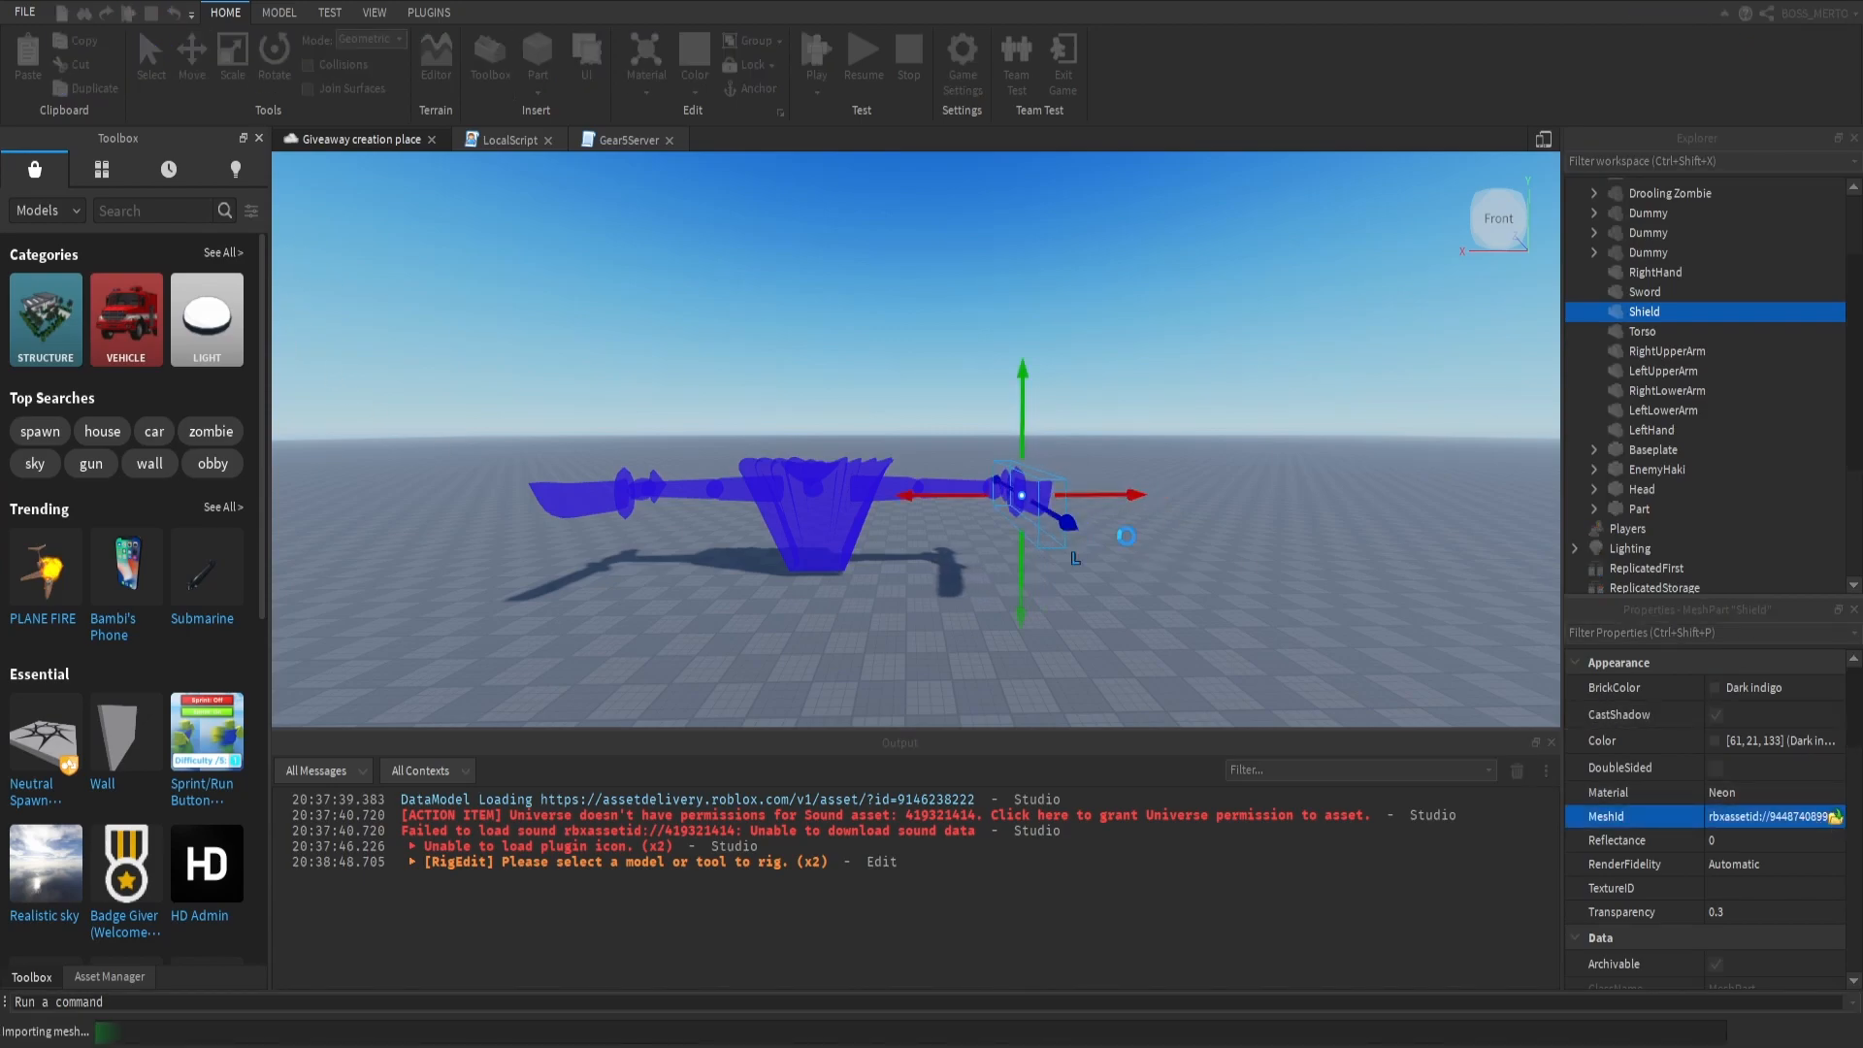
Step: Move the shield into place against the outer side of the left hand
right_click_drag(1104, 380, 1104, 381)
key("w")
left_click_drag(1009, 454, 966, 435)
right_click_drag(967, 435, 868, 493)
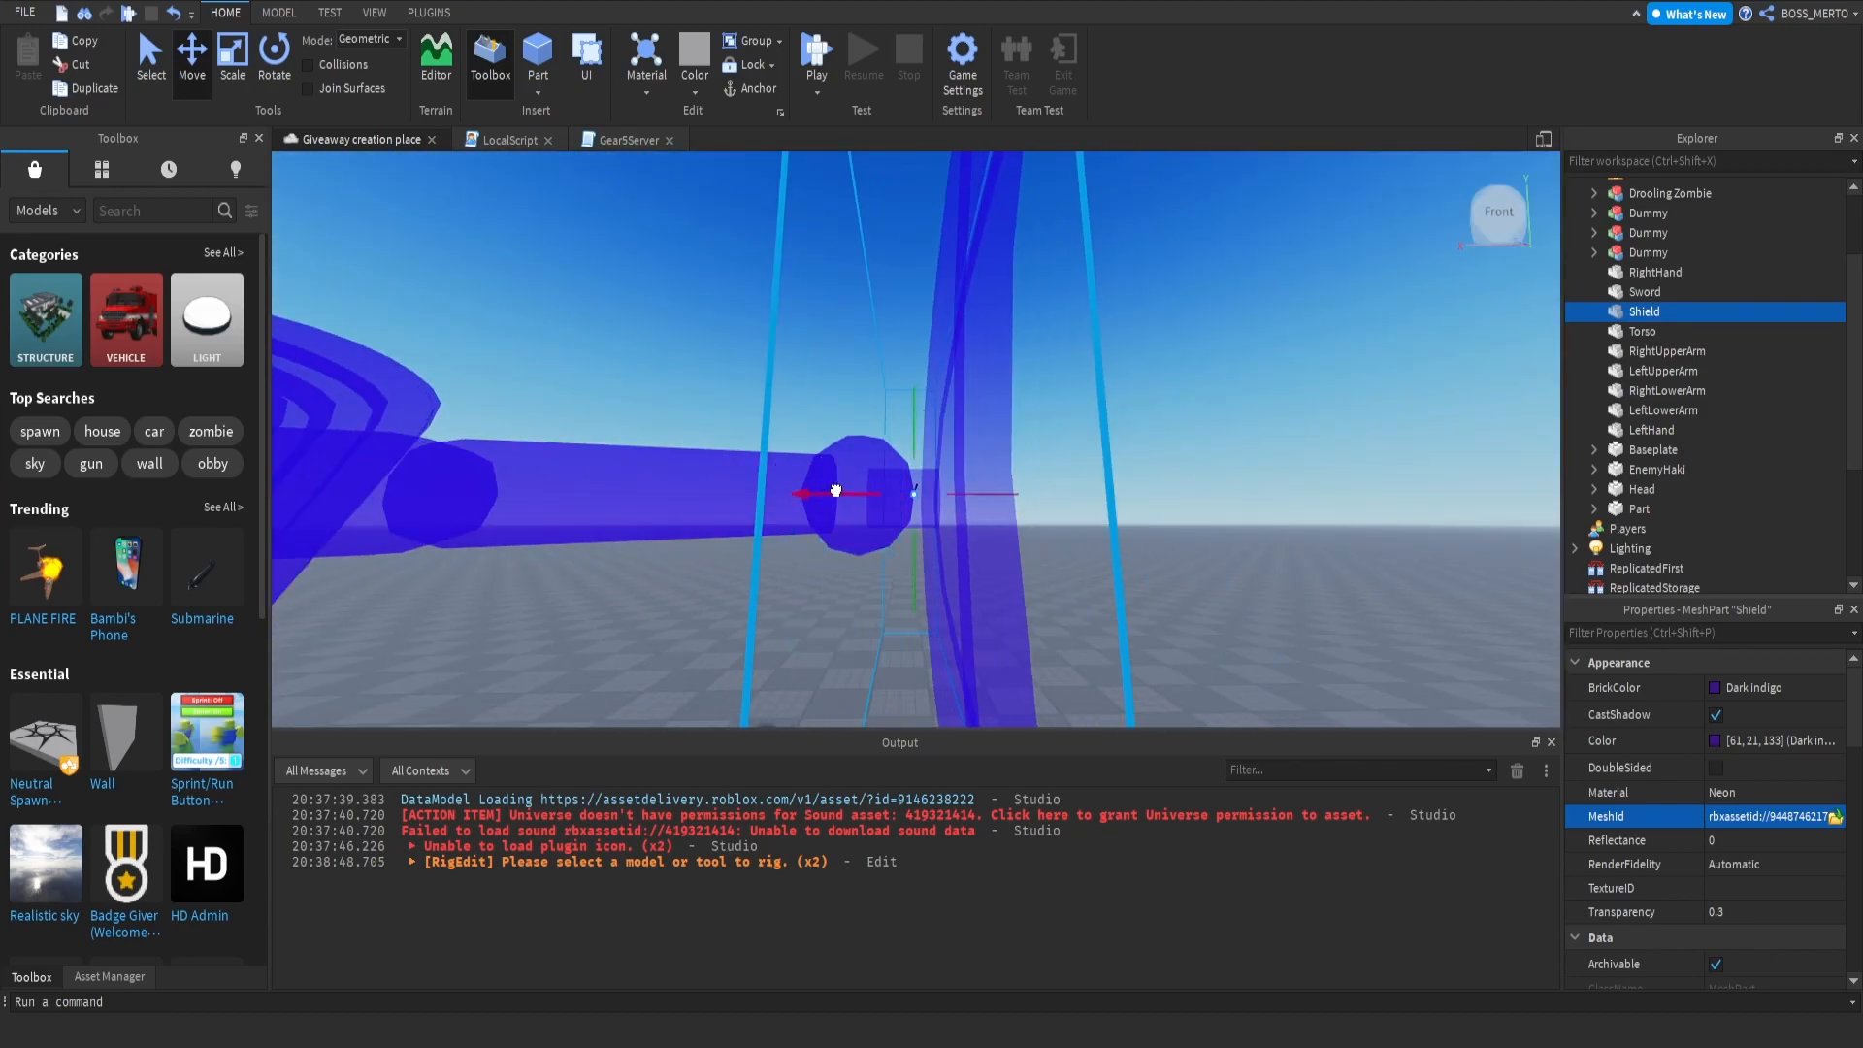
right_click_drag(1190, 443, 1203, 439)
left_click(1189, 443)
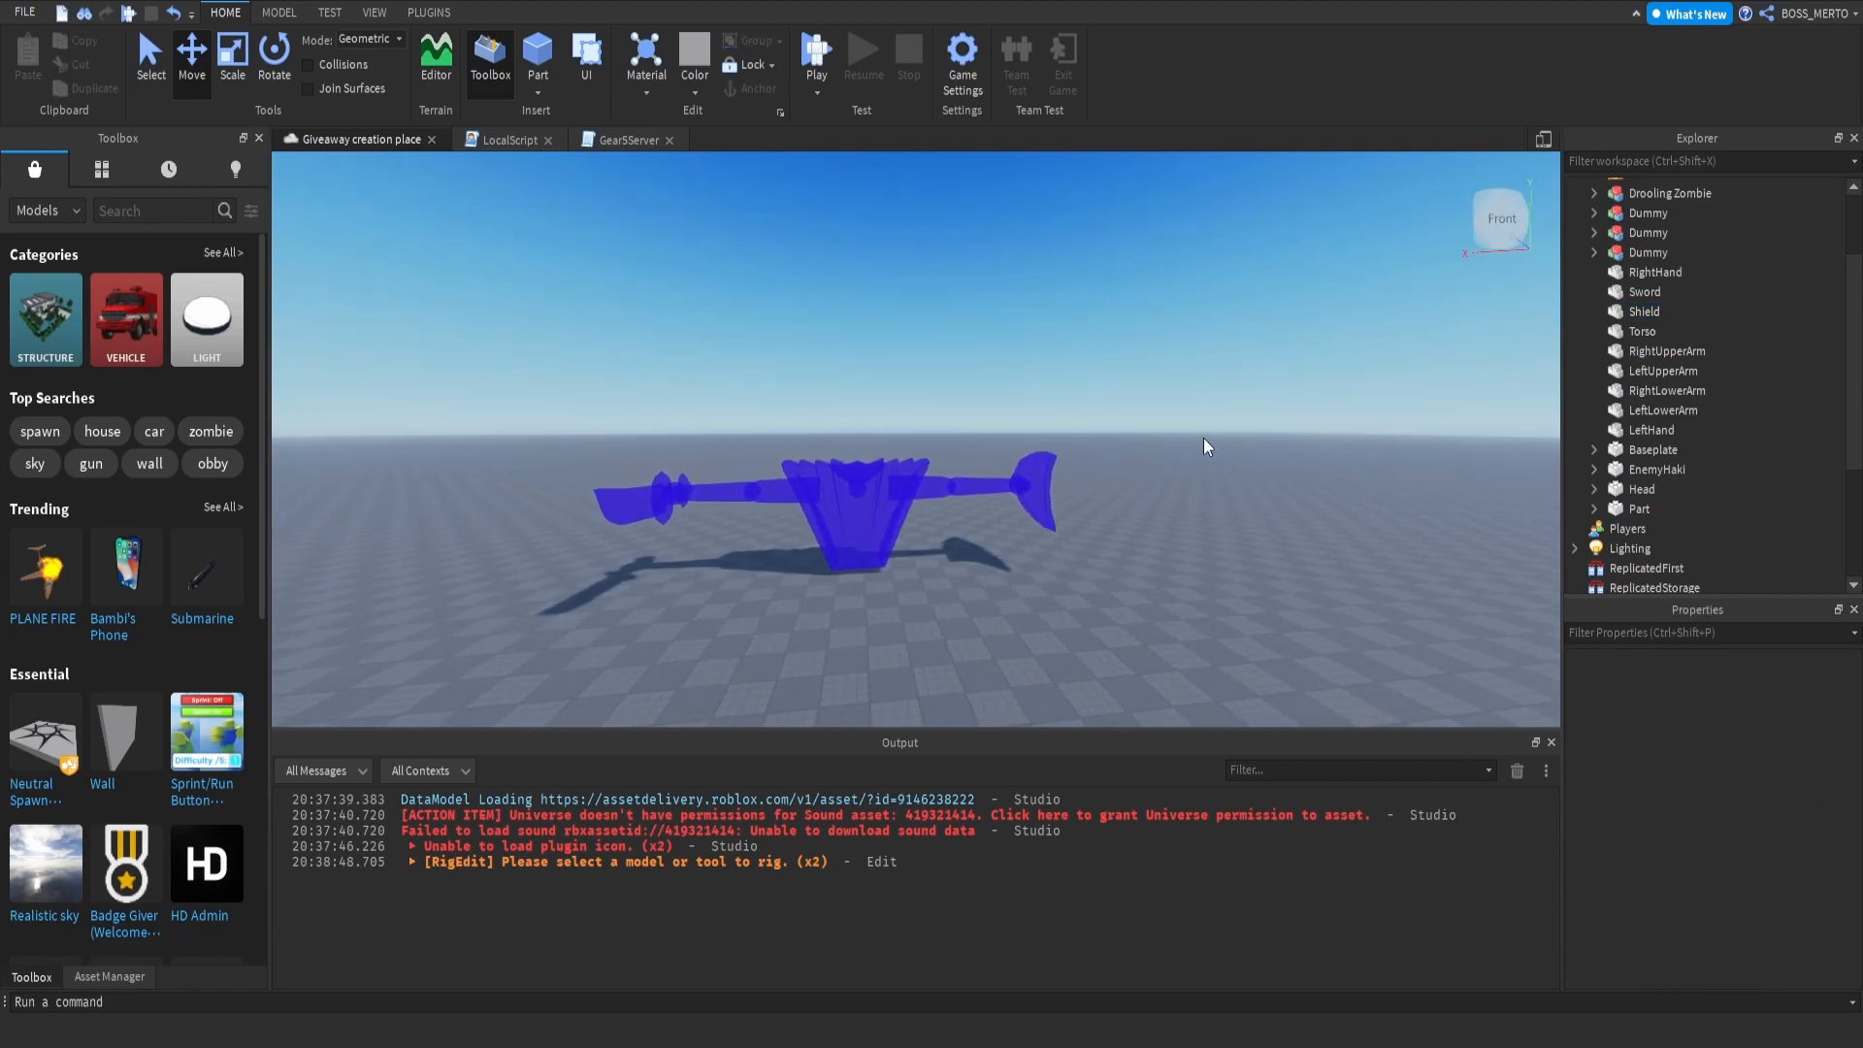
right_click_drag(1001, 425, 1001, 423)
scroll(1000, 423, "down", 3)
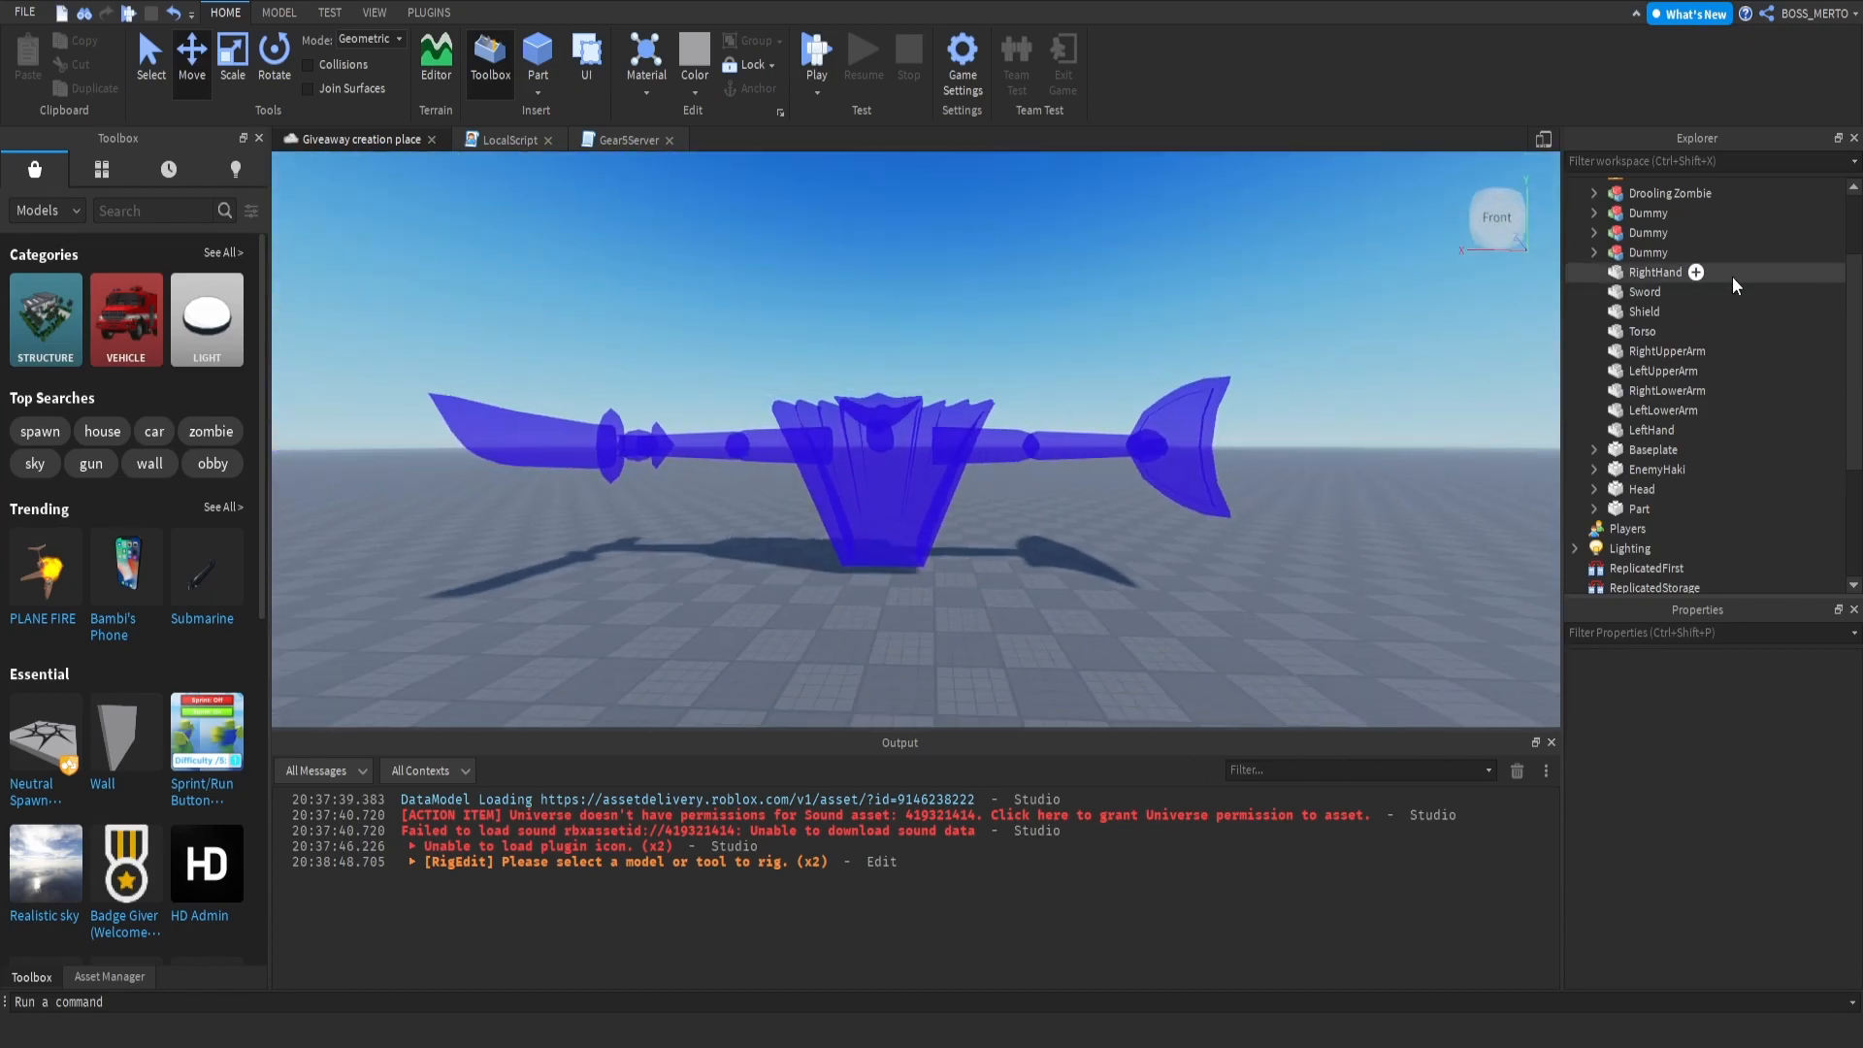
Step: Group the nine meshes, from RightHand to LeftHand, into one model and rename it Susanoo
scroll(1640, 276, "up", 3)
left_click(1636, 187)
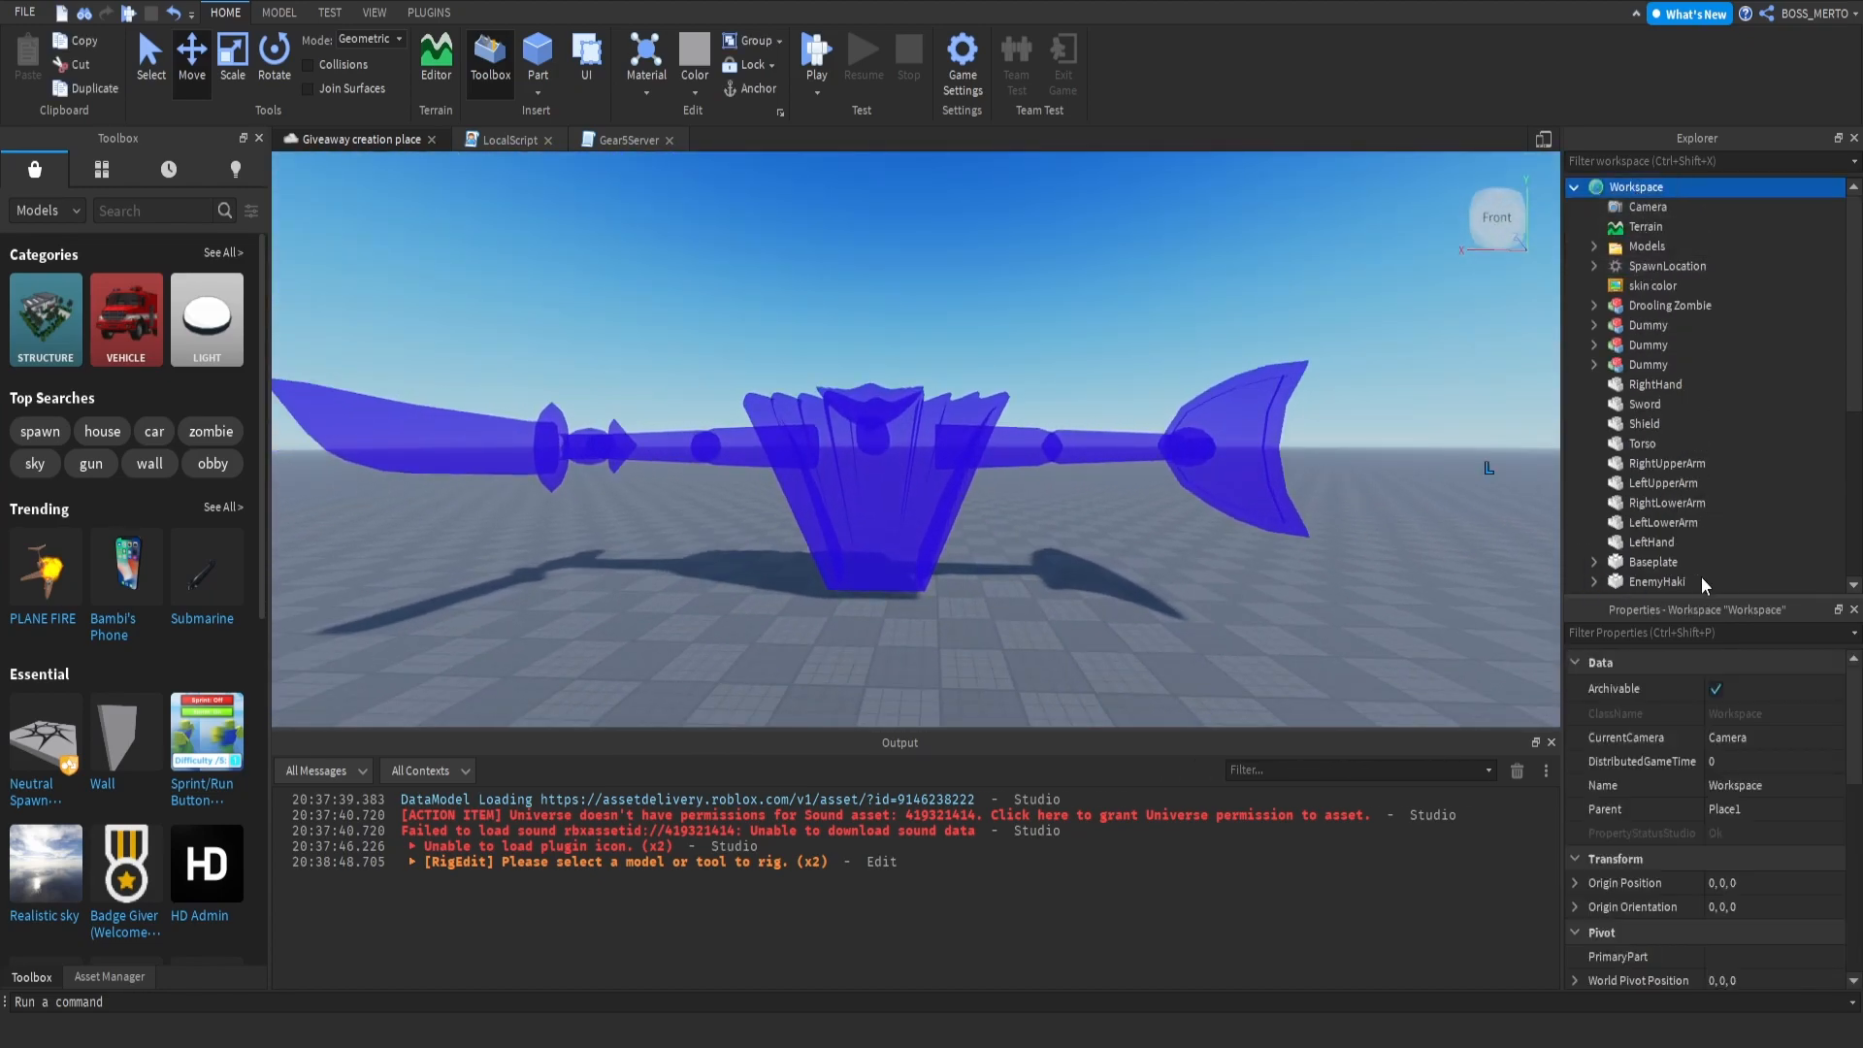
left_click(1656, 384)
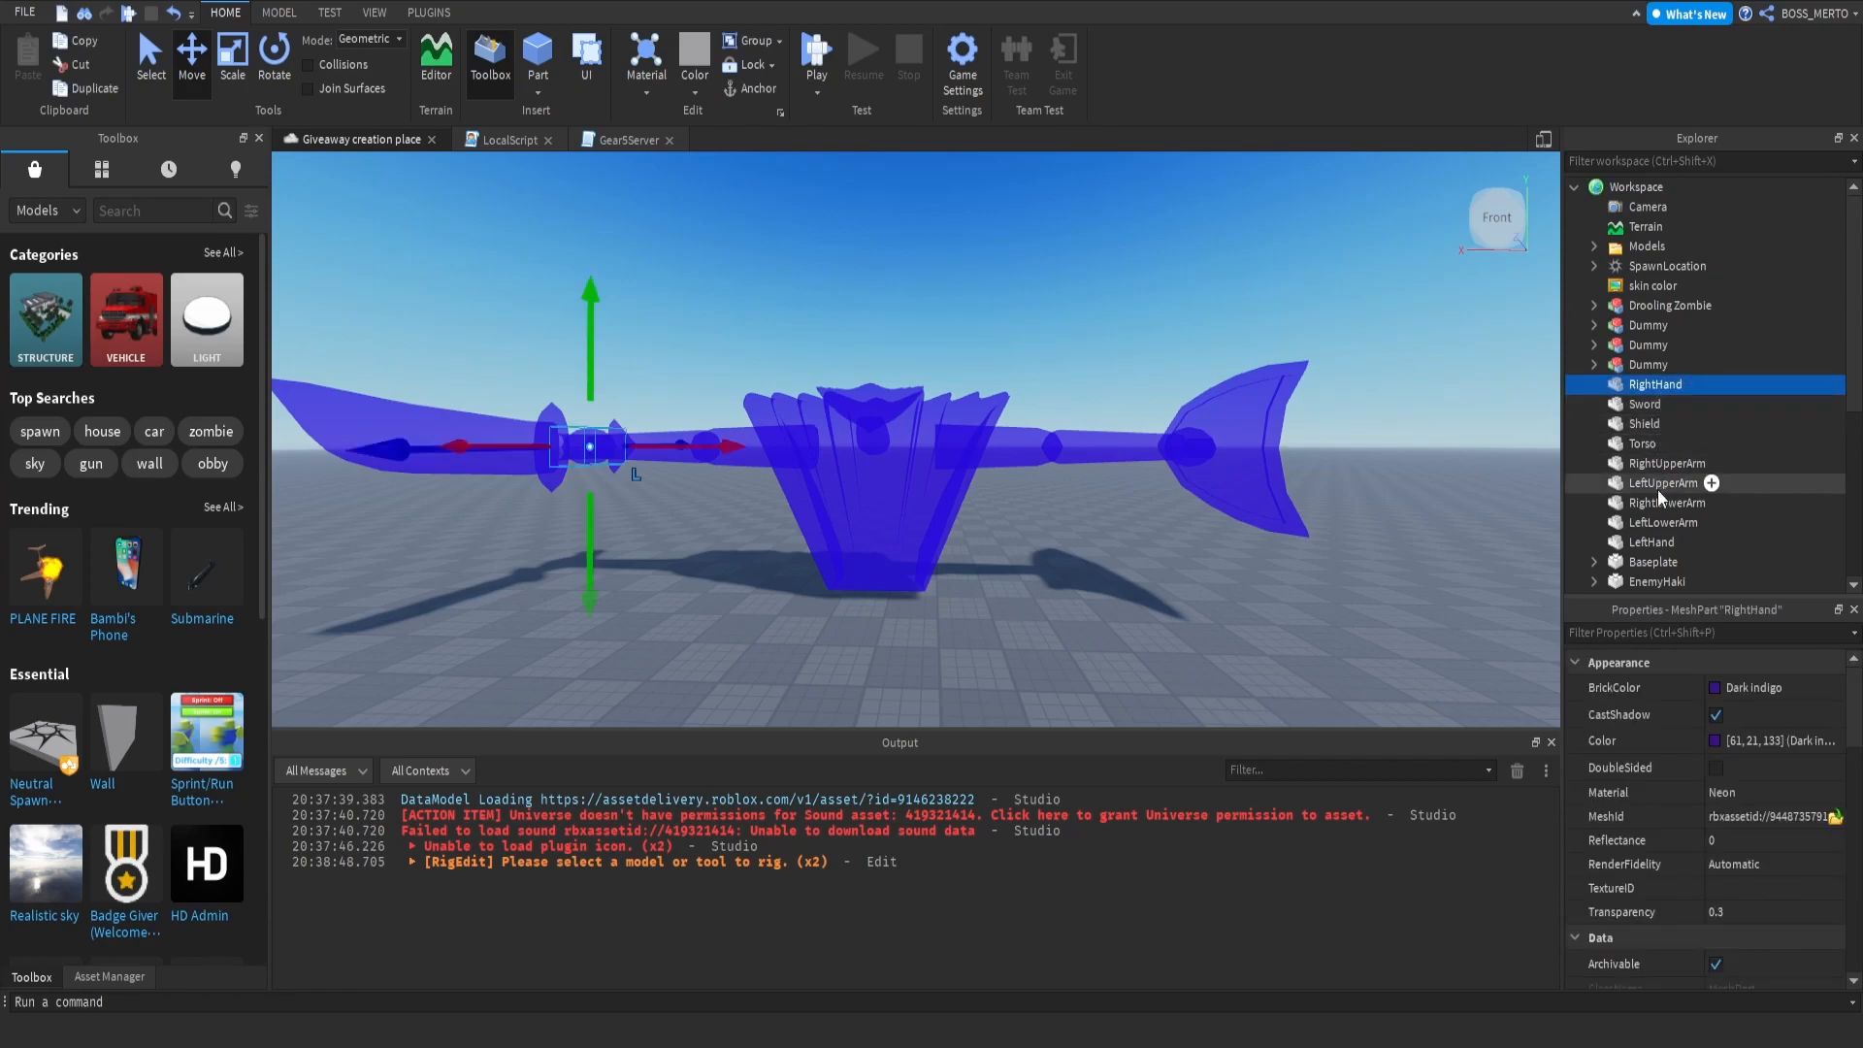
left_click(1662, 545, "shift")
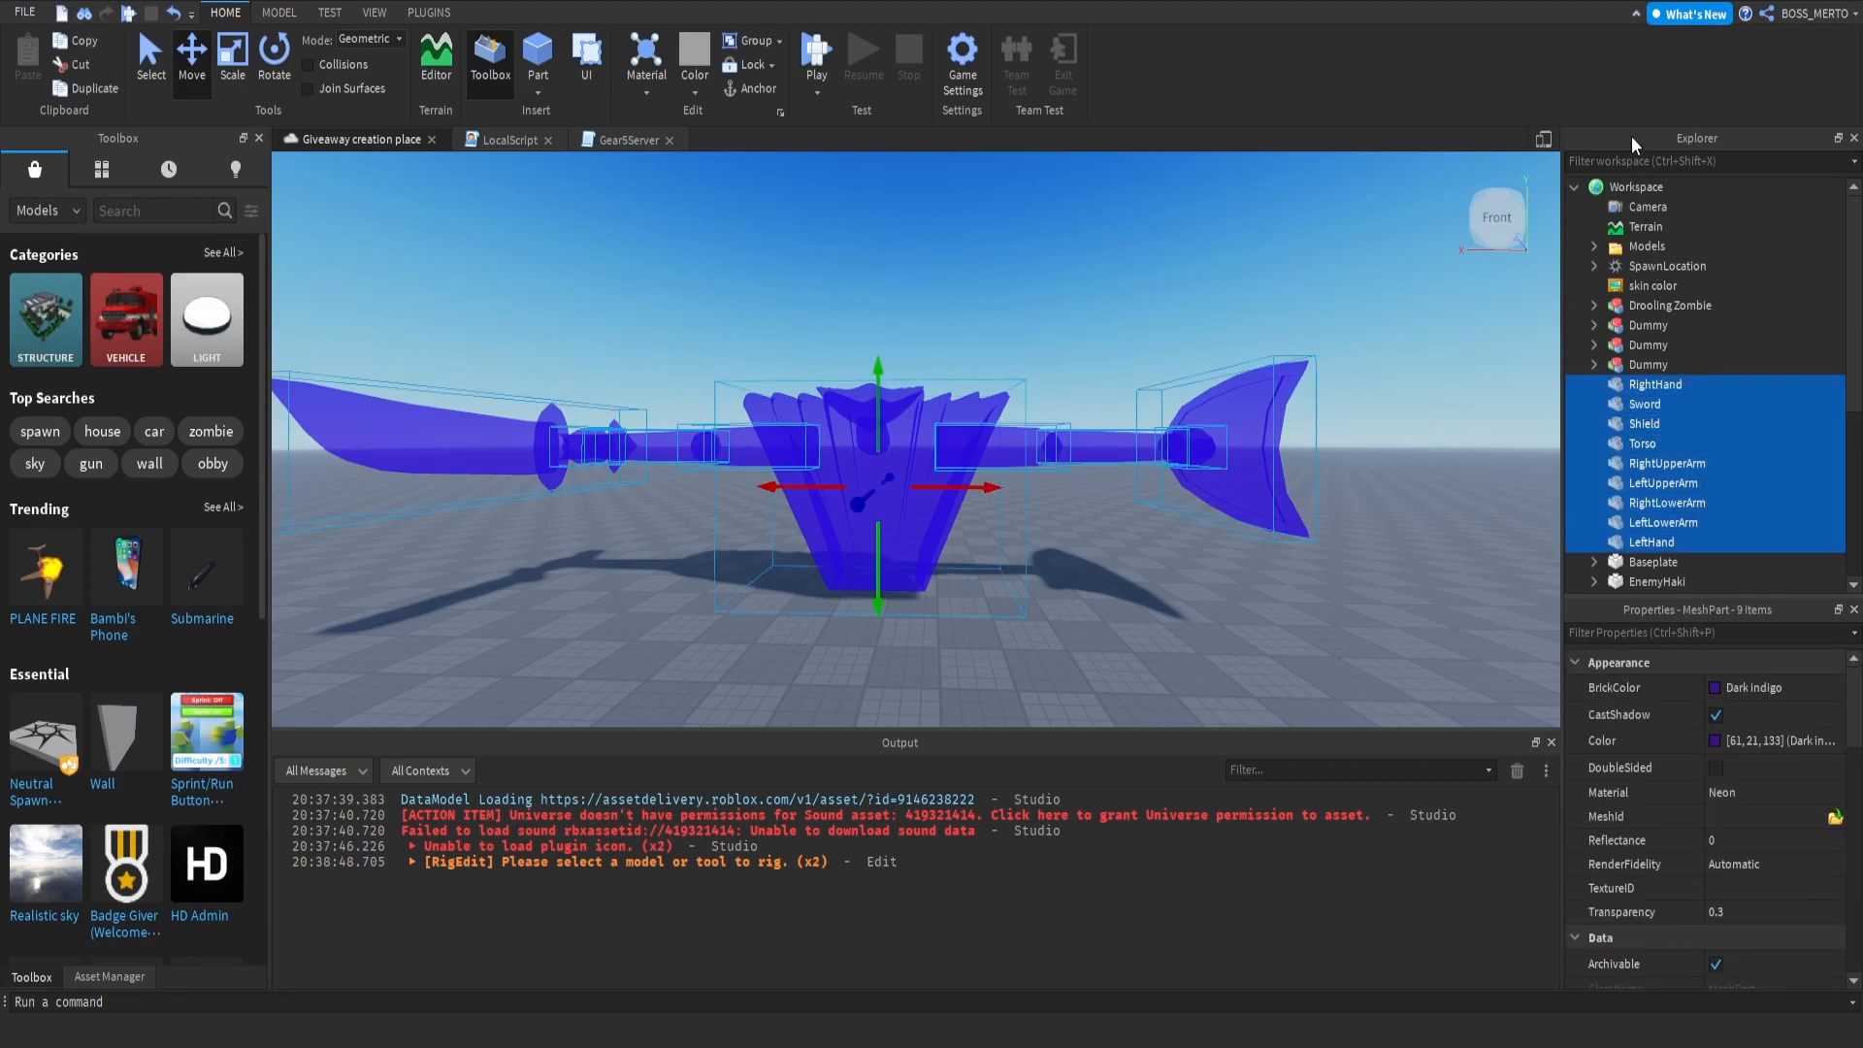
key("ctrl+g")
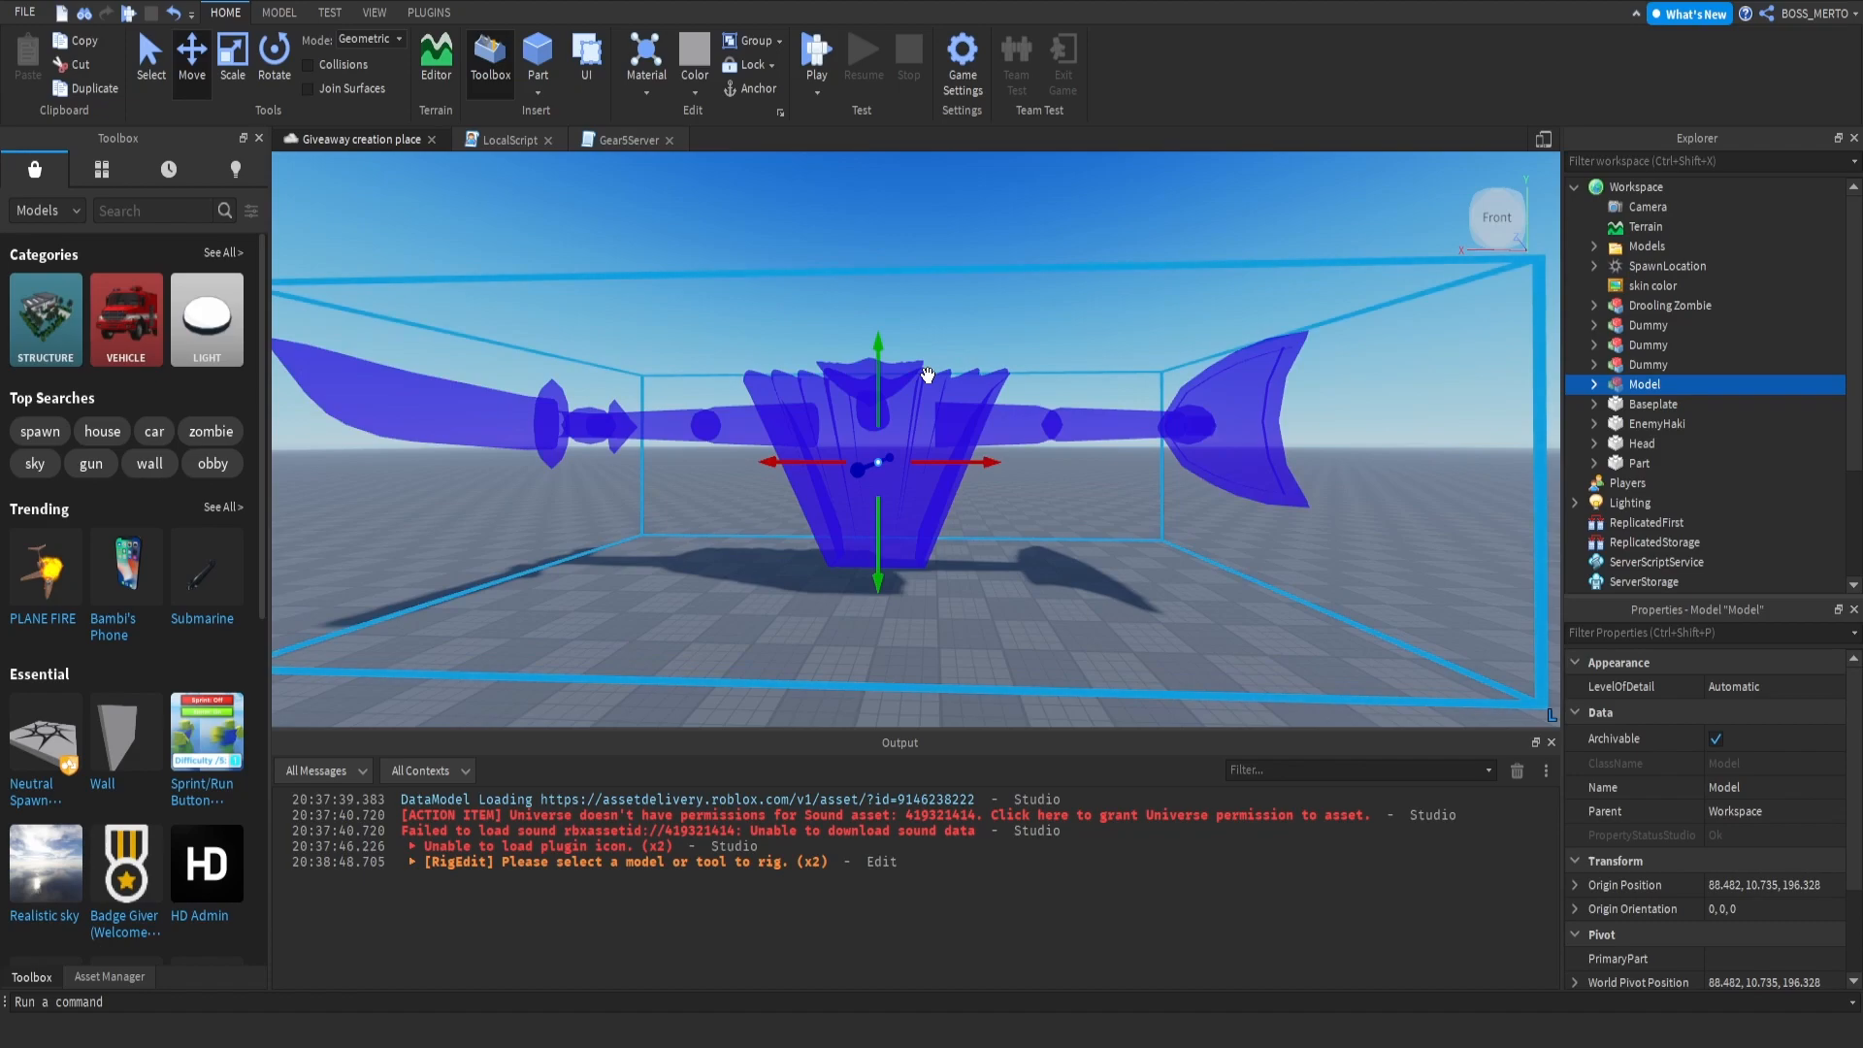
left_click_drag(927, 375, 927, 383)
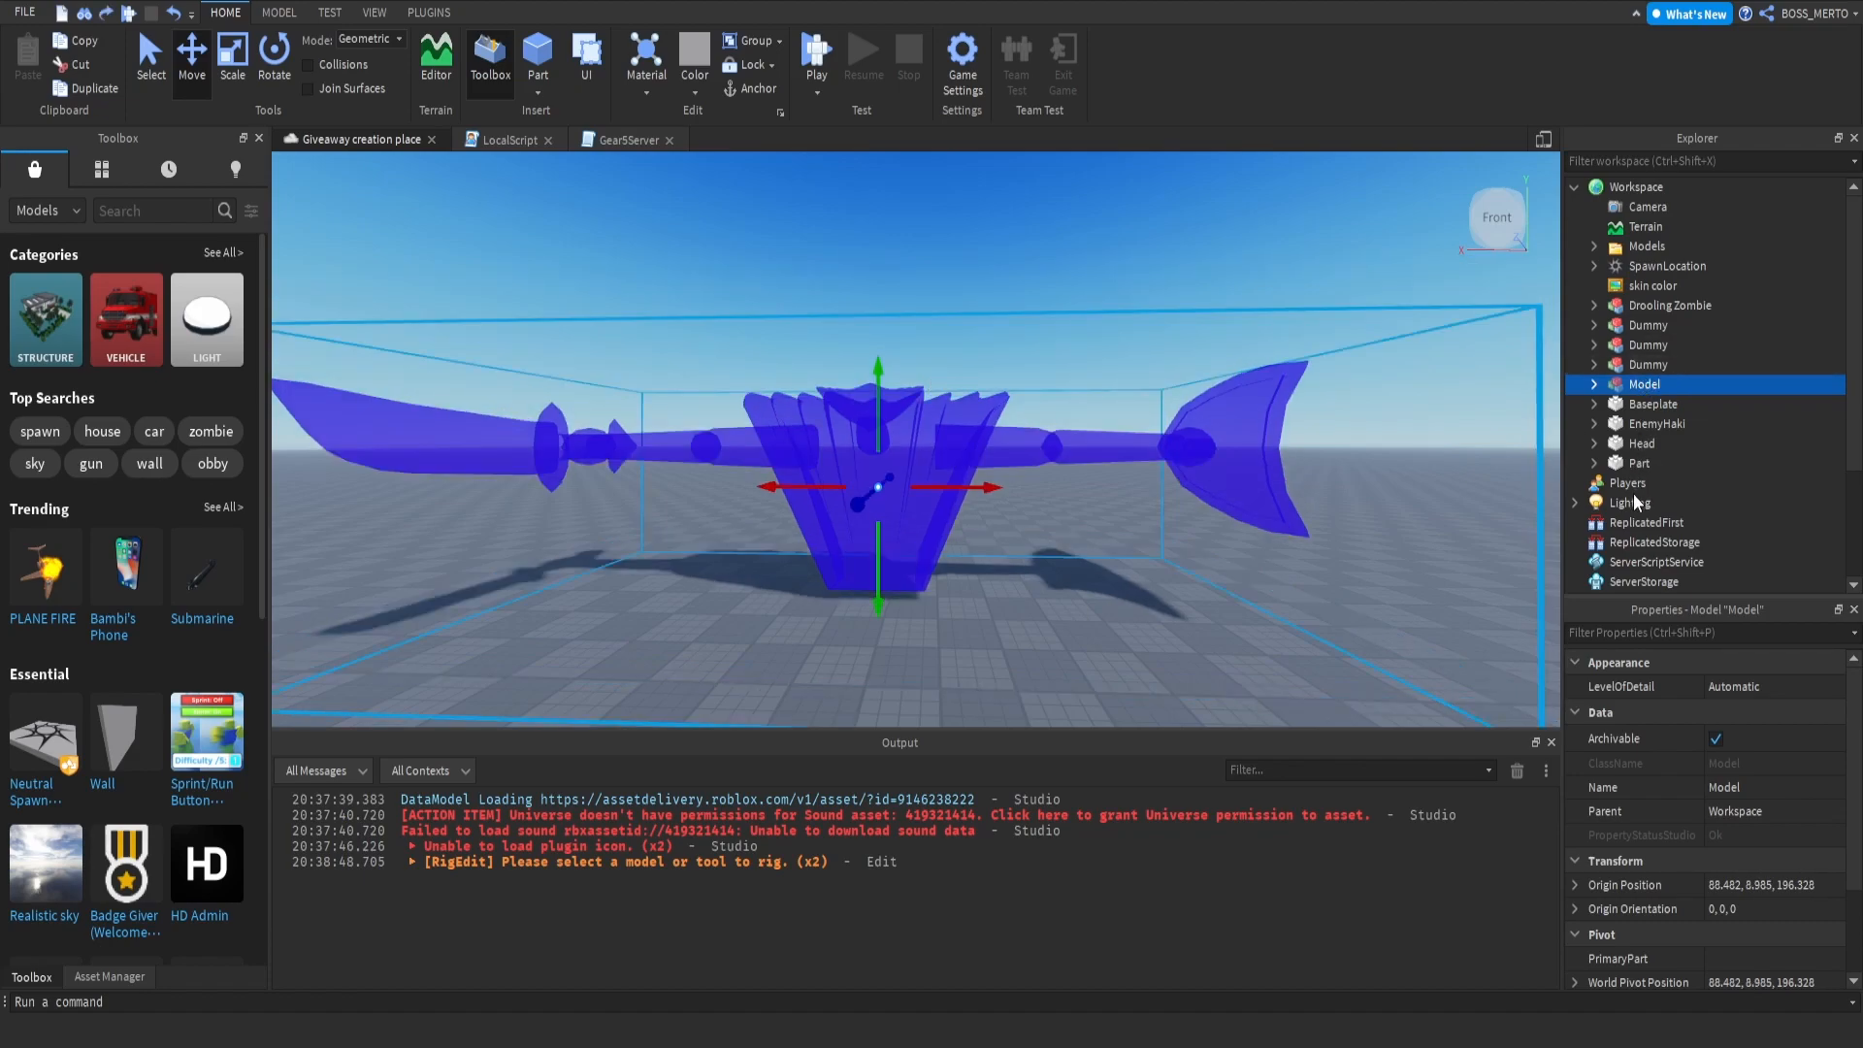
type("Susanoo")
key("Return")
Step: Set all nine parts inside Susanoo to a transparency of 0.2 and the Royal purple brick color
left_click(1593, 384)
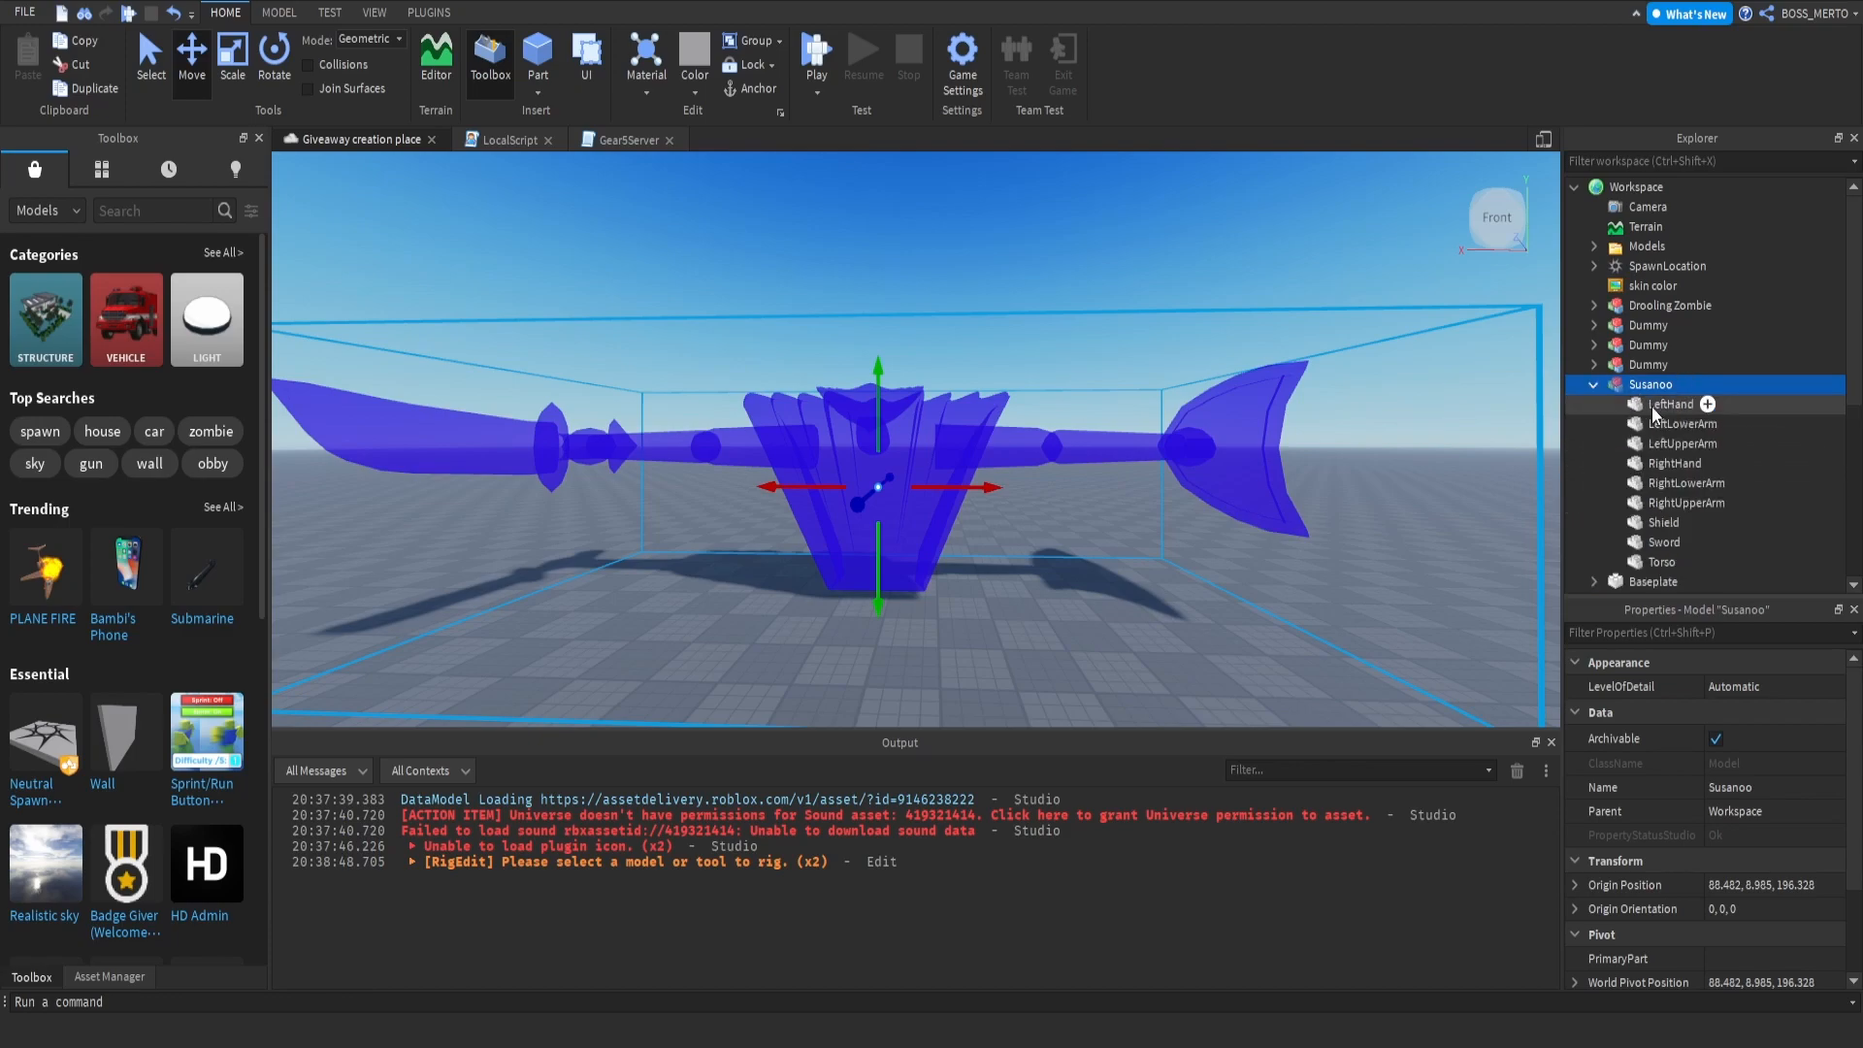
left_click(1664, 404)
left_click(1656, 564, "shift")
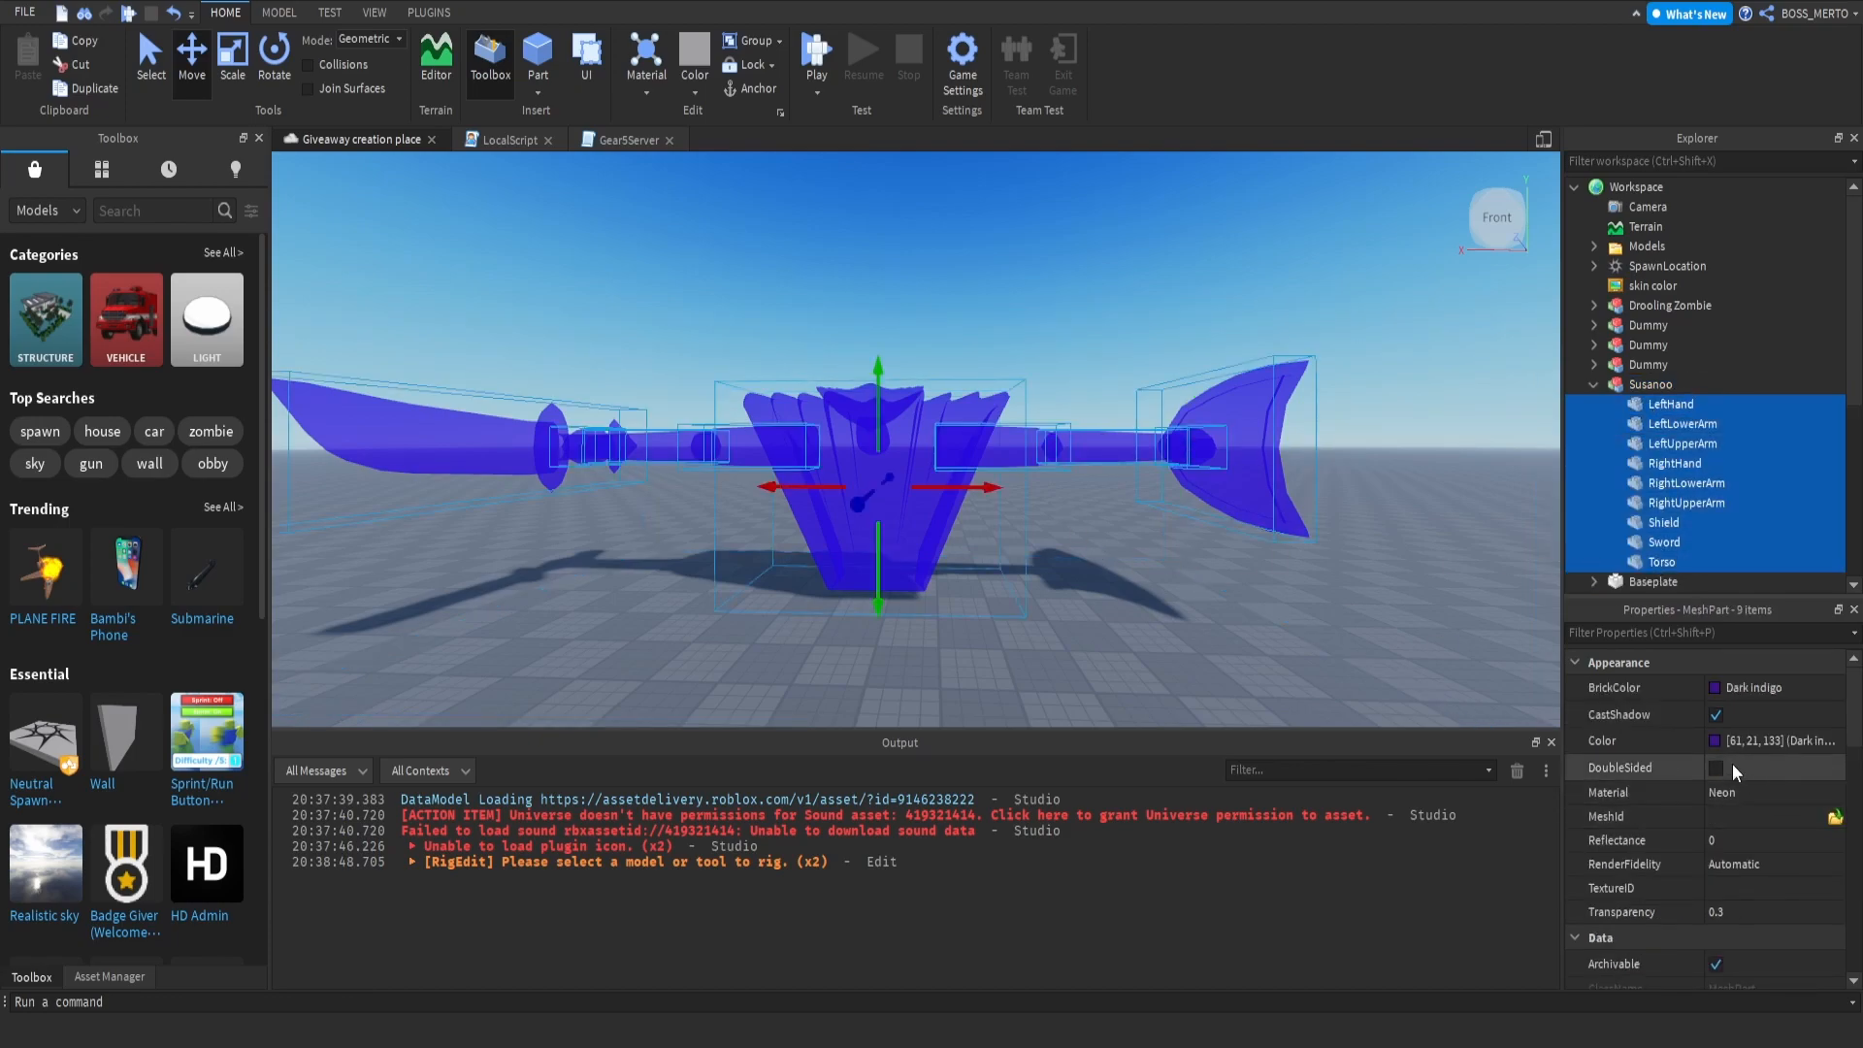
left_click(1735, 910)
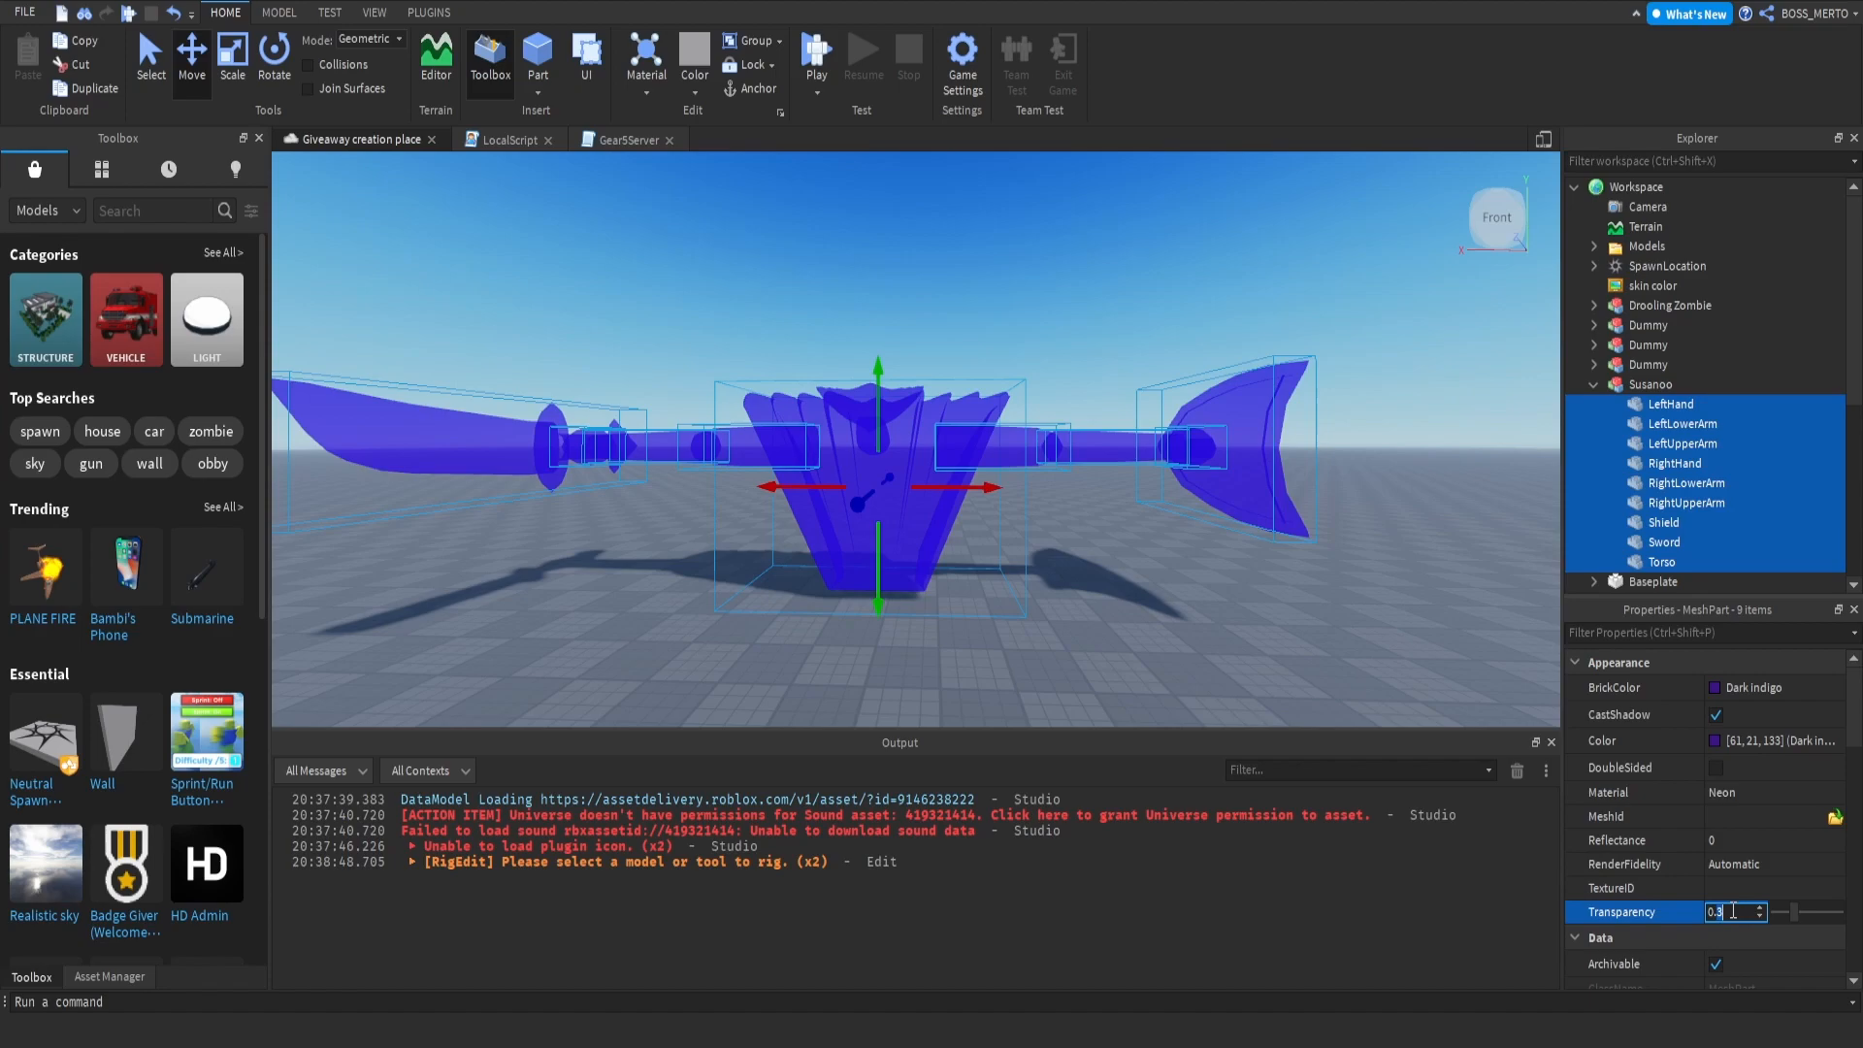
type("0.2")
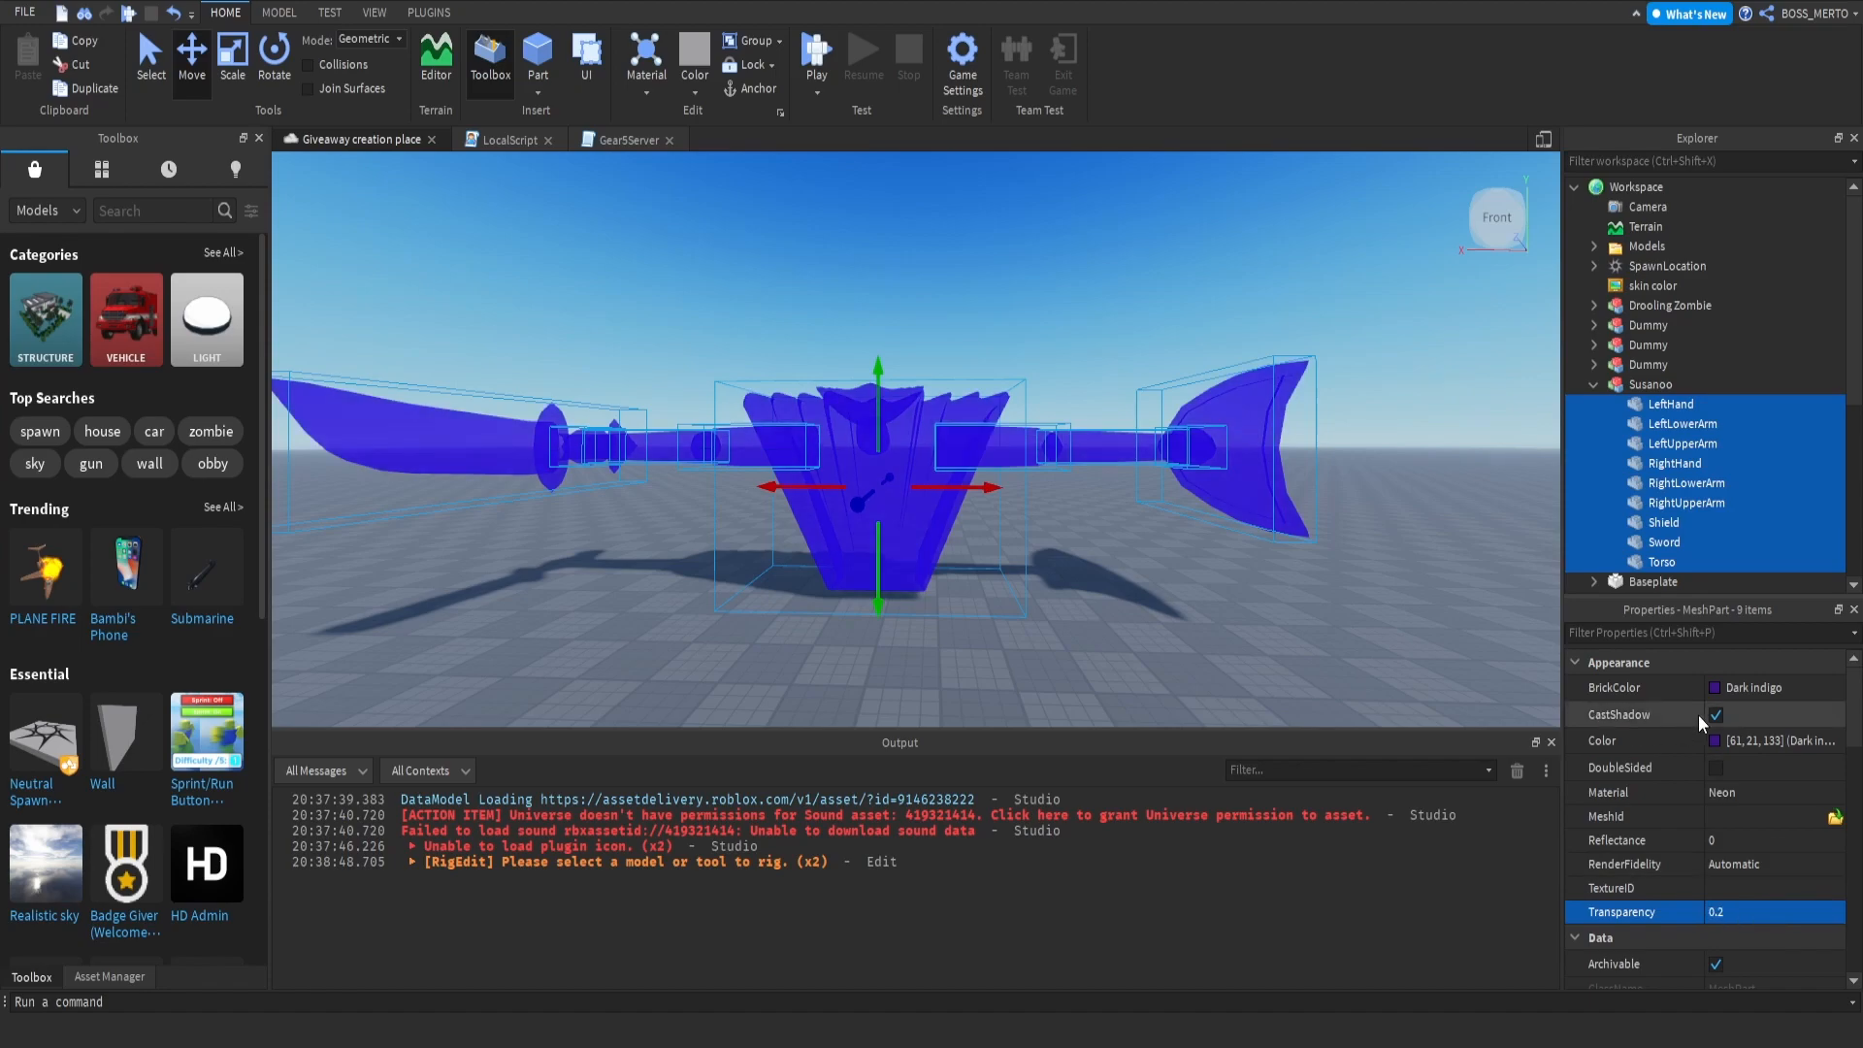
left_click(1706, 689)
left_click(1708, 691)
left_click(1803, 824)
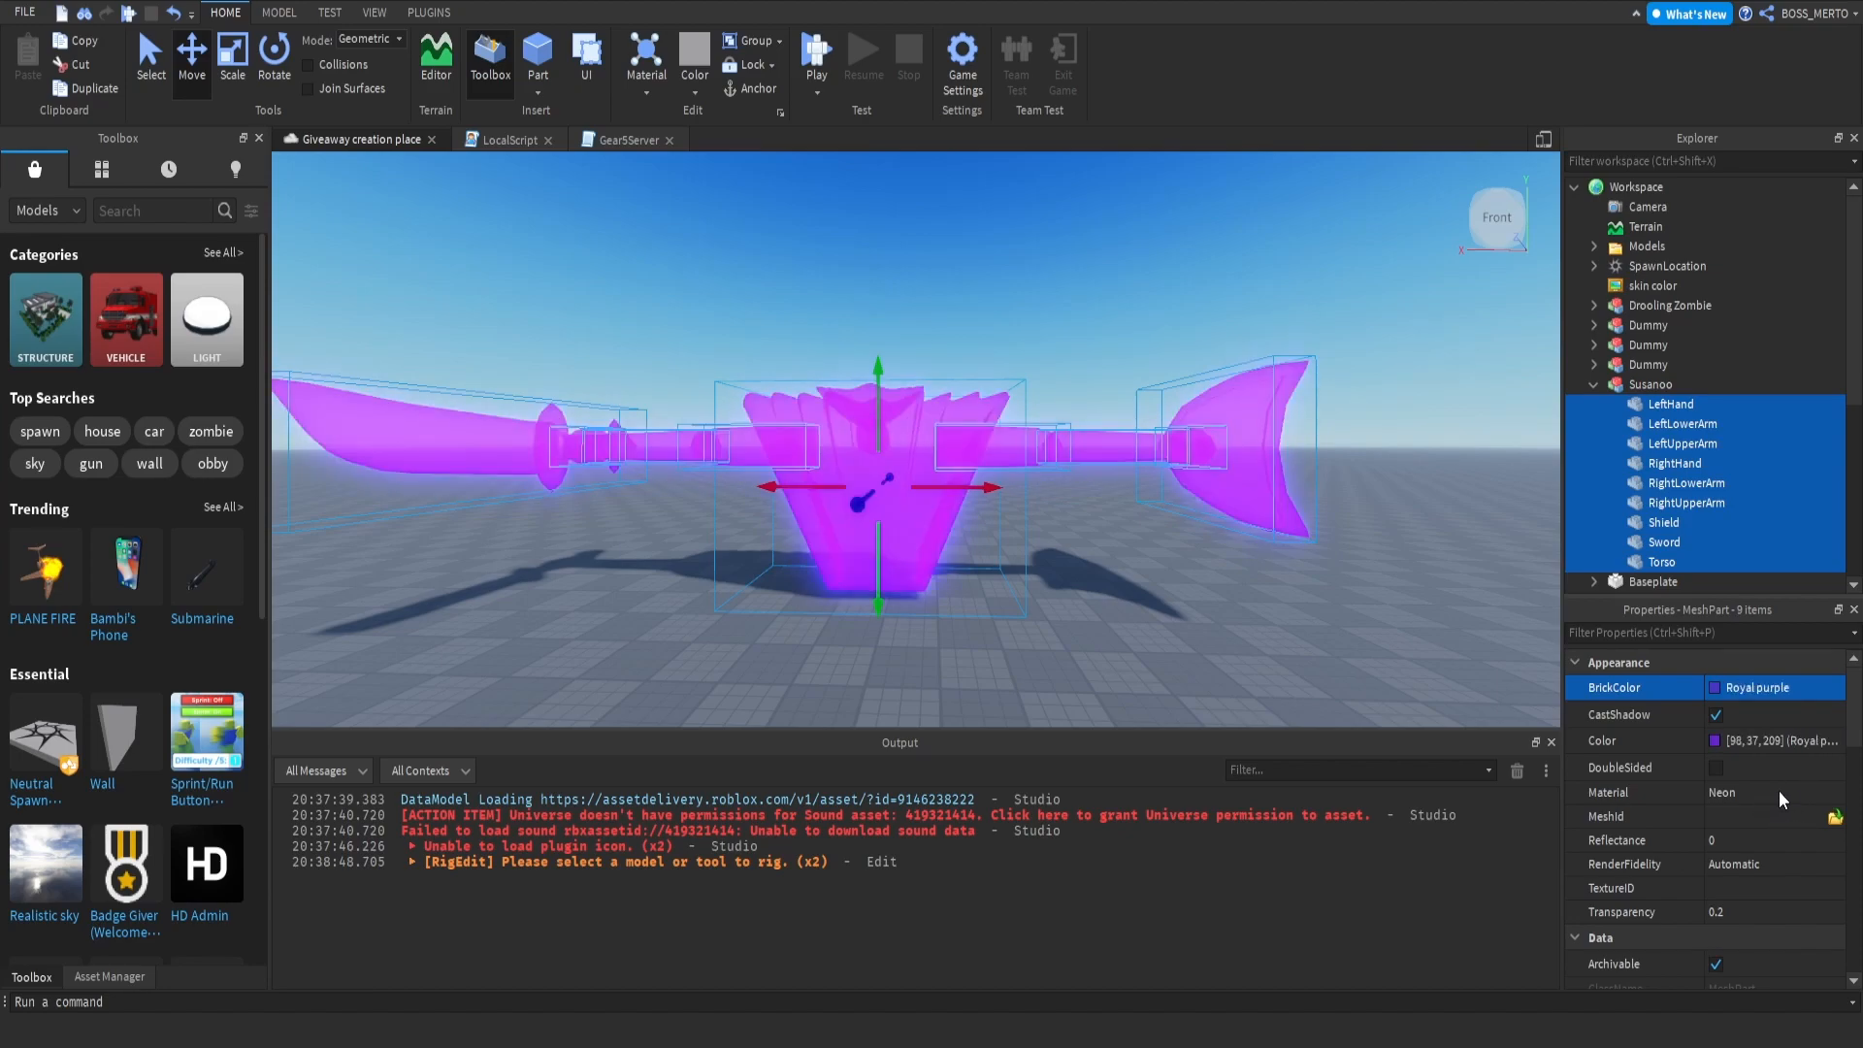
left_click(1779, 790)
Step: Darken the color of all nine Susanoo parts to RGB 80, 30, 172
left_click(1081, 629)
key("a")
right_click_drag(1058, 549, 1057, 549)
key("w")
left_click(1057, 543)
left_click(1670, 403)
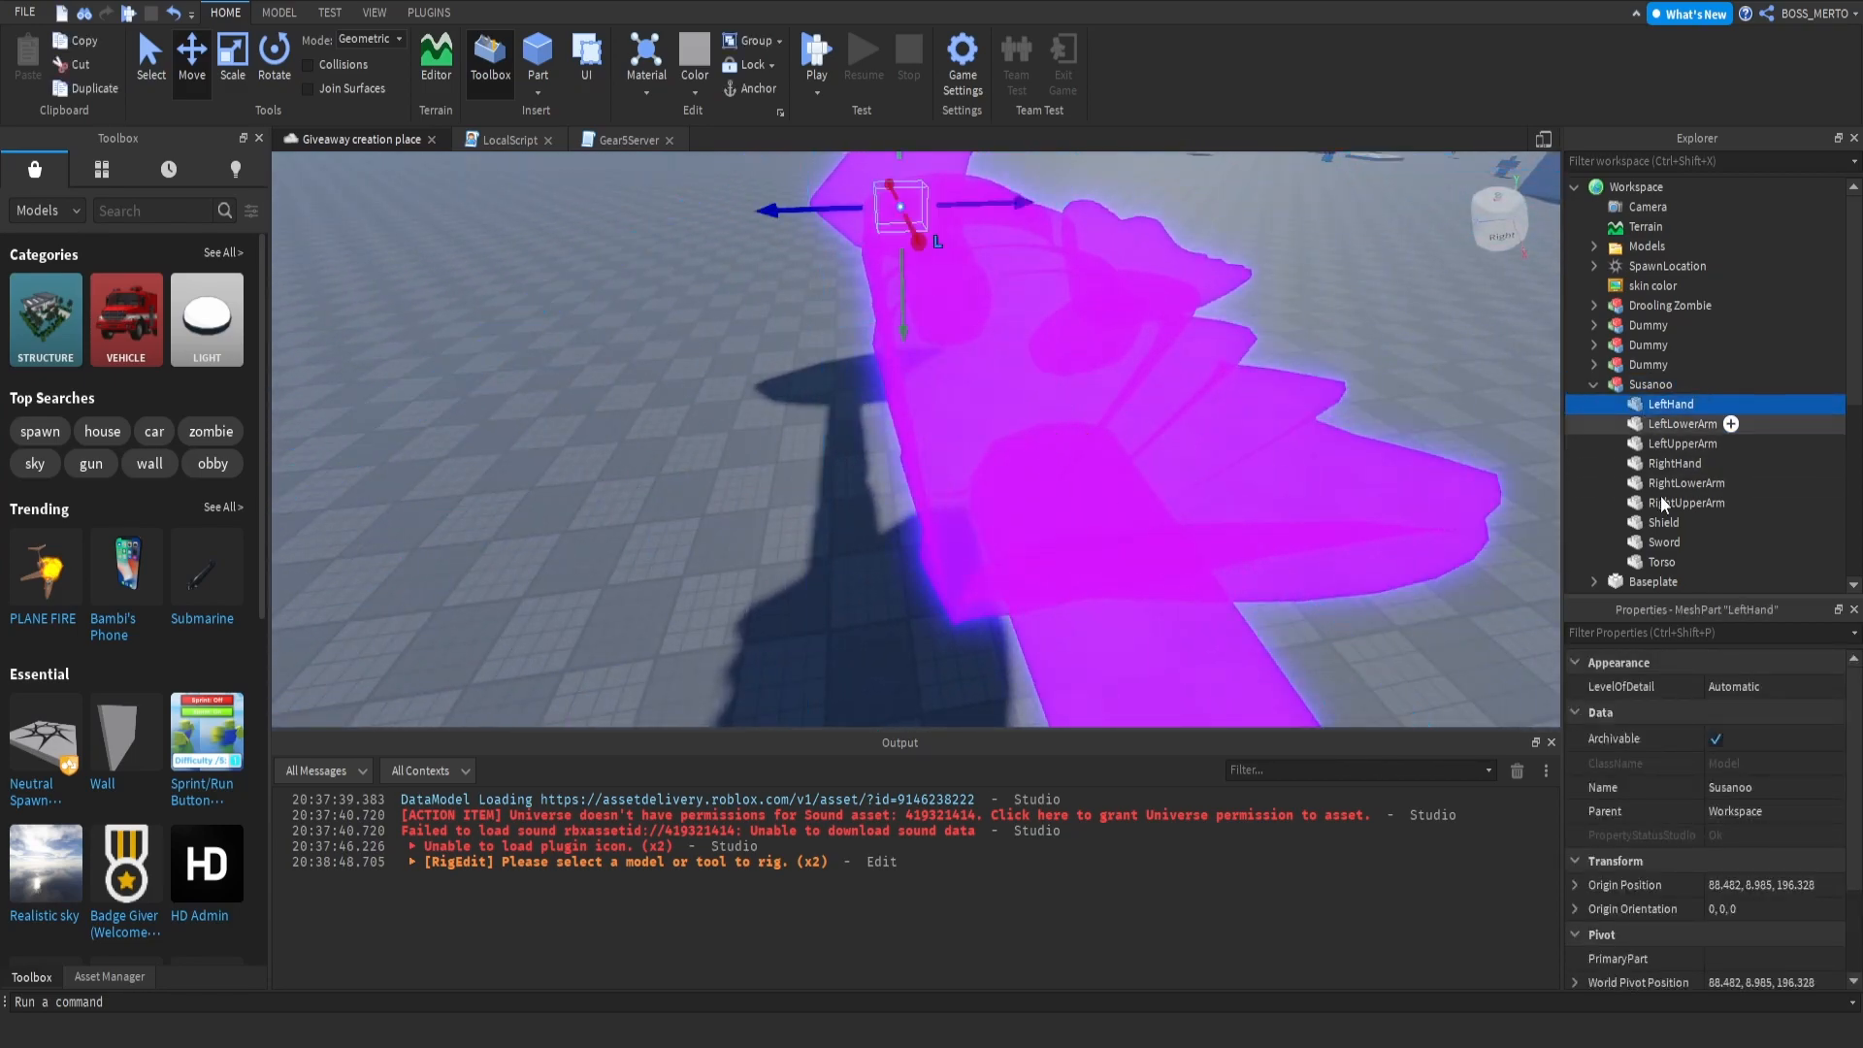
left_click(1663, 563, "shift")
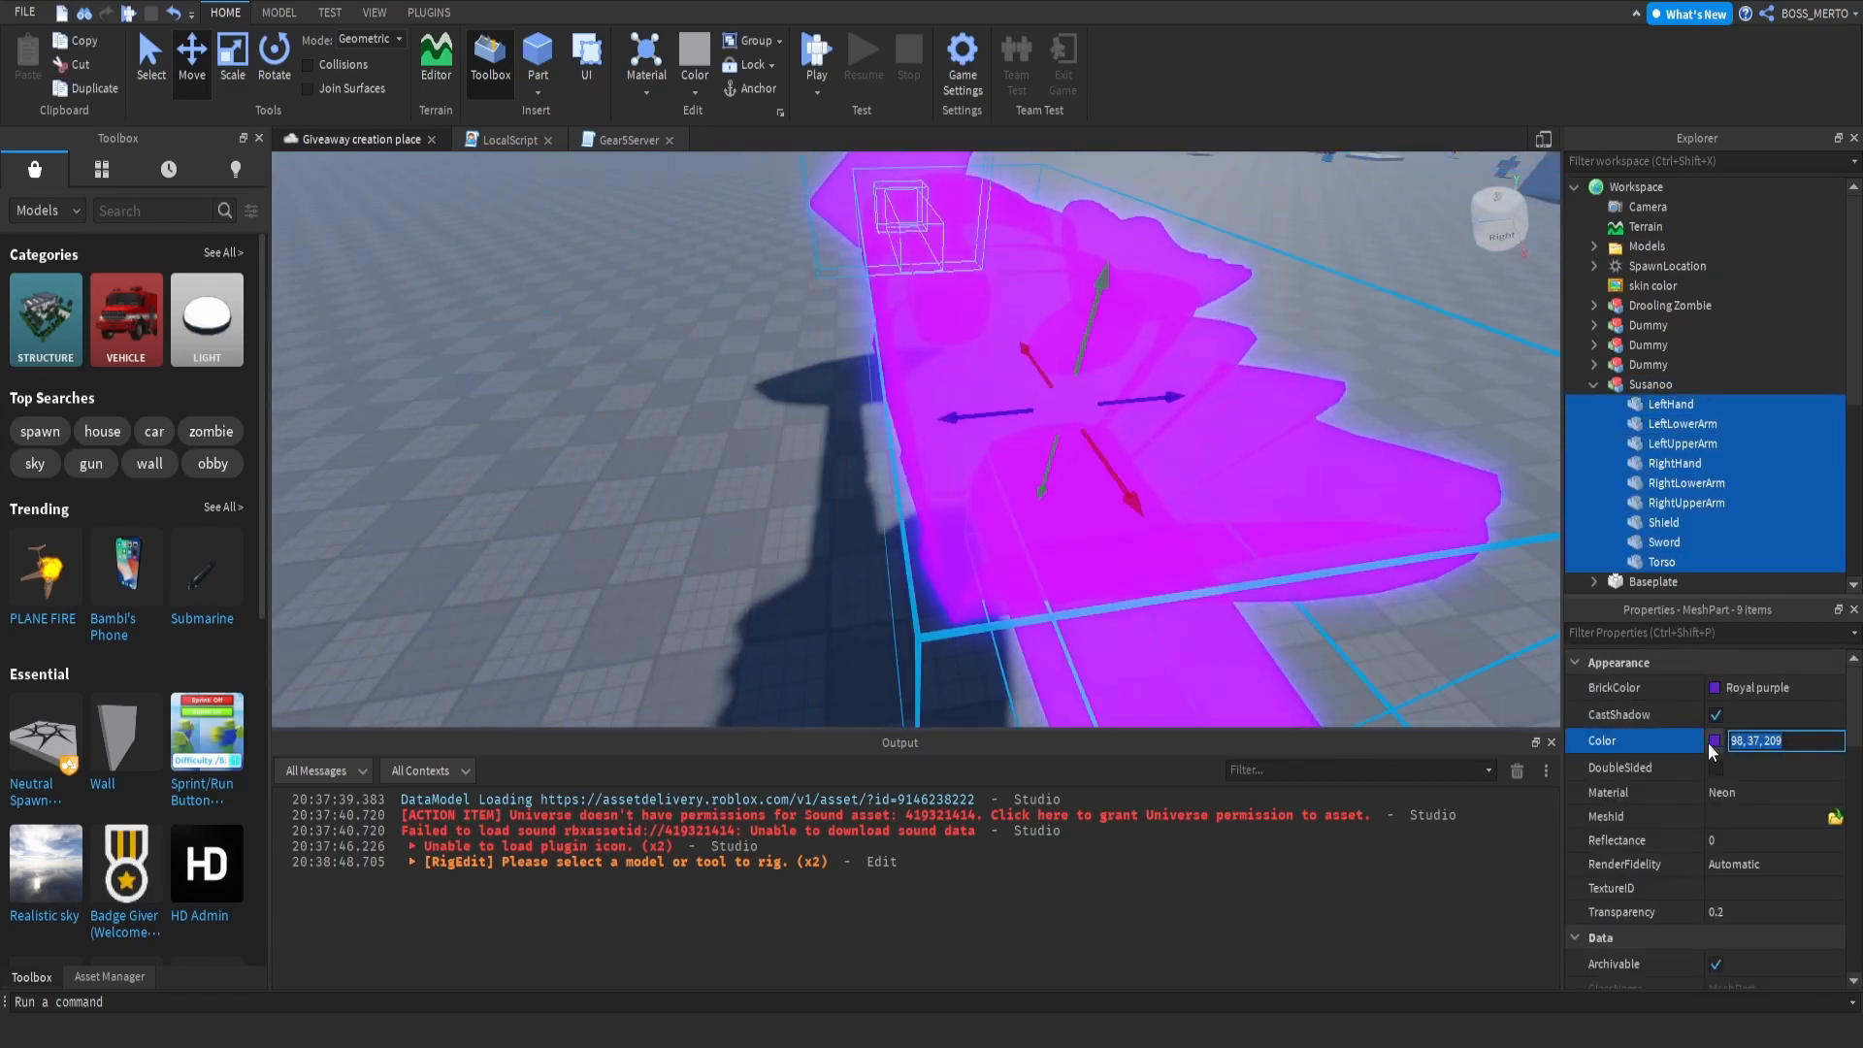
left_click_drag(1156, 386, 1160, 409)
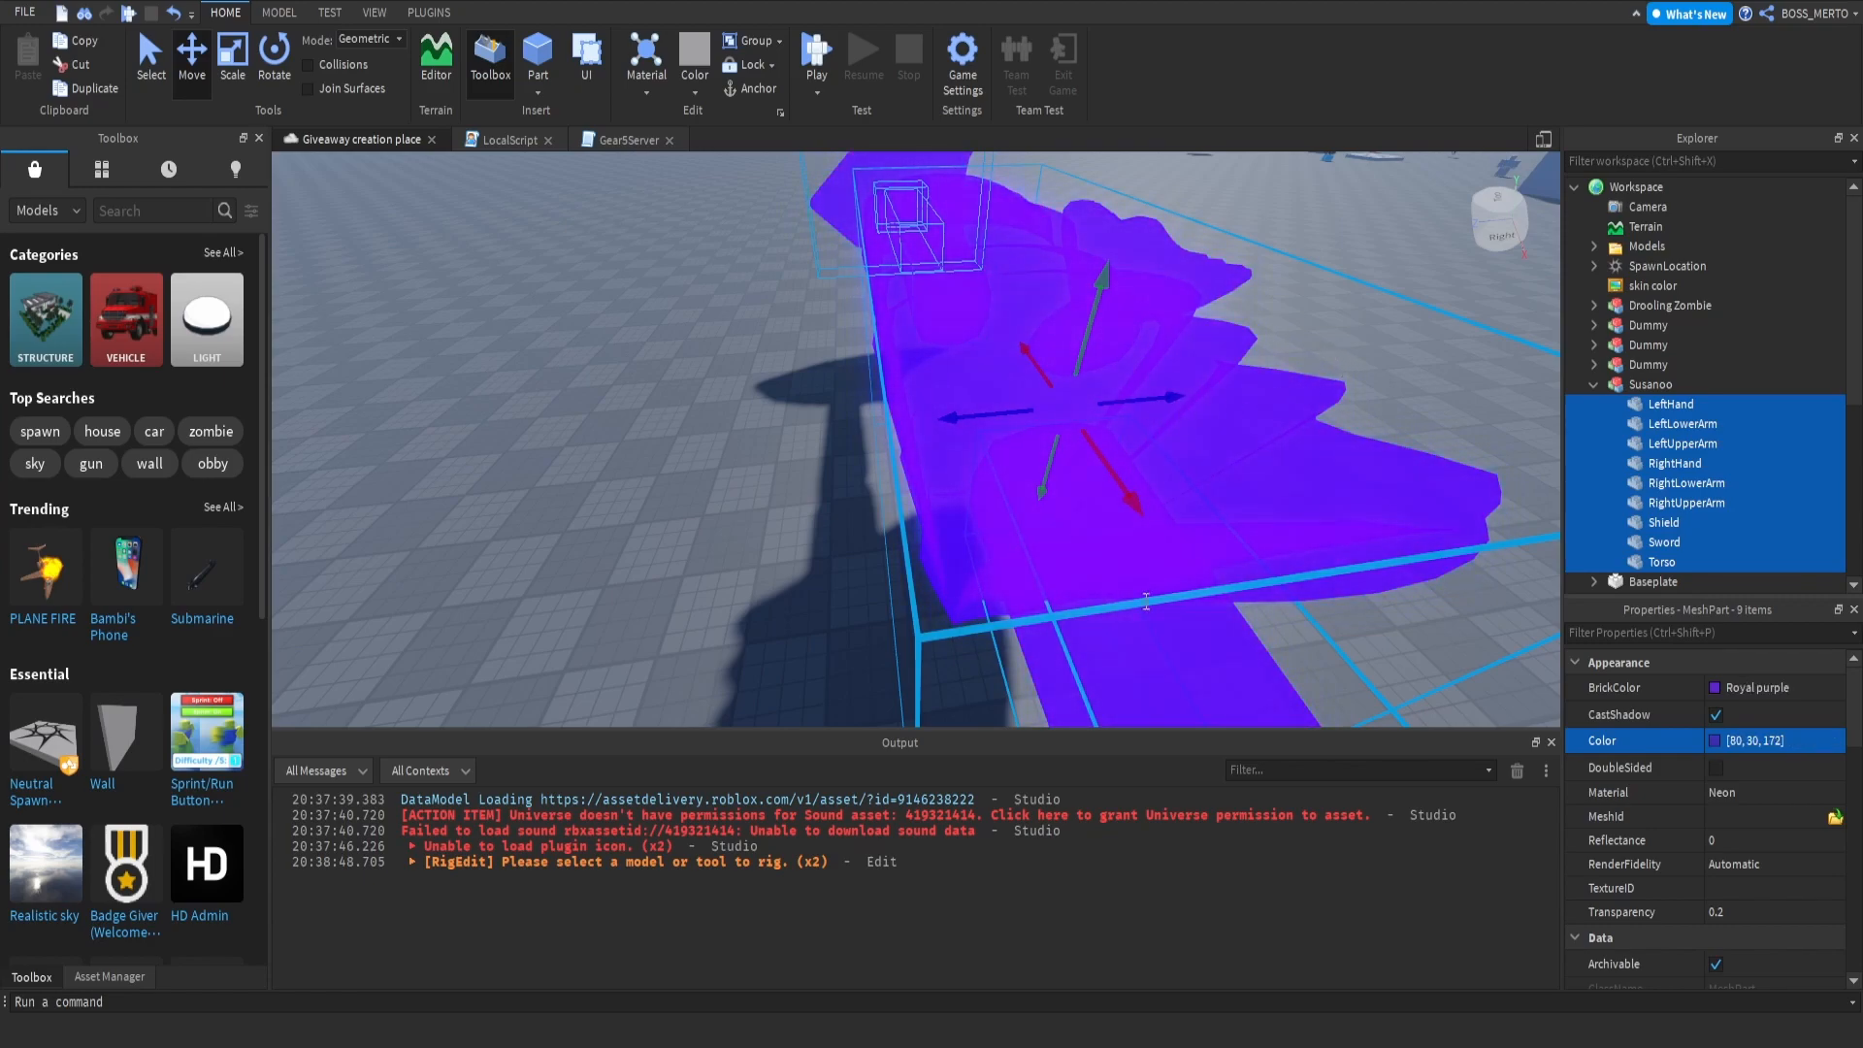
Step: Examine the recolored Susanoo model from close up and from a distance
right_click_drag(1304, 400, 1304, 400)
key("s")
left_click(1112, 345)
mouse_move(1112, 346)
right_mouse_down()
mouse_move(1116, 379)
mouse_move(1135, 358)
right_mouse_up()
scroll(1126, 371, "up", 5)
scroll(1133, 361, "down", 5)
scroll(970, 447, "up", 4)
right_click_drag(936, 462, 1095, 617)
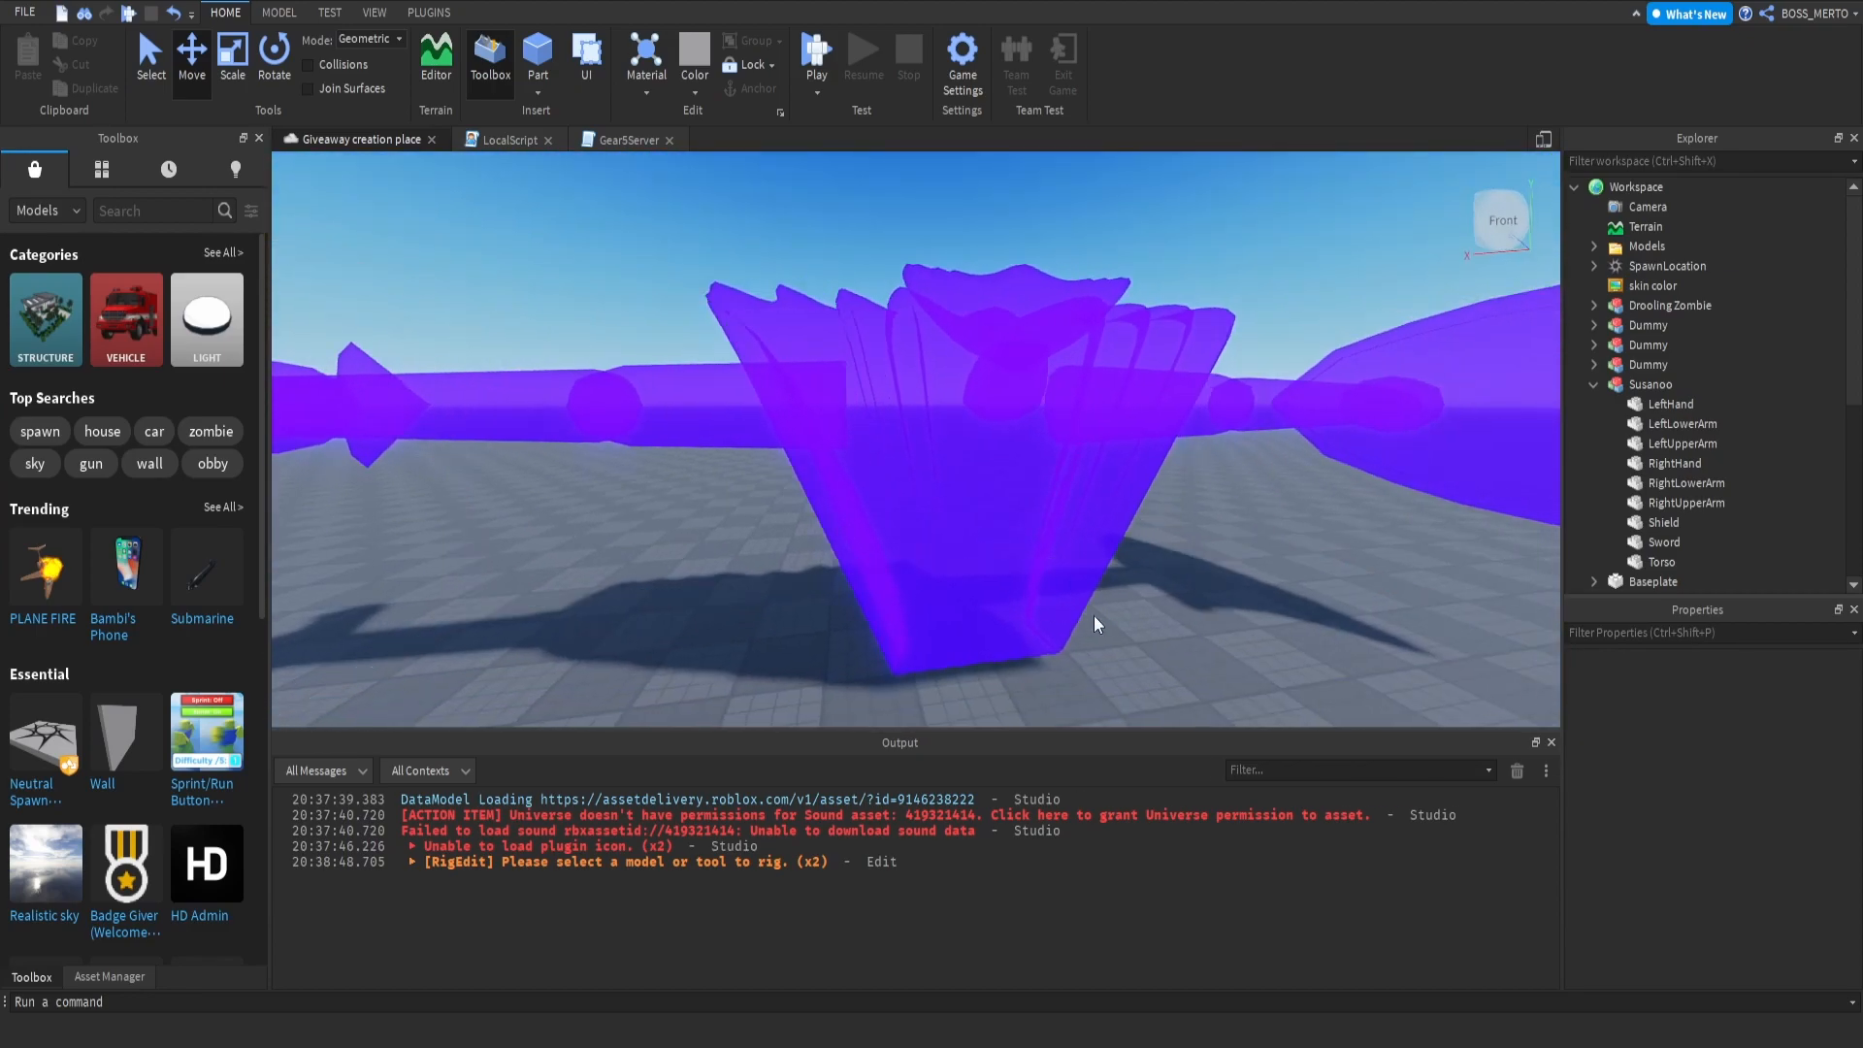
scroll(1097, 624, "down", 10)
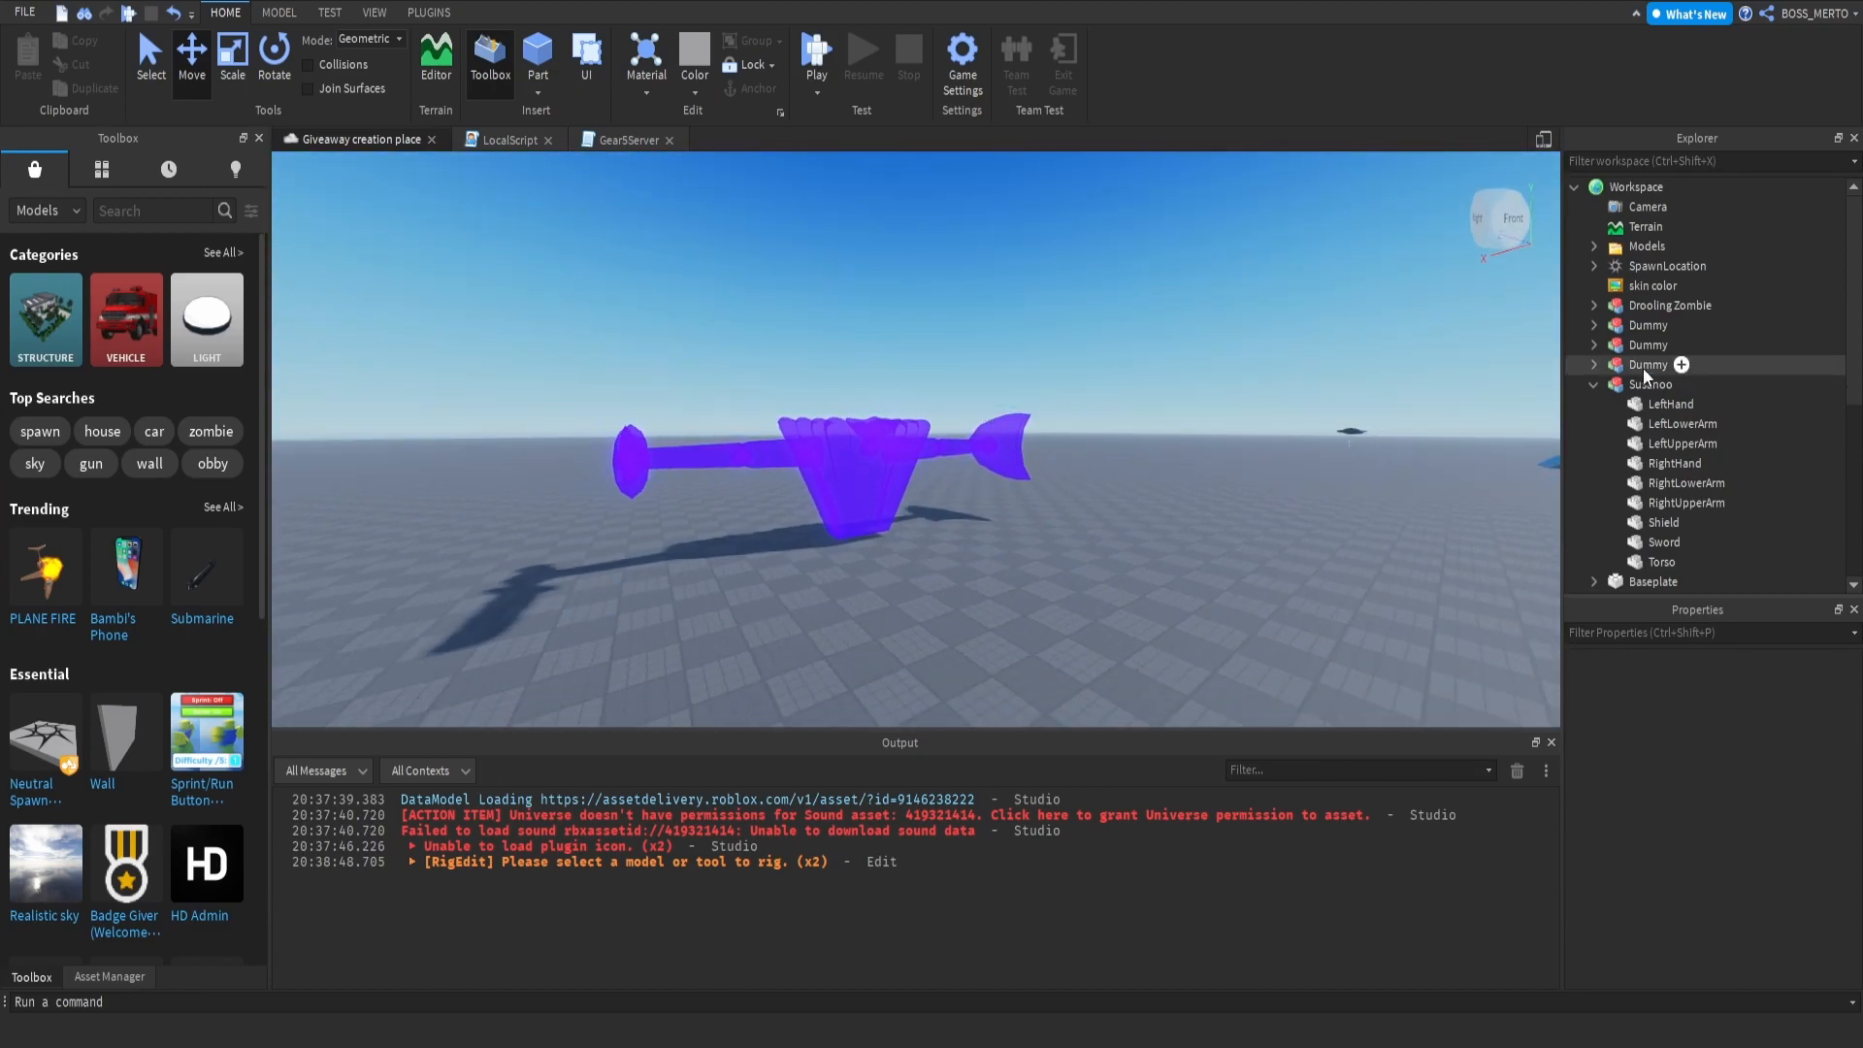
left_click(1622, 384)
right_click_drag(1370, 652, 1357, 652)
key("w")
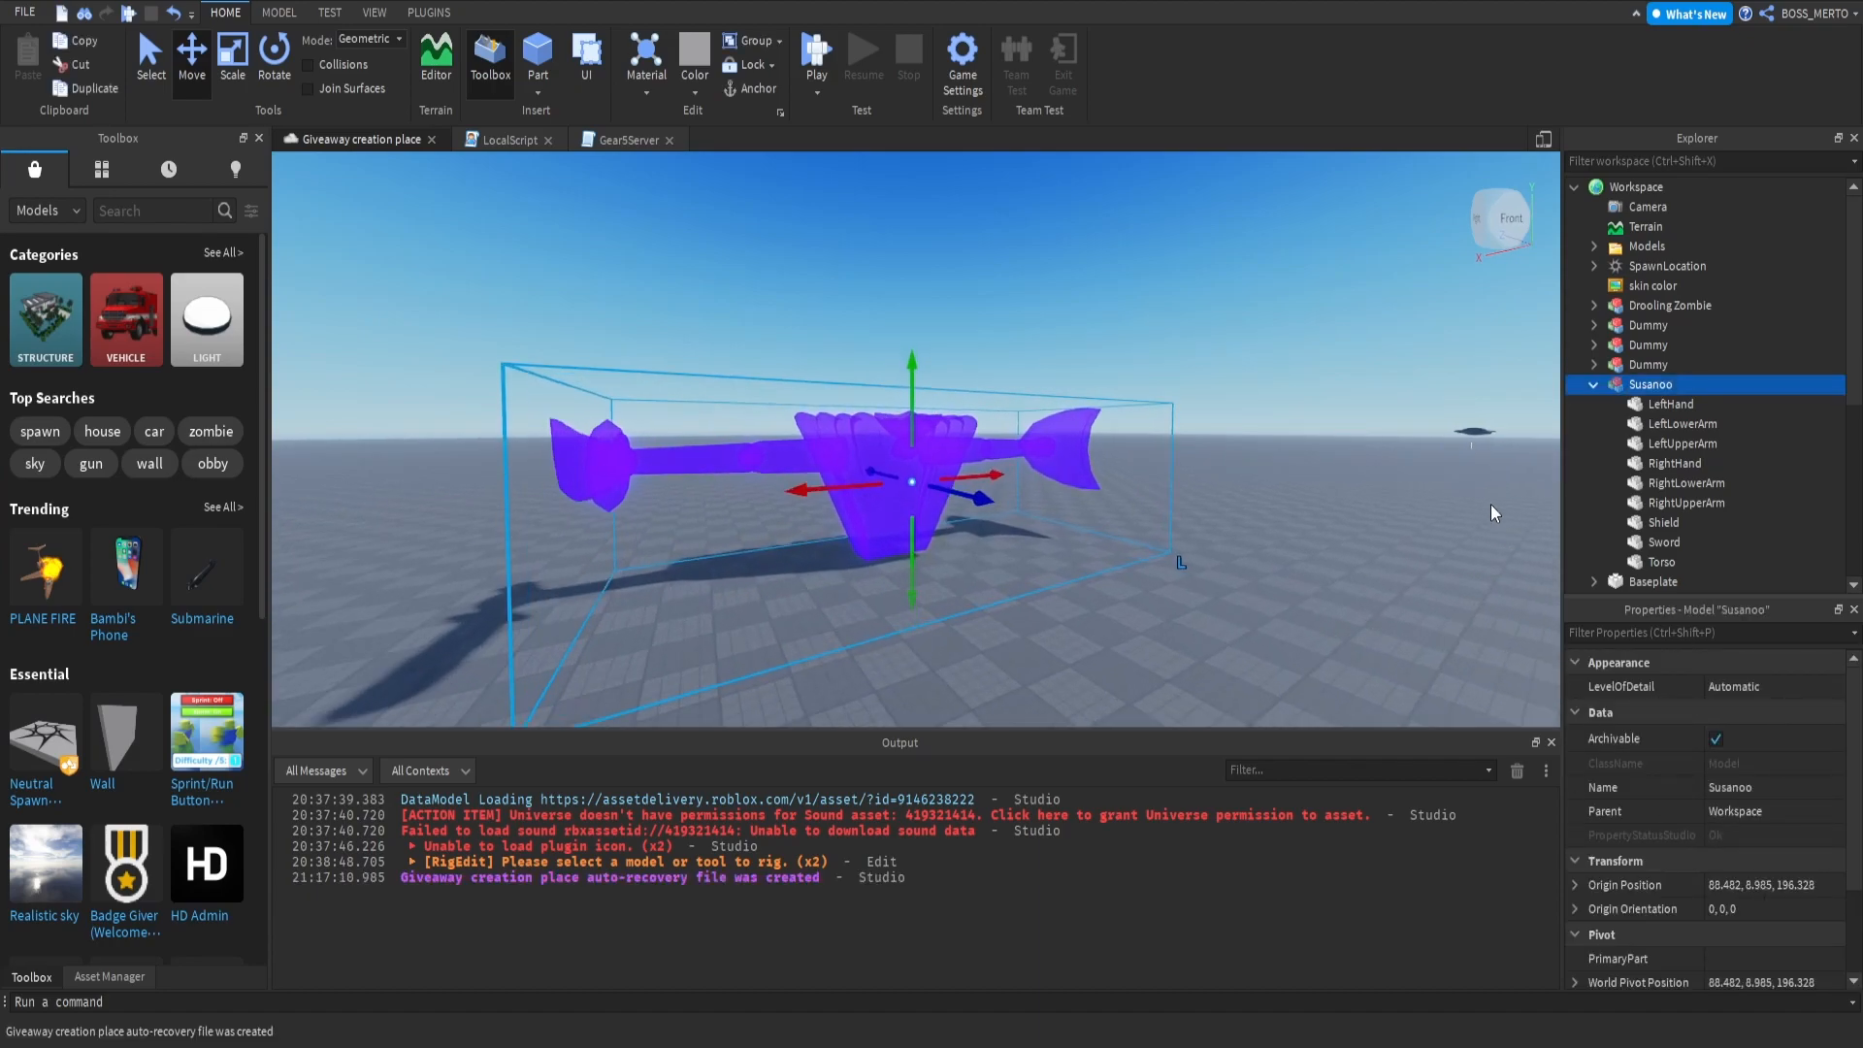
key("s")
Step: Add a PointLight to the Torso and give it the Torso's color, 80, 30, 172
left_click(1661, 563)
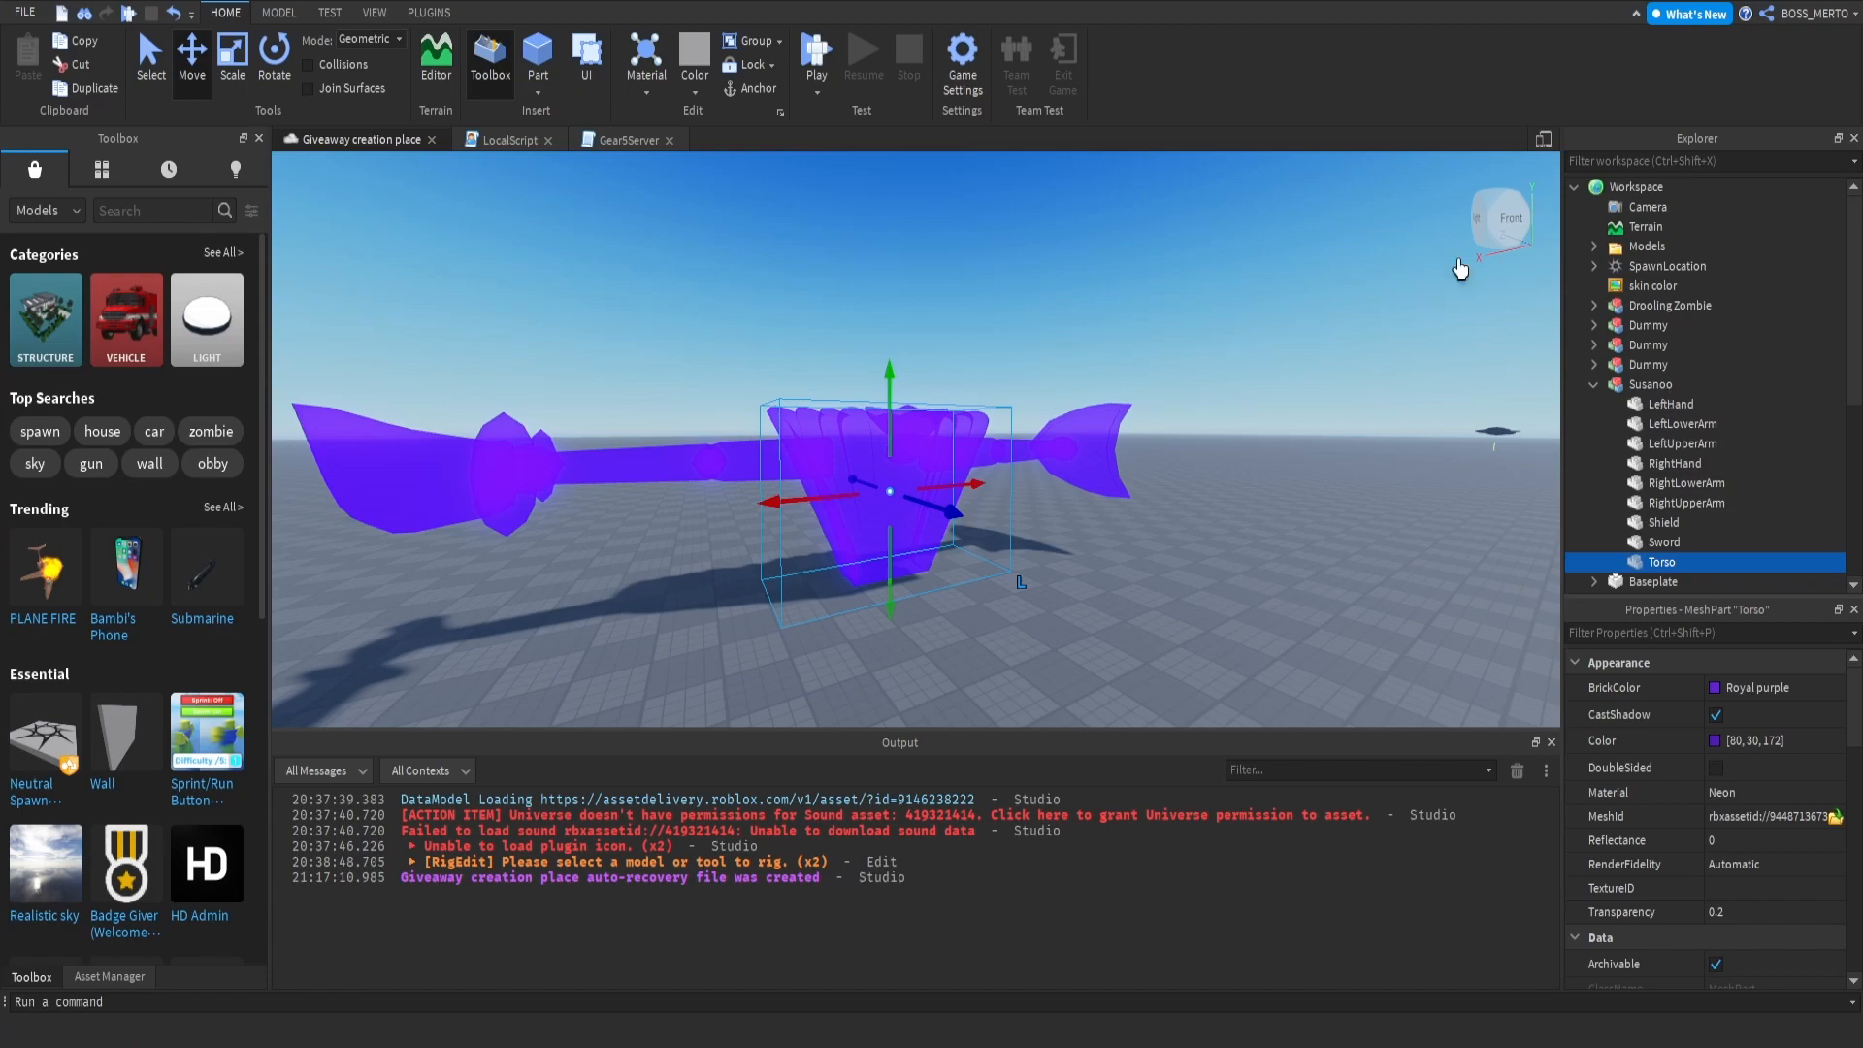
right_click_drag(1075, 340, 1042, 355)
key("w")
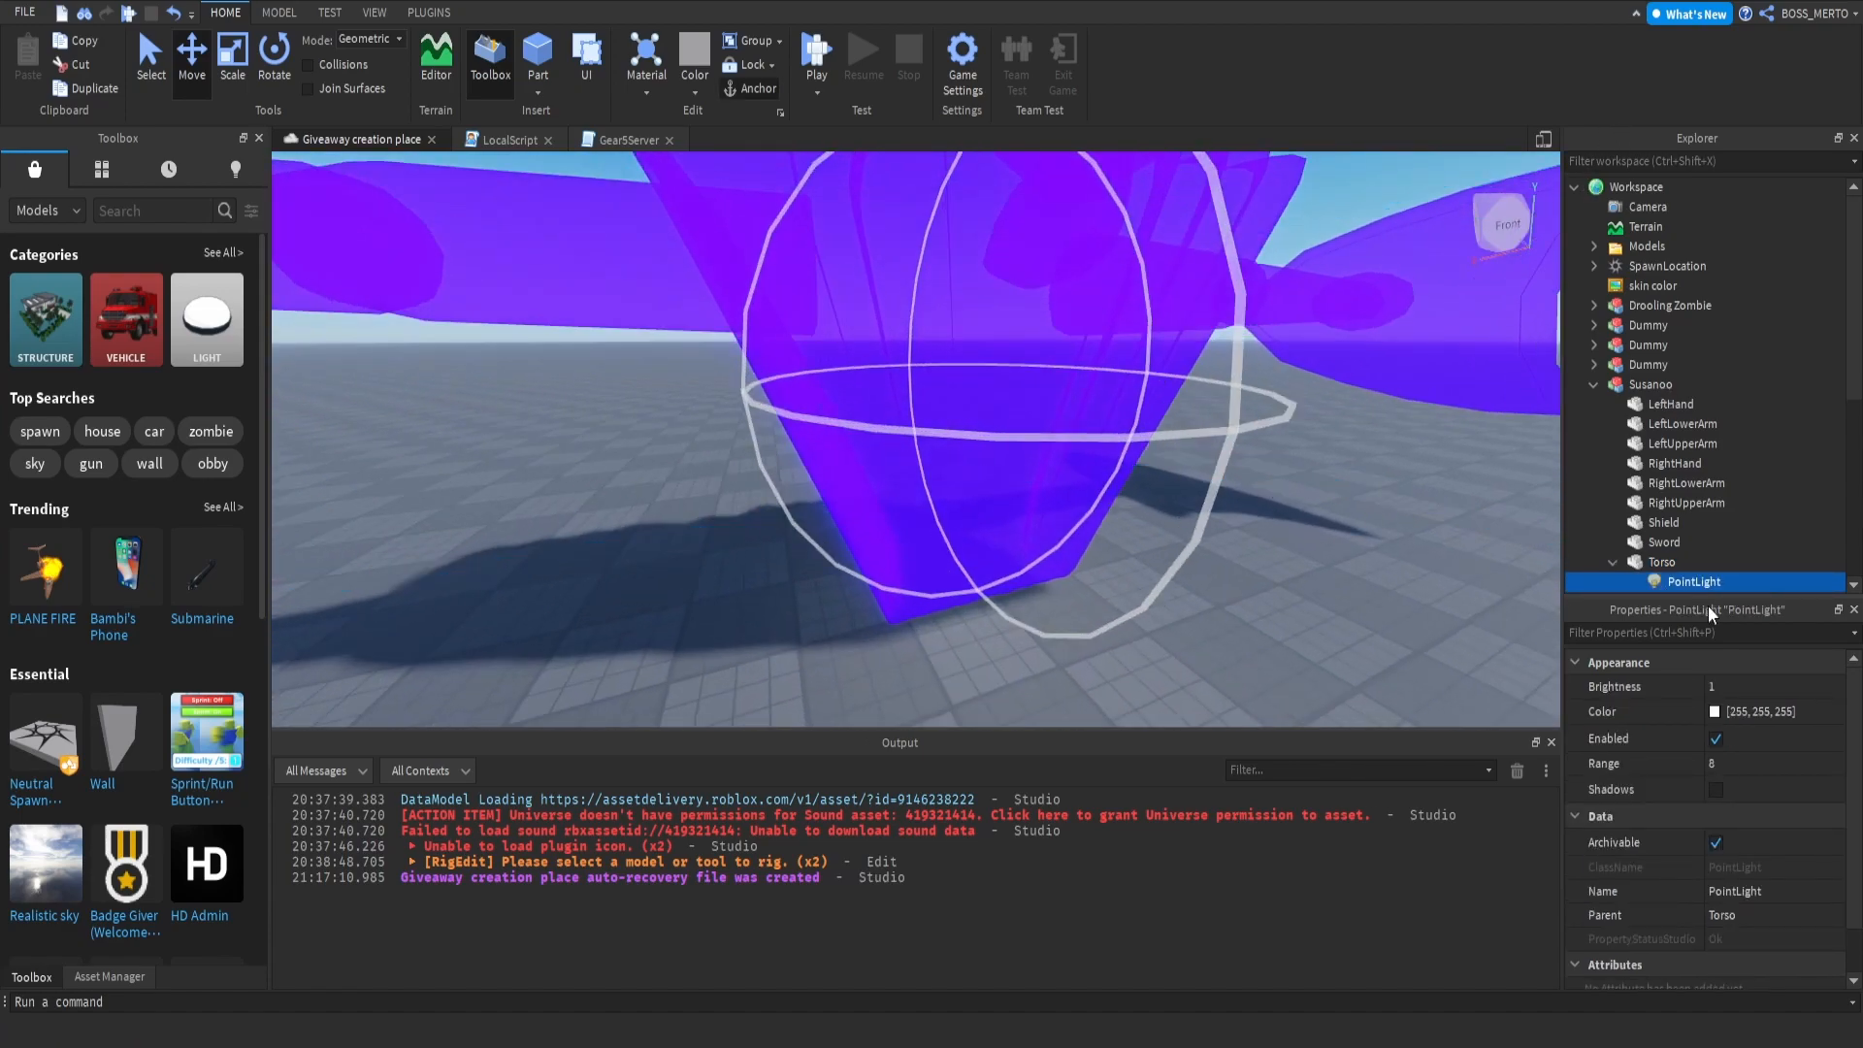
key("s")
left_click(1693, 569)
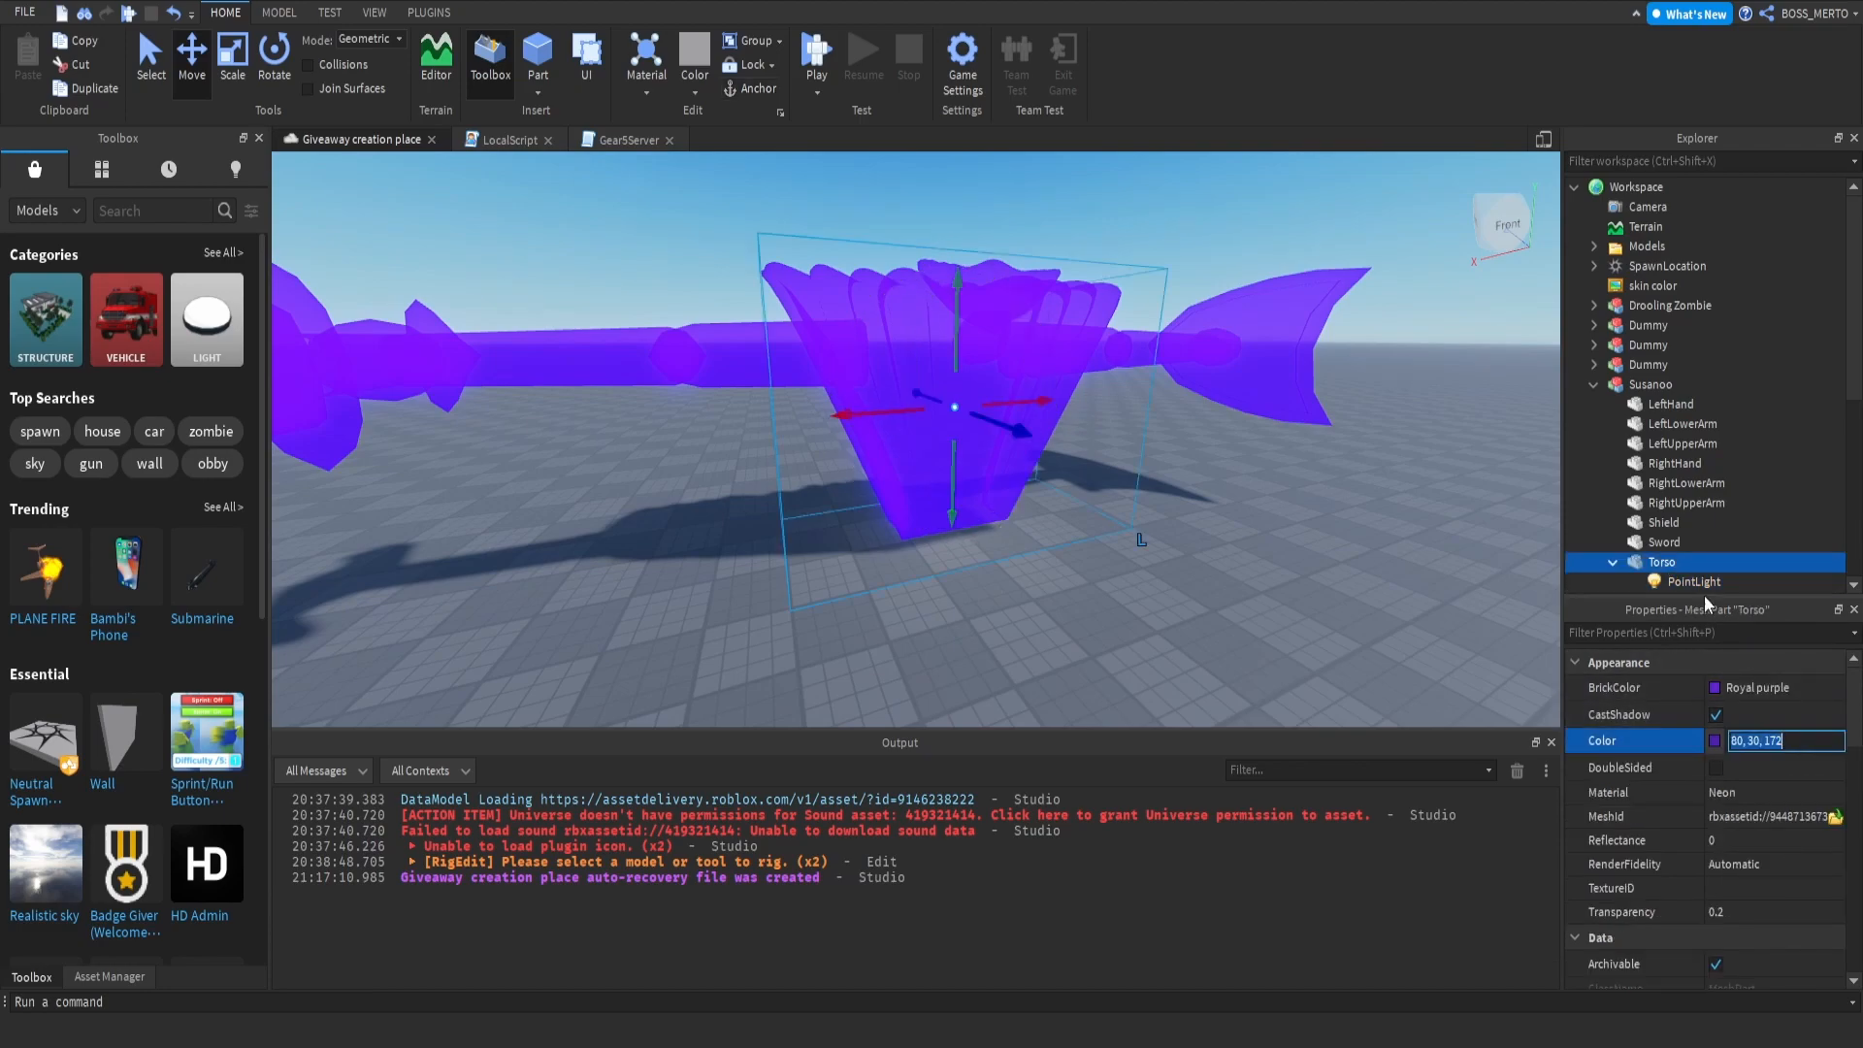
left_click(1698, 581)
left_click(1761, 712)
key("Return")
Step: Set the Torso light's brightness to 40 and increase its range
right_click_drag(1275, 557, 1267, 557)
key("w")
key("s")
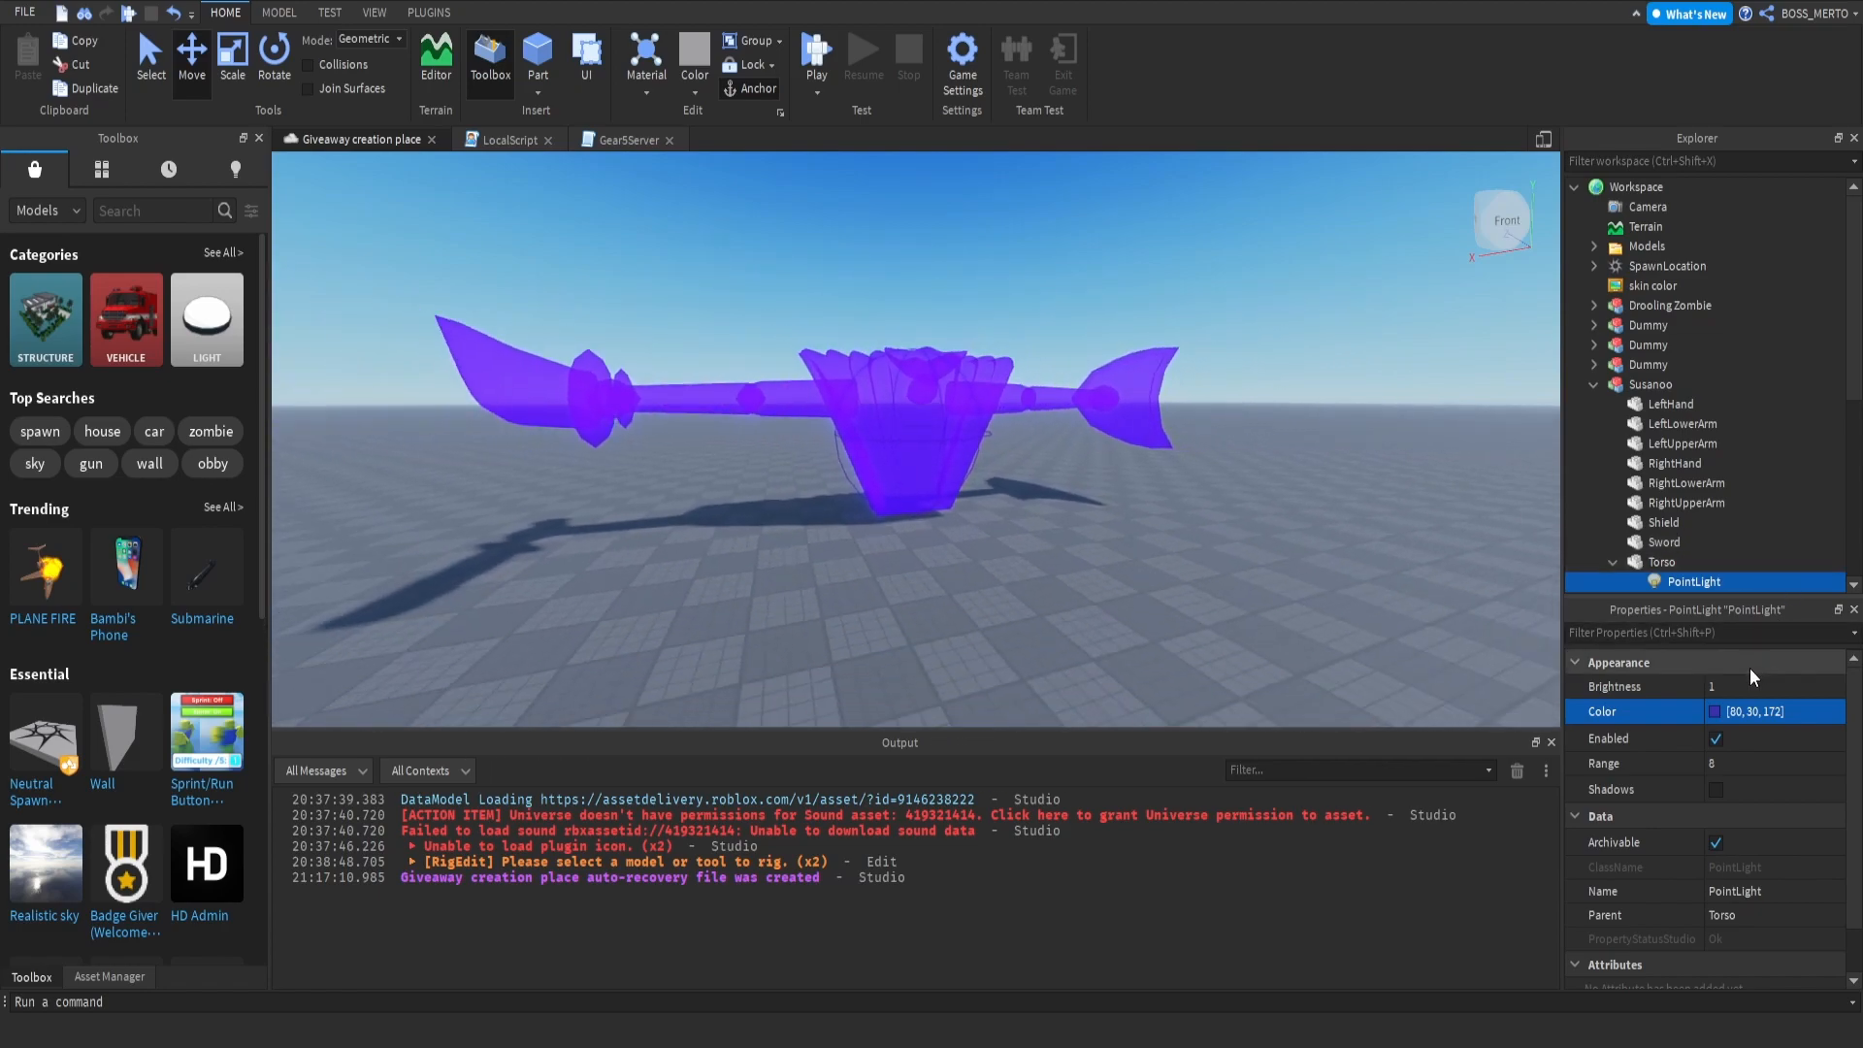
left_click(1746, 686)
type("40")
right_click_drag(1401, 594, 1403, 596)
key("d")
left_click(1751, 765)
left_click_drag(1786, 766, 1808, 766)
Step: Examine the light cast around the model from several viewpoints, with the Torso in focus
left_click(1305, 519)
key("a")
right_click_drag(1279, 495, 1277, 493)
key("w")
key("a")
key("s")
right_click_drag(1099, 452, 1096, 450)
key("d")
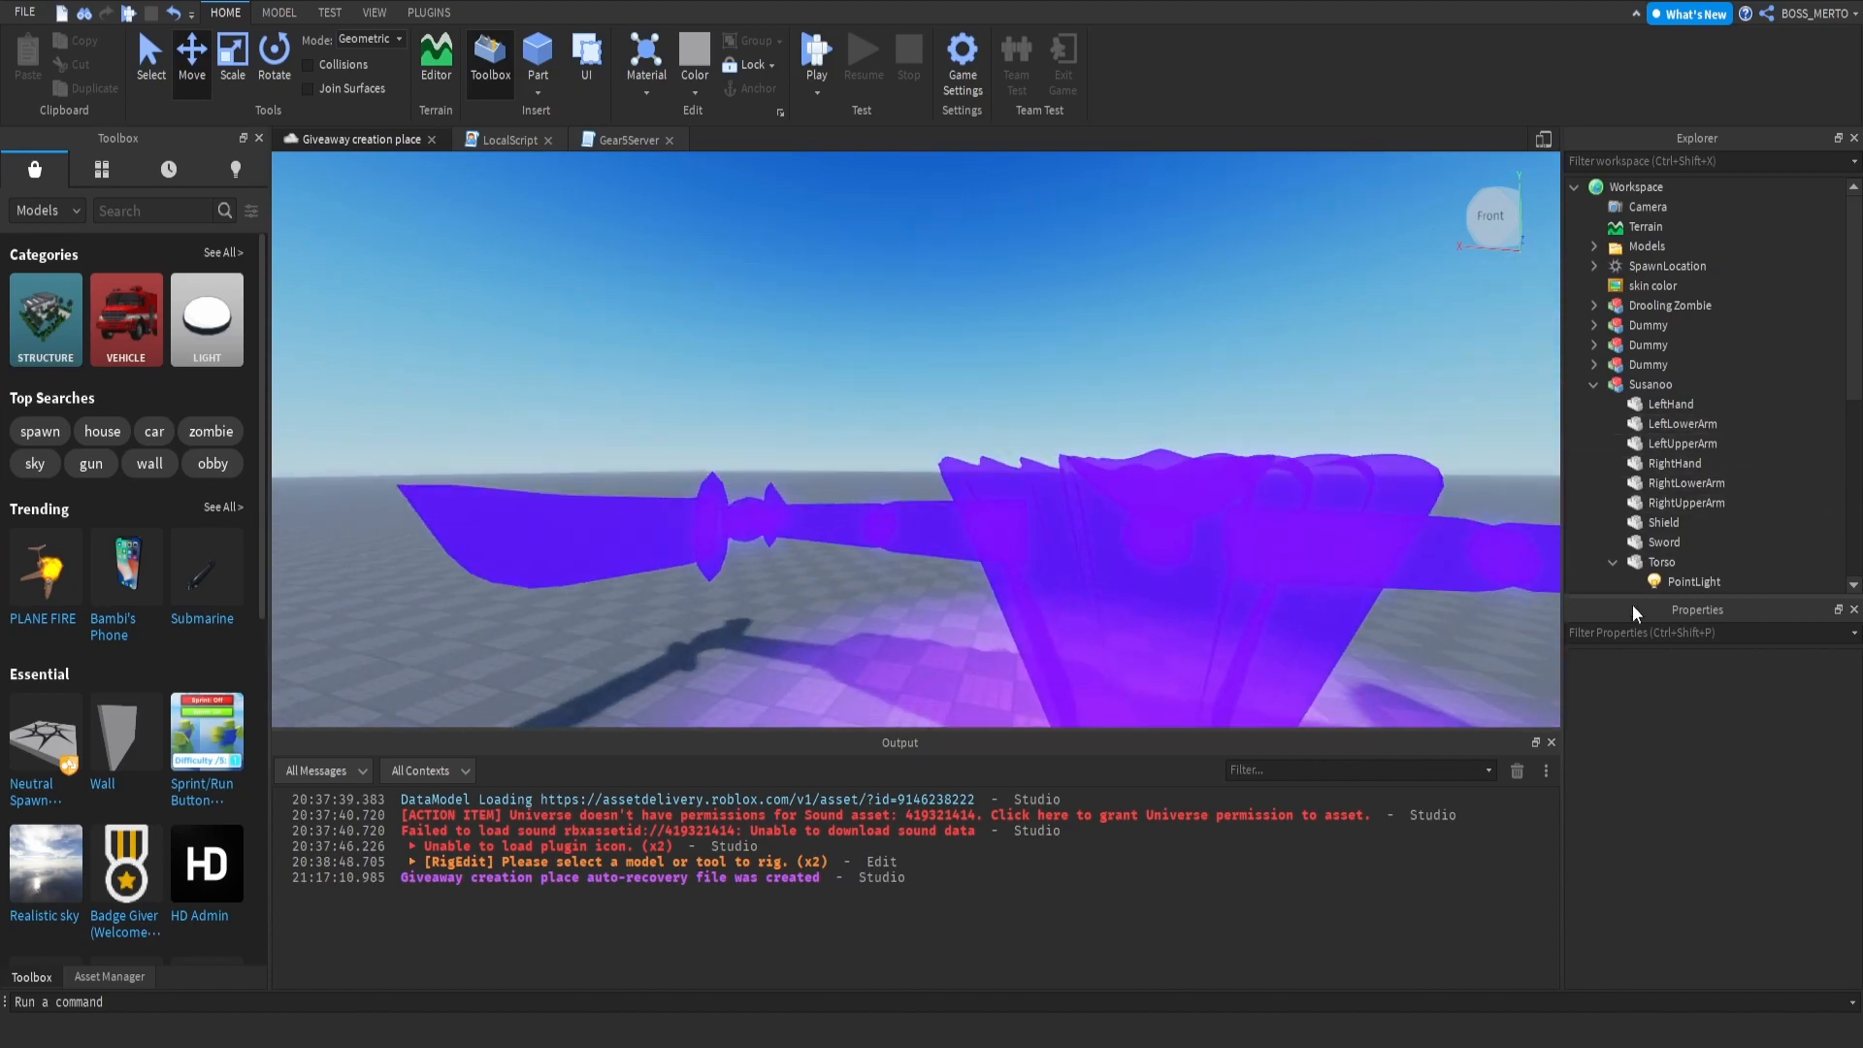
left_click(1611, 560)
left_click(1646, 561)
key("f")
key("s")
right_click_drag(1279, 452, 1277, 445)
key("w")
key("f")
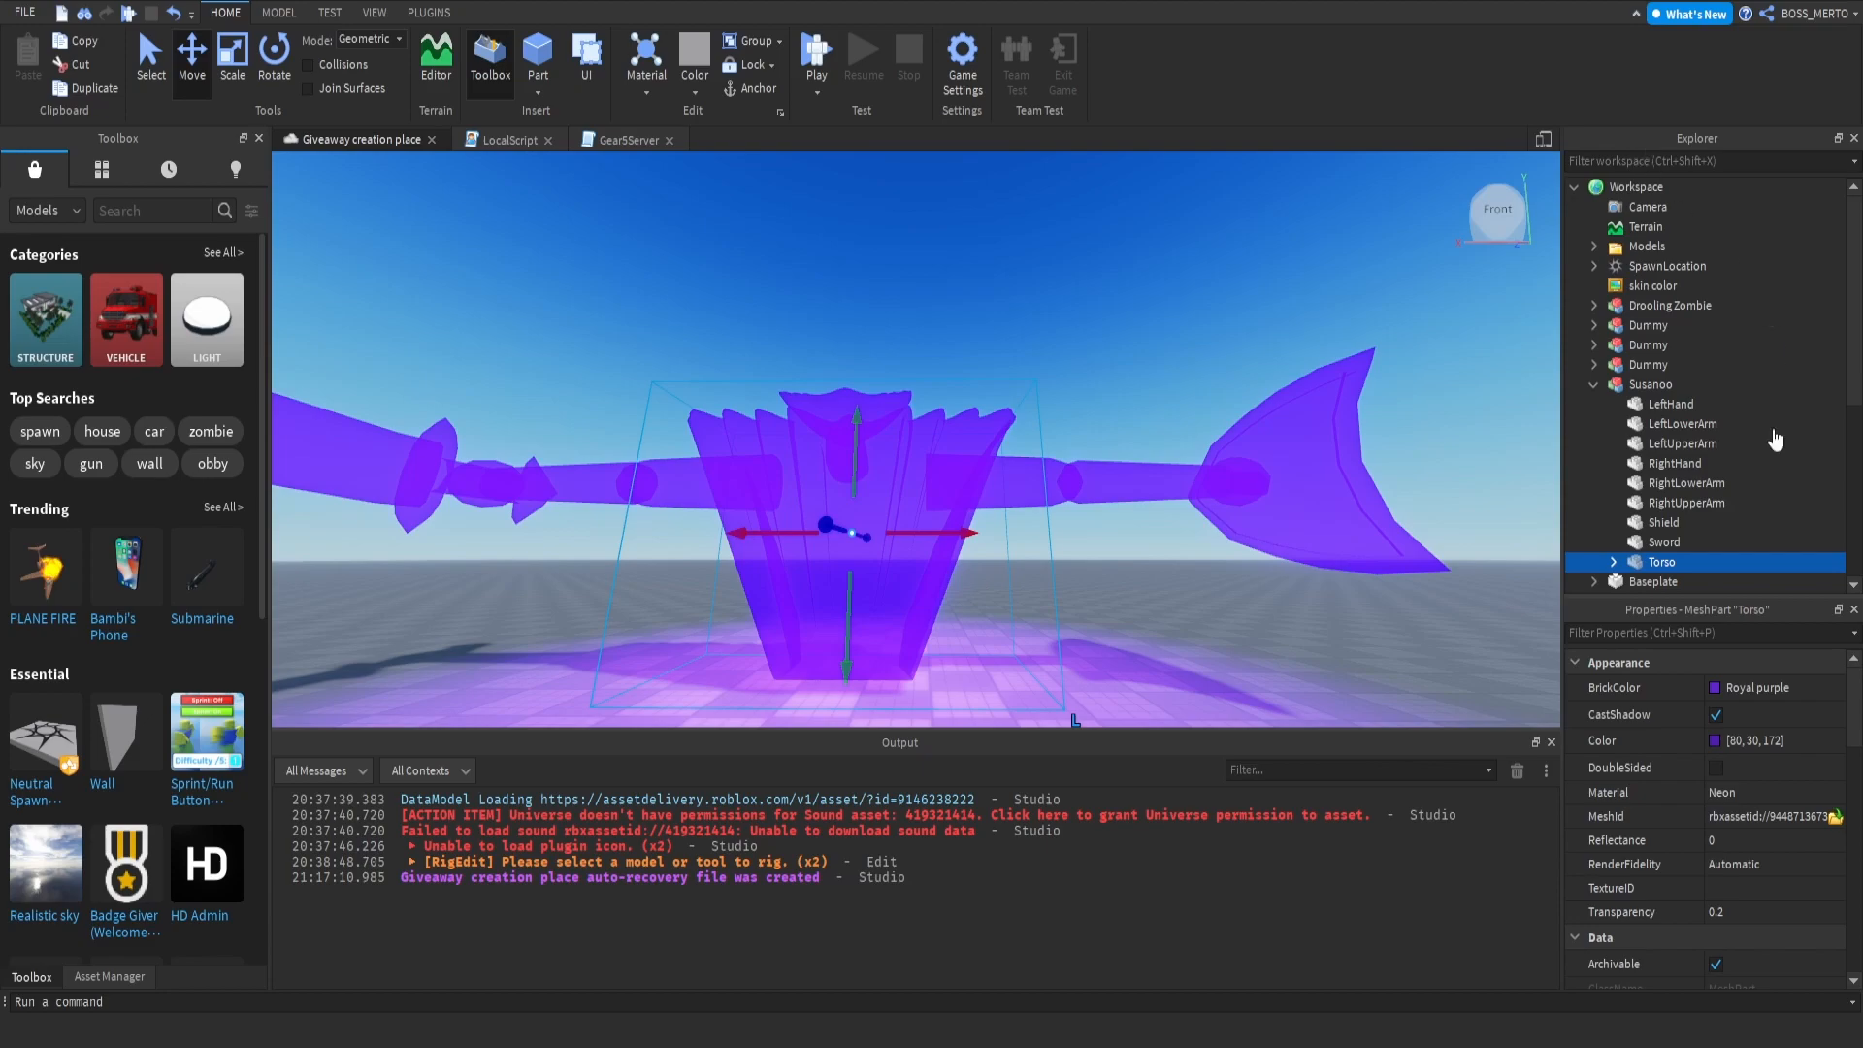
Step: Insert a part inside the Torso and give it the New Yeller color and Neon material
left_click(1658, 351)
right_click_drag(1111, 340, 1077, 355)
left_click(1717, 689)
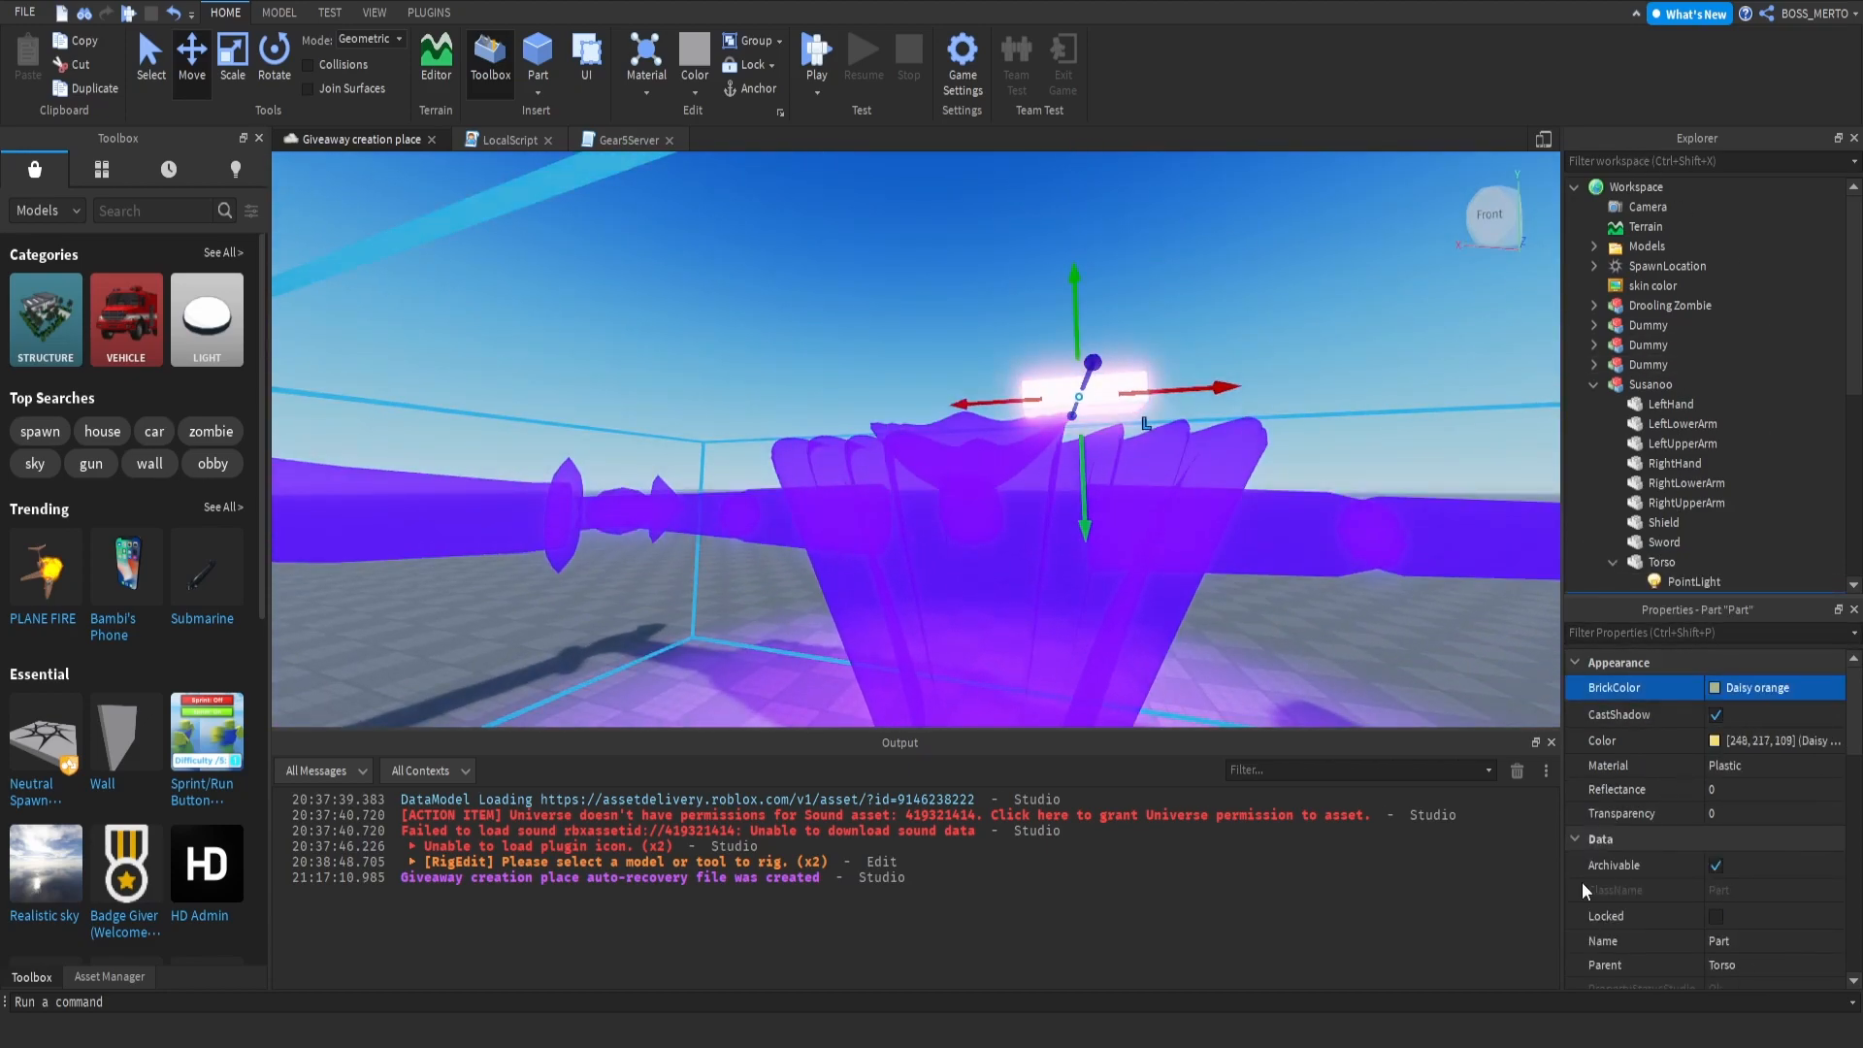
left_click(1593, 842)
left_click(1722, 762)
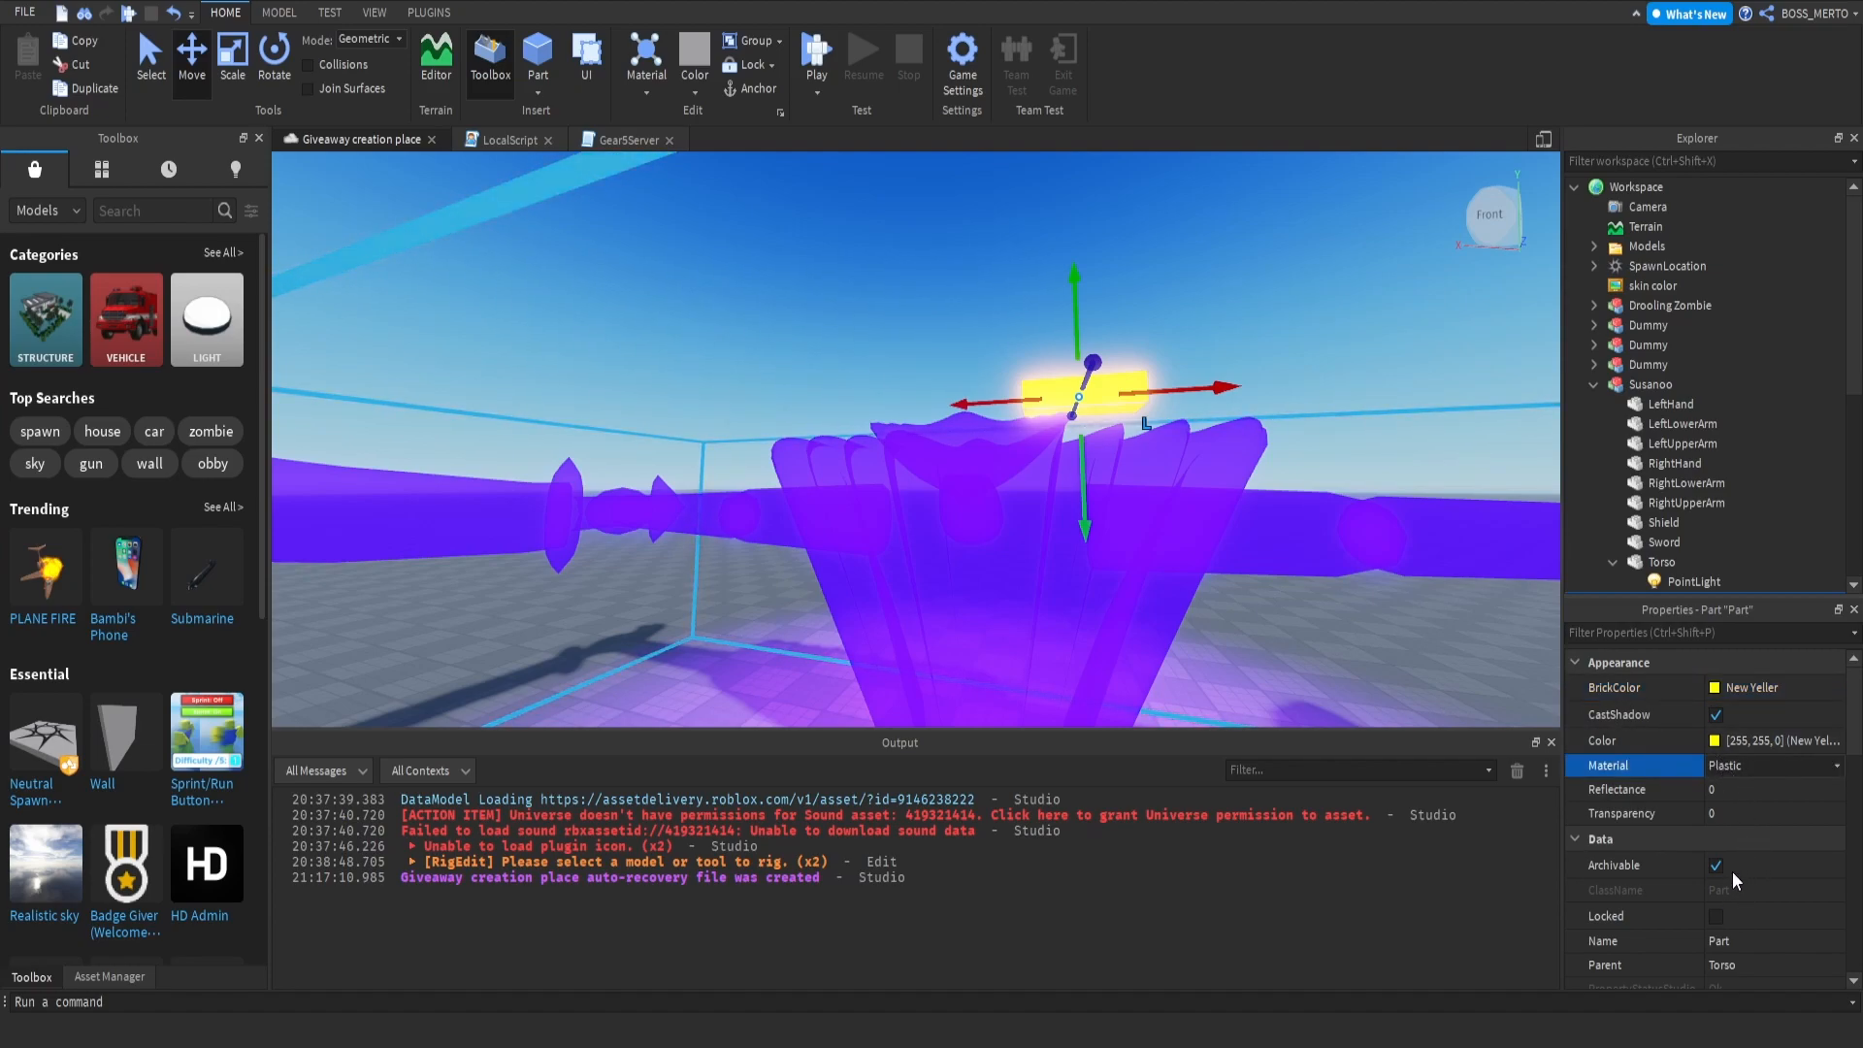
Step: Change the yellow part's shape to Ball and scale it down to eye size
scroll(1753, 866, "down", 3)
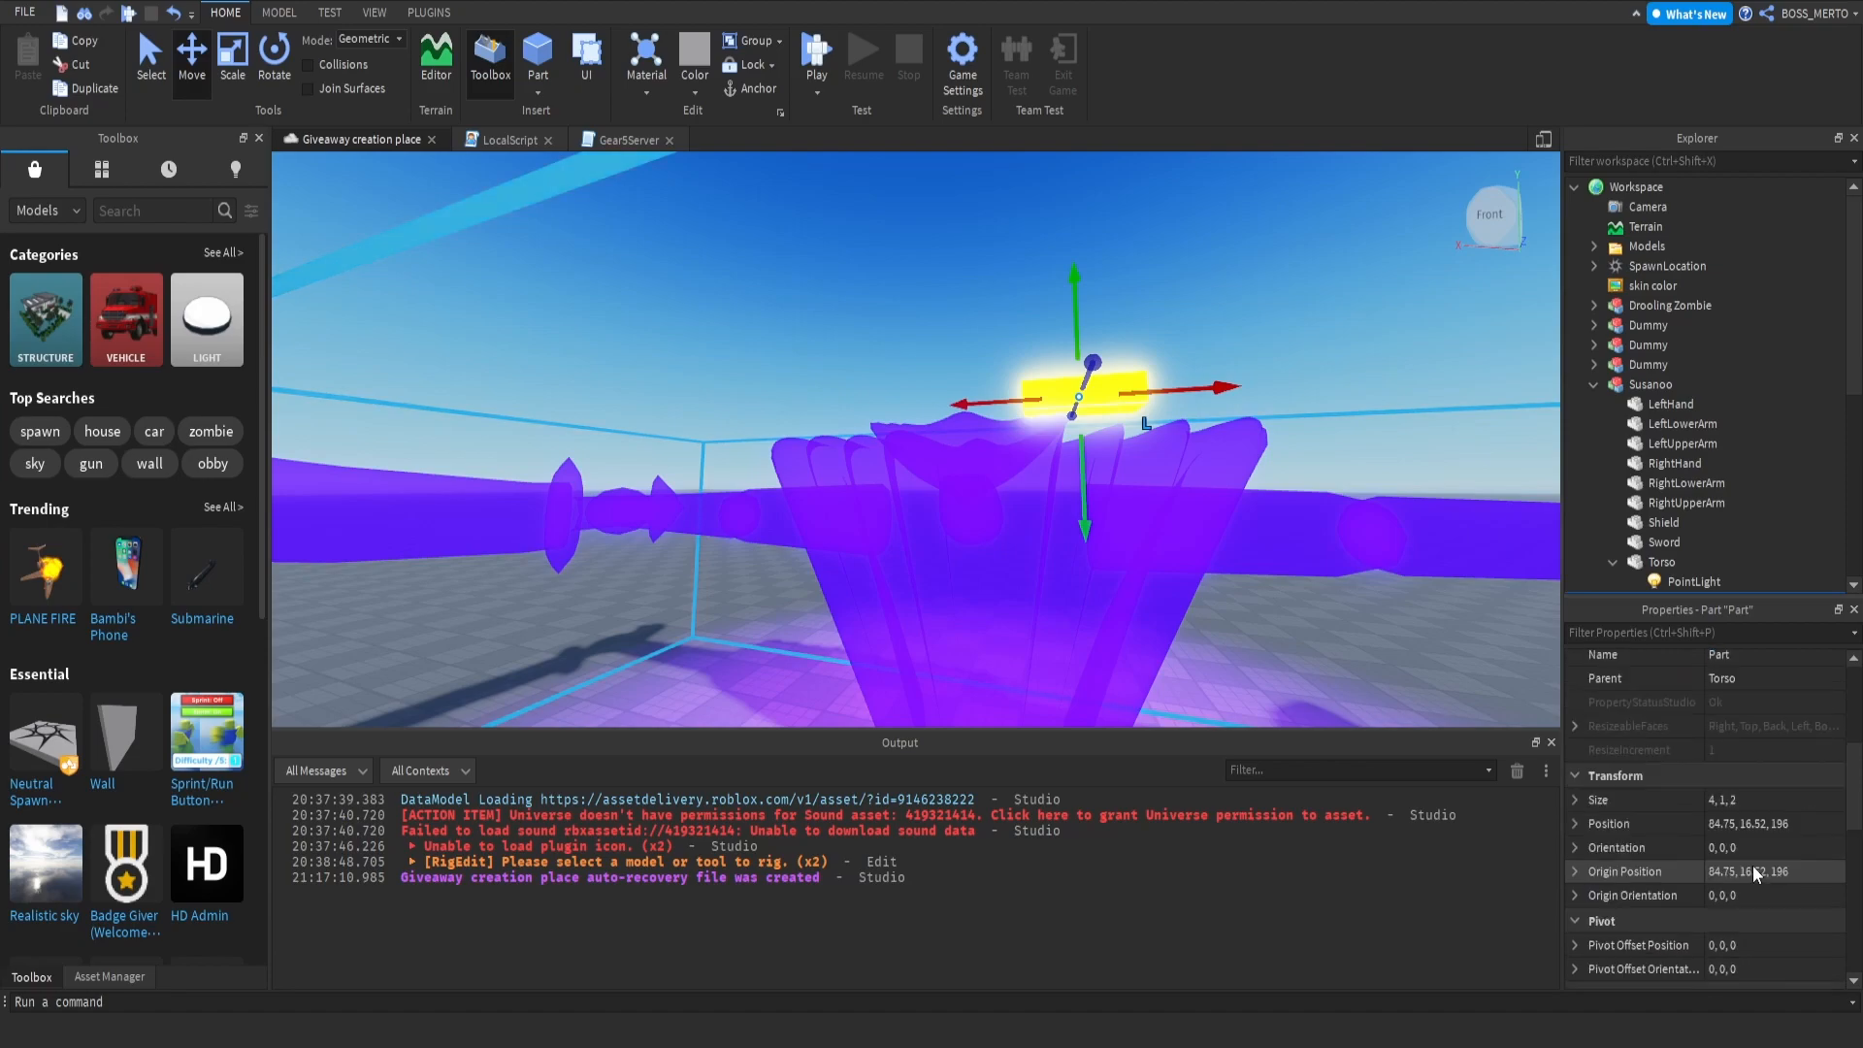
scroll(1753, 724, "down", 3)
scroll(1754, 729, "down", 1)
left_click(1727, 916)
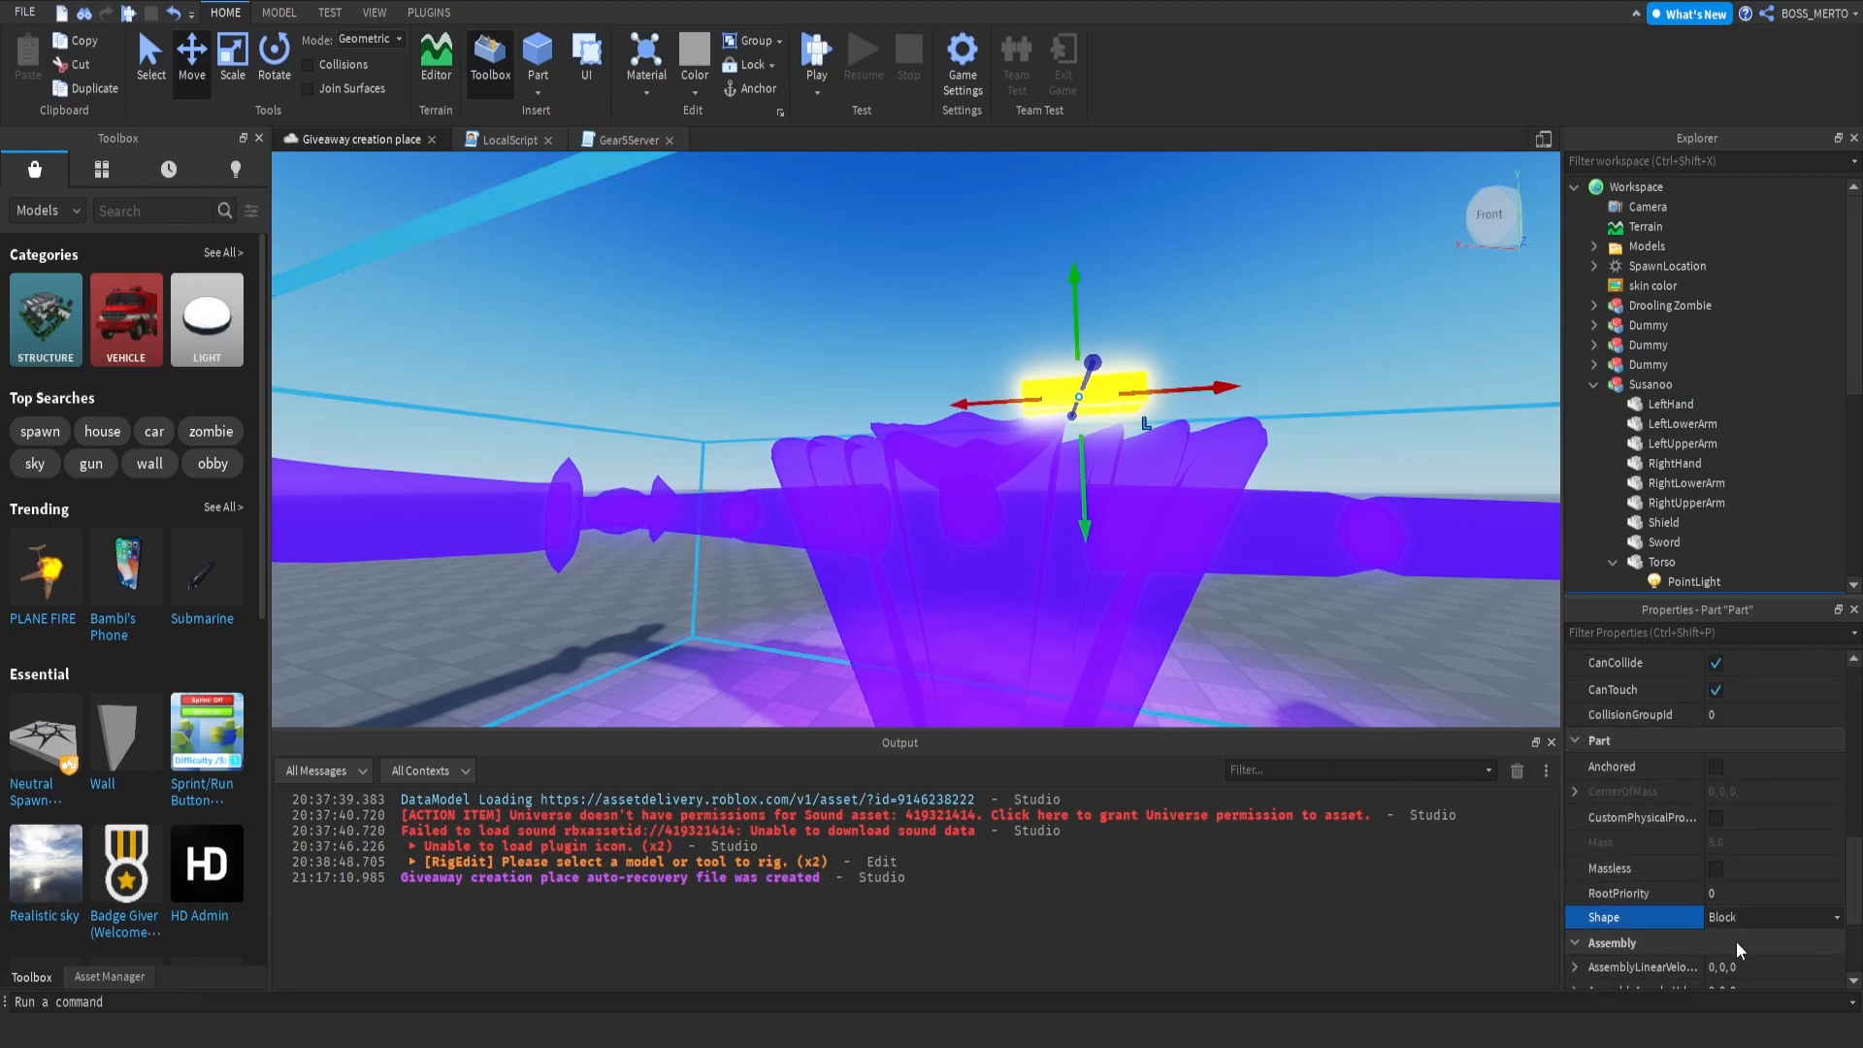
left_click(1738, 942)
right_click_drag(895, 439, 895, 439)
left_click_drag(1086, 209, 1108, 275)
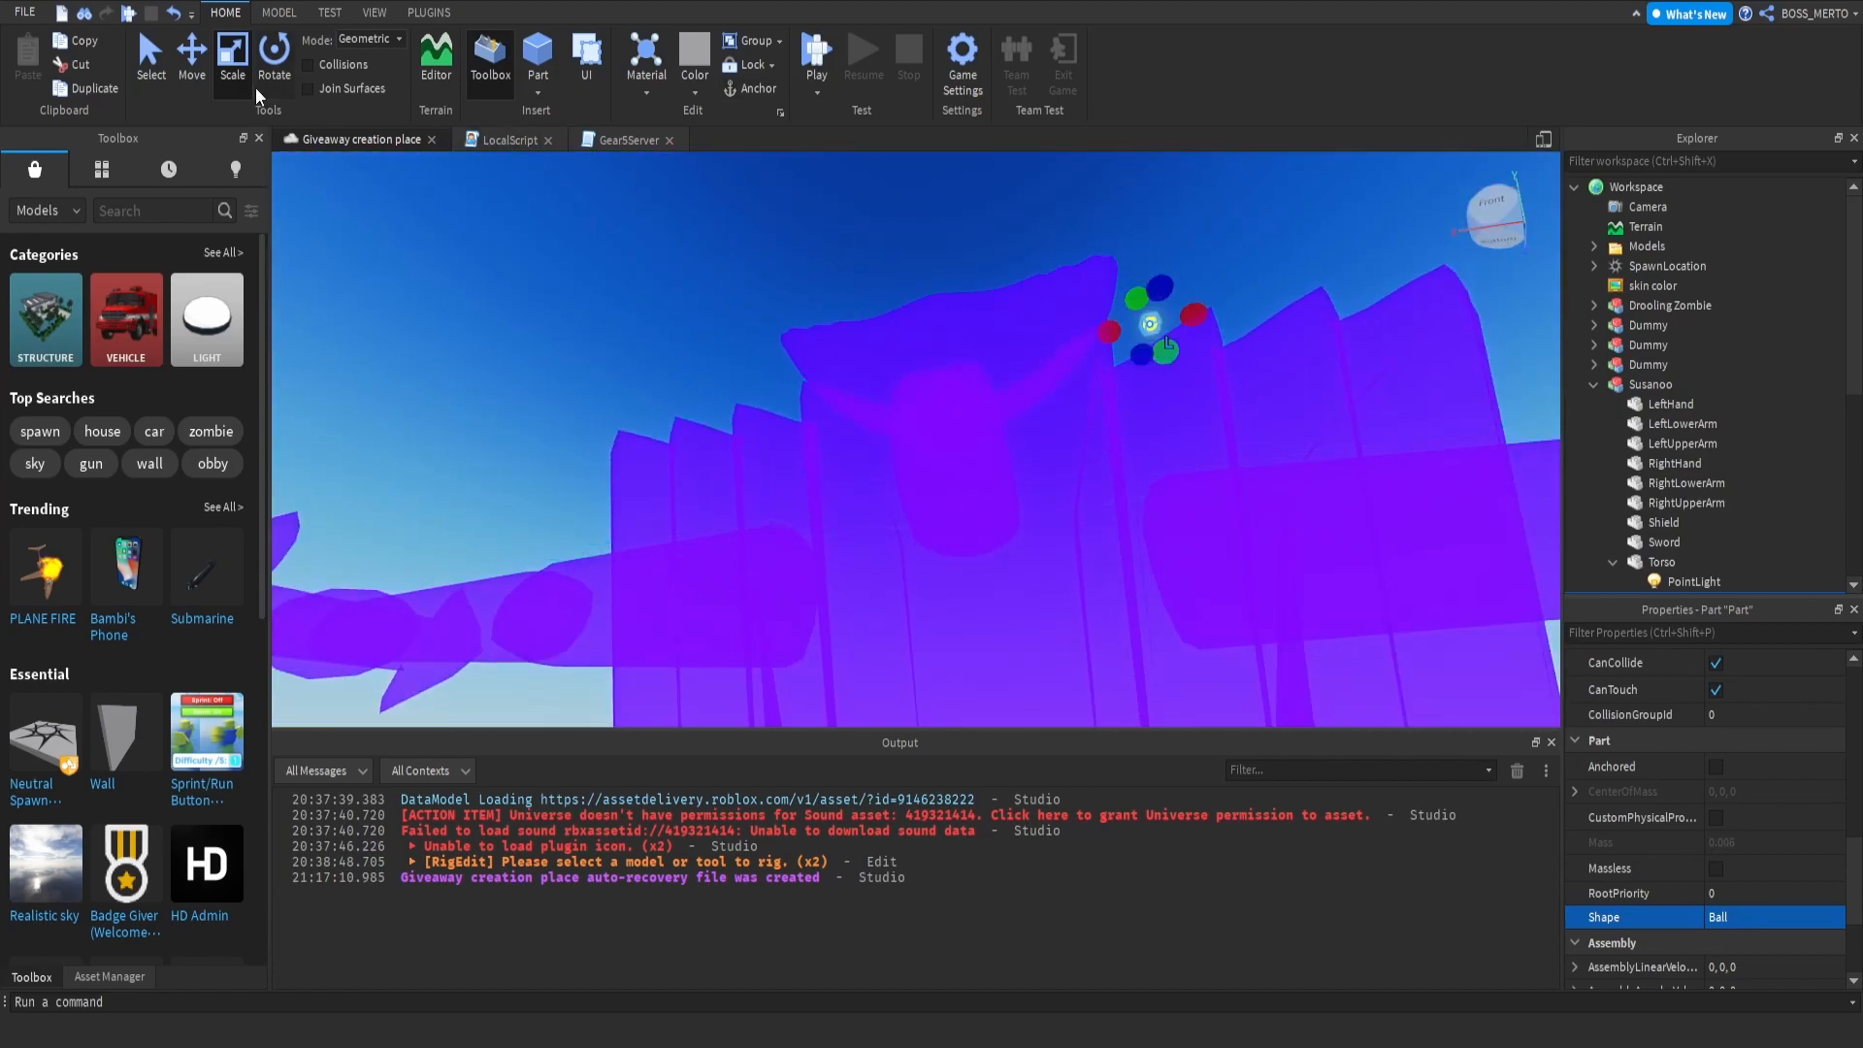
Step: Move the small yellow ball onto one side of the face on the Torso mesh as an eye
left_click_drag(1069, 335, 889, 381)
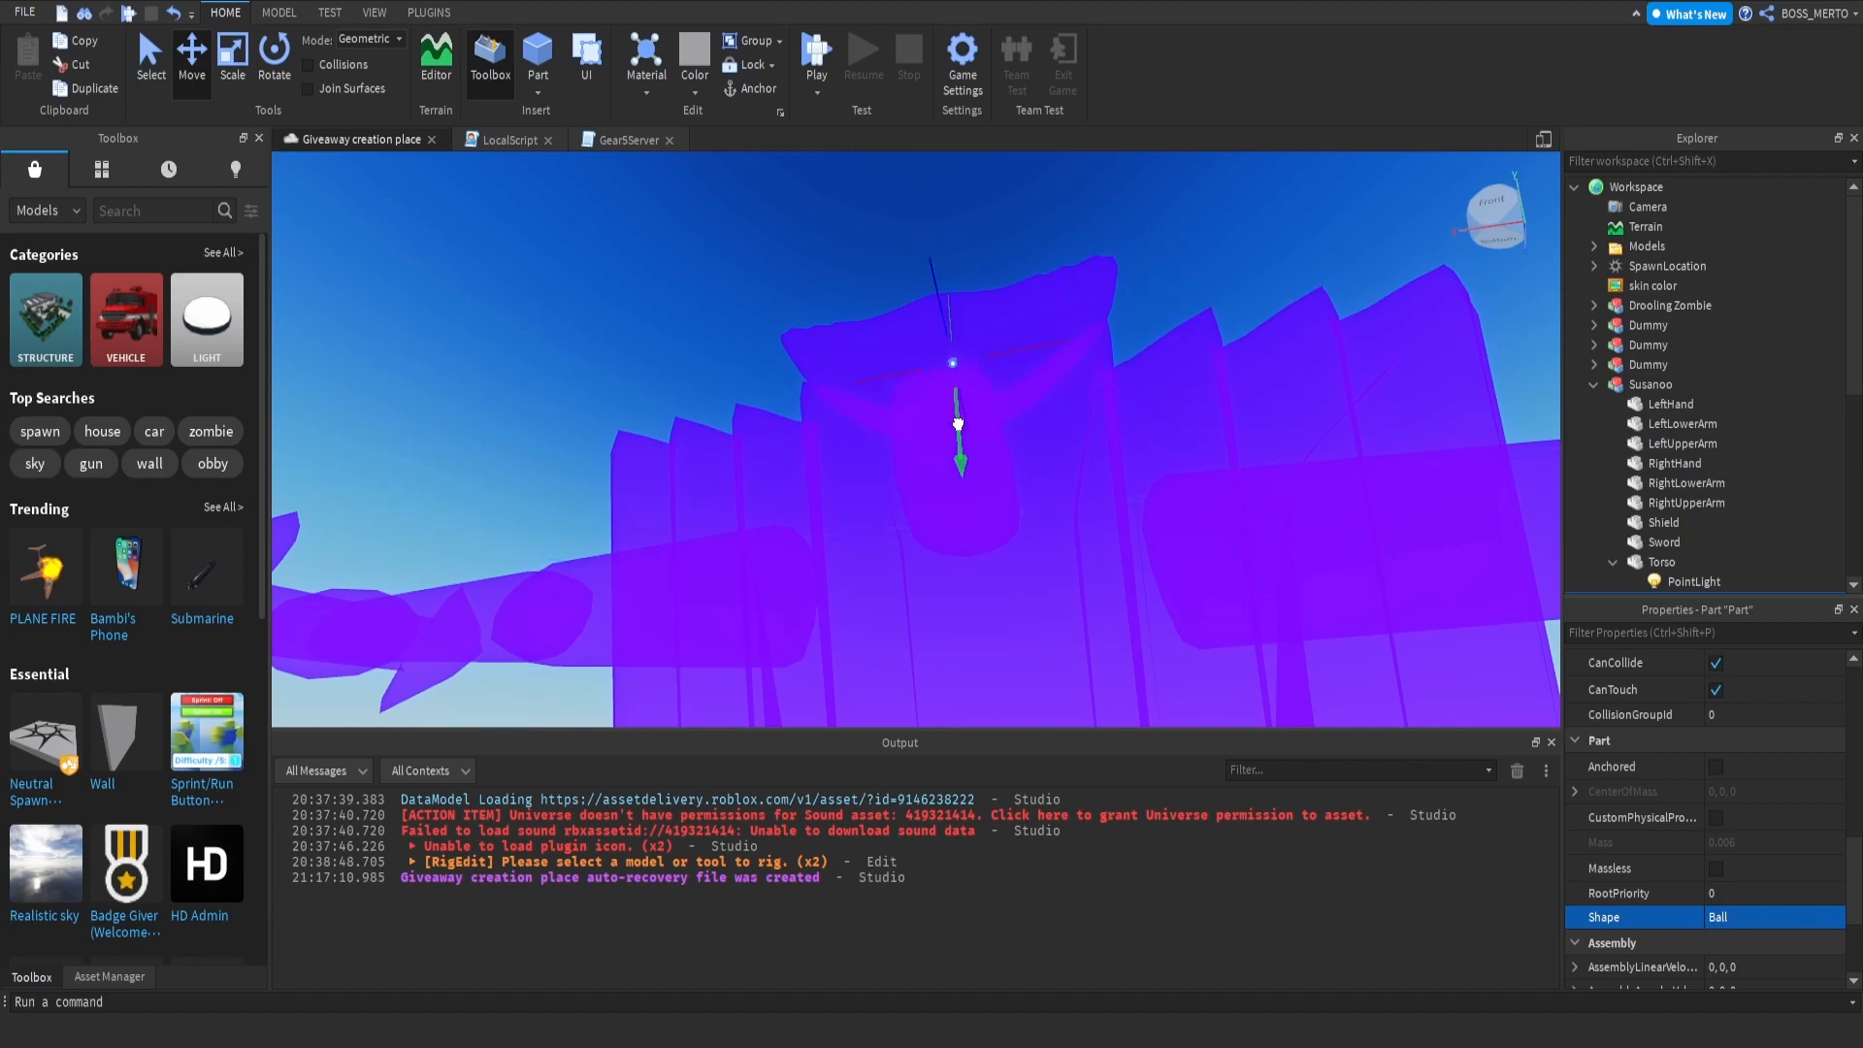
right_click_drag(961, 541, 963, 543)
right_click_drag(1077, 493, 1150, 490)
left_click_drag(1133, 462, 1059, 462)
left_click_drag(992, 406, 996, 300)
right_click_drag(996, 300, 1007, 307)
scroll(1006, 307, "up", 4)
scroll(1006, 307, "down", 4)
scroll(987, 390, "up", 3)
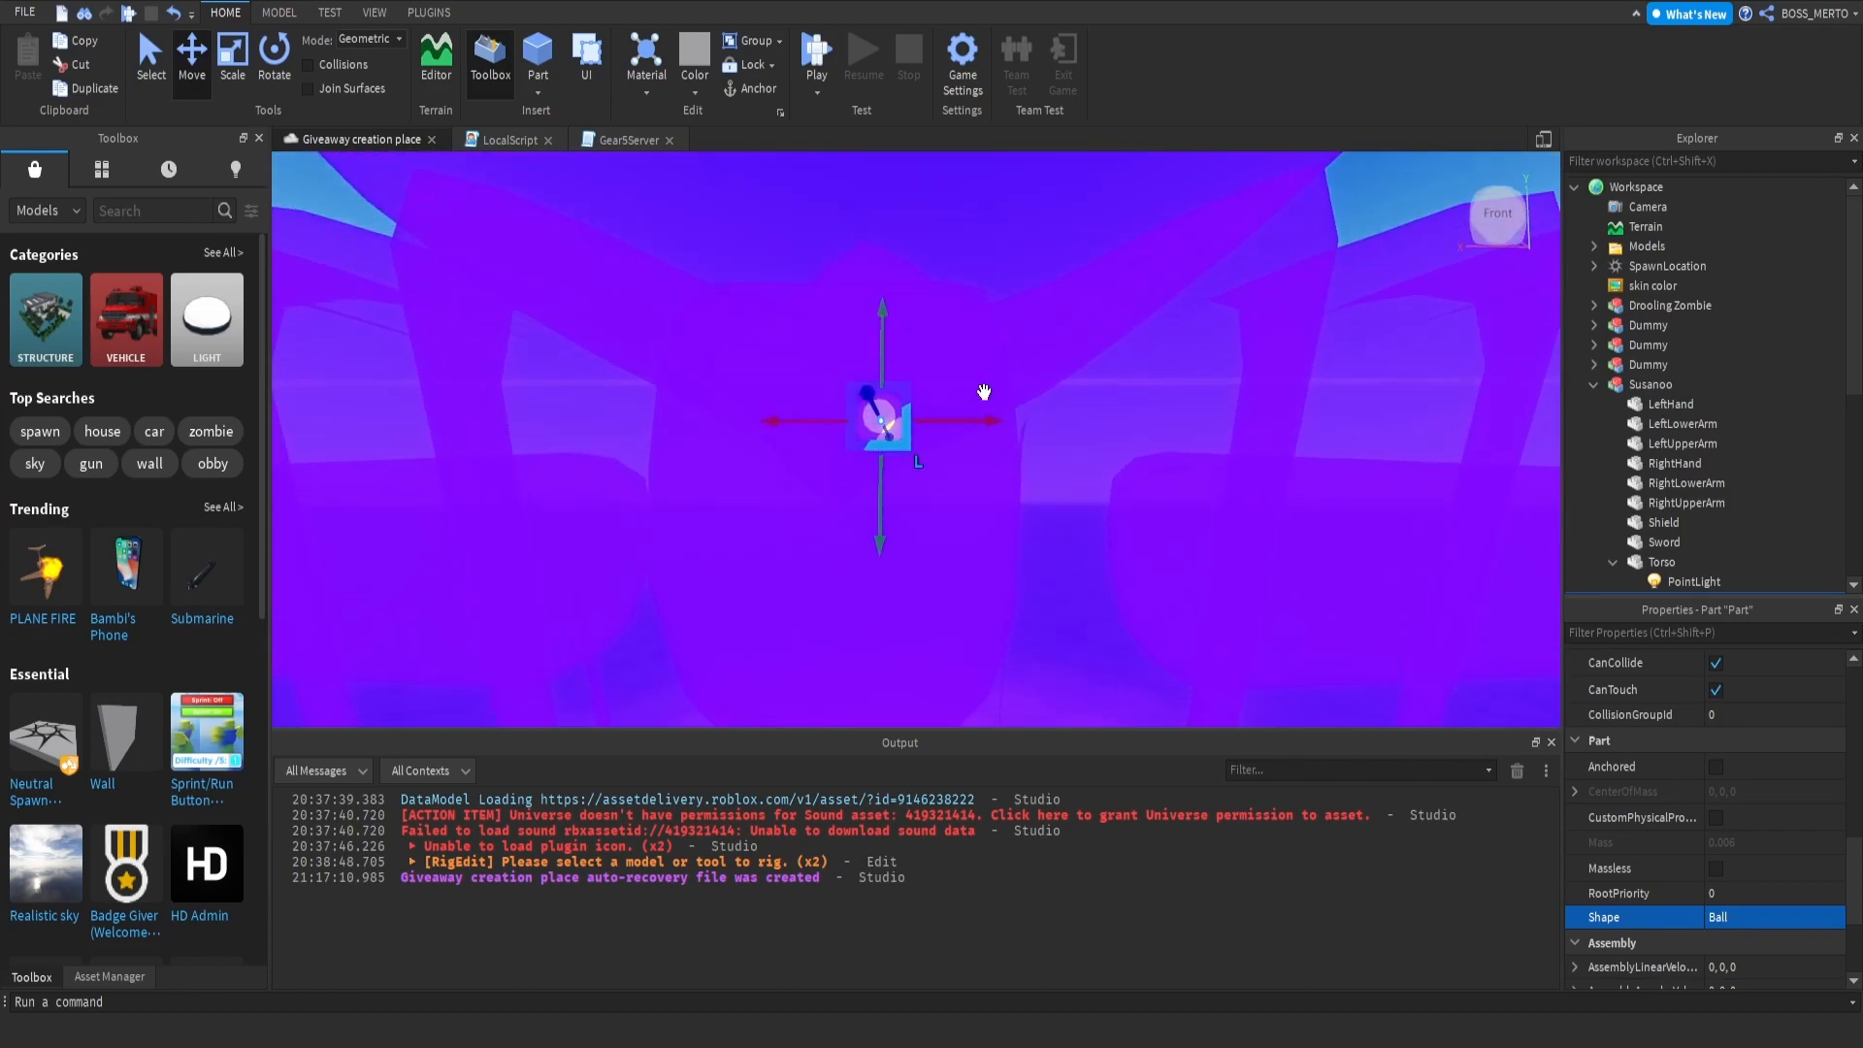
left_click_drag(978, 427, 997, 431)
scroll(950, 484, "down", 3)
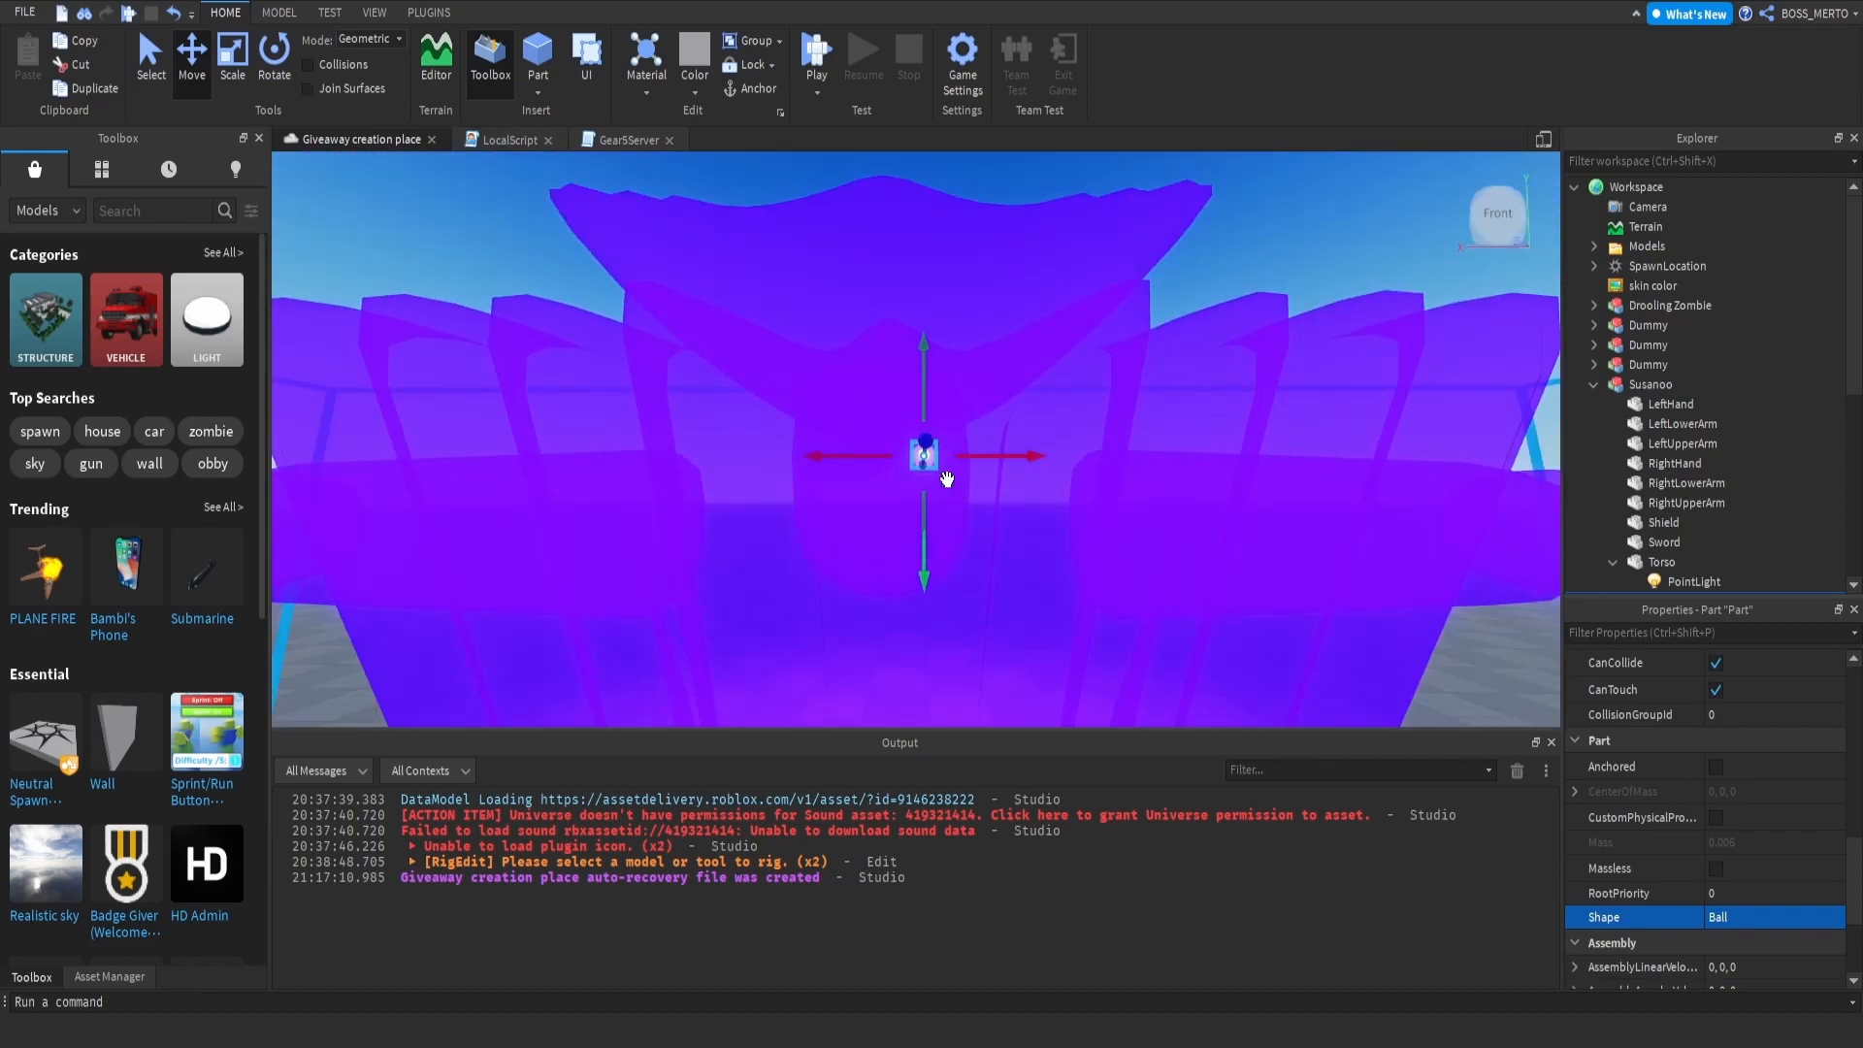
Step: Duplicate the eye ball and move the copy across to the other side of the face
key("ctrl+d")
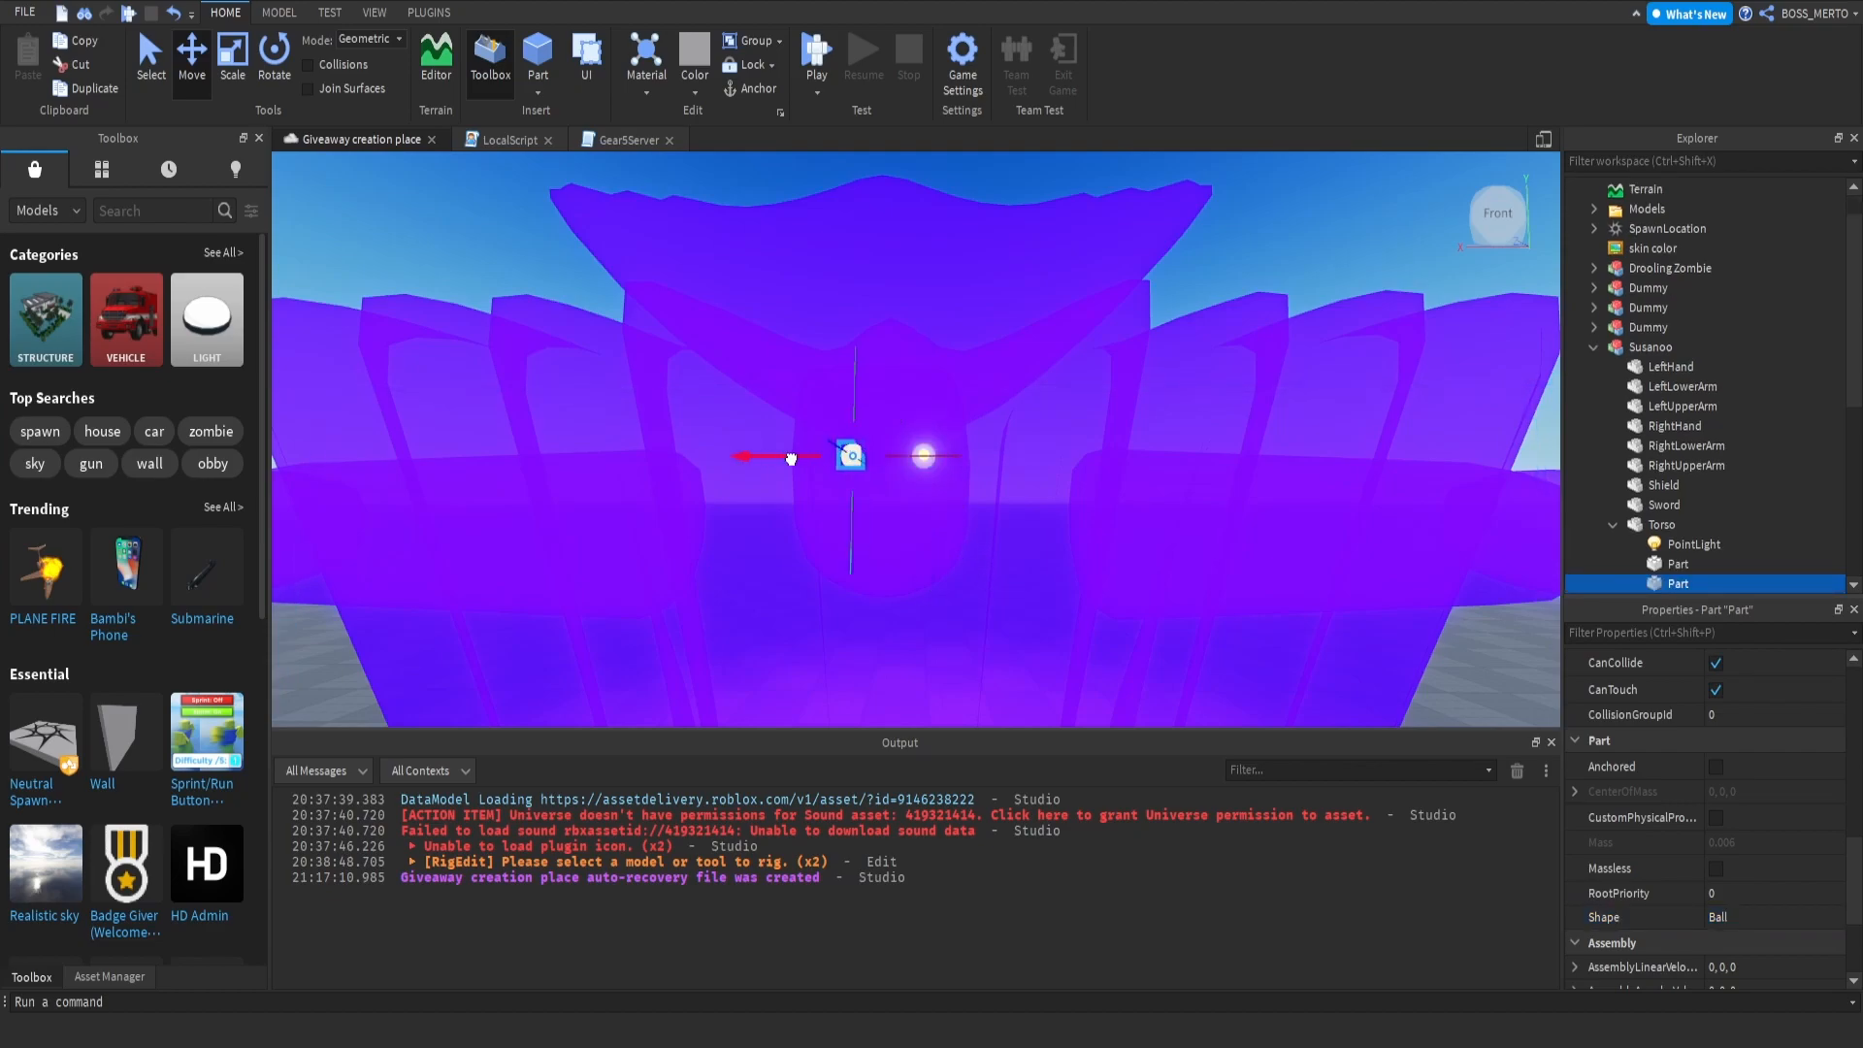
left_click_drag(776, 461, 775, 462)
scroll(957, 476, "up", 3)
right_click_drag(957, 477, 959, 476)
Step: Turn off move snapping and fine-tune the copied eye's depth in the face
left_click(276, 13)
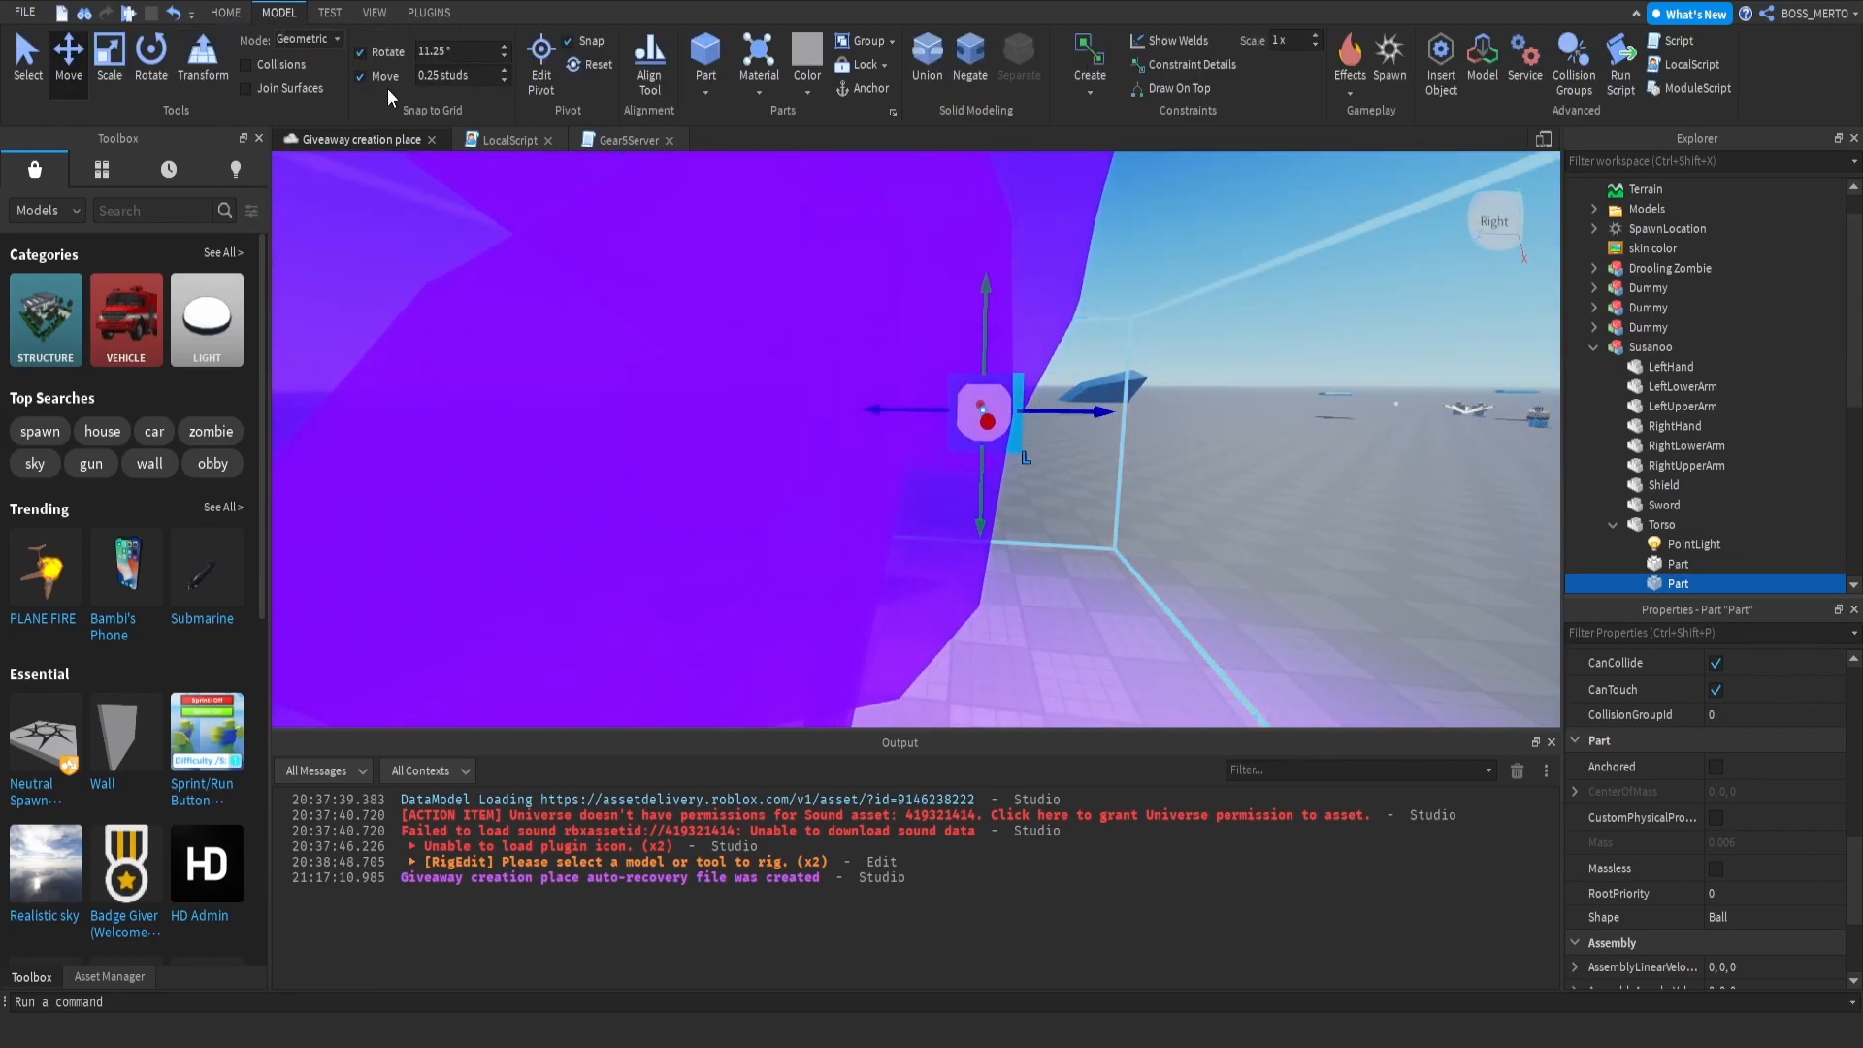
right_click_drag(1057, 412, 1169, 440)
left_click(1022, 394)
scroll(1169, 440, "down", 10)
left_click(1131, 258)
scroll(1131, 258, "down", 2)
right_click_drag(1147, 285, 1147, 286)
key("w")
right_click_drag(1249, 337, 1249, 338)
Step: Rename the two ball parts inside the Torso as Eye1 and Eye2
left_click(1688, 568)
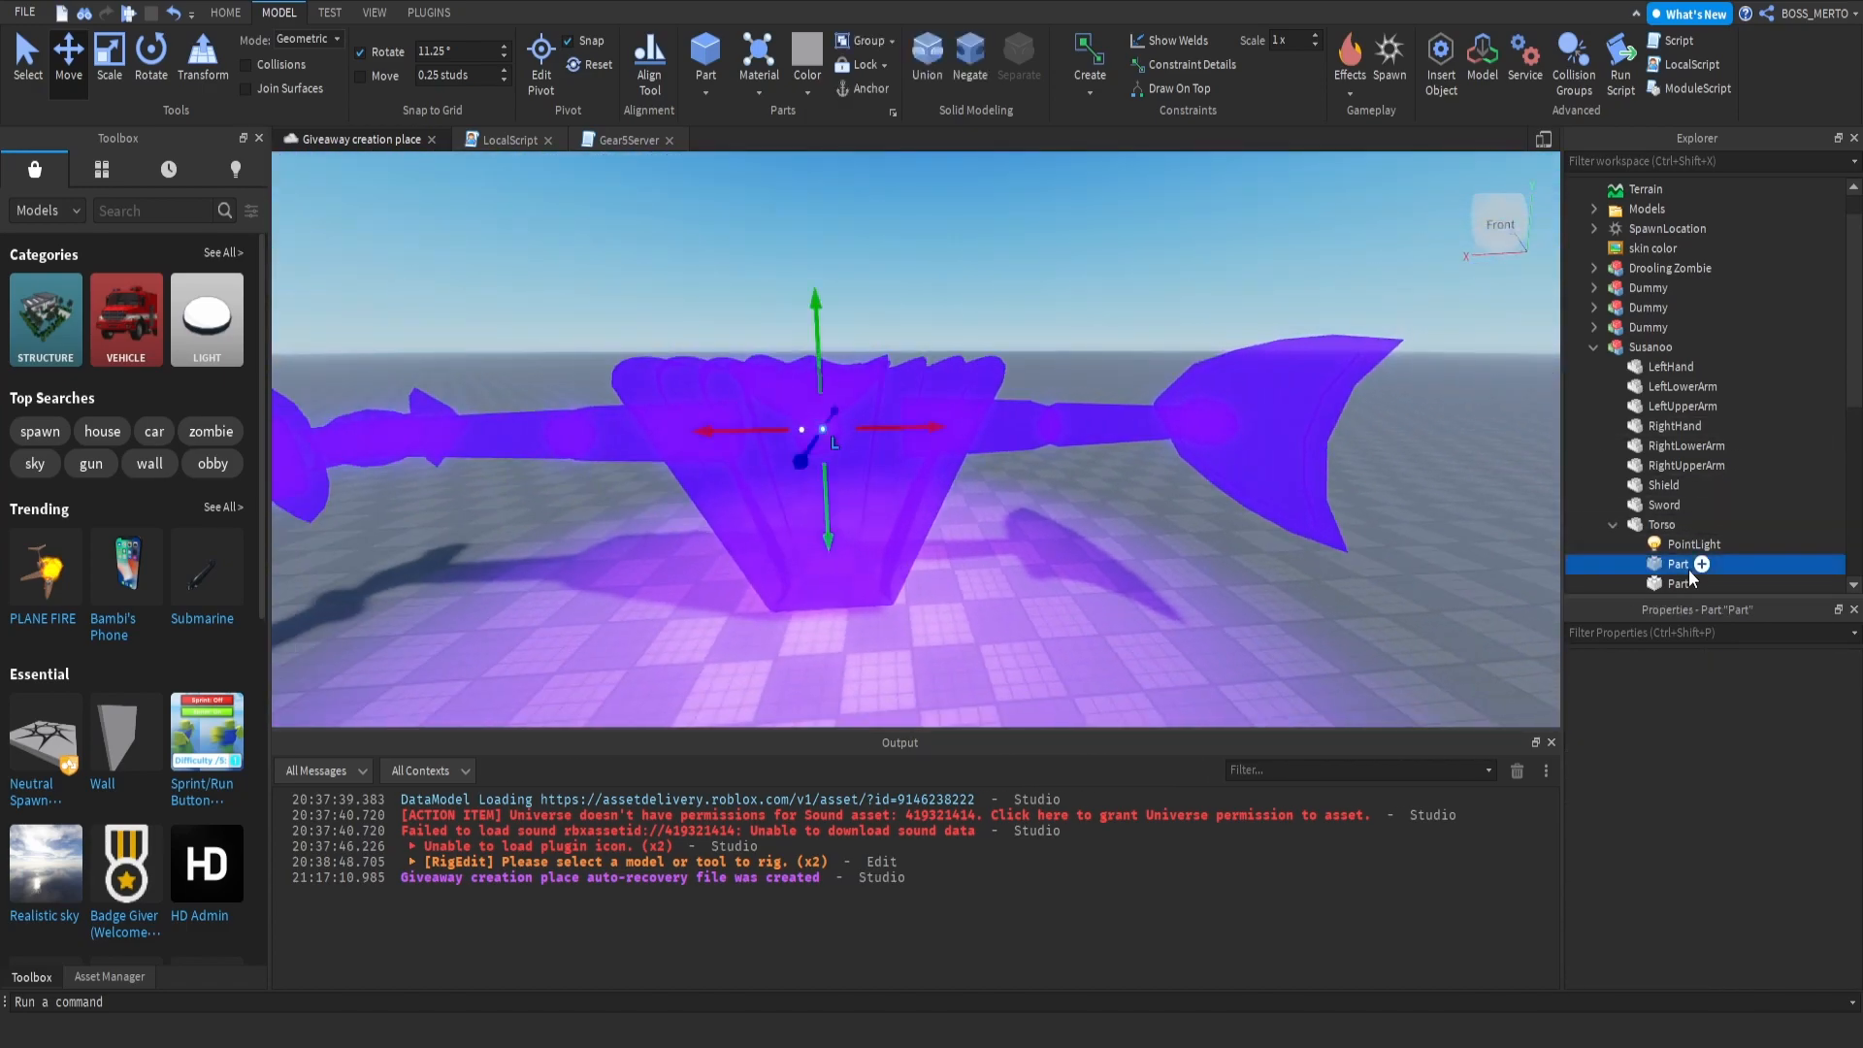
scroll(1683, 543, "down", 2)
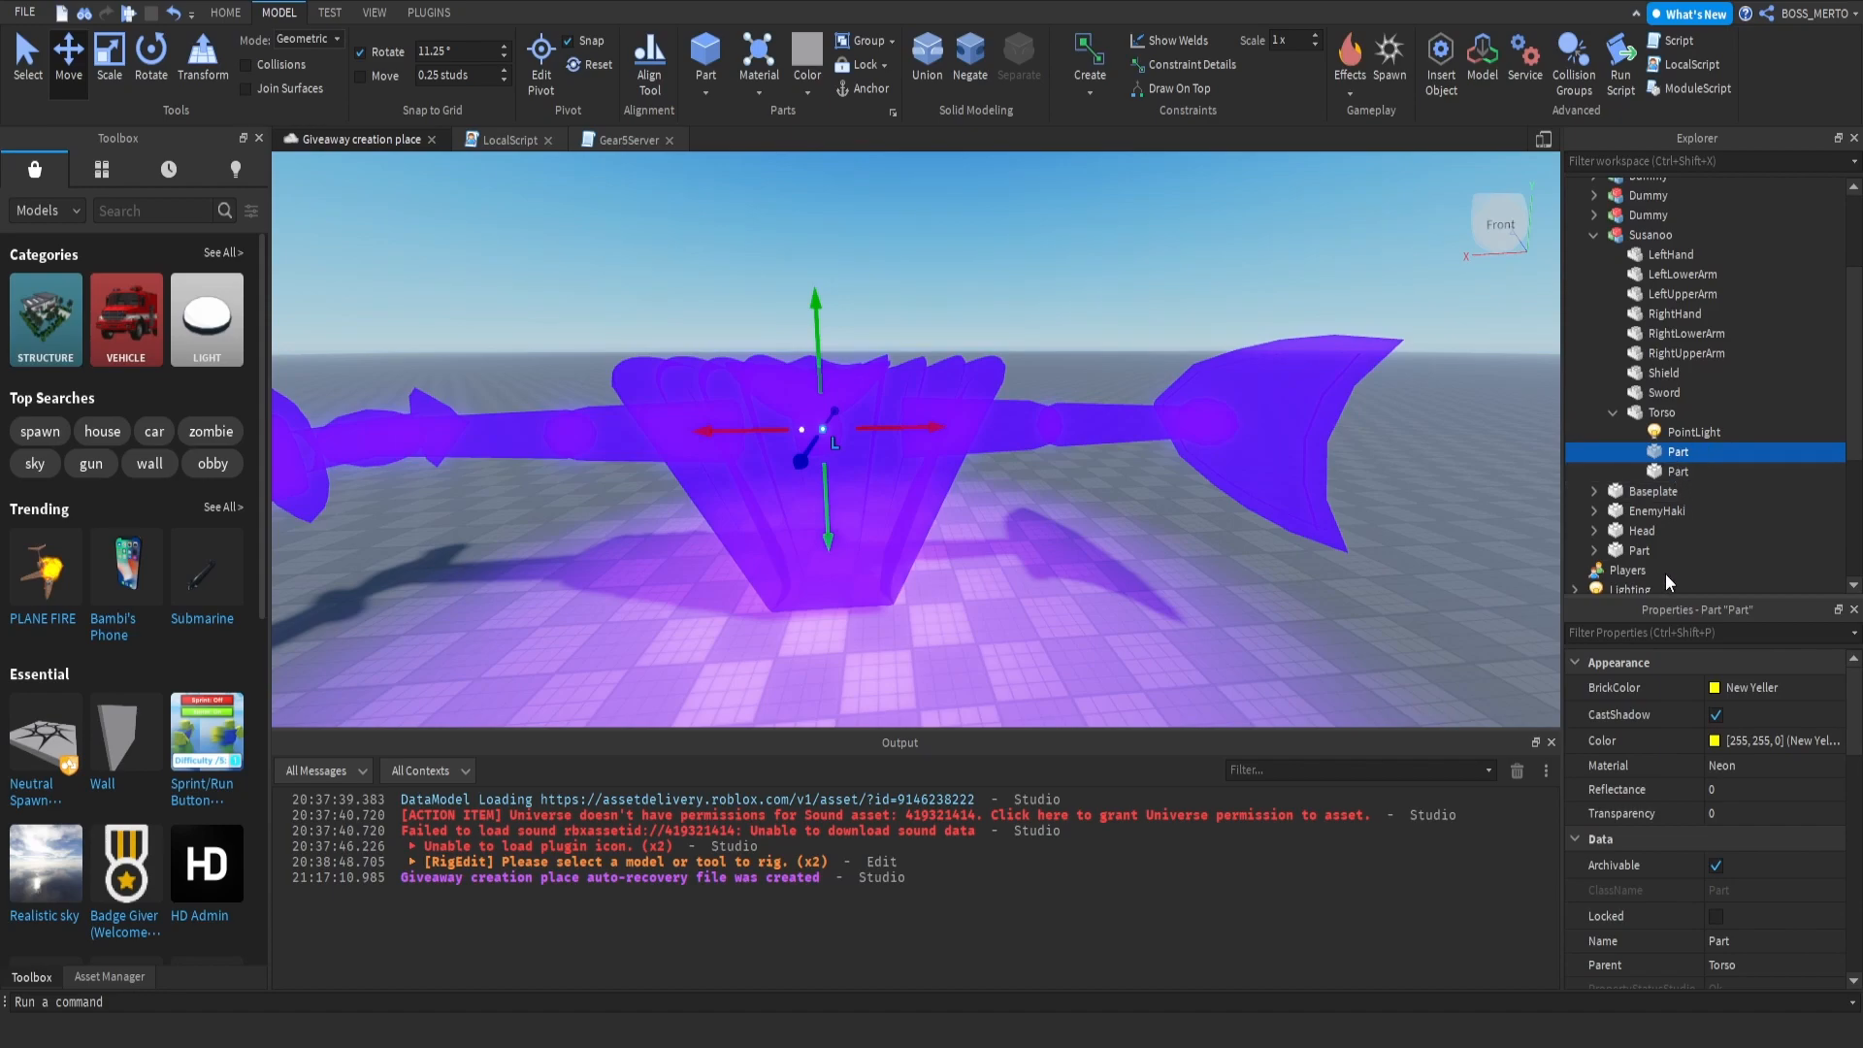
key("F2")
type("Eye1")
key("Return")
left_click(1659, 472)
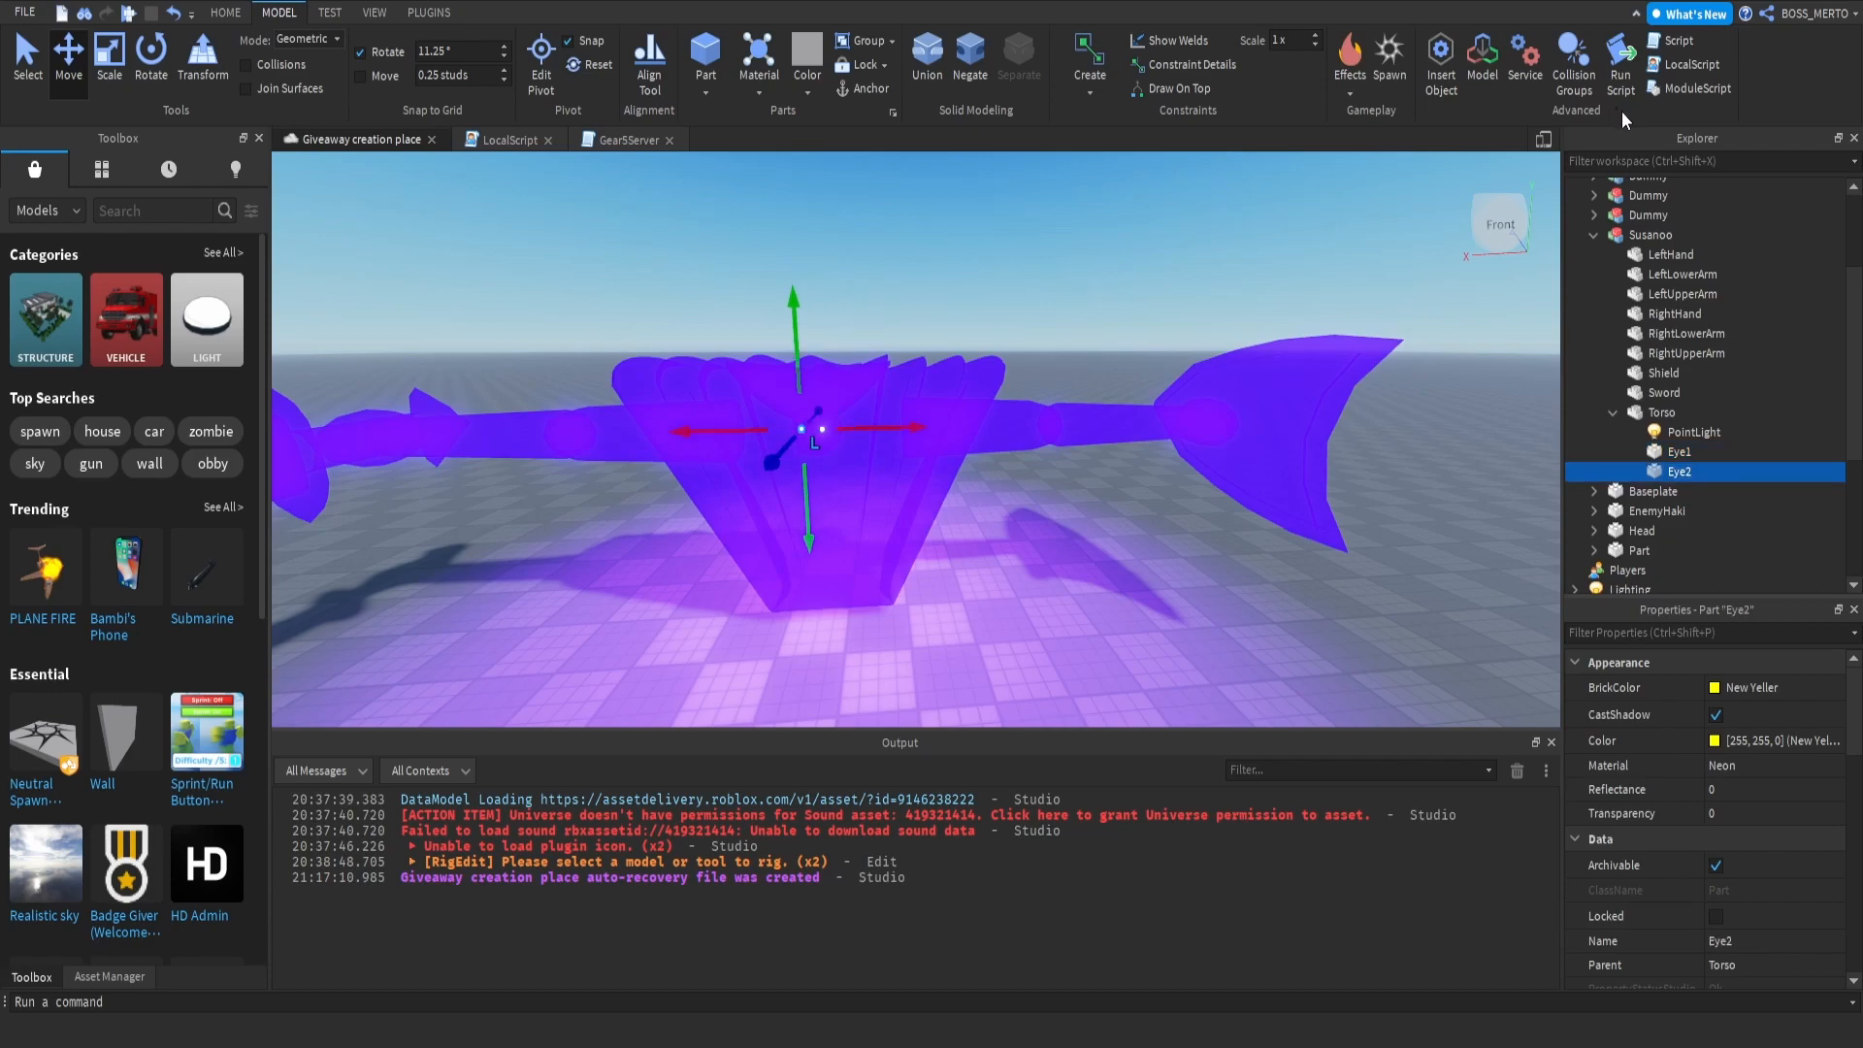
Step: Add two weld constraints inside the Torso mesh and set Part0 of both to Torso
left_click(1669, 452)
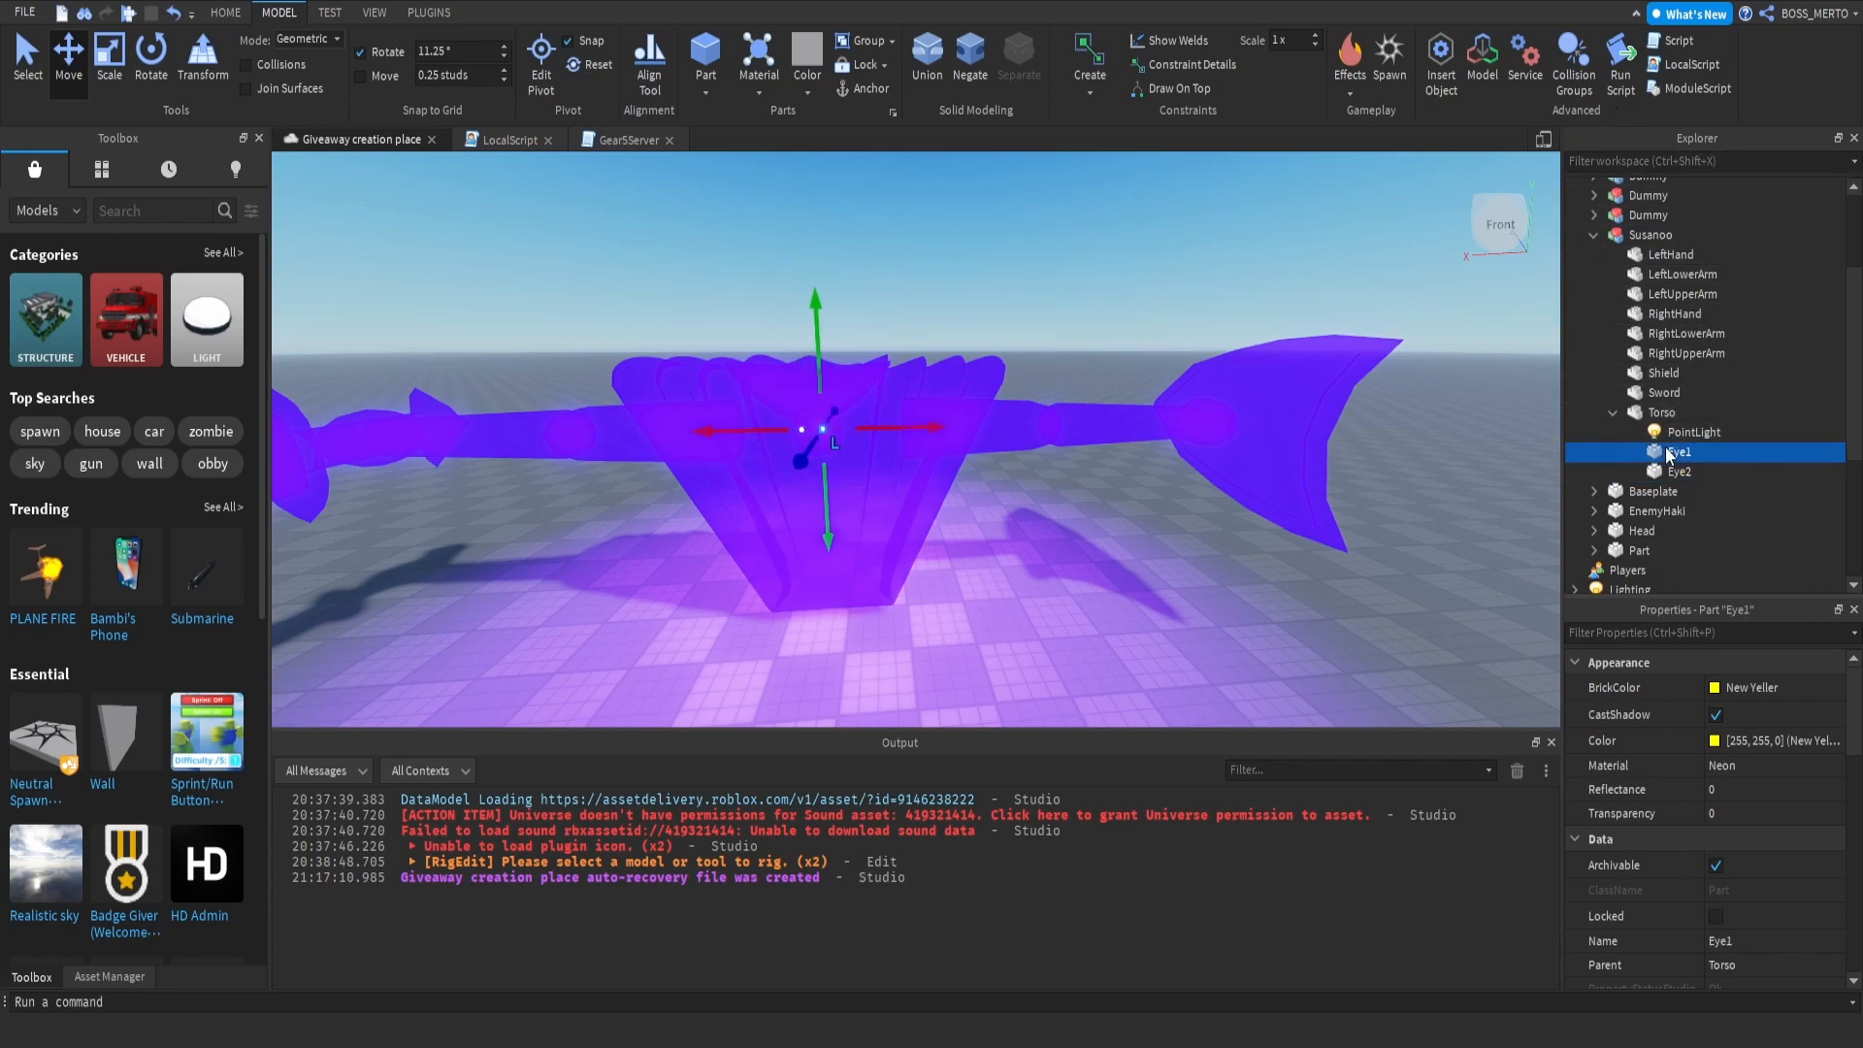
left_click(1665, 412)
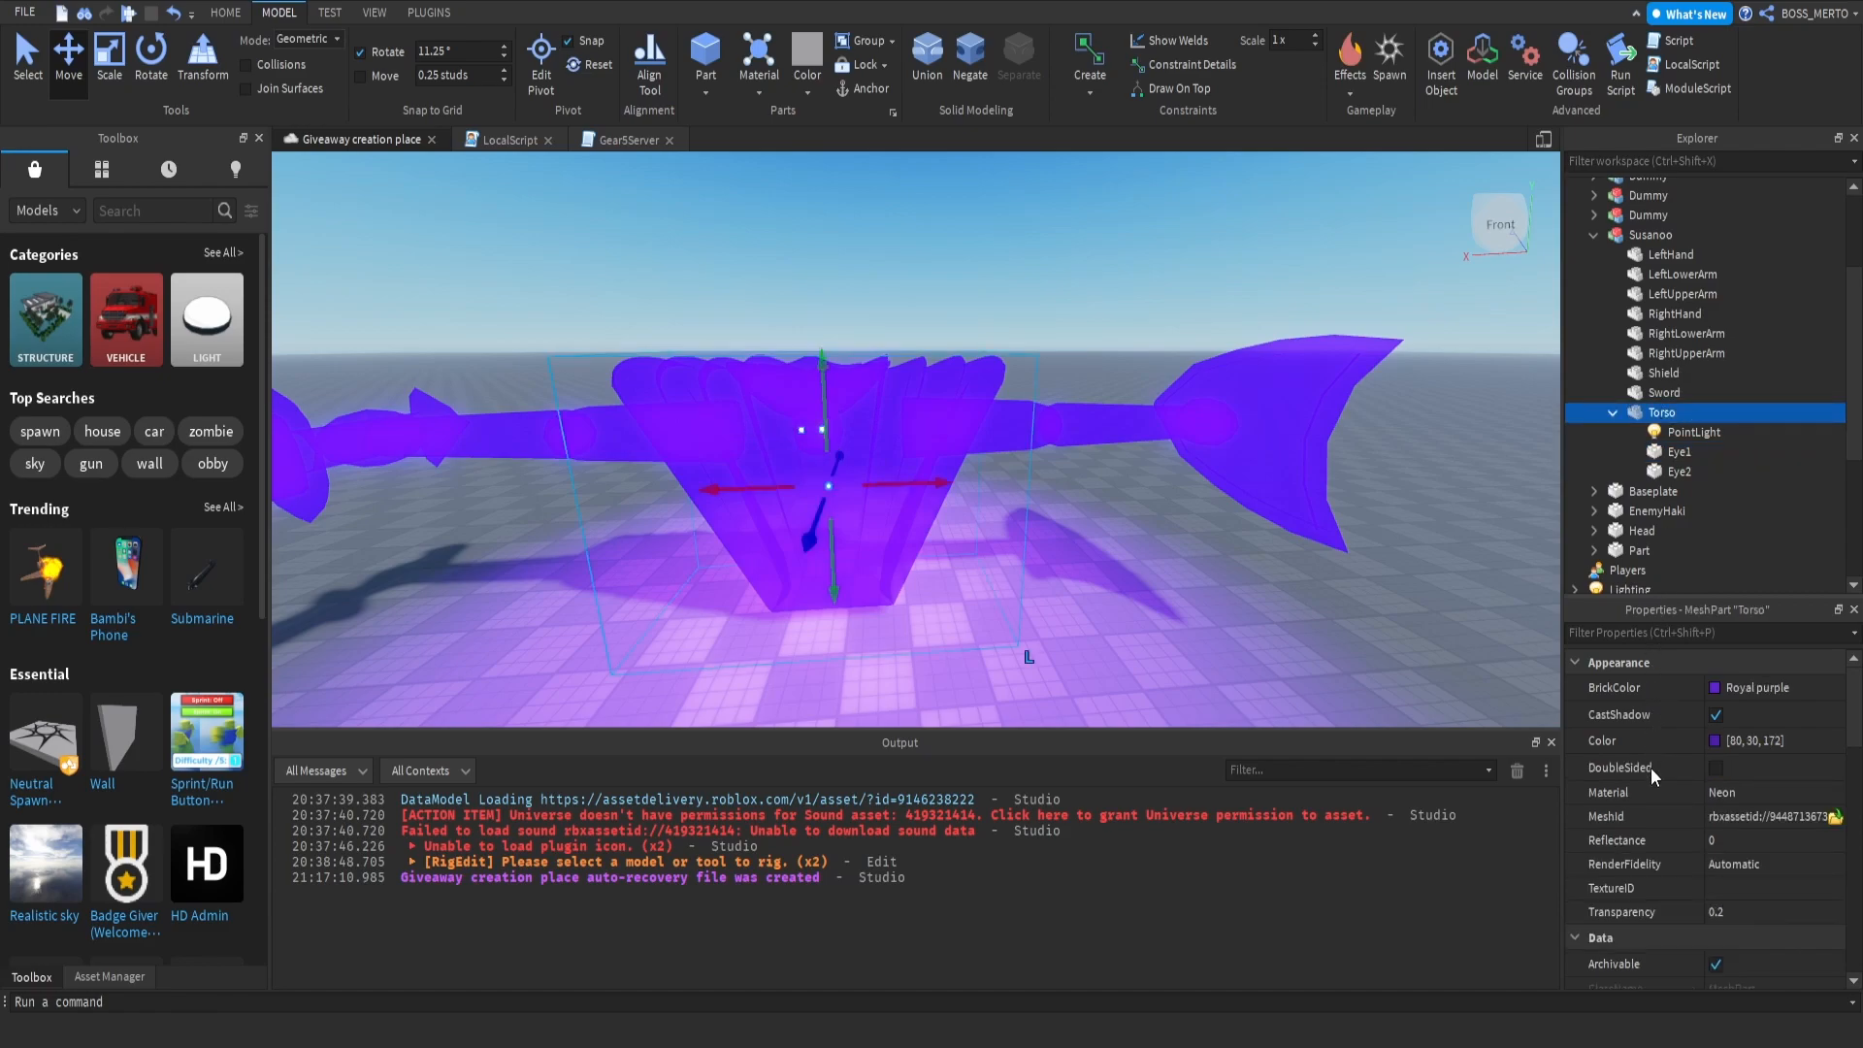
key("ctrl+shift+v")
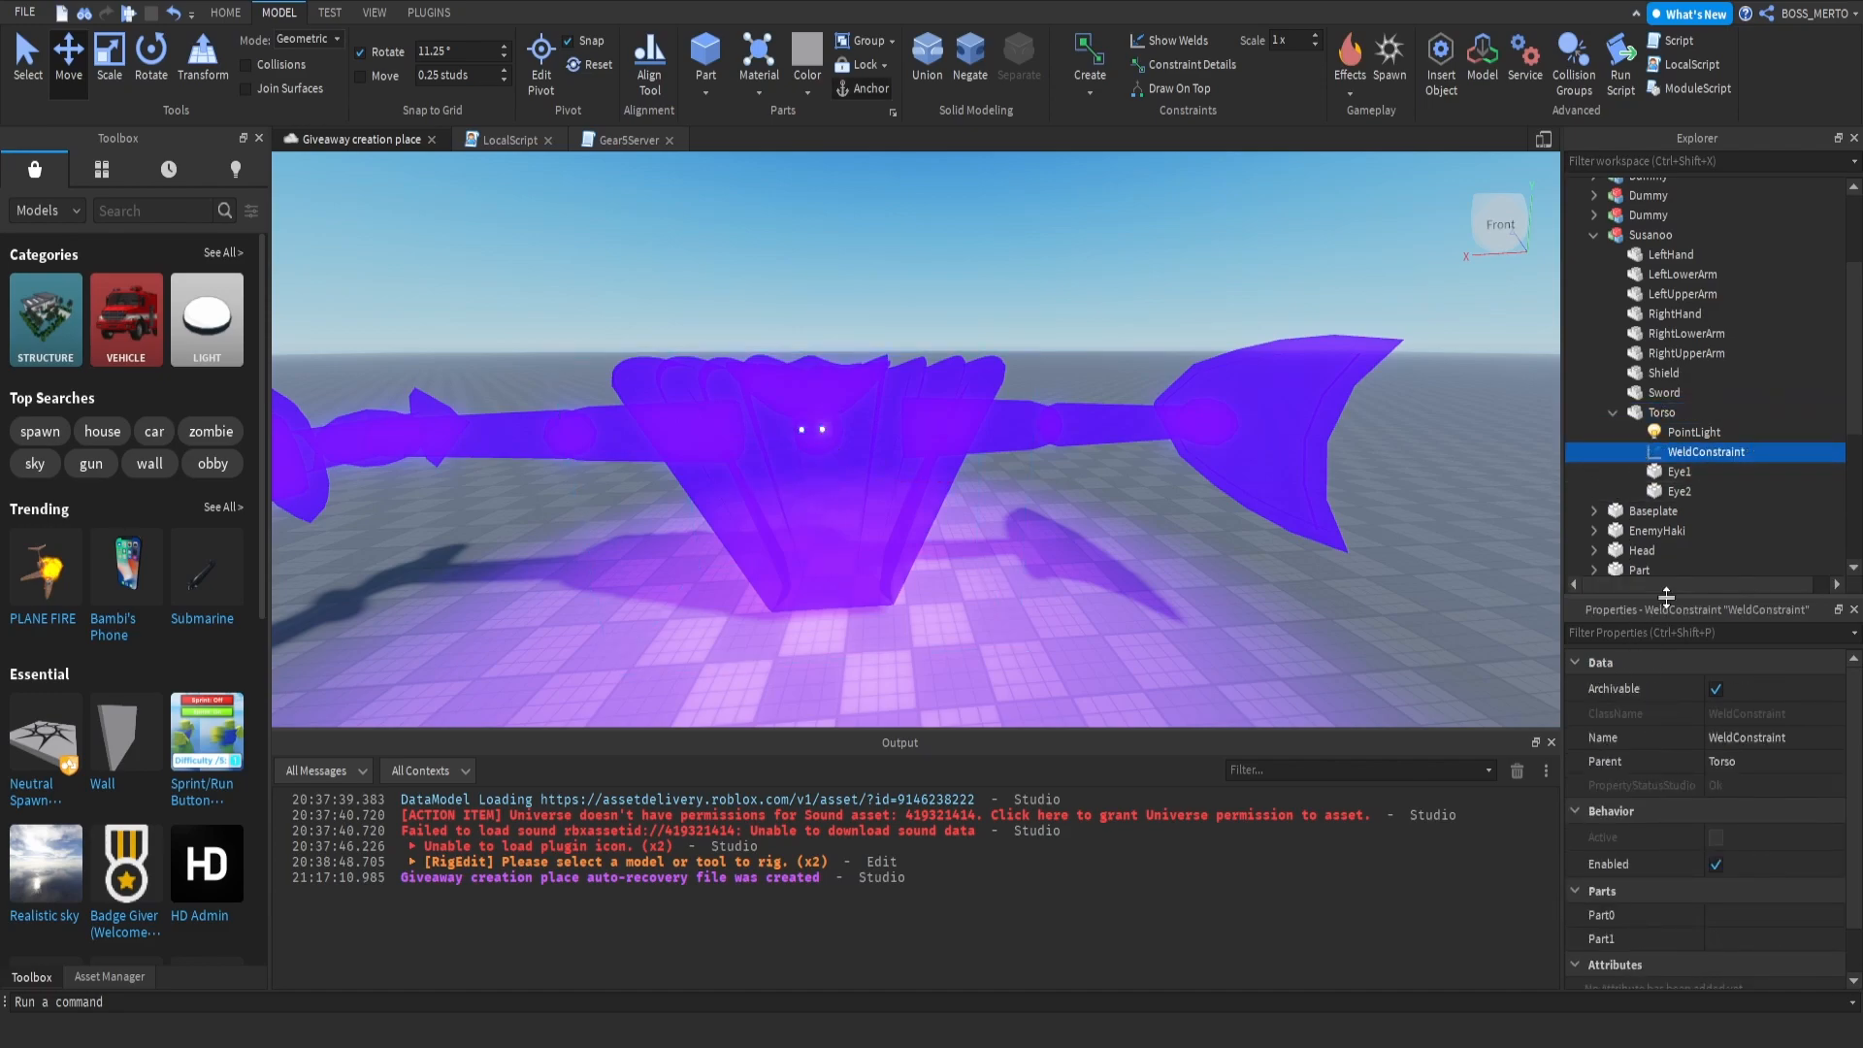
key("ctrl+d")
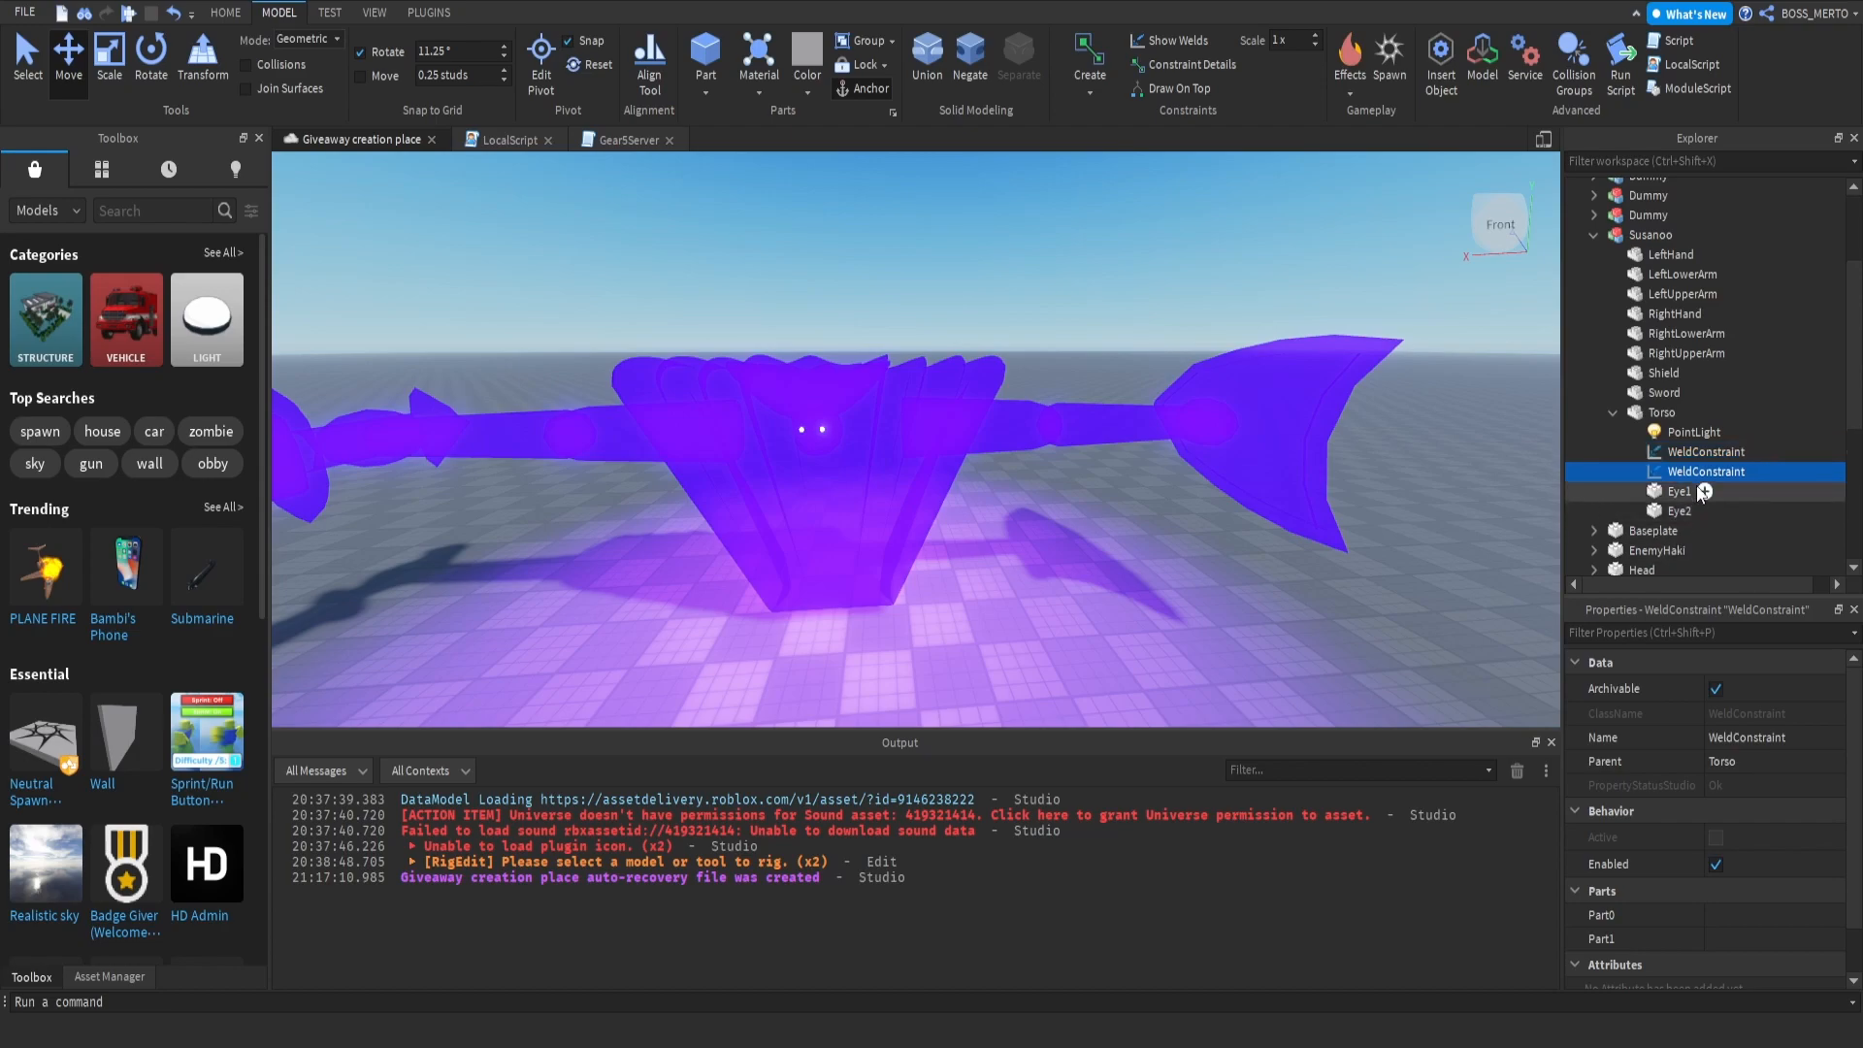
left_click(1662, 413)
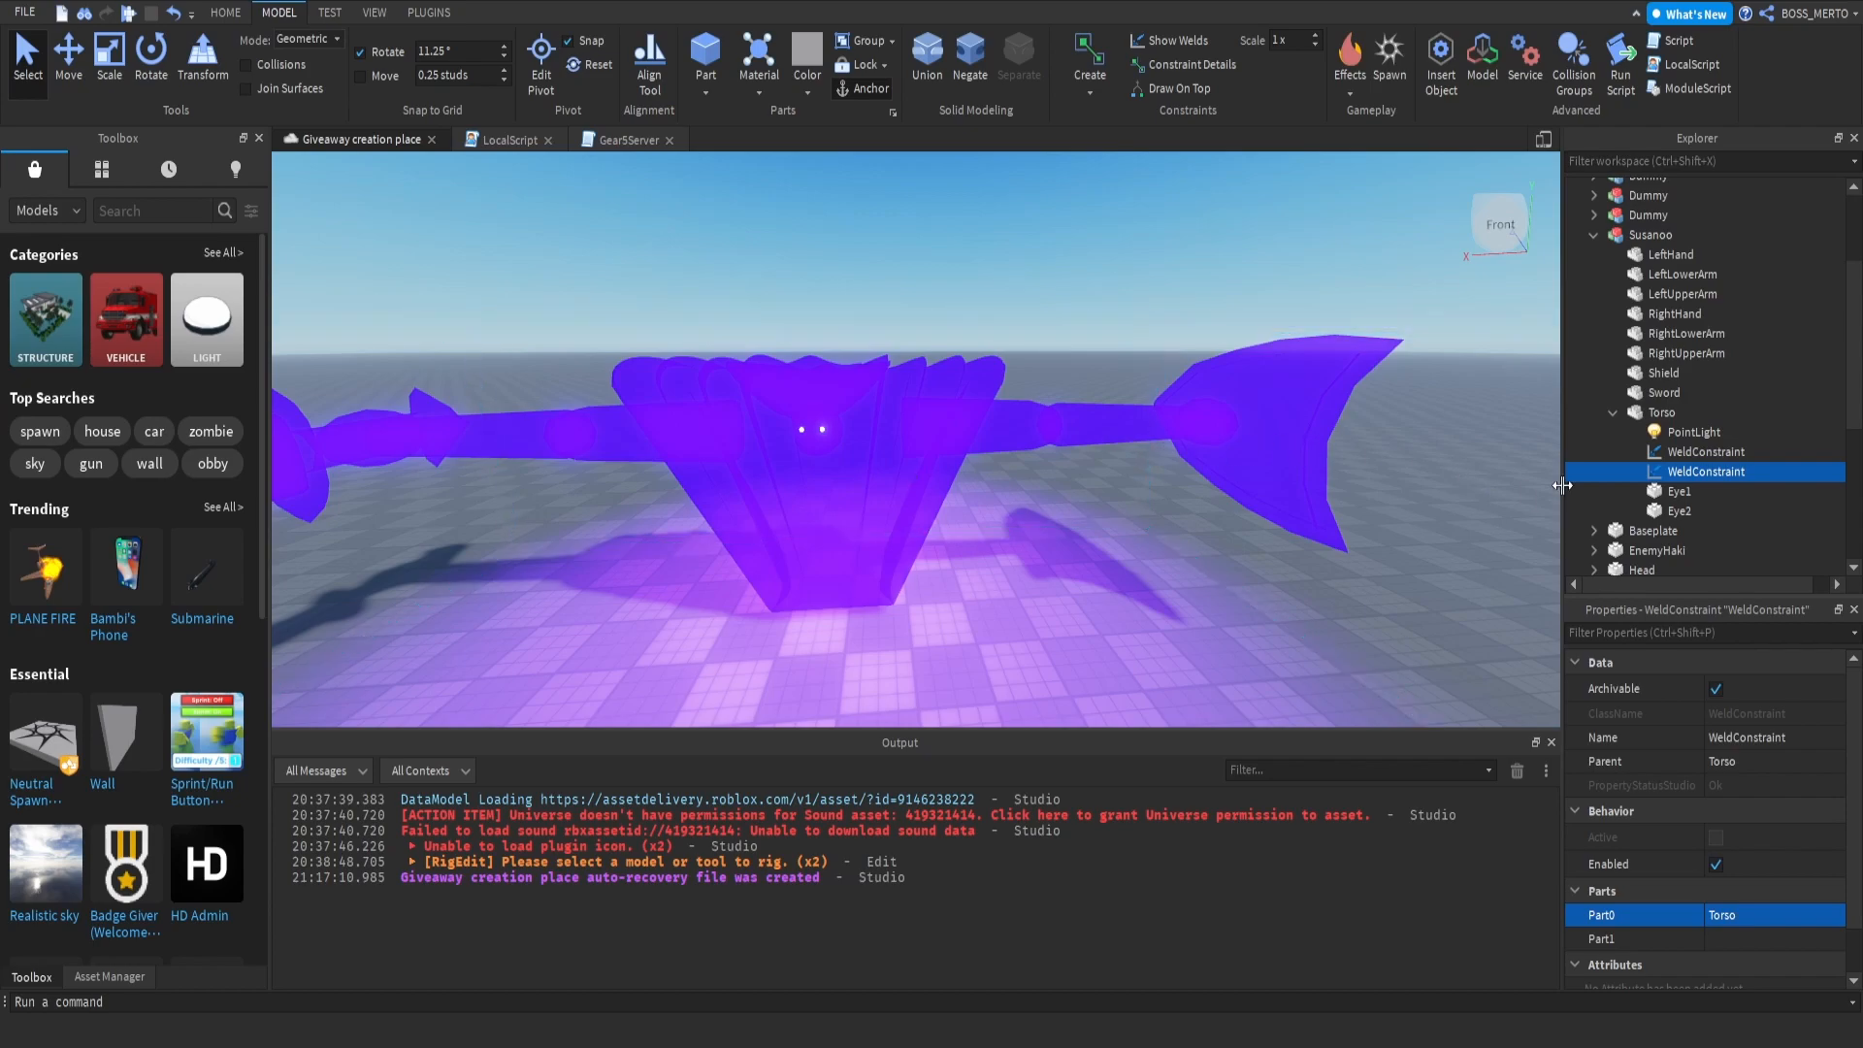
Step: Set Part1 of one Torso weld constraint to Eye1 and of the other to Eye2
left_click(1717, 939)
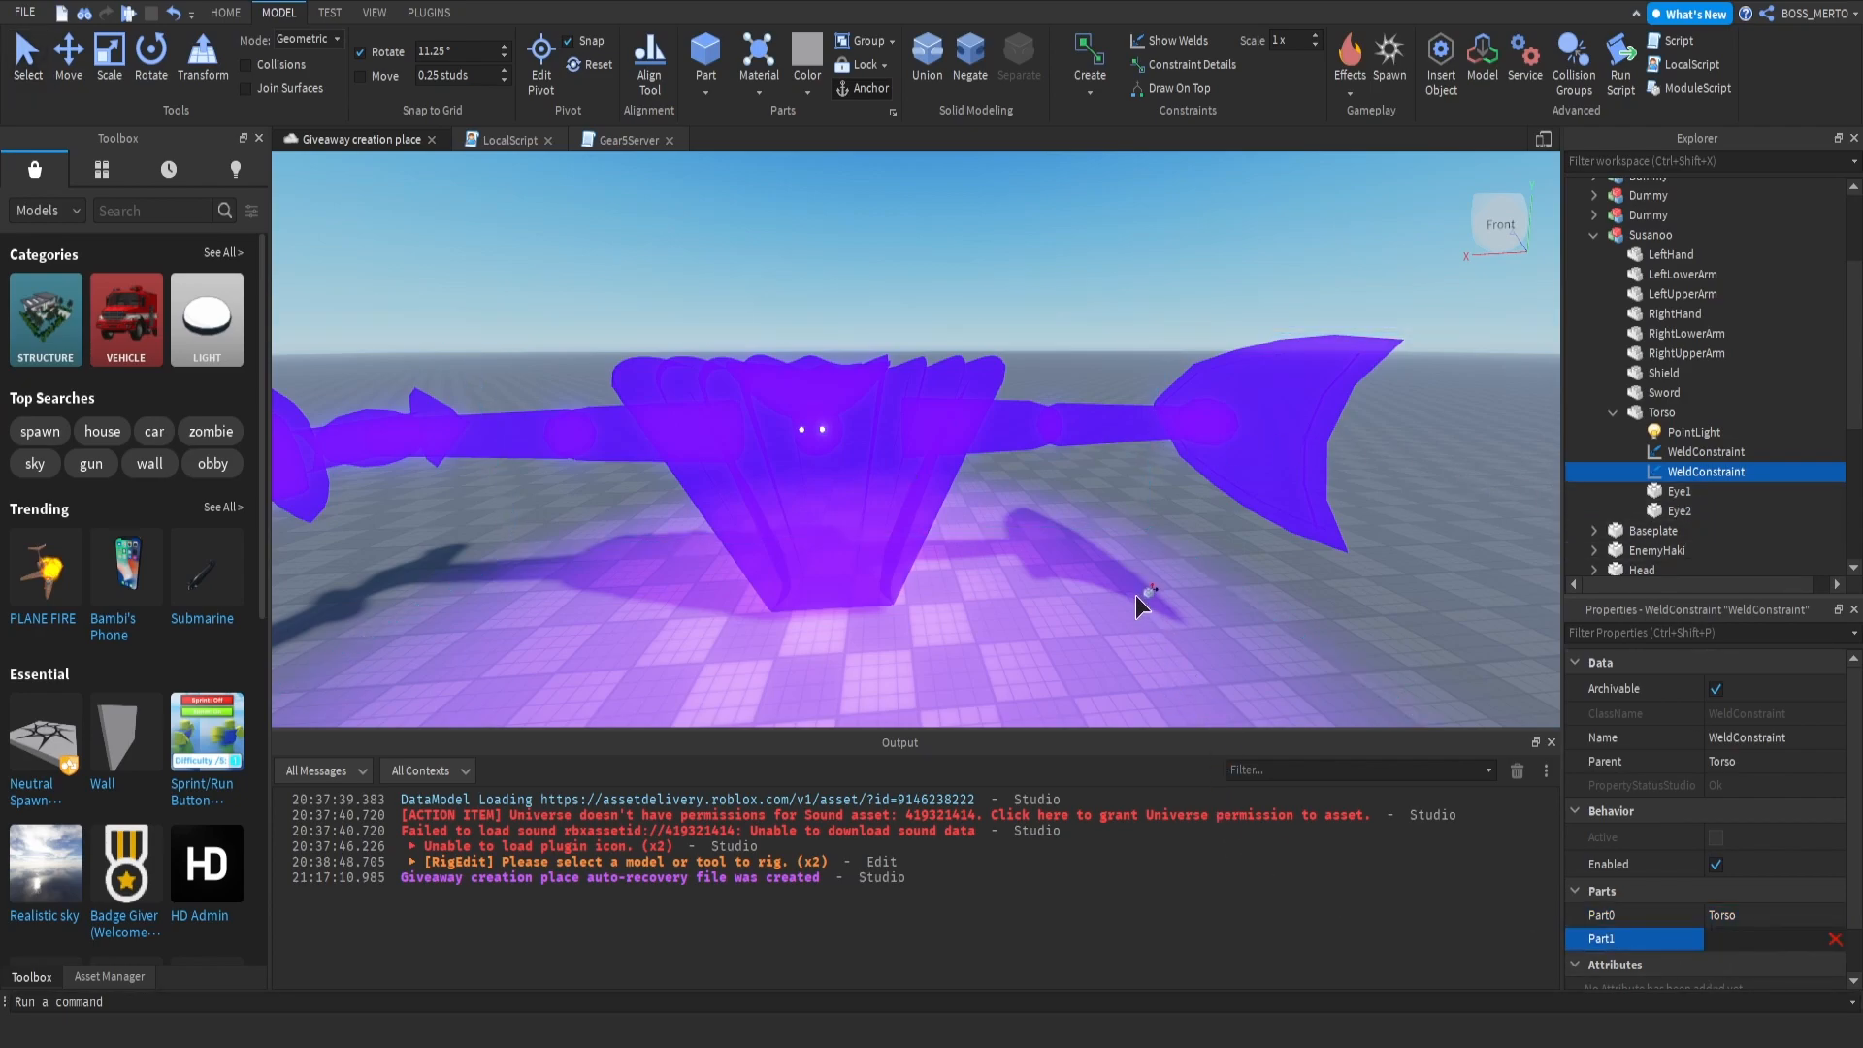
left_click(1660, 495)
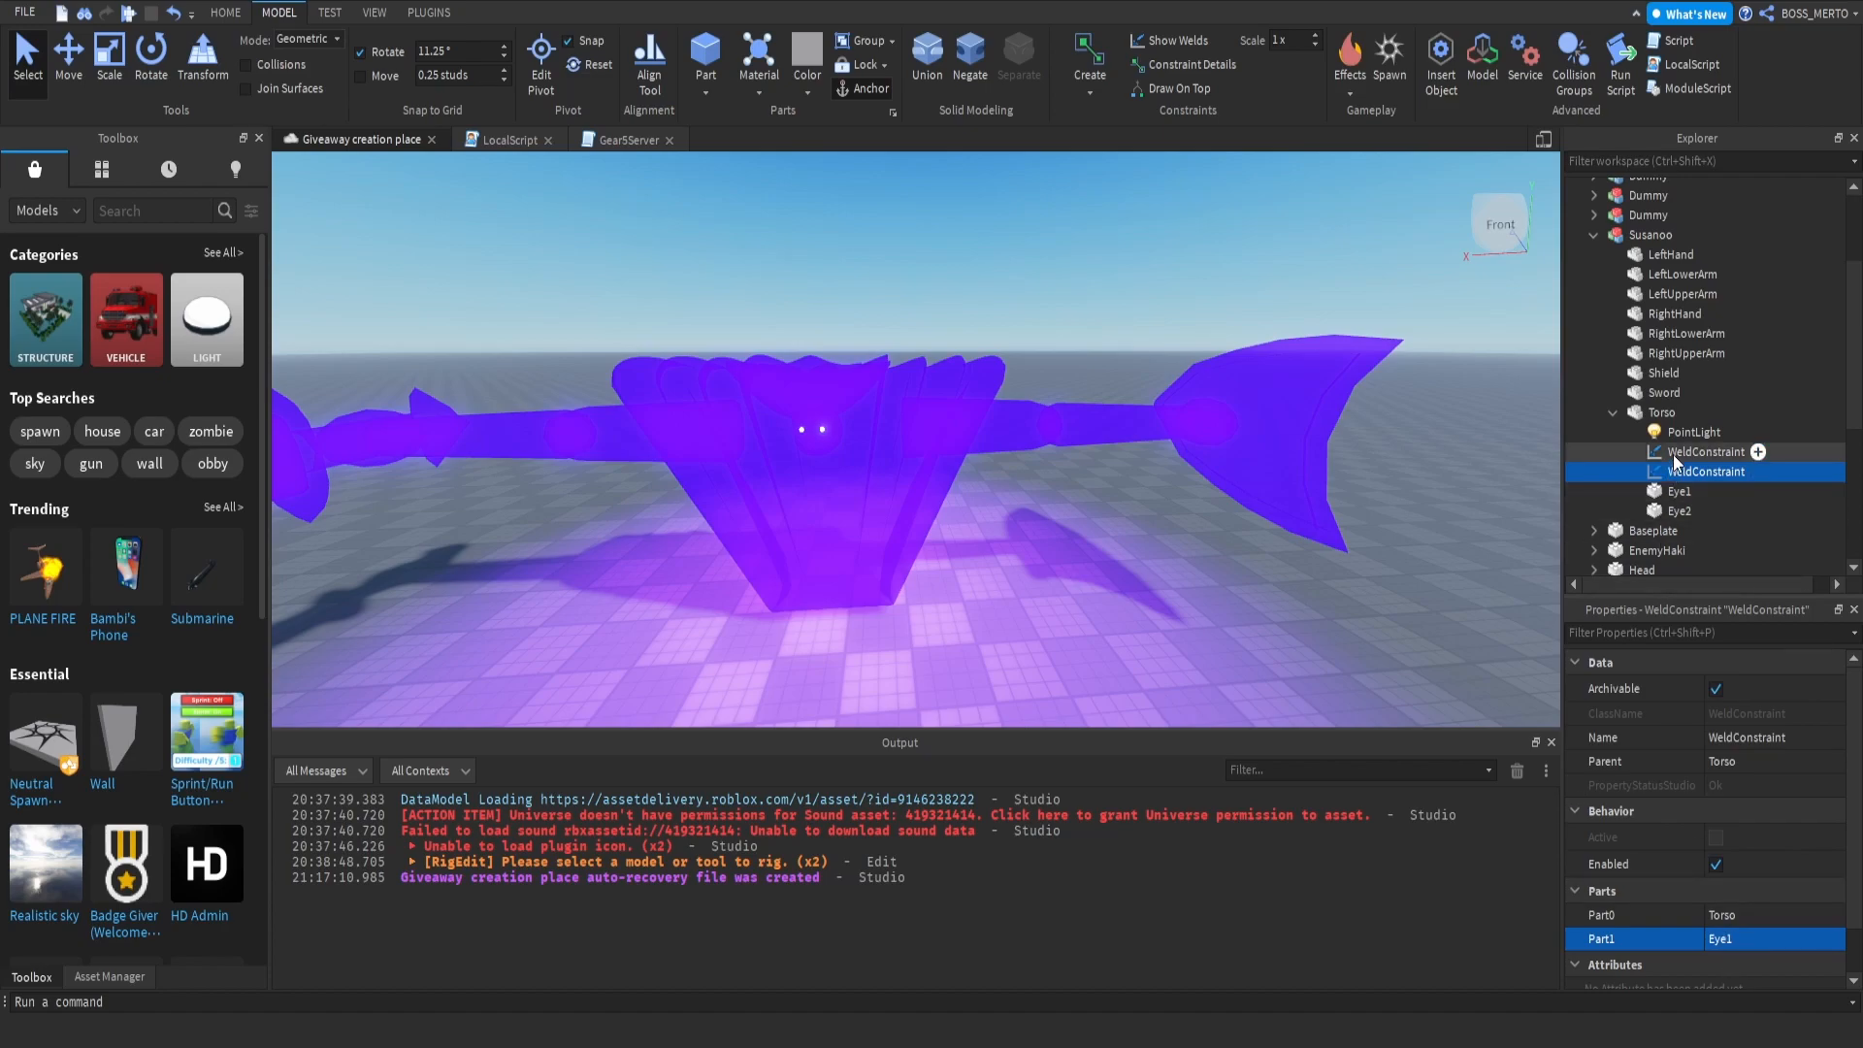
left_click(1674, 456)
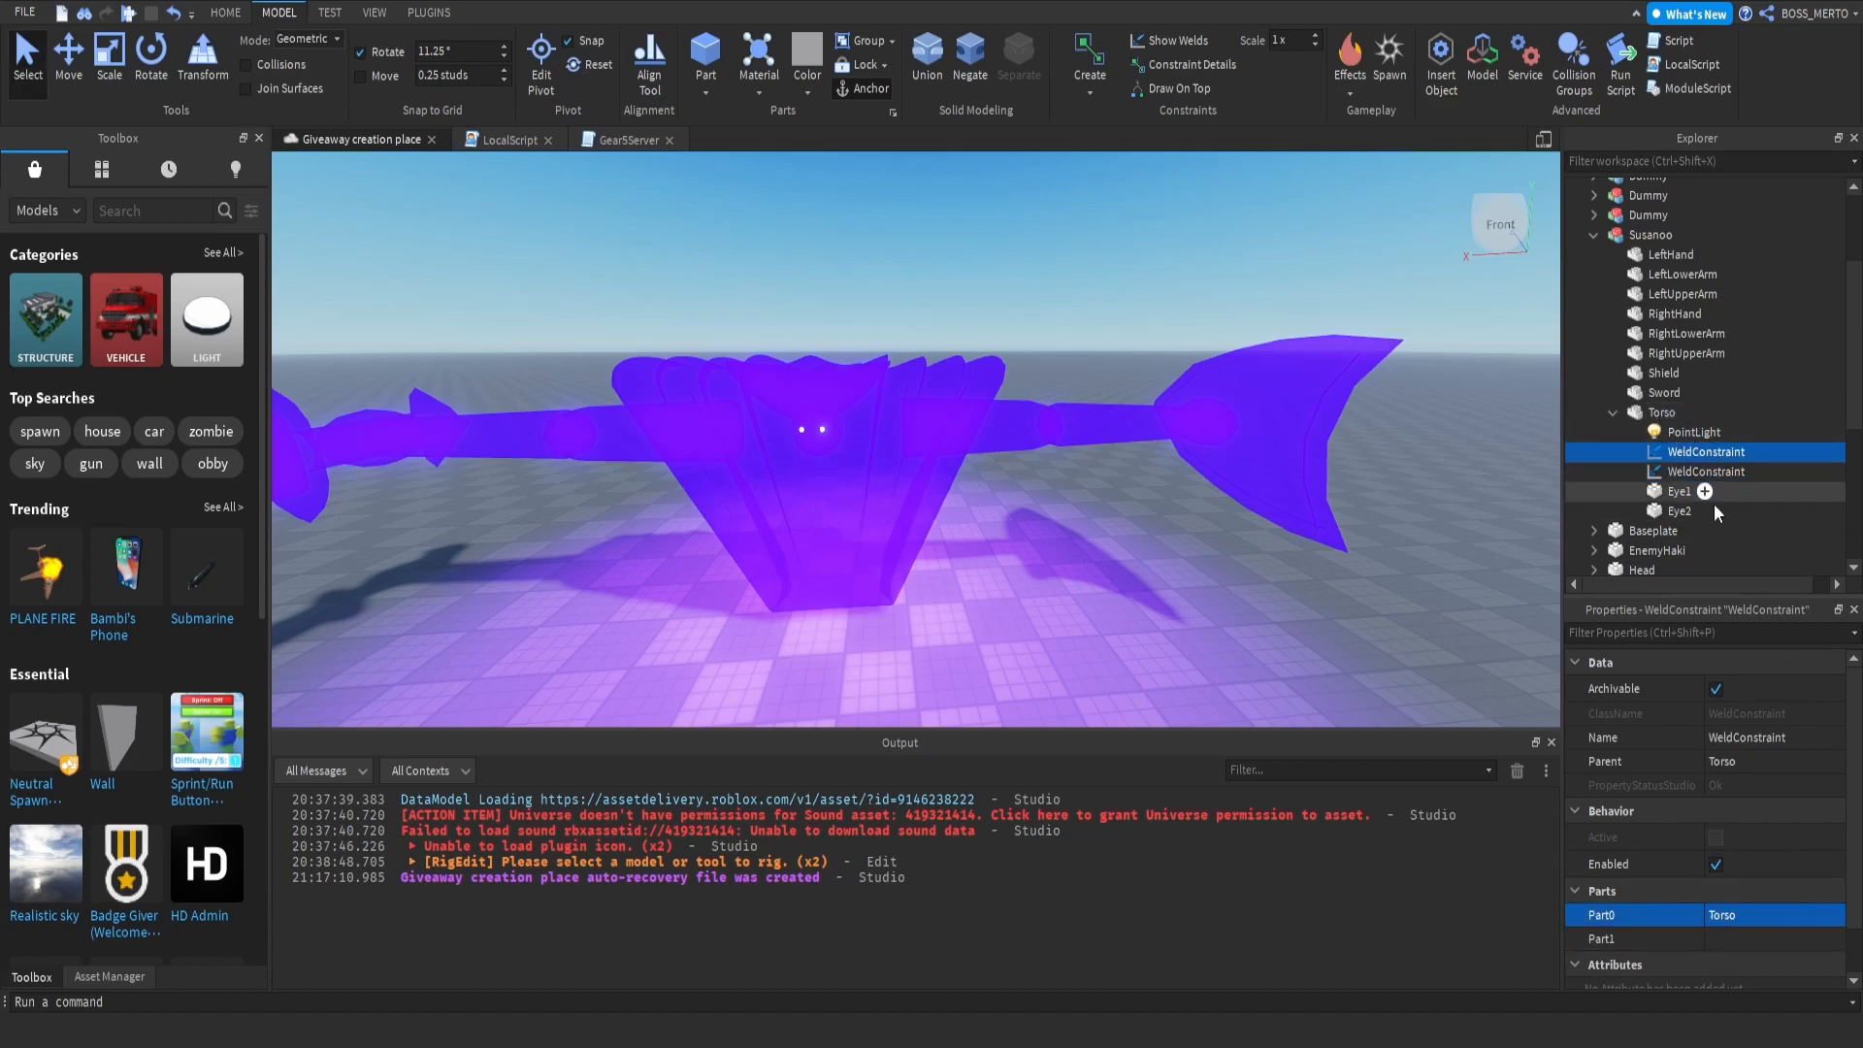
left_click(1711, 937)
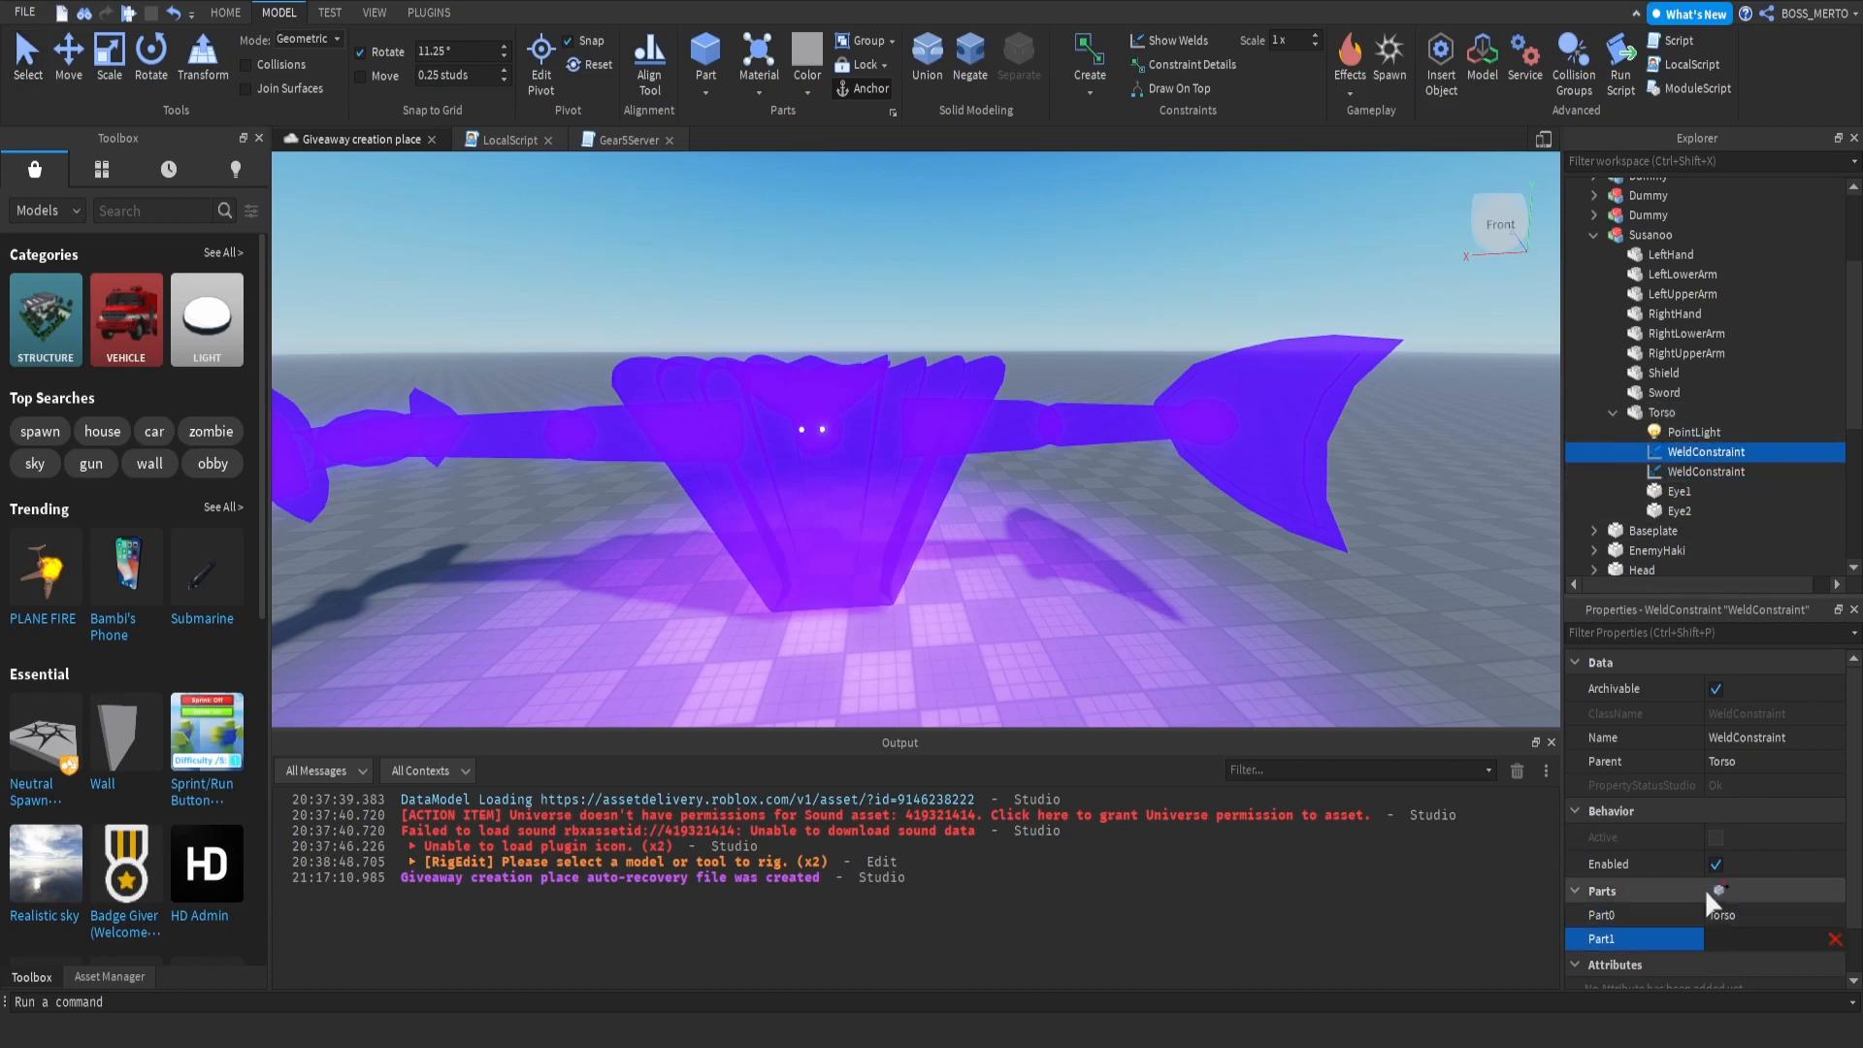
left_click(1681, 511)
scroll(1052, 441, "up", 10)
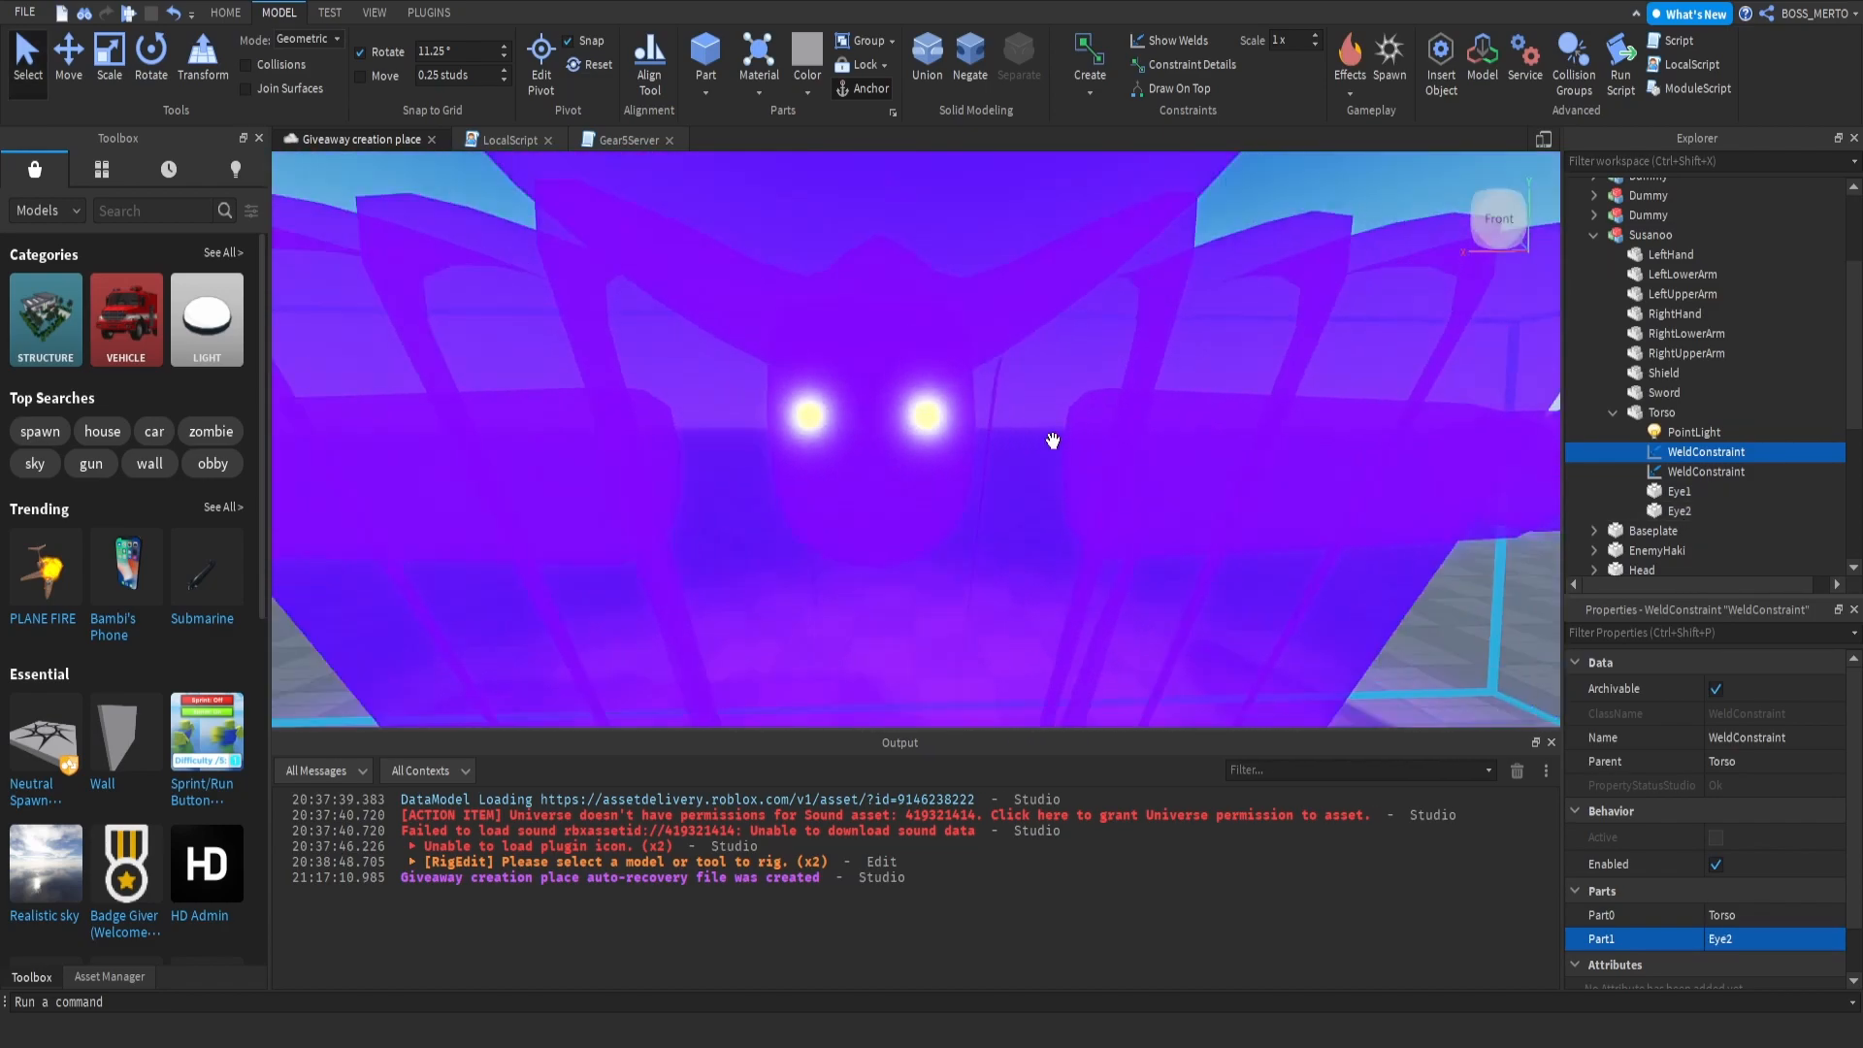
scroll(1052, 440, "down", 10)
Step: Inspect the transform, collision and anchoring properties of Eye1 and Eye2 inside the Torso
left_click(1612, 412)
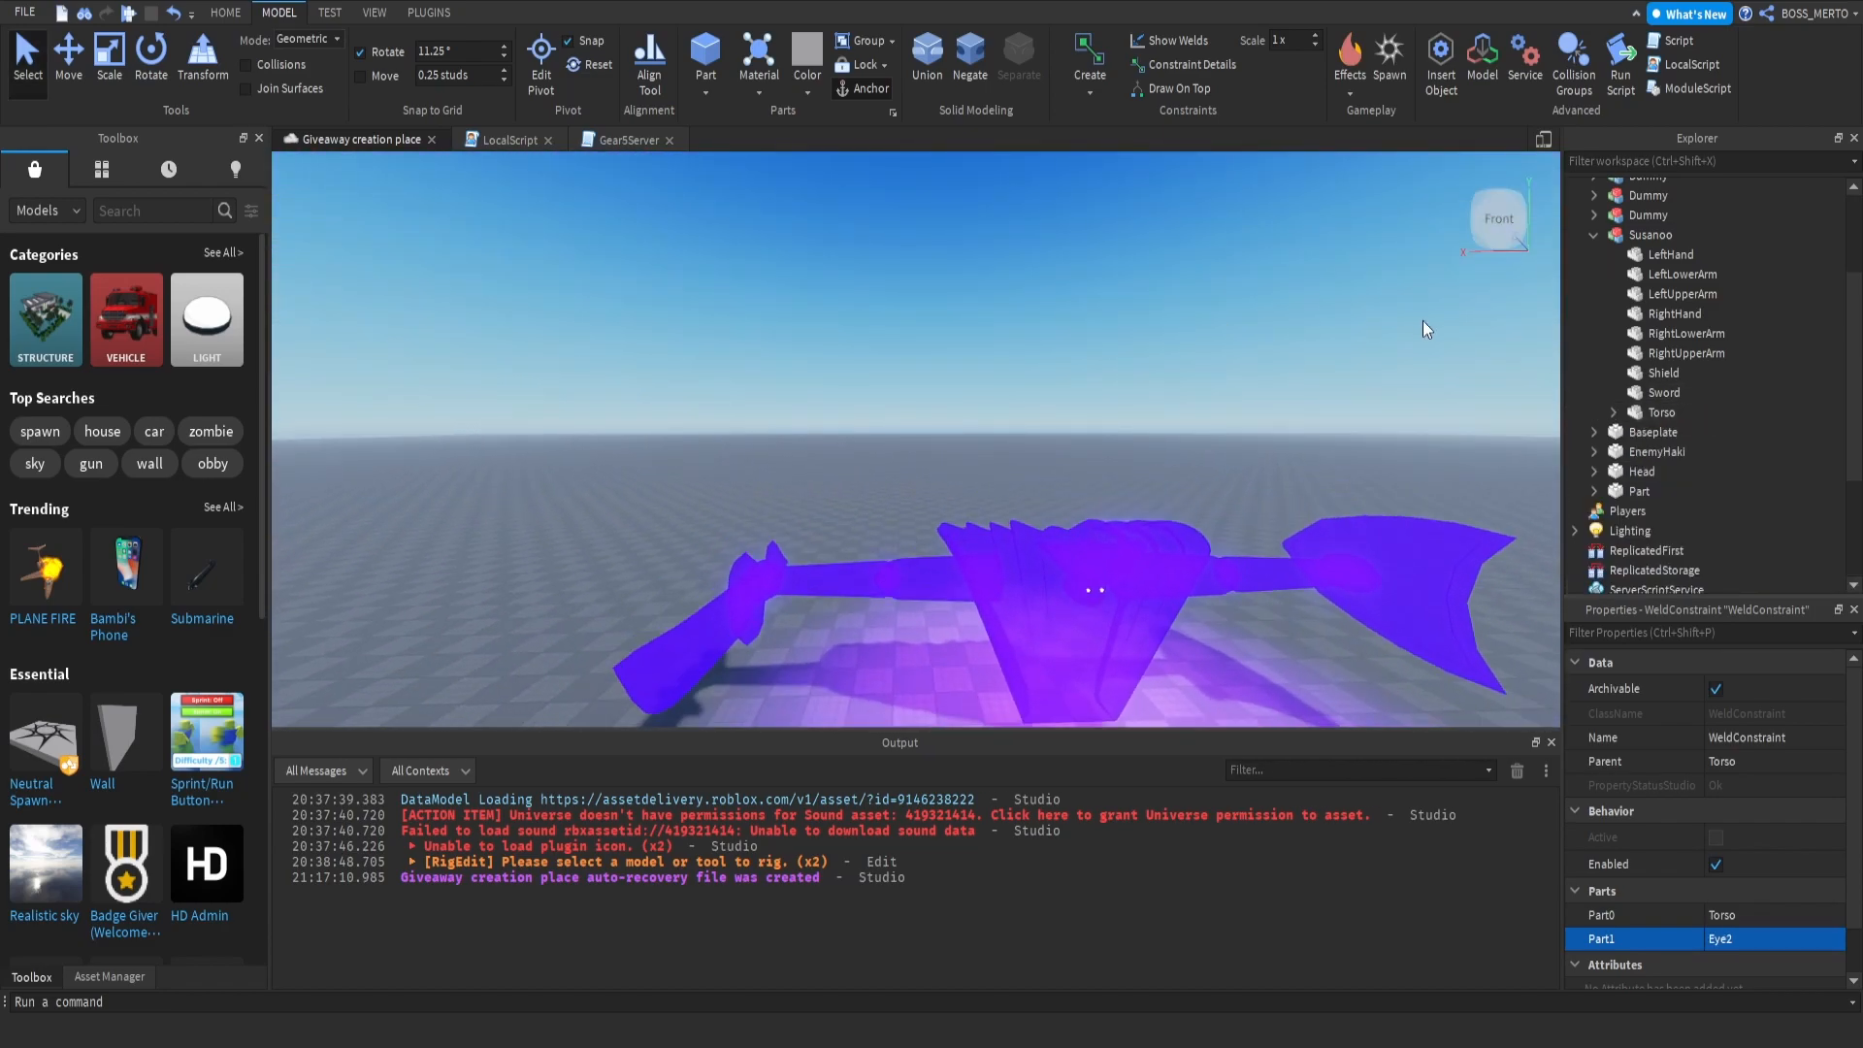
left_click(1413, 324)
right_click_drag(1412, 324, 1414, 327)
key("a")
key("d")
left_click(1613, 412)
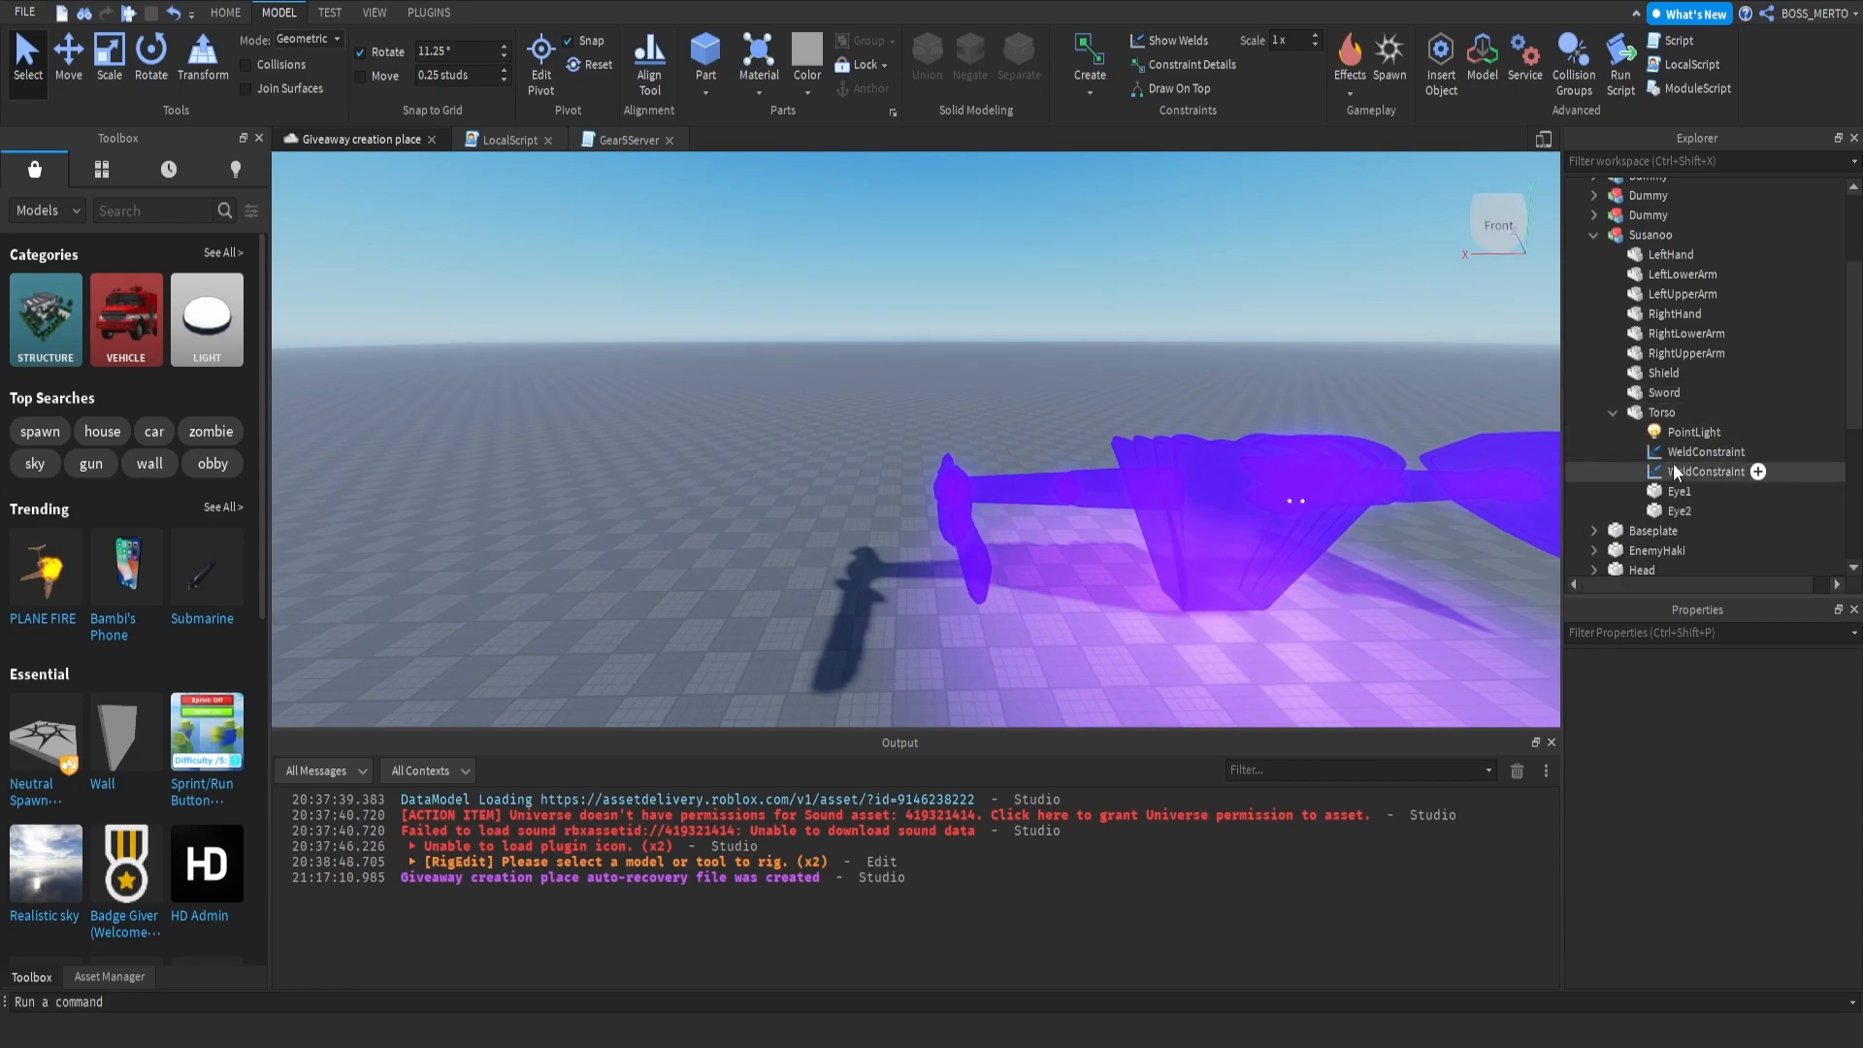
left_click(1669, 492)
scroll(1731, 811, "down", 8)
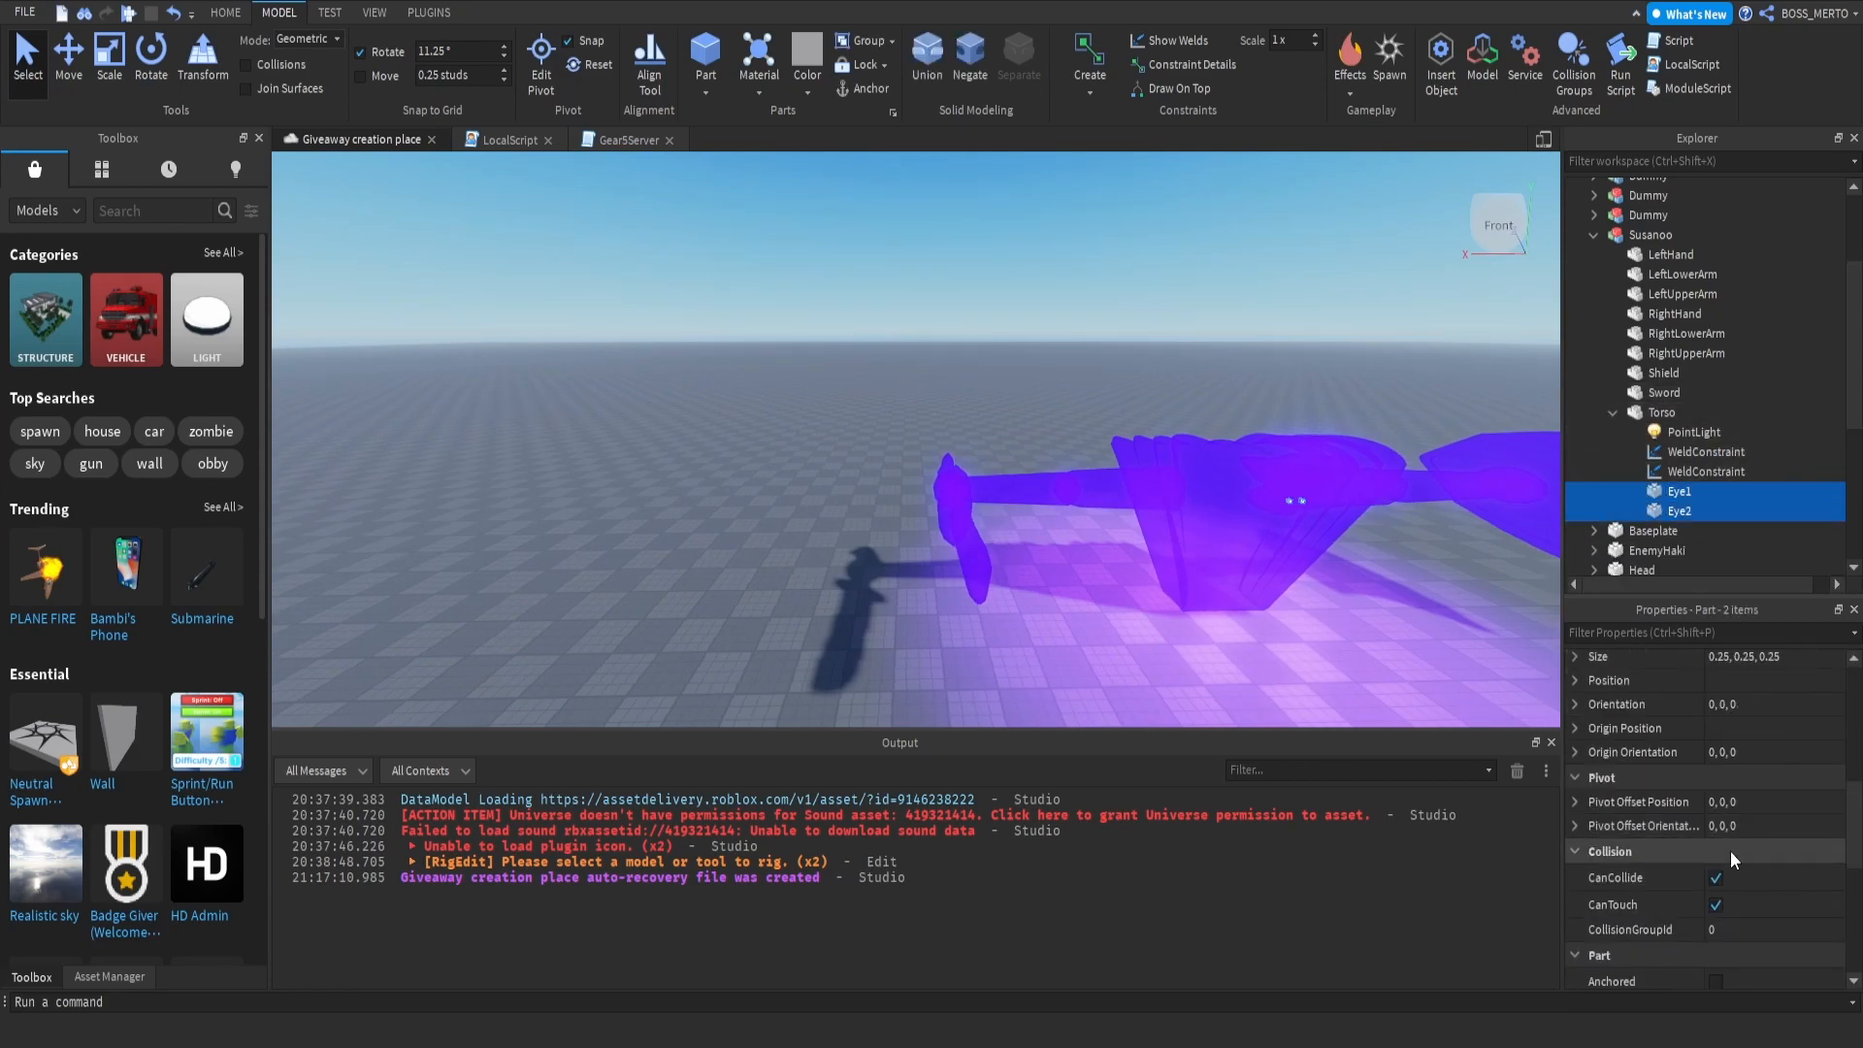
scroll(1717, 706, "up", 8)
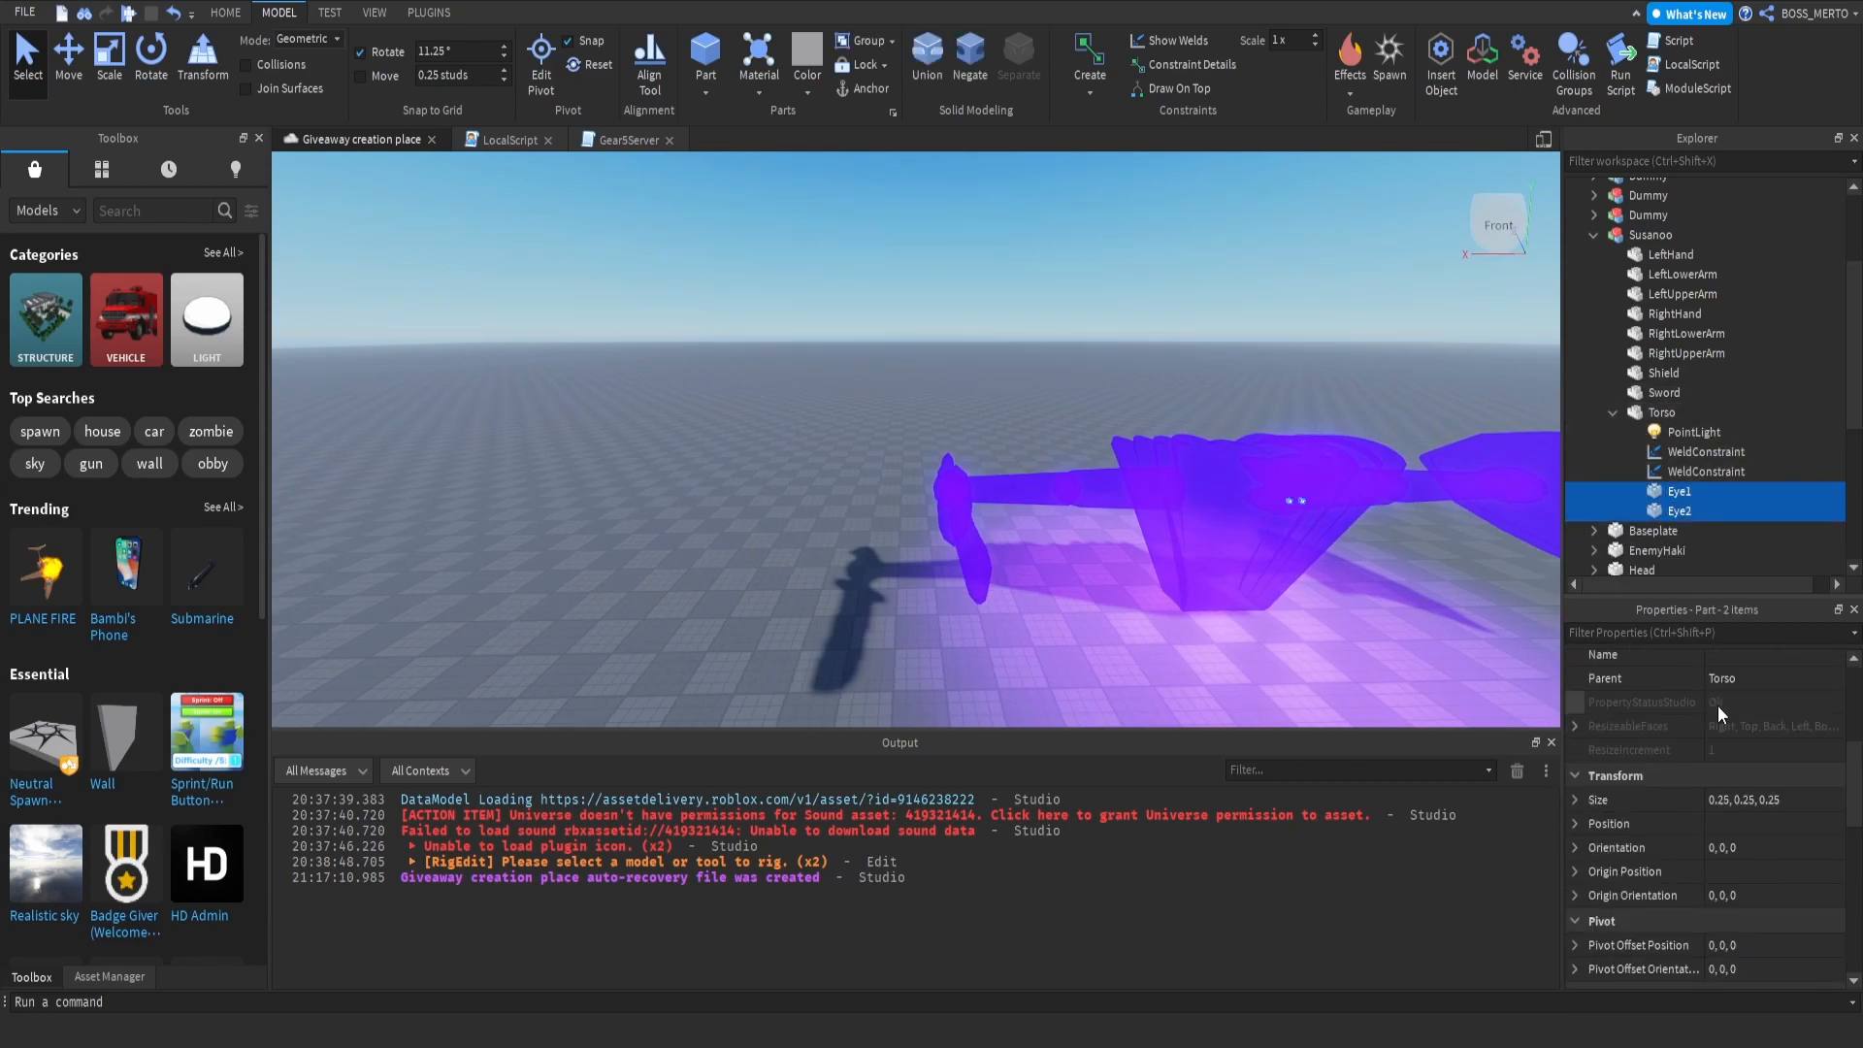
left_click(1612, 412)
Step: Move the whole Susanoo model about 20 studs sideways along the X axis on the baseplate
key("a")
right_click_drag(1138, 310, 1139, 311)
left_click(1090, 440)
scroll(1090, 440, "down", 3)
key("d")
right_click_drag(1031, 258, 1031, 259)
key("w")
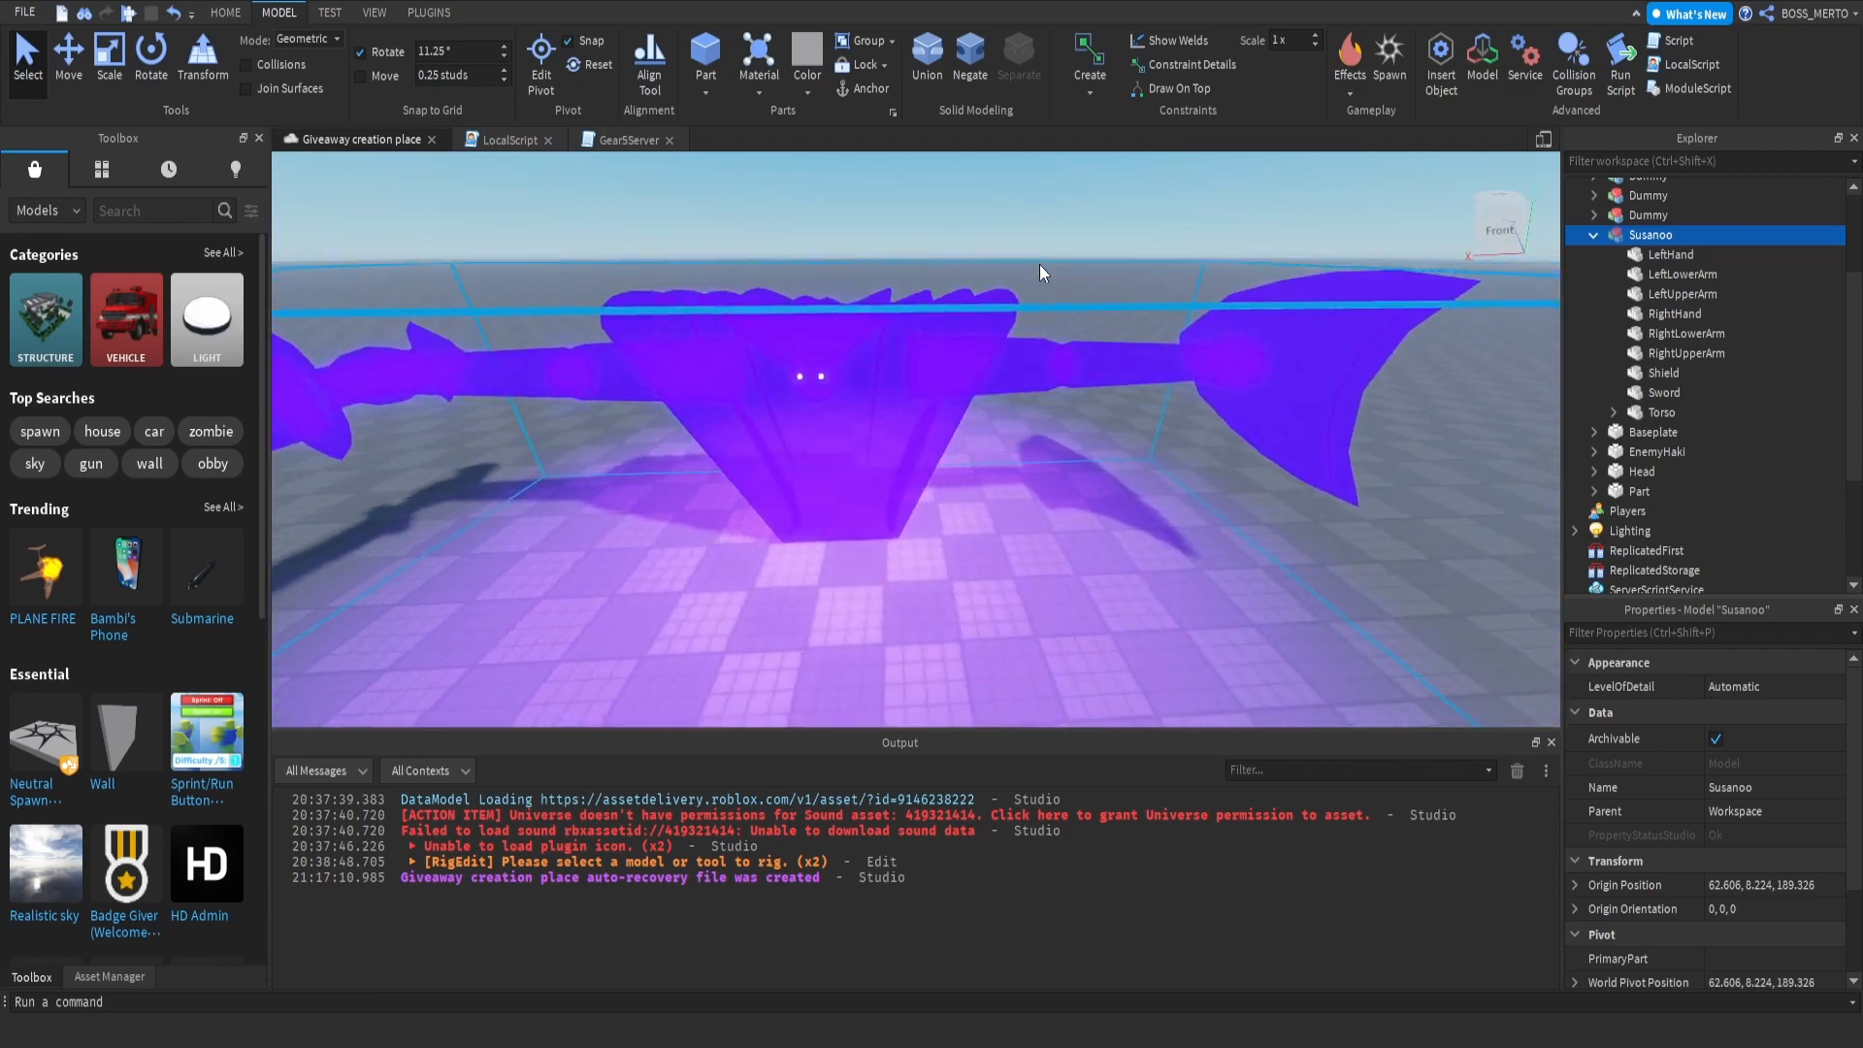
key("a")
left_click_drag(1081, 449, 753, 570)
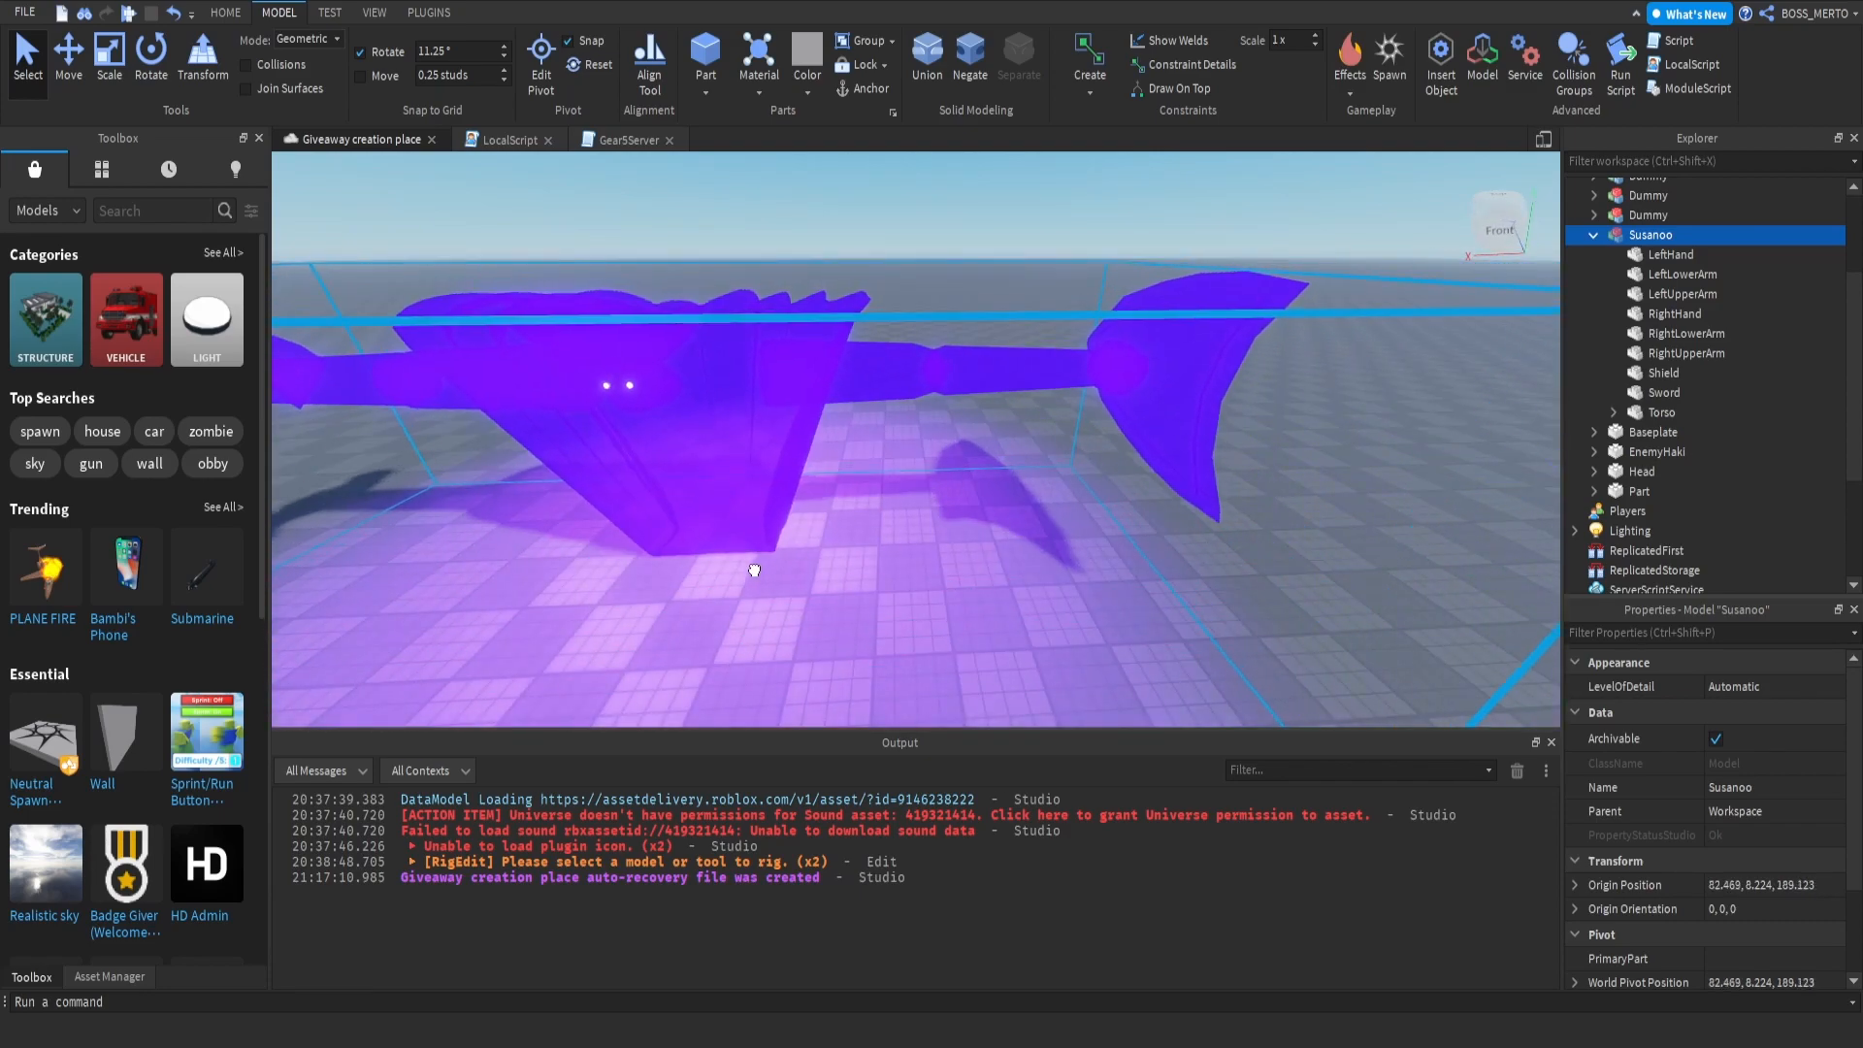
key("a")
Step: Parent the Sword to RightHand and add a weld constraint there with Part0 RightHand and Part1 Sword
left_click(1650, 394)
left_click_drag(1650, 396, 1656, 312)
left_click(1657, 312)
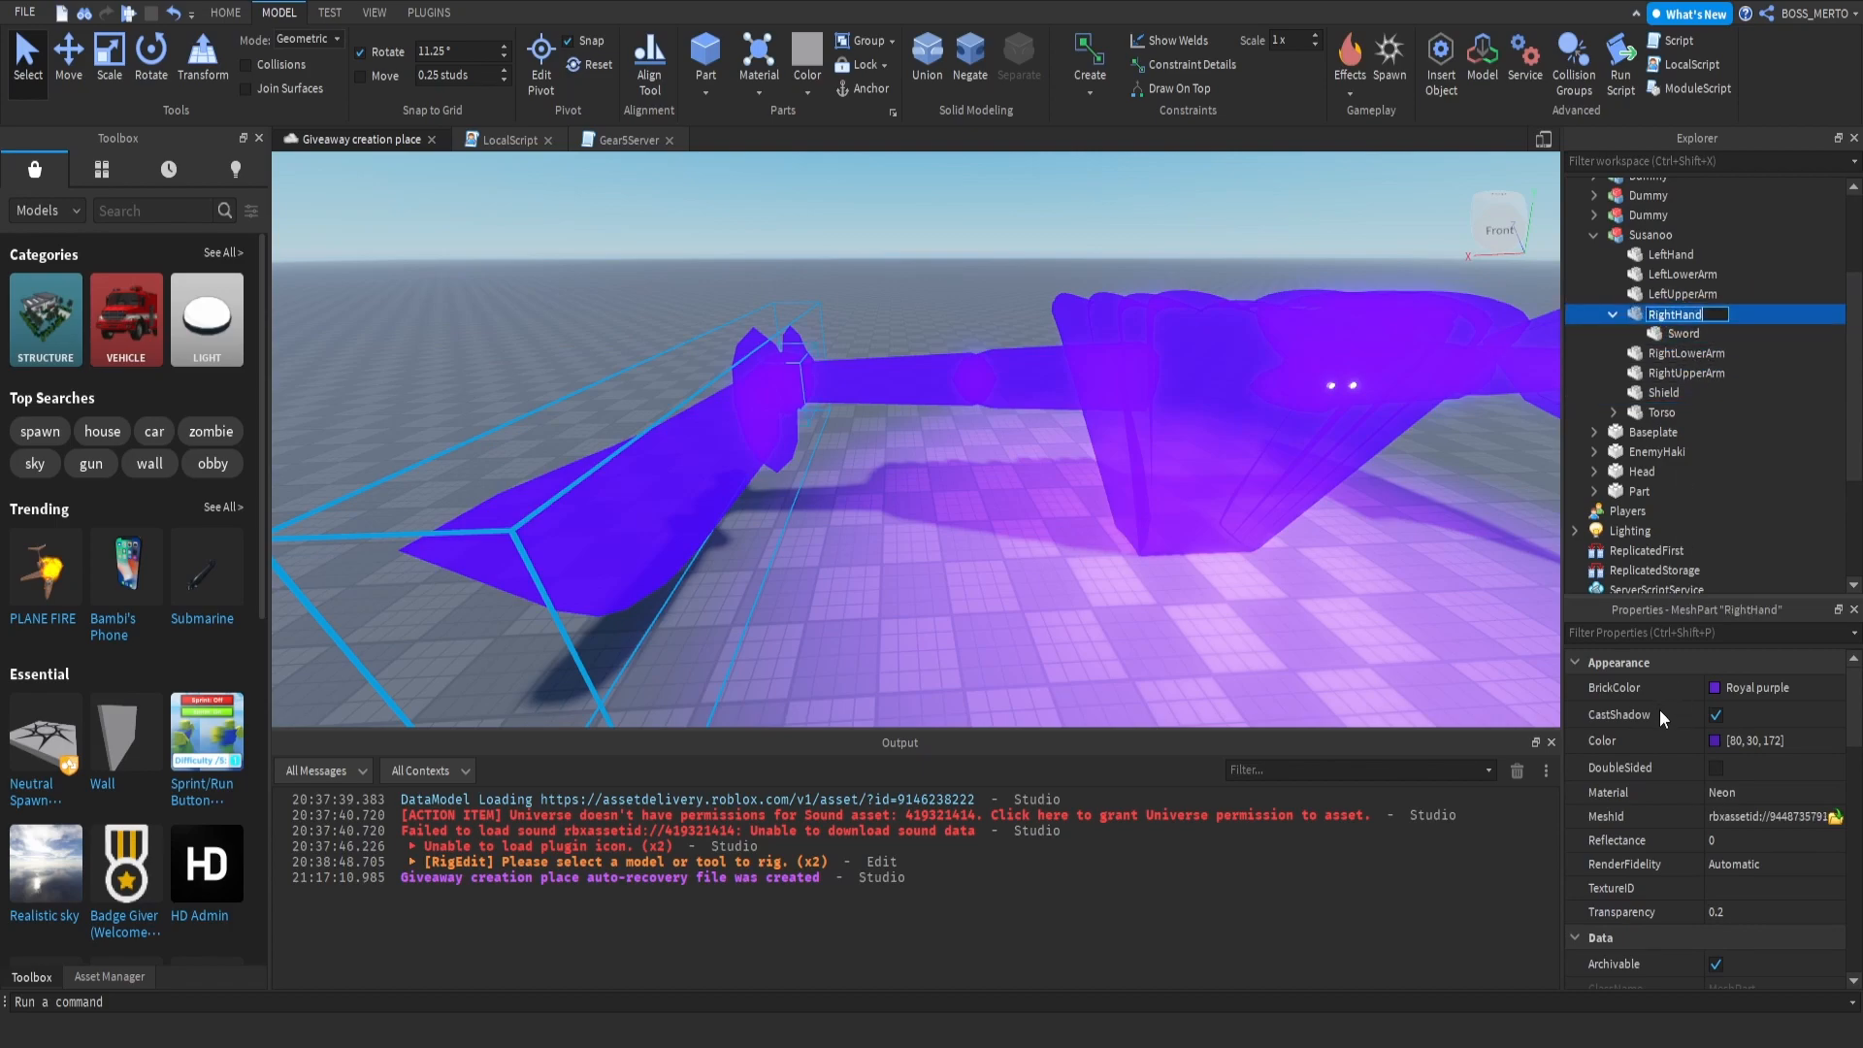
left_click(1729, 911)
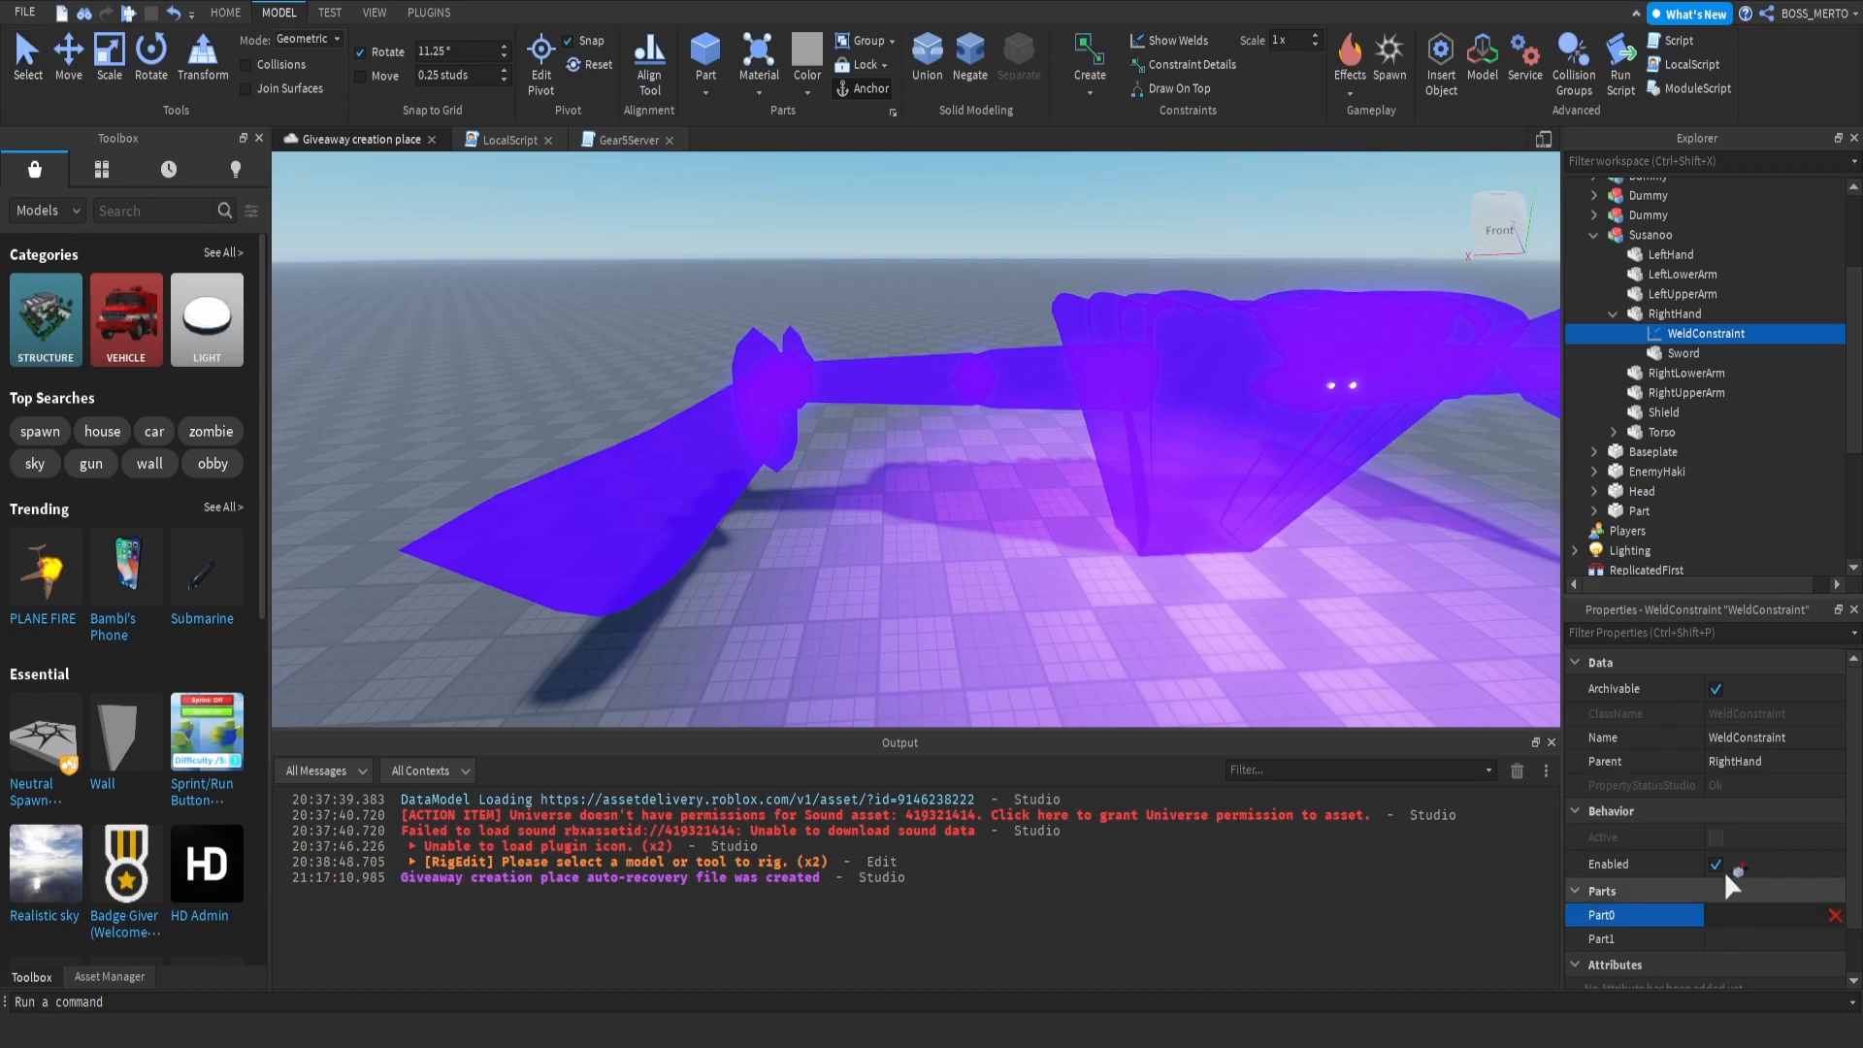
left_click(1668, 318)
left_click(1724, 940)
left_click(1683, 353)
Step: Parent the Shield to LeftHand and add a weld constraint there with Part0 LeftHand and Part1 Shield
left_click_drag(1665, 413, 1656, 254)
left_click(1657, 254)
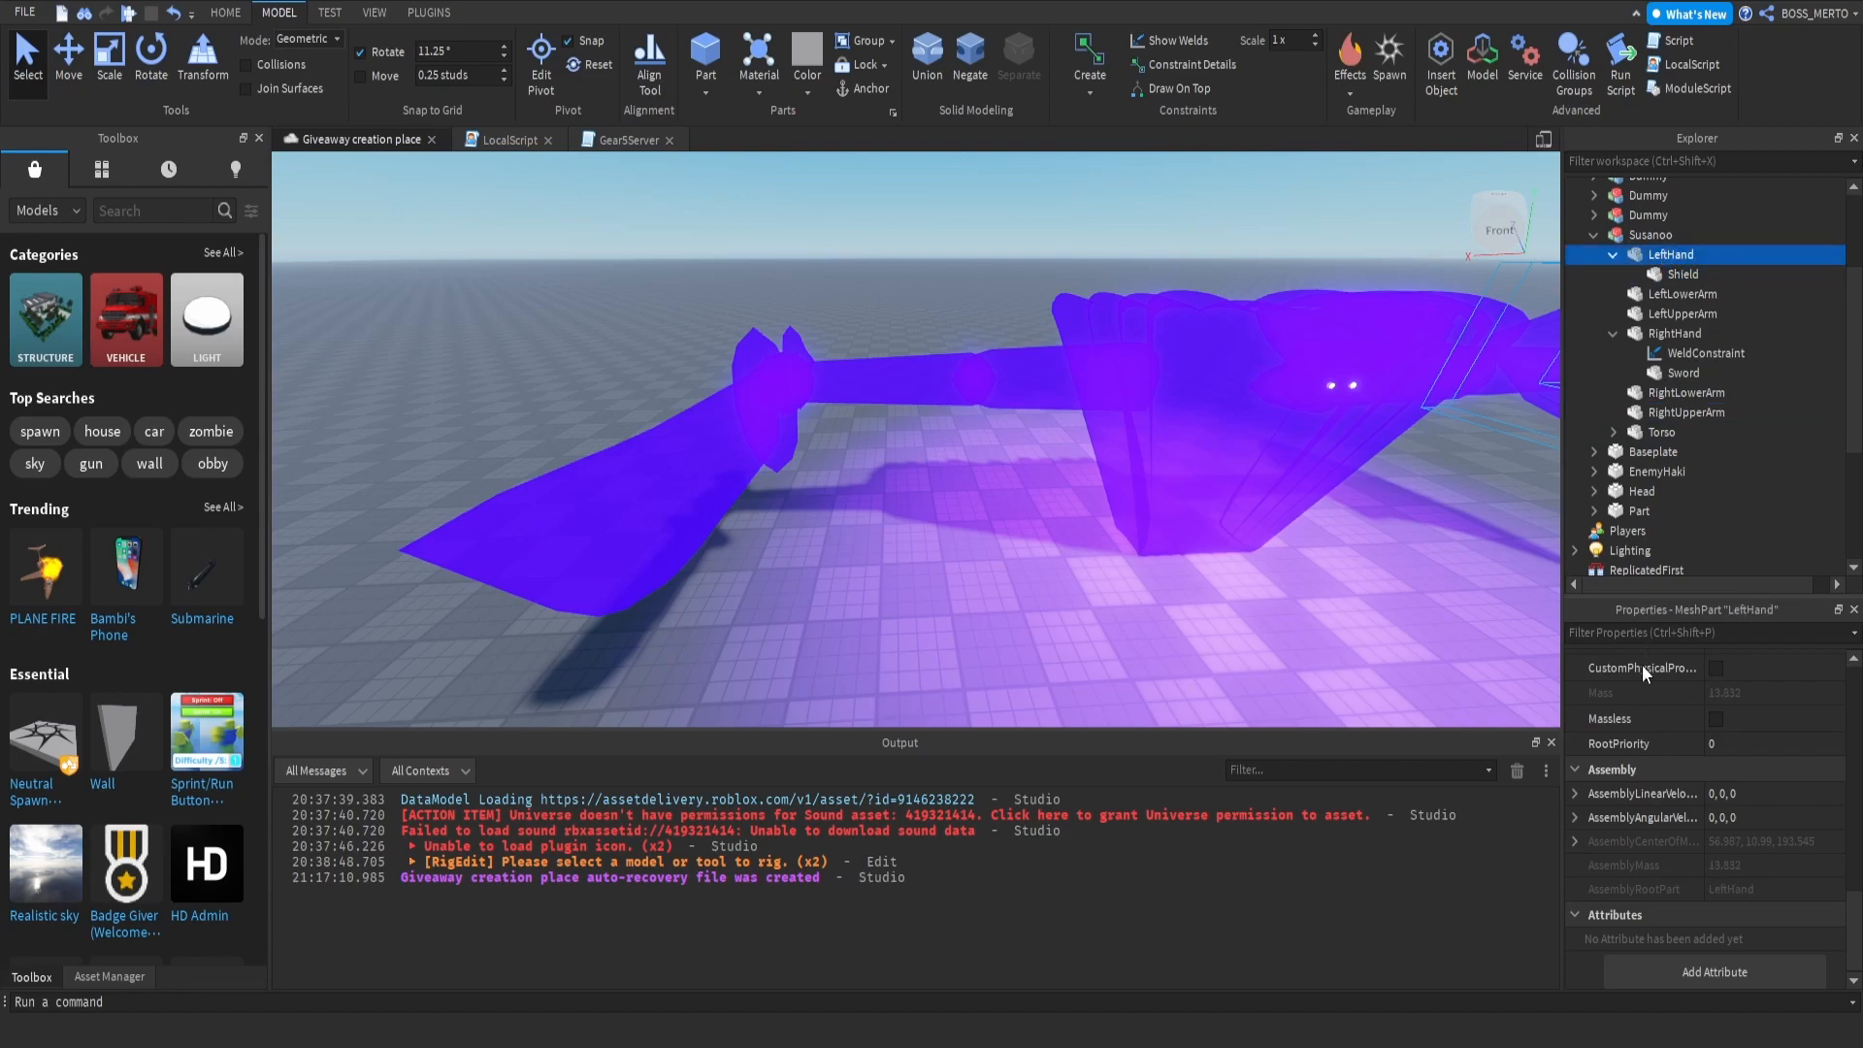
key("ctrl+shift+v")
left_click(1704, 860)
left_click(1657, 256)
left_click(1722, 885)
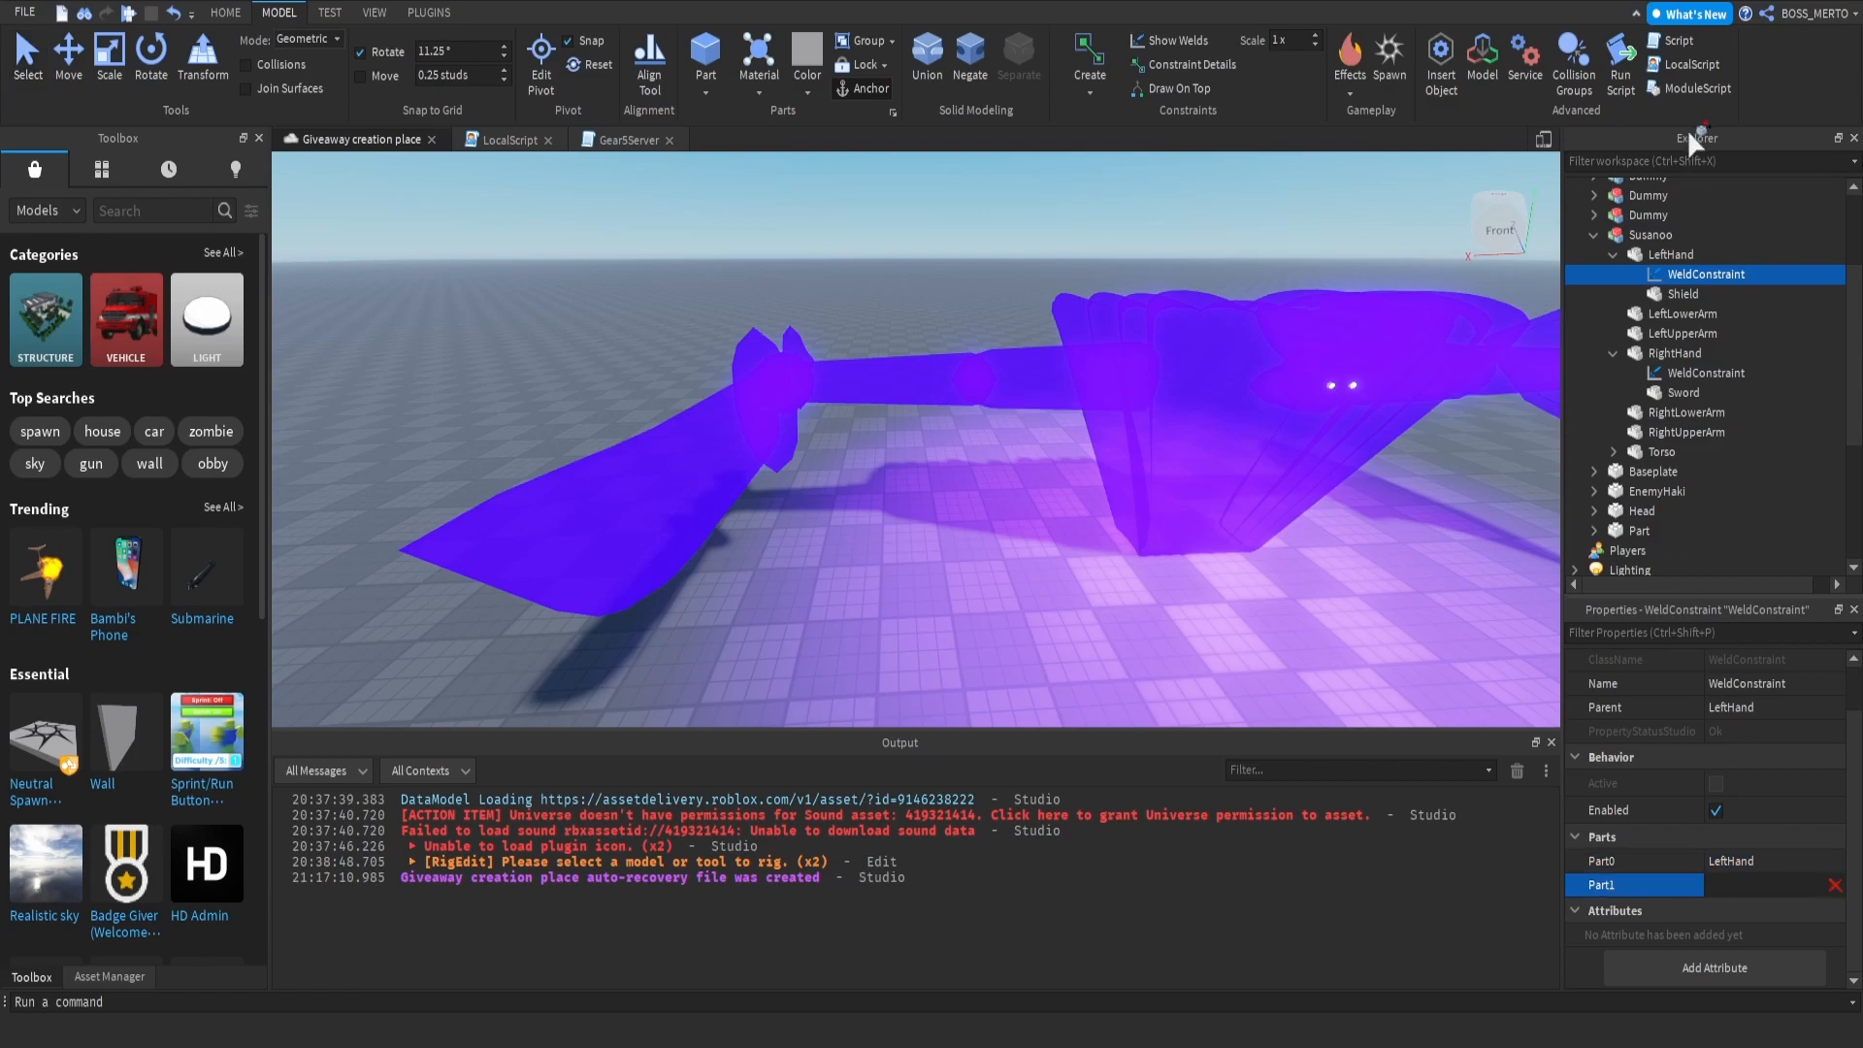
left_click(1684, 293)
Step: Turn off CanCollide for all of Susanoo's hand, arm and Torso meshes at once
left_click(1671, 254)
left_click(1614, 254)
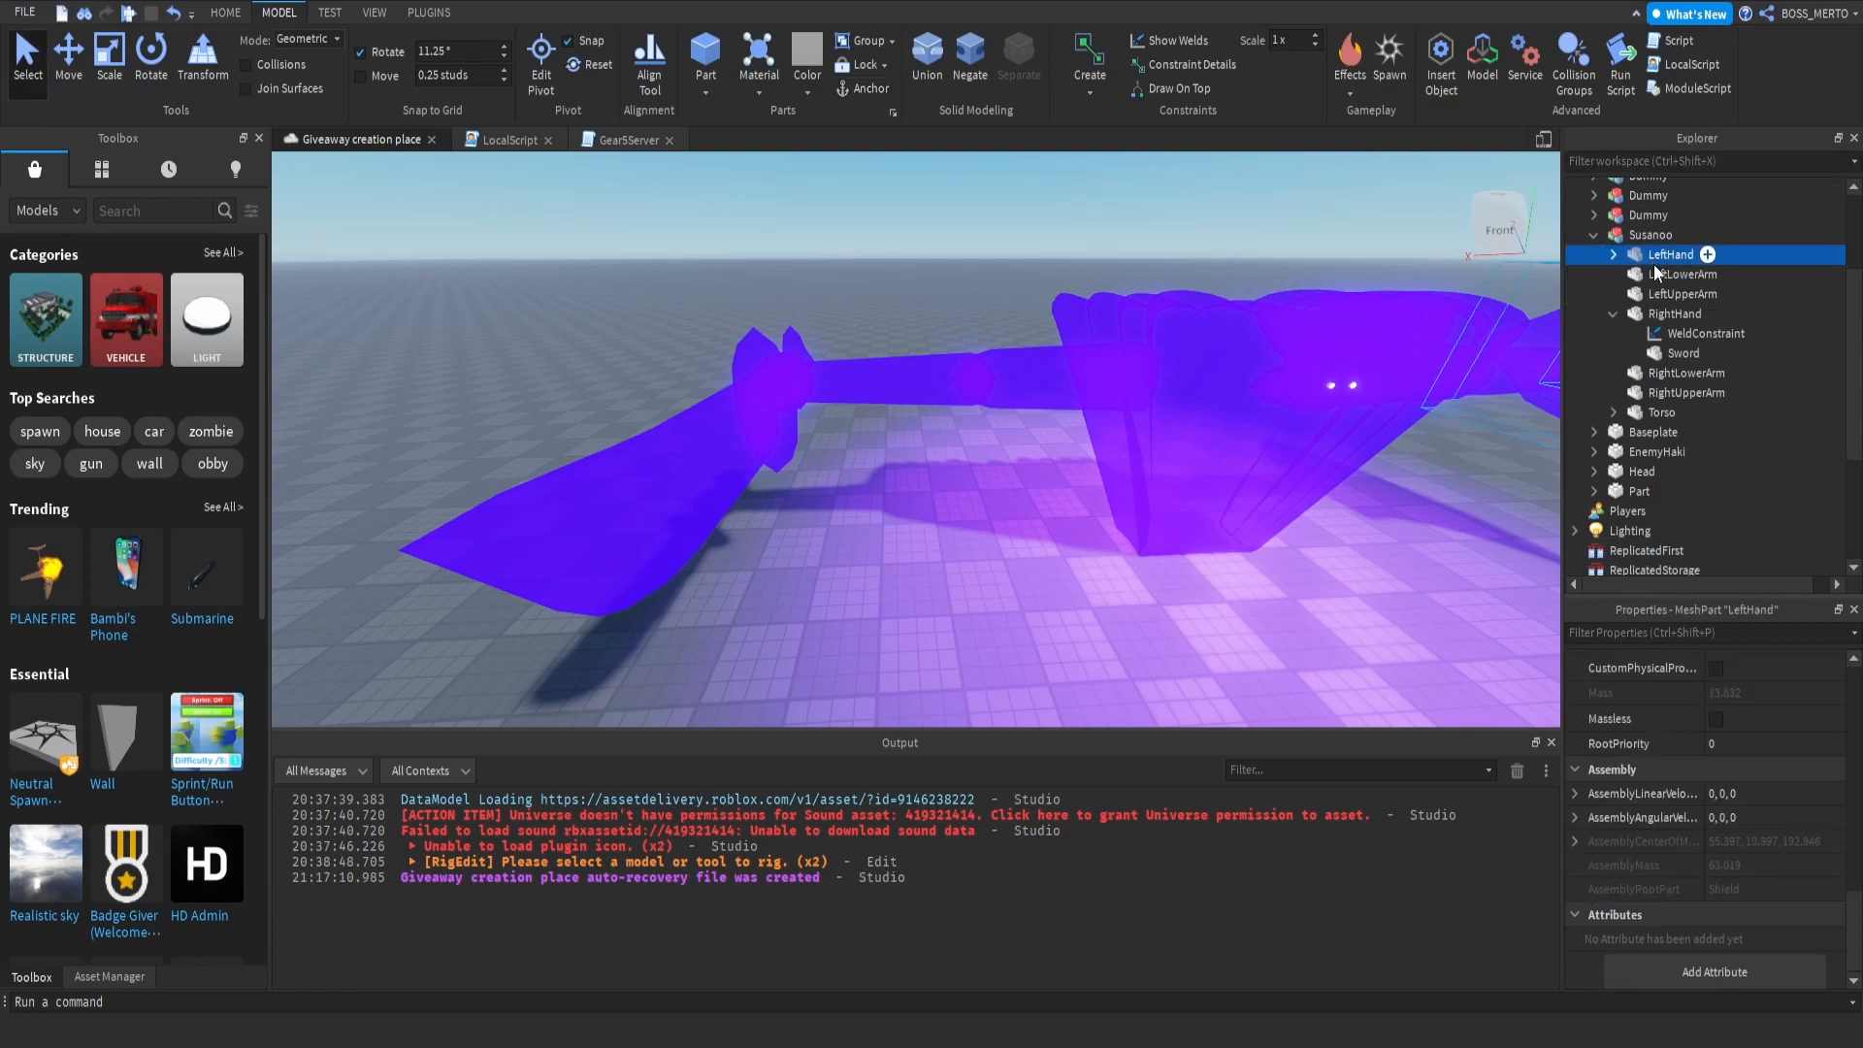
left_click(1614, 313)
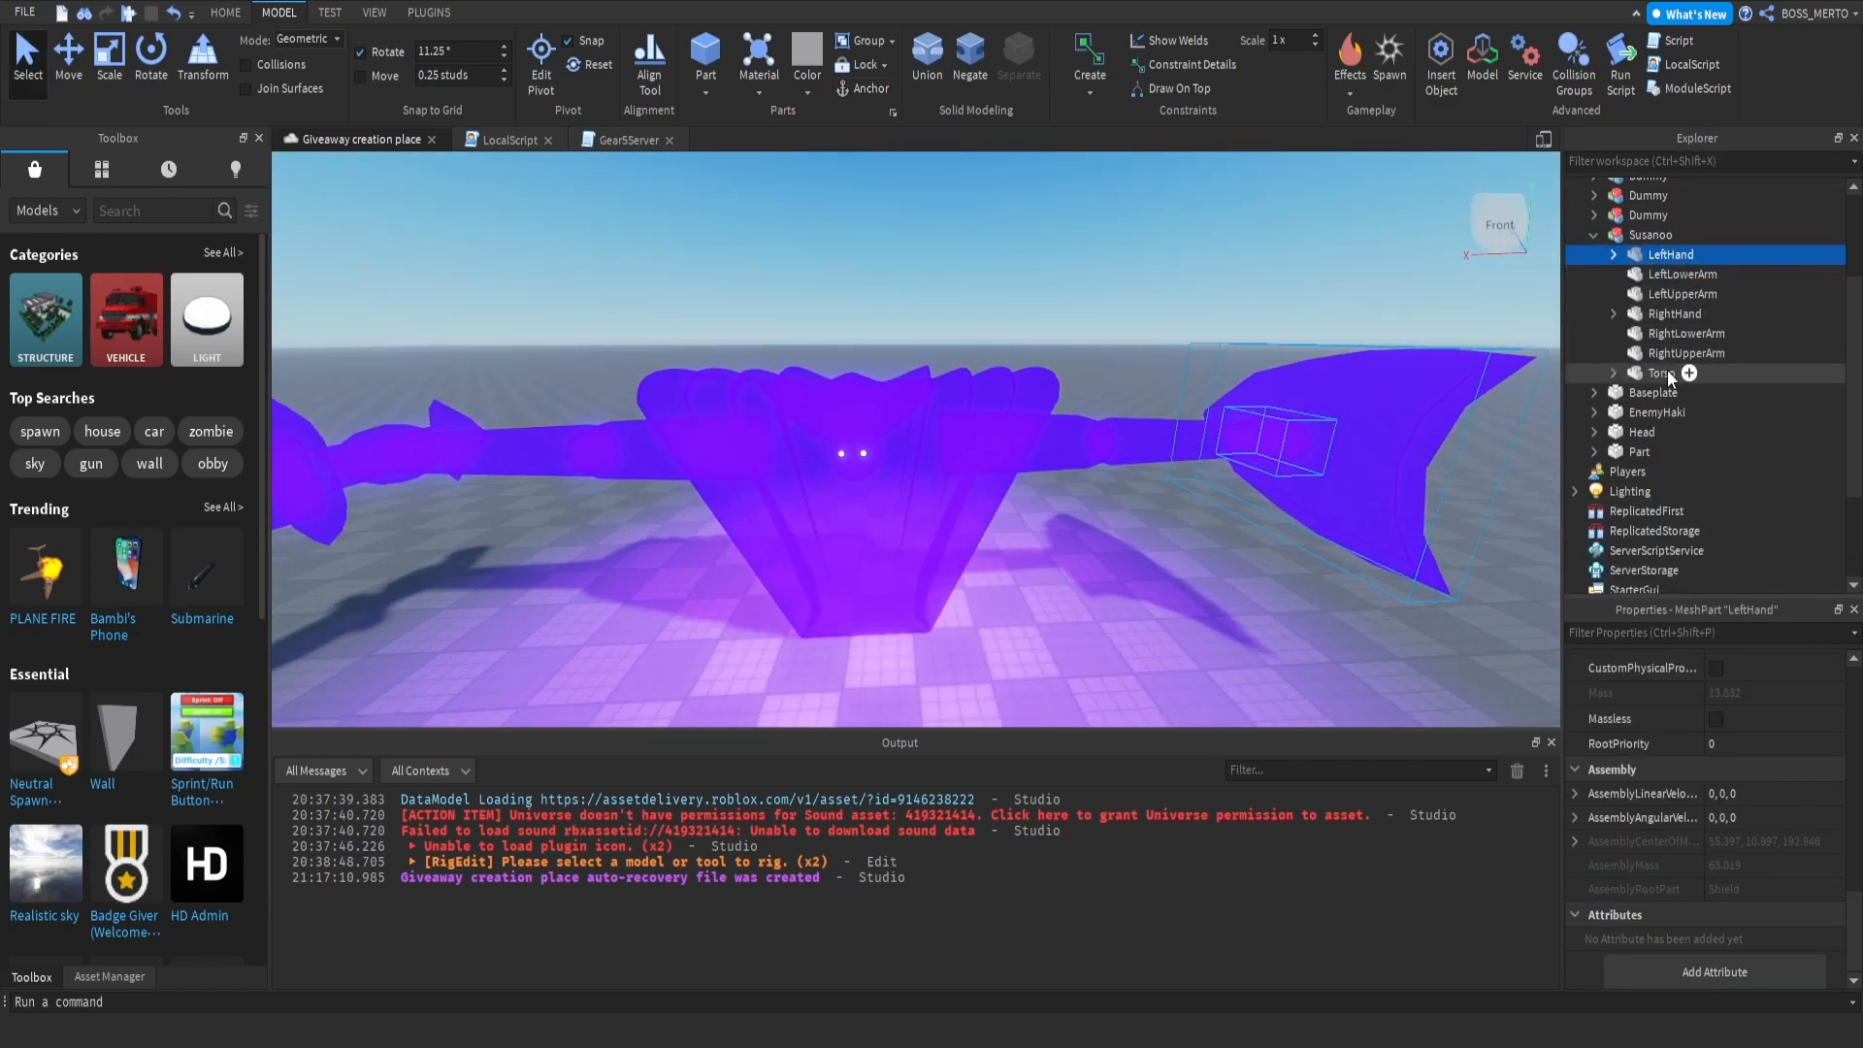
left_click(1665, 373, "shift")
scroll(1708, 815, "up", 5)
left_click(1716, 775)
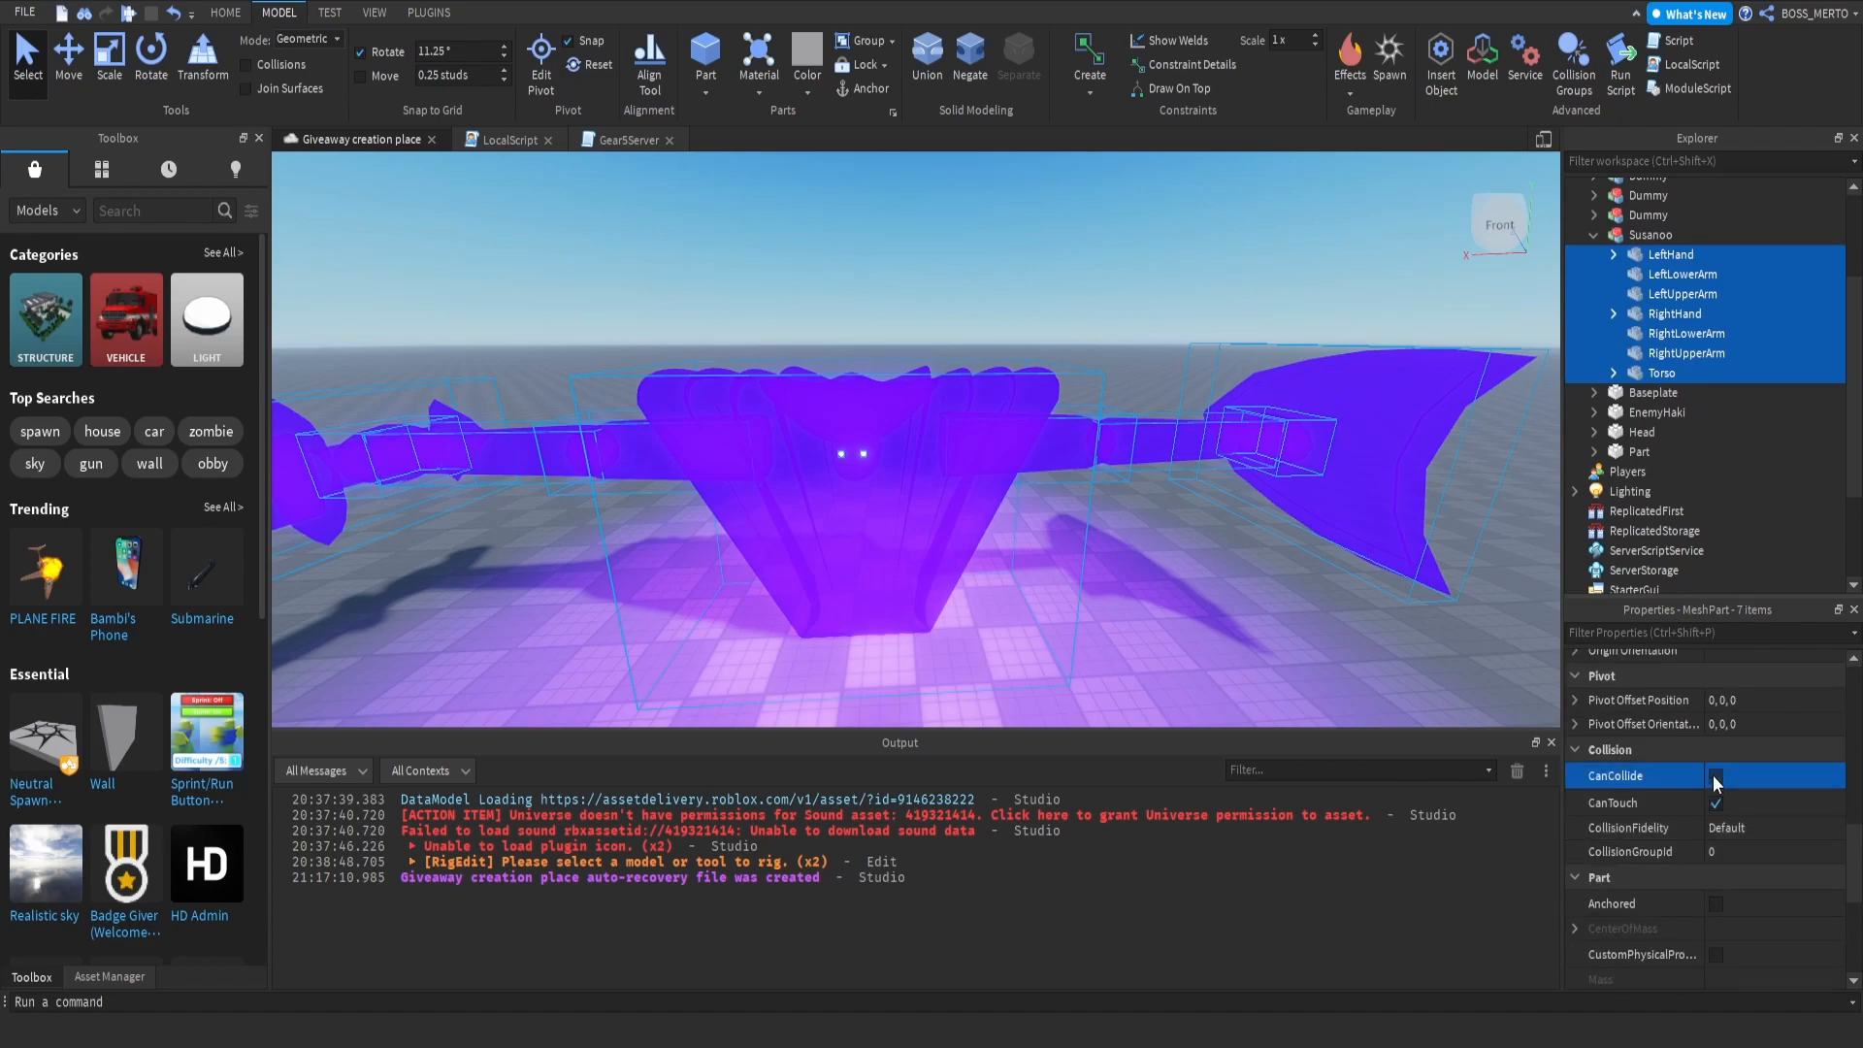
Step: Check the collision settings of the Shield and Sword meshes inside Susanoo's left and right hands
left_click(1613, 255)
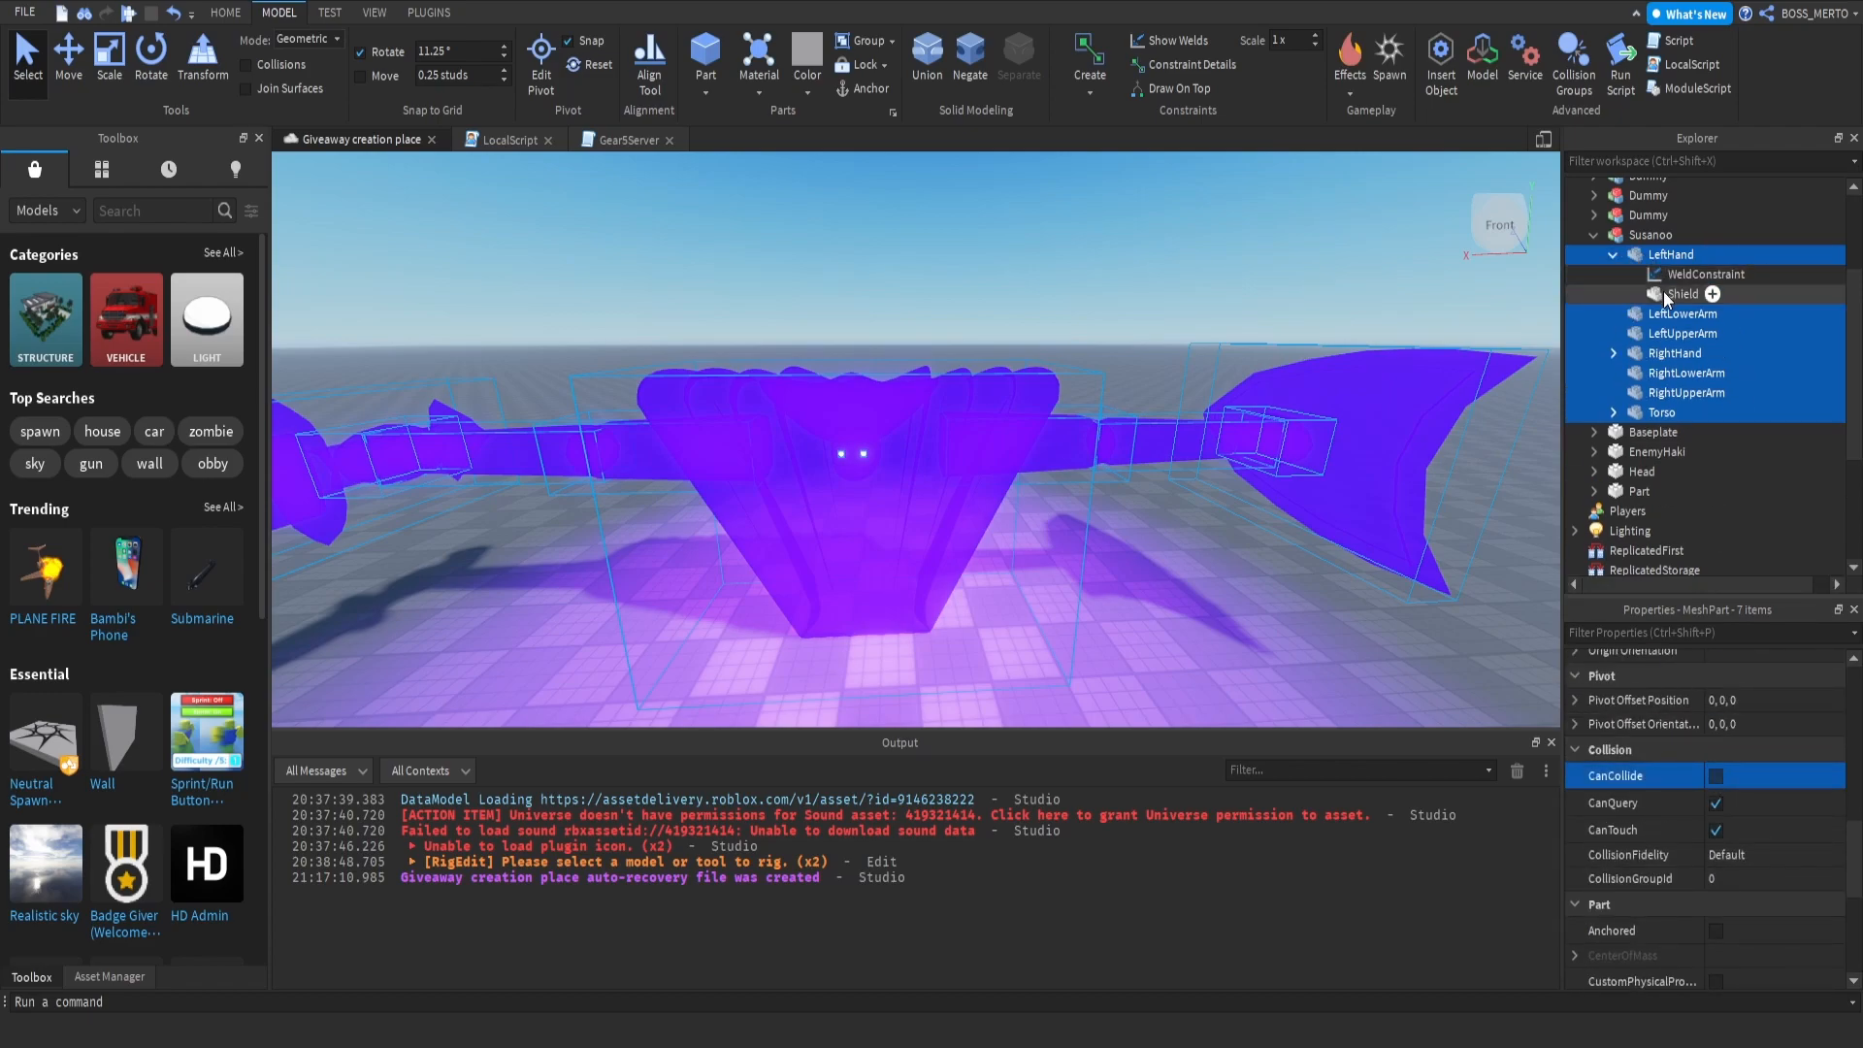
left_click(1649, 293)
left_click(1614, 354)
left_click(1676, 392, "ctrl")
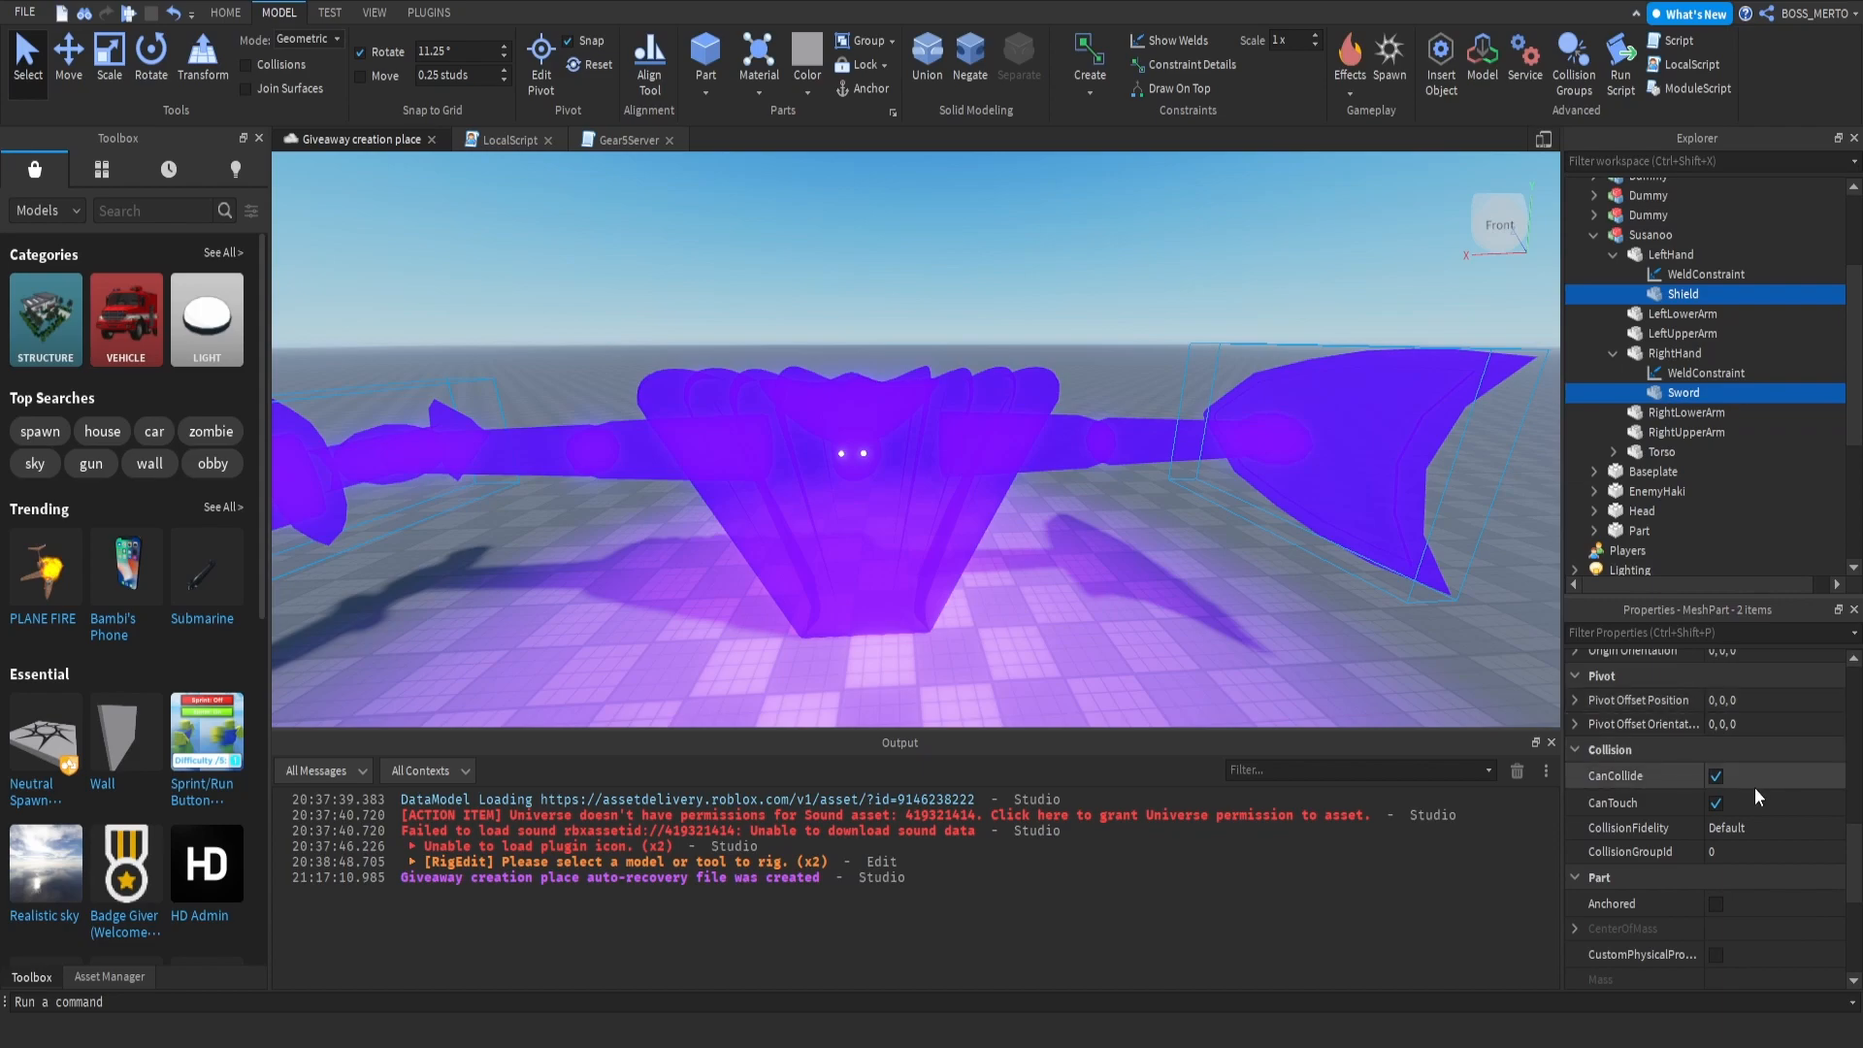
left_click(1613, 237)
left_click(1614, 255)
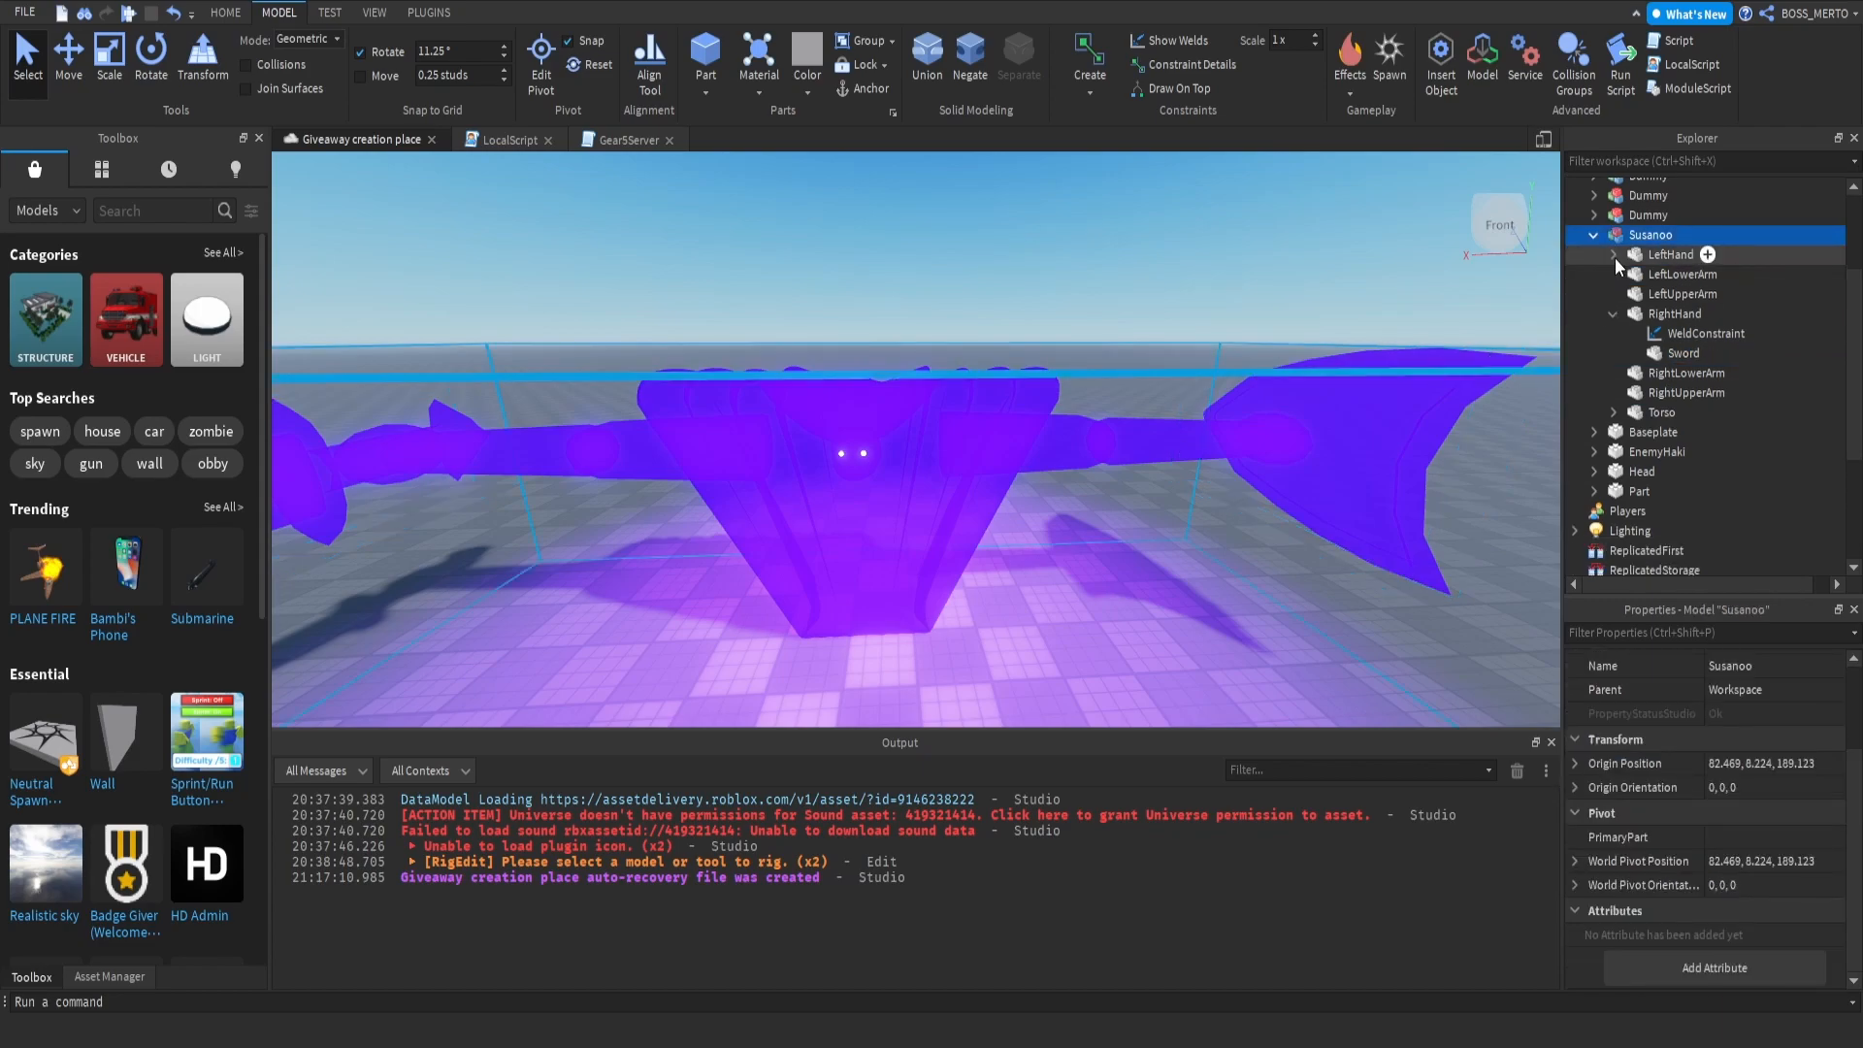
left_click(1614, 313)
Step: Examine the whole Susanoo model from above and from the front
left_click(1273, 225)
key("s")
key("a")
right_click_drag(1272, 225, 1272, 225)
key("w")
scroll(1272, 225, "down", 5)
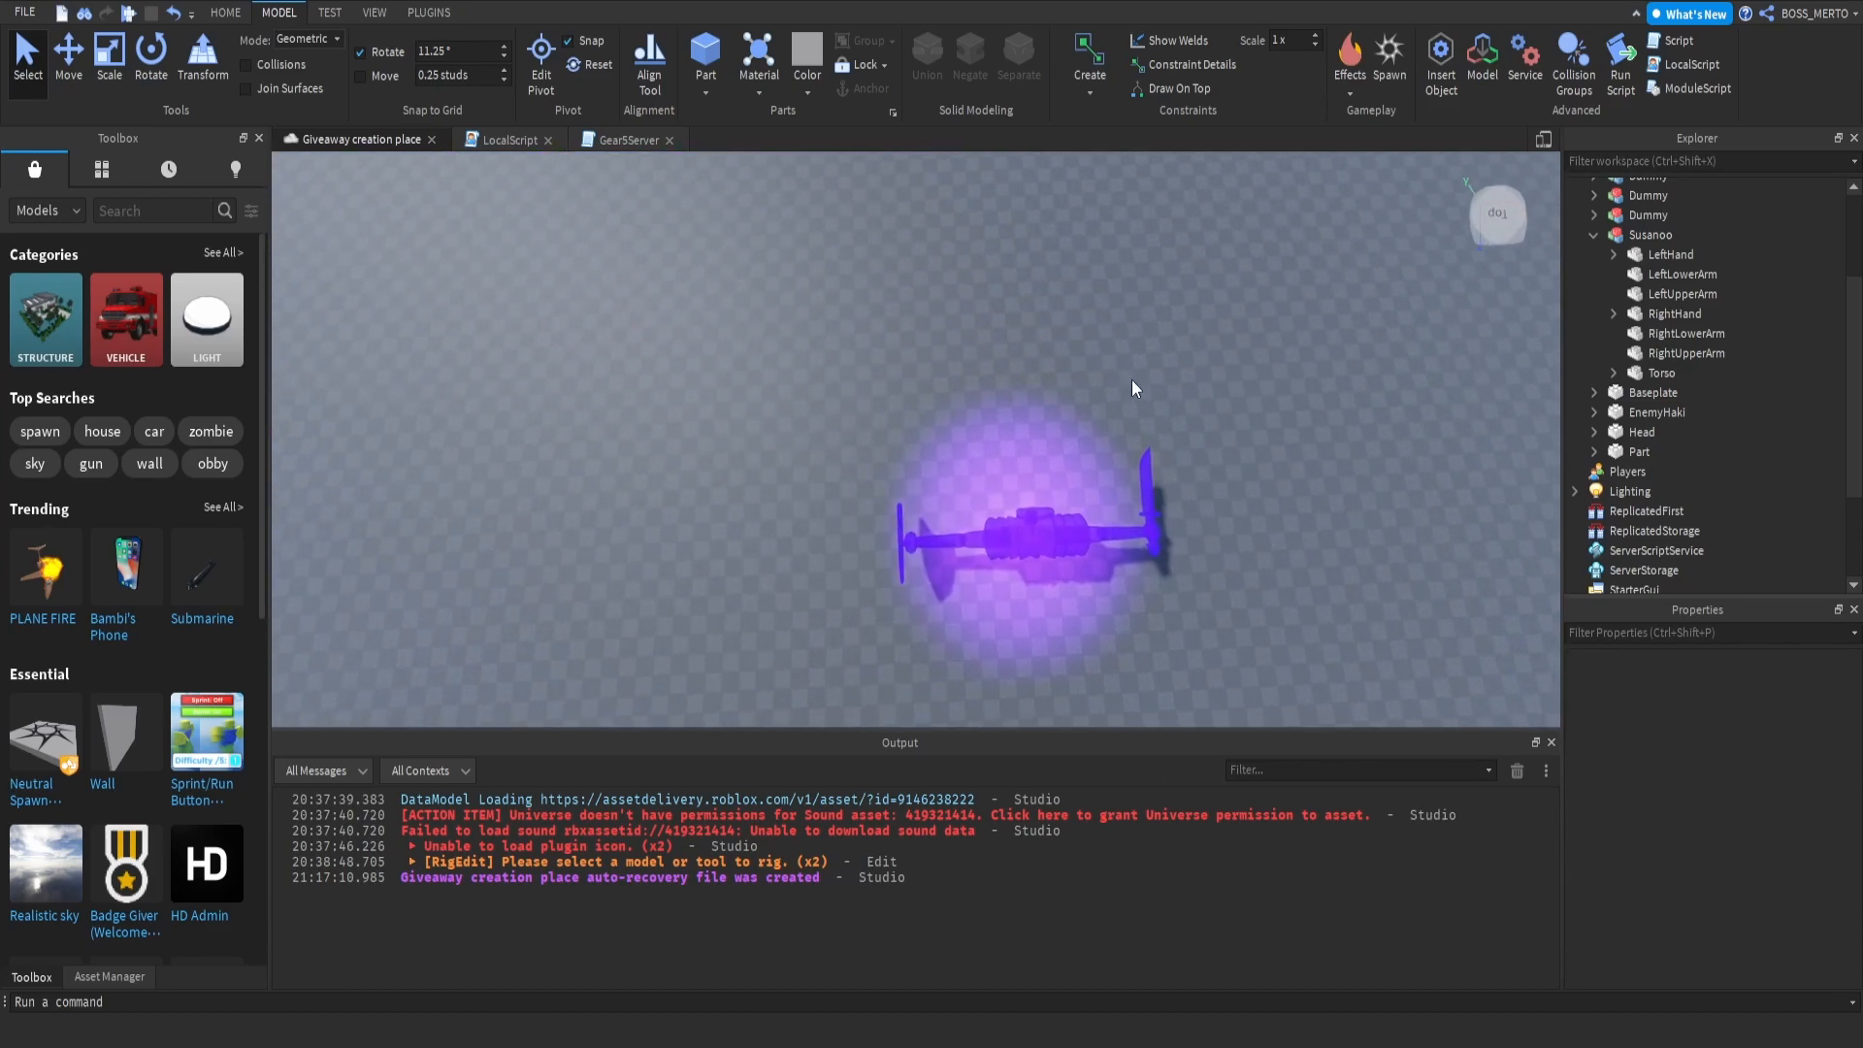
scroll(1140, 375, "up", 2)
scroll(1121, 390, "up", 3)
key("w")
right_click_drag(1121, 390, 1120, 390)
scroll(1120, 390, "down", 6)
Step: Select the Susanoo model and open it for rig editing with the RigEdit Lite plugin
left_click(429, 11)
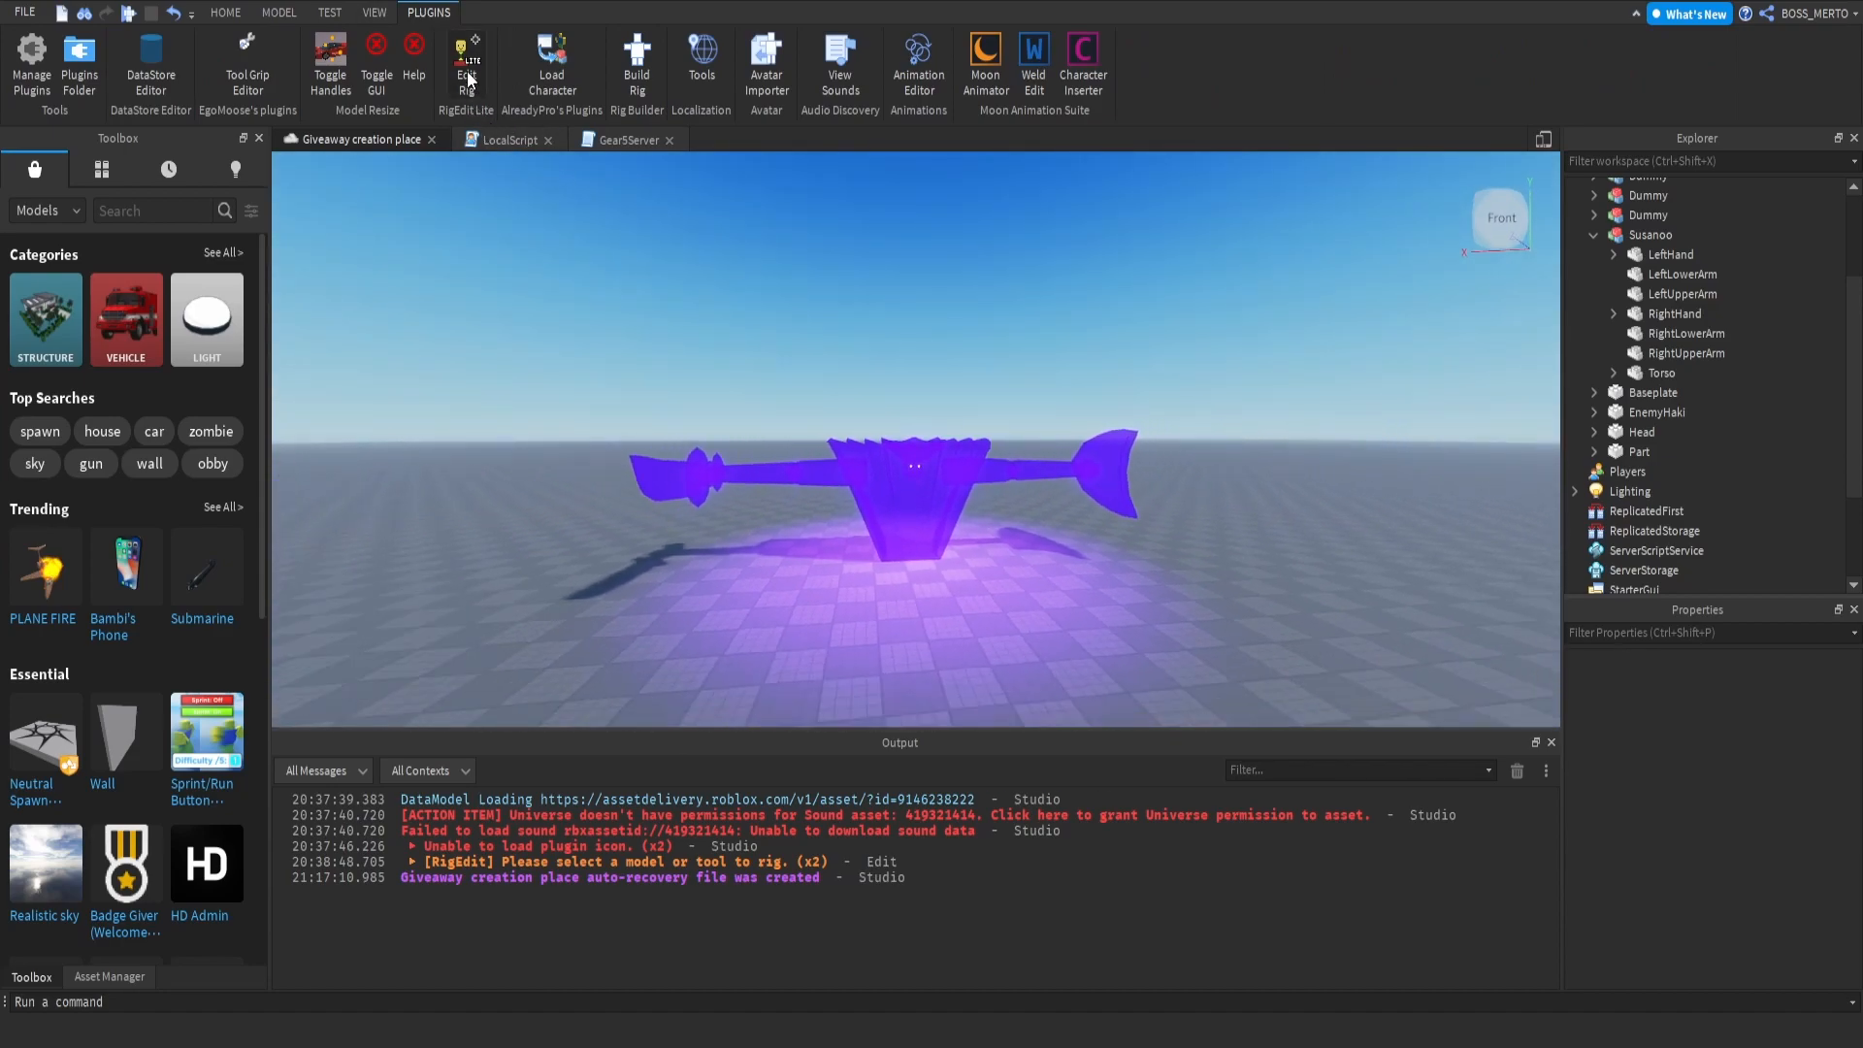
scroll(852, 165, "up", 5)
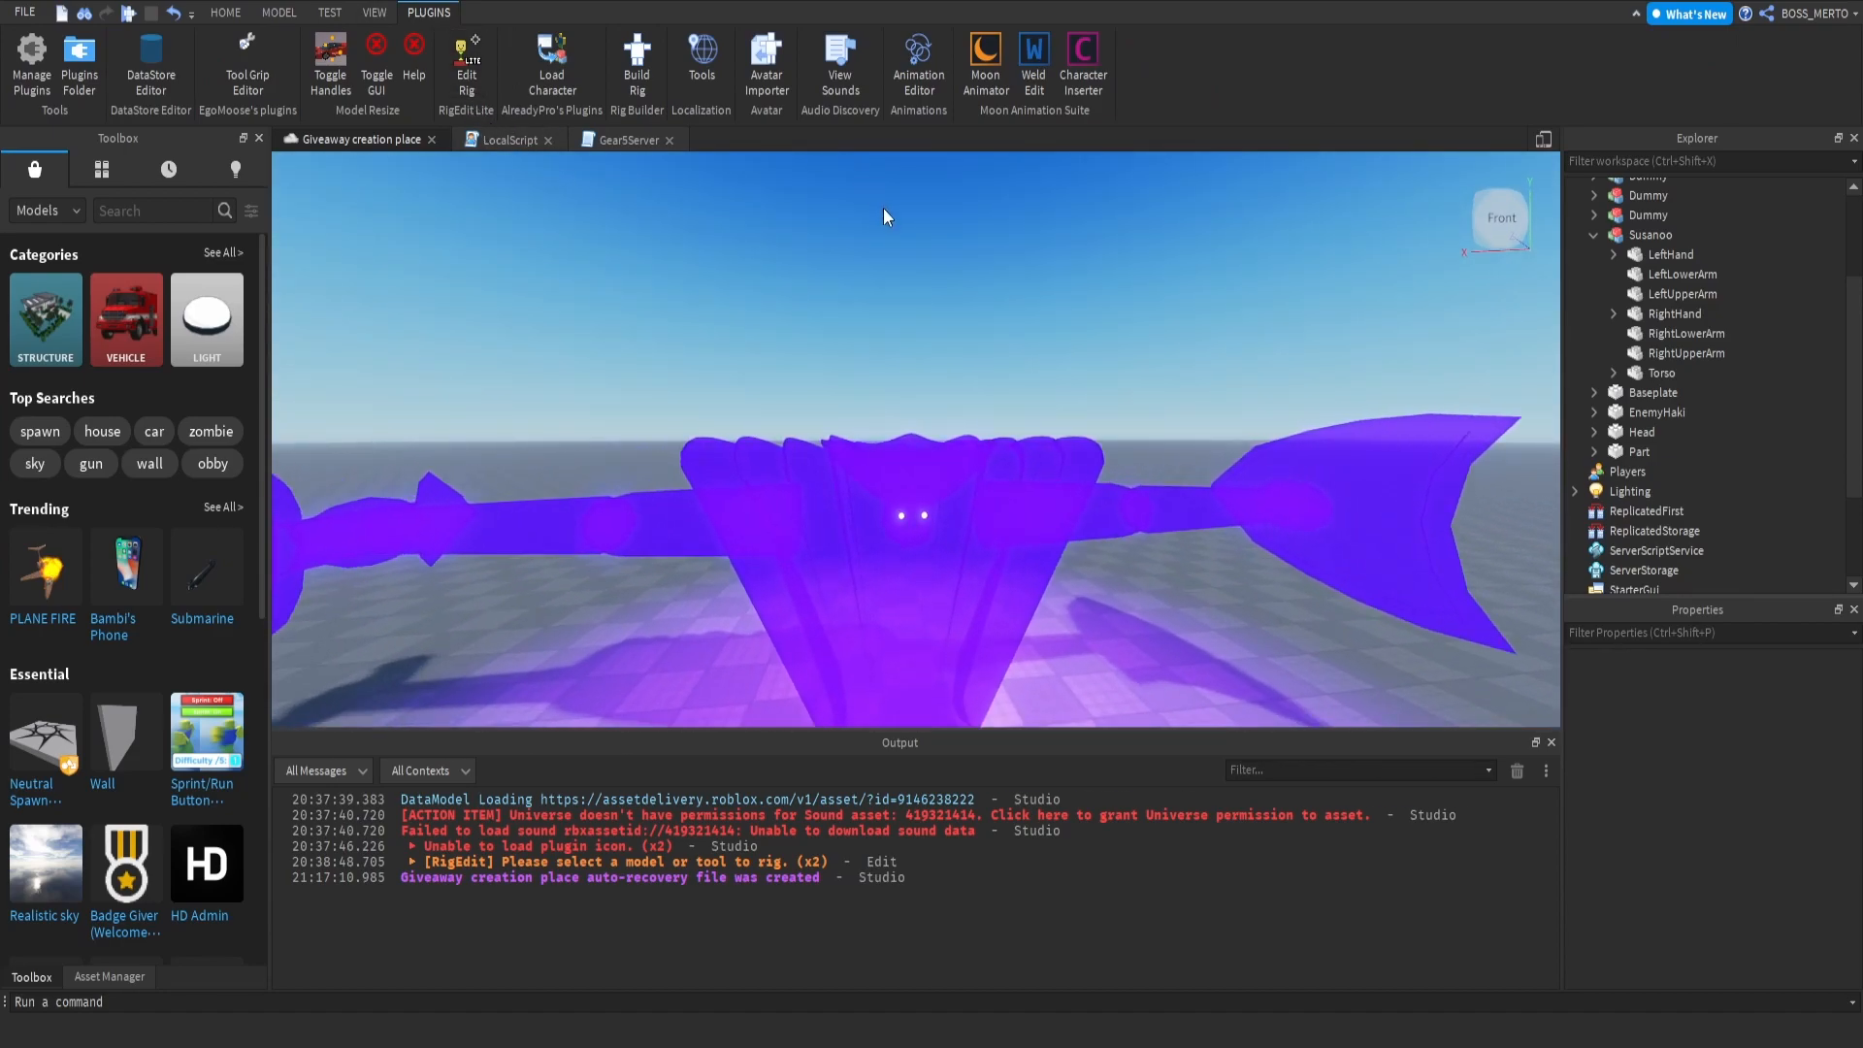
scroll(883, 207, "up", 3)
scroll(883, 208, "down", 6)
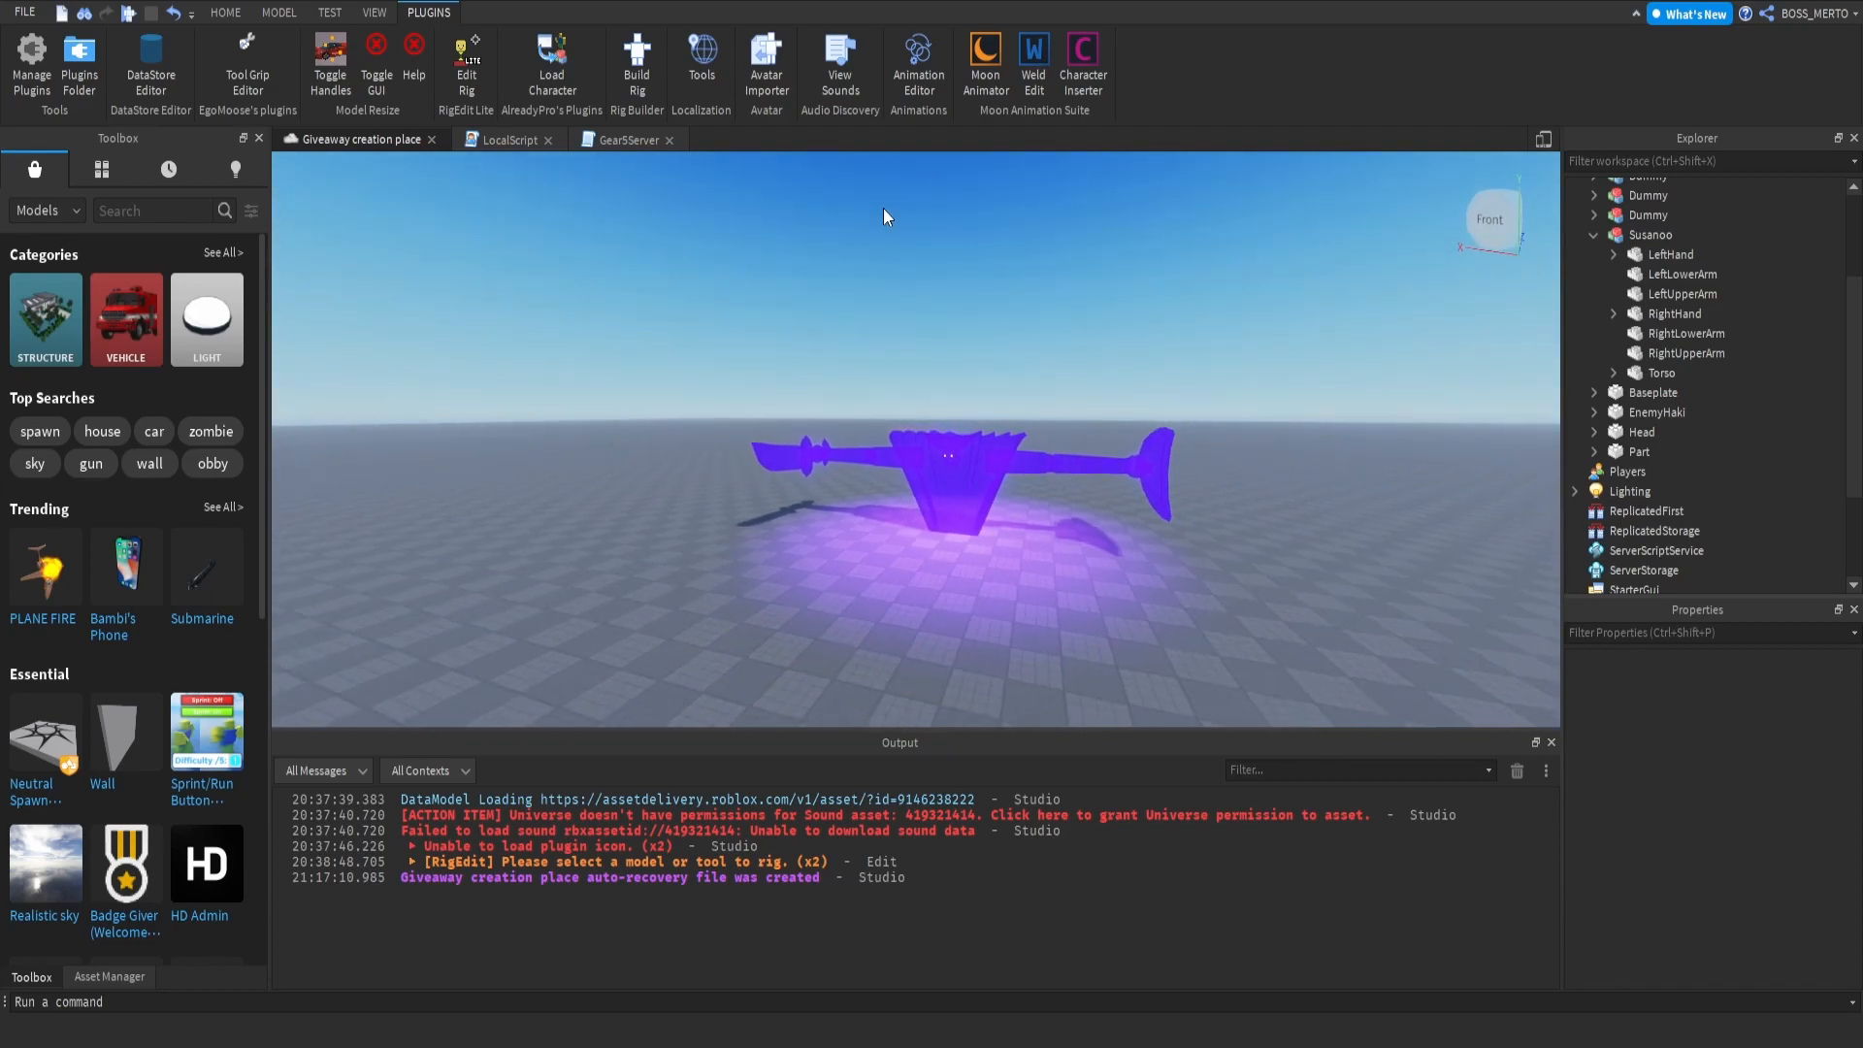
right_click_drag(883, 207, 643, 242)
scroll(856, 283, "up", 5)
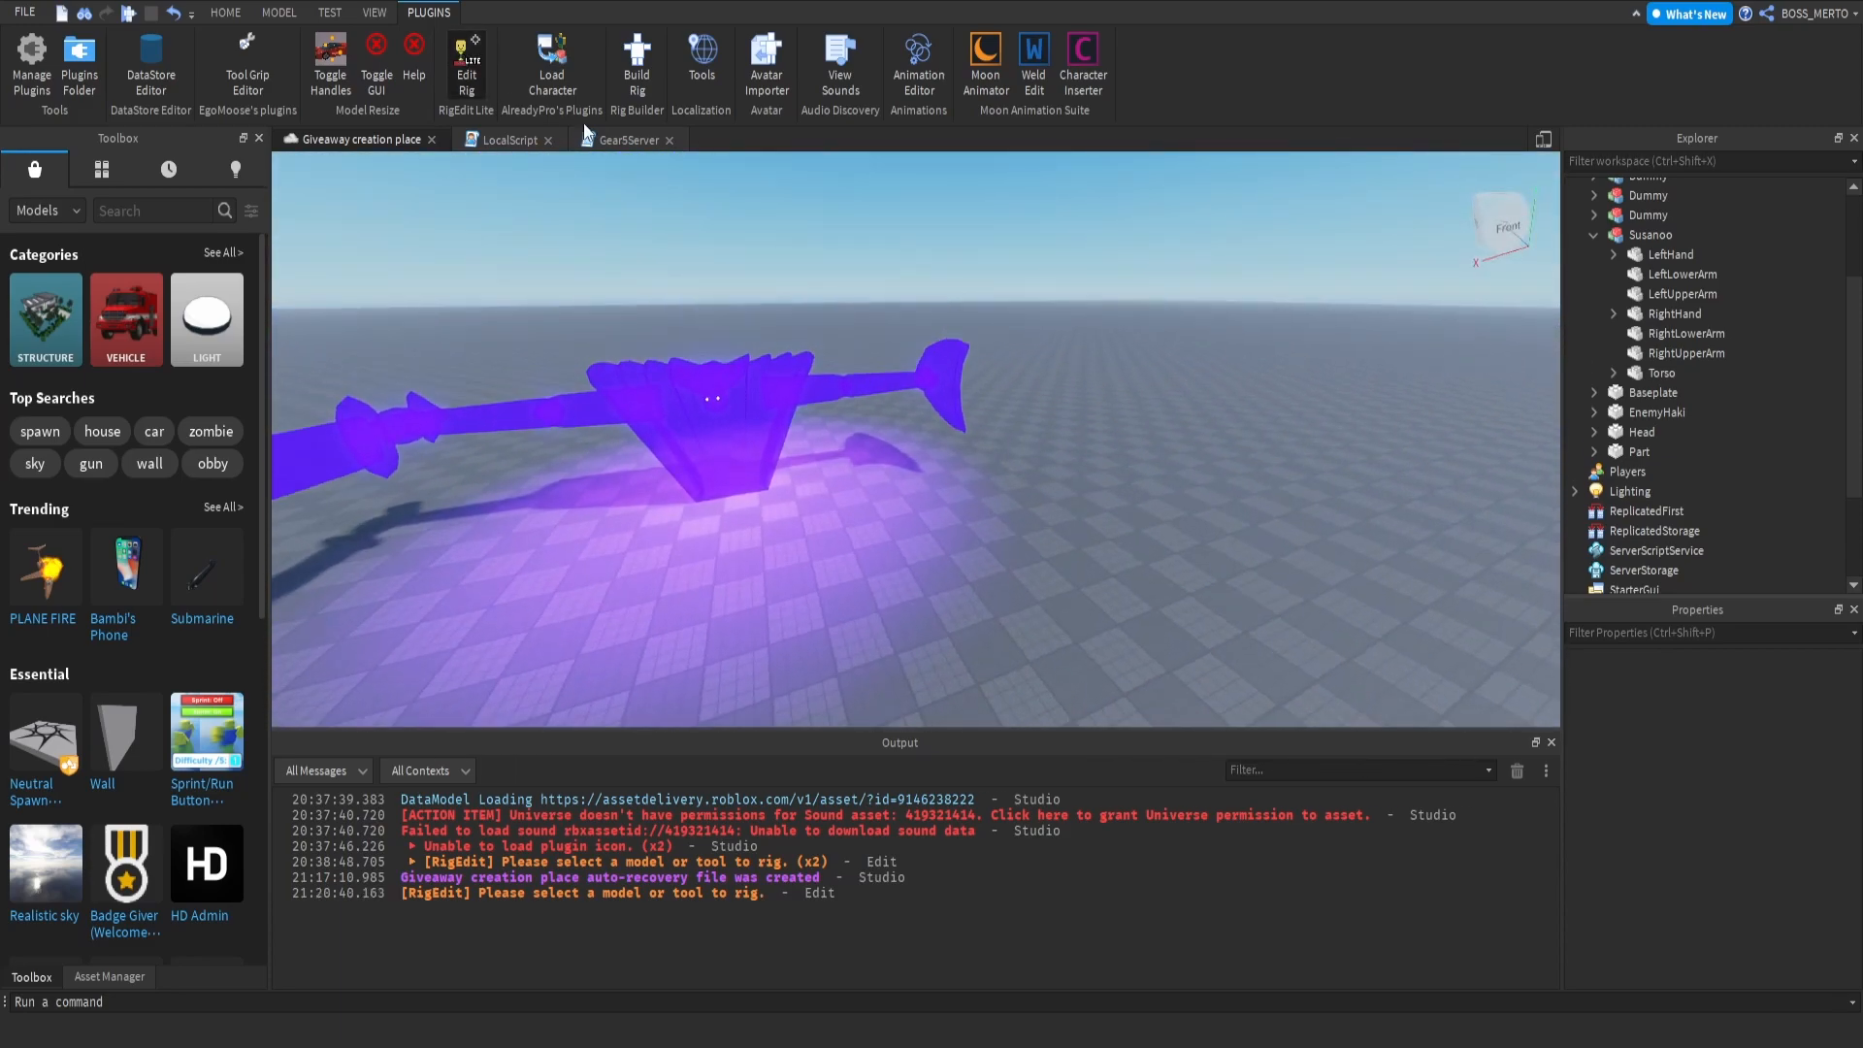
left_click(715, 415)
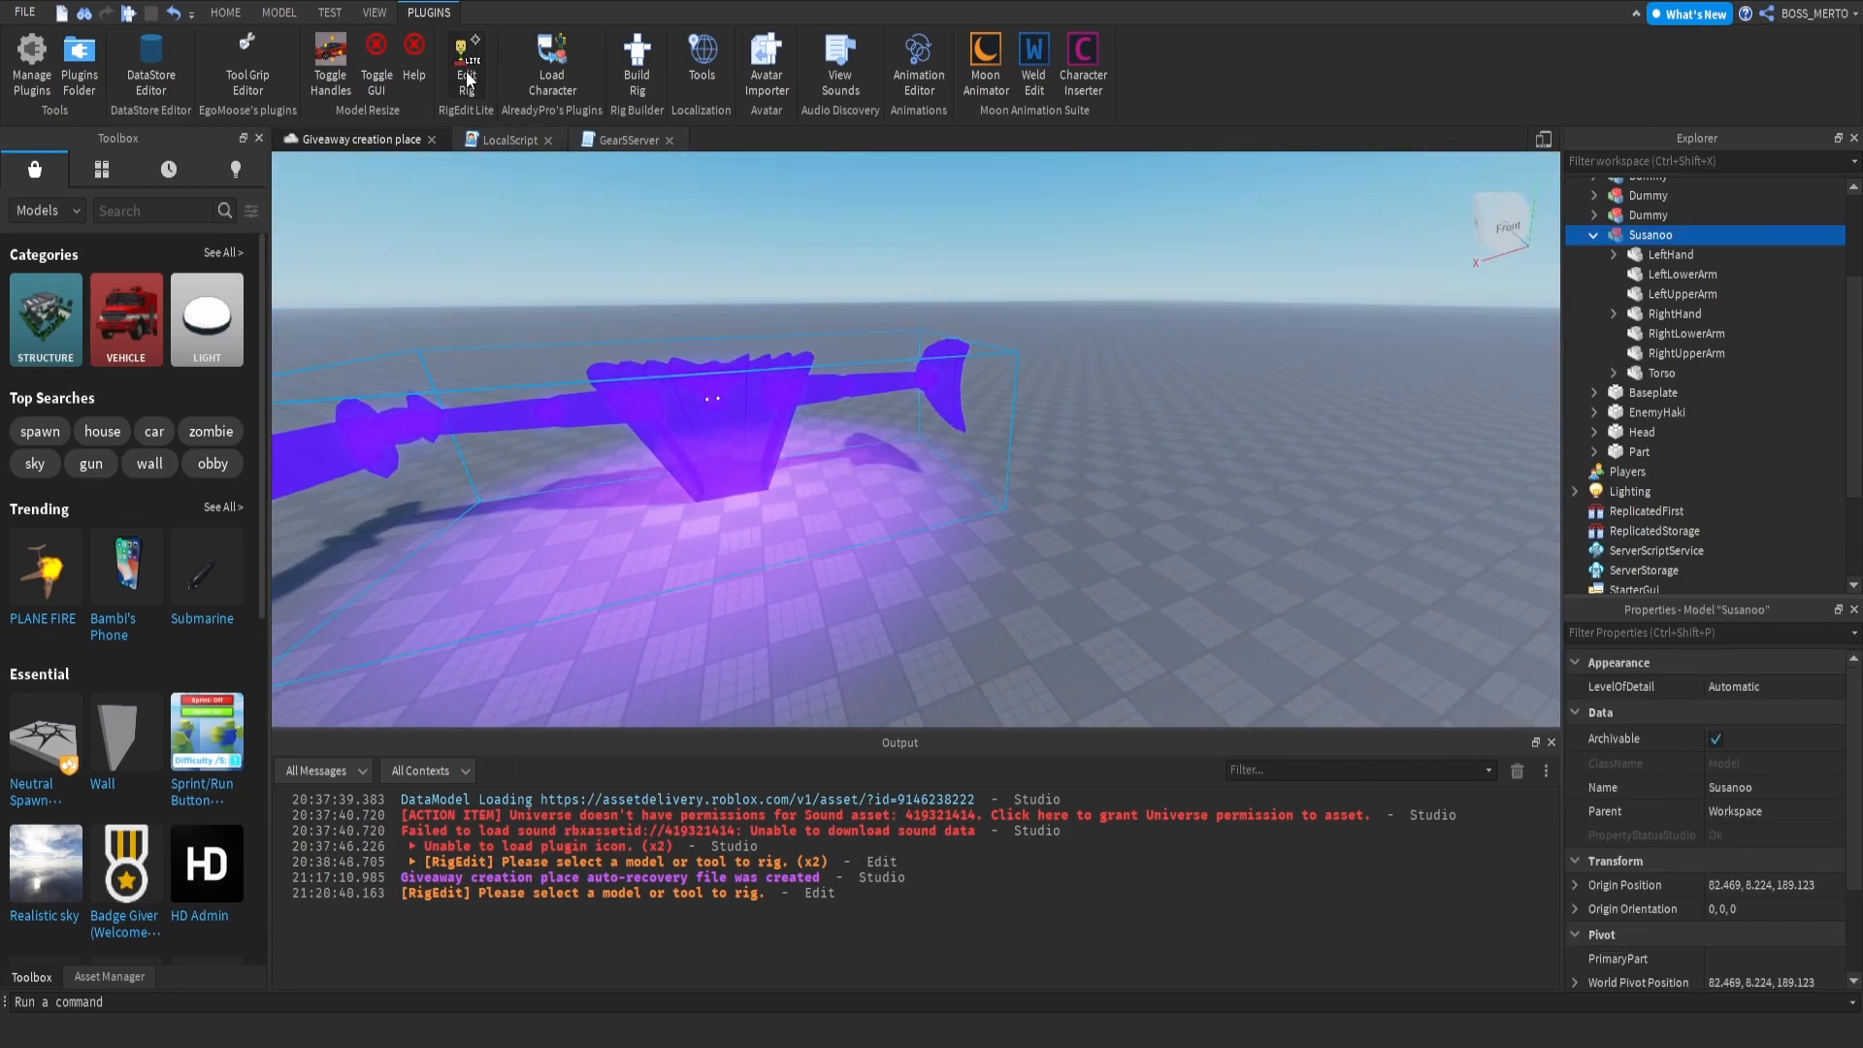
left_click(467, 77)
Step: Try to create a joint with only Susanoo's Torso selected
scroll(769, 428, "up", 5)
right_click_drag(835, 475, 785, 357)
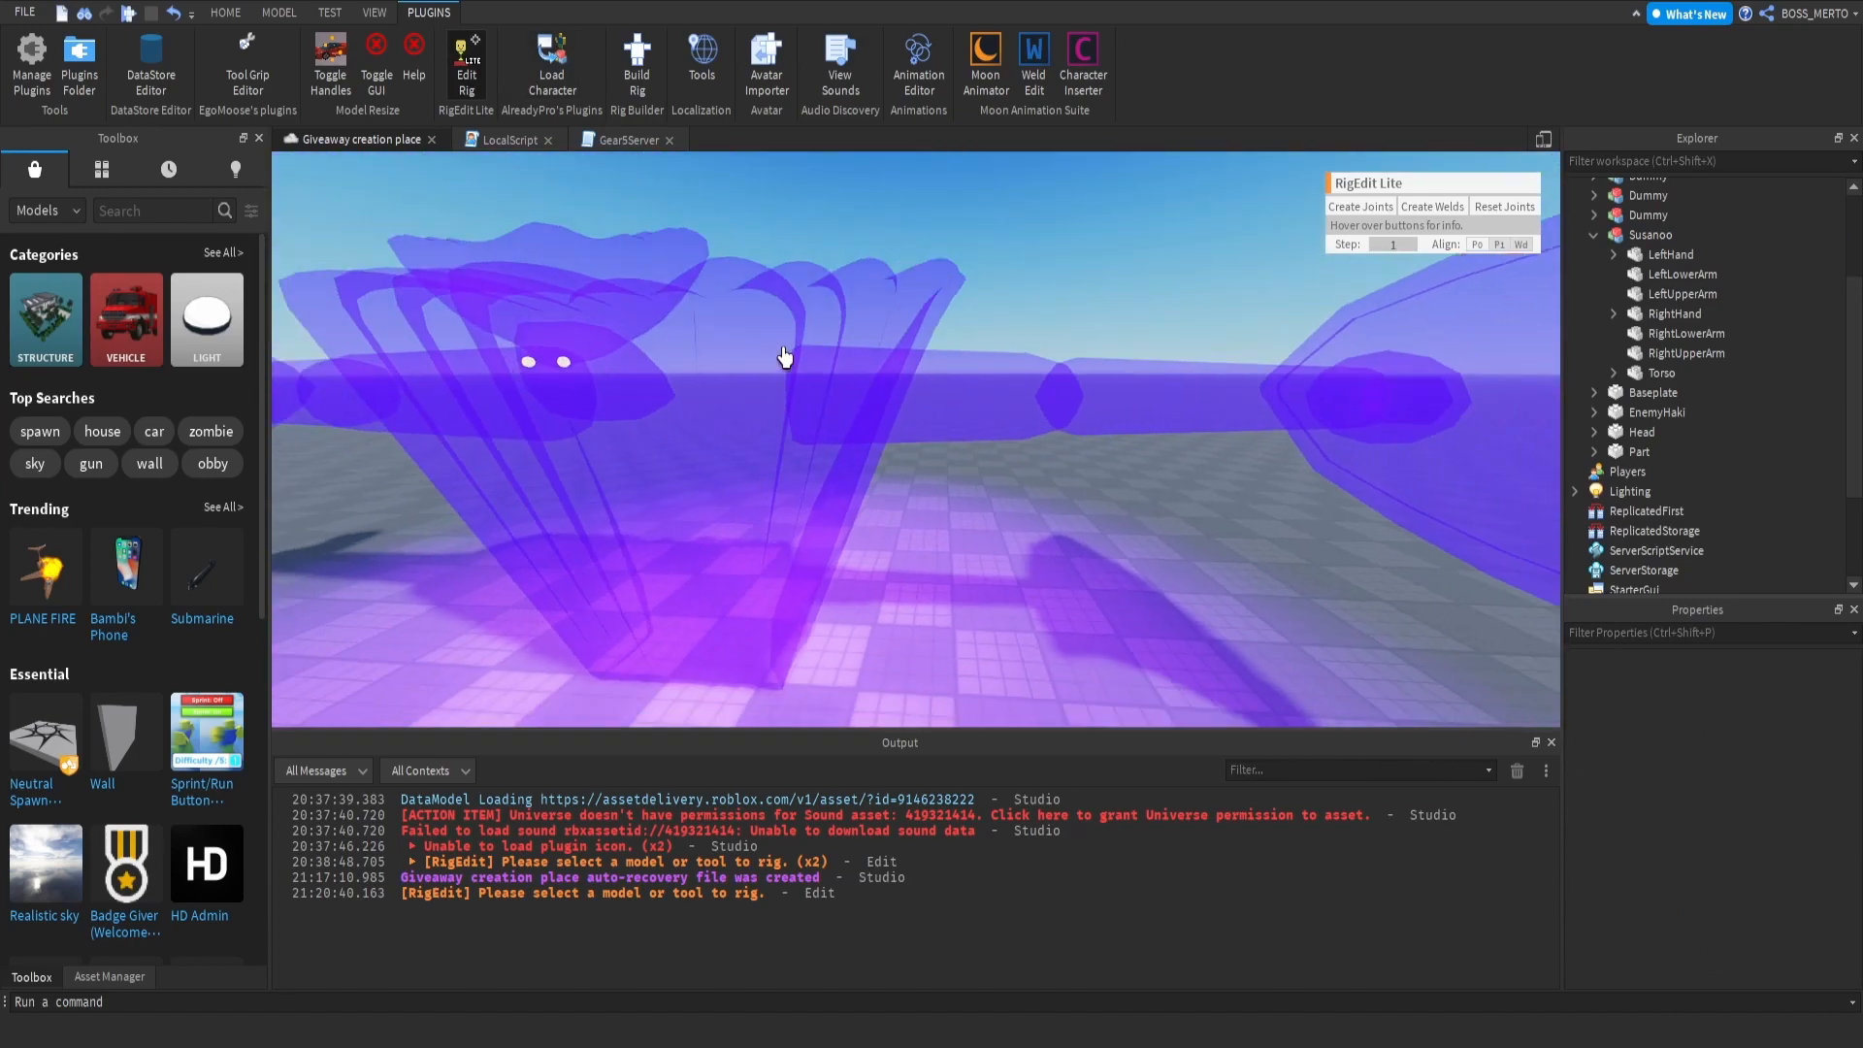
key("a")
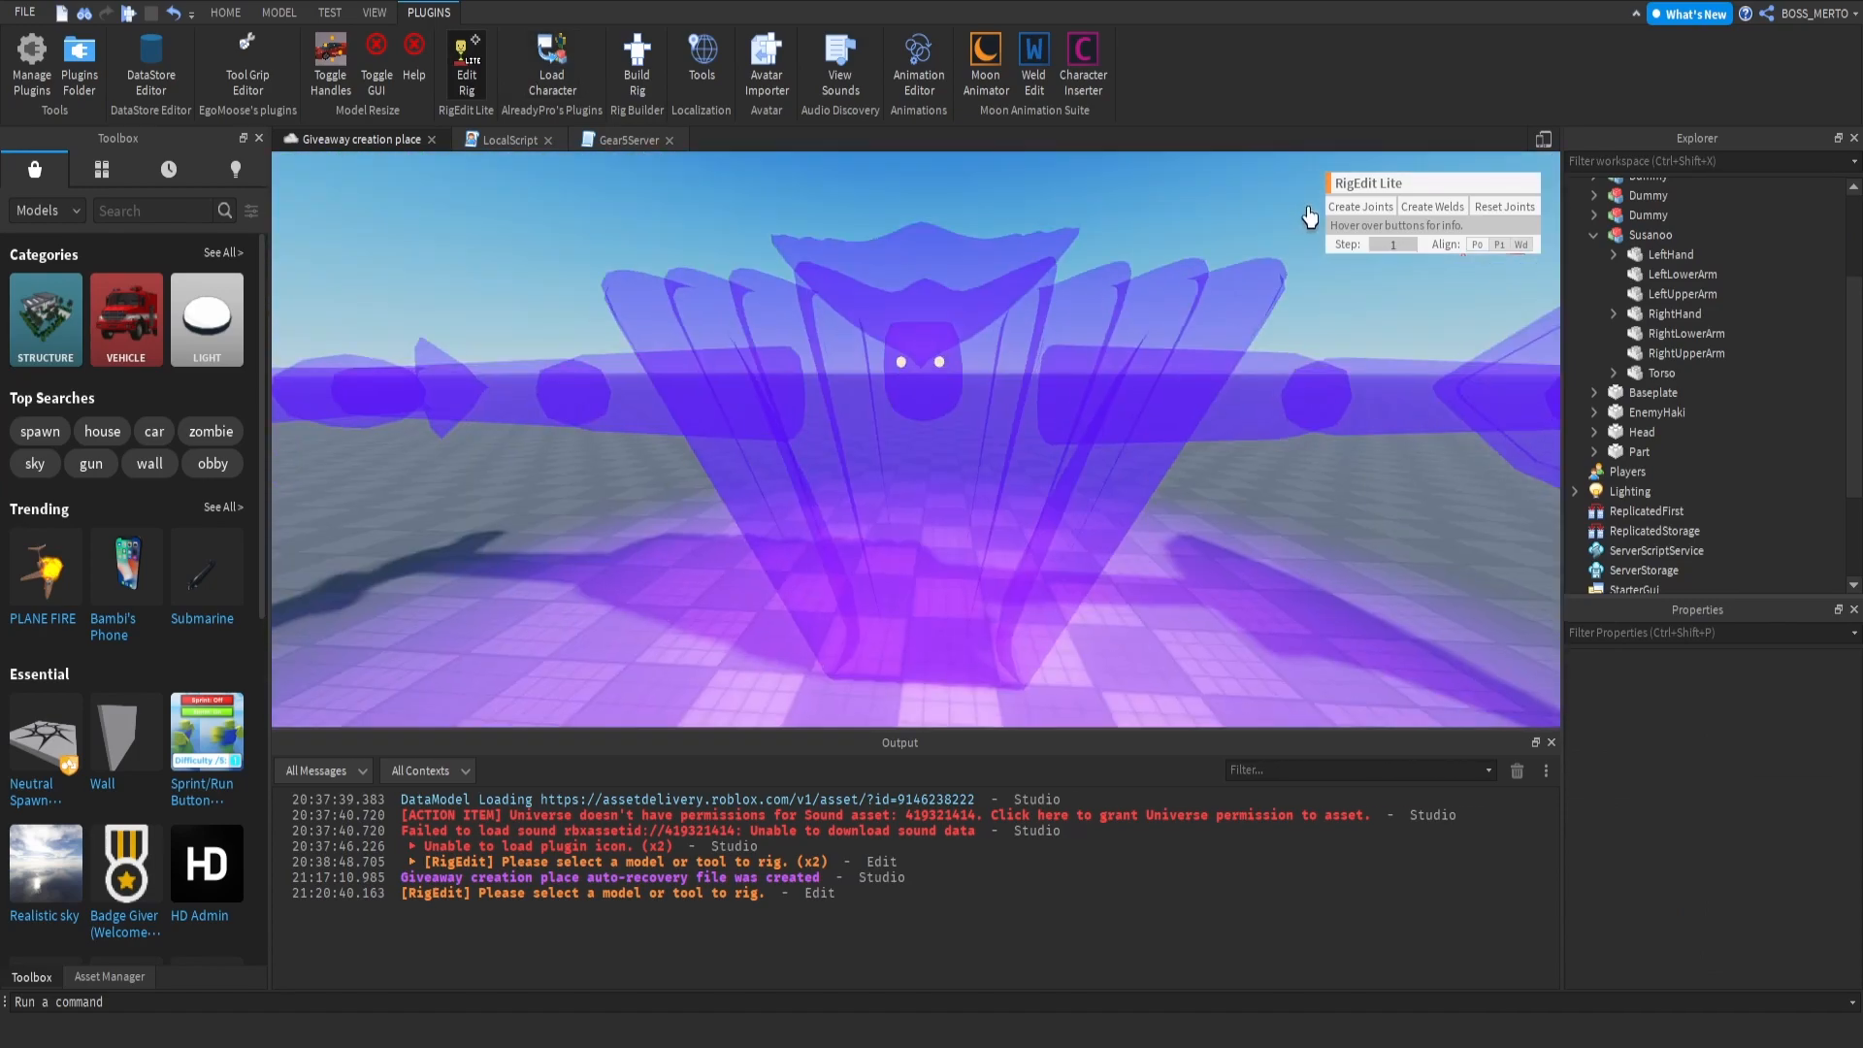
key("w")
key("s")
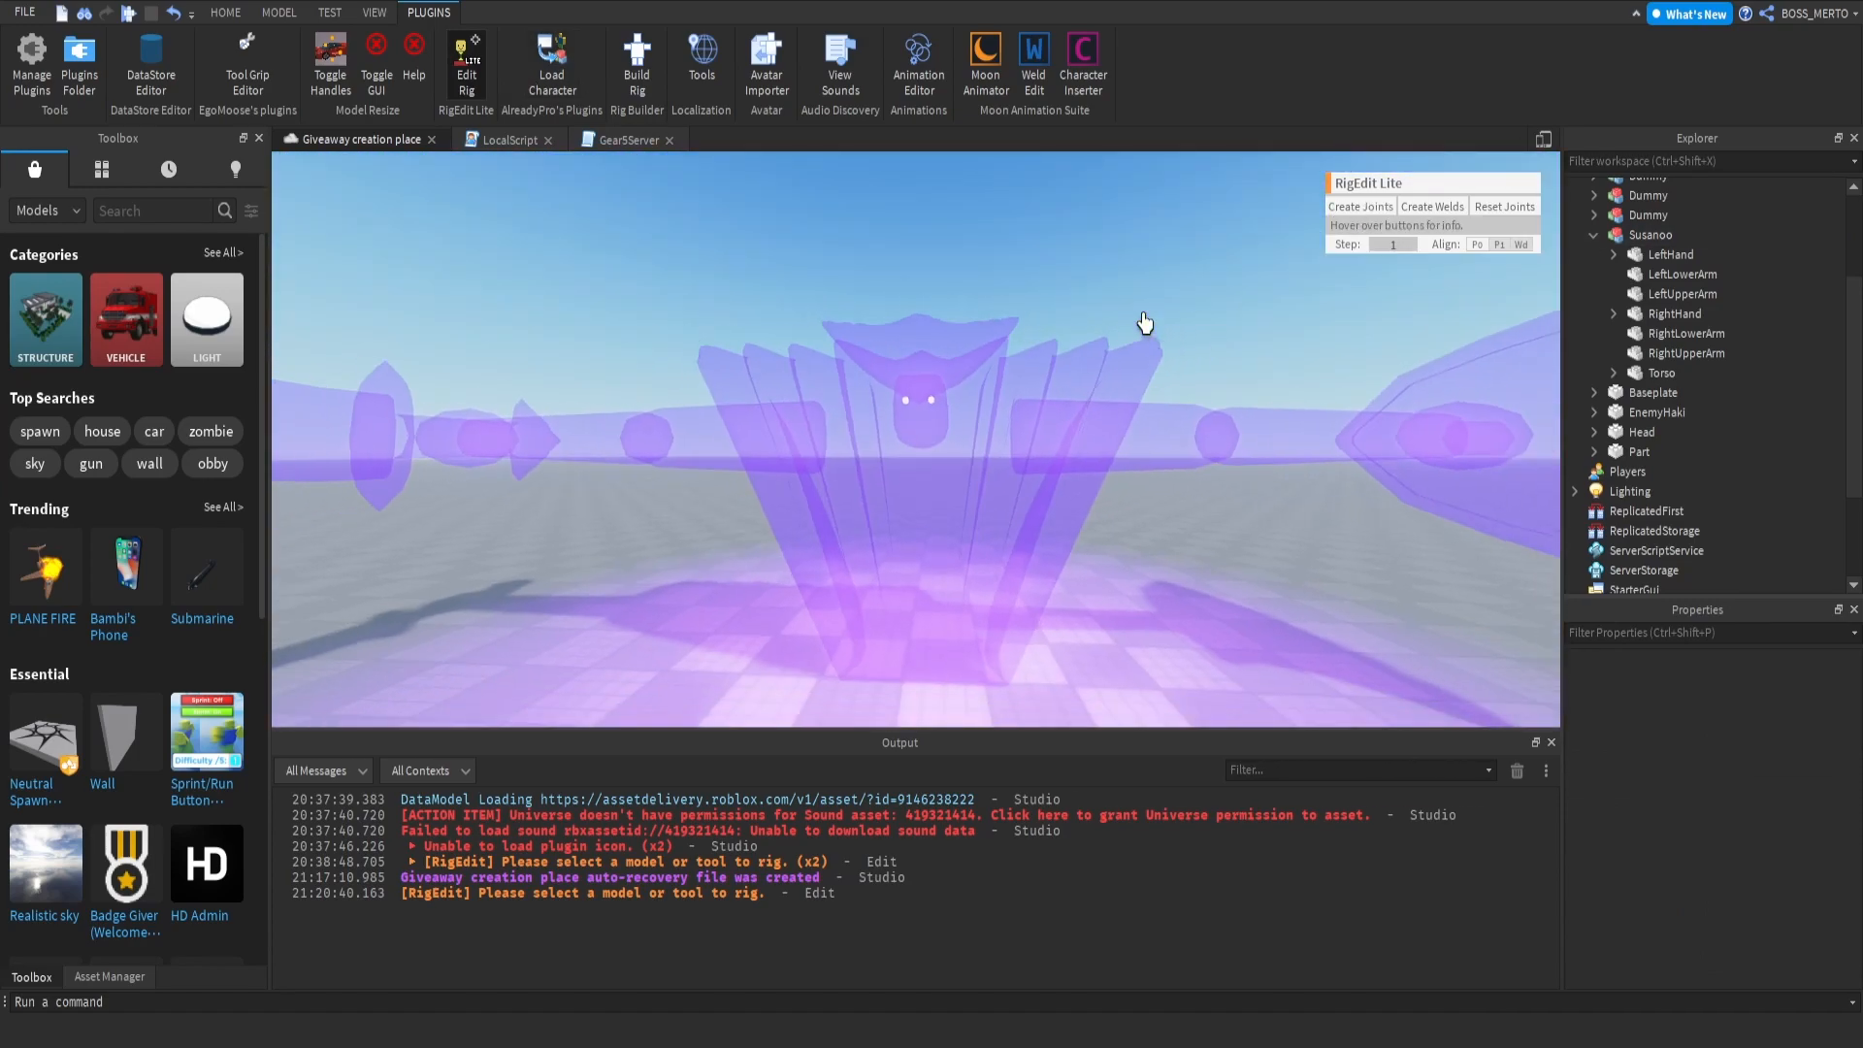
key("w")
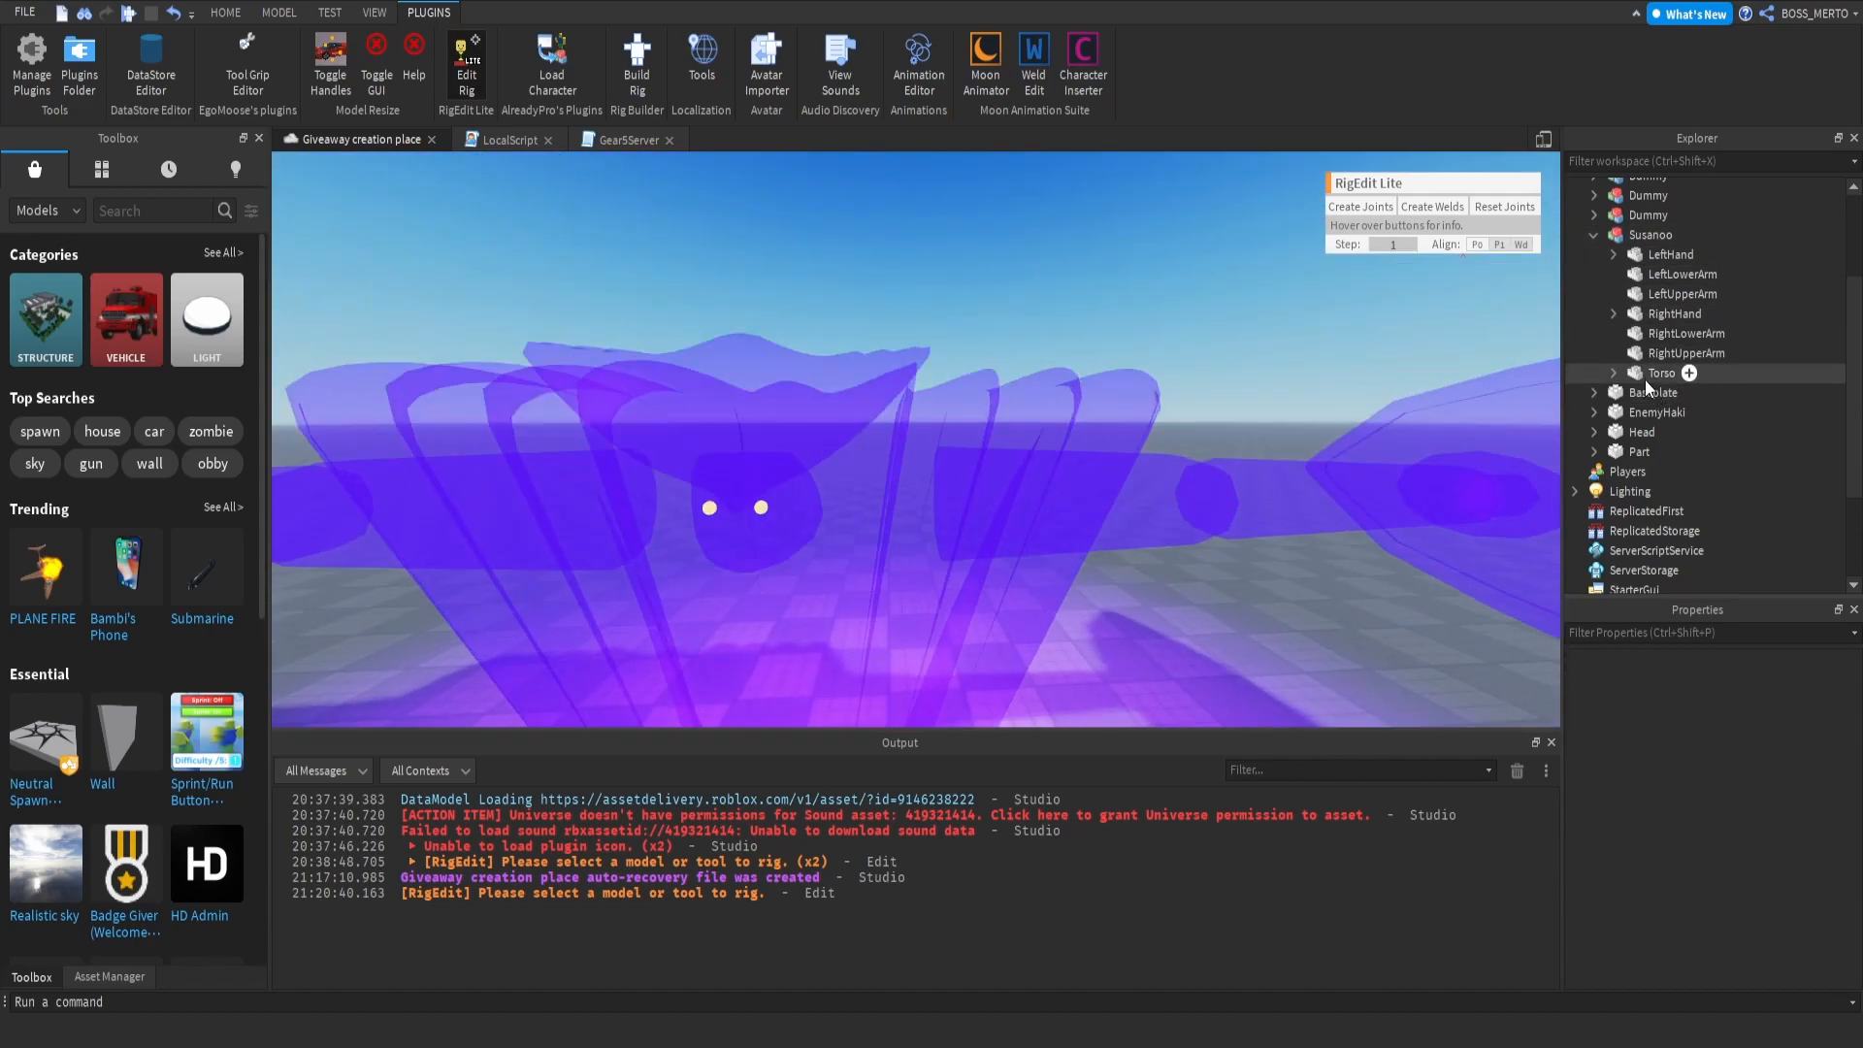
left_click(948, 406)
key("s")
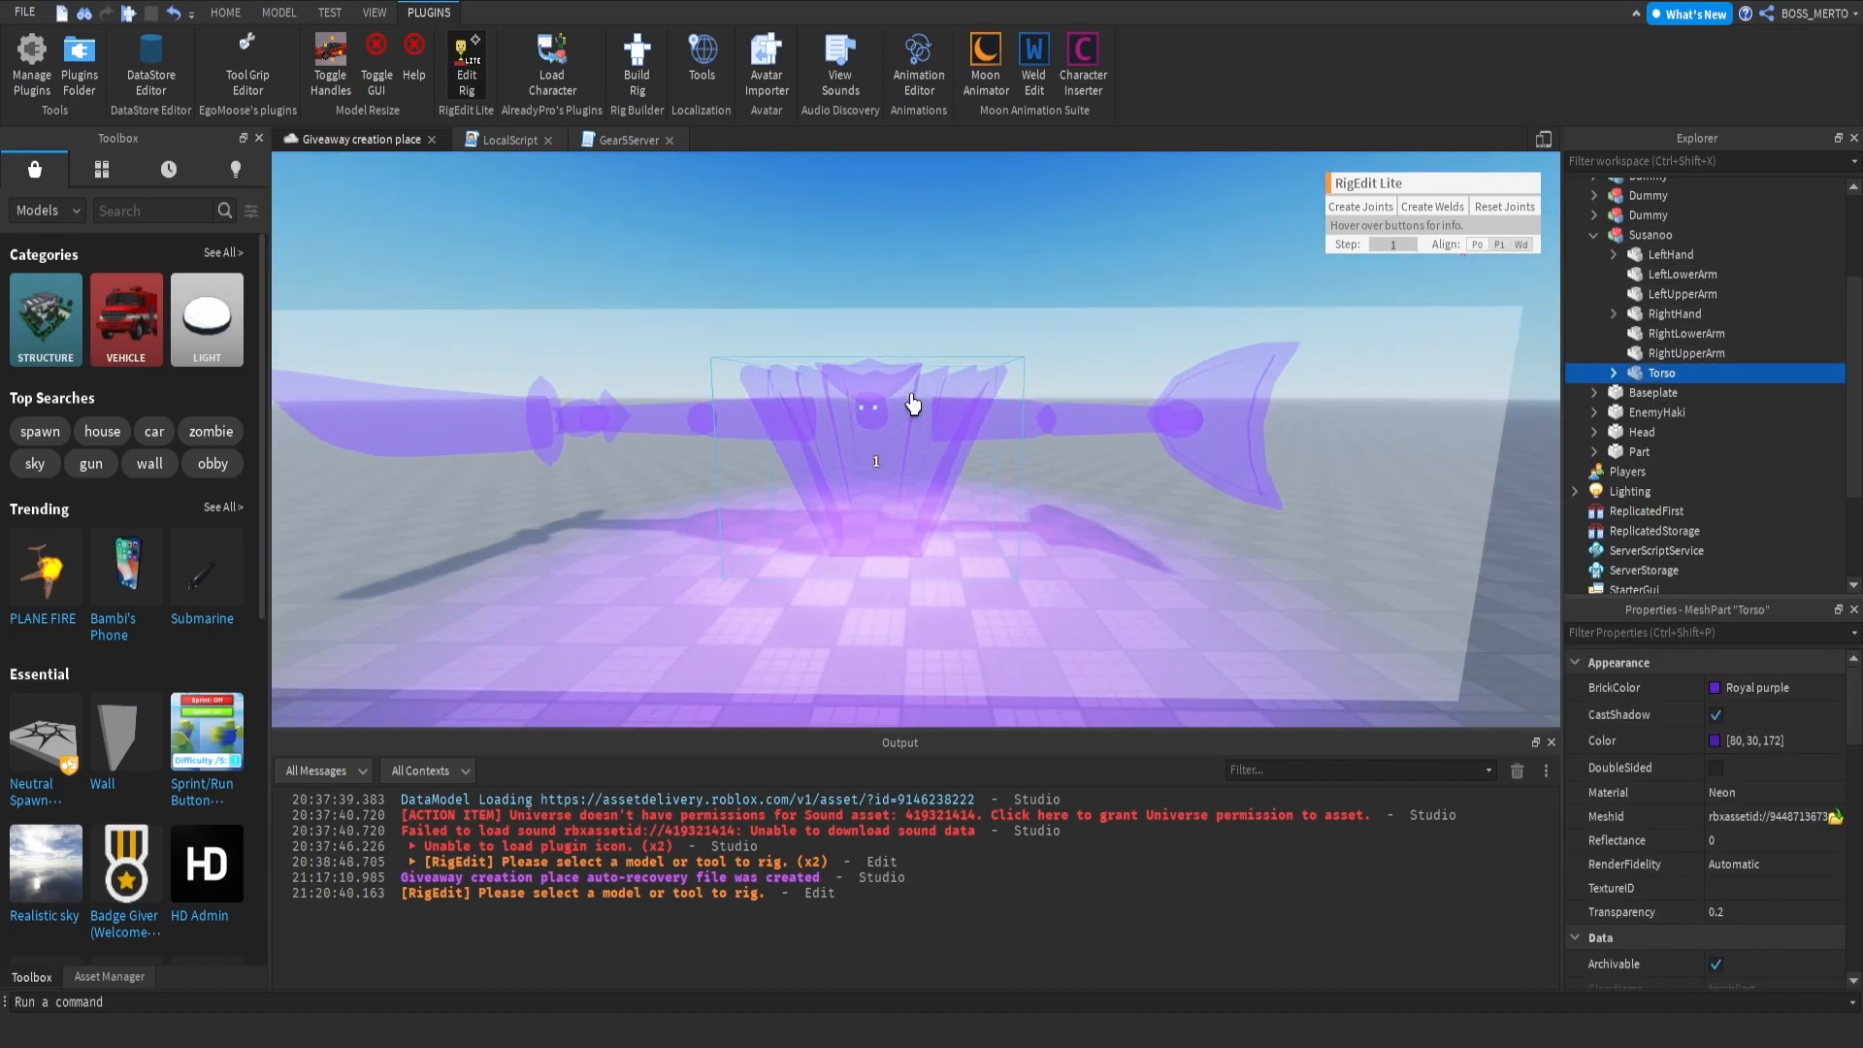
left_click(1341, 210)
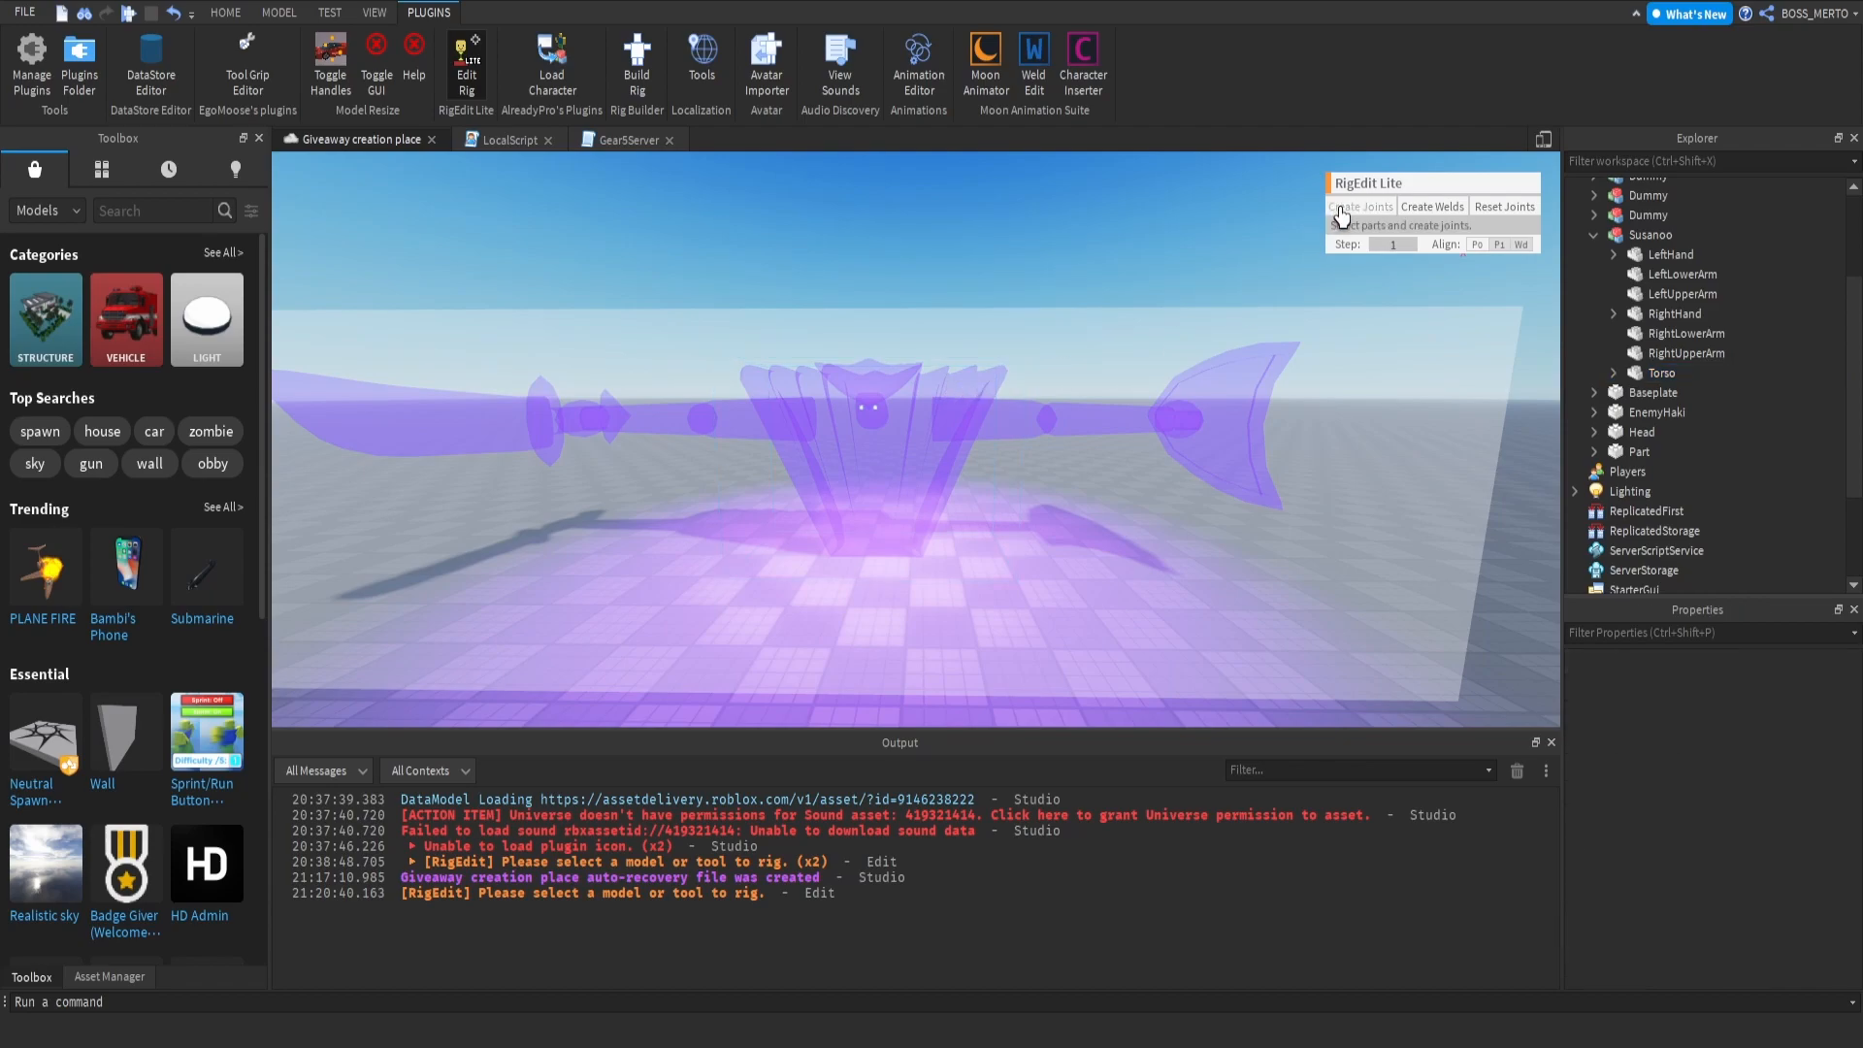
Step: Create a joint connecting Susanoo's Torso to RightUpperArm, with the Torso as the first part
left_click(1654, 377)
right_click_drag(1365, 383, 1366, 382)
key("w")
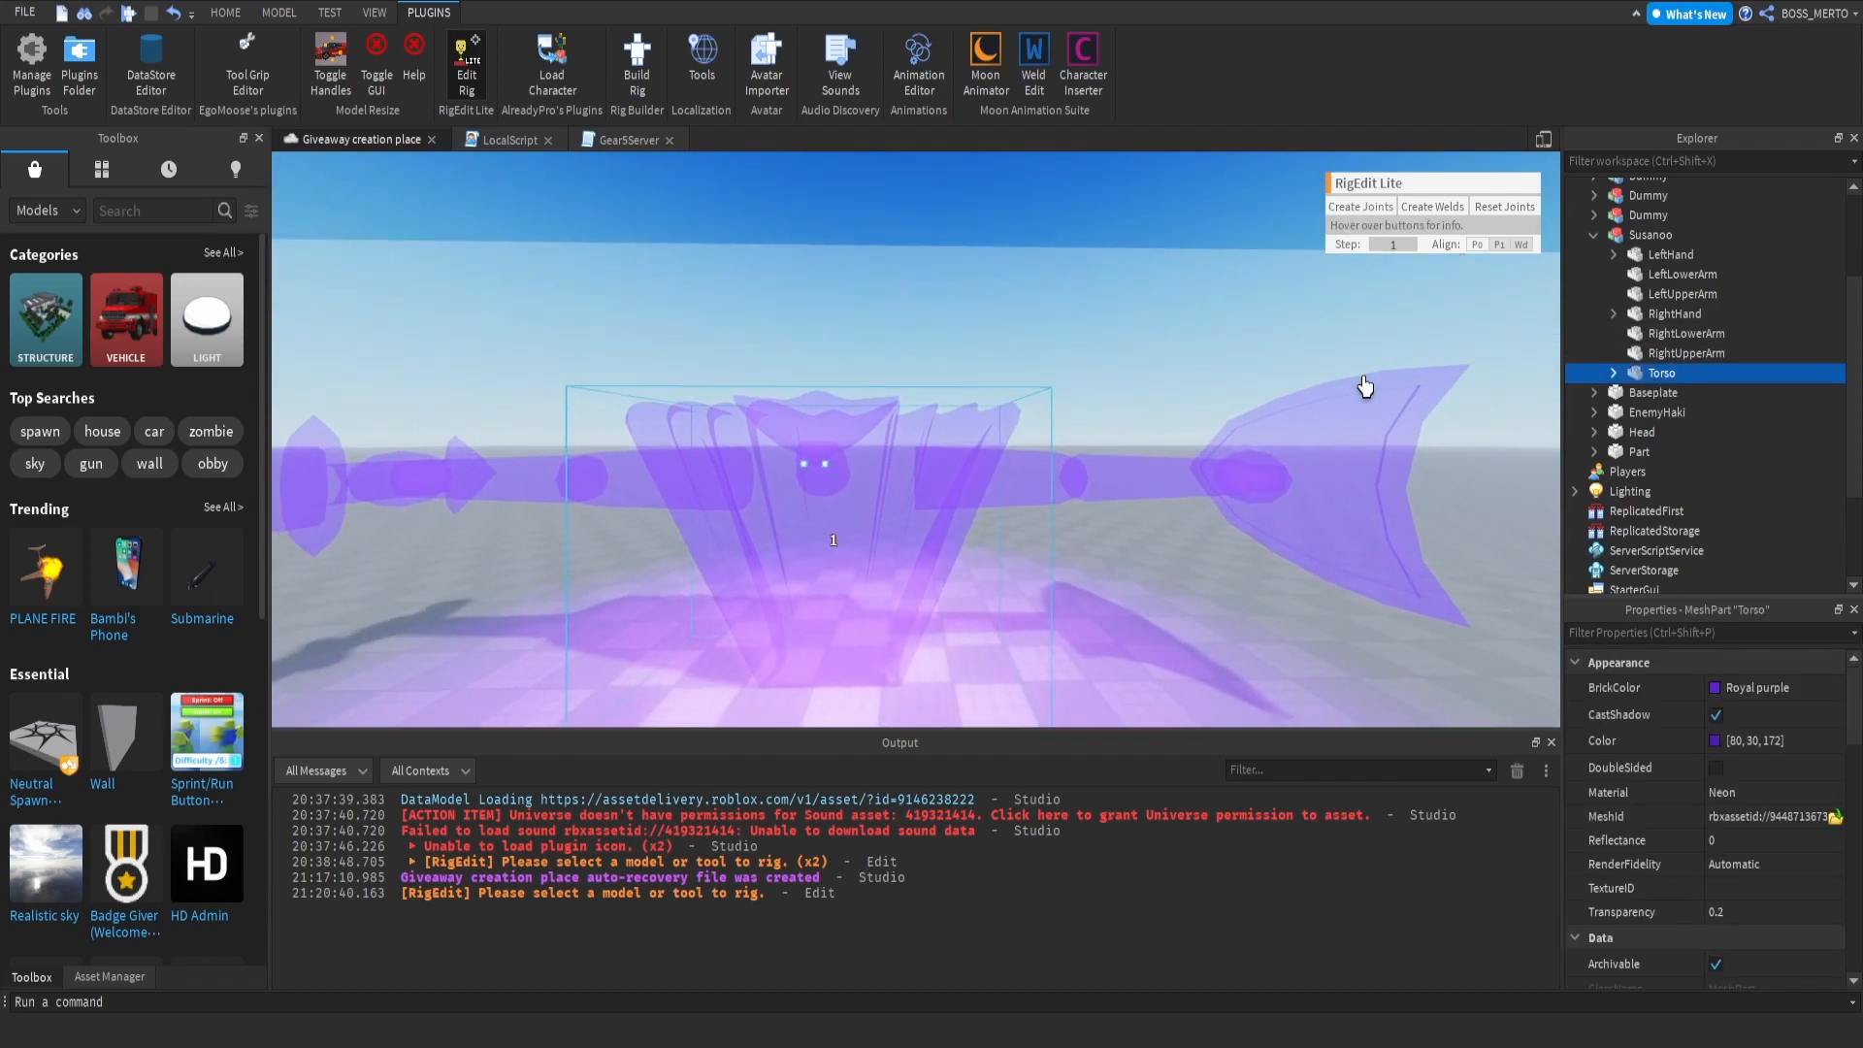
left_click(1662, 353, "ctrl")
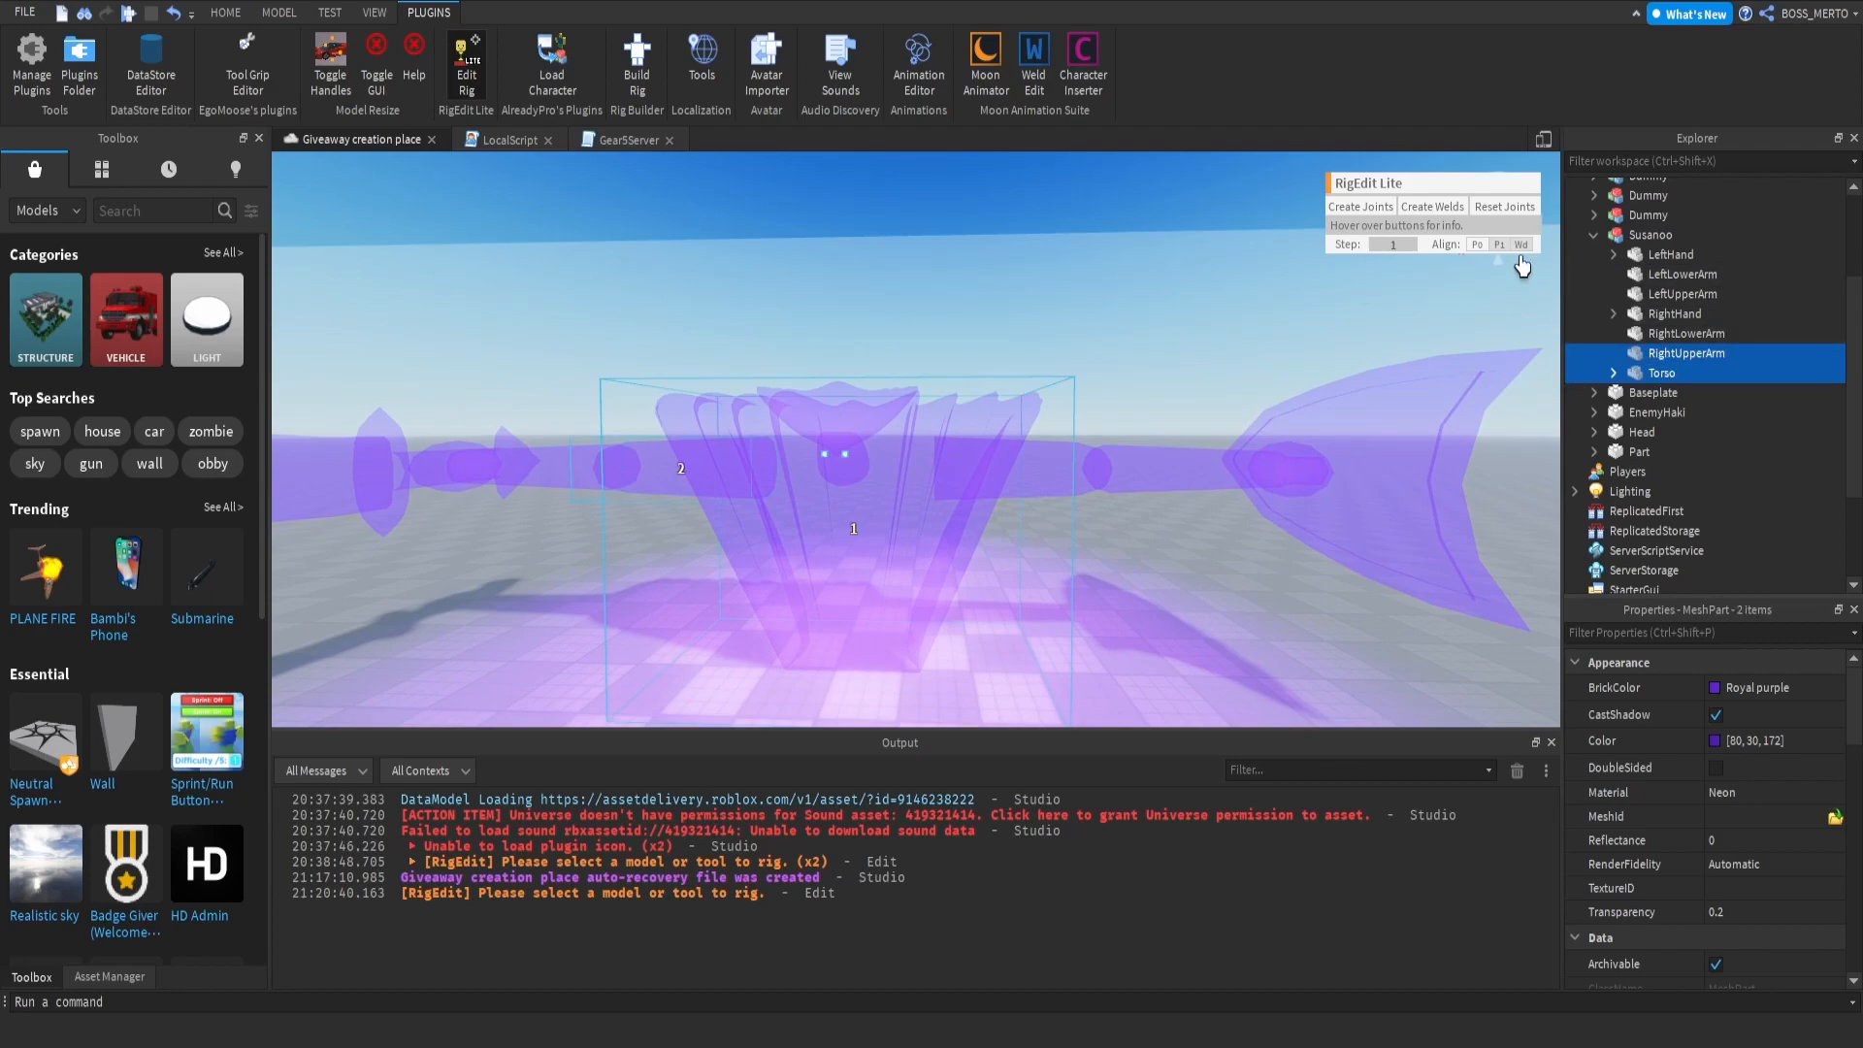
left_click(1378, 210)
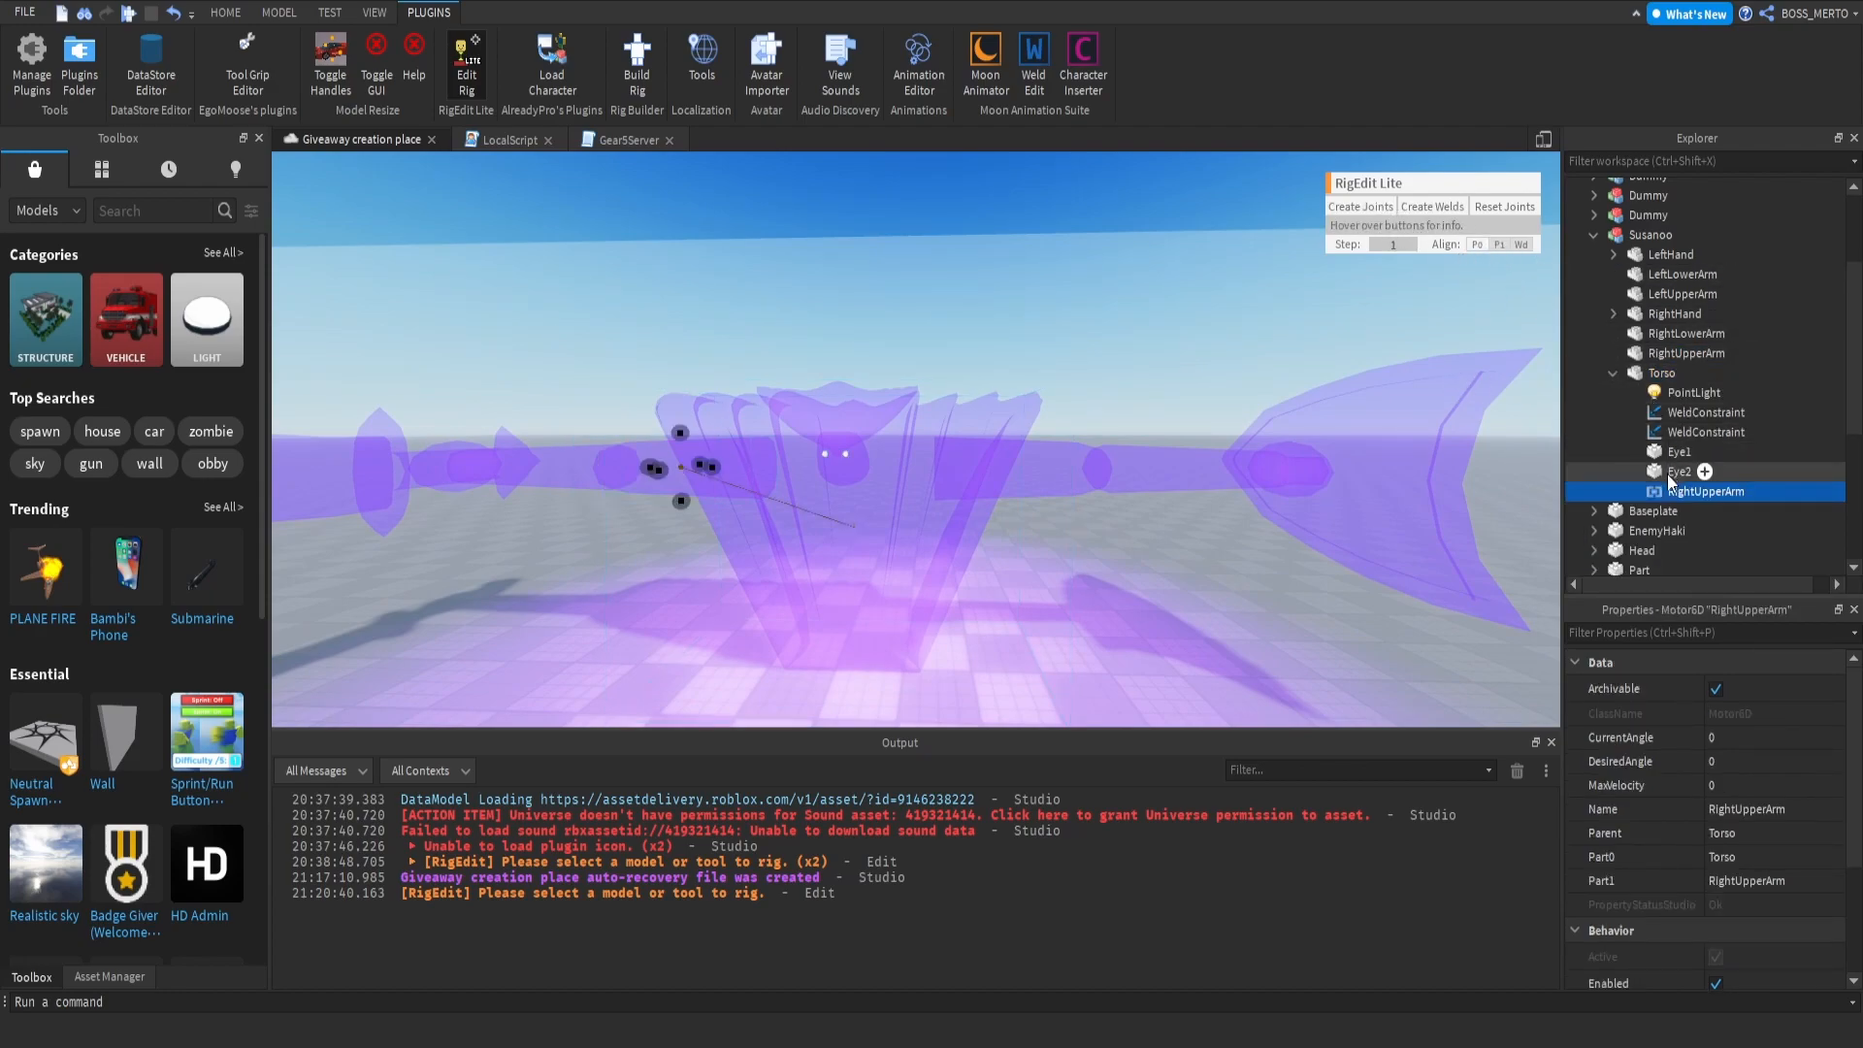
Step: Create a joint connecting the Torso to LeftUpperArm, with the Torso as the first part
left_click(1616, 374)
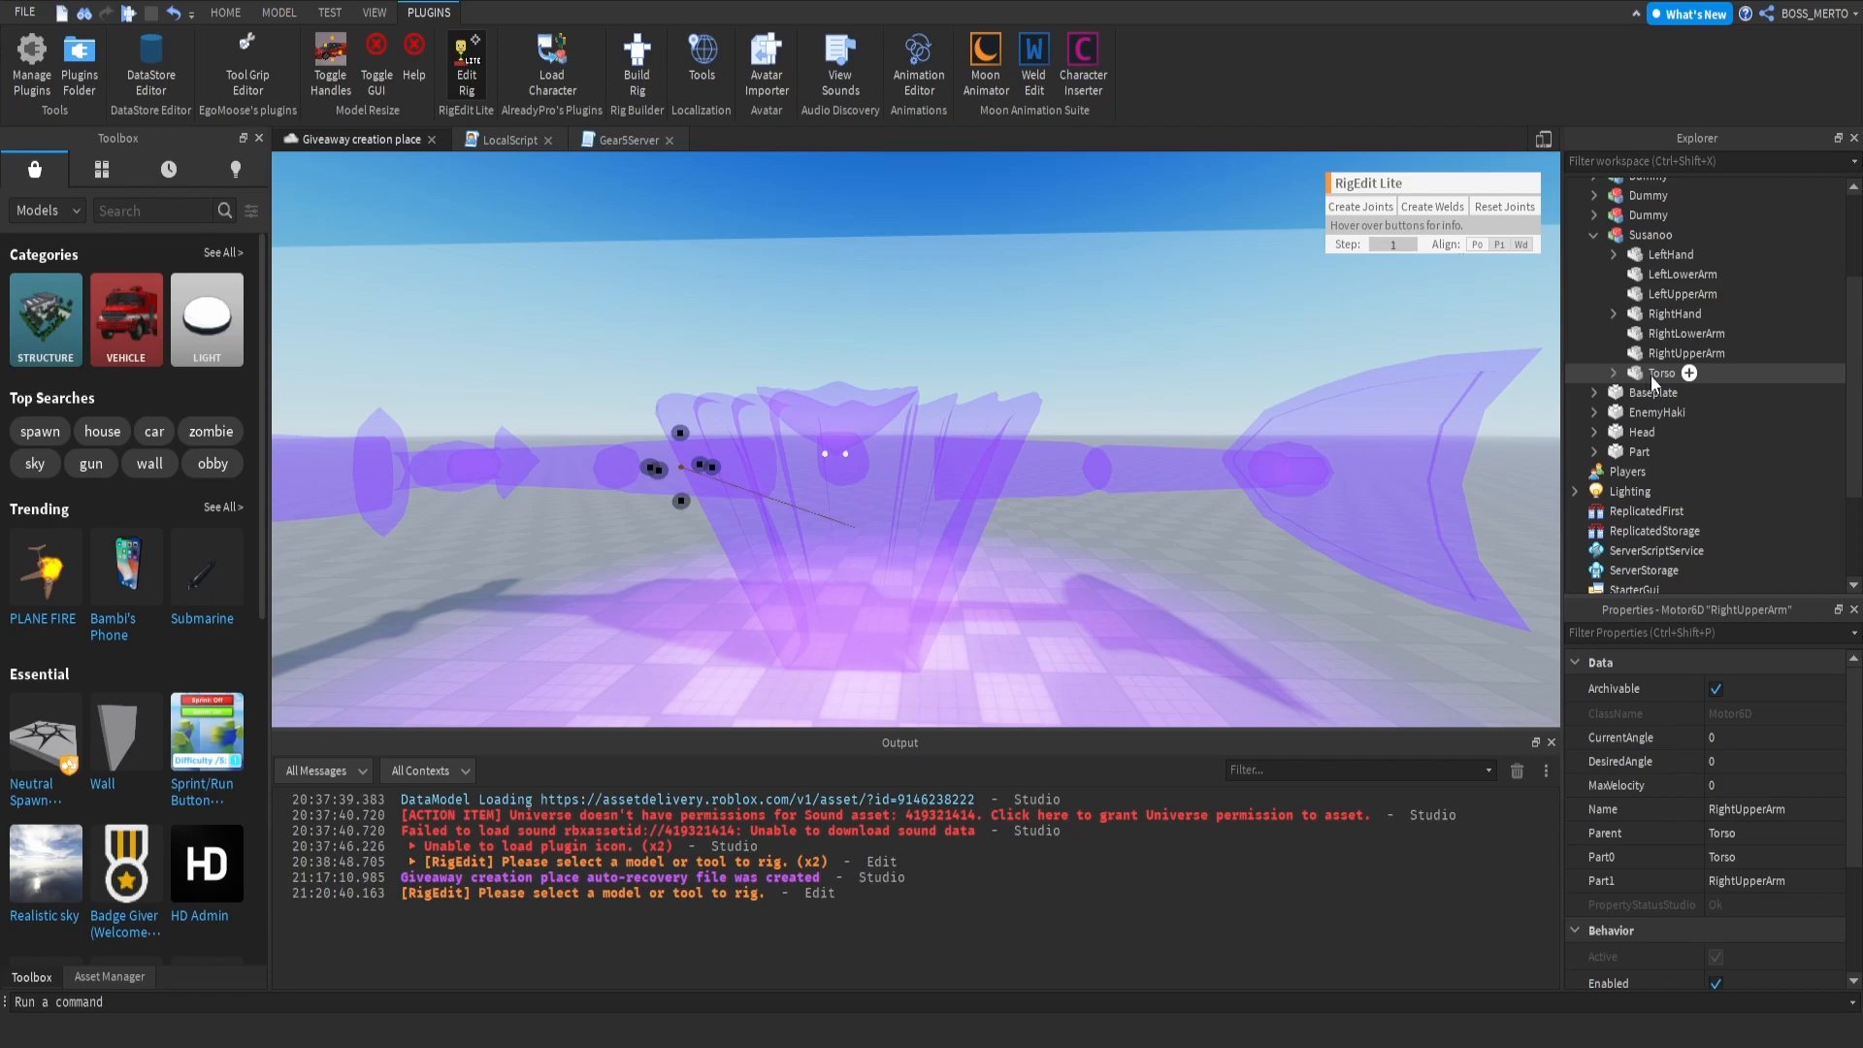
left_click(1650, 375)
left_click(1673, 293, "ctrl")
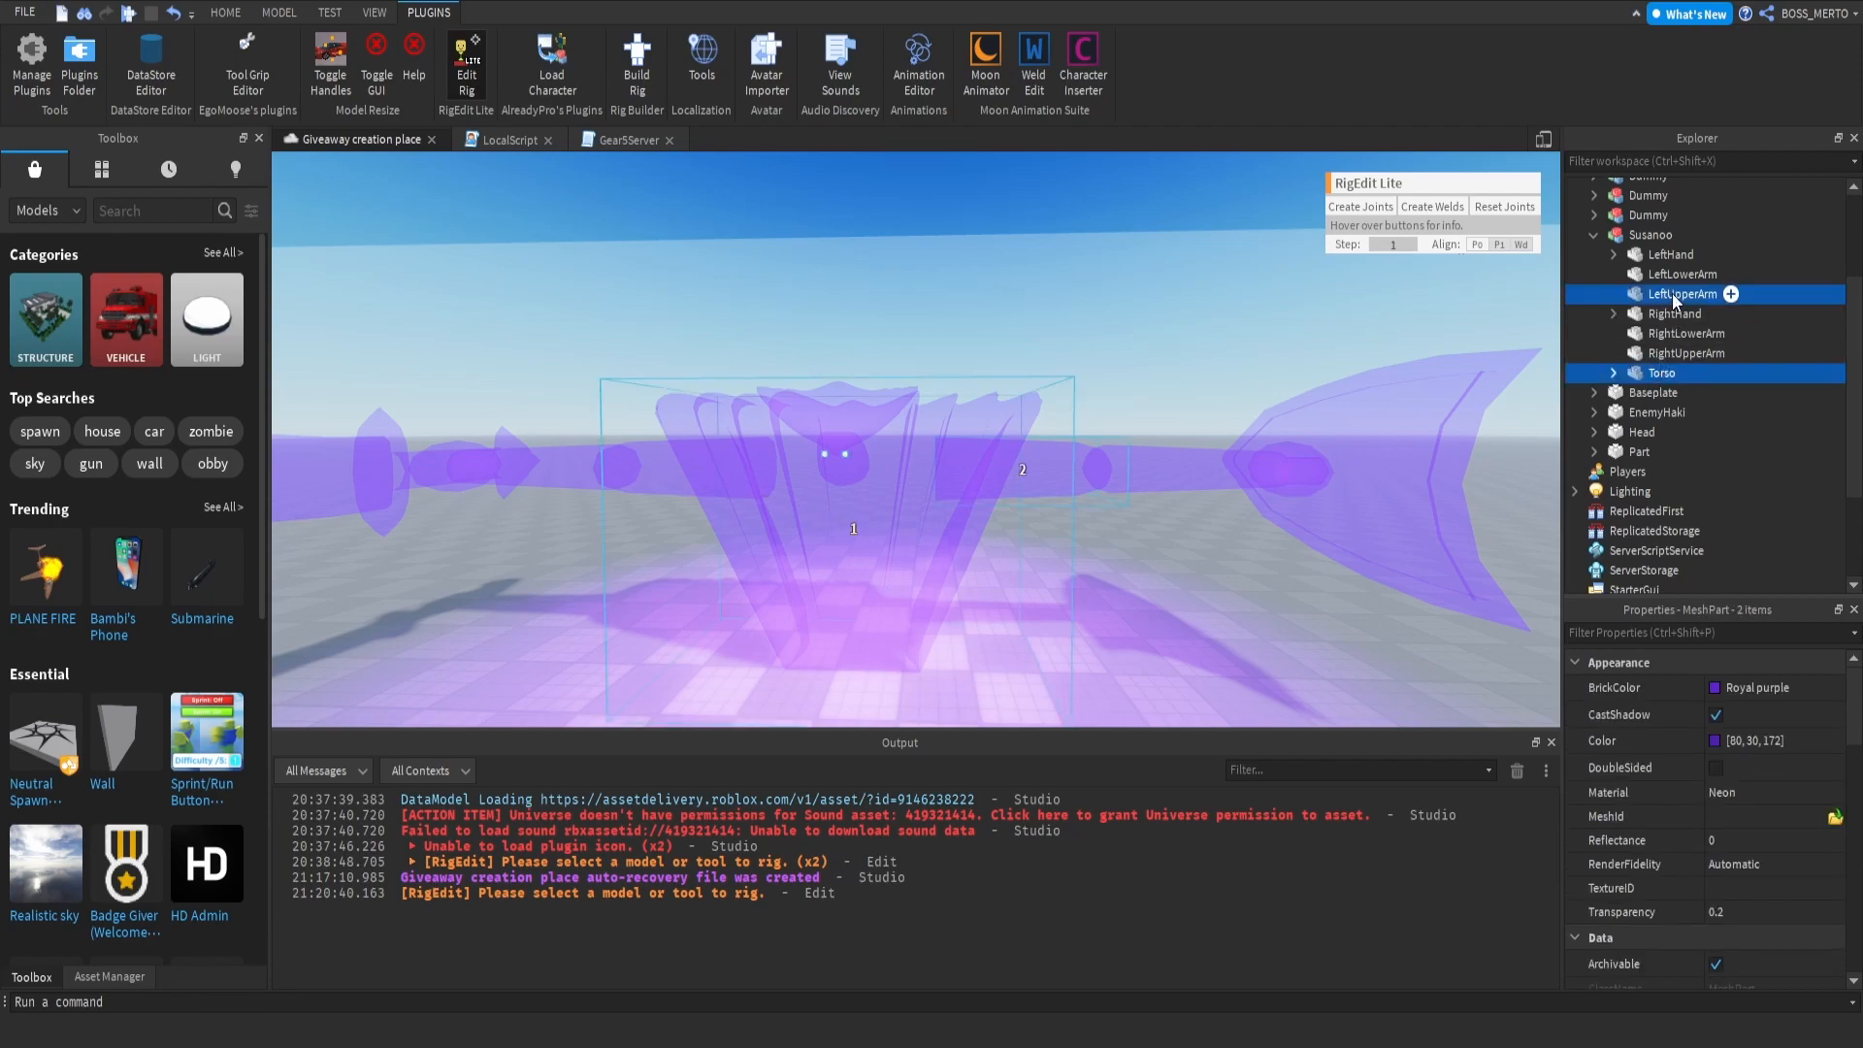
left_click(1377, 212)
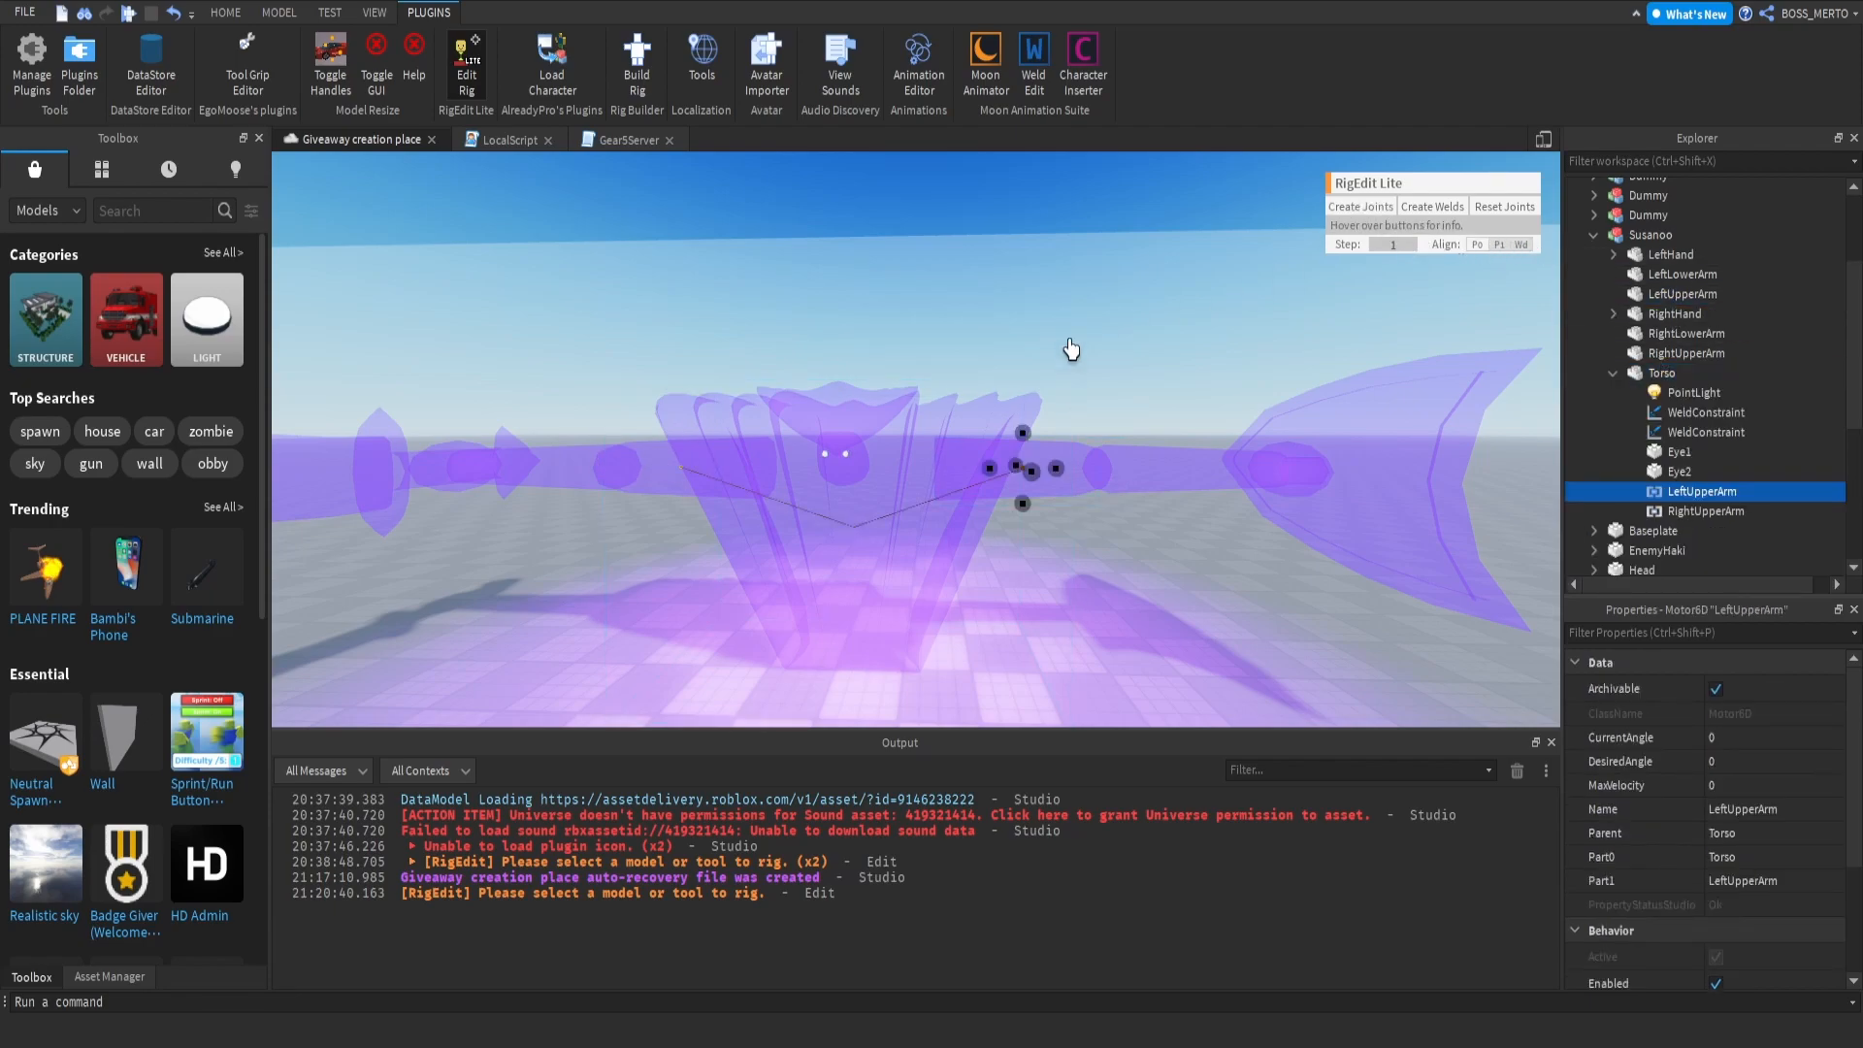
Step: Examine the placement of the joints linking the Torso to both upper arms
scroll(882, 400, "down", 5)
scroll(883, 391, "up", 5)
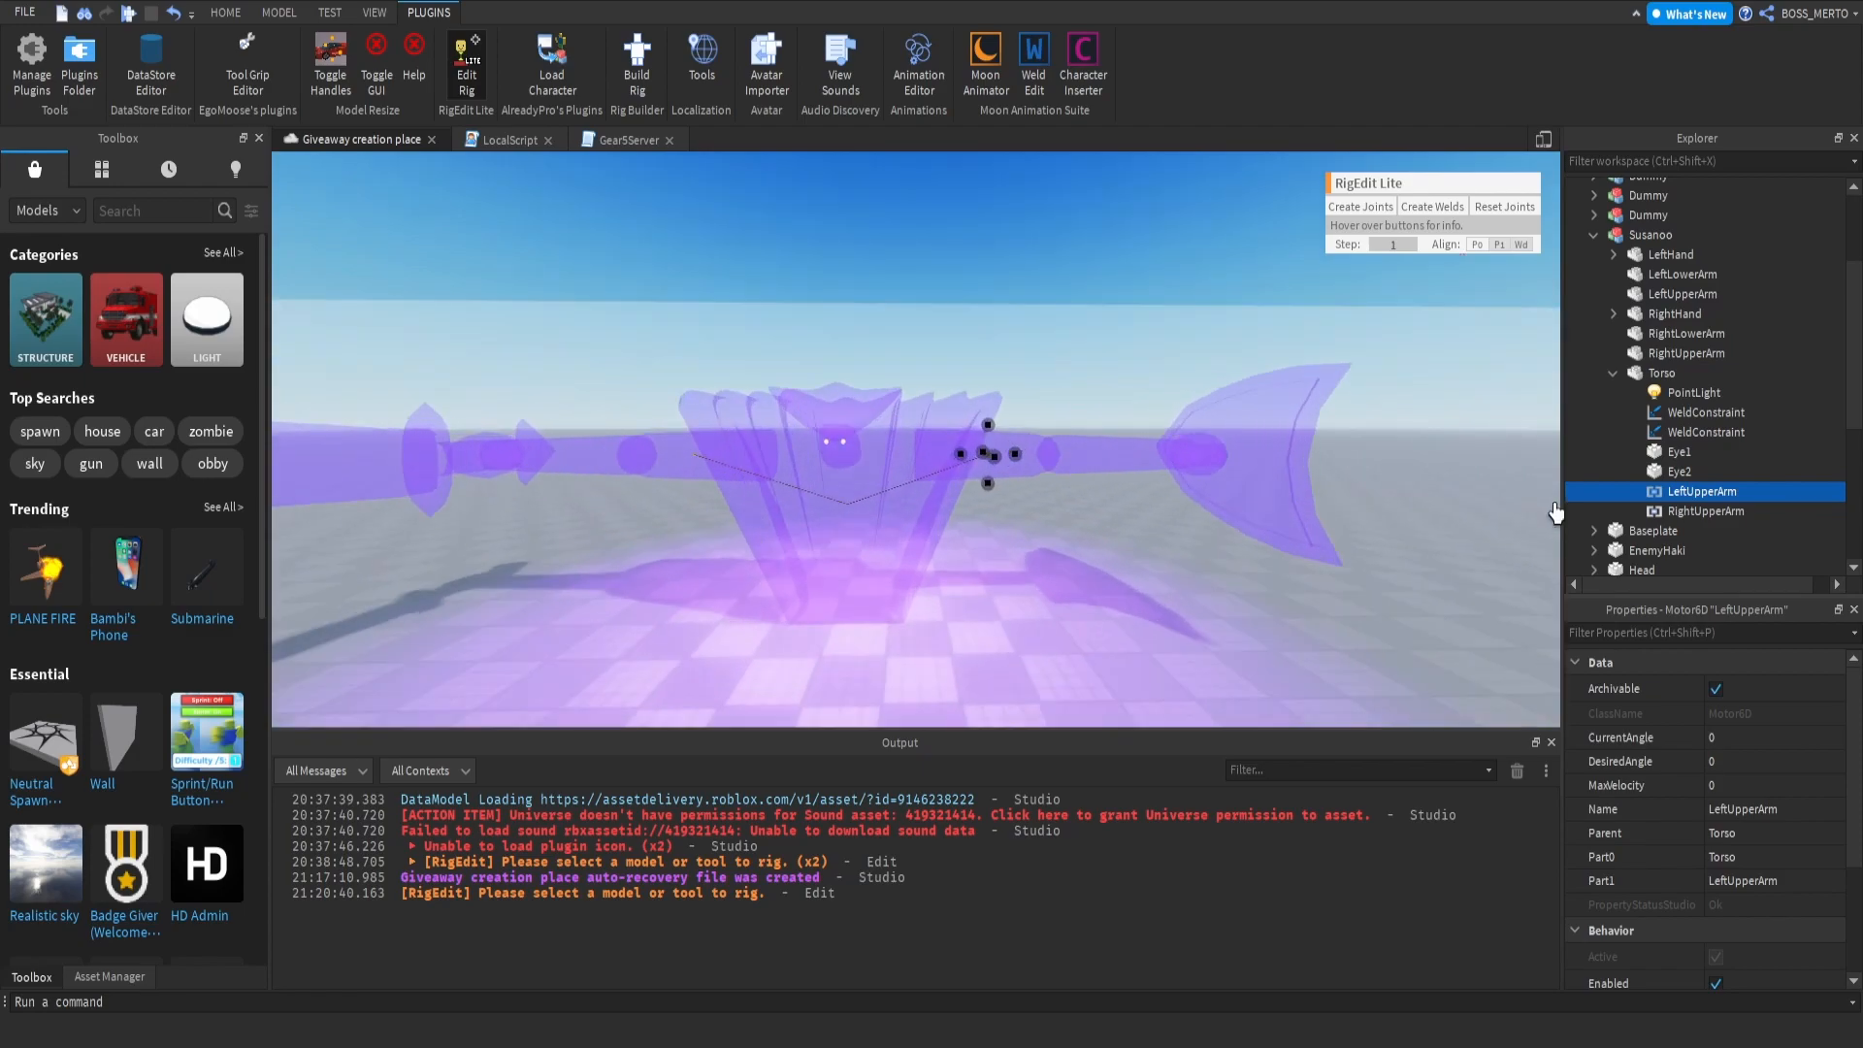
scroll(922, 300, "up", 6)
right_click_drag(923, 300, 802, 416)
scroll(757, 450, "down", 8)
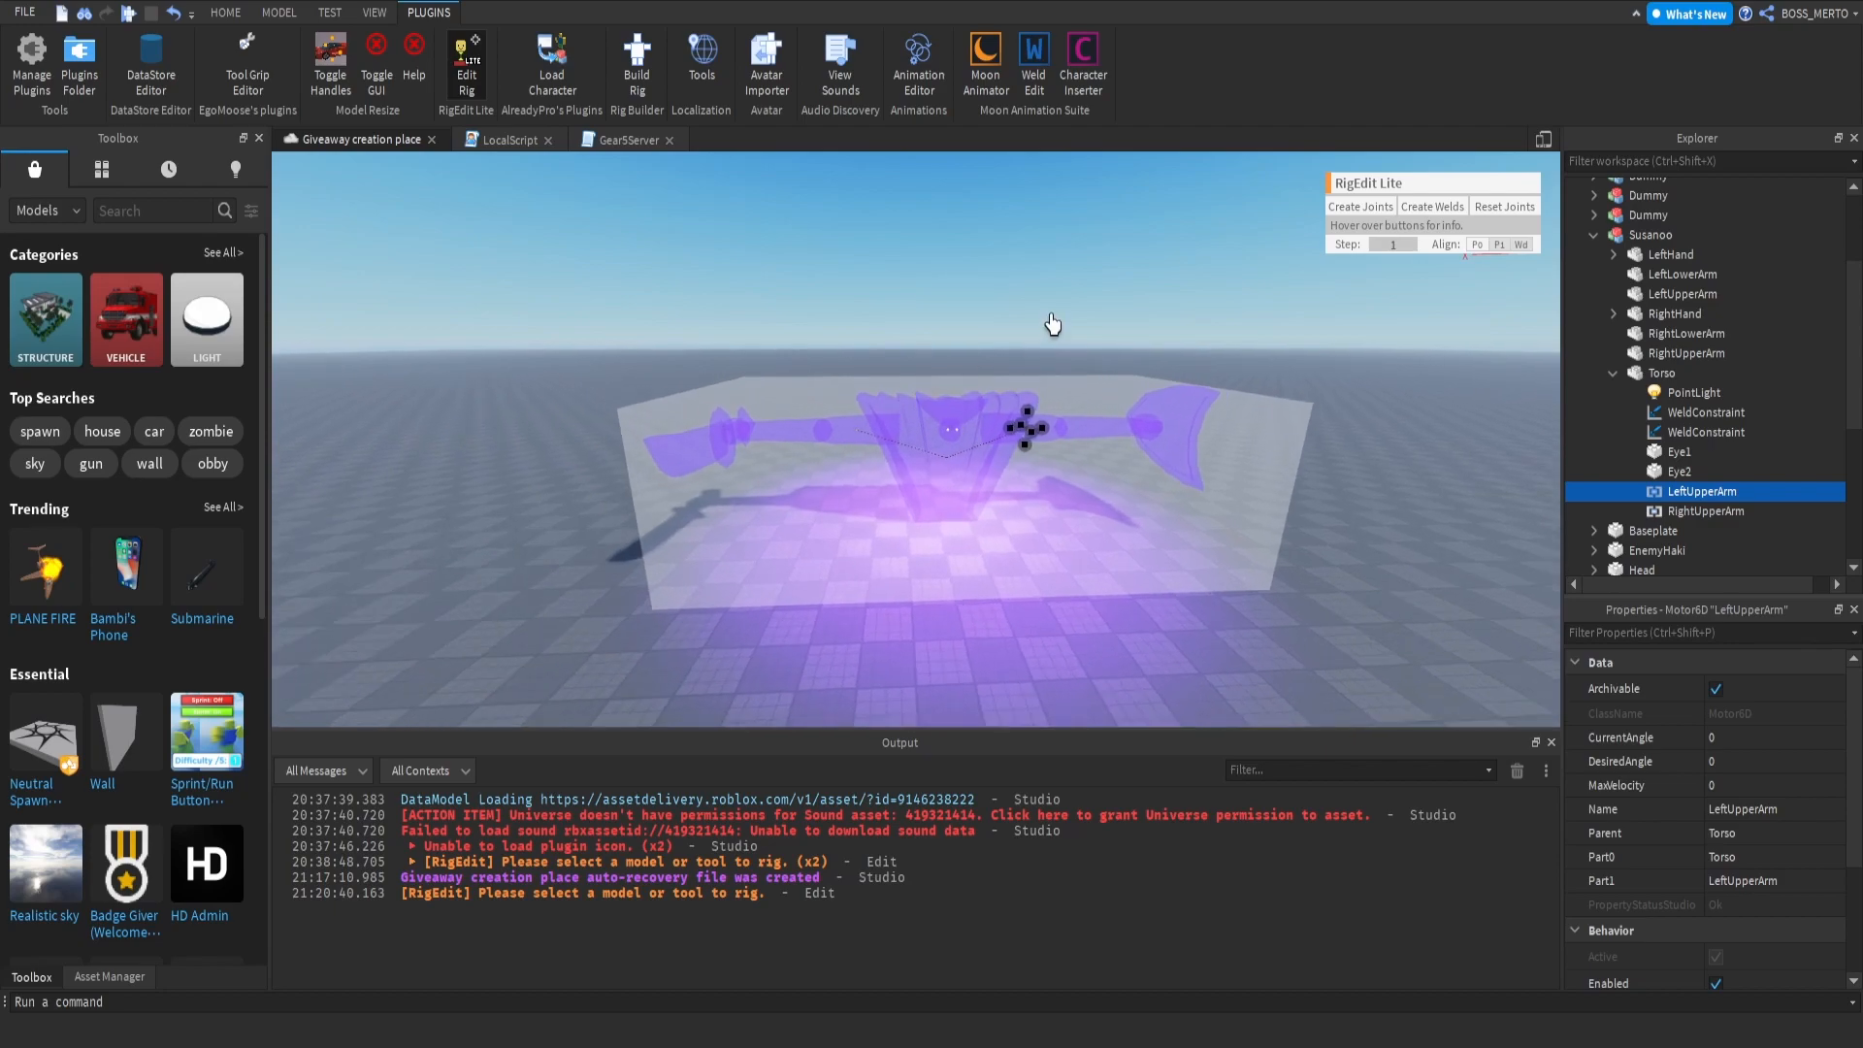
scroll(1067, 447, "up", 10)
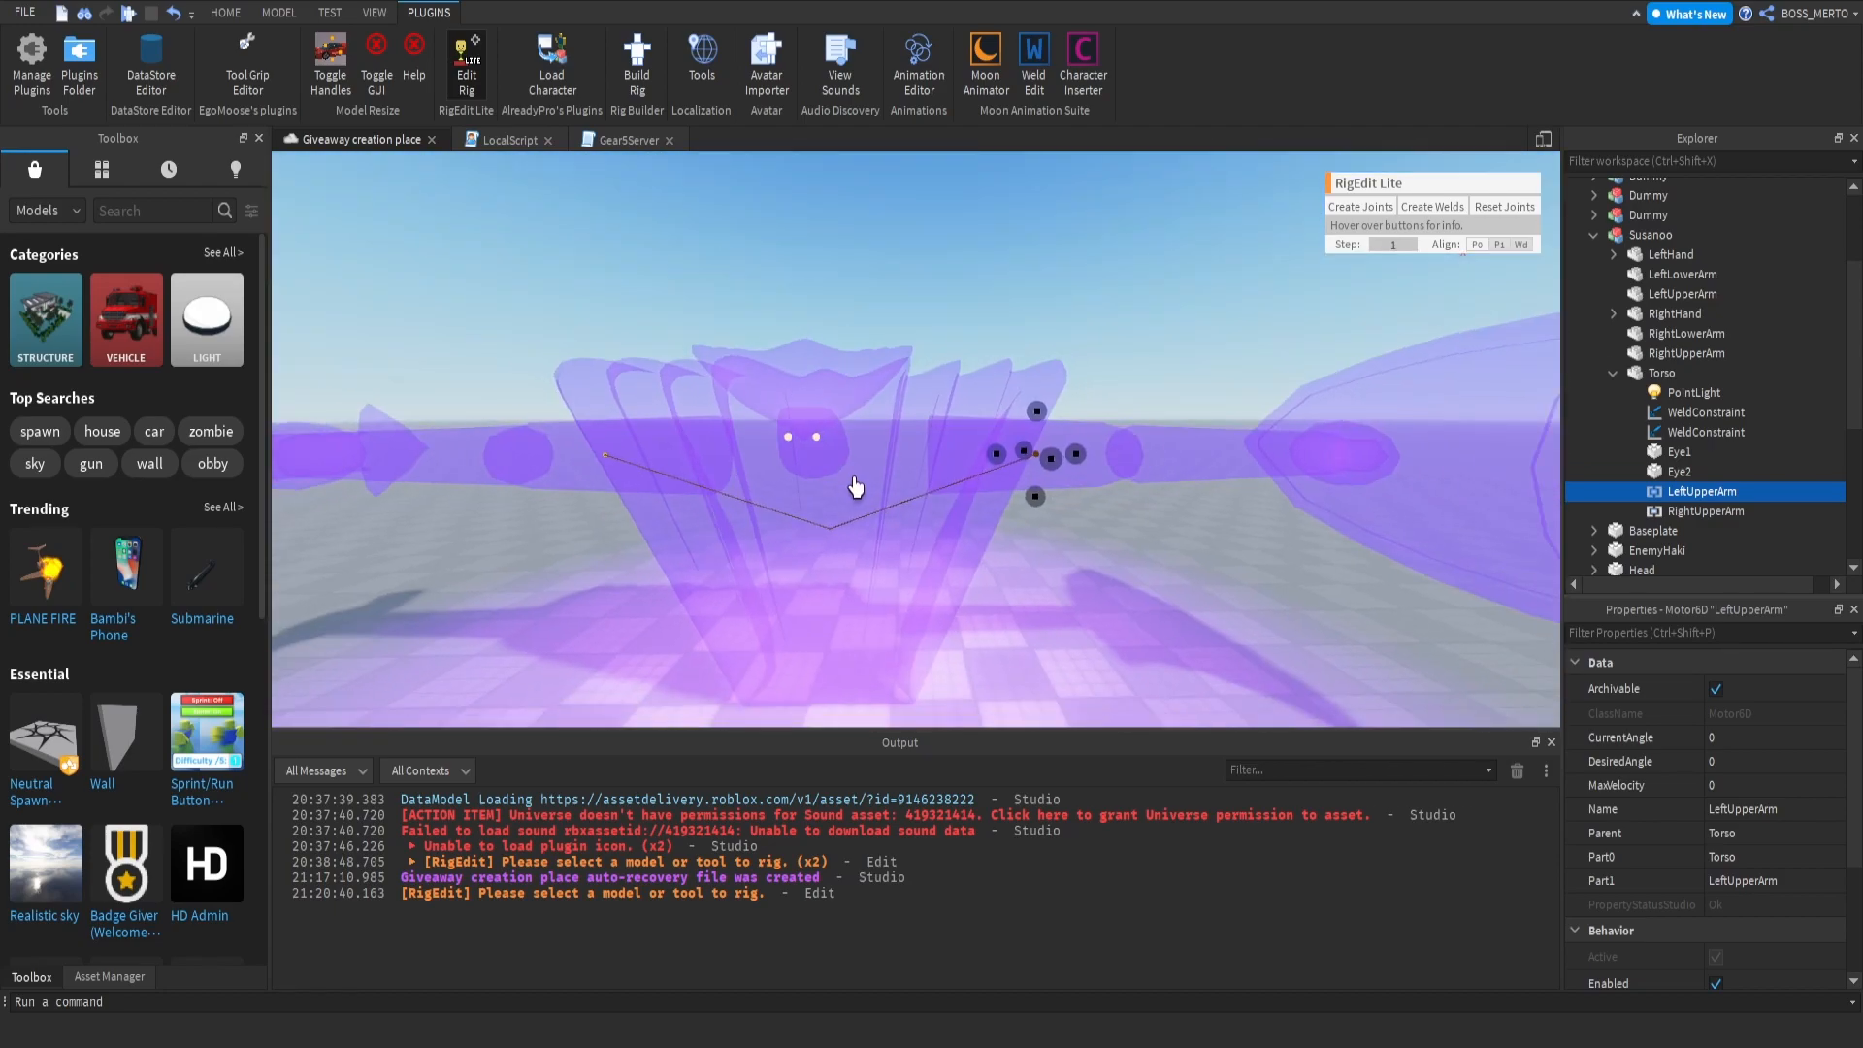
right_click_drag(853, 487, 817, 549)
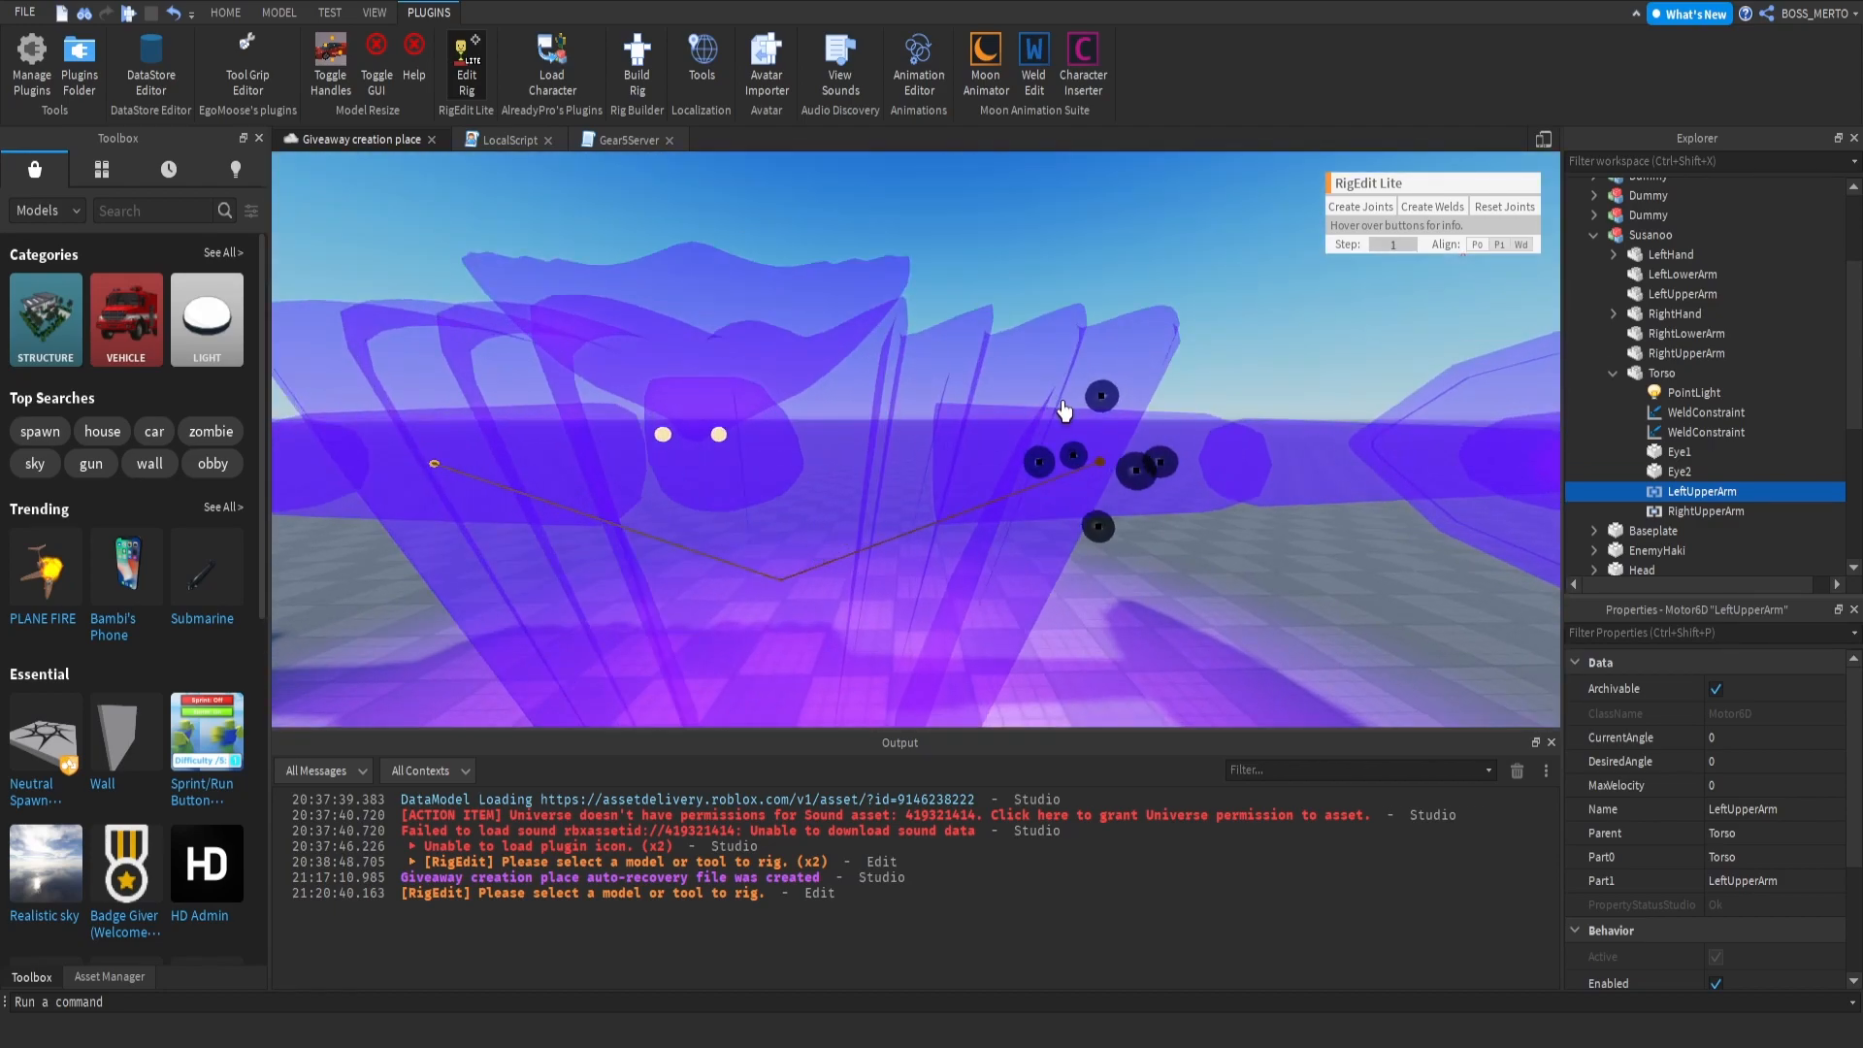
key("s")
key("a")
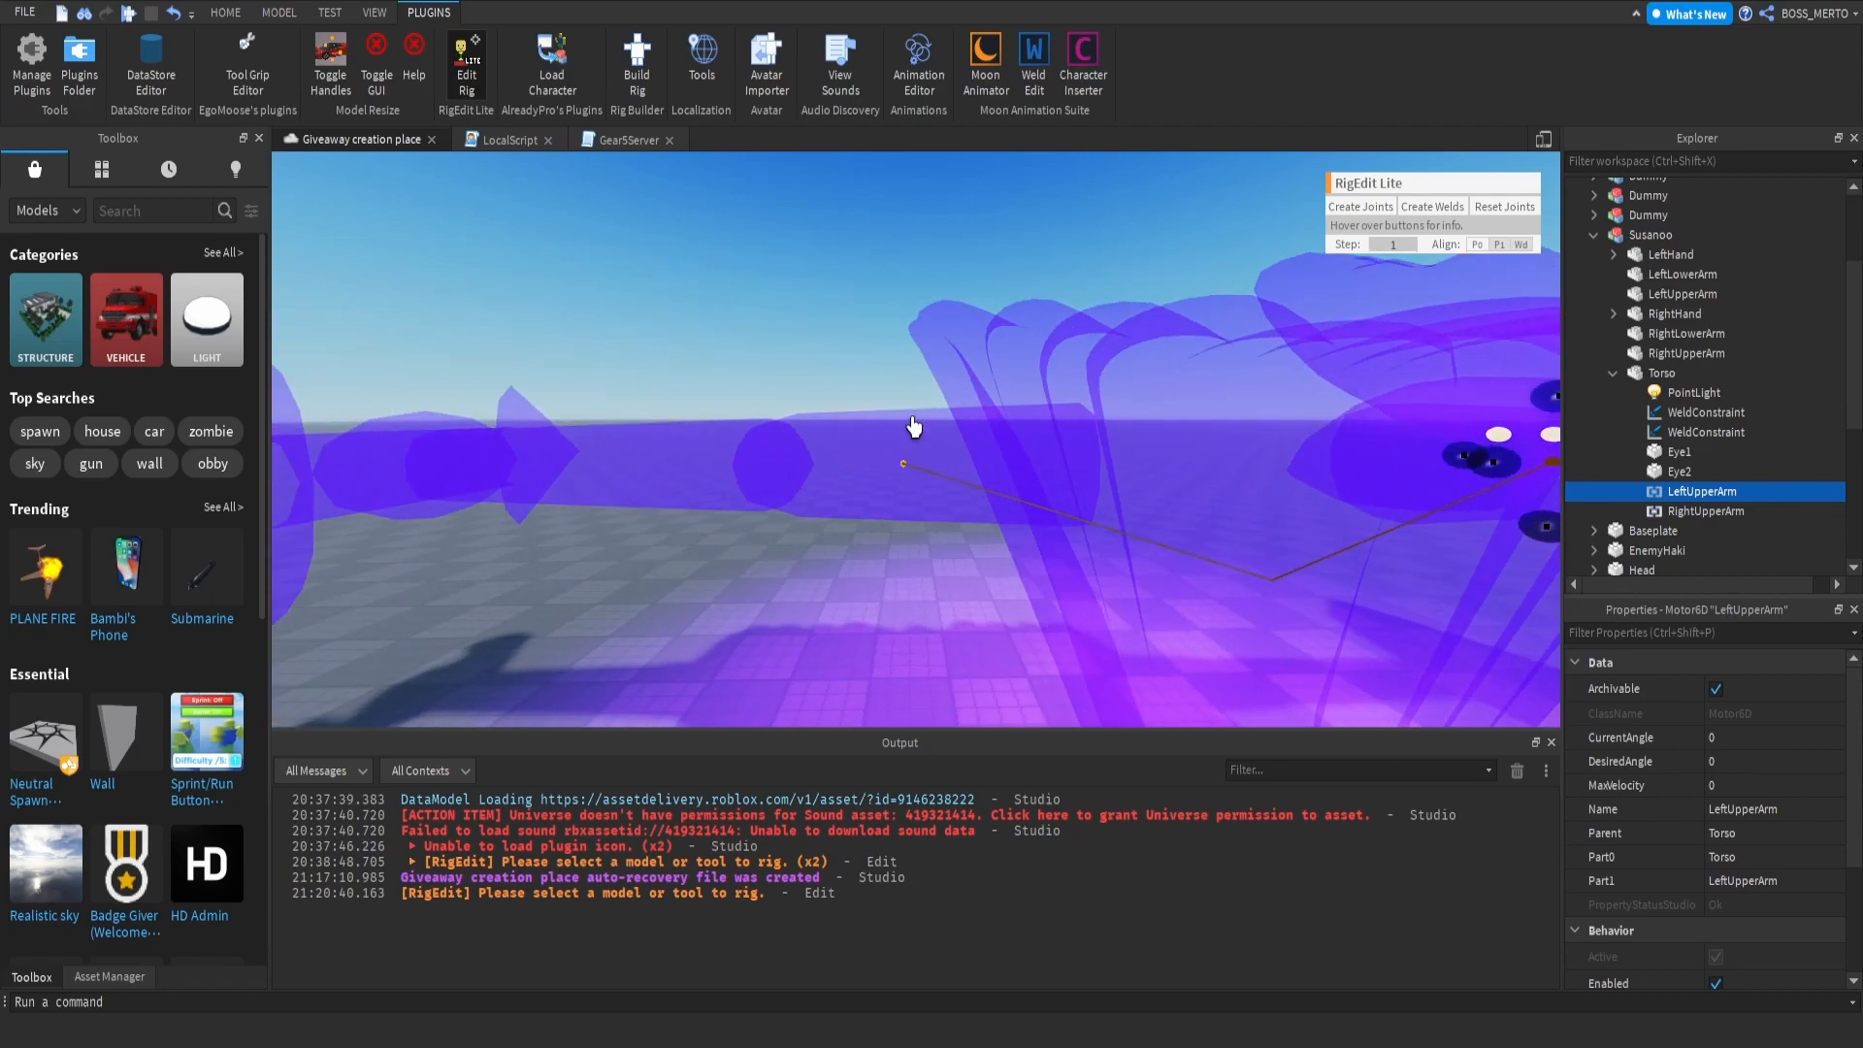
key("s")
key("d")
key("w")
key("a")
key("d")
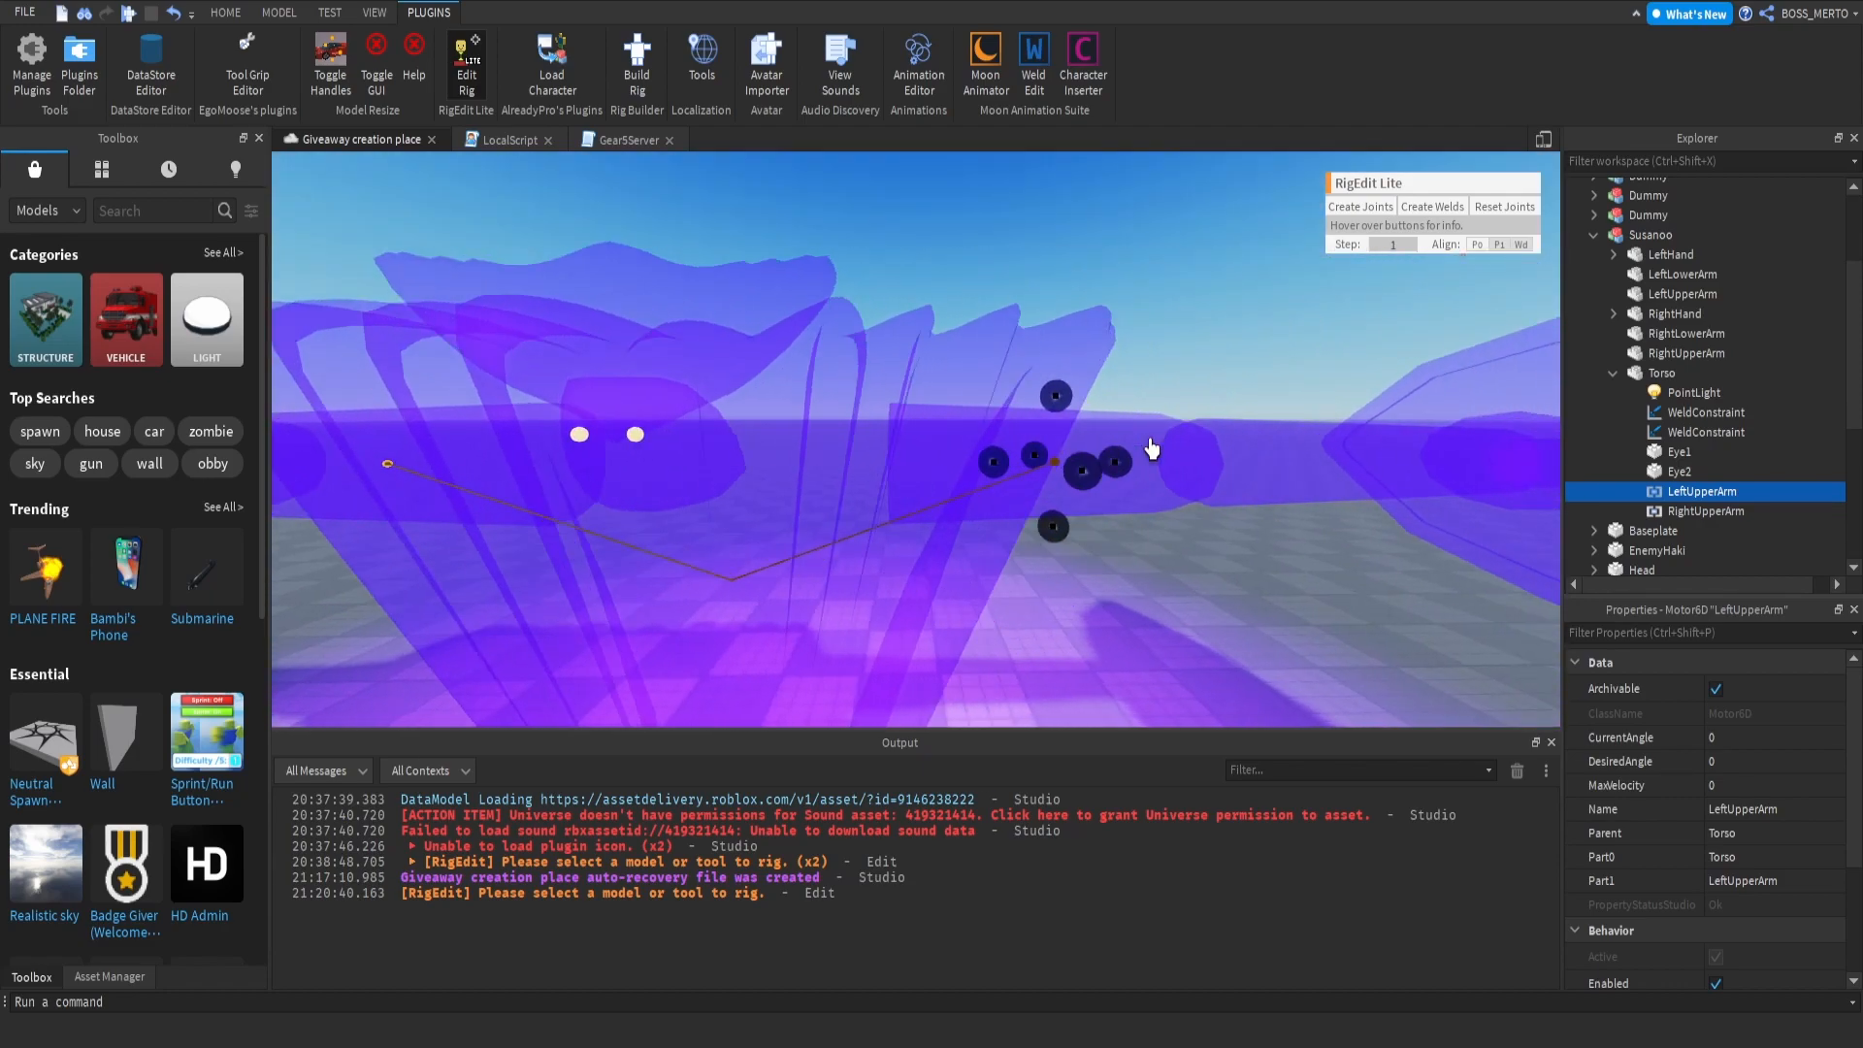
key("d")
key("s")
key("a")
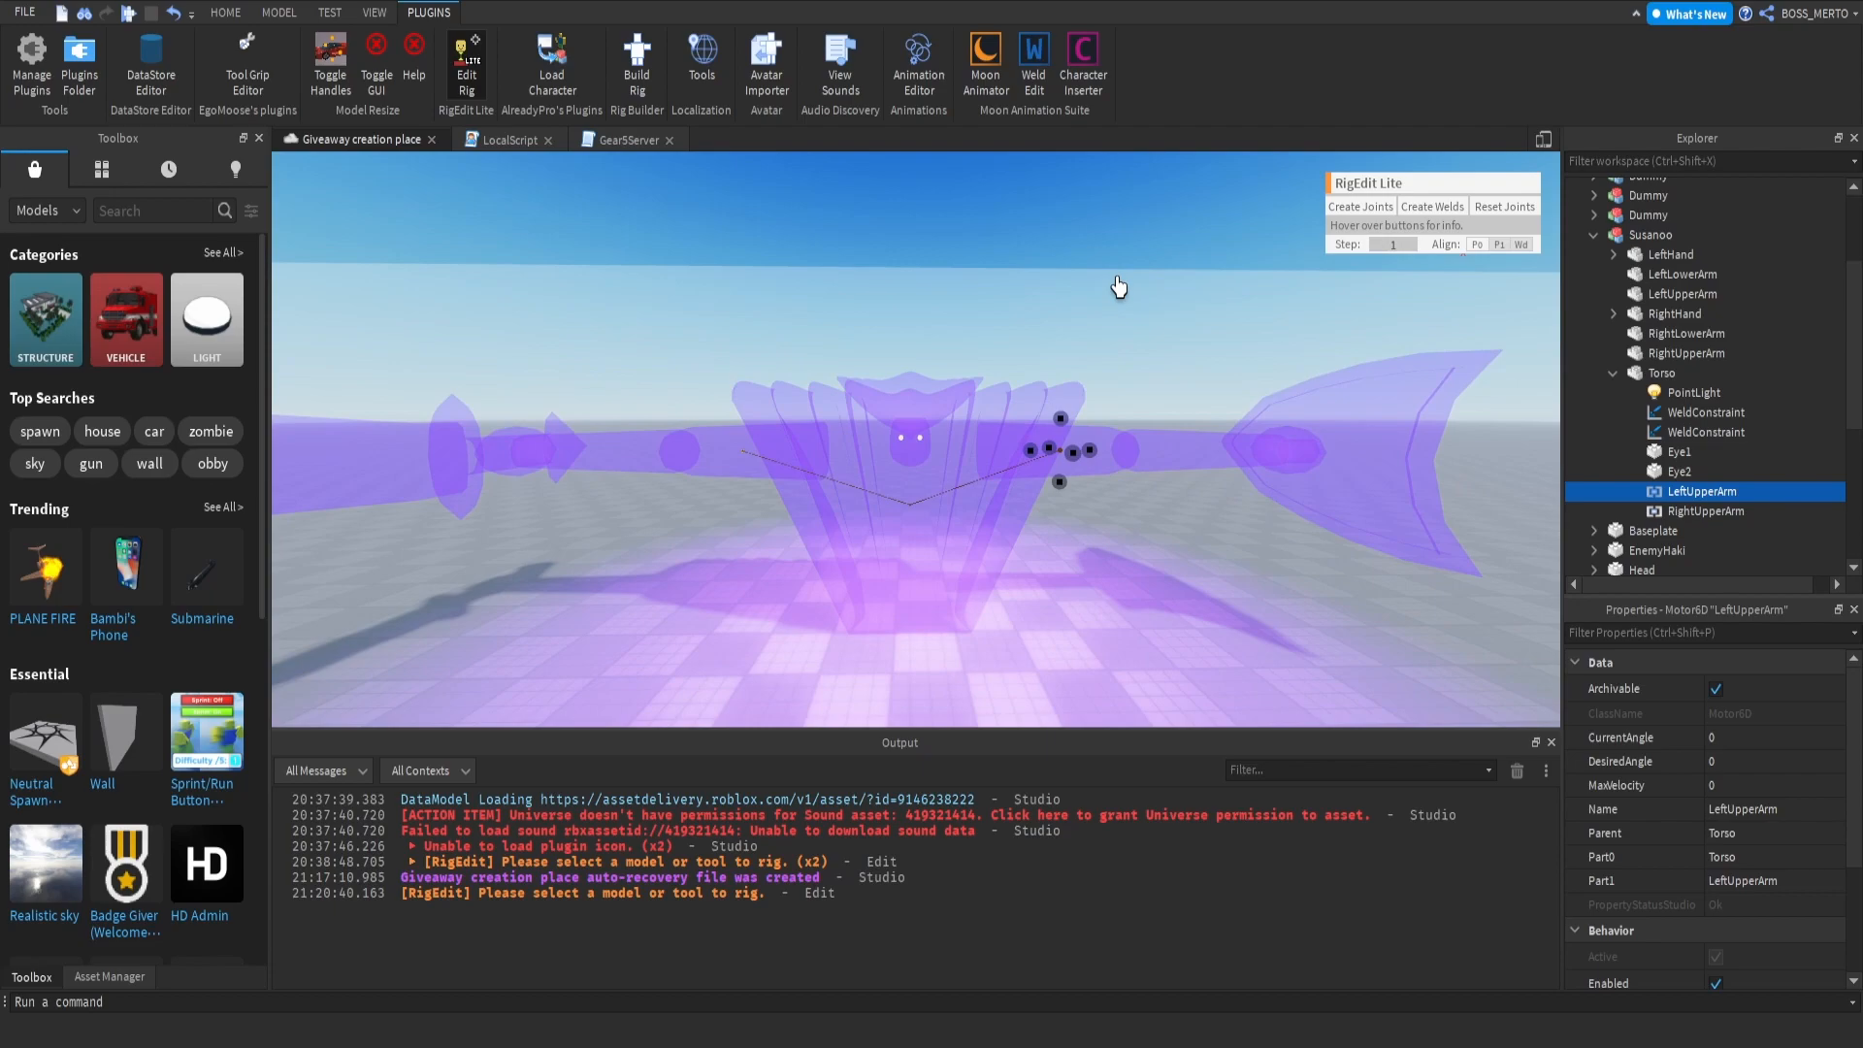
key("w")
key("a")
key("w")
key("a")
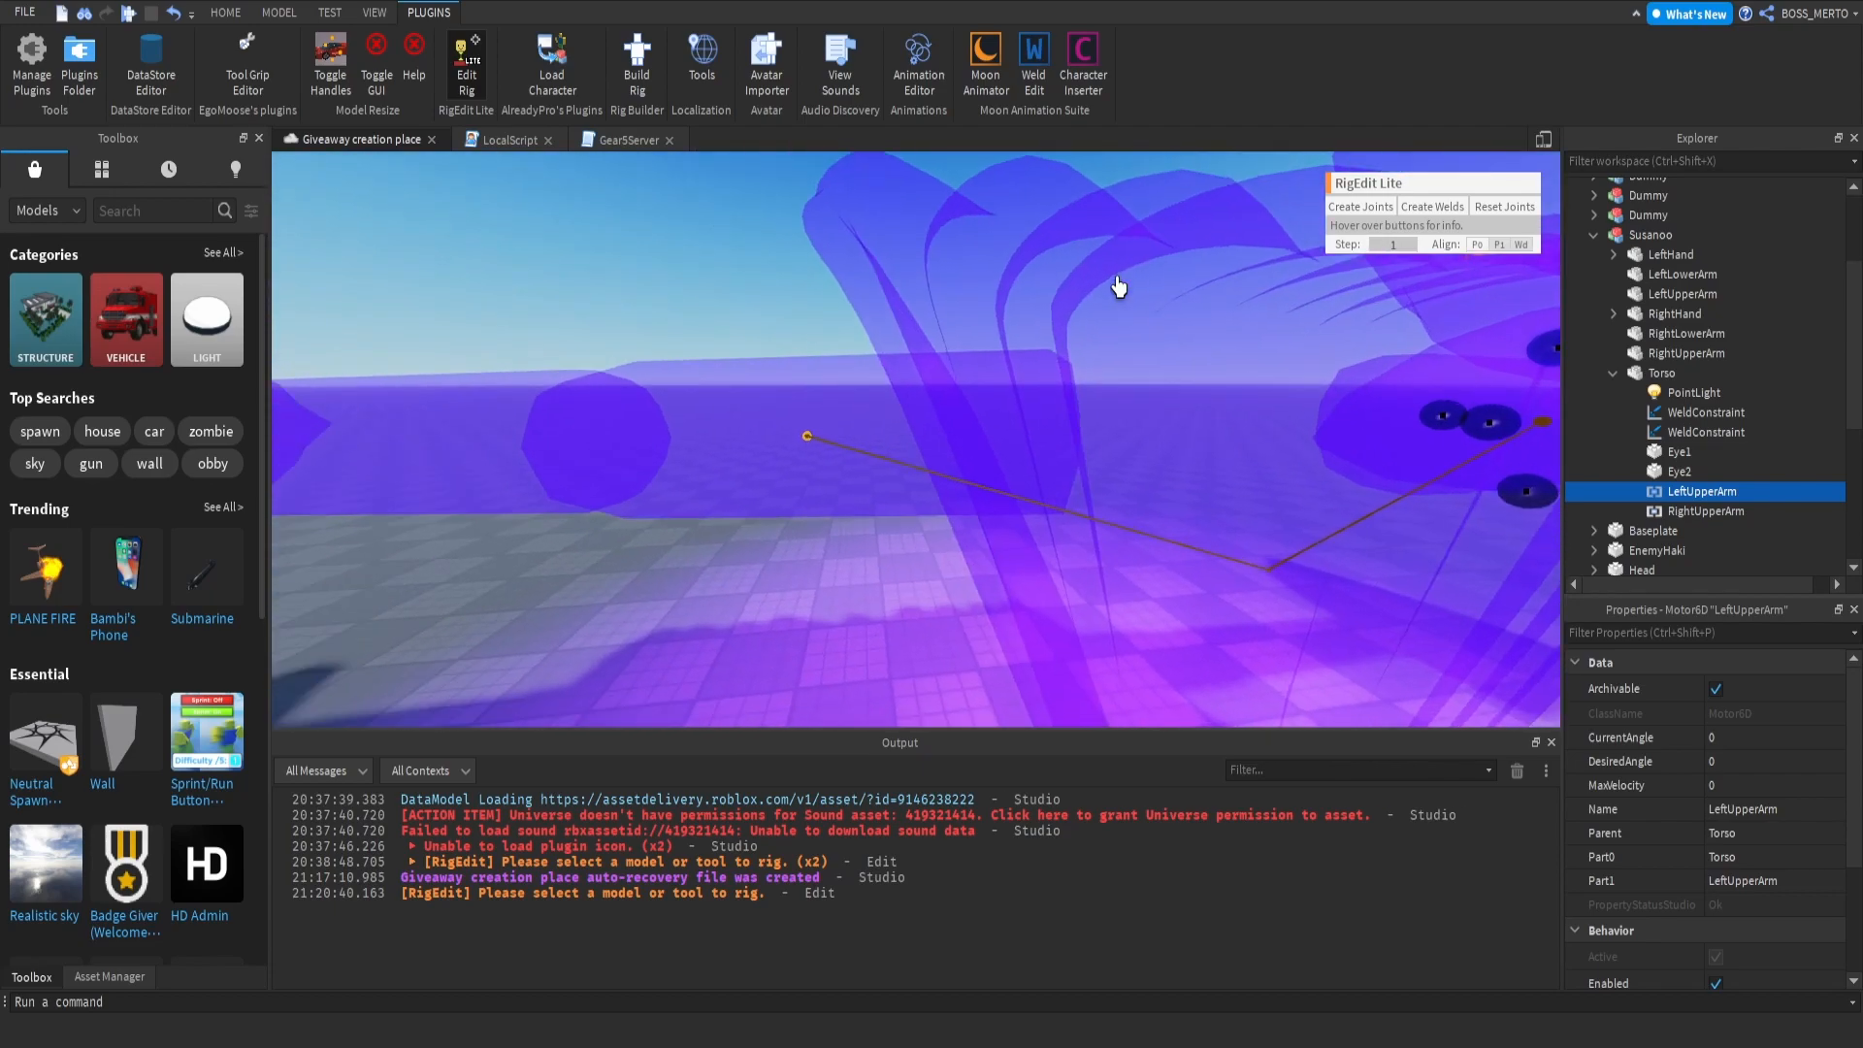
key("d")
right_click_drag(898, 334, 899, 335)
key("w")
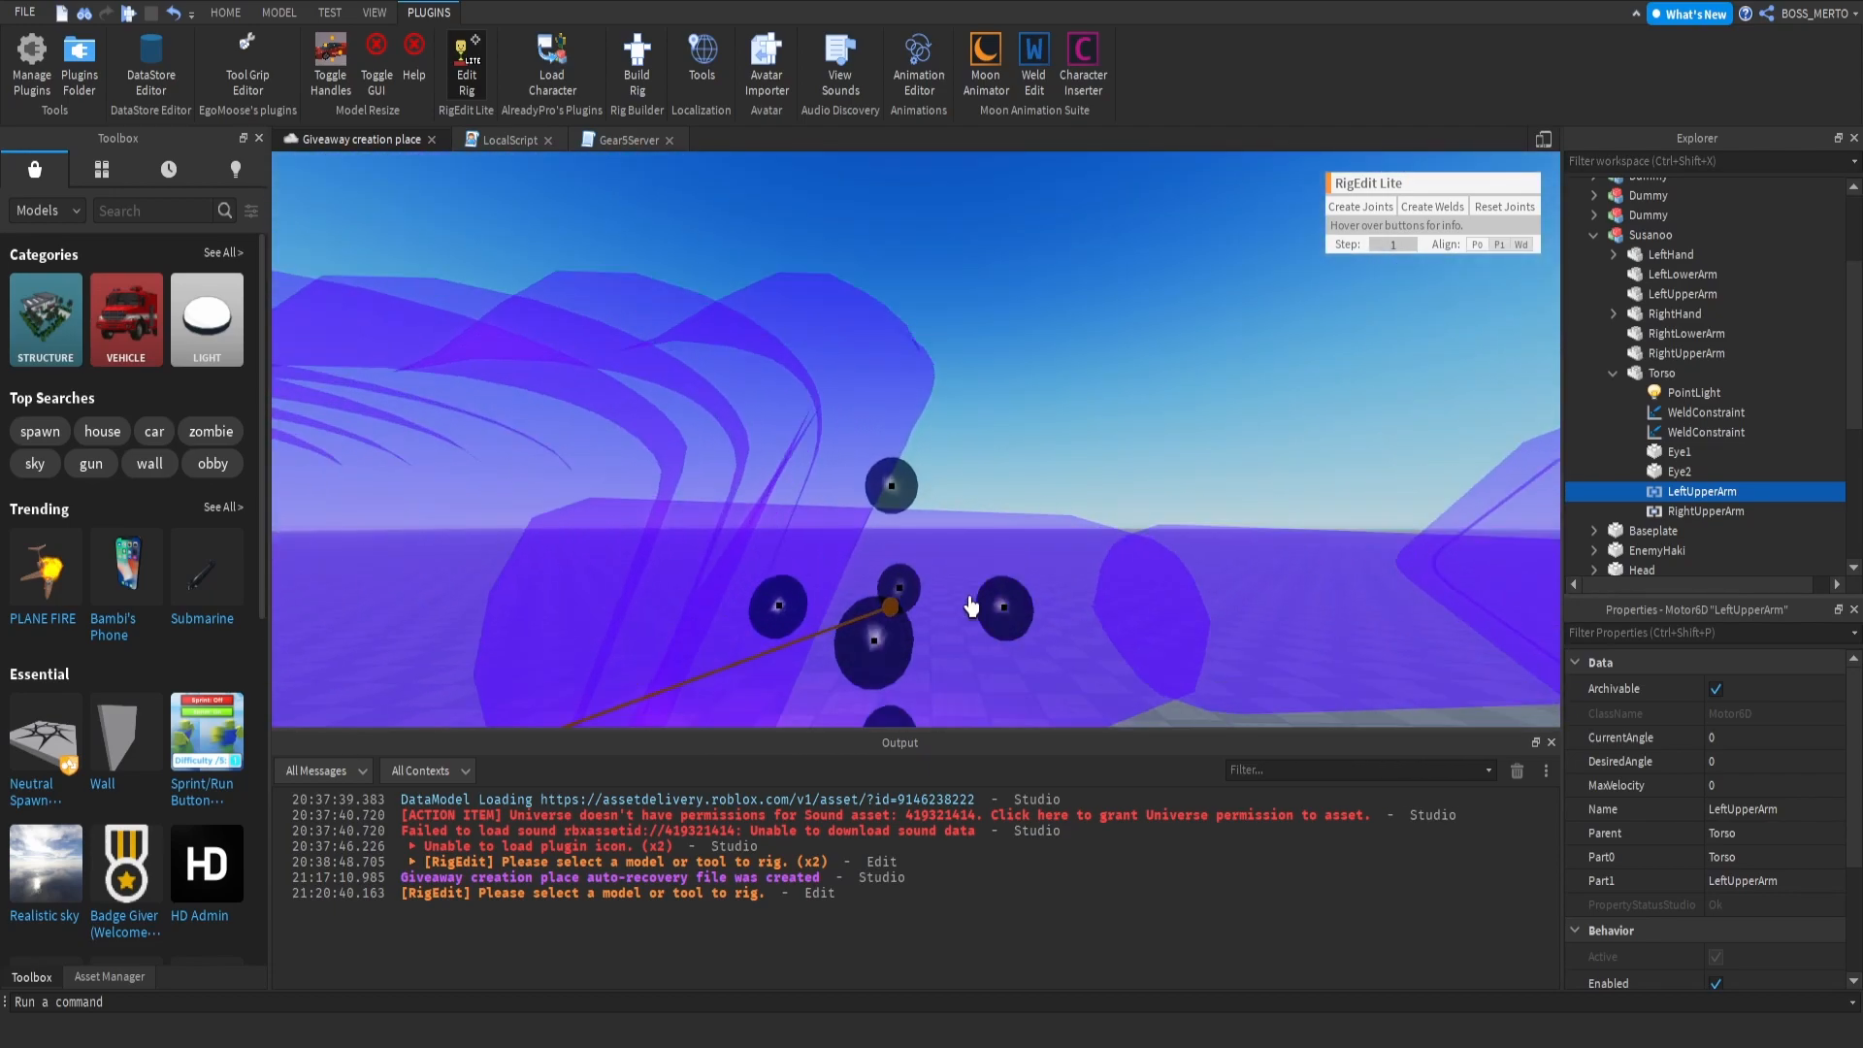
Step: Examine the elbow and hand connections along Susanoo's left arm and the overall rig
right_click_drag(951, 594, 951, 595)
key("d")
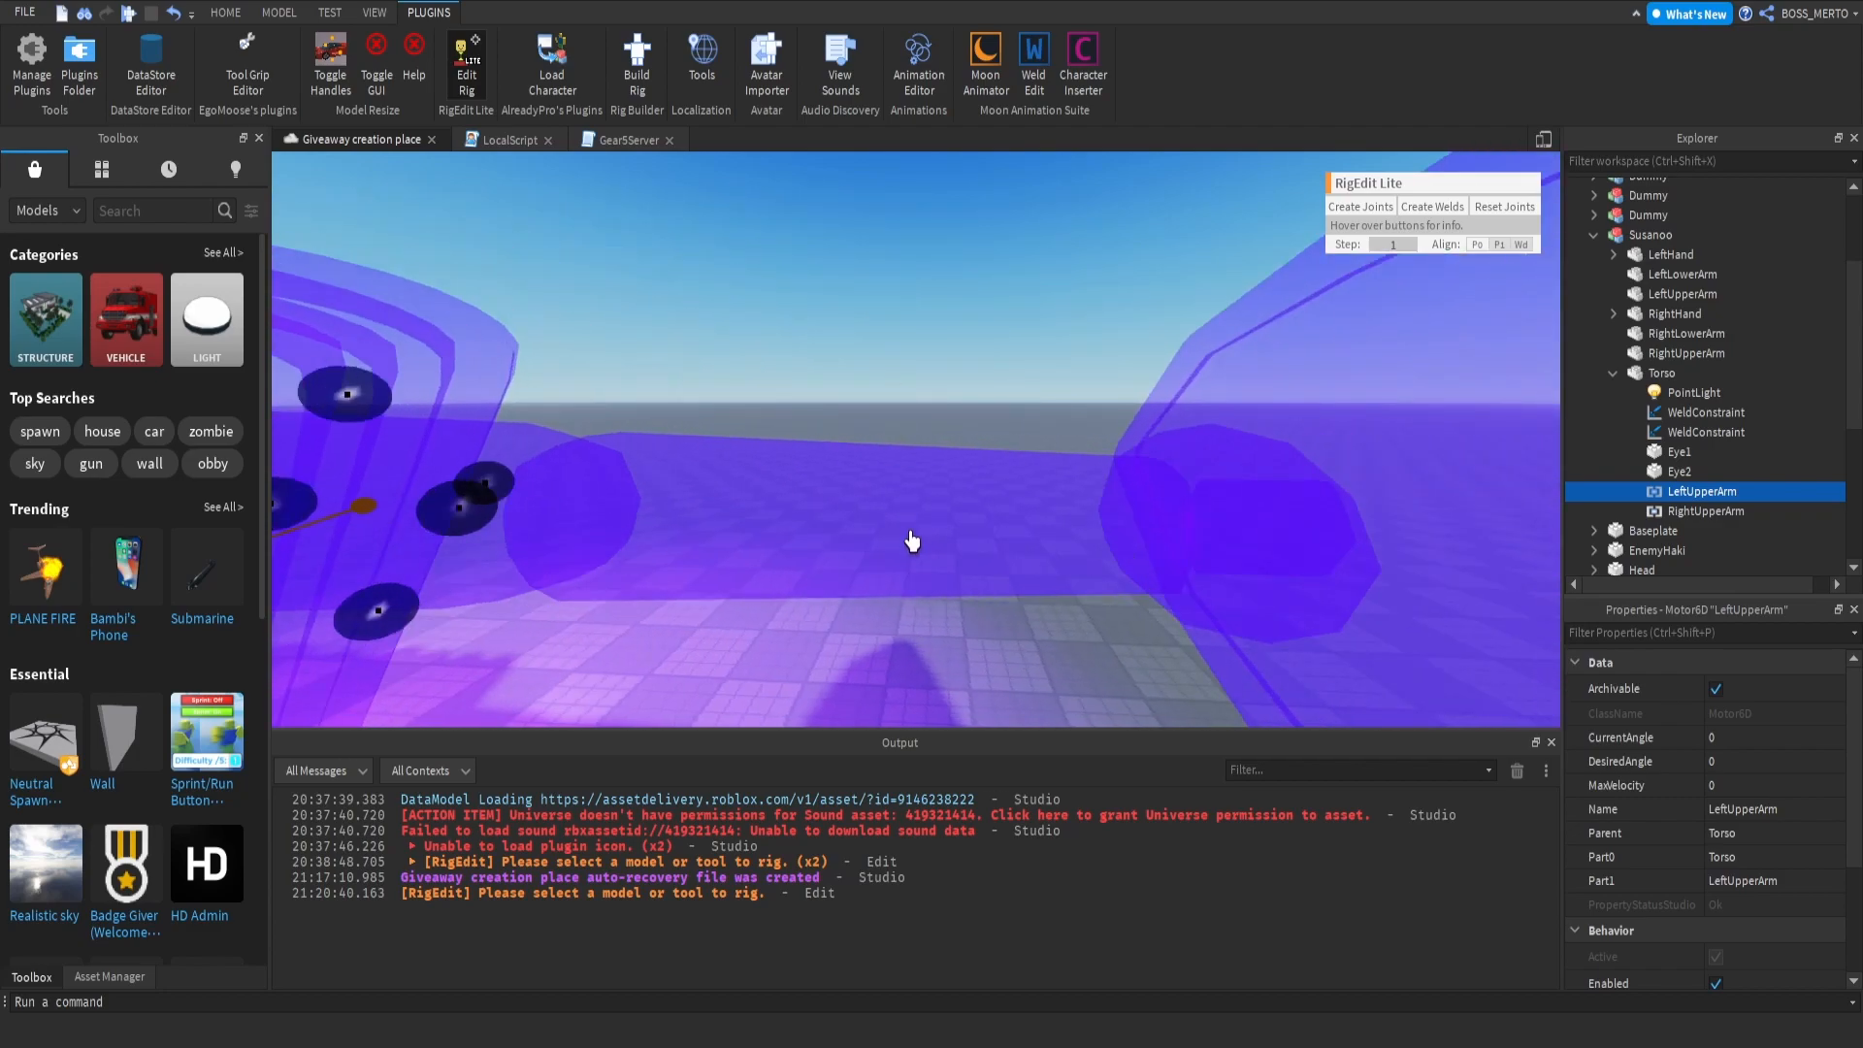
key("d")
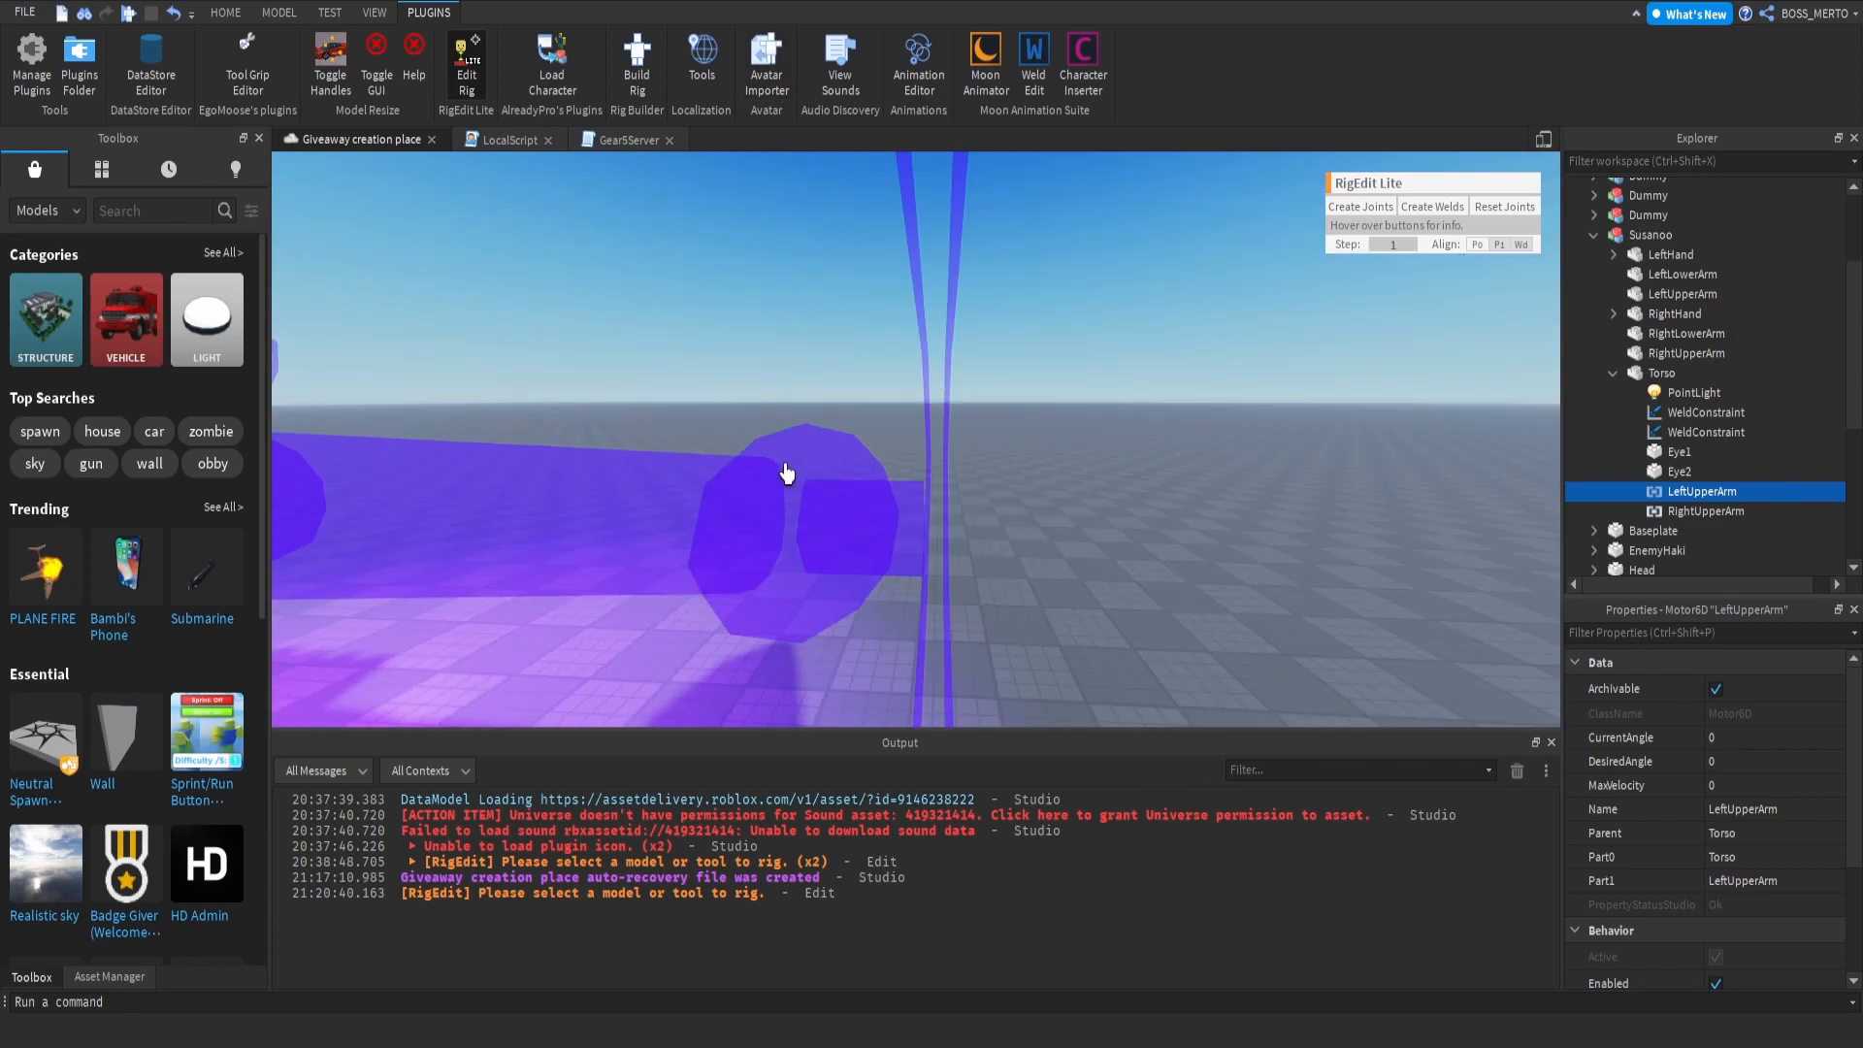
key("s")
key("a")
right_click_drag(817, 512, 778, 478)
key("w")
key("s")
key("a")
right_click_drag(1078, 479, 1154, 427)
key("d")
key("s")
key("w")
key("s")
key("a")
key("s")
key("d")
key("w")
key("s")
Step: Create a joint connecting LeftUpperArm to LeftLowerArm, with LeftUpperArm as the first part
left_click(1659, 373)
left_click(1614, 372)
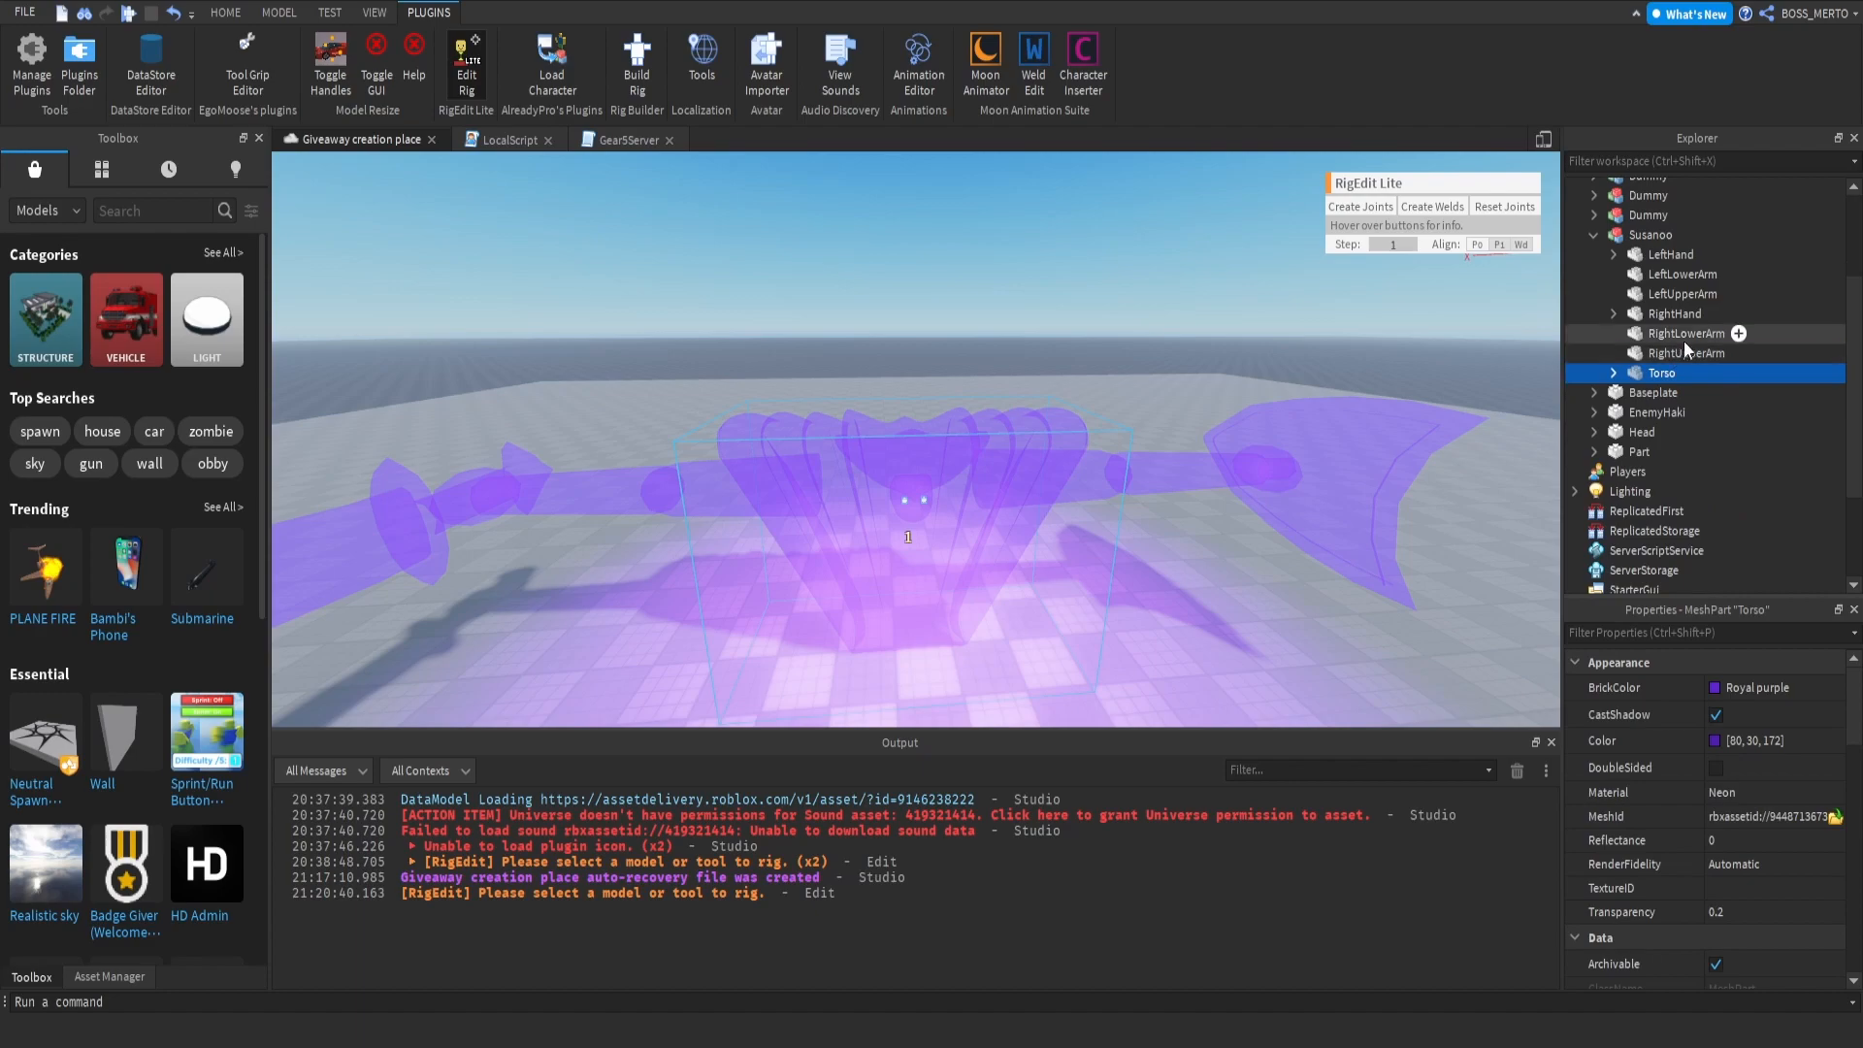
left_click(1688, 291)
left_click(1687, 274, "shift")
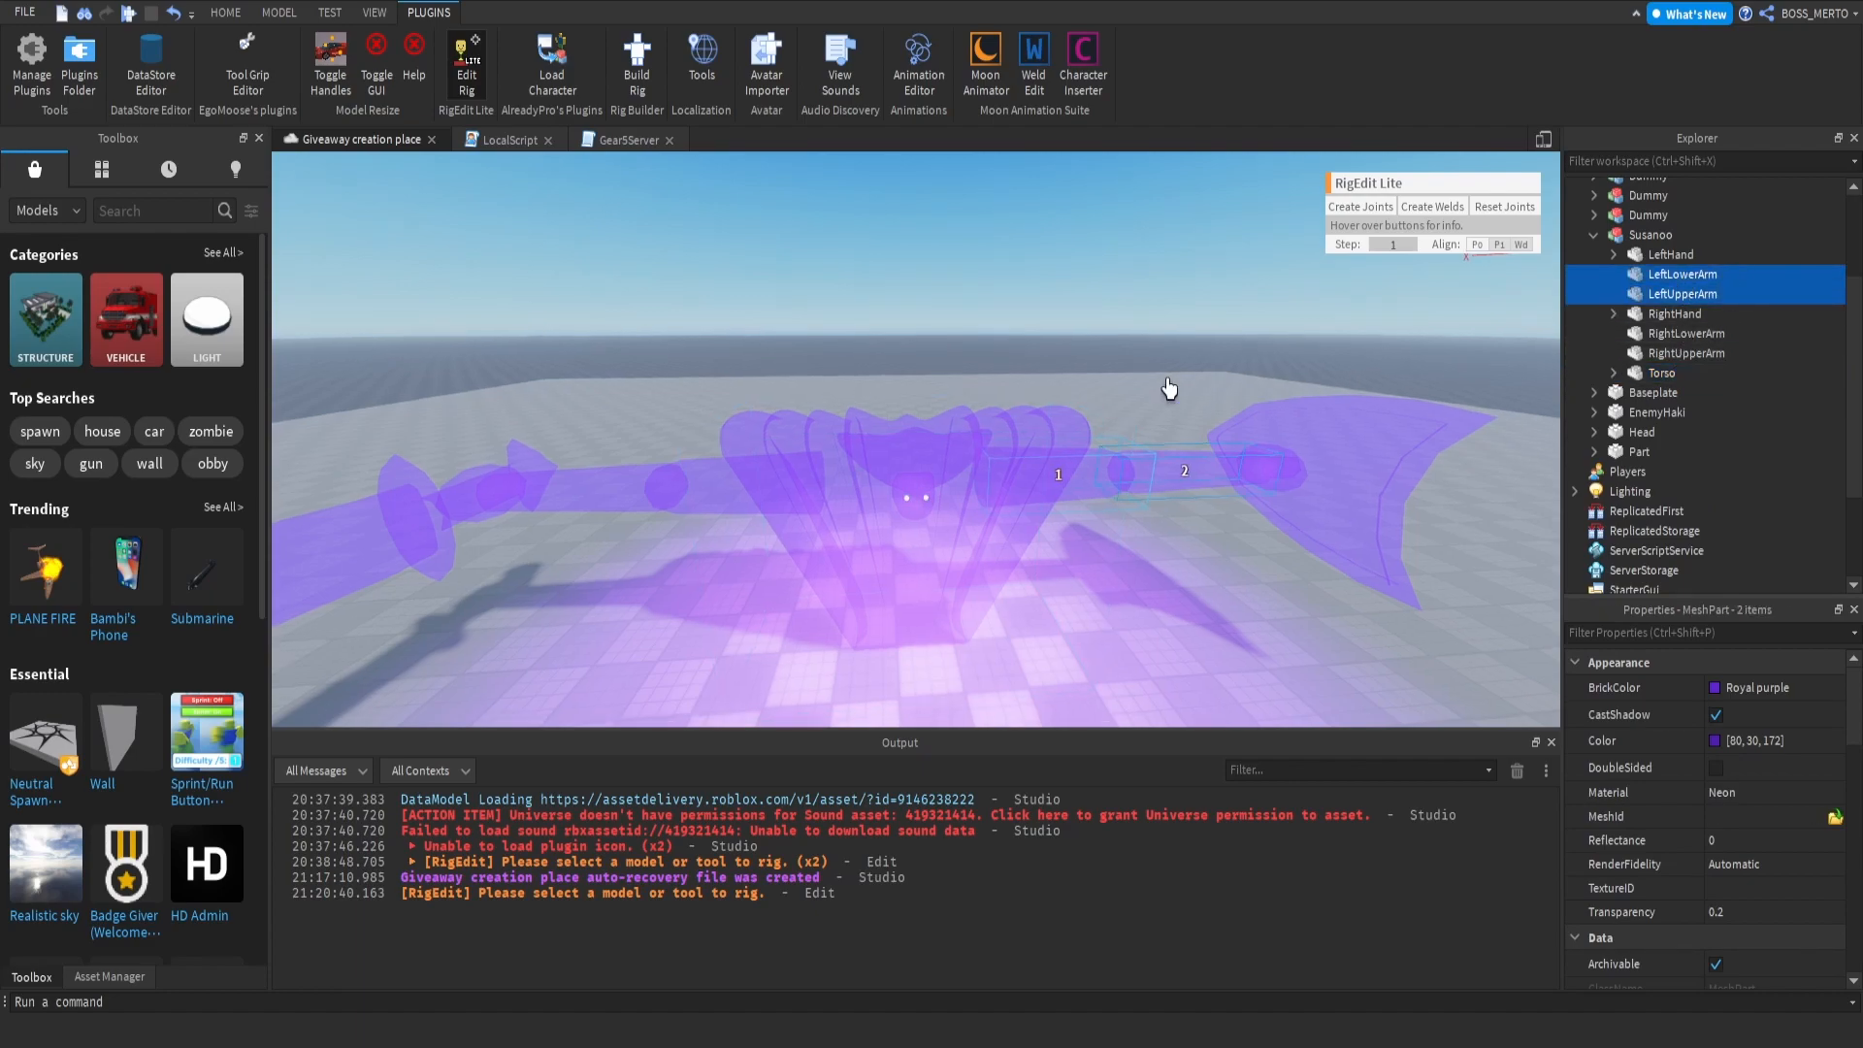
right_click_drag(1169, 388, 1224, 412)
key("w")
left_click(1370, 207)
right_click_drag(1101, 413, 1081, 387)
key("s")
key("s")
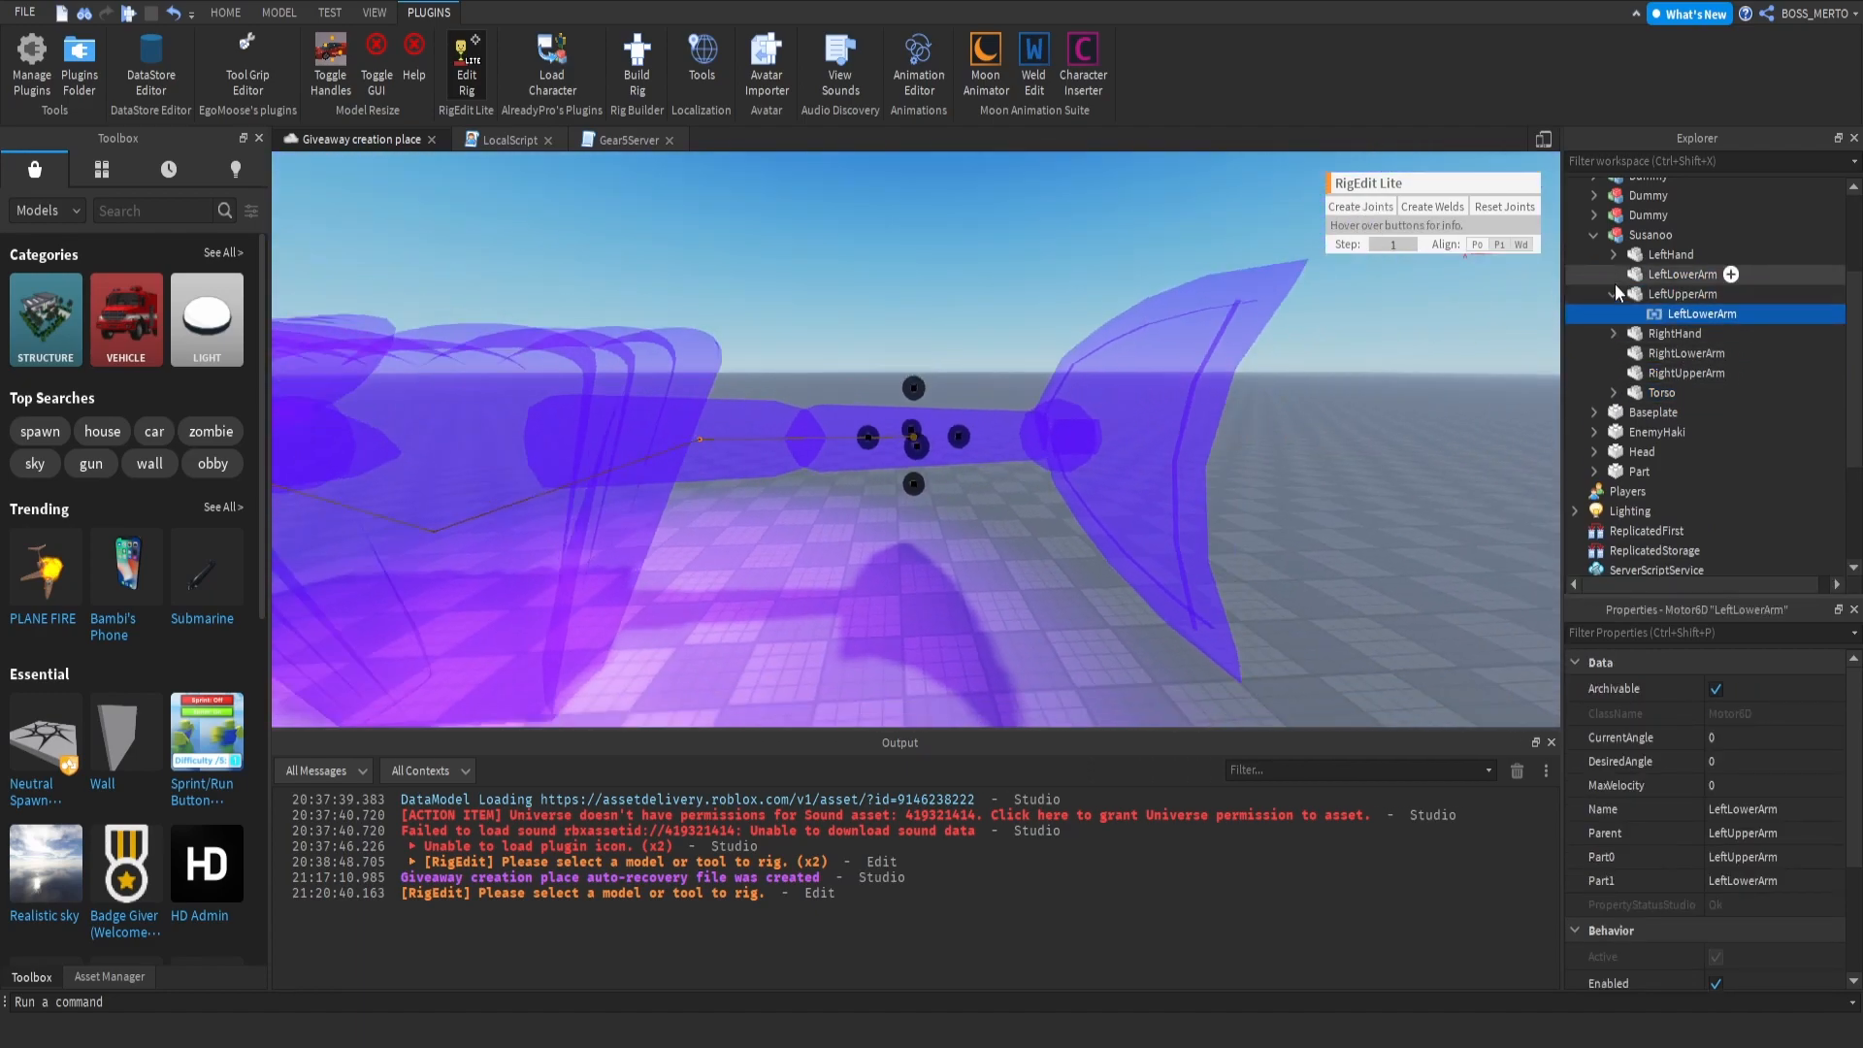
Step: Create a joint connecting LeftUpperArm to LeftHand, with LeftUpperArm as the first part
left_click(1661, 291)
left_click(1660, 256, "ctrl")
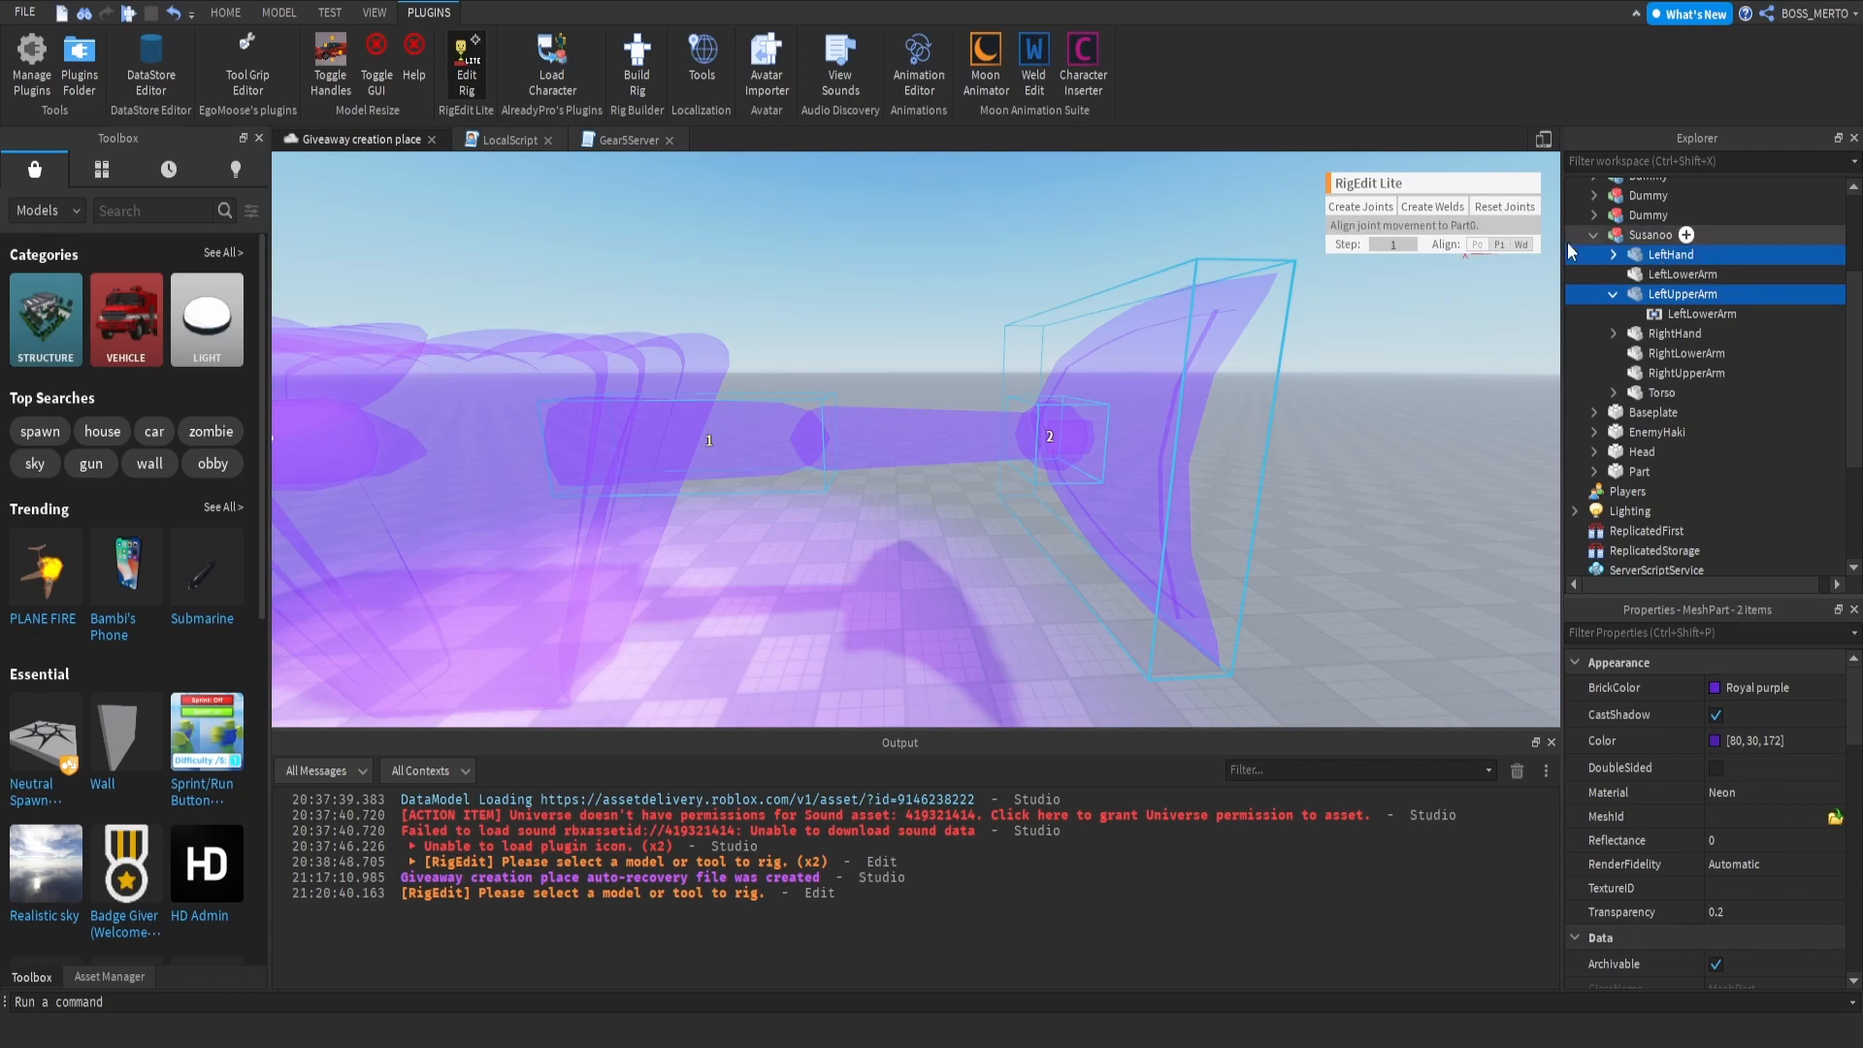
left_click(1386, 207)
key("s")
right_click_drag(1116, 492, 1102, 449)
left_click(1103, 449)
Step: Create a joint connecting RightUpperArm to RightLowerArm, with RightUpperArm as the first part
key("w")
key("a")
key("d")
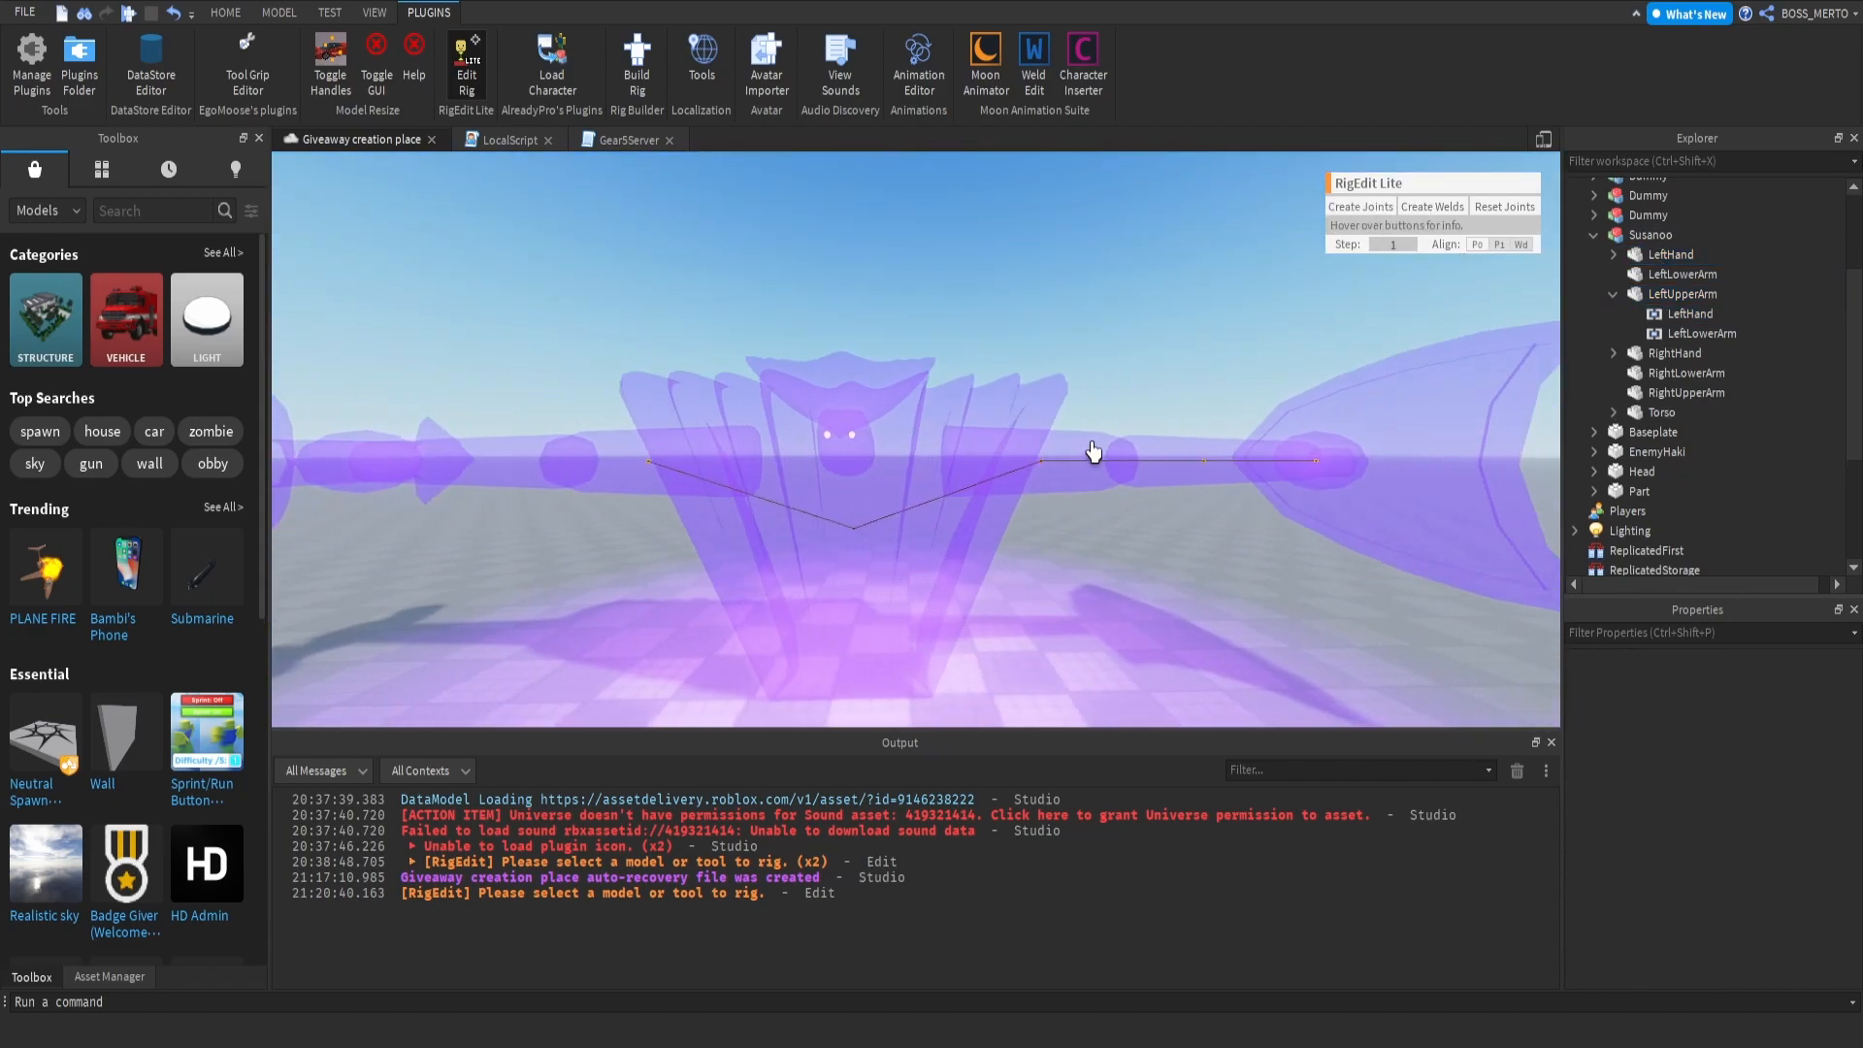
key("a")
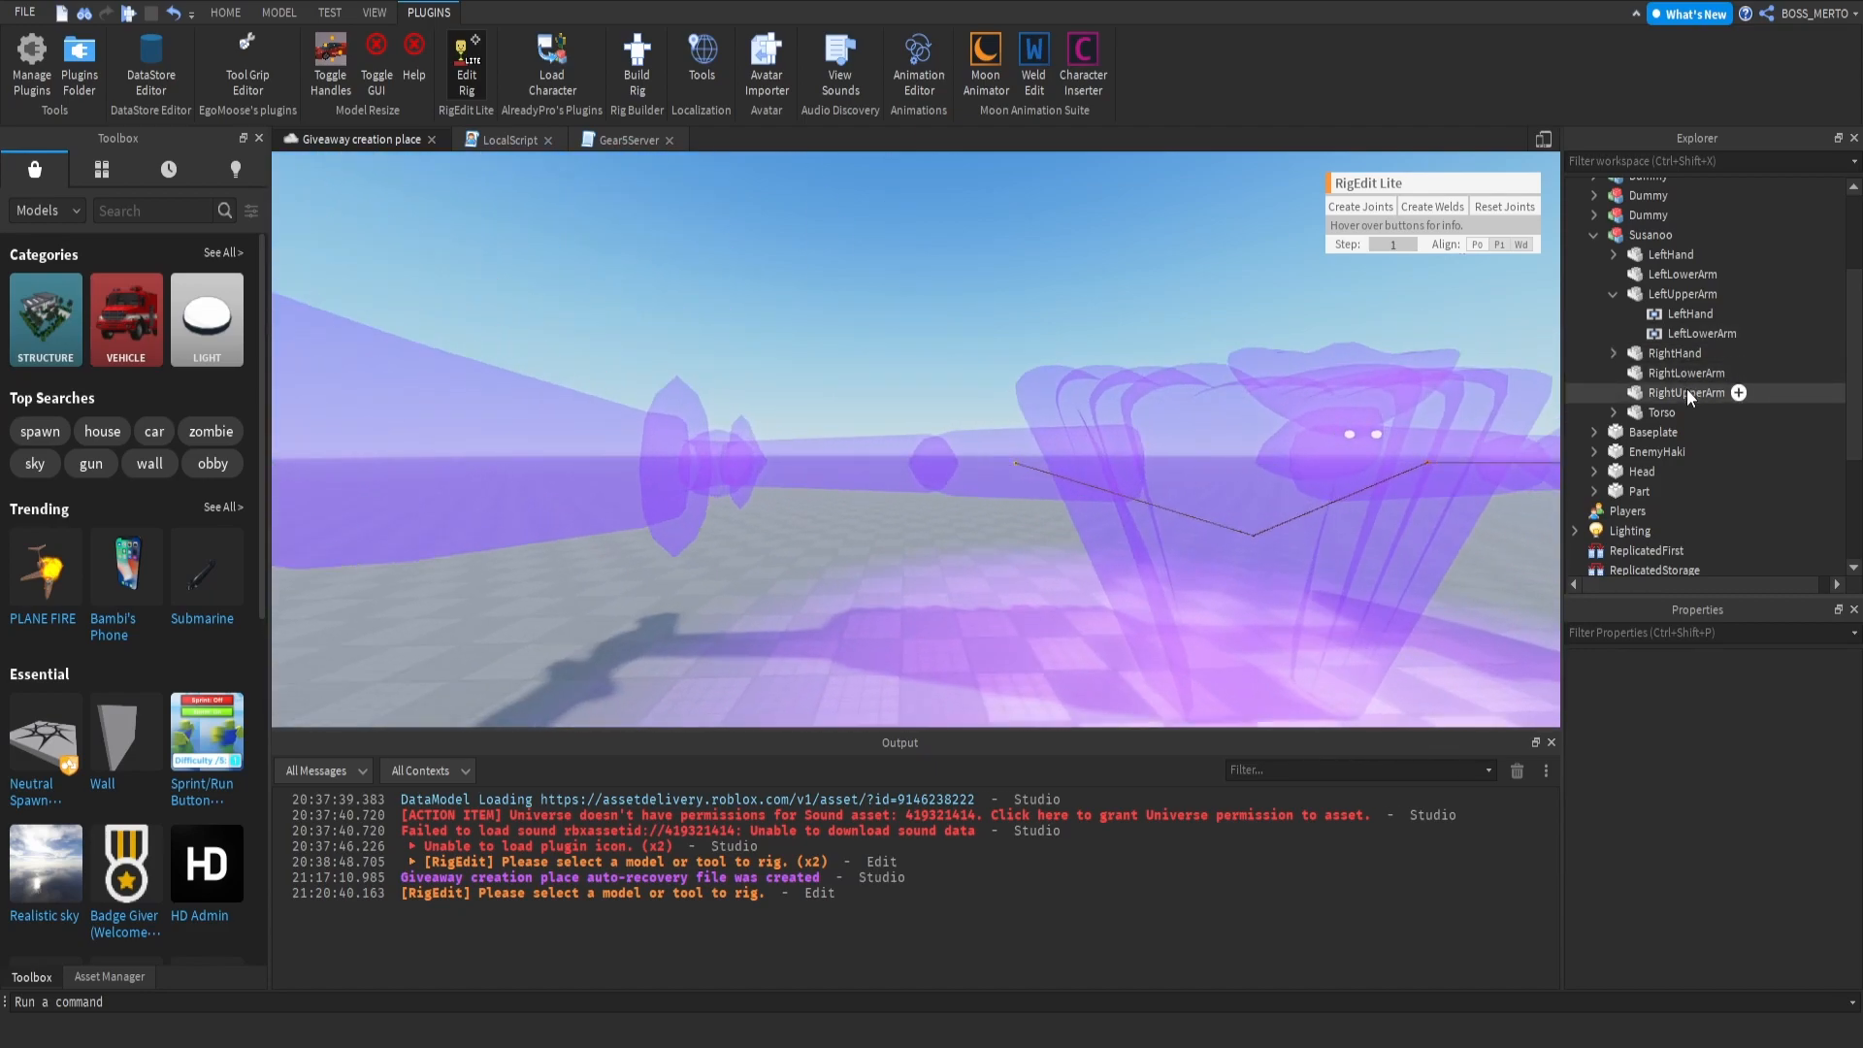
left_click(1690, 391)
left_click(1672, 377, "ctrl")
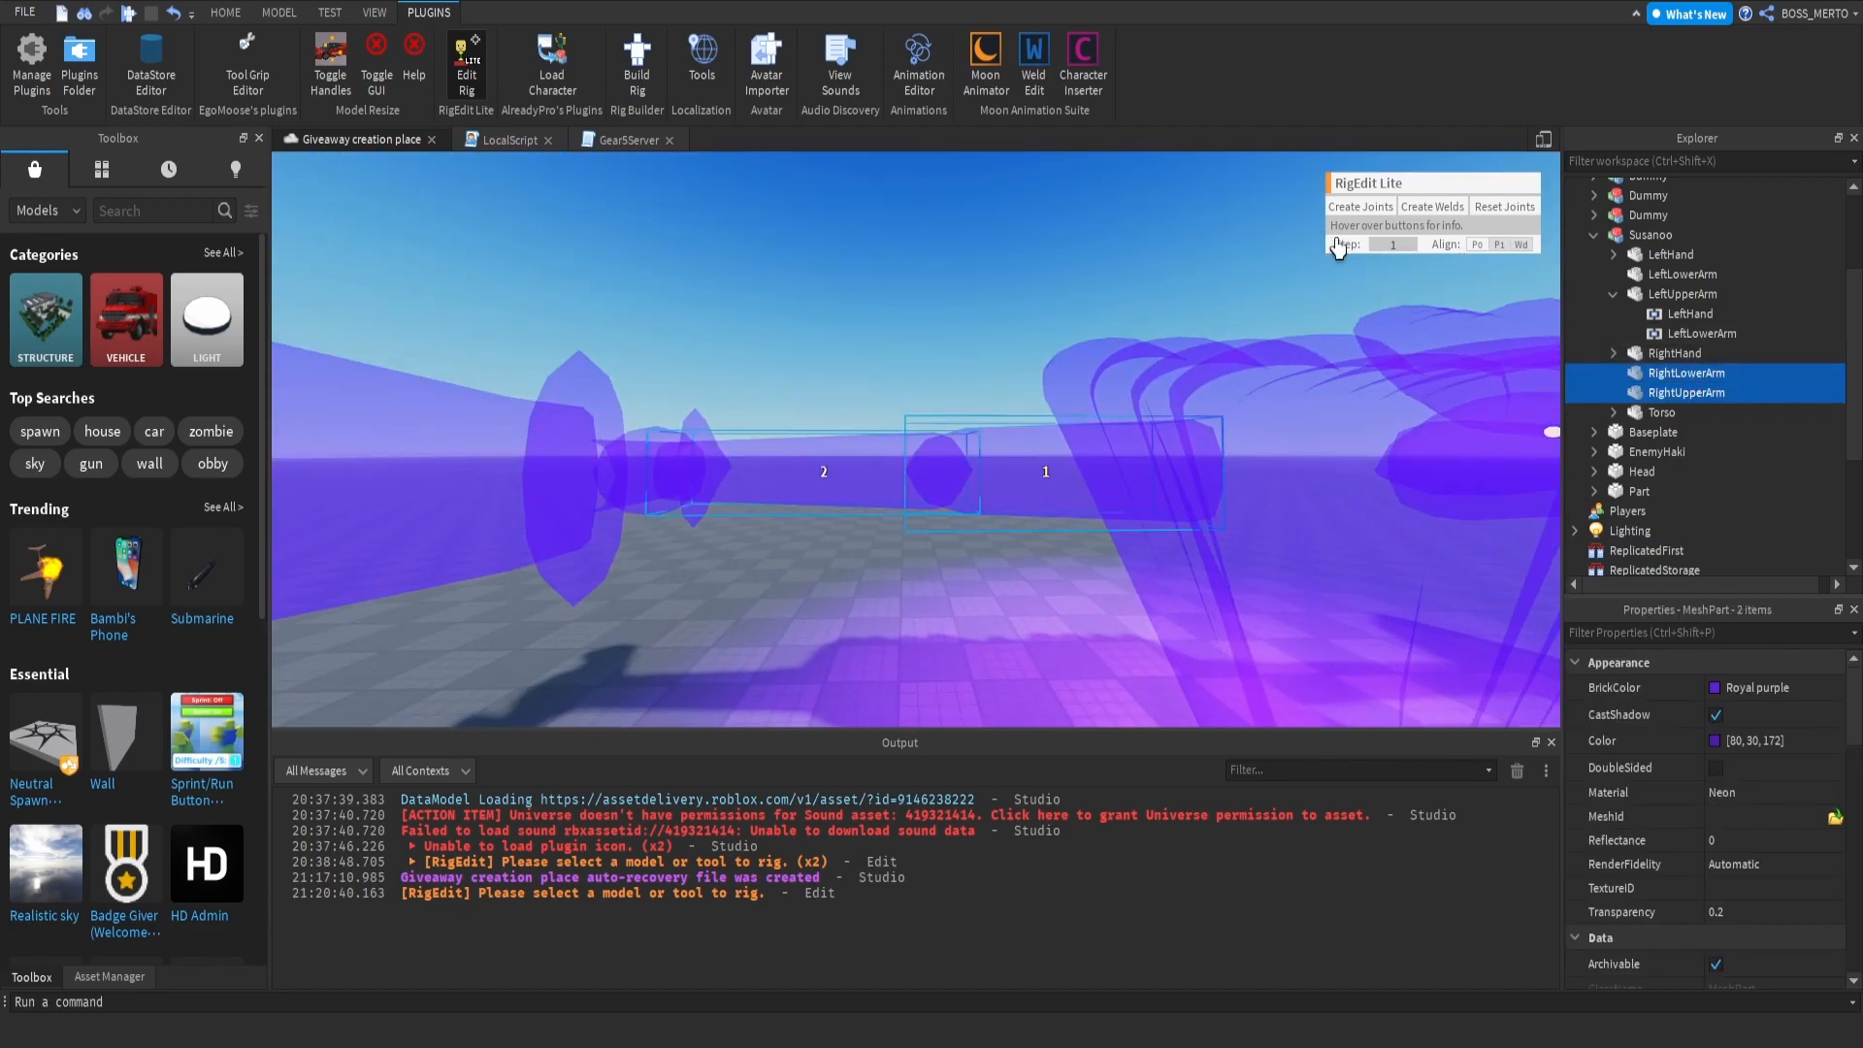
left_click(1360, 207)
Step: Create a joint connecting RightLowerArm to RightHand, with RightLowerArm as the first part, and leave rig editing
left_click(1686, 373)
left_click(1652, 355, "ctrl")
left_click(1374, 207)
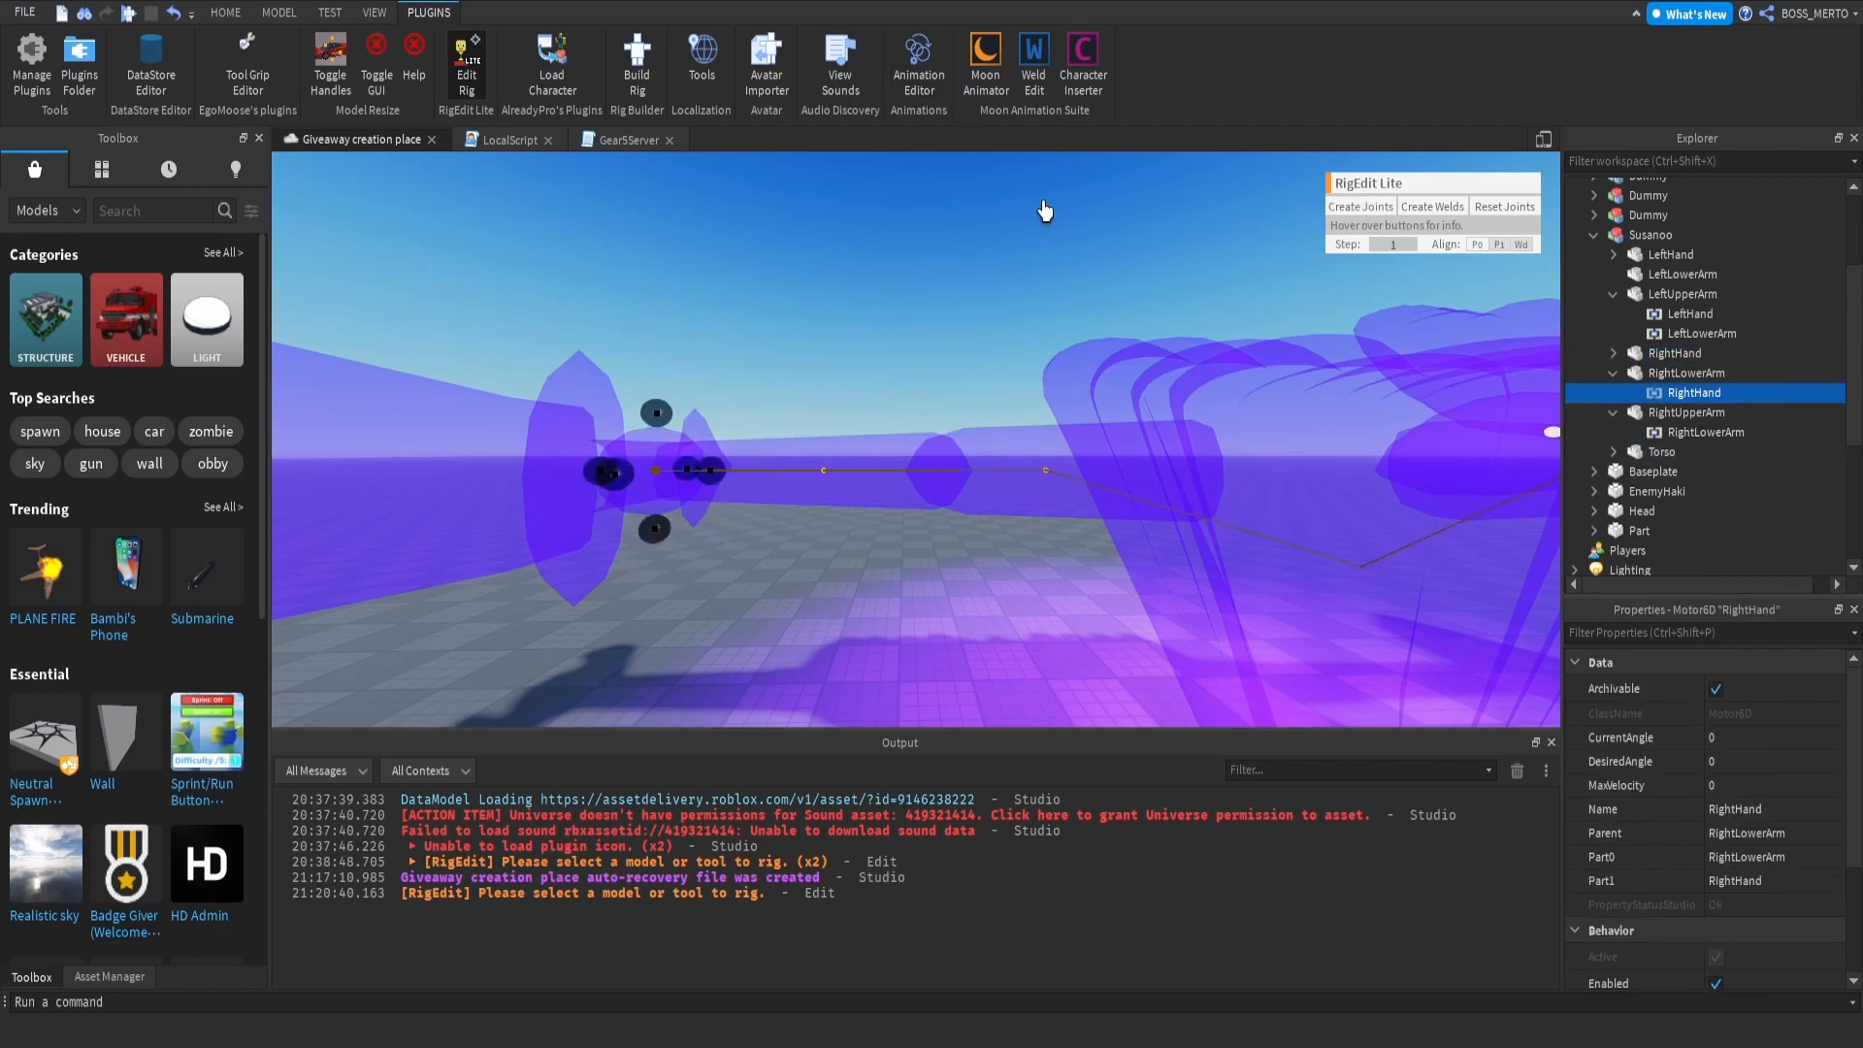
scroll(1041, 207, "down", 10)
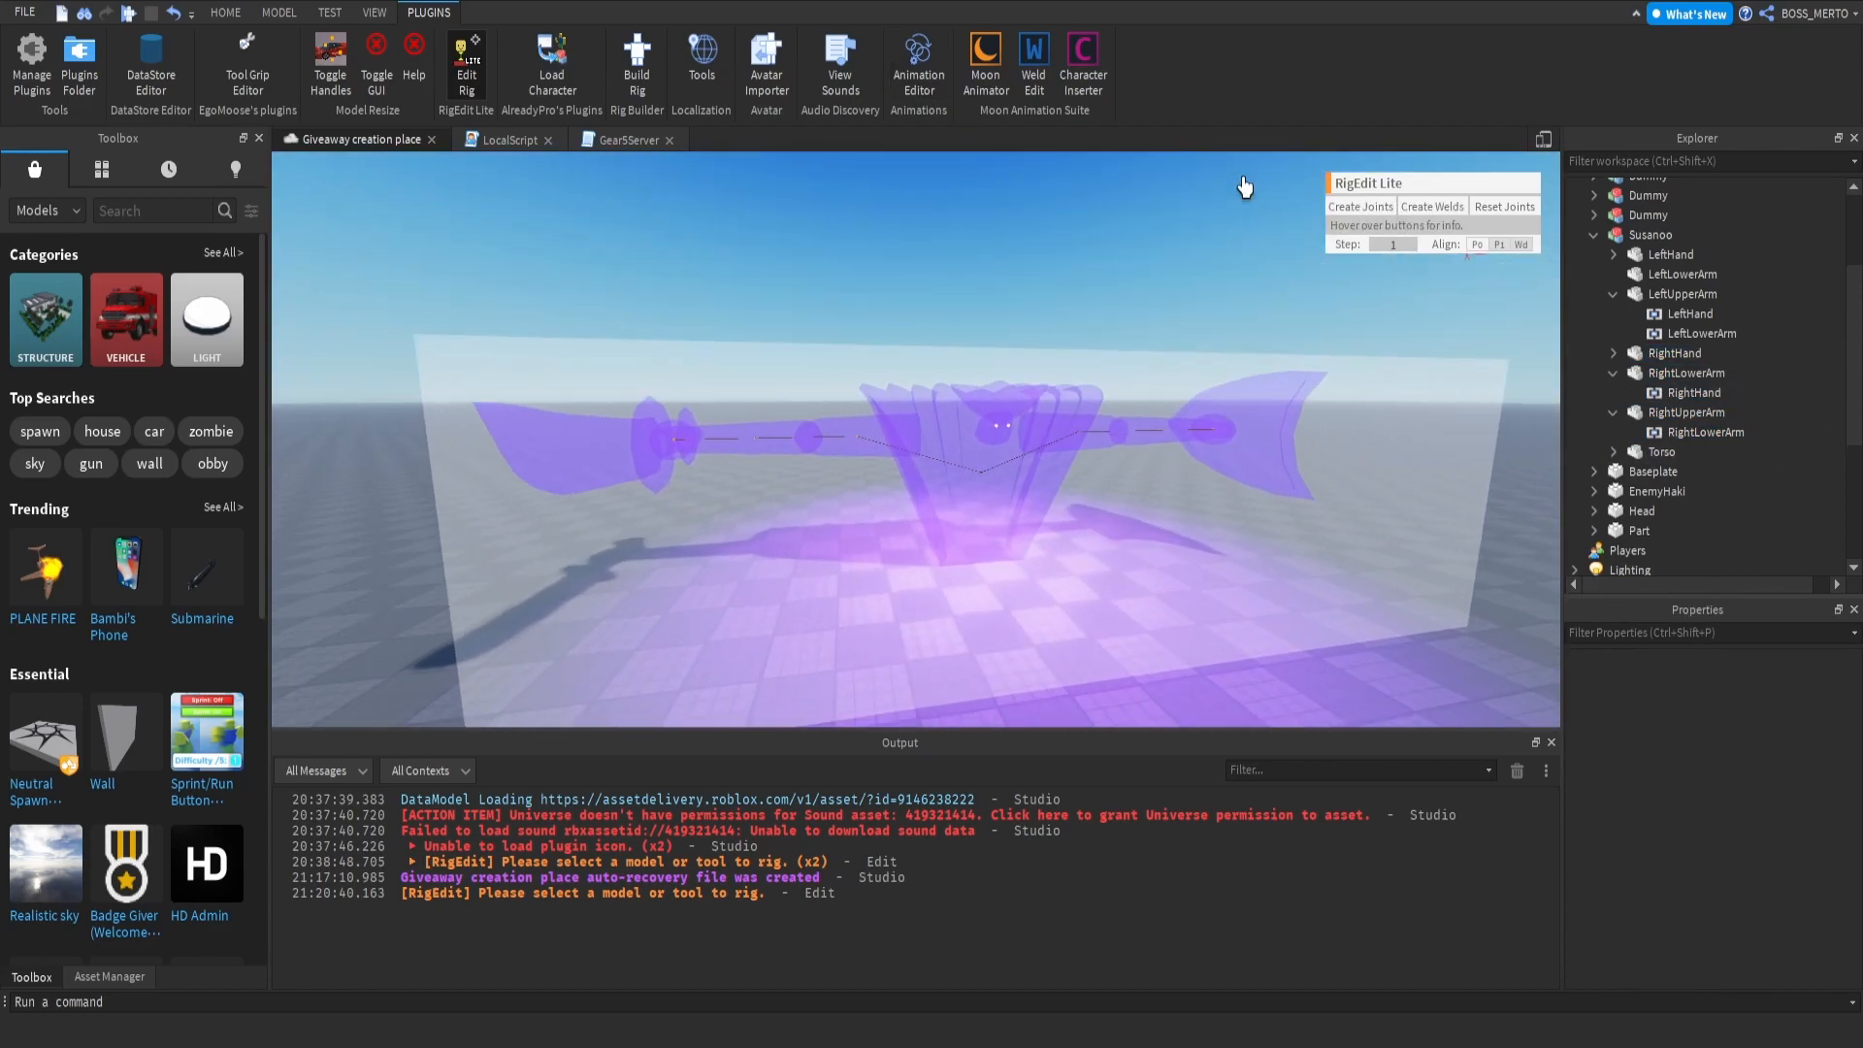
left_click(487, 87)
Step: Try to load the Susanoo model as the rig in the Animation Editor
key("a")
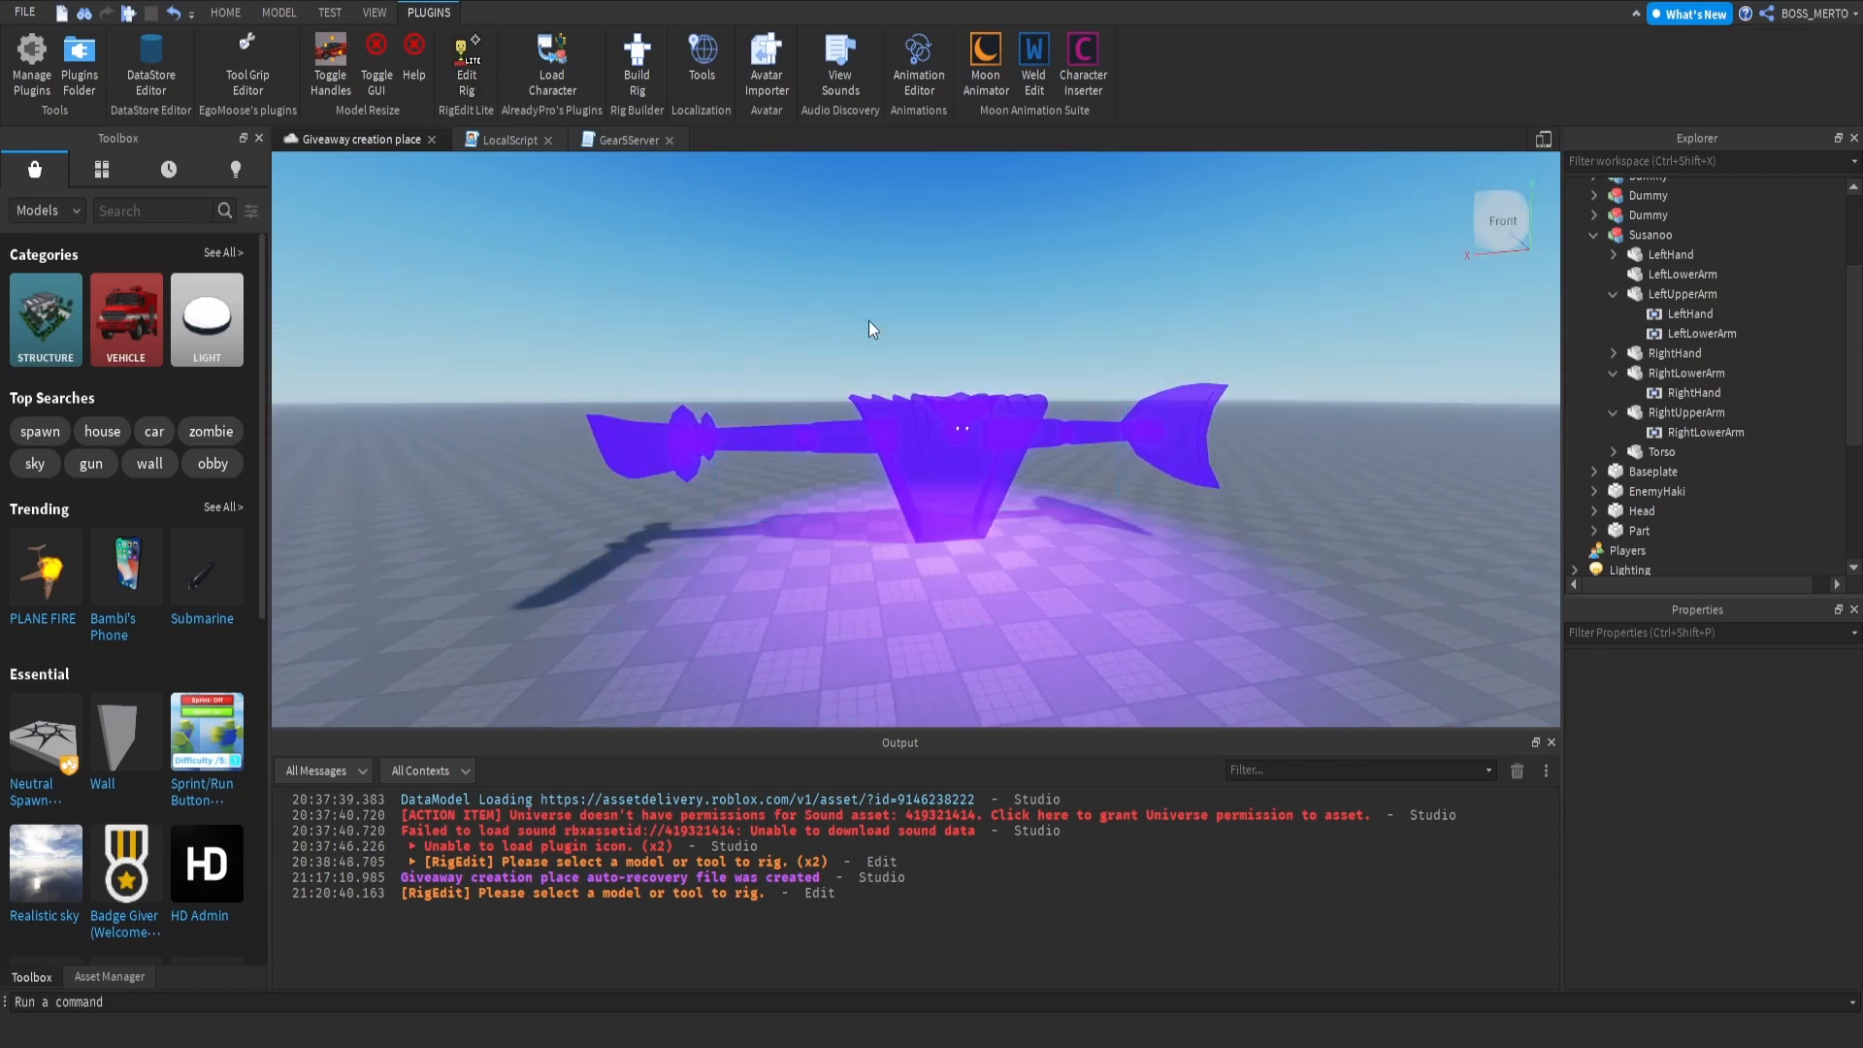
key("w")
key("d")
key("e")
left_click(918, 68)
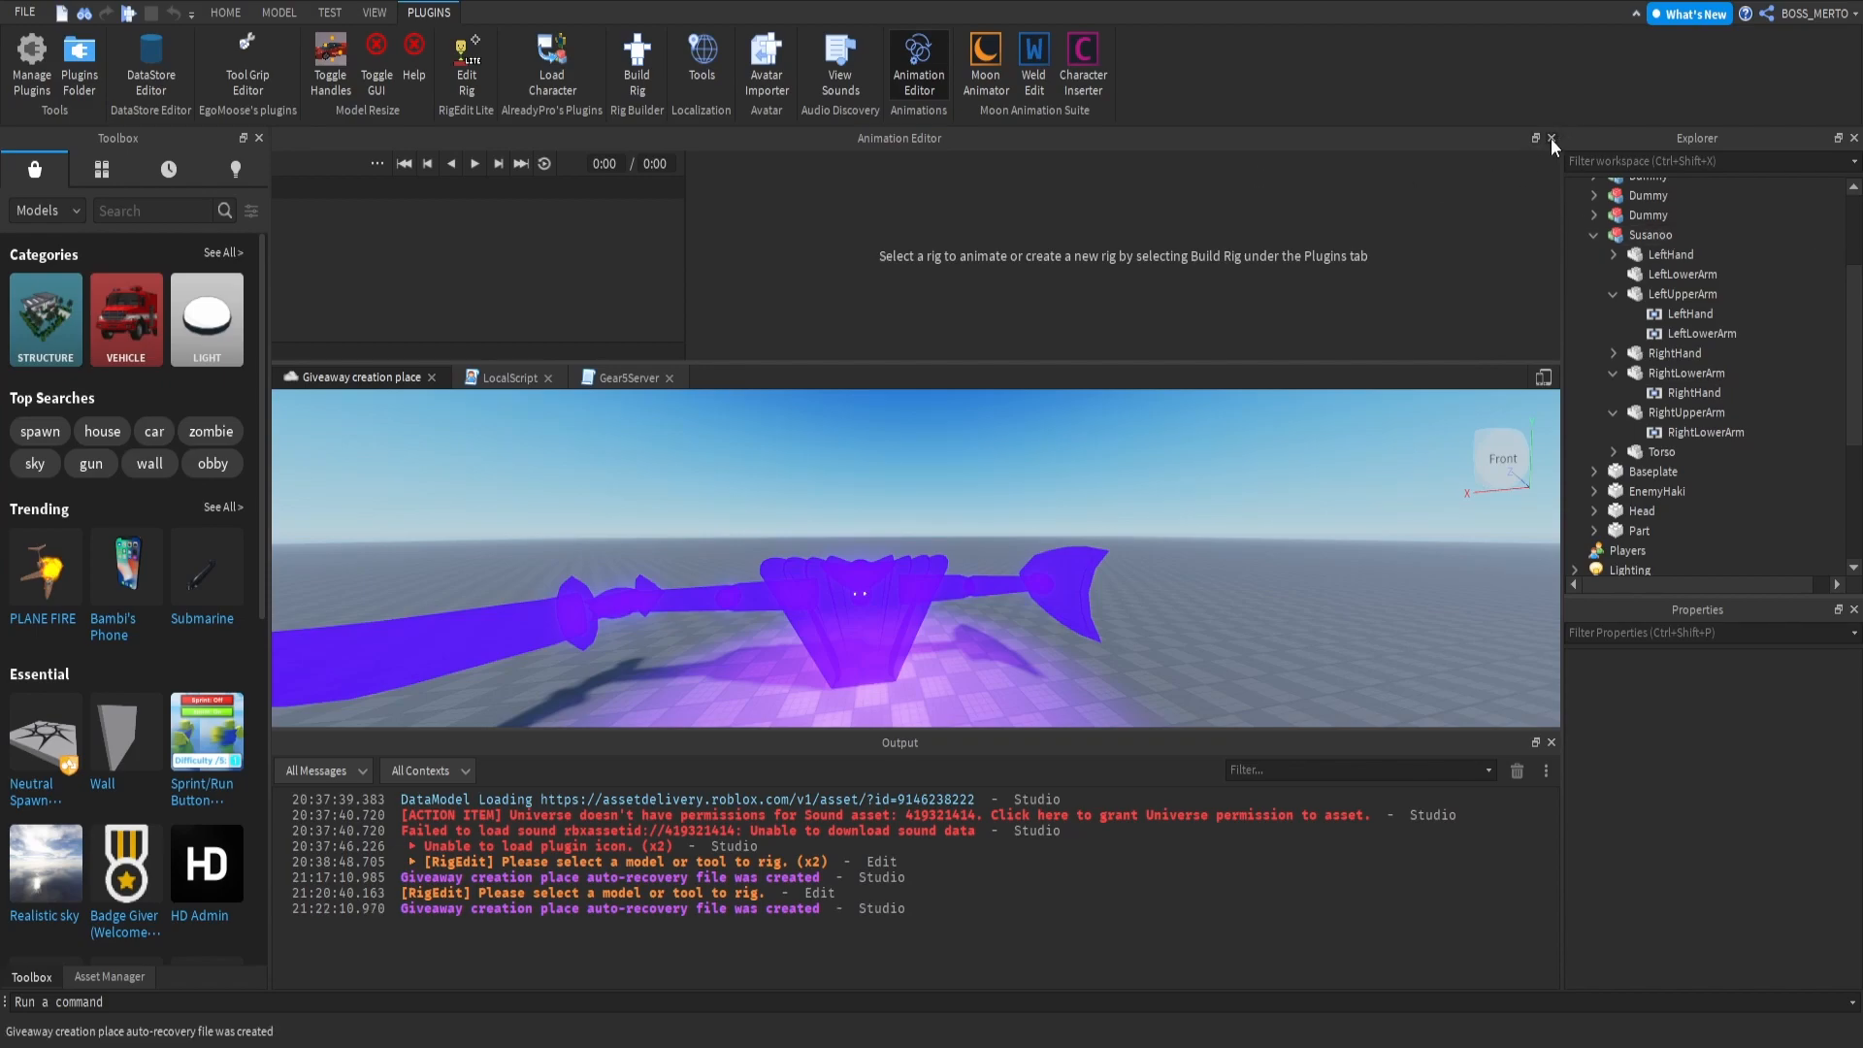
left_click(1650, 236)
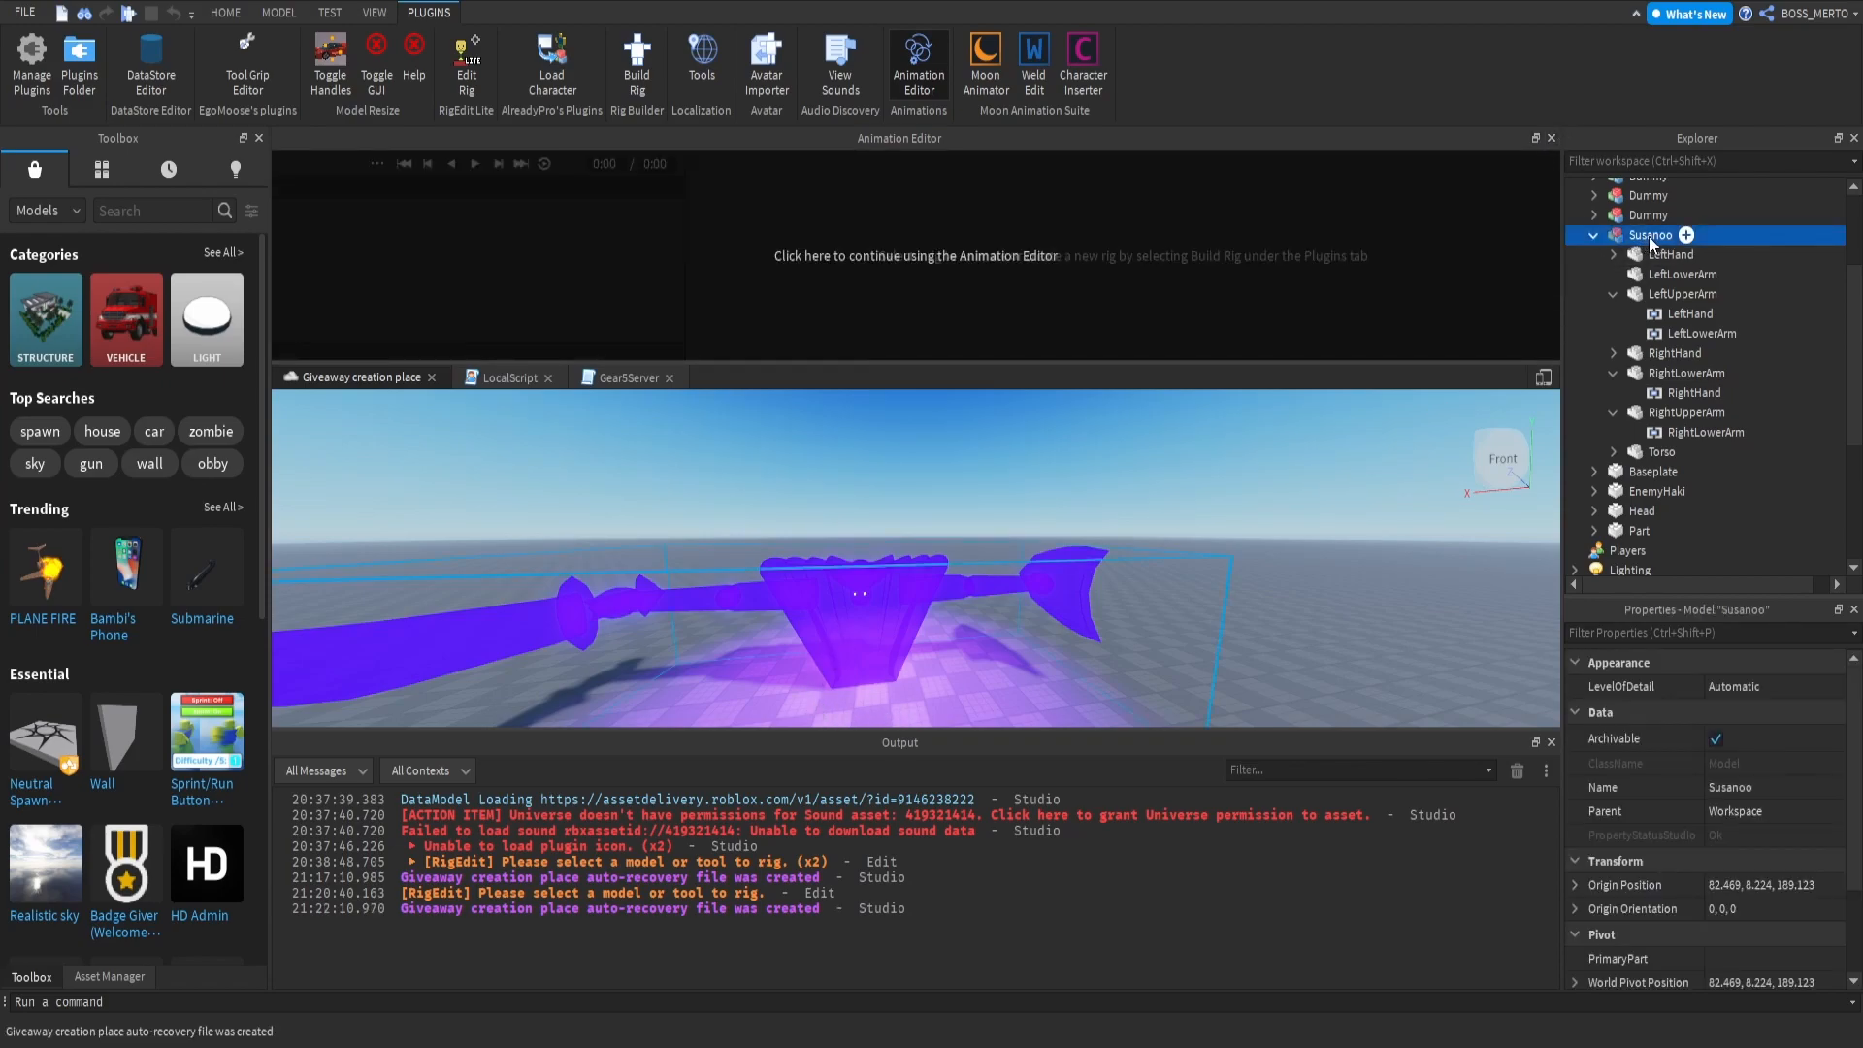
right_click_drag(1141, 407, 1139, 413)
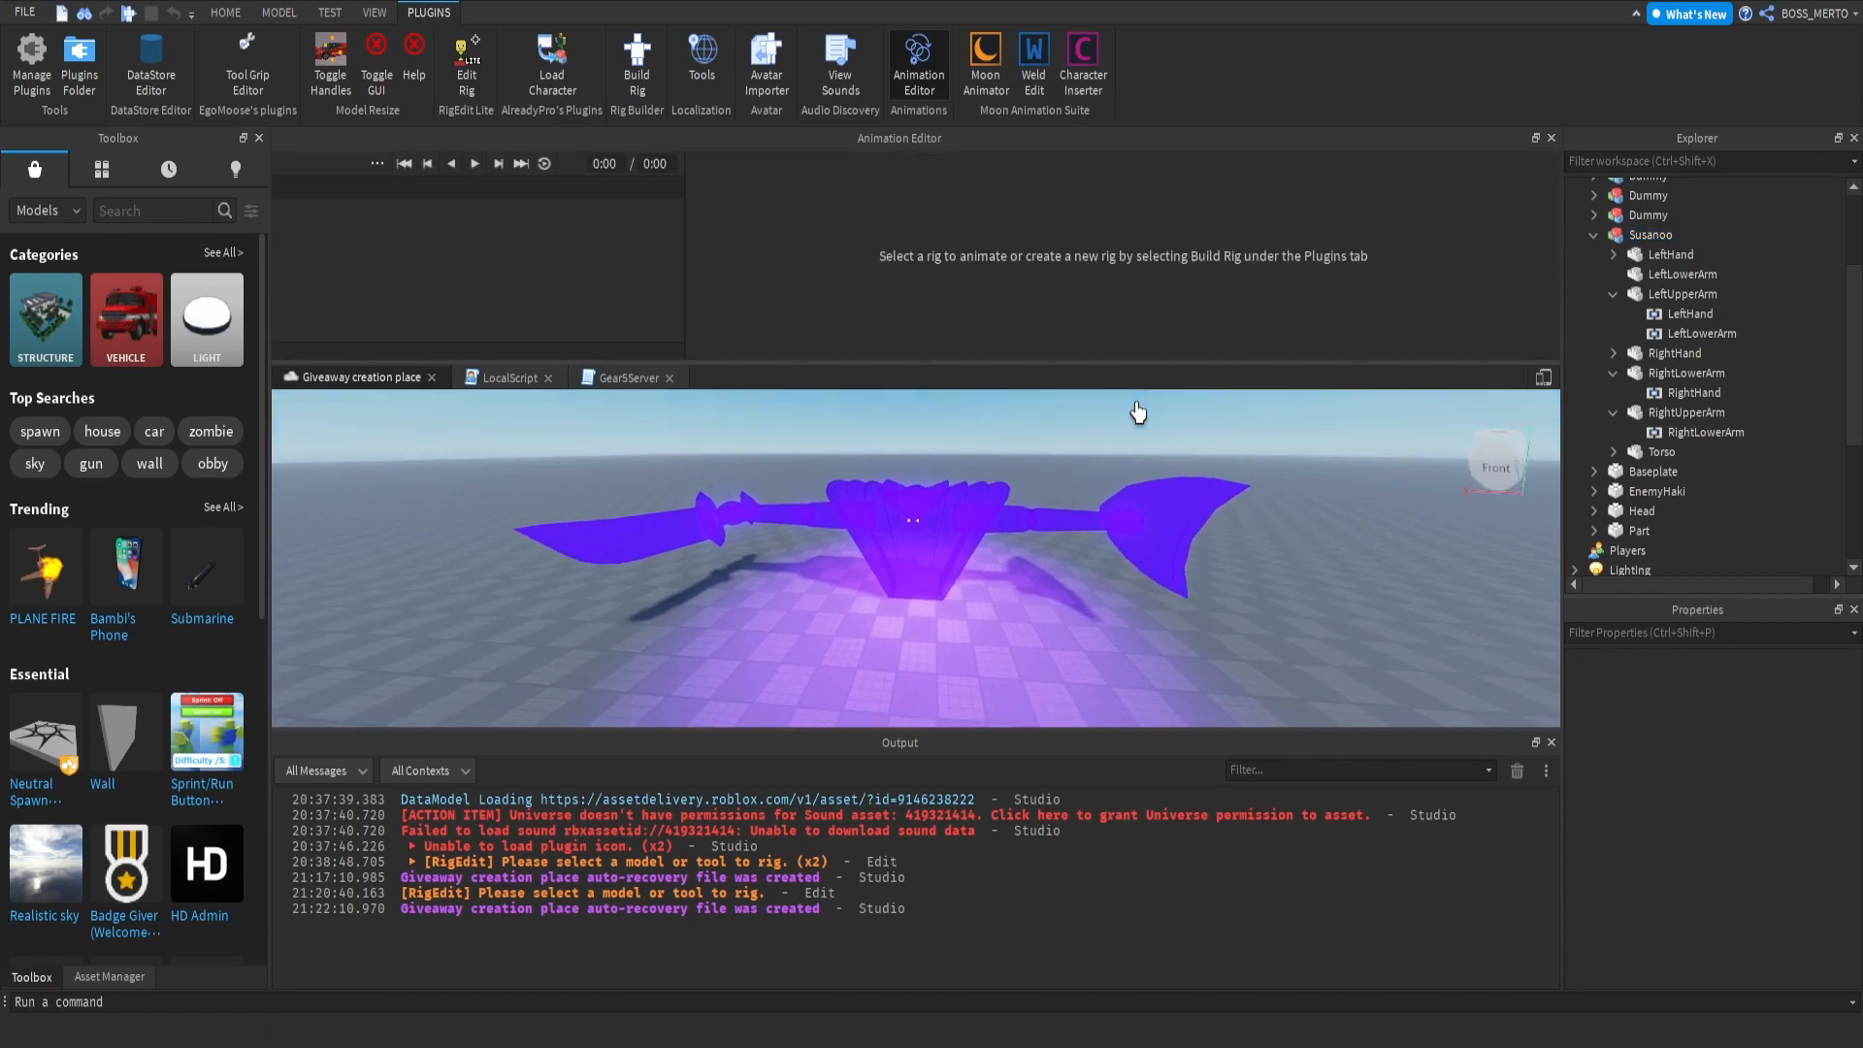
key("w")
key("s")
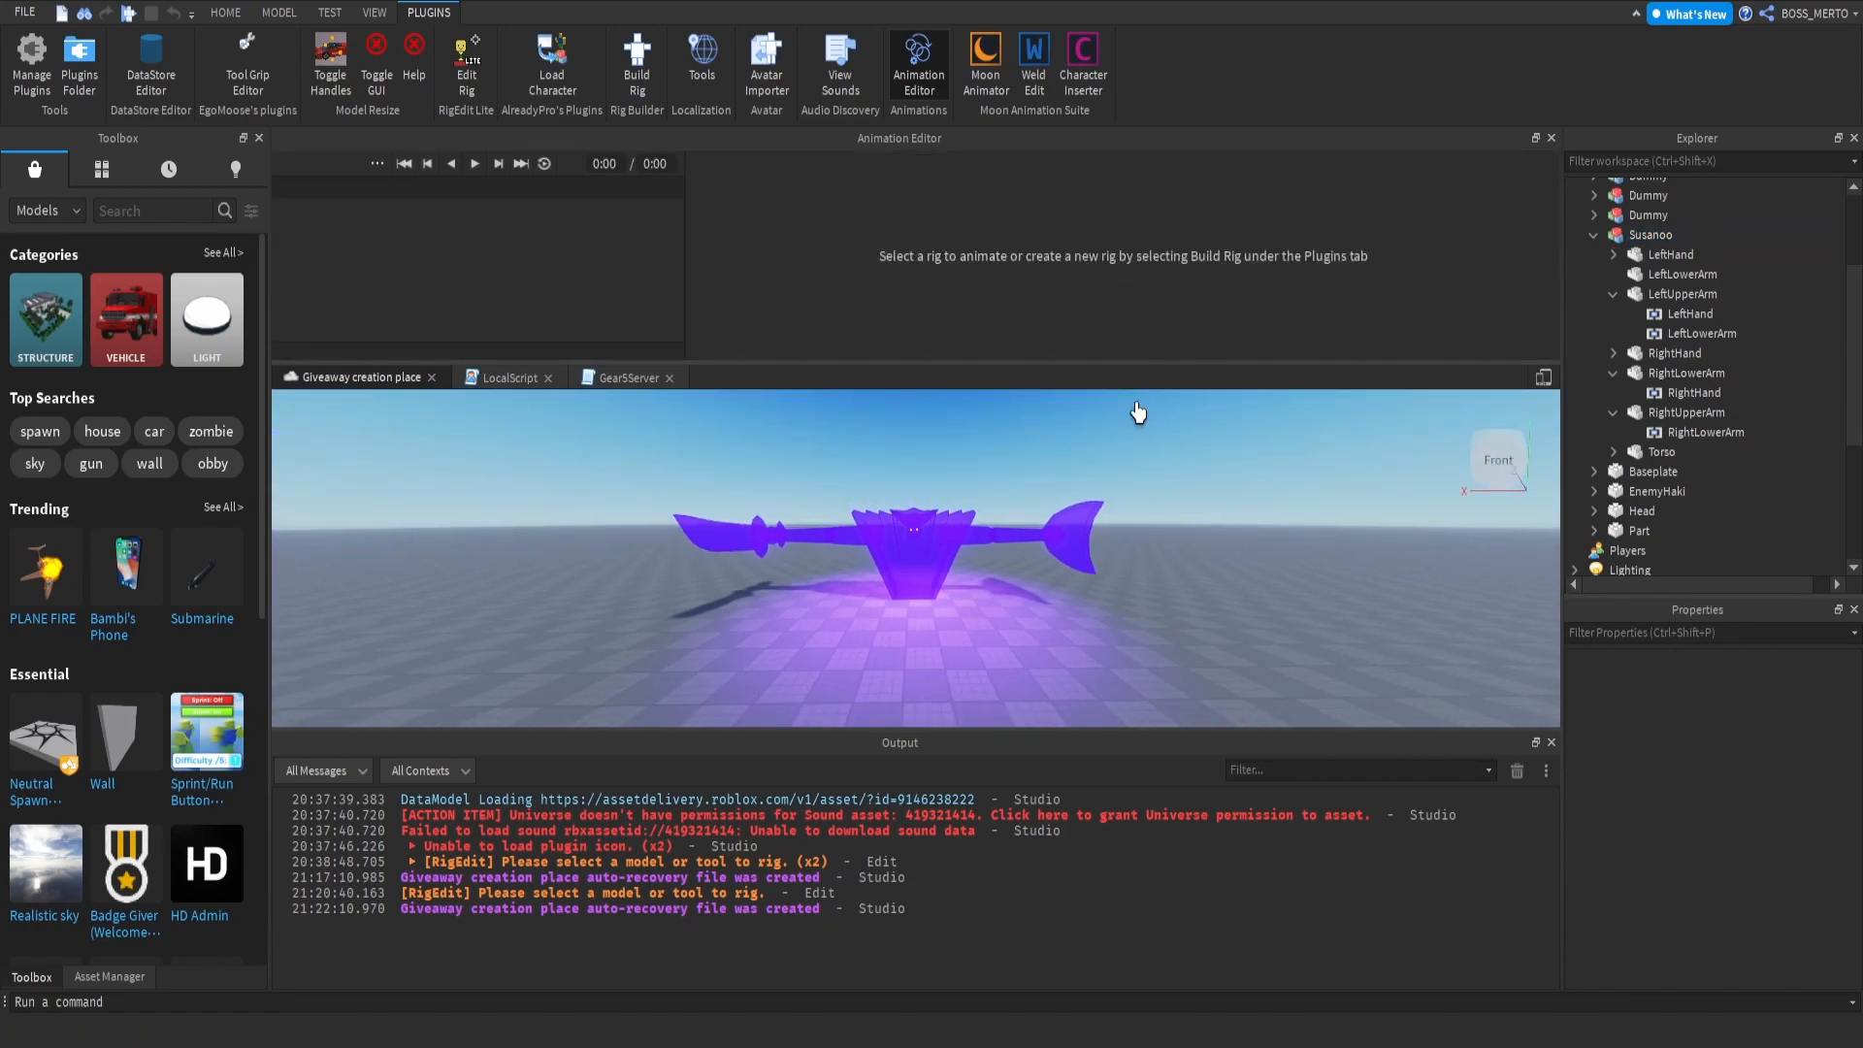
key("w")
key("s")
left_click(1551, 138)
Step: Paste a Humanoid into the Susanoo model and create a new animation clip for it in the Animation Editor
left_click(1650, 236)
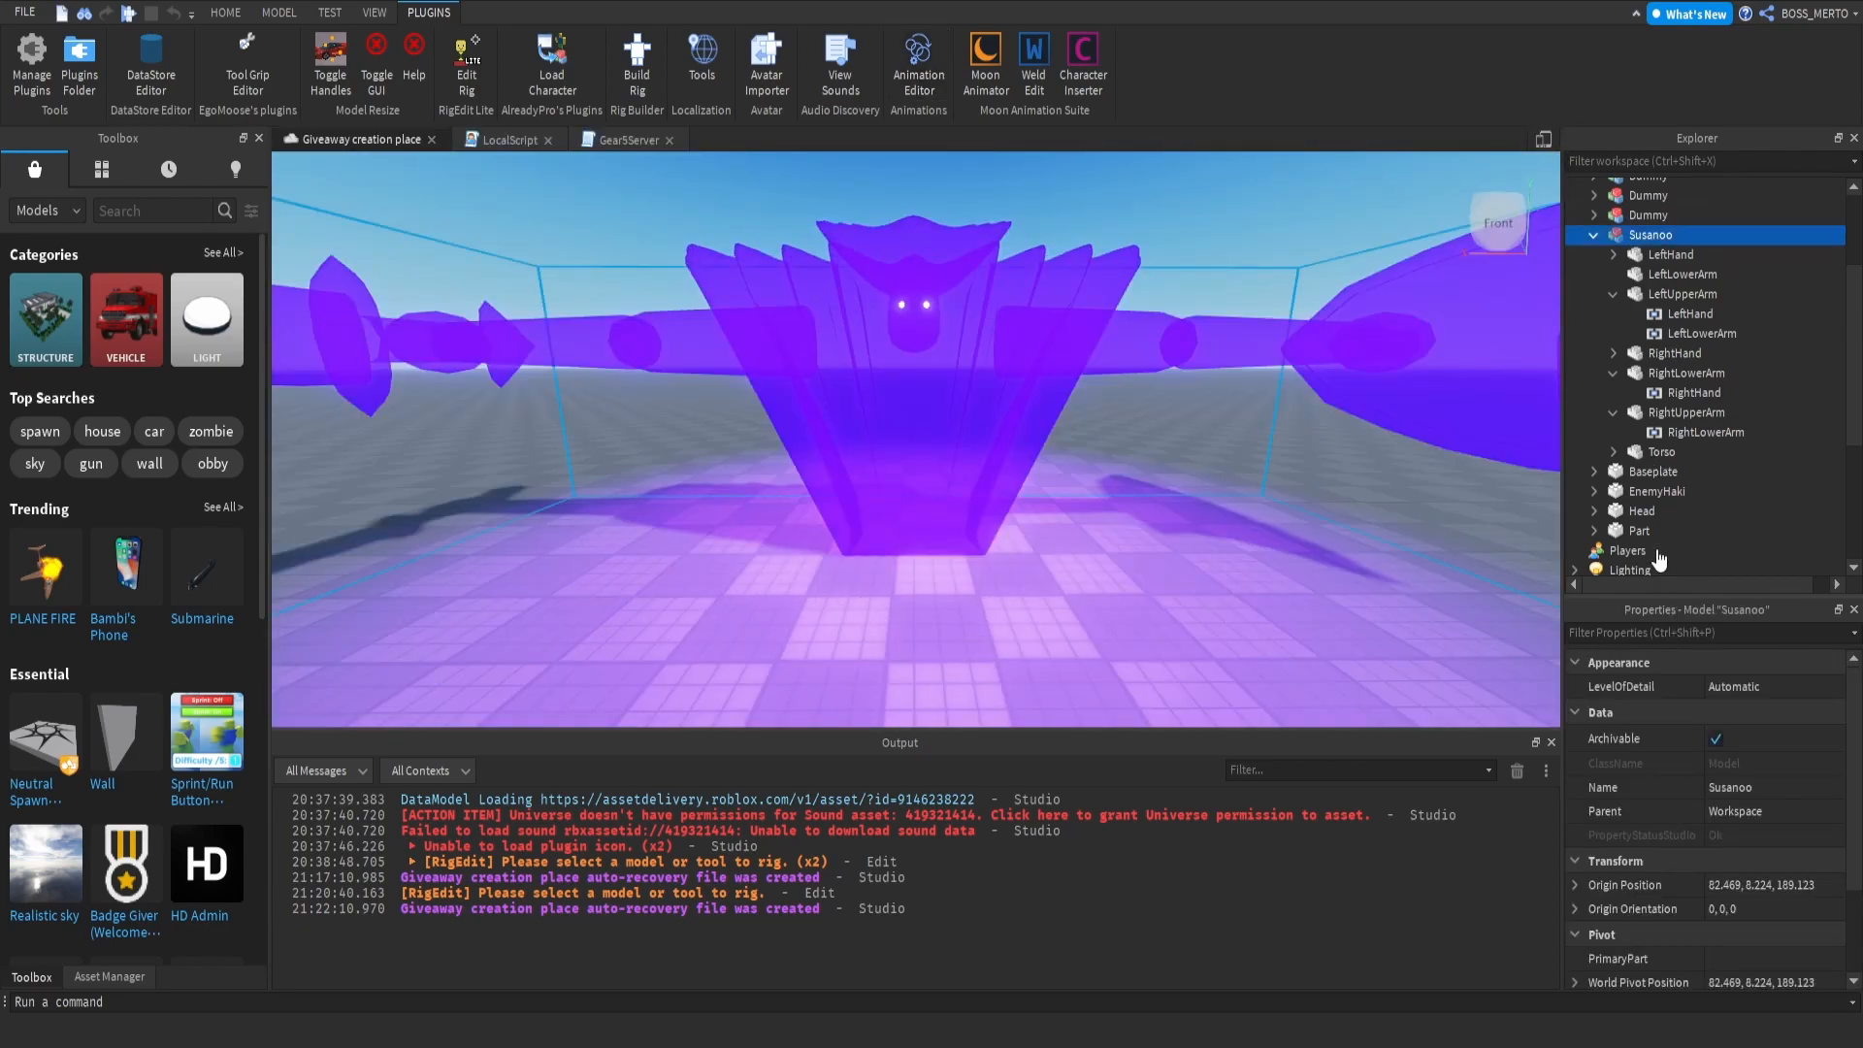
key("ctrl+shift+v")
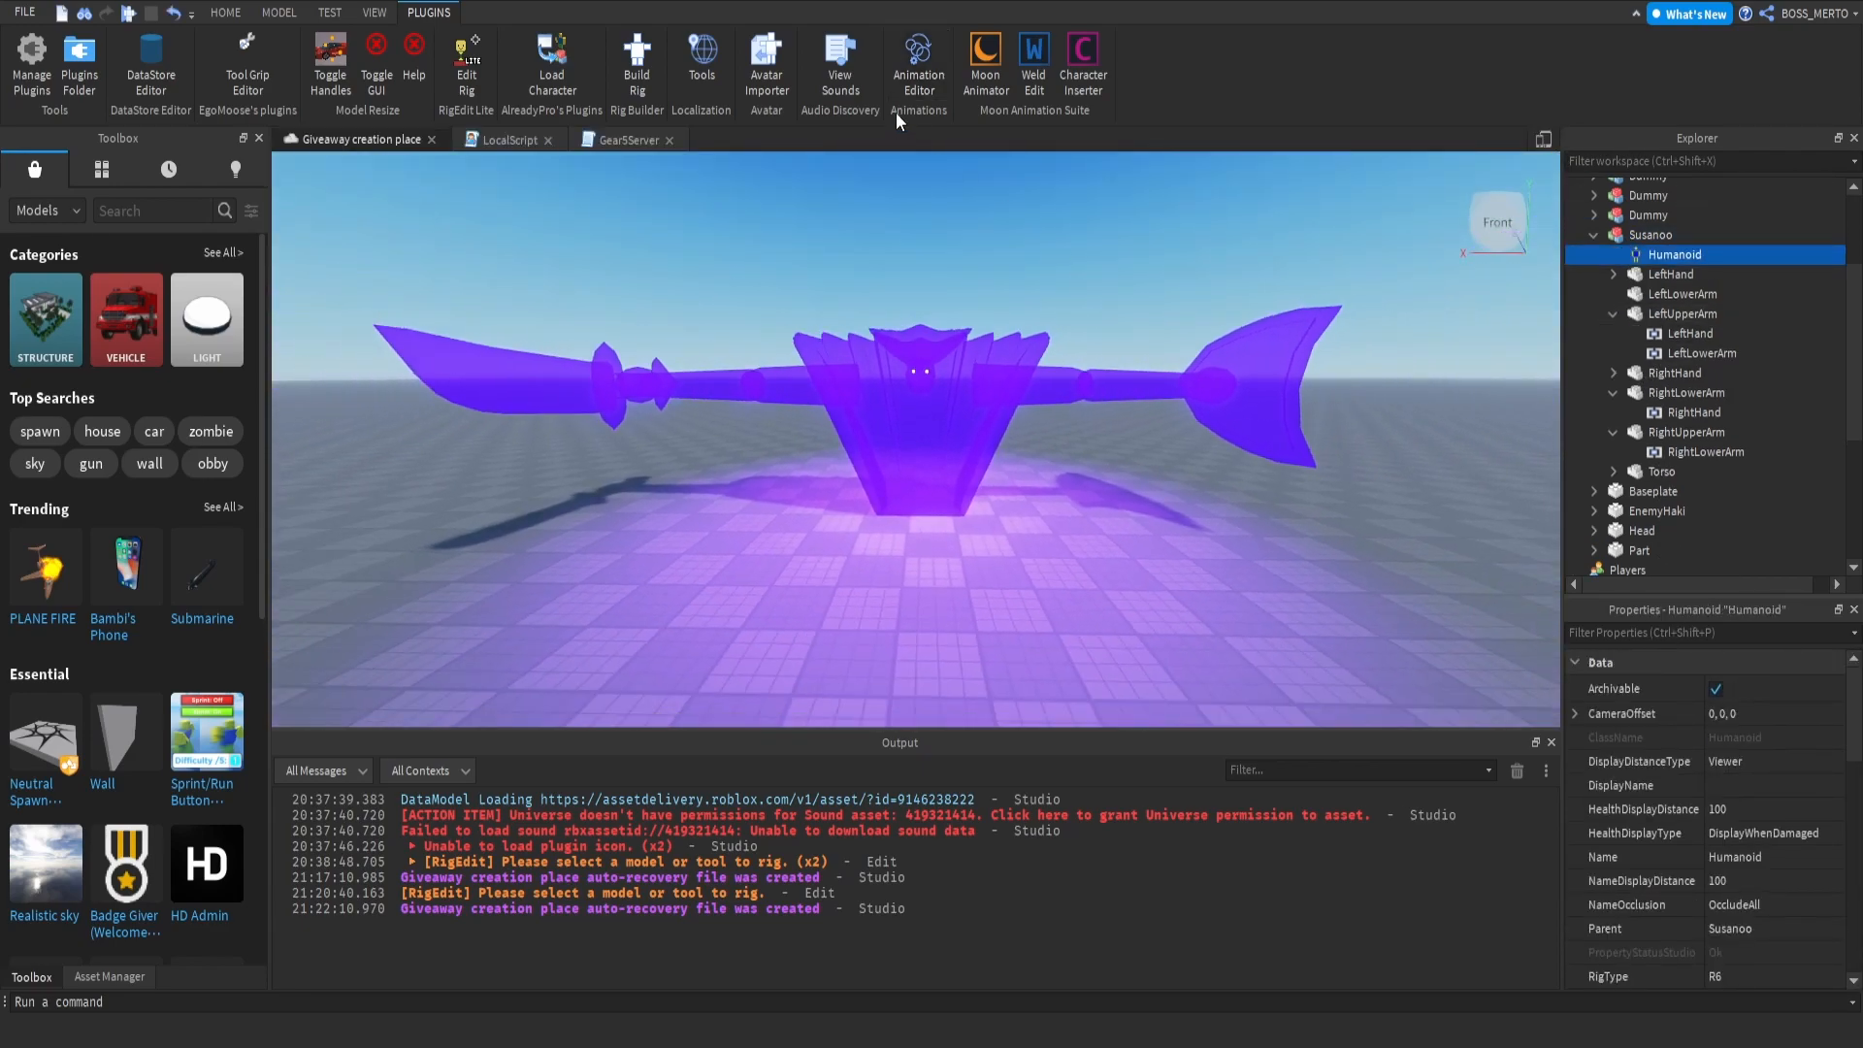
left_click(918, 68)
left_click(938, 530)
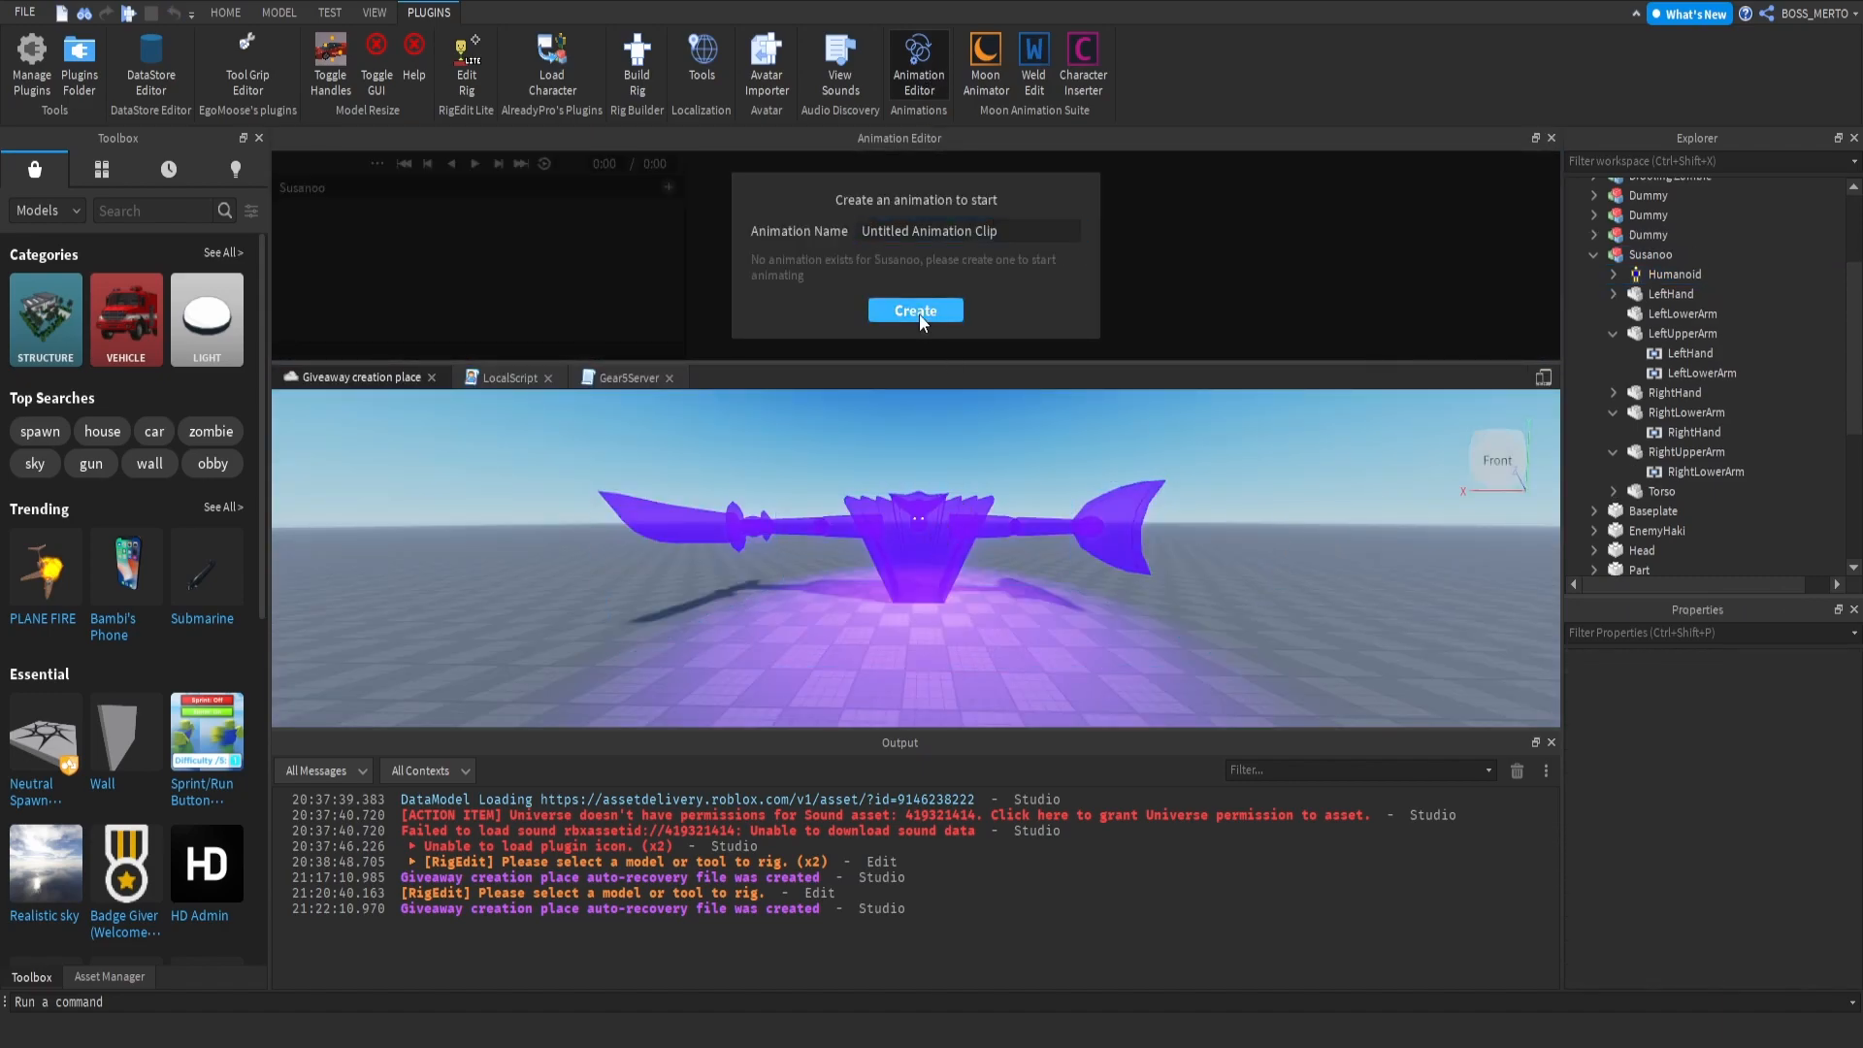
left_click(922, 312)
Step: Test the shoulder joint by rotating LeftUpperArm in the animation, and close the Animation Editor
right_click_drag(1001, 525, 1001, 602)
left_click_drag(1002, 613, 1086, 603)
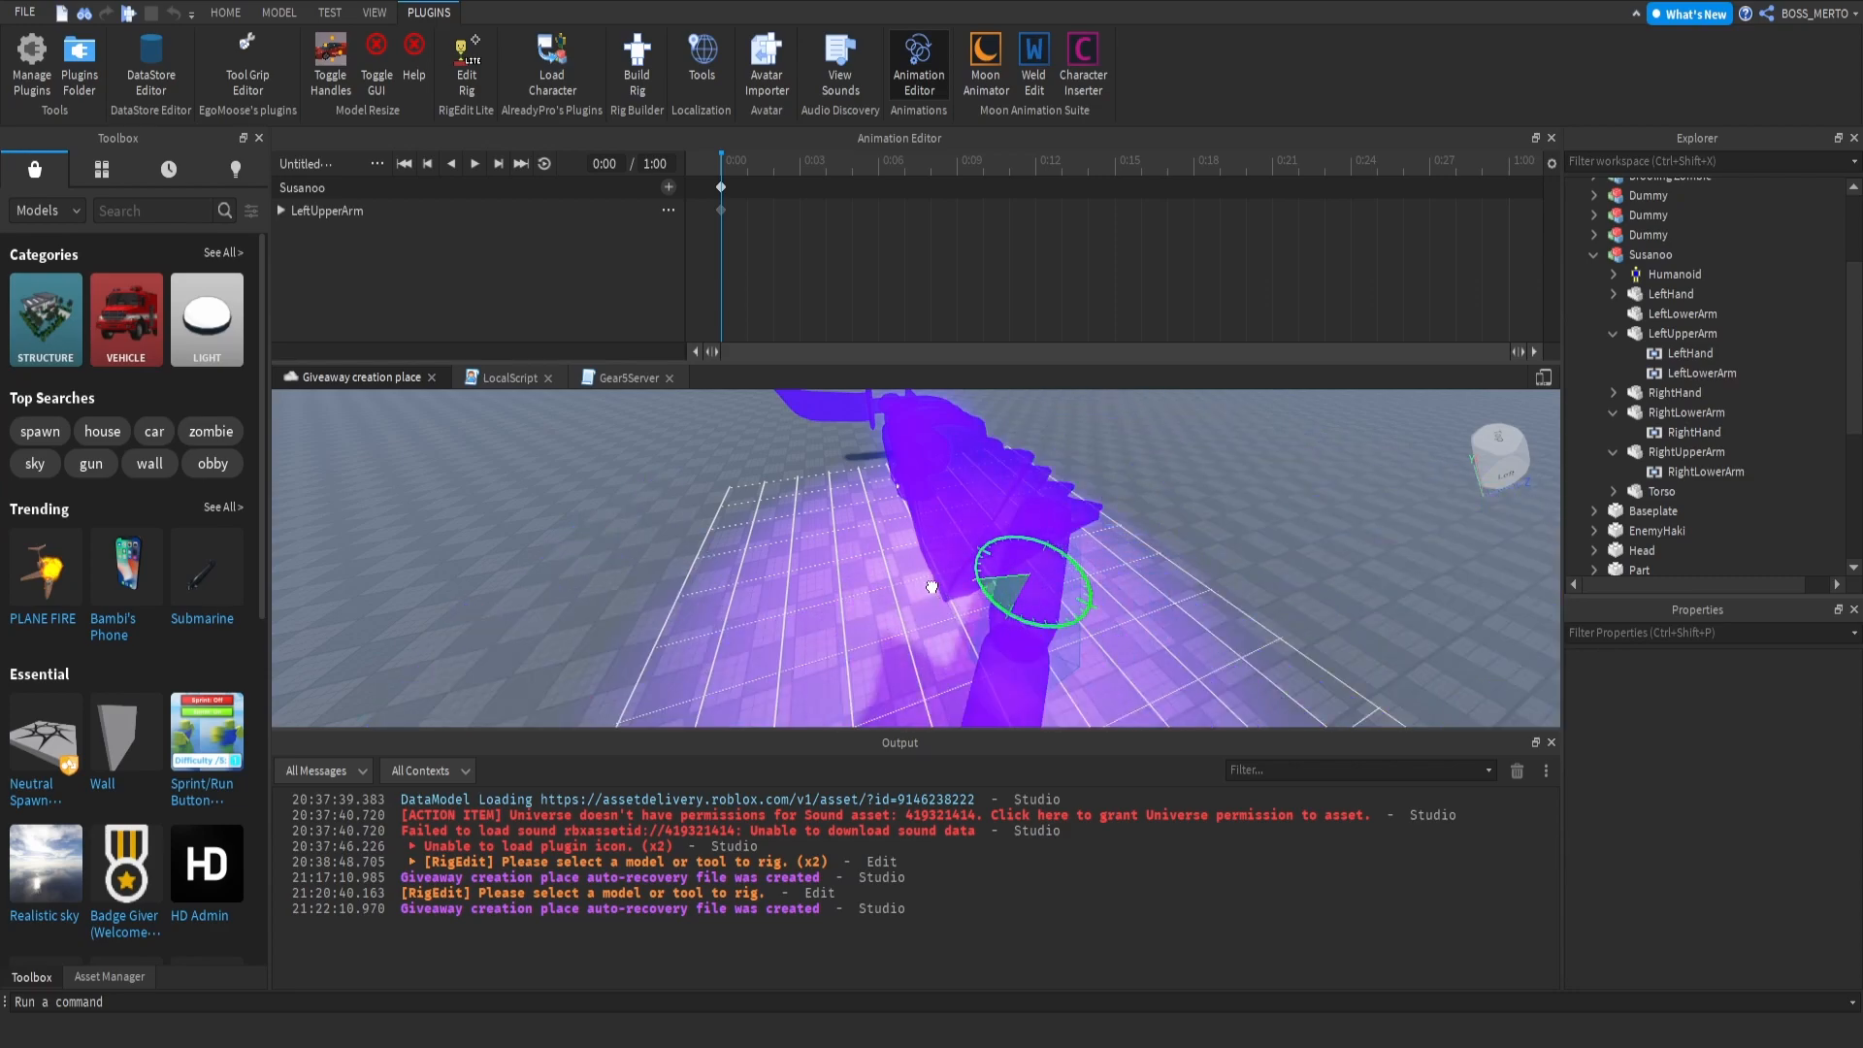
right_click_drag(993, 629, 994, 636)
scroll(994, 636, "down", 3)
left_click(1552, 139)
Step: Reopen RigEdit Lite on the Susanoo model
right_click_drag(971, 243, 960, 242)
key("w")
key("s")
left_click(473, 72)
left_click(1649, 234)
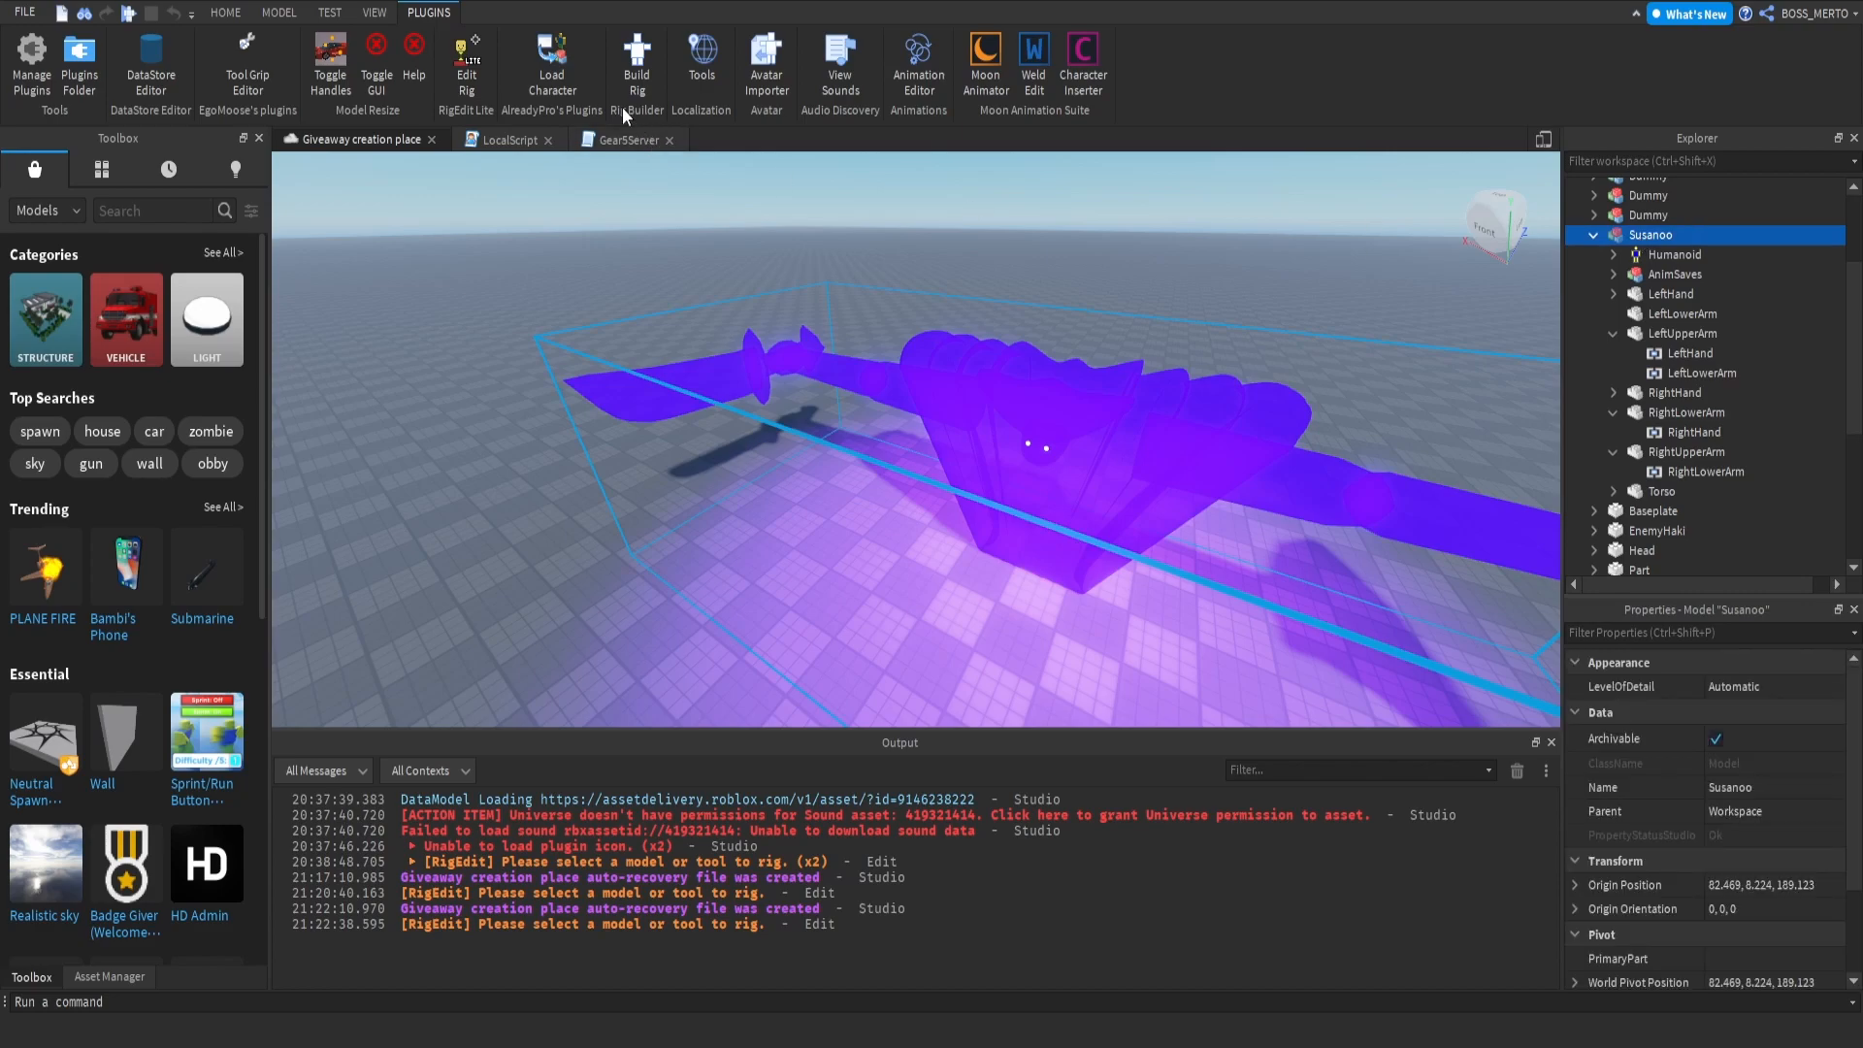
left_click(552, 58)
left_click(745, 287)
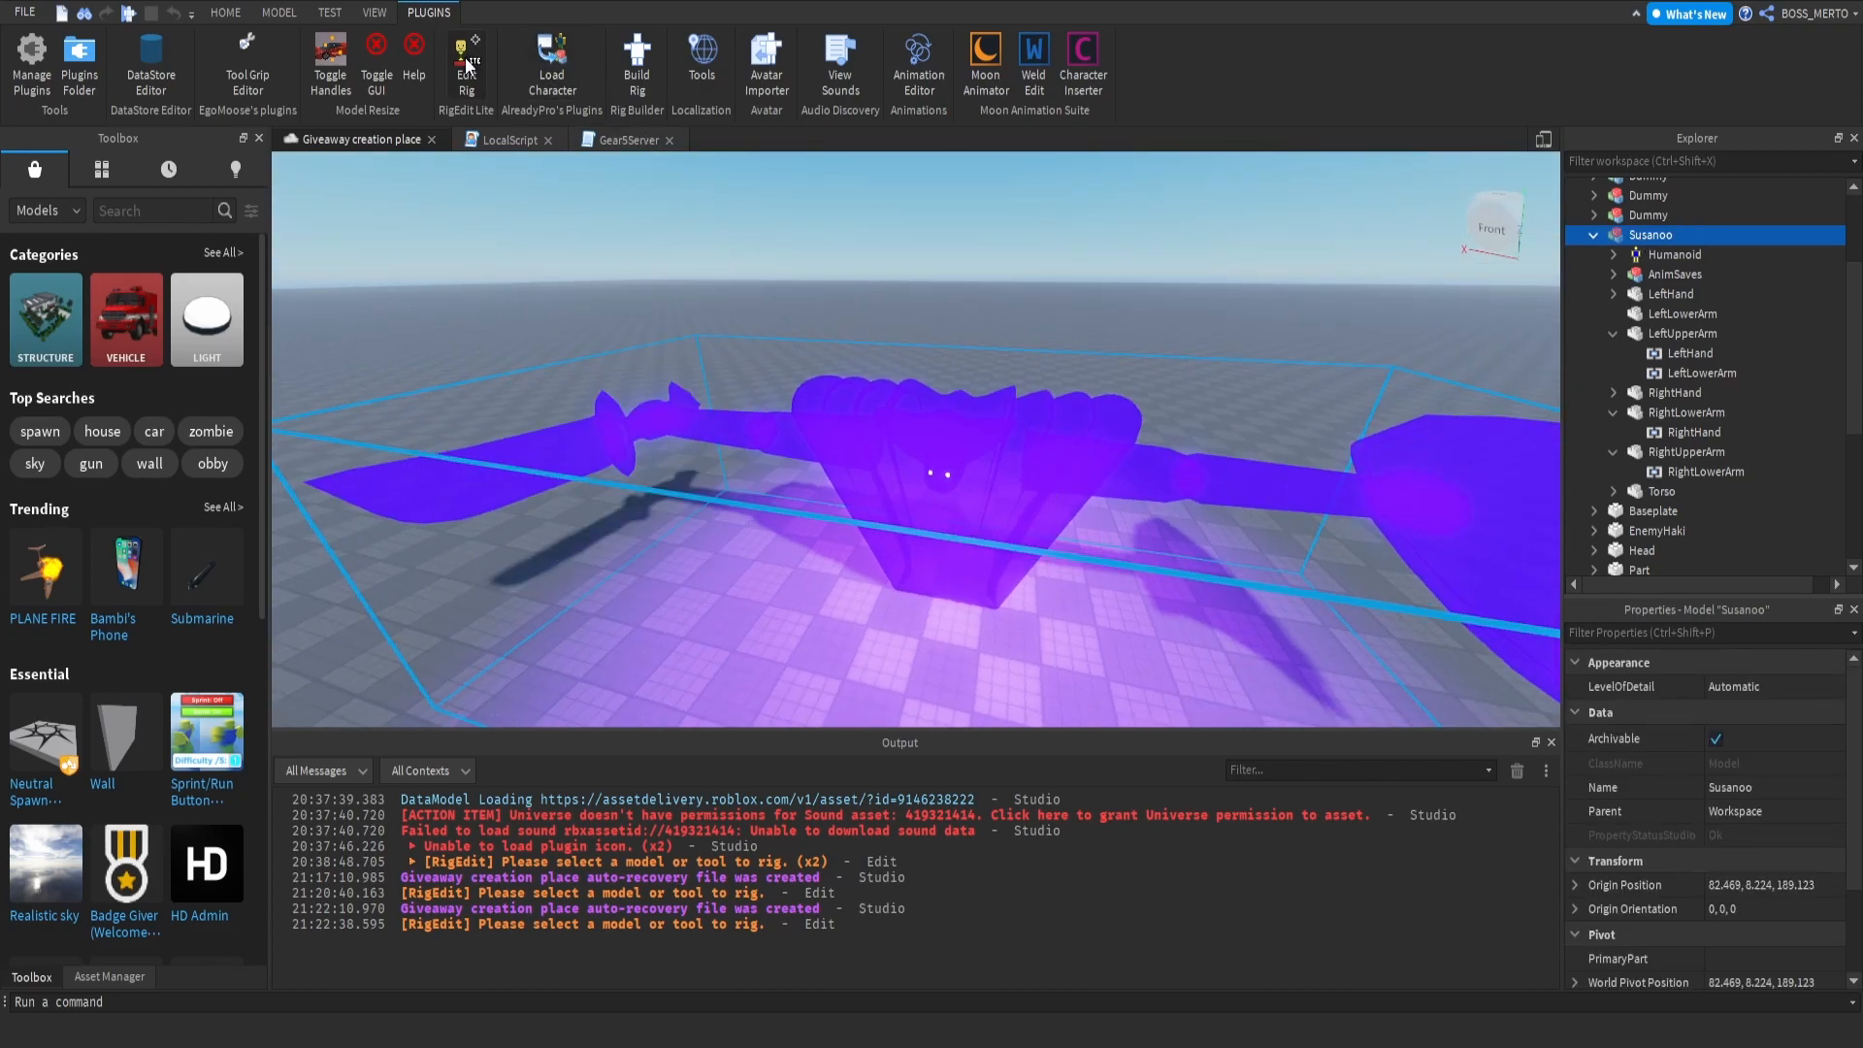
left_click(466, 68)
Step: Move the joint between Torso and LeftUpperArm from the middle of the upper arm towards the shoulder
scroll(878, 469, "up", 5)
left_click(890, 417)
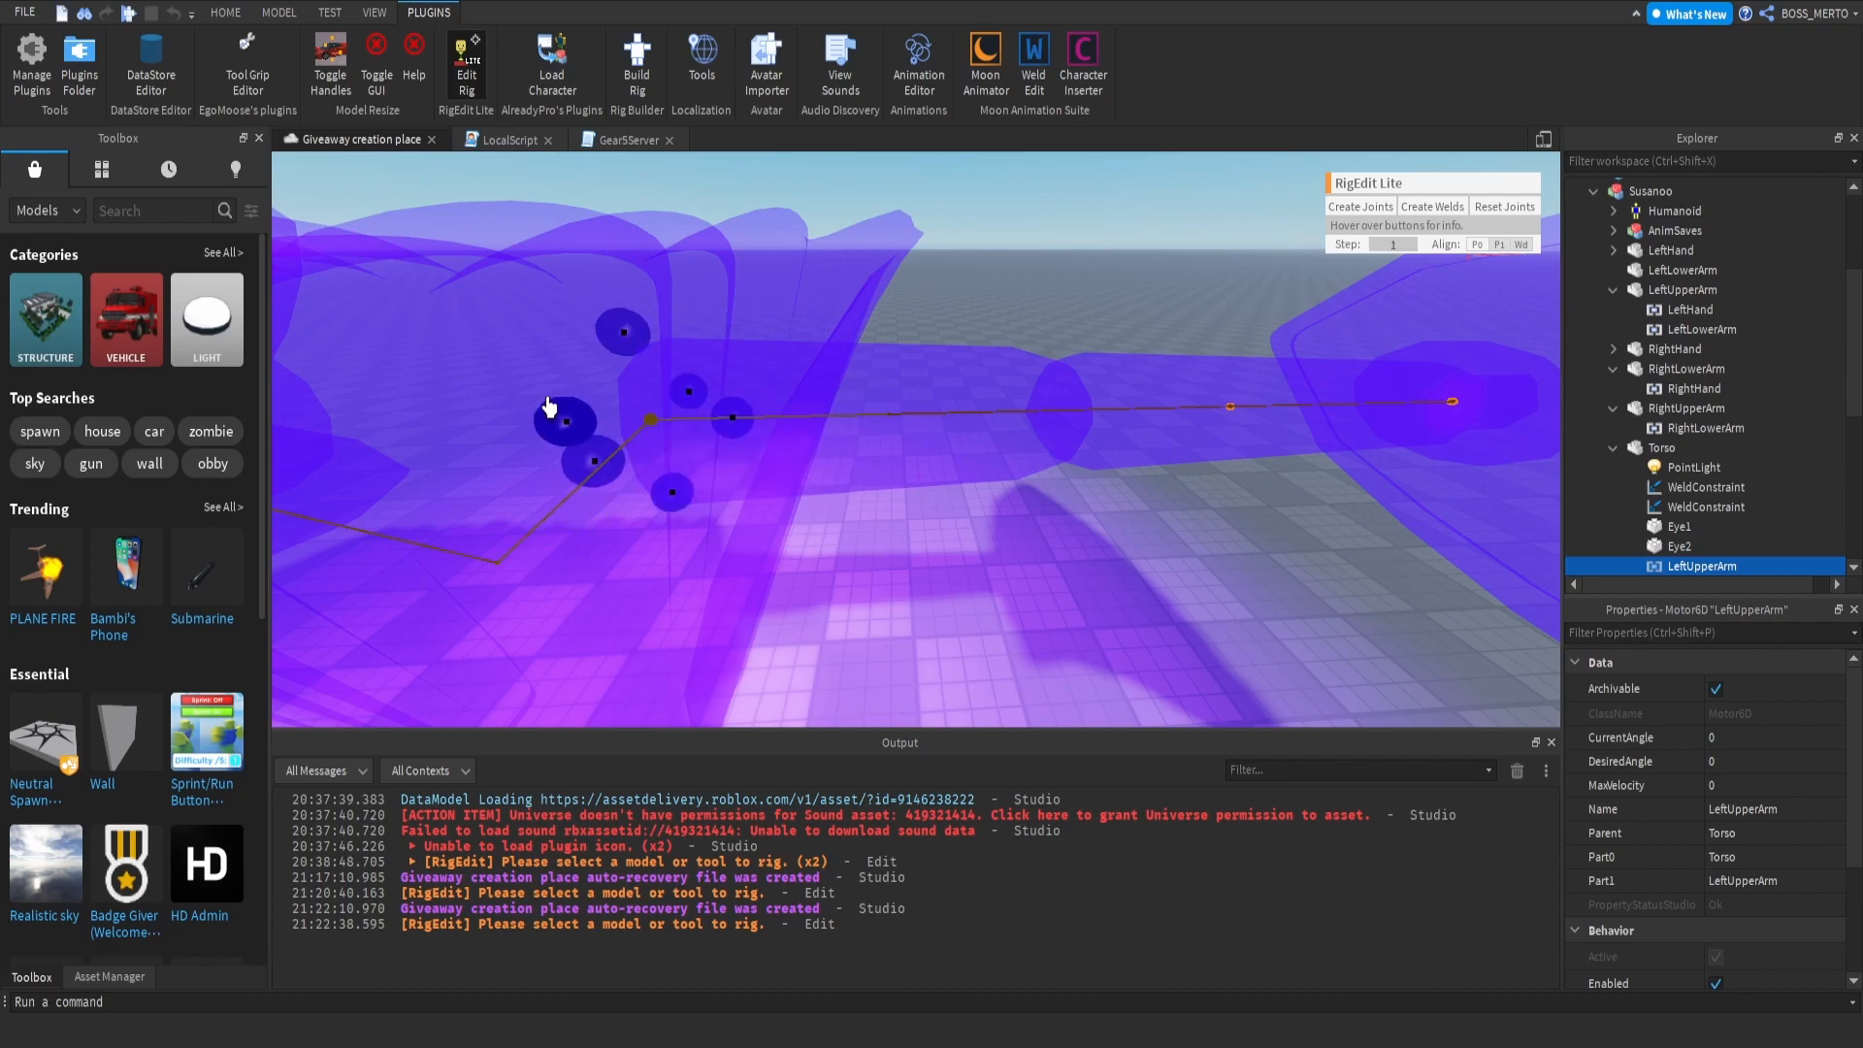
right_click_drag(588, 428, 864, 503)
scroll(864, 504, "up", 1)
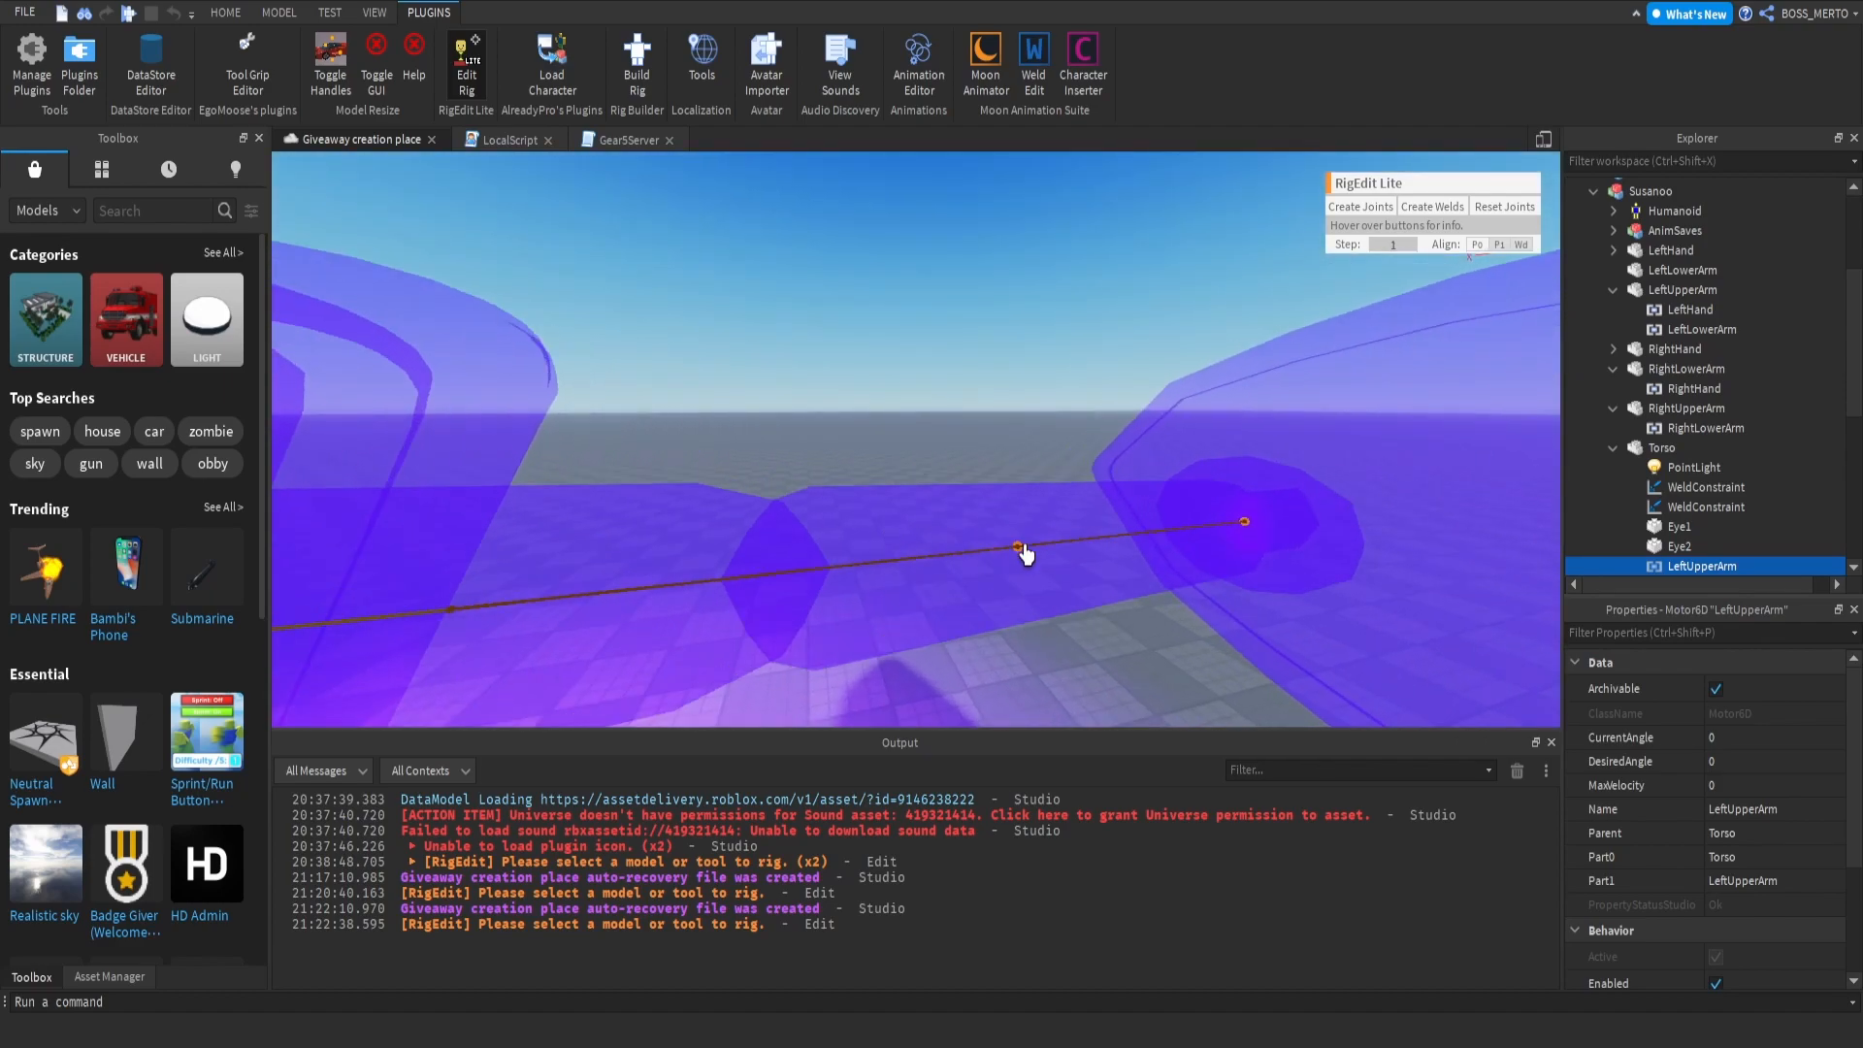
Step: Move the LeftLowerArm joint from the middle of the forearm to the left elbow
left_click(1019, 551)
scroll(933, 551, "down", 1)
right_click_drag(747, 509, 881, 524)
scroll(928, 508, "up", 2)
scroll(853, 566, "down", 3)
Step: Fine-tune the position of the LeftUpperArm joint at the left shoulder, checking it from several angles
left_click(824, 403)
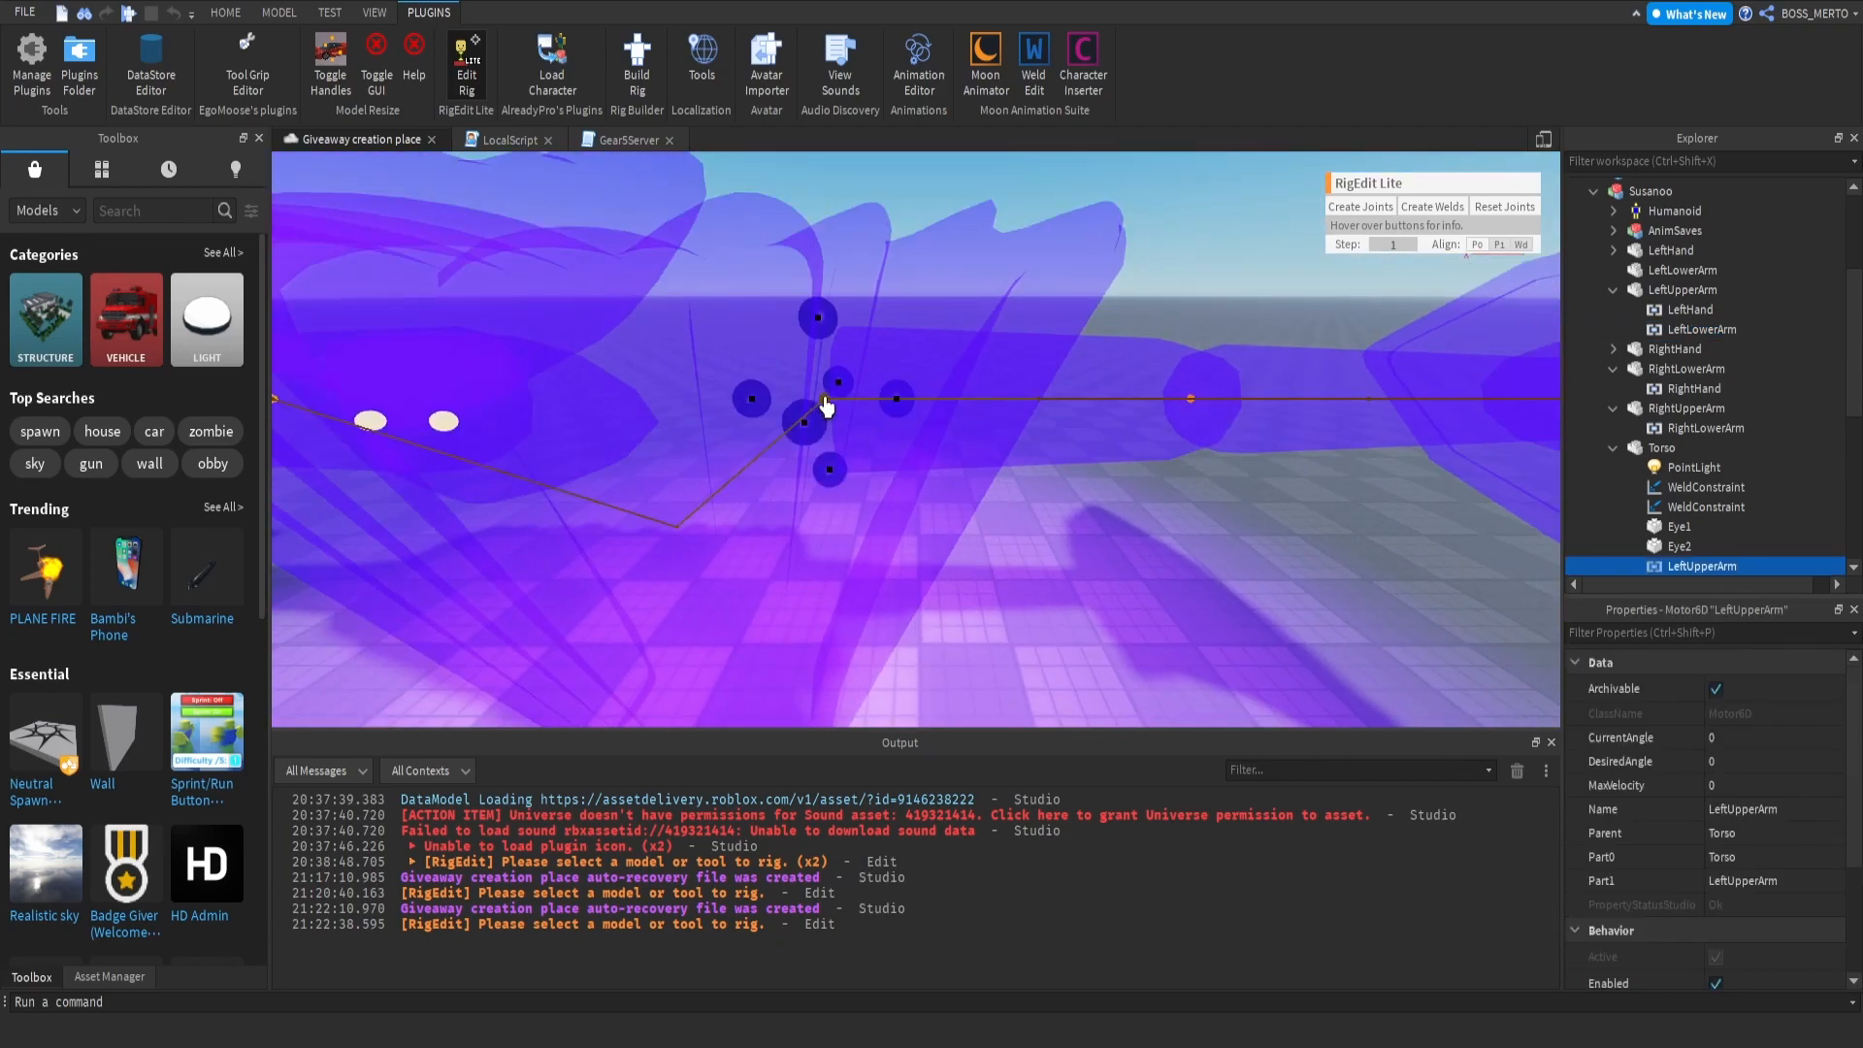
scroll(782, 491, "down", 4)
scroll(786, 495, "up", 4)
right_click_drag(786, 494, 902, 478)
scroll(976, 474, "down", 4)
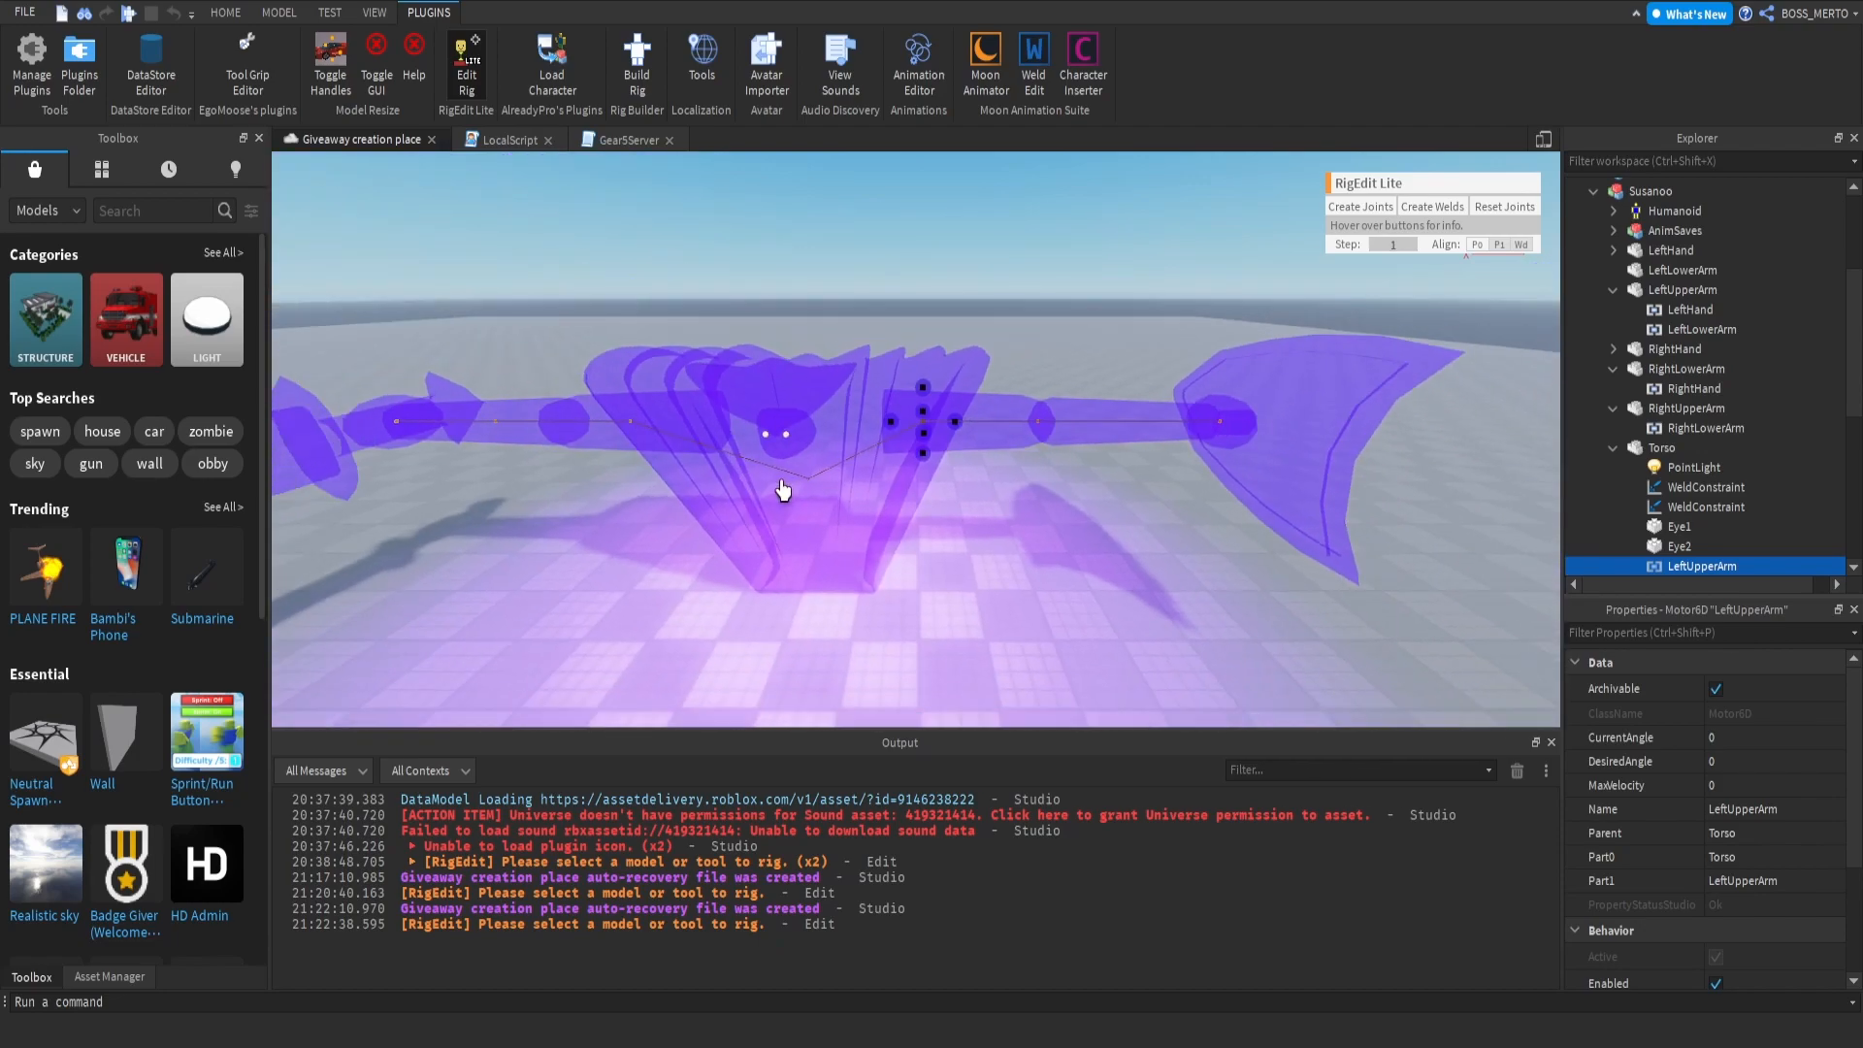
scroll(977, 479, "up", 4)
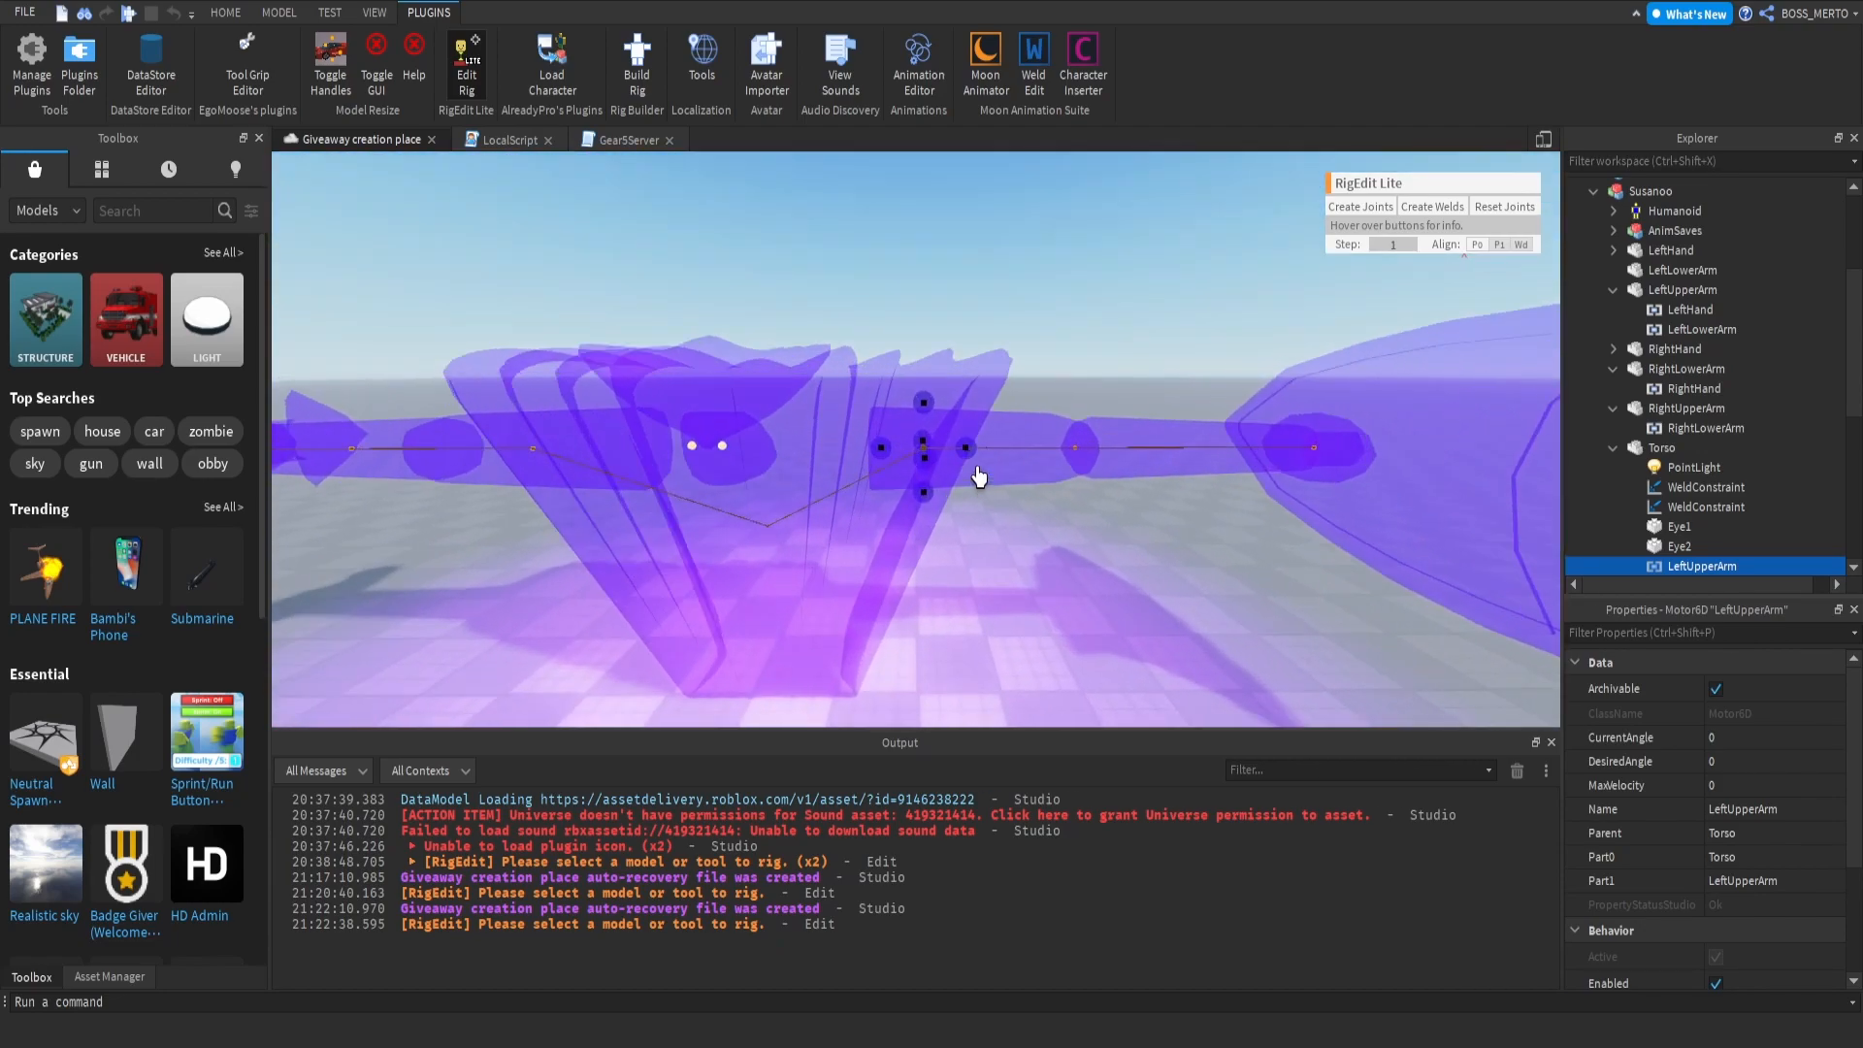
scroll(986, 474, "down", 2)
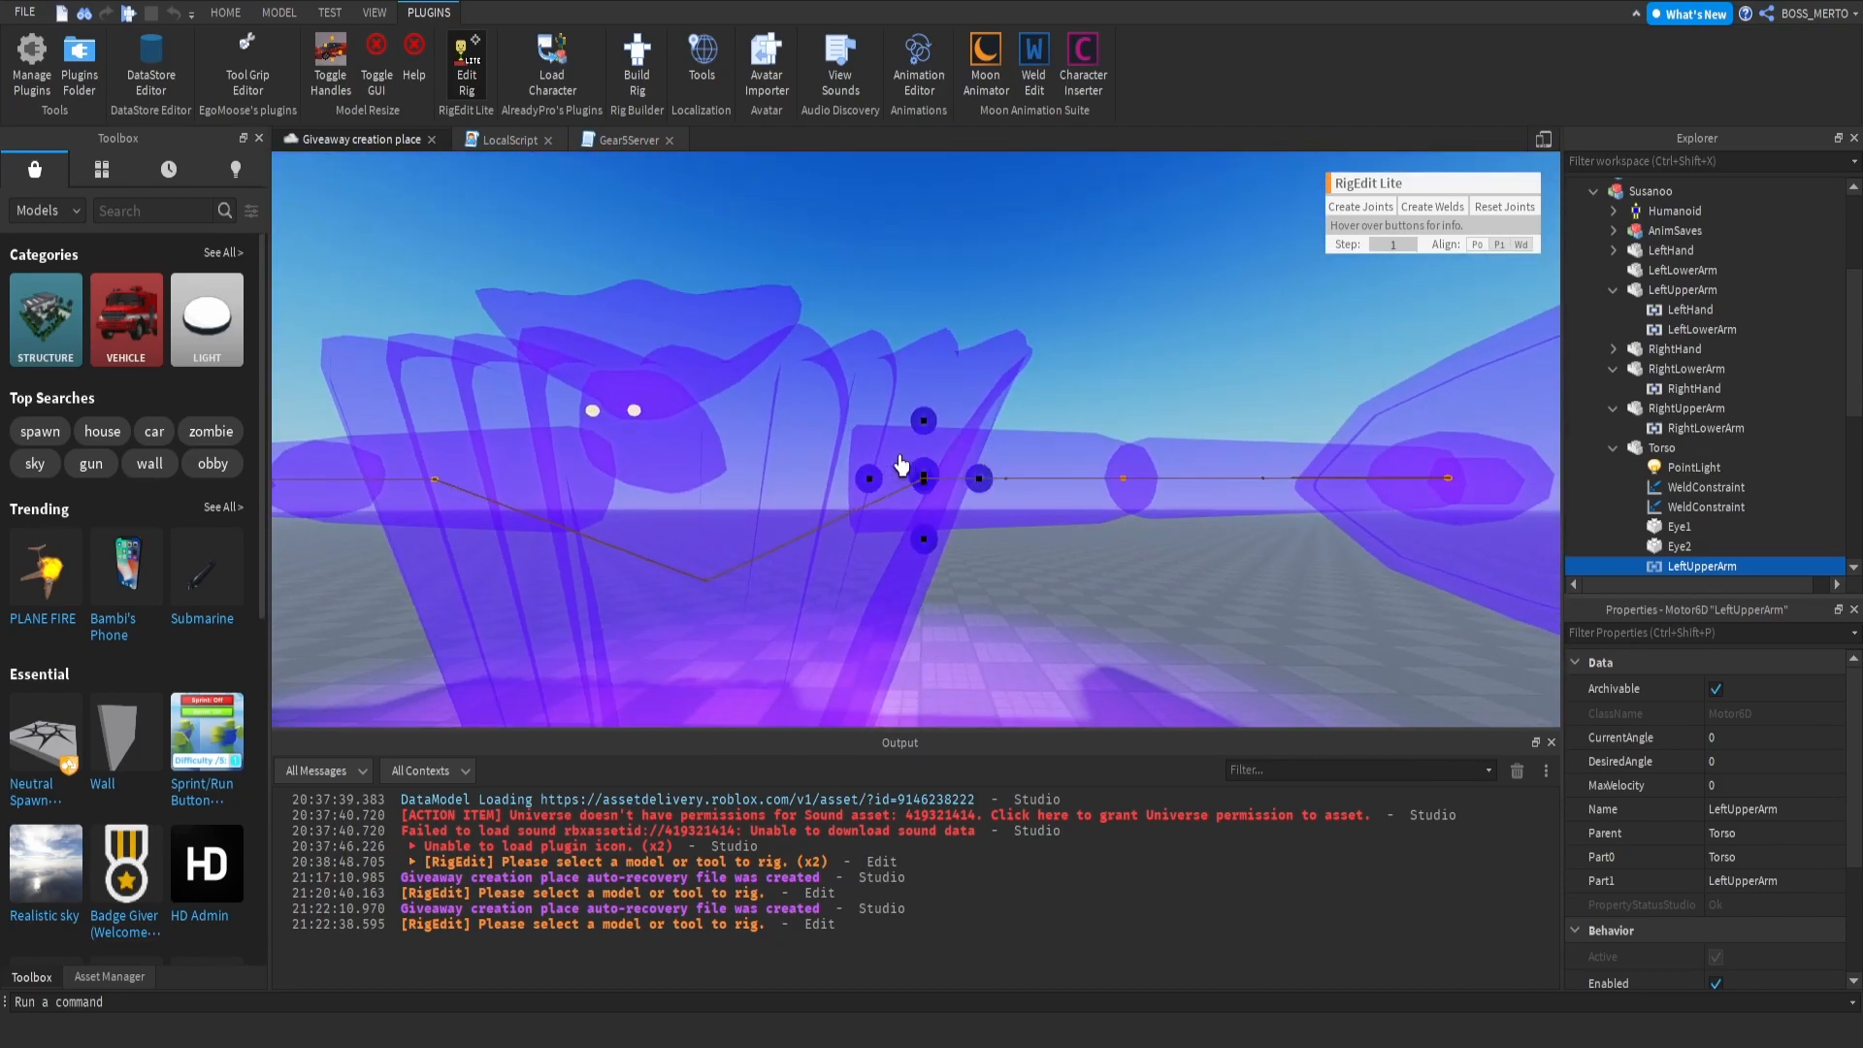
scroll(866, 492, "up", 2)
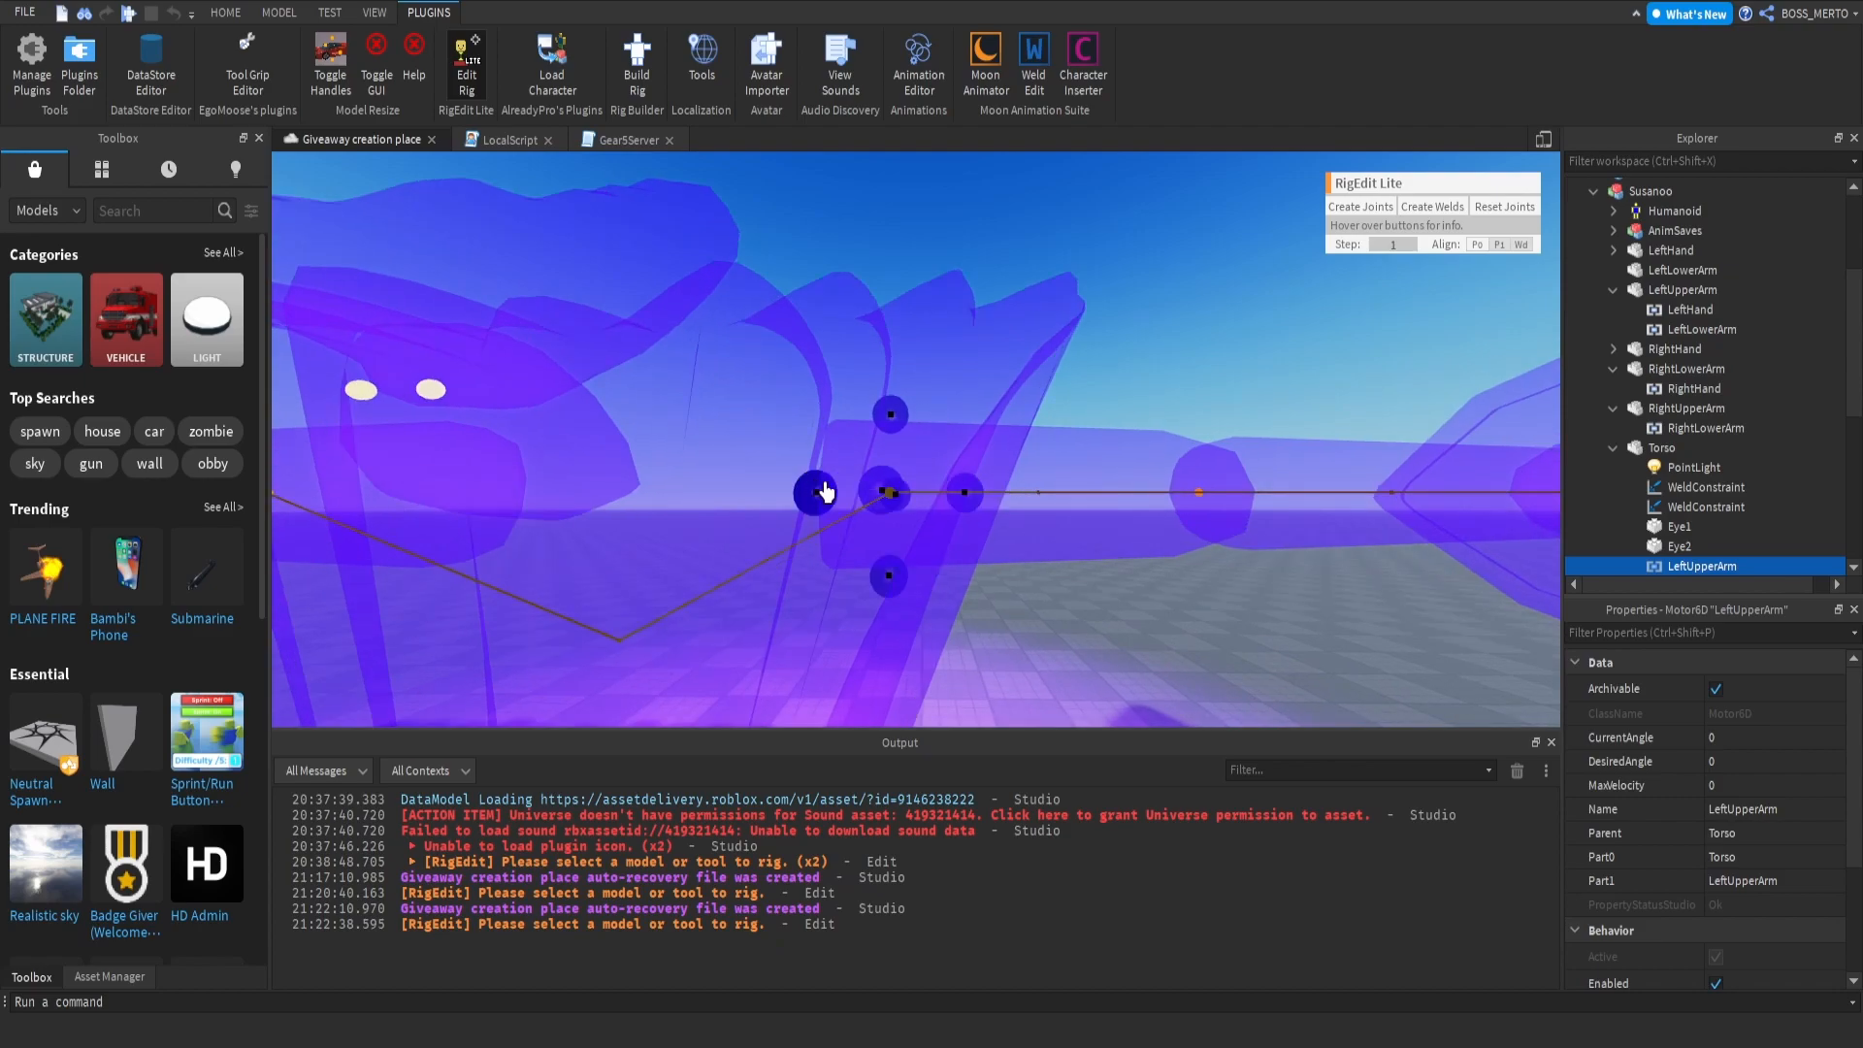
right_click_drag(824, 492, 853, 528)
Step: Readjust the LeftLowerArm joint along the arm near the left elbow
scroll(853, 528, "up", 2)
left_click(815, 533)
scroll(761, 530, "down", 1)
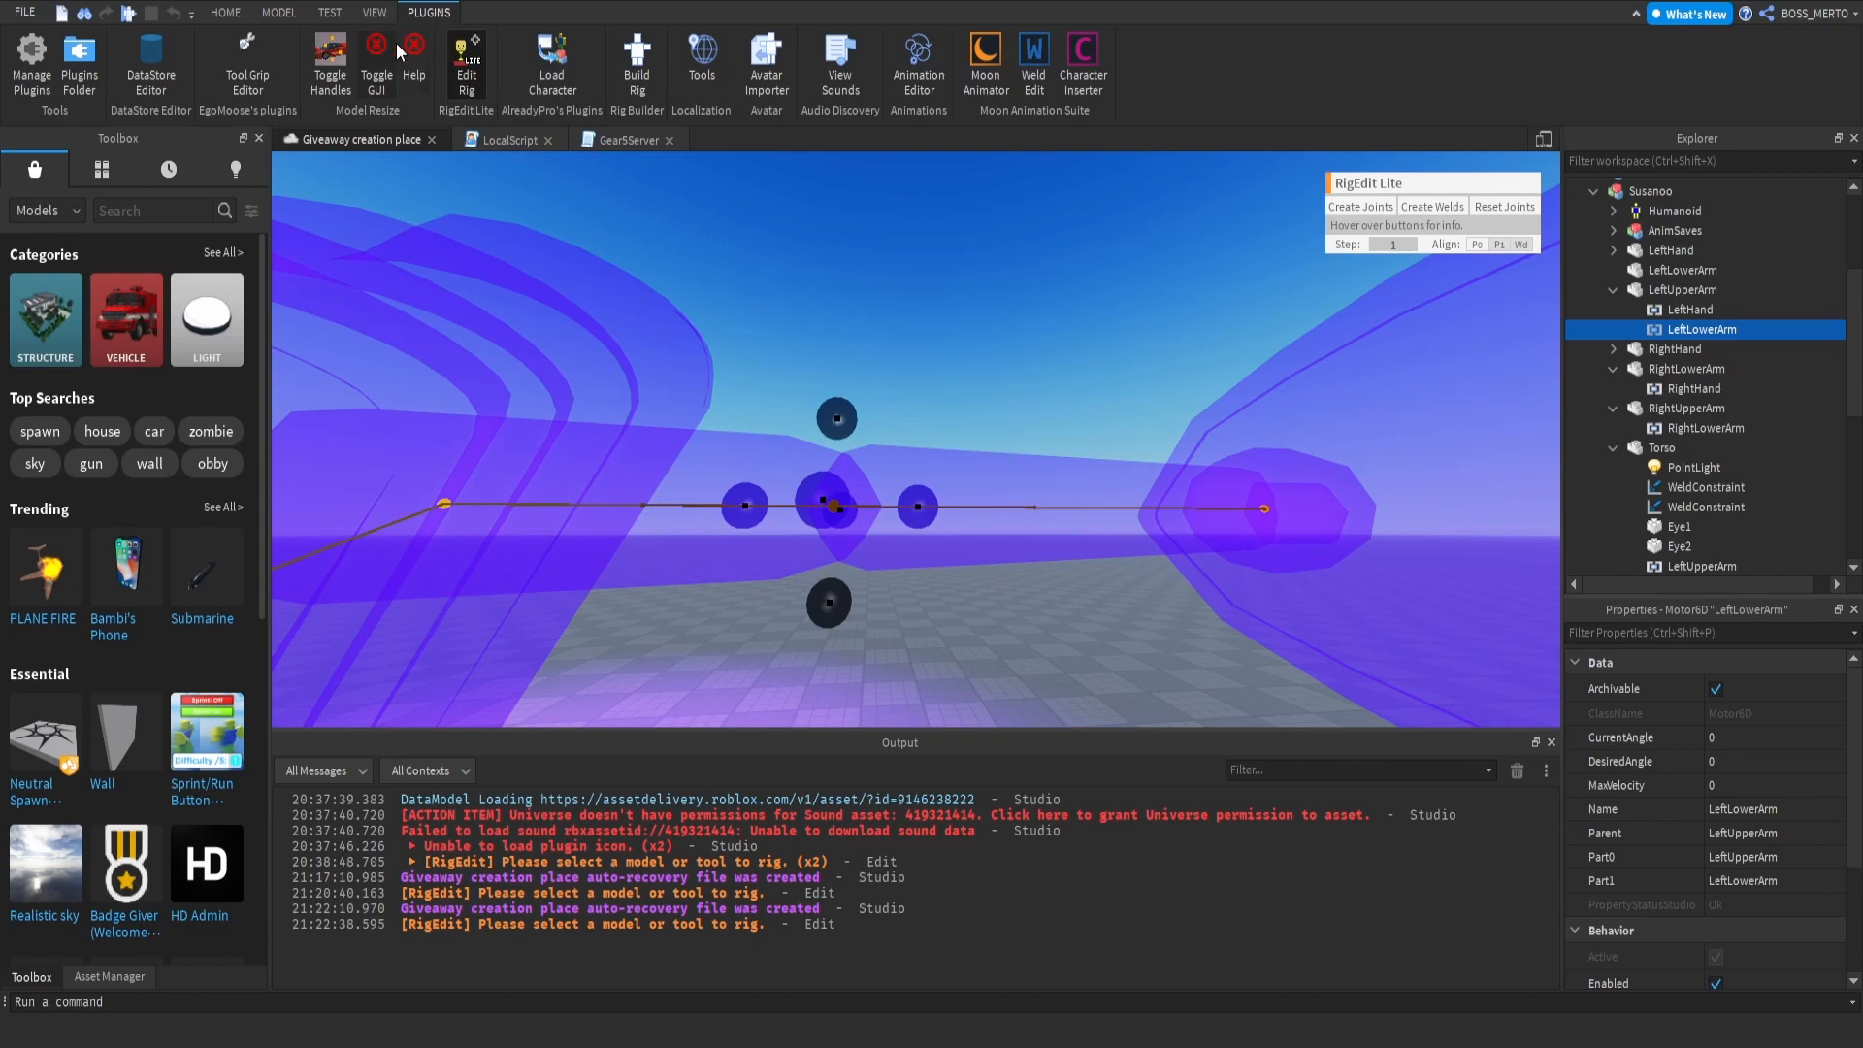
left_click(279, 12)
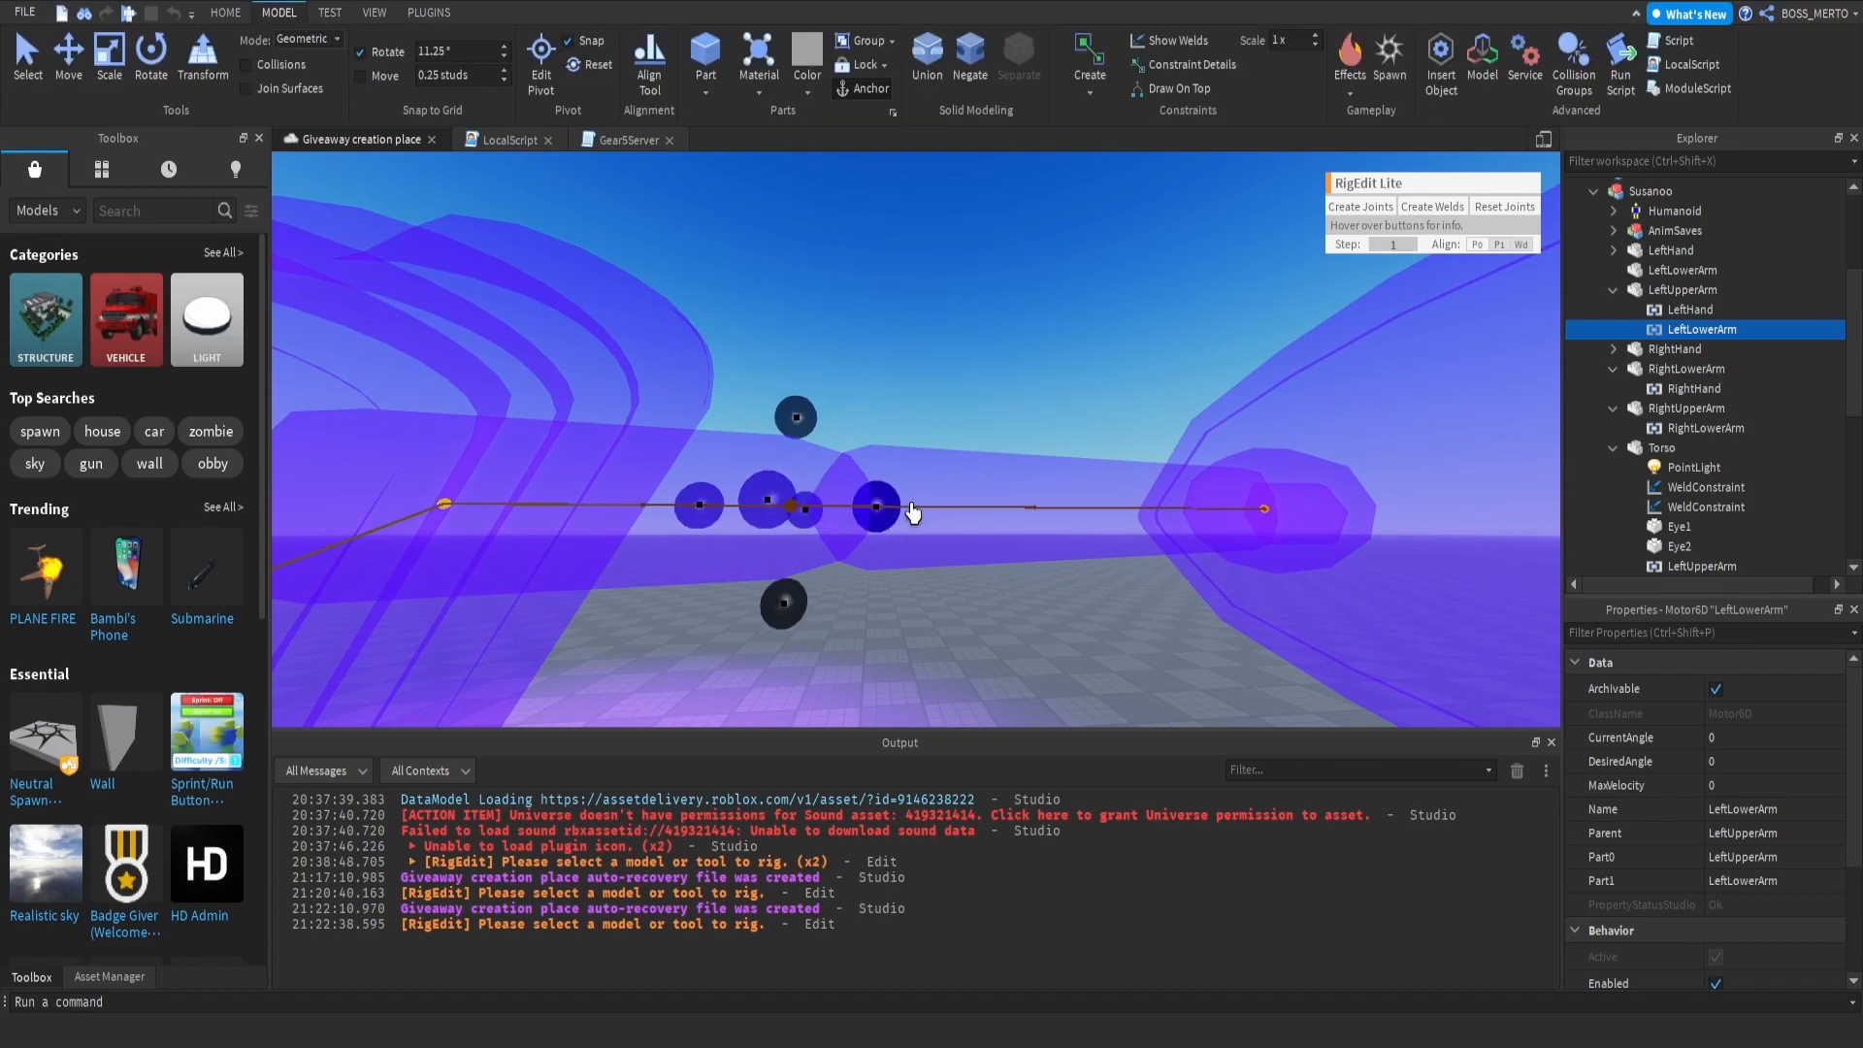
Step: Move the LeftHand joint into the centre of the round wrist at the end of the left arm
scroll(913, 514, "up", 4)
right_click_drag(1003, 407, 1037, 454)
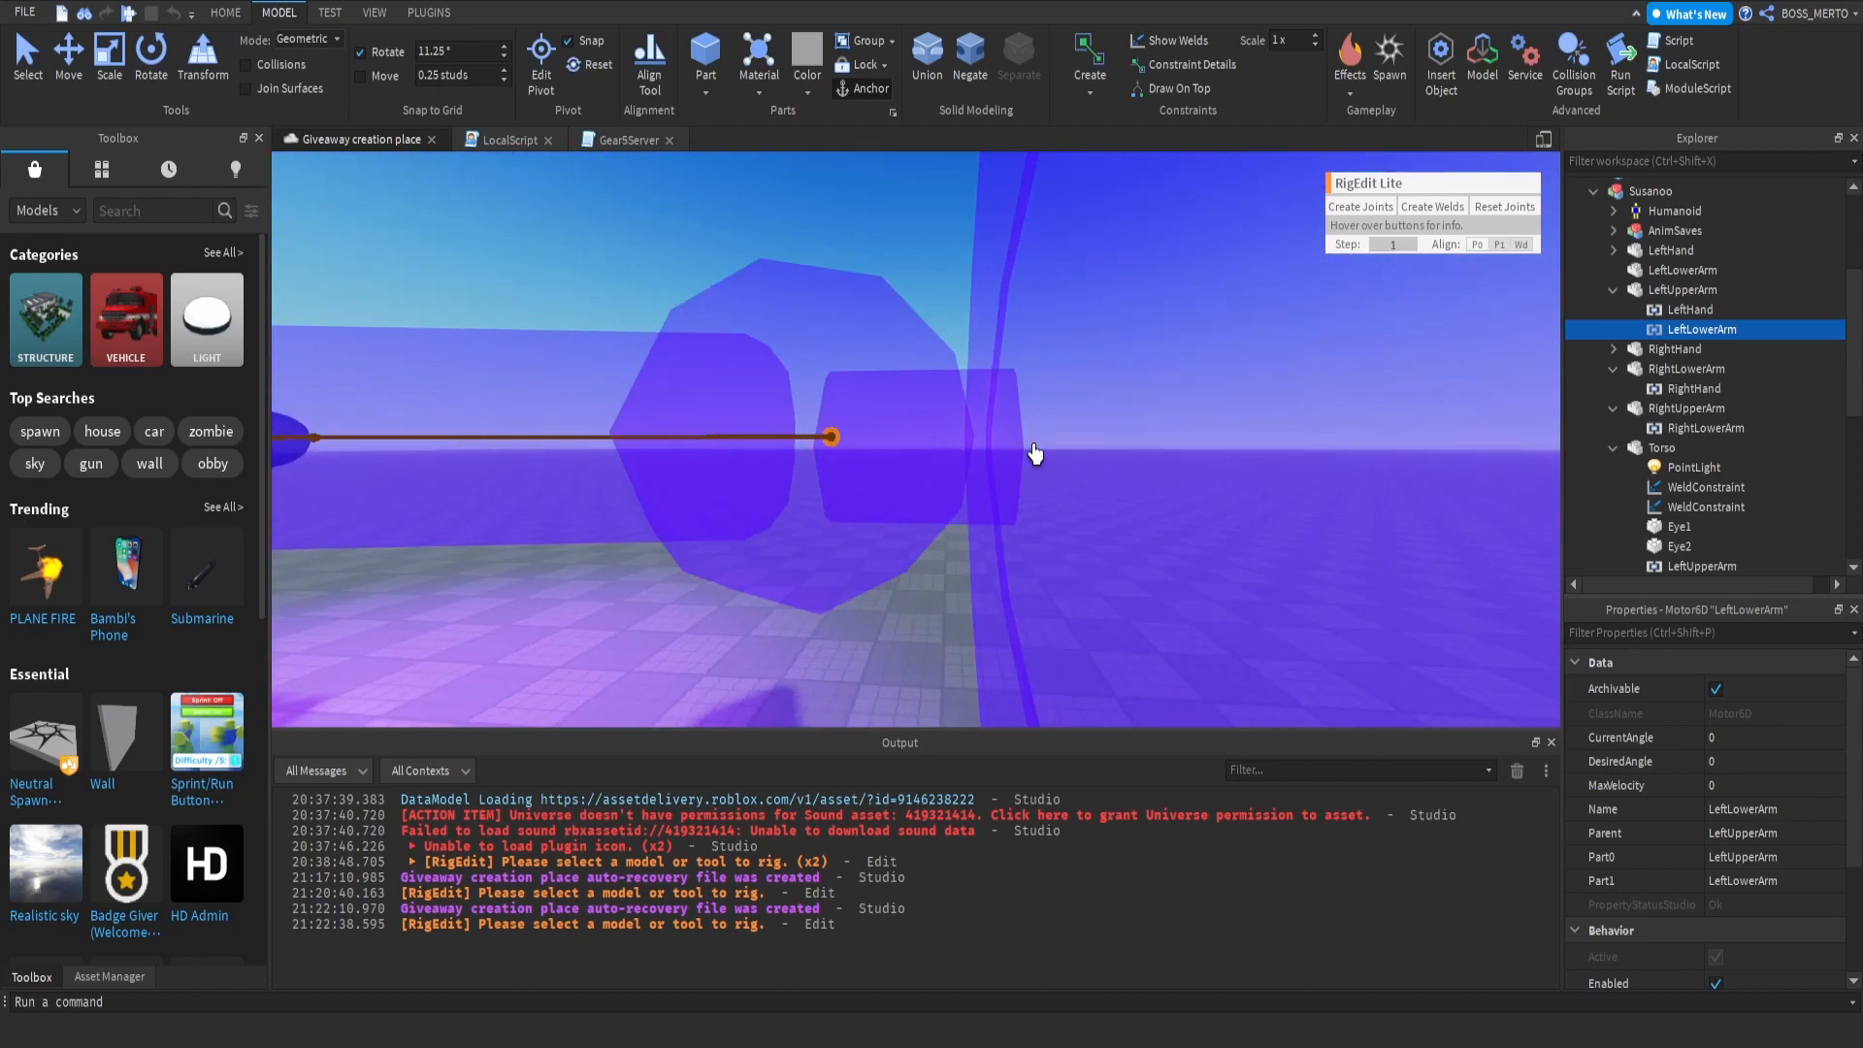
left_click(838, 440)
left_click(836, 439)
scroll(836, 439, "down", 3)
right_click_drag(837, 439, 825, 456)
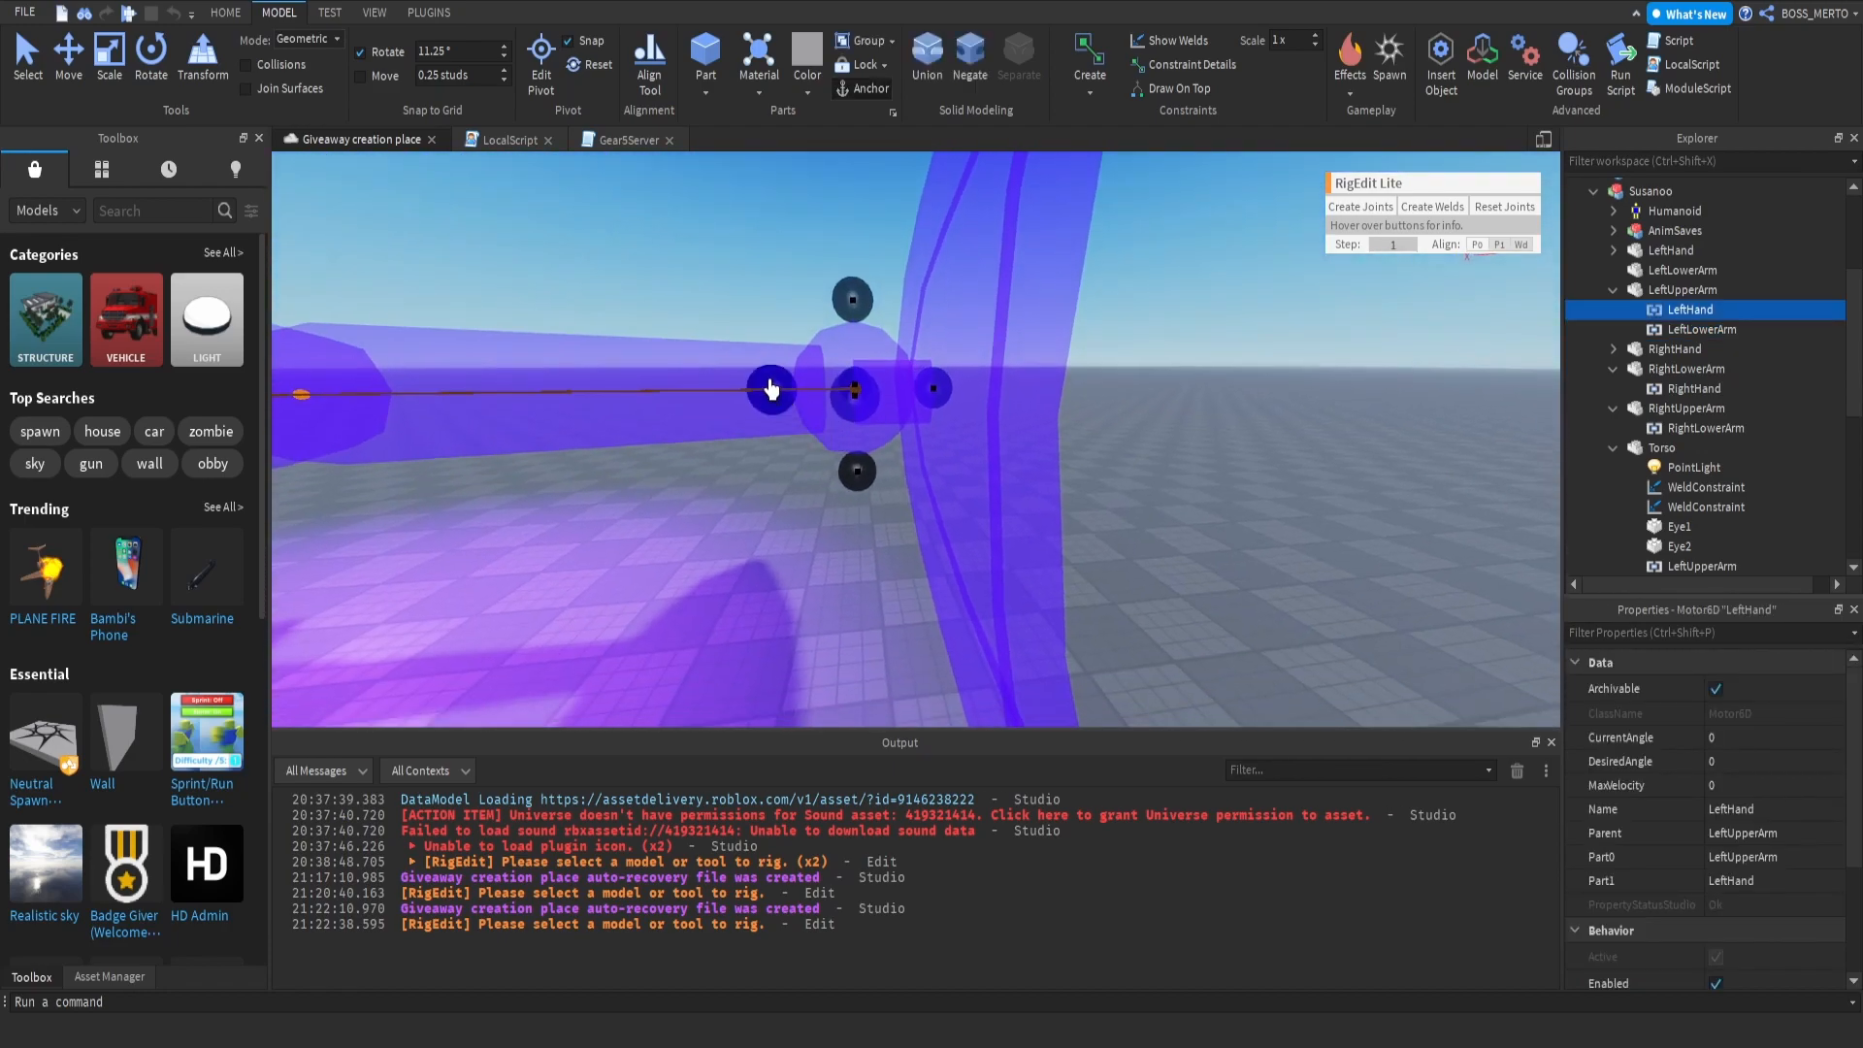
scroll(990, 322, "down", 5)
Step: Move the RightUpperArm joint from the middle of the upper arm to the right shoulder
right_click_drag(989, 323, 1000, 427)
scroll(1000, 428, "up", 5)
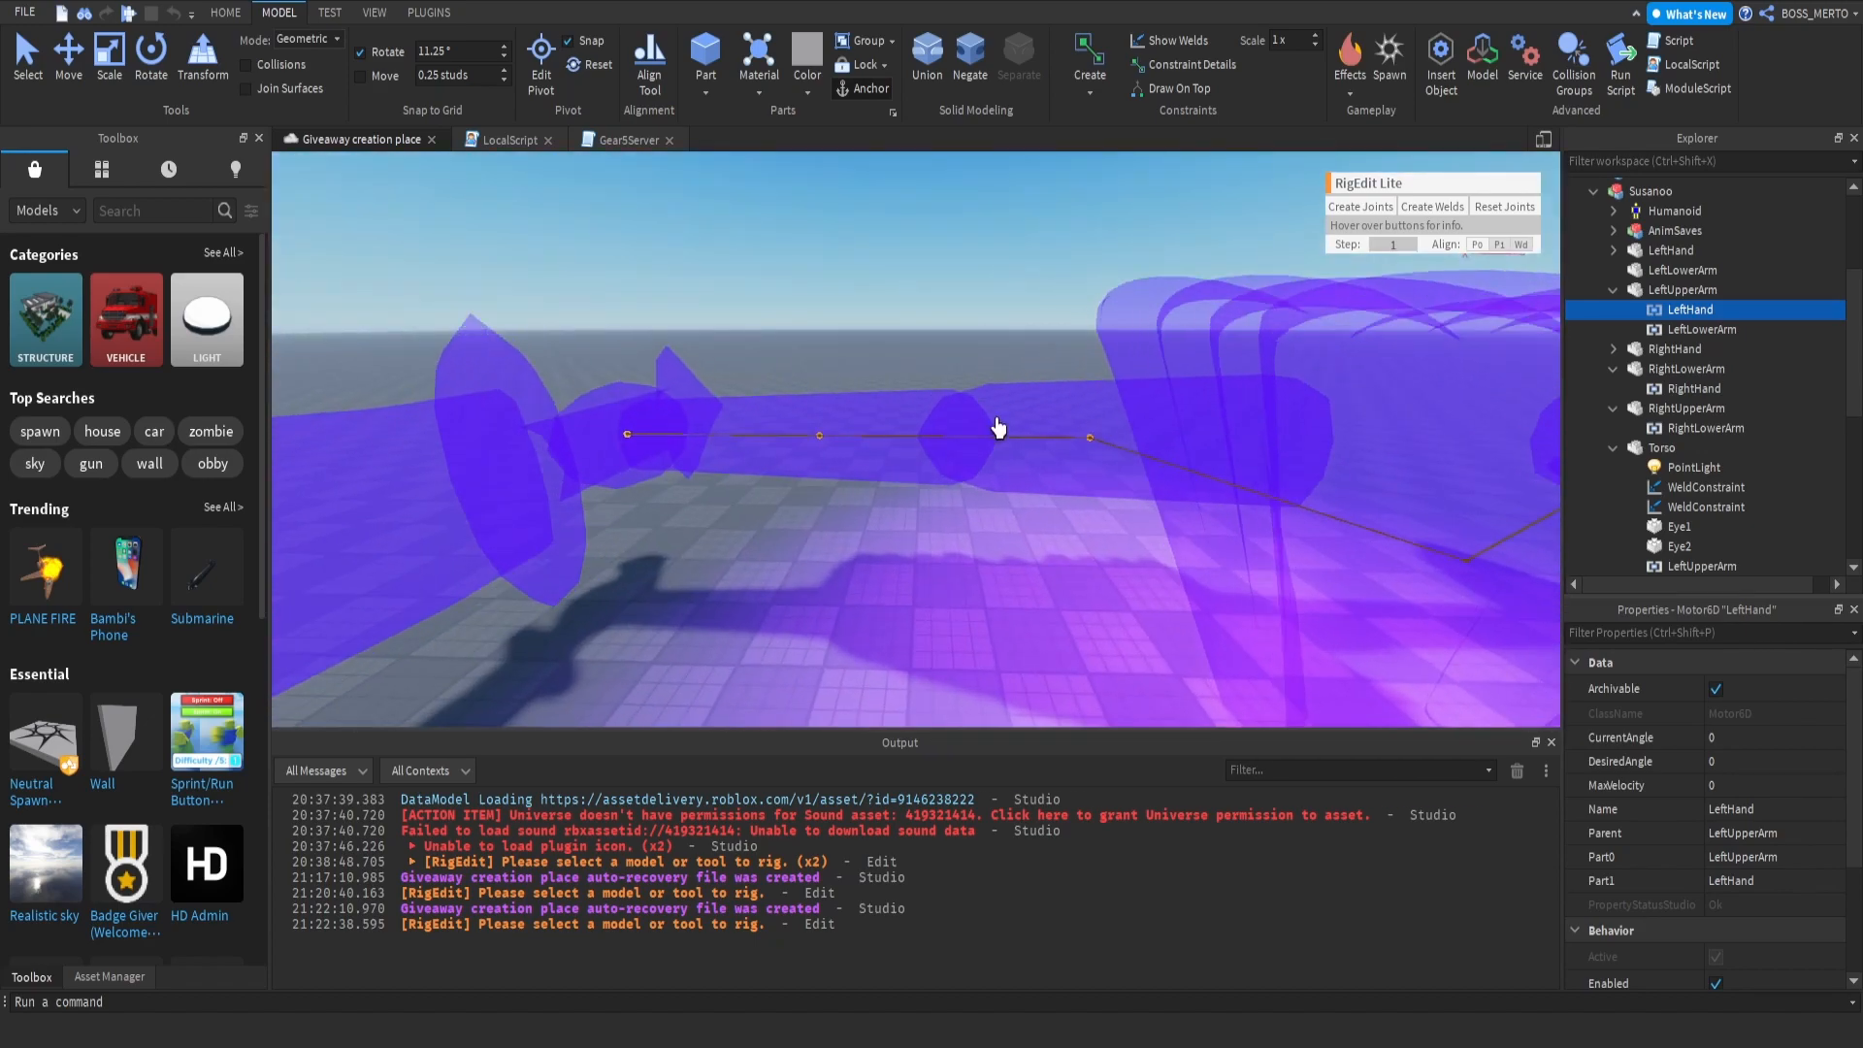
scroll(874, 443, "up", 3)
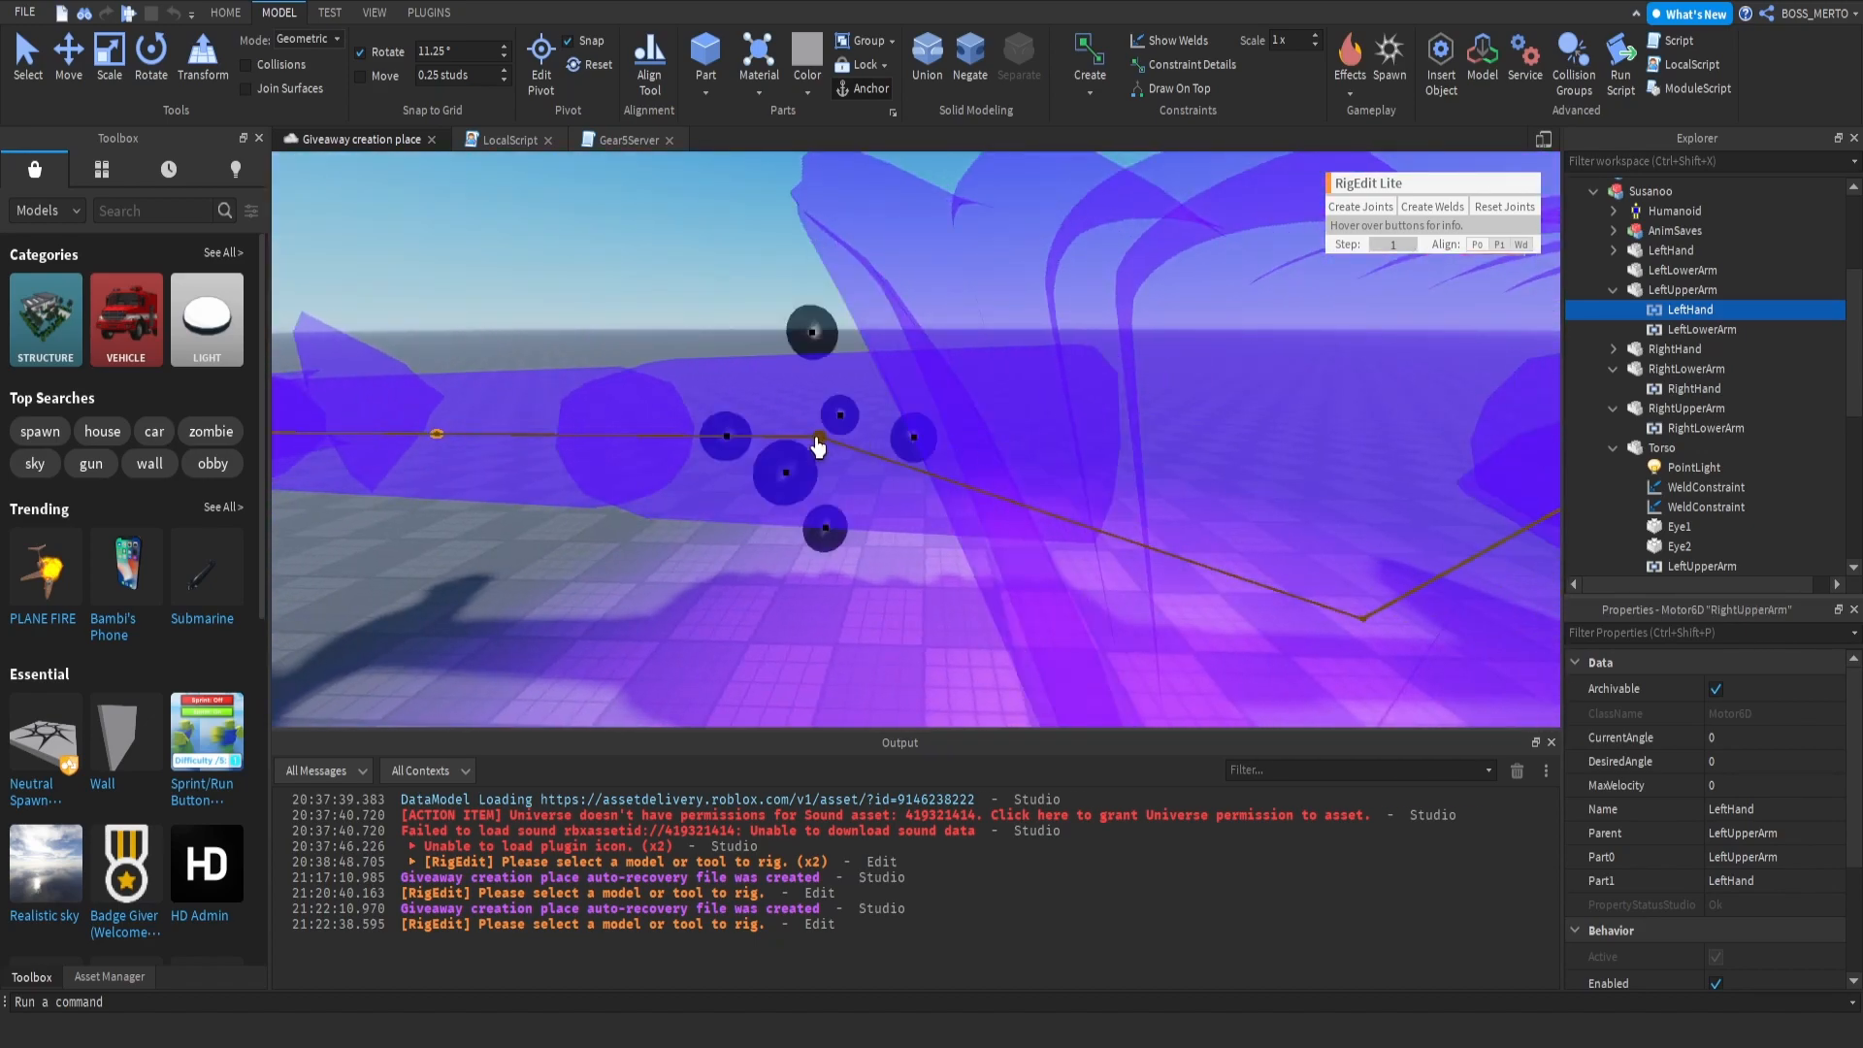
left_click(905, 443)
scroll(1126, 434, "down", 5)
right_click_drag(1126, 435, 1135, 423)
scroll(1135, 424, "up", 4)
scroll(873, 488, "up", 3)
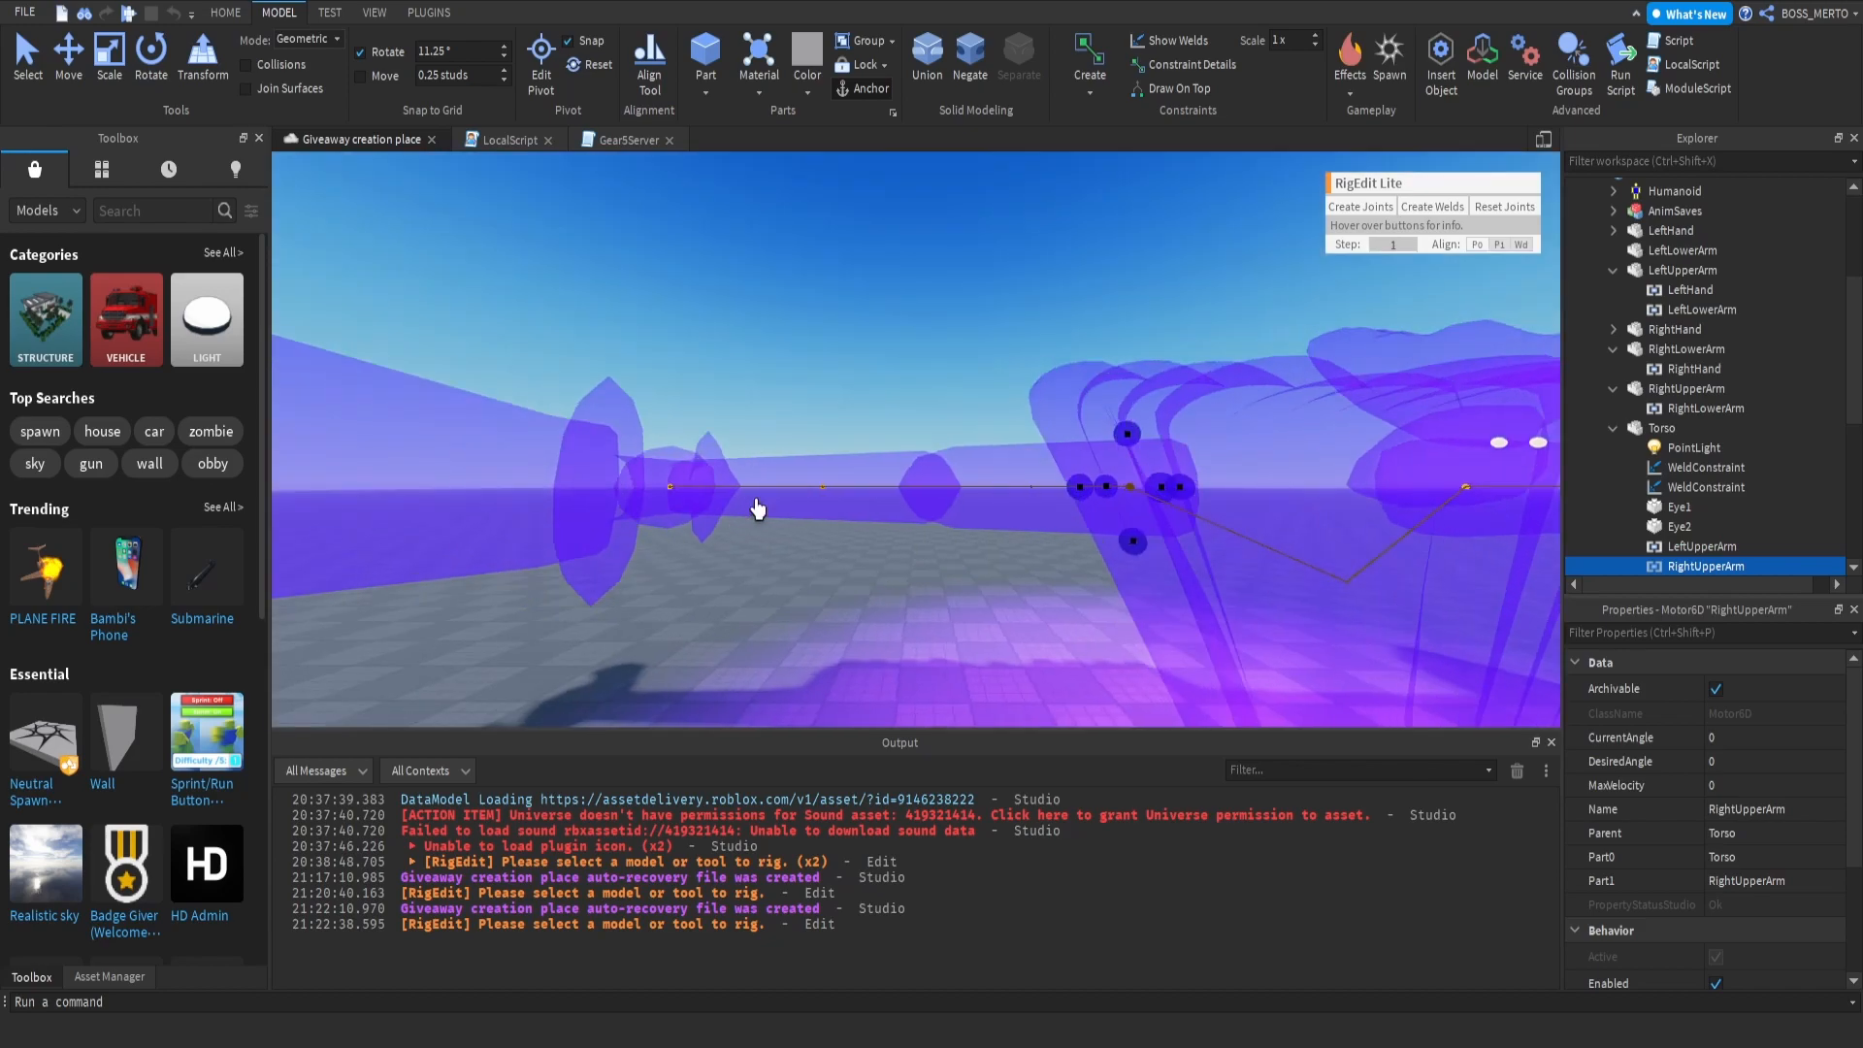
Step: Move the RightLowerArm joint from the middle of the forearm to the right elbow
left_click(825, 496)
scroll(824, 498, "up", 2)
left_click(814, 496)
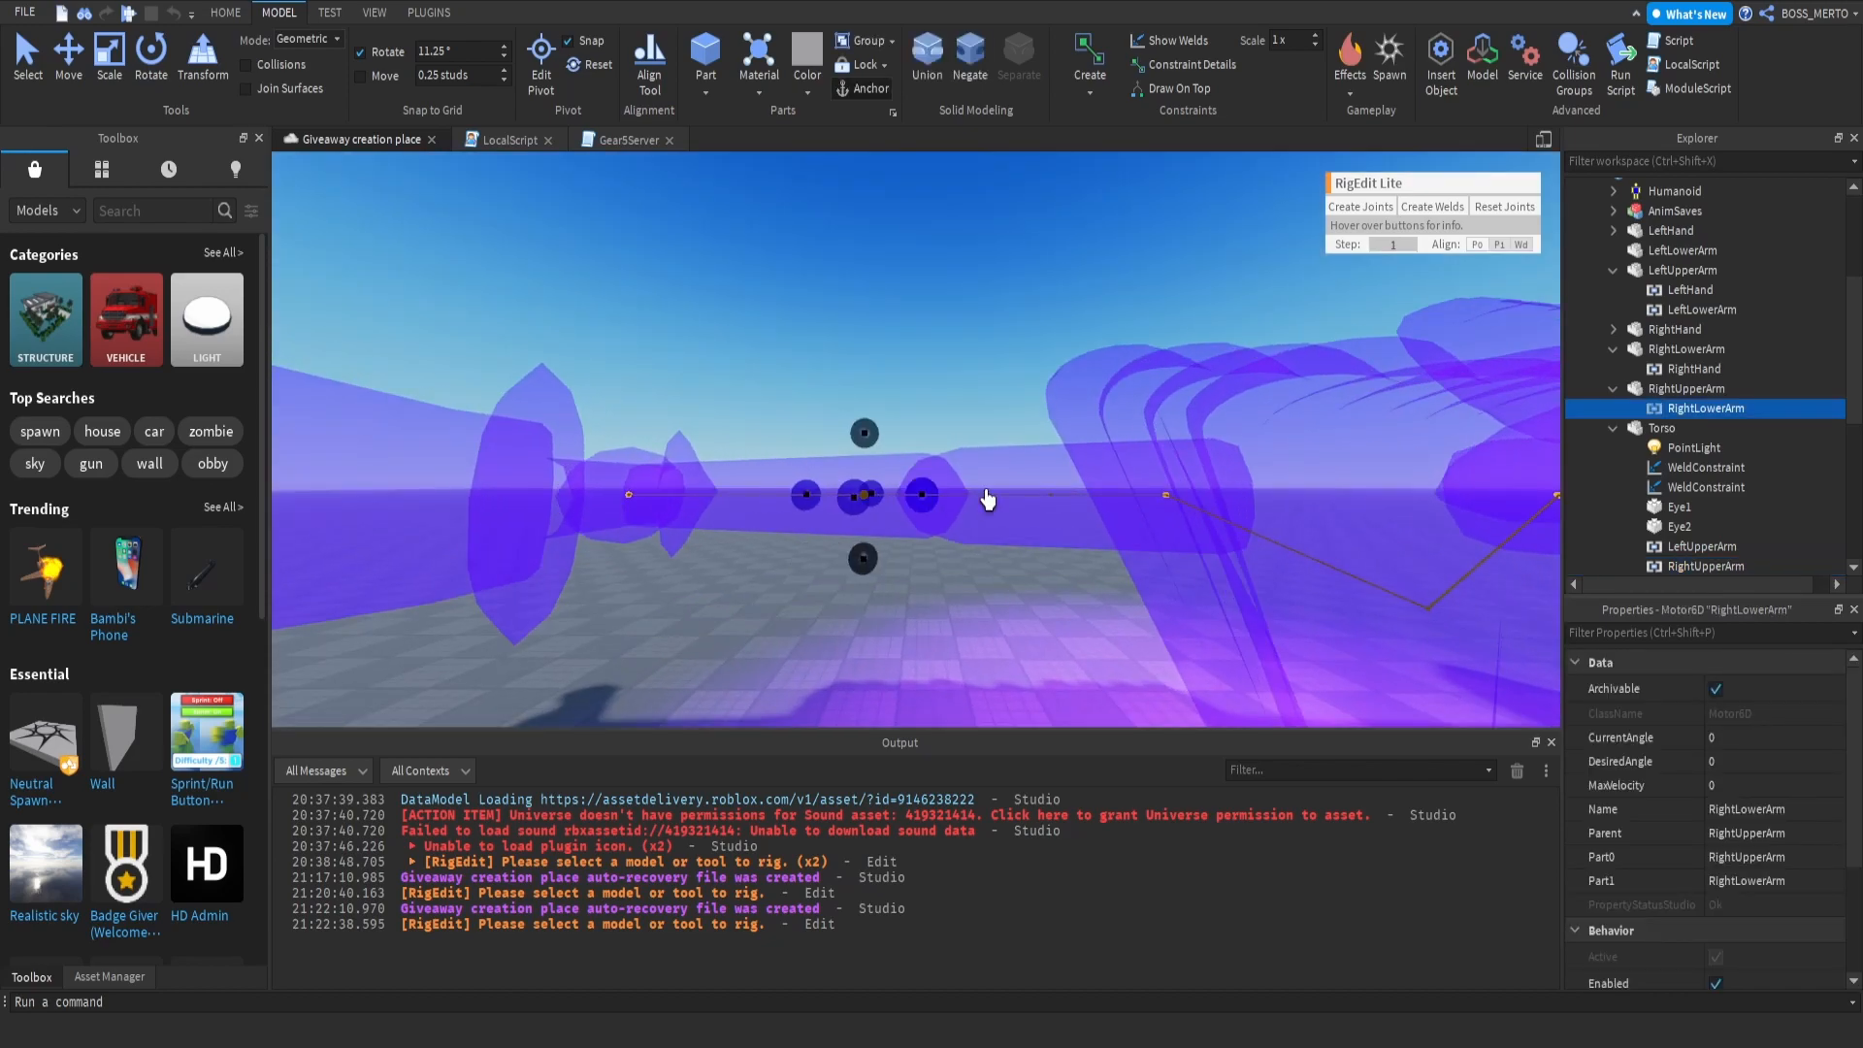
key("d")
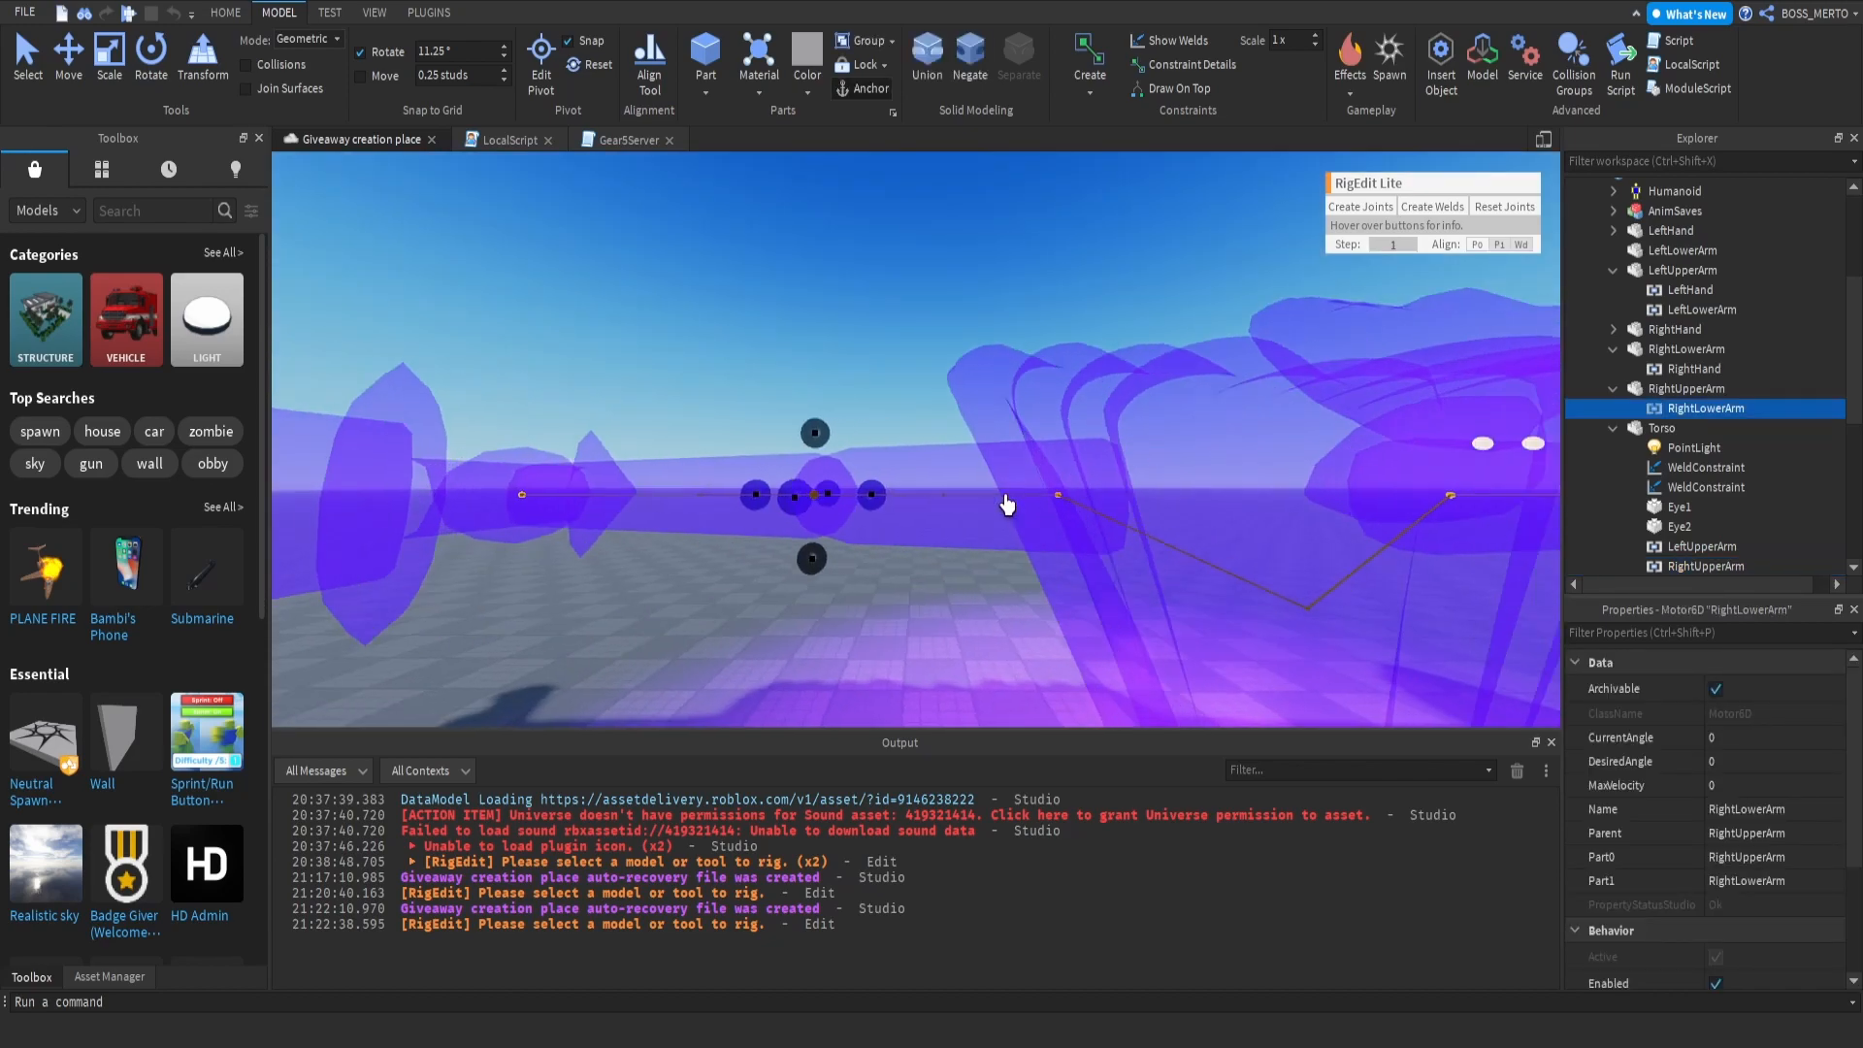
key("f")
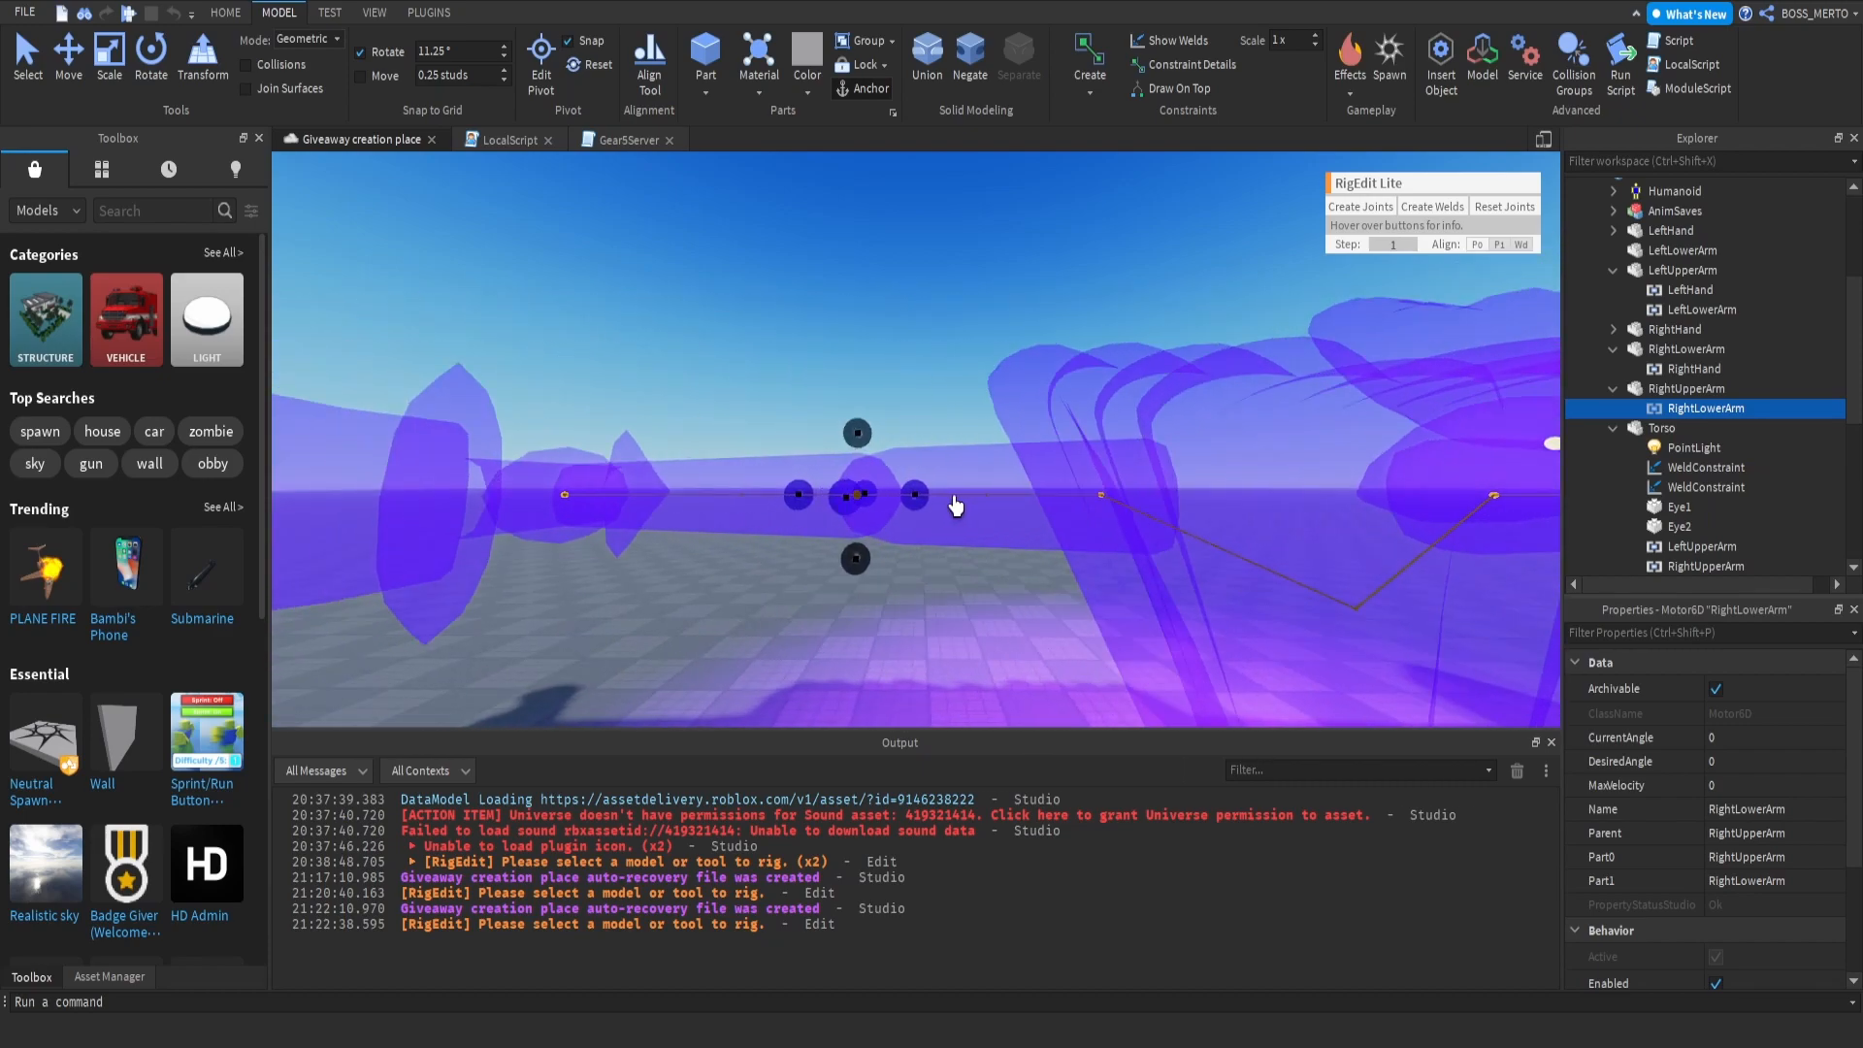
scroll(986, 449, "down", 5)
key("d")
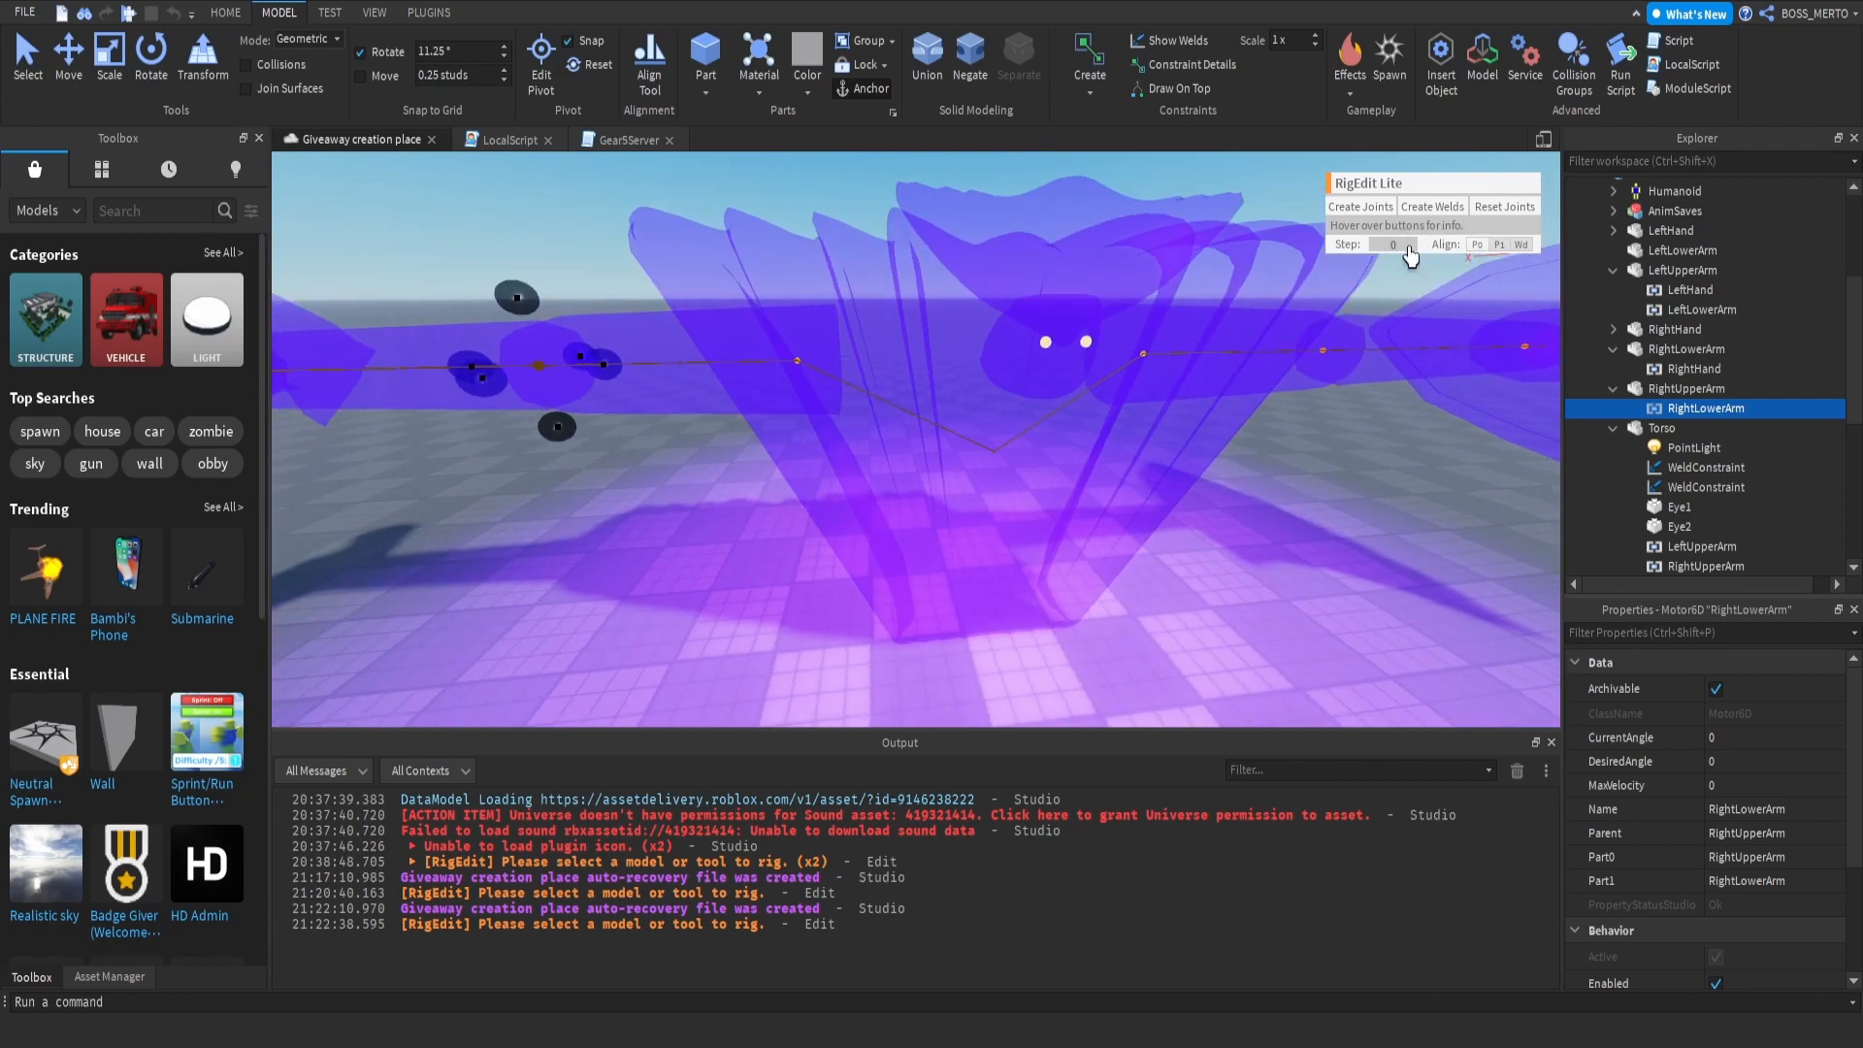
Step: Examine the placement of the RightHand joint at the right wrist
key("a")
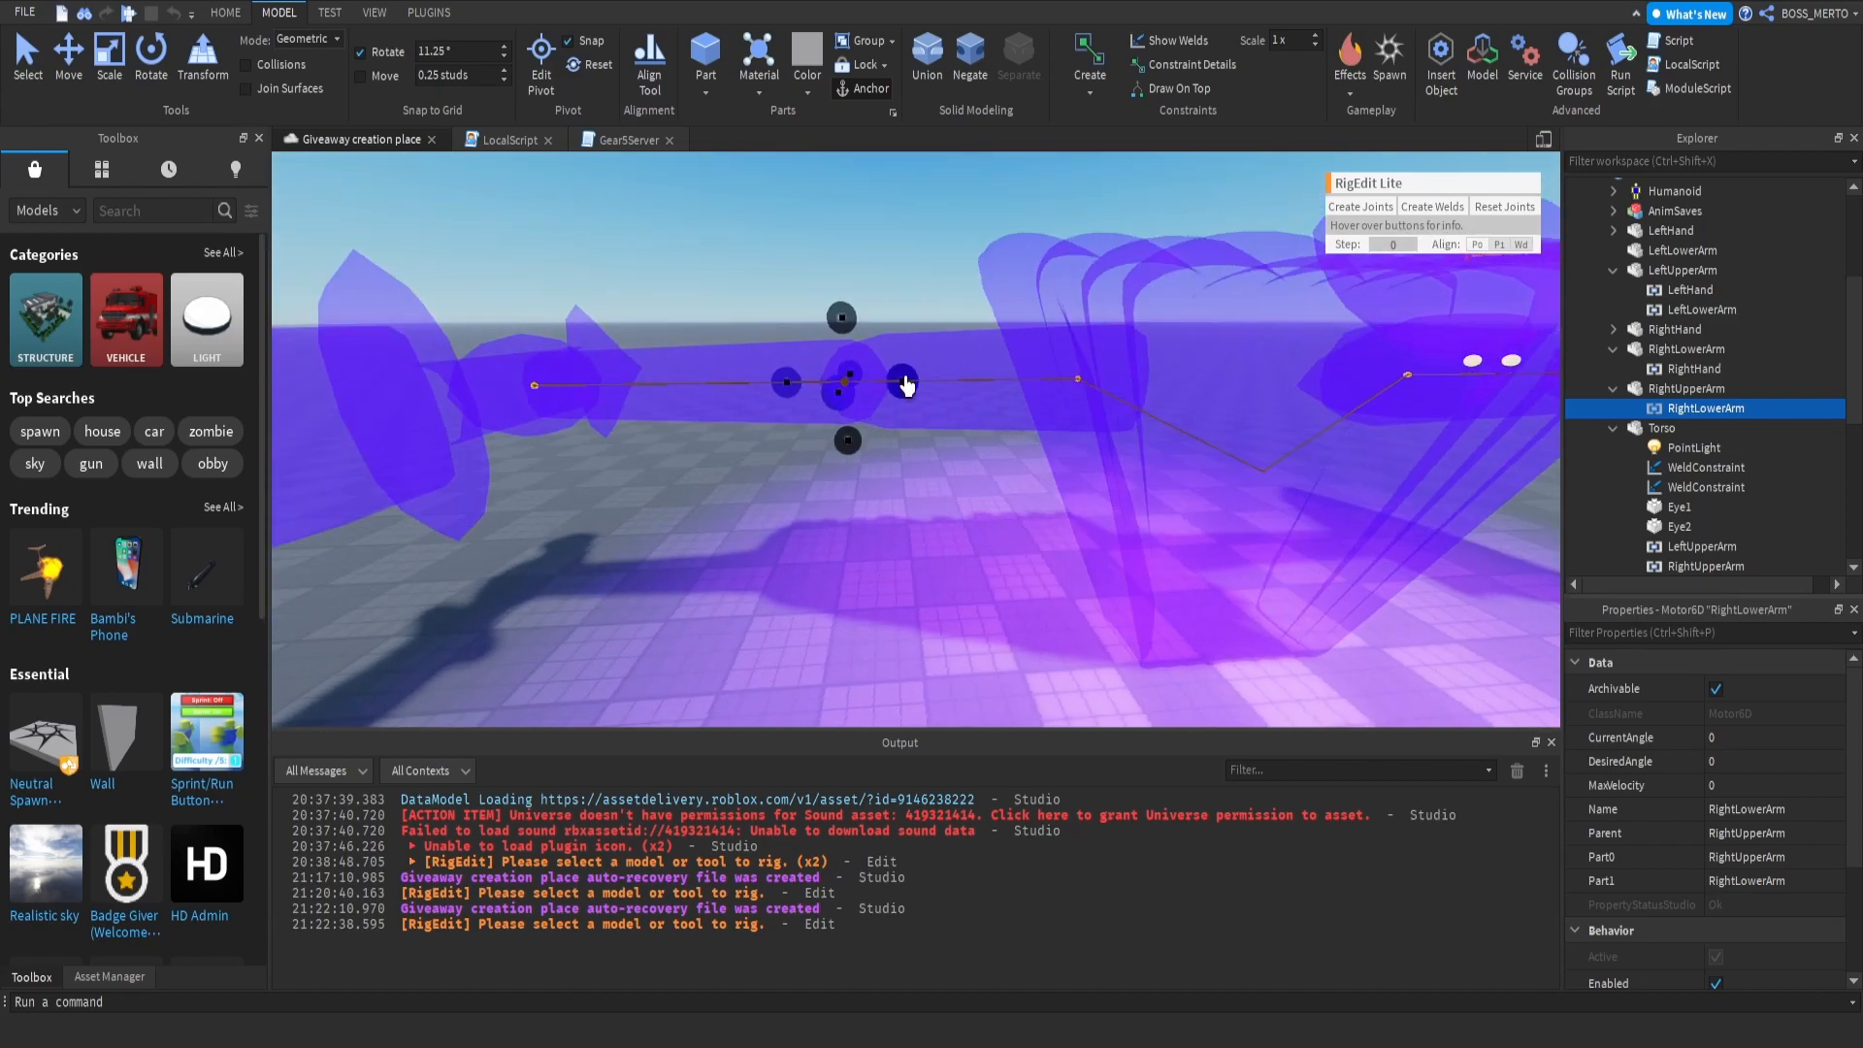
key("d")
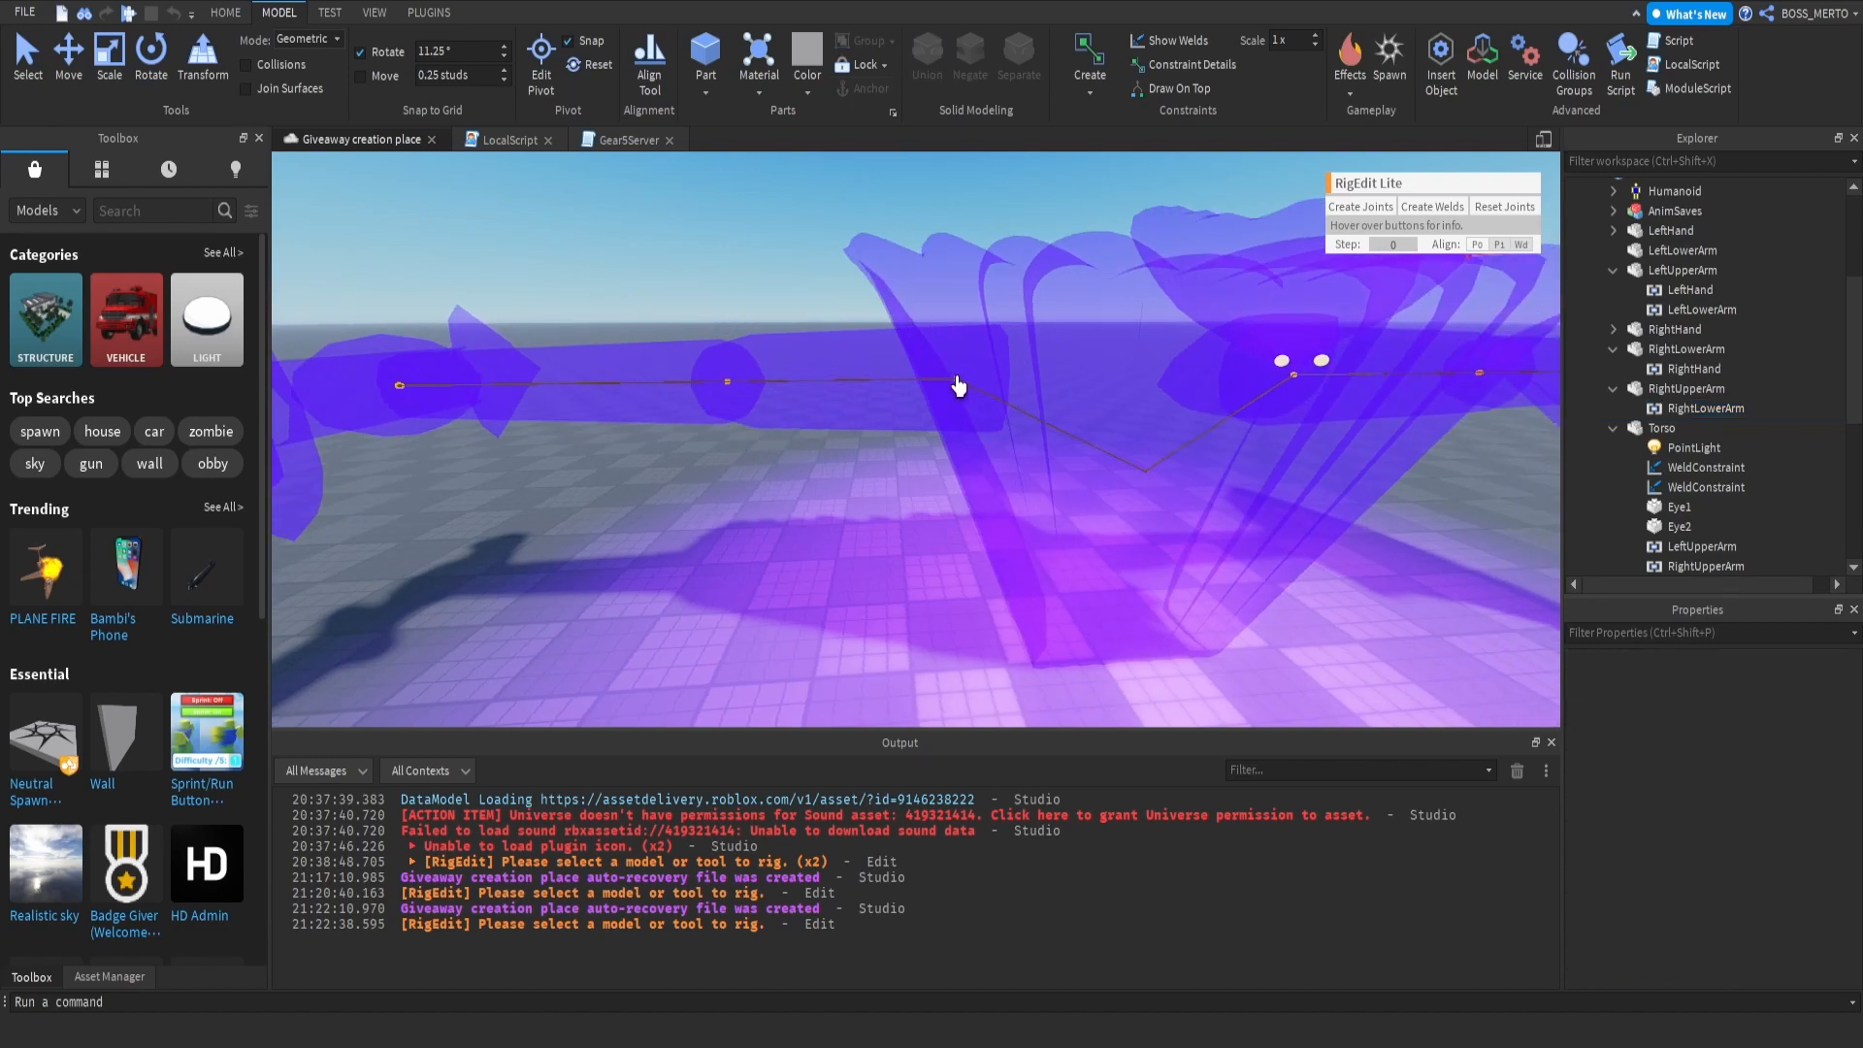
right_click_drag(959, 386, 957, 386)
key("a")
left_click(936, 448)
key("d")
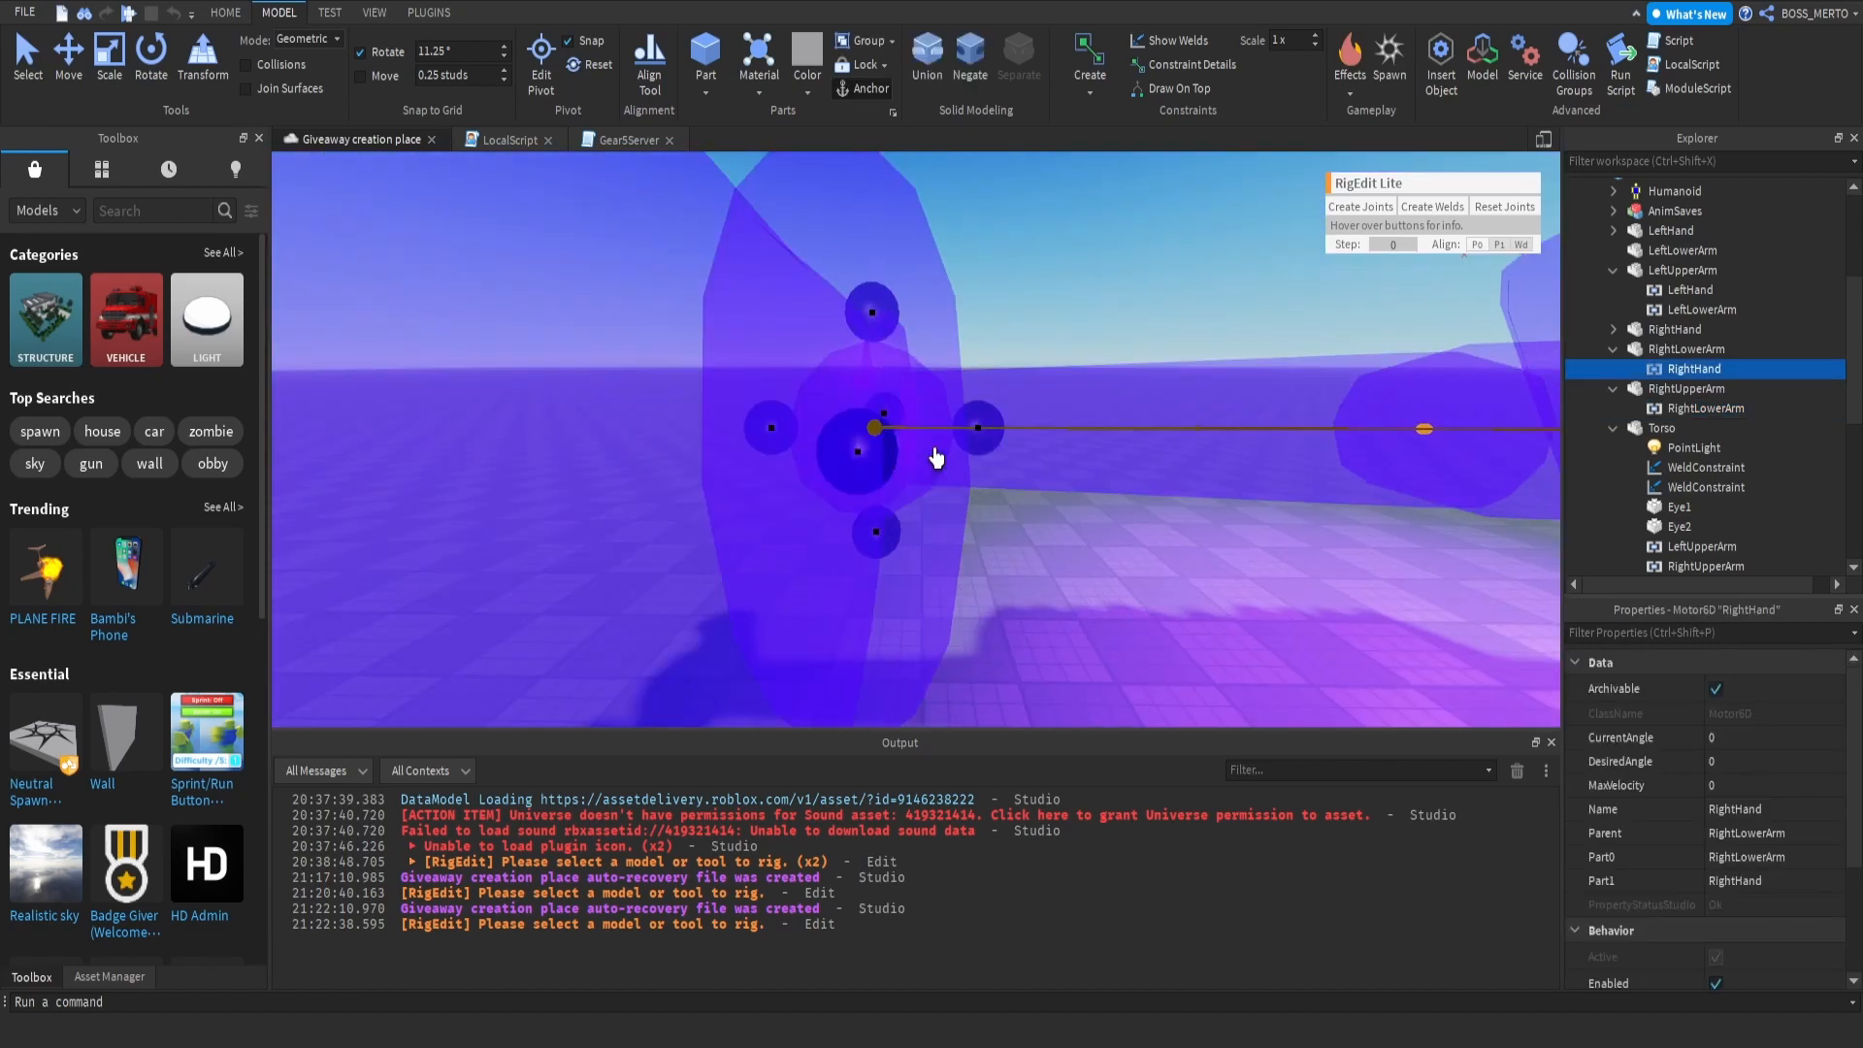
key("w")
right_click_drag(914, 430, 948, 379)
key("a")
key("d")
right_click_drag(969, 552, 968, 552)
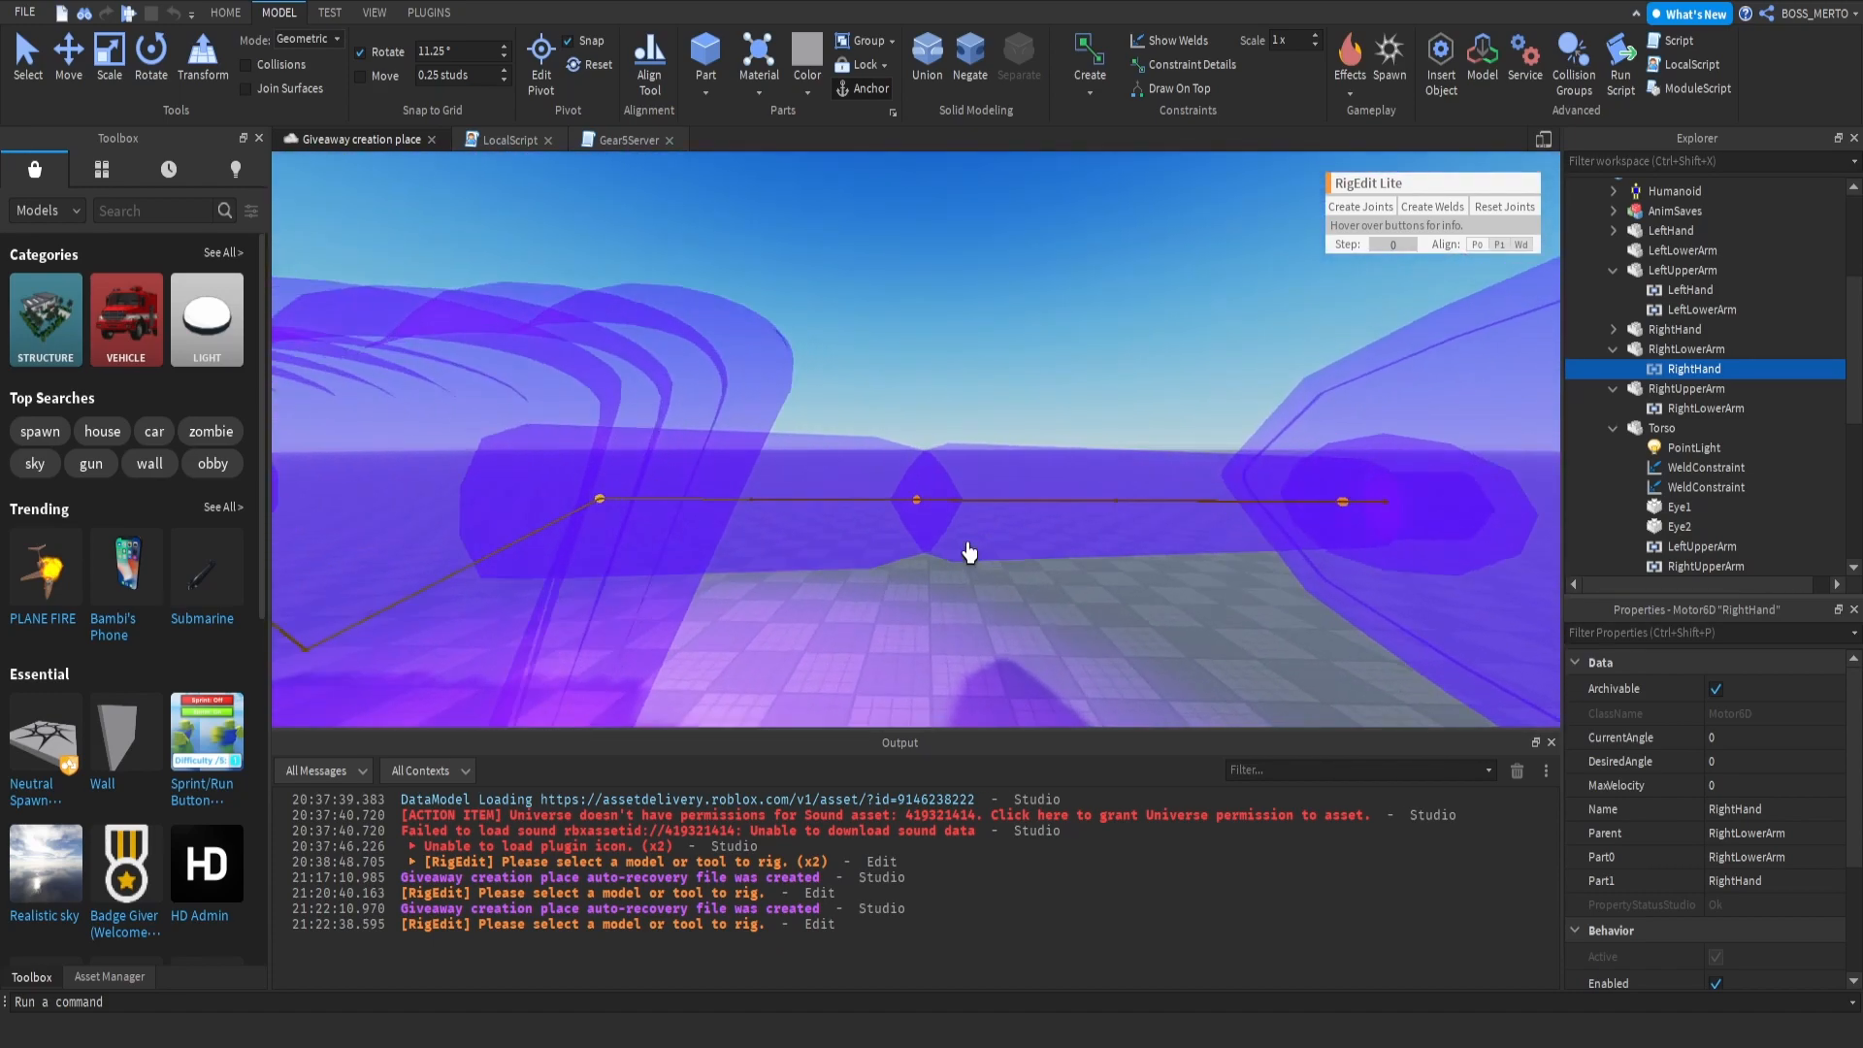
Step: Check the LeftLowerArm joint at the left elbow and review the joint layout of the whole rig
key("w")
left_click(918, 520)
scroll(1034, 527, "down", 3)
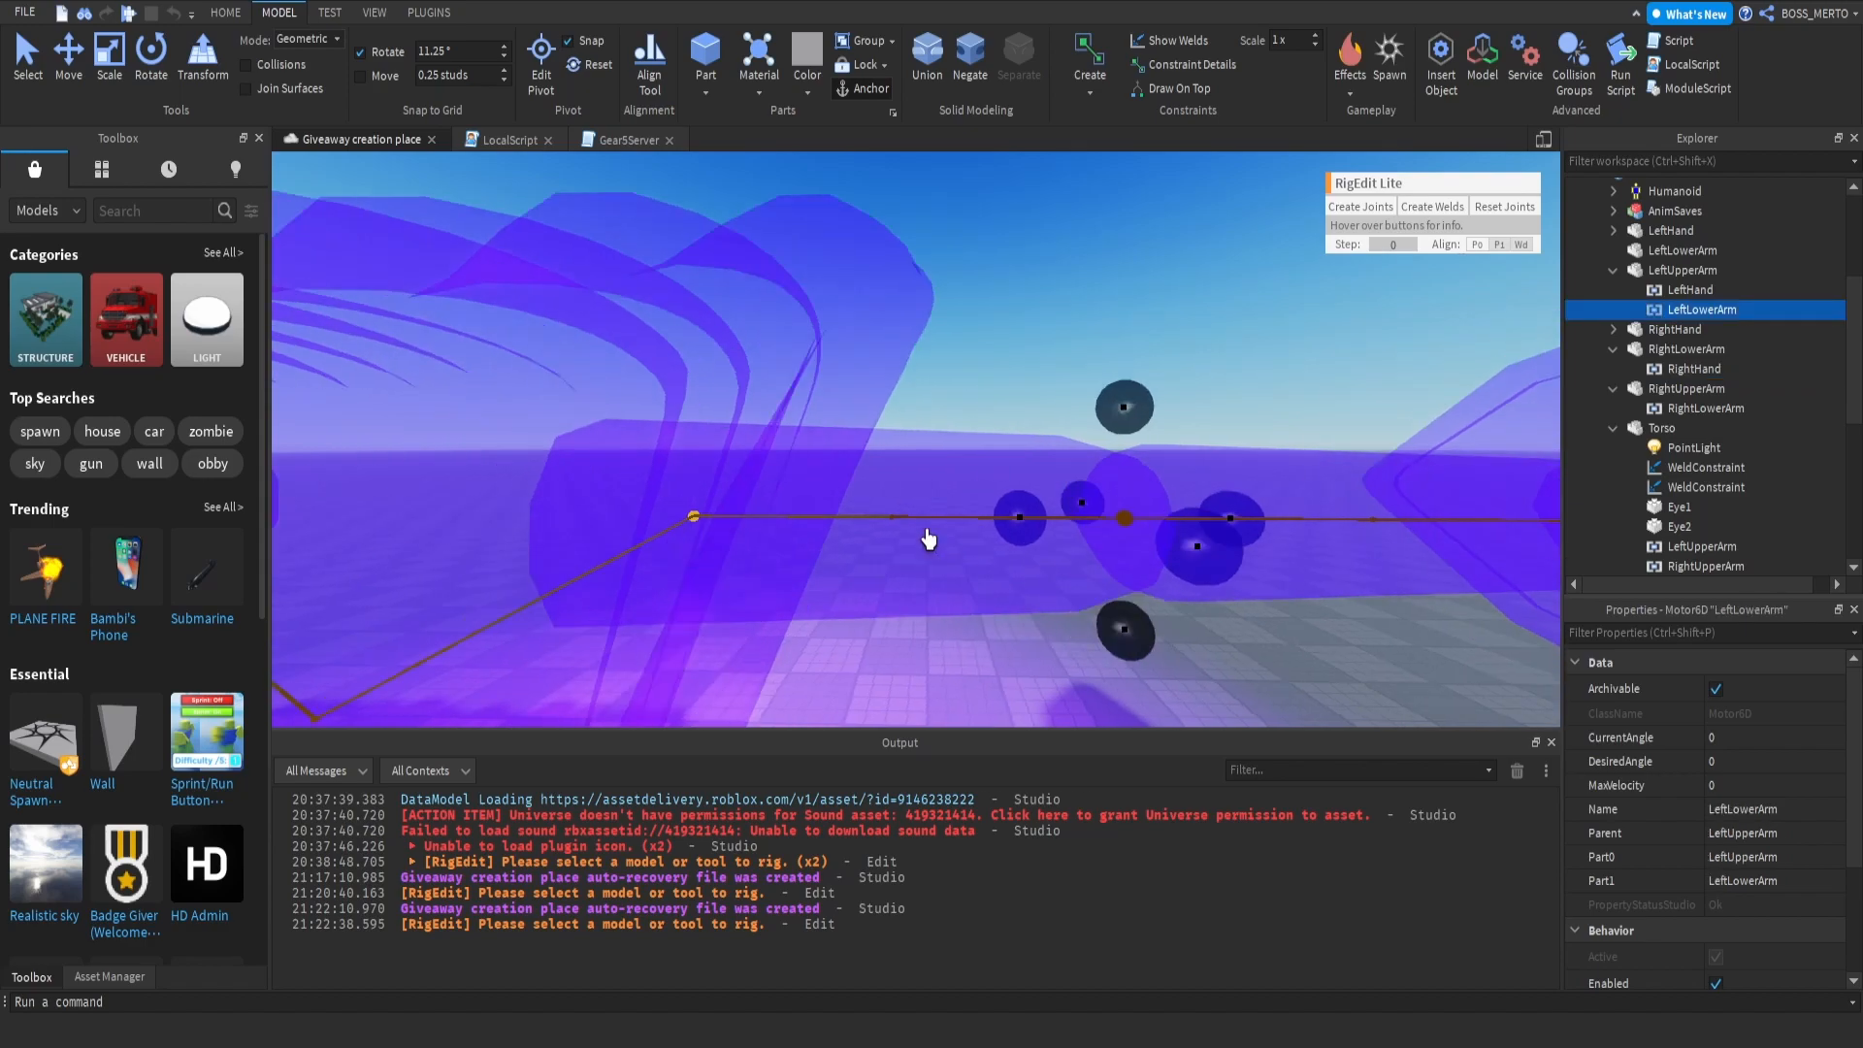
scroll(923, 528, "down", 3)
scroll(895, 507, "down", 5)
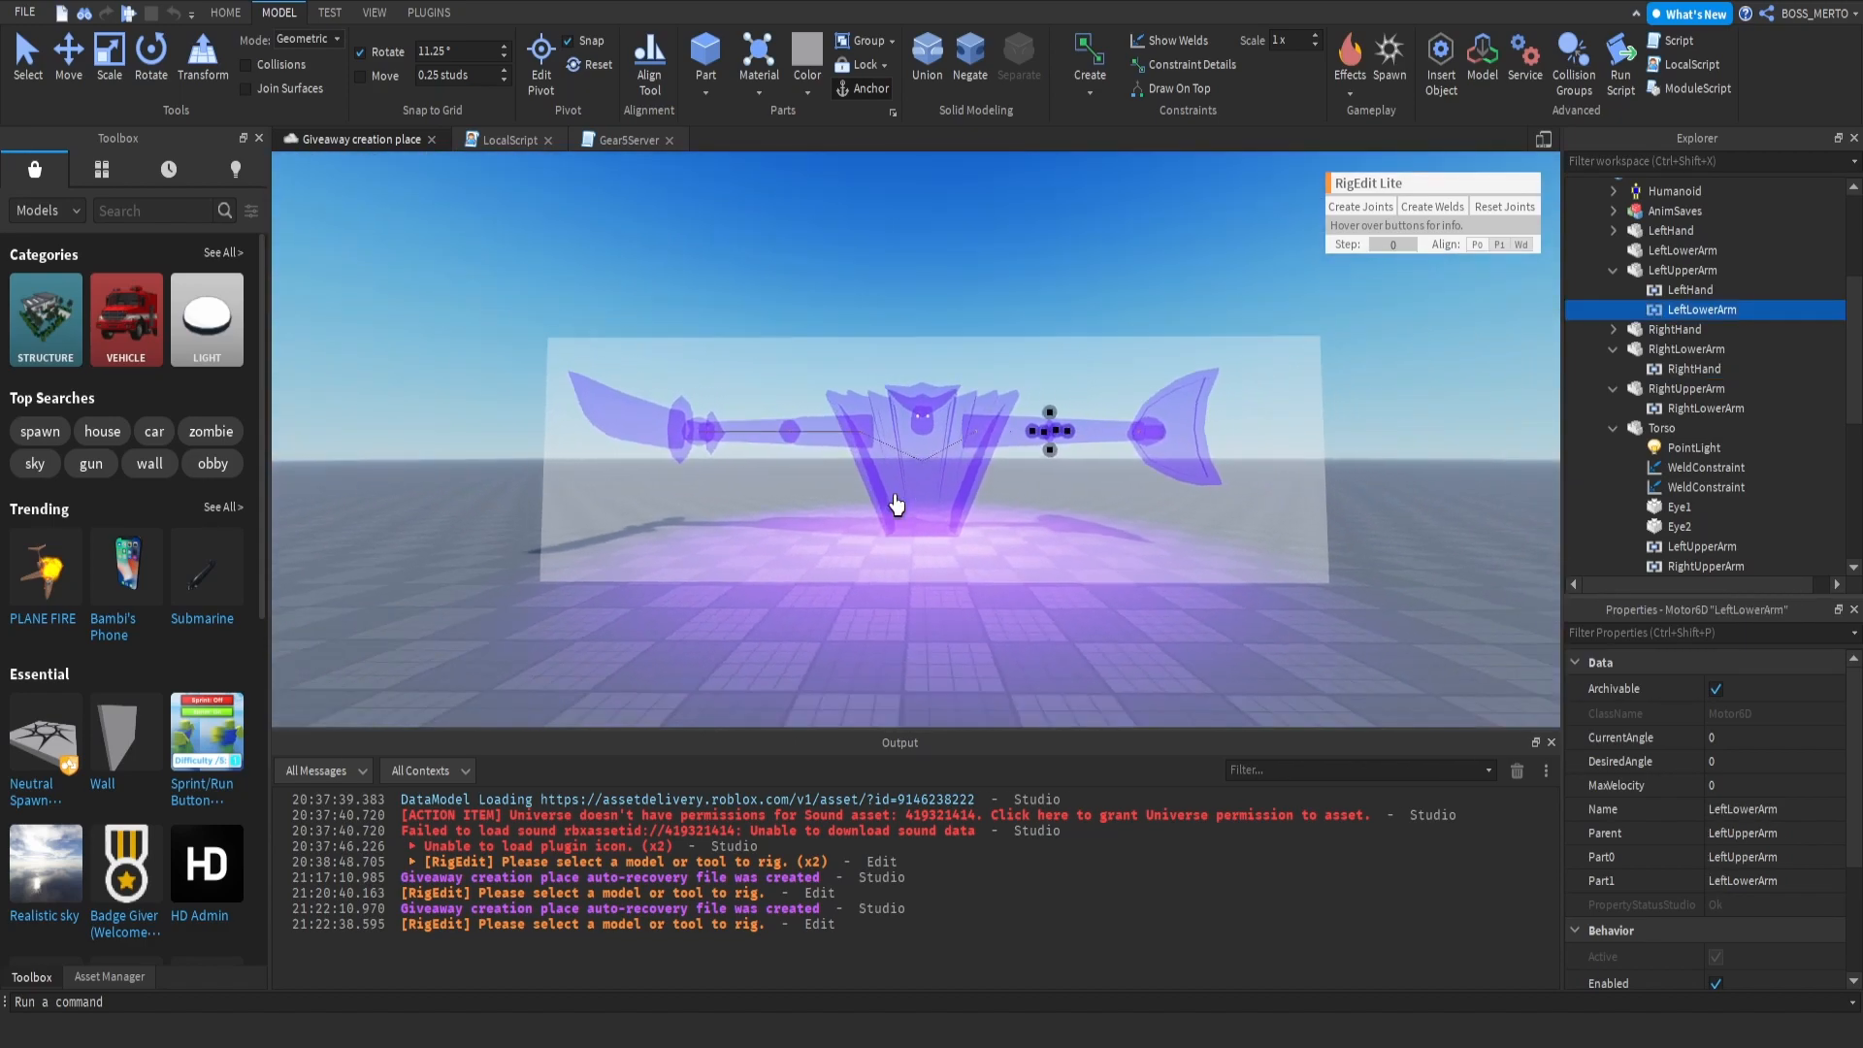
scroll(1027, 386, "up", 3)
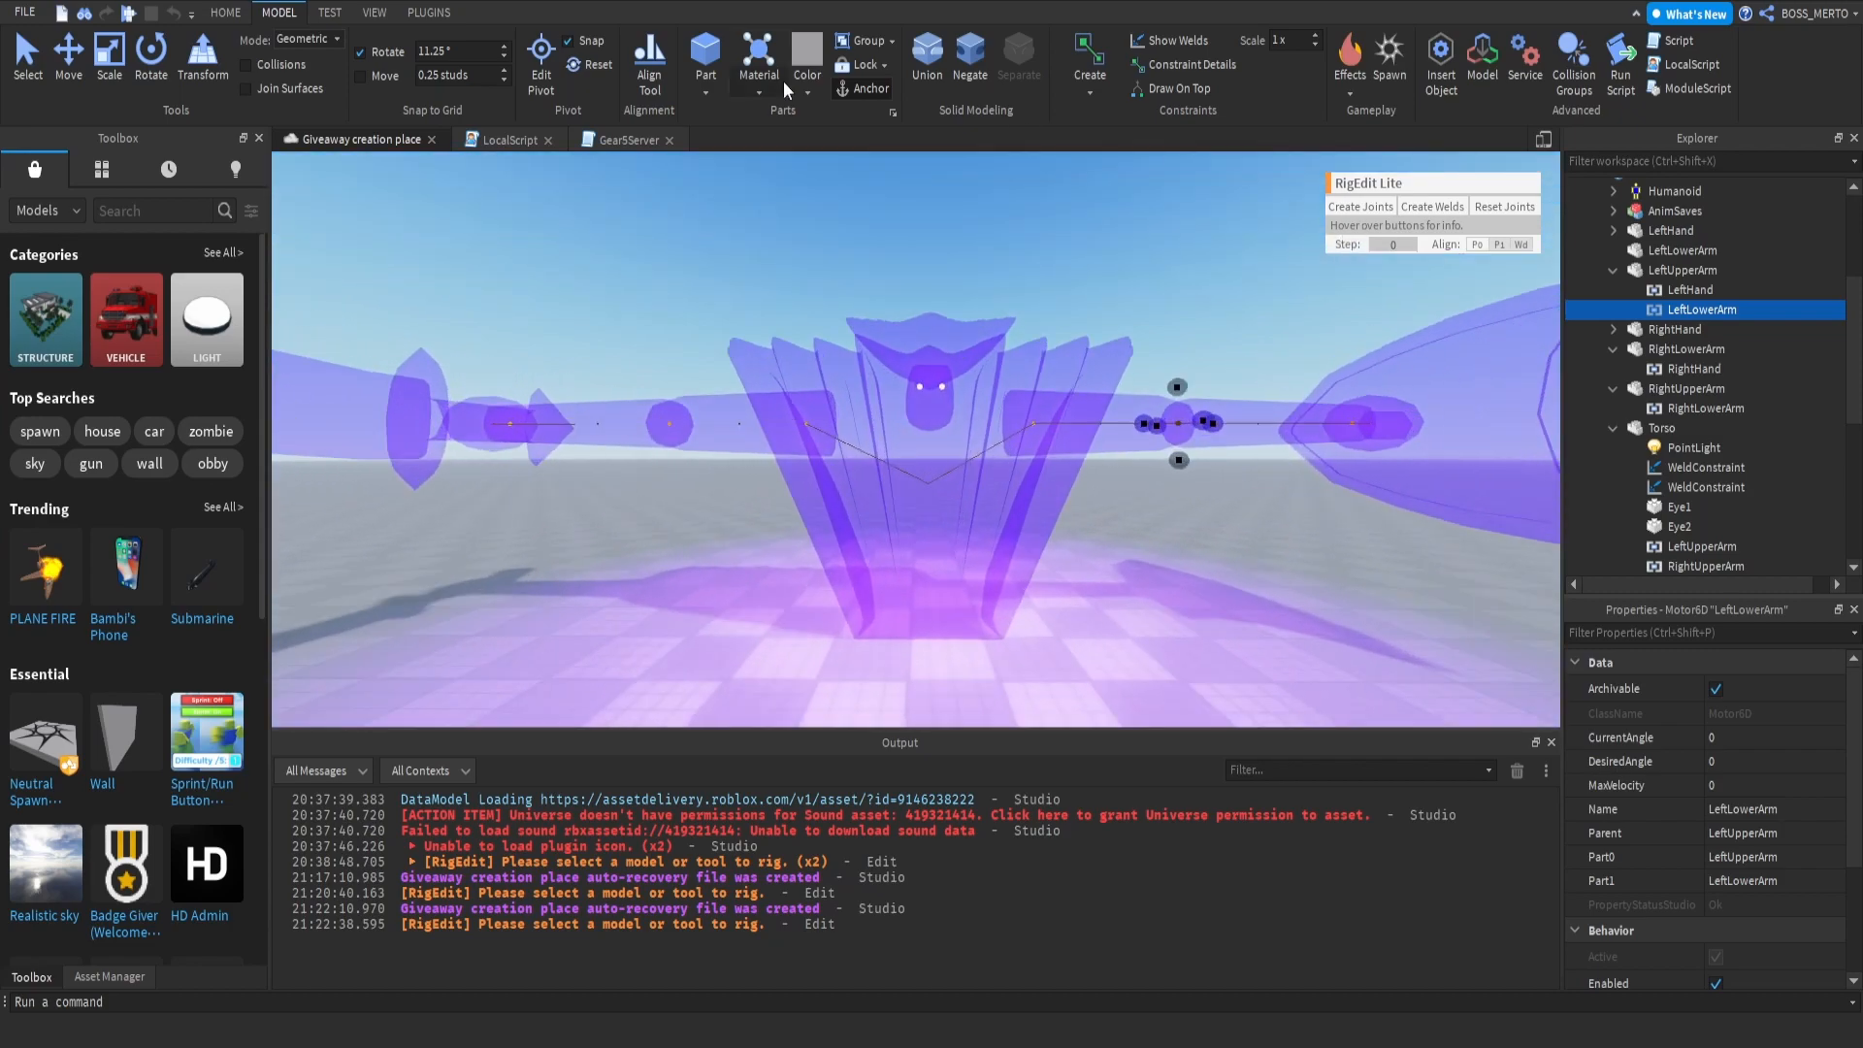
Step: Exit RigEdit Lite and open the Susanoo rig in the Animation Editor
left_click(430, 12)
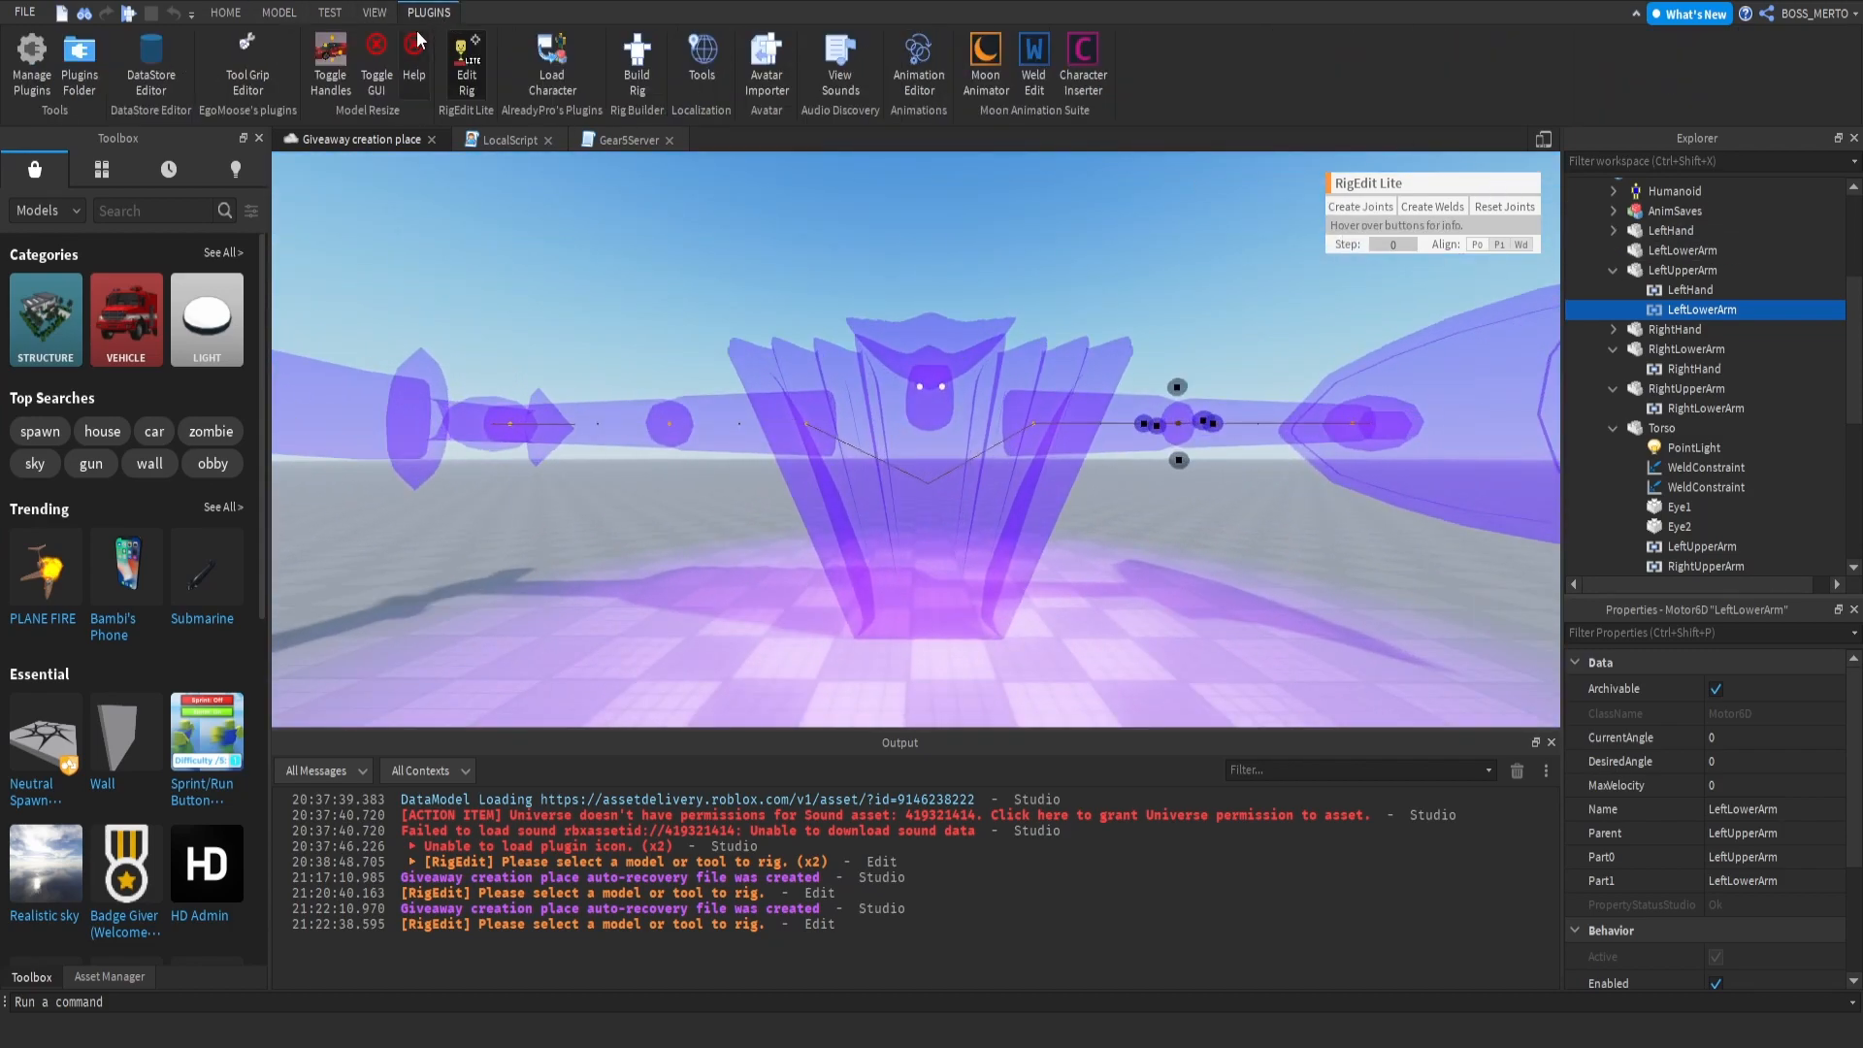
left_click(467, 67)
left_click(912, 68)
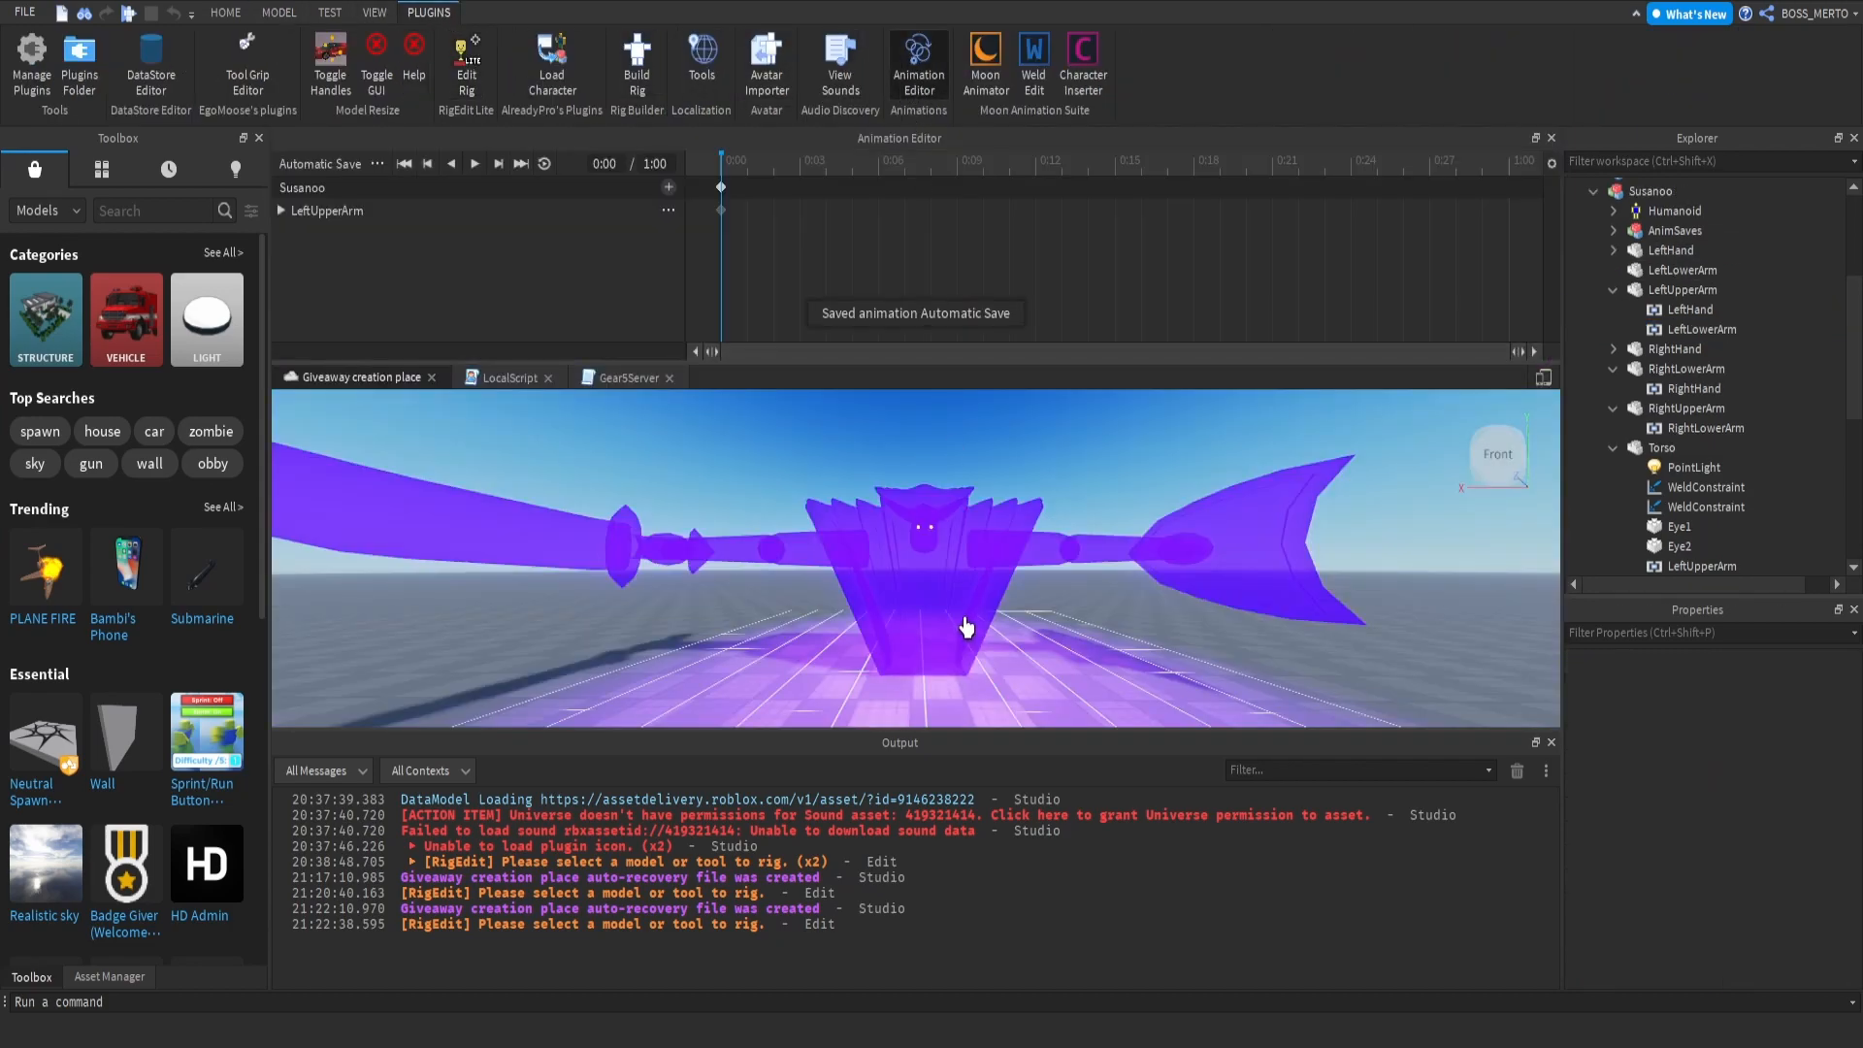
Step: Rotate the left upper arm about the shoulder and the left lower arm about the elbow to test the joints
left_click(1046, 550)
right_click_drag(1046, 550, 1017, 515)
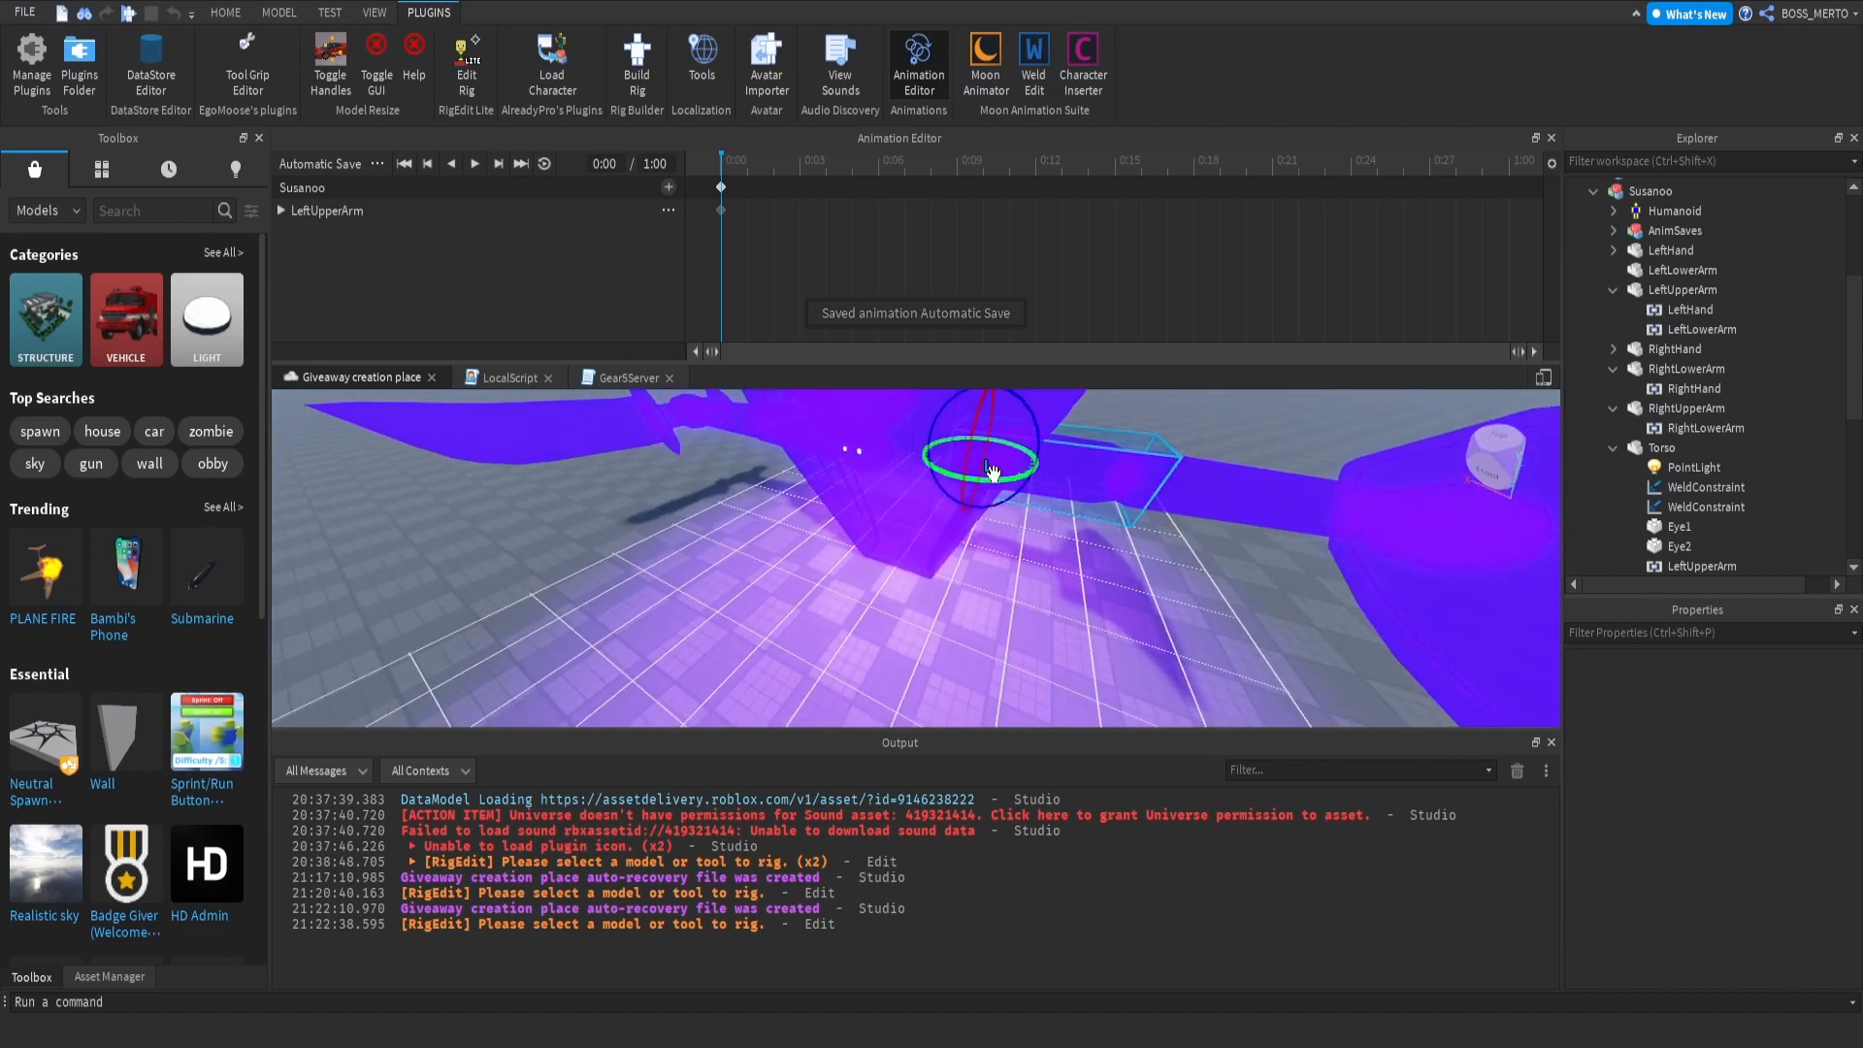
left_click_drag(983, 480, 922, 517)
right_click_drag(922, 516, 922, 515)
right_click_drag(931, 582, 819, 506)
scroll(990, 645, "up", 3)
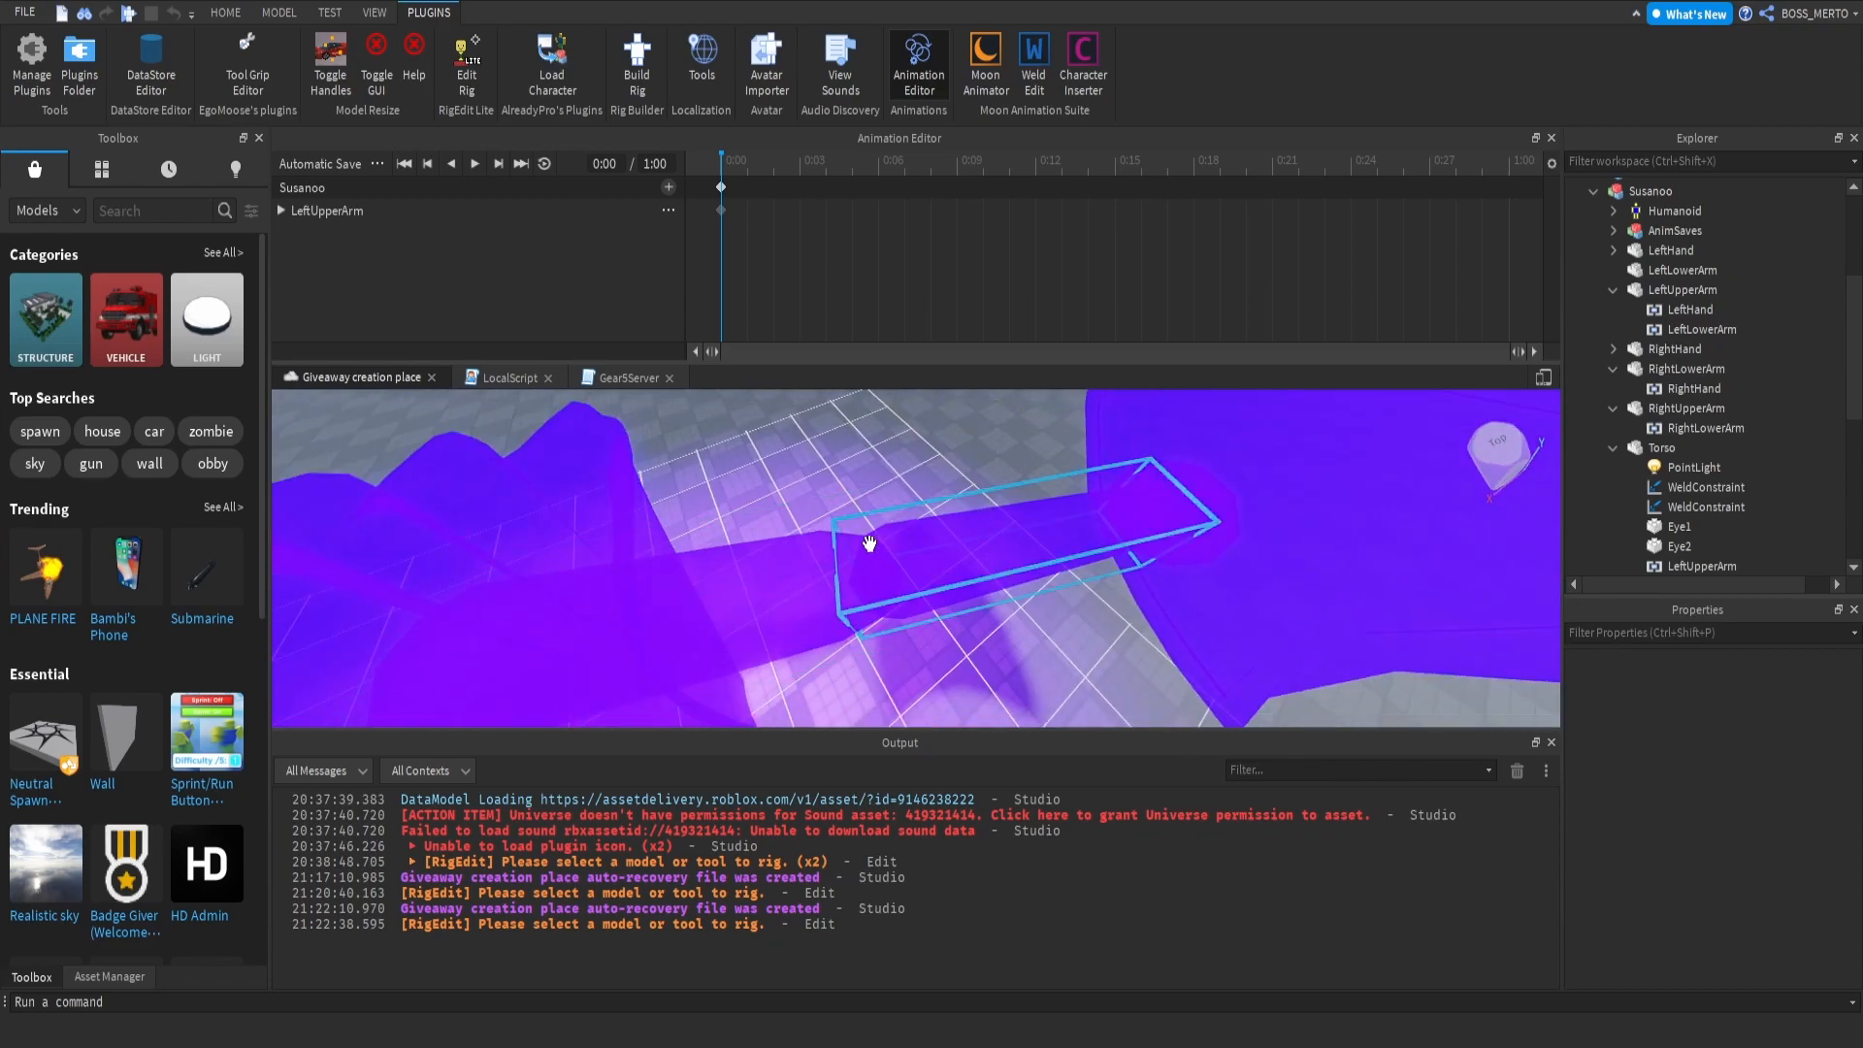
left_click(869, 543)
left_click_drag(815, 504, 842, 533)
Step: Rotate the right upper arm about the shoulder and the right lower arm about the elbow to test the joints
right_click_drag(842, 533, 842, 532)
left_click(815, 537)
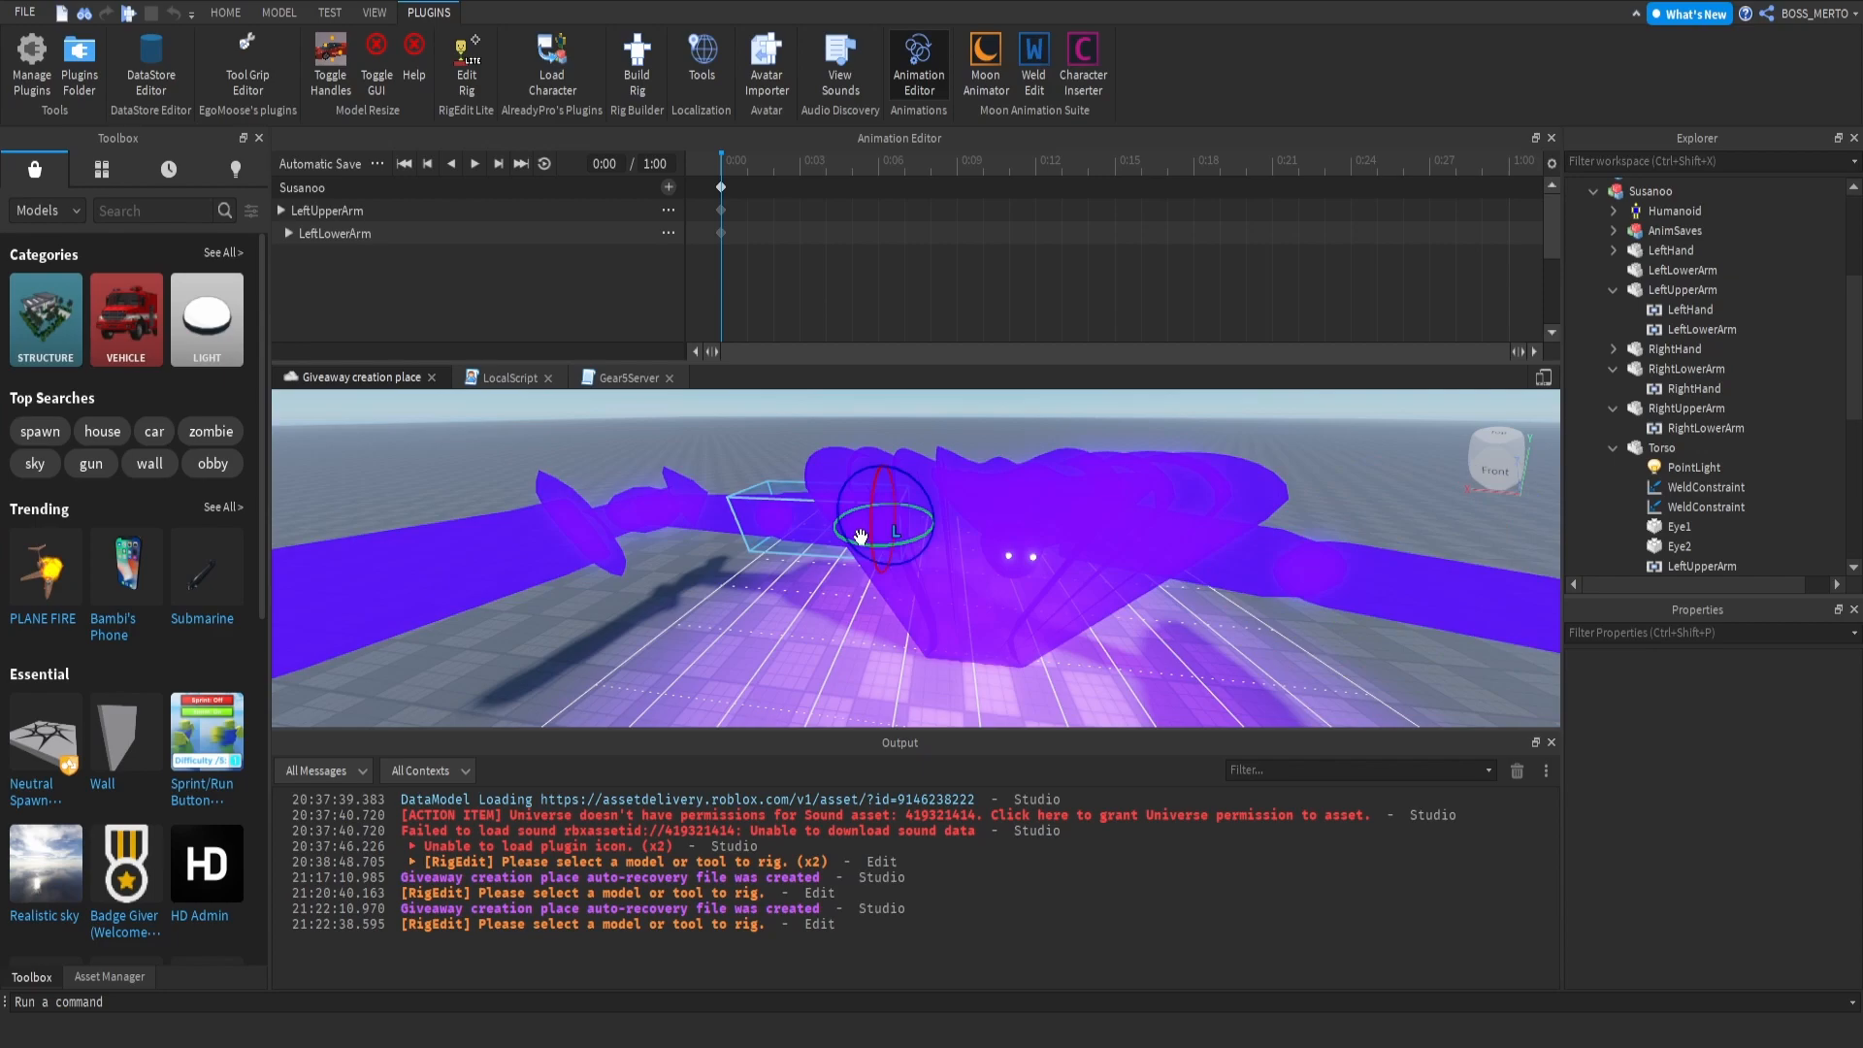
left_click_drag(859, 546, 909, 557)
scroll(585, 563, "up", 2)
left_click(680, 555)
right_click_drag(681, 560, 670, 560)
left_click(900, 517)
right_click_drag(899, 518, 891, 521)
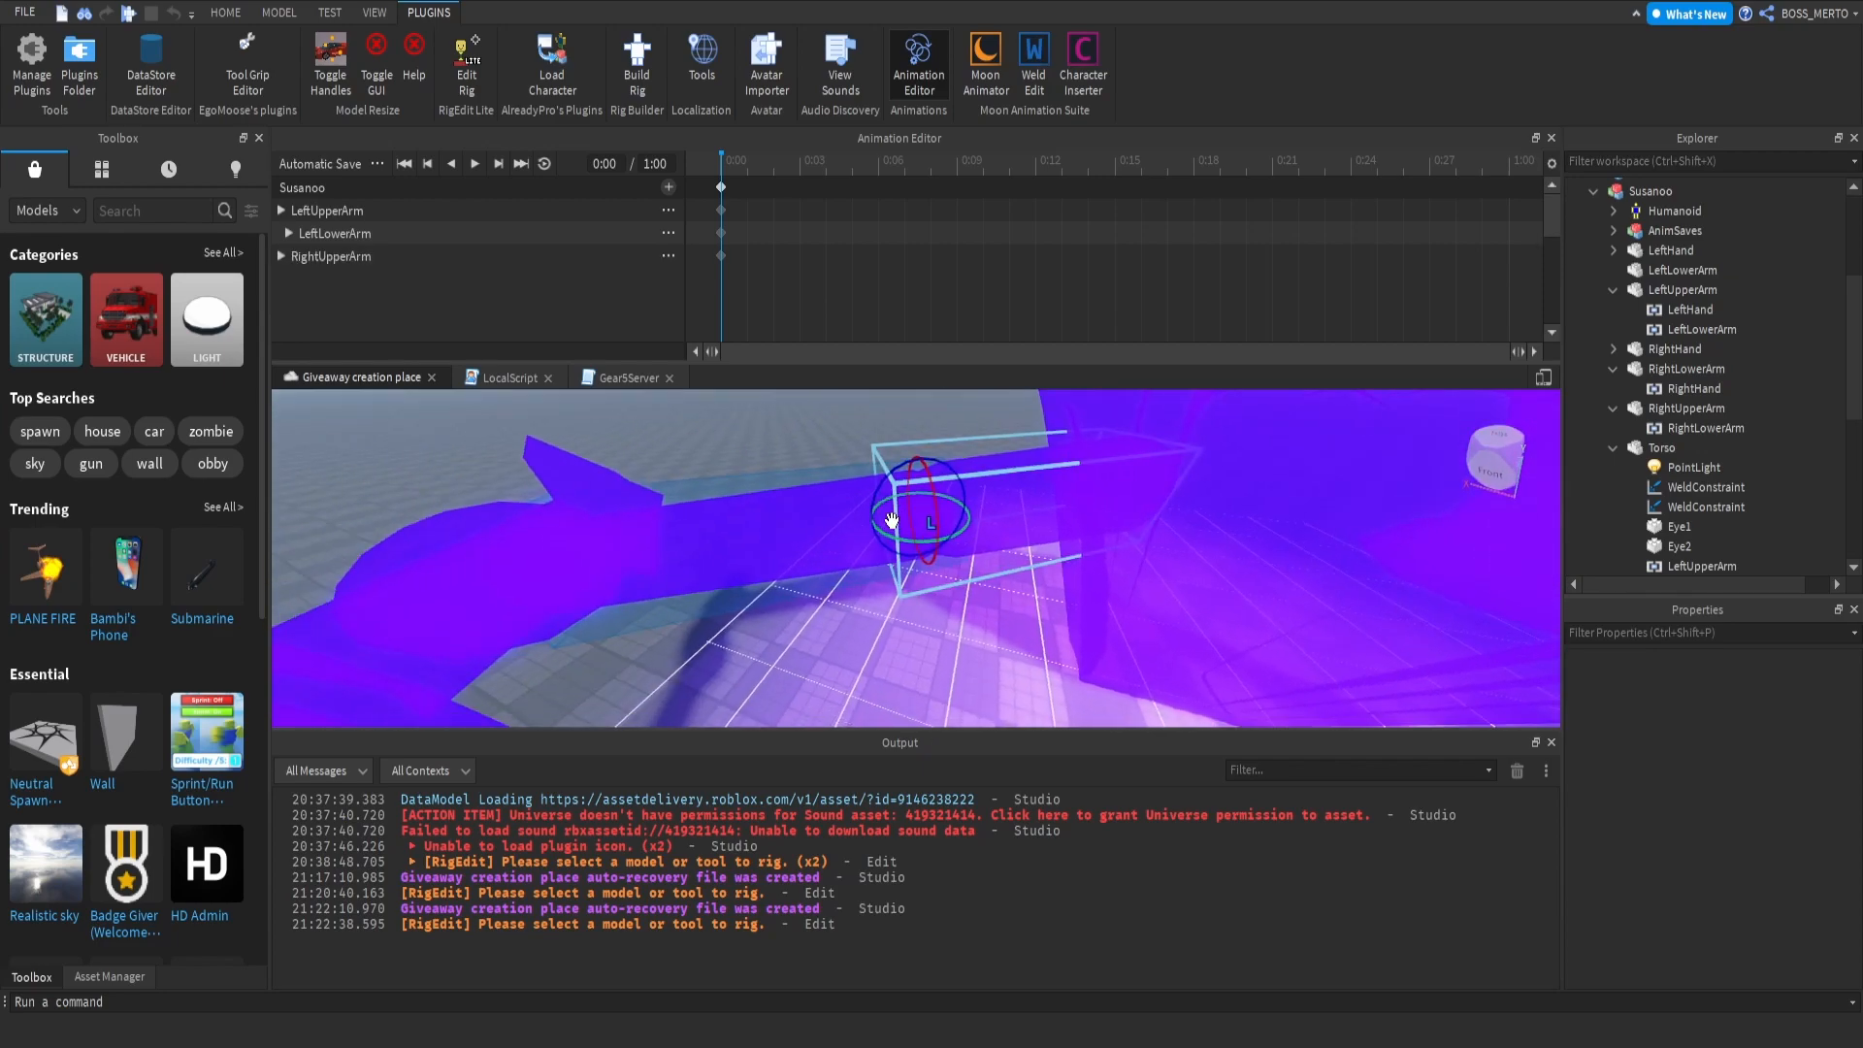
left_click_drag(901, 540, 937, 561)
scroll(940, 550, "down", 4)
right_click_drag(940, 563, 912, 513)
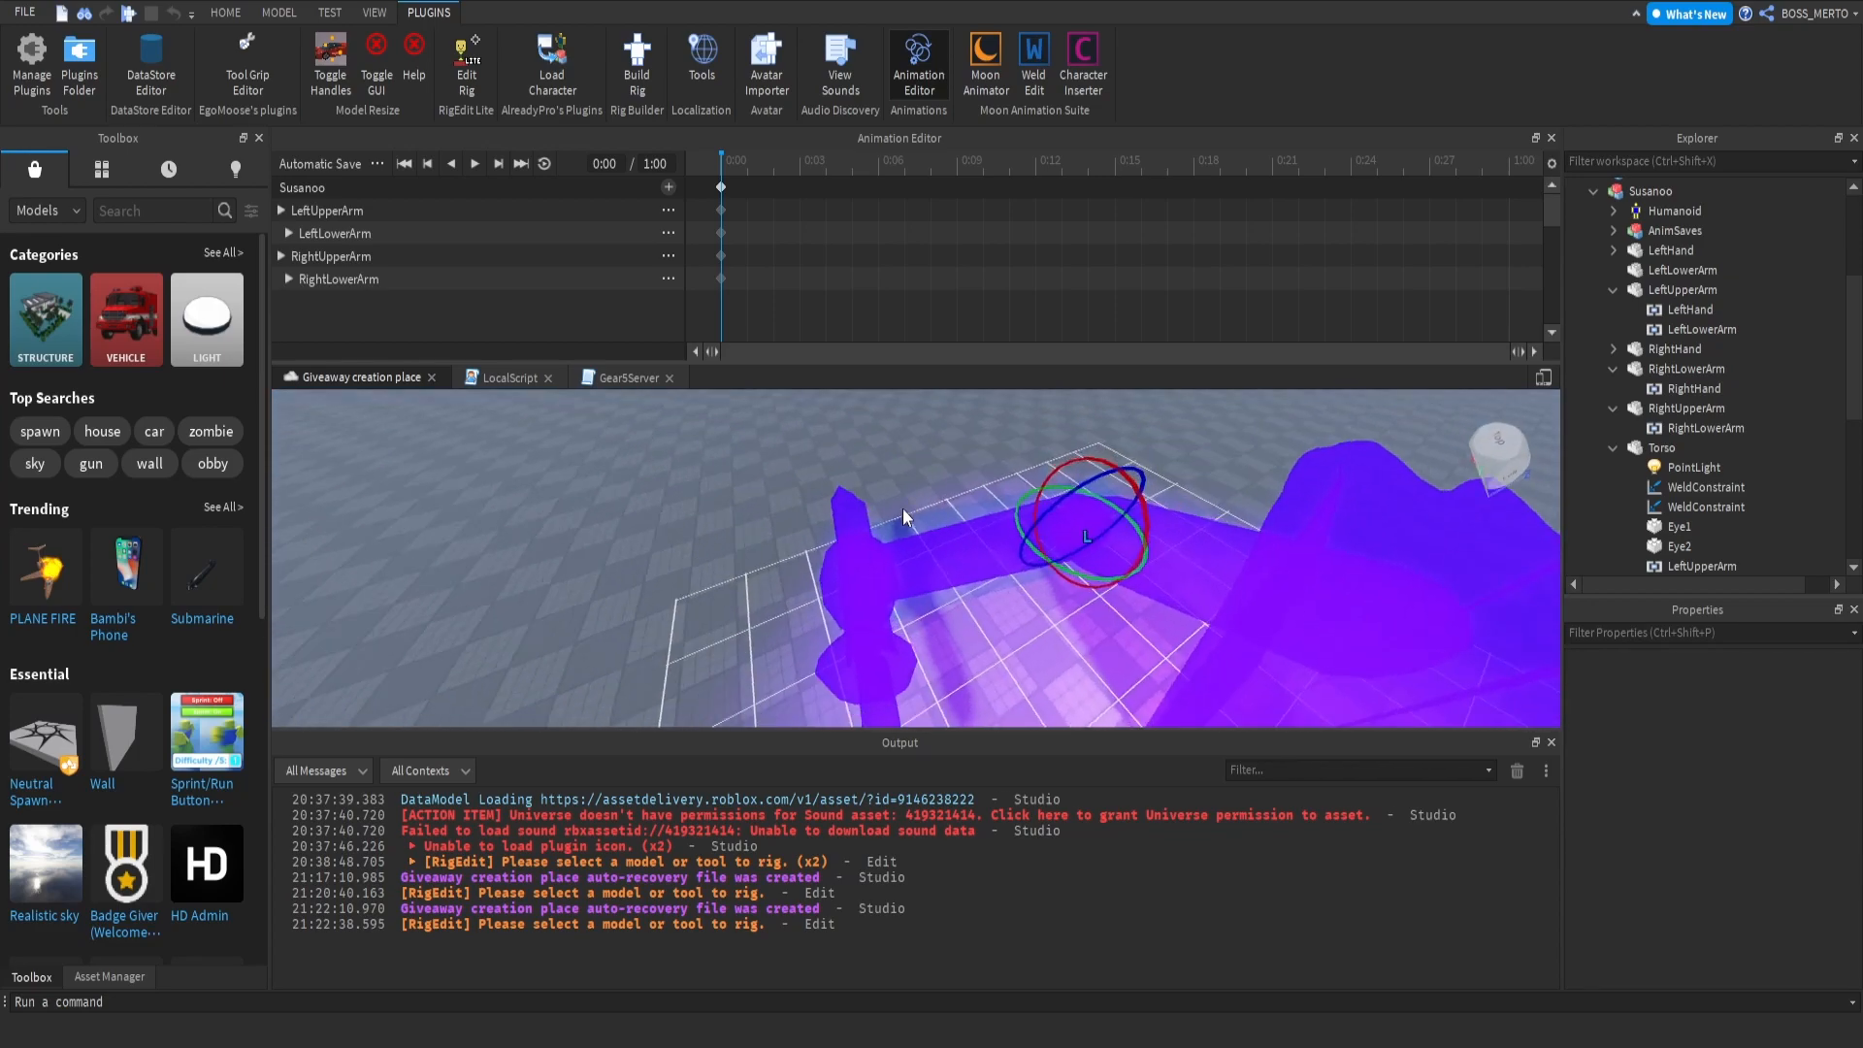
Step: Twist the right lower arm about its length so that the sword points upward
scroll(856, 582, "up", 3)
right_click_drag(856, 582, 854, 580)
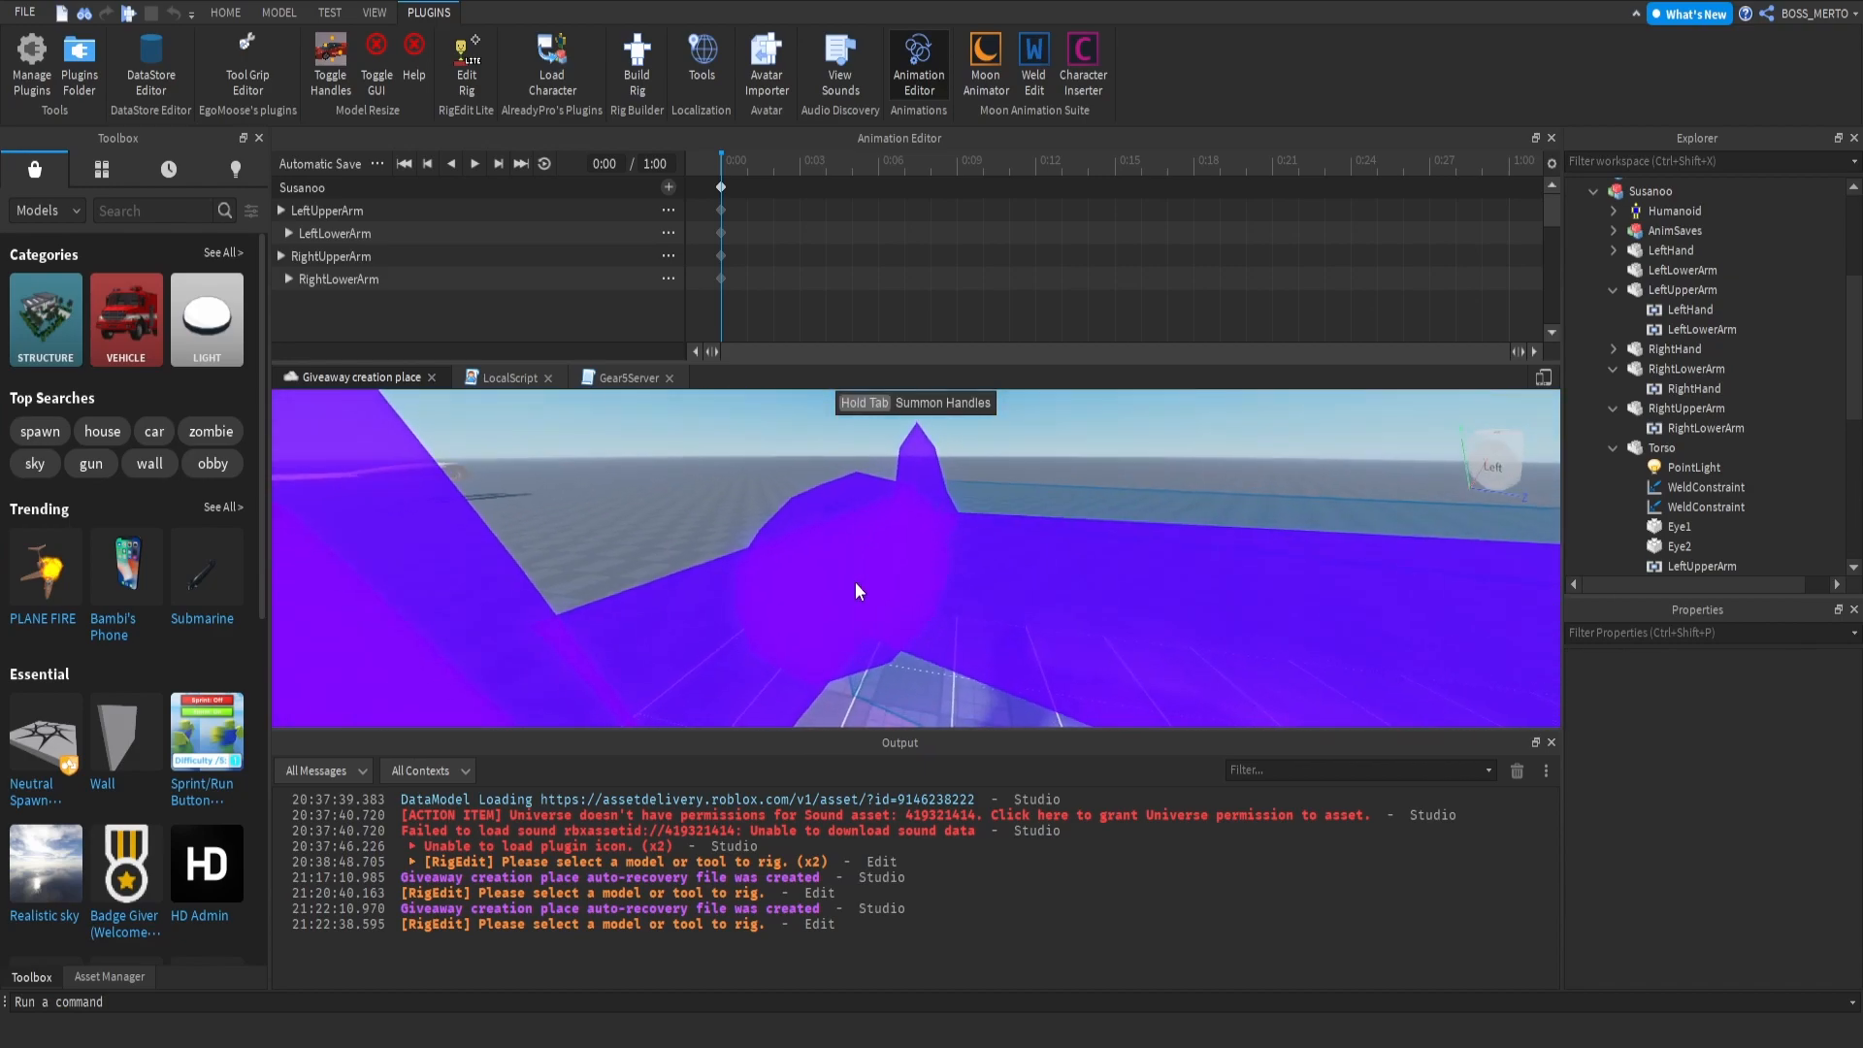
right_click_drag(824, 486, 823, 481)
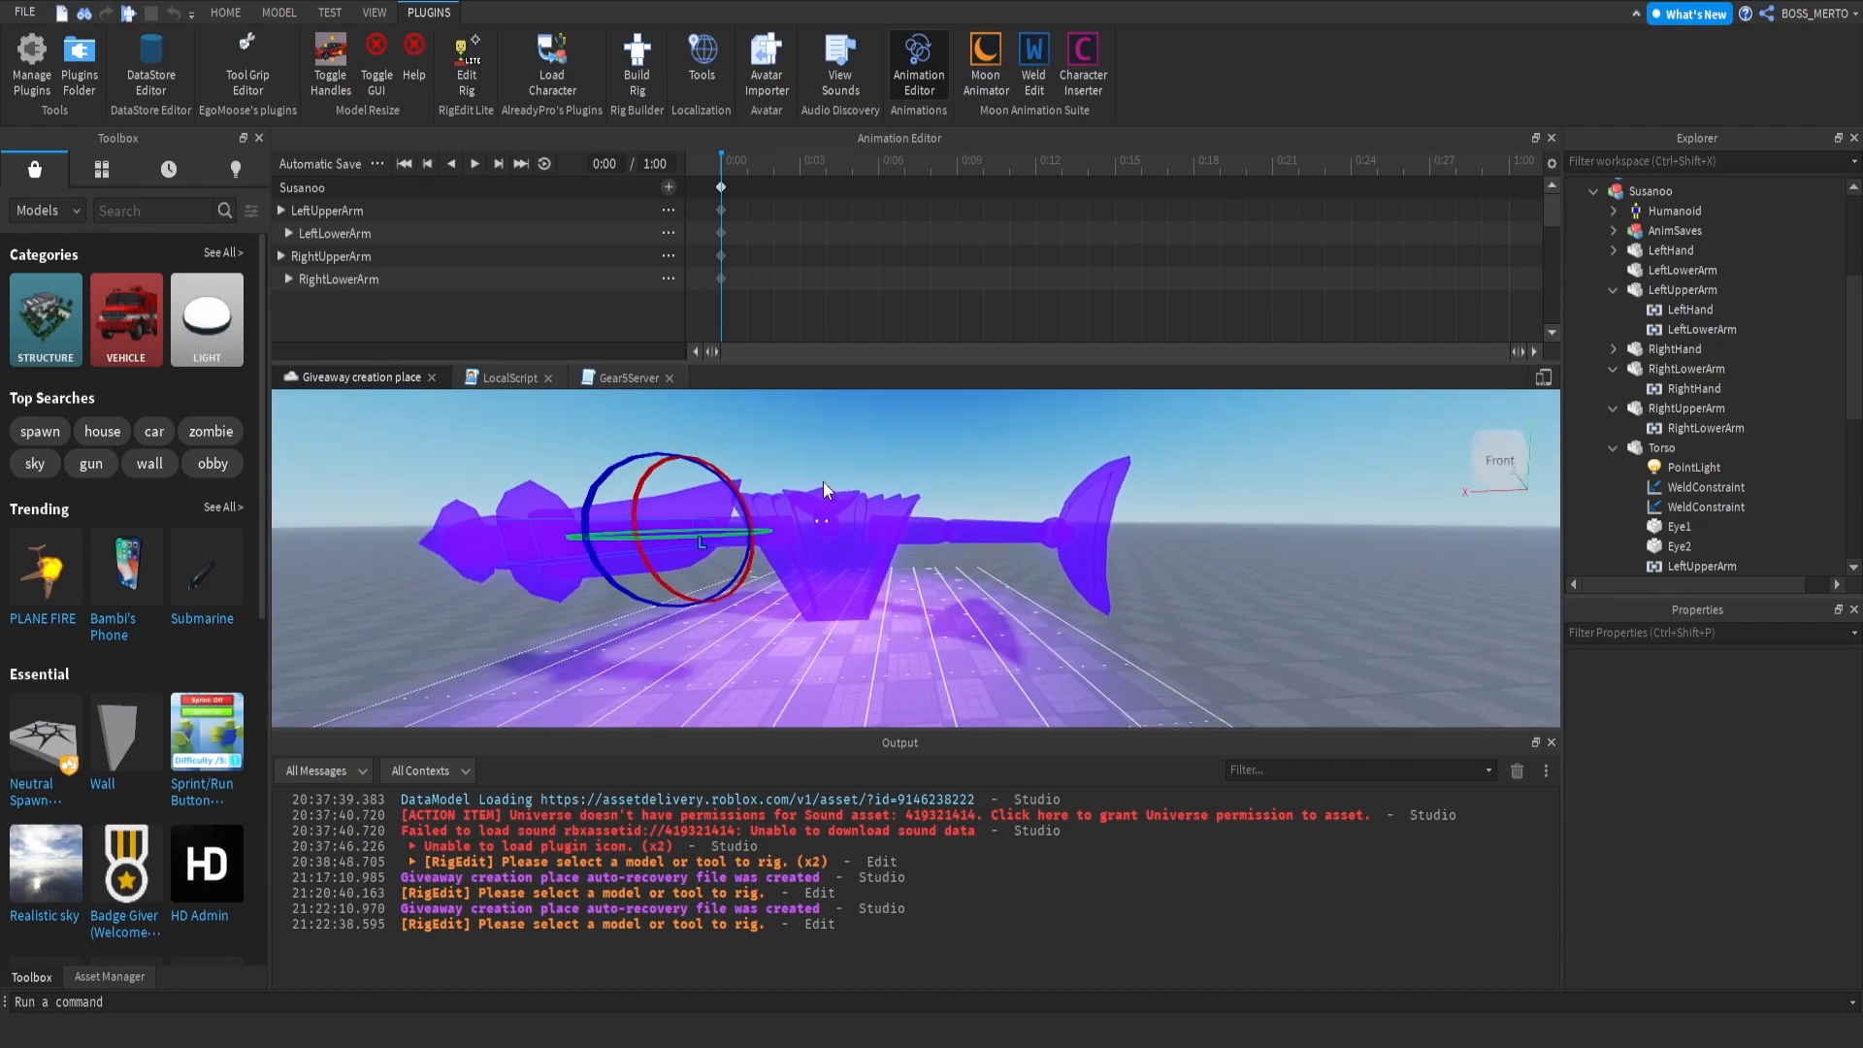
right_click_drag(823, 481, 823, 482)
right_click_drag(811, 577, 811, 566)
left_click_drag(829, 485, 837, 525)
Step: Twist the left arm about its length to turn the crescent blade
right_click_drag(812, 590, 806, 590)
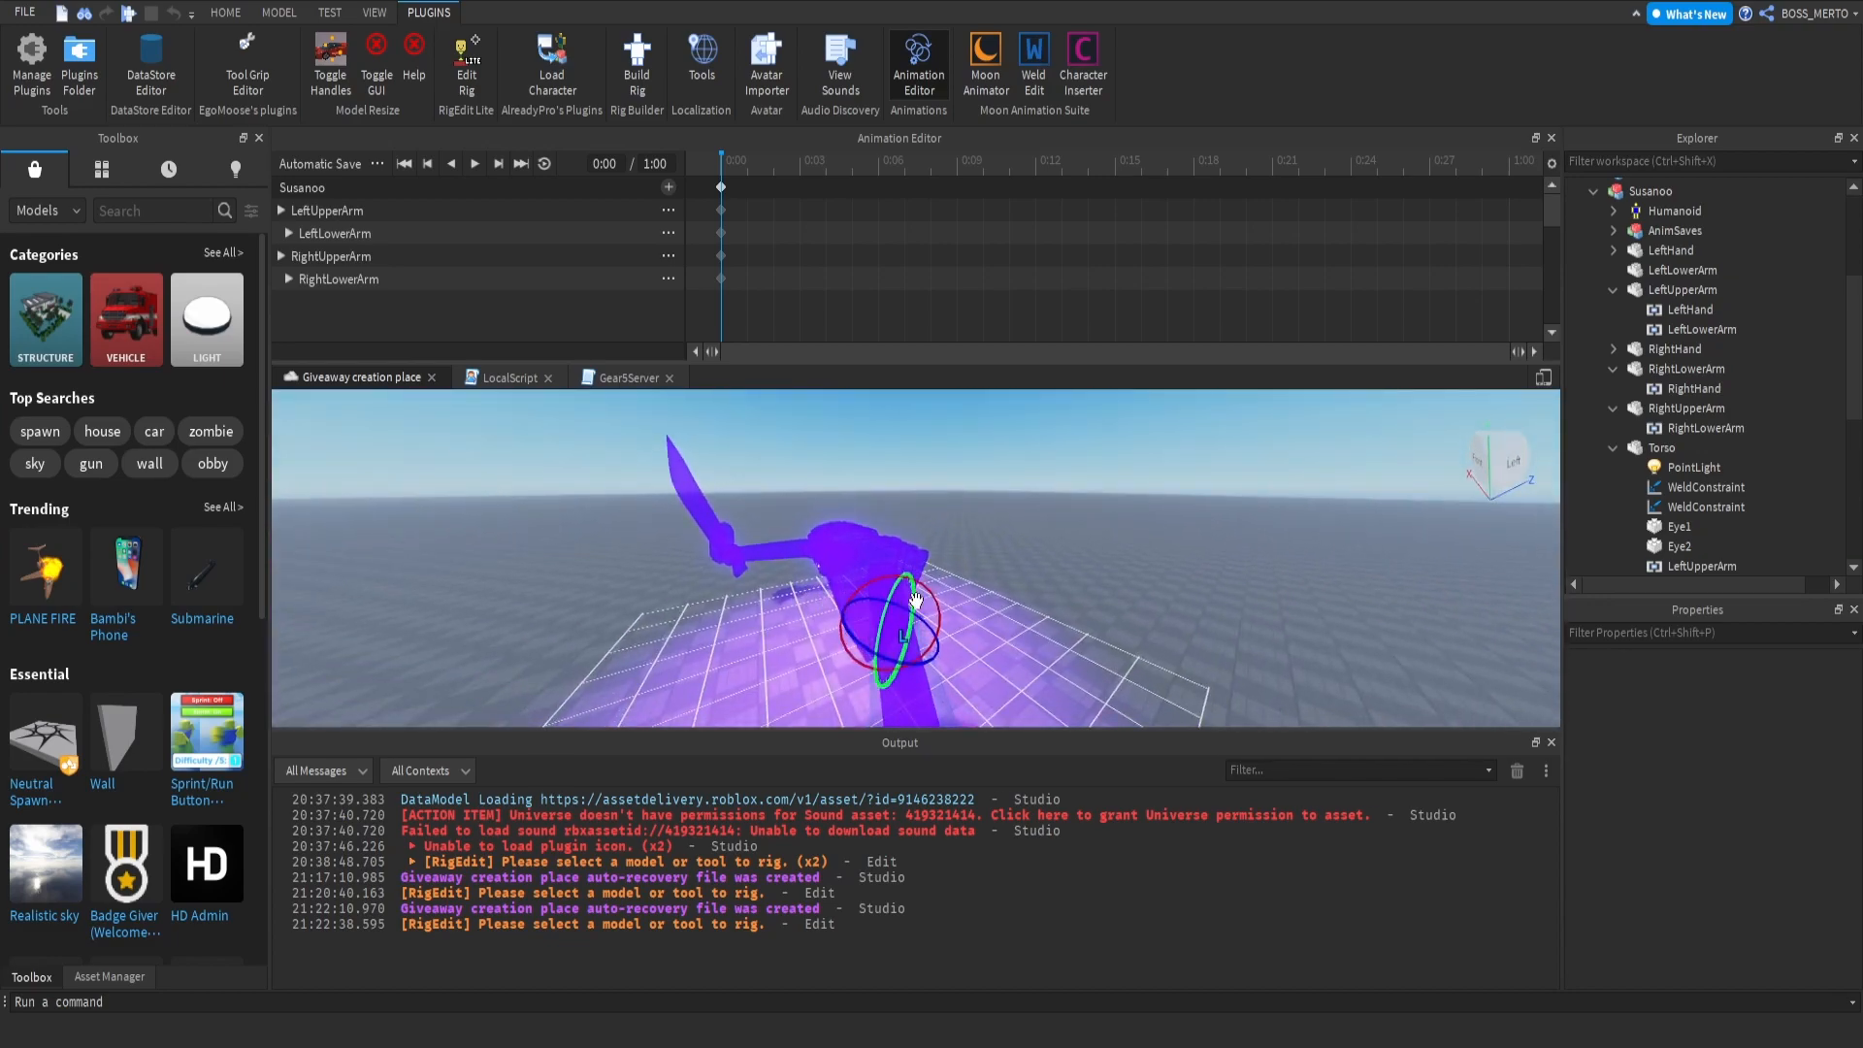
right_click_drag(835, 667, 835, 668)
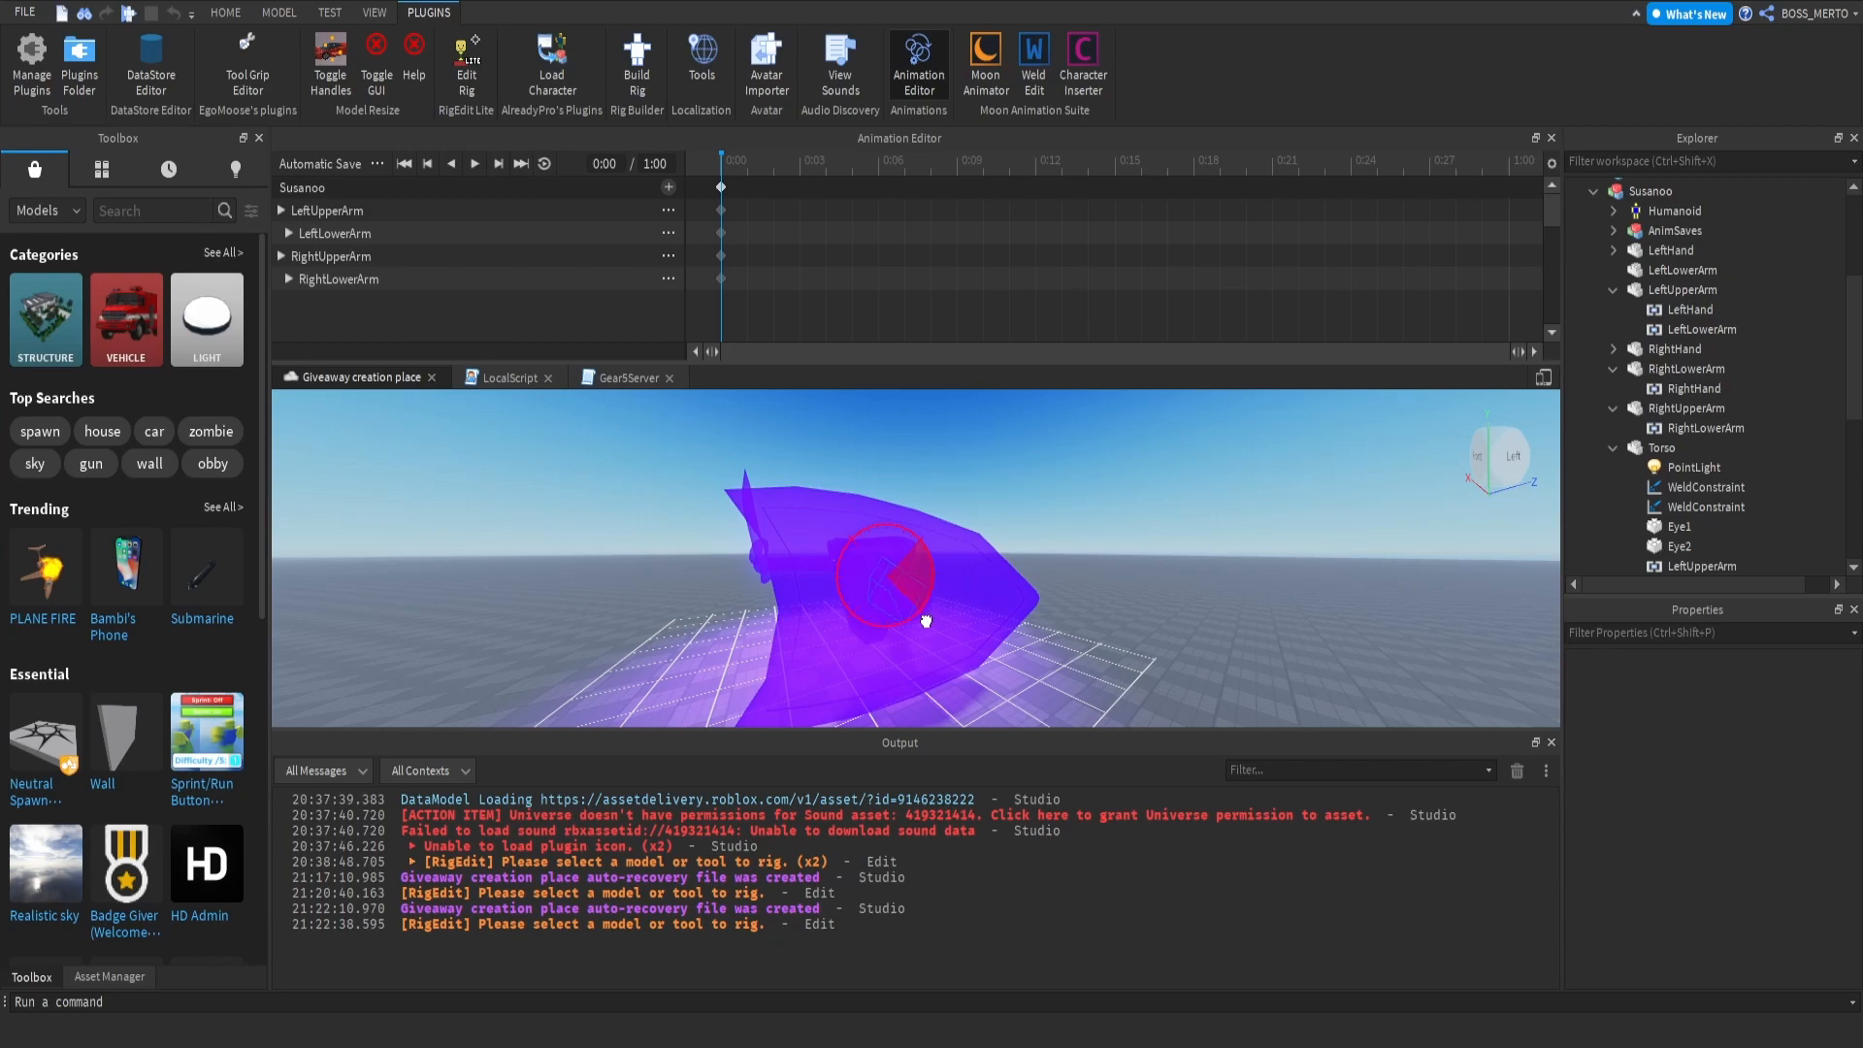
left_click_drag(929, 552, 938, 579)
right_click_drag(939, 578, 939, 578)
Step: Rotate the LeftHand part about the left wrist to test its joint
scroll(939, 578, "up", 3)
right_click_drag(1079, 545, 1081, 540)
scroll(946, 485, "up", 3)
right_click_drag(946, 485, 952, 508)
left_click(950, 508)
scroll(1069, 588, "up", 2)
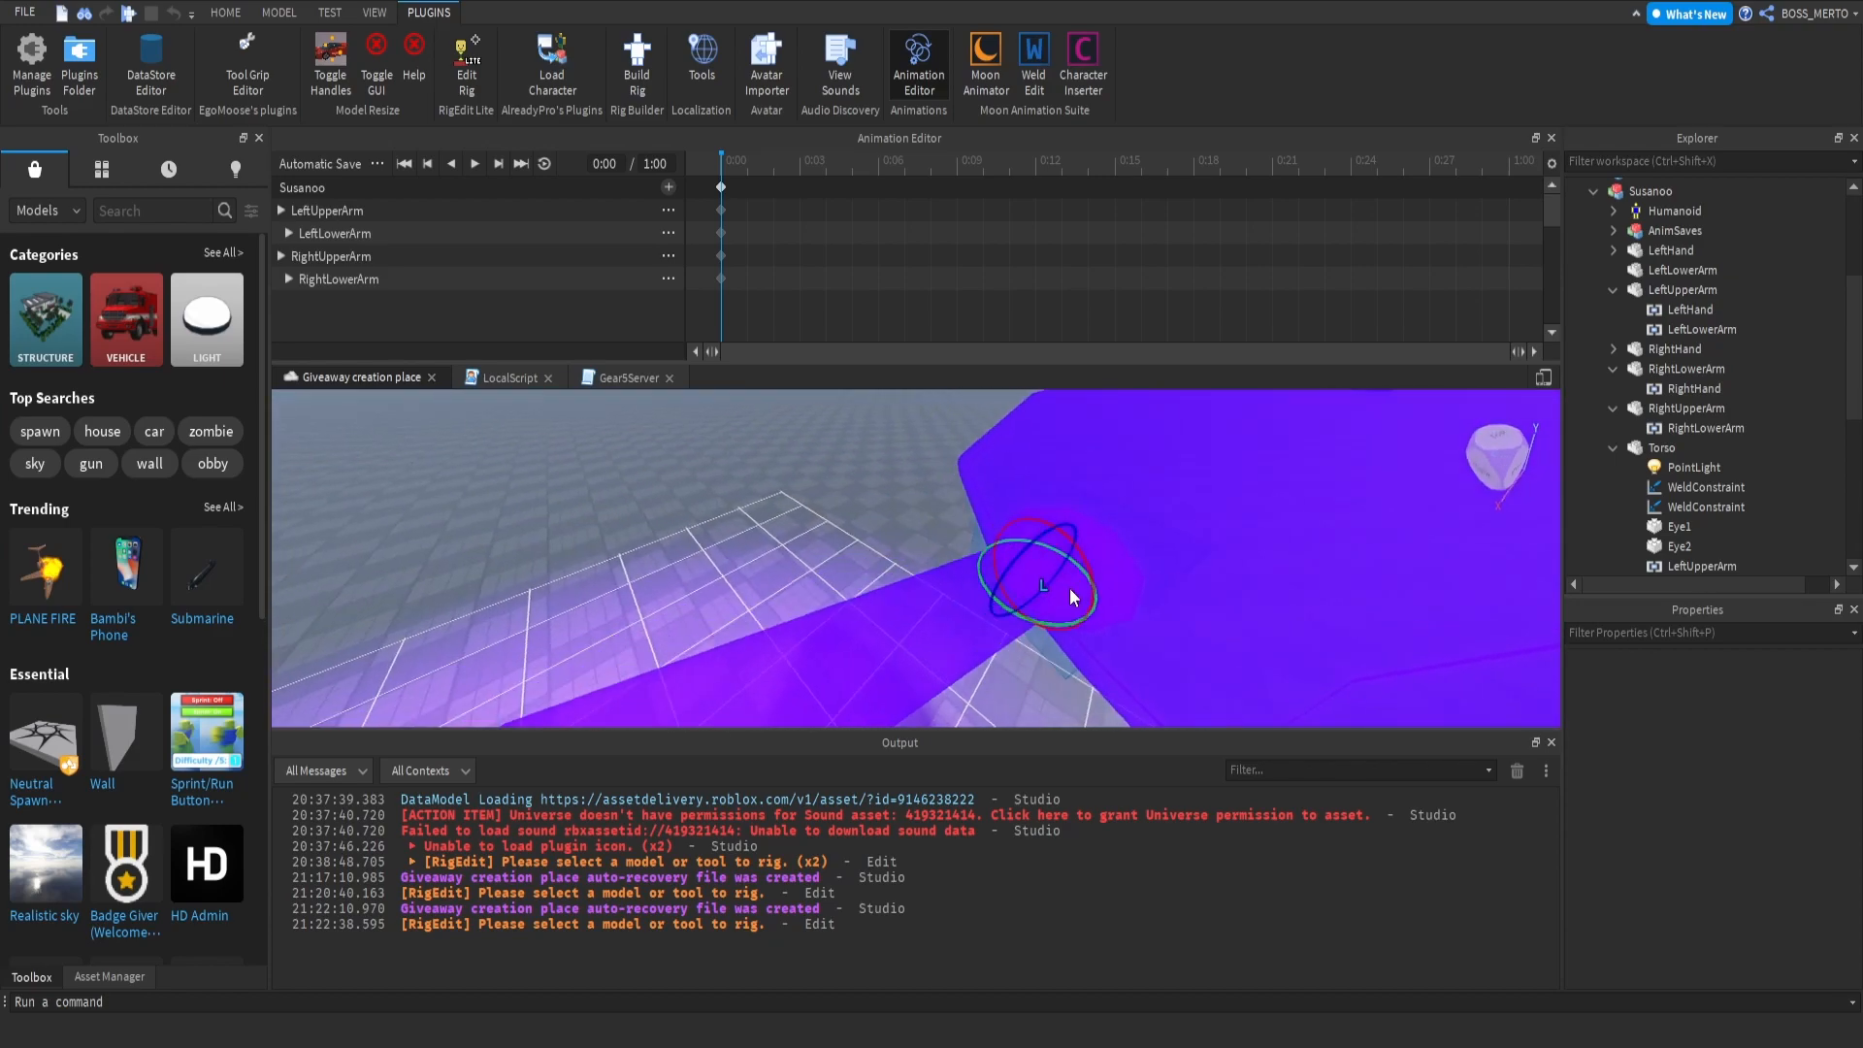
left_click_drag(1028, 512, 999, 460)
right_click_drag(999, 460, 982, 456)
scroll(998, 460, "down", 4)
scroll(999, 459, "up", 4)
scroll(984, 460, "down", 3)
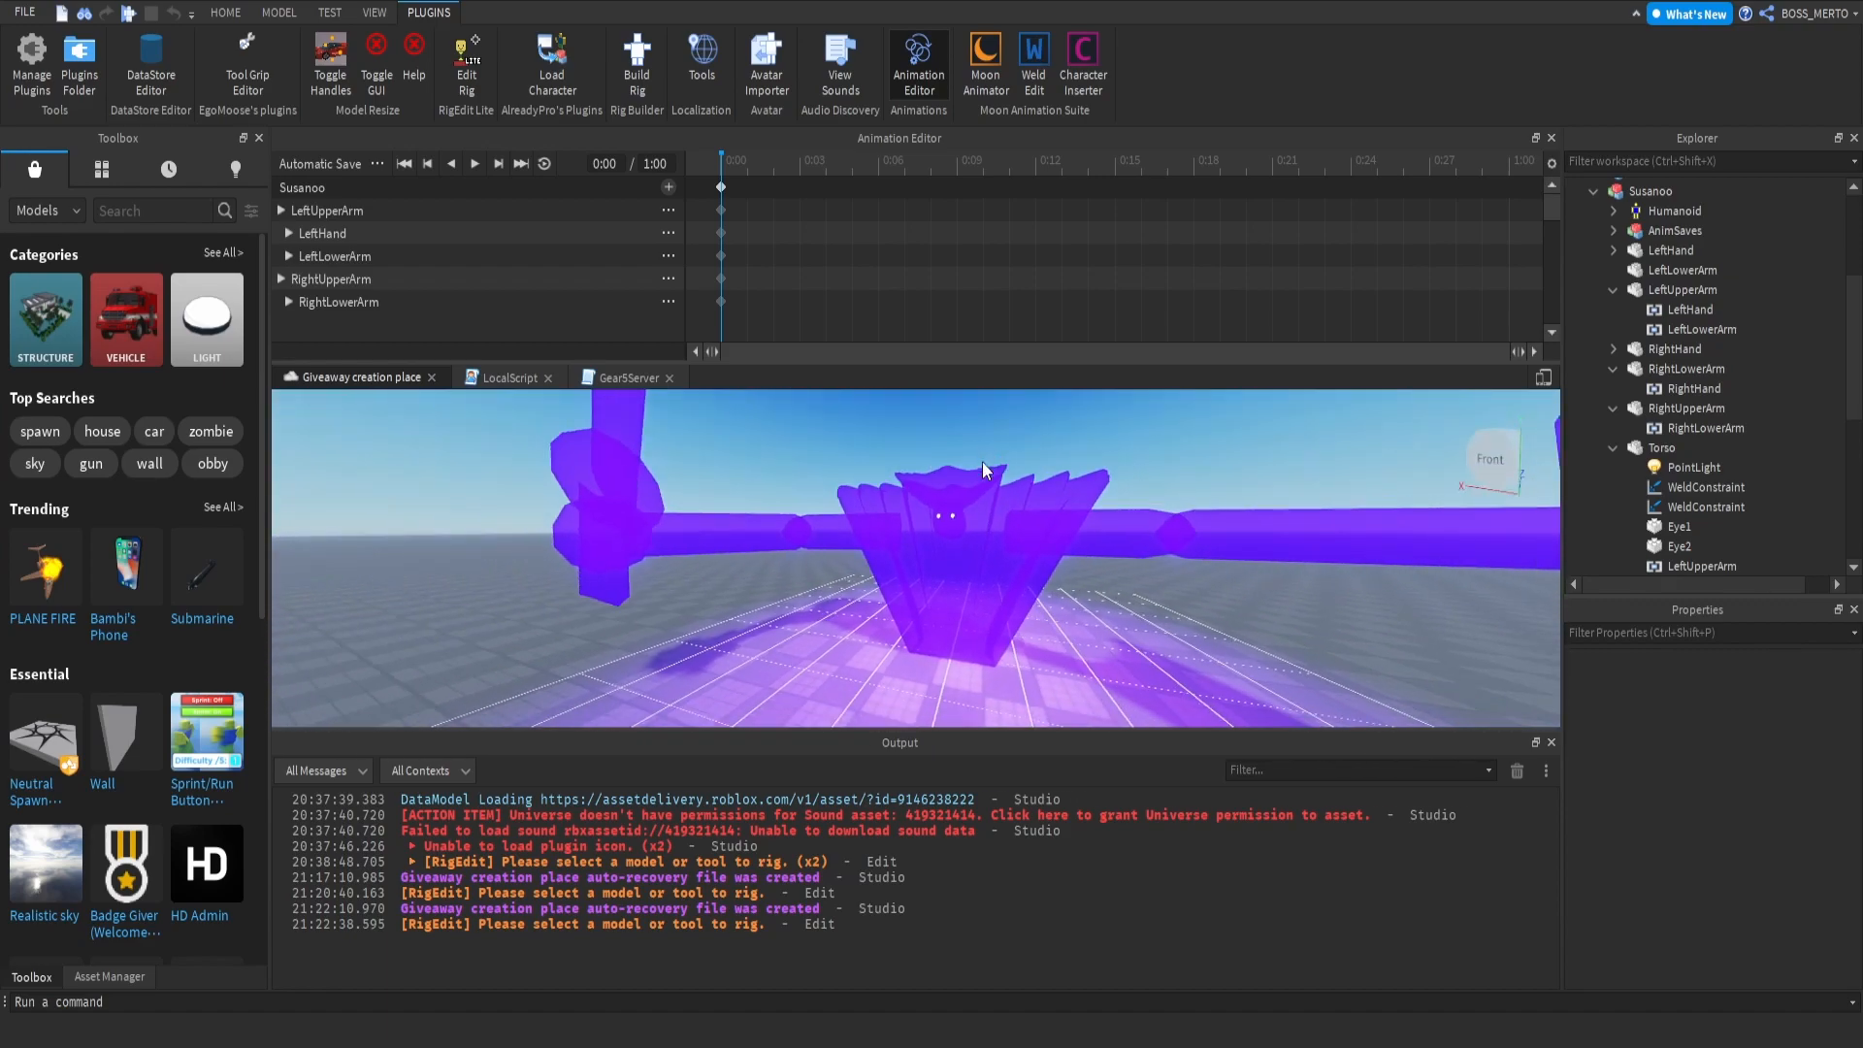
Step: Close the Animation Editor and reopen the Susanoo model in RigEdit Lite
left_click(831, 533)
scroll(894, 531, "down", 7)
left_click(1553, 138)
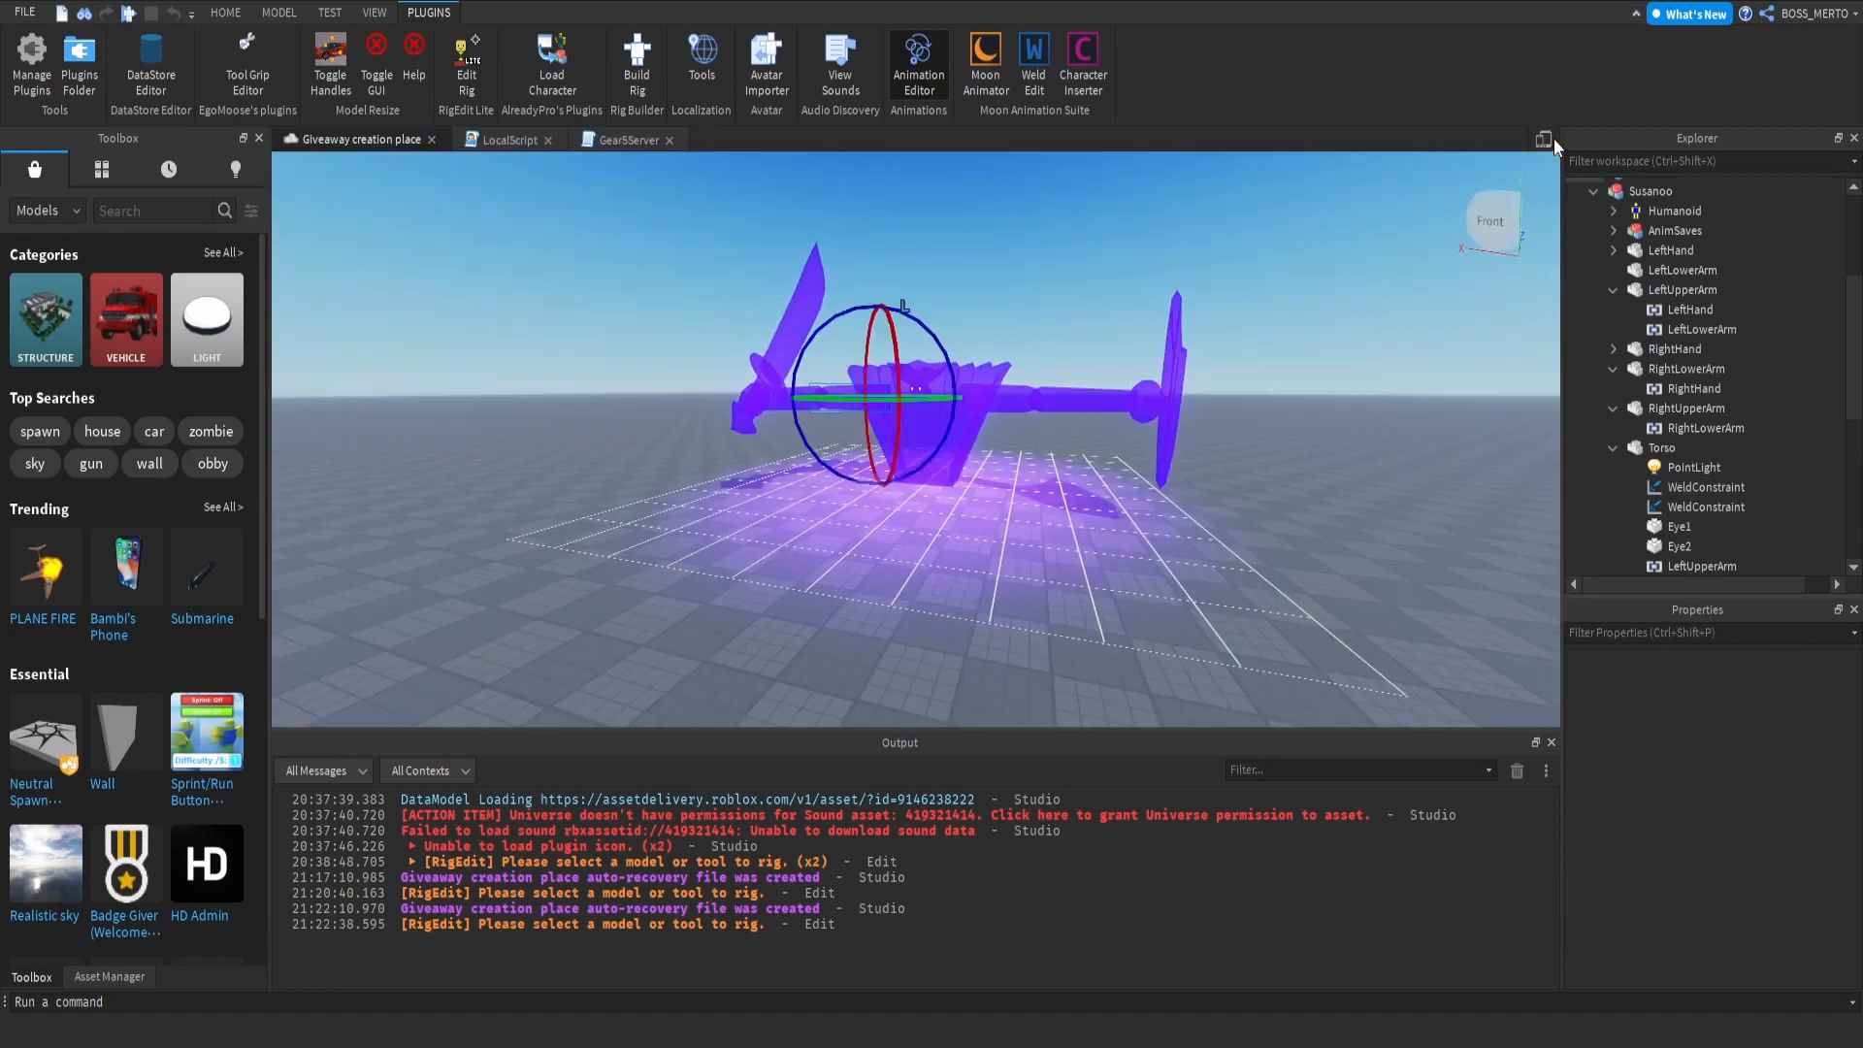
scroll(821, 299, "down", 2)
scroll(619, 184, "up", 4)
left_click(840, 539)
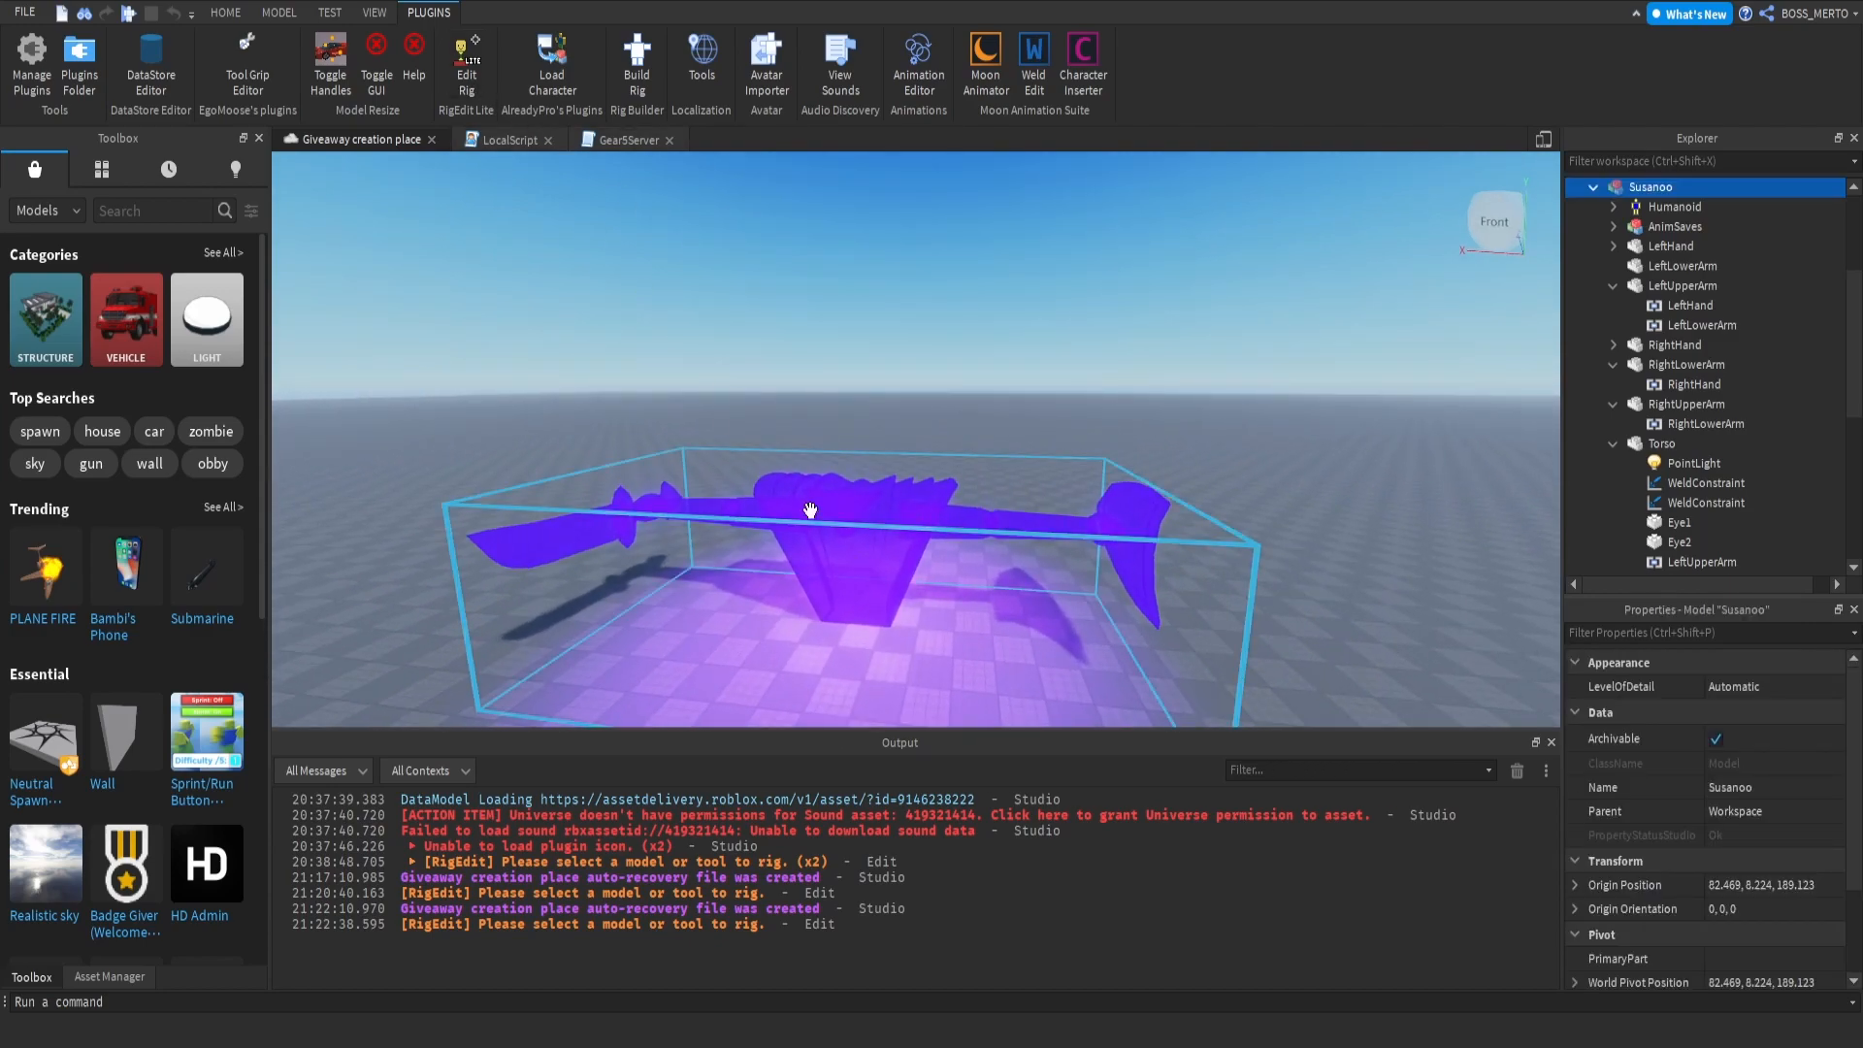
left_click(464, 59)
scroll(948, 379, "up", 8)
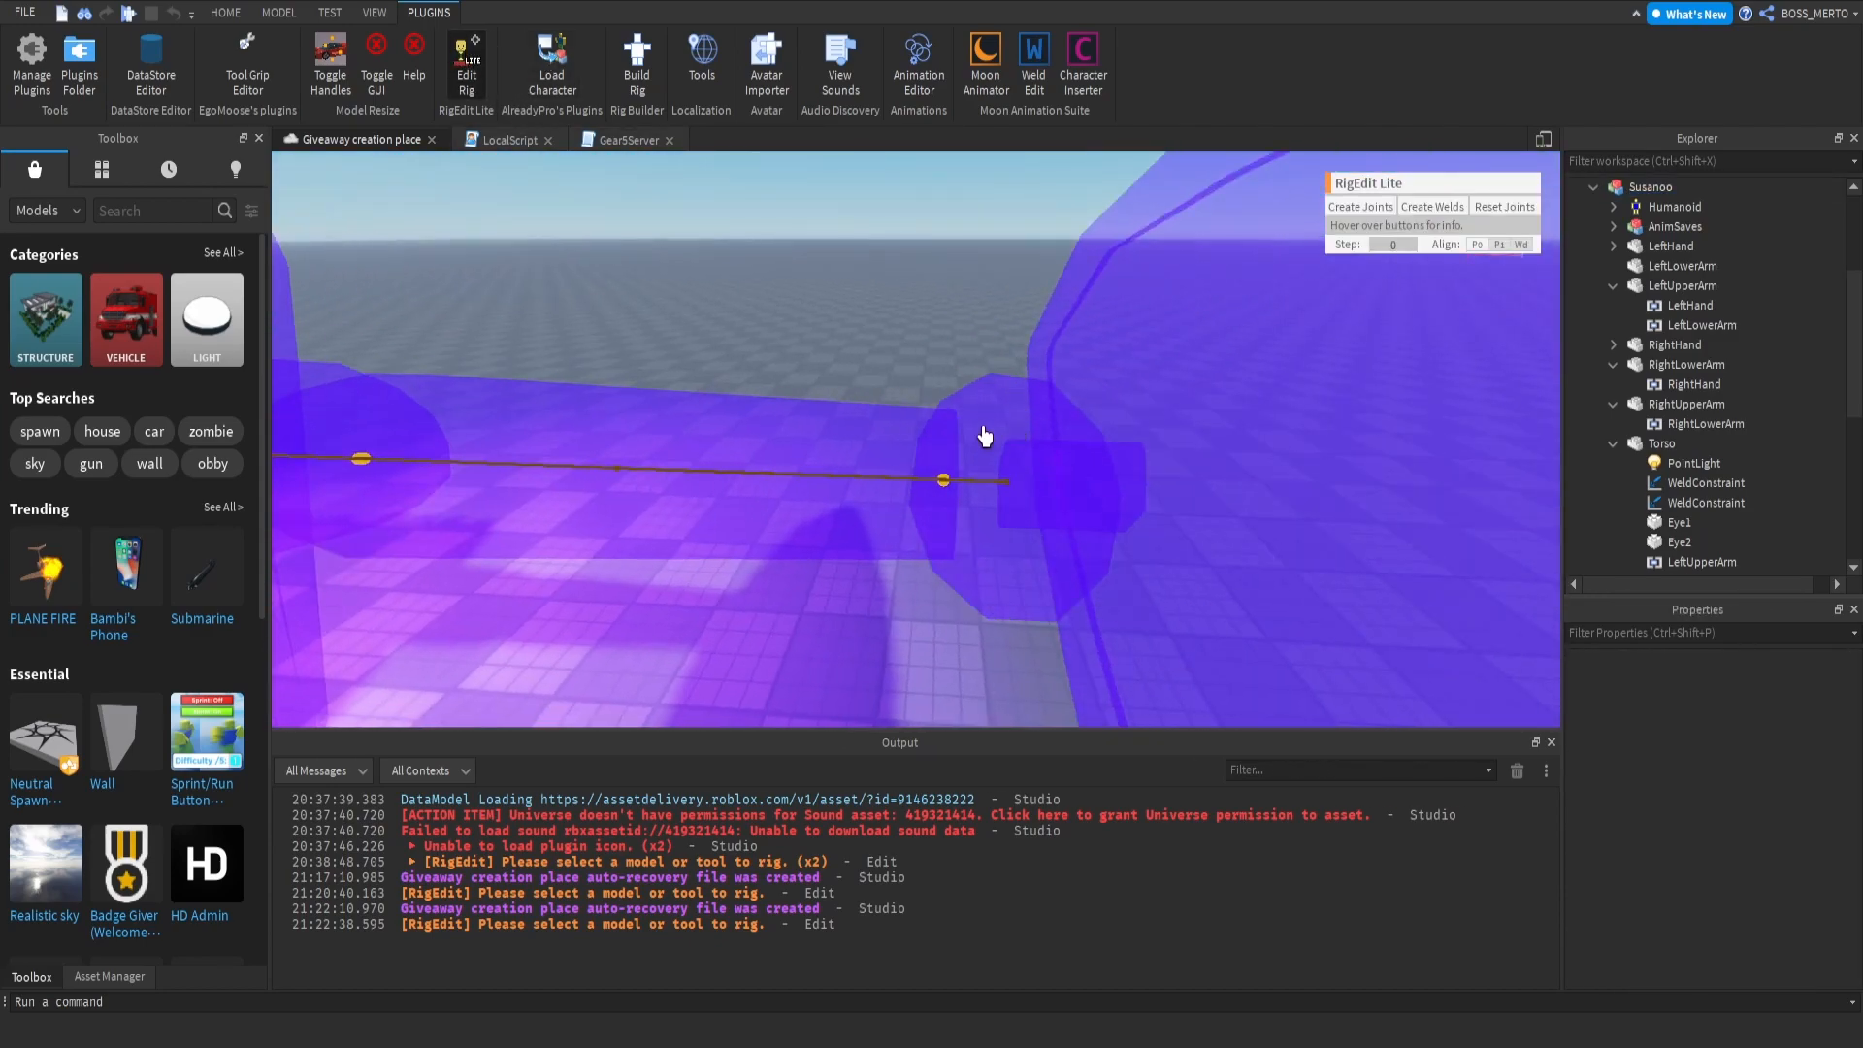
Step: Try to move the LeftHand joint outward along the arm, further into the wrist
left_click(973, 521)
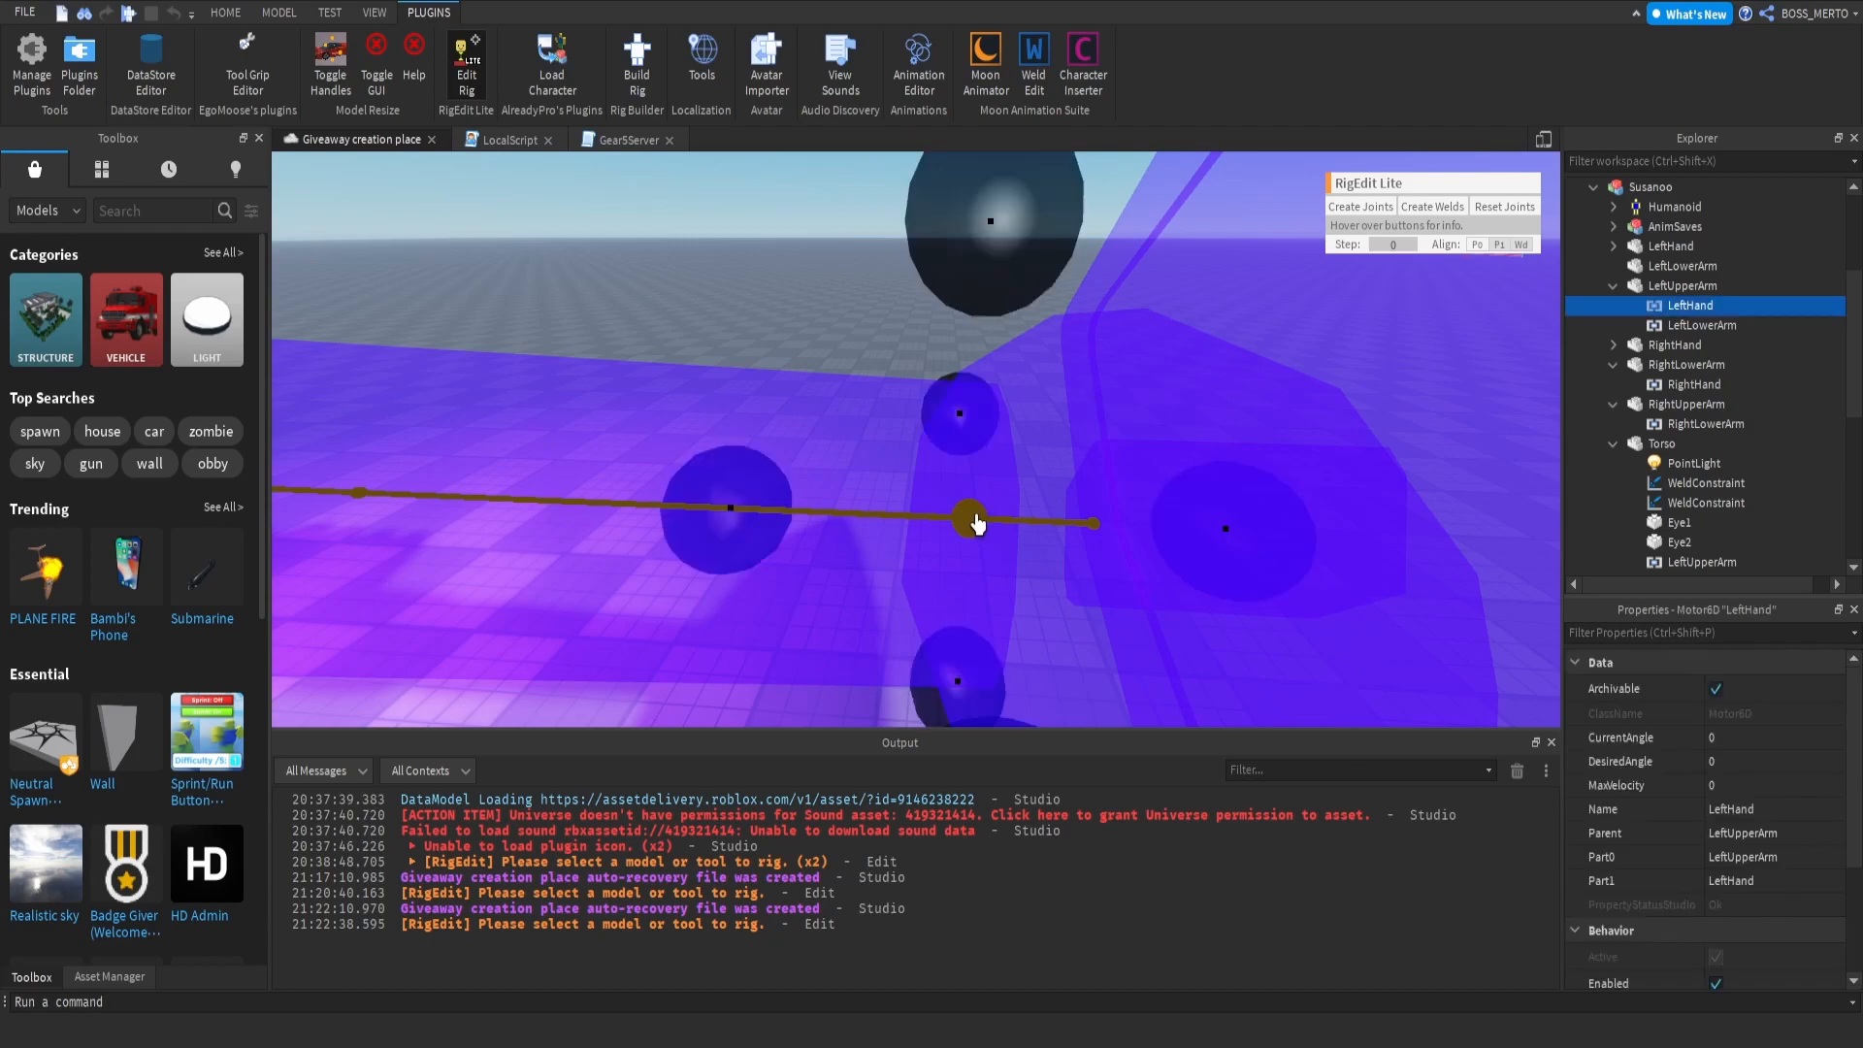
left_click_drag(1196, 553, 1396, 534)
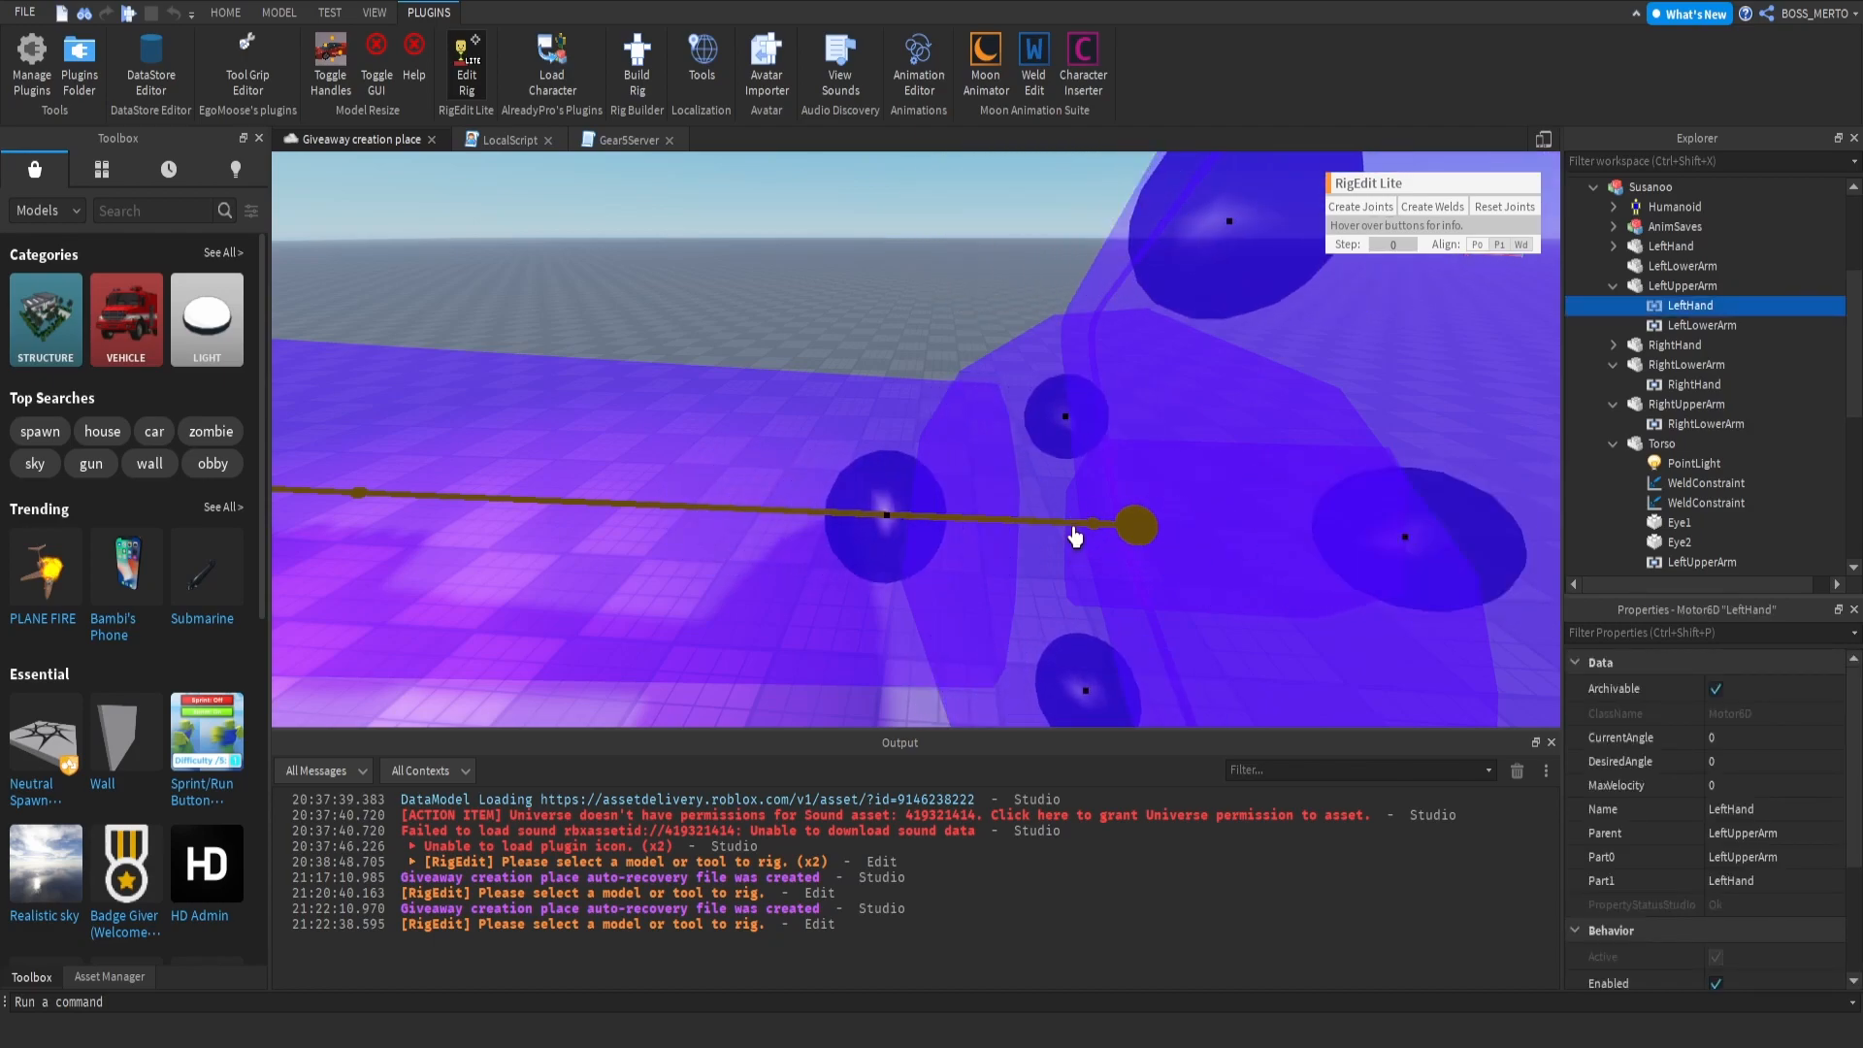
left_click(1094, 529)
left_click(1496, 213)
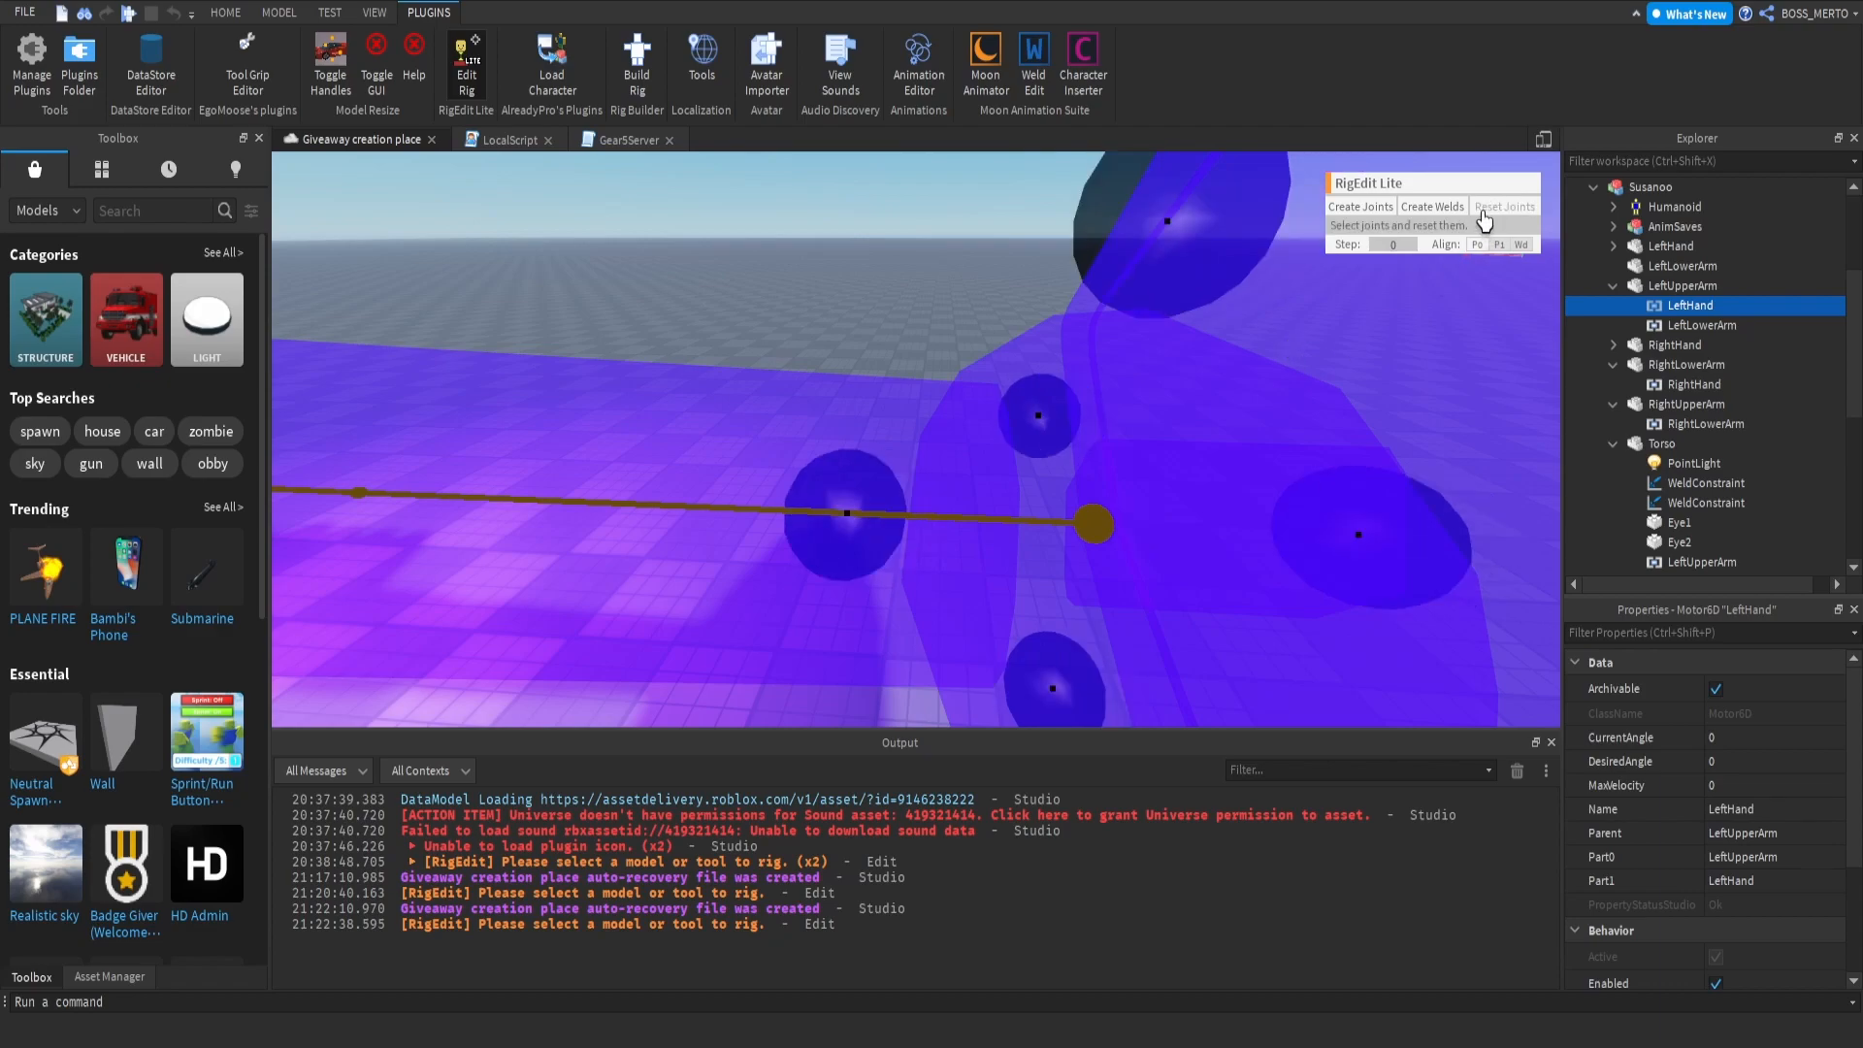
Step: Delete the LeftHand joint that attaches the hand to the left upper arm
key("Delete")
right_click_drag(1431, 403, 986, 468)
scroll(978, 468, "down", 4)
scroll(1010, 472, "up", 4)
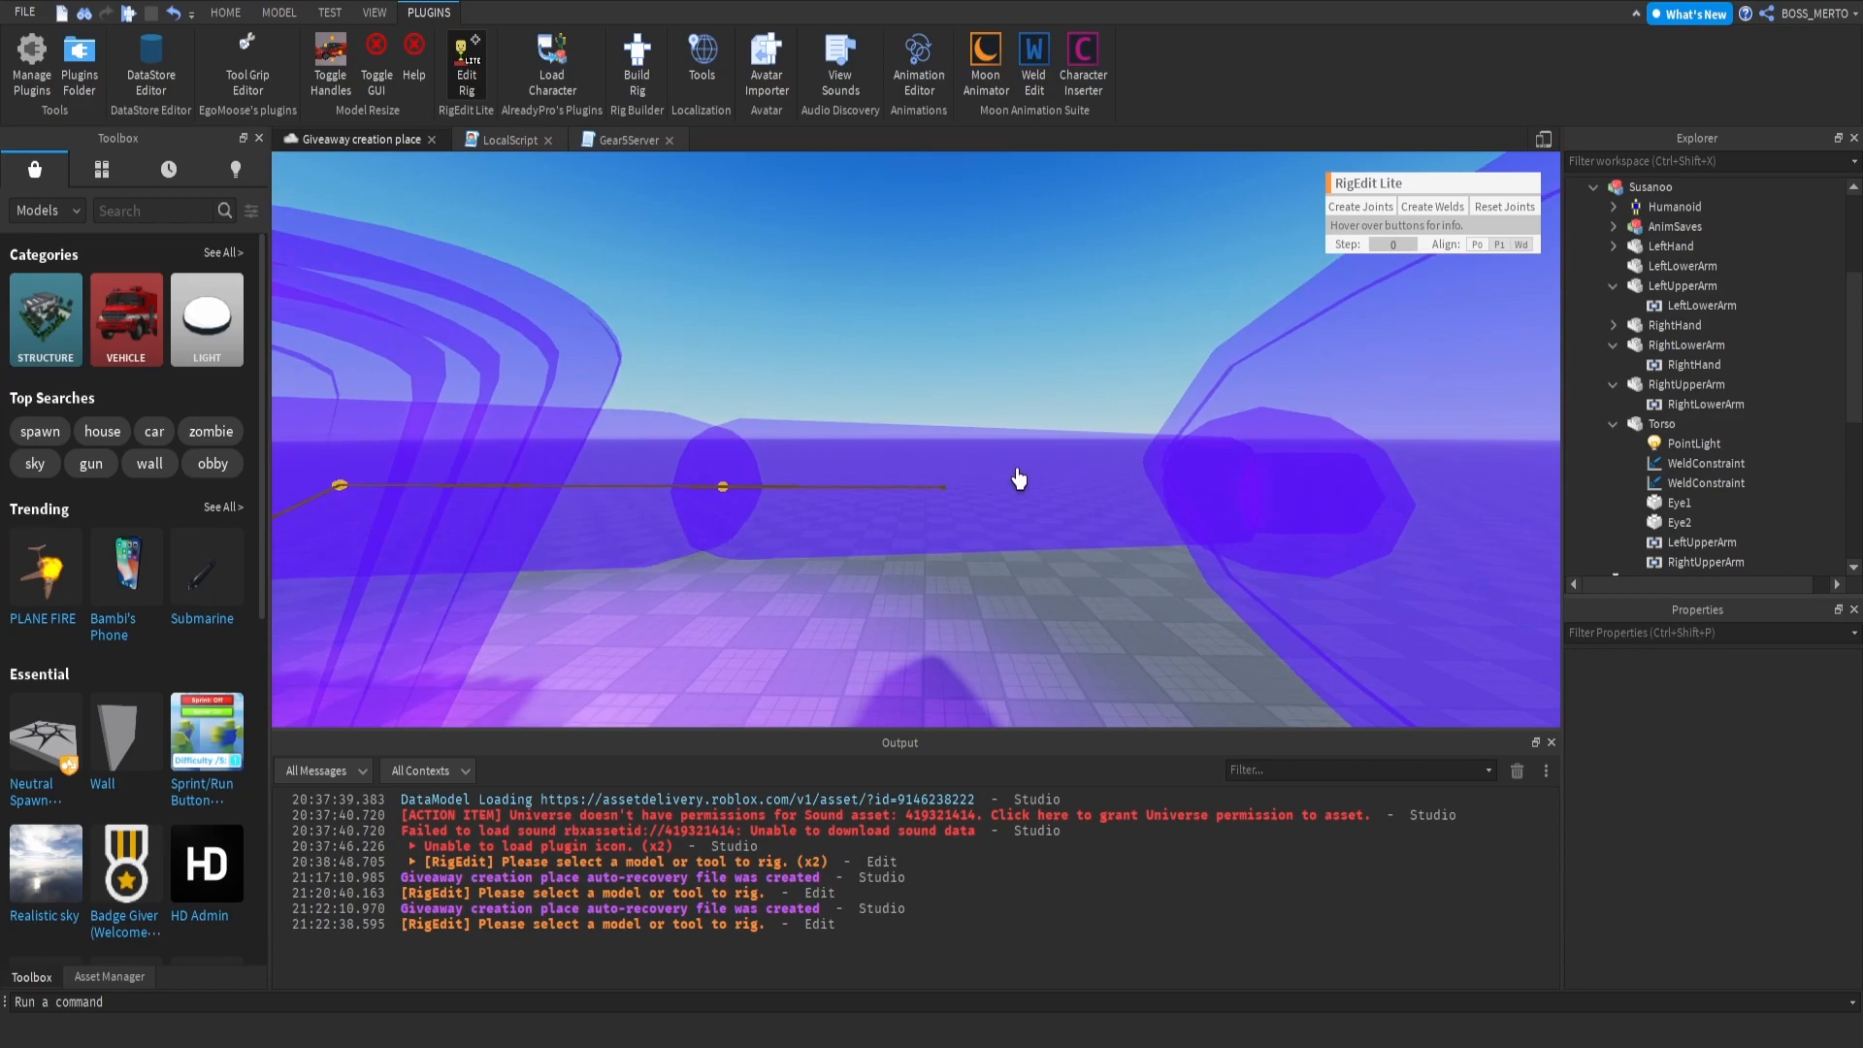
scroll(971, 476, "down", 4)
Step: Create a joint linking LeftLowerArm to LeftHand, with LeftLowerArm as the first part
left_click(1656, 287)
left_click(1659, 266)
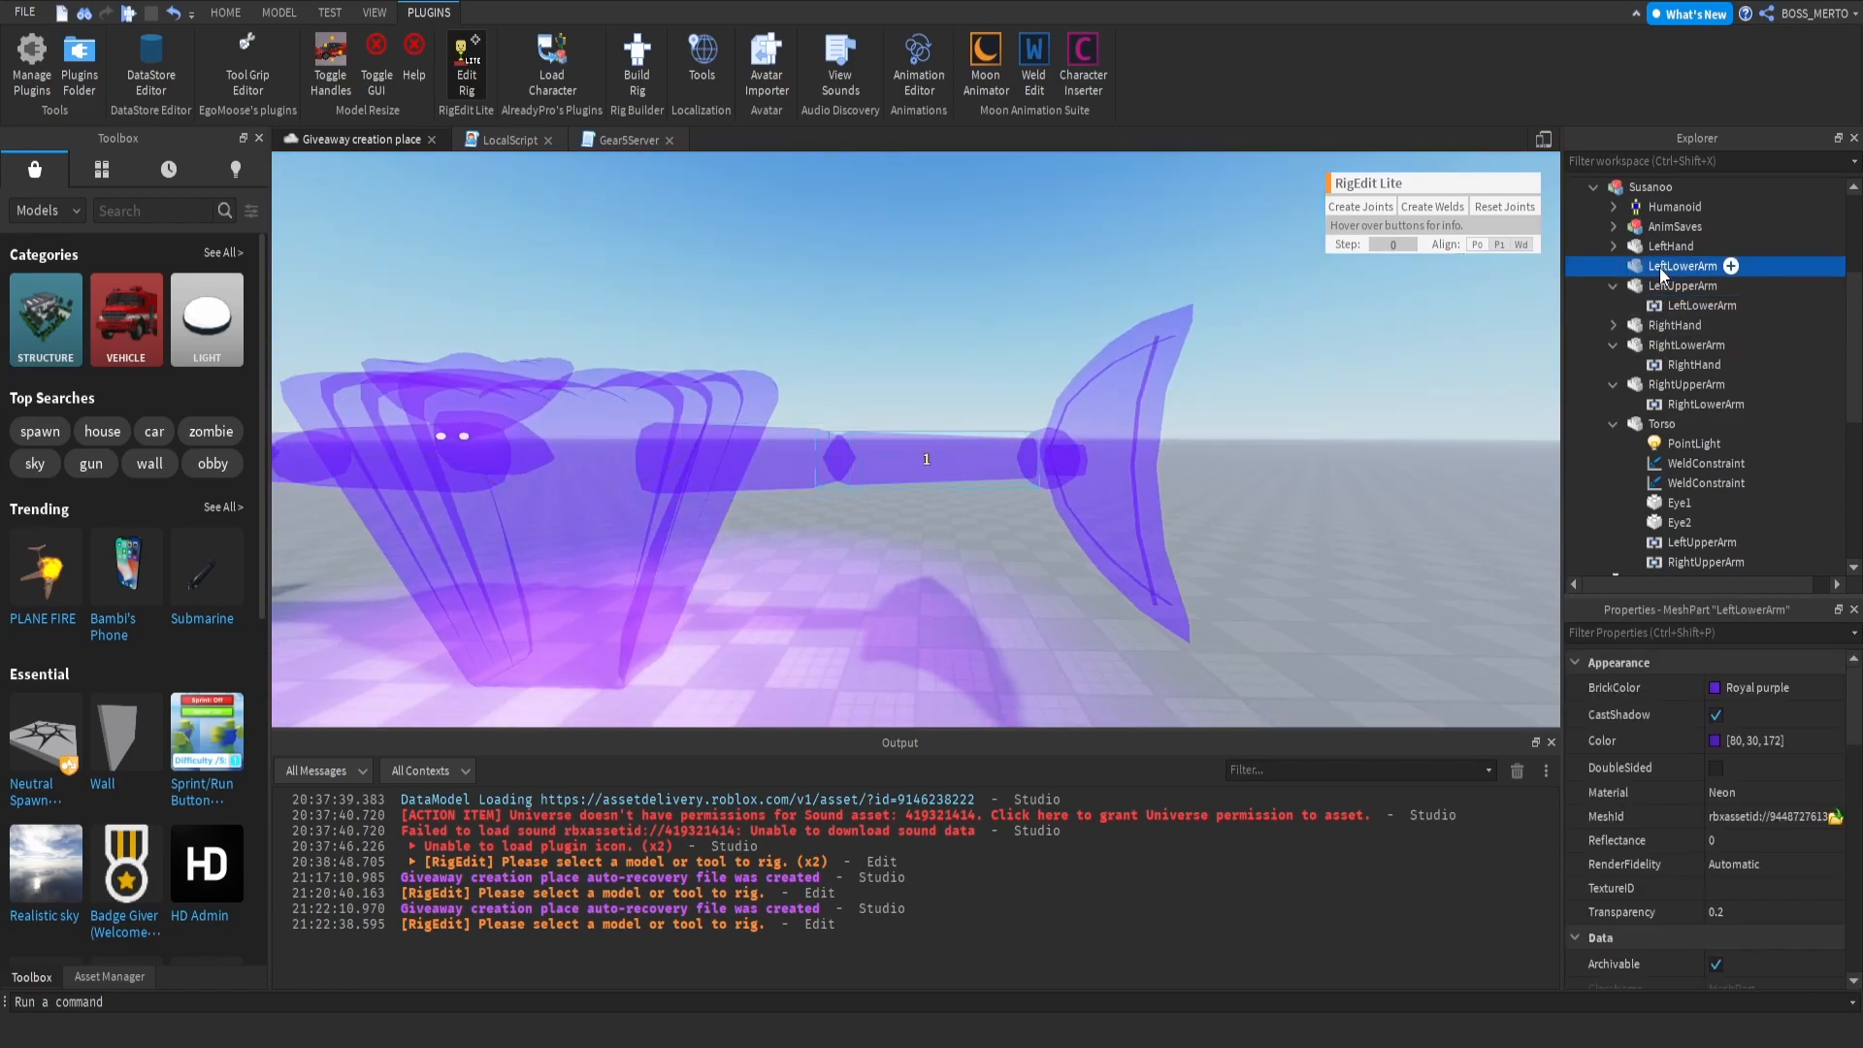
left_click(1669, 247, "ctrl")
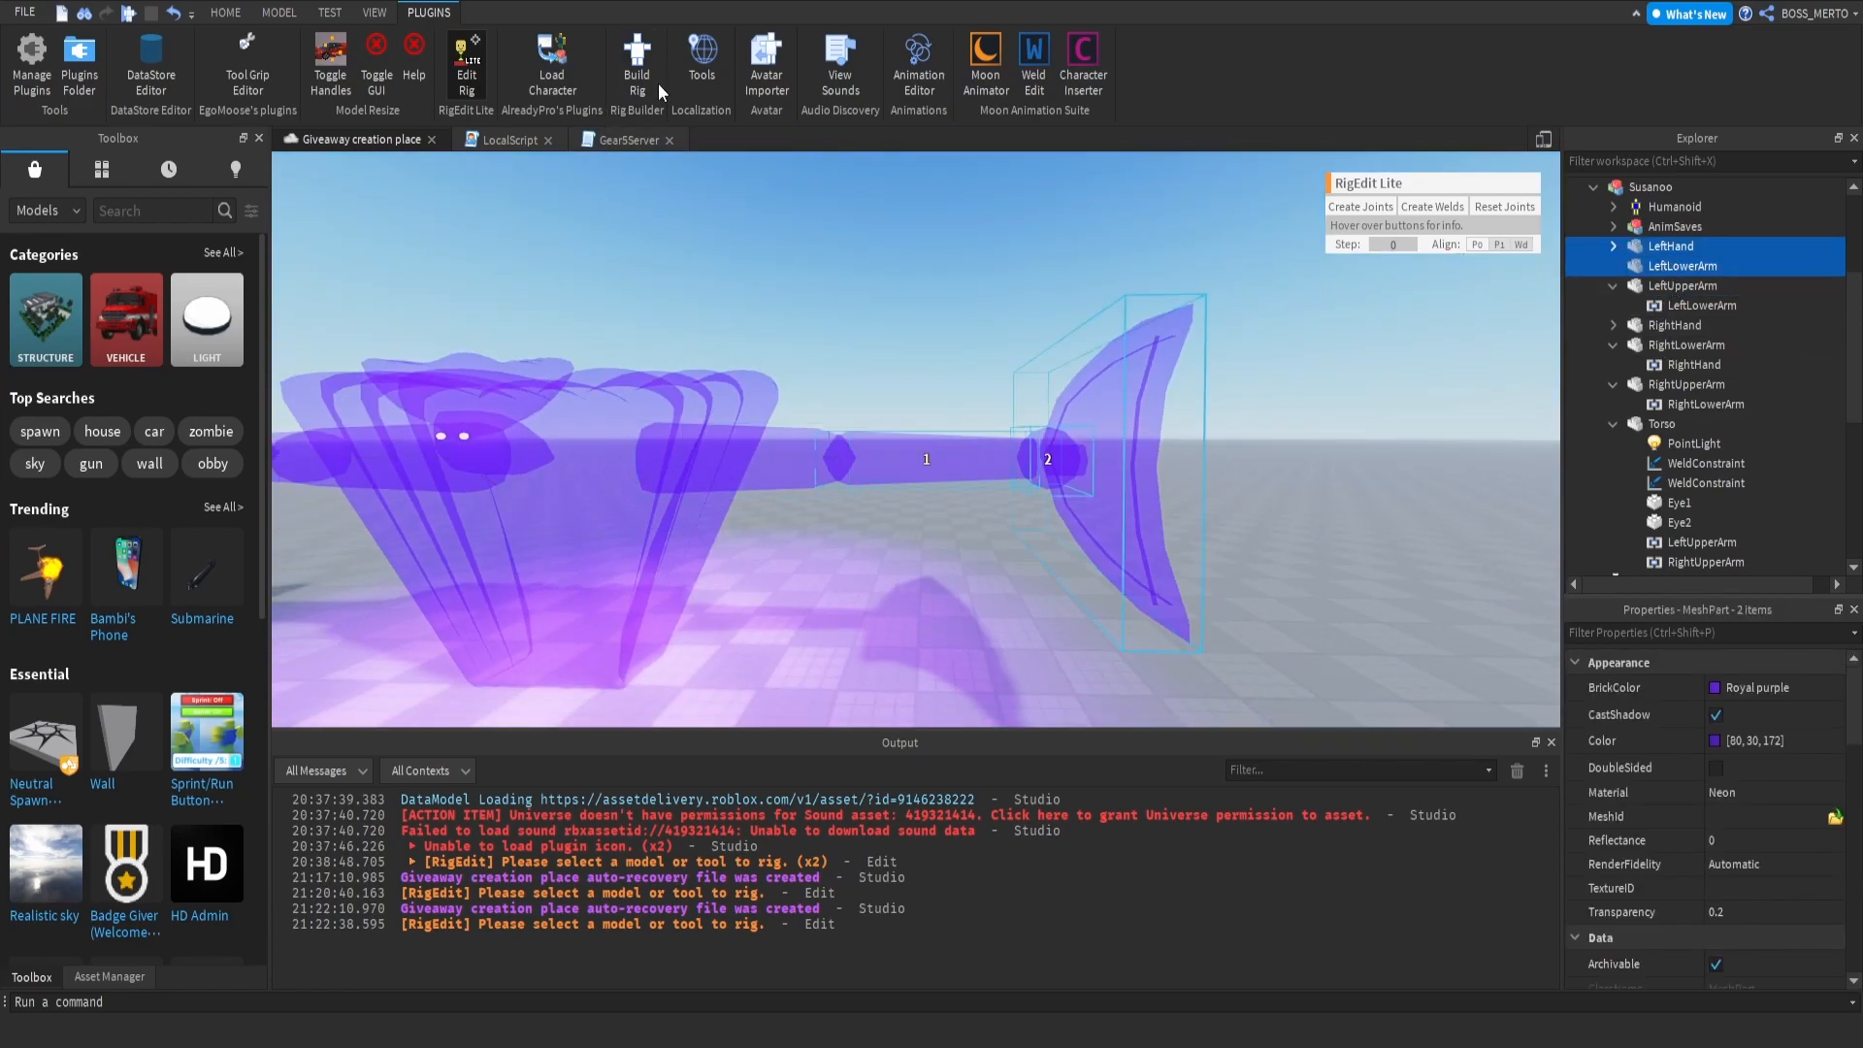
left_click(1371, 213)
Step: Move the new LeftHand joint along the arm to the left wrist
right_click_drag(861, 388, 883, 391)
scroll(883, 392, "up", 5)
left_click_drag(860, 501, 774, 503)
key("a")
right_click_drag(728, 468, 728, 468)
key("w")
scroll(886, 502, "down", 5)
right_click_drag(886, 503, 902, 483)
key("d")
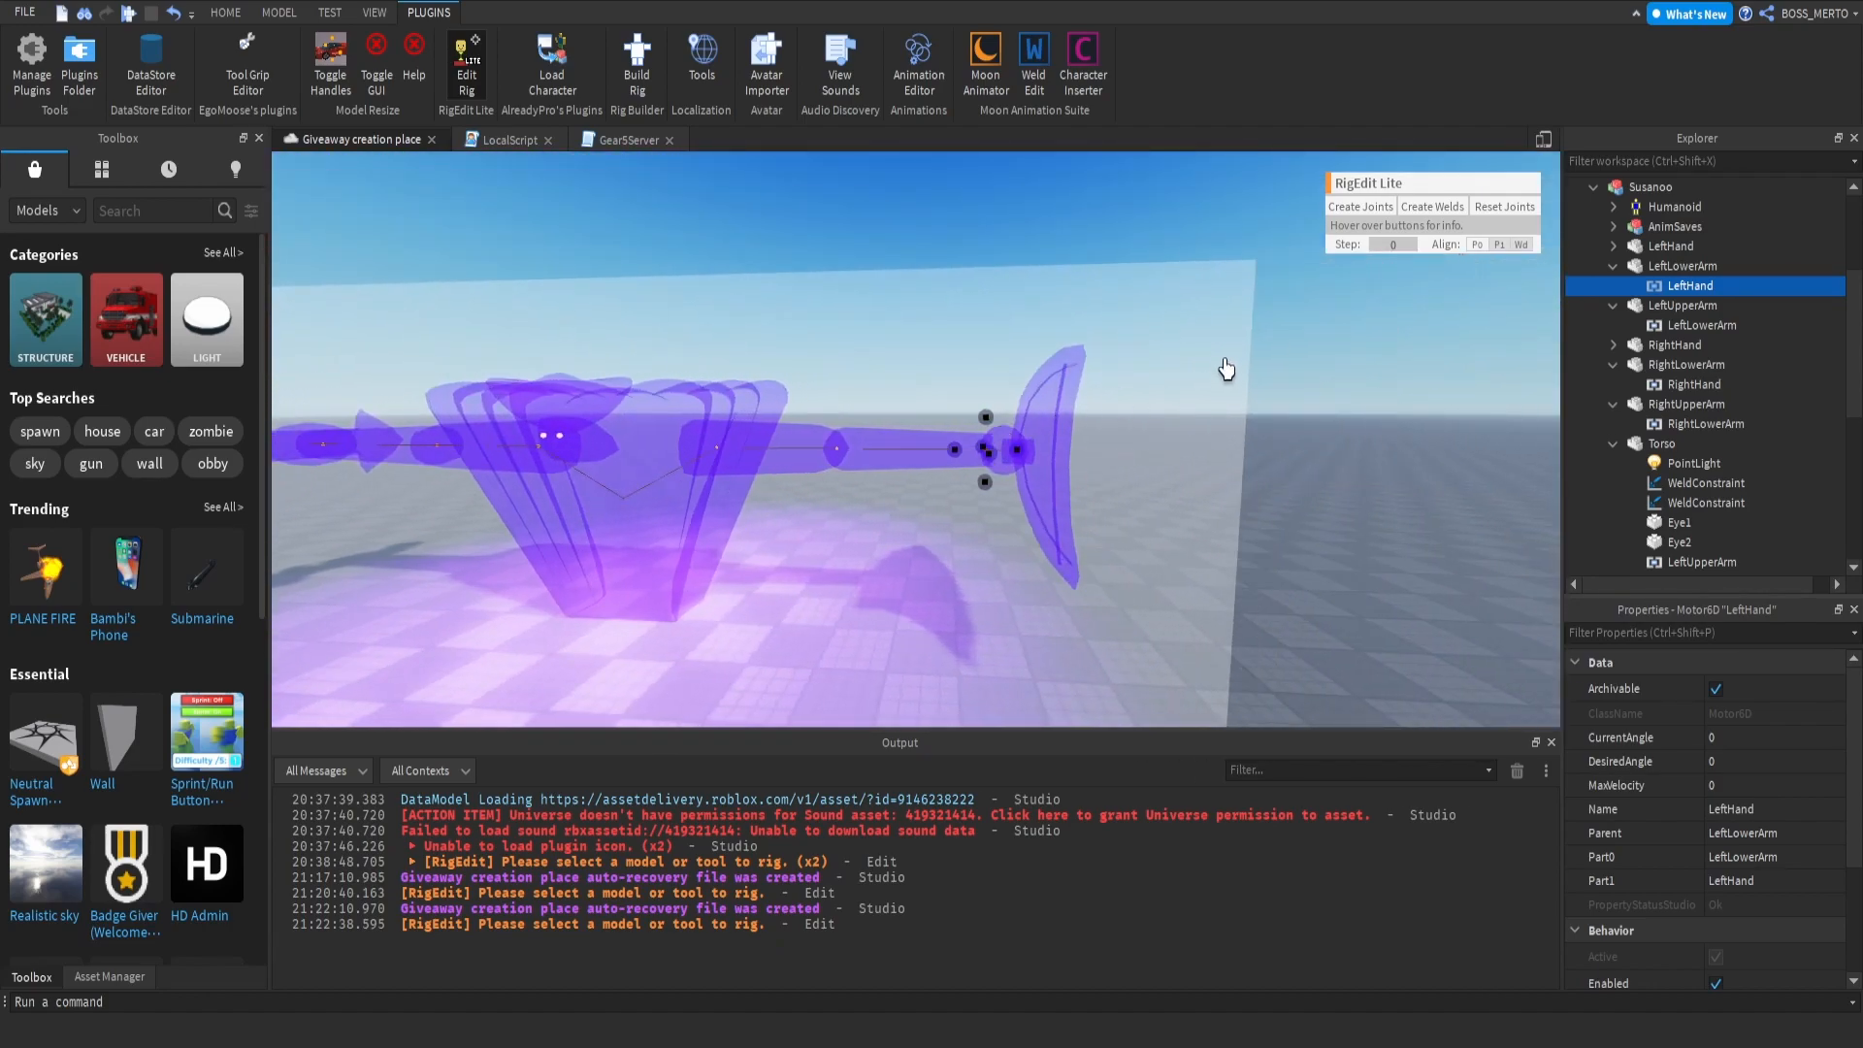
Step: Return to the Animation Editor and rotate the left lower arm about the elbow to test the hand's connection
left_click(472, 64)
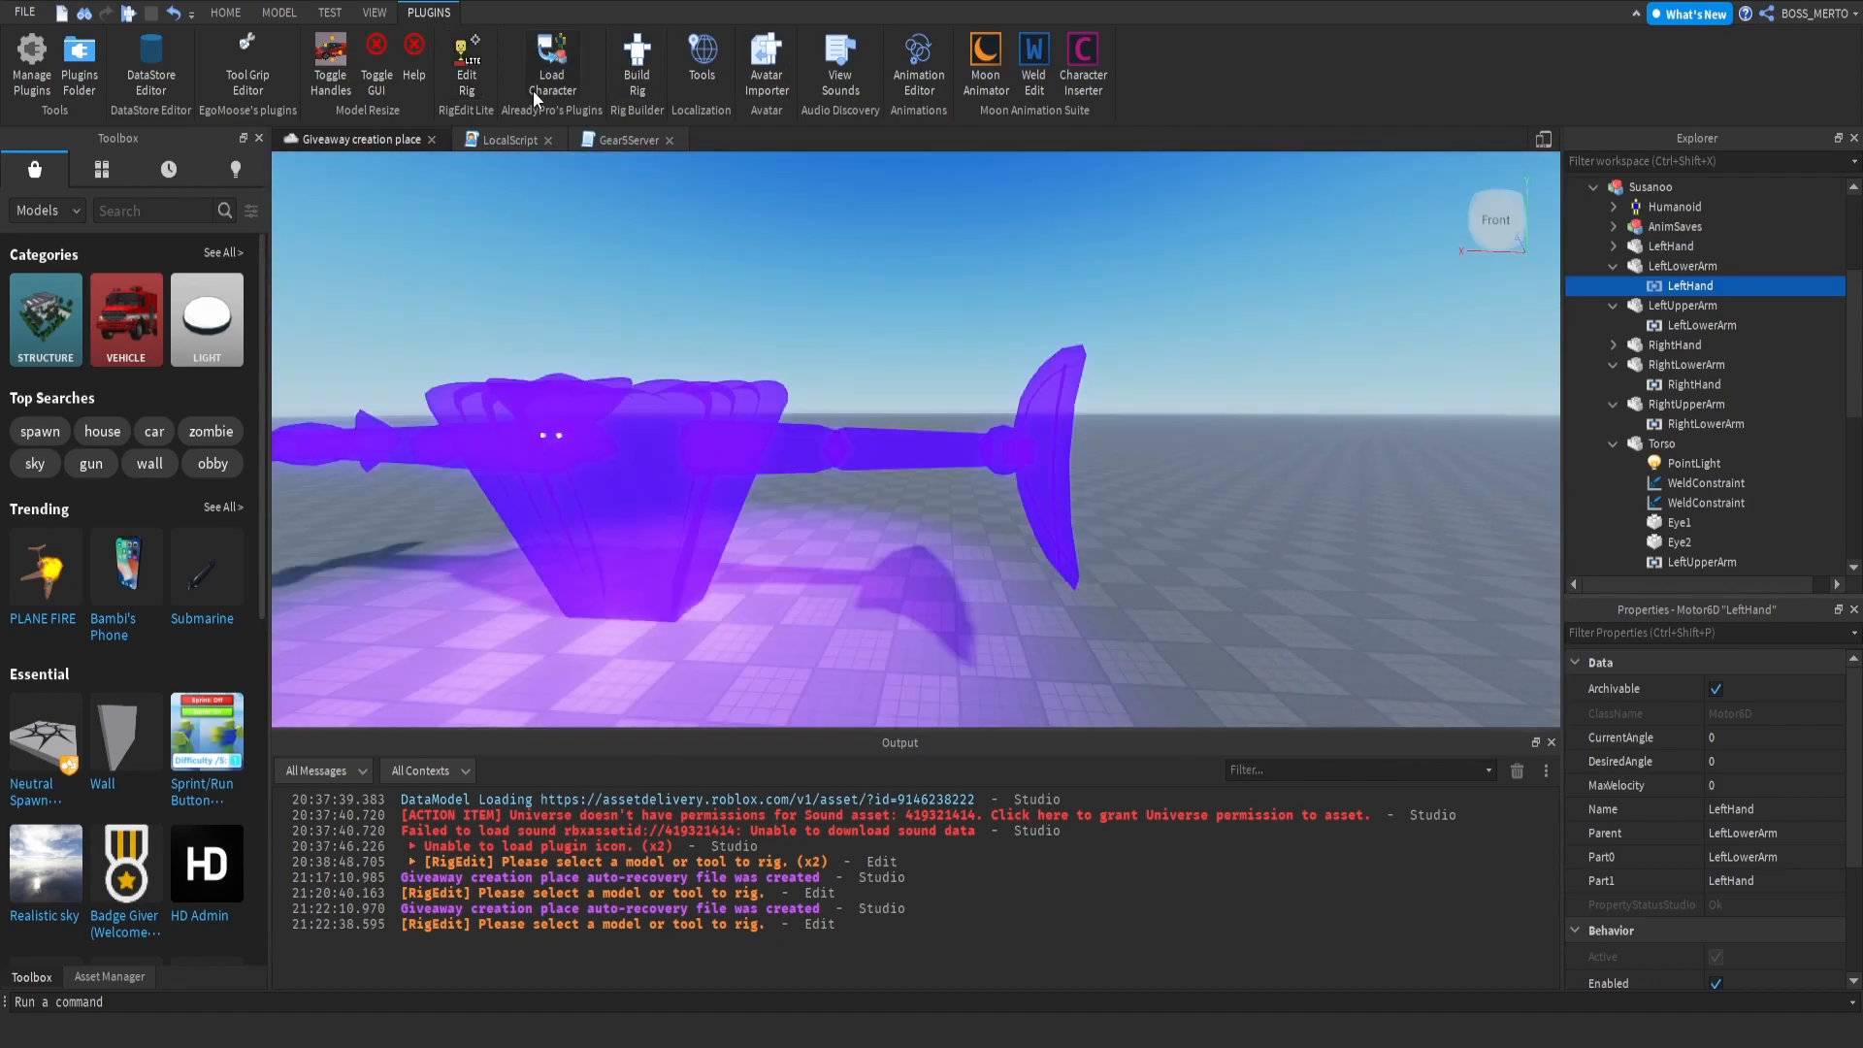
left_click(919, 72)
right_click_drag(871, 590, 872, 590)
scroll(996, 576, "up", 3)
scroll(981, 541, "up", 3)
left_click(866, 501)
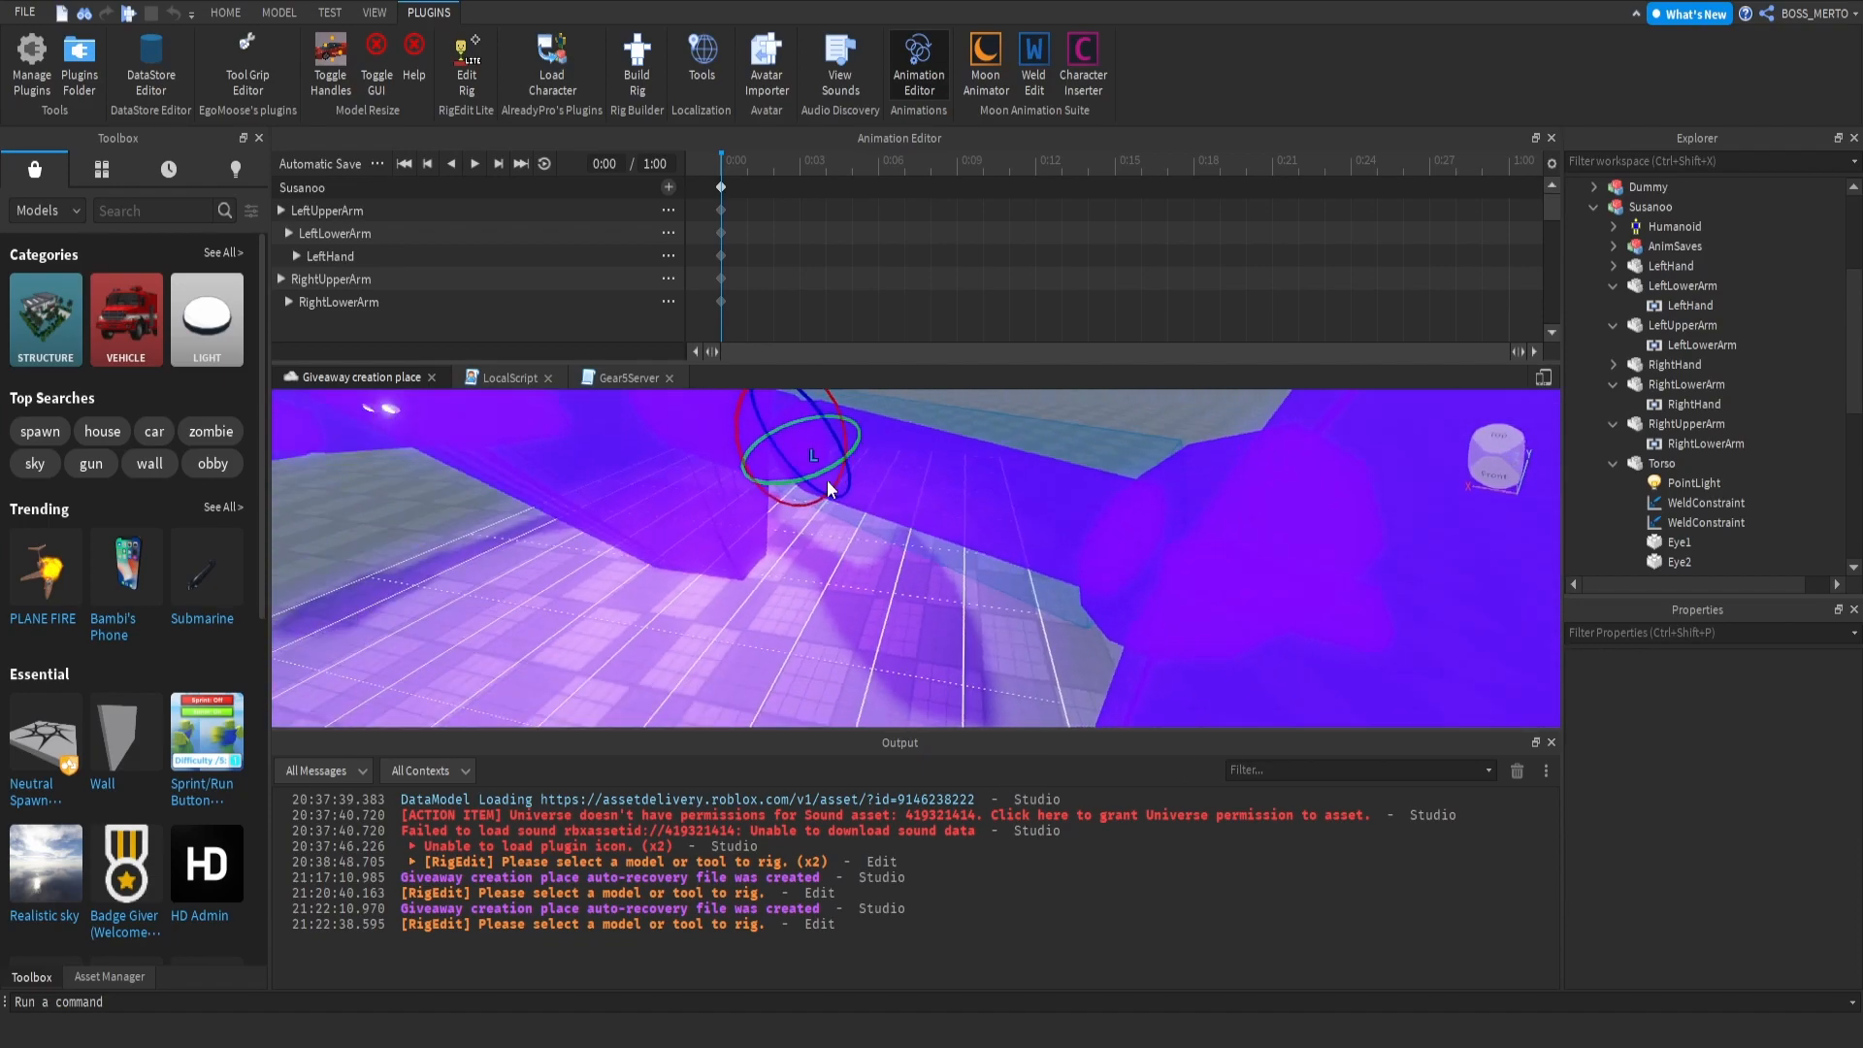
left_click_drag(823, 476, 790, 481)
Step: Pose the left arm further by rotating its joints, bending the forearm inward in front of the torso
scroll(915, 485, "down", 4)
scroll(912, 479, "up", 3)
right_click_drag(912, 477, 912, 476)
left_click_drag(941, 506, 928, 499)
scroll(920, 503, "down", 4)
right_click_drag(918, 505, 918, 505)
scroll(918, 505, "up", 3)
left_click_drag(871, 625, 948, 623)
right_click_drag(949, 621, 949, 621)
left_click_drag(973, 619, 953, 616)
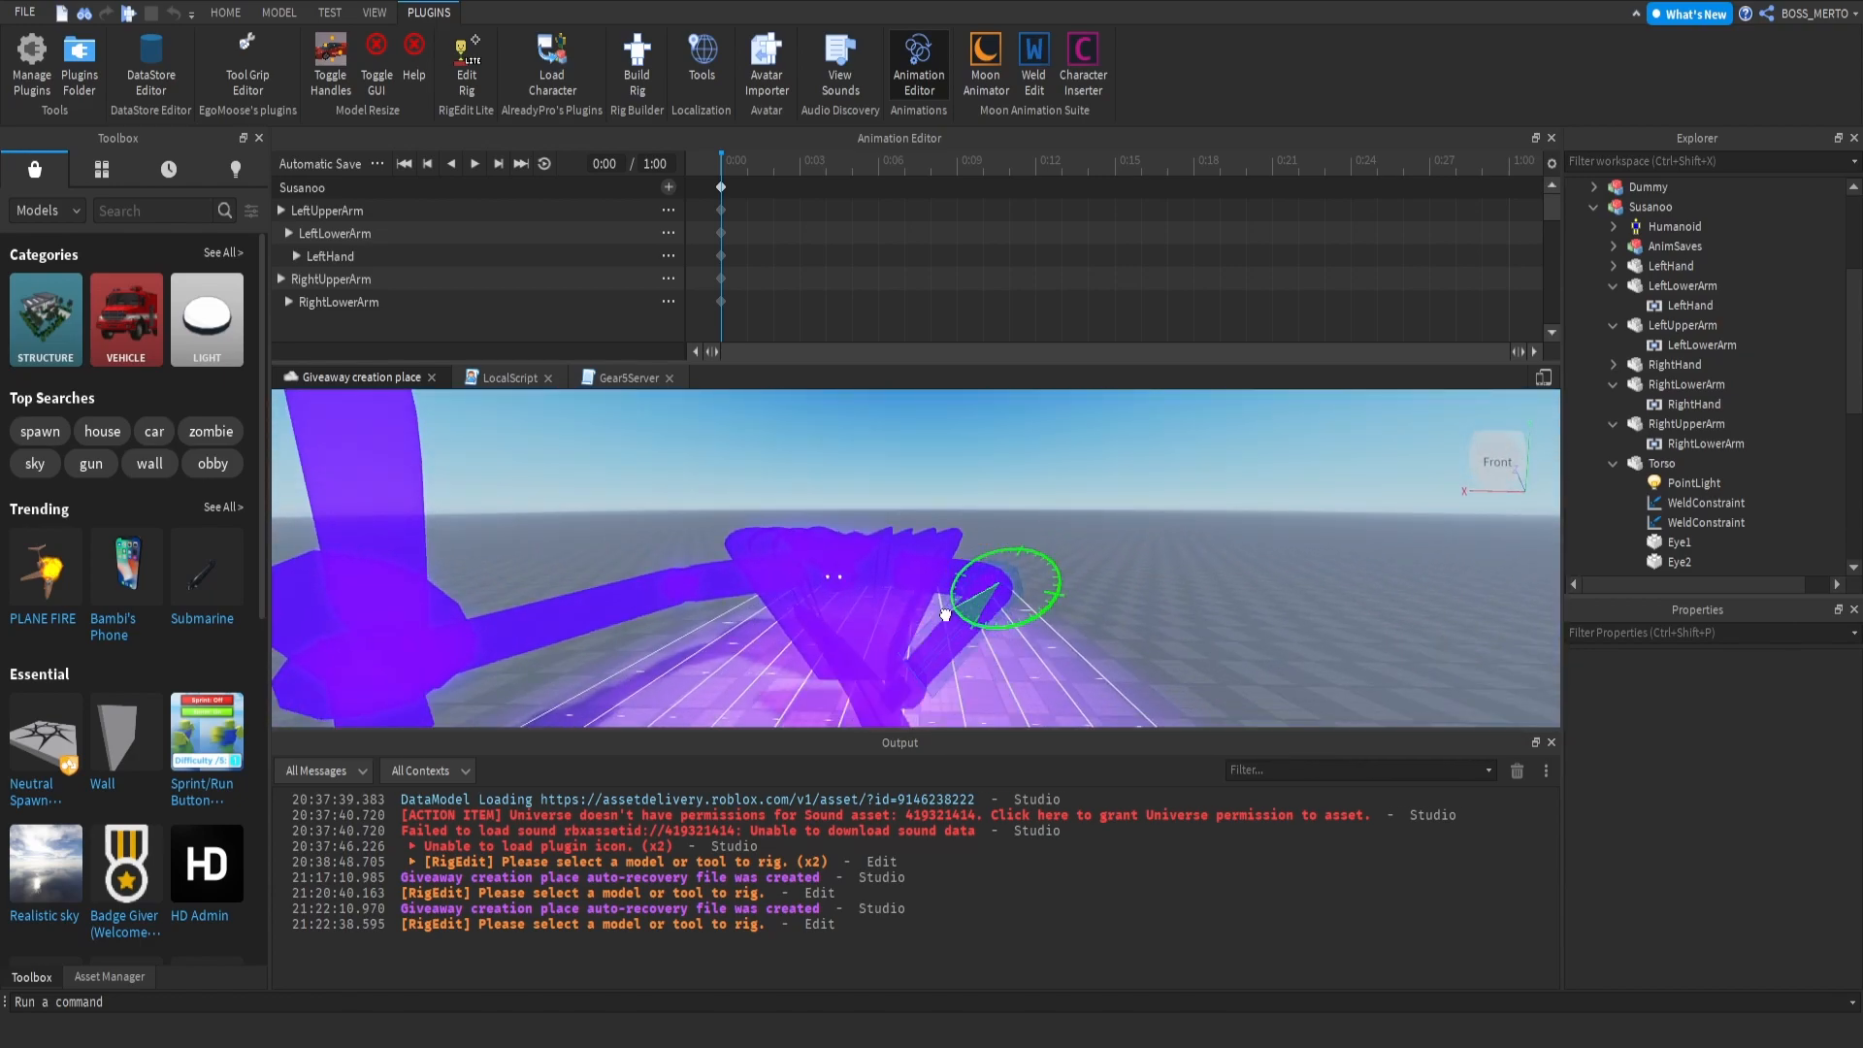
Step: Examine the posed Susanoo rig from several angles and distances
right_click_drag(985, 588, 893, 586)
scroll(892, 590, "down", 5)
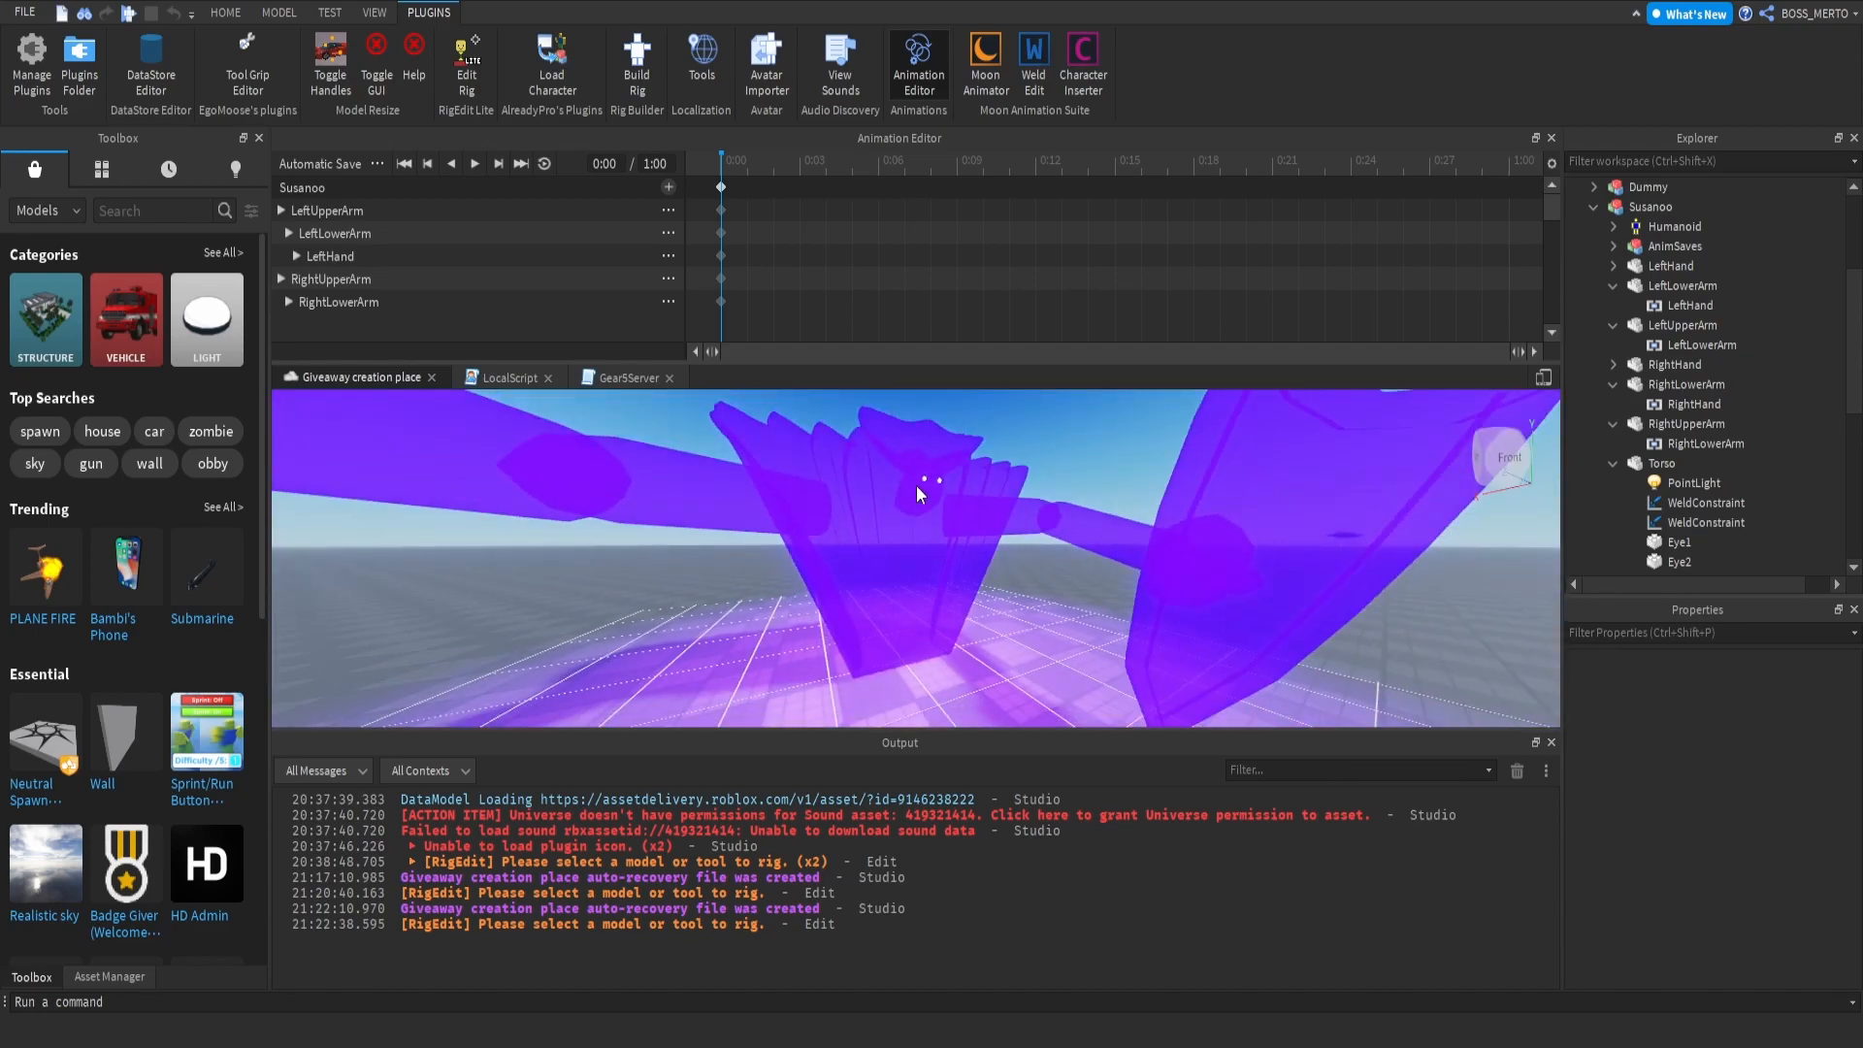
right_click_drag(933, 468, 996, 522)
scroll(996, 522, "down", 4)
middle_click_drag(995, 522, 996, 522)
right_click_drag(995, 522, 1058, 510)
scroll(996, 523, "down", 4)
scroll(1058, 510, "up", 5)
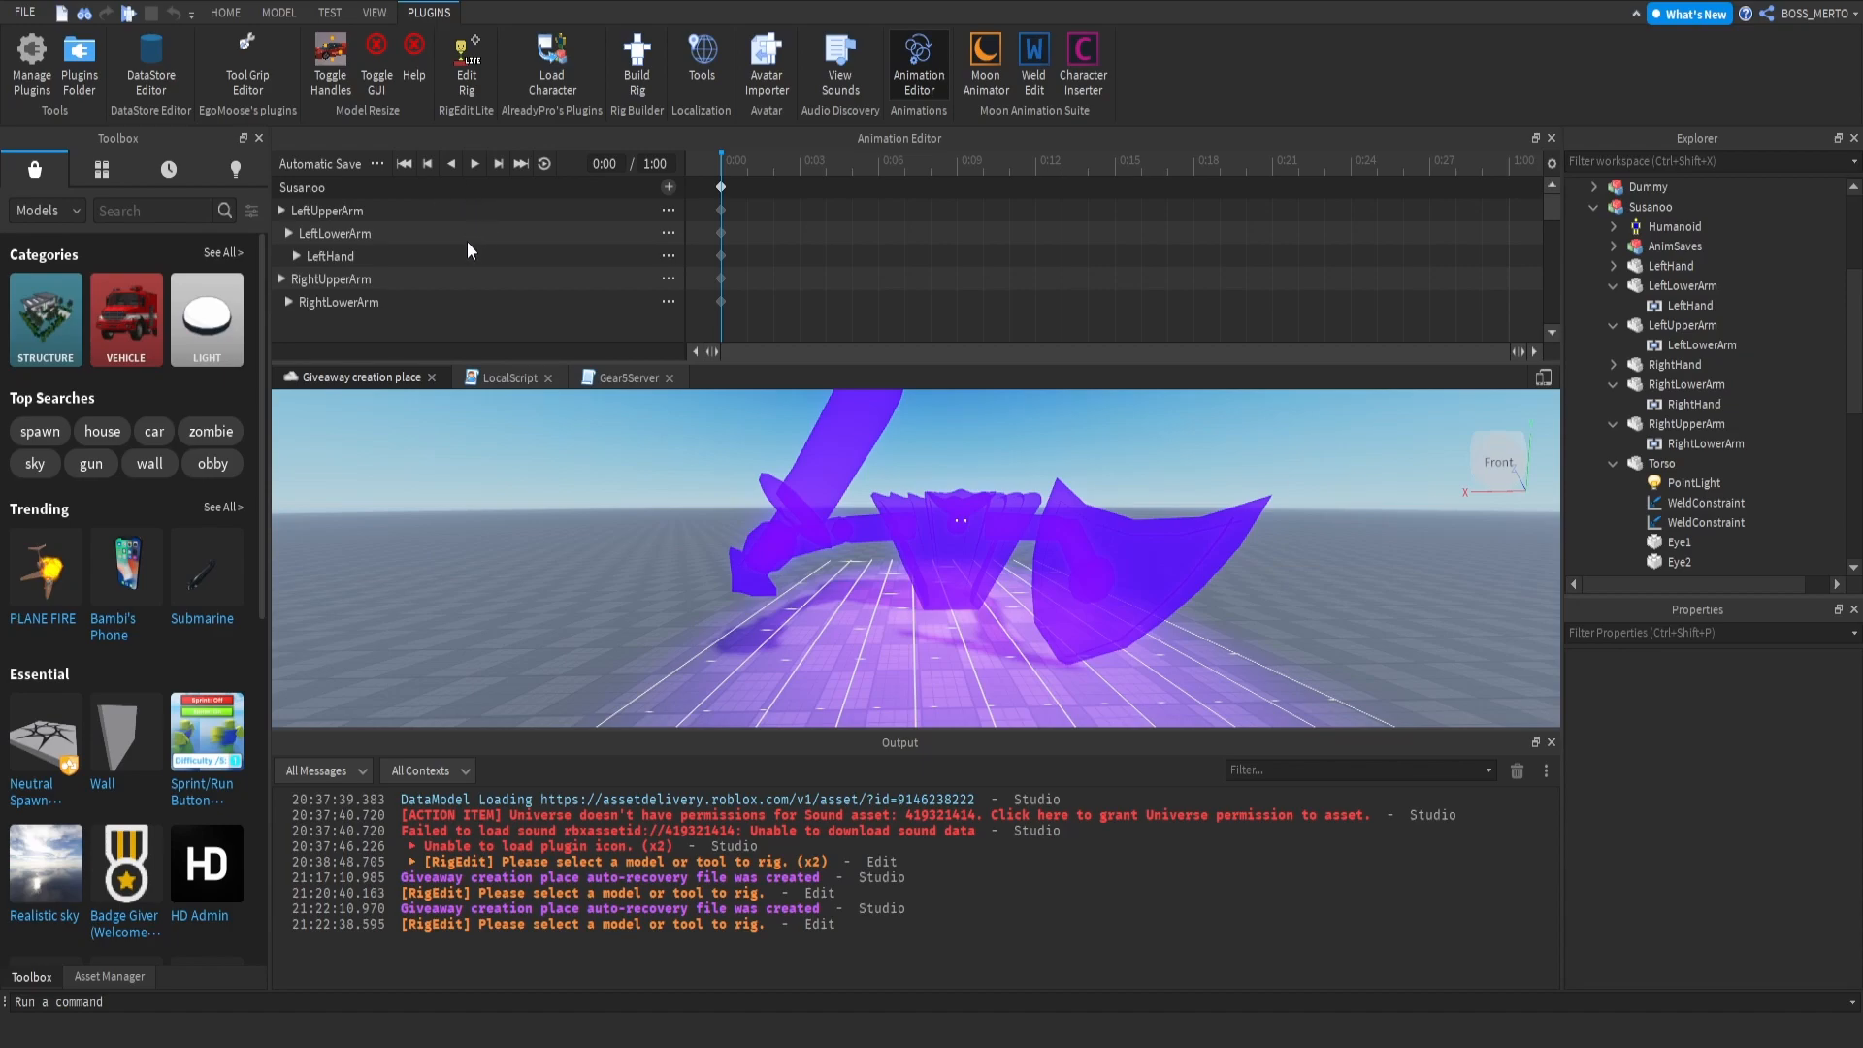
Step: Save the current animation as idle and create a new animation named "real idle"
left_click(459, 302)
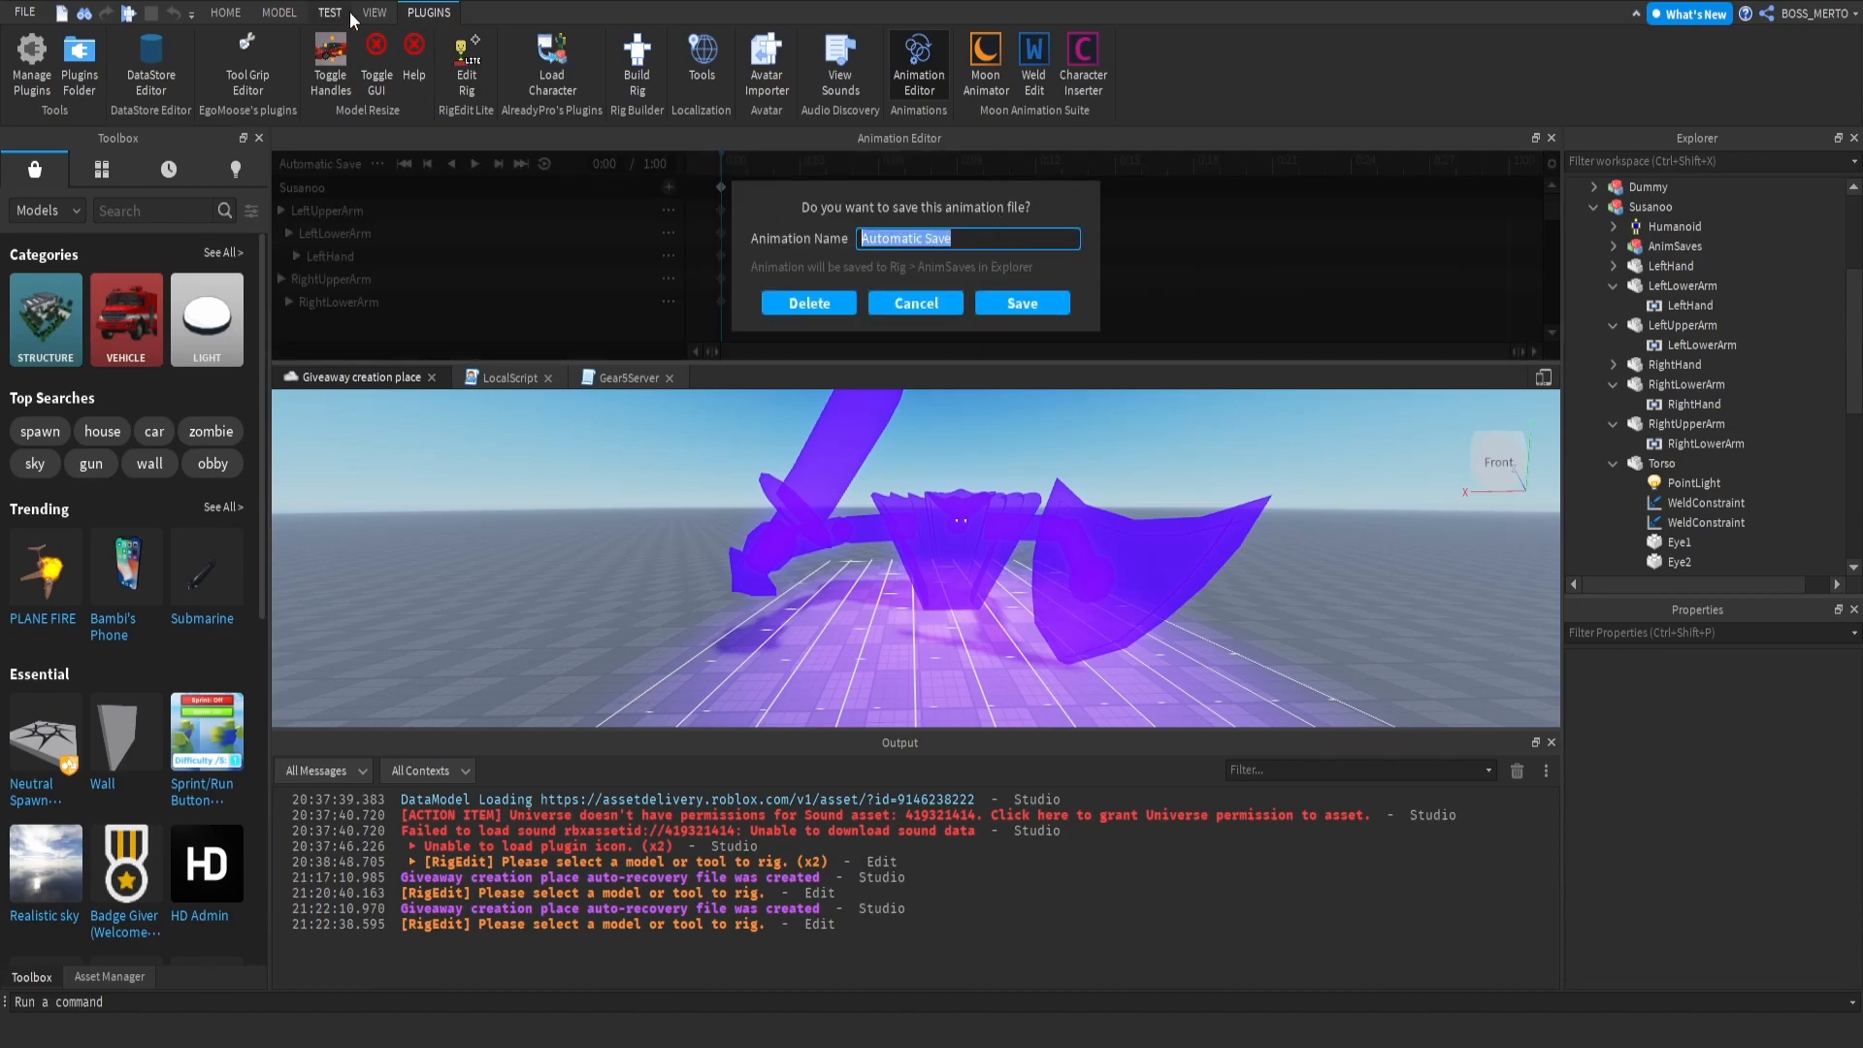
left_click(1024, 304)
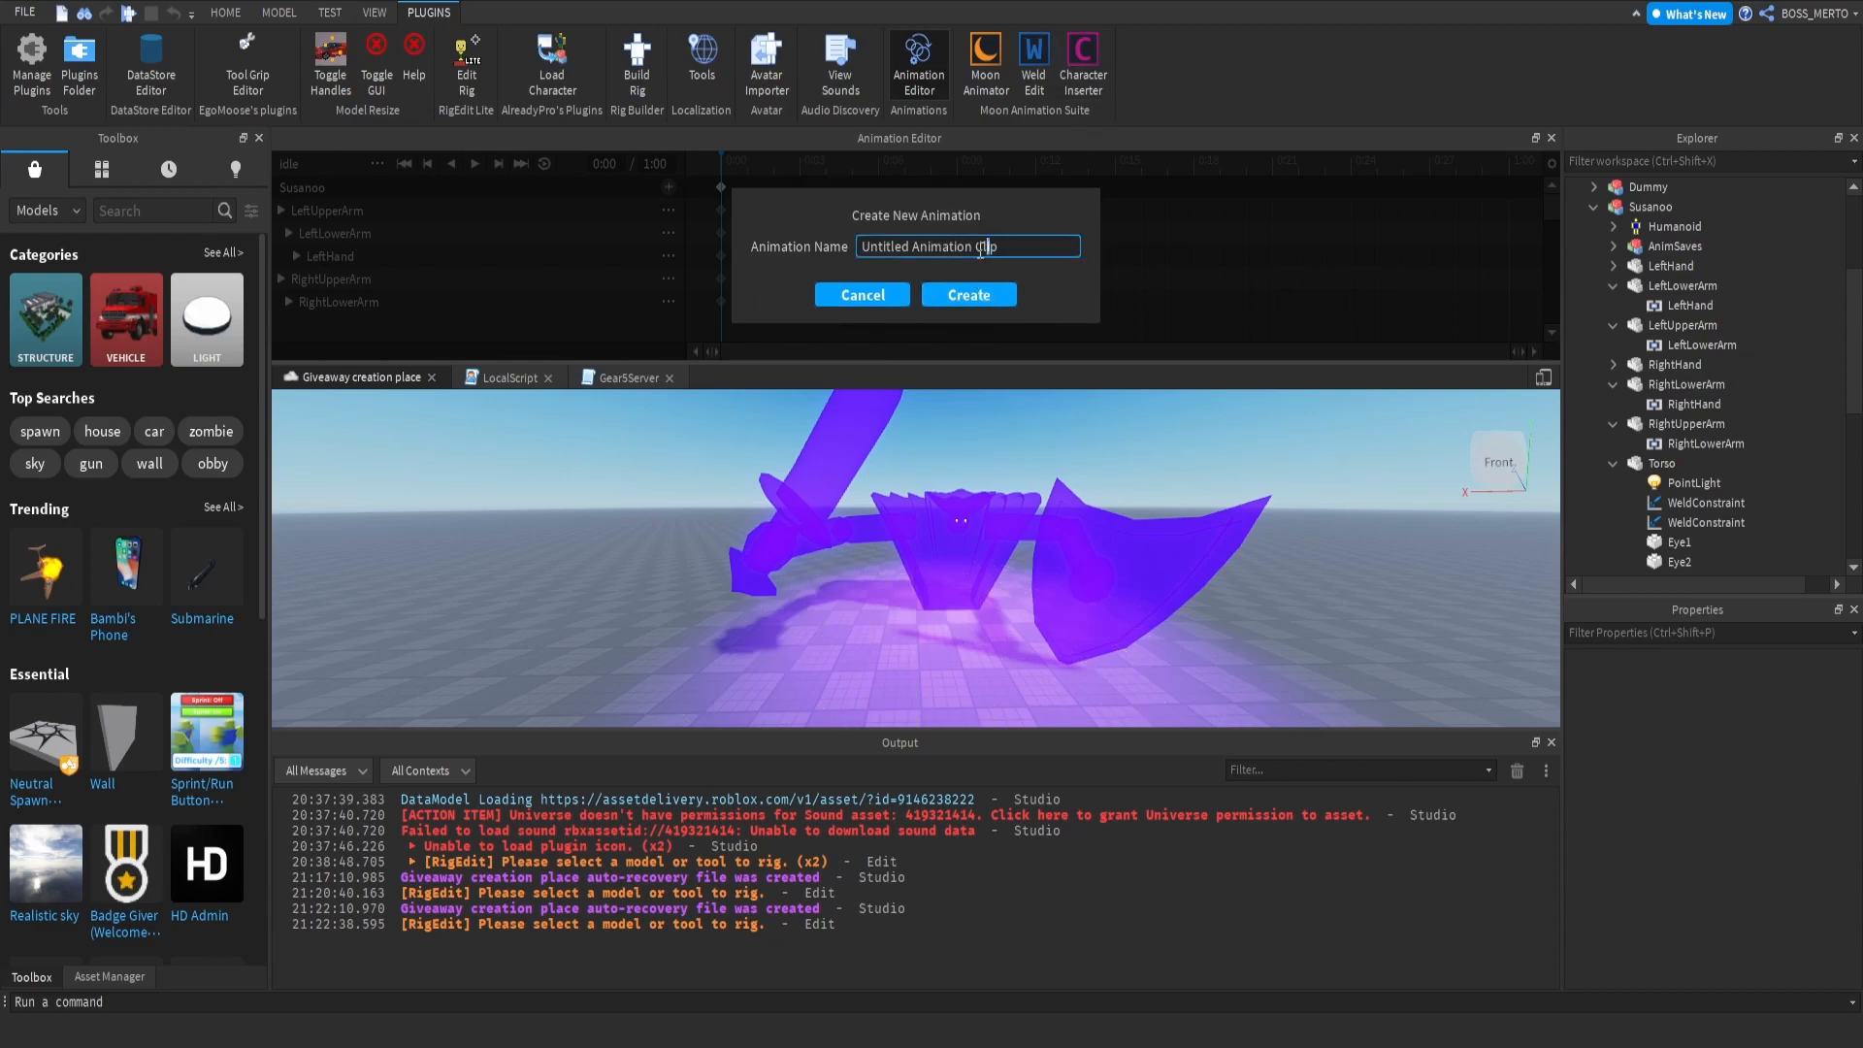
type("real idle")
key("Return")
right_click_drag(1034, 503, 1030, 503)
key("a")
left_click(977, 575)
left_click_drag(1044, 467, 957, 445)
right_click_drag(957, 444, 968, 444)
key("ctrl+z")
Step: Pose the right arm at 0:00 by rotating its upper arm and lower arm joints
right_click_drag(847, 722, 921, 587)
left_click_drag(936, 587, 766, 643)
right_click_drag(765, 643, 823, 619)
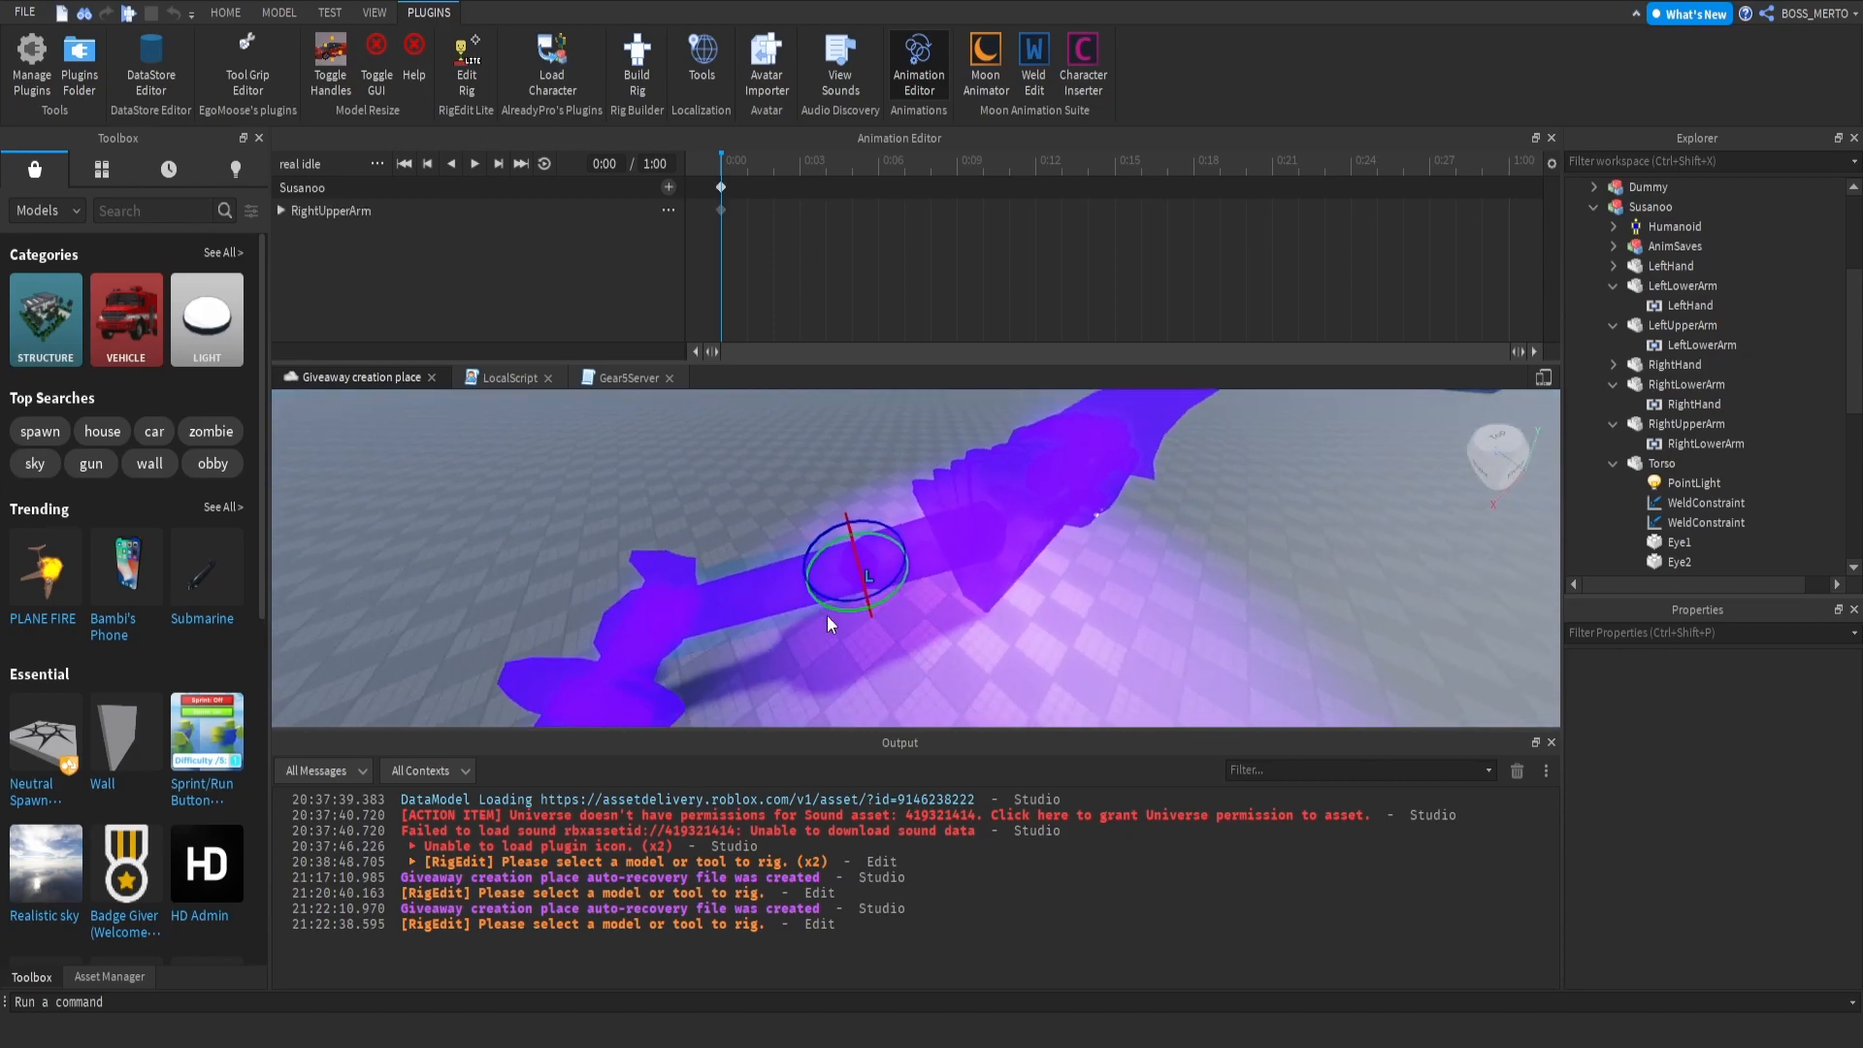
left_click_drag(847, 615, 999, 561)
right_click_drag(1000, 561, 1072, 619)
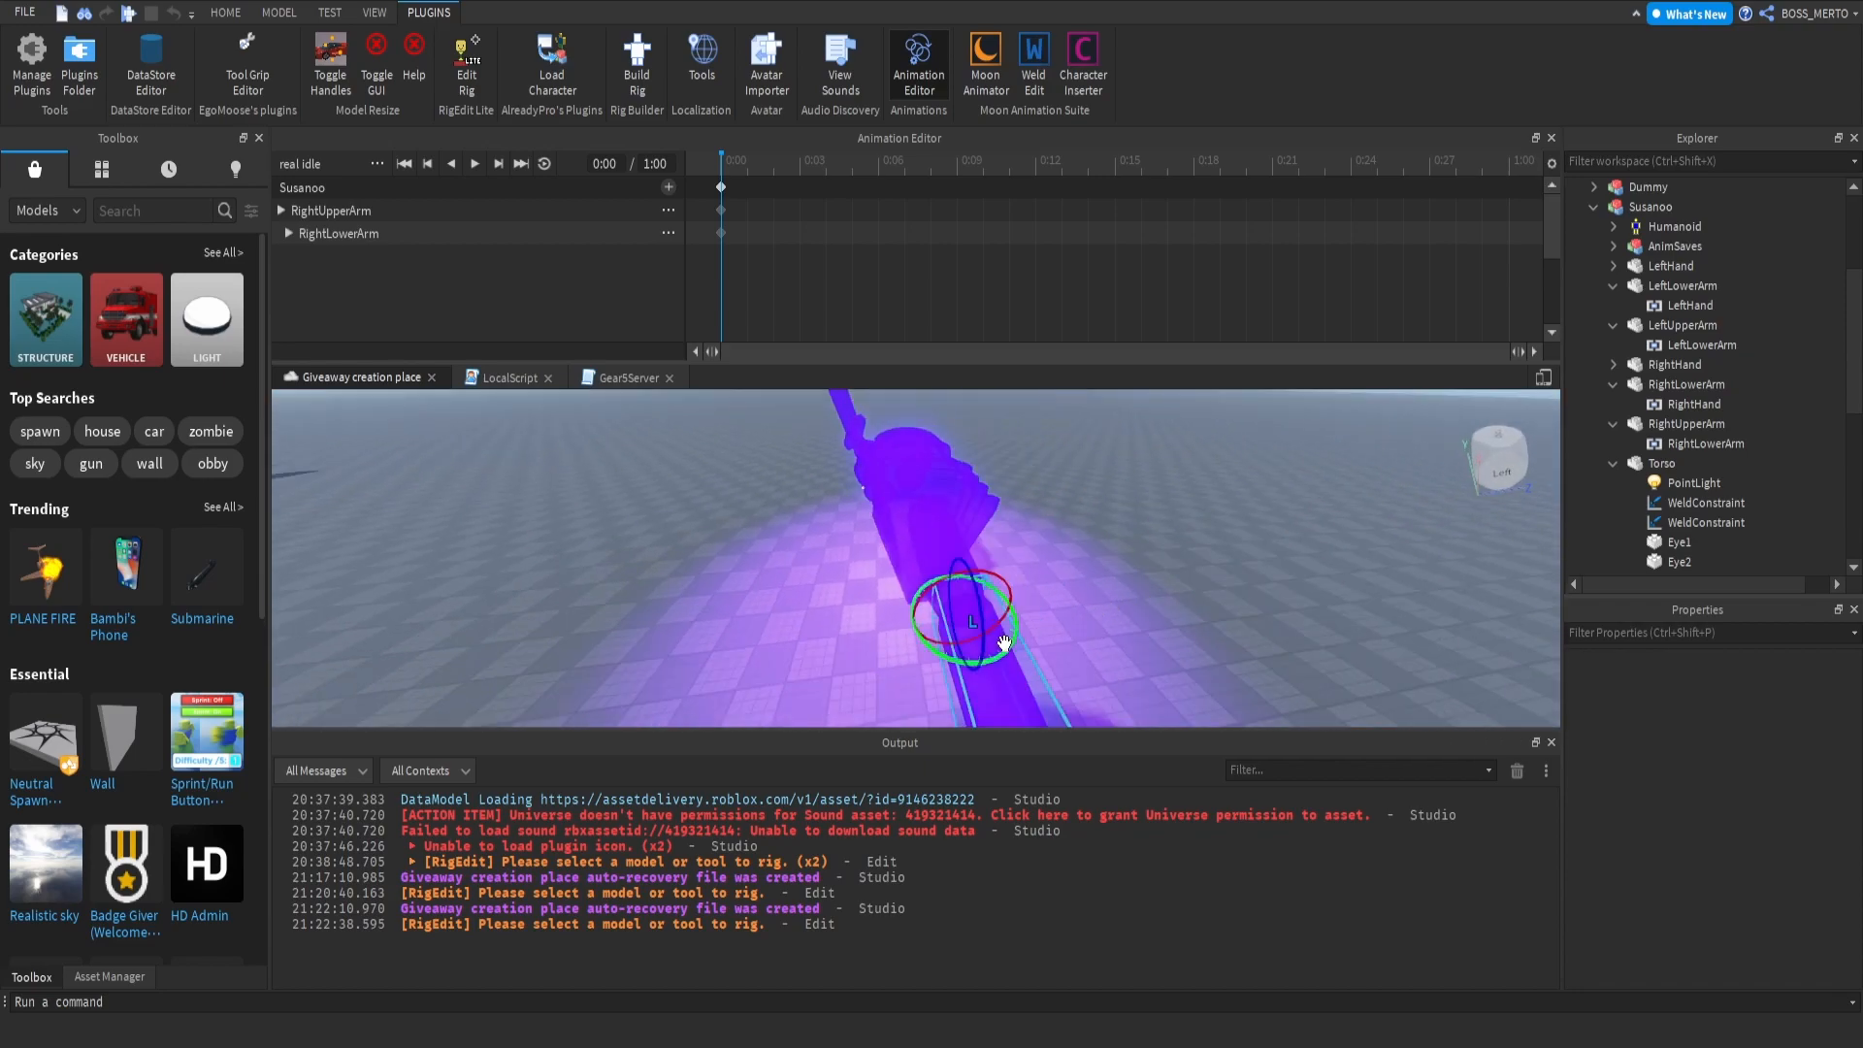
Step: Pose the left arm at 0:00 by rotating the upper arm at the shoulder and the lower arm at the elbow
left_click(958, 557)
left_click(971, 550)
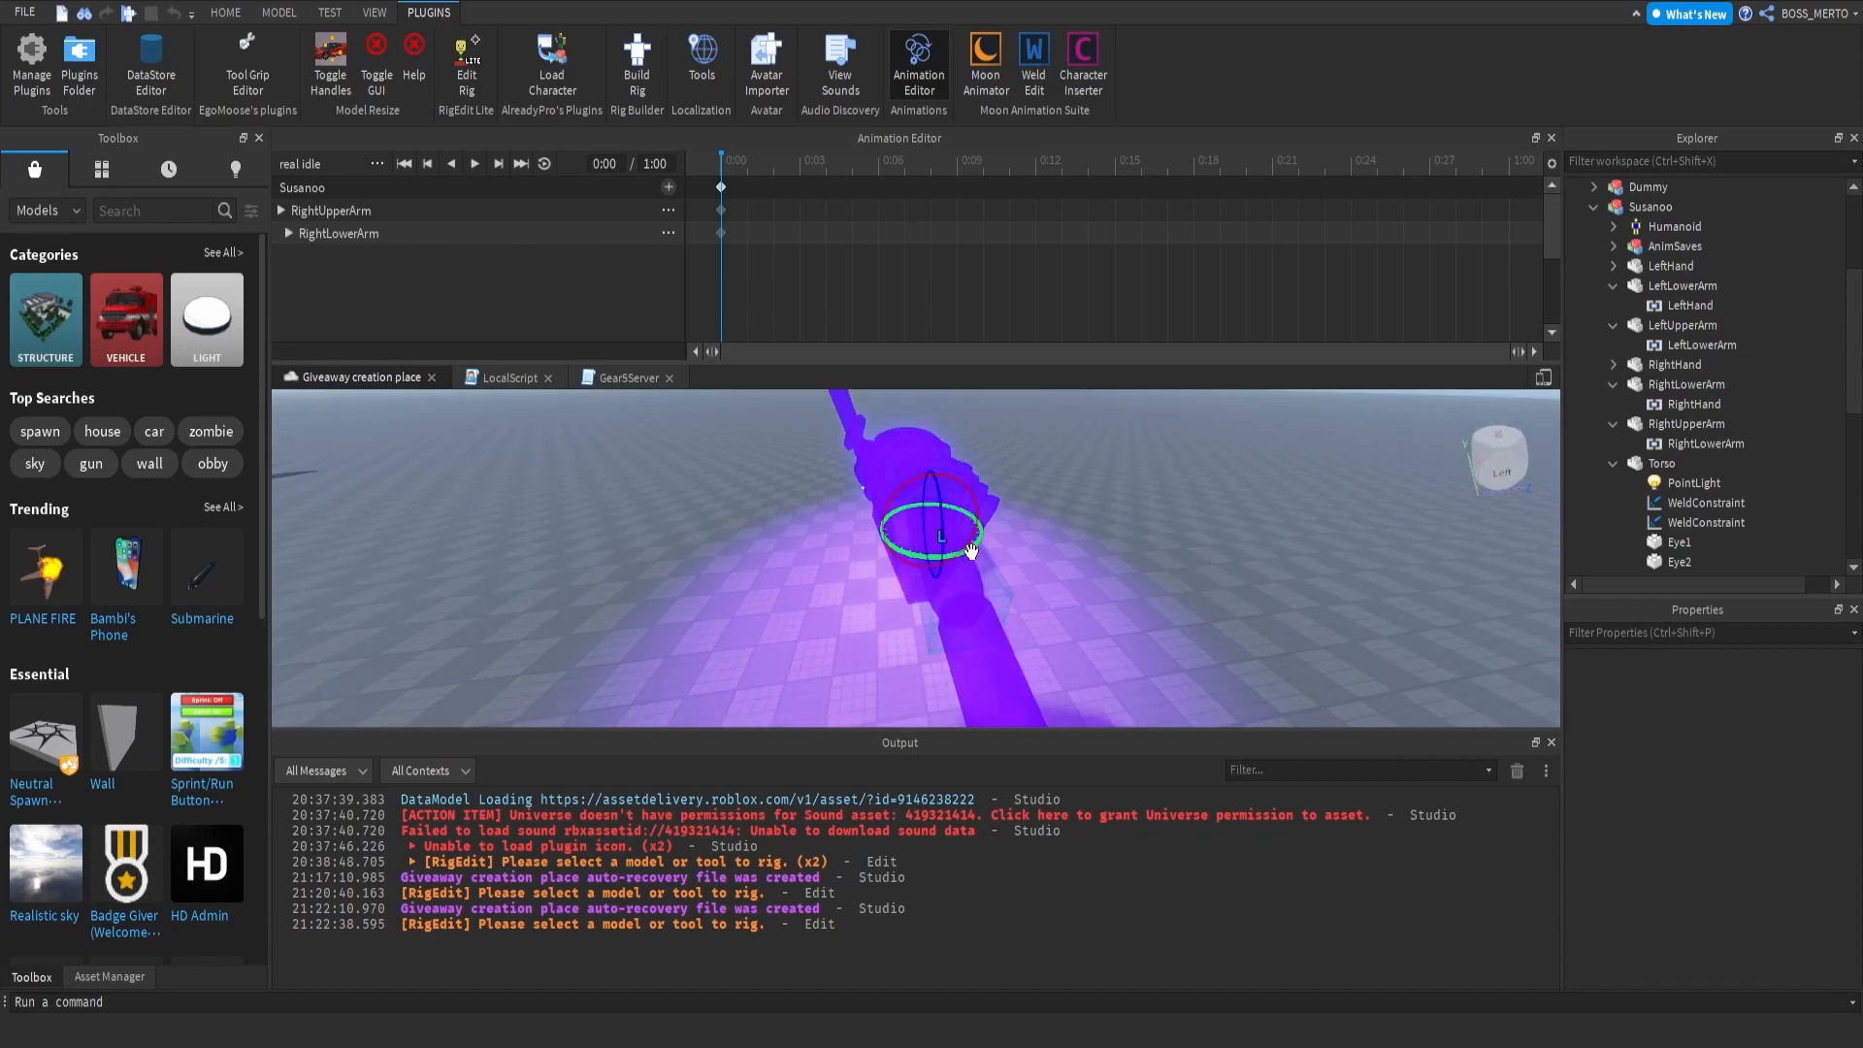
left_click_drag(957, 555, 1055, 621)
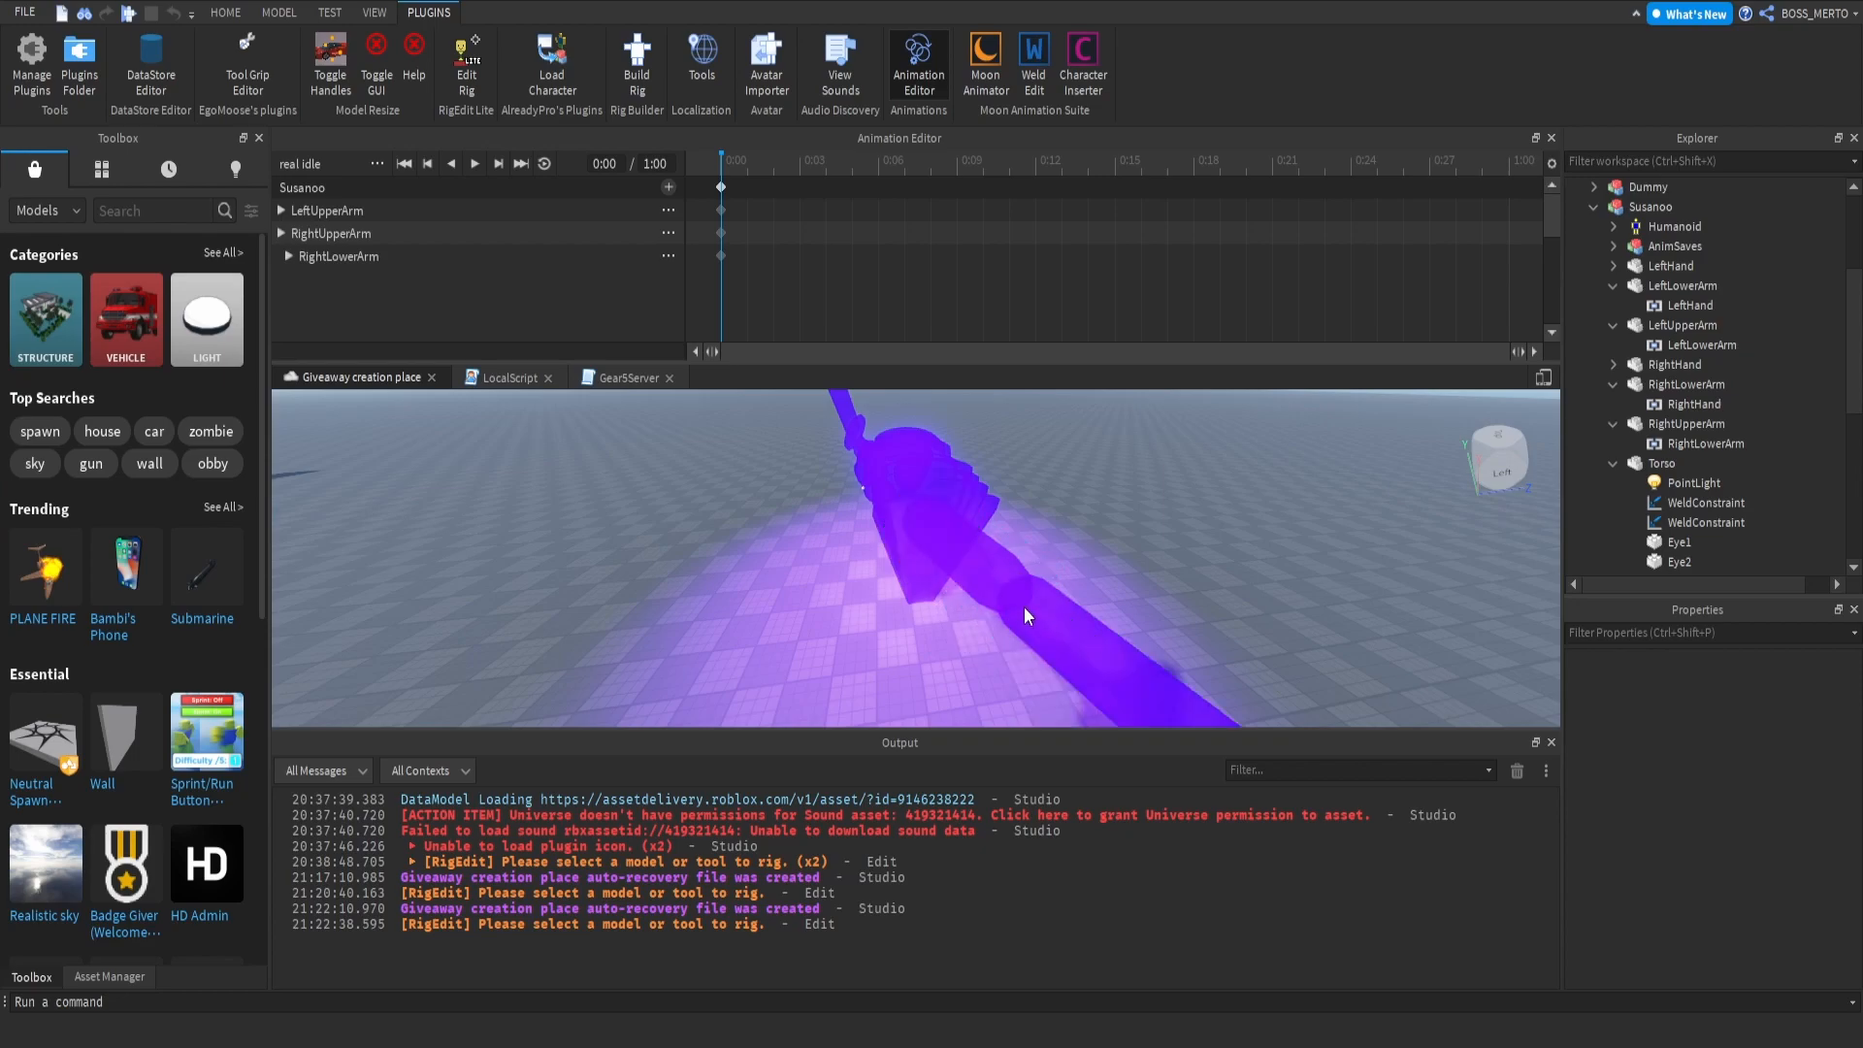
scroll(1063, 626, "up", 3)
left_click(1030, 573)
scroll(1029, 574, "down", 3)
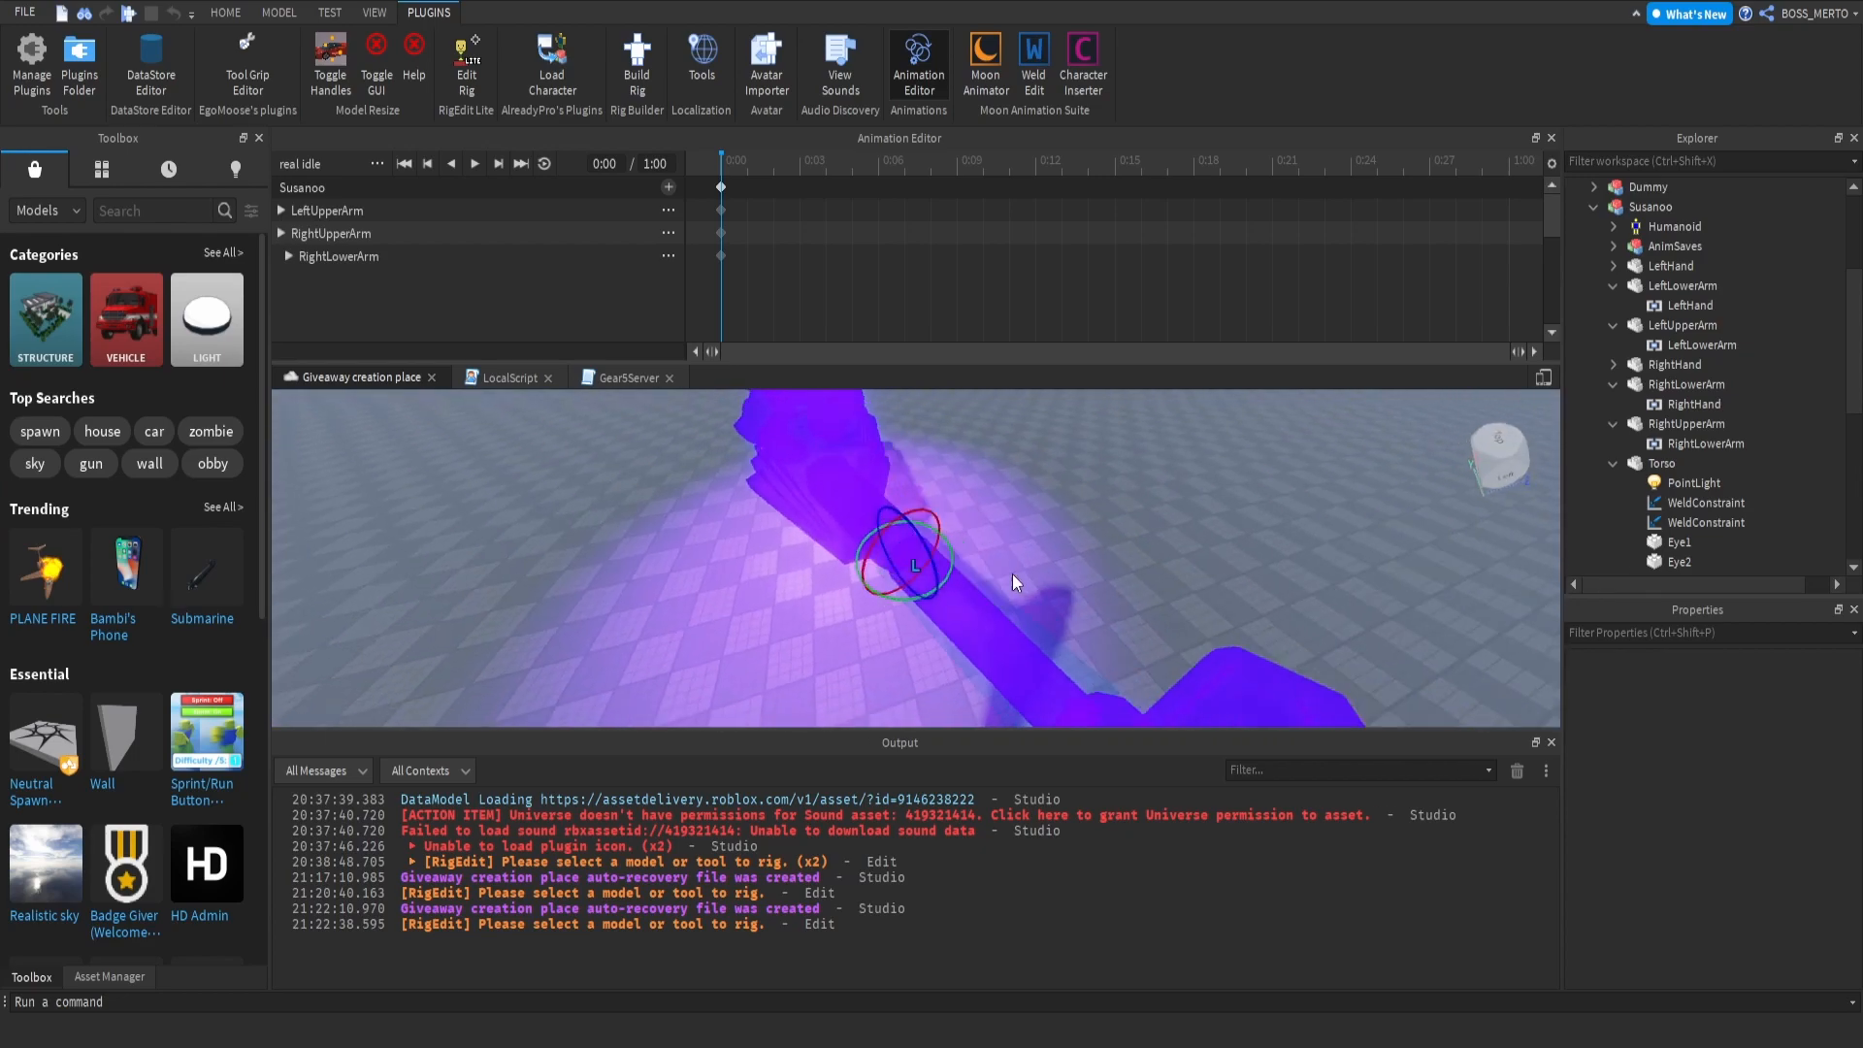
left_click_drag(878, 582, 799, 607)
right_click_drag(825, 584, 894, 524)
left_click_drag(911, 491, 853, 492)
right_click_drag(853, 492, 1124, 488)
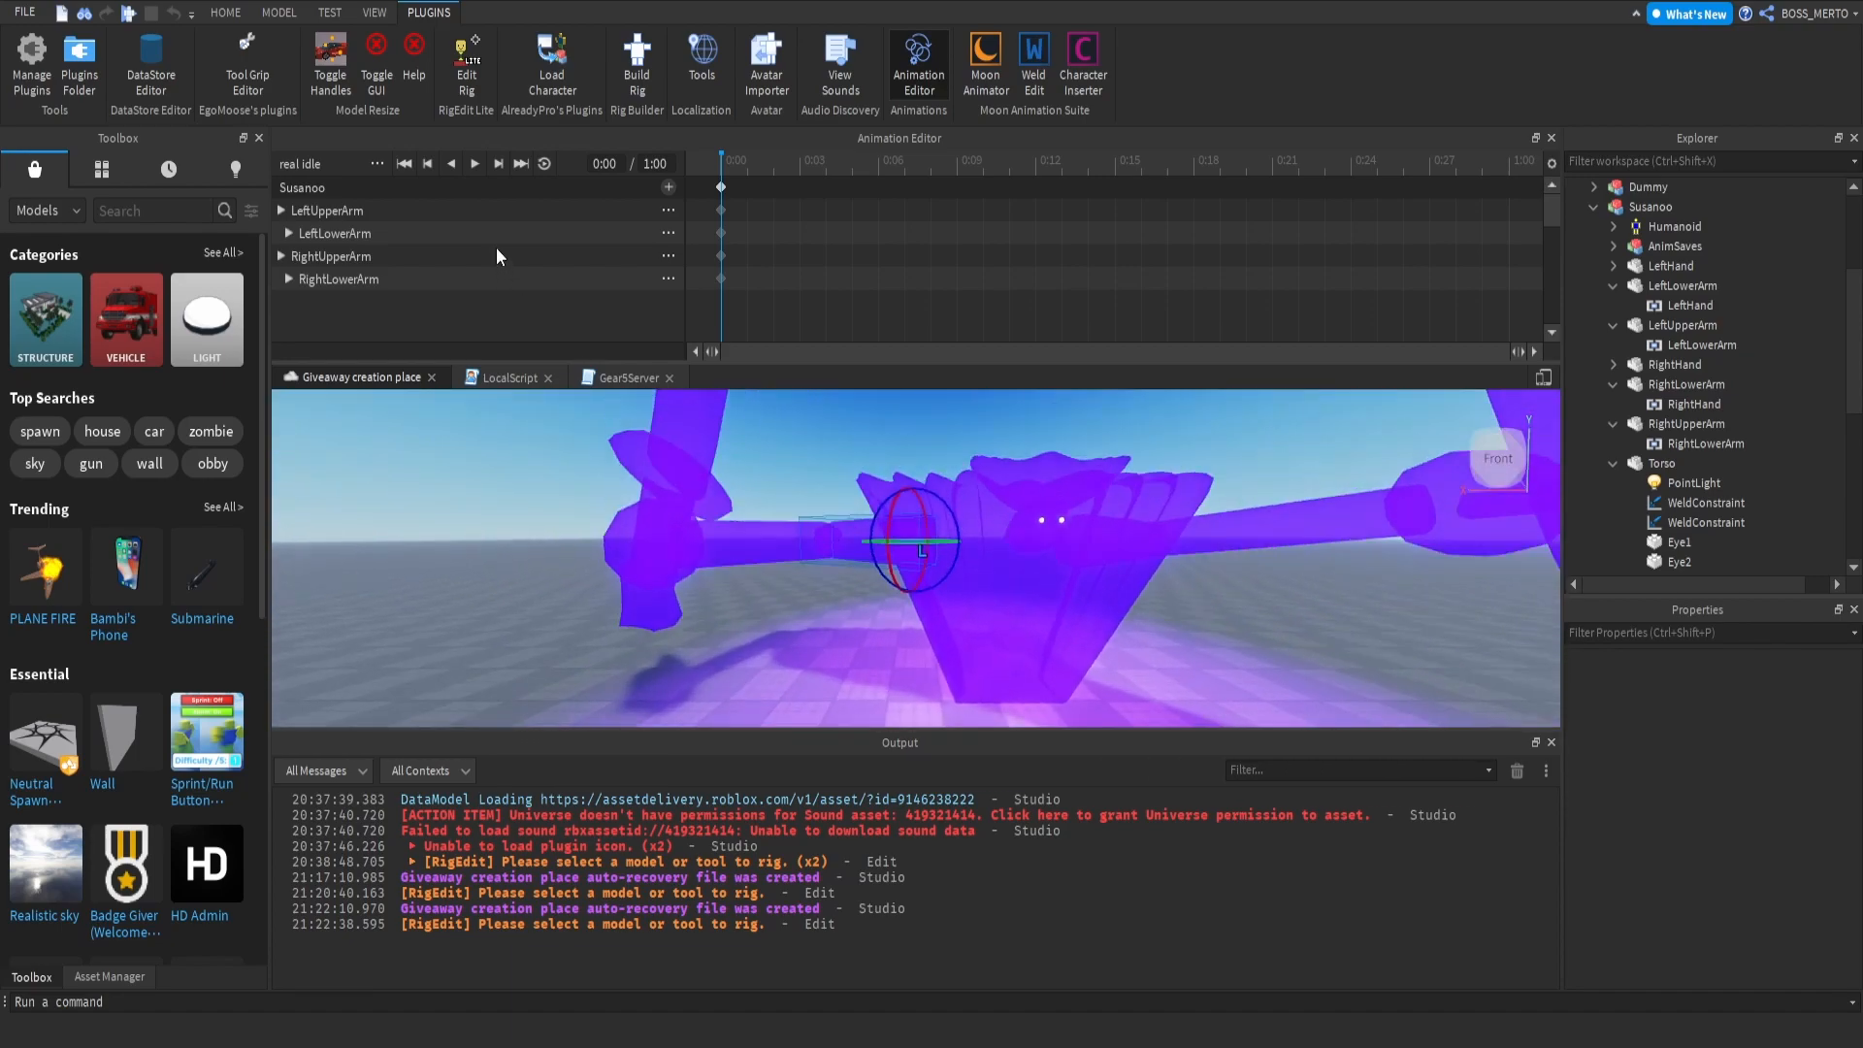
Step: Shift the right and left upper arms slightly at the shoulders in the 0:00 pose
left_click(287, 17)
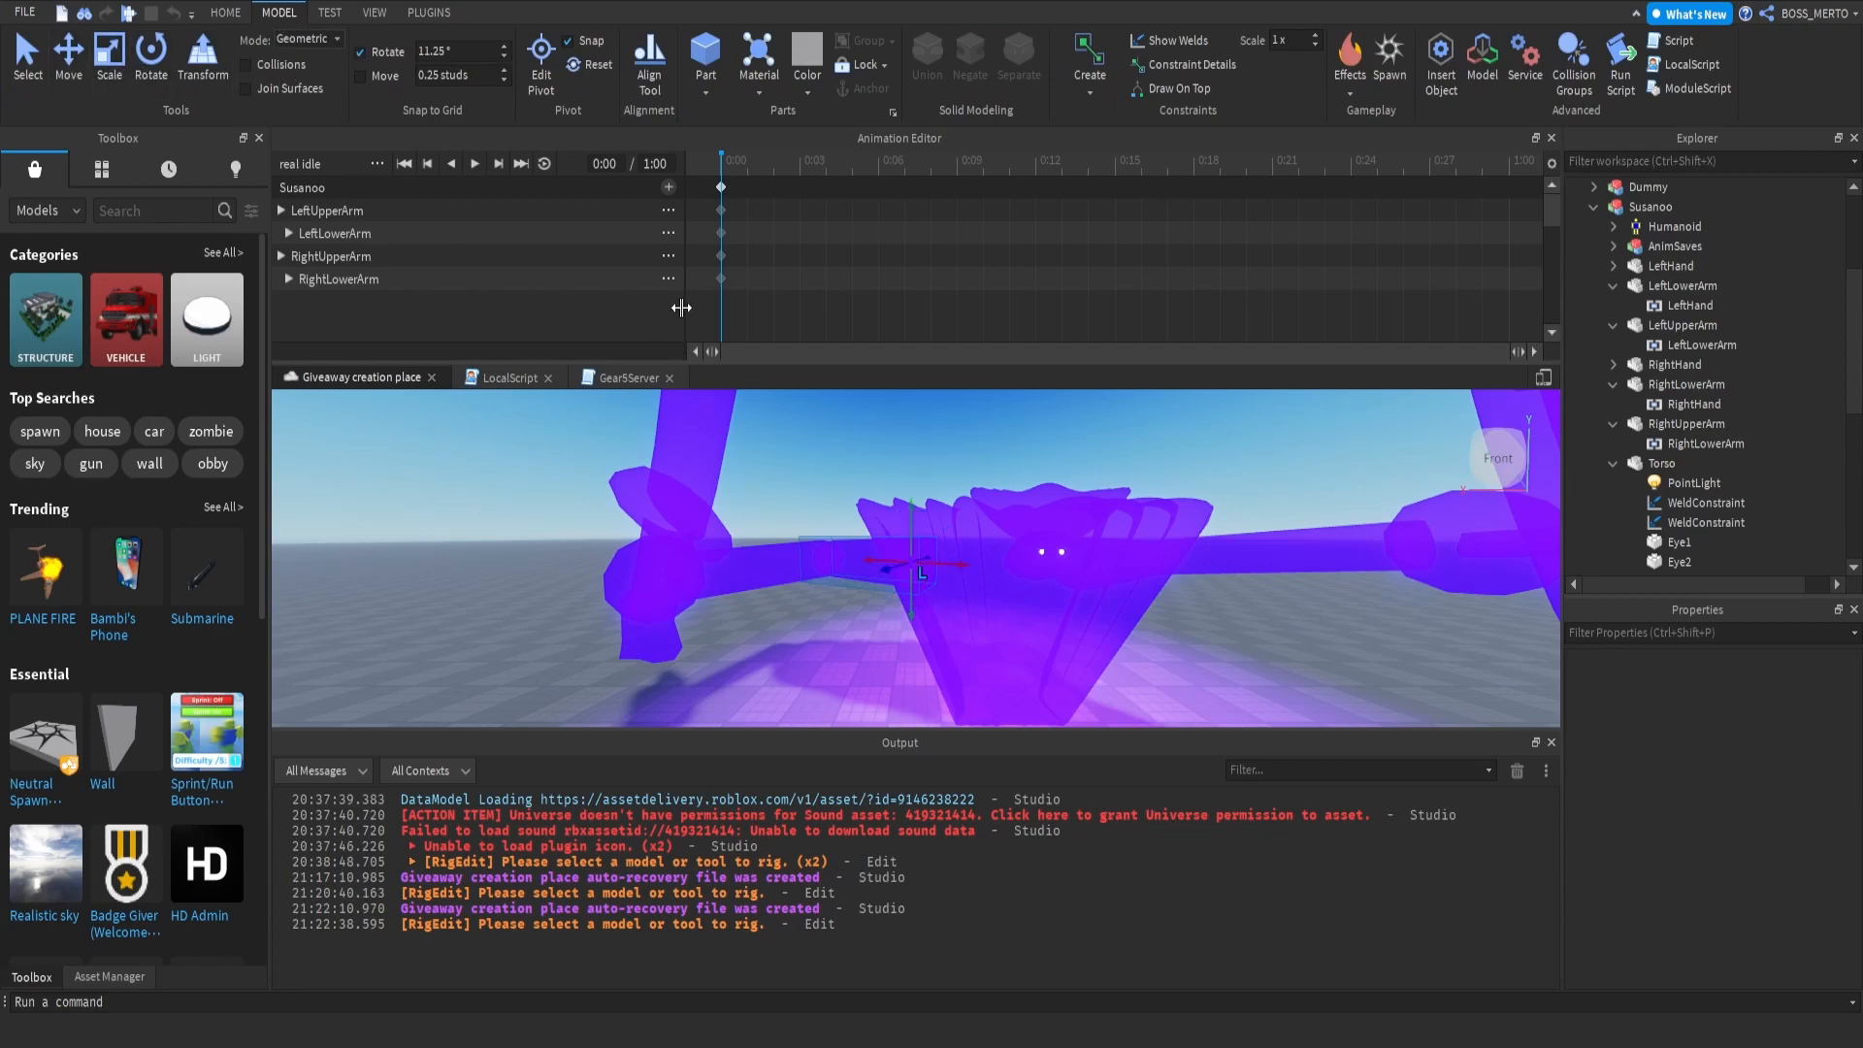
right_click_drag(829, 412, 829, 411)
scroll(829, 411, "up", 5)
left_click_drag(953, 439, 953, 436)
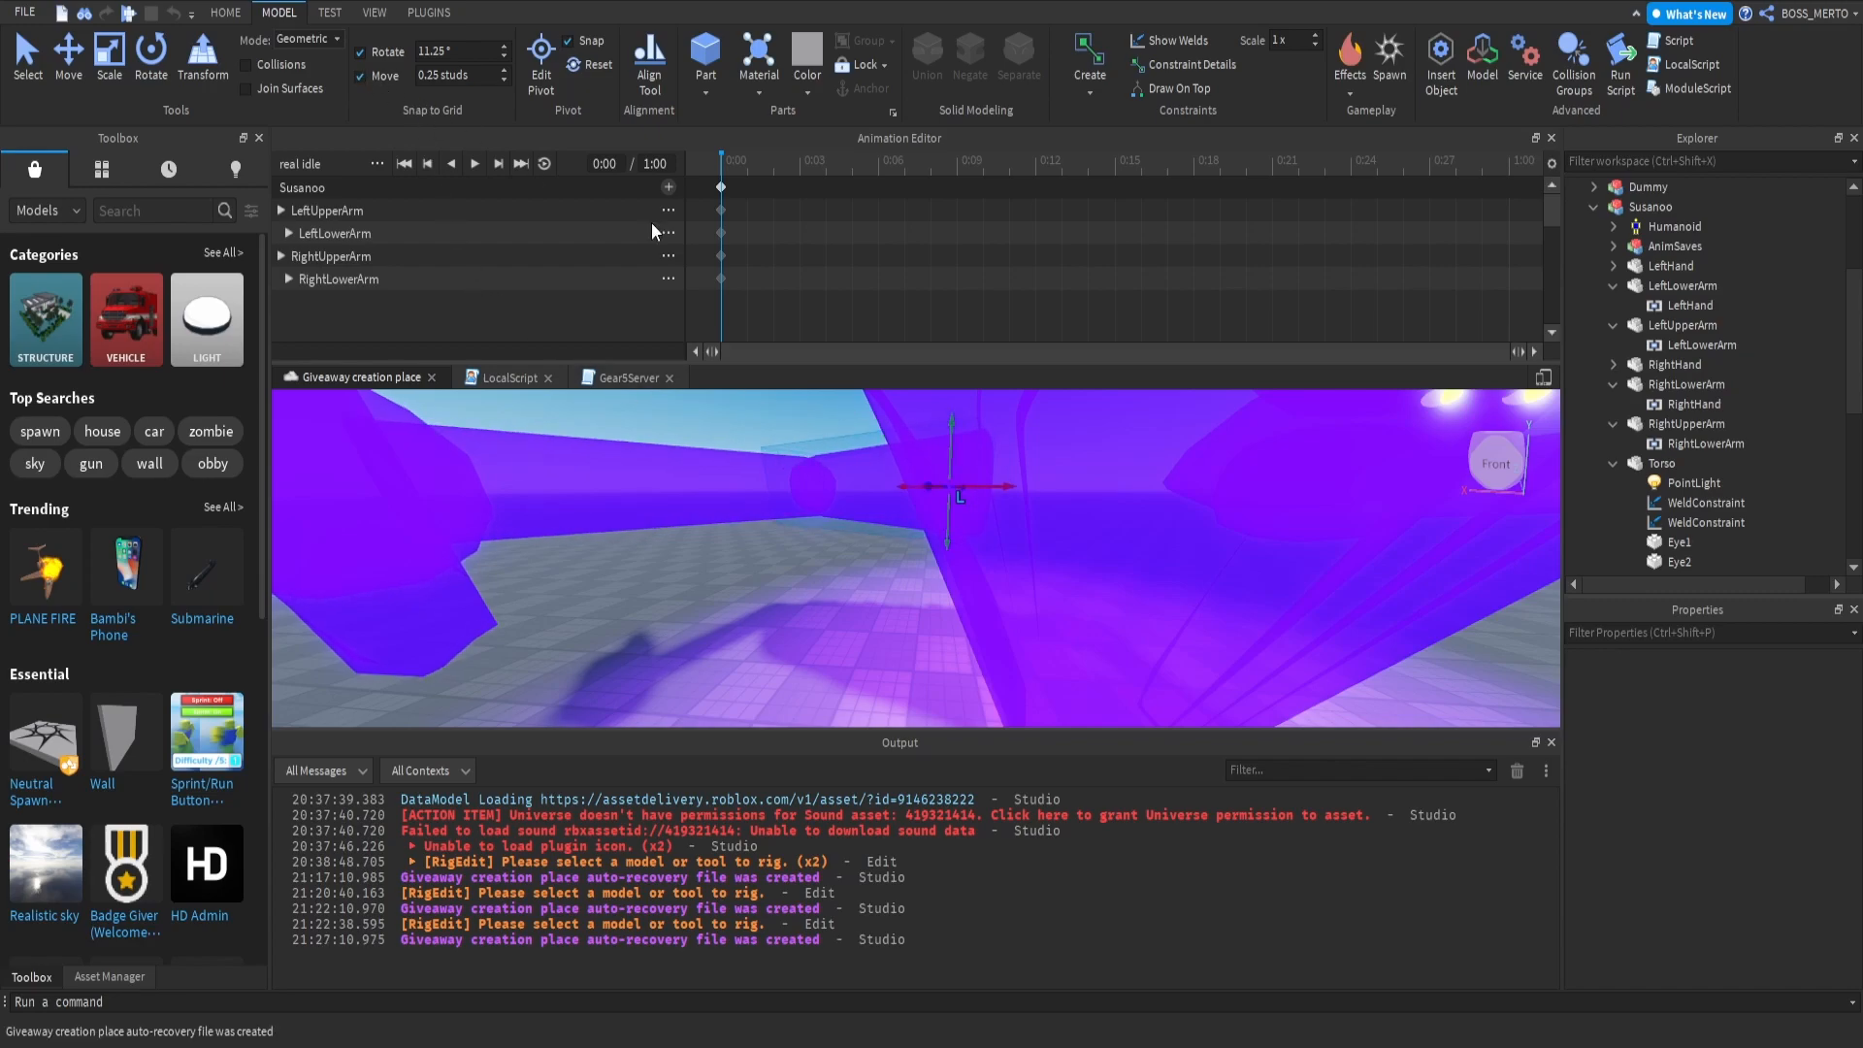
left_click_drag(949, 445, 977, 448)
key("s")
key("d")
left_click(1059, 508)
left_click_drag(958, 469, 961, 454)
key("s")
right_click_drag(960, 456, 975, 460)
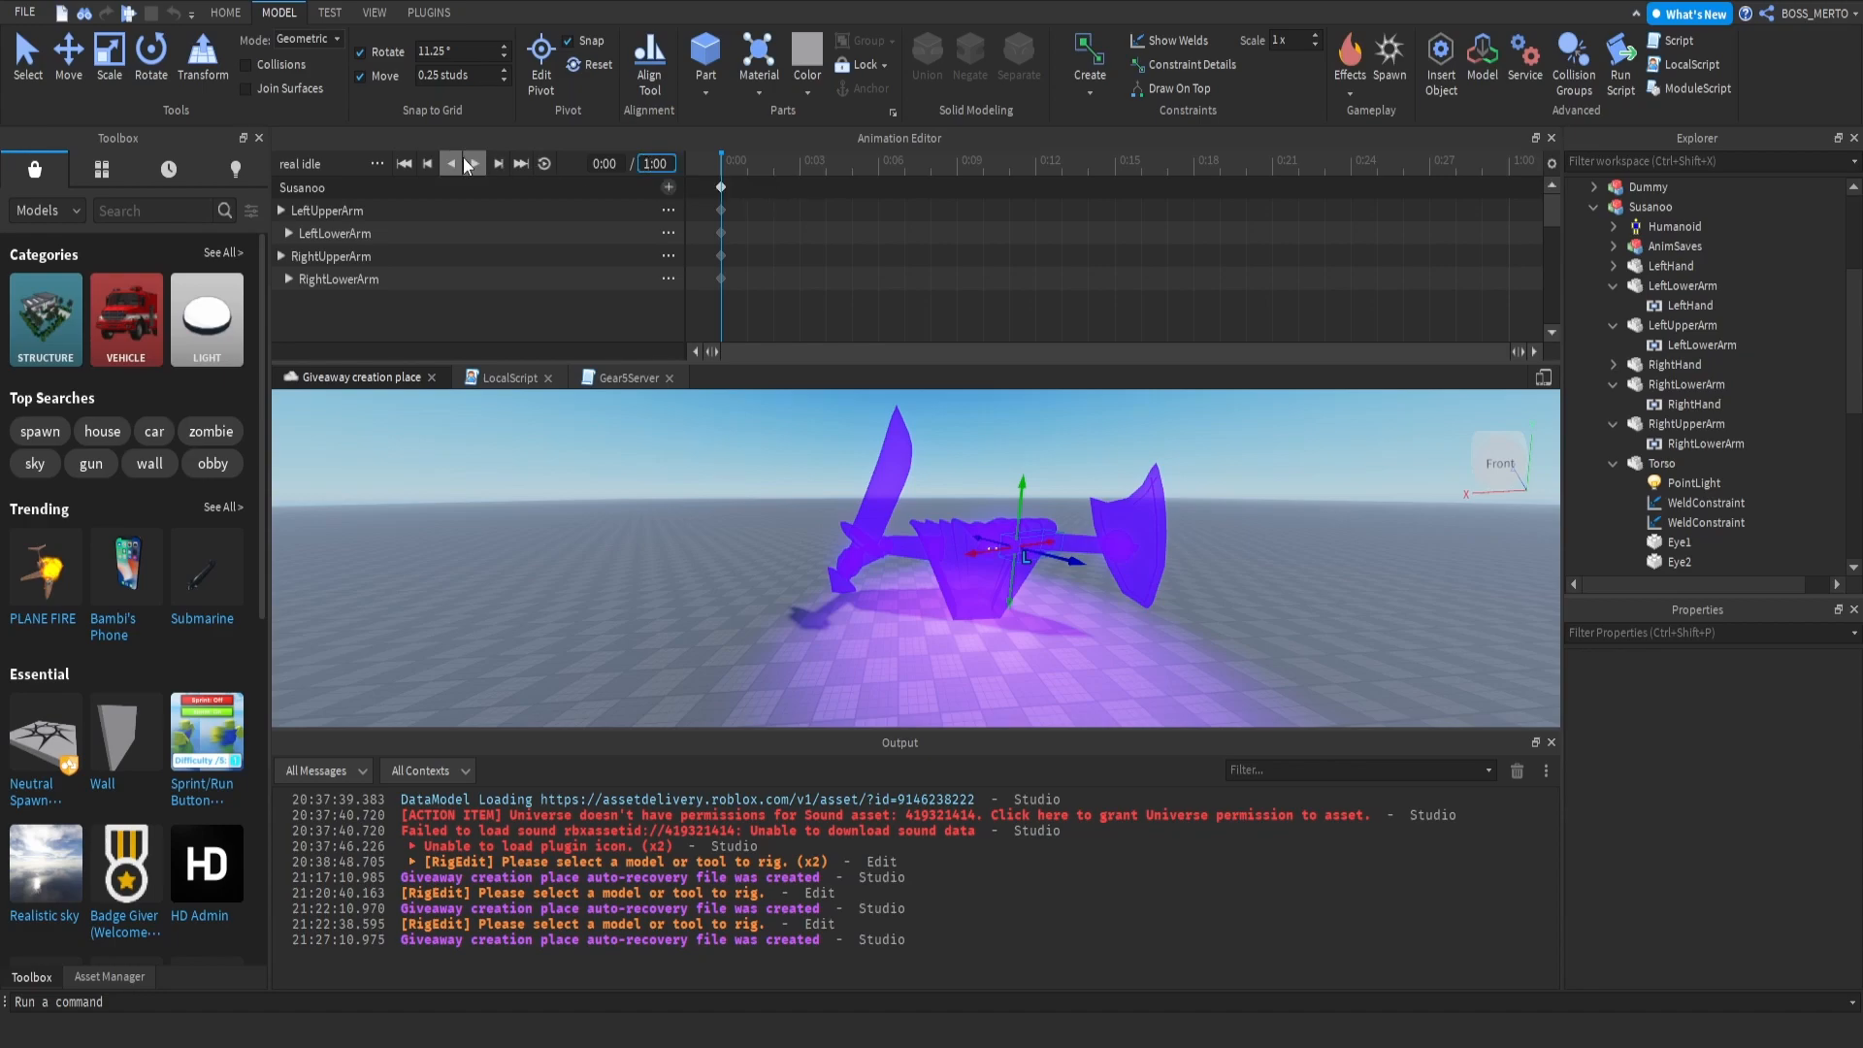
Step: Set the animation length to 4:00 and raise both upper arms slightly at the 2:00 mark
type("4")
key("Return")
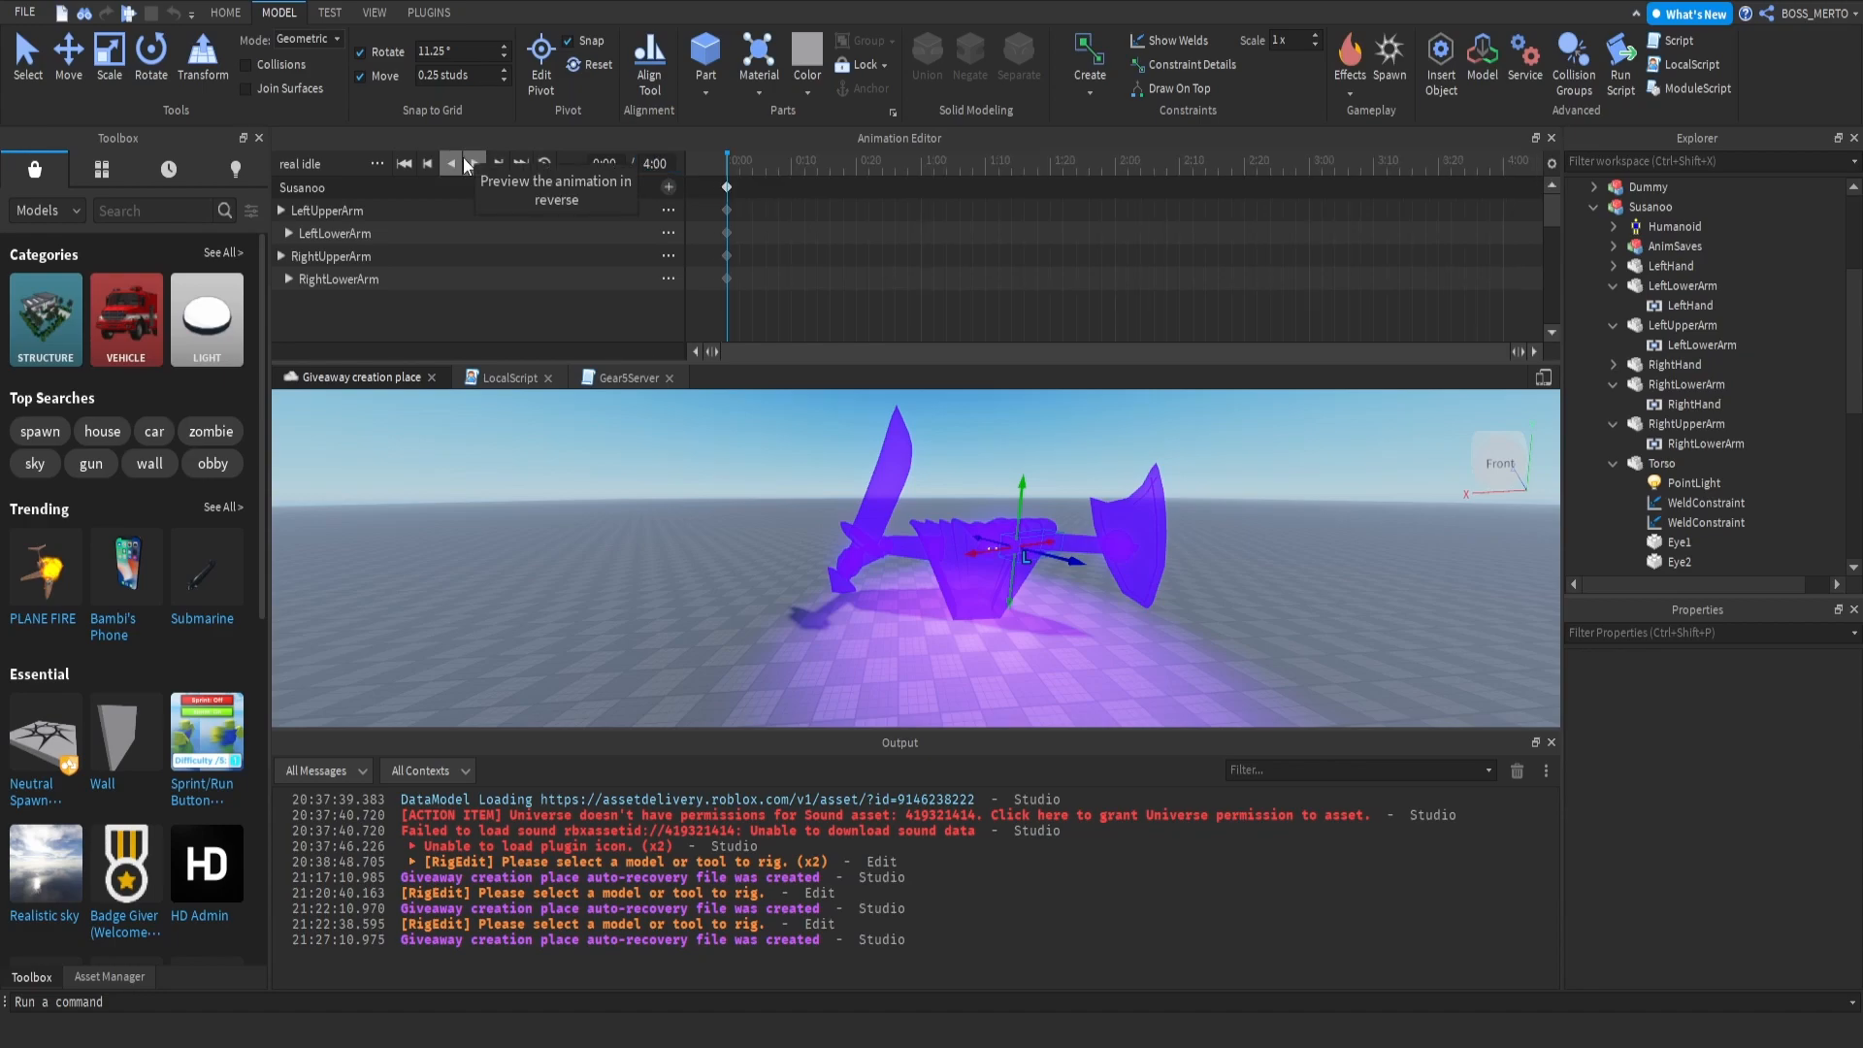
key("w")
right_click_drag(1003, 438, 970, 485)
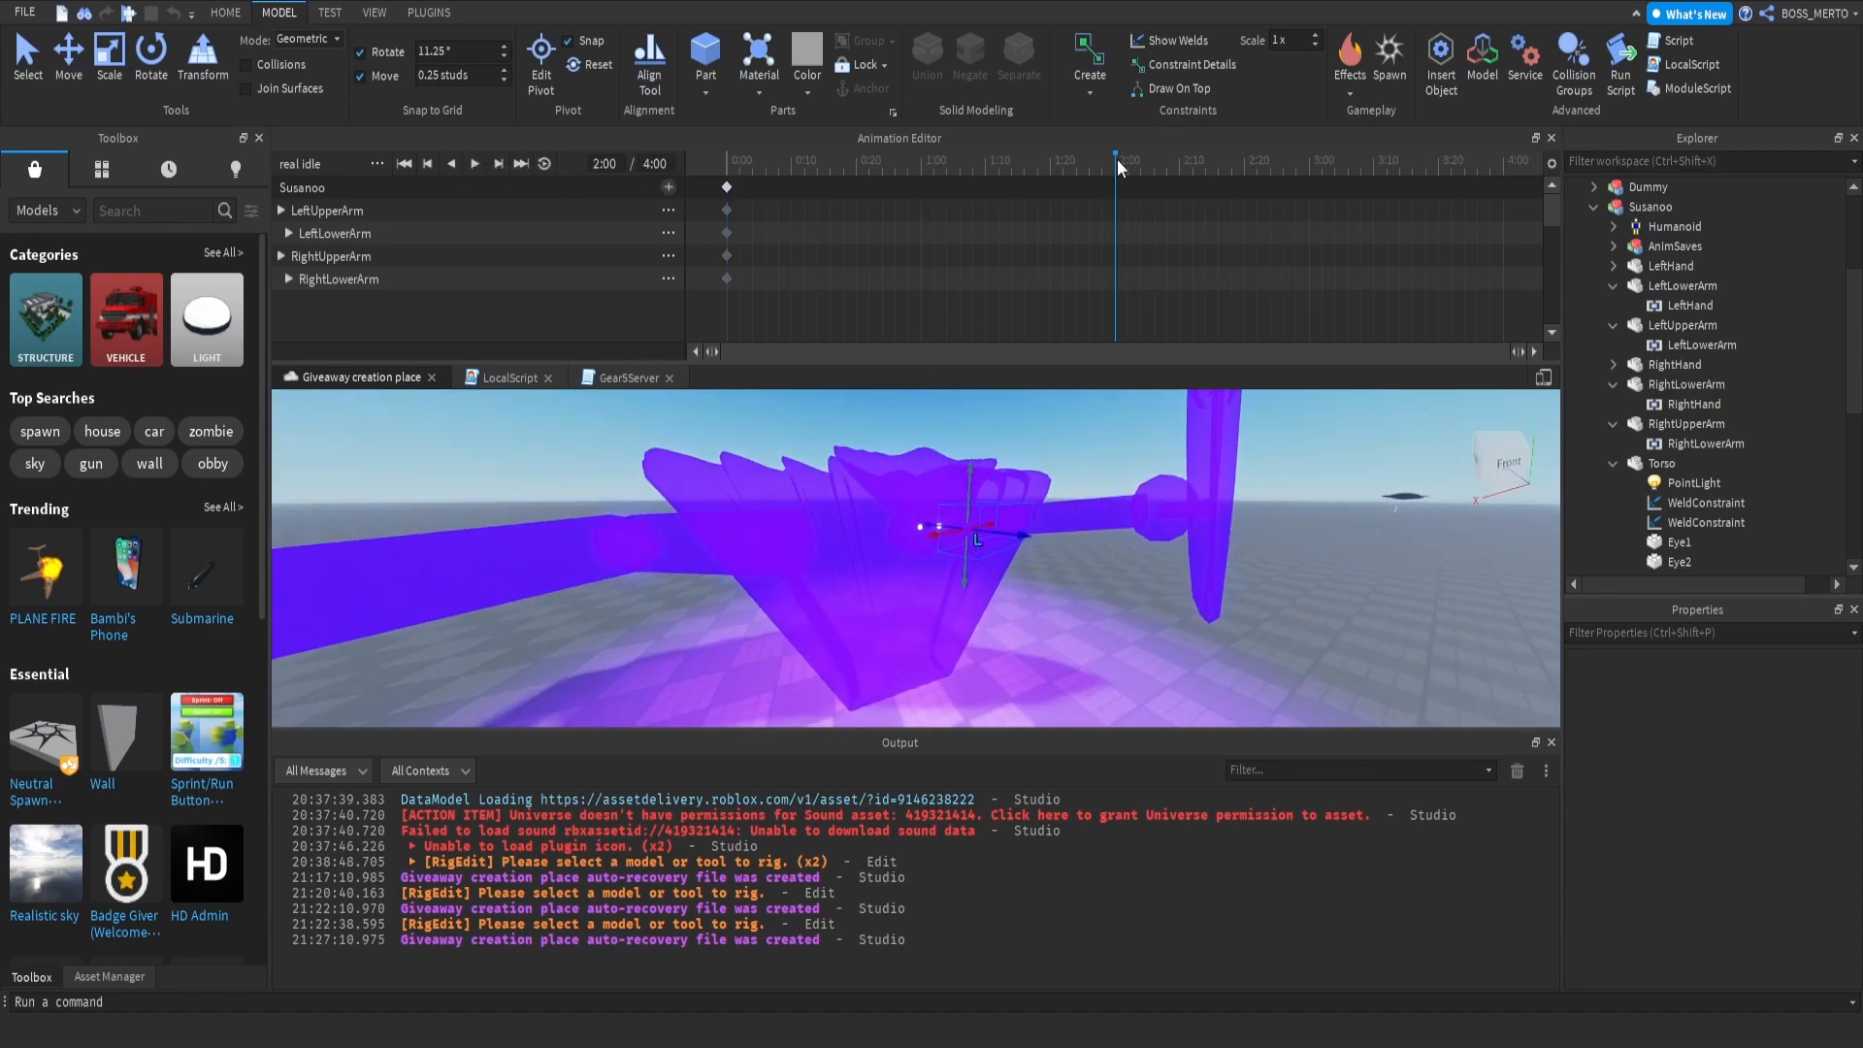
left_click(669, 550)
left_click_drag(762, 499, 766, 494)
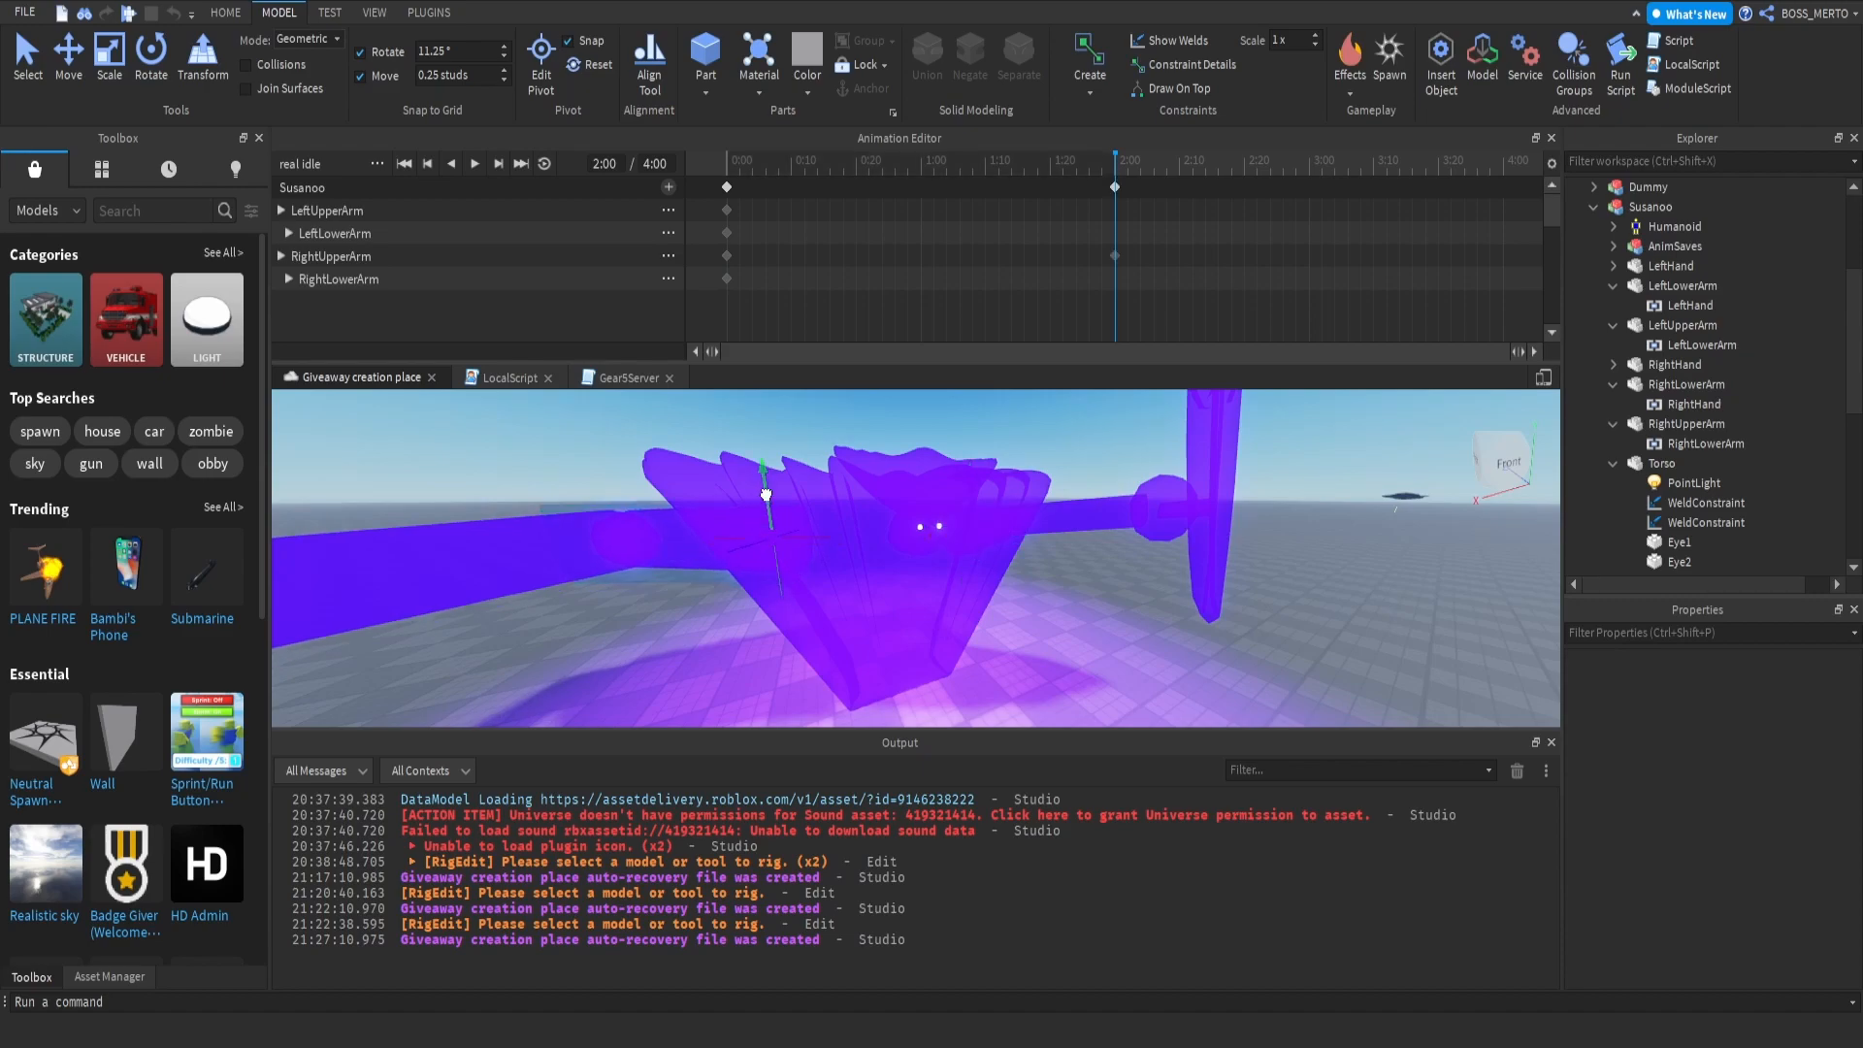
right_click_drag(821, 515, 1103, 552)
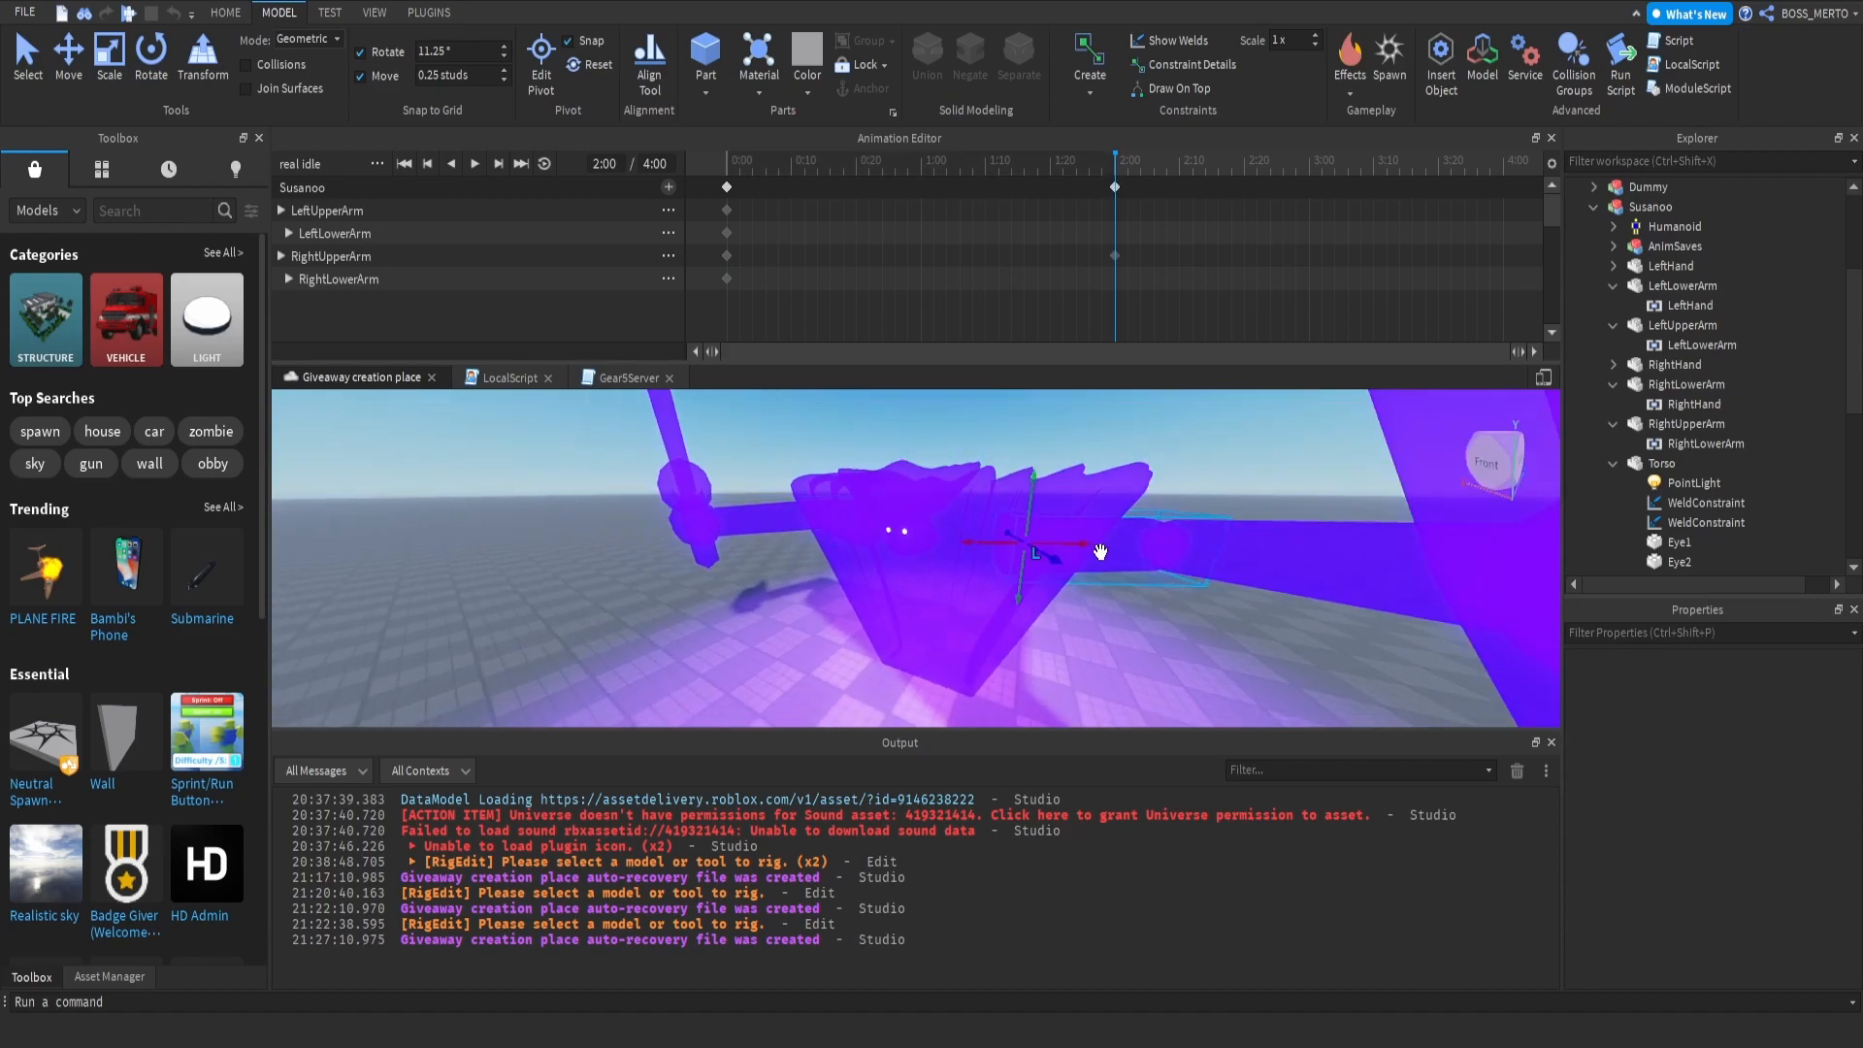
left_click_drag(1032, 492, 1033, 483)
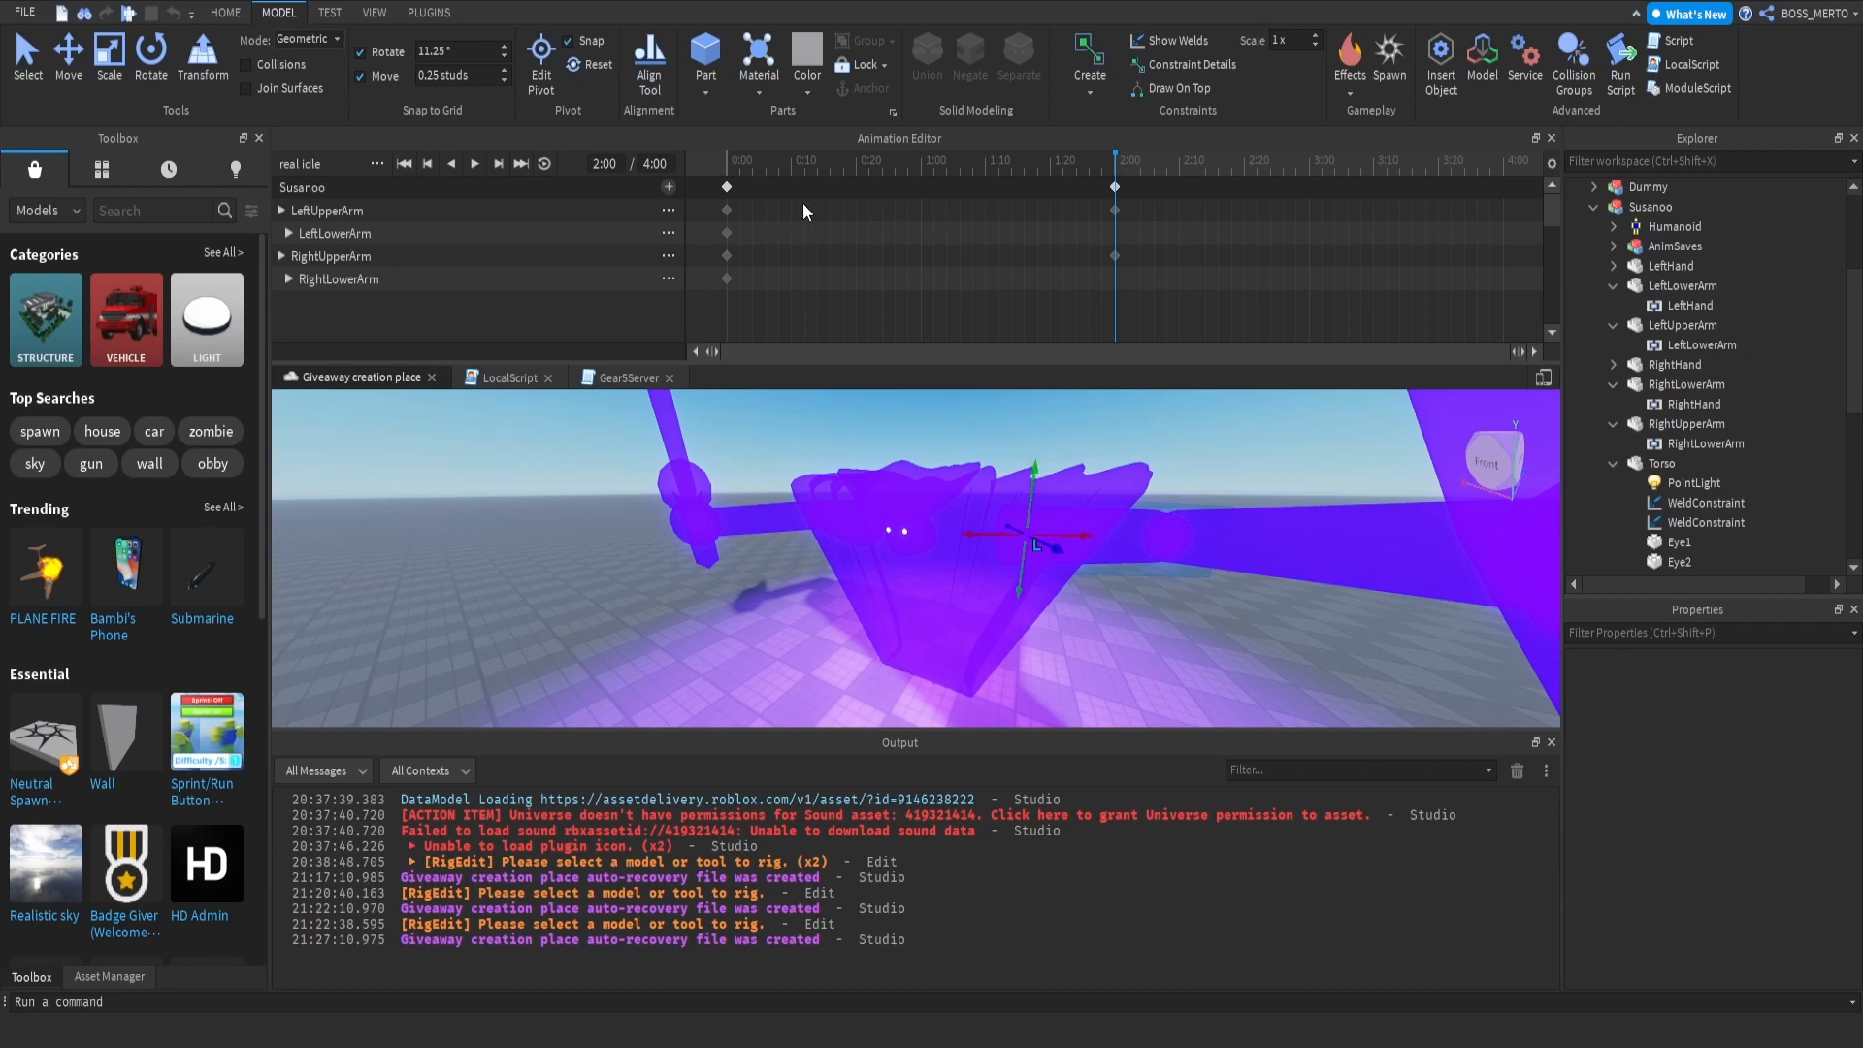
Step: Copy the 0:00 keyframes to 4:00 and preview the looping animation
left_click(725, 187)
left_click(1503, 161)
key("ctrl+v")
left_click(738, 159)
key("space")
scroll(595, 573, "down", 4)
right_click_drag(596, 574, 610, 557)
key("a")
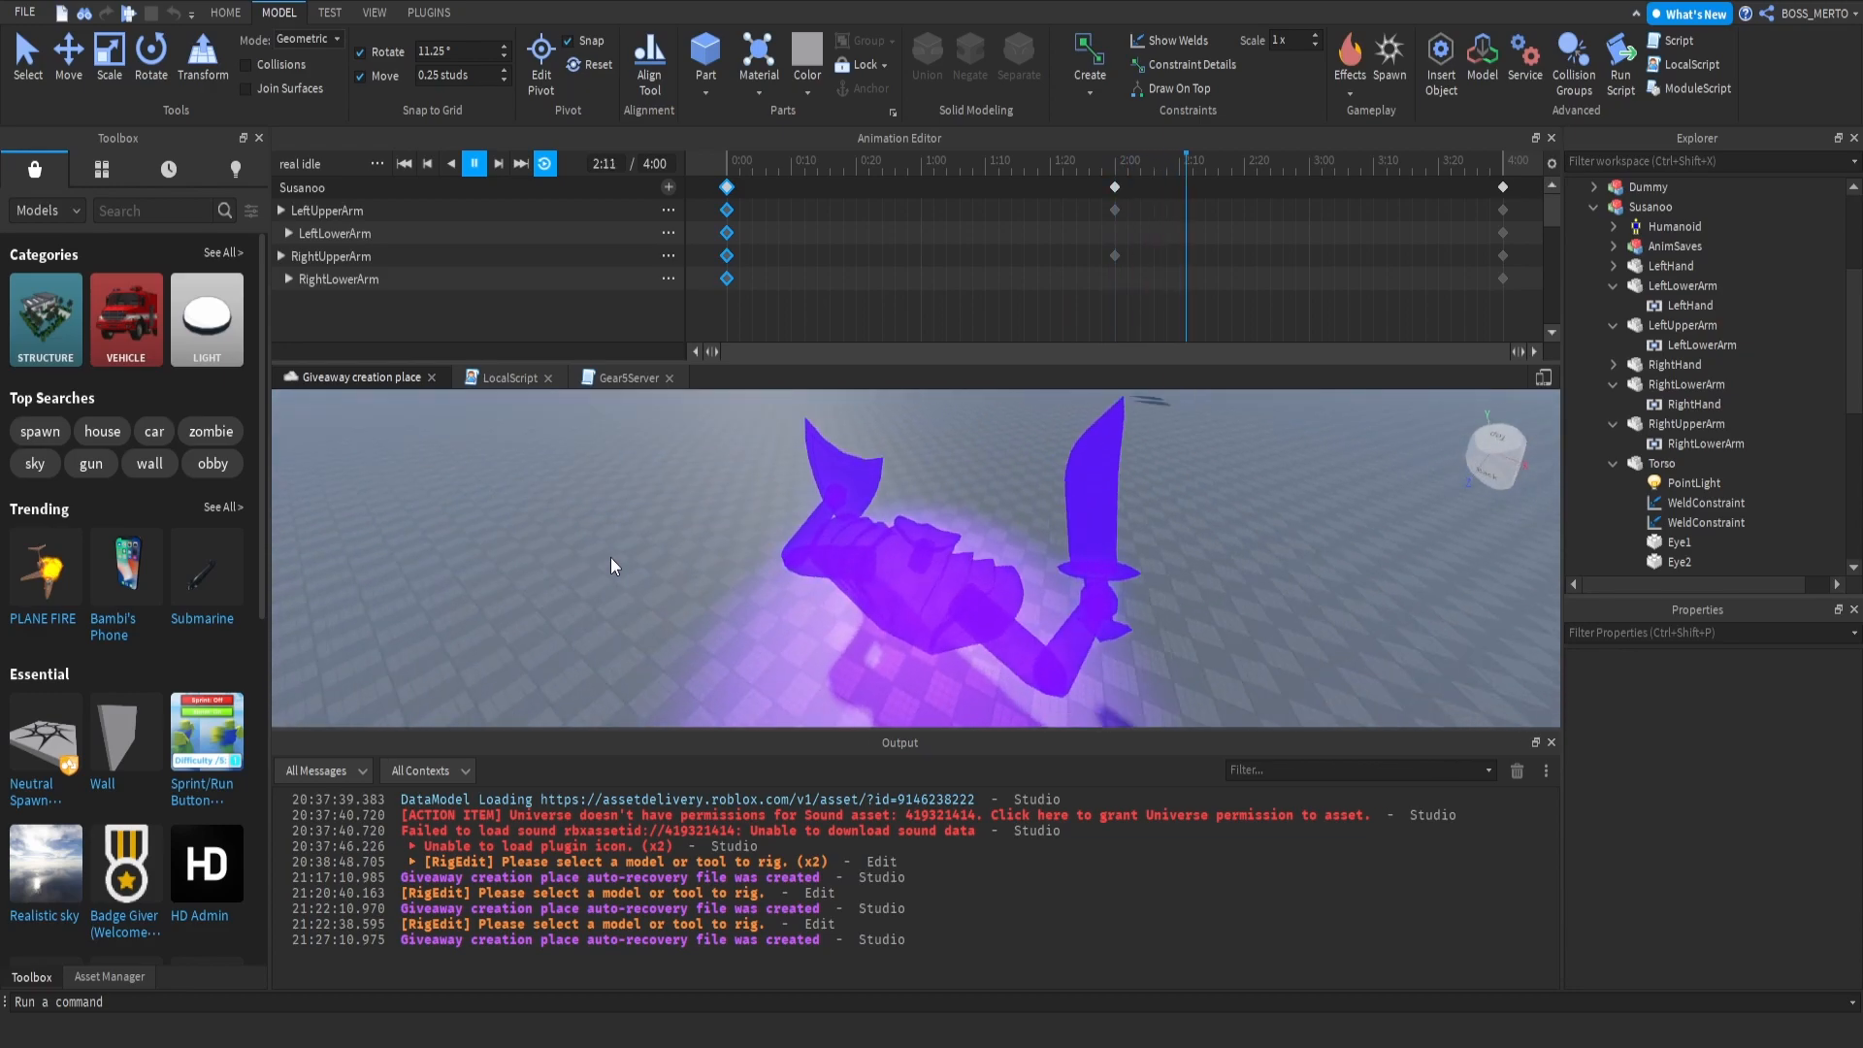
right_click_drag(832, 533, 869, 562)
key("w")
key("space")
Step: At 2:00, shift the left and right lower arms slightly at the elbows to add keyframes for both
left_click(1120, 166)
key("w")
left_click(961, 524)
left_click_drag(850, 482, 844, 488)
right_click_drag(844, 489, 802, 490)
left_click(853, 547)
key("w")
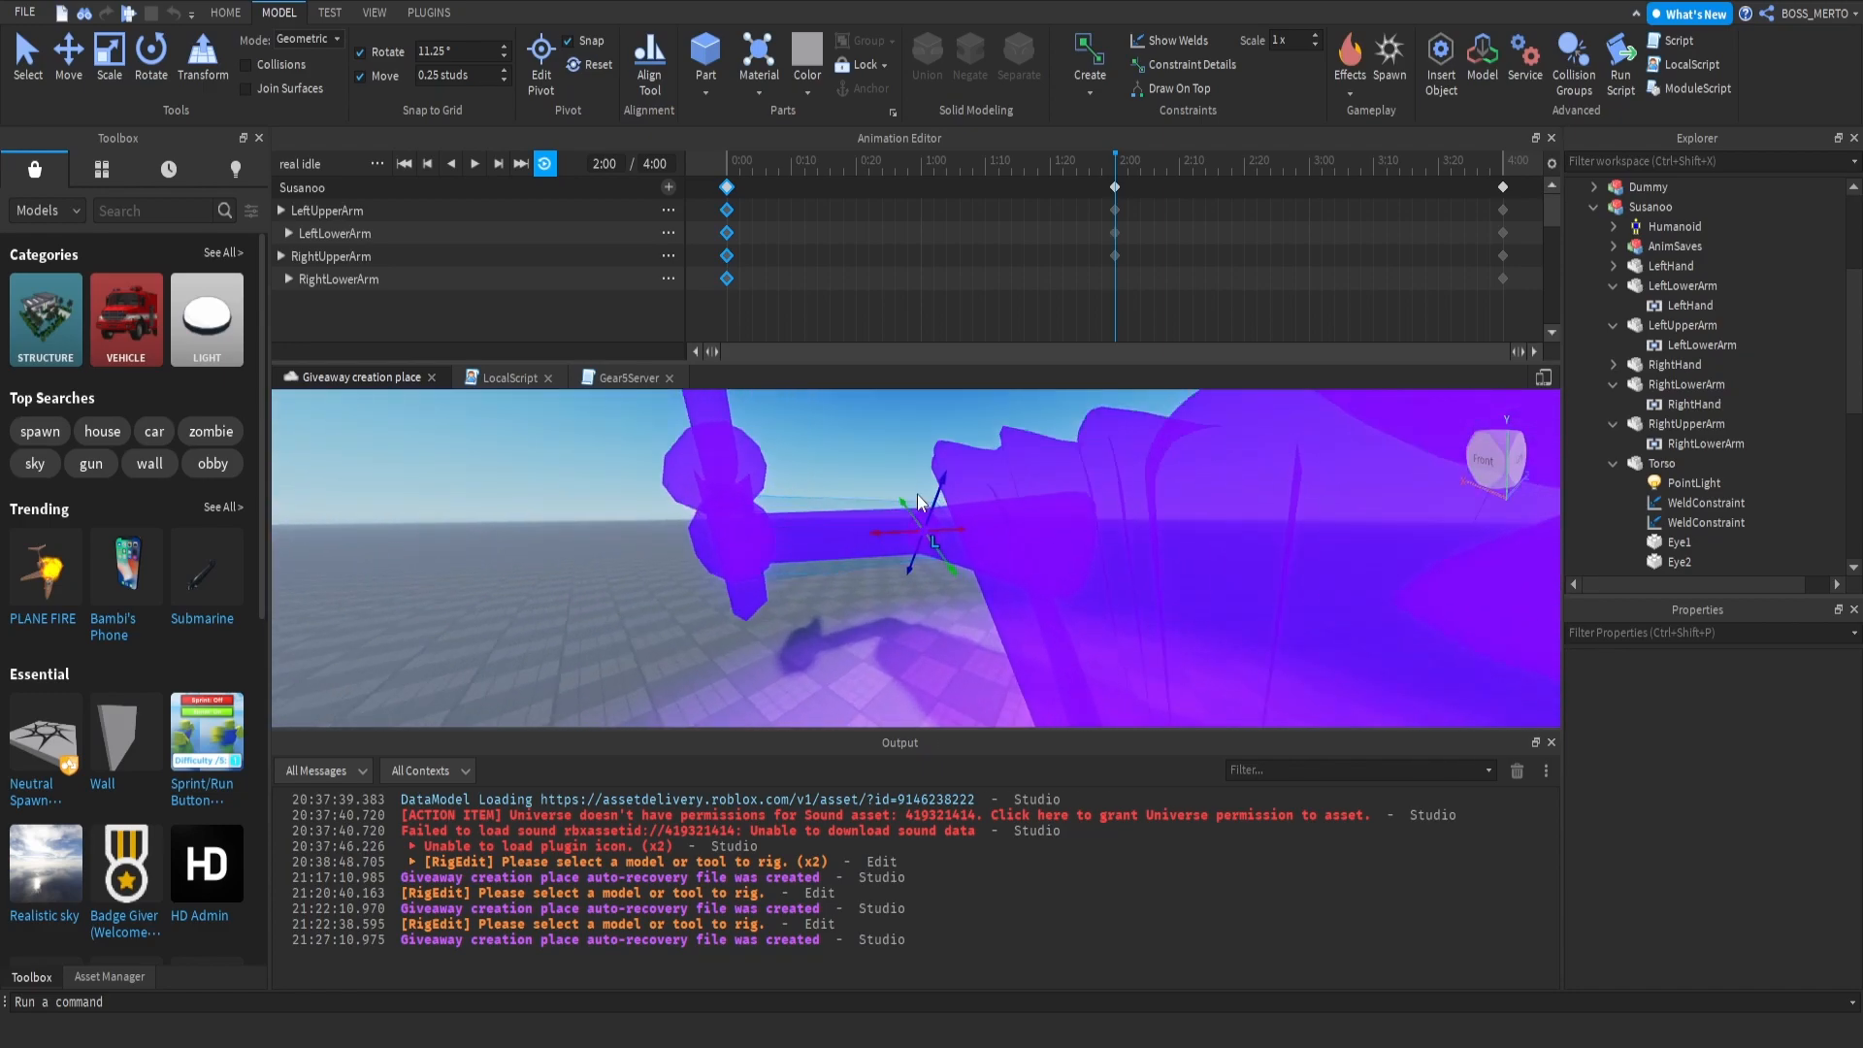
left_click_drag(935, 493, 937, 490)
Step: Play the real idle animation and examine the arm movement from several angles
left_click(475, 164)
right_click_drag(511, 539, 631, 527)
scroll(632, 527, "down", 4)
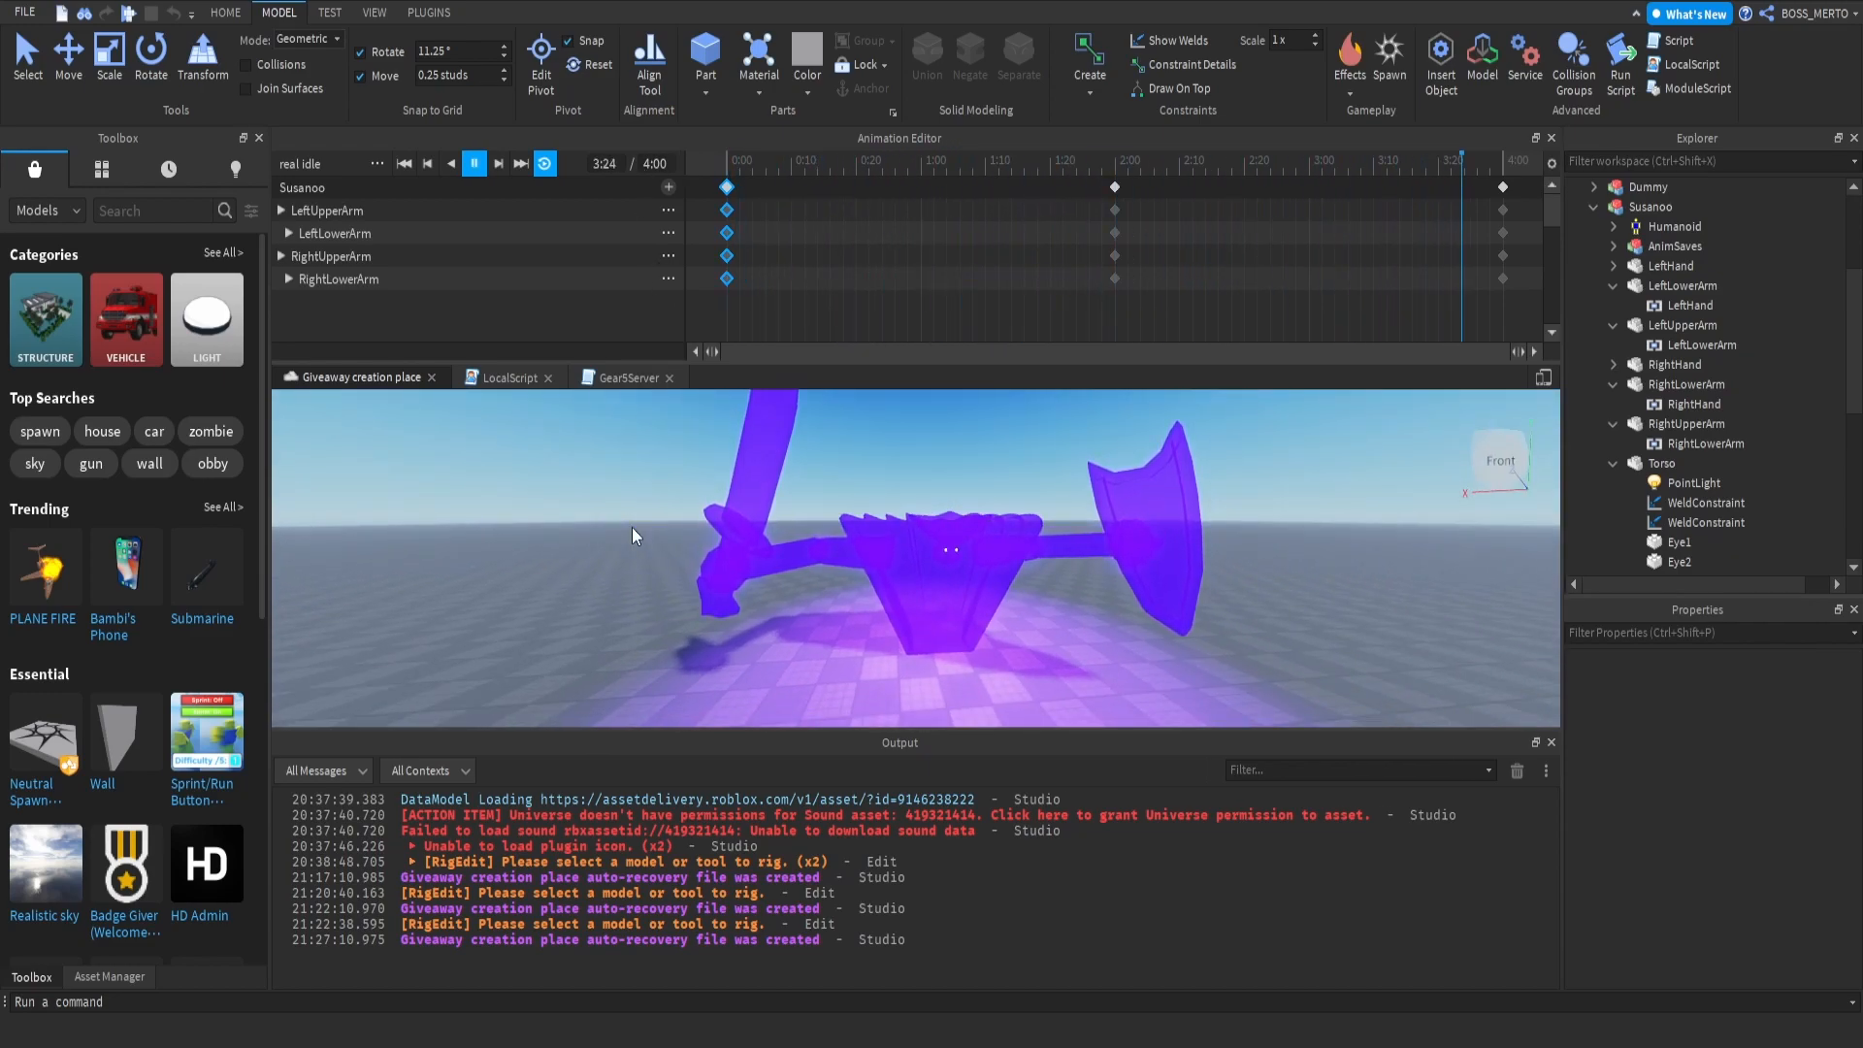
key("a")
right_click_drag(665, 527, 650, 532)
key("s")
key("d")
key("w")
key("e")
key("w")
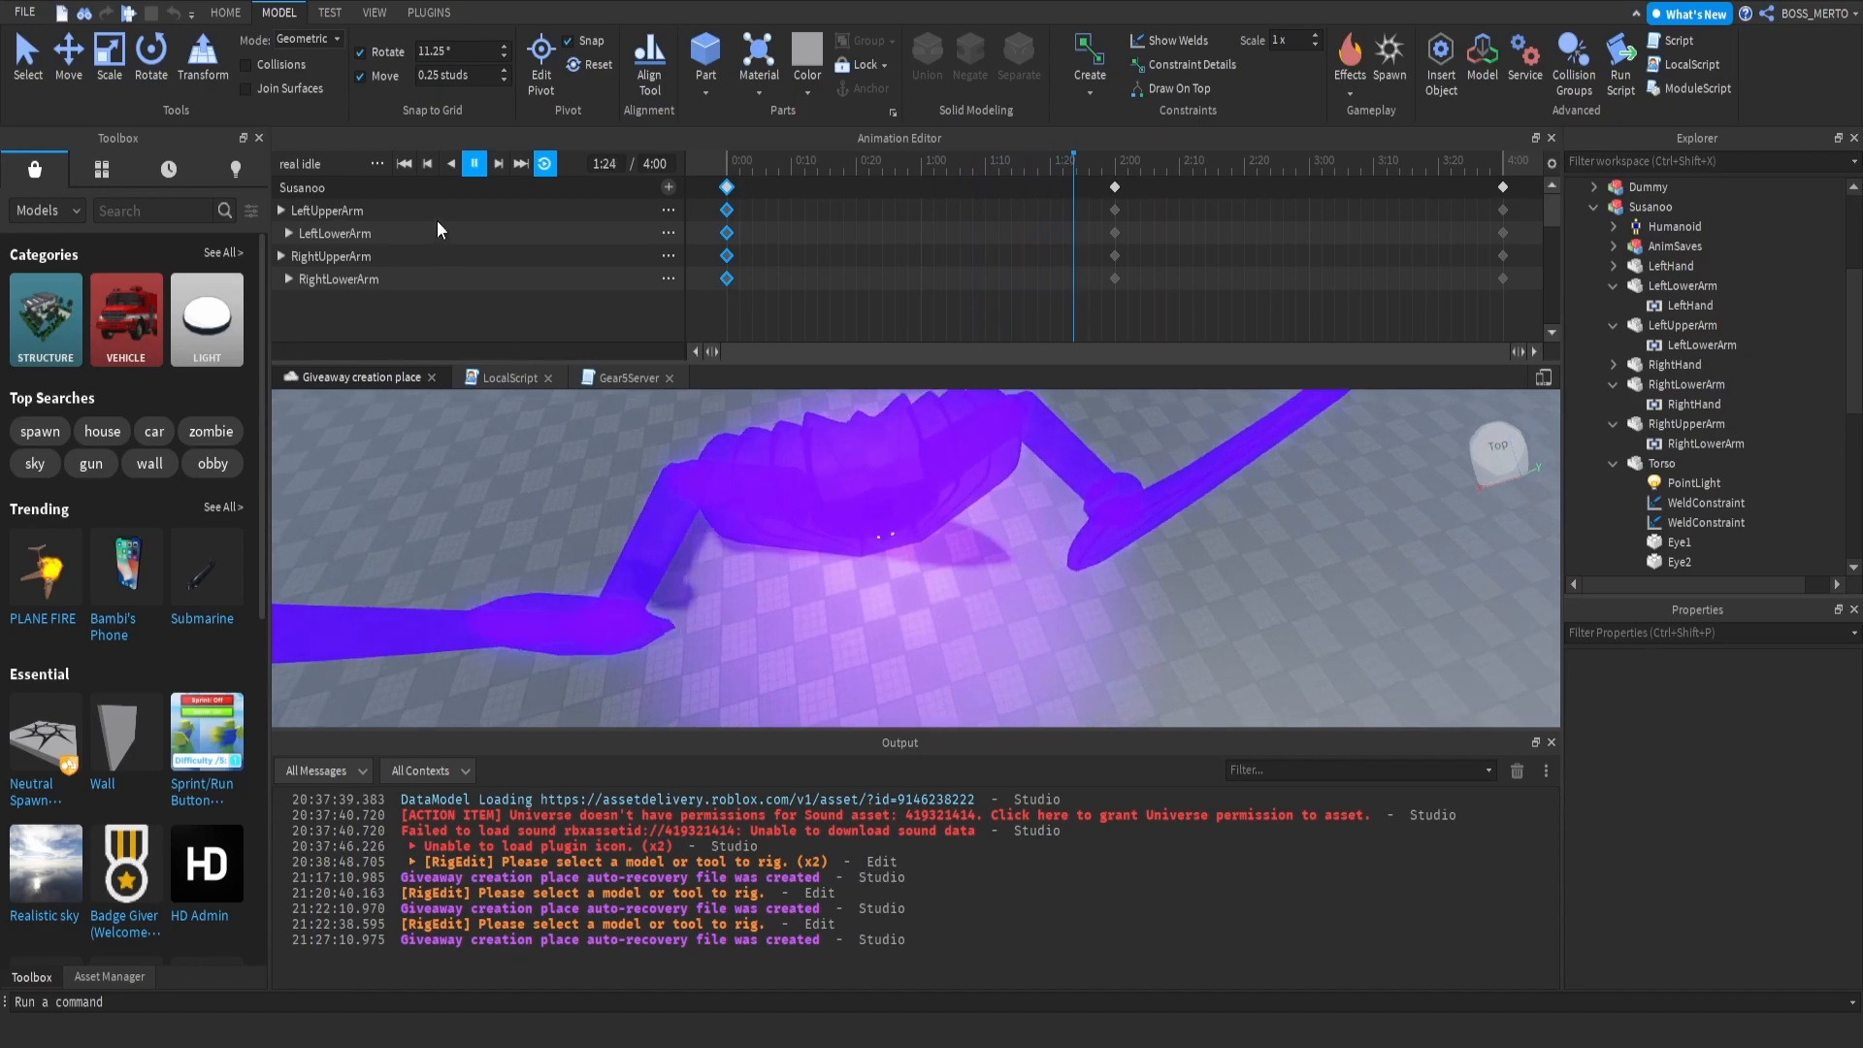
Step: Stop the preview and save the real idle animation to the Susanoo rig
left_click(376, 165)
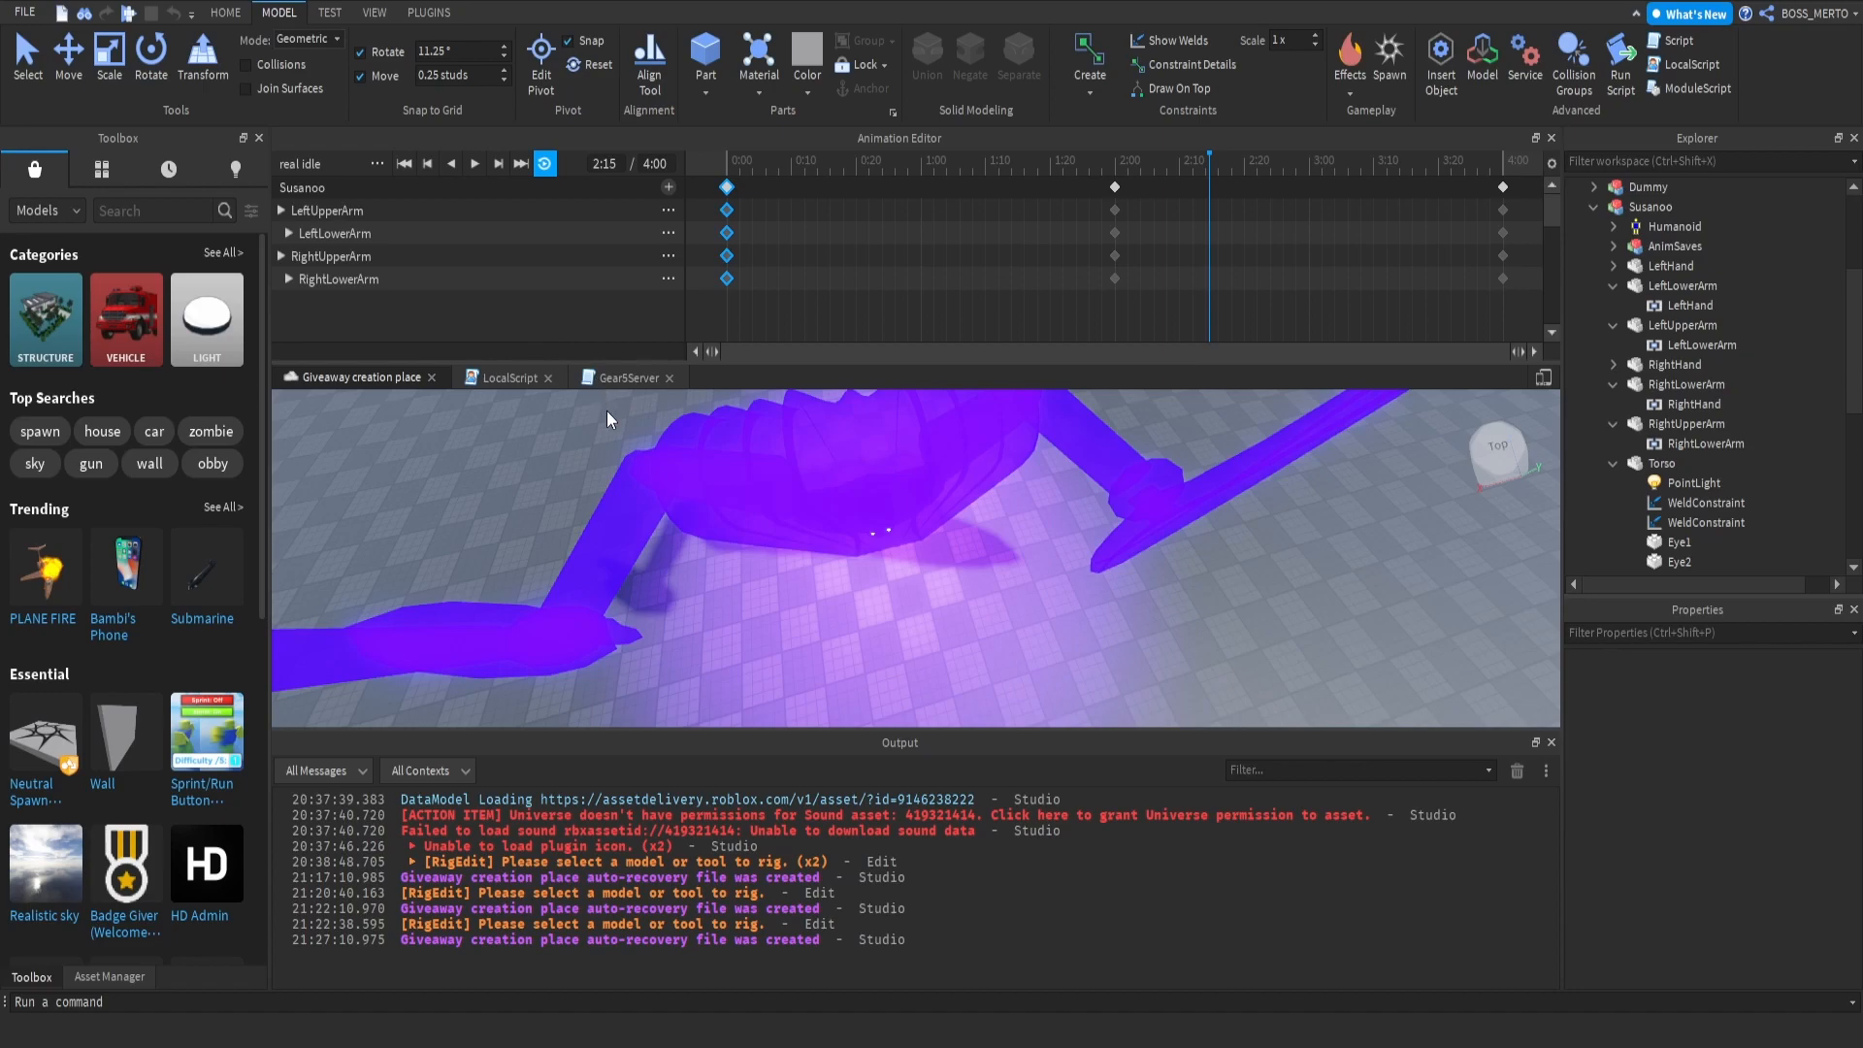
right_click_drag(703, 512, 714, 513)
key("s")
key("w")
key("s")
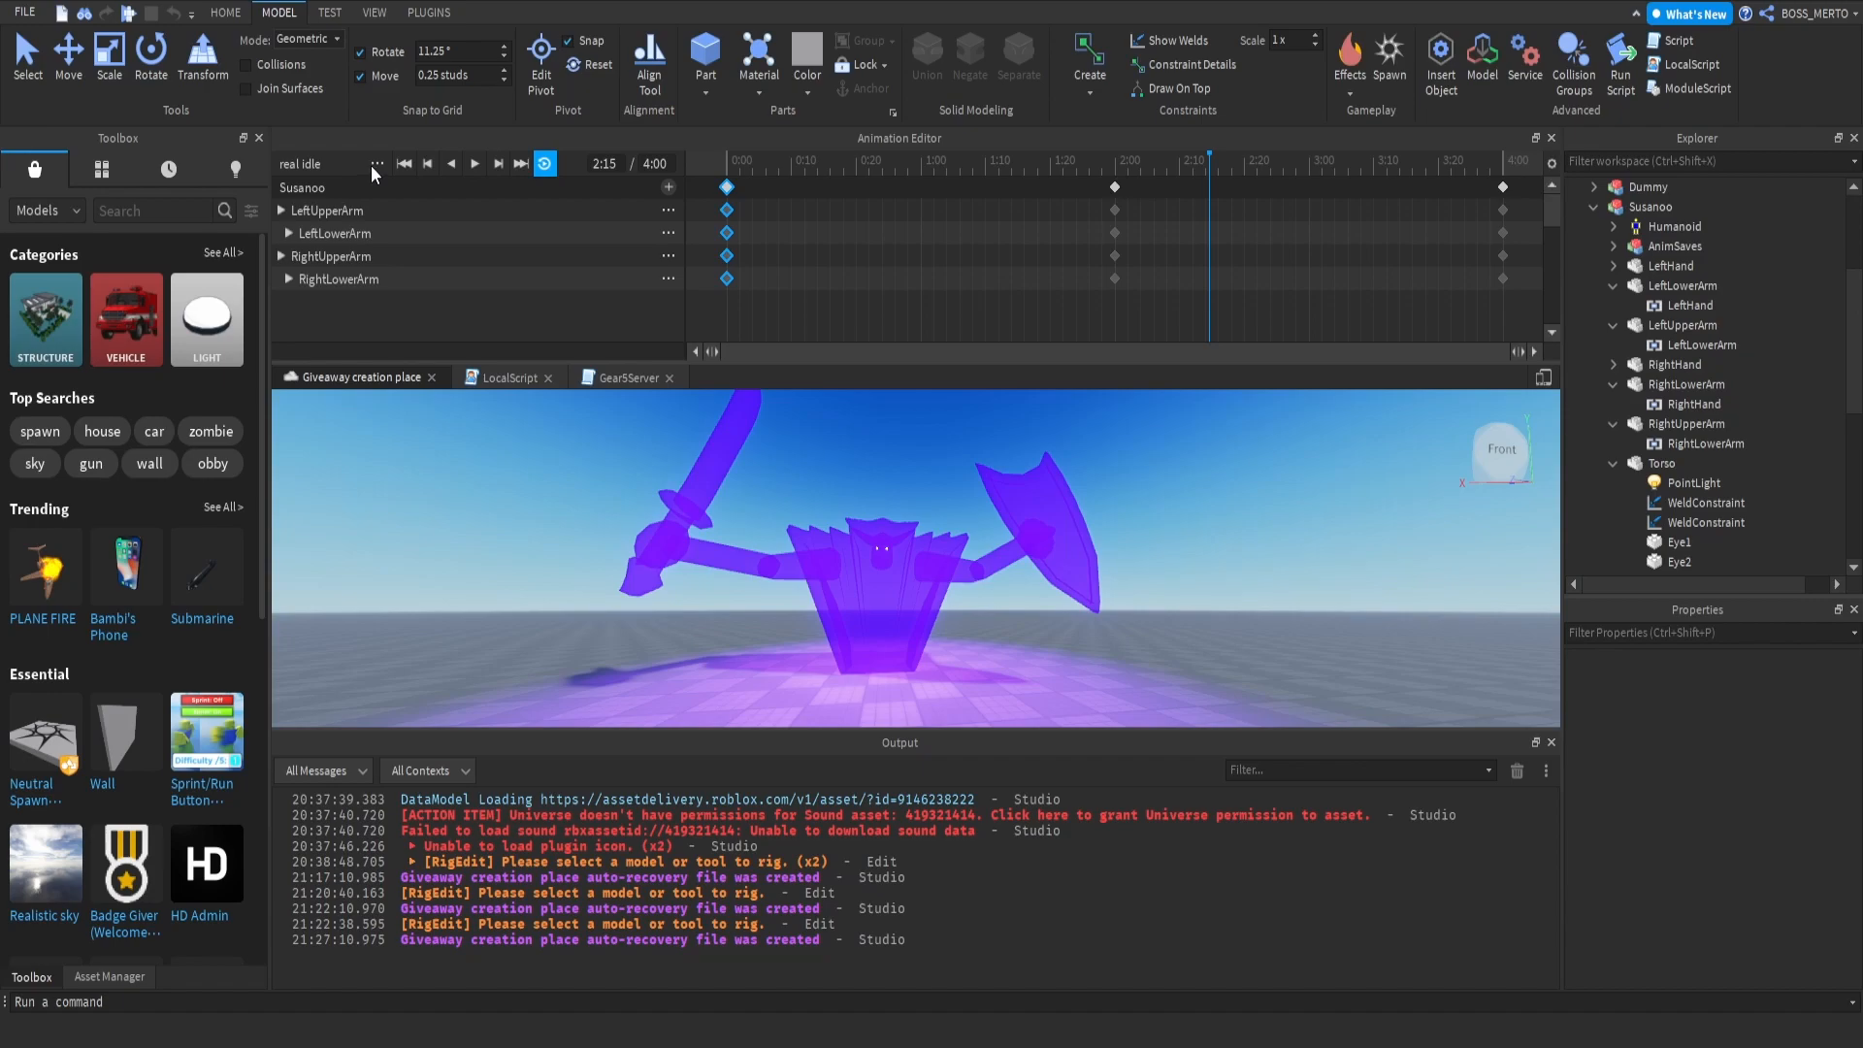
key("ctrl+s")
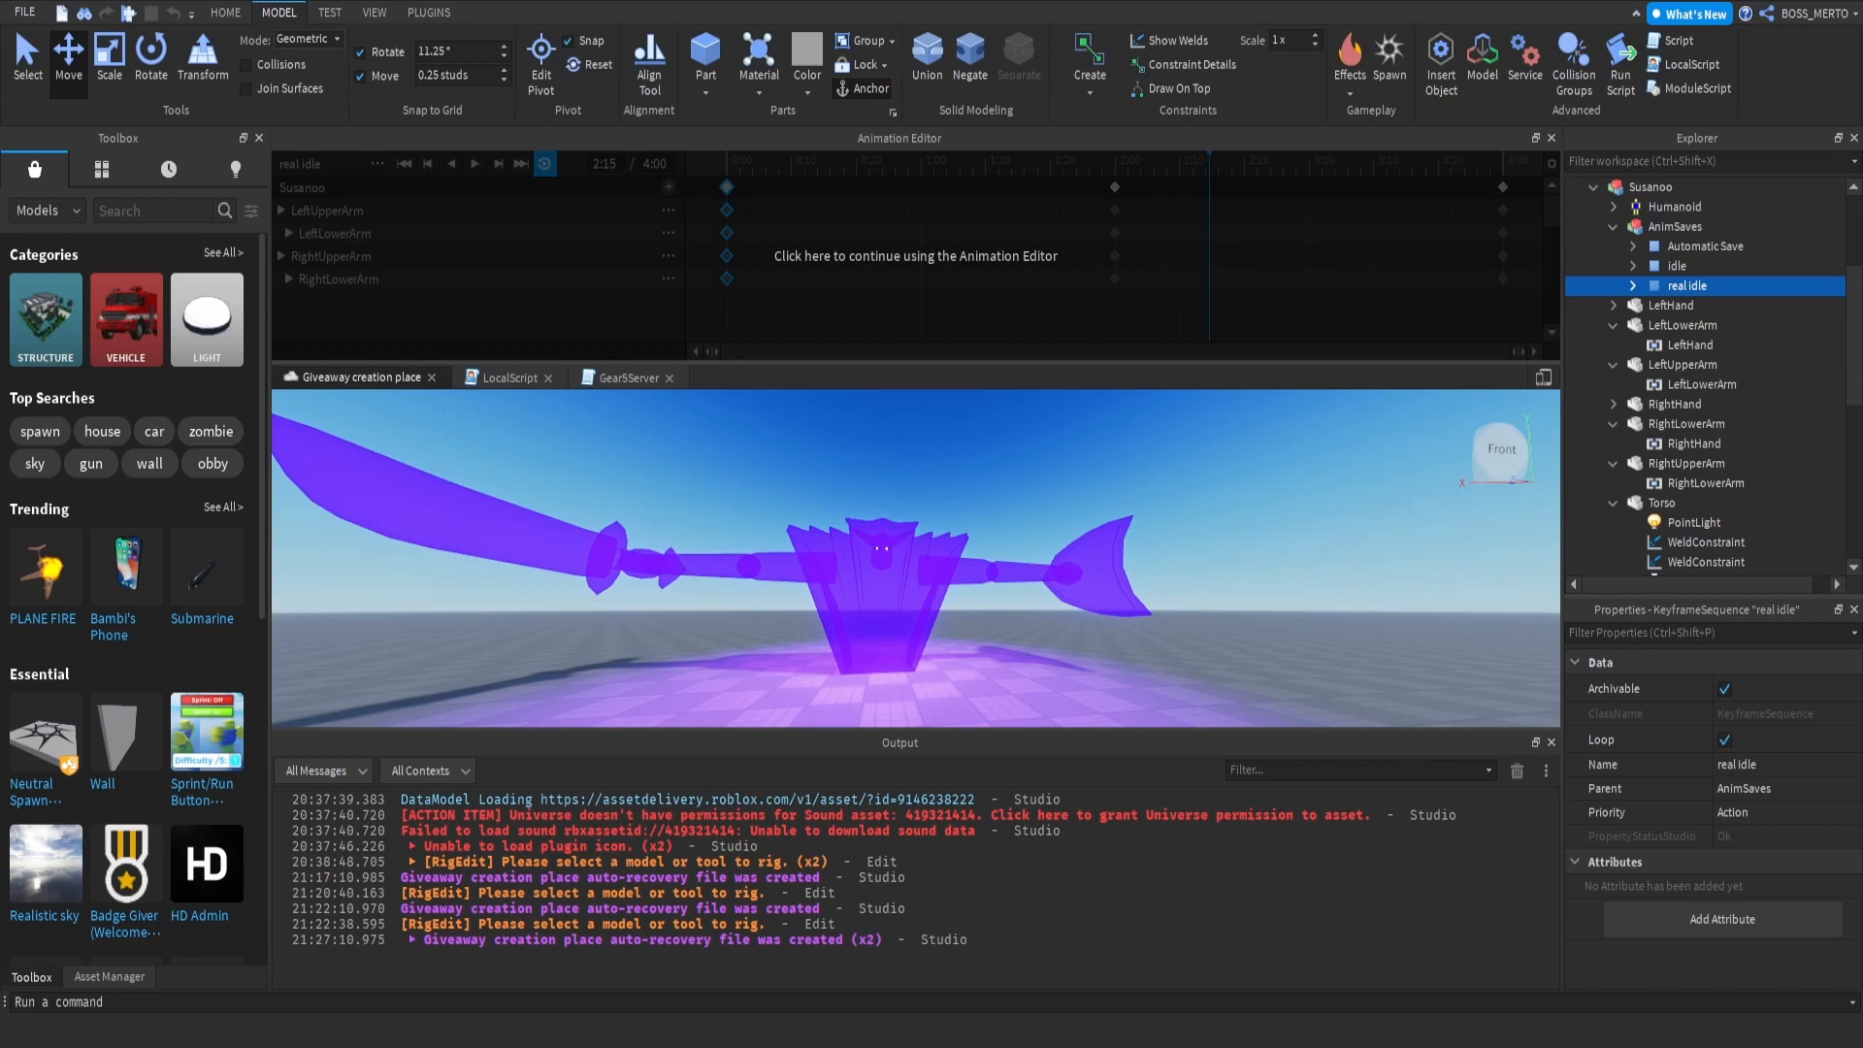
Step: Examine the Susanoo rig in its default pose from several distances and angles
scroll(995, 631, "down", 5)
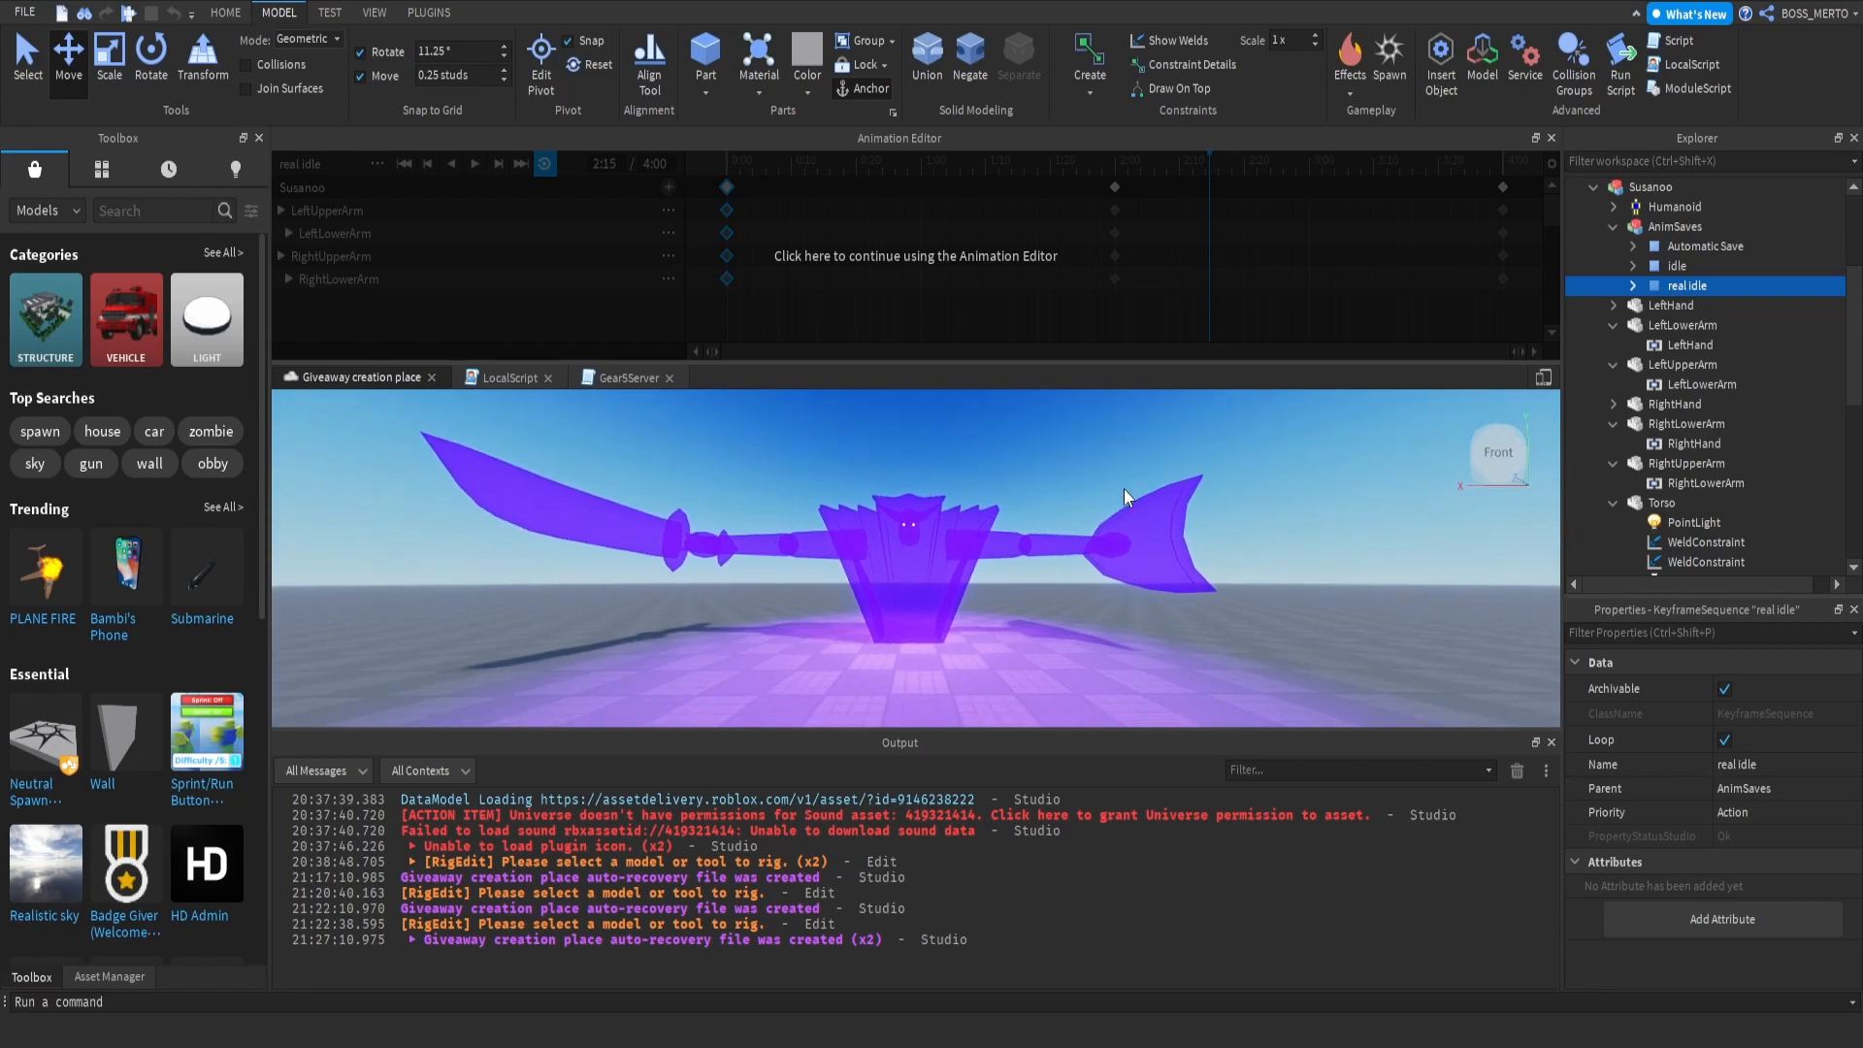
scroll(1094, 456, "up", 5)
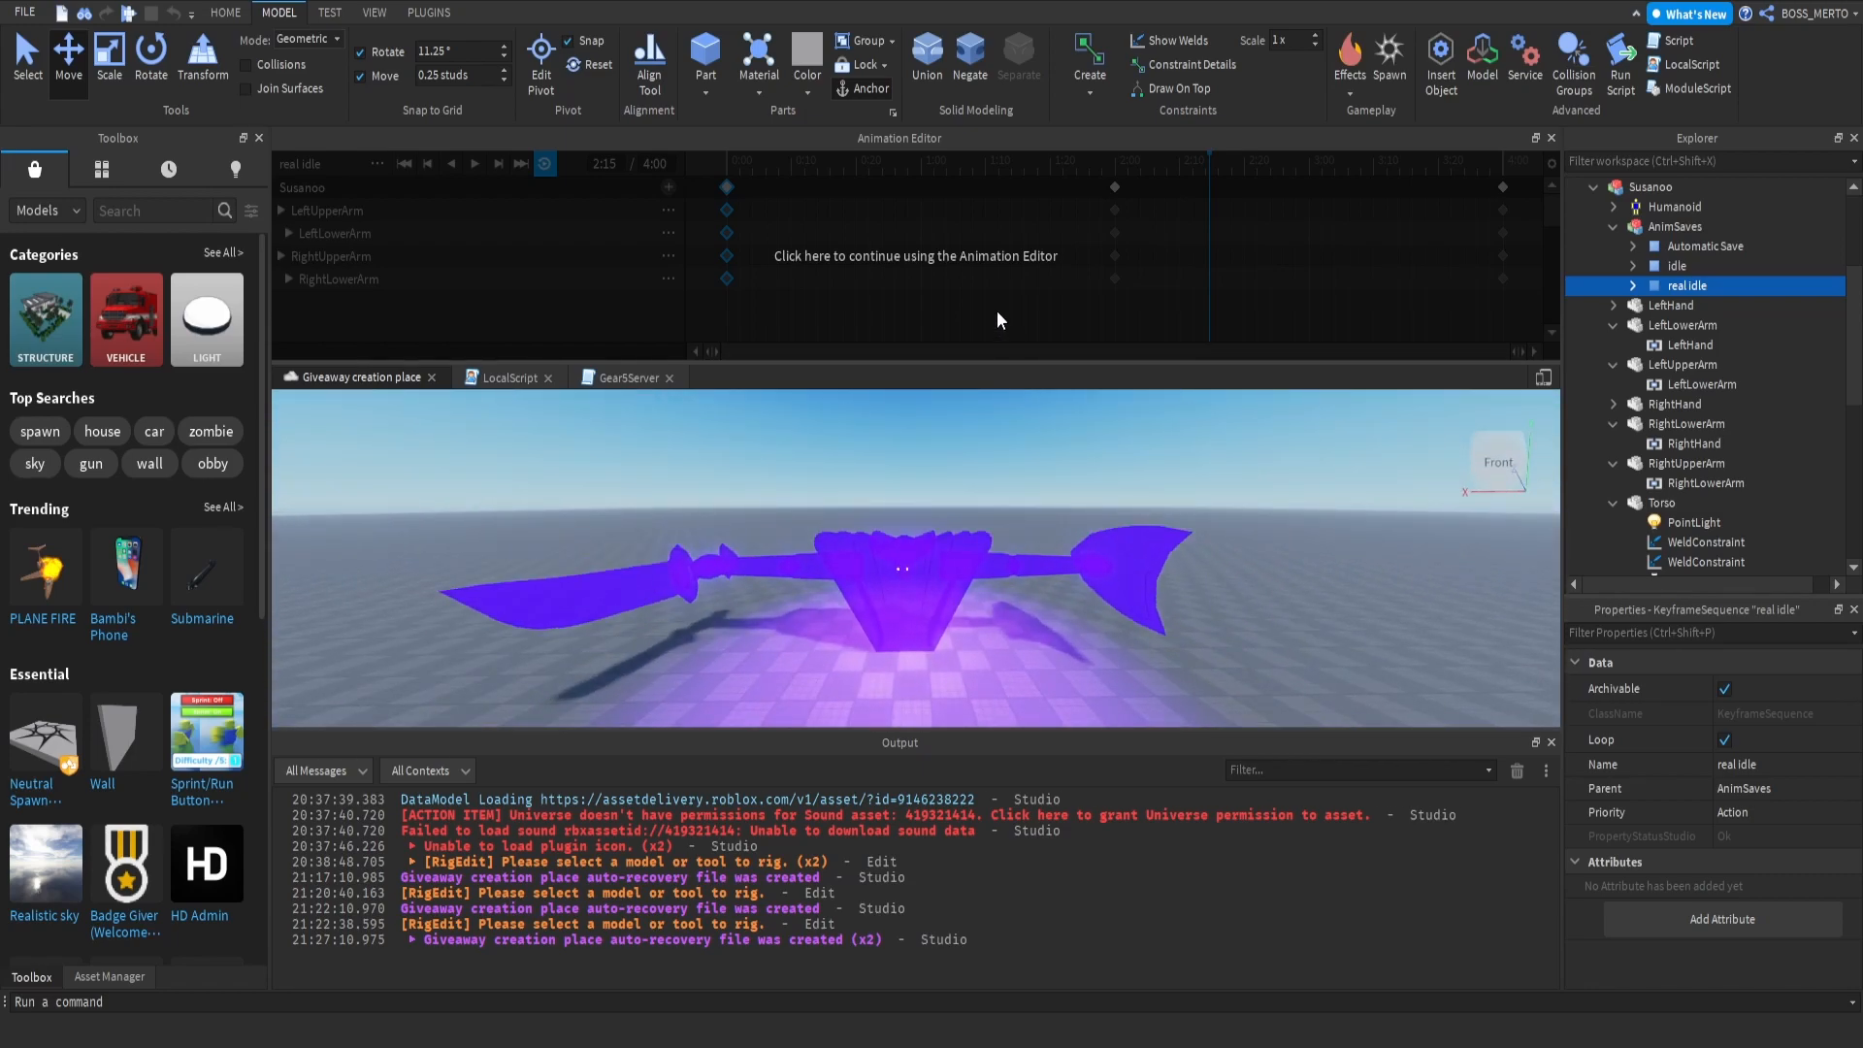
right_click_drag(1004, 440, 1081, 464)
right_click_drag(1041, 524, 1040, 524)
key("s")
key("s")
right_click_drag(1061, 443, 1062, 443)
scroll(953, 488, "up", 10)
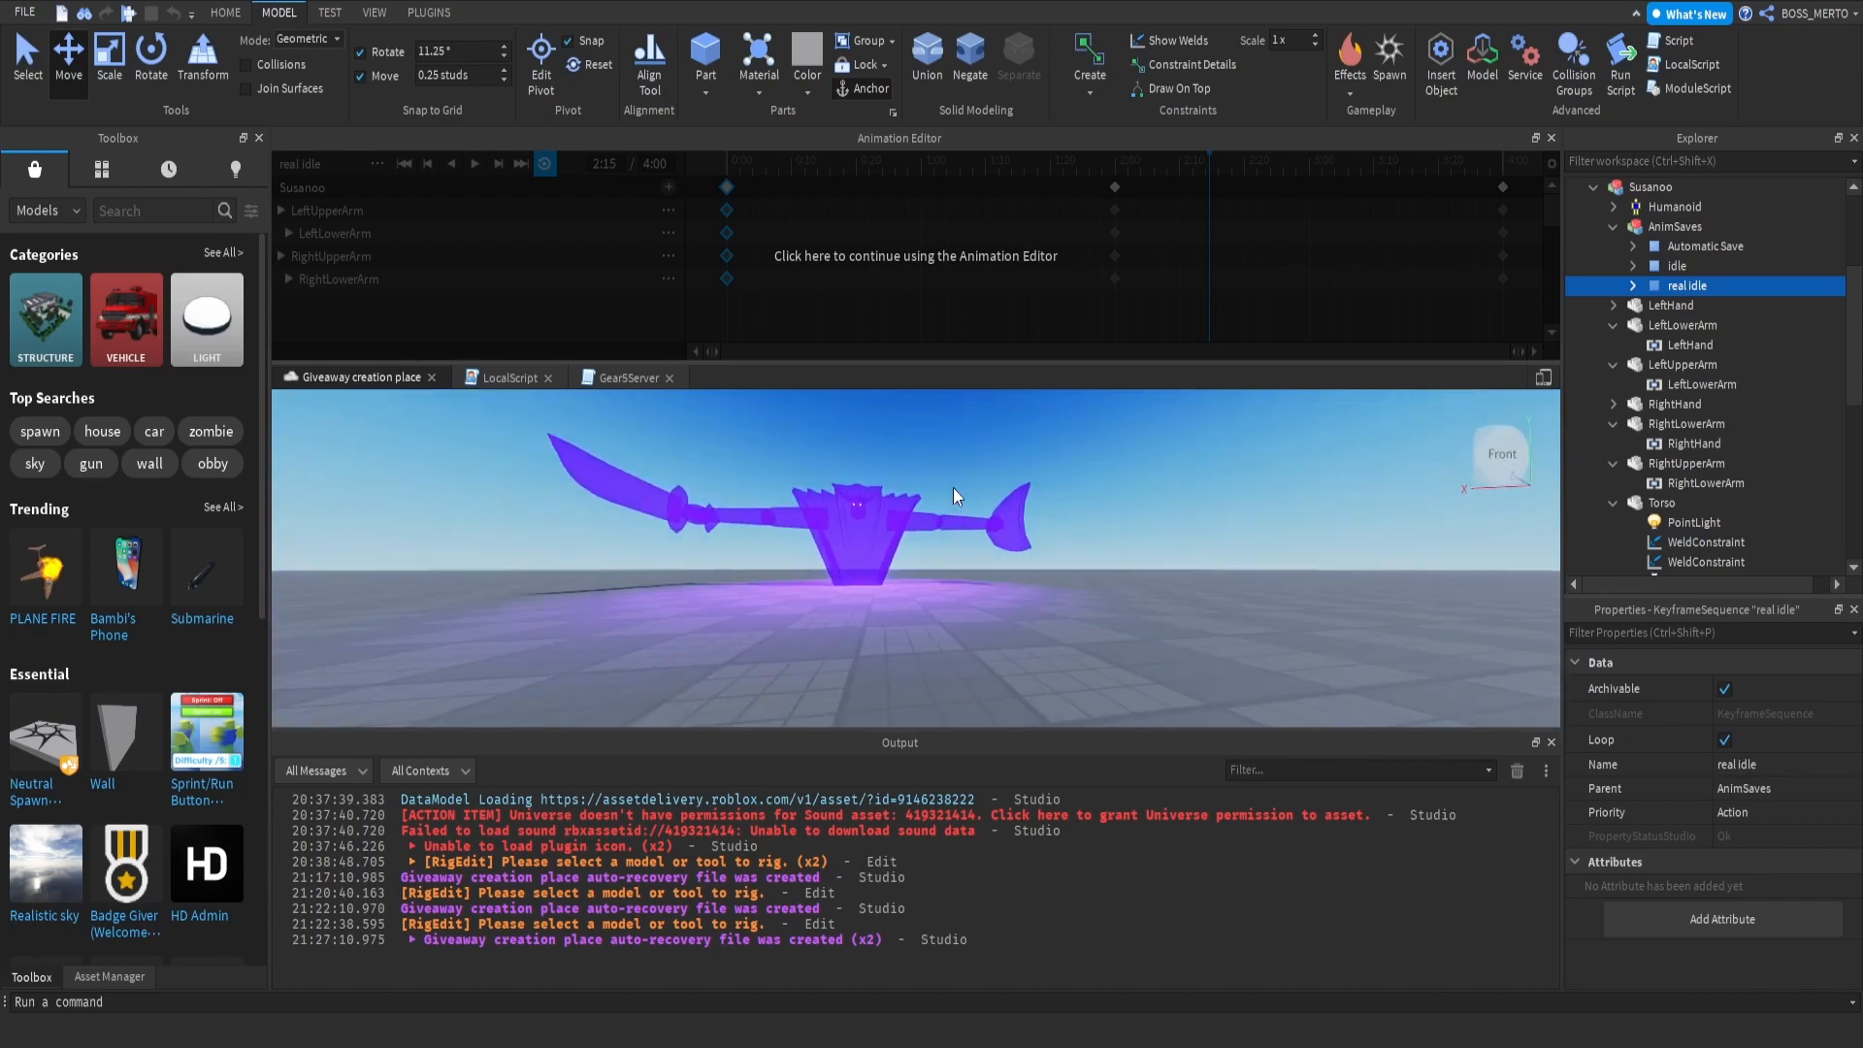
right_click_drag(953, 487, 953, 487)
key("s")
key("w")
key("d")
right_click_drag(1078, 450, 1075, 450)
key("w")
key("s")
key("w")
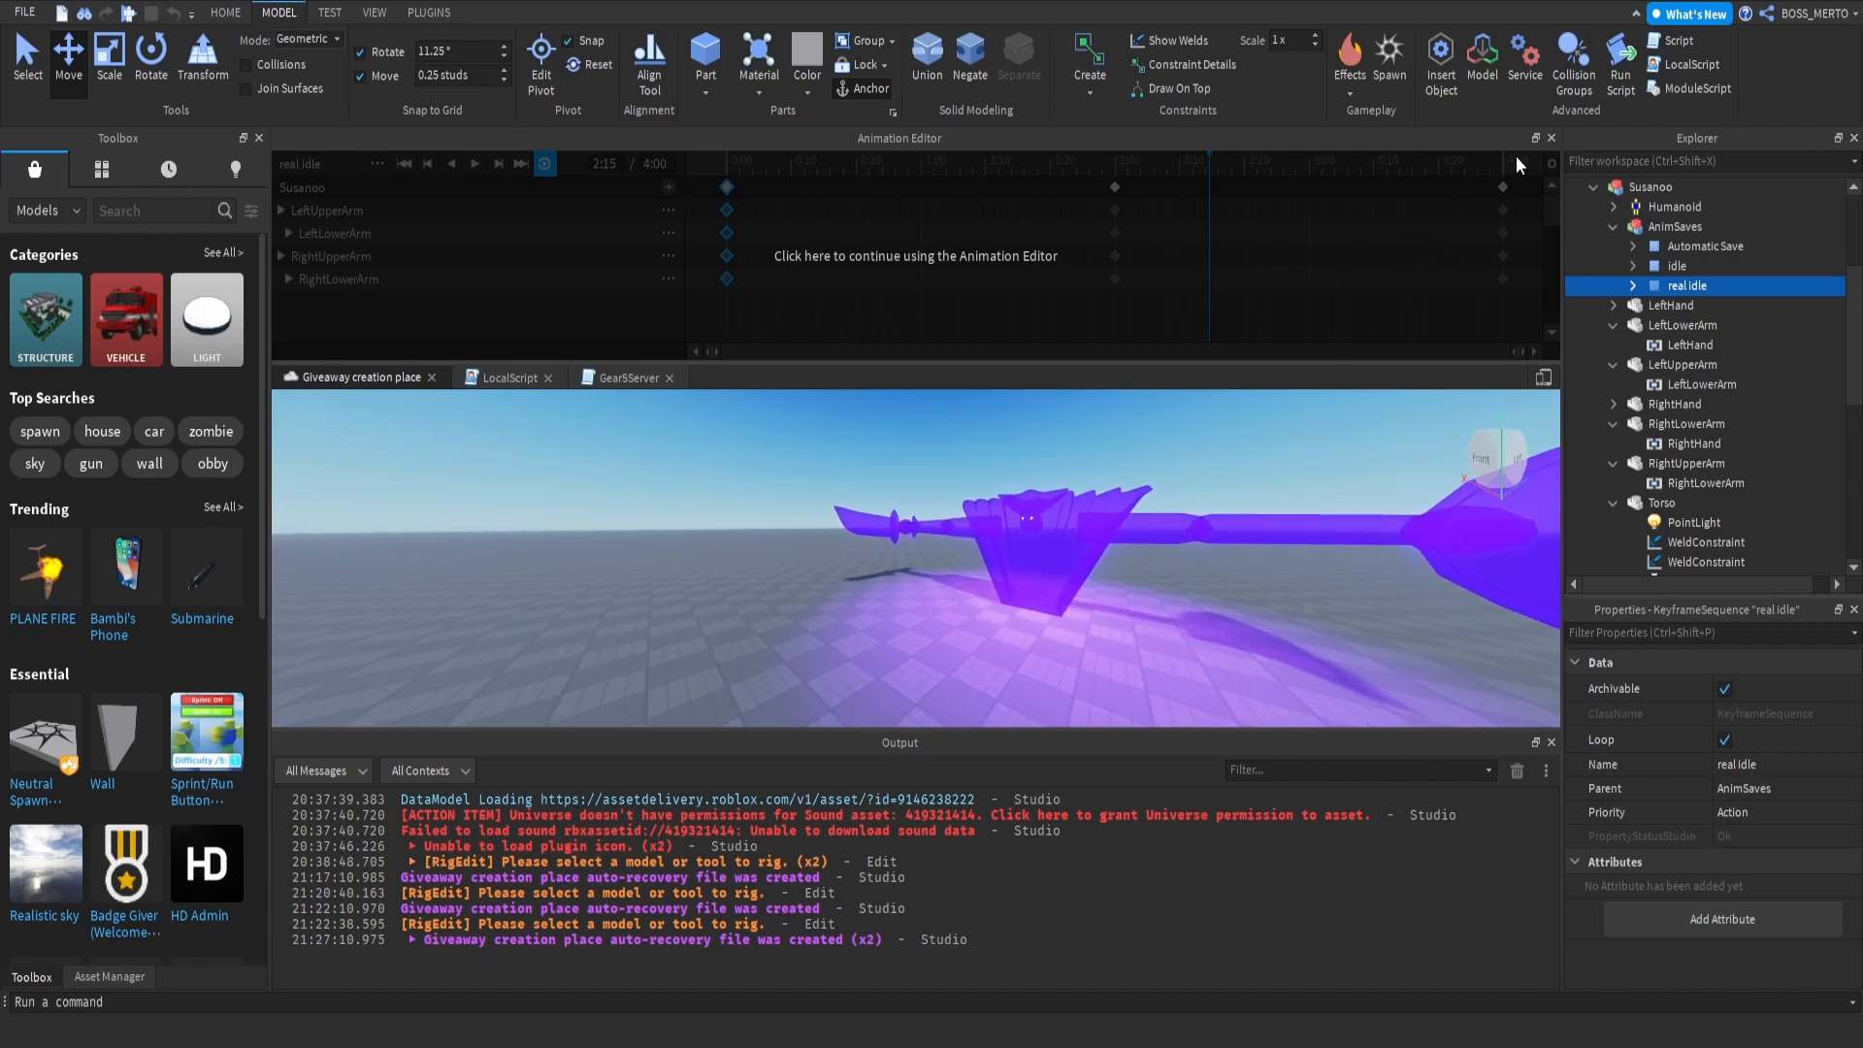
Step: Close the Animation Editor and collapse the expanded body parts and AnimSaves under the Susanoo model
left_click(1399, 221)
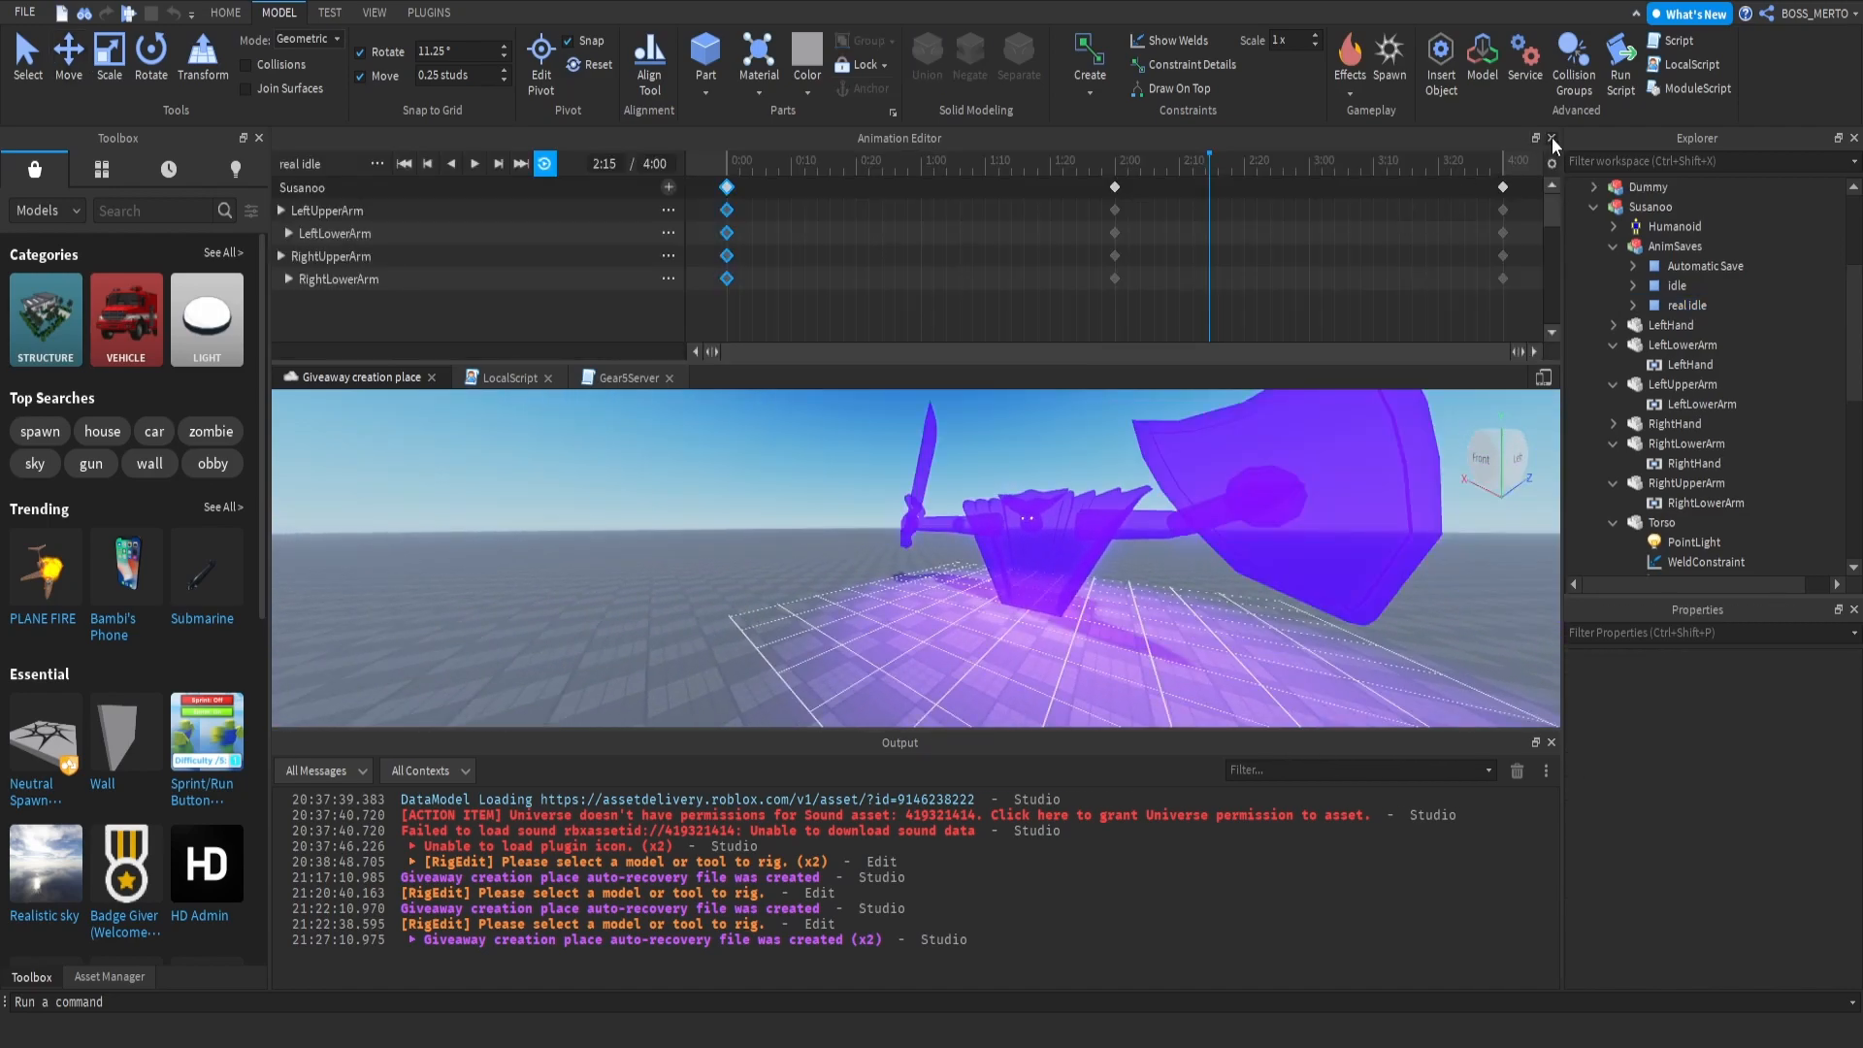
left_click(1552, 138)
left_click(1613, 424)
left_click(1613, 365)
left_click(1612, 325)
left_click(1613, 443)
left_click(1614, 404)
left_click(1614, 226)
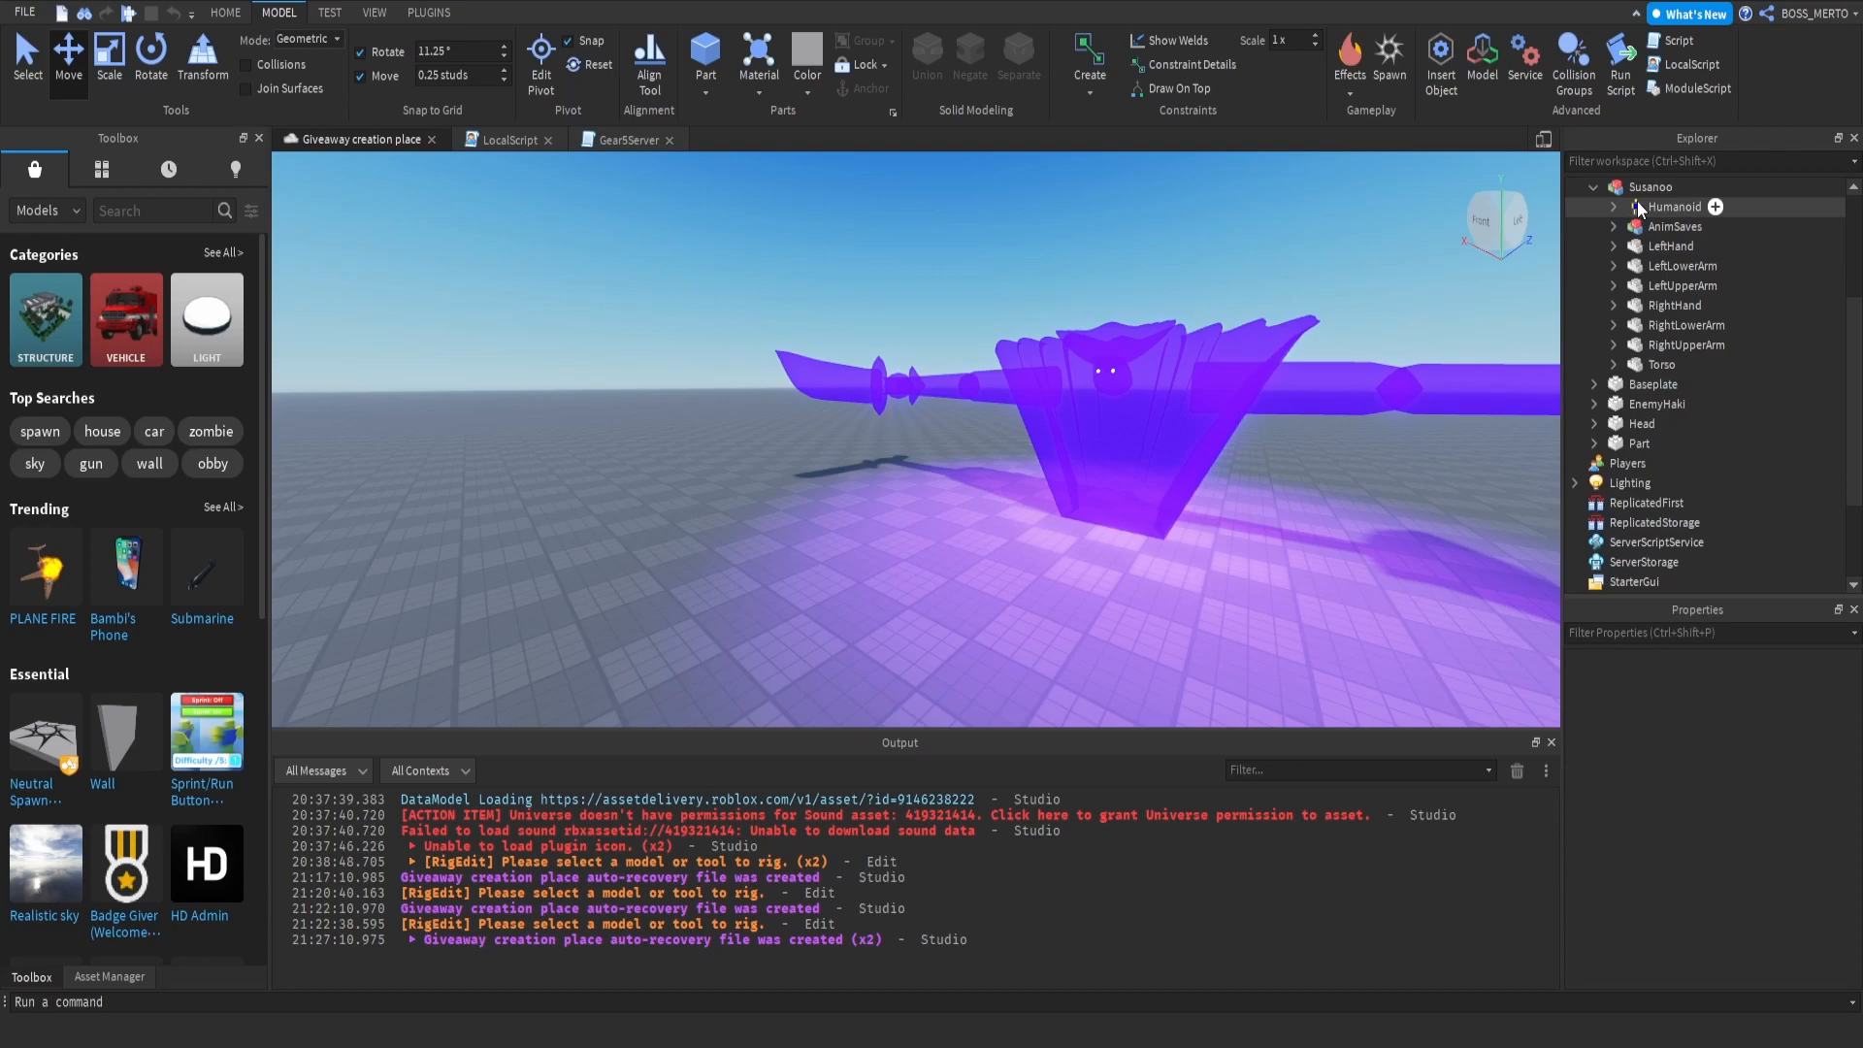
Step: Insert an AnimationController into the Susanoo model and add an Animator inside it
left_click(1640, 188)
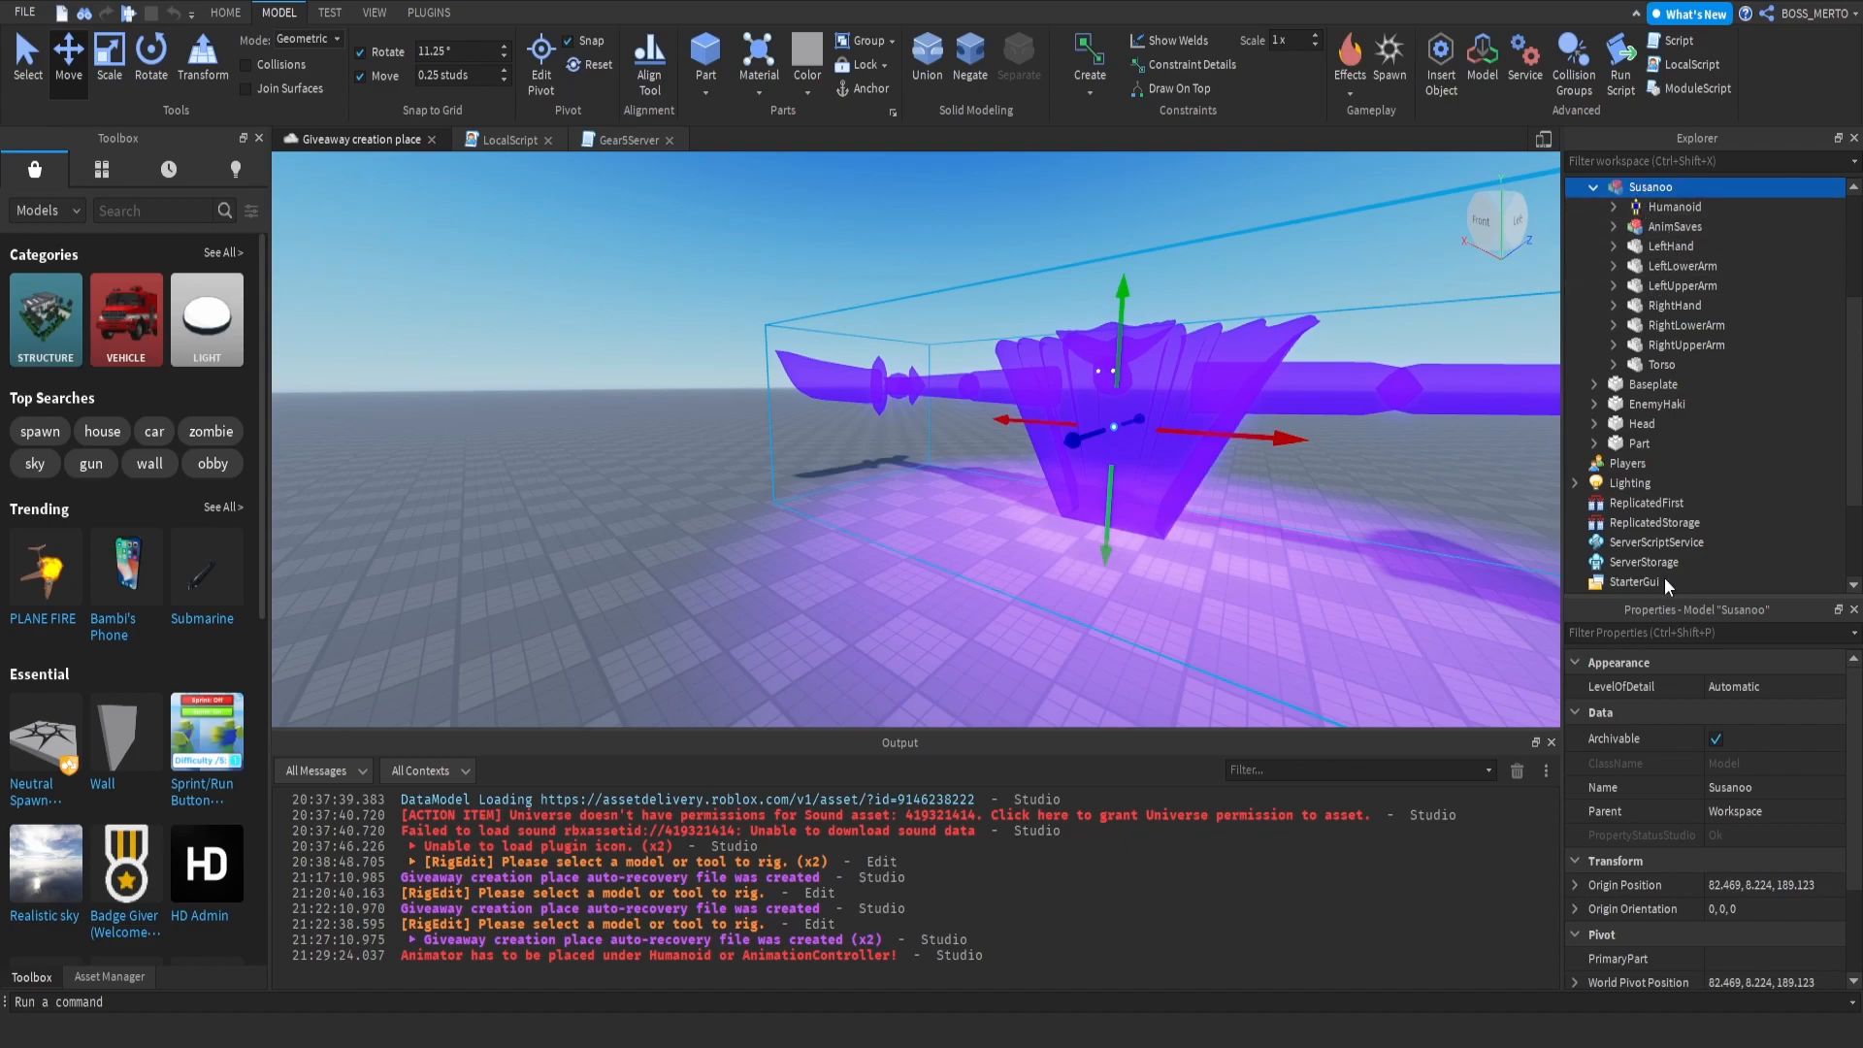
key("ctrl+shift+v")
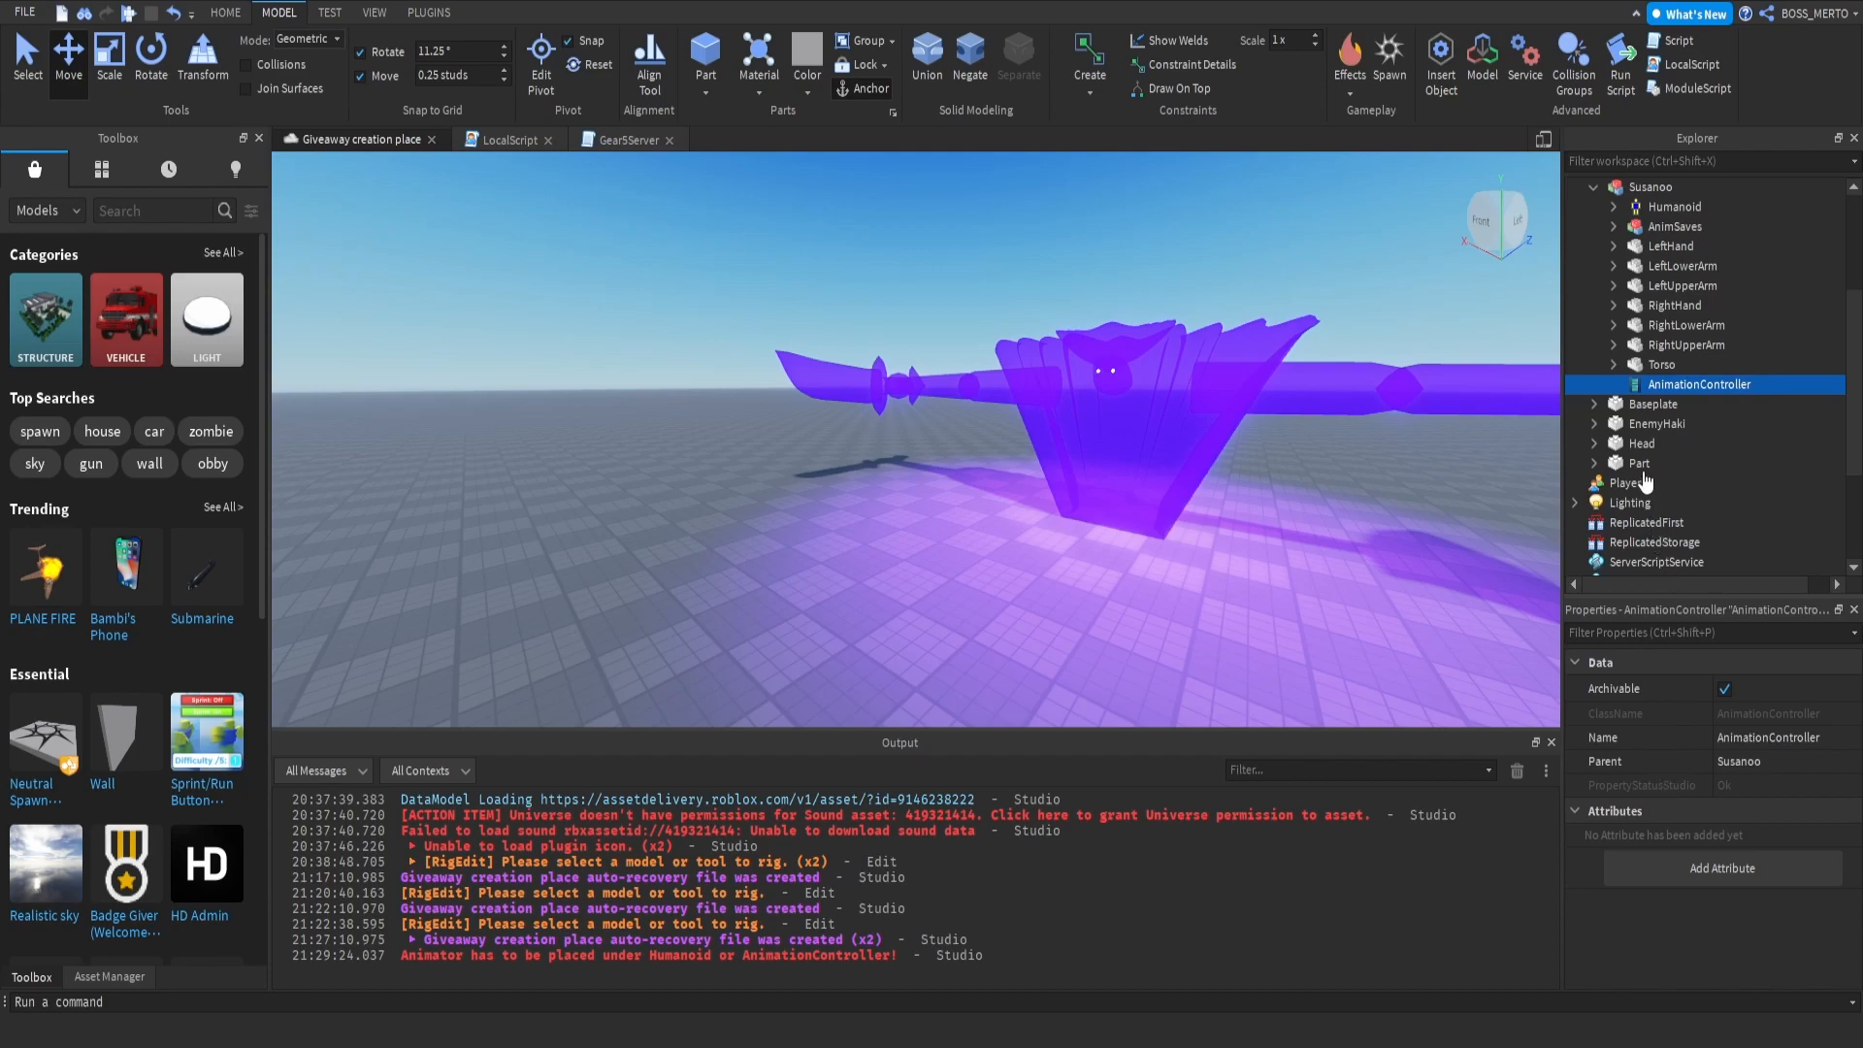
key("ctrl+shift+v")
left_click(1671, 386)
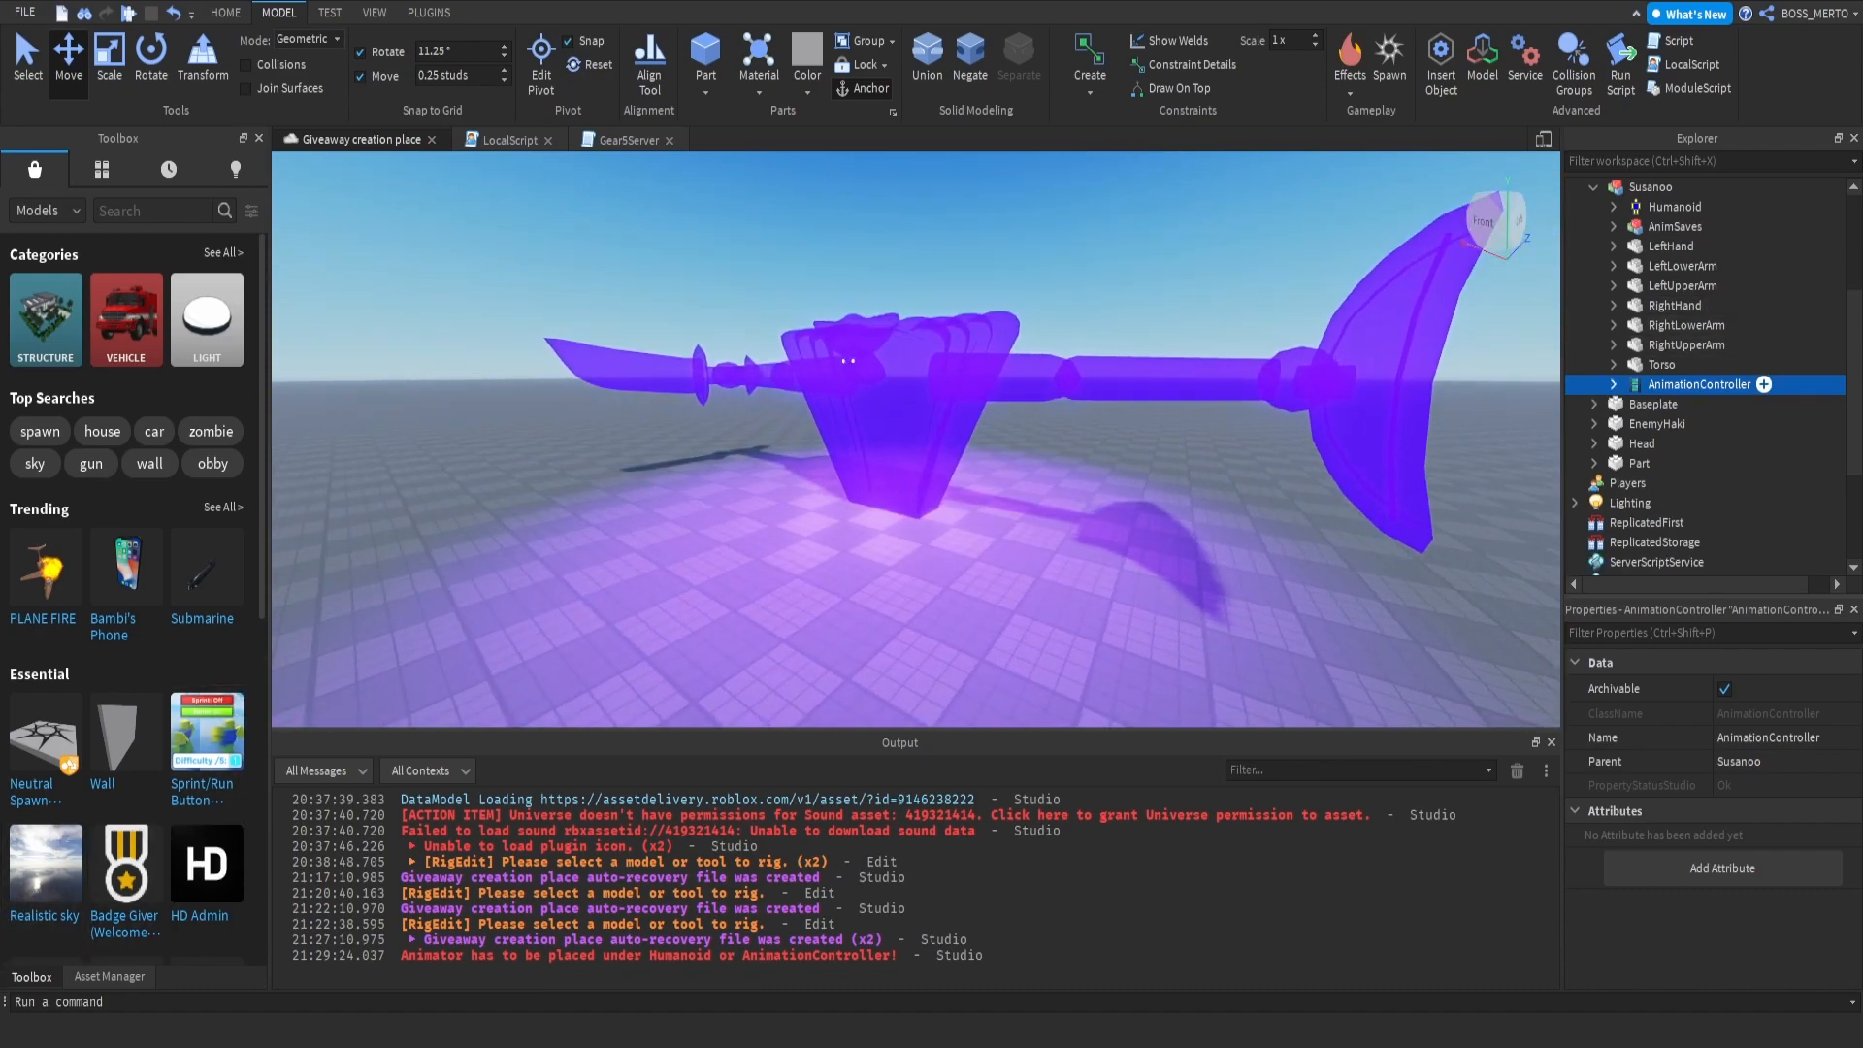
left_click(1612, 384)
Step: Insert an Animation object into the Susanoo model and rename it Idle
left_click(1651, 186)
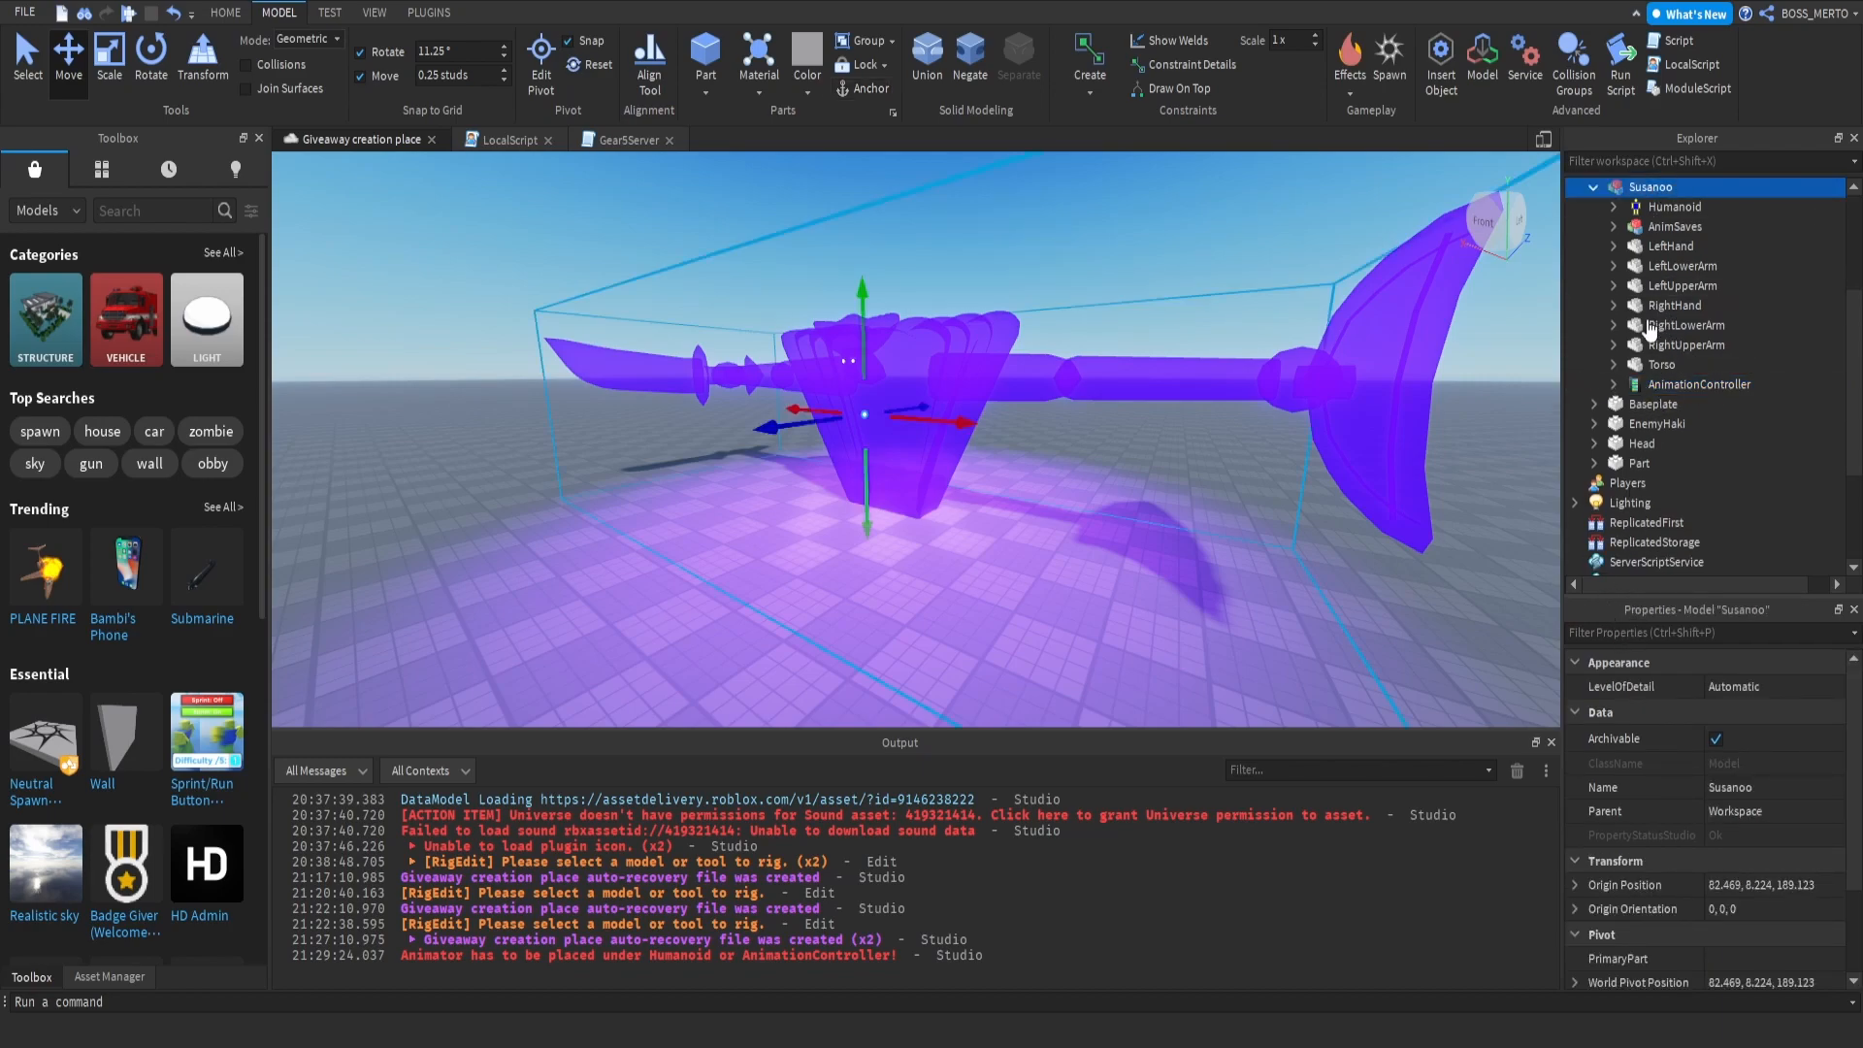
key("ctrl+shift+v")
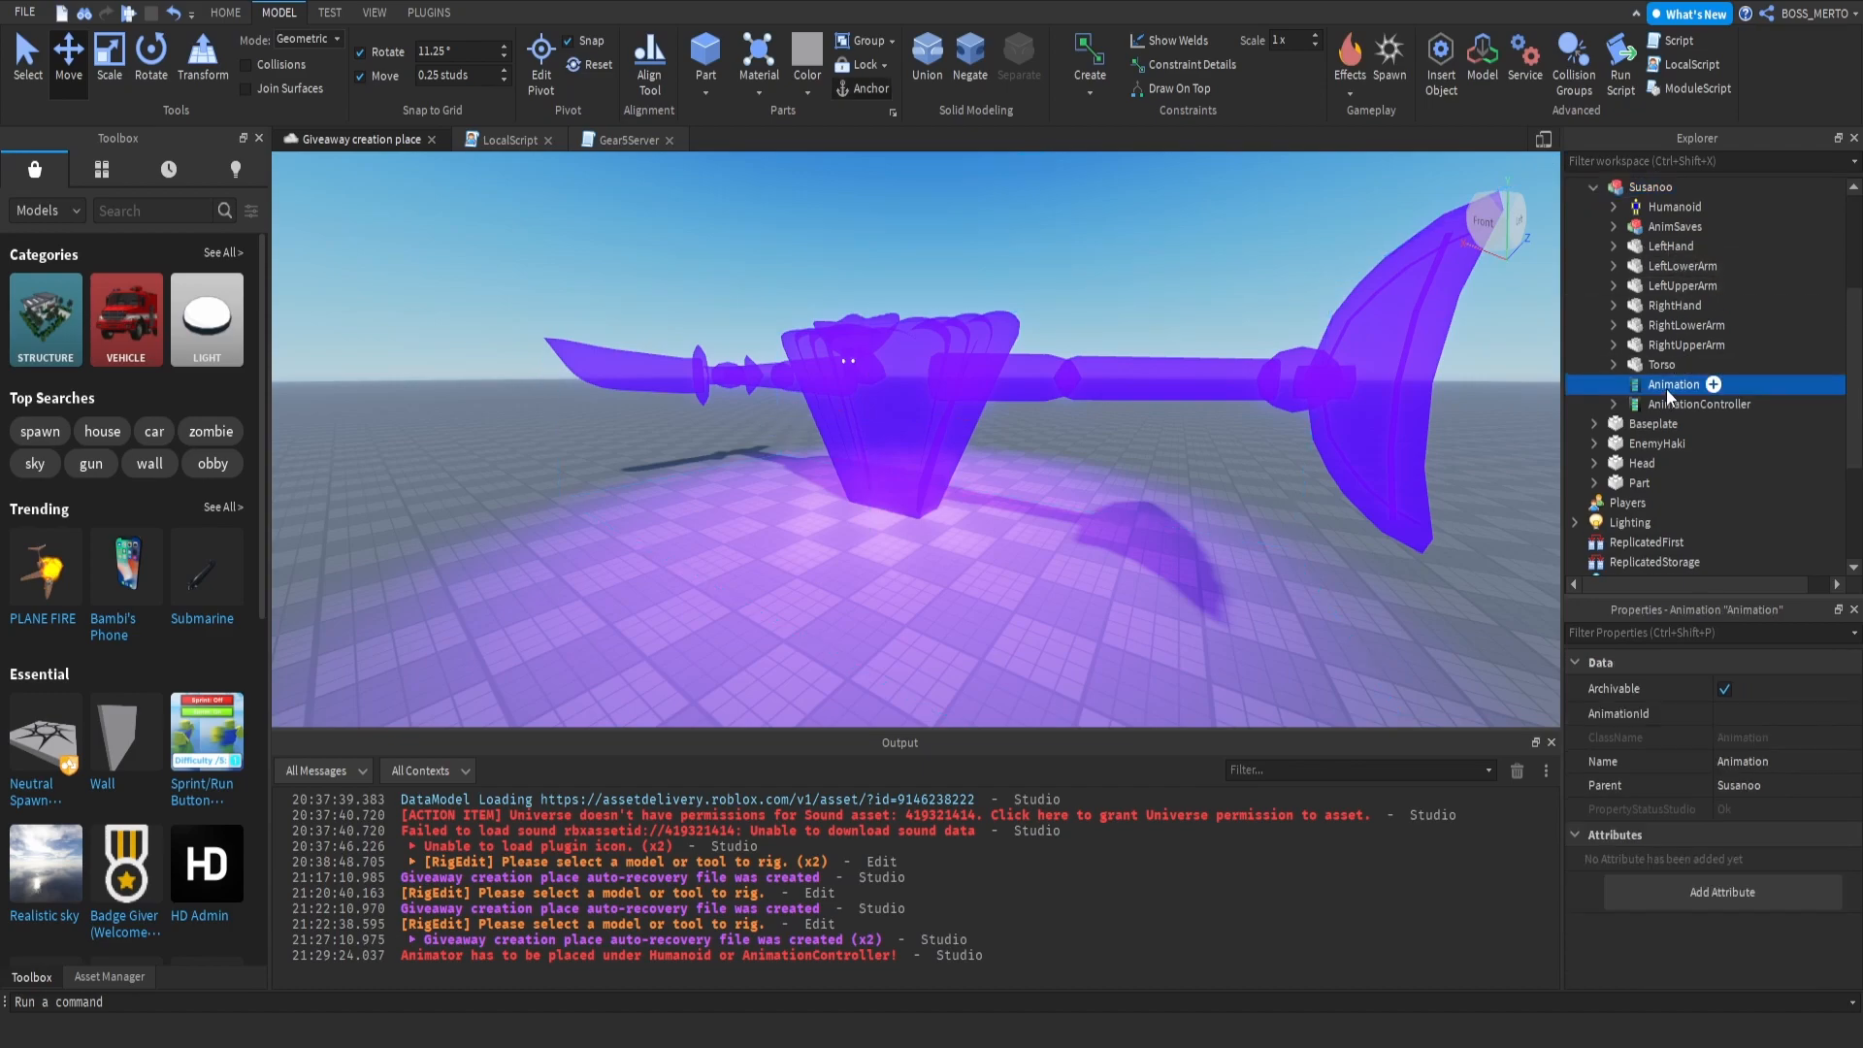
key("F2")
type("Idle")
key("Return")
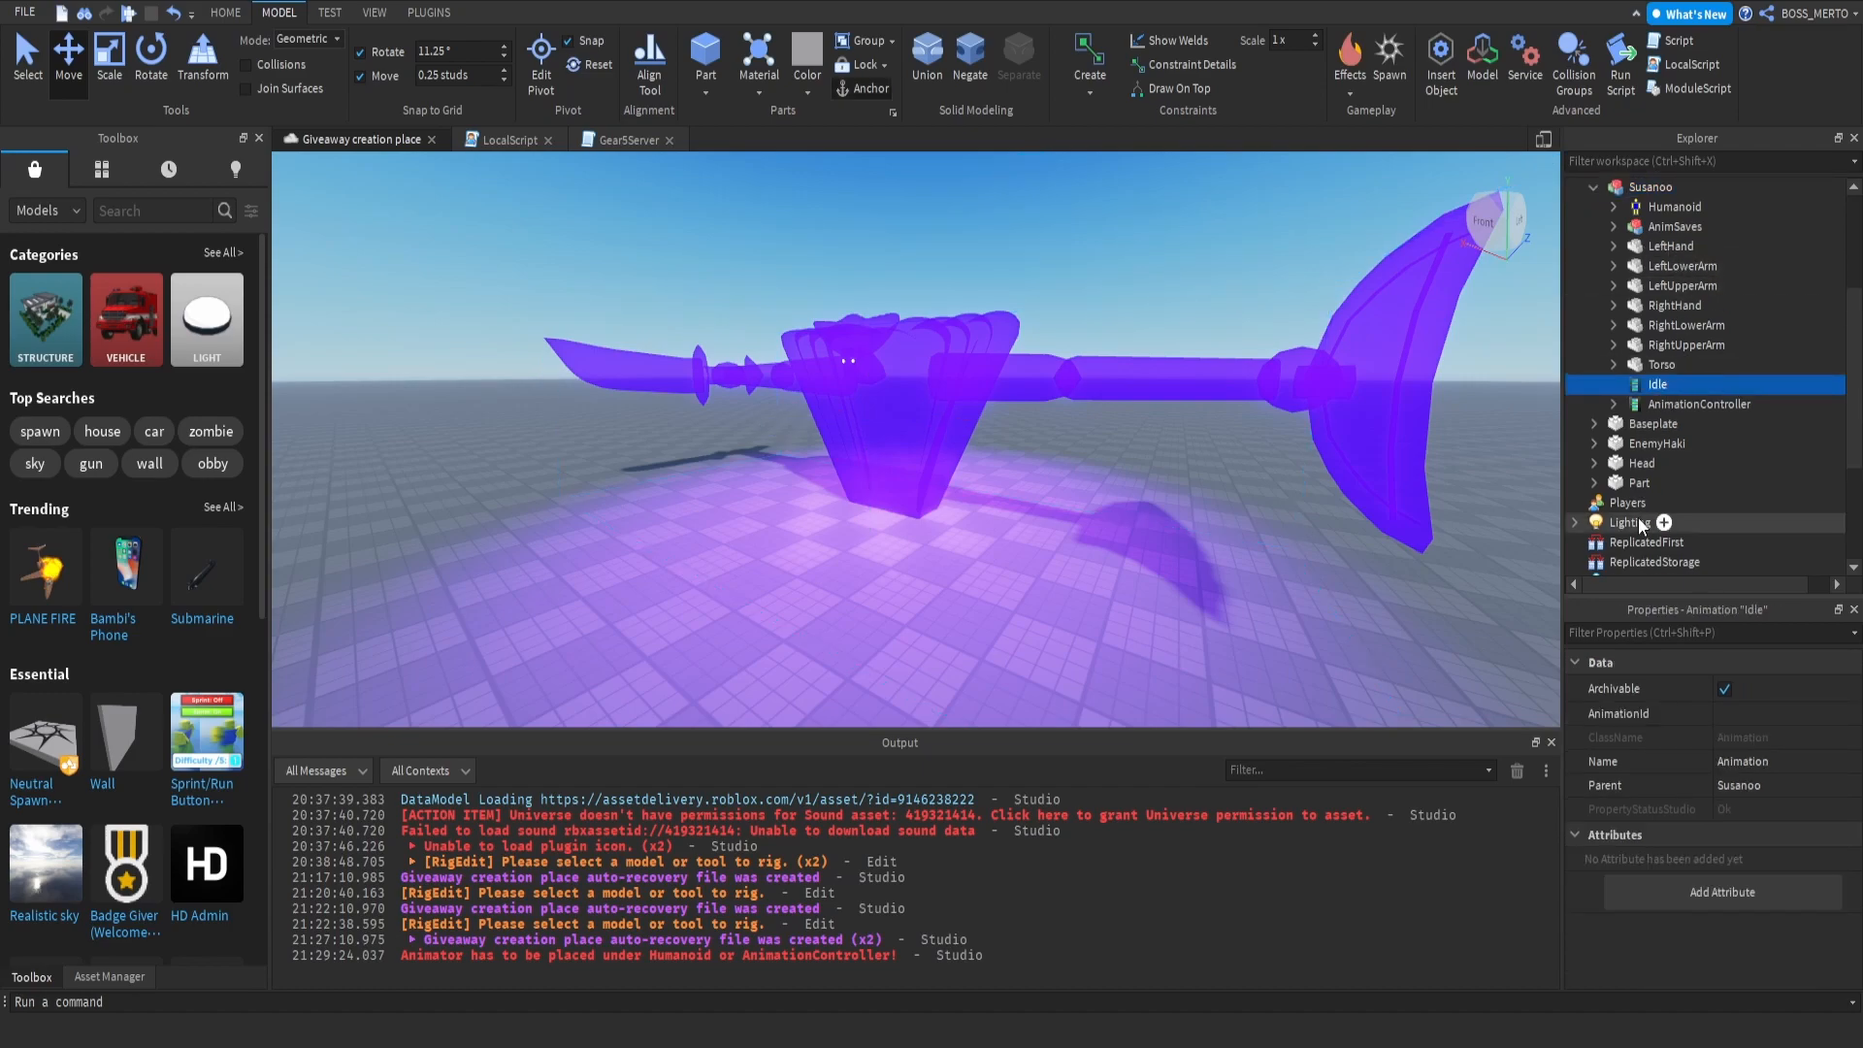
Step: Paste the copied animation ID into the AnimationId property of the Idle animation
left_click(1754, 718)
key("ctrl+v")
key("Return")
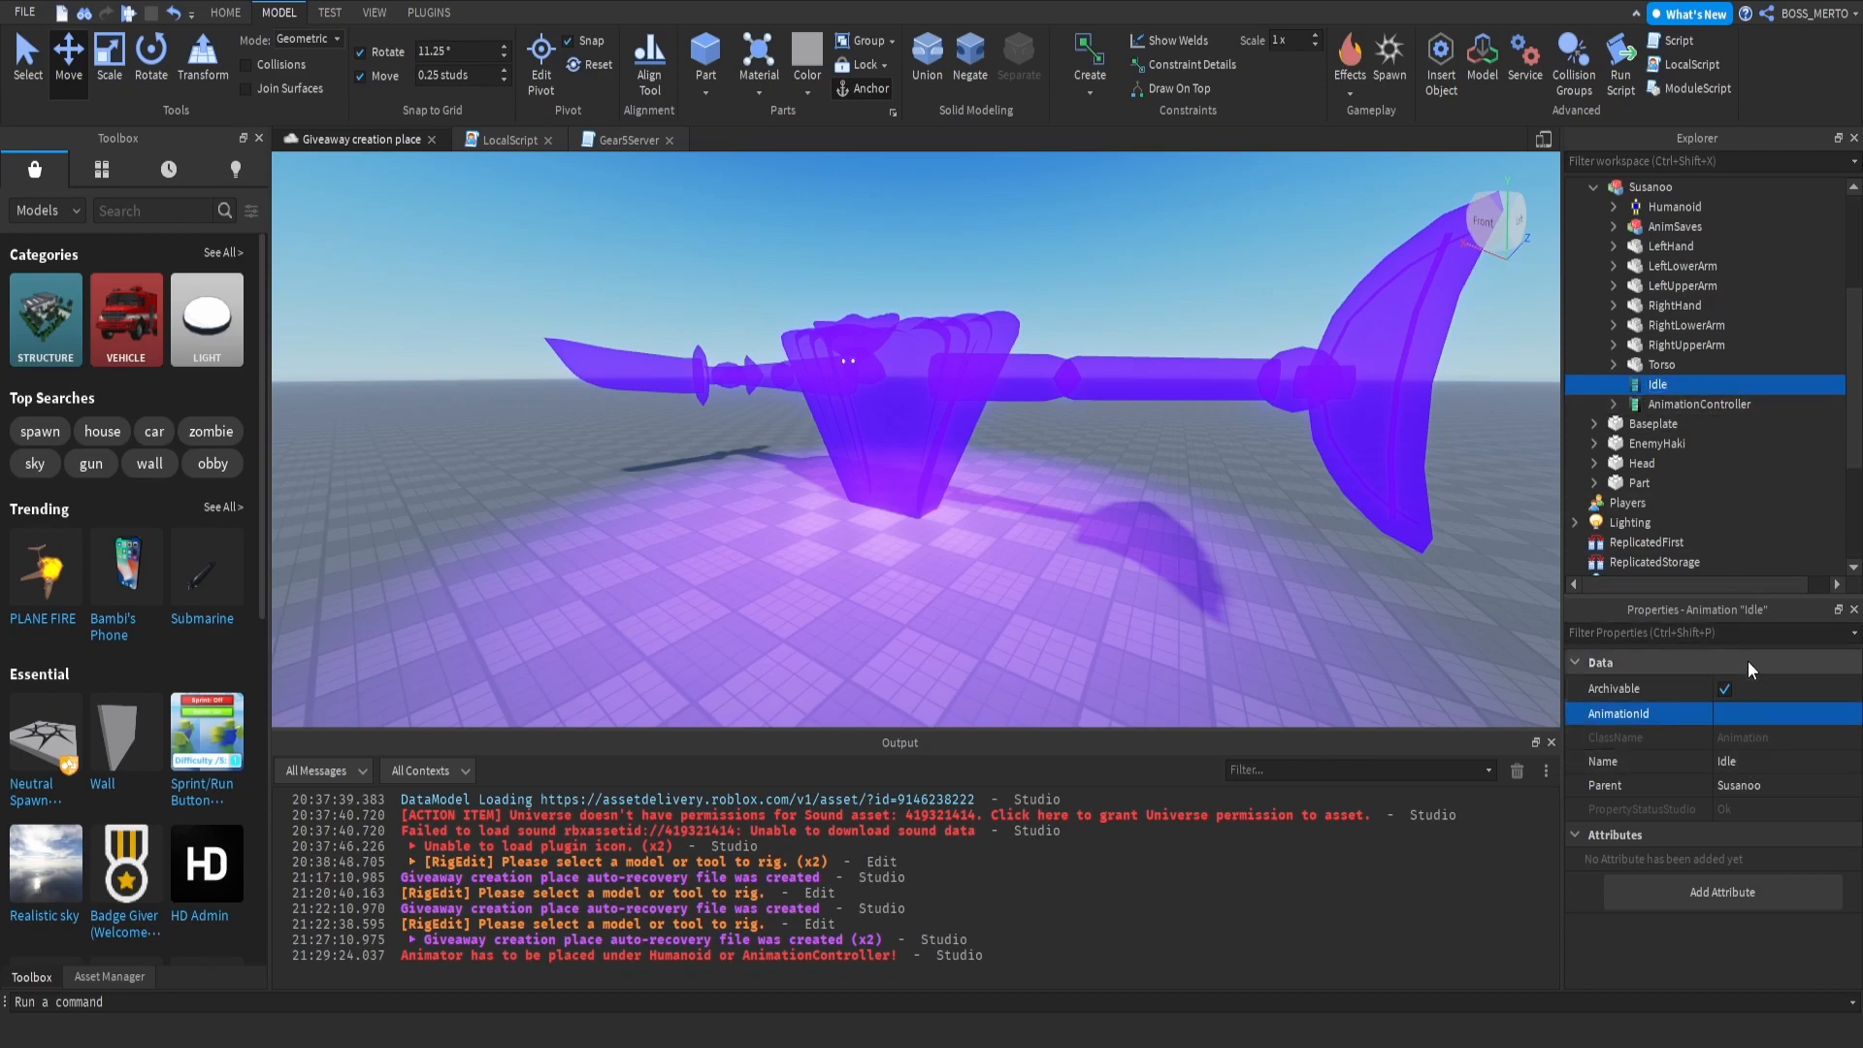
Step: Delete AnimSaves from the Susanoo model and move the model into ReplicatedStorage
double_click(1653, 229)
left_click(1592, 187)
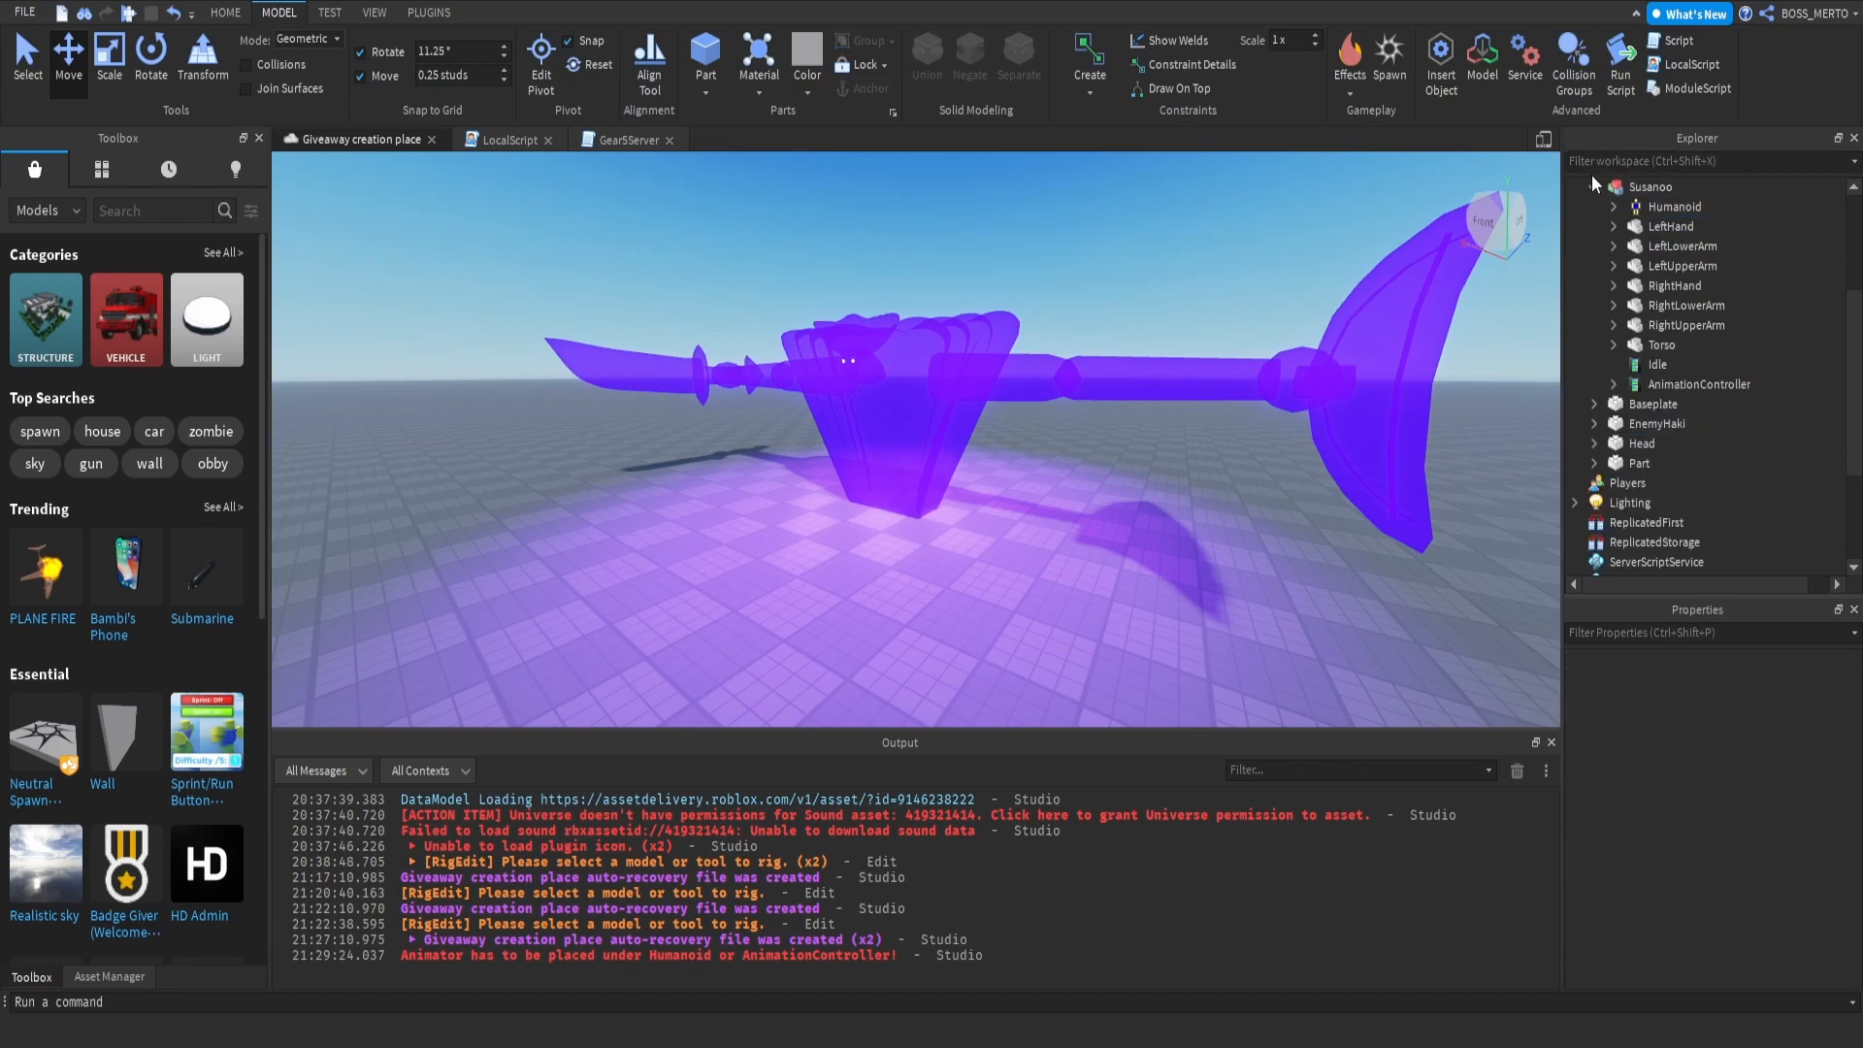
left_click(1640, 227)
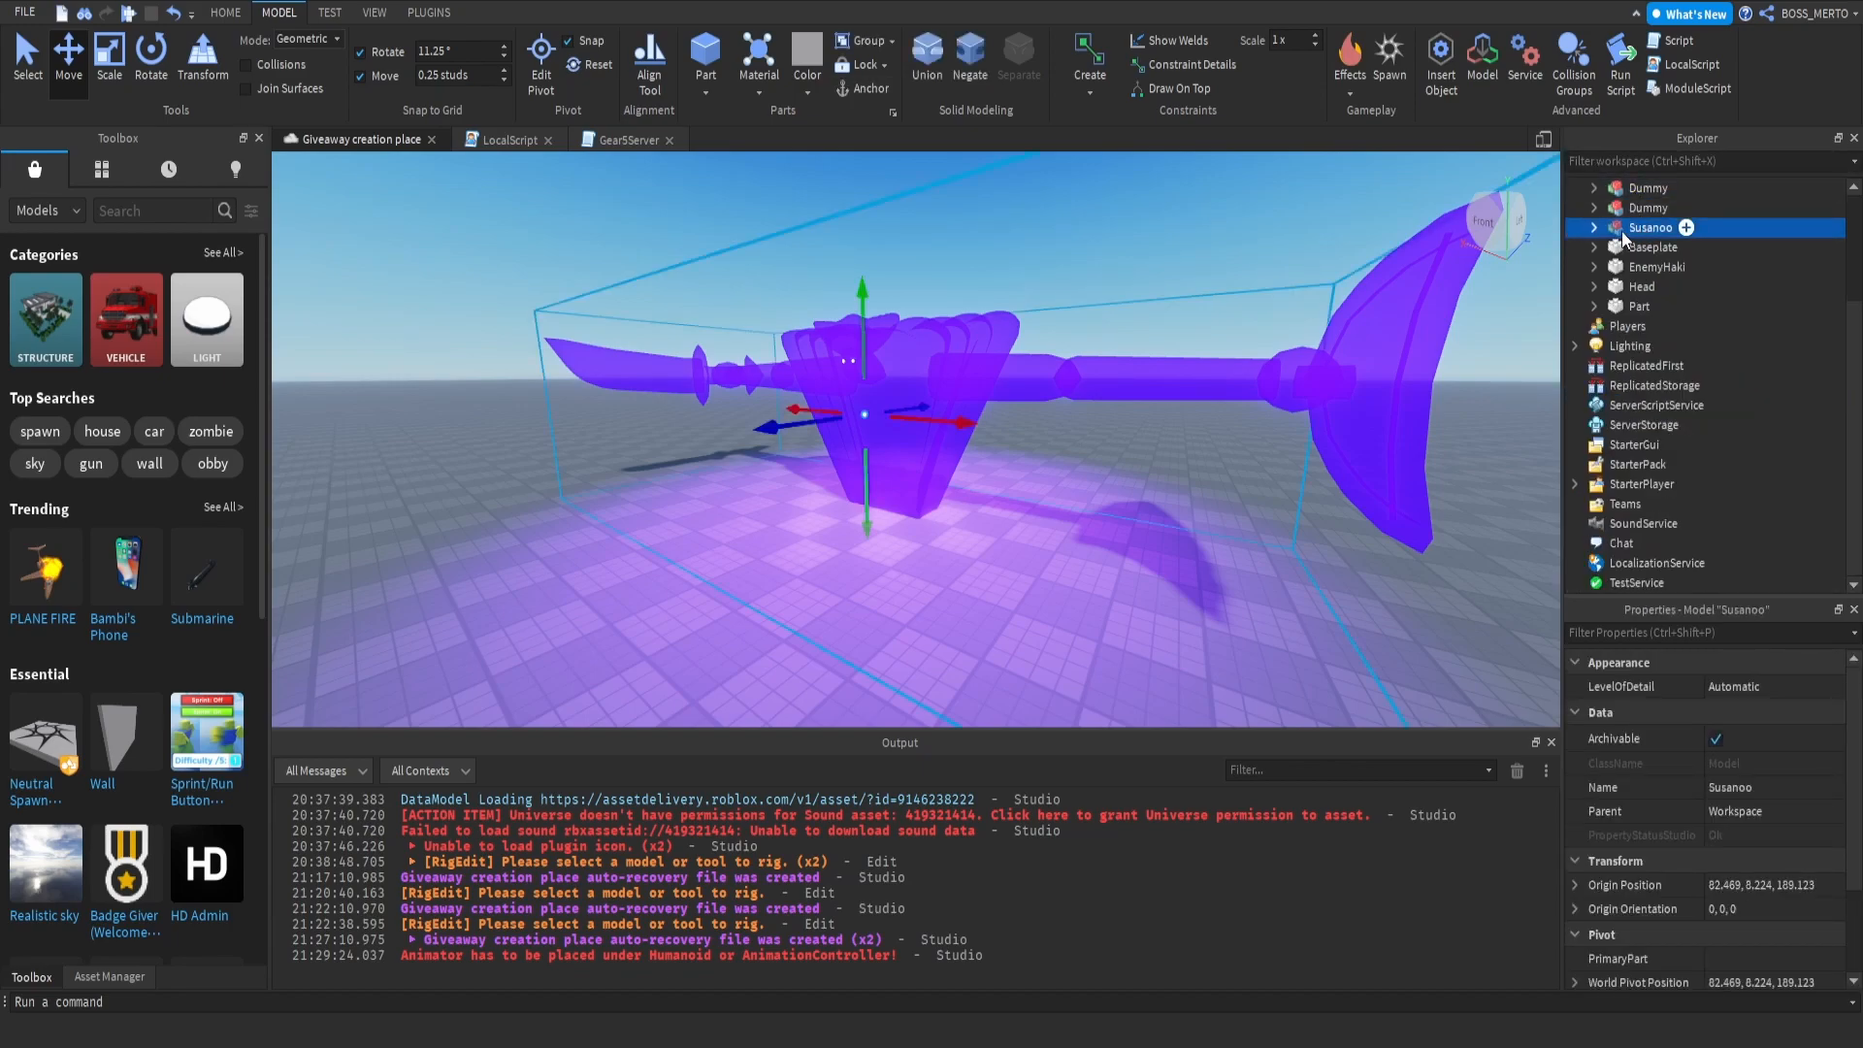
left_click_drag(1623, 231, 1674, 383)
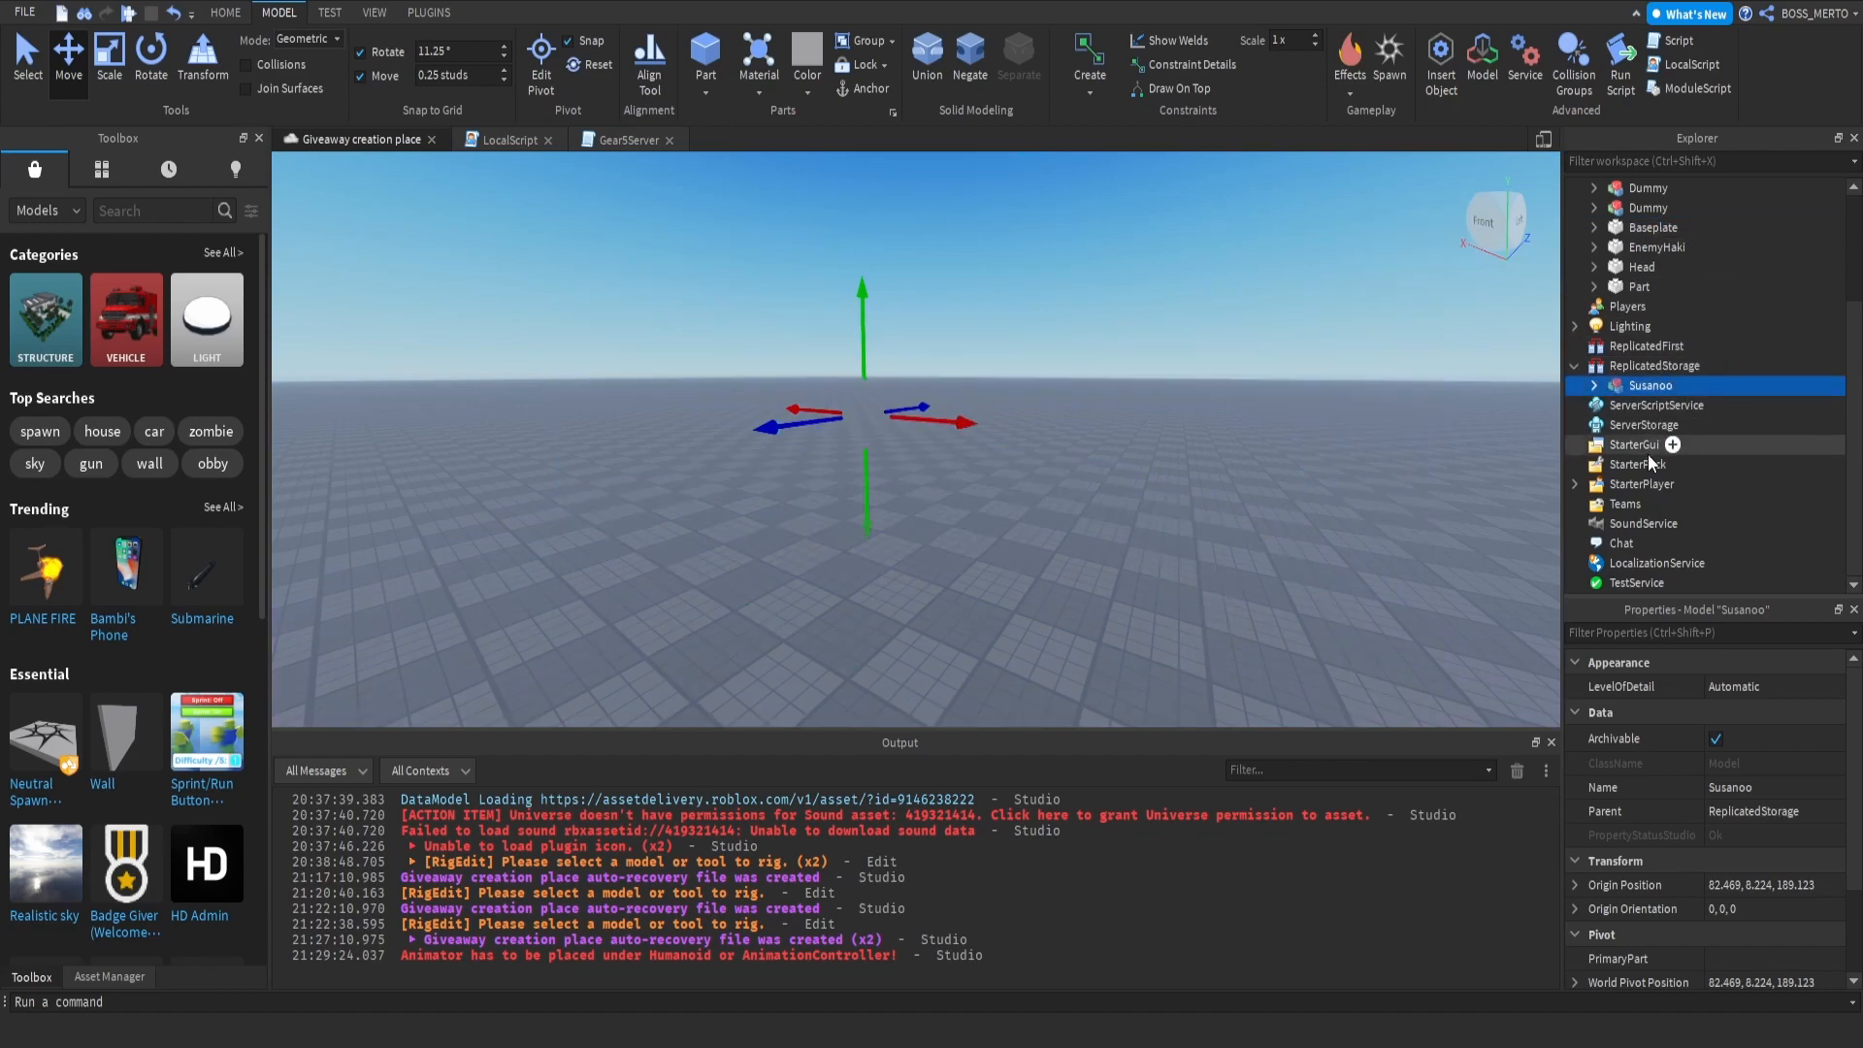
Step: Add a Tool named Susanoo to StarterPack with RequiresHandle turned off
left_click(1629, 464)
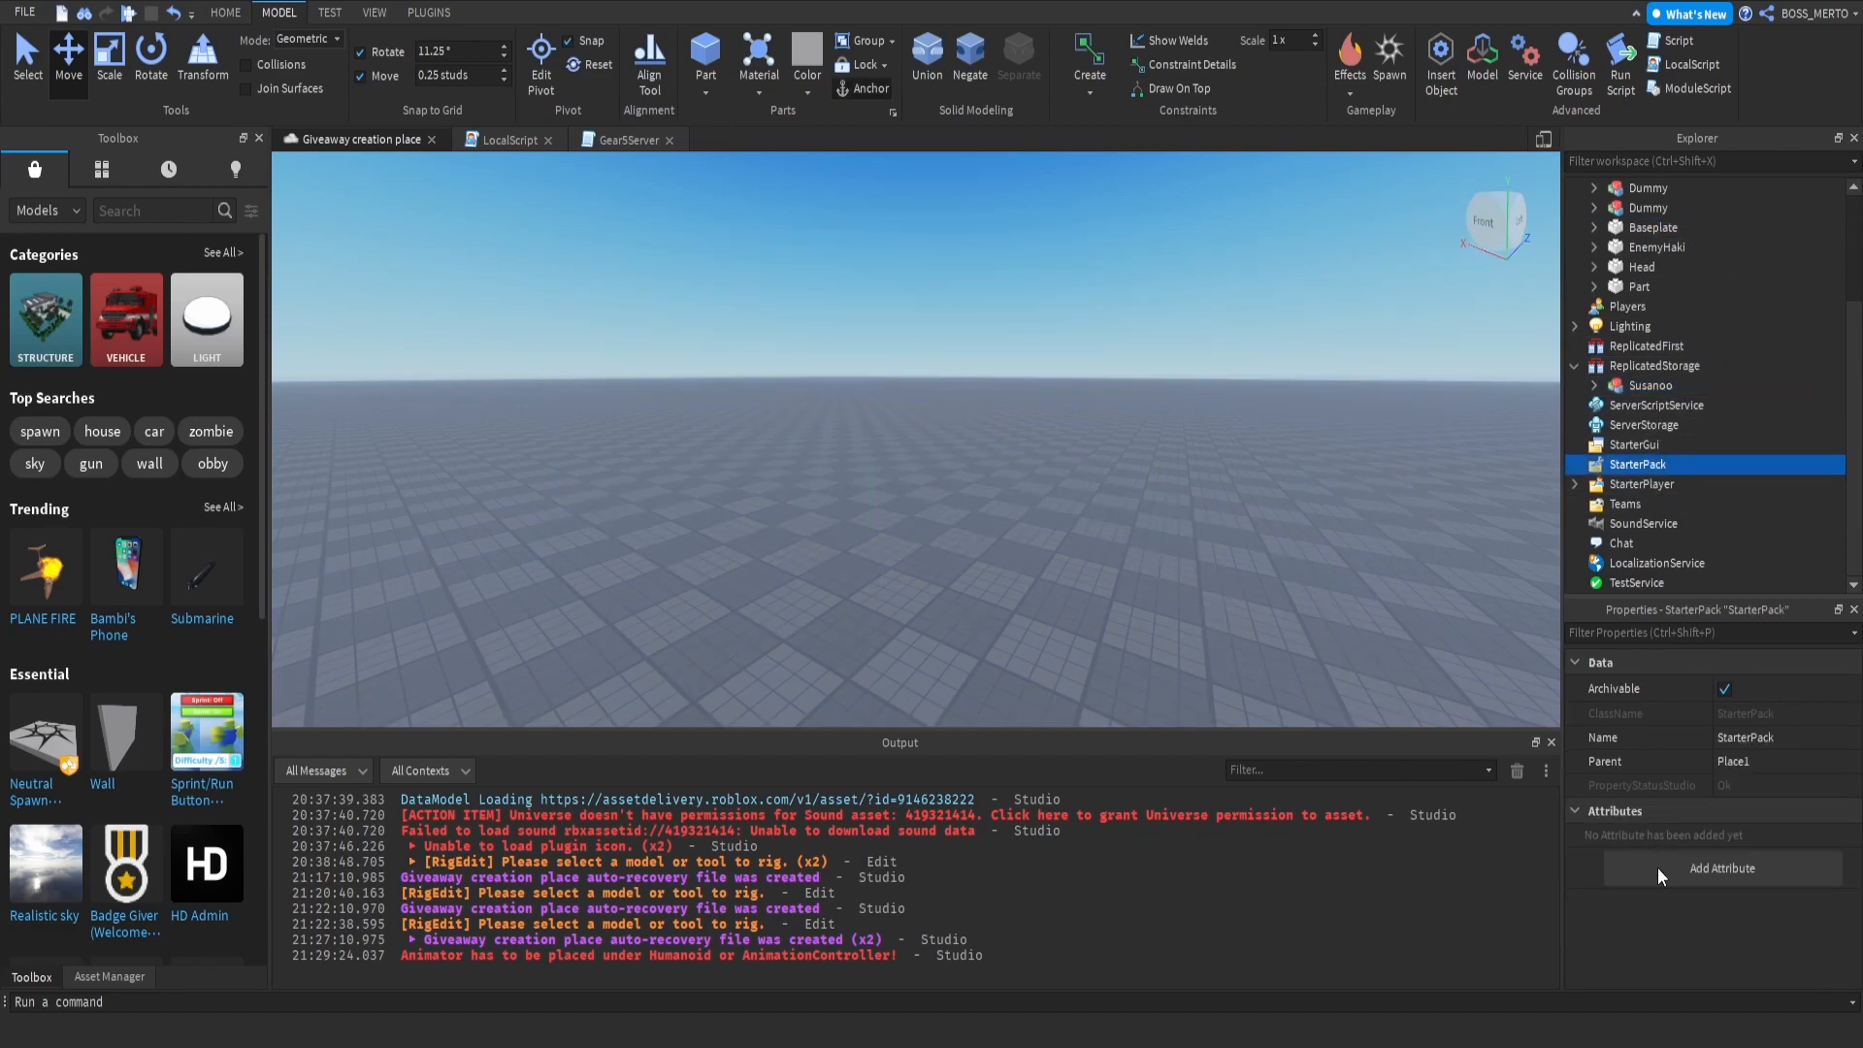
left_click(1631, 563)
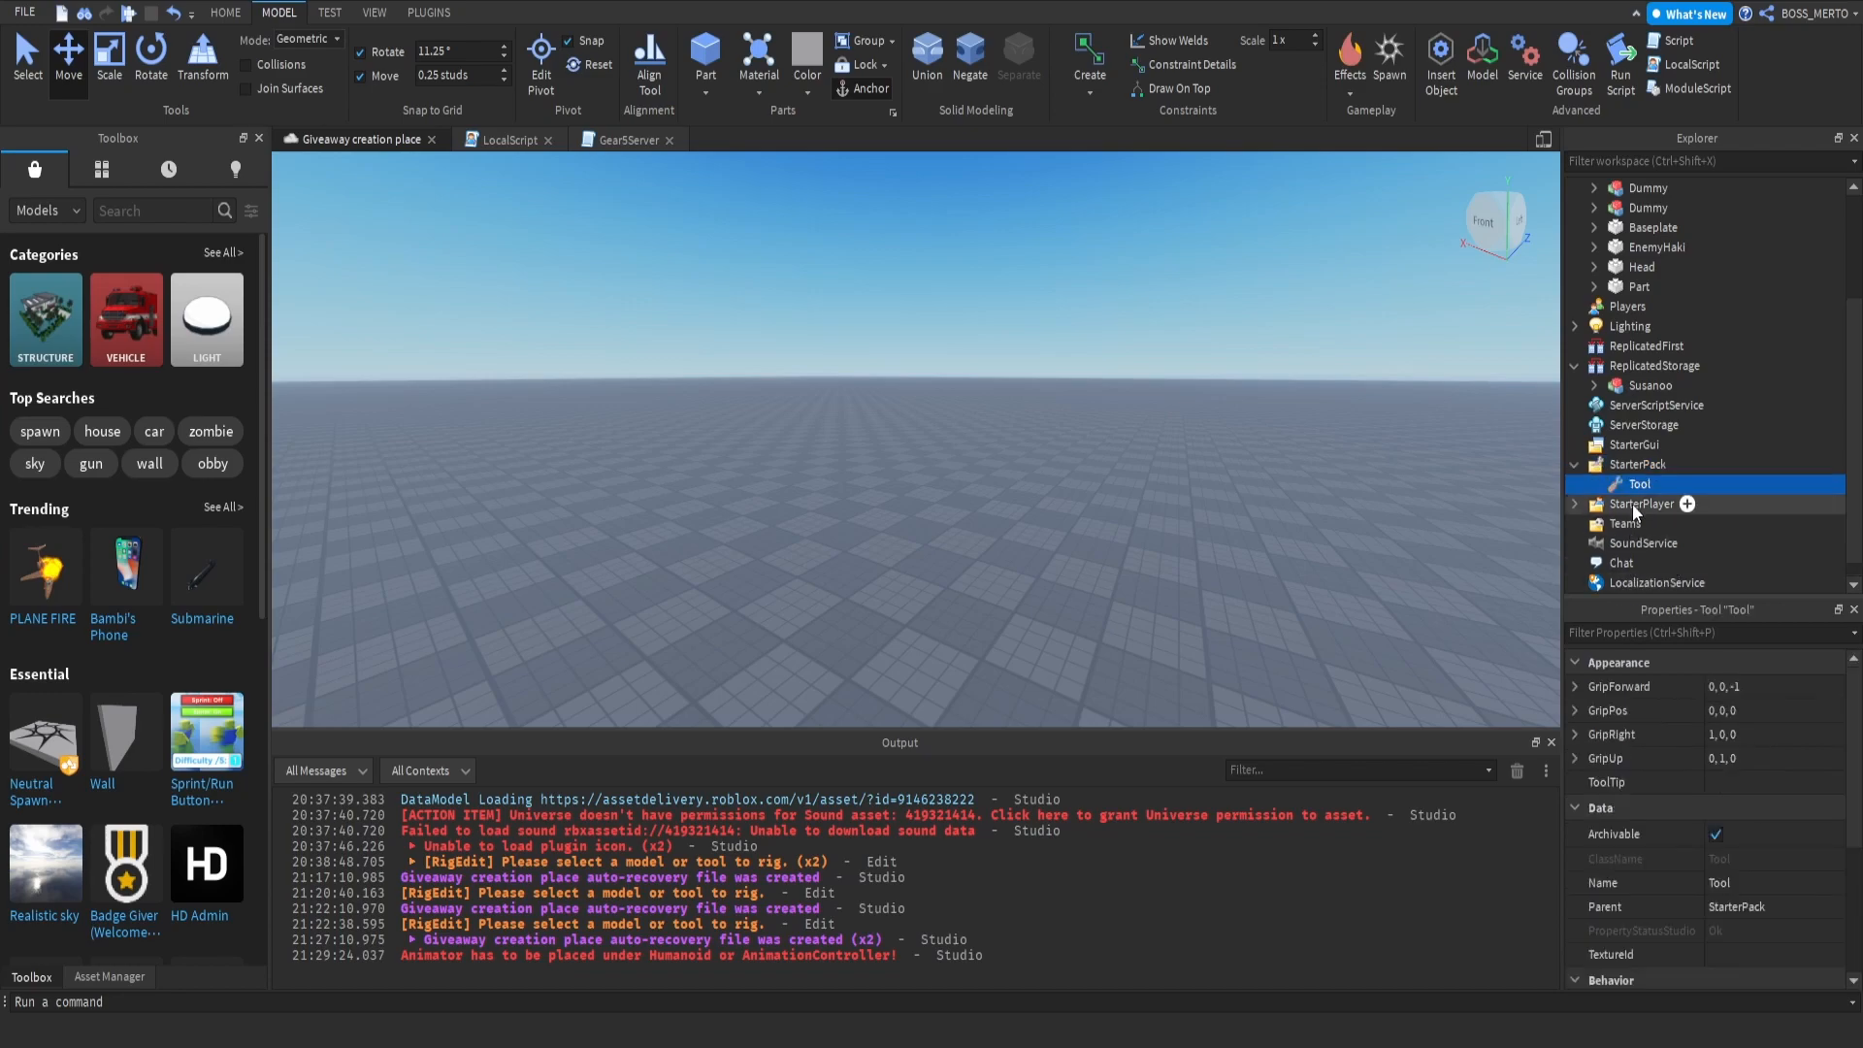
key("s")
right_click_drag(1073, 444, 1075, 440)
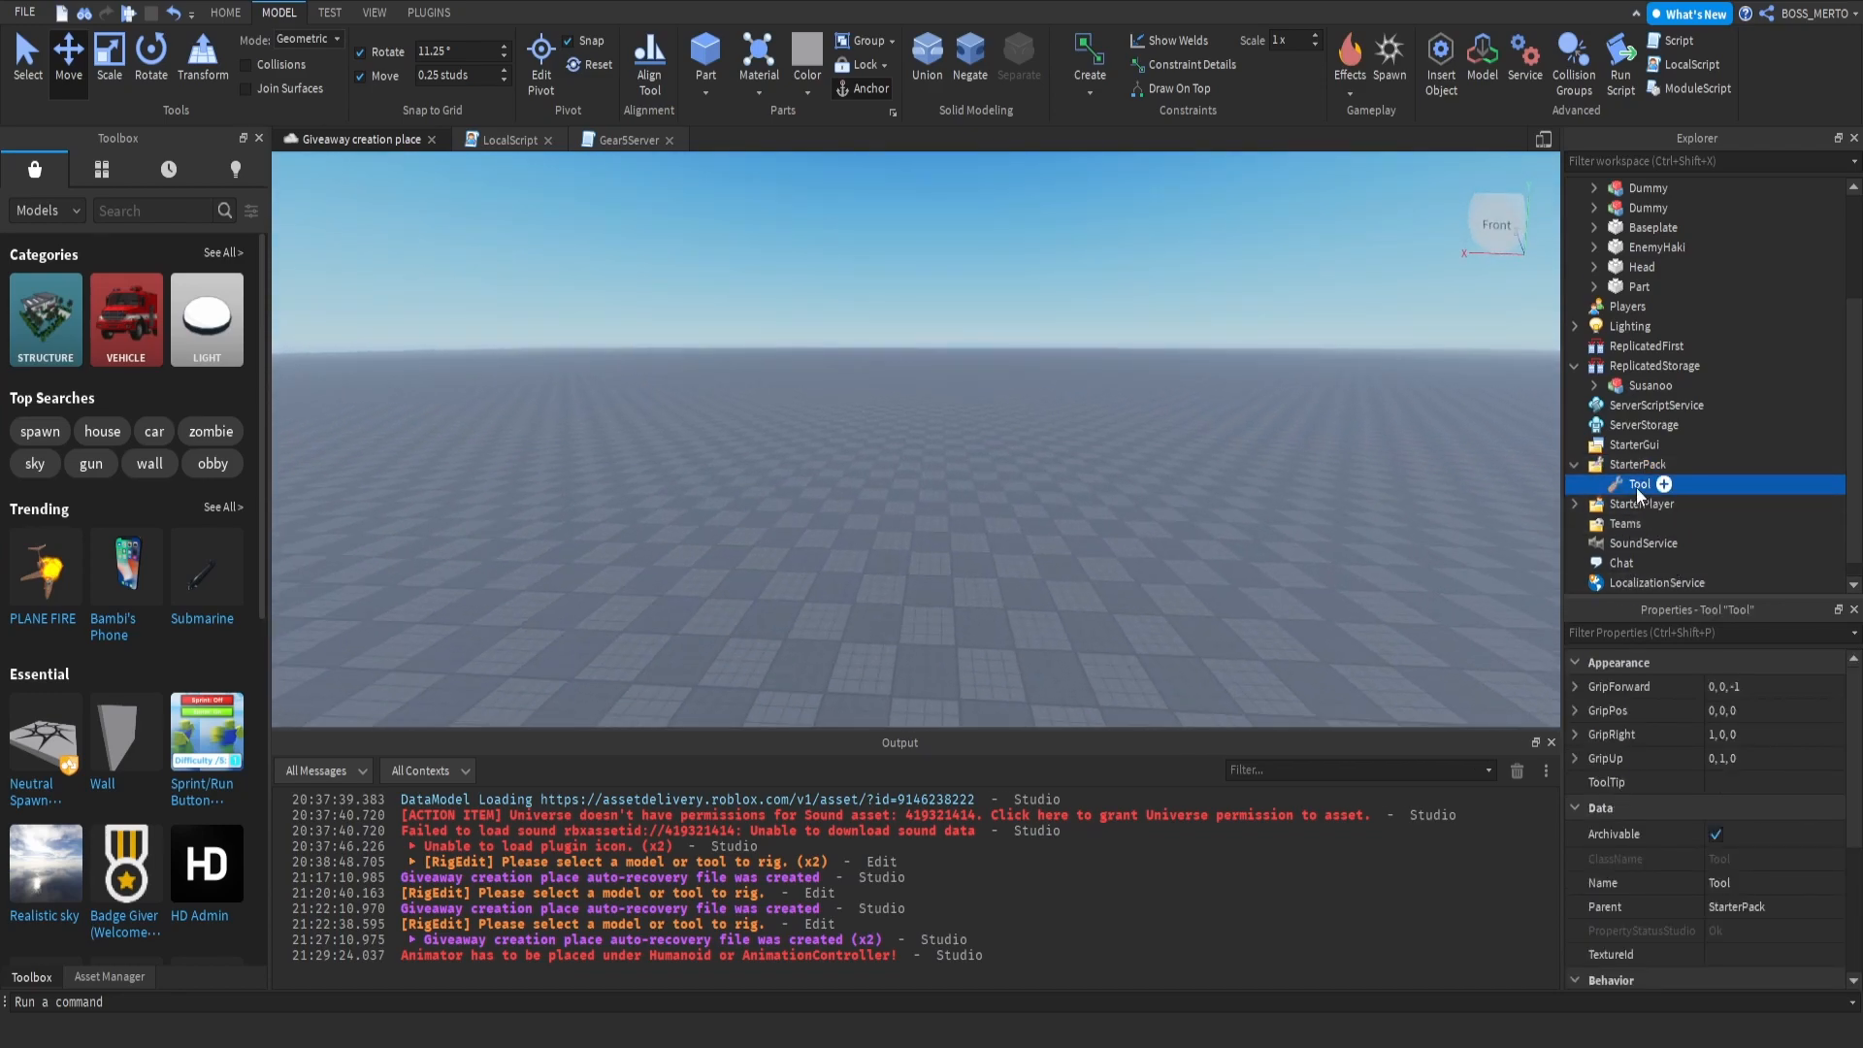
key("F2")
type("Susanoo")
key("Return")
scroll(1742, 776, "down", 4)
left_click(1716, 833)
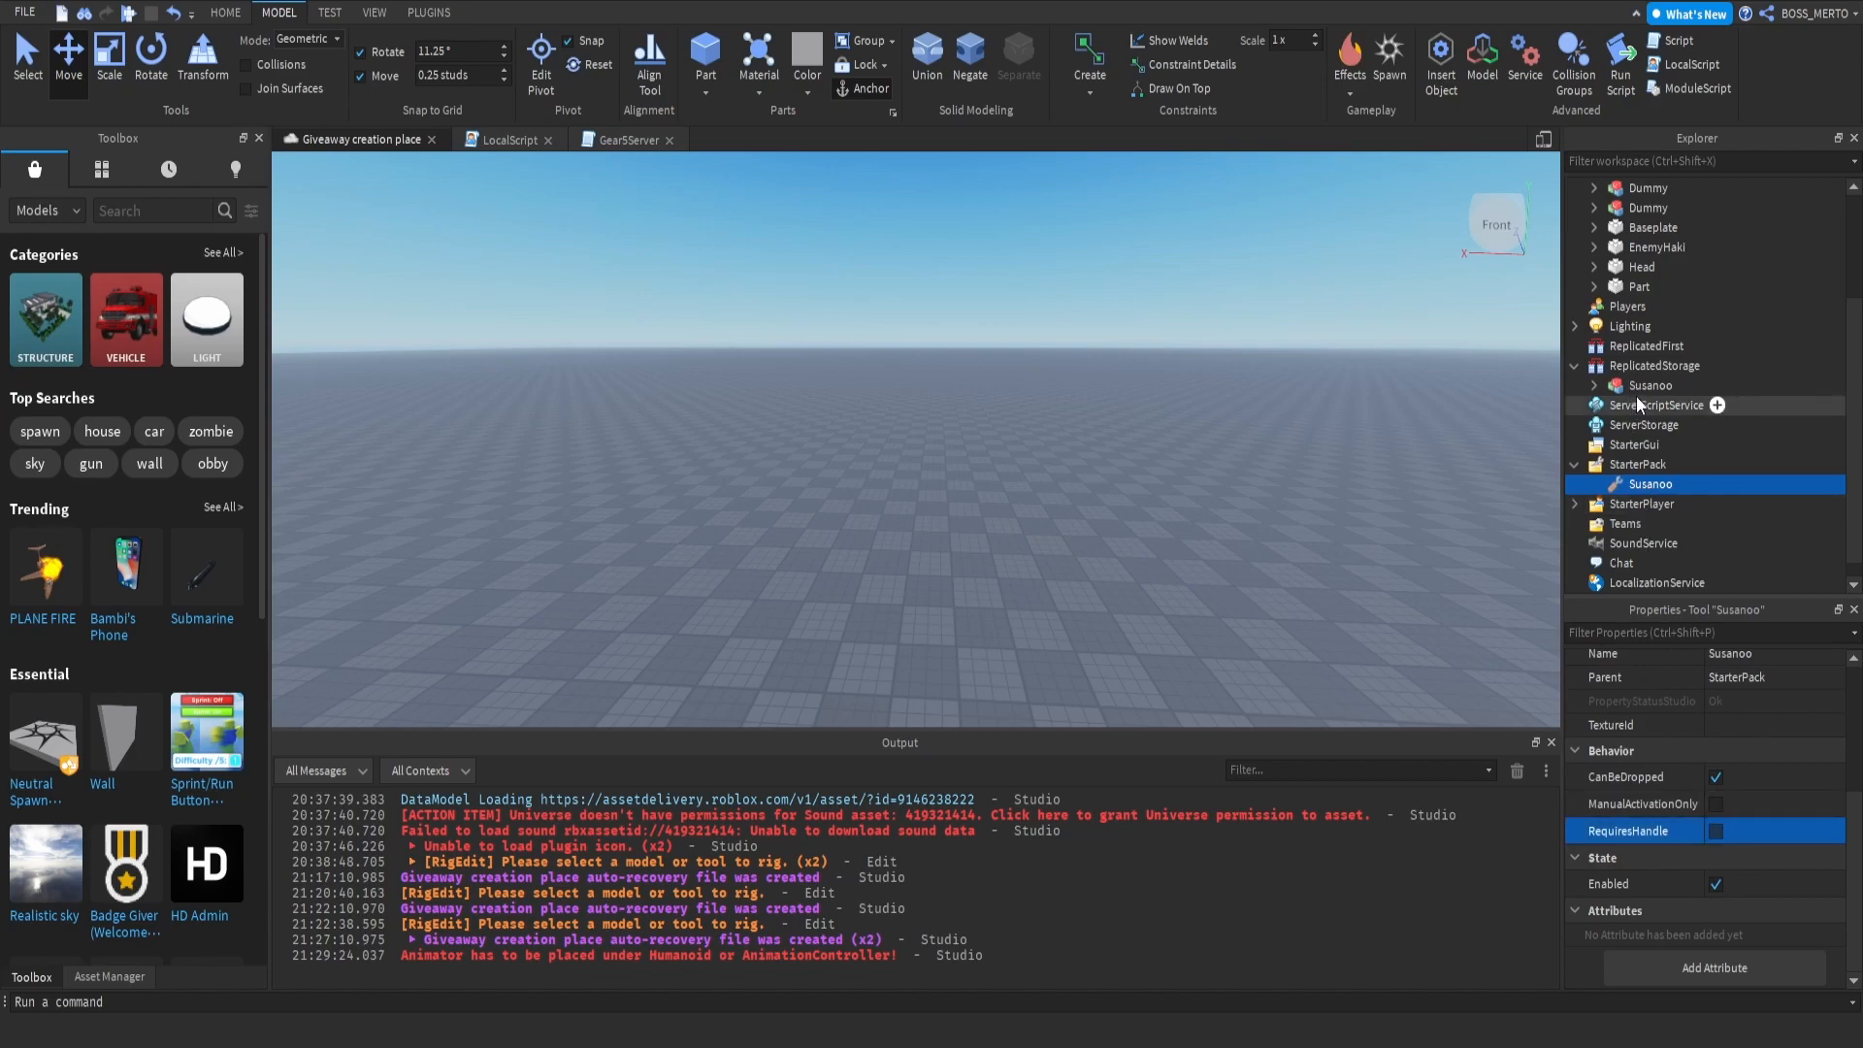
Step: Insert a LocalScript into the Susanoo tool and rename it SusanooClient
left_click(1692, 65)
key("F2")
type("Susanoo")
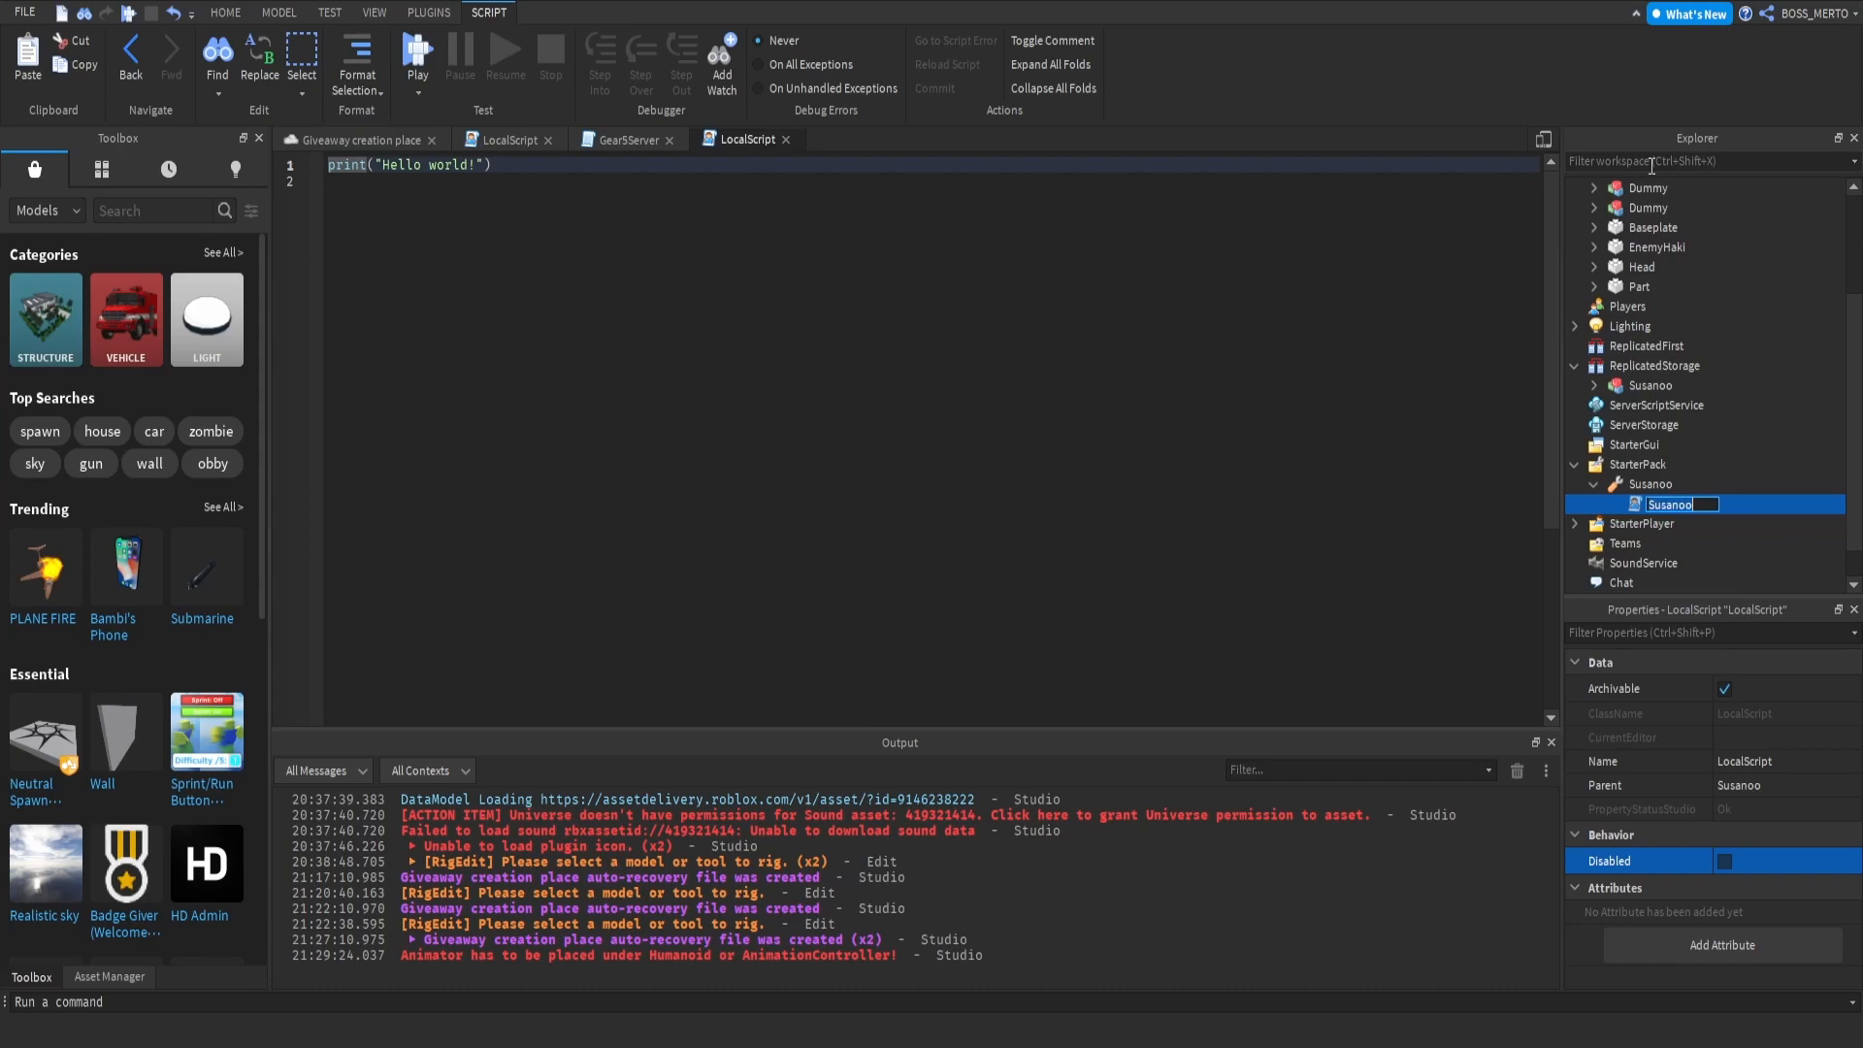
type("Client")
key("Return")
Step: Insert a RemoteEvent into SusanooClient and rename it SusanooRemote
left_click(1681, 439)
left_click(1659, 546)
right_click(1677, 524)
key("F2")
type("SusanooRemote")
key("Return")
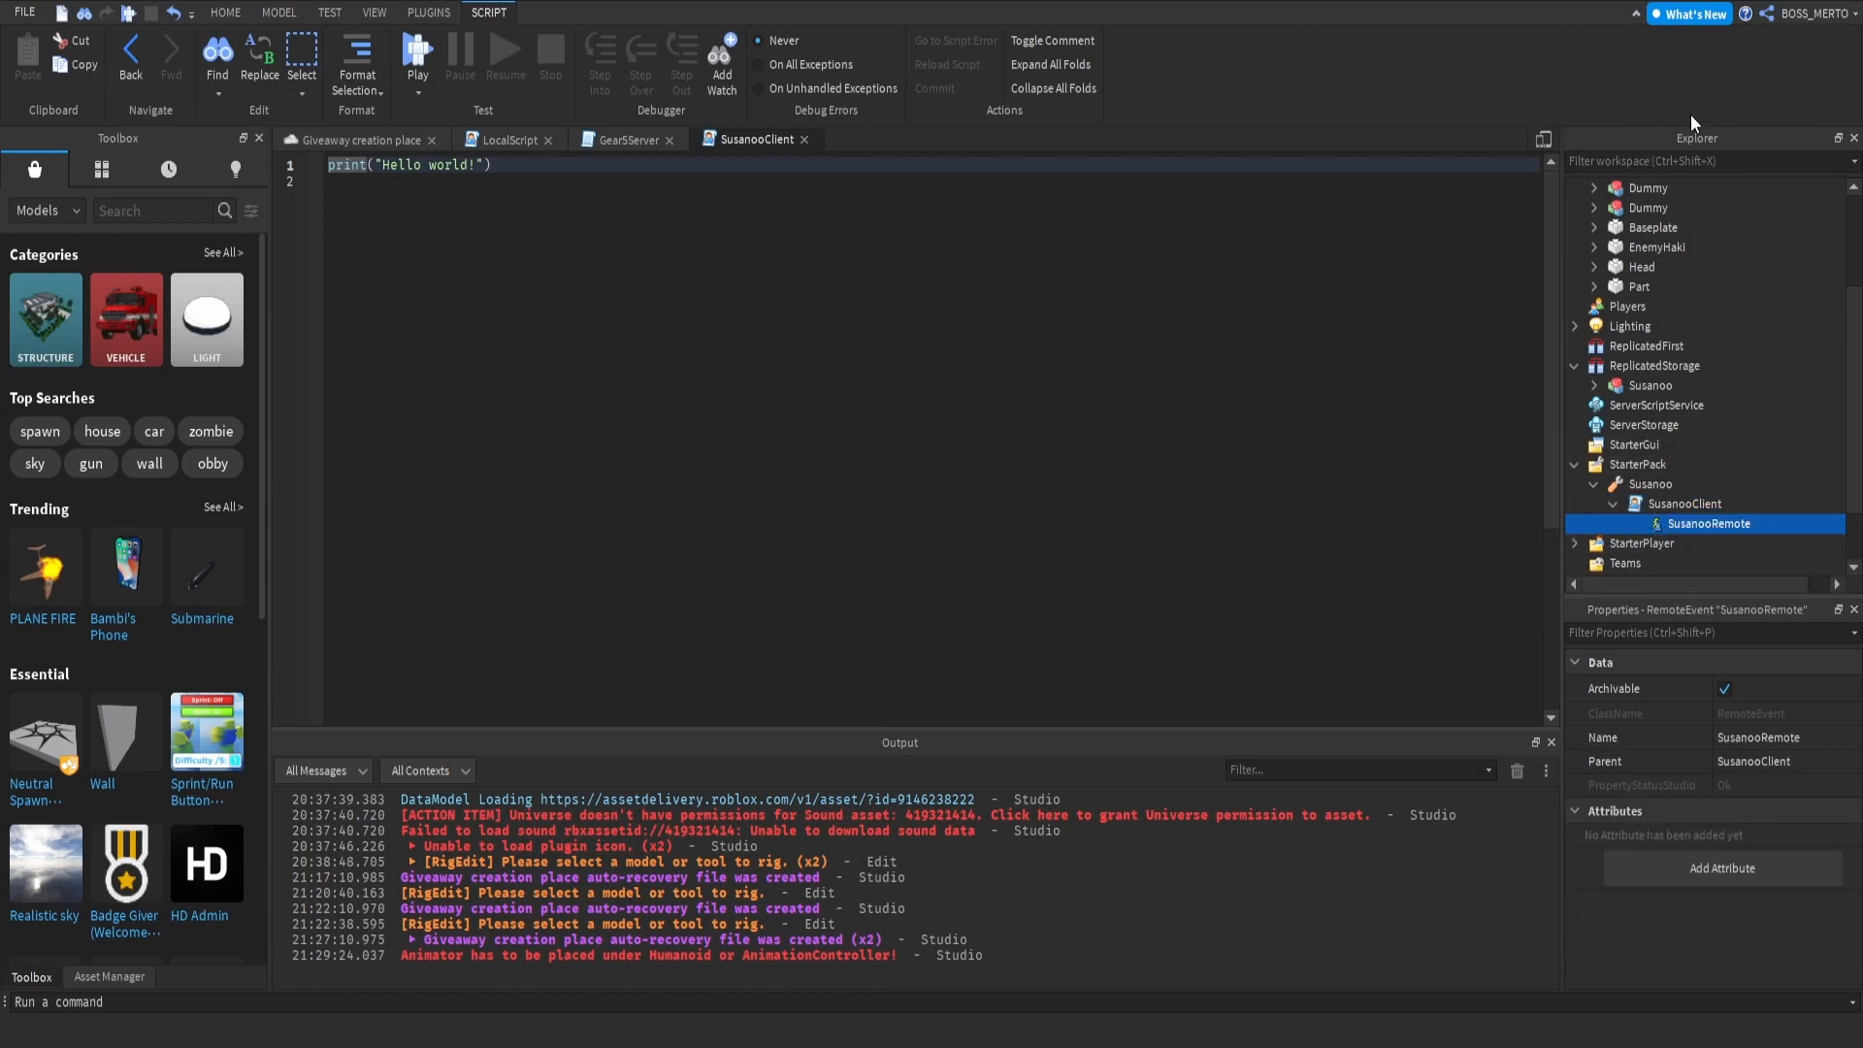
Step: Insert a Script into SusanooClient and rename it SusanooServer
left_click(1679, 504)
left_click(1650, 442)
left_click(1682, 536)
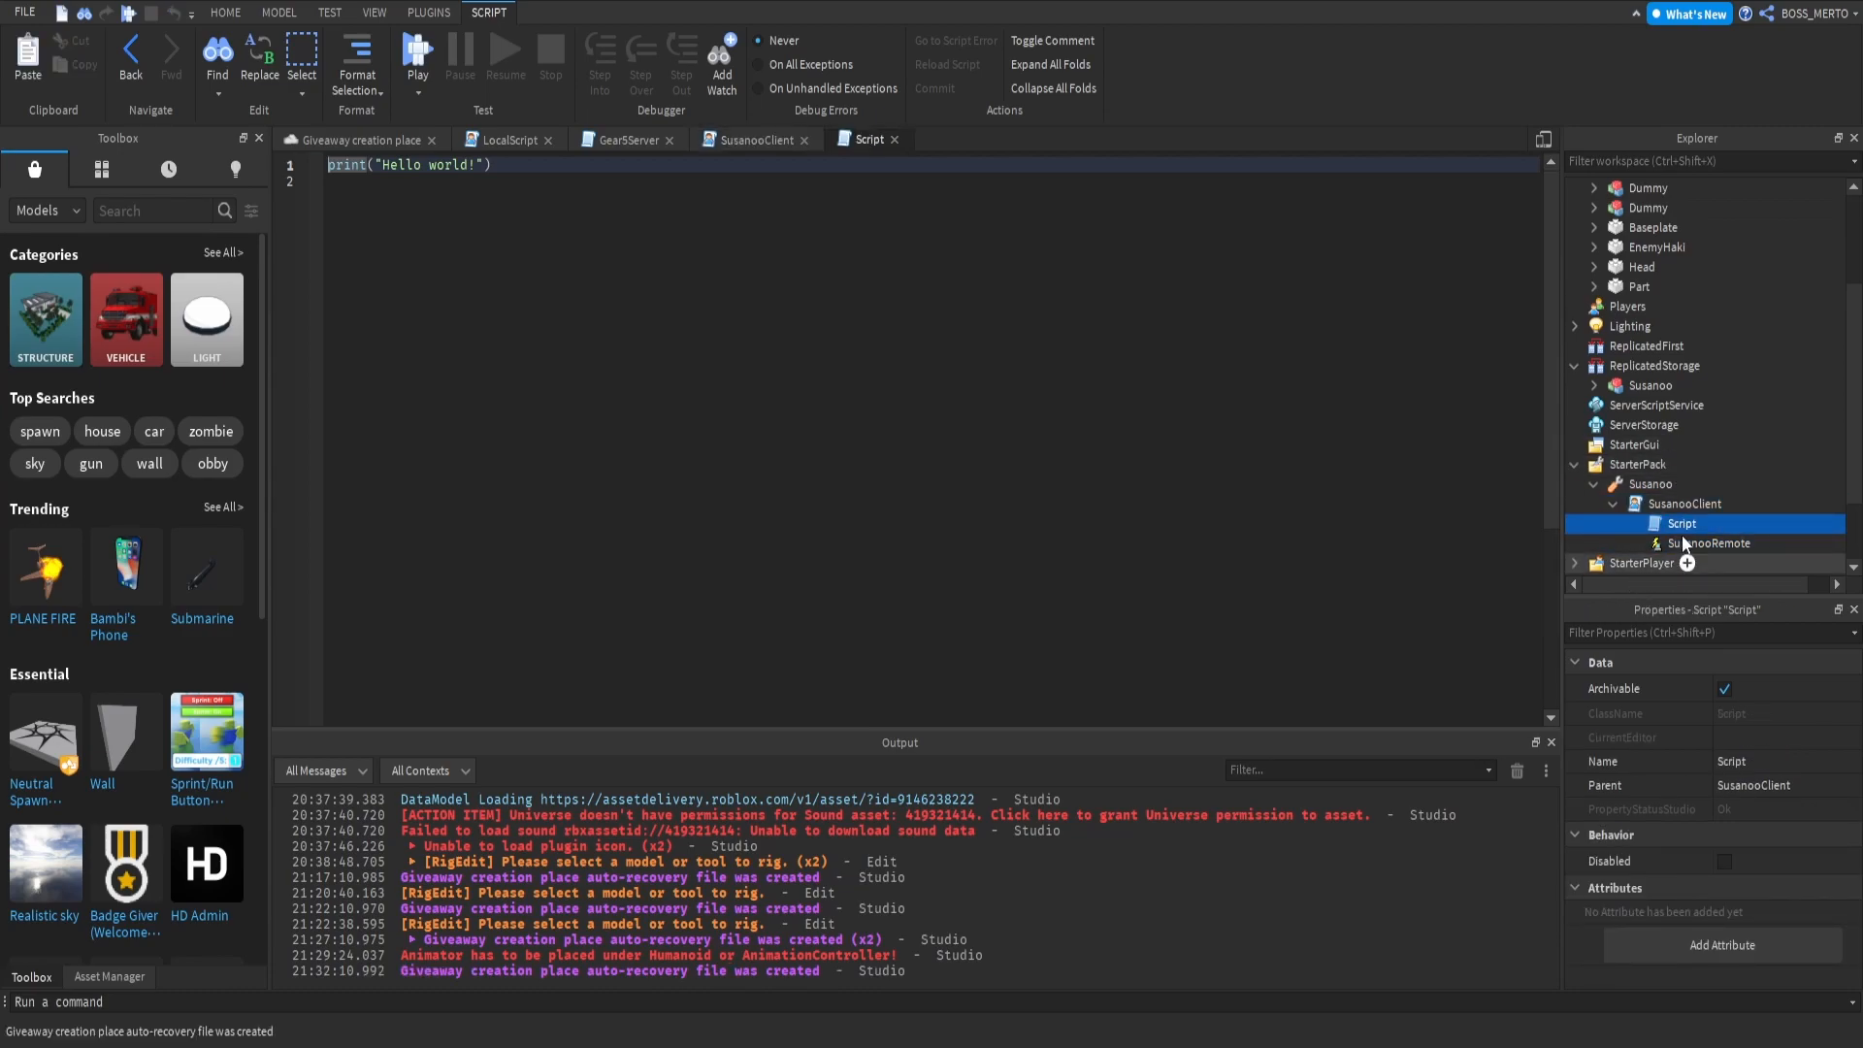
key("F2")
type("SusanooServer")
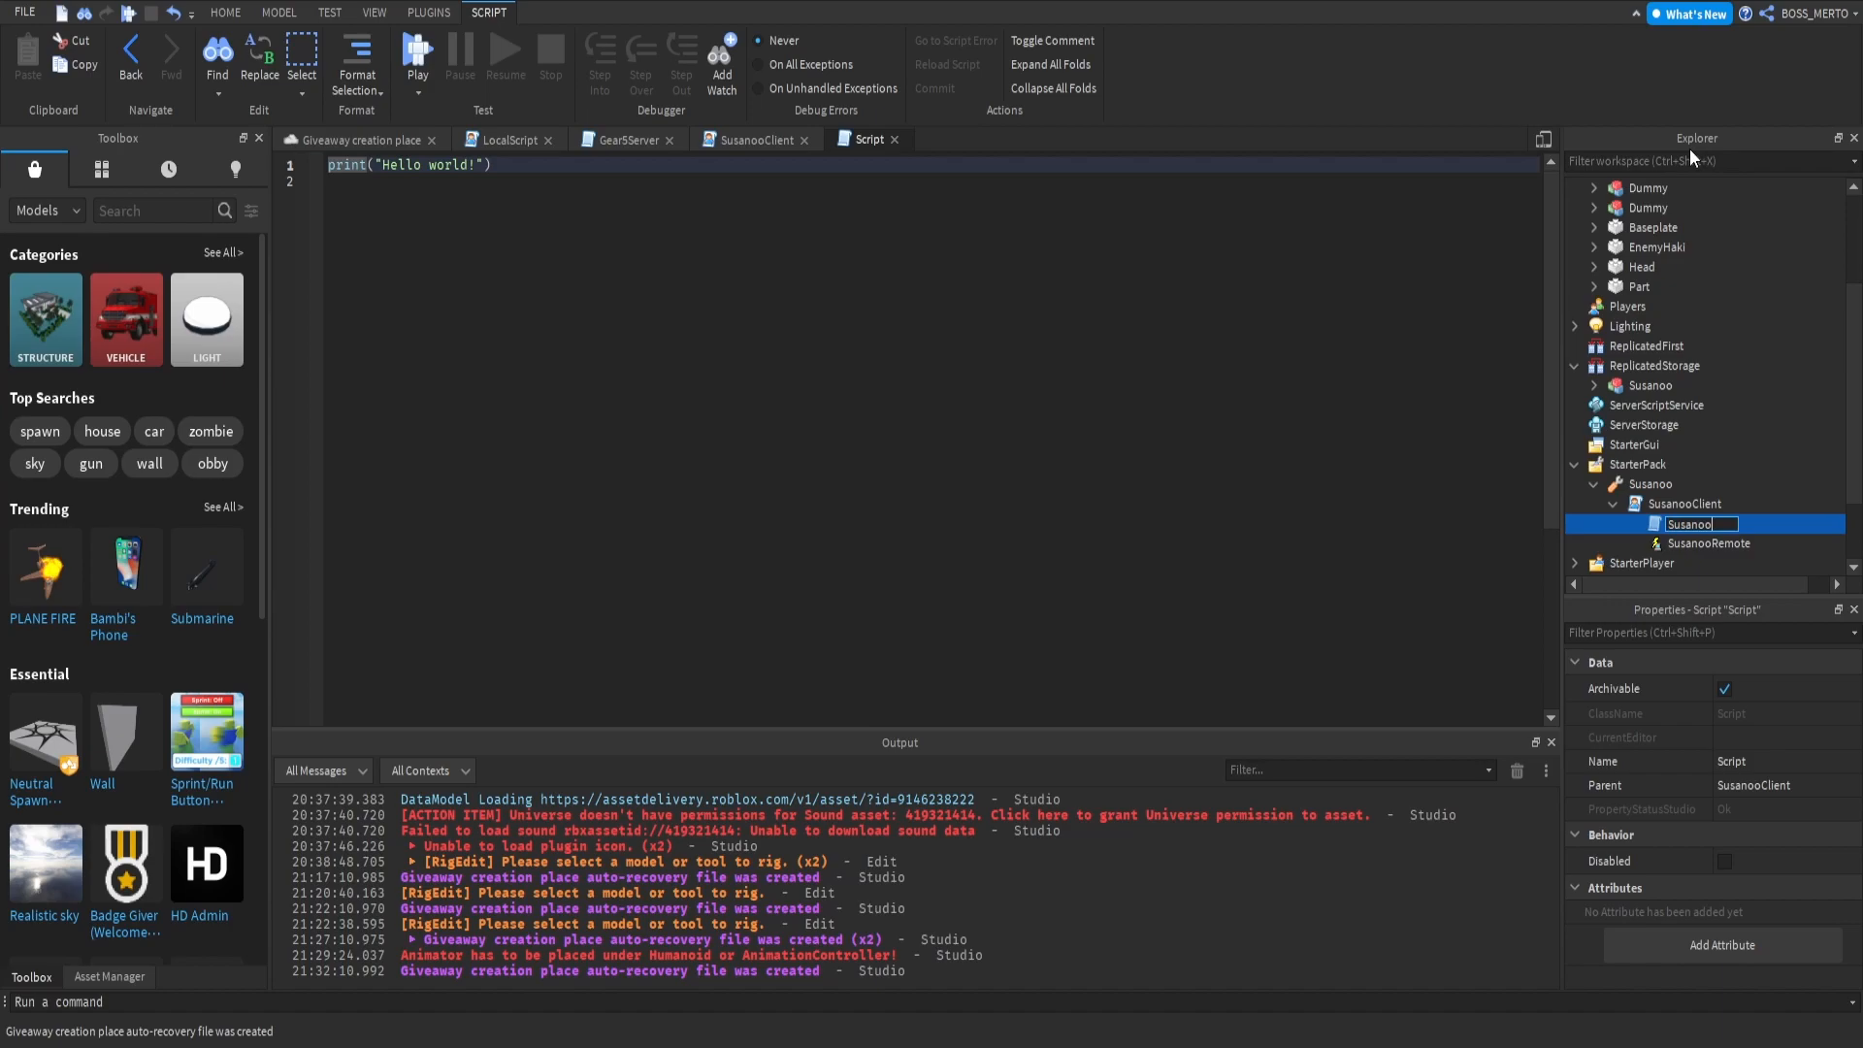
key("Return")
Step: Replace the default code in SusanooClient with an empty function connected to script.Parent.Equipped
double_click(1632, 508)
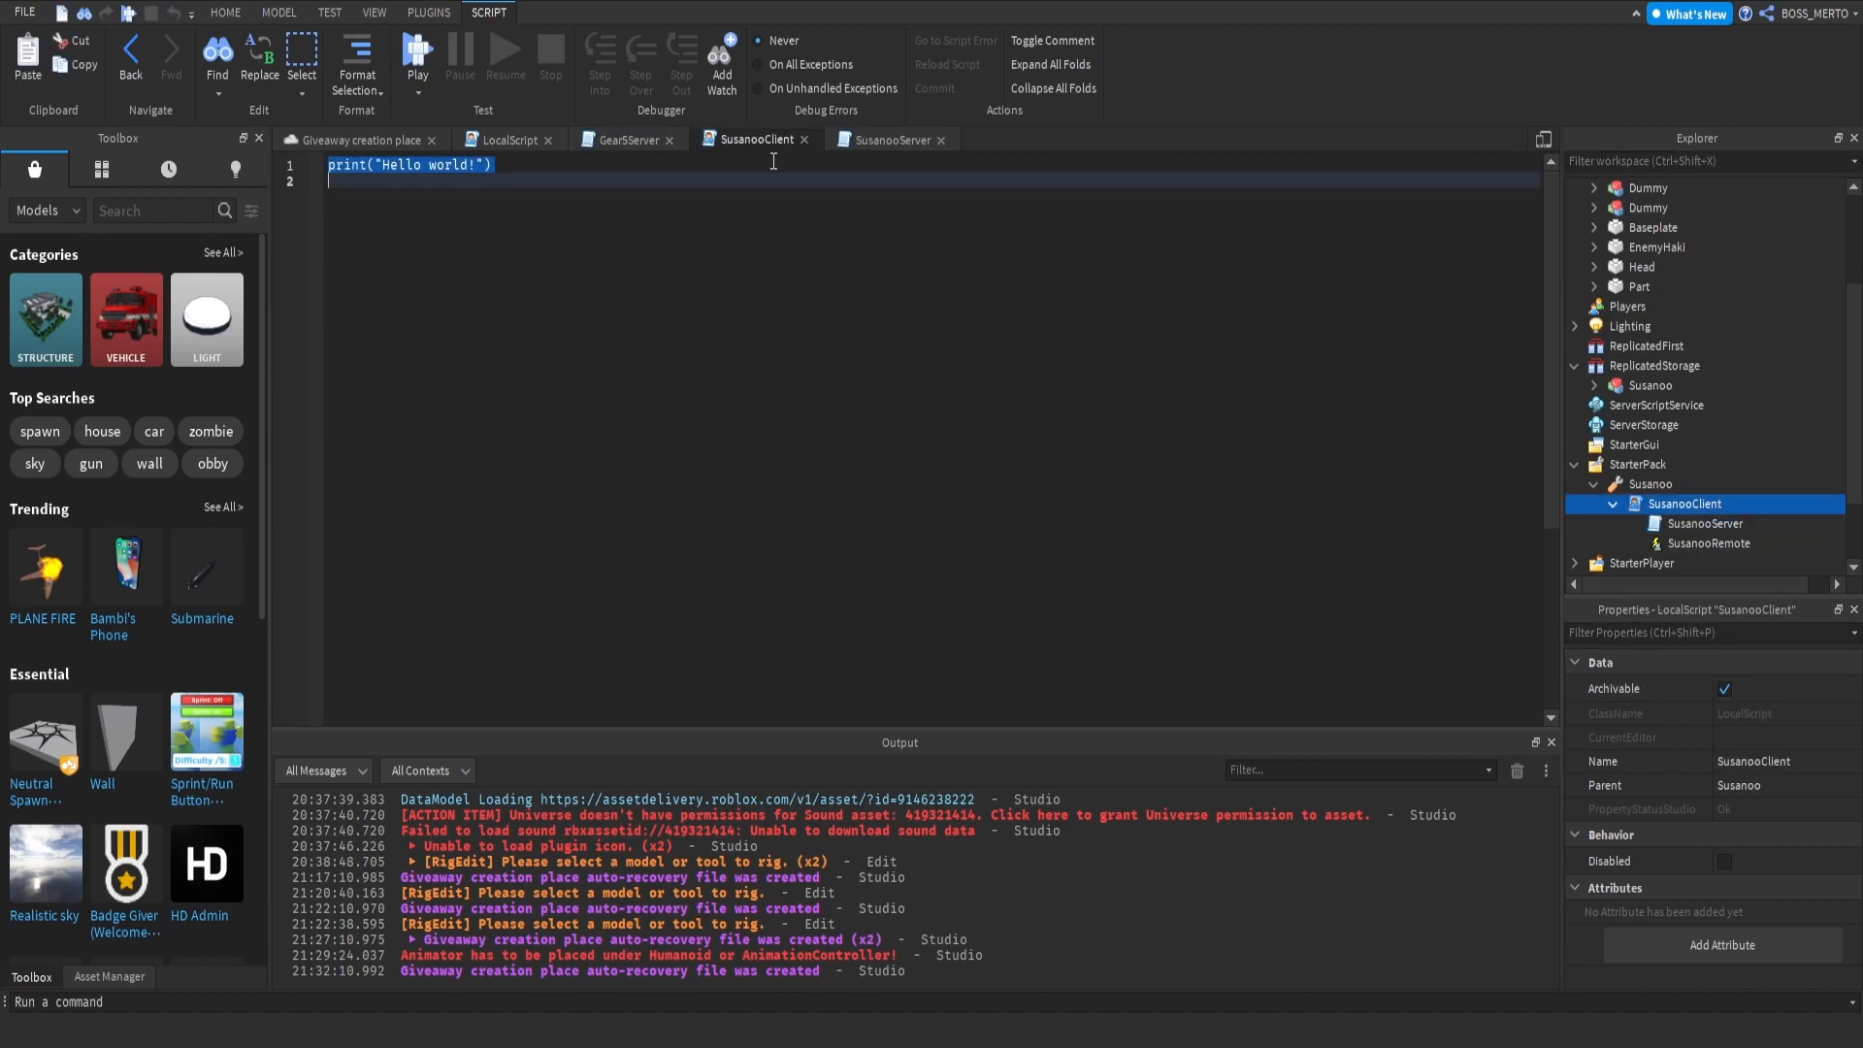
key("BackSpace")
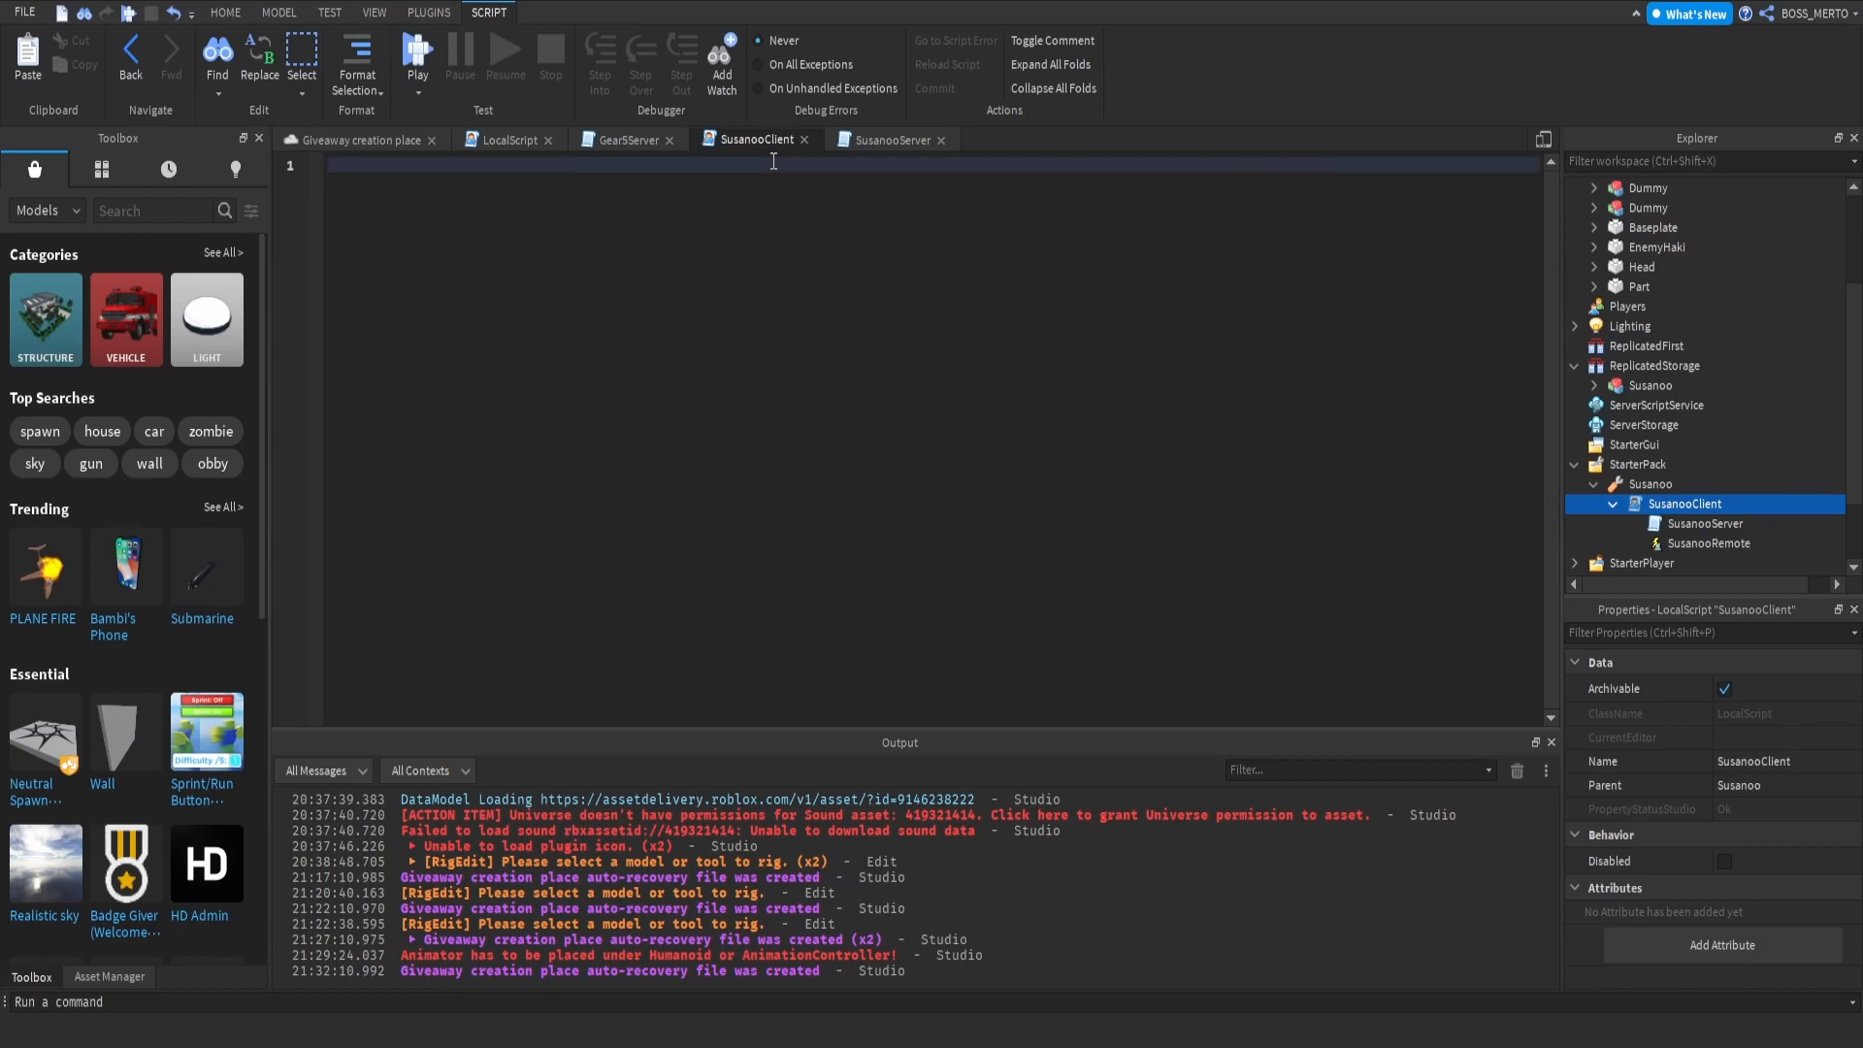
type("script.Parent.Equipped:connect(function8")
key("BackSpace")
type("()")
key("Return")
key("Return")
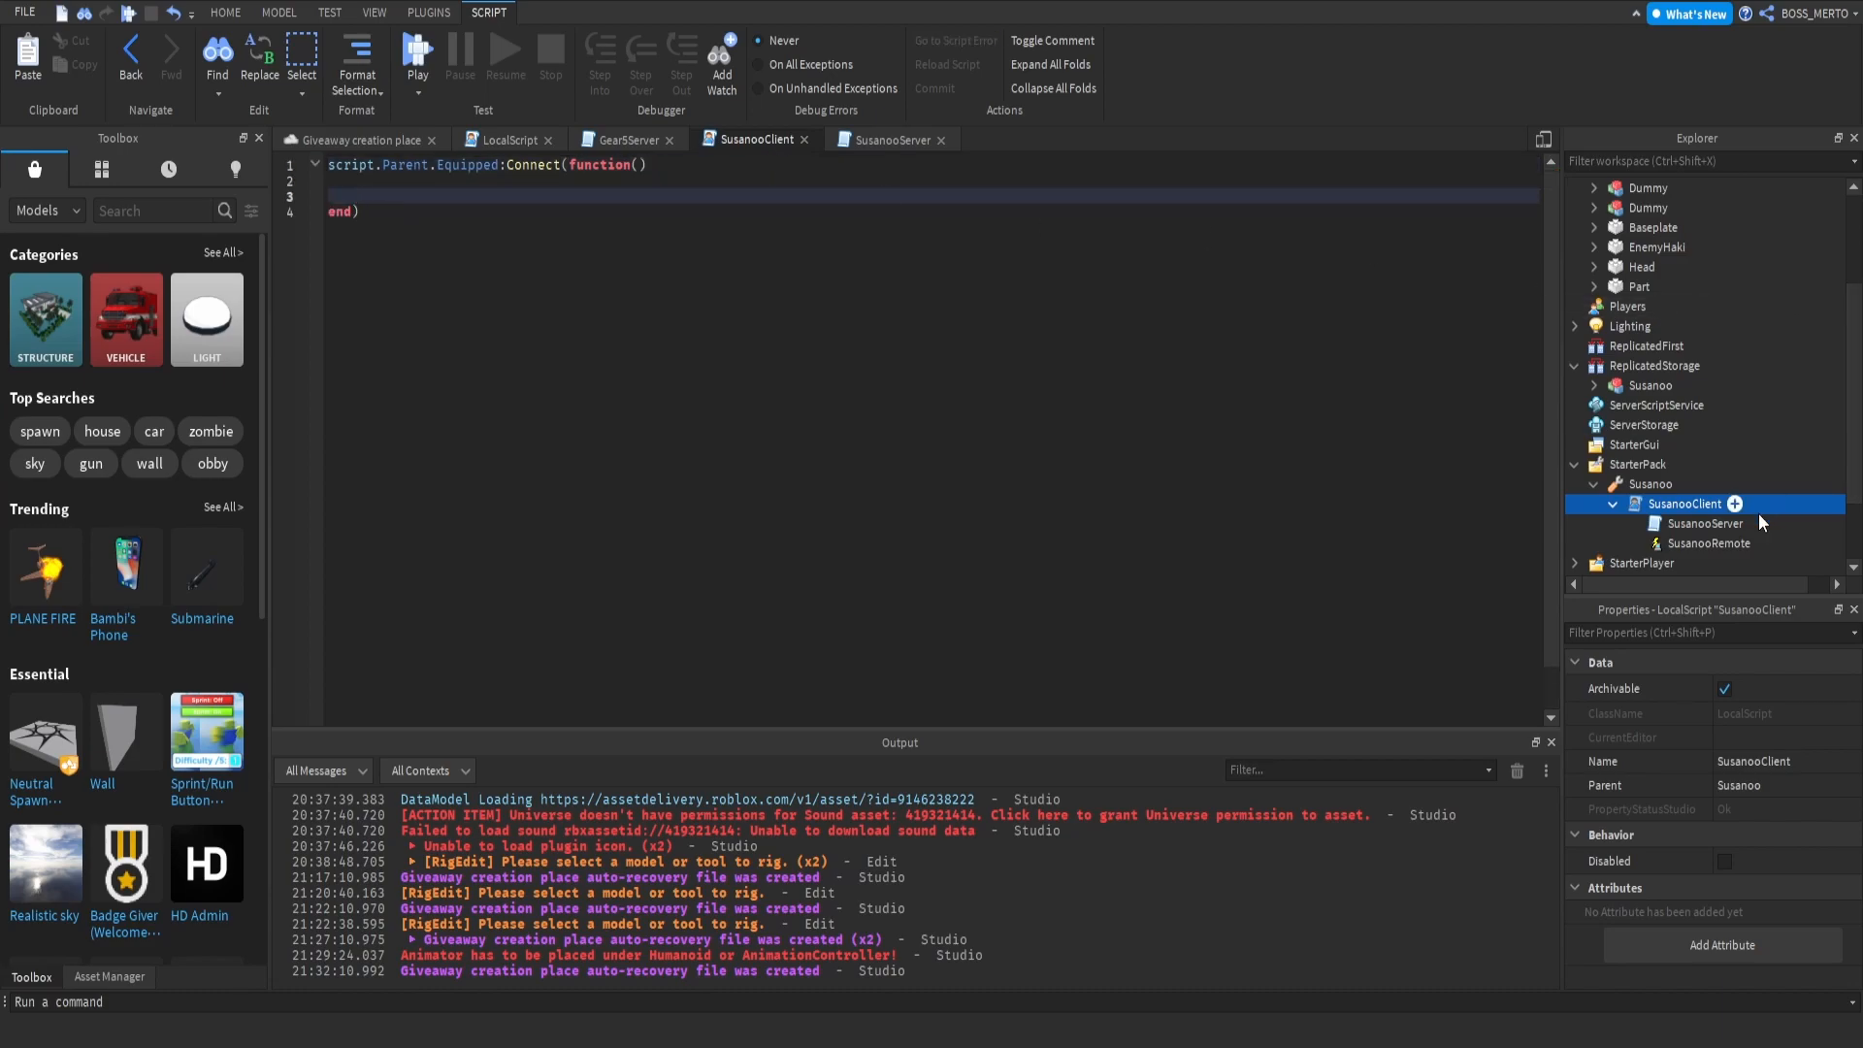
Step: Duplicate the Equipped handler below itself in SusanooClient and change the copy's event to Unequipped
left_click(1725, 529)
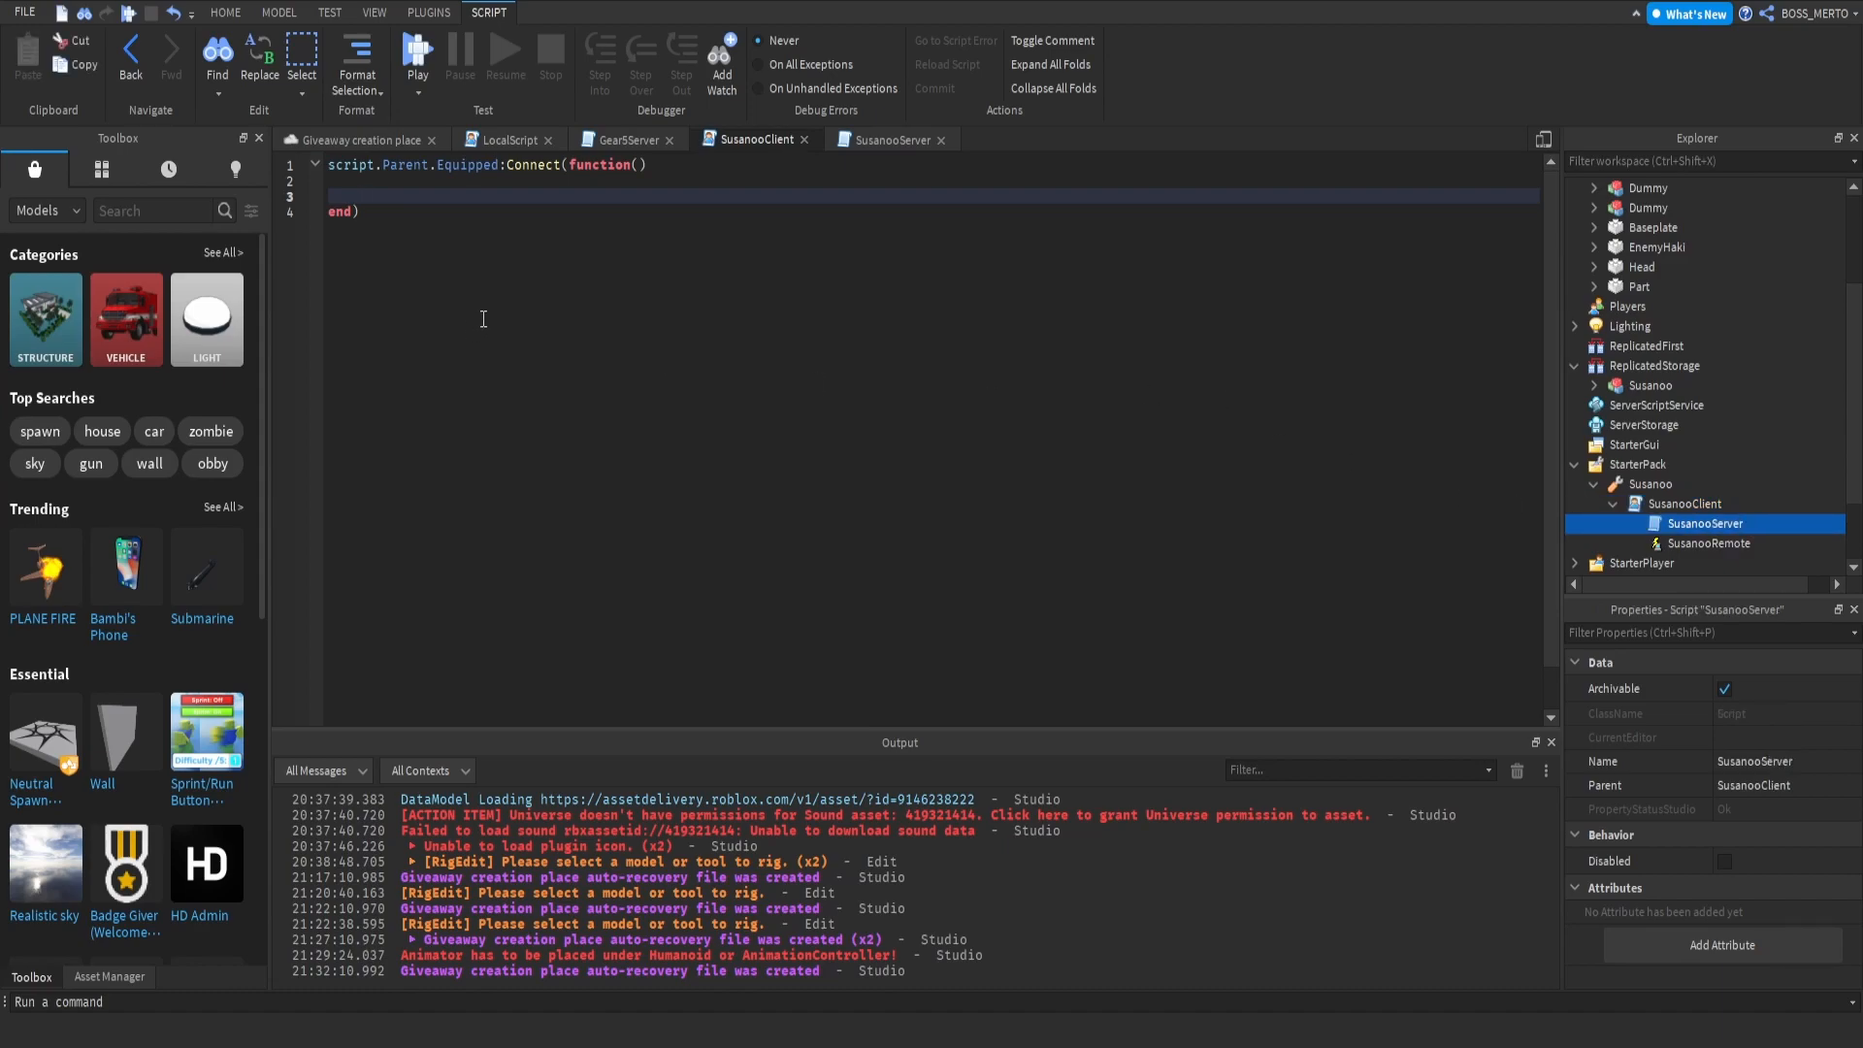
left_click_drag(387, 210, 332, 158)
key("ctrl+c")
left_click(425, 228)
key("Return")
key("Return")
key("ctrl+v")
double_click(457, 242)
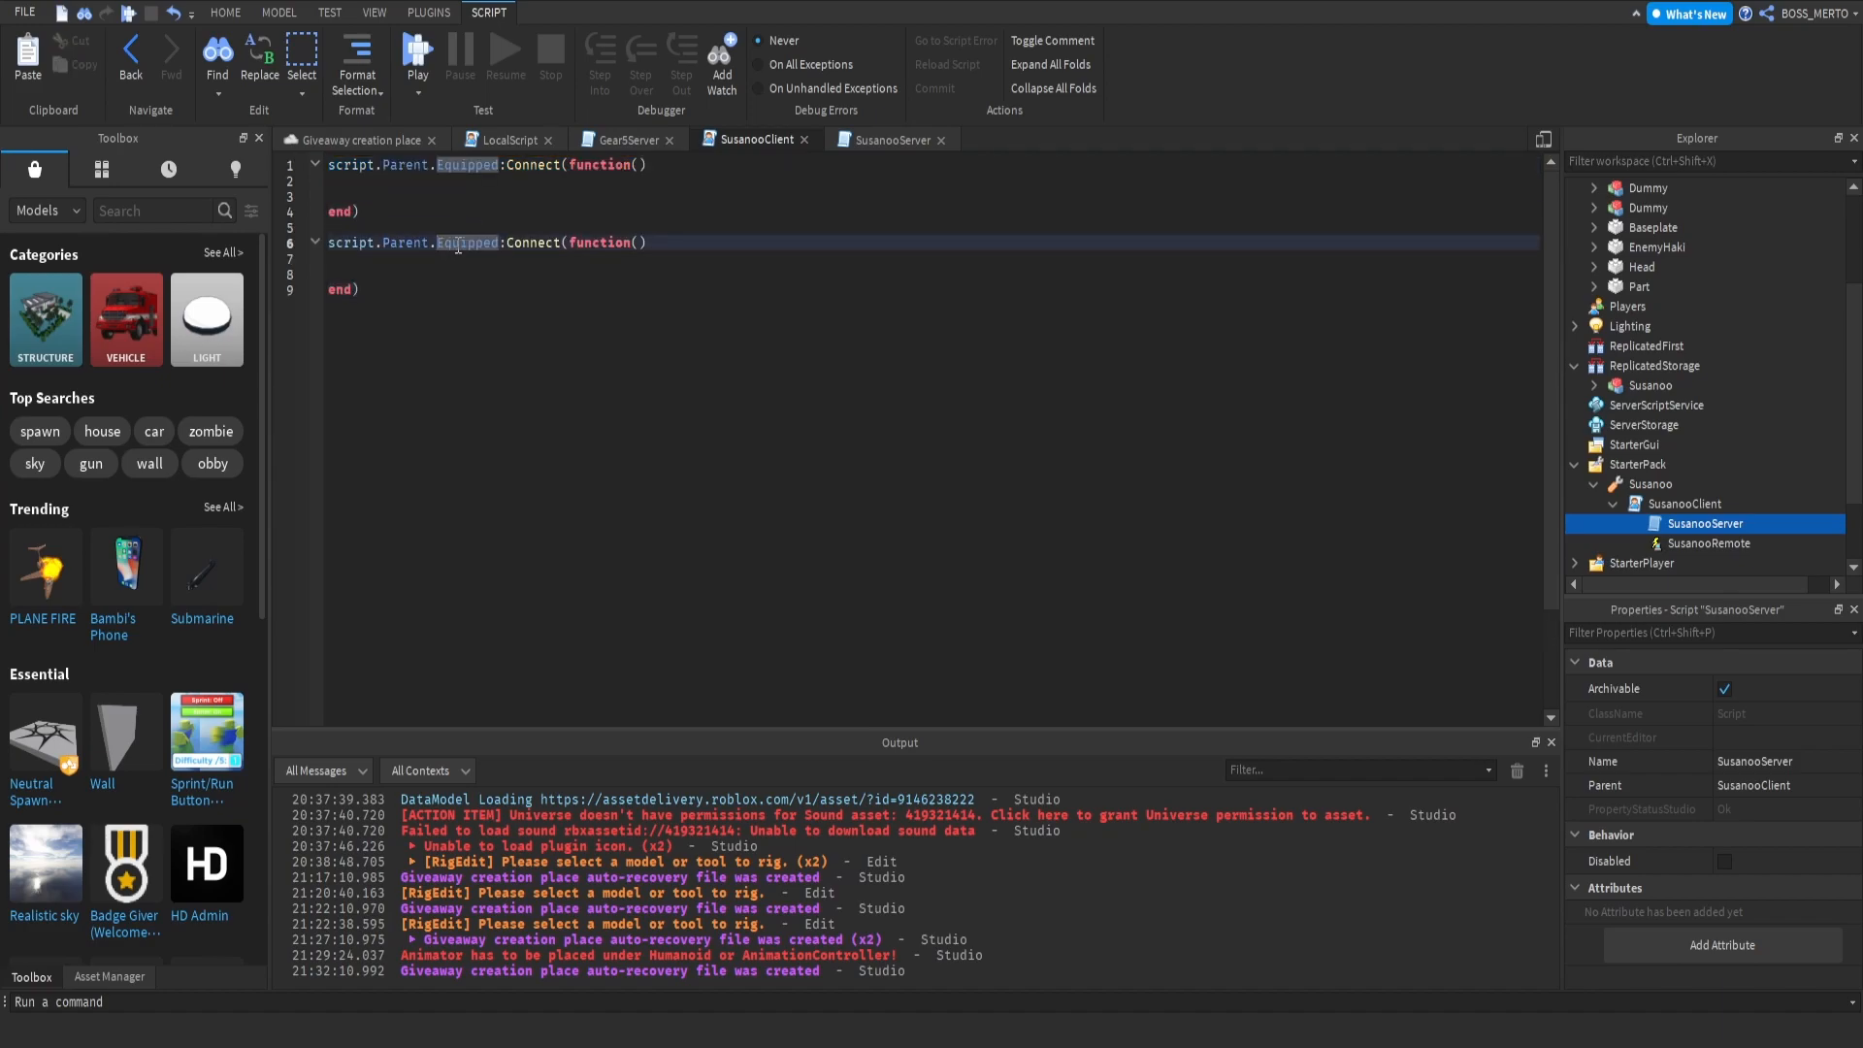
type("Unequipped")
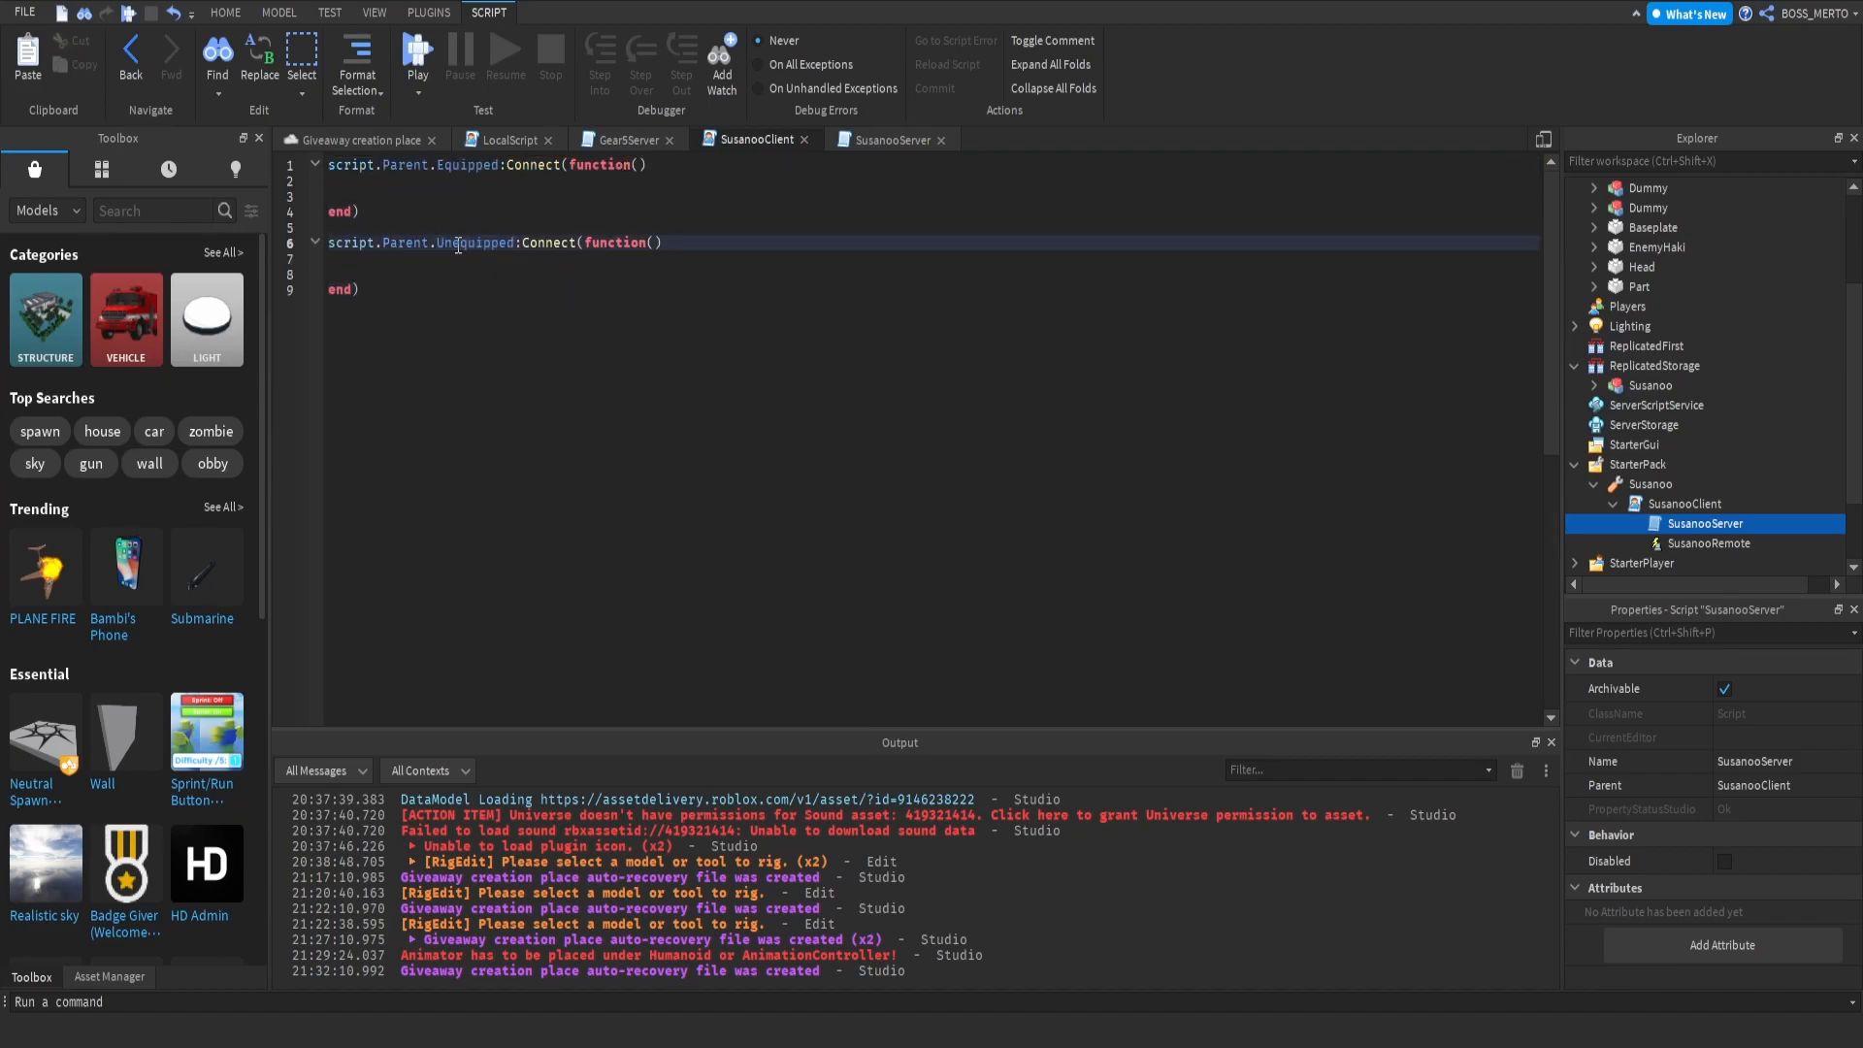
Step: Add script.SusanooRemote:FireServer("SusanooEquip") inside the Equipped handler
left_click(406, 259)
key("Up")
key("Up")
key("Up")
key("Up")
key("Up")
key("Up")
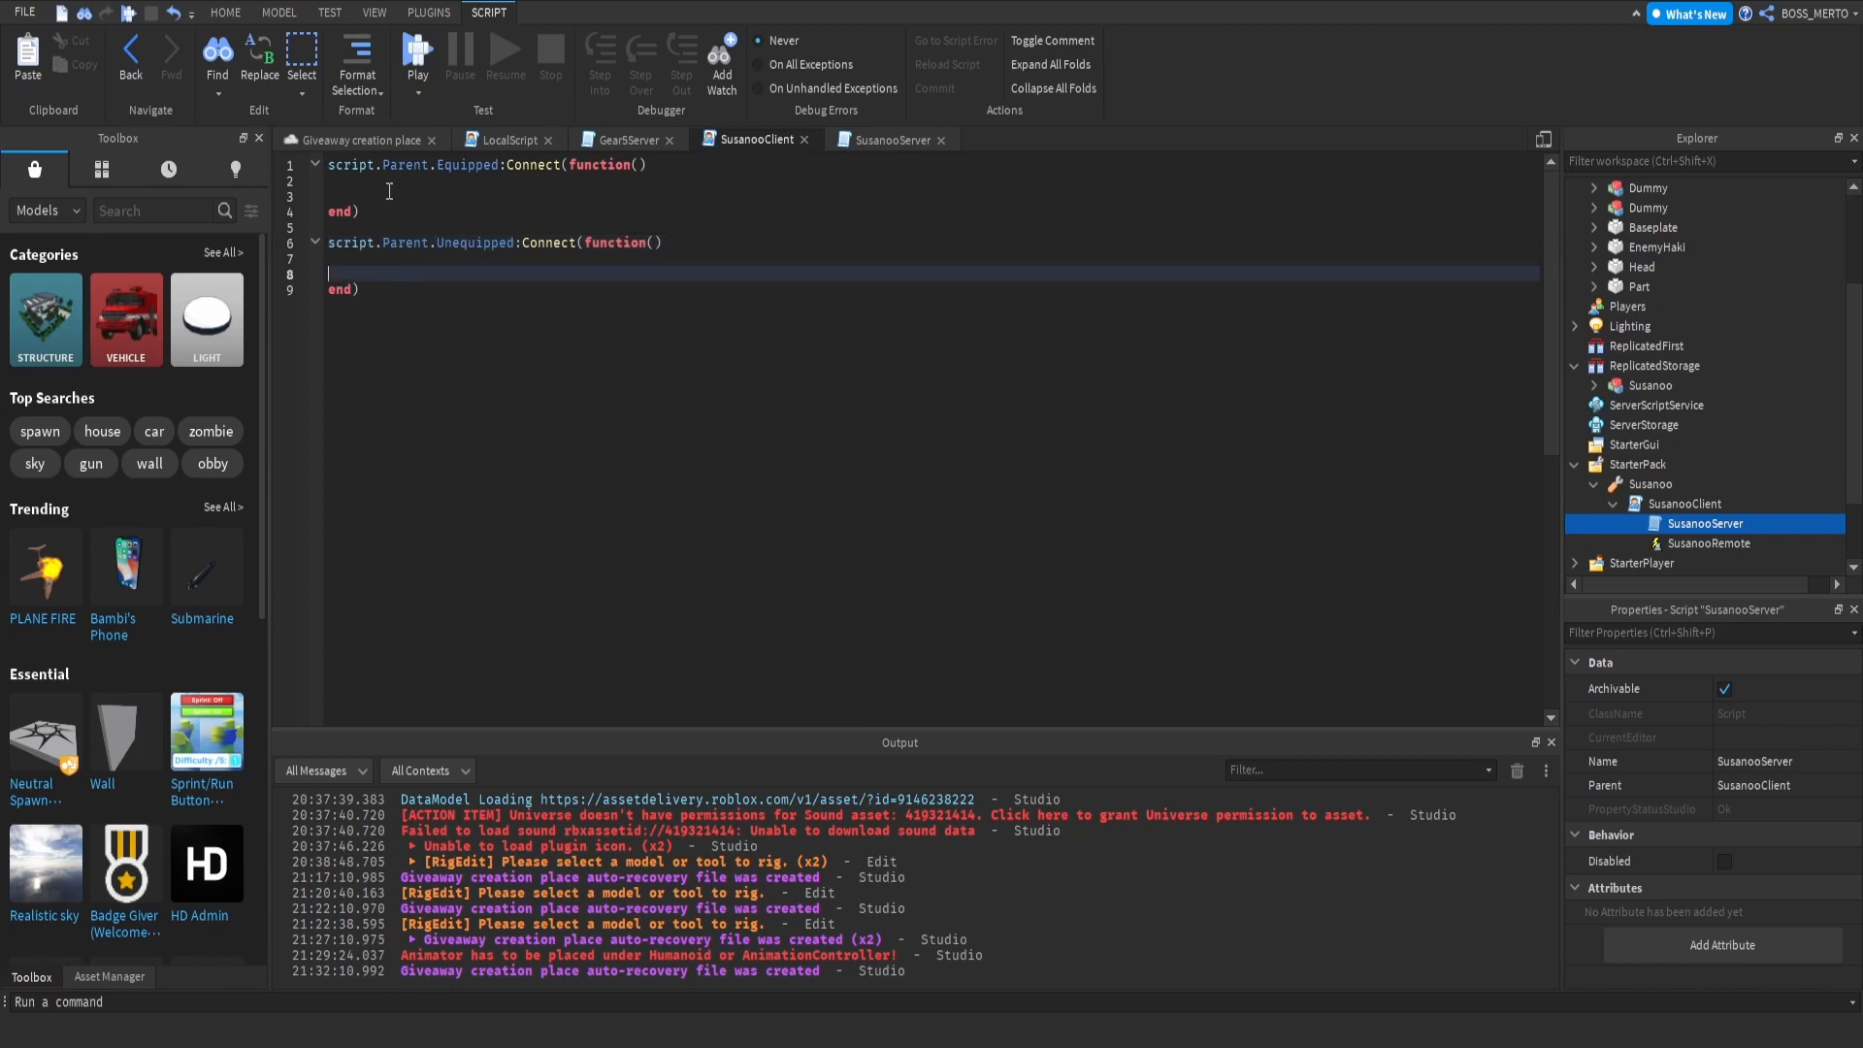
key("Down")
key("Down")
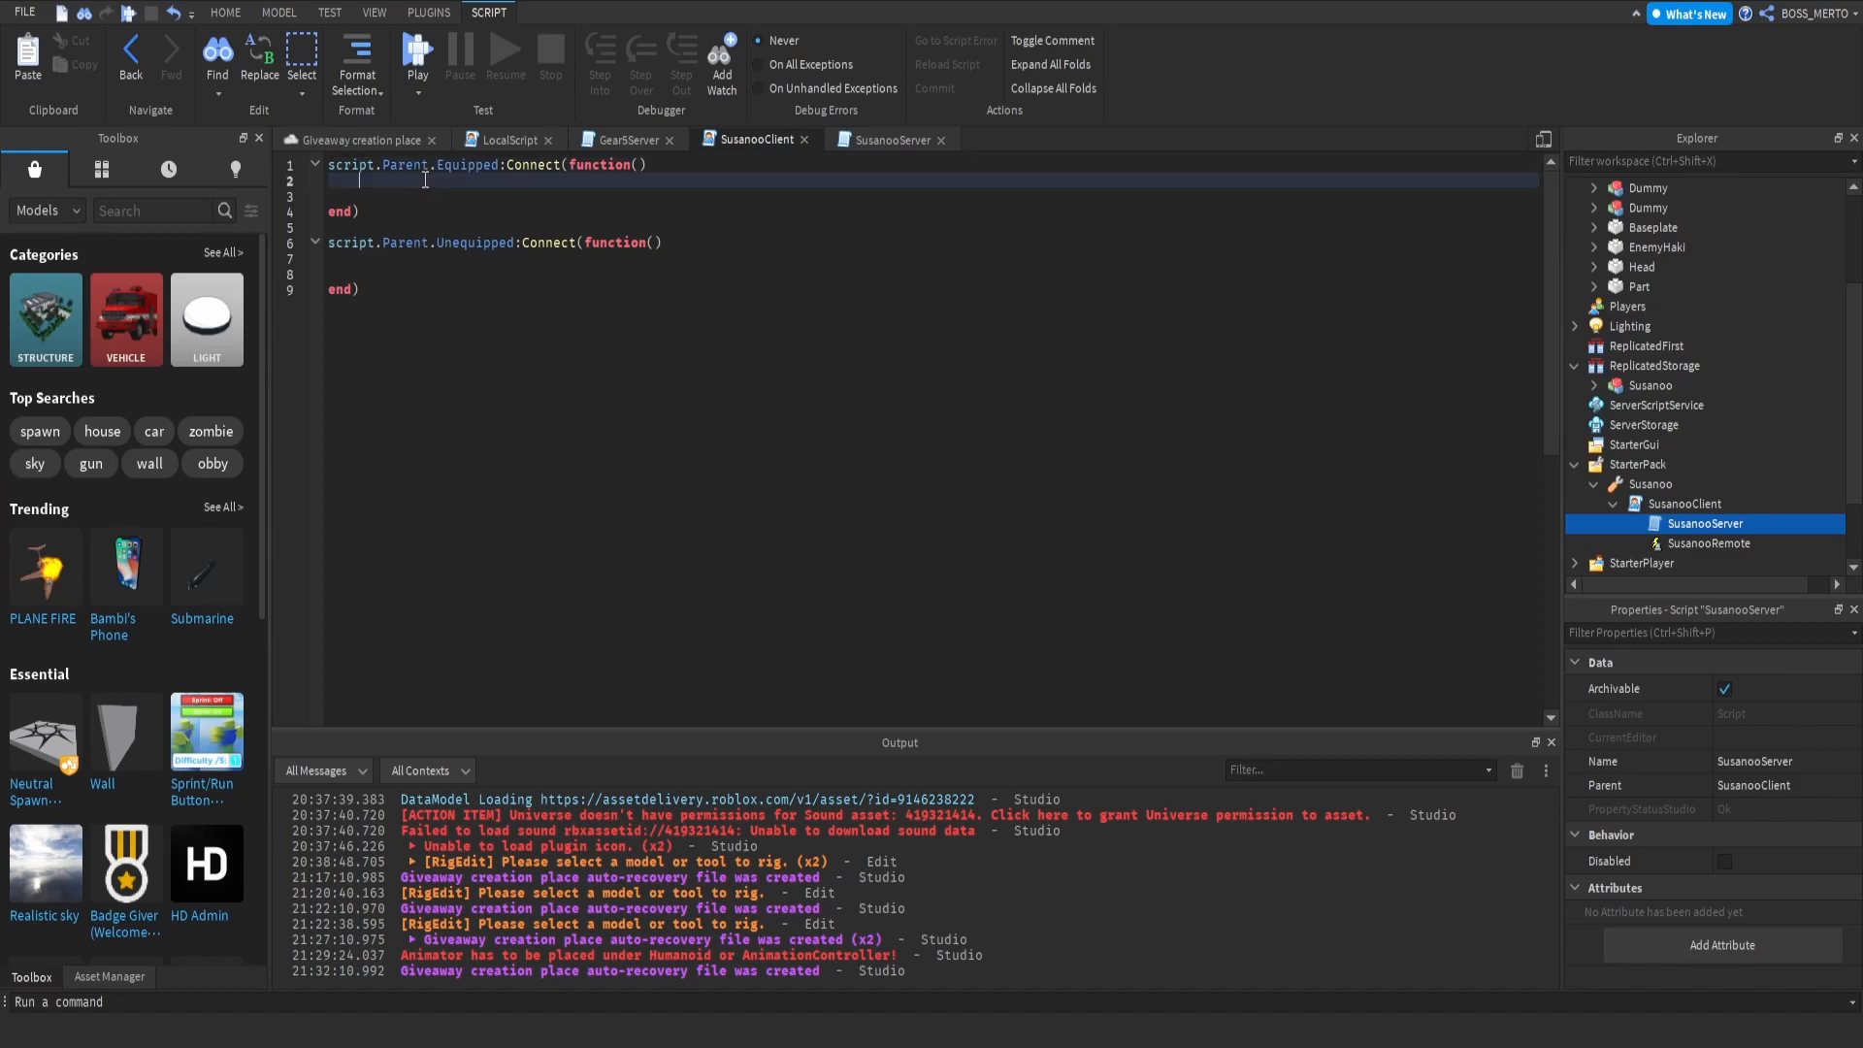
key("BackSpace")
type("script.R")
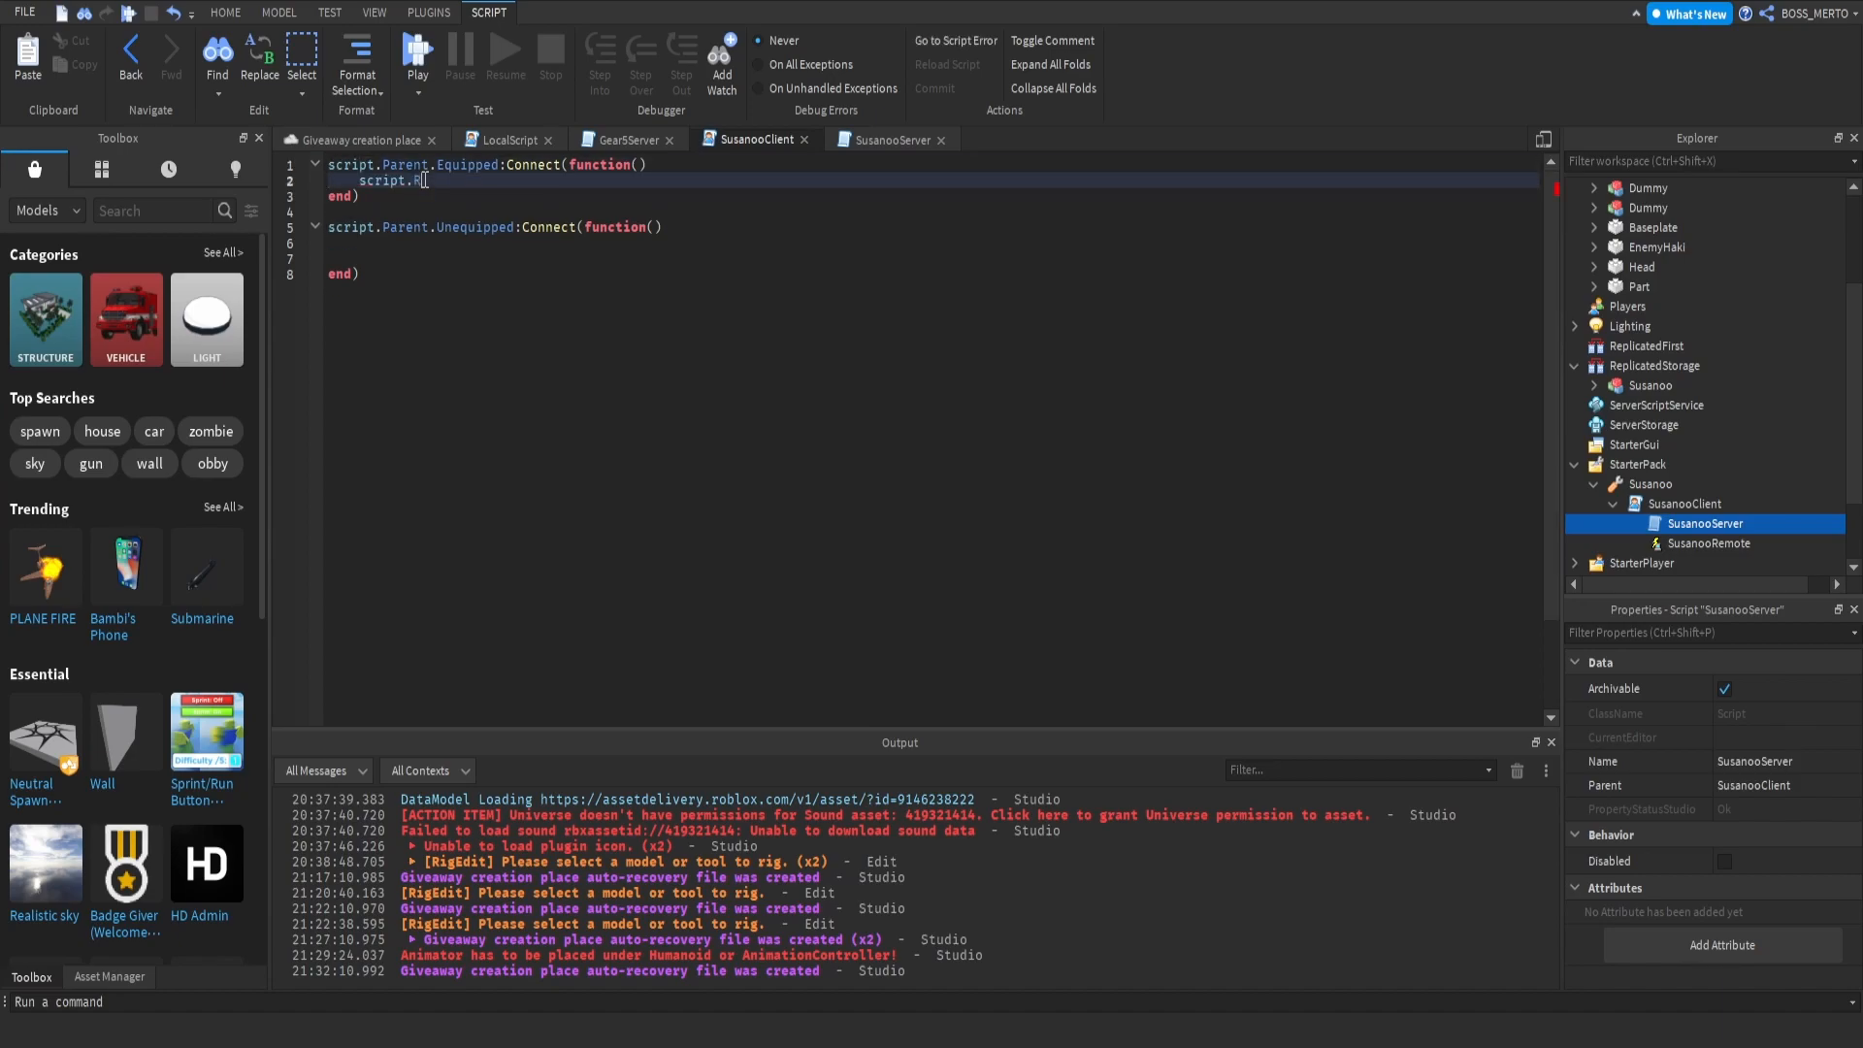
type("usanooRemote:FireServer(\"SusanooEquip")
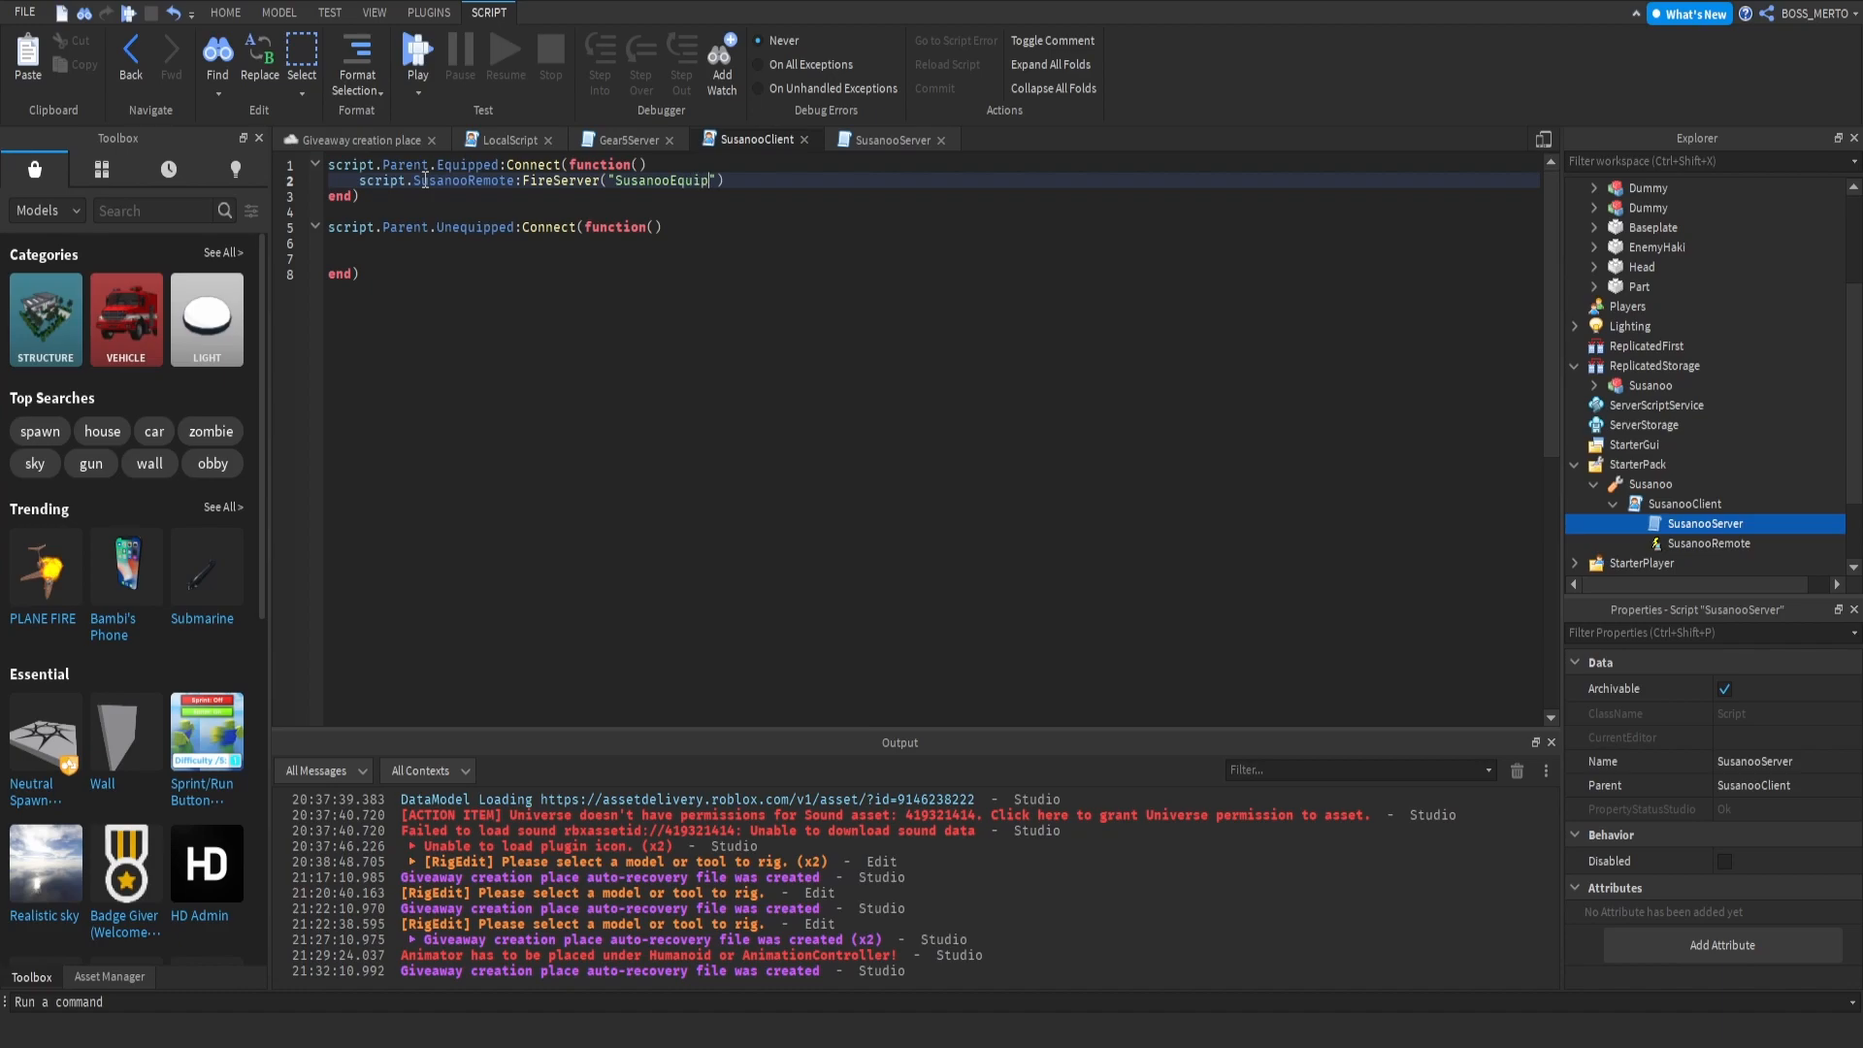
Step: Copy the FireServer line into the Unequipped handler and change its argument to "SusanooUnequip"
left_click_drag(360, 180, 757, 174)
key("ctrl+c")
left_click(437, 249)
key("ctrl+v")
key("Delete")
key("Left")
key("Left")
key("Left")
key("Left")
key("Left")
key("Left")
key("BackSpace")
type("Une")
left_click(597, 274)
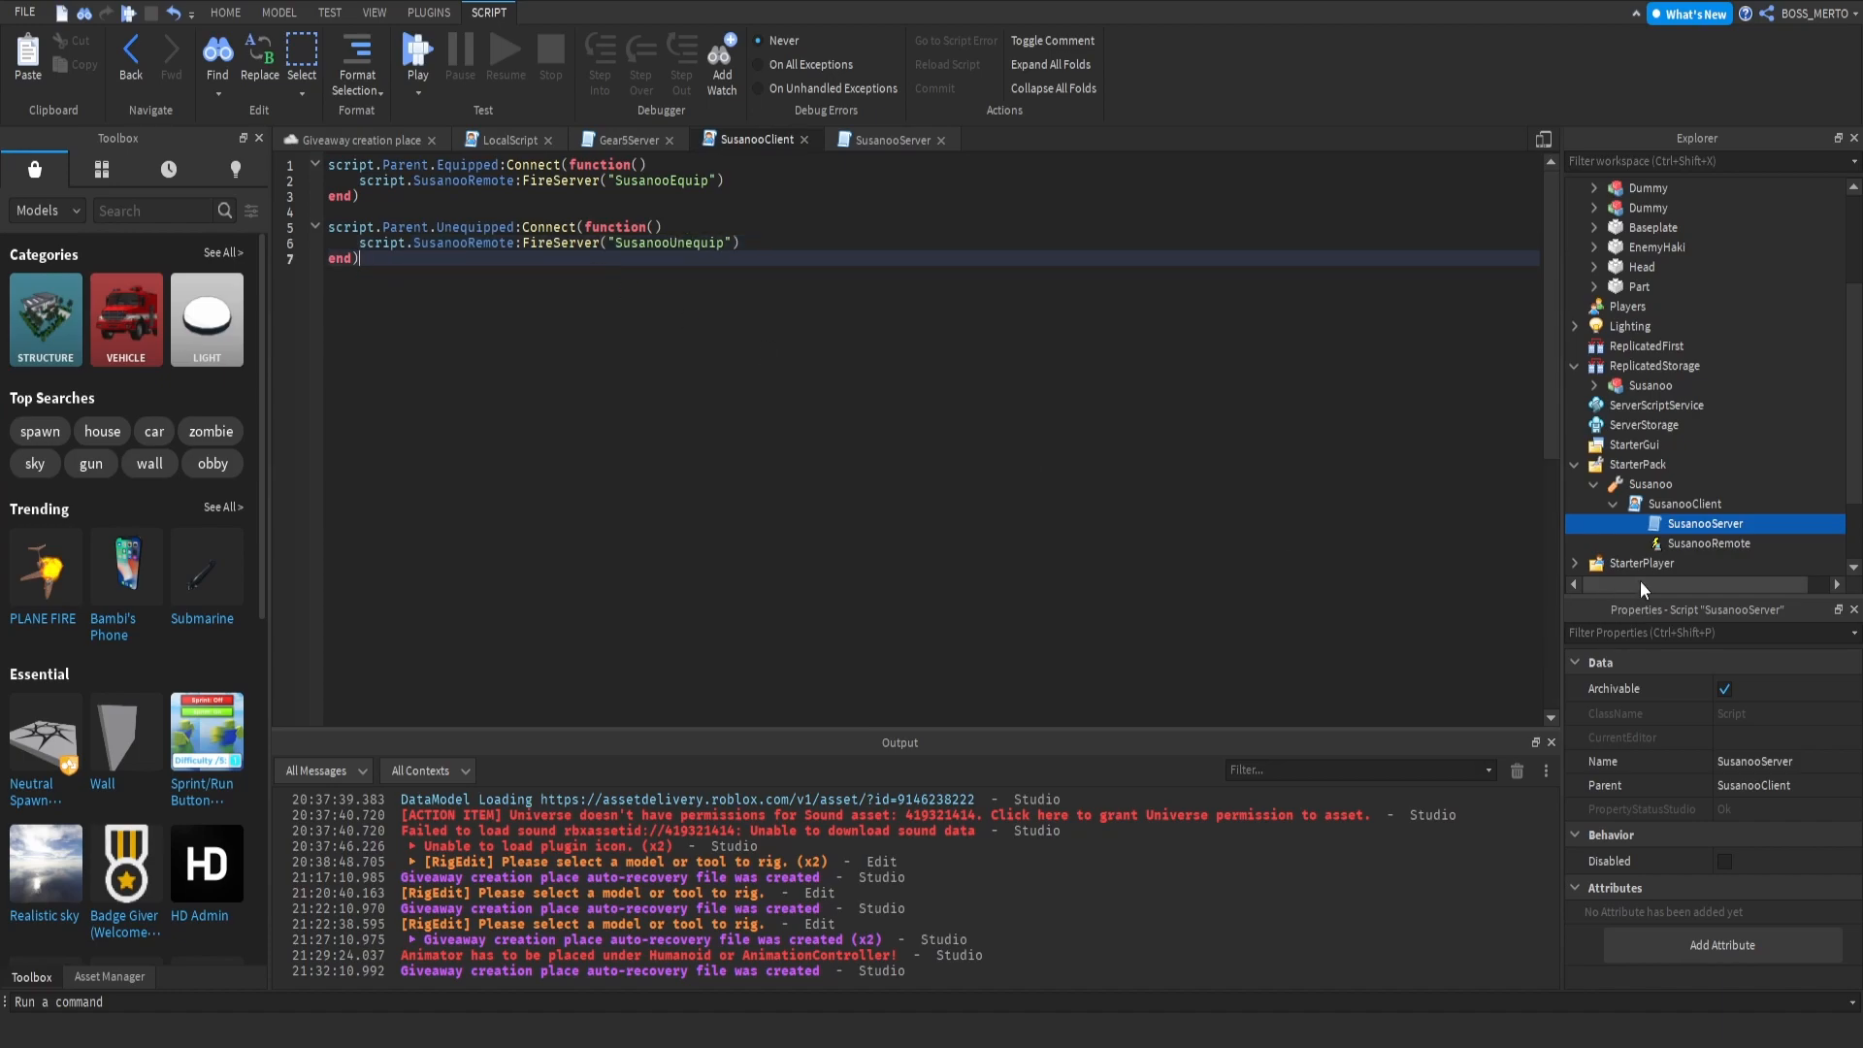
Step: Replace the default code in SusanooServer with a script.Parent.SusanooRemote.OnServerEvent handler taking the parameters Player and what
double_click(1686, 533)
key("ctrl+a")
type("script.Parent")
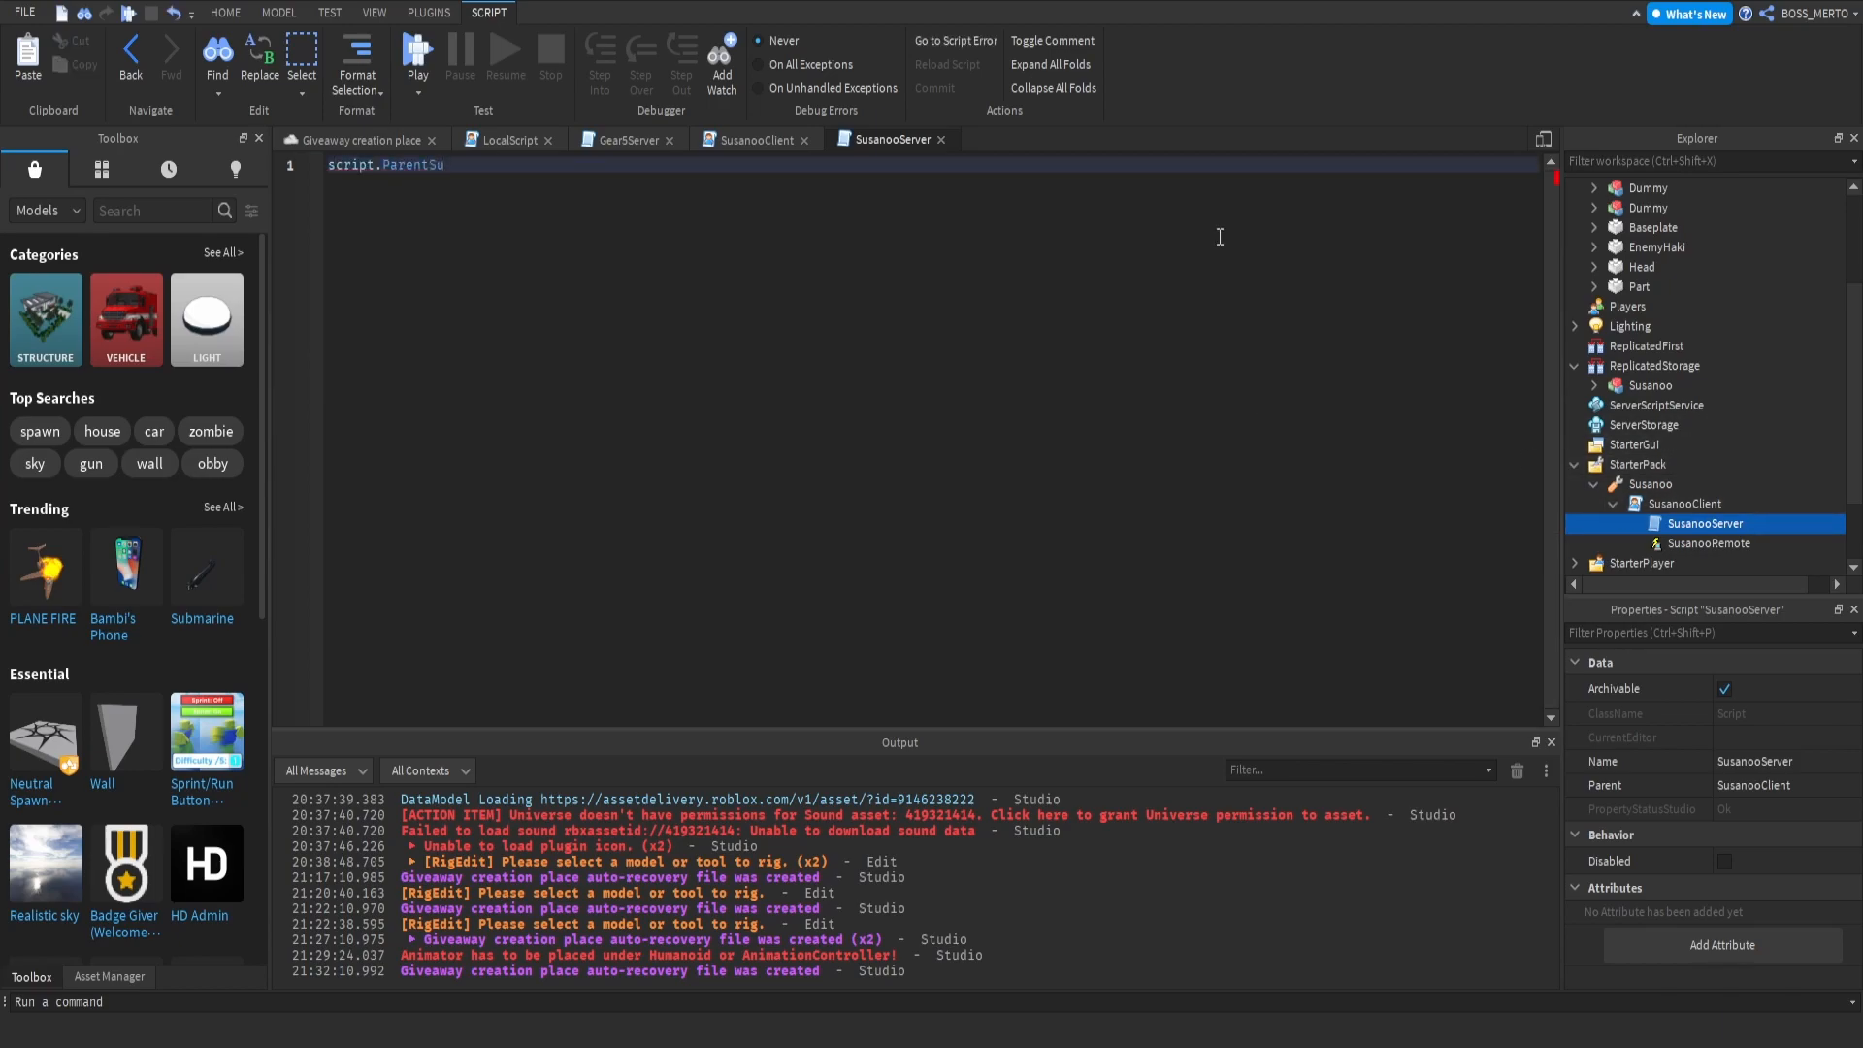
type(".SusanooRemote.OnServerEvent:Connect(")
type("function(")
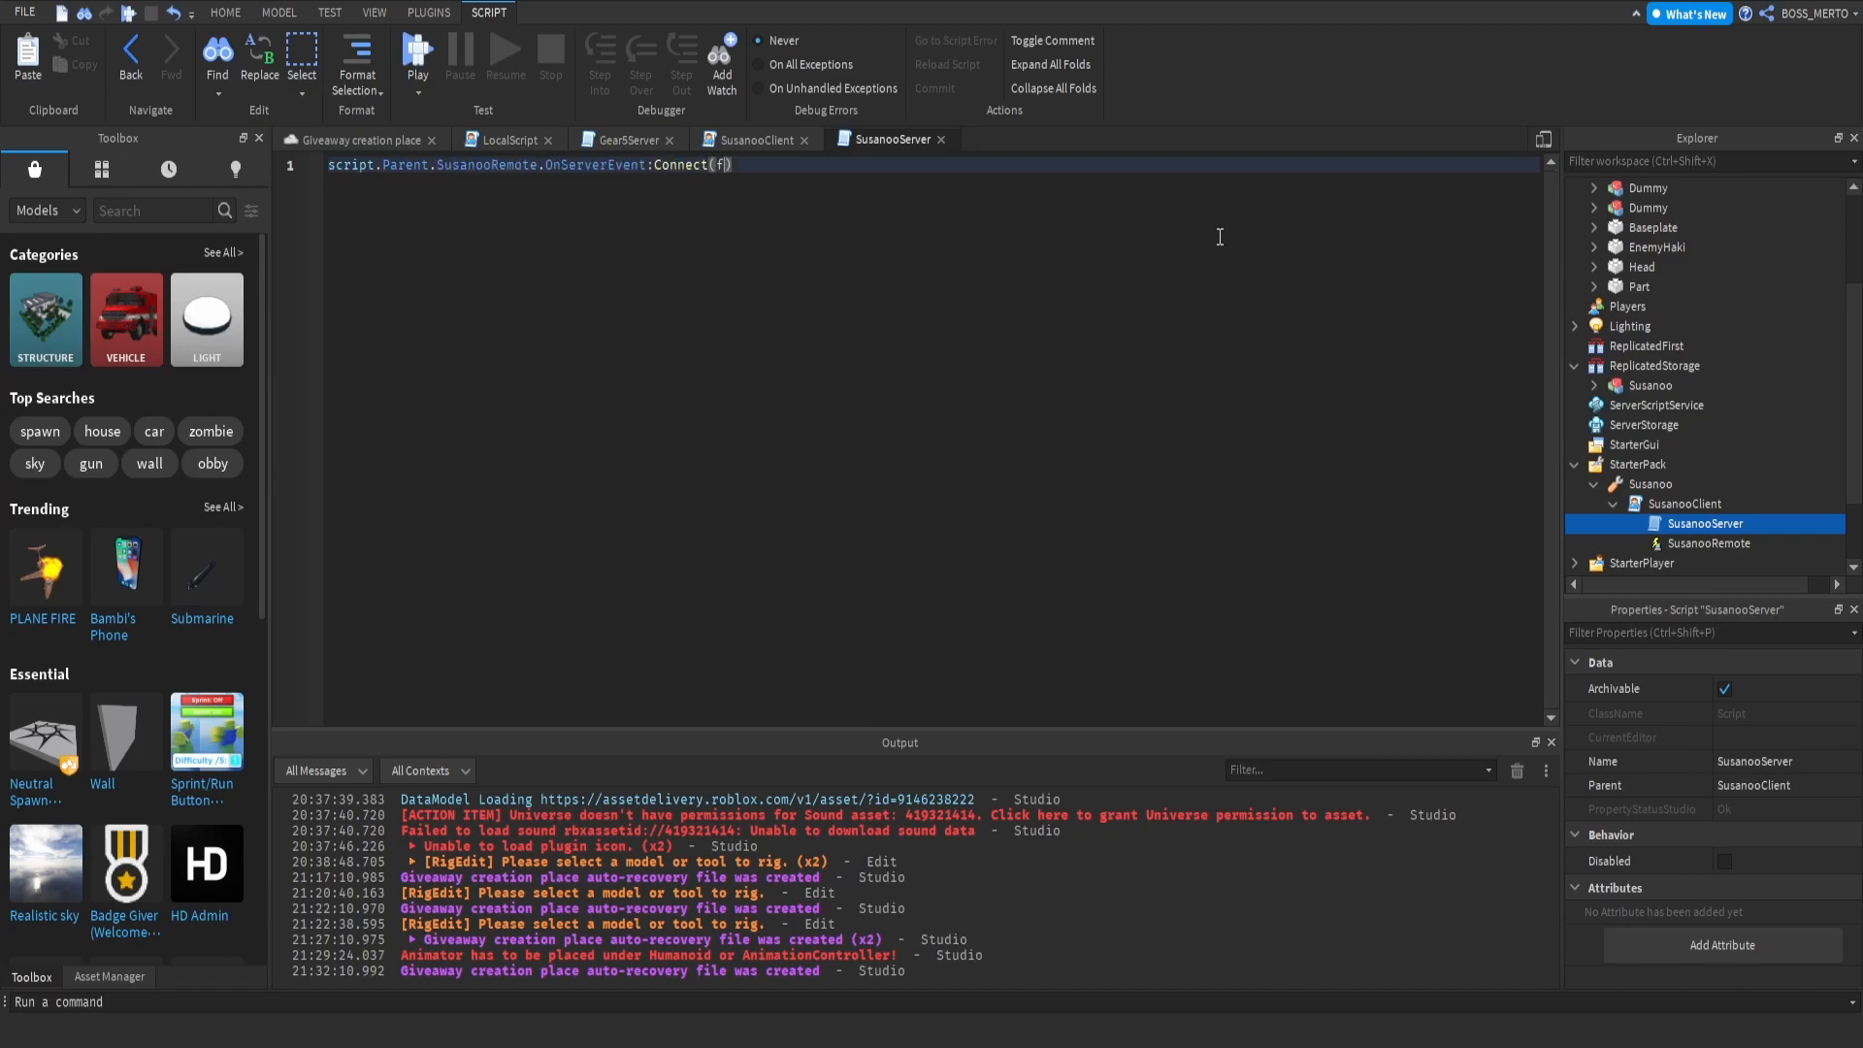
type("Player")
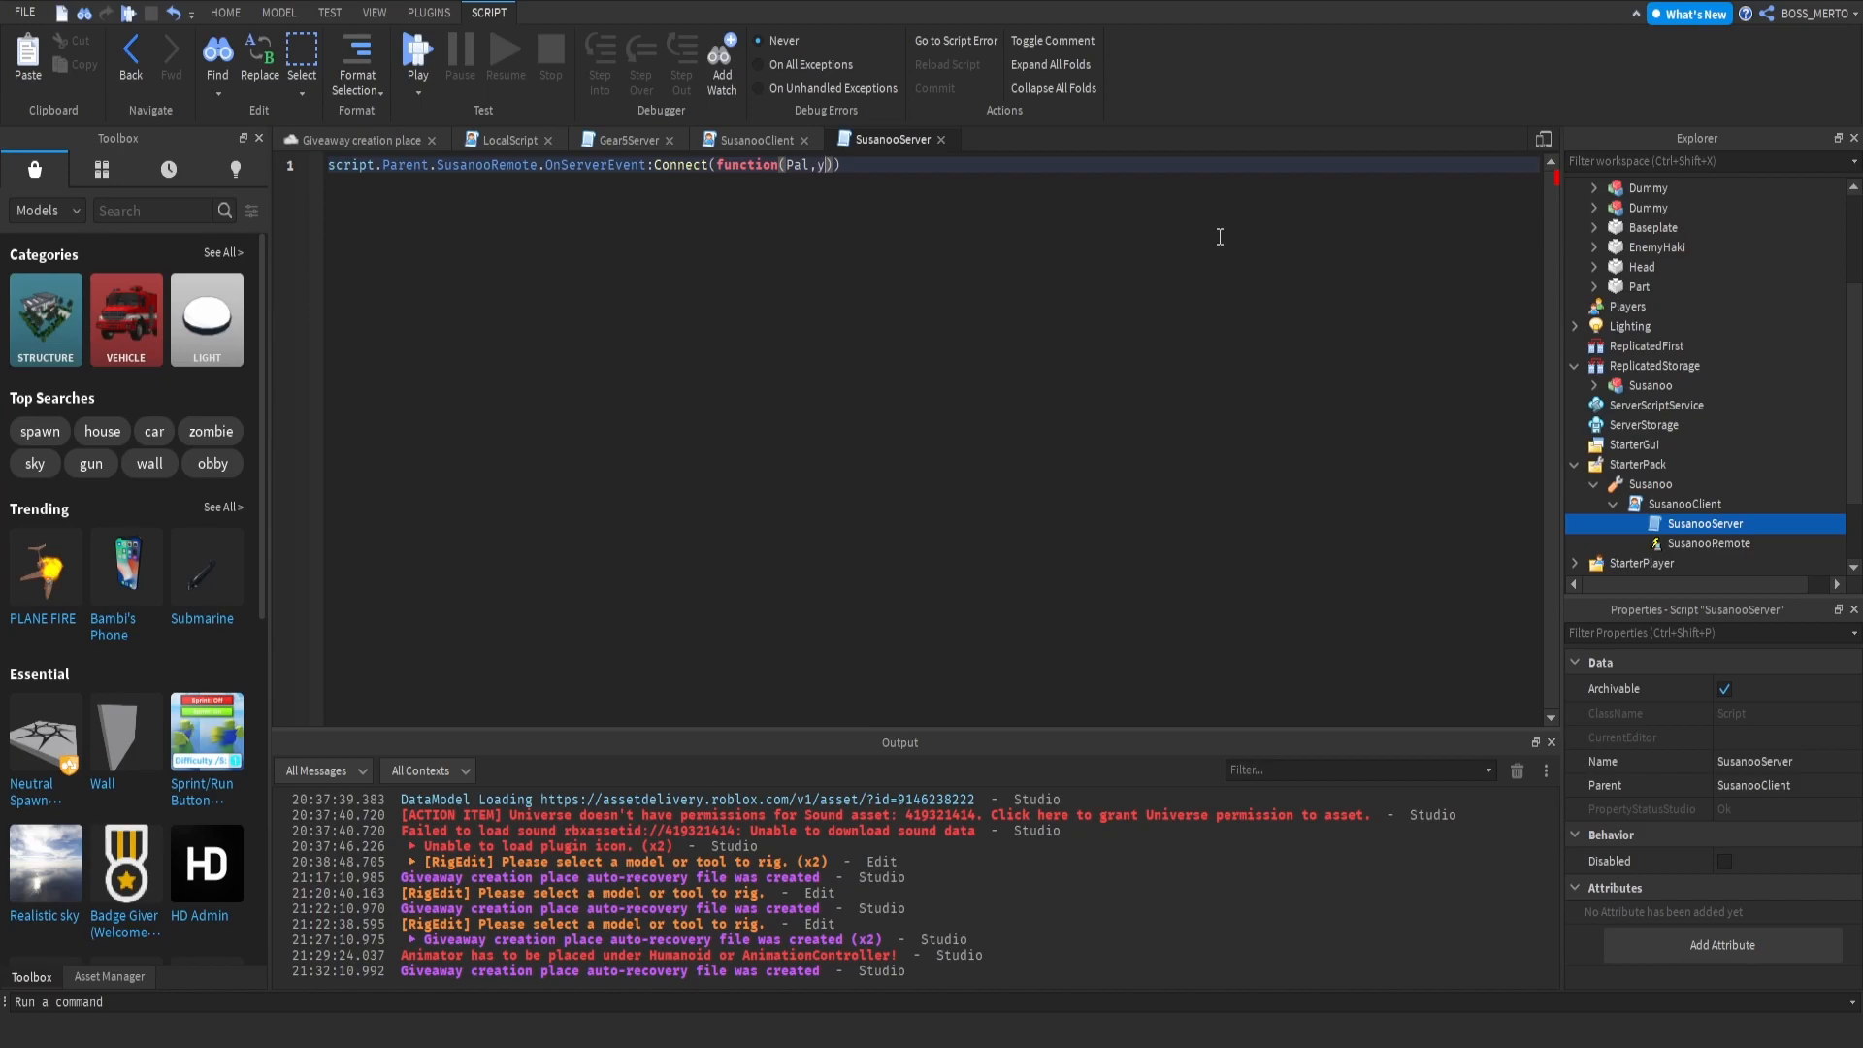
type(", what")
key("Return")
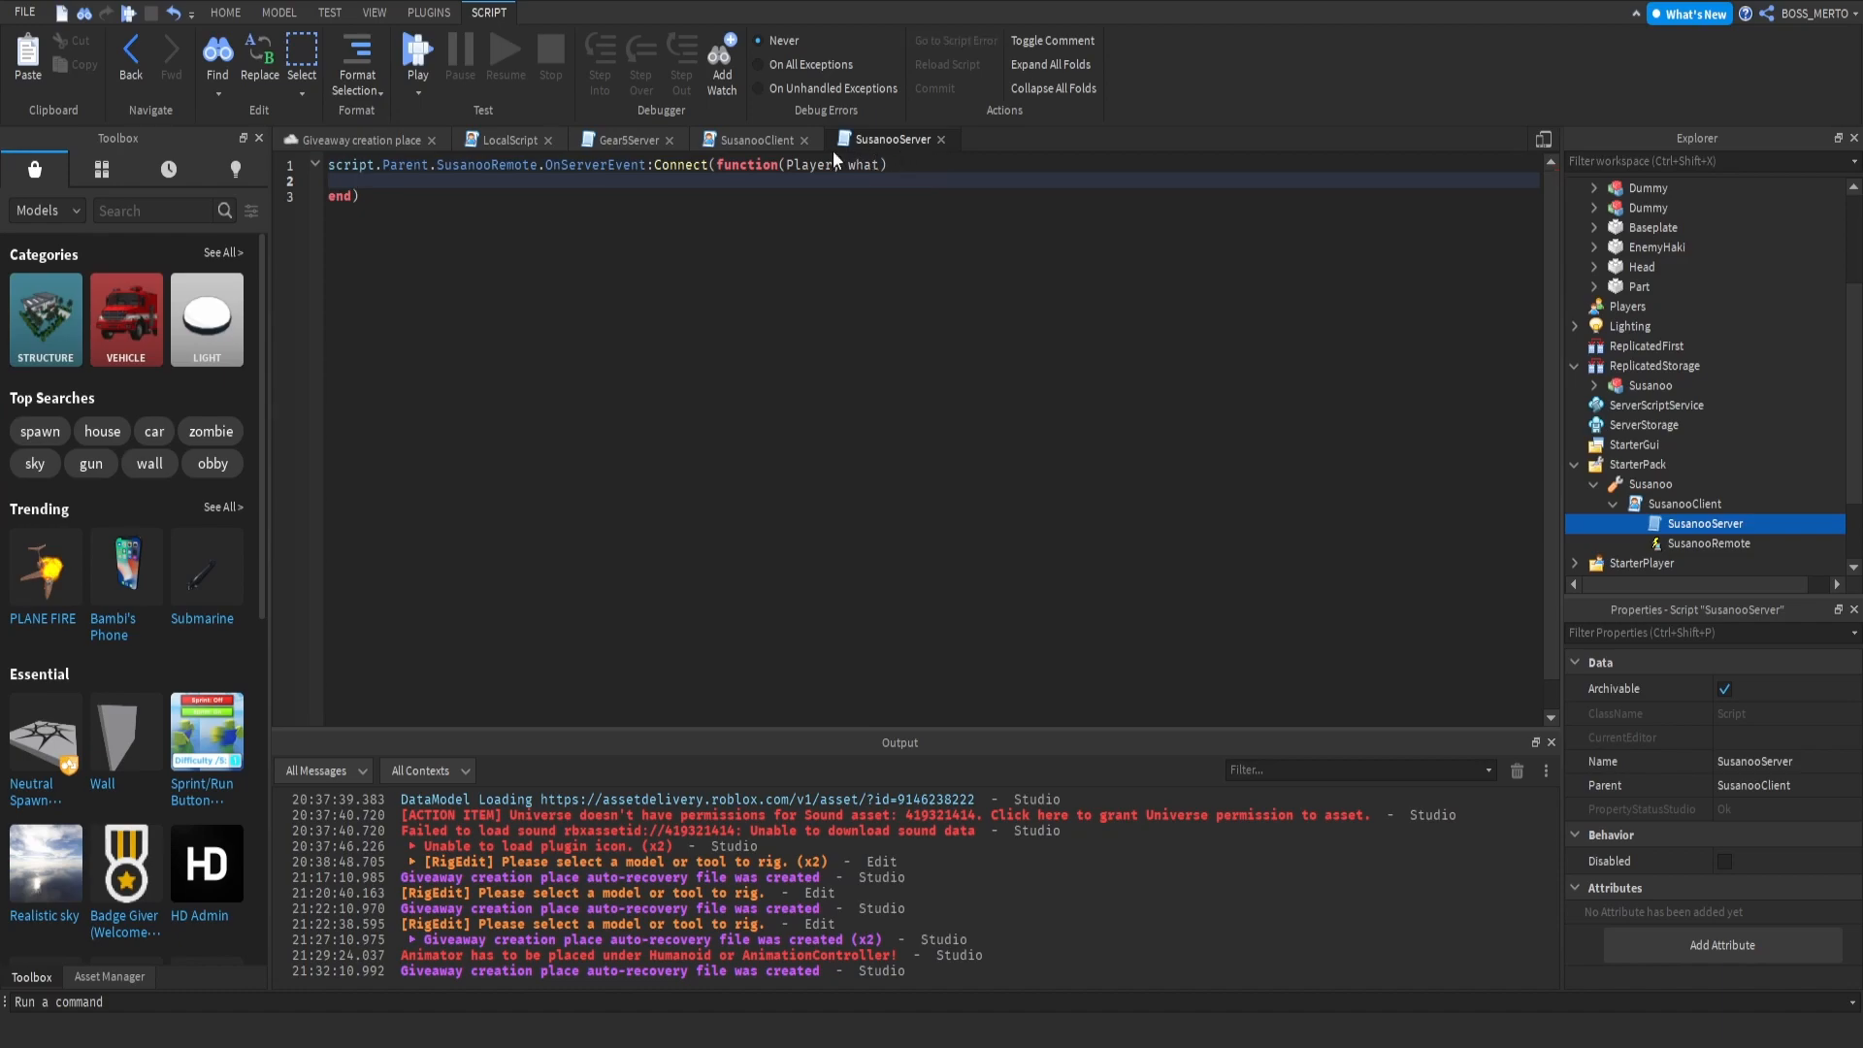
Step: Compare the "SusanooEquip" argument in SusanooClient with the Player and what parameters in SusanooServer
left_click(766, 139)
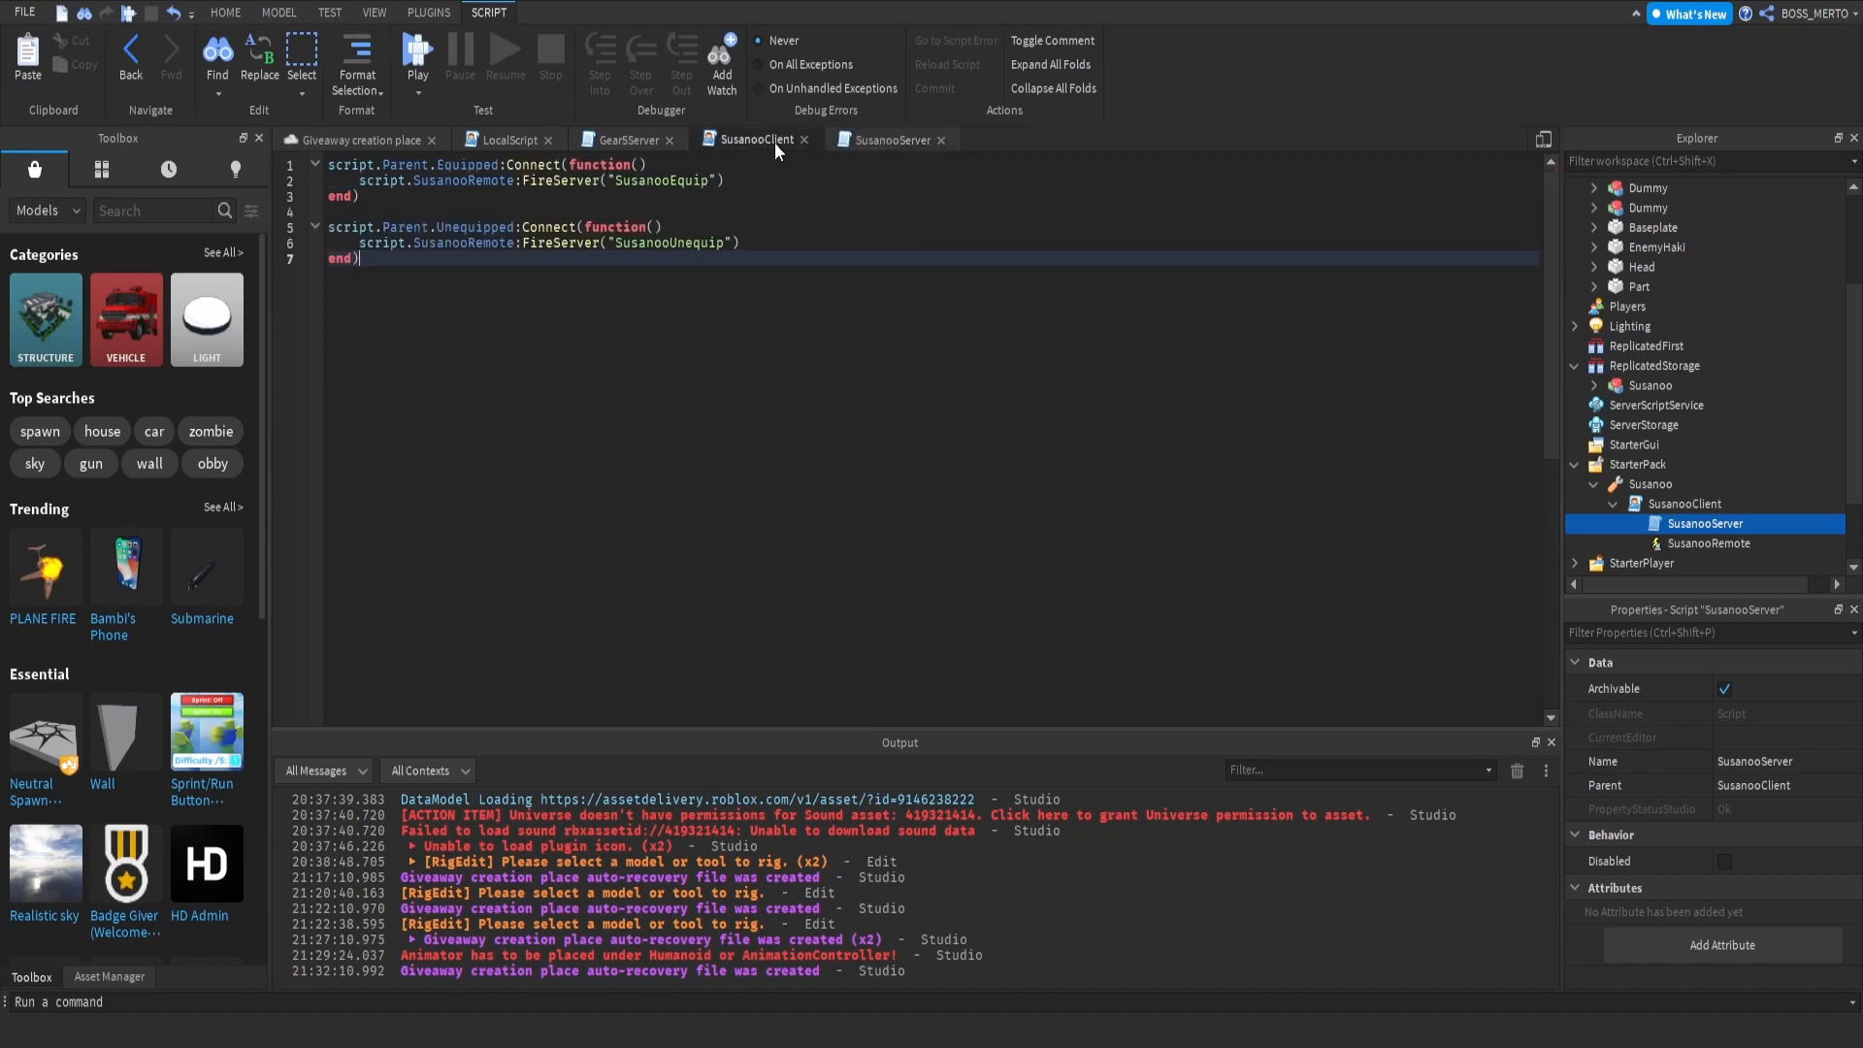
left_click_drag(720, 179, 612, 180)
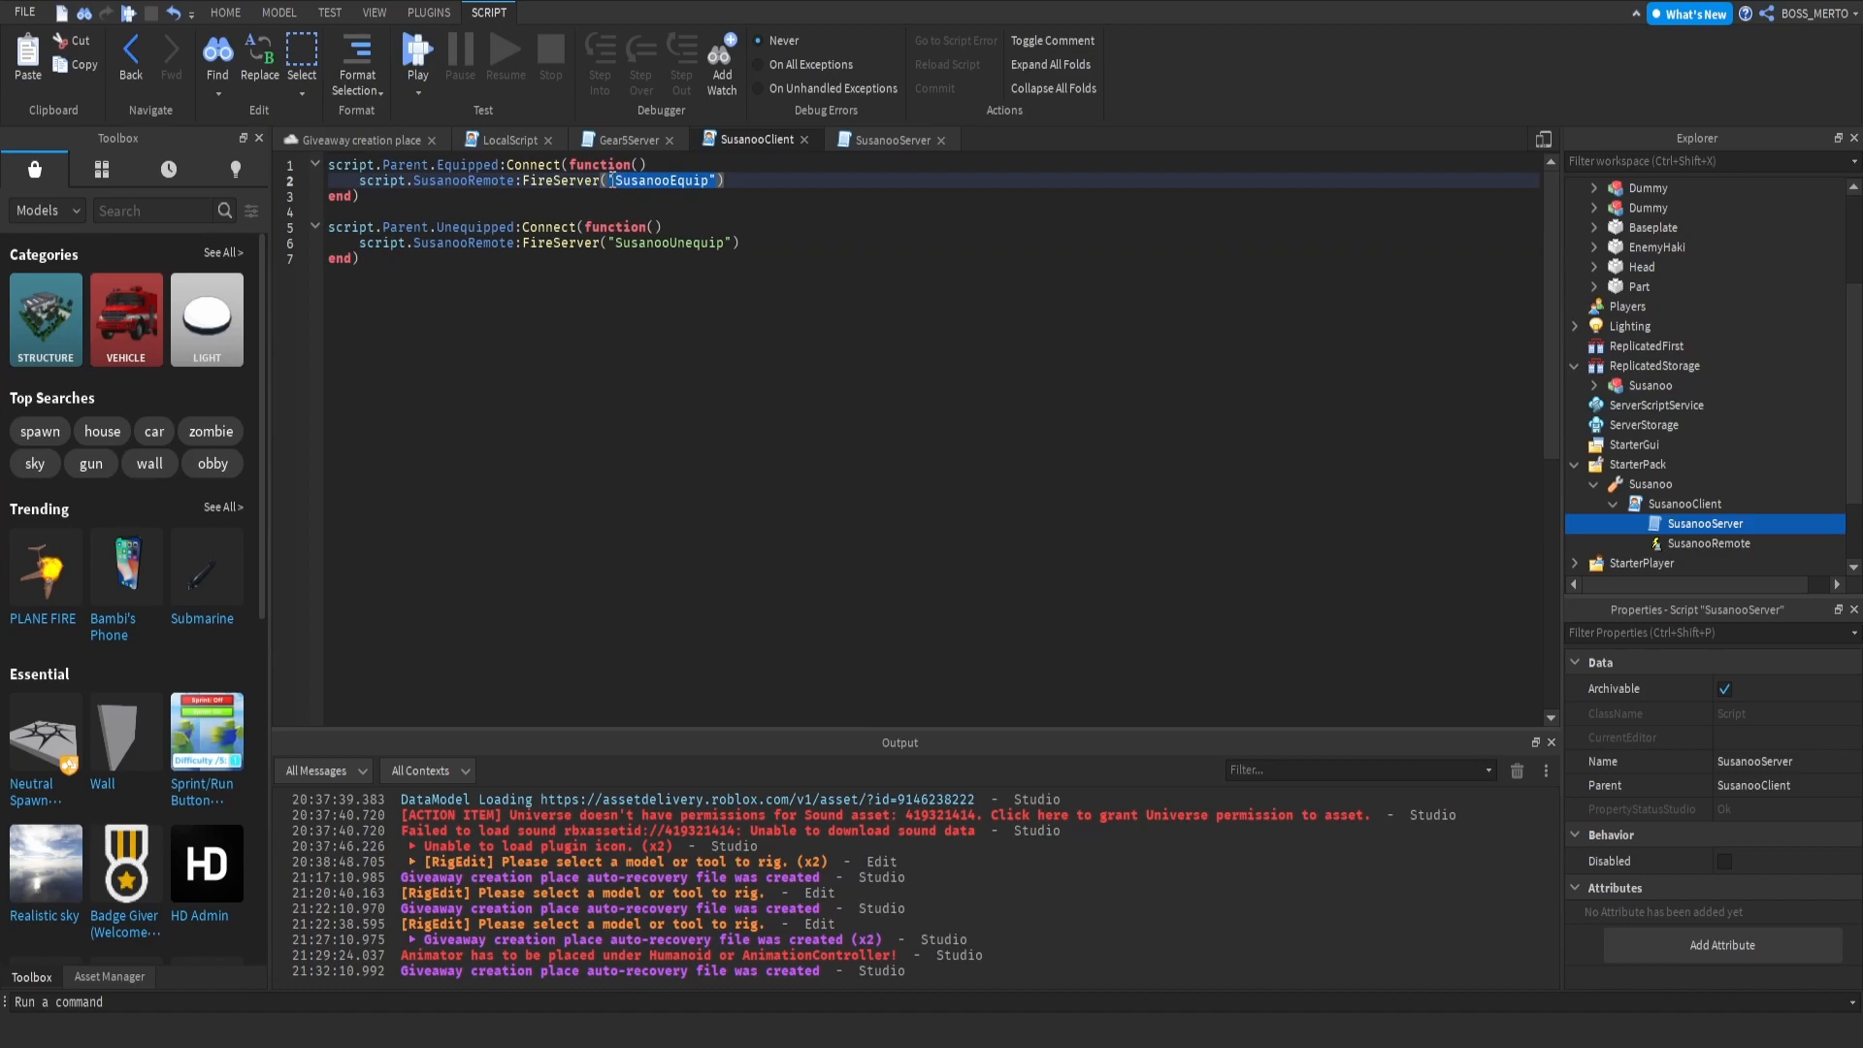
left_click(859, 141)
left_click_drag(880, 168, 623, 182)
left_click(742, 144)
left_click(893, 140)
left_click_drag(880, 167, 863, 168)
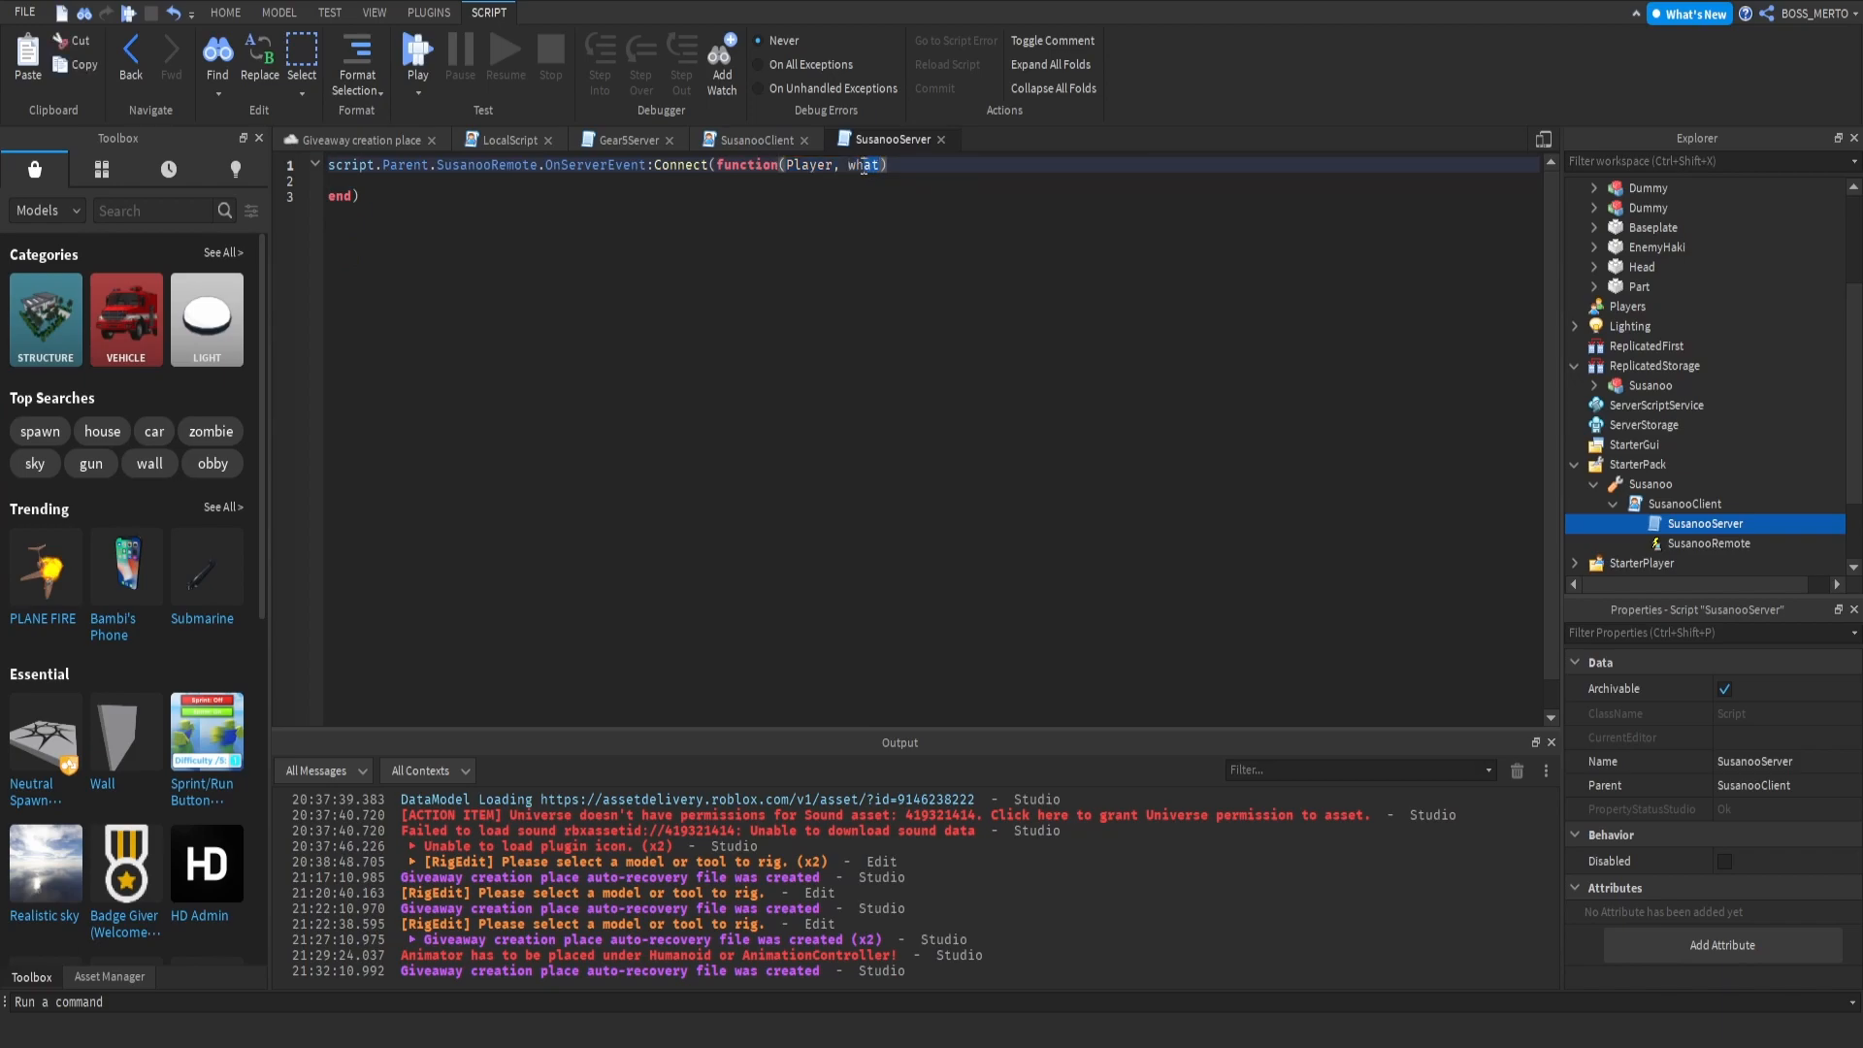
double_click(603, 167)
left_click_drag(832, 166, 793, 168)
left_click(761, 143)
left_click(606, 185)
type("pl\"SusanooEquip\")")
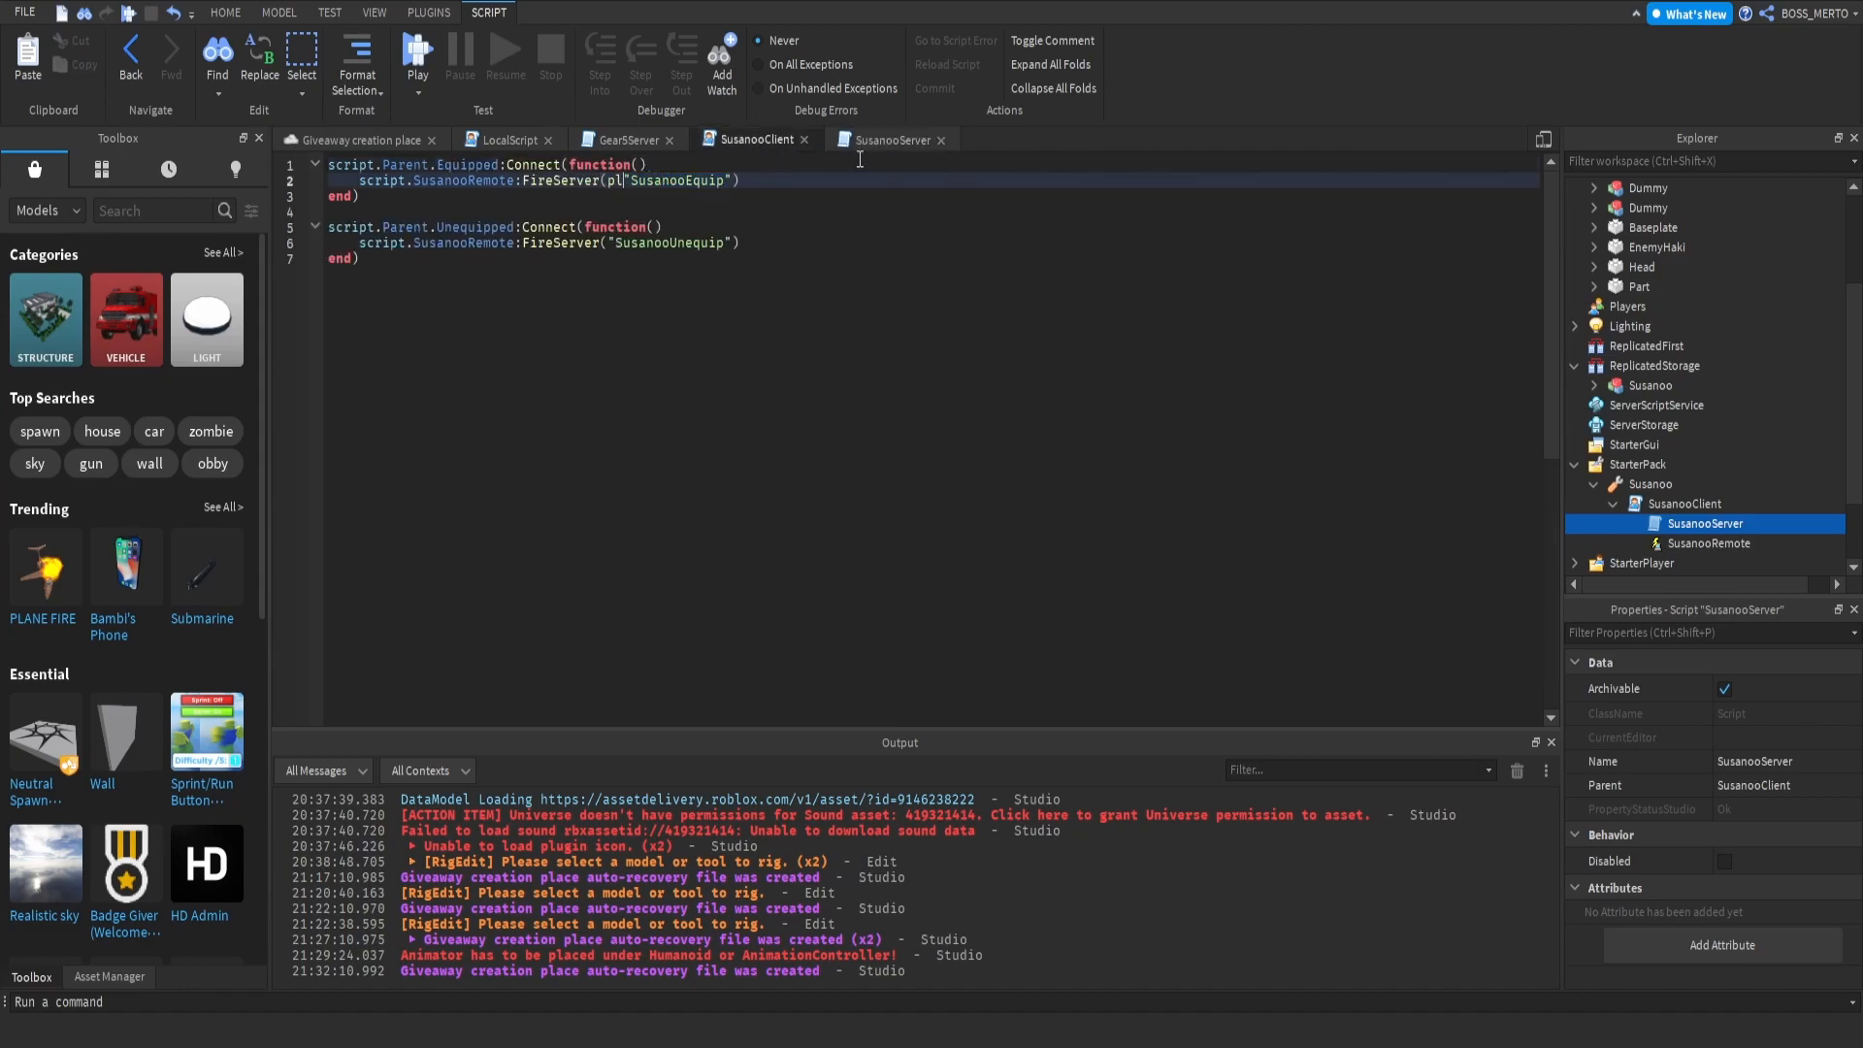
key("BackSpace")
key("BackSpace")
Step: Examine how the FireServer call in SusanooClient maps to the parameters of the OnServerEvent handler in SusanooServer
left_click(531, 195)
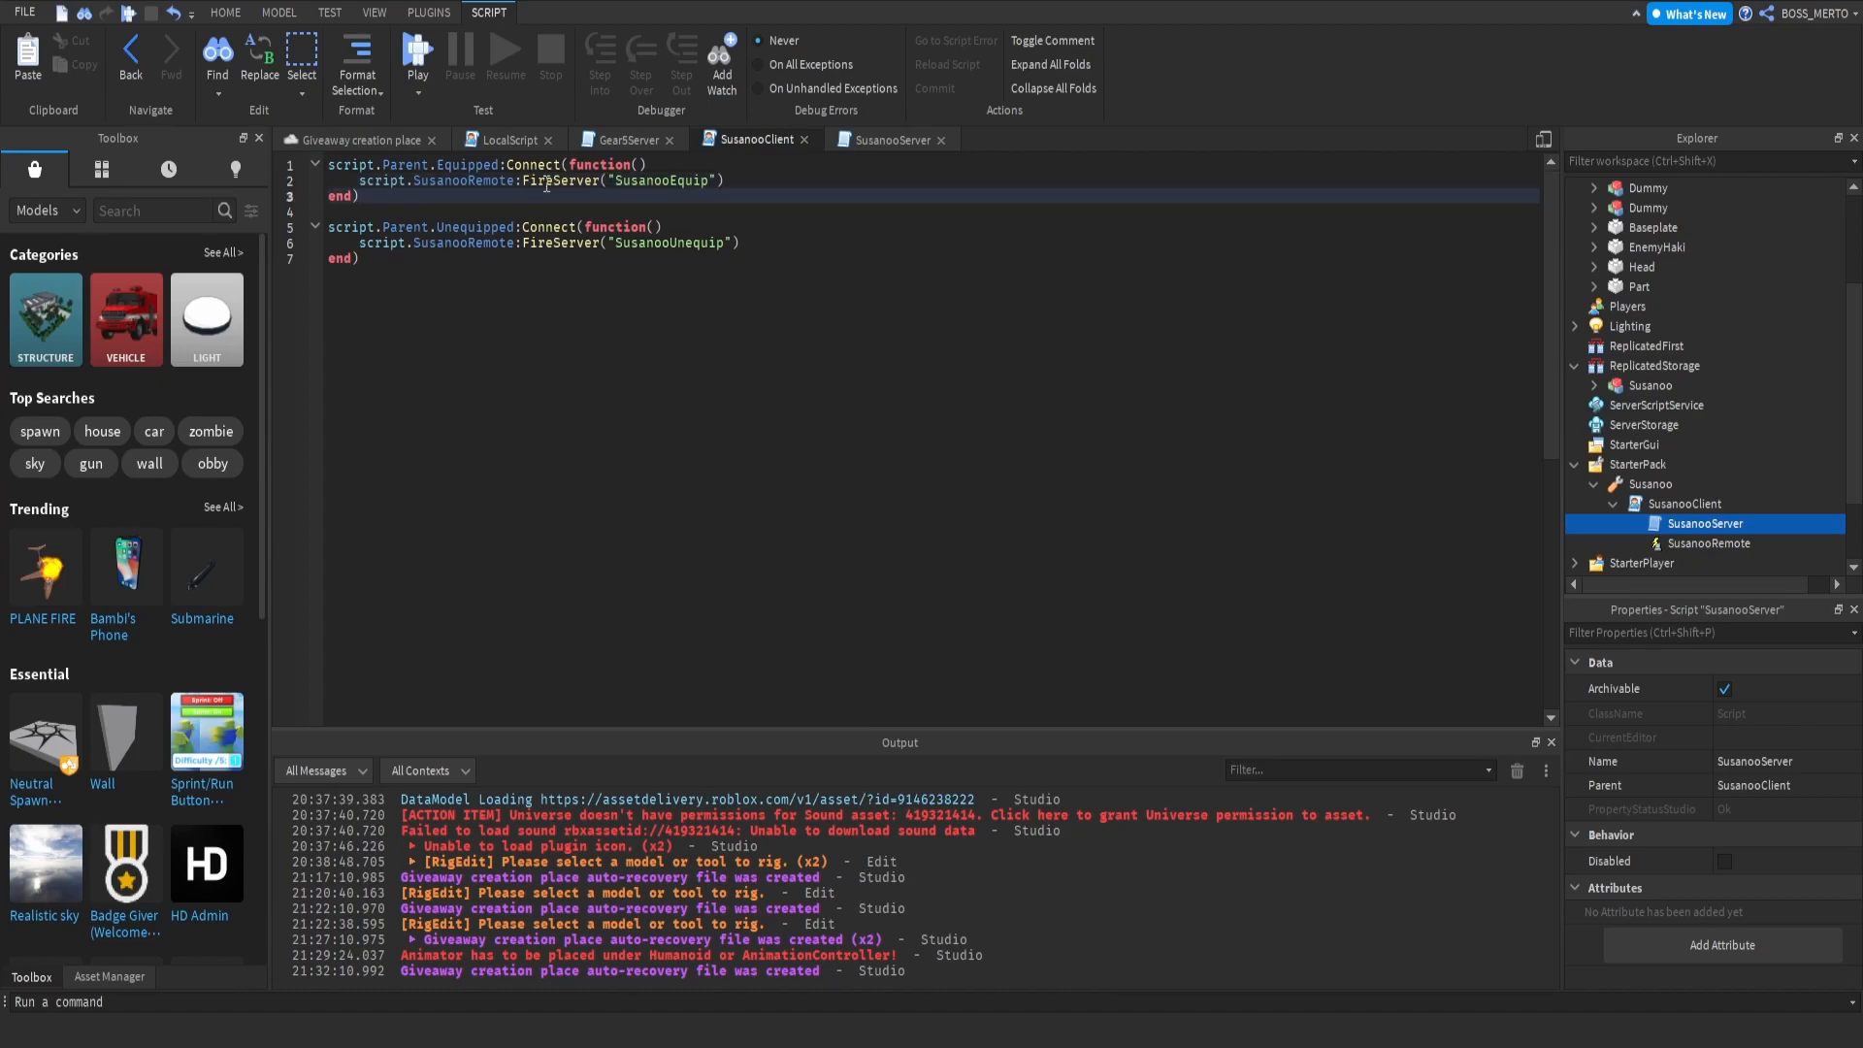
left_click_drag(521, 180, 595, 181)
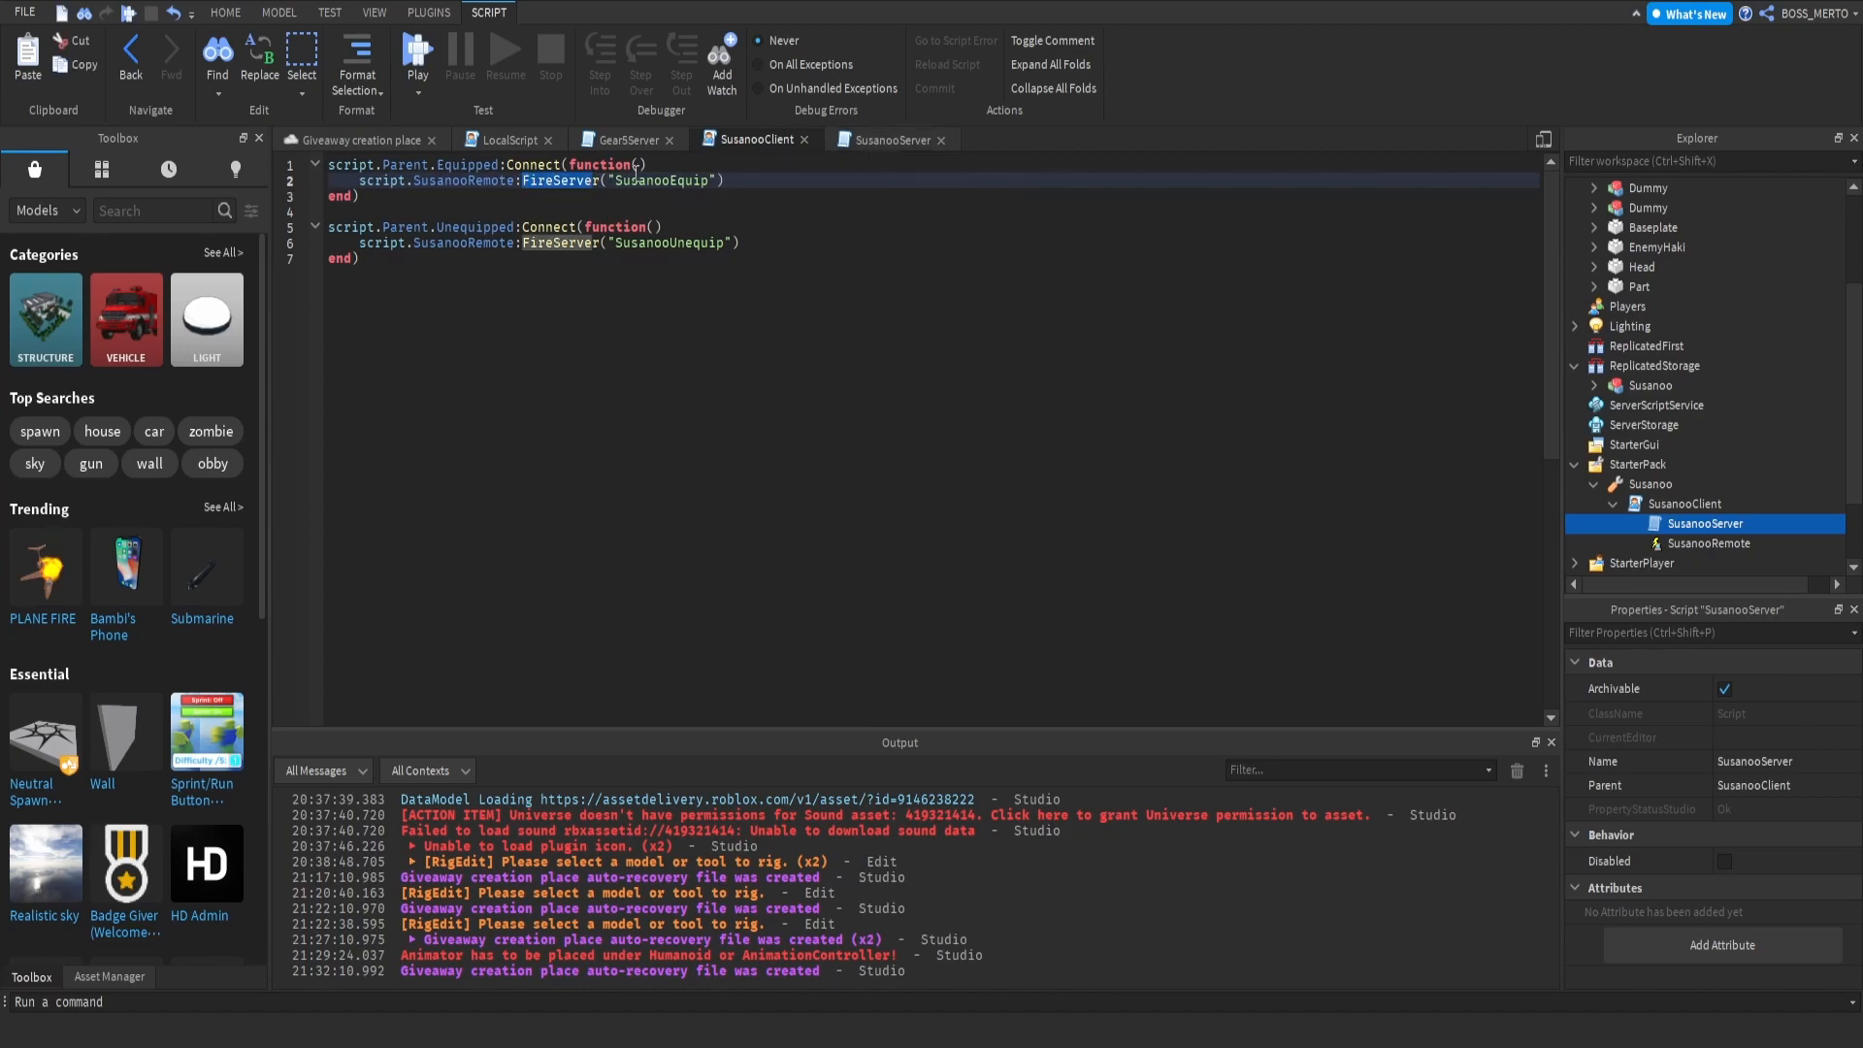
left_click(885, 141)
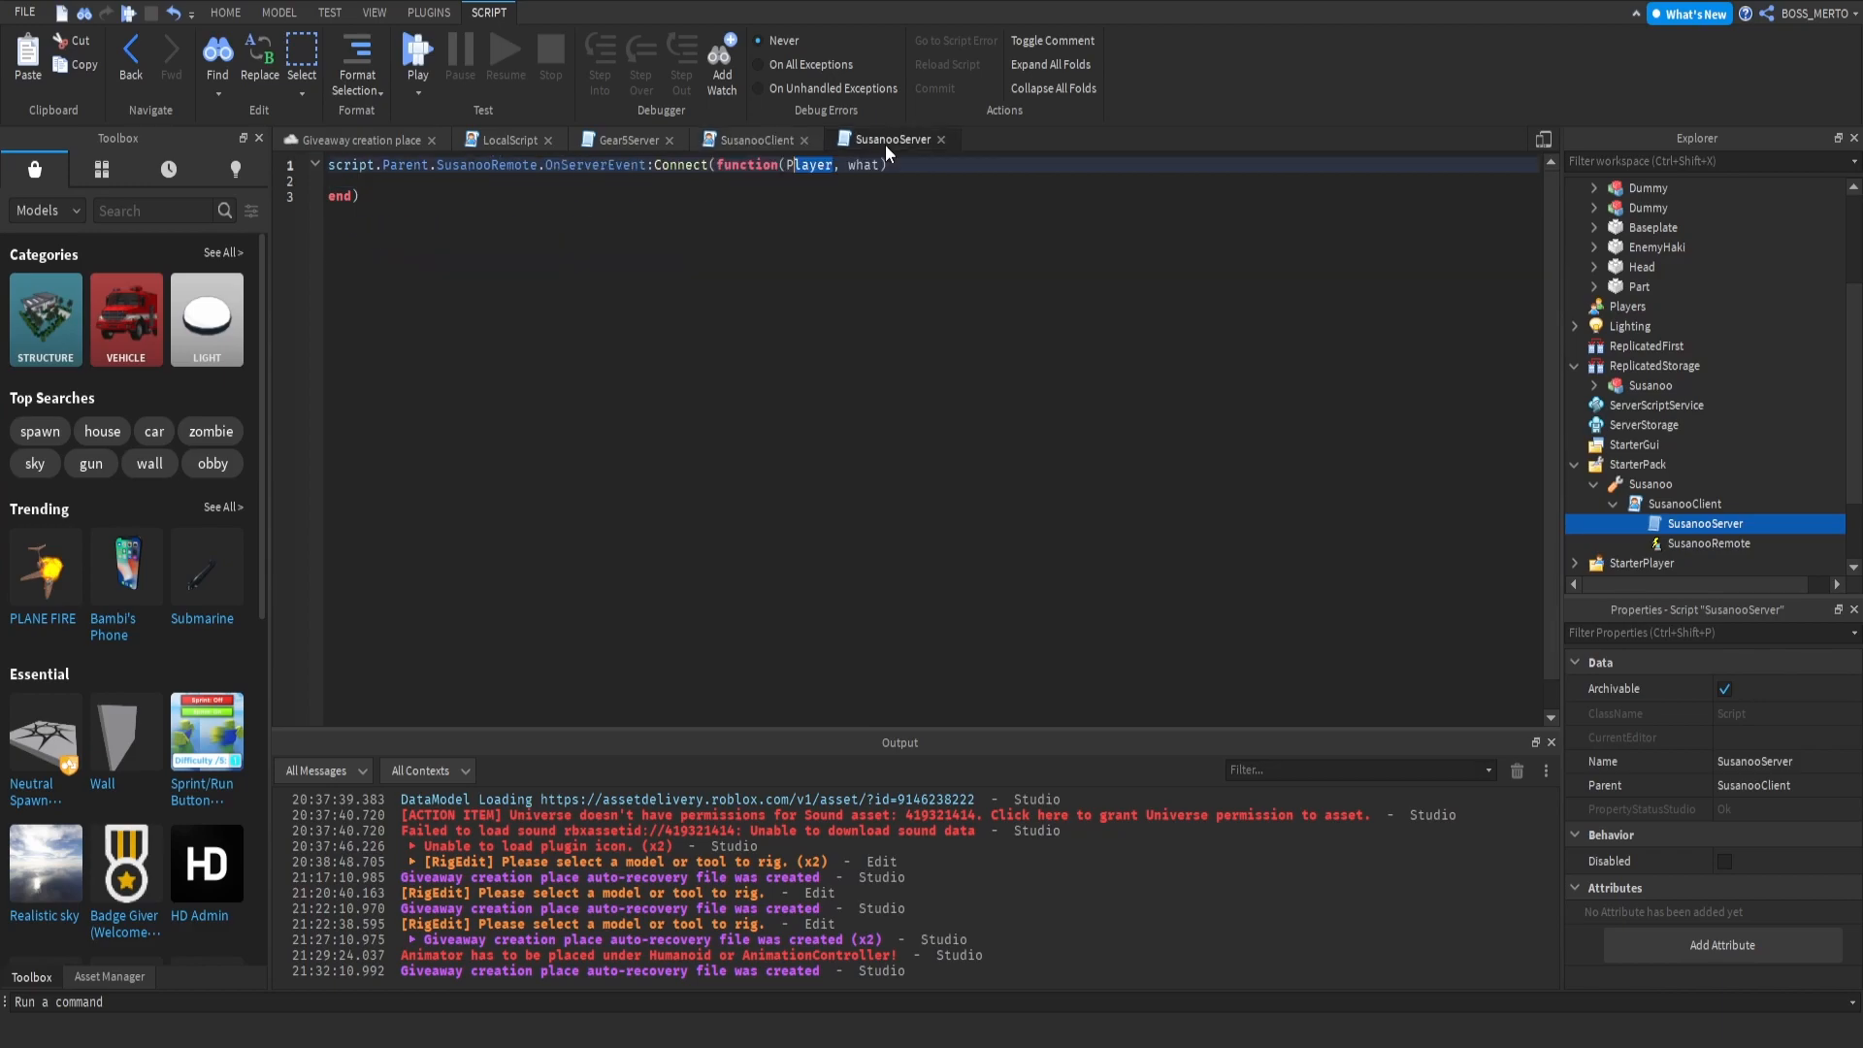
left_click_drag(835, 165, 880, 166)
left_click(835, 165)
left_click(765, 141)
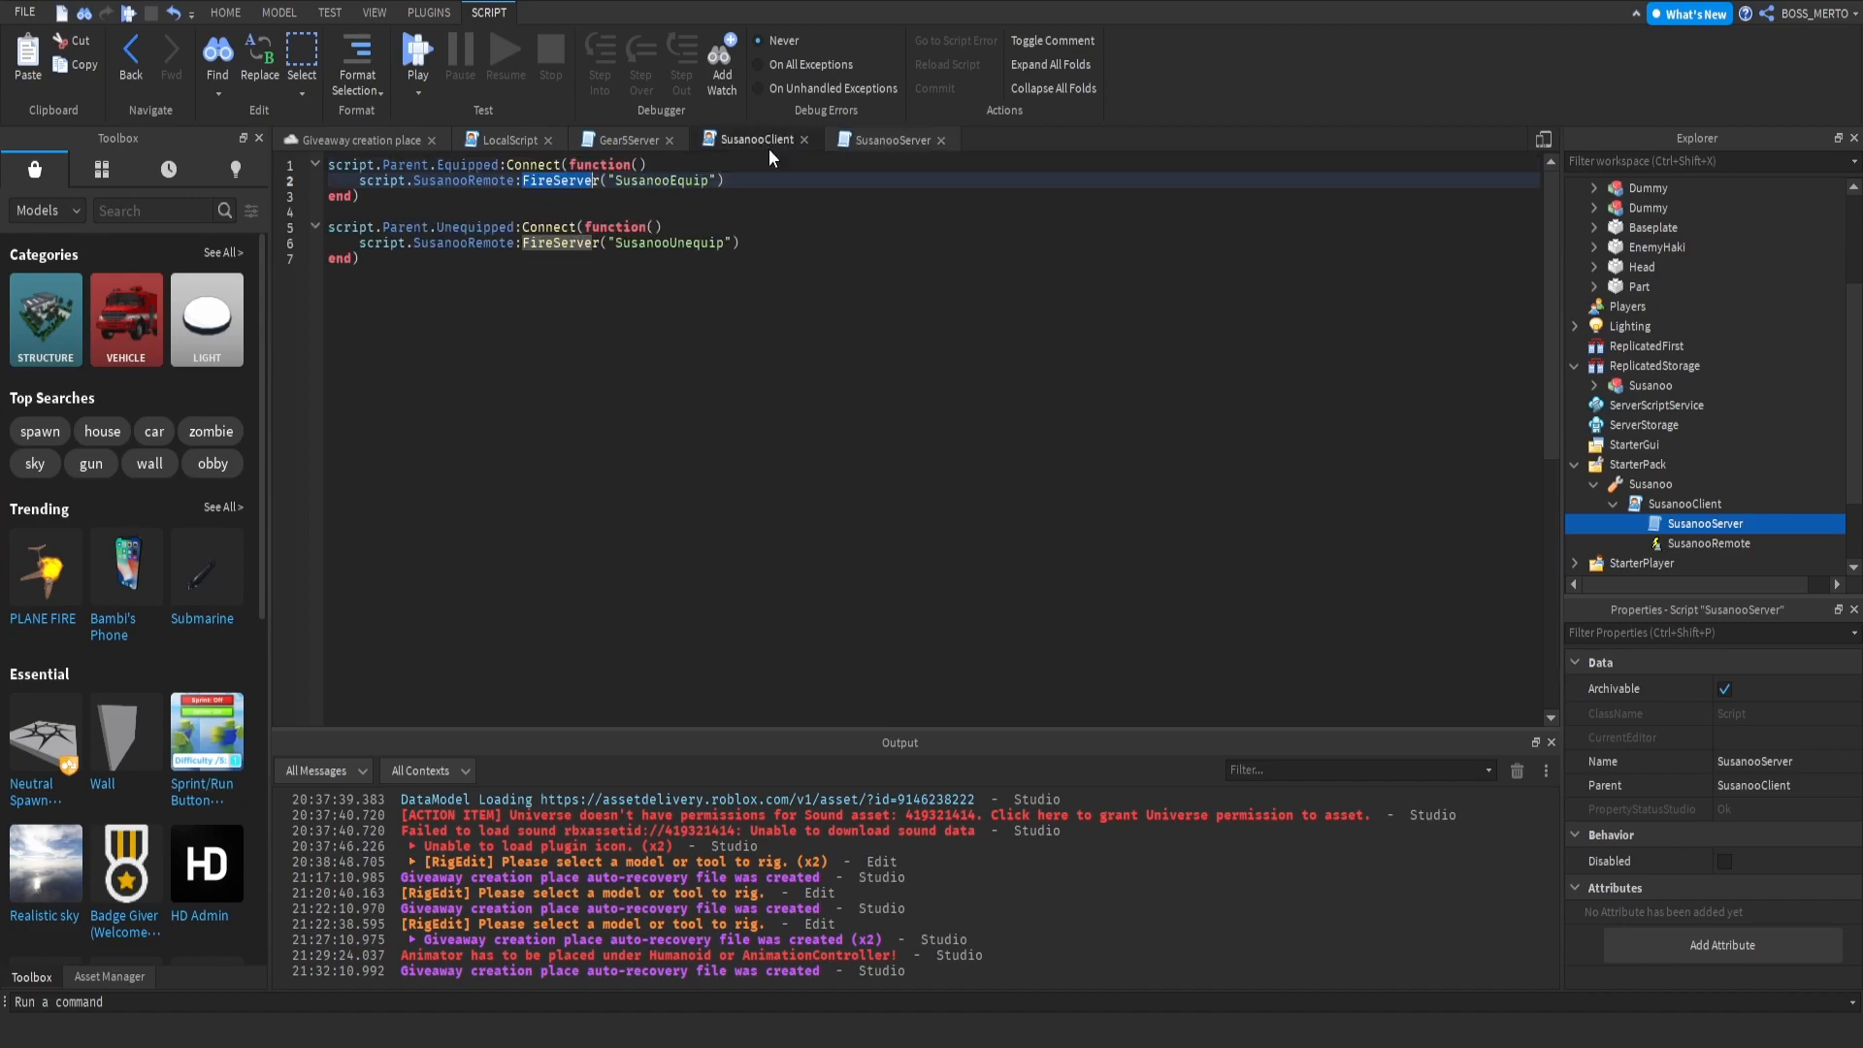
Step: Add an if what == "SusanooEquip" then block inside the OnServerEvent handler in SusanooServer
left_click_drag(730, 182, 610, 182)
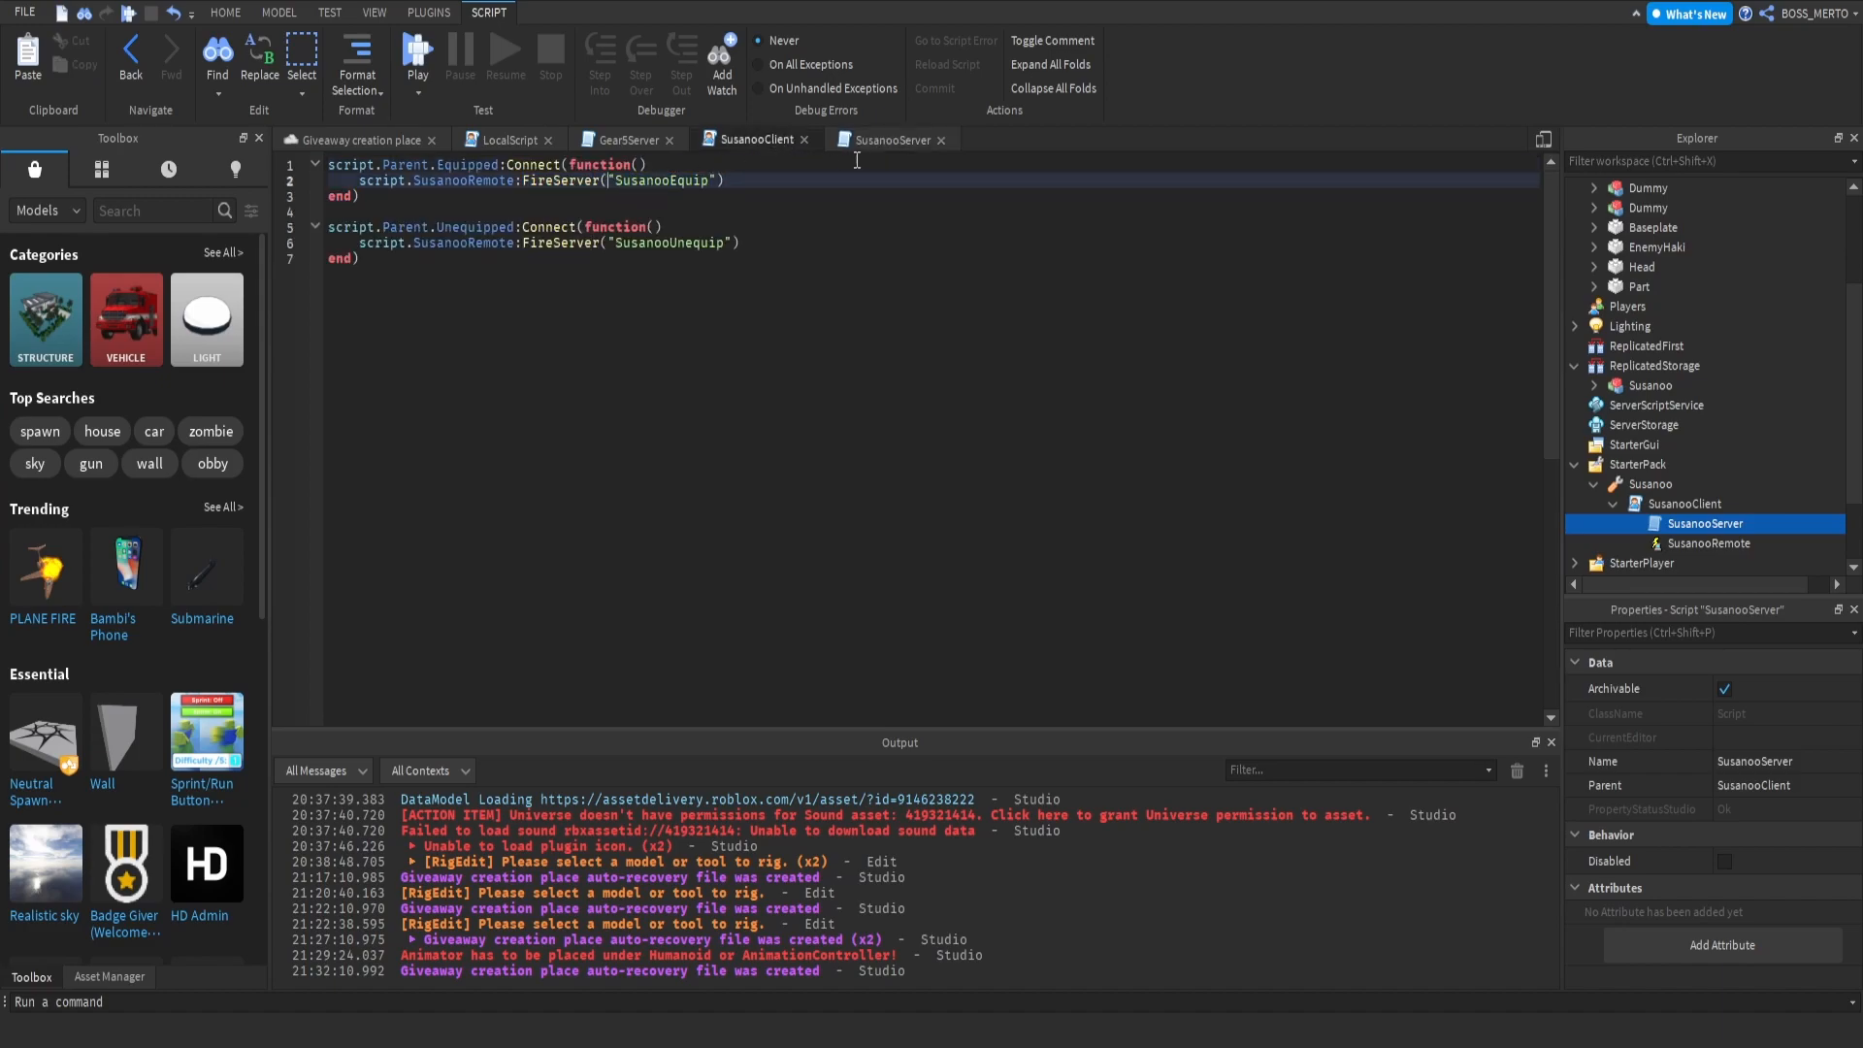
left_click(885, 142)
left_click(765, 141)
left_click_drag(730, 182, 609, 181)
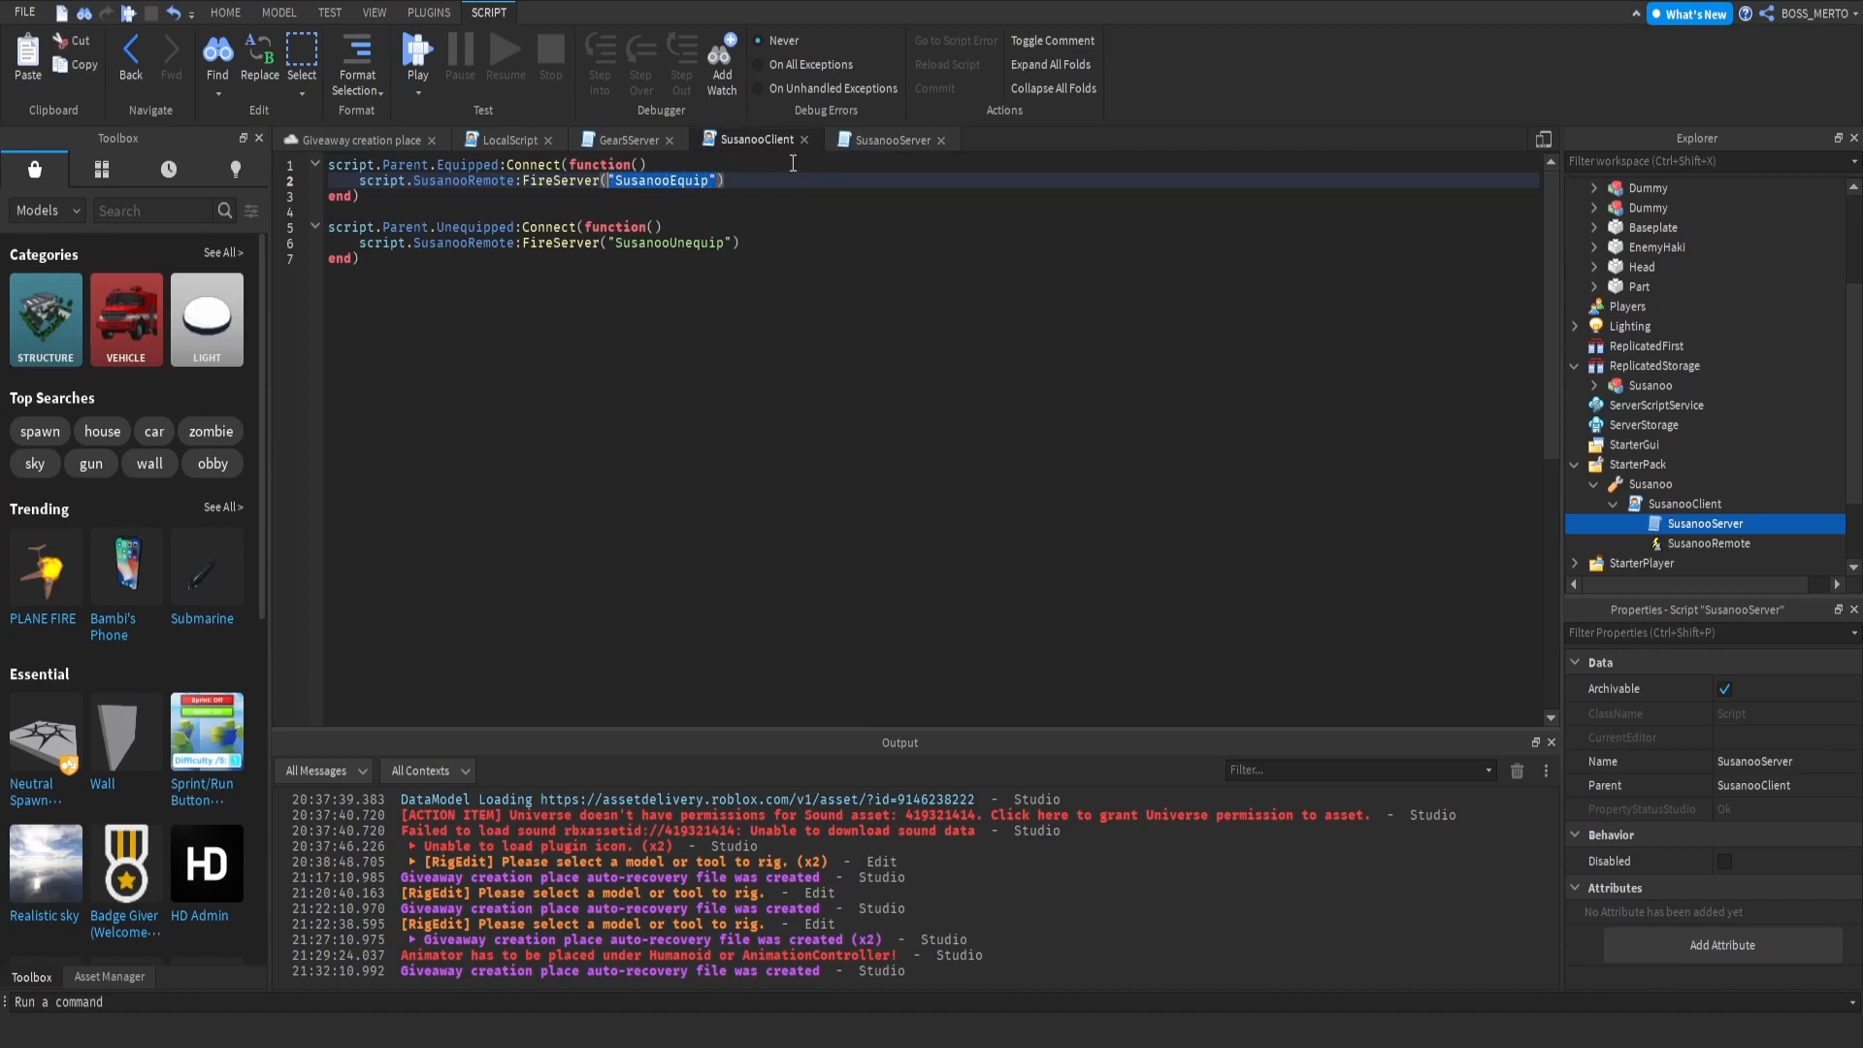
left_click(893, 142)
type("if what == \"\"SusanooEquip\" then")
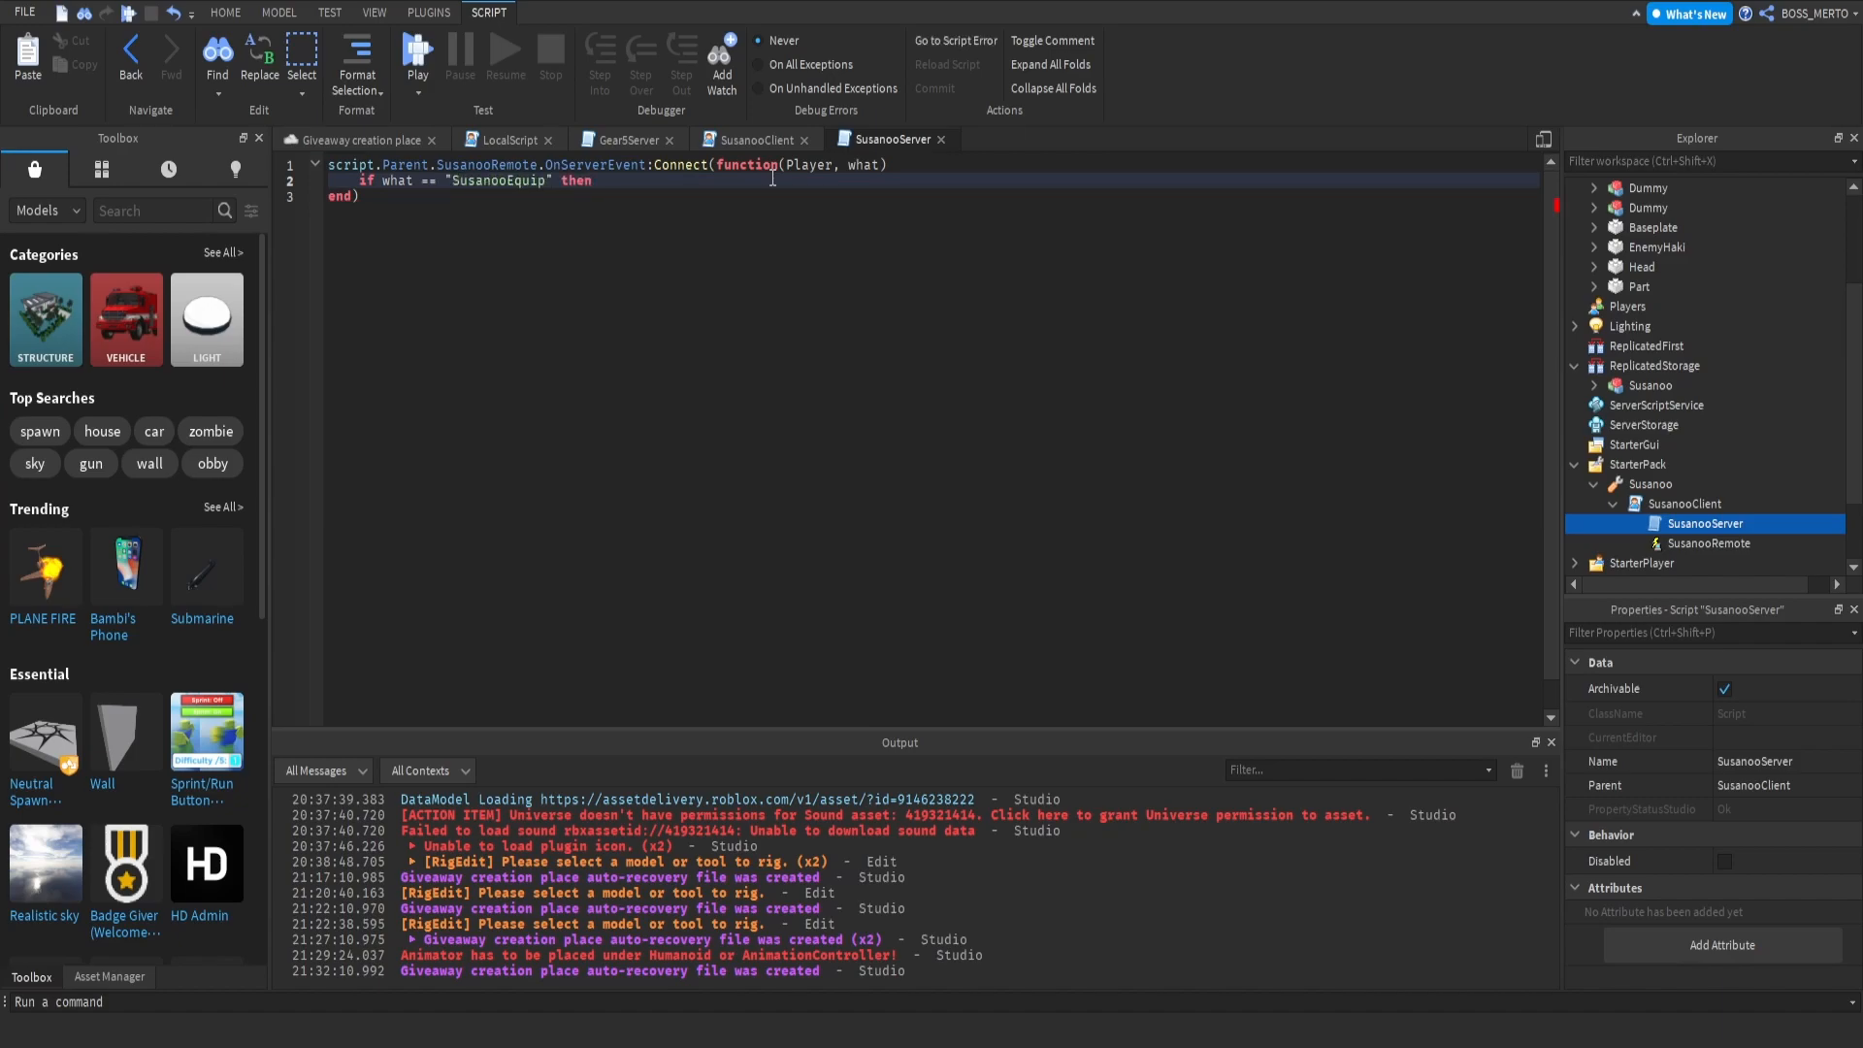
key("Return")
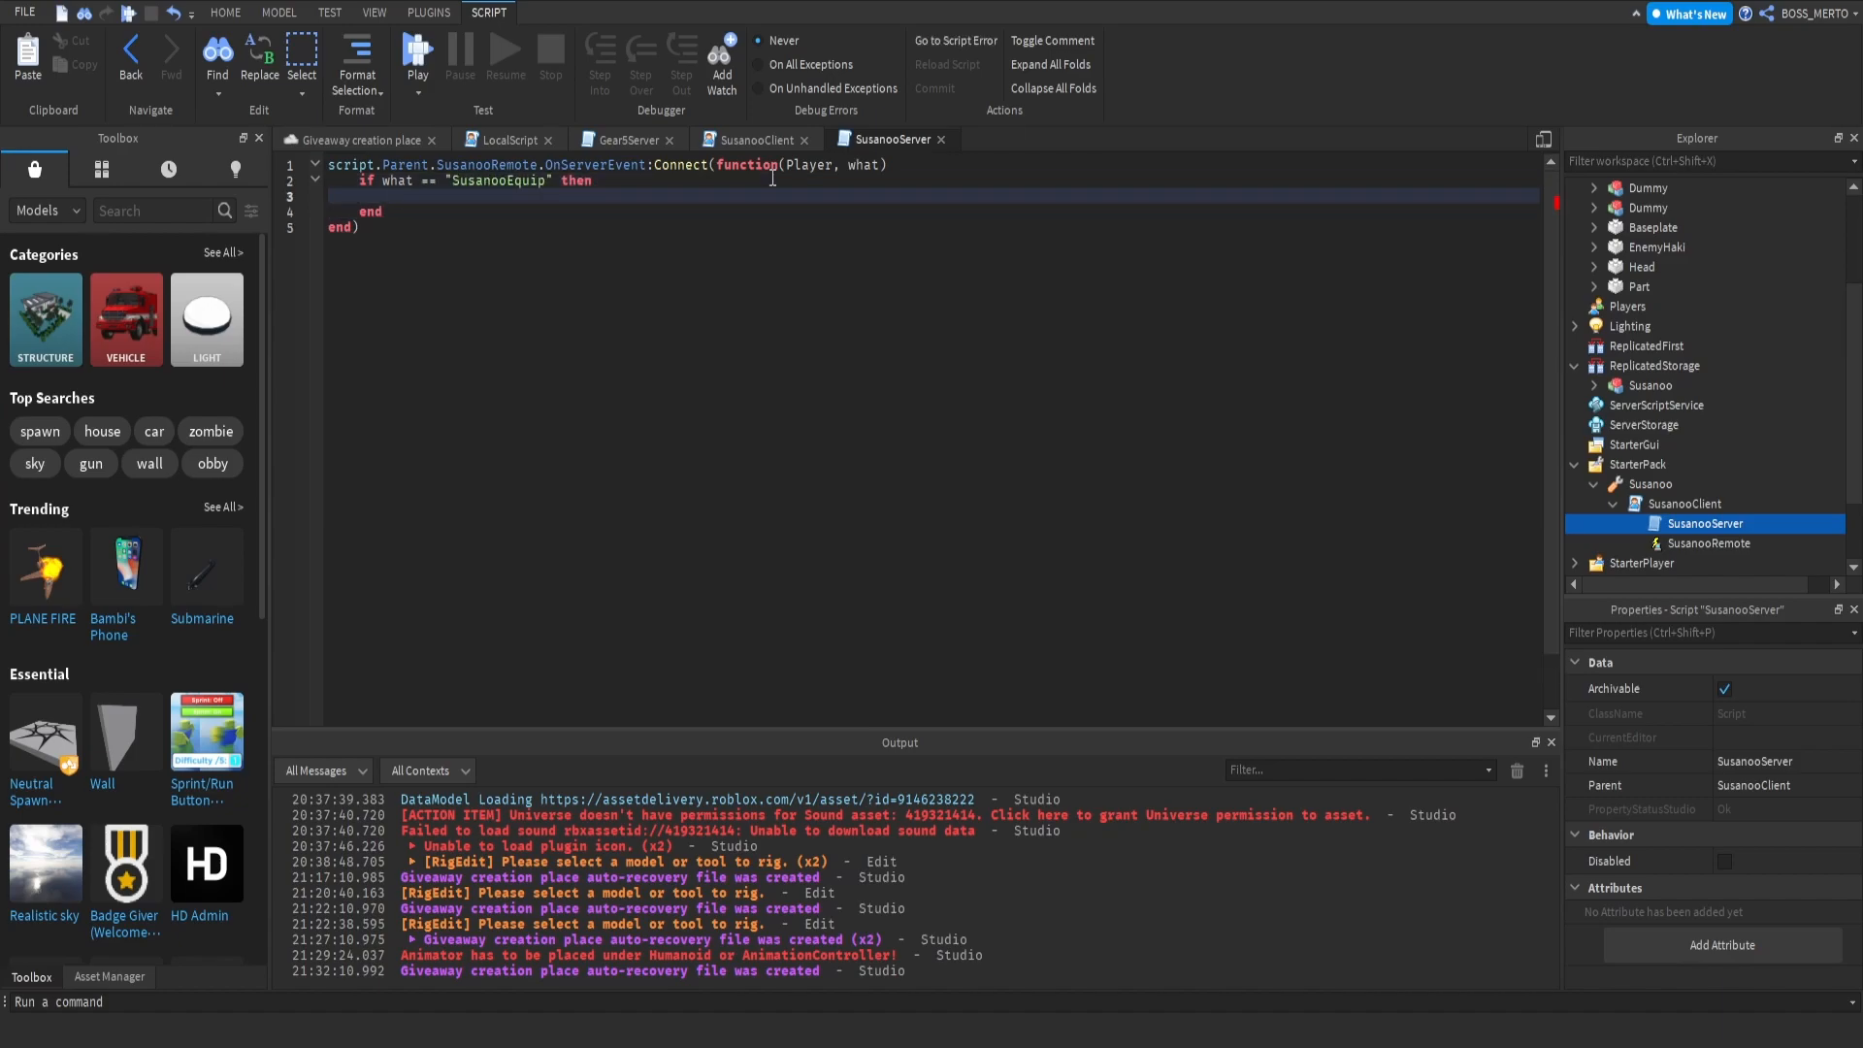
key("Up")
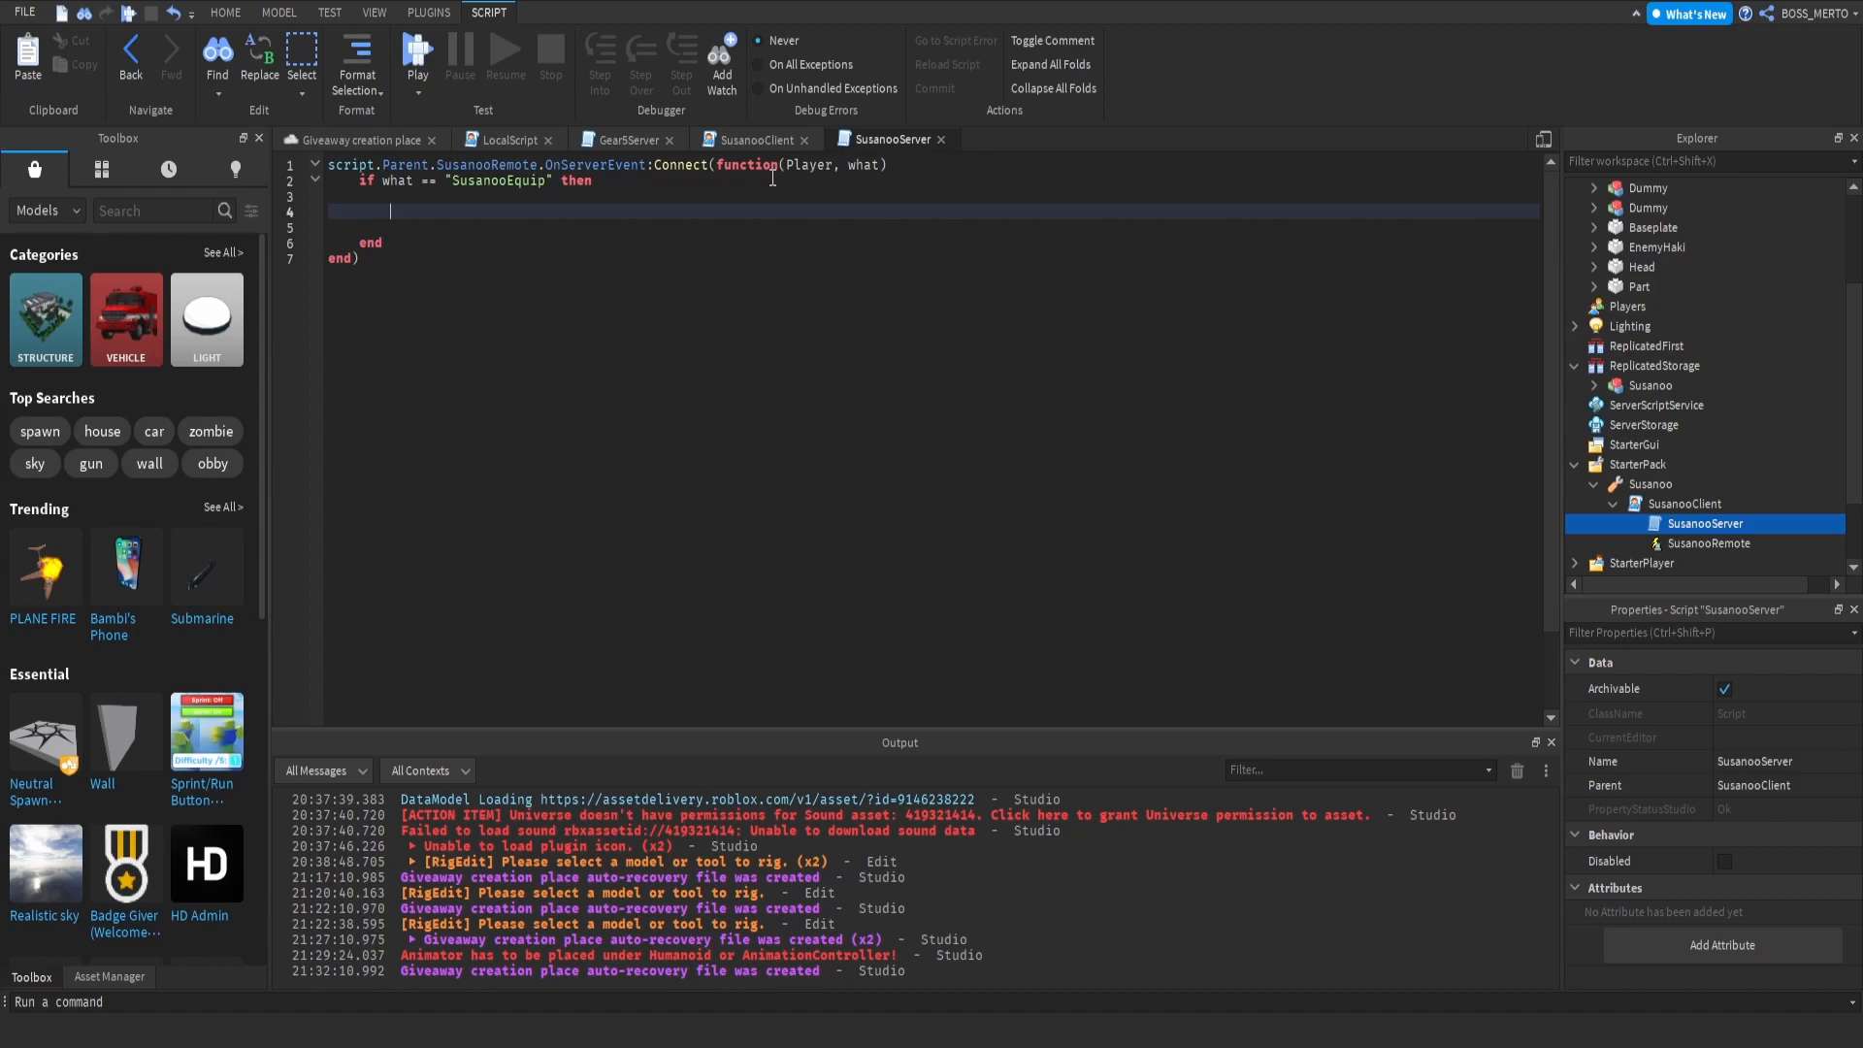
Step: Clone ReplicatedStorage's Susanoo model into a local variable x inside the if block and set x.Parent to Player.Character
type("local")
type("x = game:GetService(\"ReplicatedStorage\").Susanoo")
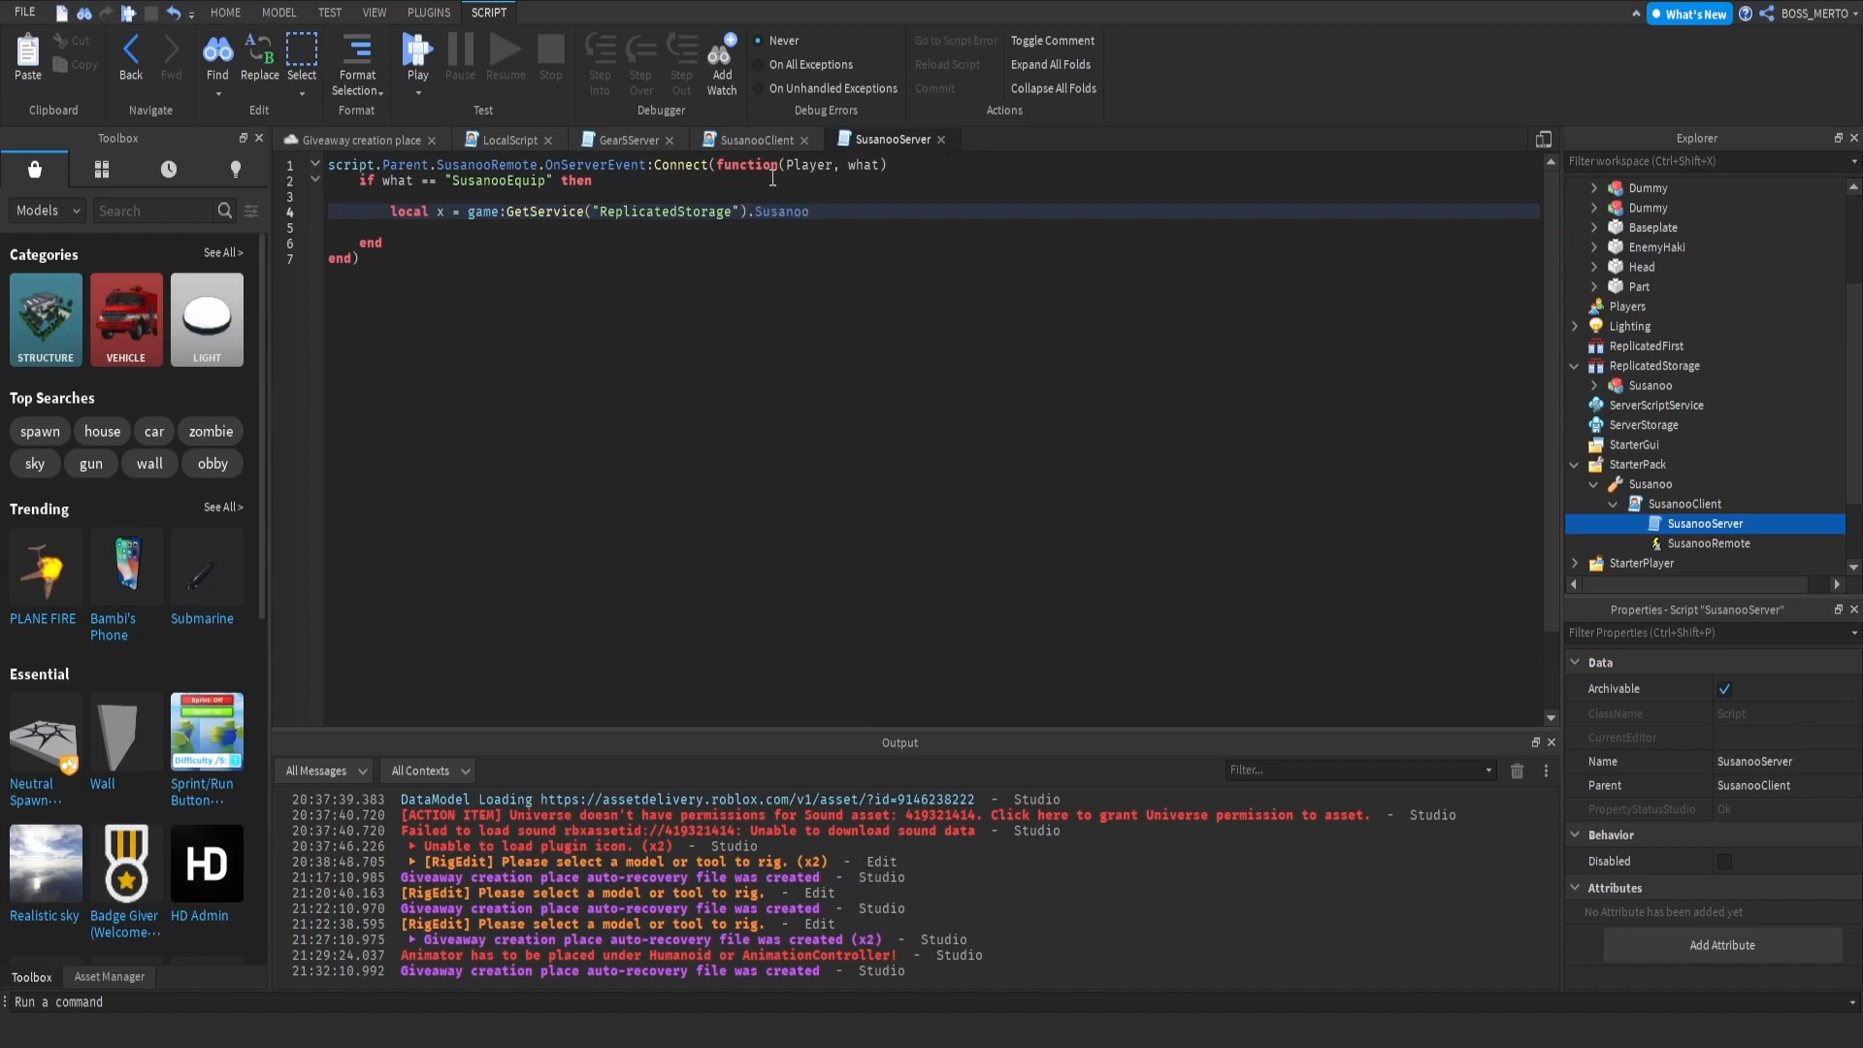
type(":Clone()")
key("Return")
type("x.Parent ")
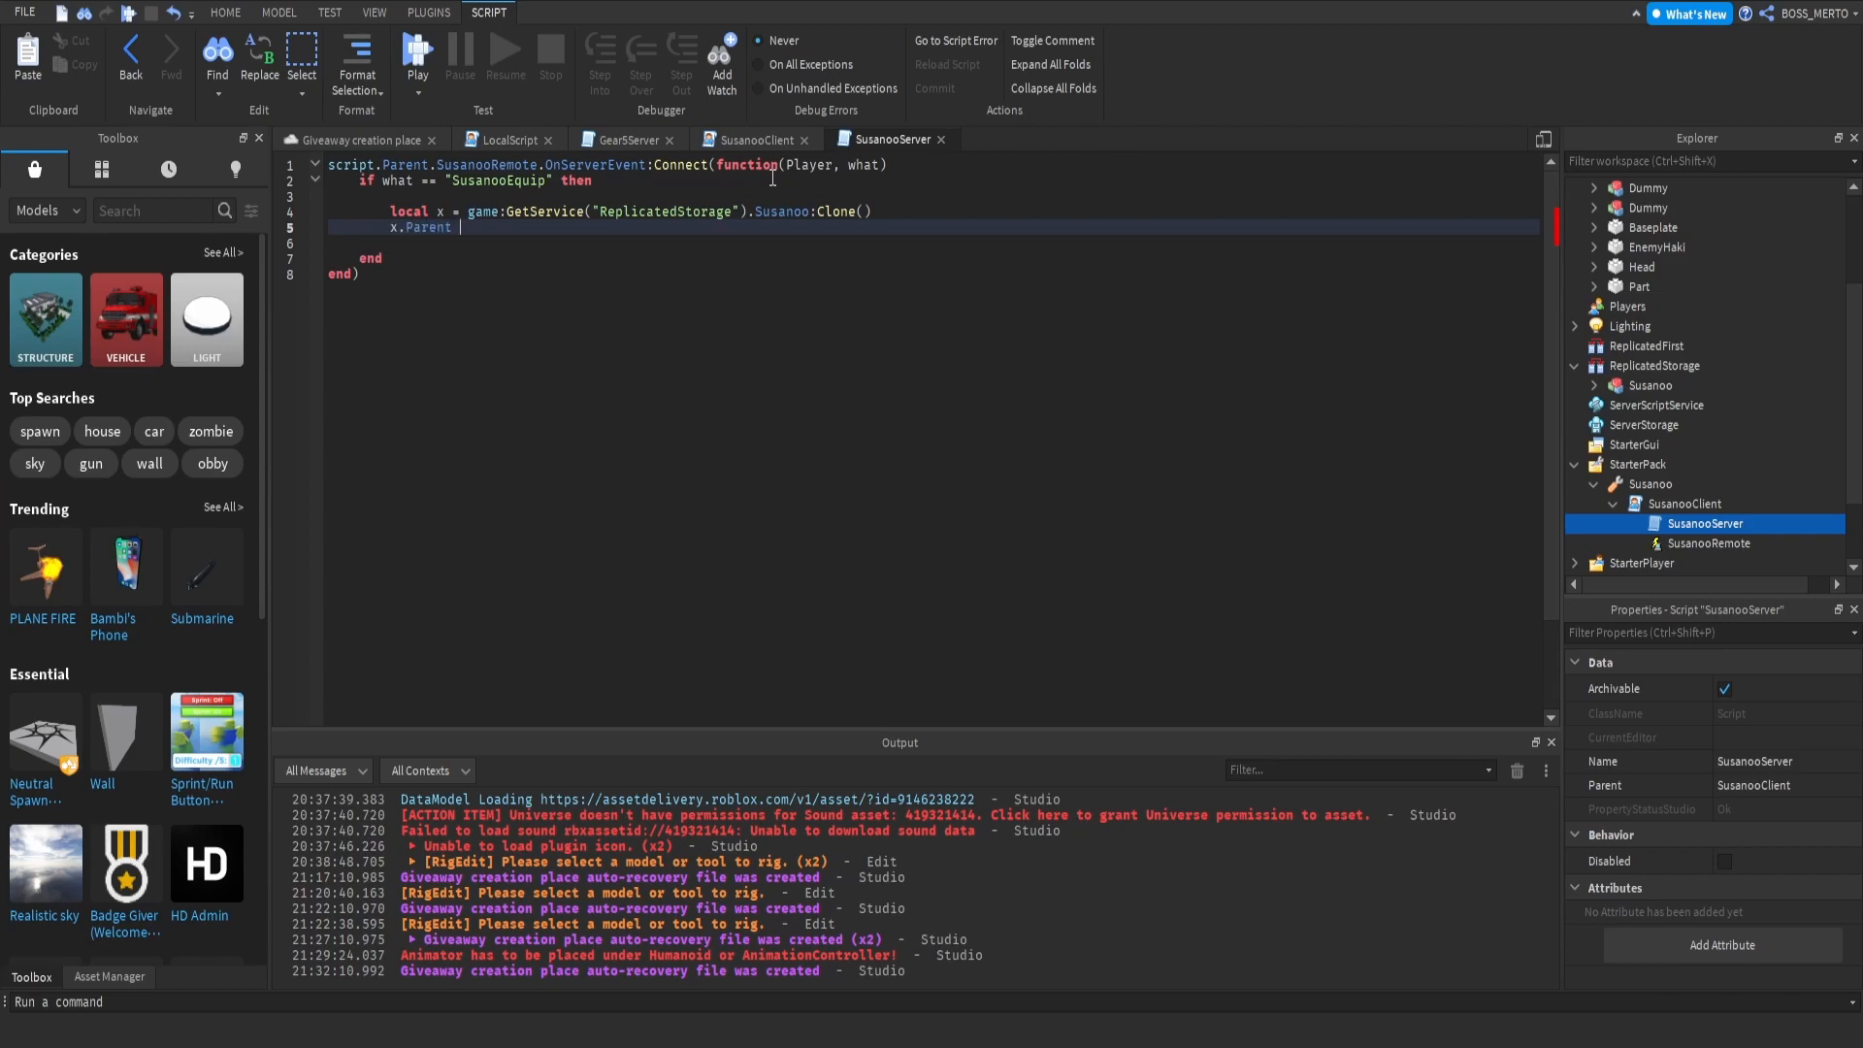
type("= Player.Character")
key("Return")
key("Return")
Step: Create a local variable w in the if block with Instance.new("Weld", x)
type("local")
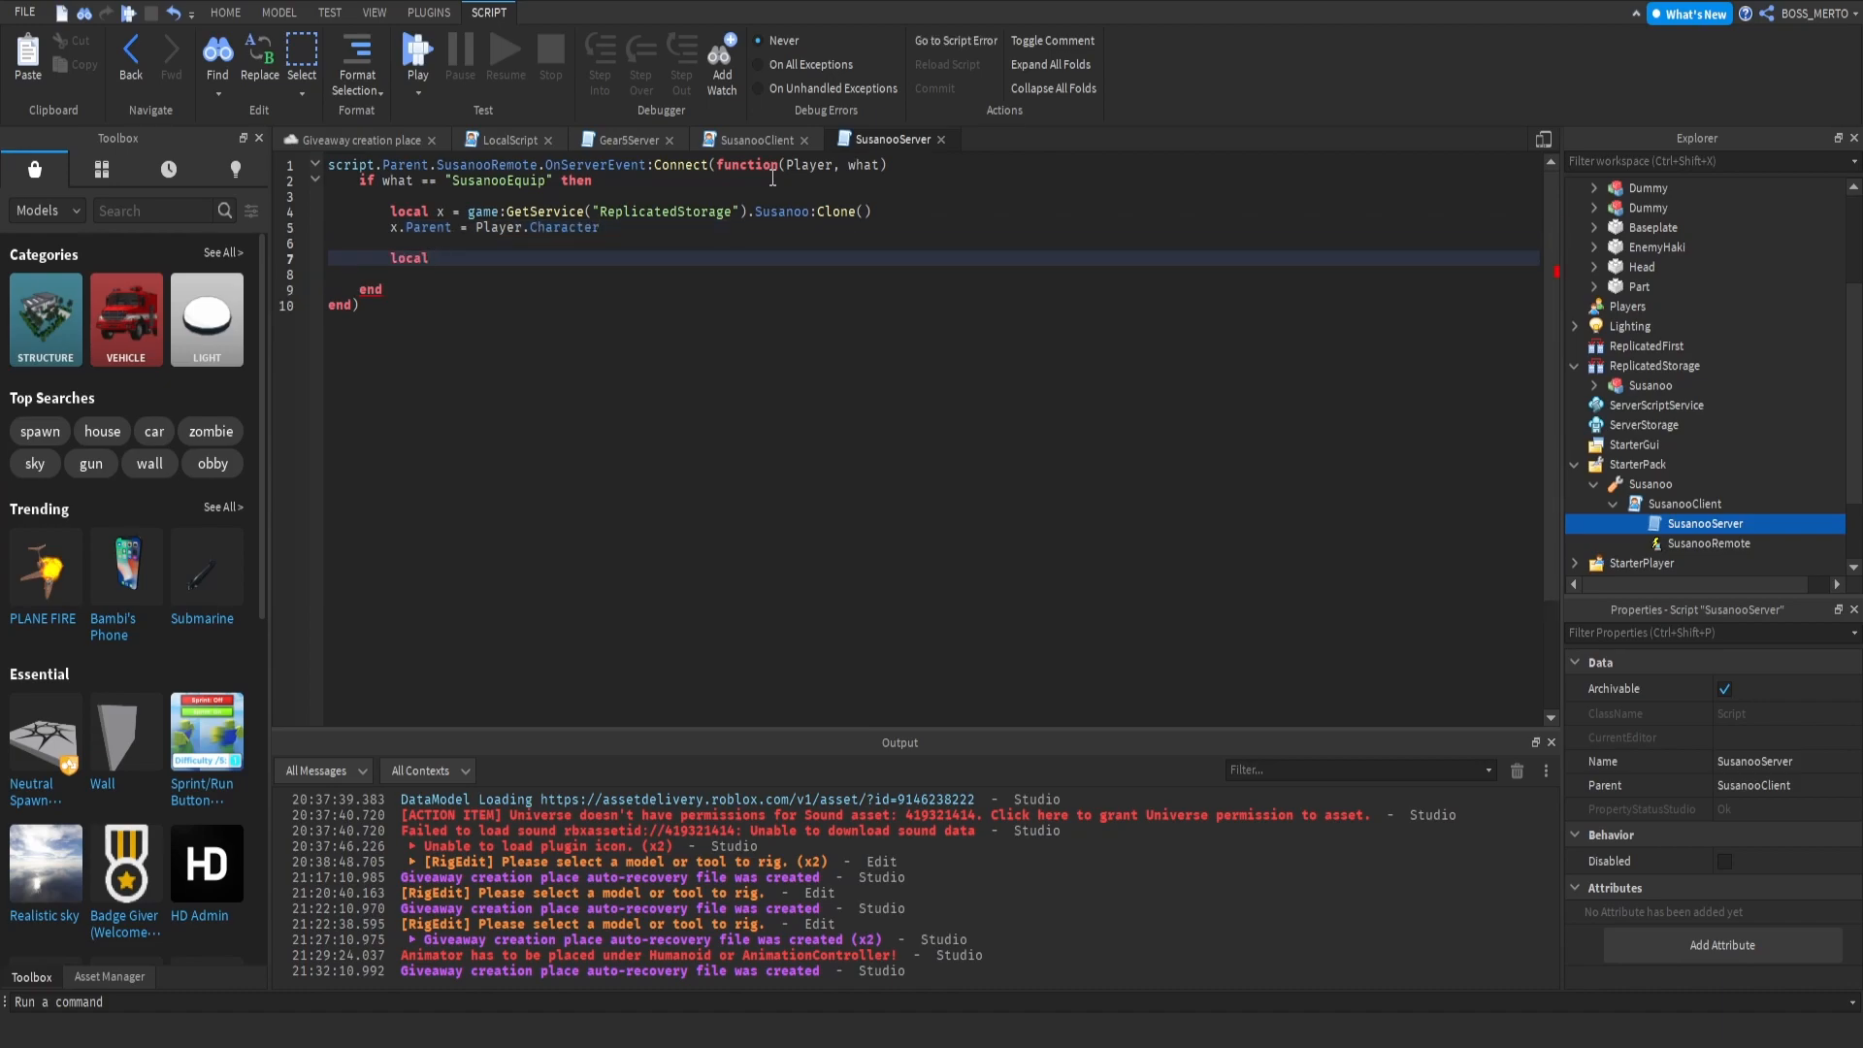
type(" w = Instance.new(\"Weld\", x.")
key("BackSpace")
key("End")
key("Return")
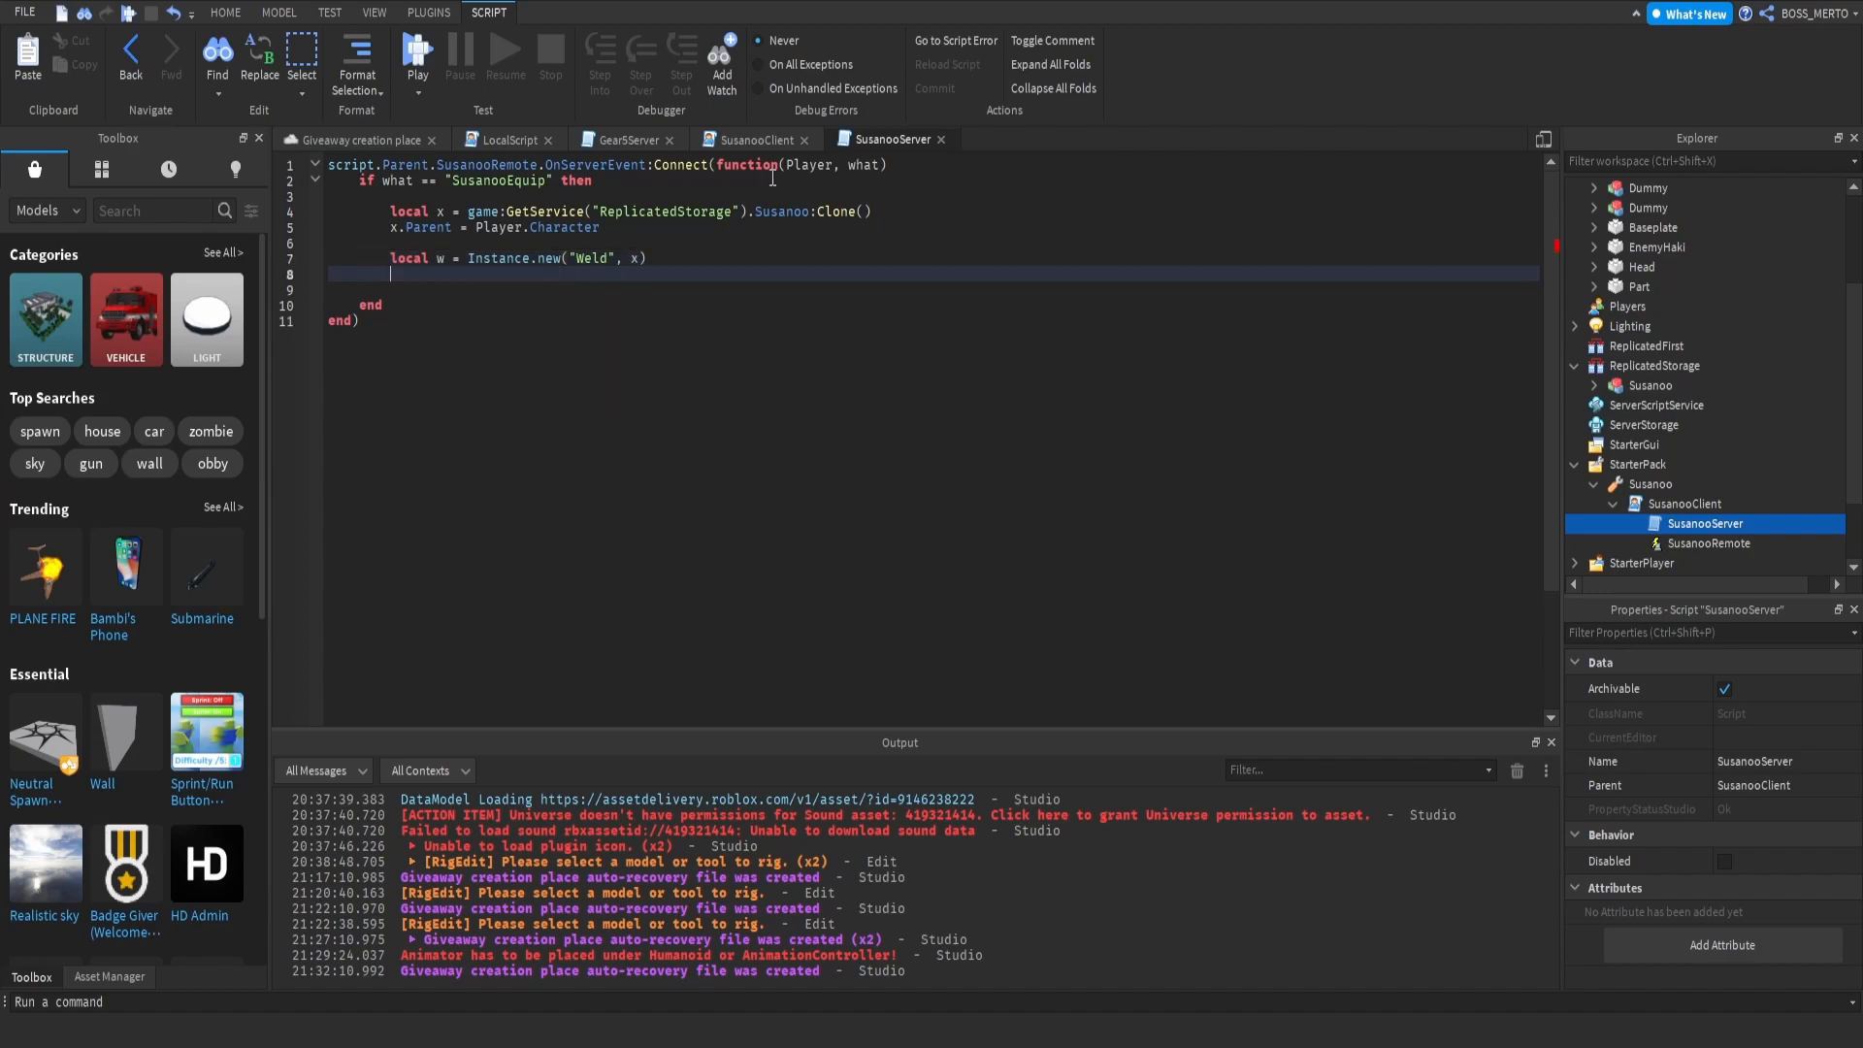
Step: Set w.Part0 to Player.Character.HumanoidRootPart and w.Part1 to x.Torso
type("w.Part0 = ")
type("plugin")
key("BackSpace")
key("BackSpace")
key("BackSpace")
type("layer.Character.HumanoidRootPart")
key("Return")
type("w.Part1^=")
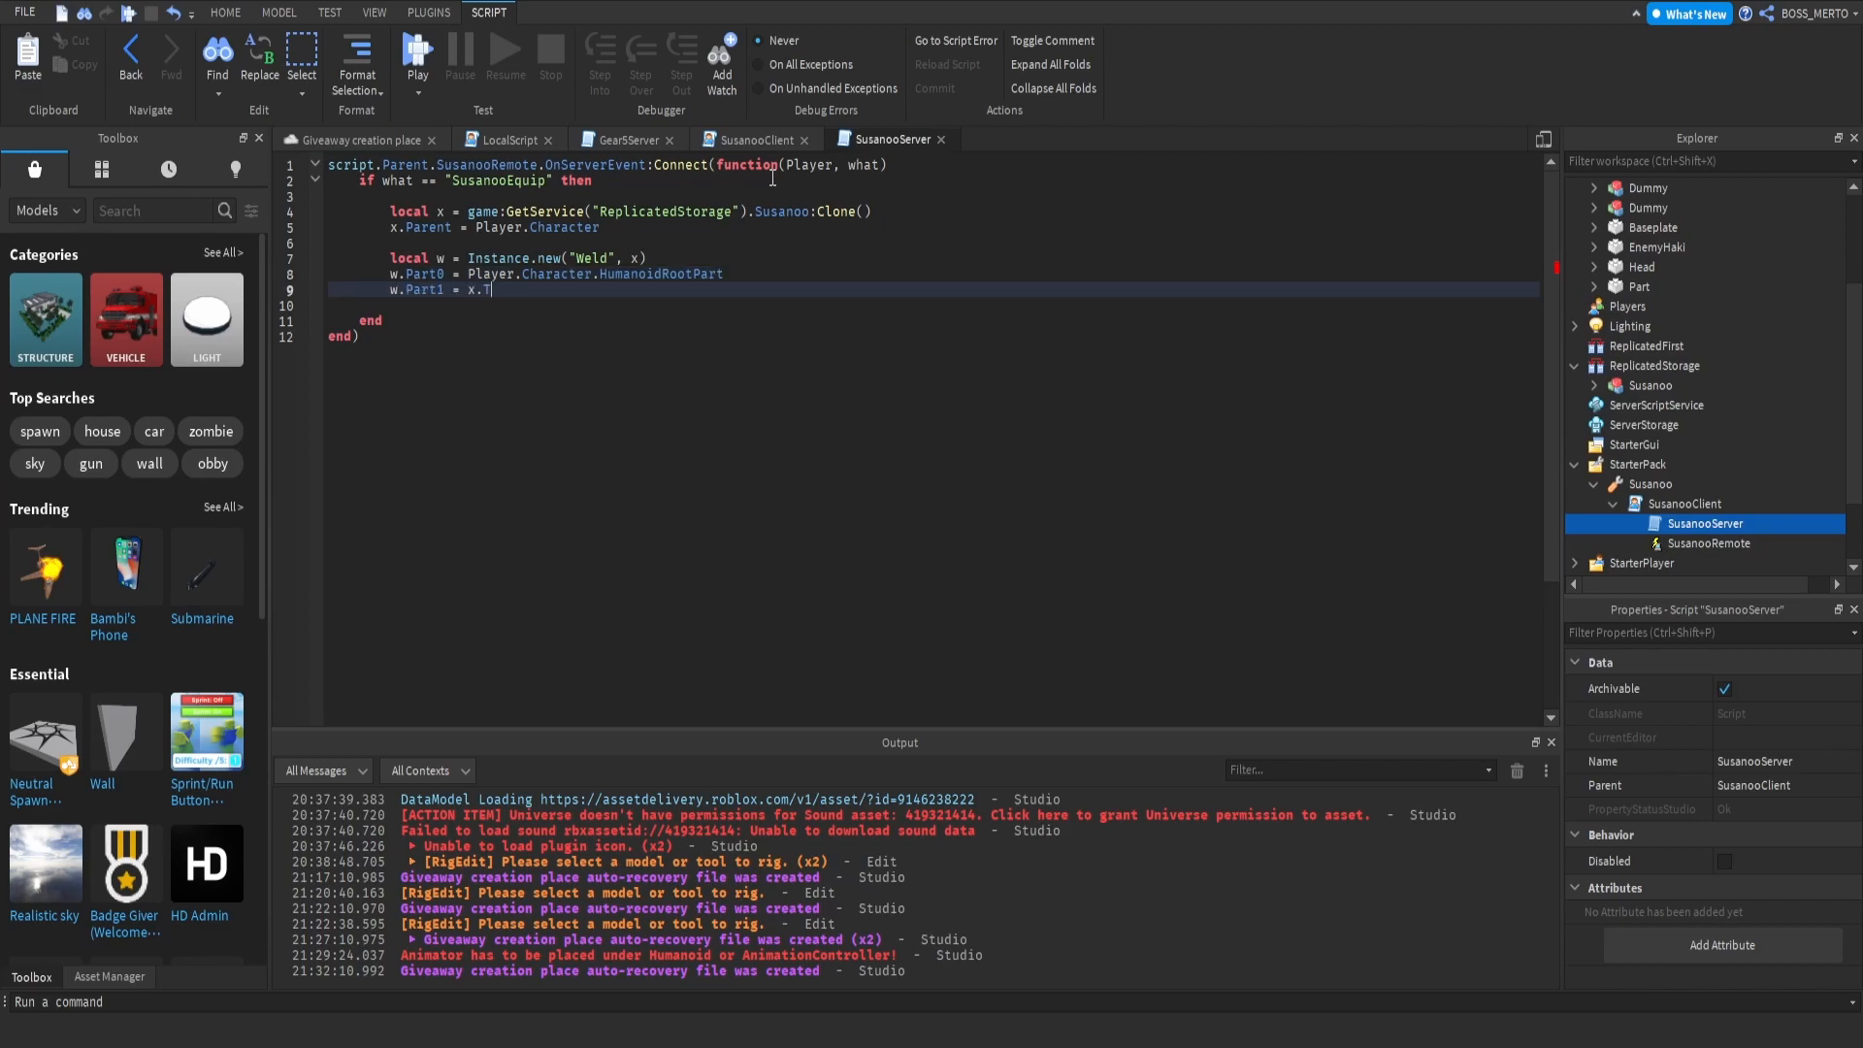
Step: Compare the Weld created in SusanooServer with the WeldConstraint in the Susanoo model's LeftHand
double_click(437, 257)
left_click(485, 257)
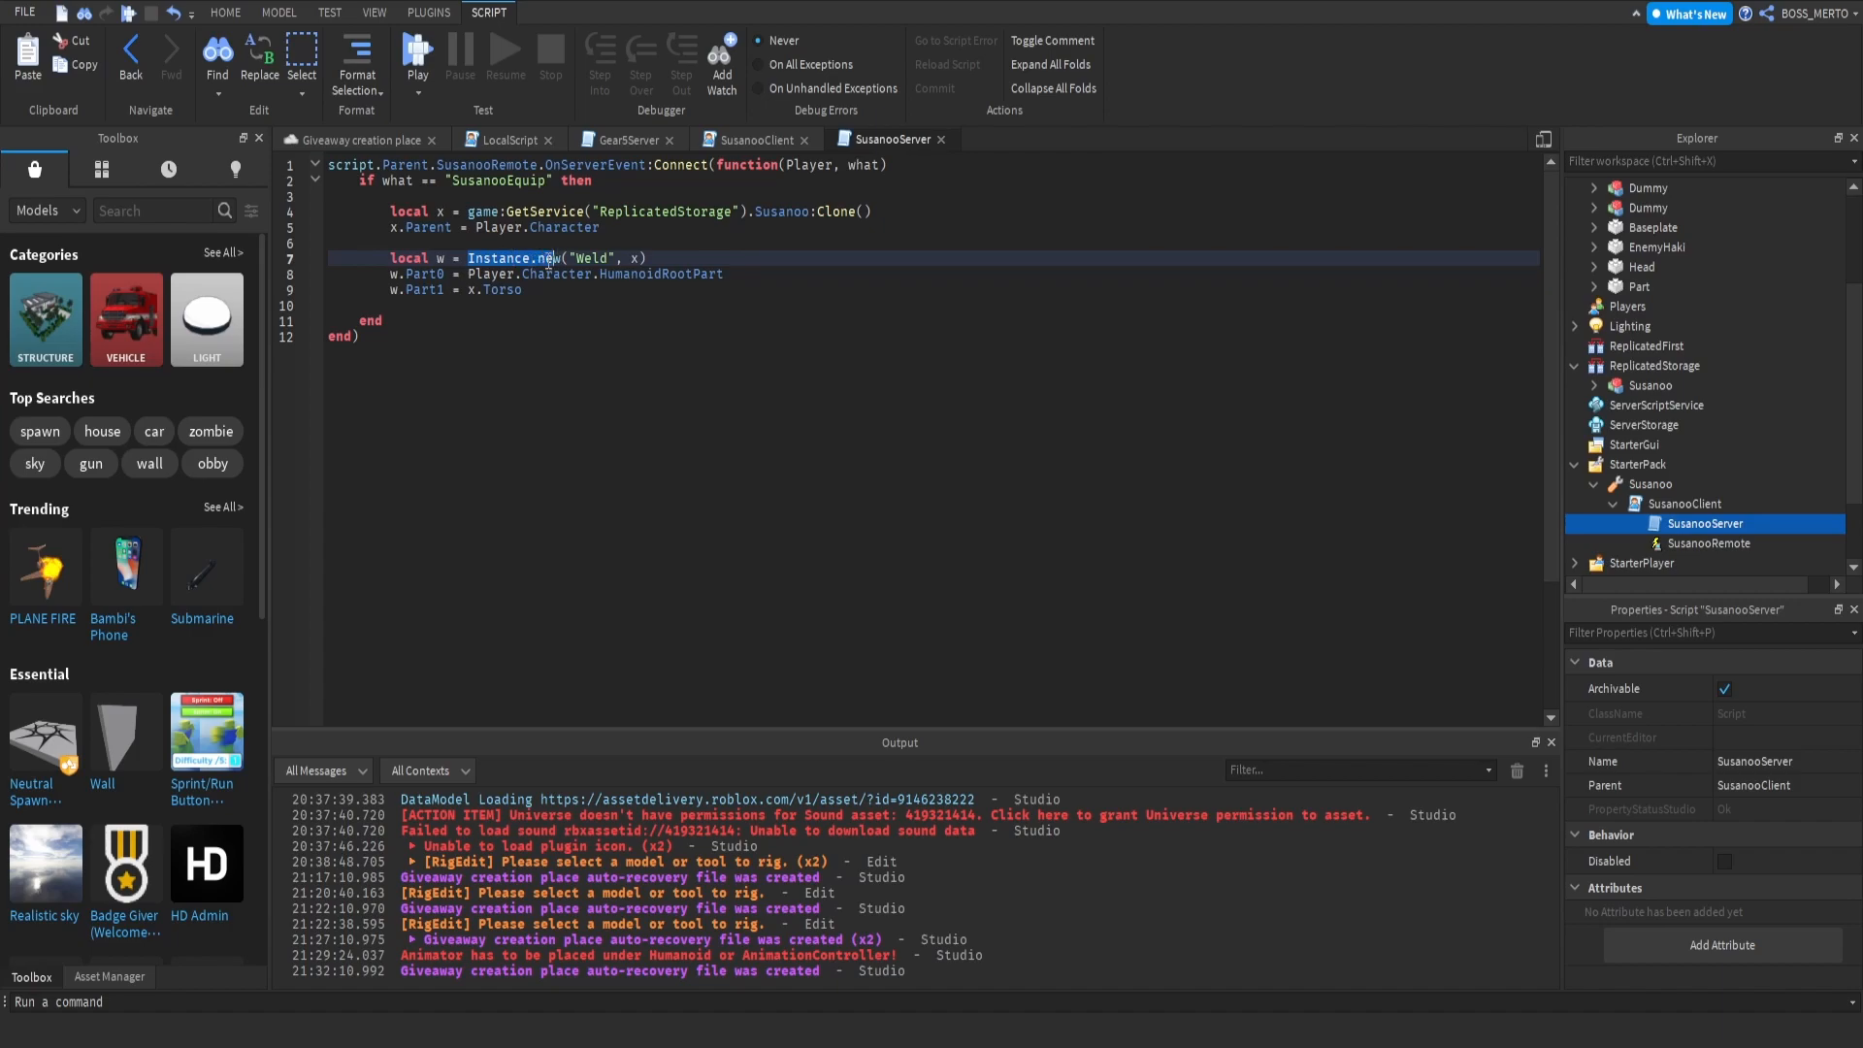
left_click_drag(609, 258, 572, 260)
left_click(617, 258)
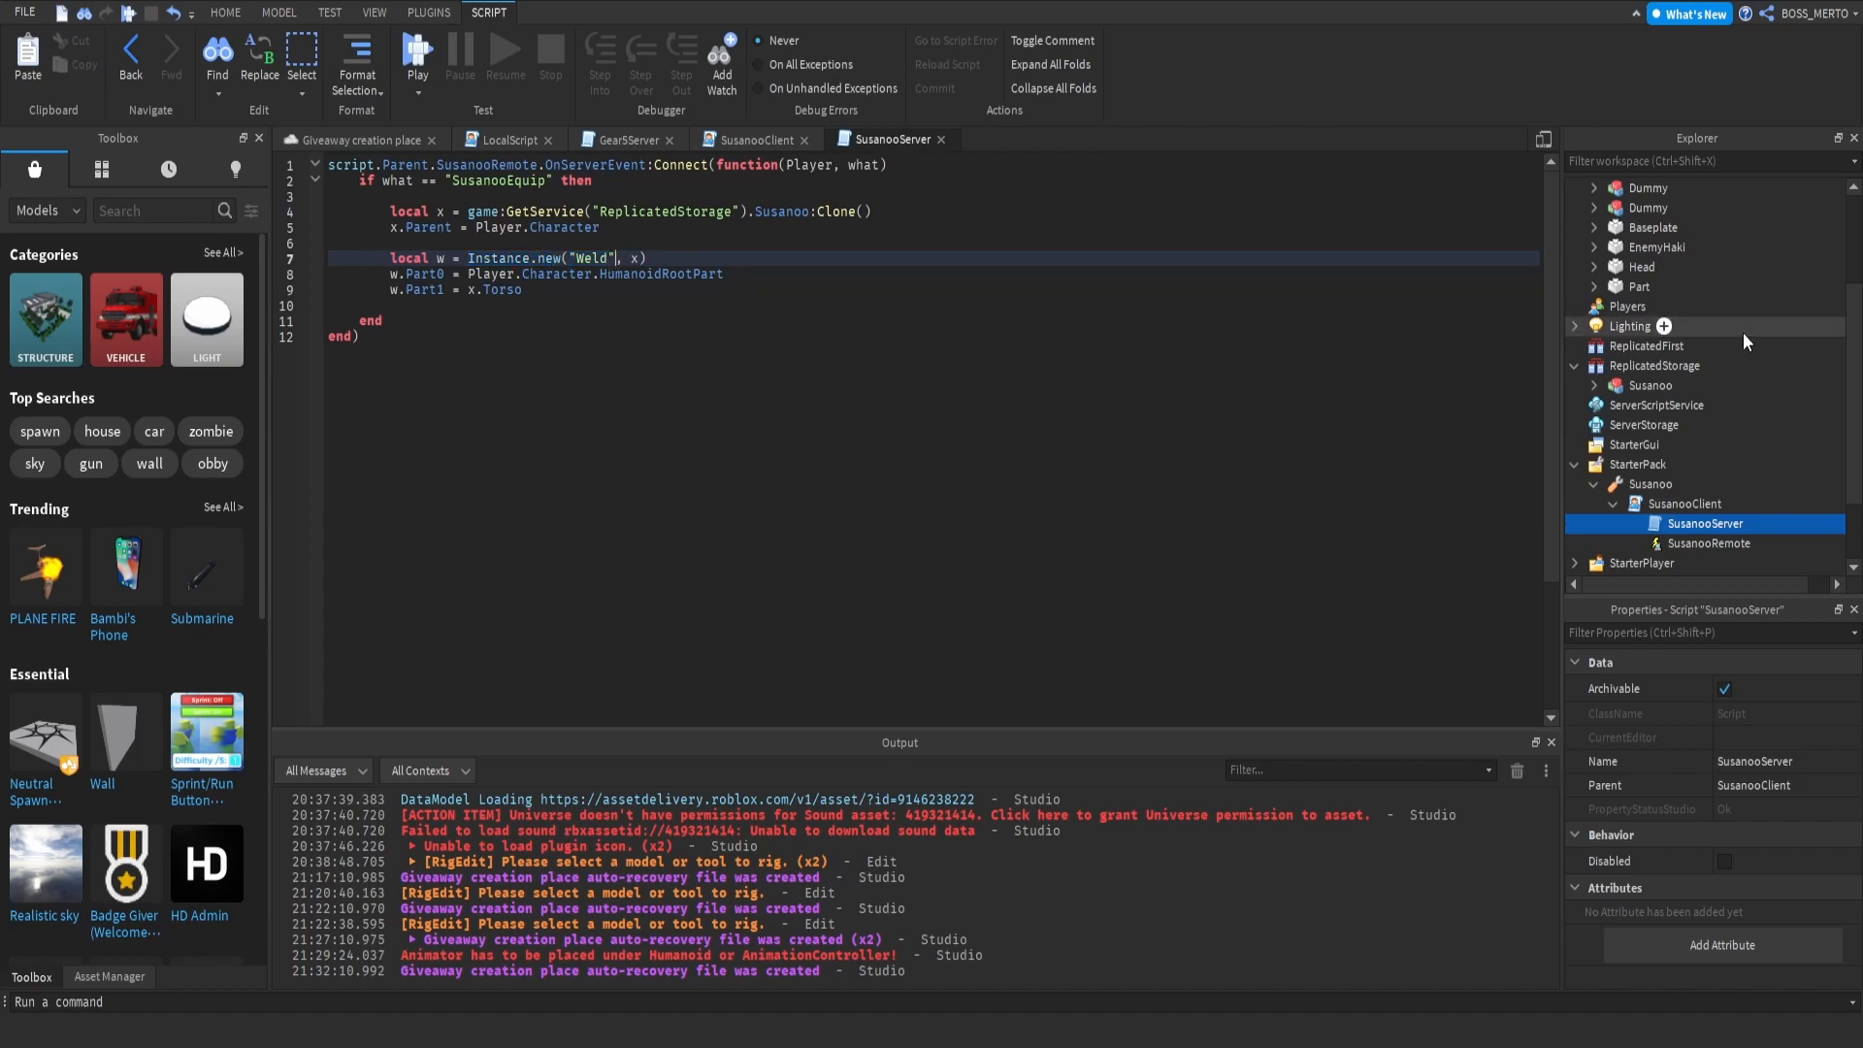
left_click(1594, 385)
left_click(1614, 424)
left_click(1660, 442)
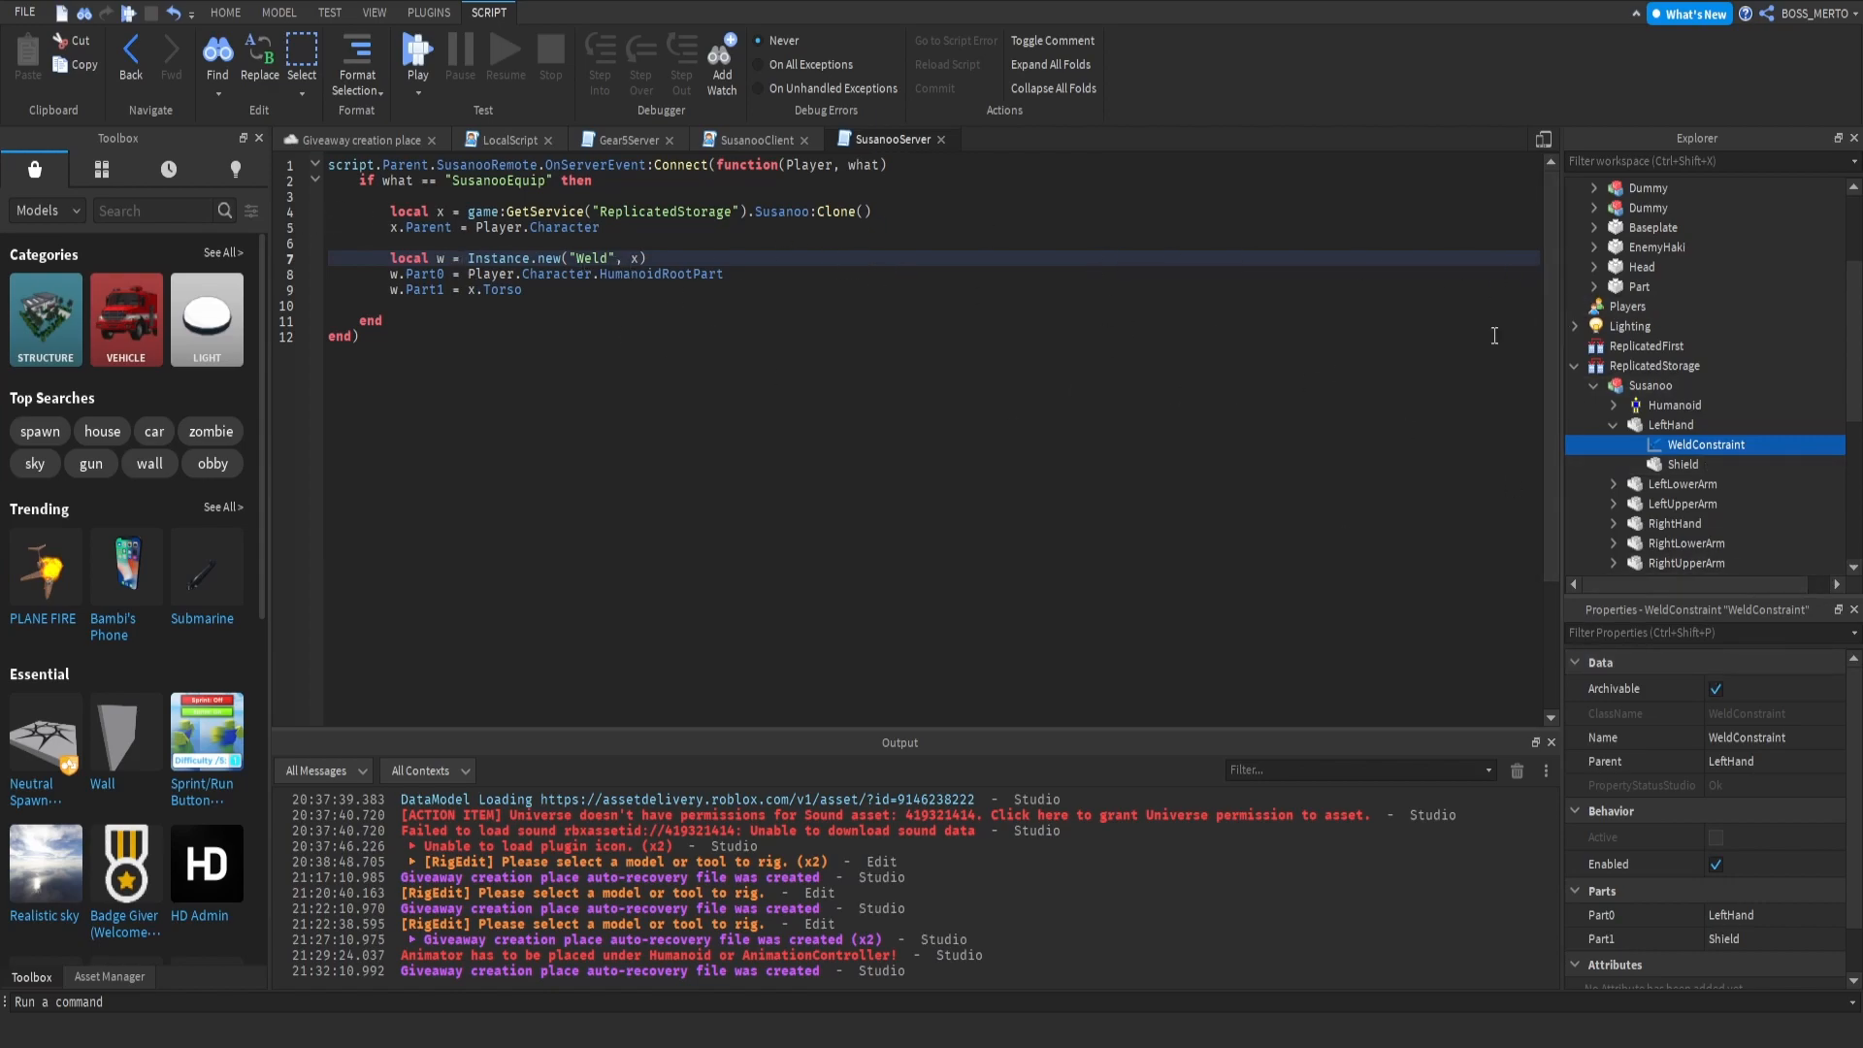
left_click(594, 273)
double_click(590, 259)
double_click(619, 269)
left_click_drag(618, 260, 568, 258)
left_click(592, 291)
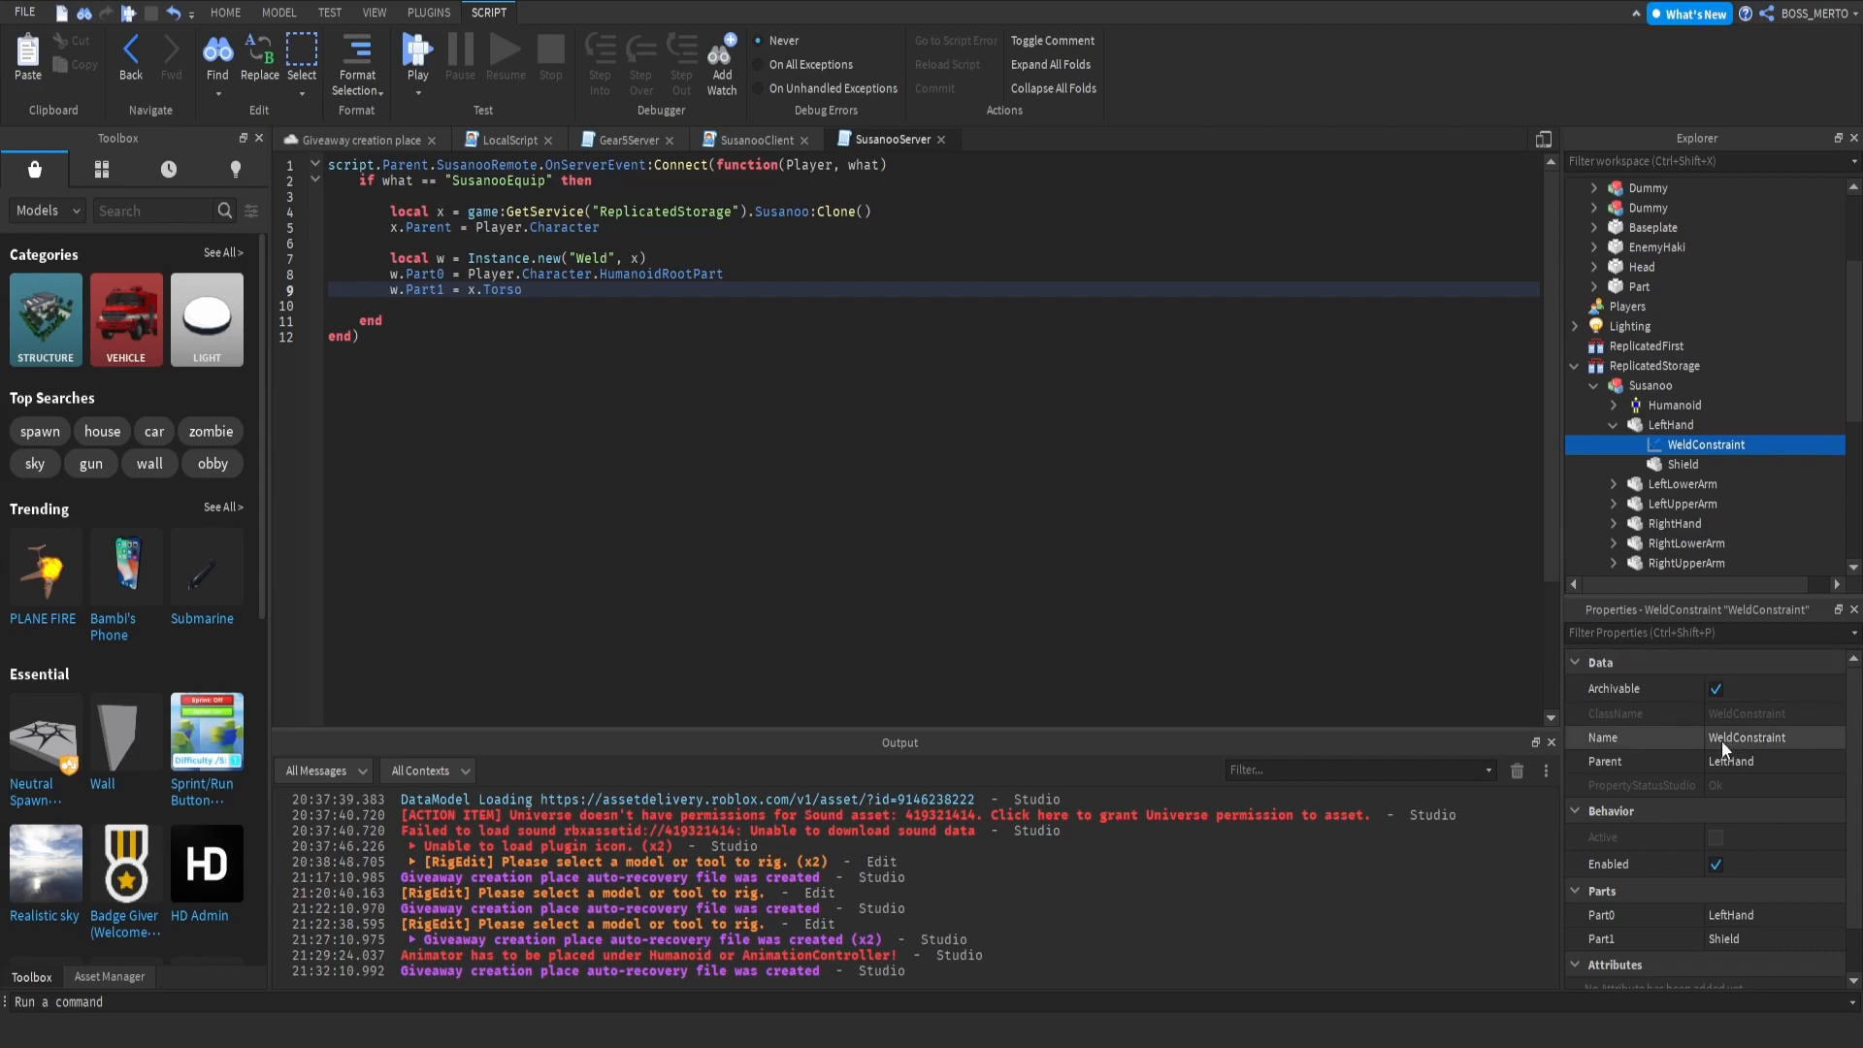
Step: Examine the parts assigned to the weld's Part0 and Part1 in SusanooServer
left_click_drag(446, 275, 721, 275)
left_click(453, 278)
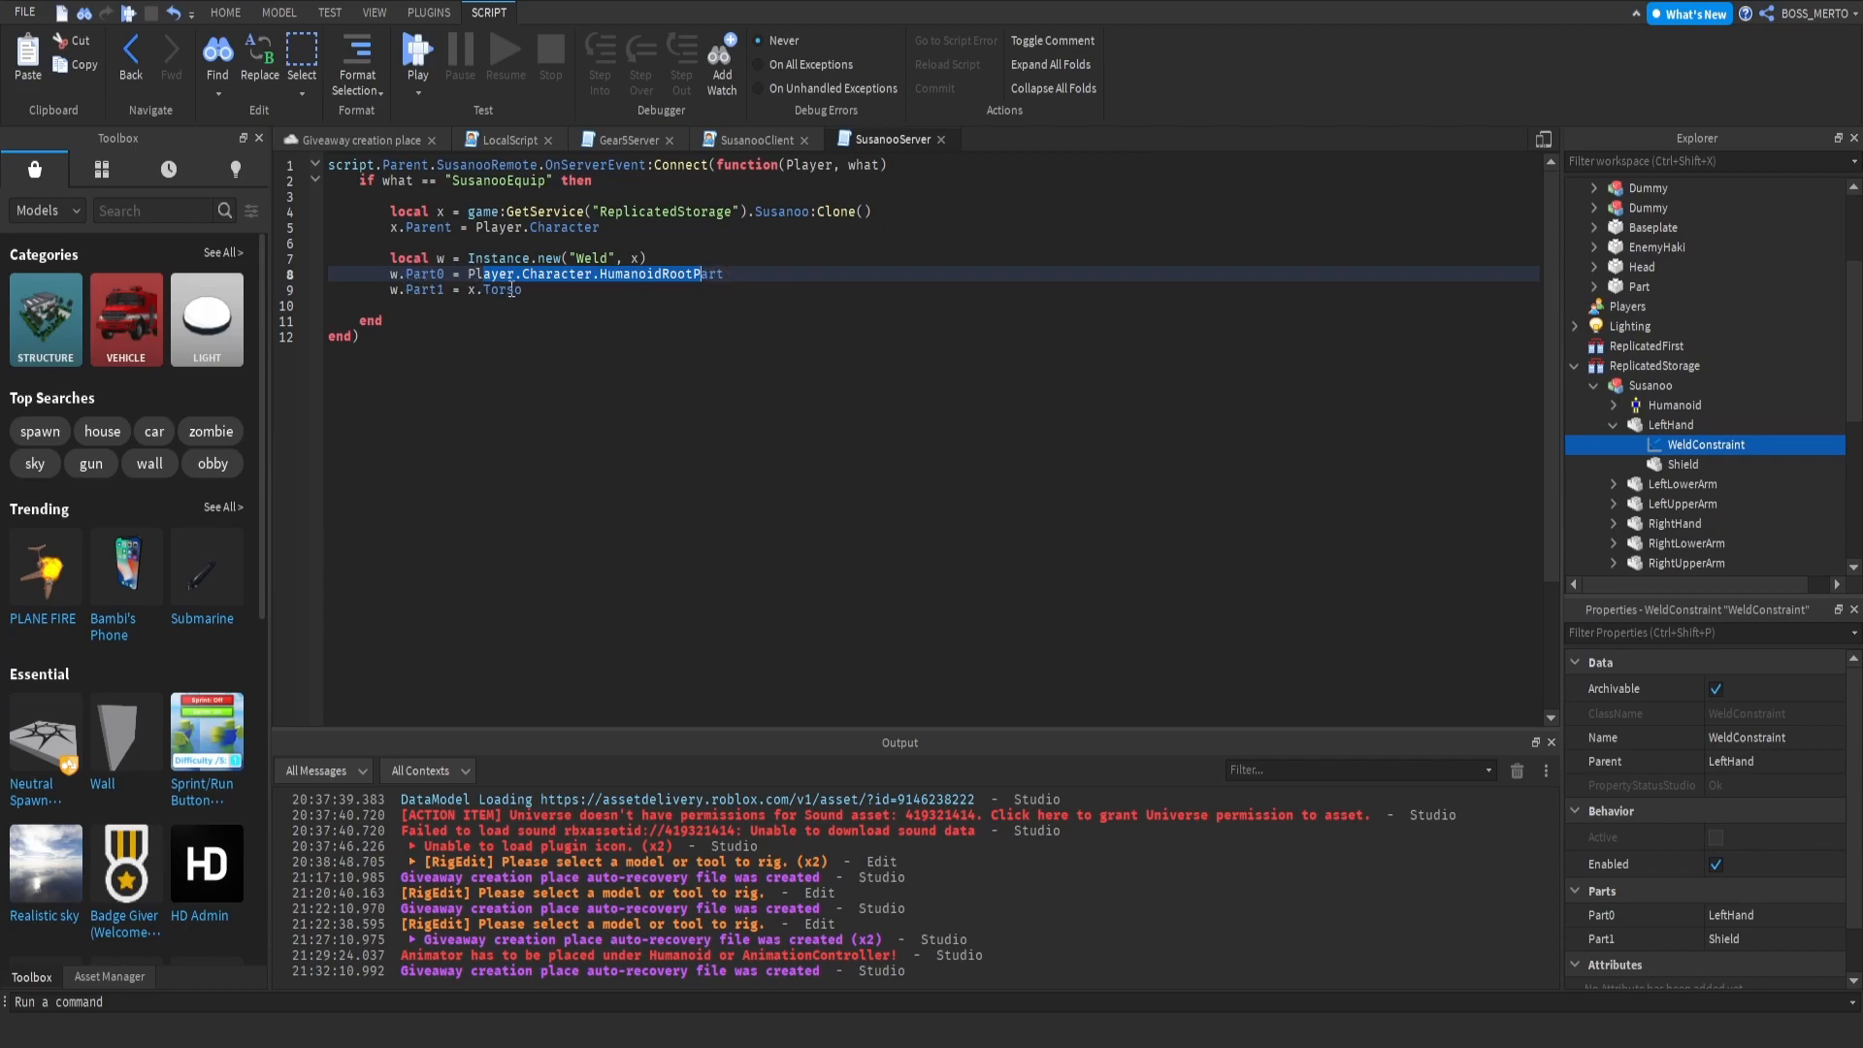
left_click_drag(523, 289, 468, 291)
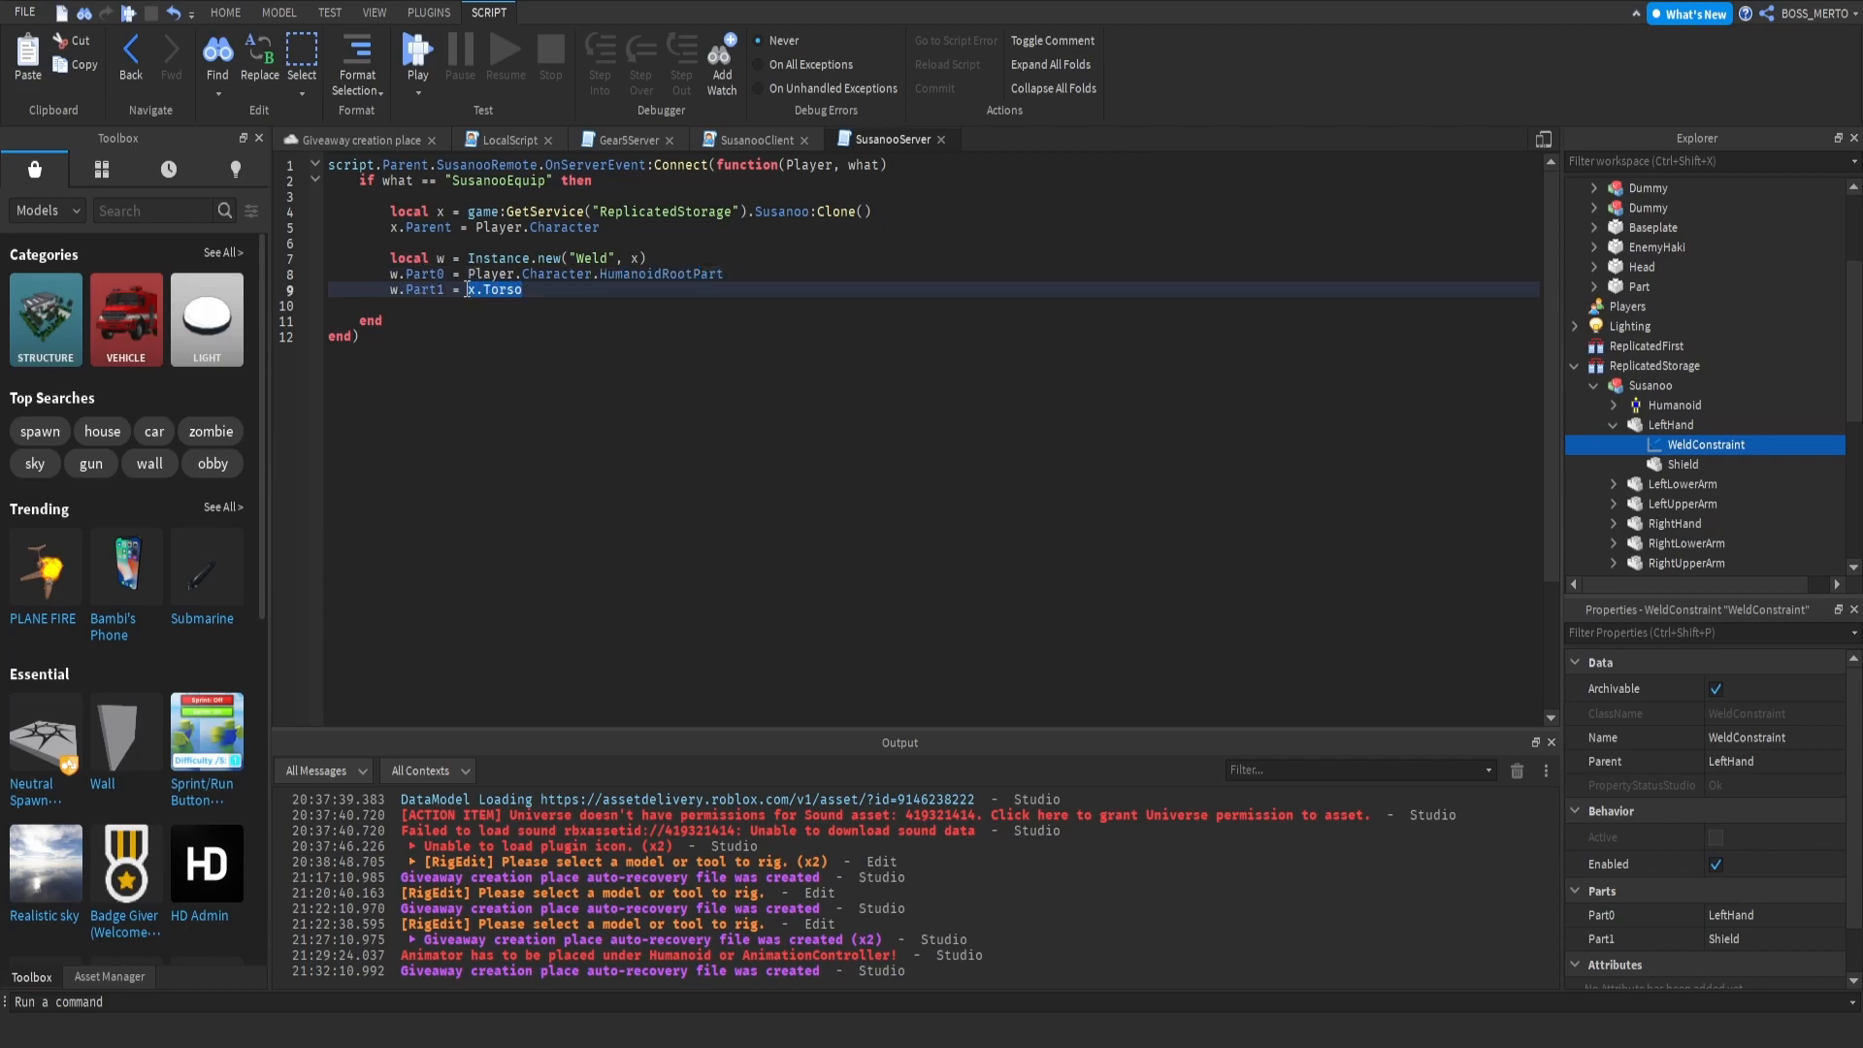
key("Down")
left_click_drag(431, 275, 461, 274)
left_click(544, 275)
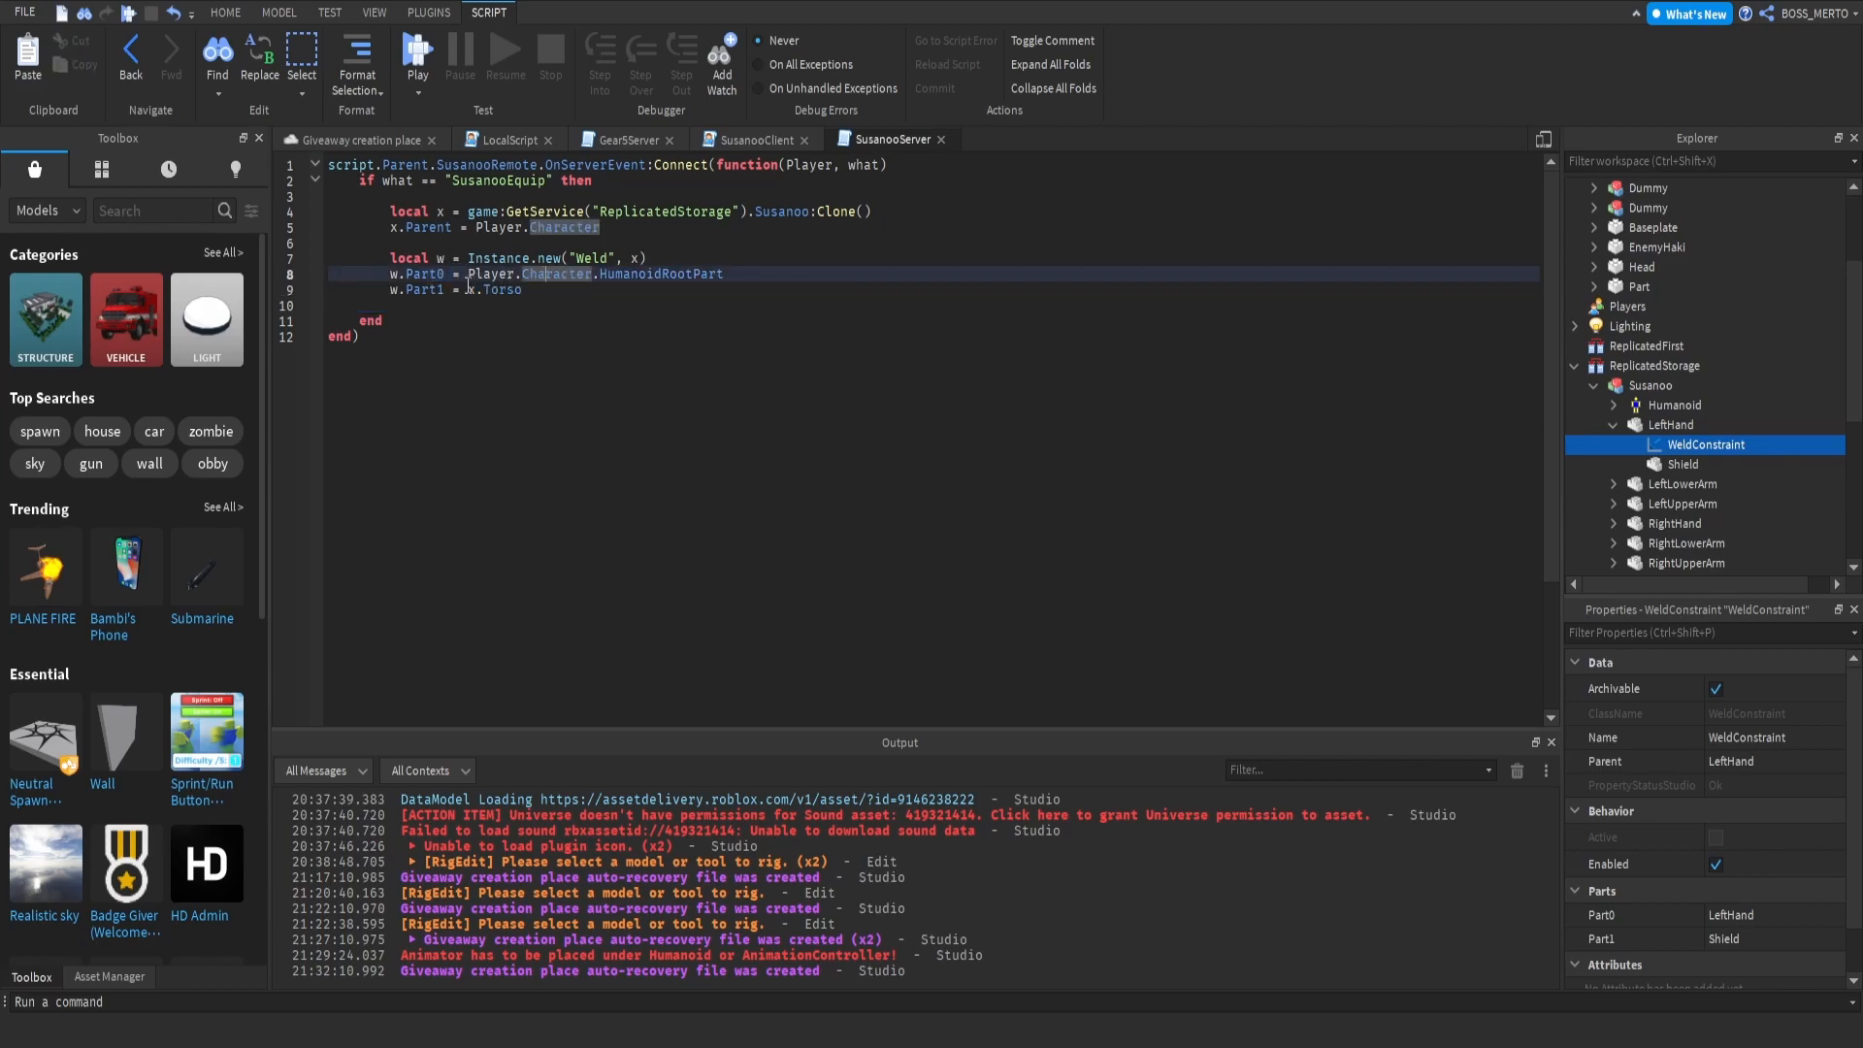
key("Down")
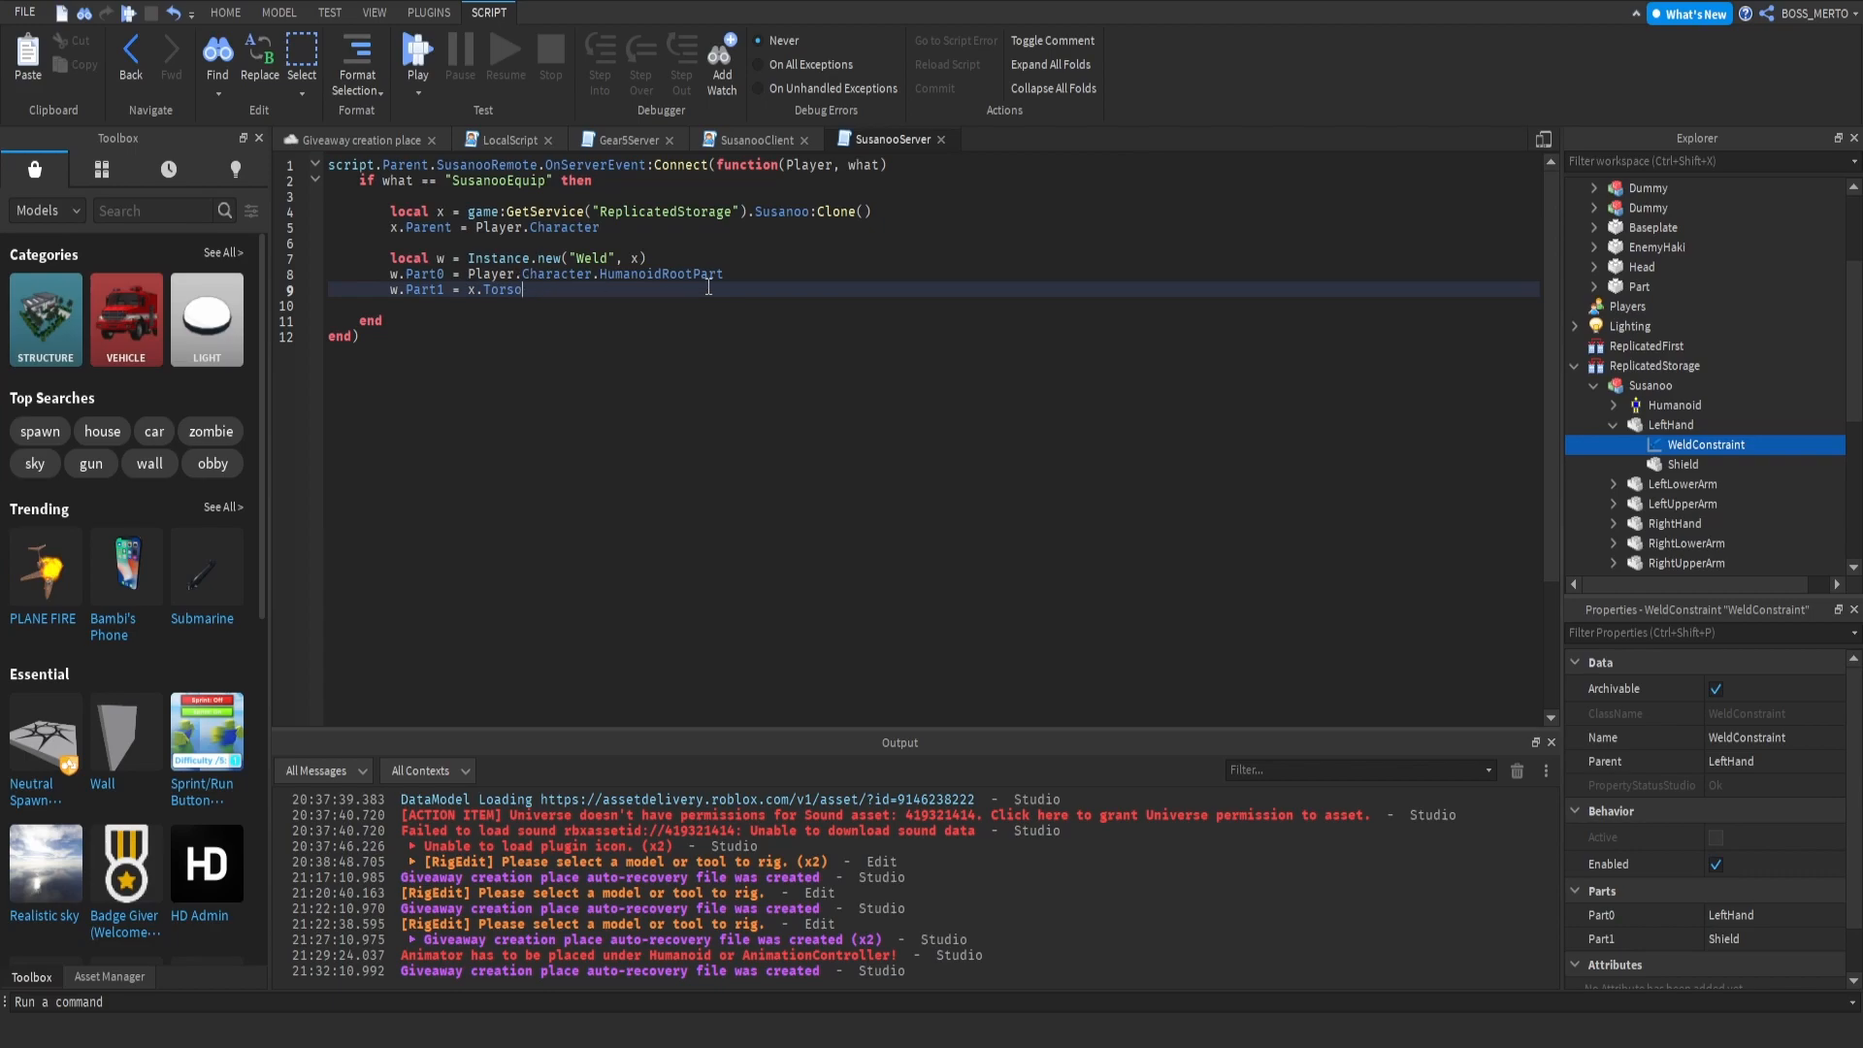
Step: Add a line below the Part1 assignment that sets w.C1 to w.Part0.CFrame
key("Return")
type("w.C1 =")
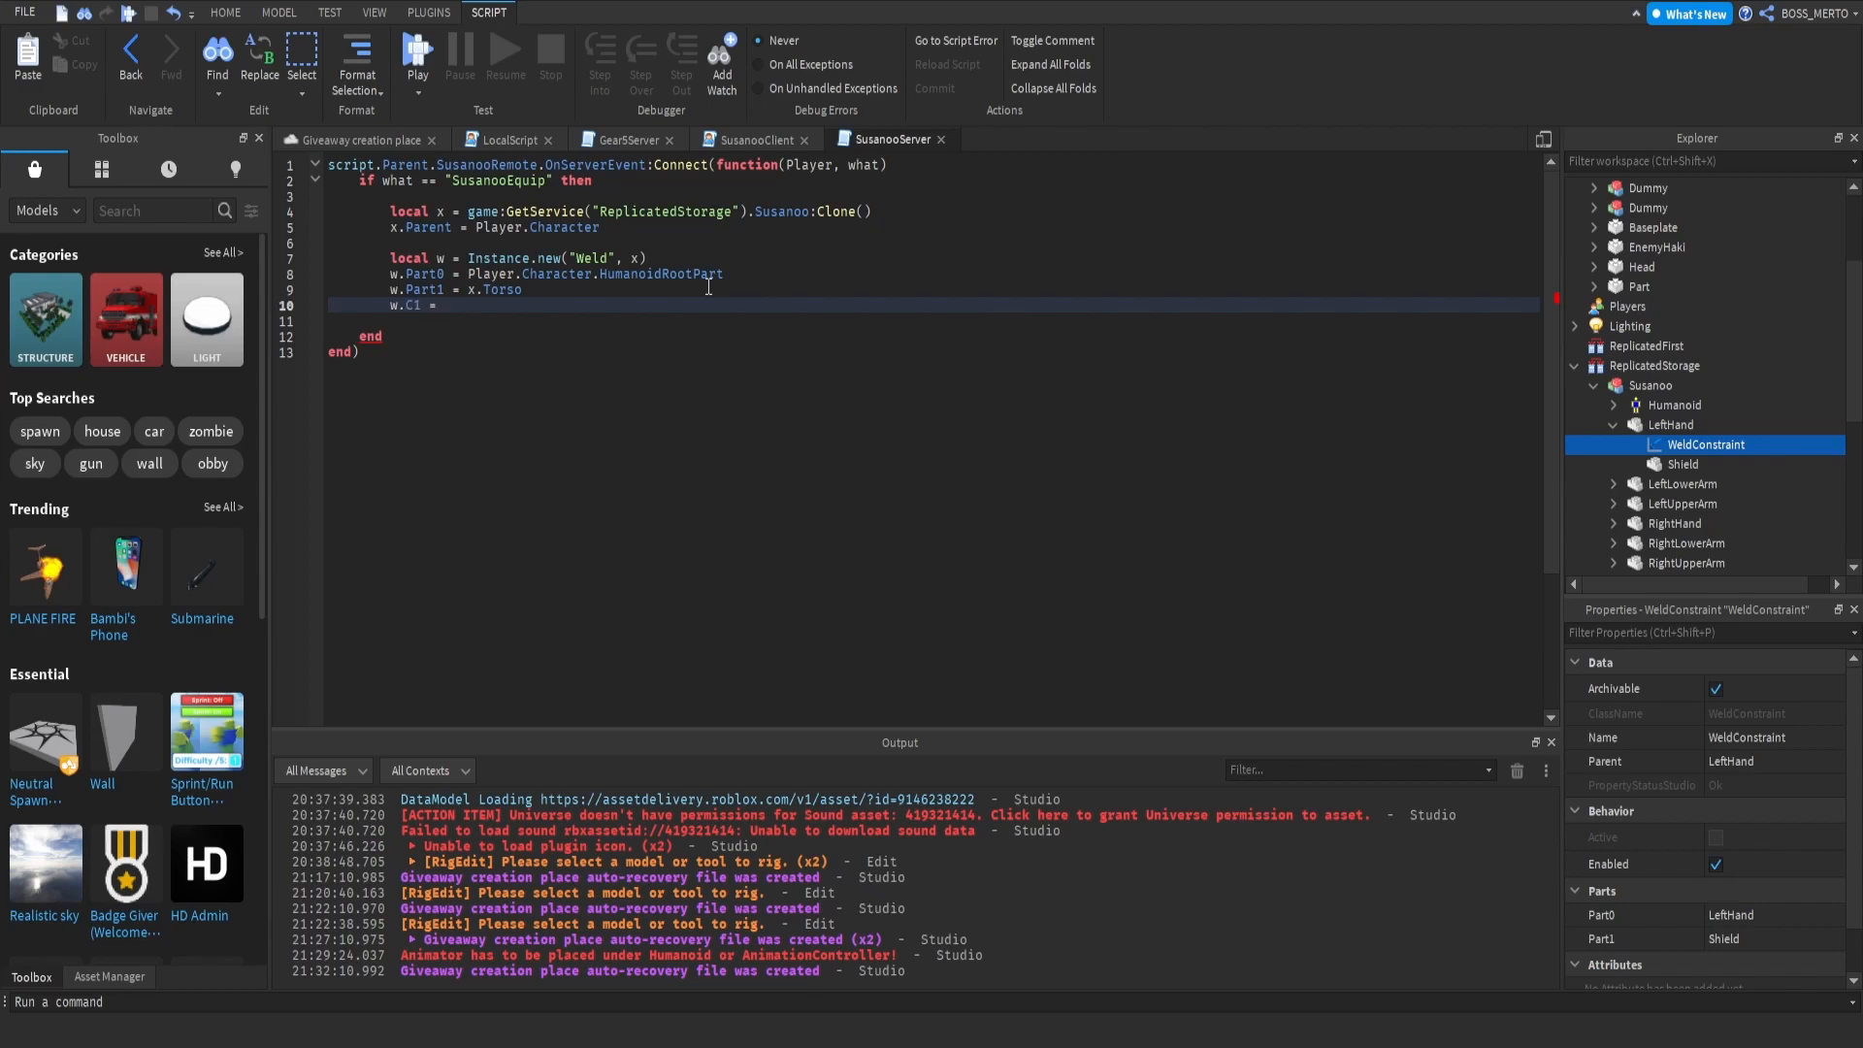
type("w.Part0.c")
key("Tab")
Step: Playtest the place, equip the Susanoo tool to check where the character ends up, and stop the test
left_click(417, 53)
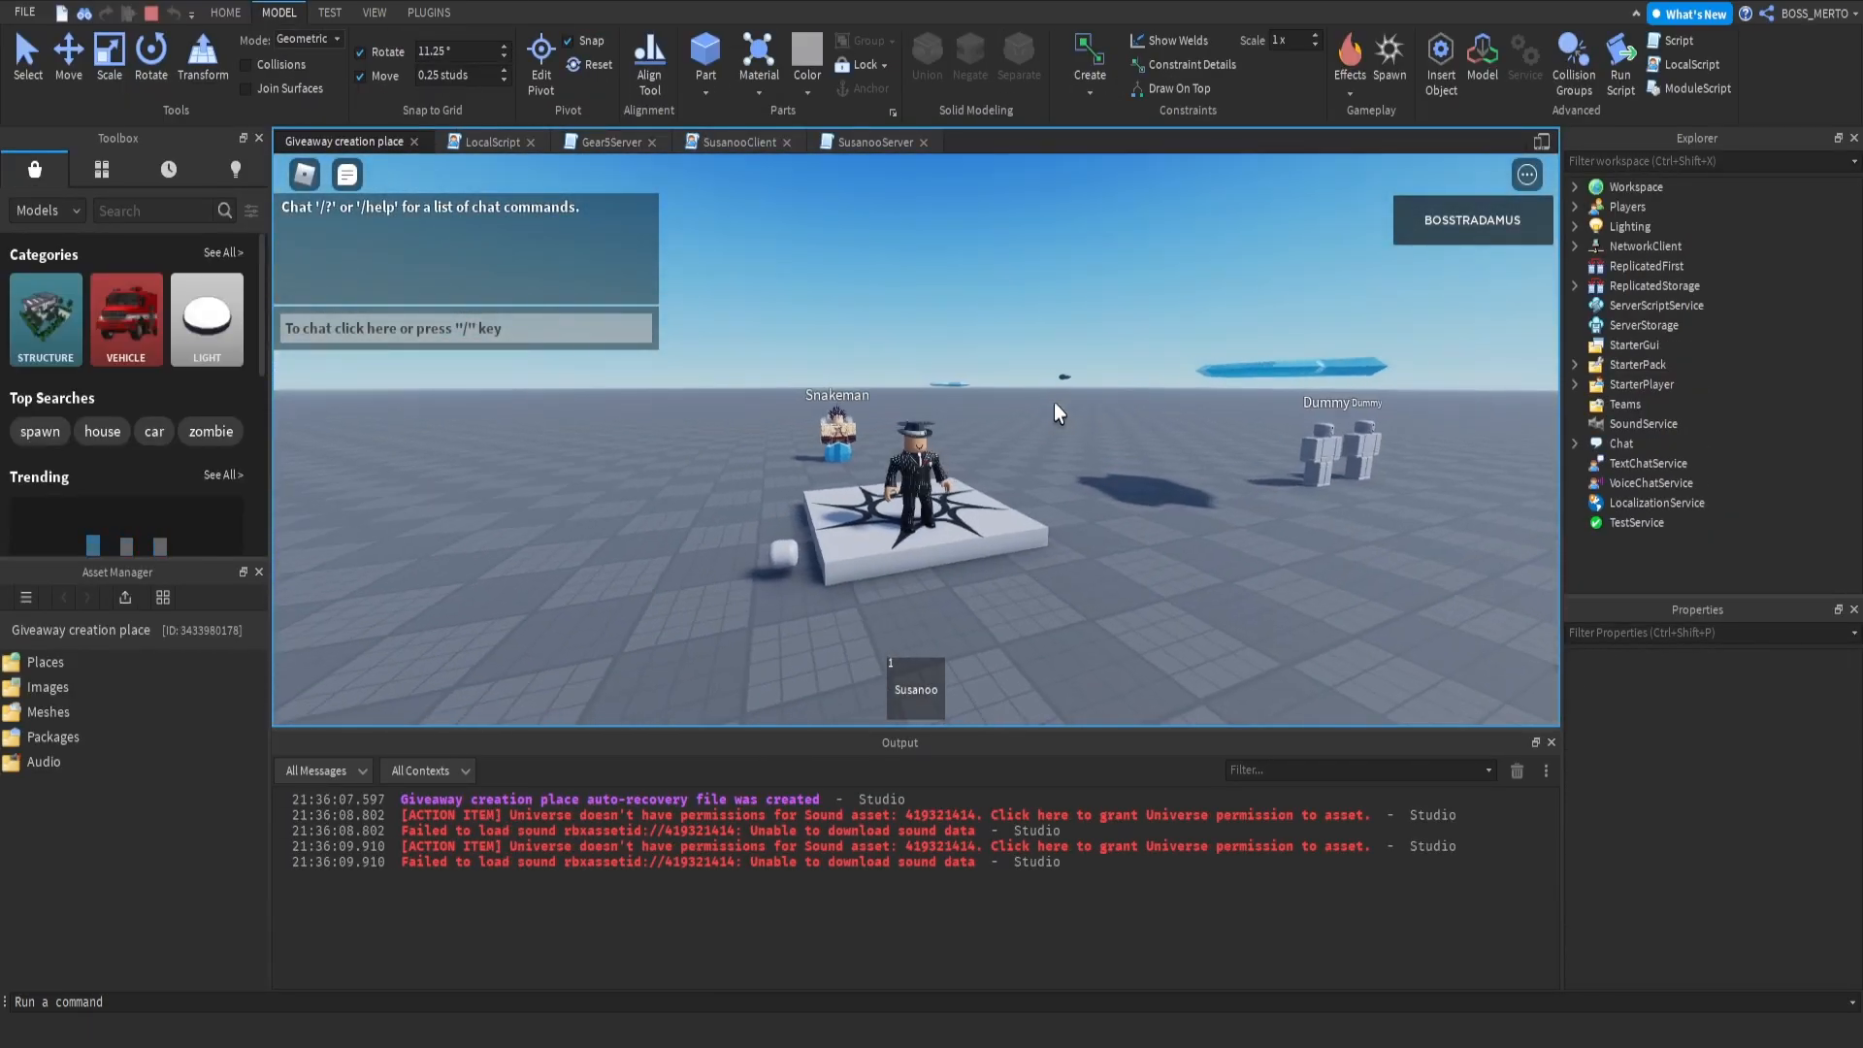
key("1")
scroll(1055, 403, "down", 5)
mouse_move(1055, 404)
right_mouse_down()
mouse_move(1103, 427)
mouse_move(1058, 414)
right_mouse_up()
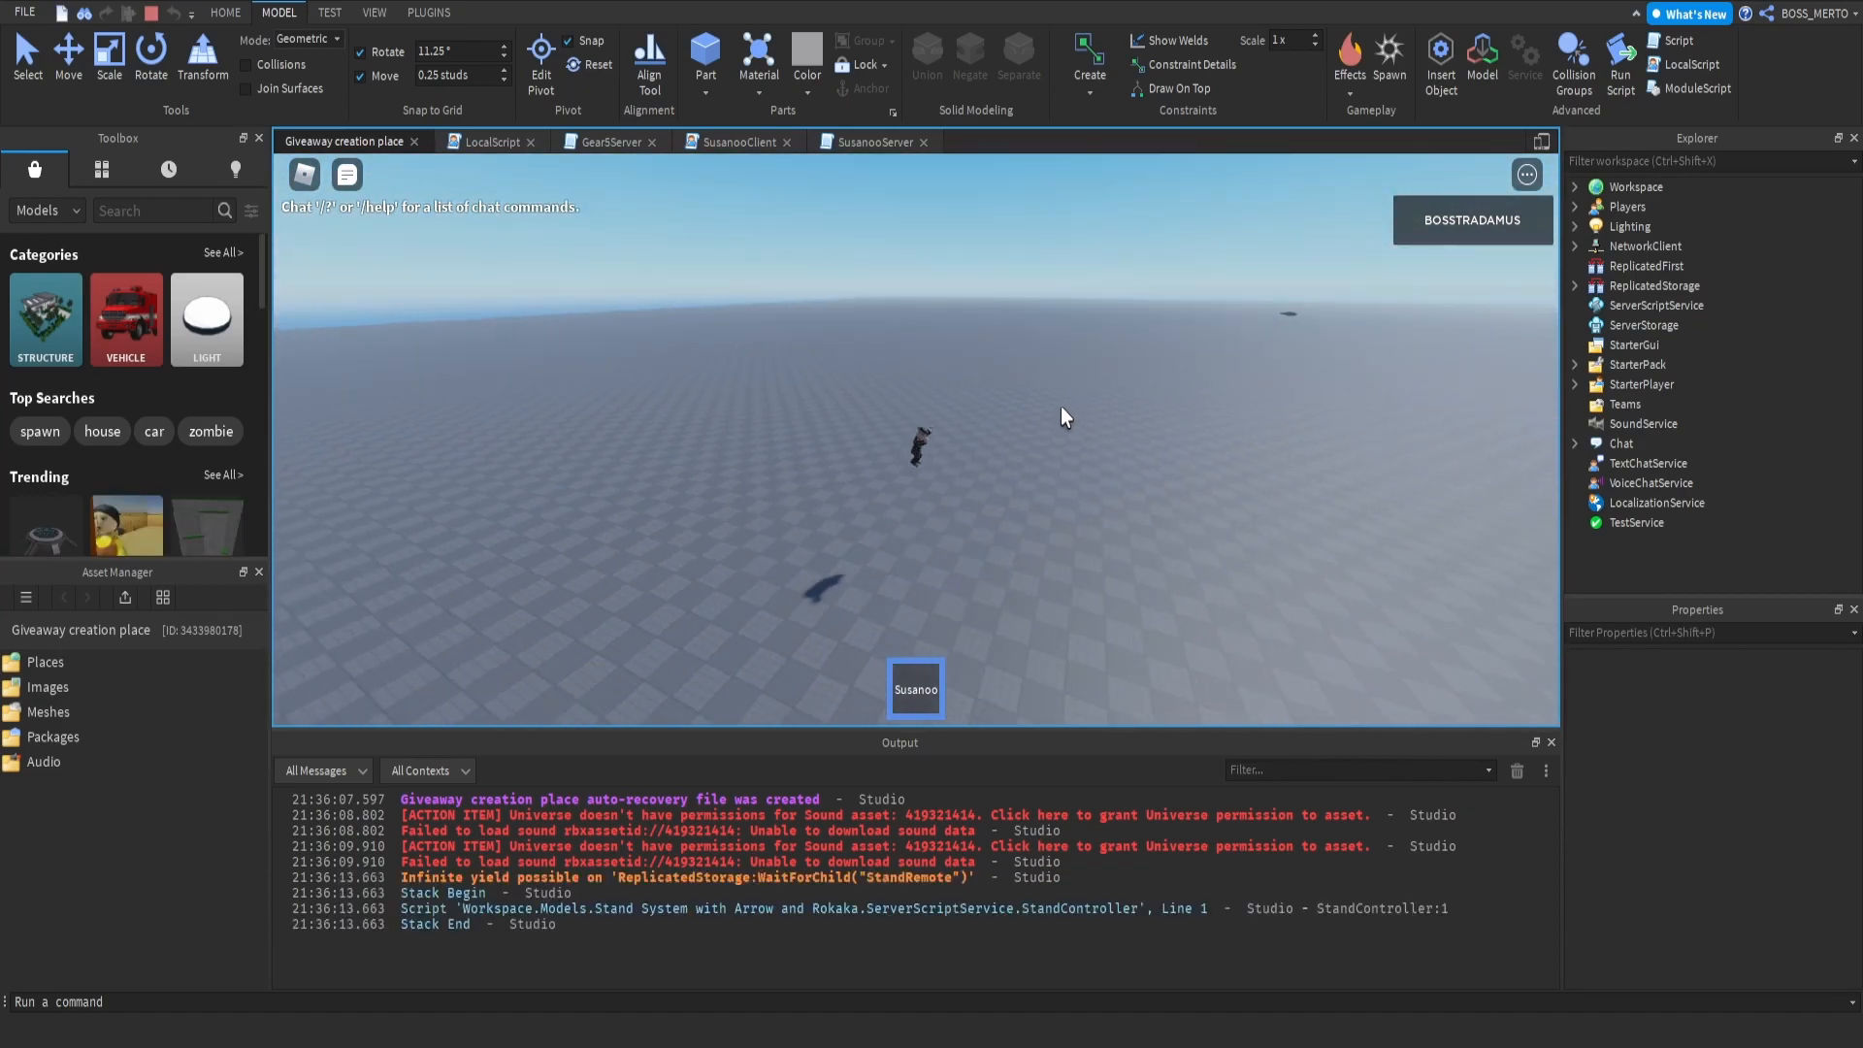
scroll(1102, 427, "down", 3)
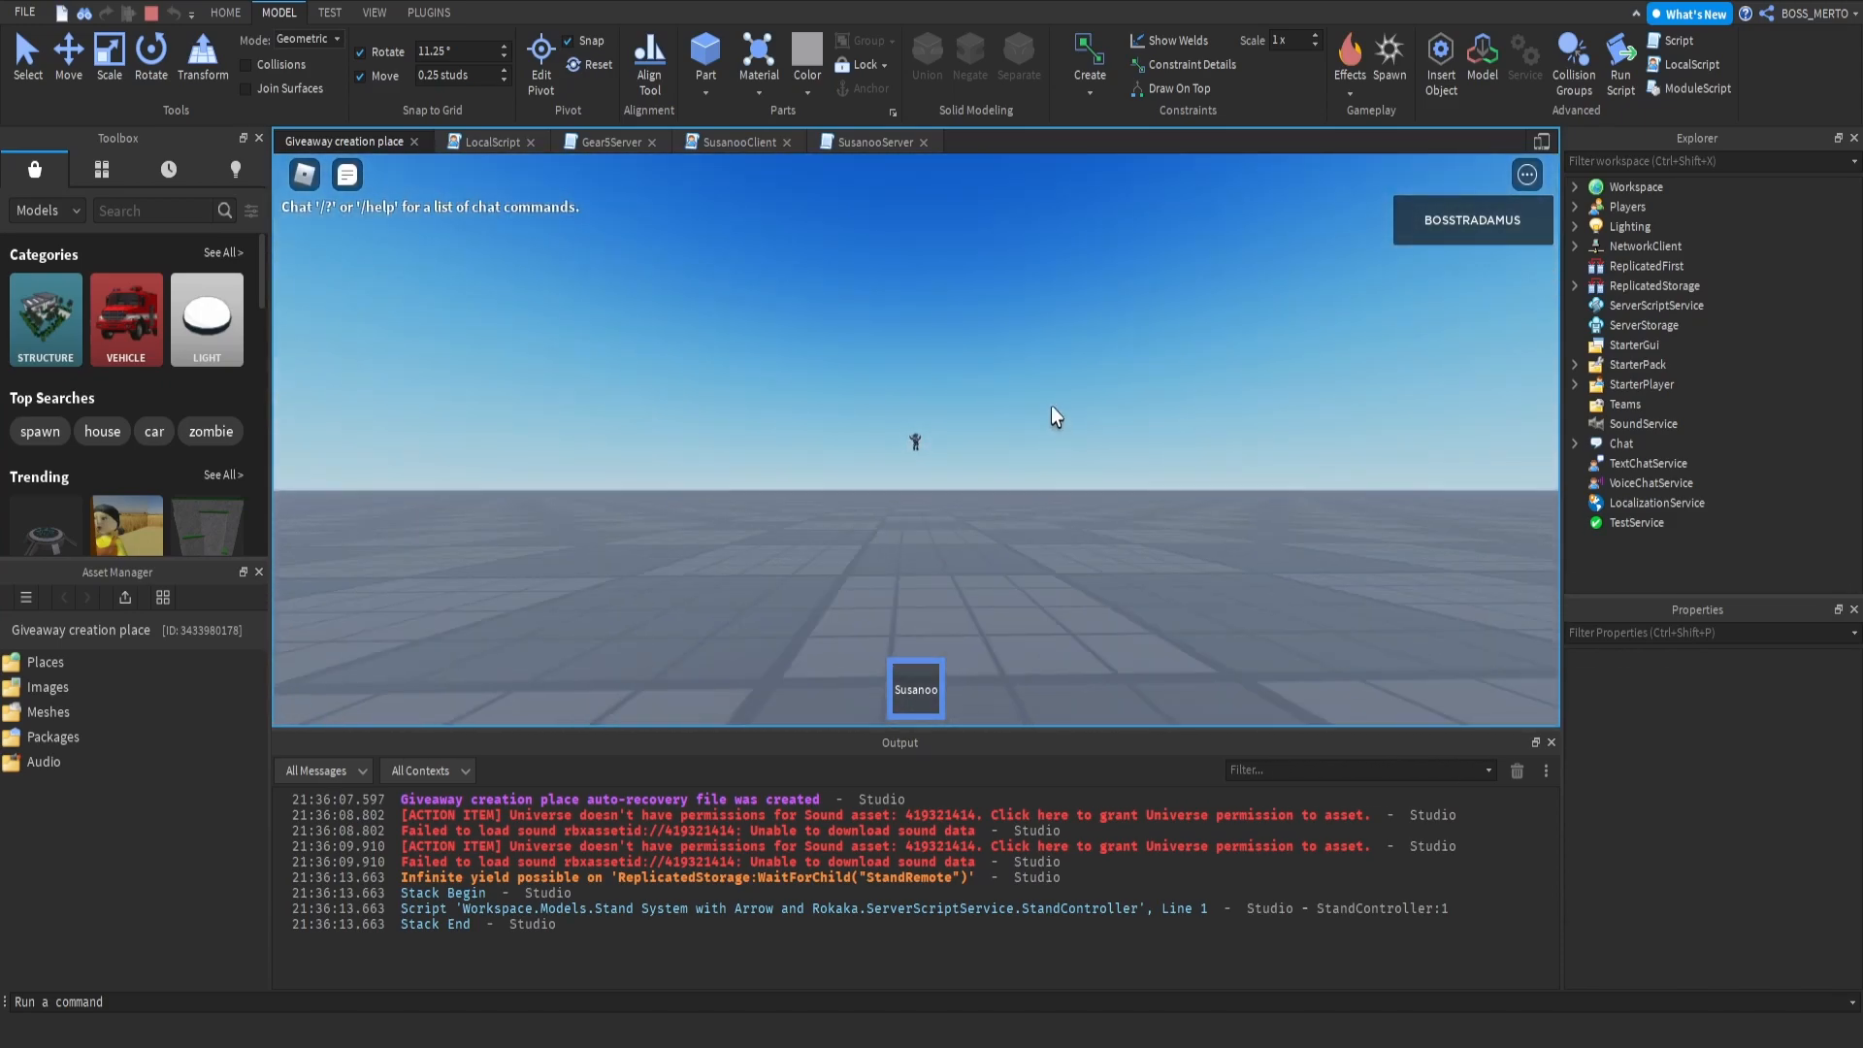
key("shift+F5")
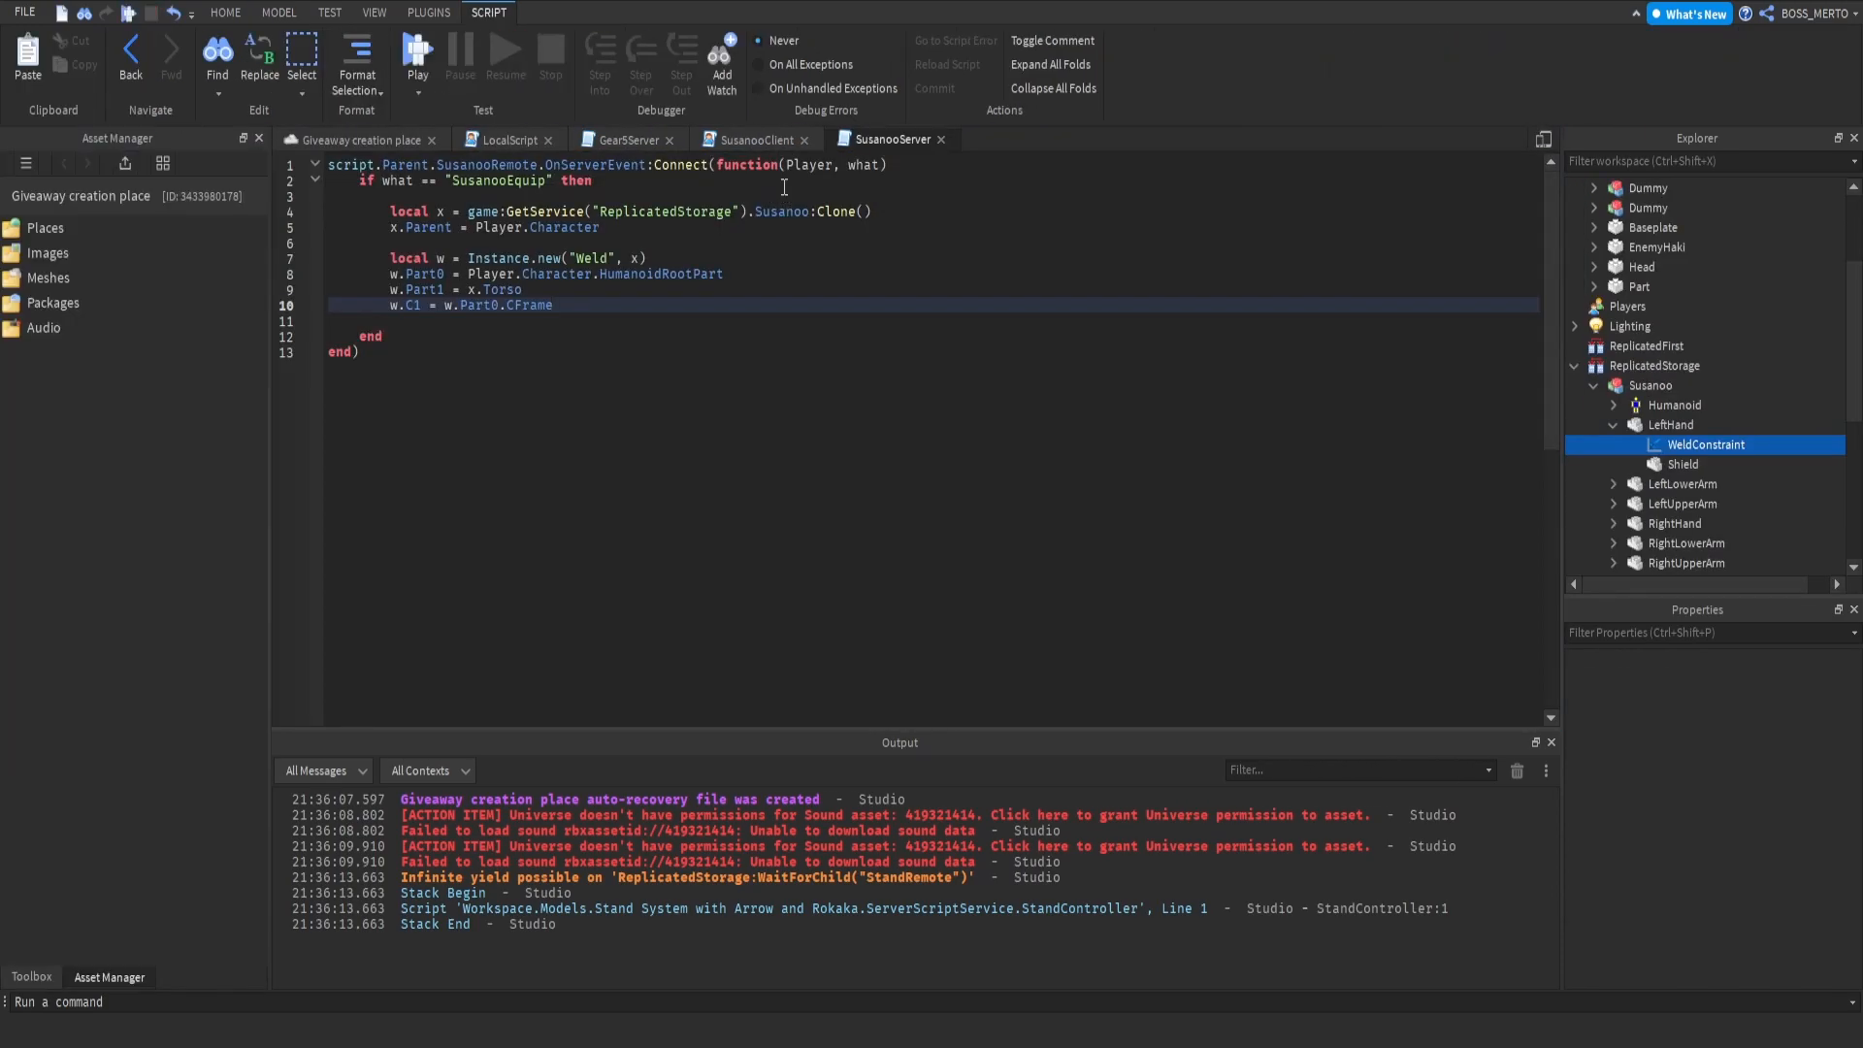
Step: Delete the w.C1 line from the weld code in SusanooServer
left_click_drag(554, 304, 389, 305)
key("BackSpace")
key("BackSpace")
key("Up")
key("Up")
key("Up")
key("Return")
key("Return")
key("BackSpace")
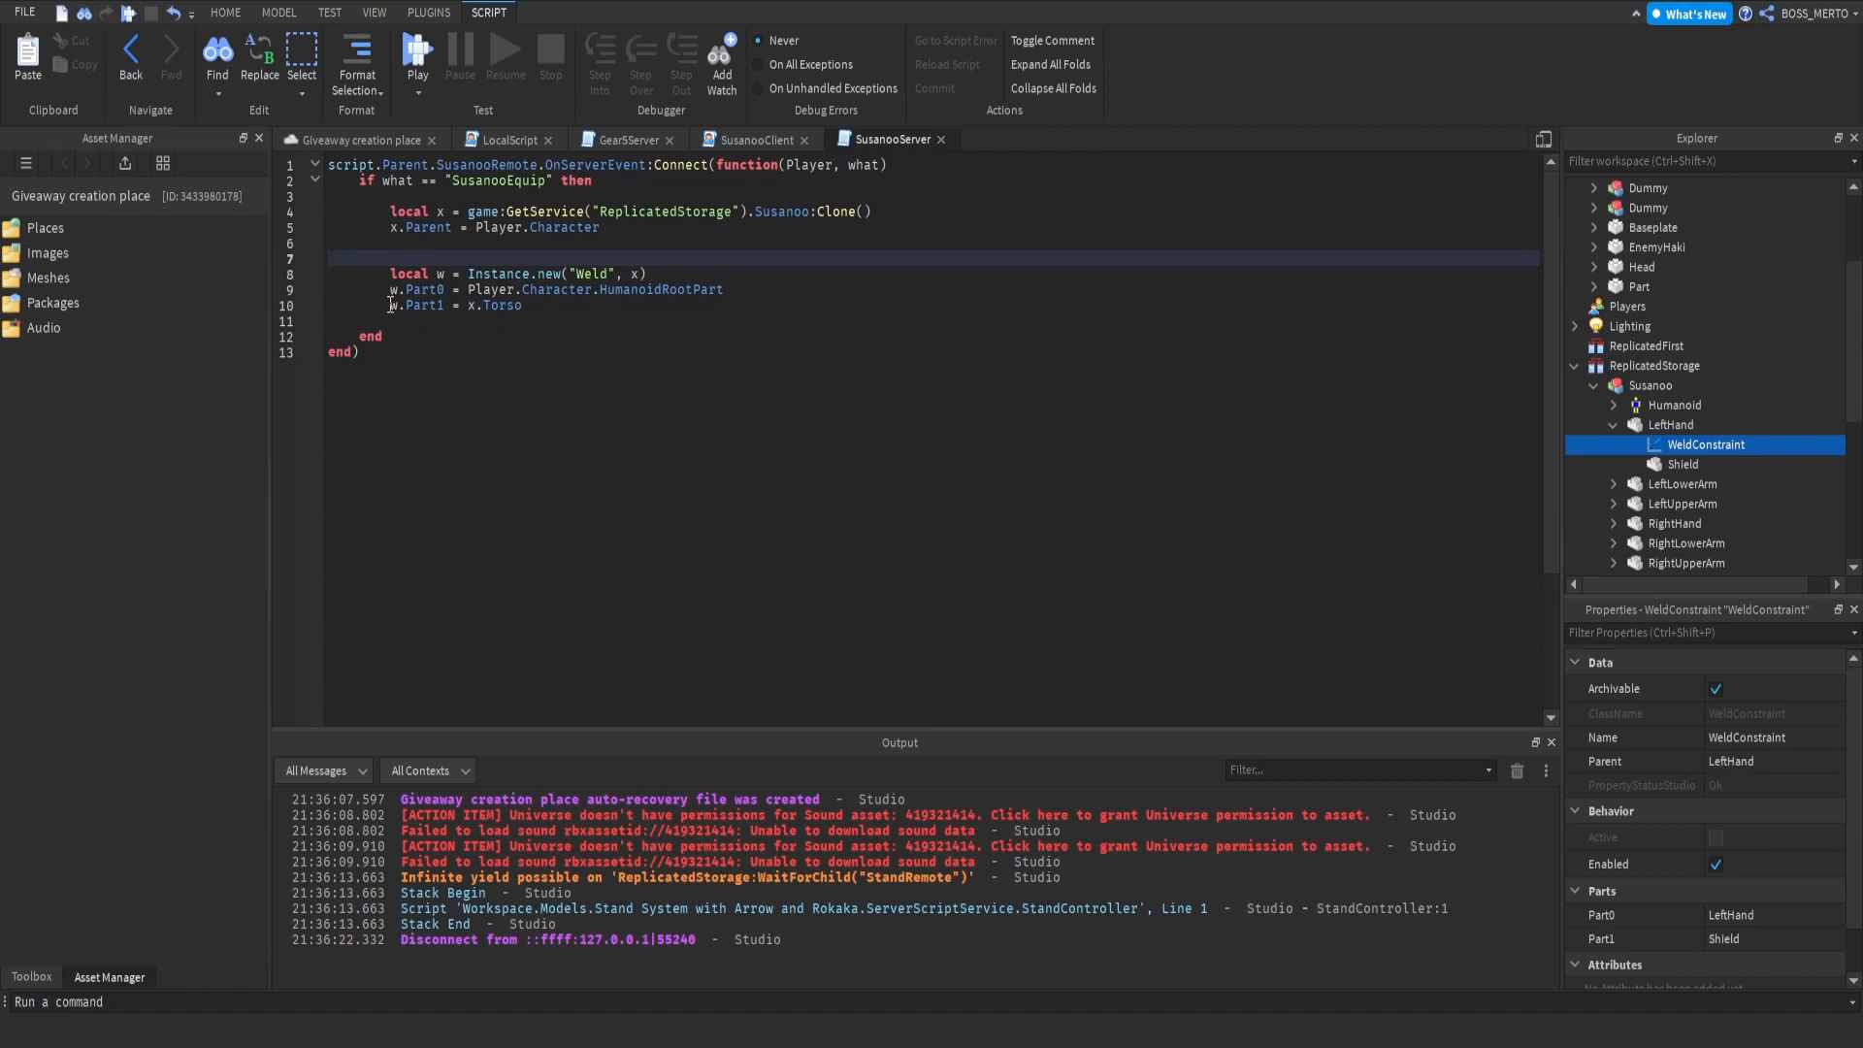
key("BackSpace")
Step: Between the Clone and x.Parent lines, set x.Torso.CFrame to Player.Character.HumanoidRootPart.CFrame
key("Up")
key("Return")
key("Up")
key("BackSpace")
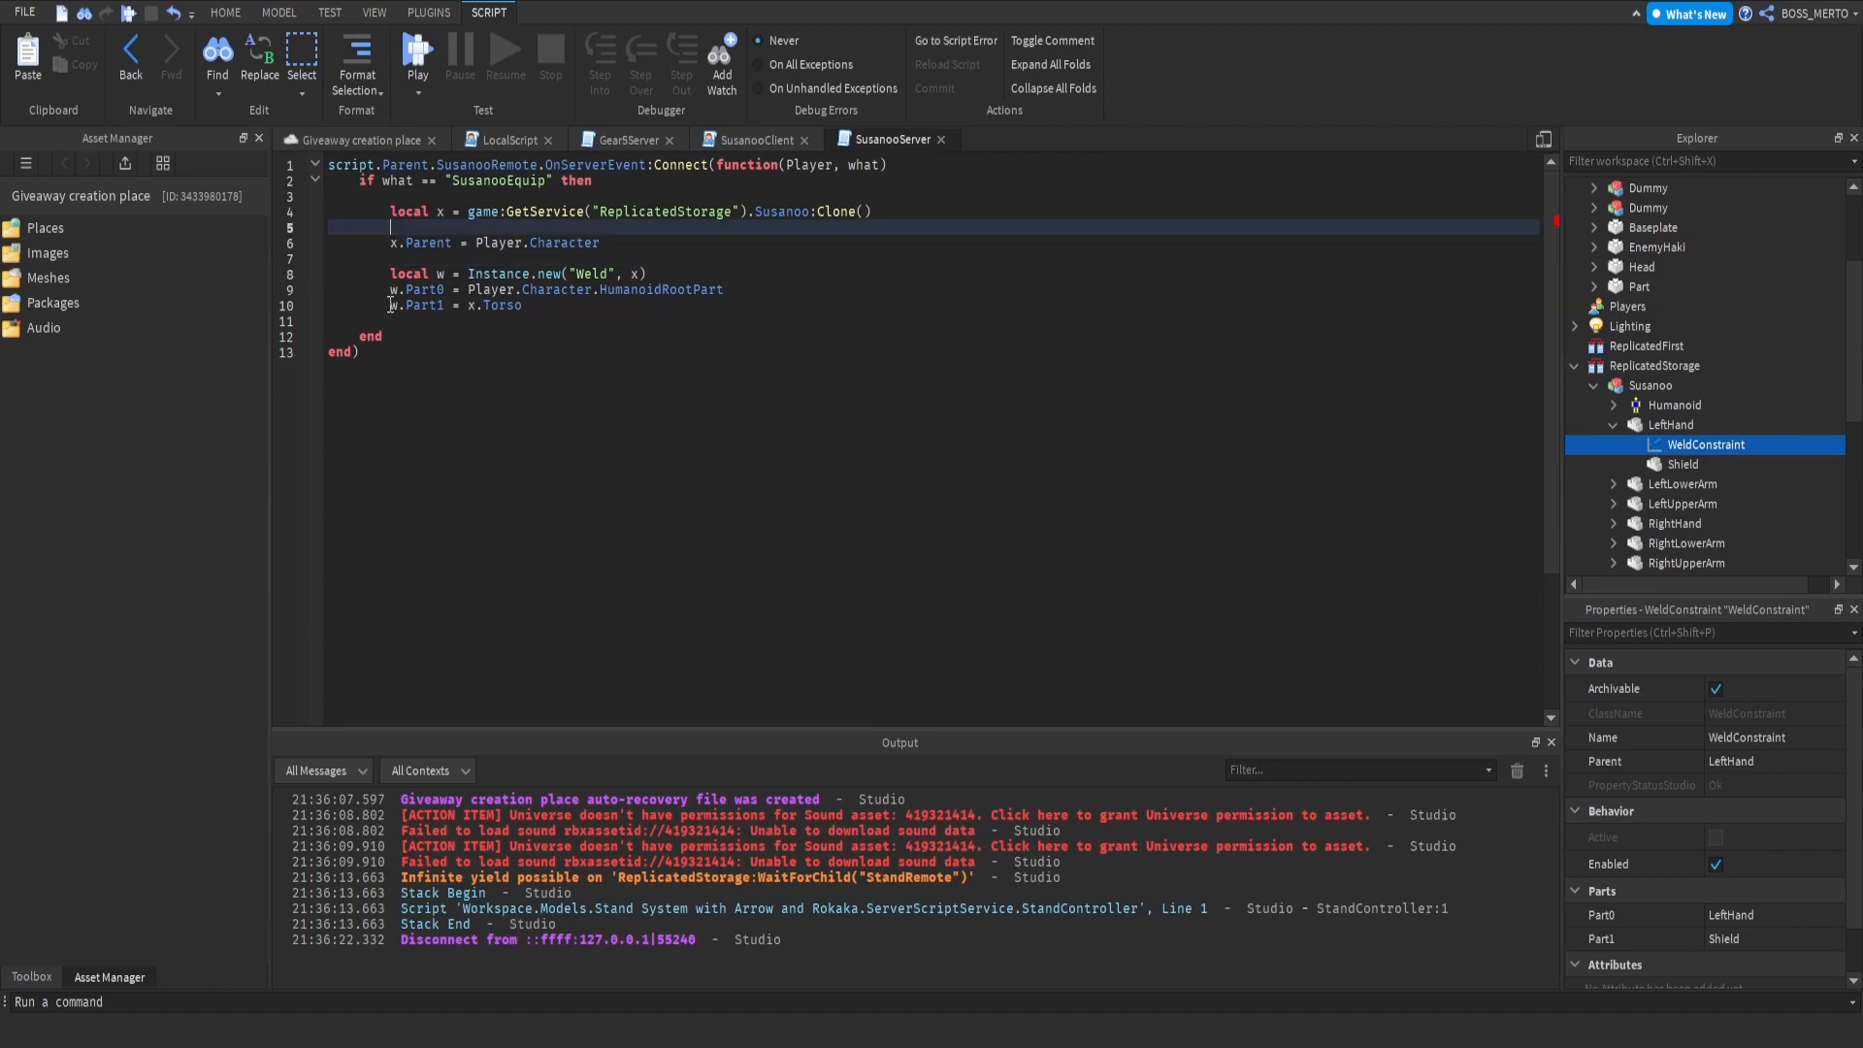
type("x.Torso.CFrame")
type(" = plugin")
key("BackSpace")
key("BackSpace")
key("BackSpace")
key("BackSpace")
key("BackSpace")
key("BackSpace")
left_click_drag(724, 290, 471, 289)
key("ctrl+c")
left_click(563, 227)
key("ctrl+v")
type(".CFrame")
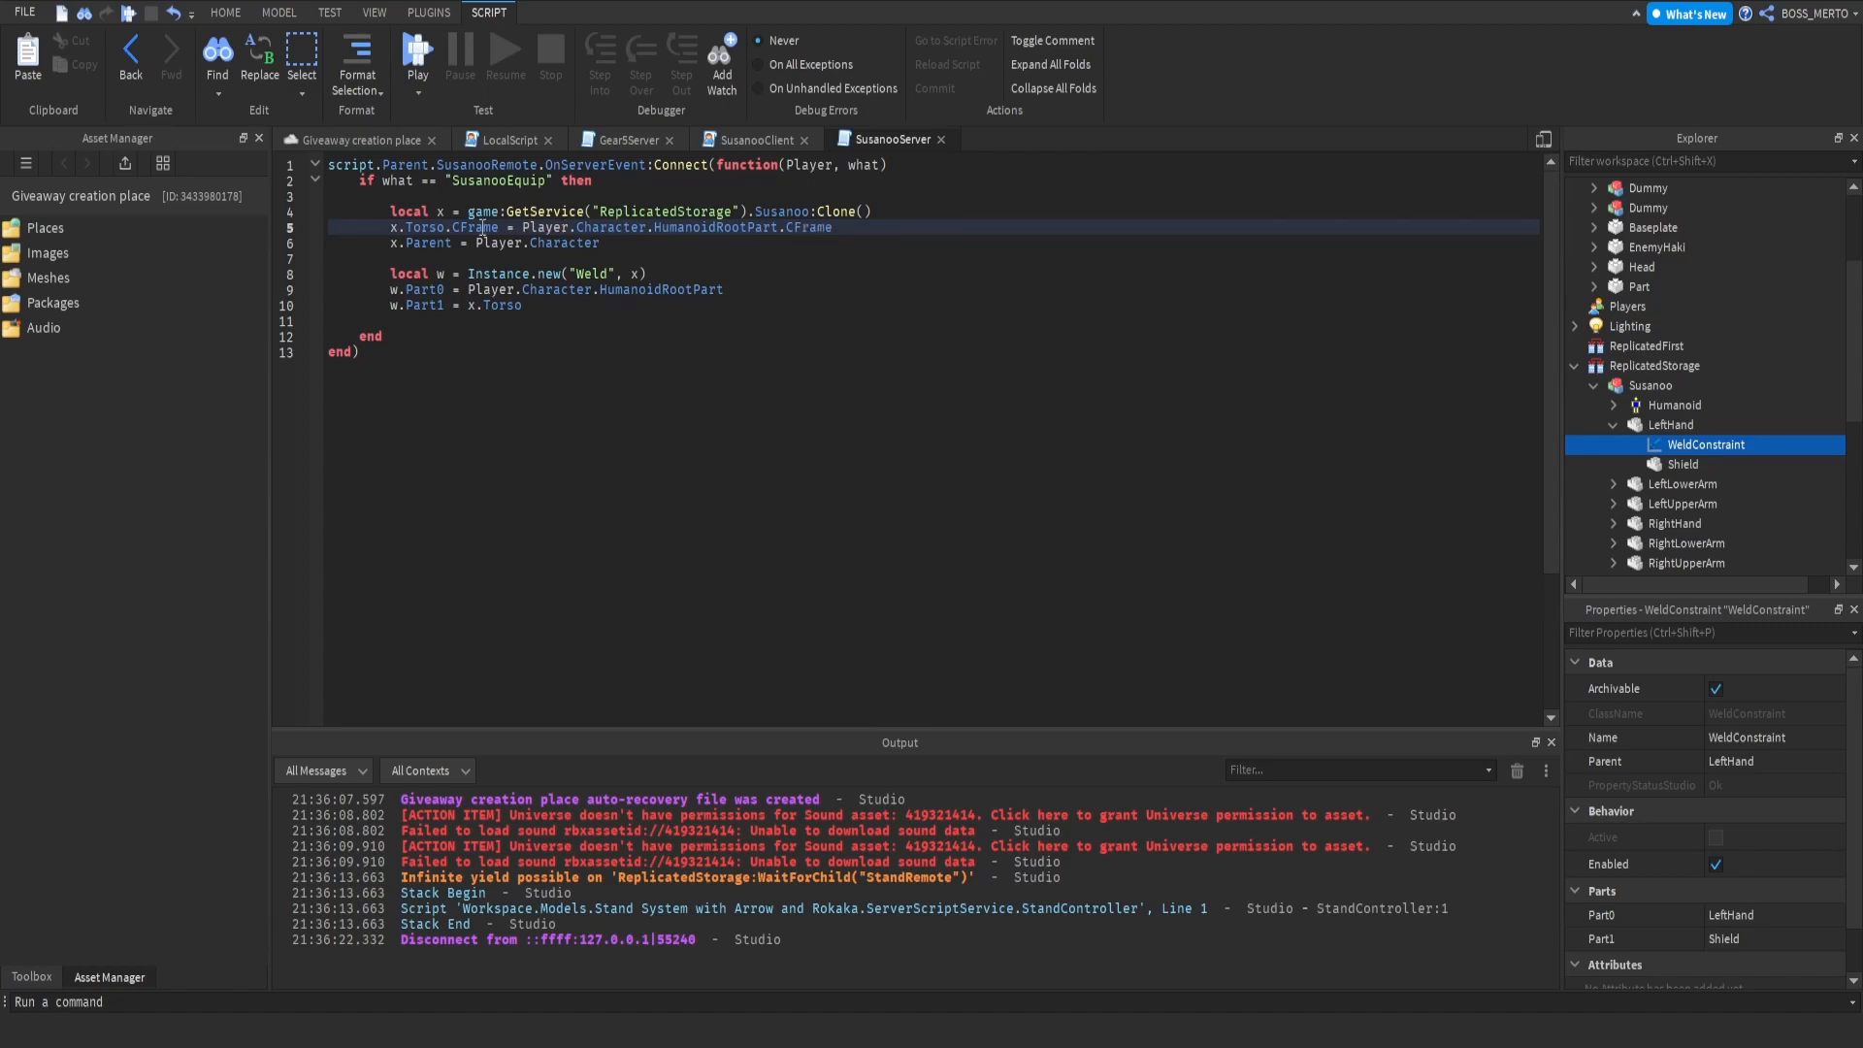
Step: Playtest the place again and equip the Susanoo tool to check the model's placement around the character
left_click(418, 54)
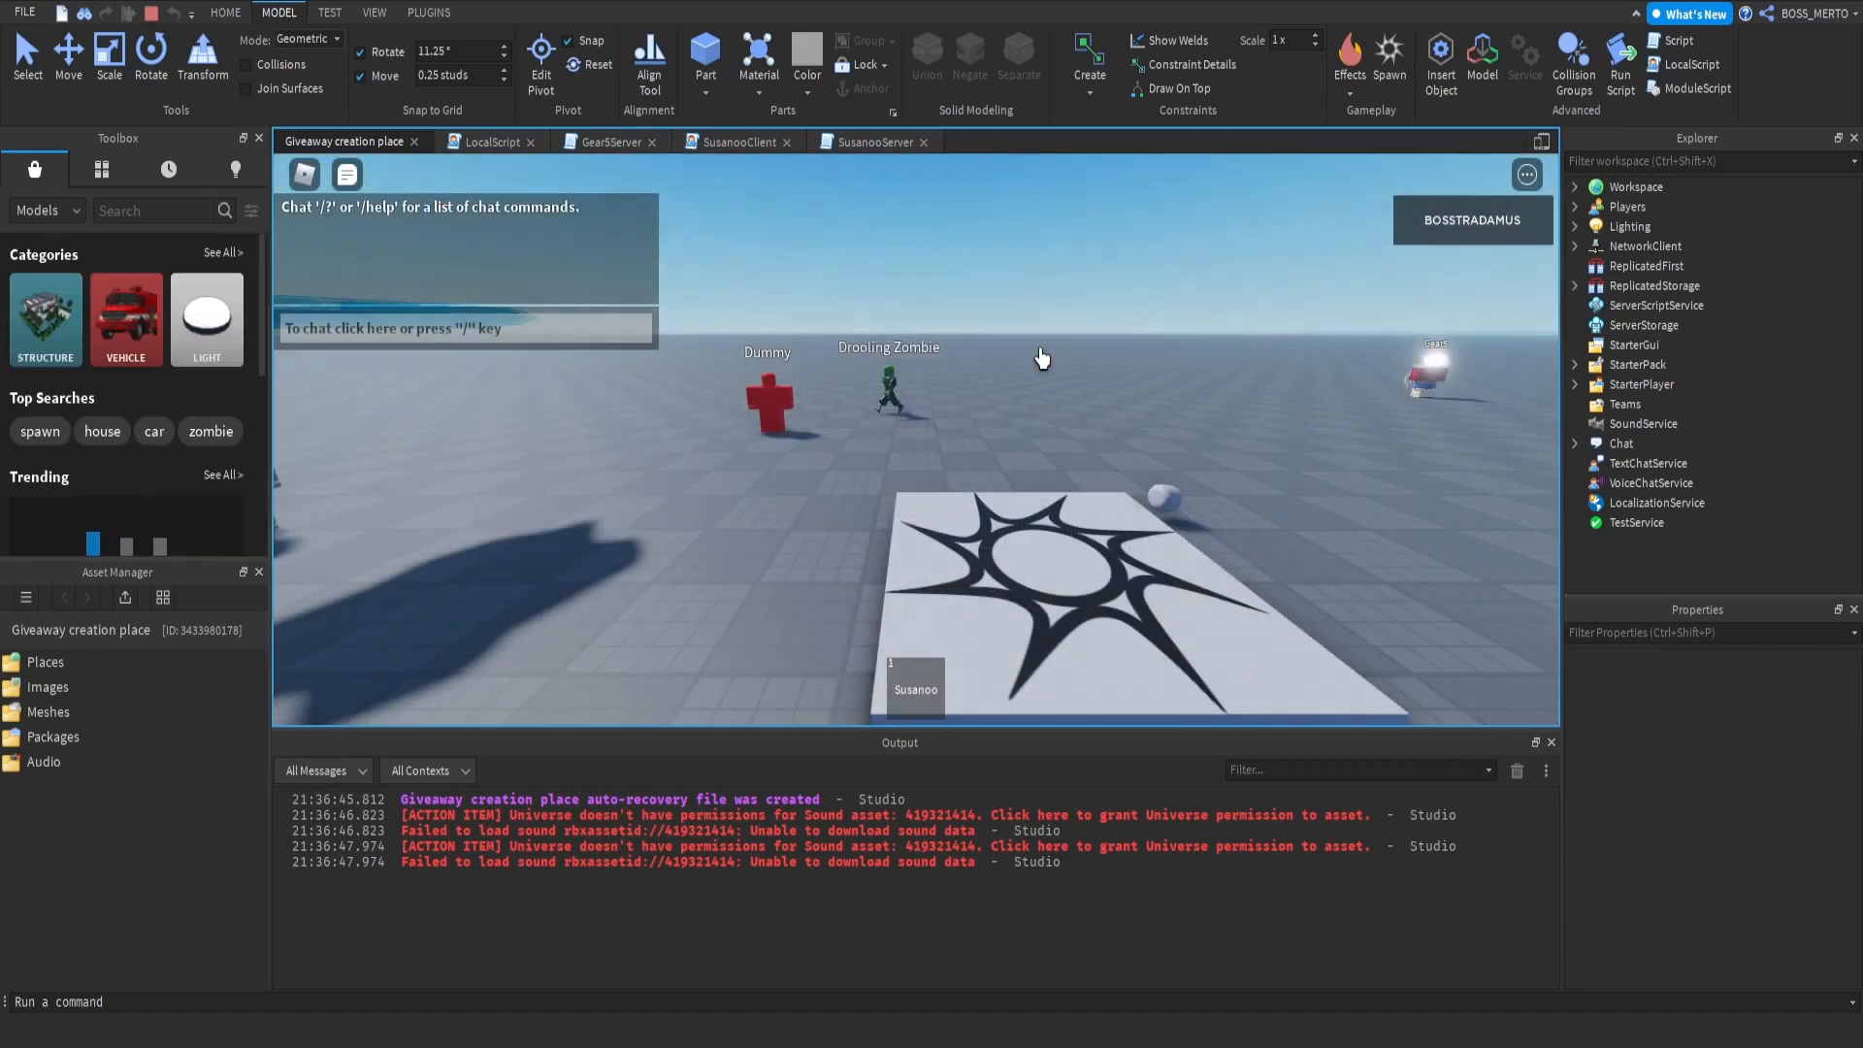
right_click_drag(1069, 351, 1070, 351)
key("1")
scroll(1069, 352, "down", 3)
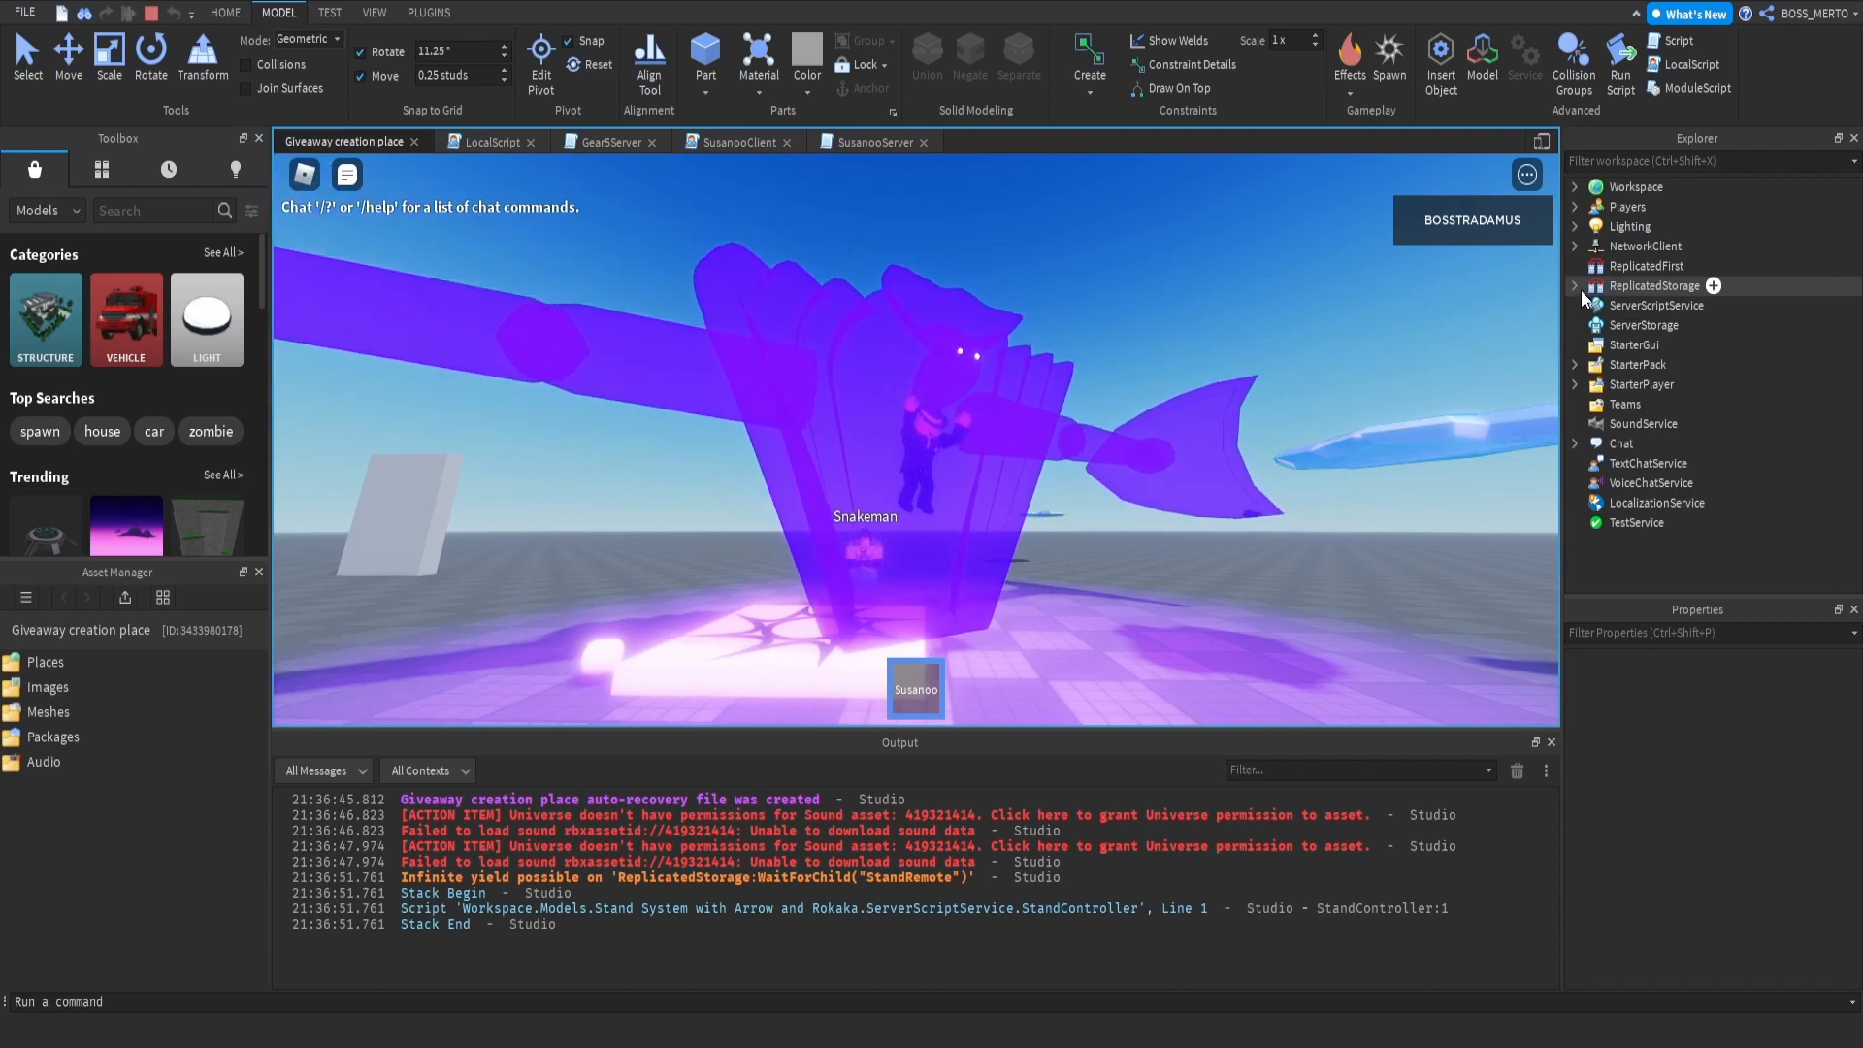
Step: Stop the playtest and delete the Humanoid from the Susanoo model in ReplicatedStorage
left_click(1576, 288)
left_click(1594, 326)
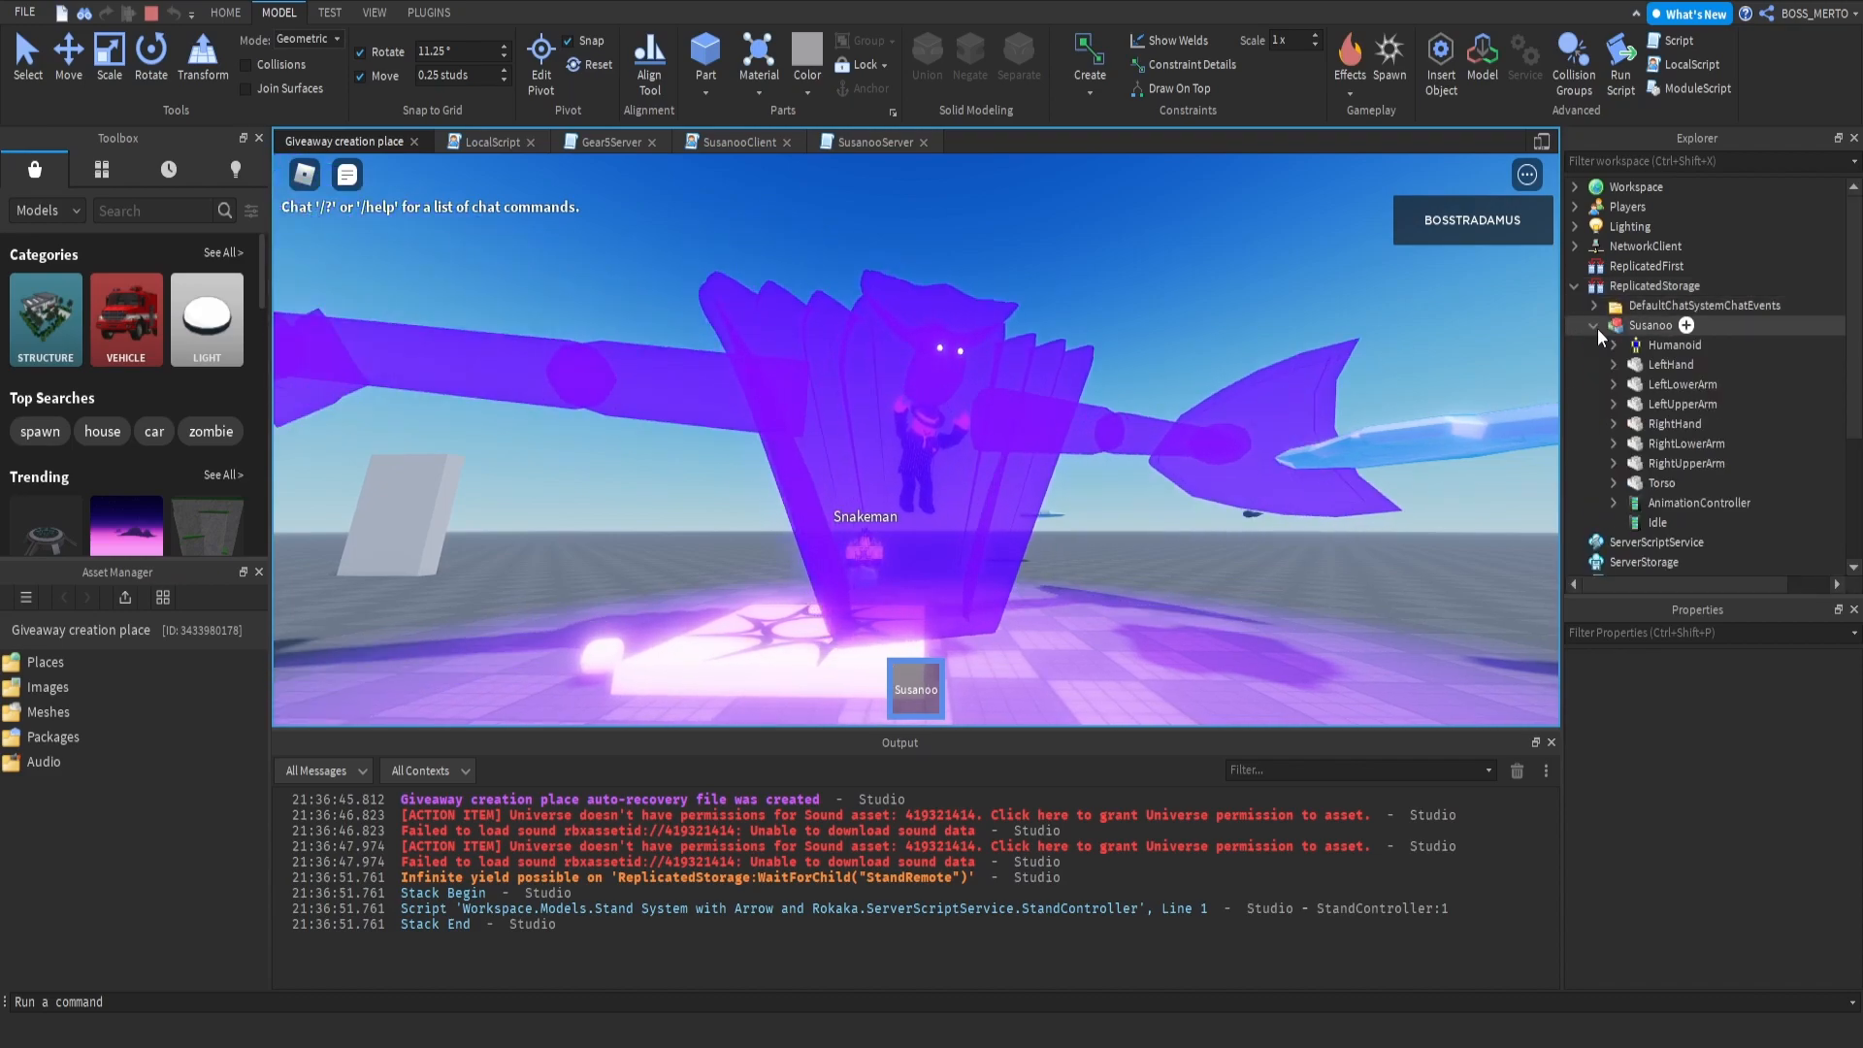
left_click(1646, 347)
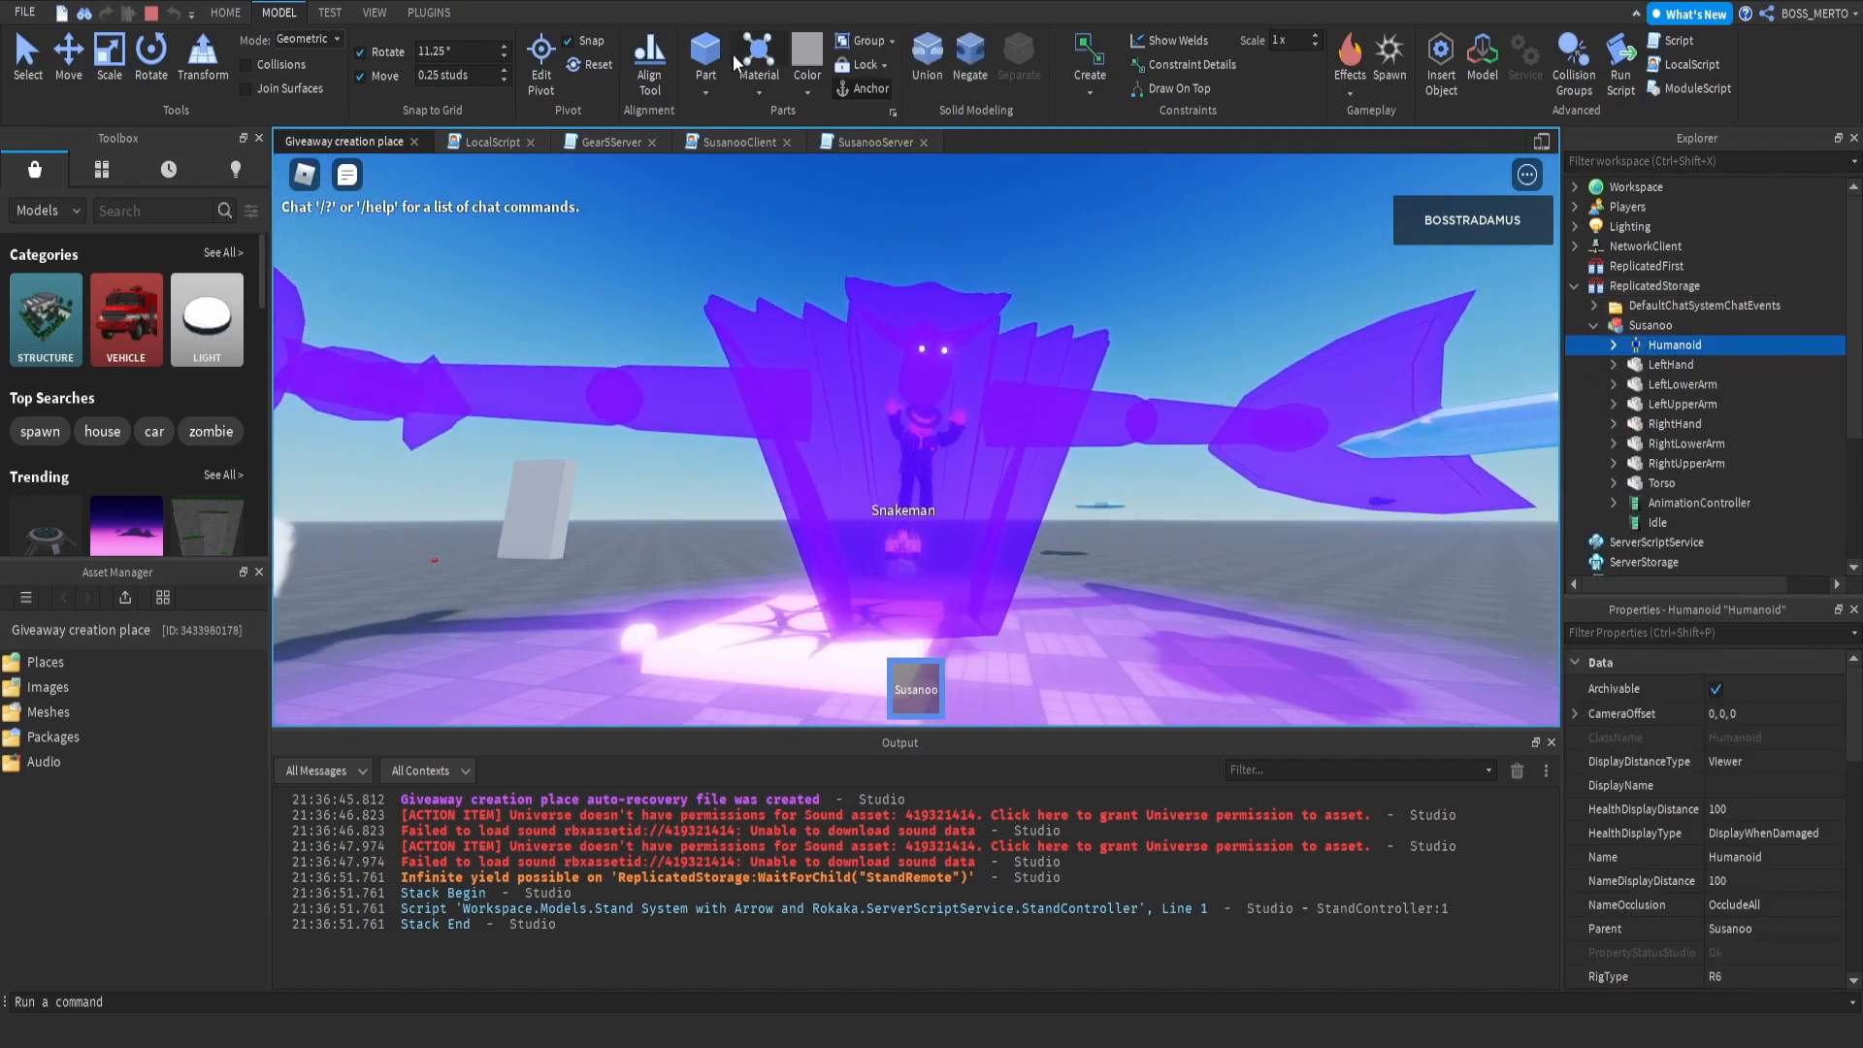
left_click(151, 14)
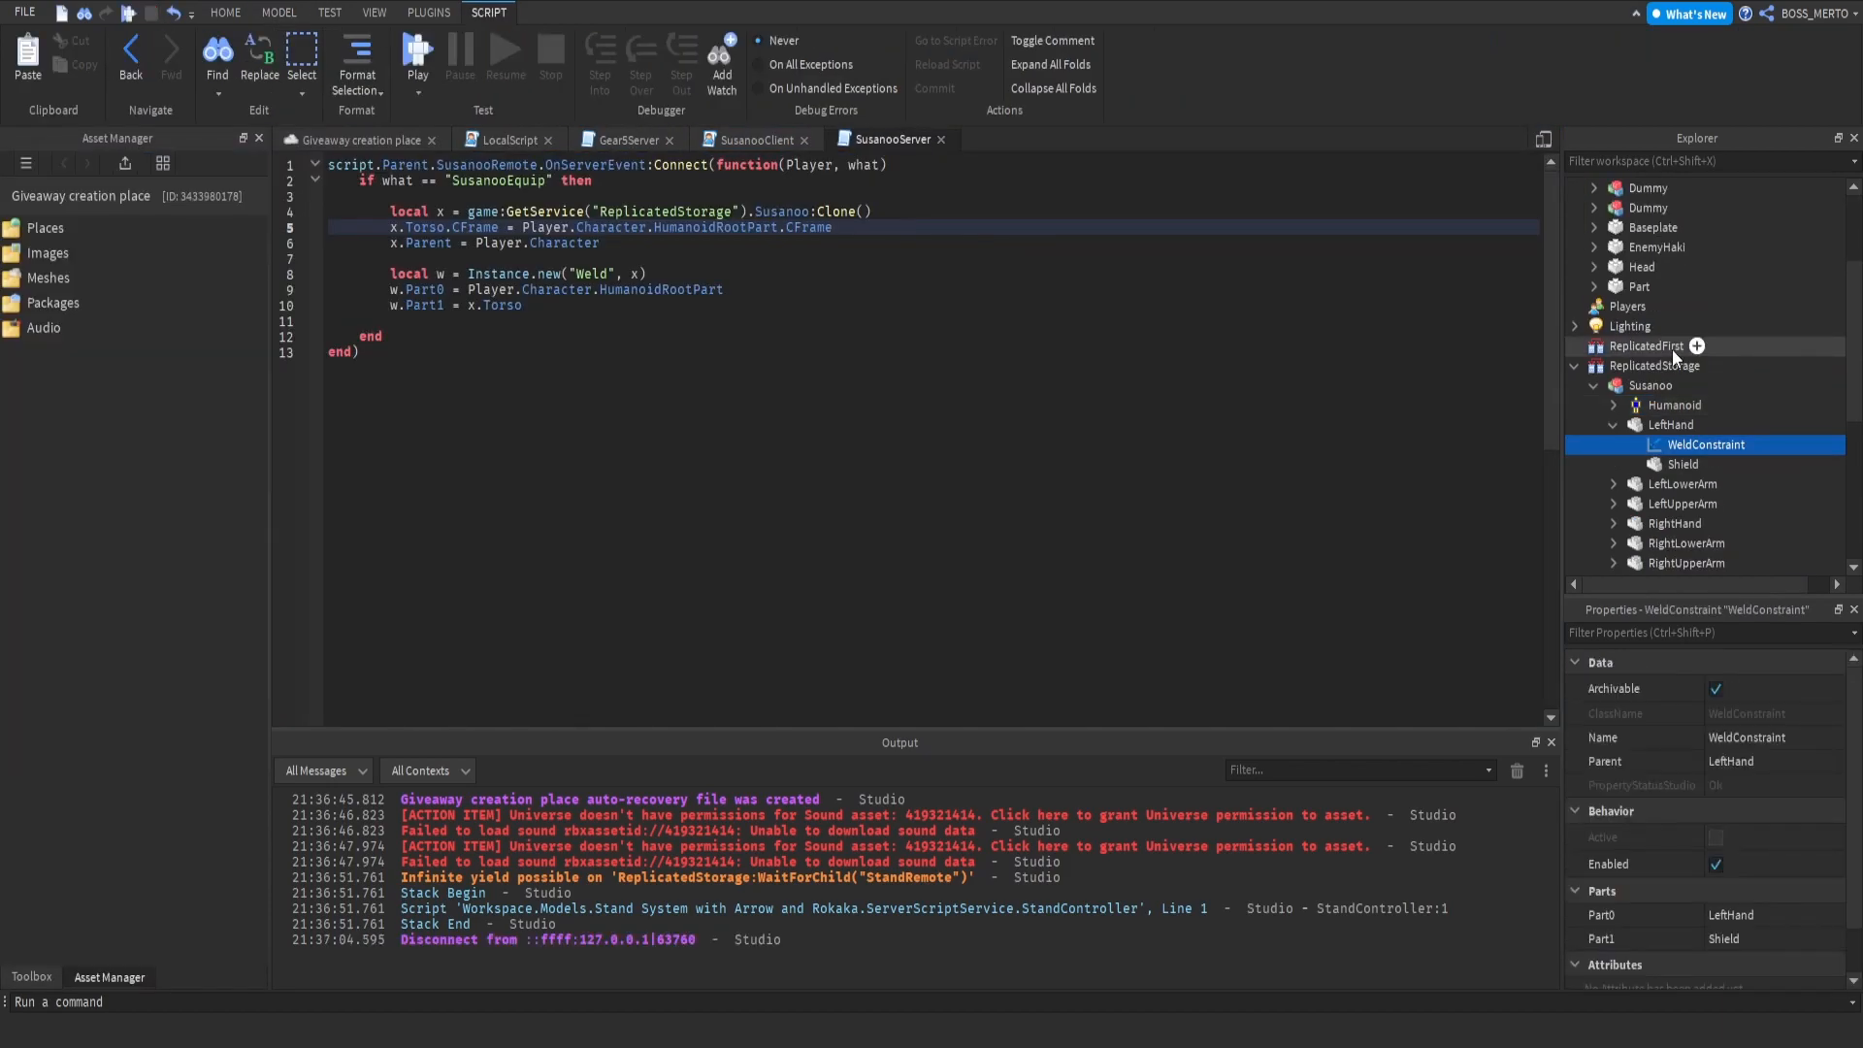
left_click(1639, 406)
key("Delete")
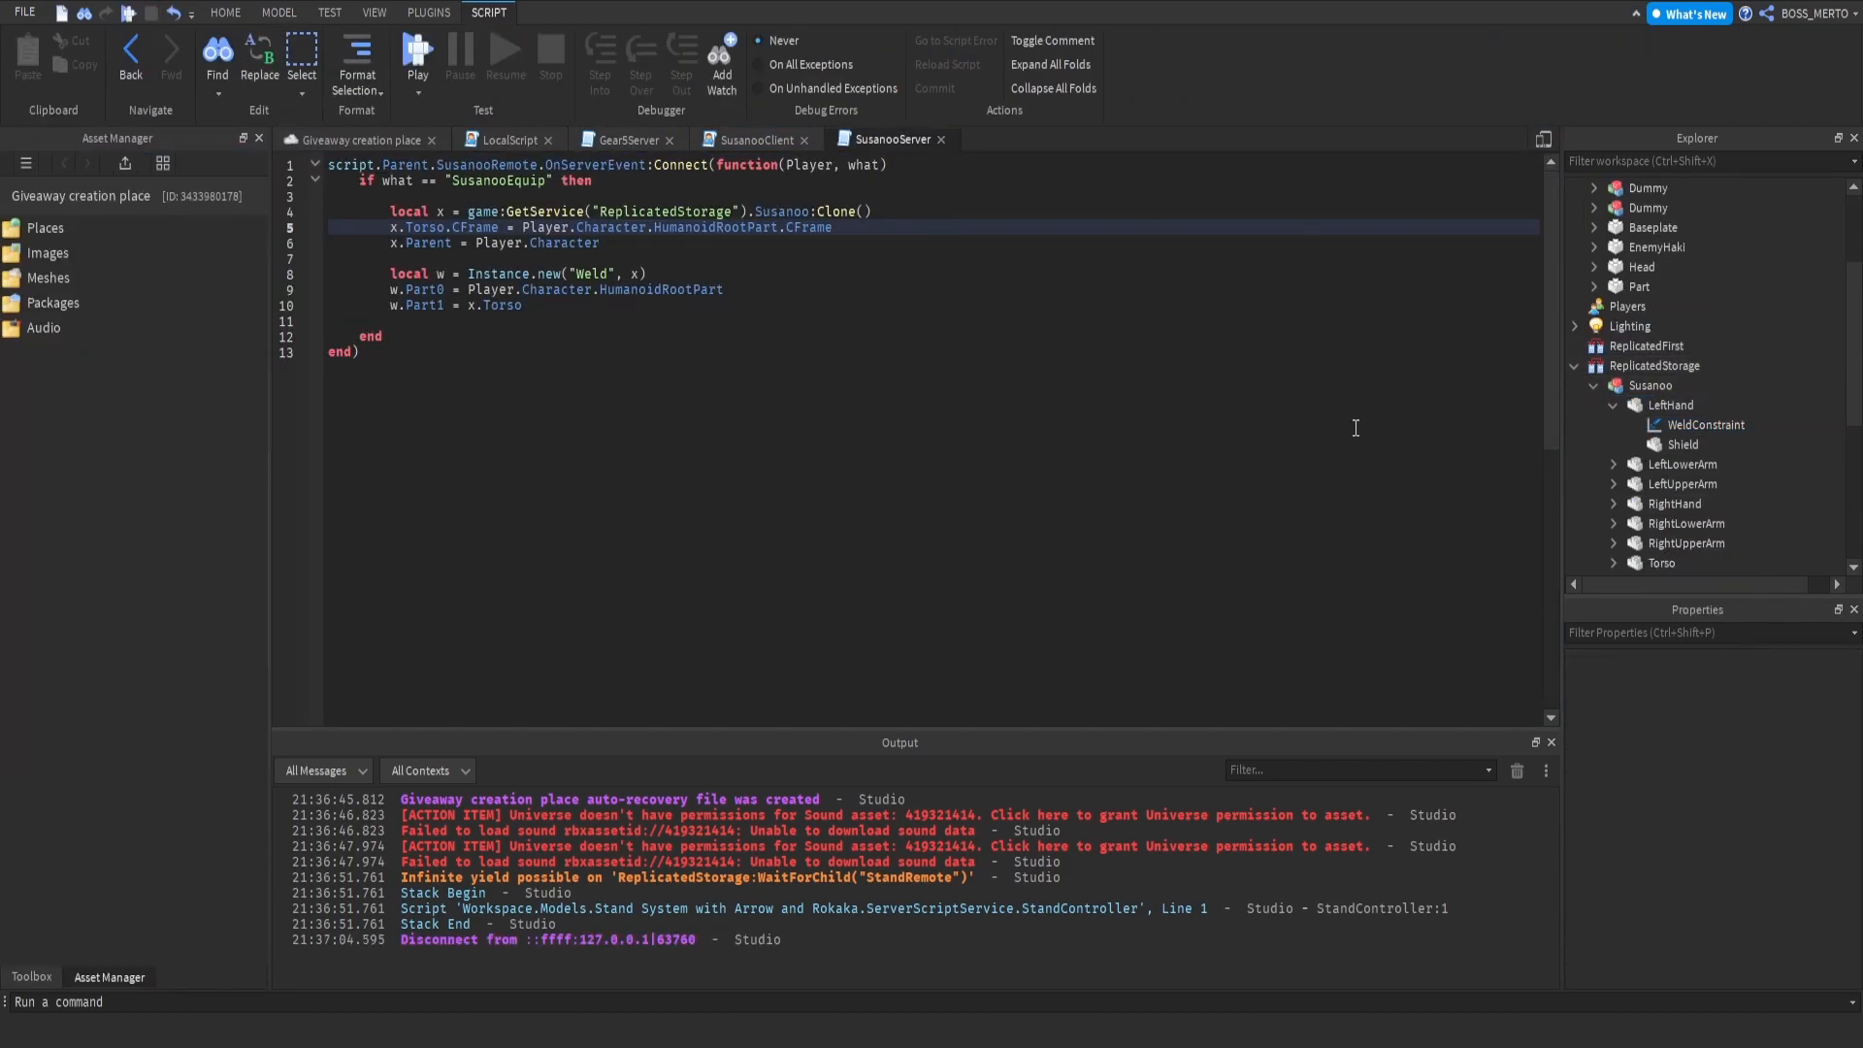
Step: Playtest with the Humanoid removed, equip the Susanoo tool, and inspect the model attached to the character from several distances
left_click(128, 14)
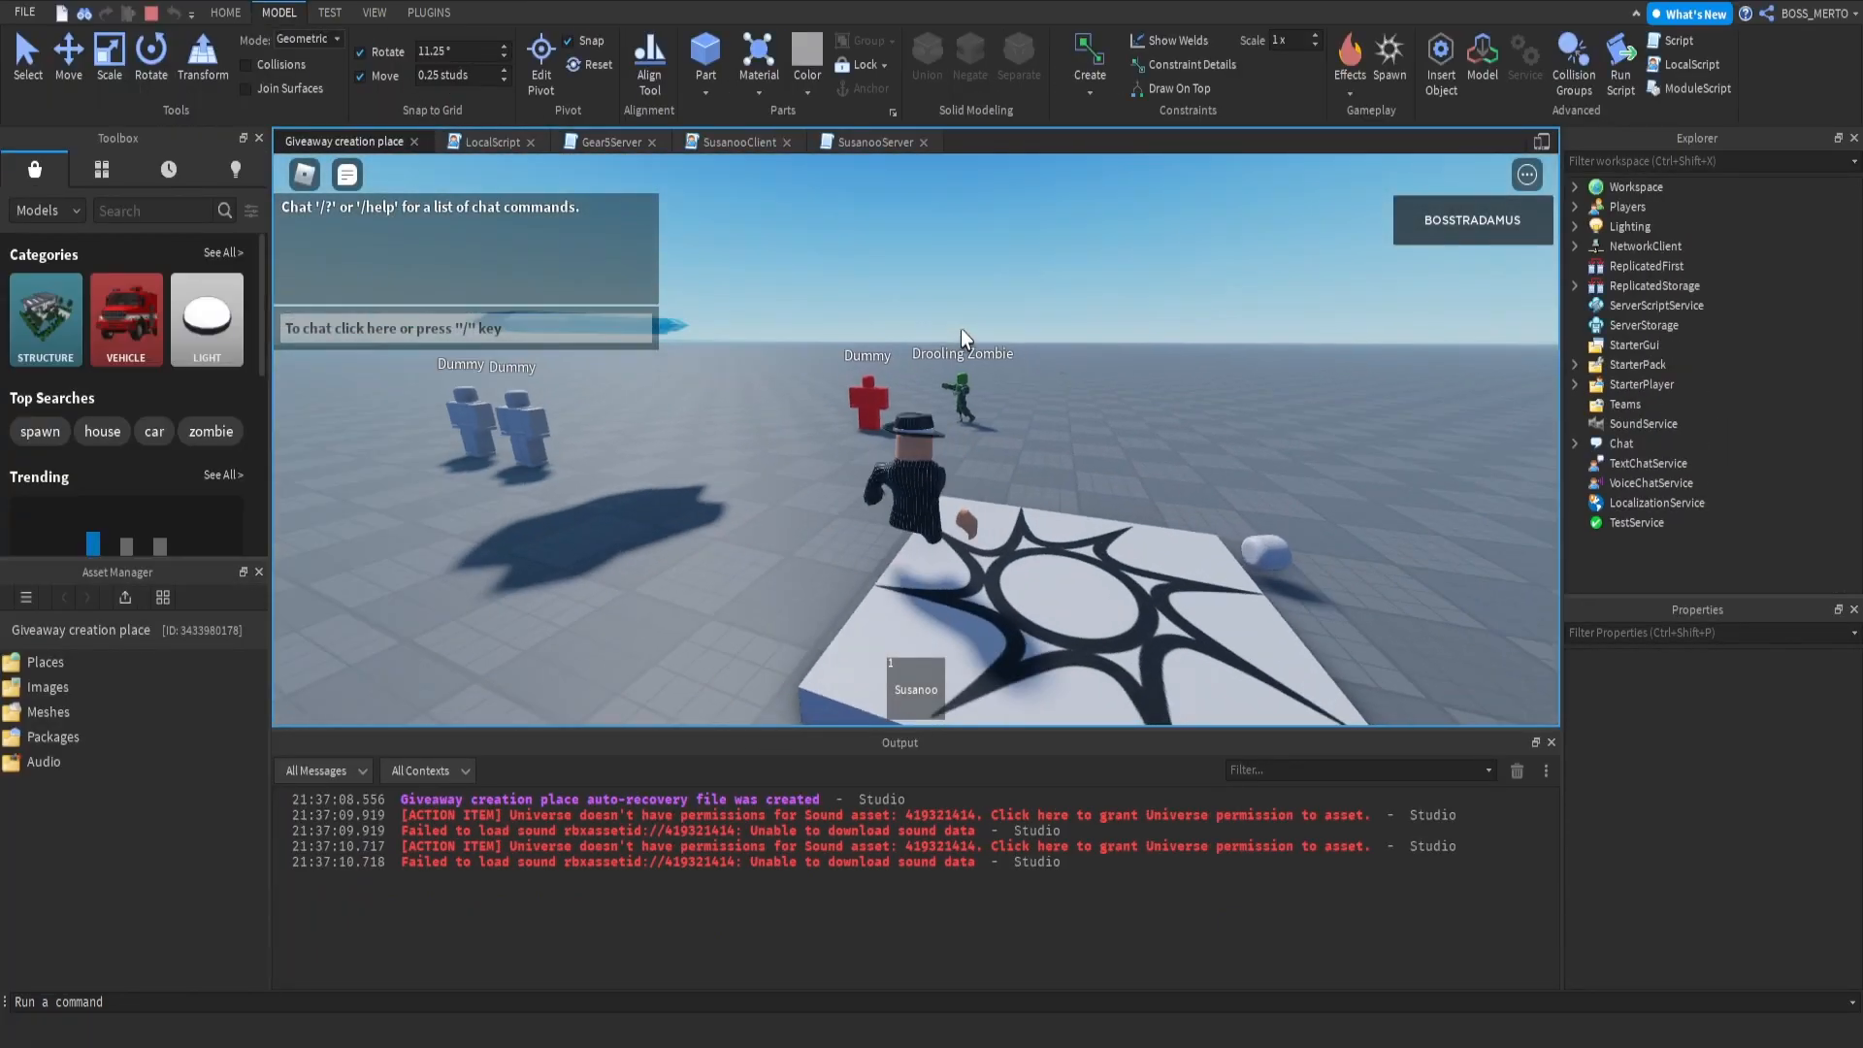
right_click_drag(961, 328, 1046, 423)
key("1")
scroll(1013, 370, "up", 3)
scroll(951, 382, "down", 3)
scroll(980, 415, "up", 4)
scroll(980, 415, "down", 4)
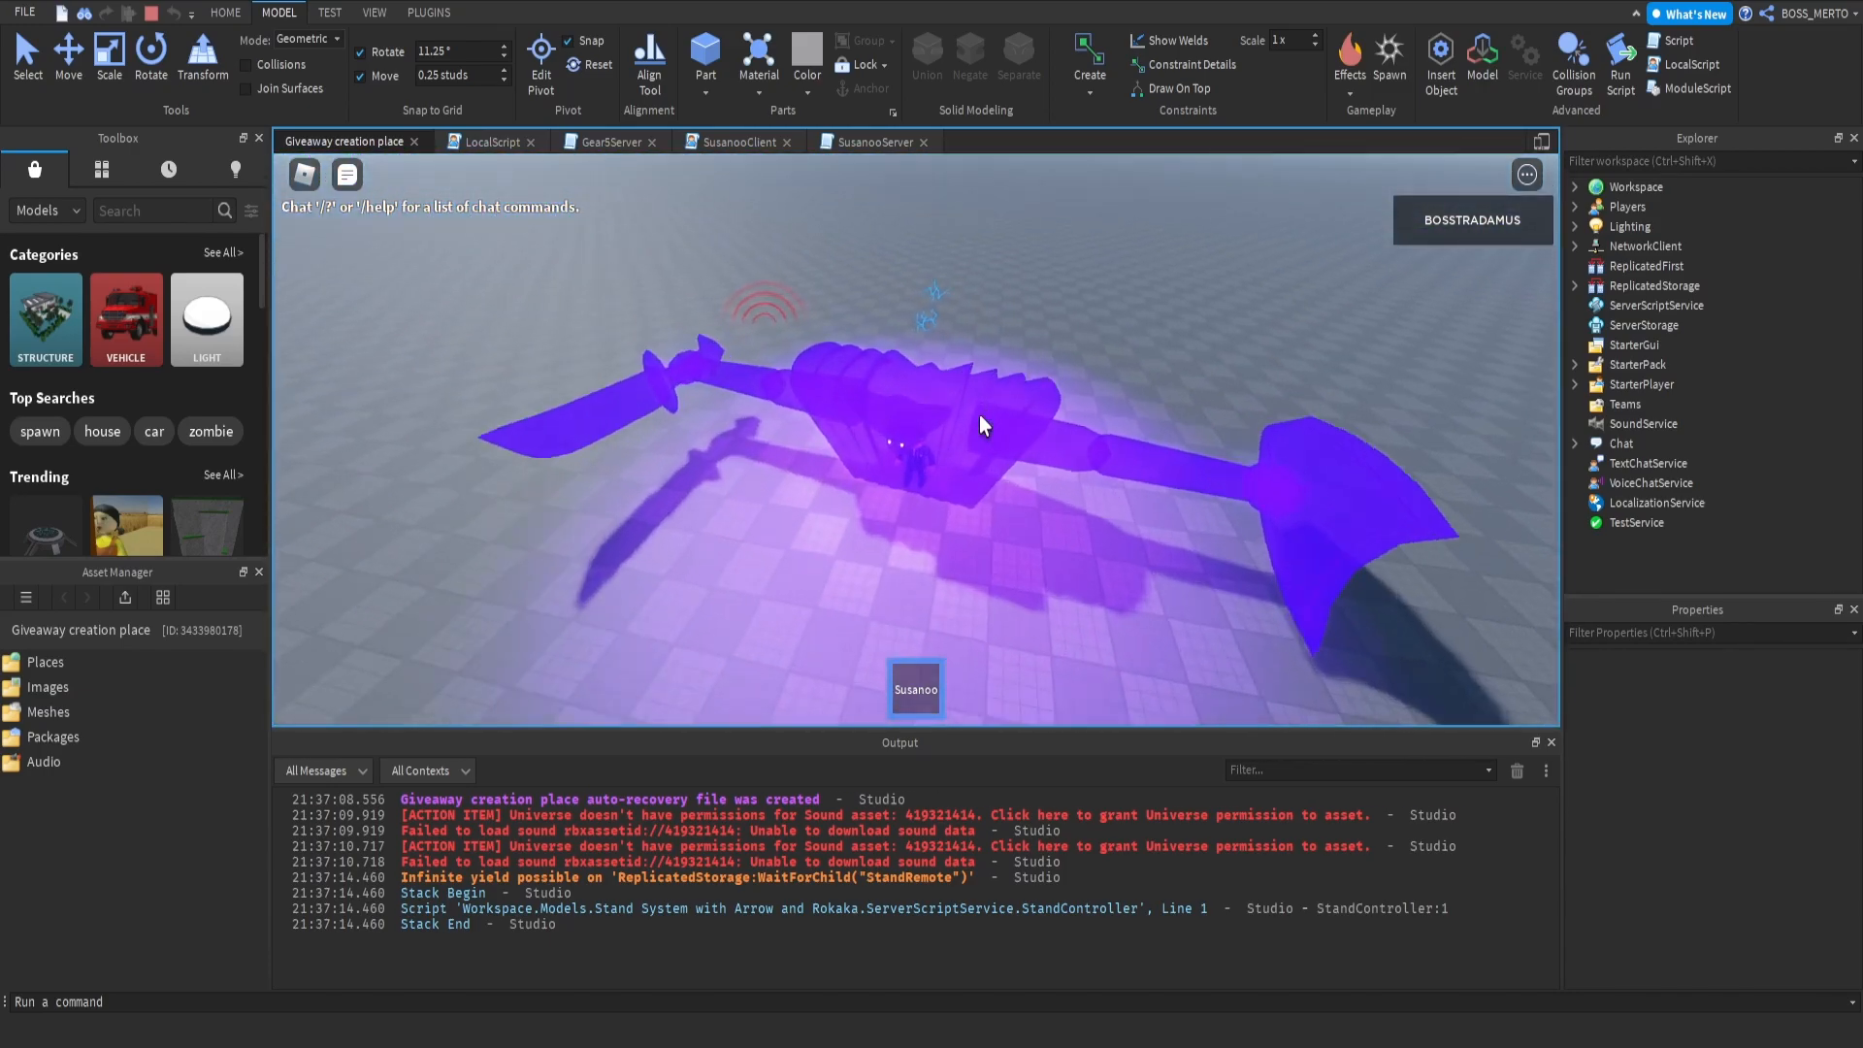
scroll(980, 415, "up", 2)
scroll(1009, 416, "down", 4)
scroll(1034, 418, "up", 5)
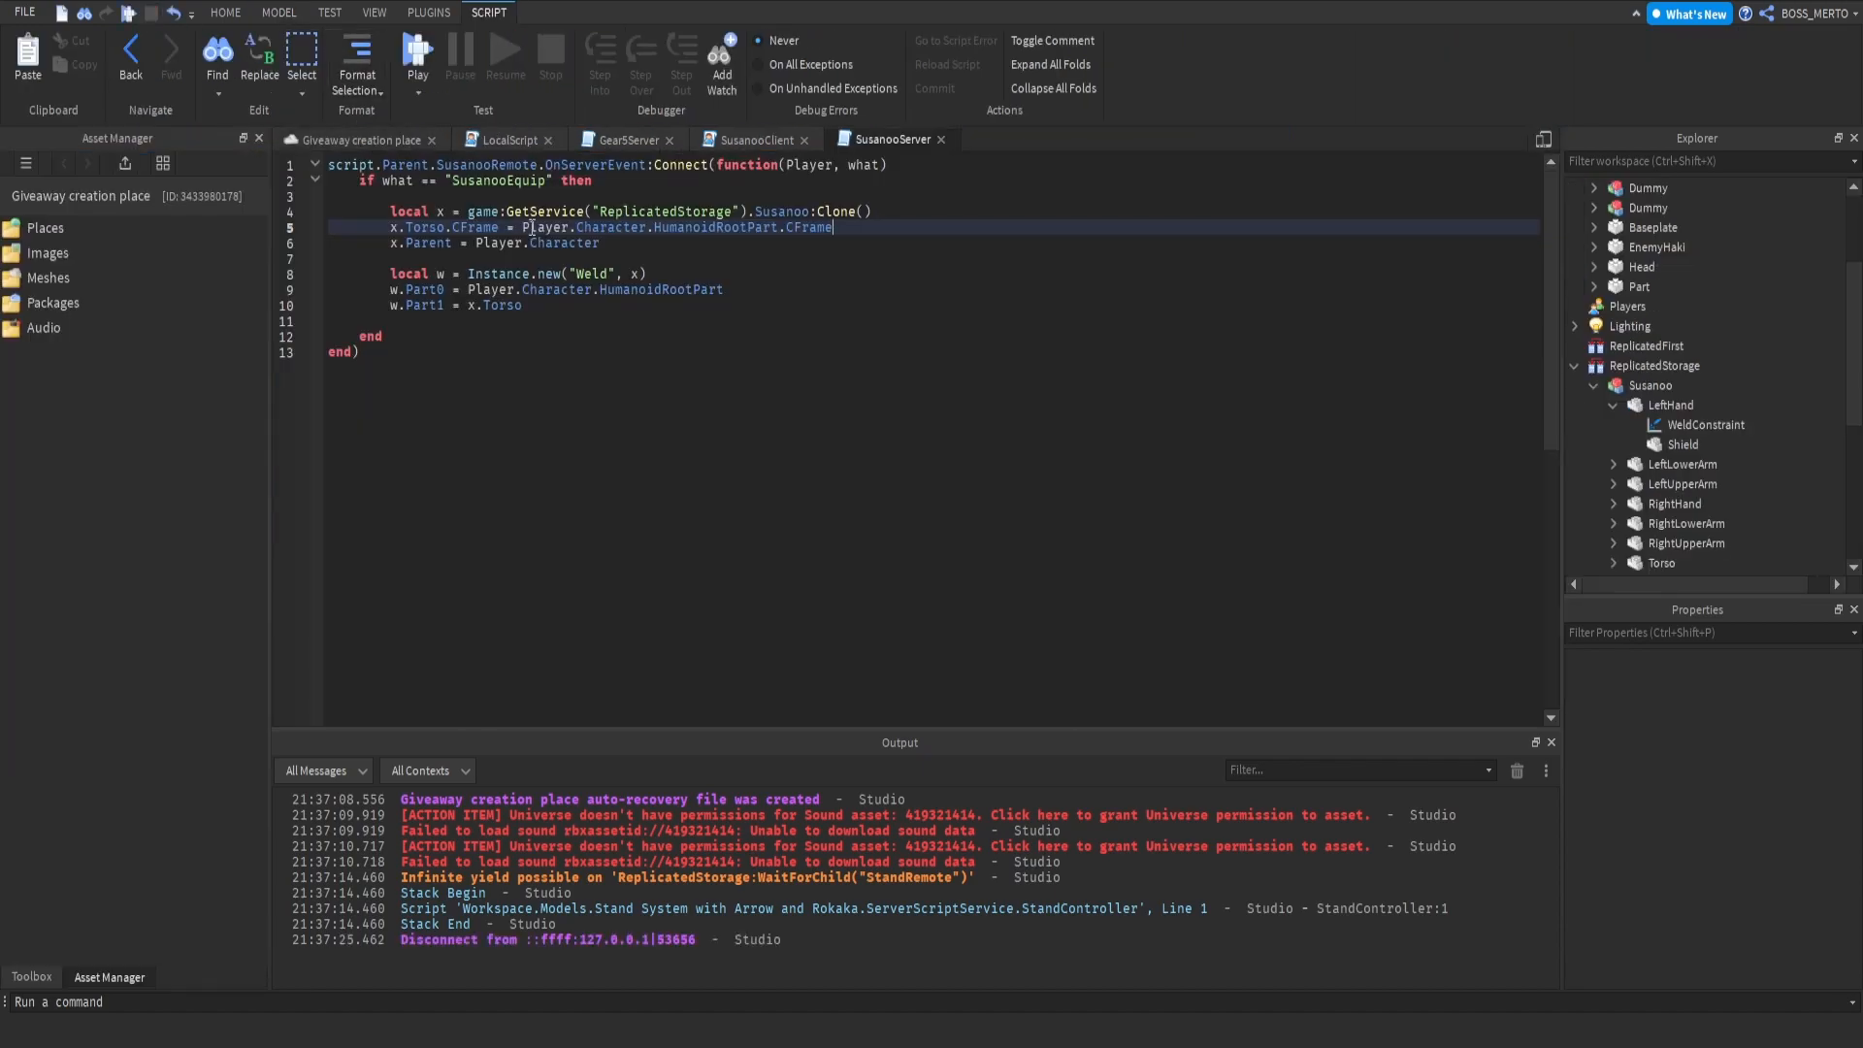
Step: Offset the HumanoidRootPart CFrame assigned to x.Torso.CFrame by CFrame.new(0, 2, 0)
left_click(563, 255)
left_click(860, 232)
type("CFrame.new(0,")
type("2, 0")
Step: Playtest the place with the Susanoo tool equipped, inspect the model's height around the character from several angles, and stop the playtest
left_click(424, 49)
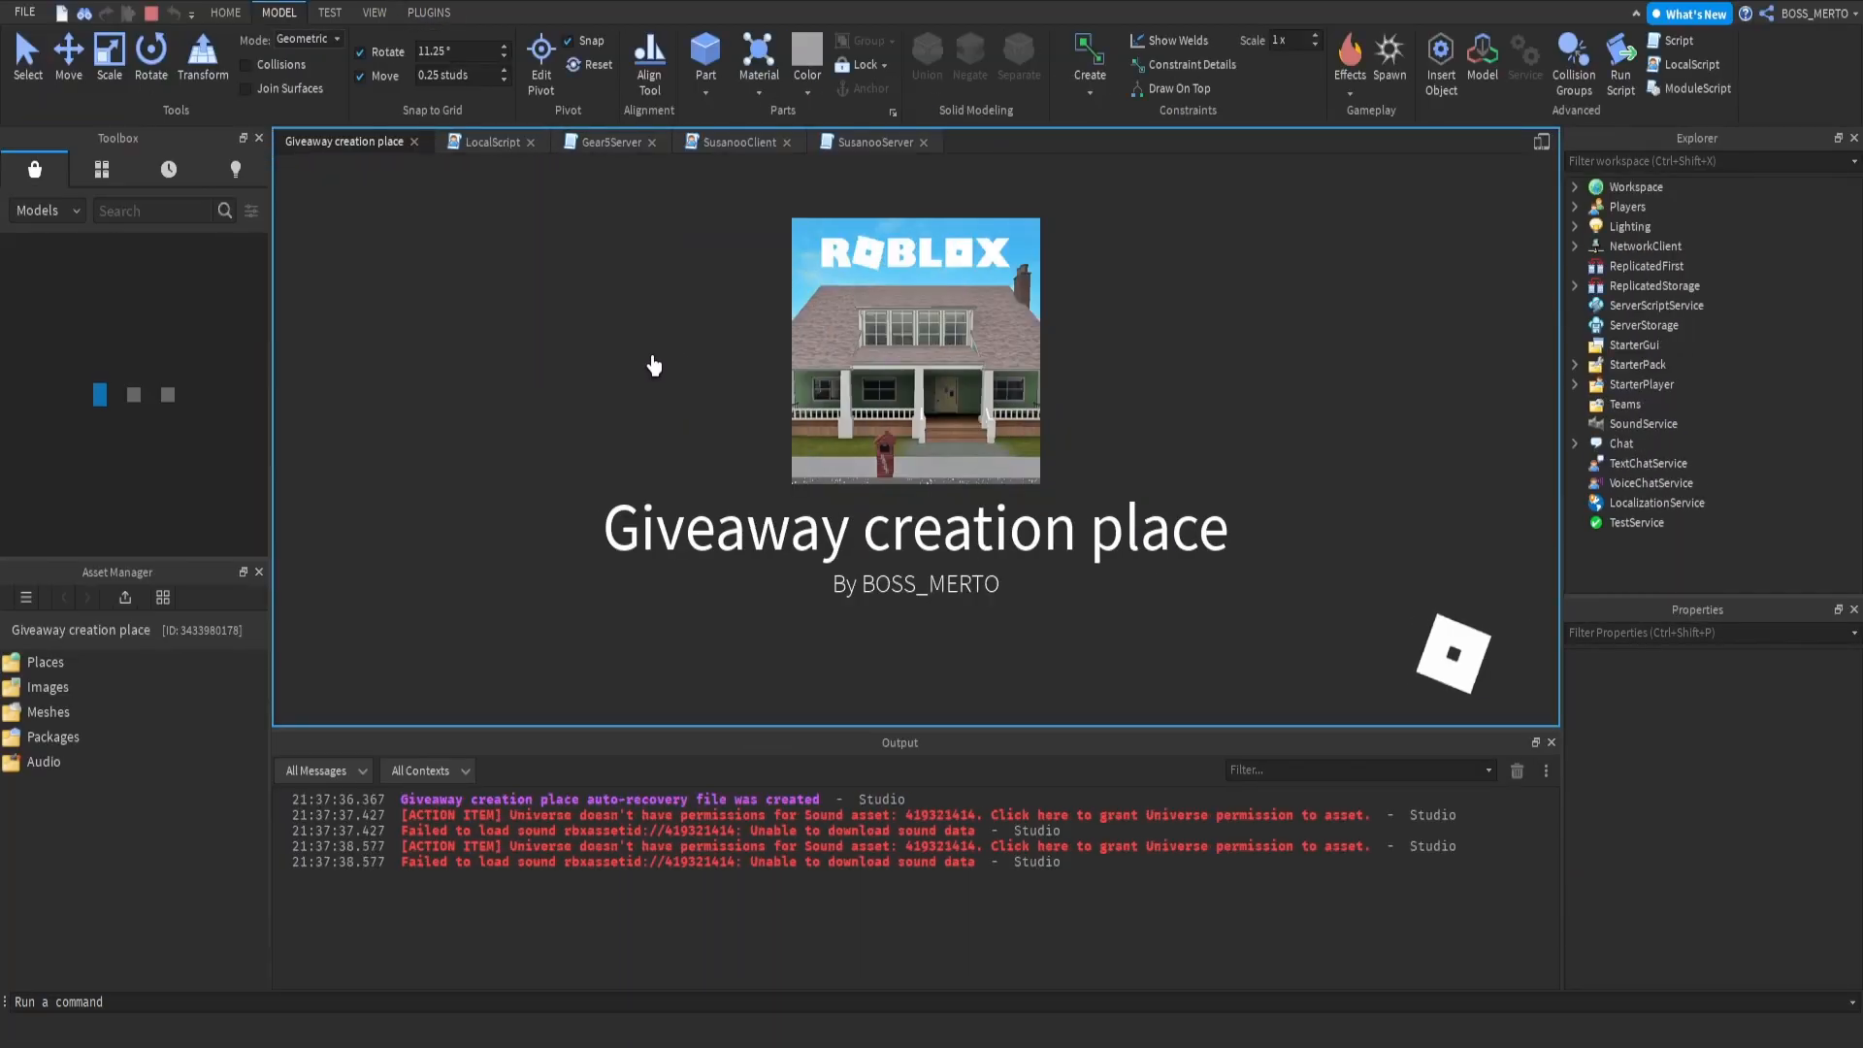
key("d")
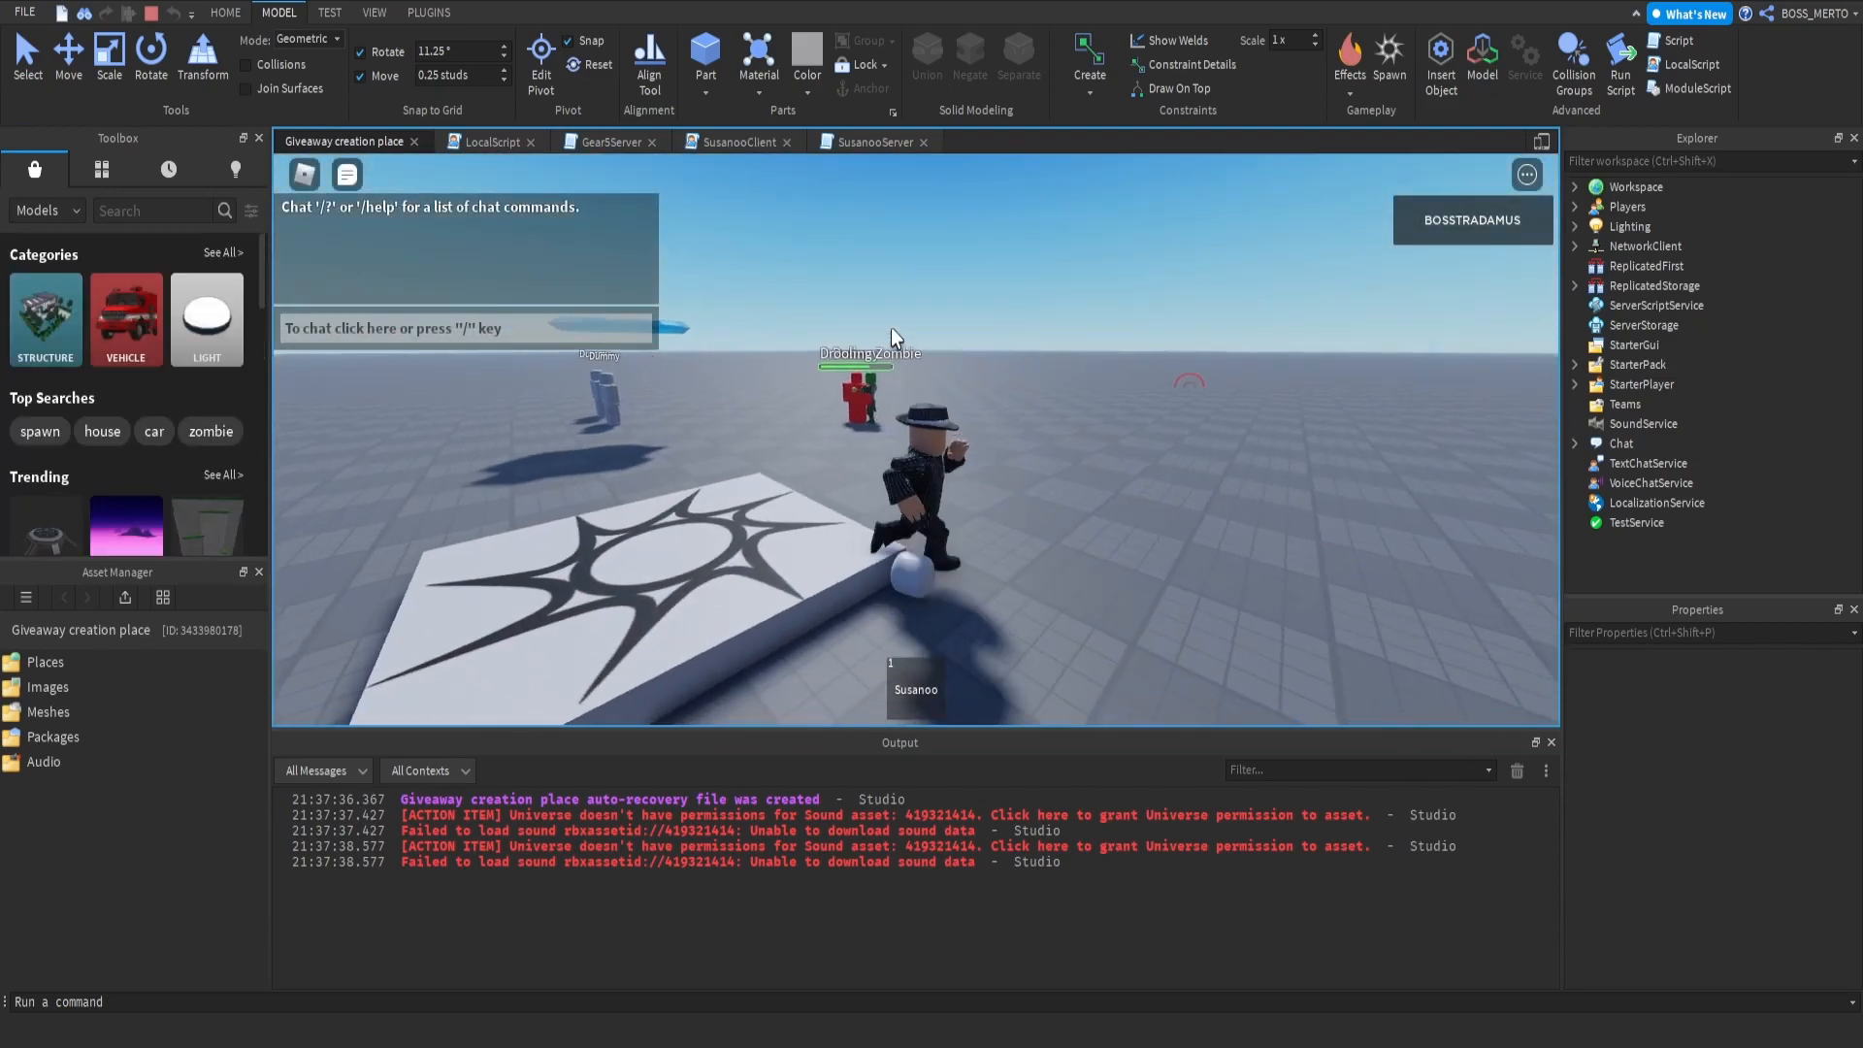
key("1")
left_click(891, 328)
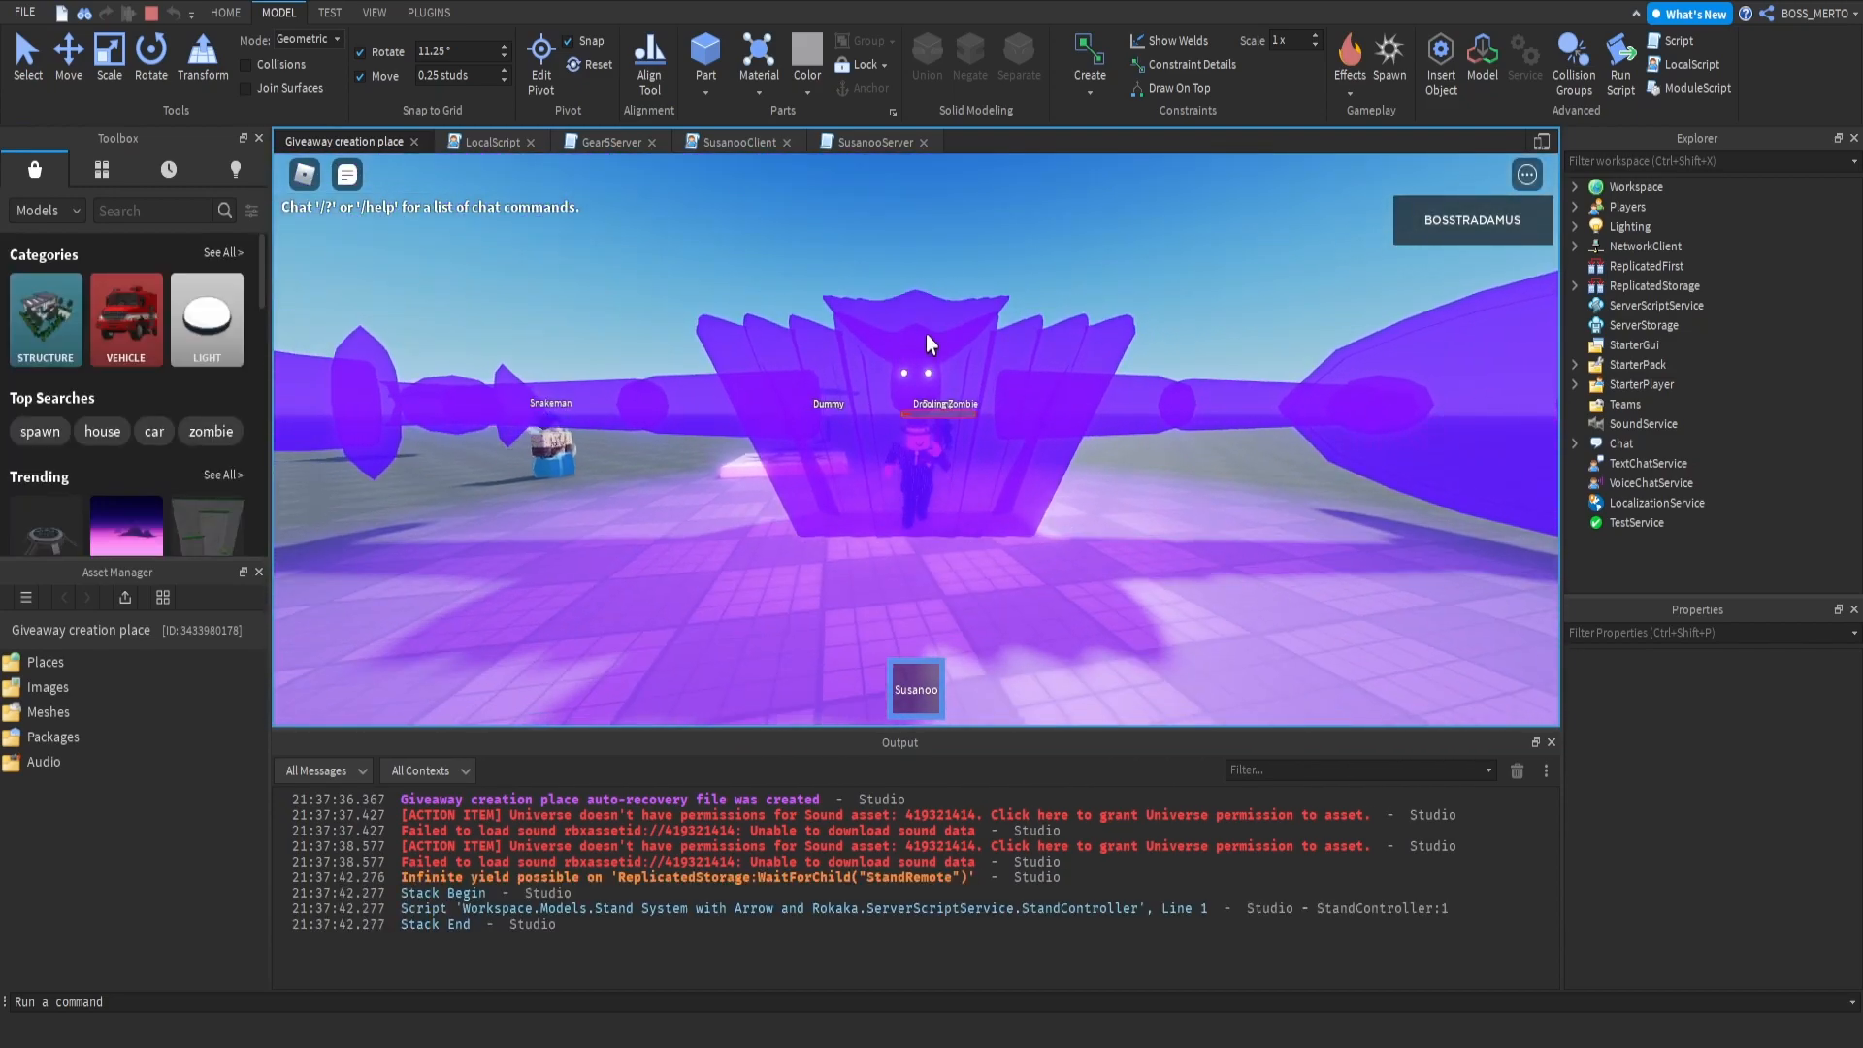
scroll(926, 333, "down", 5)
right_click_drag(925, 334, 926, 335)
scroll(926, 335, "down", 2)
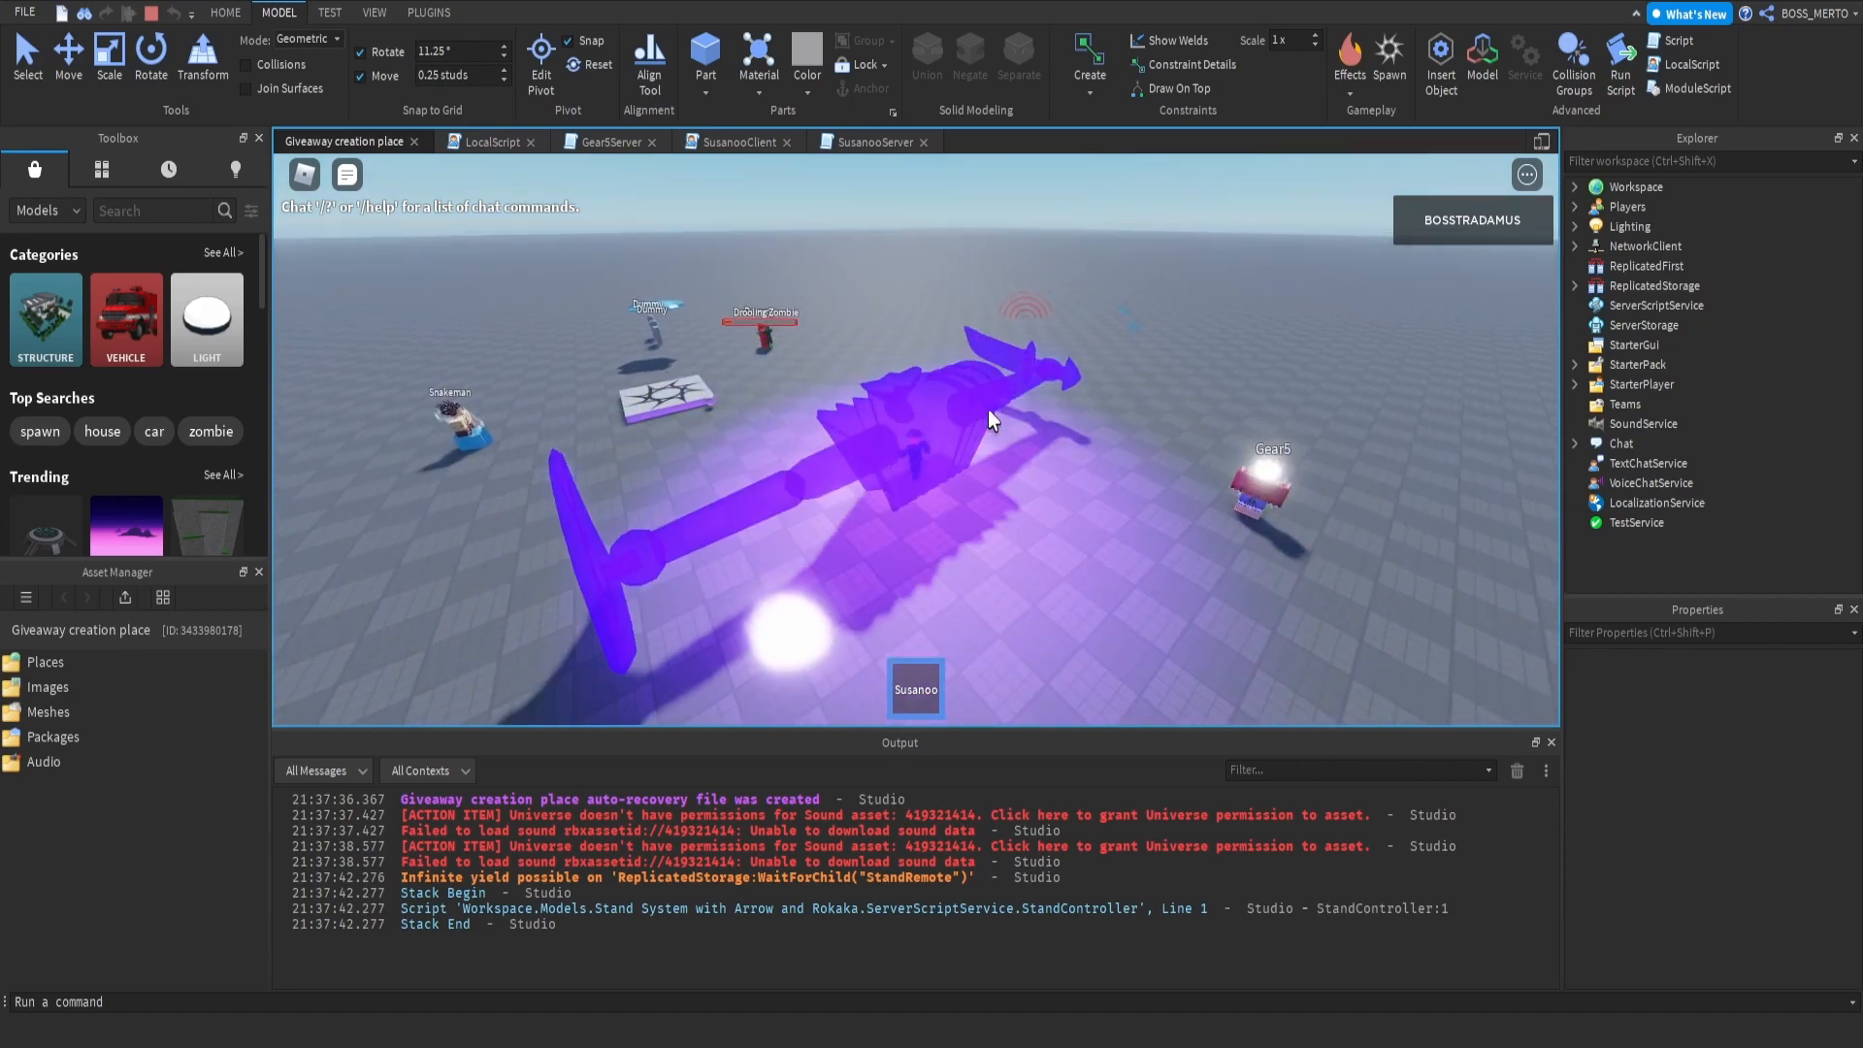
right_click_drag(988, 409, 1021, 353)
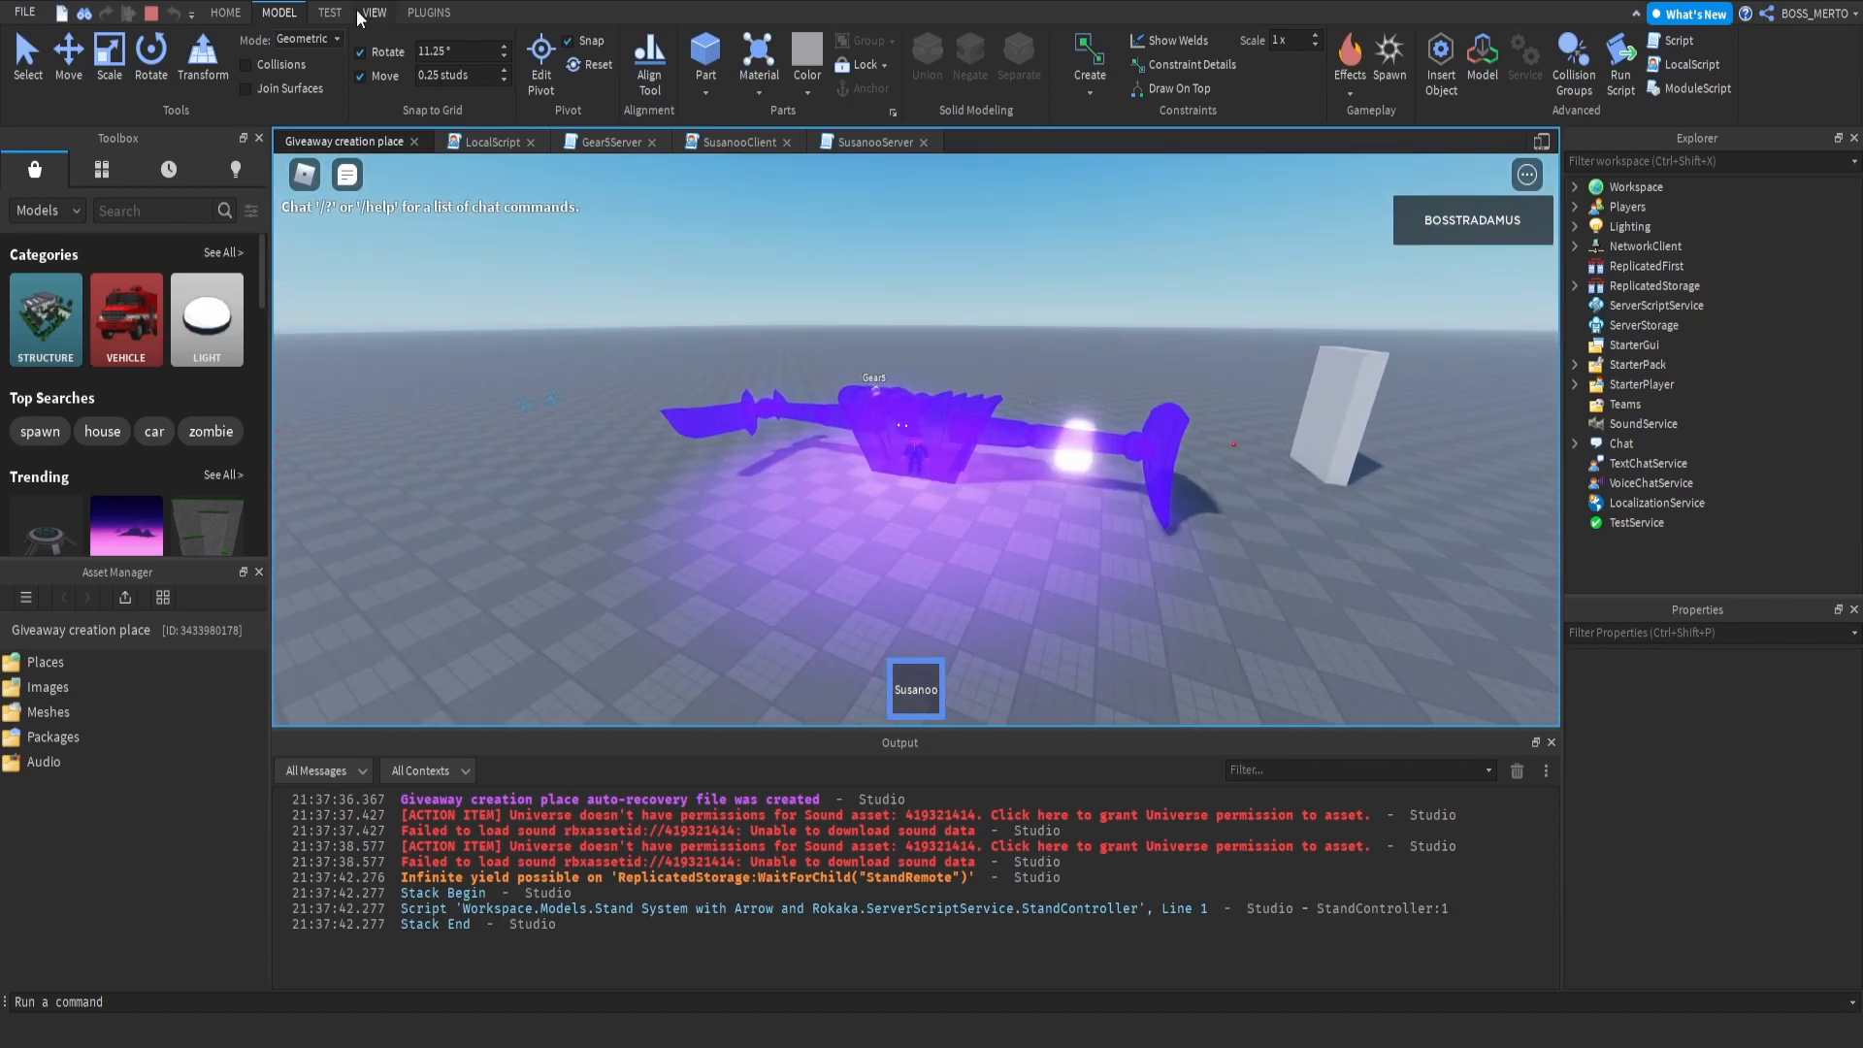
left_click(150, 12)
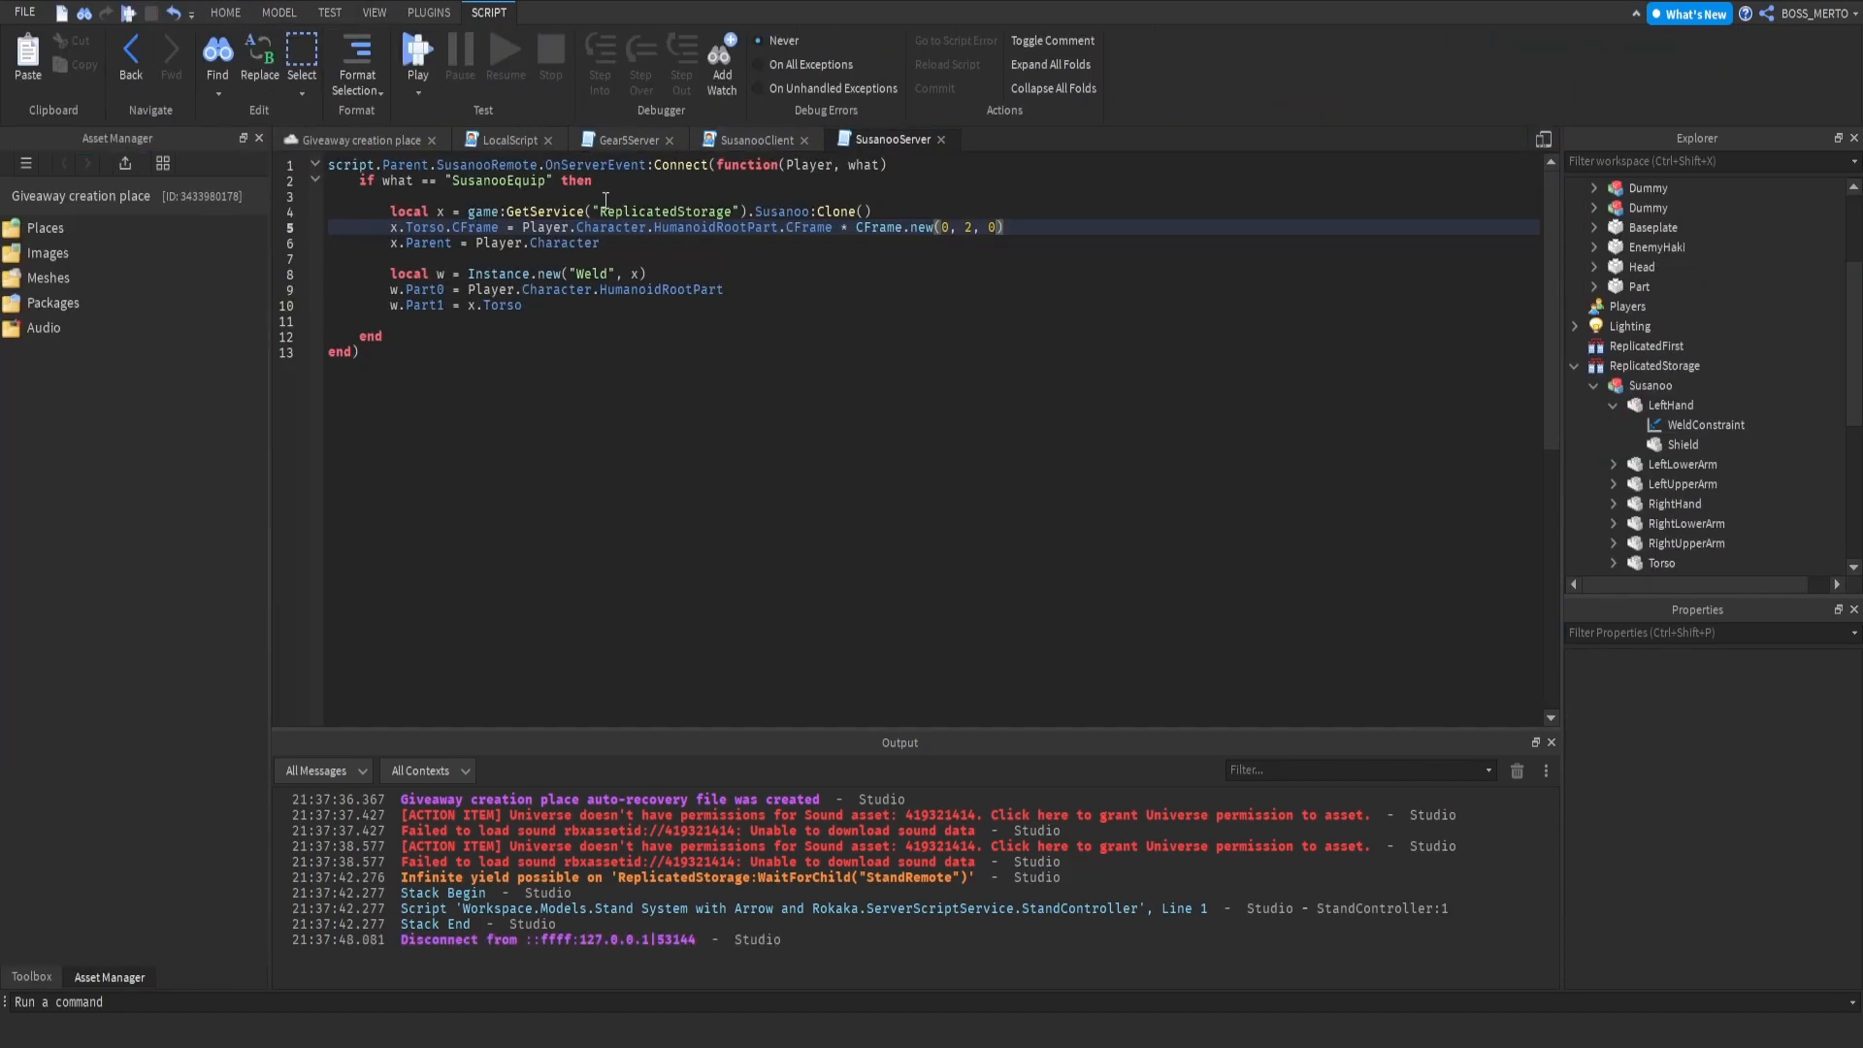
Step: Set the Y offset in the torso's CFrame.new to 5 and playtest it with the Susanoo tool equipped
double_click(969, 228)
type("5")
left_click(417, 50)
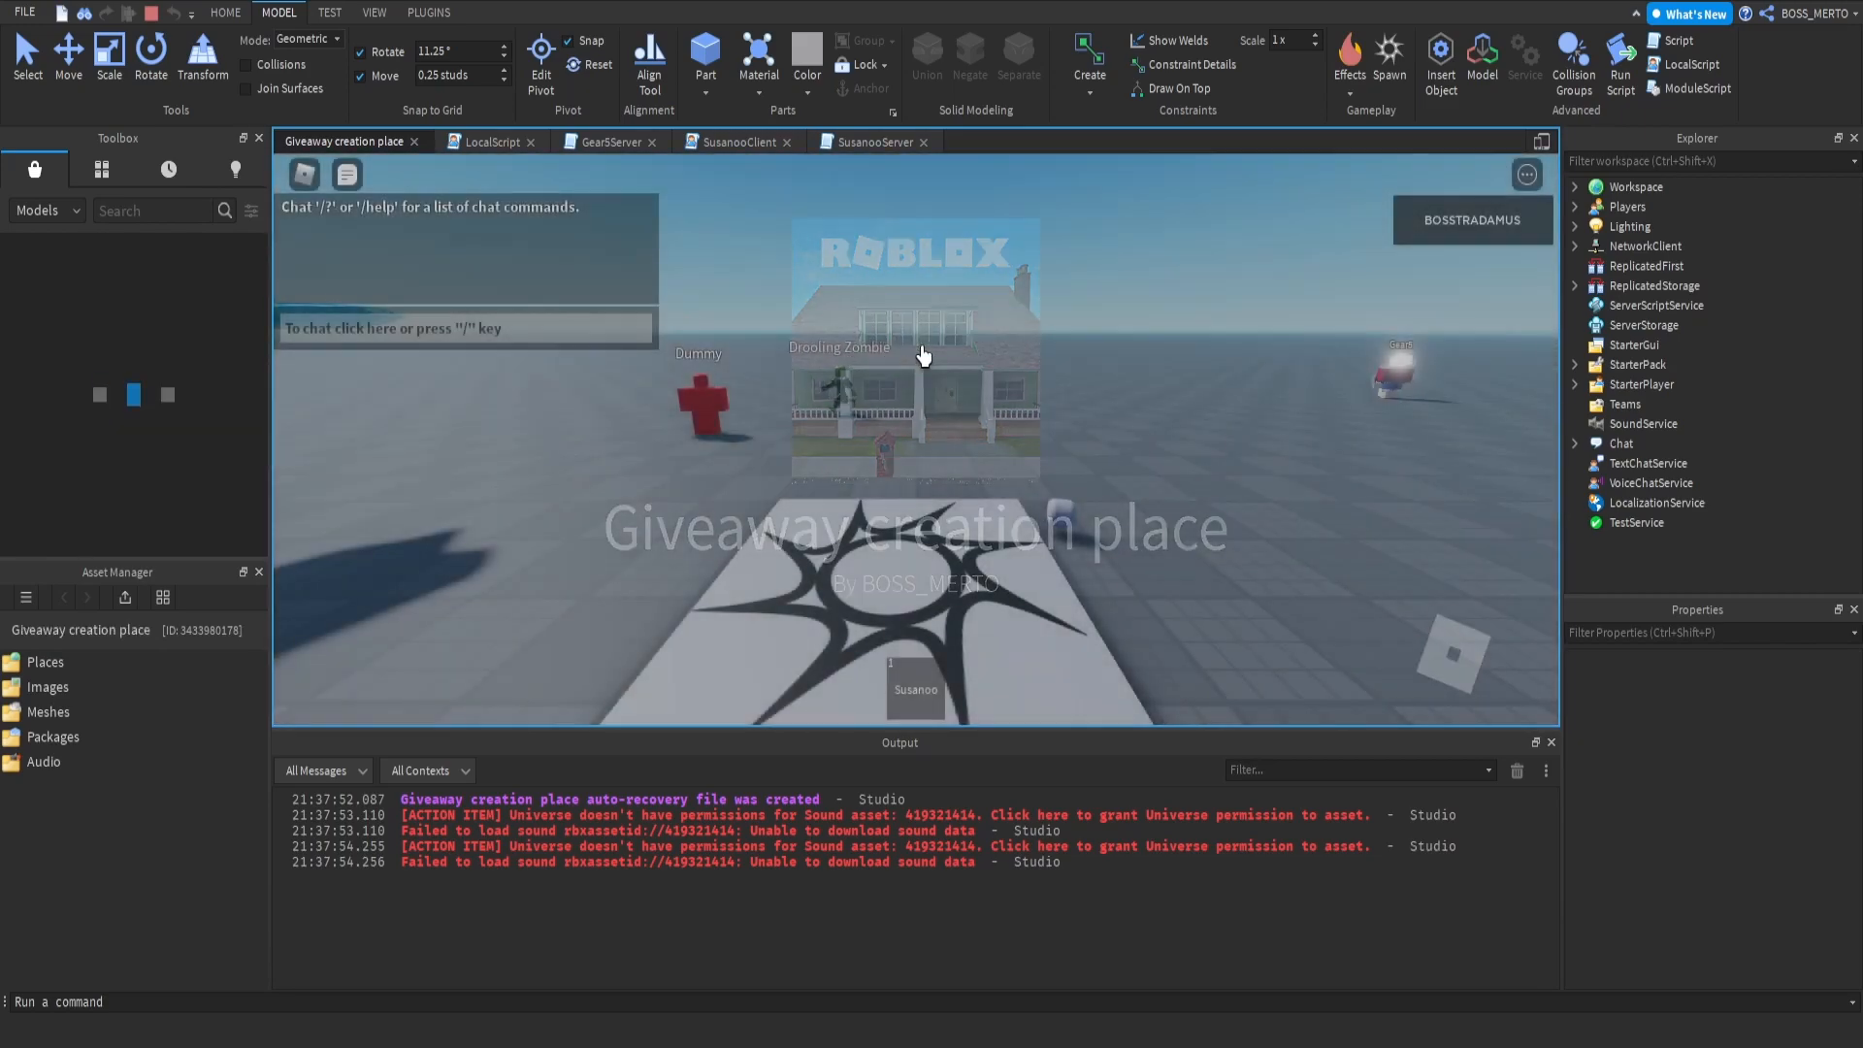
key("1")
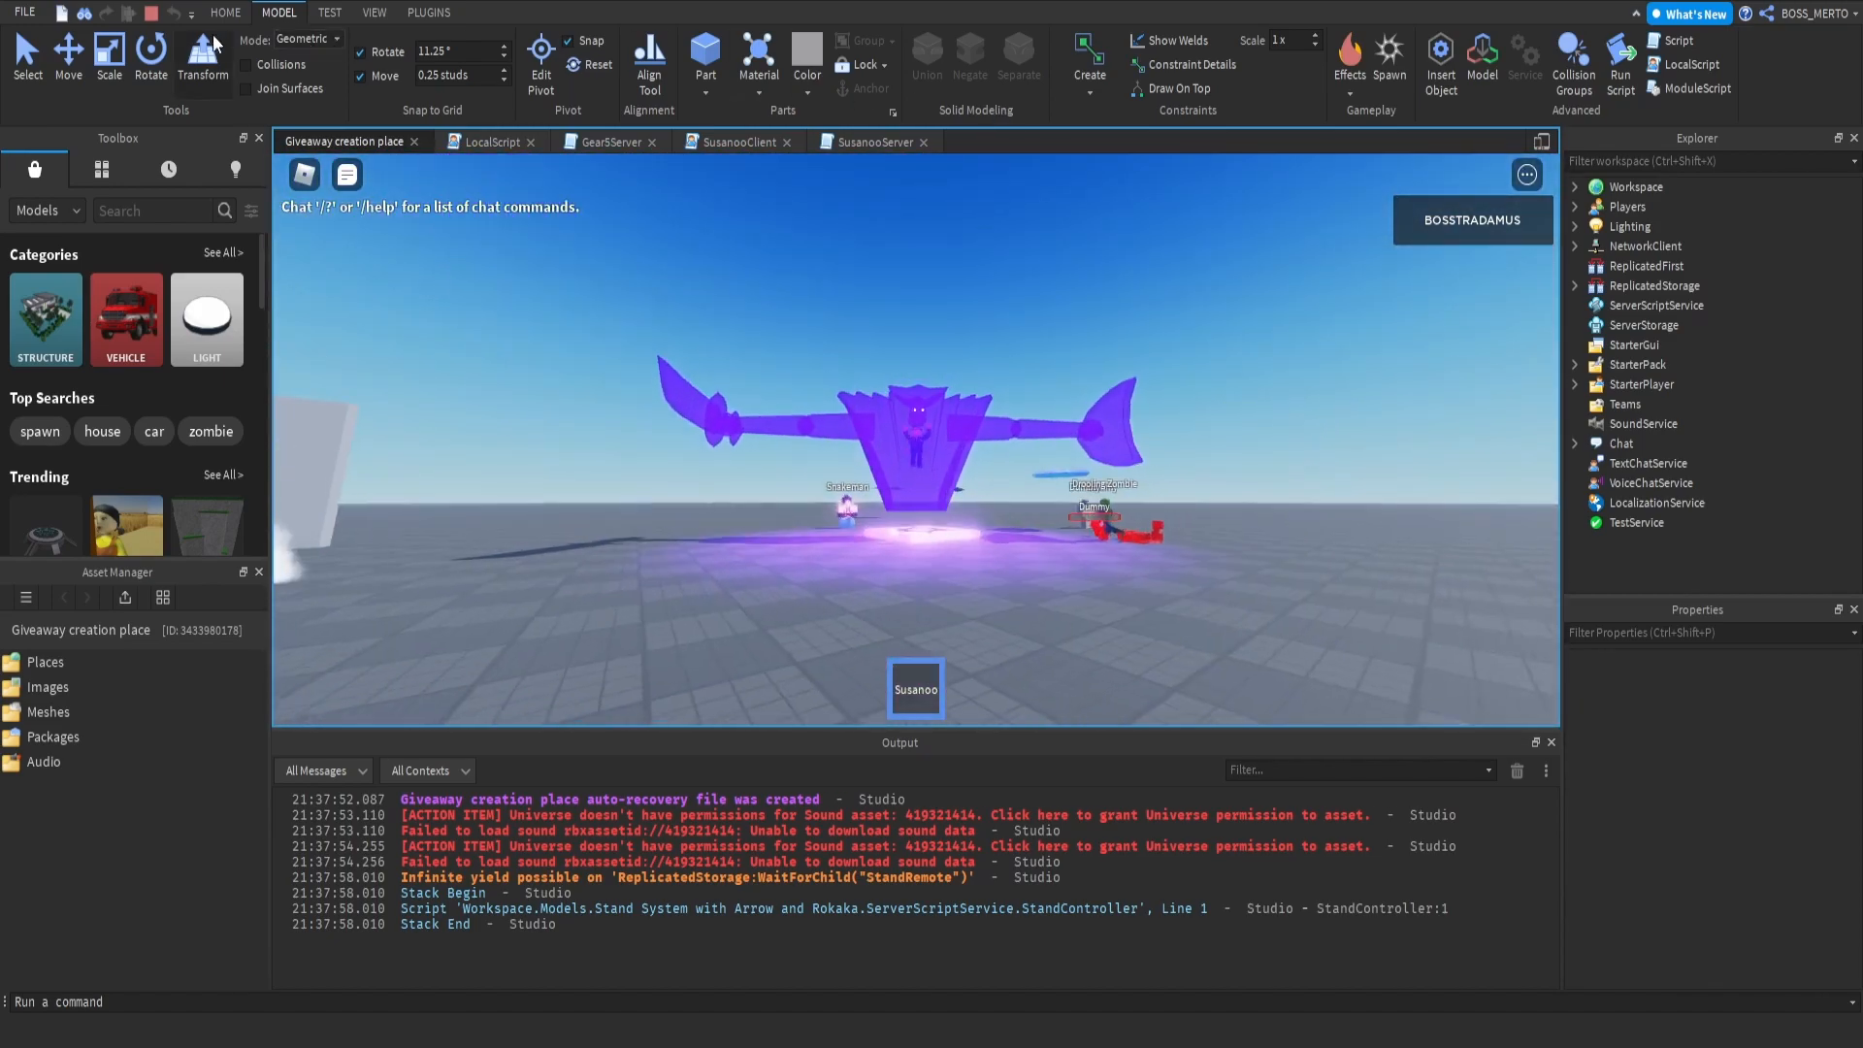
left_click(150, 18)
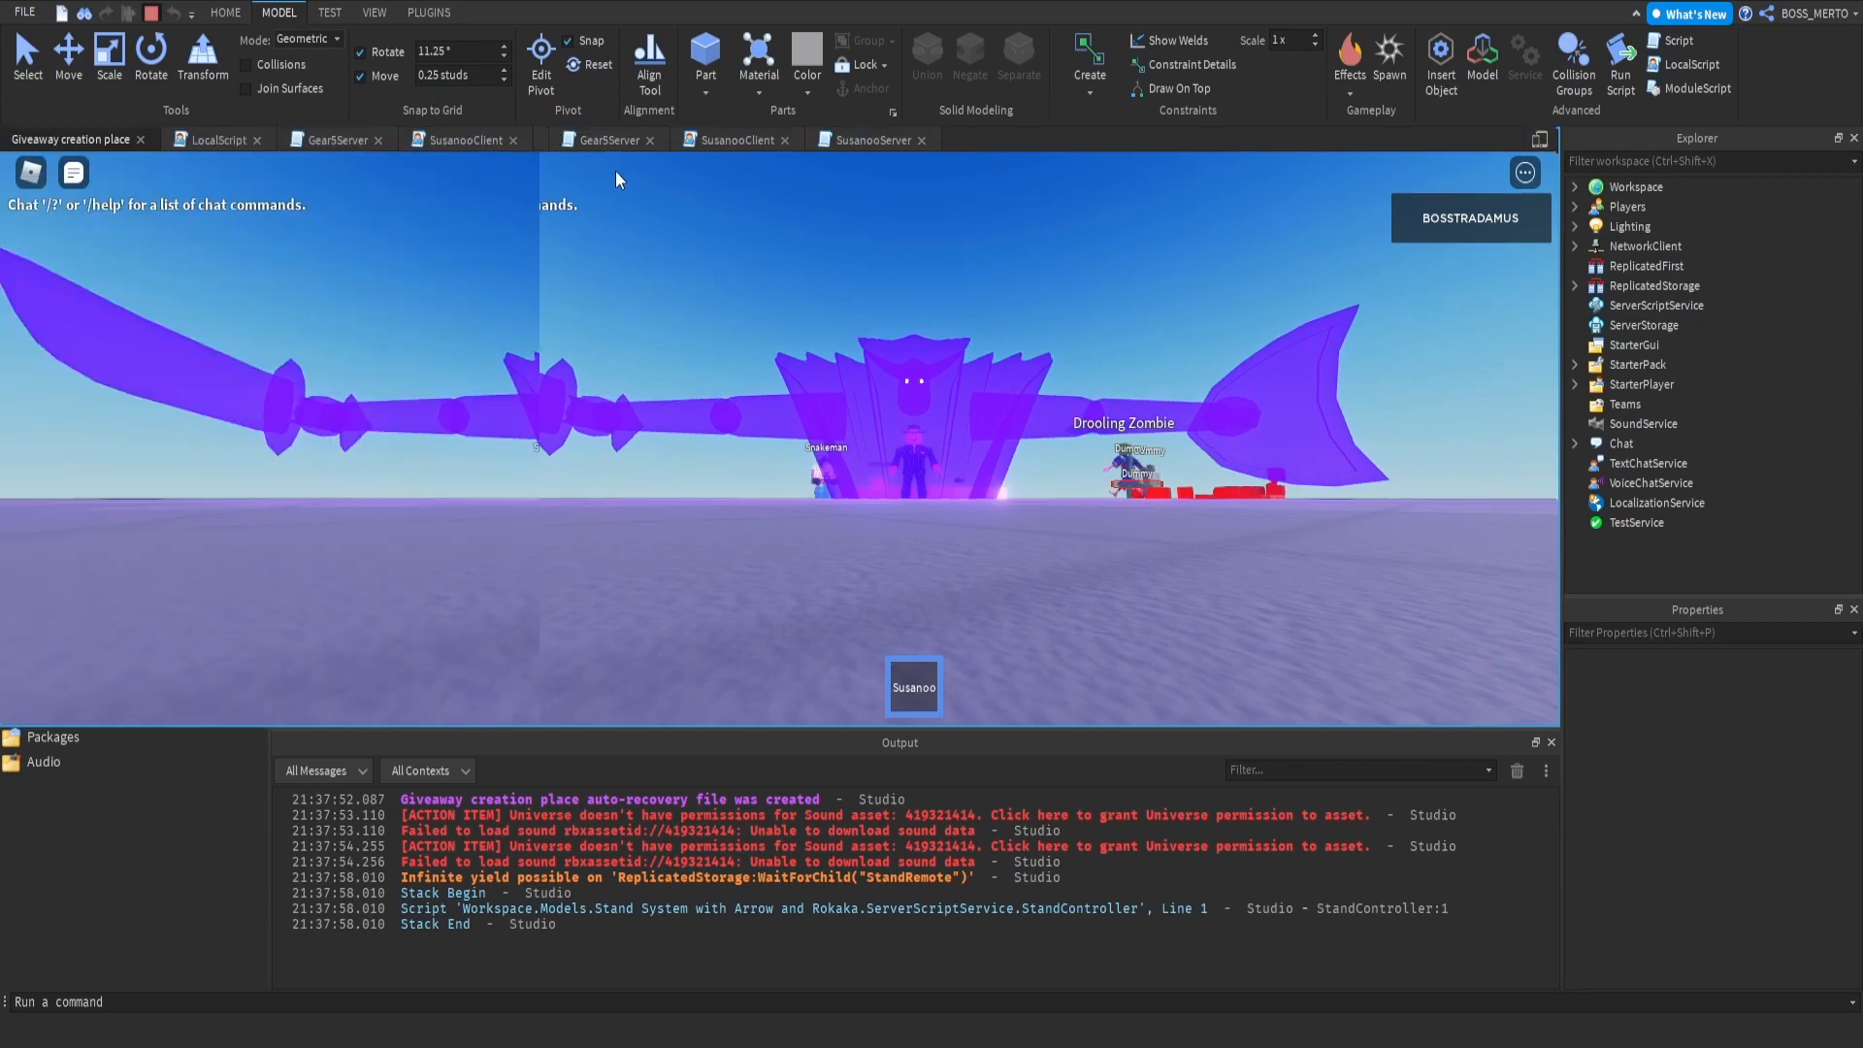
Step: Set the torso's Y offset to 20, check the equipped Susanoo's position in a playtest, and stop the test
key("BackSpace")
type("20")
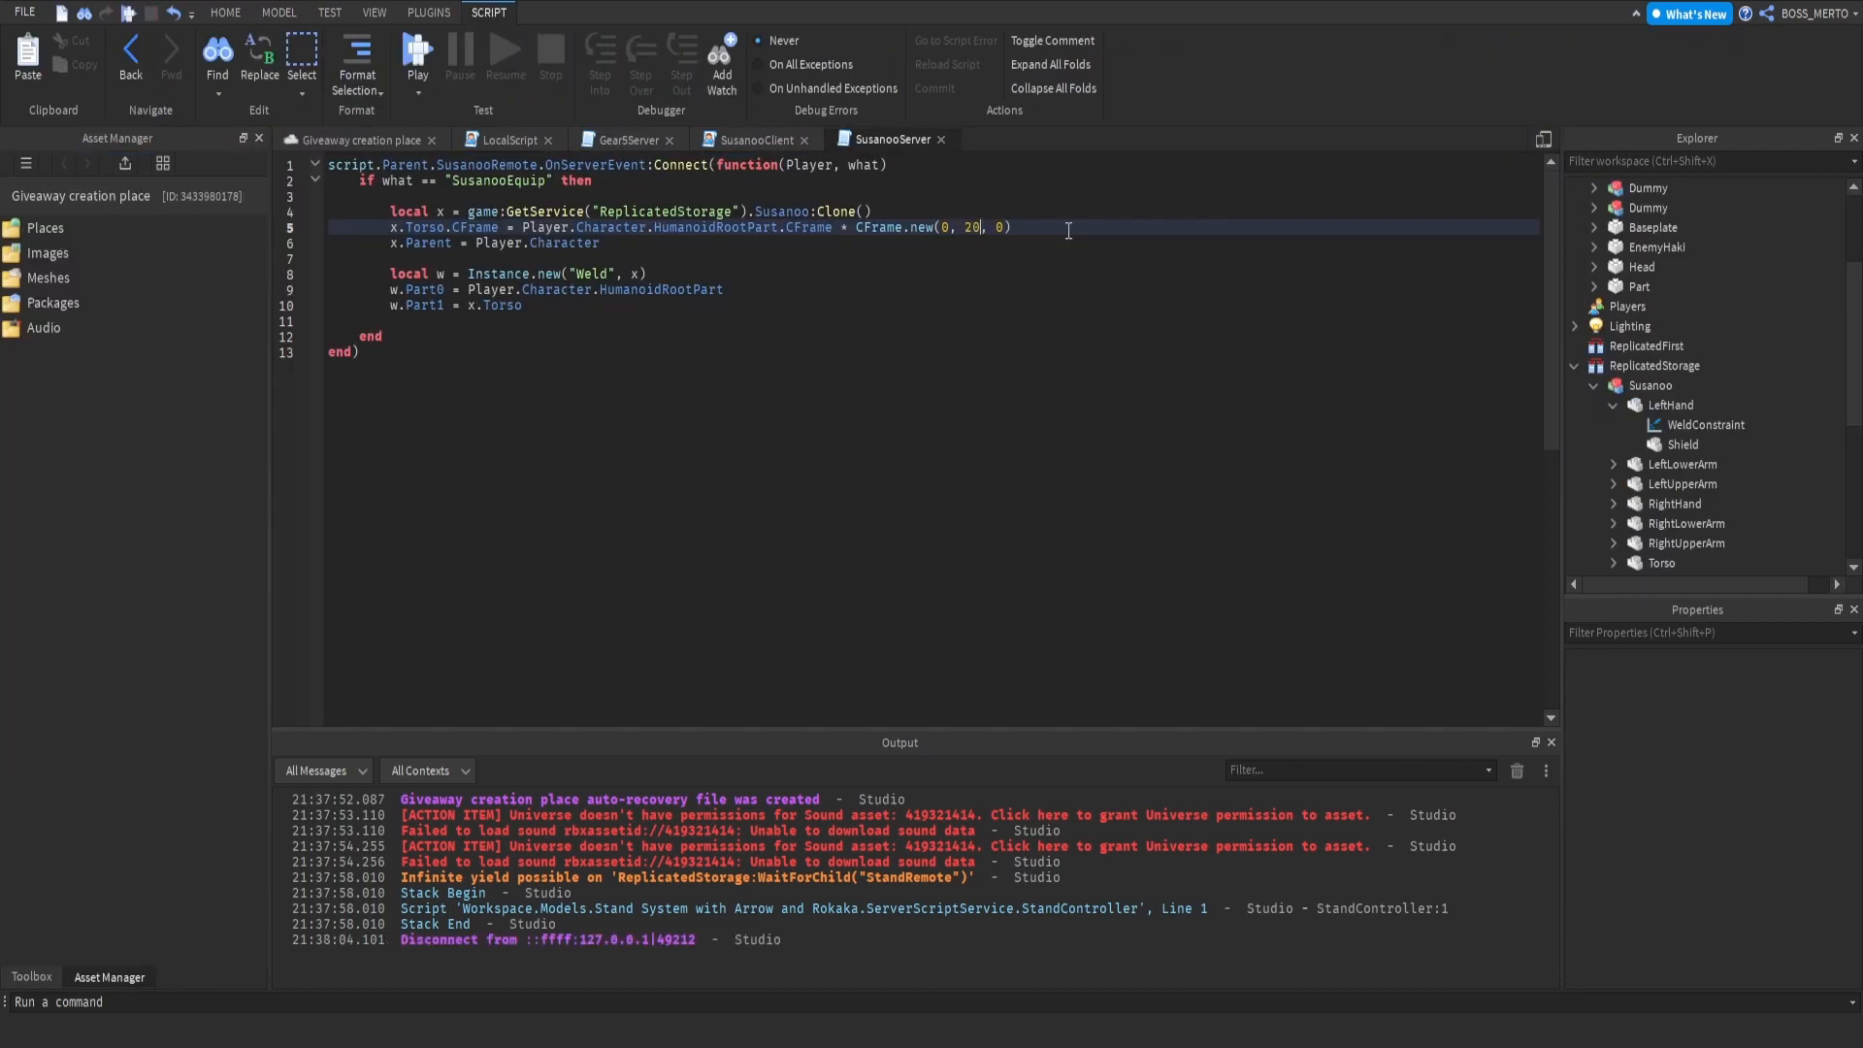
left_click(418, 54)
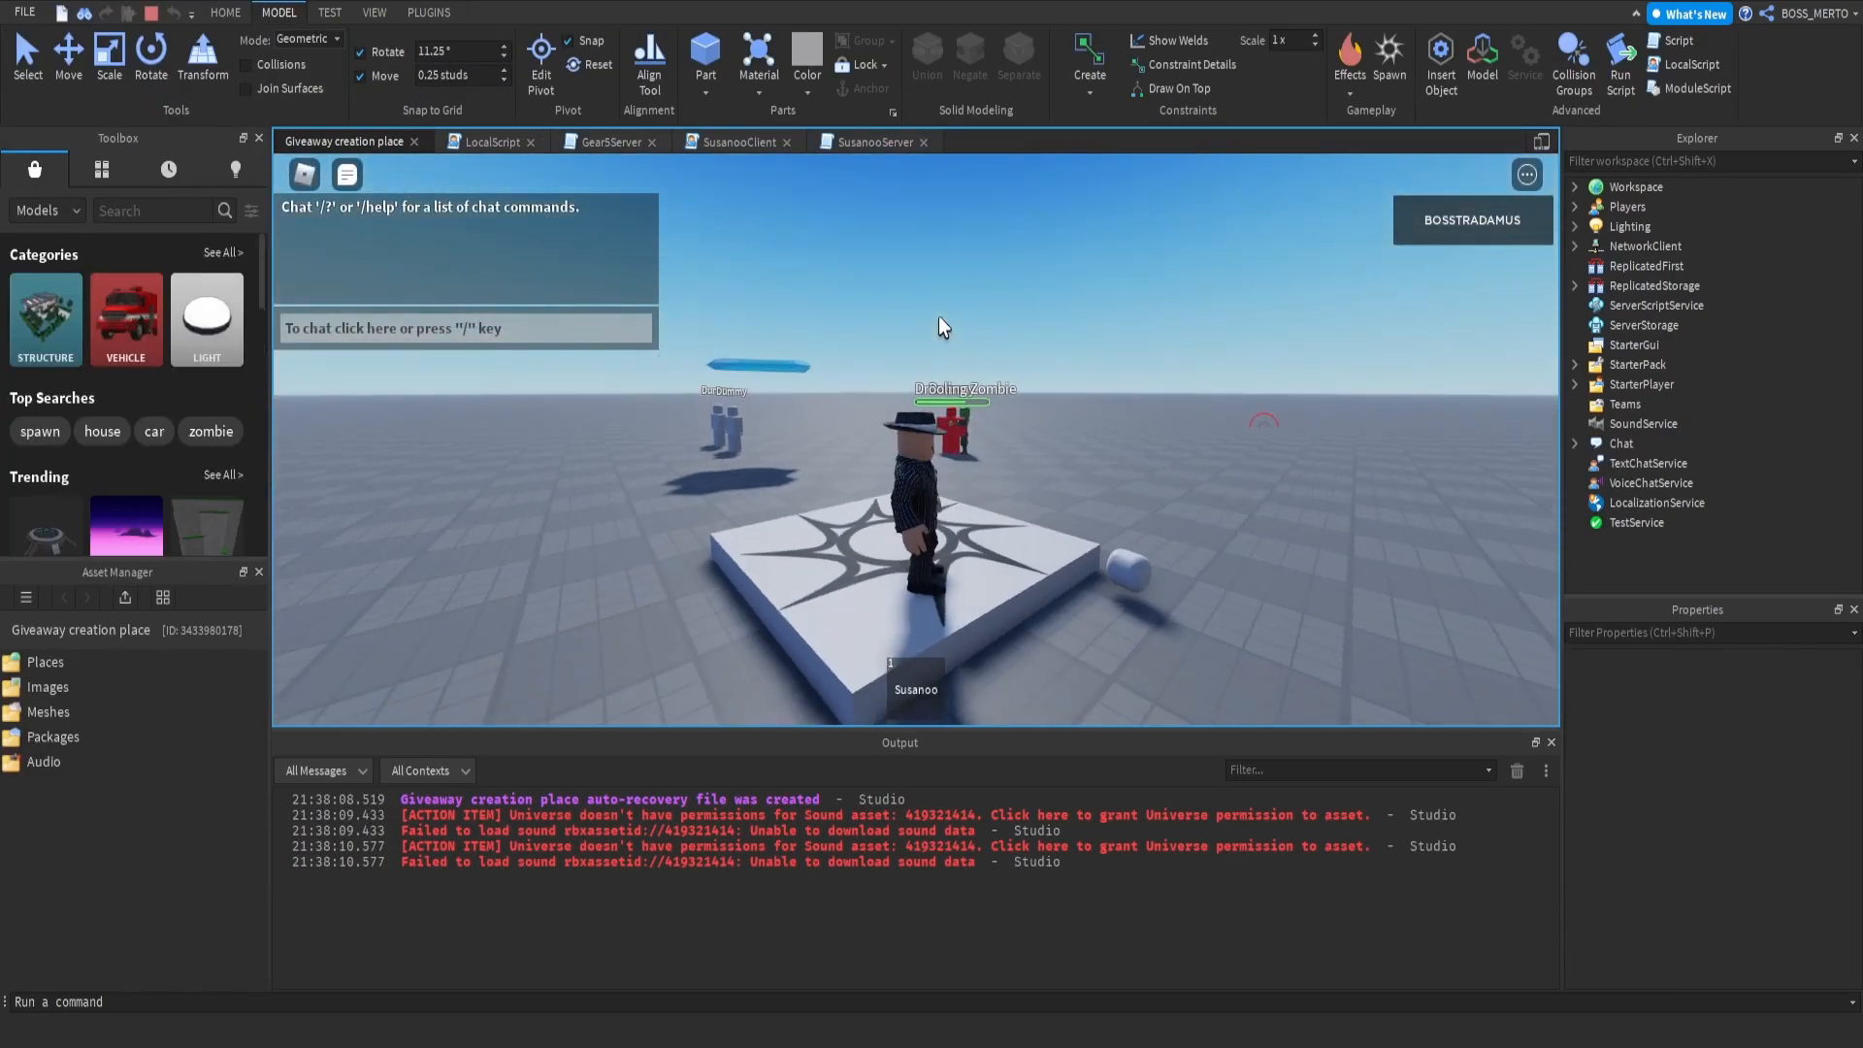
key("1")
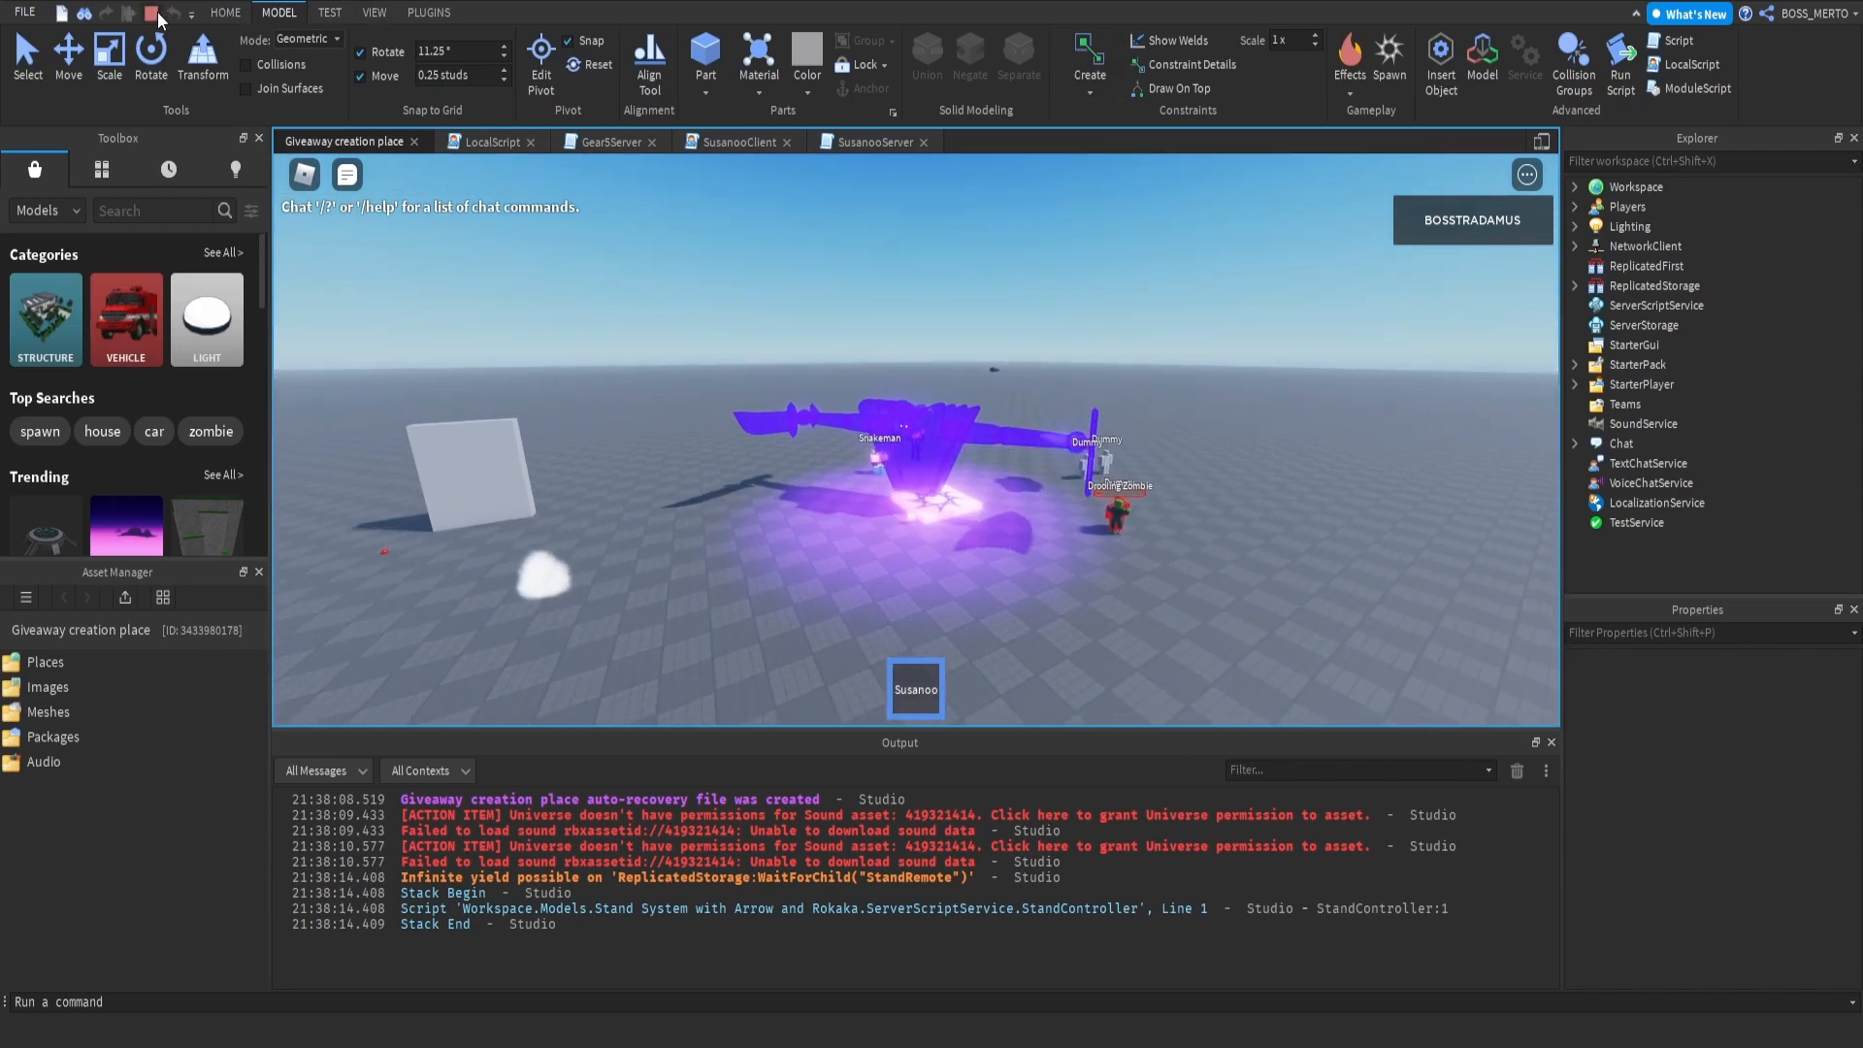
left_click(151, 14)
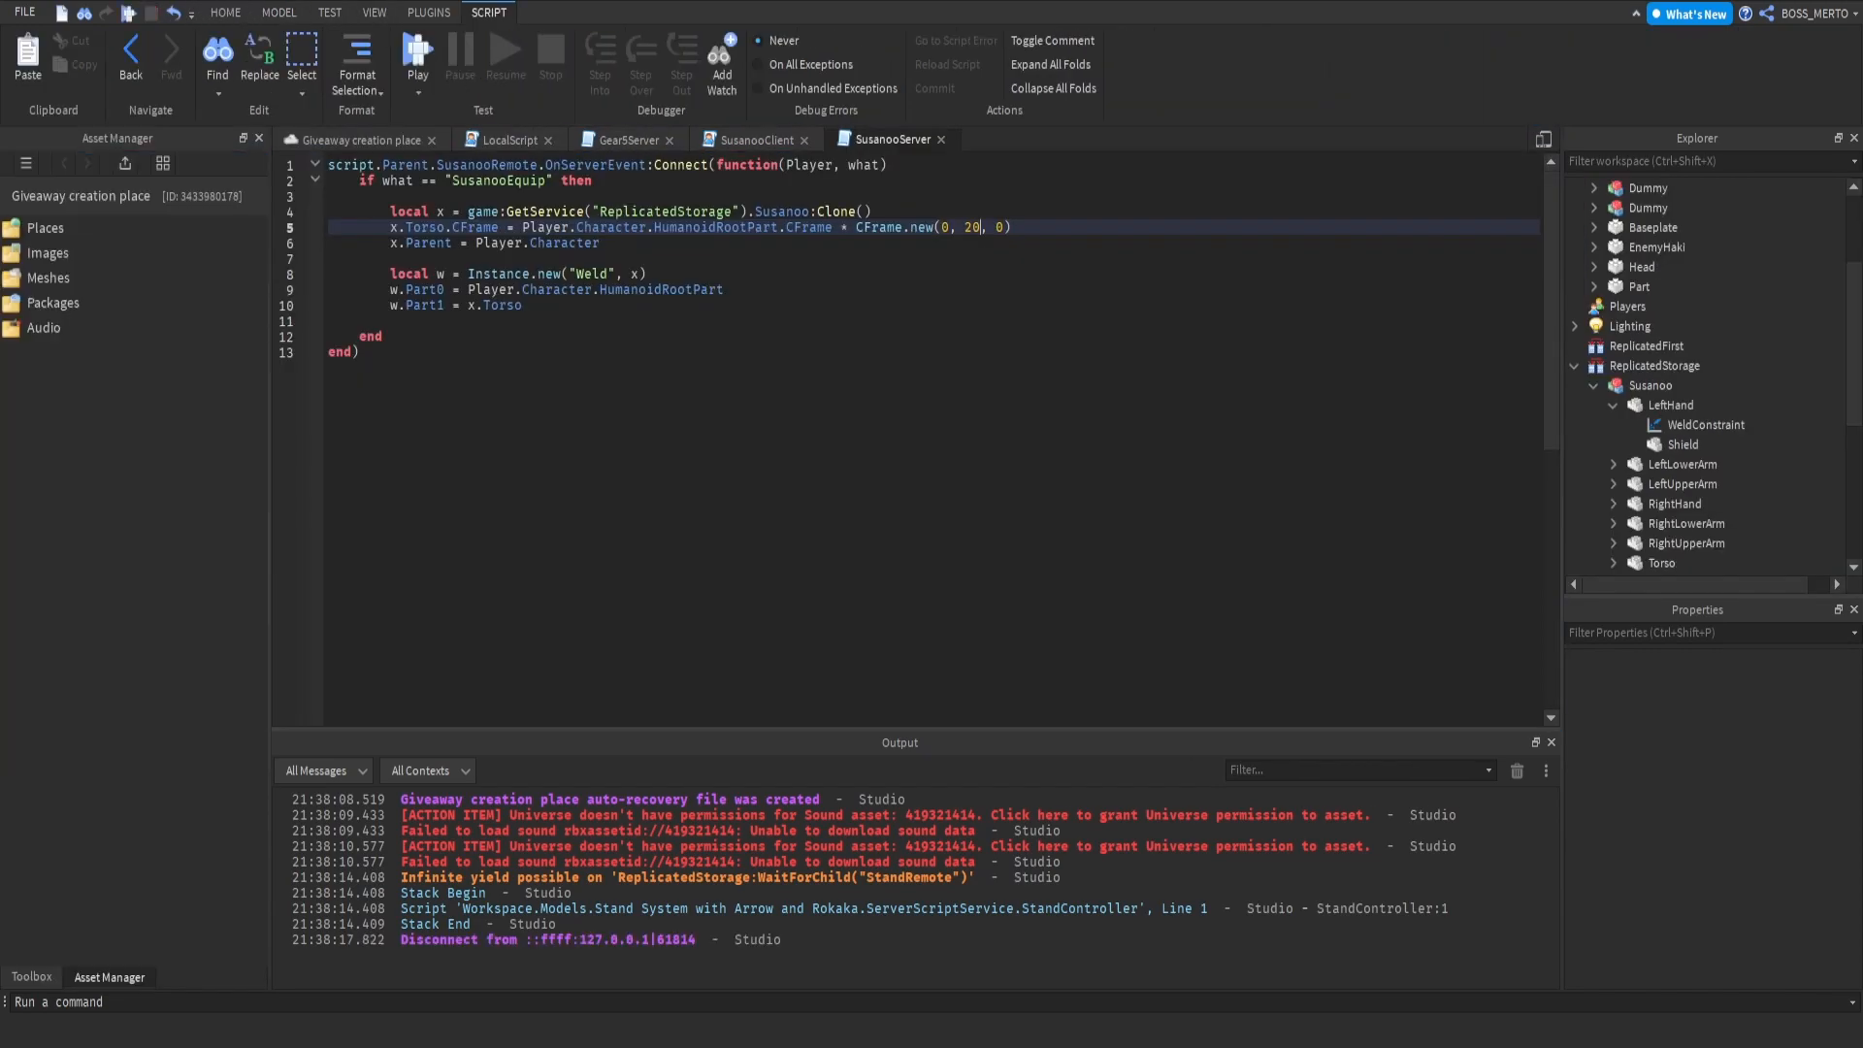
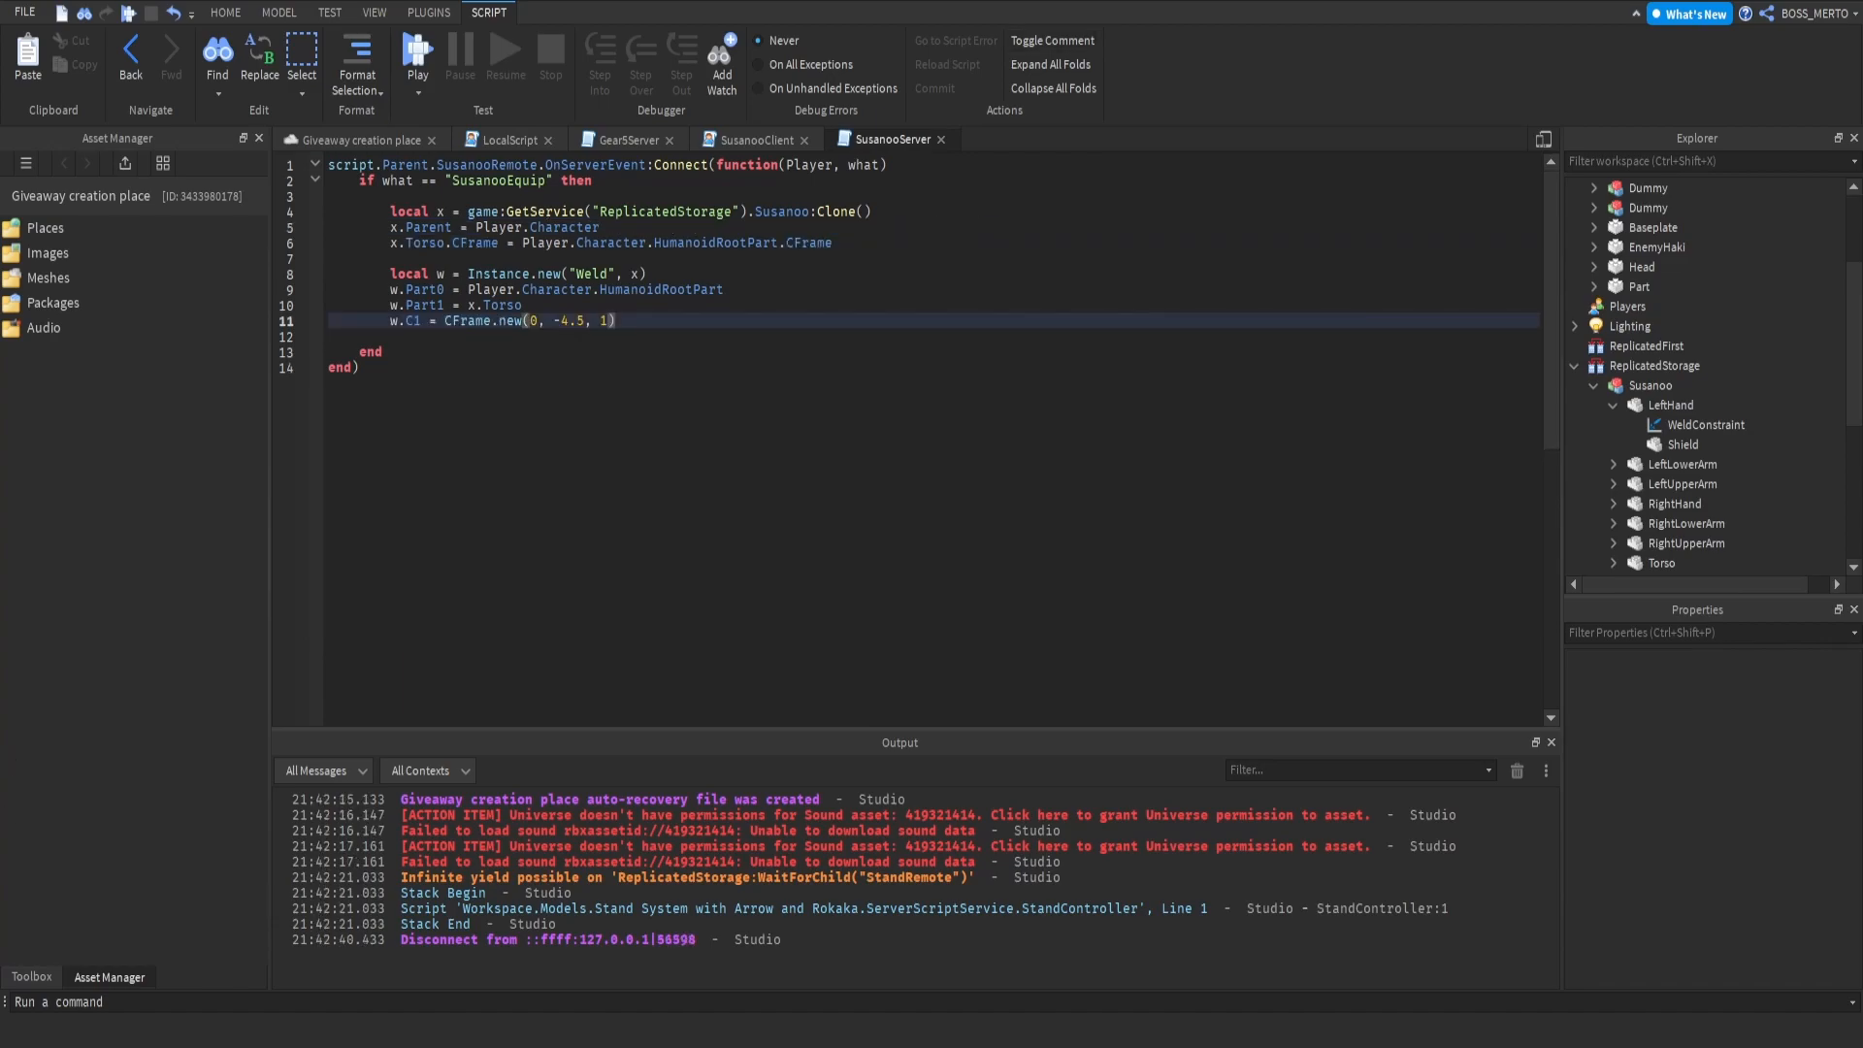
Step: Review the order of the x.Parent and x.Torso.CFrame lines in the SusanooServer script
left_click(500, 257)
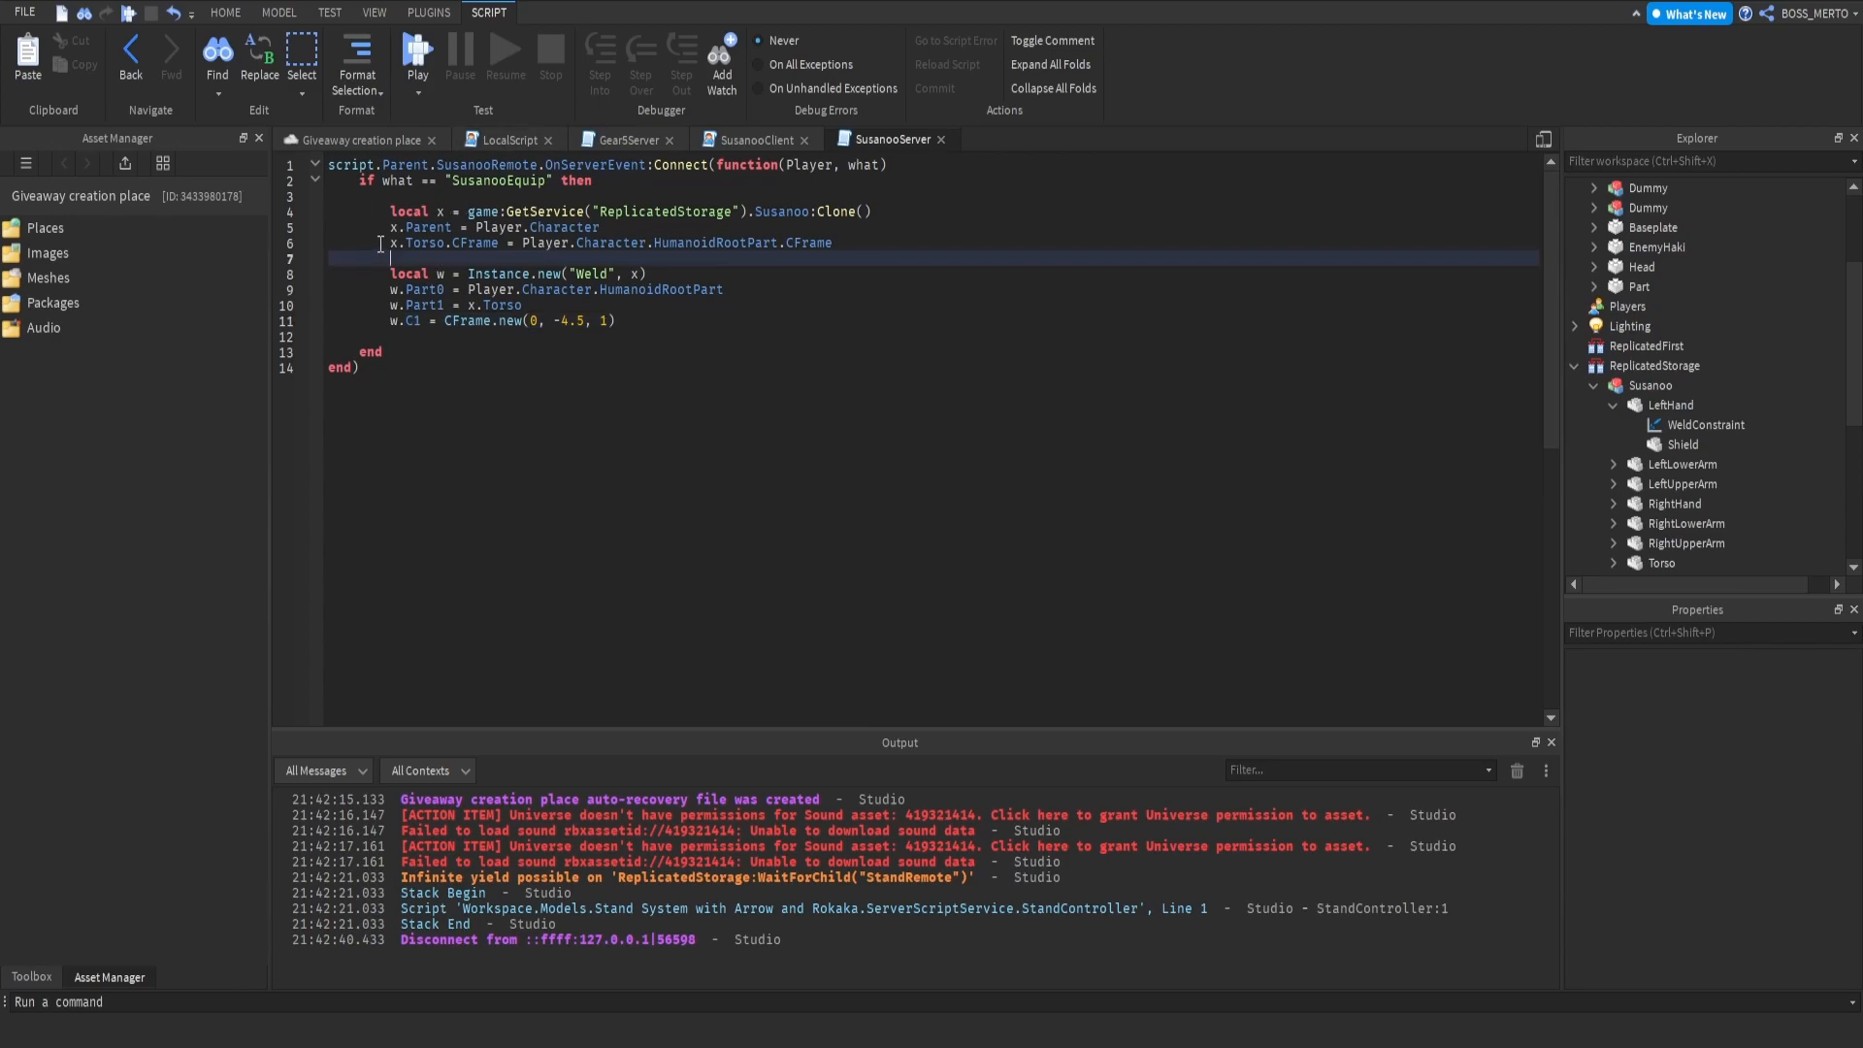
left_click(505, 305)
left_click(542, 260)
left_click_drag(392, 244, 852, 243)
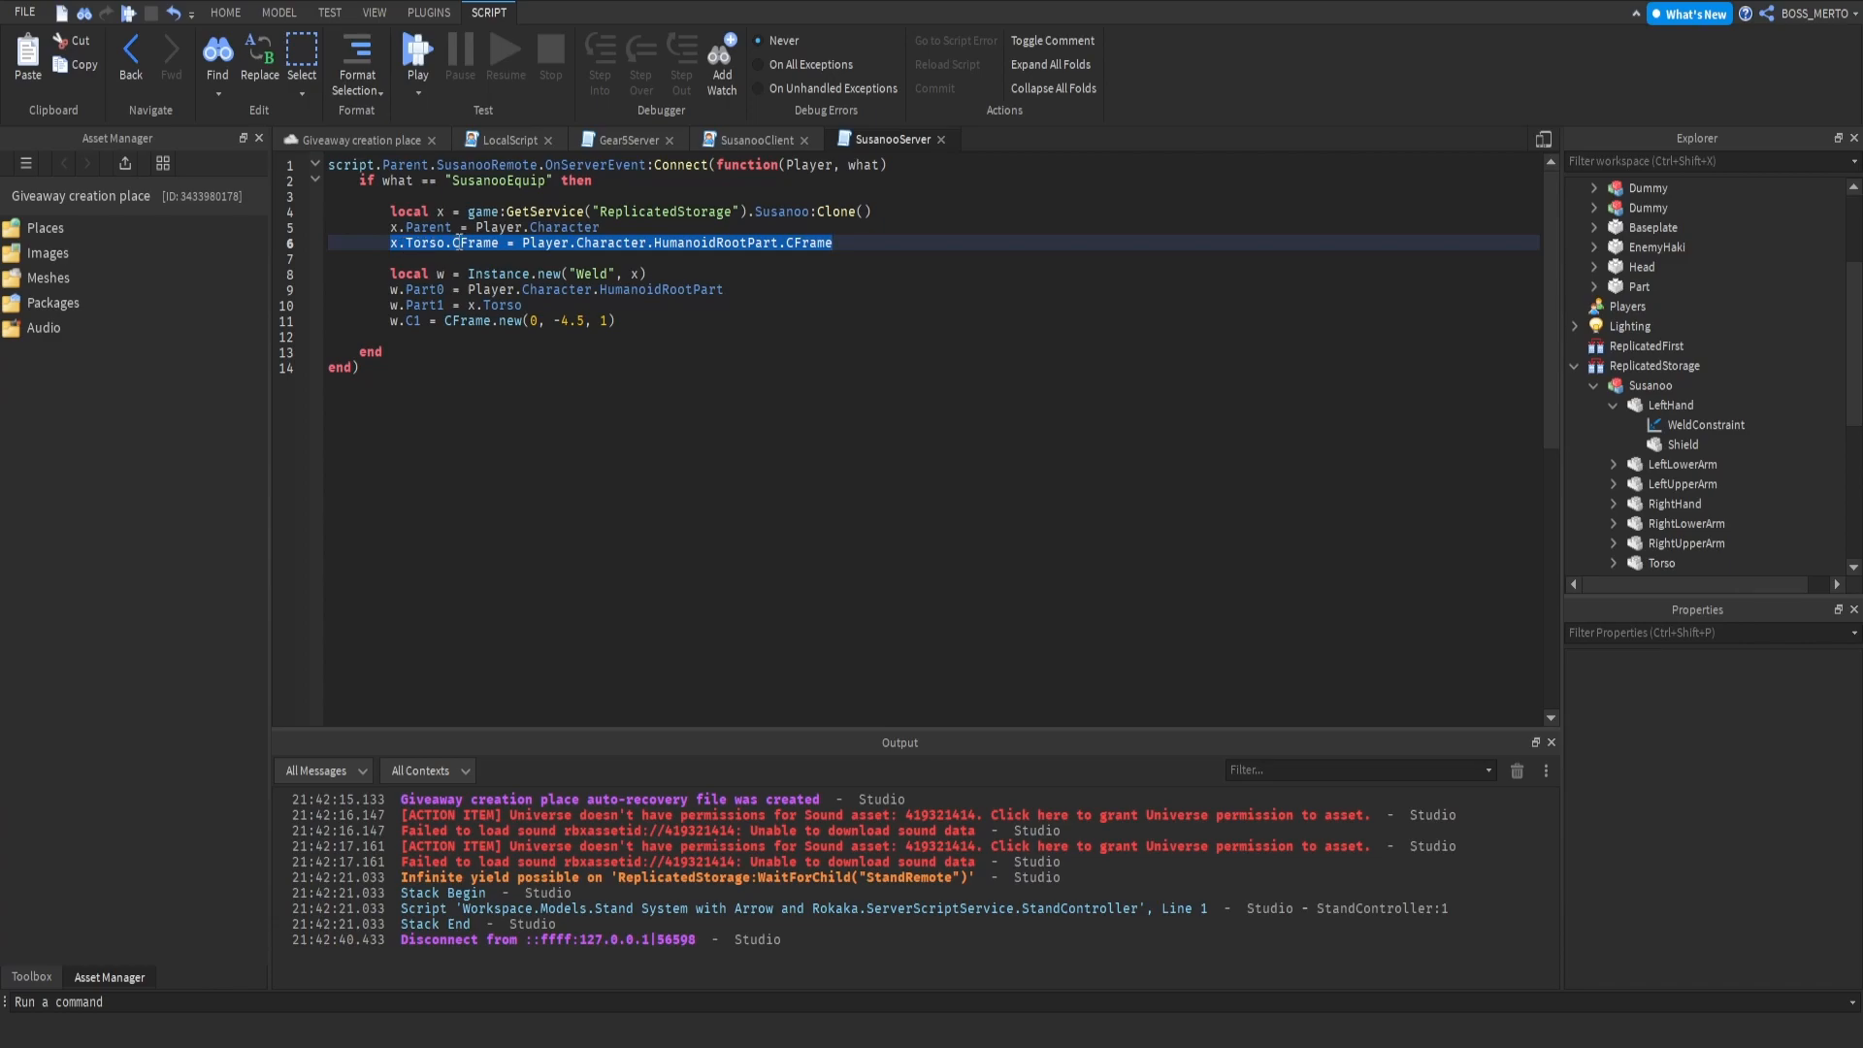
left_click(397, 245)
left_click(393, 227)
left_click_drag(393, 228, 601, 227)
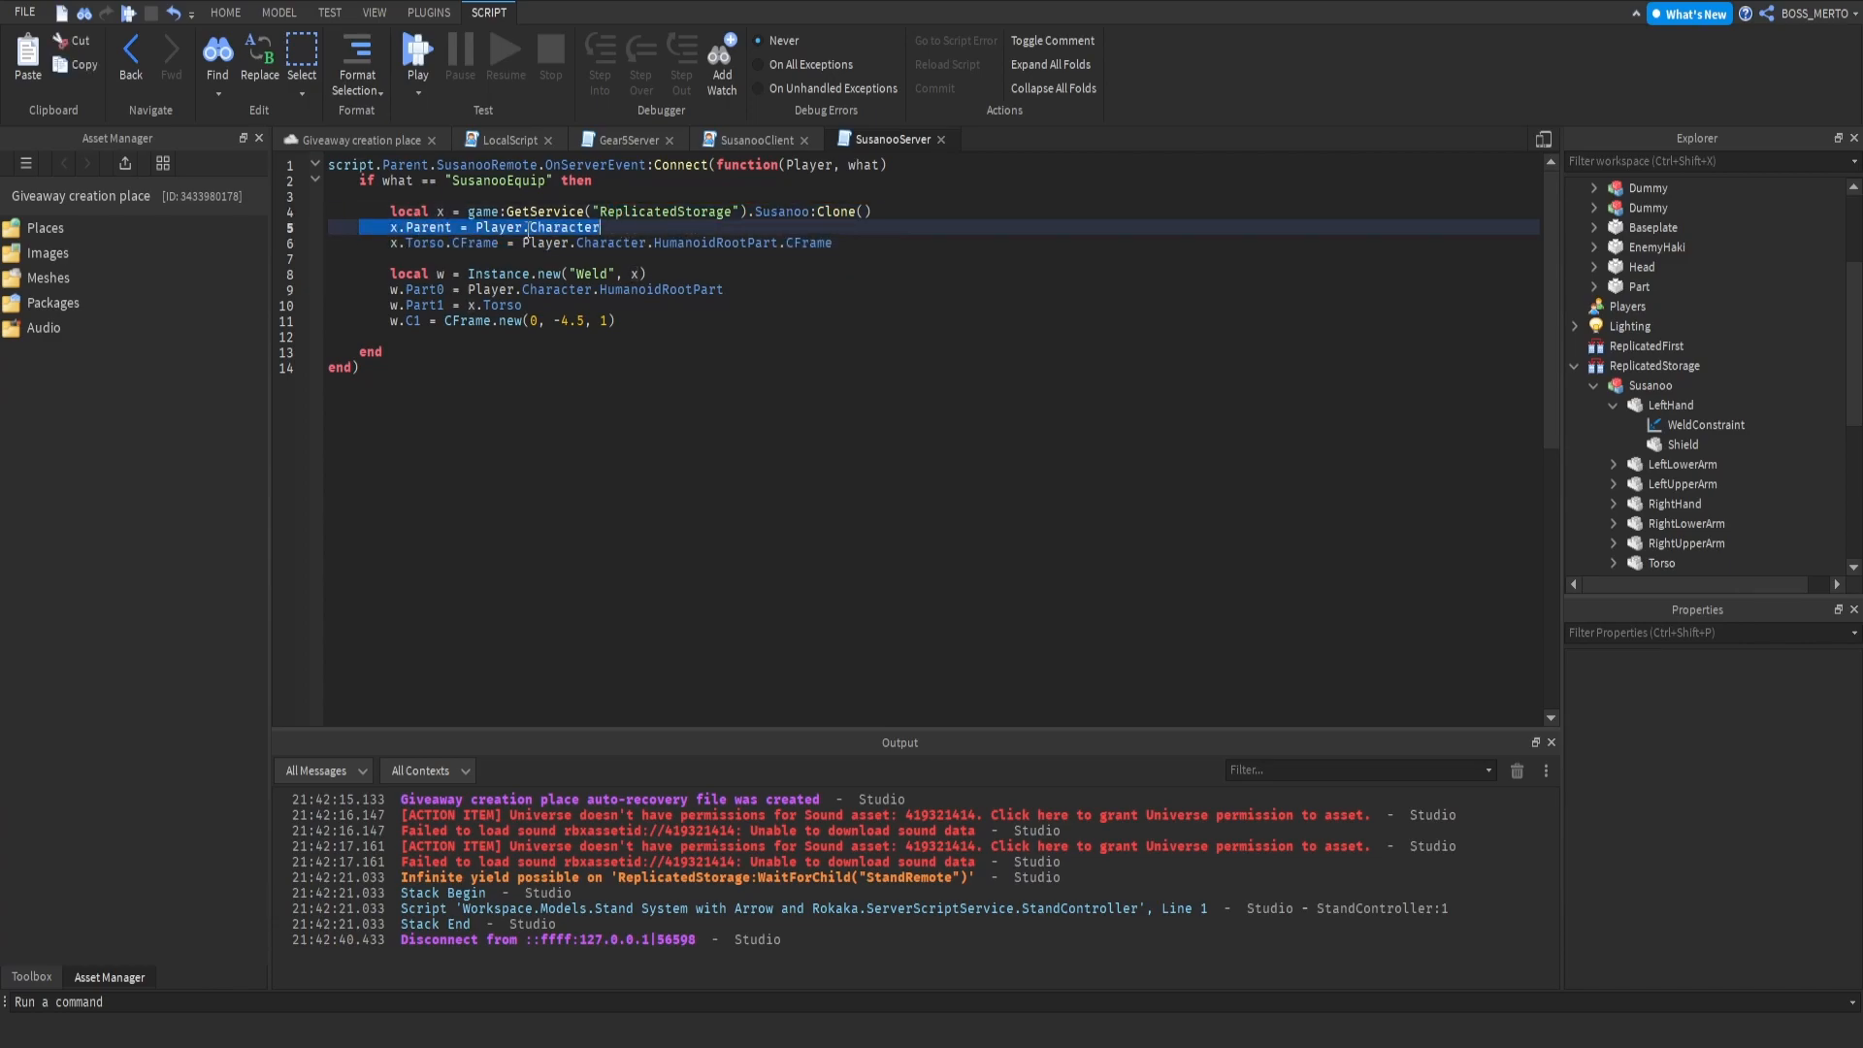
left_click(391, 231)
left_click_drag(391, 231, 832, 242)
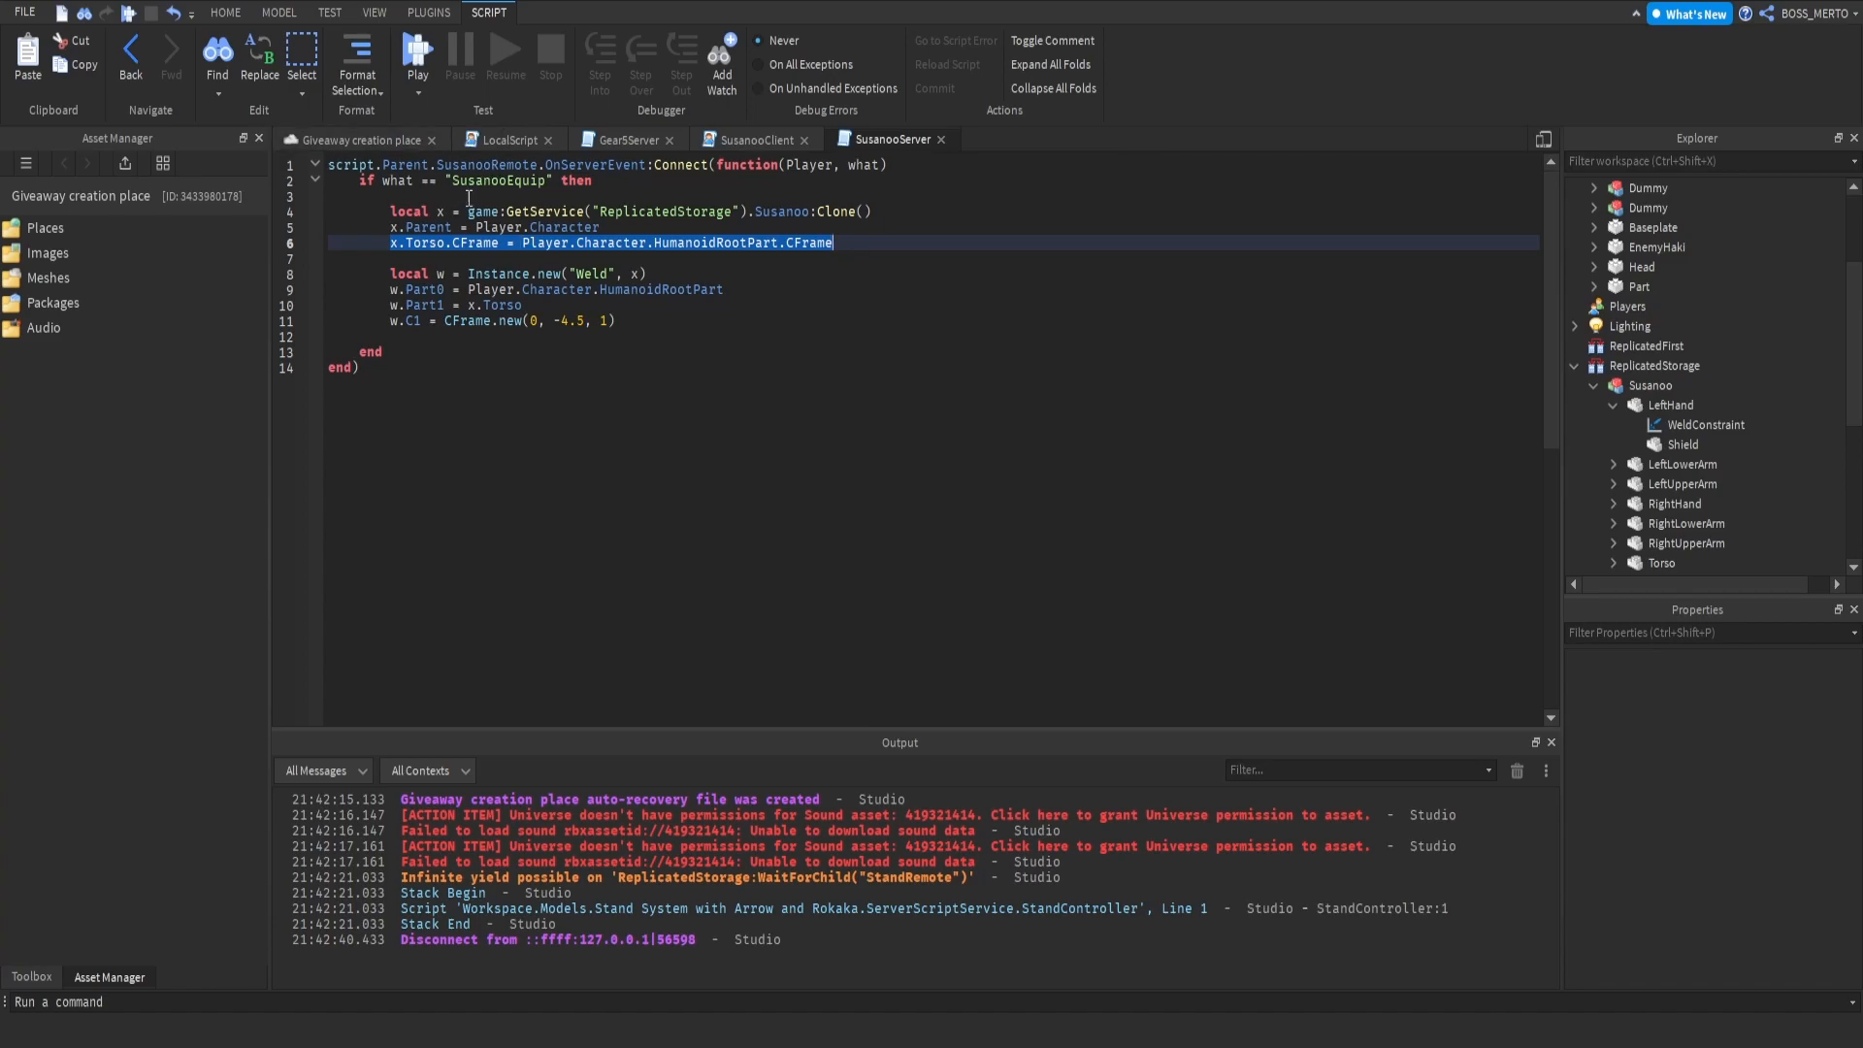
Step: Examine the weld's w.C1 offset line and compare it with the torso's CFrame assignment
left_click_drag(390, 322, 632, 323)
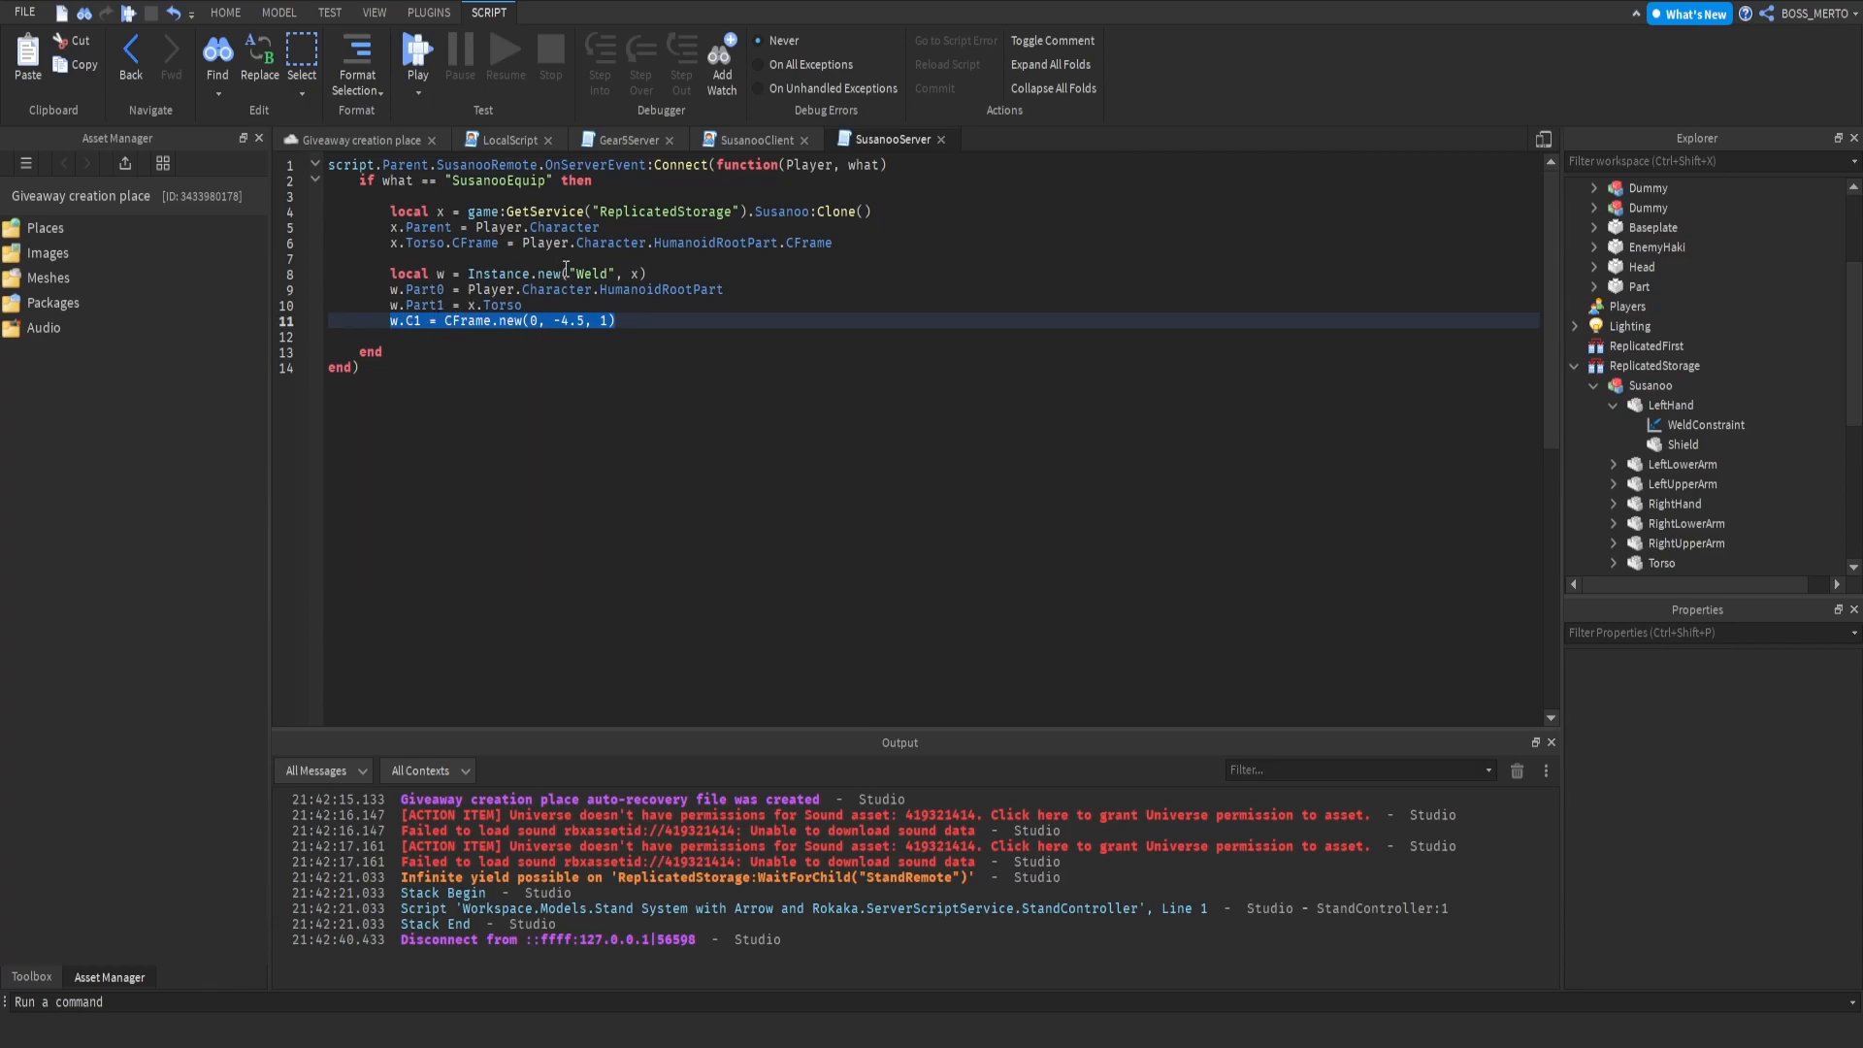
left_click_drag(615, 321, 525, 322)
left_click(543, 327)
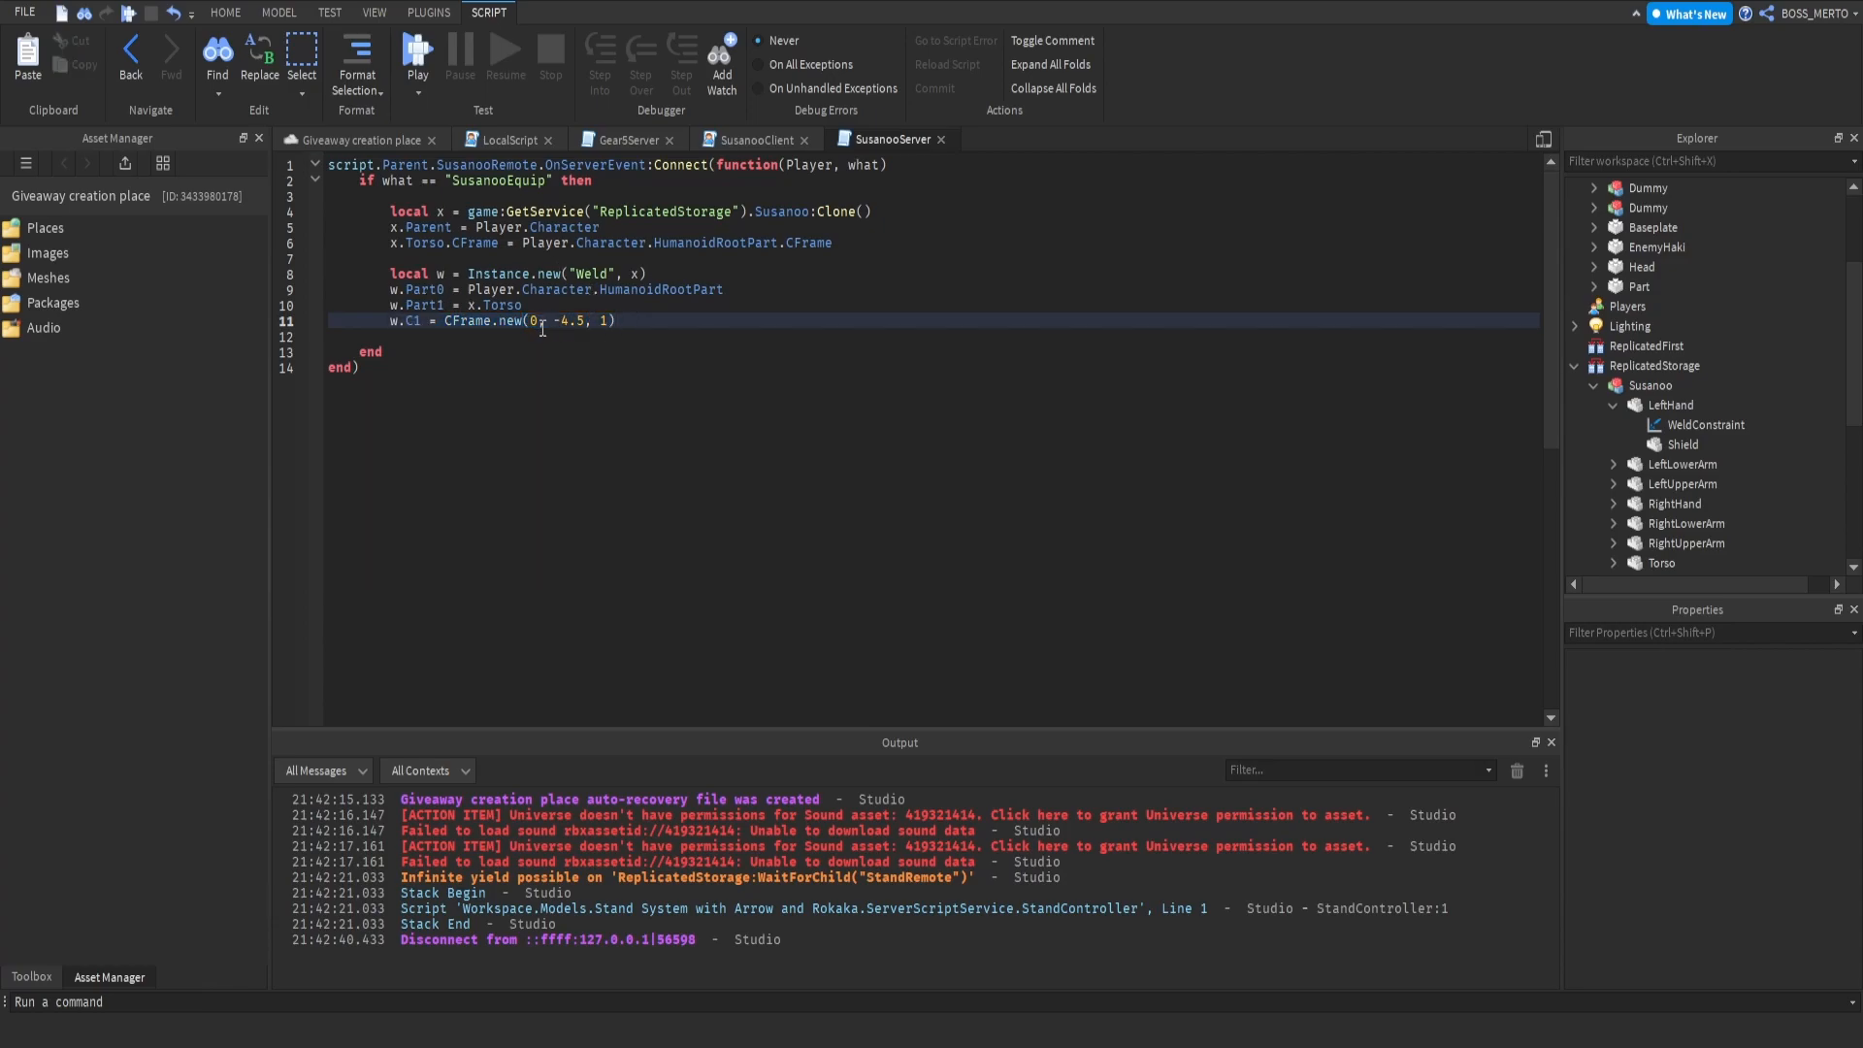
left_click(473, 250)
left_click_drag(522, 242, 833, 242)
left_click(621, 321)
left_click_drag(621, 322, 444, 321)
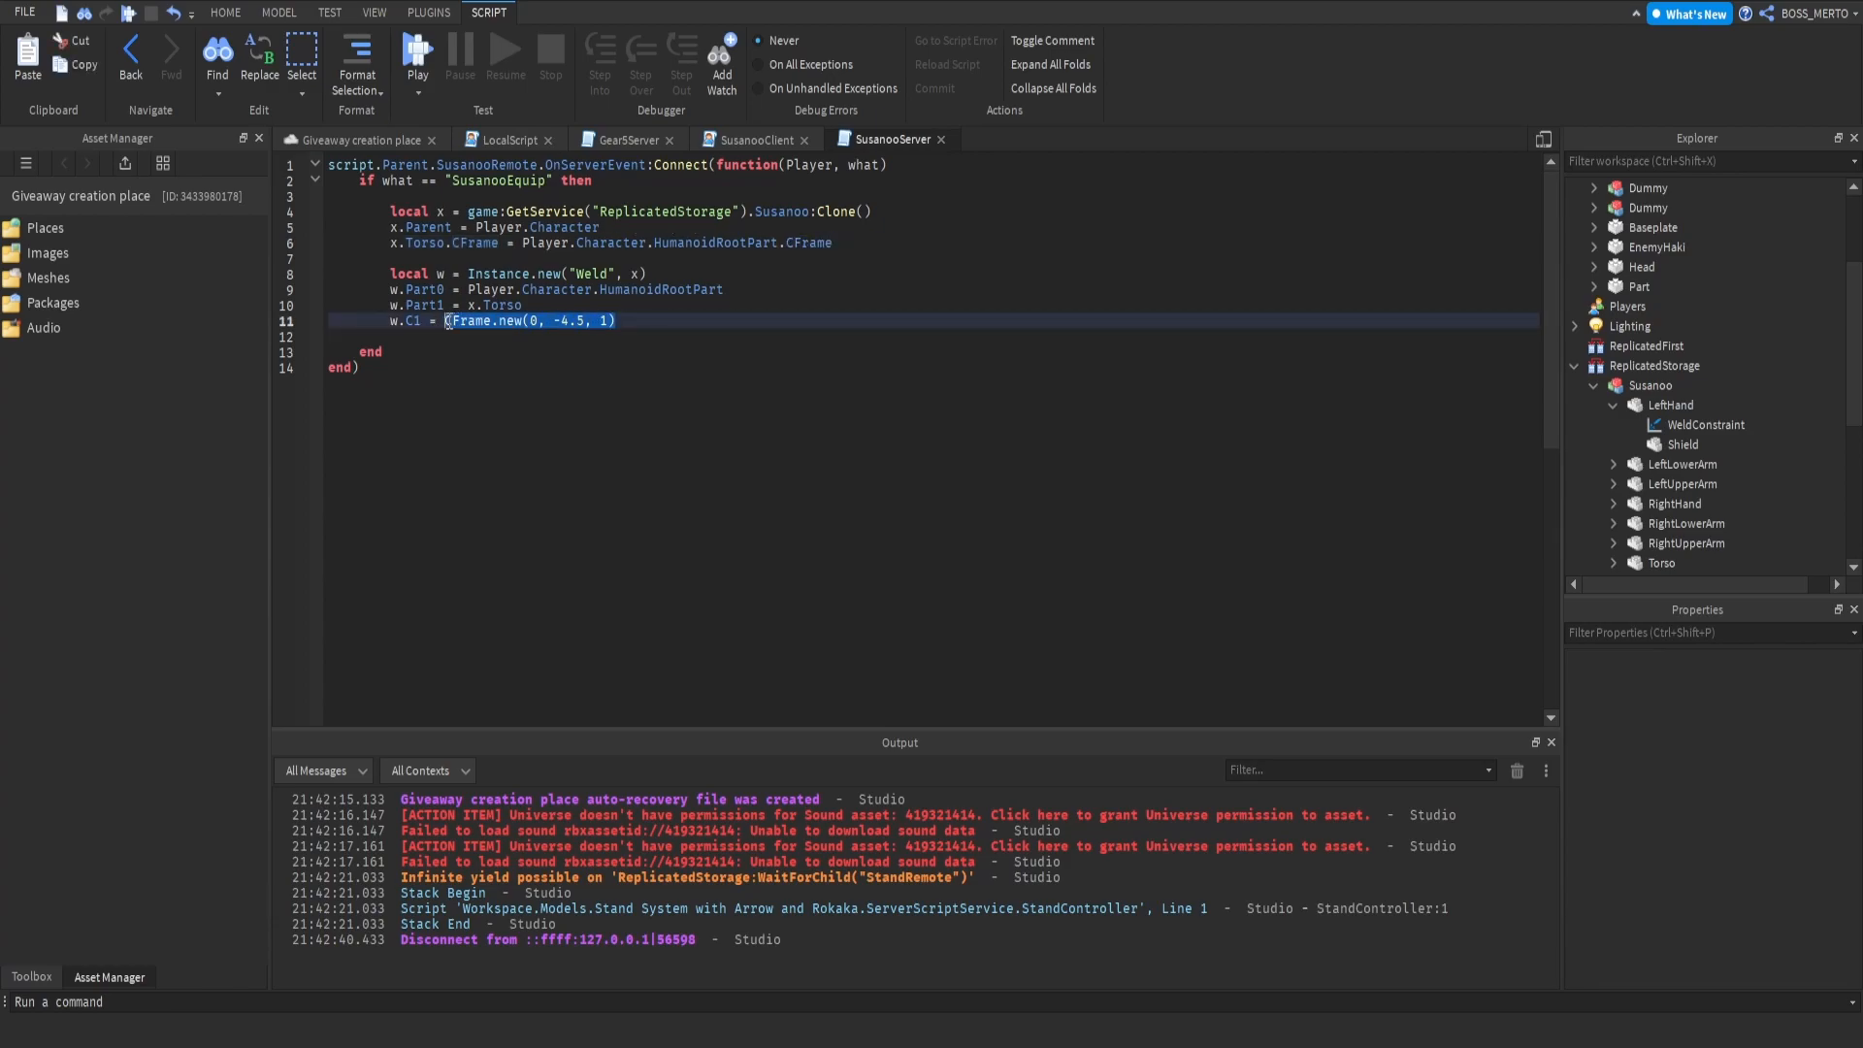
Step: Playtest the weld offset by equipping the Susanoo tool and moving the character, view the model from farther away, and stop the test
left_click(418, 51)
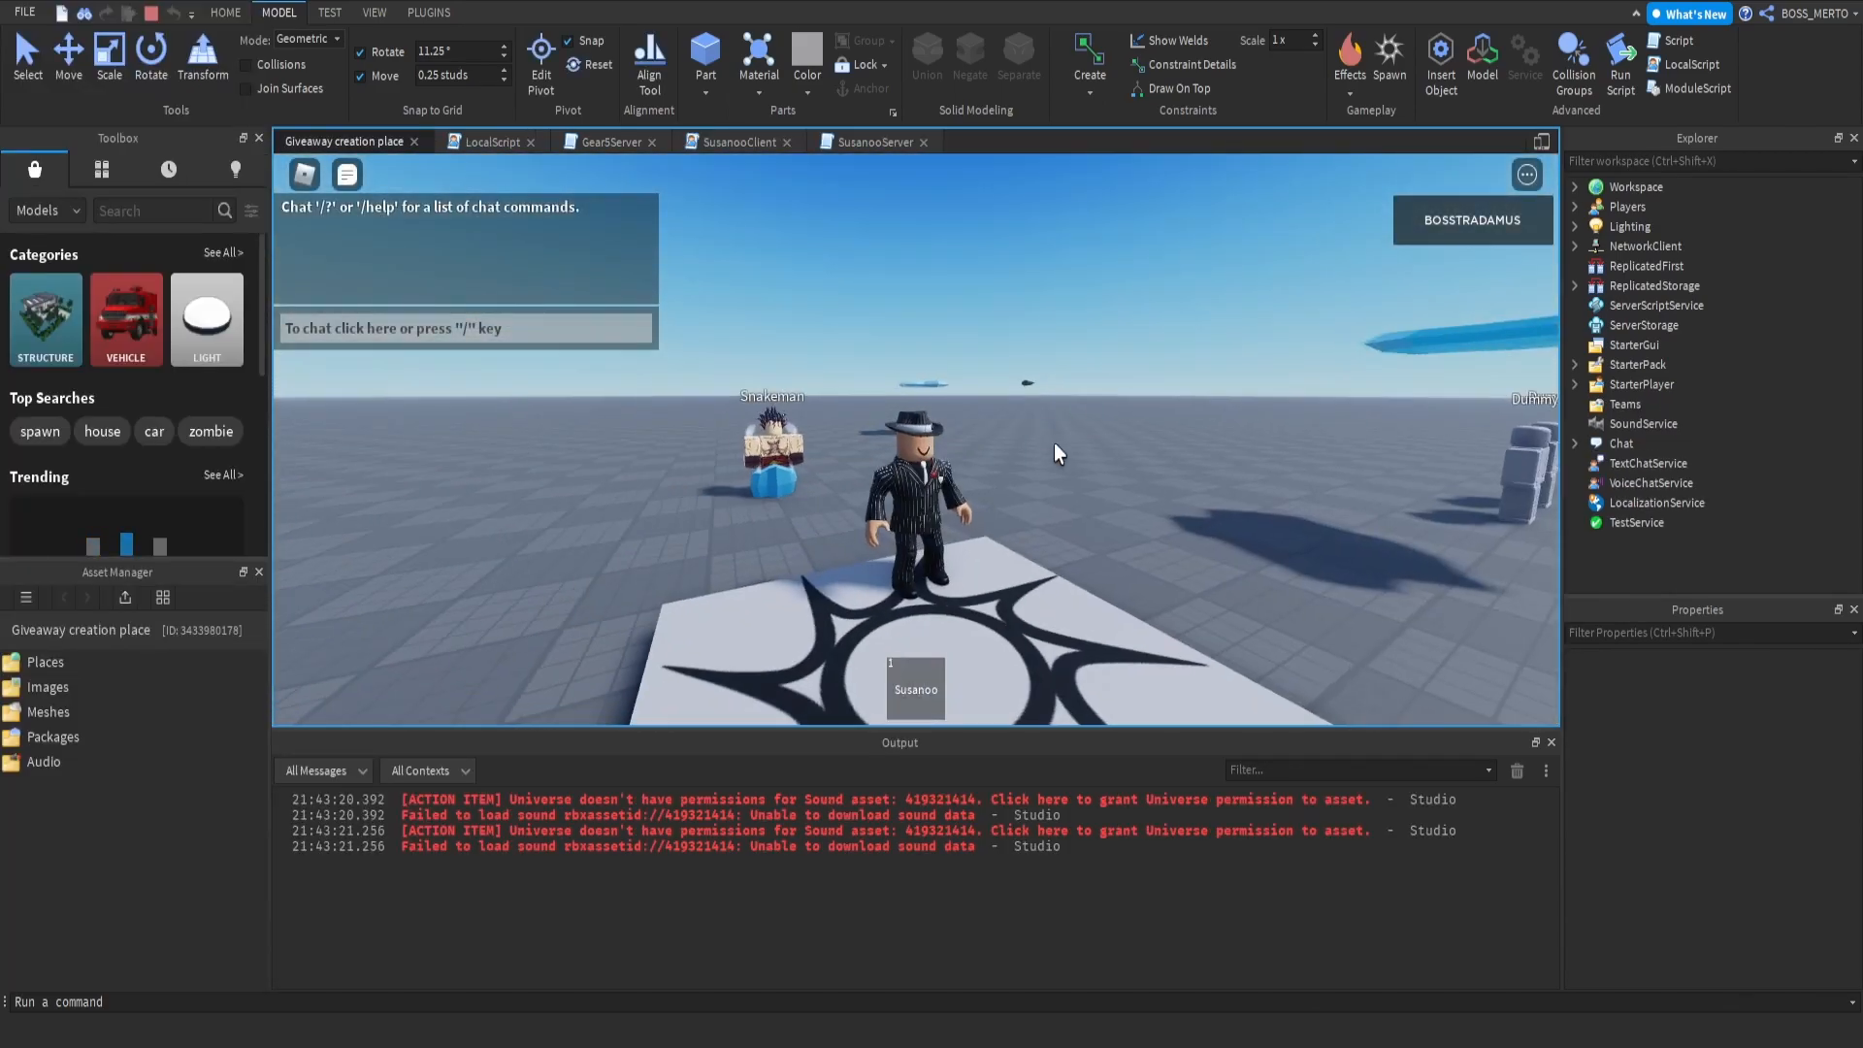
key("1")
left_click(1054, 443)
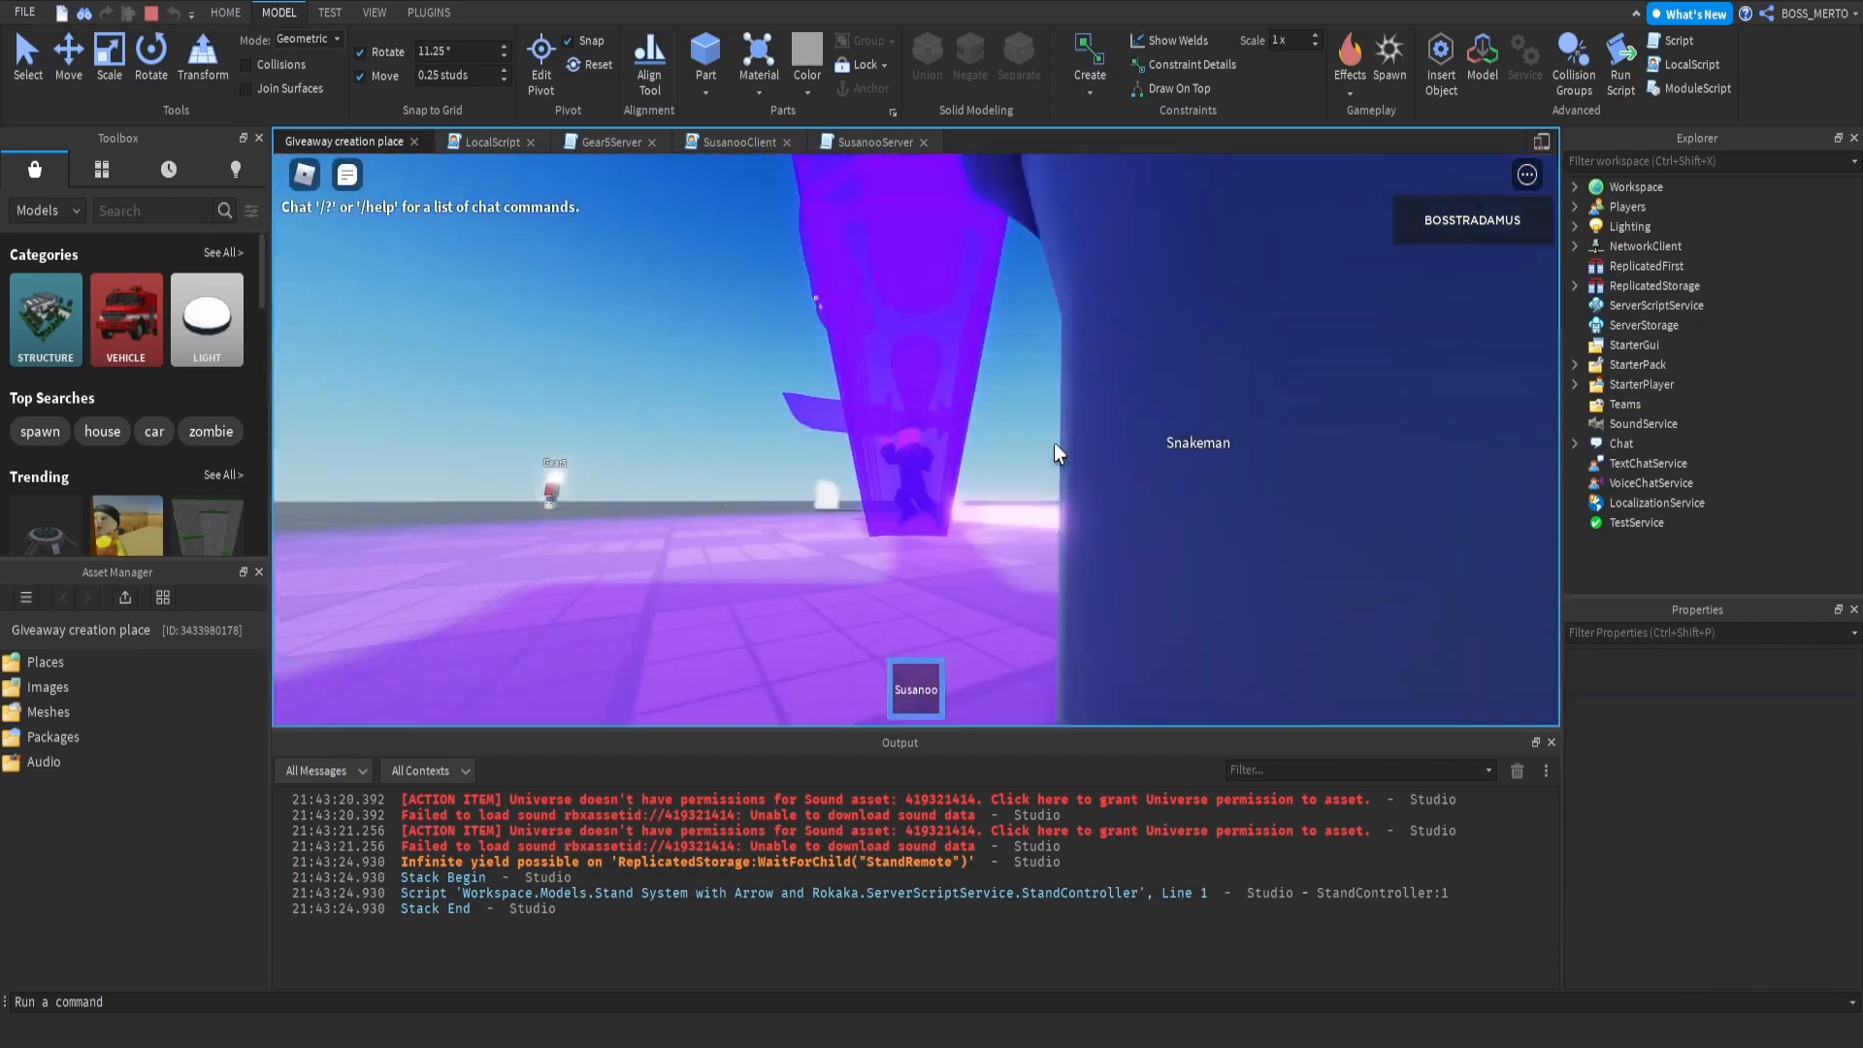
key("s")
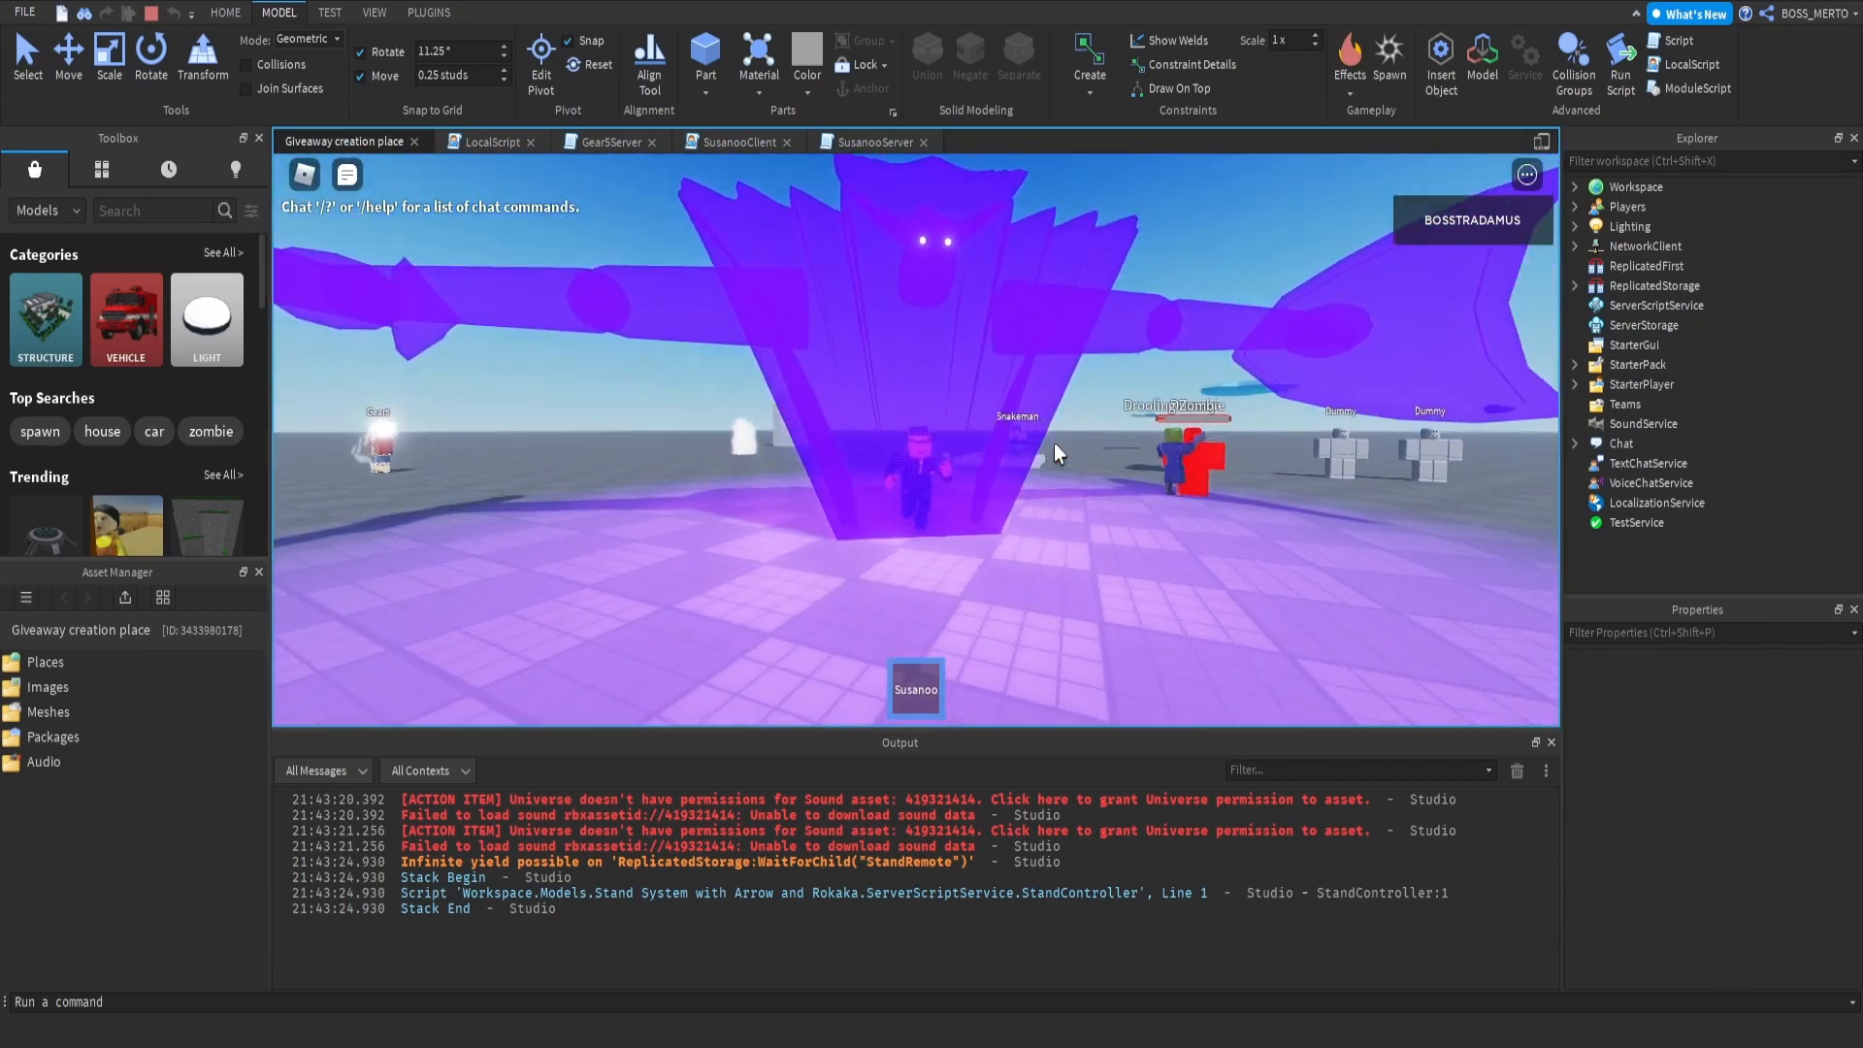
right_click_drag(1054, 443, 1053, 442)
scroll(1054, 443, "down", 4)
left_click(1056, 442)
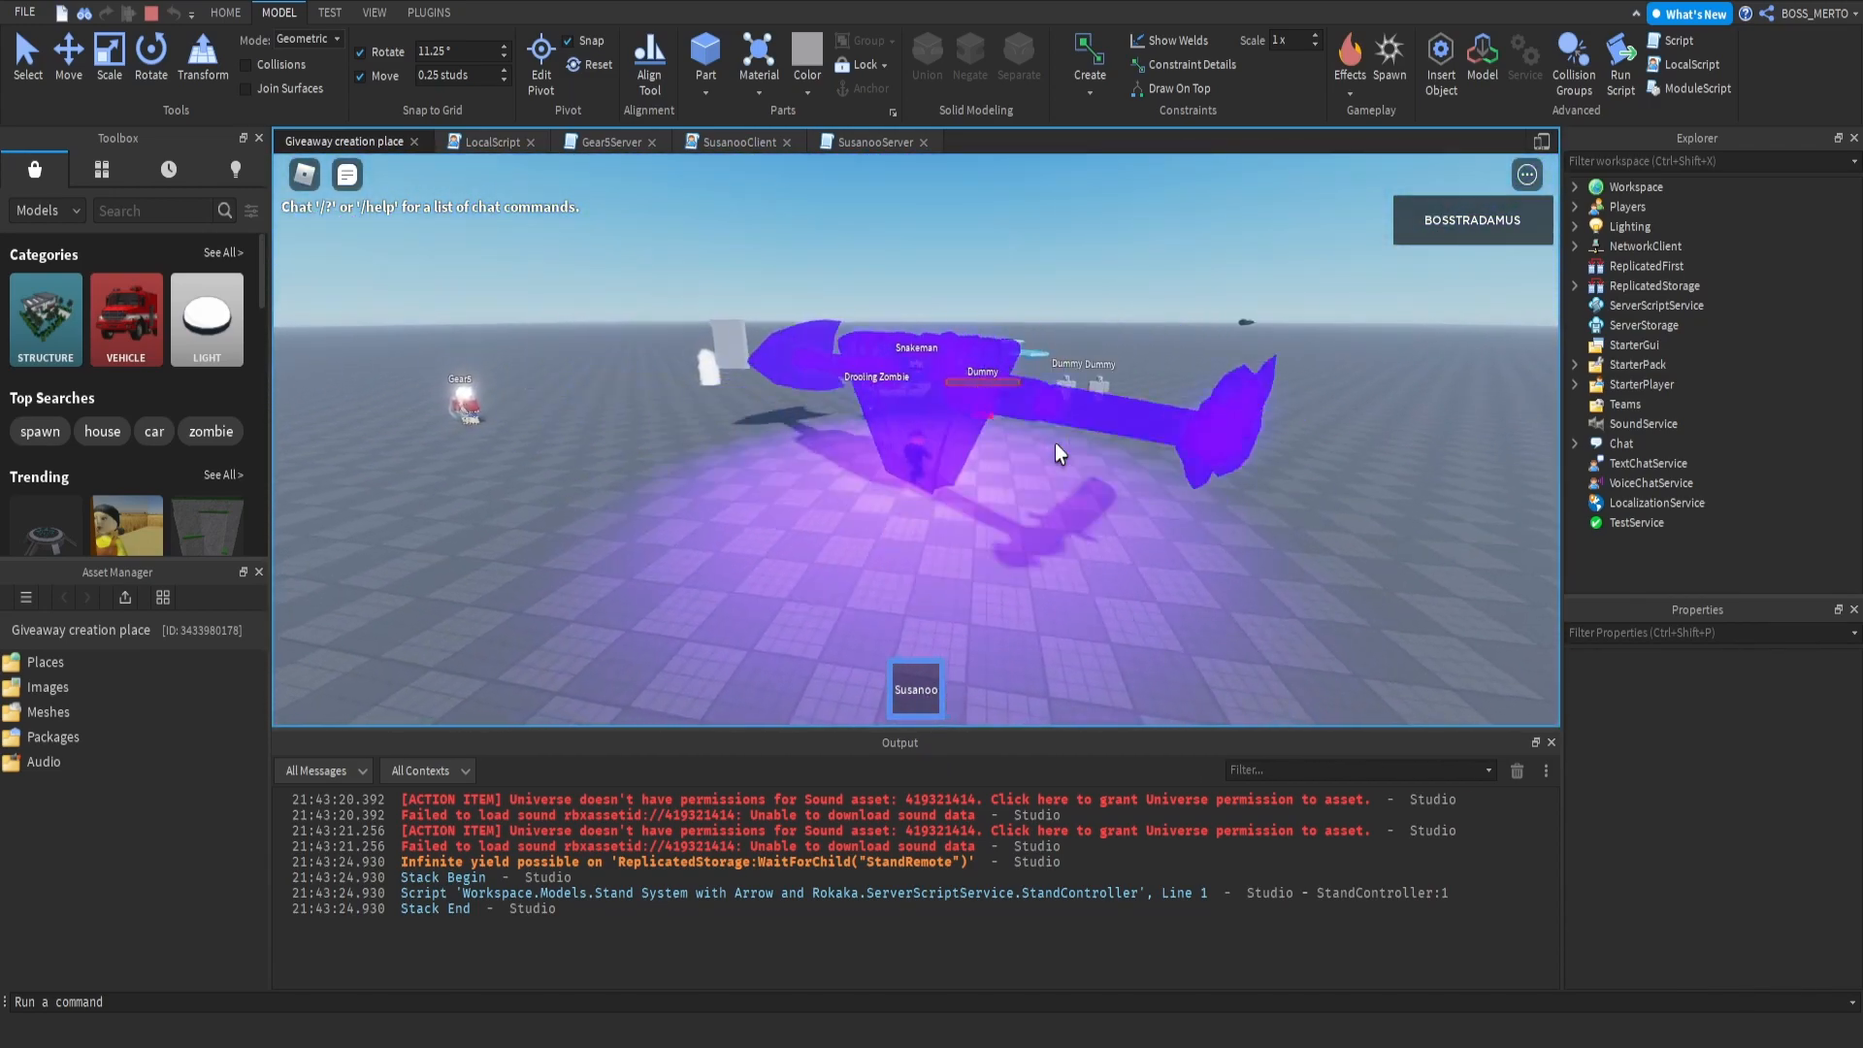
left_click(1056, 442)
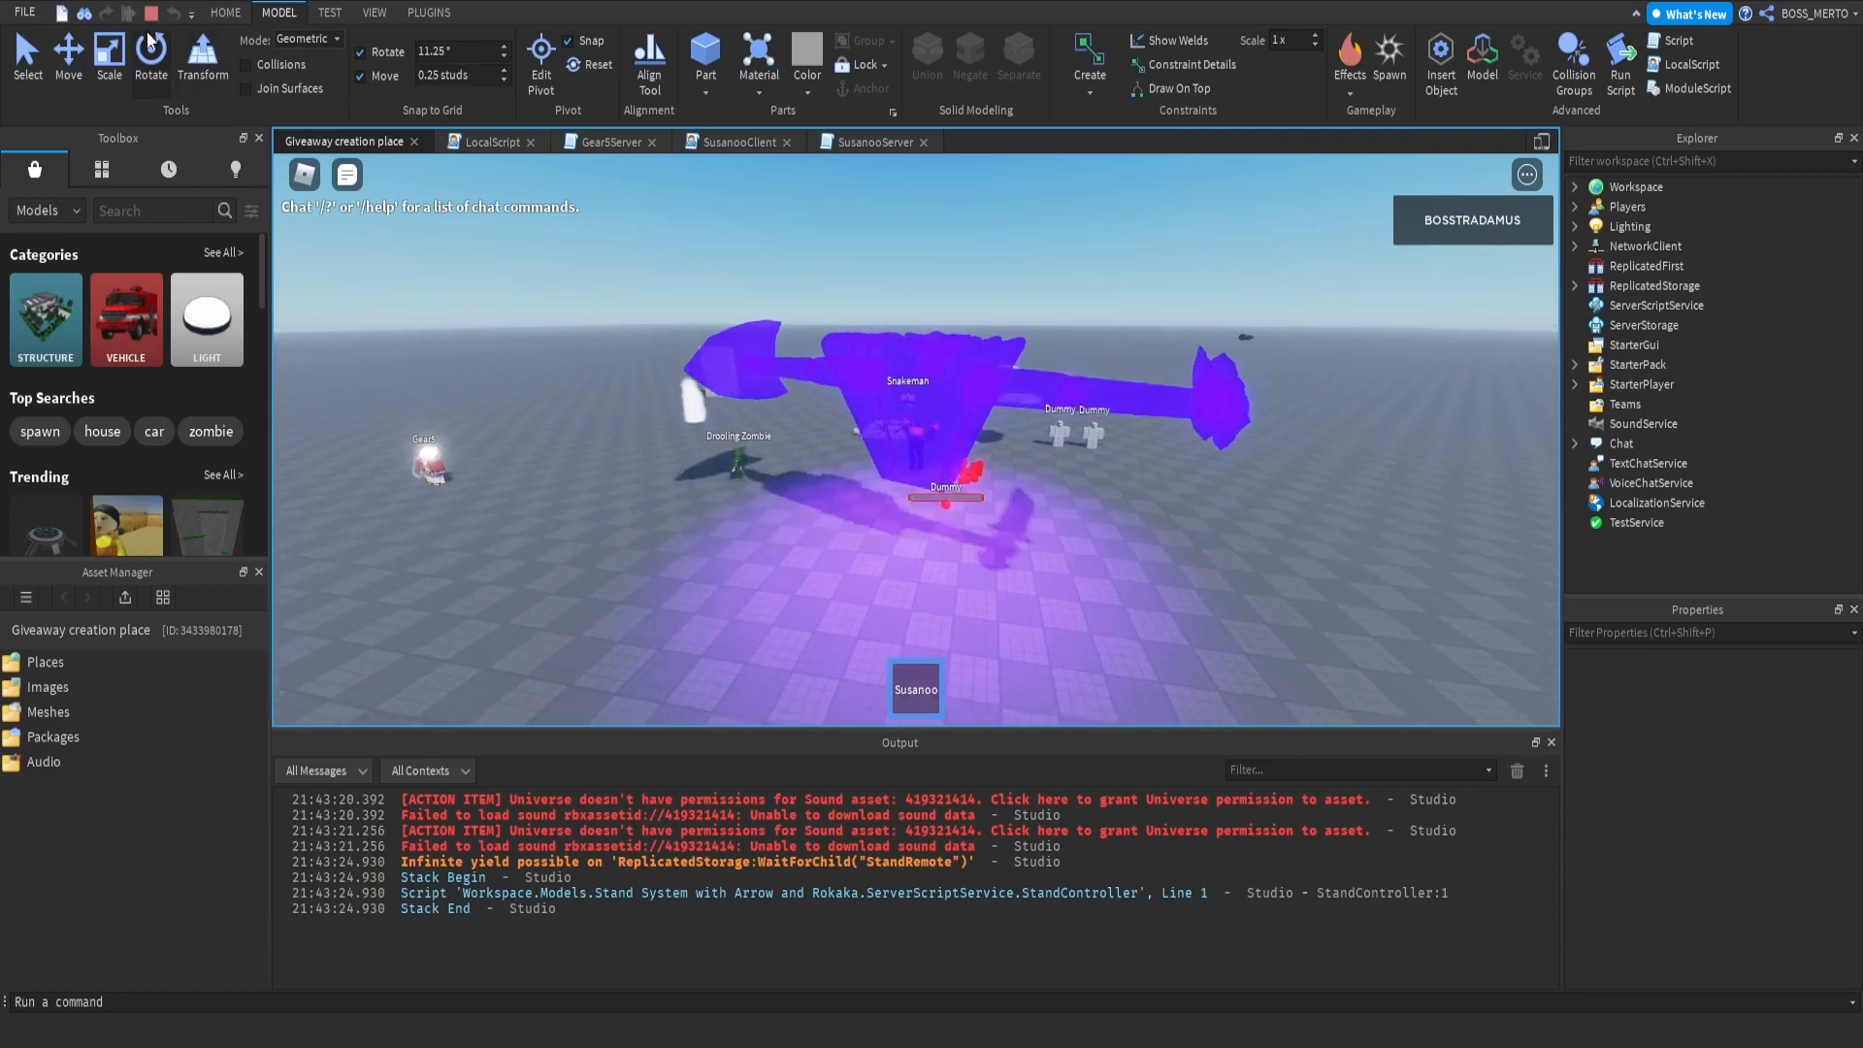
left_click(148, 14)
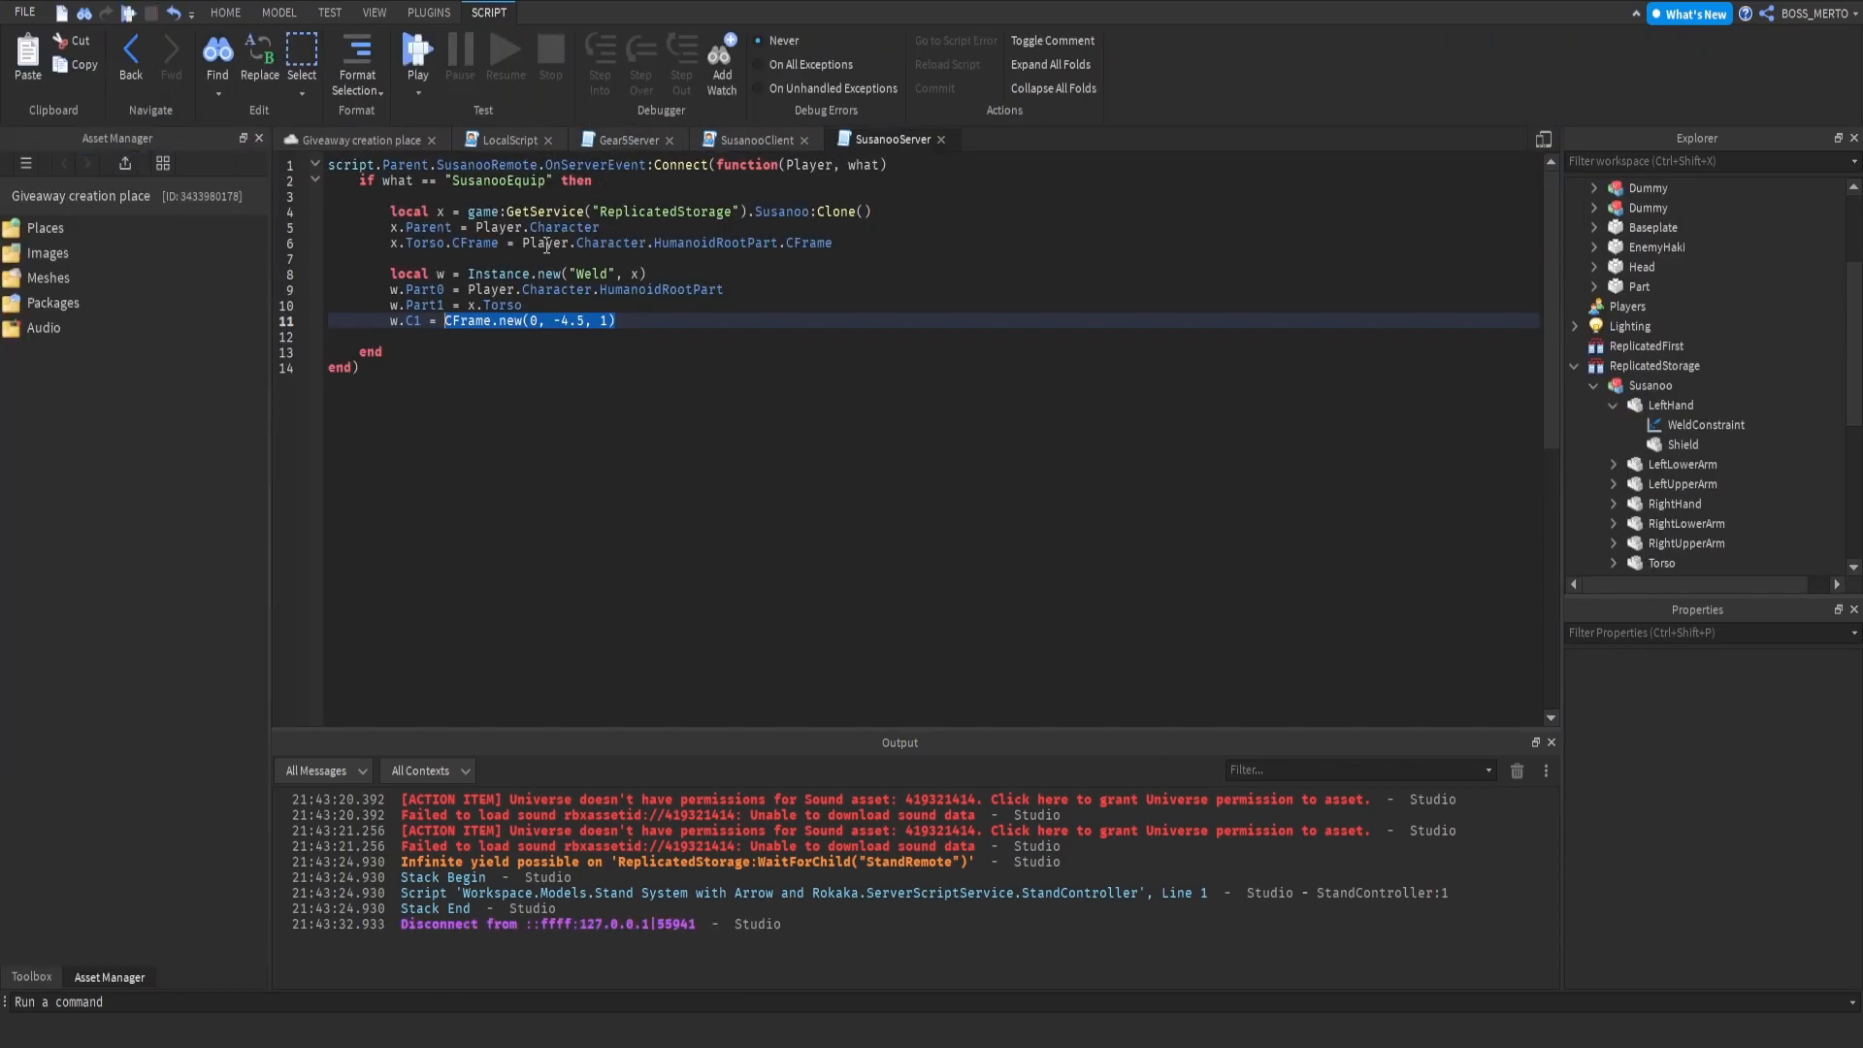
Step: Below the Clone line, add a for i, v in pairs(x:GetDescendants()) do loop with blank lines around it
left_click(476, 197)
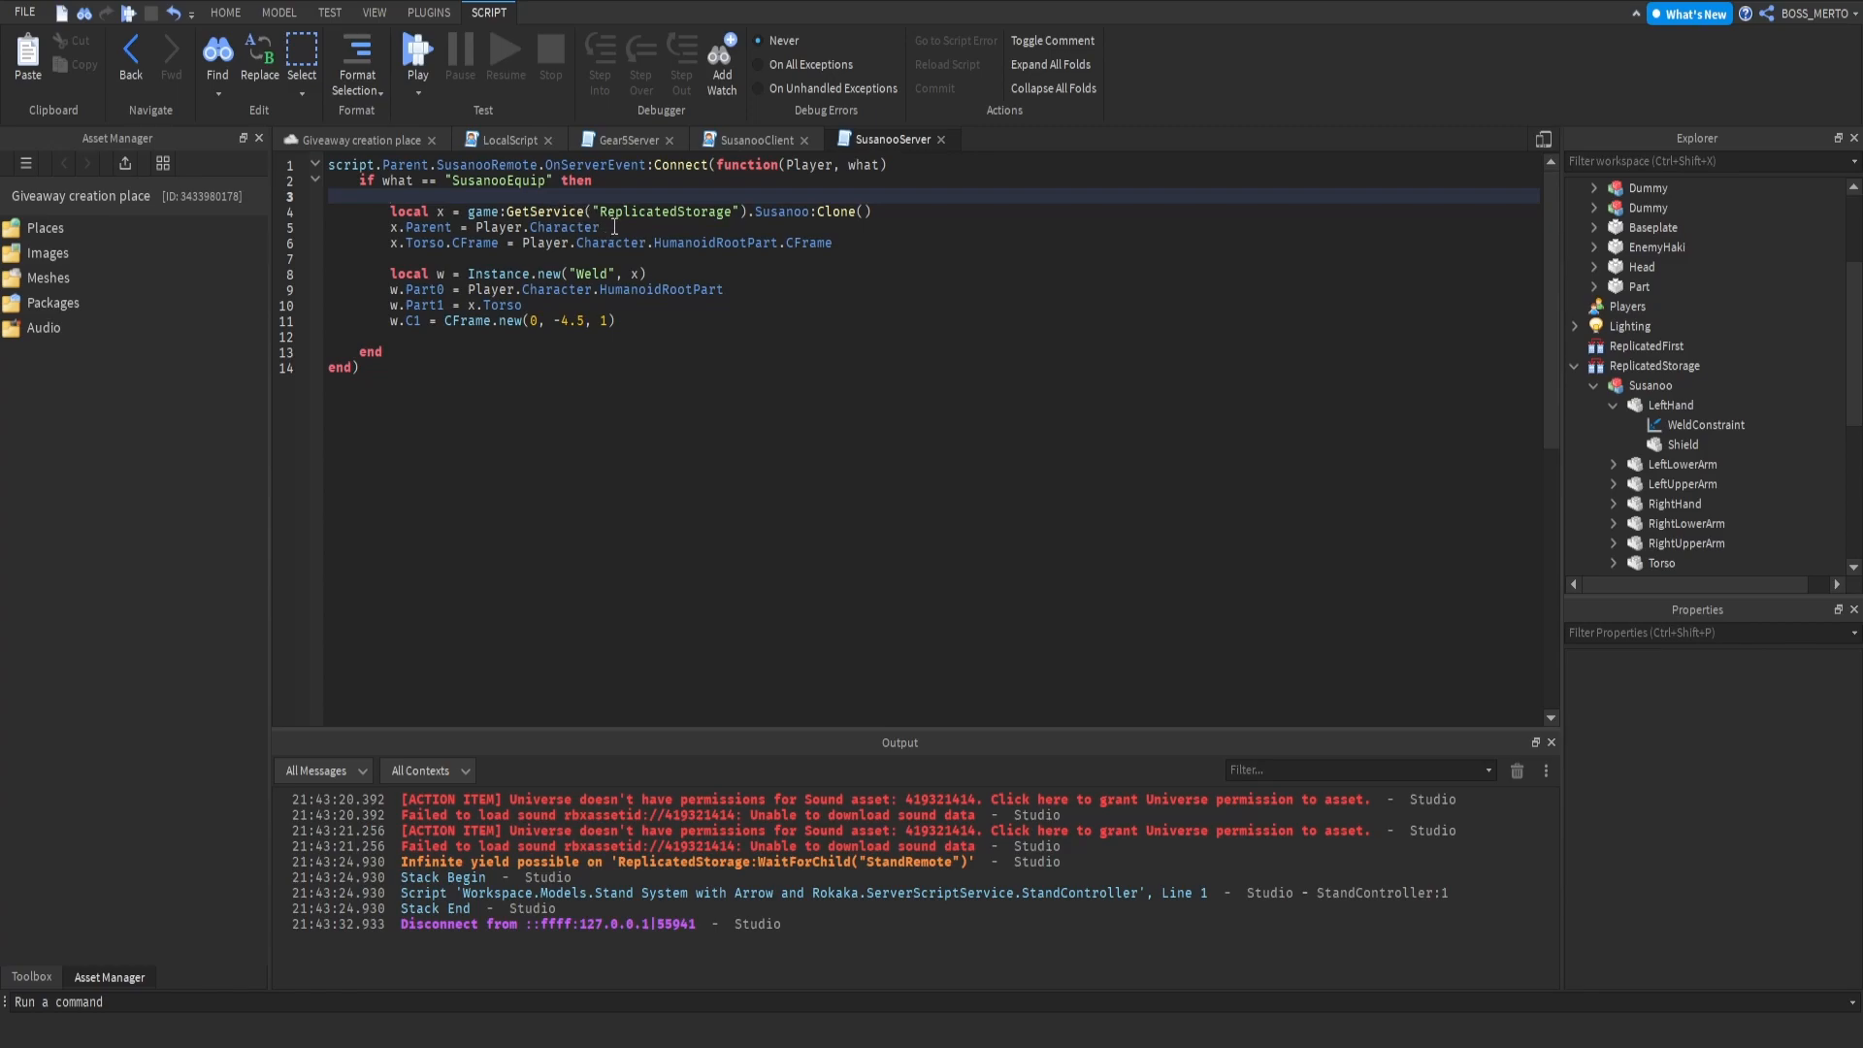
left_click(908, 211)
key("Return")
key("Return")
key("Up")
key("Return")
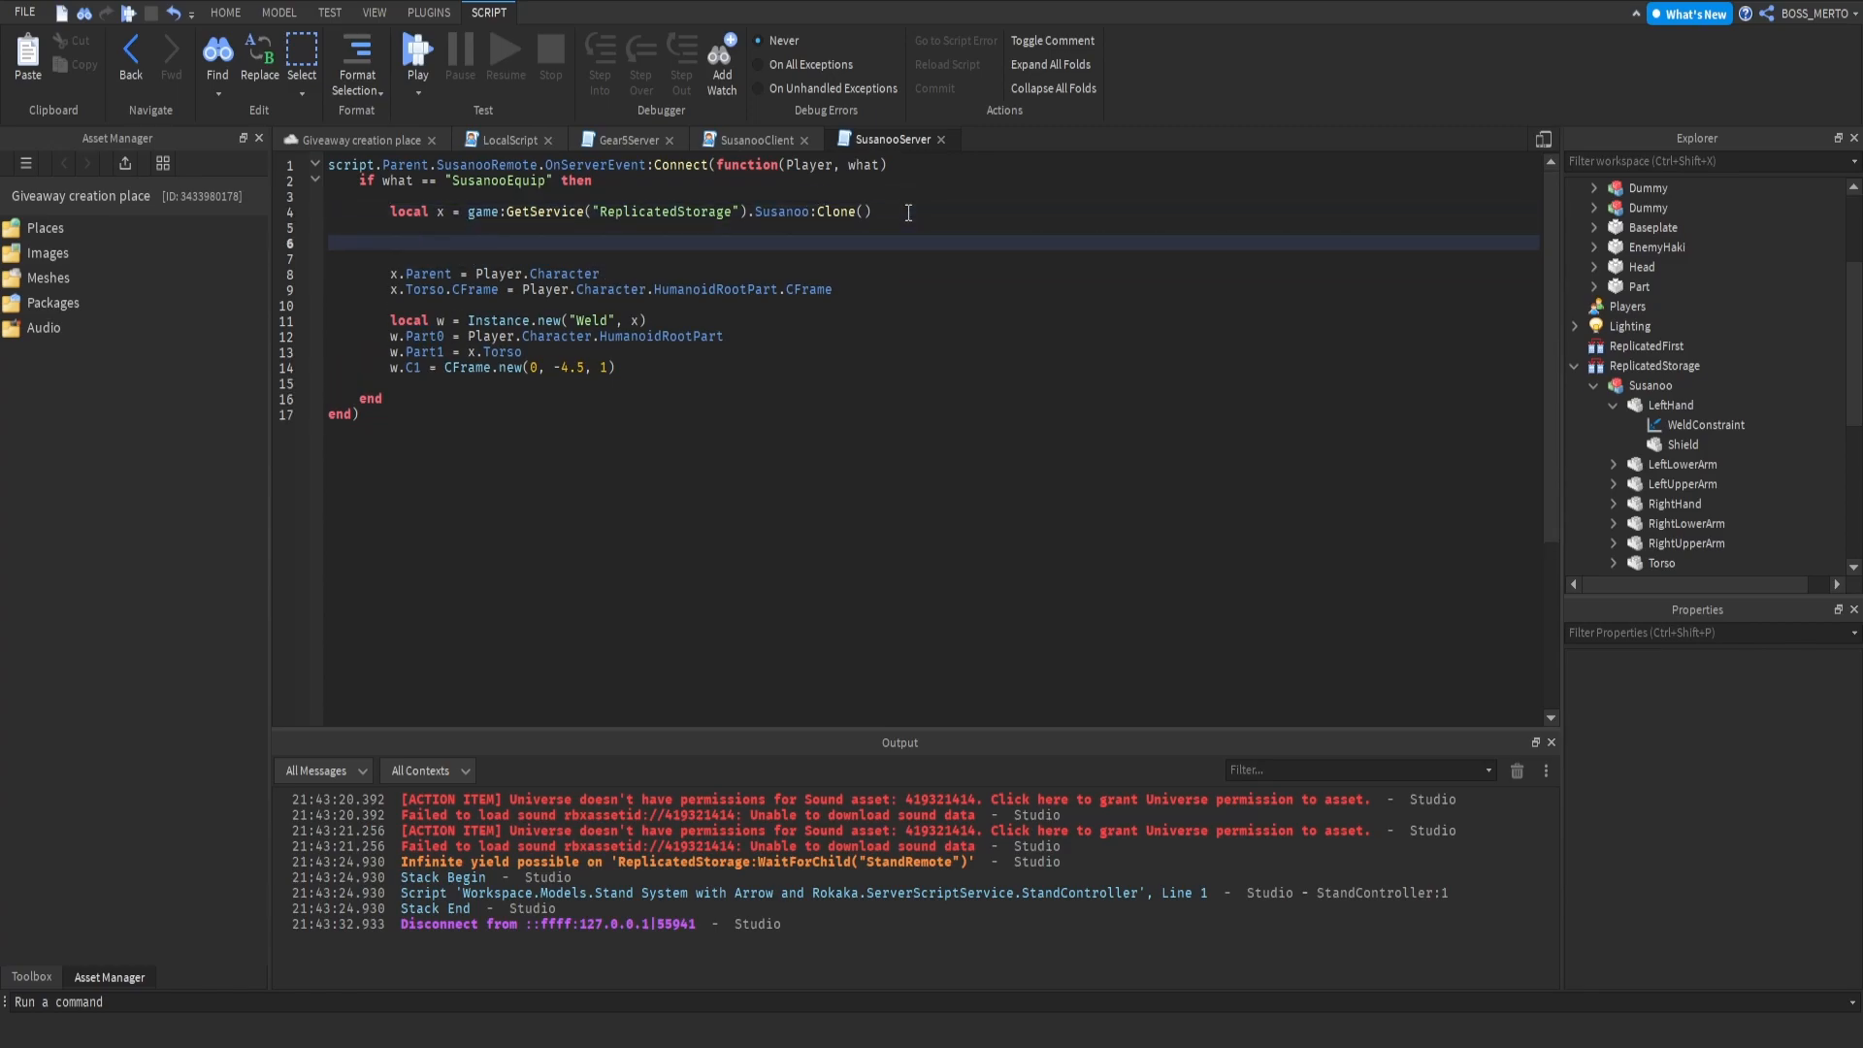
type("for i, v in pairs()x:Ge")
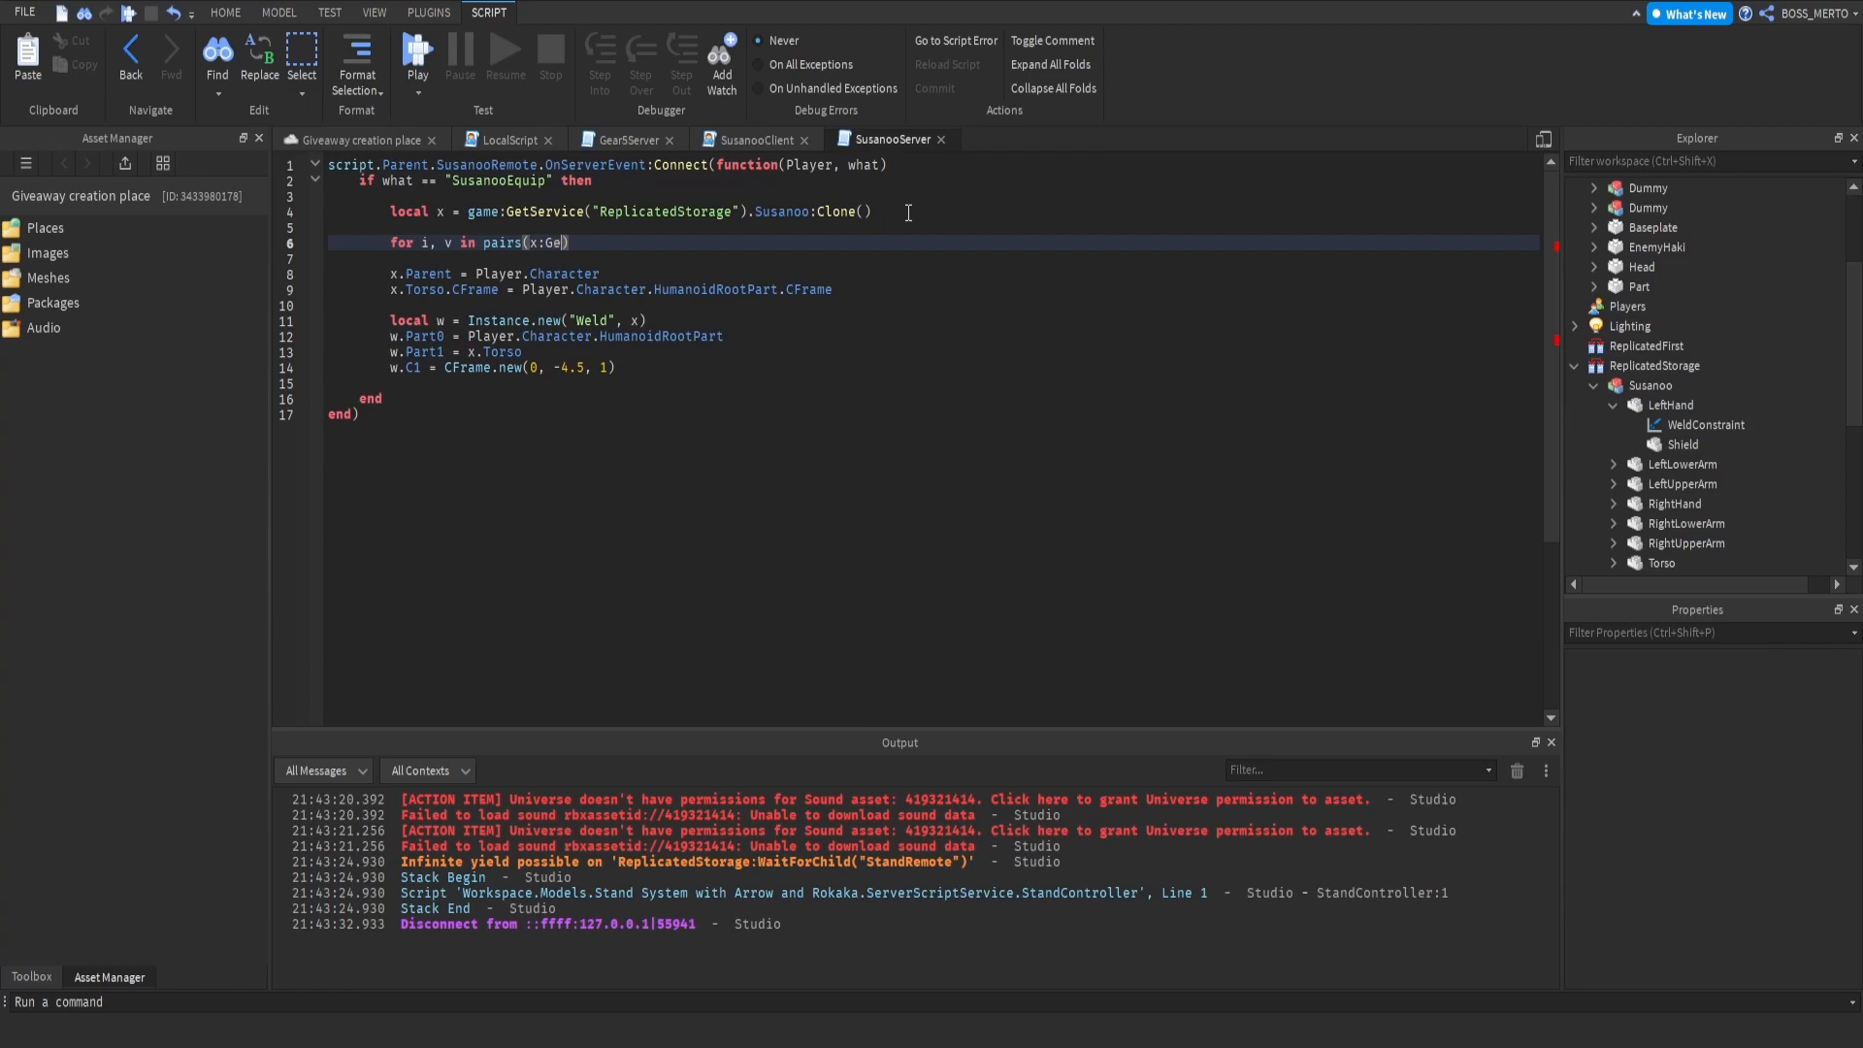
type("tCh")
key("Tab")
key("Right")
type("do")
key("Return")
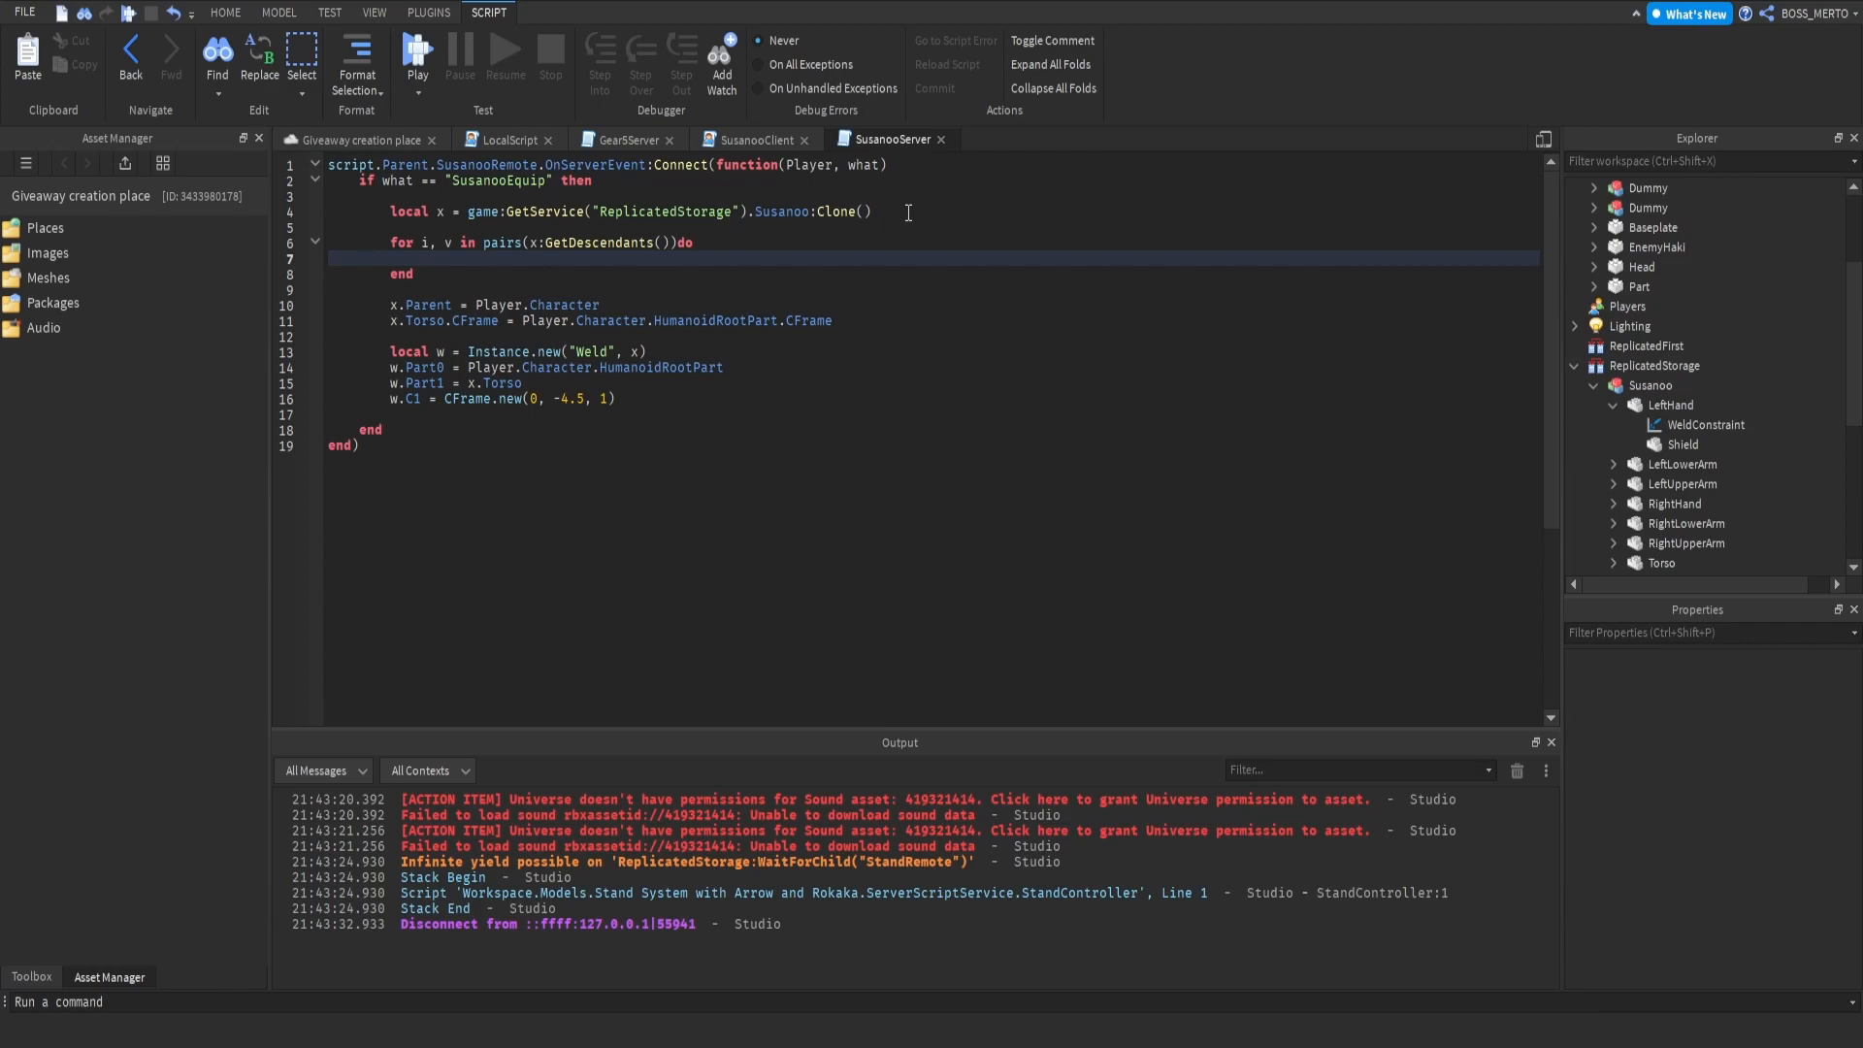
Step: Inside the loop, add a check for v:IsA("Part") or v:IsA("MeshPart") that sets v.Transparency = 1
type("if v:IsA(\"Part\") or v:IsA(\"MeshPart\")")
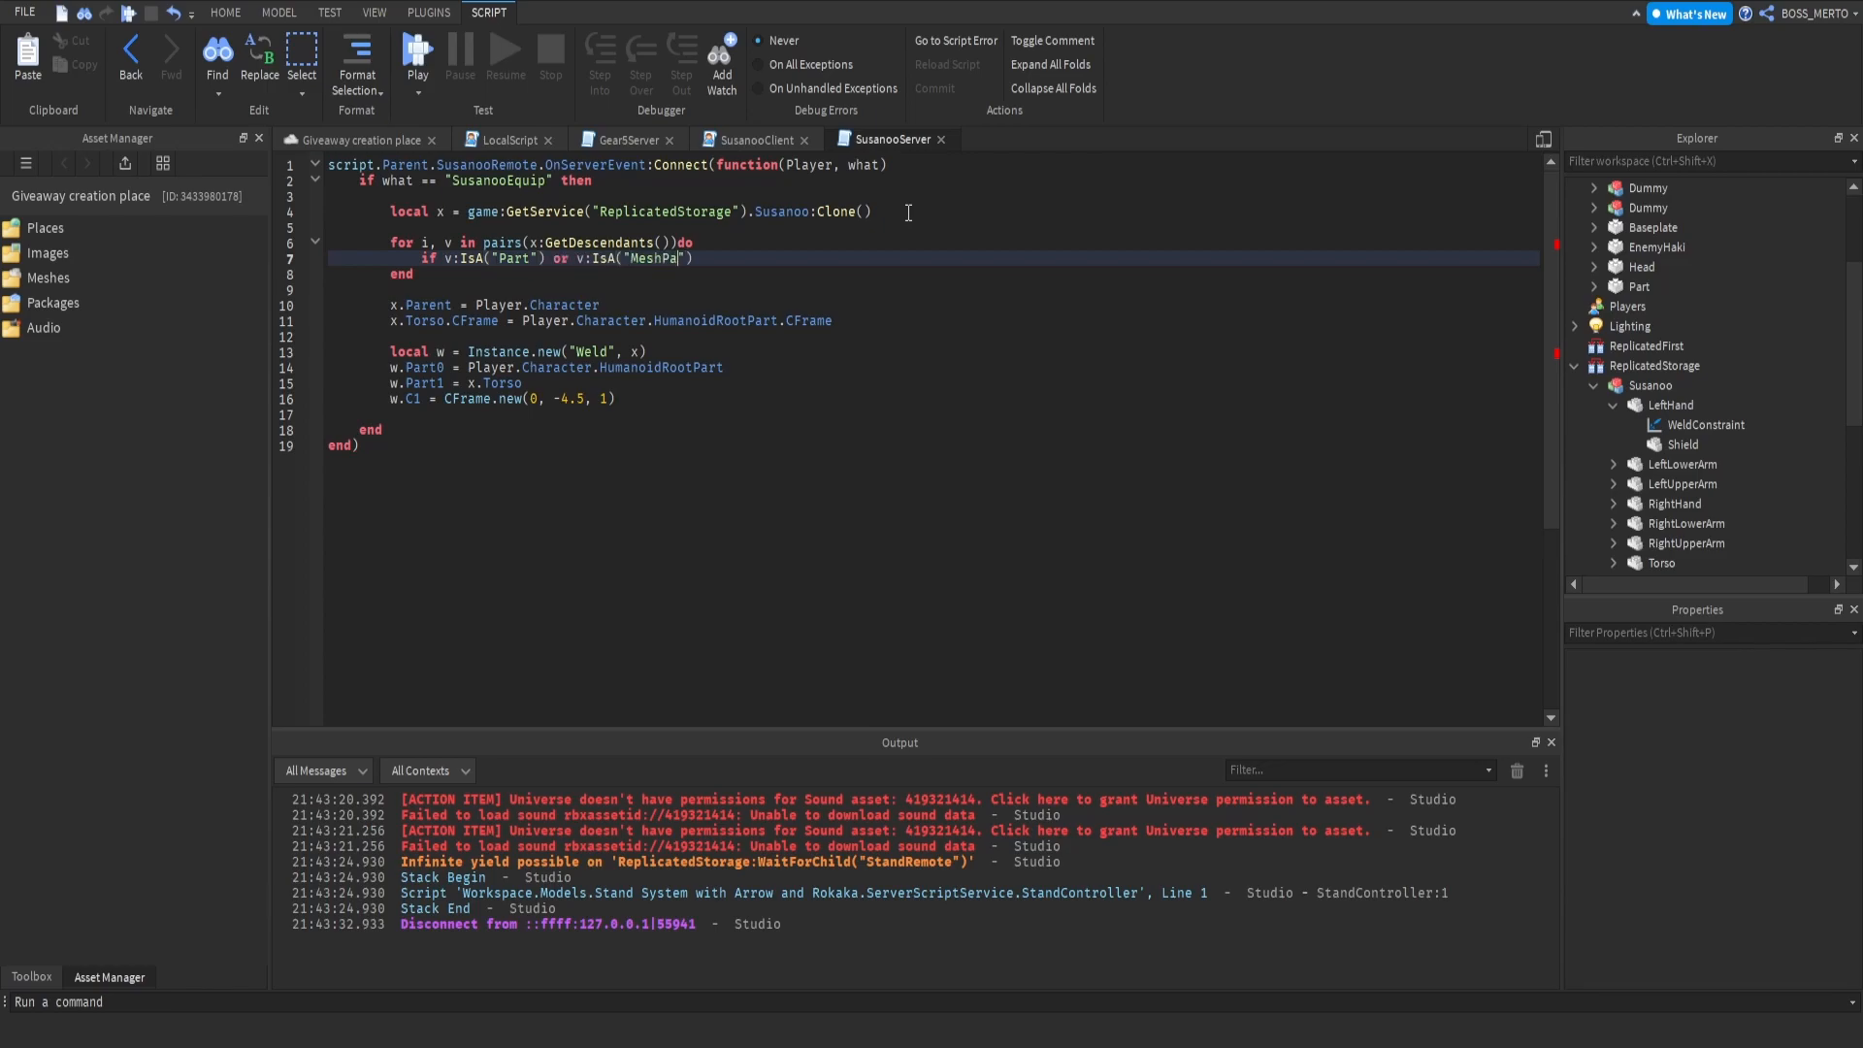
type(" then")
key("Return")
type("v.Transparency")
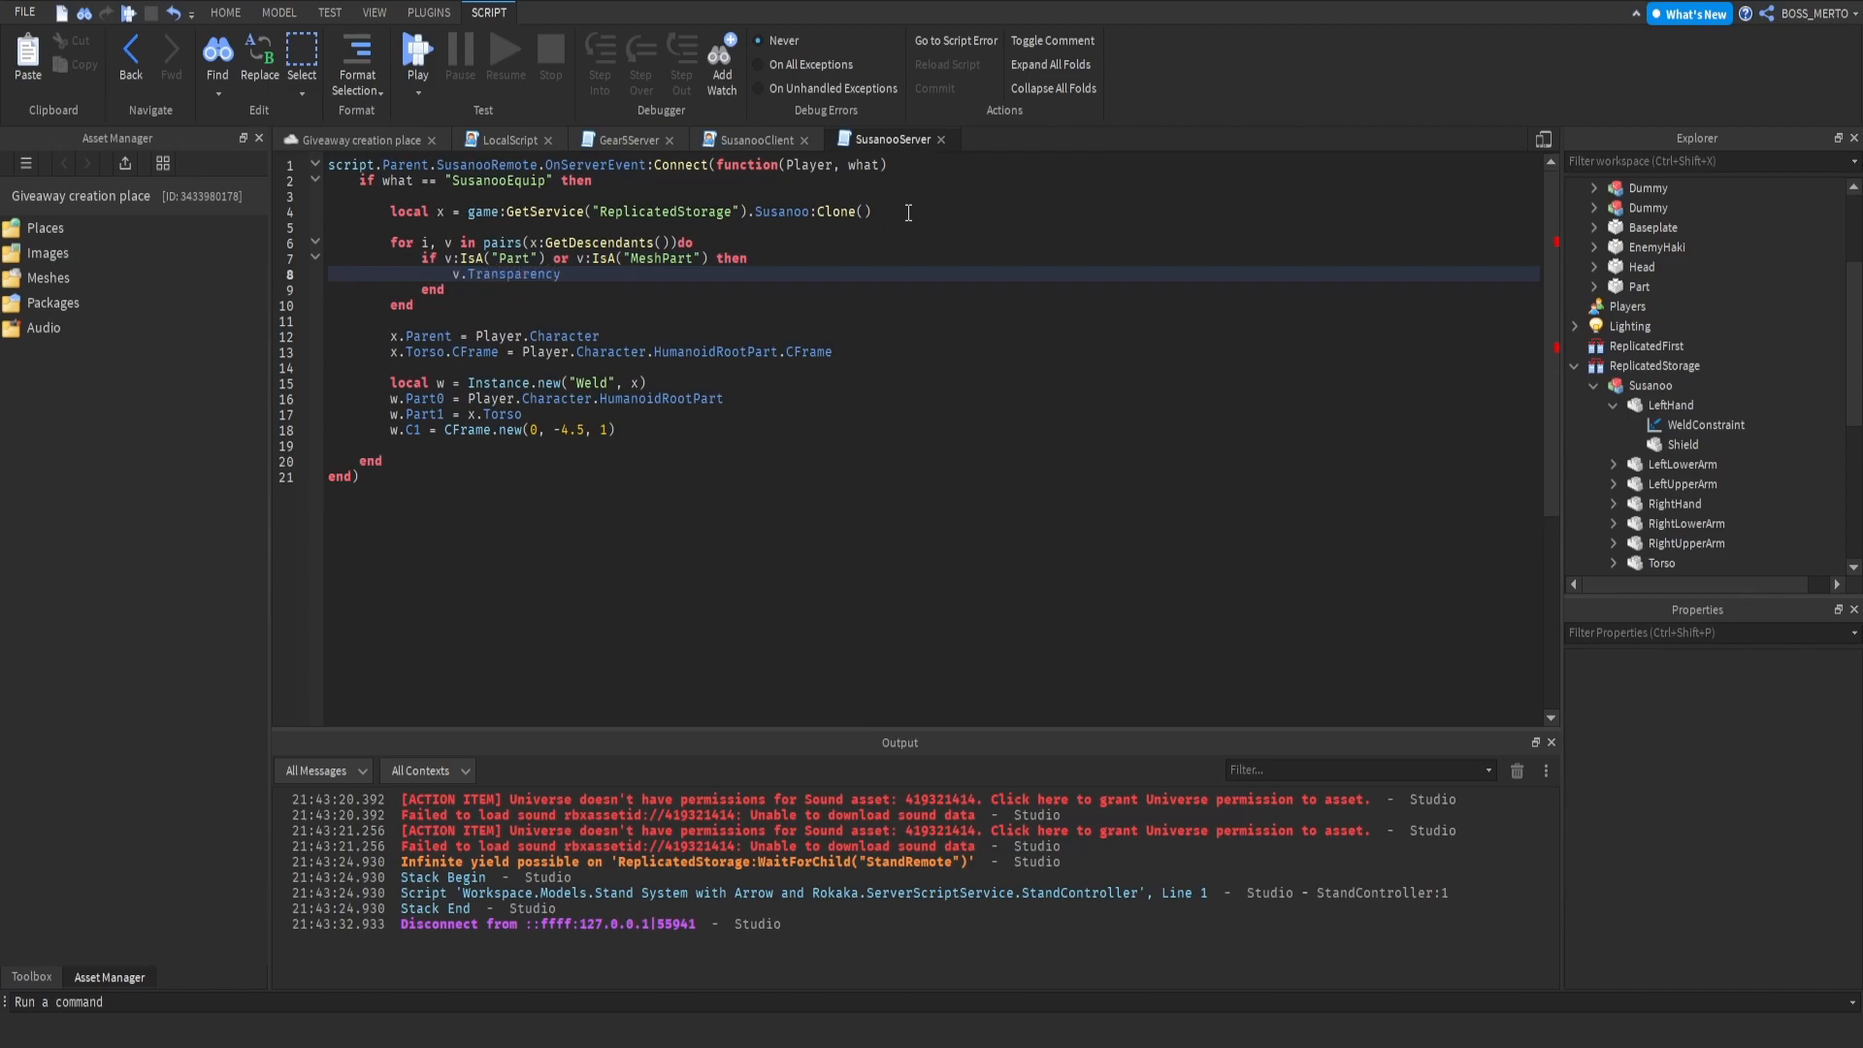
mouse_move(1713, 367)
Step: Duplicate the x:GetDescendants() transparency loop below the weld's w.C1 line, leaving a single blank line between them
left_click_drag(441, 303, 391, 243)
key("ctrl+c")
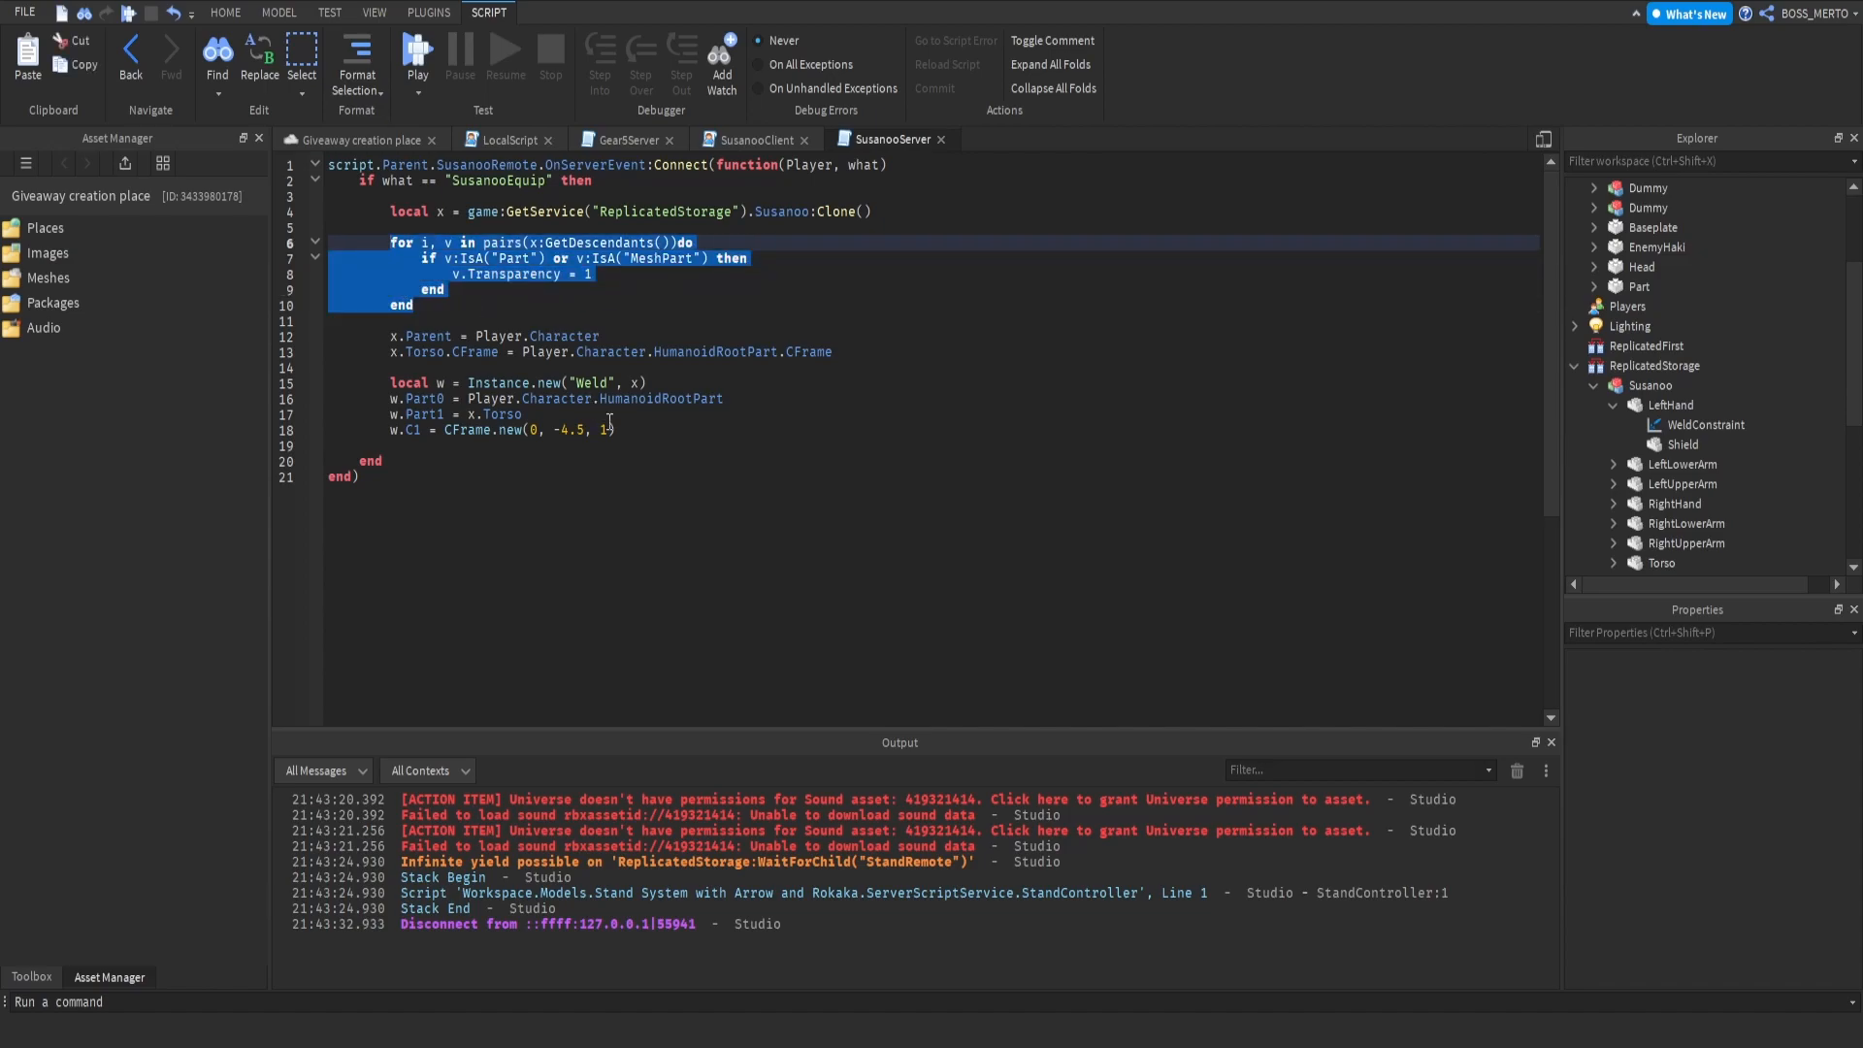
left_click(652, 446)
key("Return")
key("Return")
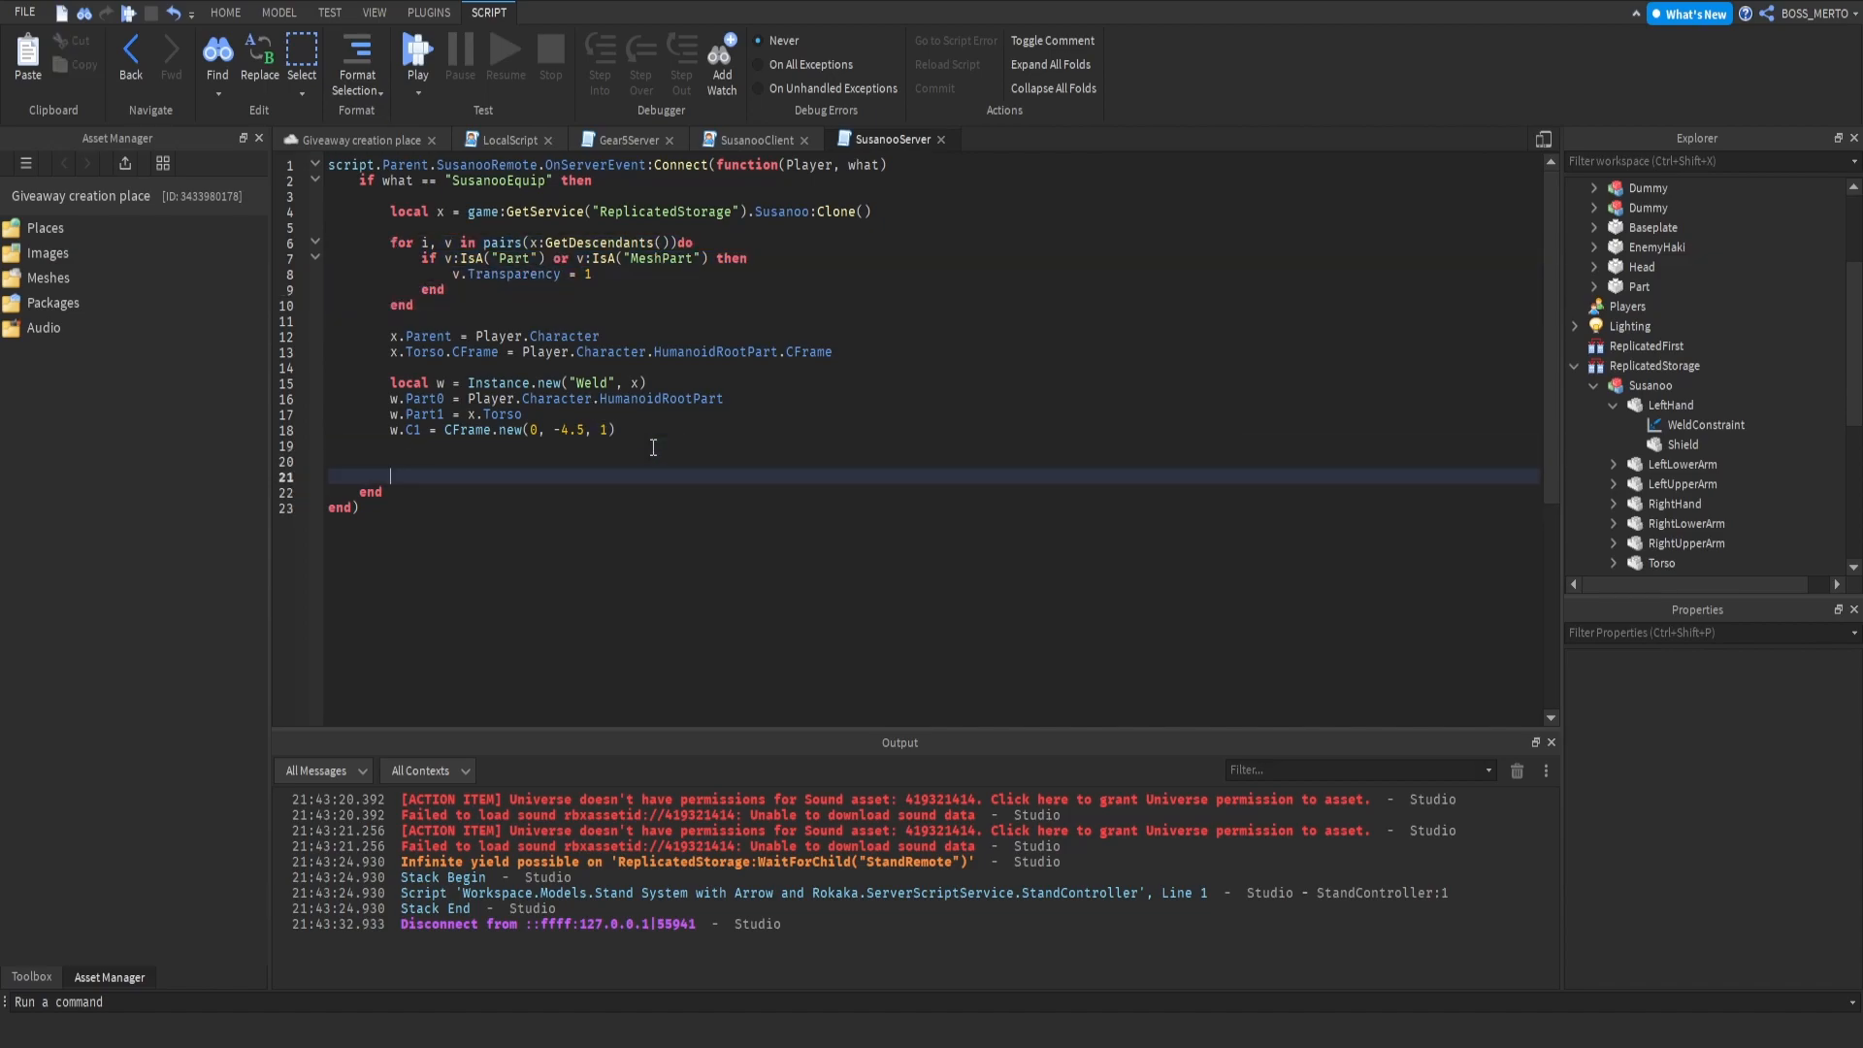
type("wai")
key("ctrl+v")
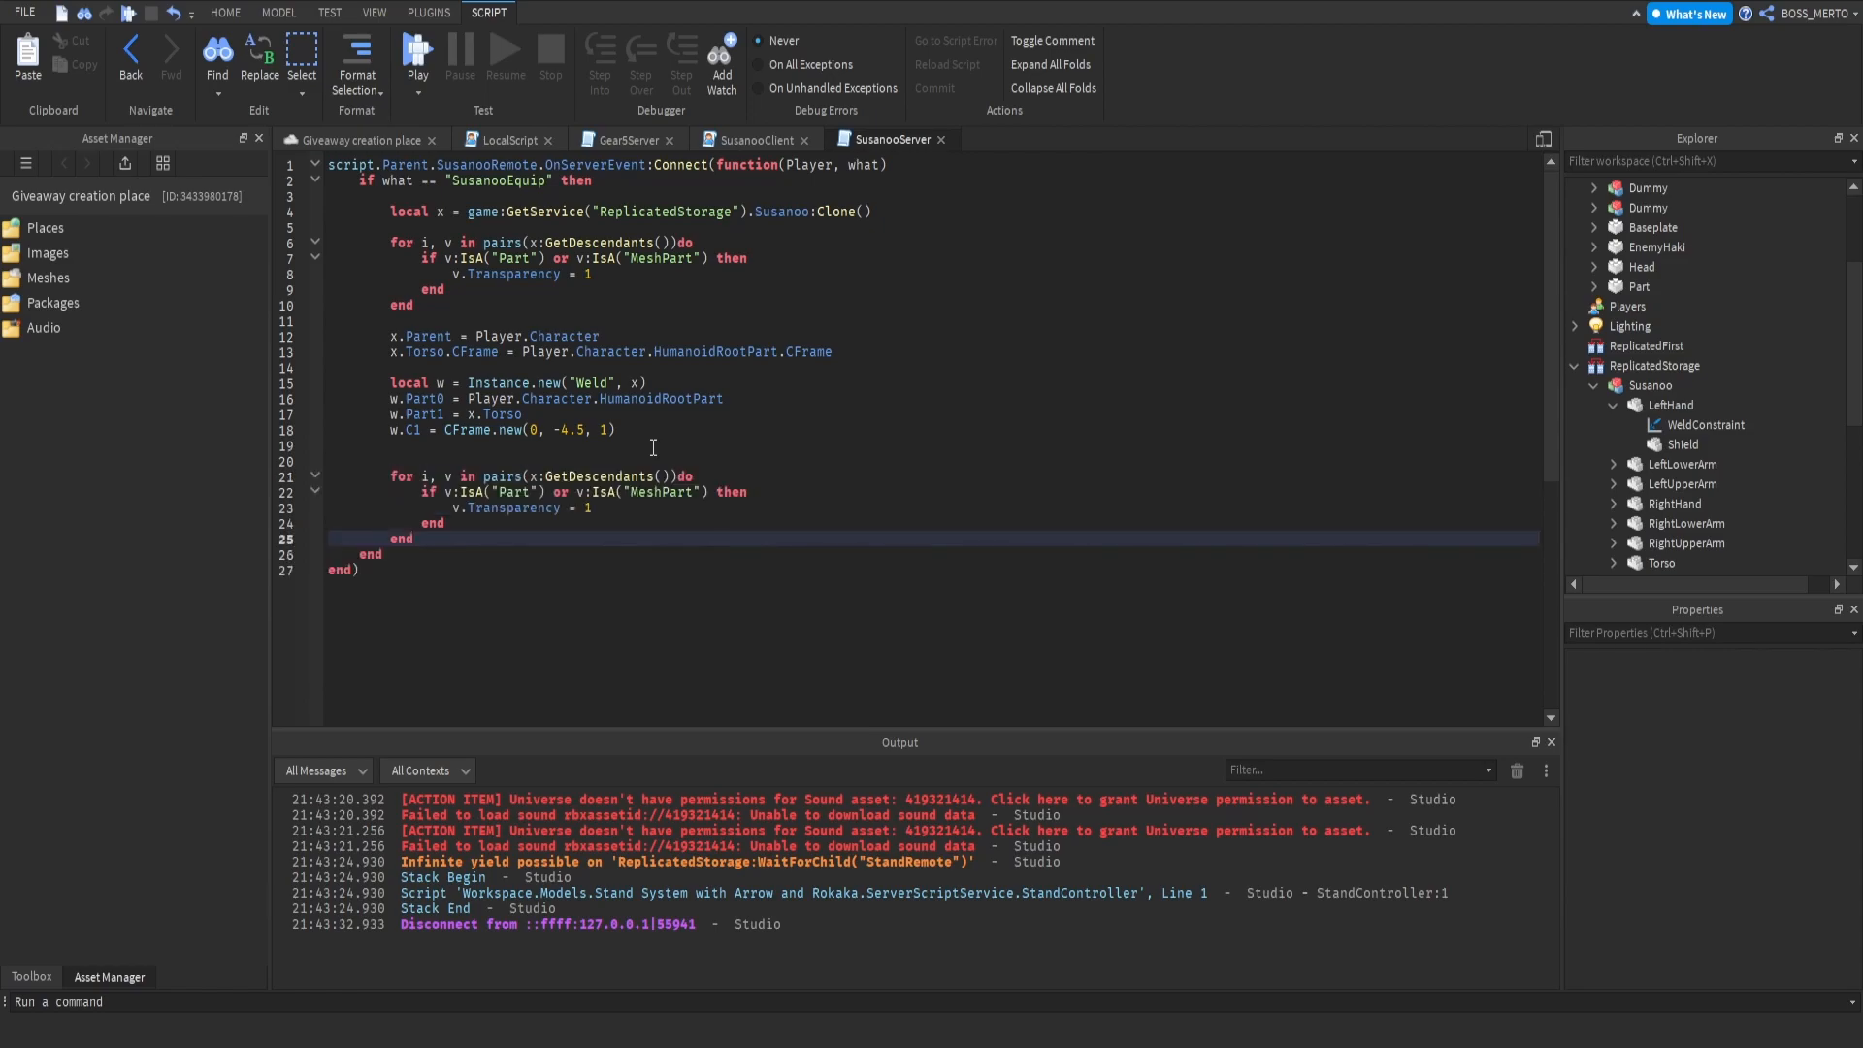
left_click(584, 467)
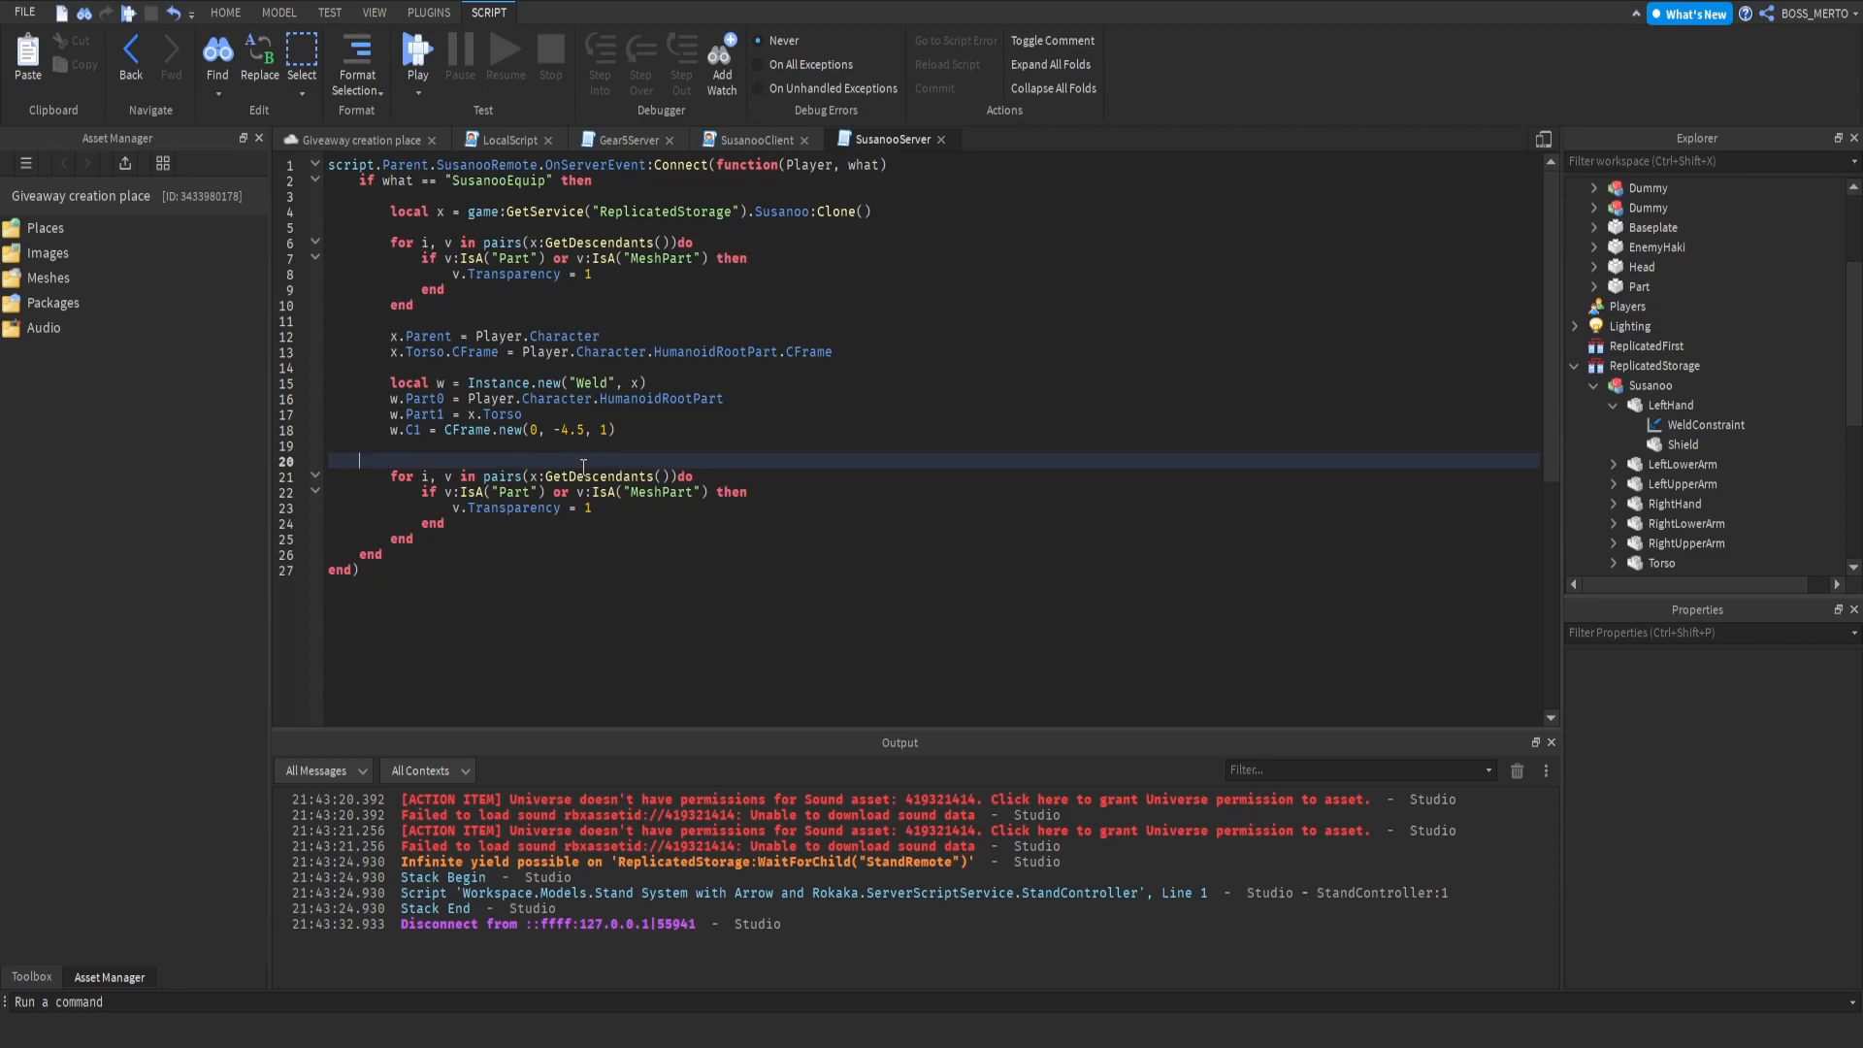
key("BackSpace")
key("BackSpace")
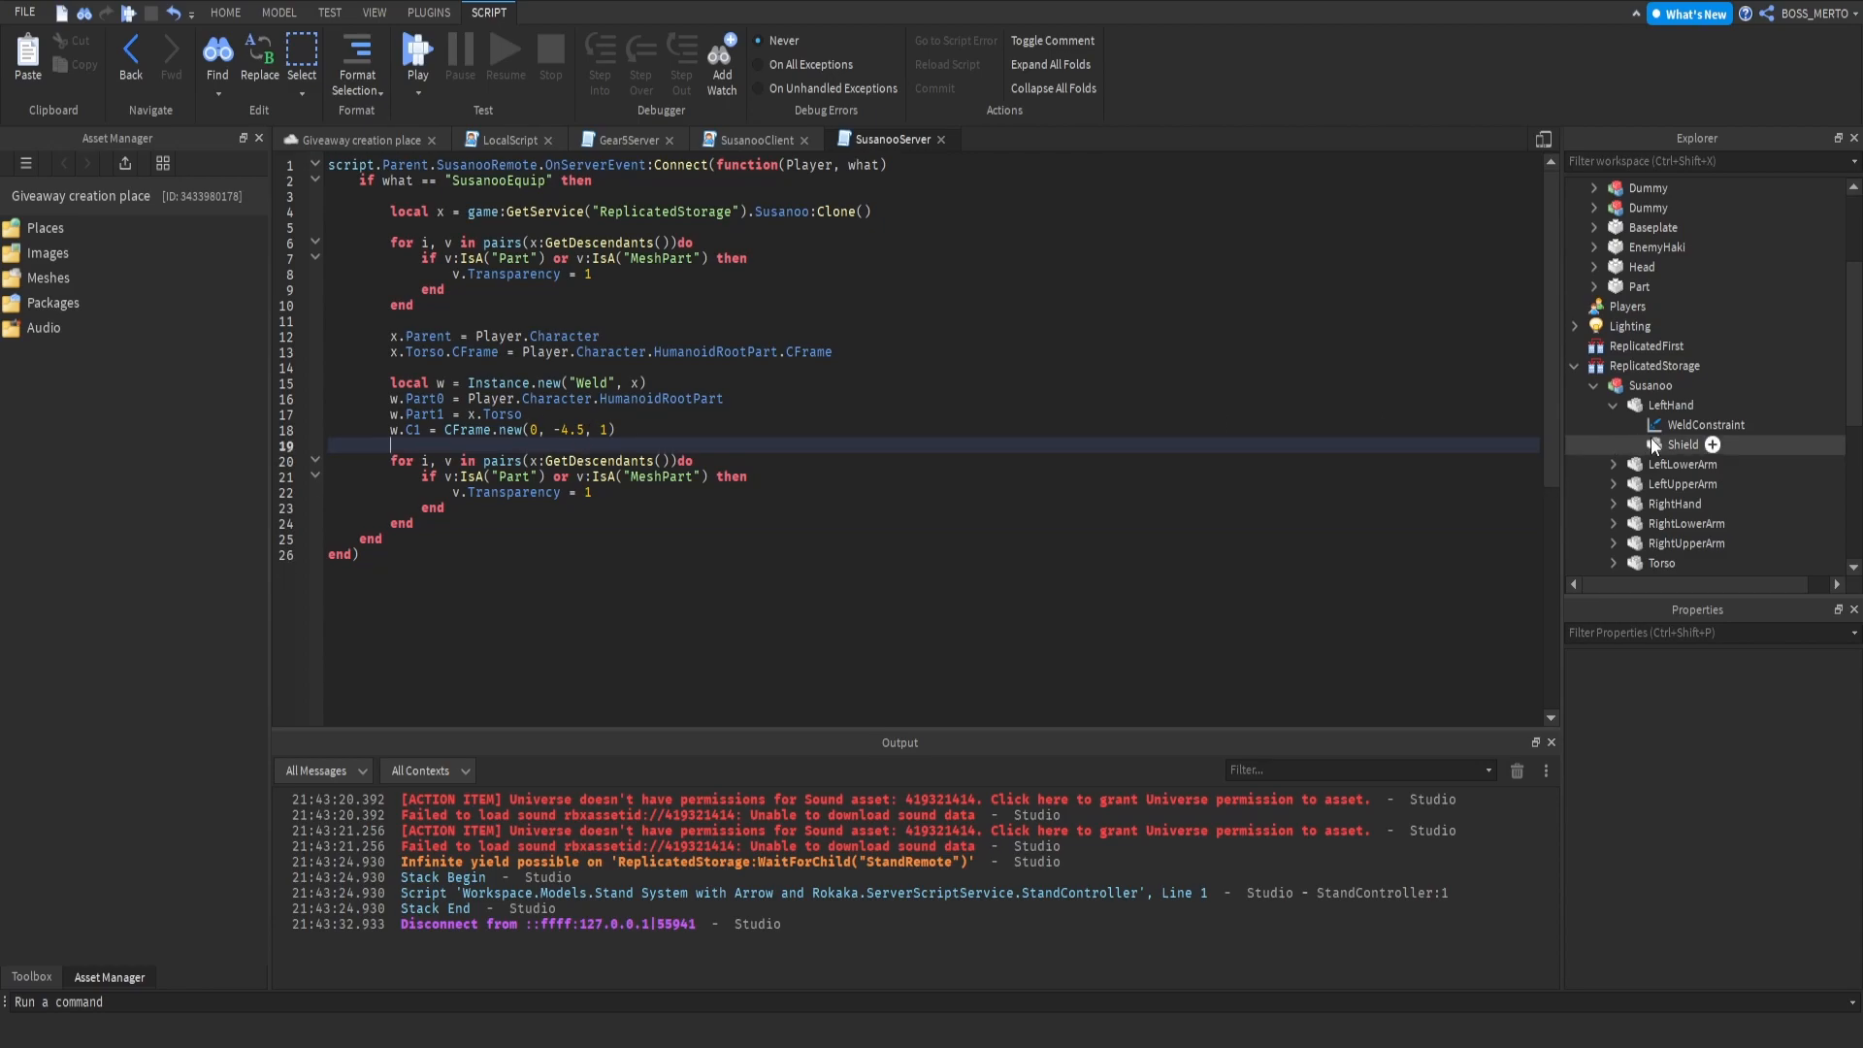
Step: Check the RightLowerArm's transparency, then limit the second loop's condition to v:IsA("Part") and set its v.Transparency to 0
scroll(1662, 450, "down", 1)
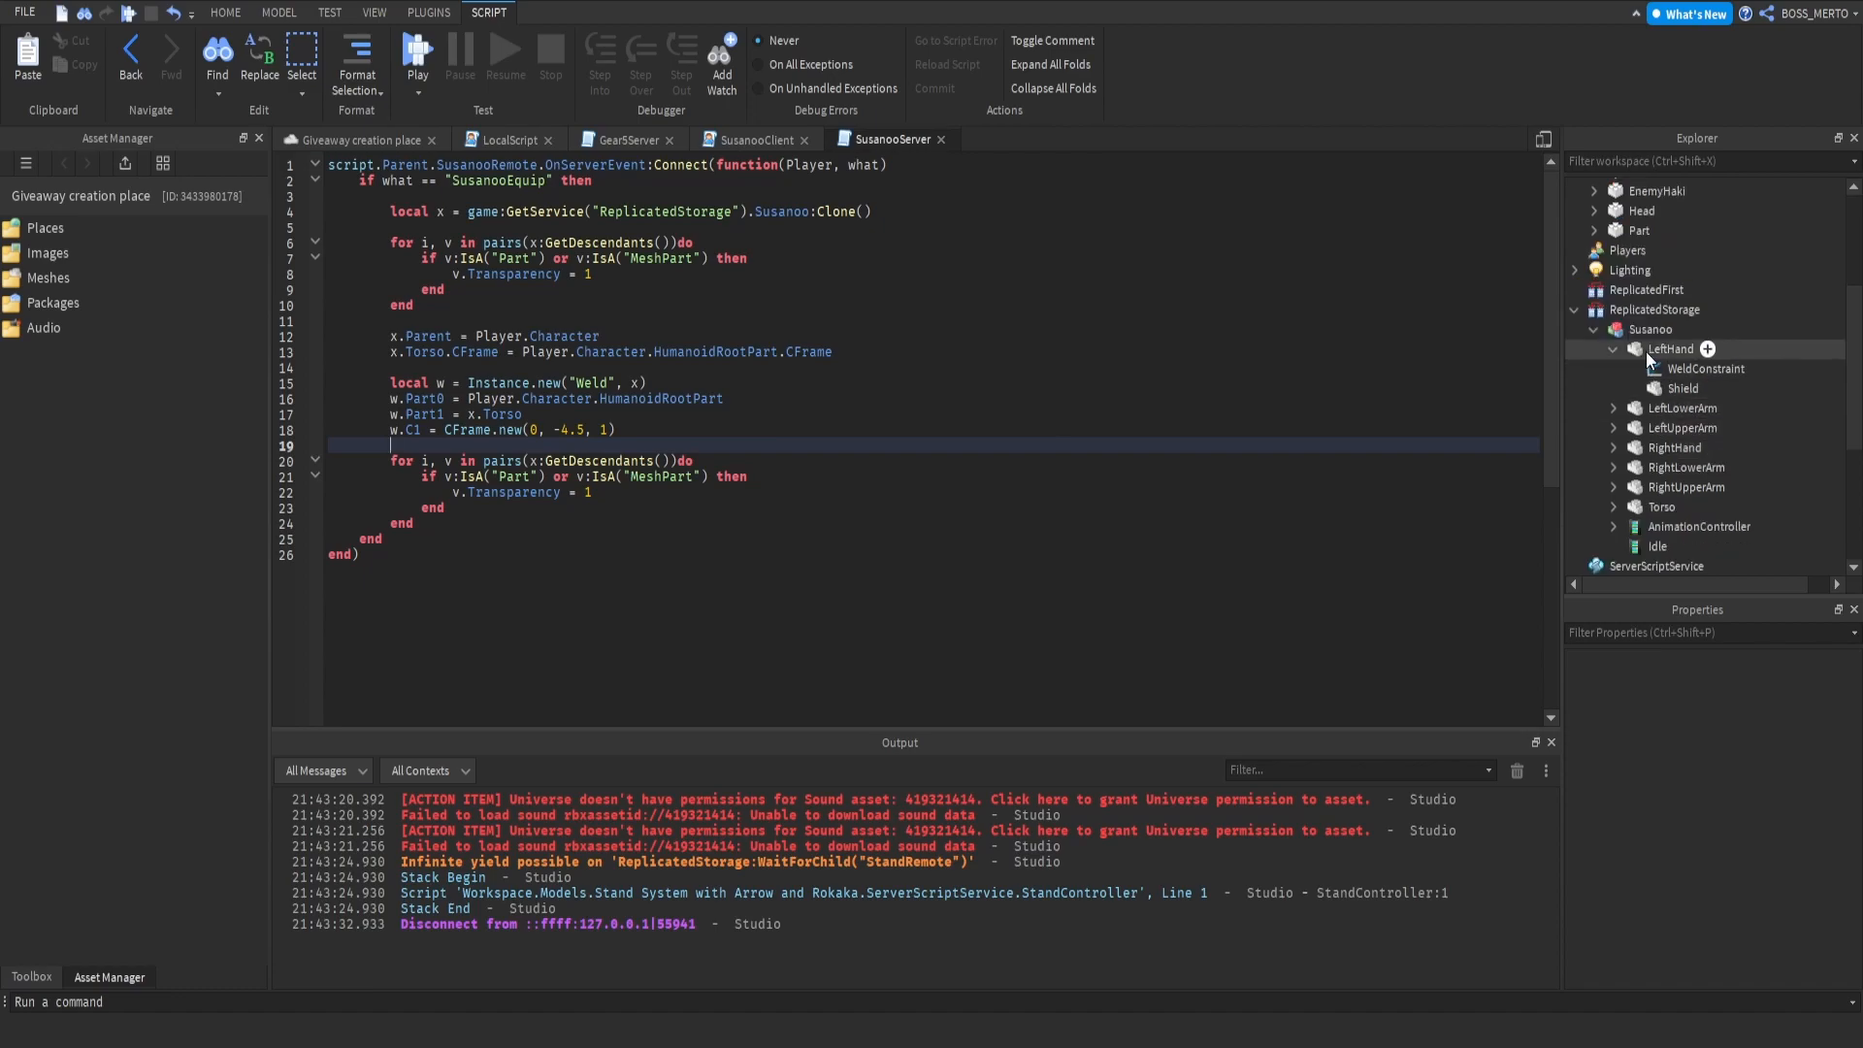
left_click(1616, 350)
left_click(1623, 428)
left_click(1613, 467)
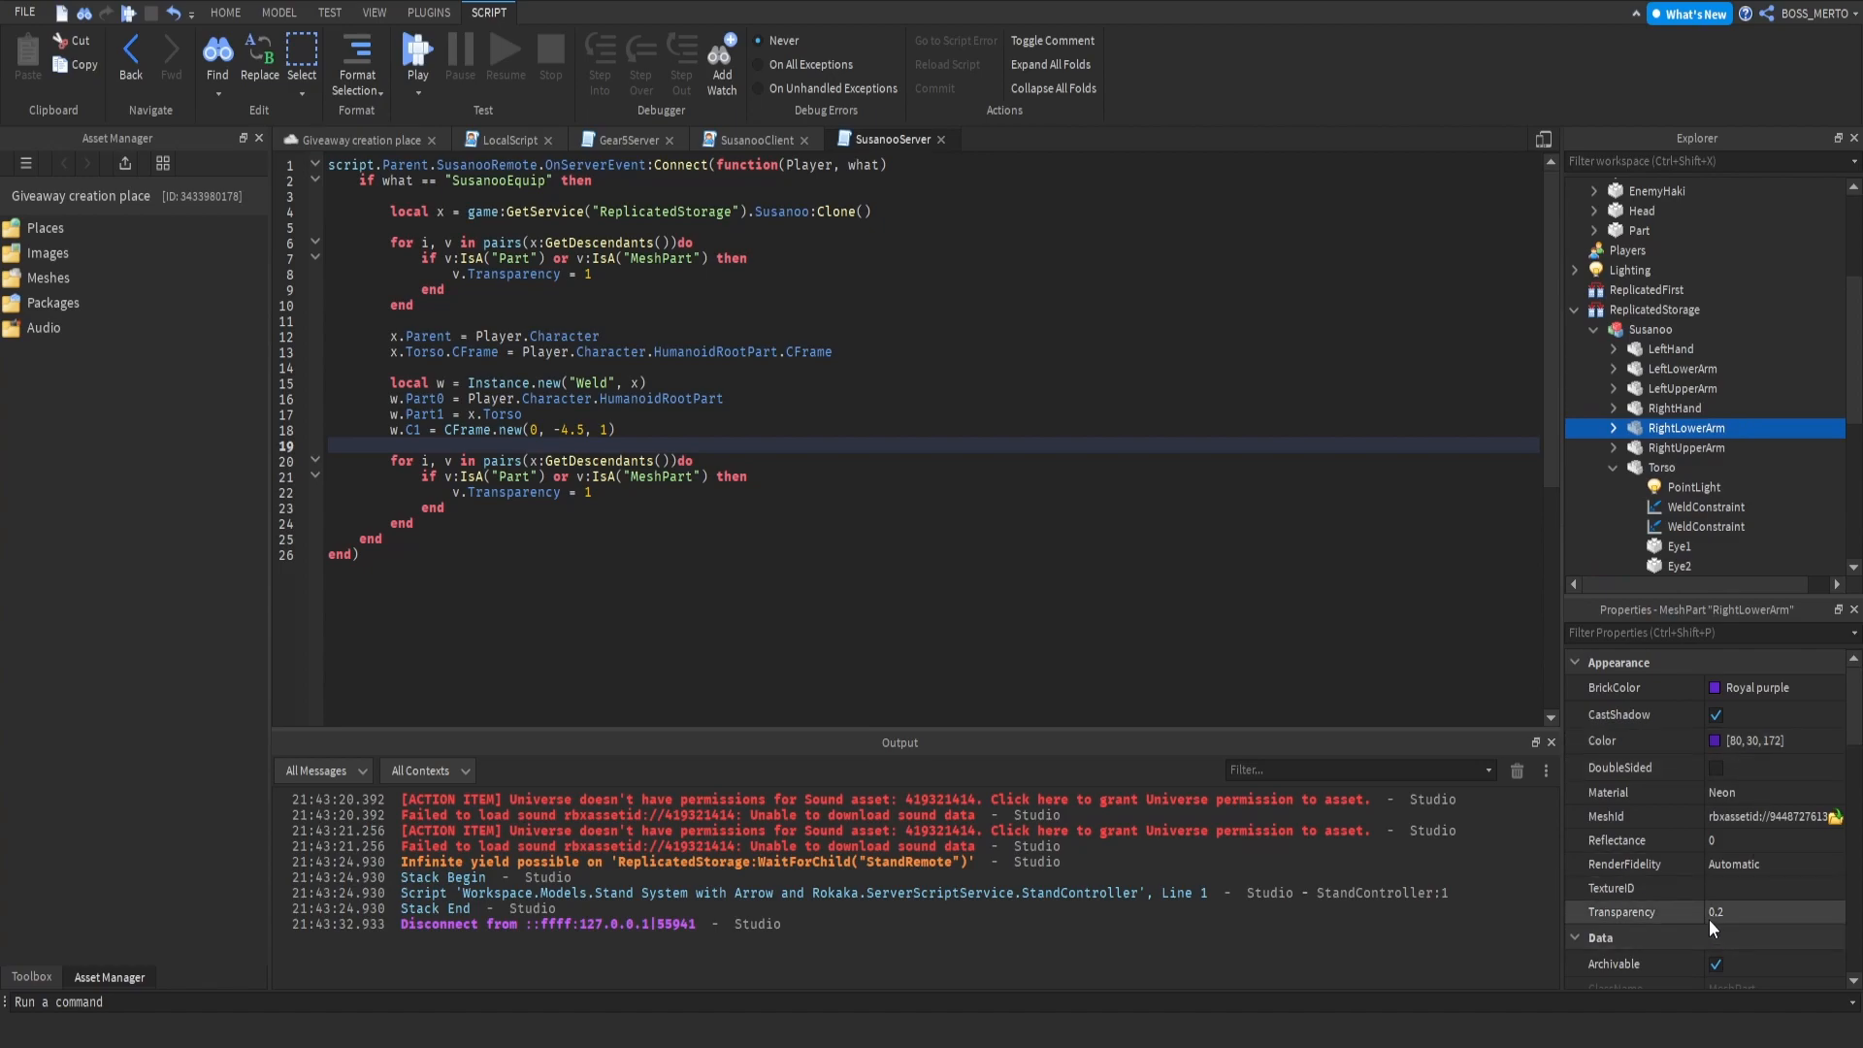
left_click_drag(556, 473, 730, 472)
key("BackSpace")
type("t")
double_click(587, 492)
type("0")
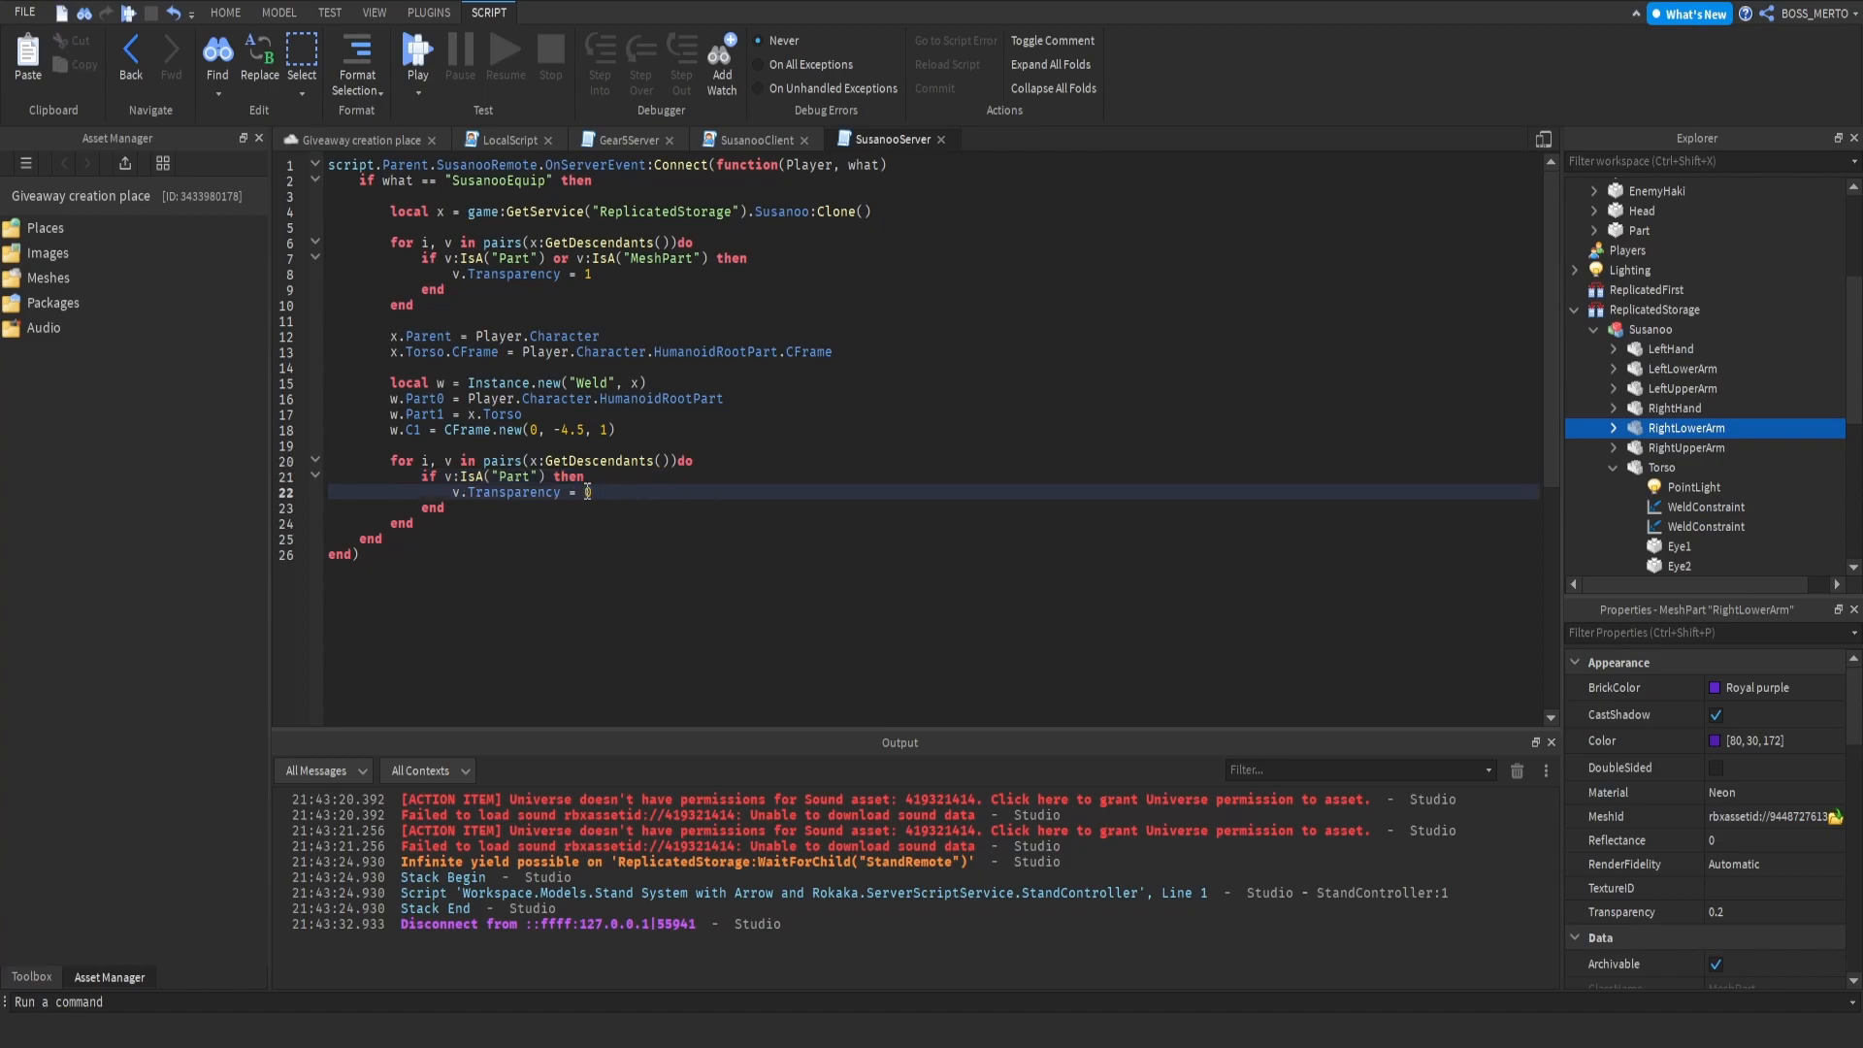
Step: Add an elseif v:IsA("MeshPart") then branch that sets v.Transparency = 0.2, and check it against the transparency of the eyes and LeftUpperArm
key("Return")
type("elsei")
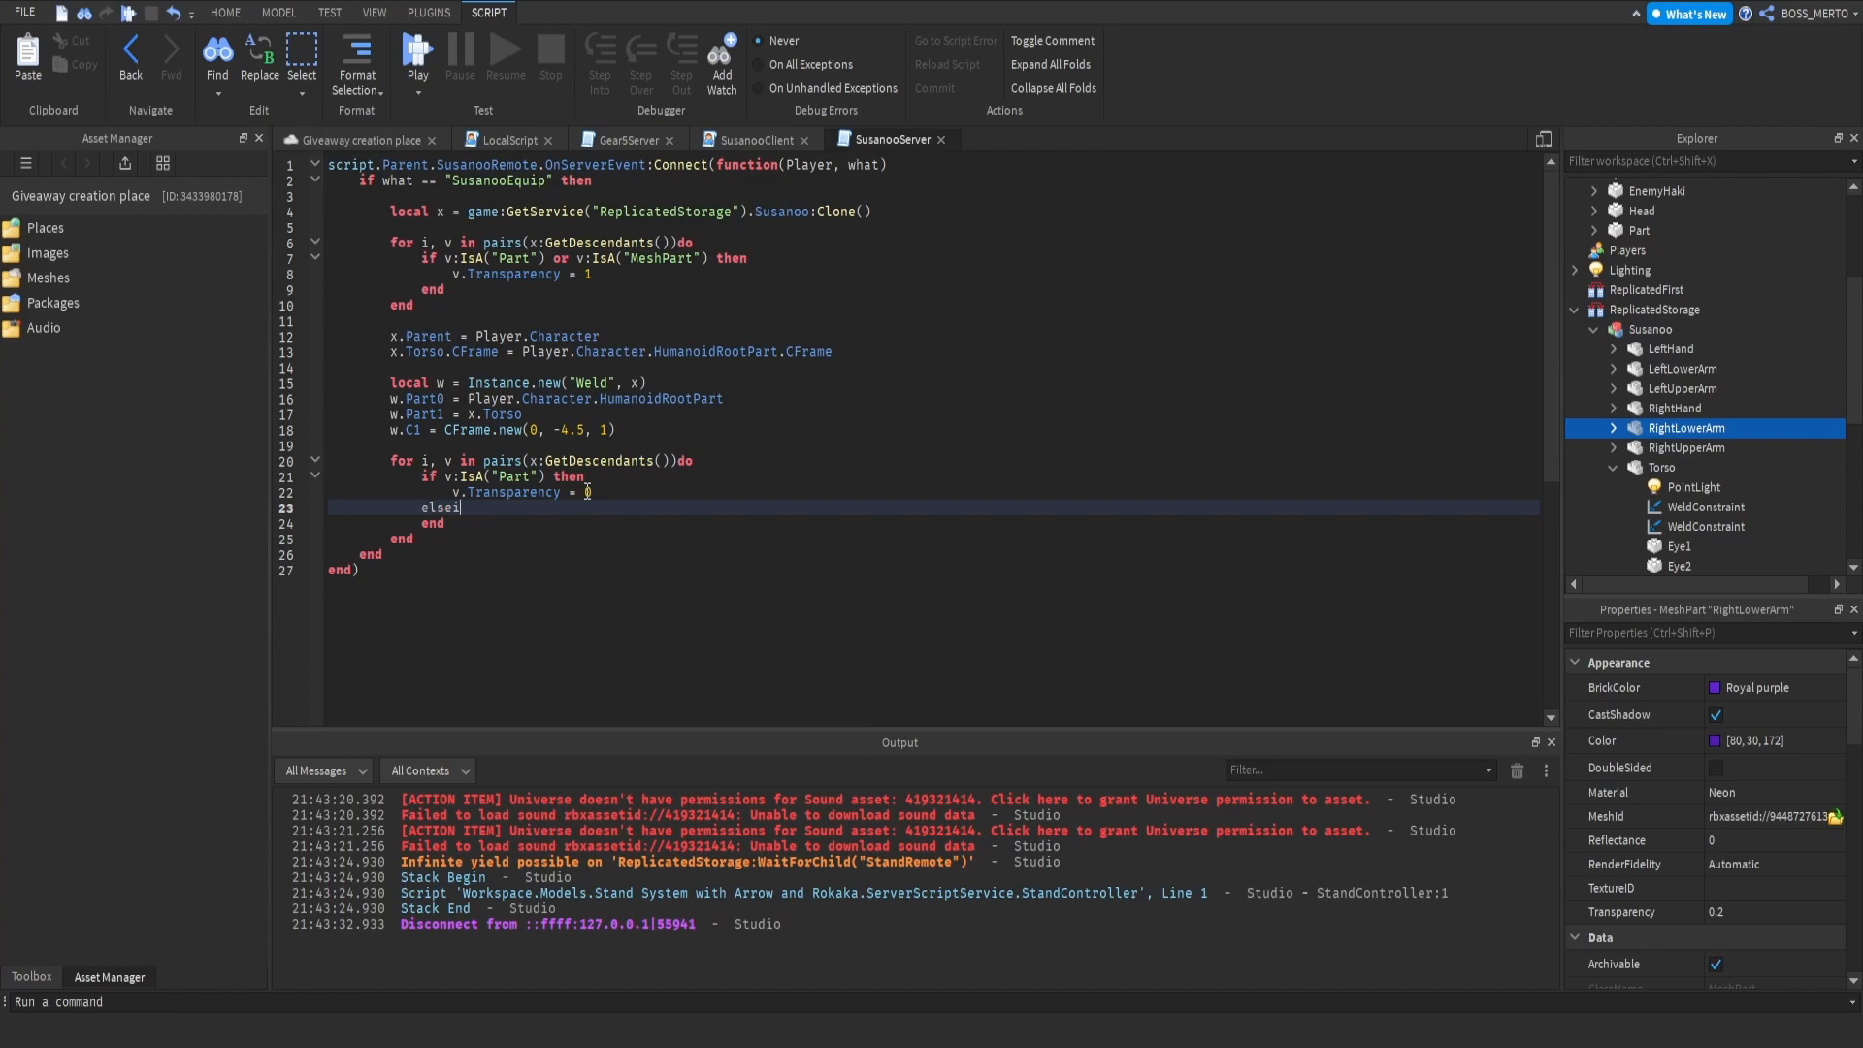
type("f v:IsA(\"MeshPa")
type("rt\")")
type(" thew")
key("Return")
type("v.")
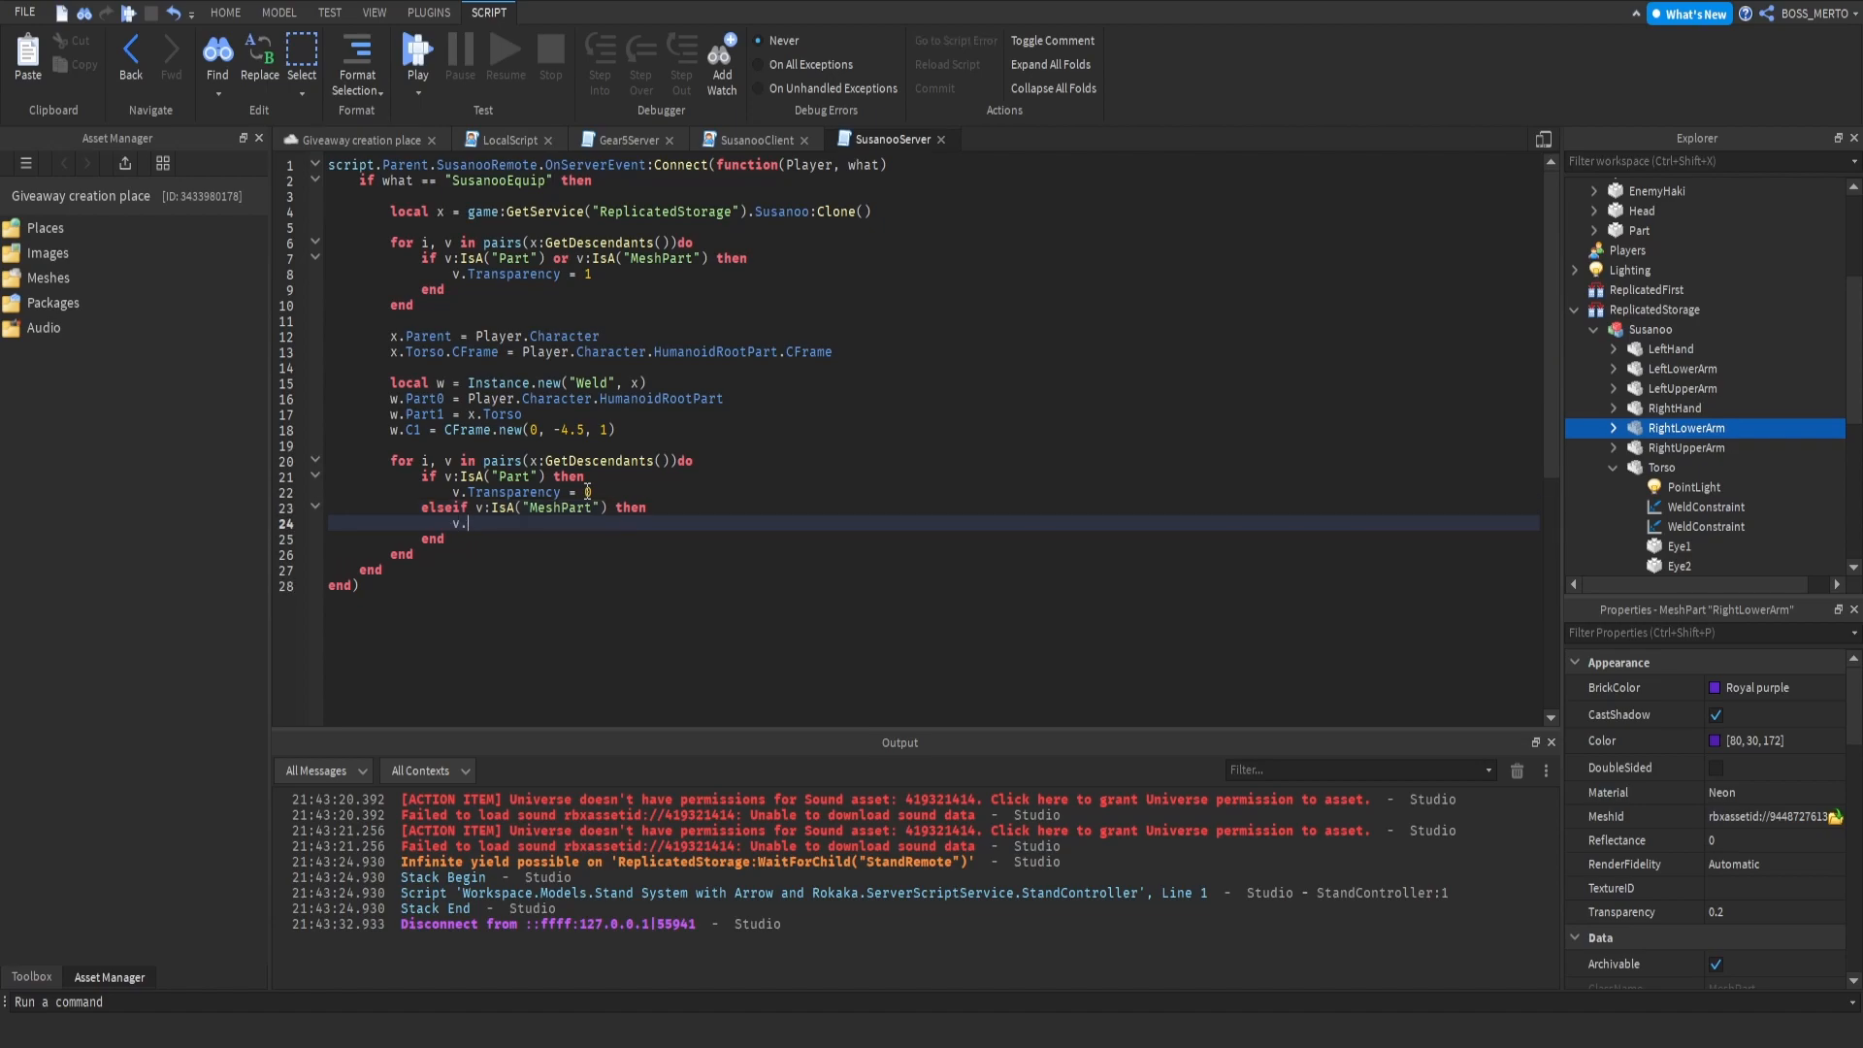
type("Transparency = 0.2")
scroll(1737, 438, "down", 3)
left_click(1682, 454)
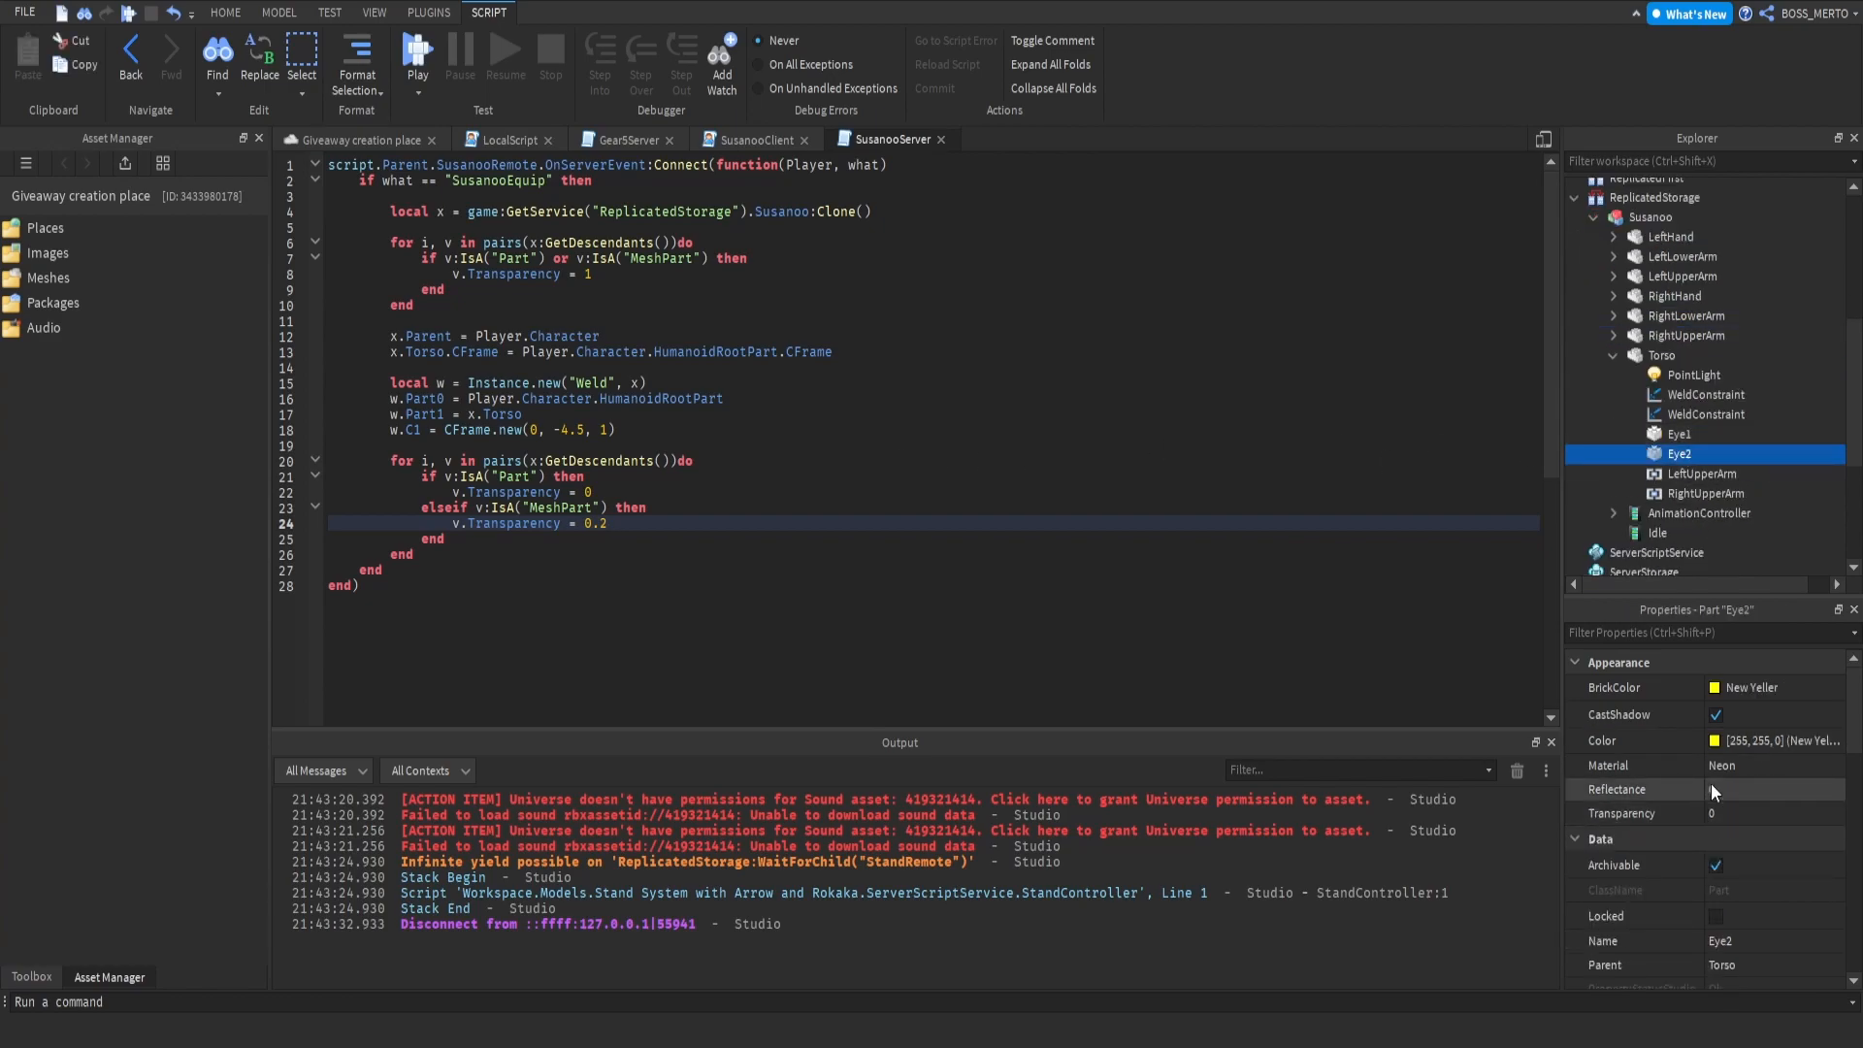
left_click(1661, 433)
left_click(1646, 355)
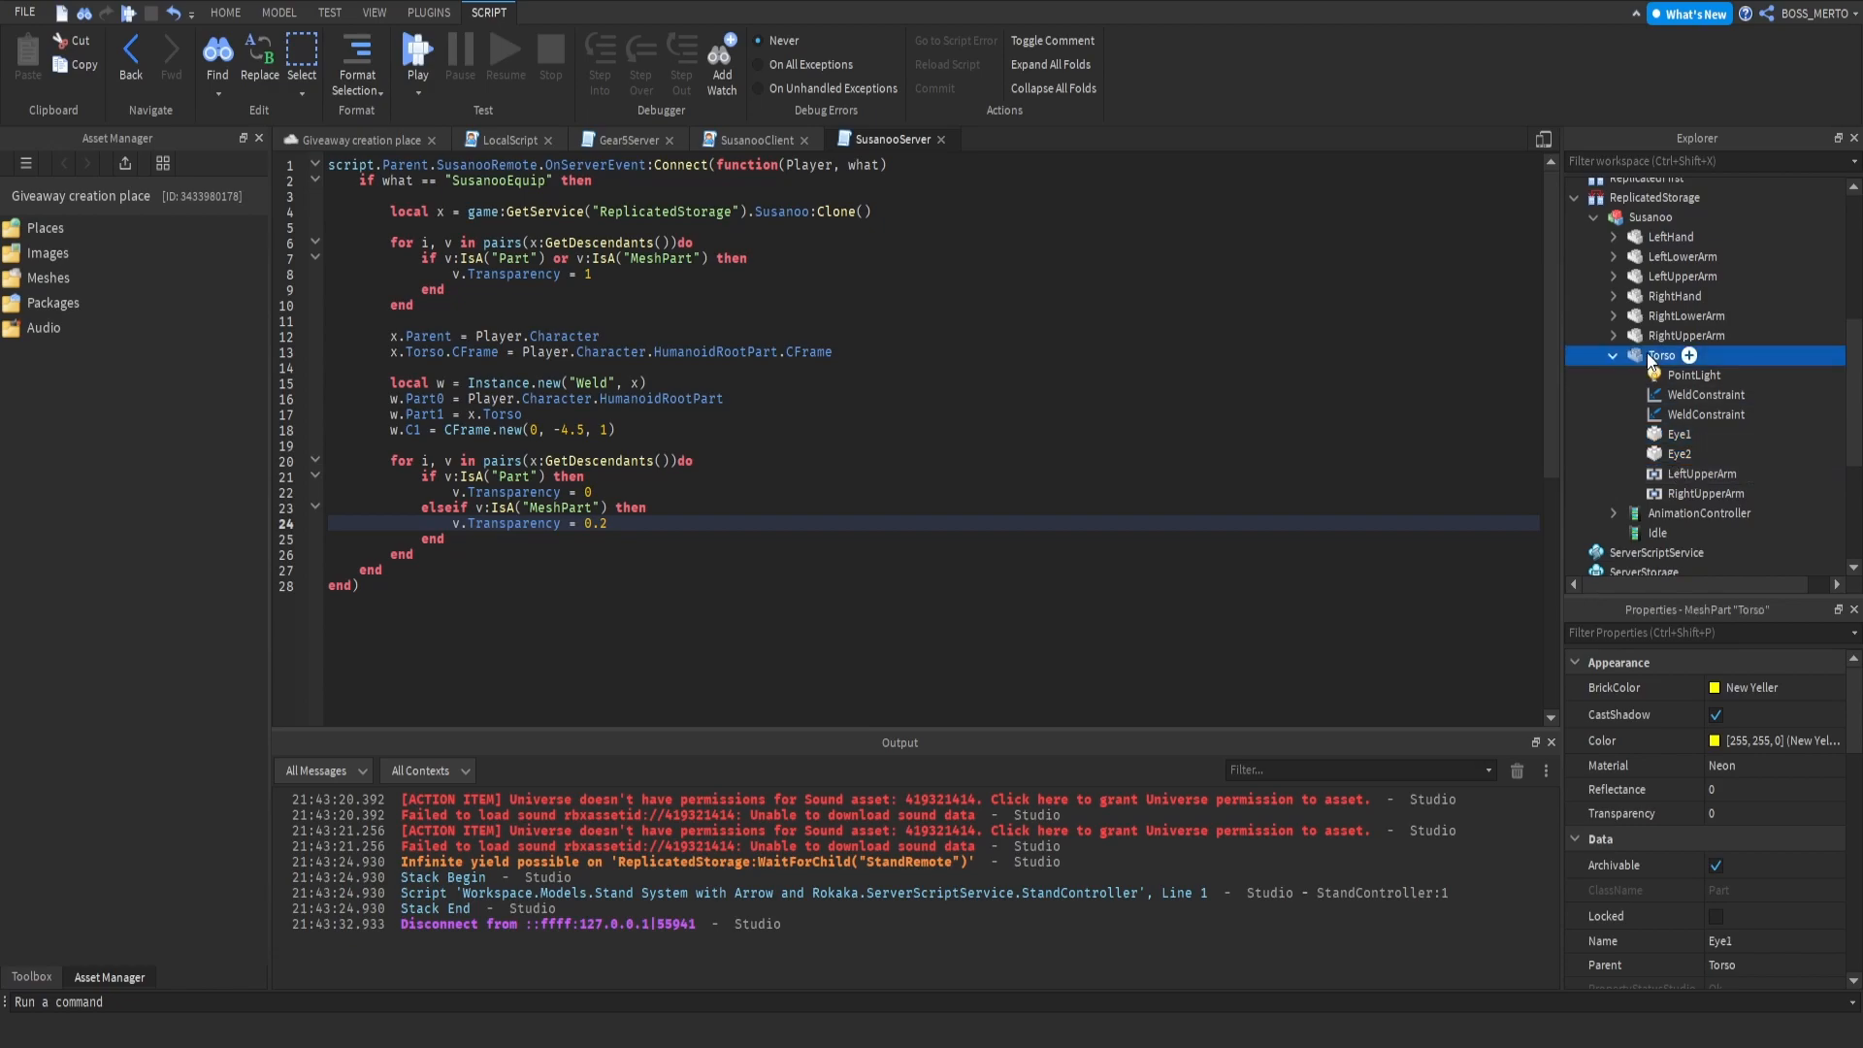
left_click(1682, 277)
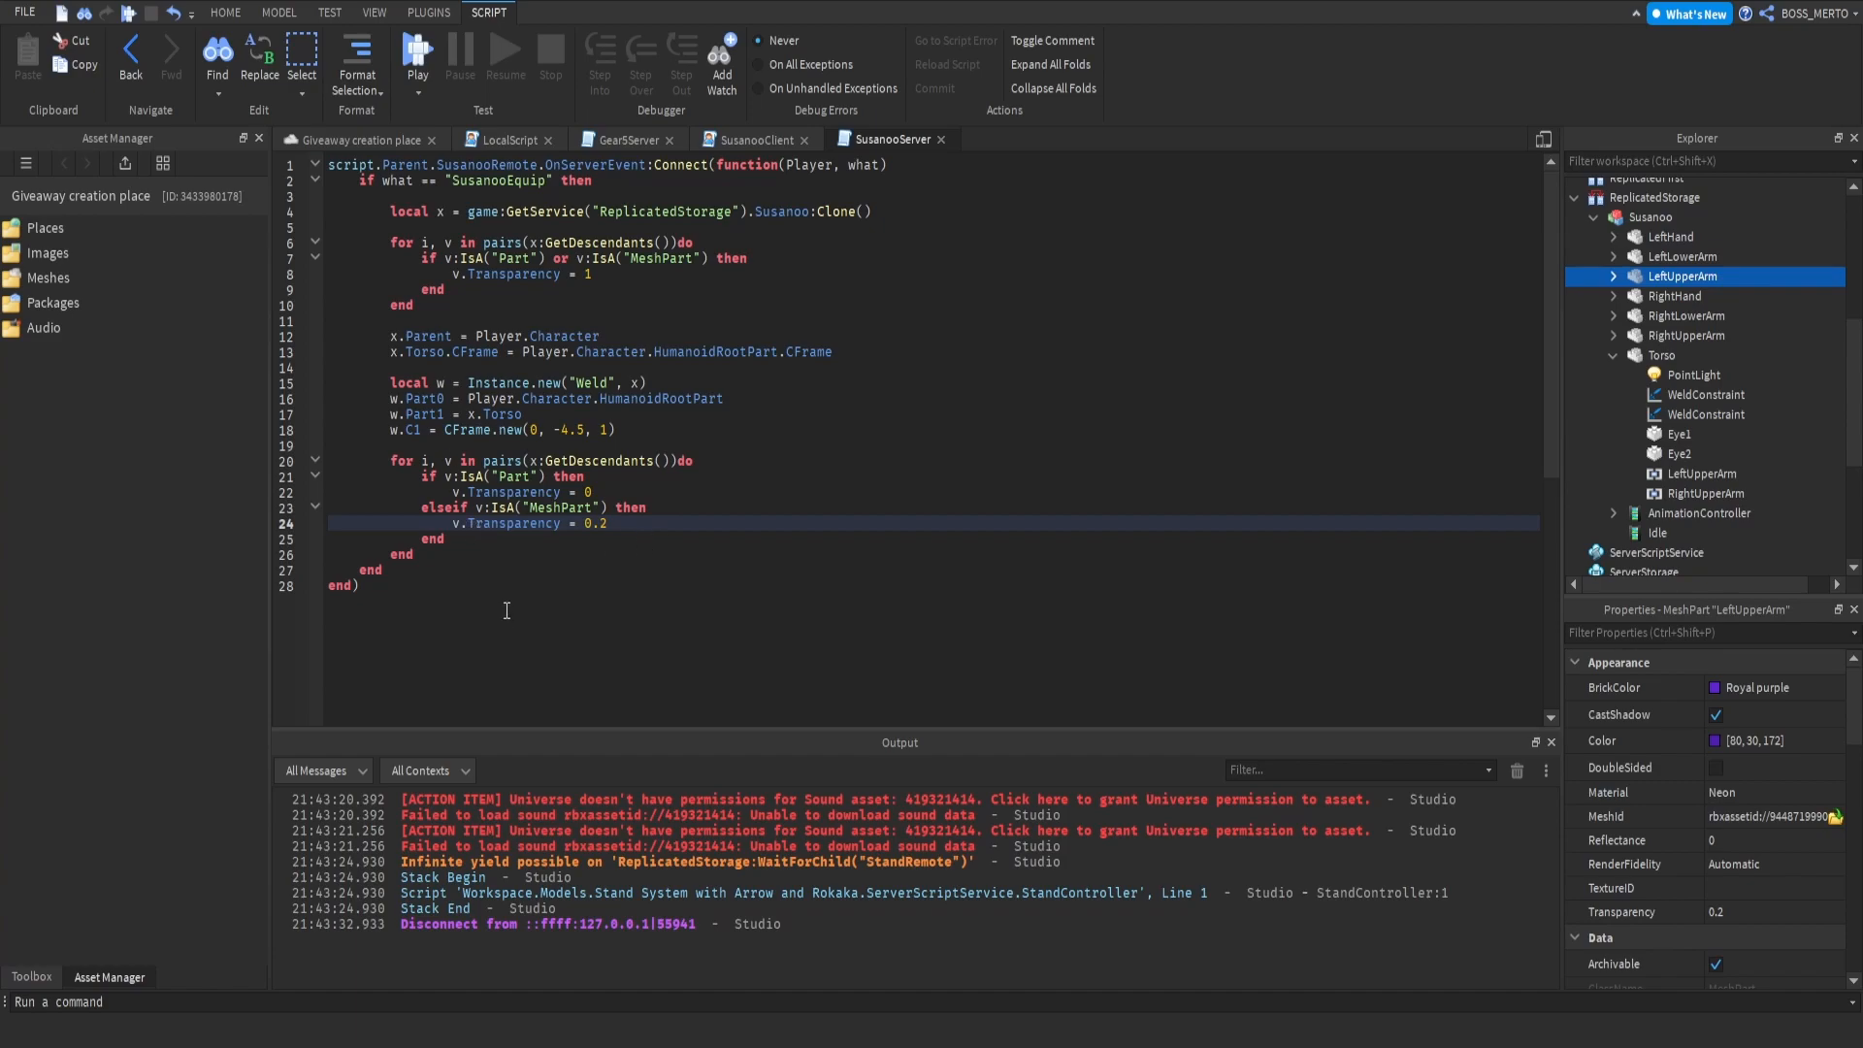
Step: Above the Part branch's transparency line, start a local t = game:GetService("TweenService"):Create() call
left_click_drag(452, 493, 579, 493)
key("Left")
key("Return")
key("Up")
type("local t = ")
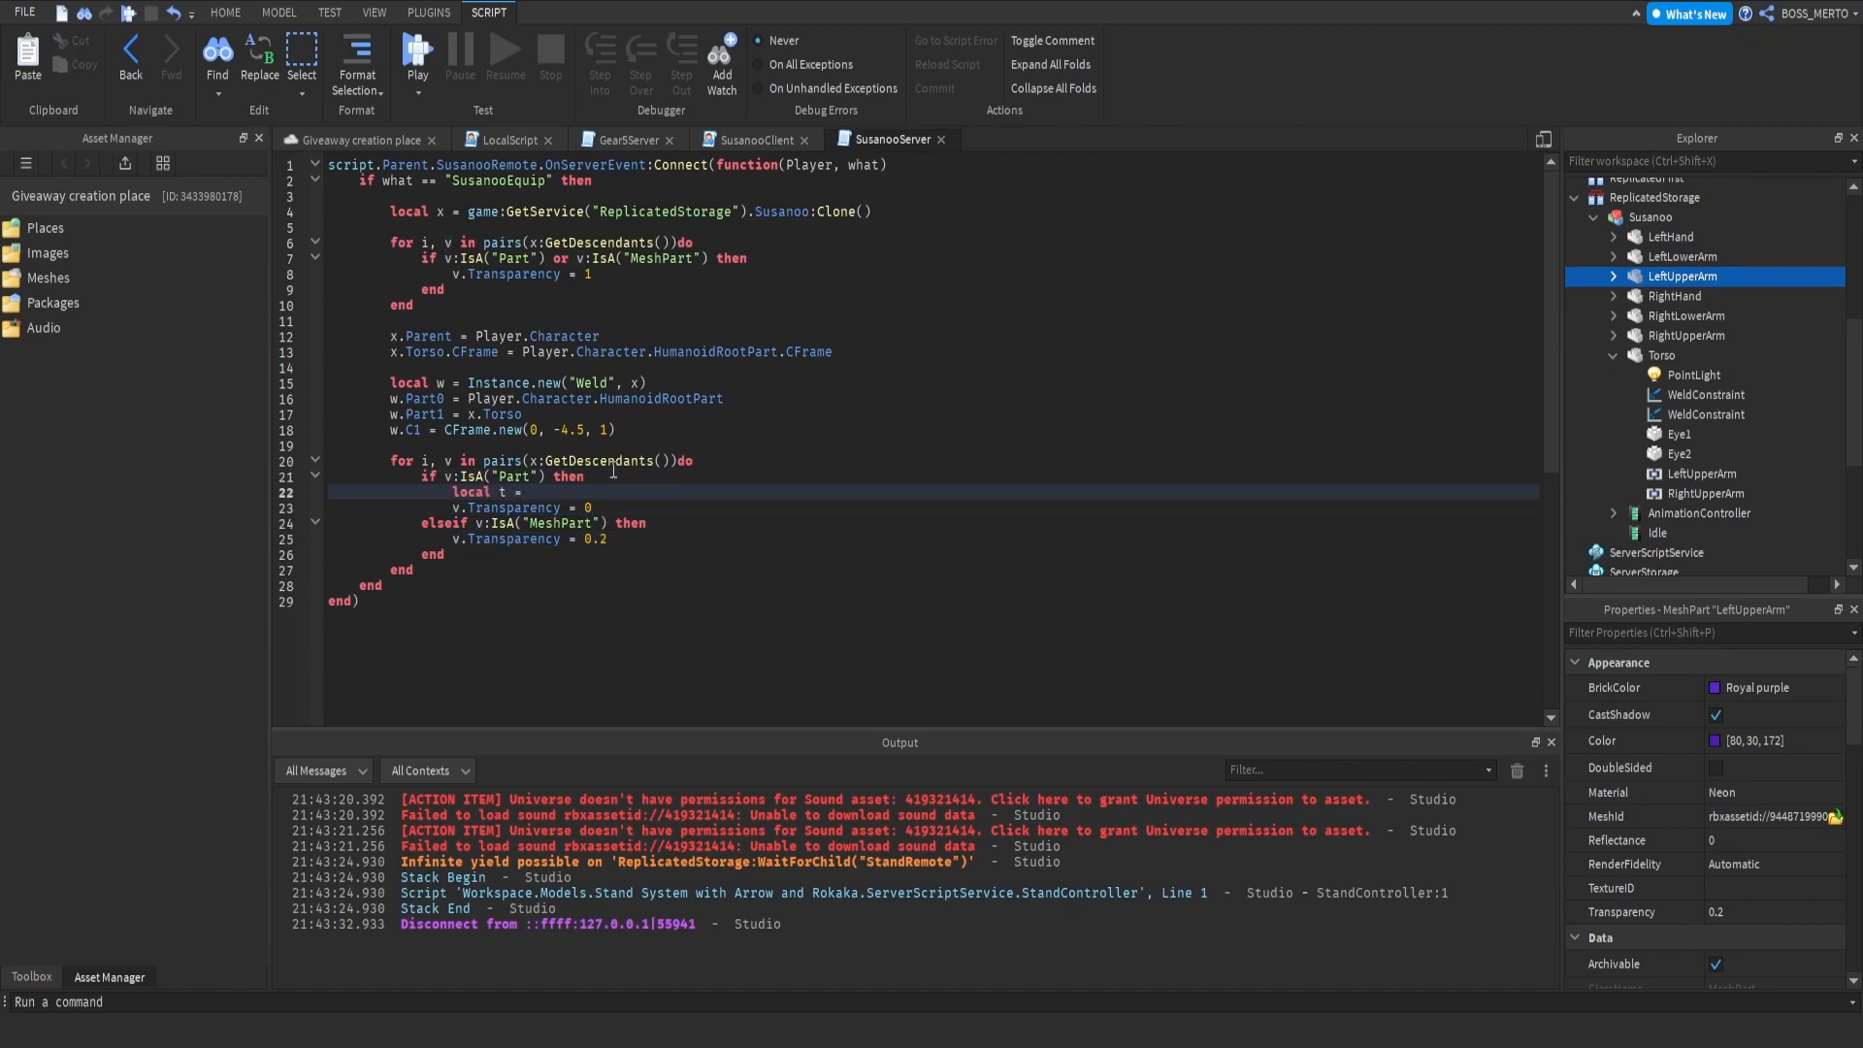
type("game:GetService(\"TweenService\")")
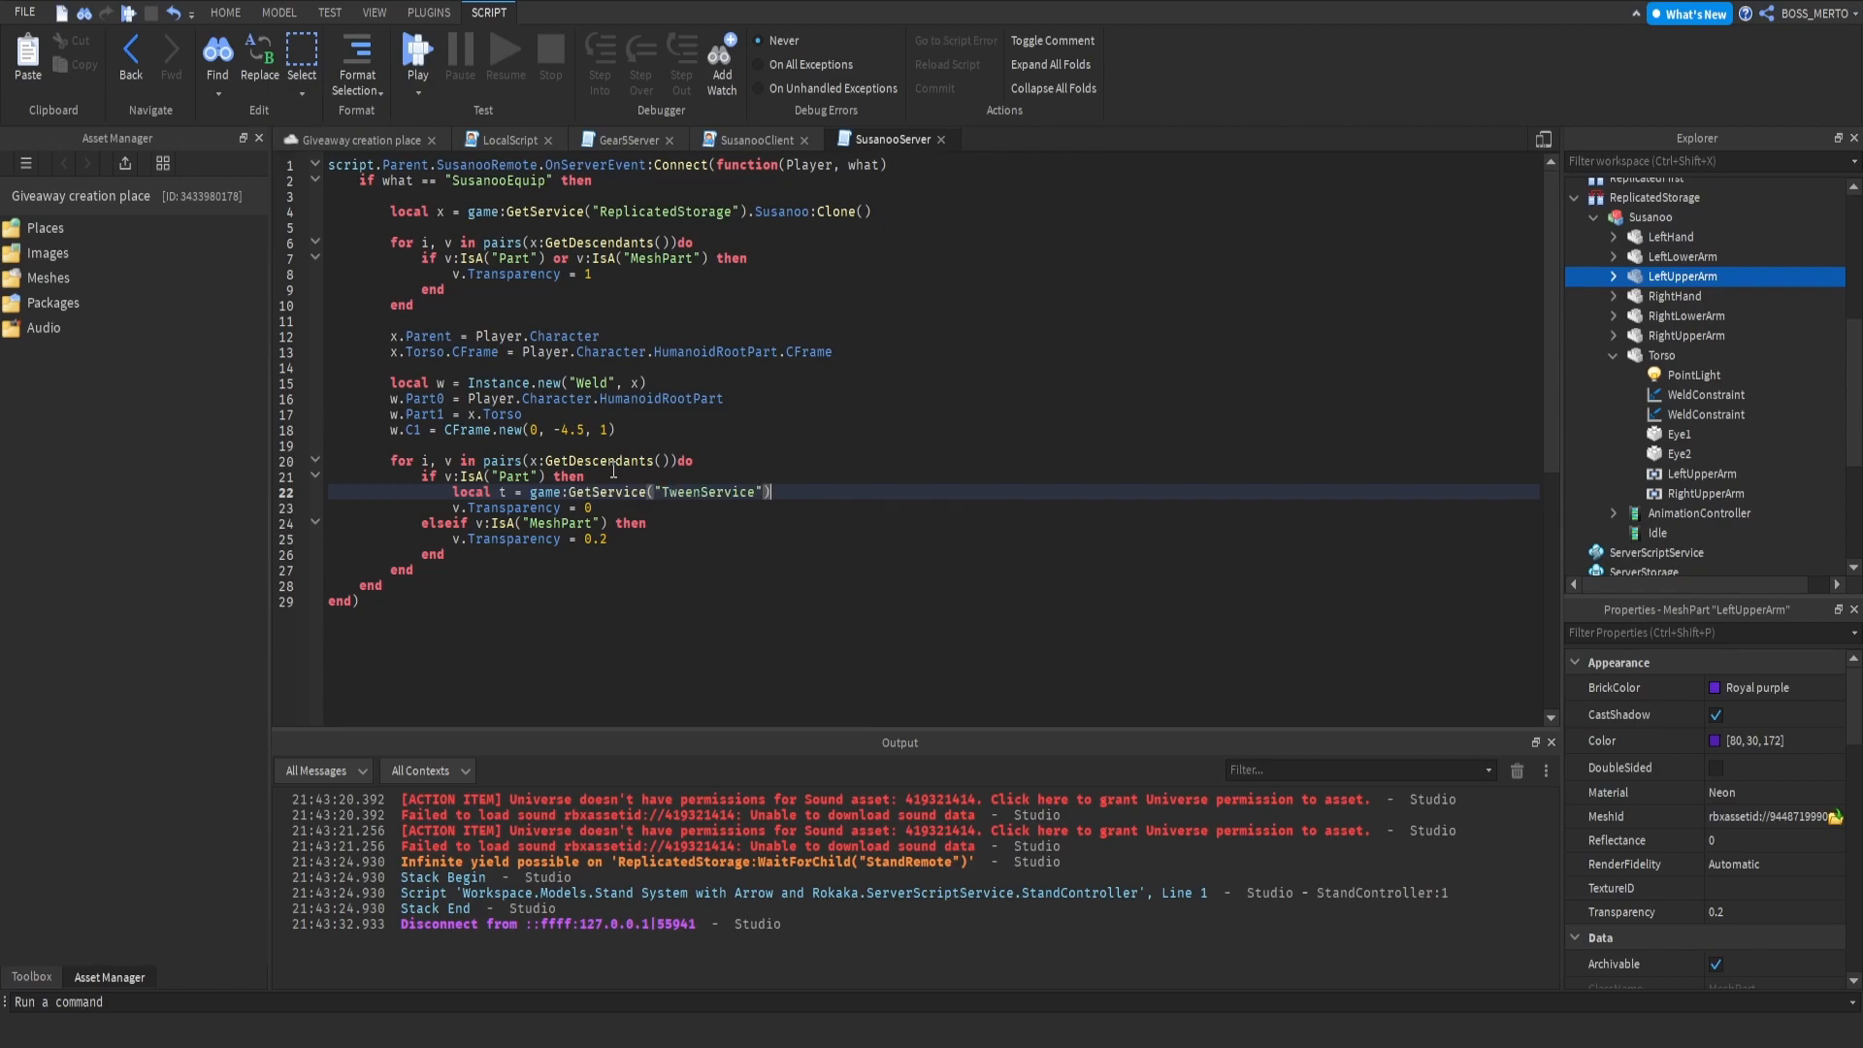
type(":Create(")
Step: Give the Create call the arguments v, TweenInfo.new(1, Enum.EasingStyle.Linear, Enum.EasingDirection.Out) and {Transparency = 0}
type("v, T")
type("weenInfo.new89")
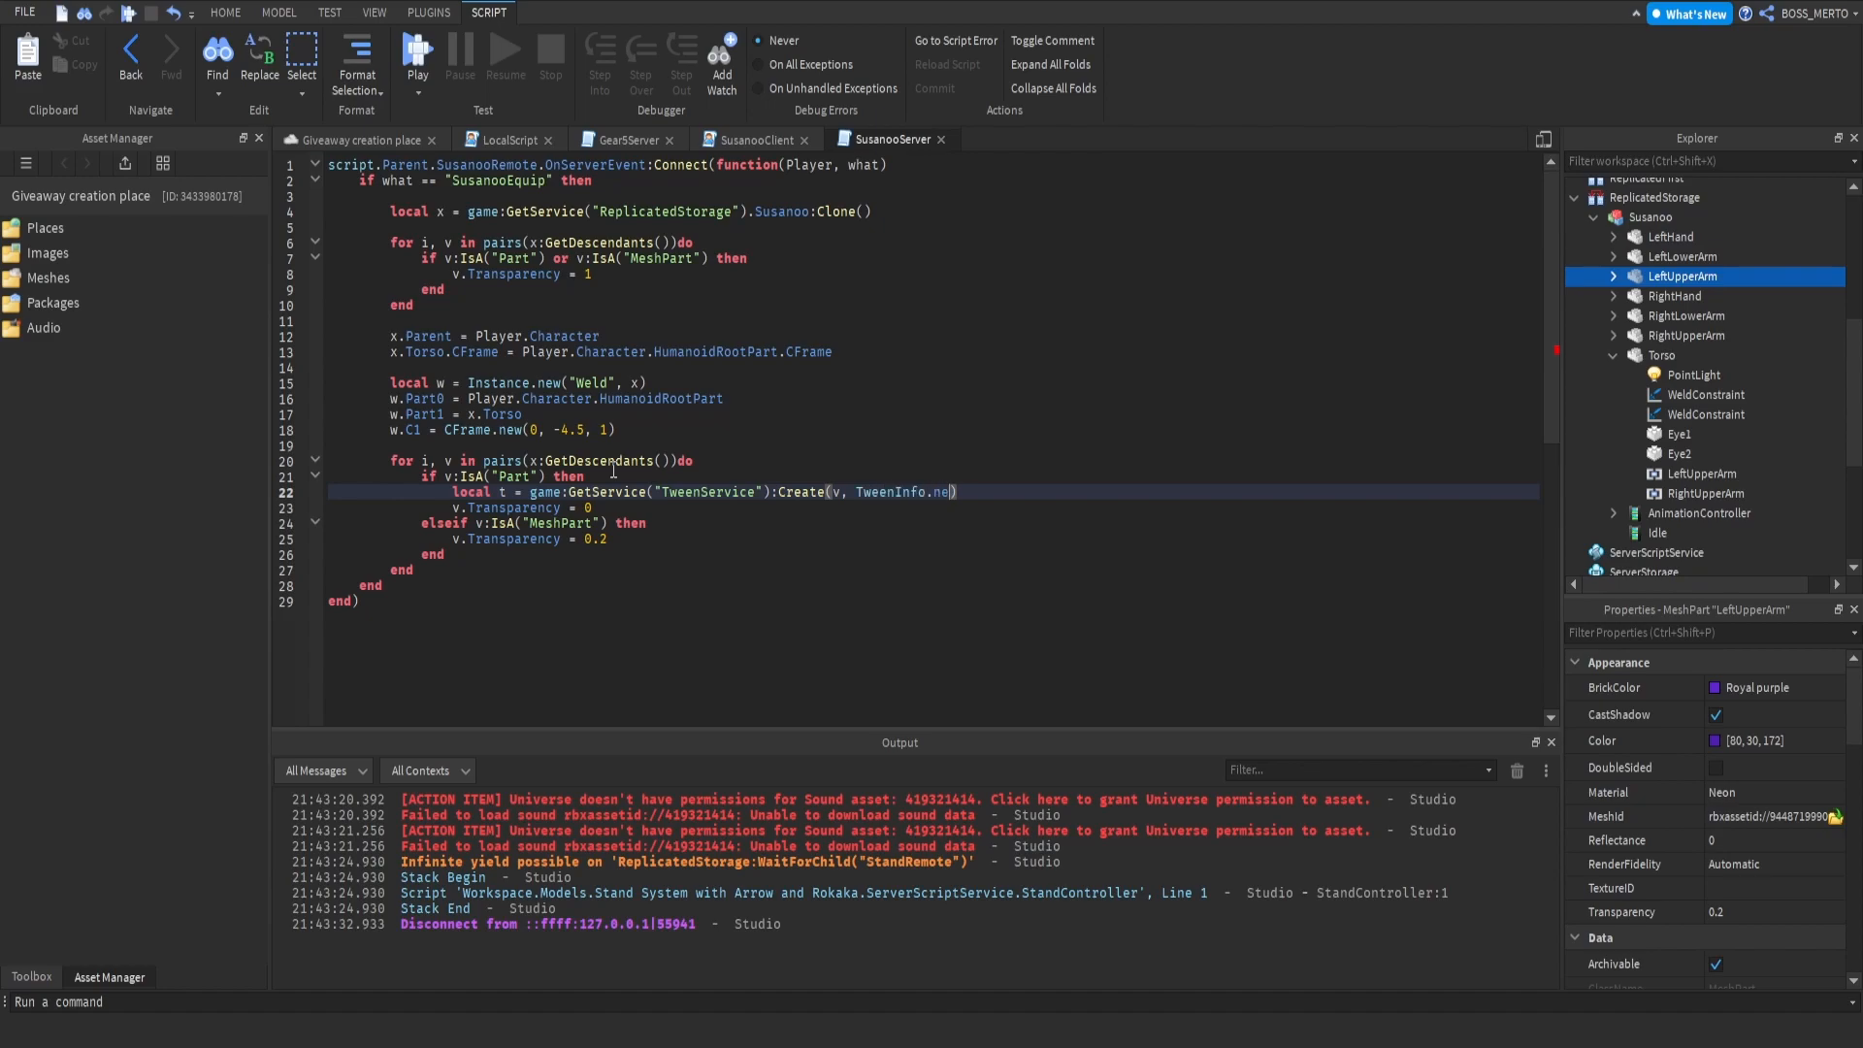
key("BackSpace")
key("BackSpace")
type("(1, Enum.EasingStyle.Linear, Enum.Eas")
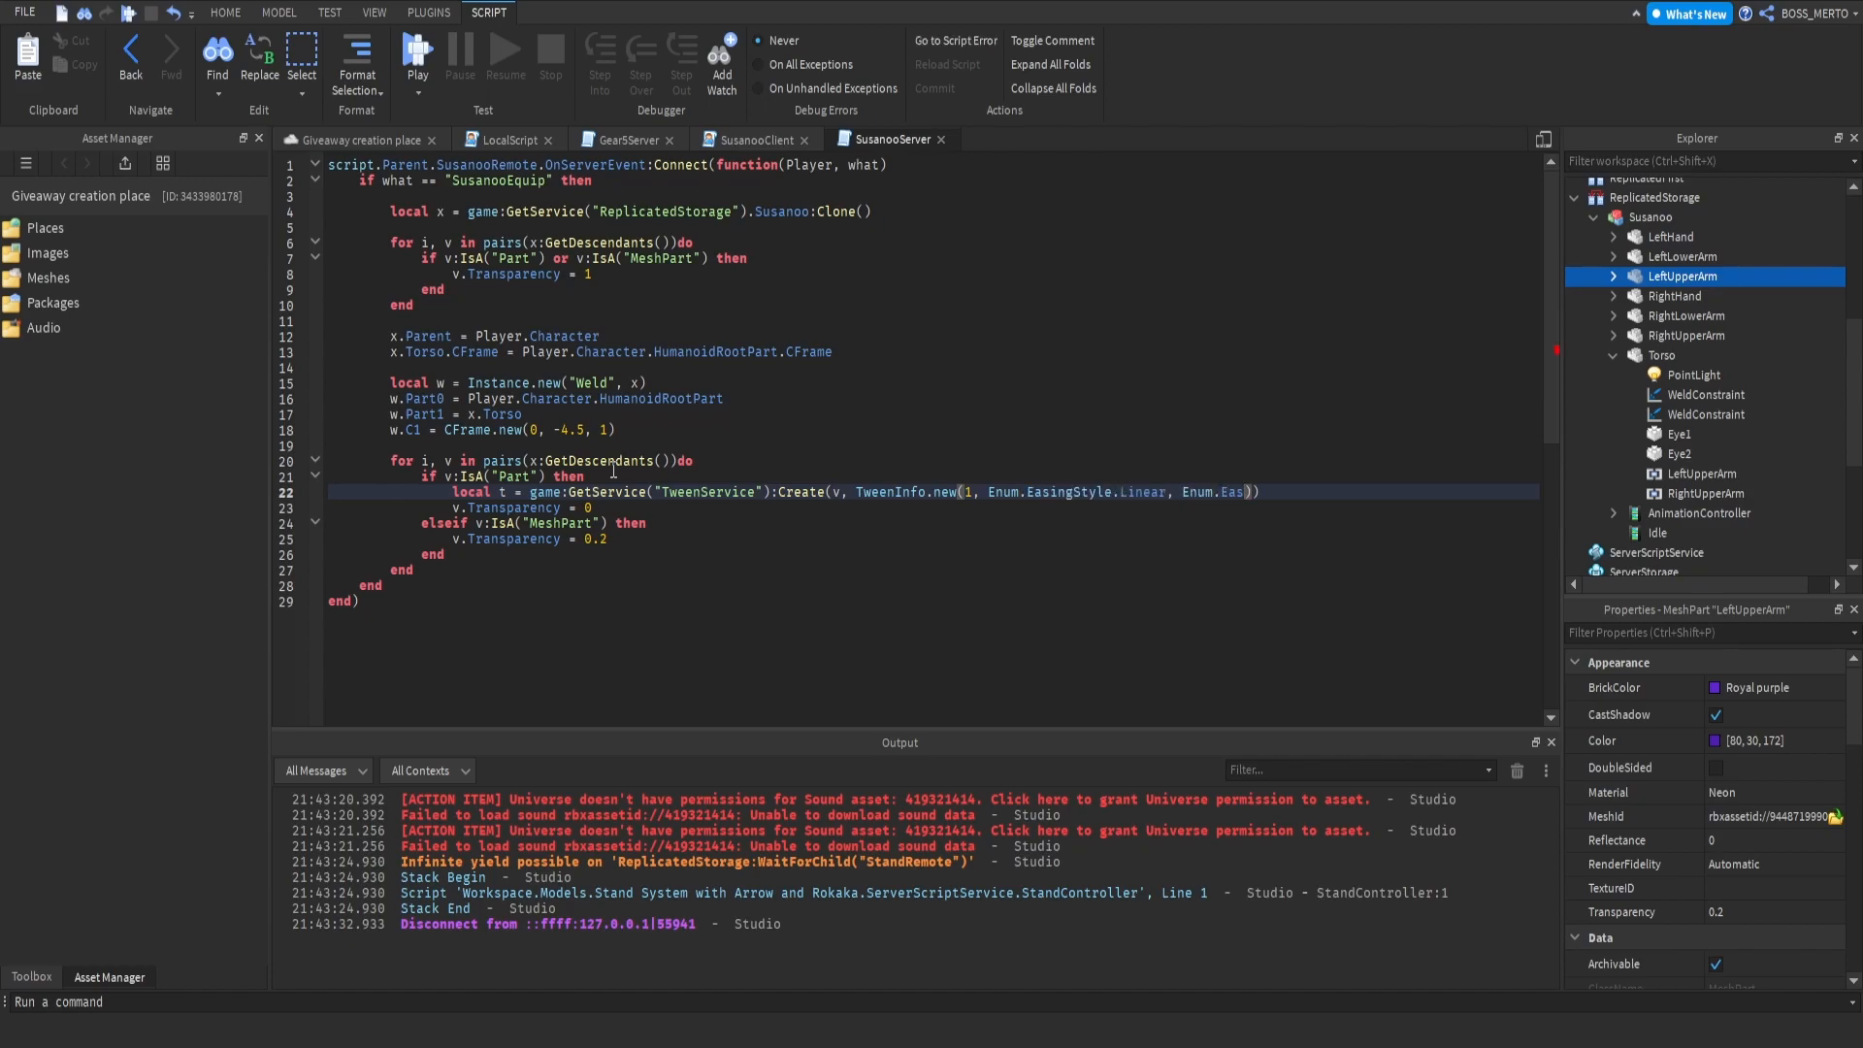
type("ingDirection.Out")
key("Right")
type(", {")
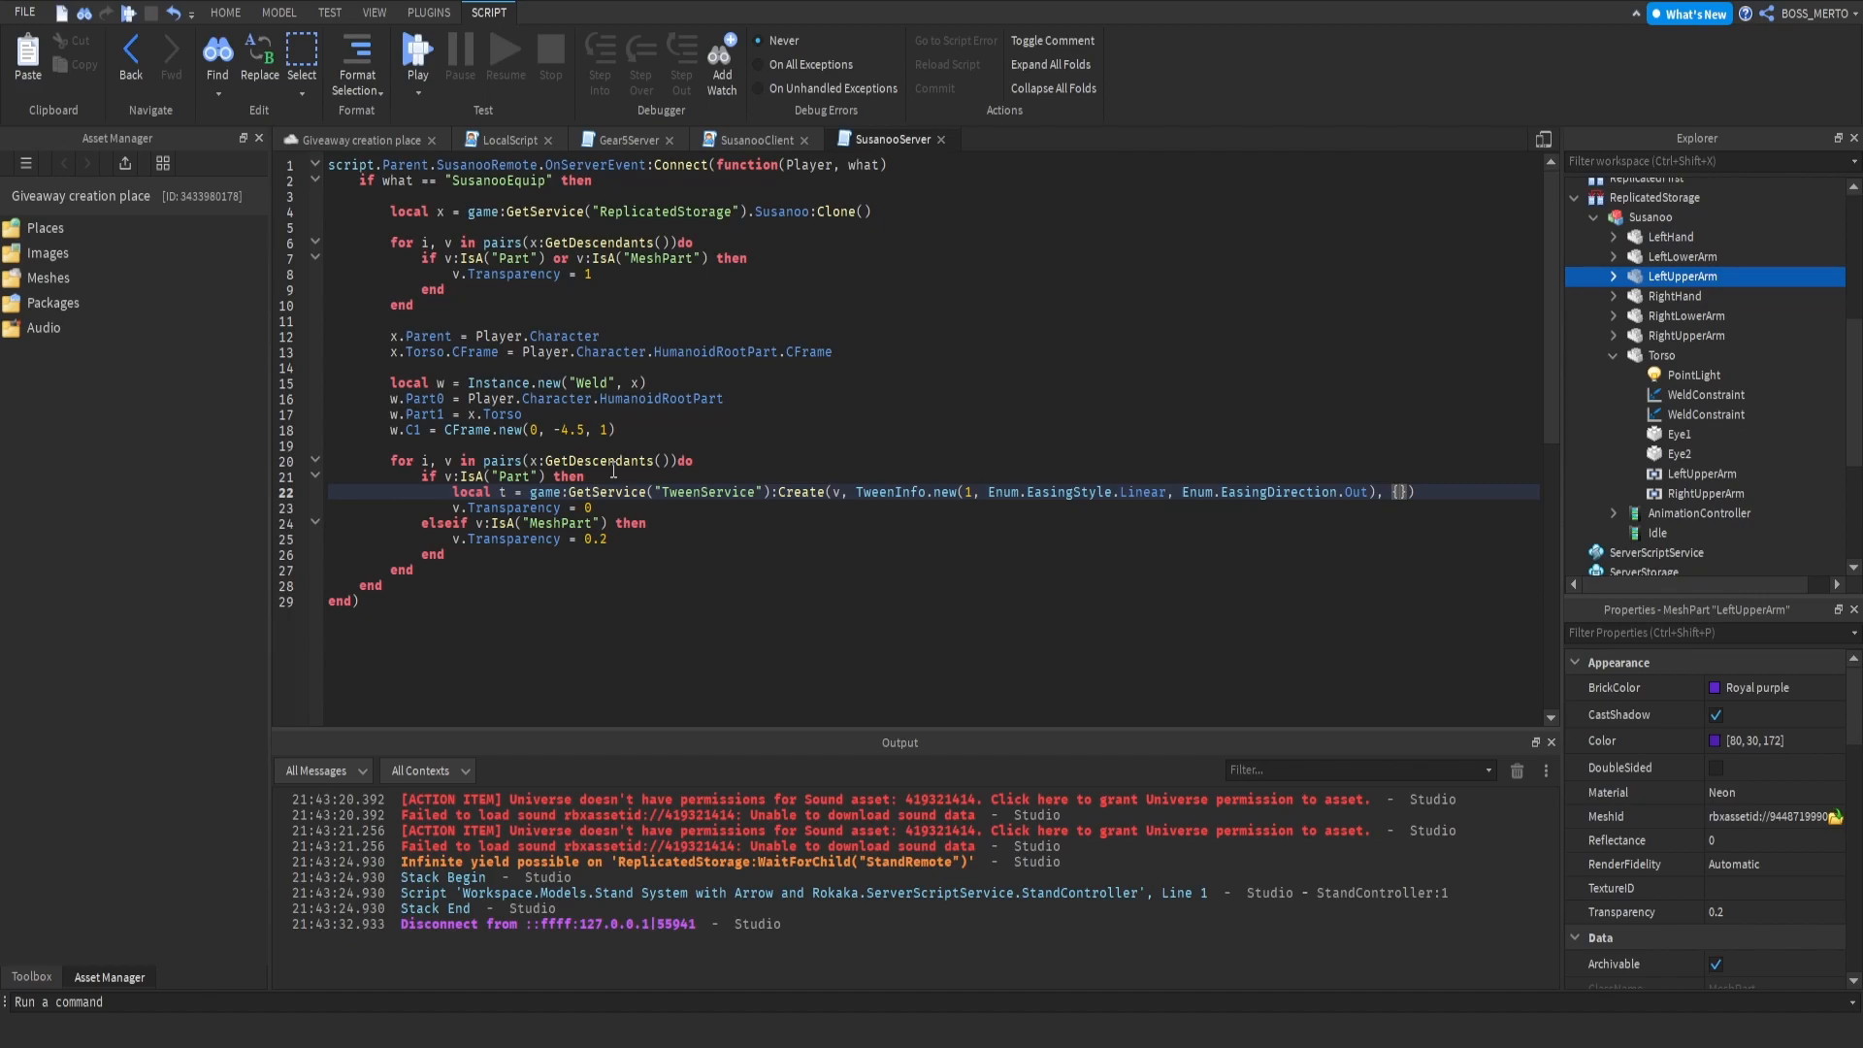
type("Transparency = 0")
Step: Add t:Play() below the tween and delete the Part branch's v.Transparency = 0 line
key("Return")
type("t")
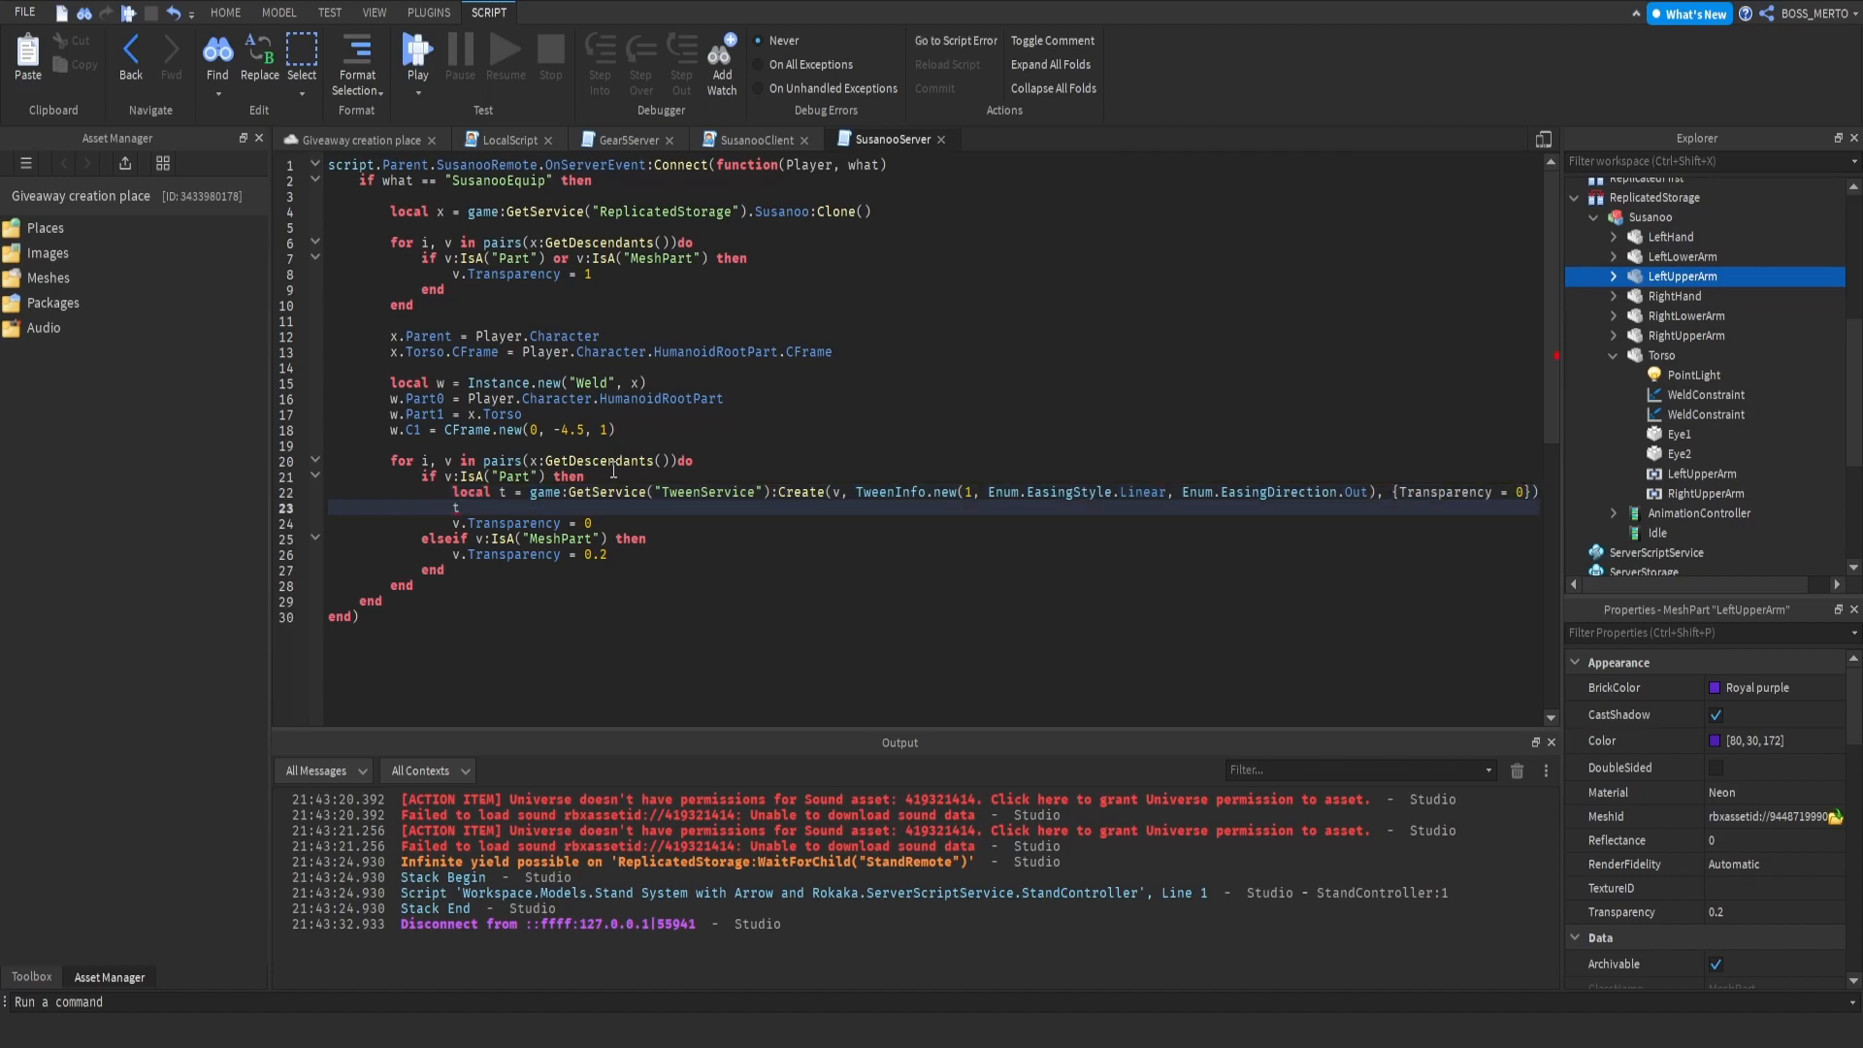
type(":Play()")
left_click_drag(454, 523, 599, 524)
key("BackSpace")
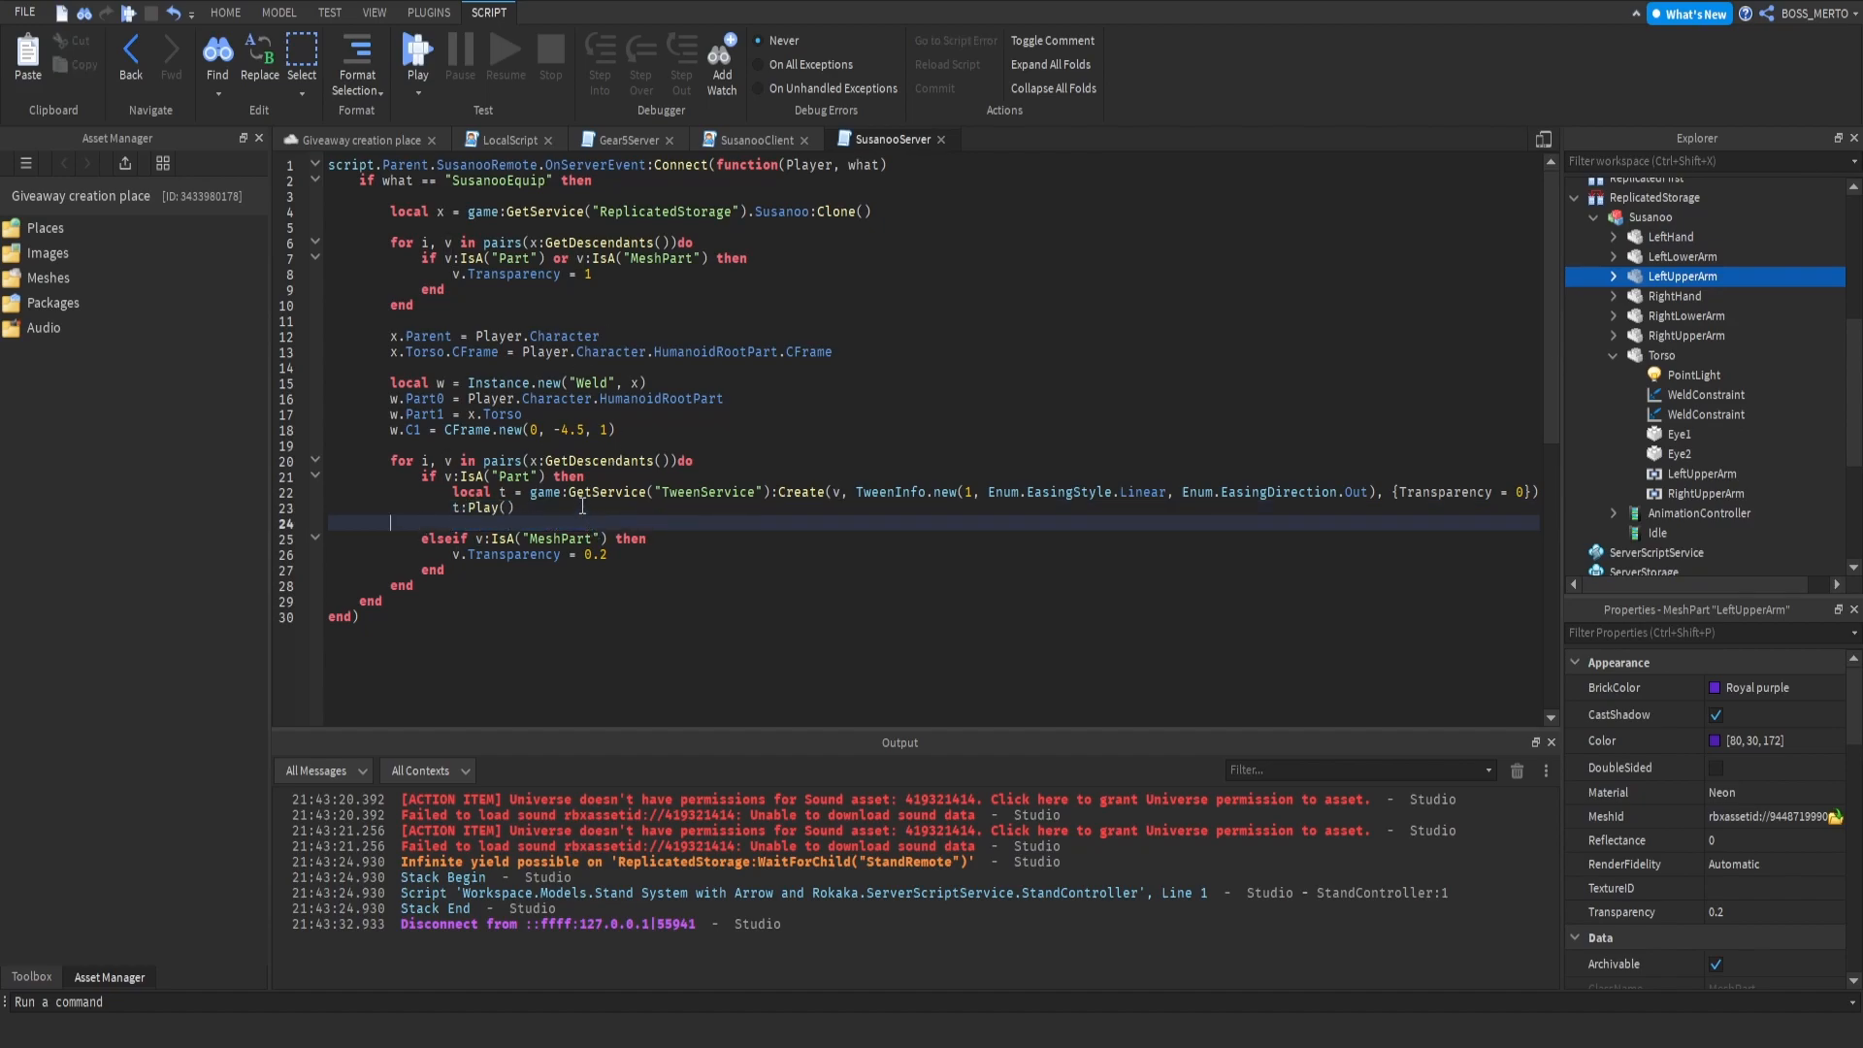
key("BackSpace")
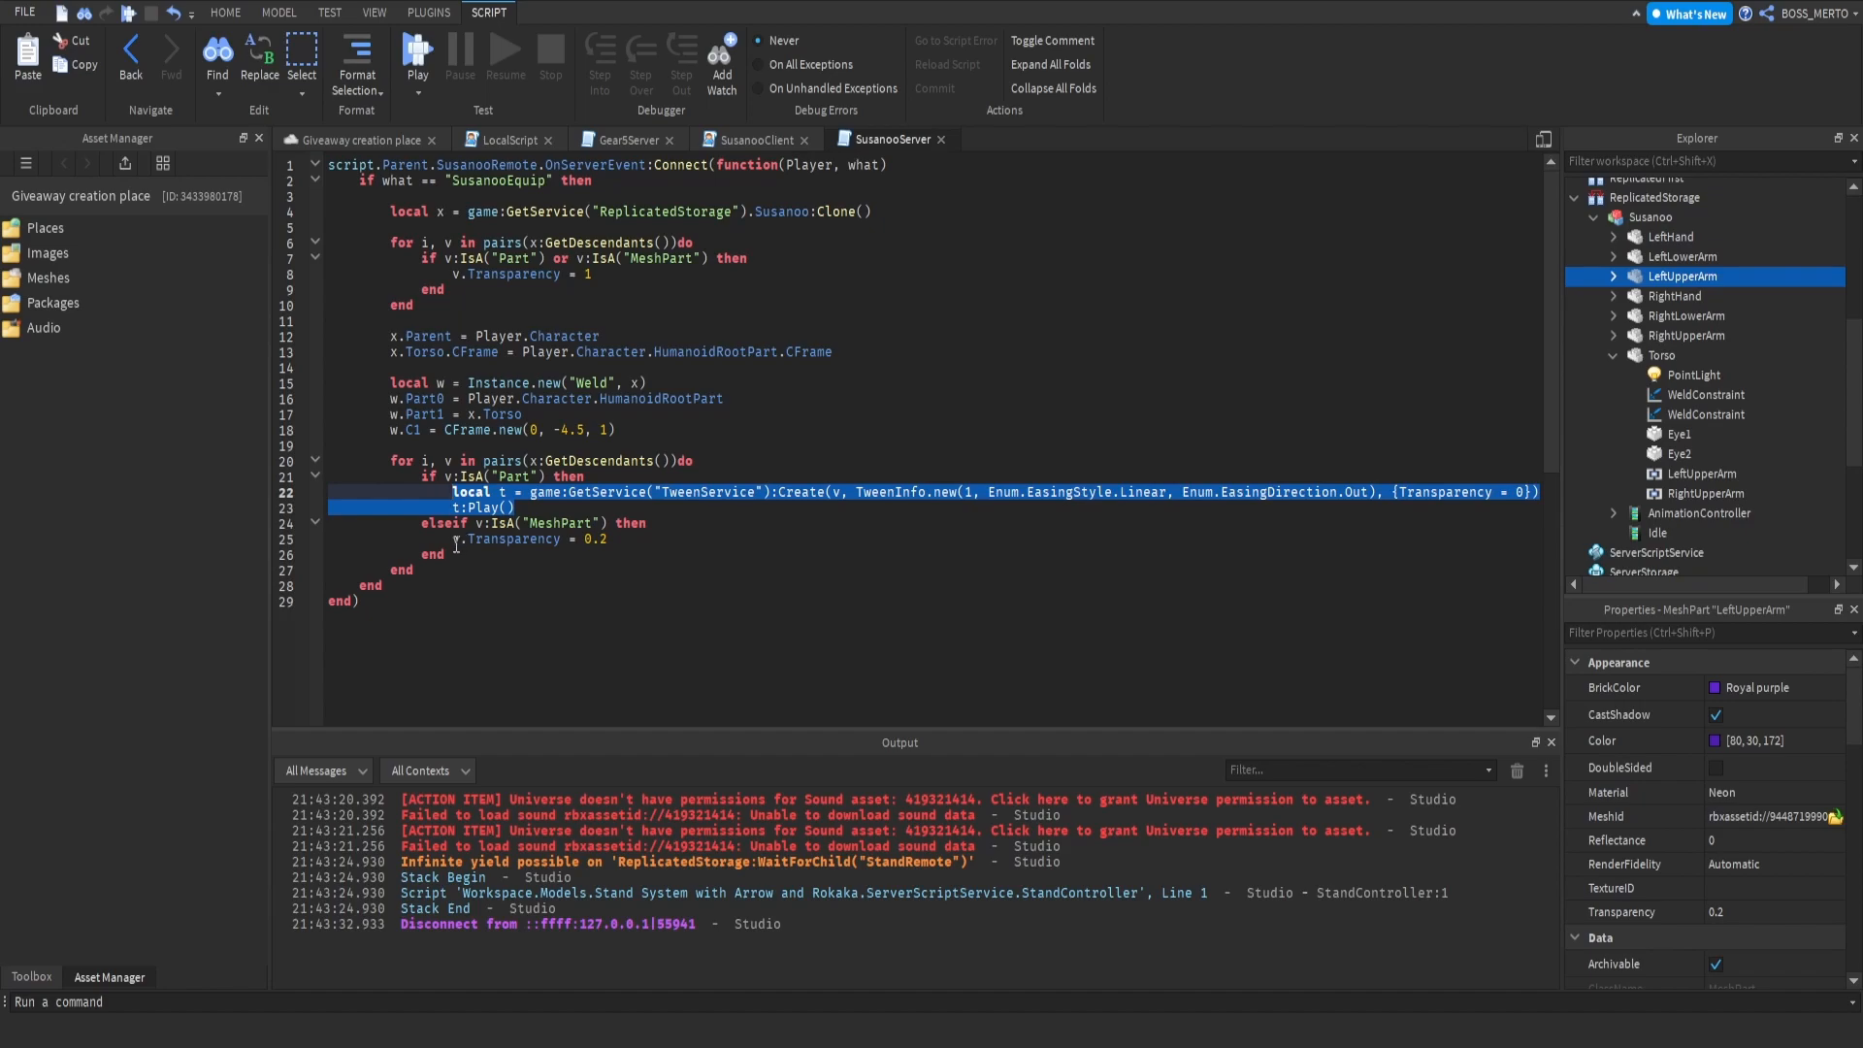
Step: Replace the MeshPart branch's transparency line with a copy of the tween and t:Play(), using {Transparency = 0.2} as its goal
left_click_drag(453, 539, 629, 539)
type("local t = game:GetService(\"TweenService\"):Create(v, TweenInfo.new(1, Enum.EasingStyle.Linear, Enum.EasingDirection.Out), {Transparency = 0}) t:Play()")
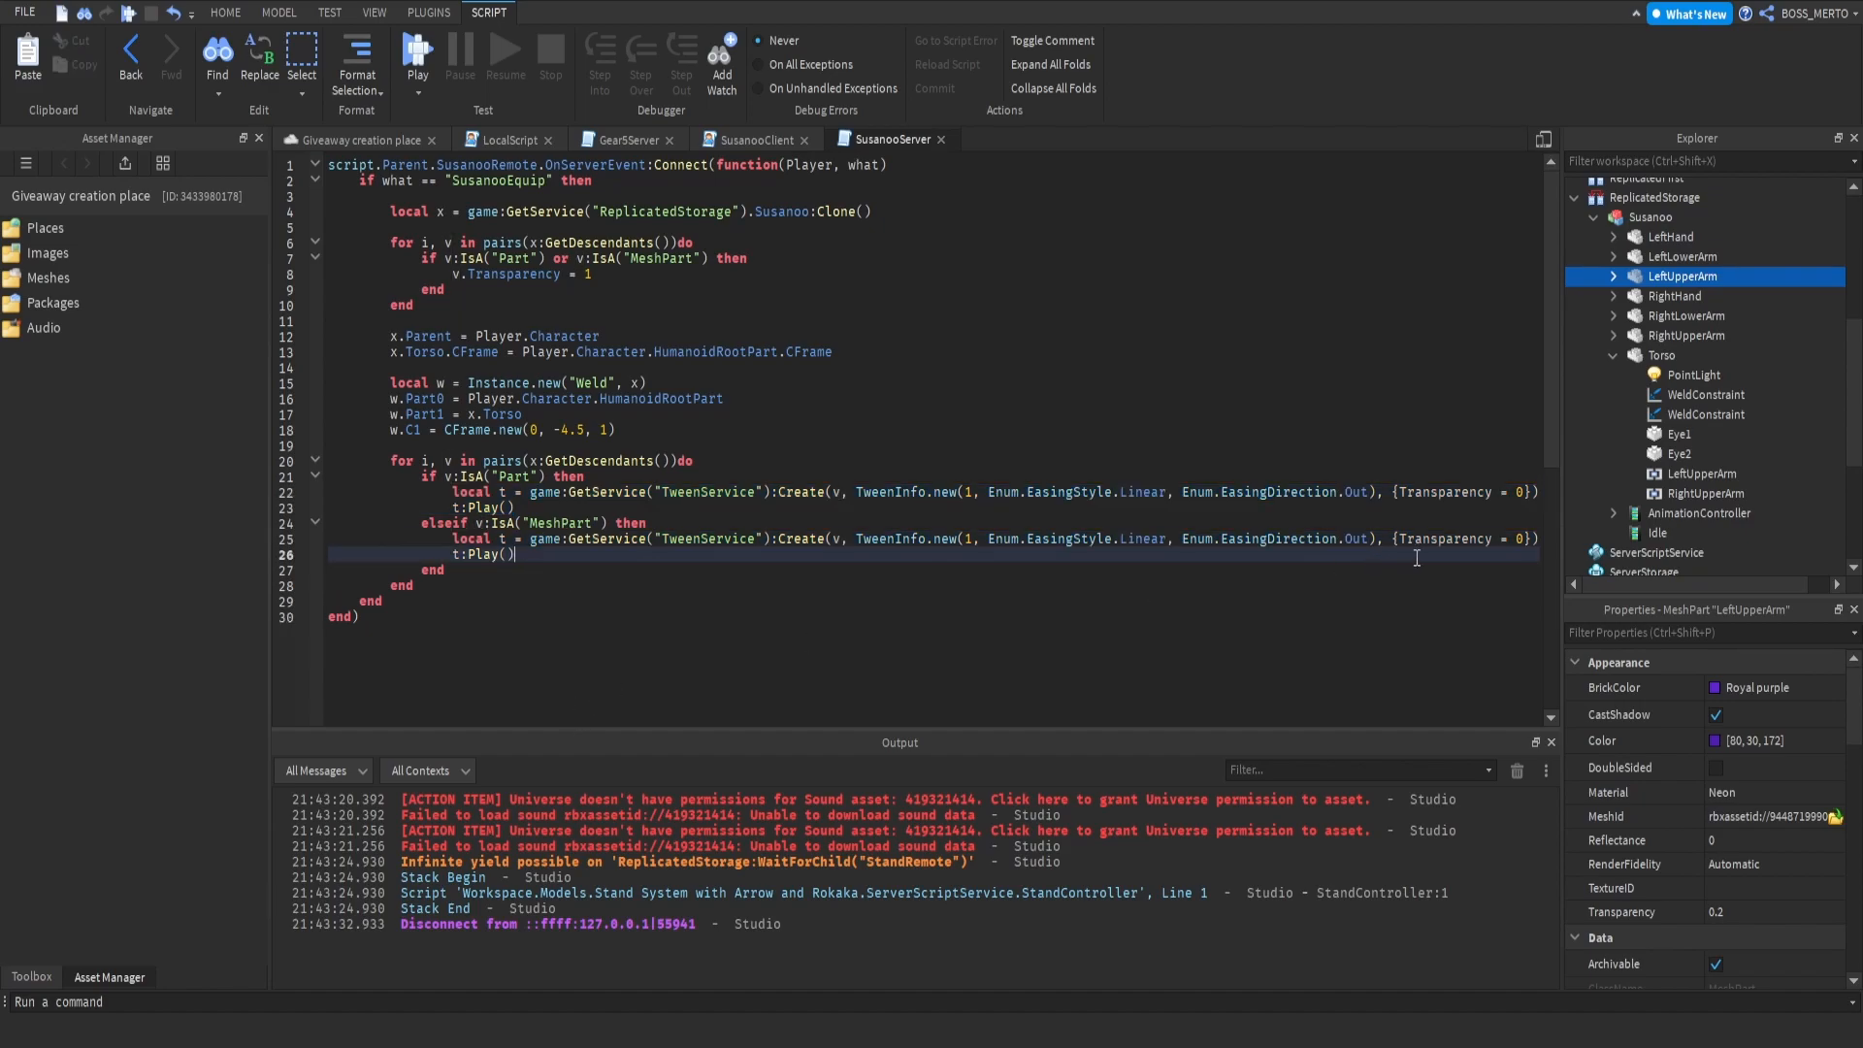
left_click(1521, 536)
type(".2")
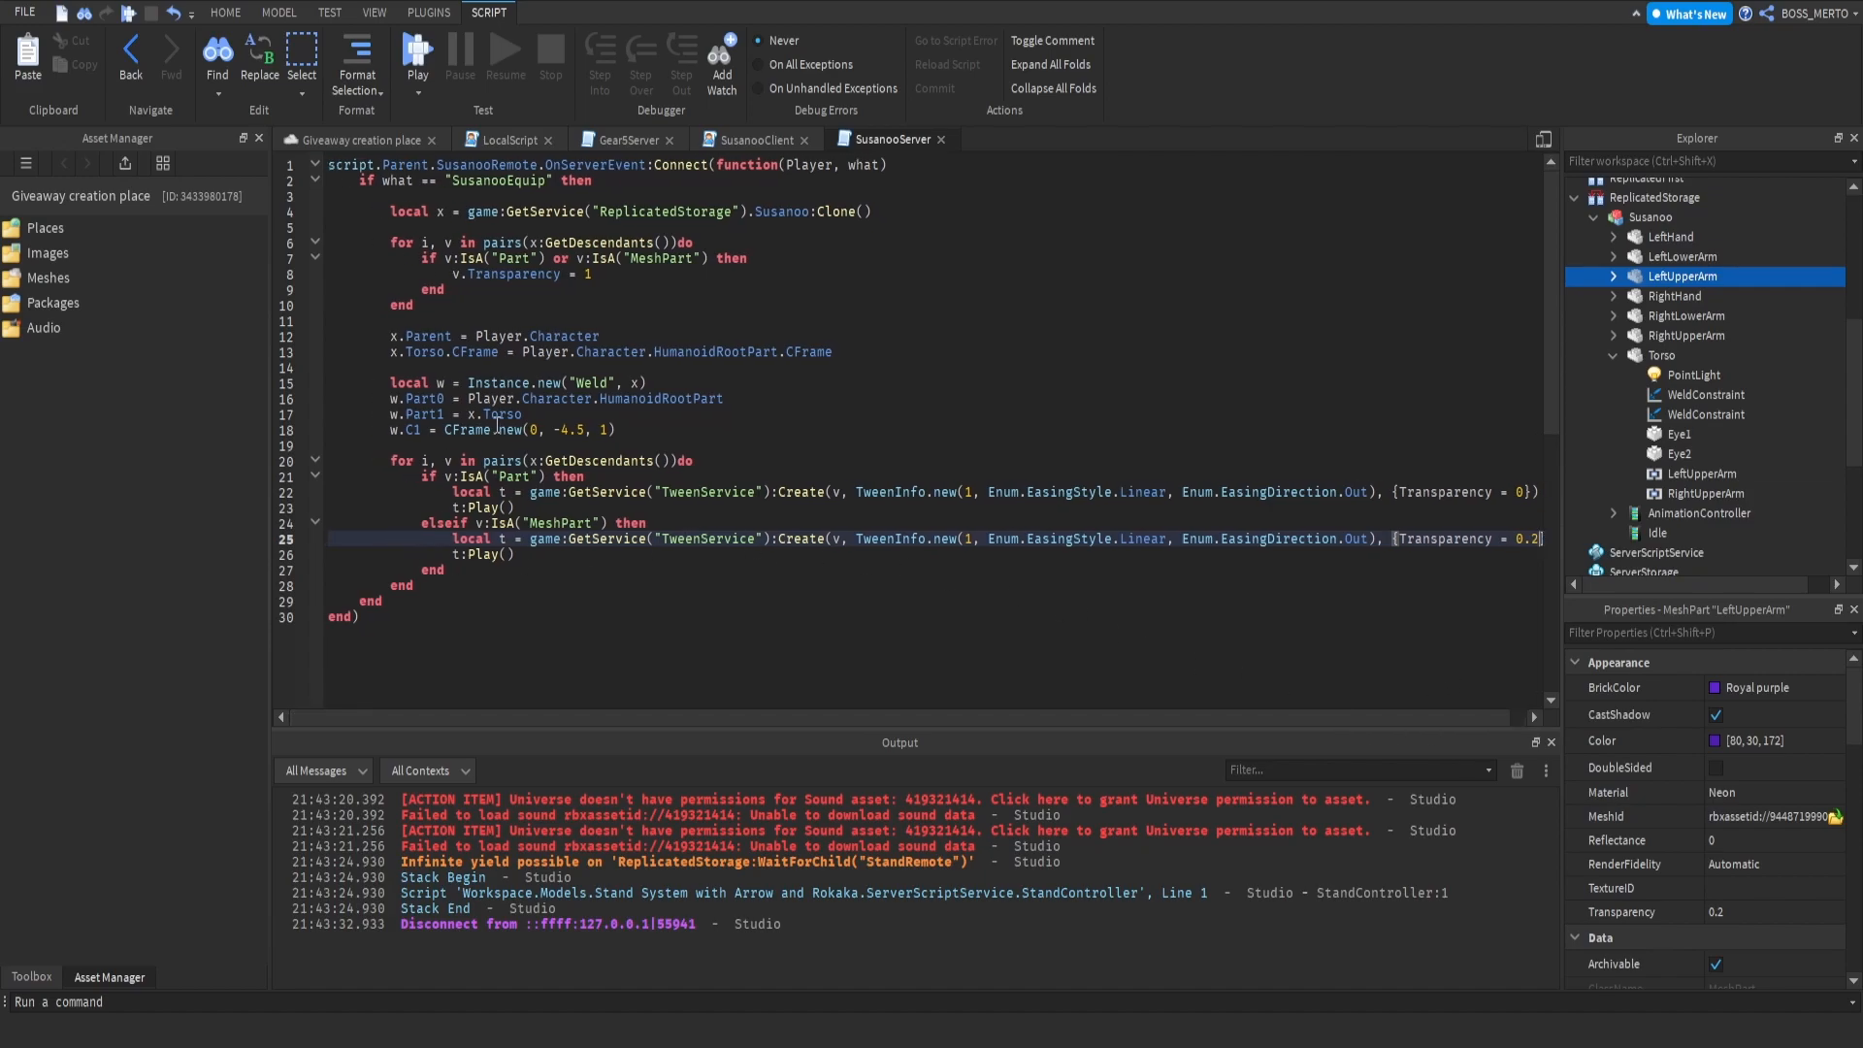
Step: Below the weld's w.C1 line, add local l = x.AnimationController.Animator:LoadAnimation(x.Idle), set off by blank lines
left_click(450, 589)
key("Return")
key("Return")
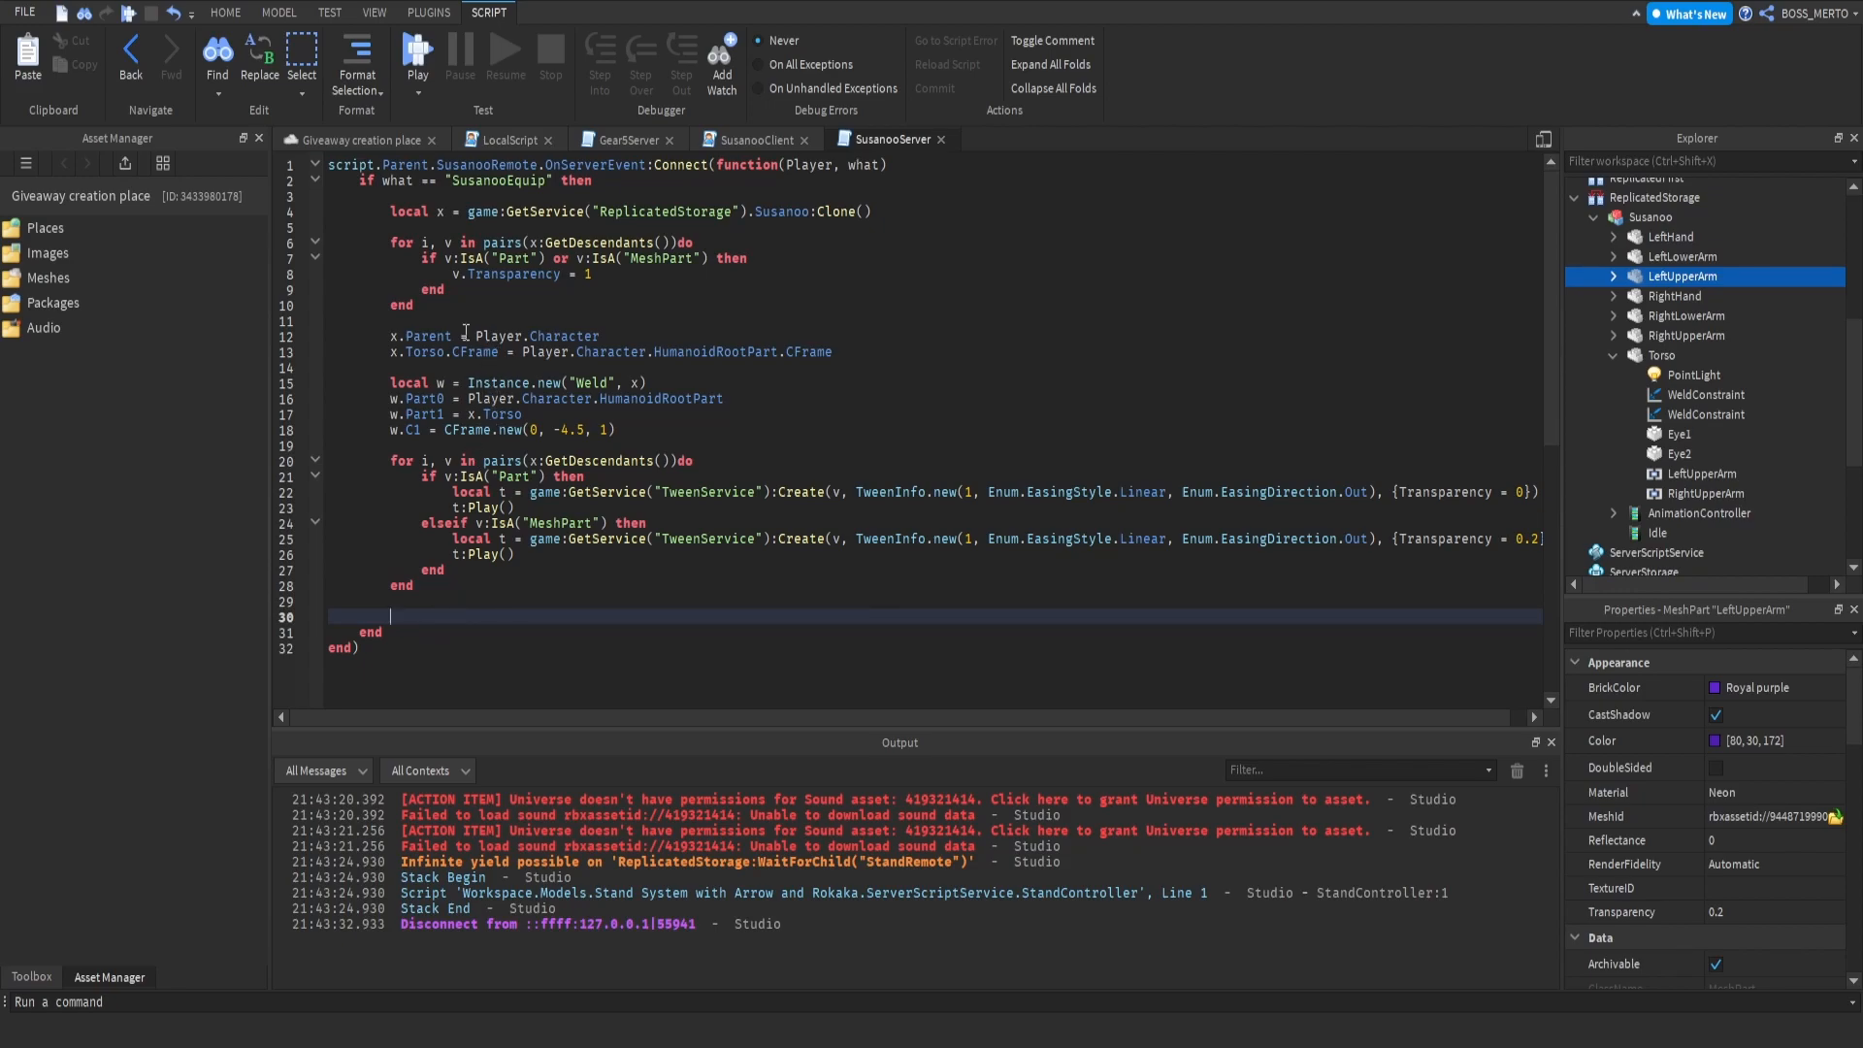
left_click(412, 449)
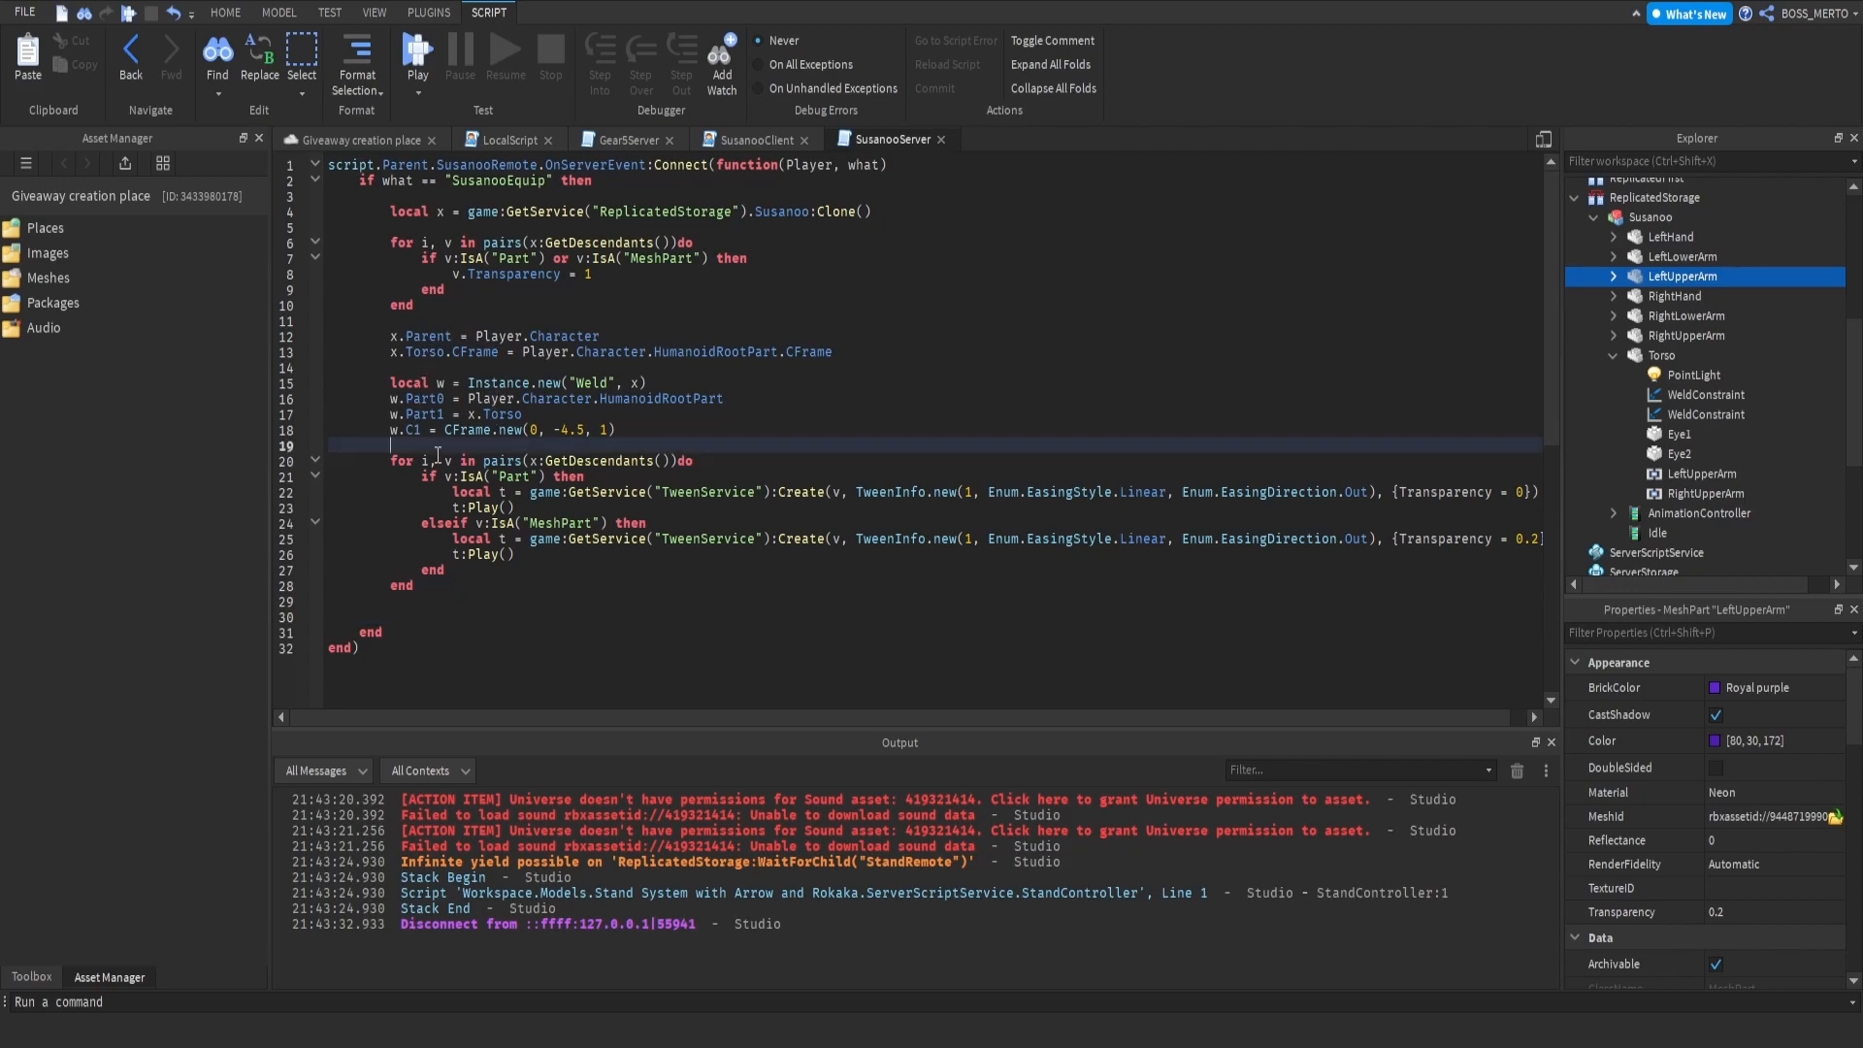
key("Return")
key("Return")
key("Up")
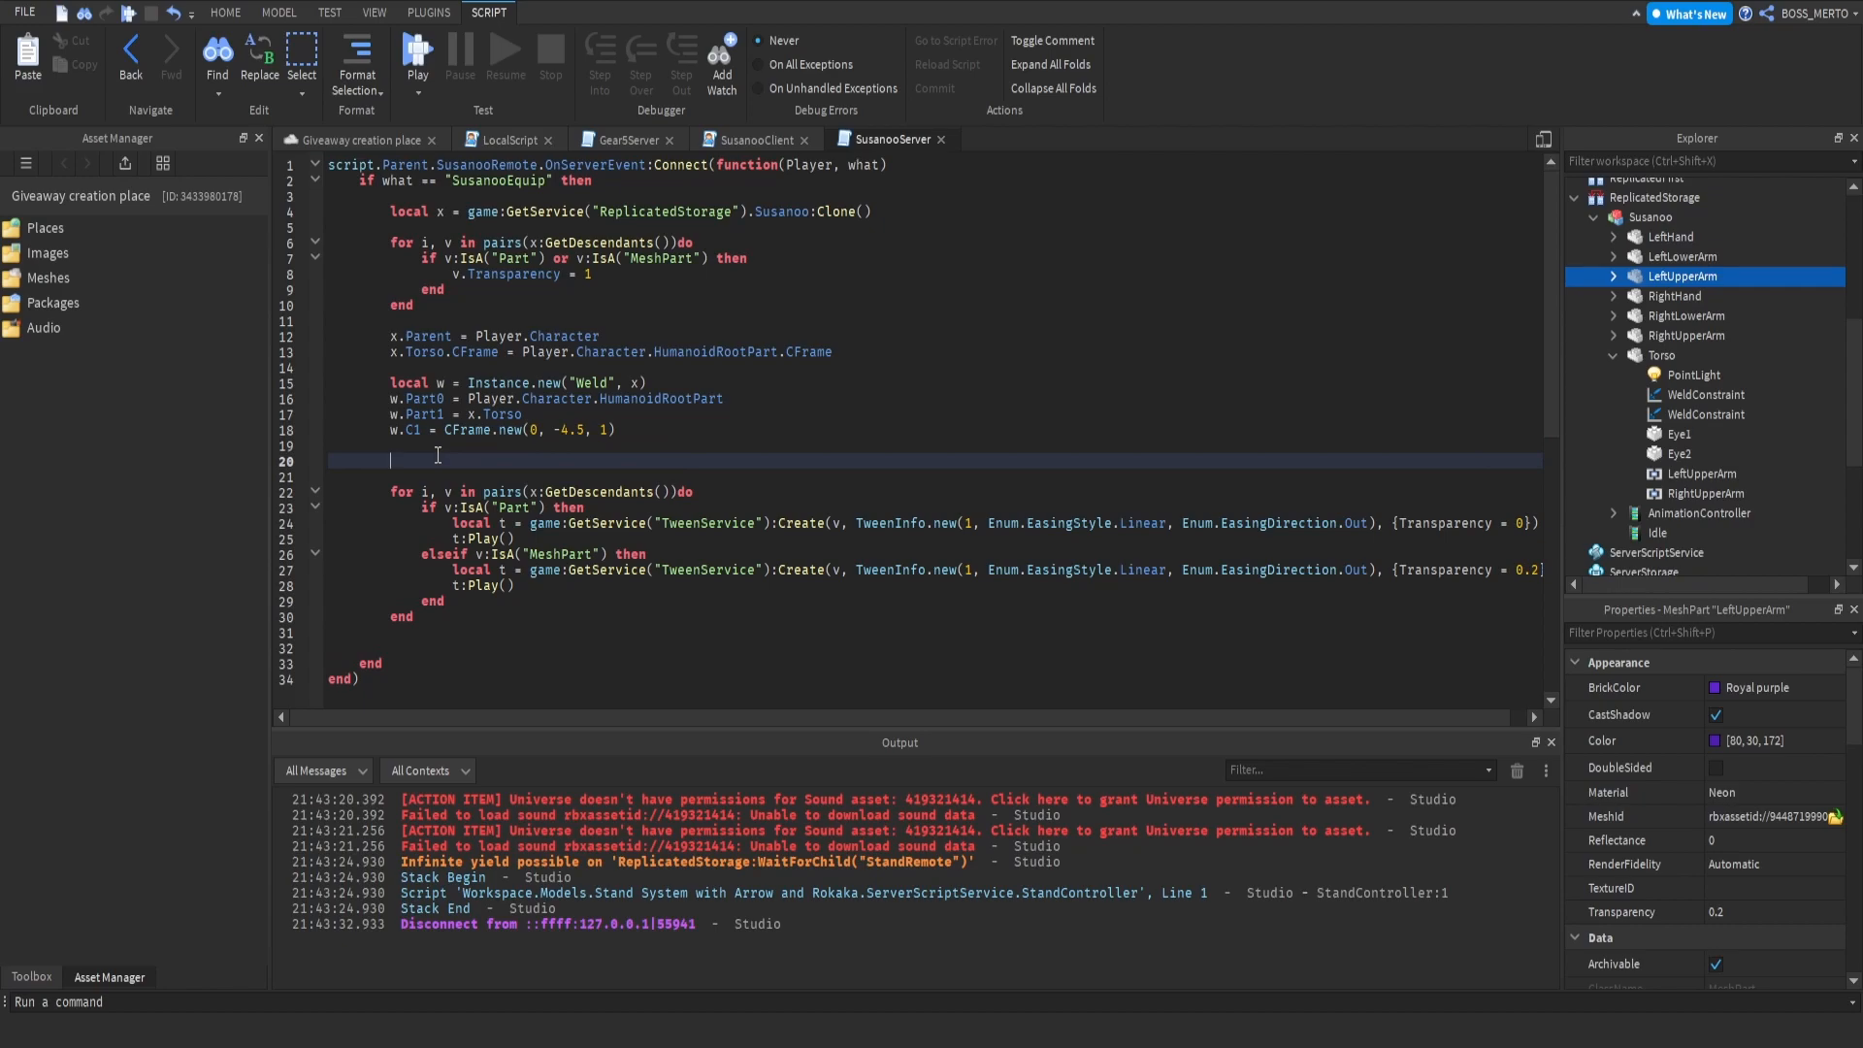
type("x.AnimationController.Animator:Lo")
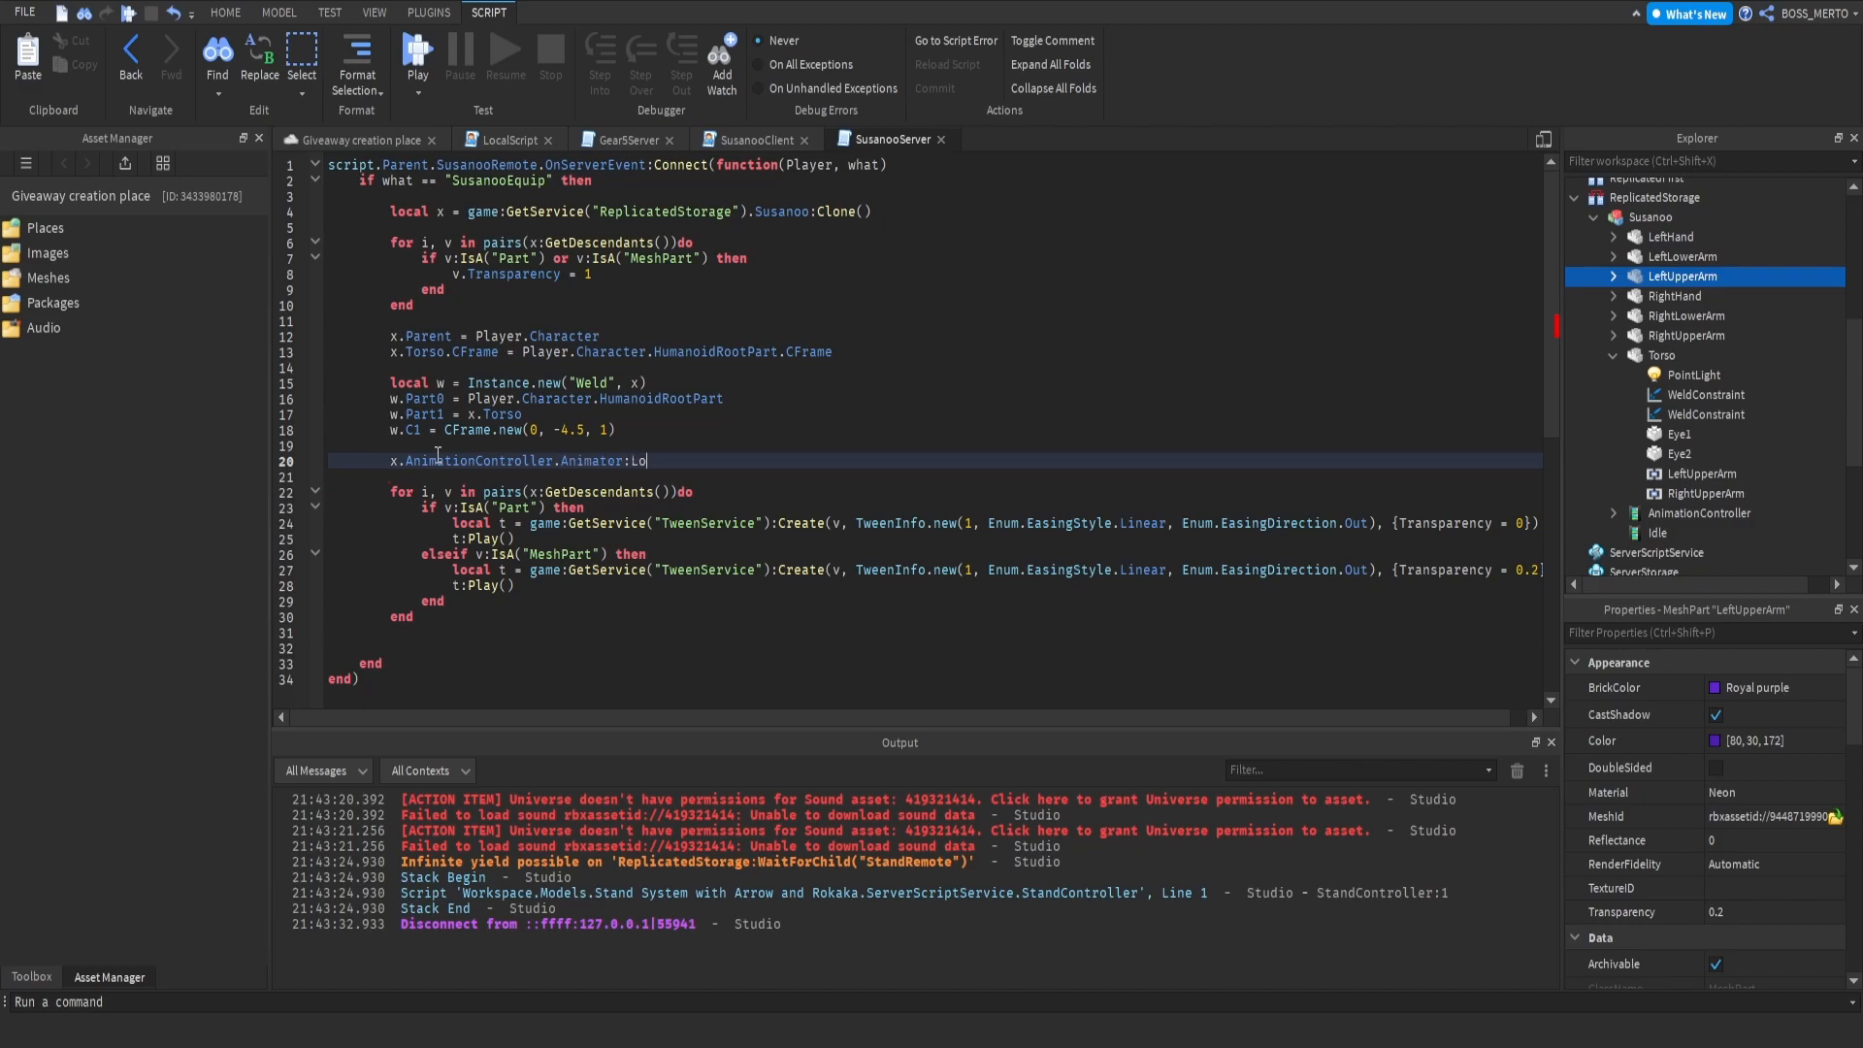
type("adAnimation()x.Idle")
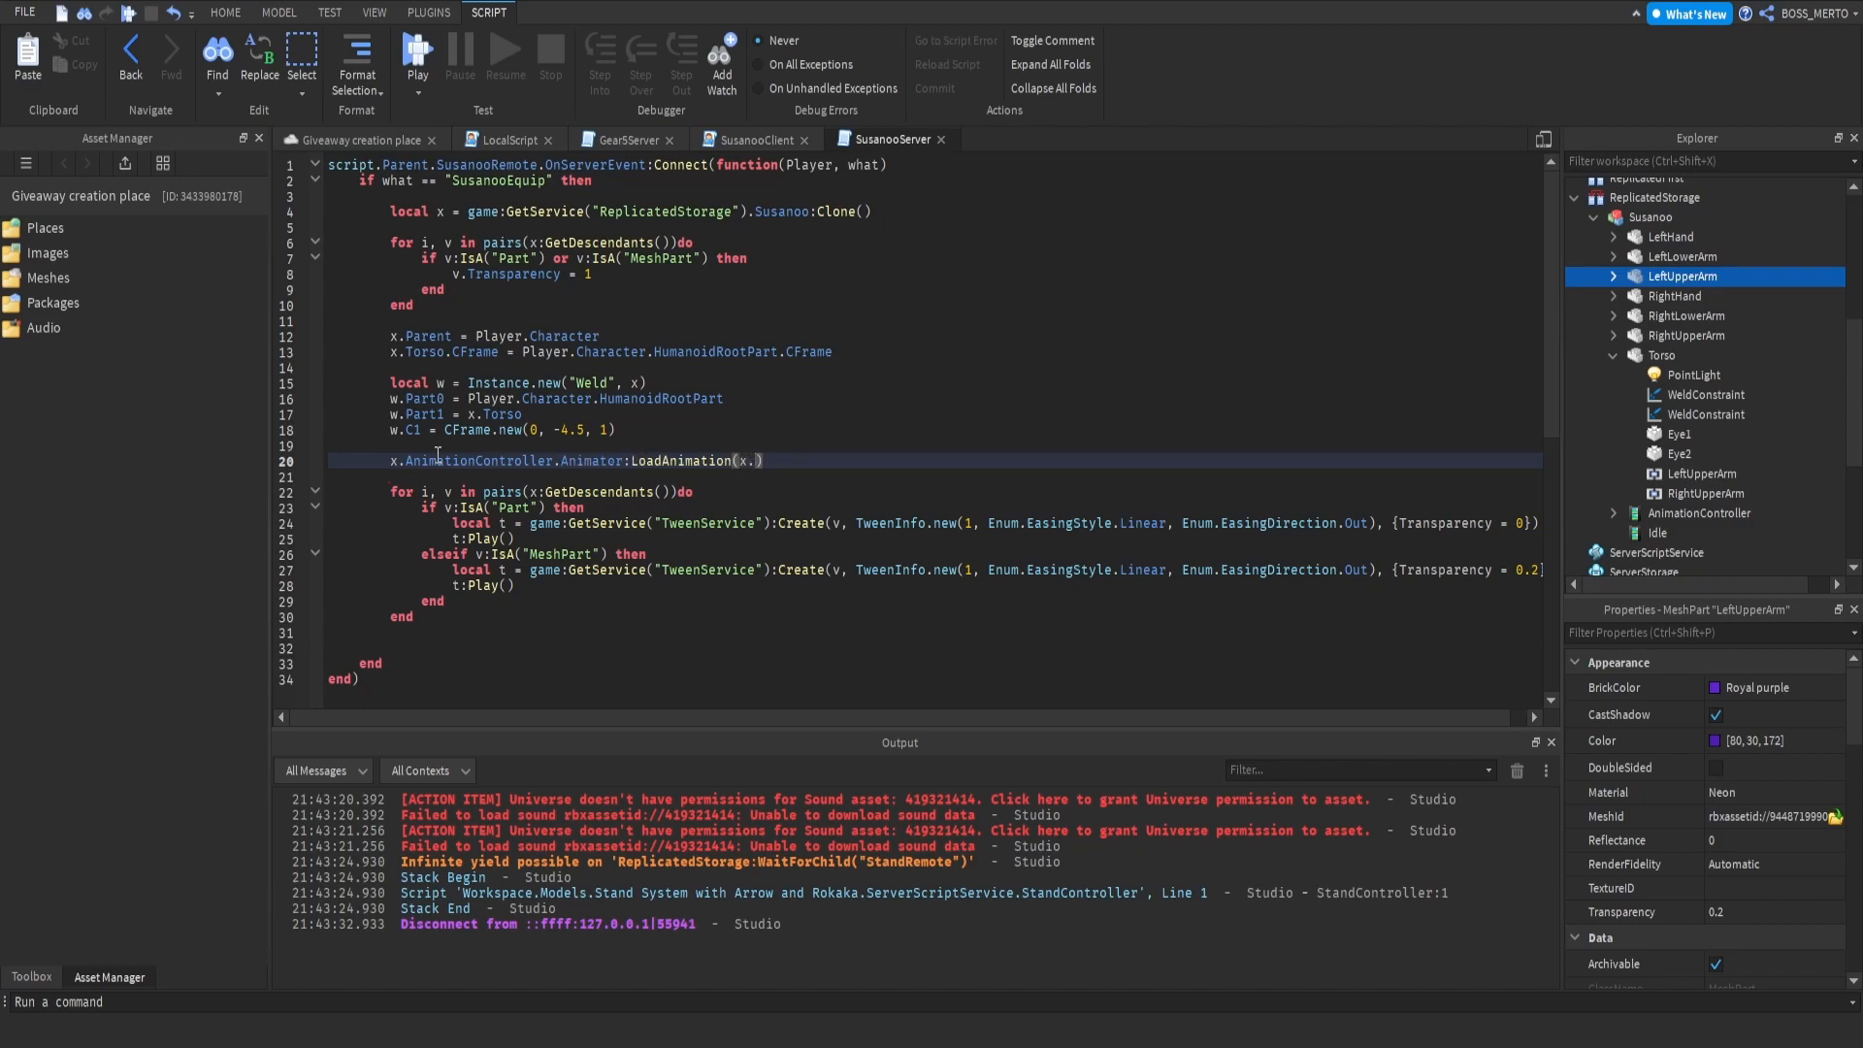
left_click(393, 460)
type("local l =")
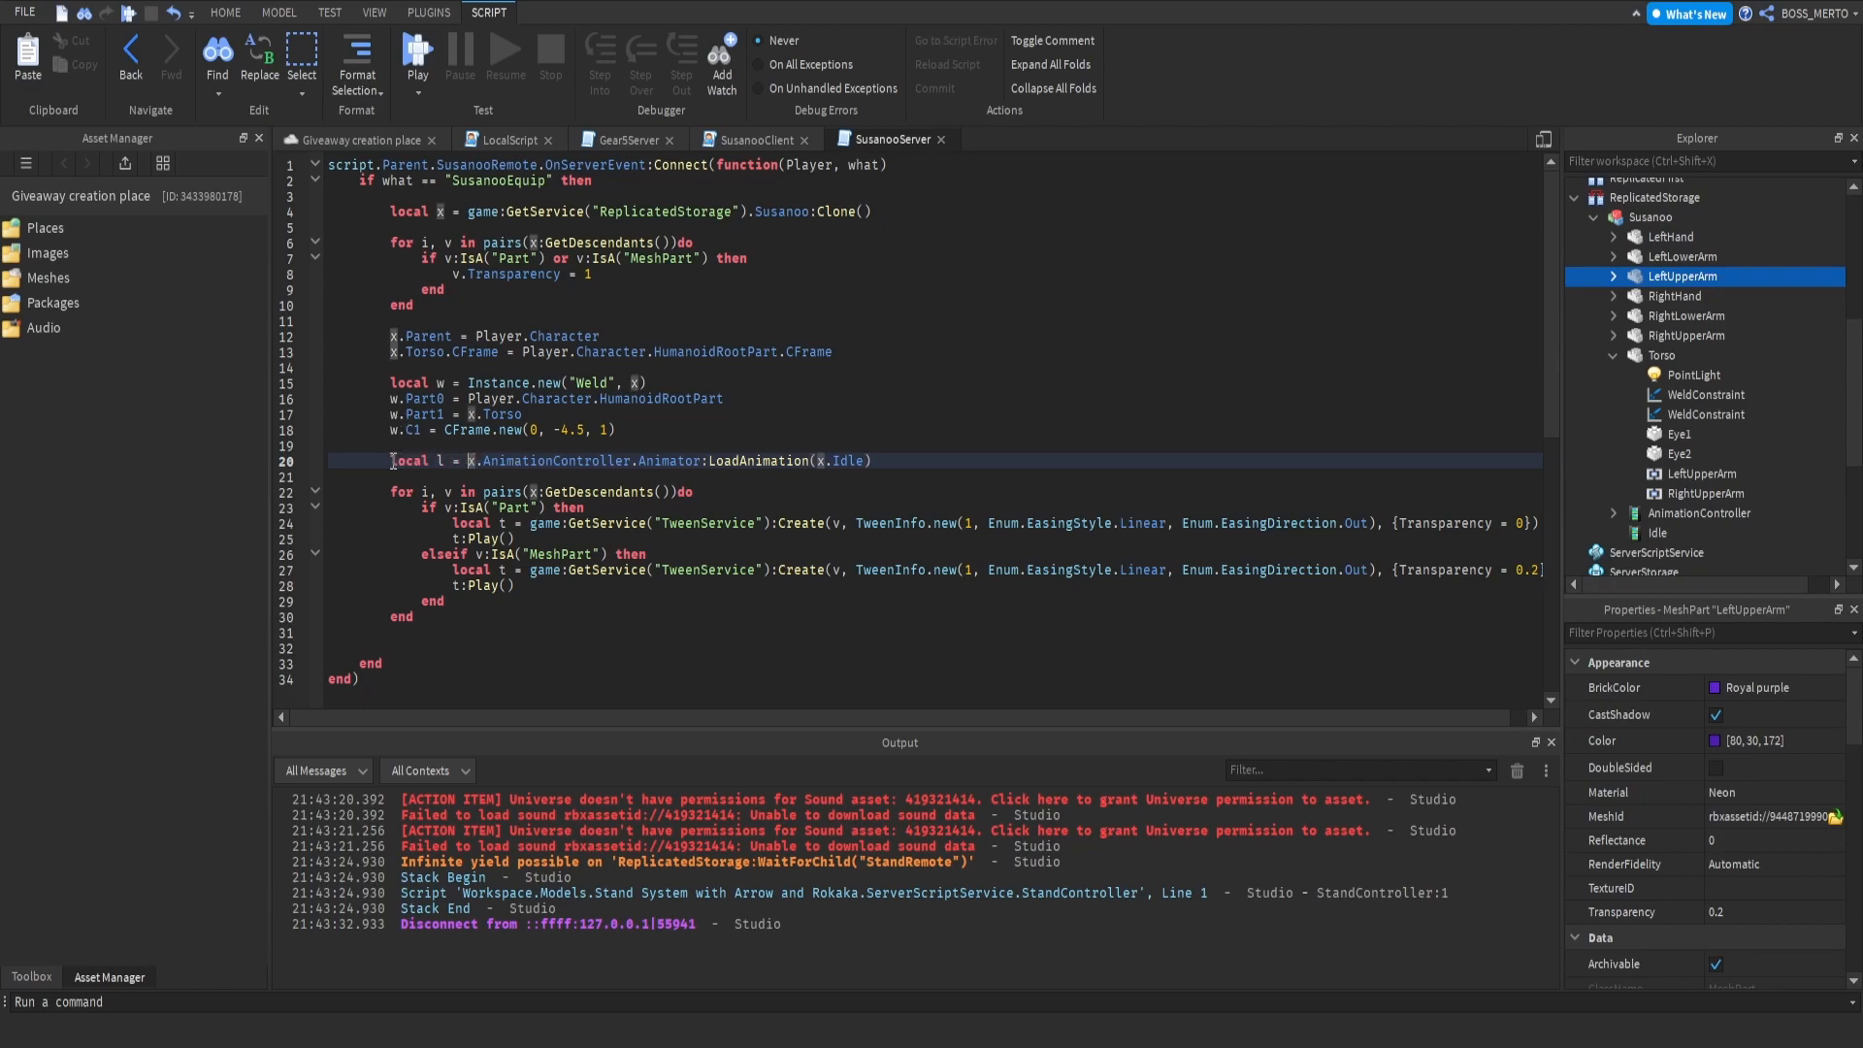
Step: Add l:Play() directly below the LoadAnimation line, followed by a blank line before the loop
key("Down")
type("l:Play()")
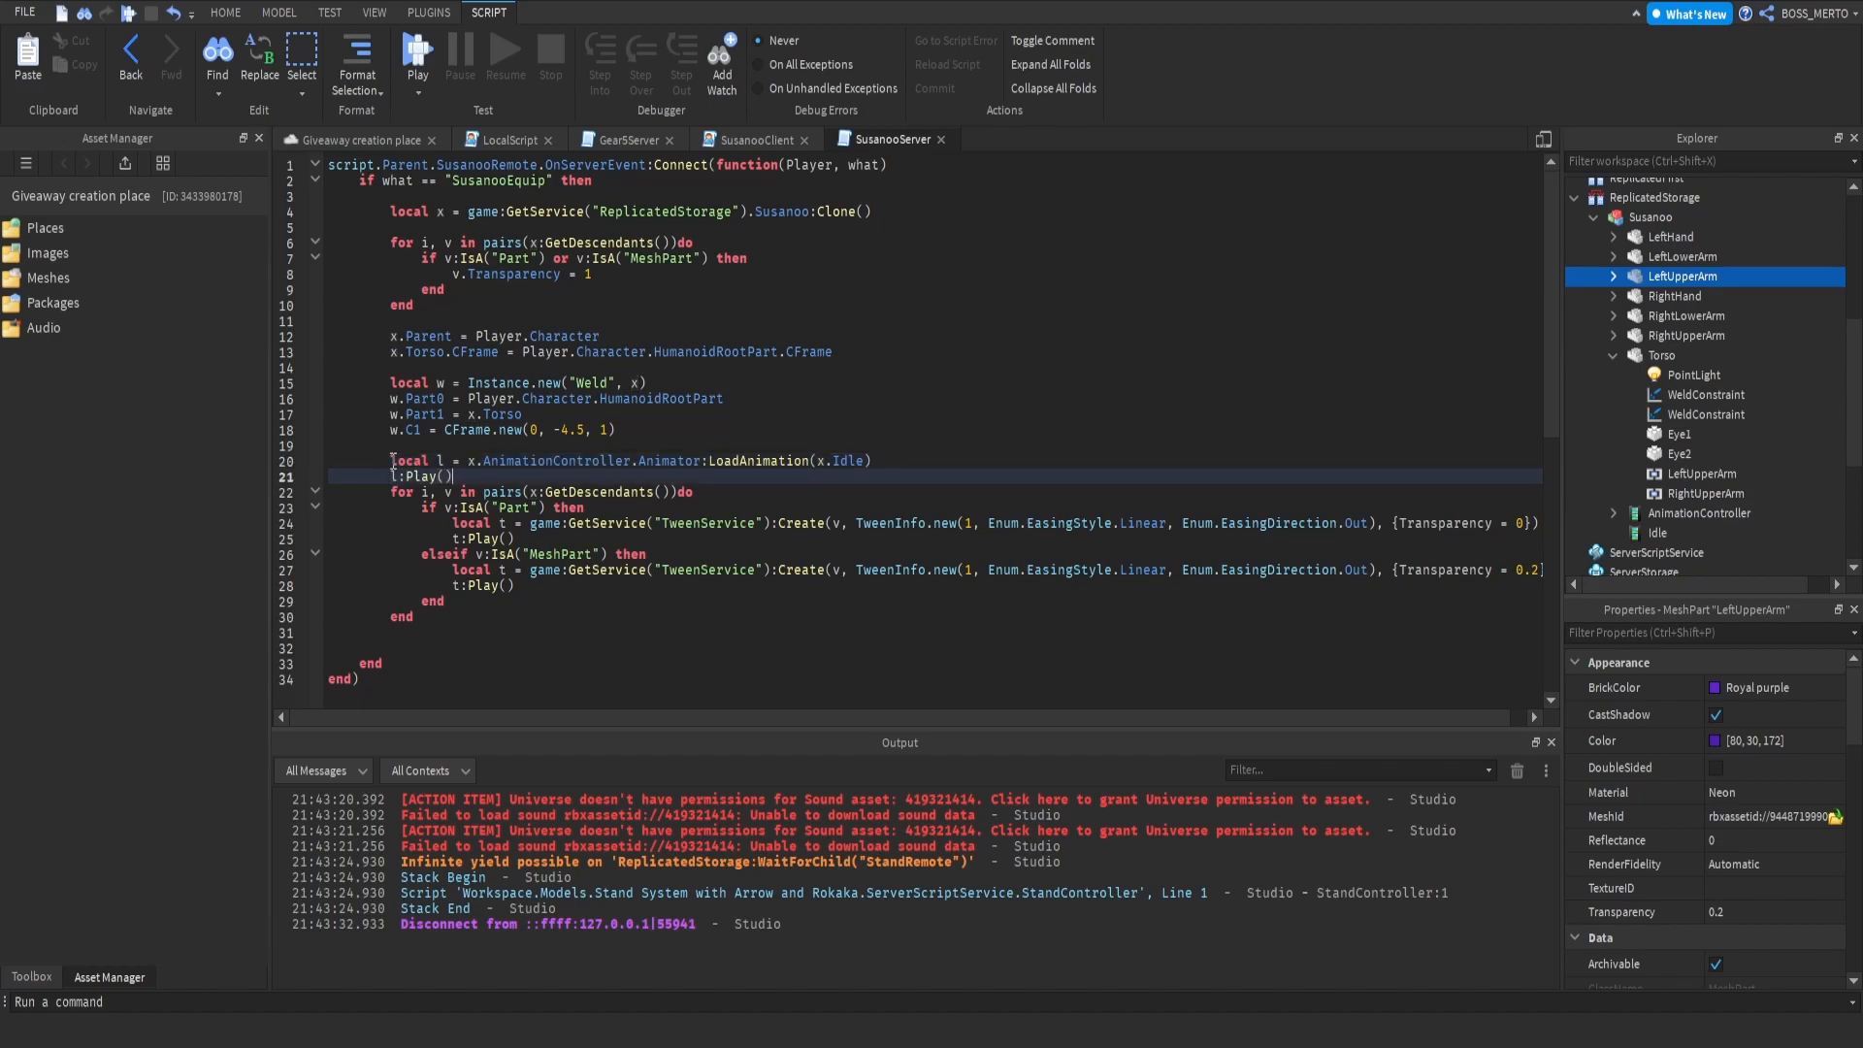
key("Return")
Step: Examine the LoadAnimation line and compare its path with the Animator inside the Susanoo model's AnimationController
double_click(439, 460)
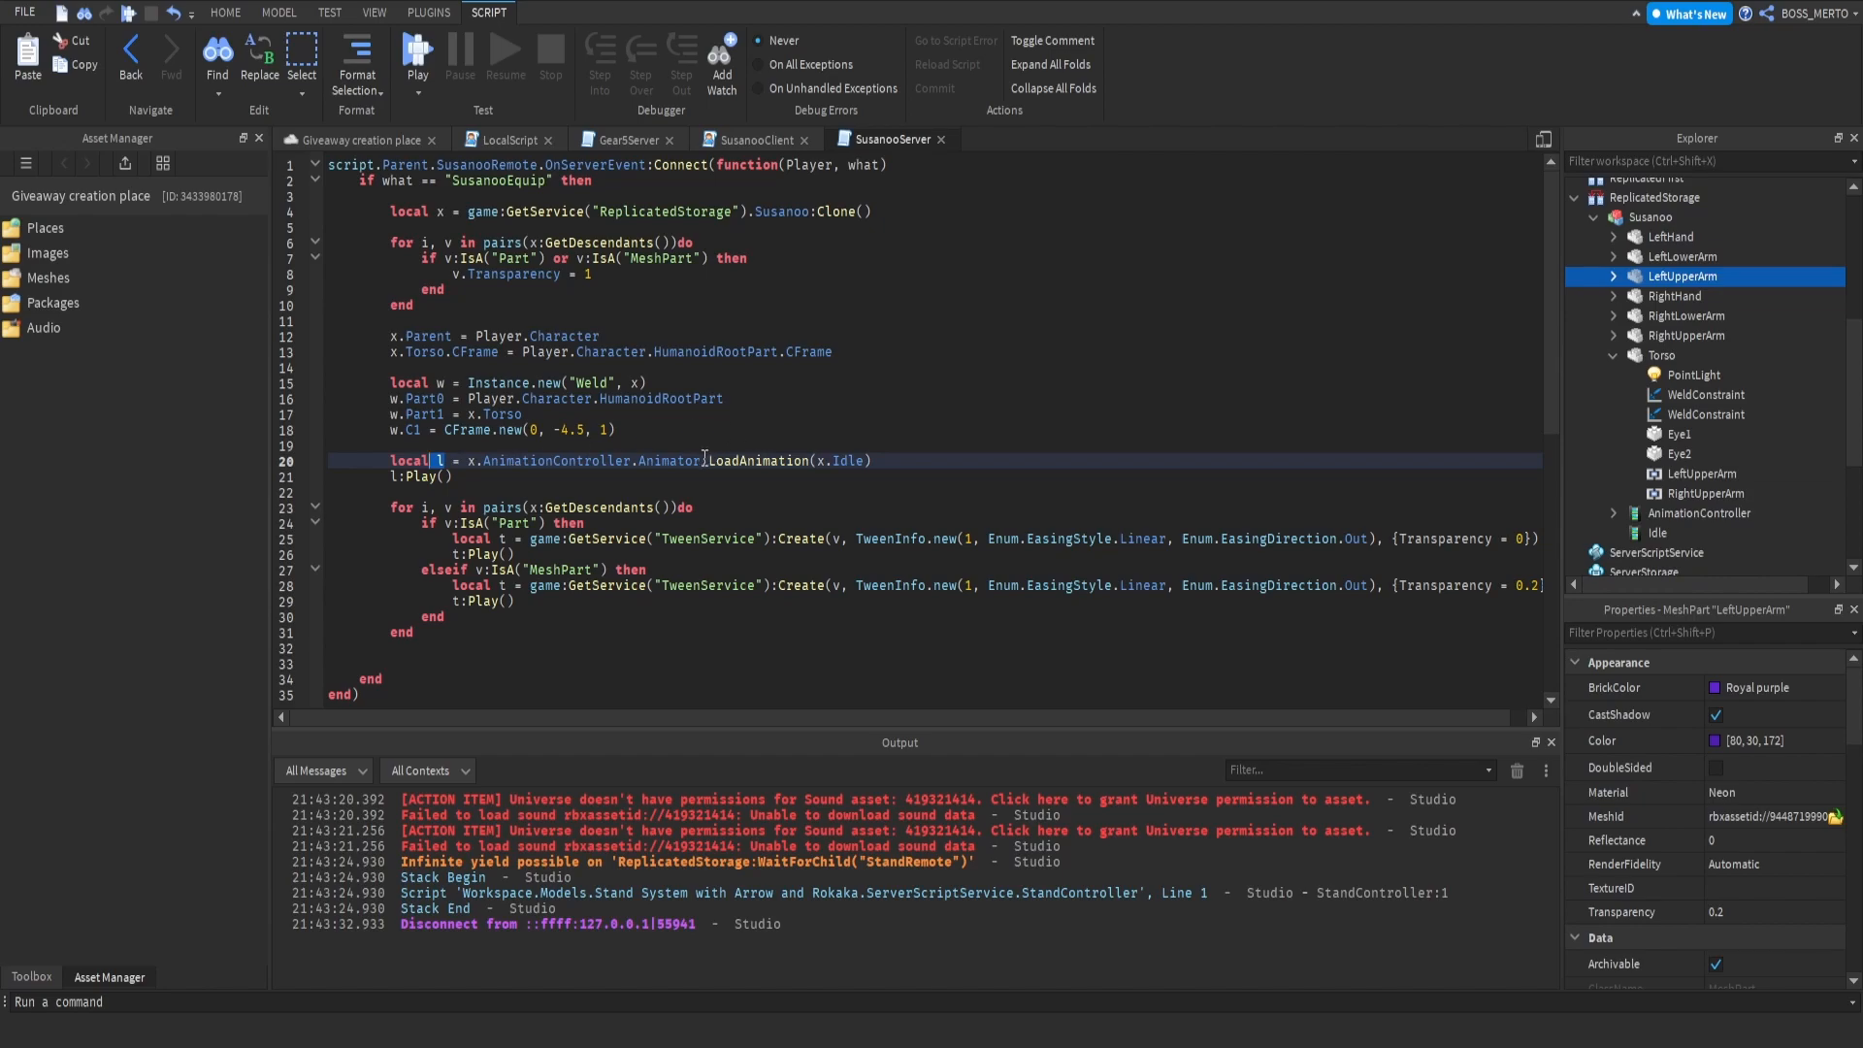
left_click_drag(704, 460, 863, 460)
double_click(524, 462)
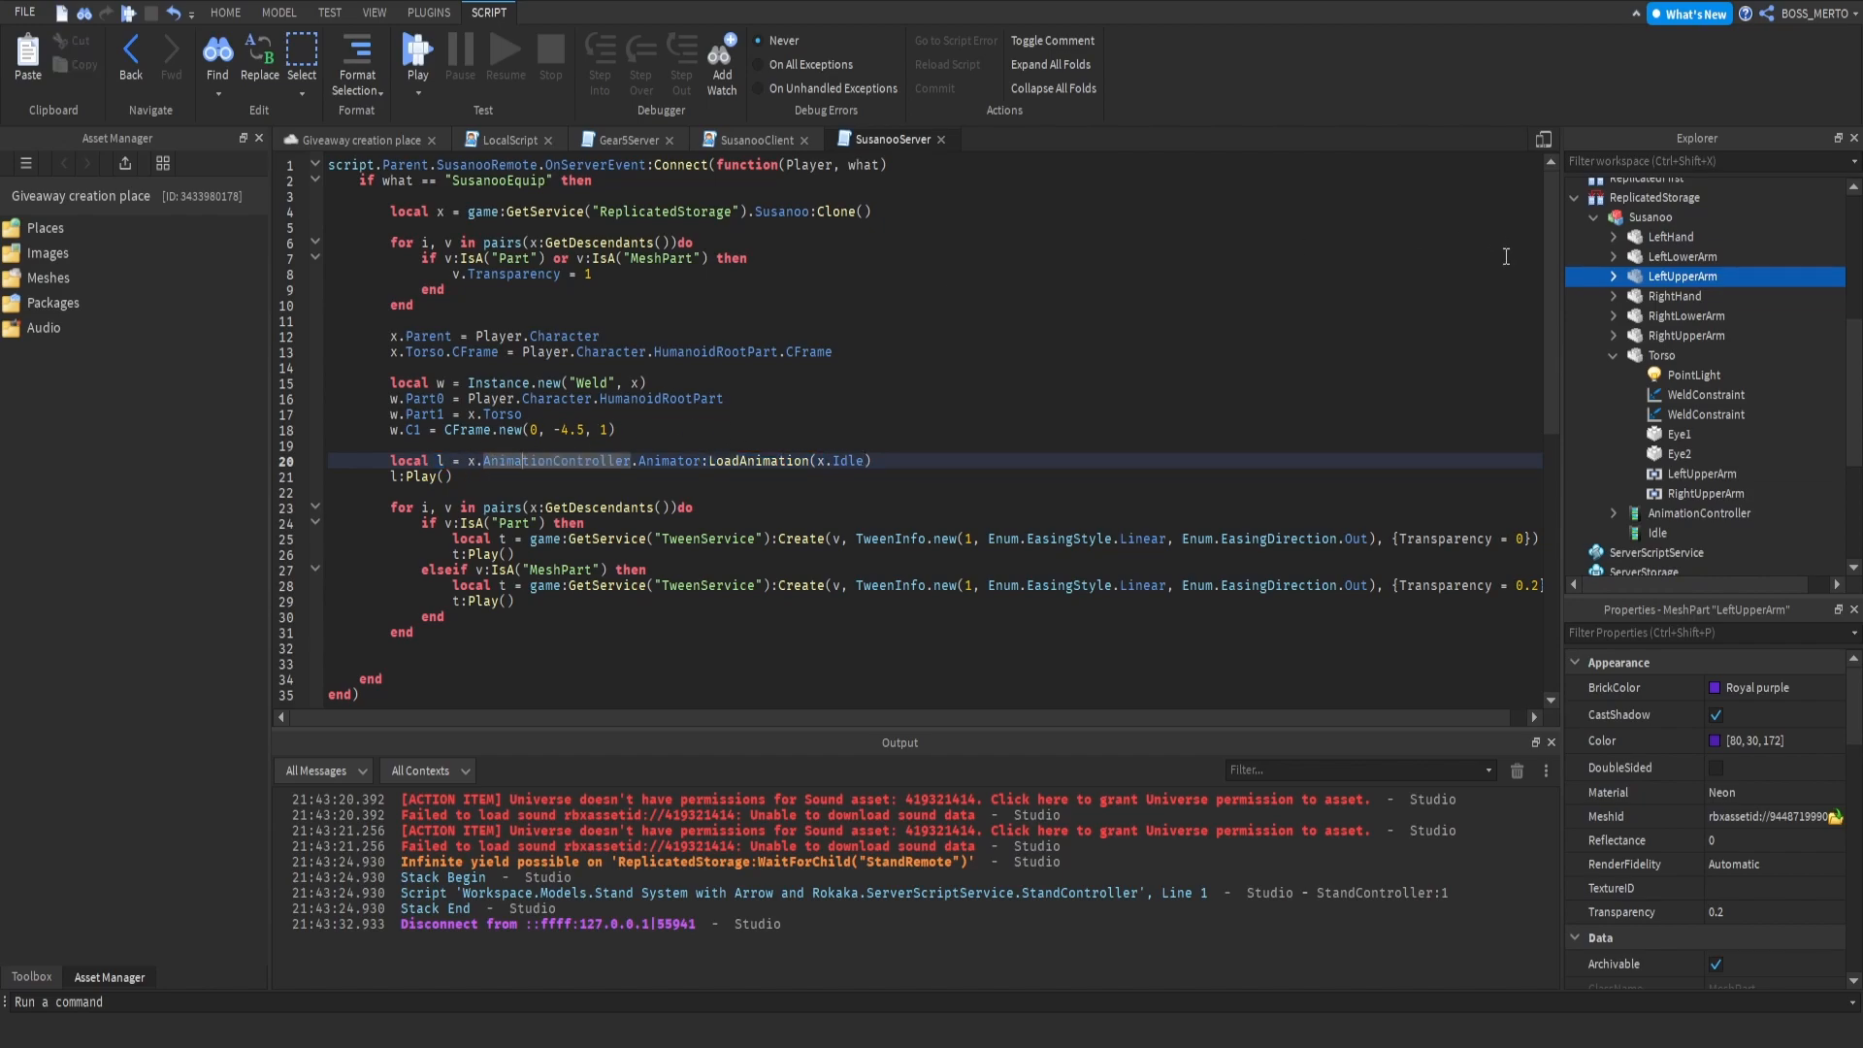
left_click(1613, 512)
left_click(1690, 533)
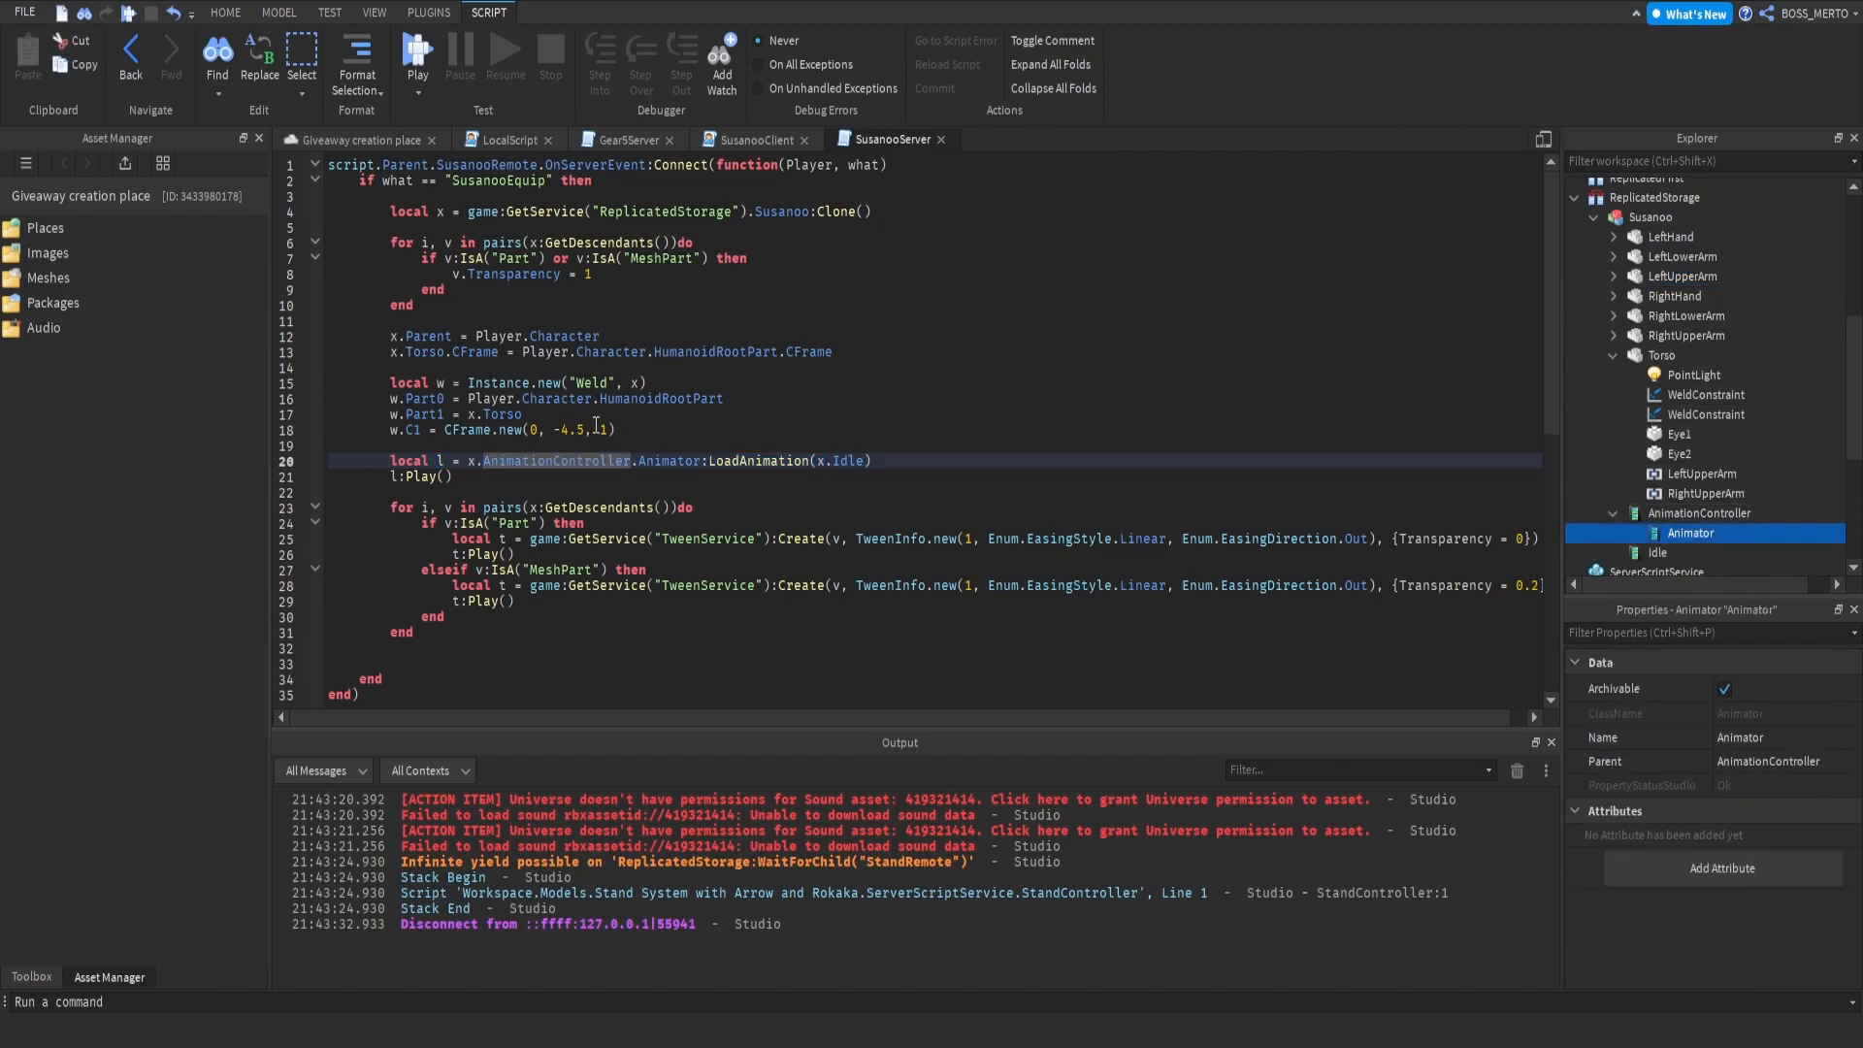
left_click_drag(702, 460, 810, 460)
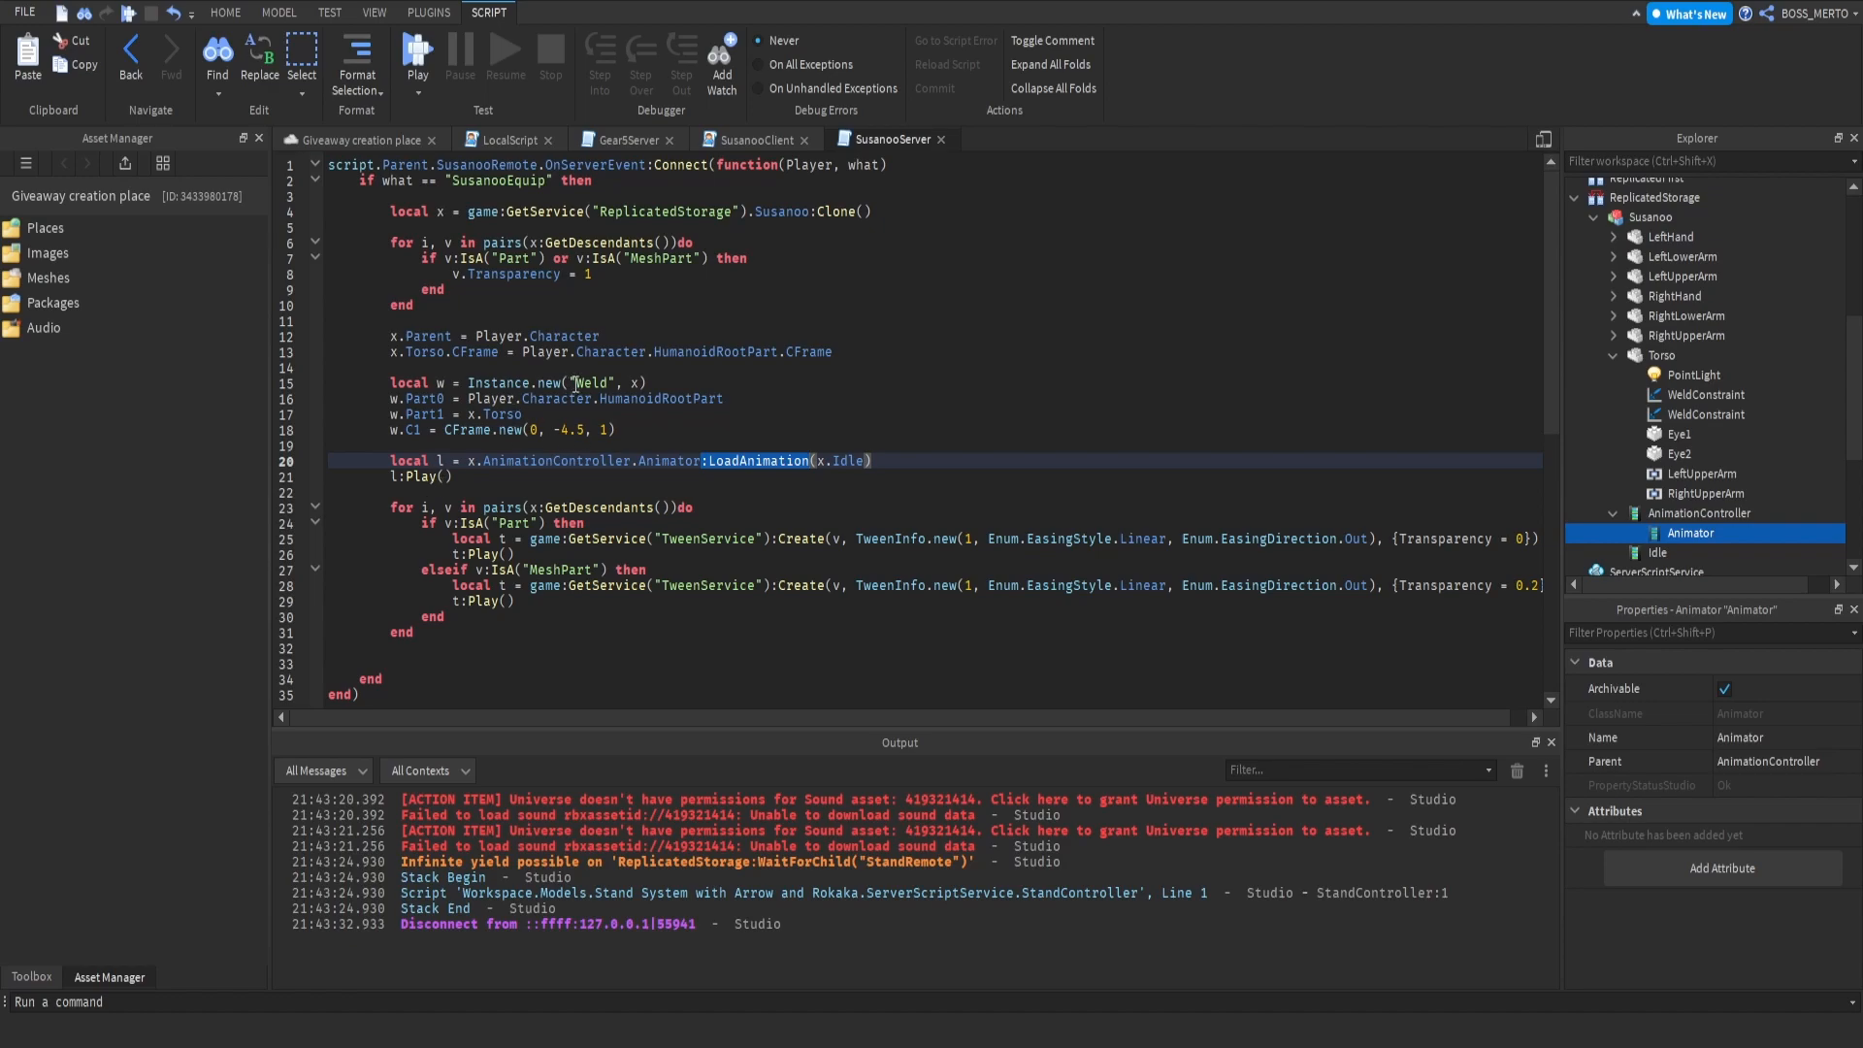
left_click(869, 461)
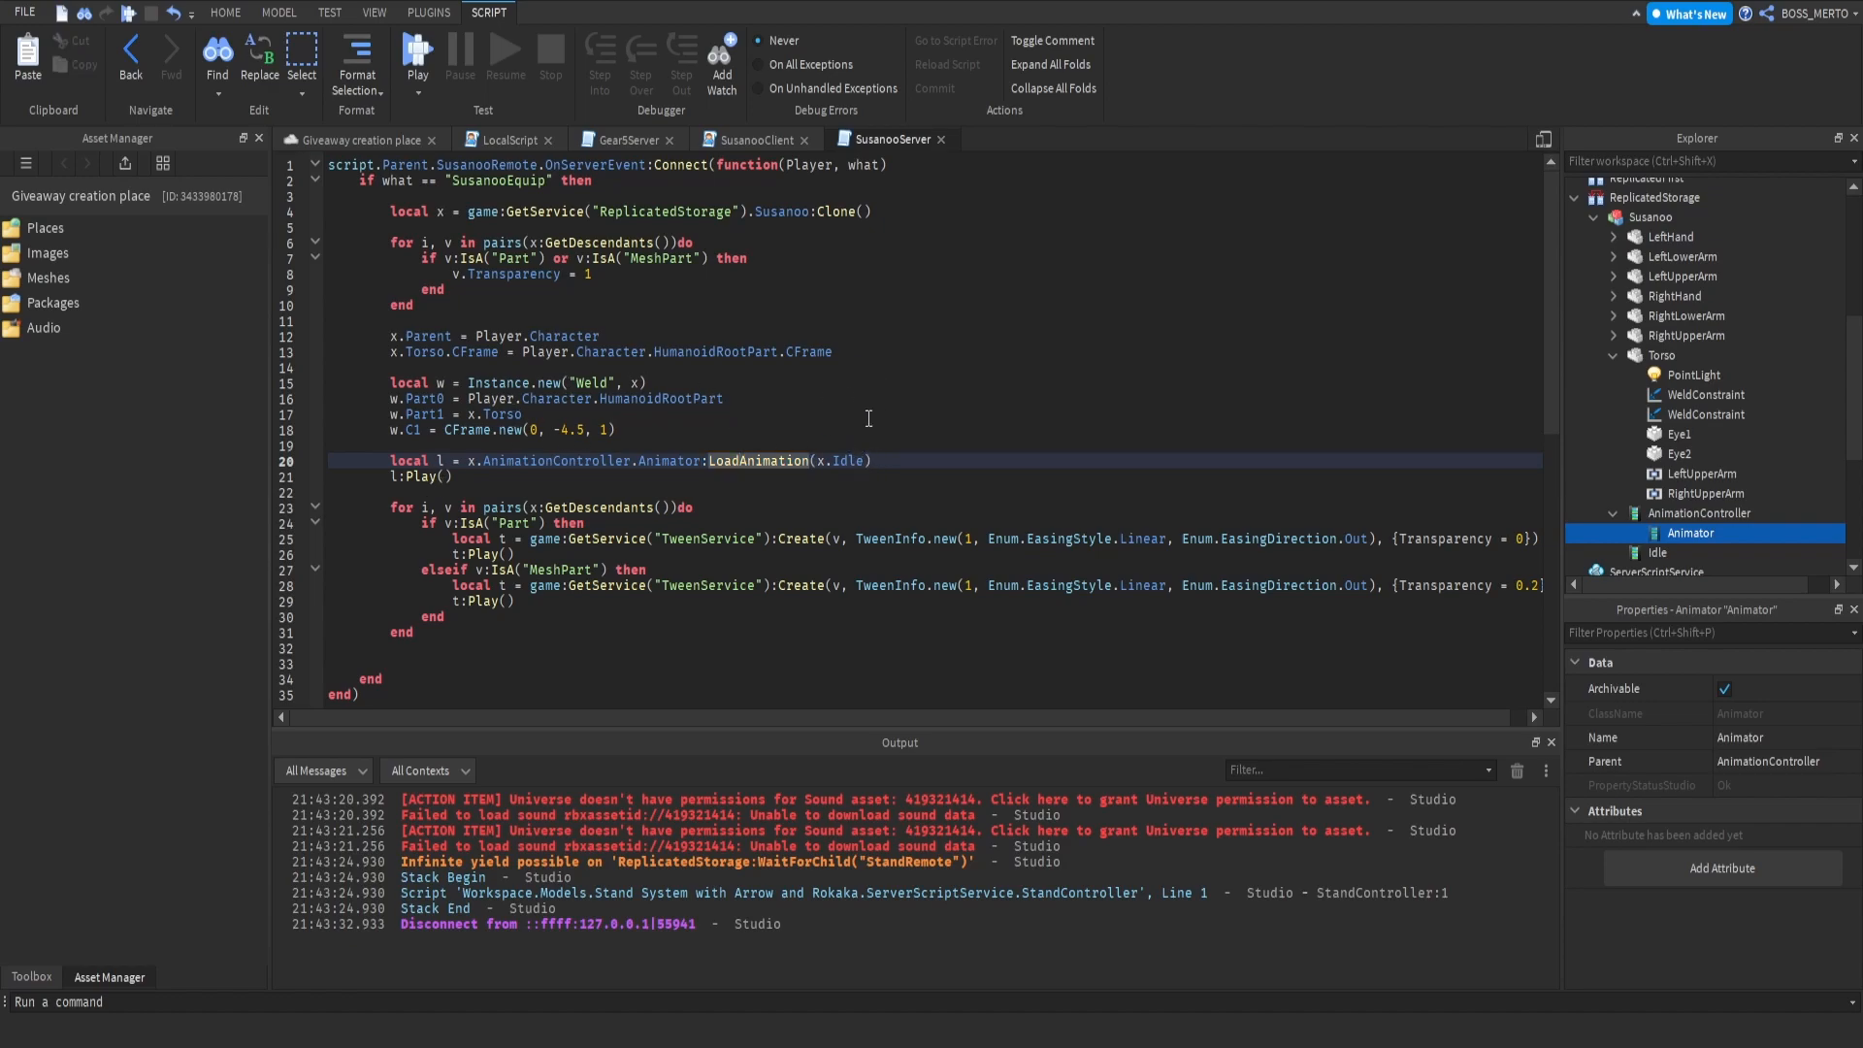
left_click_drag(871, 462, 817, 462)
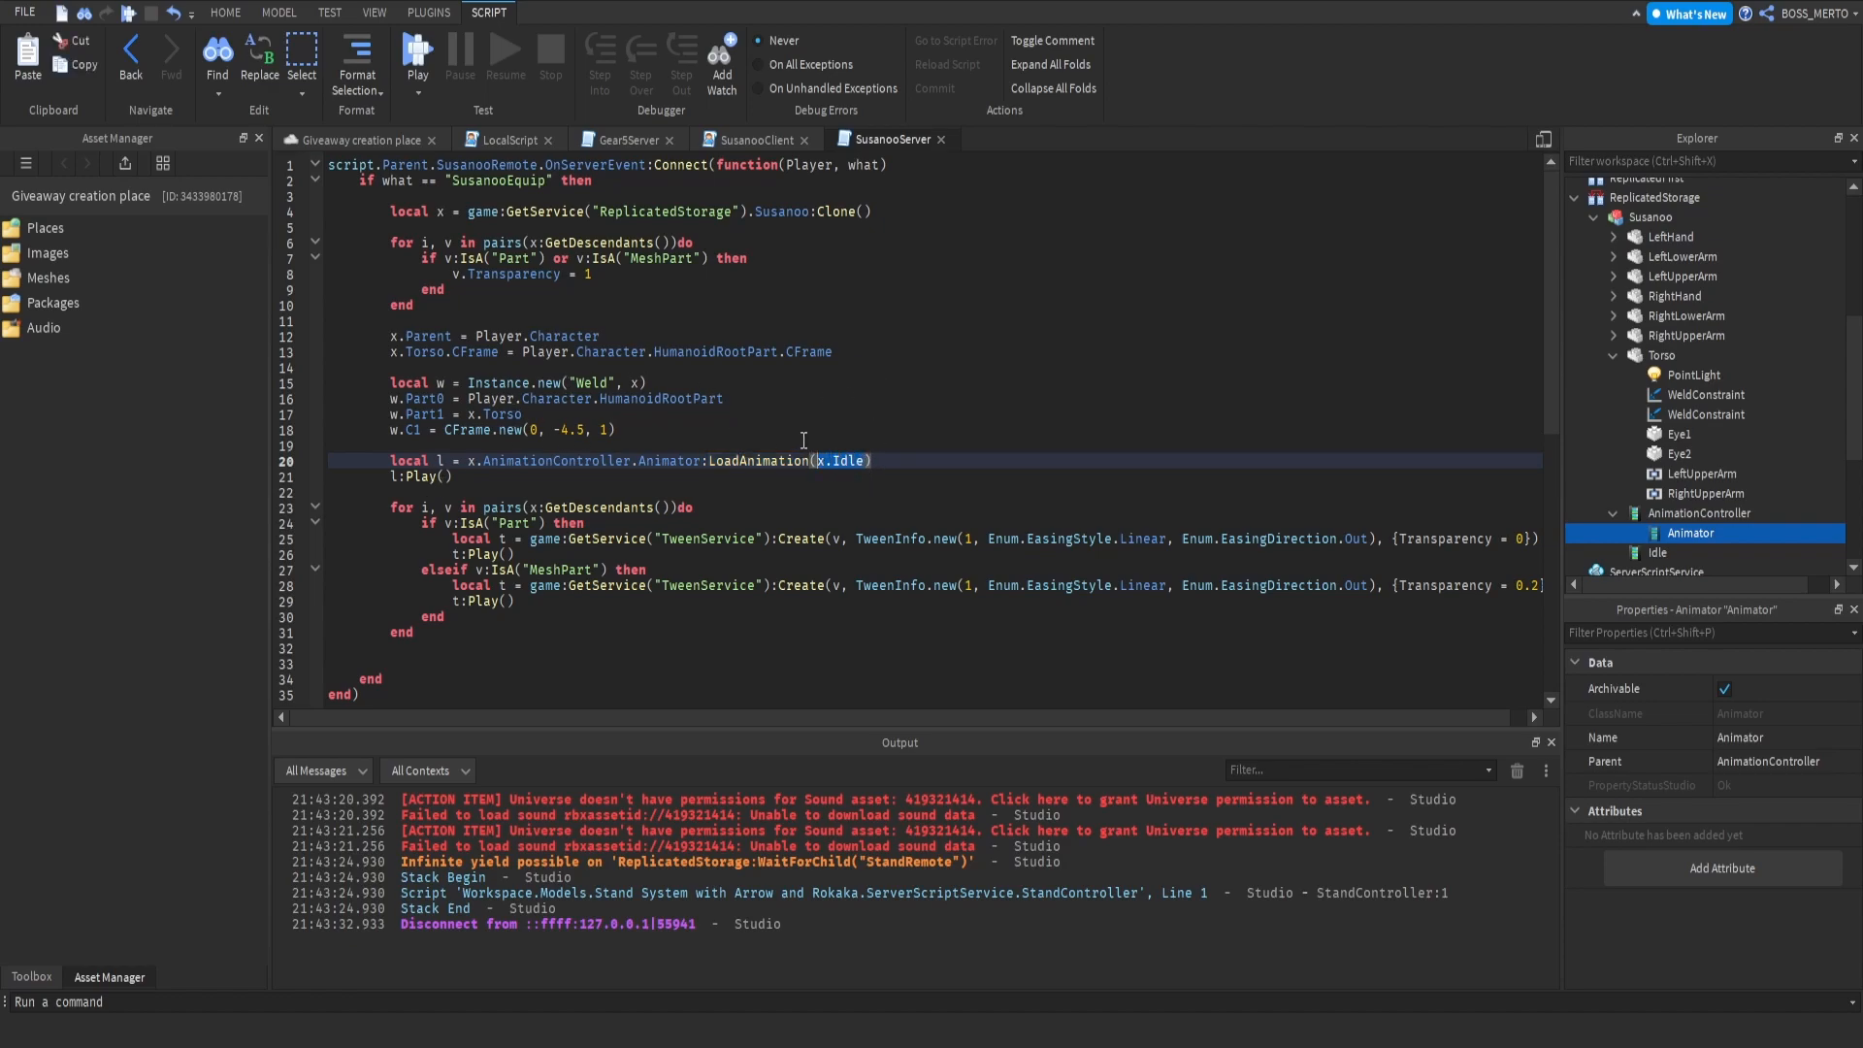
left_click_drag(817, 462, 874, 460)
left_click_drag(388, 476, 454, 476)
scroll(457, 516, "down", 2)
scroll(457, 517, "up", 2)
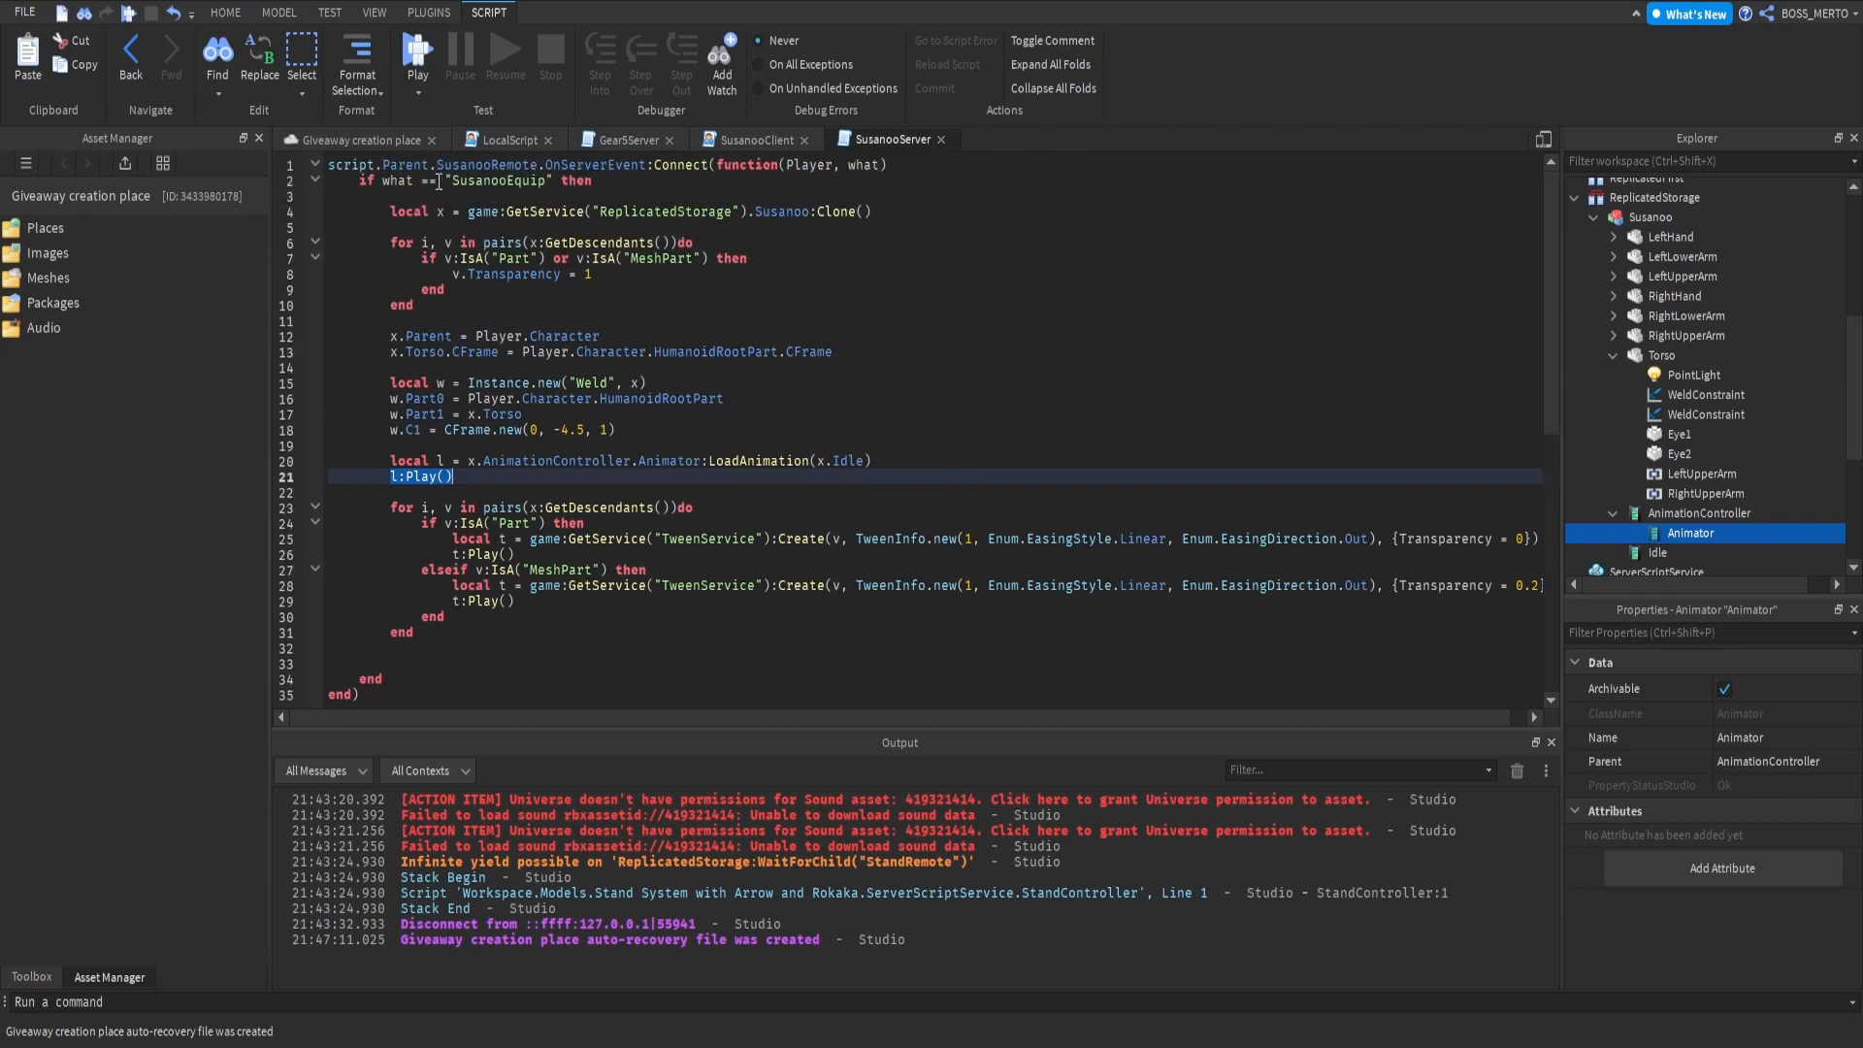
scroll(442, 361, "down", 1)
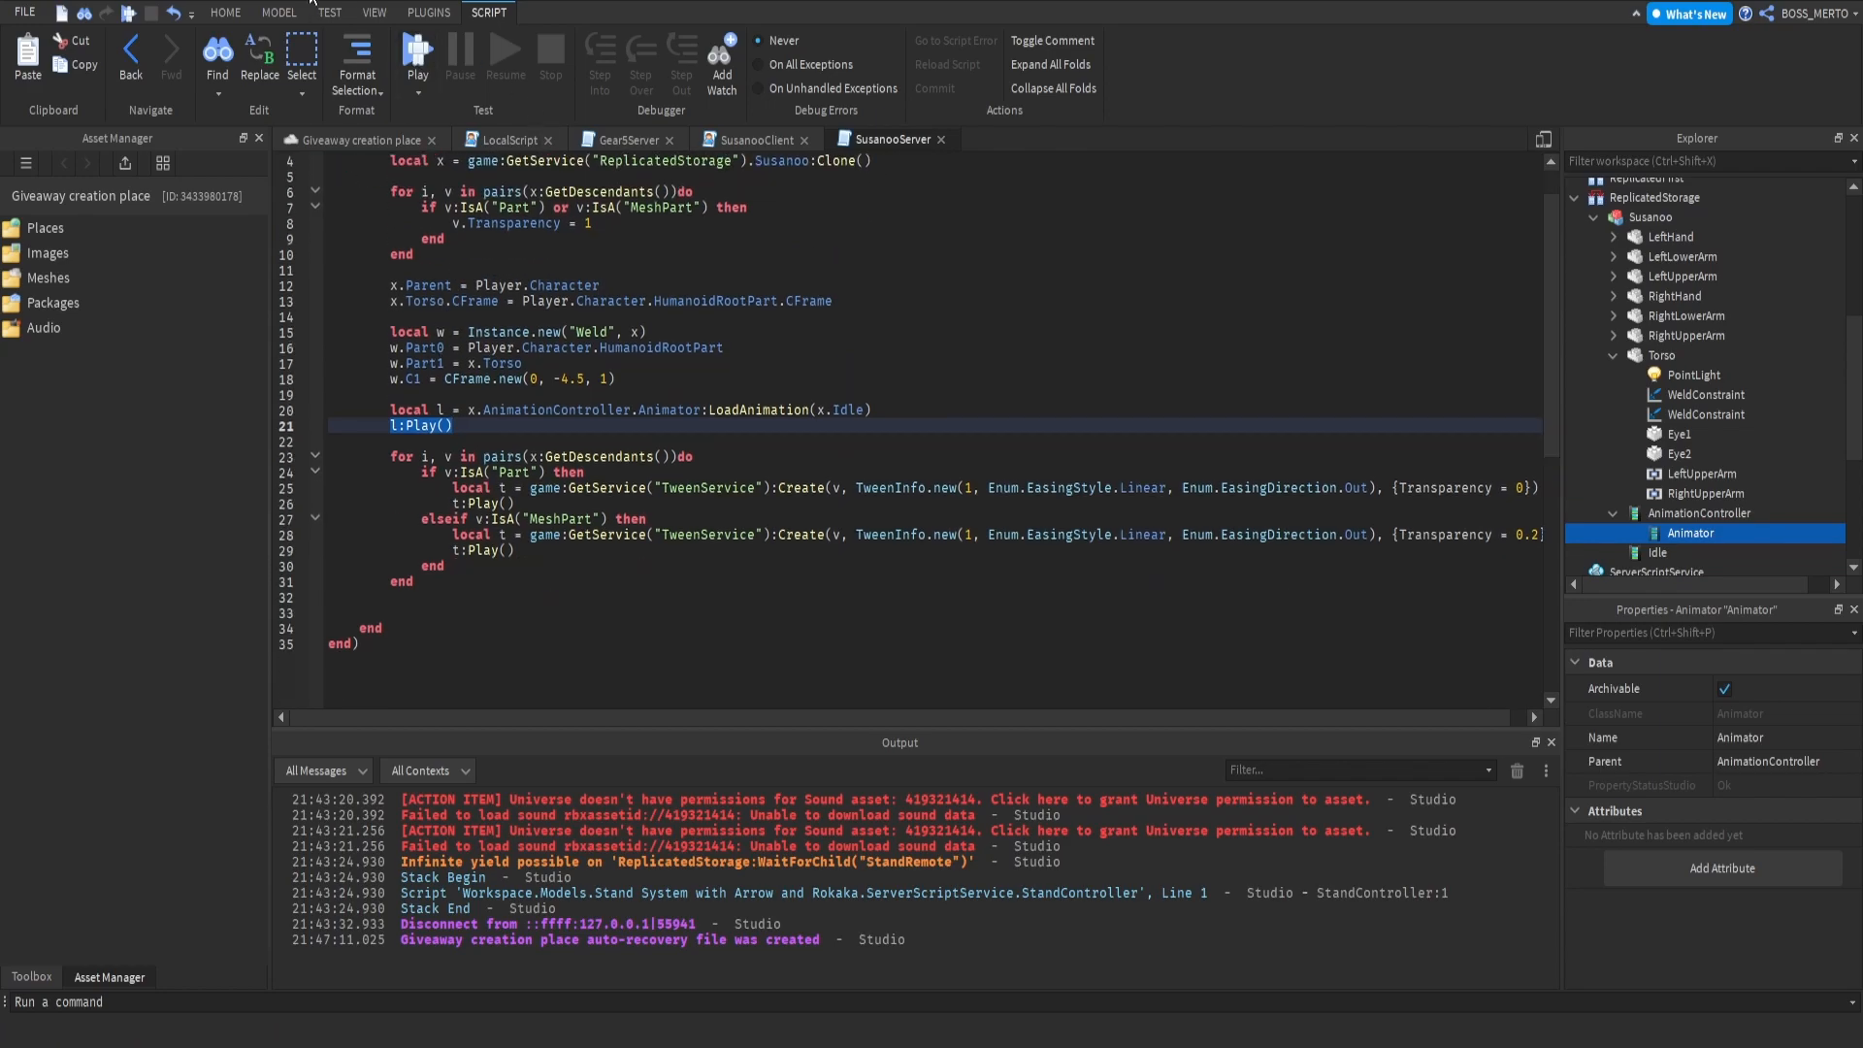
Step: Playtest the place, equip the Susanoo tool, inspect the model's fade-in and idle animation from several angles, and stop the test
left_click(415, 55)
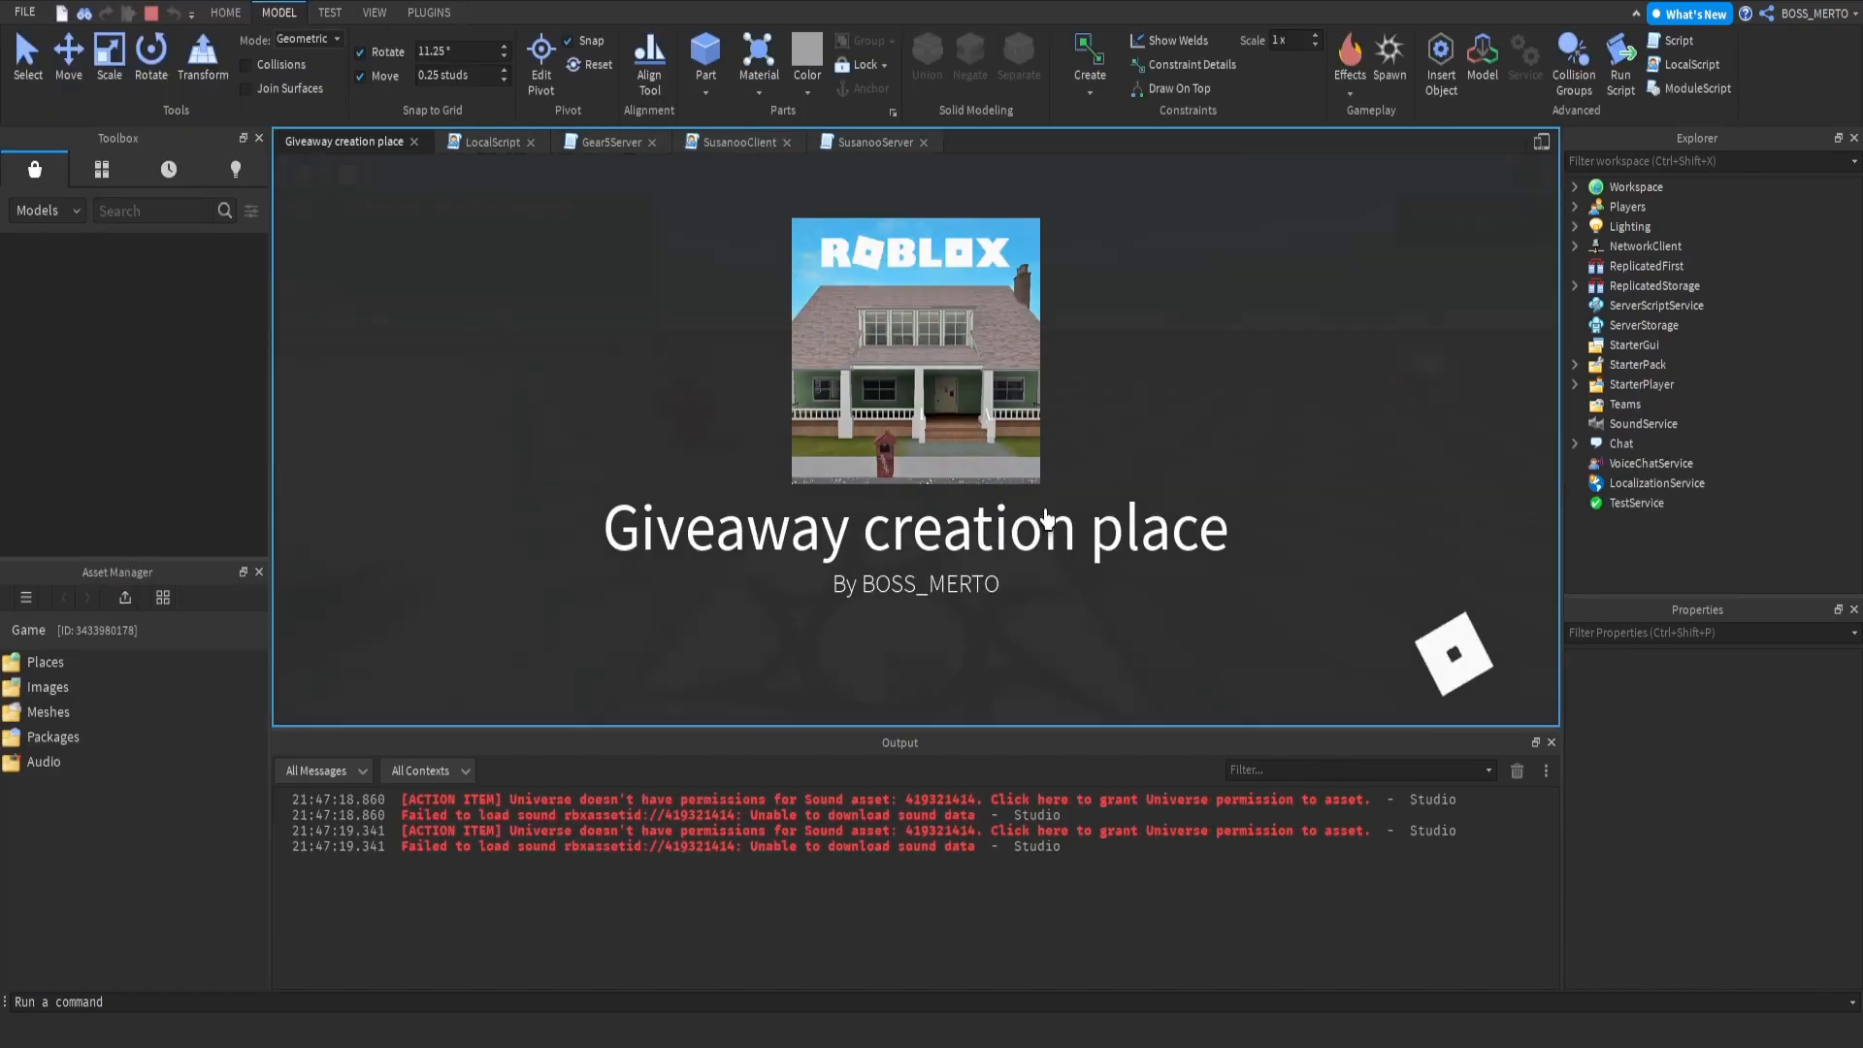
key("1")
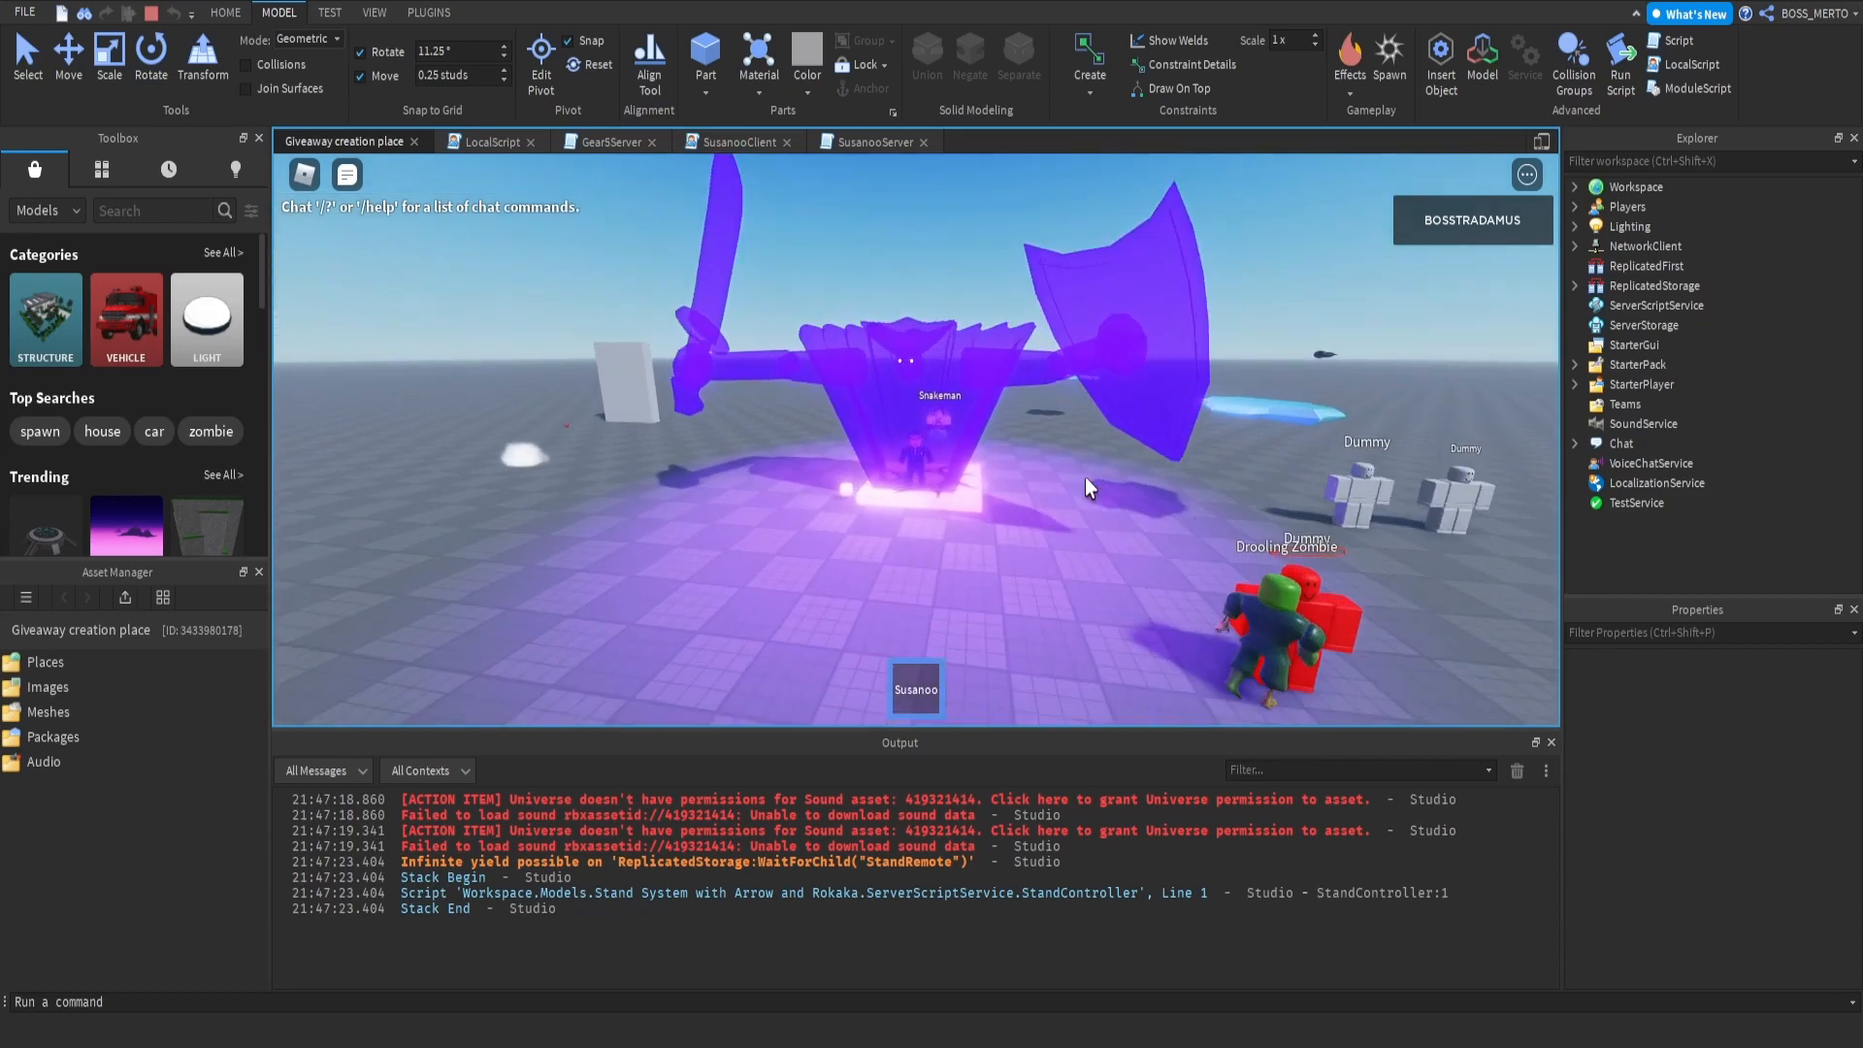
scroll(1085, 476, "down", 5)
scroll(1085, 476, "up", 5)
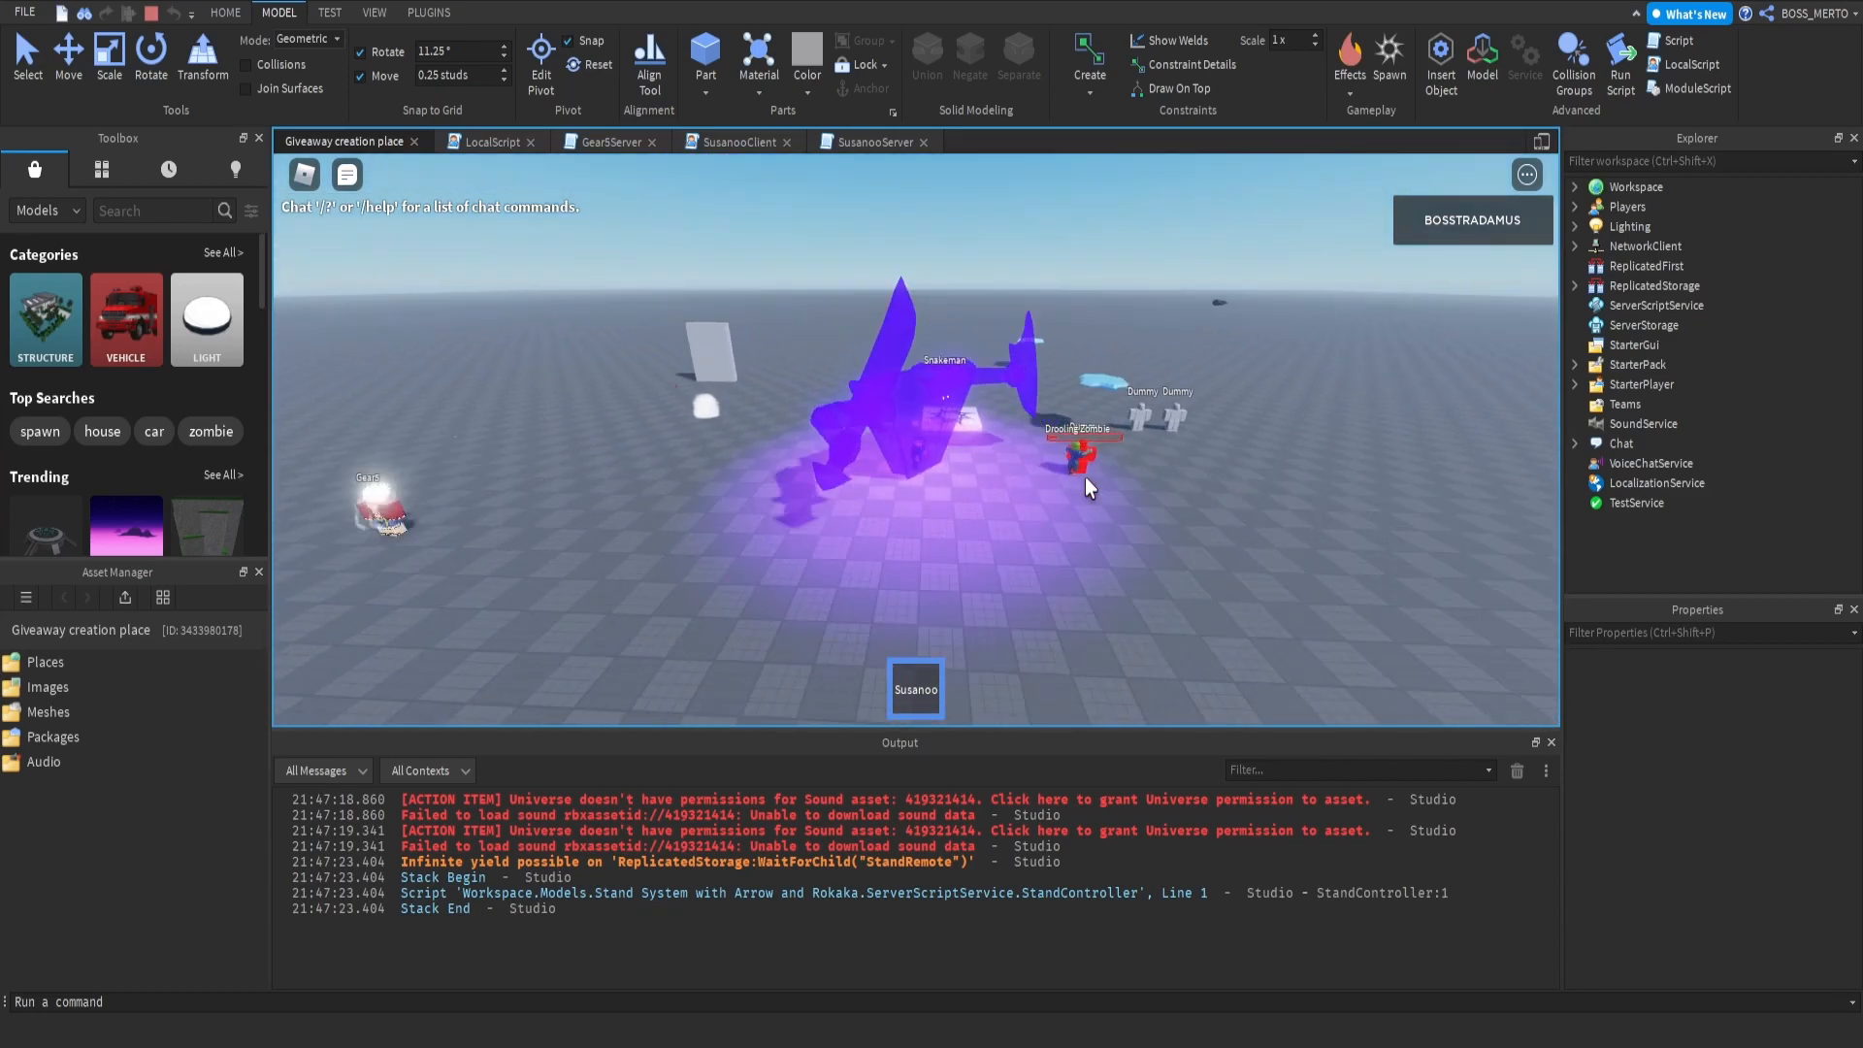
scroll(1085, 475, "down", 3)
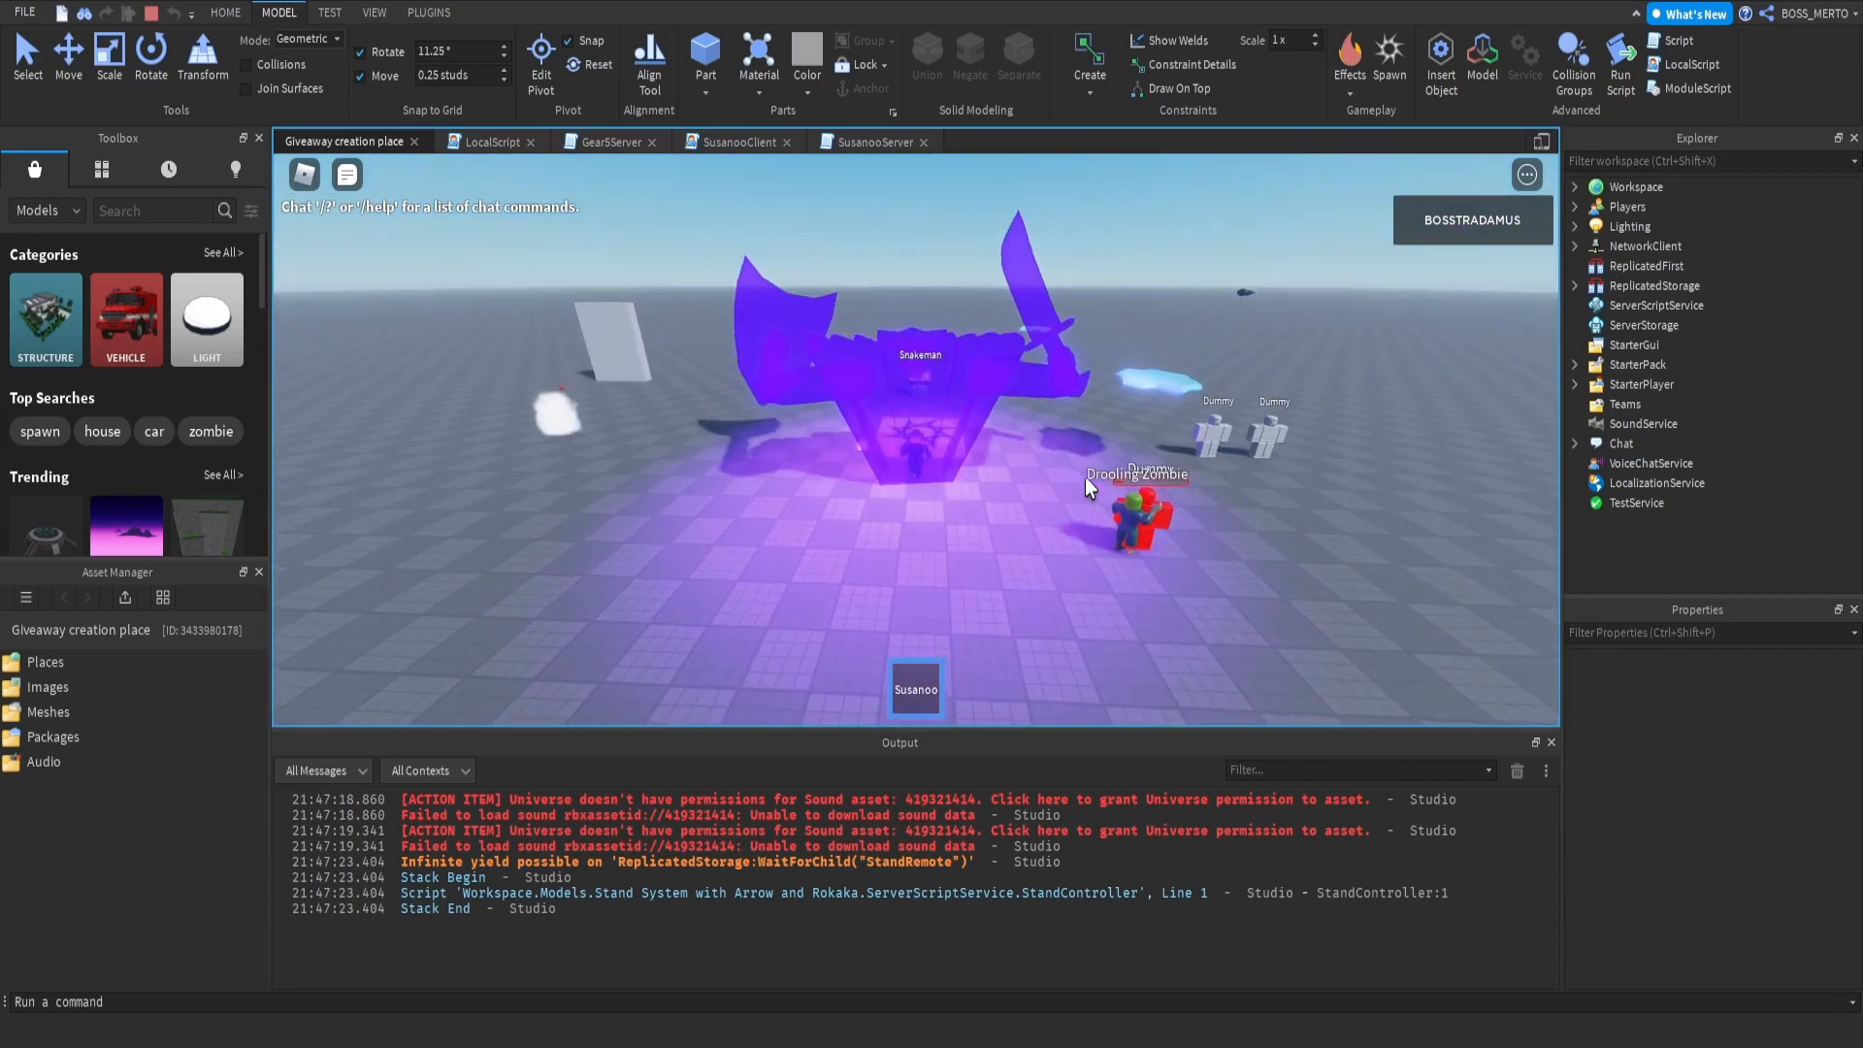
scroll(1085, 476, "up", 4)
scroll(1085, 475, "down", 3)
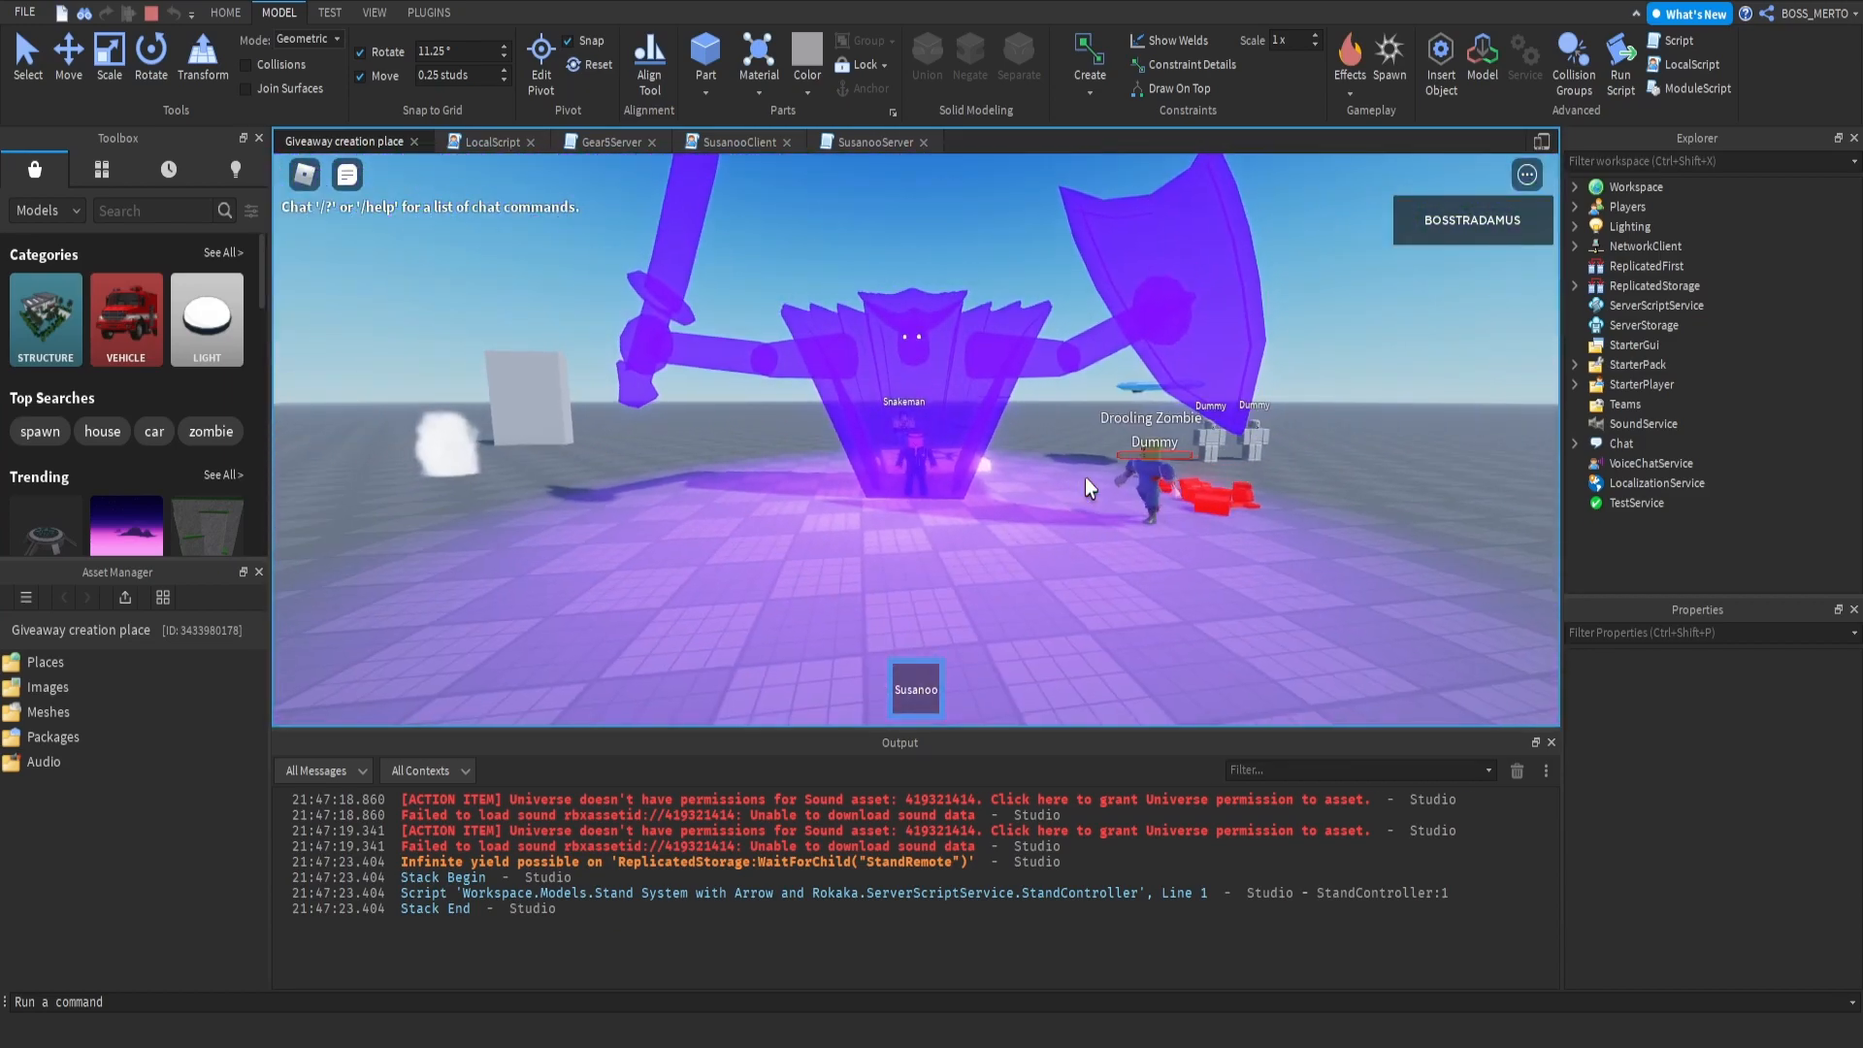
scroll(1085, 476, "up", 1)
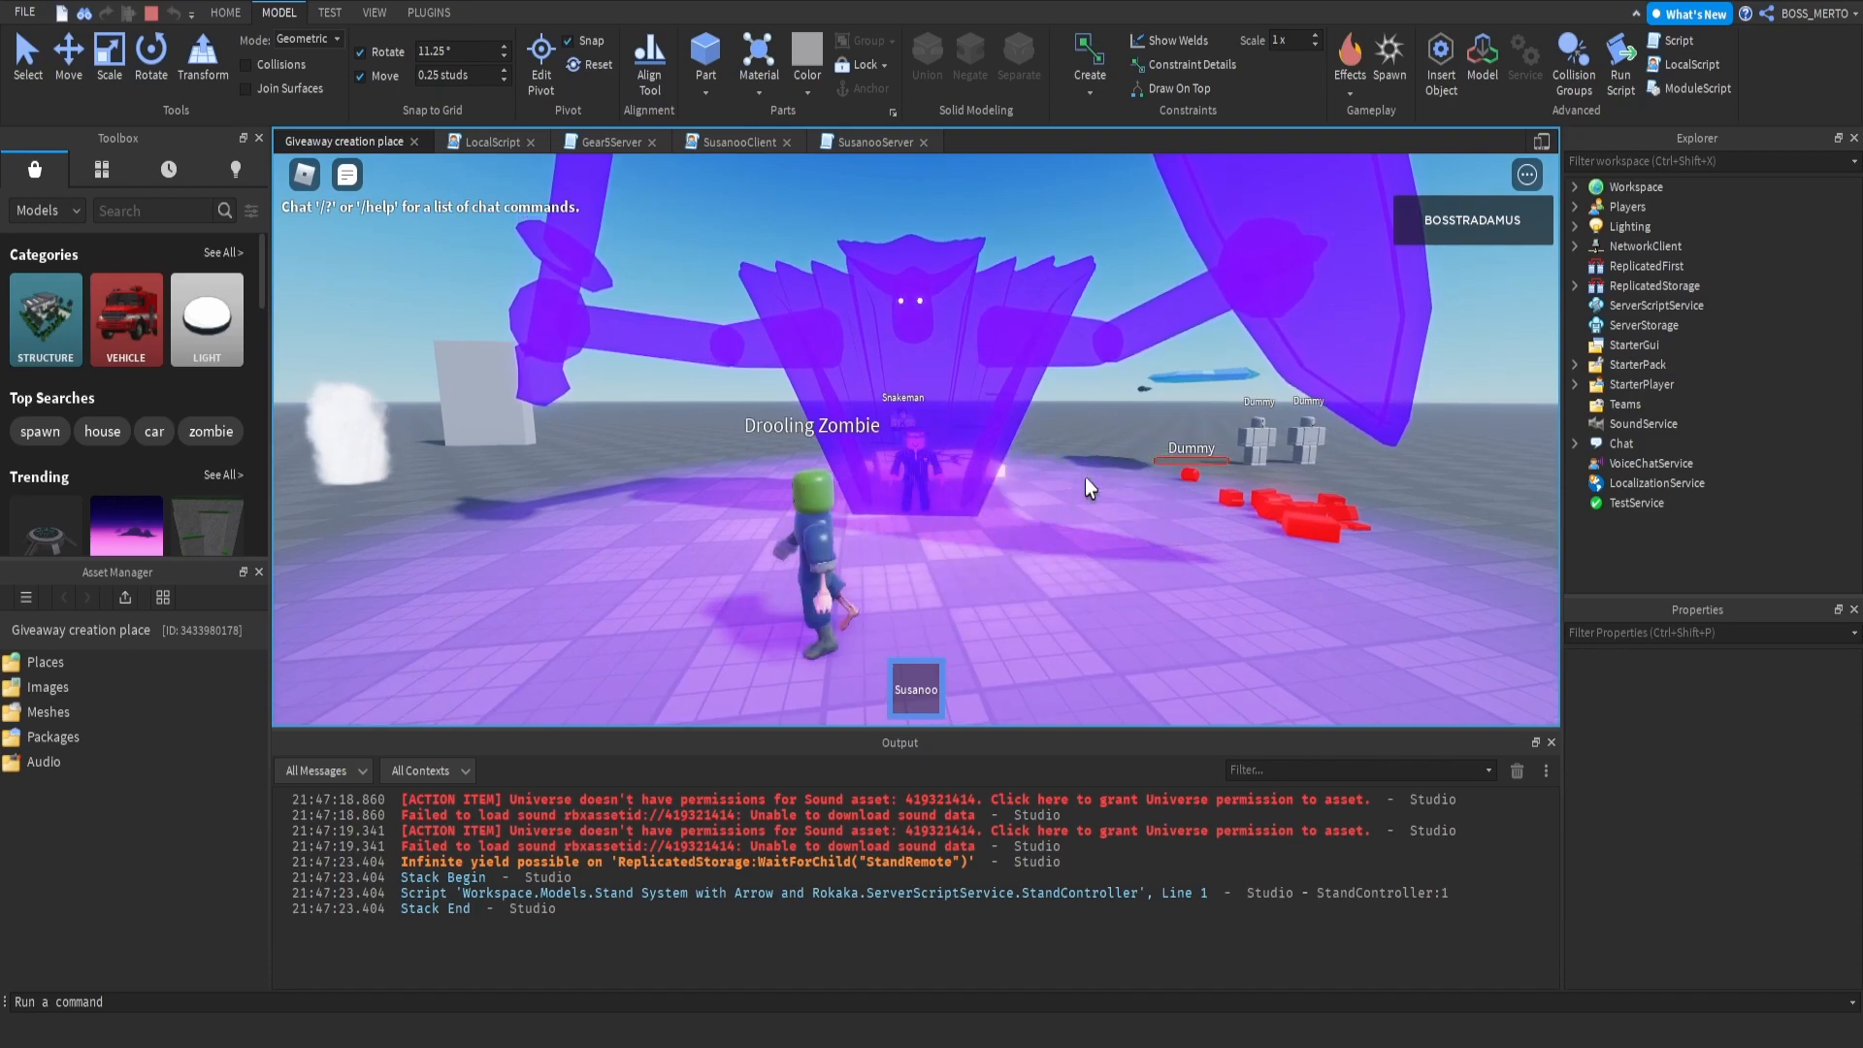
scroll(1085, 475, "down", 4)
scroll(1085, 475, "up", 4)
right_click_drag(1085, 476, 1085, 478)
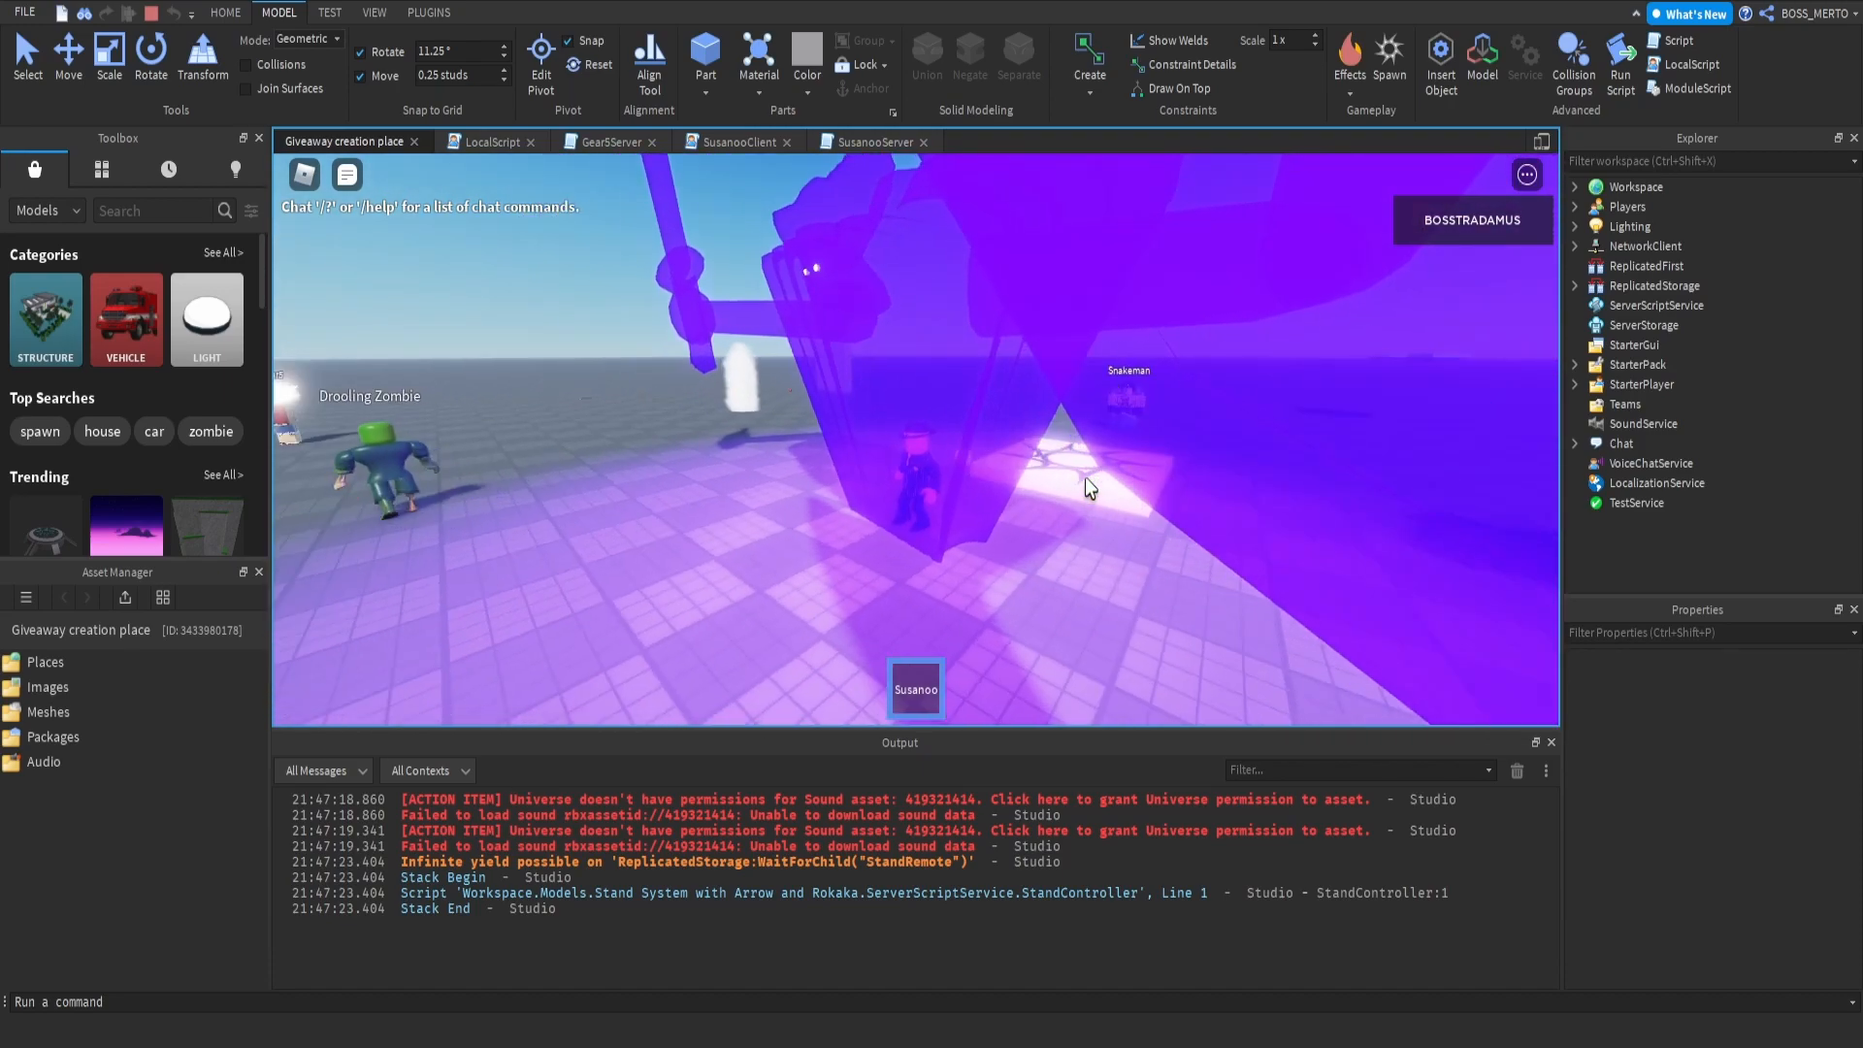
scroll(1085, 478, "down", 3)
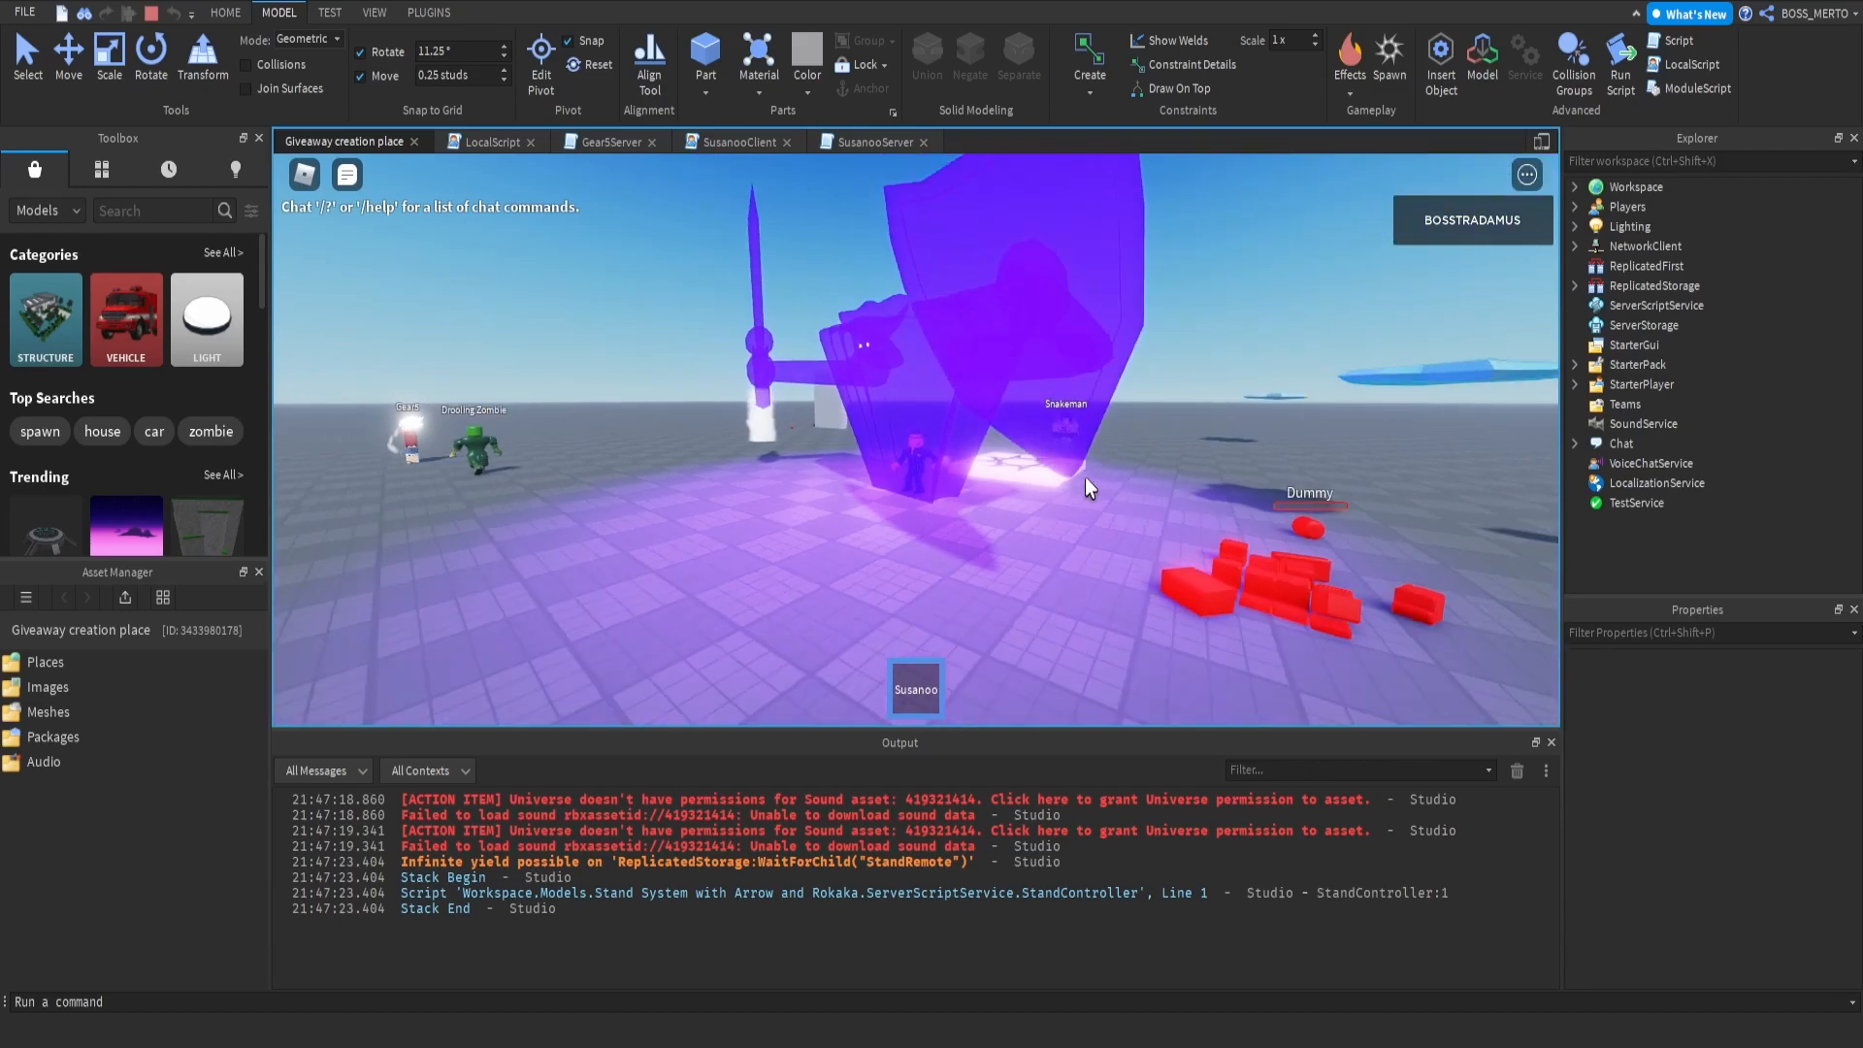
right_click_drag(1085, 478, 1085, 475)
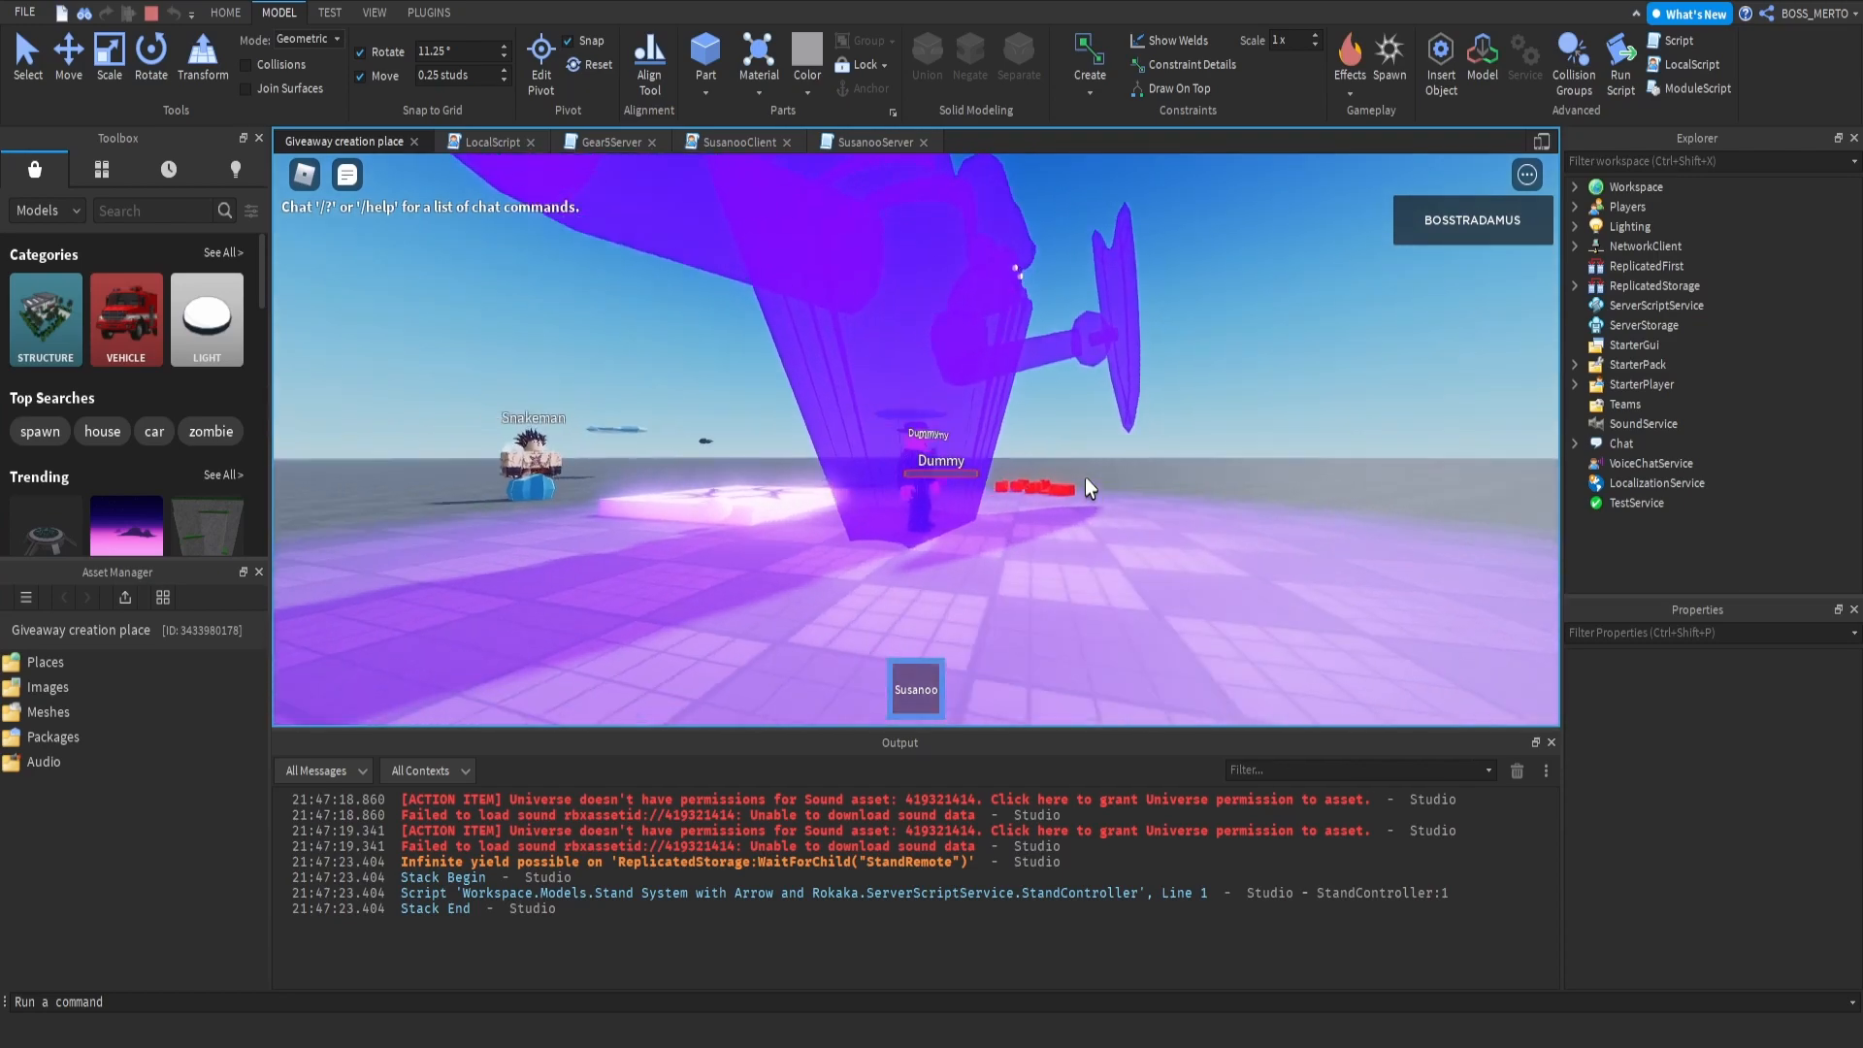
scroll(1085, 475, "down", 4)
left_click(1085, 475)
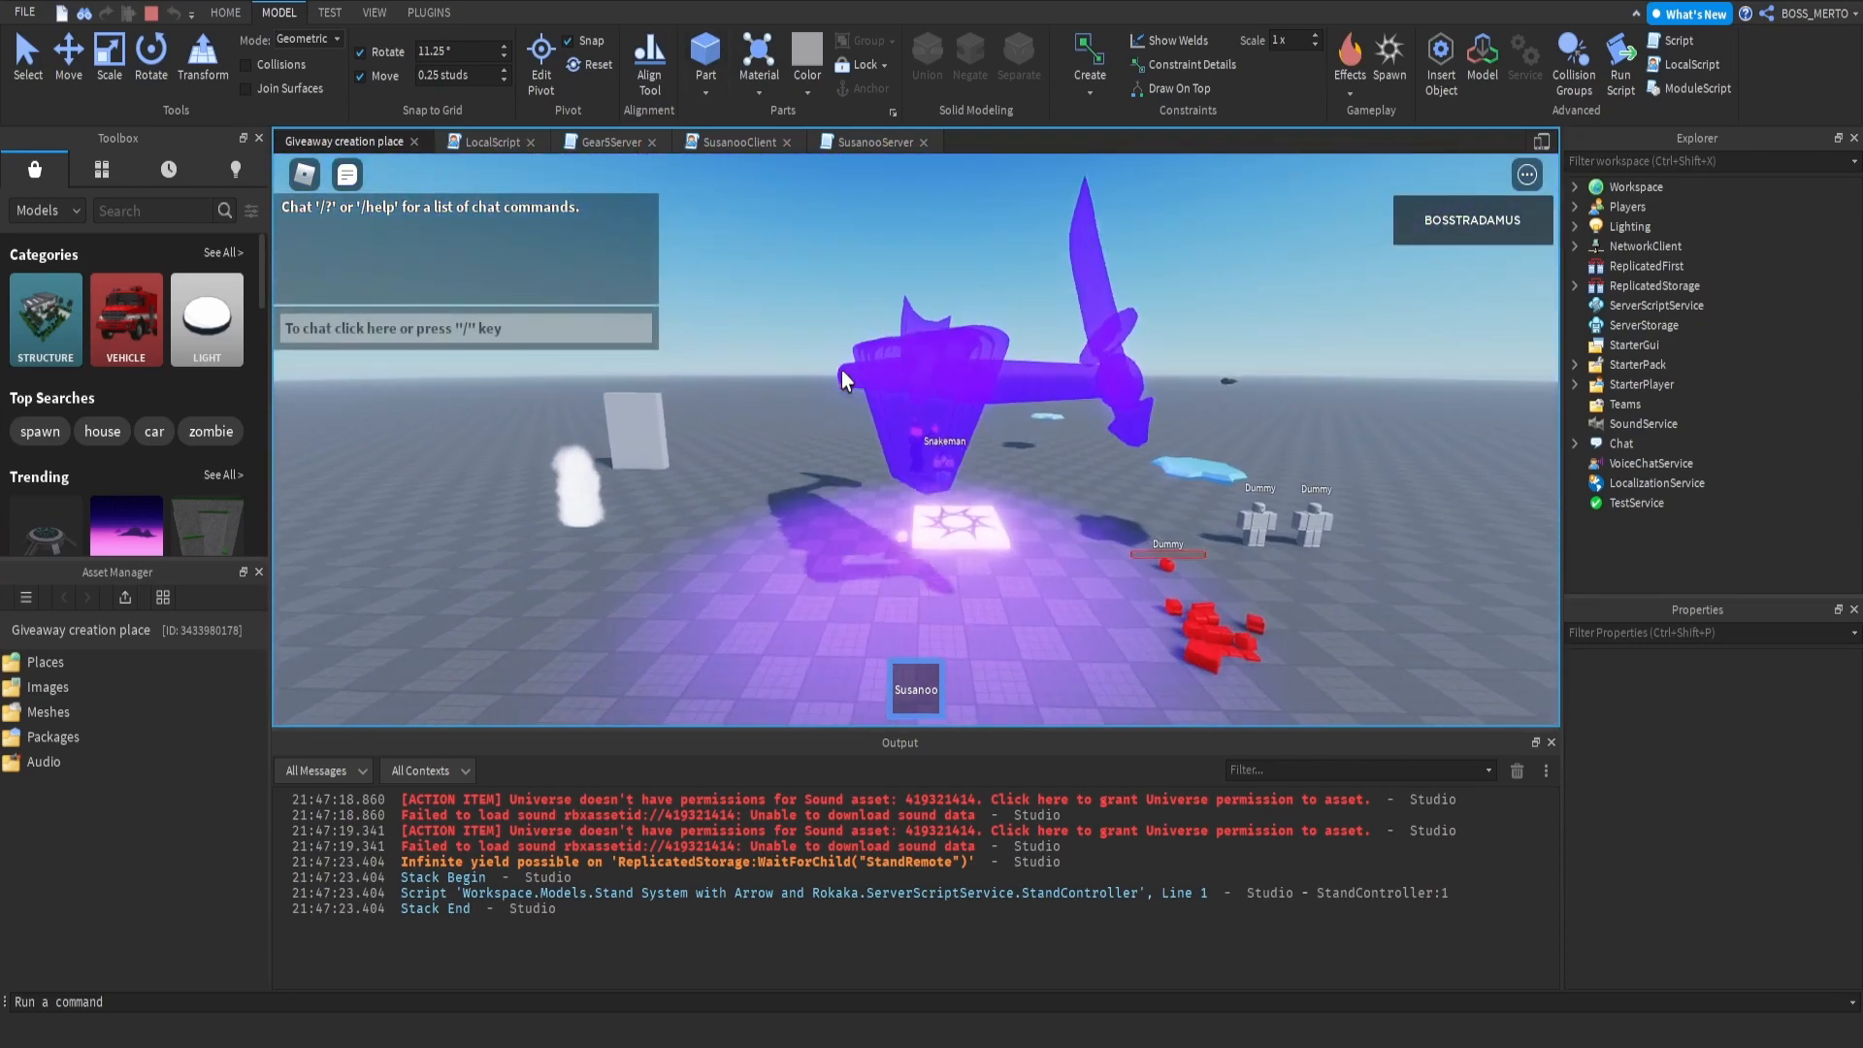
left_click(152, 15)
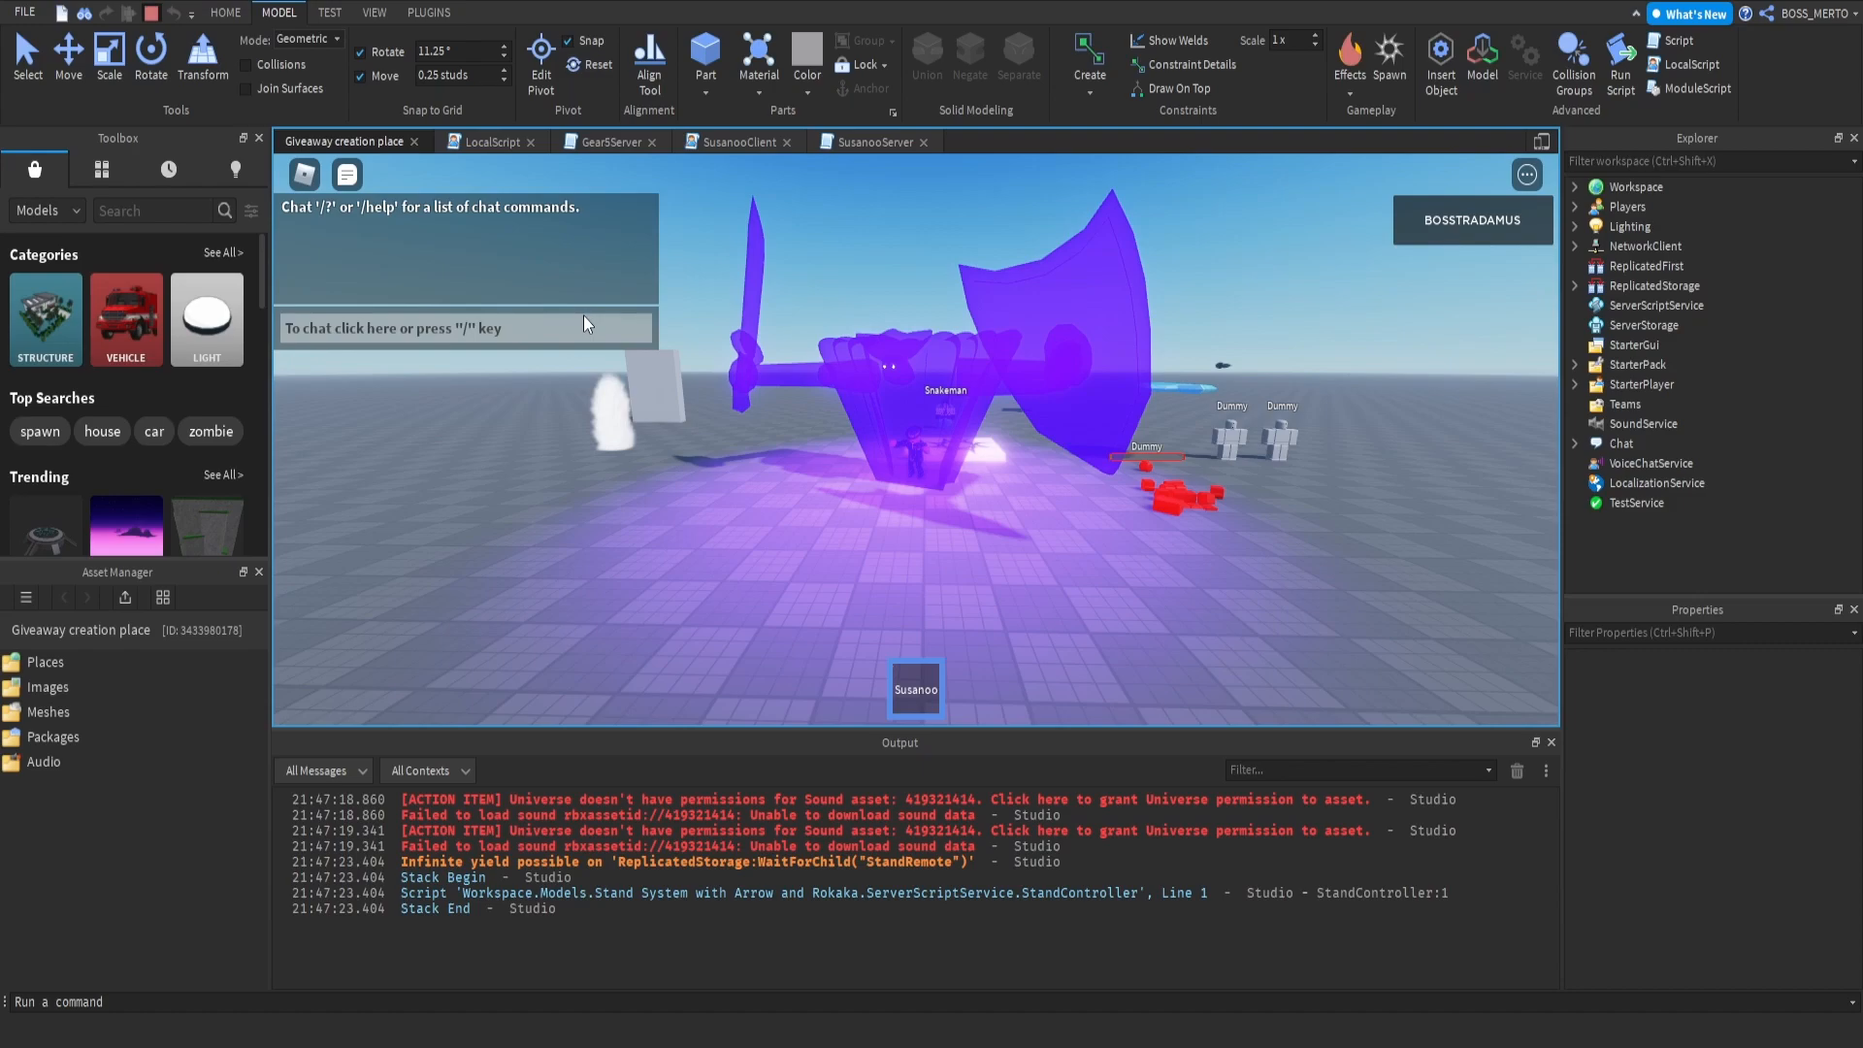
Step: Add a wait() line at the start of the SusanooEquip branch, above the Susanoo clone line, set off by blank lines
scroll(602, 418, "up", 1)
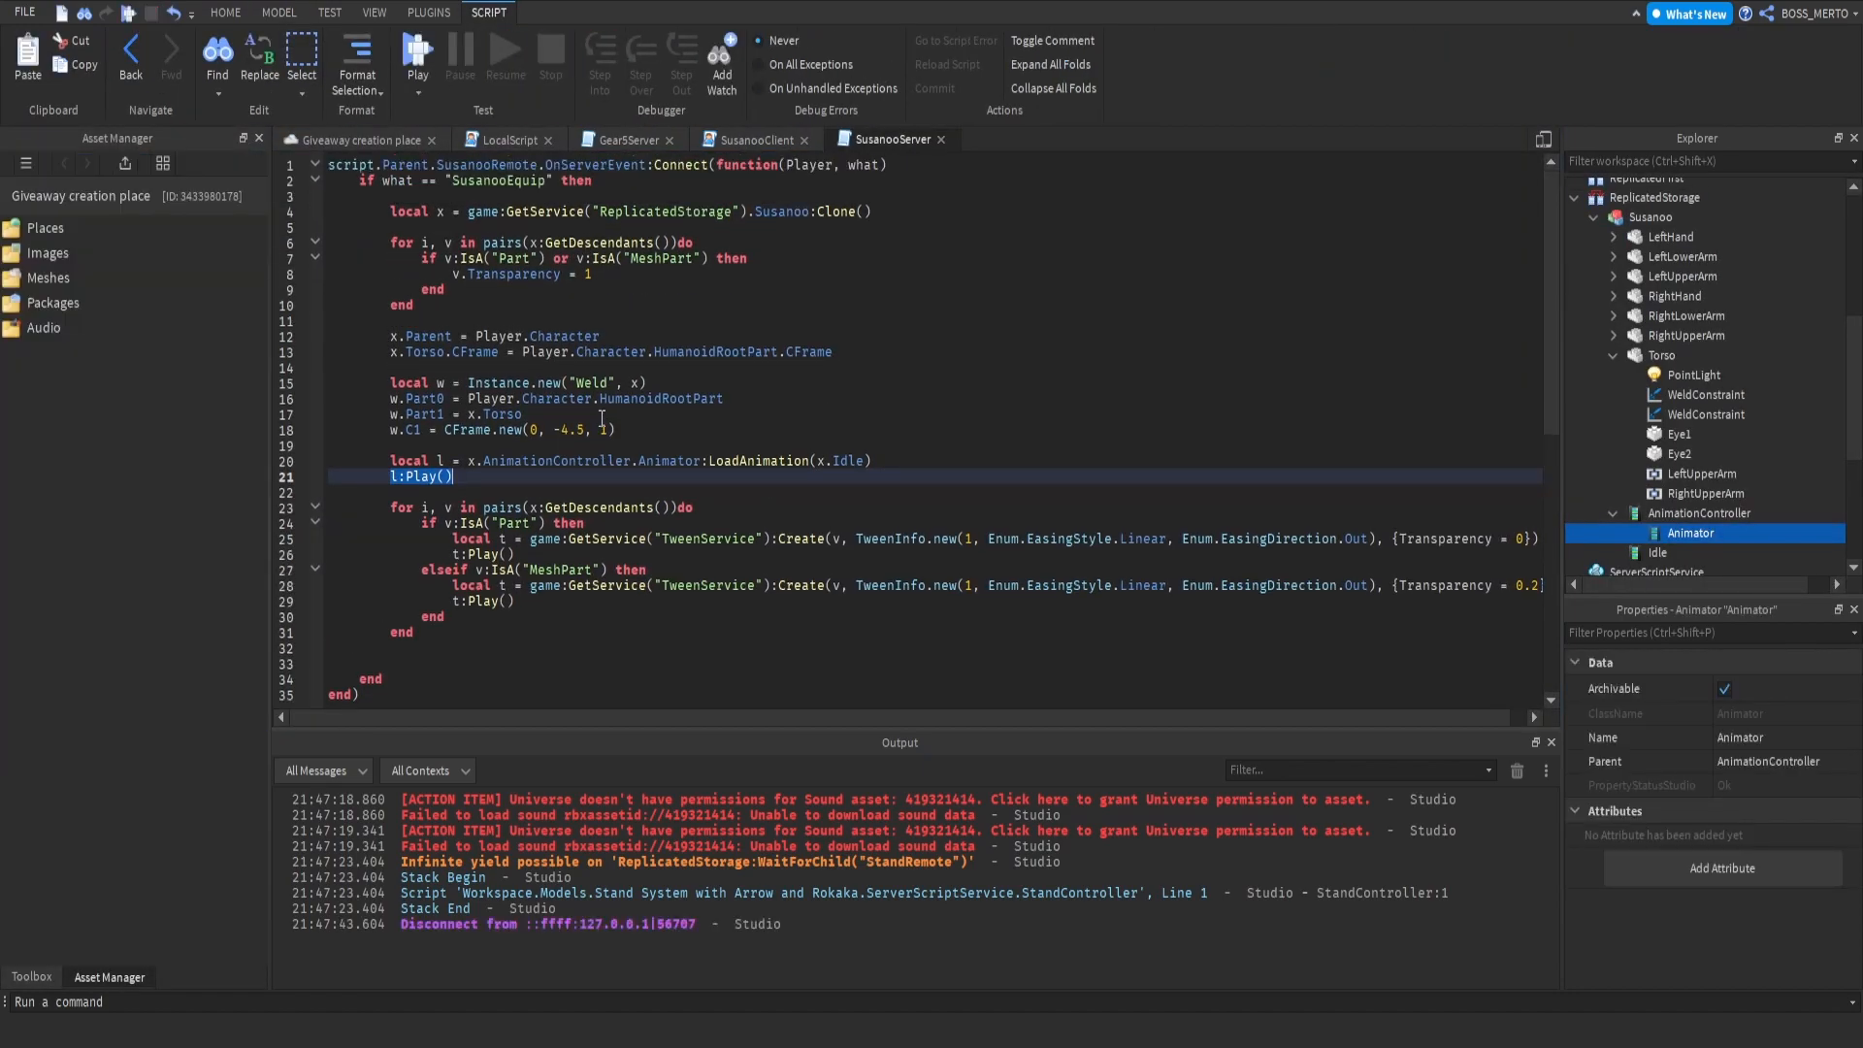
left_click(446, 196)
key("Return")
key("Return")
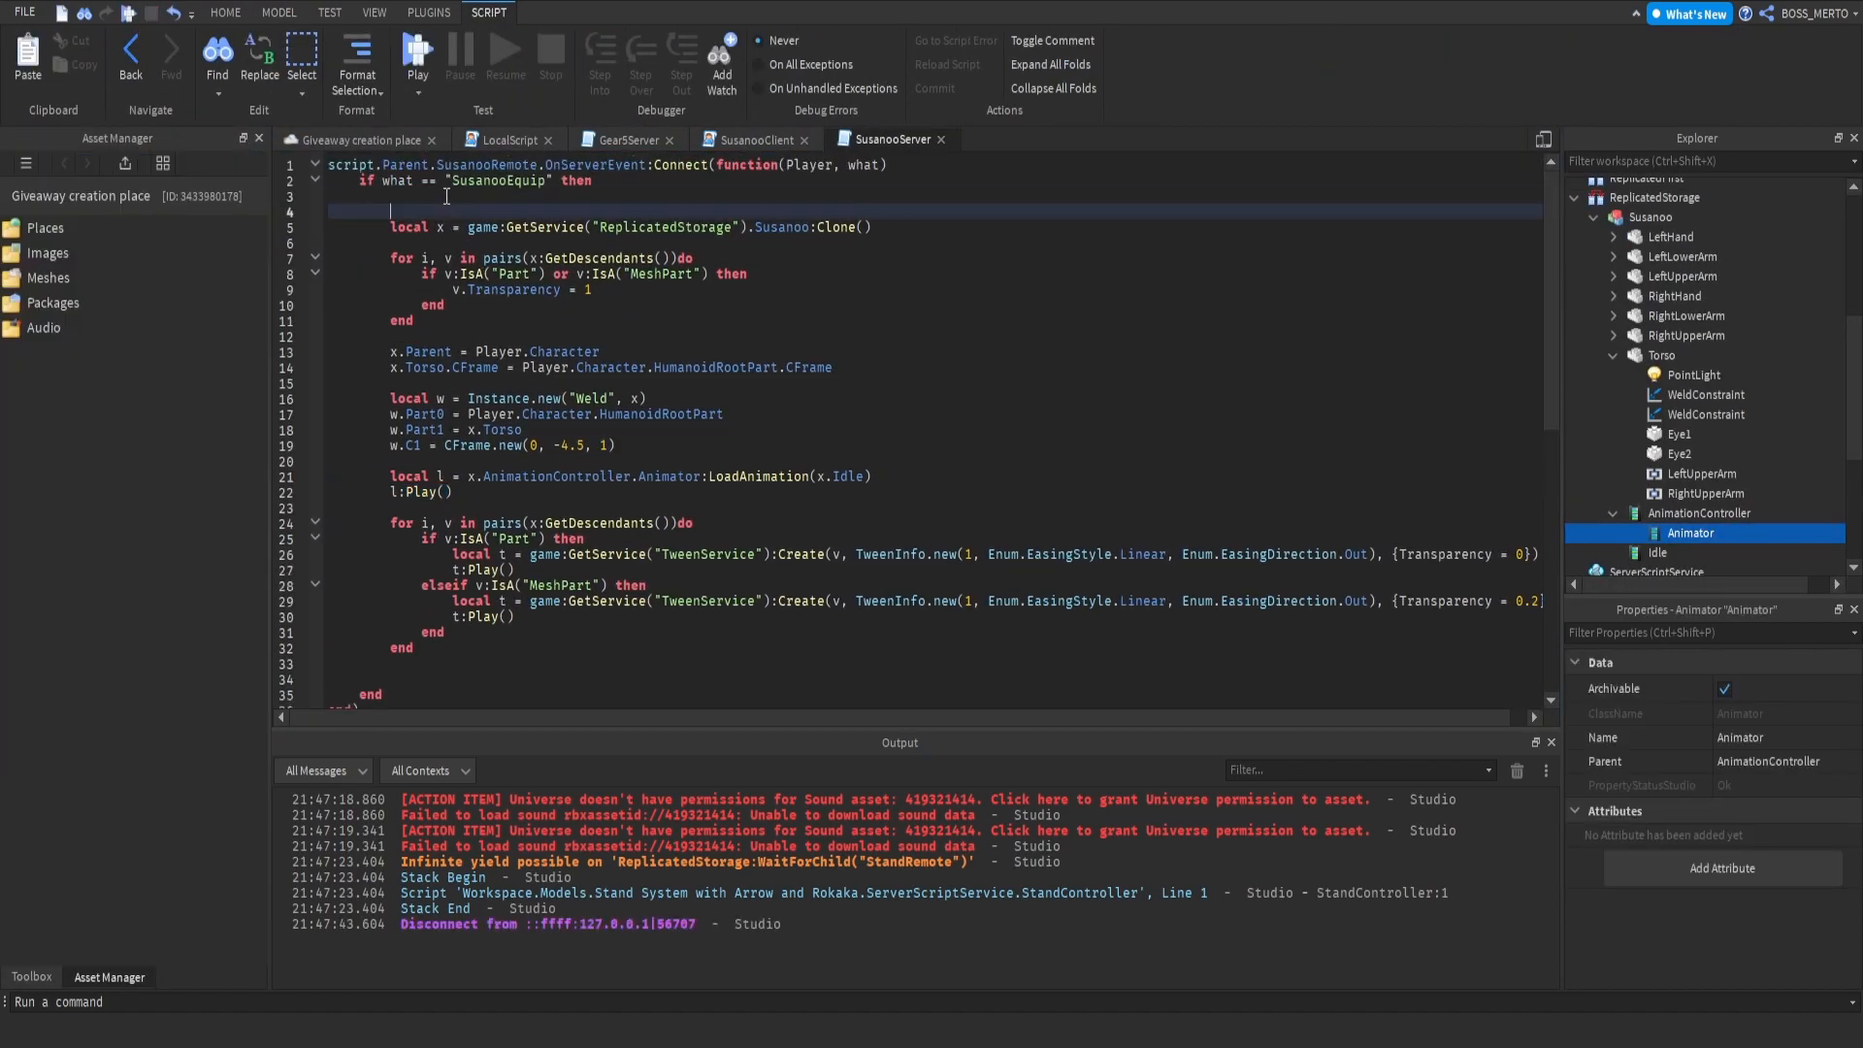
key("Up")
type("wait(")
Step: Run another playtest, equip the Susanoo tool to check how it appears with the added wait, and end the test
left_click(435, 85)
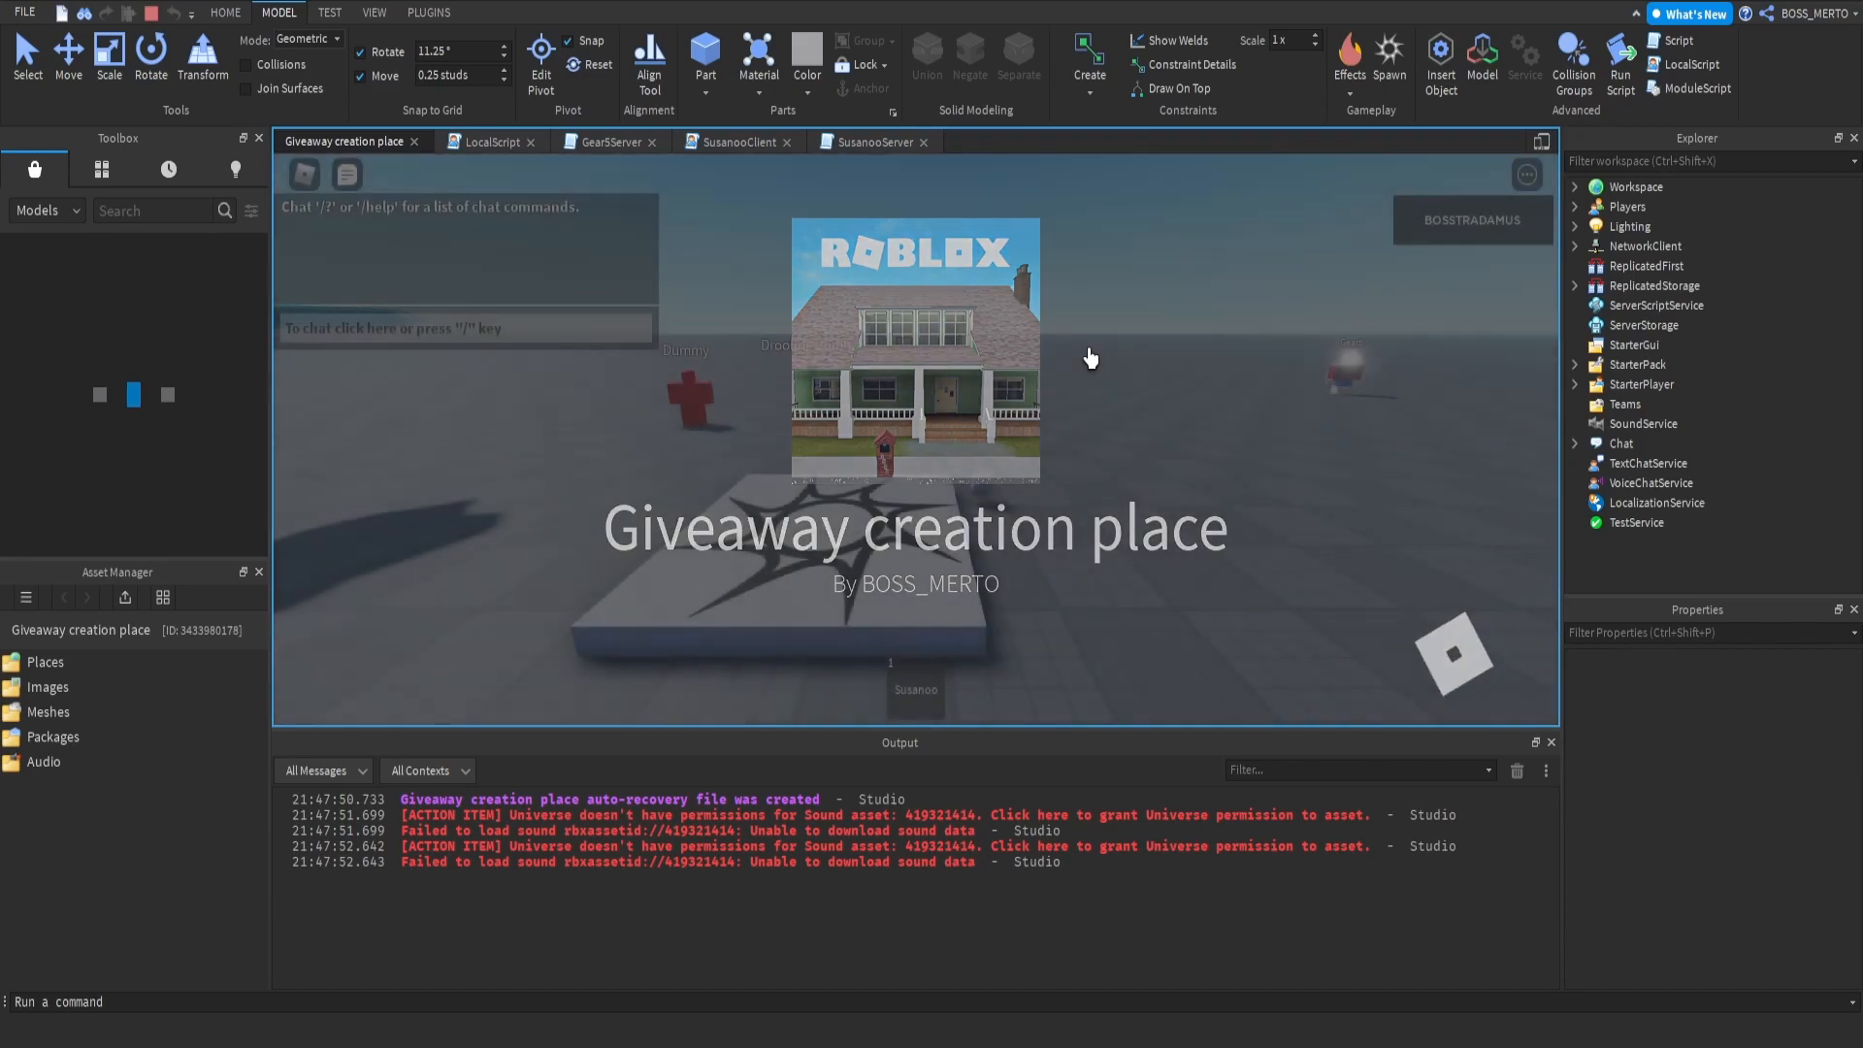
scroll(893, 419, "down", 6)
key("1")
left_click(896, 421)
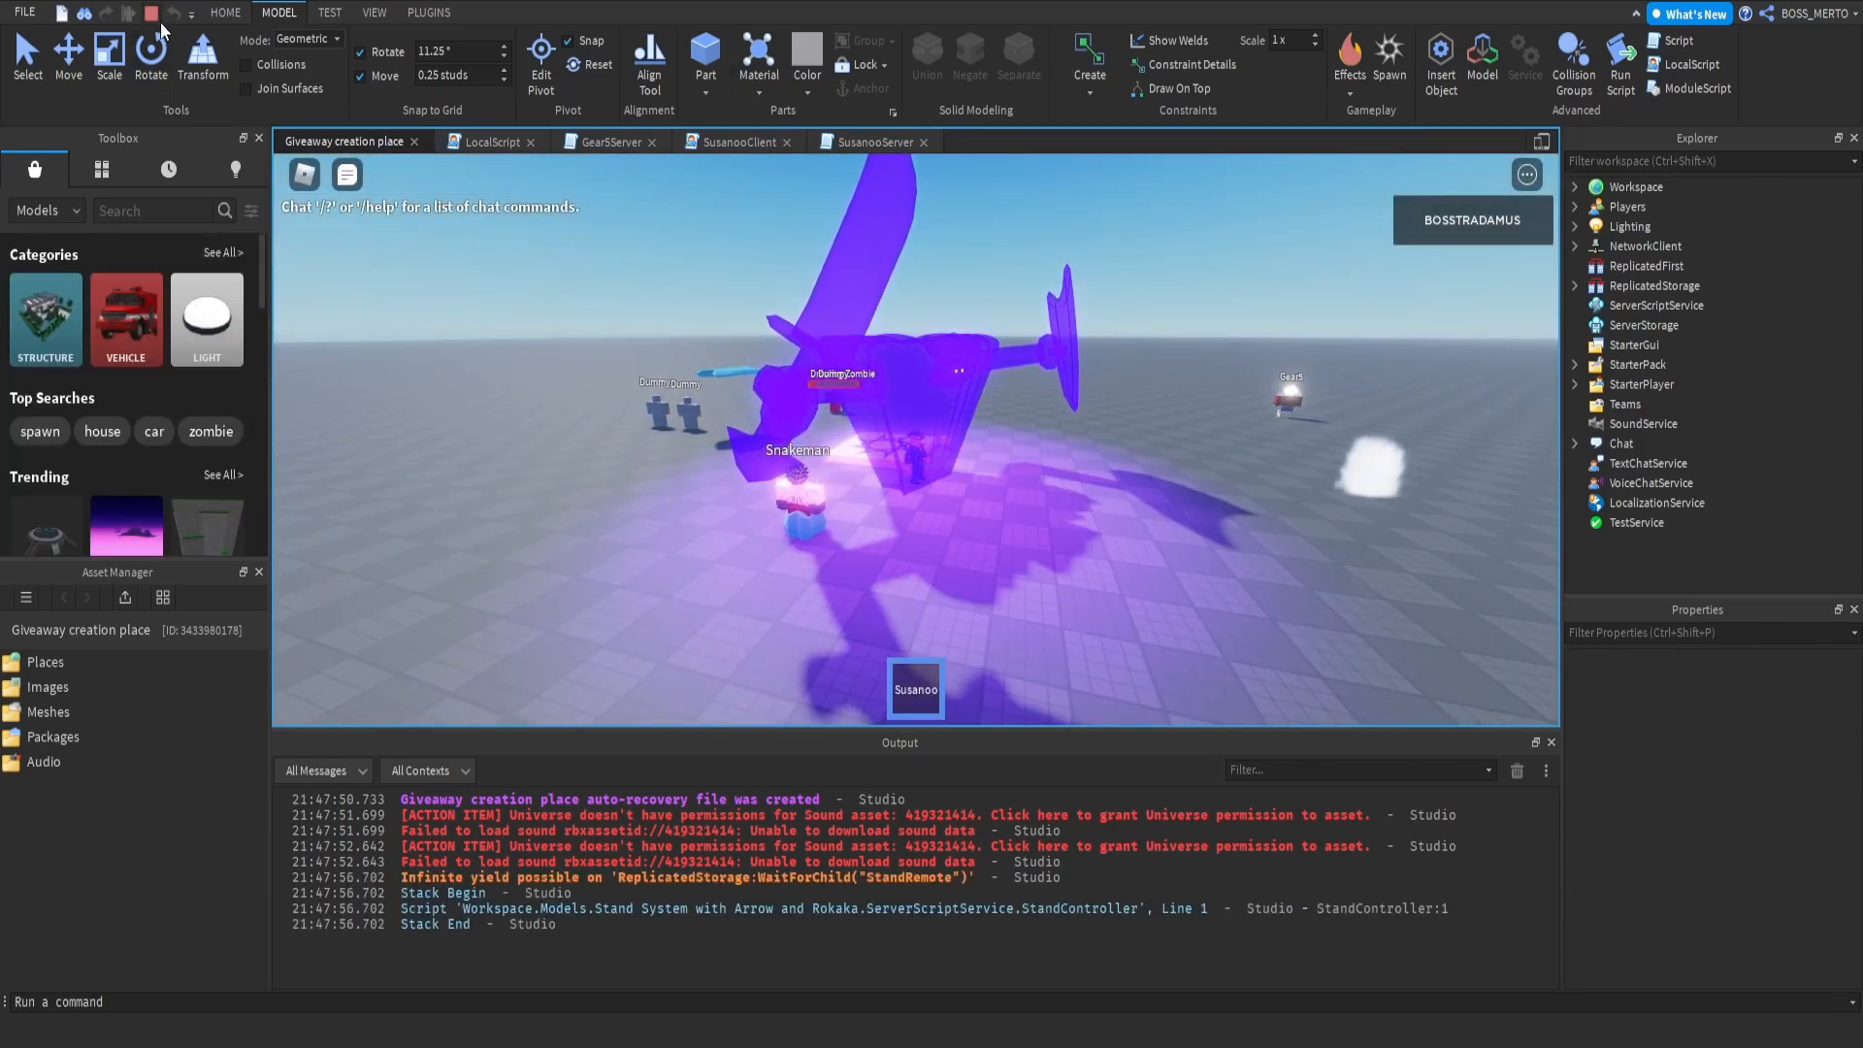
key("shift+F5")
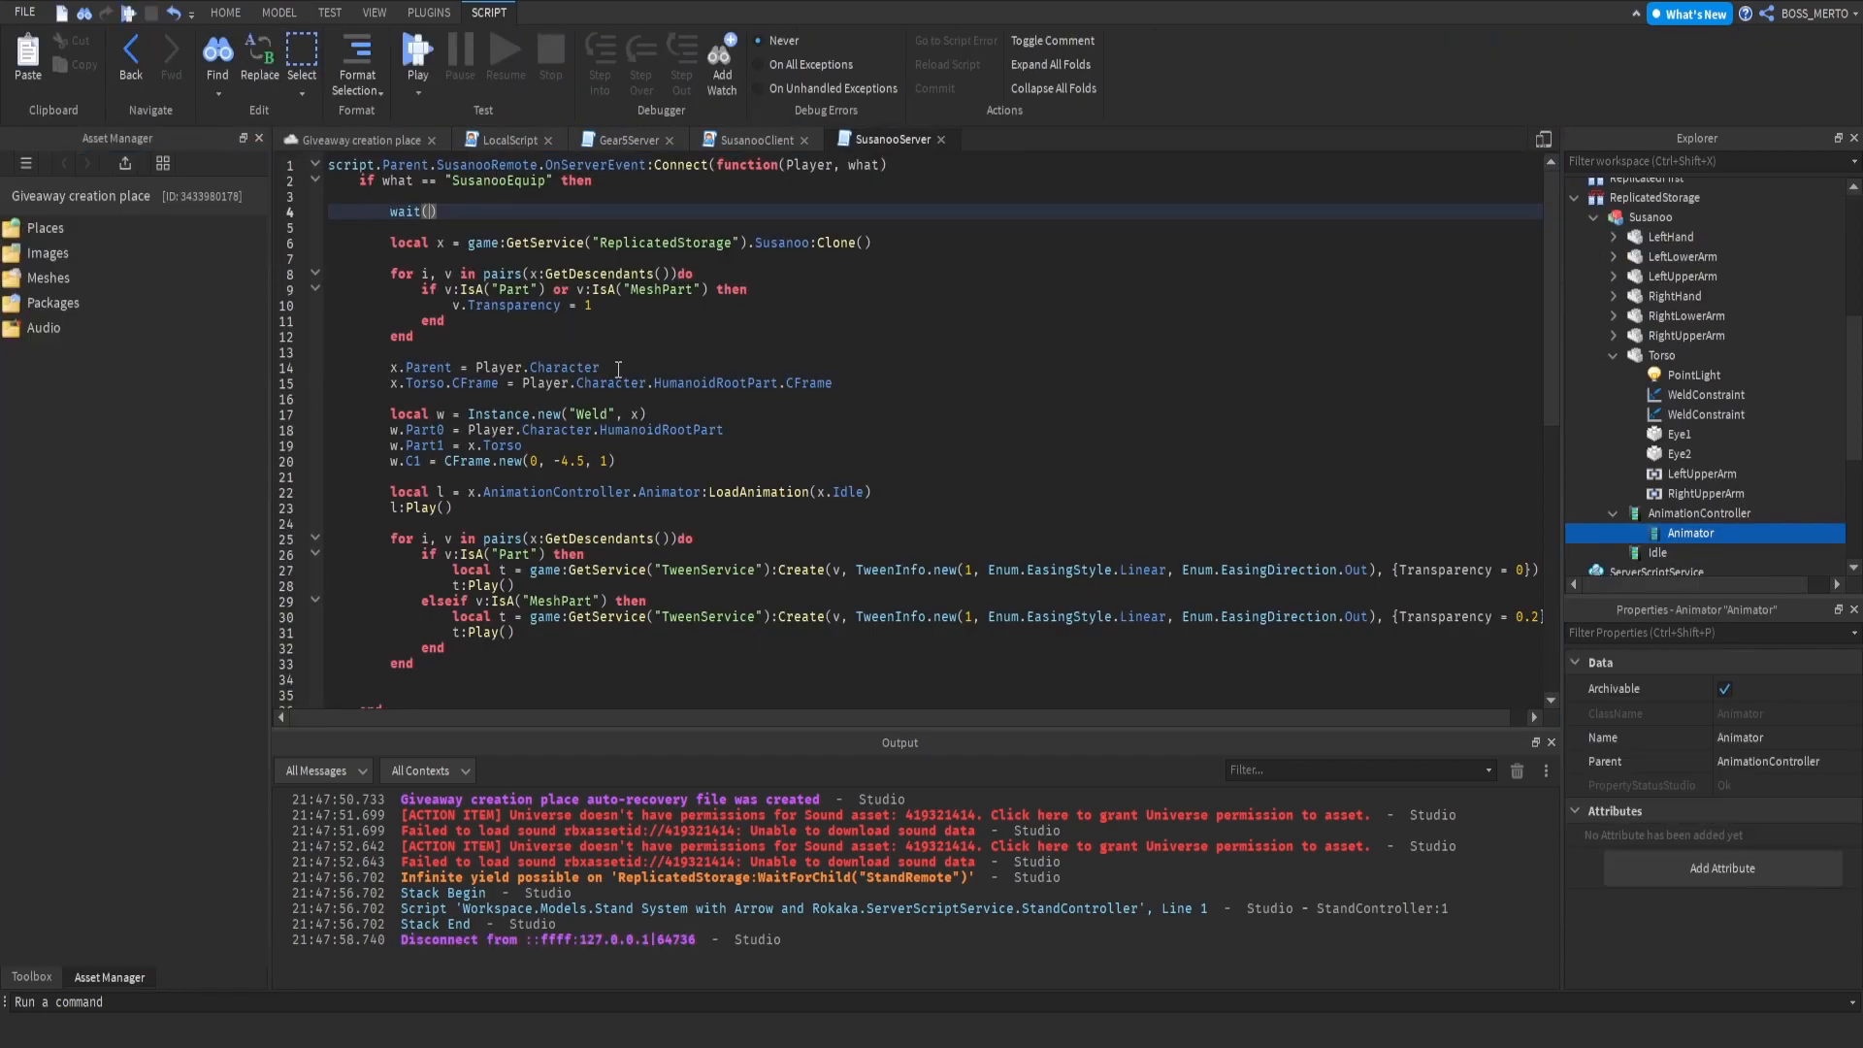
Step: Below the equip code, add an elseif what == "SusanooUnequip" then branch with blank lines inside it
scroll(456, 446, "down", 3)
left_click(397, 553)
scroll(583, 512, "up", 3)
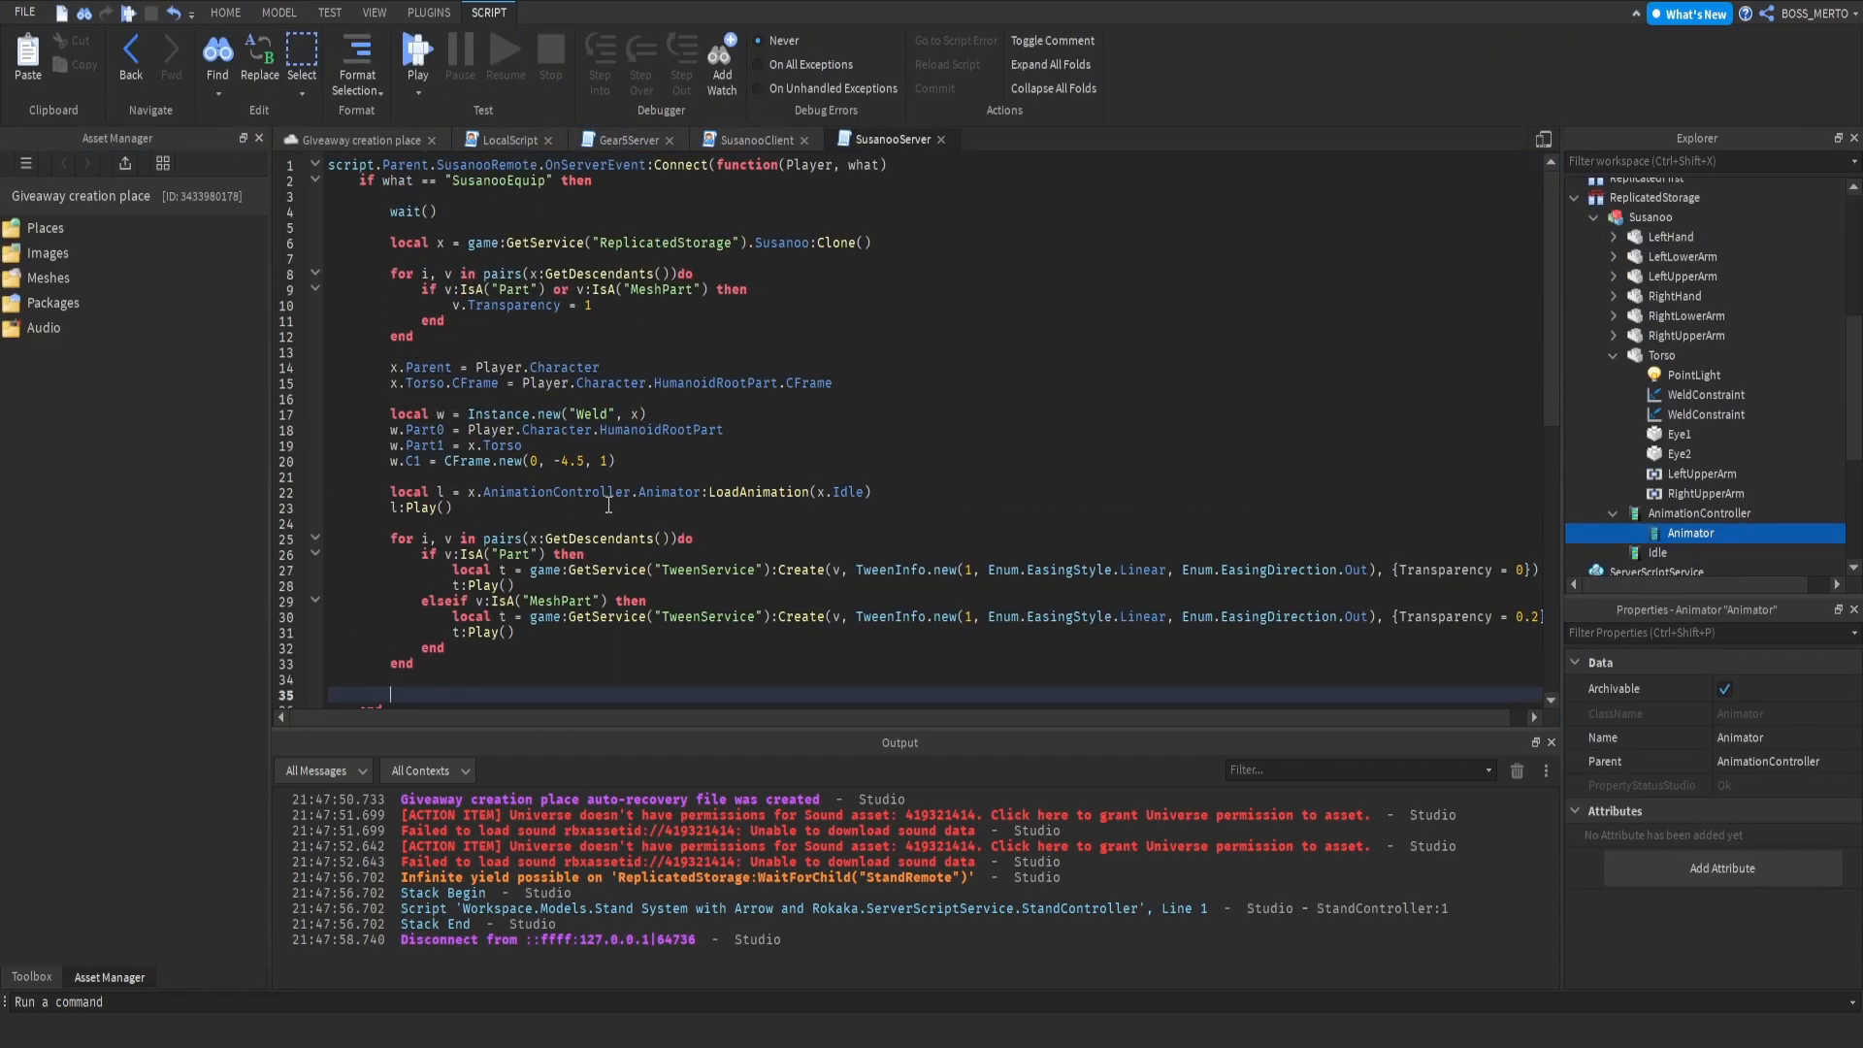
type("elseif what == \"SusanooUnequip")
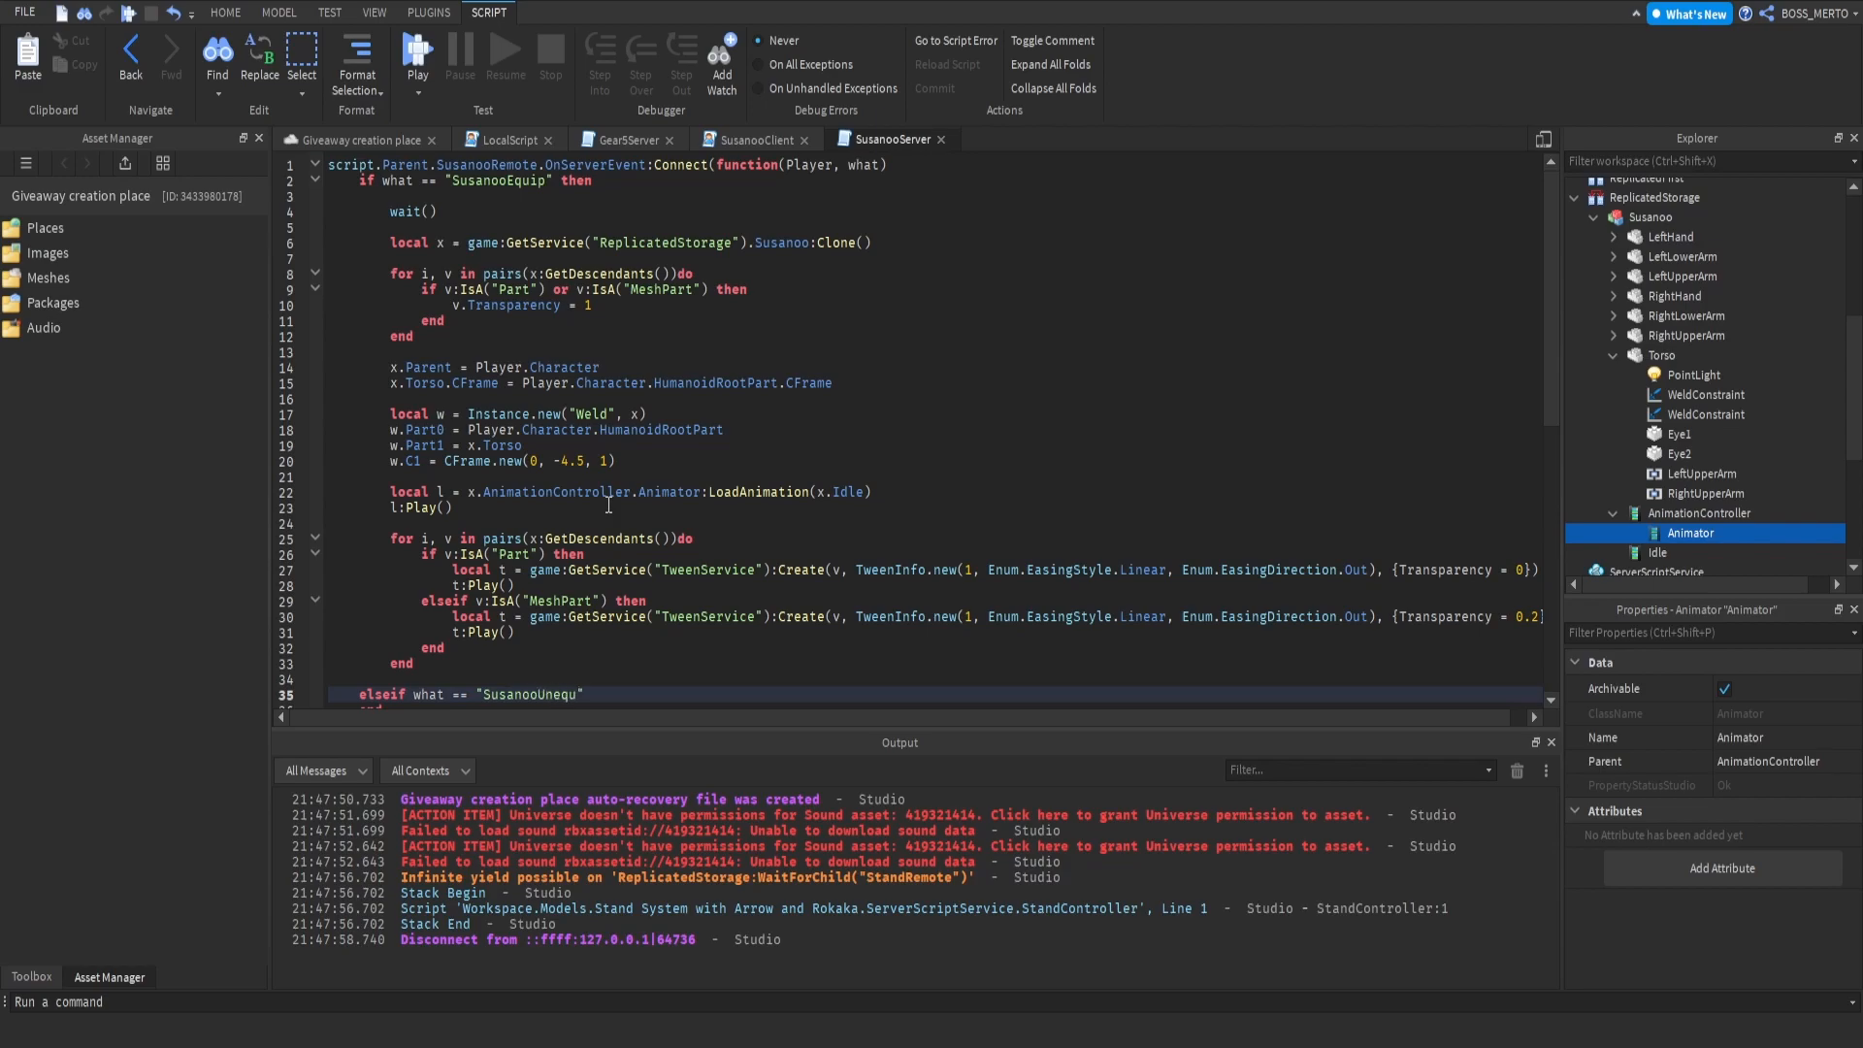
type("\" then")
key("Return")
key("Return")
key("Return")
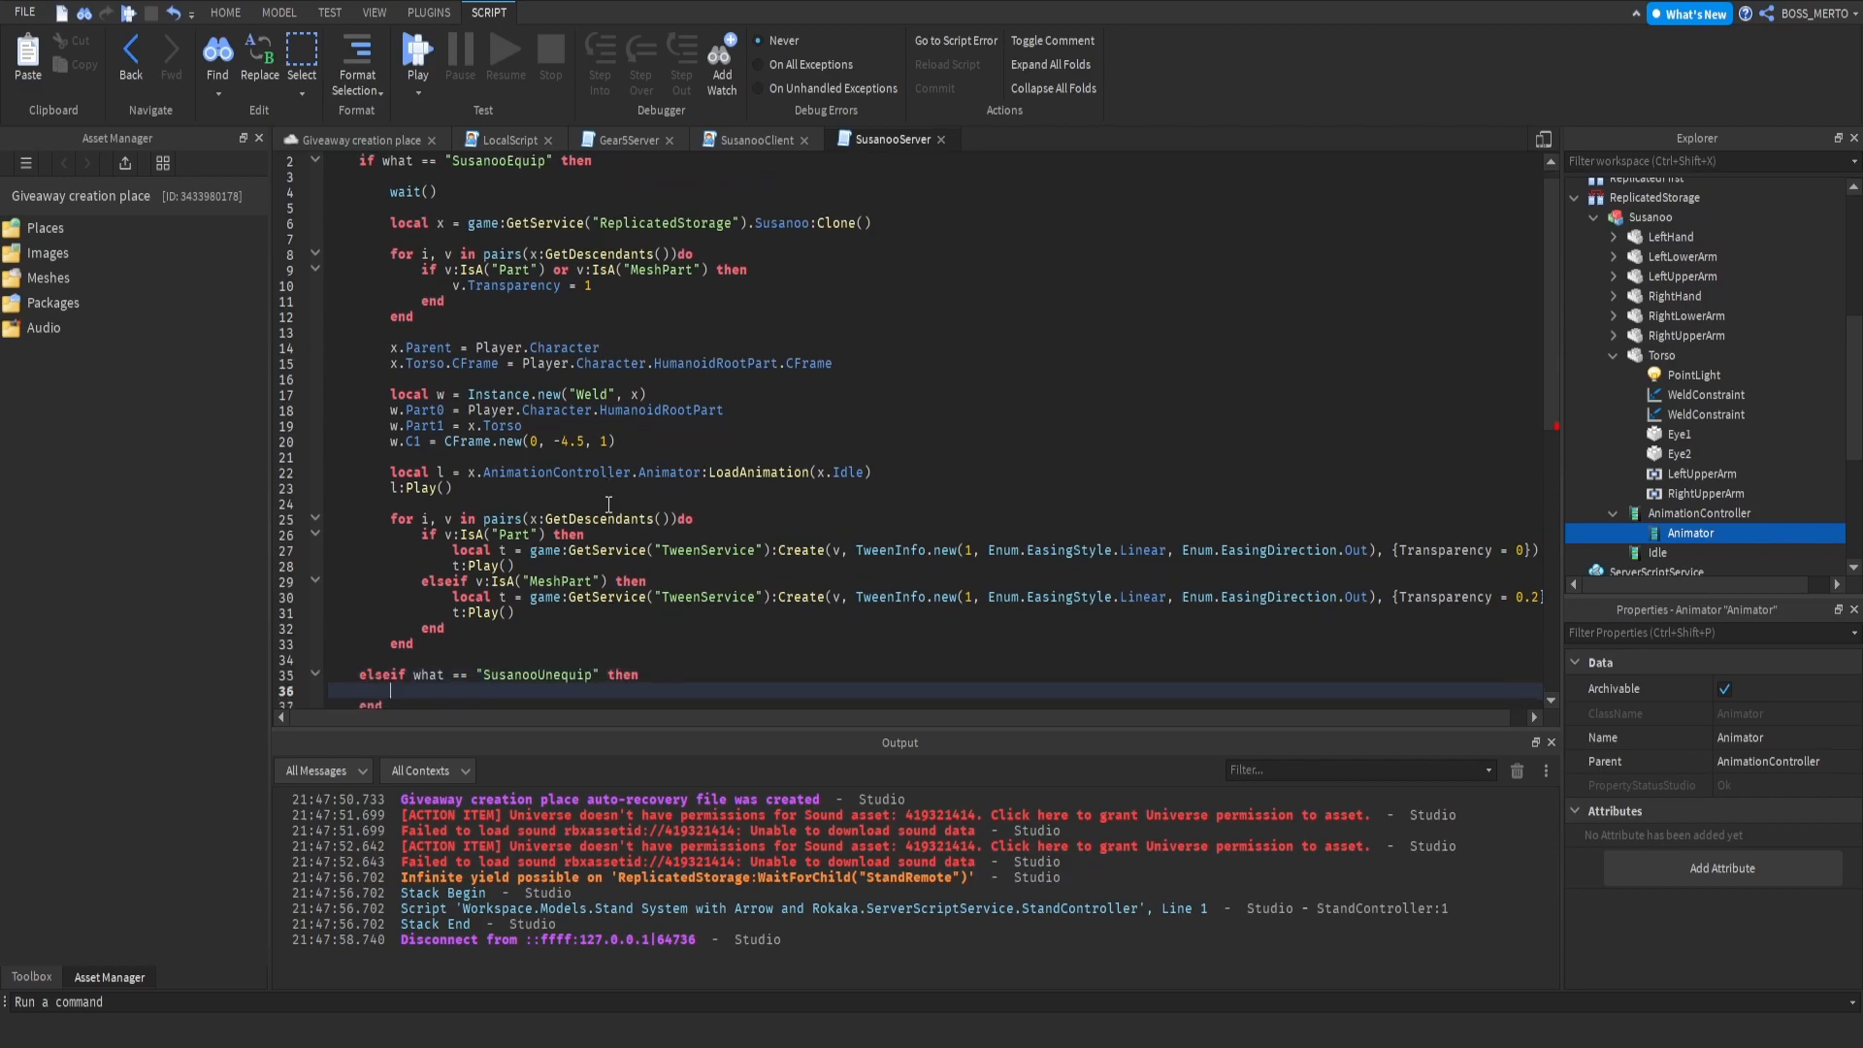
key("Up")
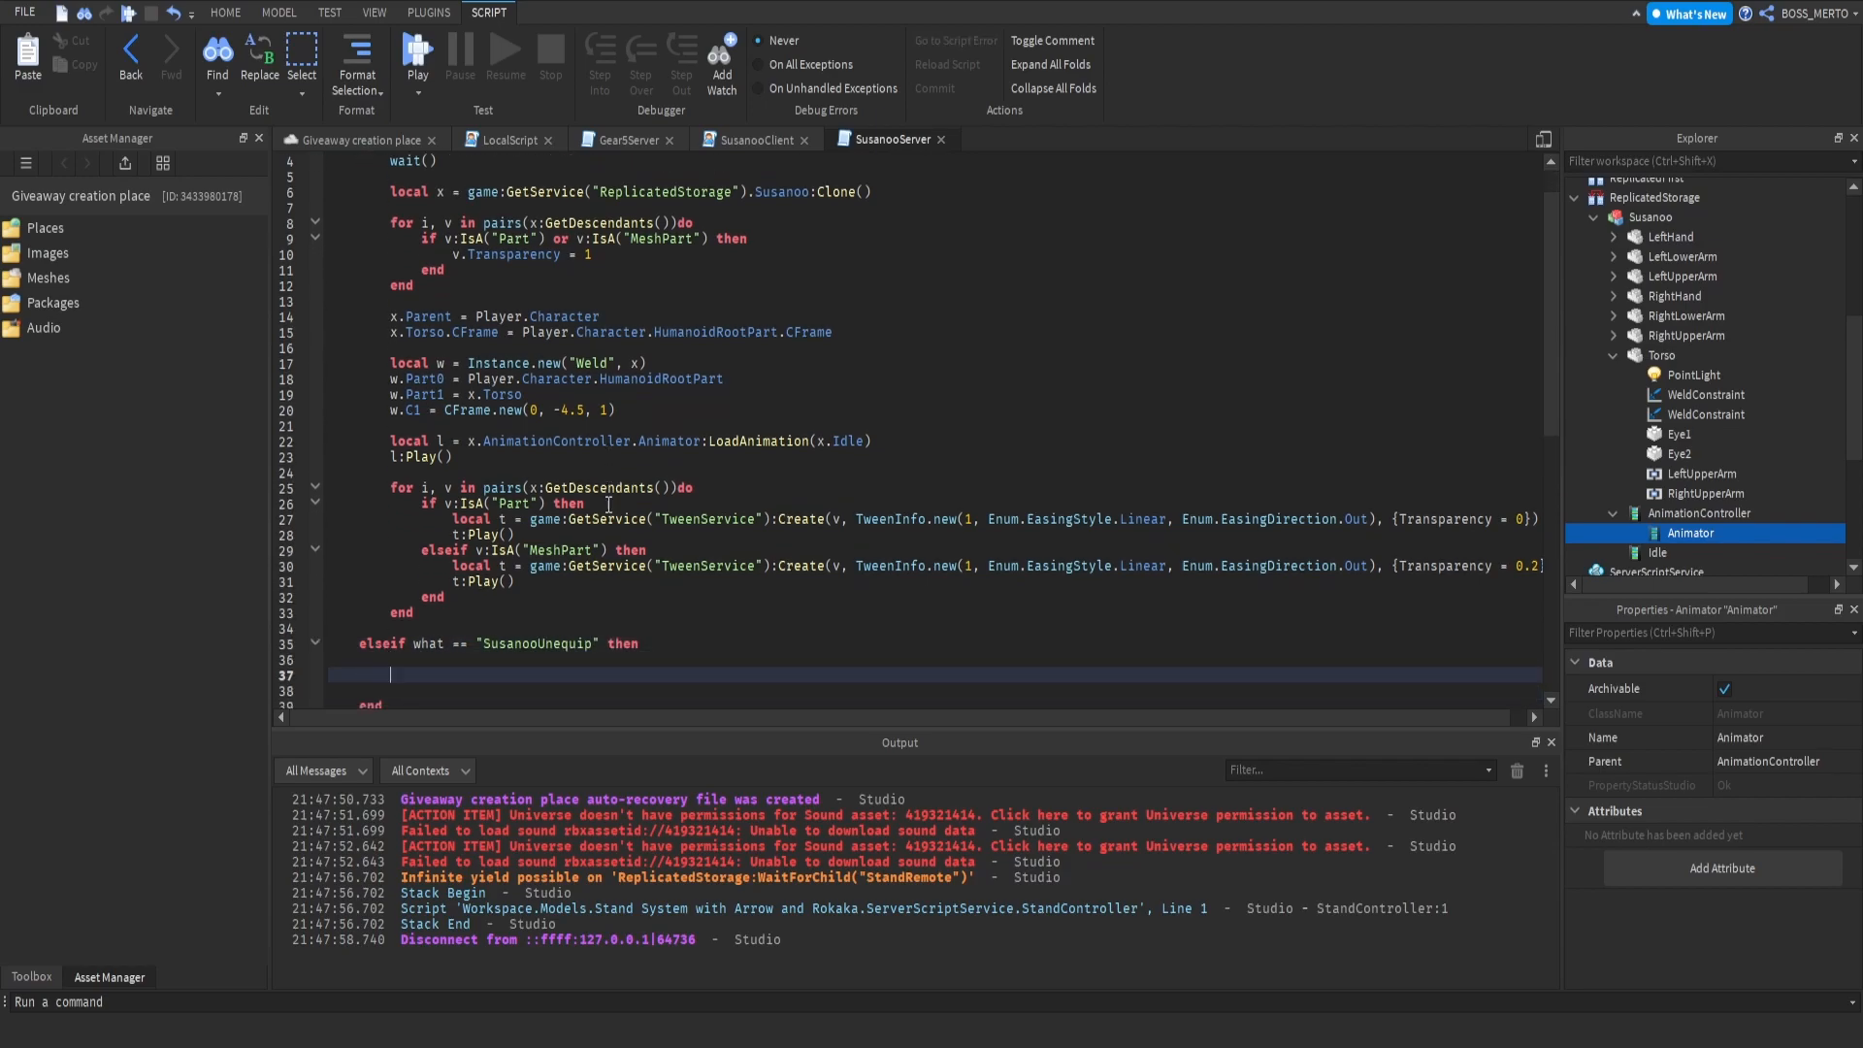
Step: Inside the SusanooUnequip branch, add an if Player.Character:FindFirstChild("Susanoo") then block with blank lines for its body
type("if Player.Character:FindFirstChild(\"Su\")sanoo\") then")
key("Return")
key("Return")
key("Return")
key("Up")
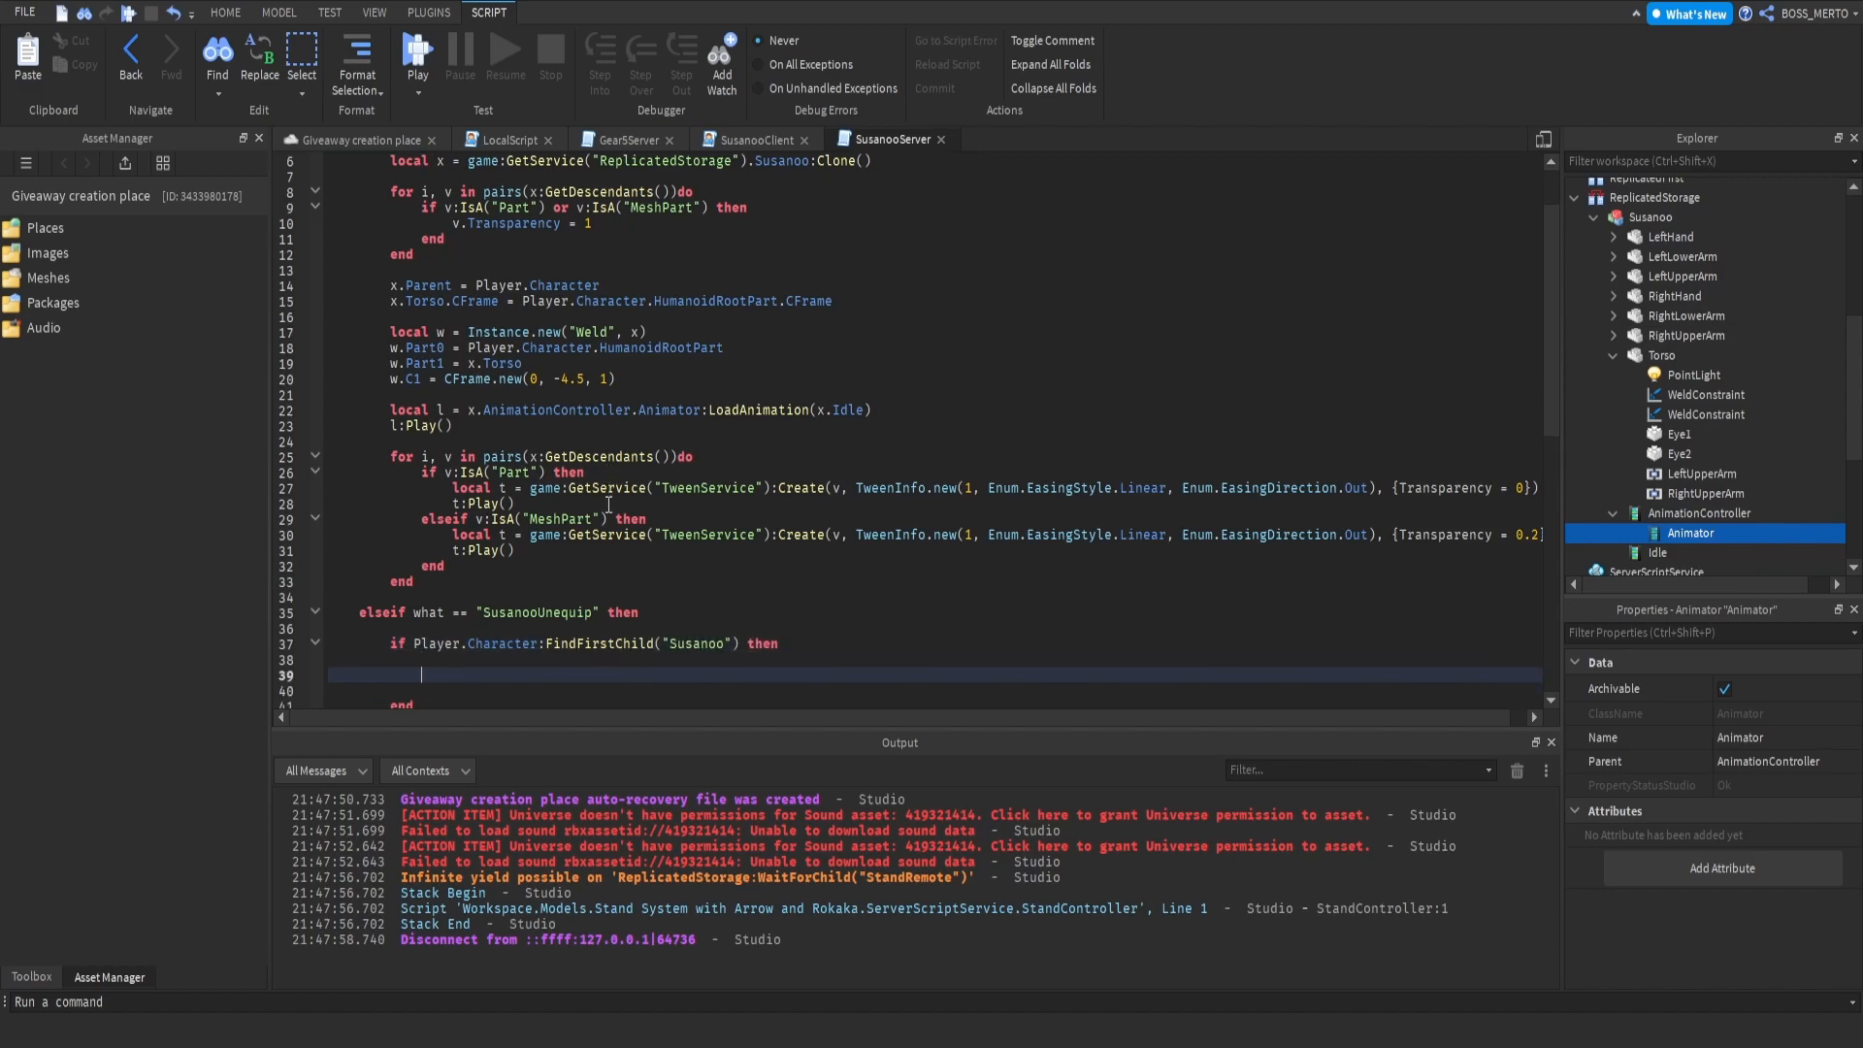
Step: Copy the equip branch's tween loop into the new if block, replacing x with Player.Character:FindFirstChild("Susanoo") in its pairs call
left_click_drag(389, 456, 416, 582)
type("for i, v in pairs(x:GetDescendants())do \tif v:IsA(\"Part\") then \t\tlocal t = game:GetService(\"TweenService\"):Create(v, TweenInfo.new(1, Enum.EasingStyle.Linear, Enum.EasingDirection.Out), {Transparency = 0}) \t\tt:Play() \telseif v:IsA(\"MeshPart\") then \t\tlocal t = game:GetService(\"TweenService\"):Create(v, TweenInfo.new(1, Enum.EasingStyle.Linear, Enum.EasingDirection.Out), {Transparency = 0.2}) \t\tt:Play() \tend end")
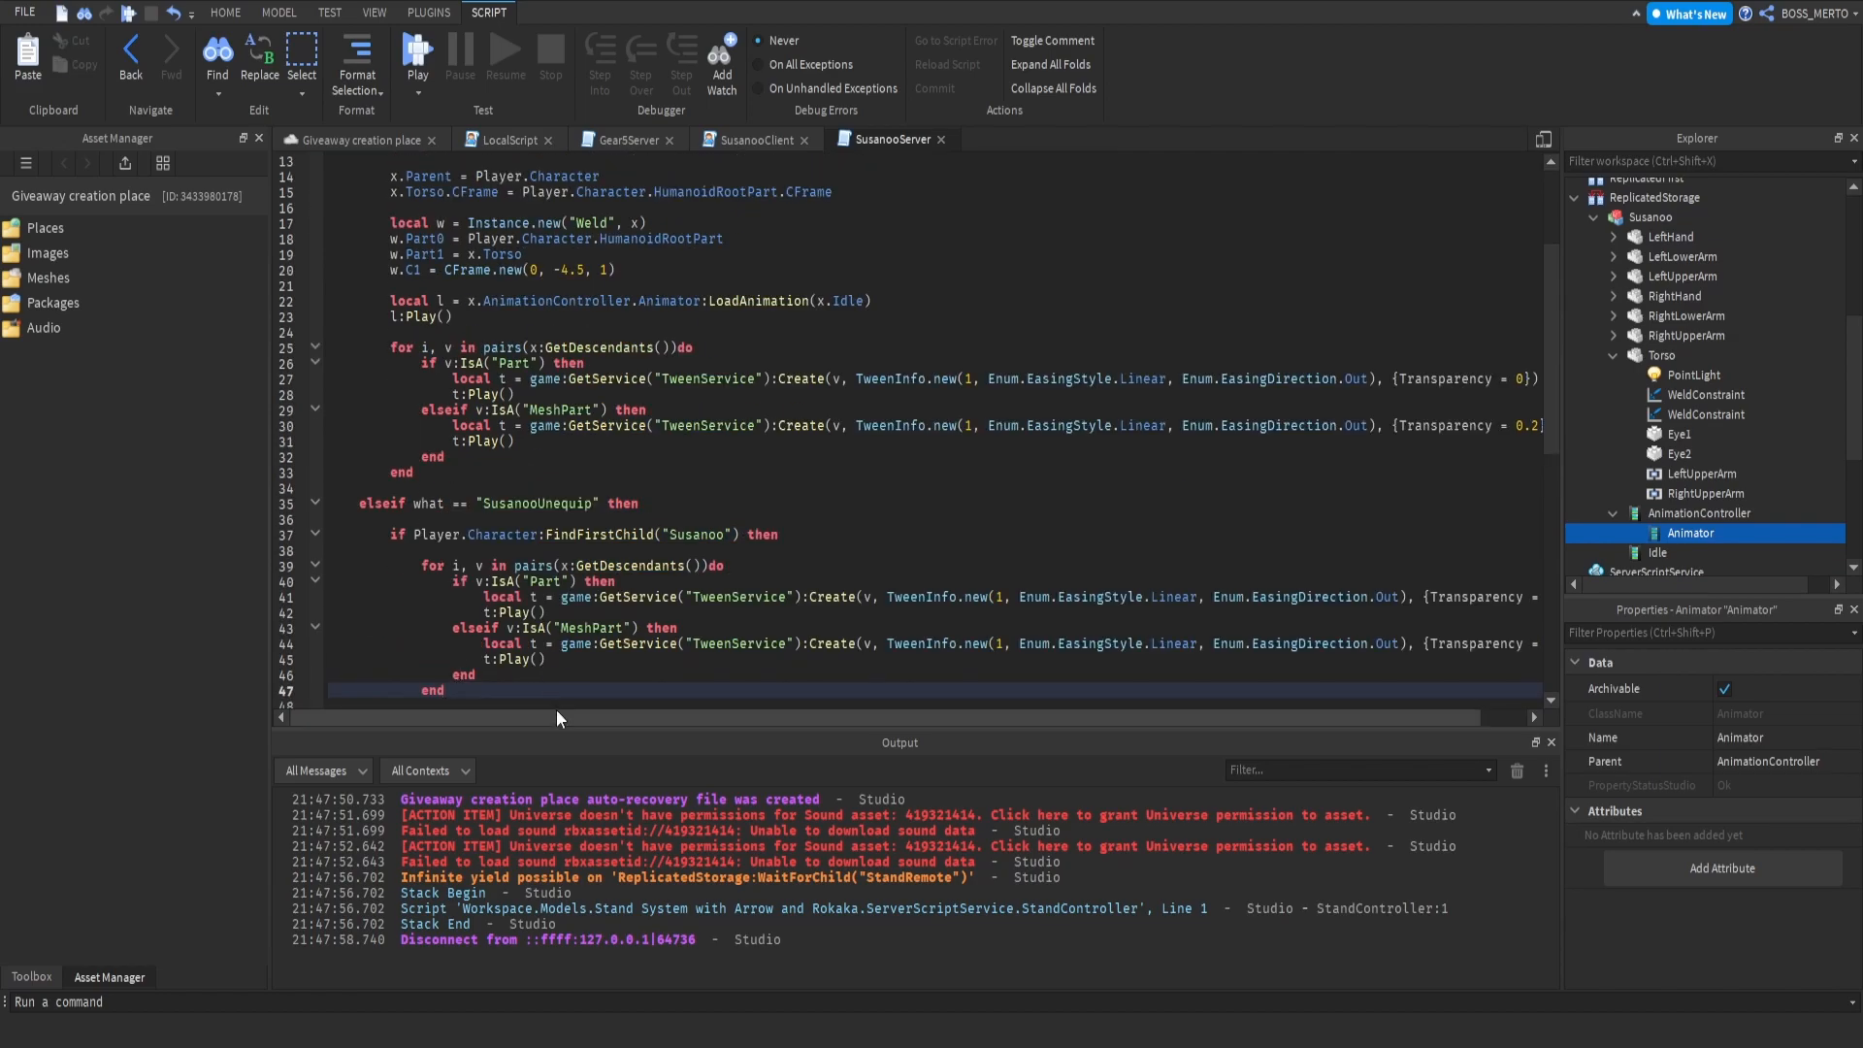
left_click_drag(553, 714, 598, 714)
double_click(519, 566)
left_click_drag(367, 534, 689, 531)
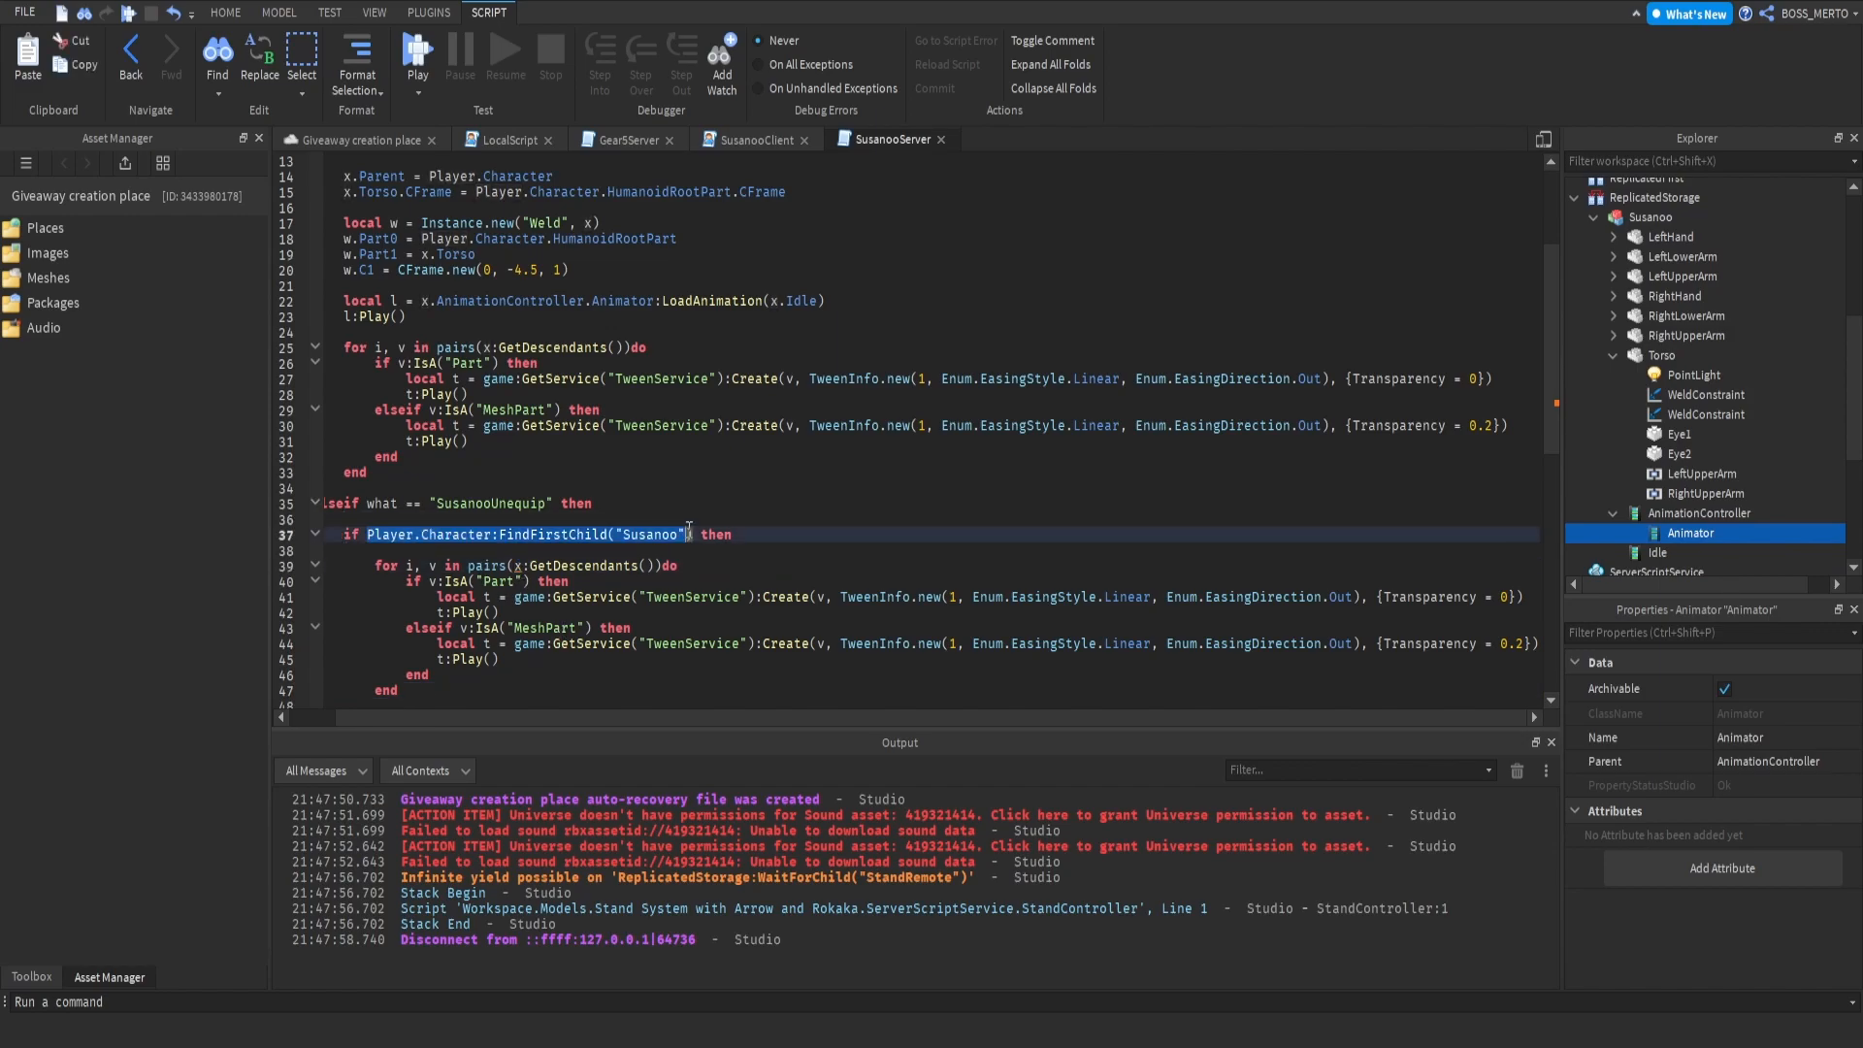
left_click(521, 565)
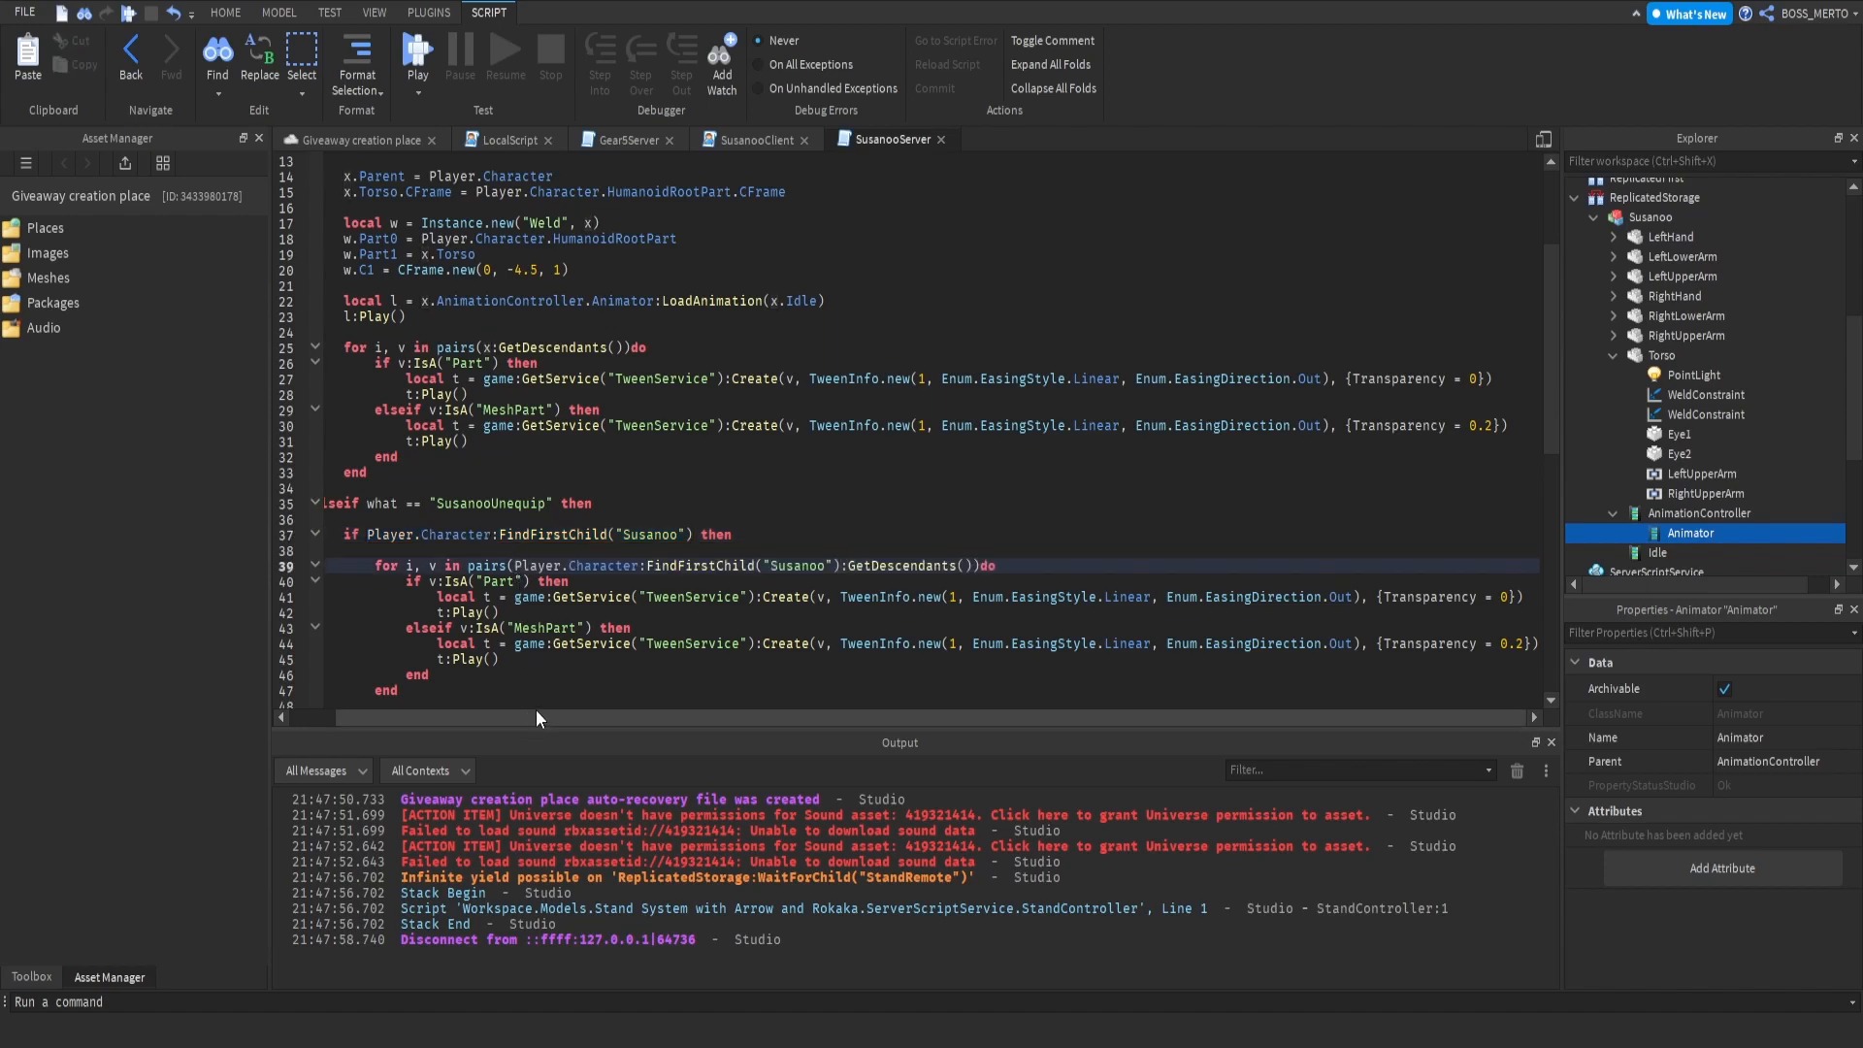
Step: Set the Transparency goal to 1 in both the Part and MeshPart tweens of the unequip loop
double_click(1506, 597)
double_click(1516, 643)
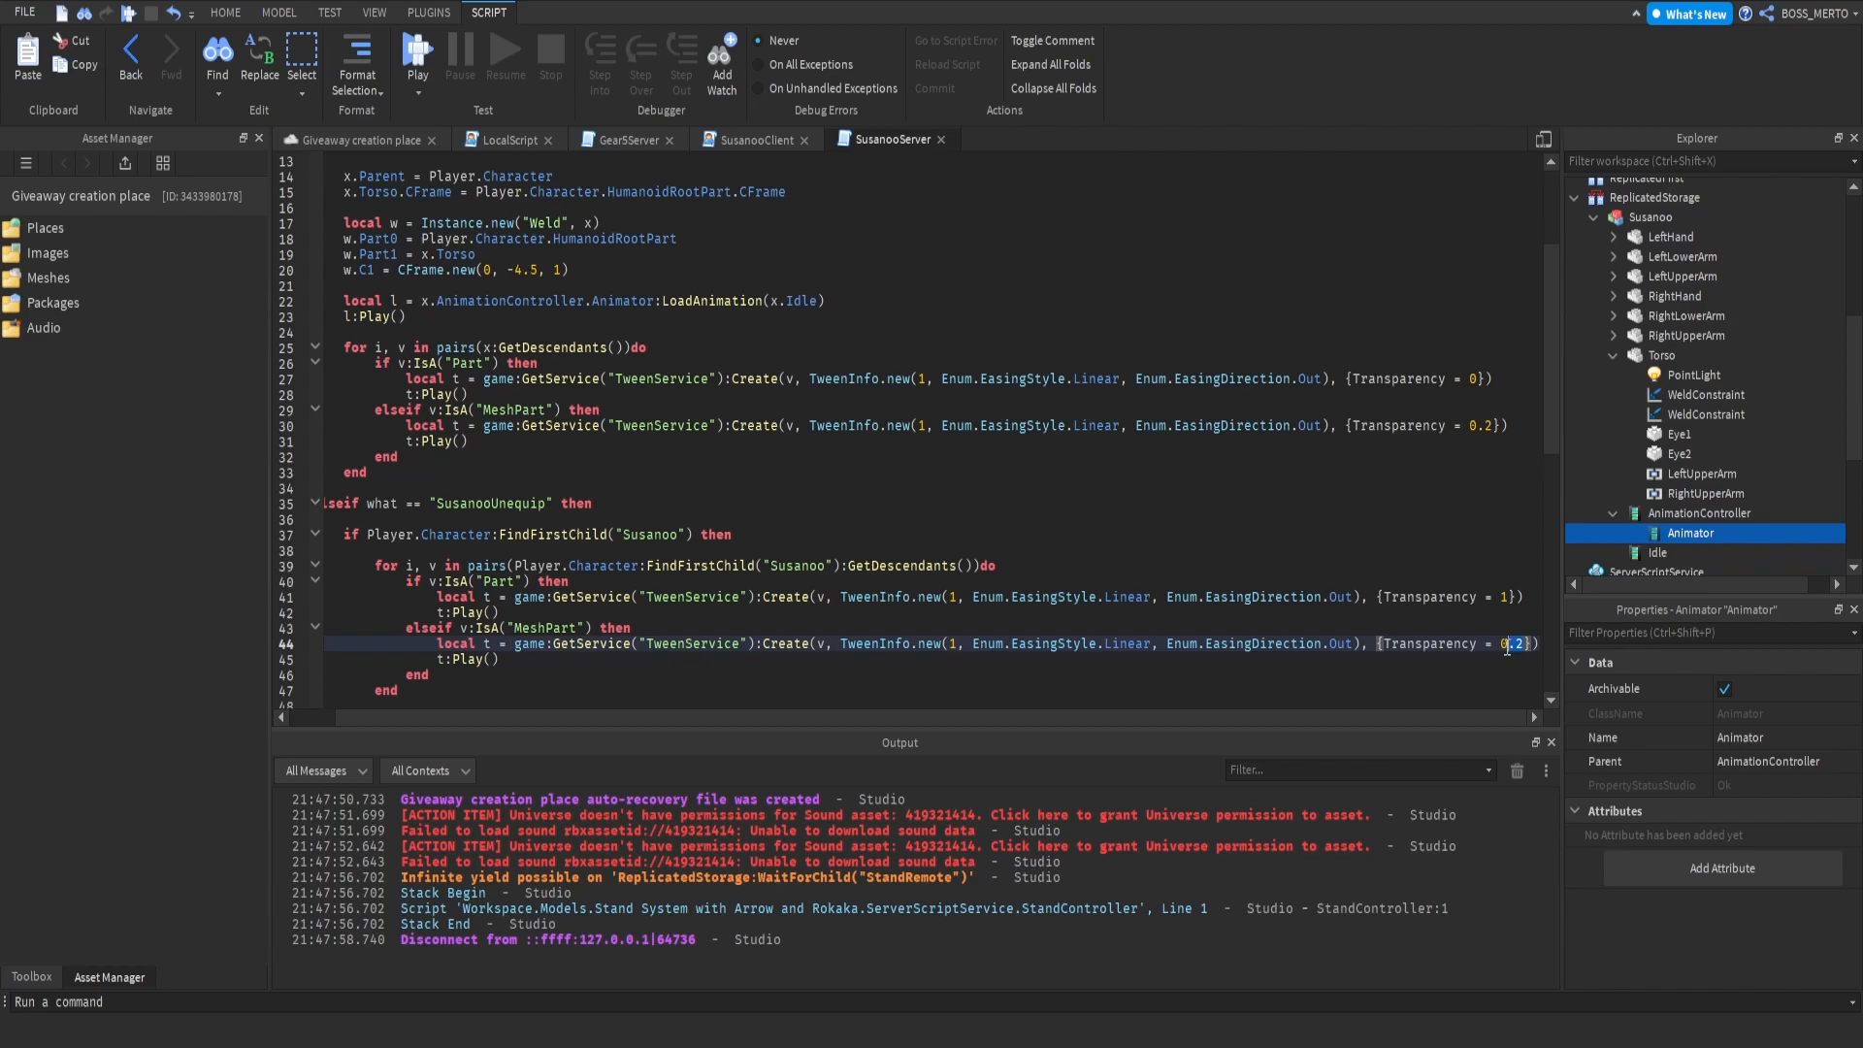
type("1")
Step: Extend the unequip loop with an elseif v:IsA("PointLight") then branch that sets v.Enabled = false
left_click_drag(622, 670, 606, 658)
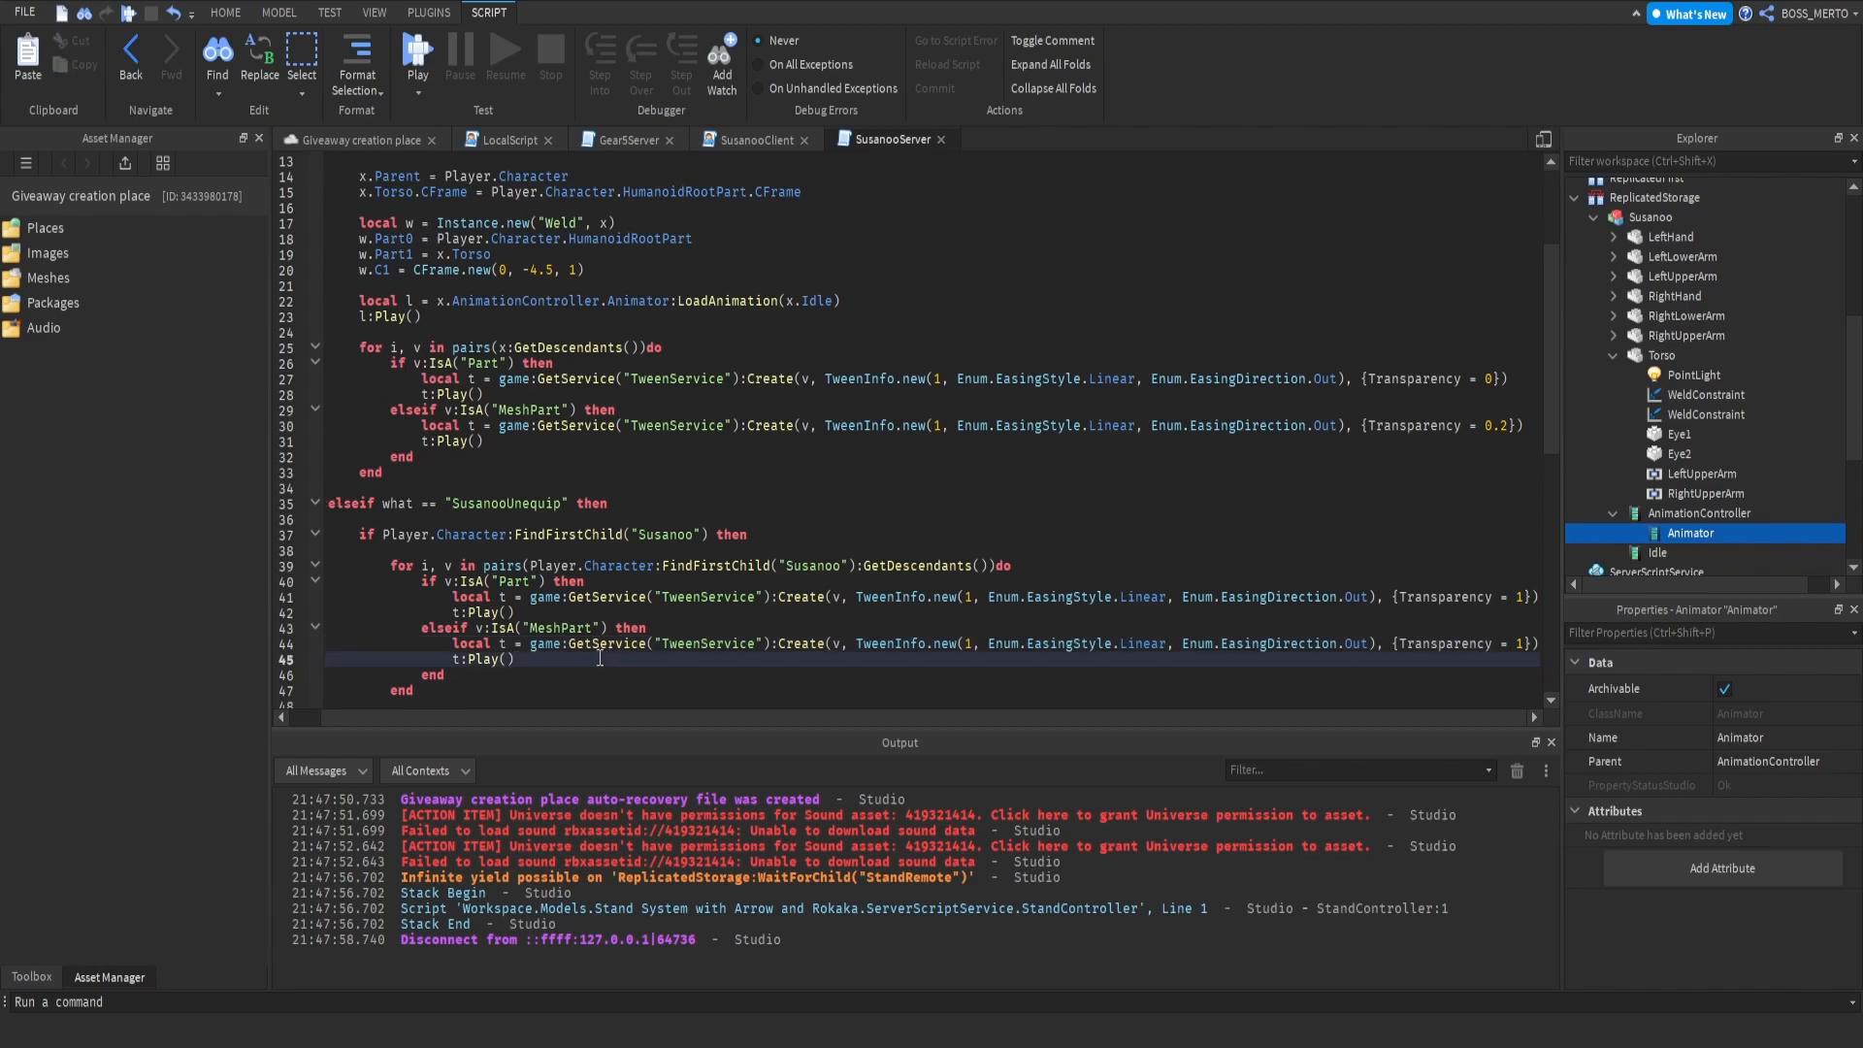
key("Return")
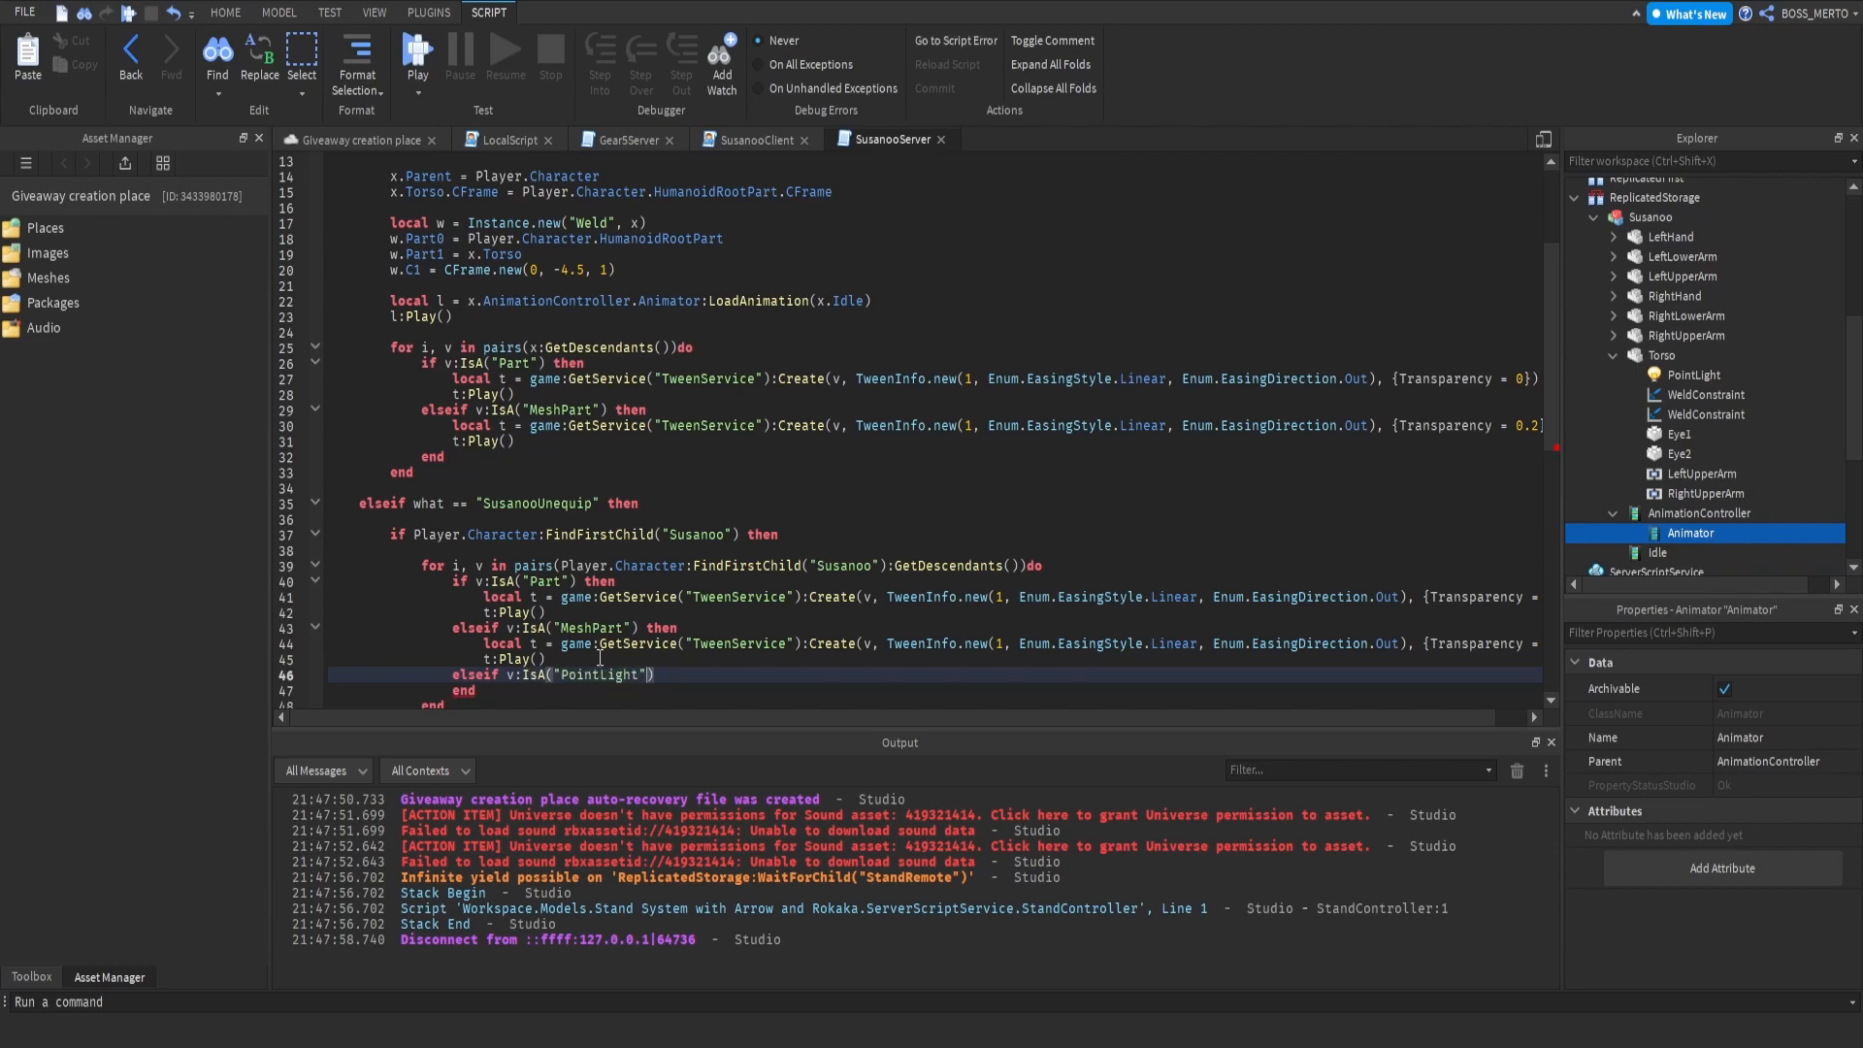
key("Return")
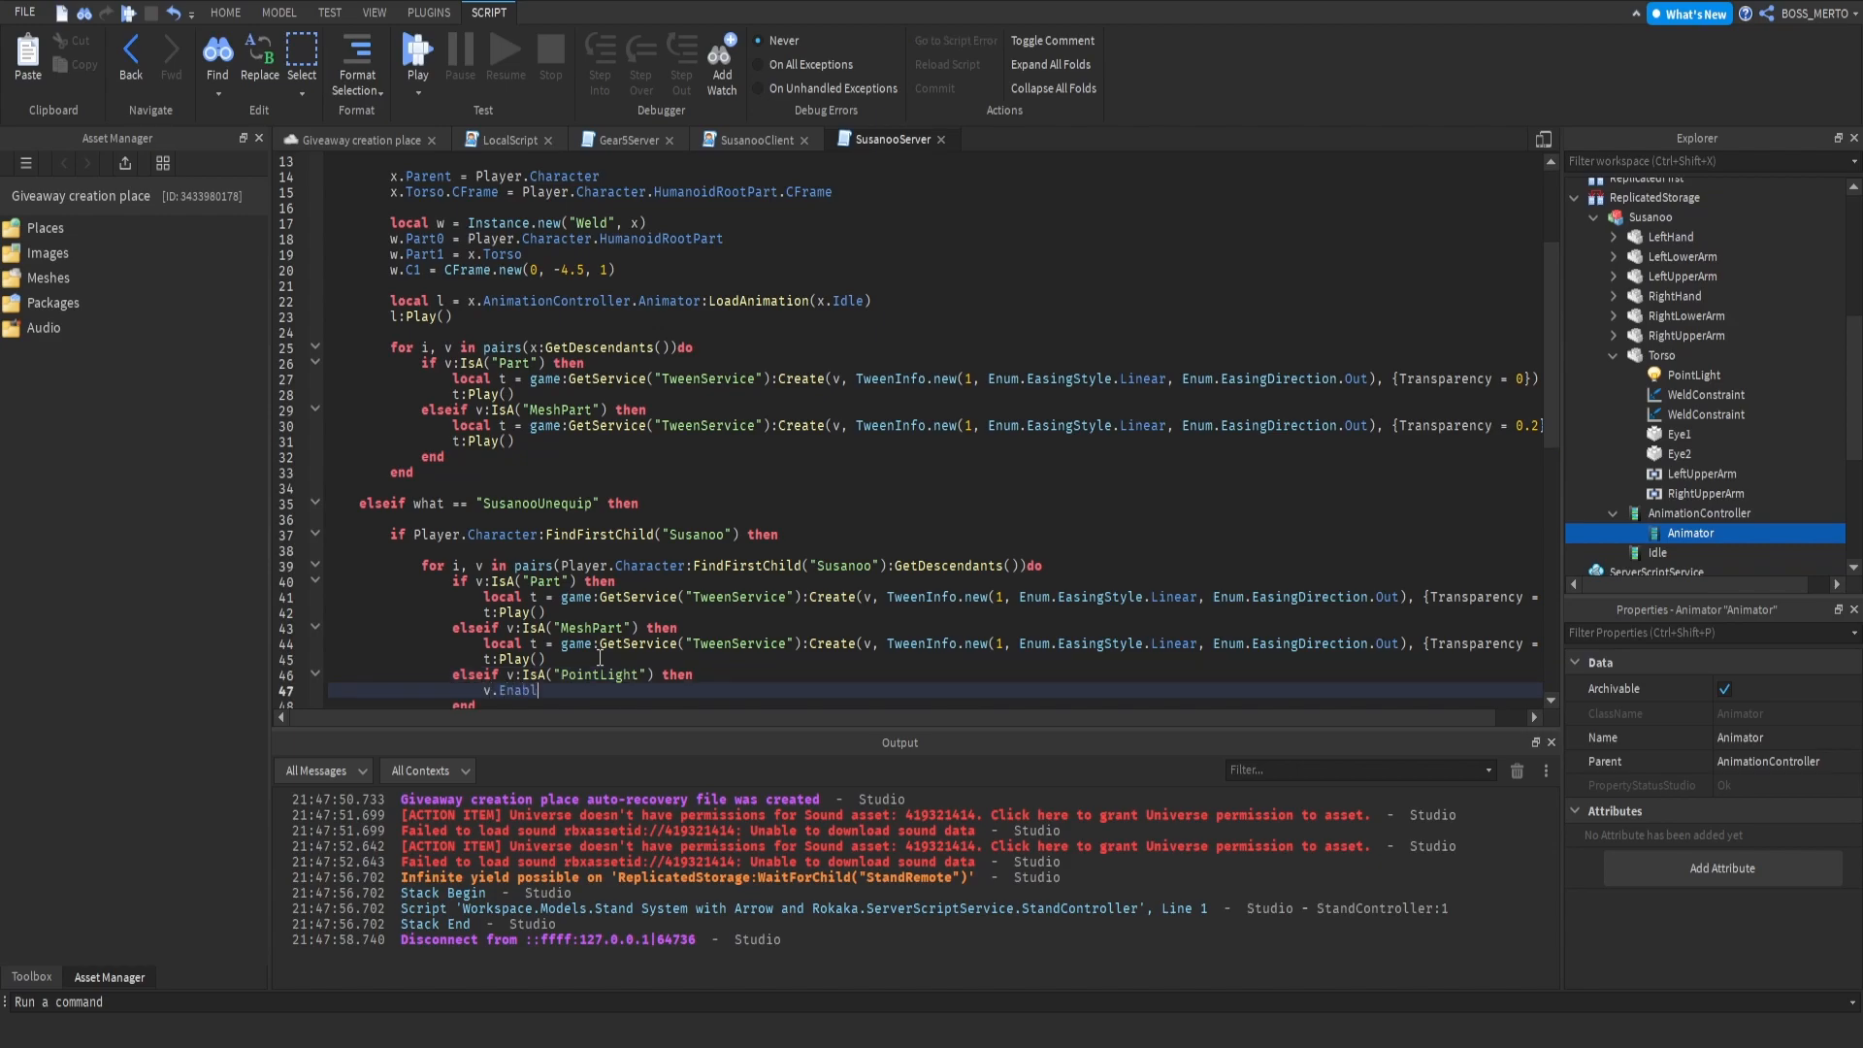
Step: Add wait(1) below the unequip loop, set off by blank lines, still inside the Susanoo check
key("Down")
key("Down")
key("Down")
key("Down")
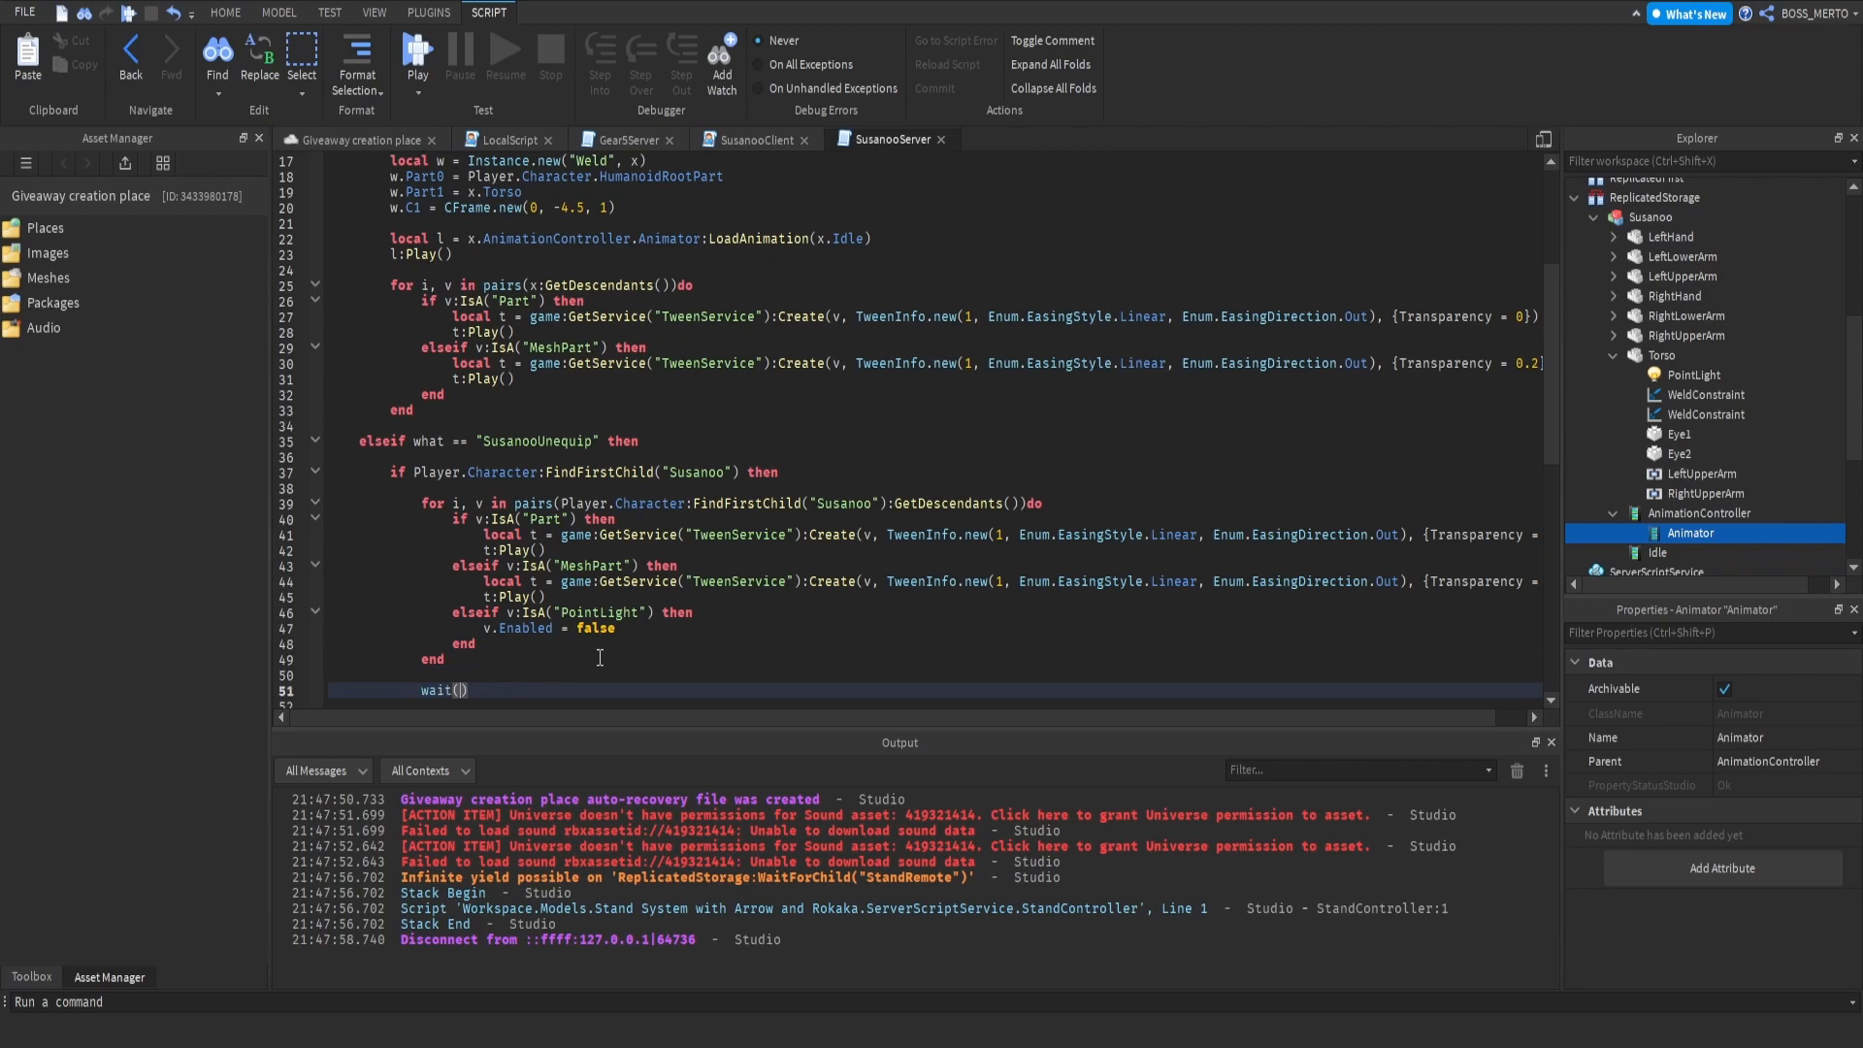
key("Return")
key("Return")
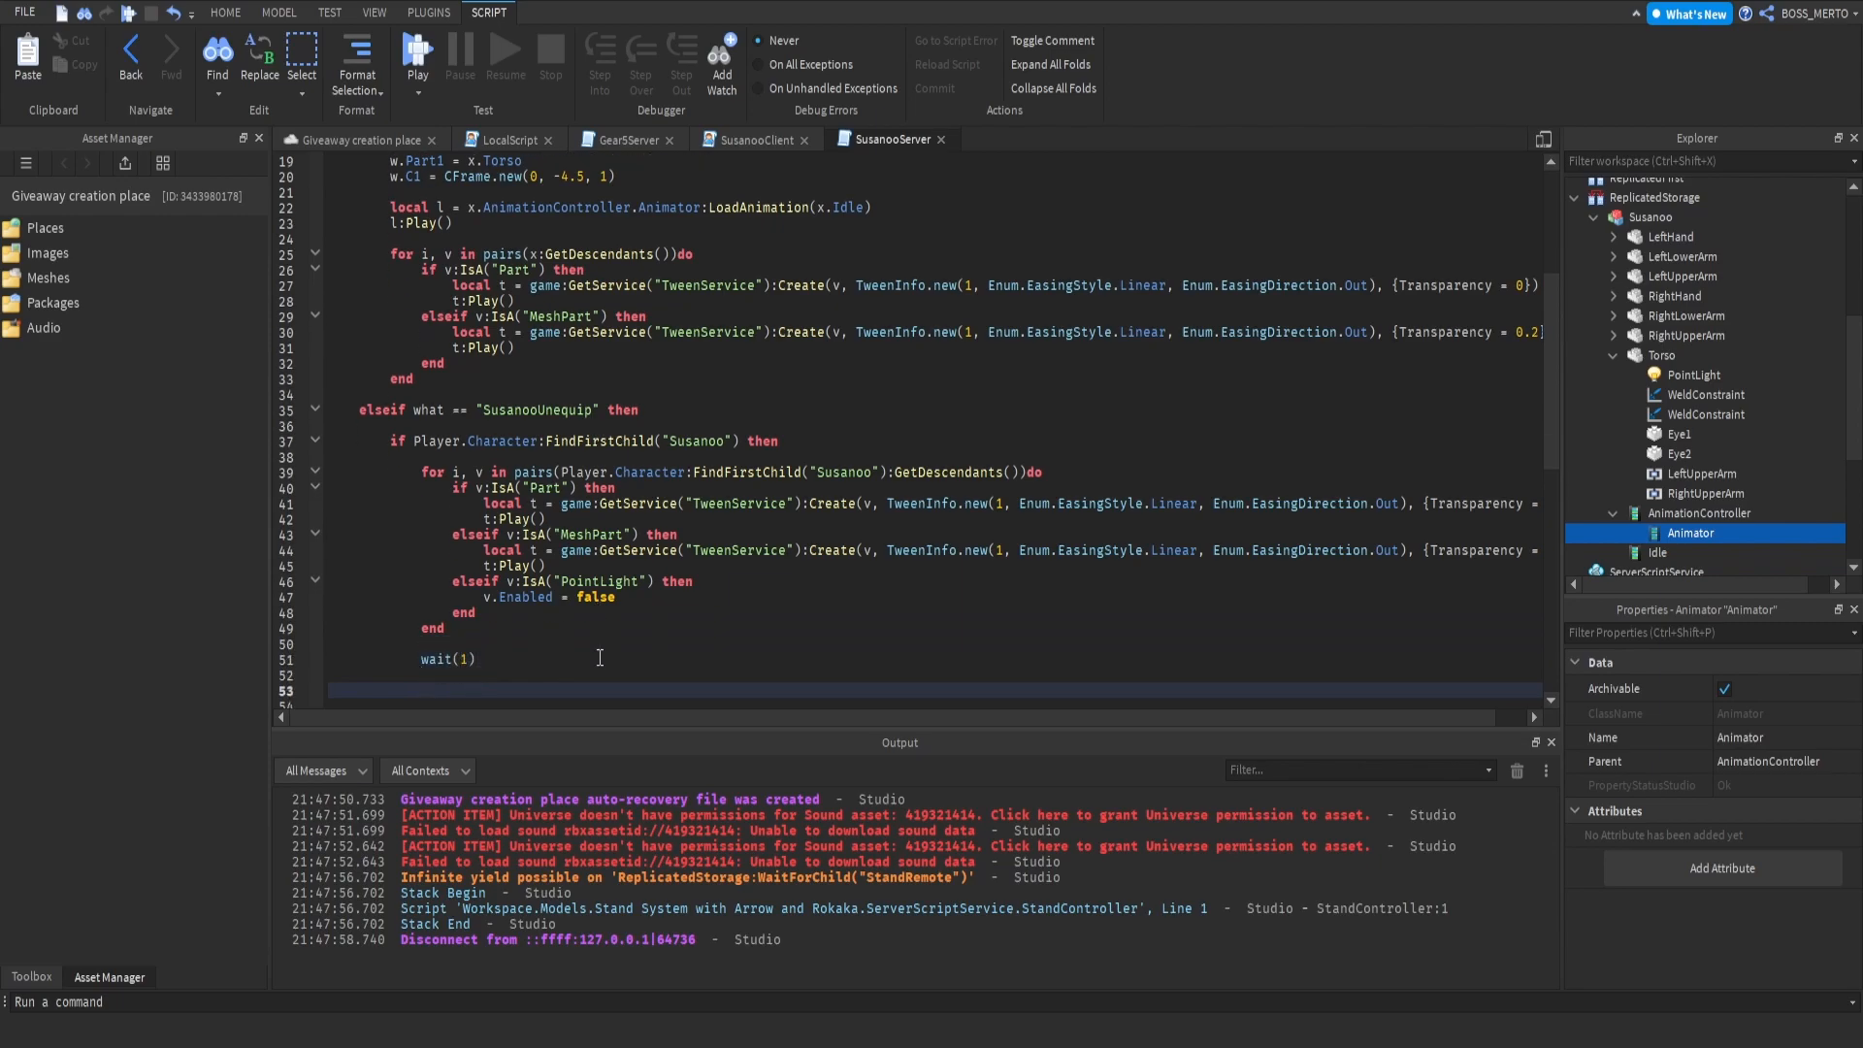
Step: Add a line below wait(1) in the unequip branch that destroys Player.Character:FindFirstChild("Susanoo")
left_click(744, 442)
key("ctrl+c")
left_click(434, 684)
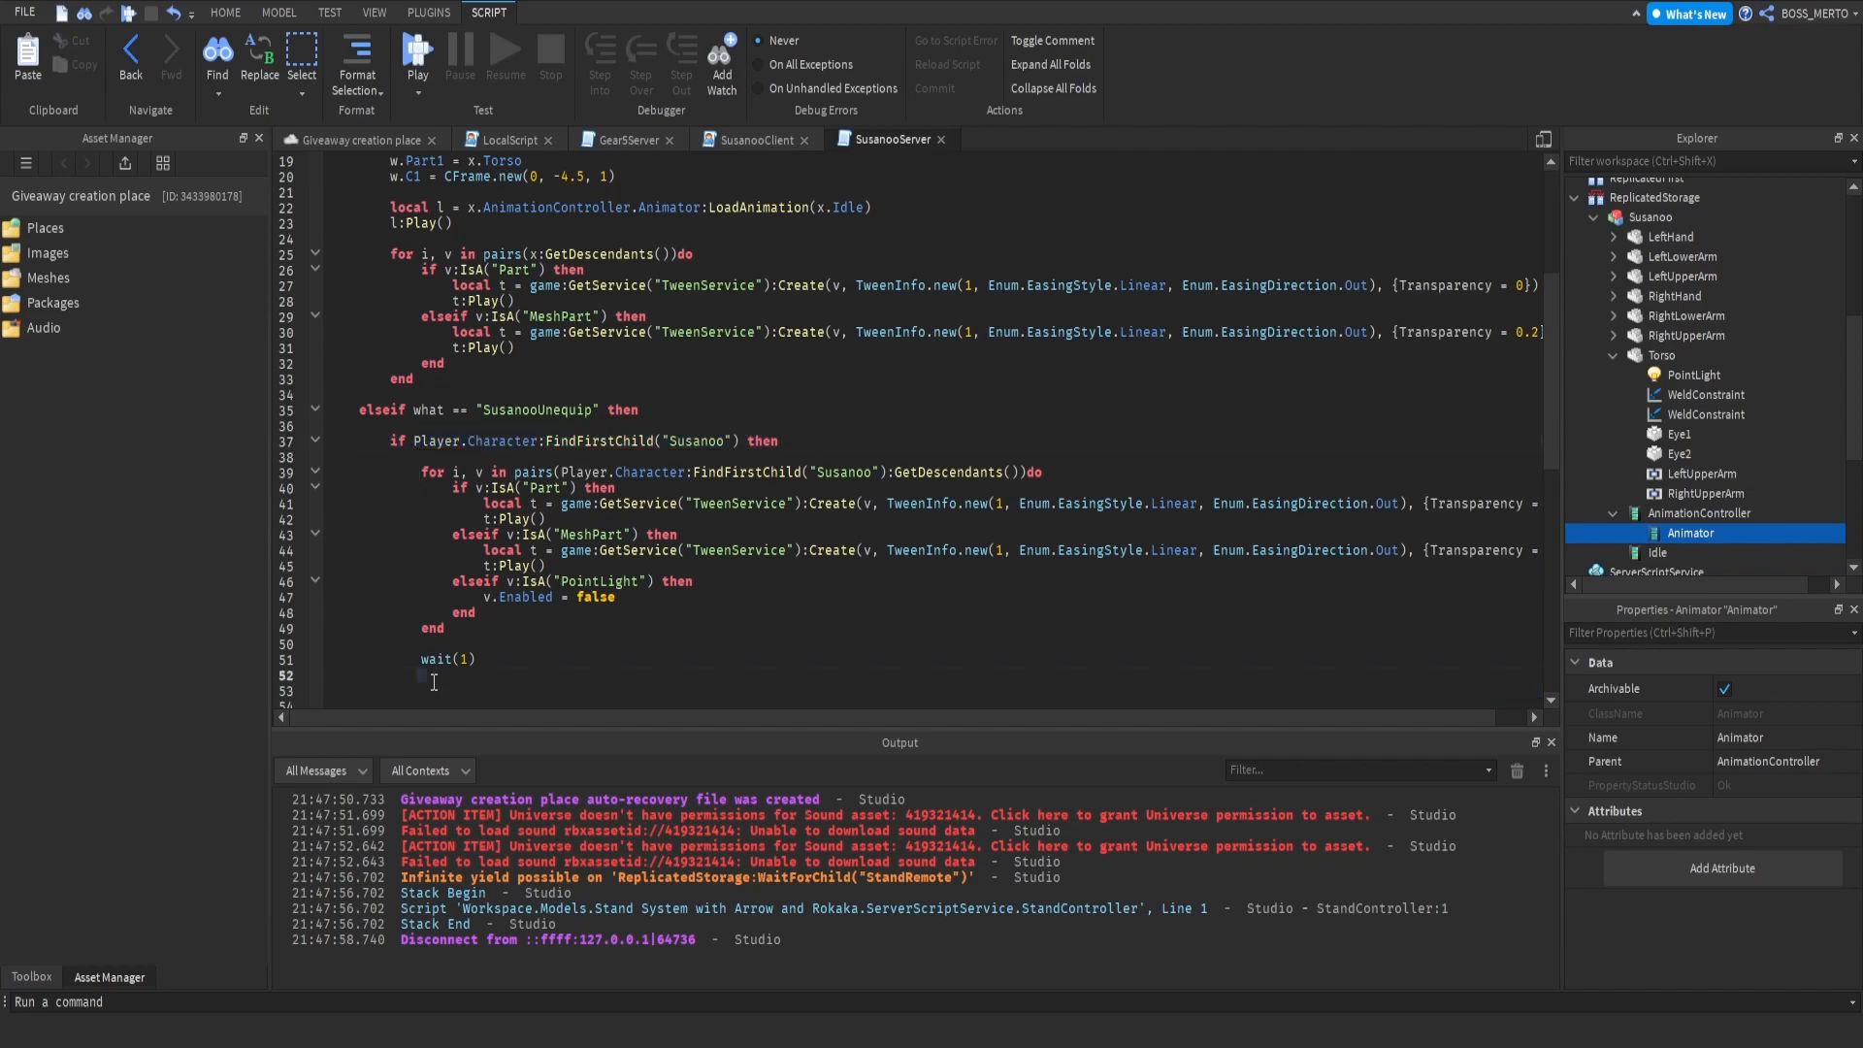
key("ctrl+v")
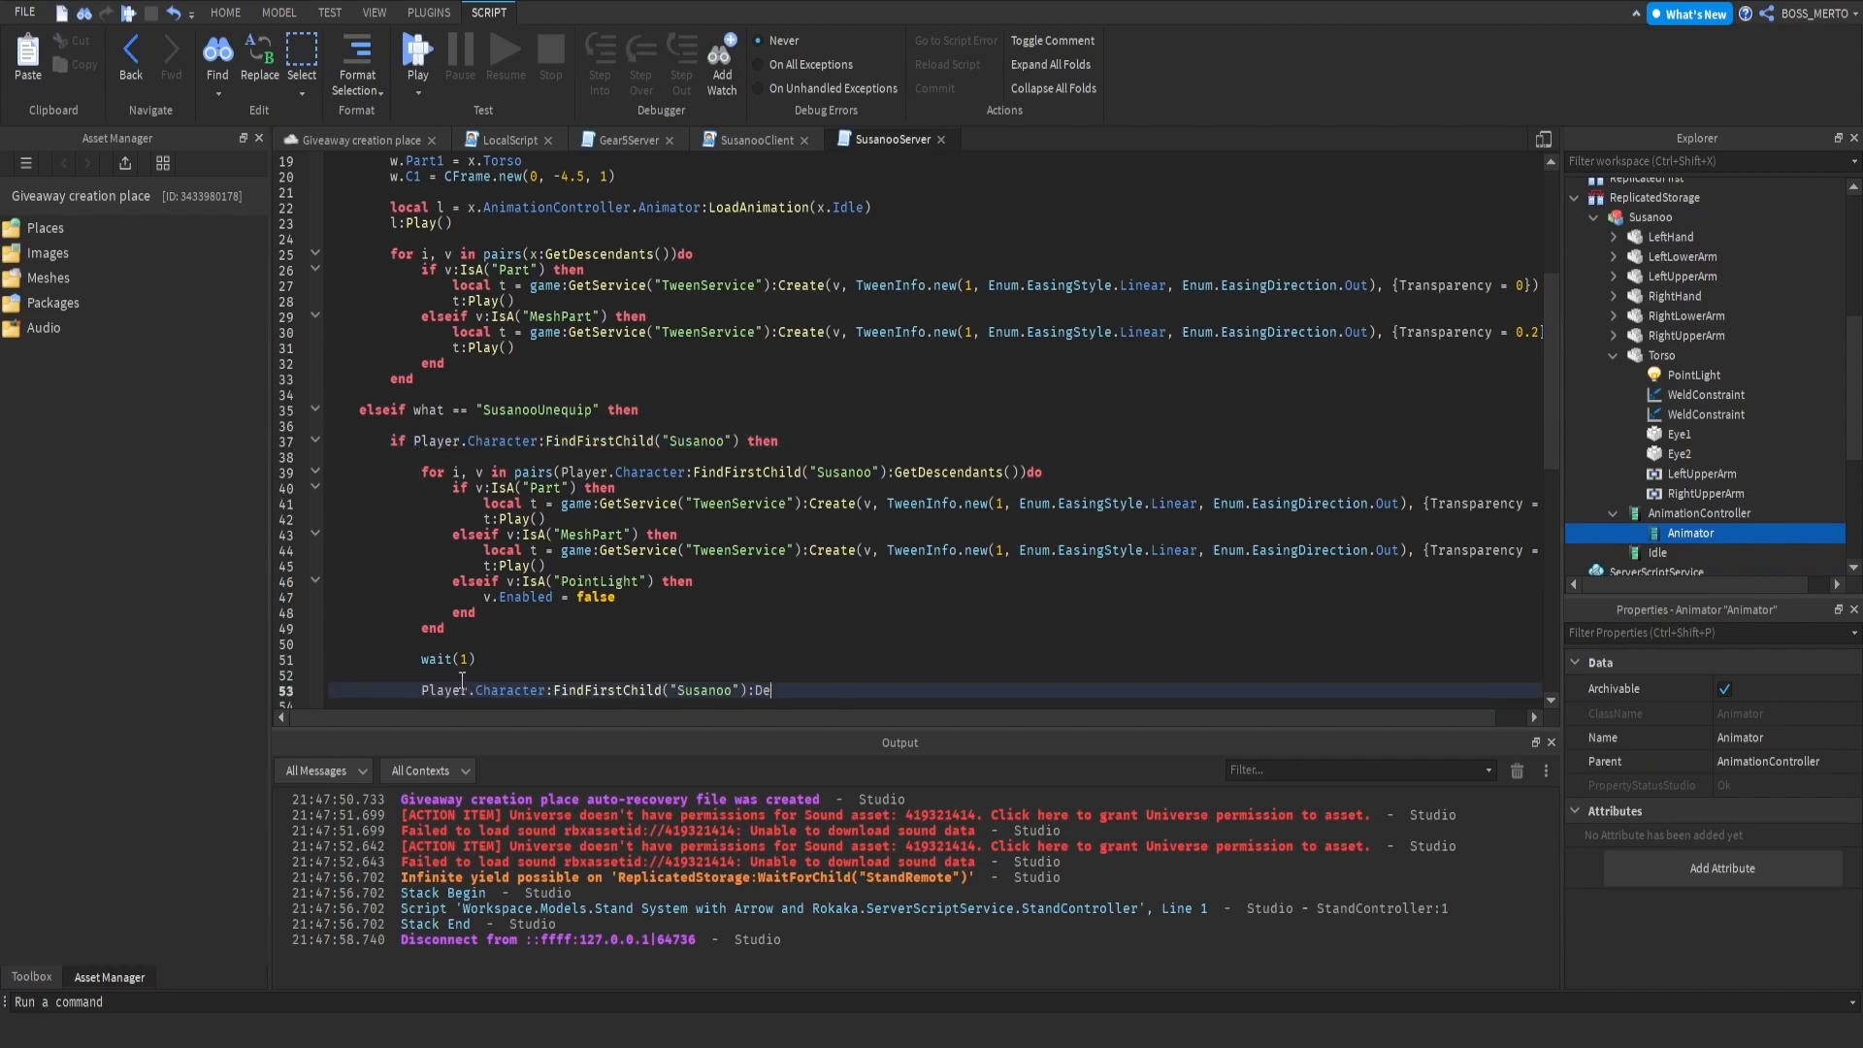
Step: Start a play test and equip, then unequip the Susanoo tool to check its appearance and removal
left_click(427, 54)
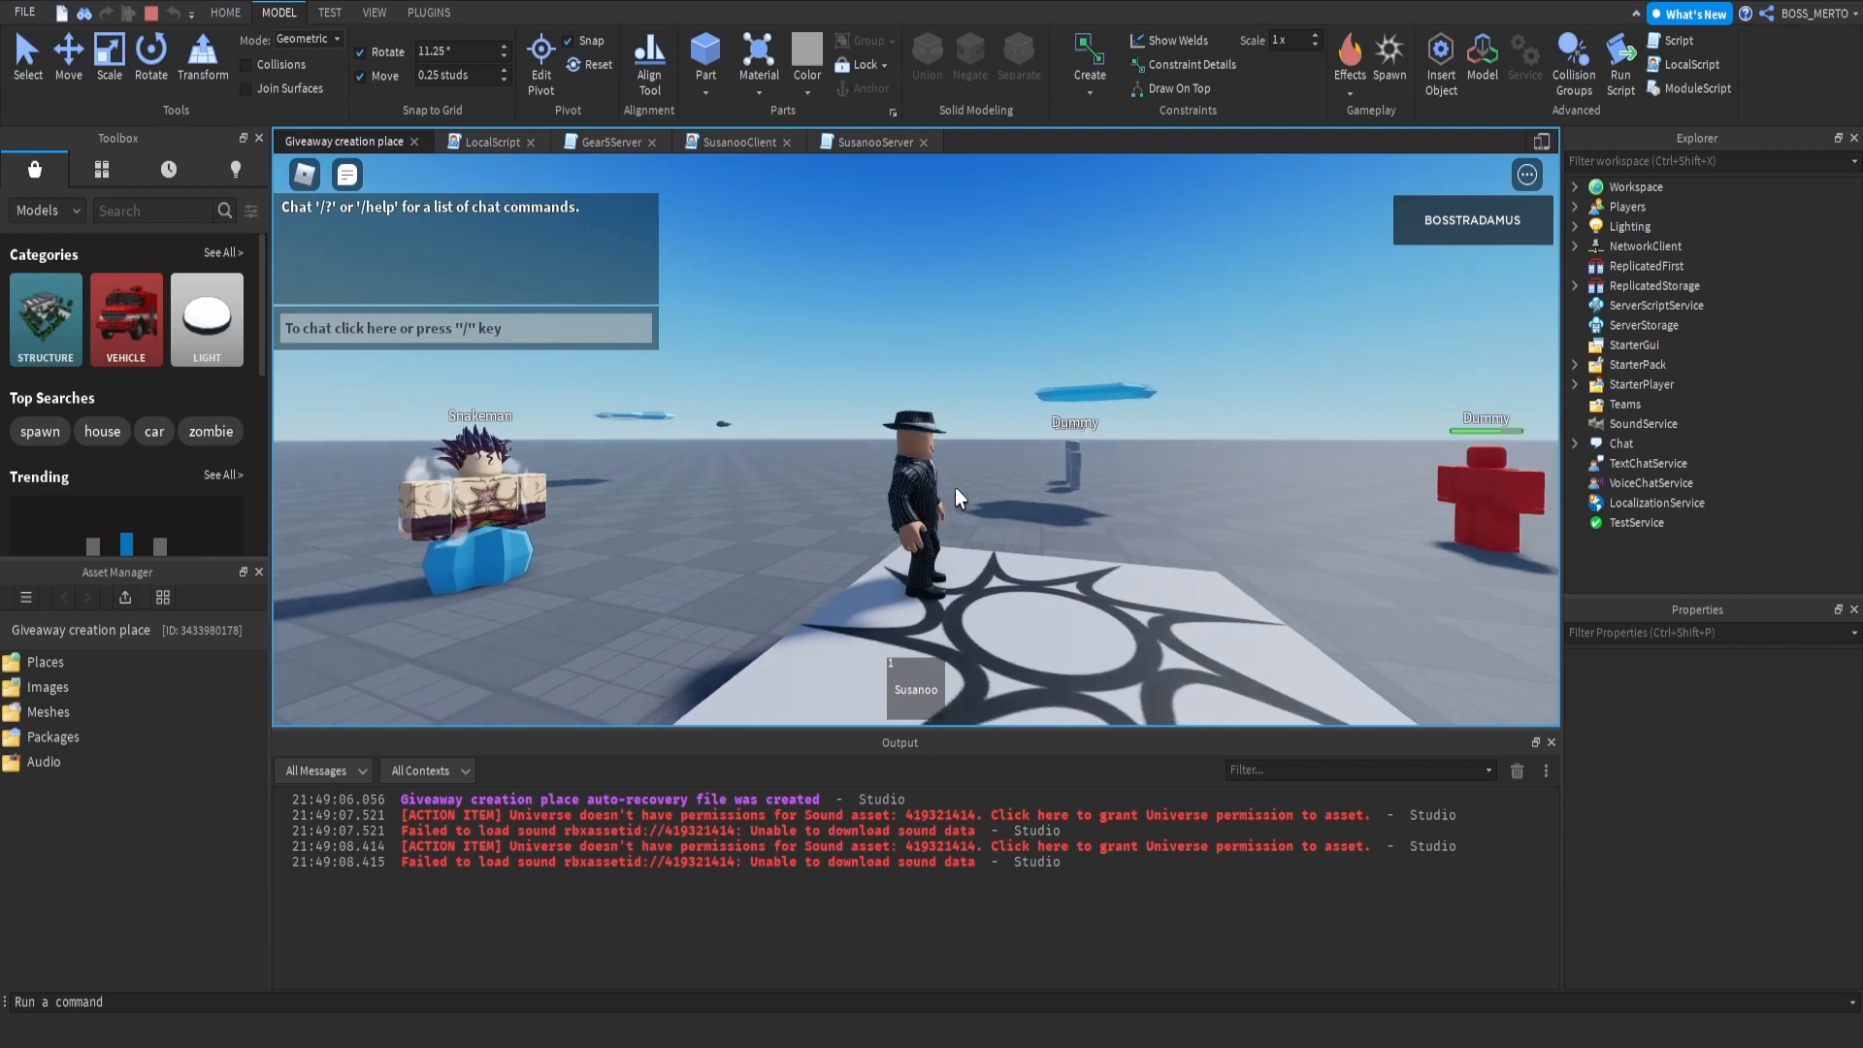
key("1")
right_click_drag(955, 487, 955, 488)
scroll(955, 487, "down", 3)
scroll(955, 487, "up", 3)
key("1")
scroll(955, 487, "up", 4)
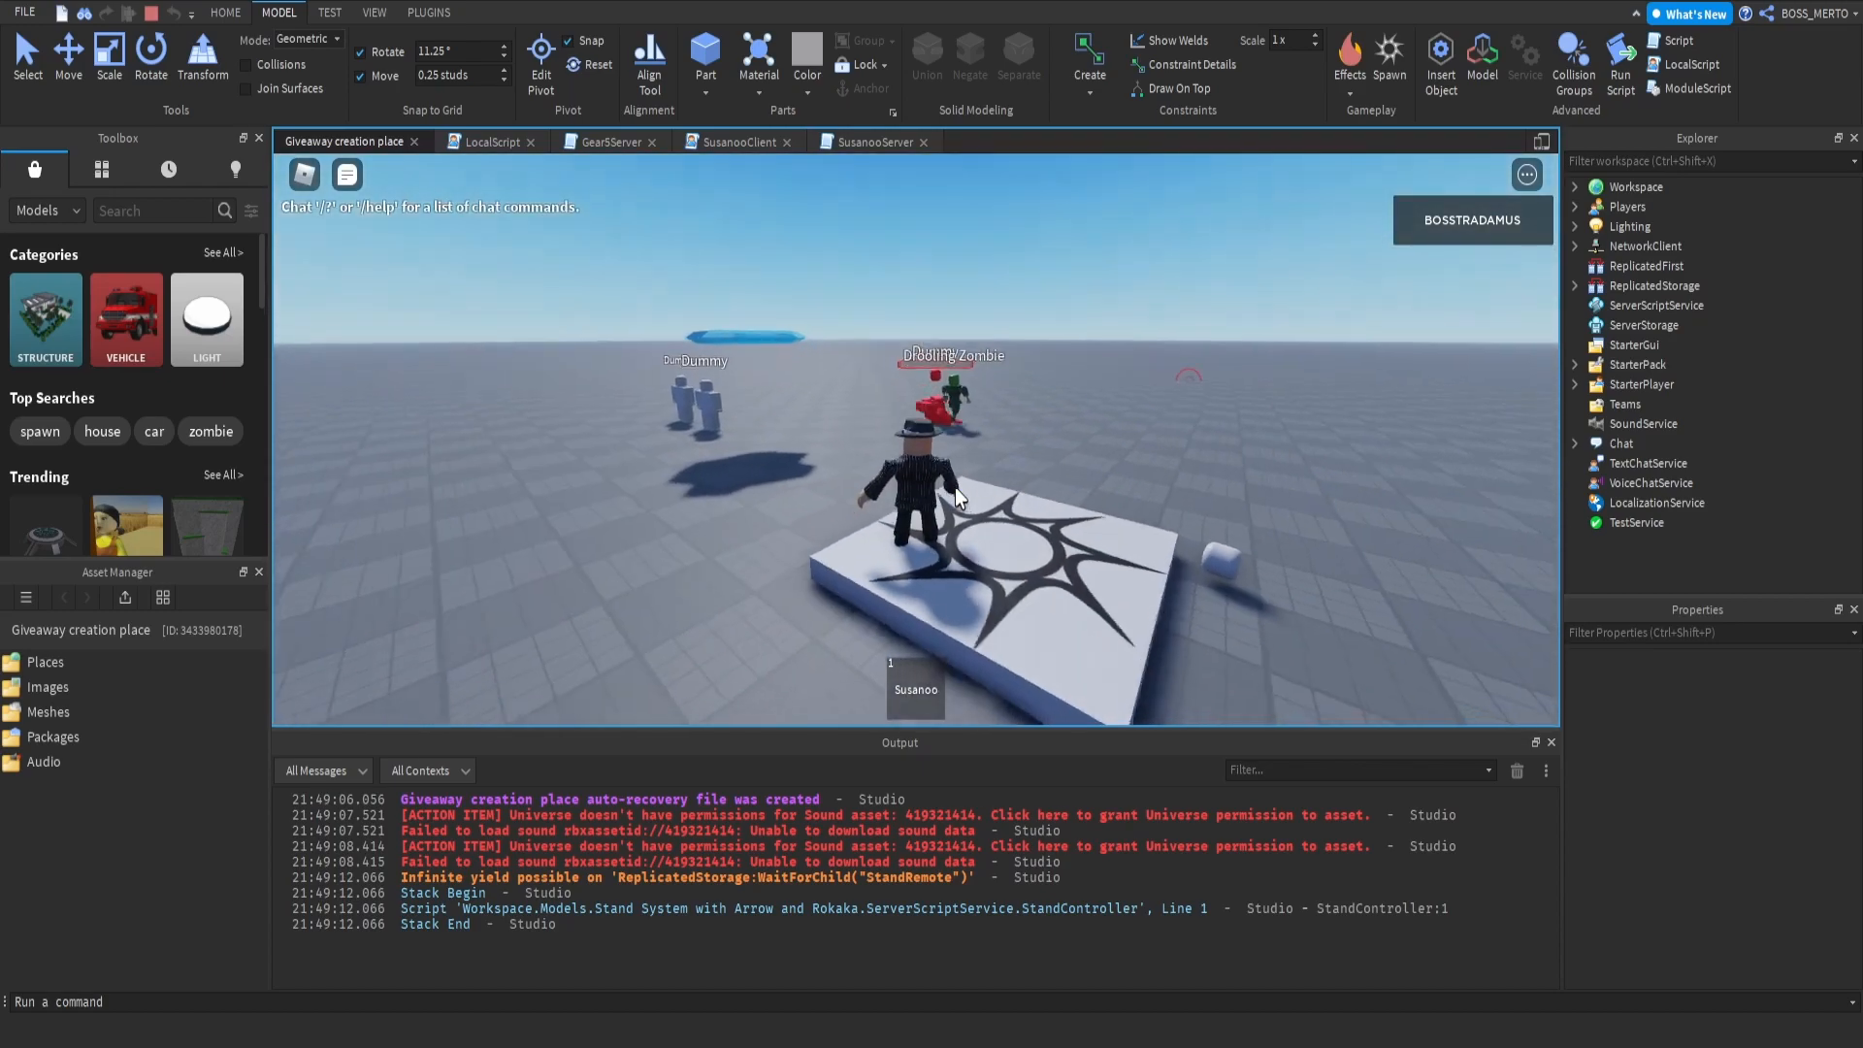
Step: Run the character off the spawn platform, equip the Susanoo tool again and view the whole model from a distance
key("w")
key("d")
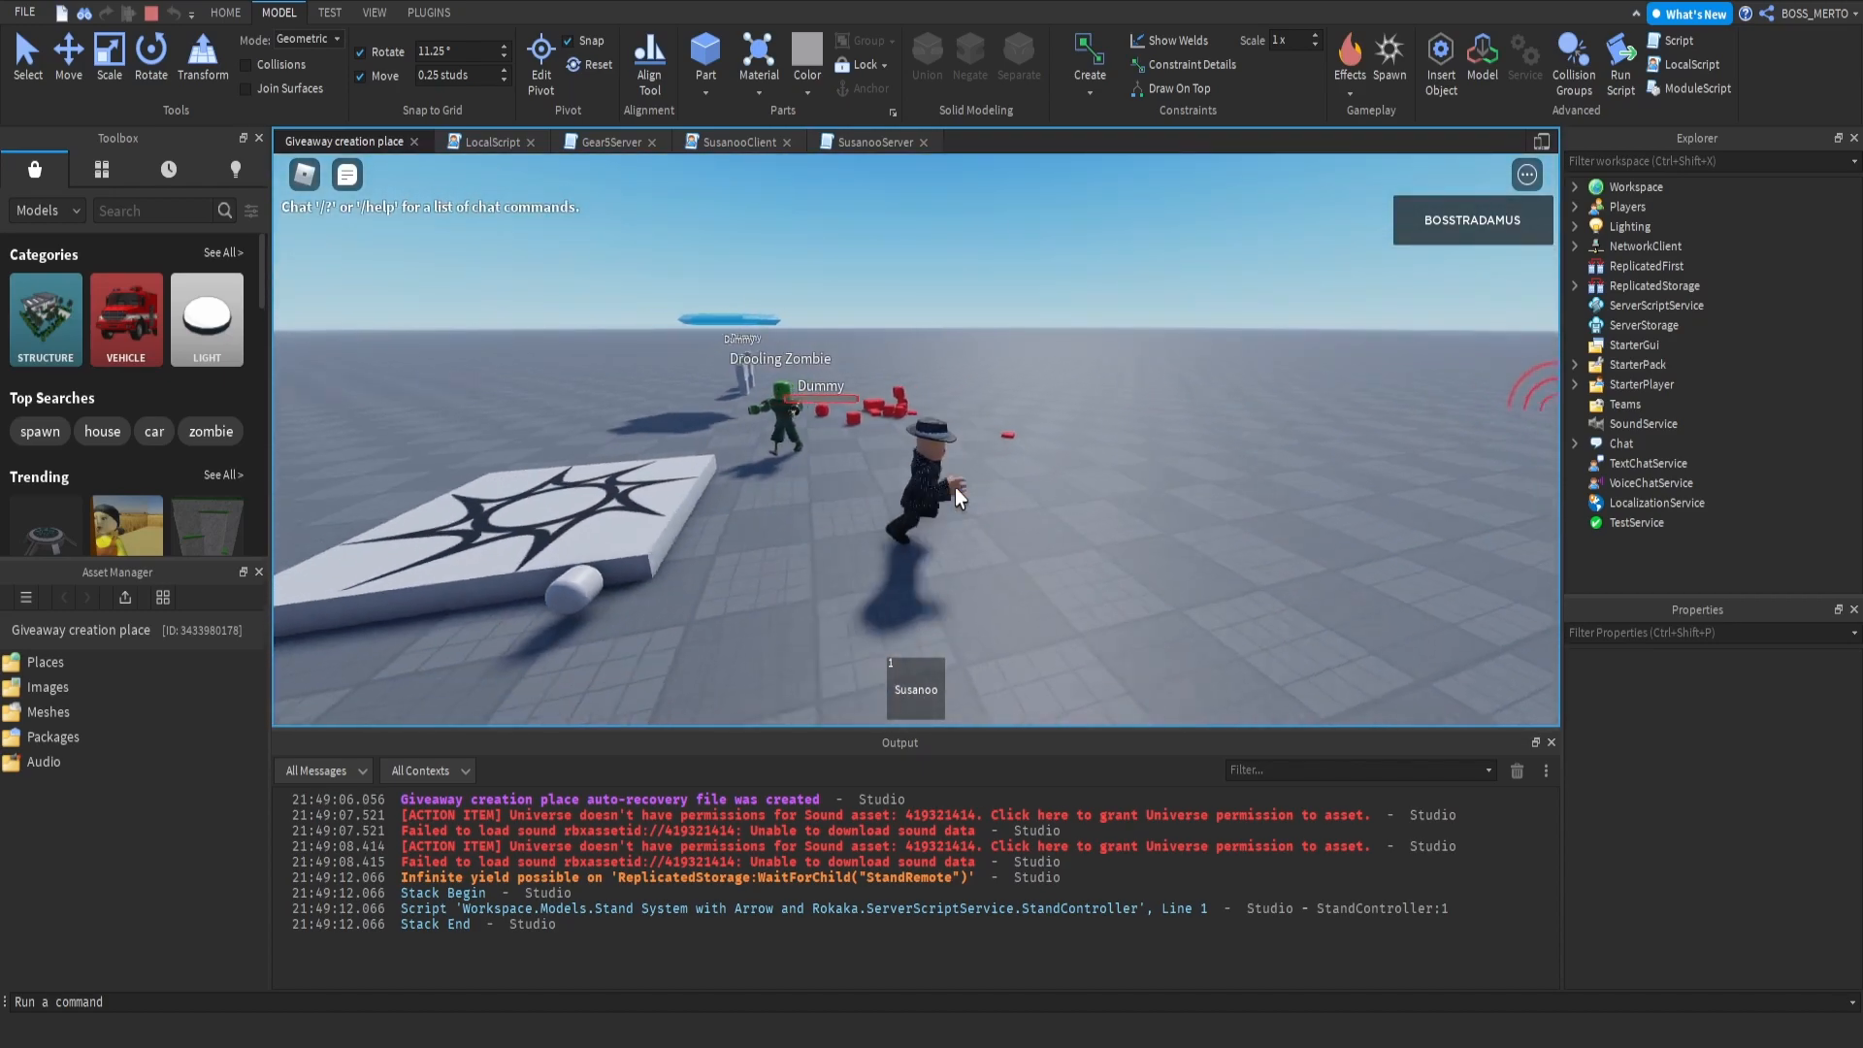
key("1")
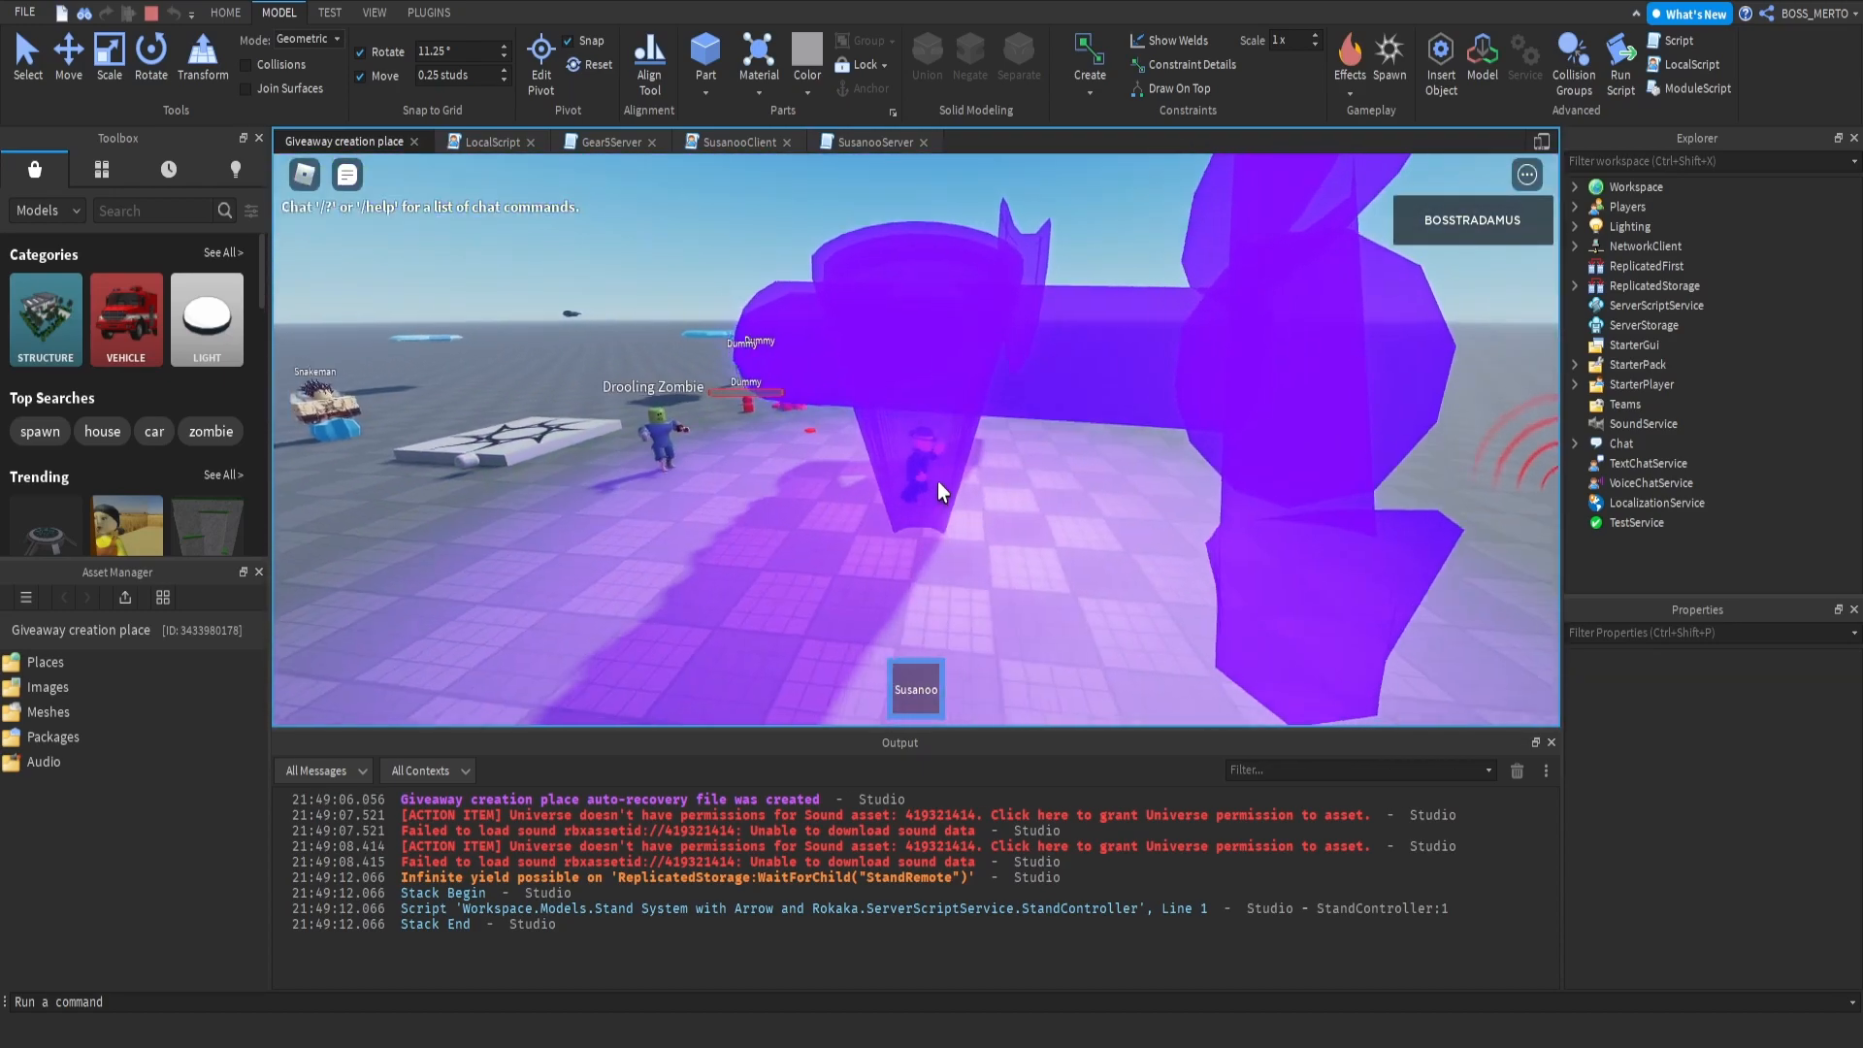
scroll(938, 481, "down", 5)
left_click(937, 482)
right_click_drag(937, 482, 937, 481)
left_click(937, 481)
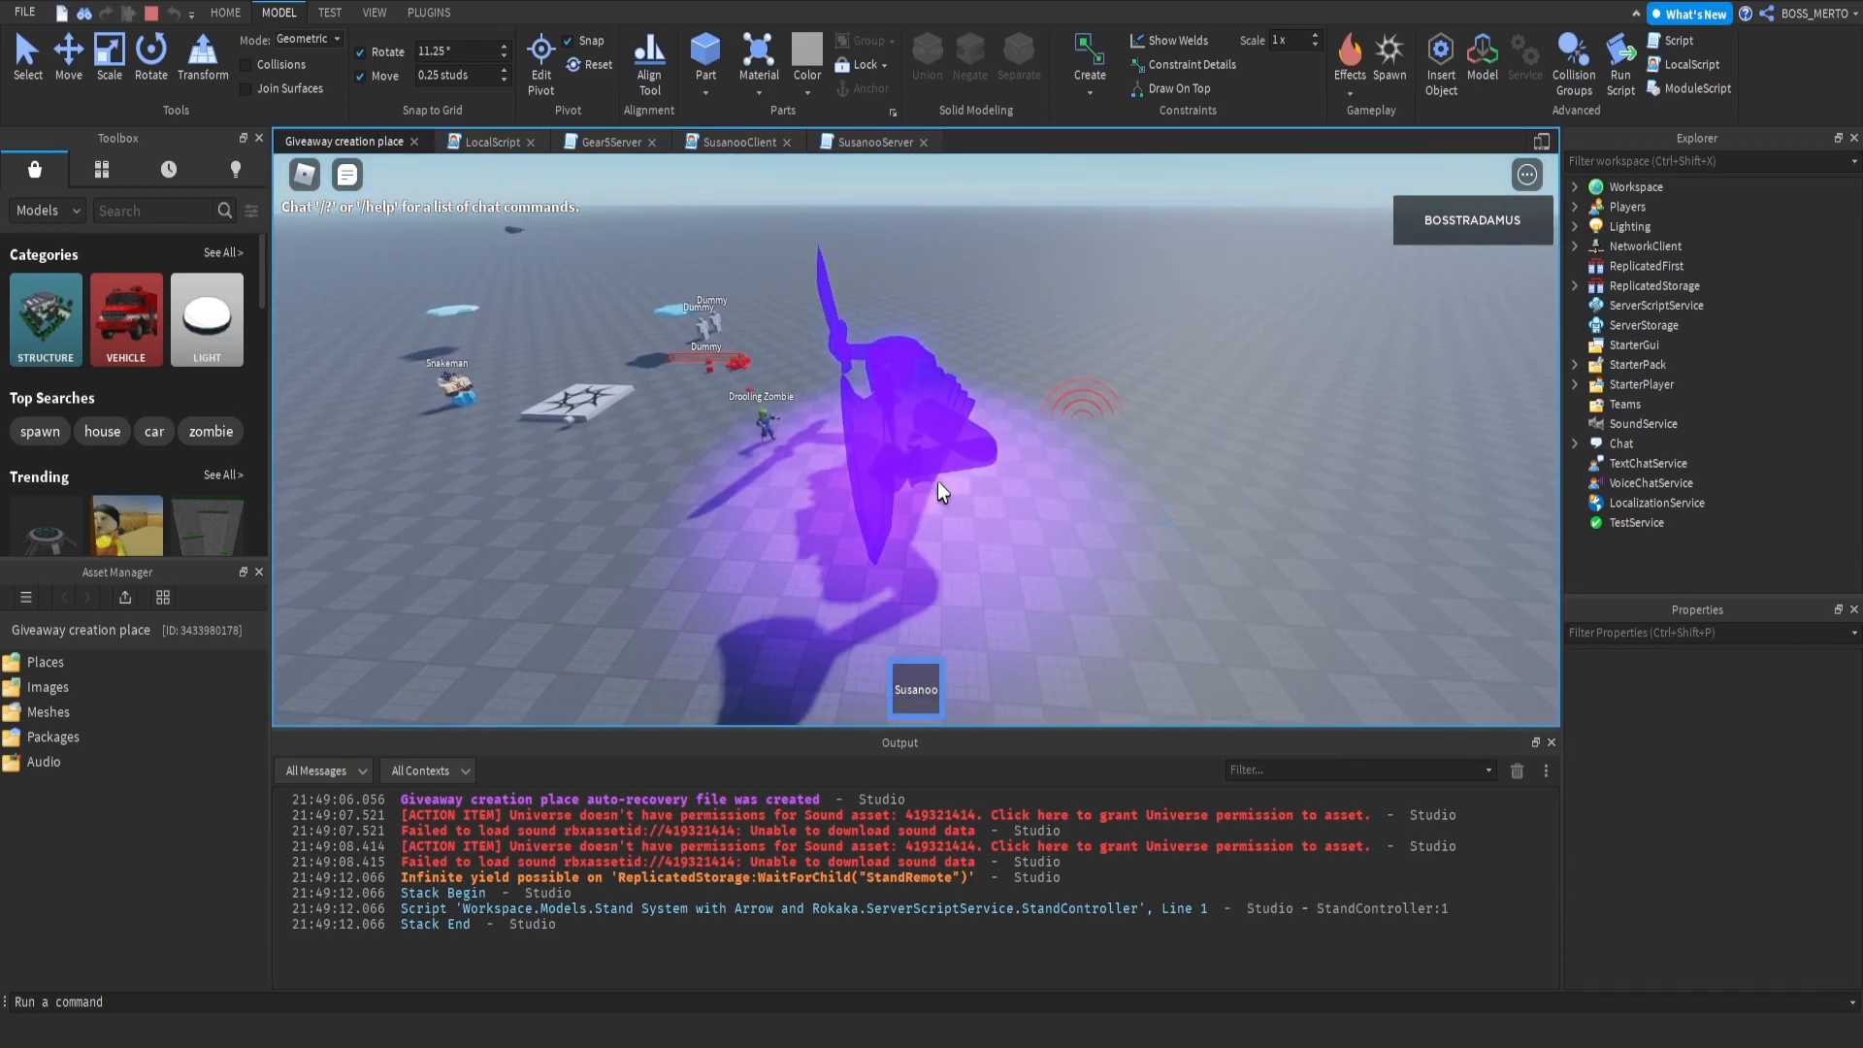
Step: Move the character around with Susanoo equipped, examining how the model follows its turns both close up and from afar
key("d")
key("shift")
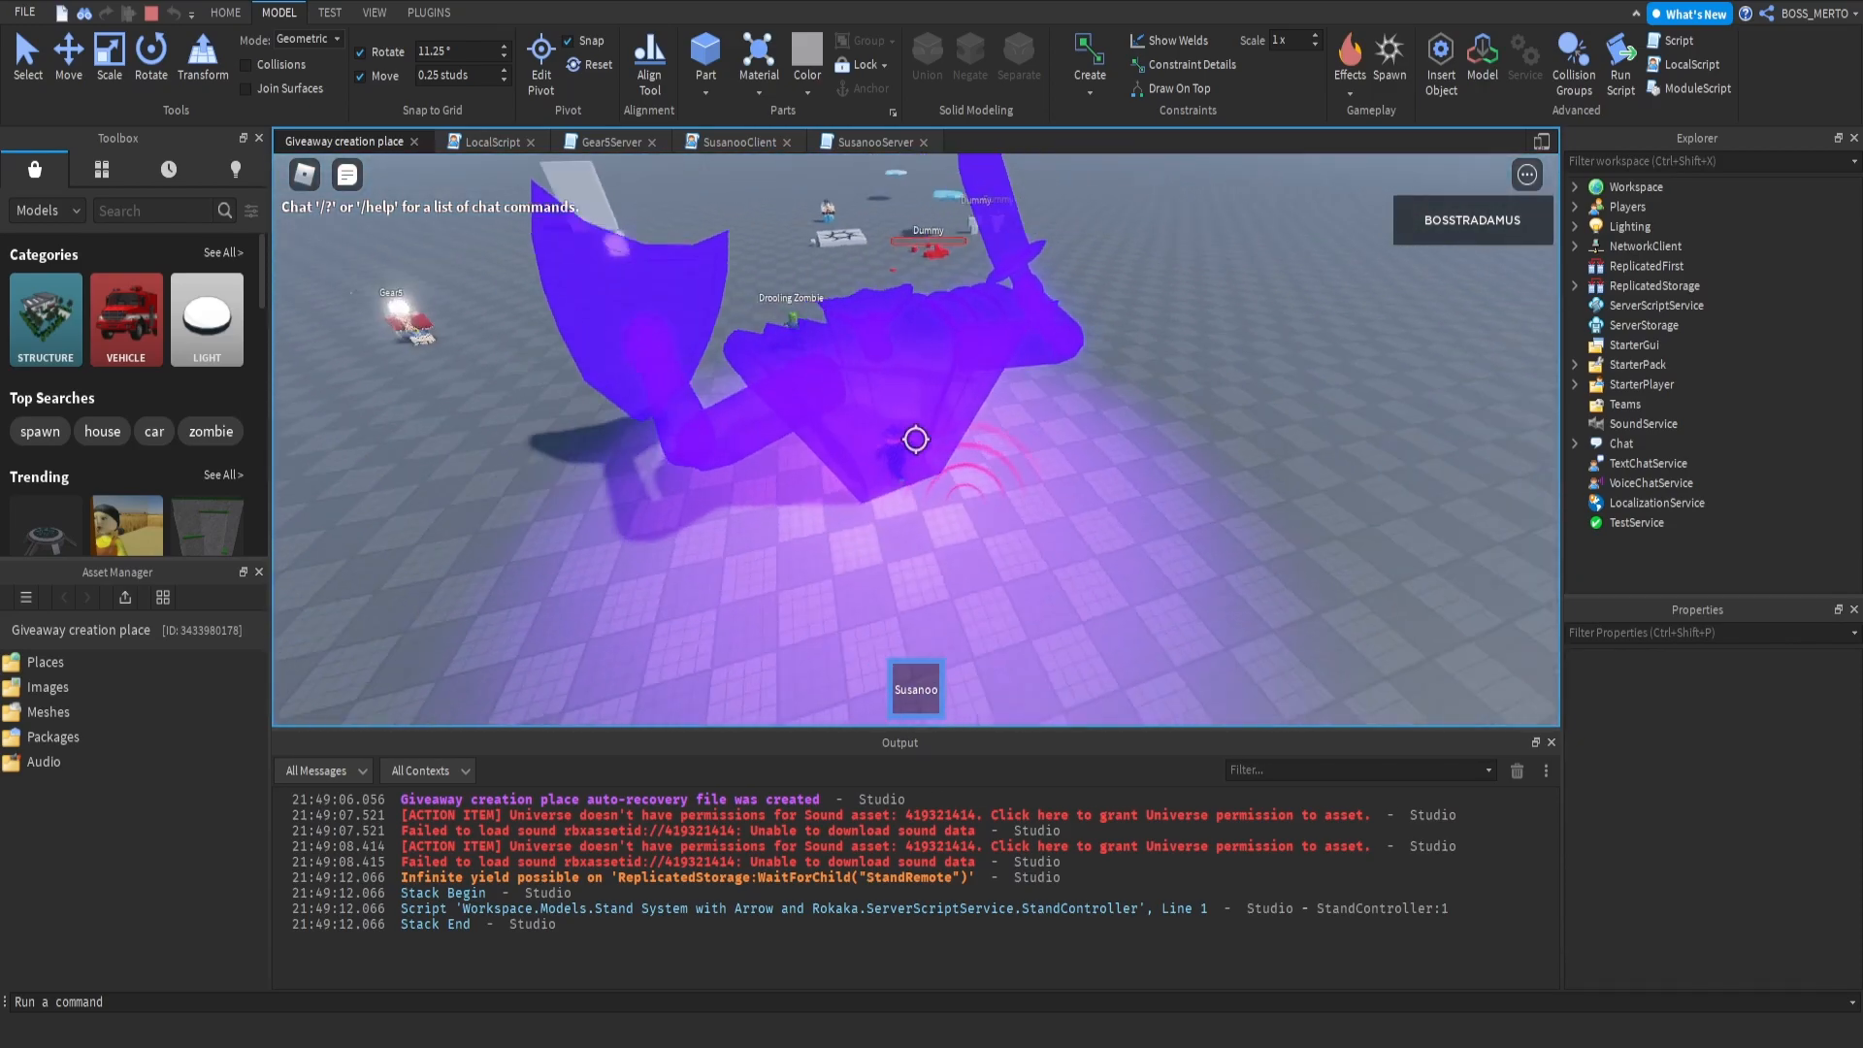
left_click(916, 439)
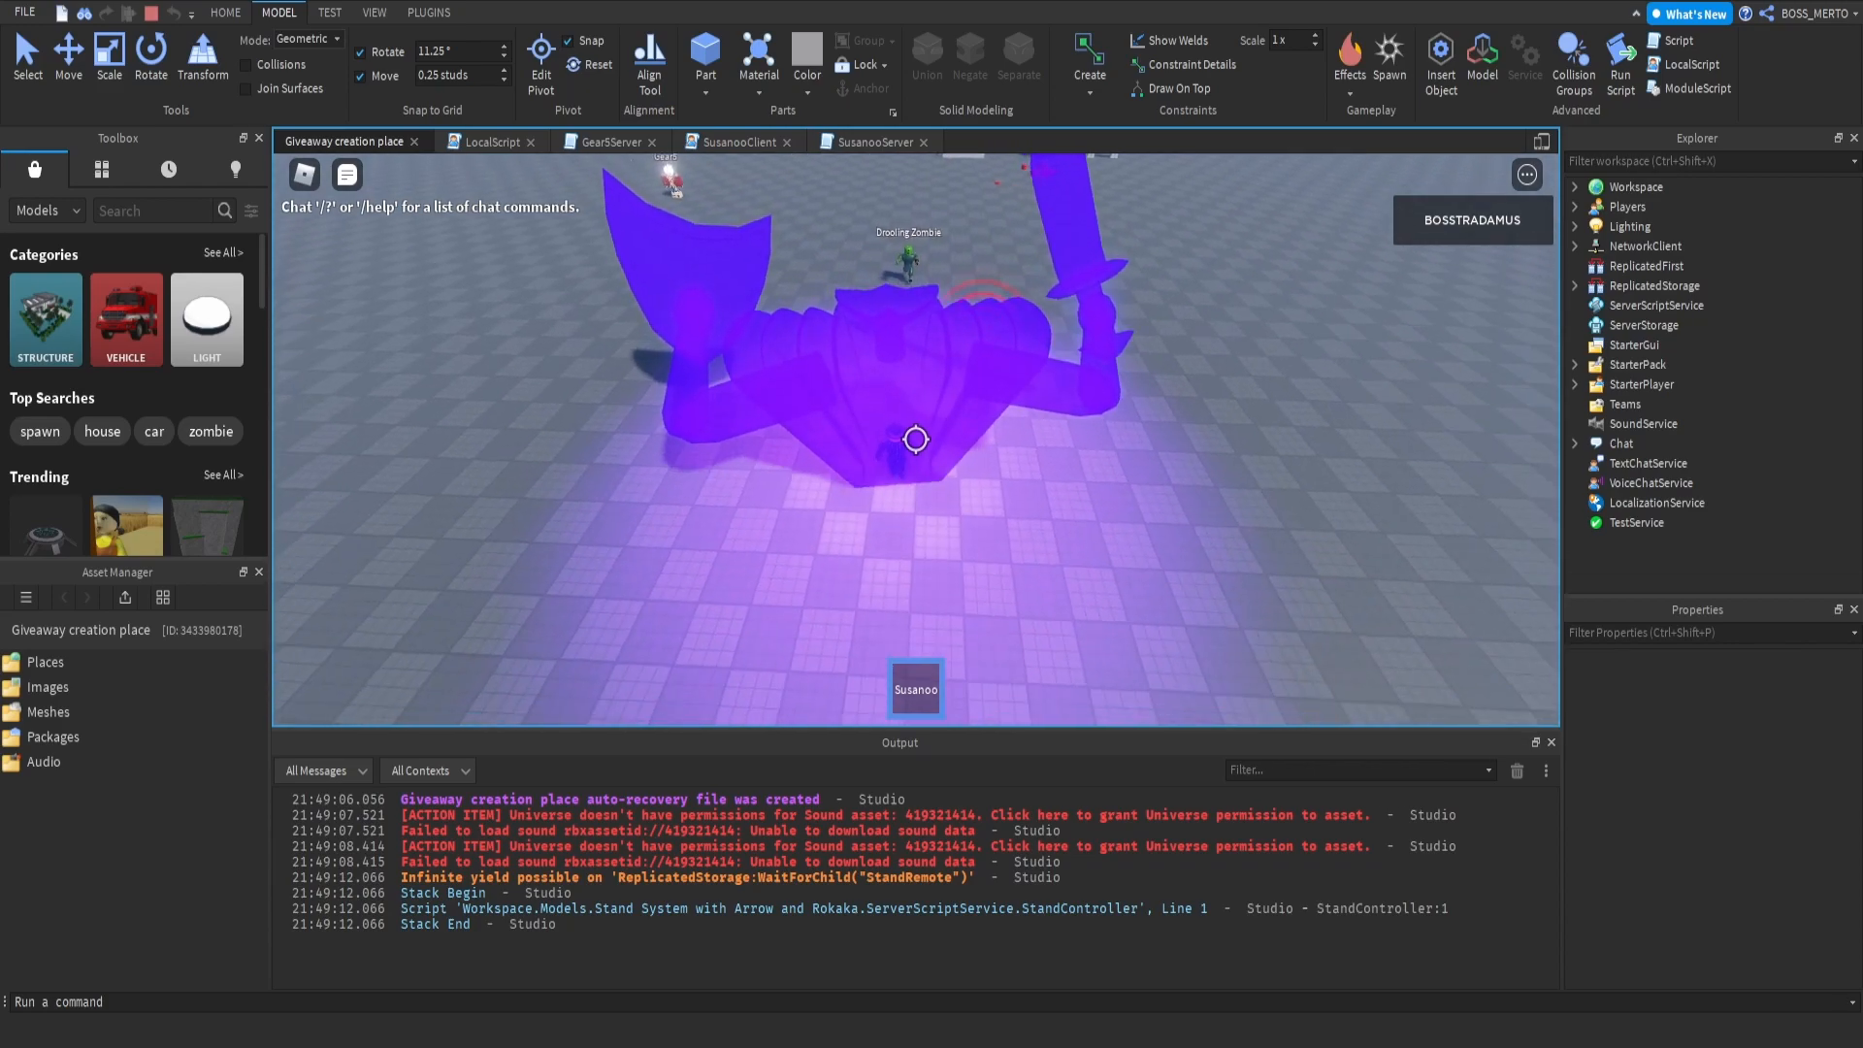
key("shift")
key("s")
scroll(946, 400, "up", 4)
key("s")
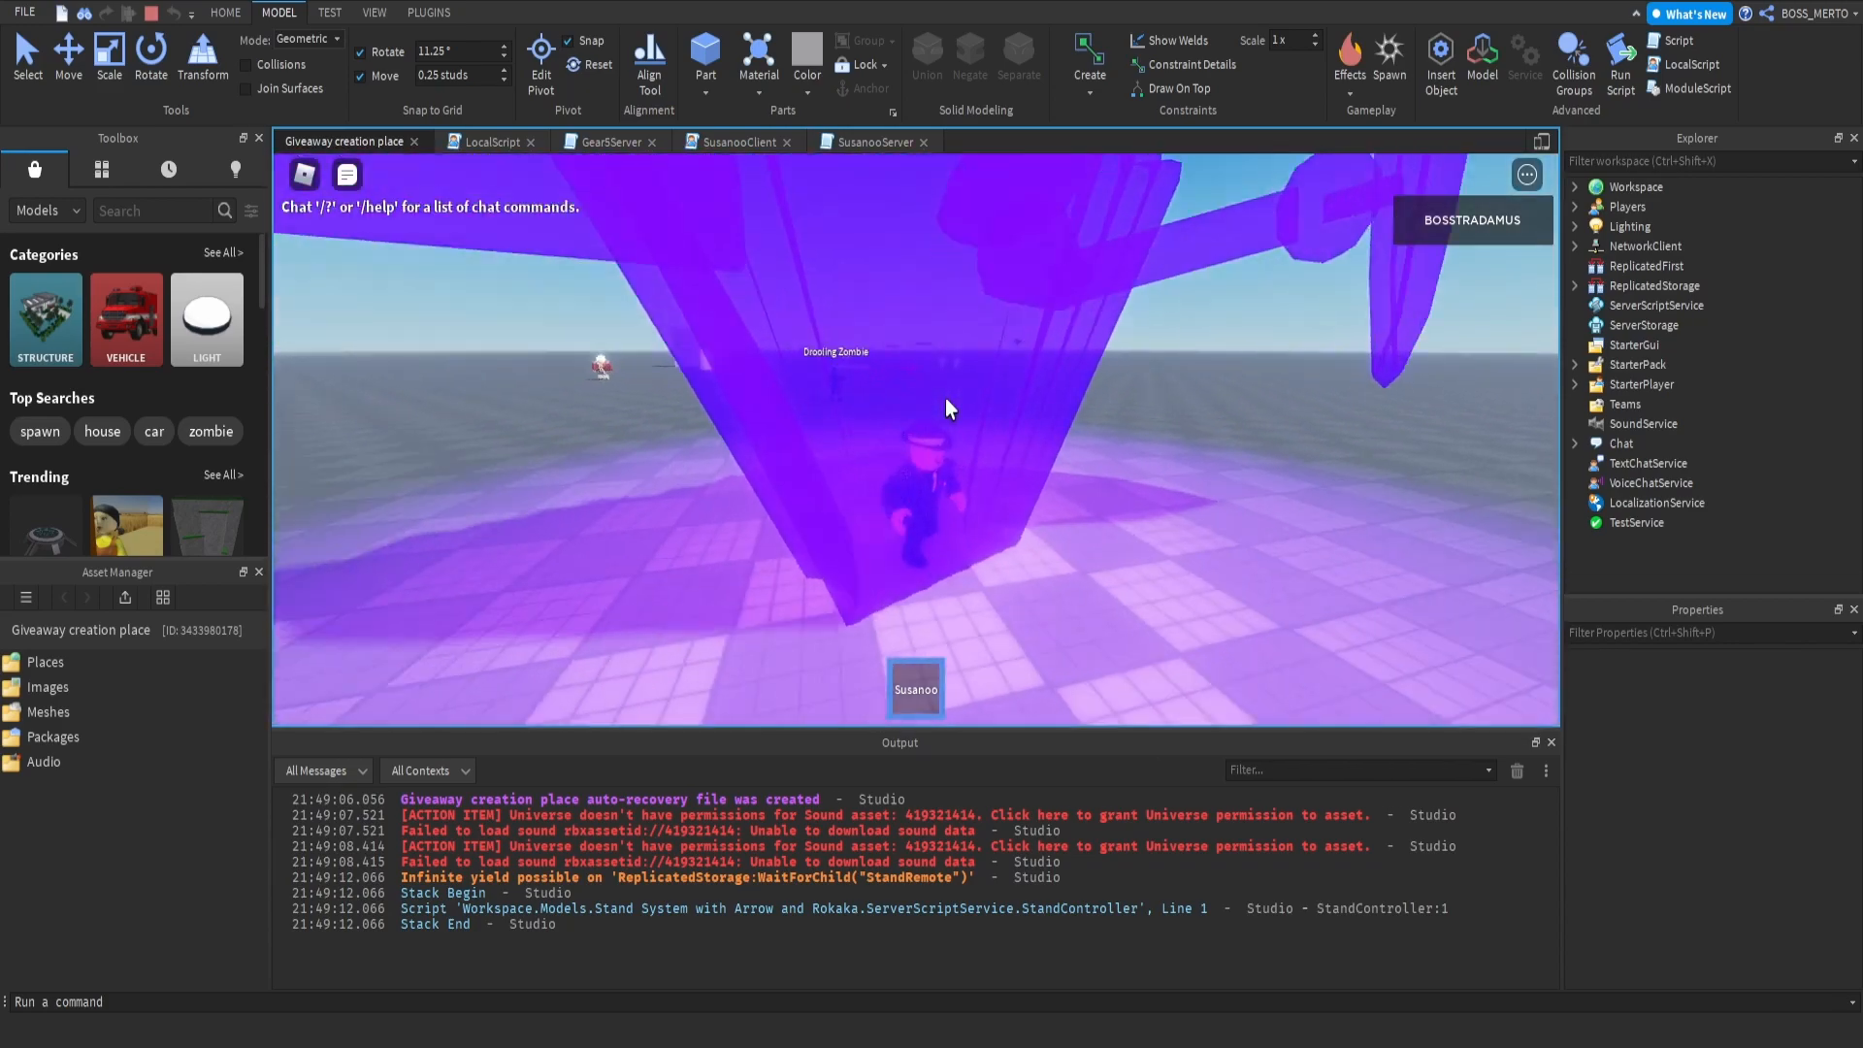
right_click_drag(945, 398, 945, 398)
key("s")
key("s")
scroll(946, 398, "down", 3)
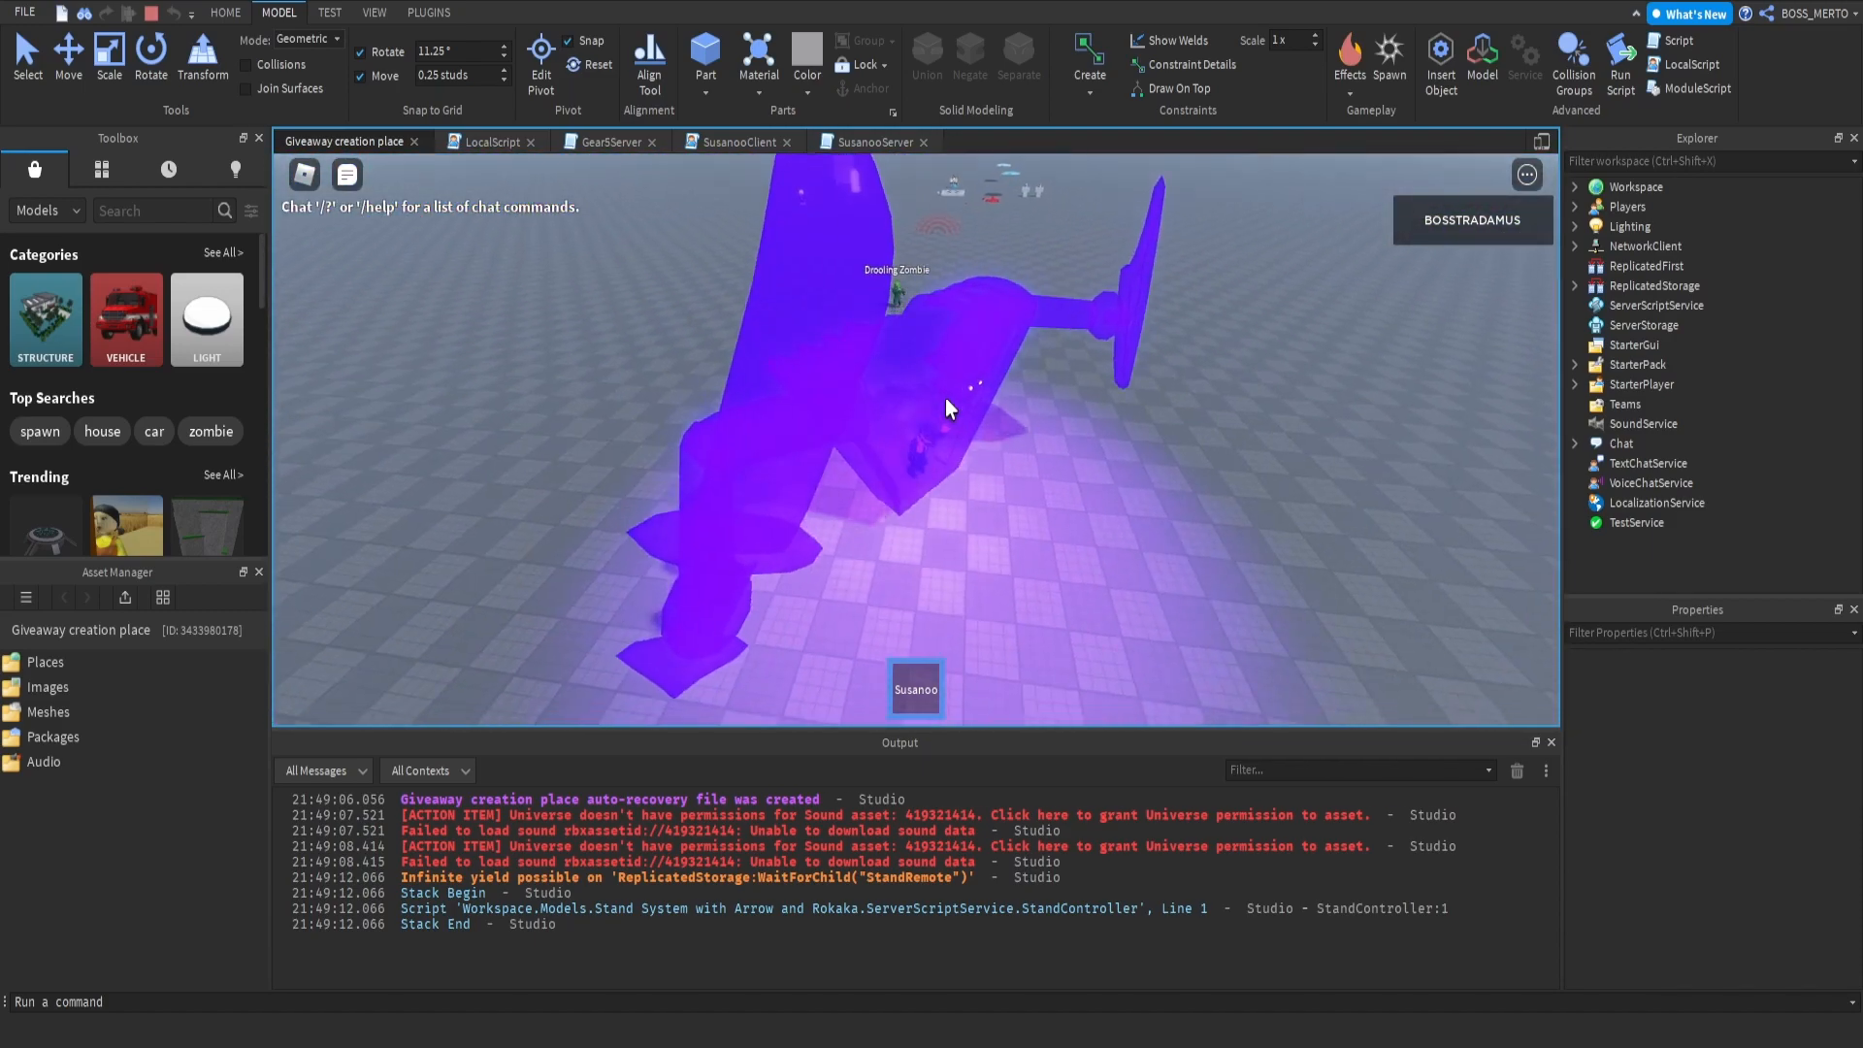
Step: Examine the equipped Susanoo from above, behind and in front, switching shift lock on and off while moving the character
key("shift")
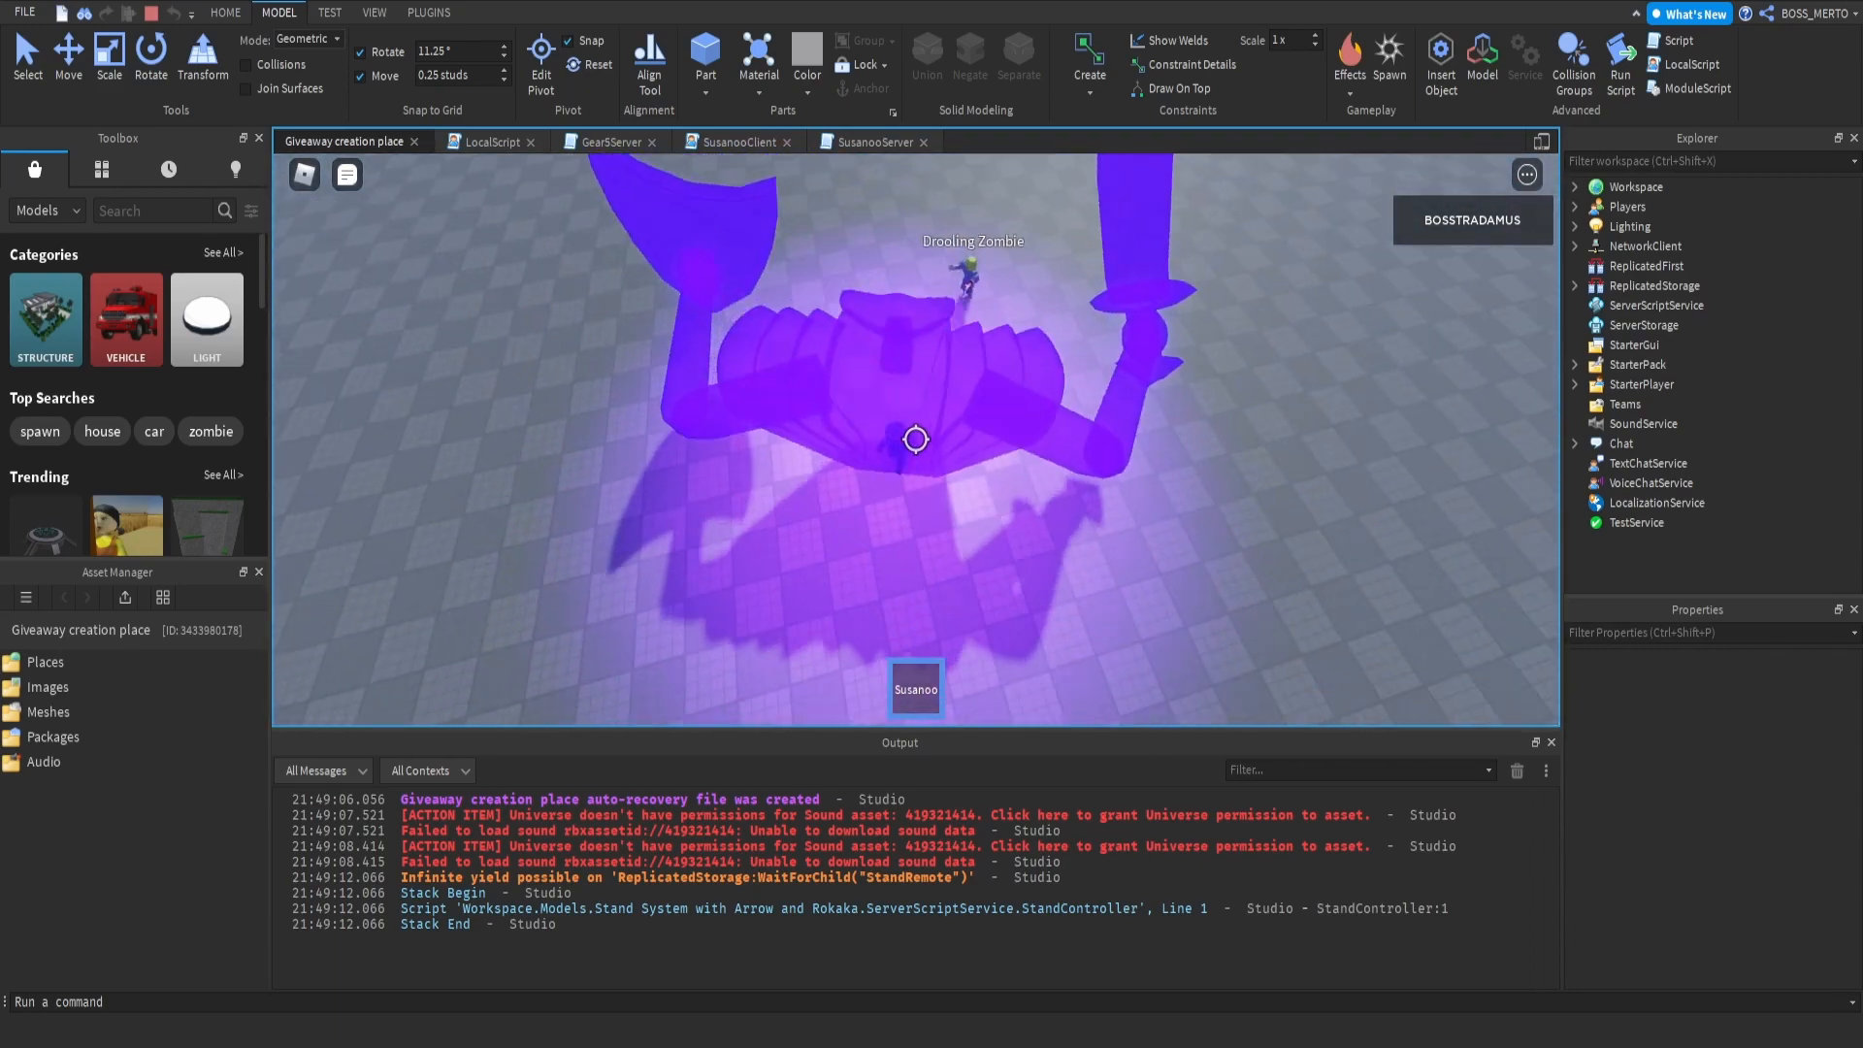
scroll(915, 439, "up", 1)
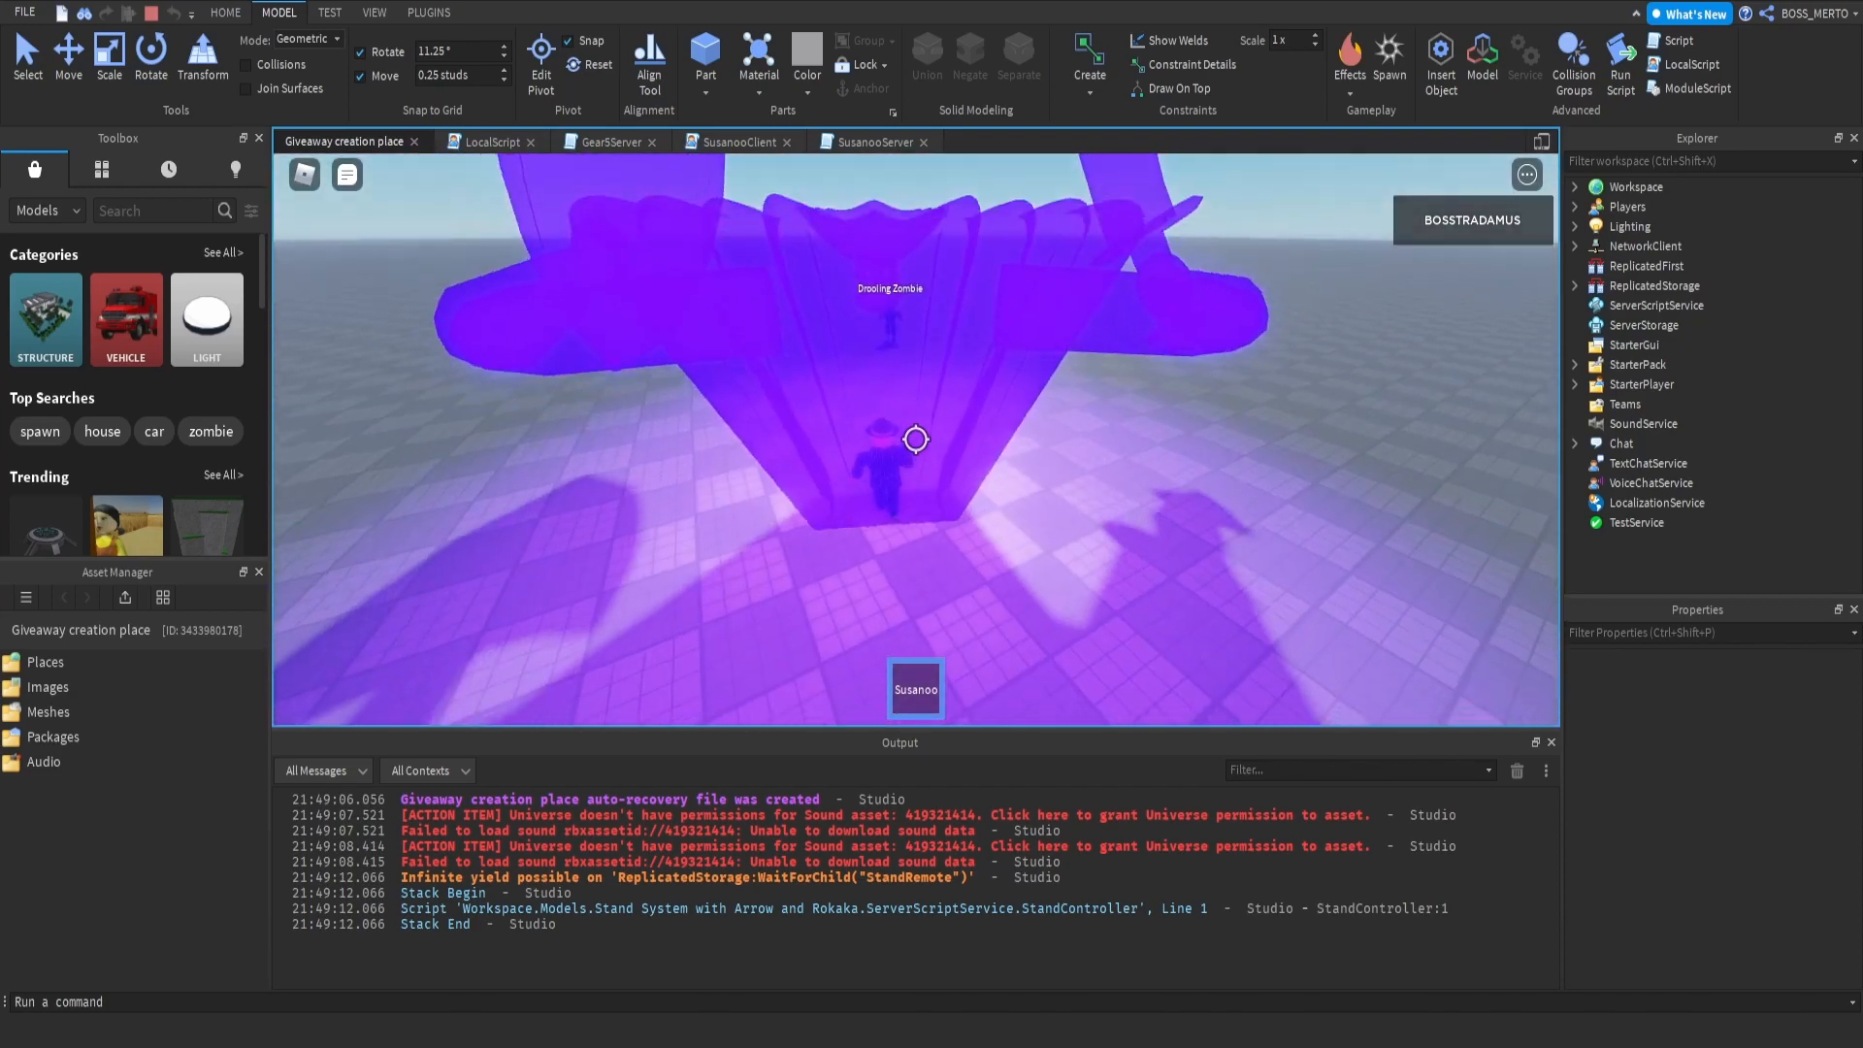
key("shift")
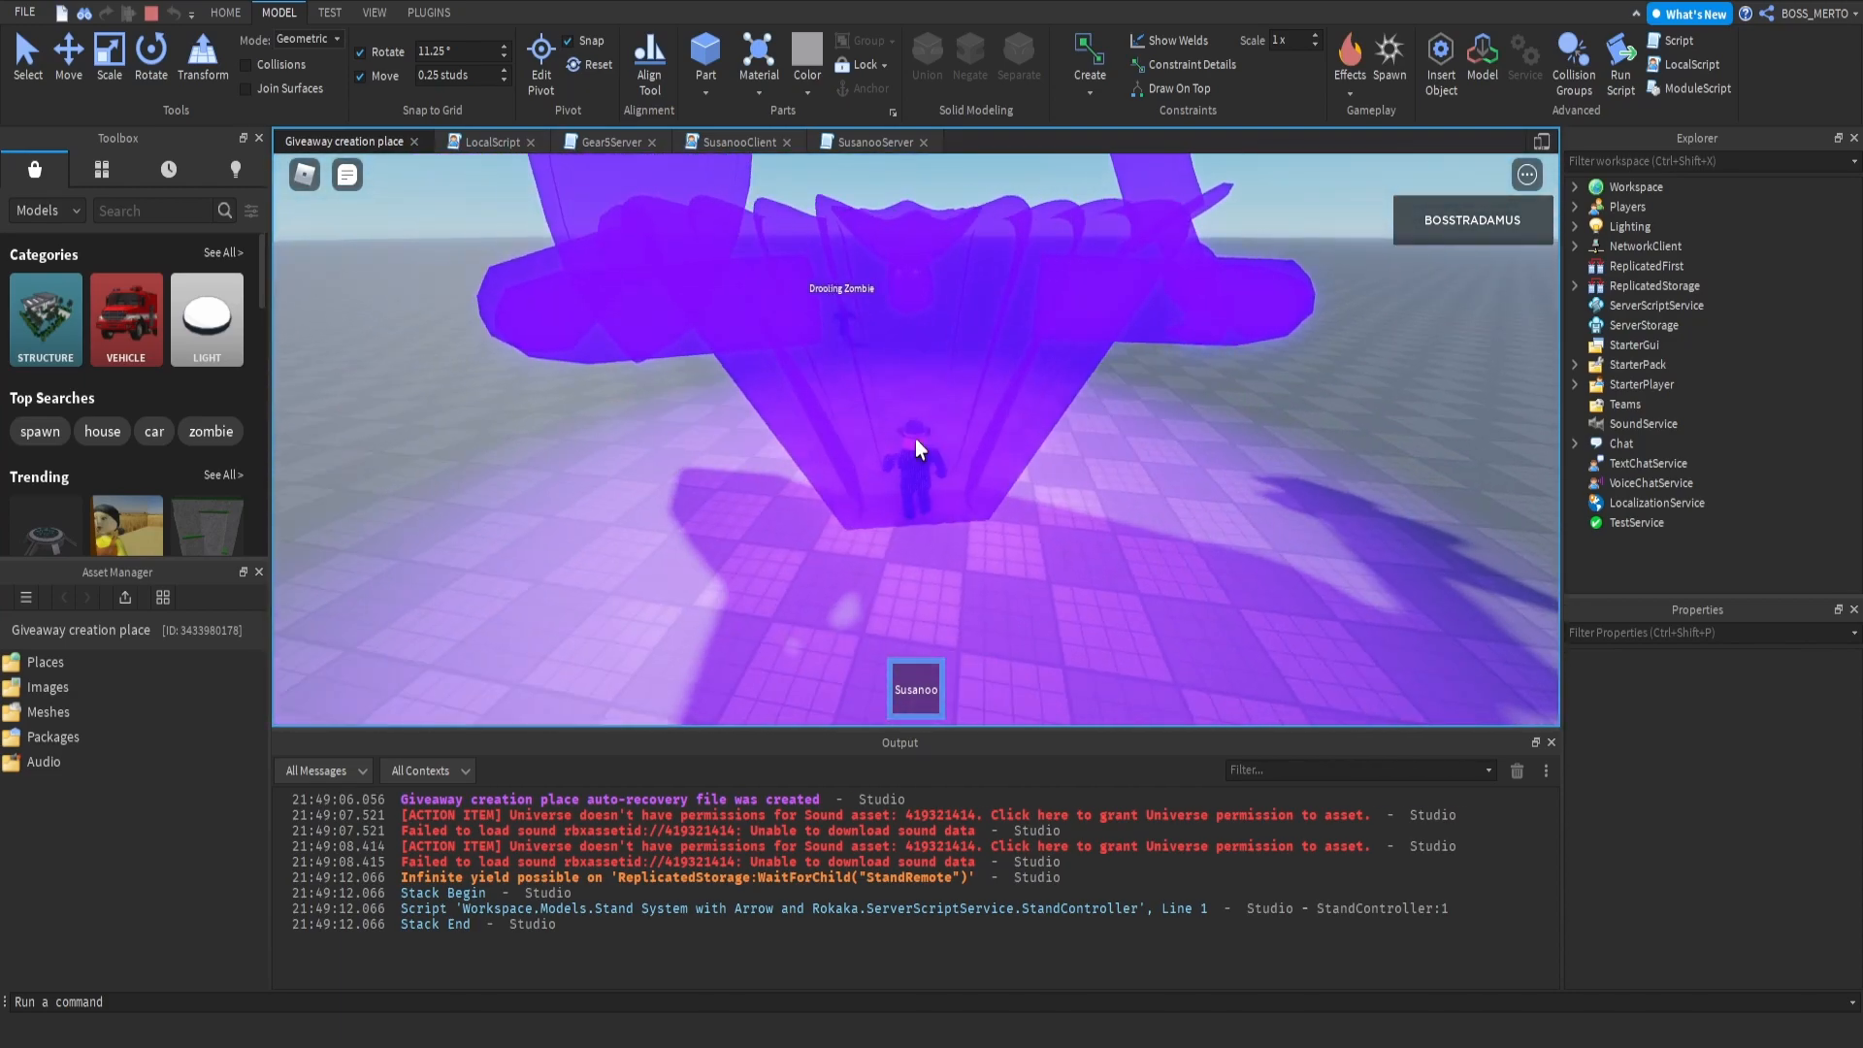
key("shift")
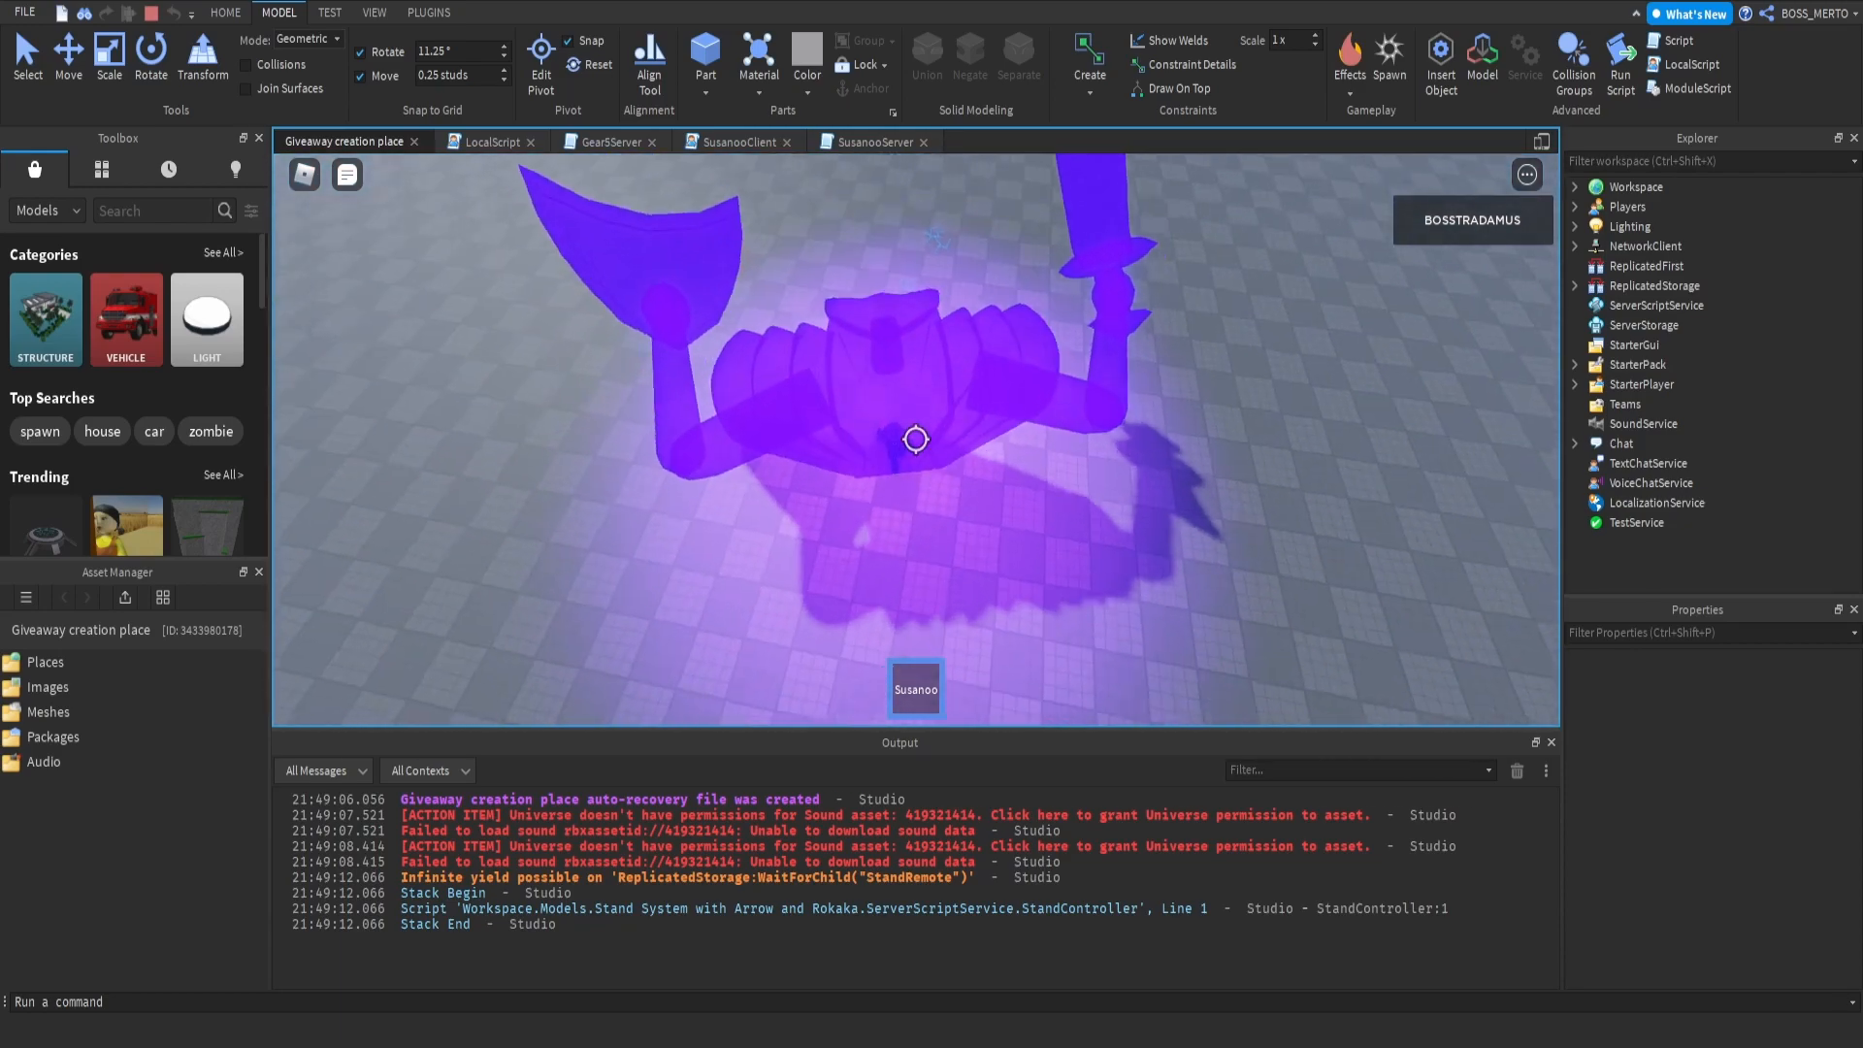
key("shift")
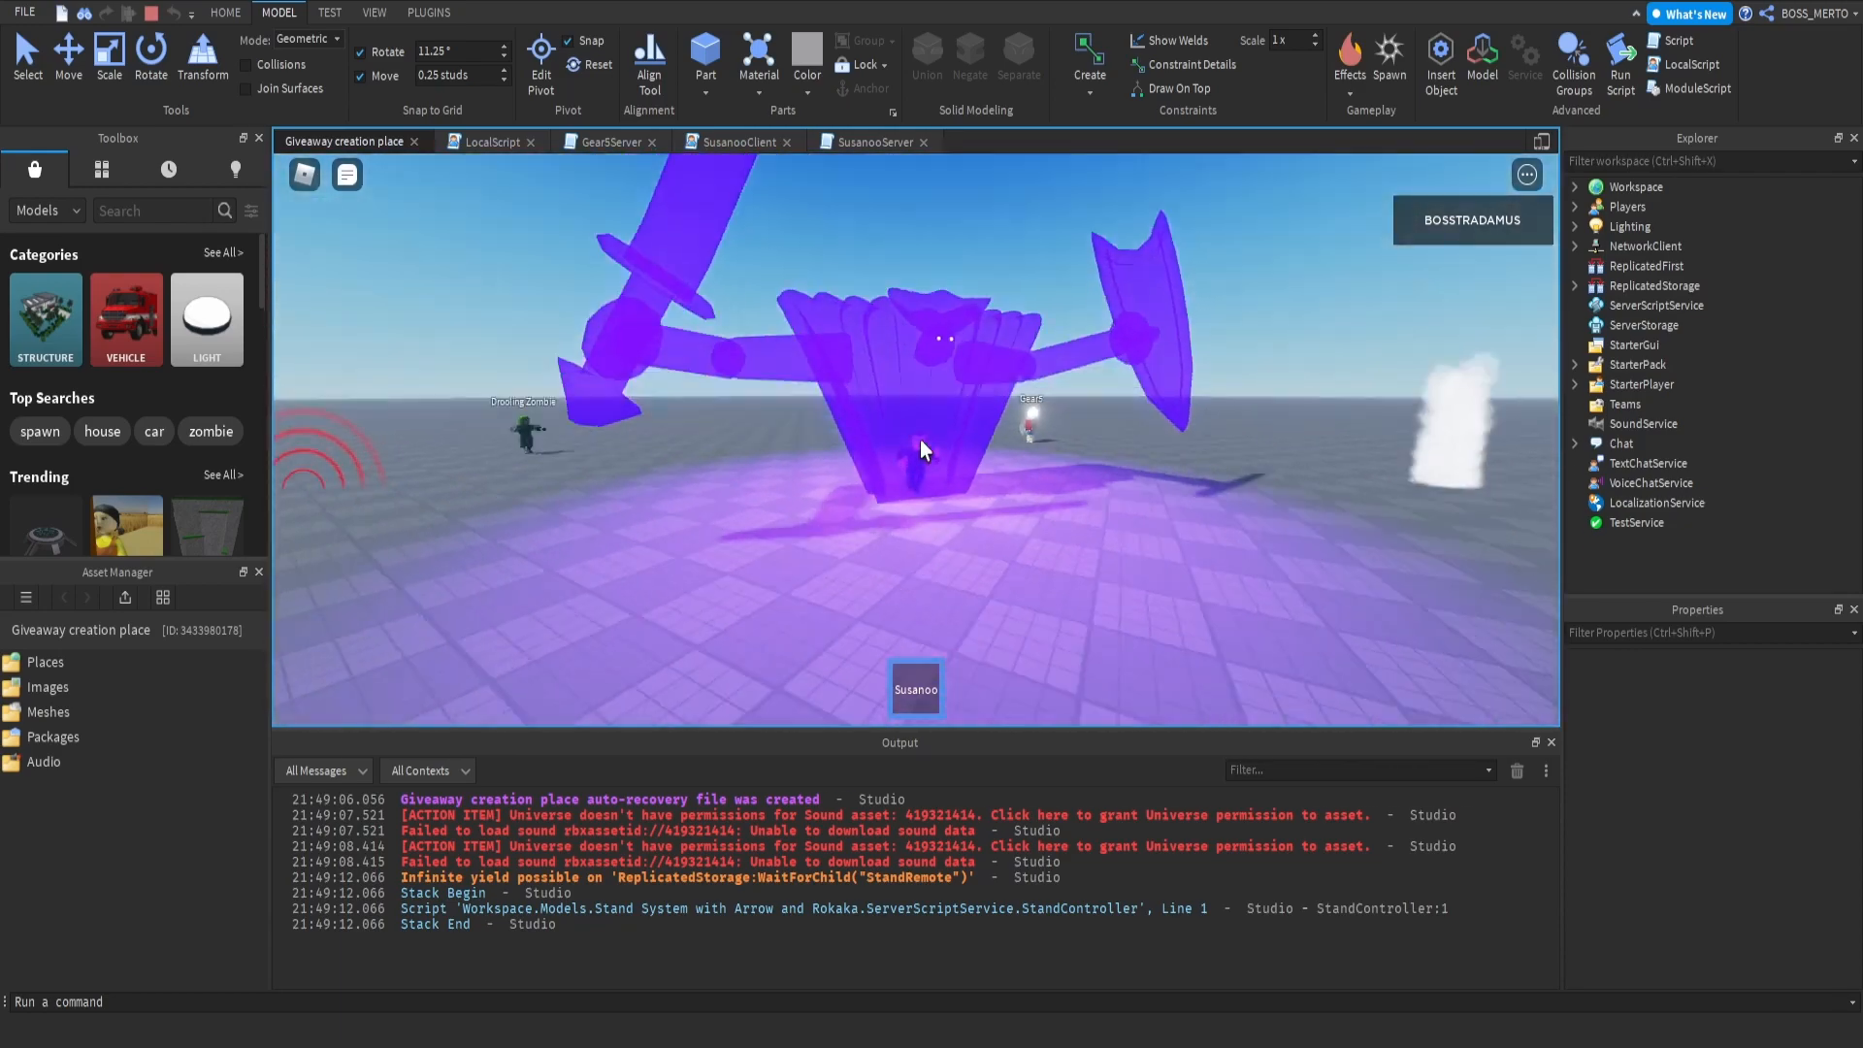
key("a")
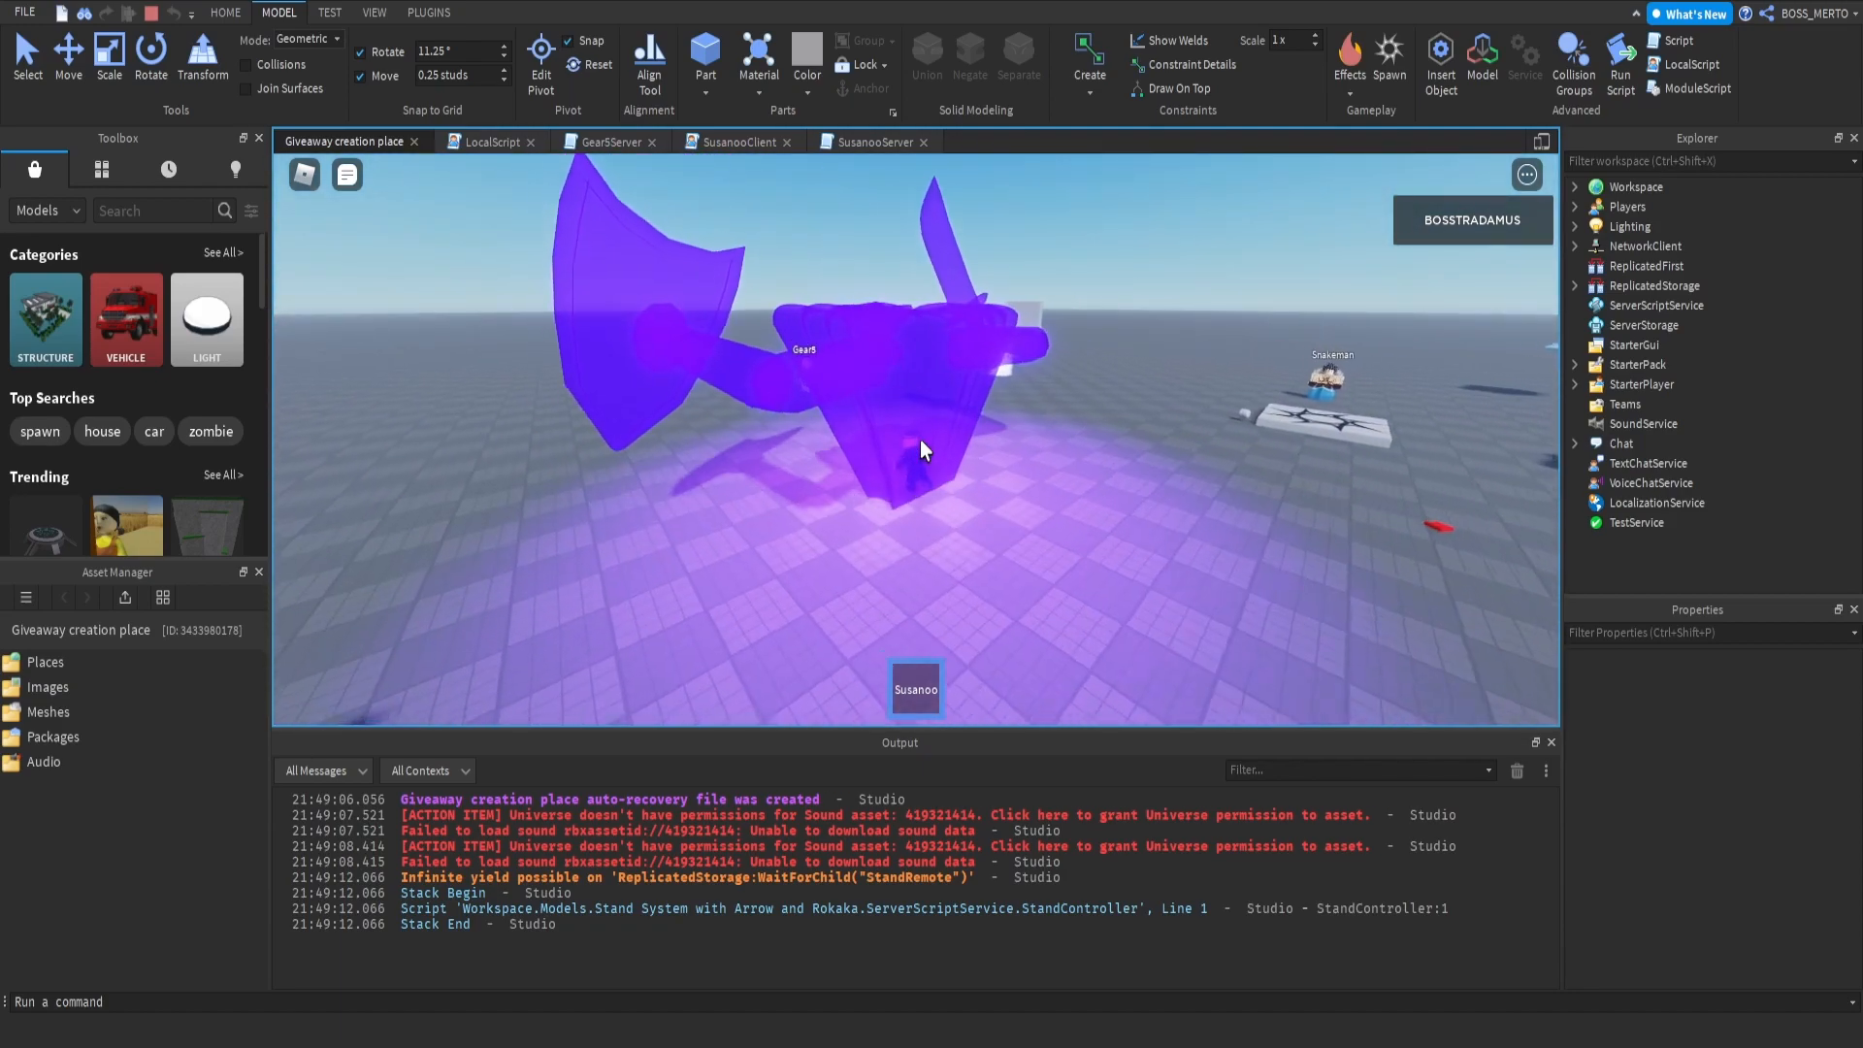
key("s")
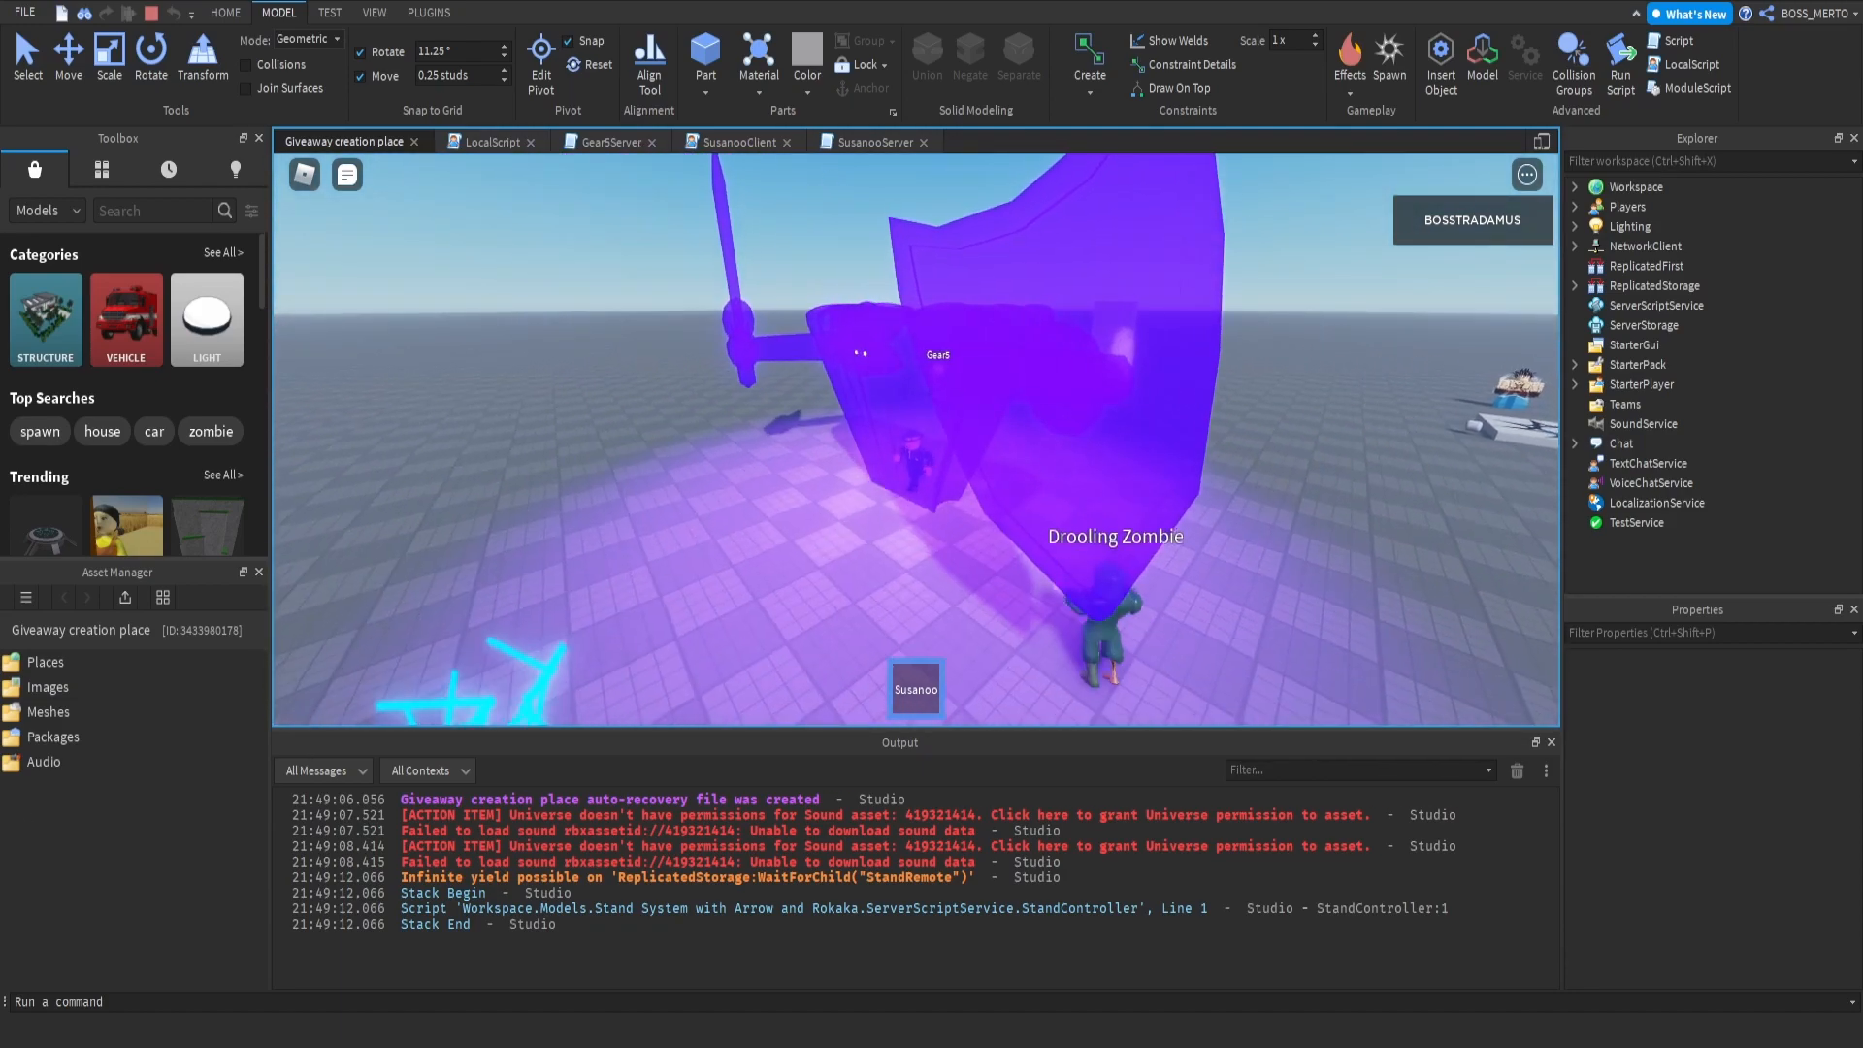